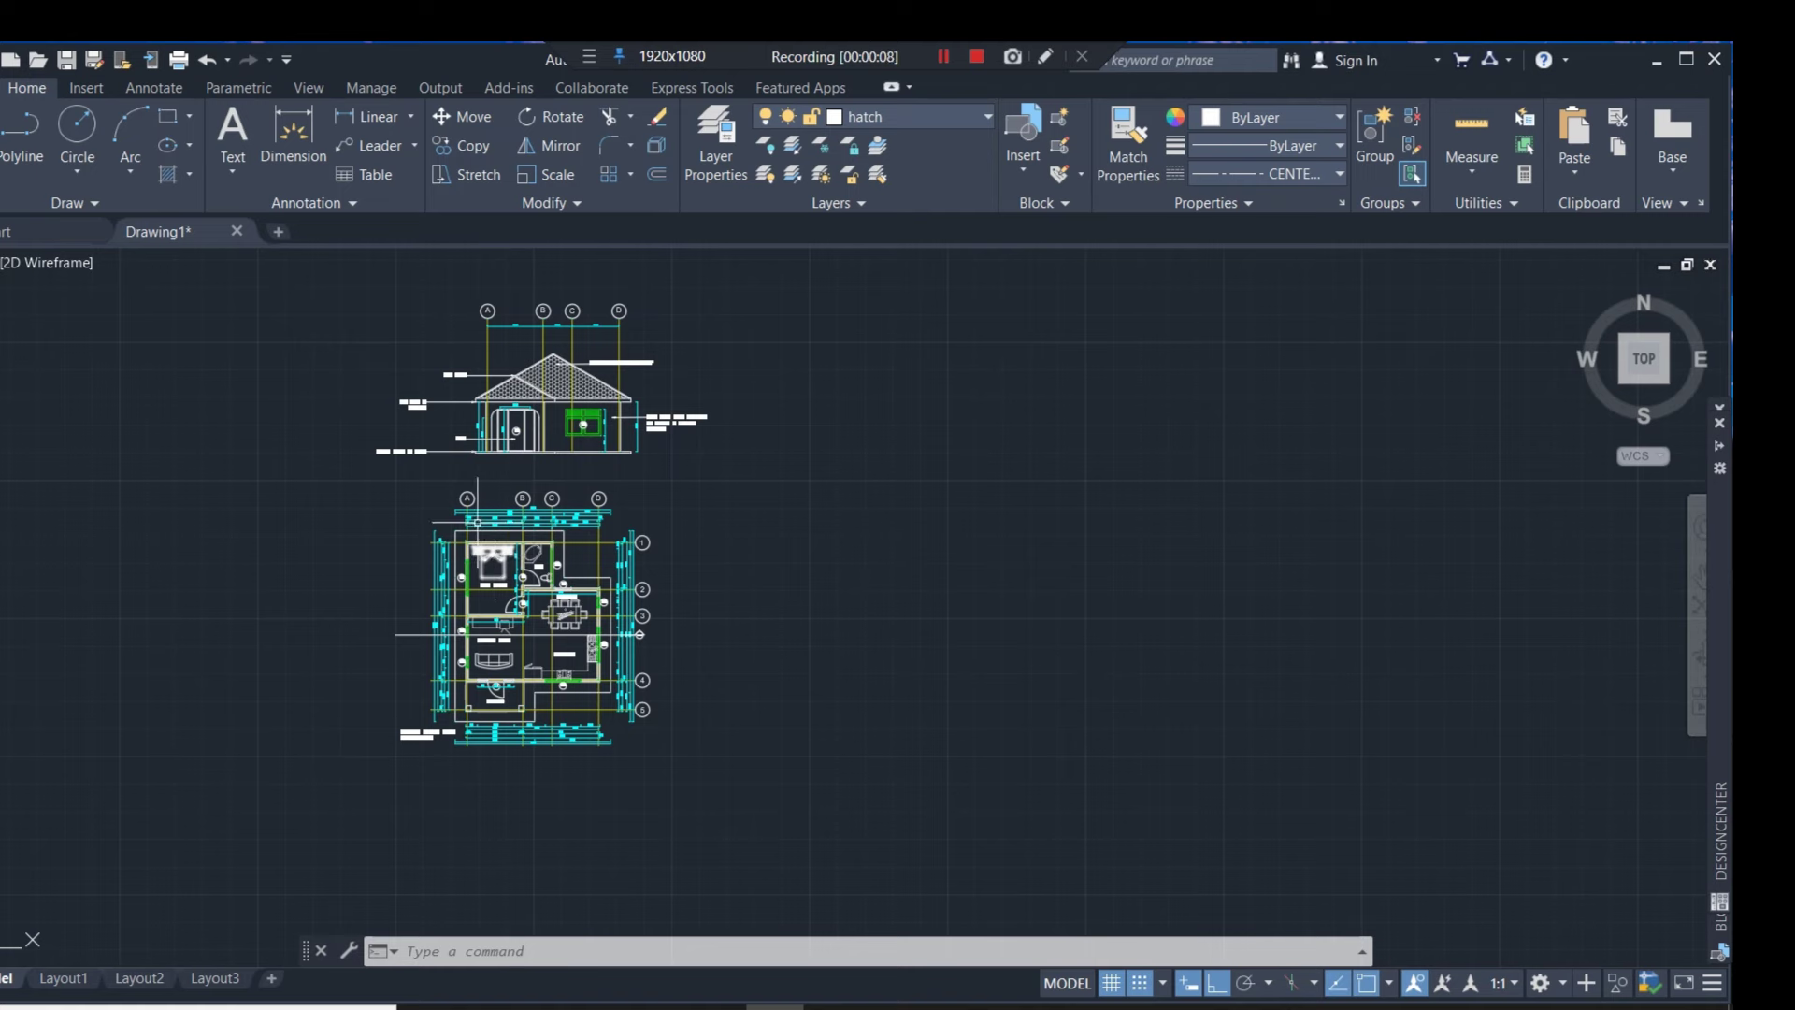
Zoom and pan the view to show the whole ground floor plan
scroll(525, 603, up, 2)
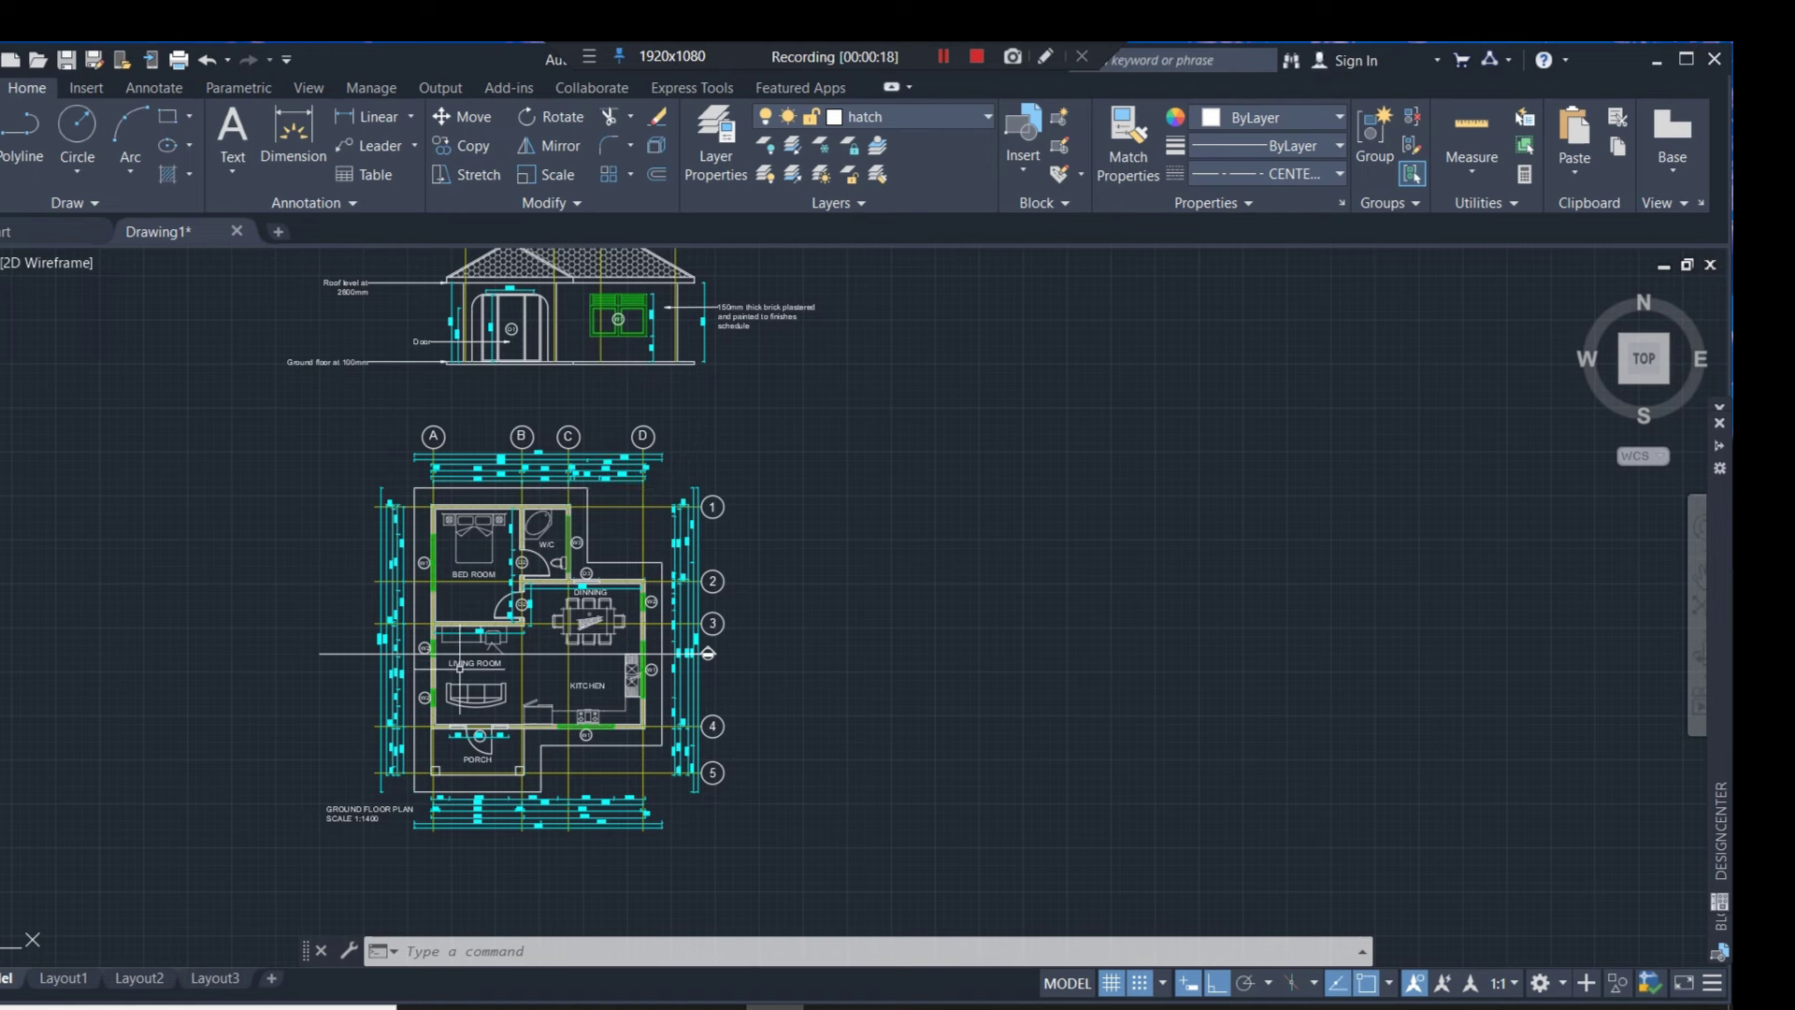
mouse_move(446, 521)
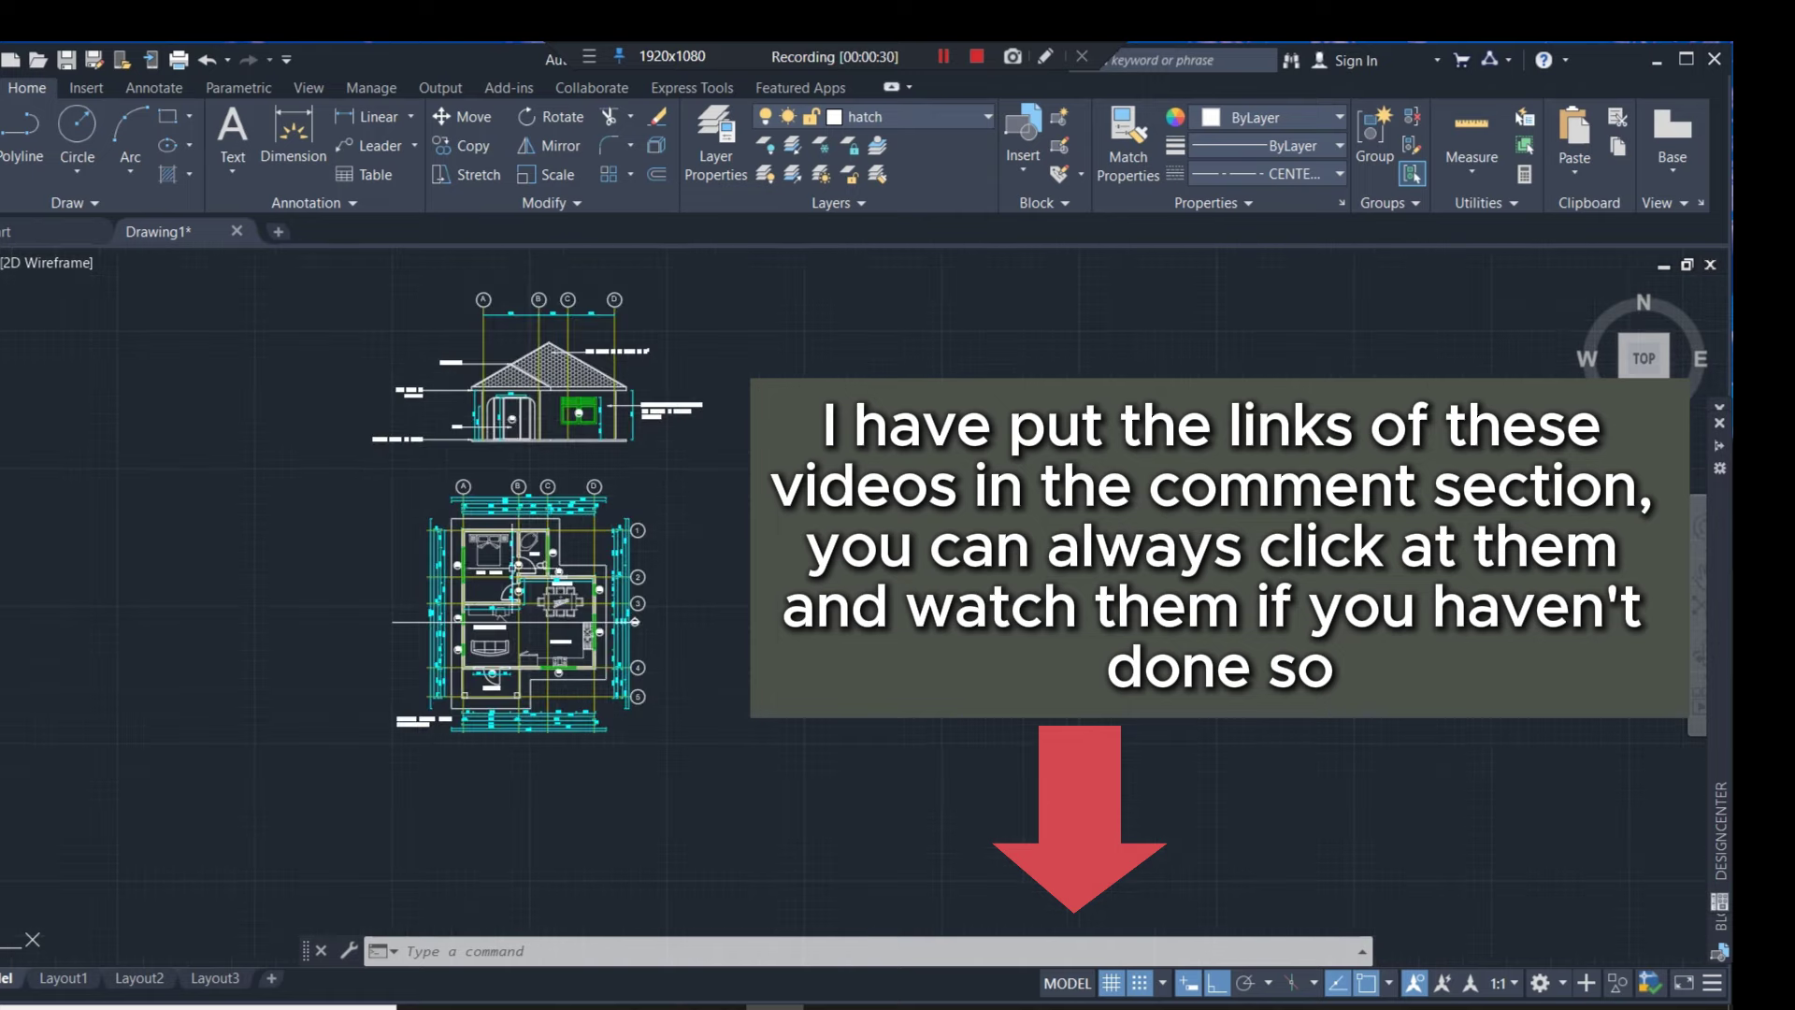
scroll(512, 572, up, 3)
scroll(467, 449, down, 3)
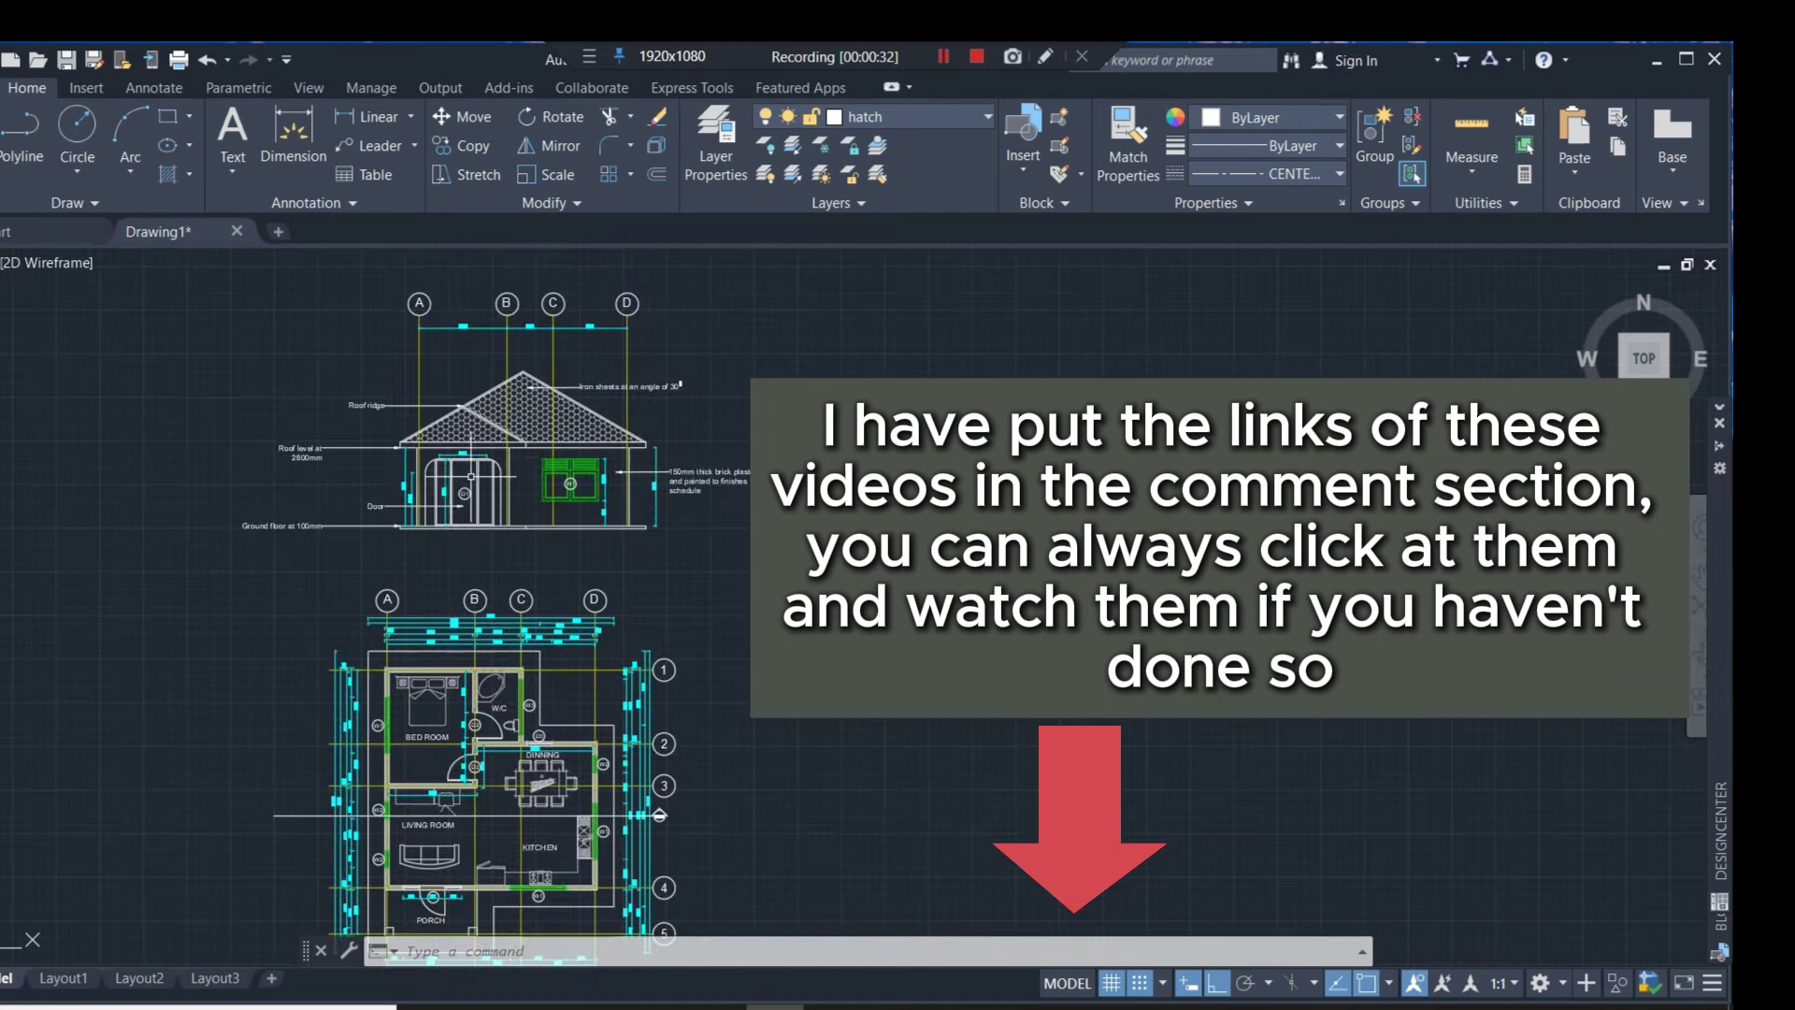
middle_drag(461, 793, 466, 622)
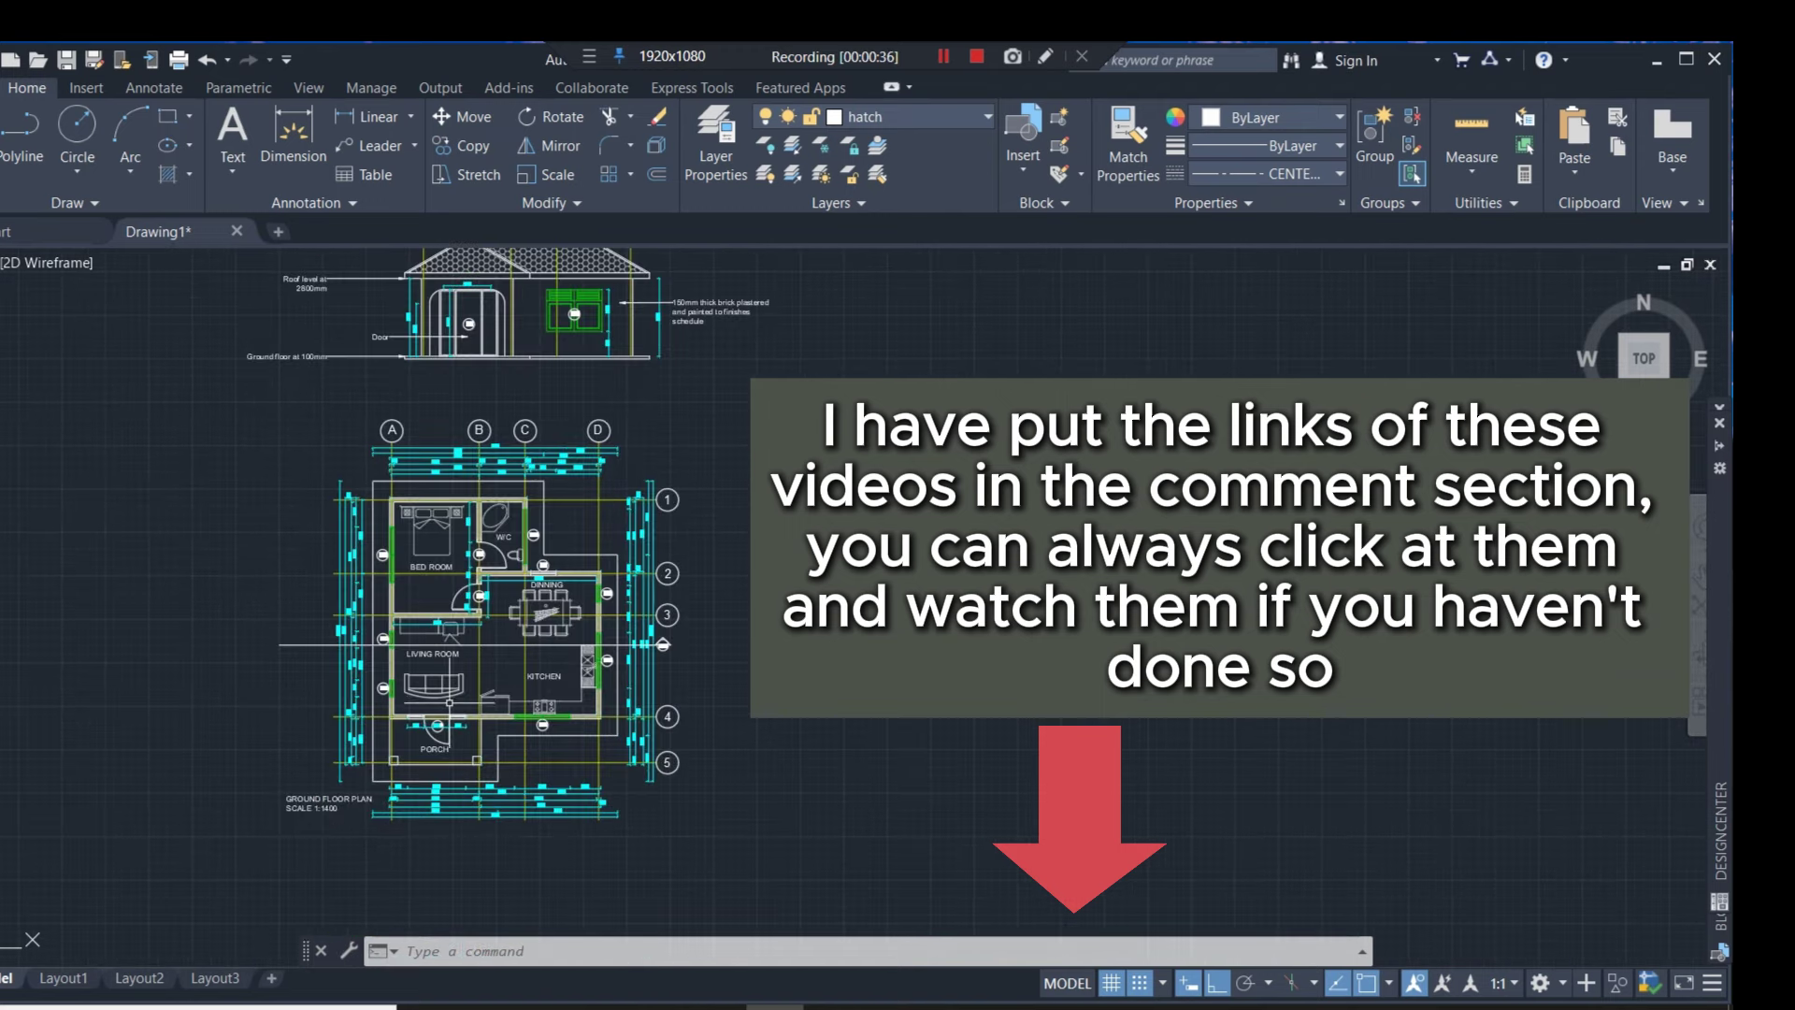
scroll(451, 702, down, 2)
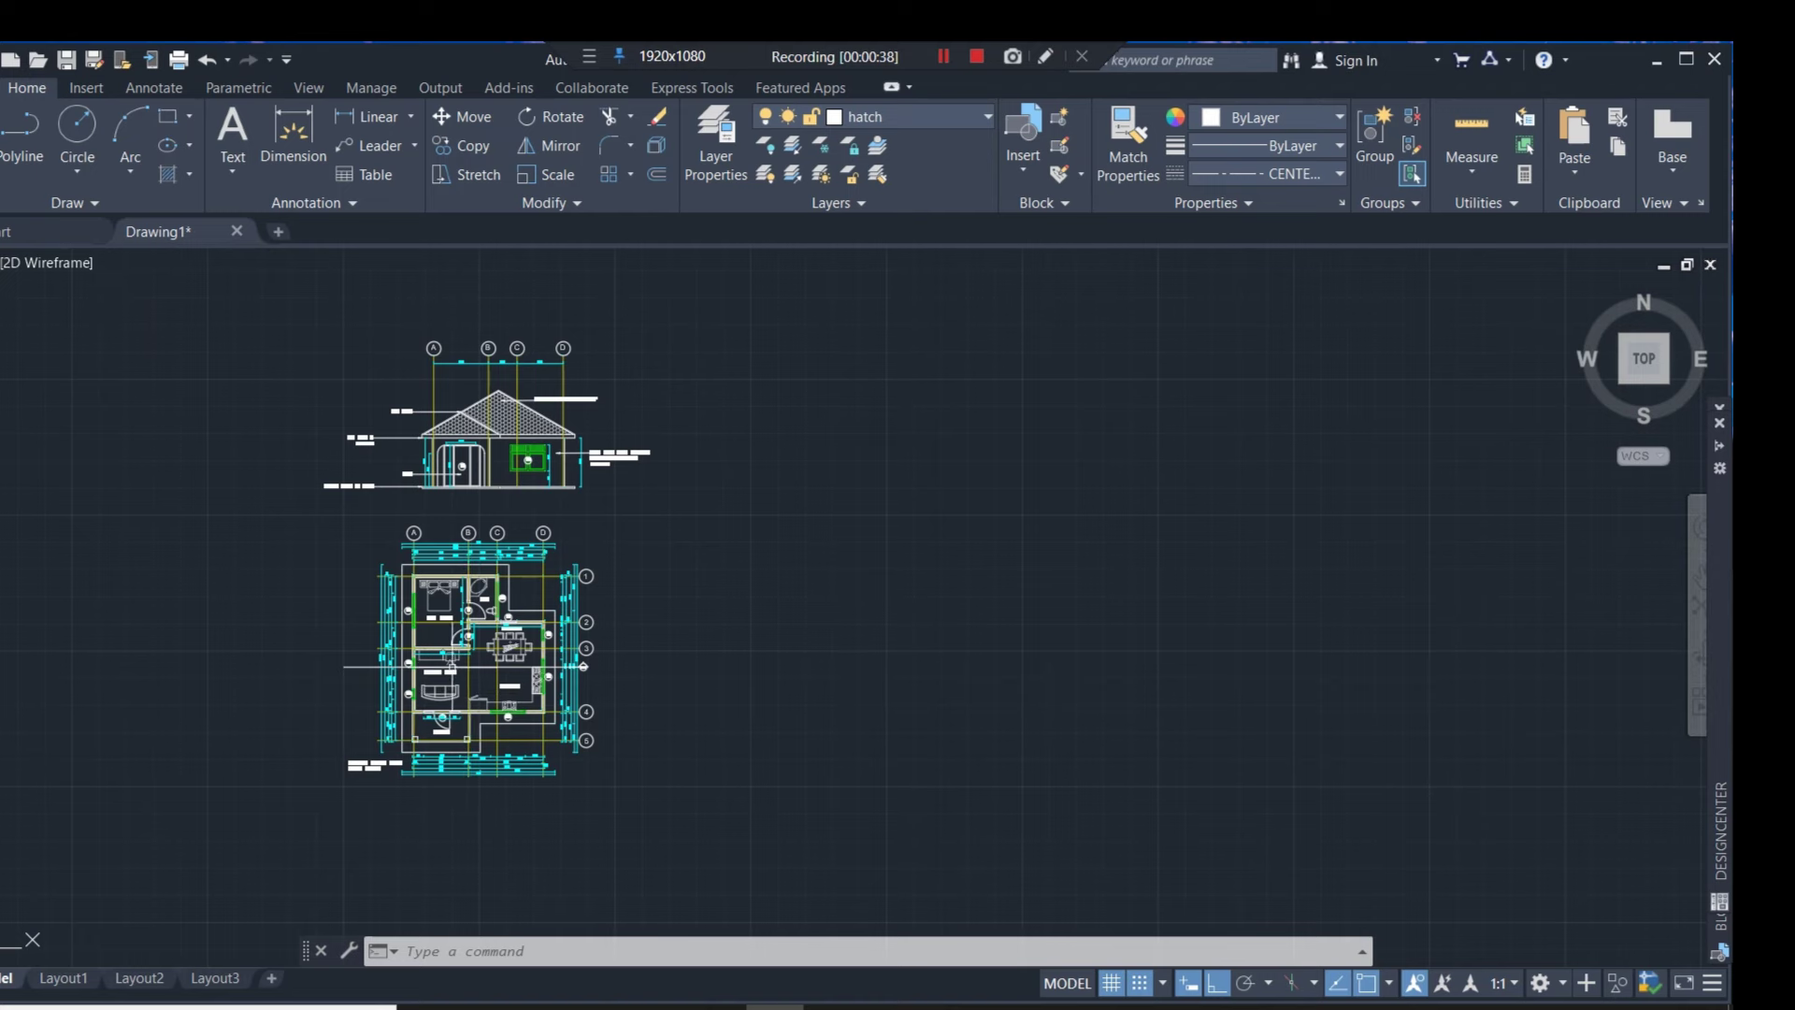
scroll(442, 638, up, 2)
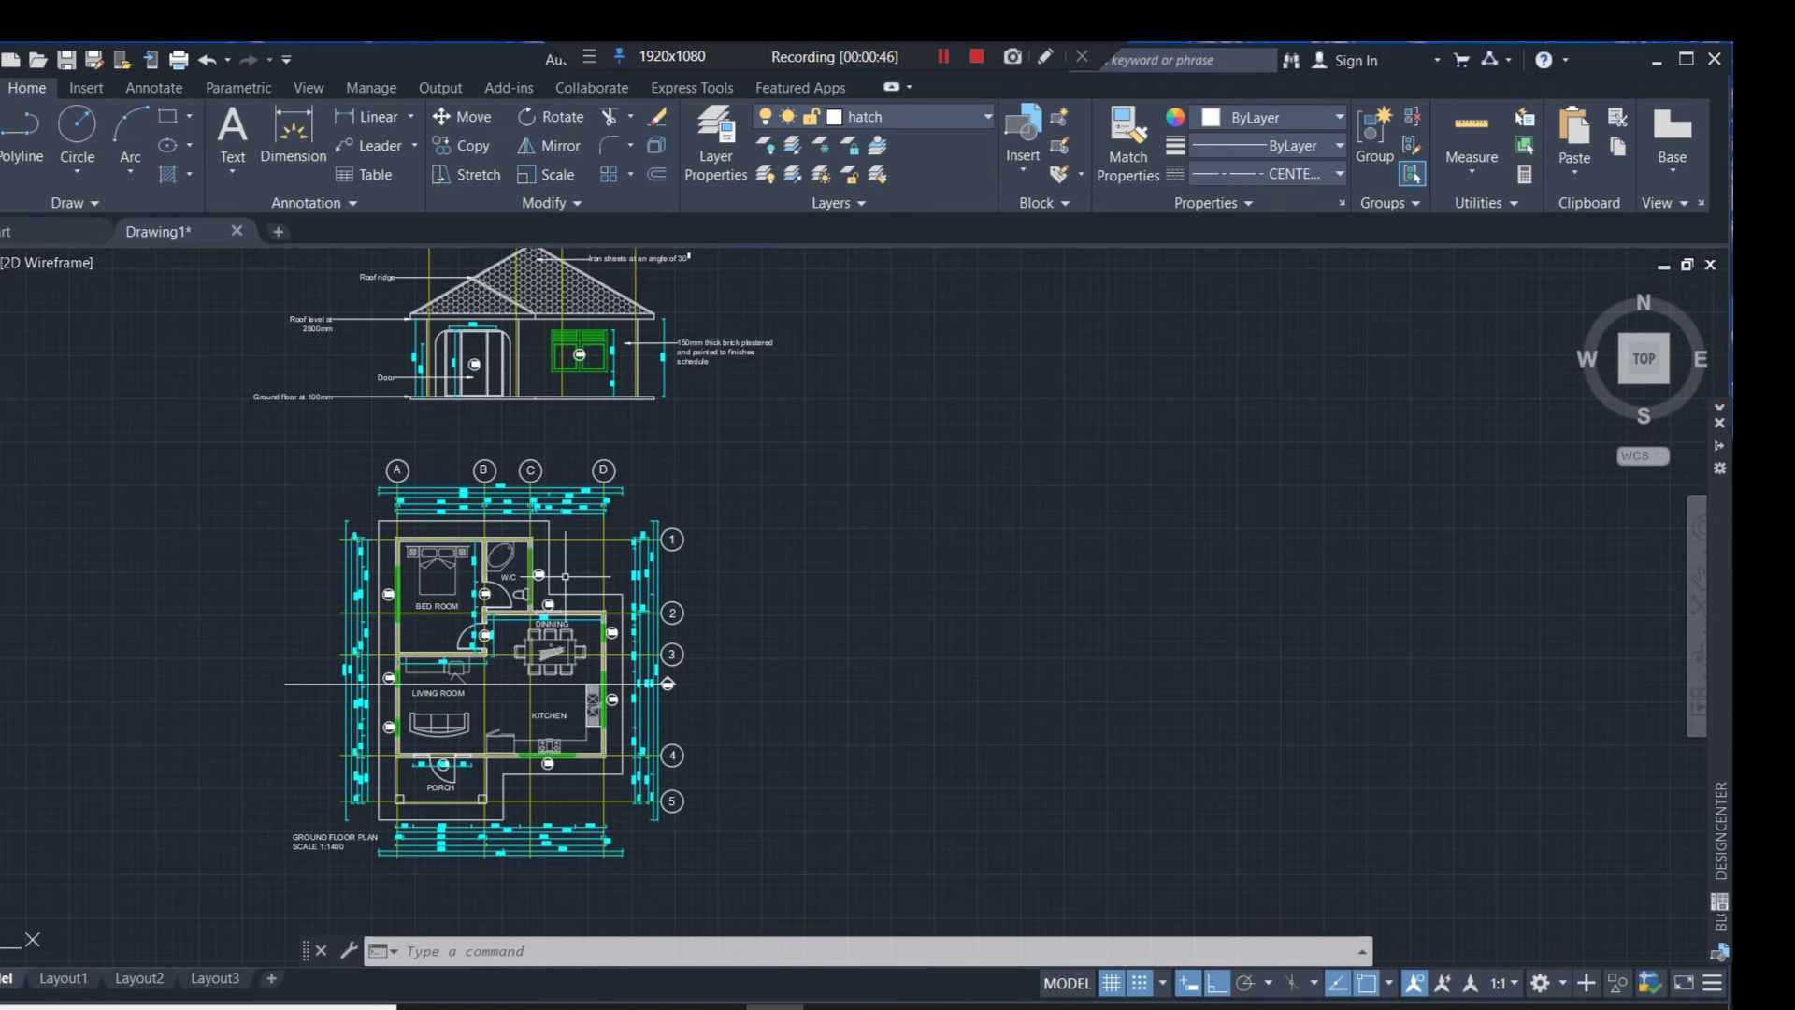
scroll(559, 609, up, 2)
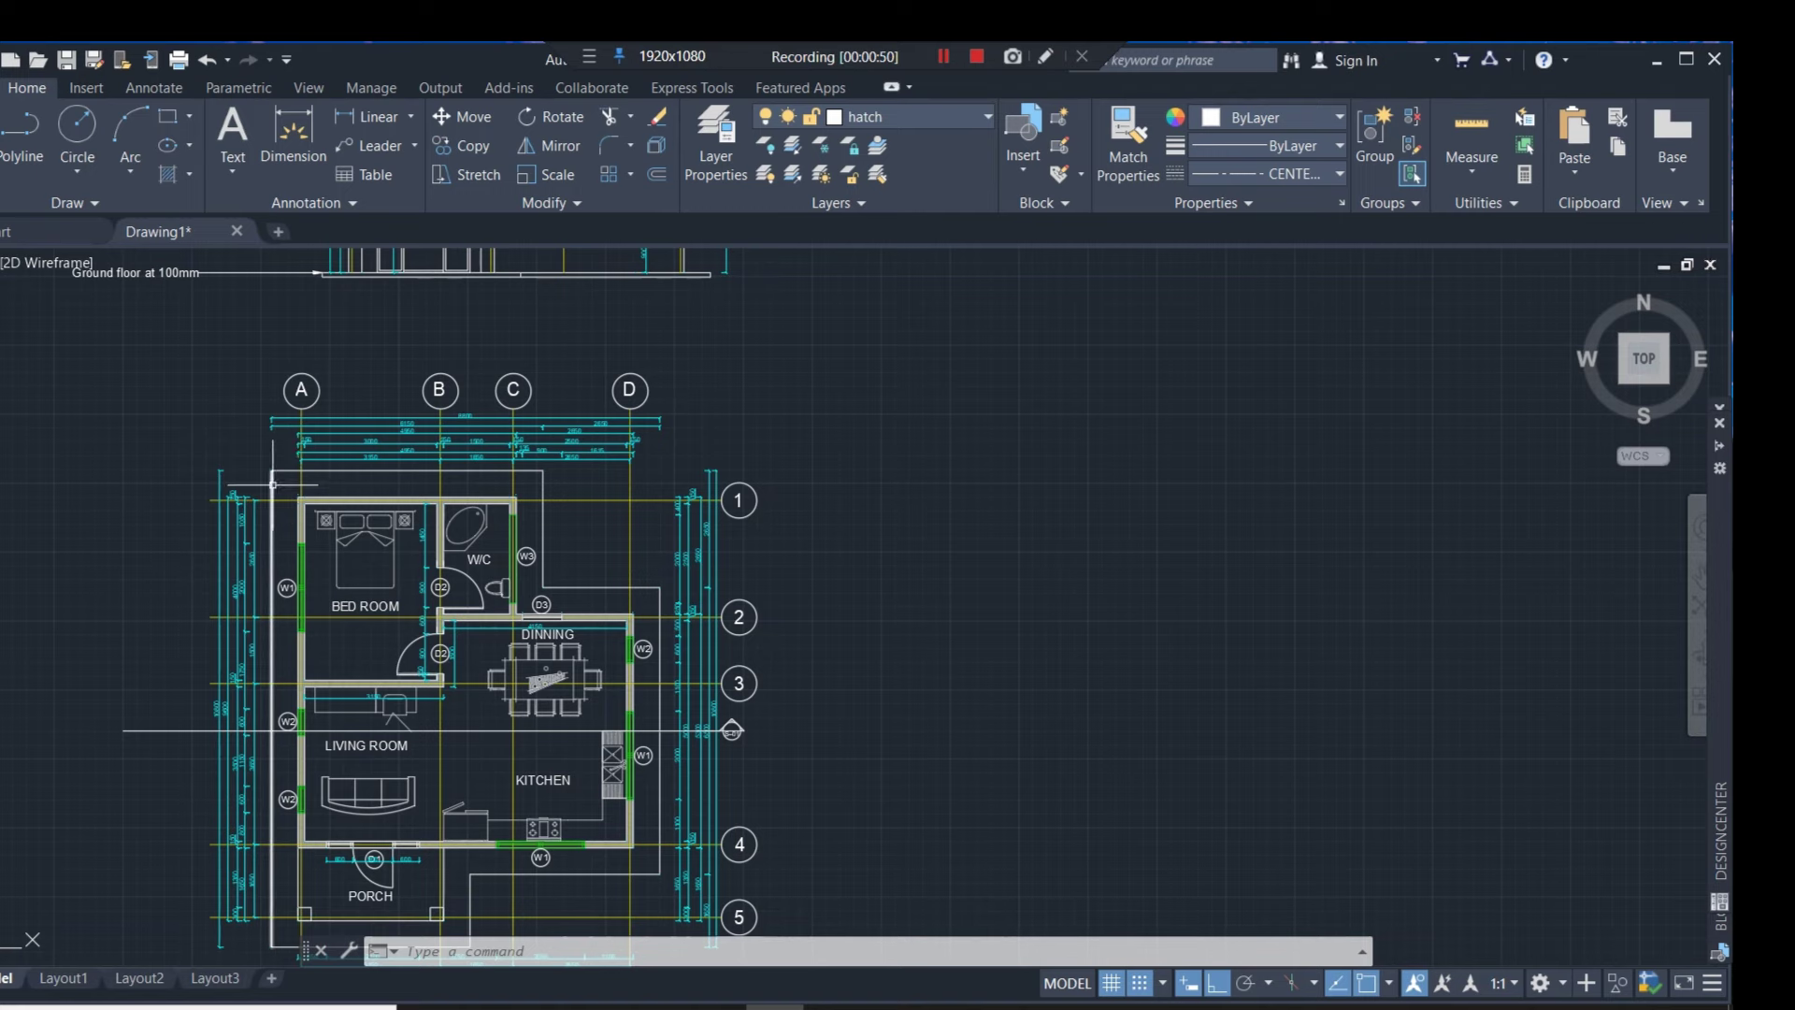
scroll(267, 486, up, 2)
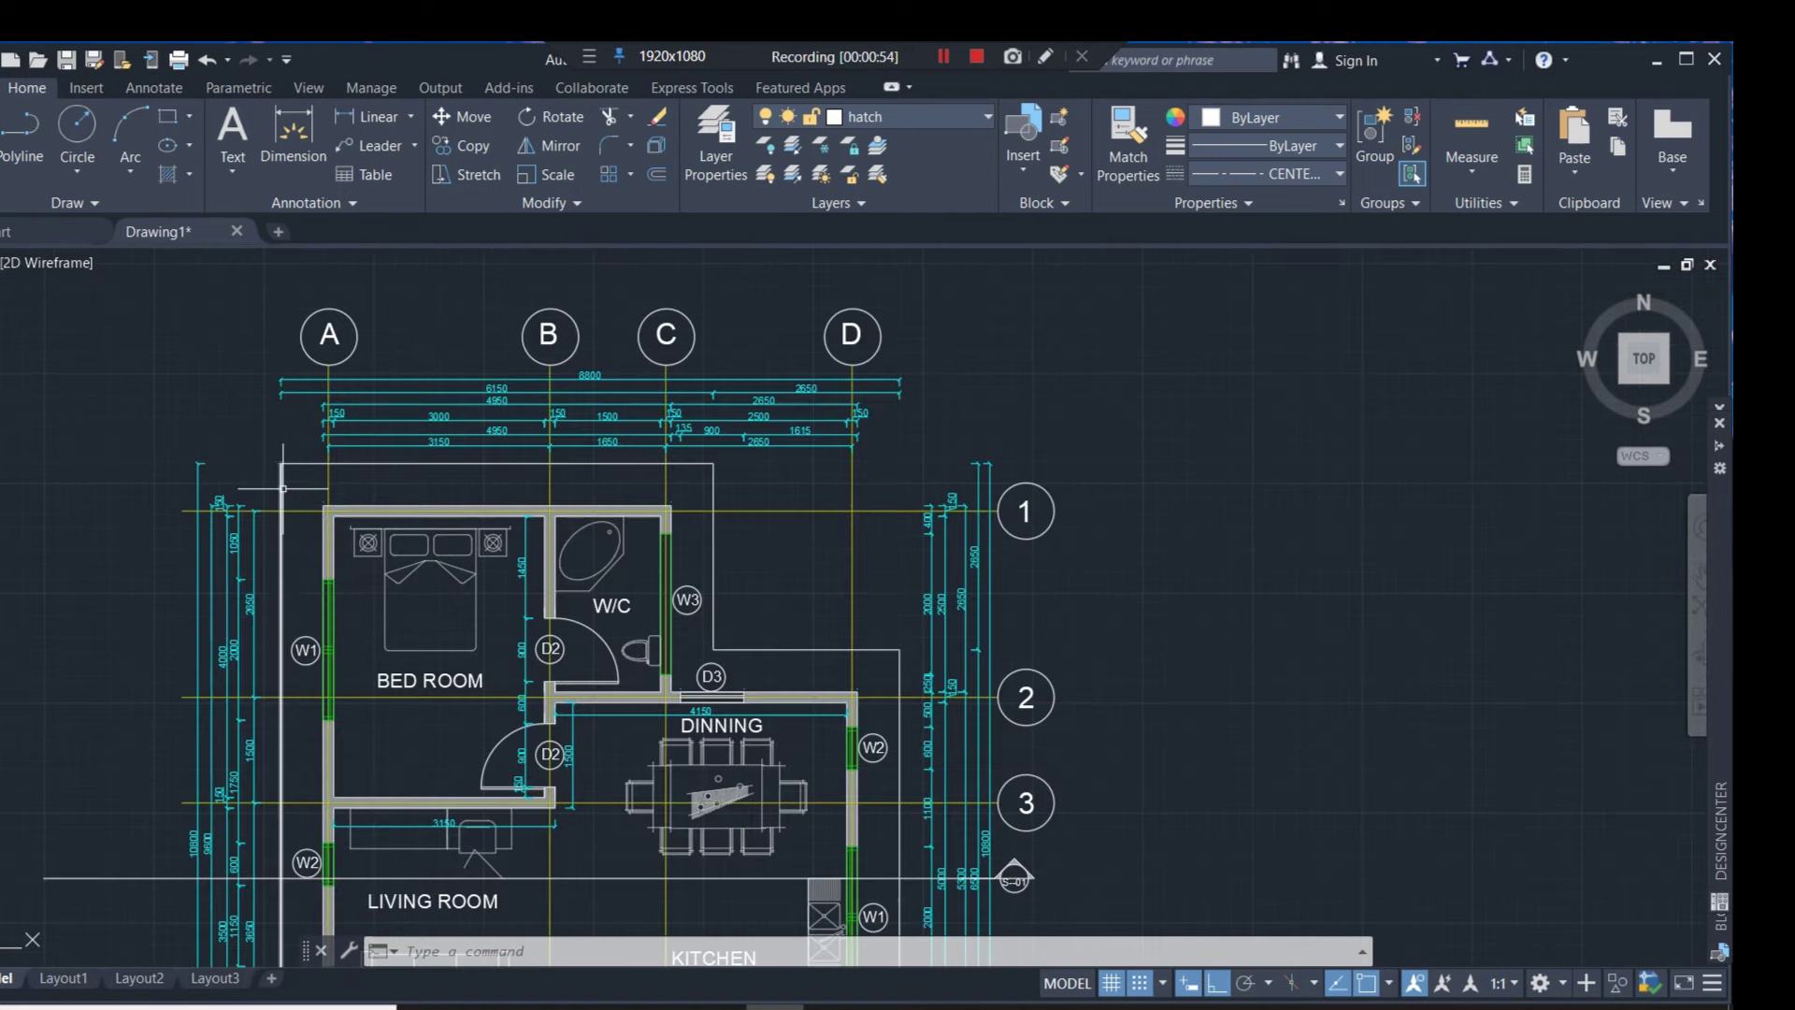
scroll(288, 489, up, 2)
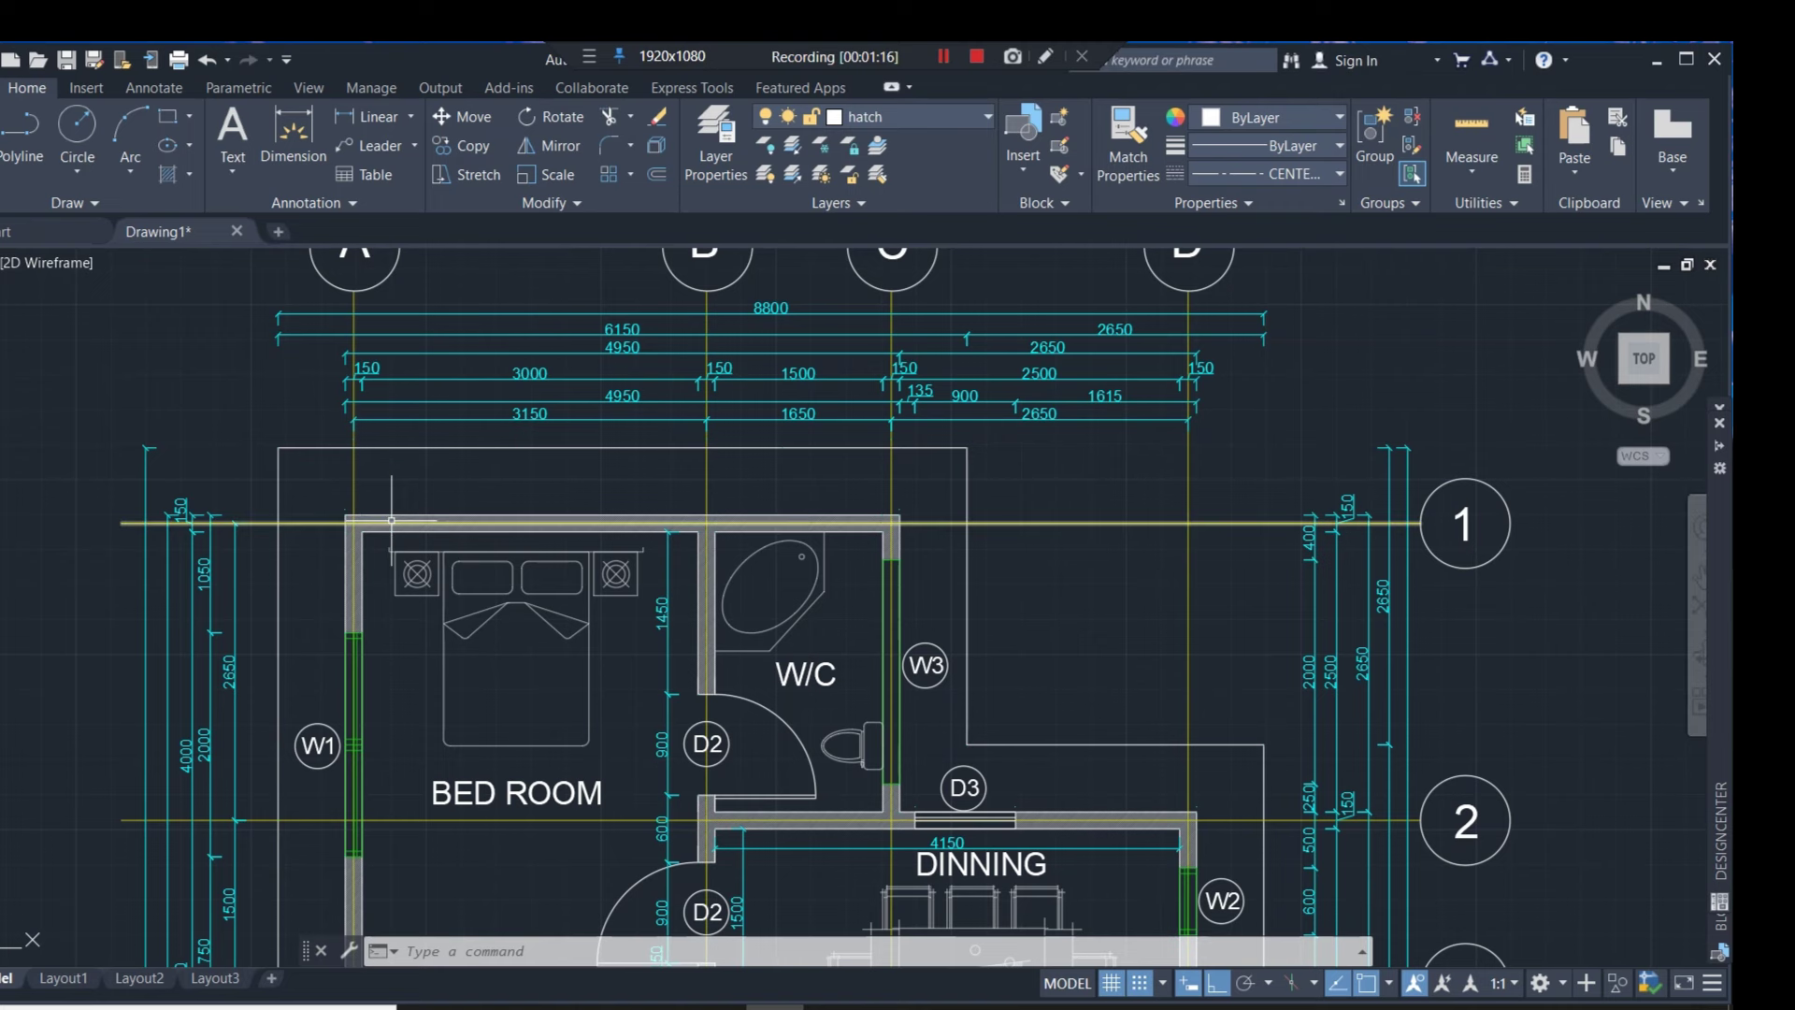
Window-select the left, top, right and next outer outline lines of the plan
click(295, 469)
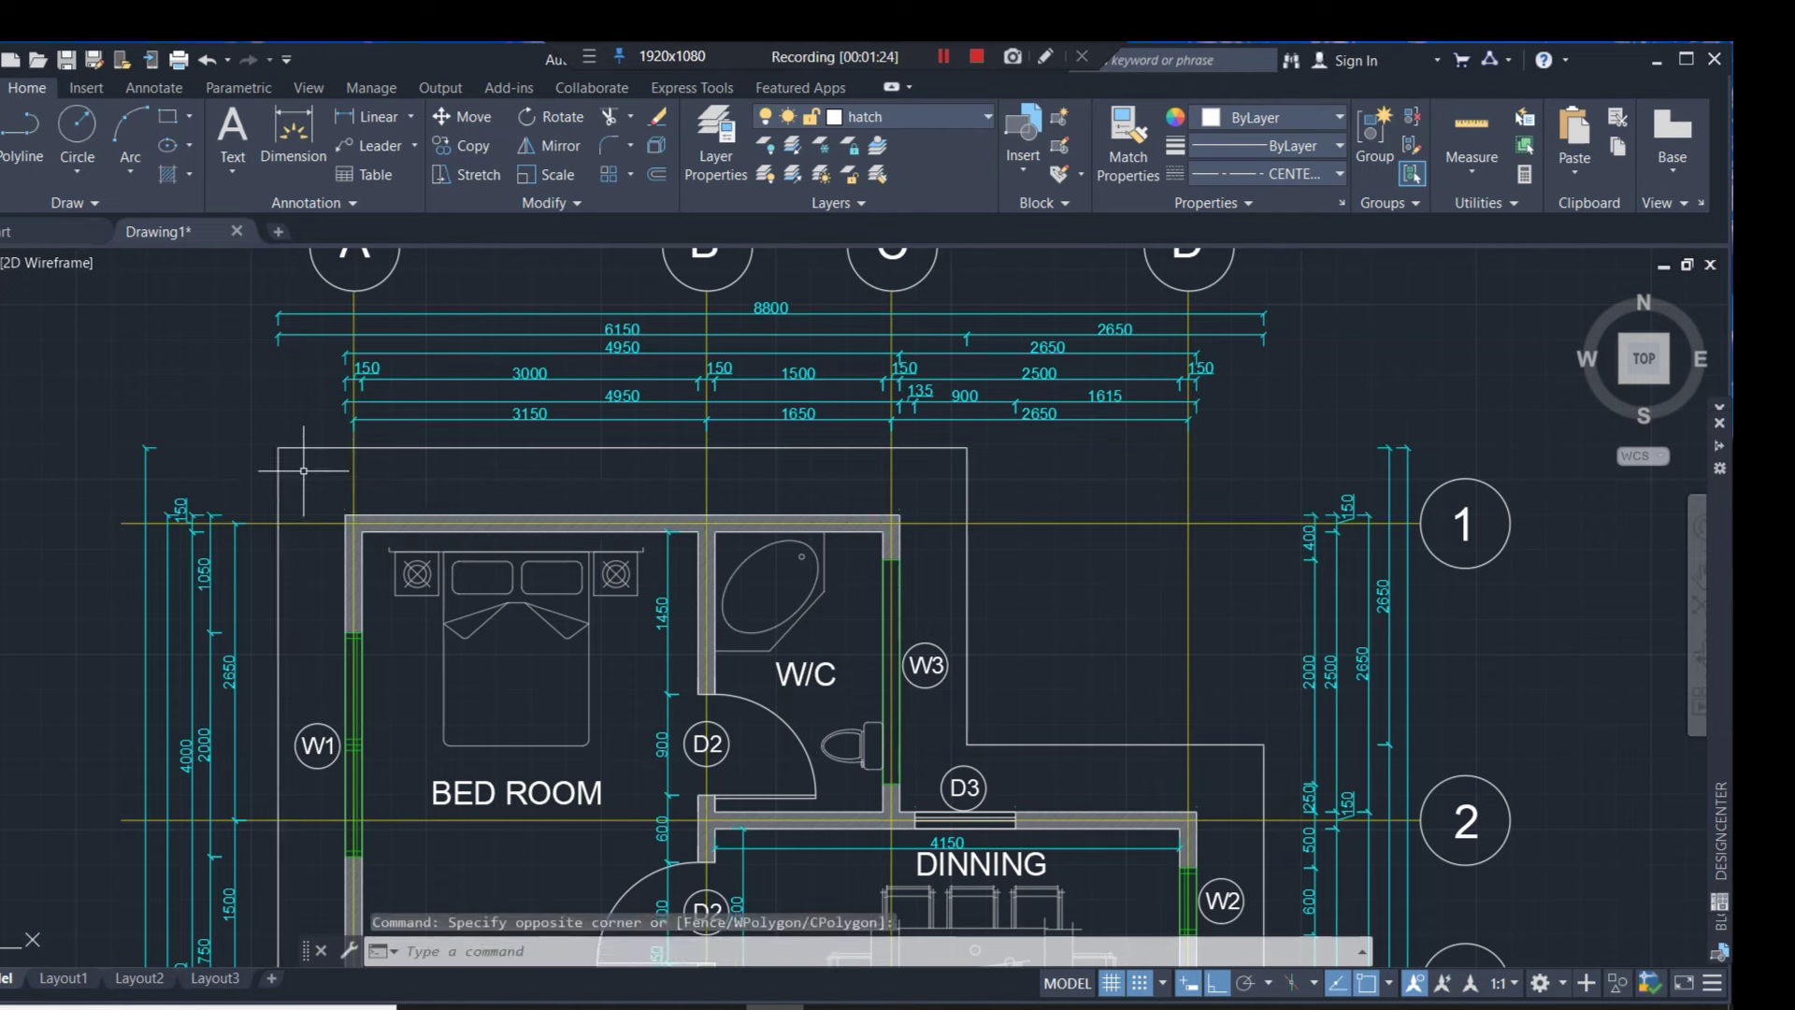
click(229, 529)
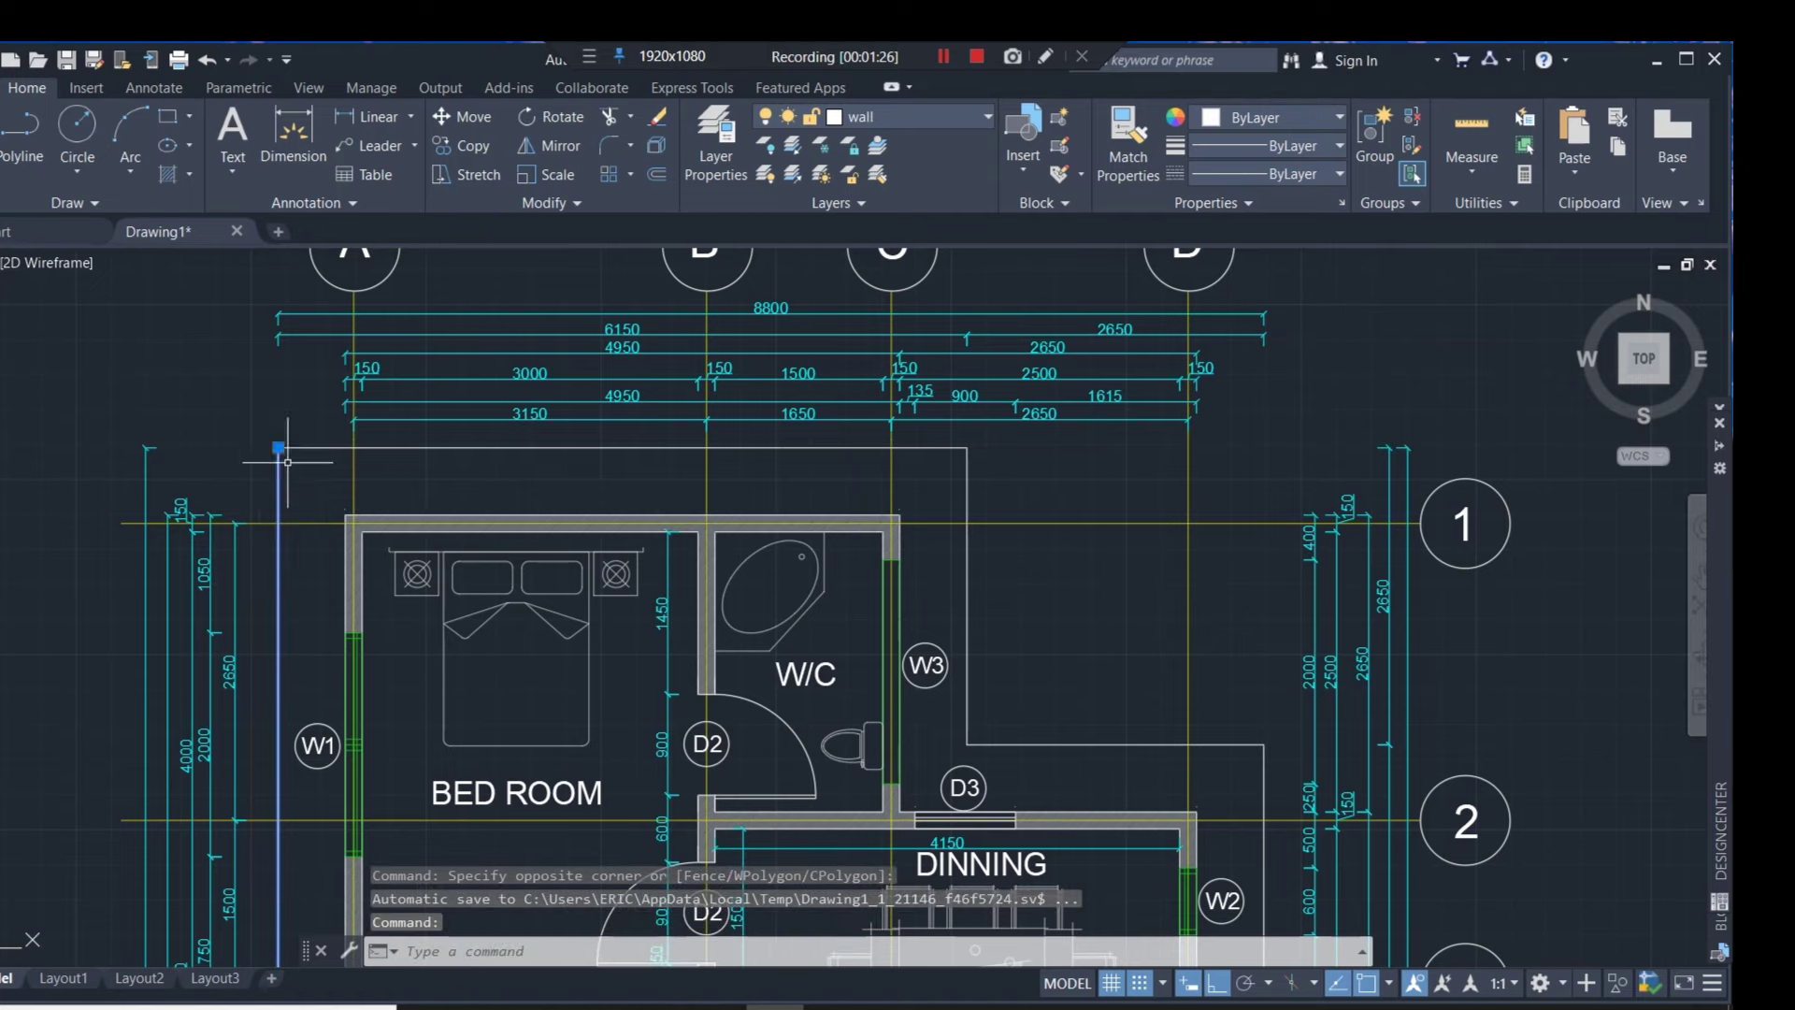
click(302, 436)
click(579, 486)
click(1010, 524)
click(935, 598)
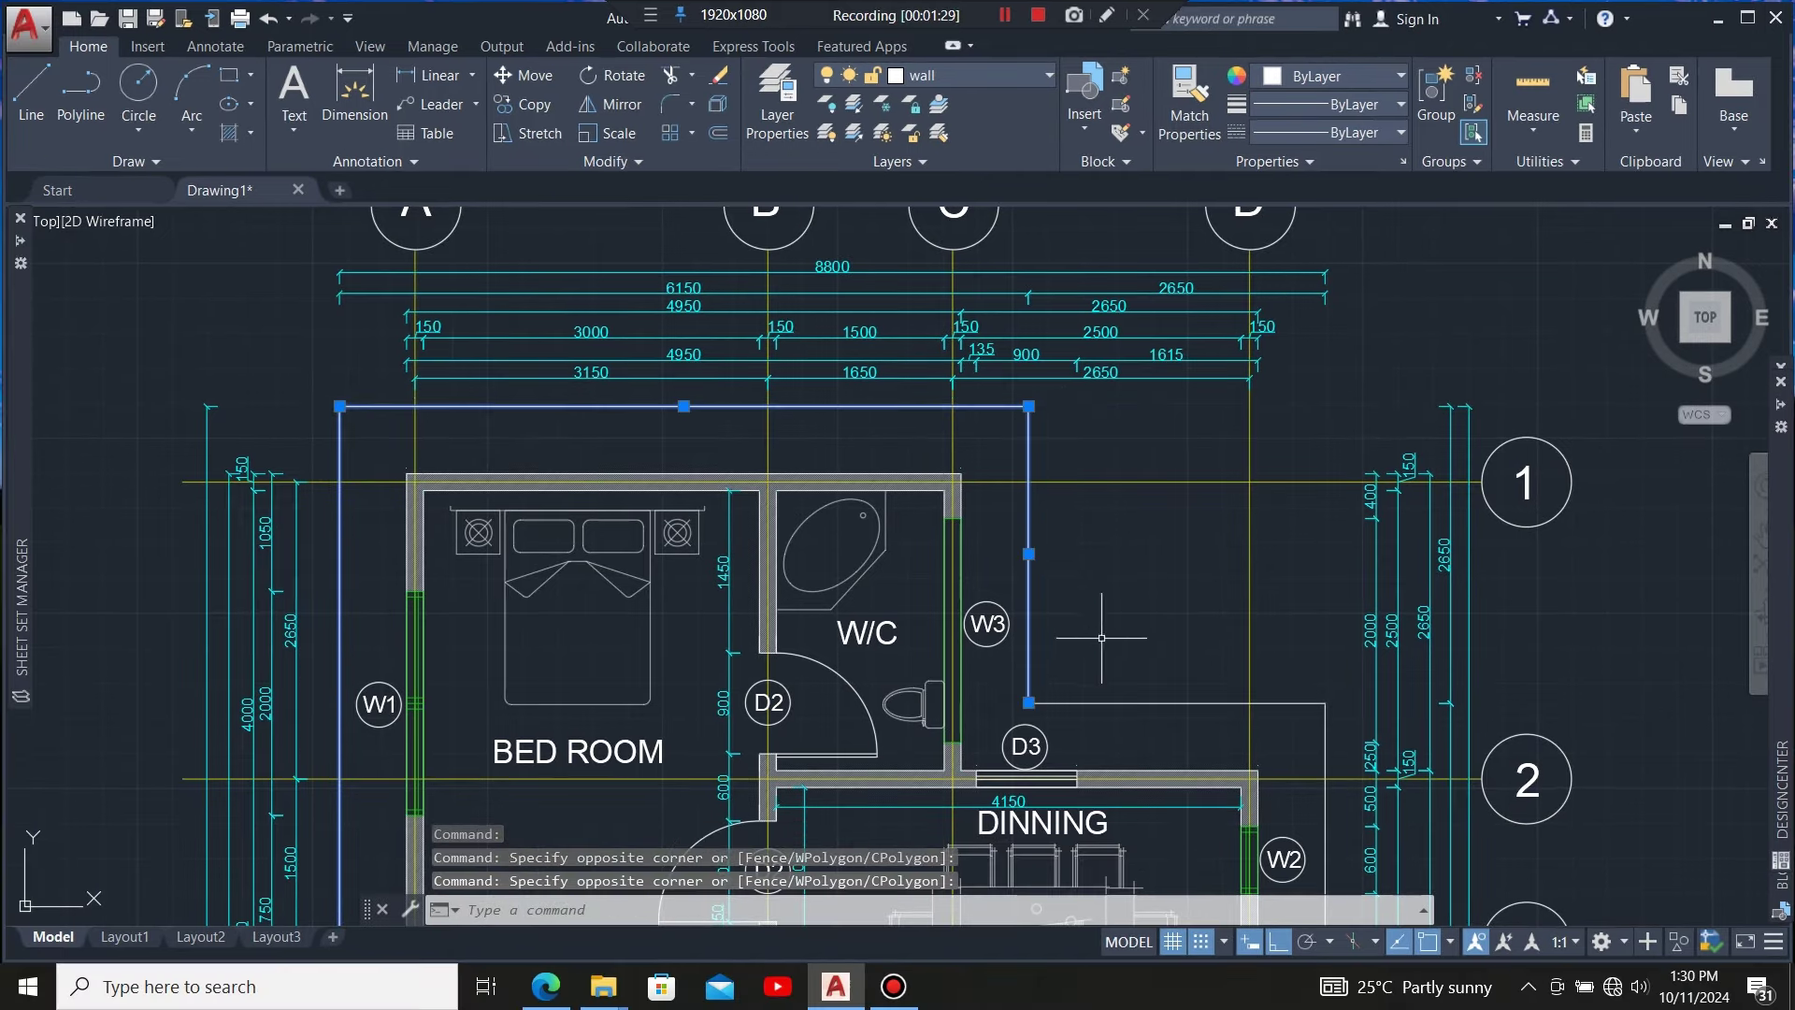
click(1088, 670)
click(992, 801)
Add the remaining outline lines beside the kitchen, near the porch and below the porch
middle_drag(840, 516, 337, 168)
click(767, 365)
click(1021, 591)
scroll(1022, 590, down, 5)
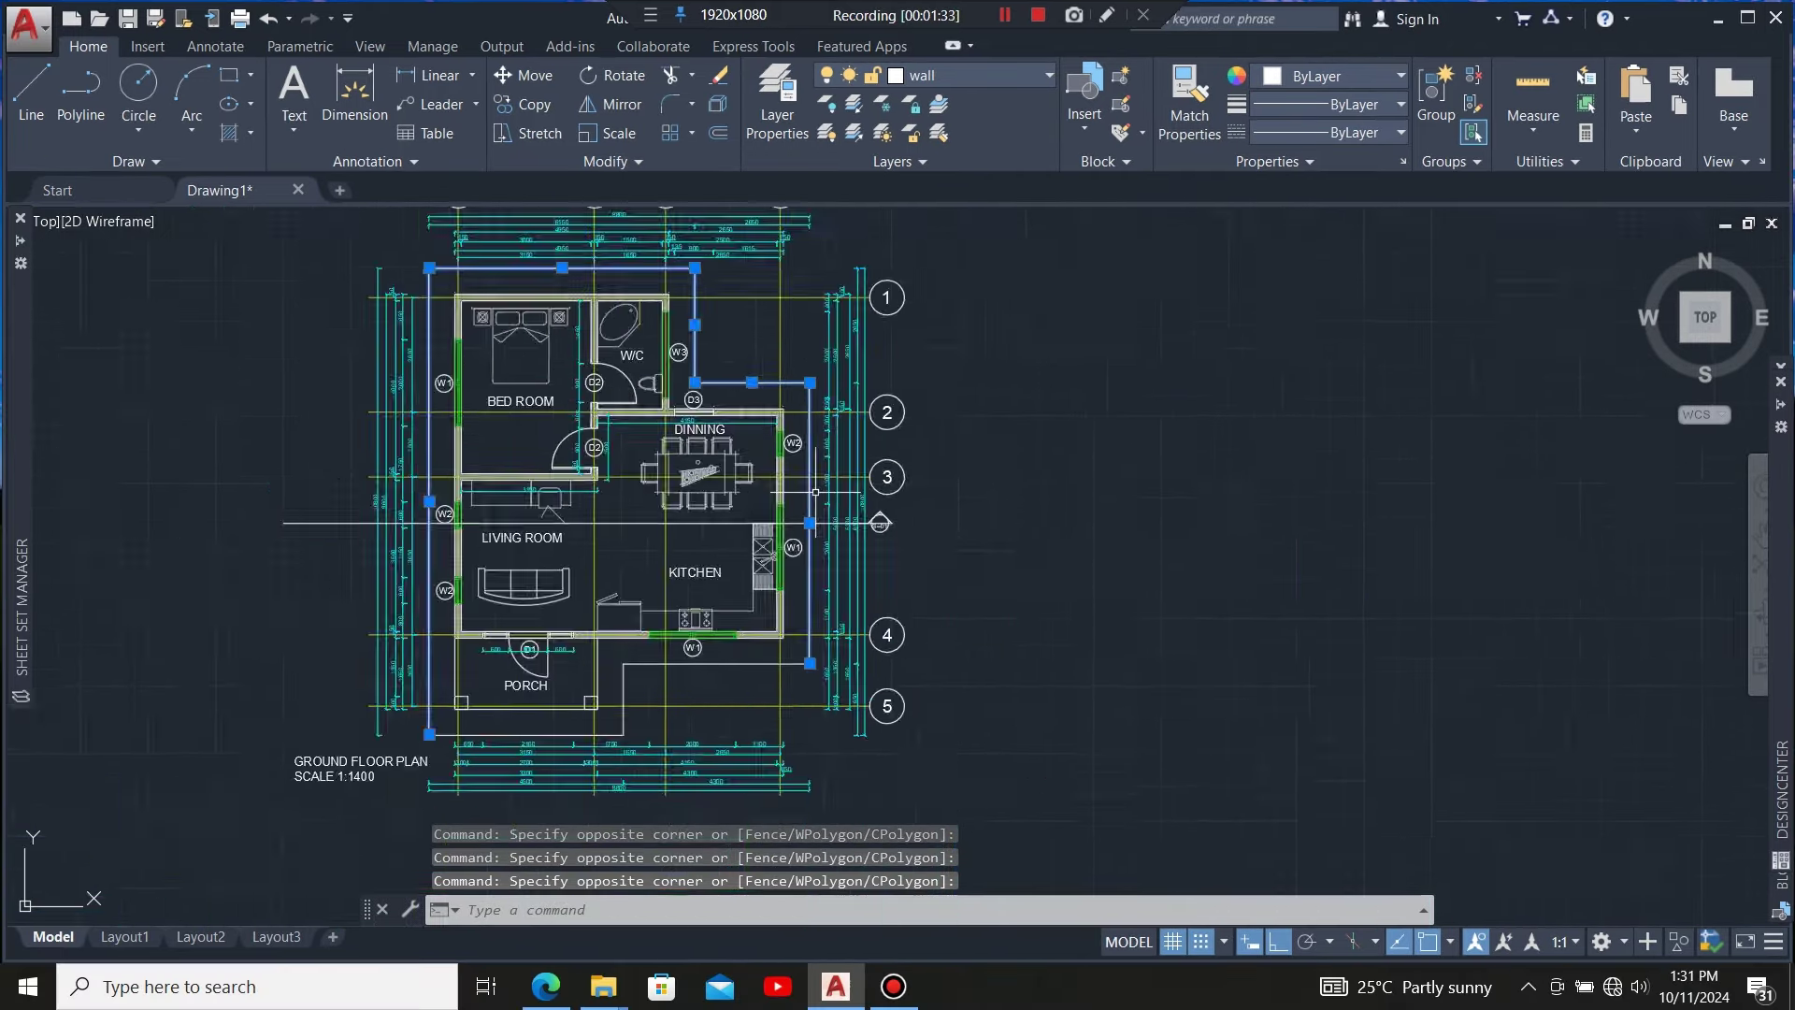
scroll(754, 628, up, 5)
click(906, 584)
click(865, 645)
click(617, 654)
click(392, 766)
scroll(598, 673, down, 3)
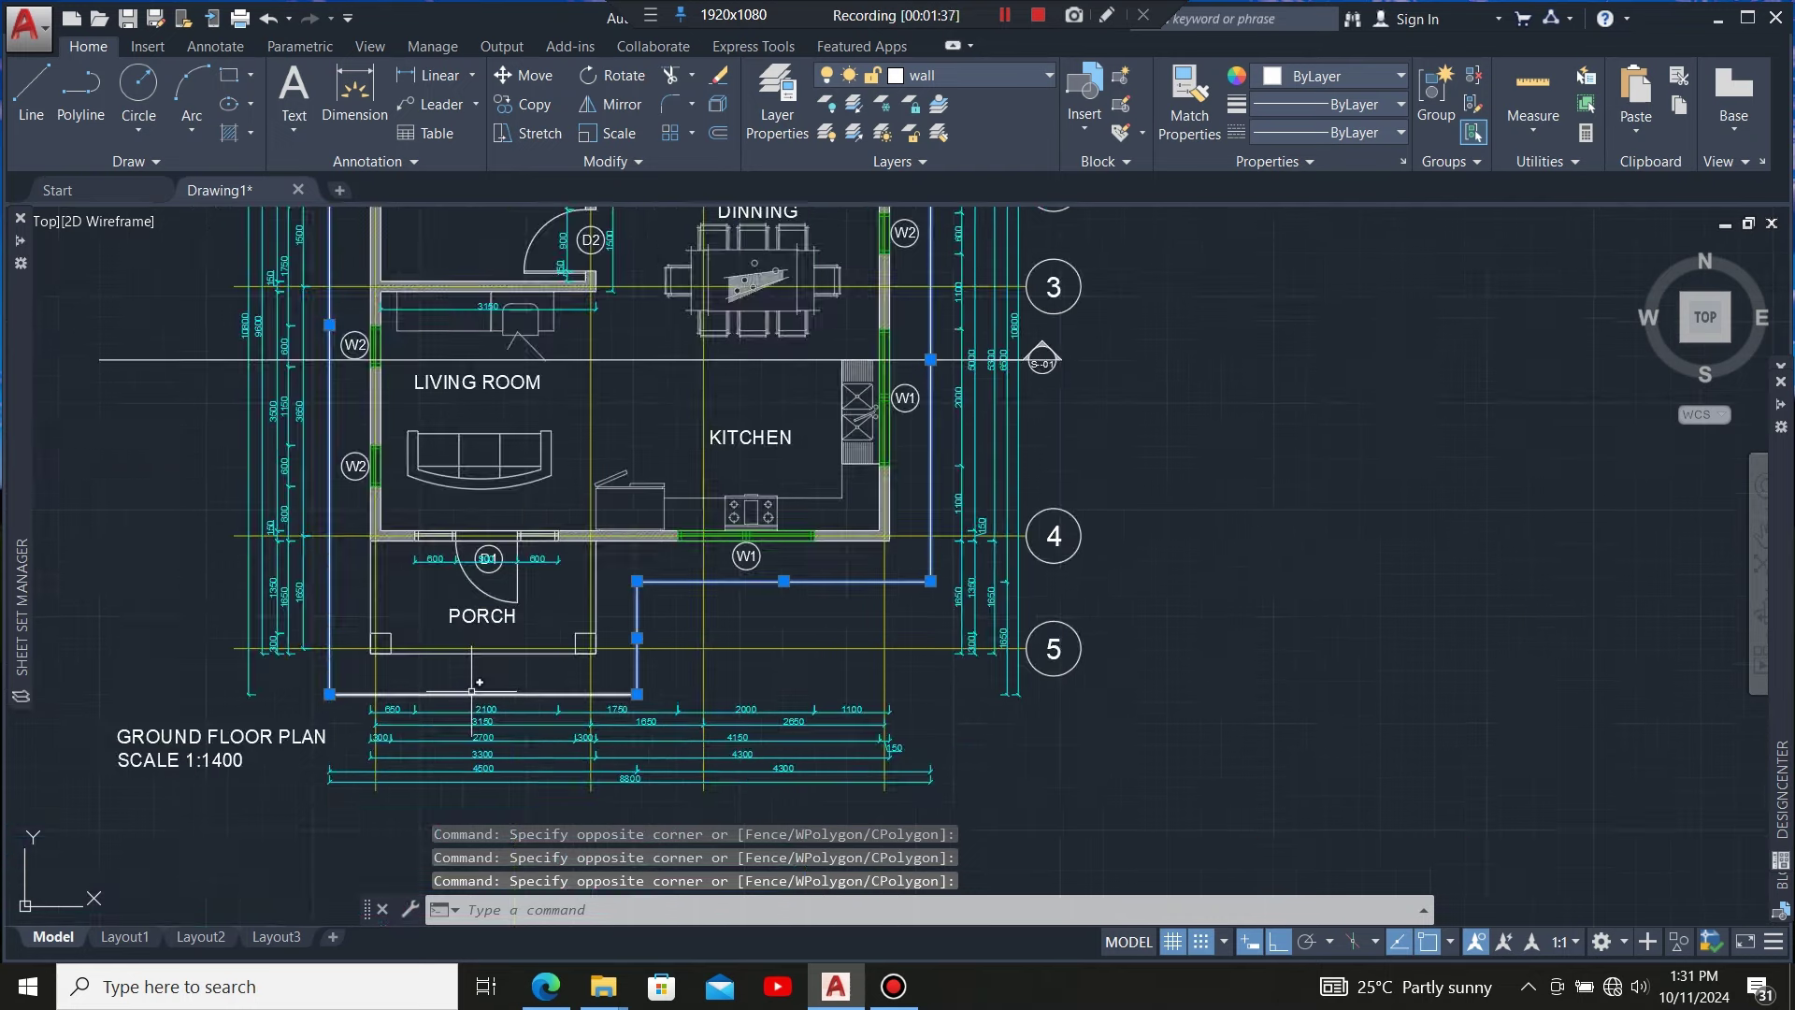
scroll(524, 682, up, 5)
click(505, 679)
click(464, 696)
scroll(654, 608, down, 6)
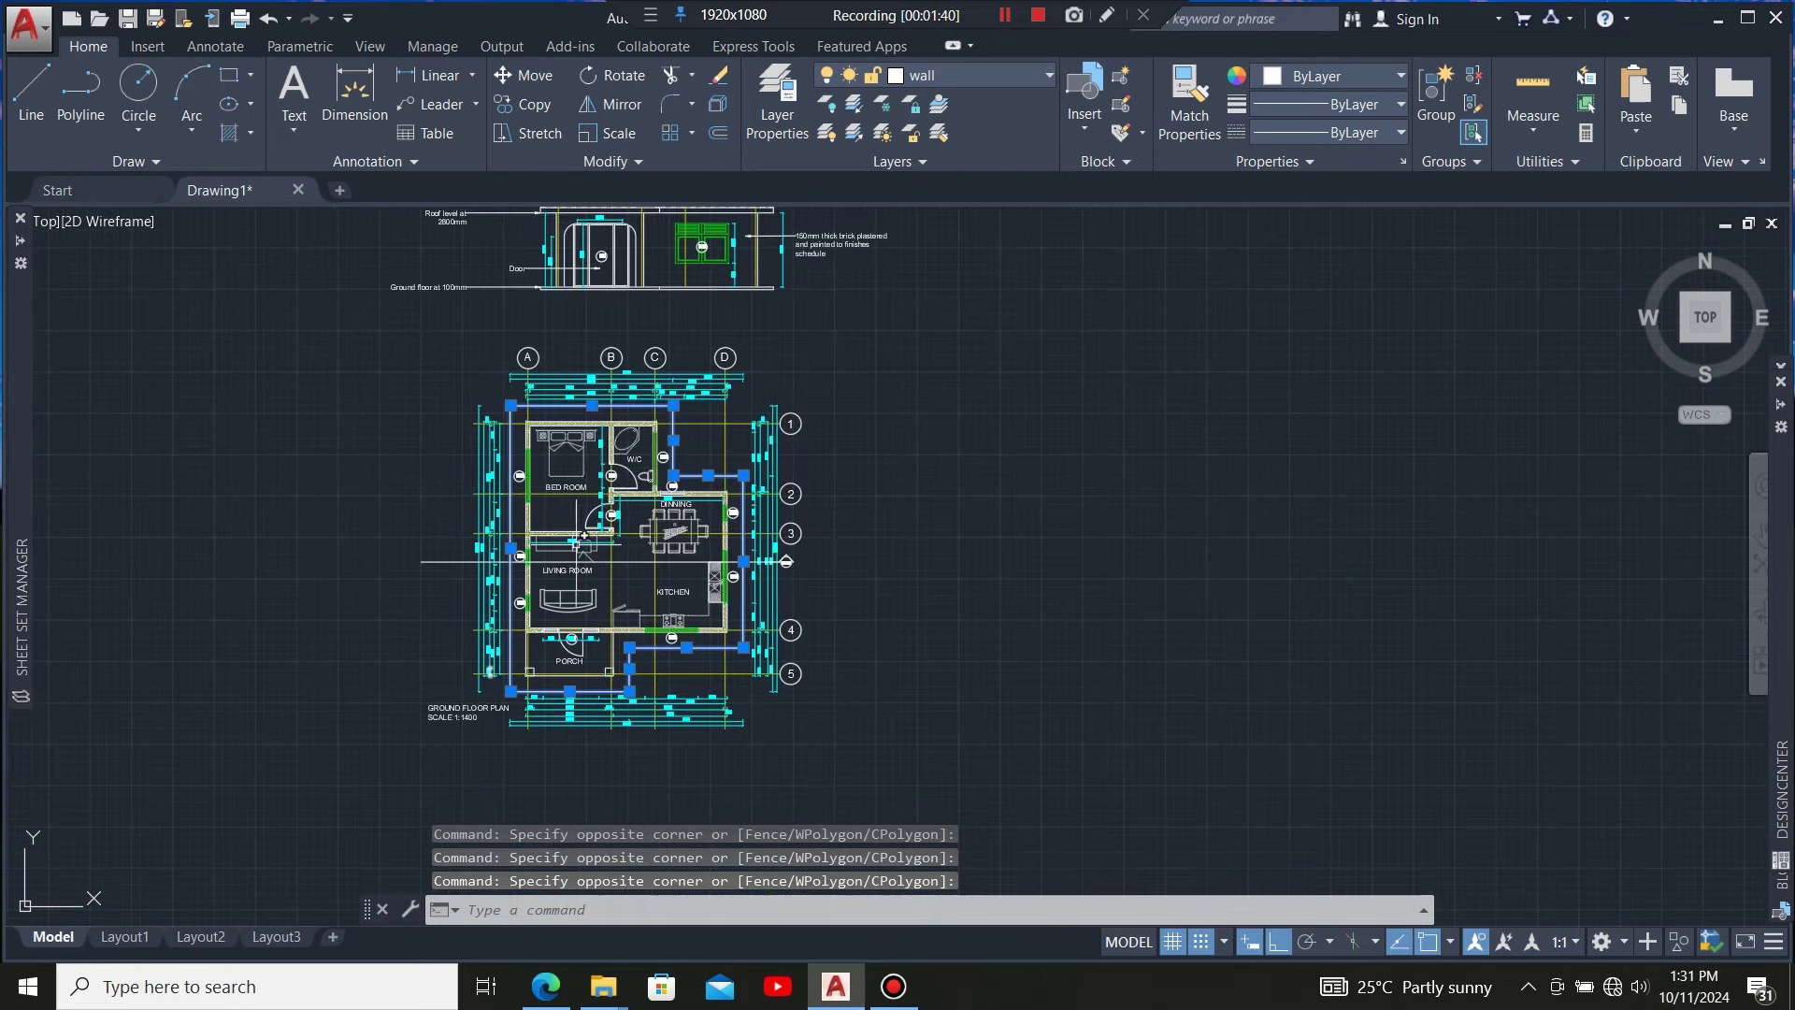
scroll(675, 411, up, 2)
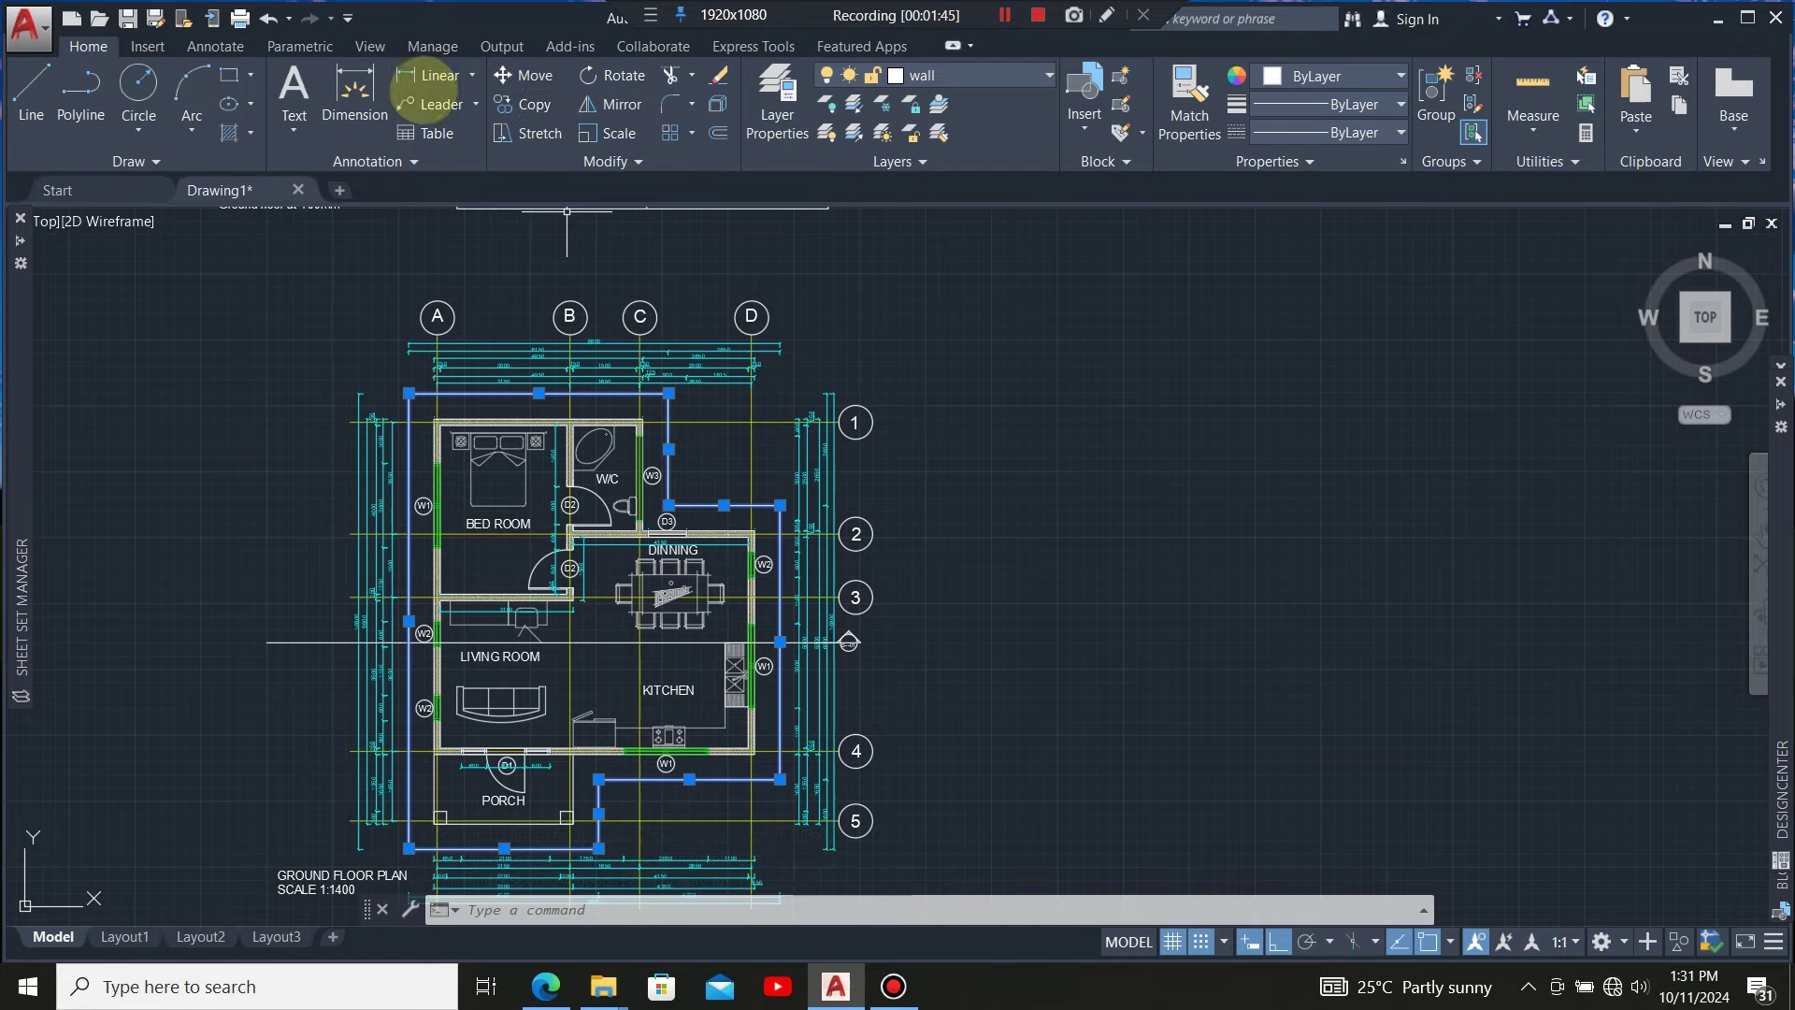
With Ortho on, copy the outline from its corner to the right of the plan; show the layer list
click(534, 103)
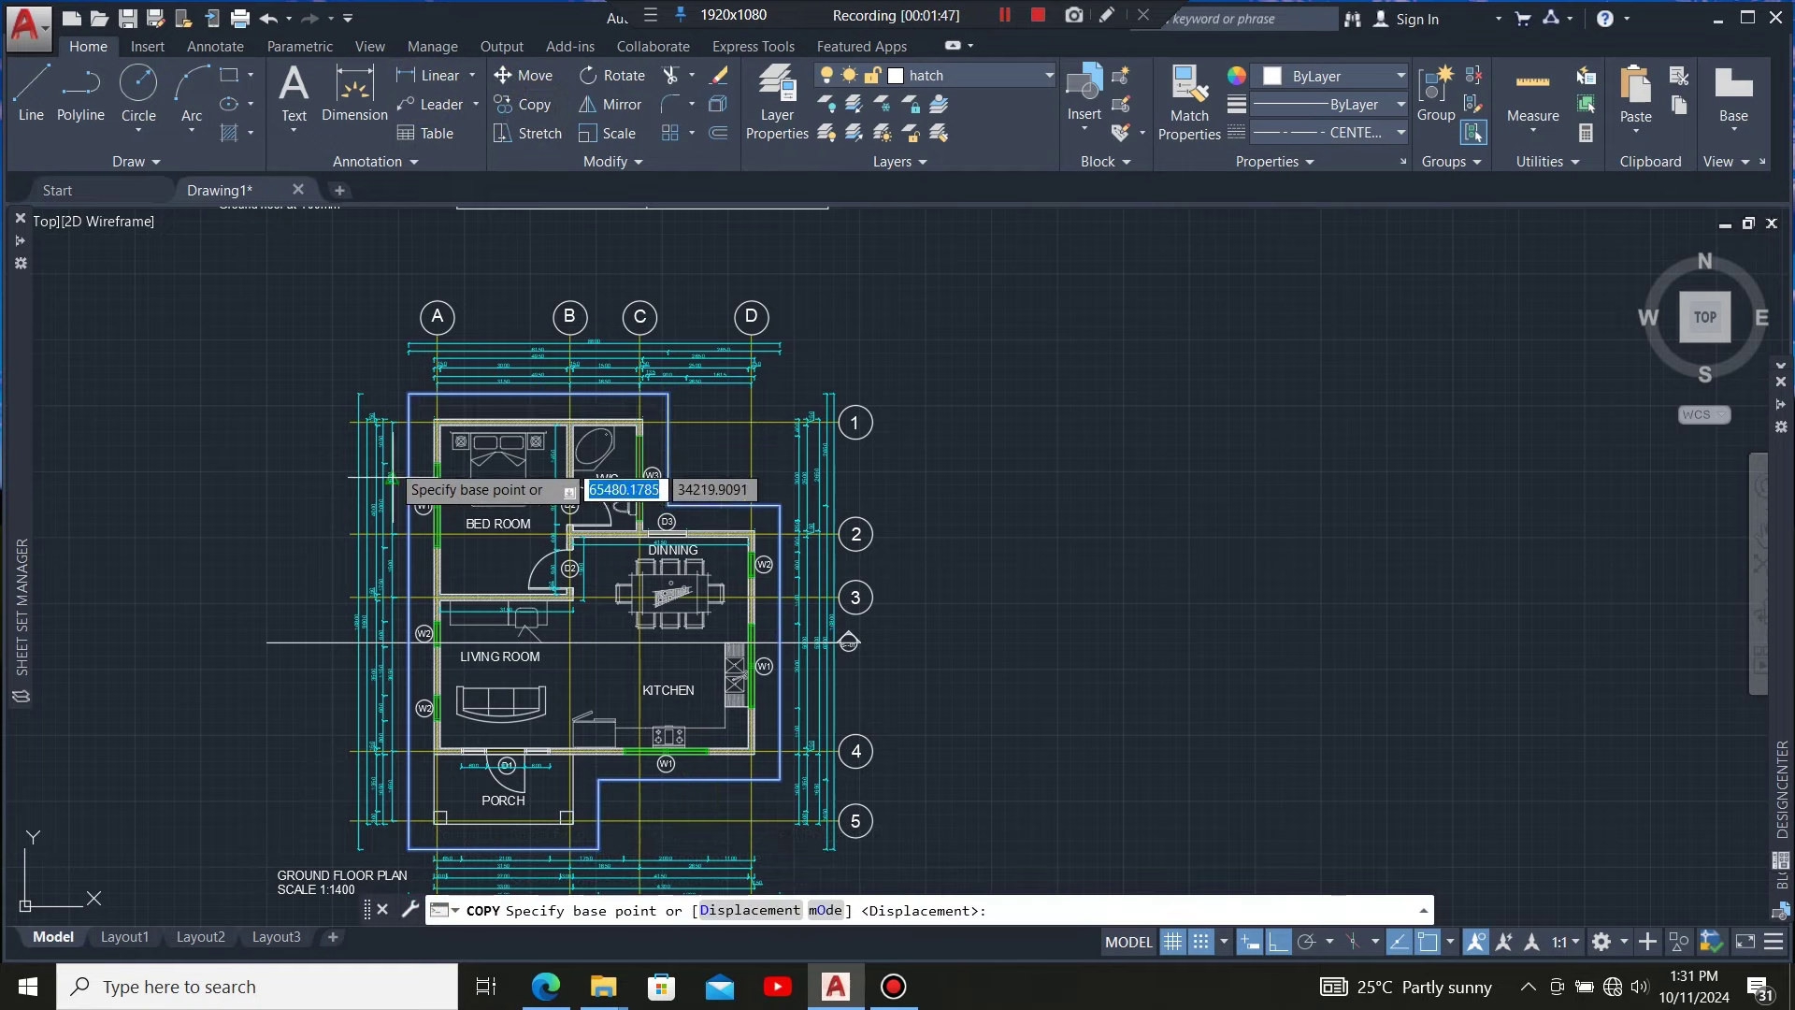
scroll(421, 374, up, 4)
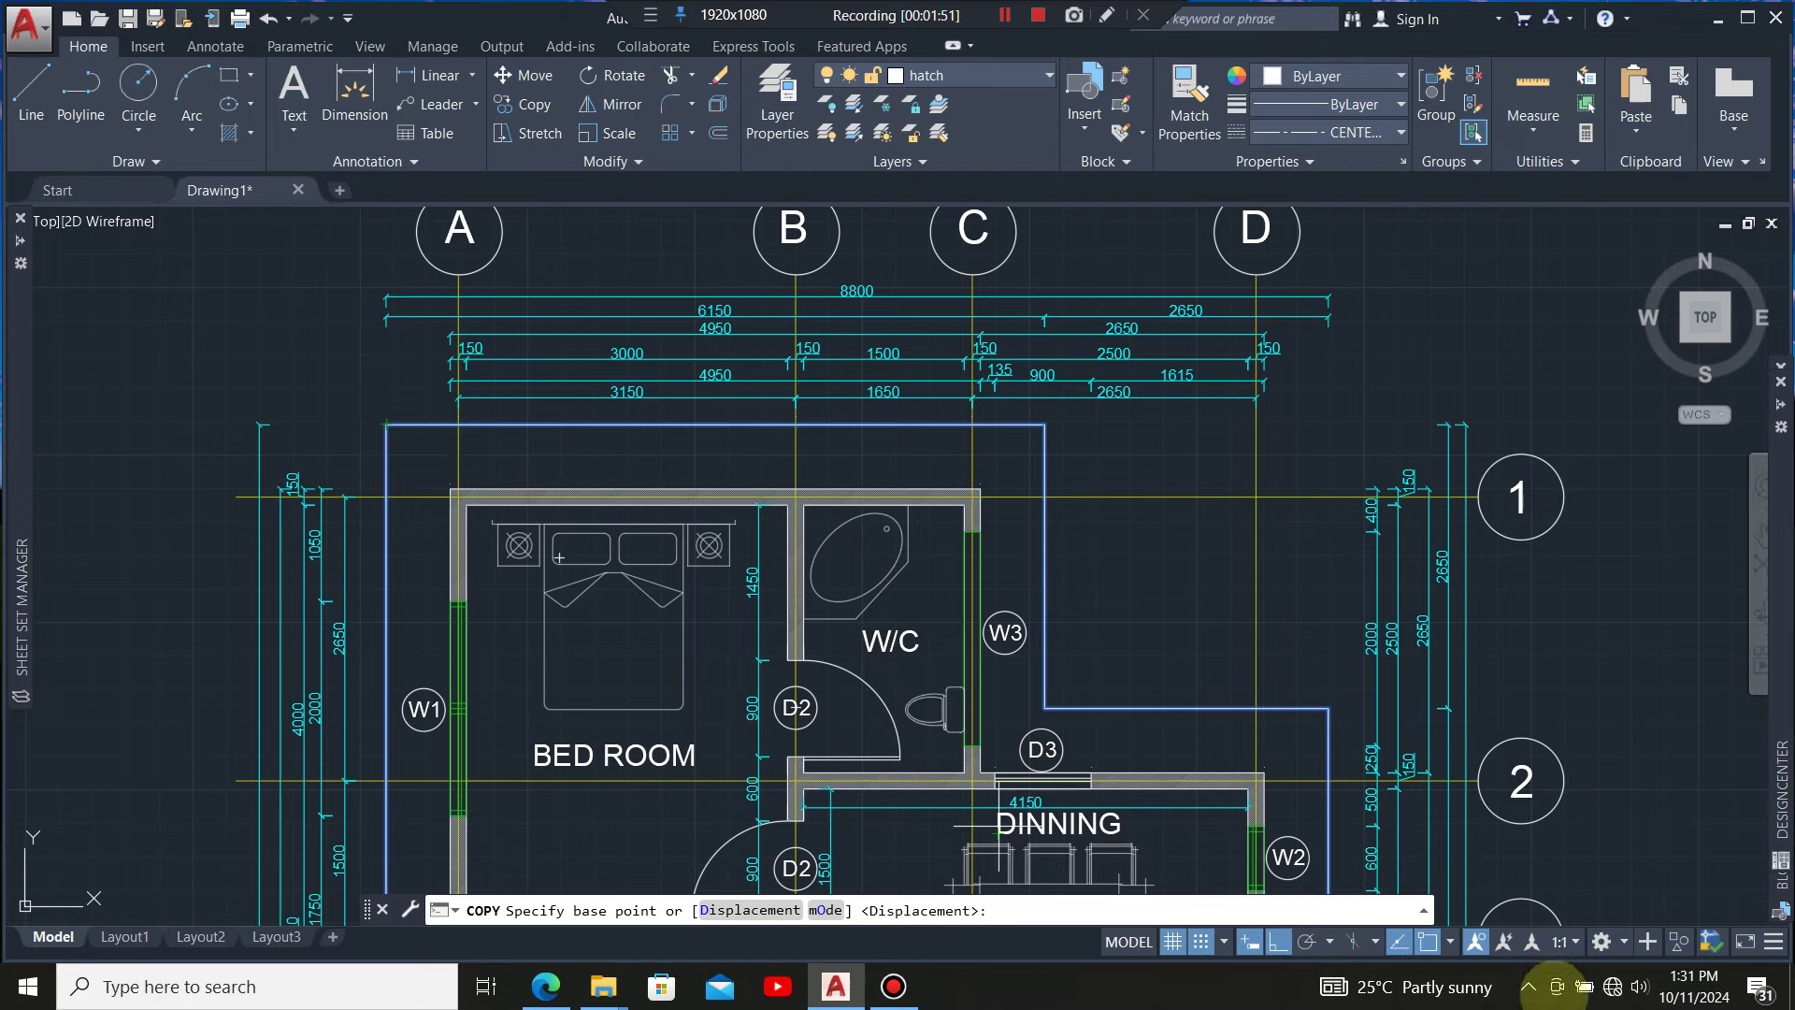
click(1278, 941)
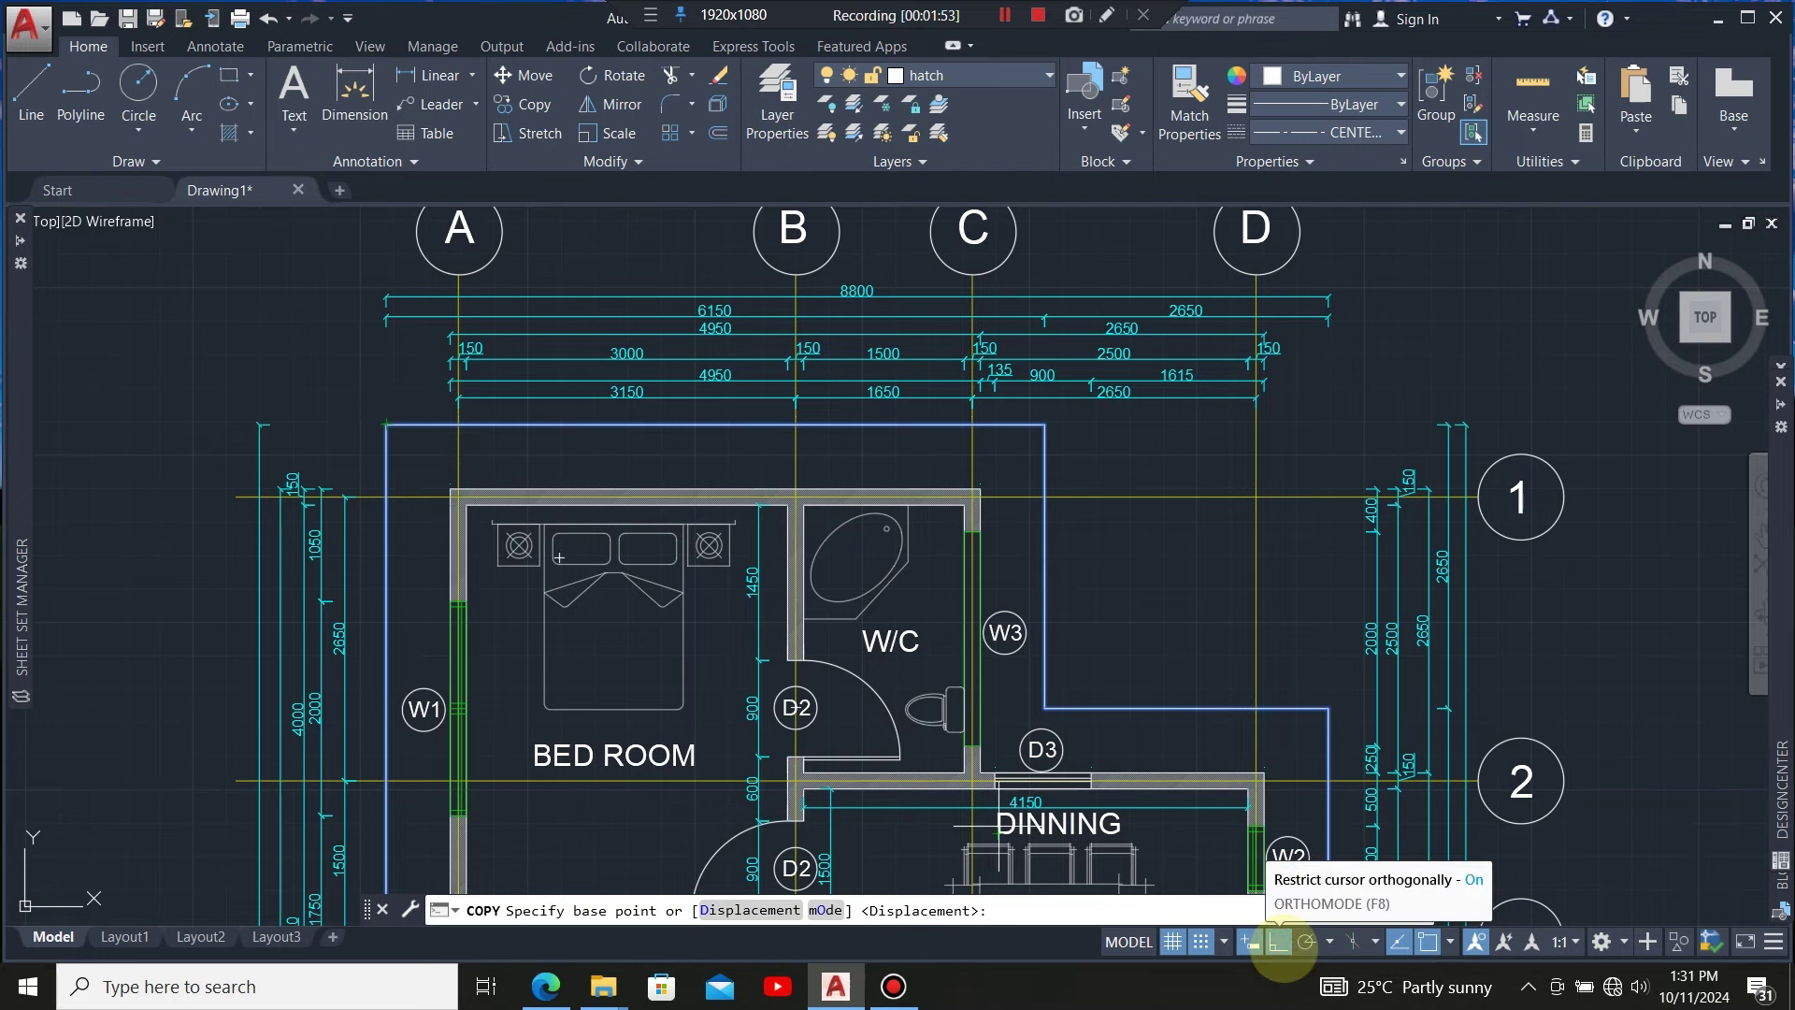
click(386, 424)
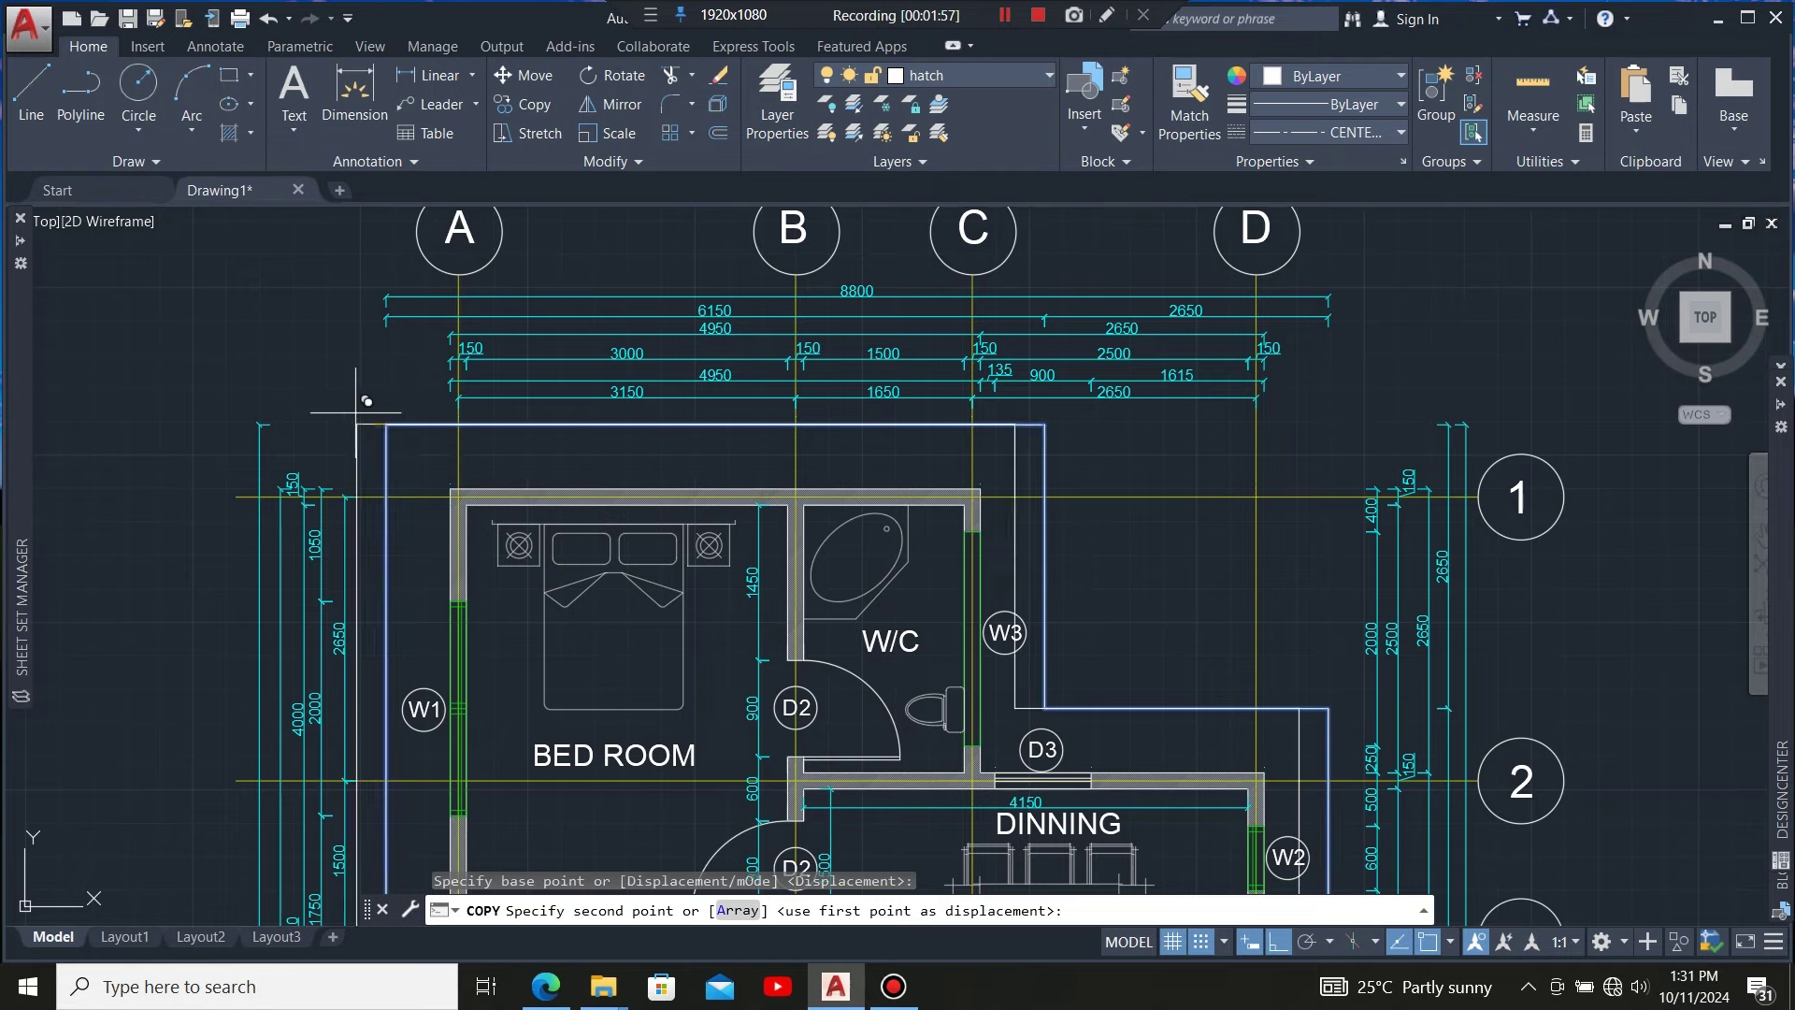
scroll(274, 424, down, 6)
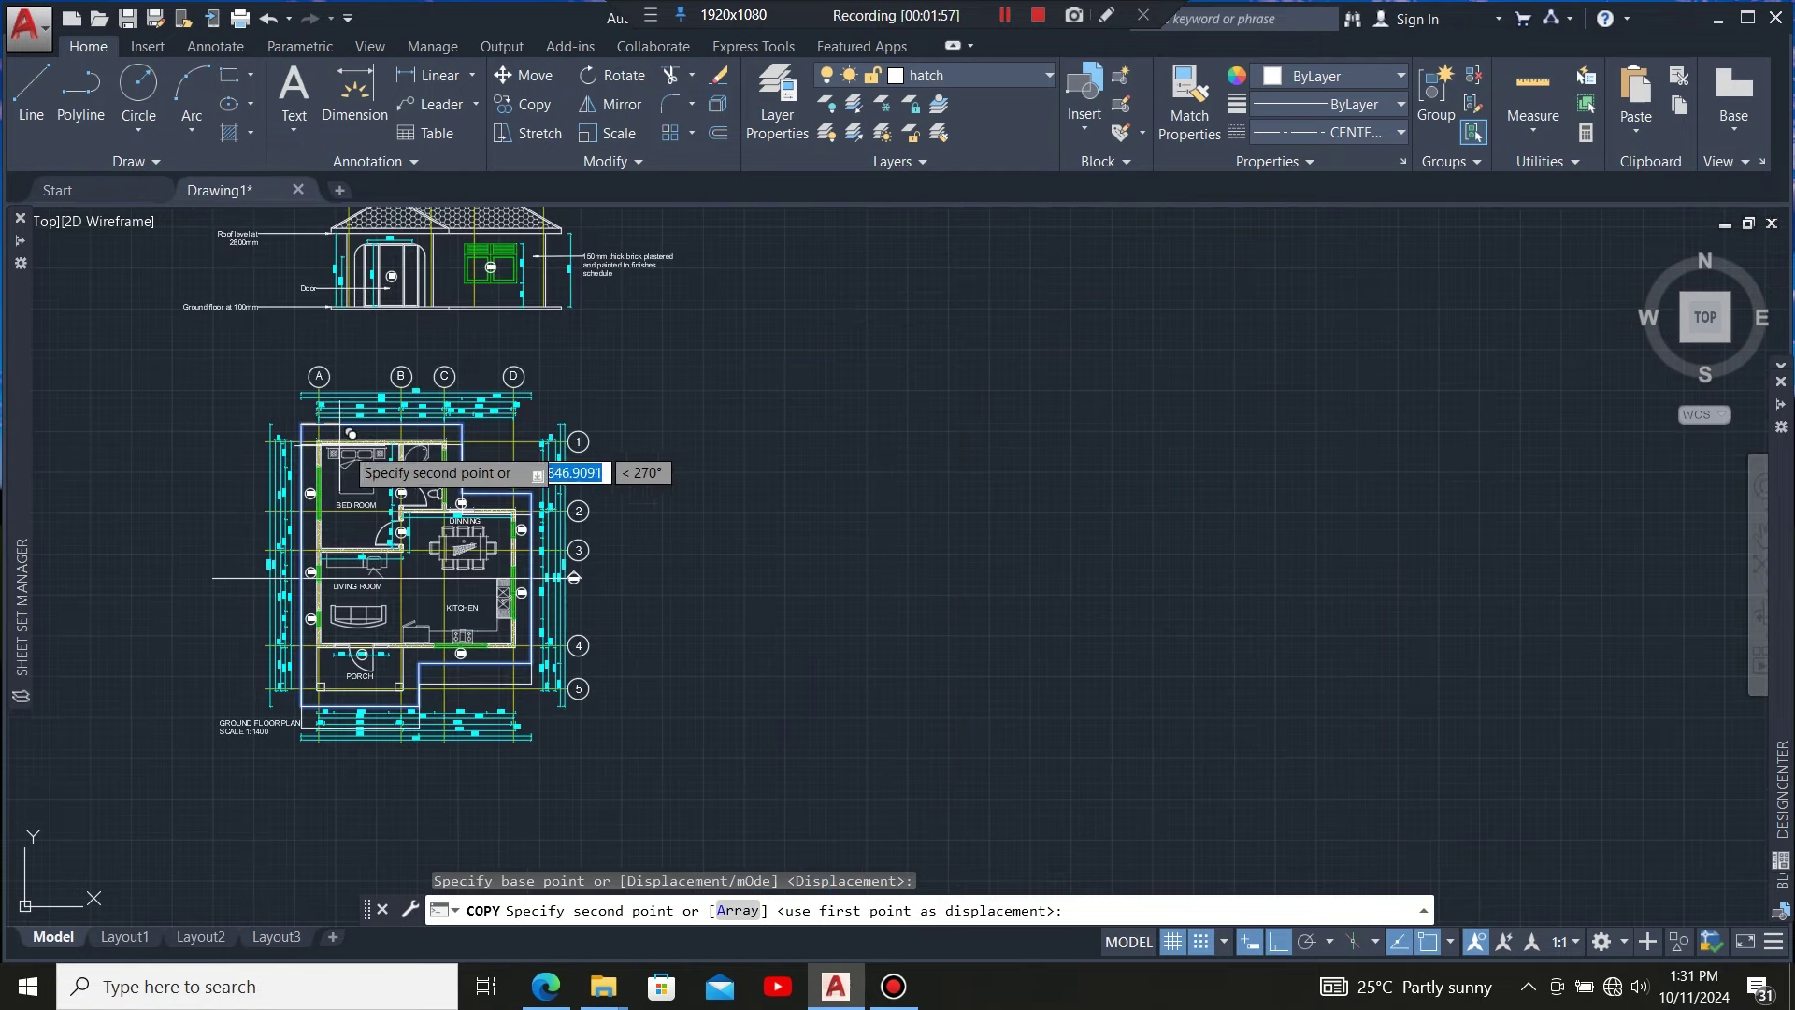
click(771, 421)
key(Escape)
scroll(1025, 544, up, 2)
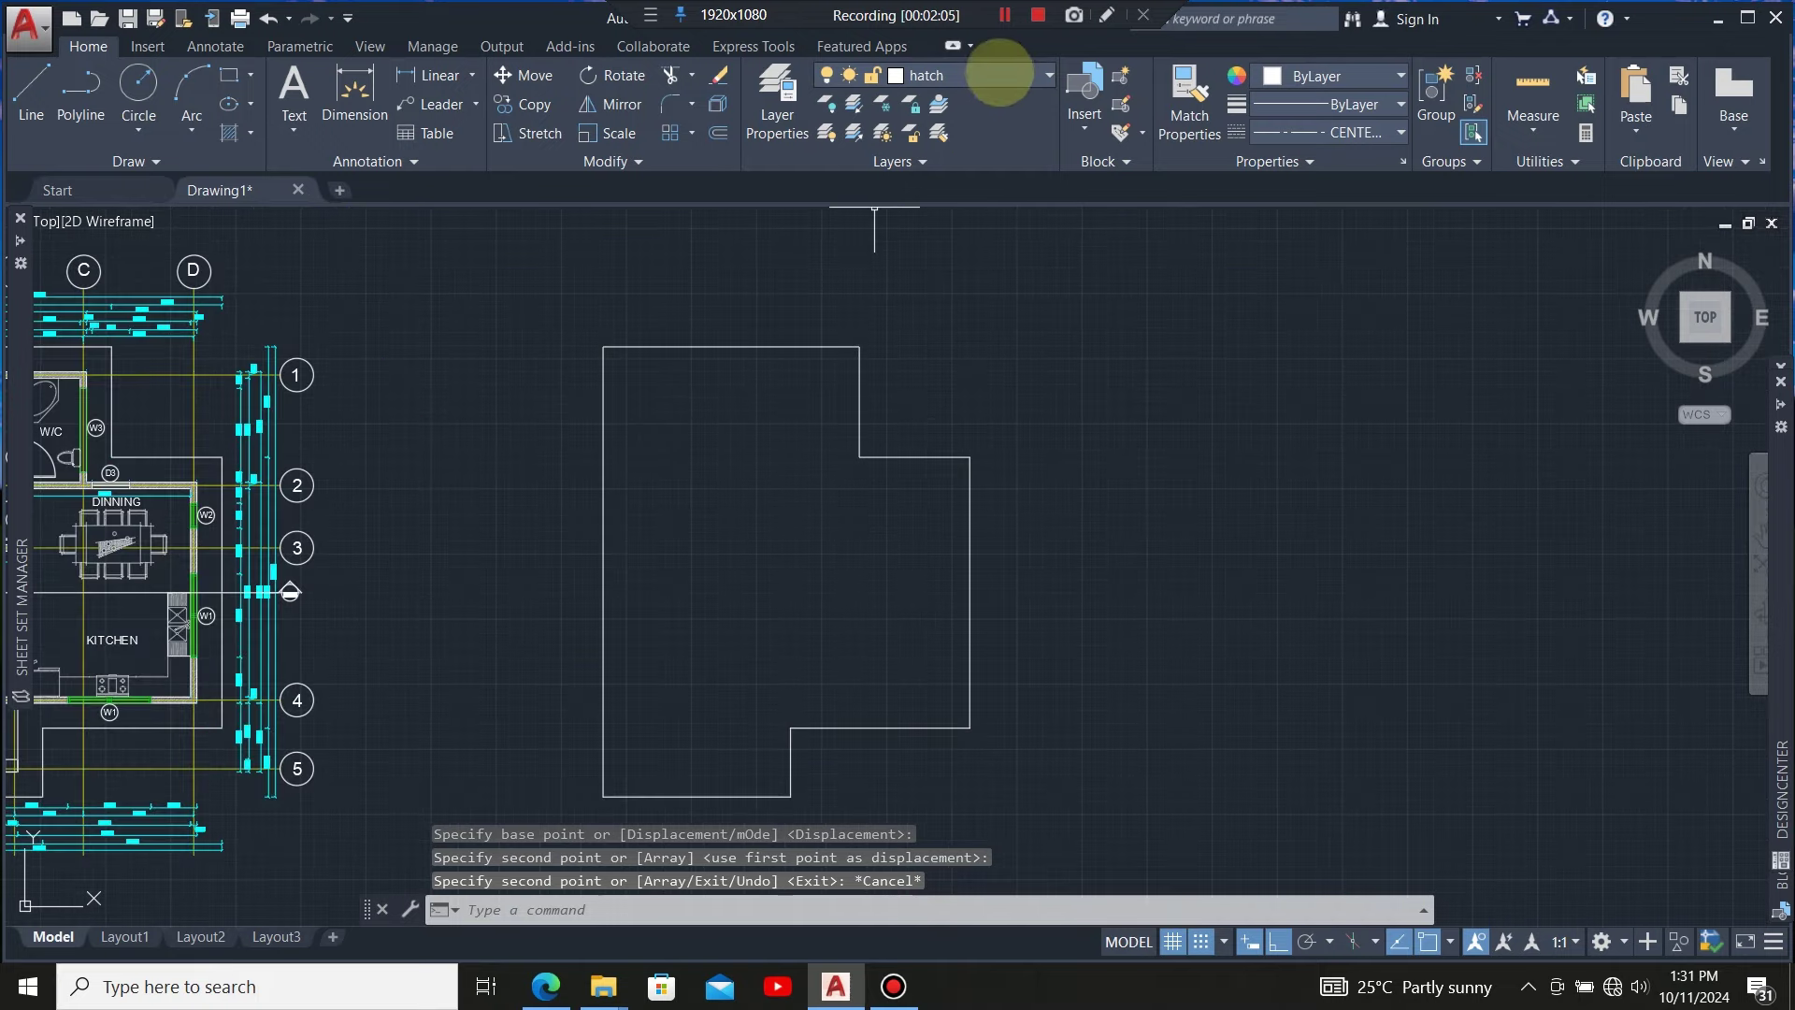
click(1001, 73)
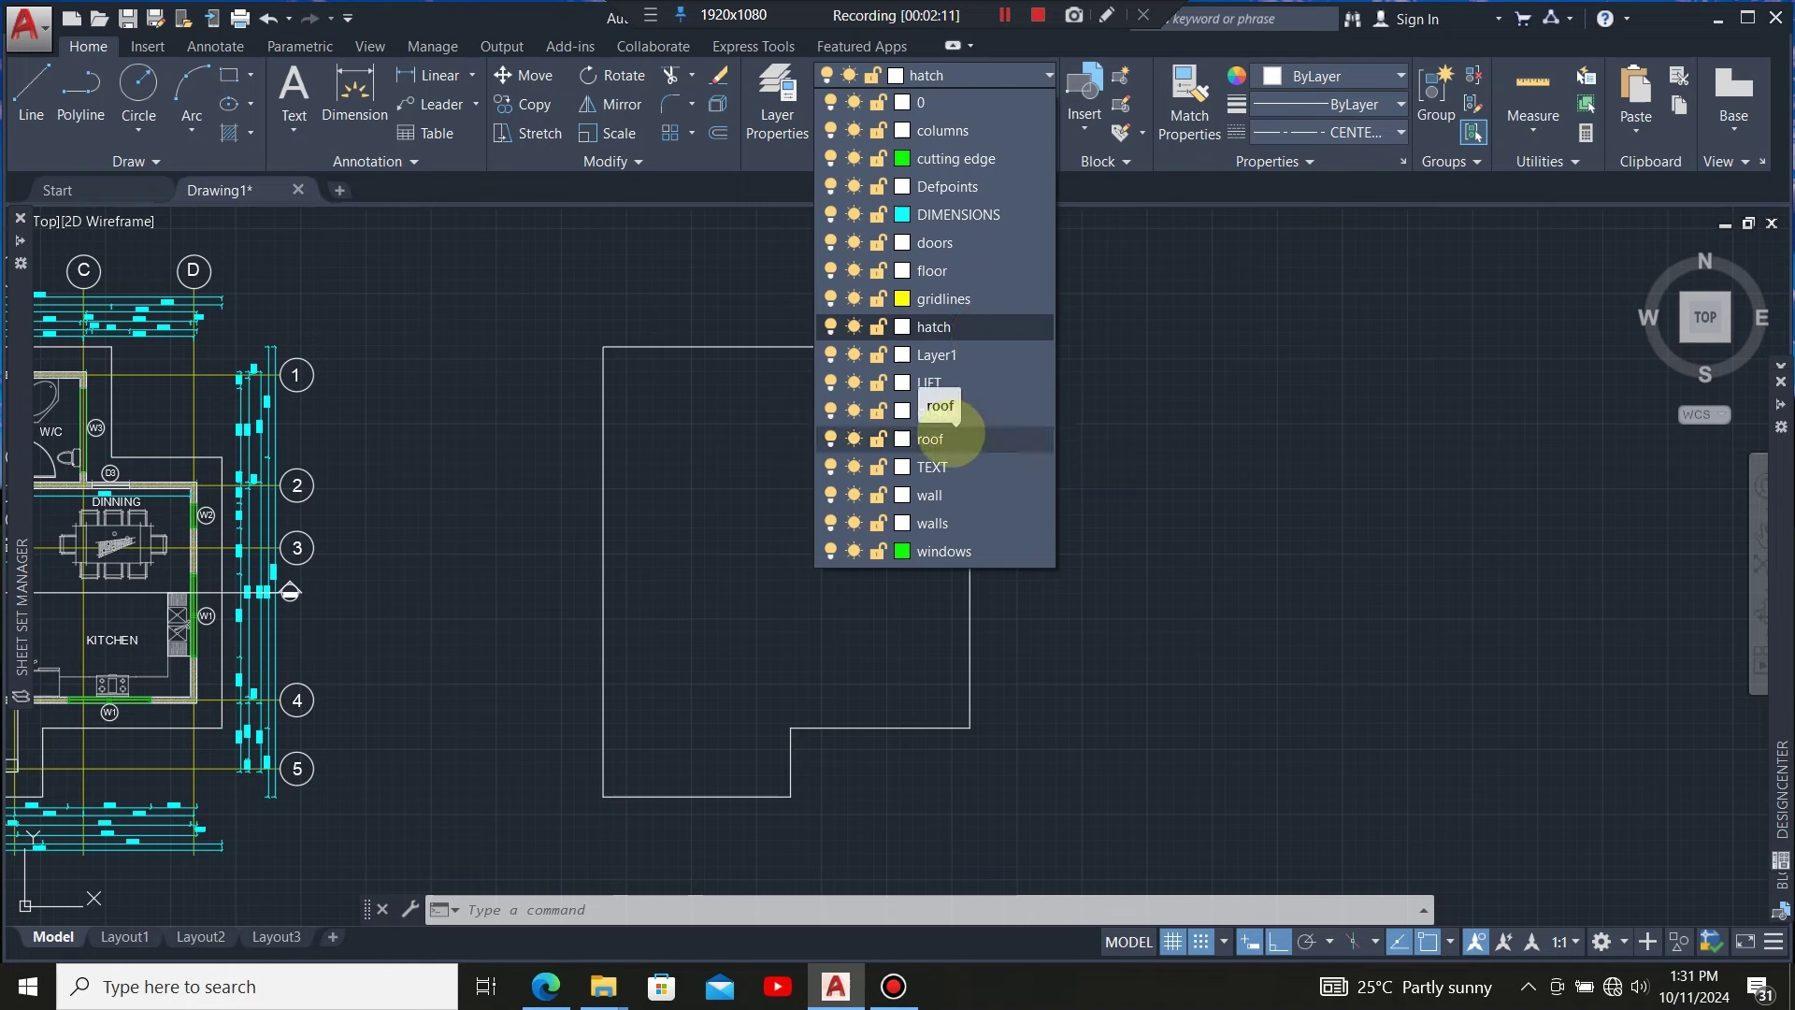
Make roof the current layer and draw a 45° line from the outline's top-left corner
click(934, 439)
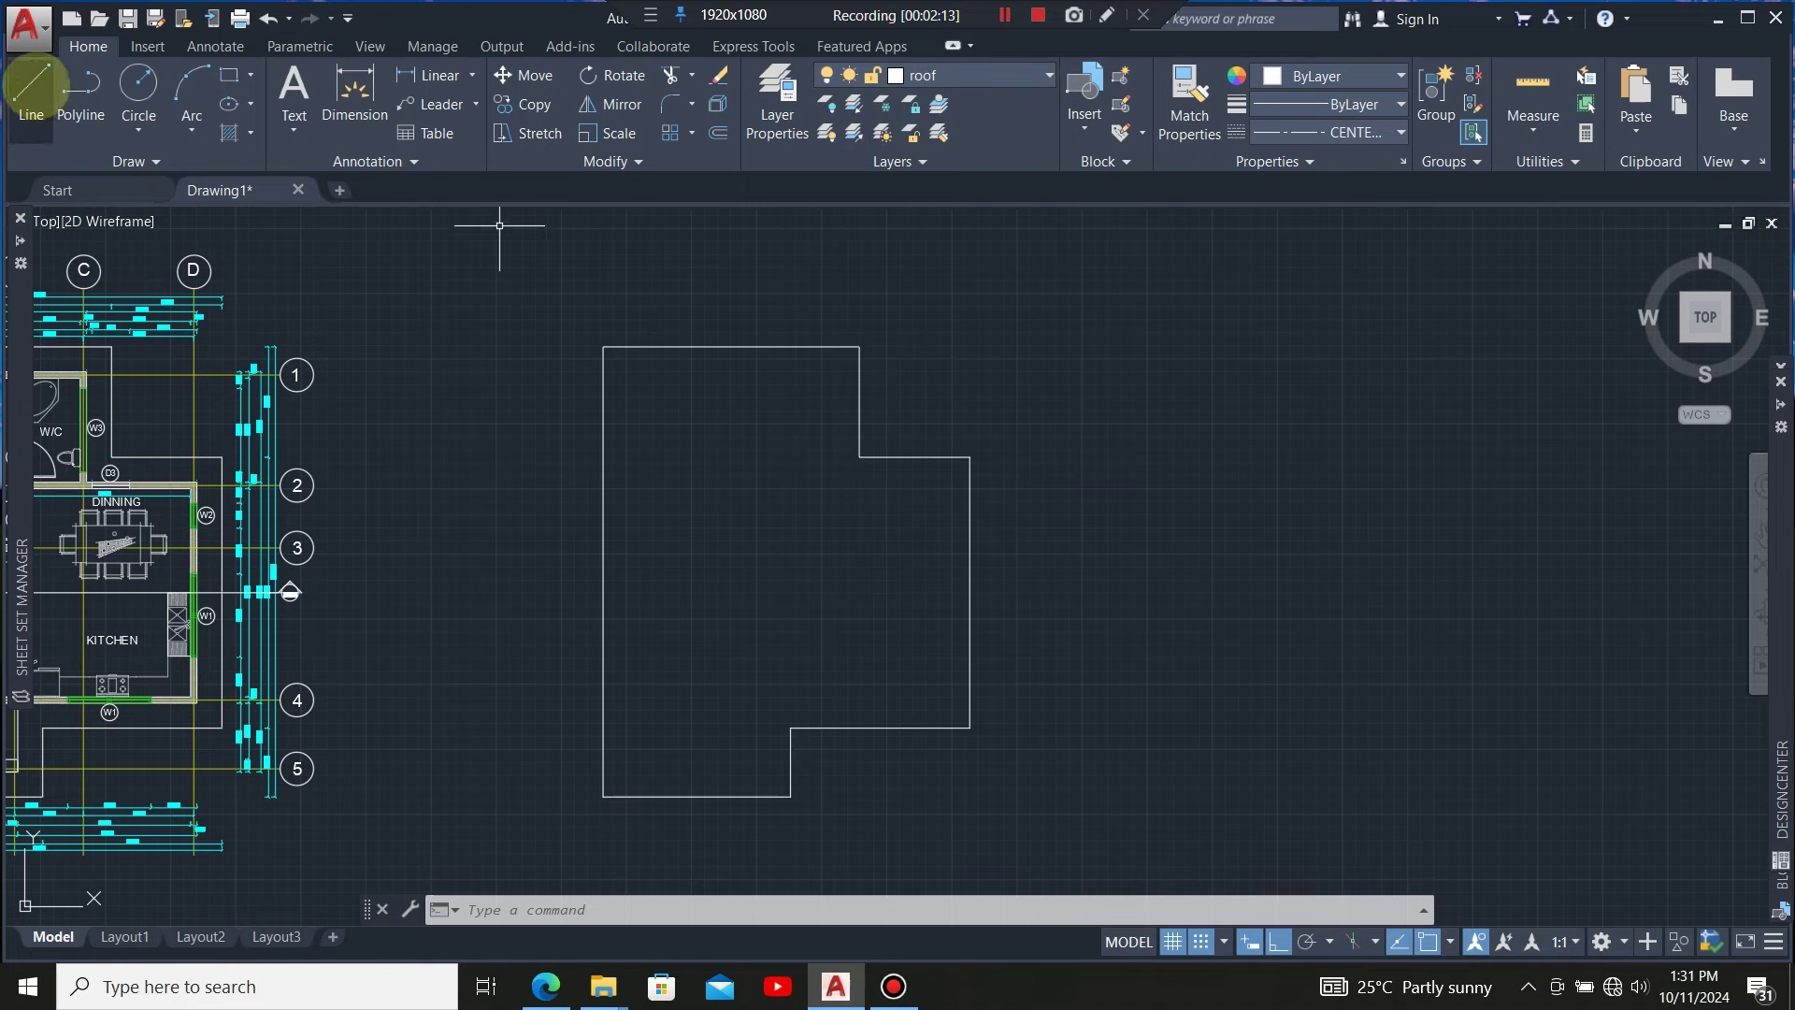
click(31, 86)
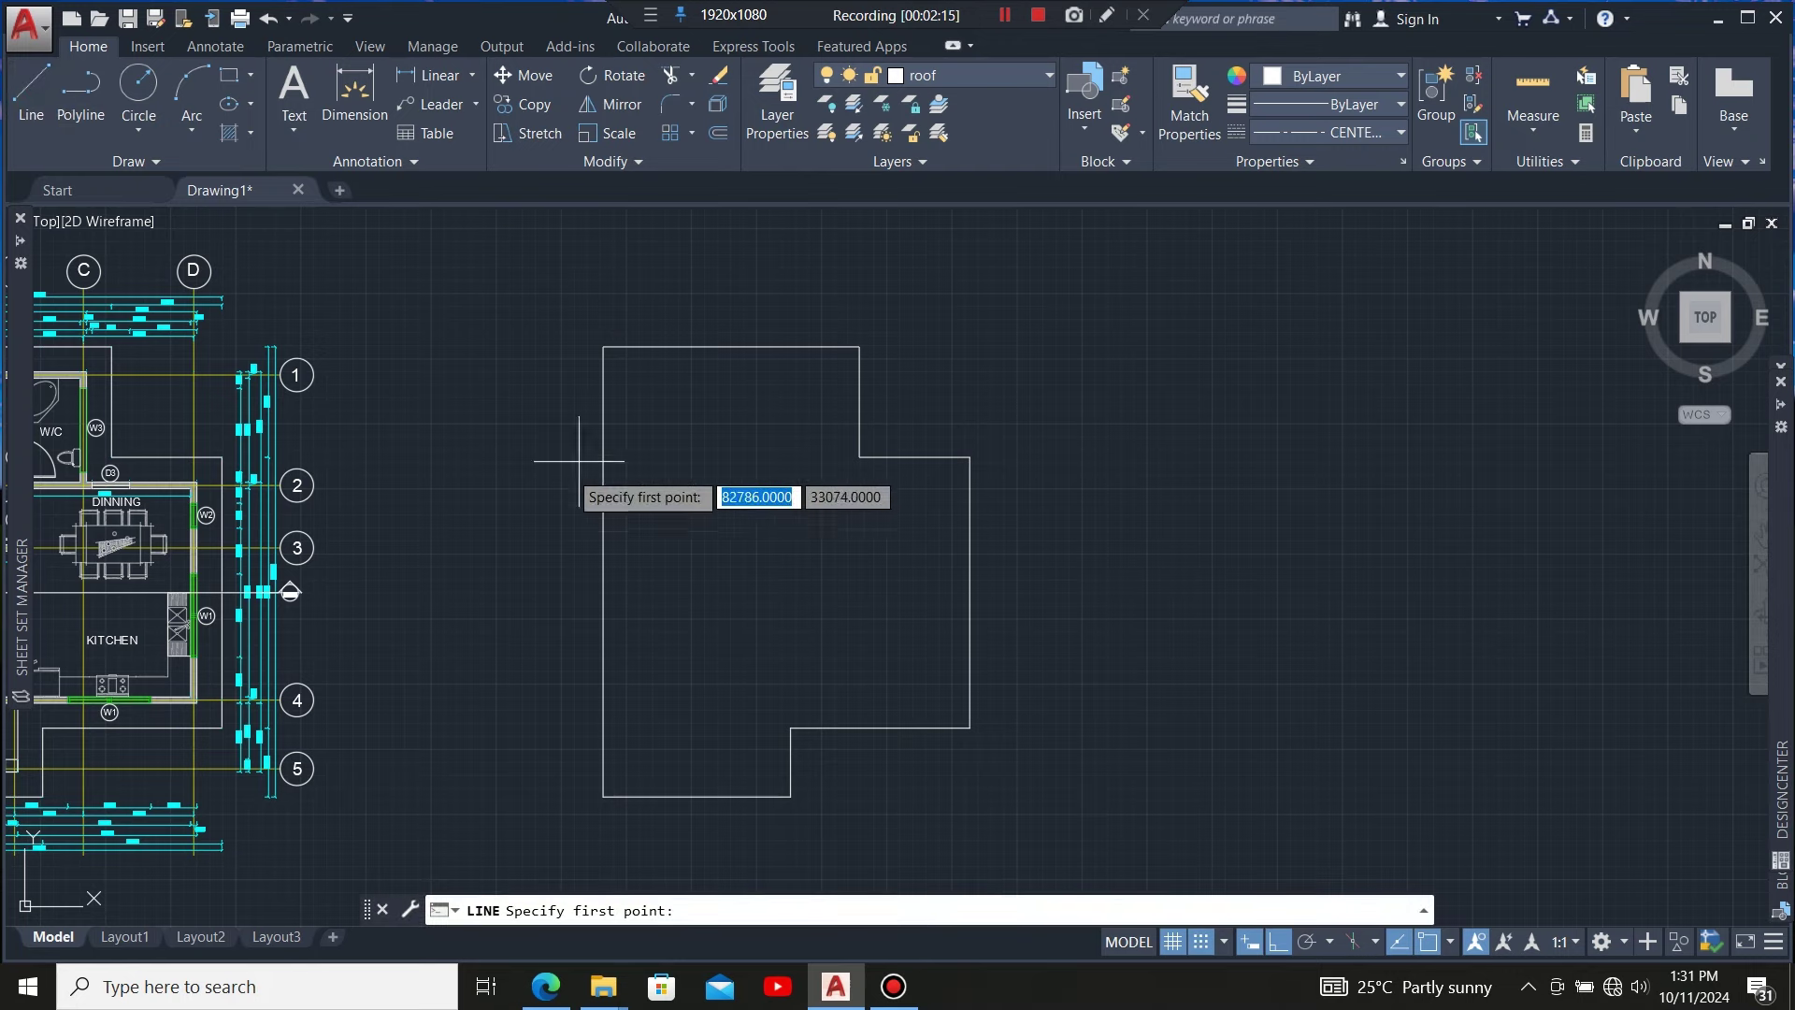
click(603, 345)
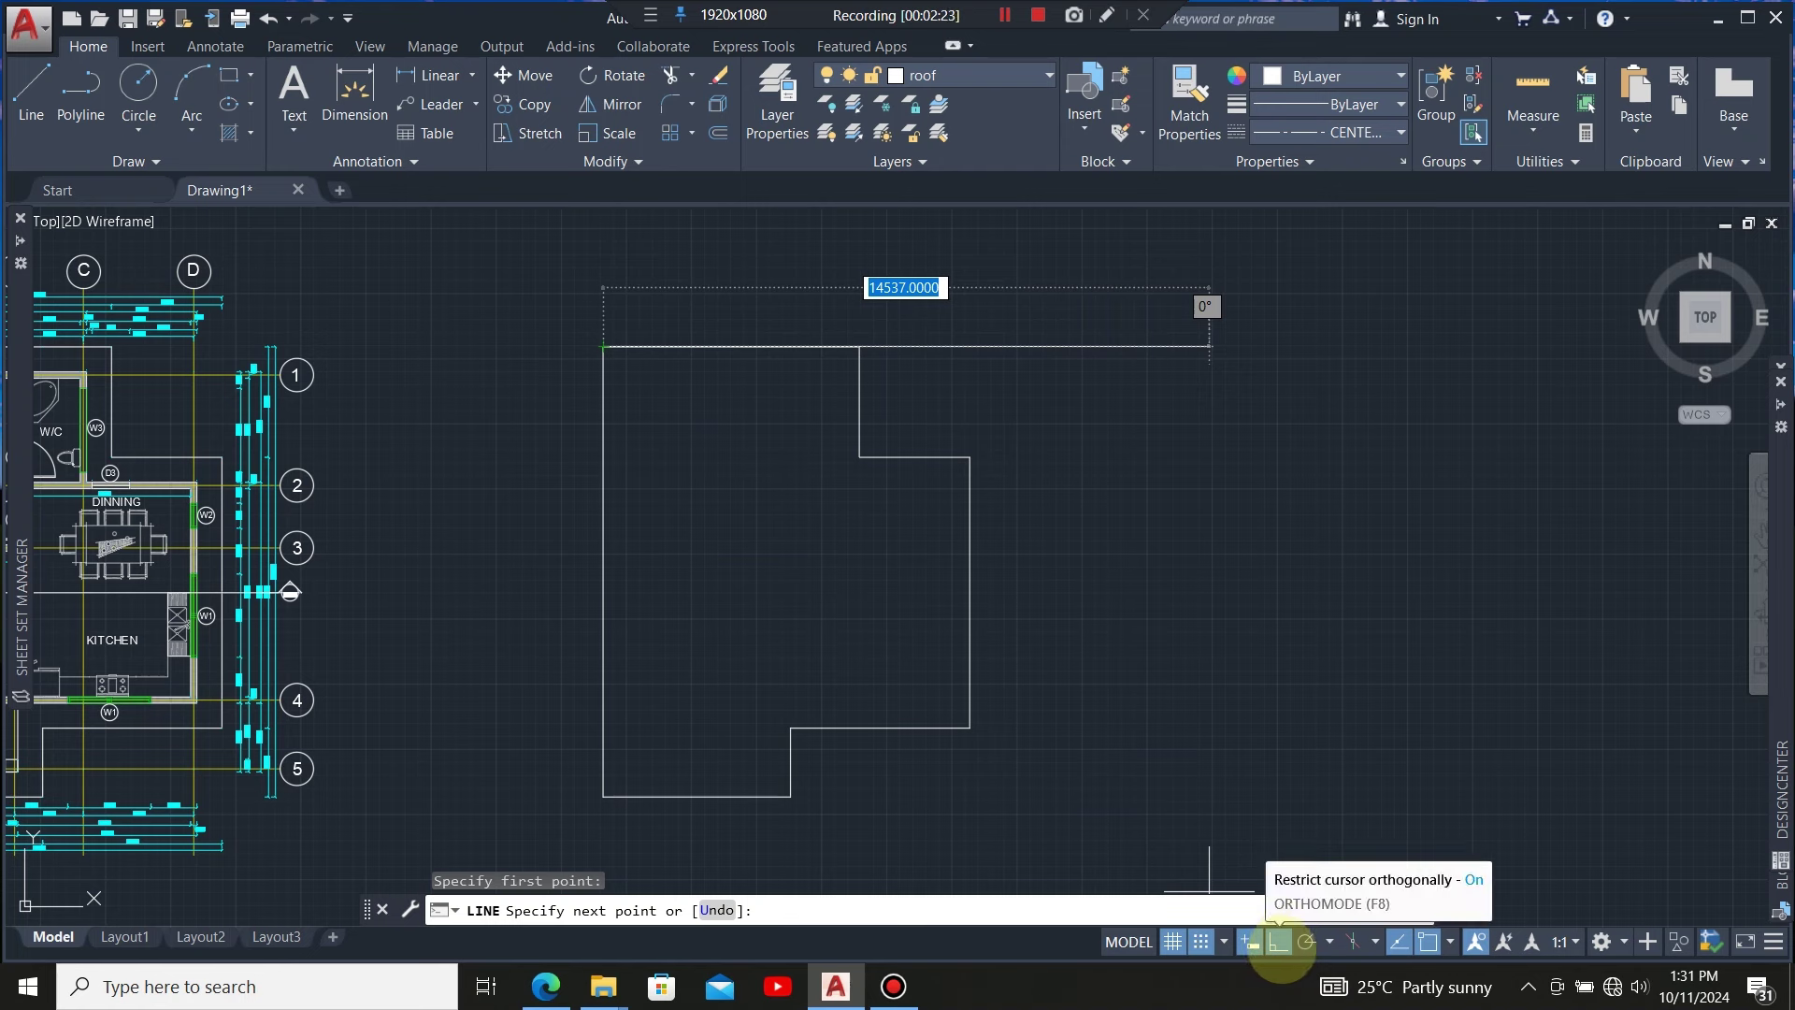
click(1279, 940)
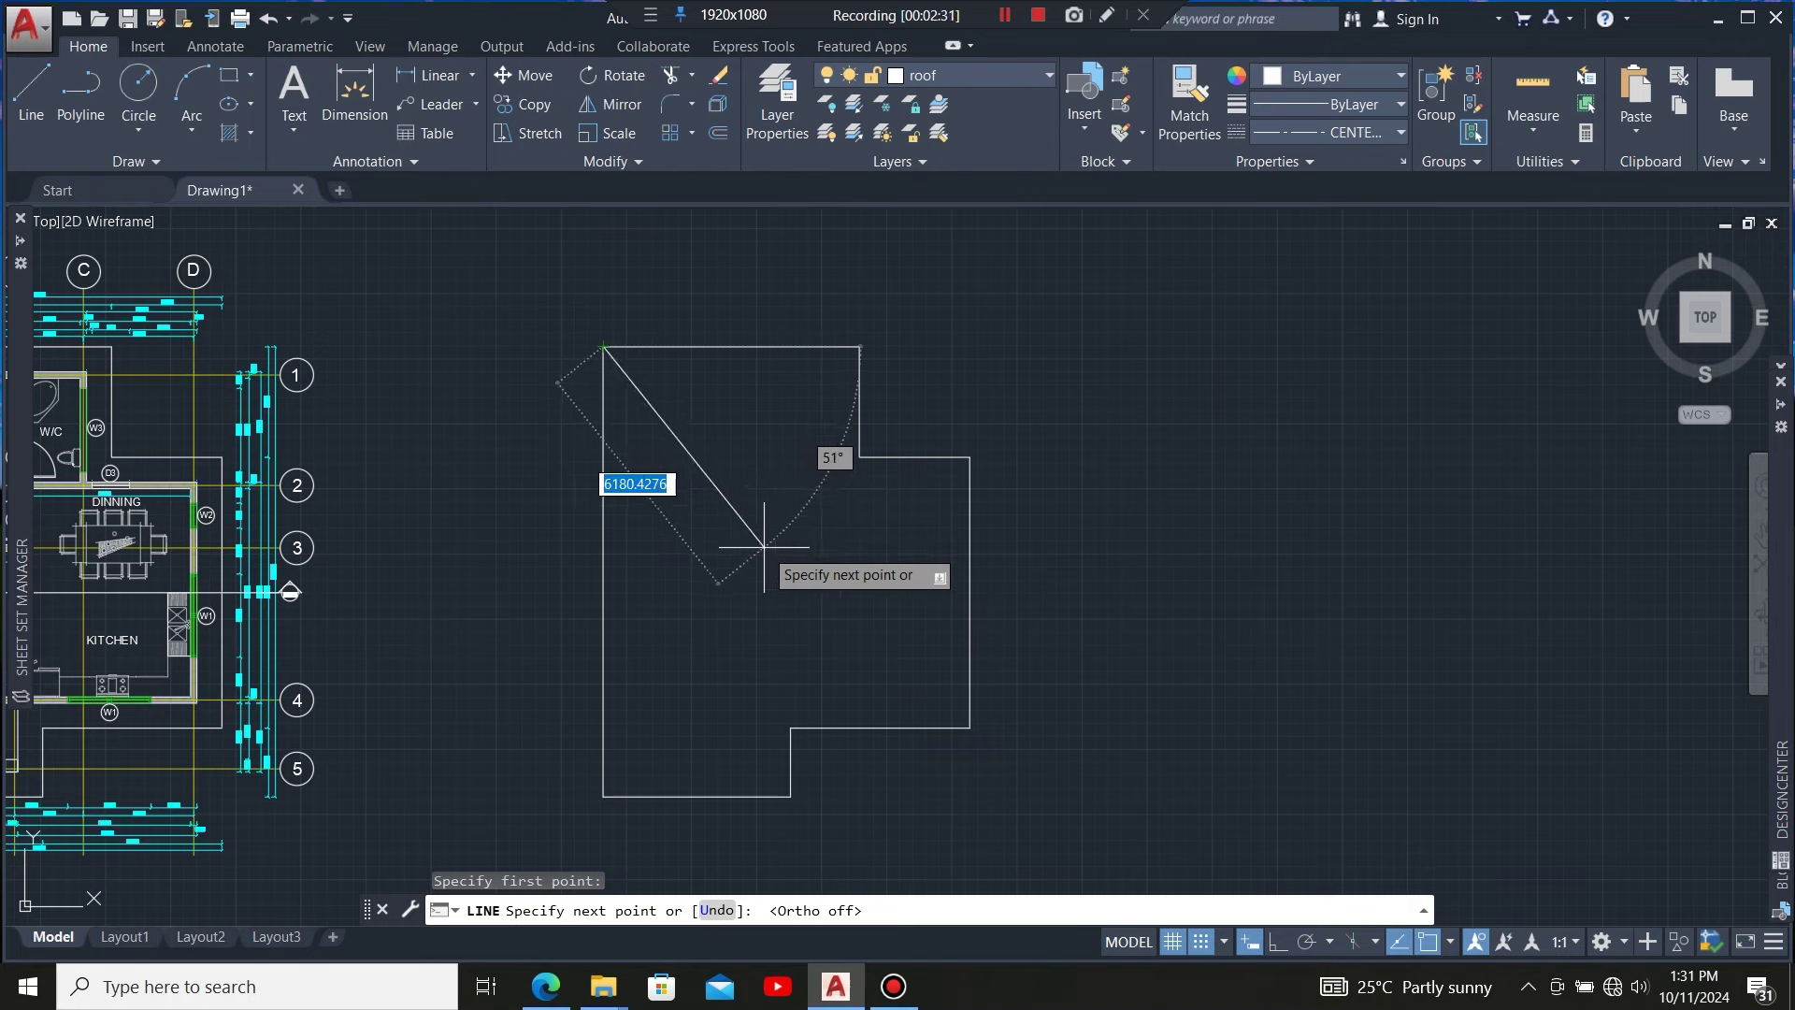
key(Tab)
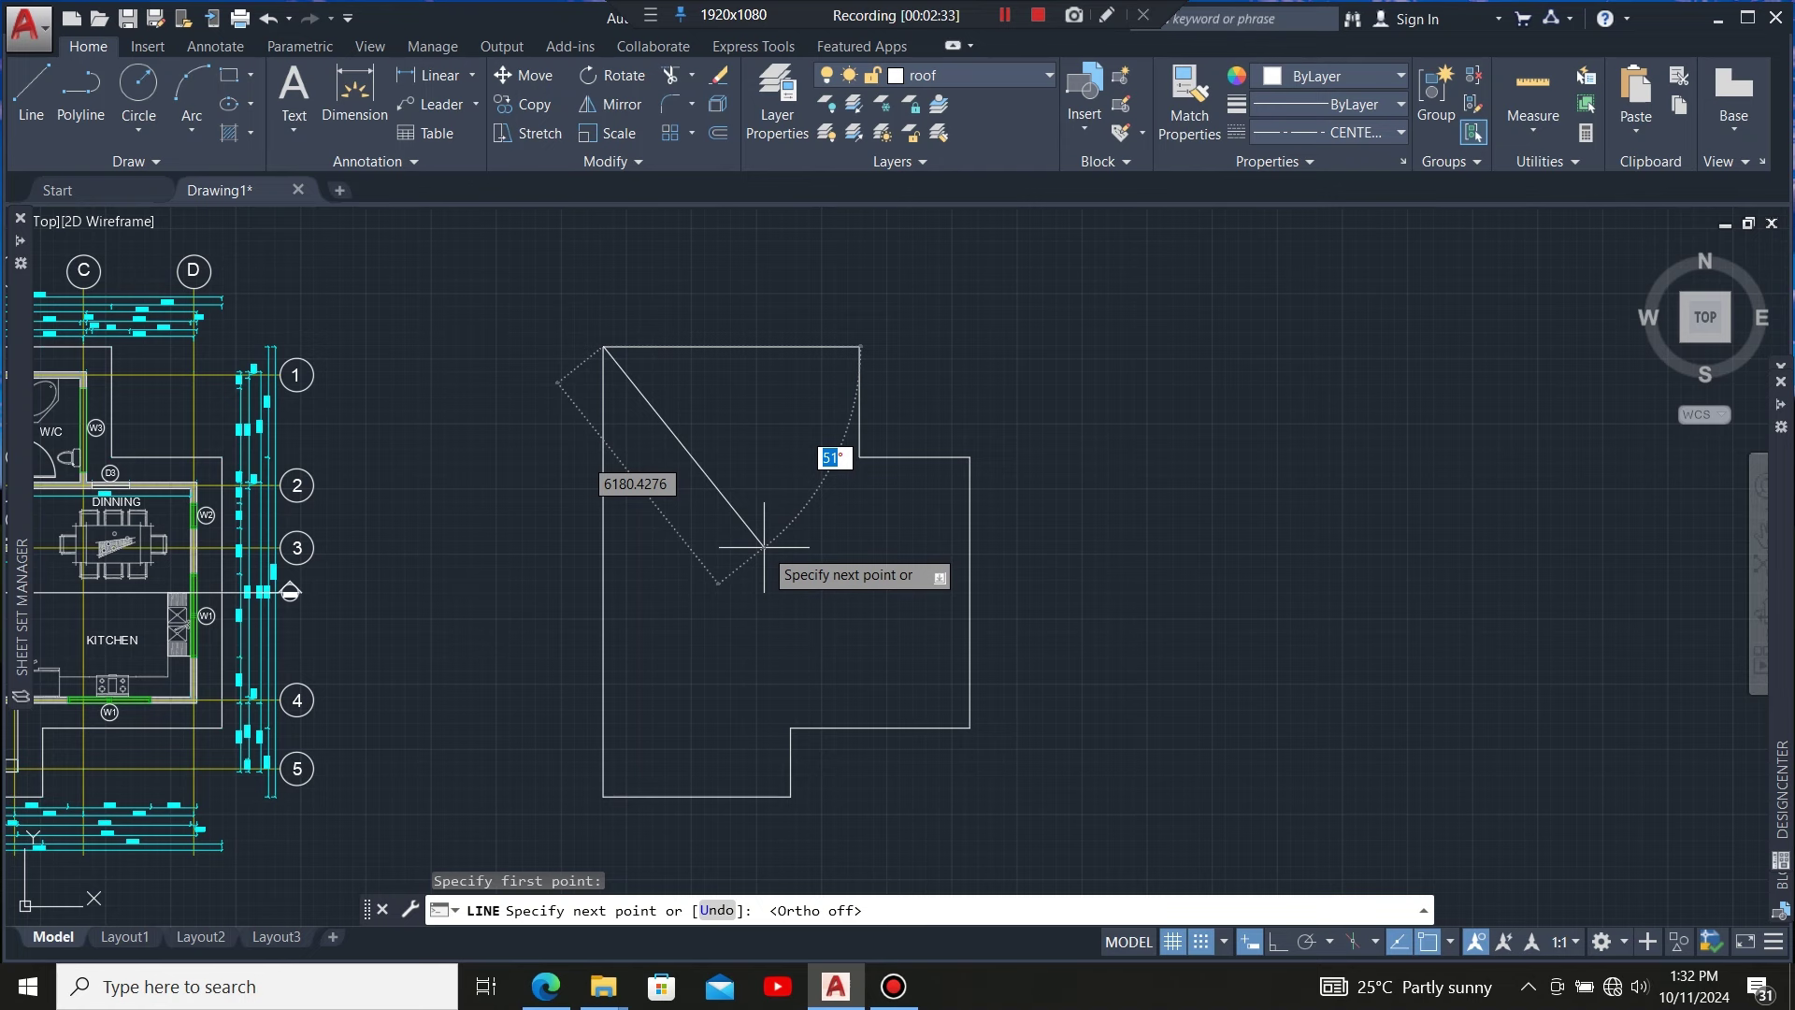
text(45)
key(Return)
key(Escape)
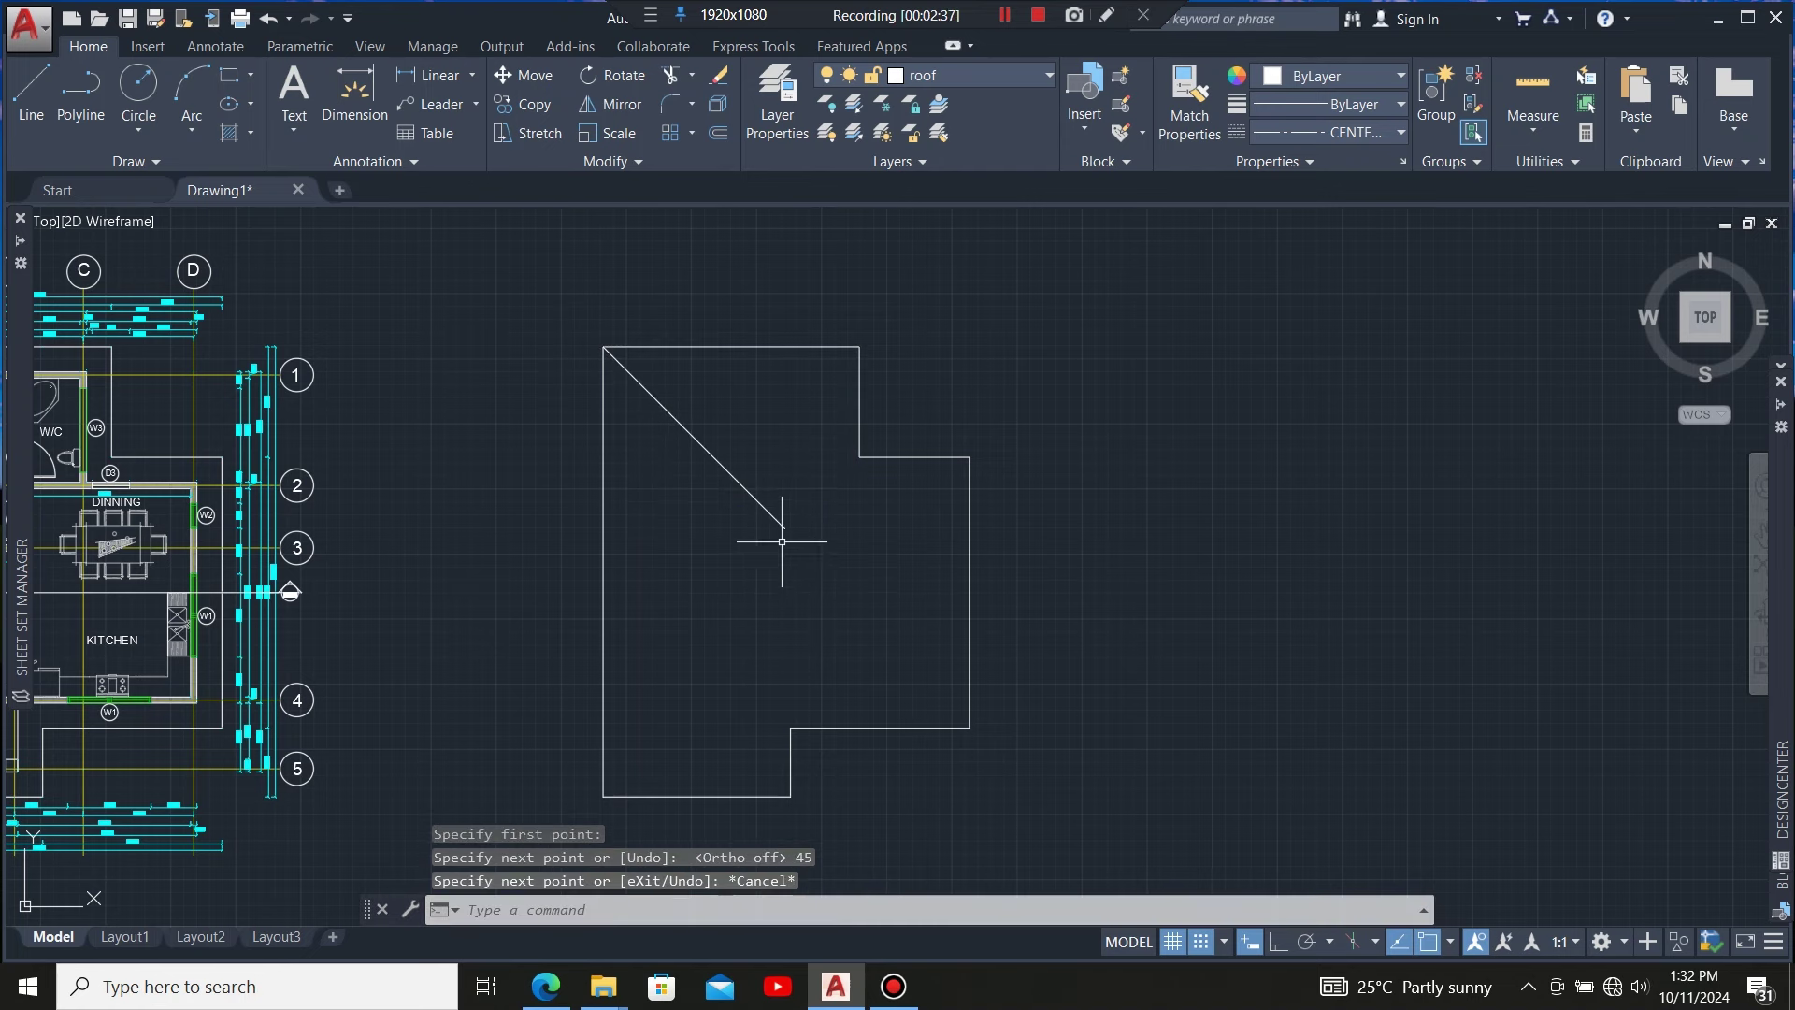
Copy the 45° hip line from its endpoint to the inner corner and another outline corner
click(759, 440)
click(689, 520)
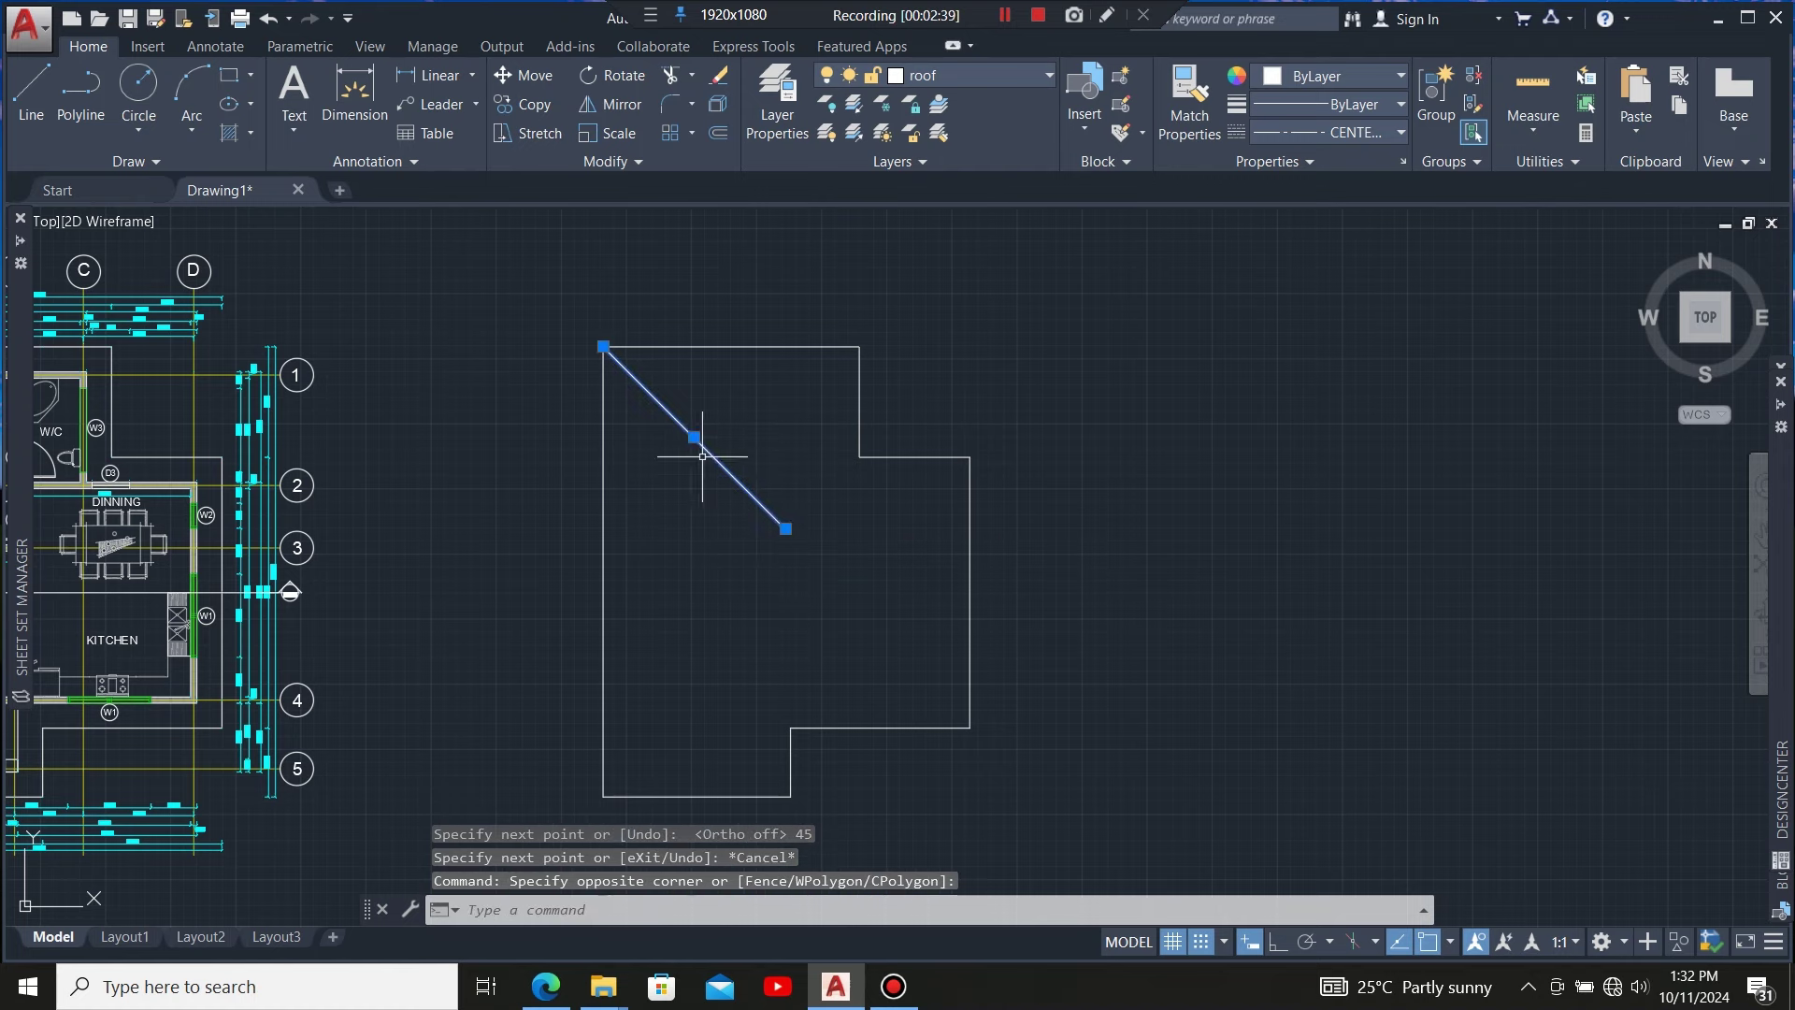
click(526, 103)
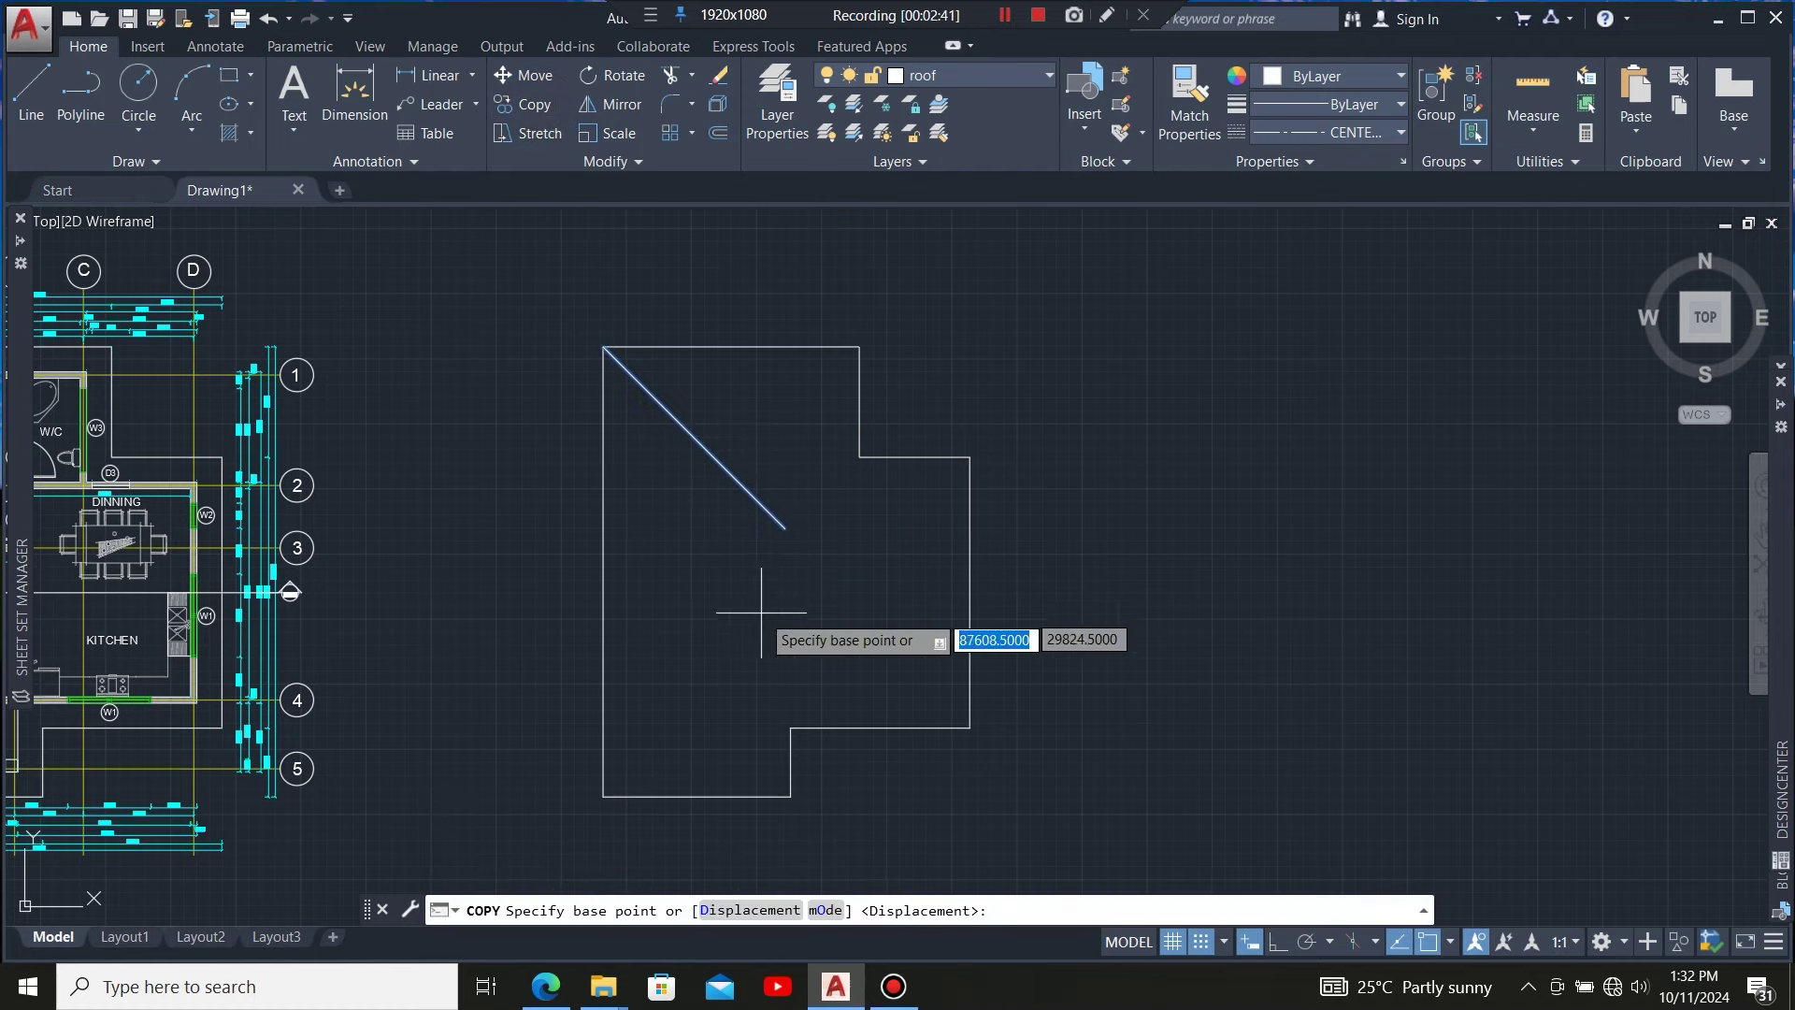
click(786, 529)
scroll(997, 781, up, 2)
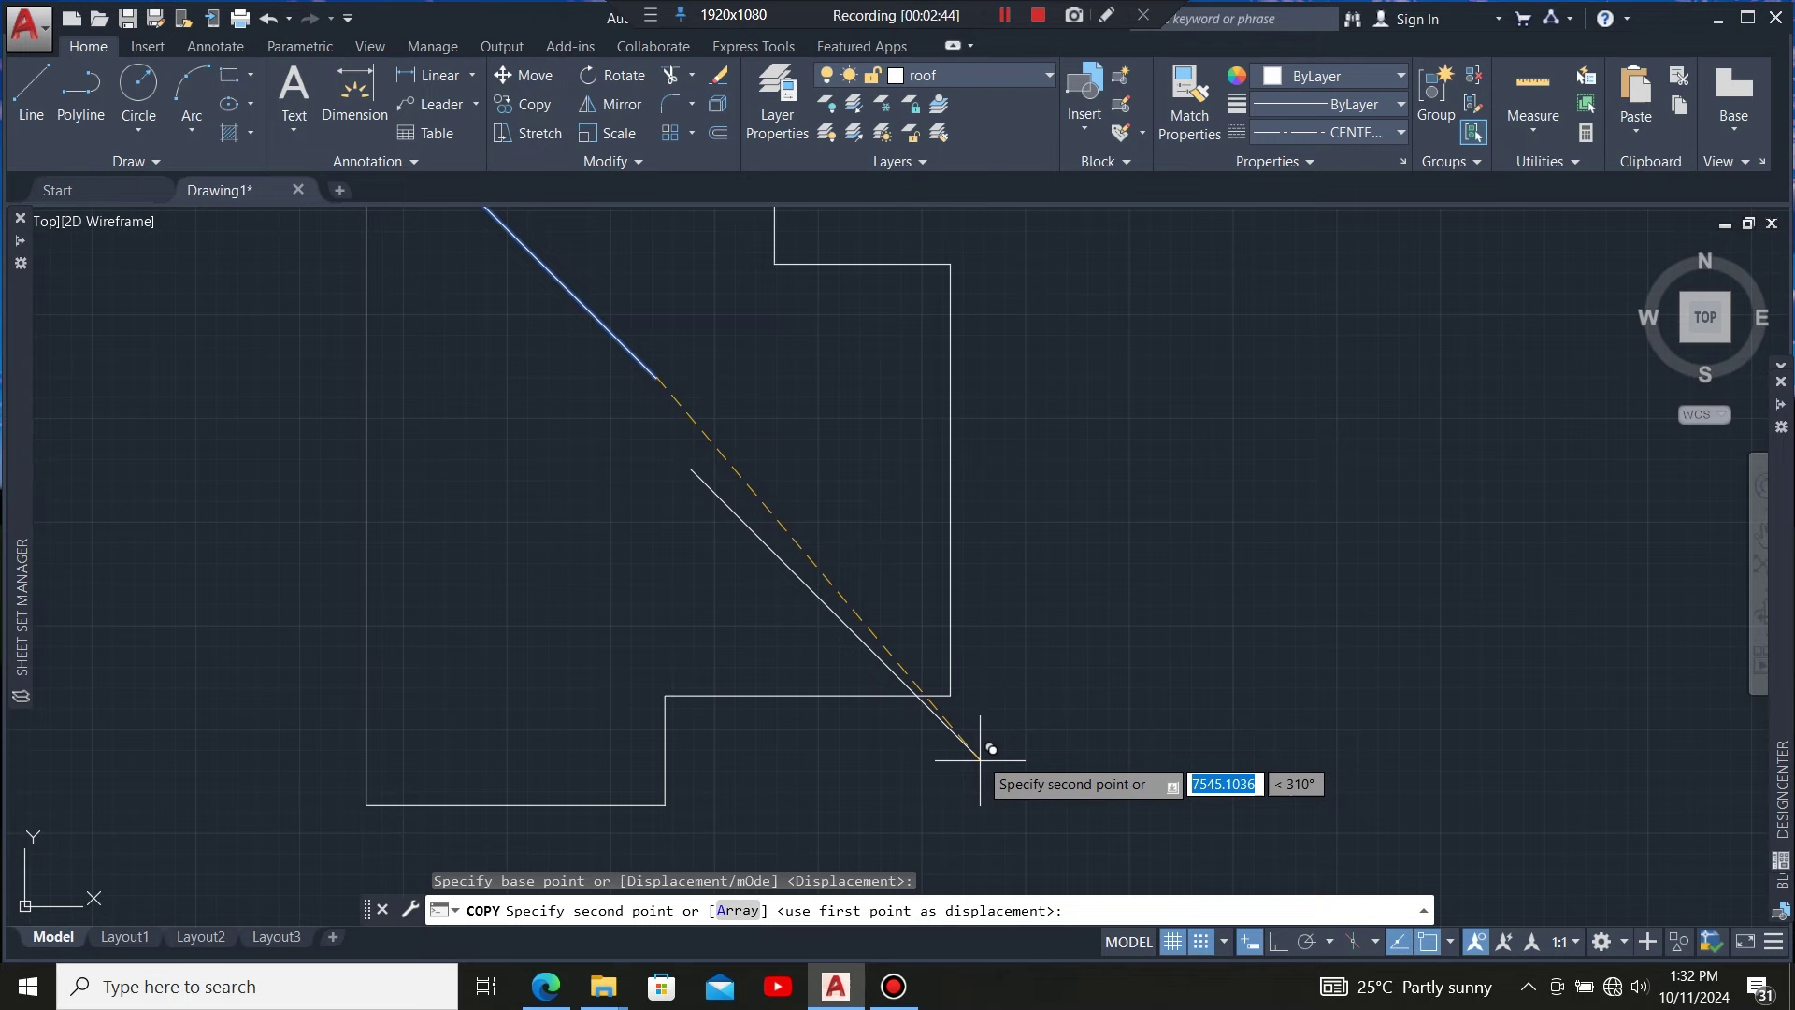
click(951, 697)
scroll(1010, 654, down, 4)
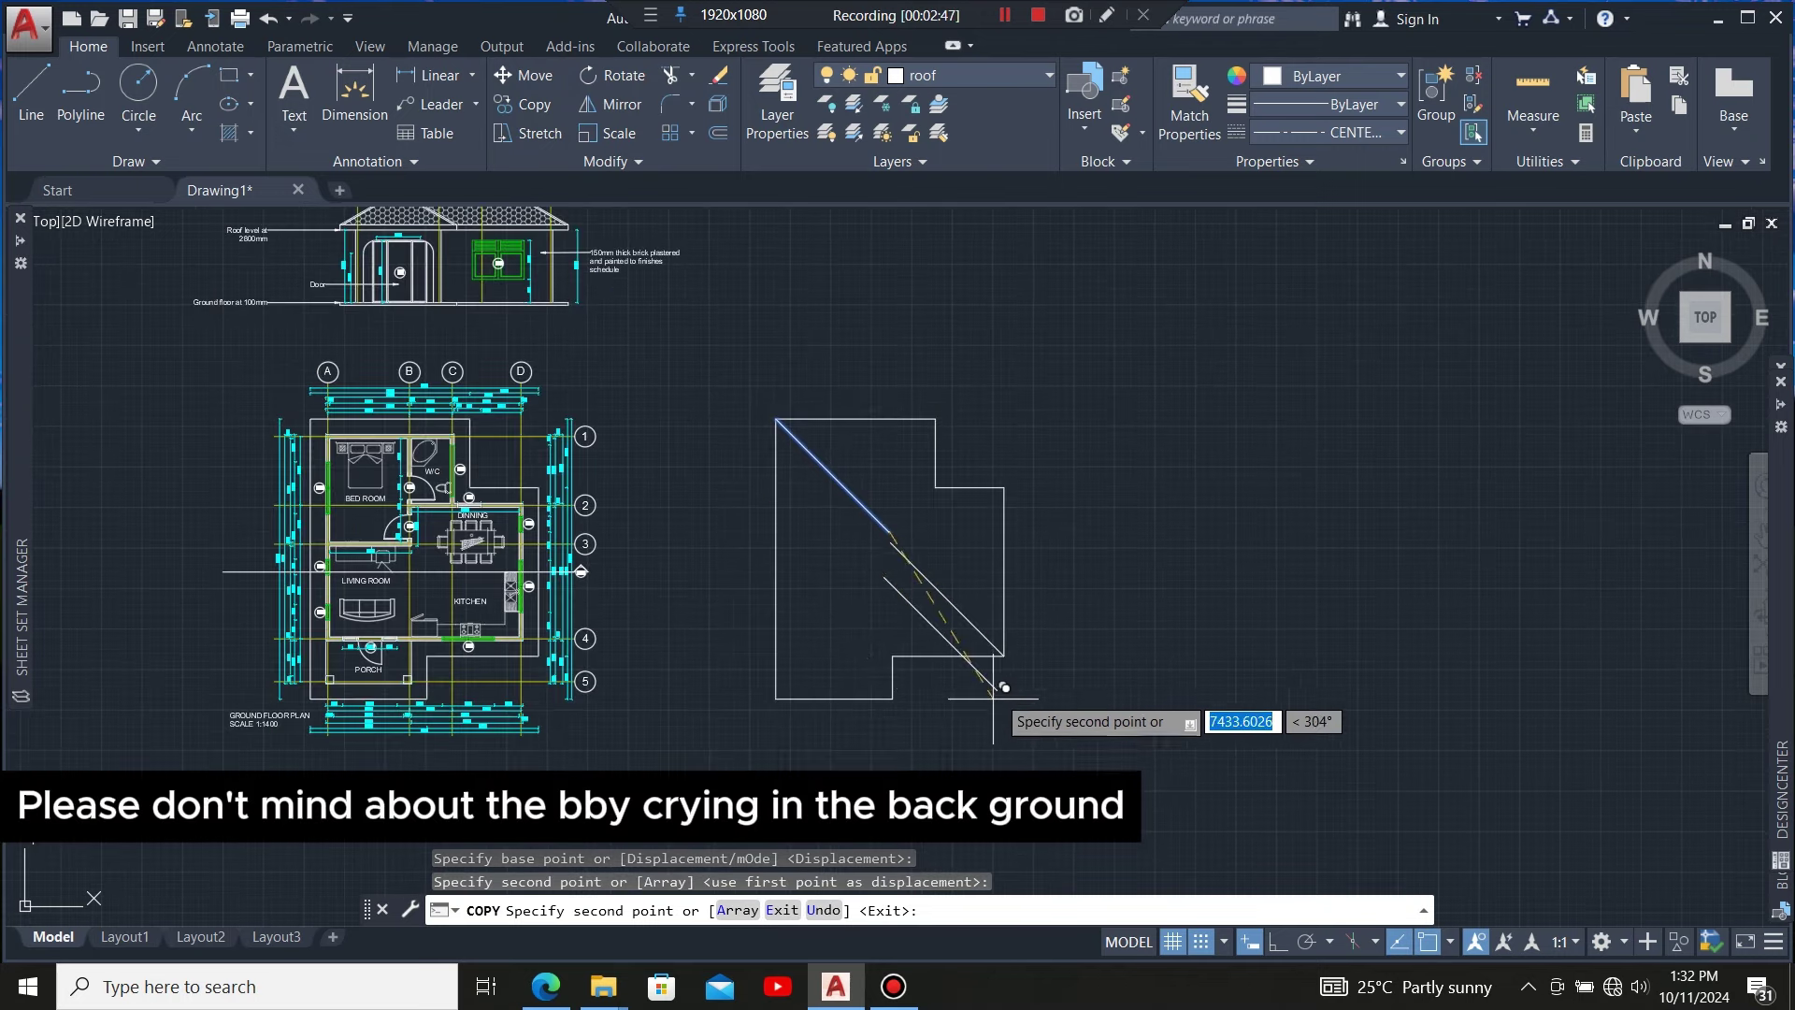
scroll(930, 710, up, 4)
click(907, 664)
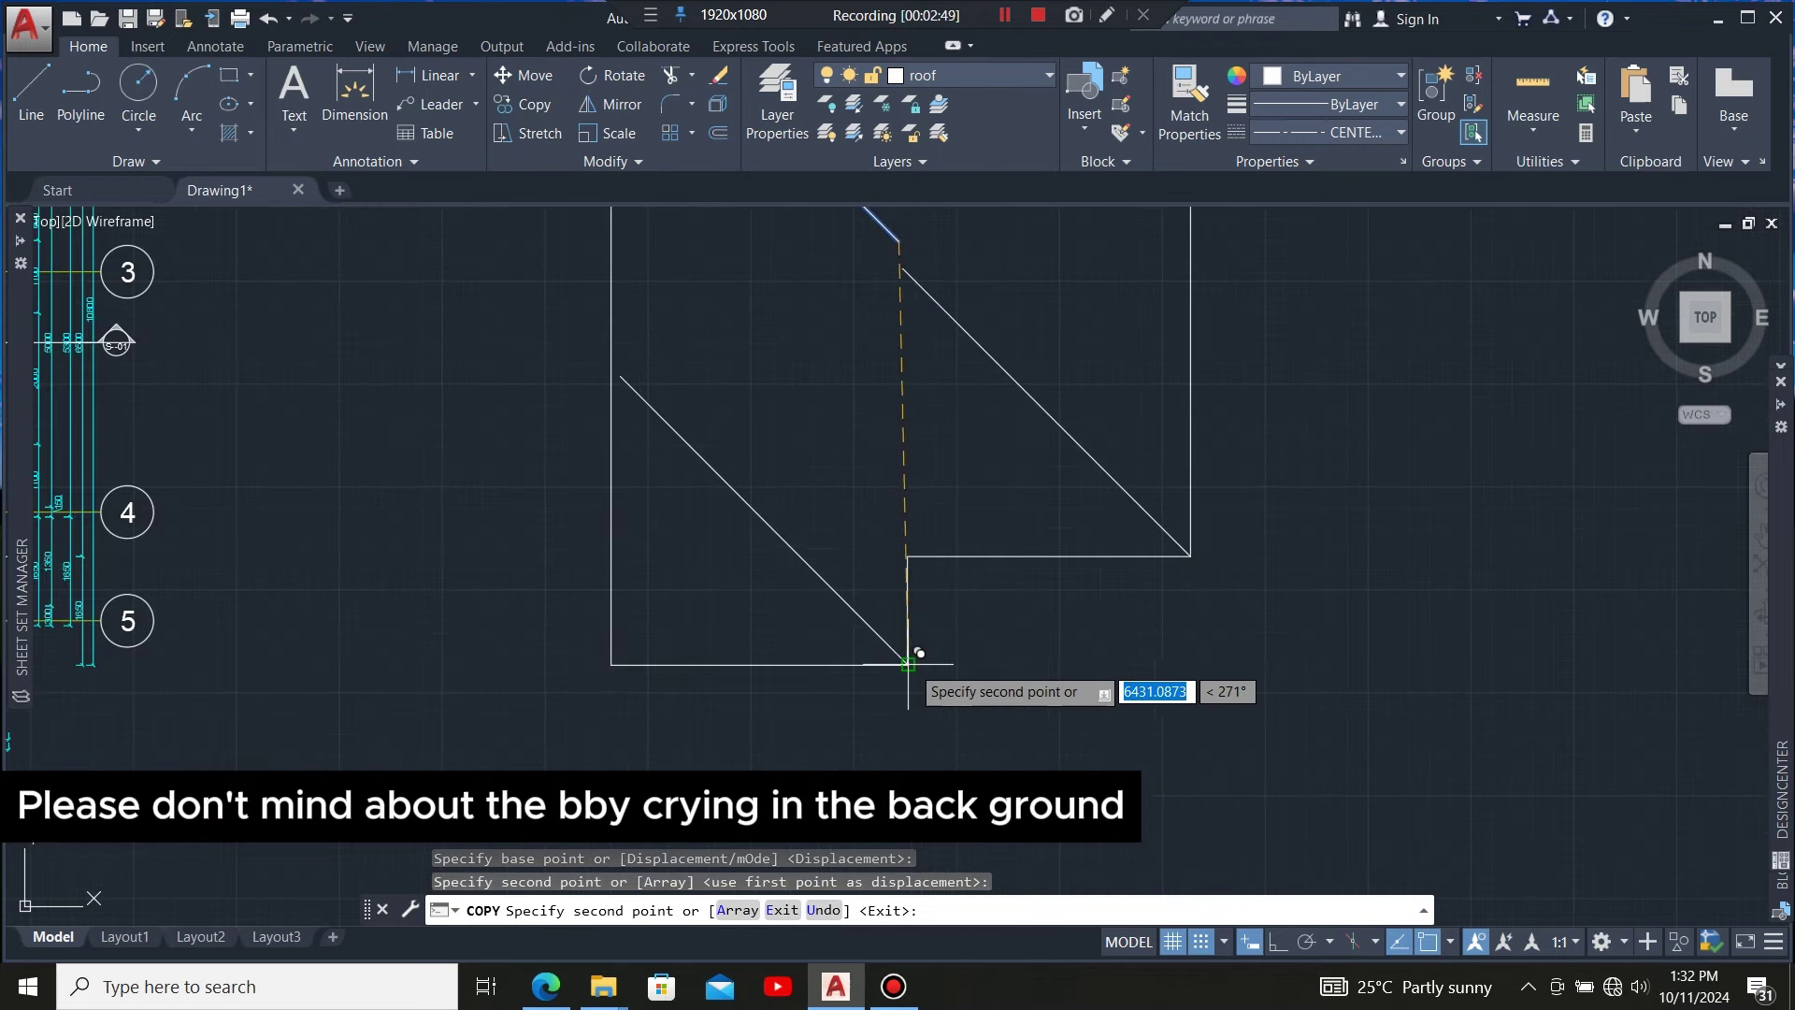
scroll(882, 713, down, 4)
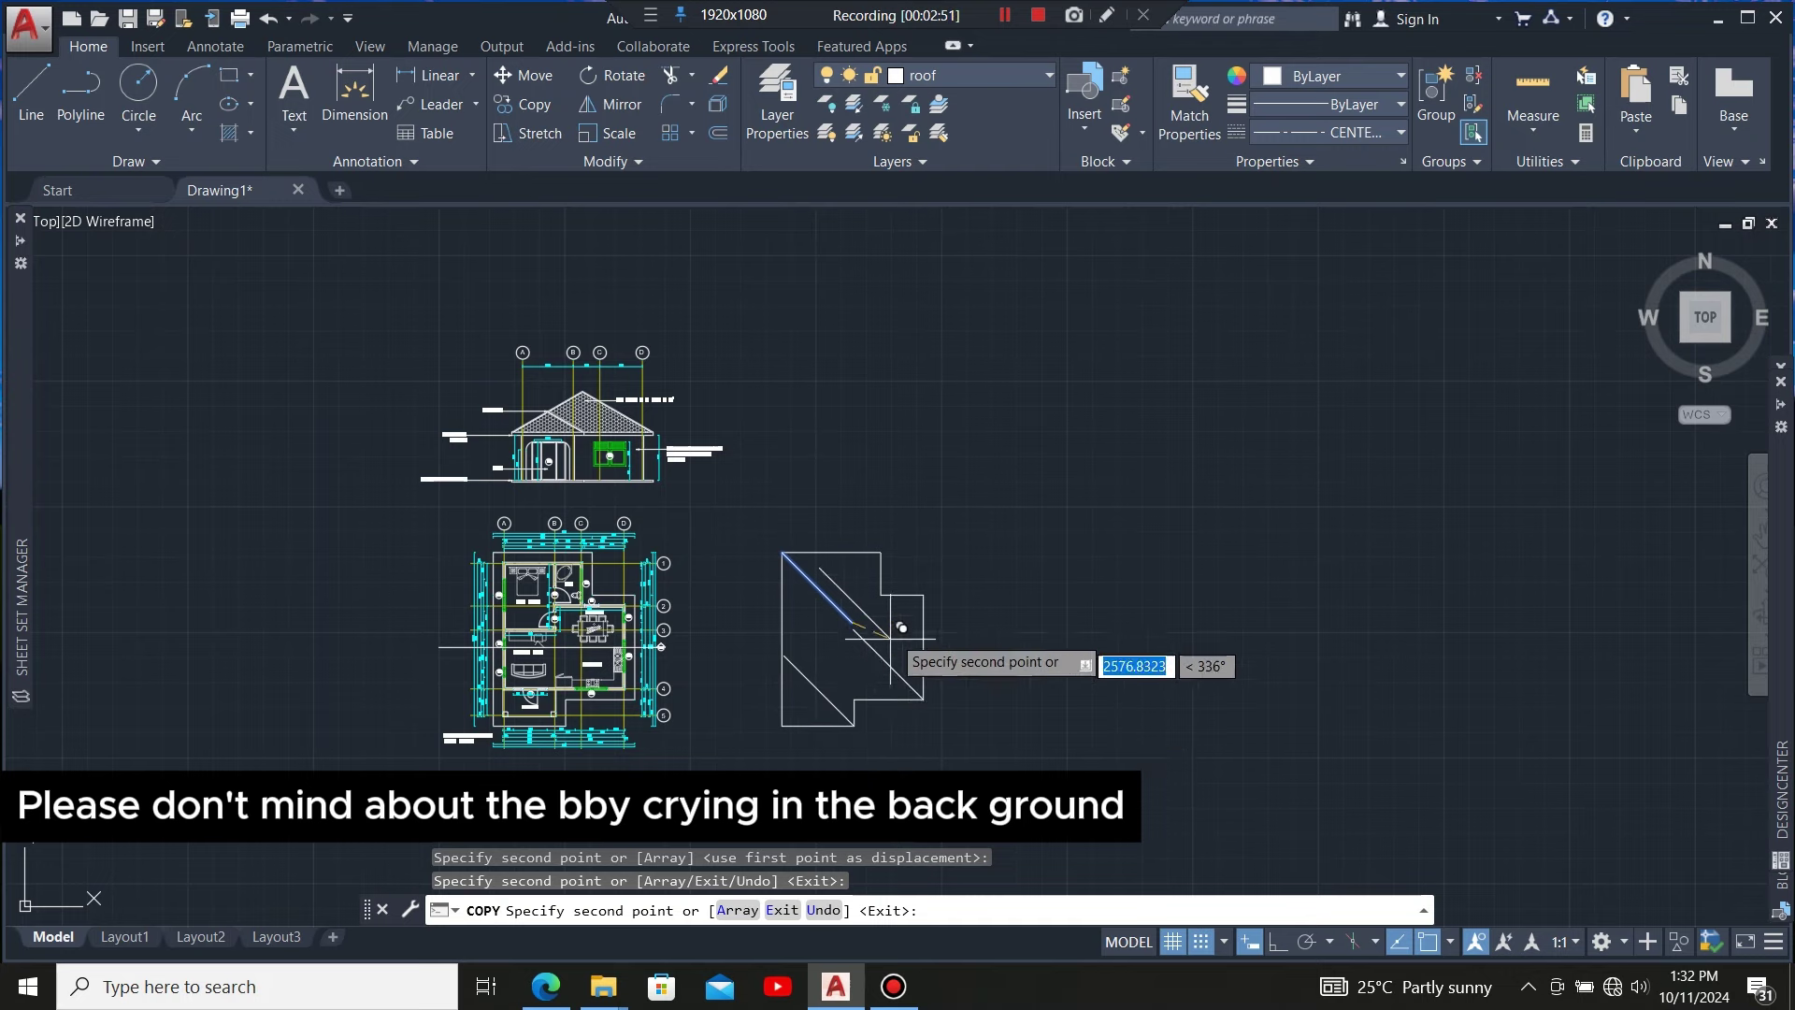
scroll(944, 641, up, 3)
scroll(943, 430, down, 2)
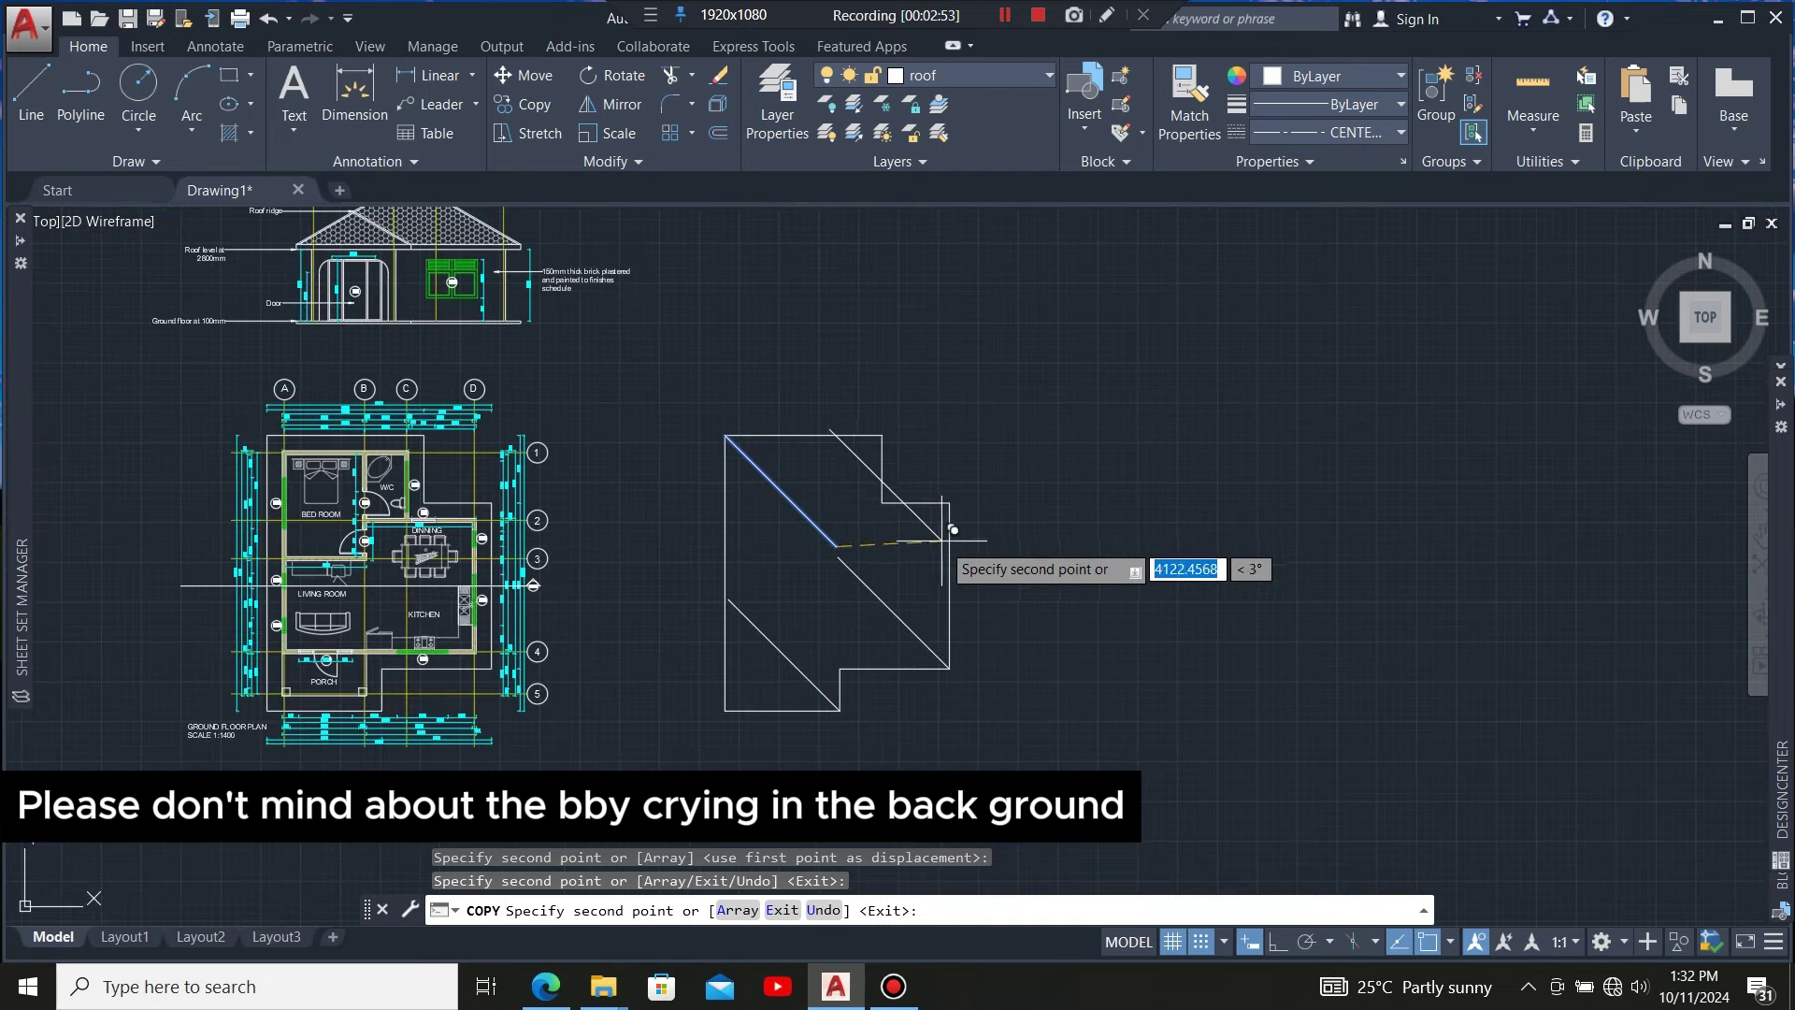
key(Escape)
scroll(934, 492, down, 2)
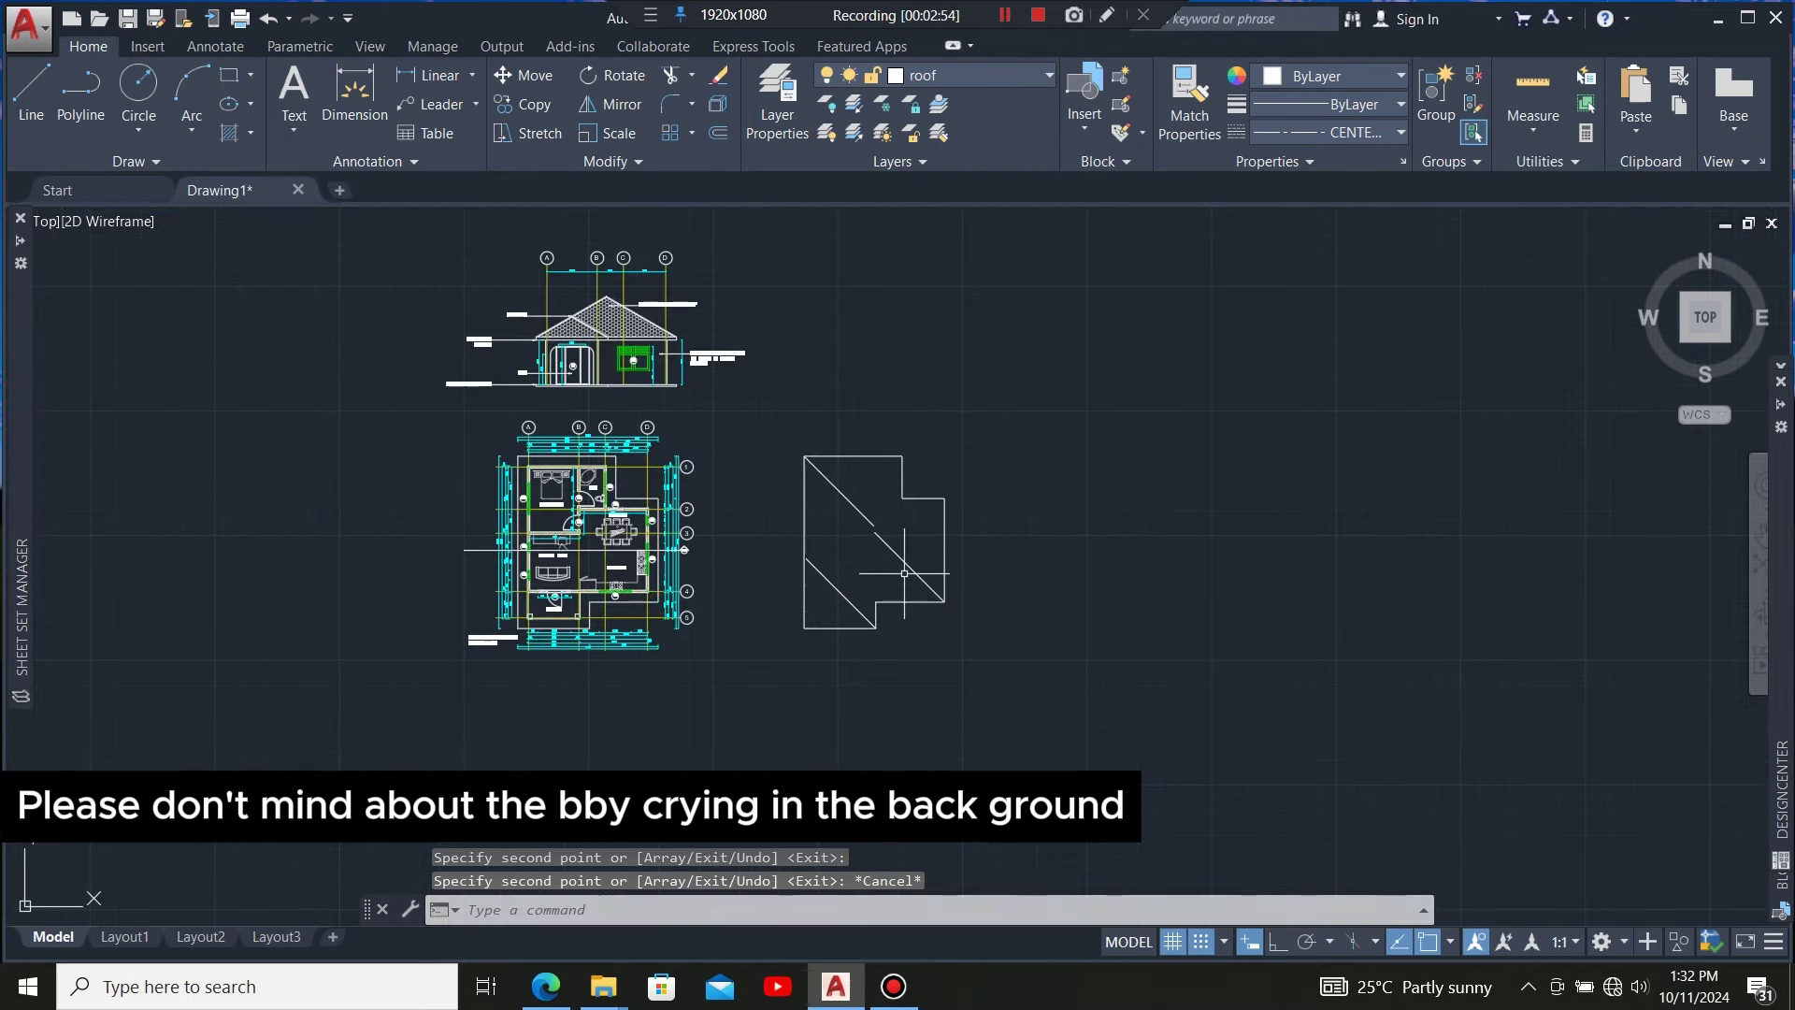
scroll(875, 465, up, 2)
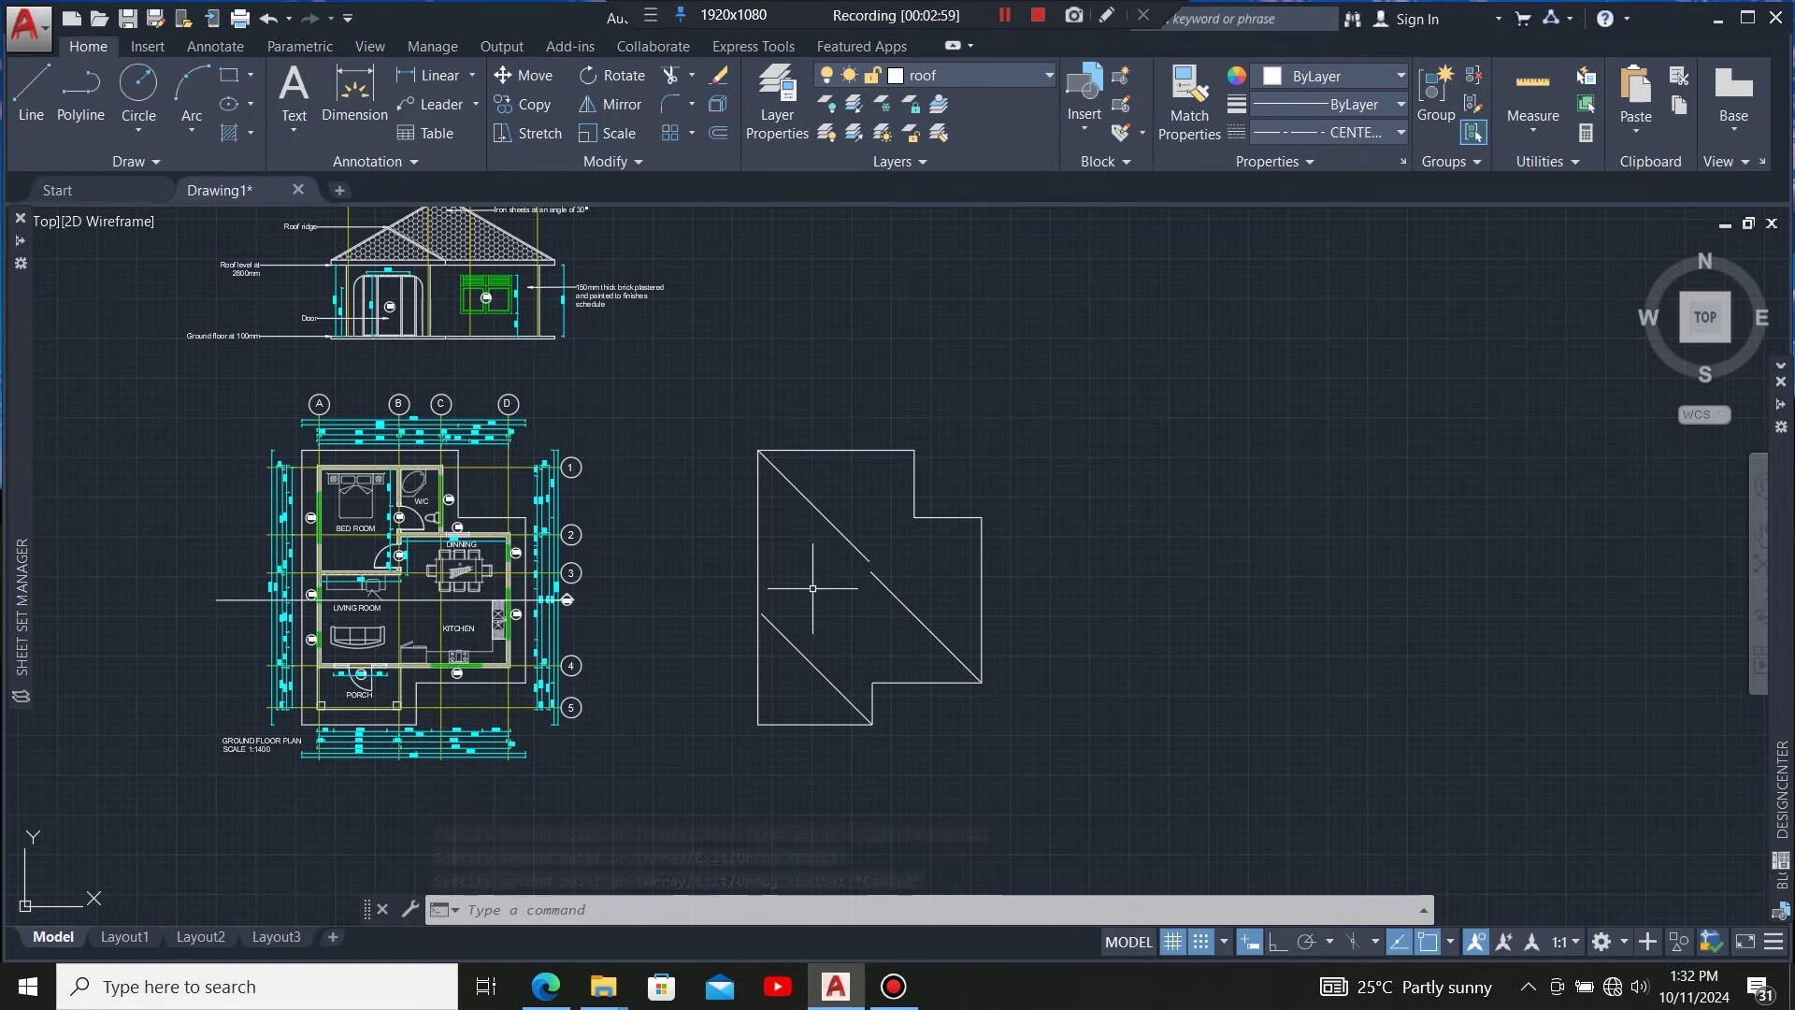
Draw a 45° line from the outline's bottom-left corner and select it
click(32, 89)
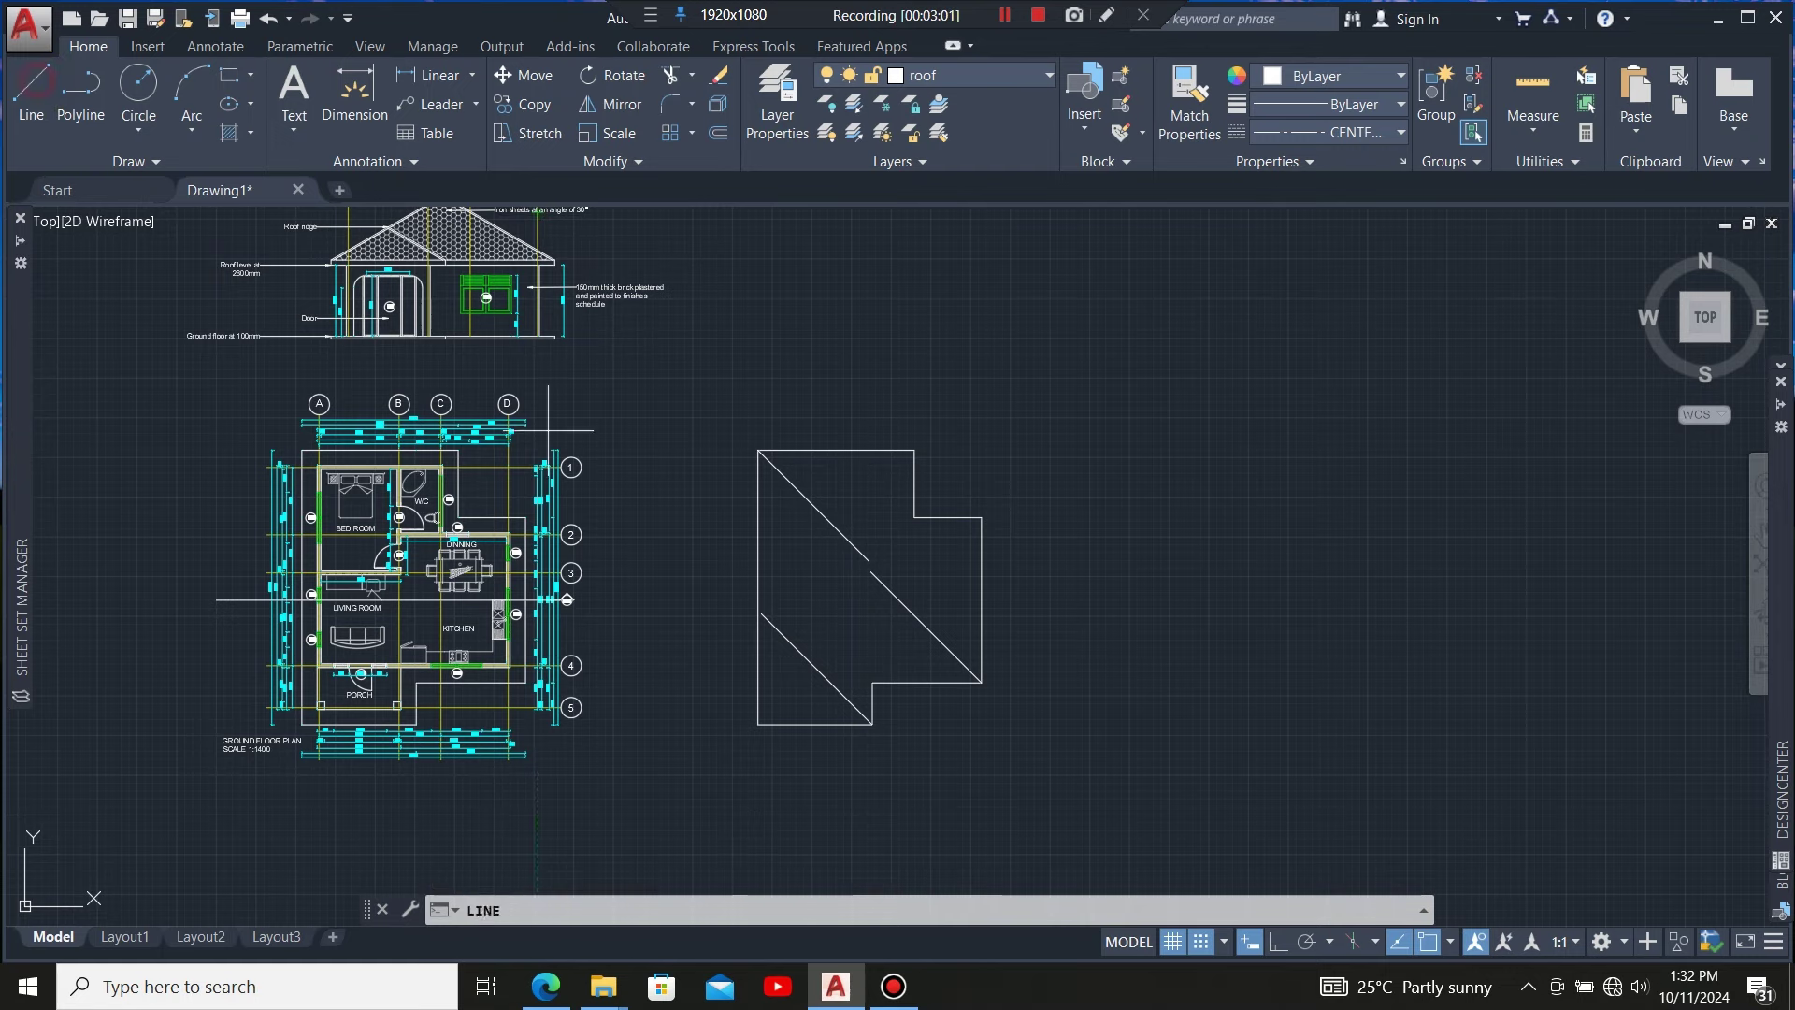
scroll(795, 745, up, 3)
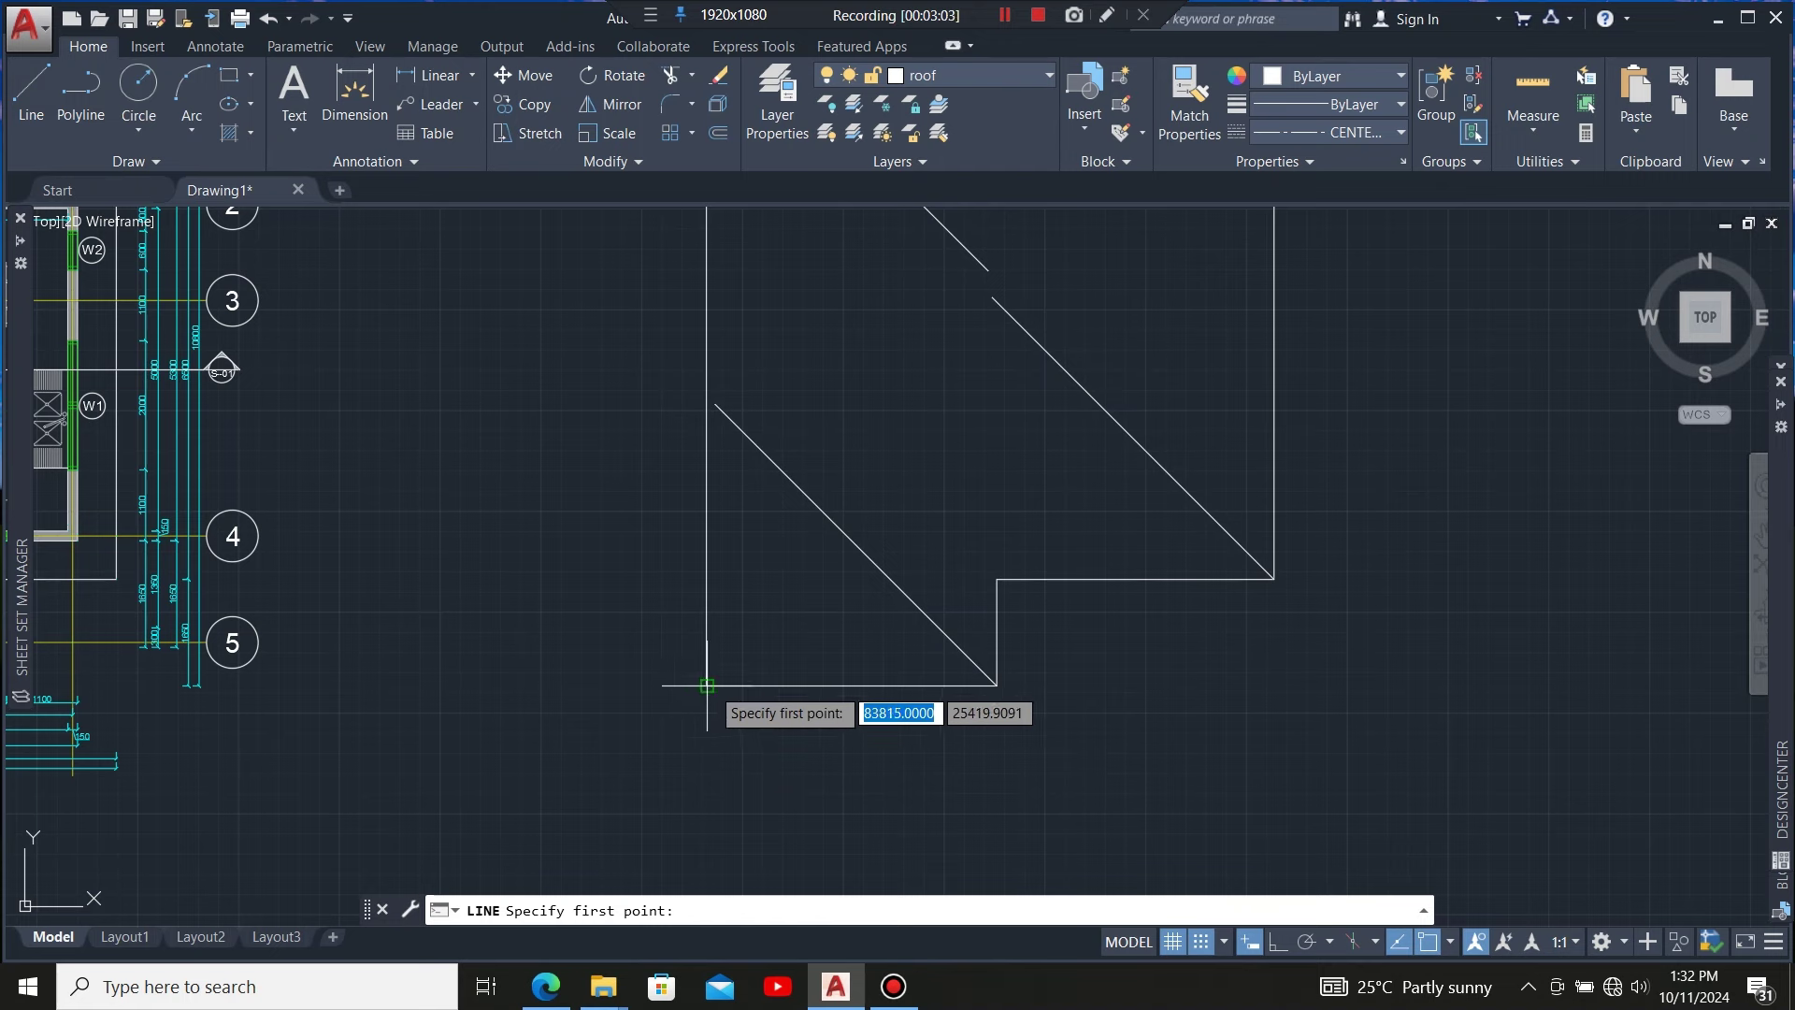
click(706, 685)
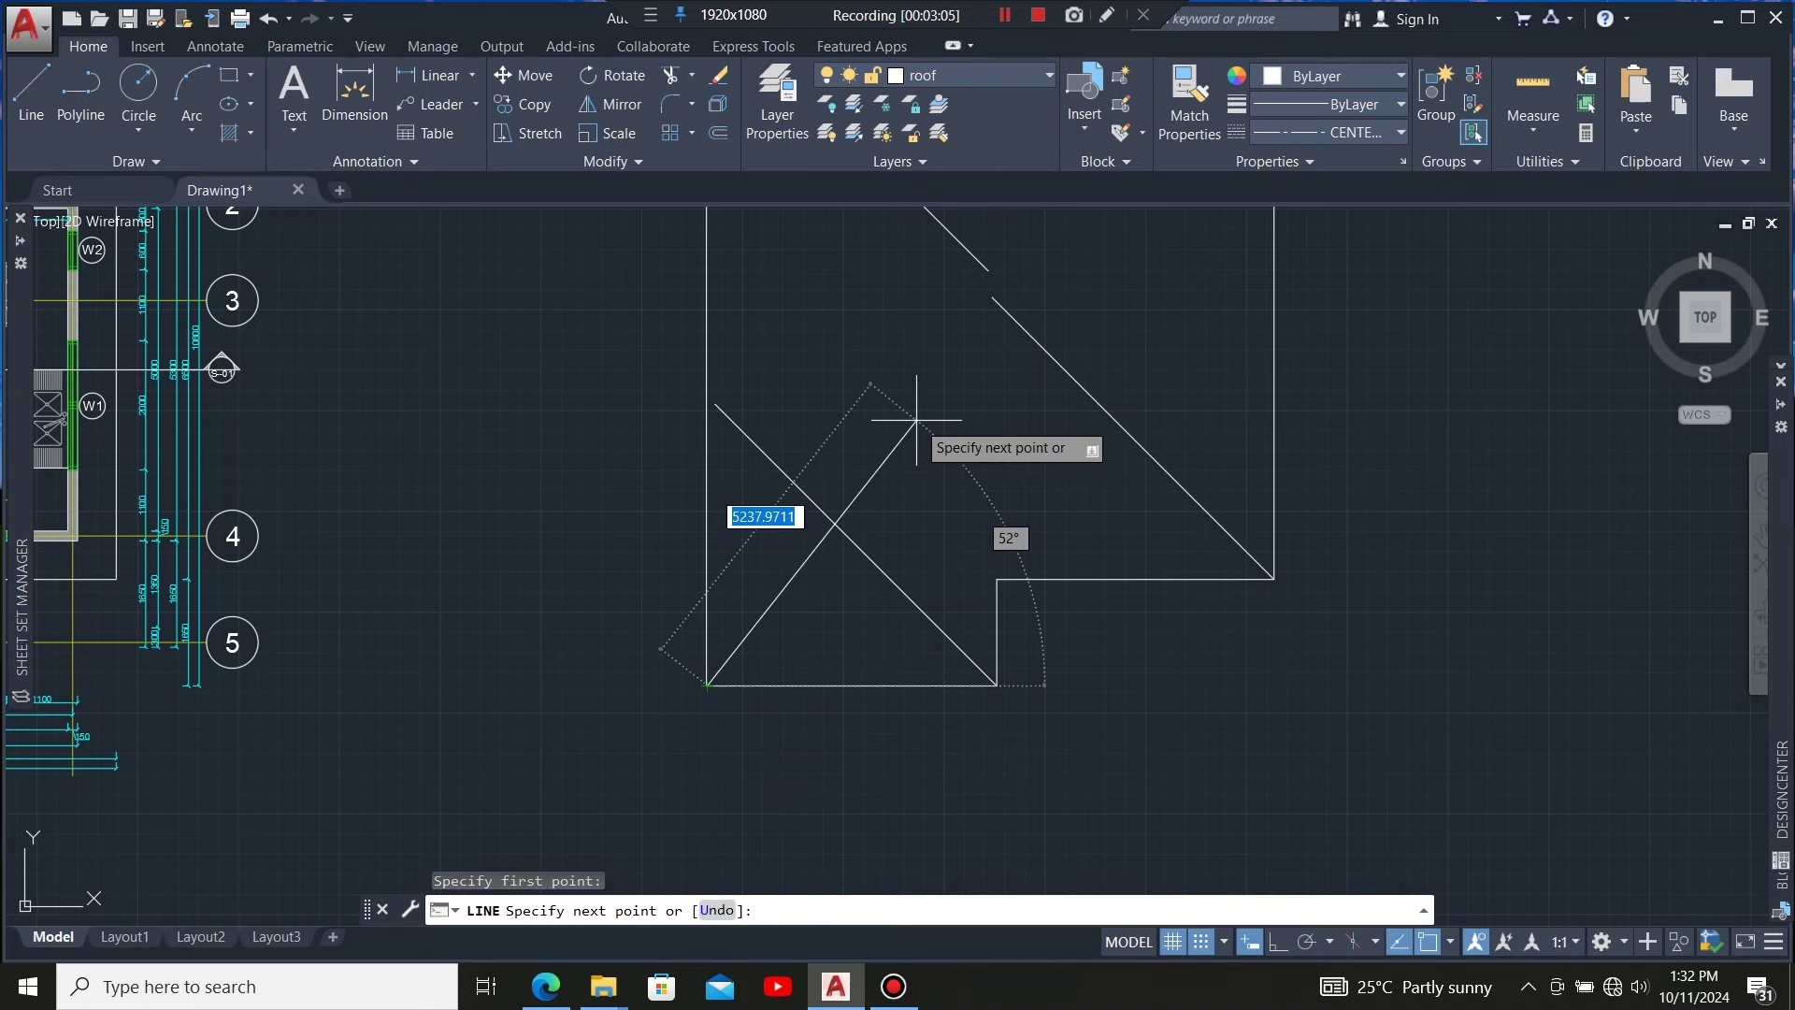
key(Tab)
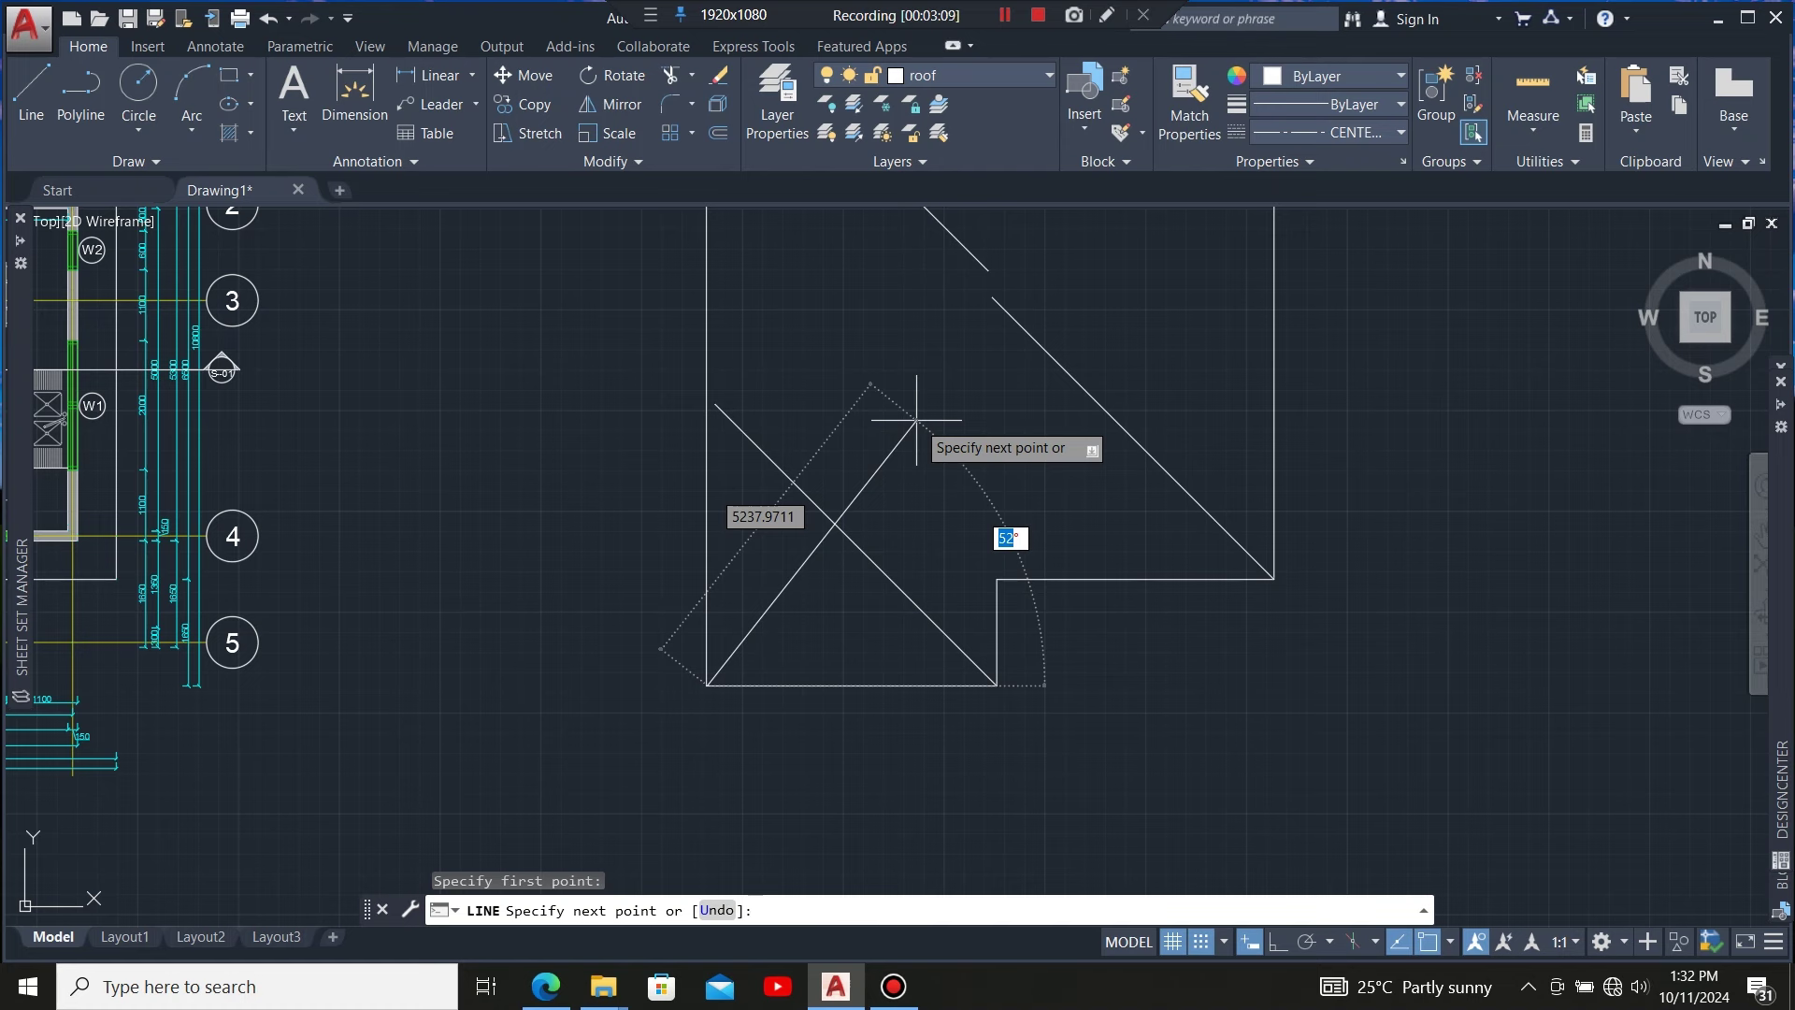
text(45)
key(Return)
key(Escape)
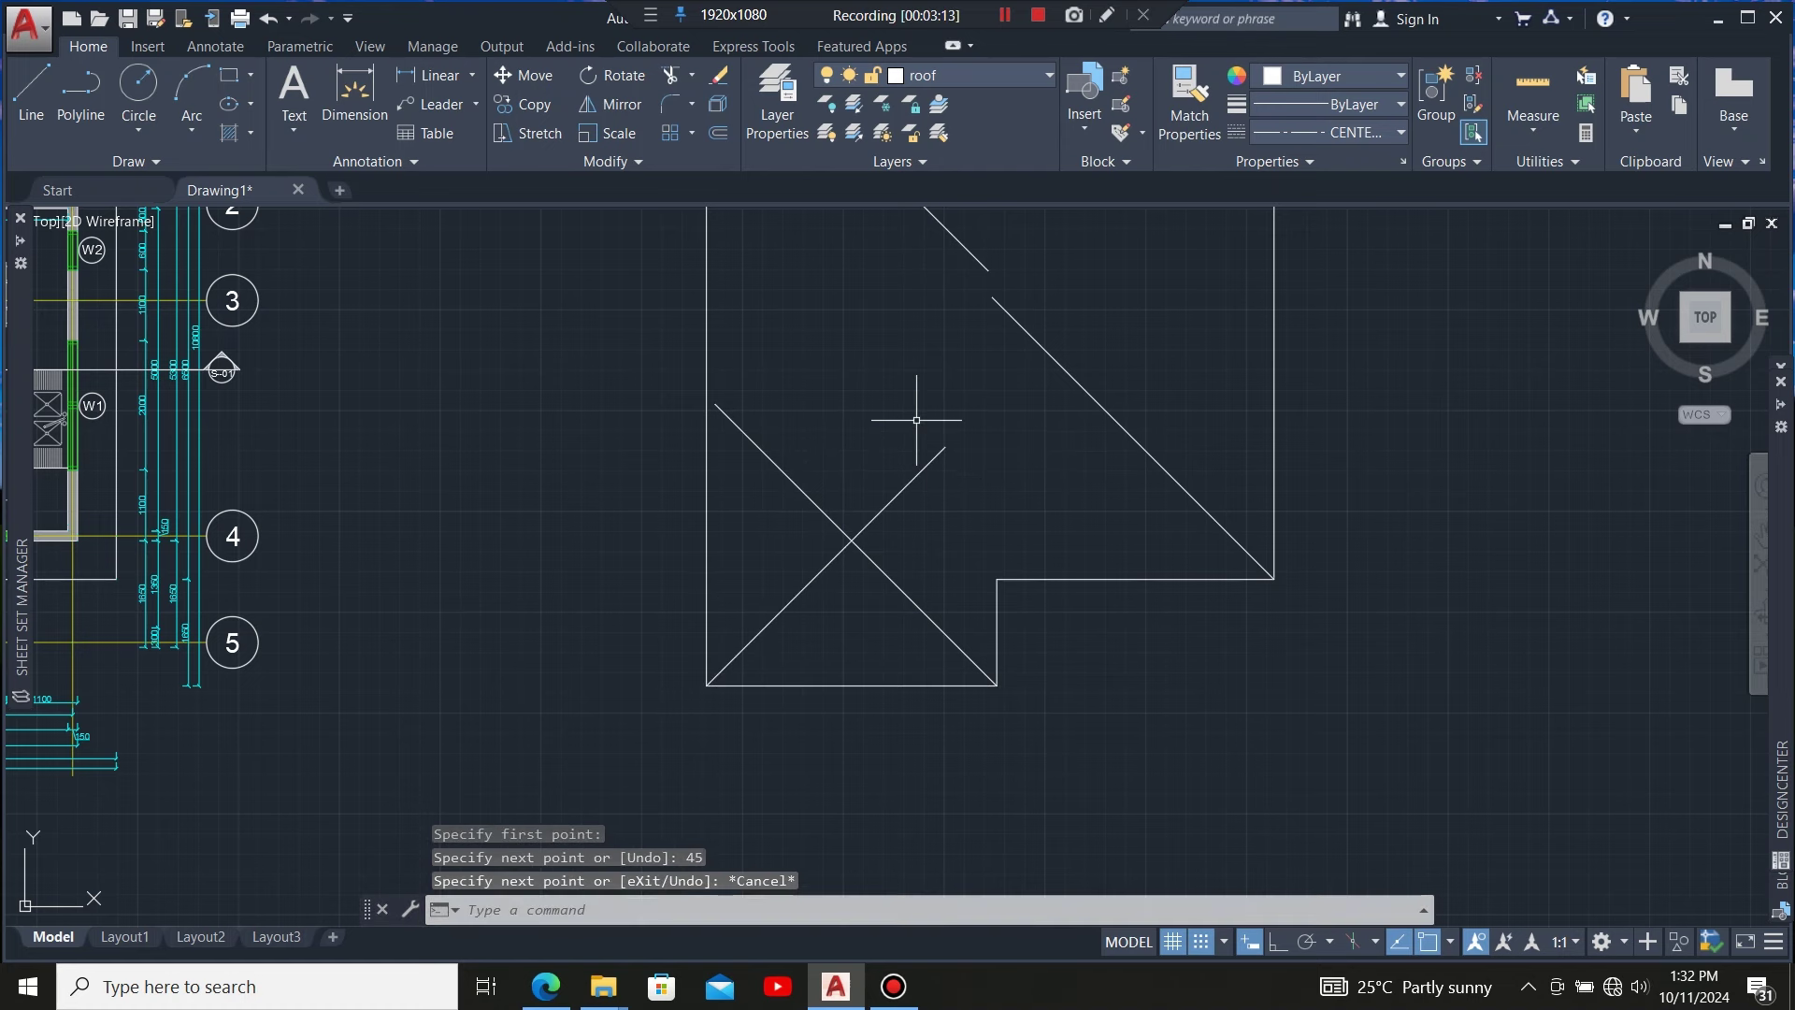
click(915, 512)
click(869, 517)
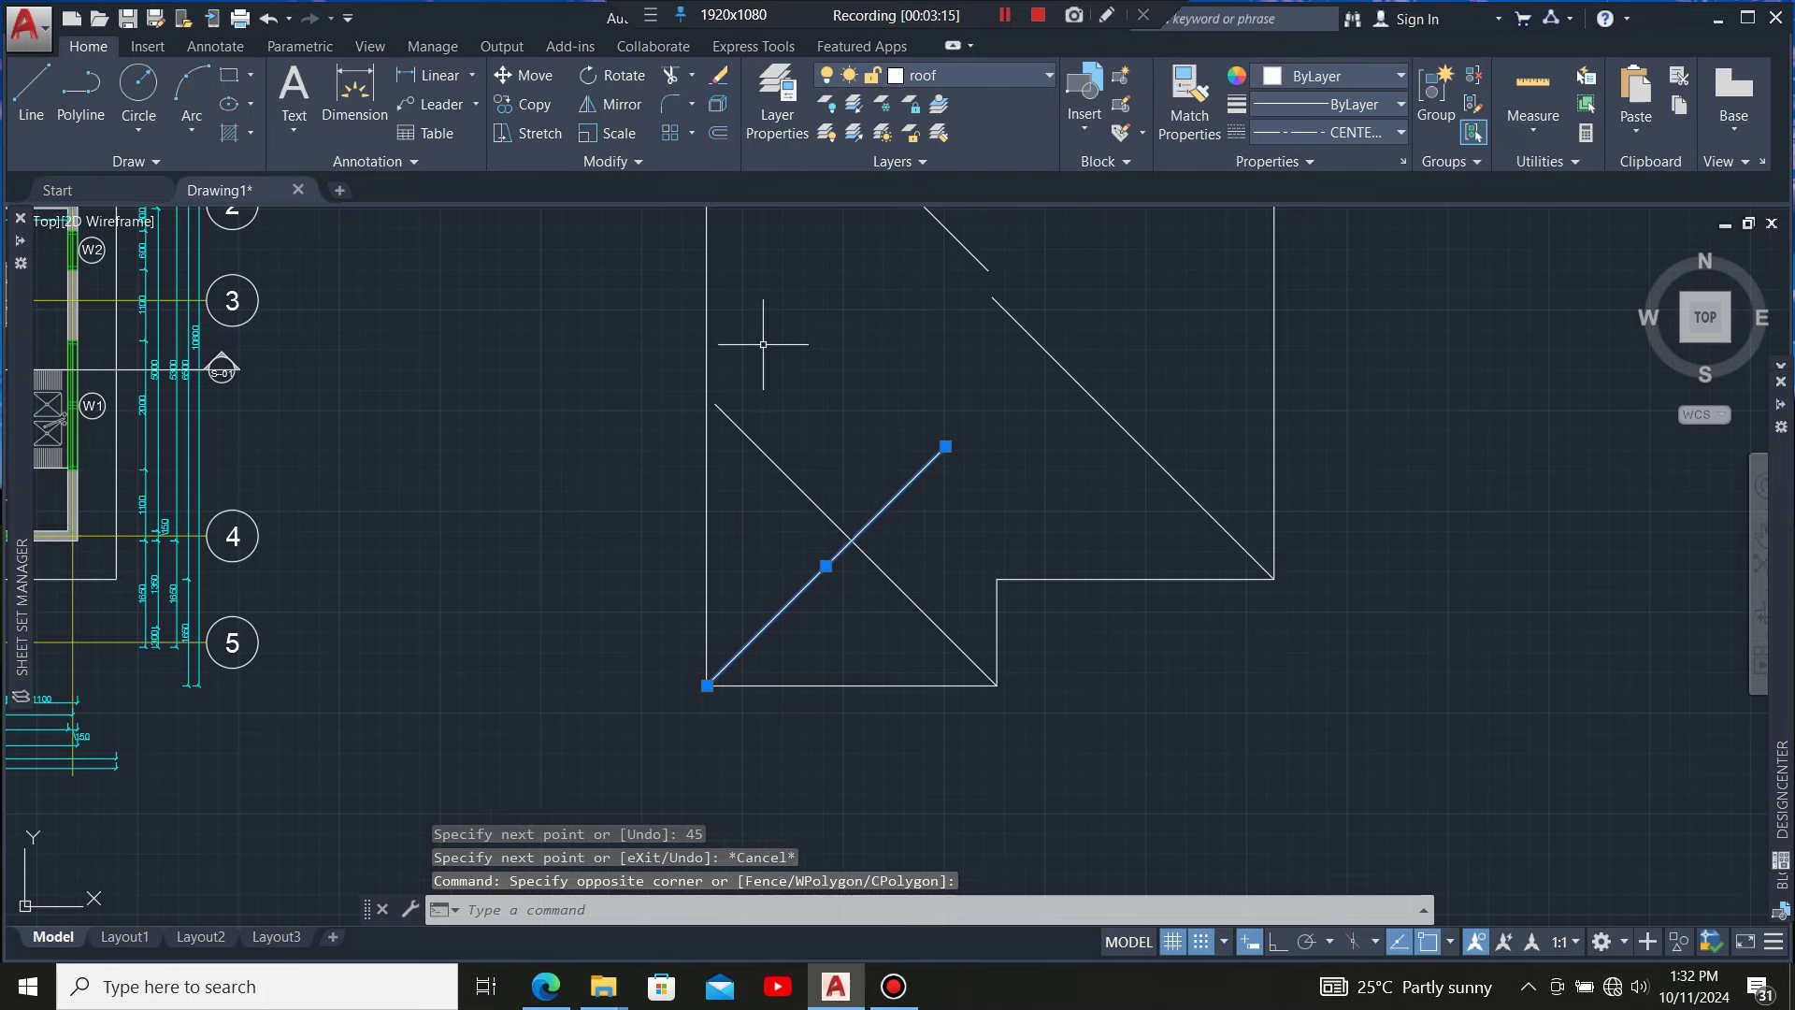
Copy the rising 45° line to an outline corner, the top-right corner and the right corner
scroll(786, 476, down, 4)
scroll(783, 406, up, 2)
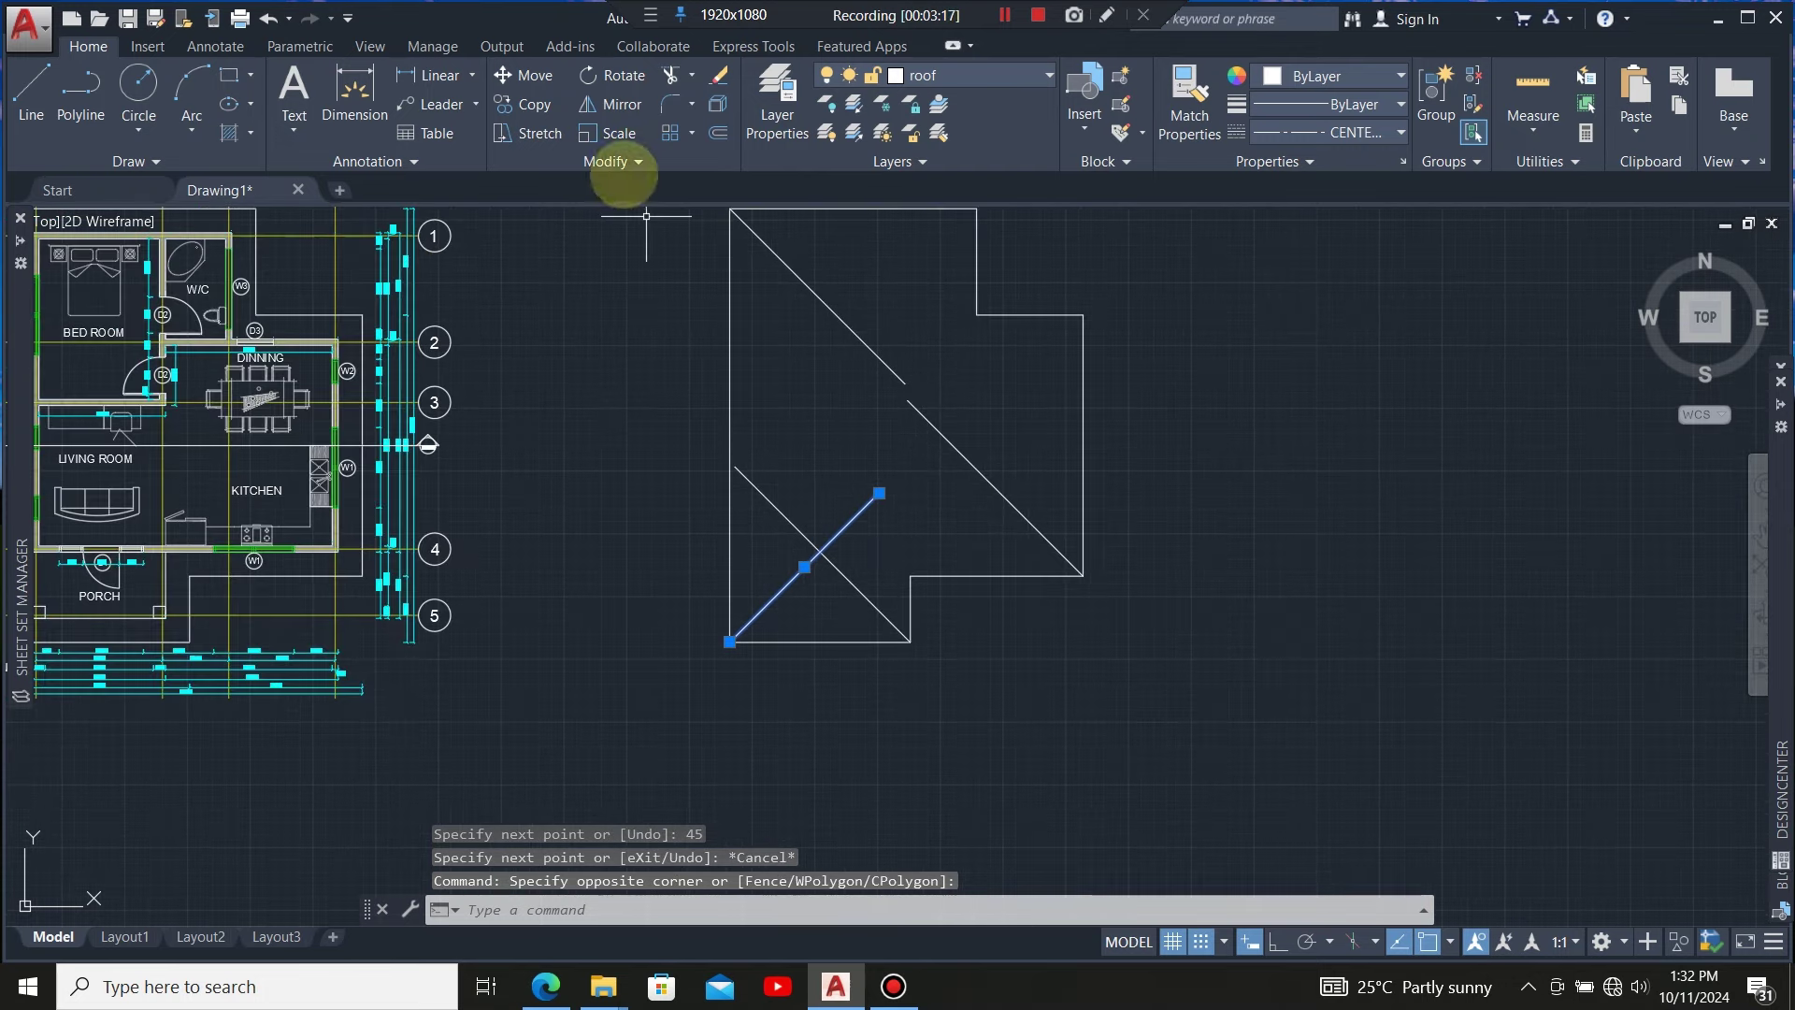
click(528, 98)
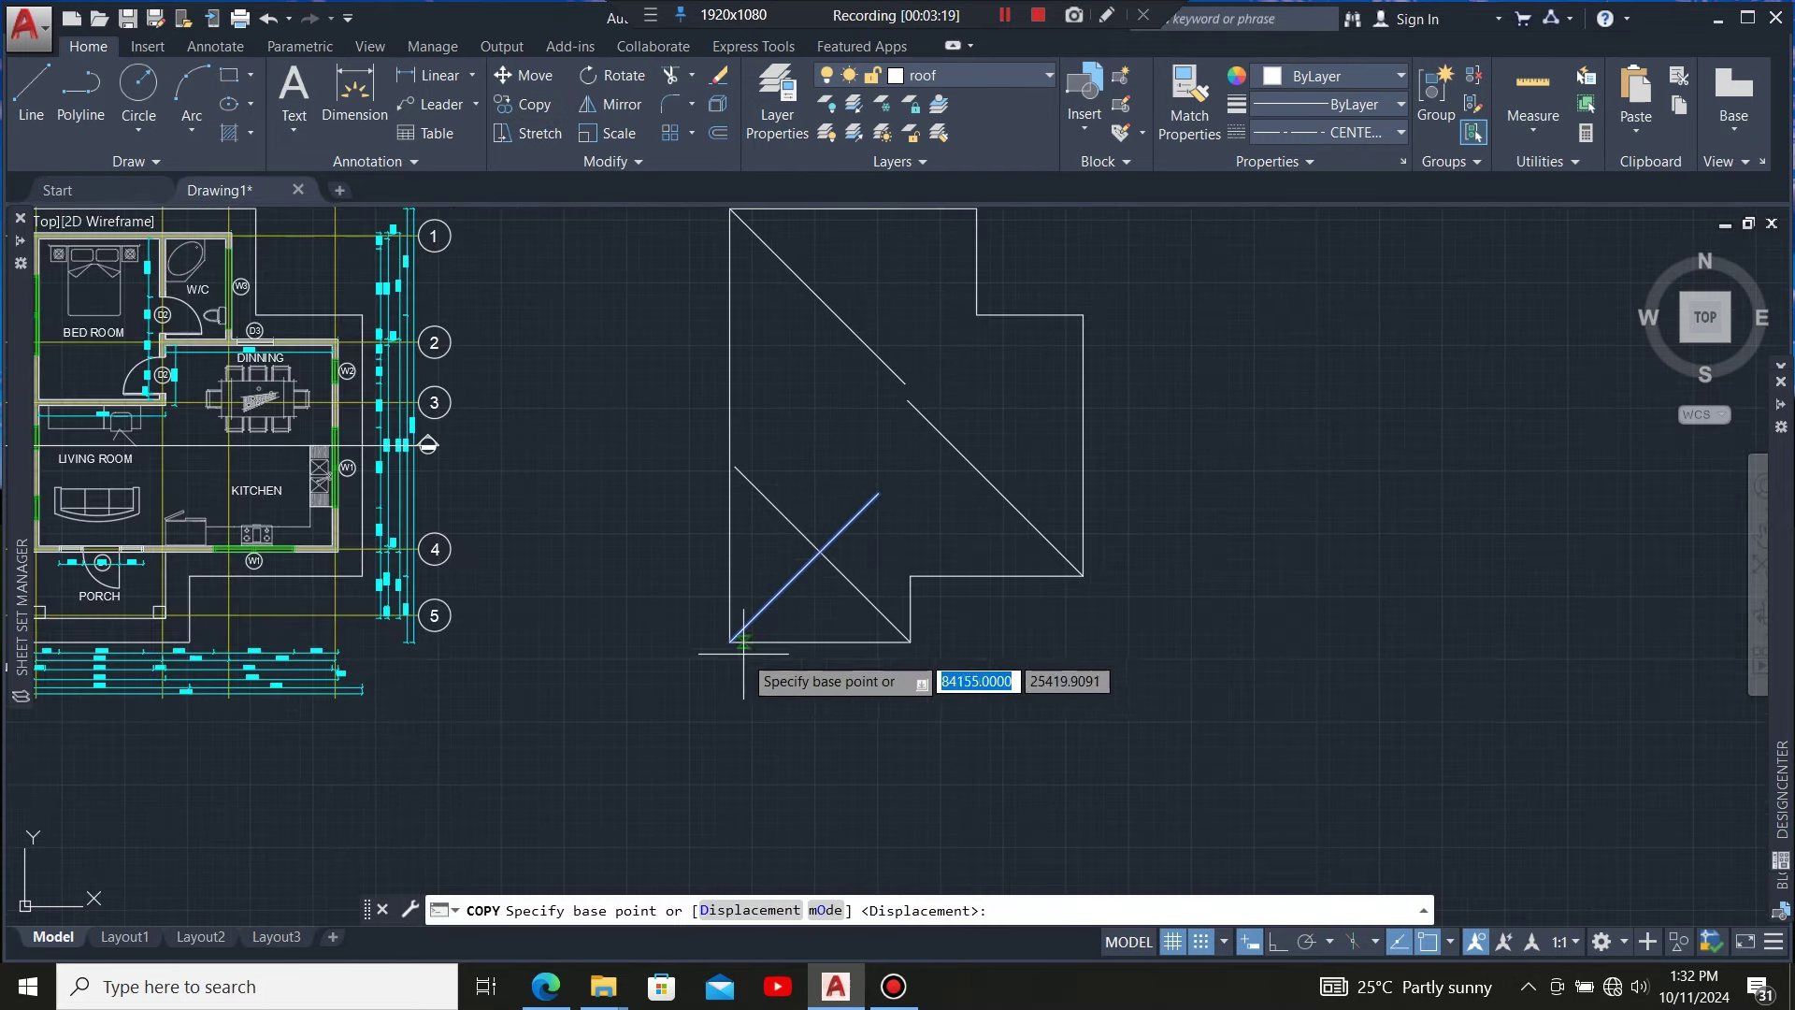
click(879, 492)
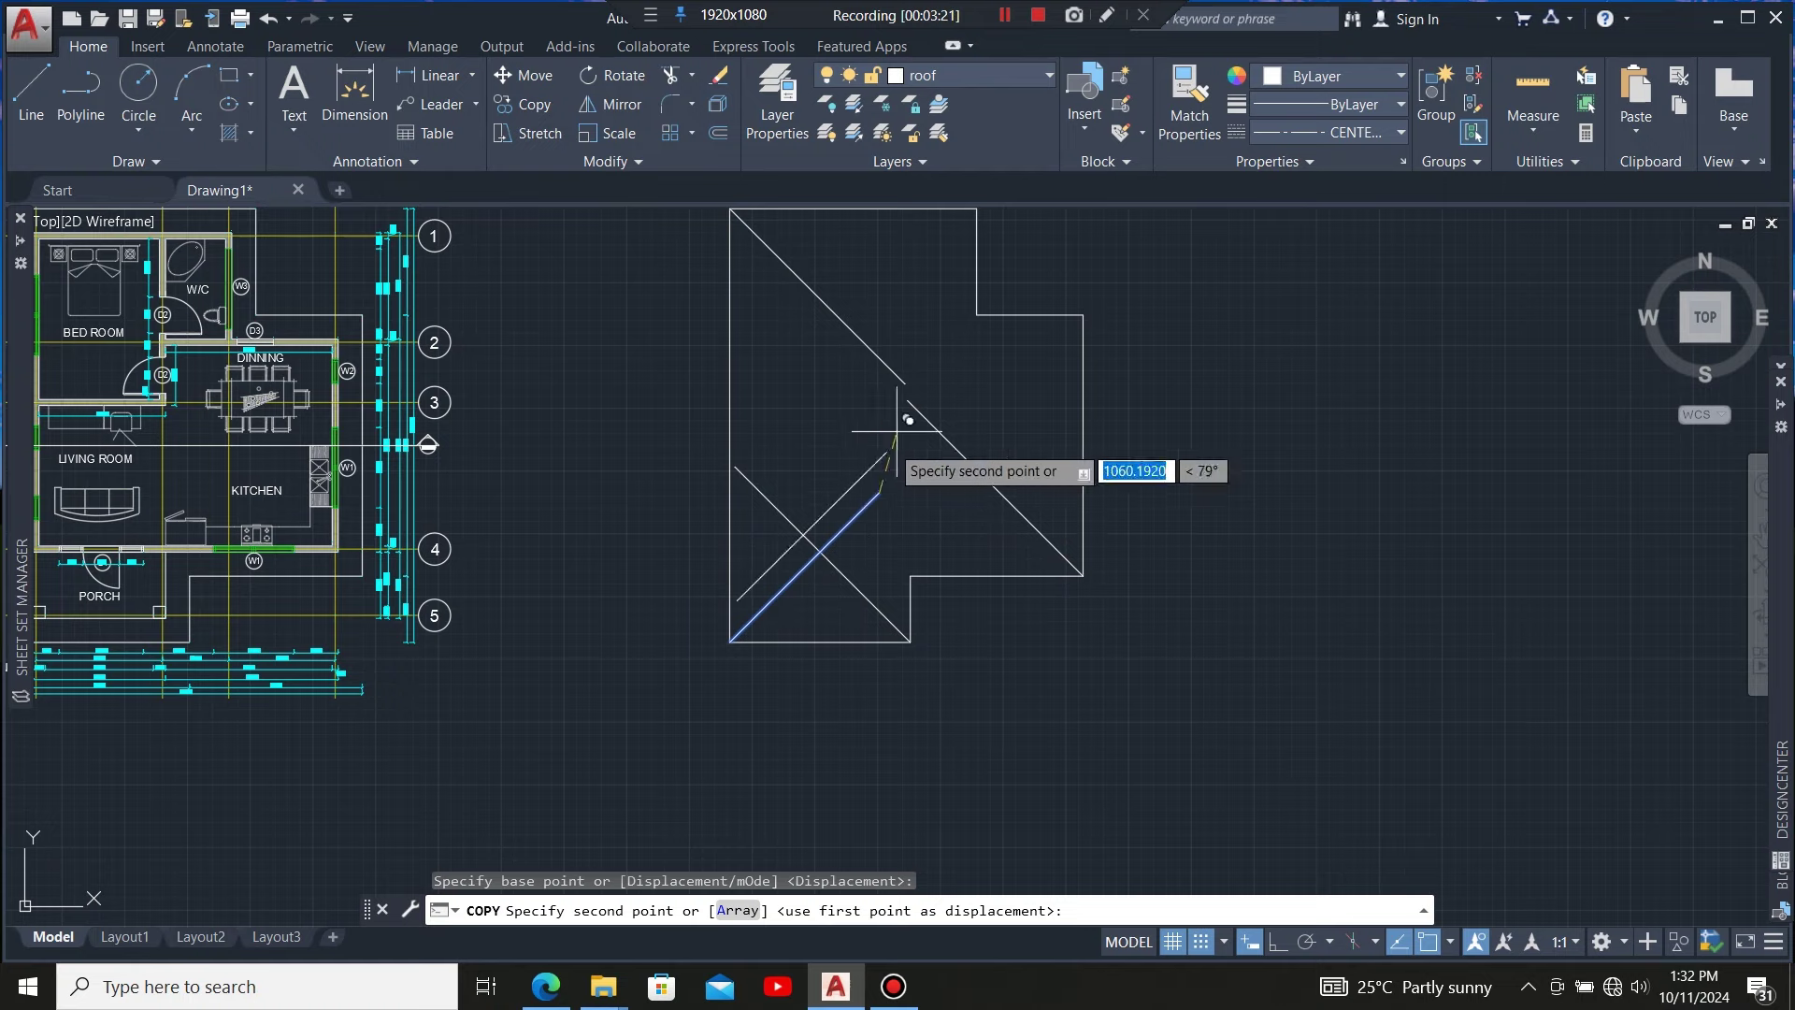
scroll(986, 355, up, 3)
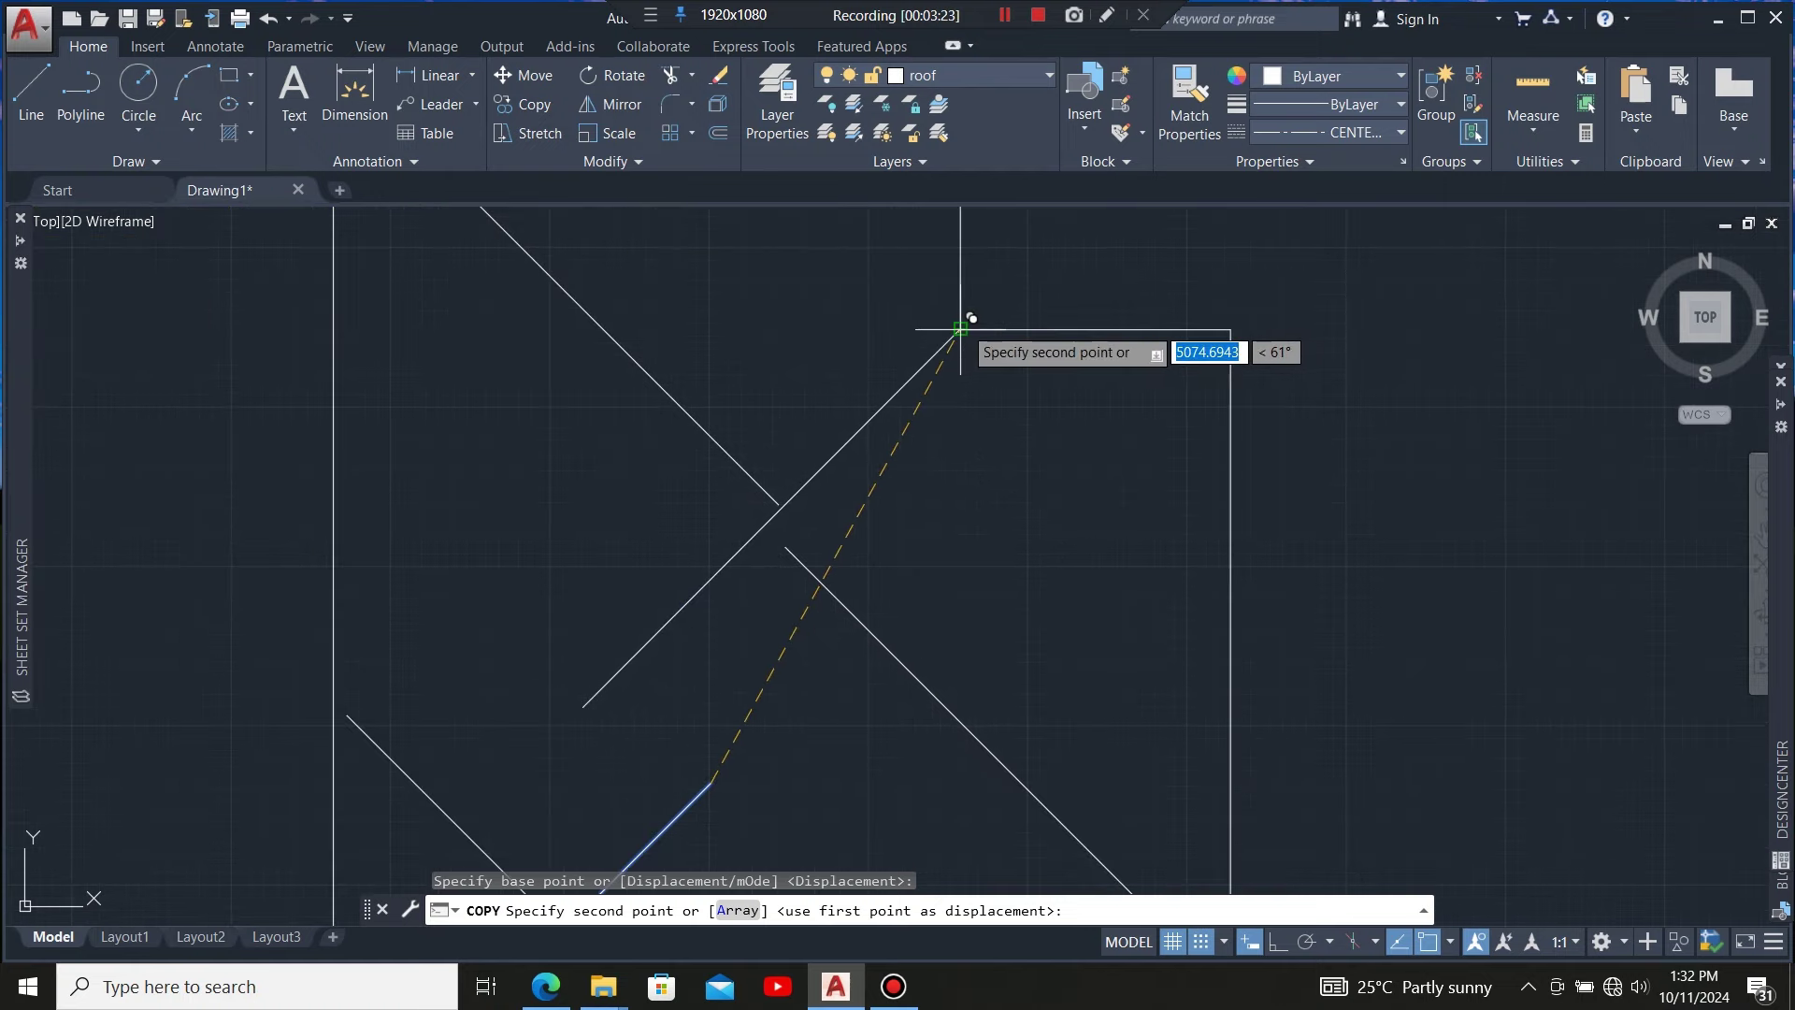
click(960, 329)
scroll(1019, 449, down, 2)
scroll(995, 222, up, 2)
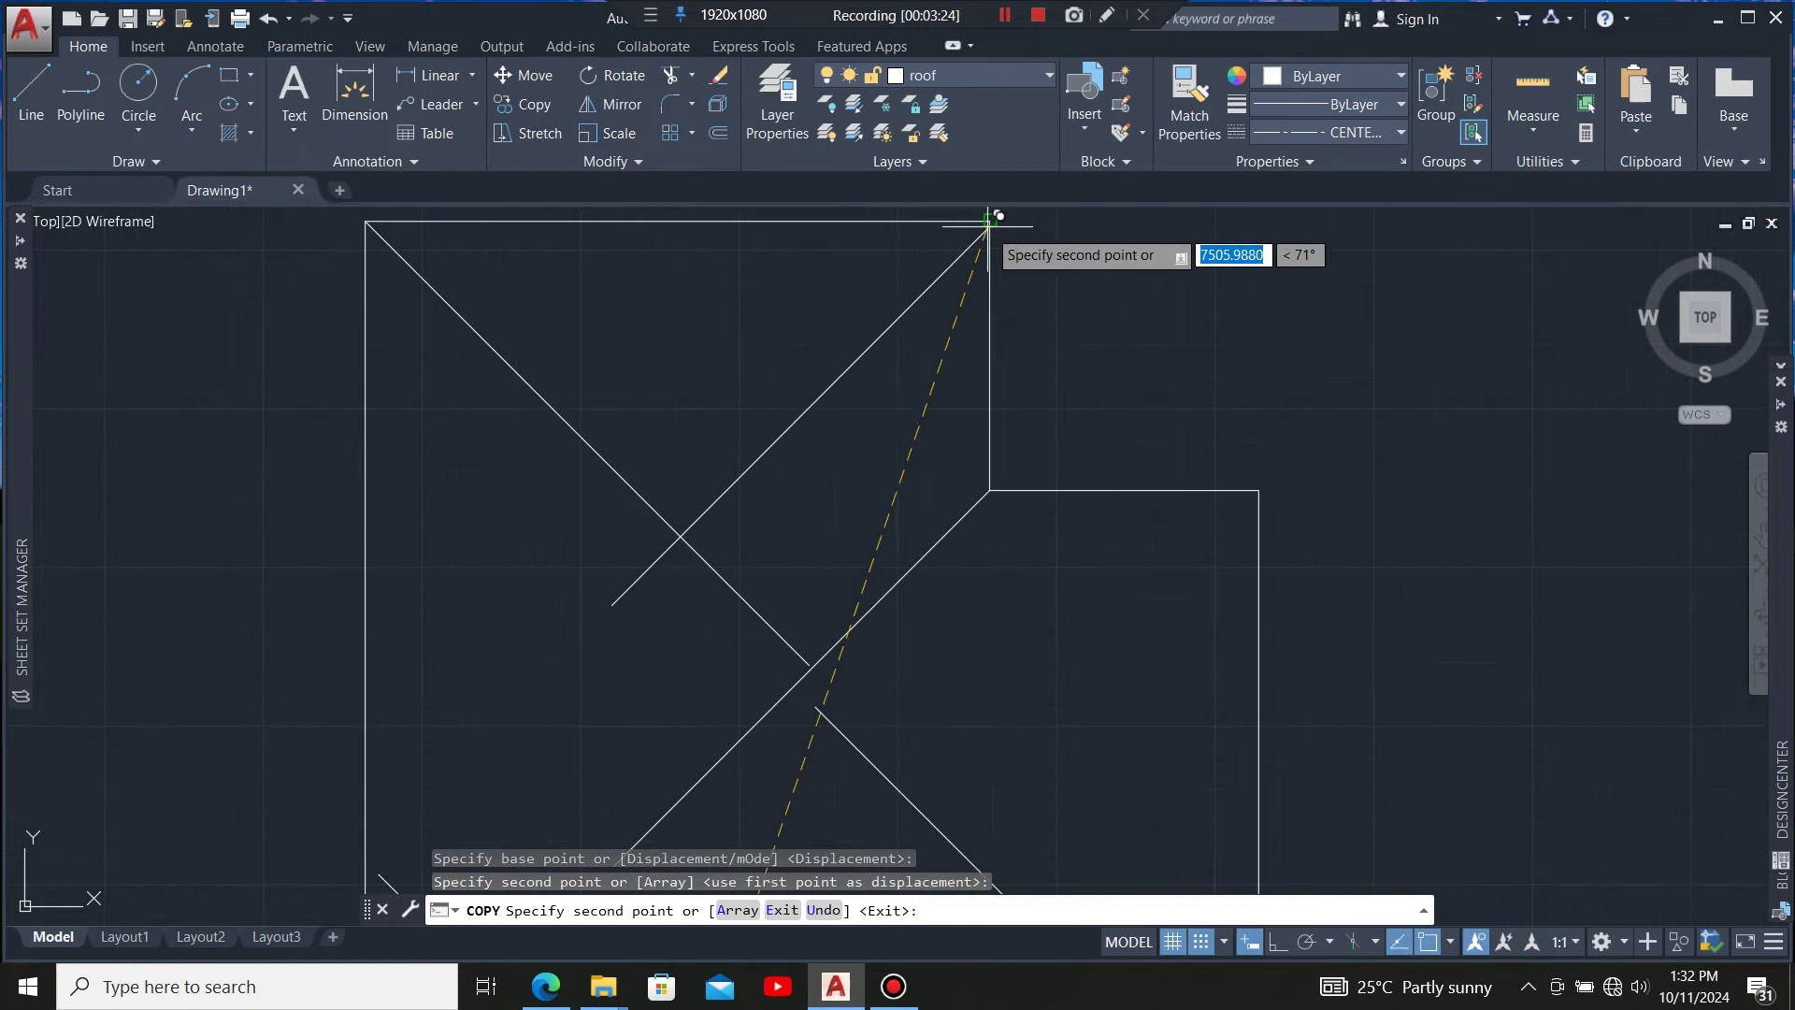
click(989, 222)
scroll(1075, 313, down, 4)
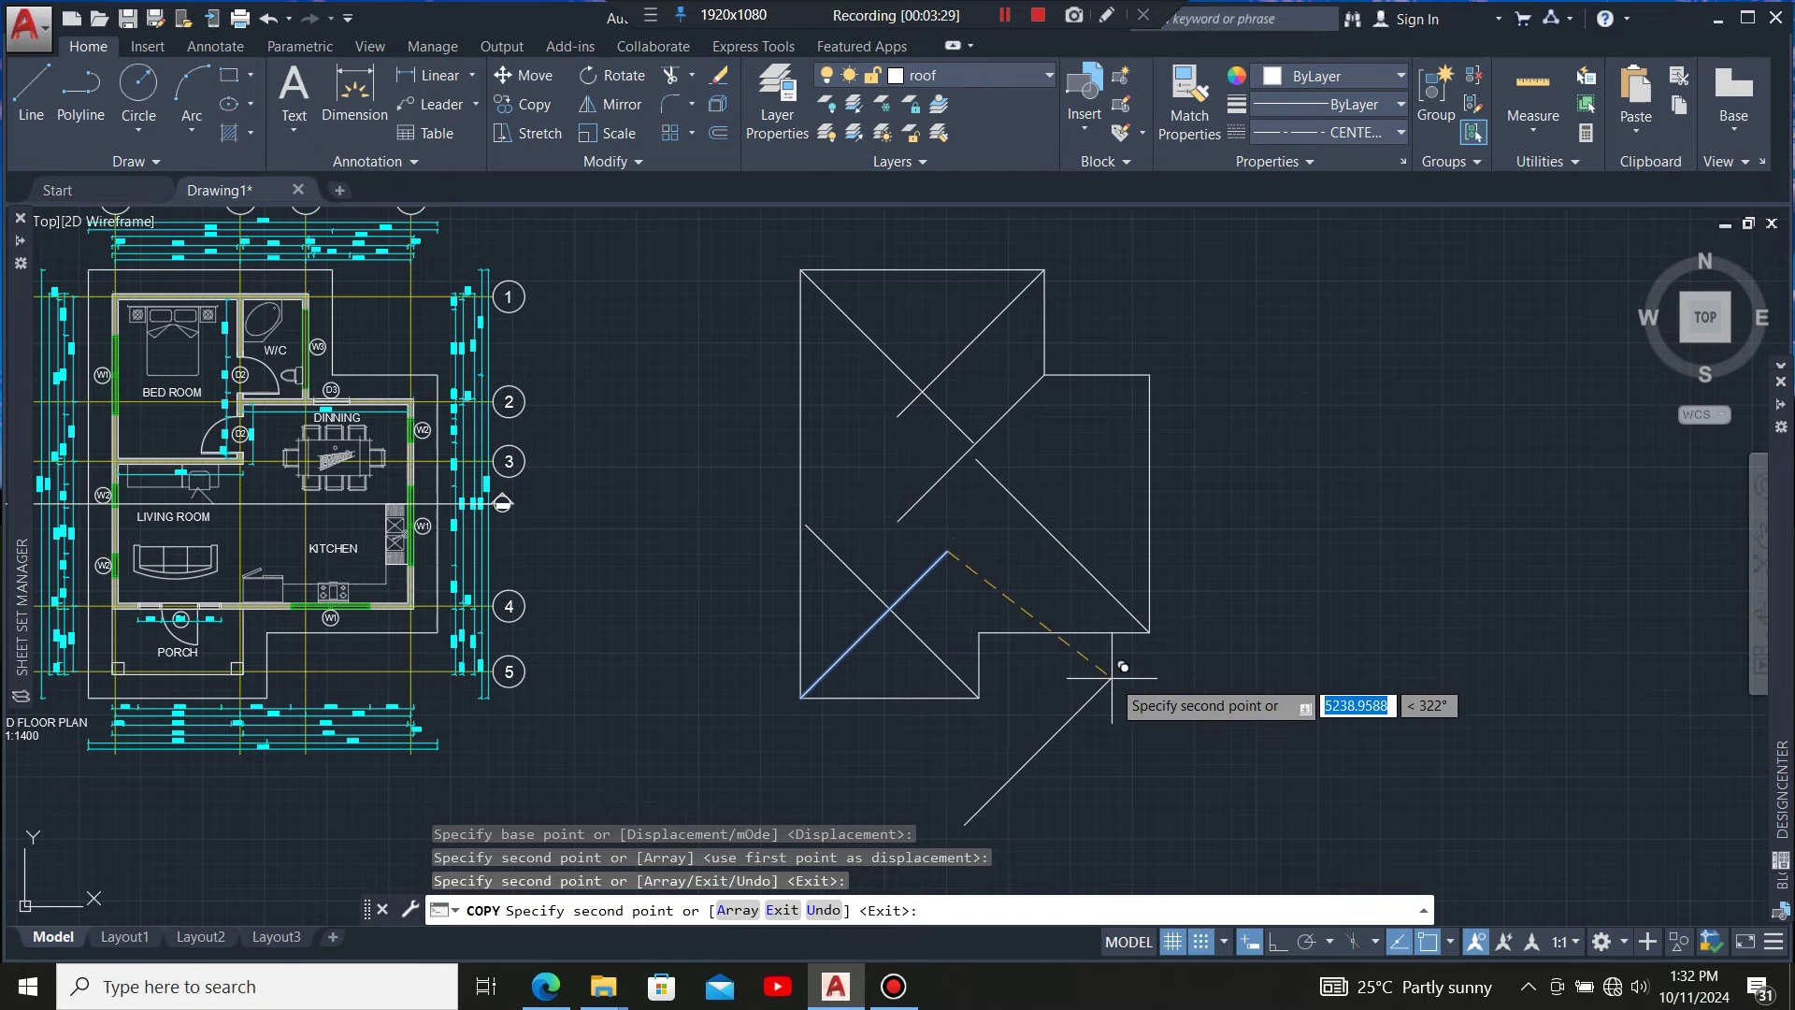
scroll(1169, 376, up, 4)
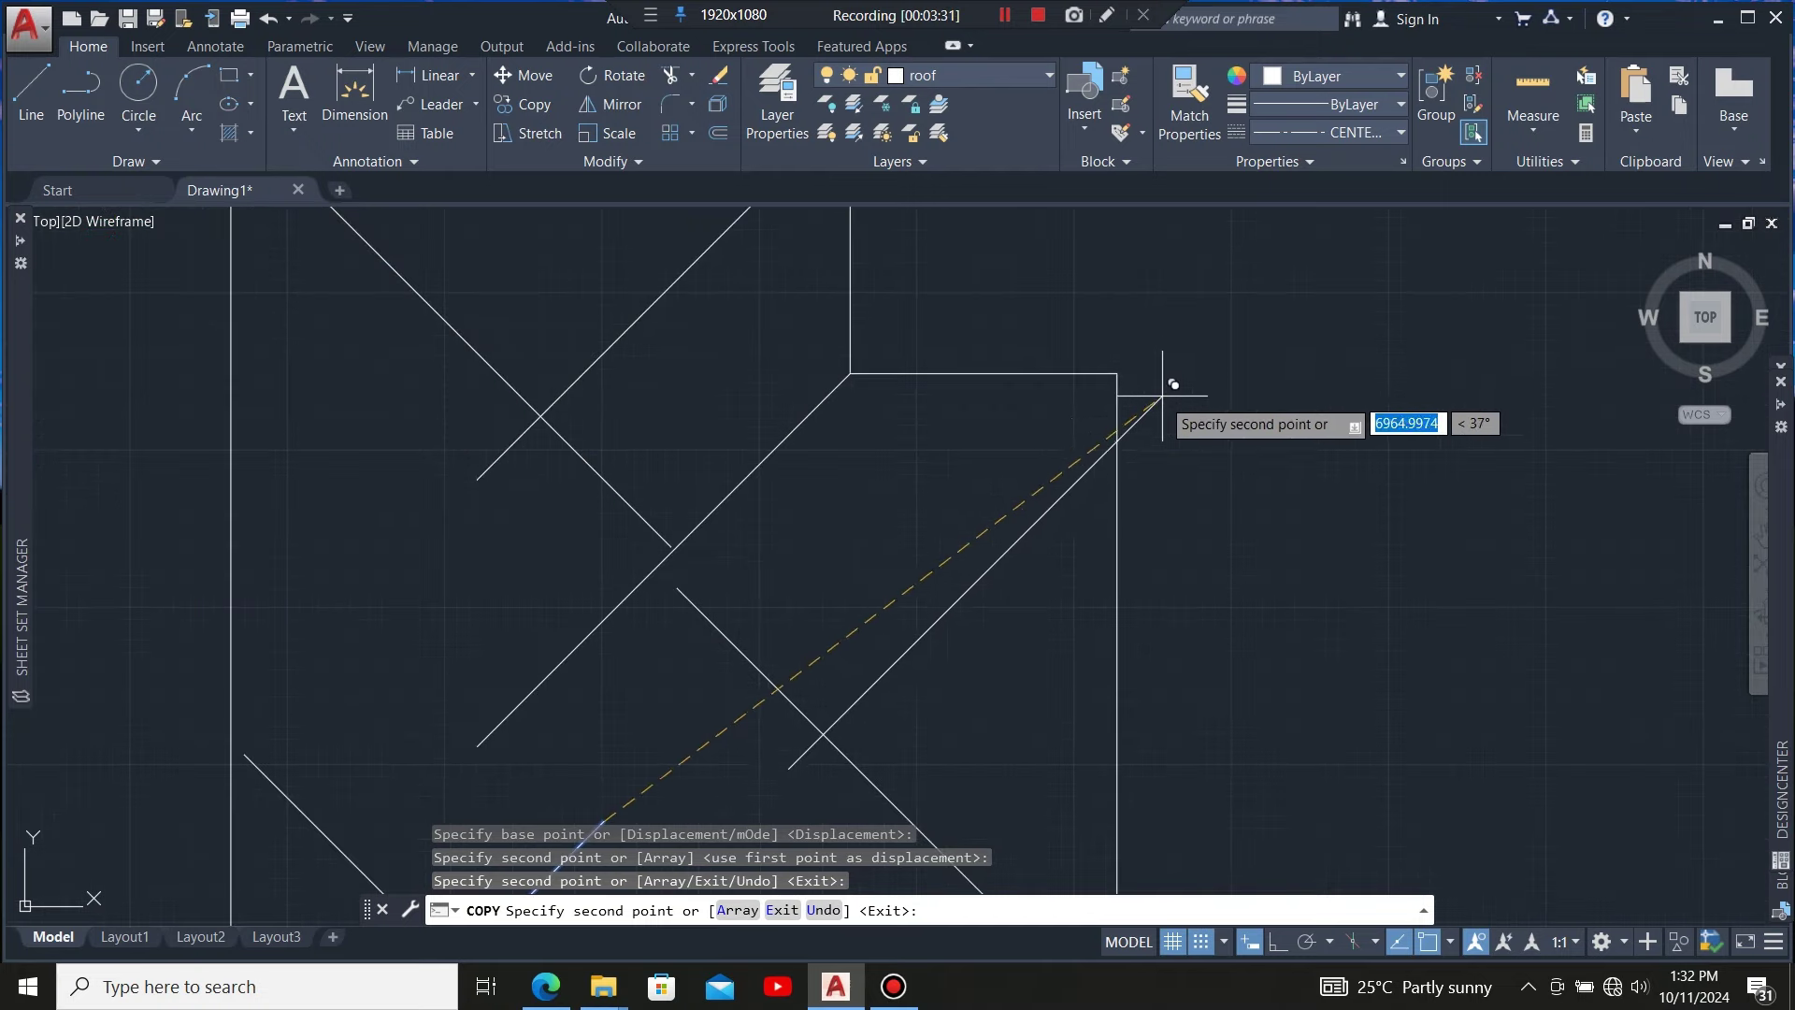
click(1117, 372)
scroll(1106, 249, down, 4)
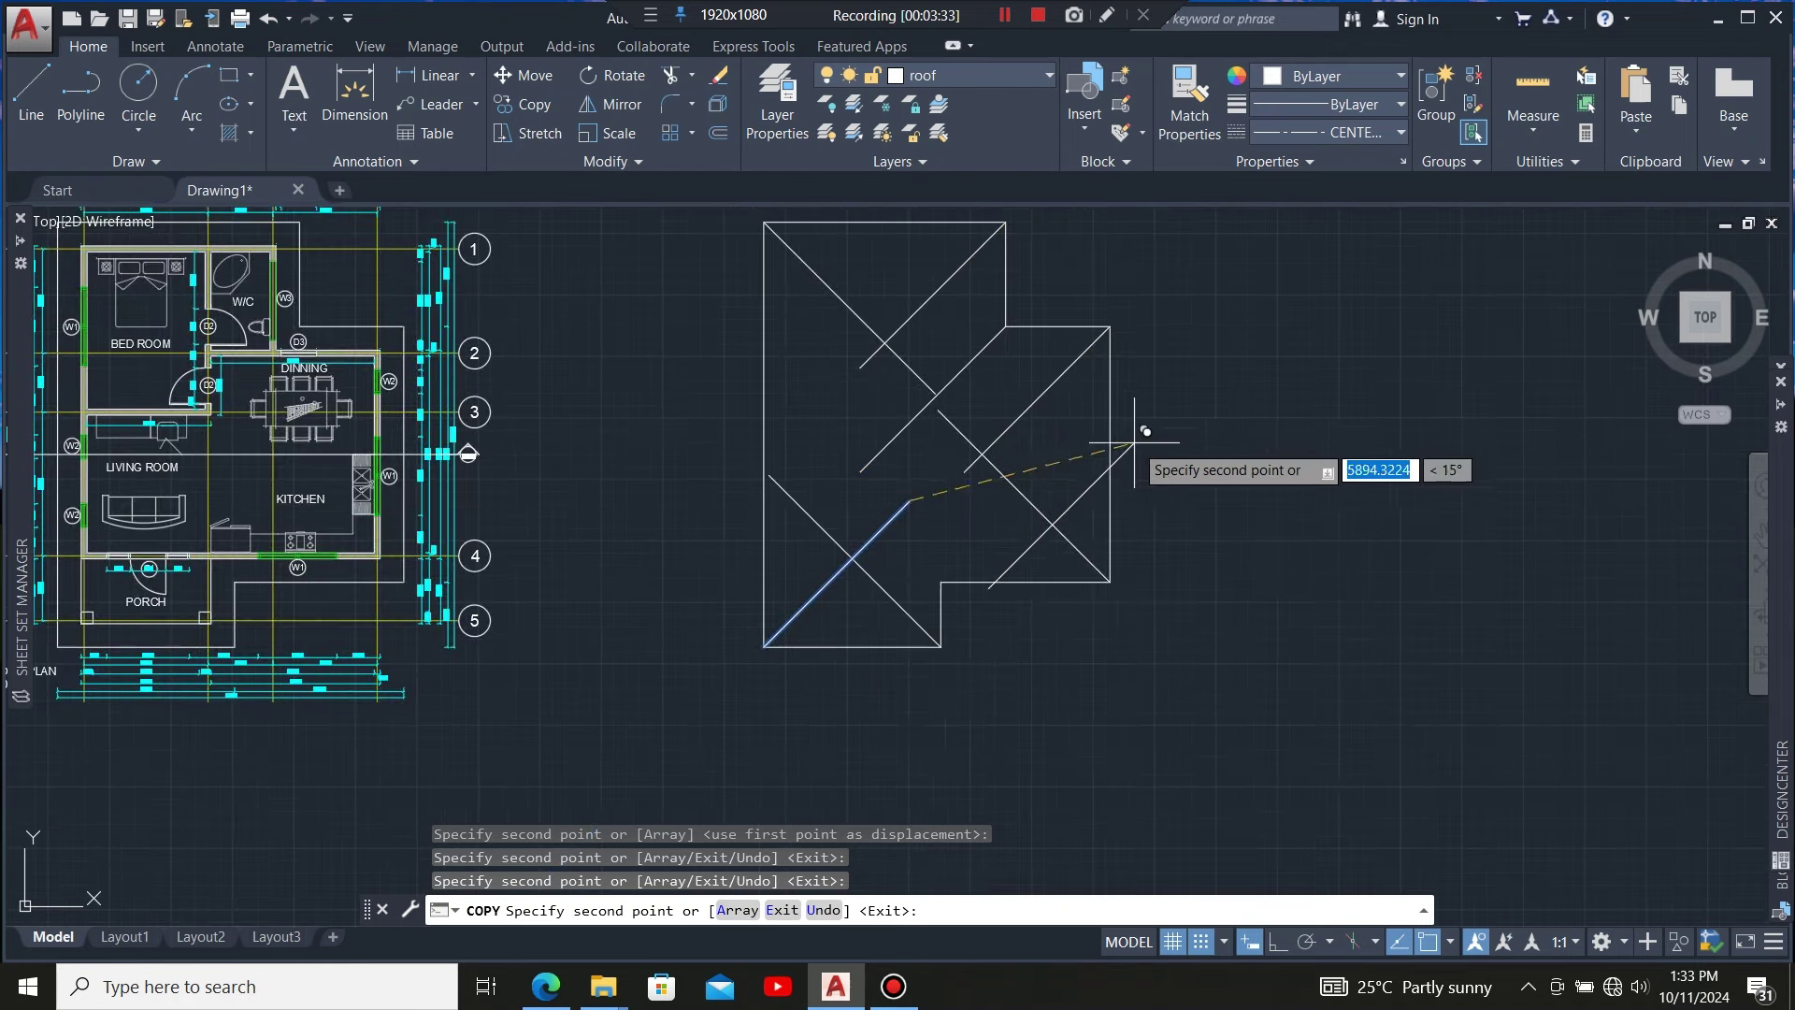
key(Escape)
Copy another diagonal from the inner roof corner into place, then undo the last trim
click(1089, 517)
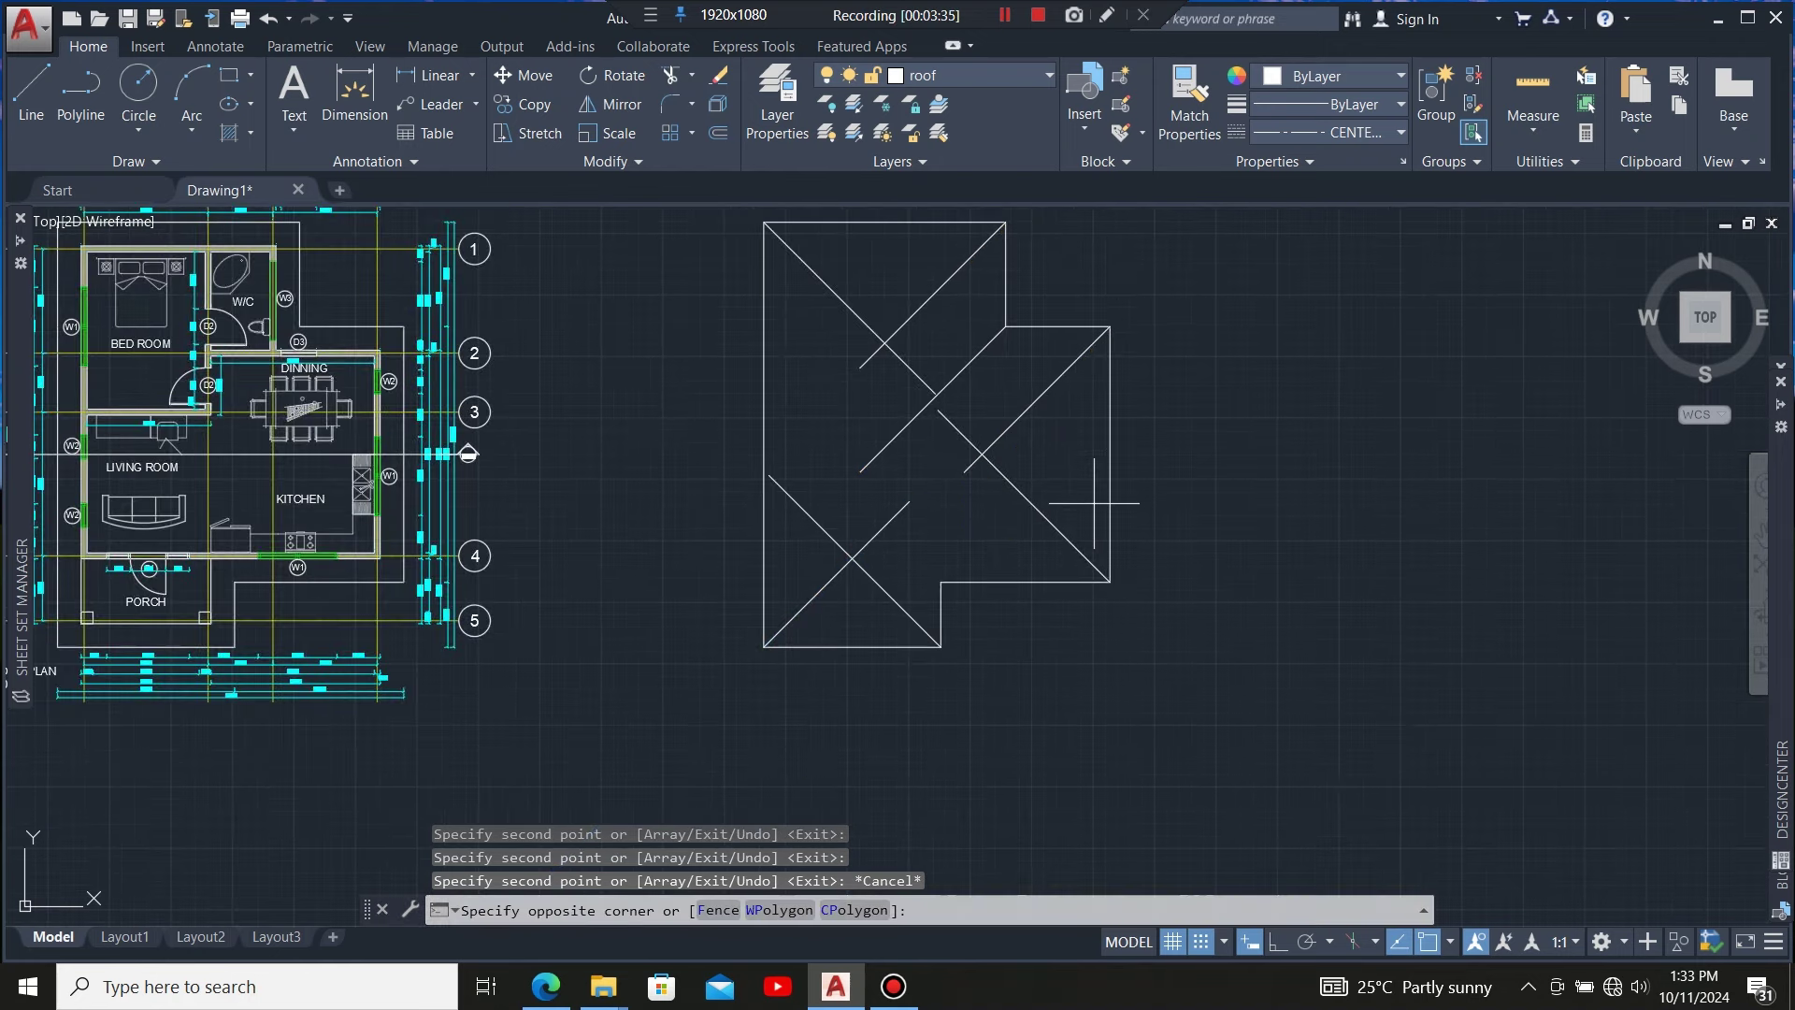
click(1009, 570)
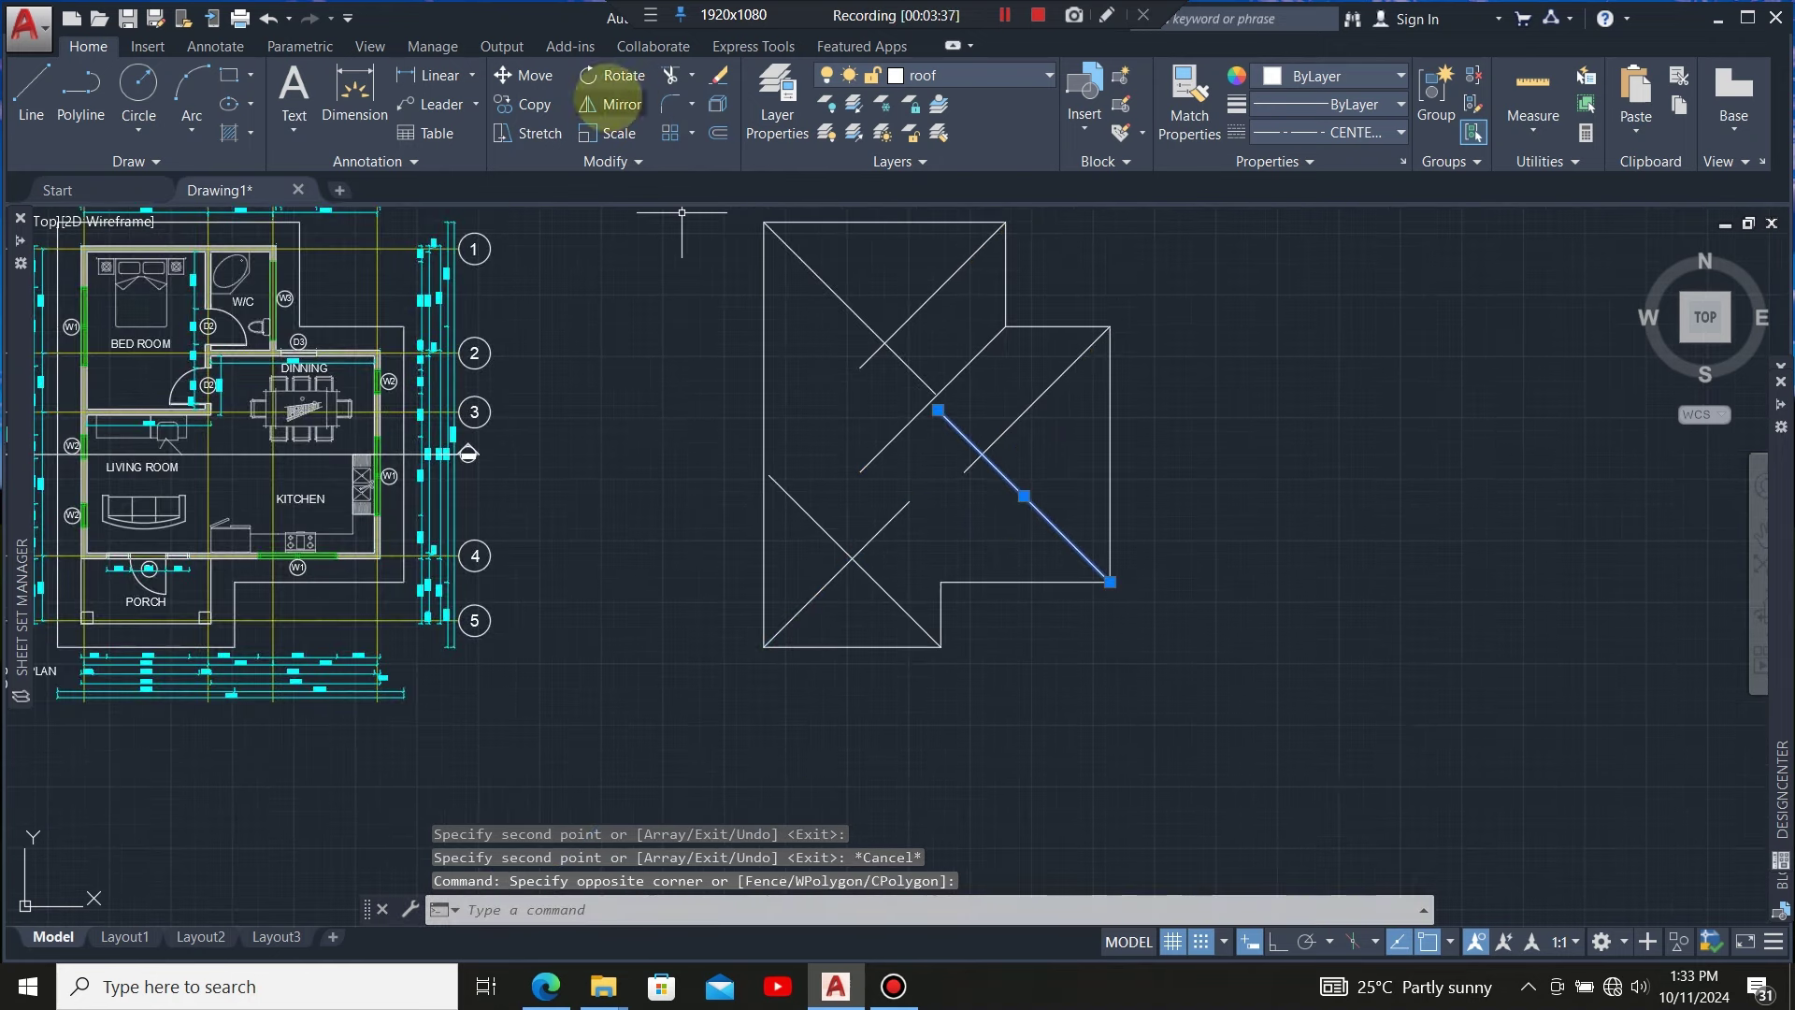
click(528, 104)
scroll(1103, 636, up, 2)
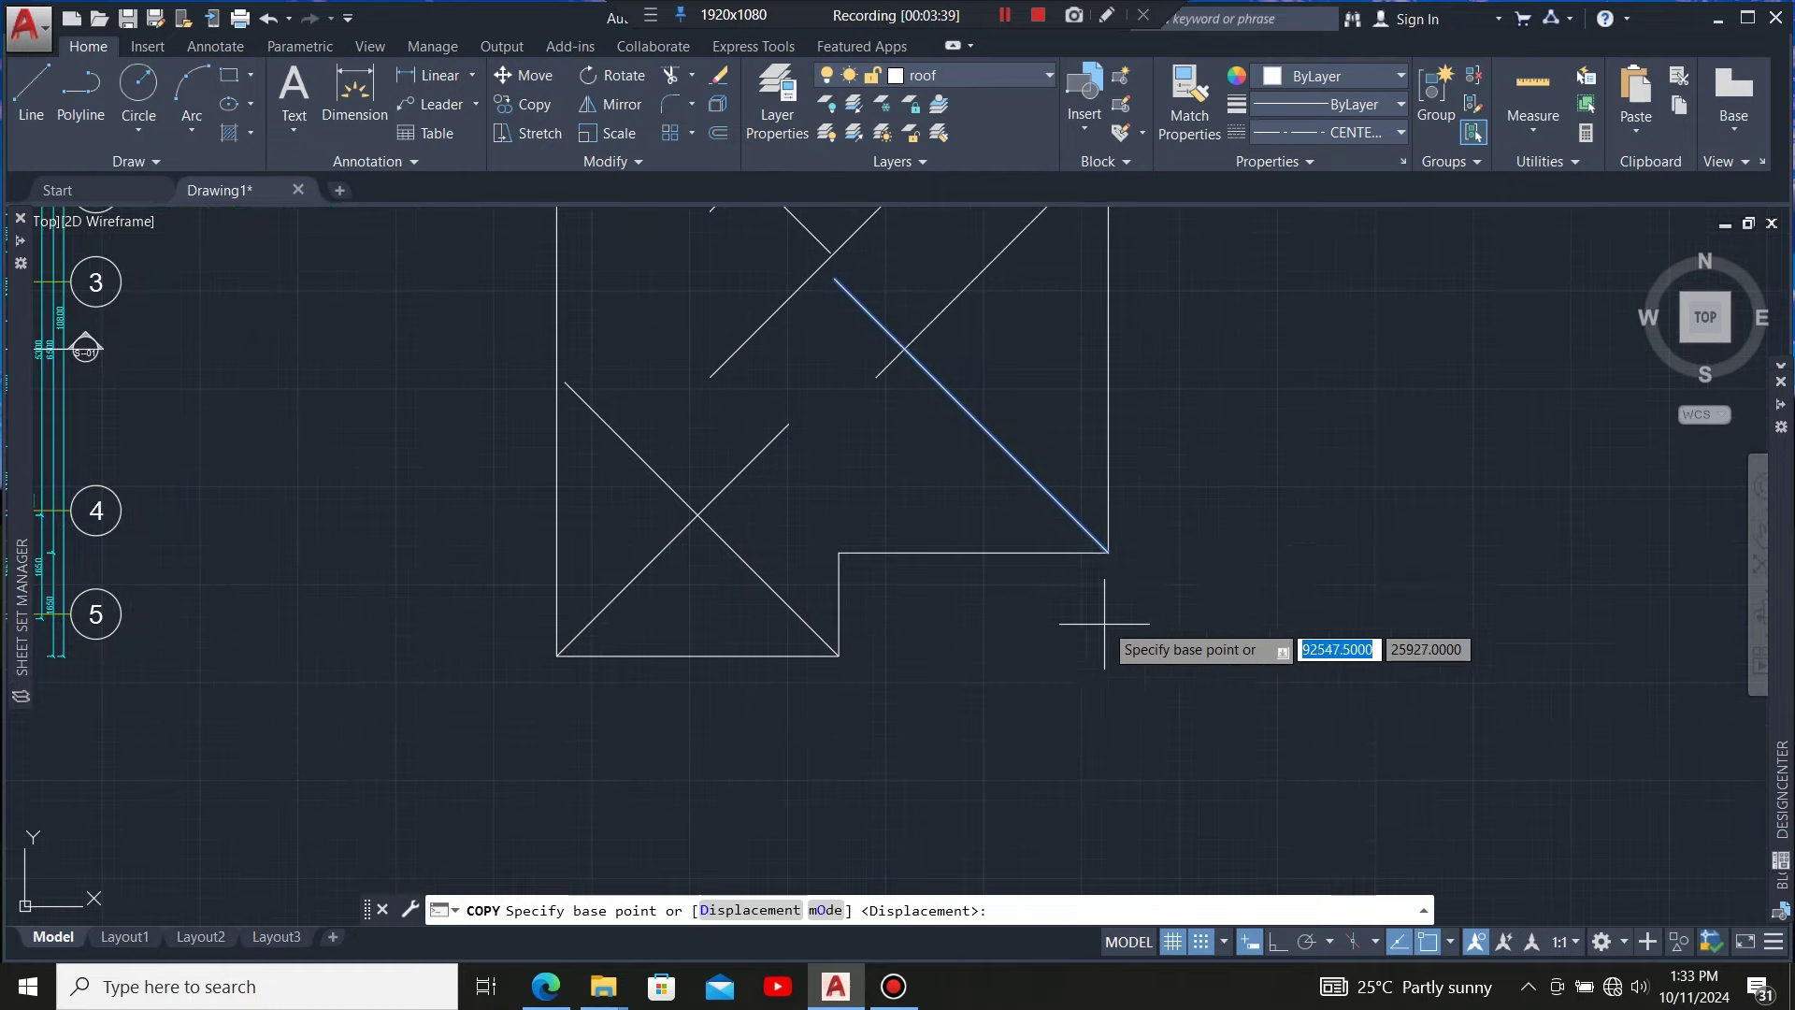
click(1109, 551)
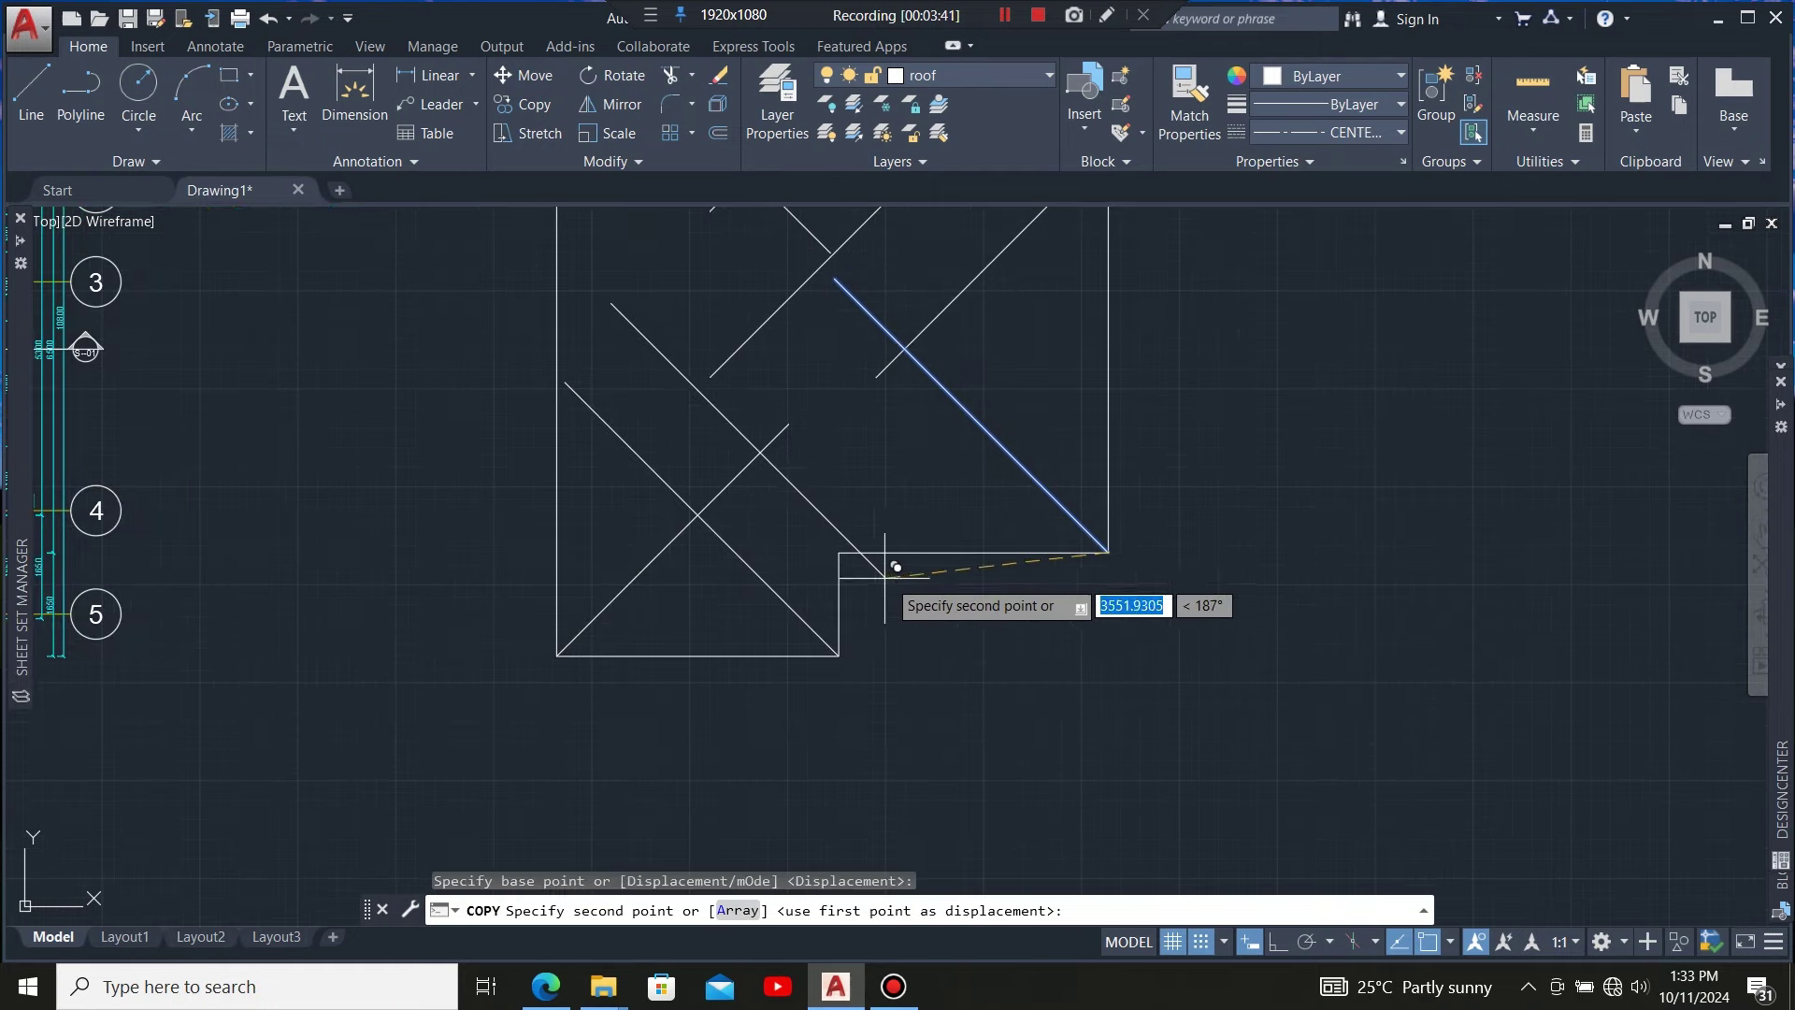
click(850, 540)
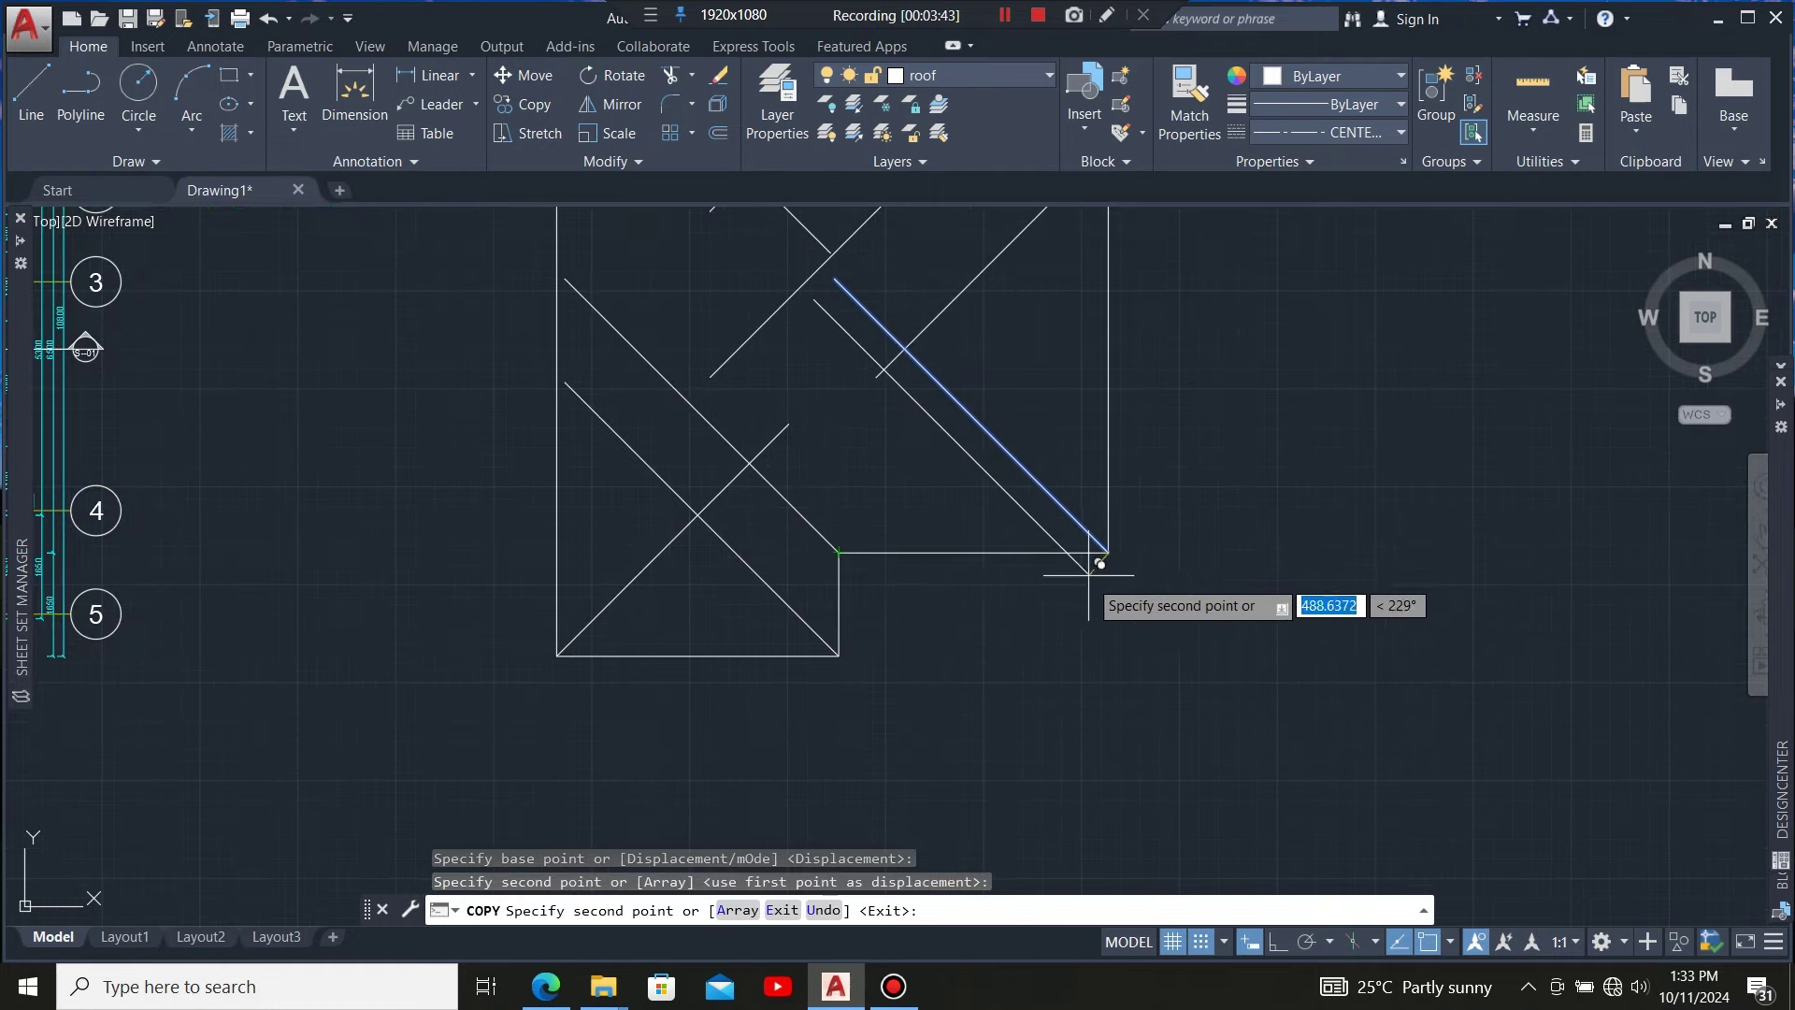
scroll(1100, 572, down, 3)
scroll(1067, 561, up, 1)
key(Escape)
scroll(916, 360, up, 4)
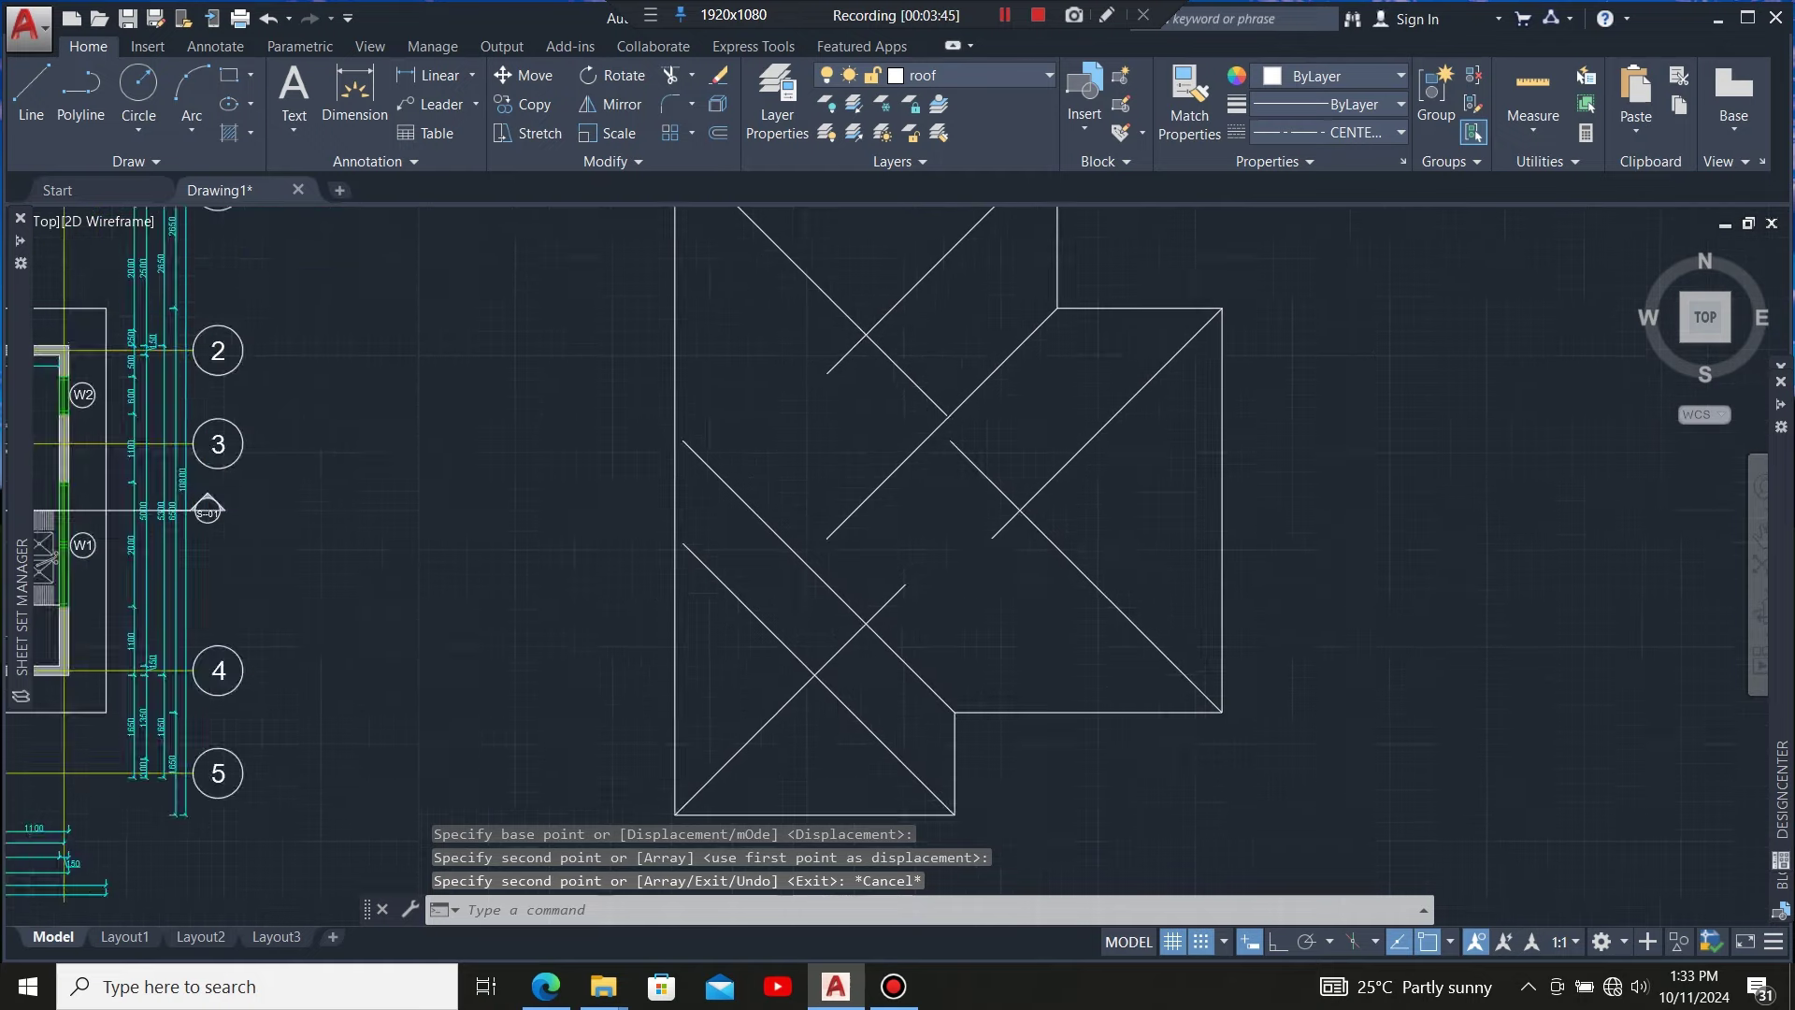
scroll(822, 516, down, 4)
scroll(850, 521, up, 4)
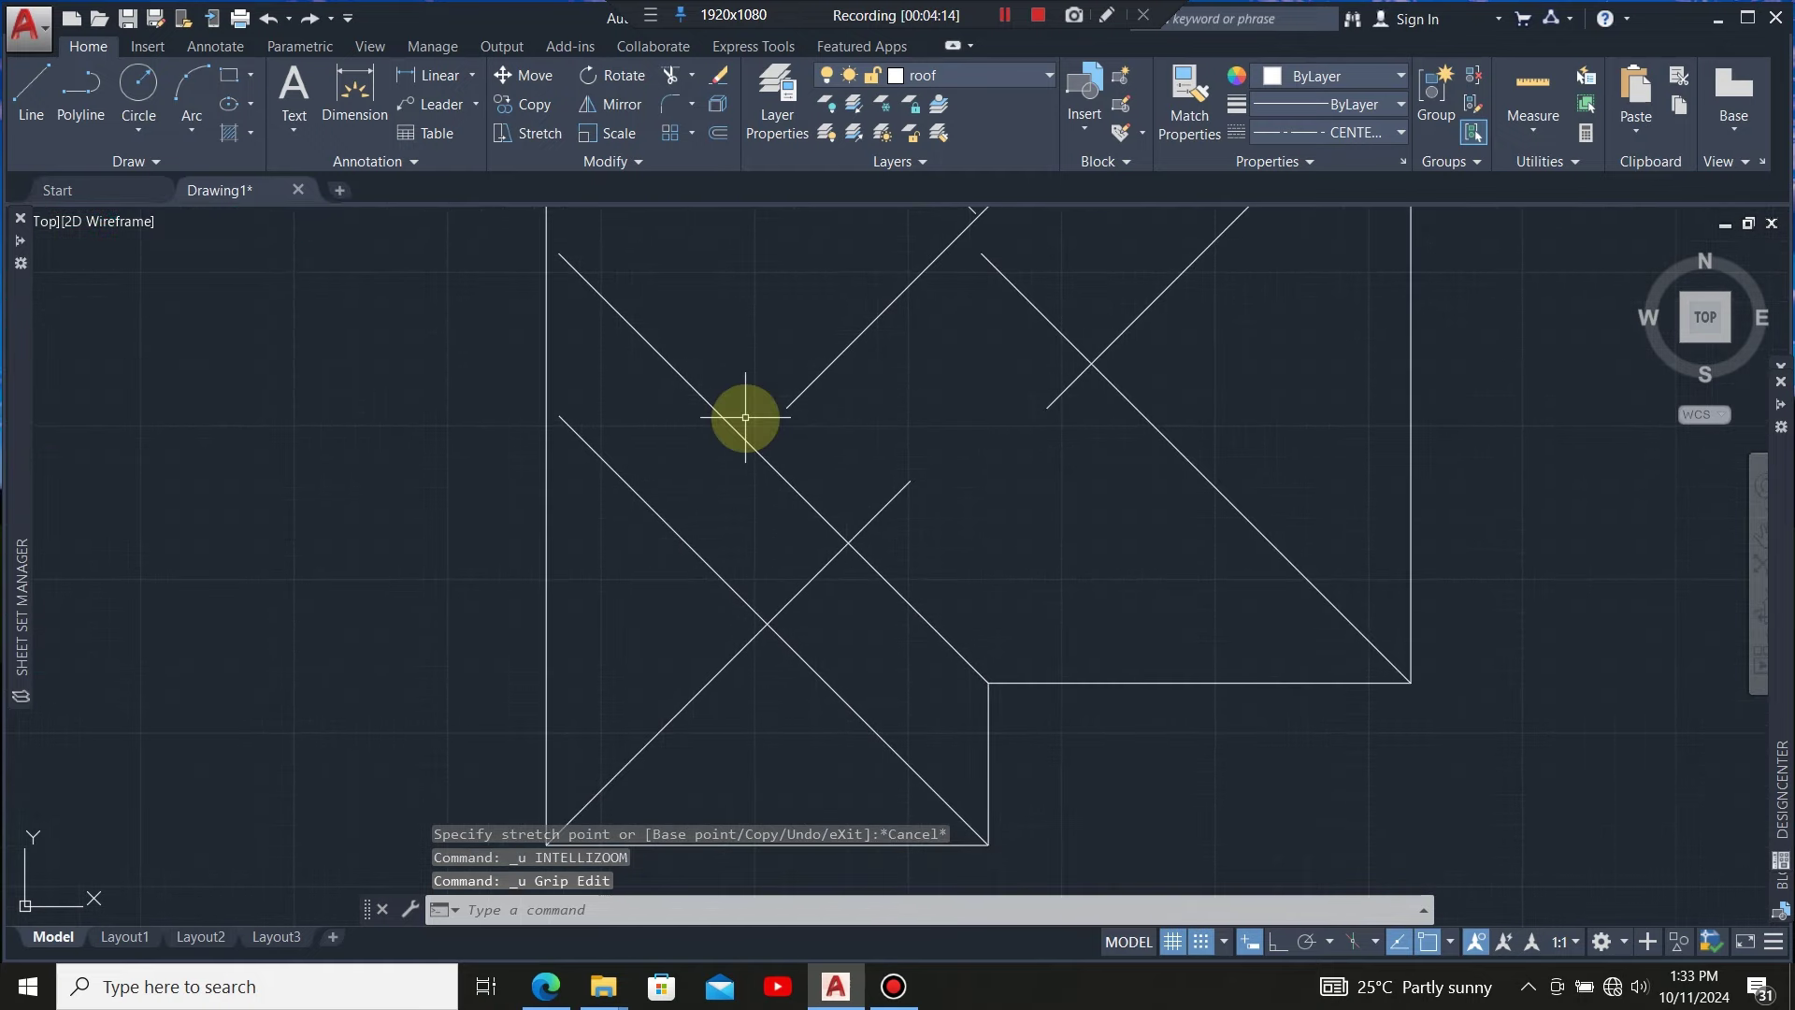
key(ctrl+z)
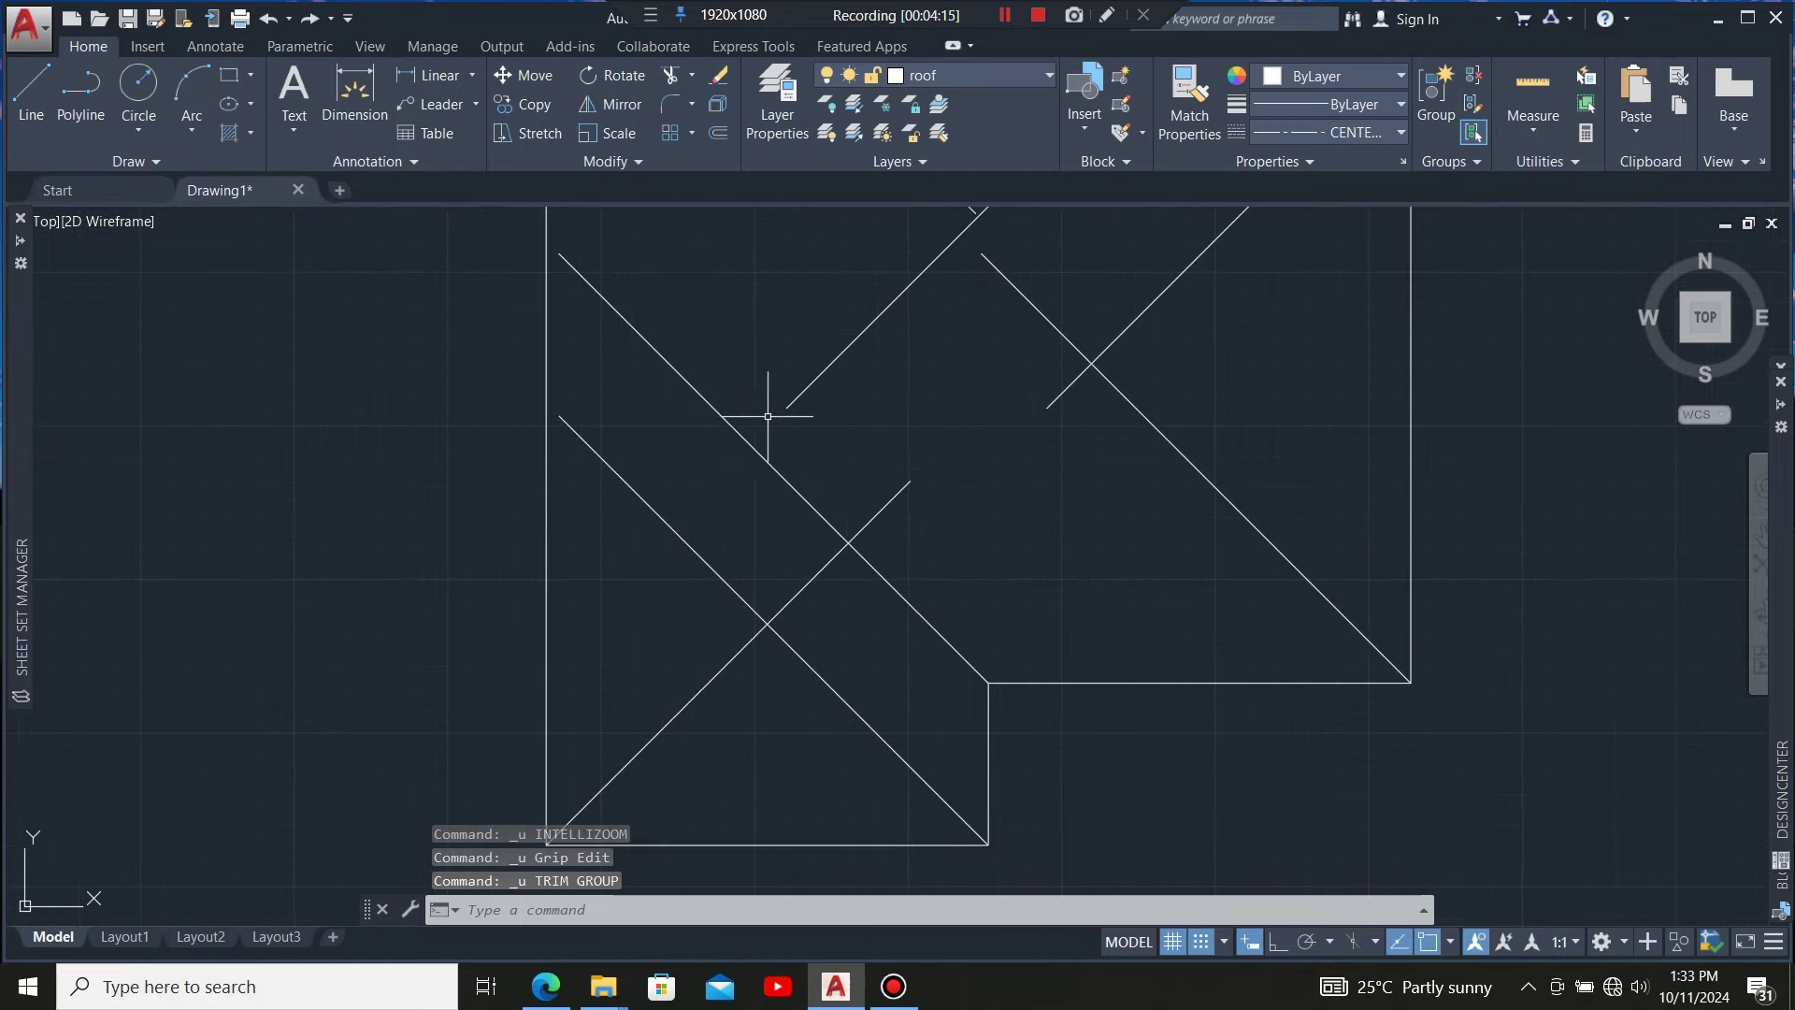
Trim the overhanging hip-line segment back to the diagonal valley line in the lower wing
scroll(767, 416, down, 3)
scroll(795, 538, up, 5)
click(781, 495)
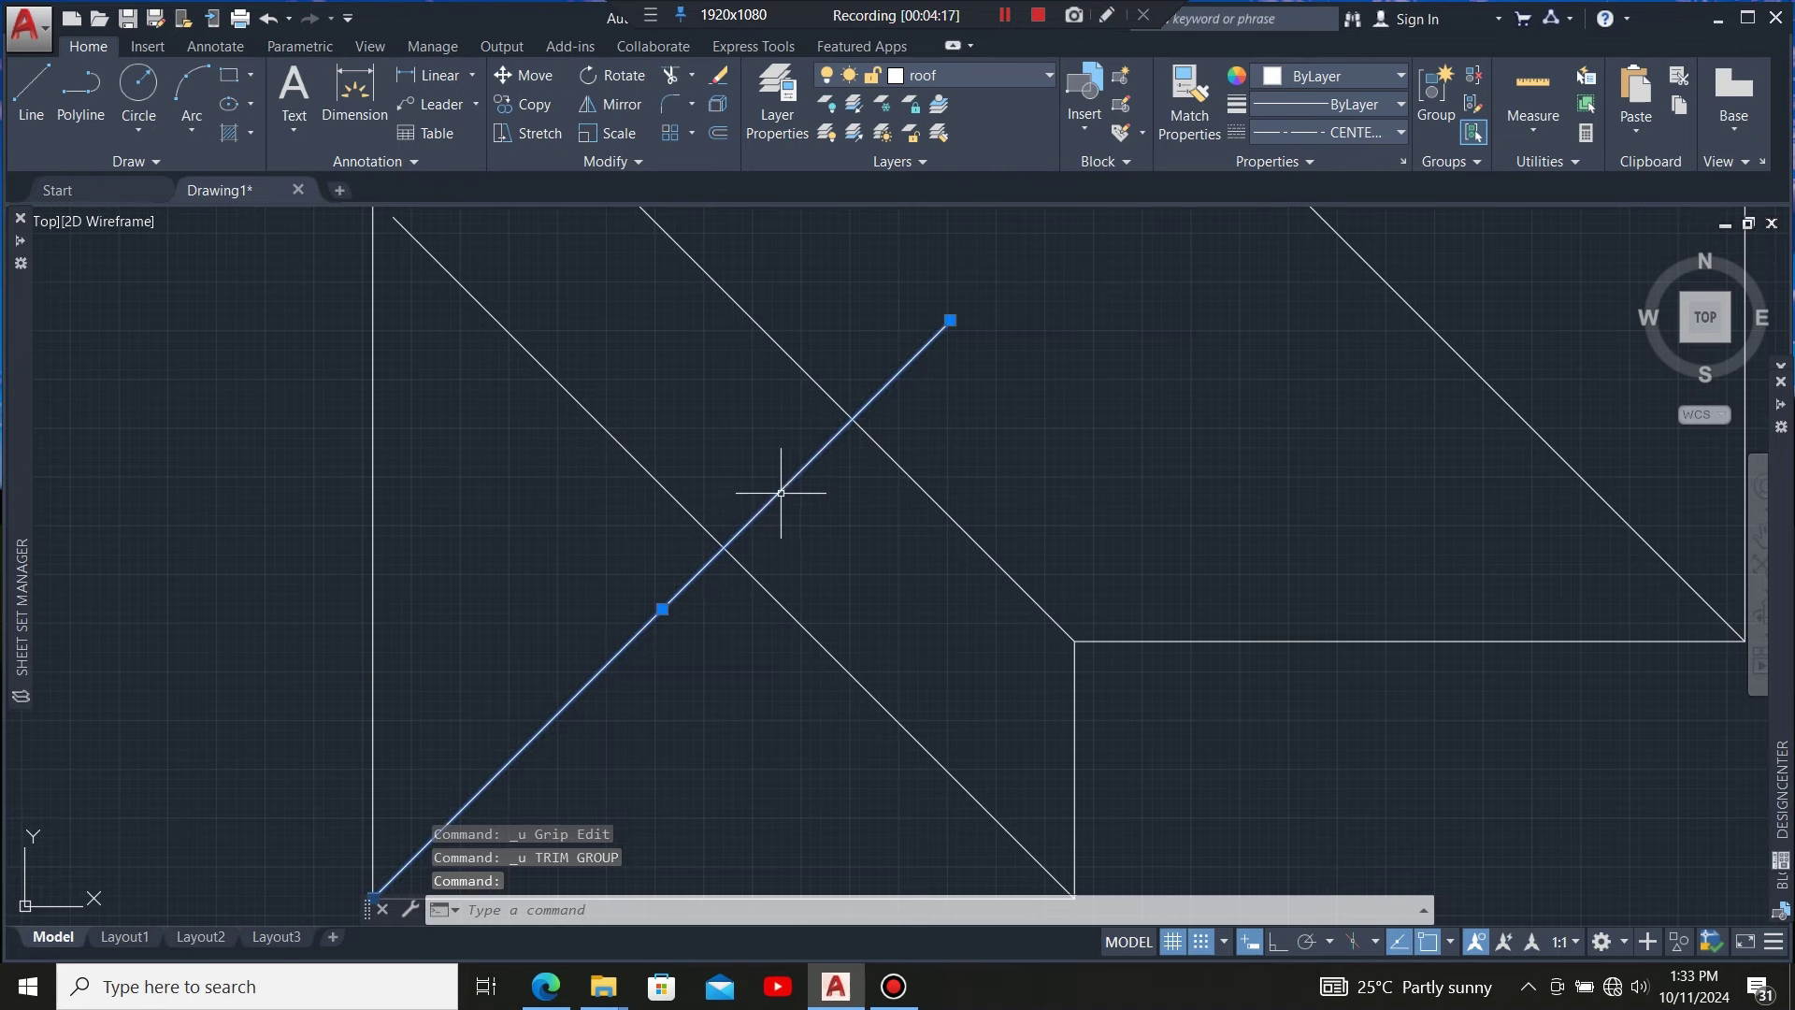
scroll(785, 495, down, 4)
click(671, 74)
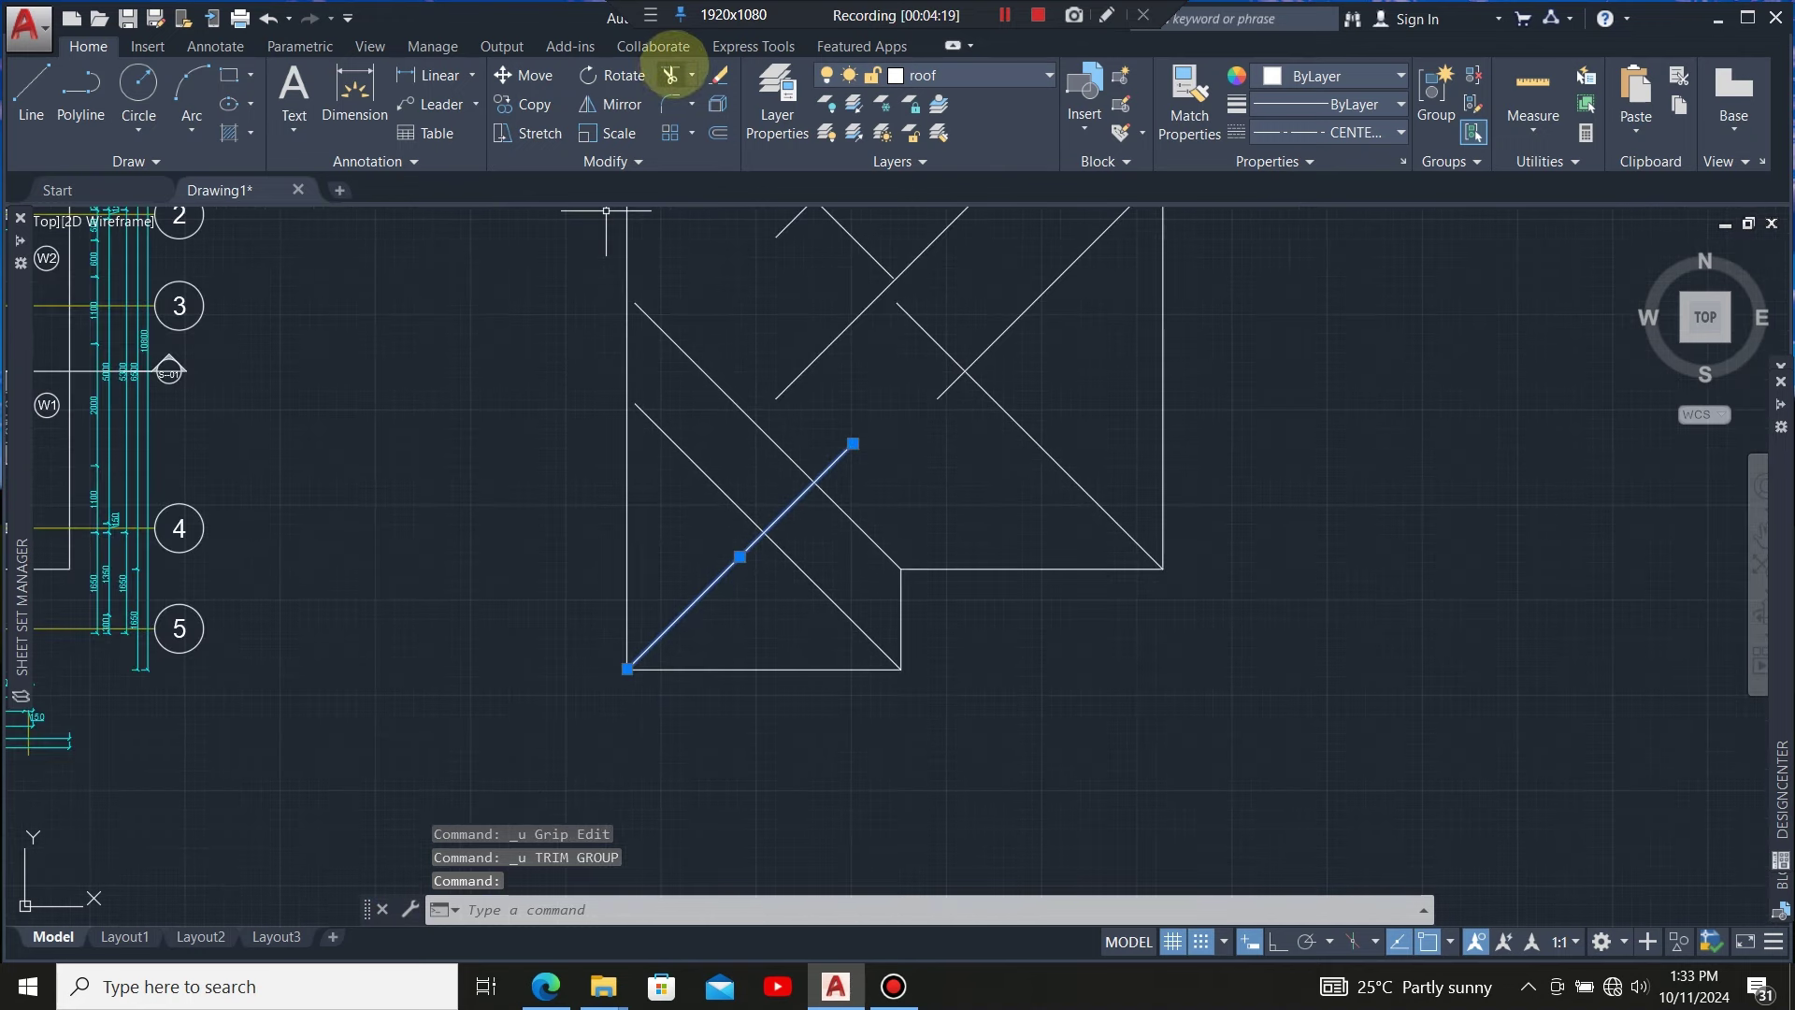
click(735, 496)
click(706, 538)
scroll(816, 514, up, 2)
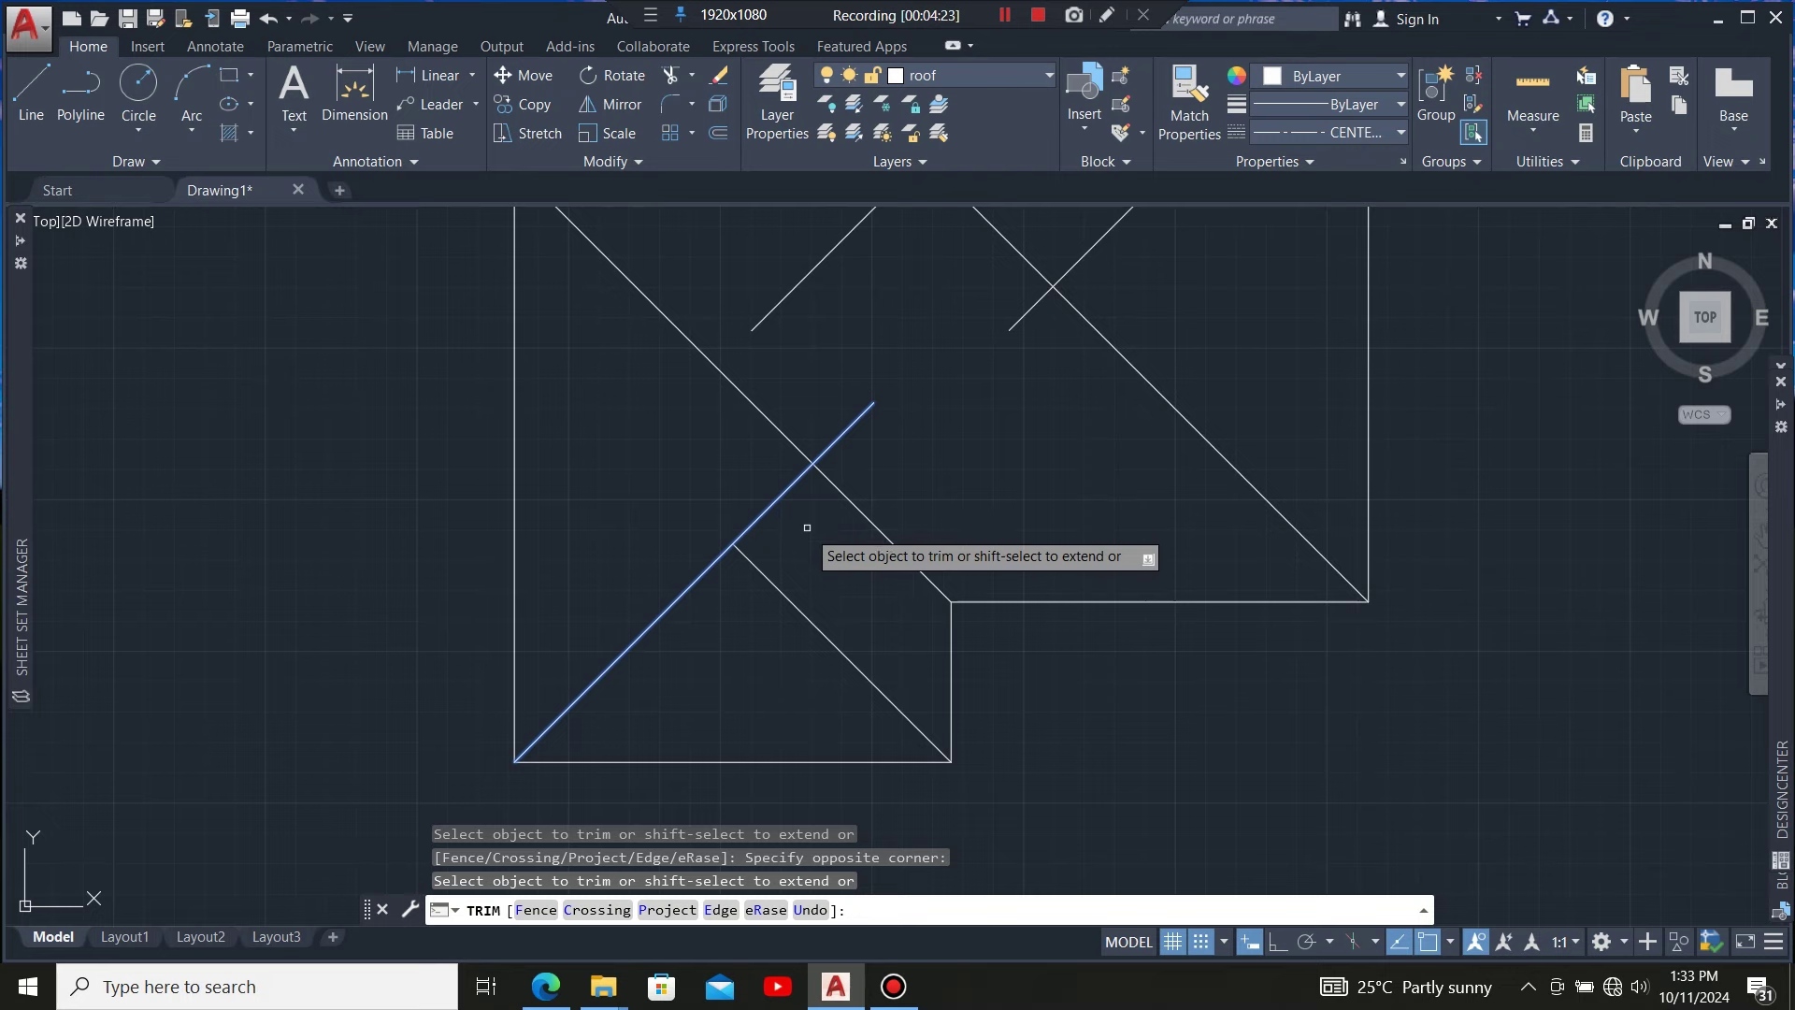
key(Escape)
scroll(701, 481, down, 4)
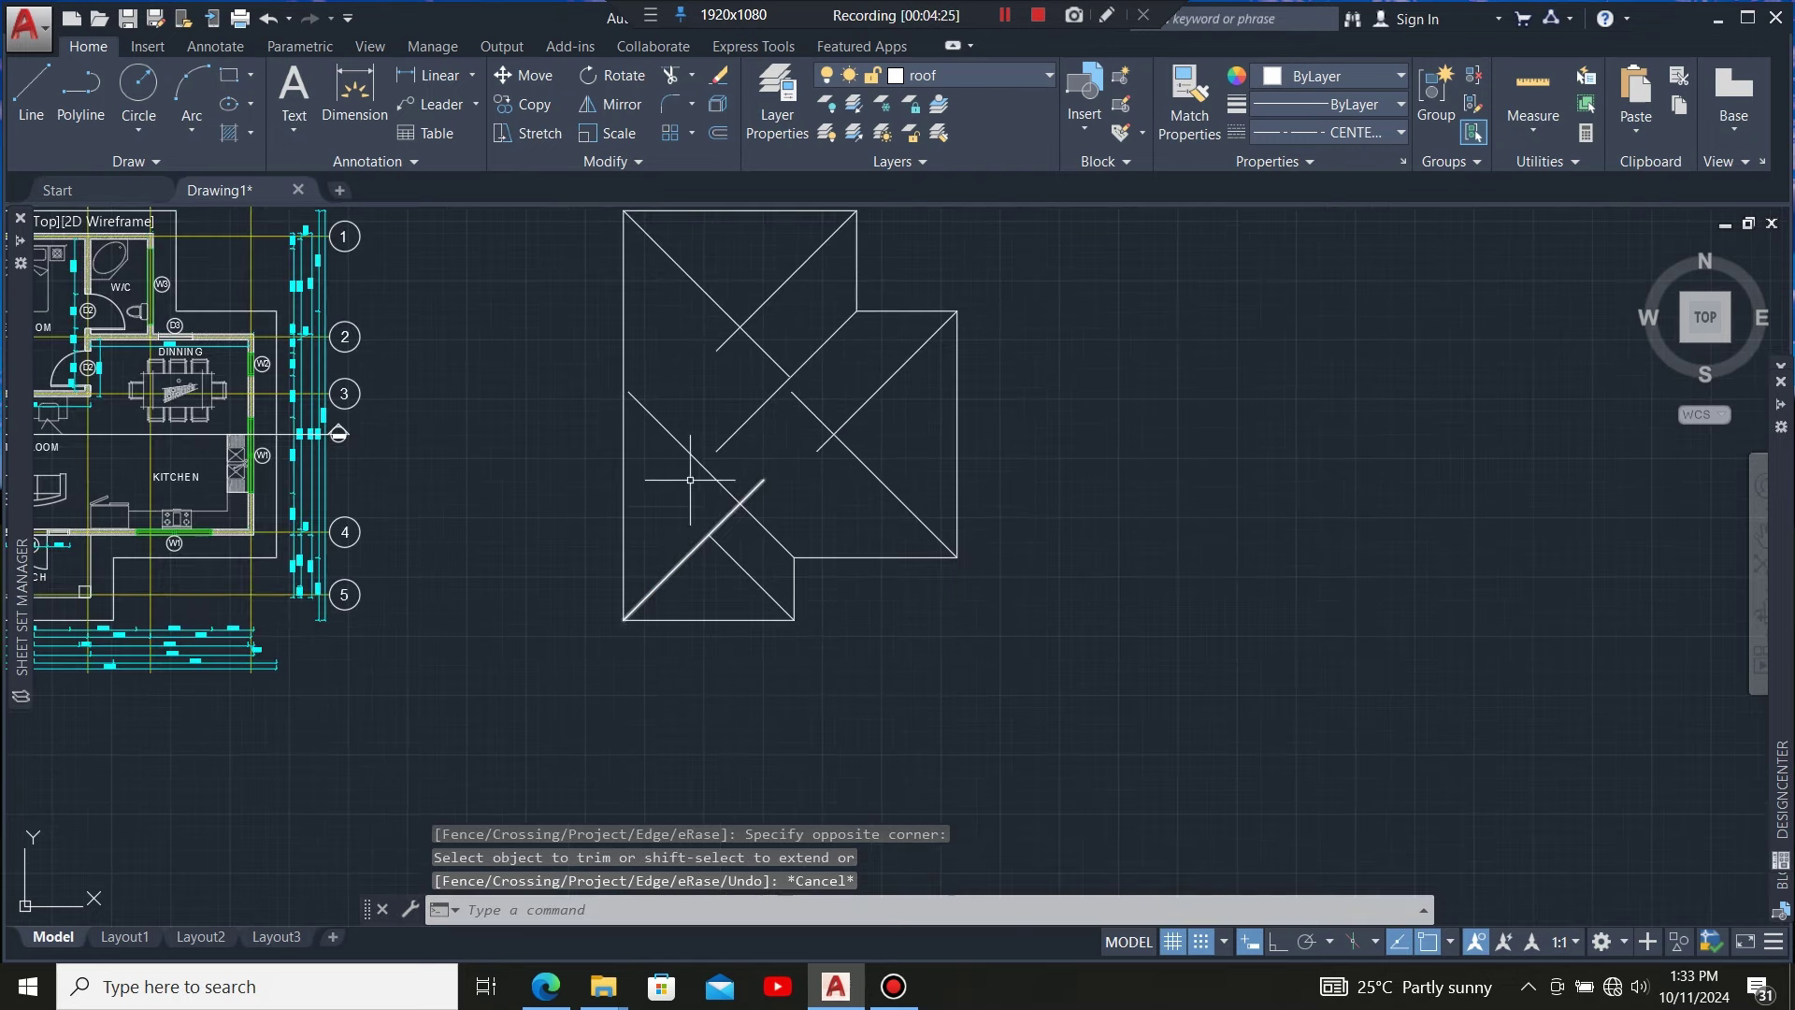
scroll(708, 468, up, 3)
scroll(719, 514, down, 1)
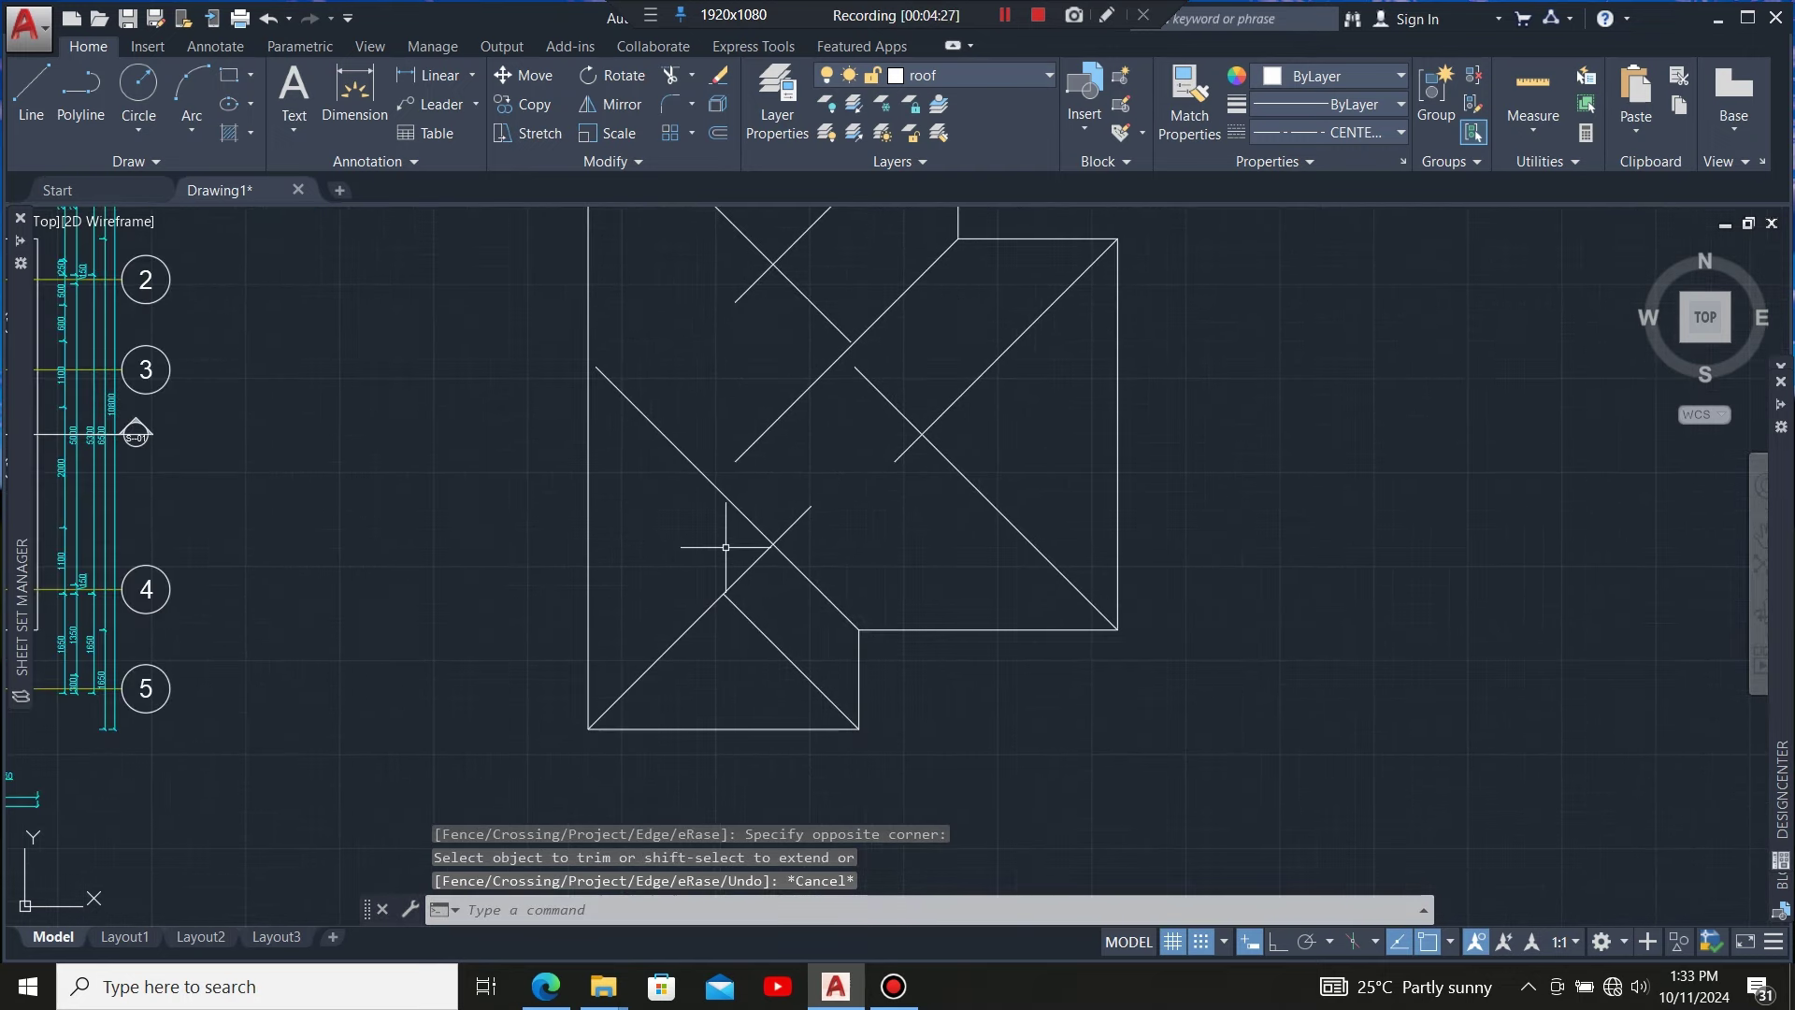
scroll(728, 622, down, 2)
scroll(753, 361, up, 2)
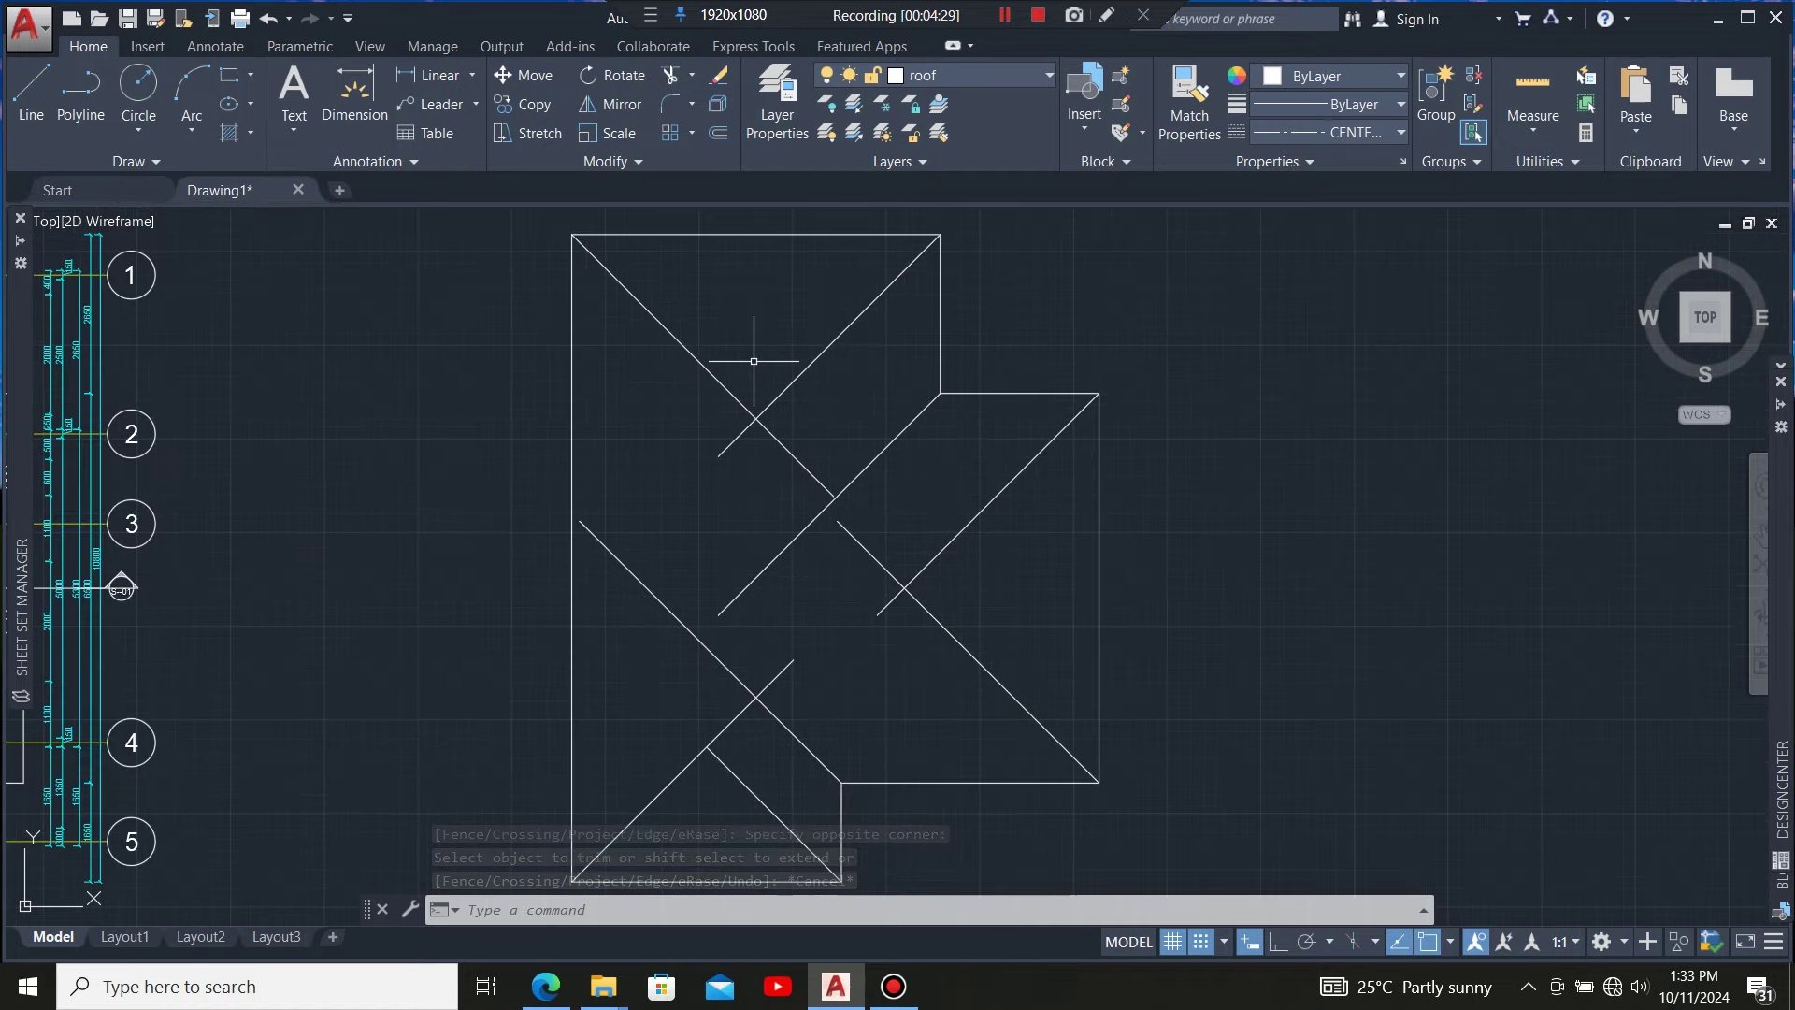
scroll(753, 361, down, 2)
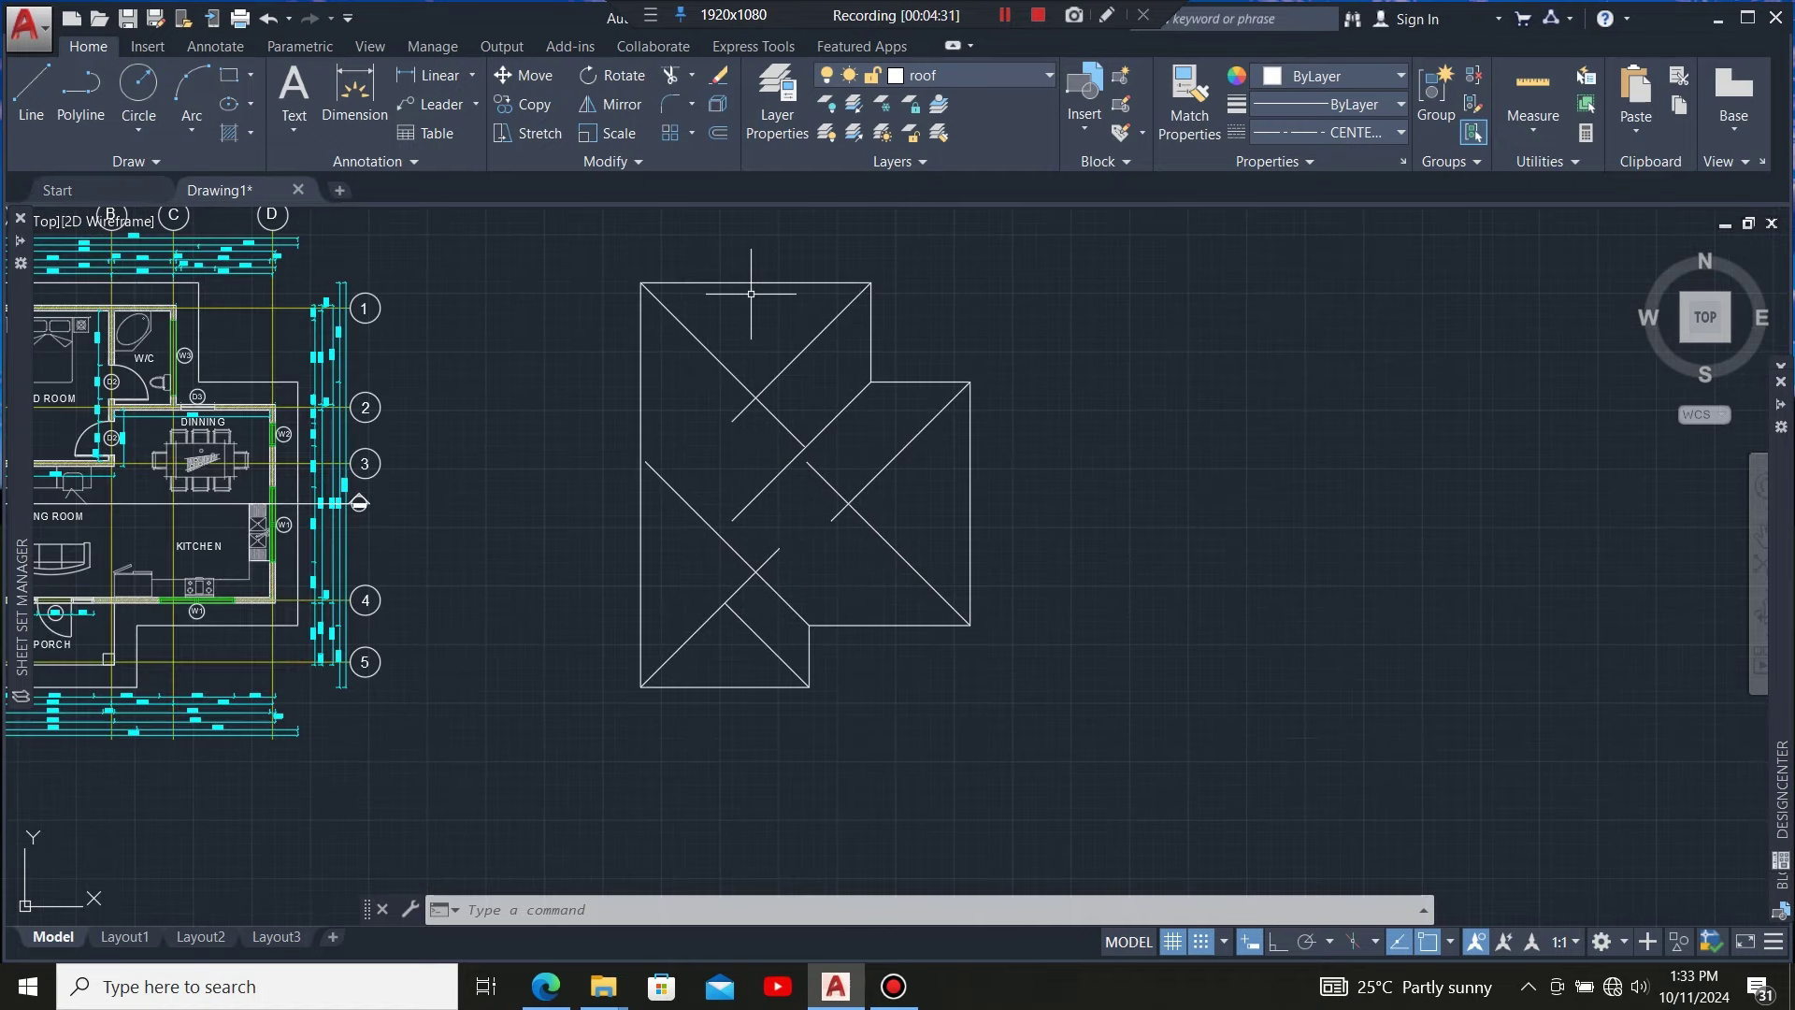
scroll(742, 433, up, 2)
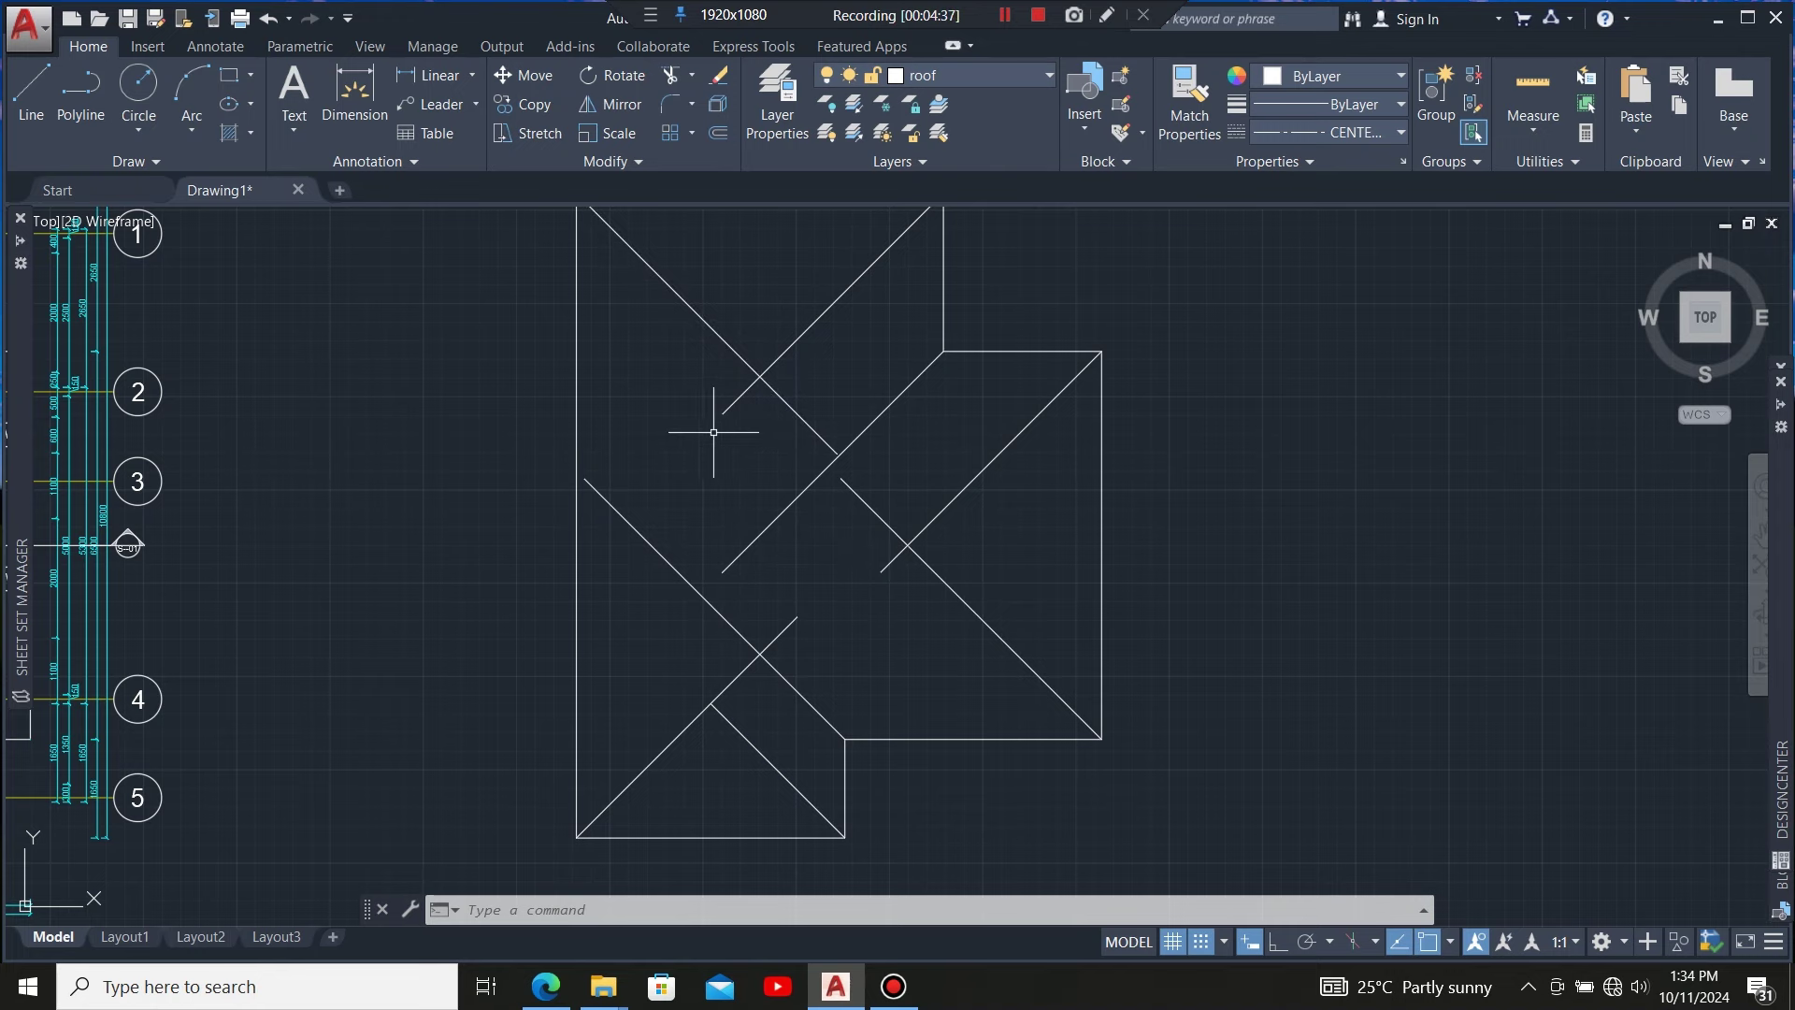
scroll(713, 432, down, 2)
scroll(723, 492, up, 2)
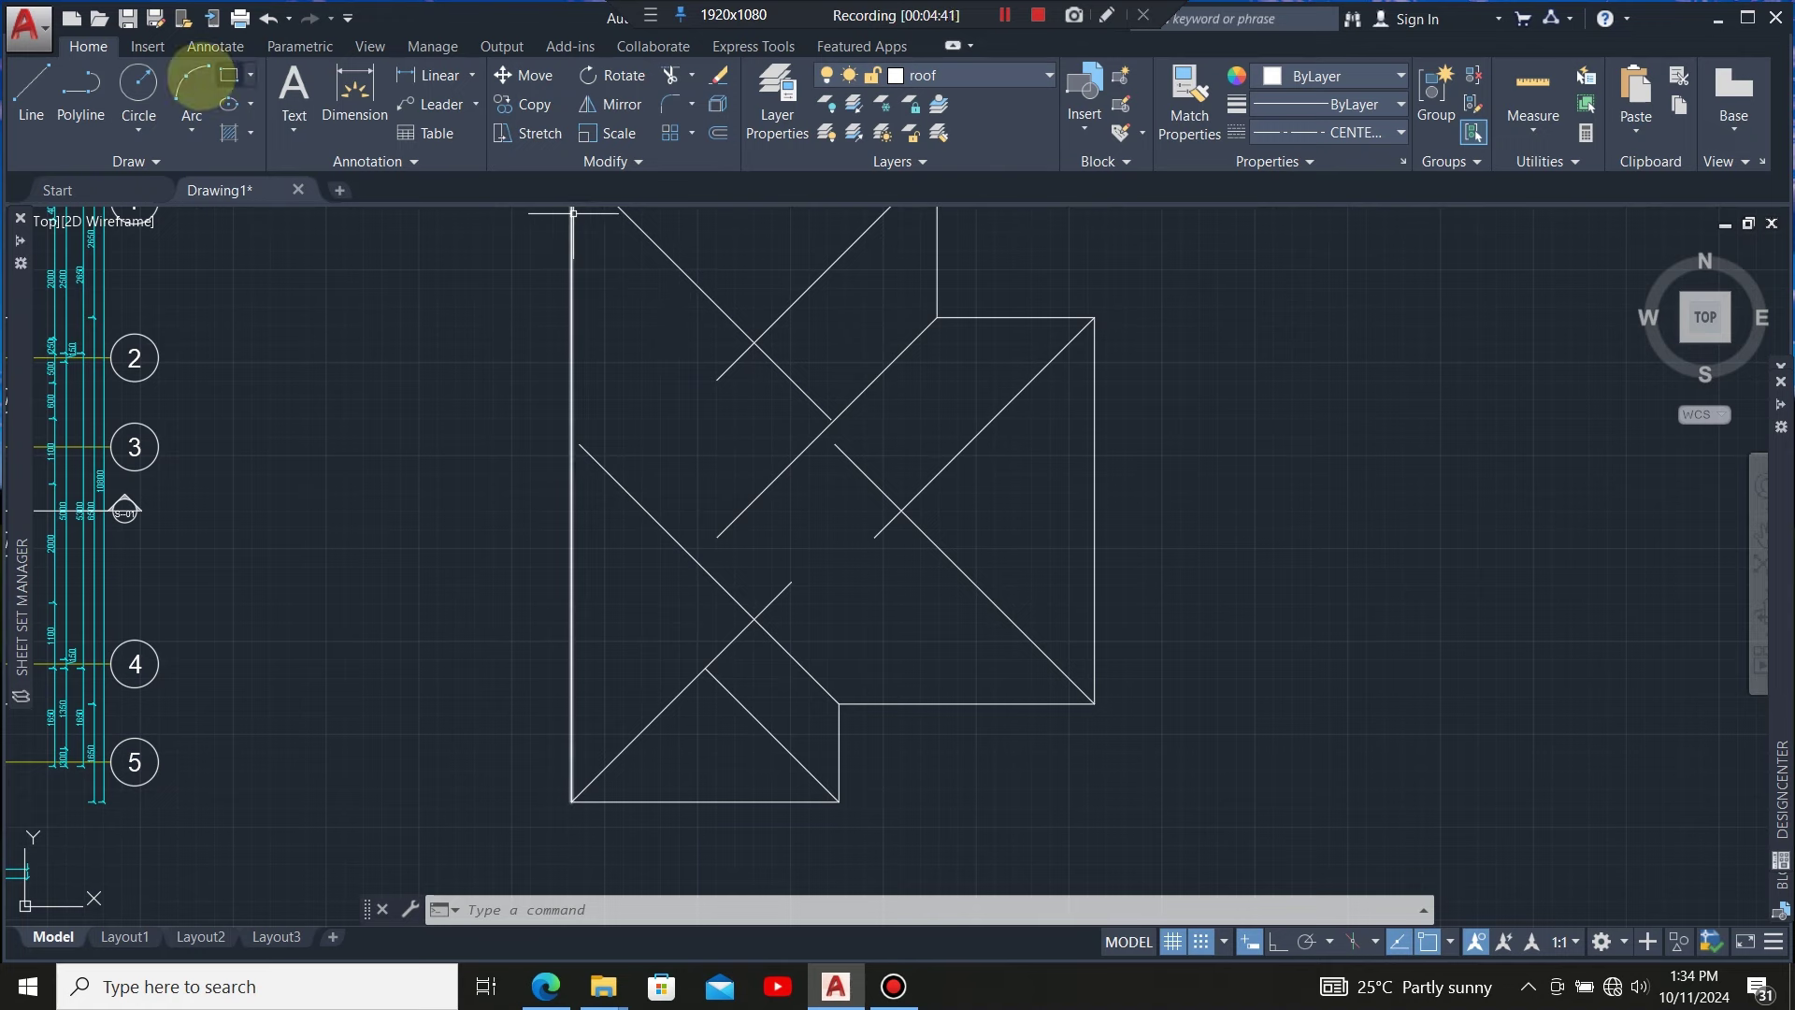
Draw a vertical ridge line upward from the first hip intersection with Ortho on
click(31, 89)
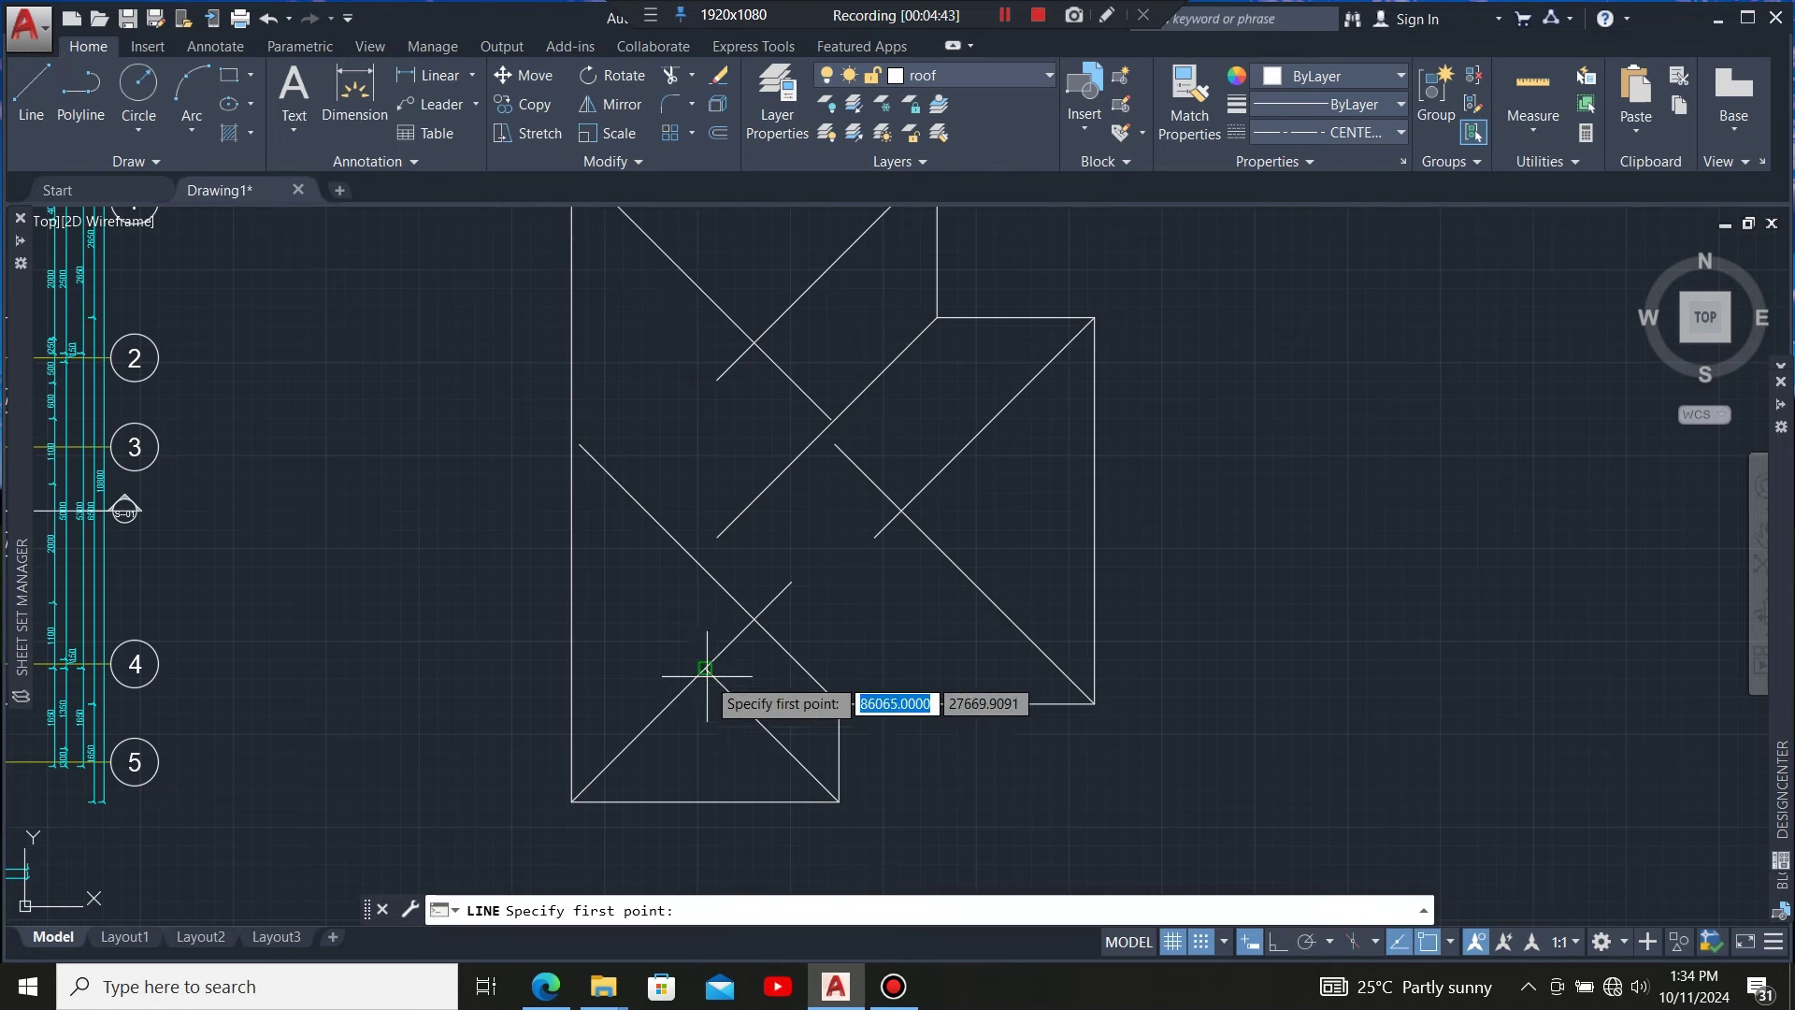
scroll(711, 654, up, 4)
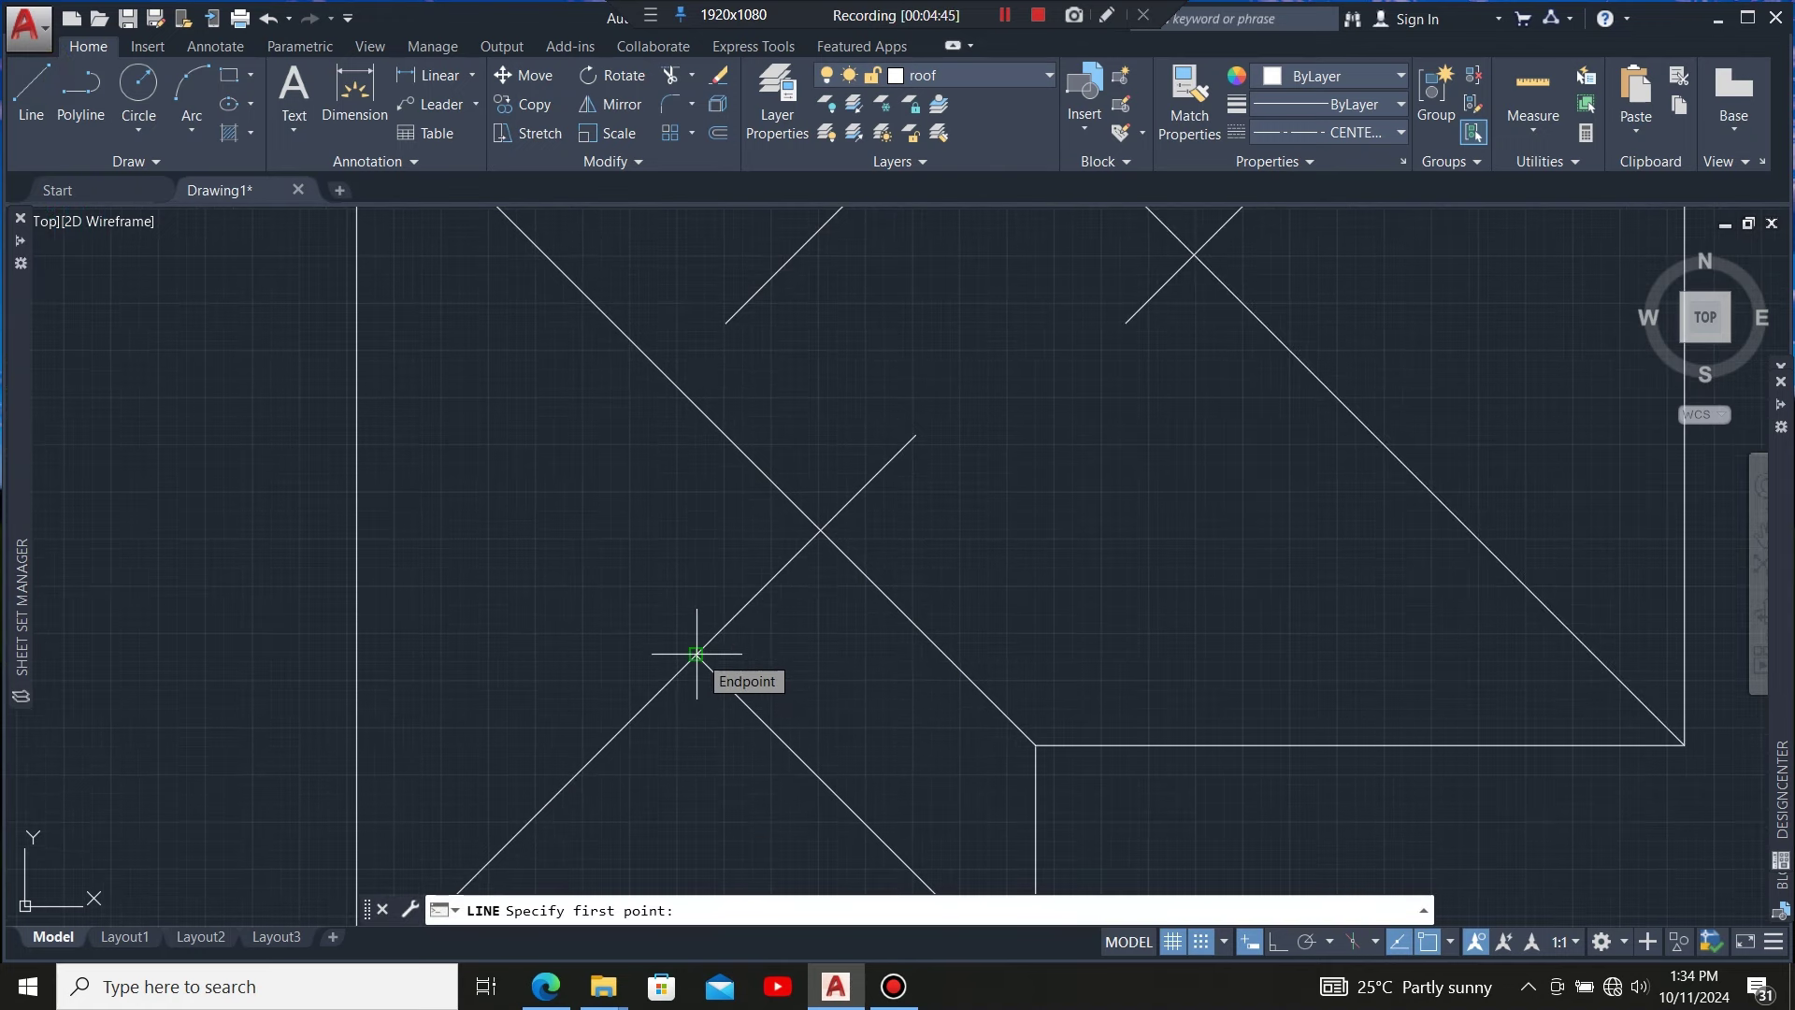
click(696, 654)
scroll(701, 645, down, 4)
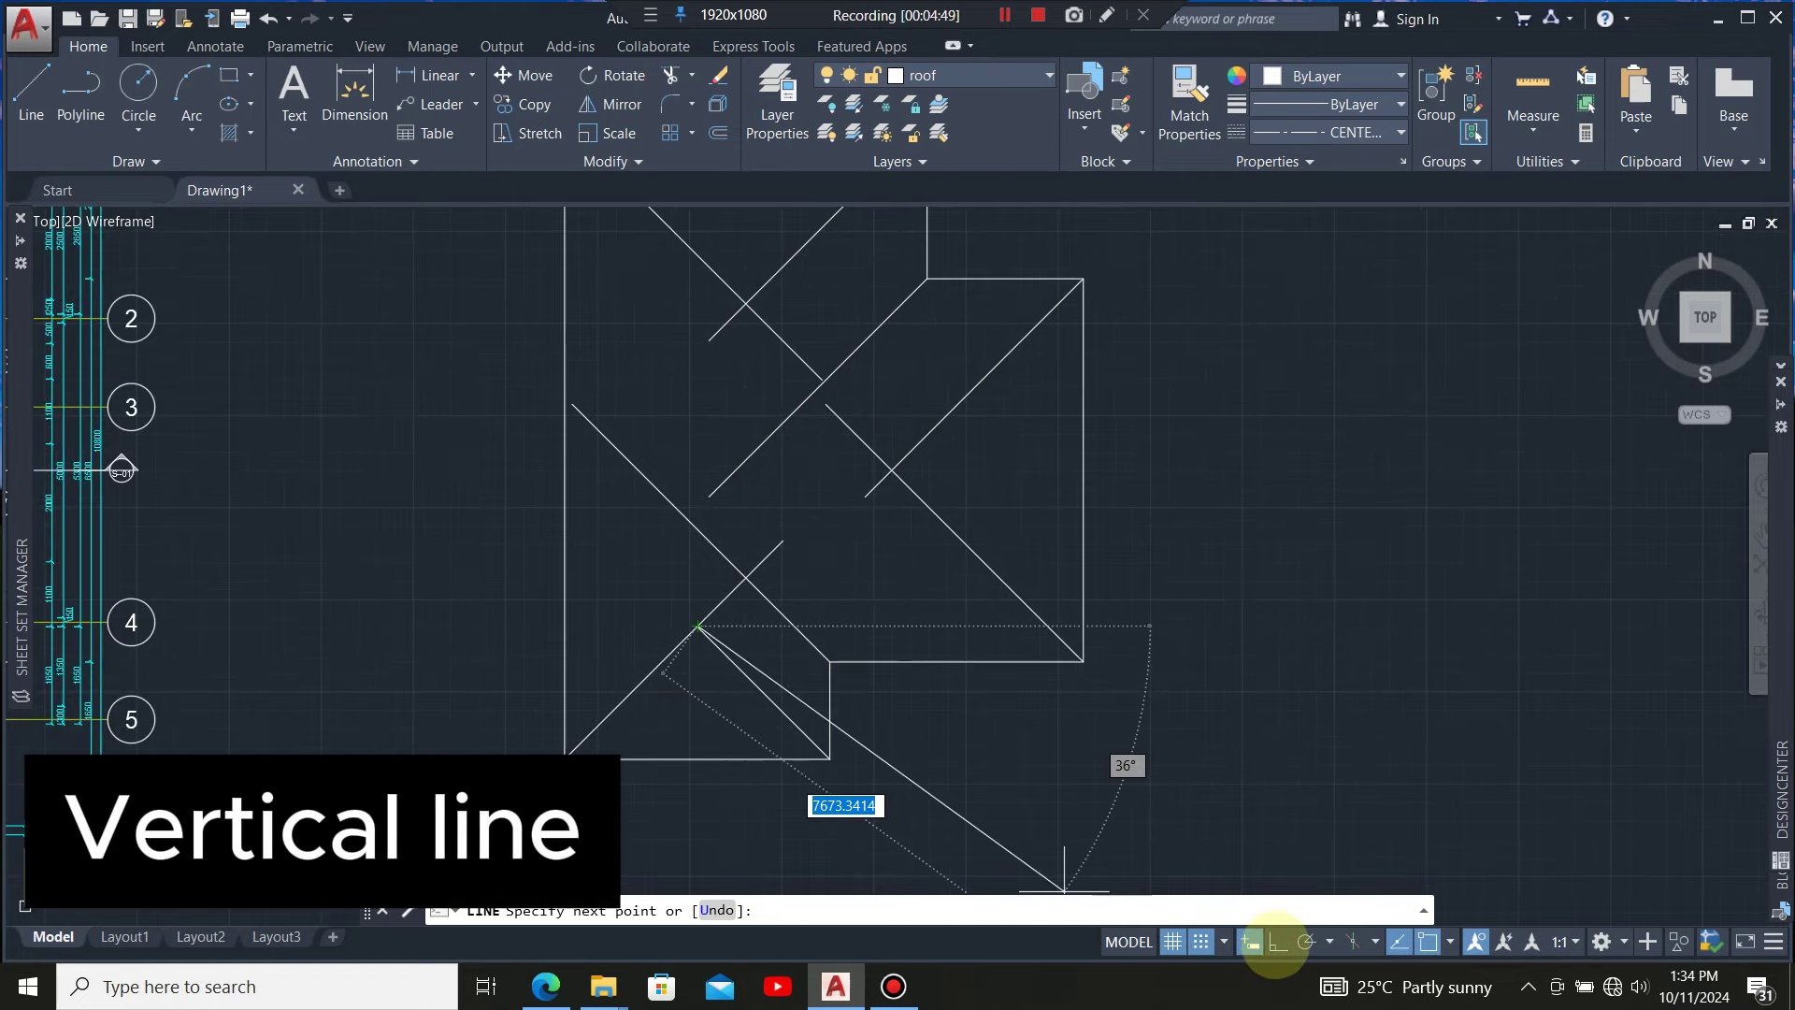
click(1278, 941)
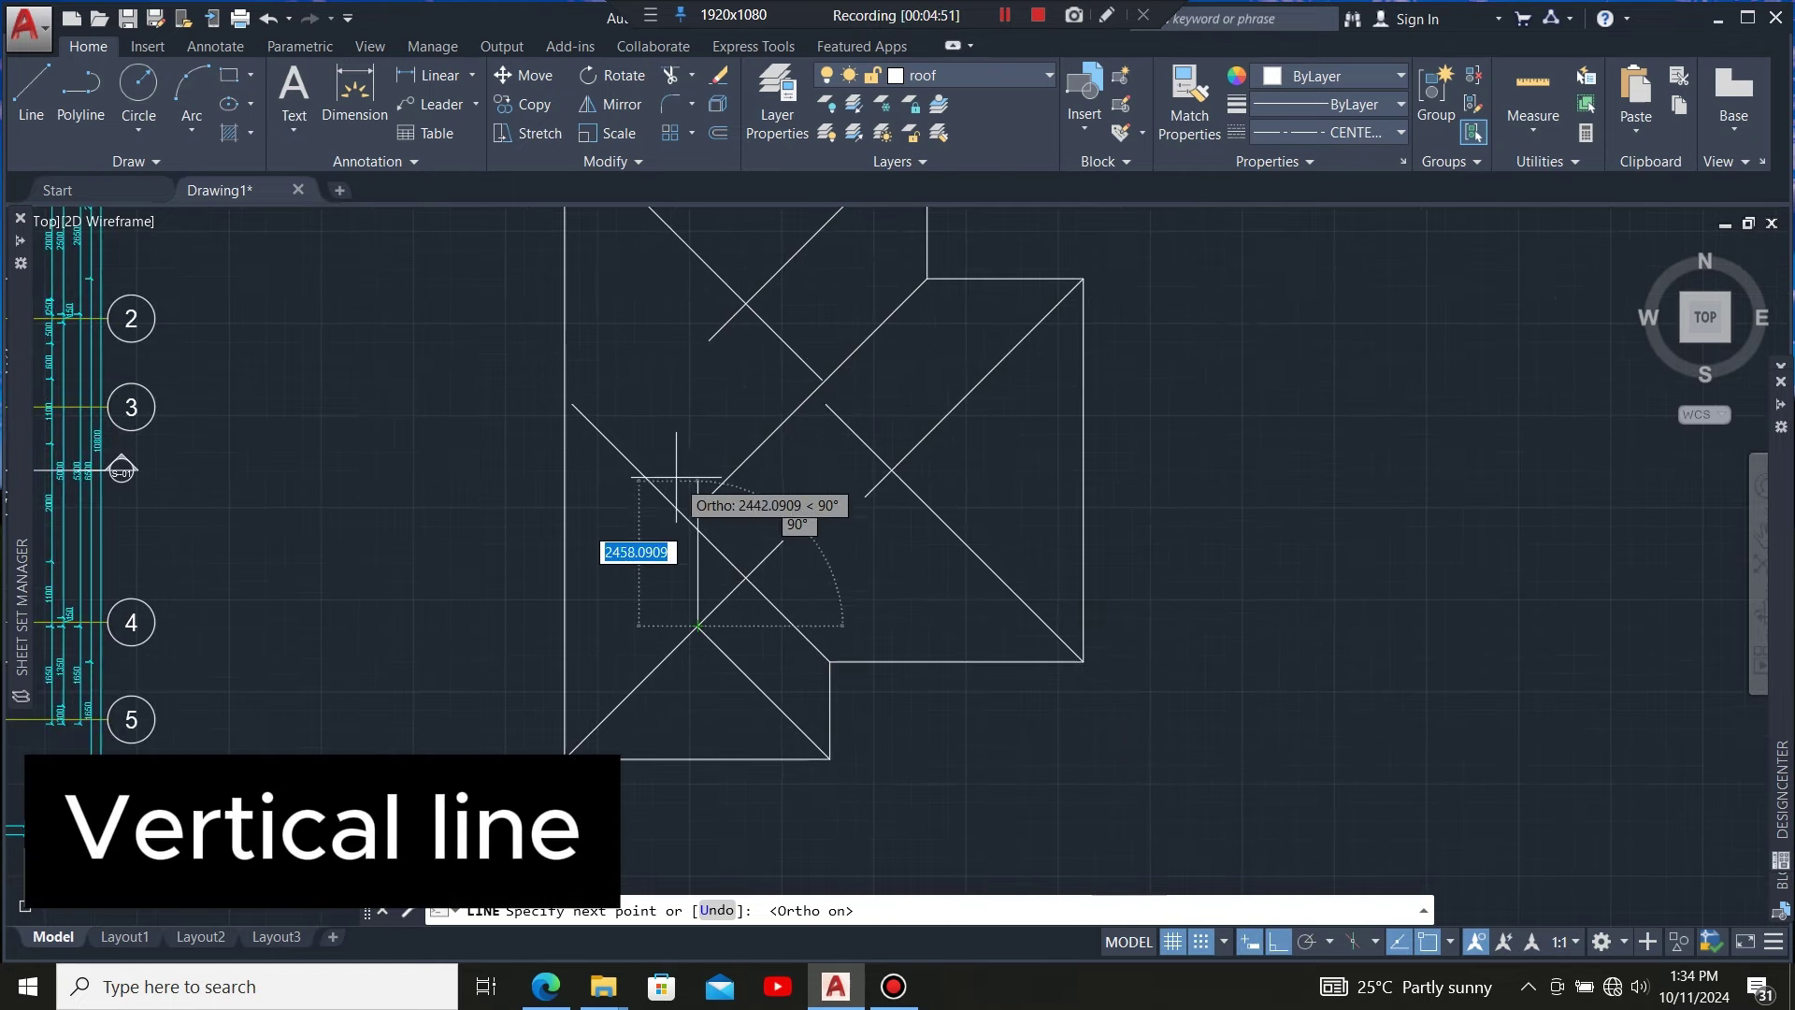
scroll(678, 463, up, 2)
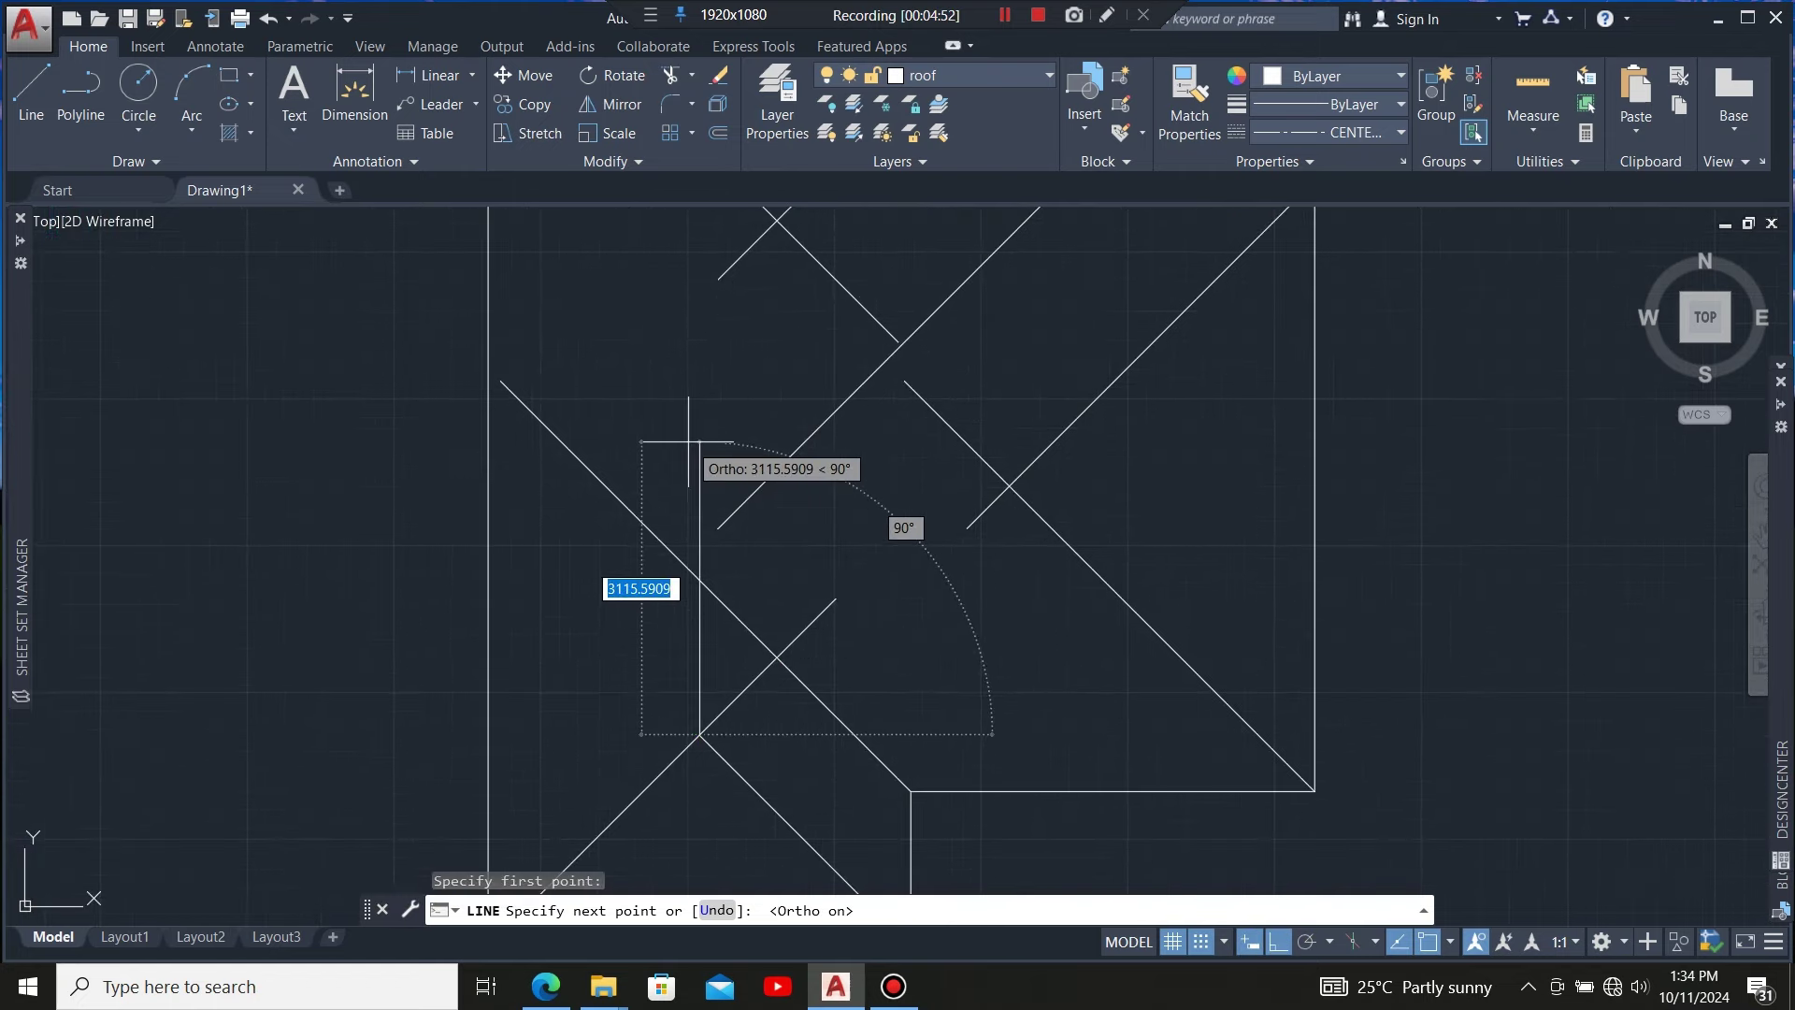
click(707, 343)
key(Escape)
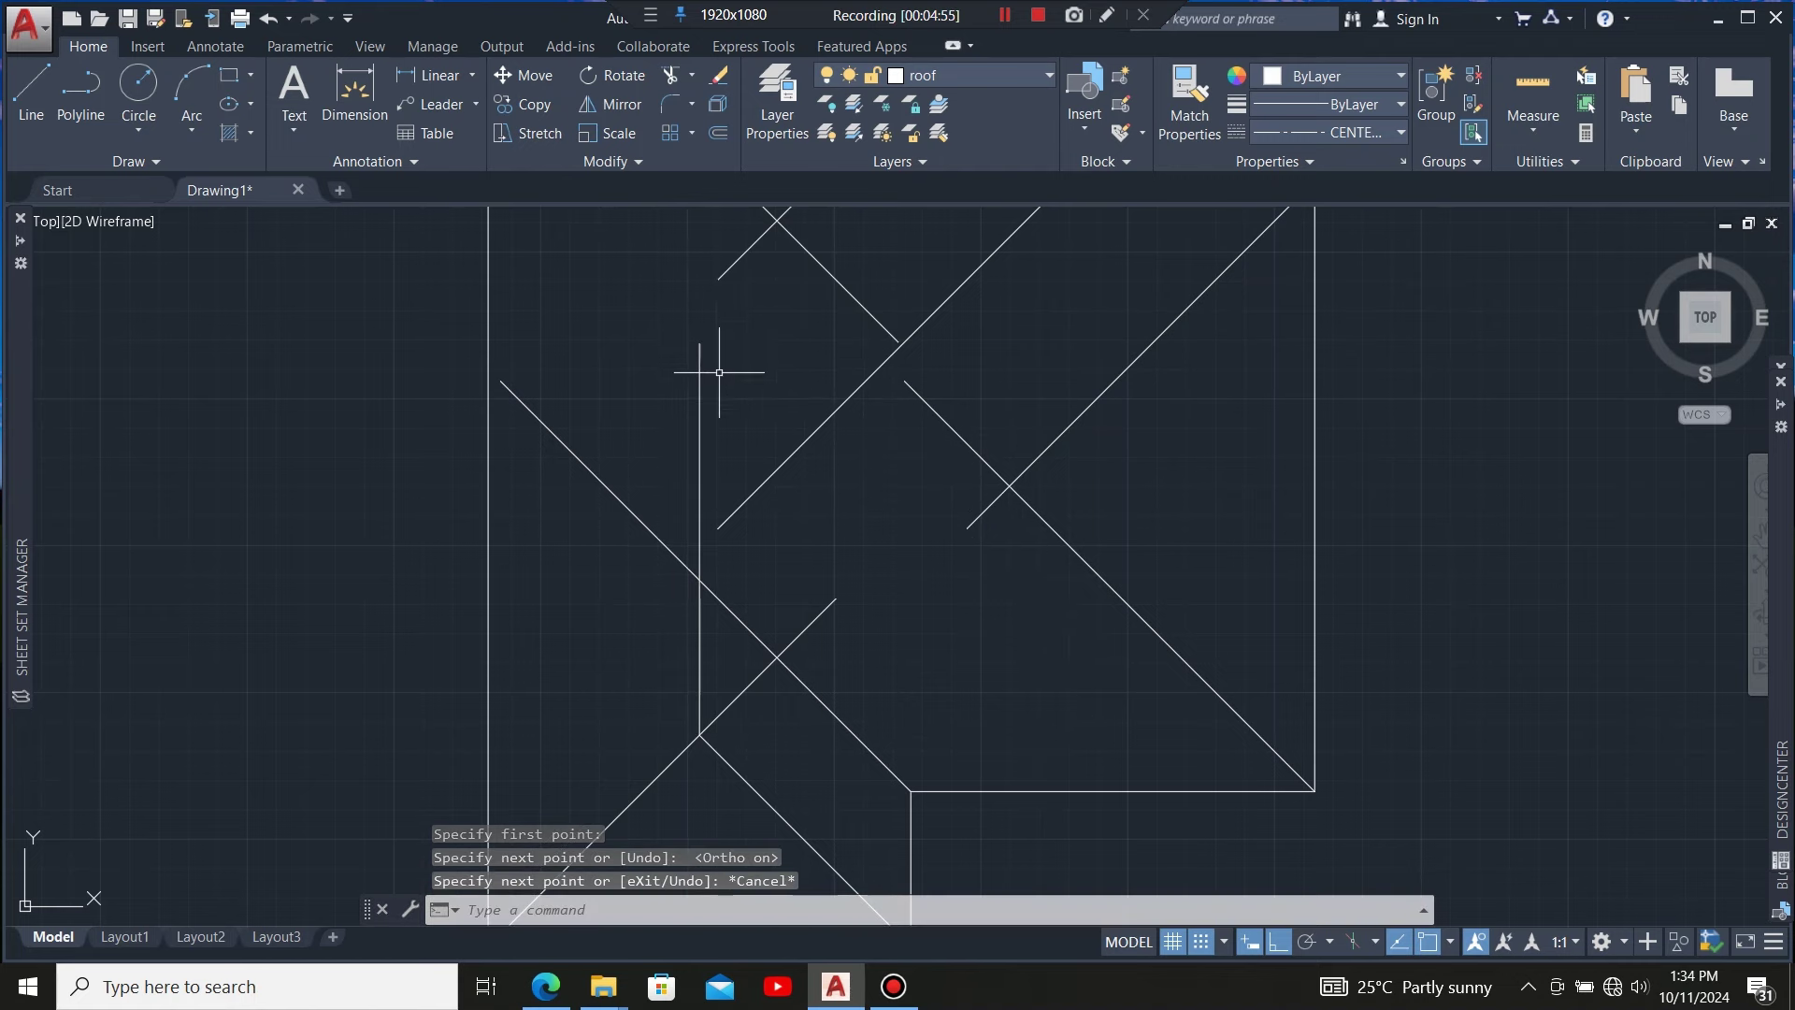
scroll(689, 303, down, 2)
scroll(689, 303, down, 2)
scroll(710, 395, up, 2)
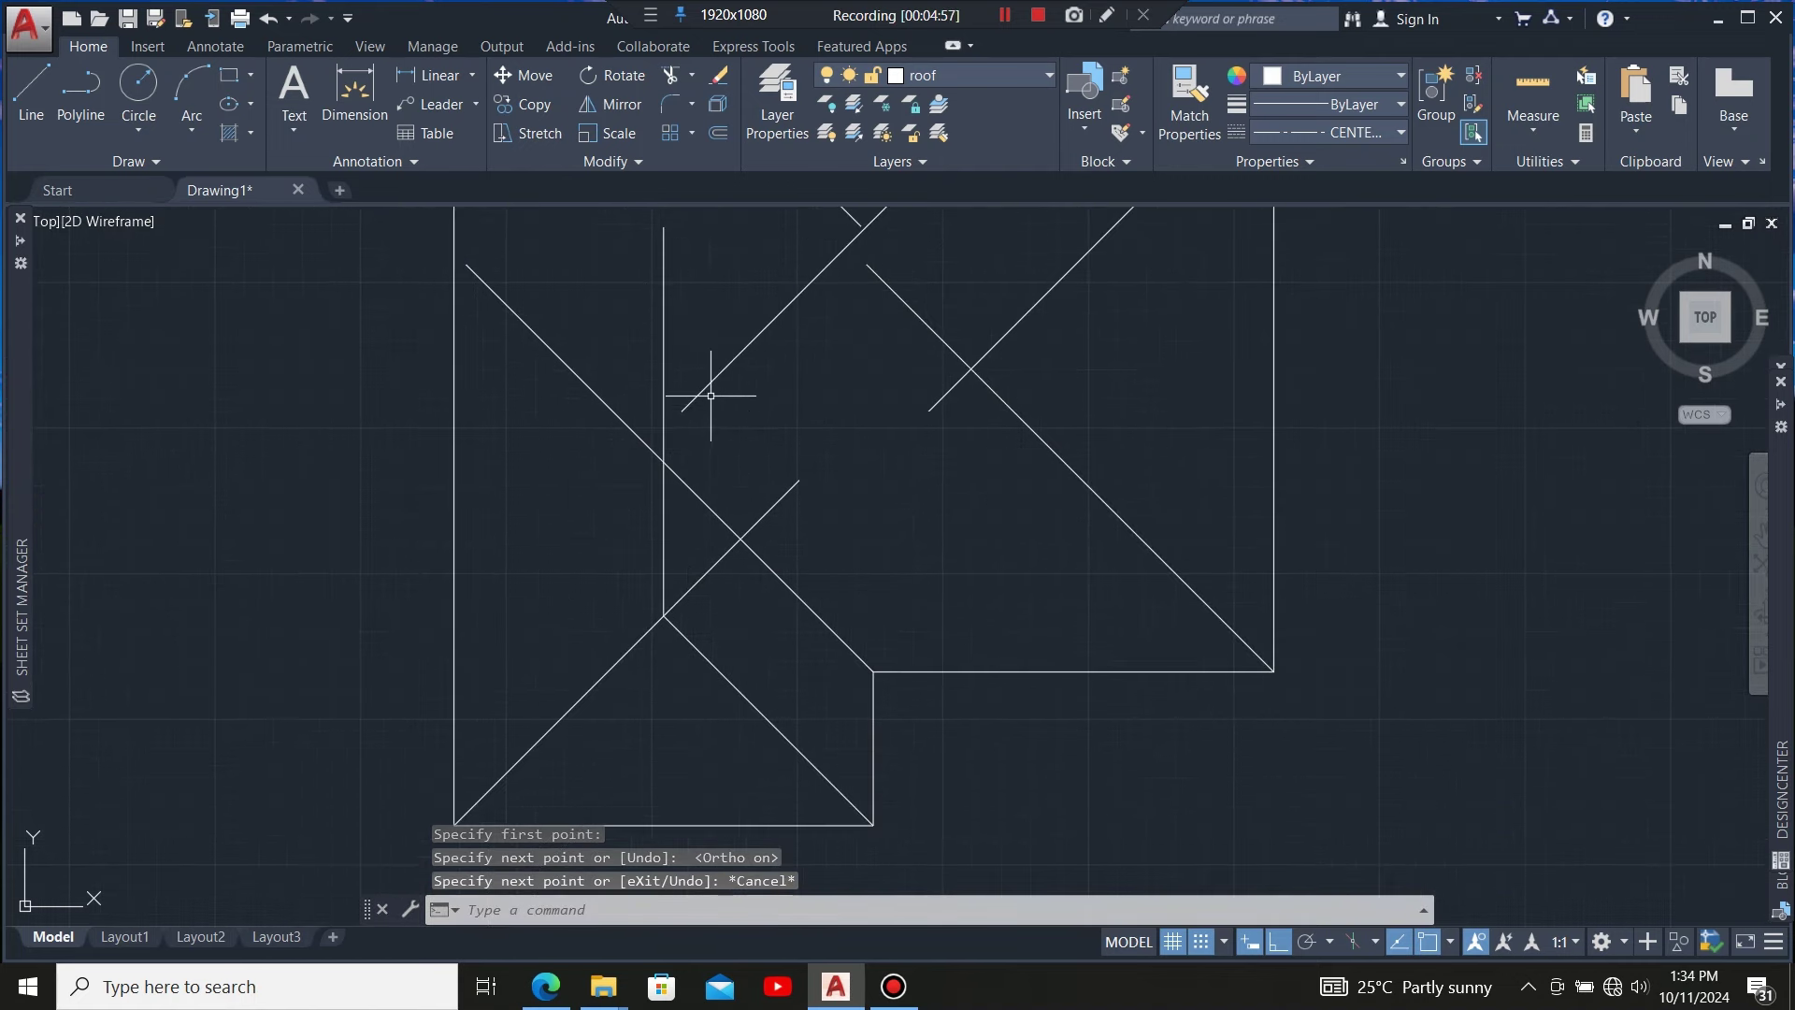
scroll(733, 489, down, 2)
scroll(711, 425, up, 2)
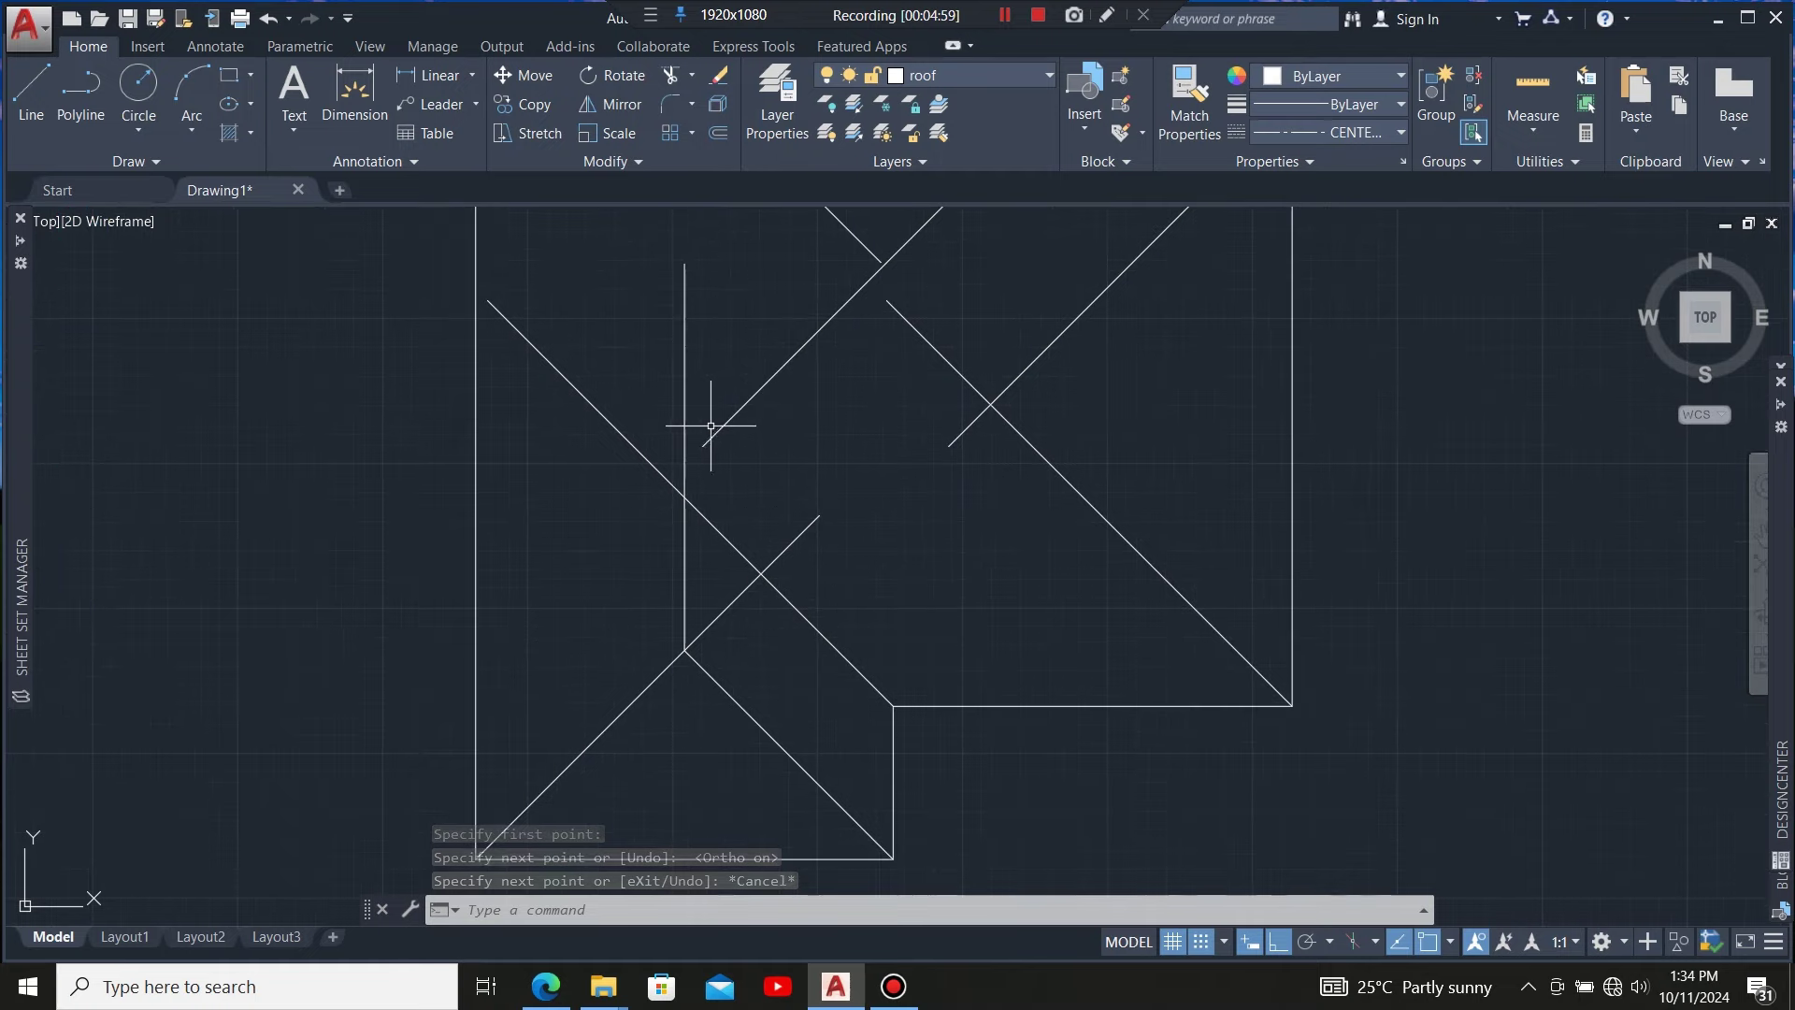
scroll(699, 492, down, 2)
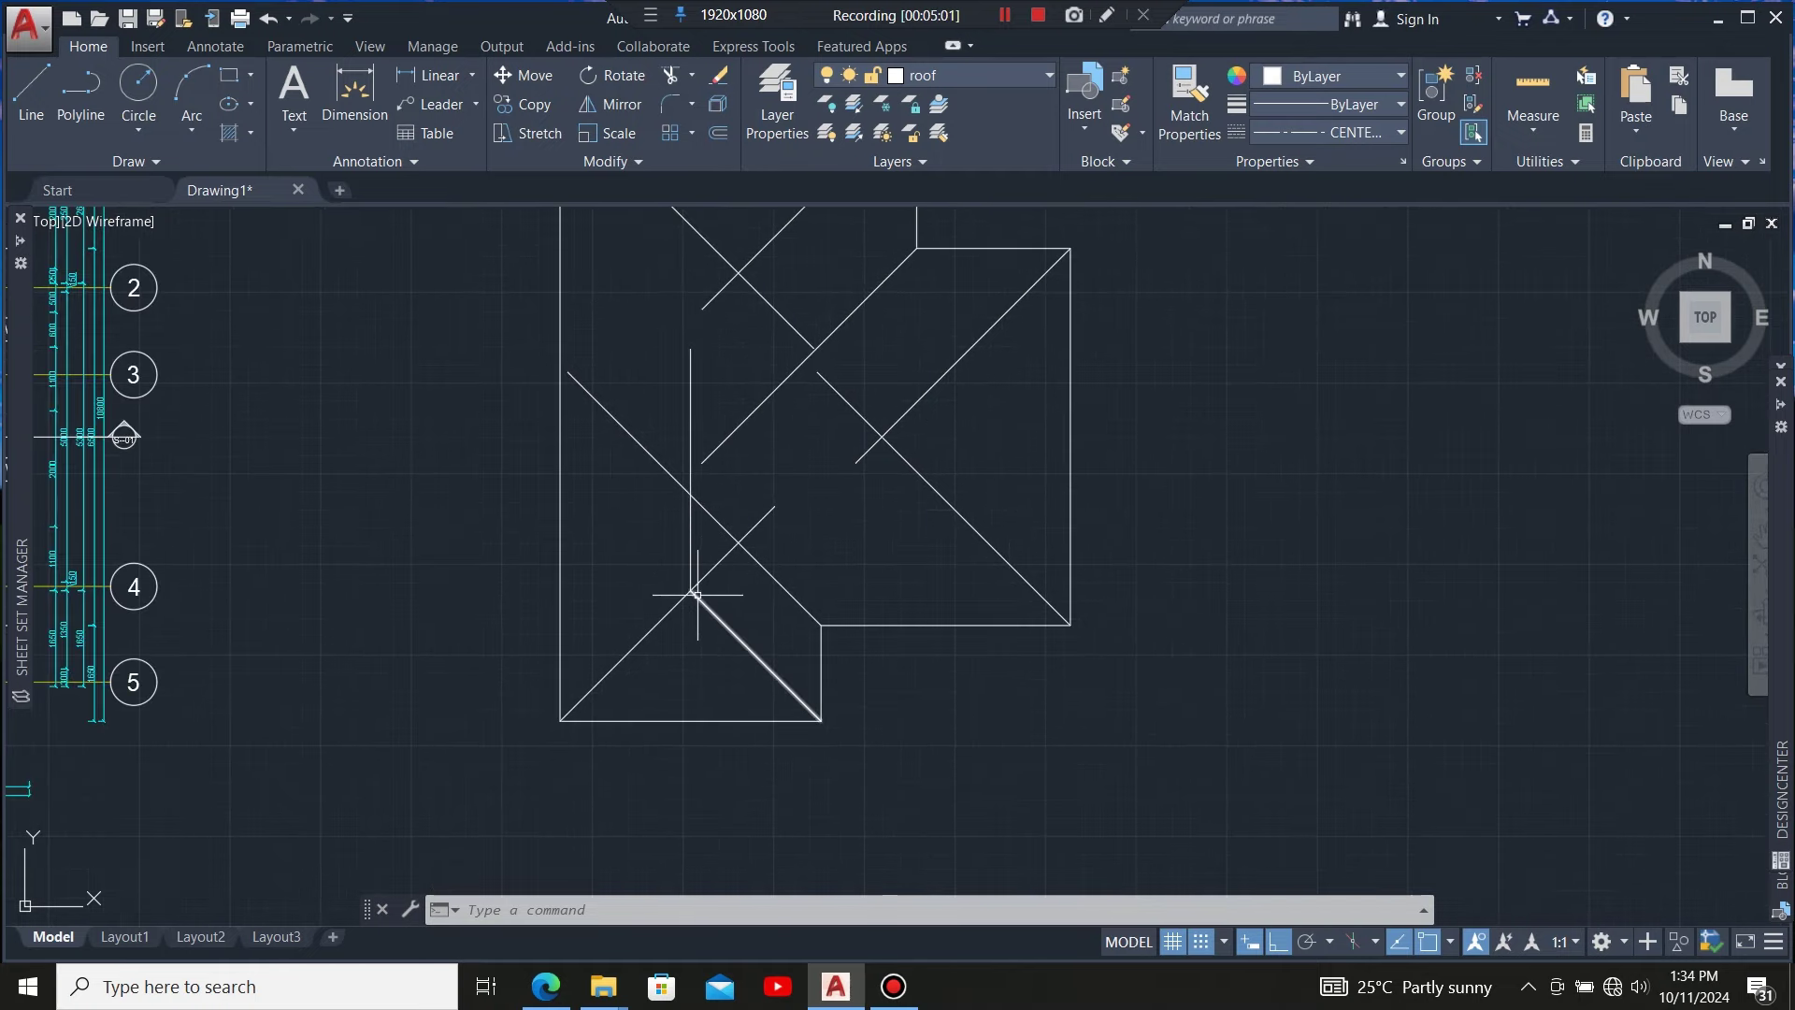
scroll(689, 602, down, 1)
scroll(689, 561, up, 1)
Draw the second vertical ridge line from the other diagonal intersection
click(31, 88)
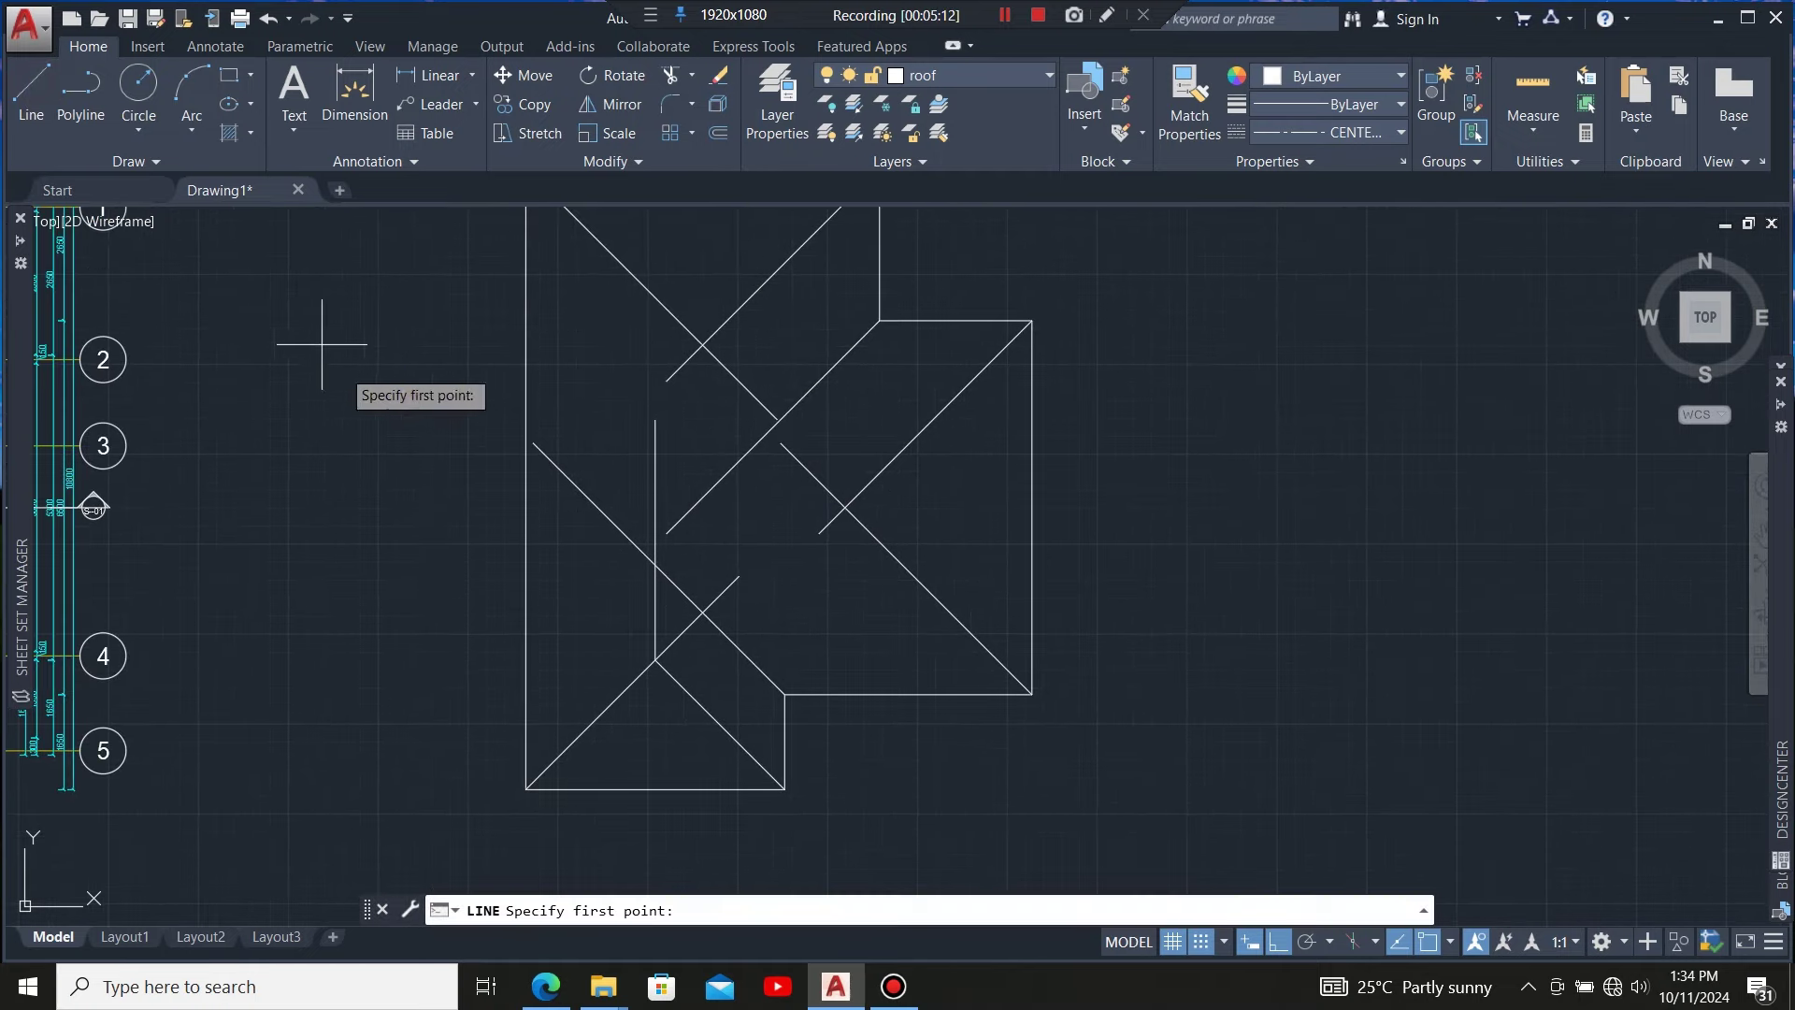
scroll(710, 364, up, 2)
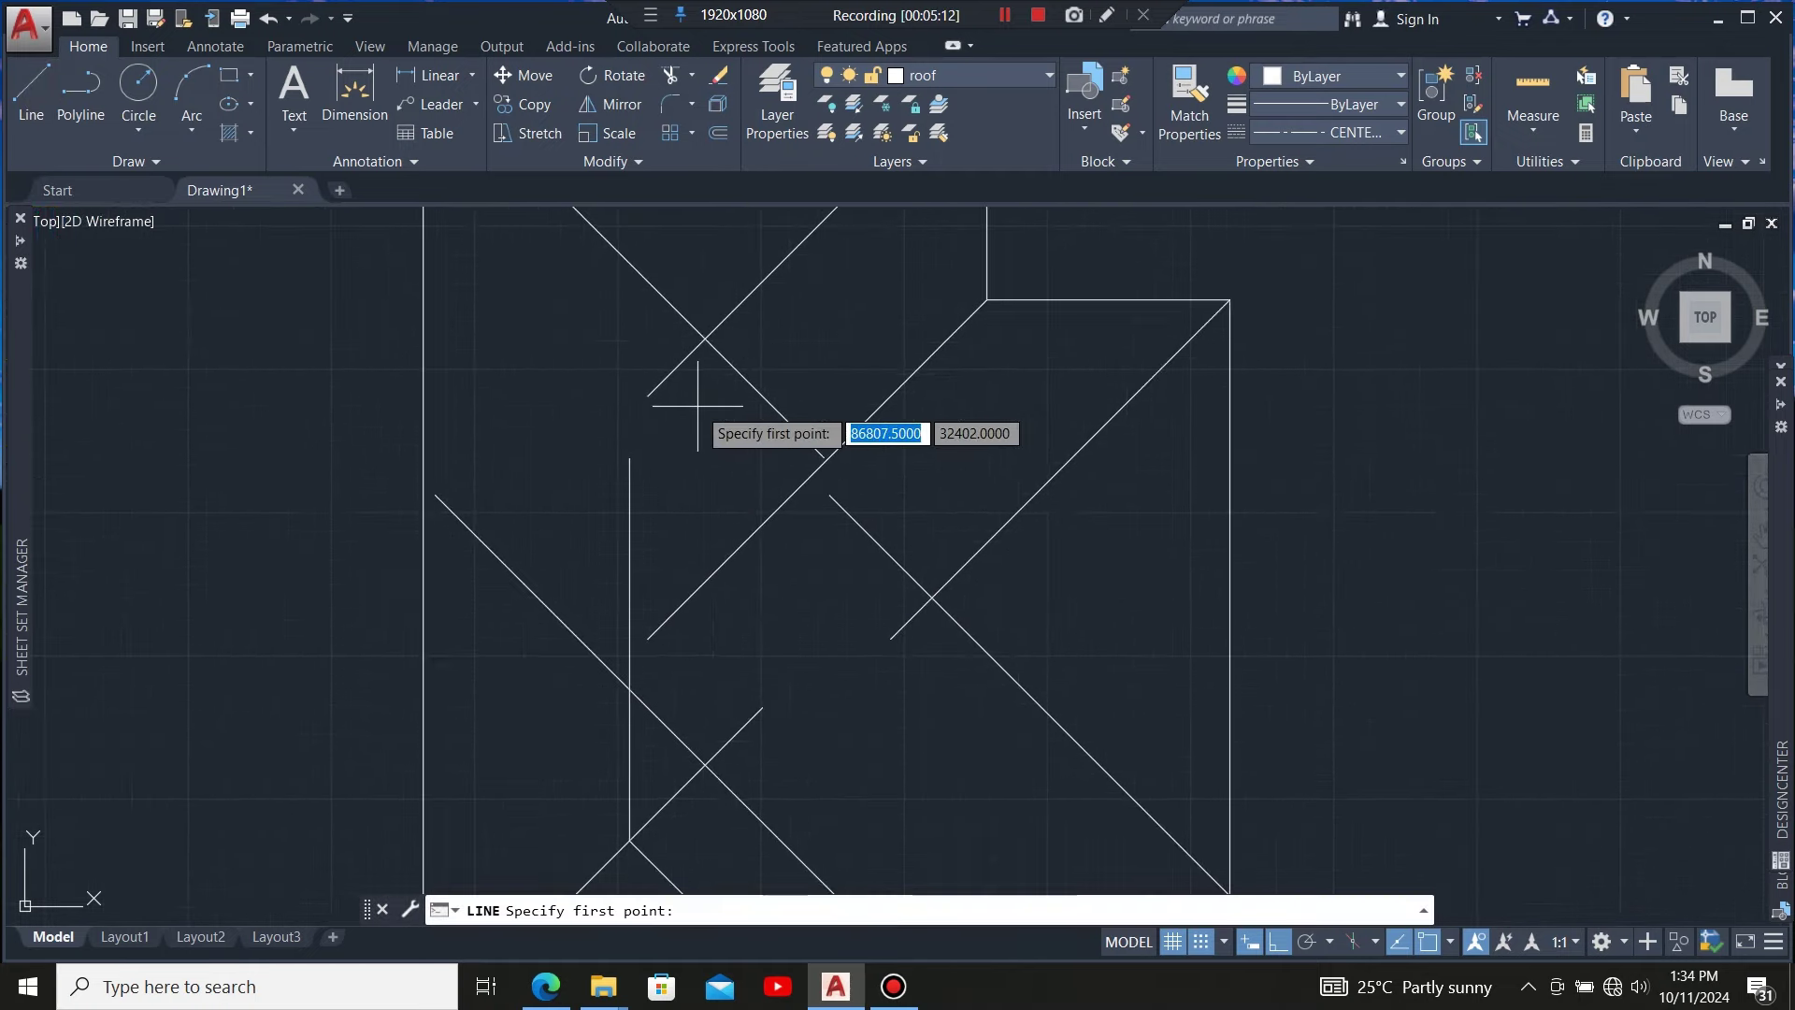
click(707, 350)
scroll(693, 402, down, 2)
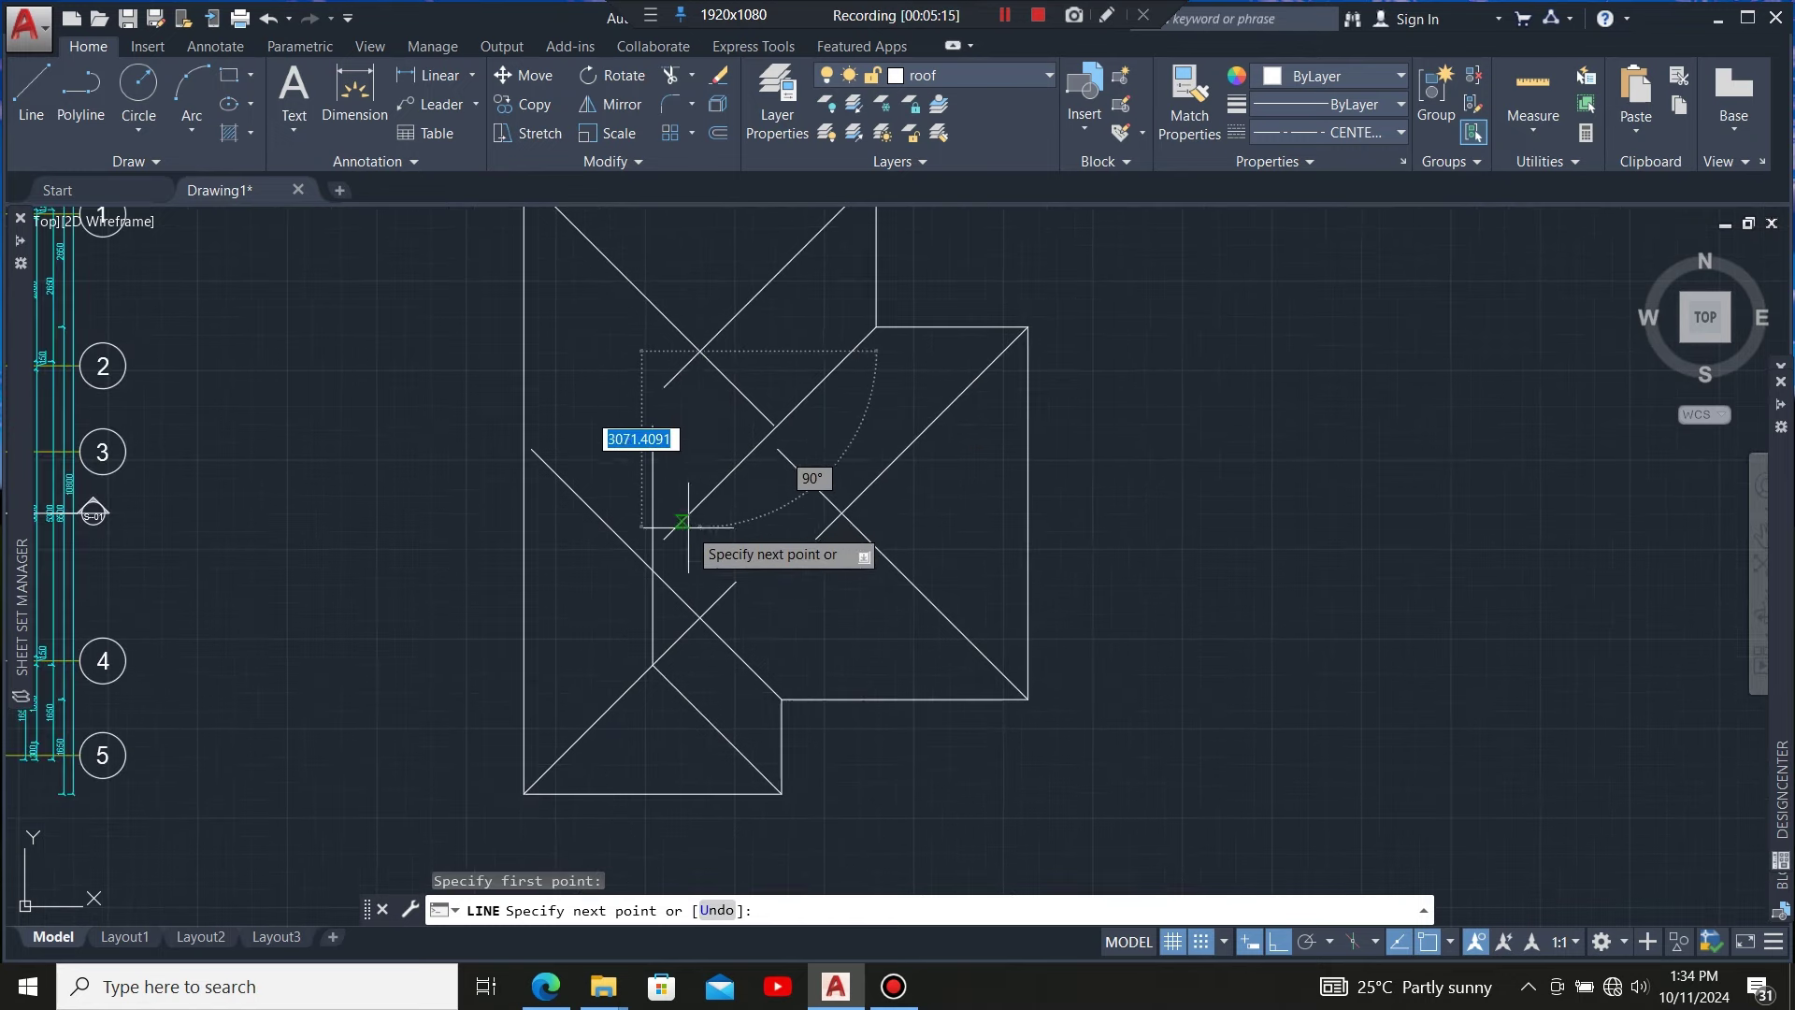
scroll(685, 556, up, 2)
click(697, 578)
key(Escape)
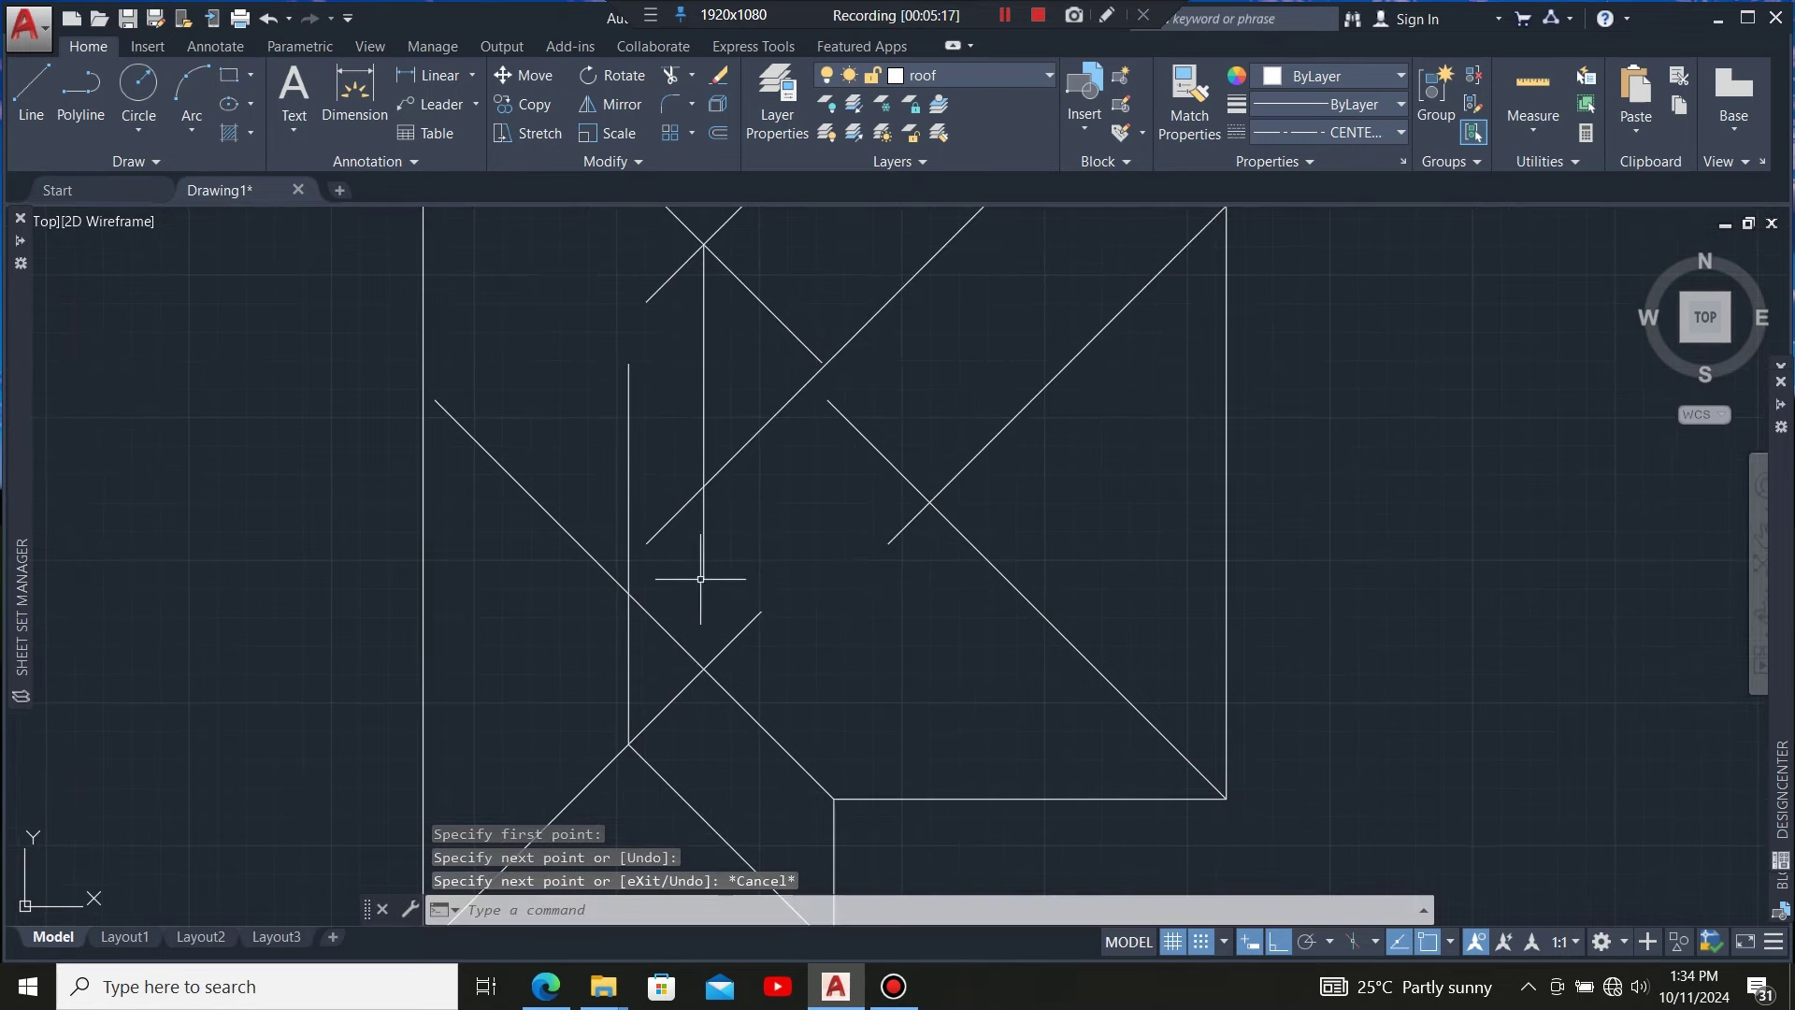
scroll(617, 362, down, 2)
scroll(617, 362, down, 2)
scroll(655, 412, up, 3)
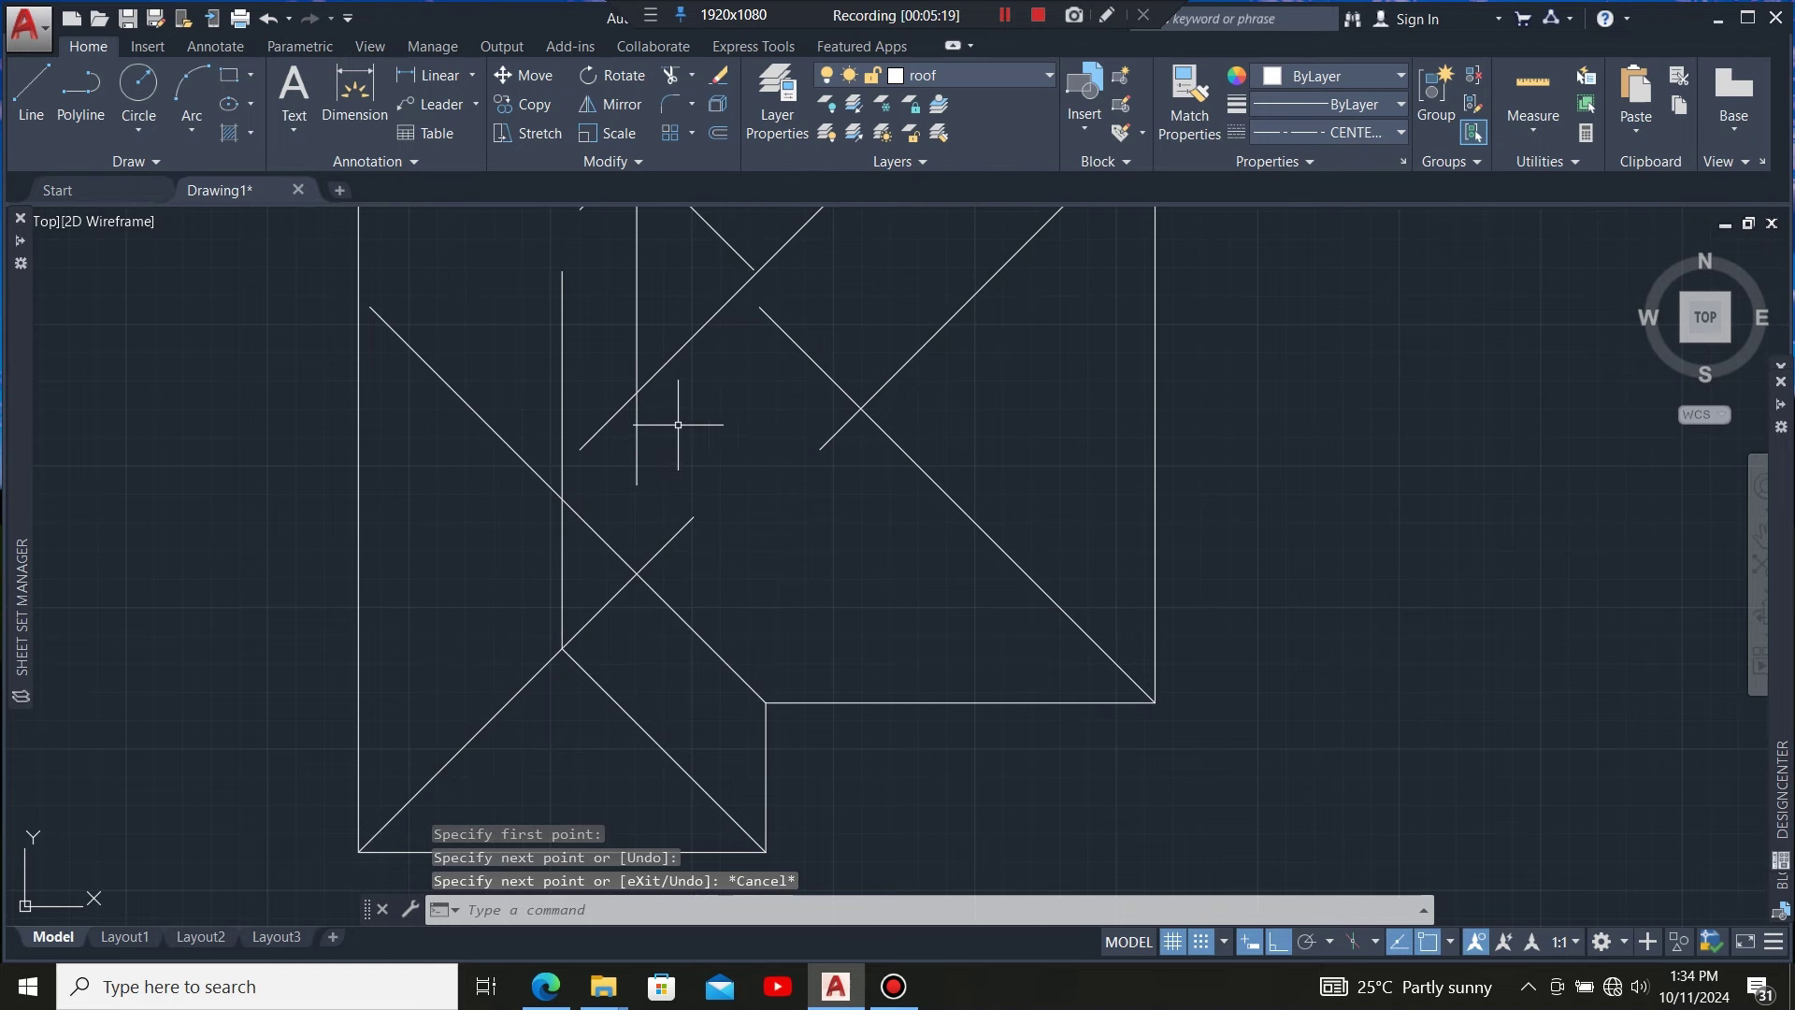
scroll(705, 448, down, 2)
scroll(704, 514, up, 2)
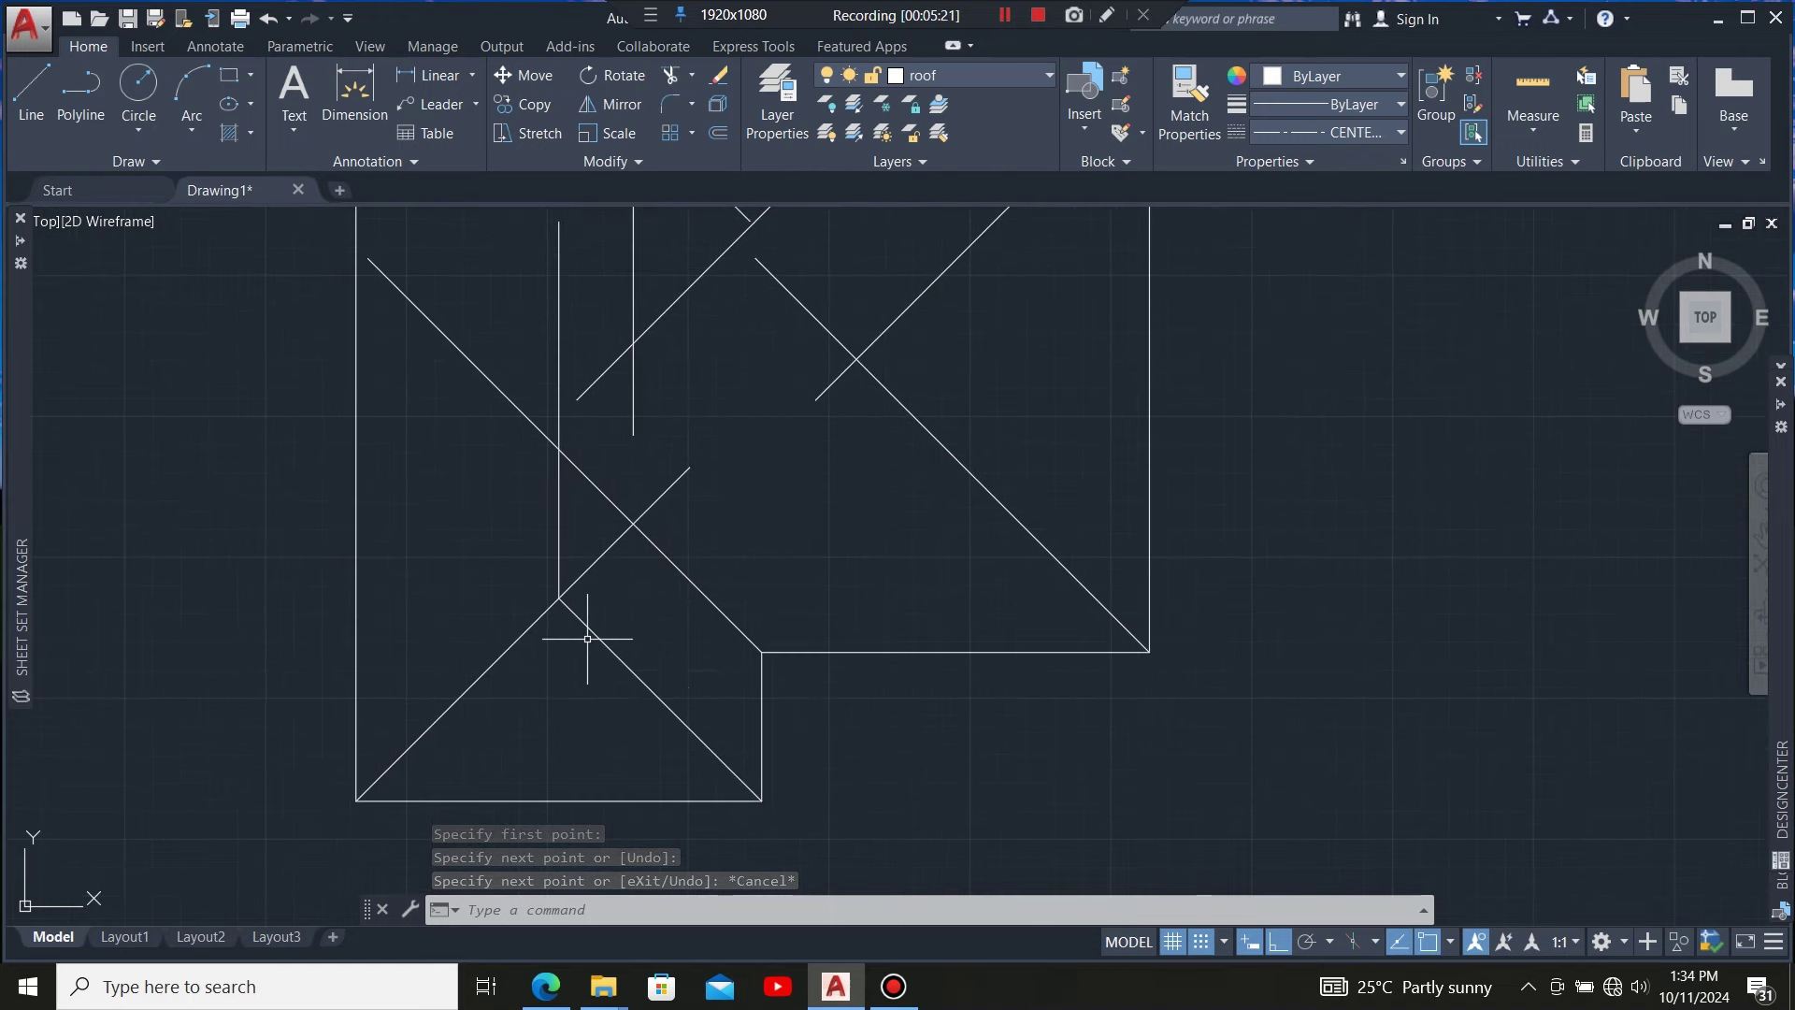
Trim the short diagonal segment against the lower hip line
click(596, 634)
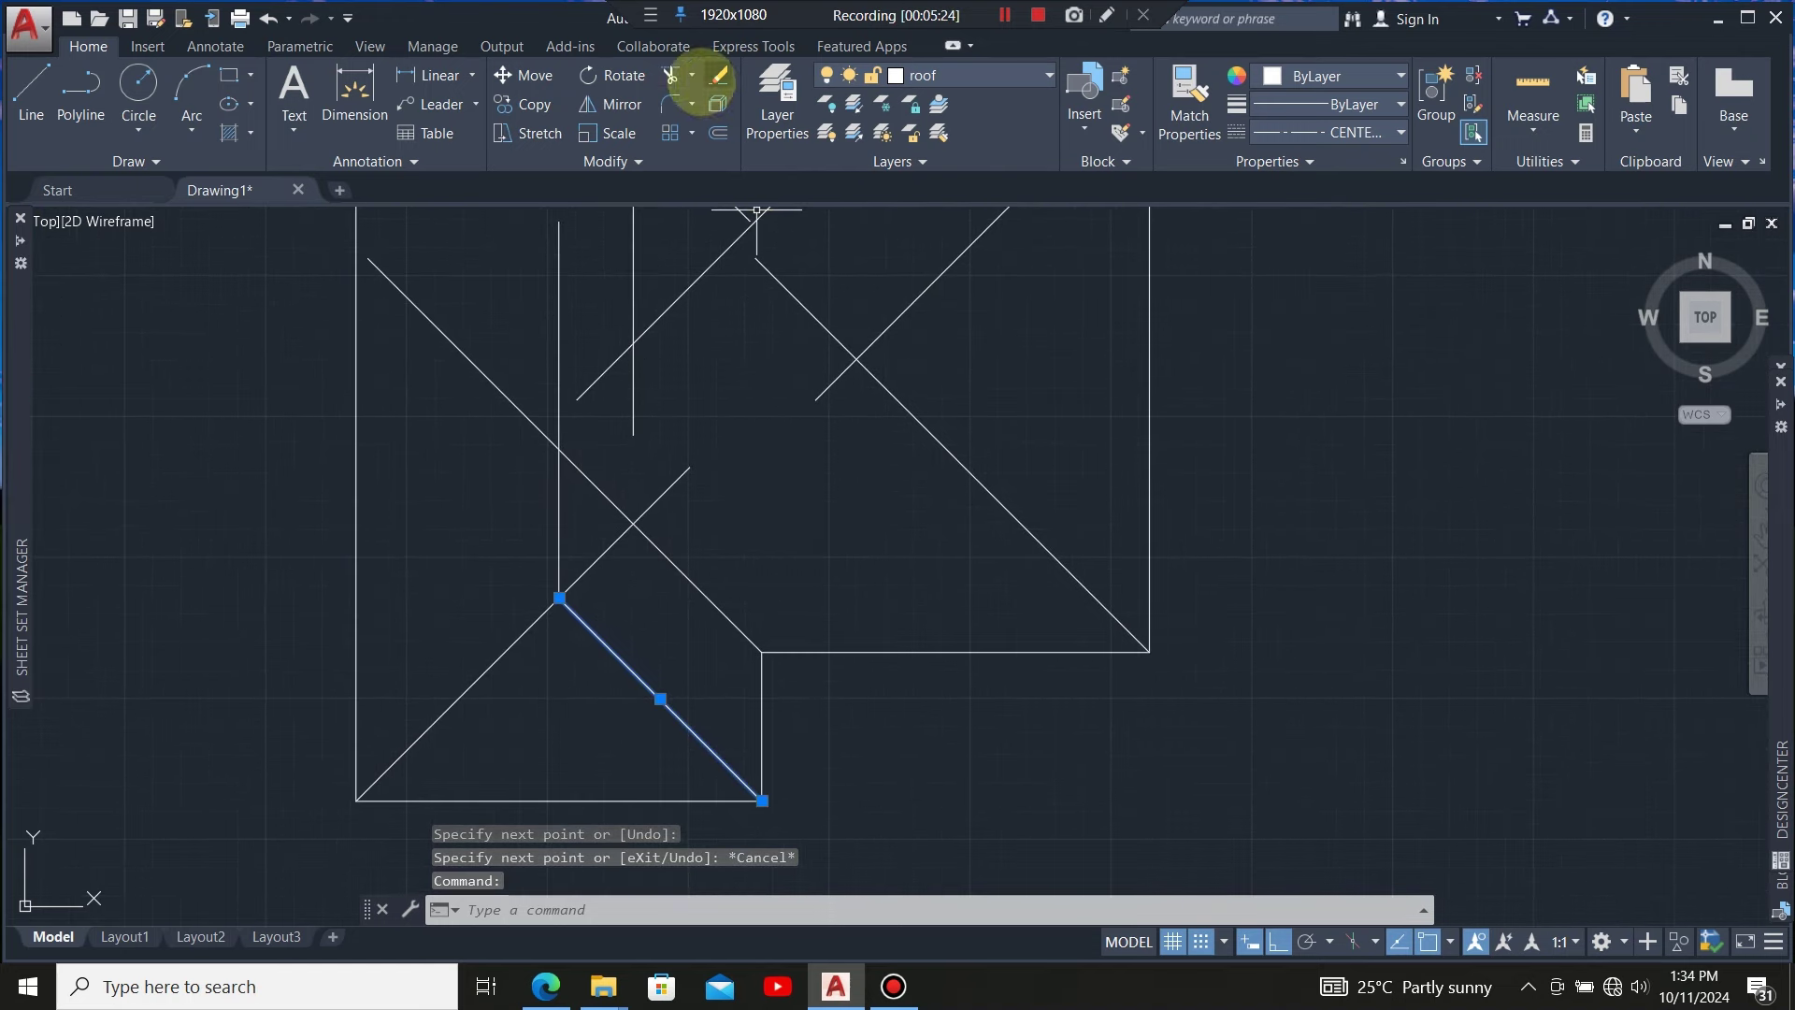
click(670, 75)
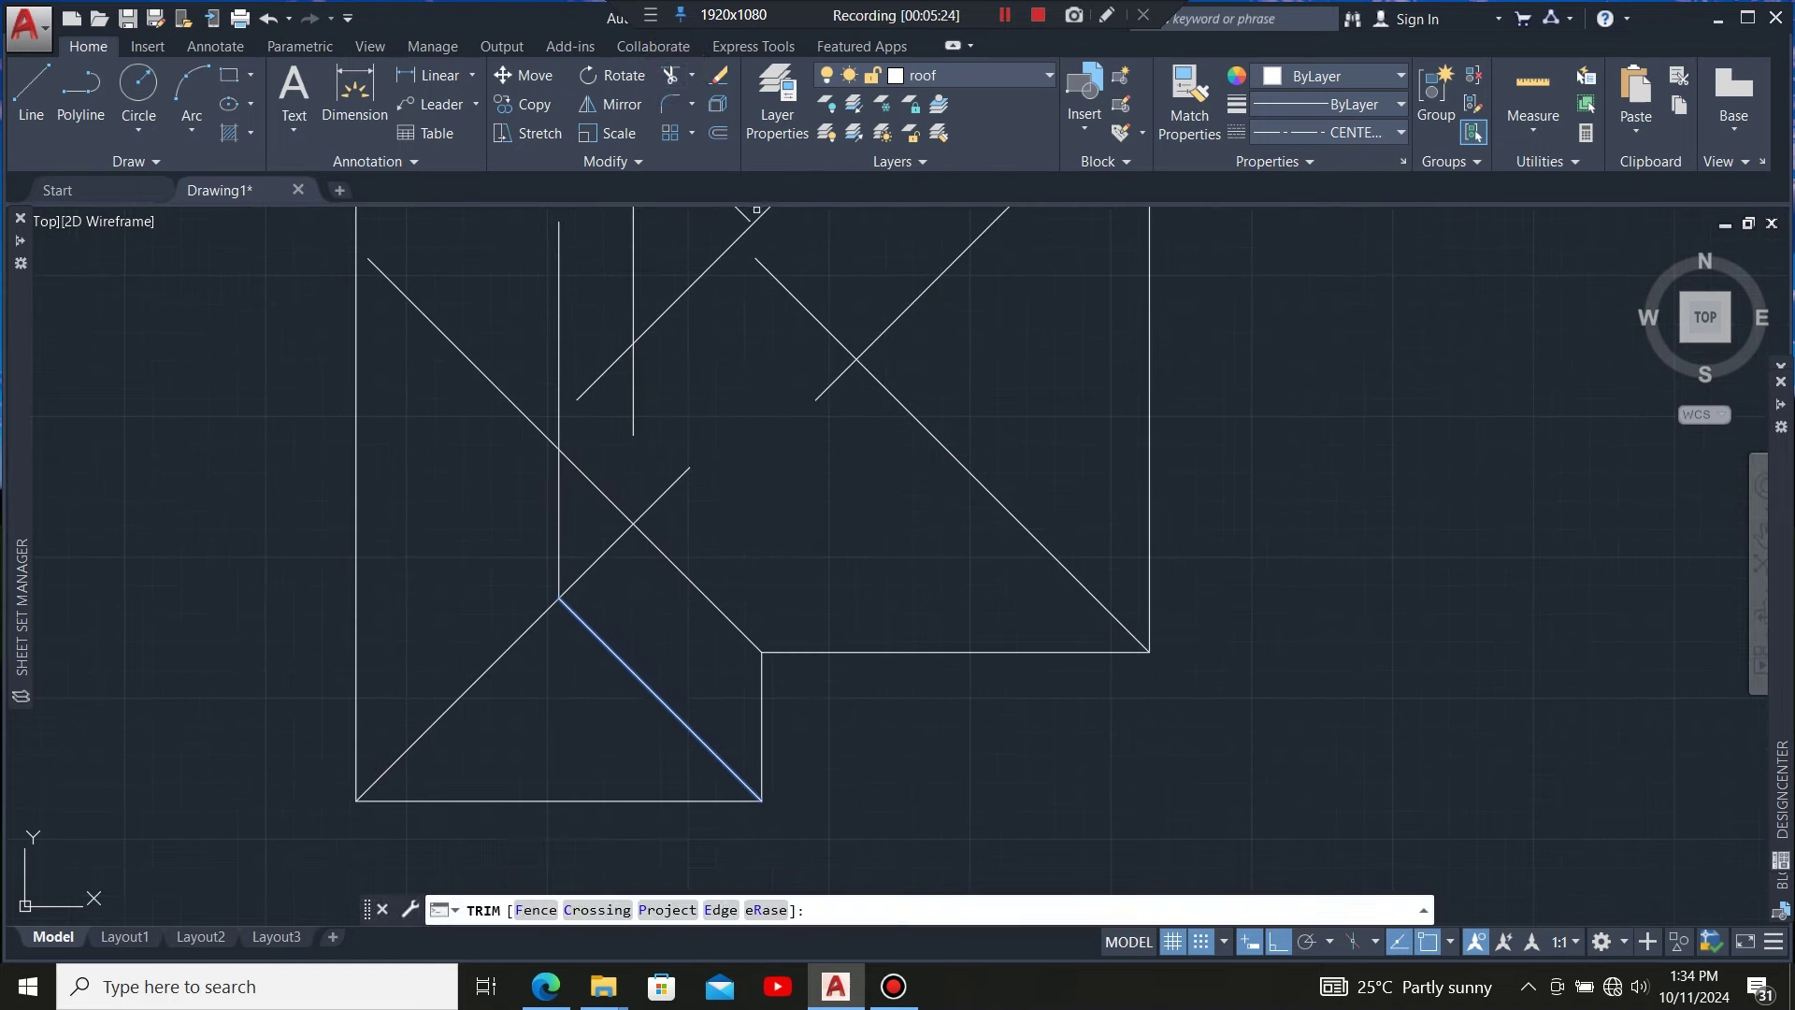
click(617, 546)
scroll(717, 478, down, 2)
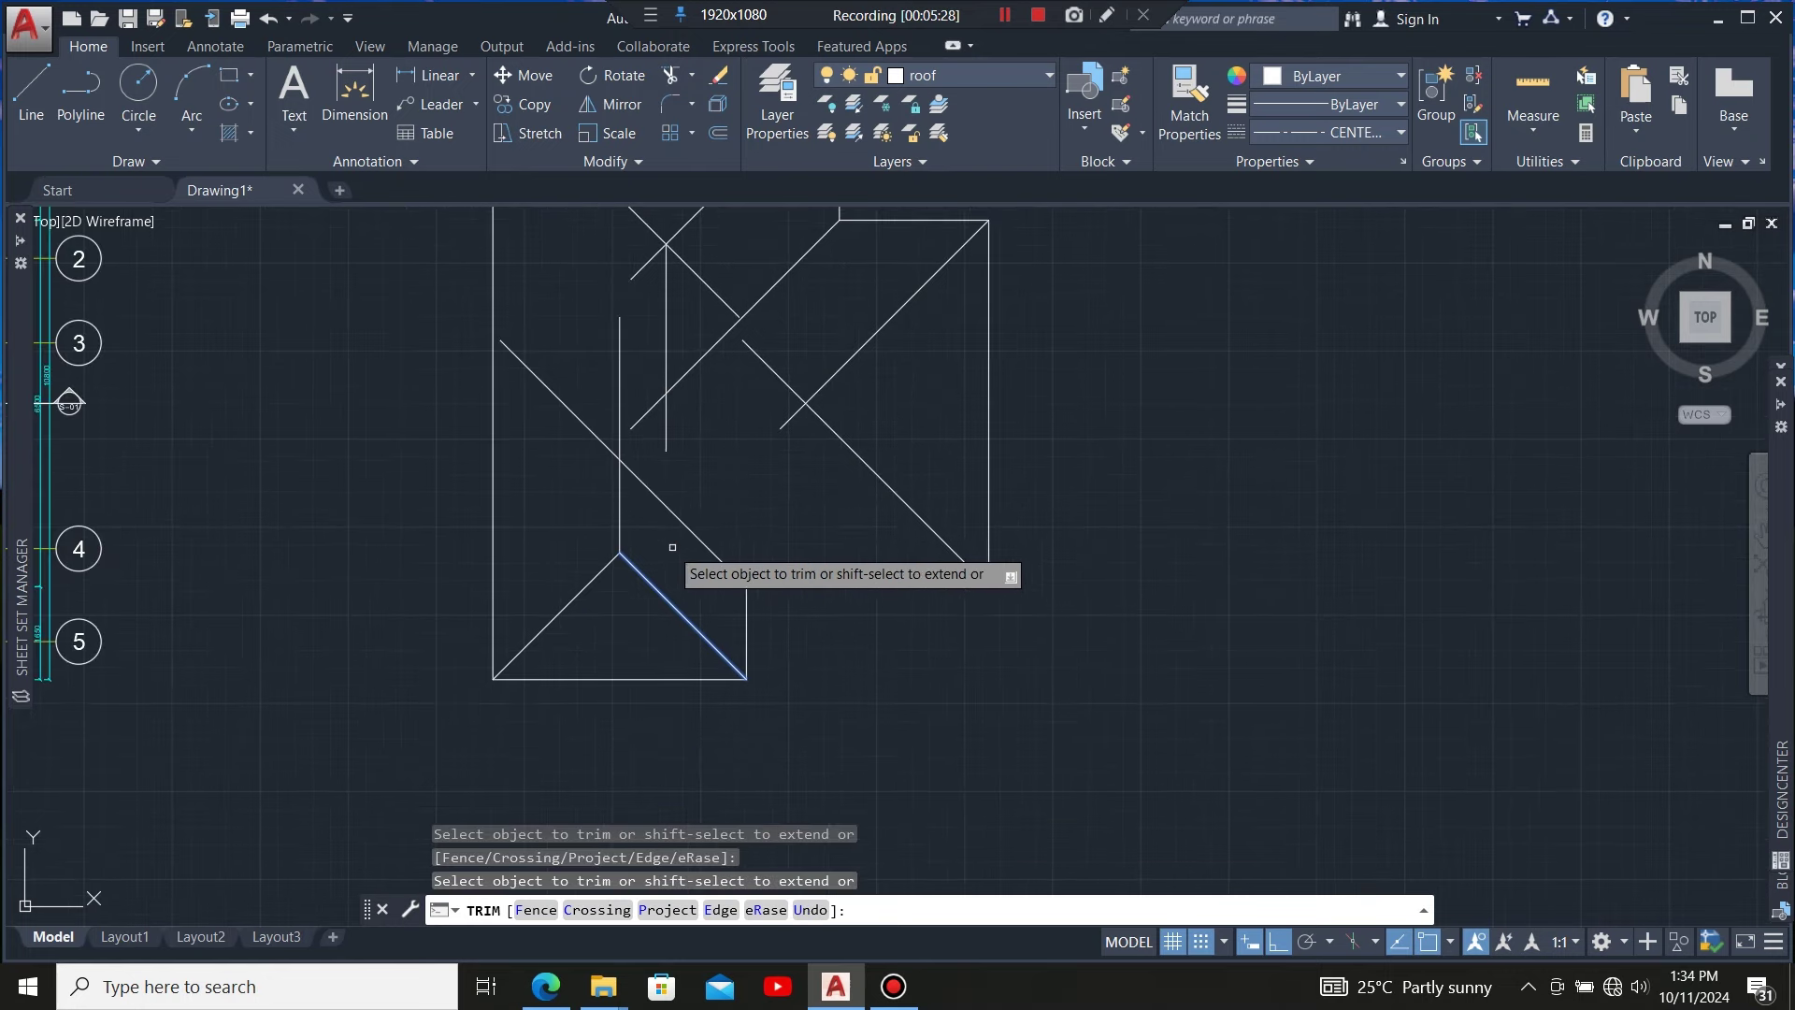
scroll(672, 547, up, 2)
key(Escape)
scroll(663, 465, up, 2)
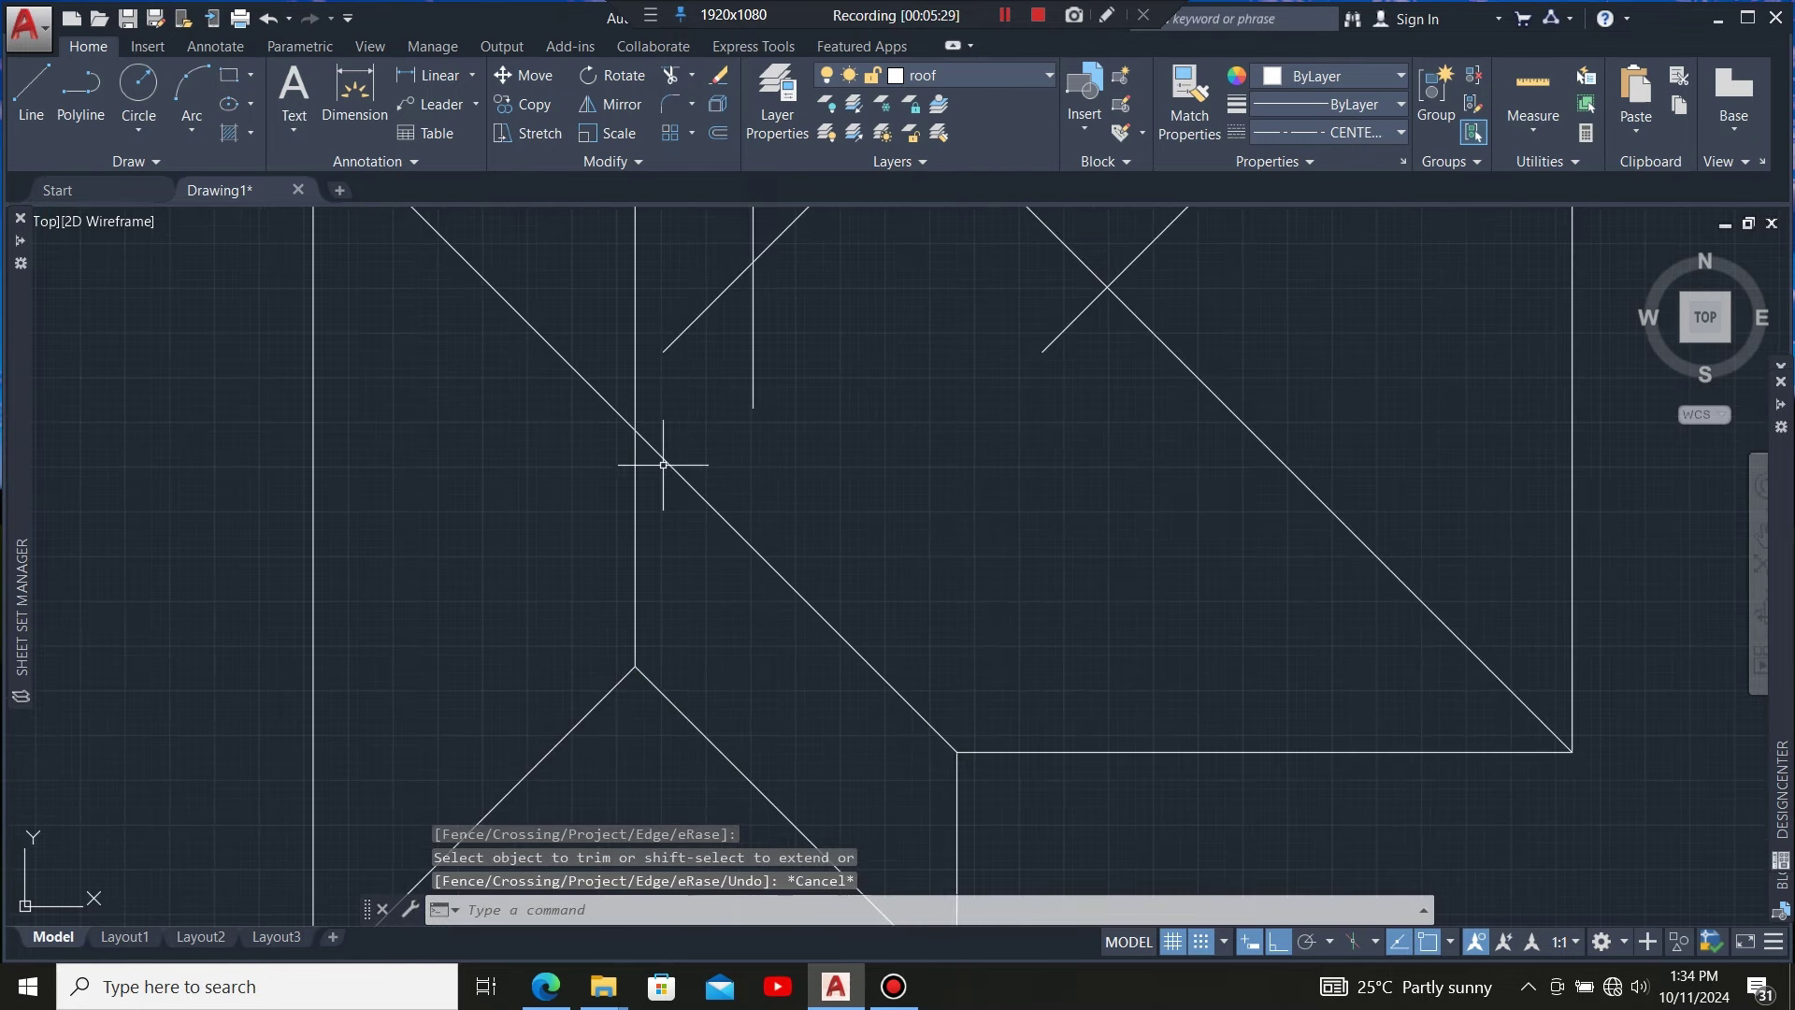
scroll(663, 464, down, 3)
scroll(759, 452, up, 2)
scroll(683, 469, down, 2)
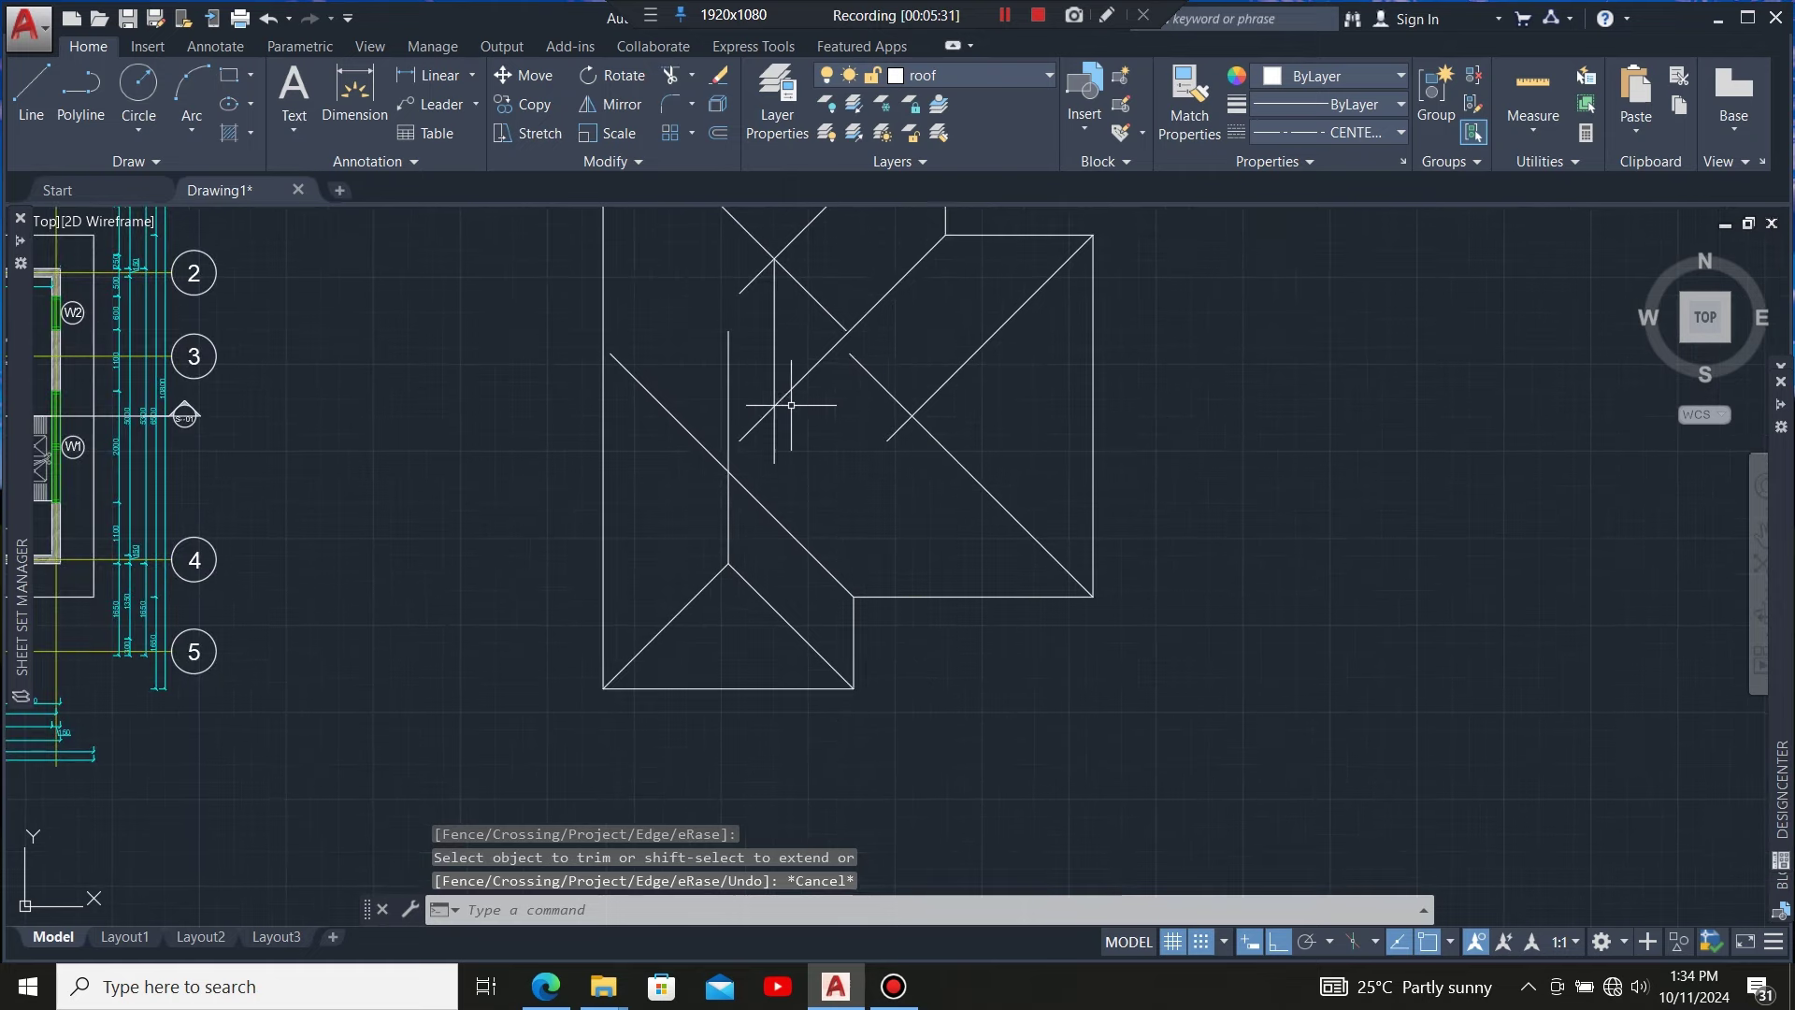
scroll(717, 492, down, 3)
scroll(741, 381, up, 5)
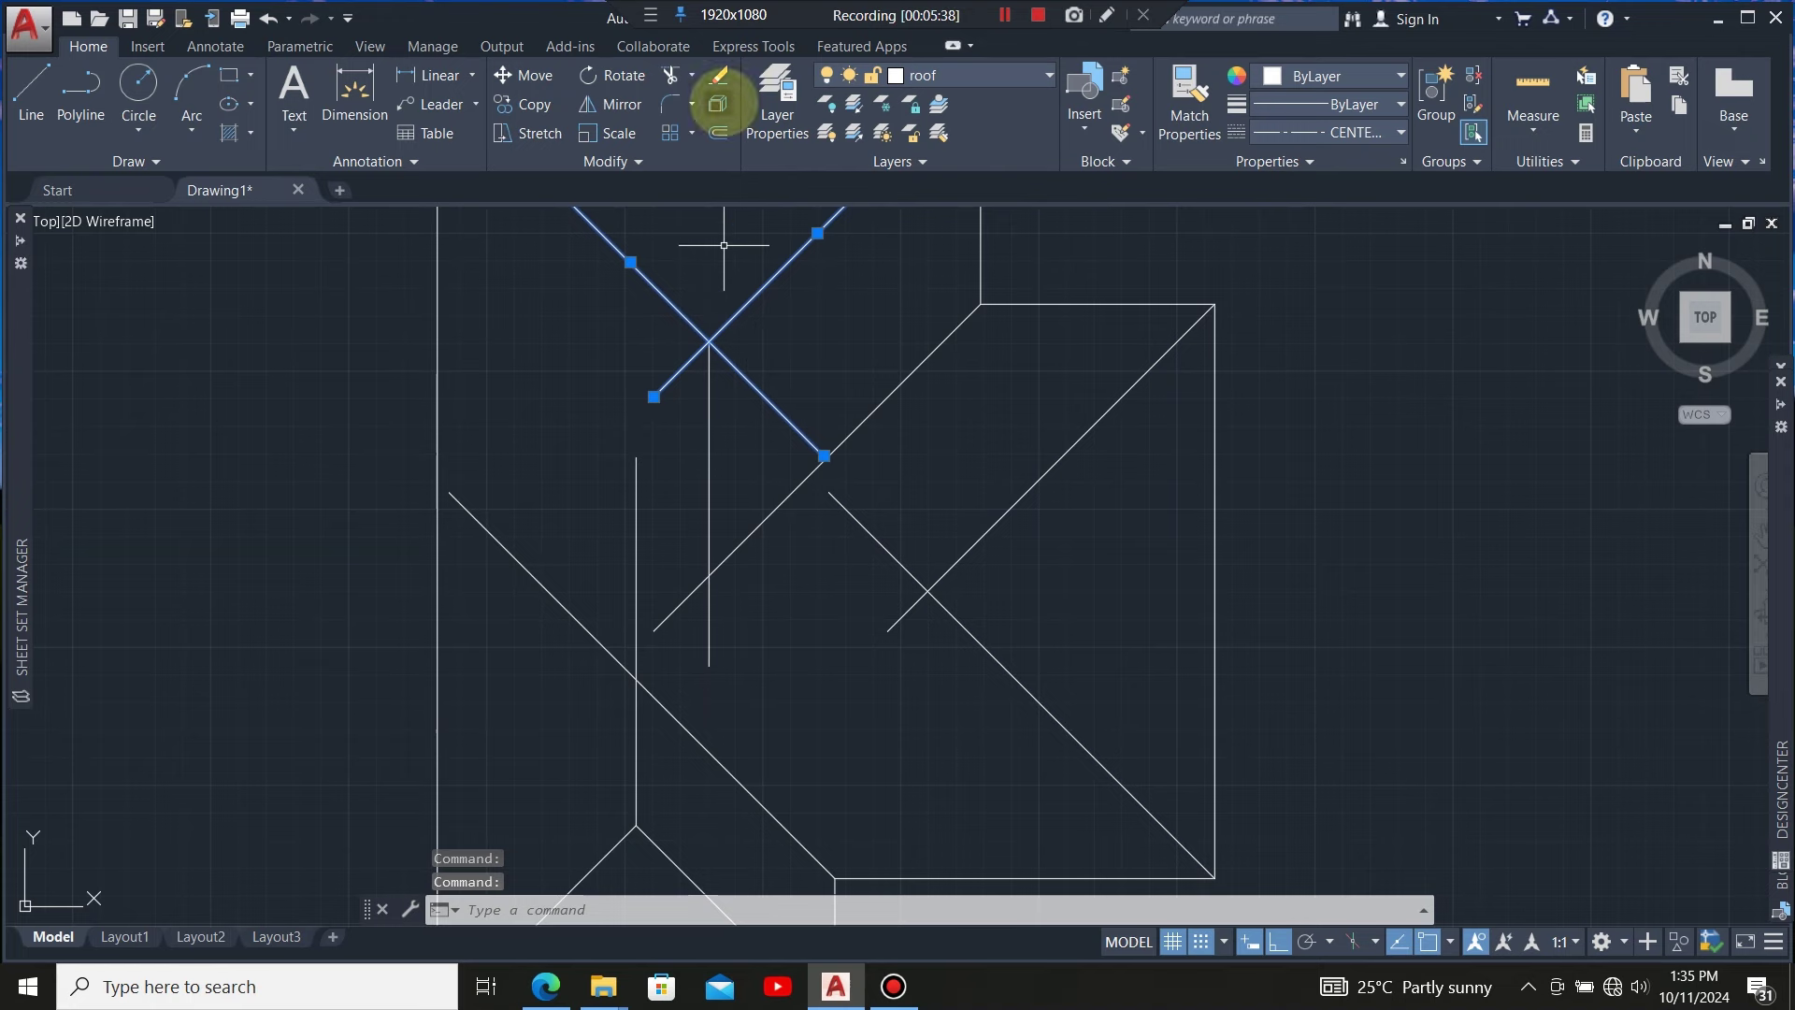
Trim the overhanging end and the diagonal piece below the crossing
click(670, 74)
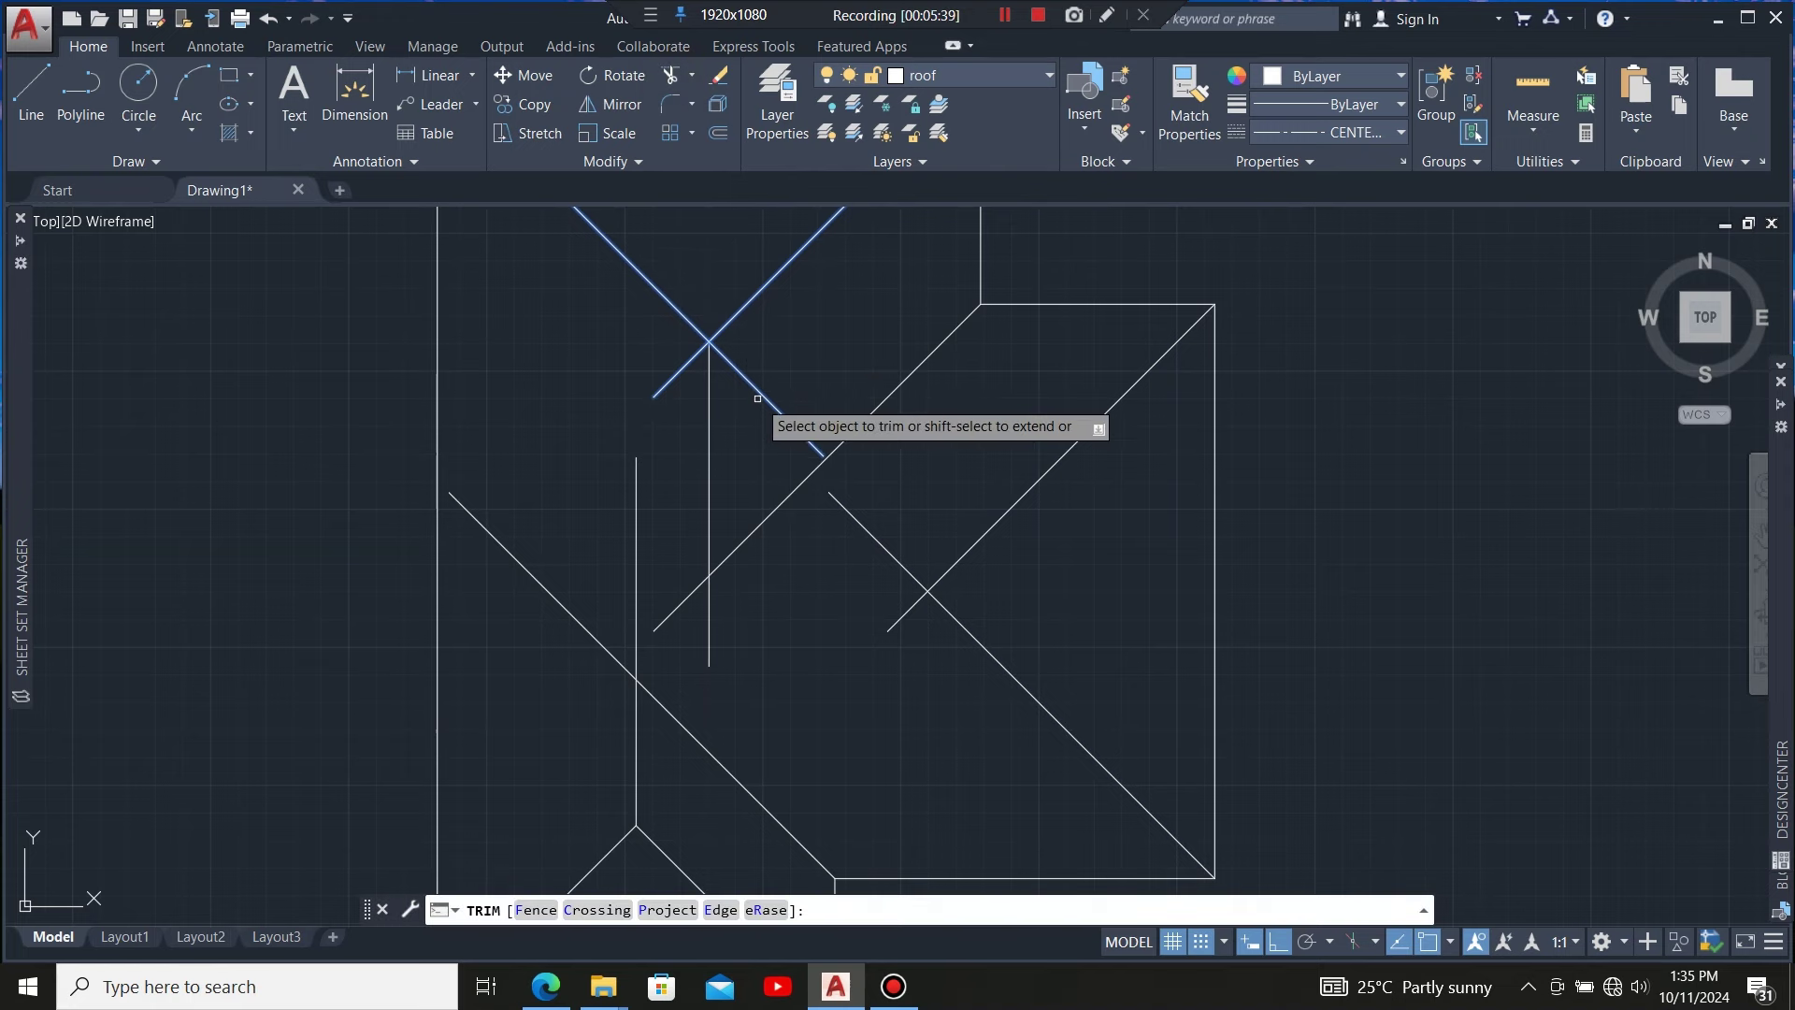
click(762, 395)
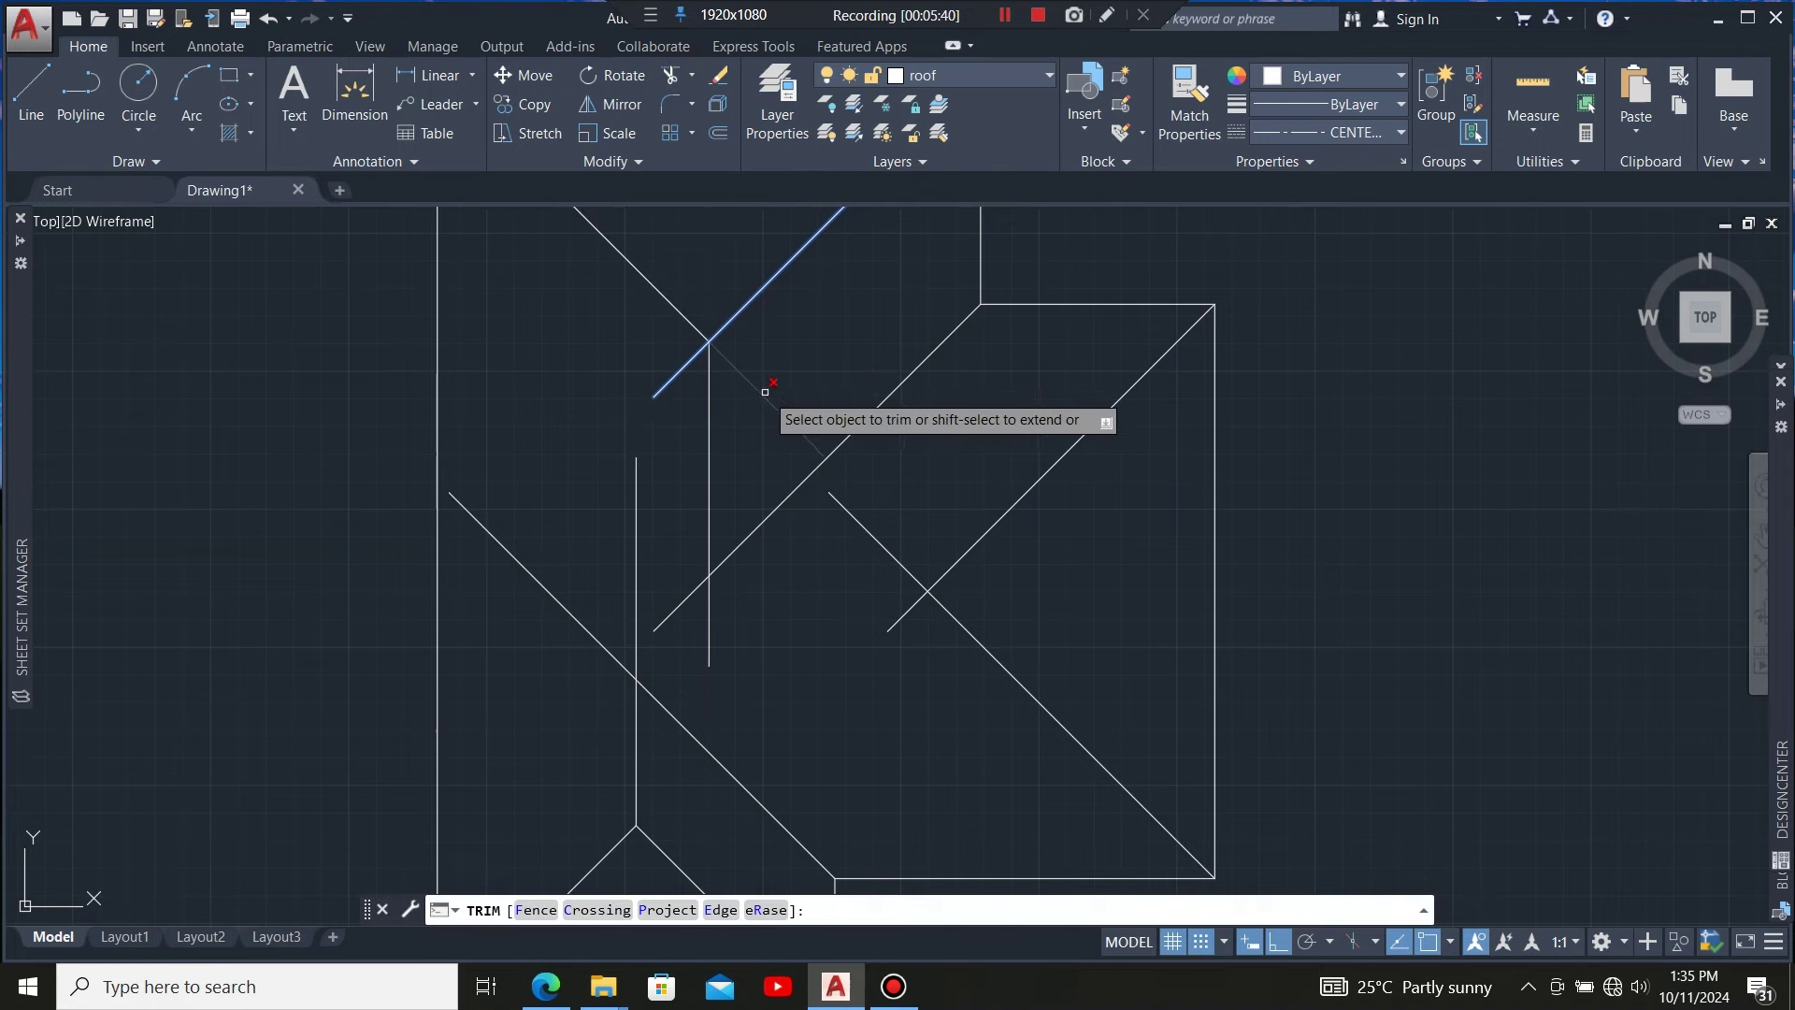
click(673, 378)
scroll(673, 392, down, 3)
scroll(701, 430, up, 3)
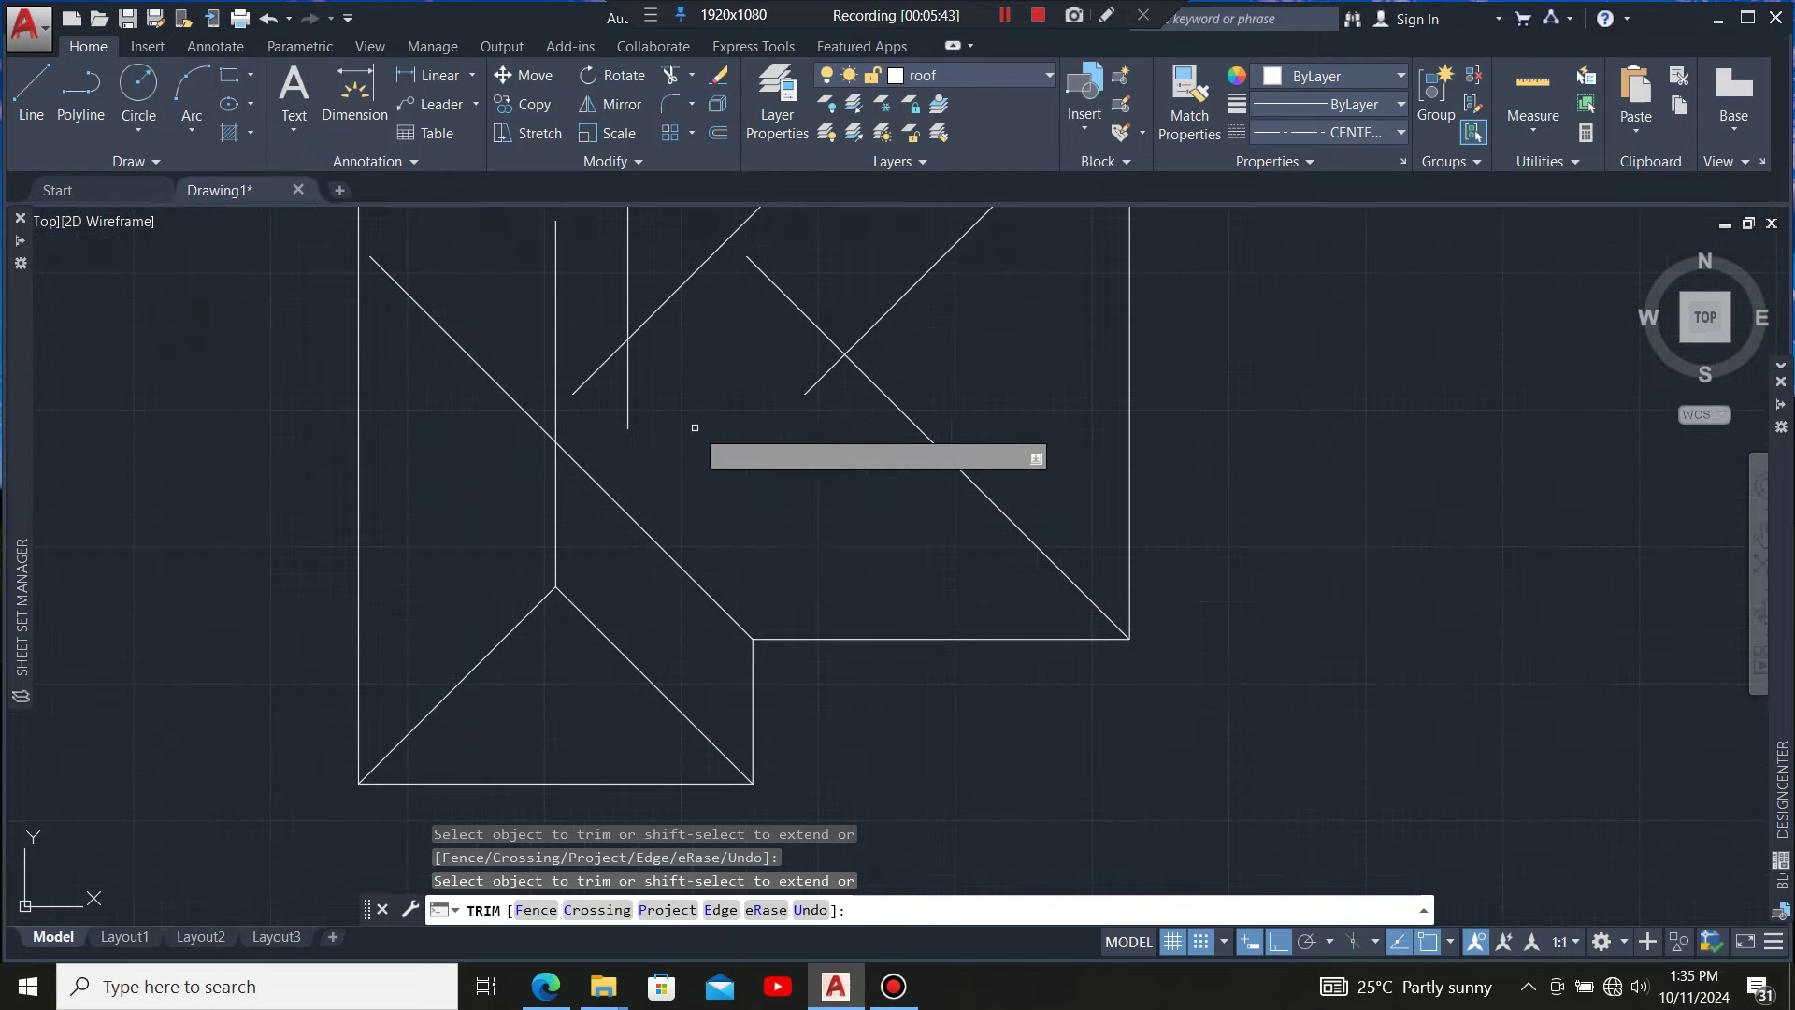
scroll(699, 439, down, 1)
key(Escape)
scroll(701, 452, down, 3)
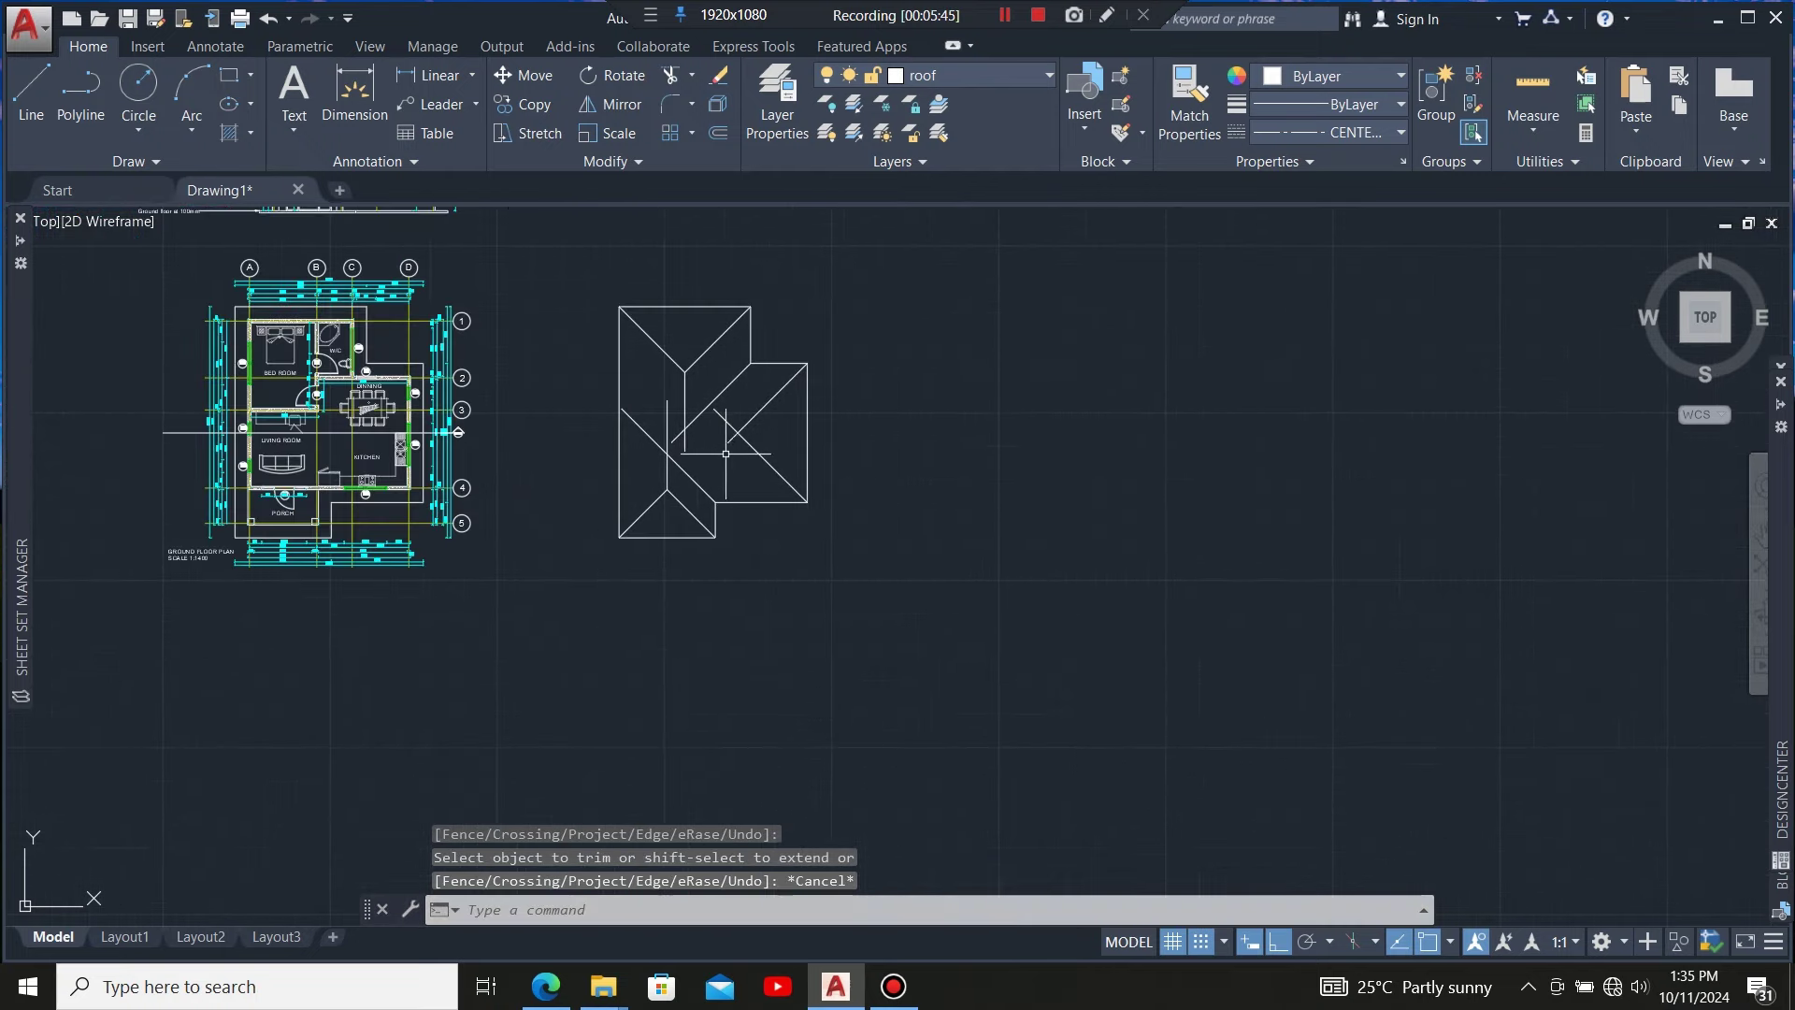
scroll(731, 451, up, 3)
Trim the two crossing diagonals against each other so the hips form a corner
click(796, 360)
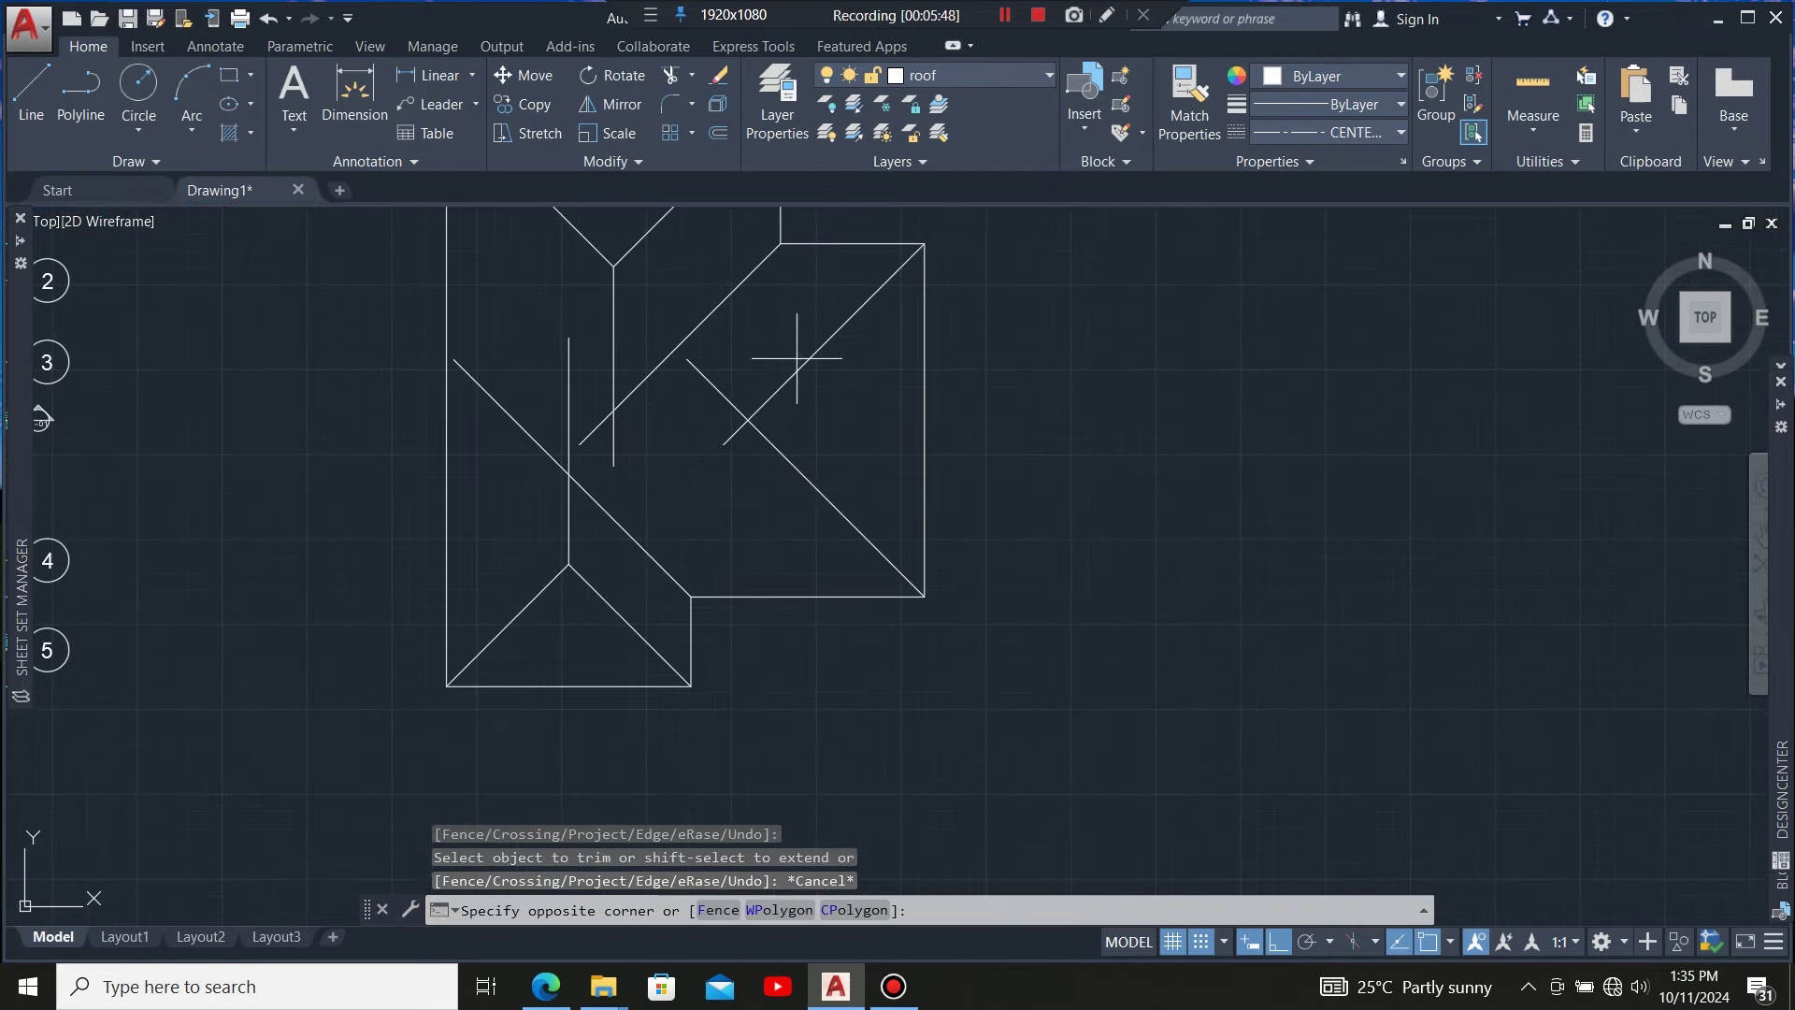
click(743, 451)
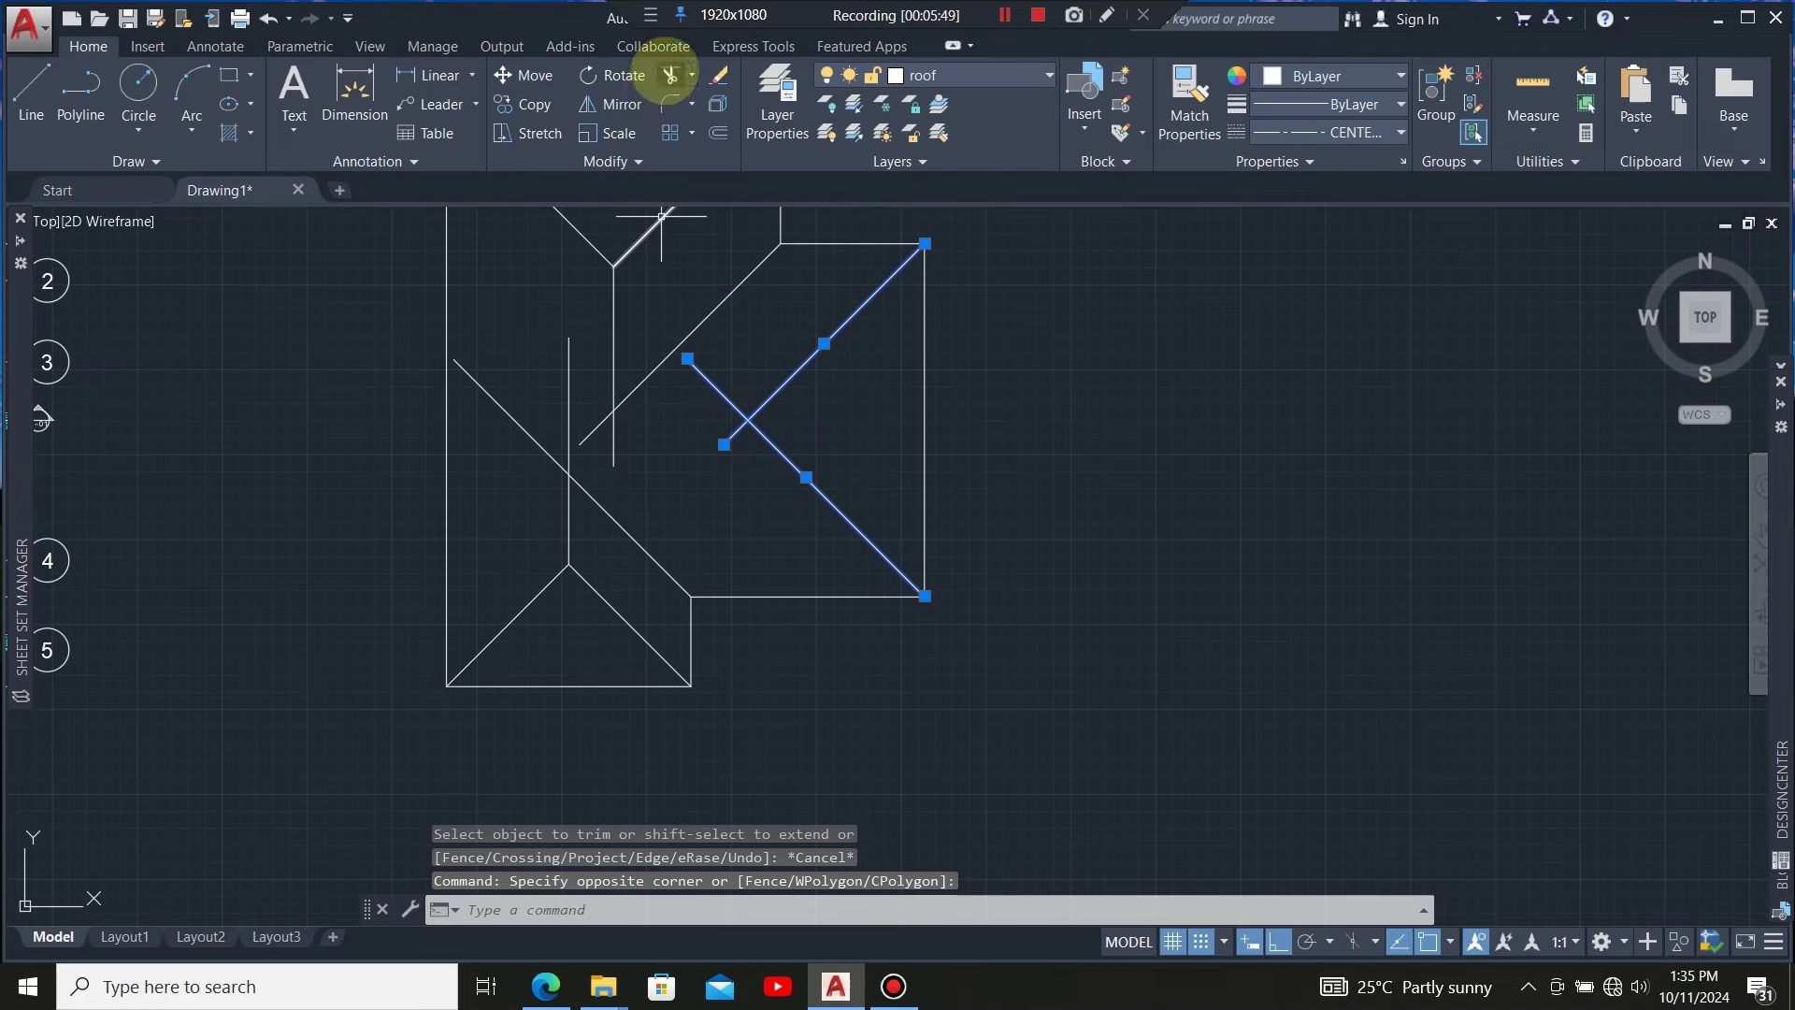
click(670, 75)
scroll(727, 421, up, 2)
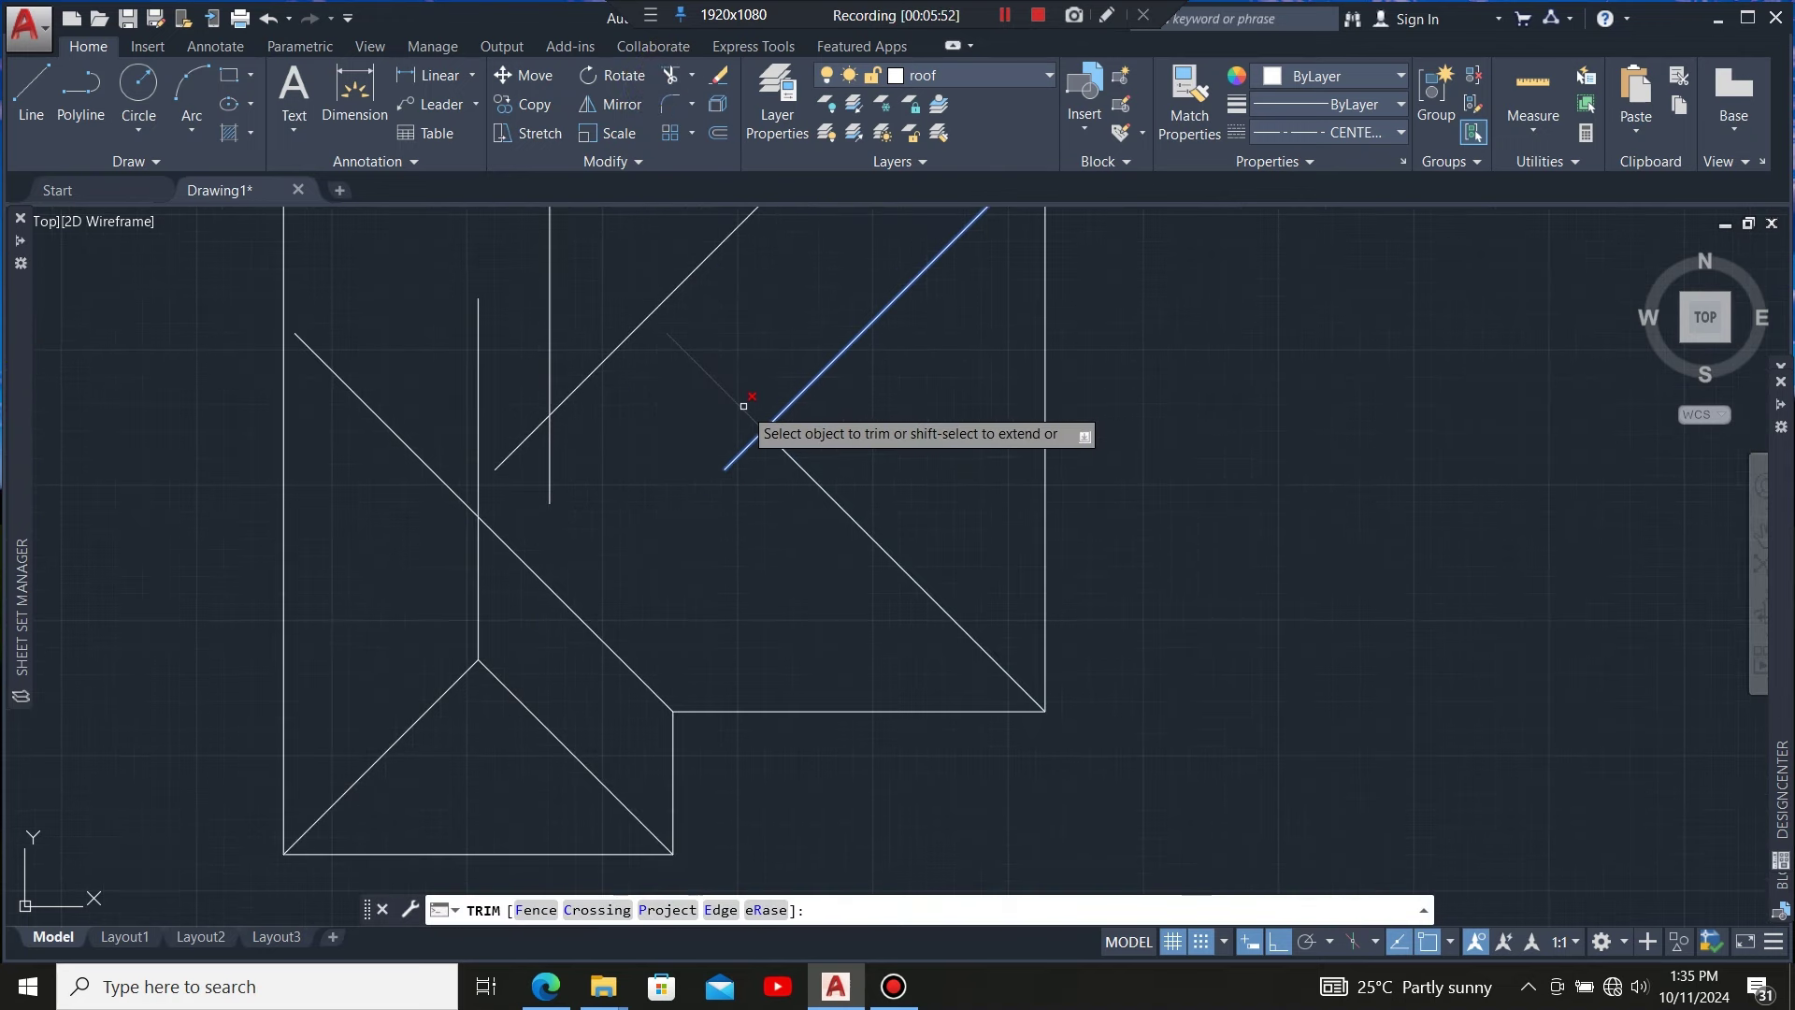
click(743, 405)
click(743, 450)
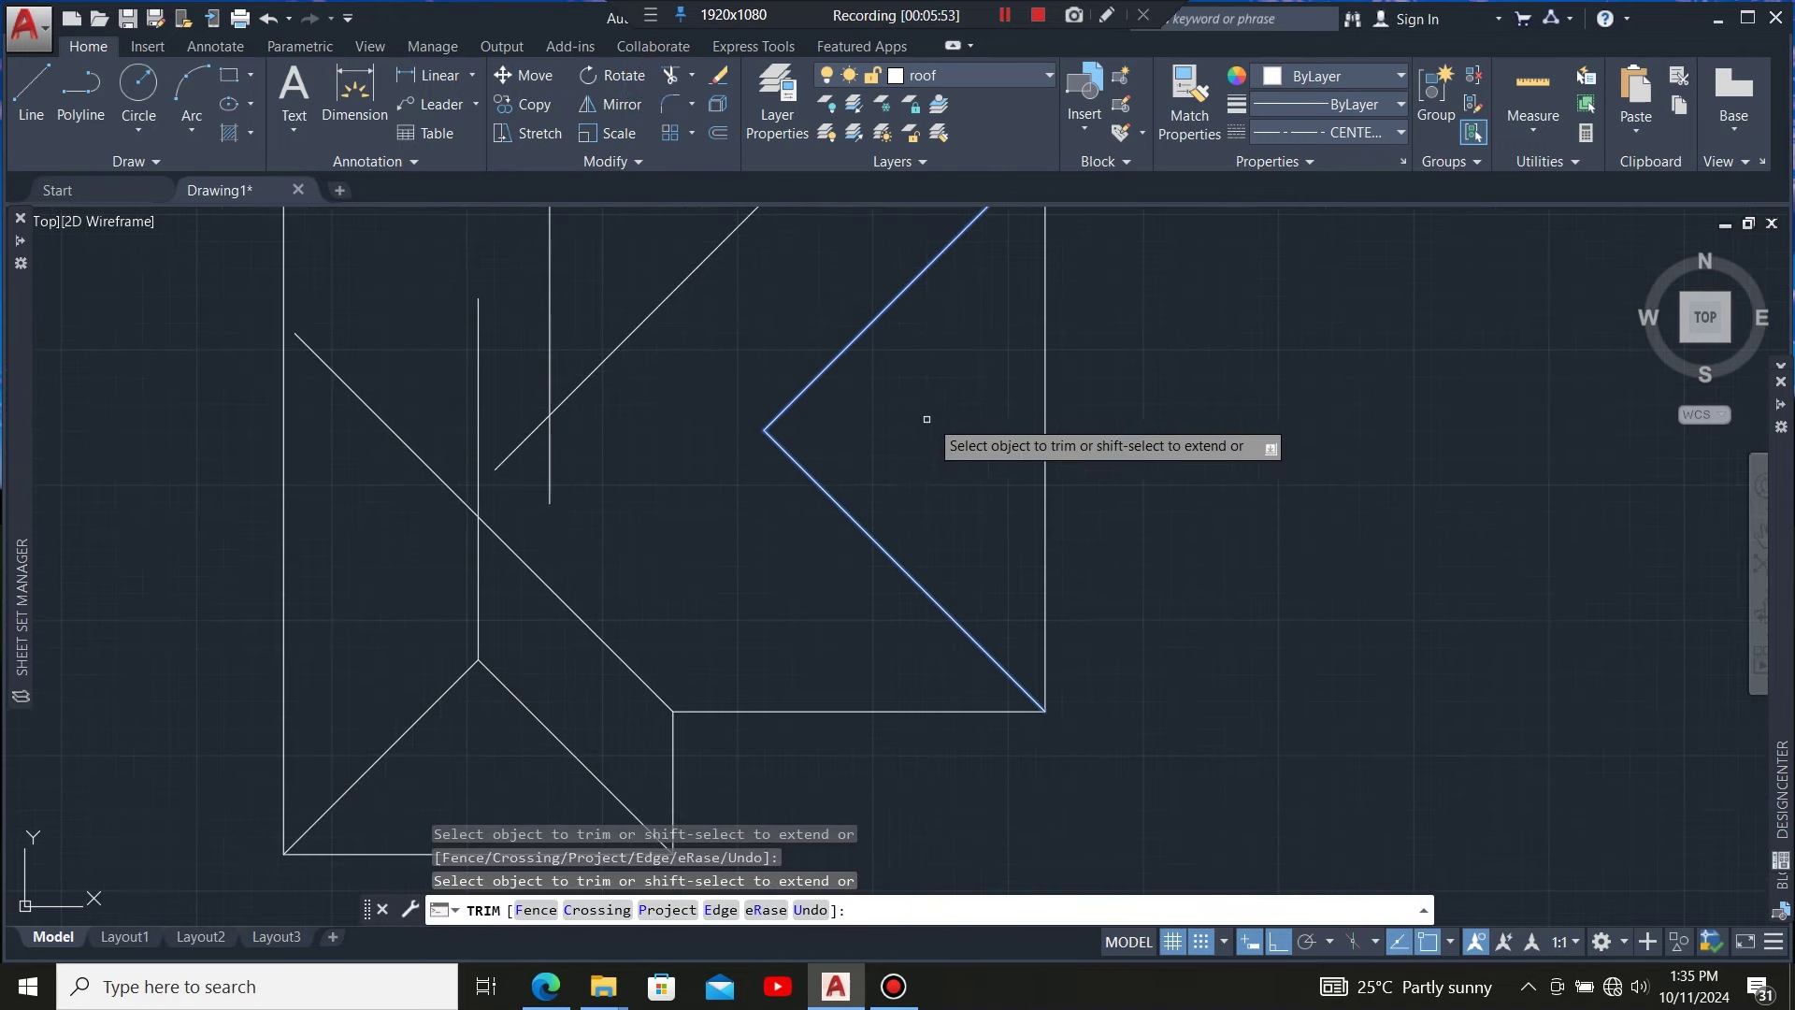
scroll(926, 419, down, 2)
scroll(669, 468, up, 2)
key(Escape)
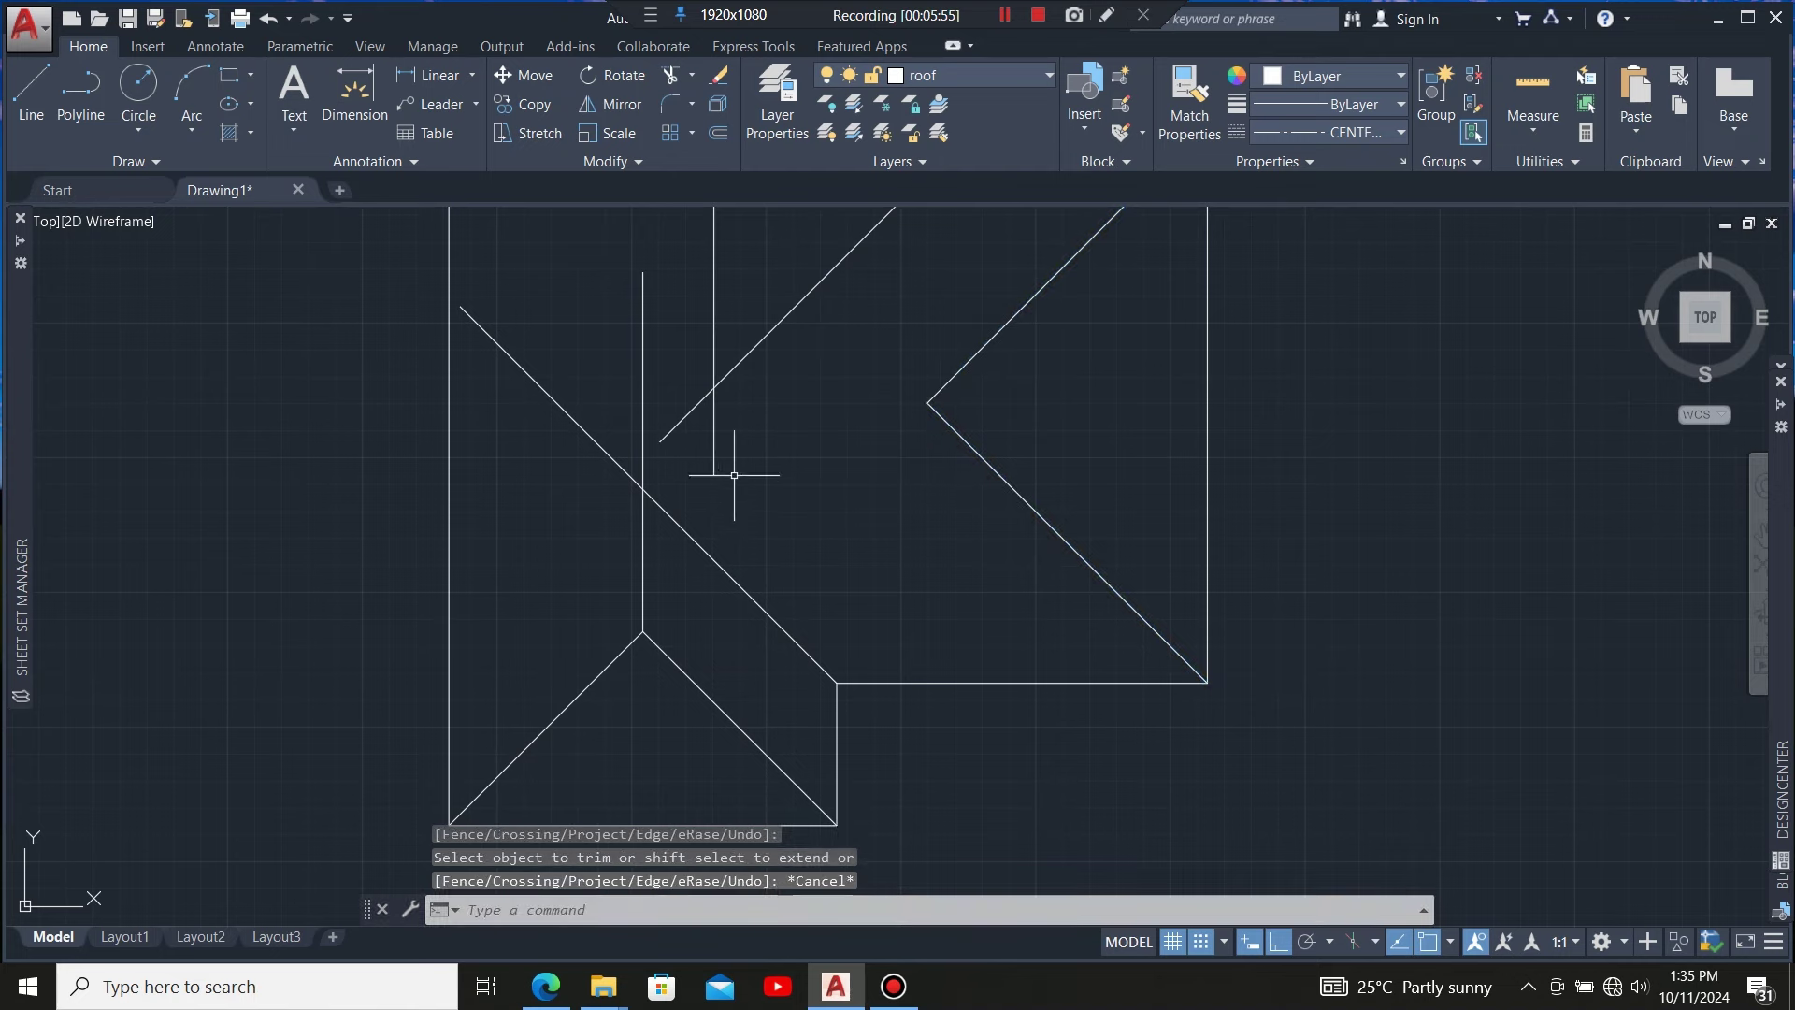
scroll(778, 414, down, 2)
scroll(664, 409, up, 2)
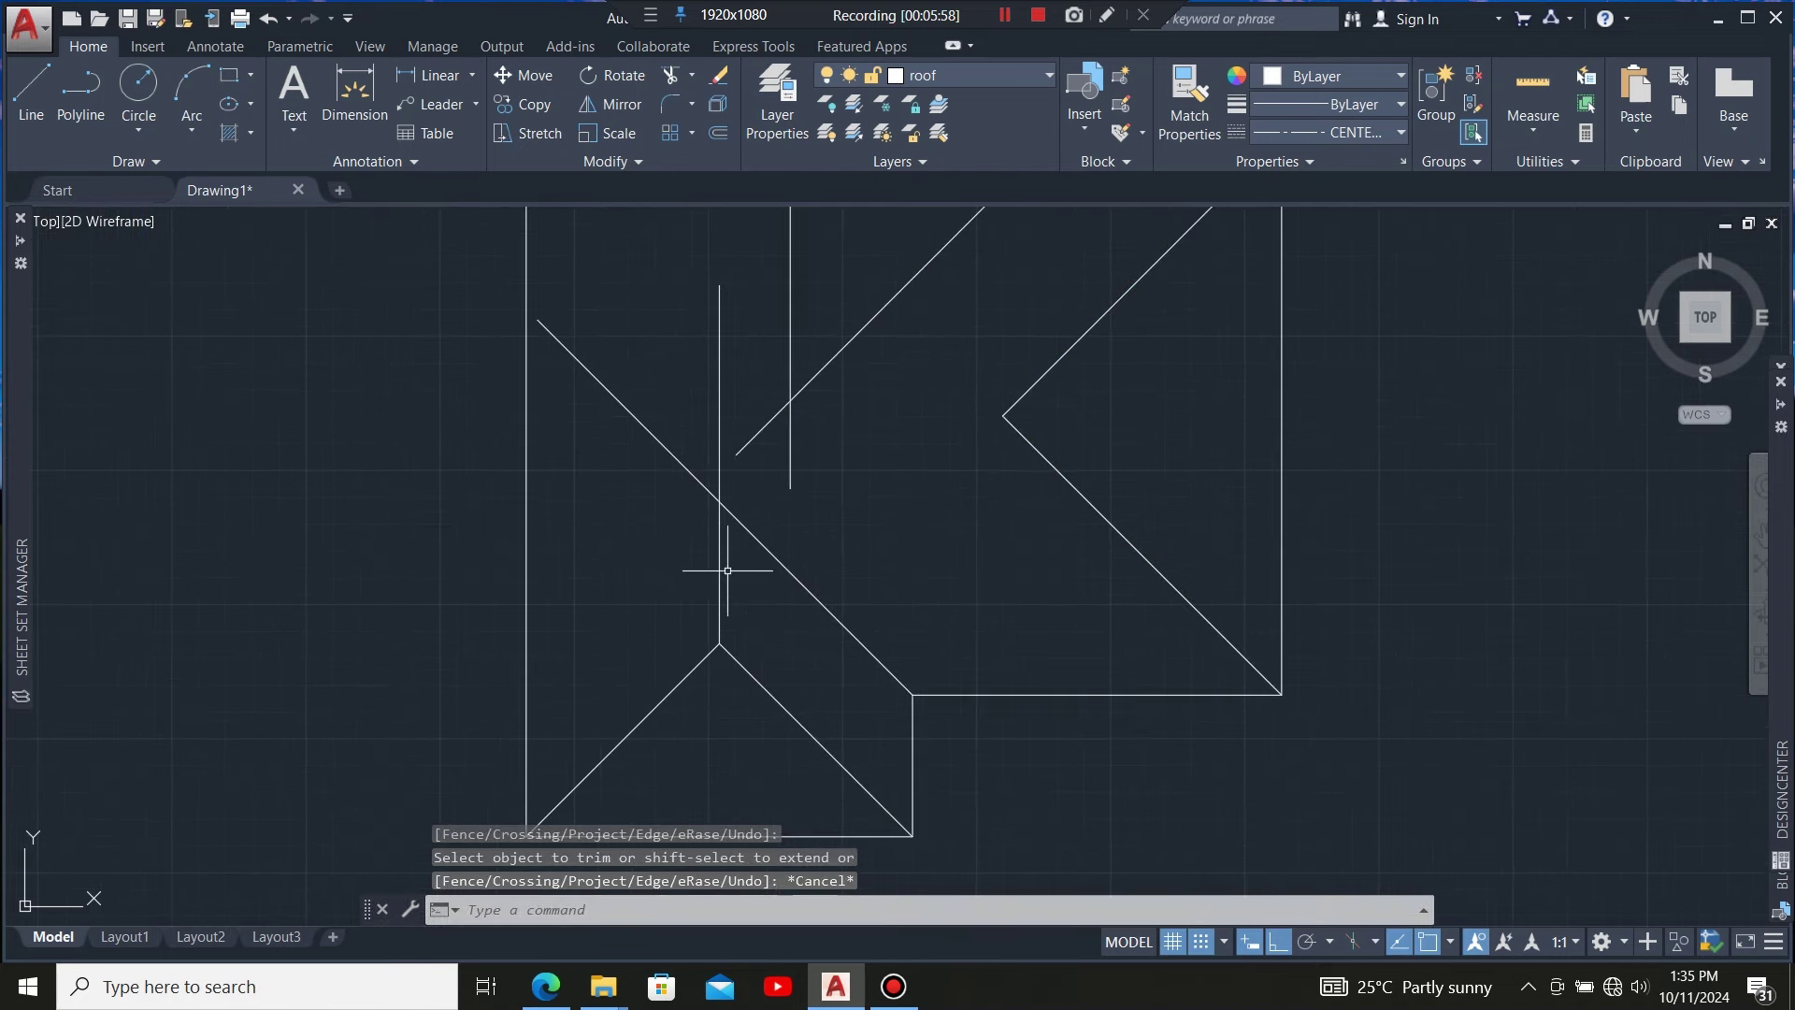
Trim the diagonal piece left of the vertical ridge line
click(727, 571)
click(673, 538)
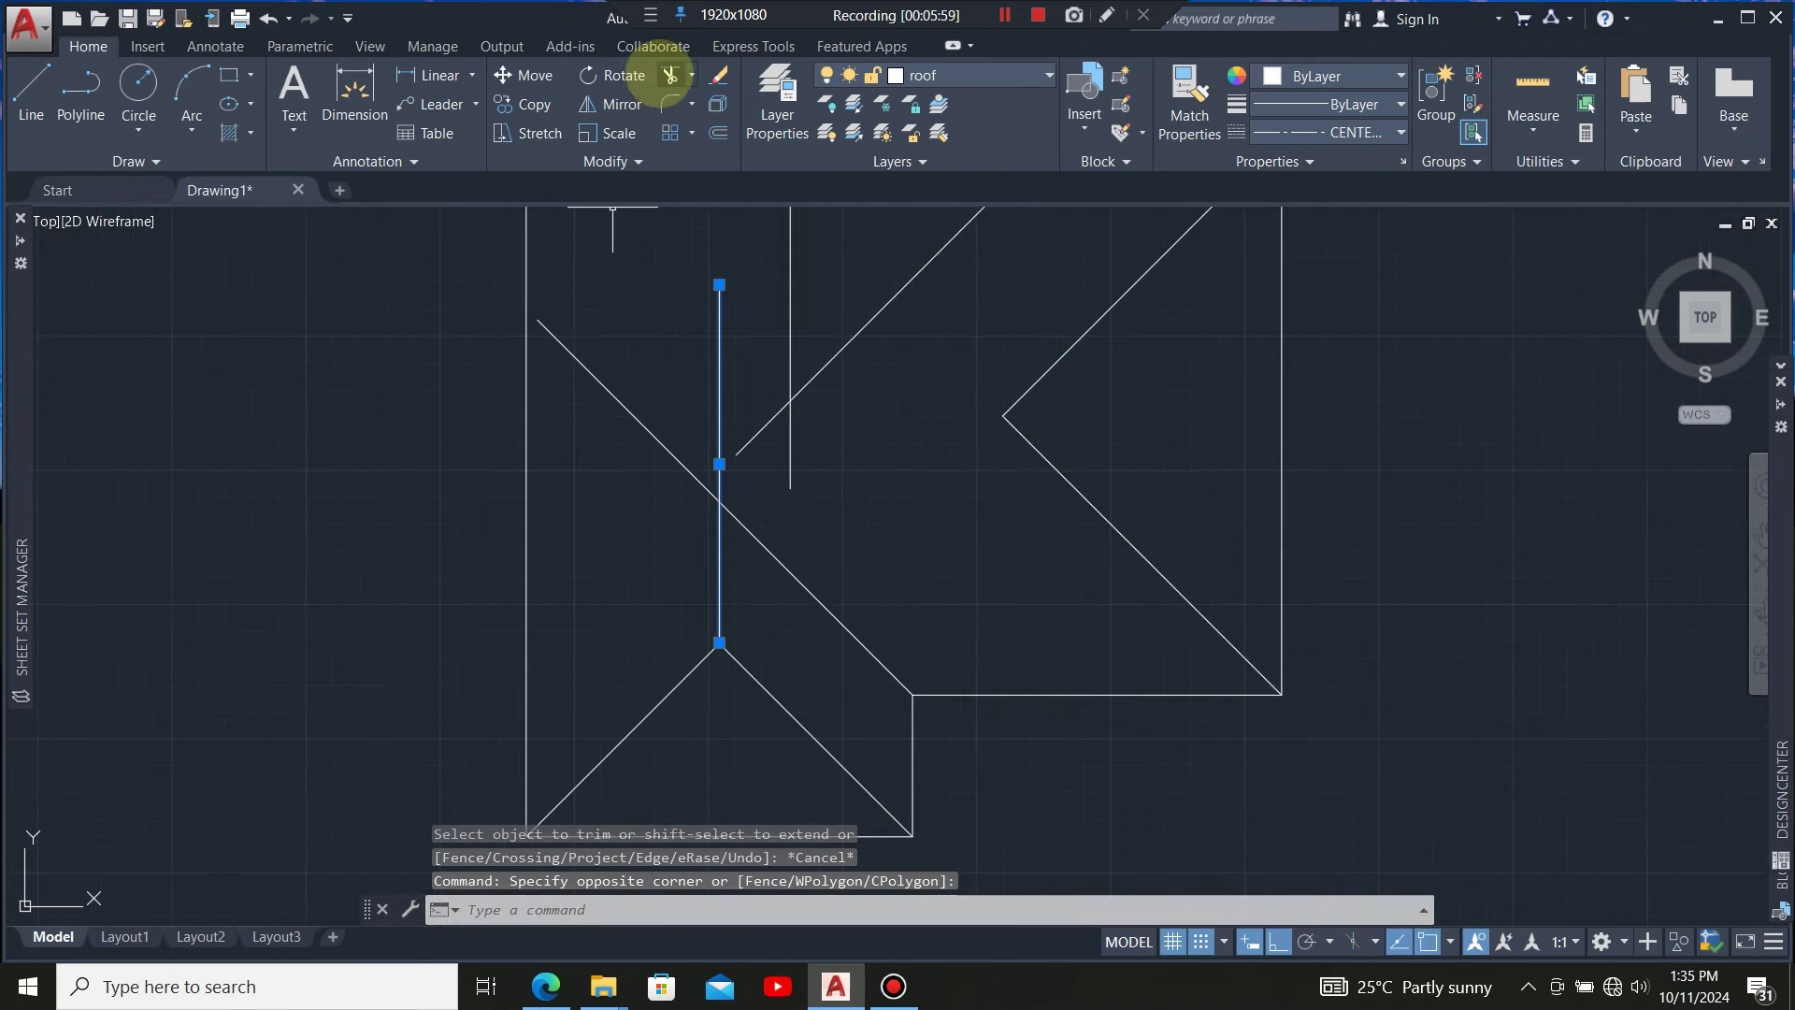
click(670, 74)
click(660, 444)
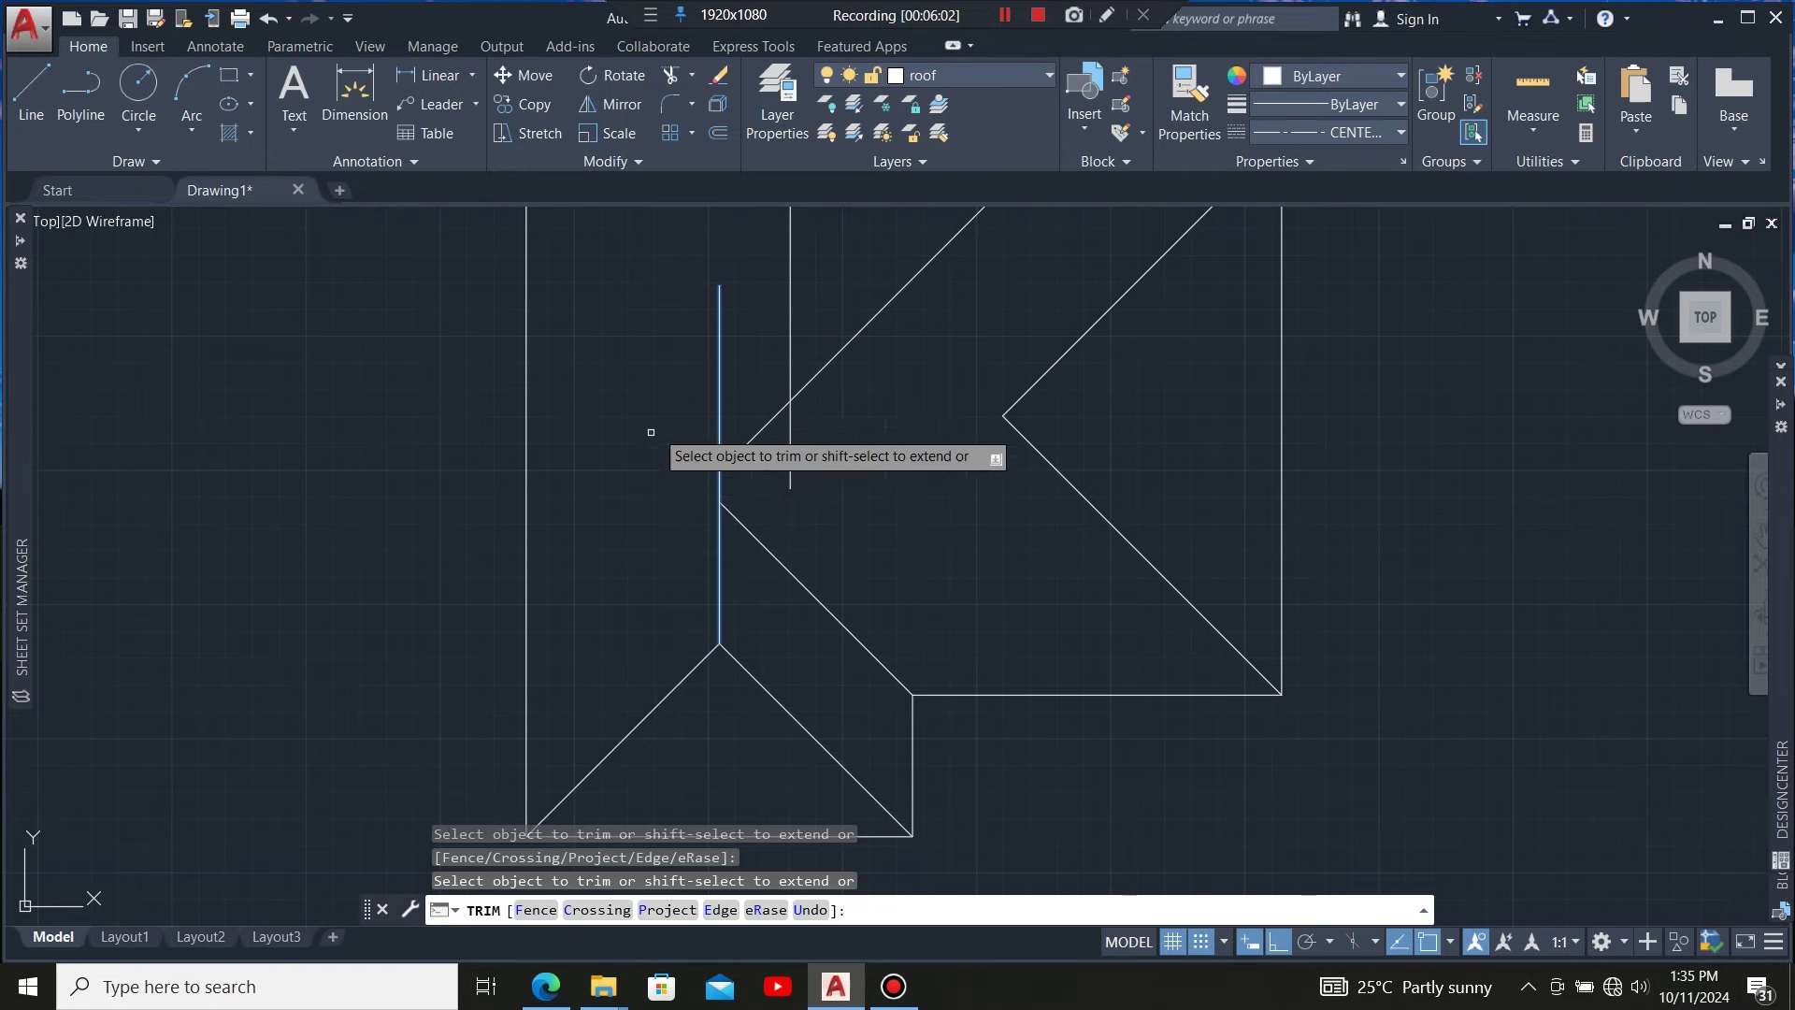
scroll(676, 426, down, 4)
Draw a horizontal ridge line leftward from the right wing's hip junction, crossing the vertical ridges
key(Escape)
scroll(676, 425, up, 2)
click(31, 89)
scroll(761, 461, up, 3)
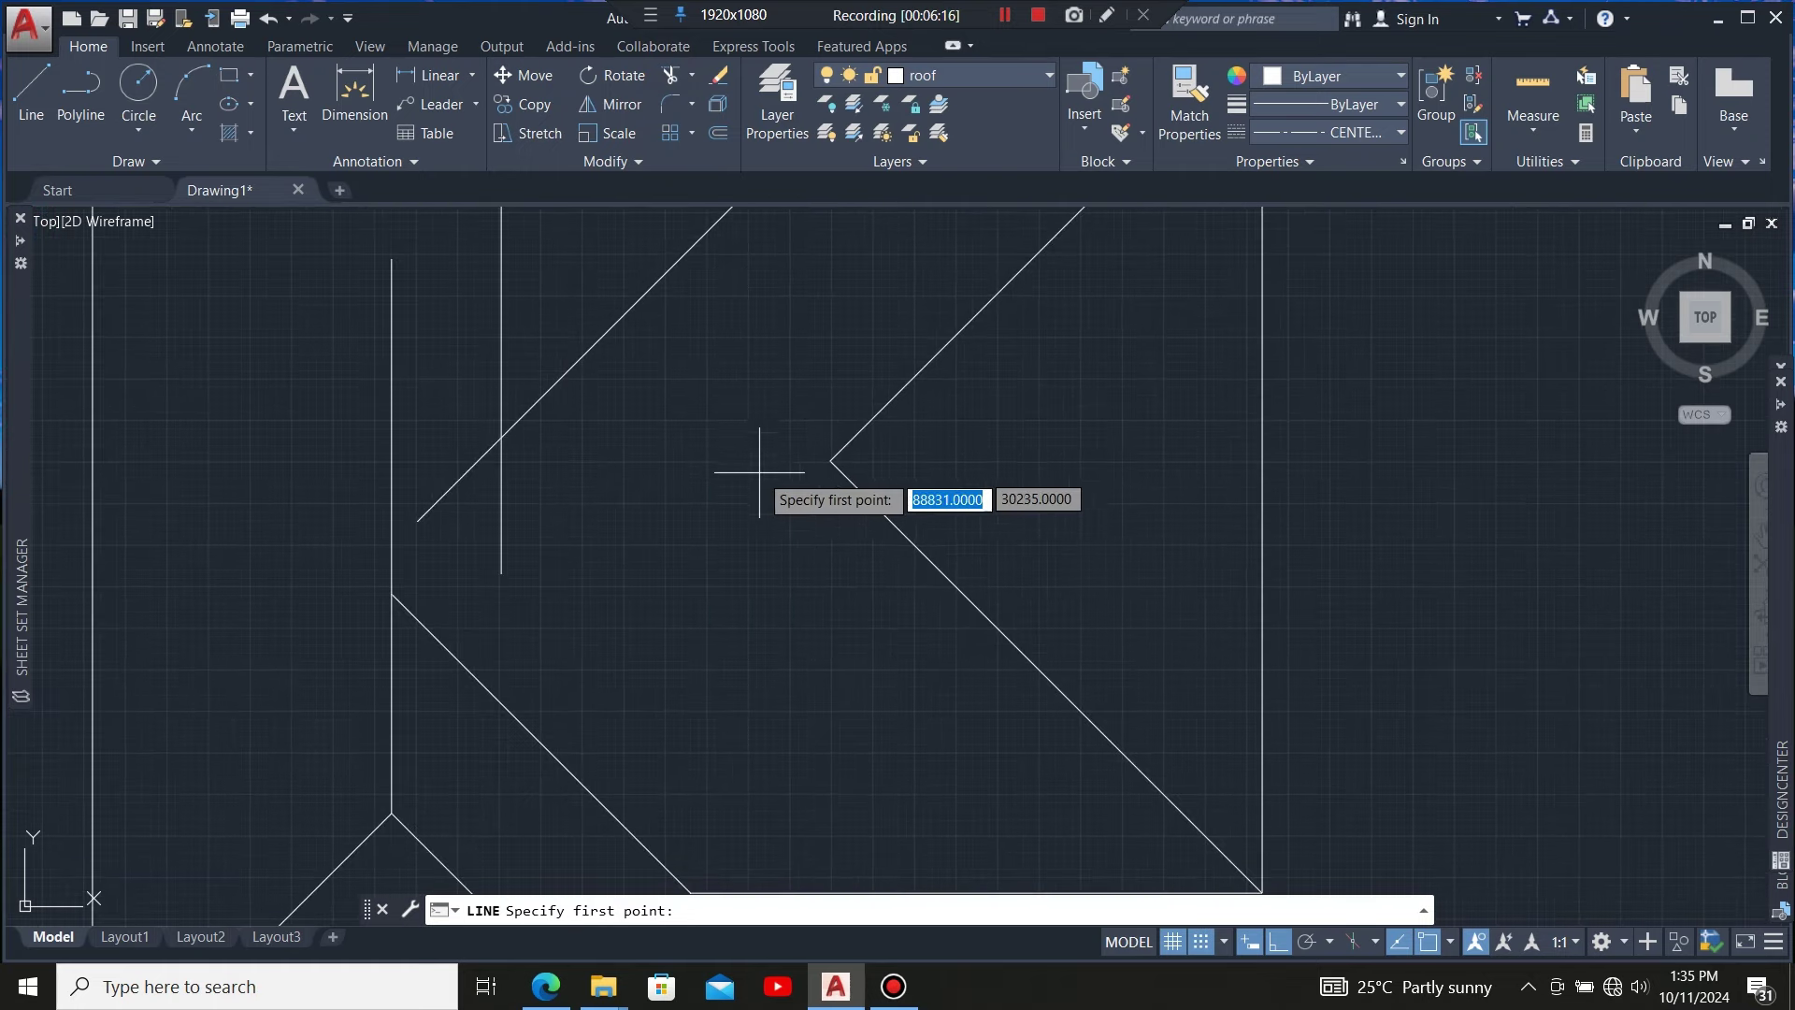
click(831, 460)
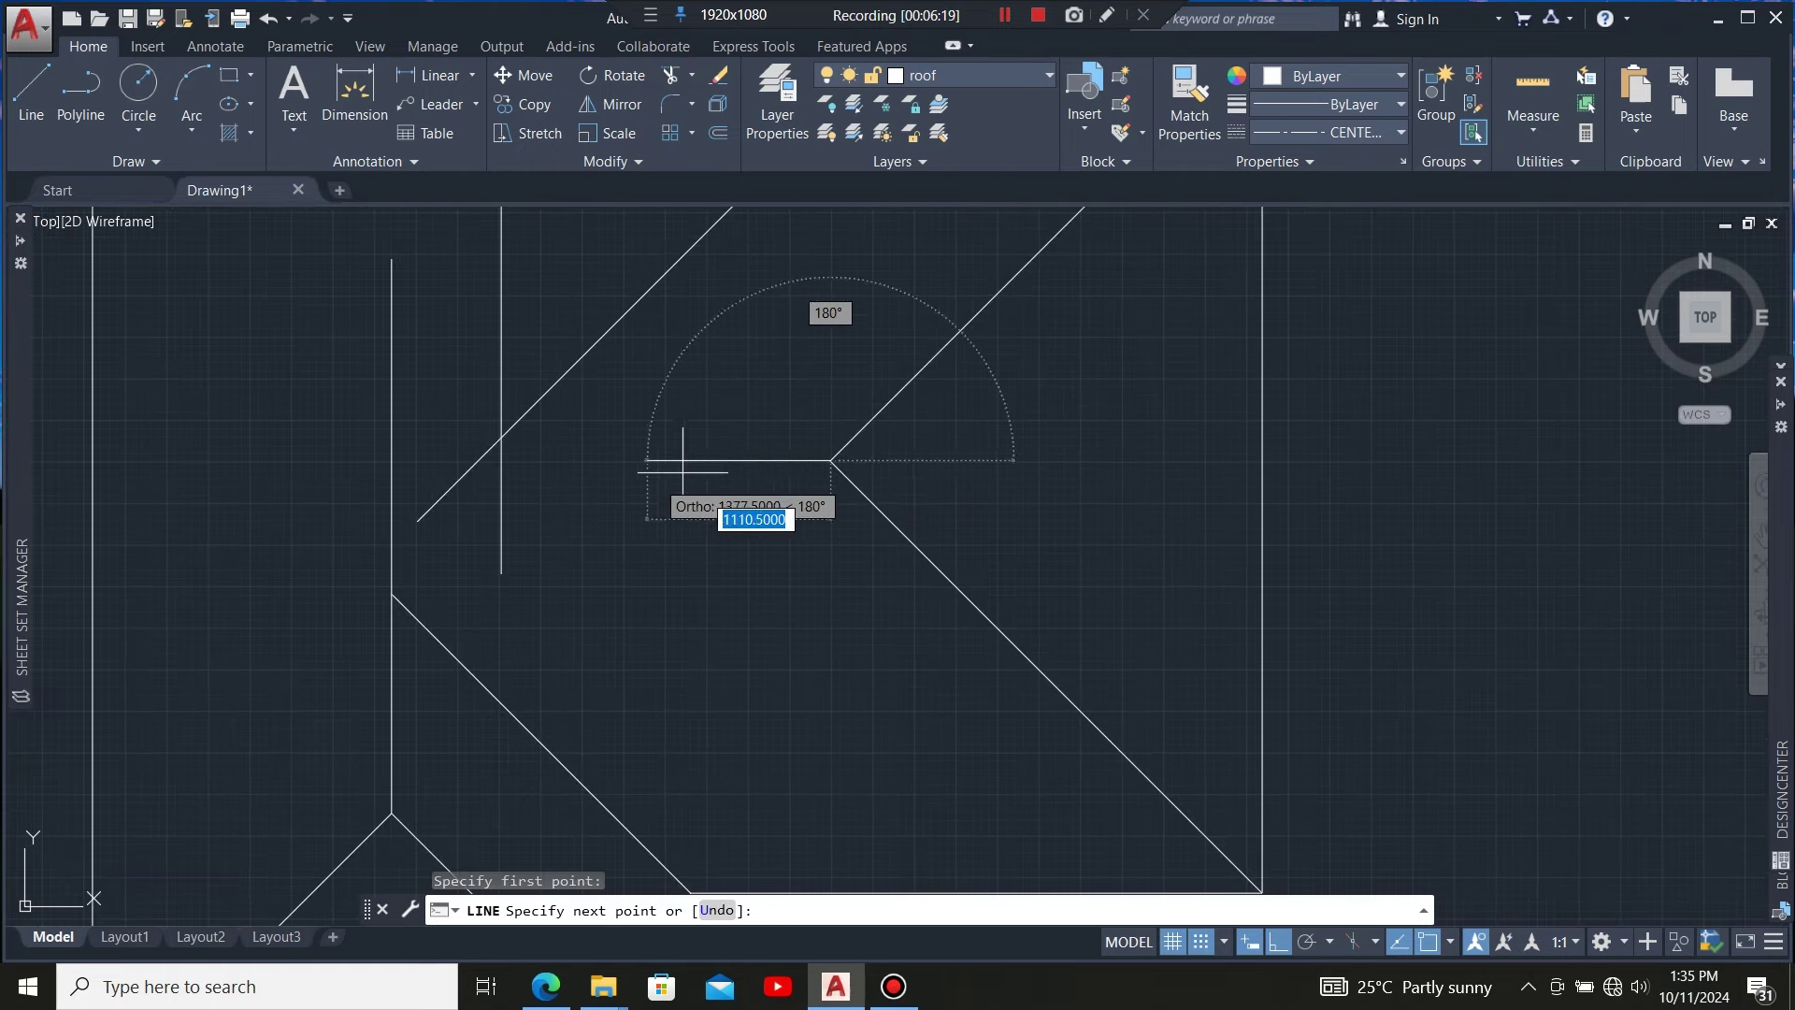
scroll(720, 491, down, 3)
scroll(675, 493, up, 4)
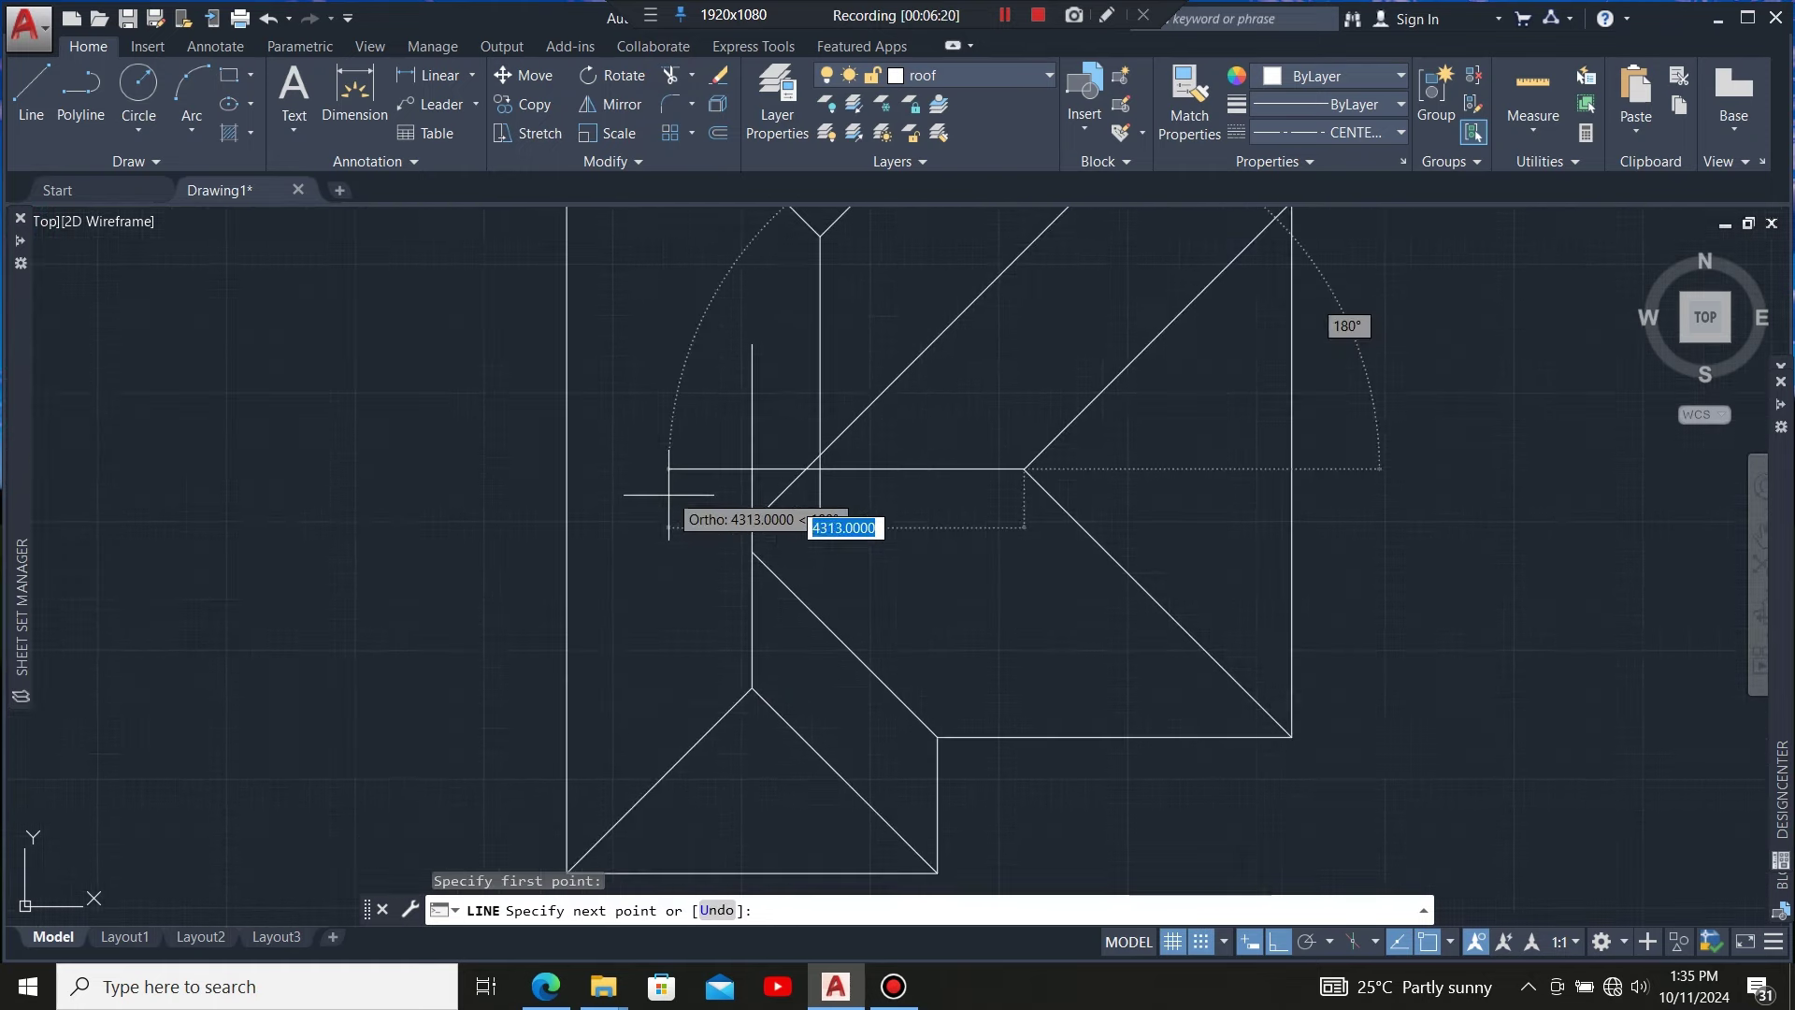
click(614, 469)
key(Escape)
middle_drag(846, 458, 654, 426)
scroll(686, 495, up, 2)
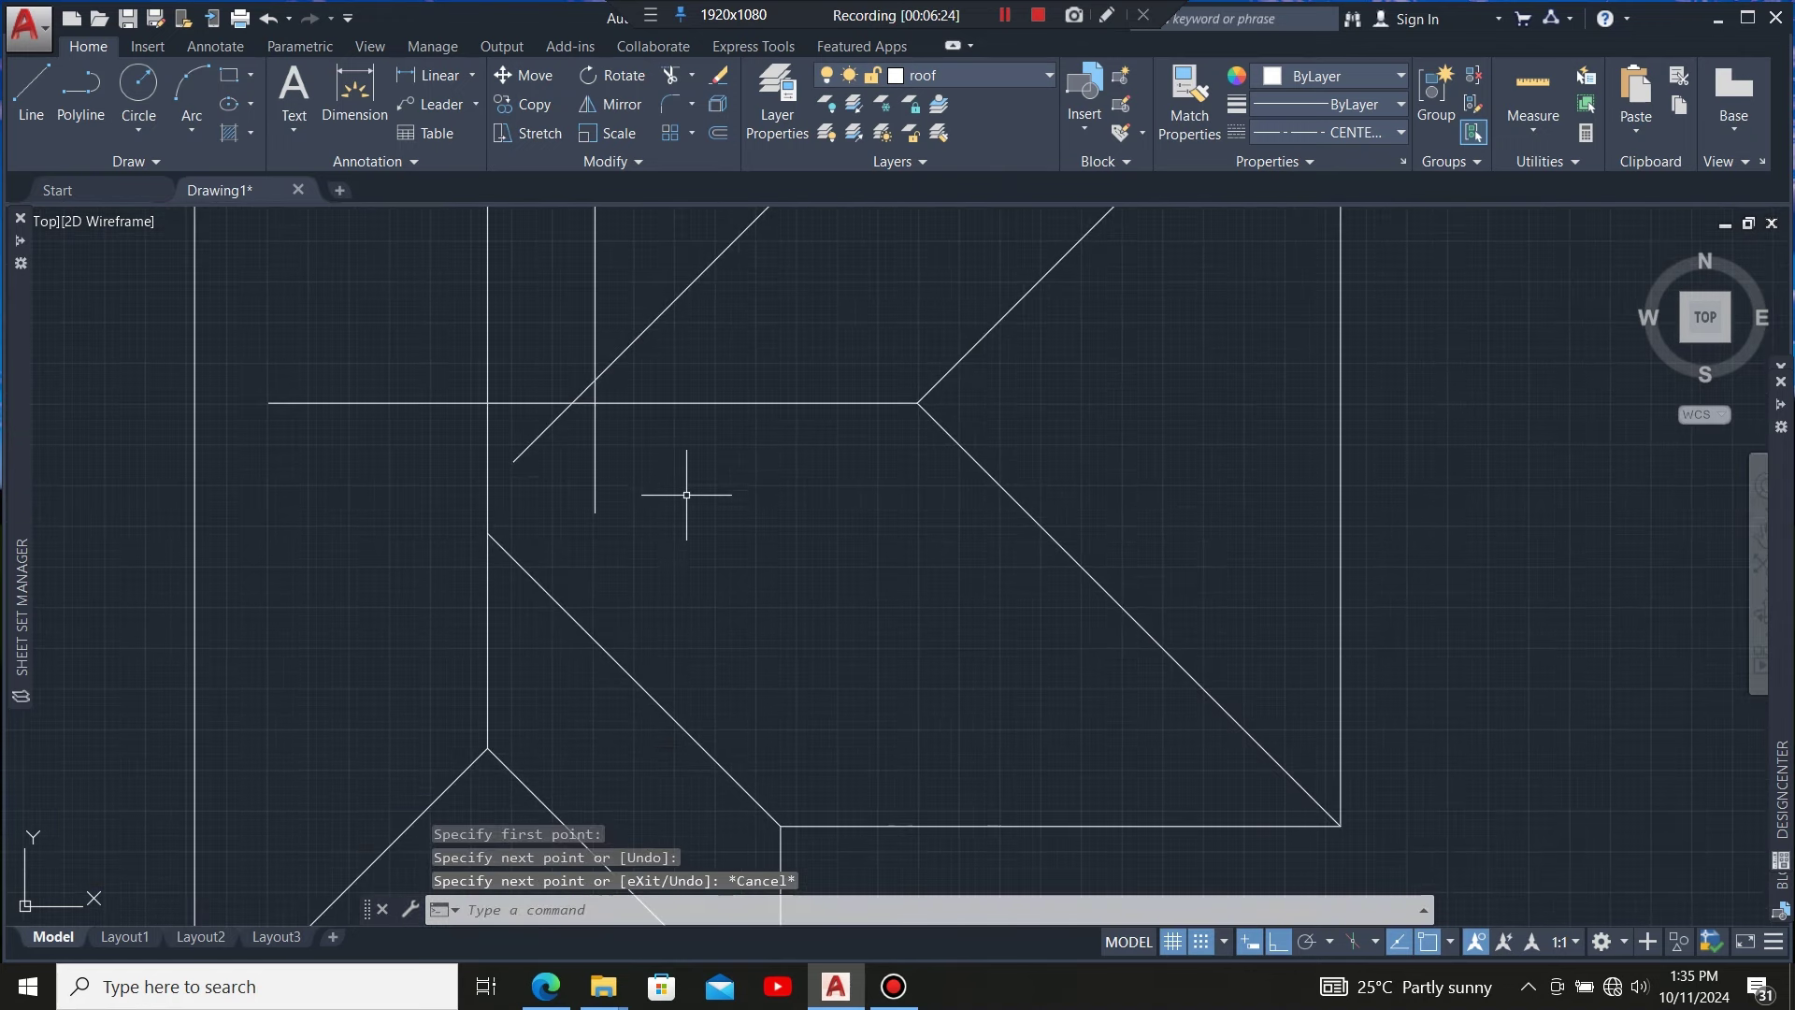
scroll(705, 475, down, 2)
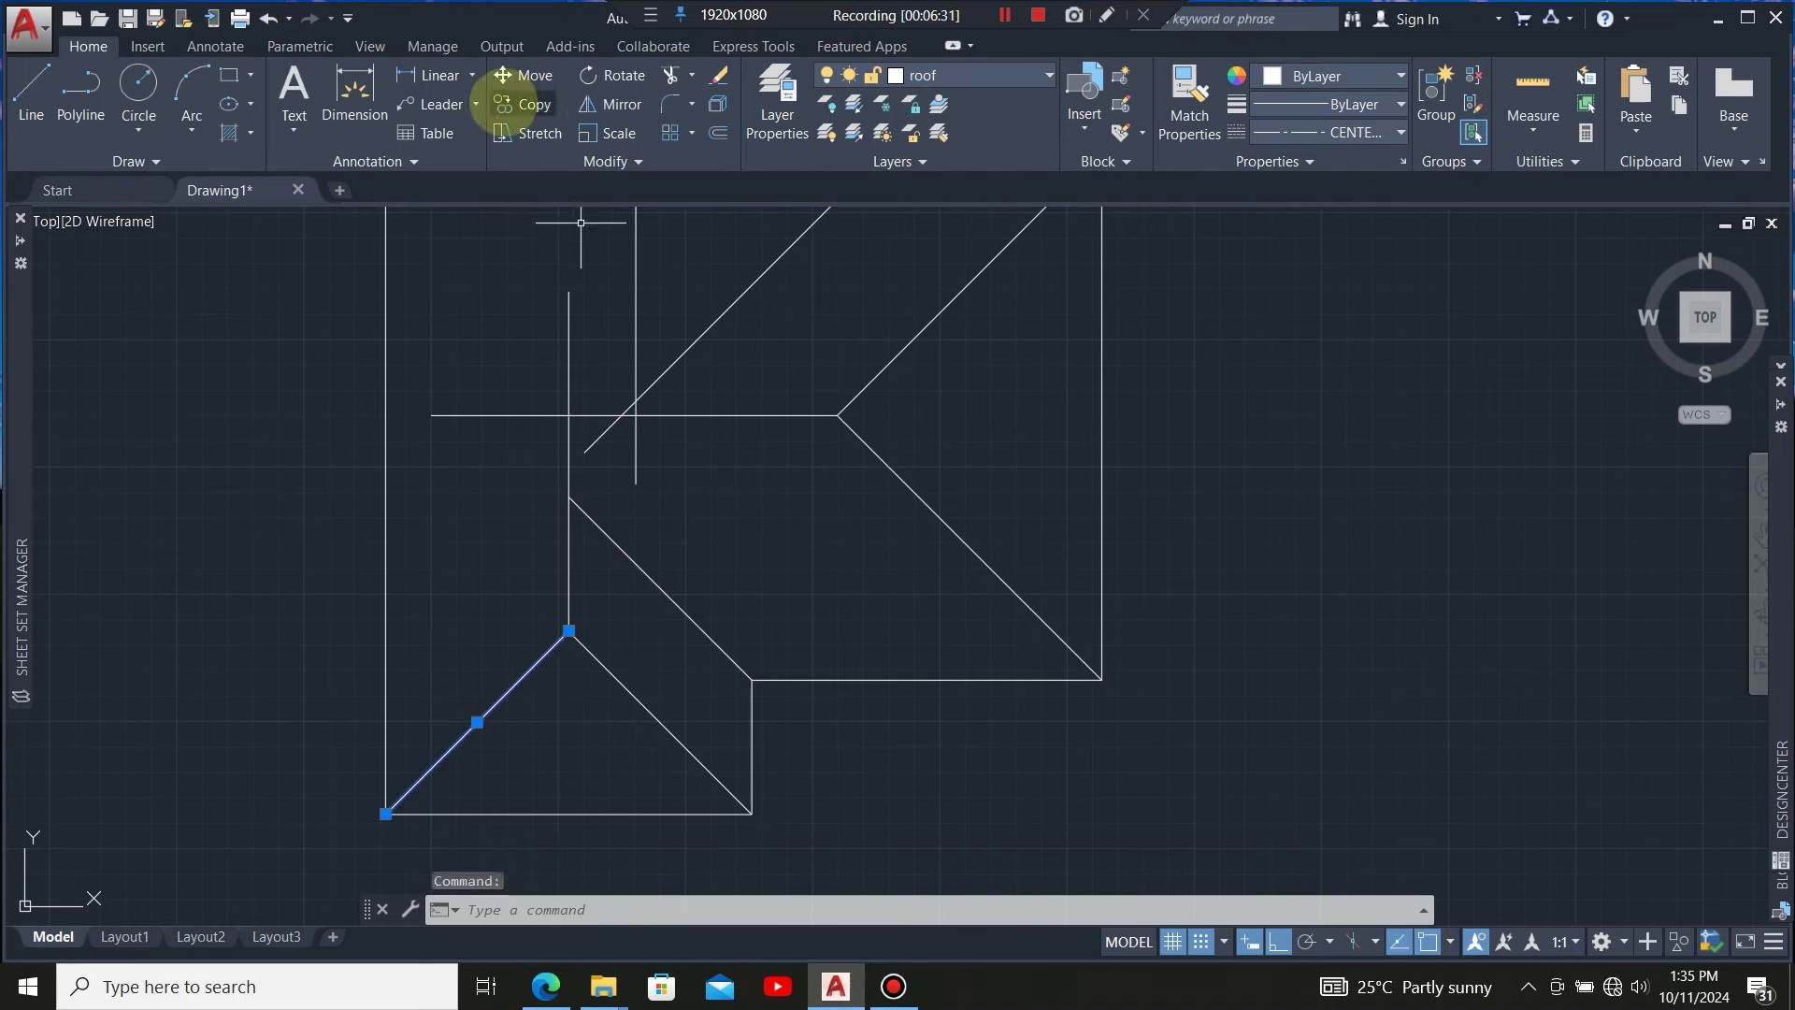
Copy the lower-left hip line from its lower endpoint up to the ridge endpoint above
click(529, 101)
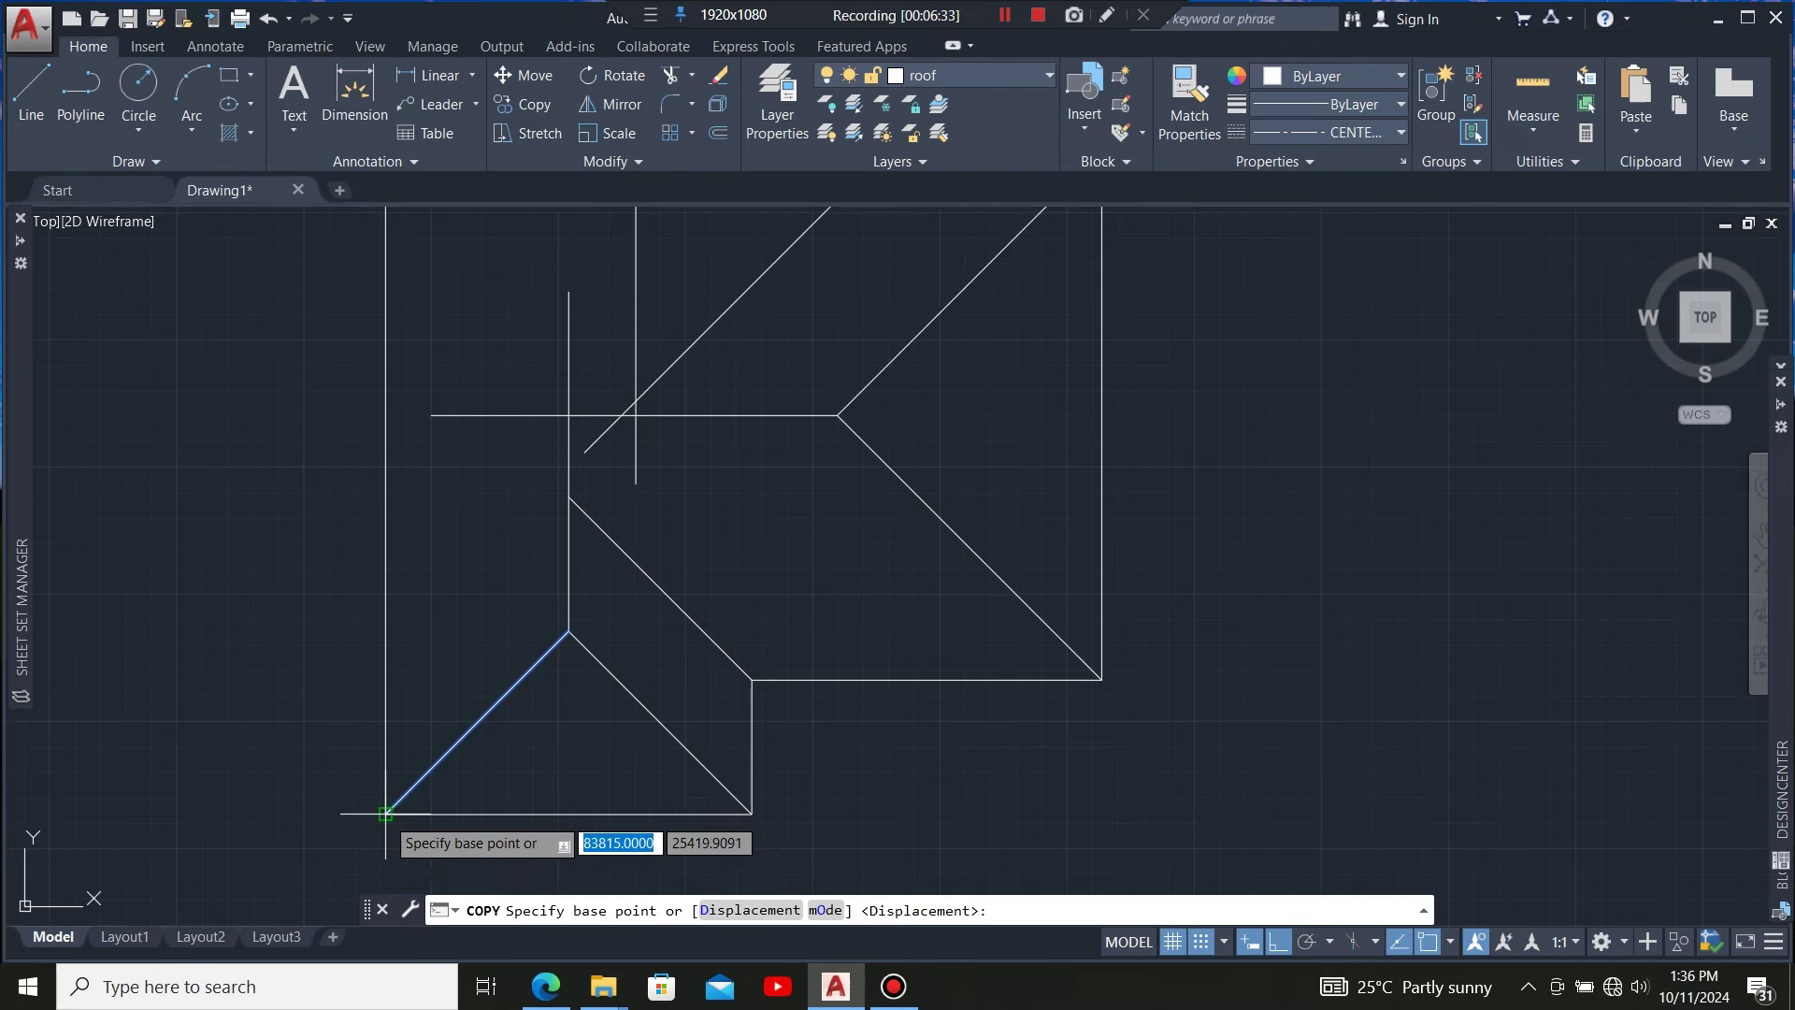
click(386, 812)
scroll(579, 517, up, 4)
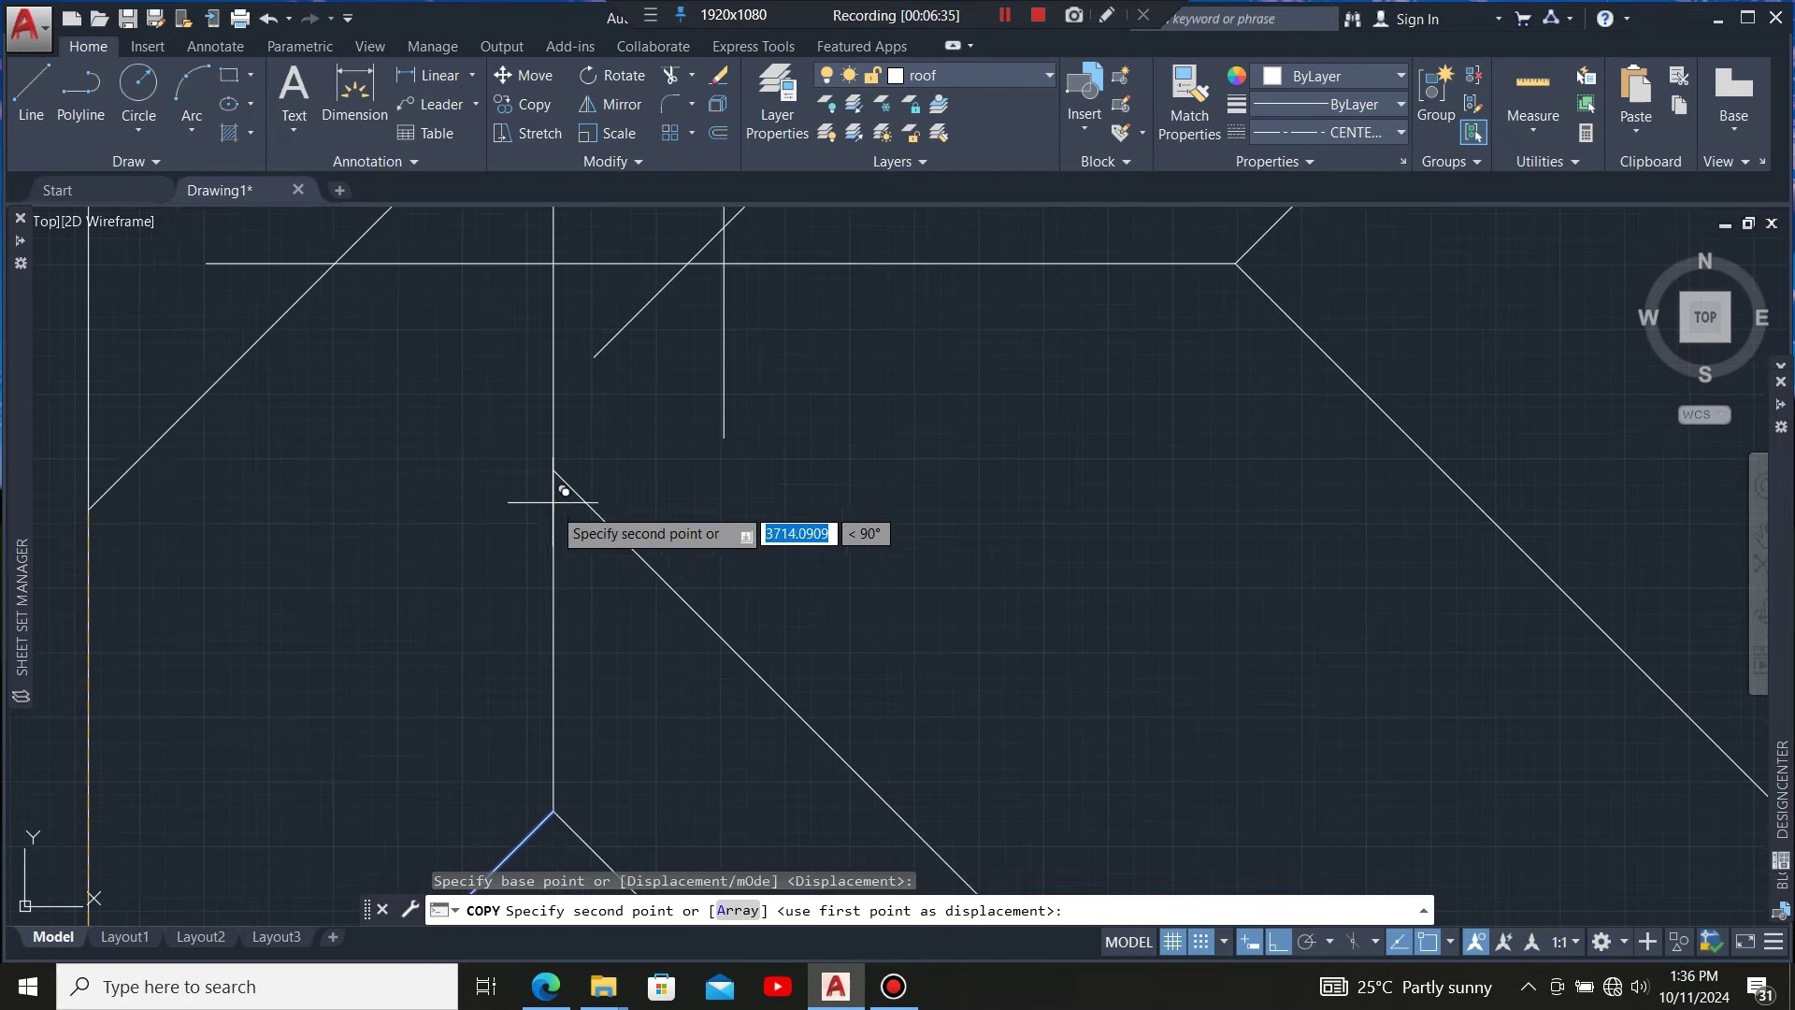
click(554, 470)
scroll(580, 482, down, 5)
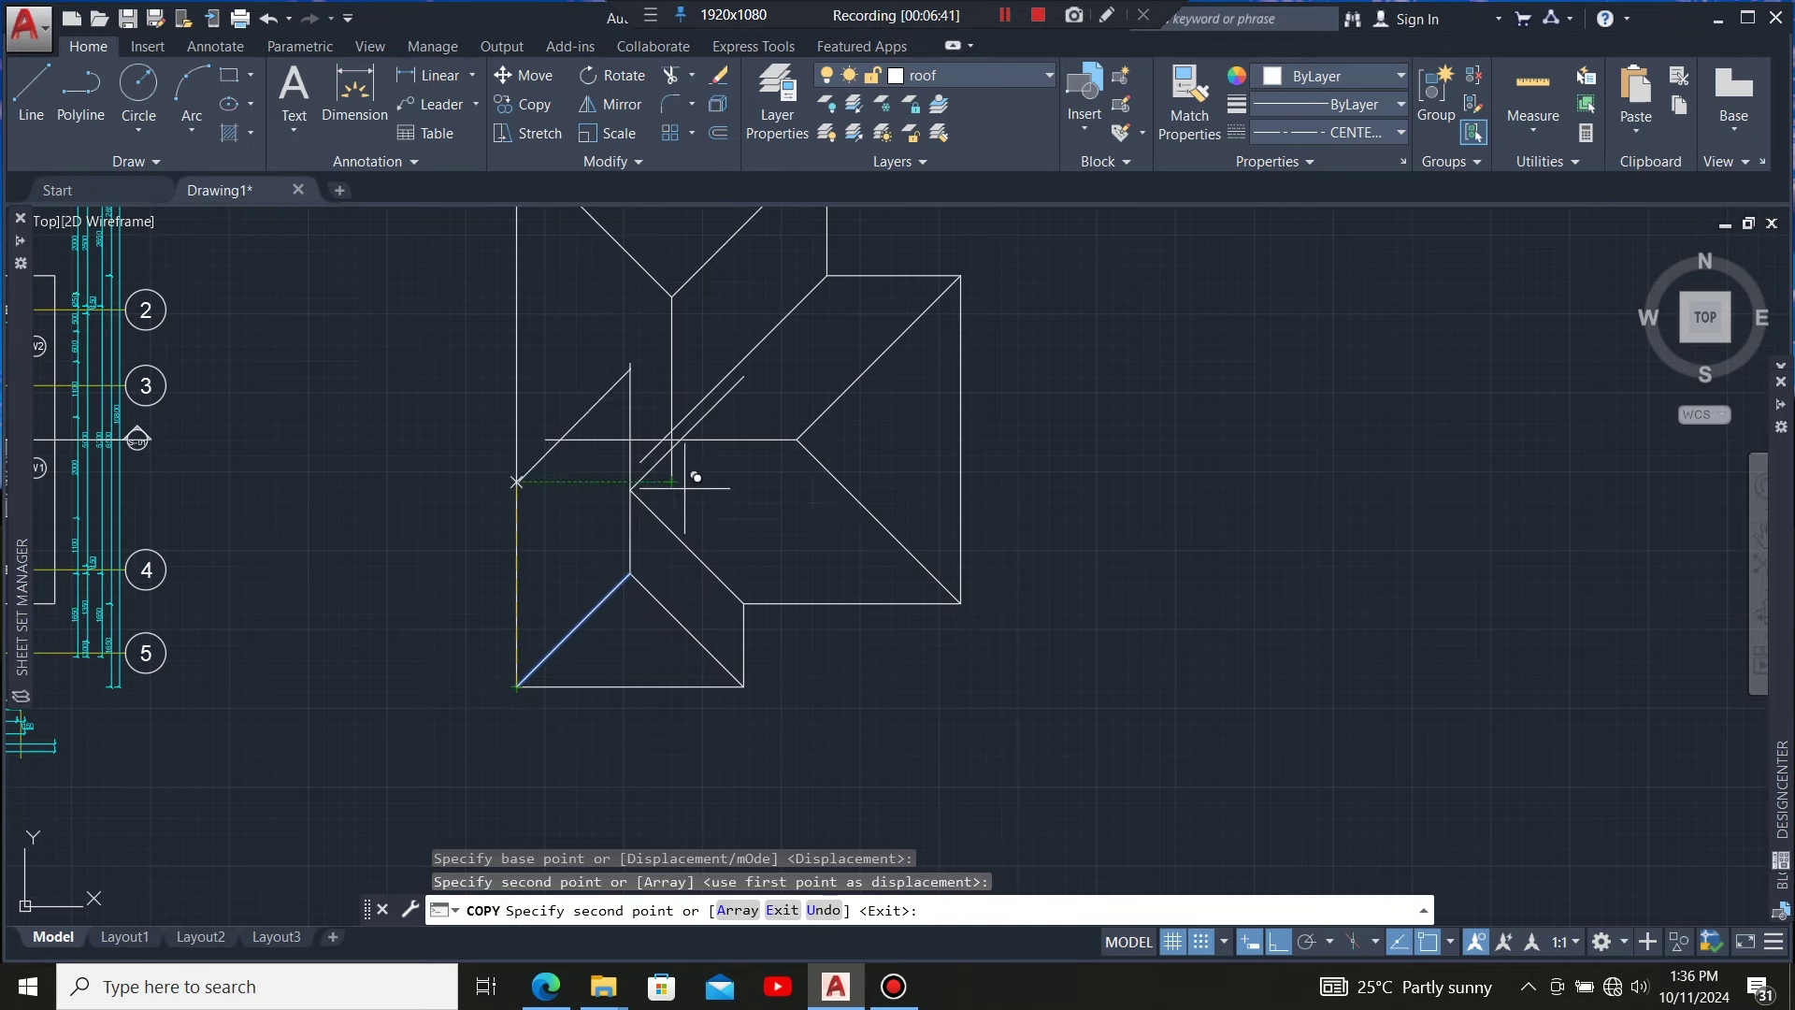
scroll(712, 465, up, 2)
key(Return)
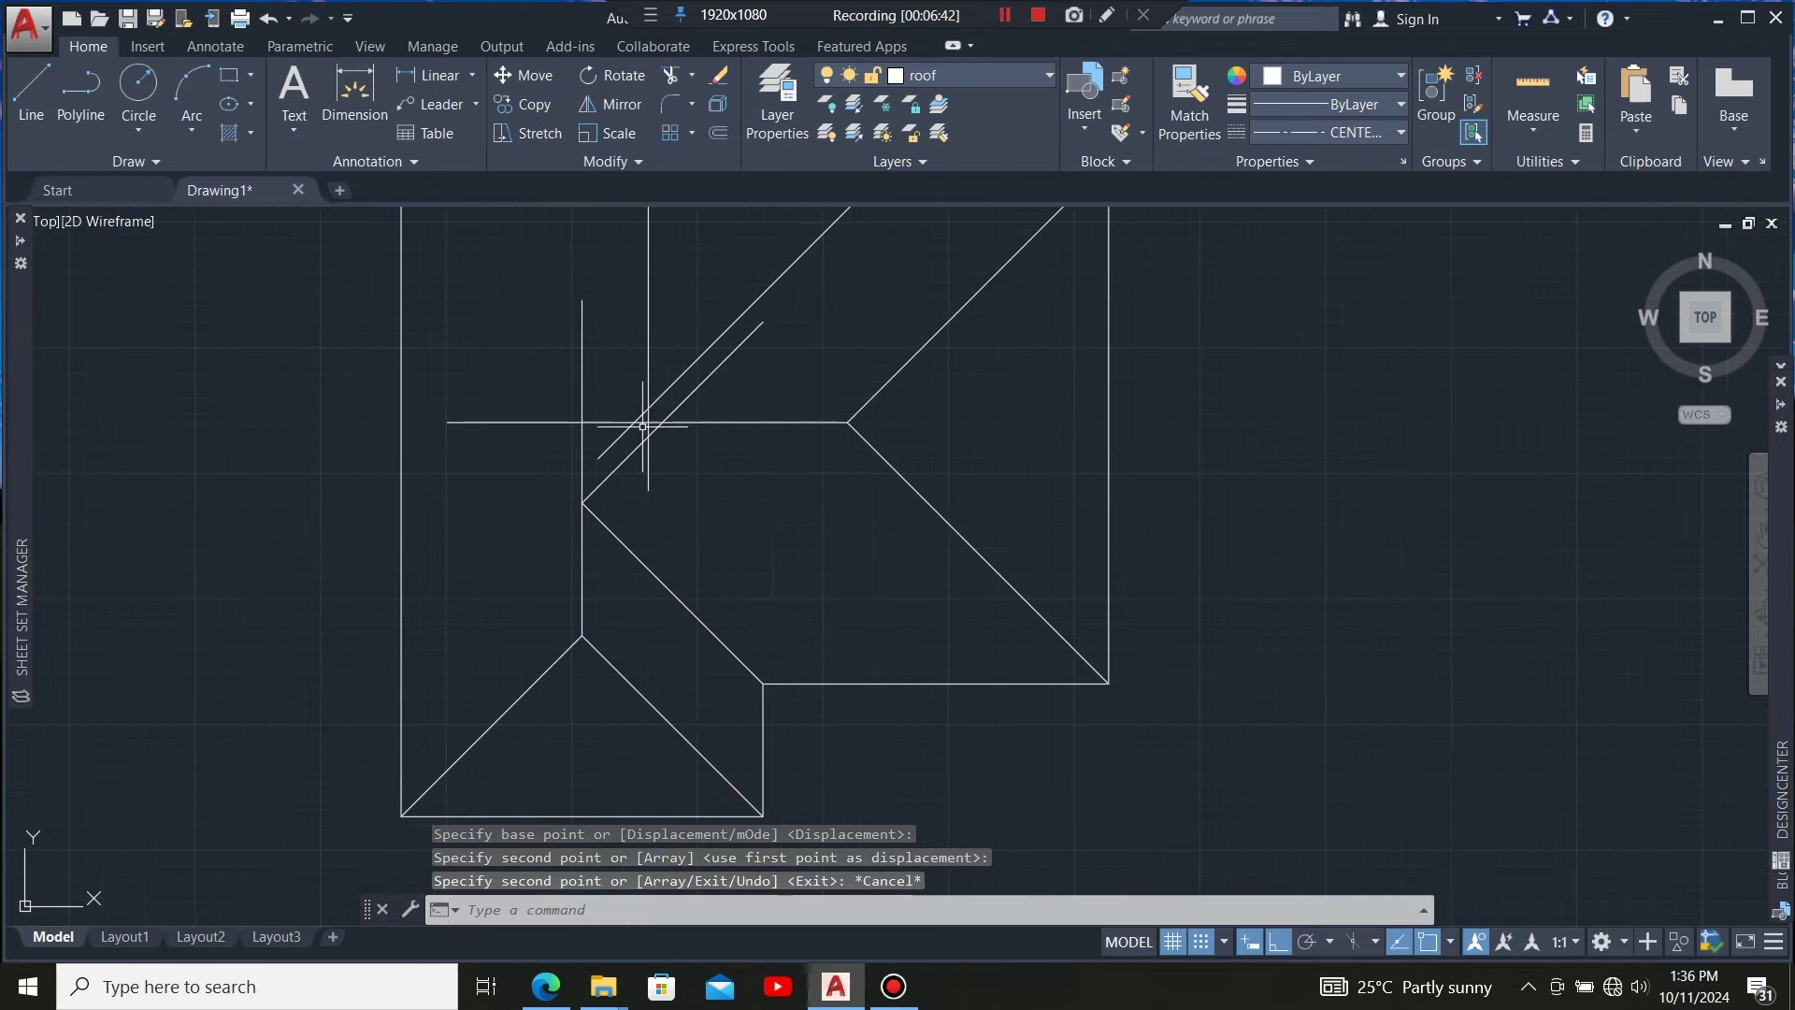
scroll(645, 404, up, 8)
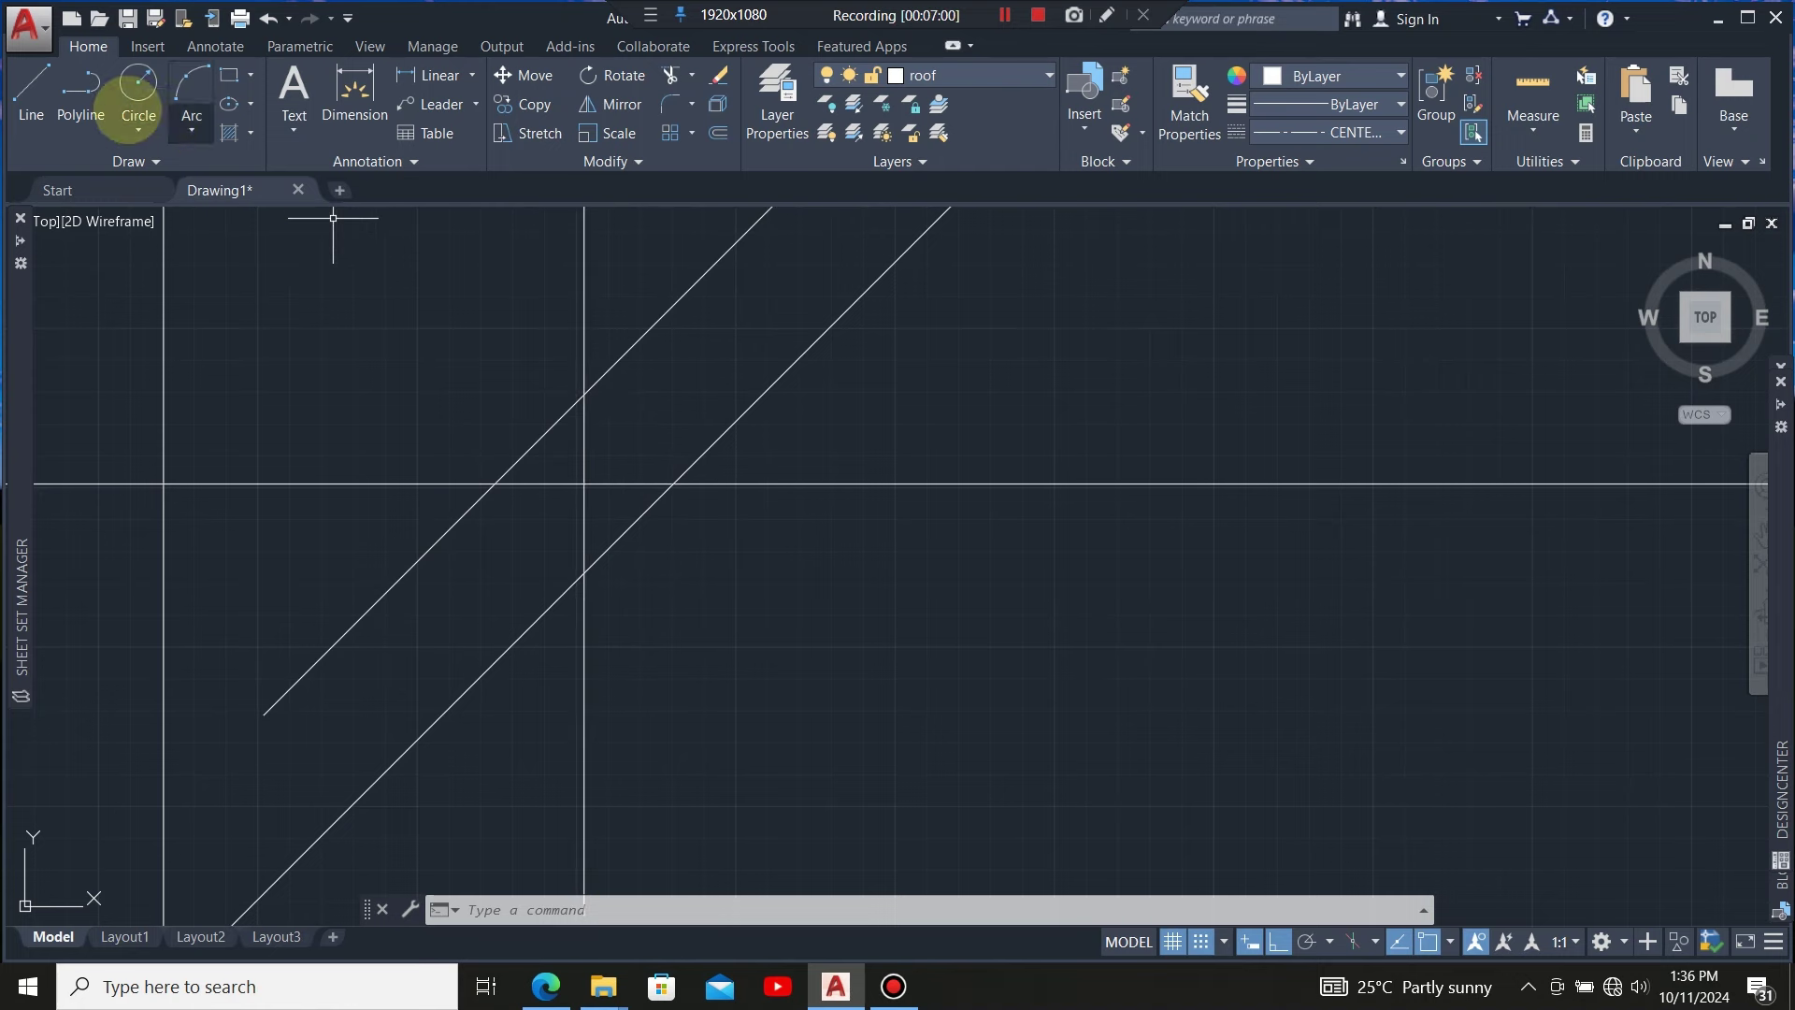
Draw a short line from the intersection perpendicular to the other parallel diagonal
click(30, 86)
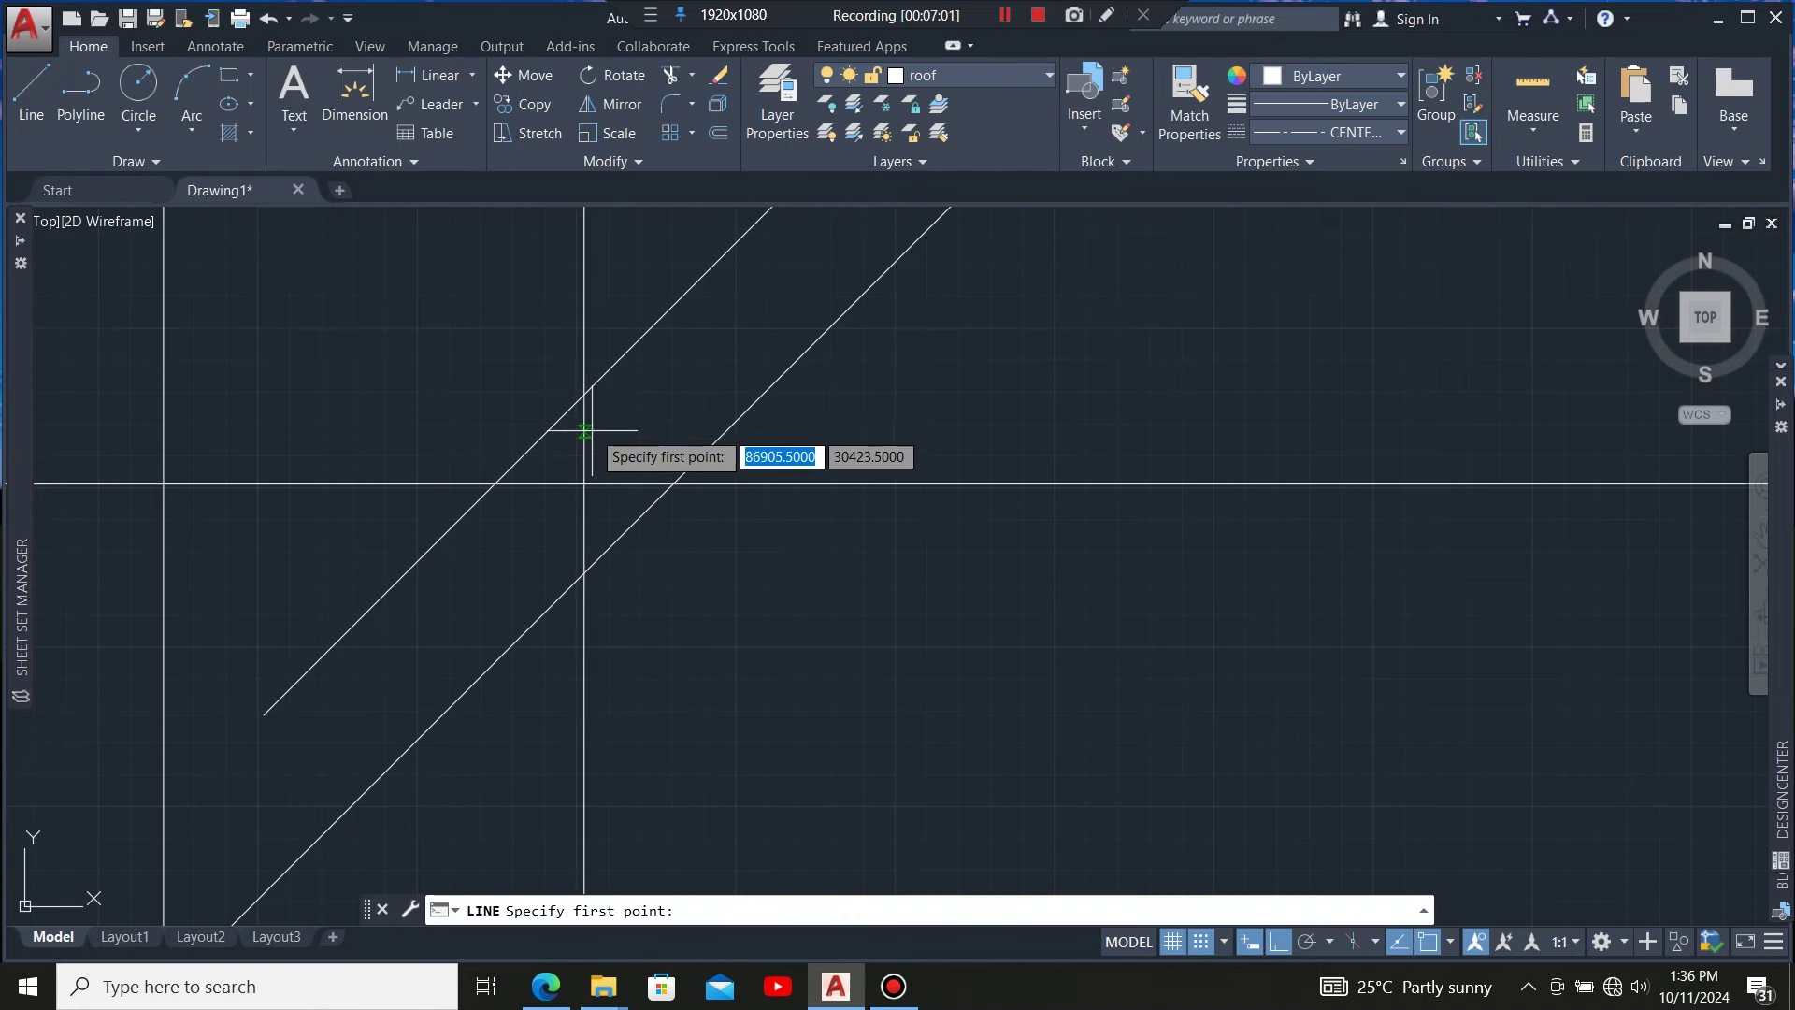
click(584, 394)
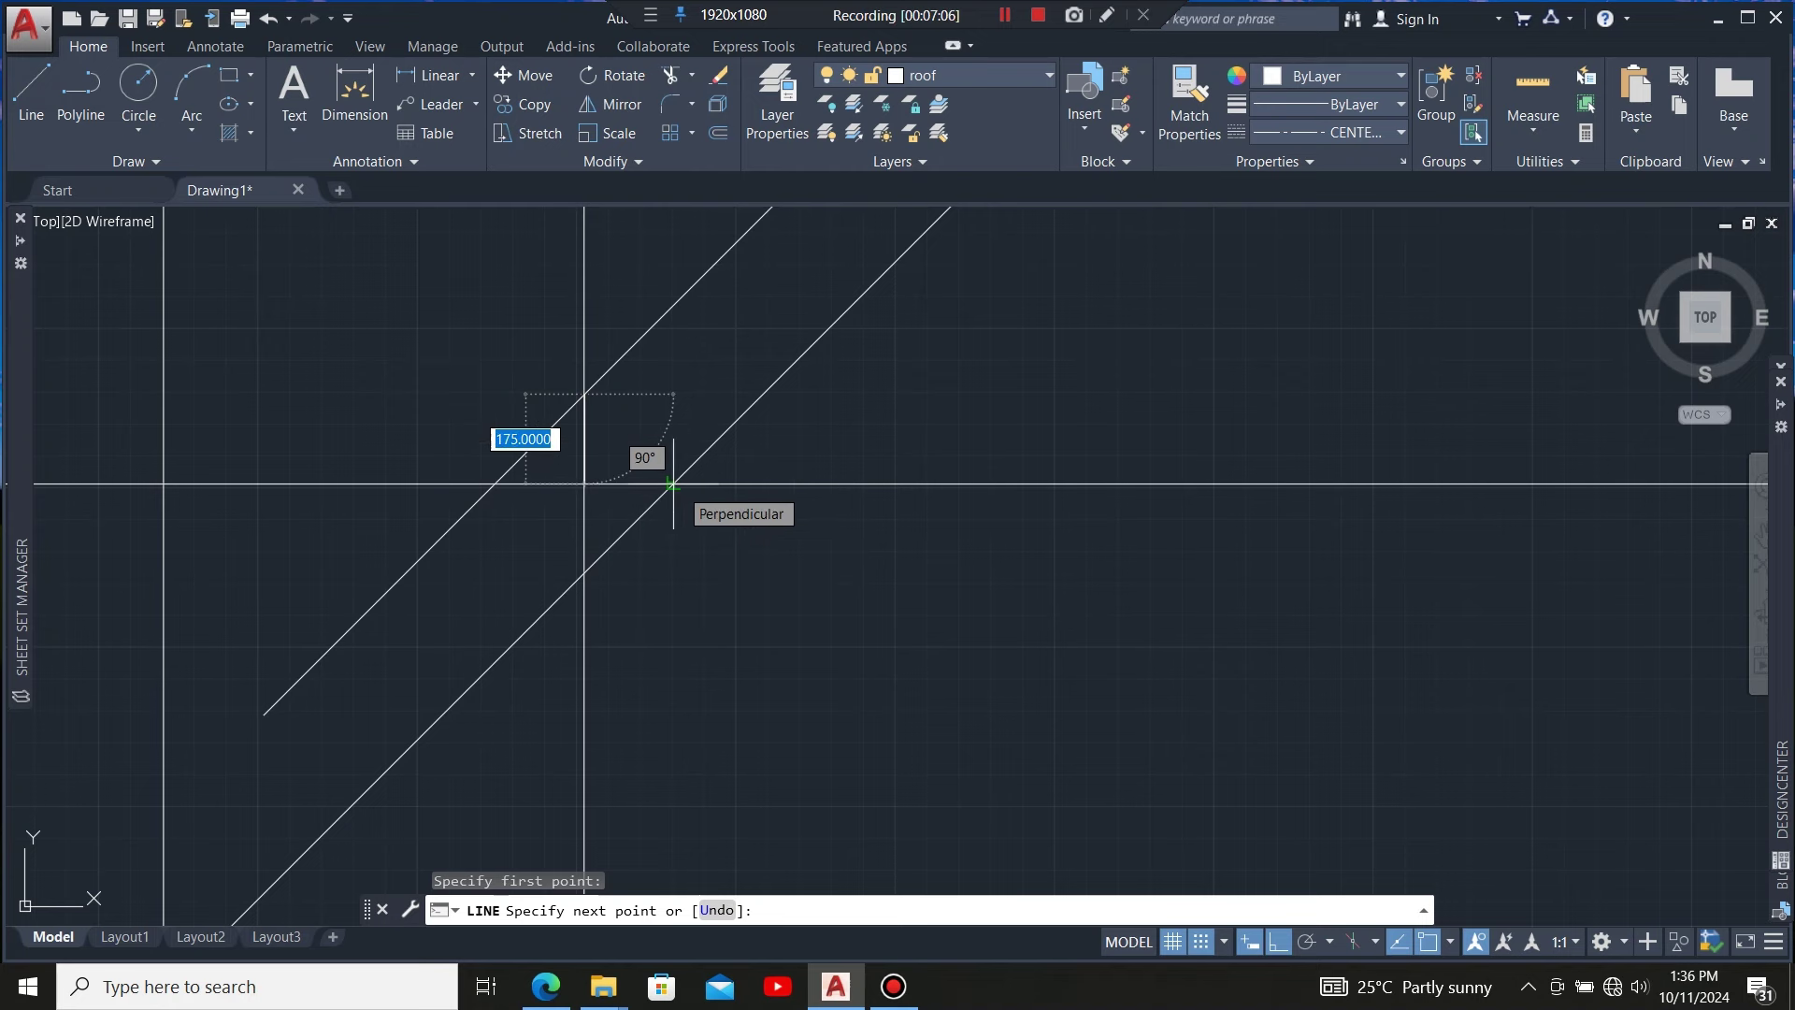
scroll(673, 483, up, 4)
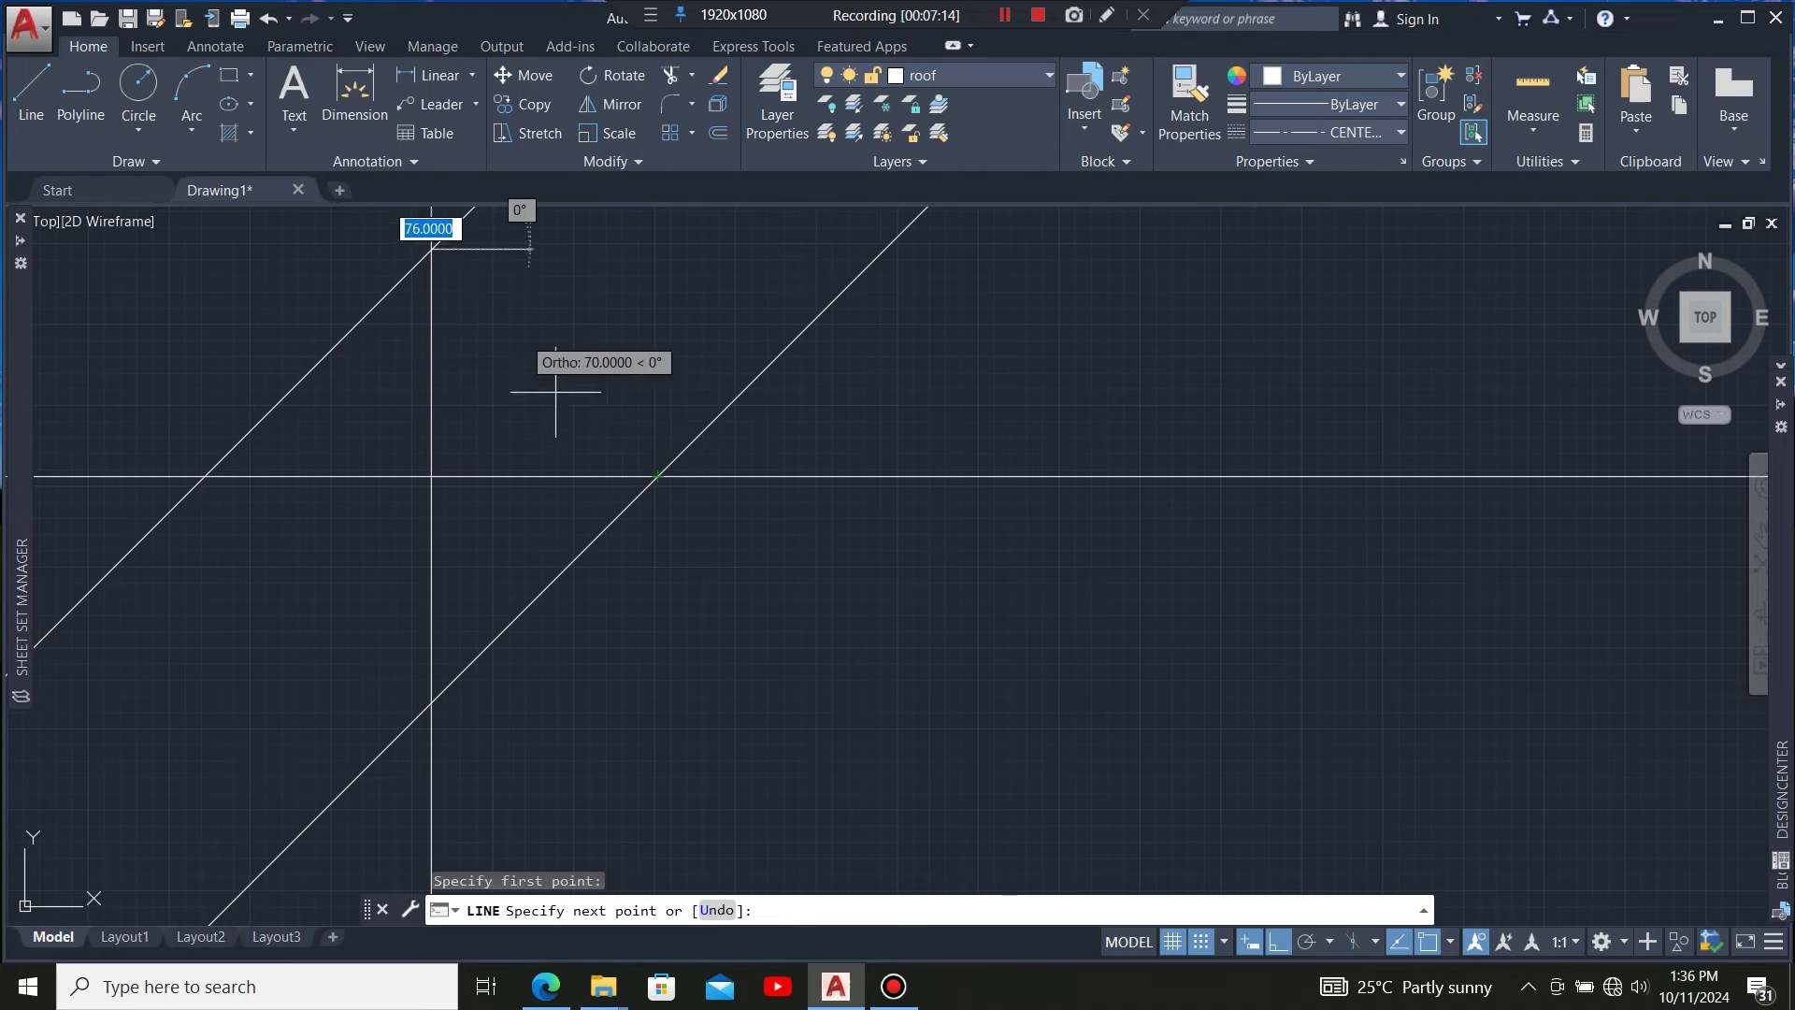
click(658, 477)
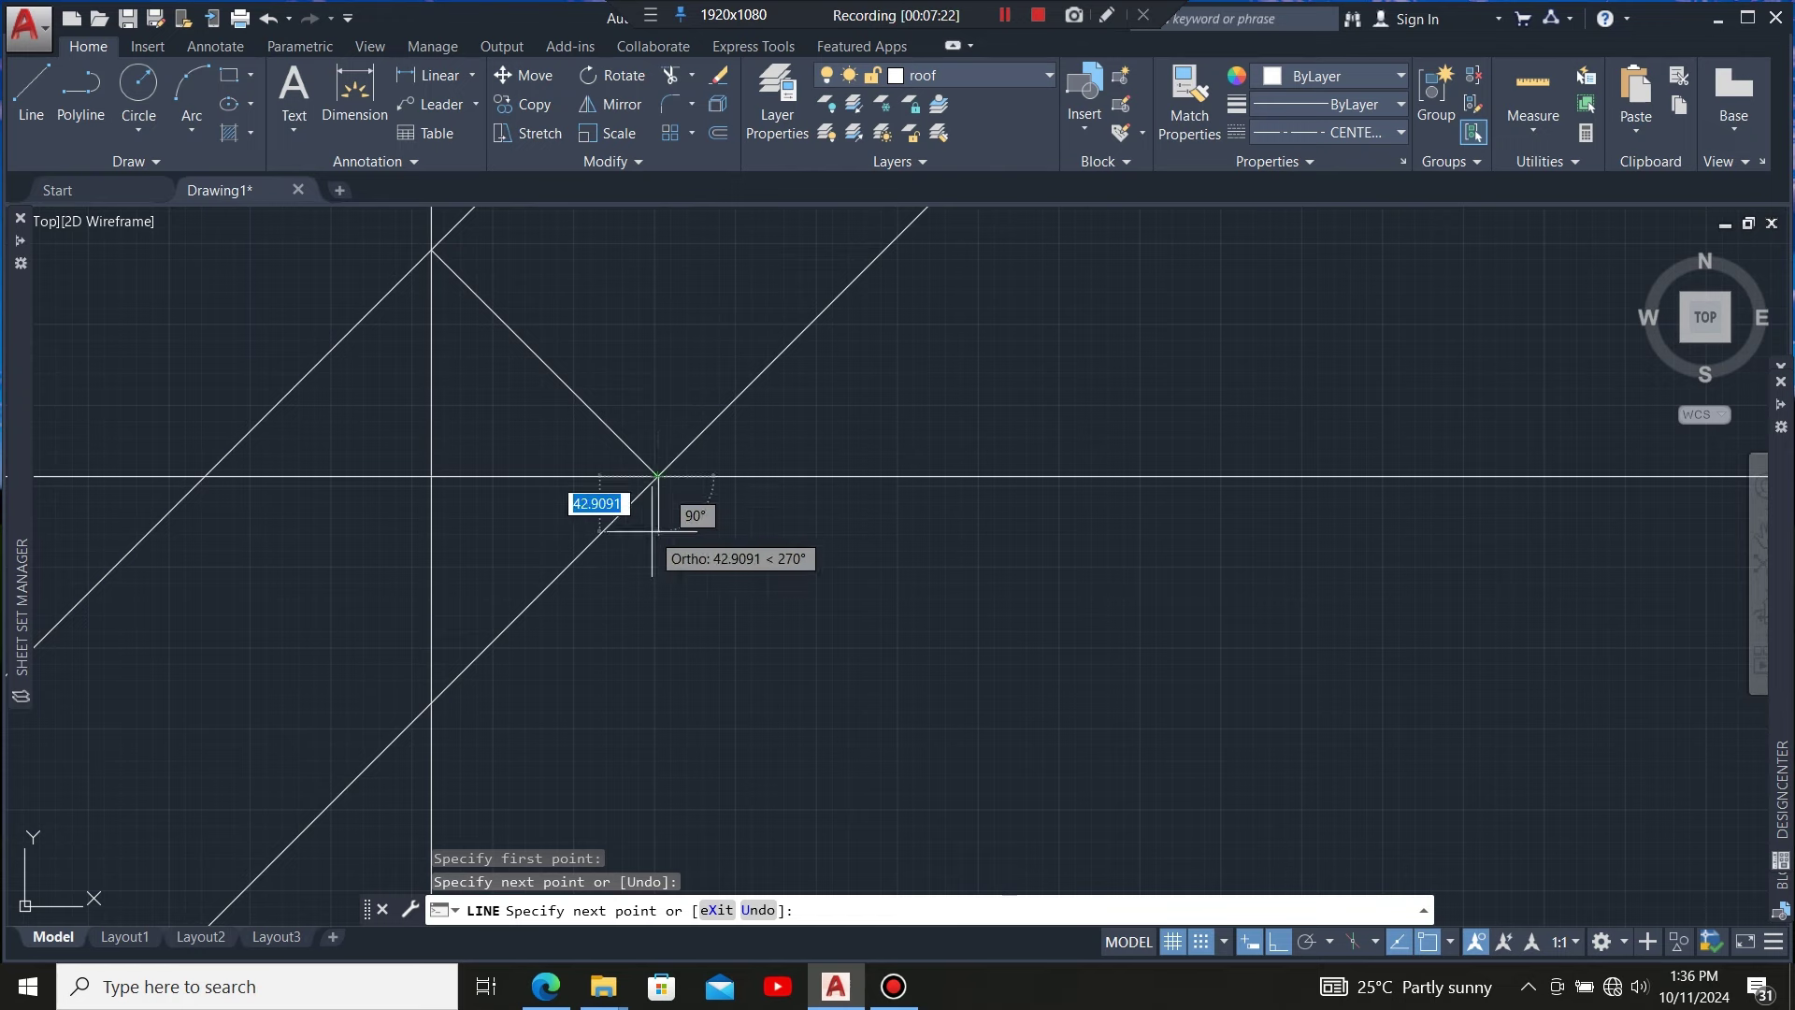
scroll(680, 561, down, 6)
key(Escape)
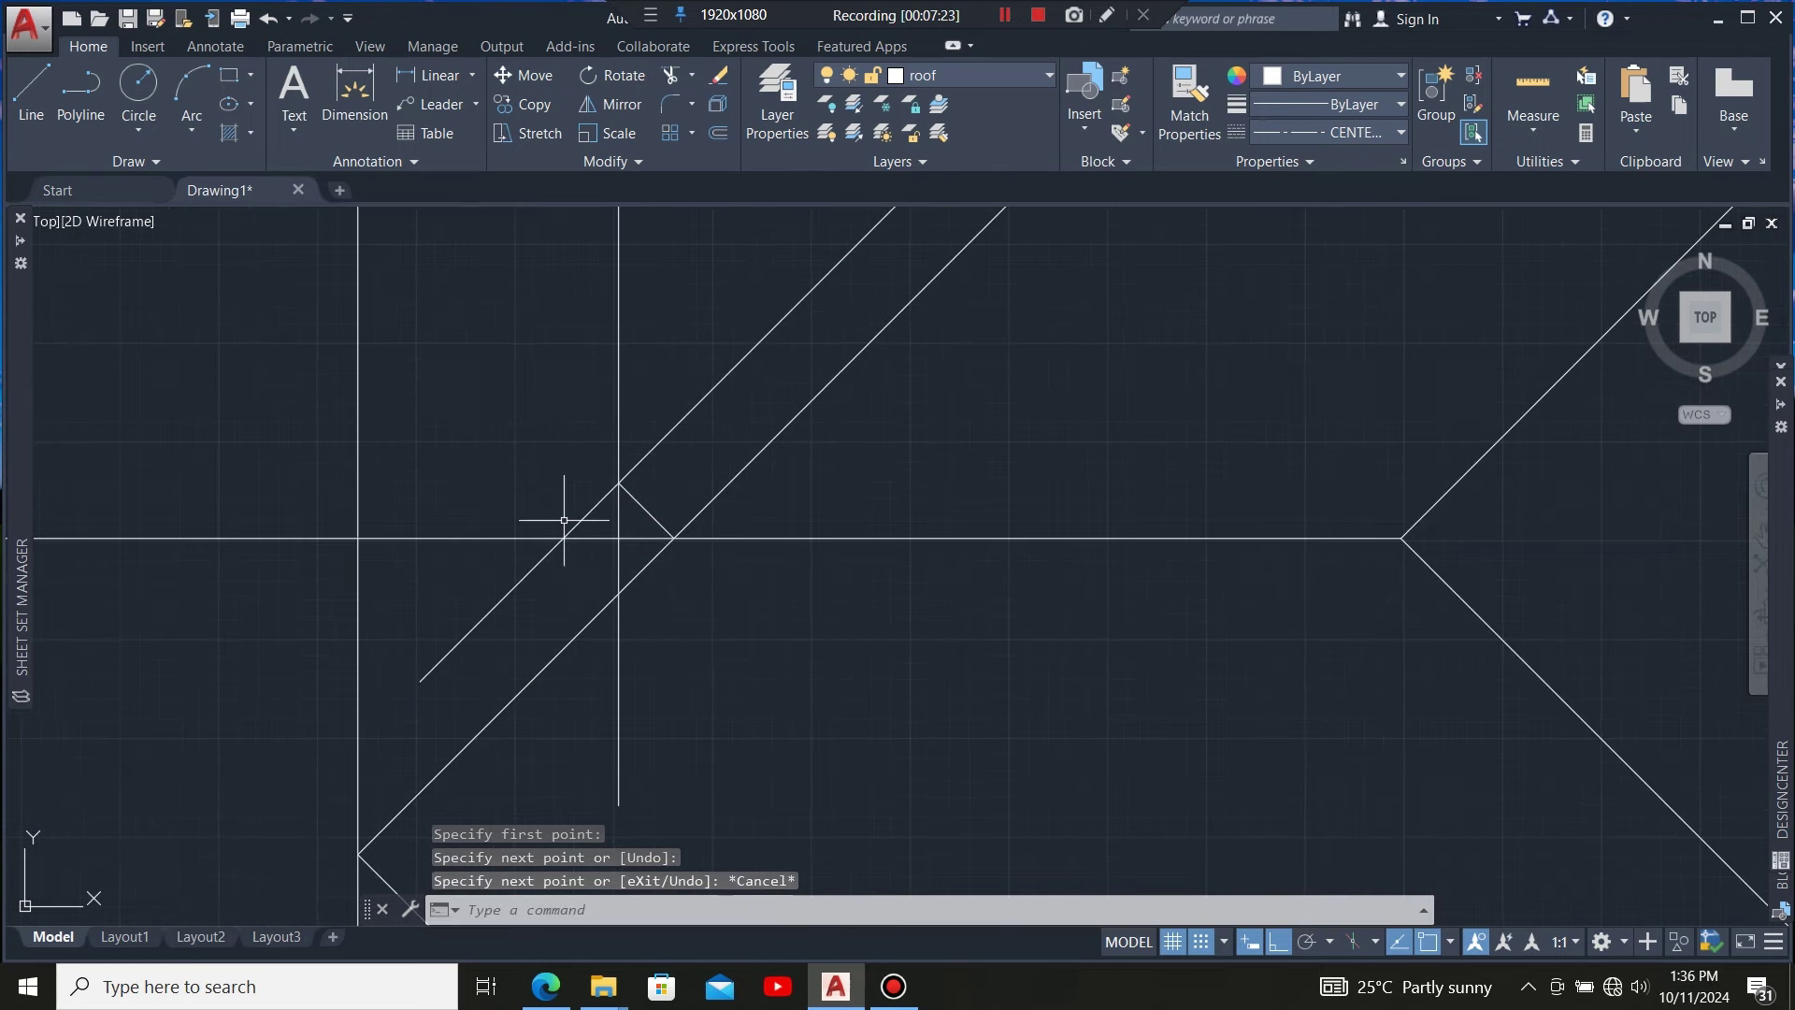
scroll(580, 533, up, 4)
scroll(805, 385, down, 4)
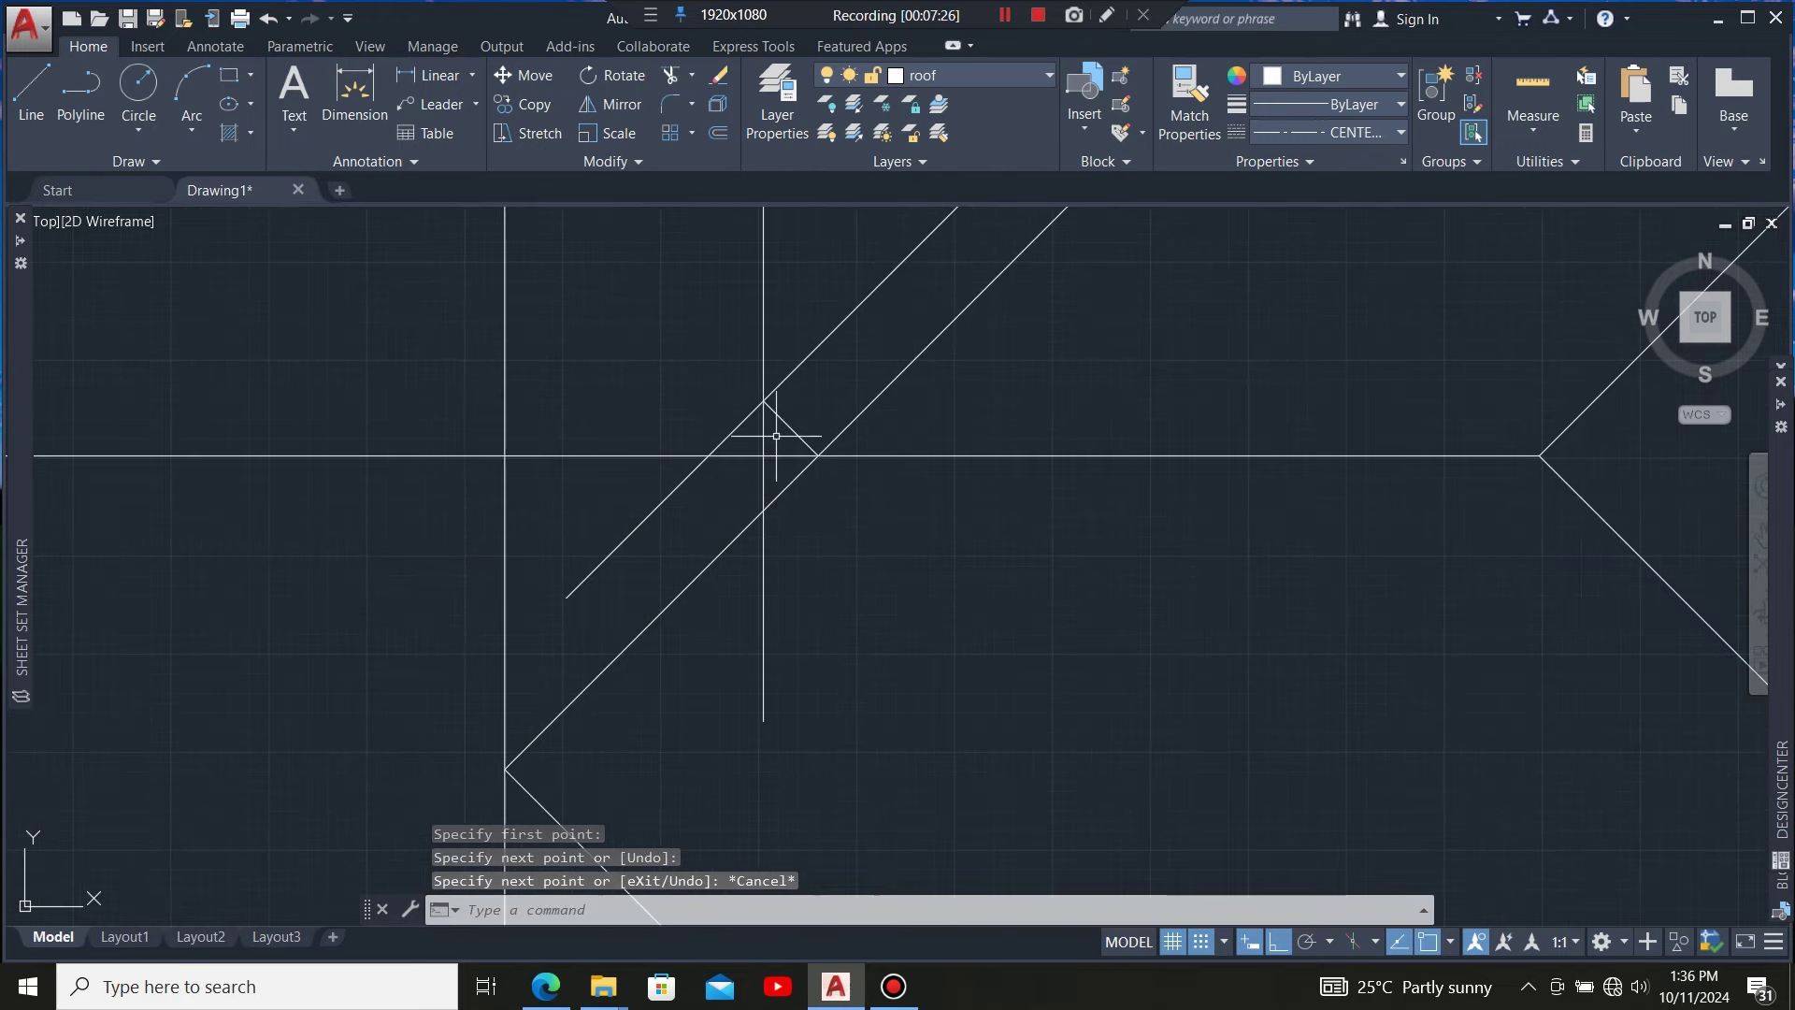
scroll(776, 435, down, 2)
scroll(821, 580, up, 2)
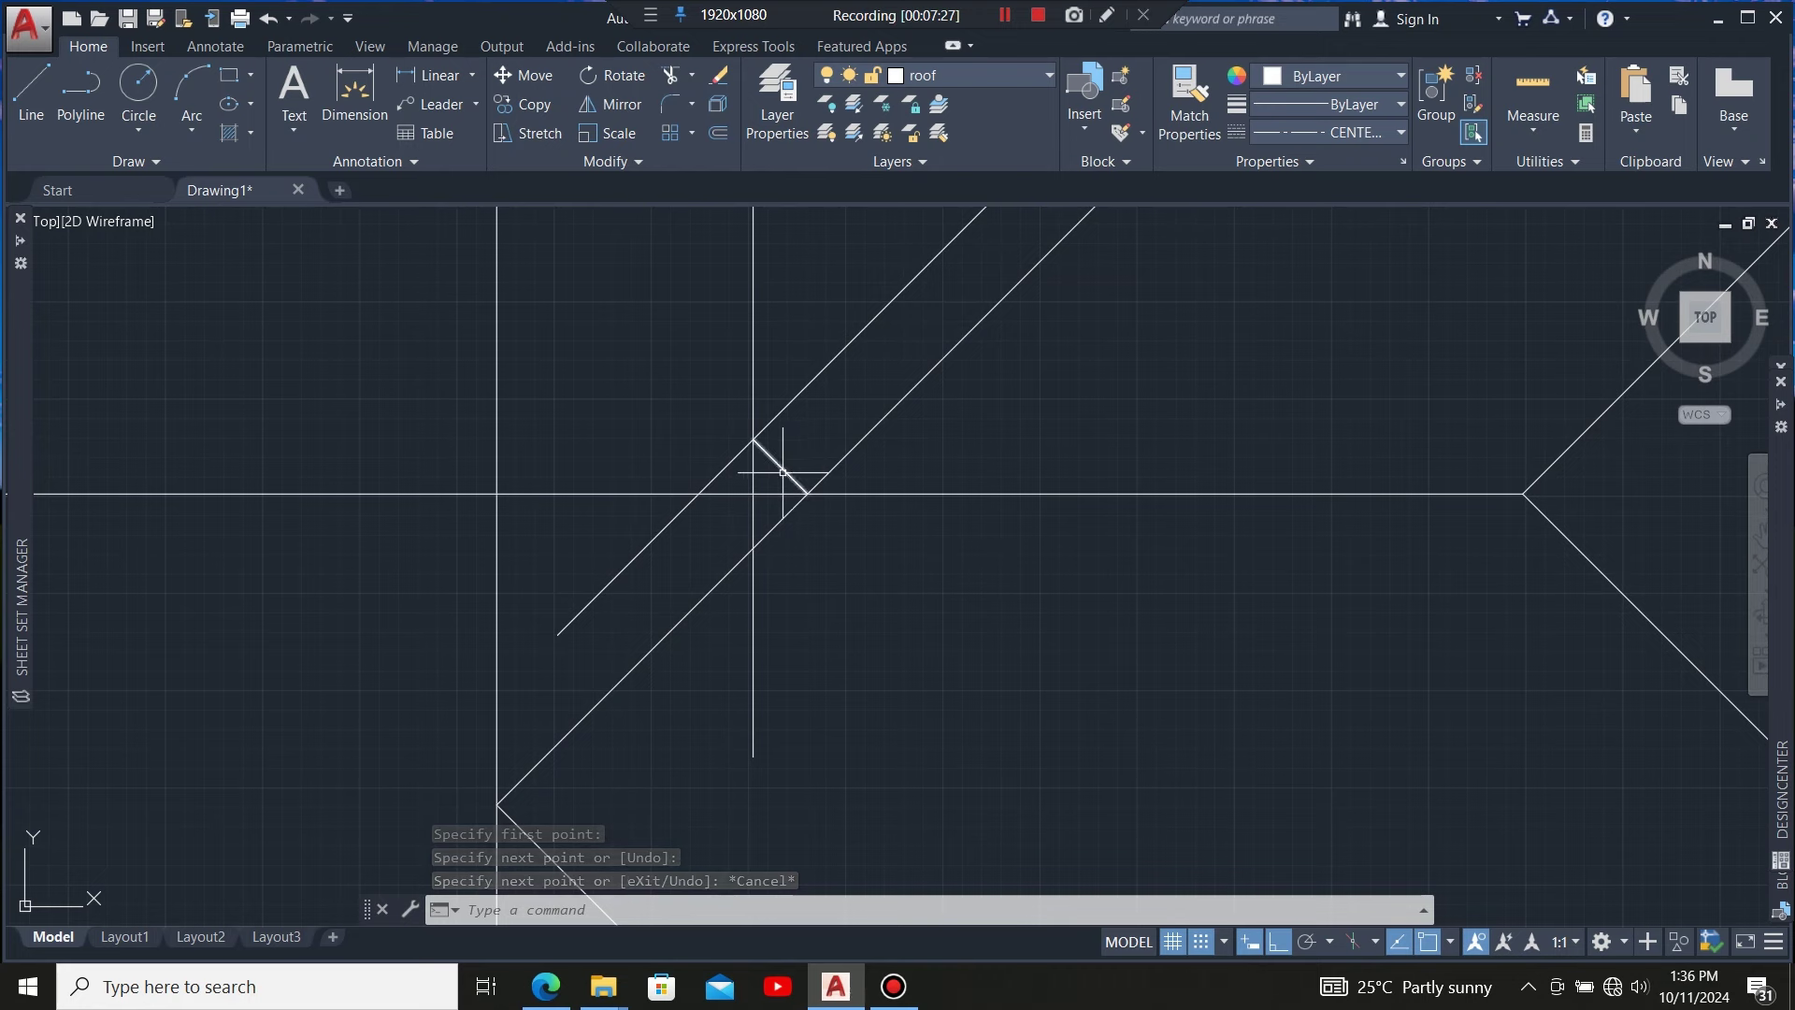
Select the short connecting line and both parallel diagonals as cutting edges
click(783, 472)
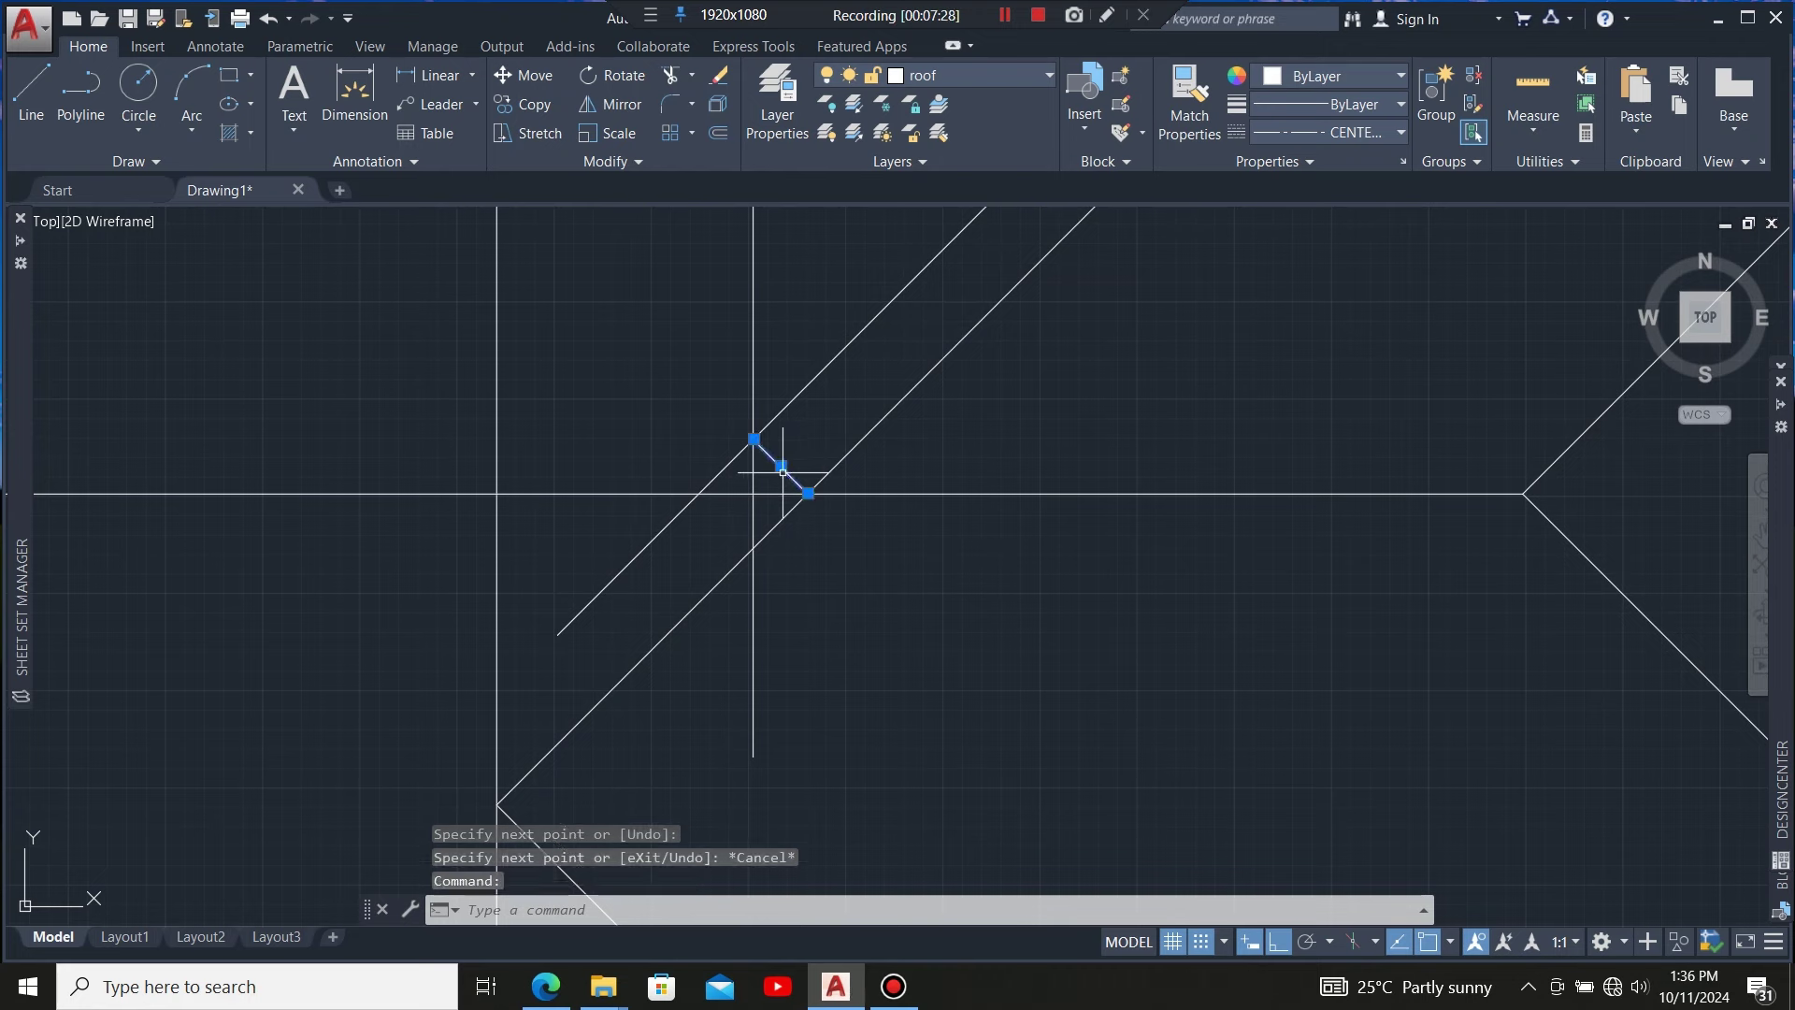
click(778, 519)
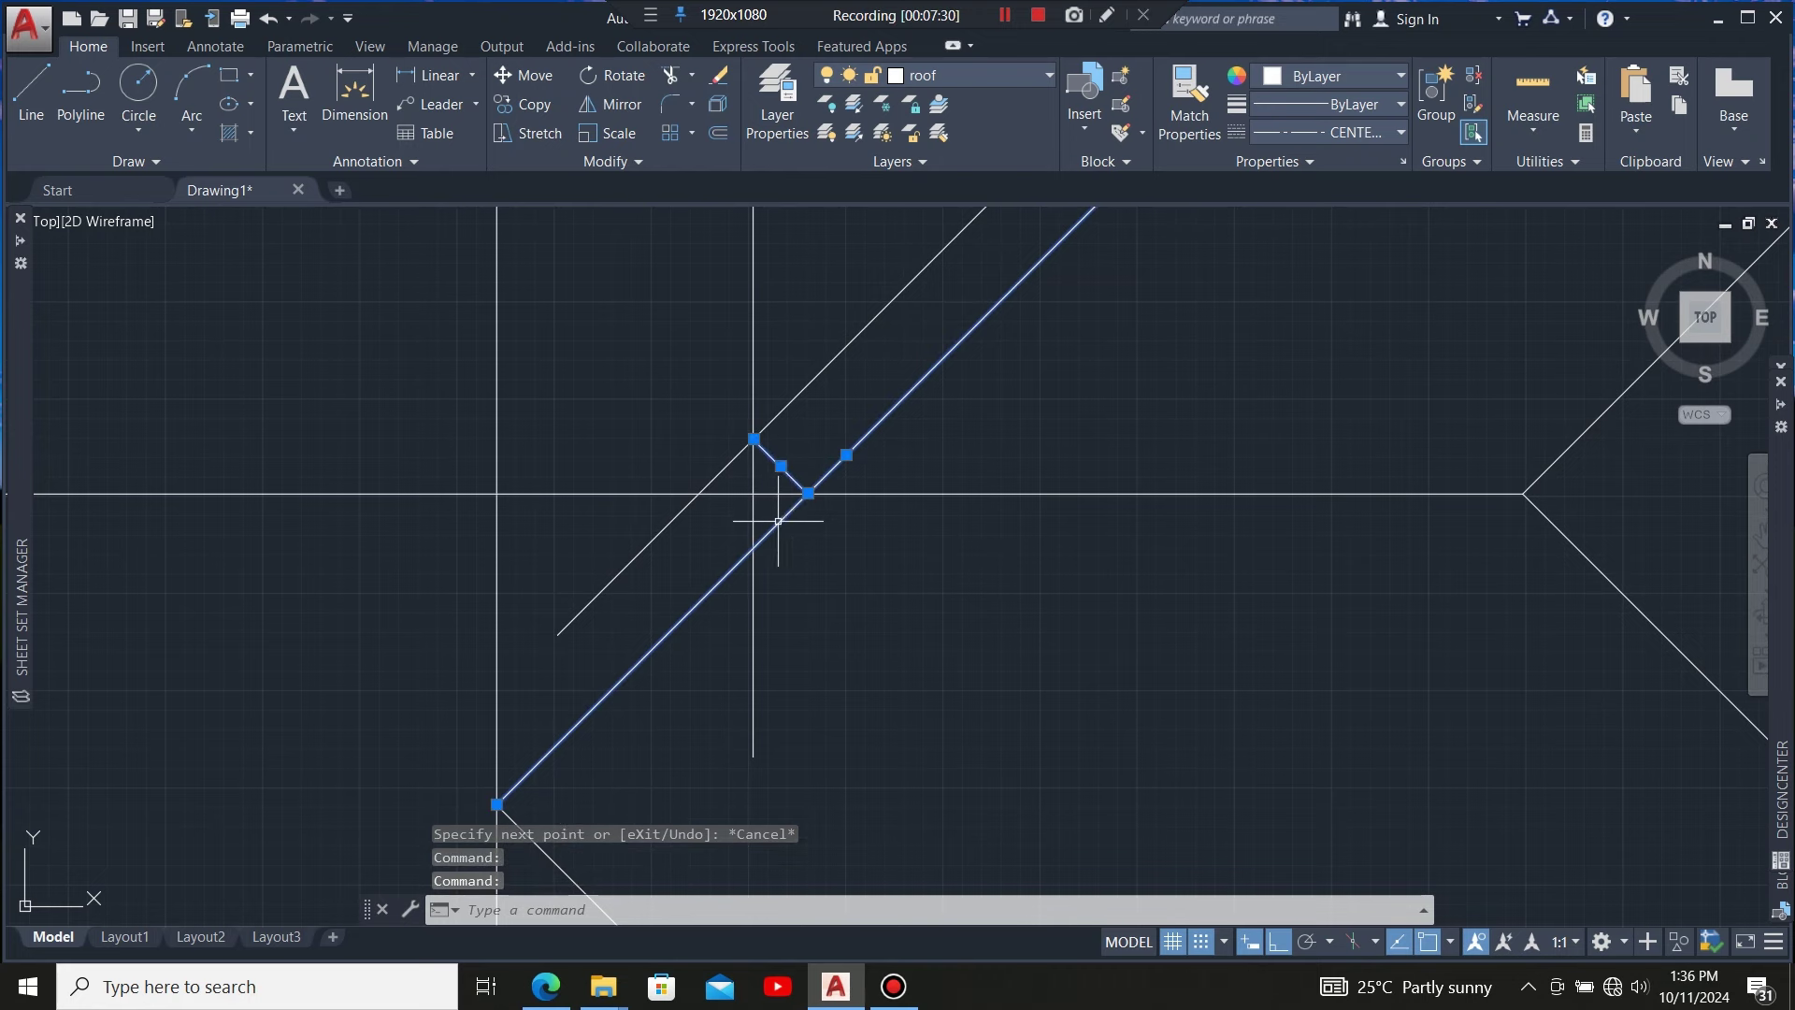
click(779, 414)
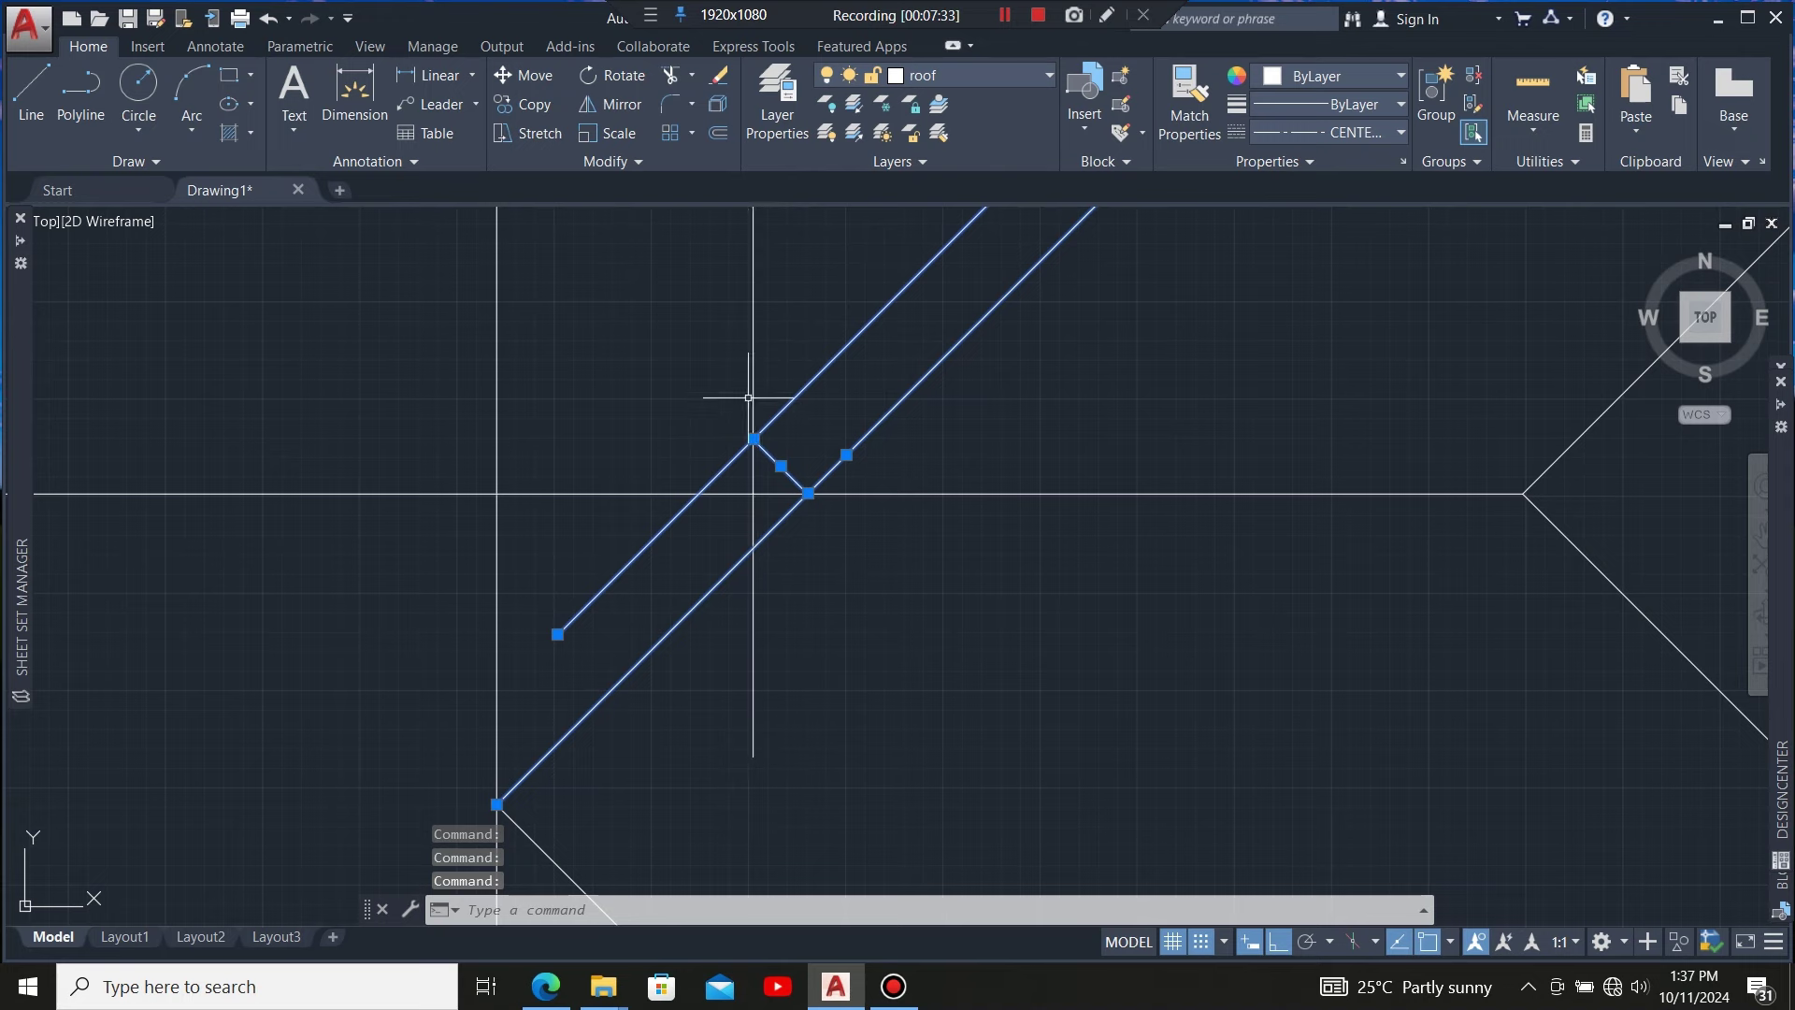
scroll(751, 388, down, 3)
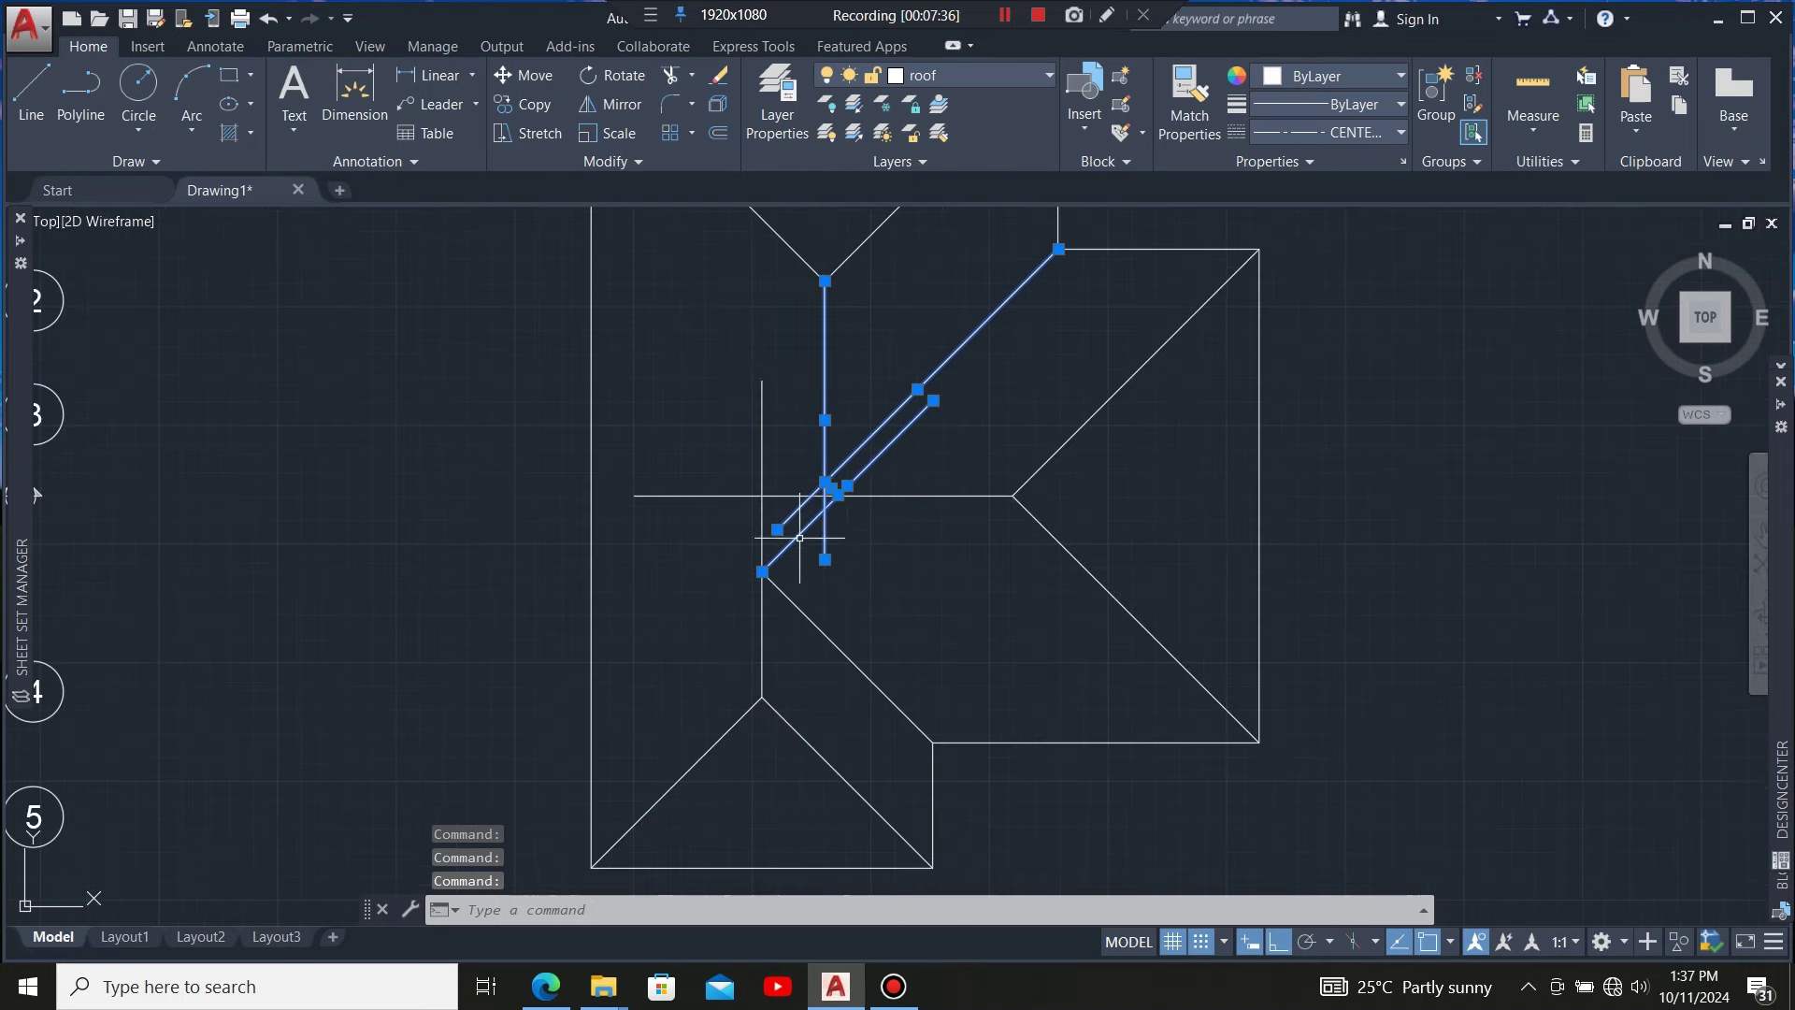
Trim the vertical line below the lower diagonal and the diagonal end above the horizontal line
scroll(842, 519, up, 2)
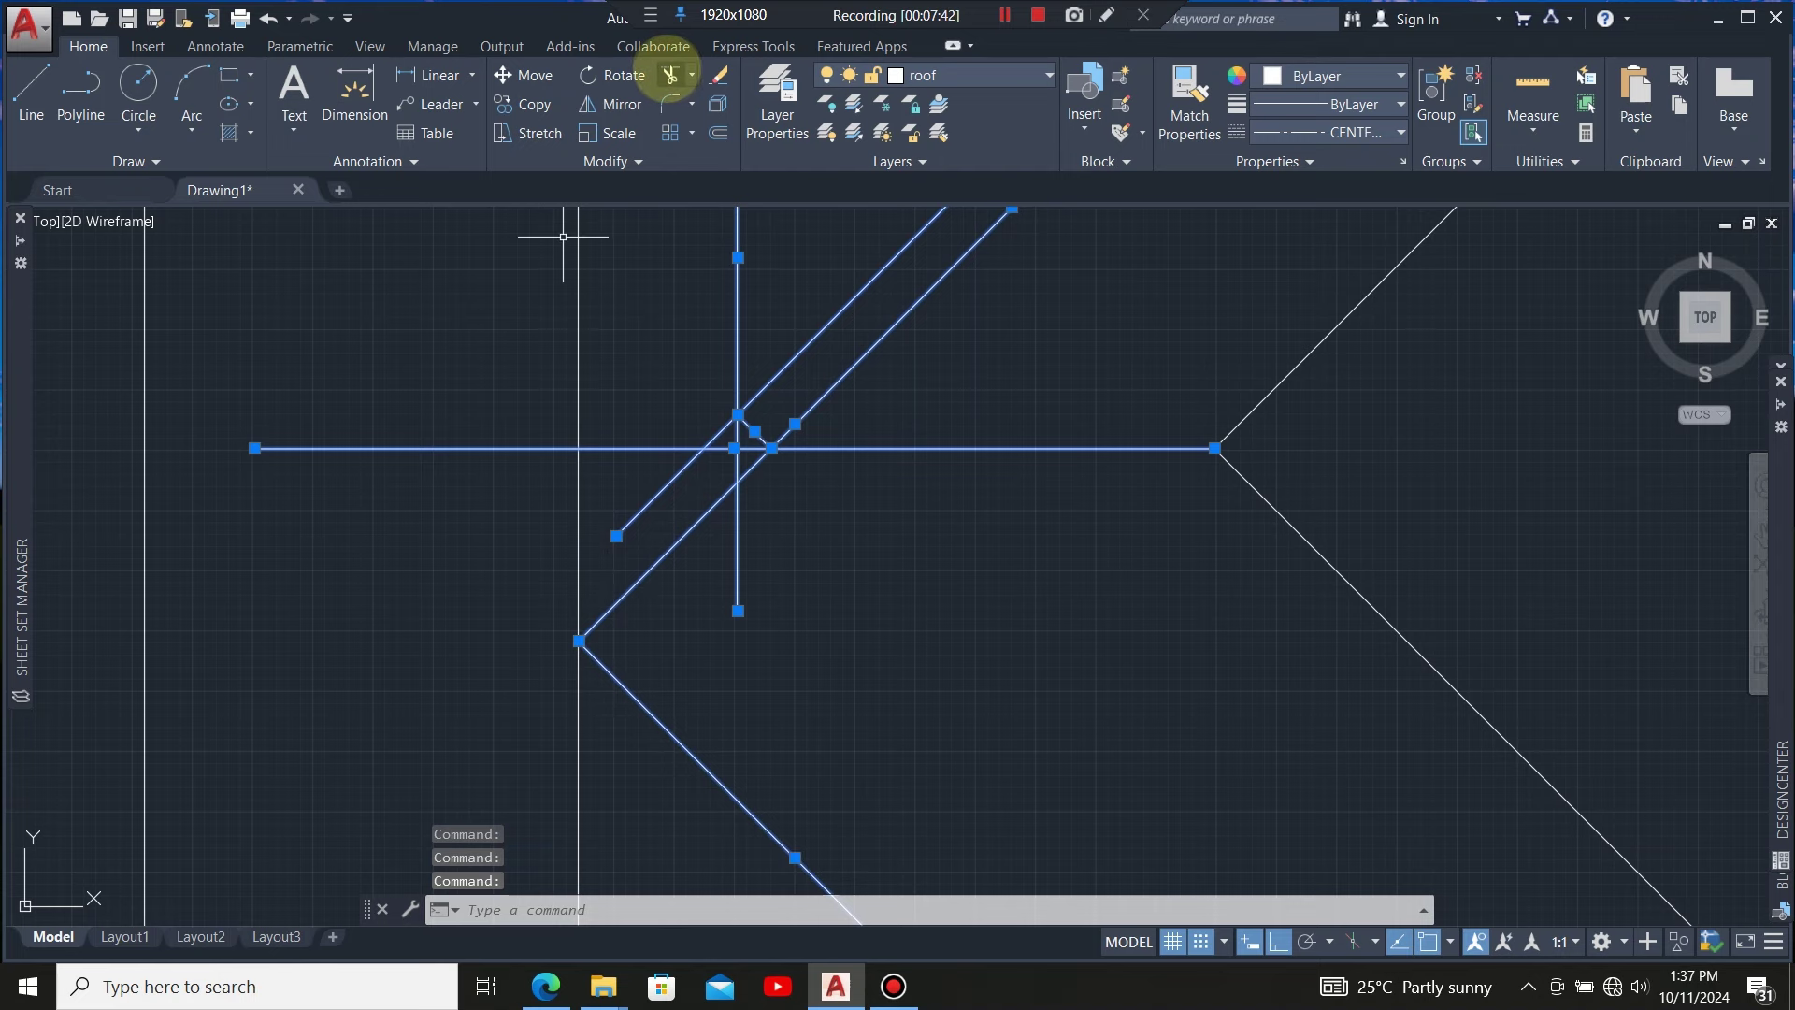
click(734, 550)
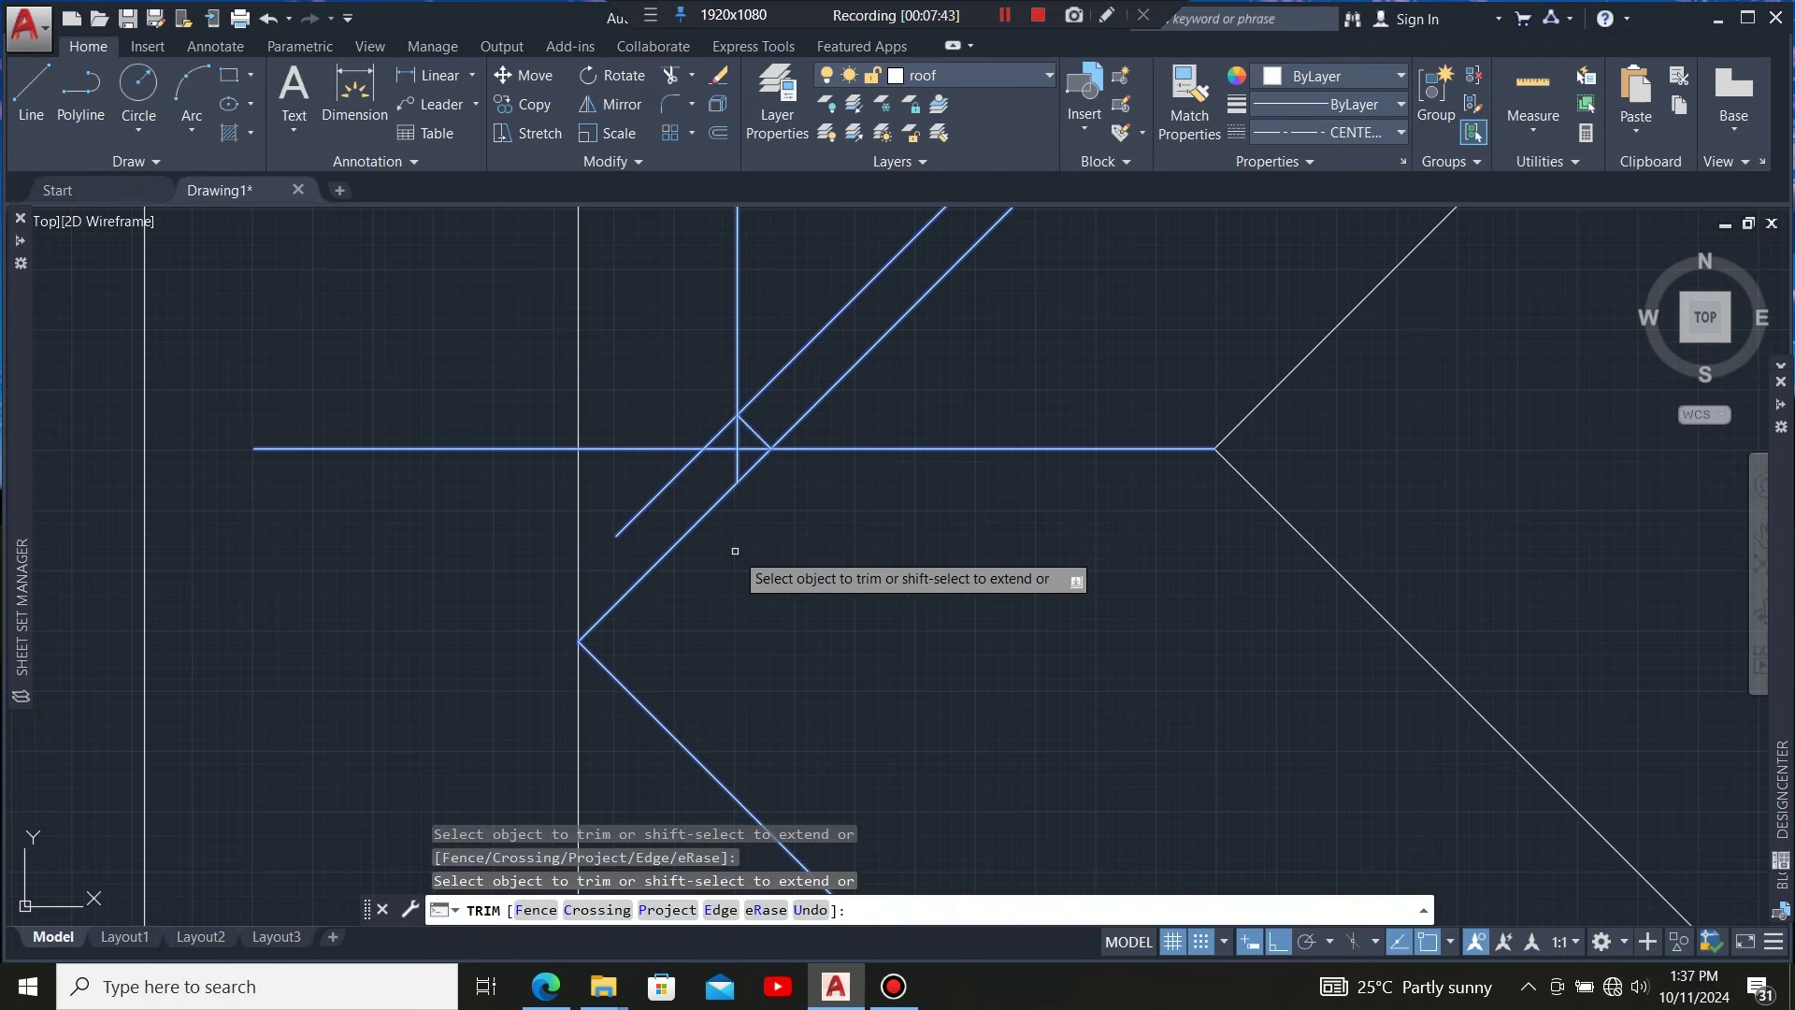
scroll(734, 467, up, 3)
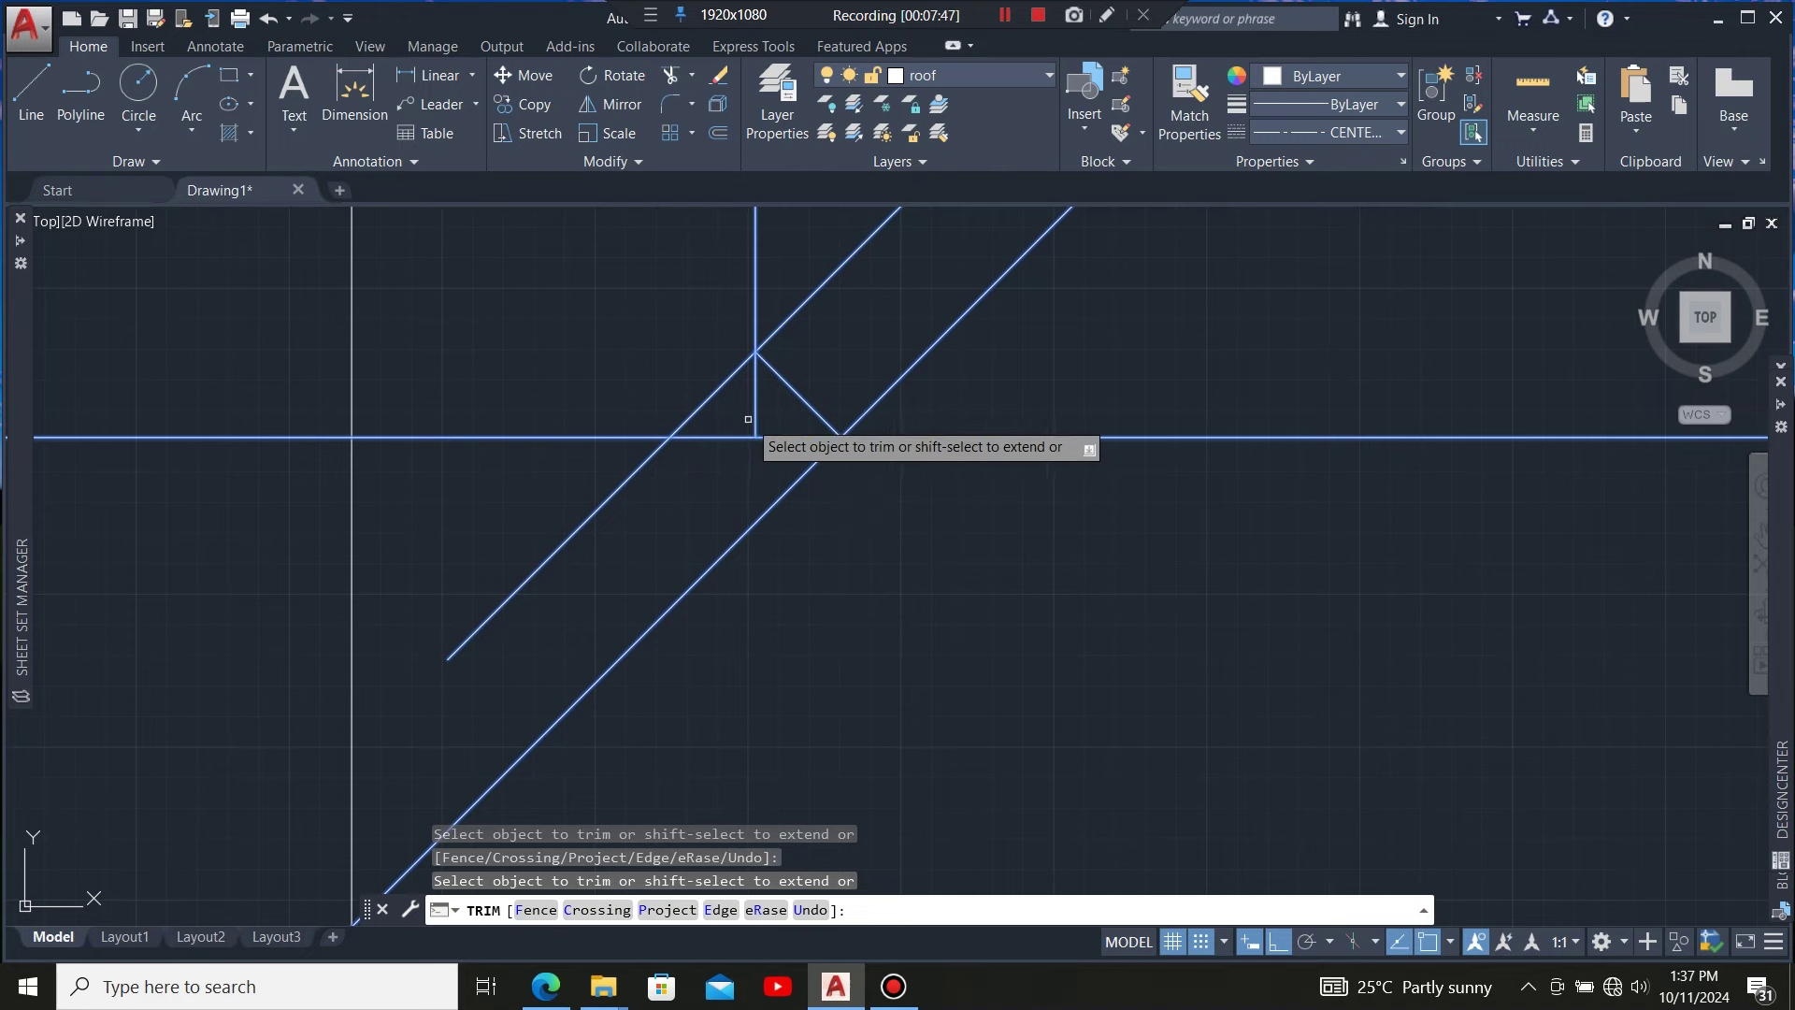
scroll(710, 561, down, 3)
click(789, 462)
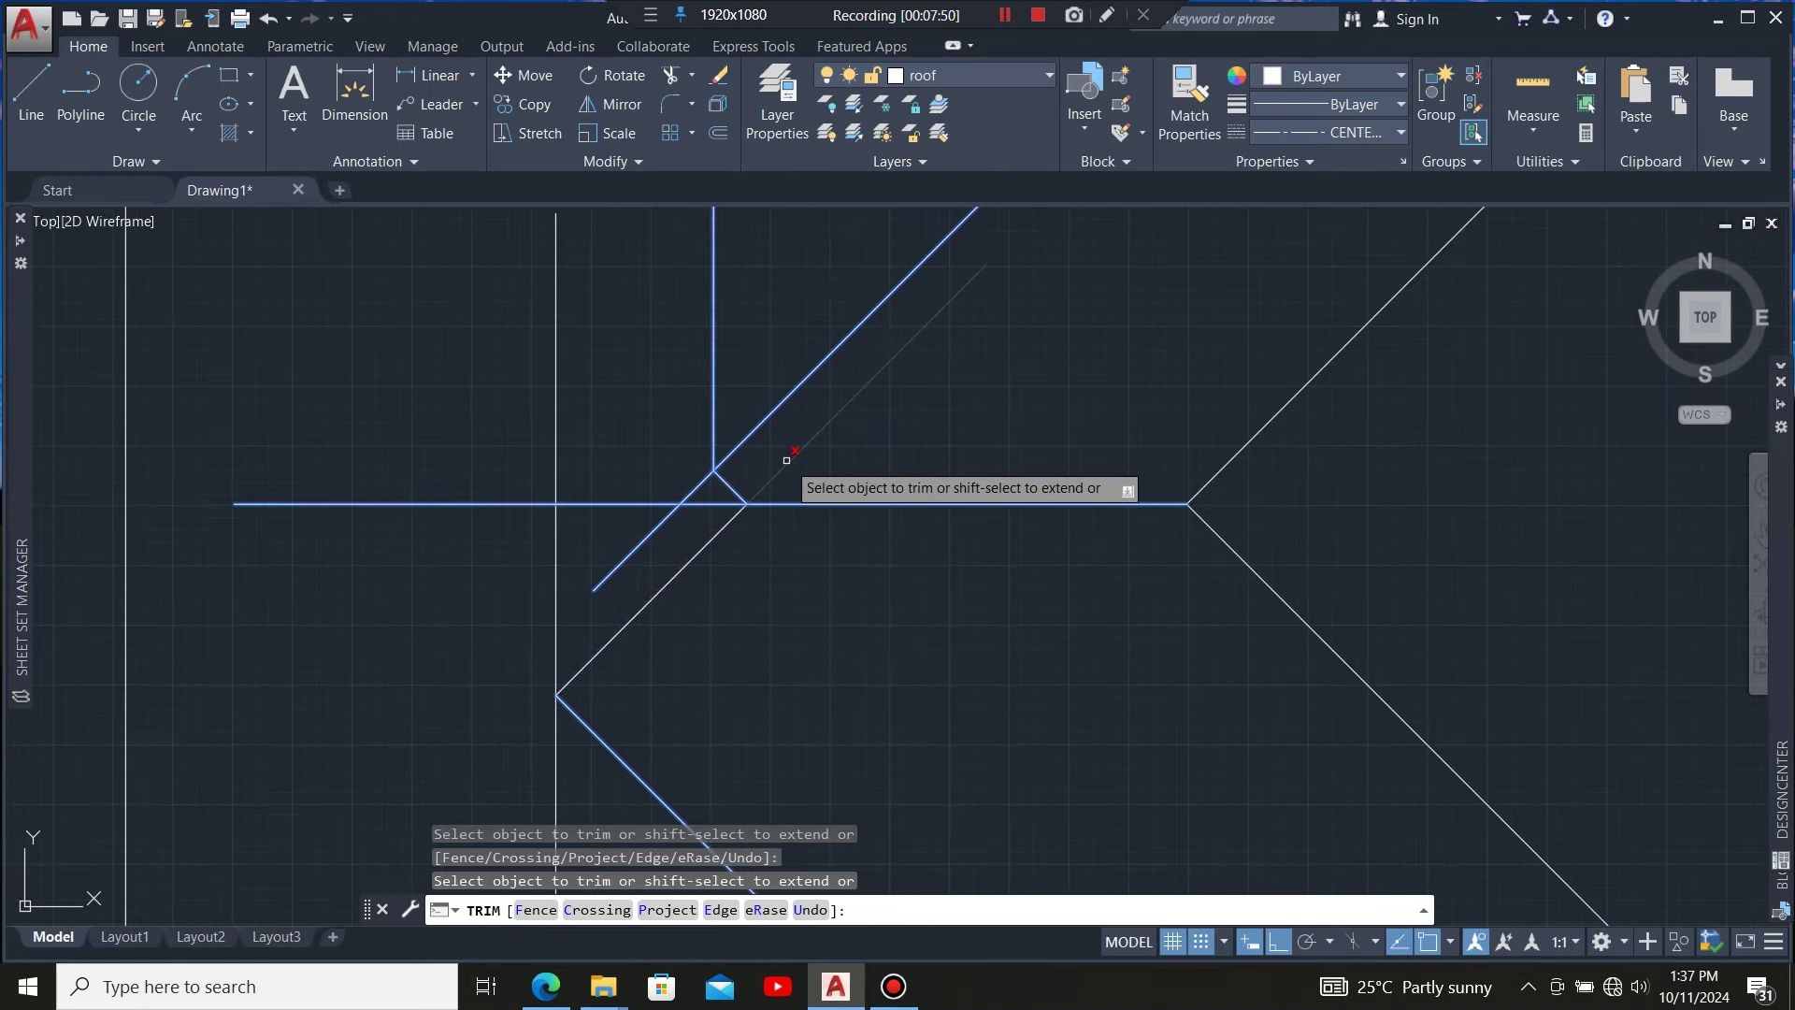
scroll(739, 547, down, 3)
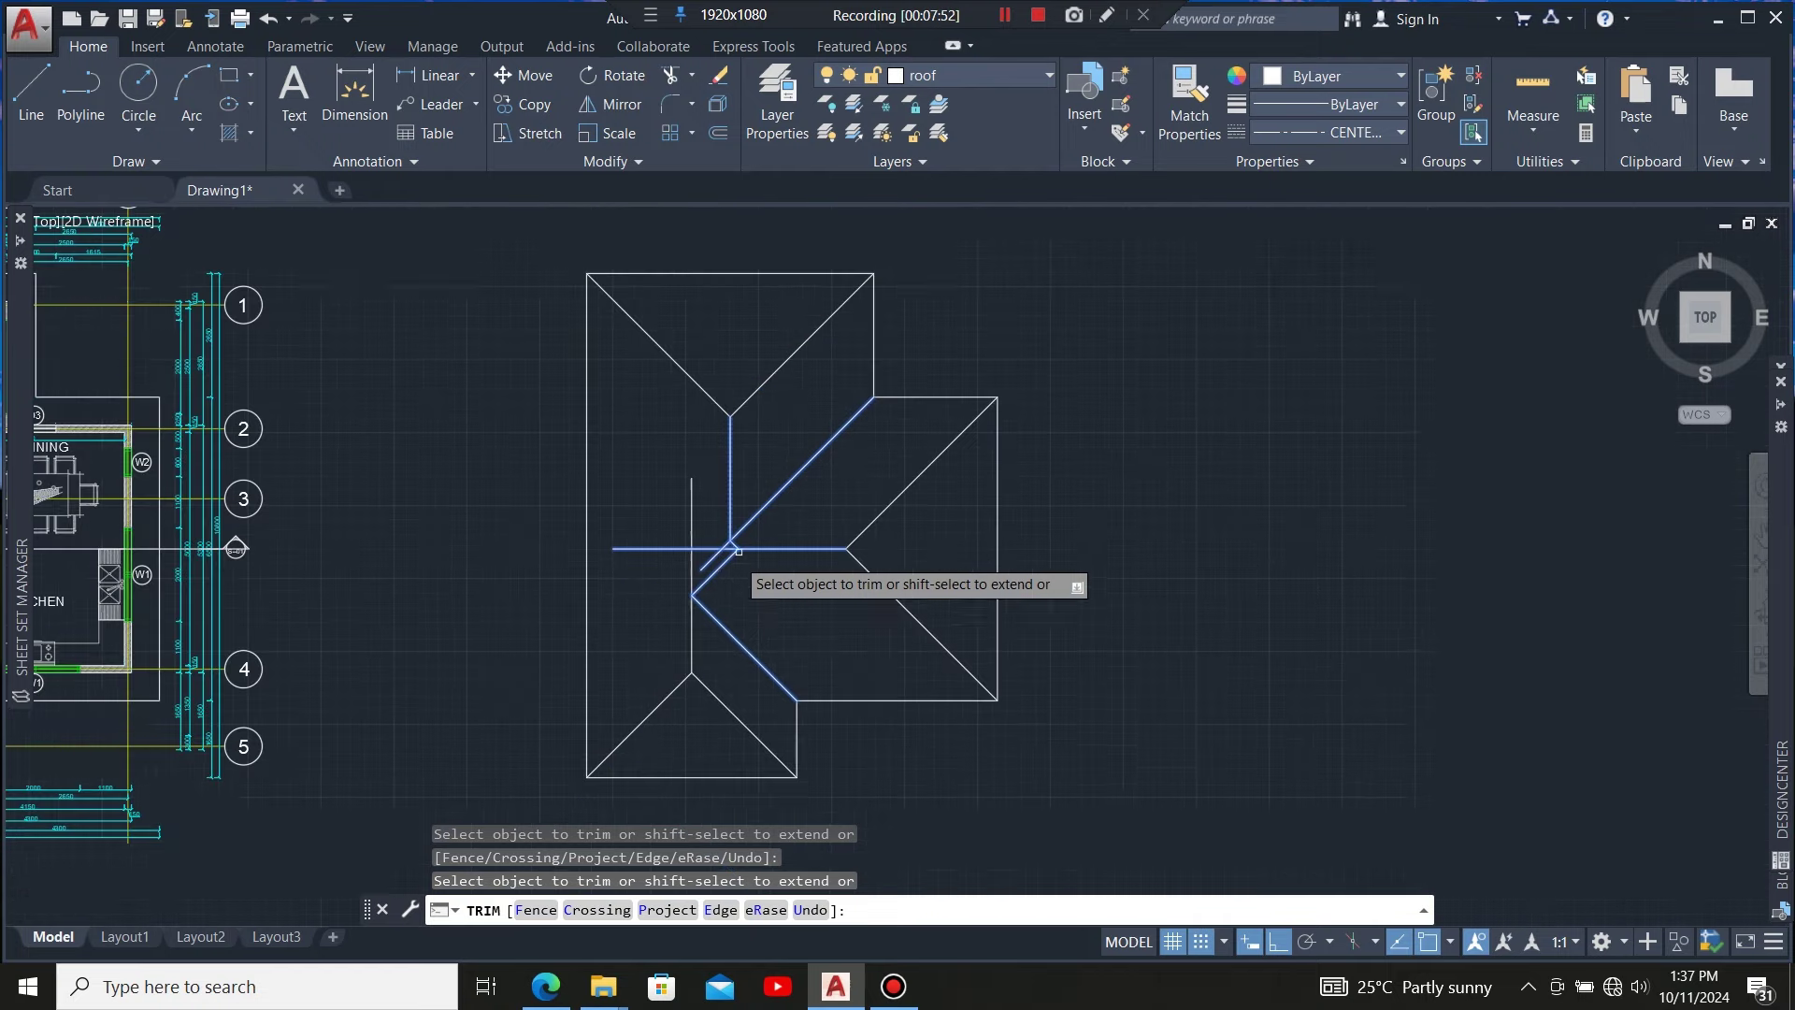
scroll(722, 580, up, 3)
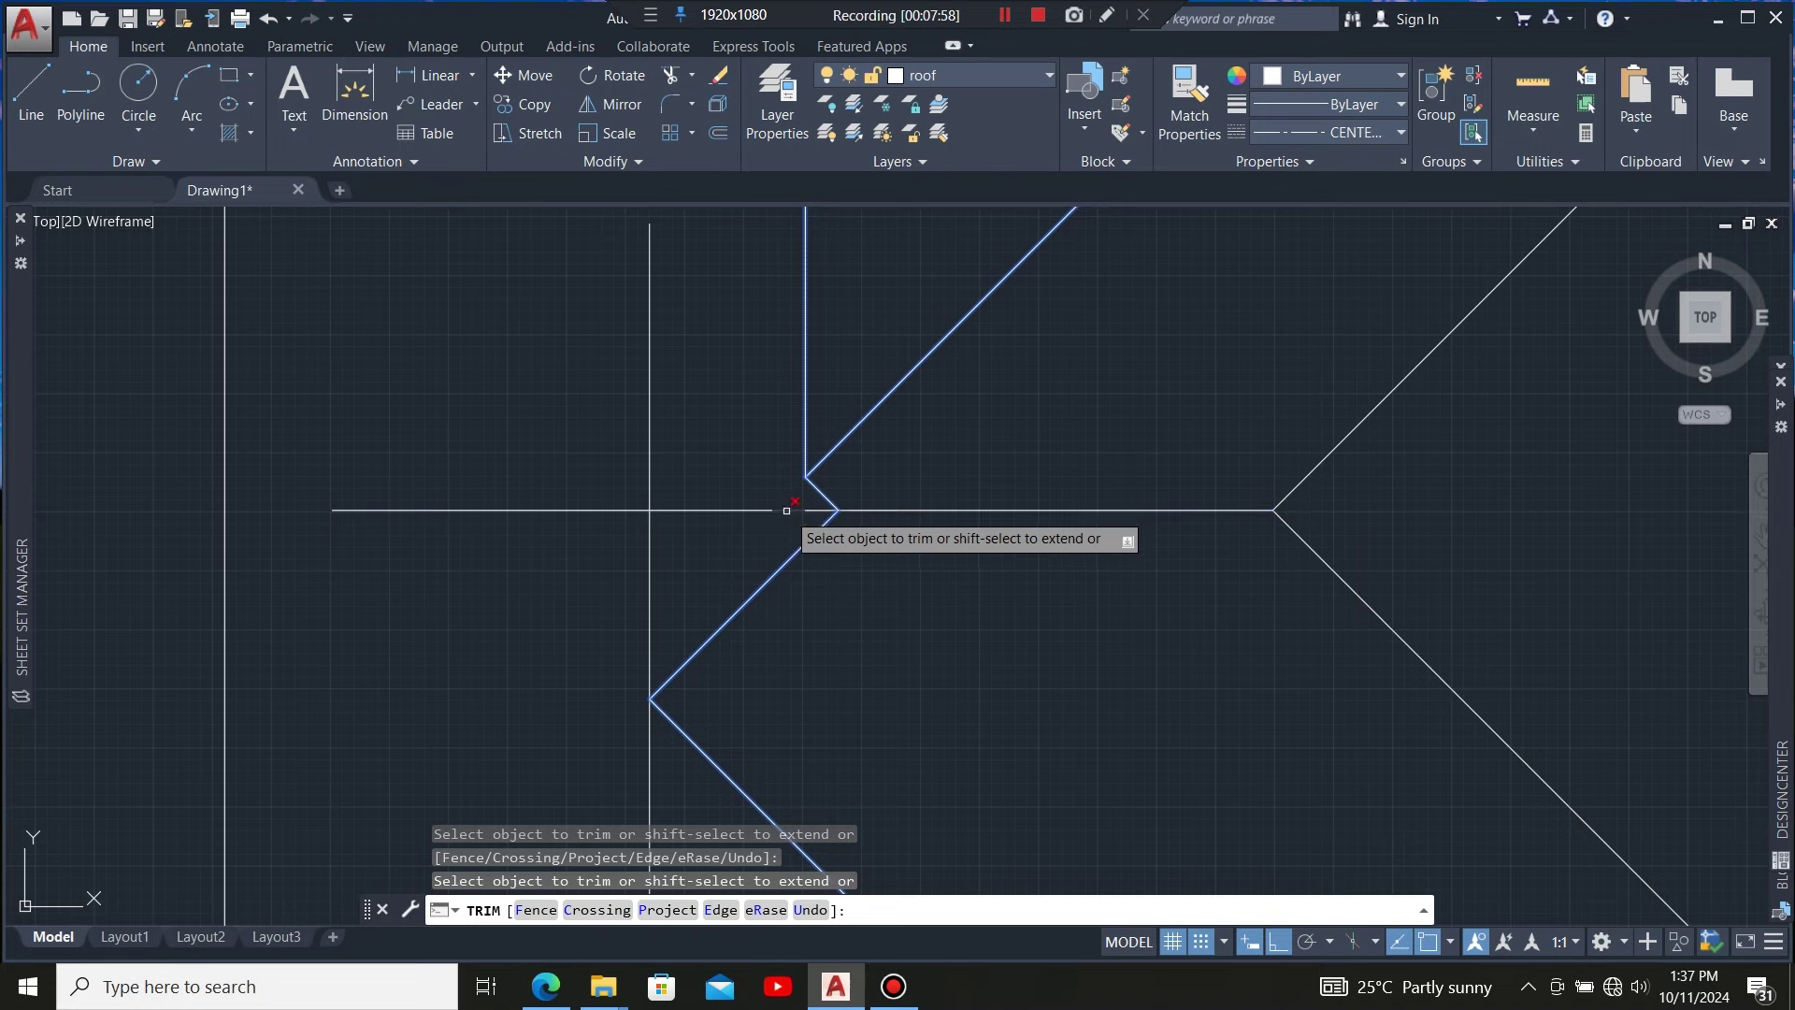
scroll(808, 507, up, 4)
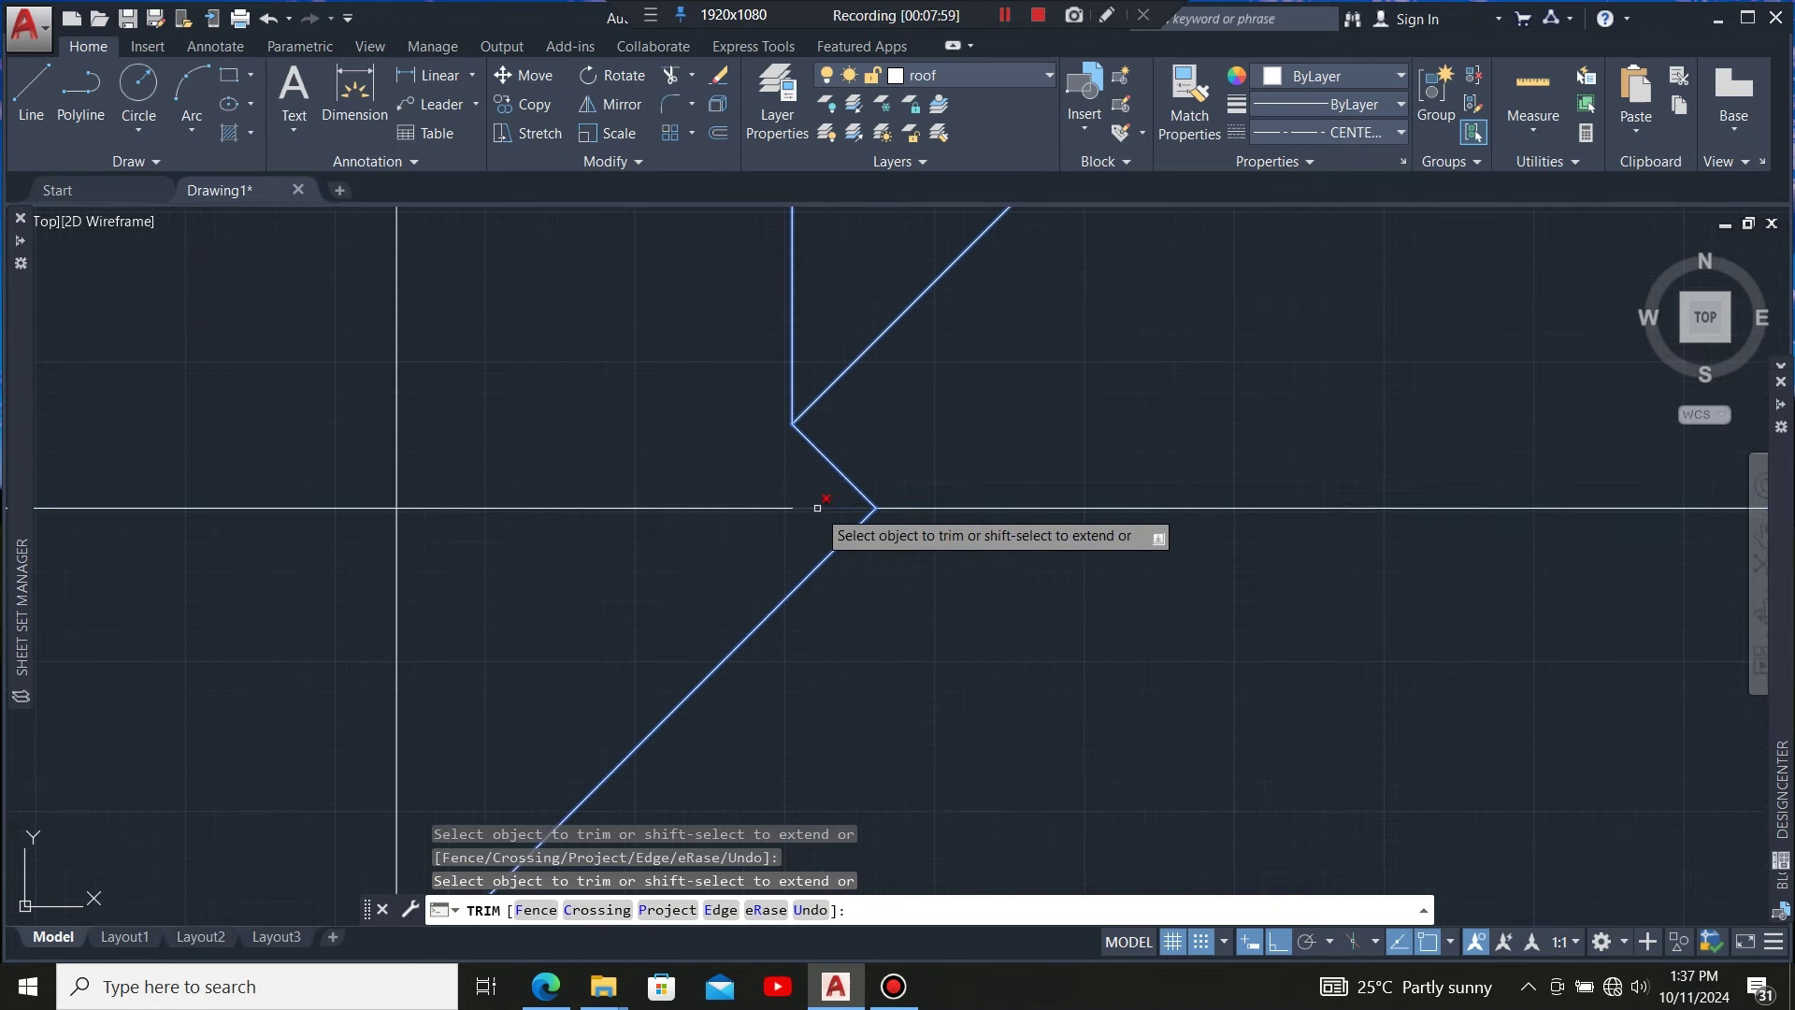
scroll(744, 505, down, 6)
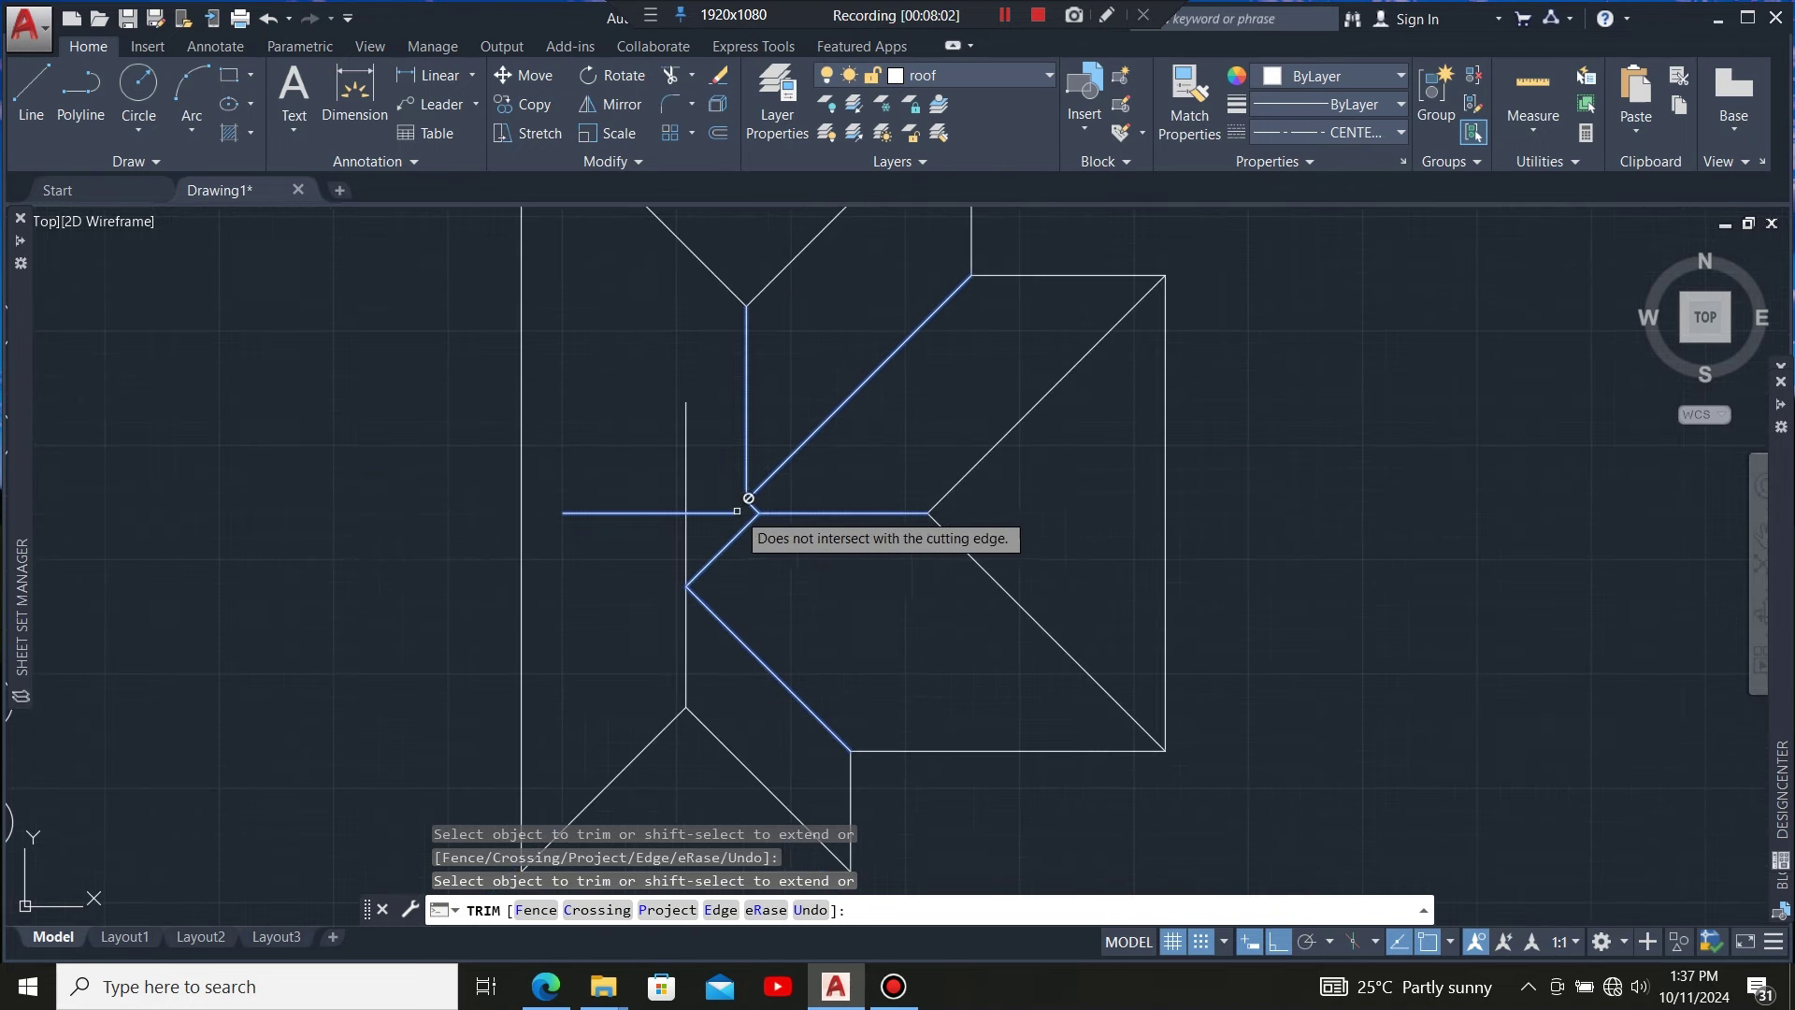
Delete the leftover T-shaped construction lines using a crossing window
scroll(713, 515, up, 4)
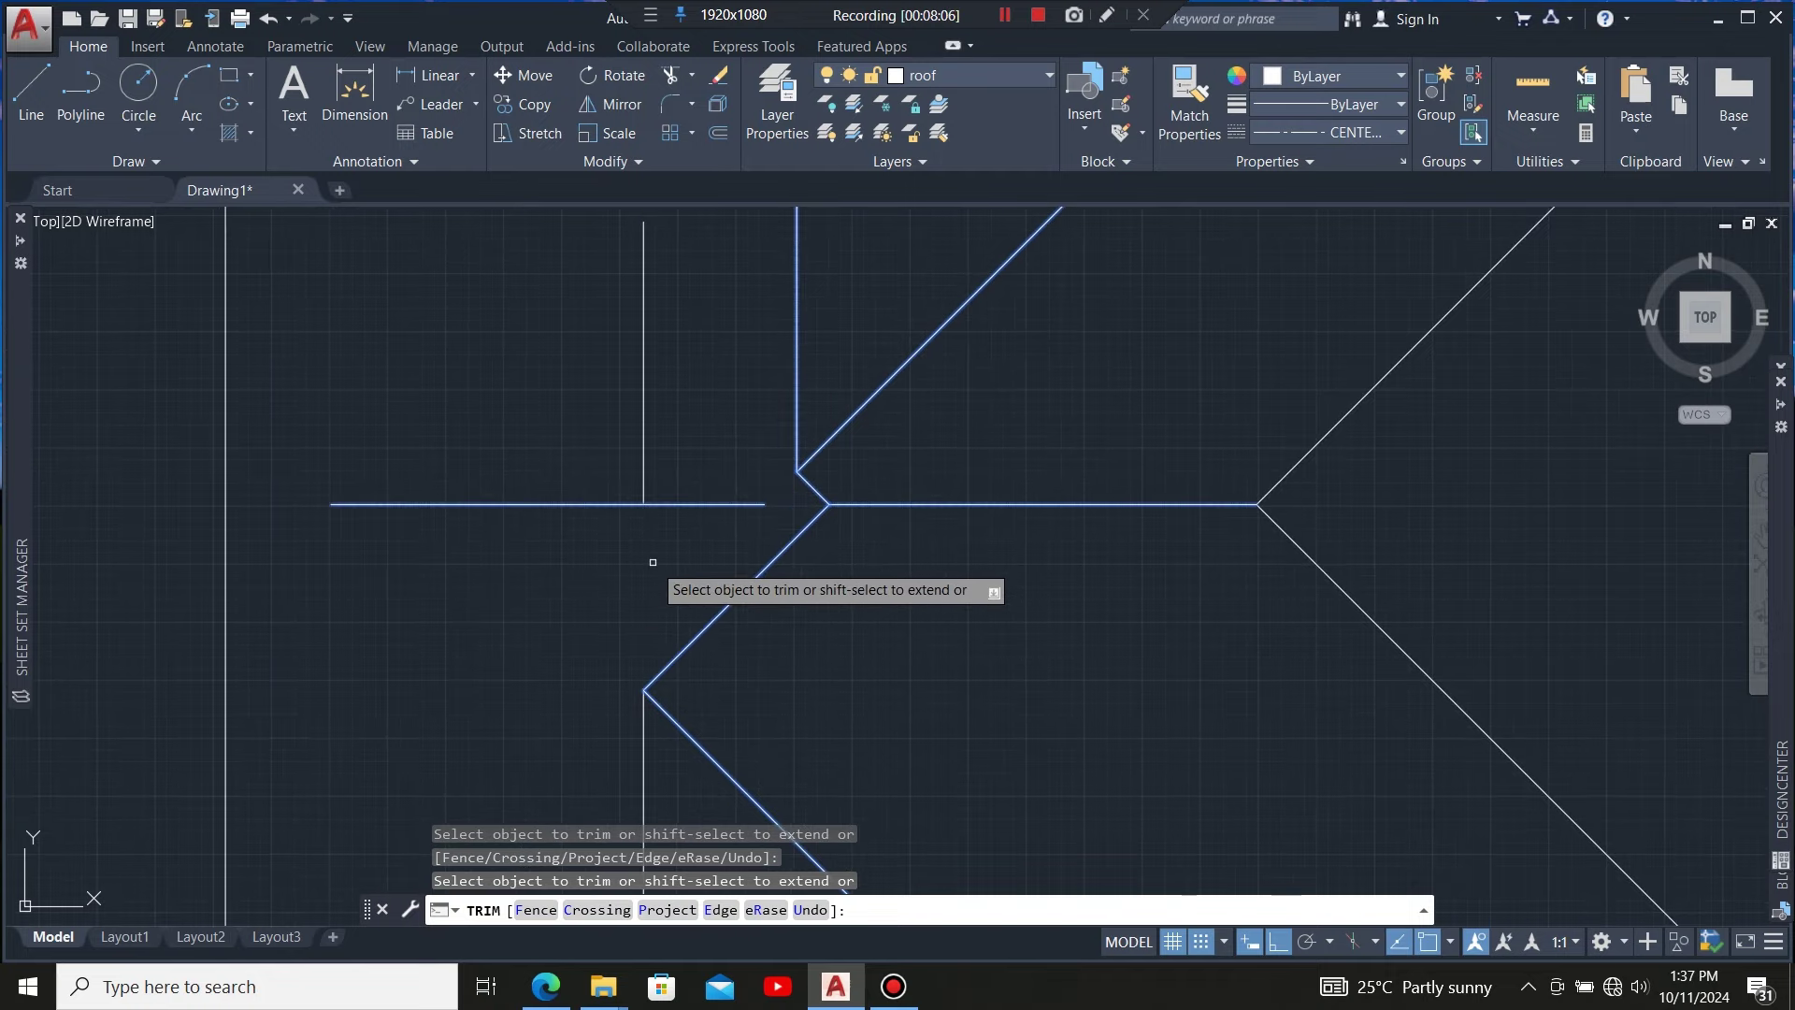
key(Escape)
click(689, 470)
click(555, 549)
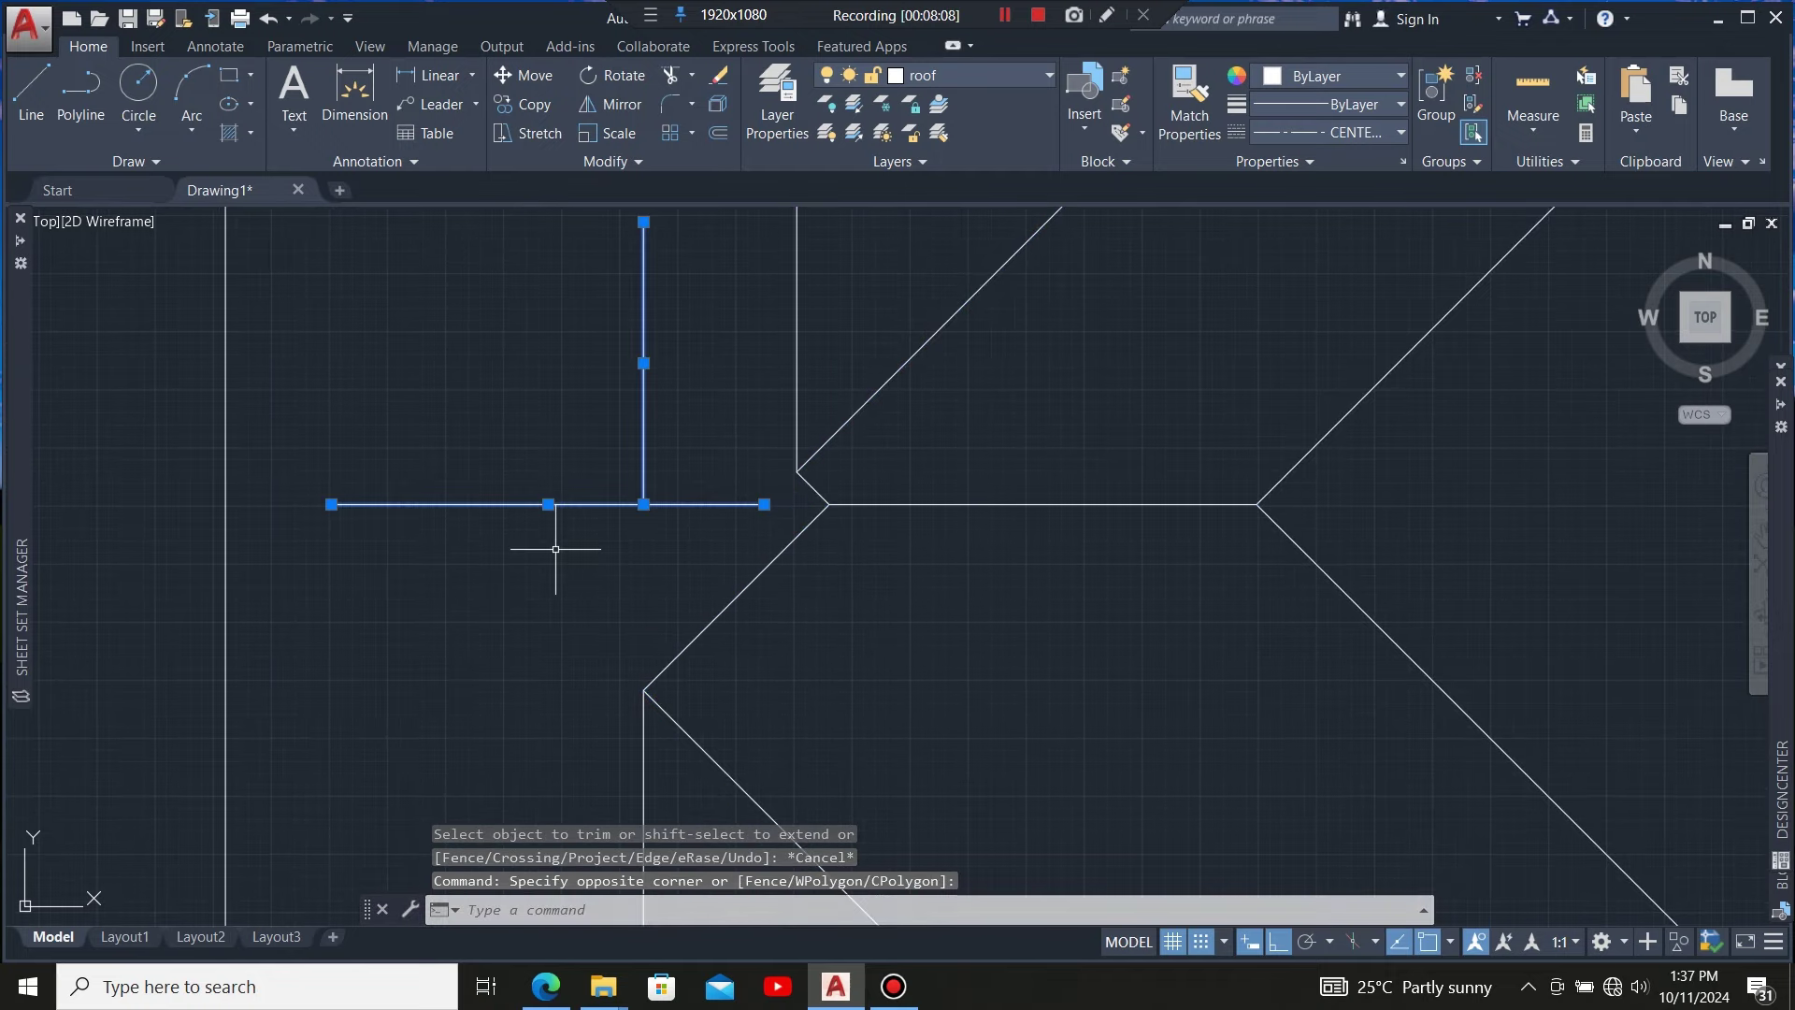
key(Delete)
scroll(580, 501, down, 6)
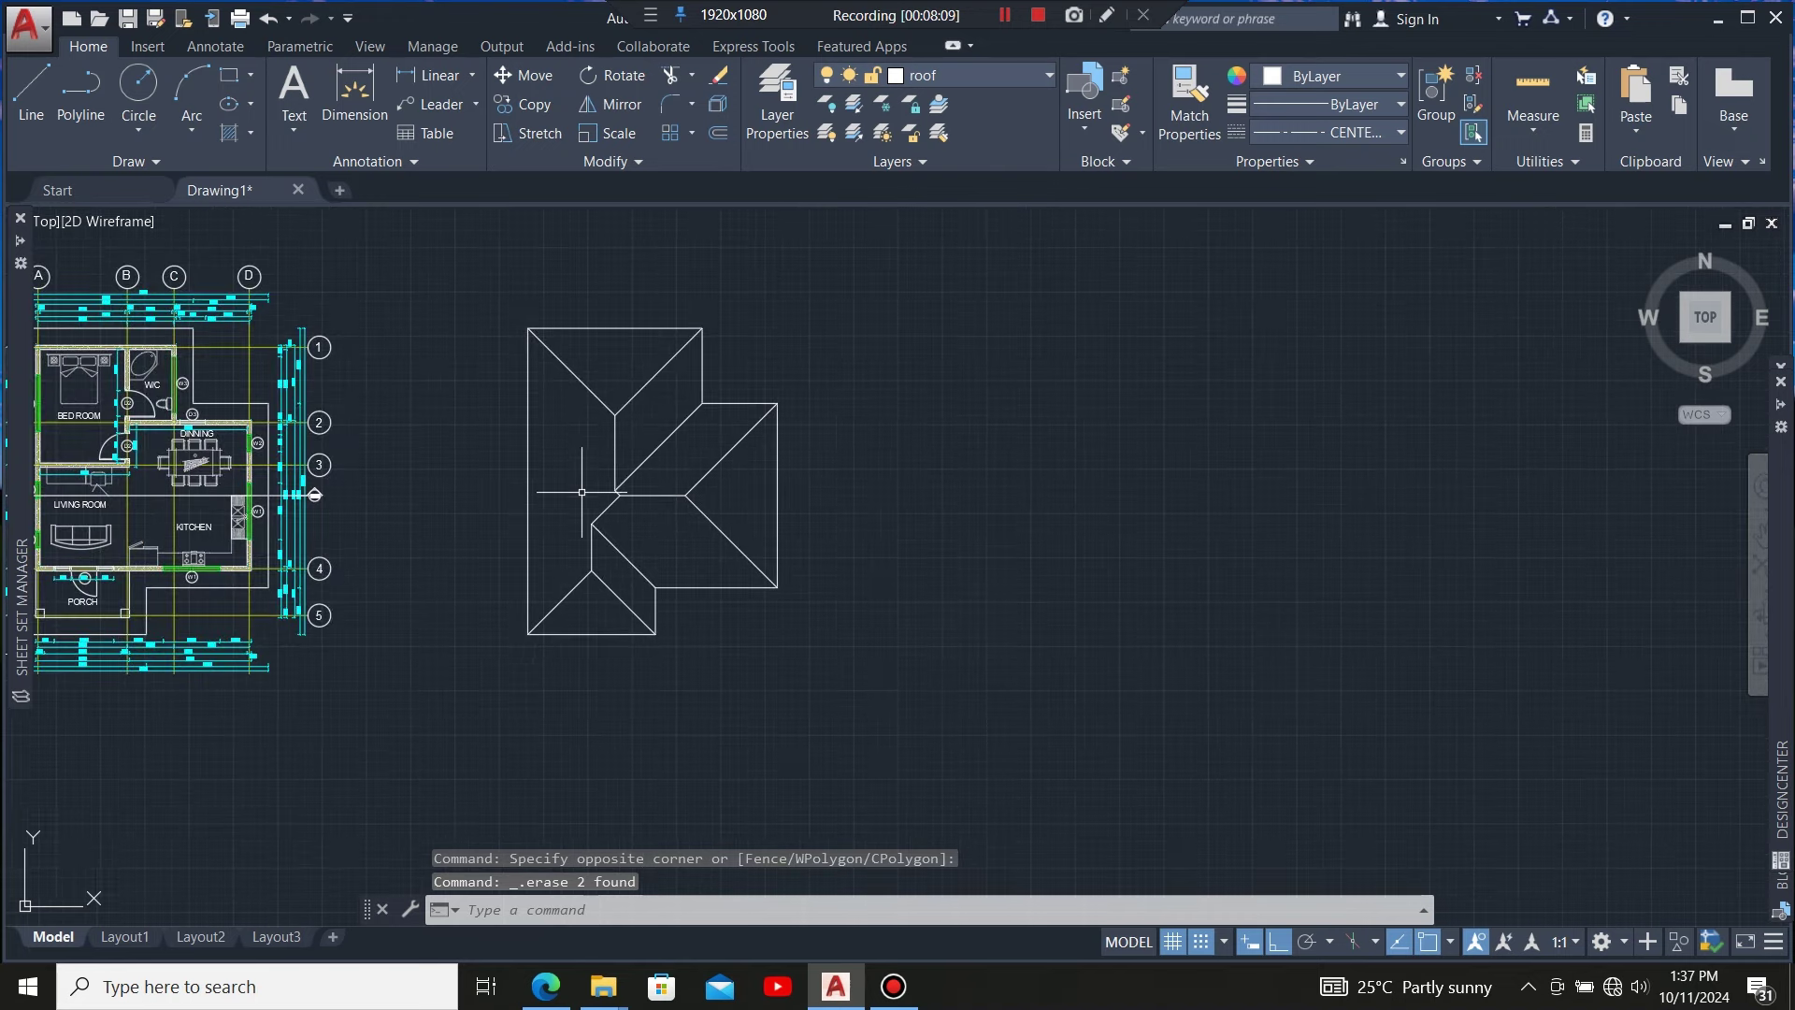
scroll(546, 527, up, 3)
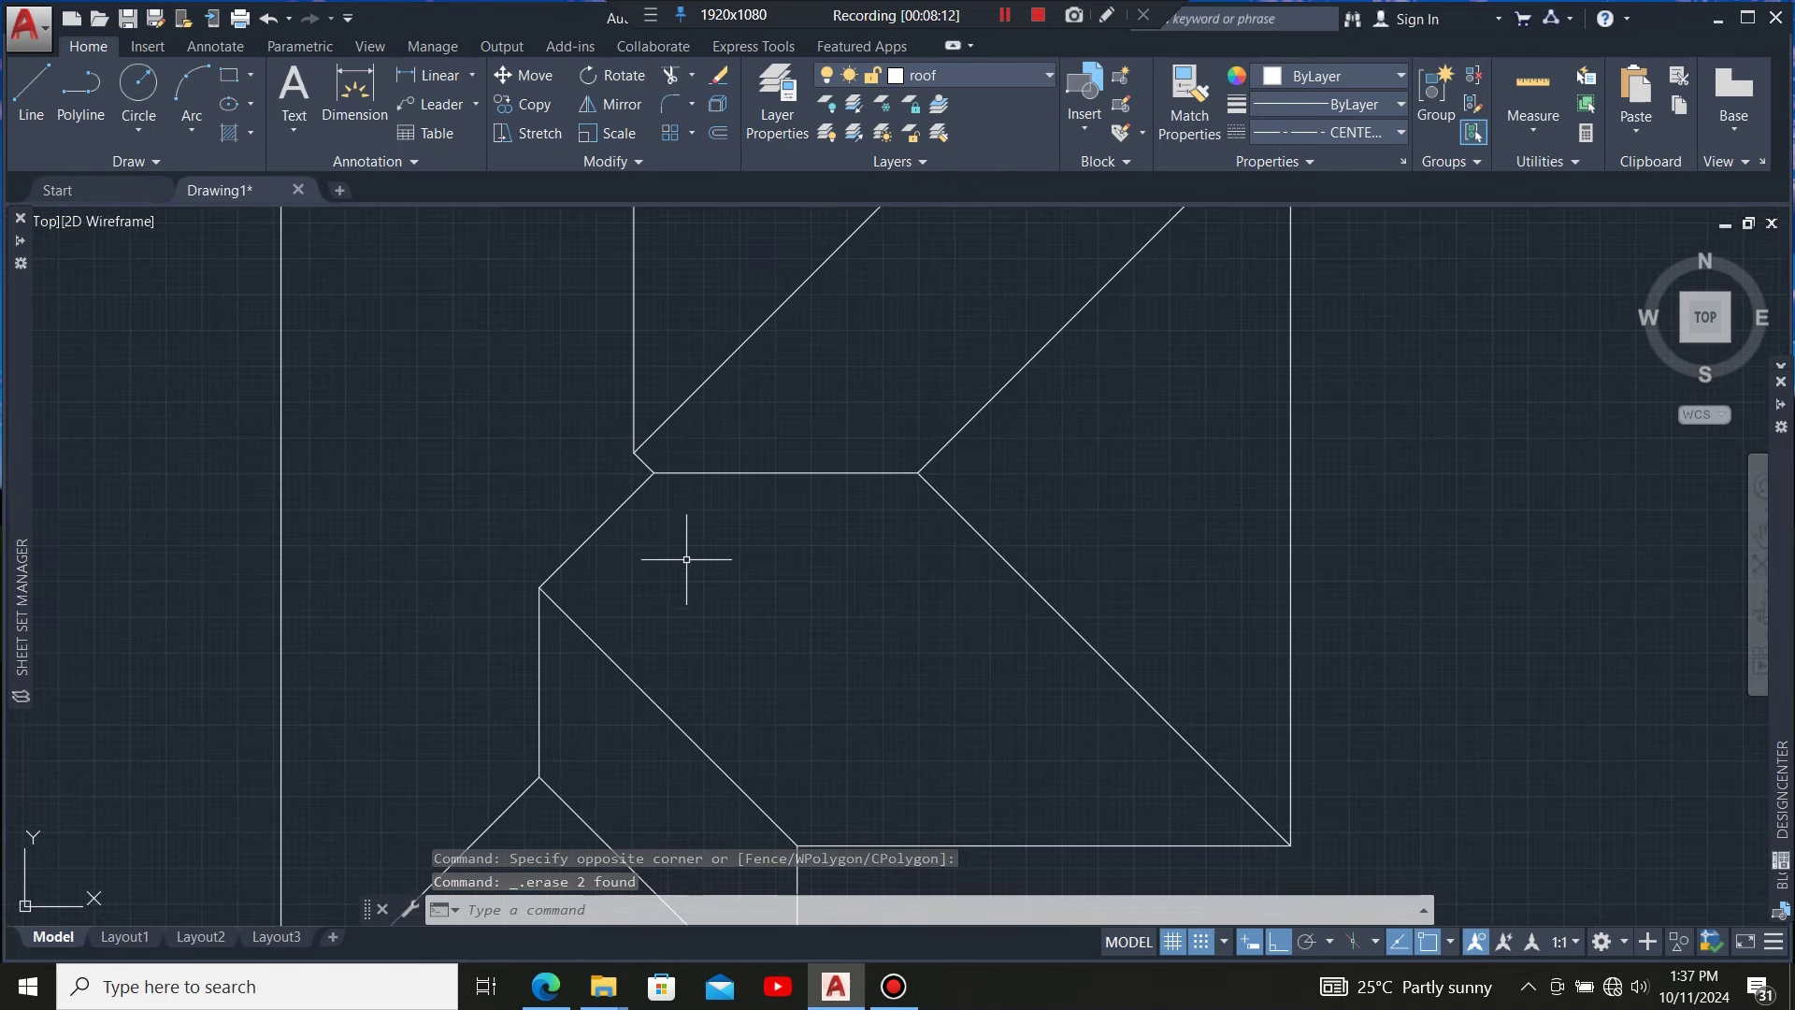
scroll(628, 598, down, 4)
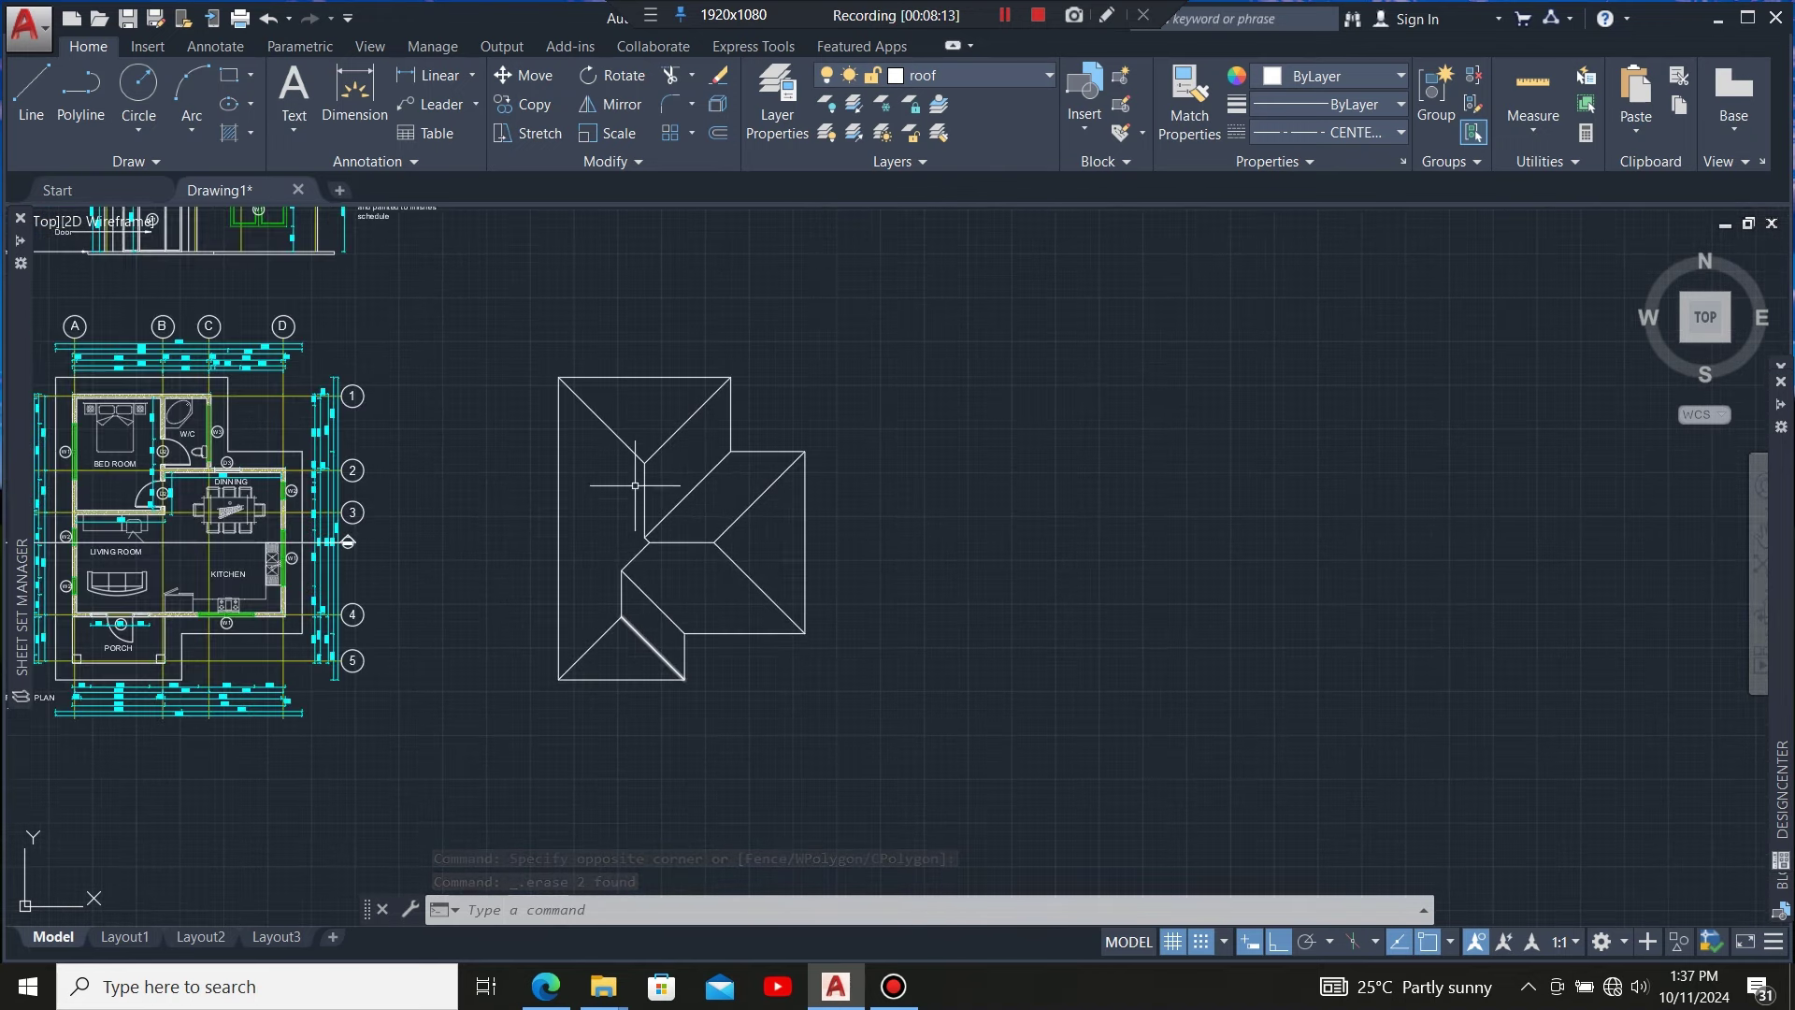
scroll(635, 485, up, 4)
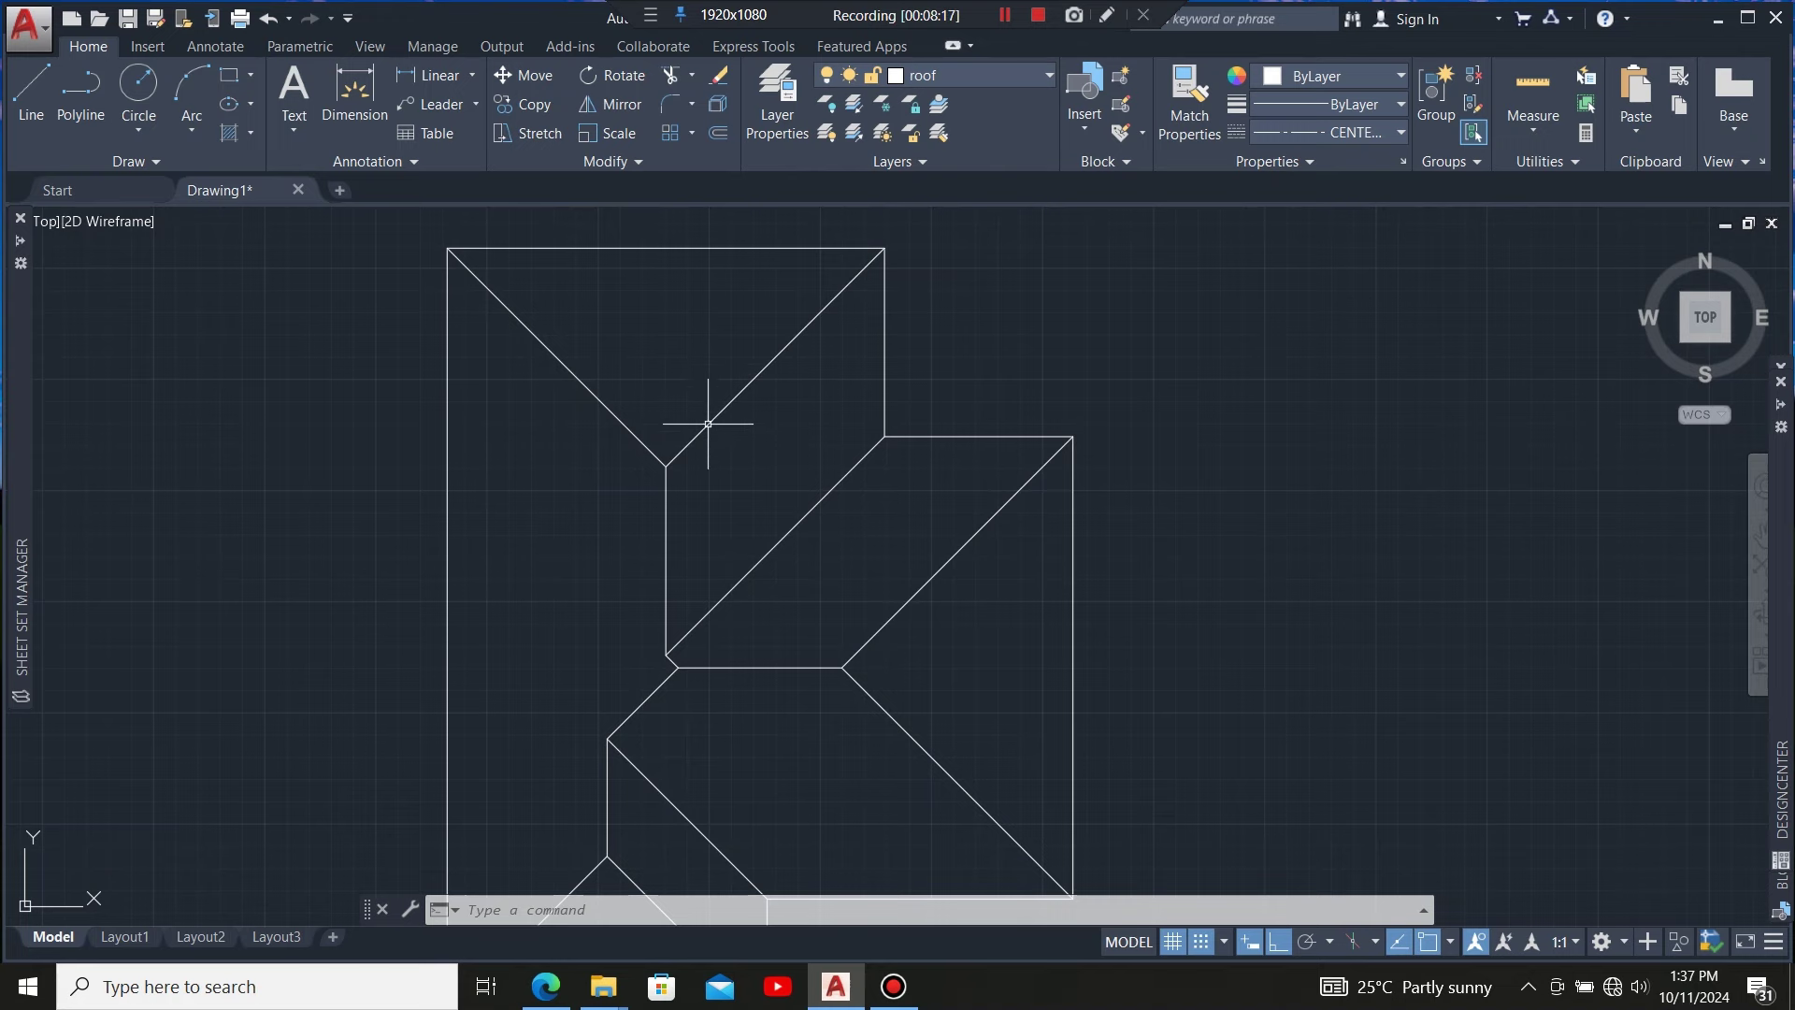
scroll(708, 424, down, 3)
scroll(674, 586, up, 2)
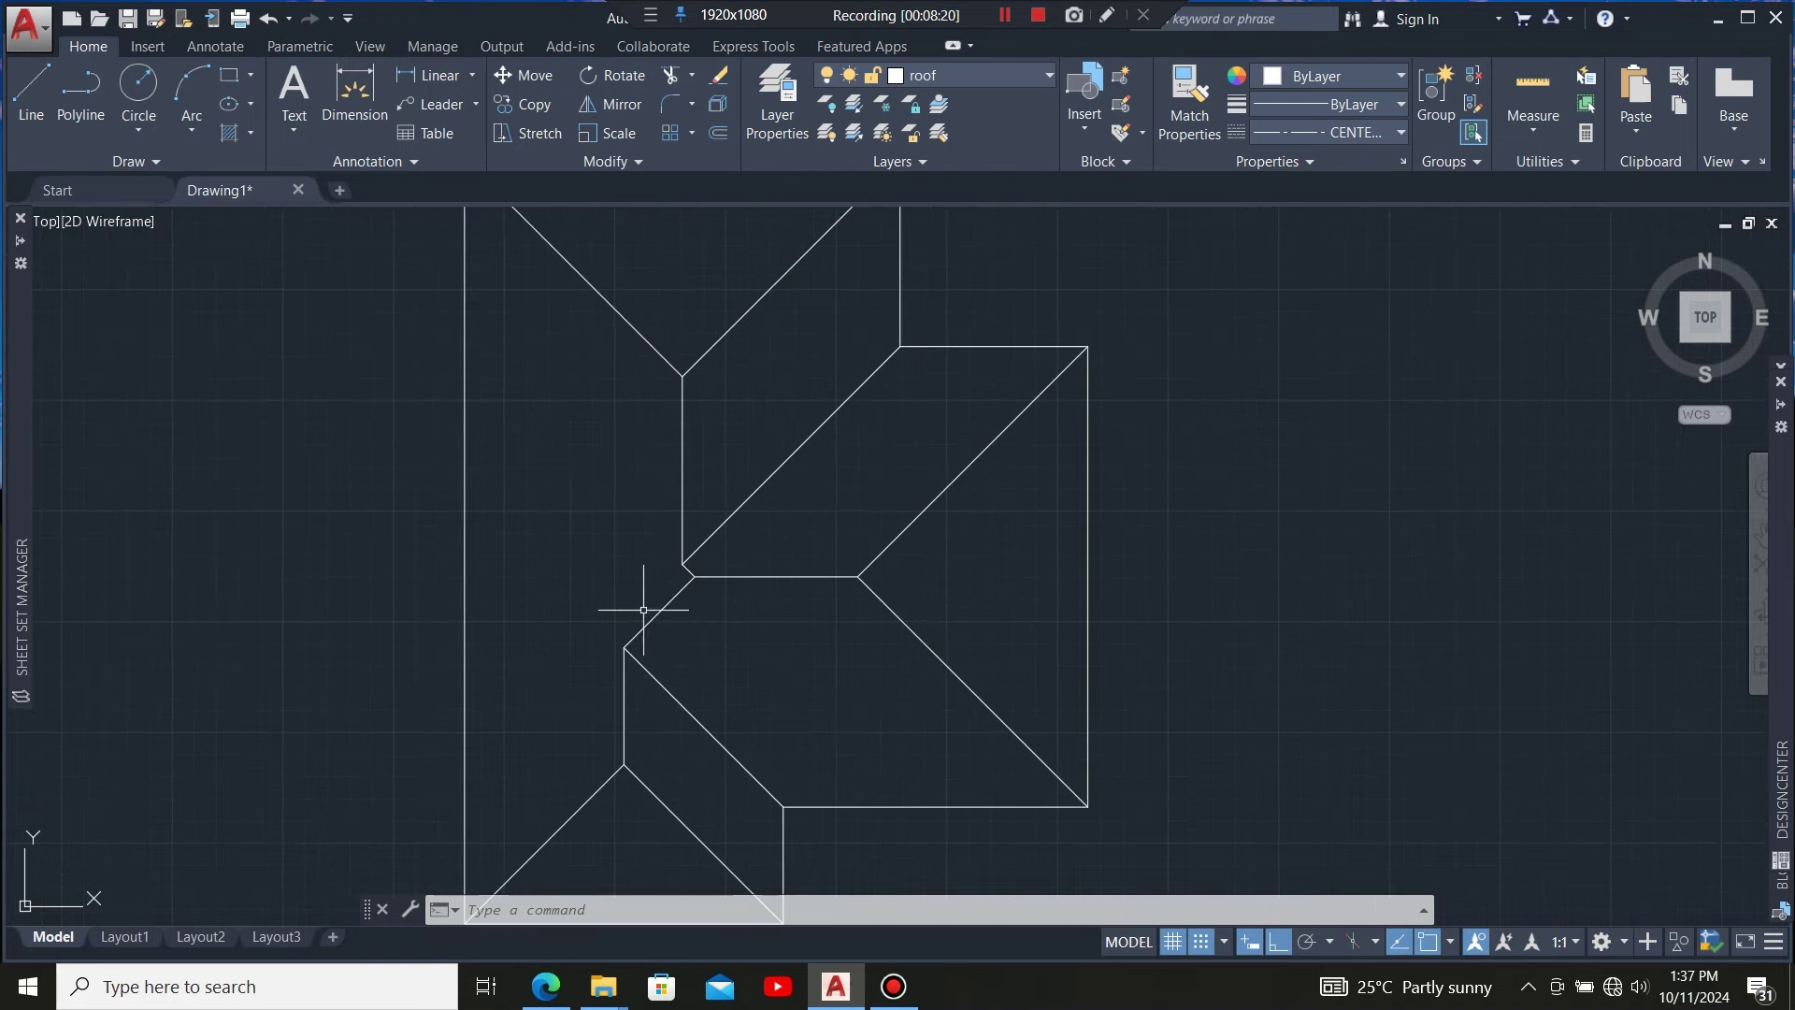
scroll(644, 609, down, 2)
scroll(645, 448, up, 4)
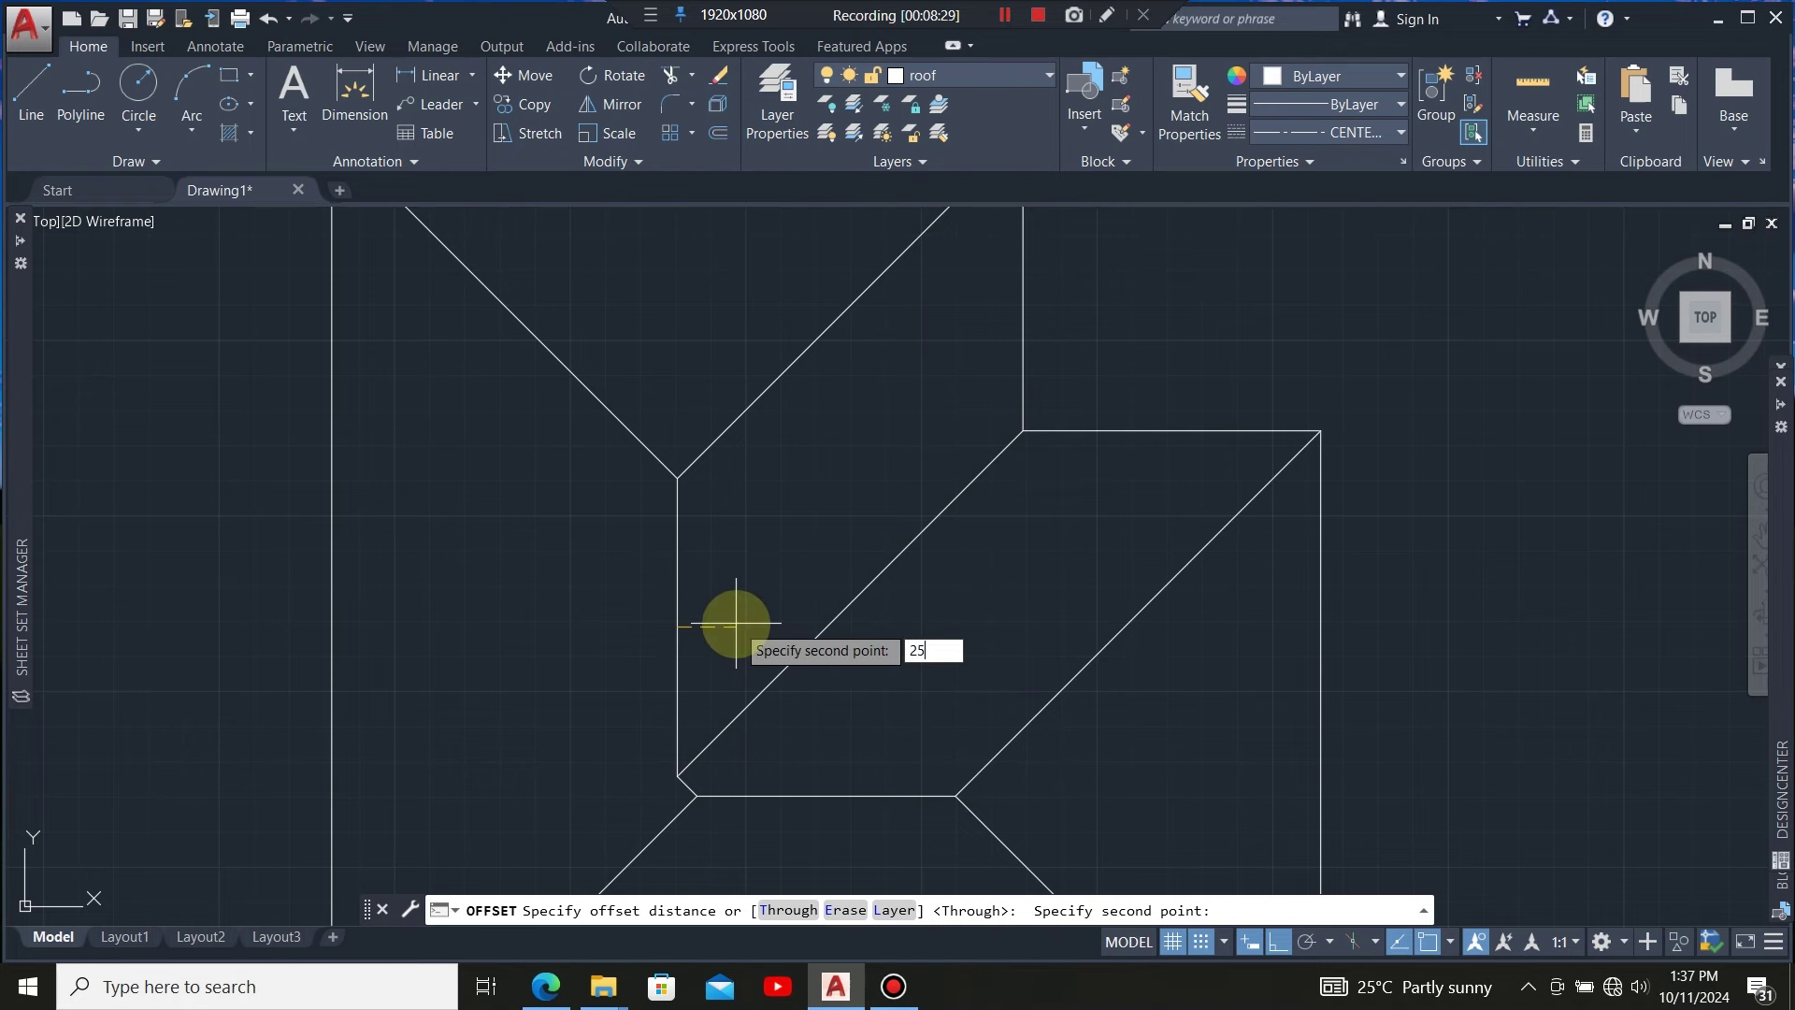
Accept the 25-unit offset distance and copy the vertical roof line on both sides
key(Return)
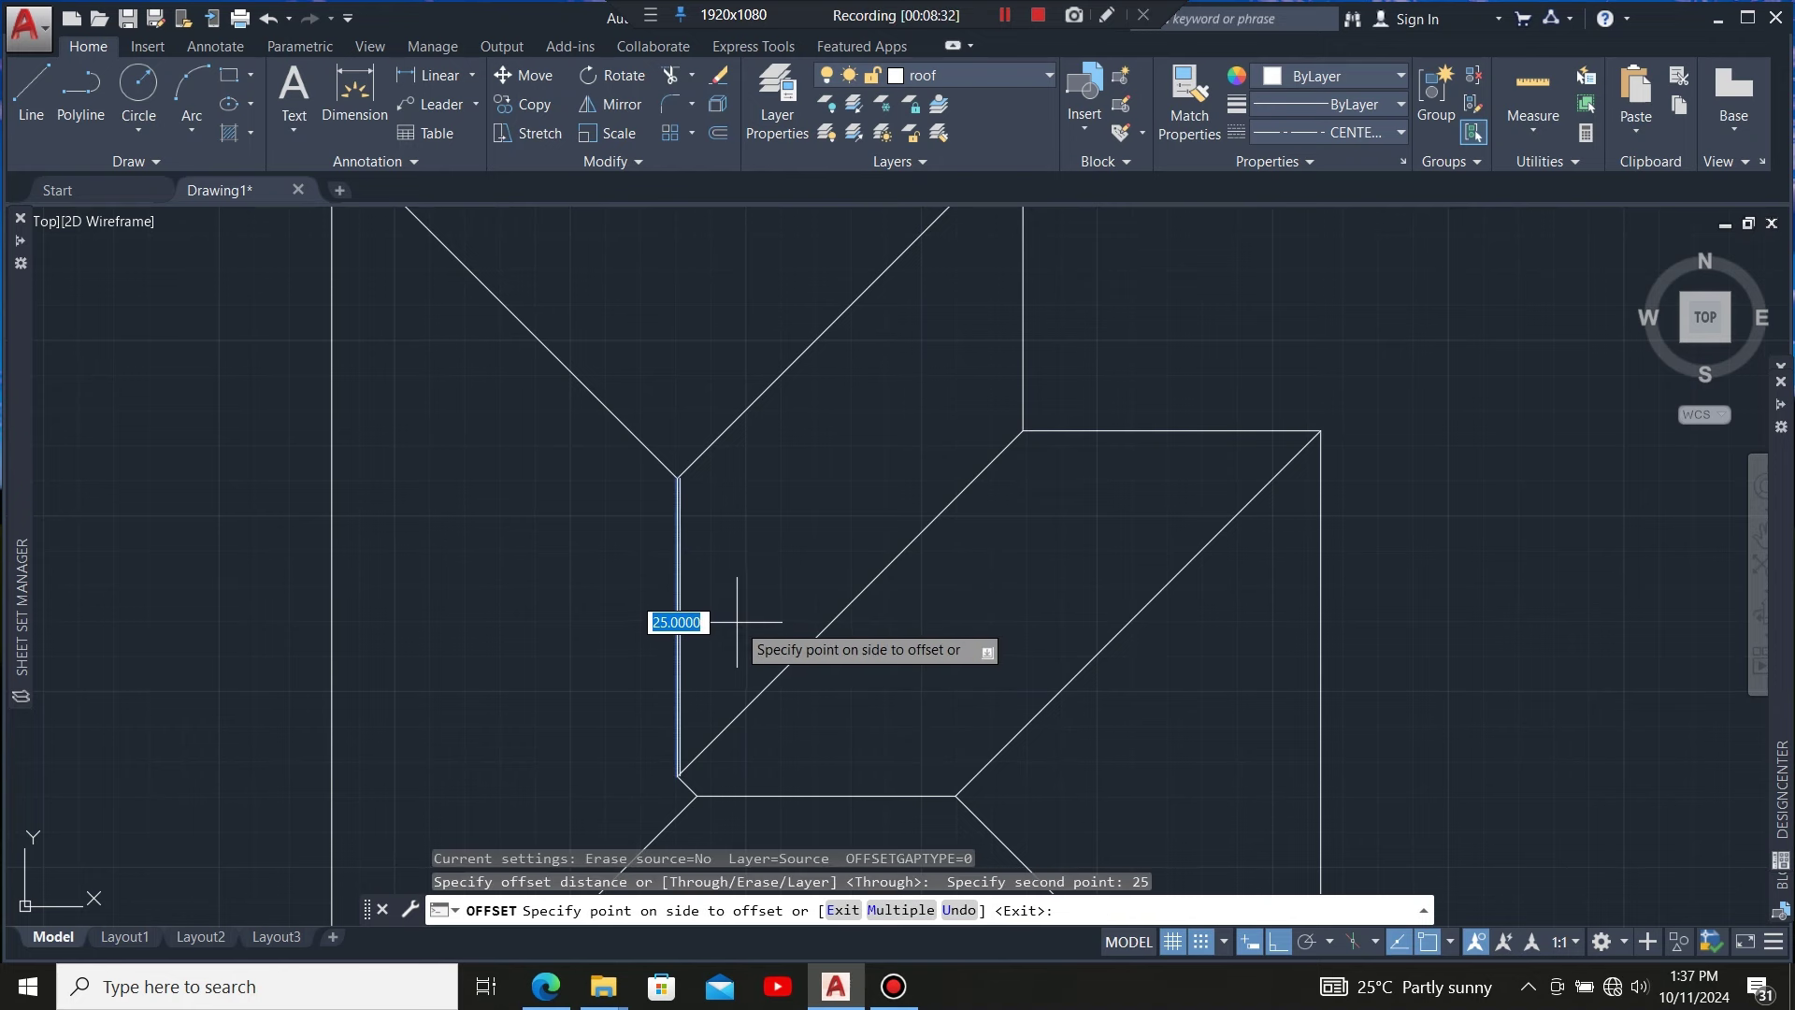
click(738, 613)
scroll(673, 710, up, 5)
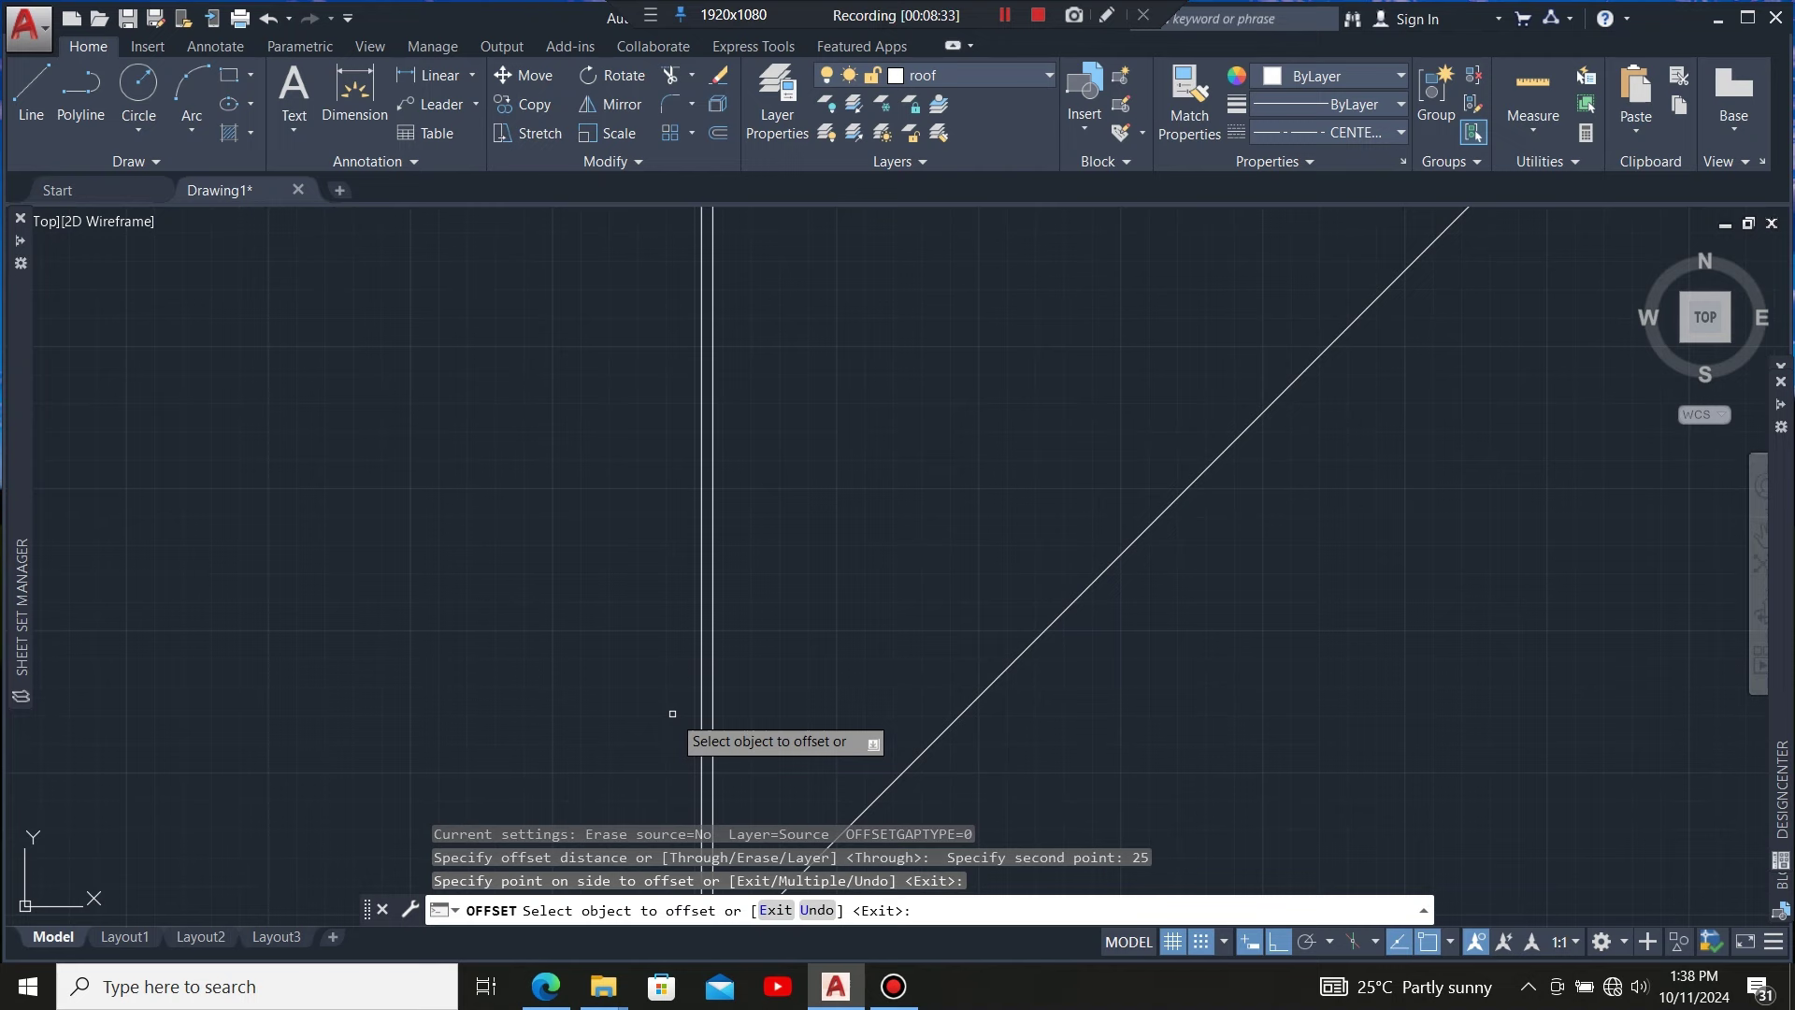
click(700, 662)
click(573, 705)
scroll(573, 701, down, 4)
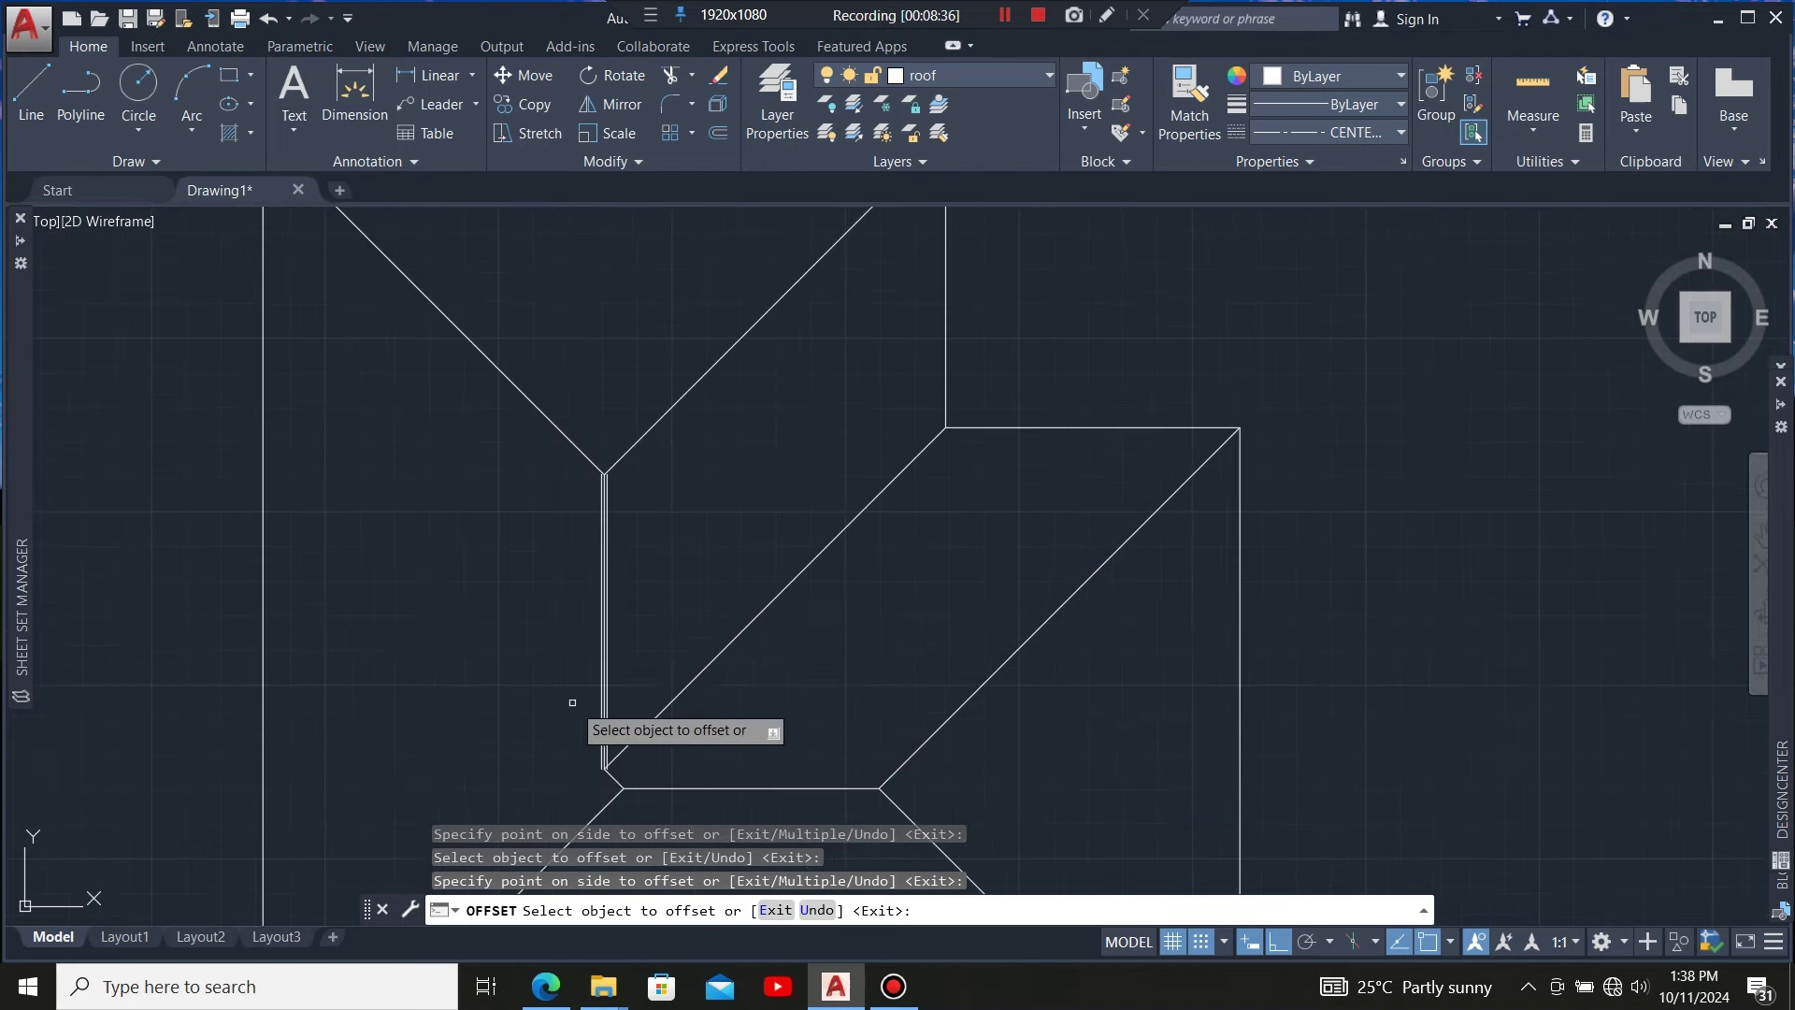
scroll(646, 465, up, 4)
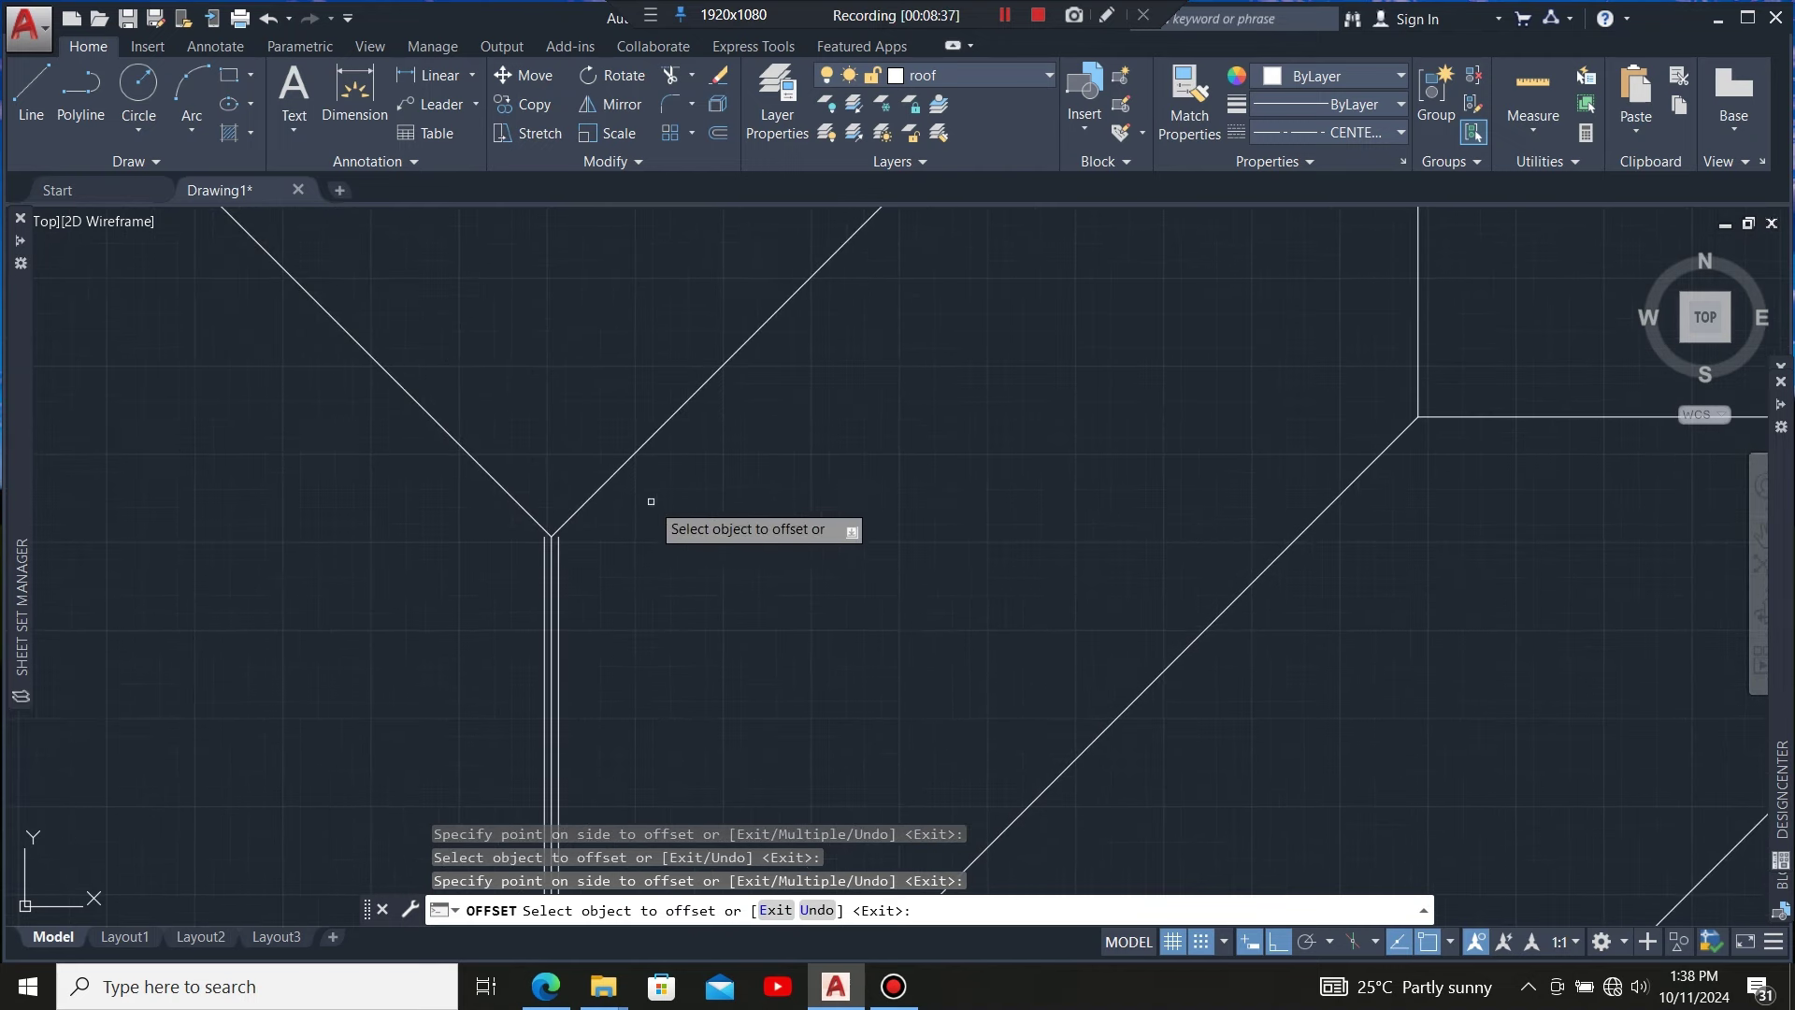
Offset the three nearby roof diagonals by 25, one copy each
click(595, 492)
click(621, 593)
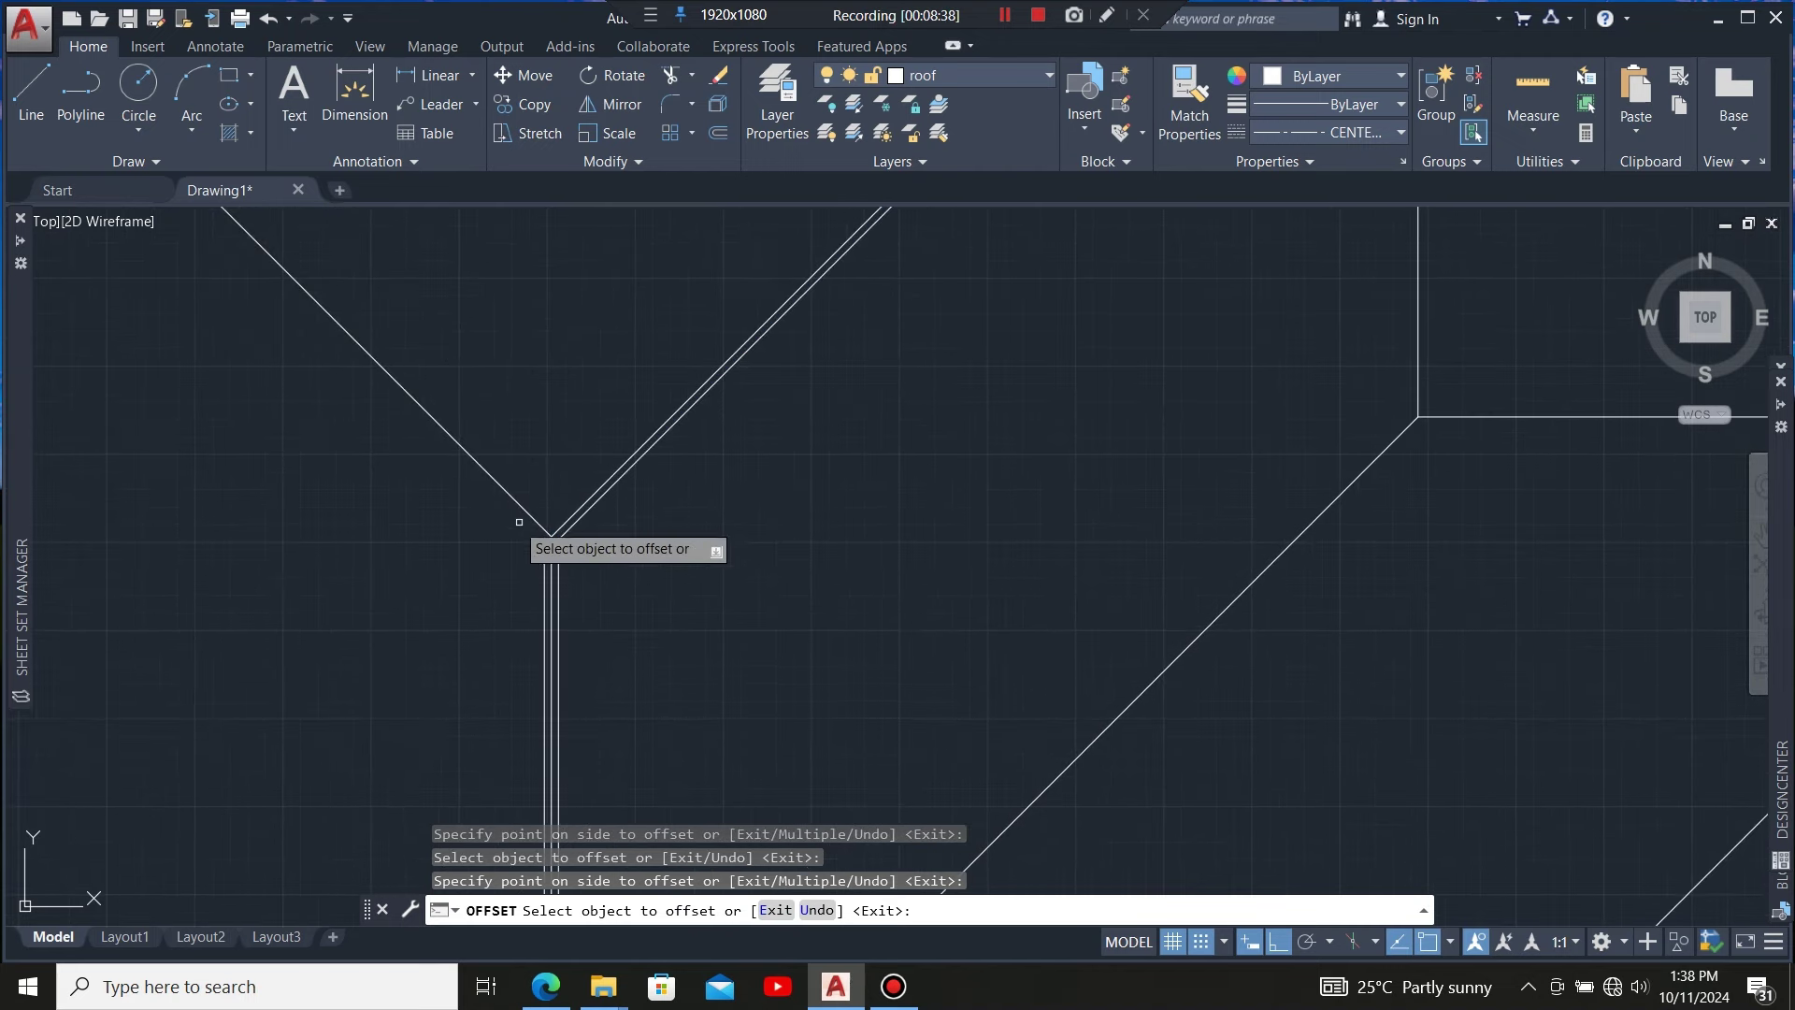
click(580, 504)
click(517, 493)
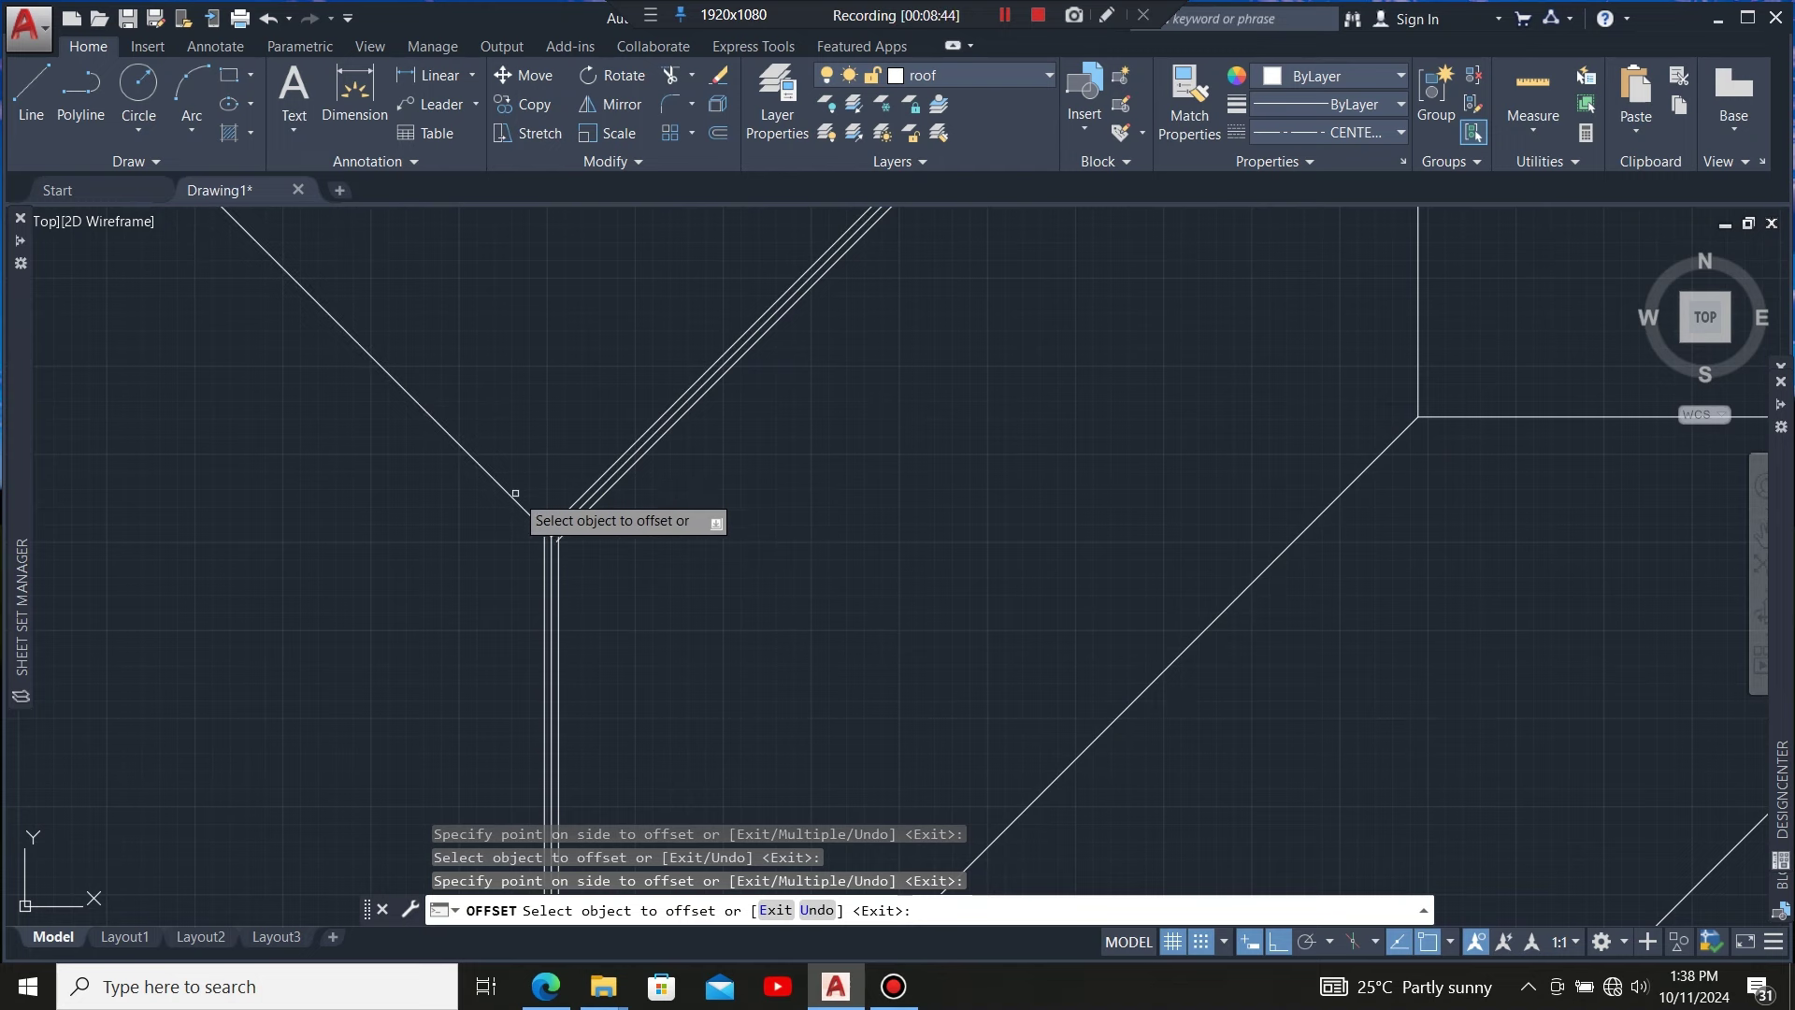
click(513, 499)
click(585, 452)
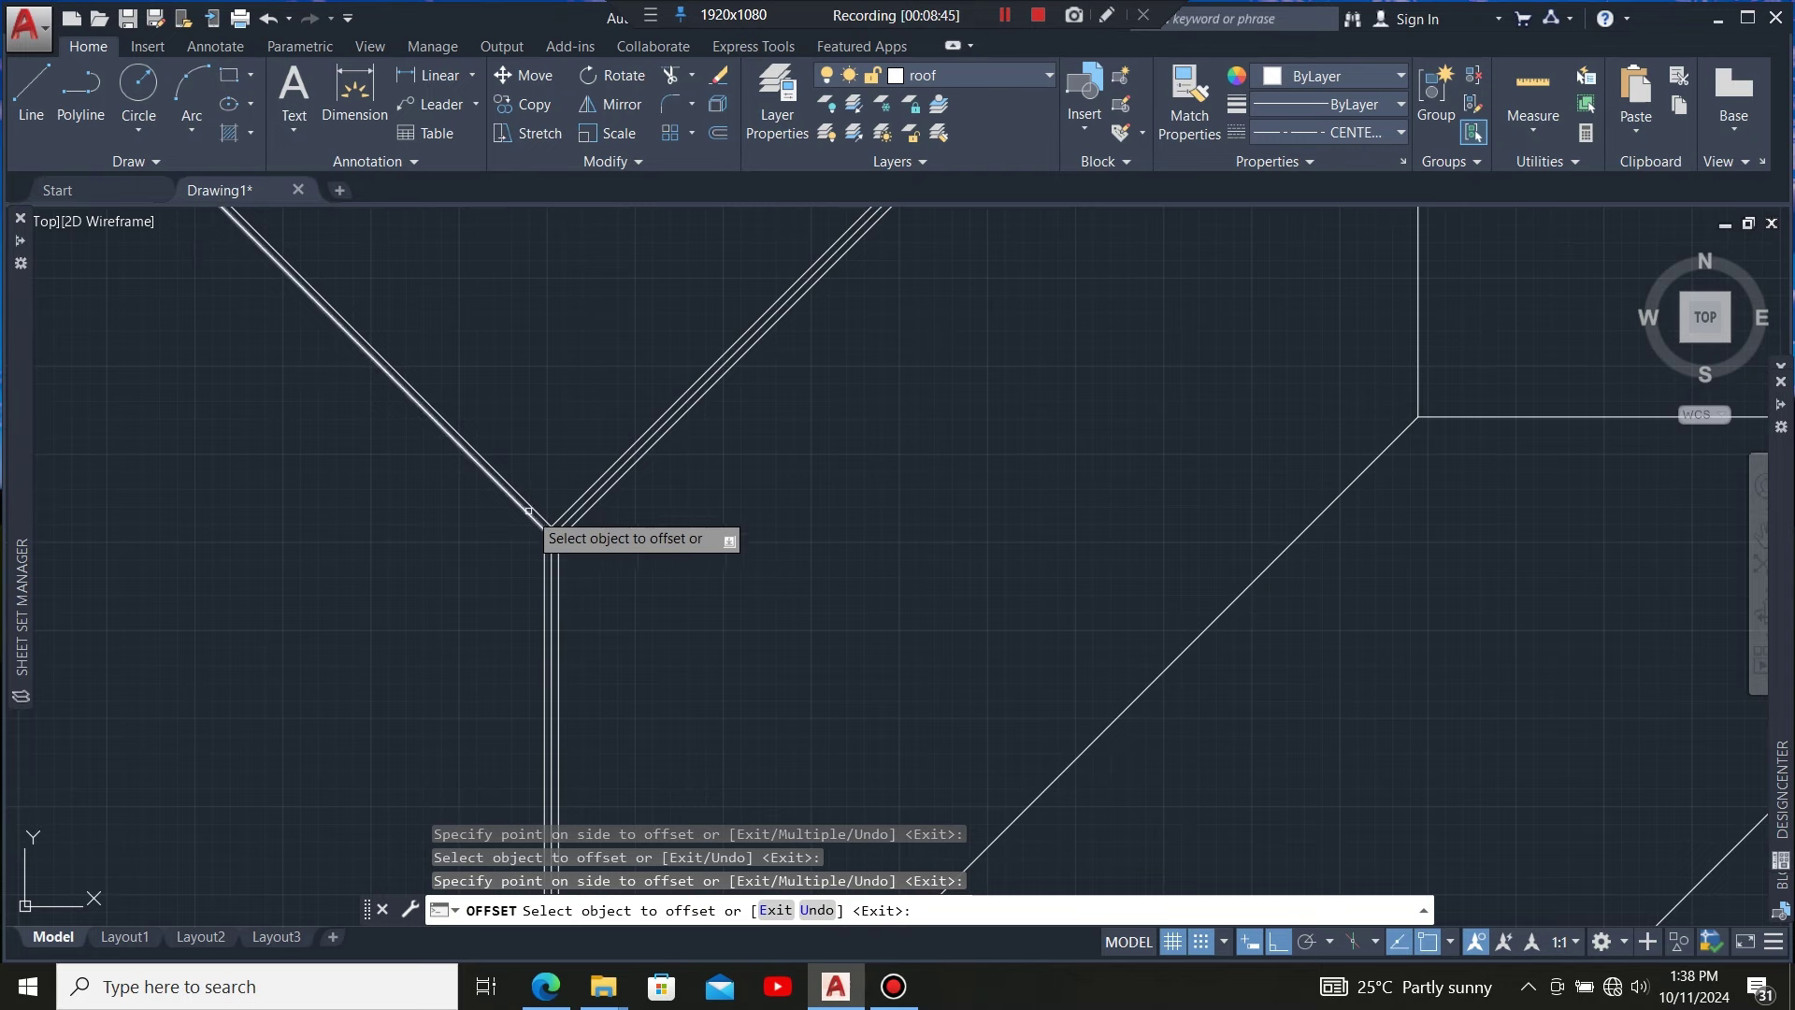
scroll(580, 448, down, 3)
scroll(601, 638, up, 5)
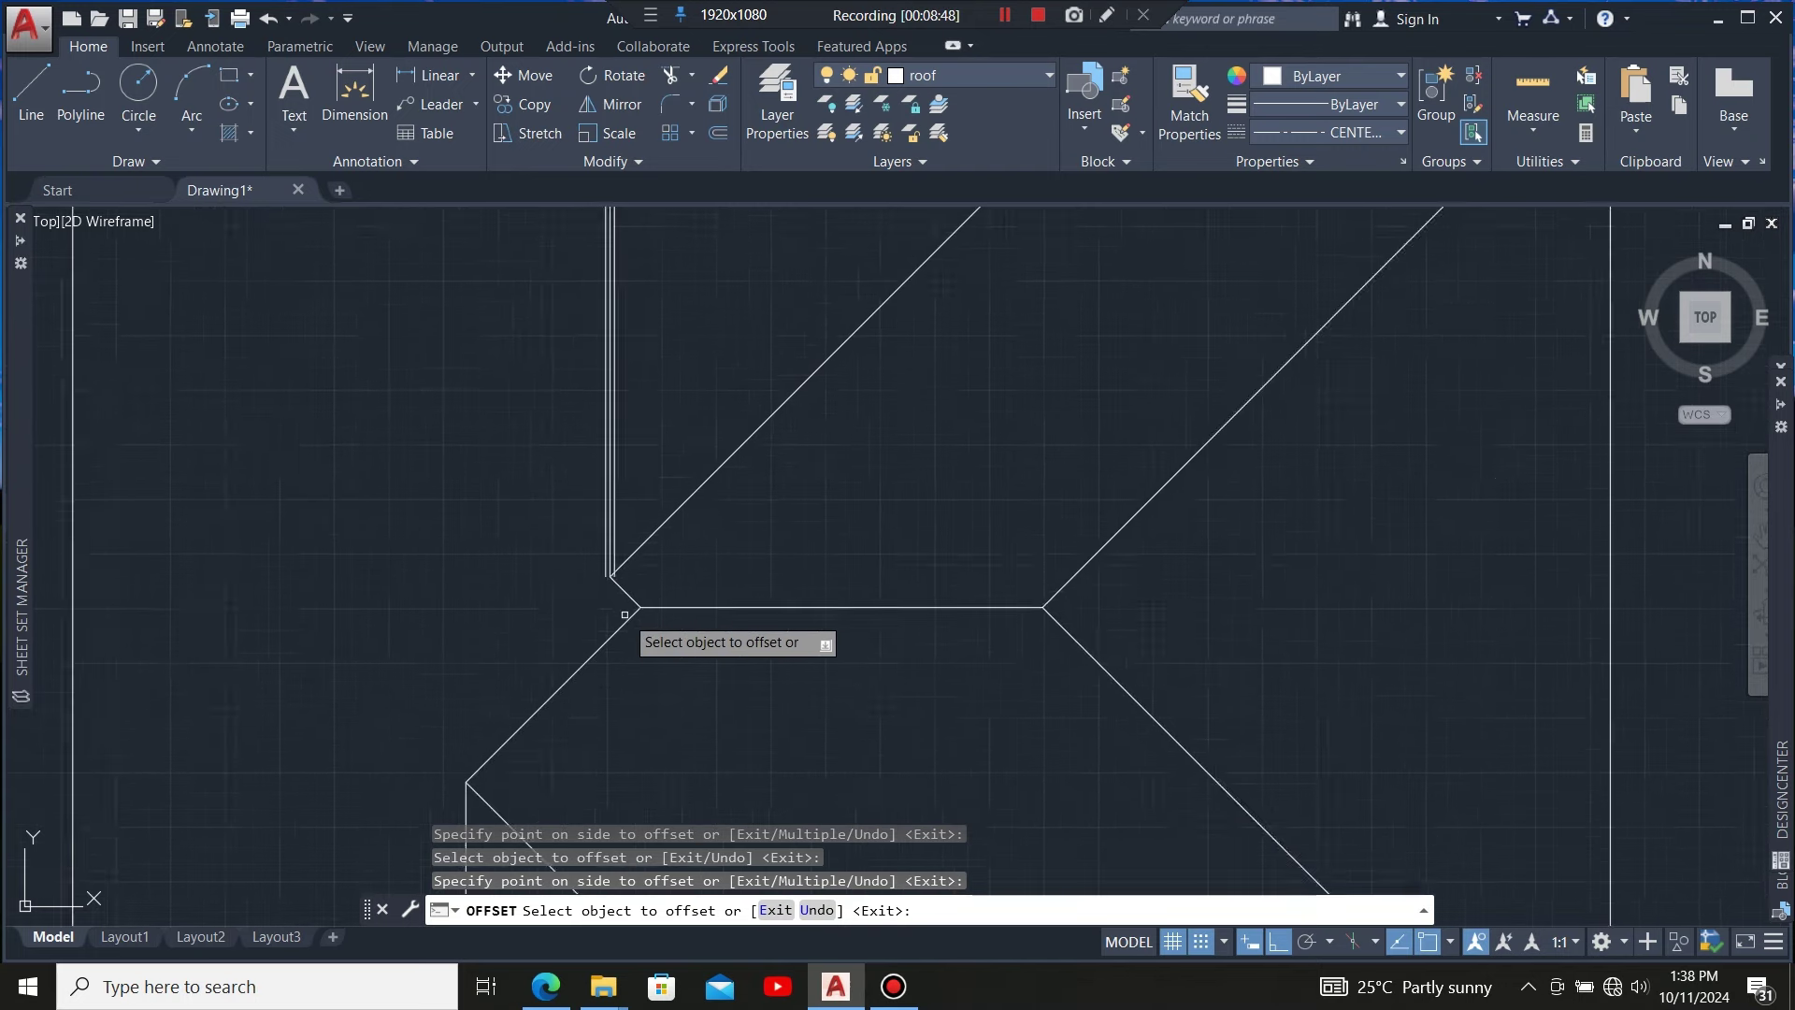
Copy the short and long diagonal roof lines 25 units to both of their sides
click(654, 581)
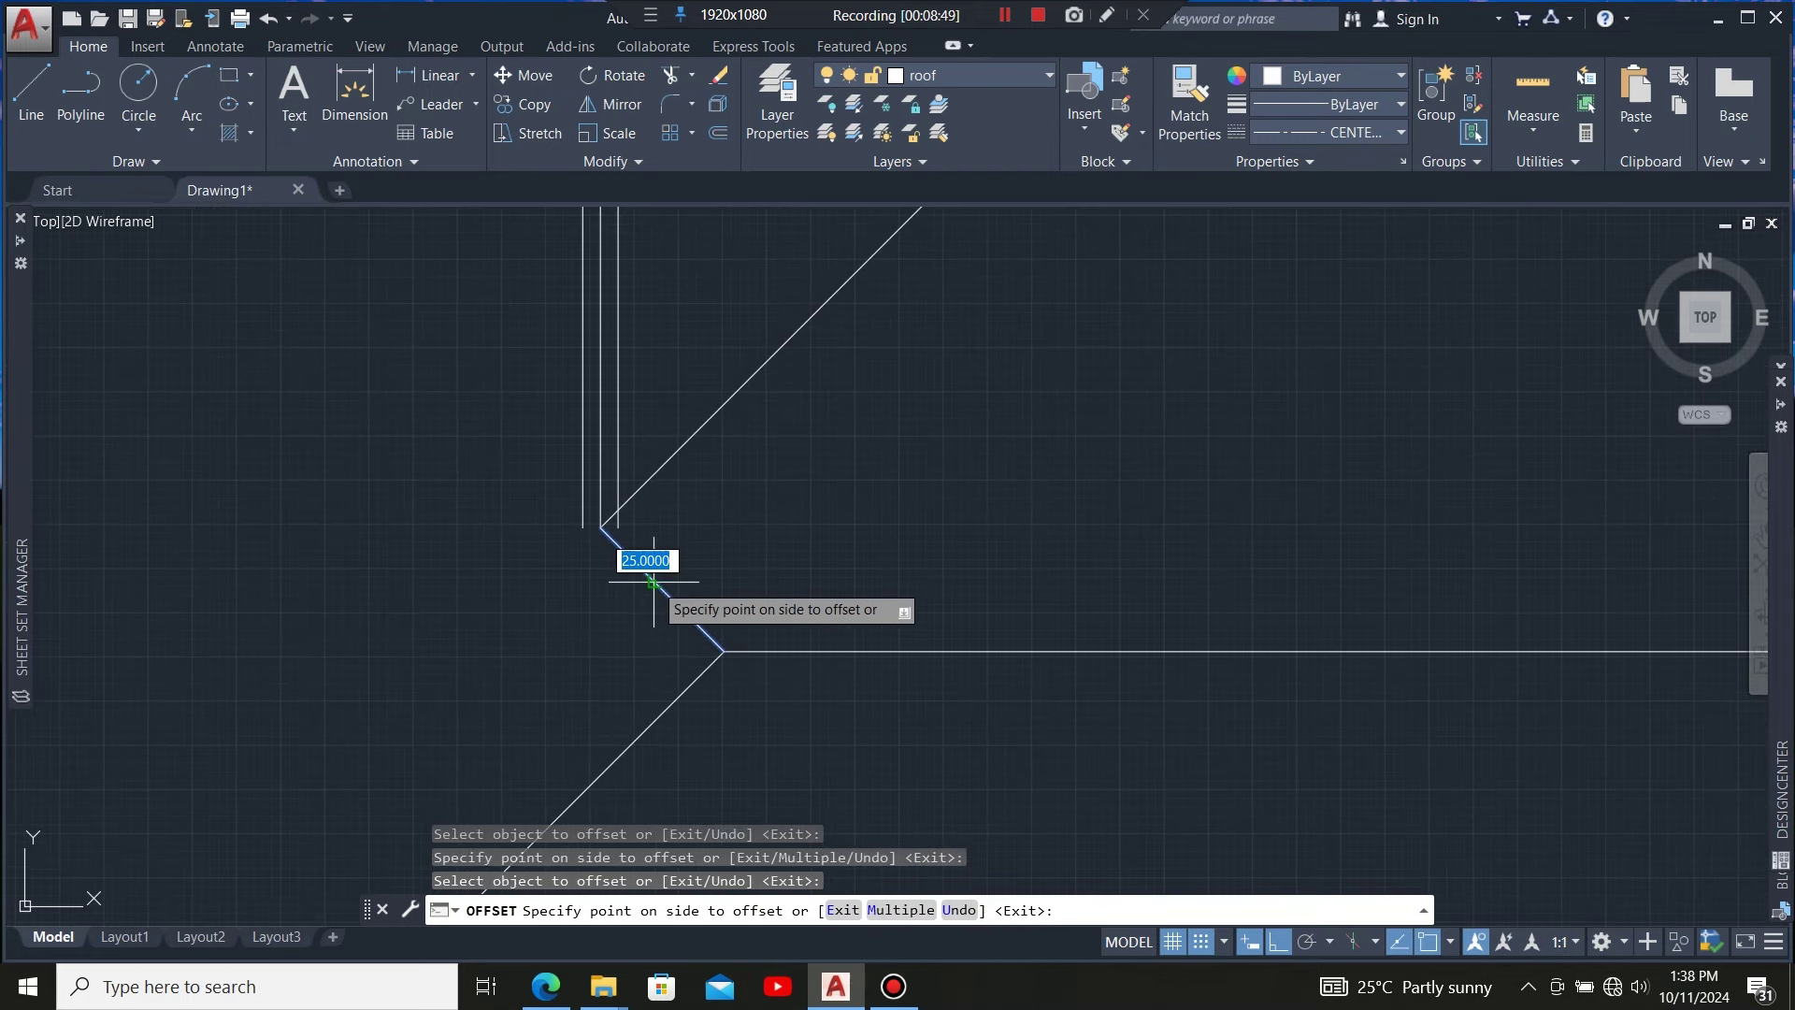
click(583, 639)
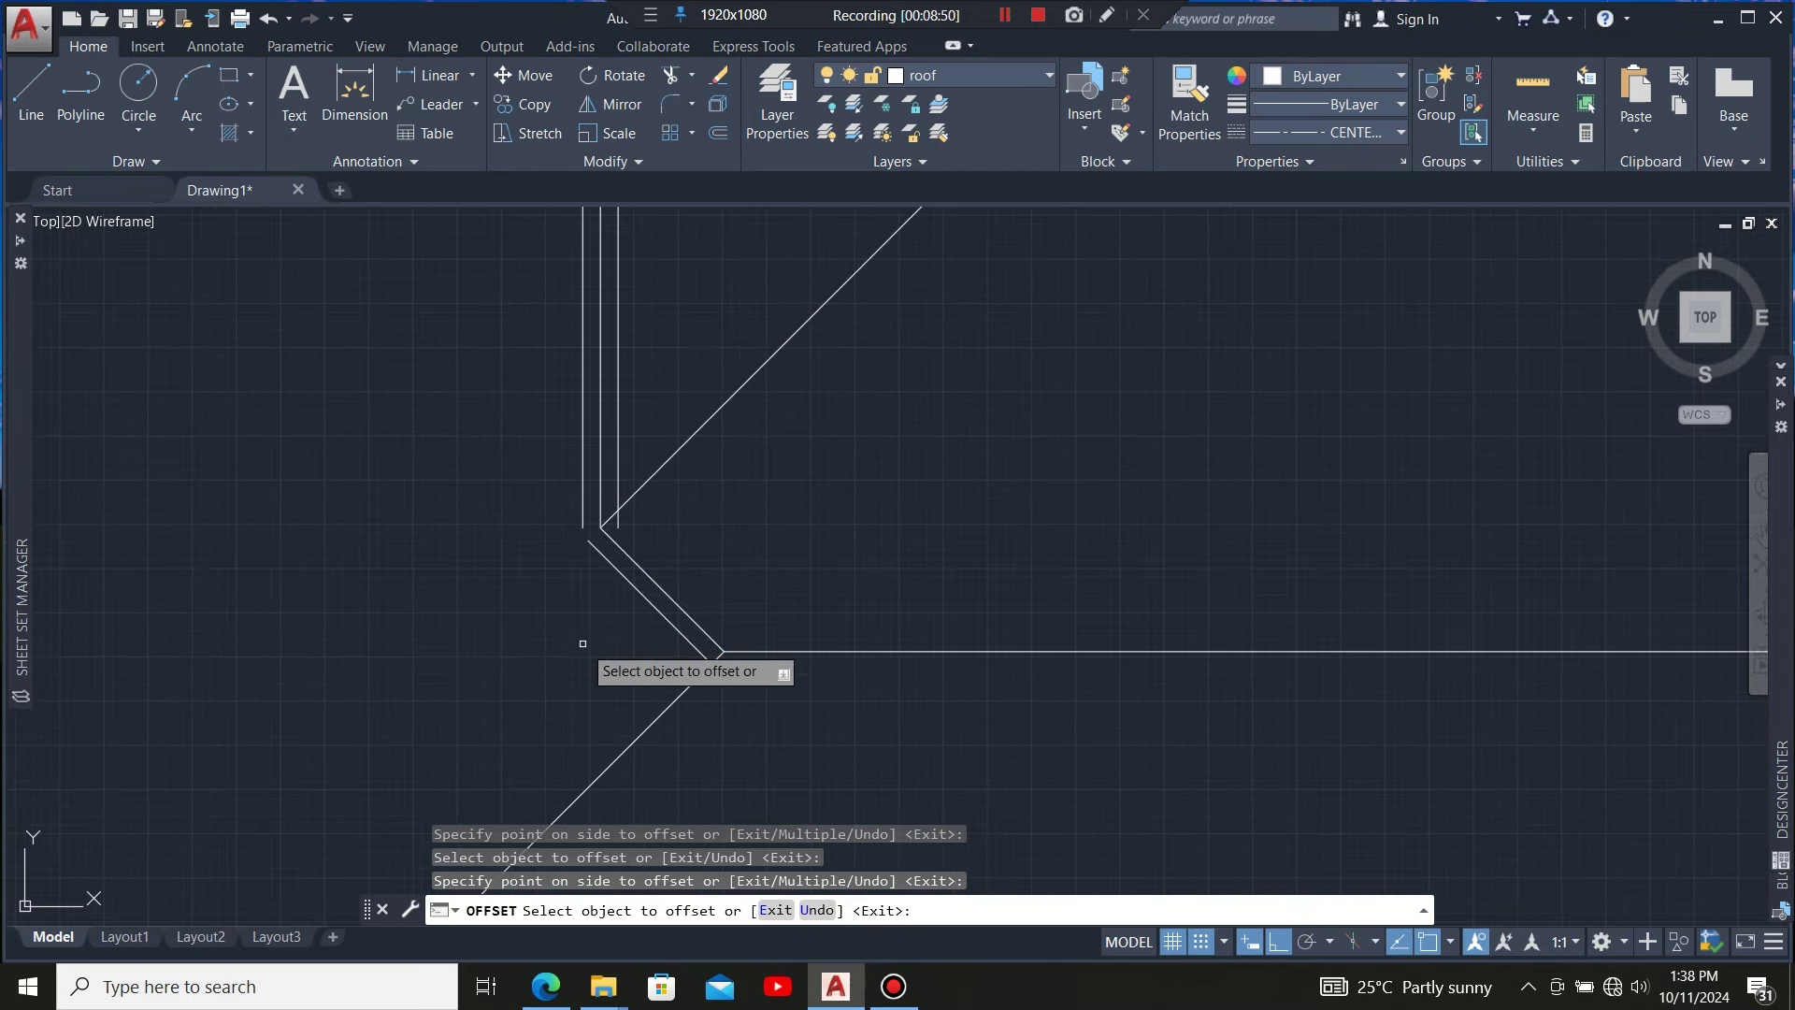
click(663, 592)
click(661, 477)
click(660, 471)
click(713, 544)
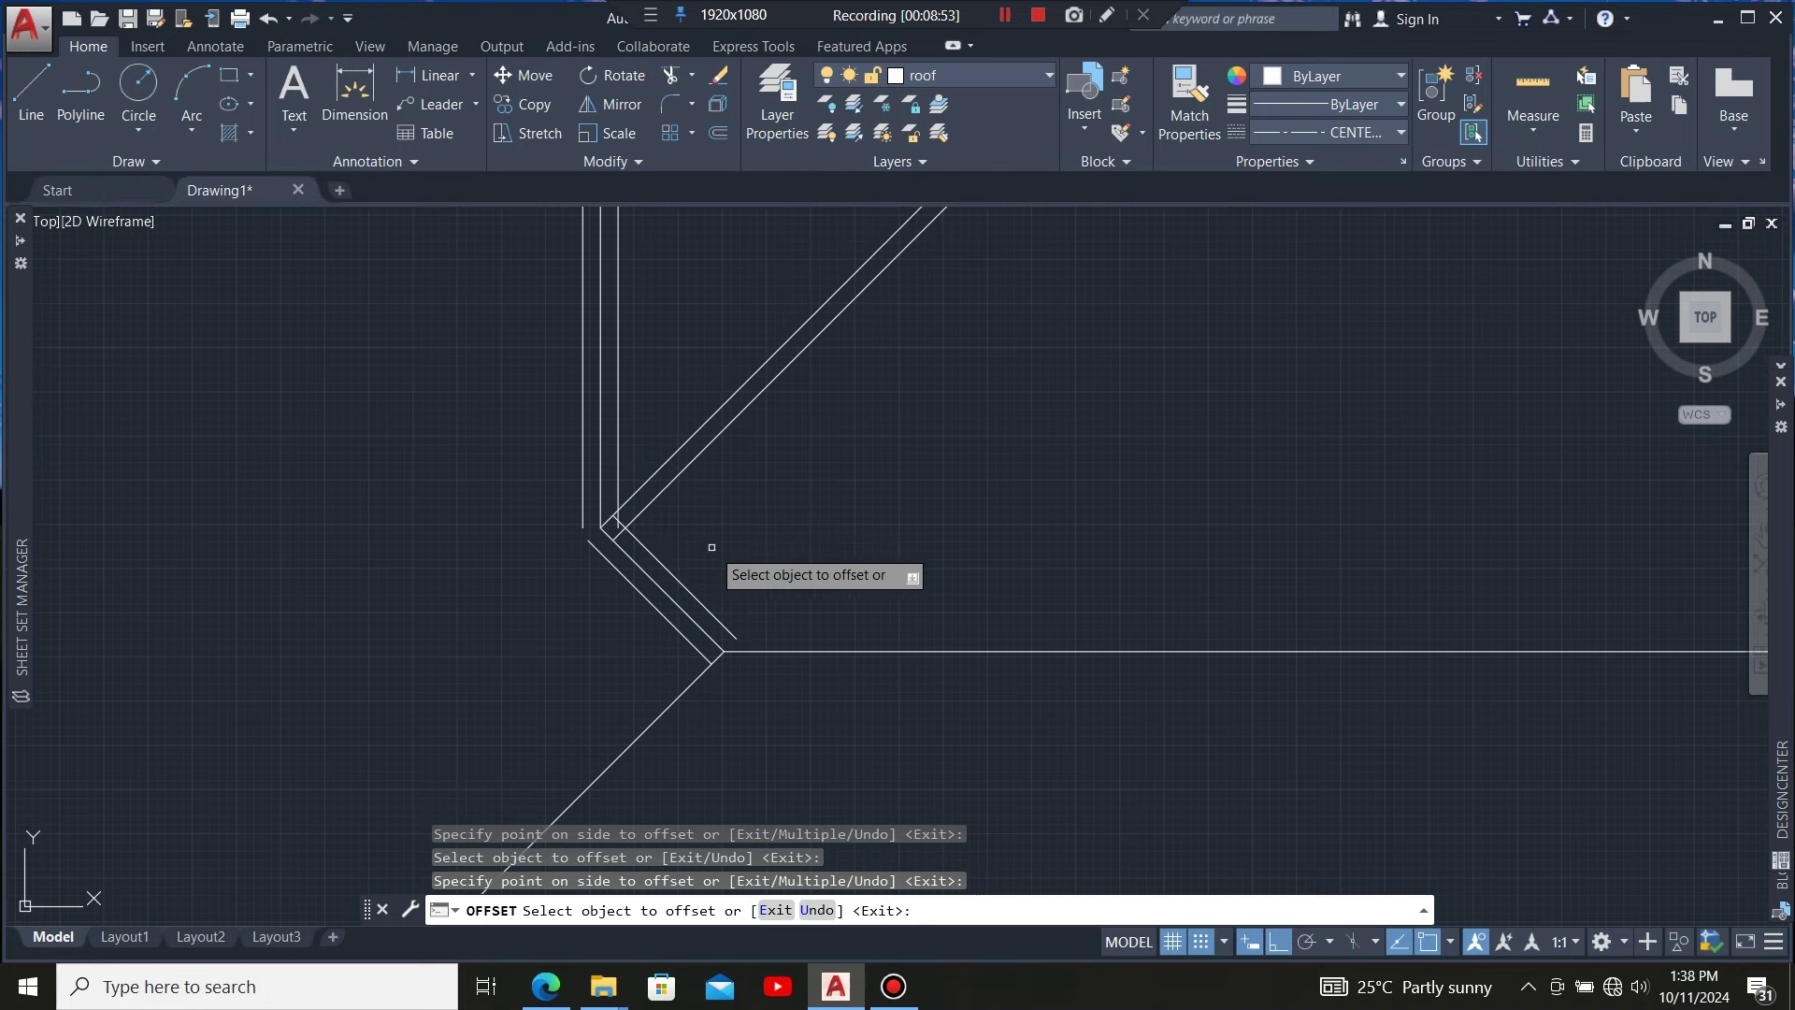
click(671, 460)
click(634, 407)
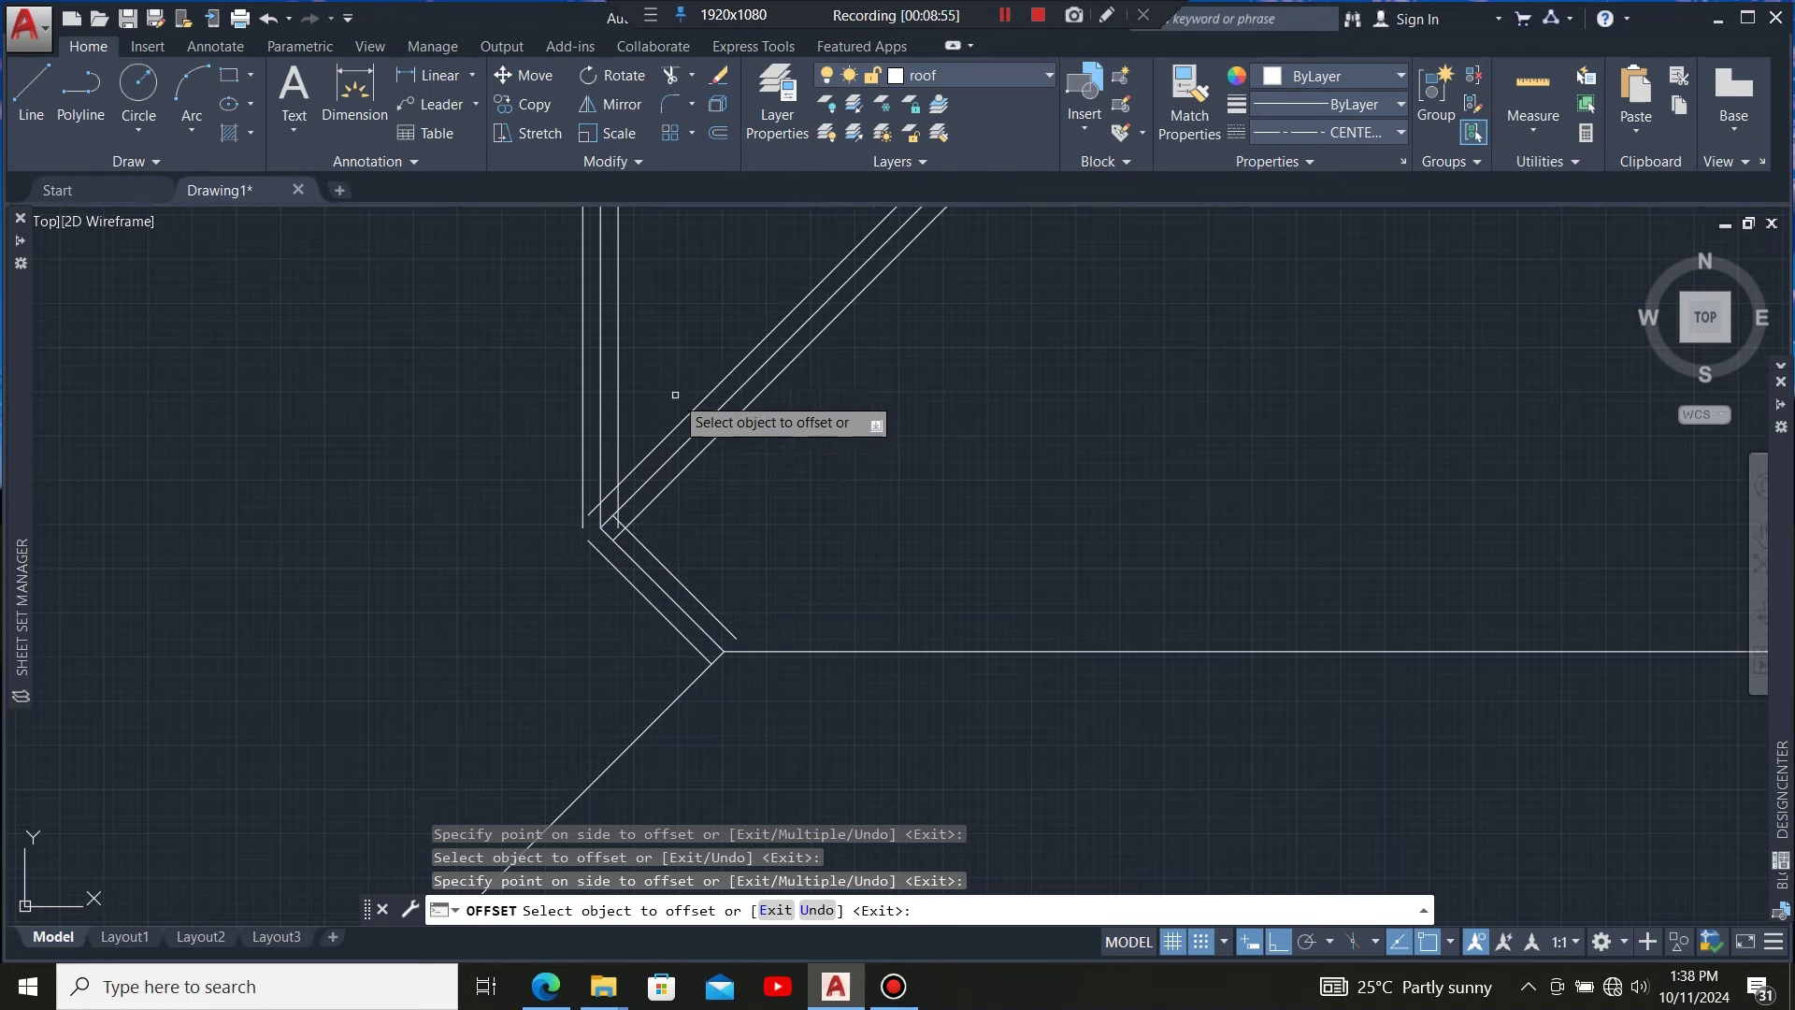
scroll(678, 402, down, 5)
Offset the horizontal ridge line 25 units above and below
click(767, 502)
click(830, 469)
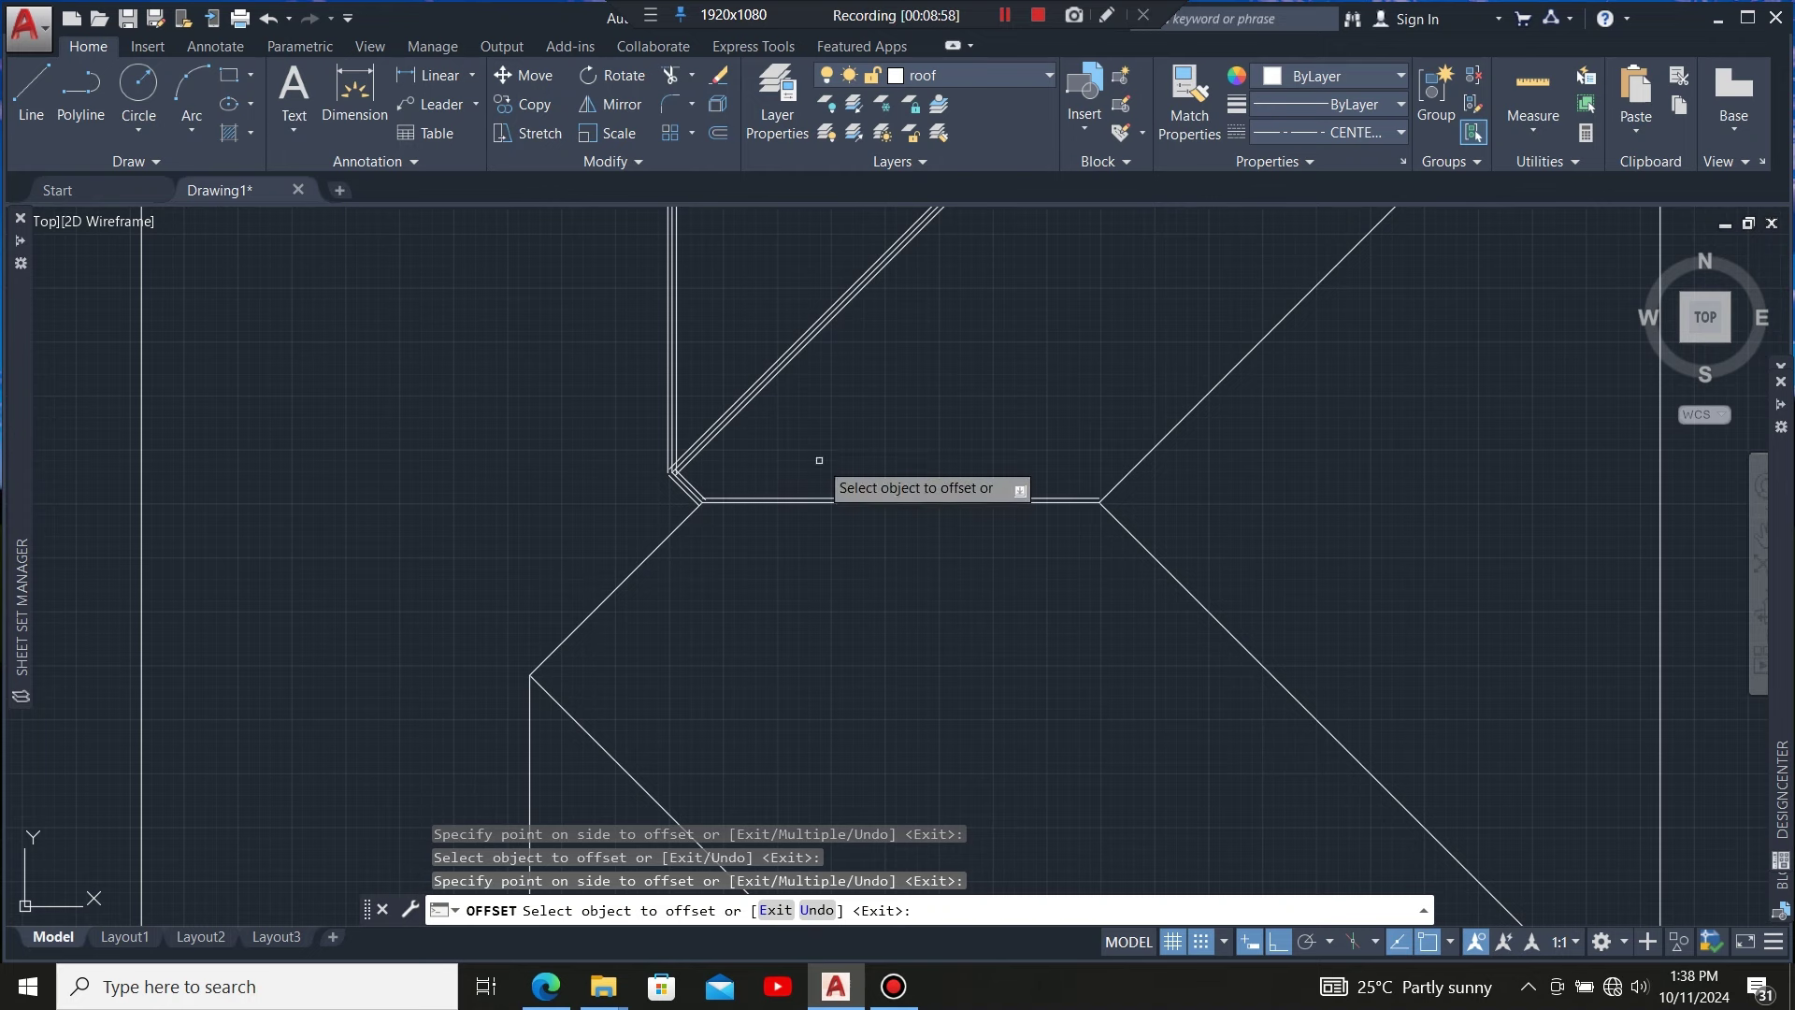
click(834, 501)
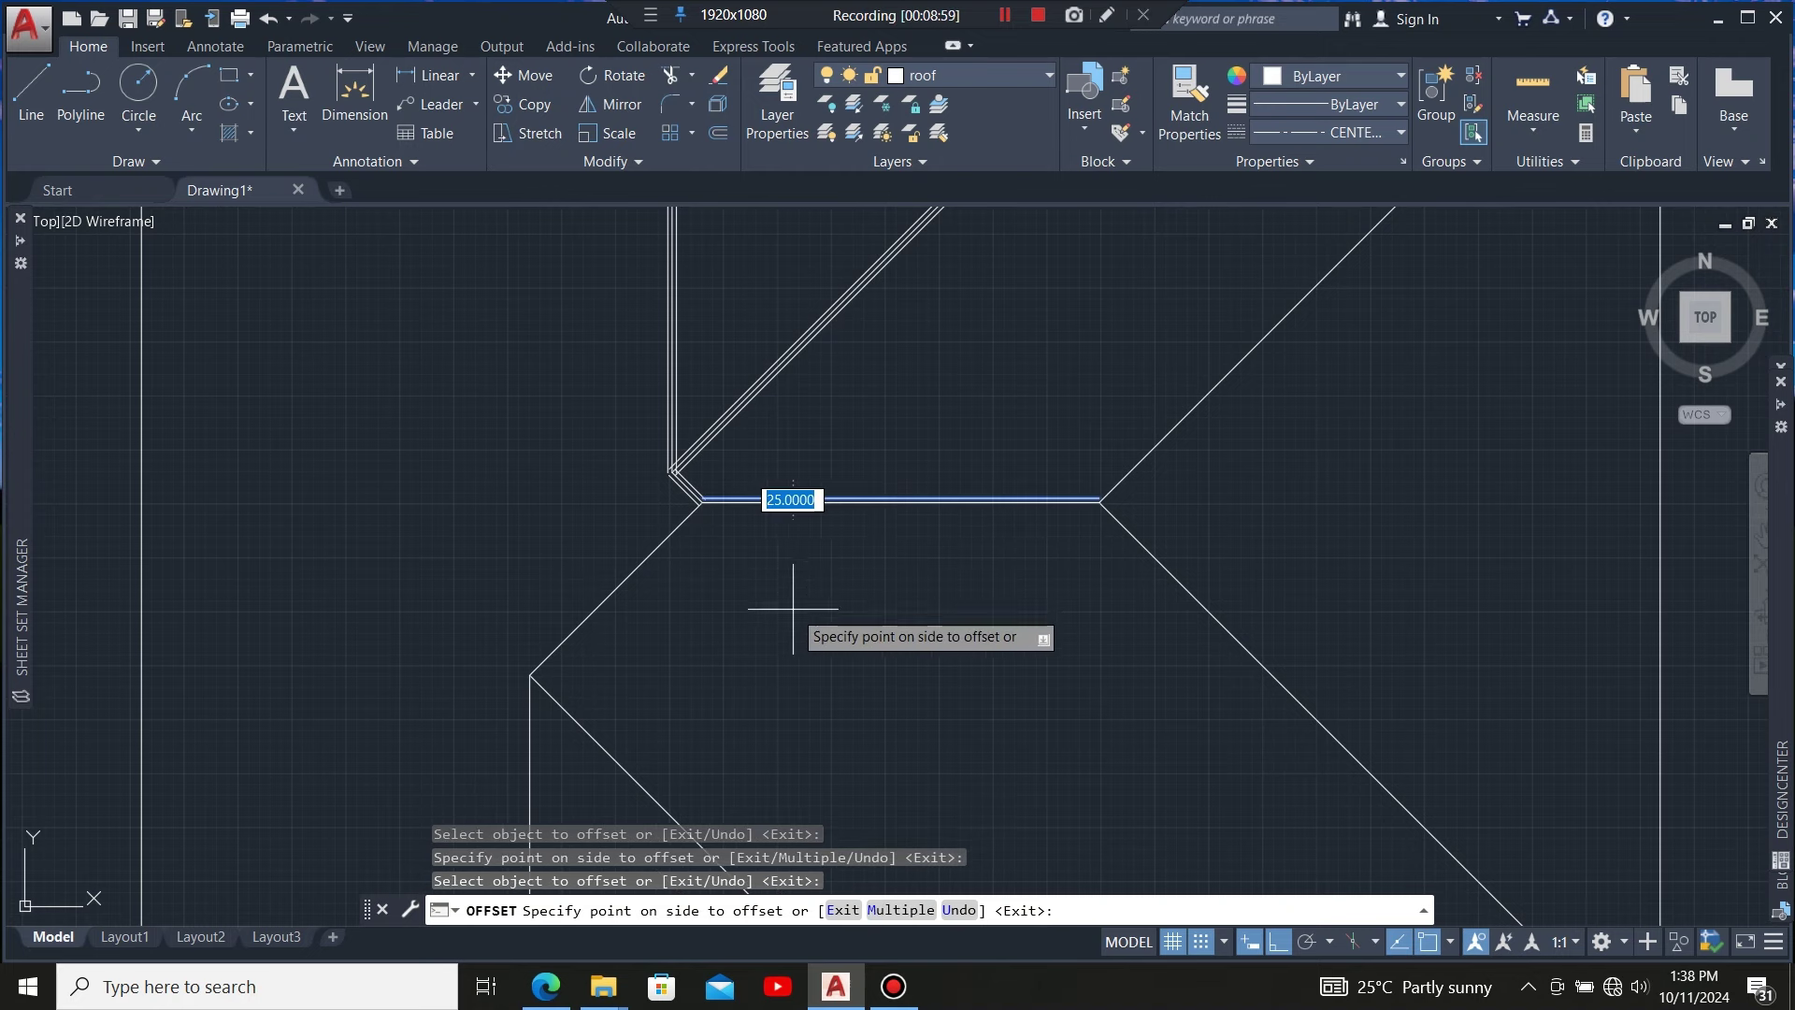
click(802, 608)
scroll(687, 523, up, 3)
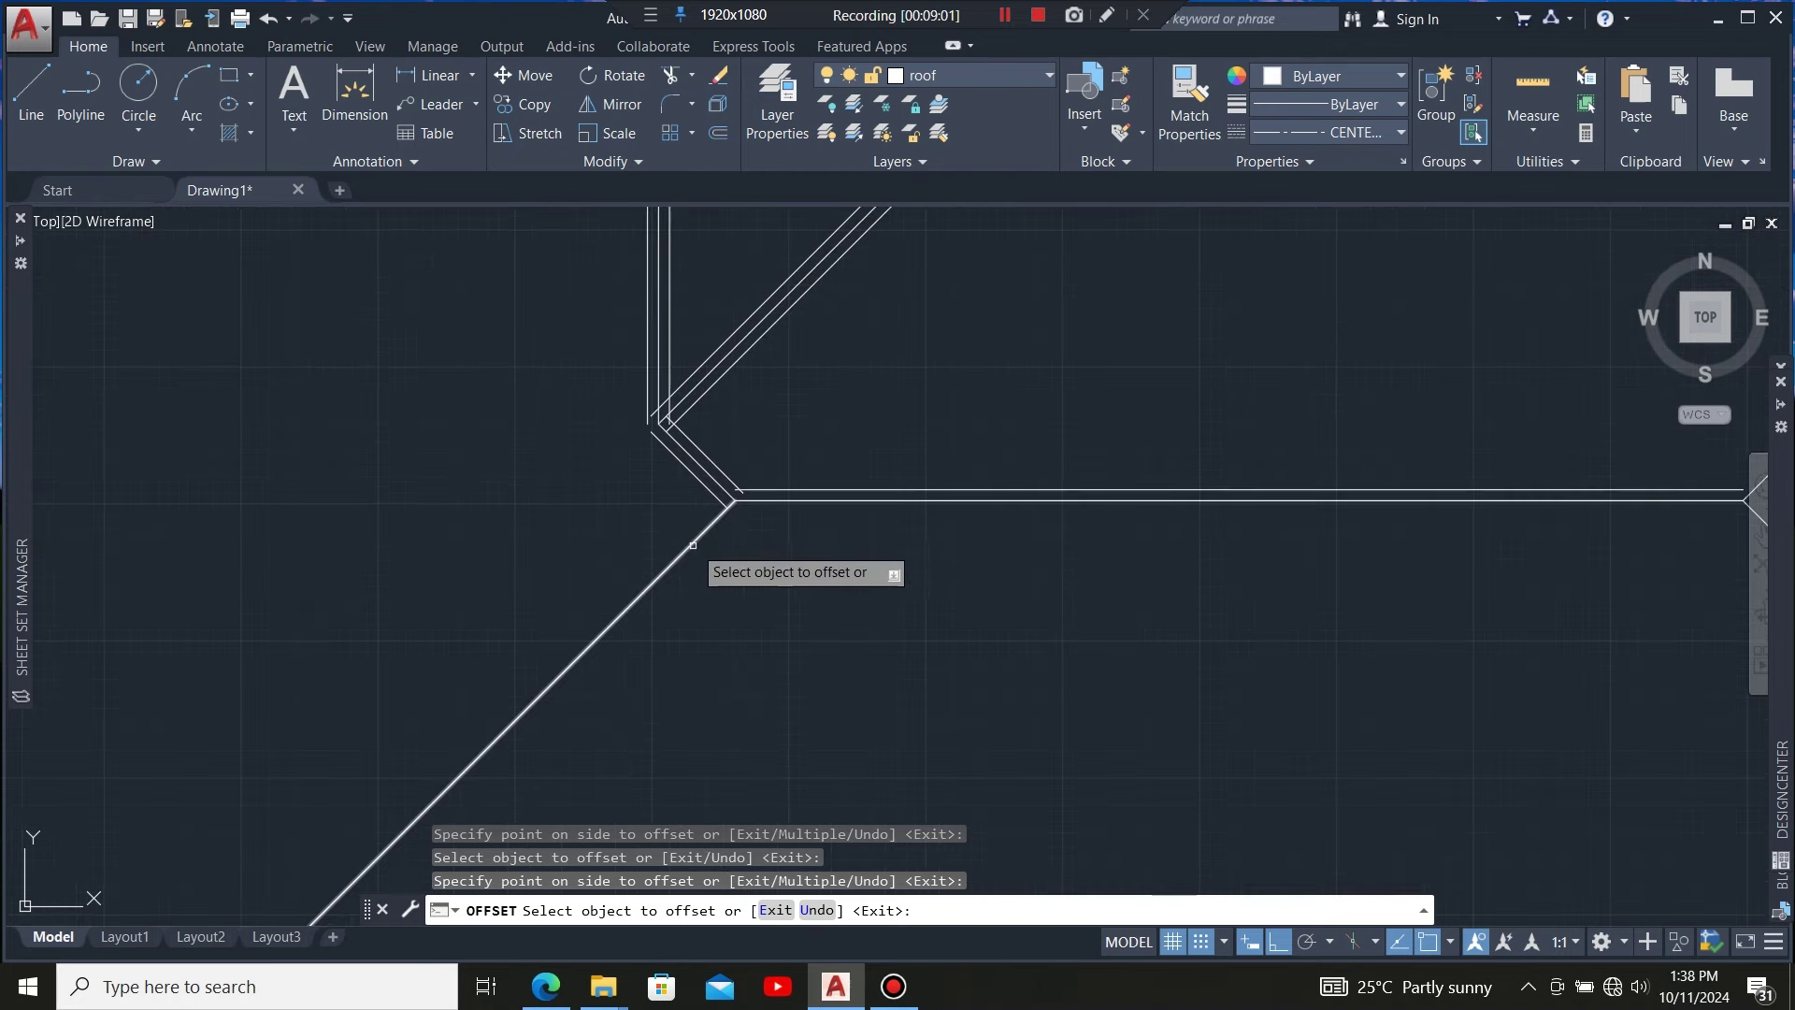
click(820, 501)
click(777, 626)
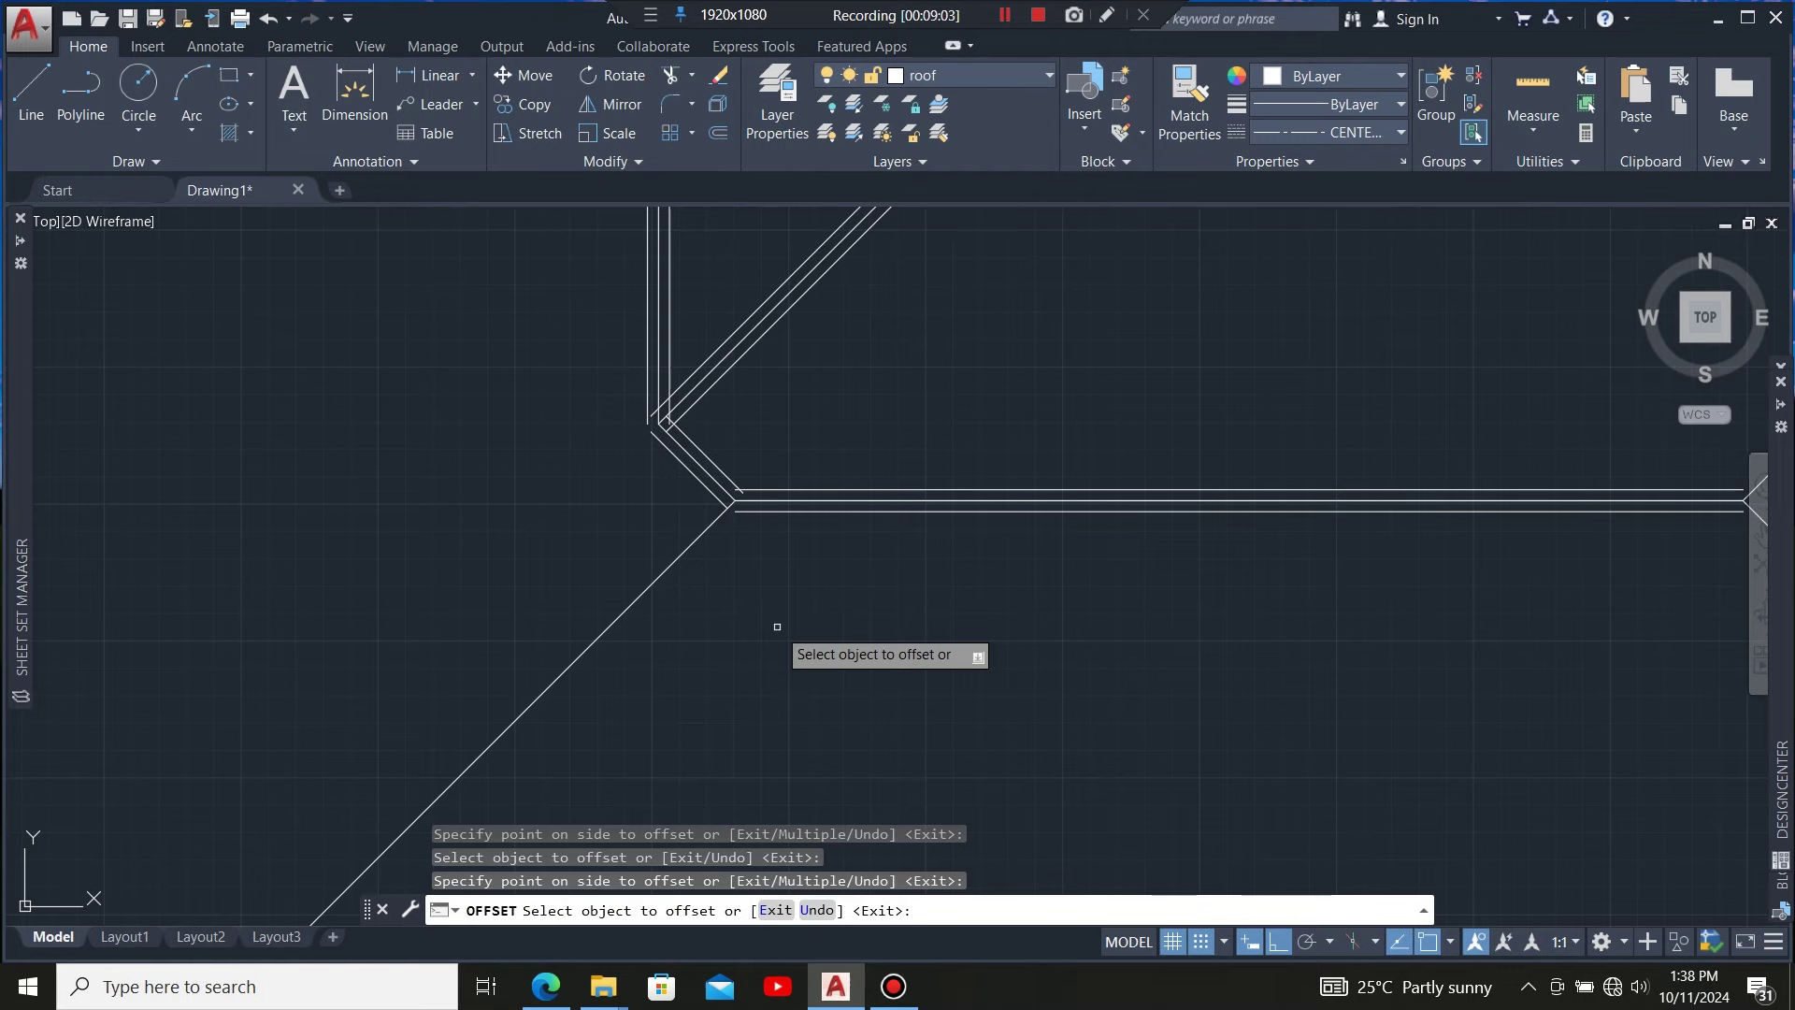
Offset the hip lines, a vertical roof line and the upper-right diagonal at other roof corners
click(667, 562)
click(623, 612)
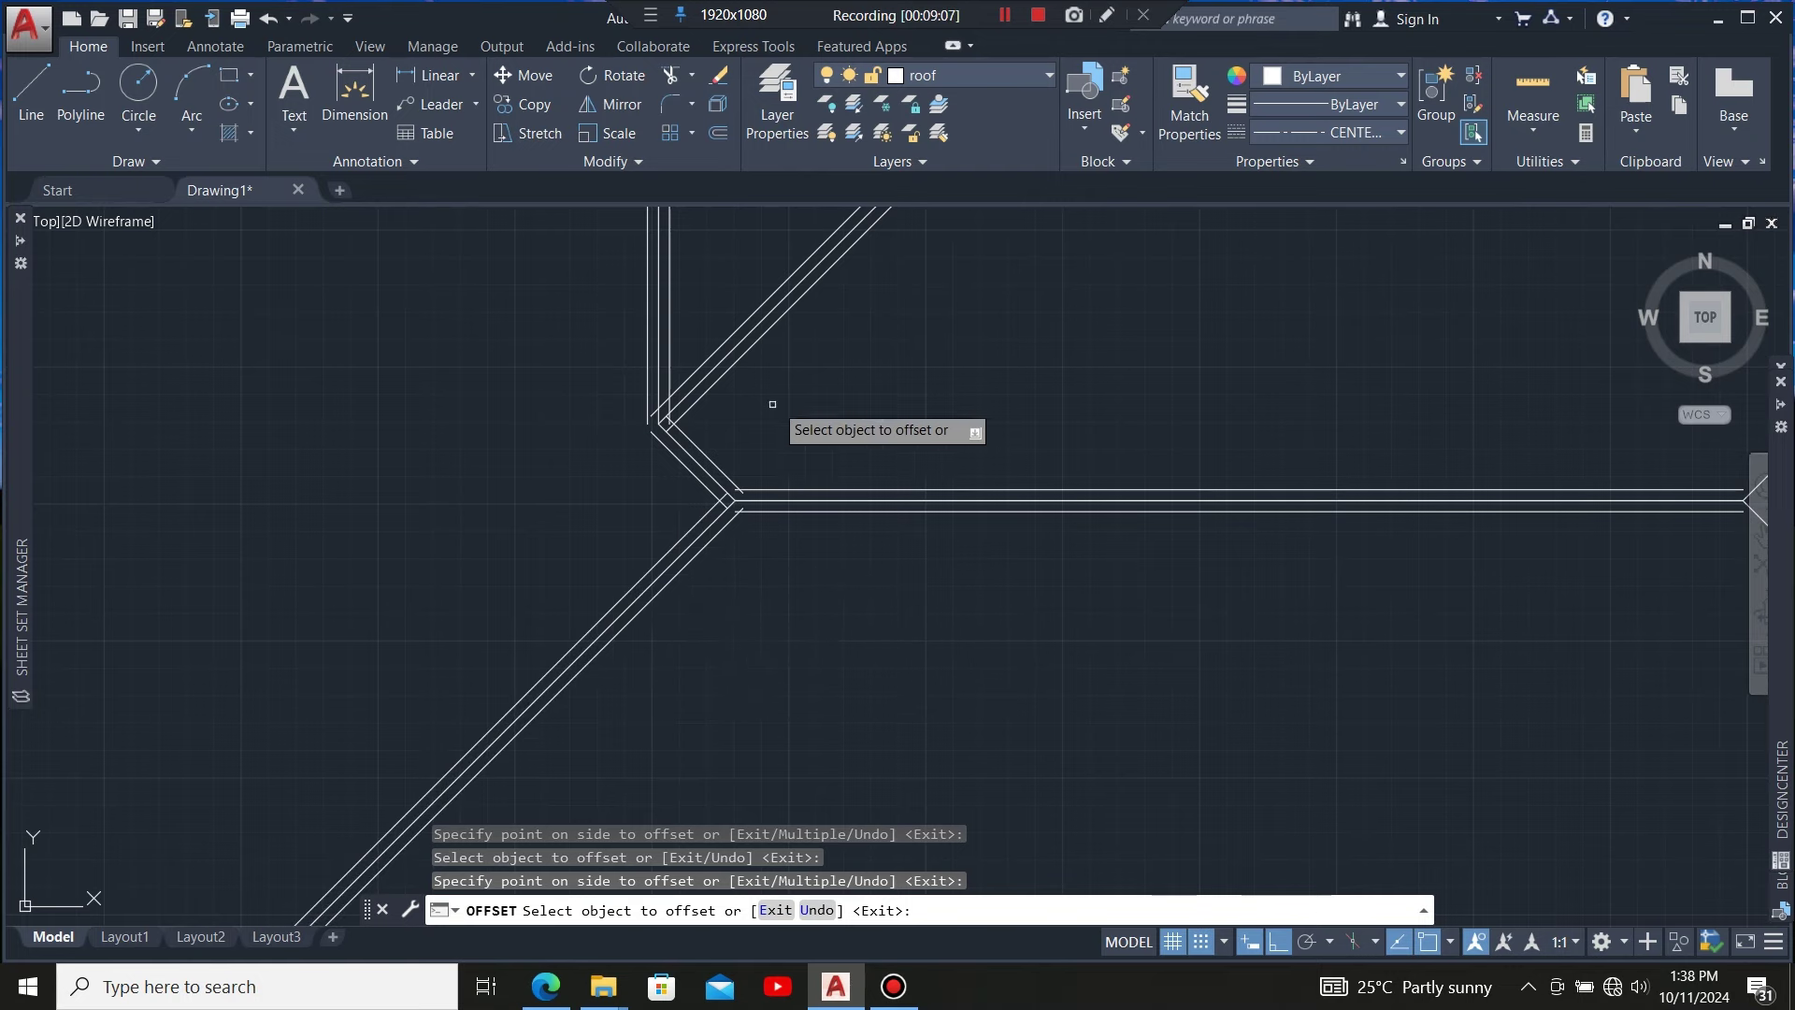
mouse_move(773, 401)
middle_down()
mouse_move(702, 541)
mouse_move(581, 561)
middle_up()
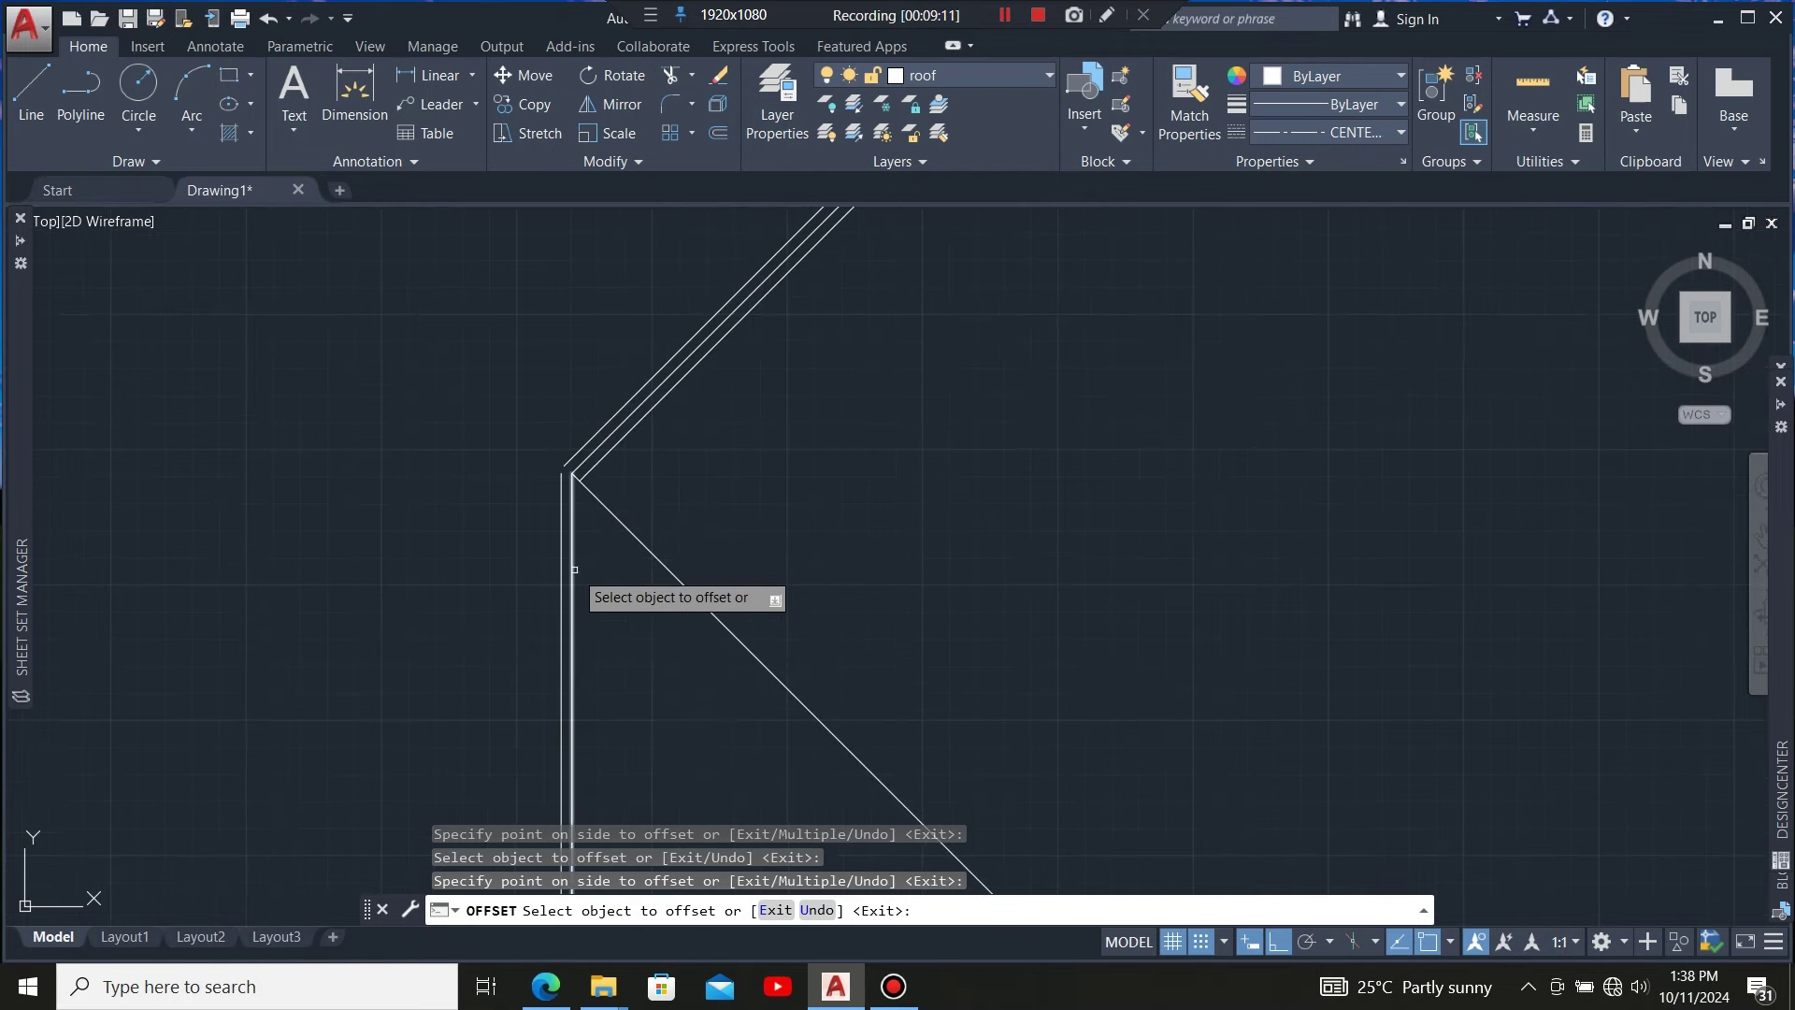
click(573, 569)
click(654, 566)
mouse_move(691, 591)
middle_down()
mouse_move(617, 566)
mouse_move(800, 513)
middle_up()
click(657, 491)
click(659, 519)
mouse_move(659, 519)
middle_down()
mouse_move(745, 459)
mouse_move(744, 591)
middle_up()
click(696, 549)
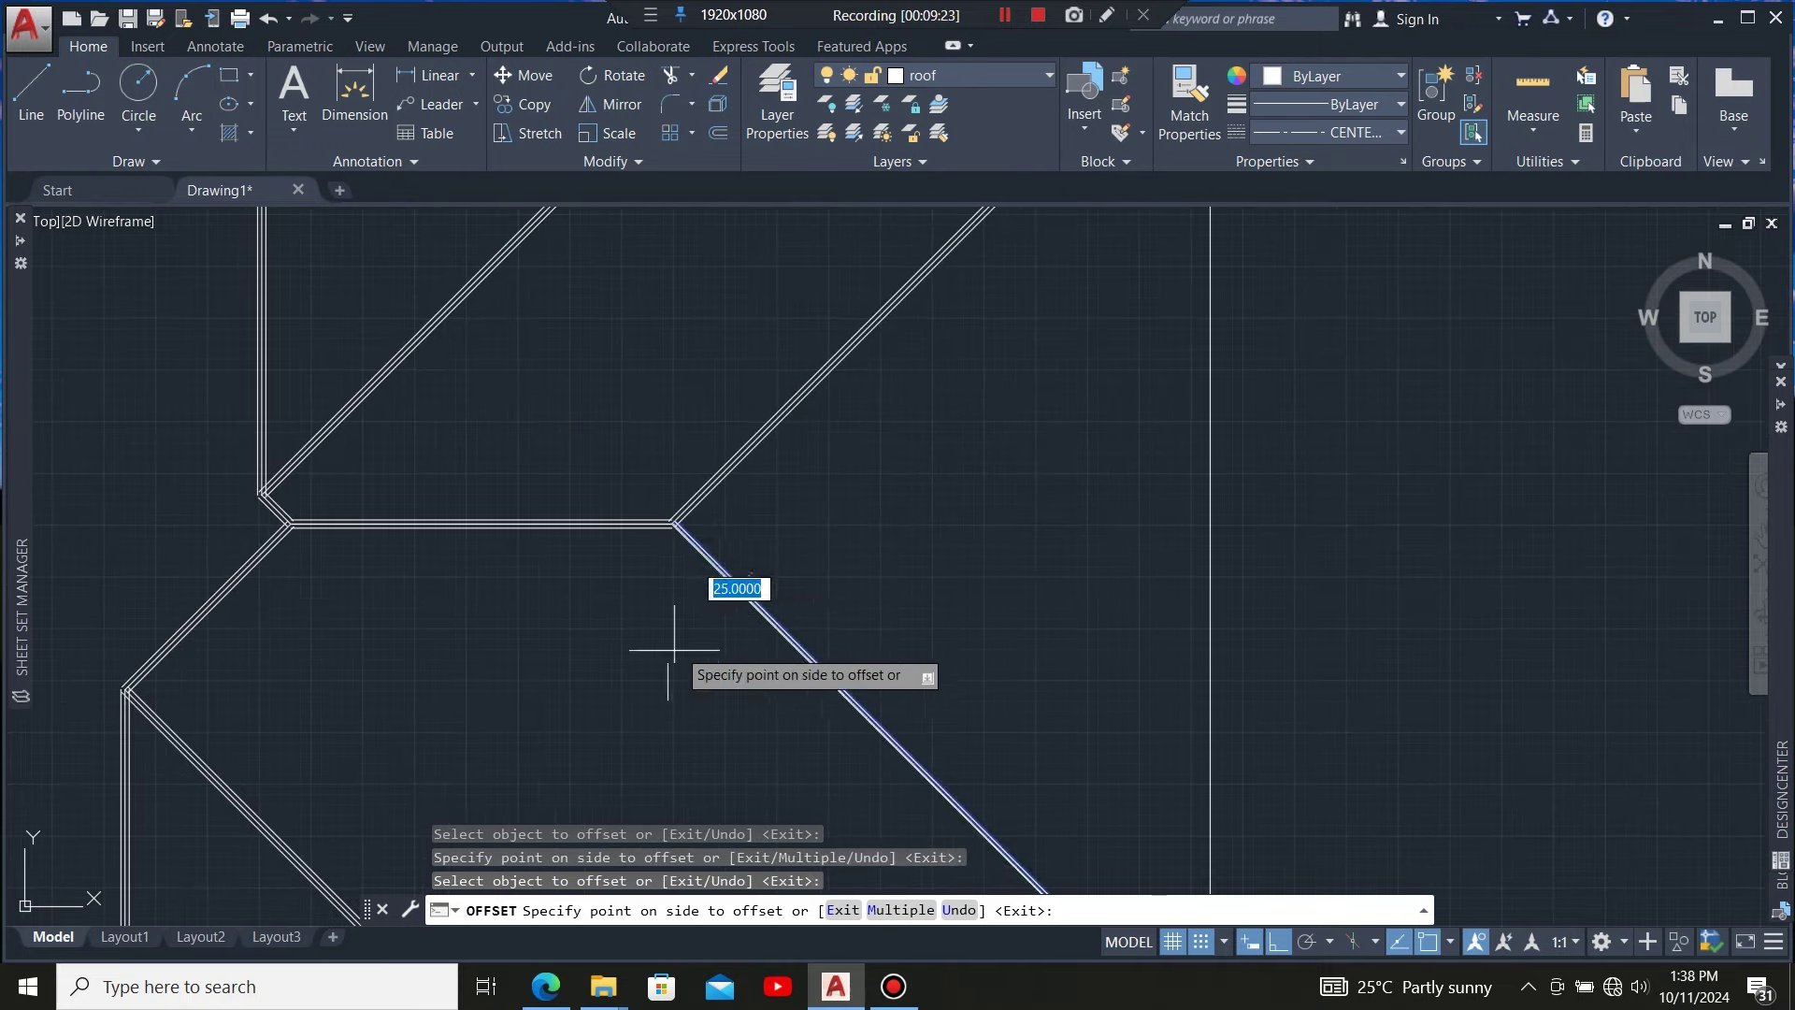
click(679, 654)
Offset the last two diagonal roof lines, completing the doubled roof lines
scroll(713, 609, up, 6)
scroll(795, 486, down, 5)
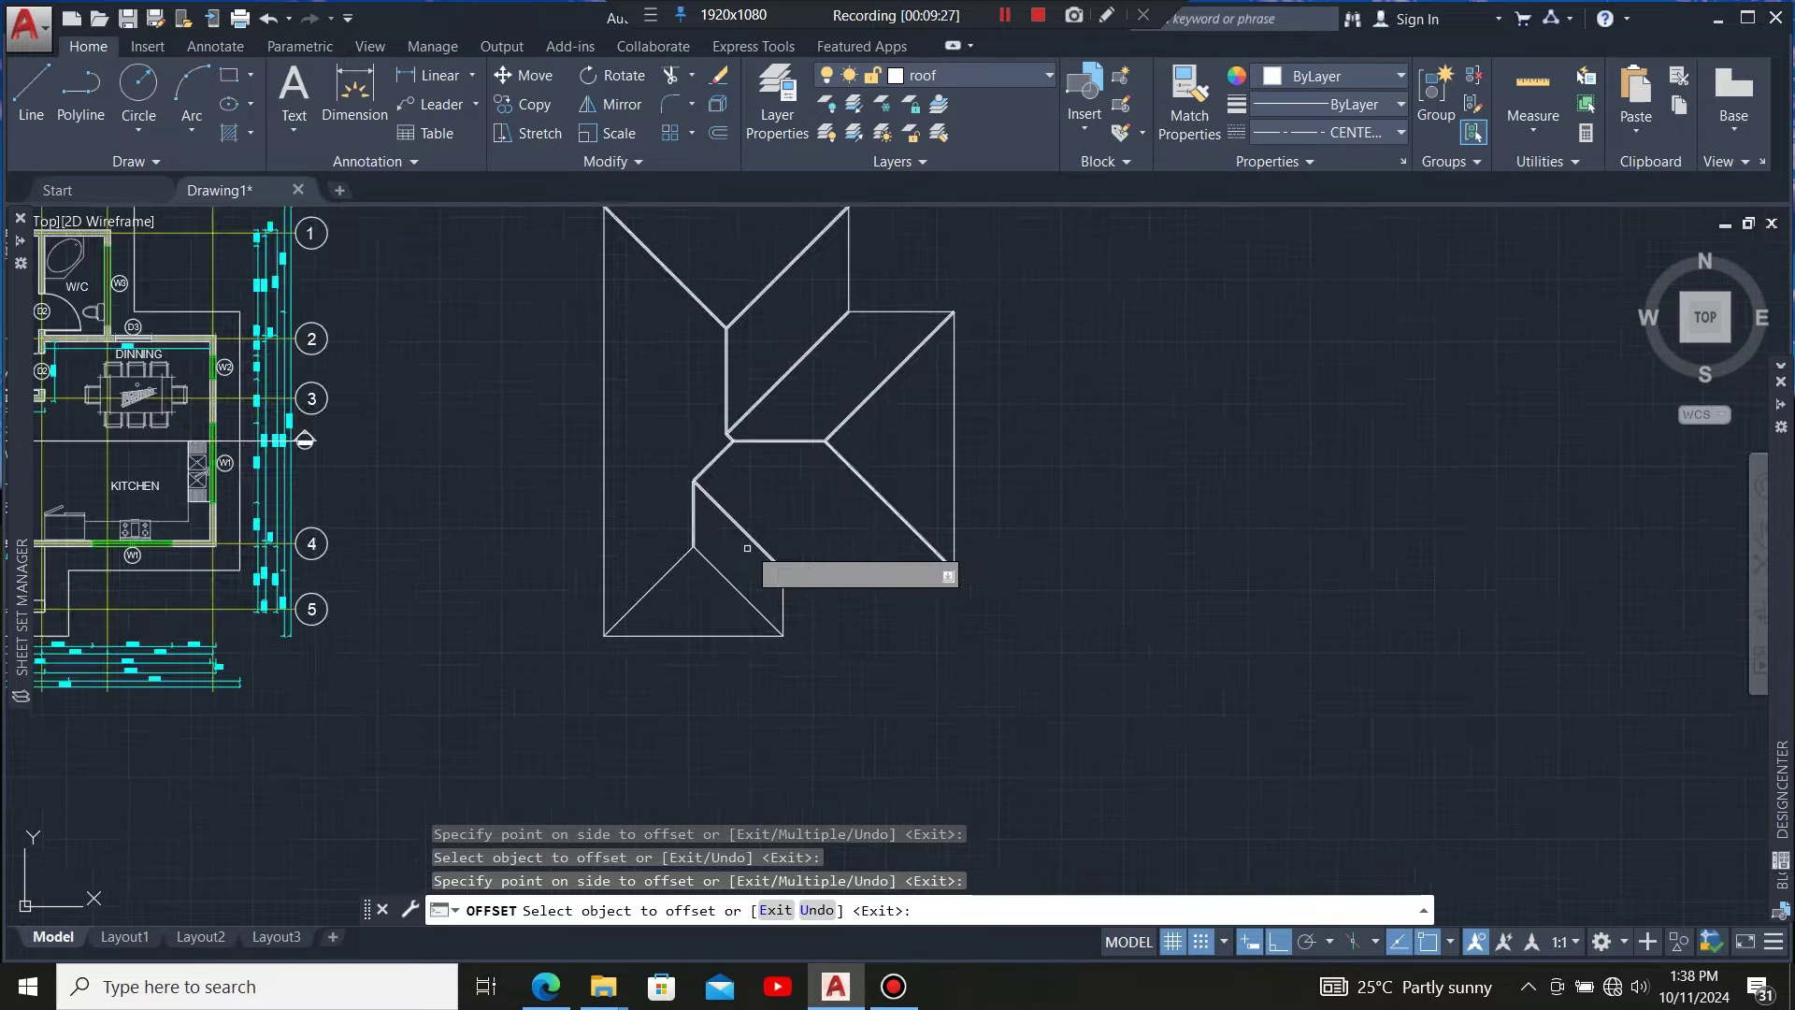
scroll(645, 655, up, 5)
scroll(632, 645, up, 4)
click(628, 662)
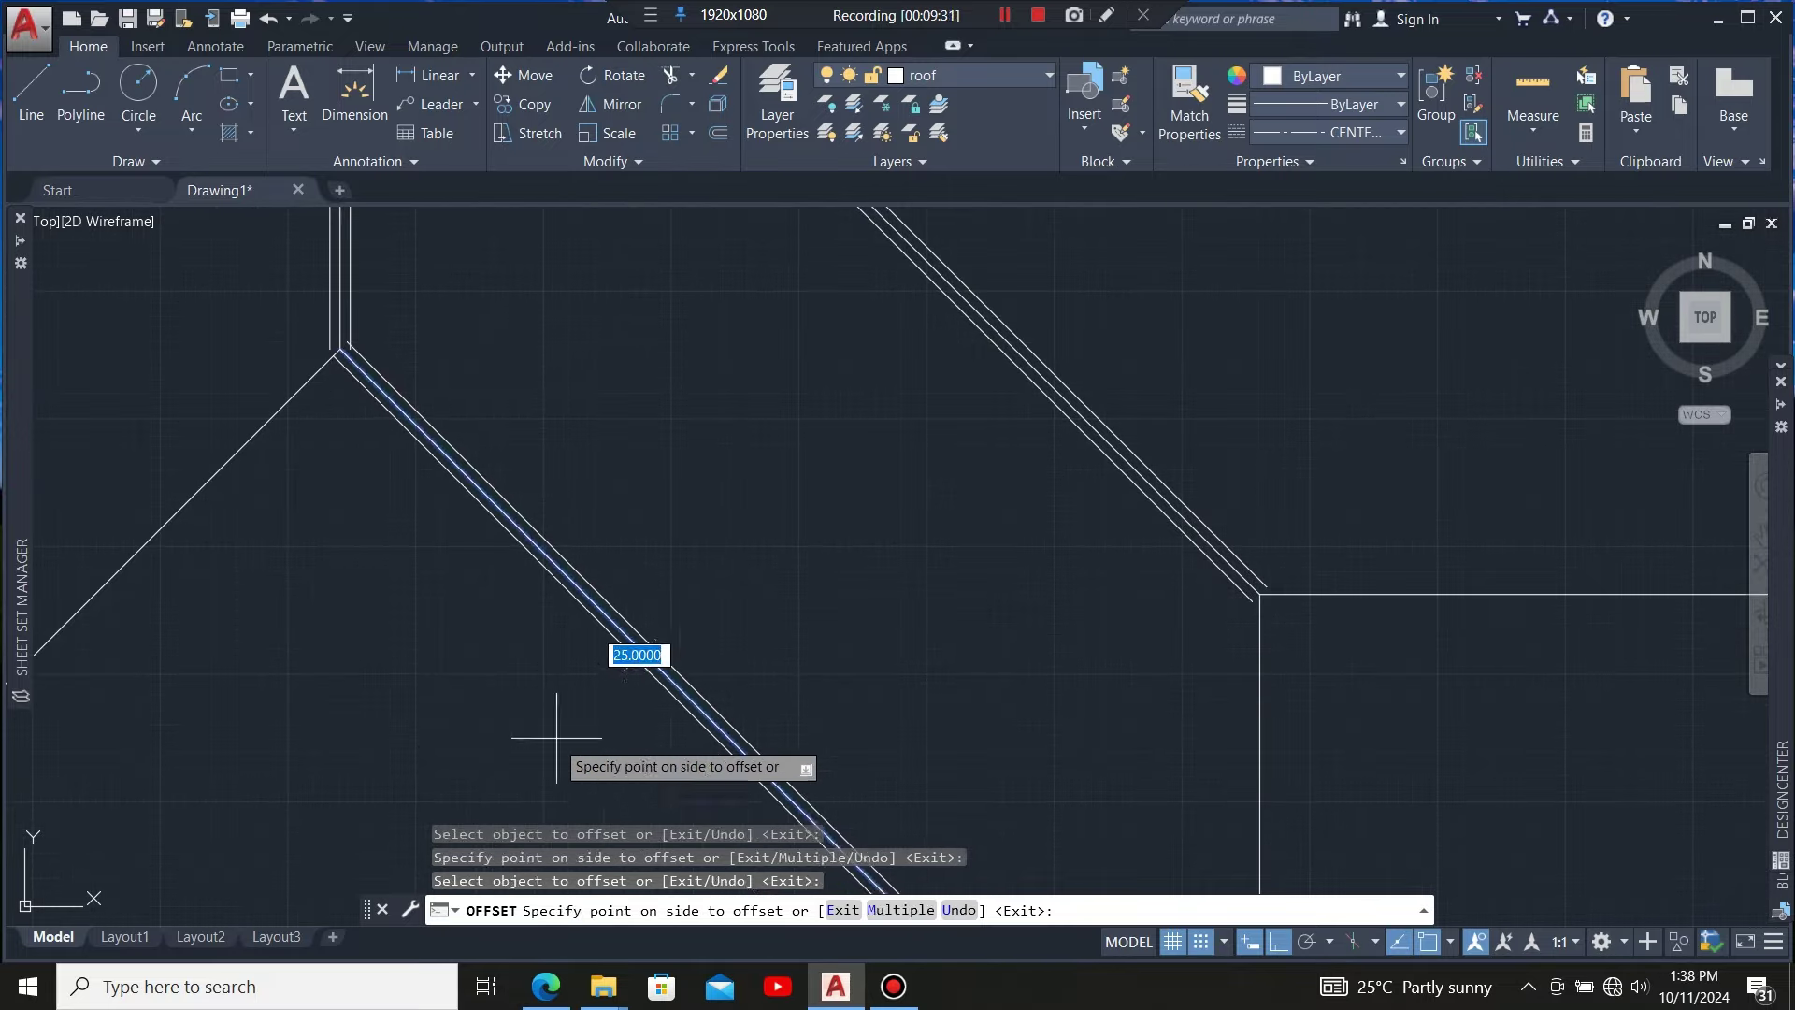
click(557, 724)
scroll(546, 617, down, 4)
scroll(544, 589, up, 4)
click(542, 585)
click(542, 586)
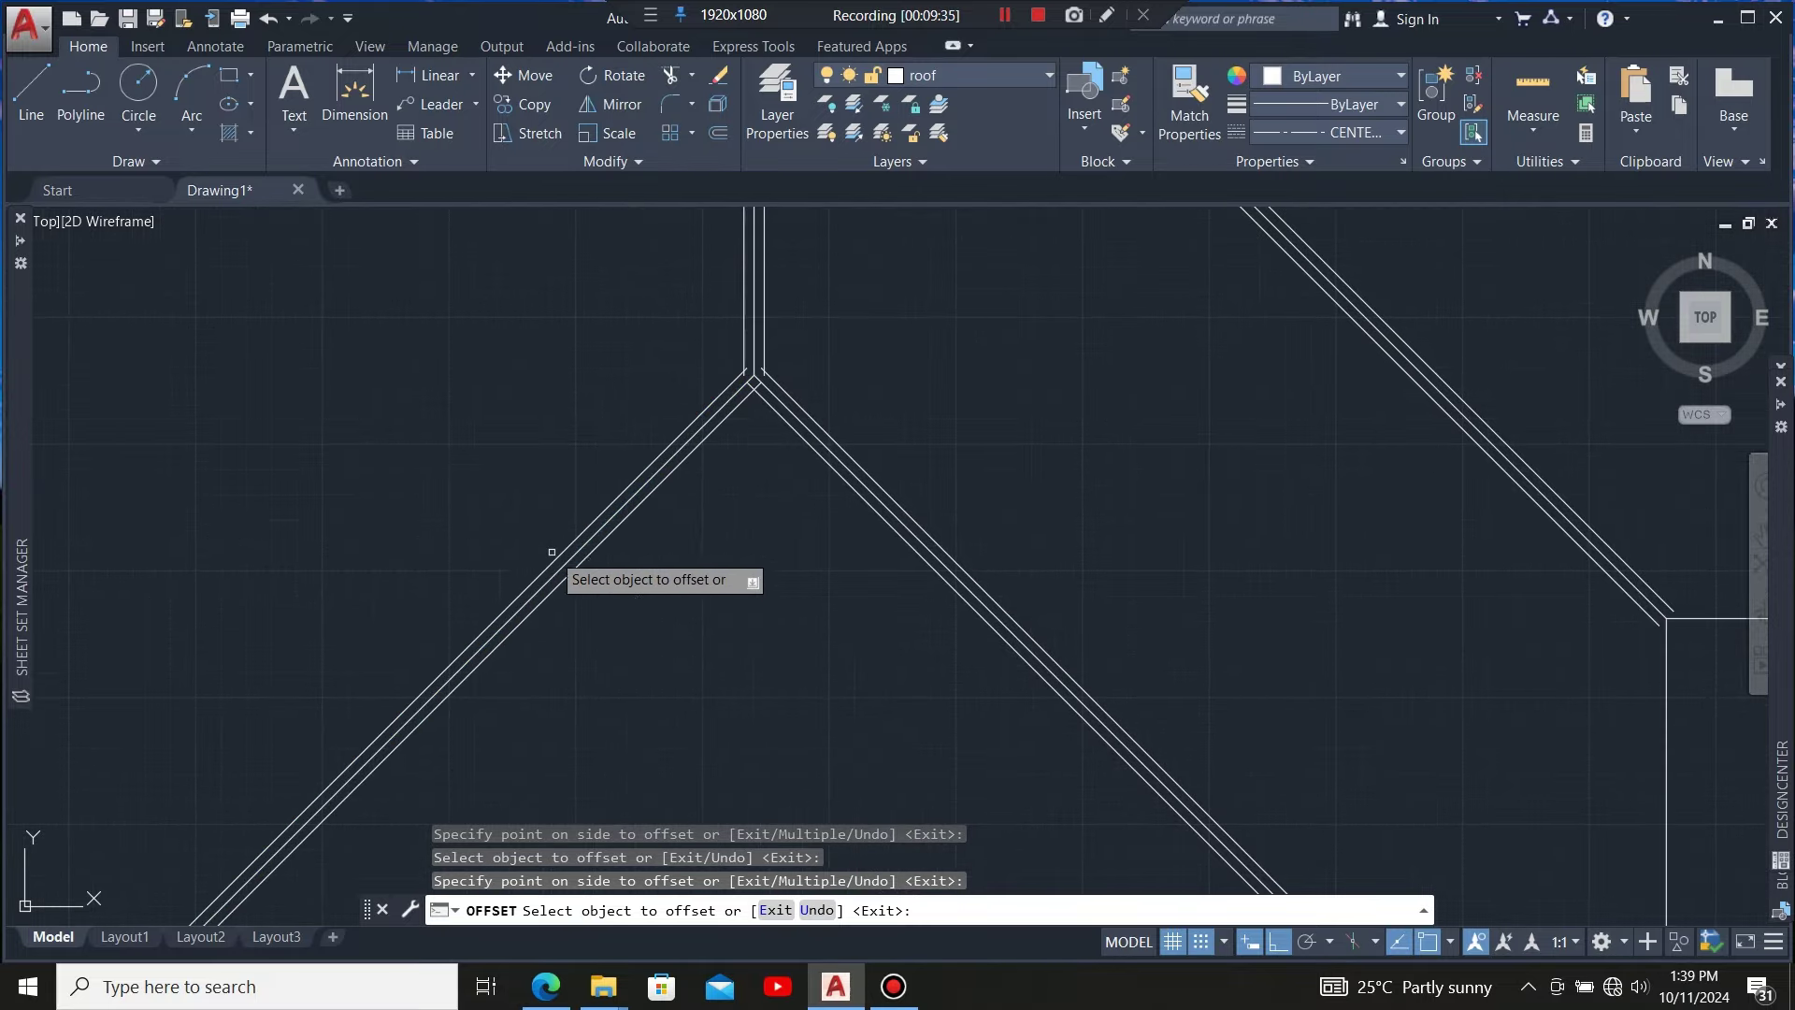
scroll(579, 538, down, 5)
scroll(721, 401, up, 6)
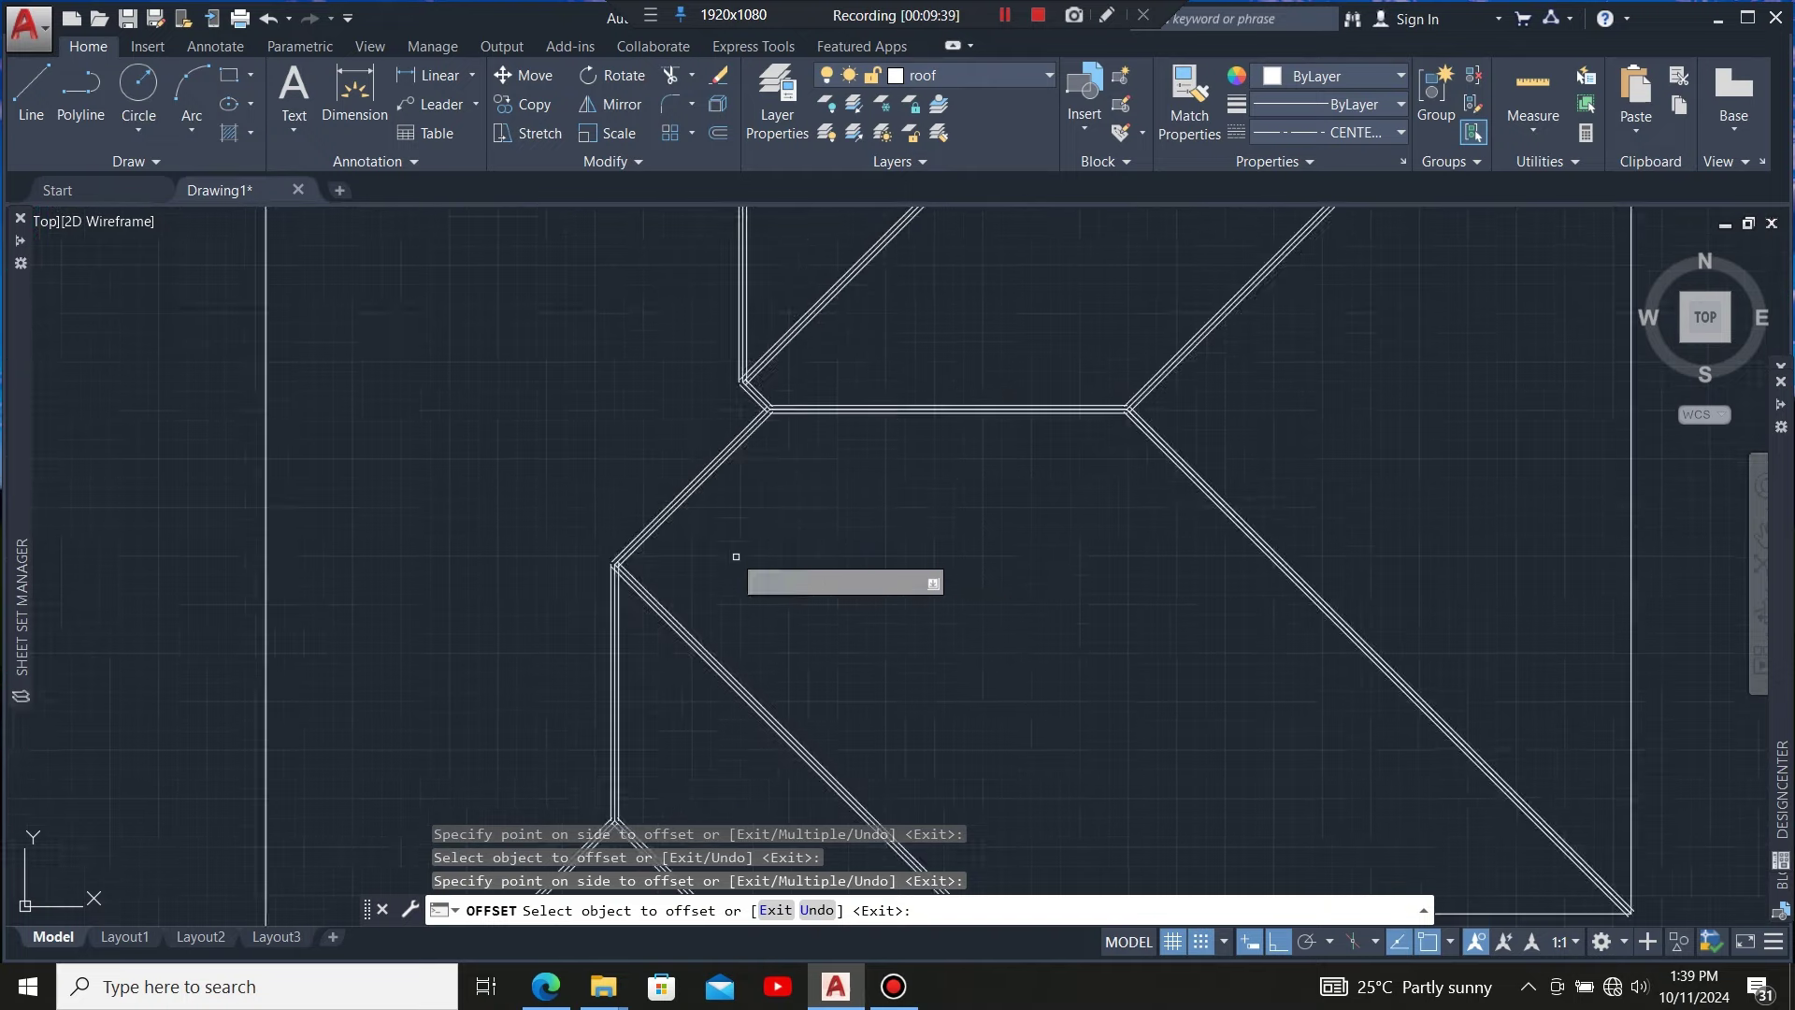
scroll(735, 556, down, 5)
scroll(673, 411, up, 5)
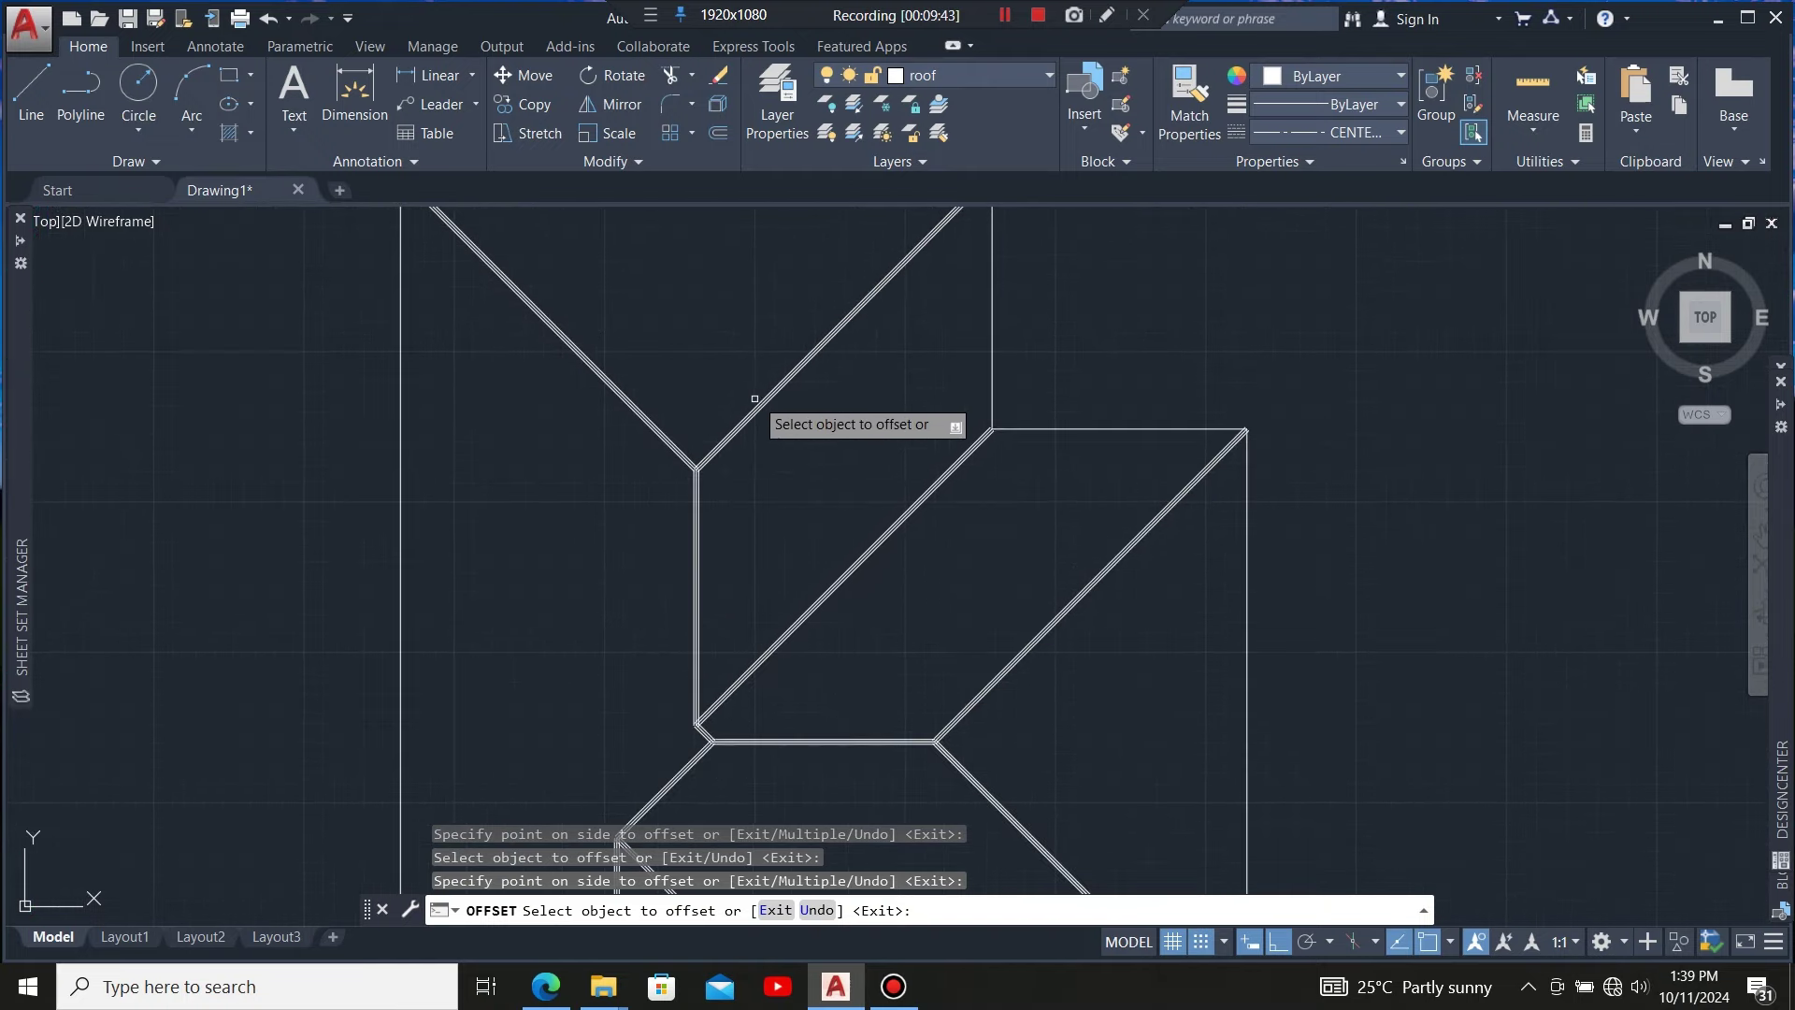
scroll(755, 398, down, 5)
scroll(754, 446, up, 5)
key(Escape)
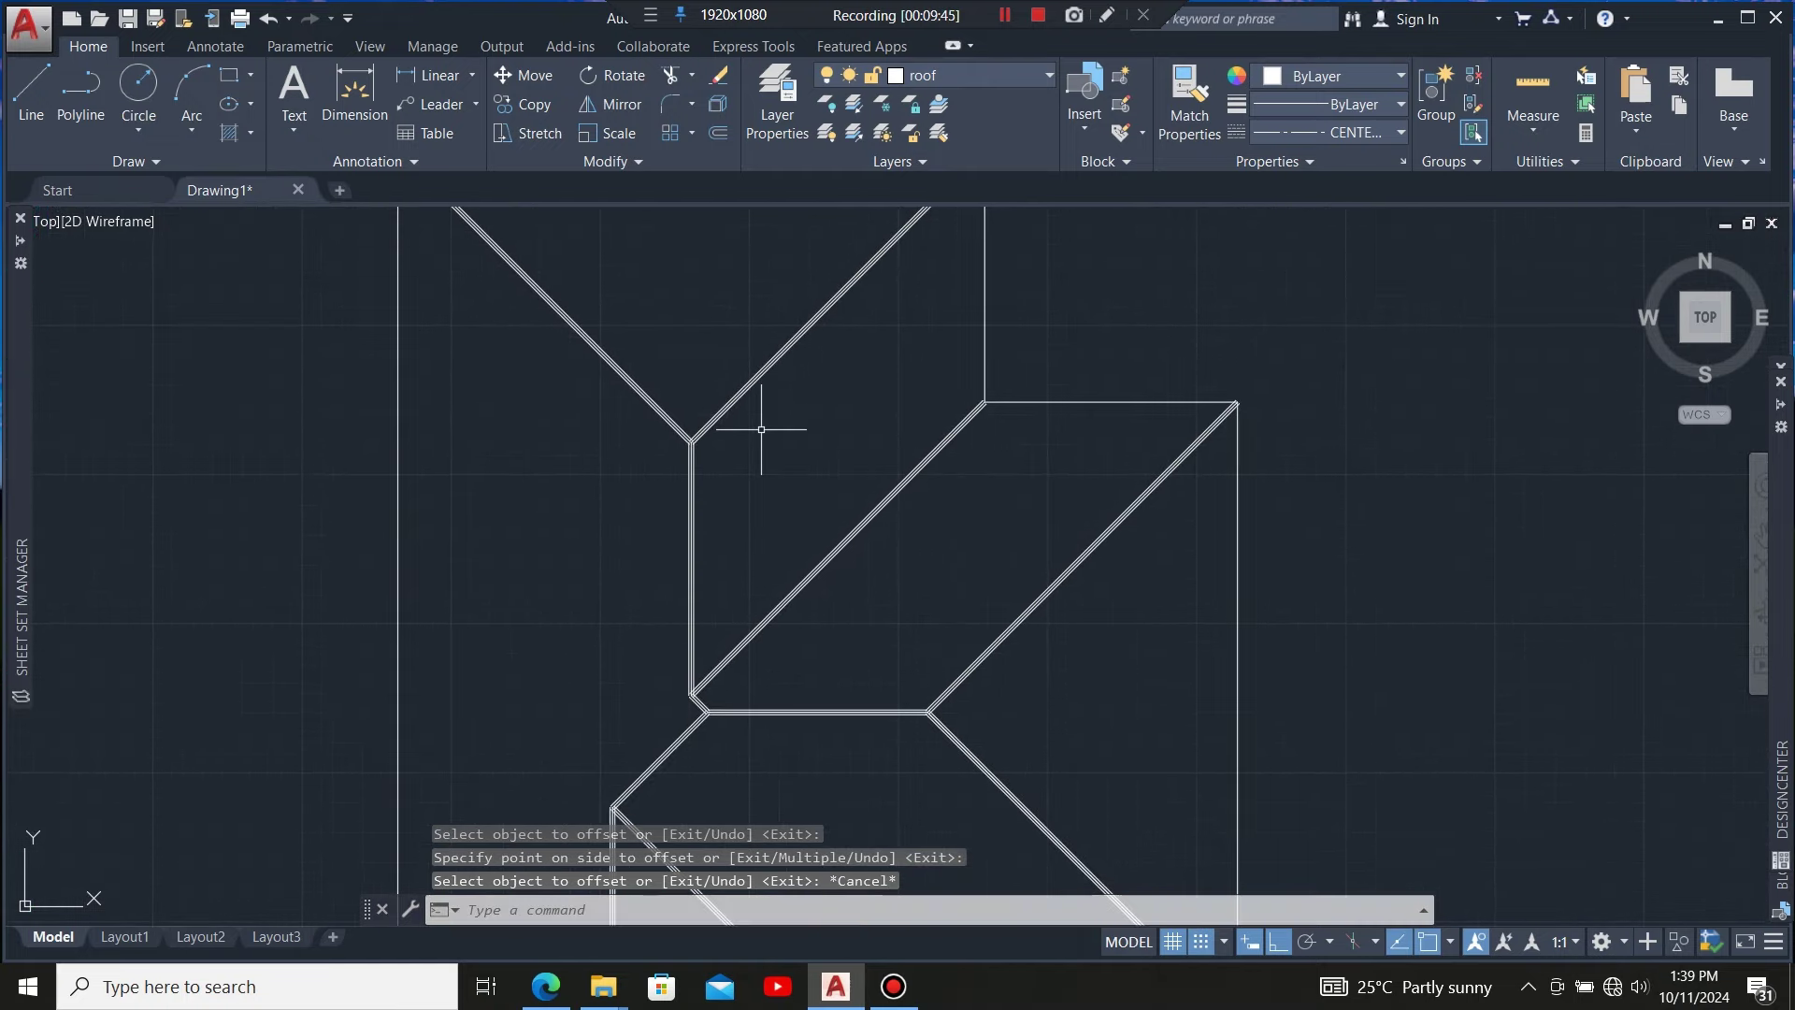
scroll(764, 431, down, 5)
scroll(801, 396, up, 4)
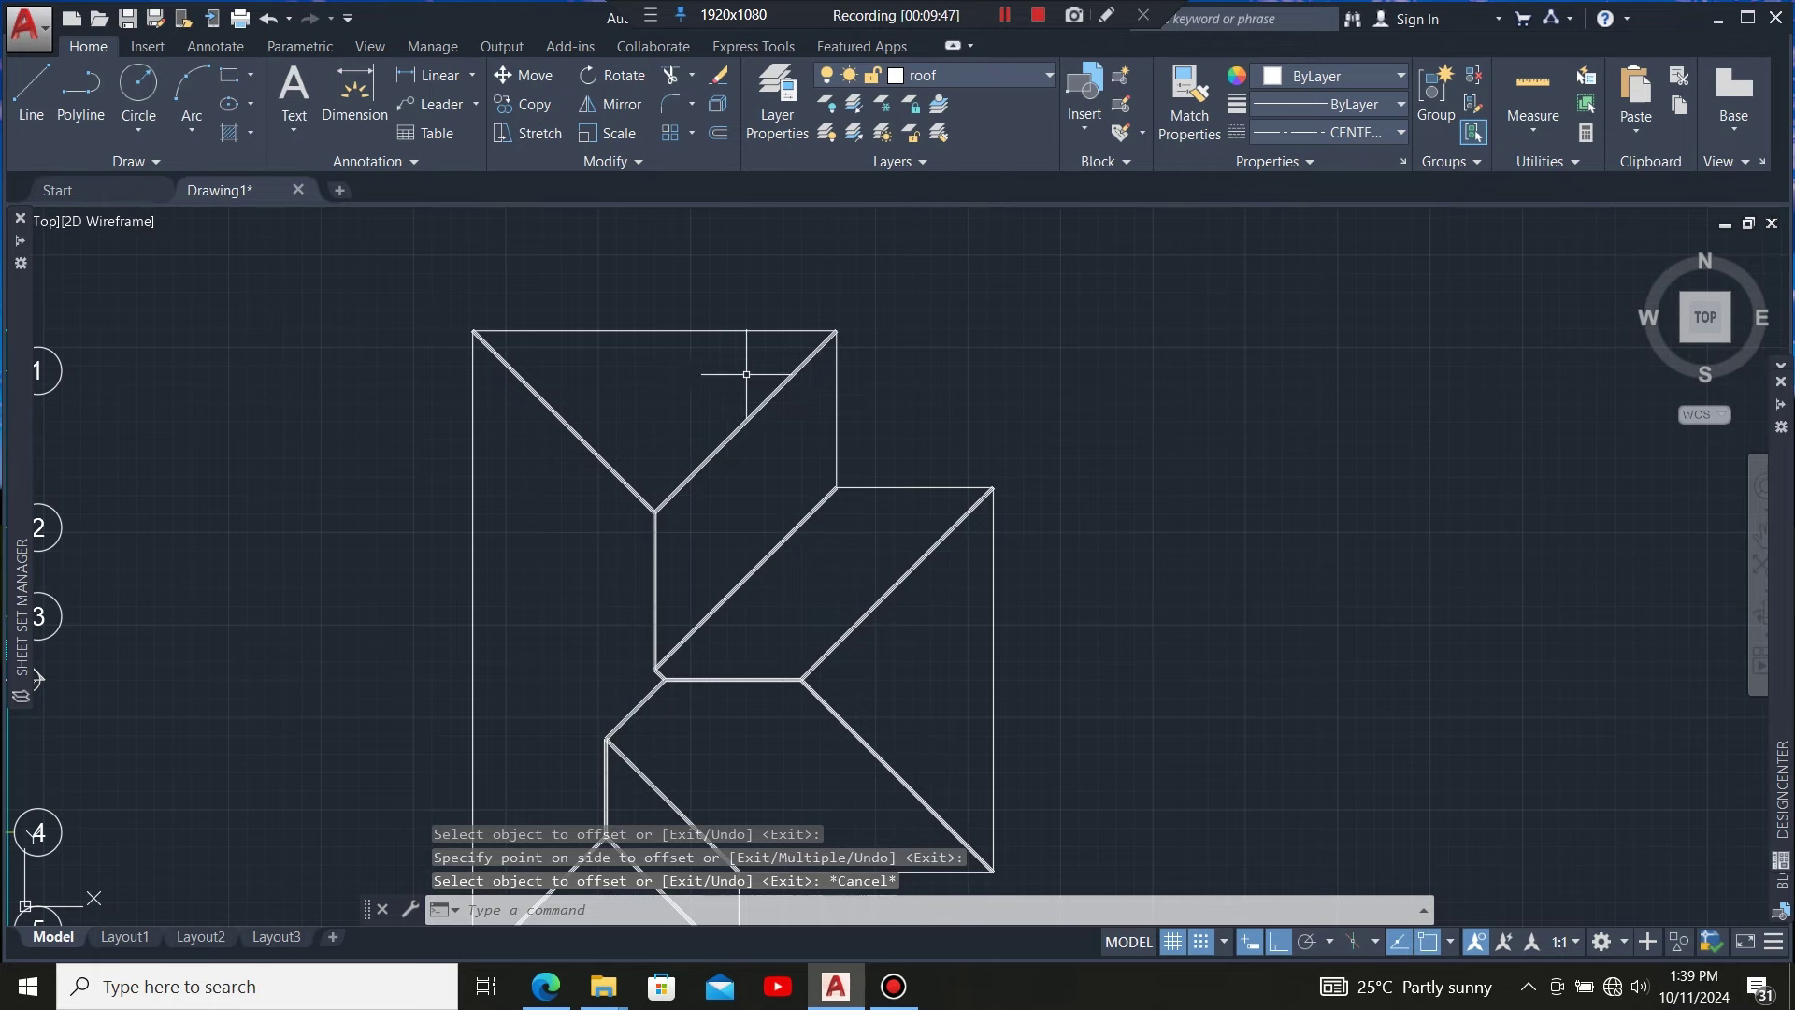
scroll(772, 369, down, 4)
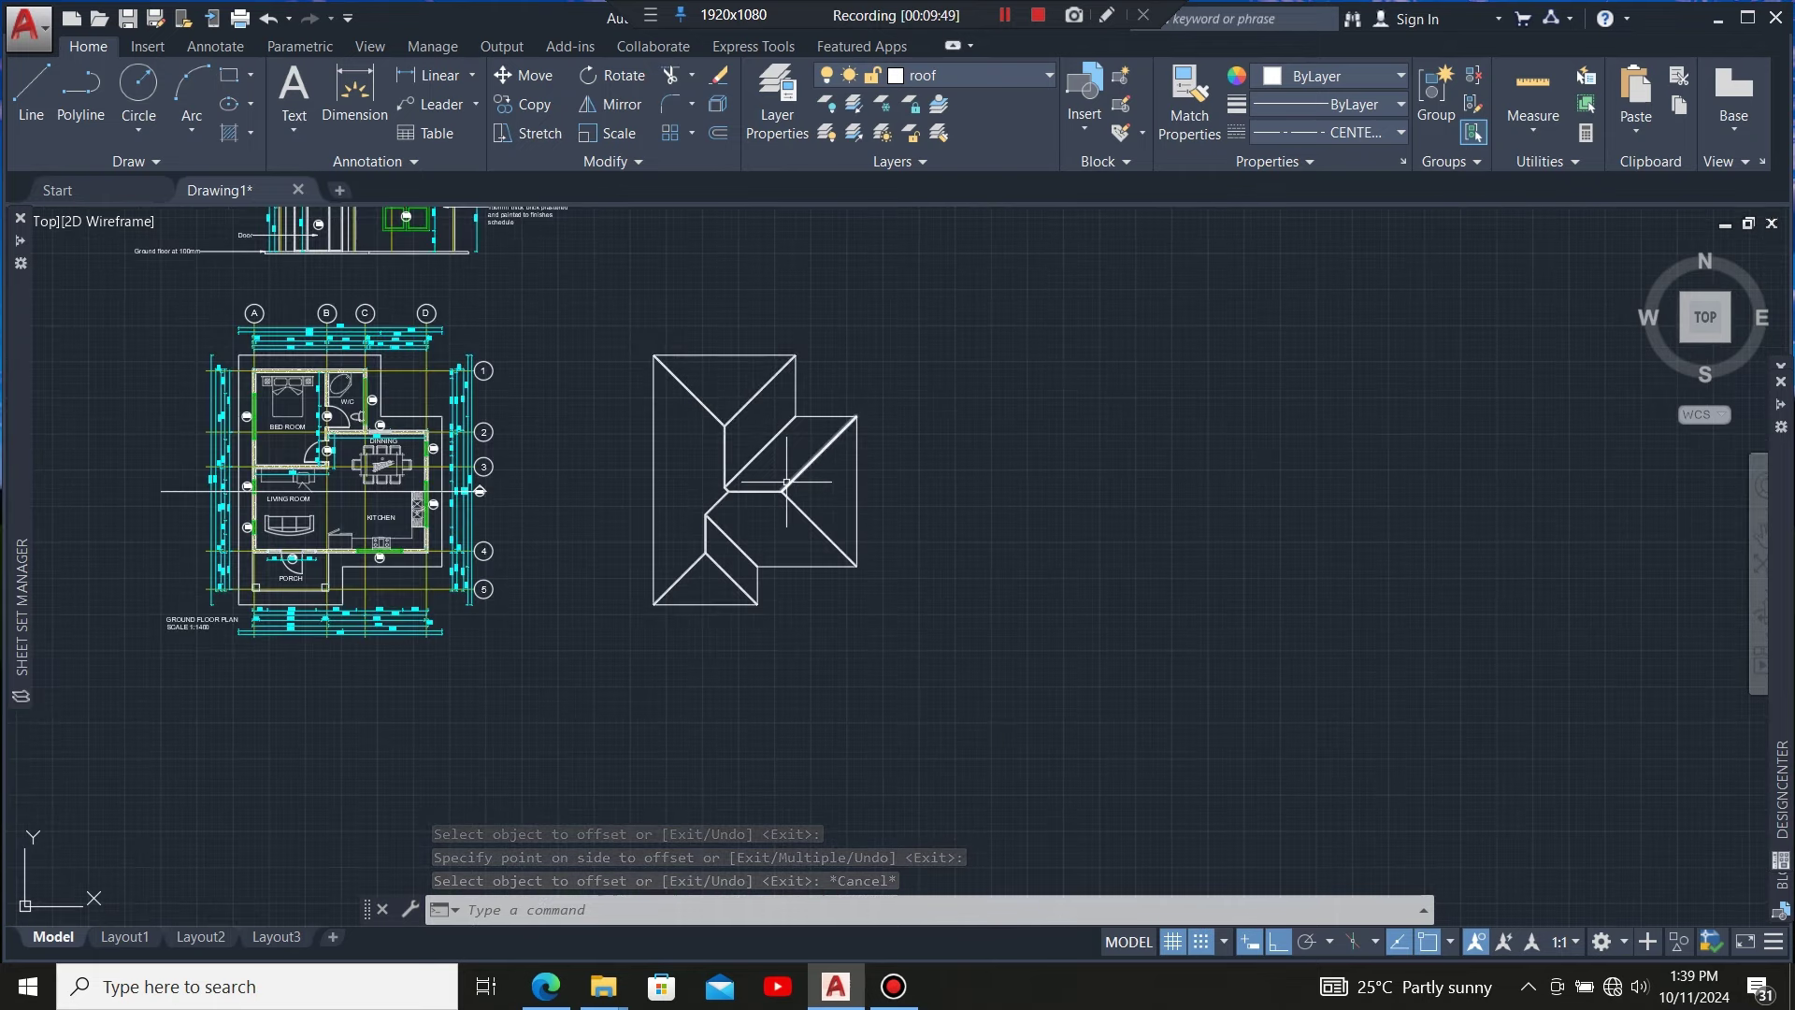
scroll(786, 483, up, 12)
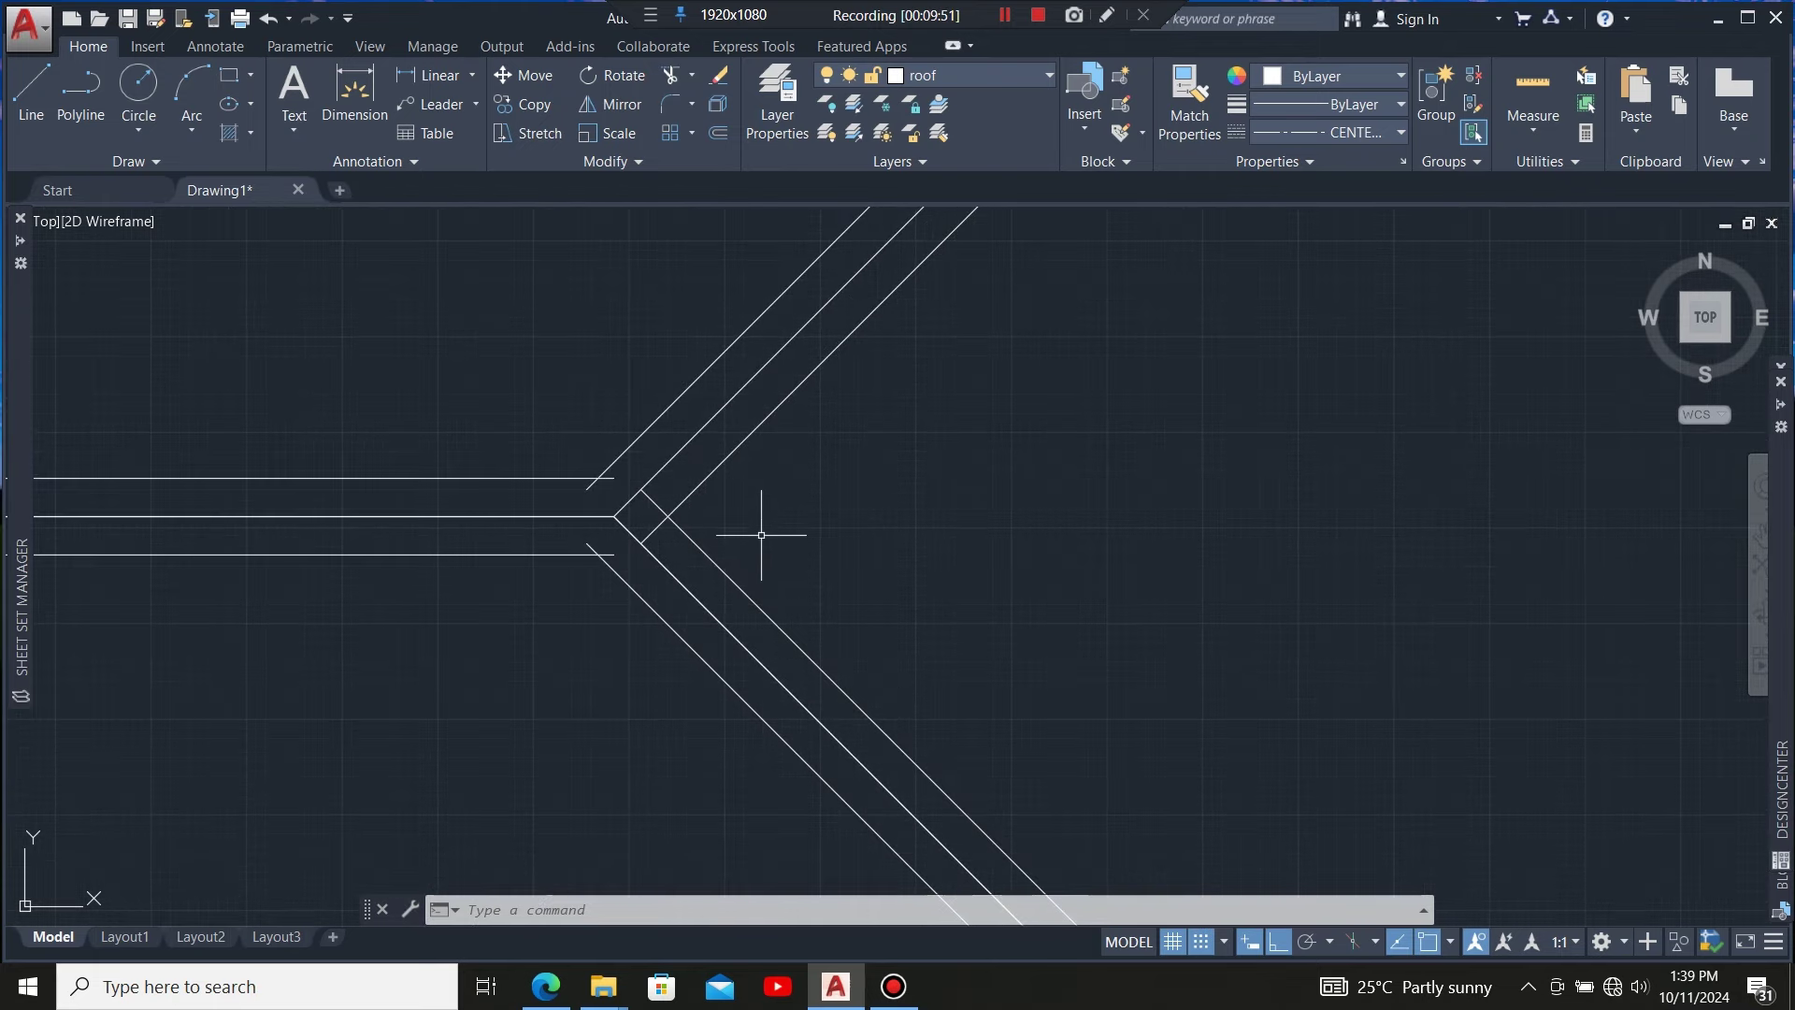
scroll(761, 534, down, 10)
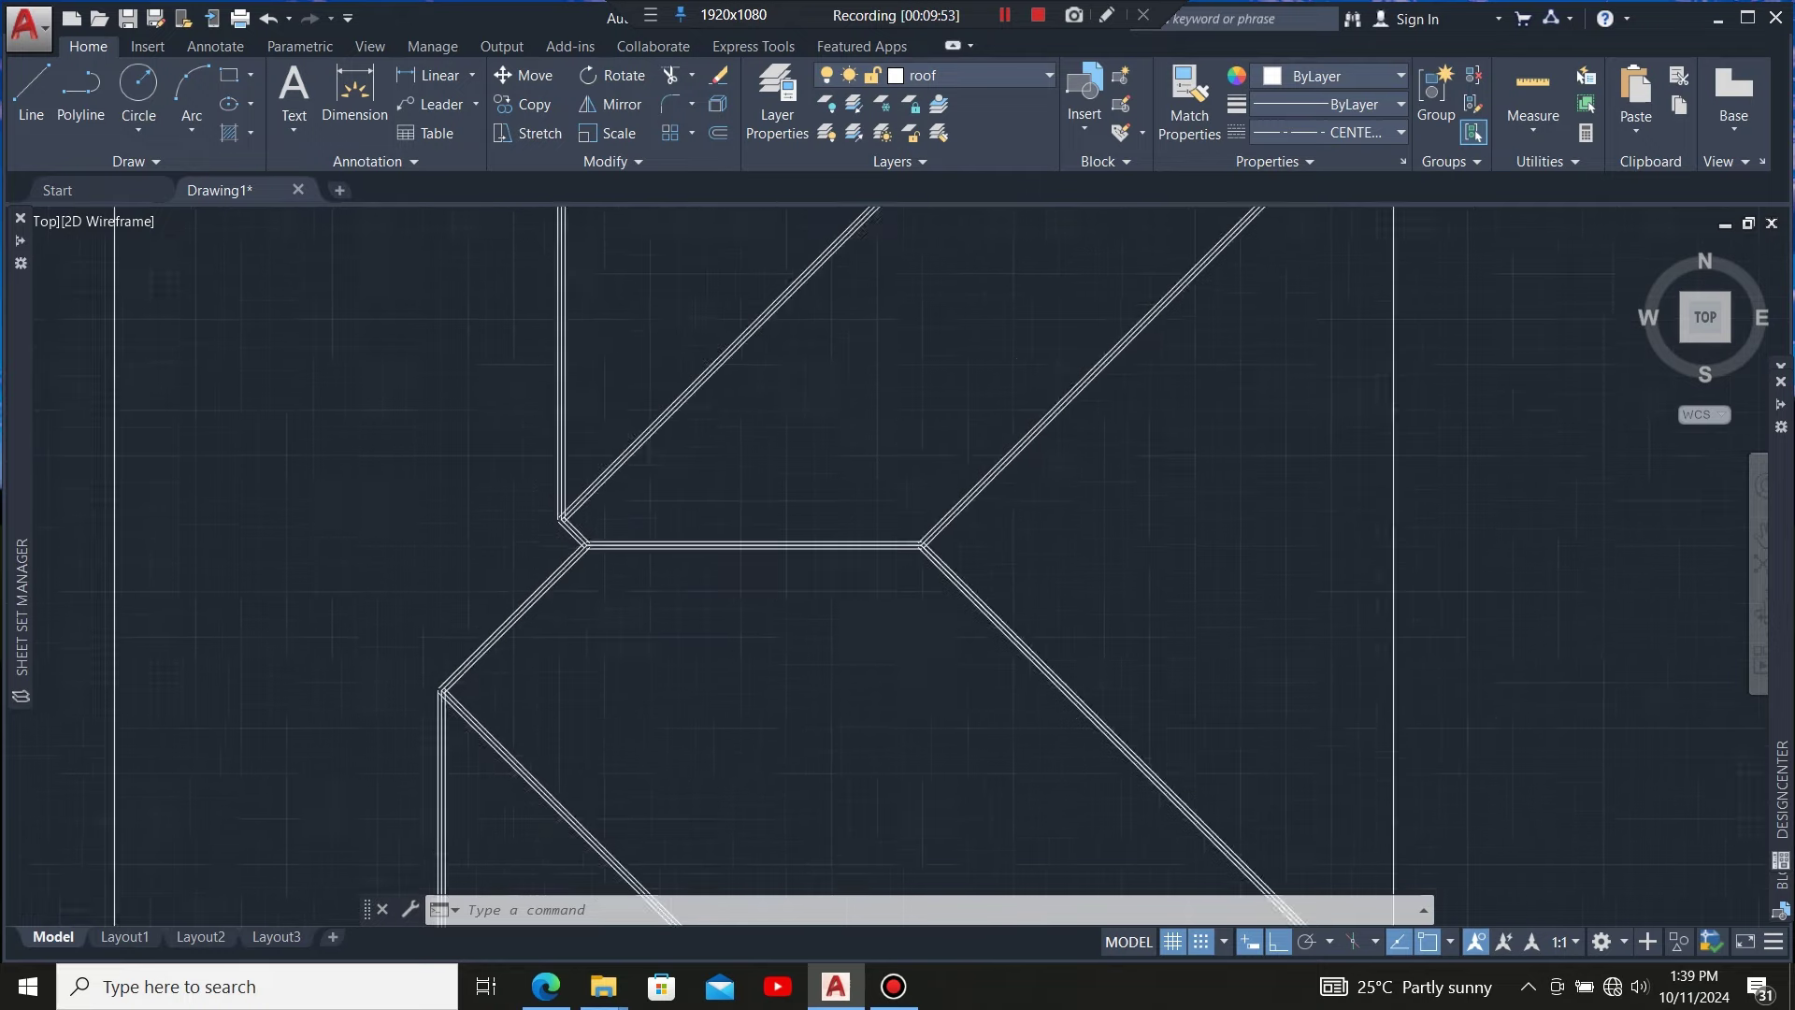
scroll(524, 533, down, 3)
scroll(481, 514, up, 8)
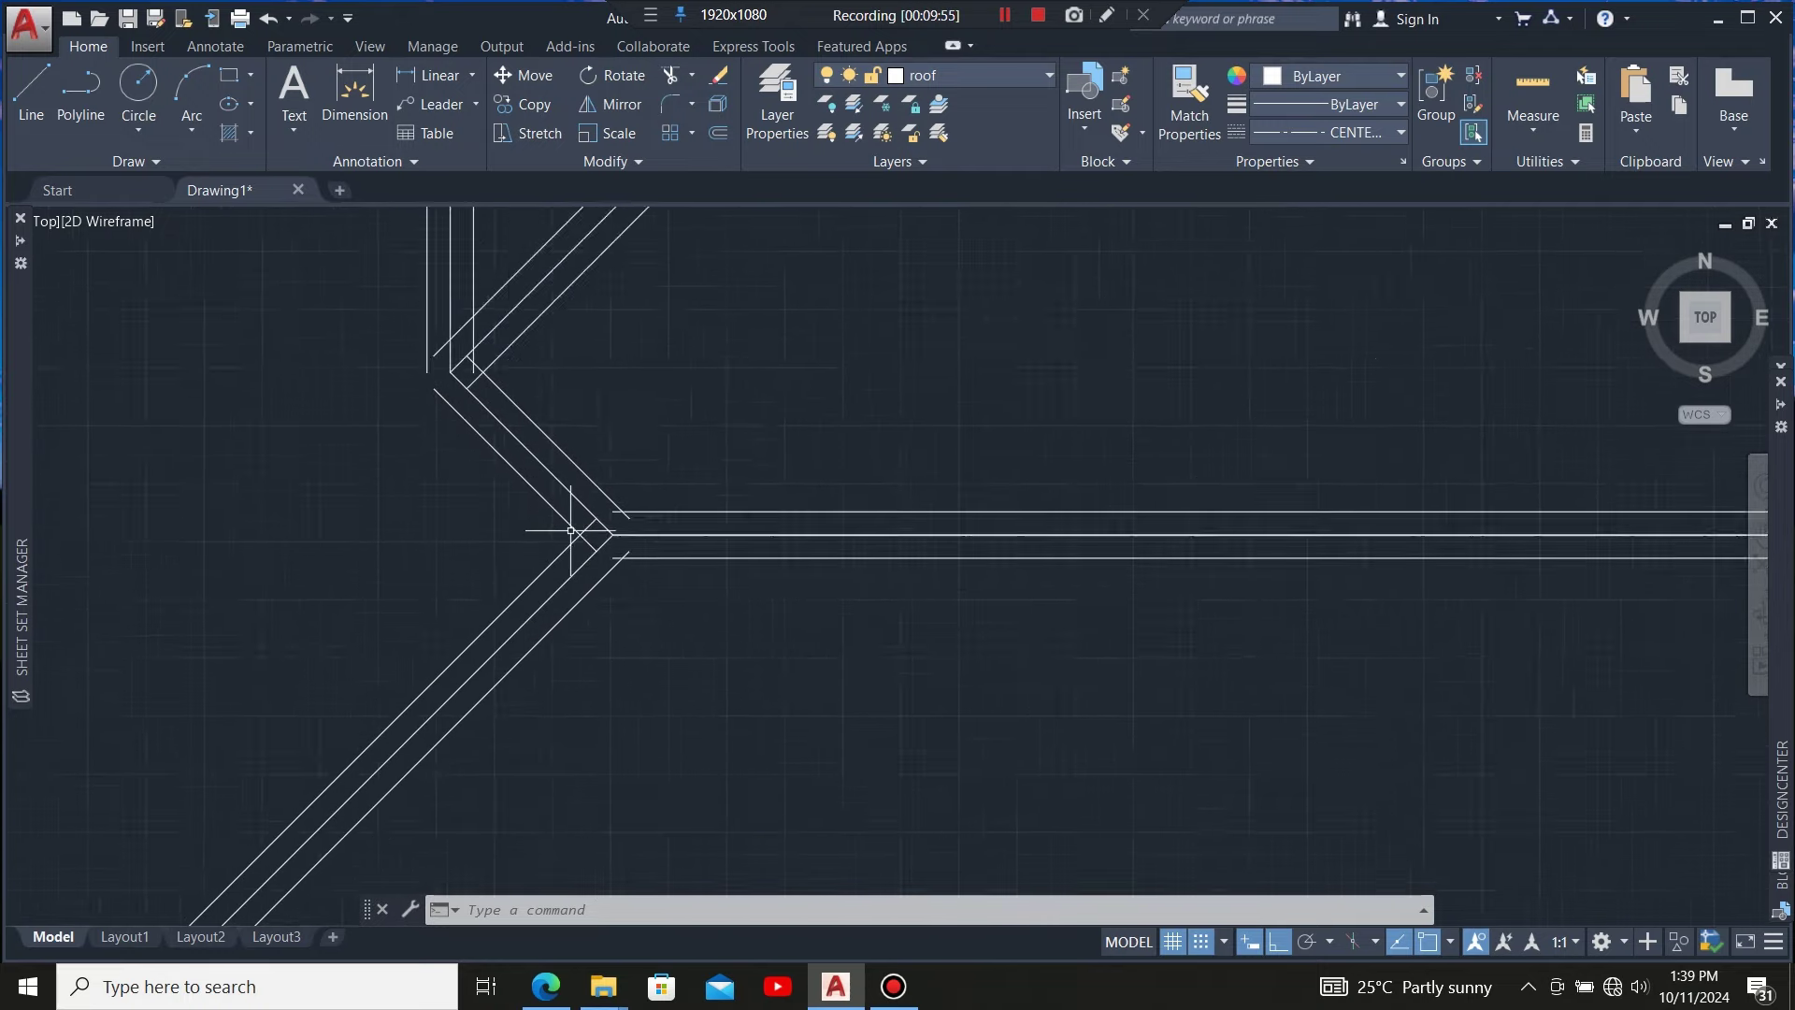
scroll(579, 551, down, 5)
scroll(593, 573, up, 8)
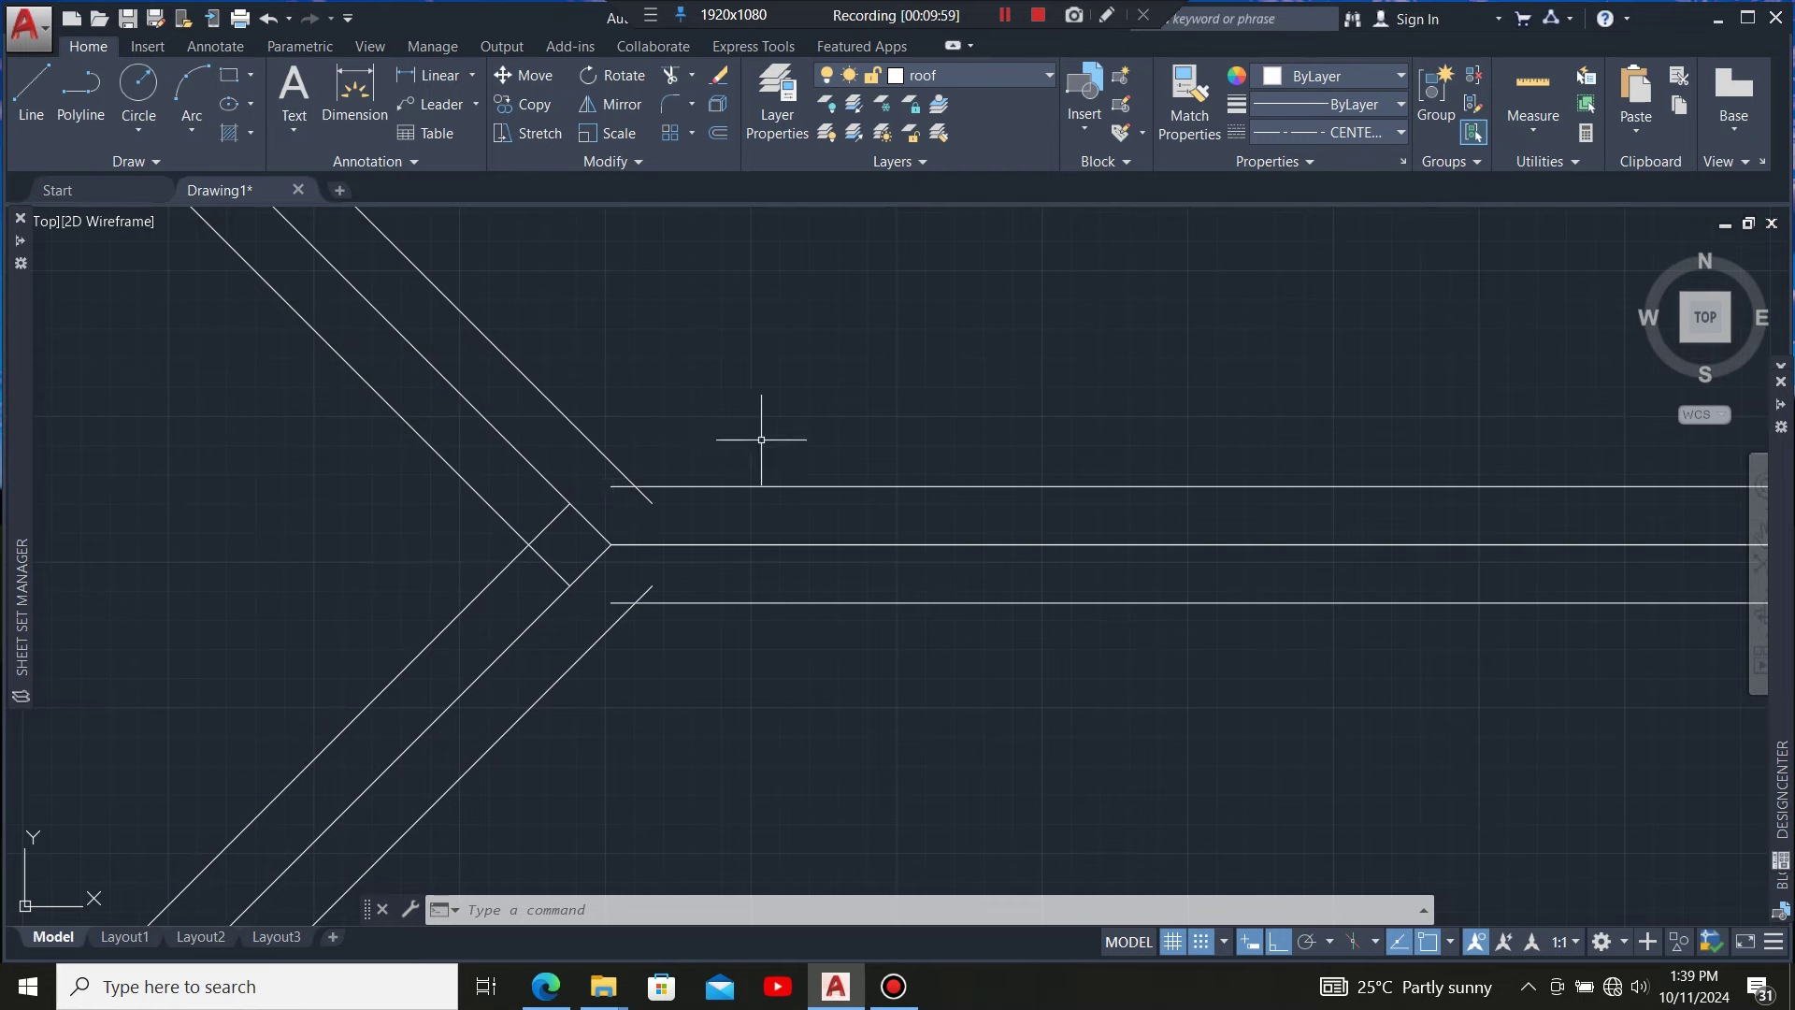
scroll(630, 472, down, 5)
scroll(694, 496, up, 3)
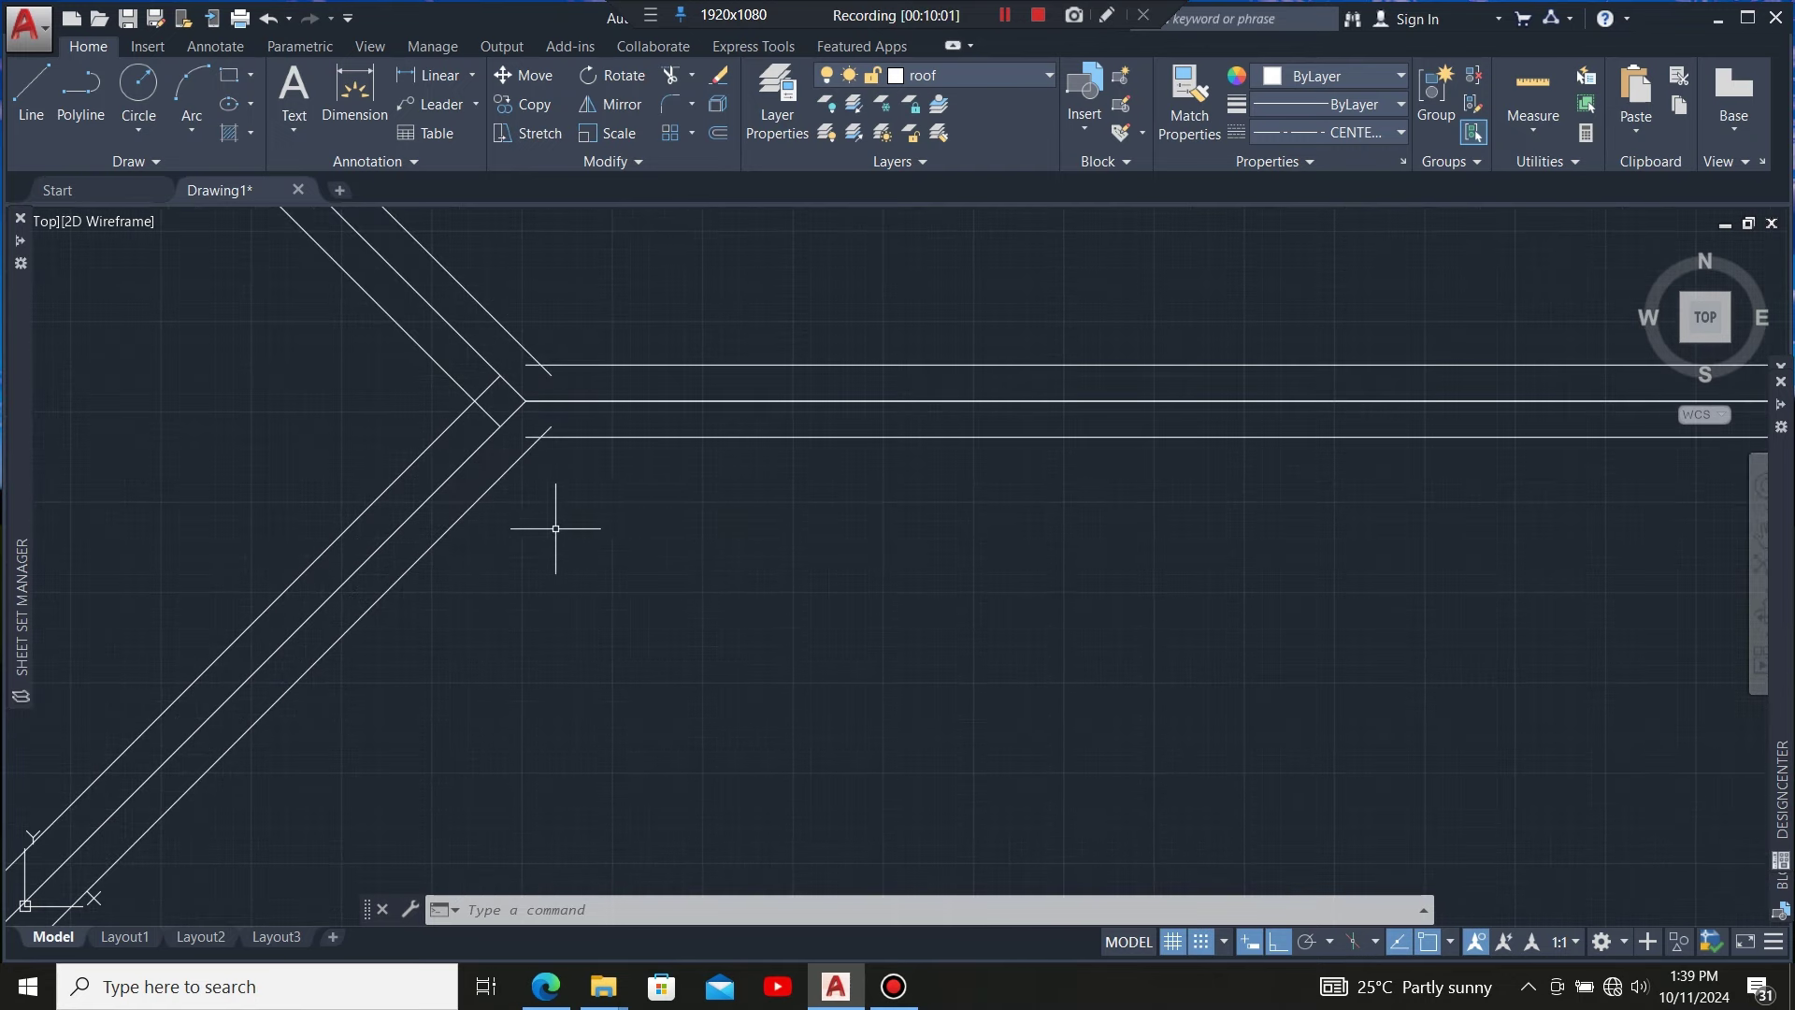
scroll(555, 528, down, 5)
middle_drag(473, 533, 689, 489)
scroll(701, 509, down, 4)
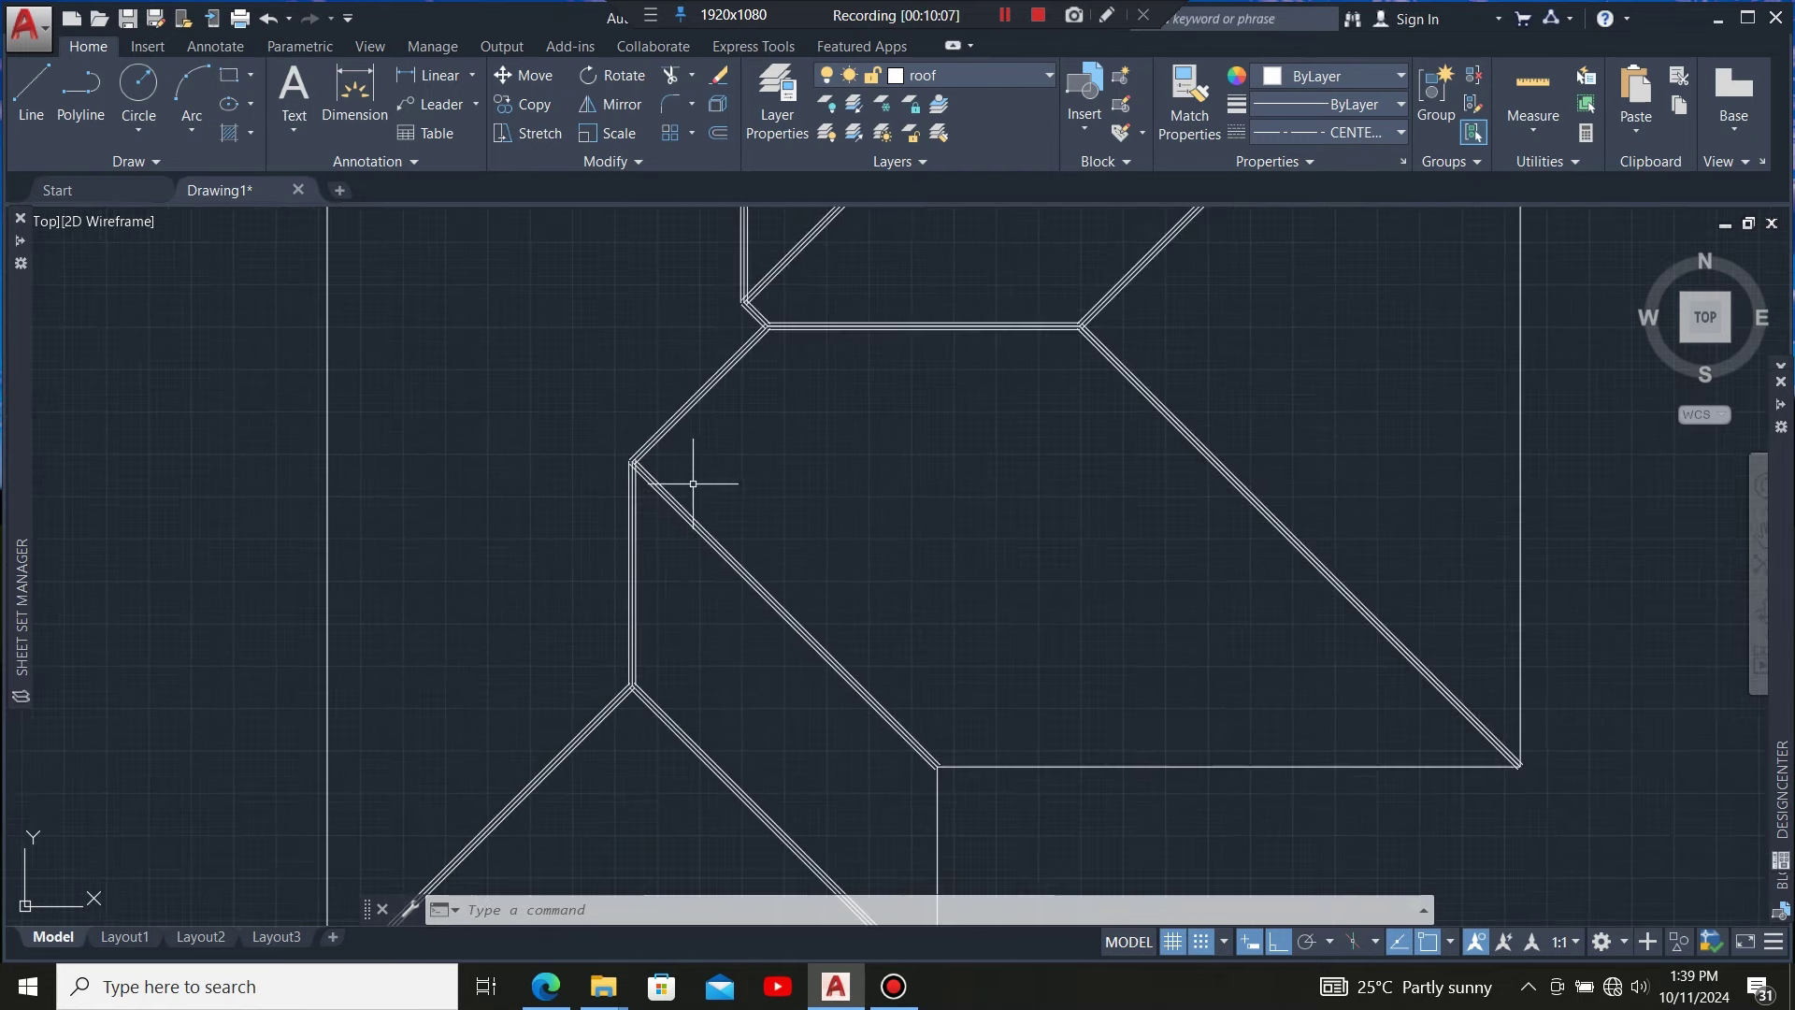
scroll(661, 514, down, 4)
scroll(681, 552, up, 4)
scroll(592, 533, down, 2)
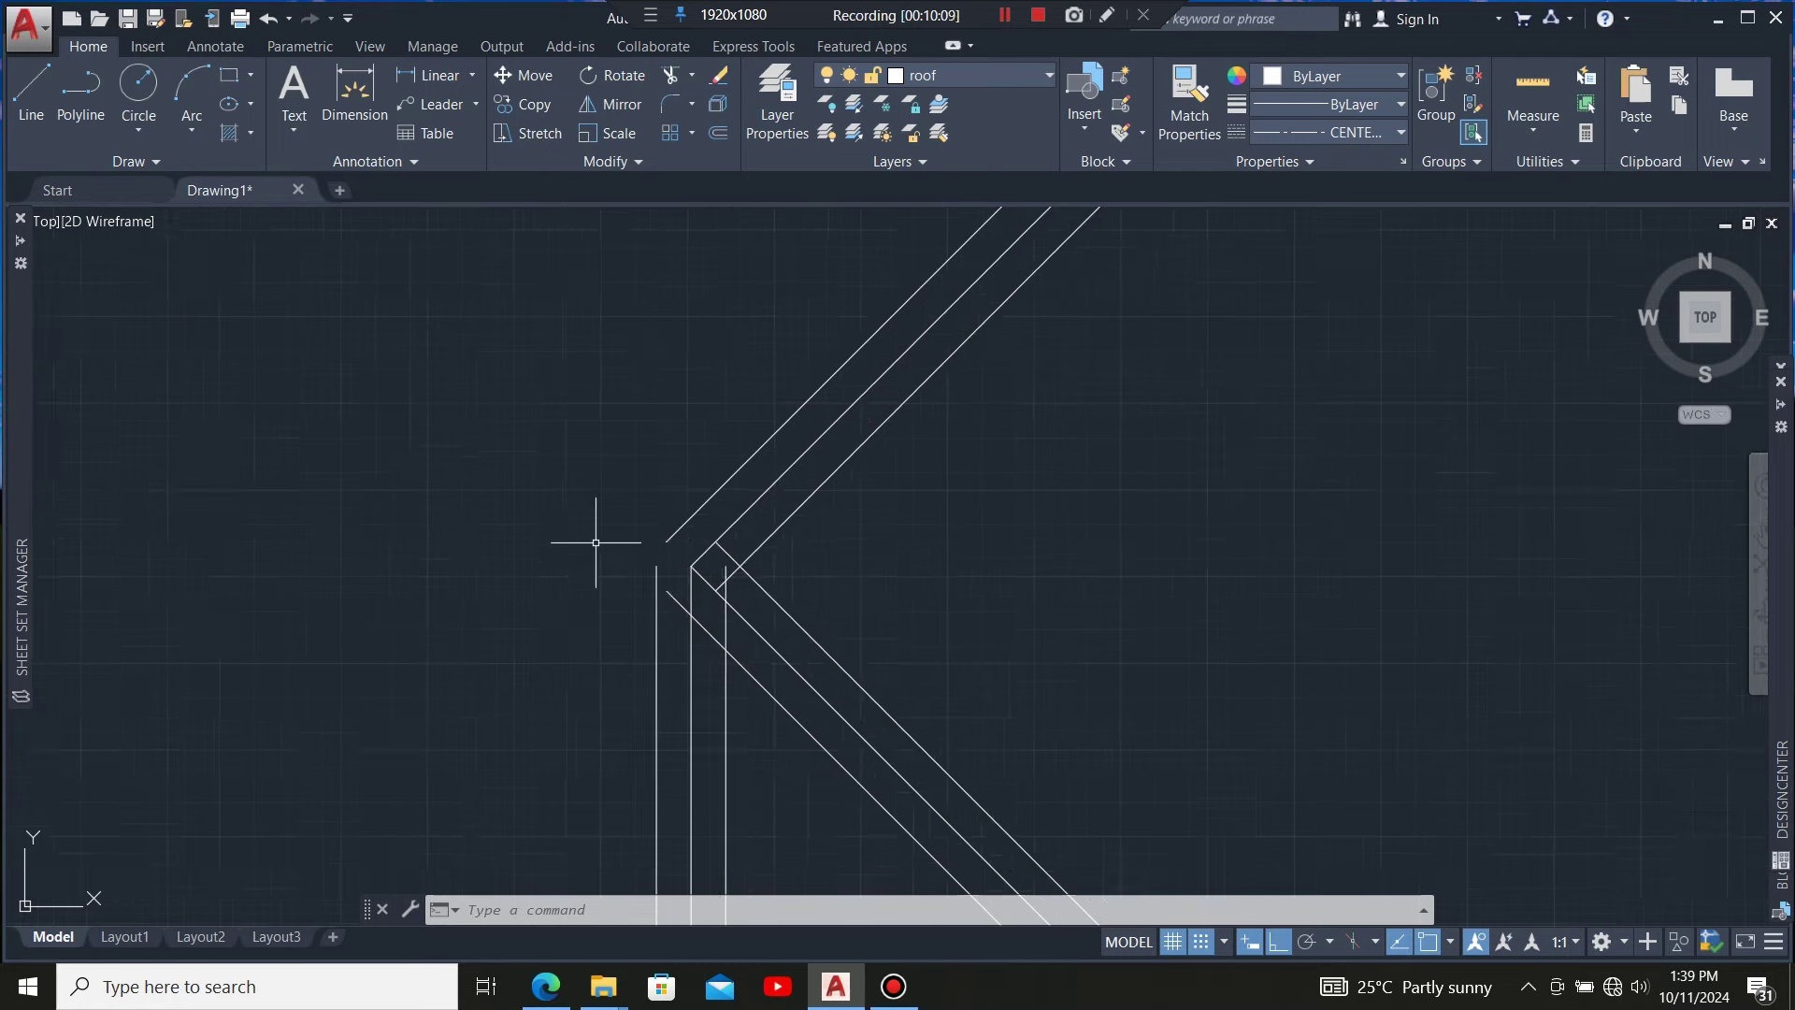
scroll(783, 422, down, 5)
Window-select every roof plan line and switch its linetype from CENTER to Continuous
click(784, 422)
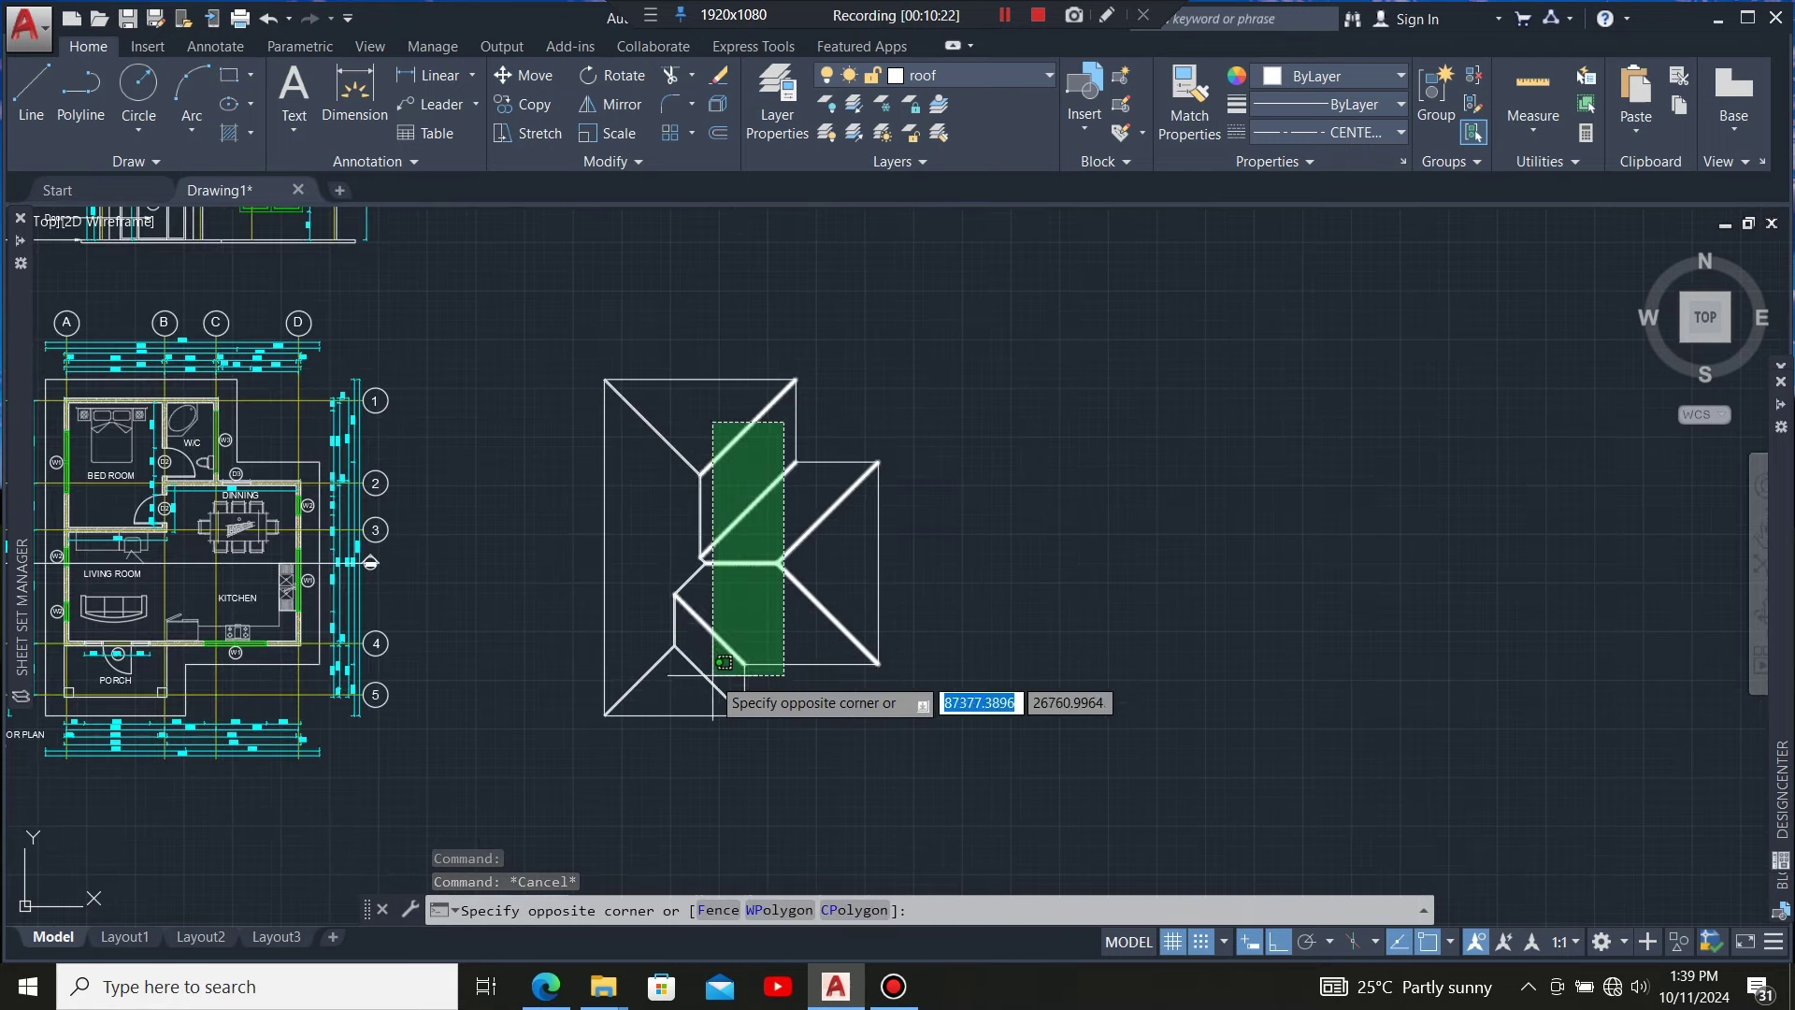
click(633, 667)
click(1034, 335)
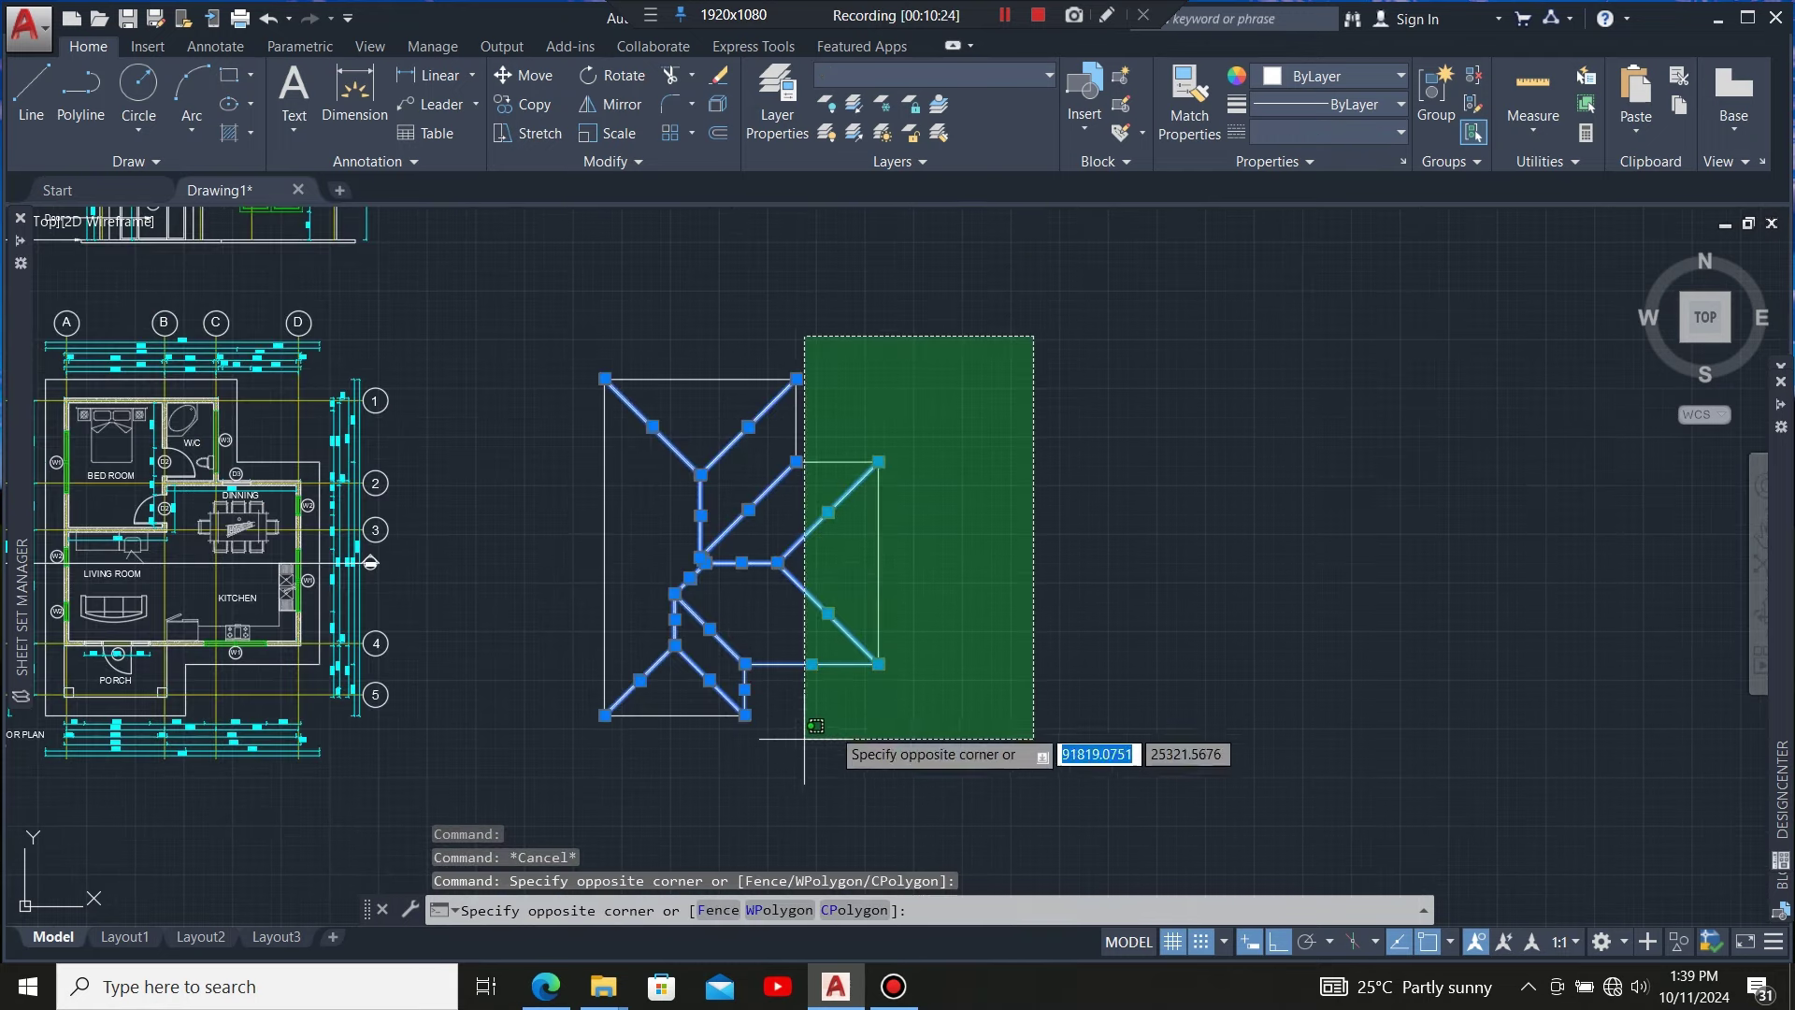
click(549, 782)
click(1324, 128)
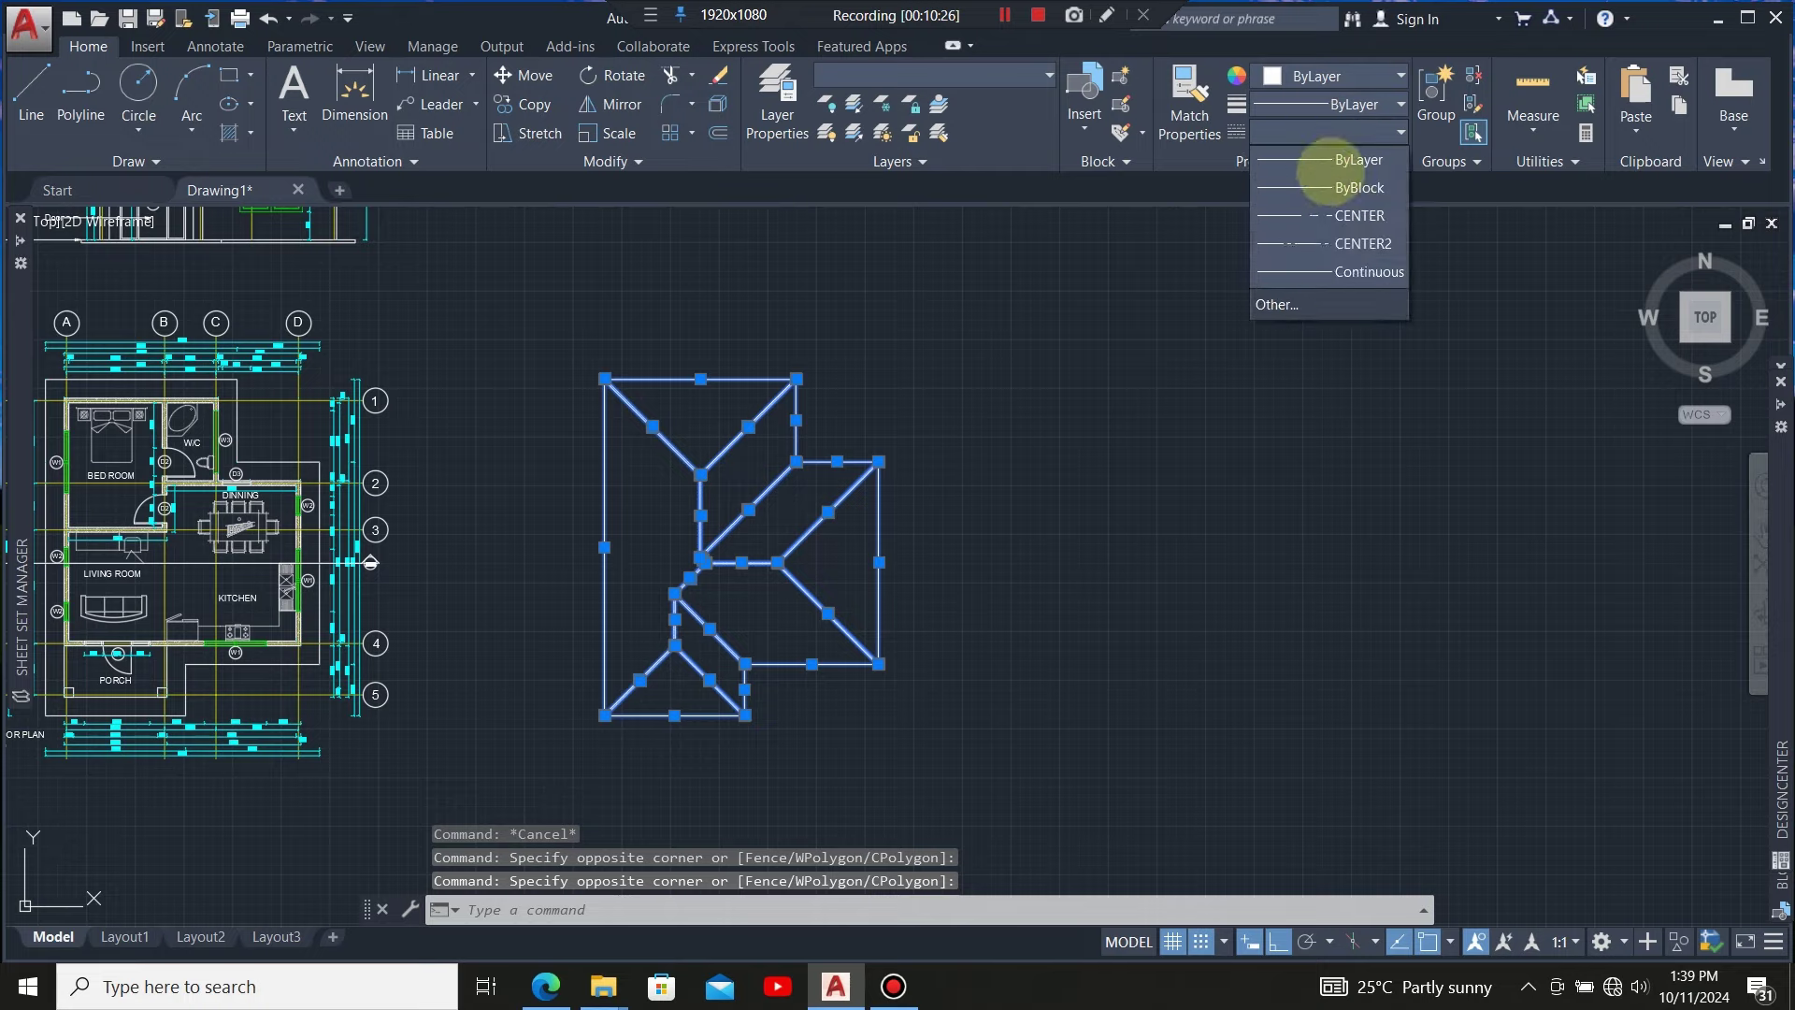
click(1335, 241)
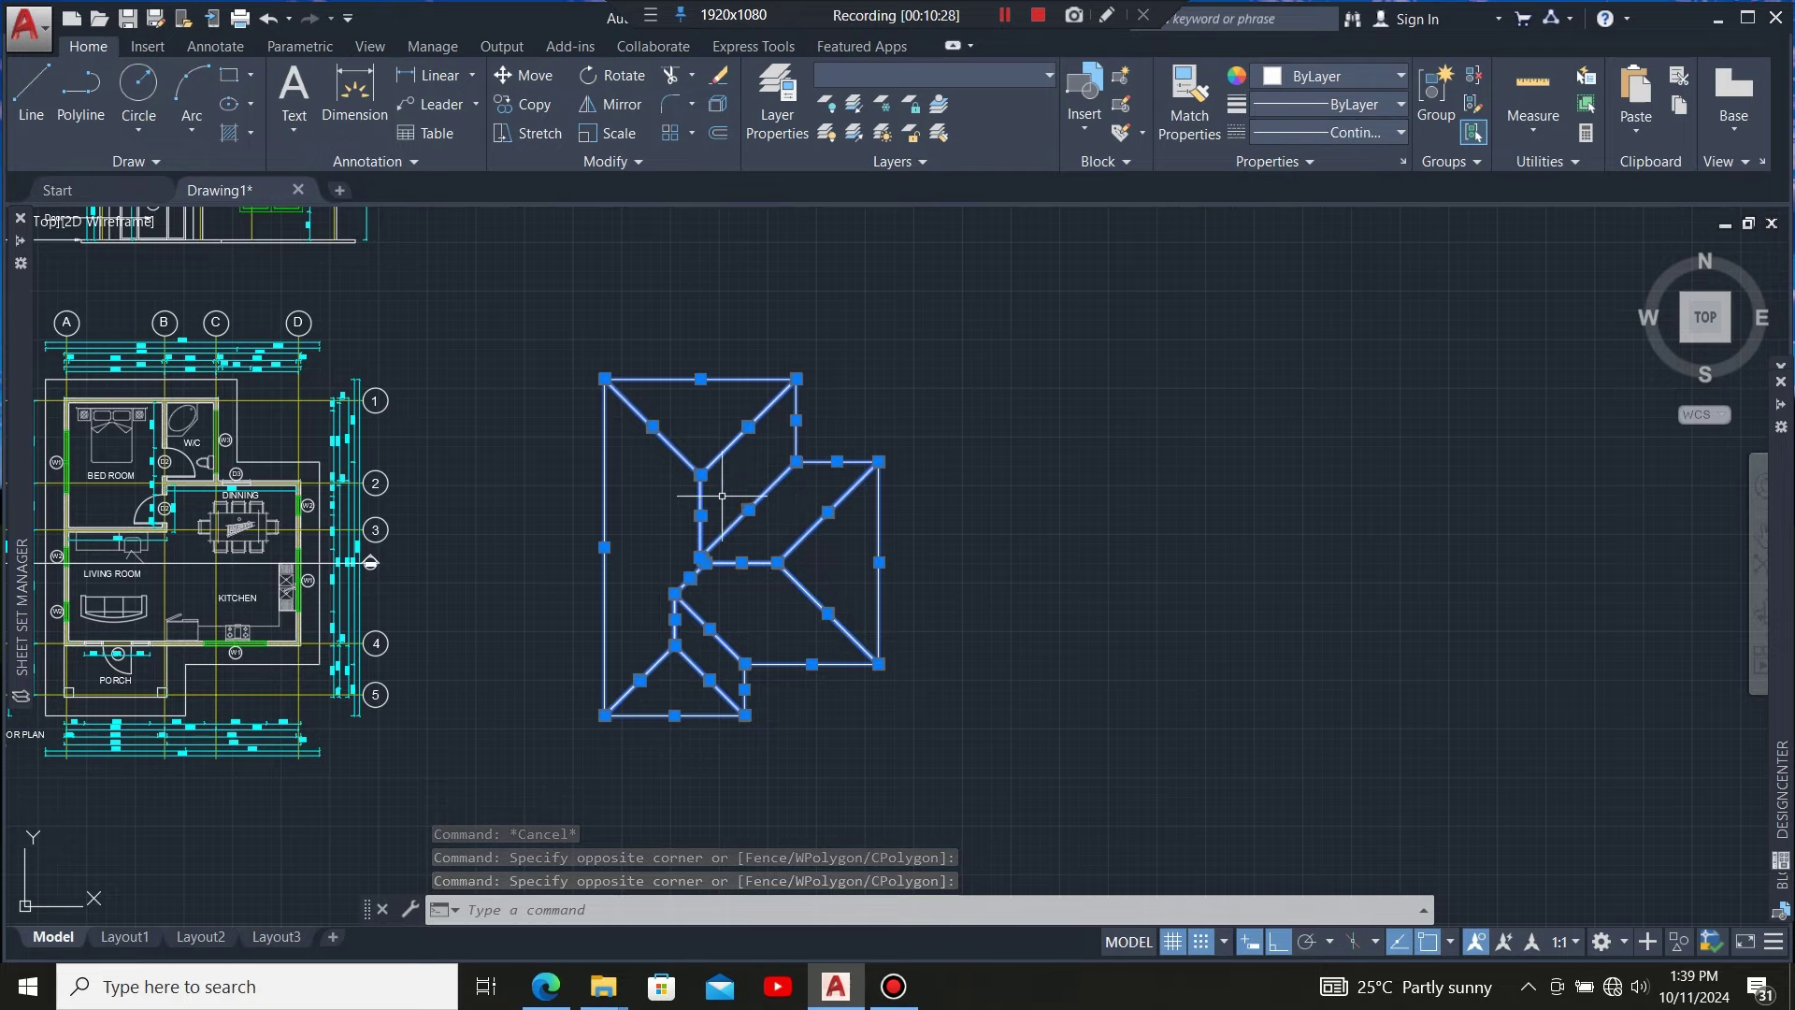
scroll(721, 496, up, 6)
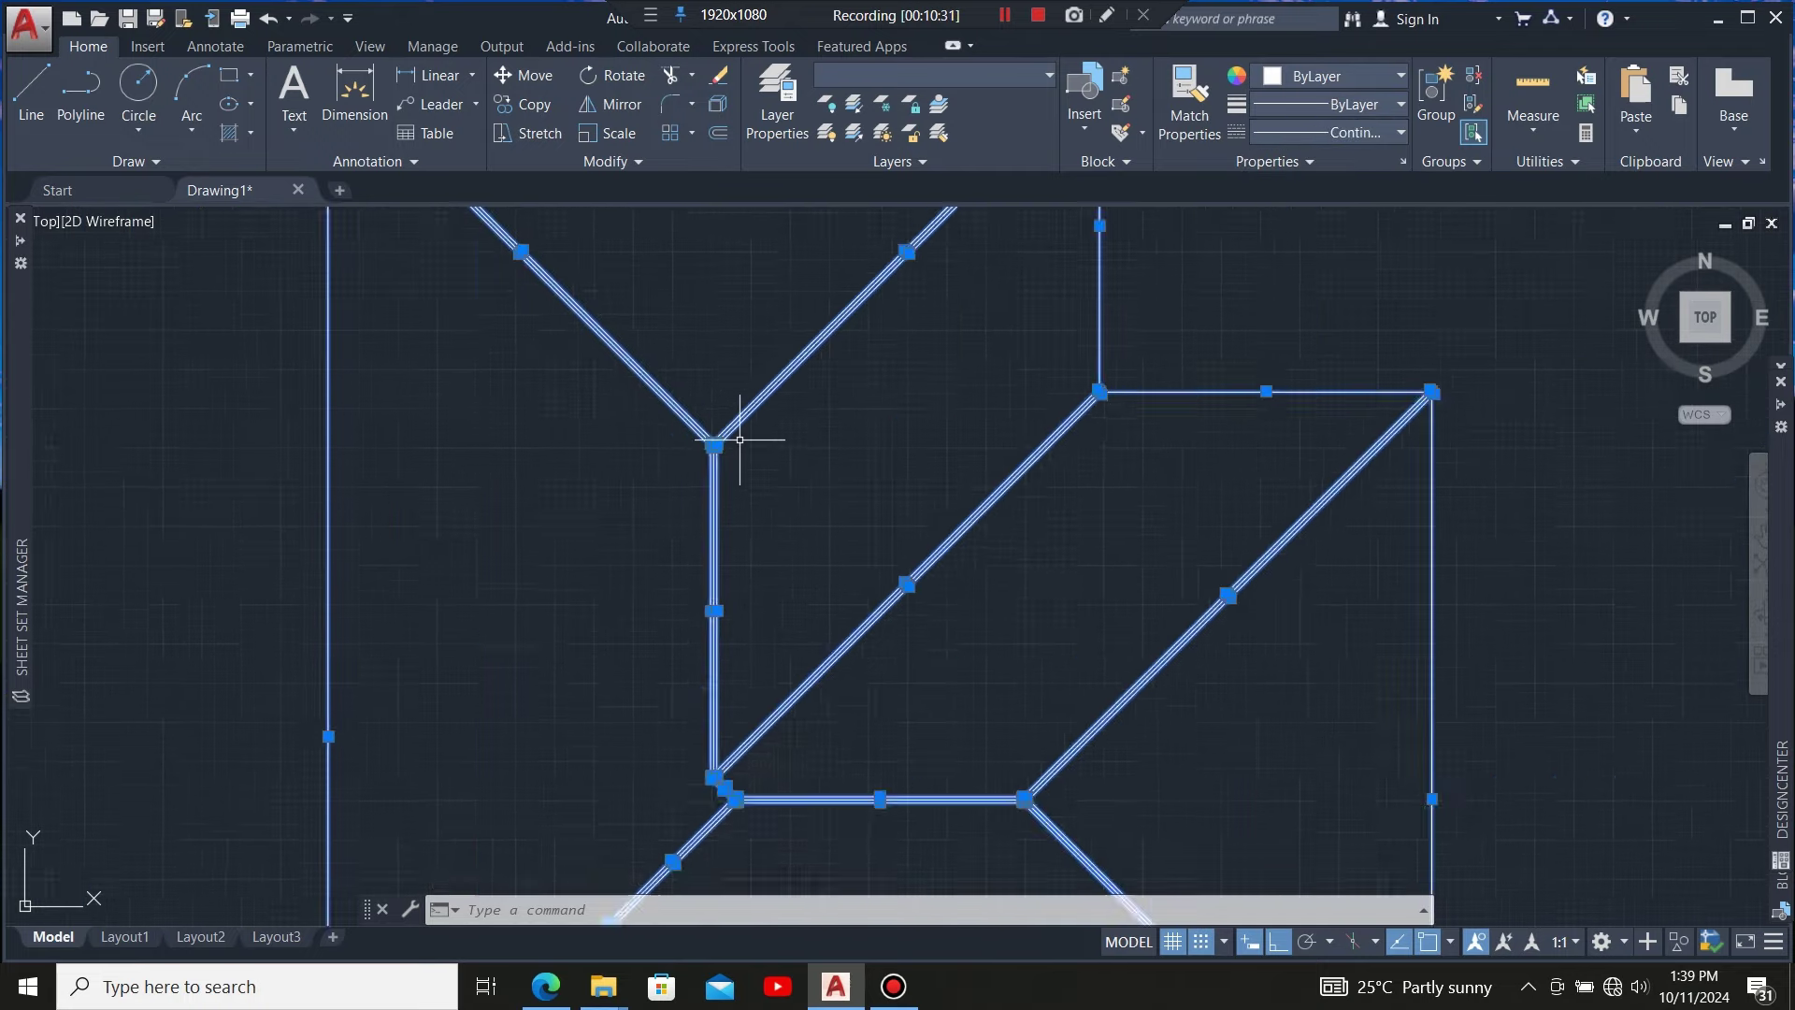
scroll(739, 439, down, 3)
scroll(721, 473, up, 6)
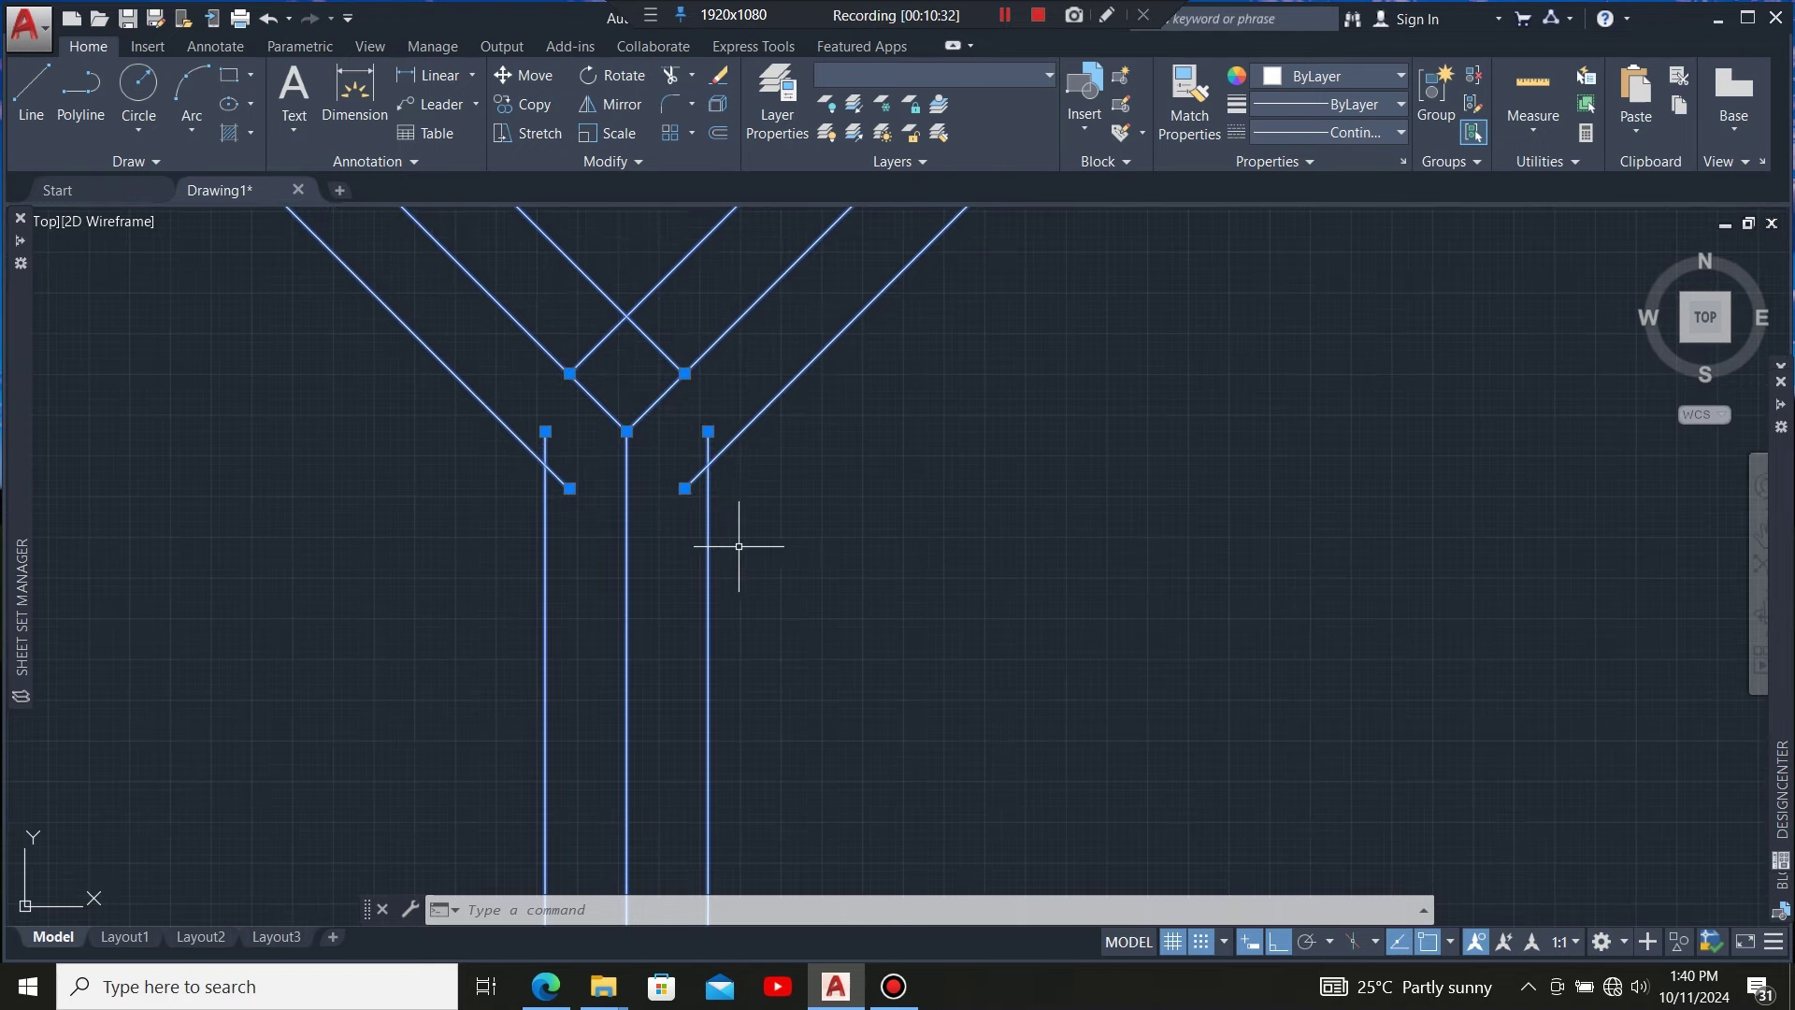
Trim the diagonal and vertical stubs overhanging the first roof crossing
click(670, 74)
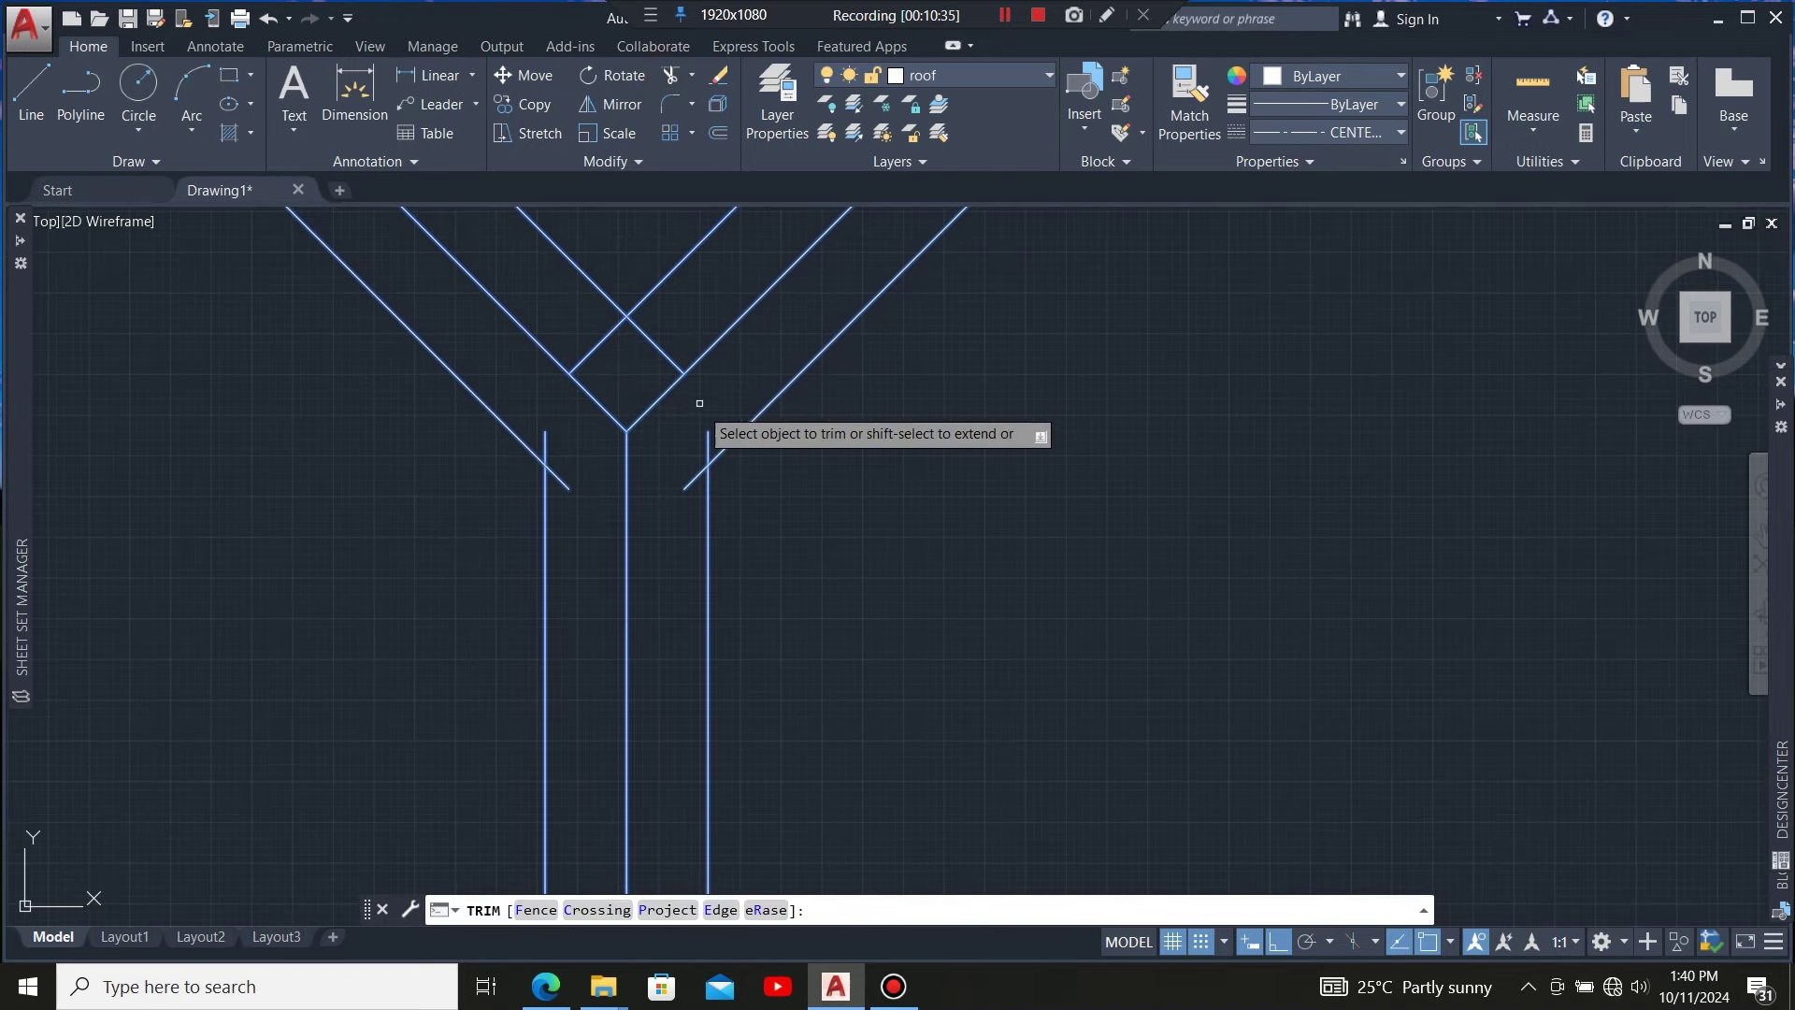
scroll(648, 375, up, 2)
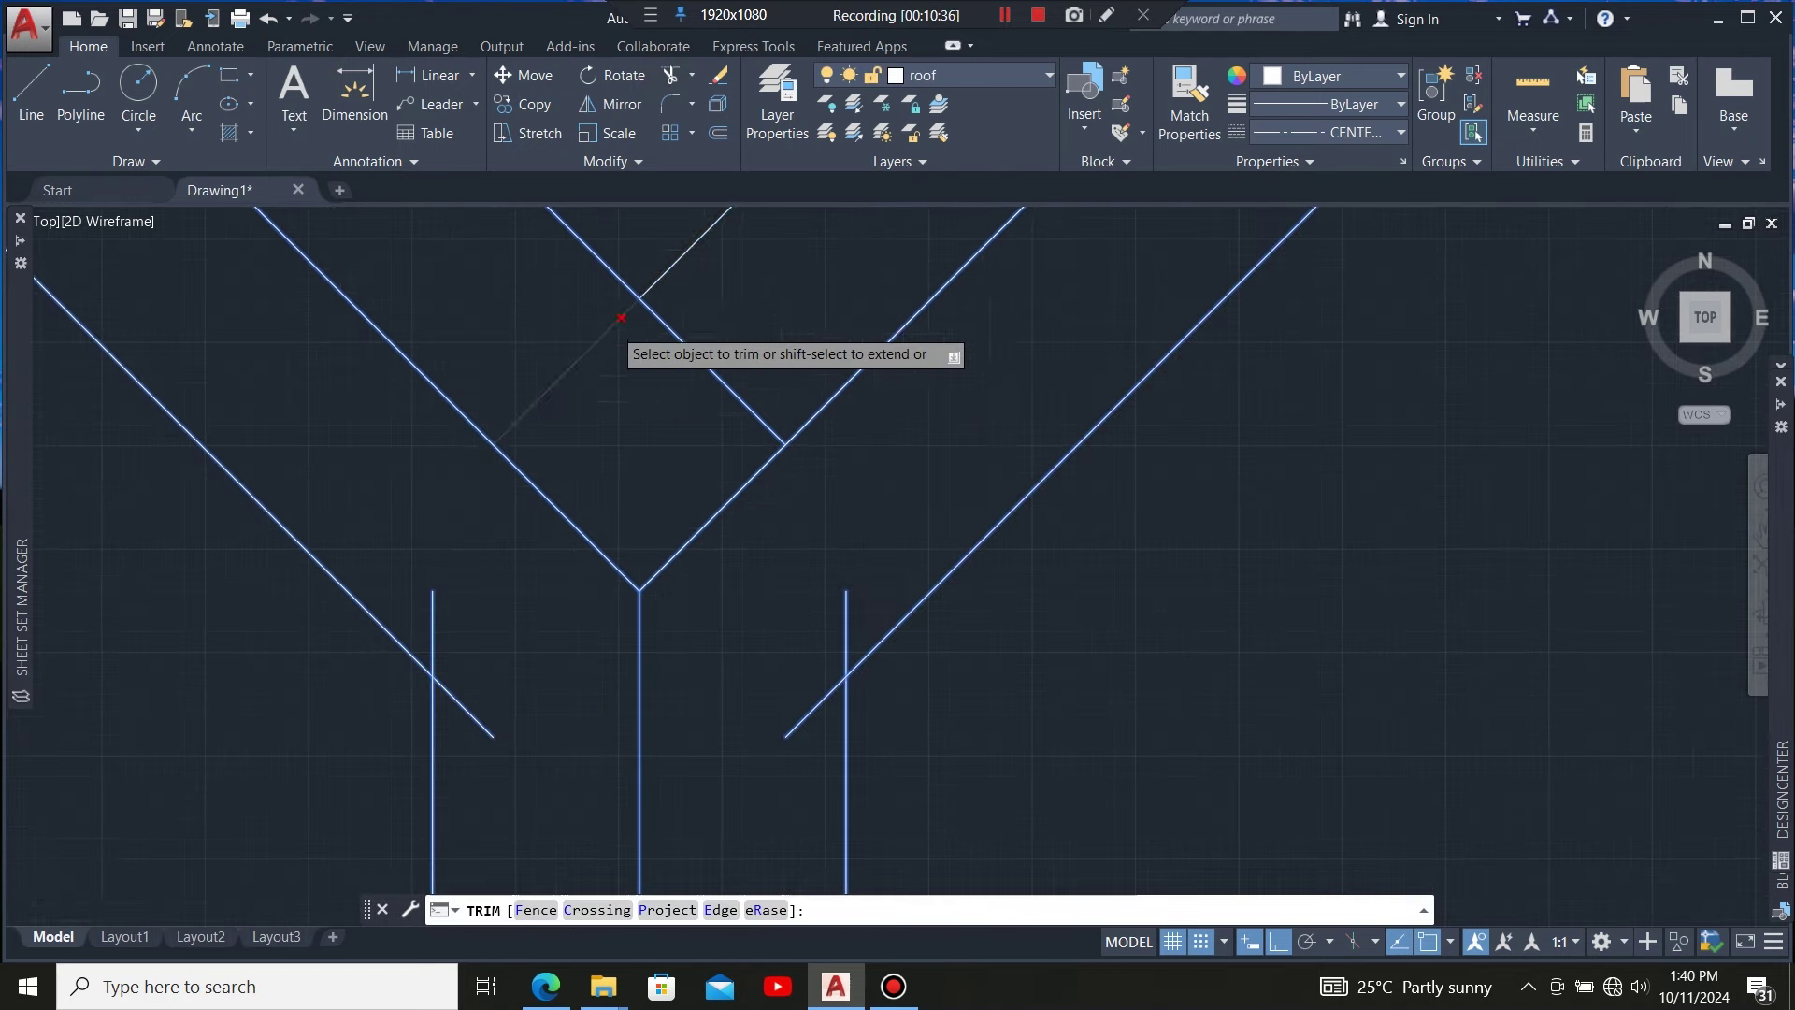
click(701, 363)
scroll(553, 385, down, 2)
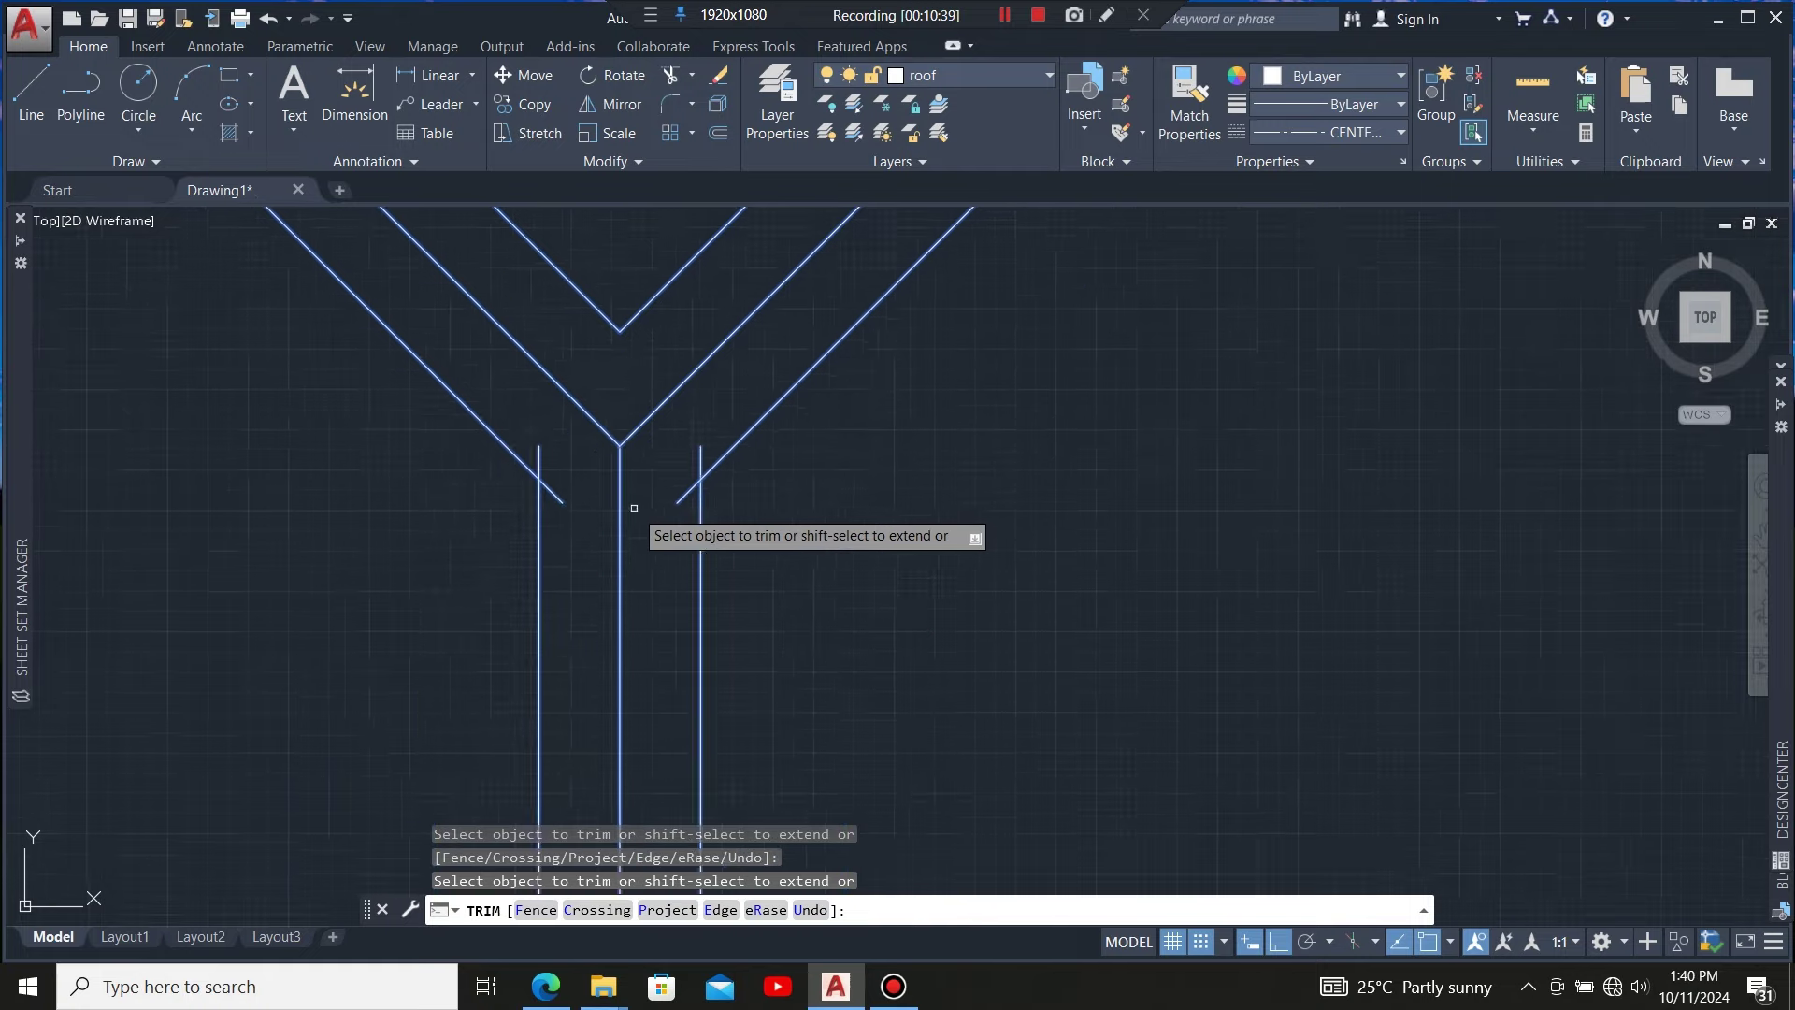
scroll(636, 501, up, 2)
click(706, 468)
click(722, 402)
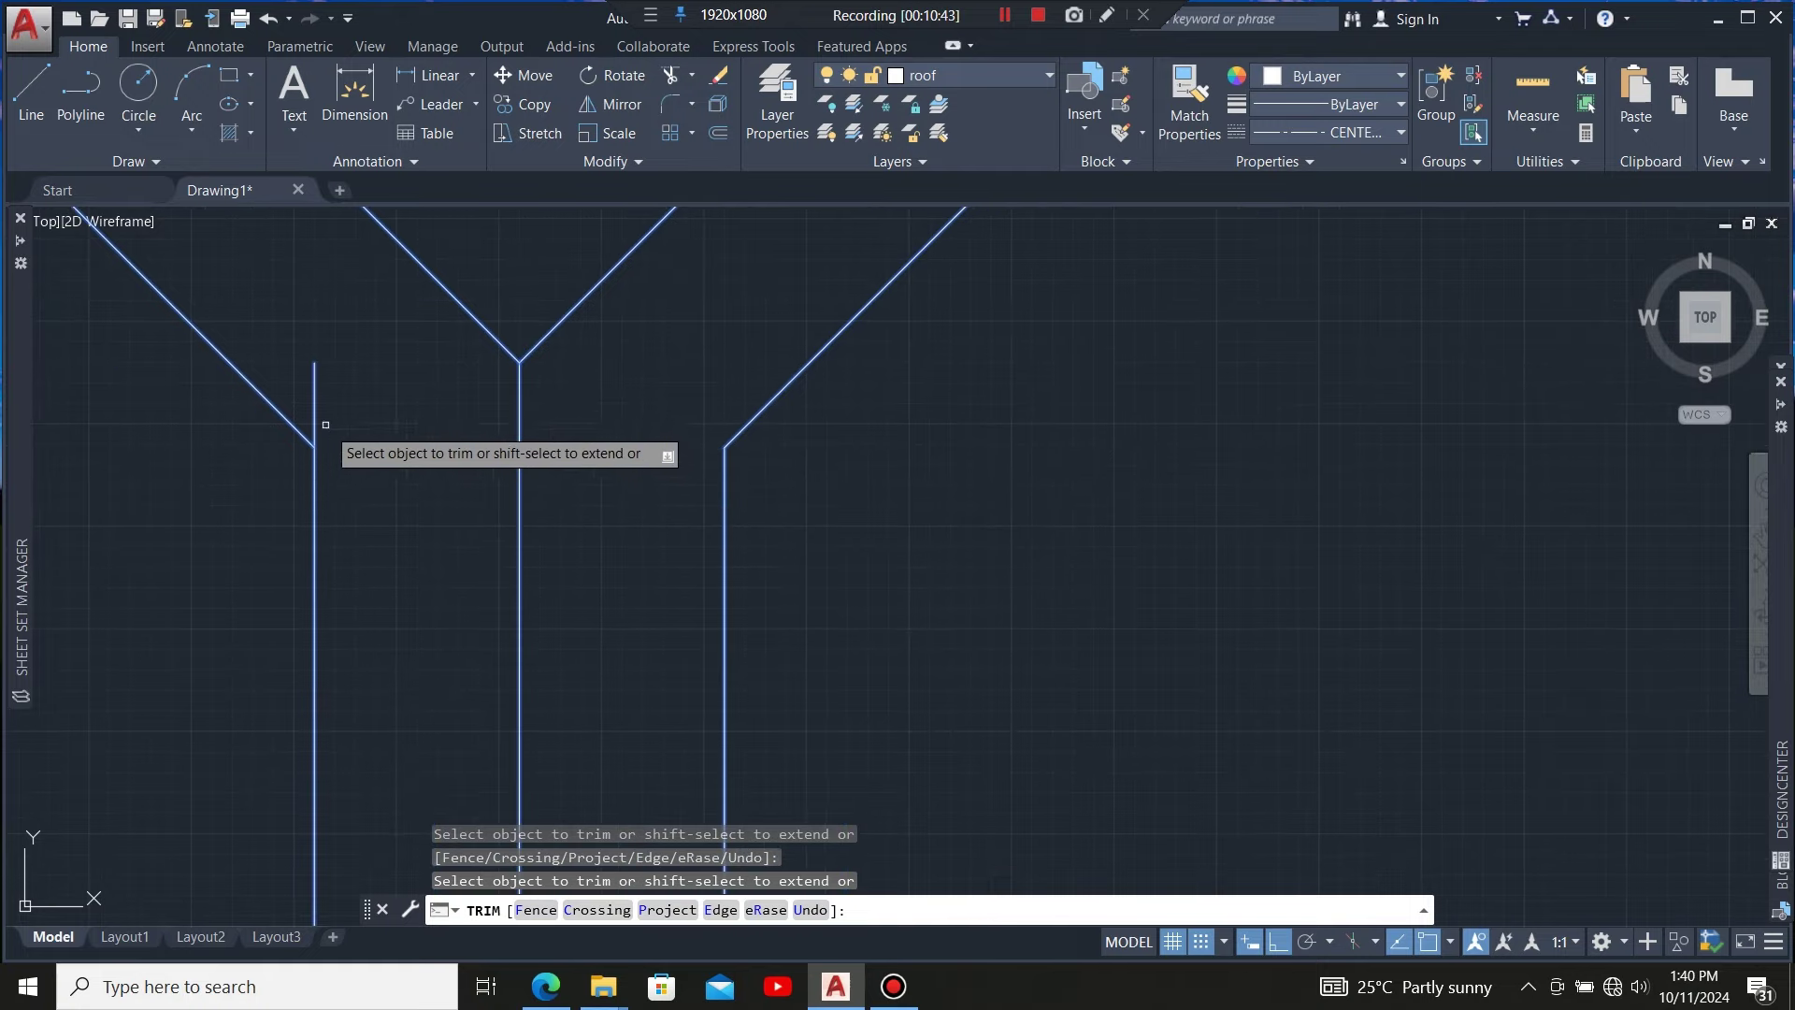
Cut back the short diagonal stub and vertical pieces below the diagonal
scroll(760, 312, down, 3)
scroll(653, 392, up, 5)
scroll(669, 608, up, 5)
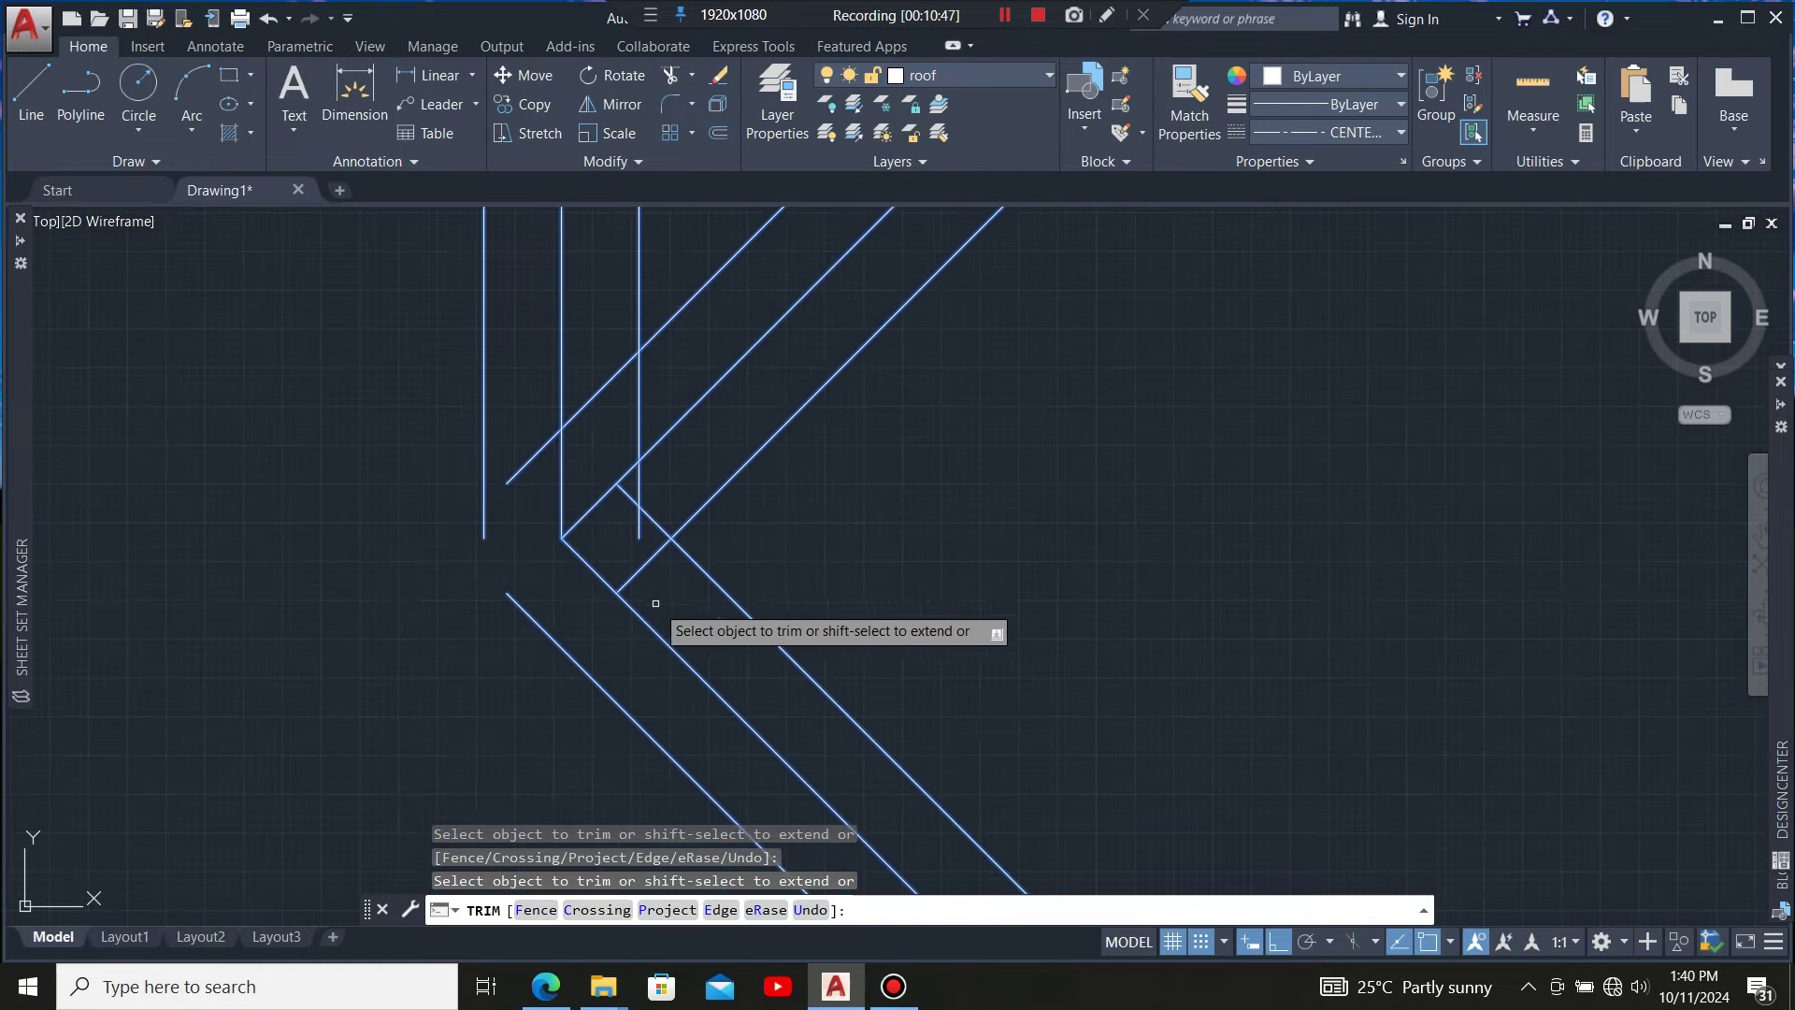
click(625, 493)
click(638, 488)
click(561, 479)
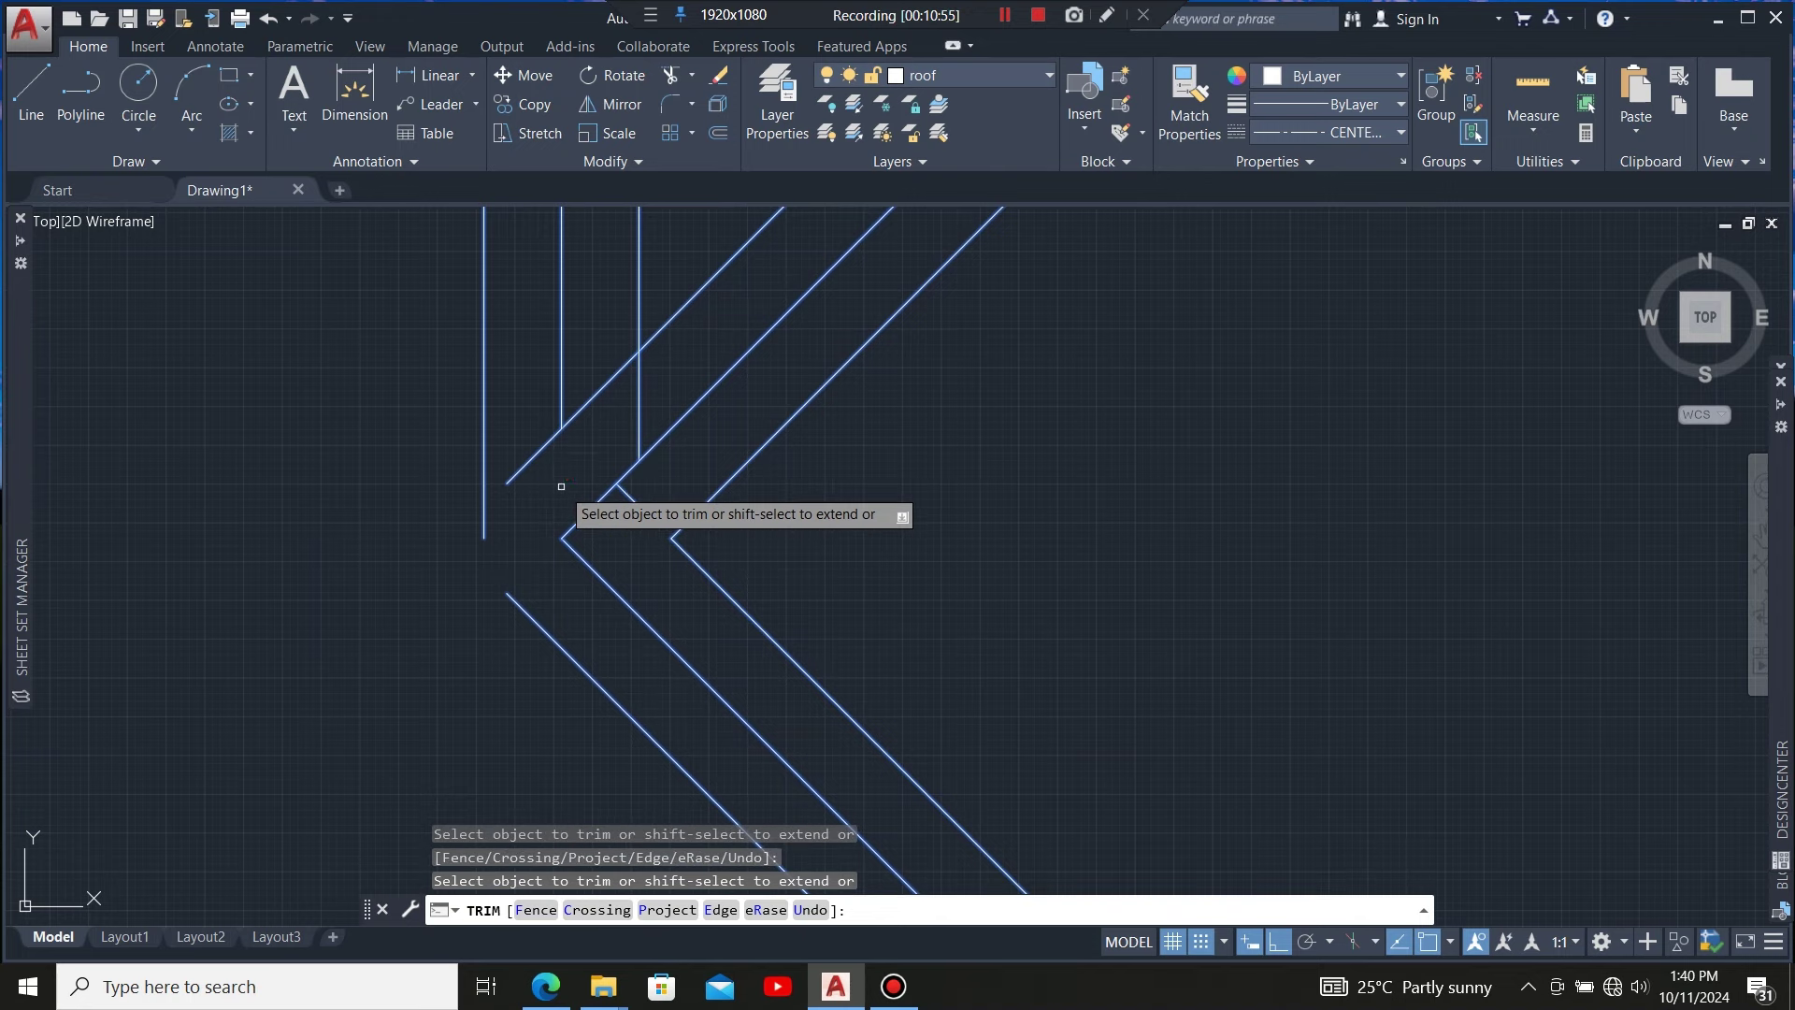
click(541, 449)
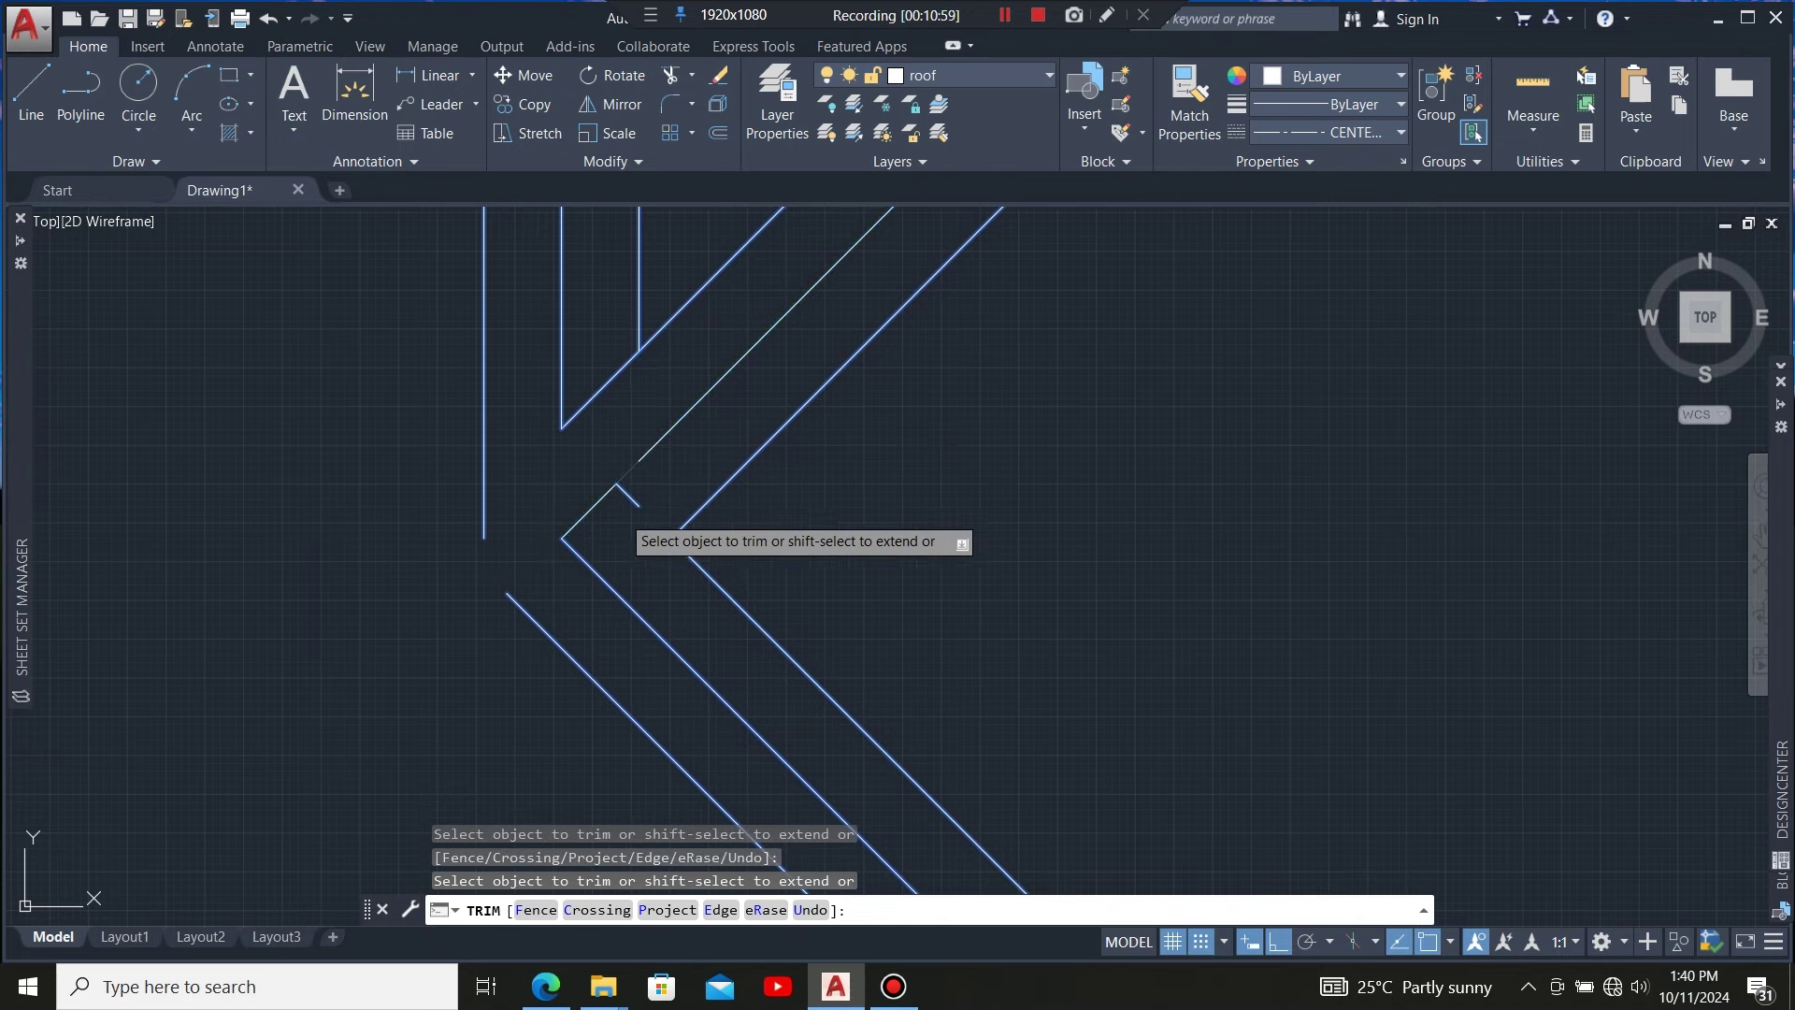
Trim the left diagonal overhang, upper diagonal tip and horizontal line ends at that junction
scroll(626, 512, down, 4)
scroll(612, 434, up, 3)
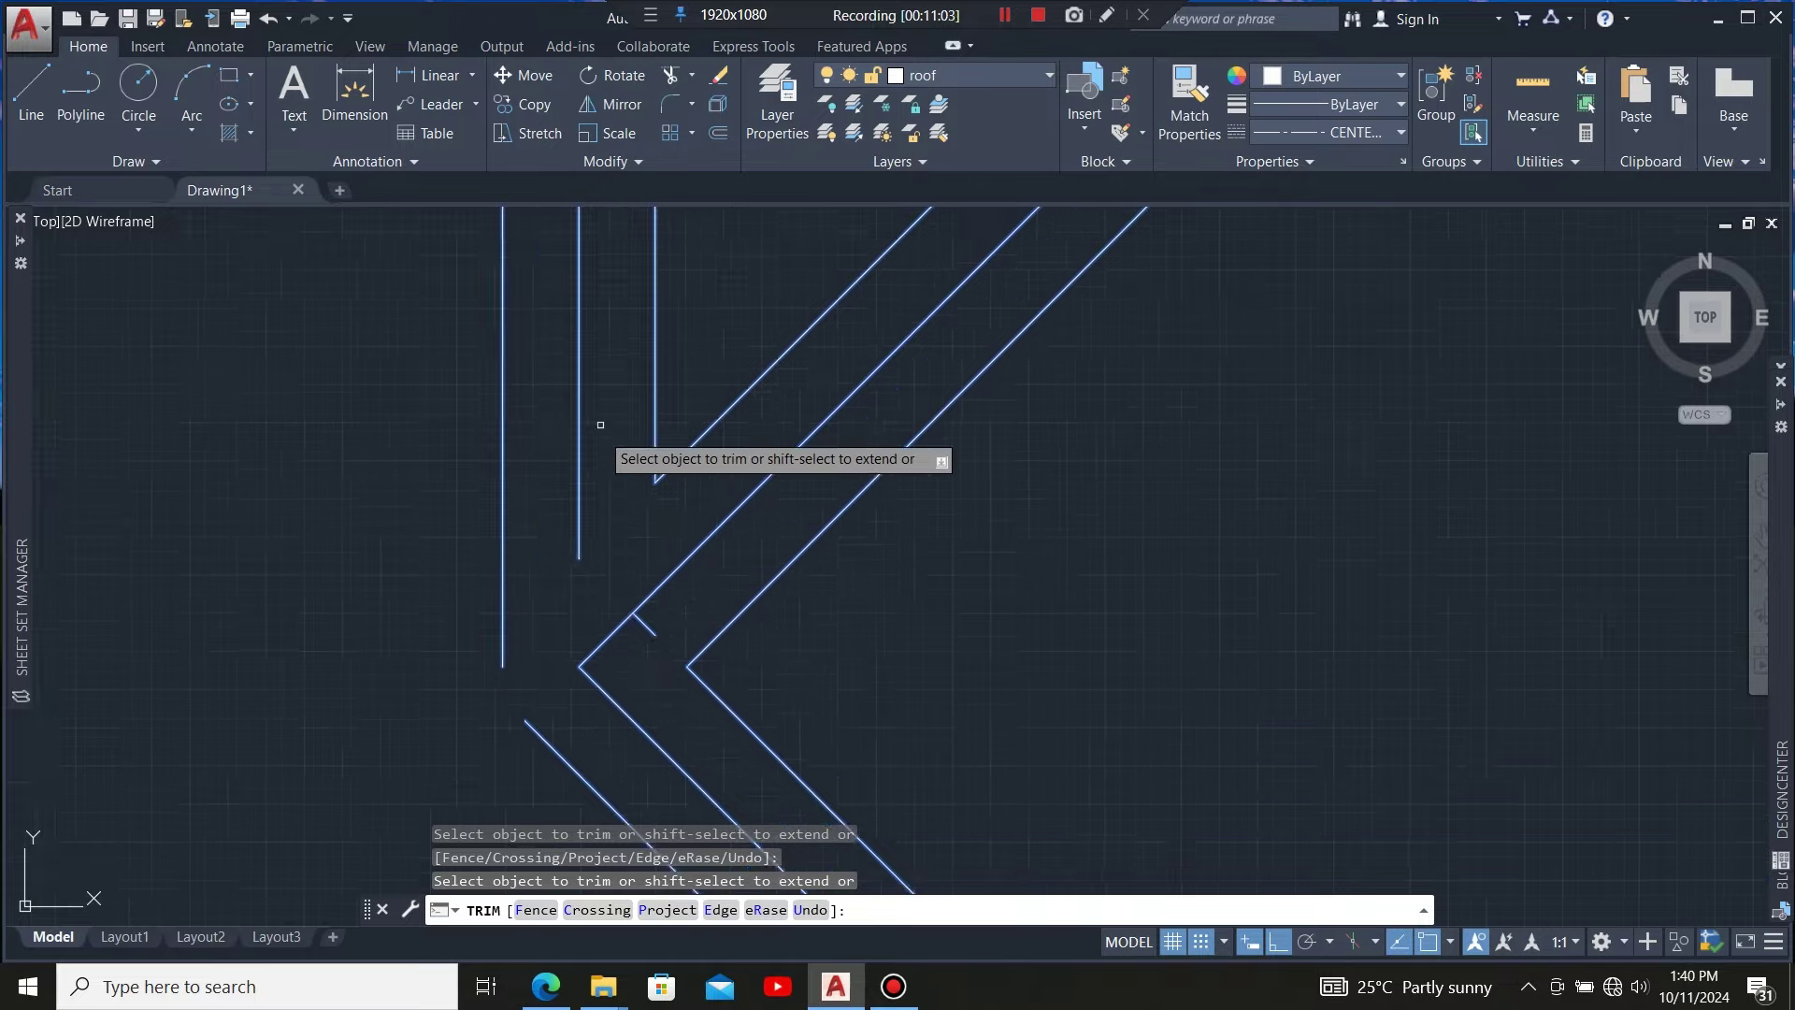
scroll(729, 598, down, 3)
scroll(645, 566, up, 3)
click(654, 615)
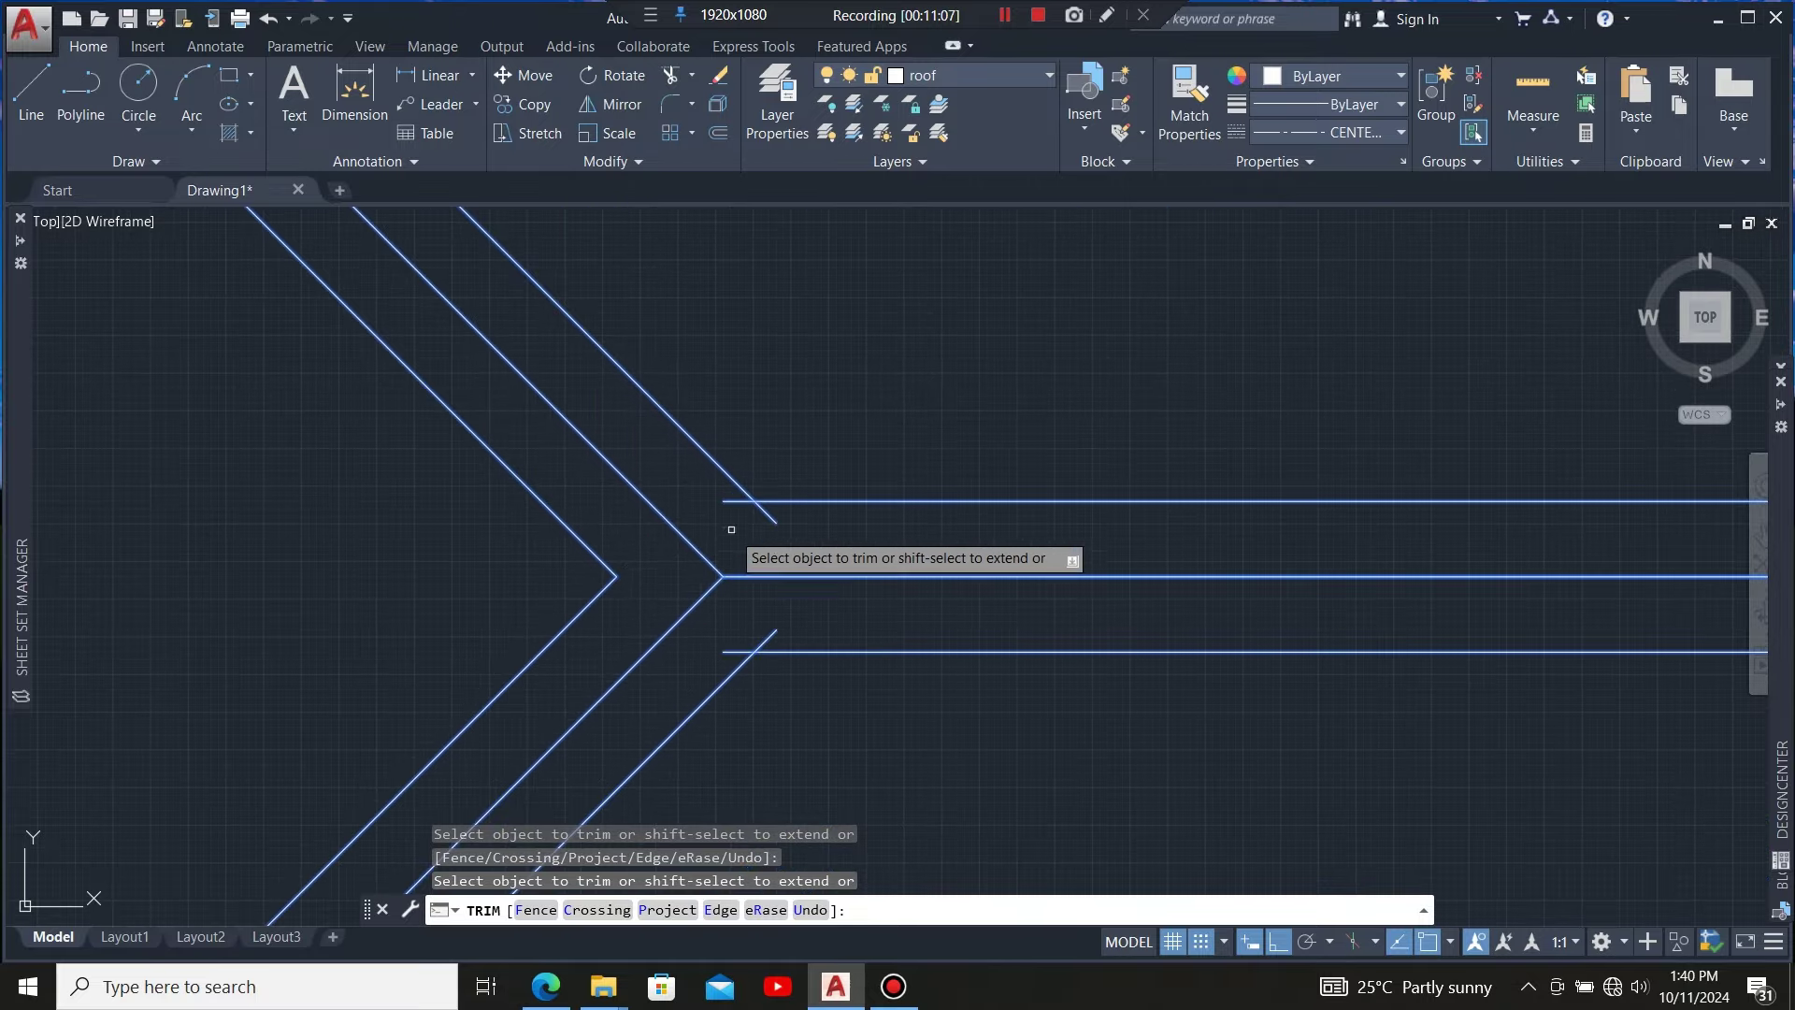
click(738, 500)
click(764, 511)
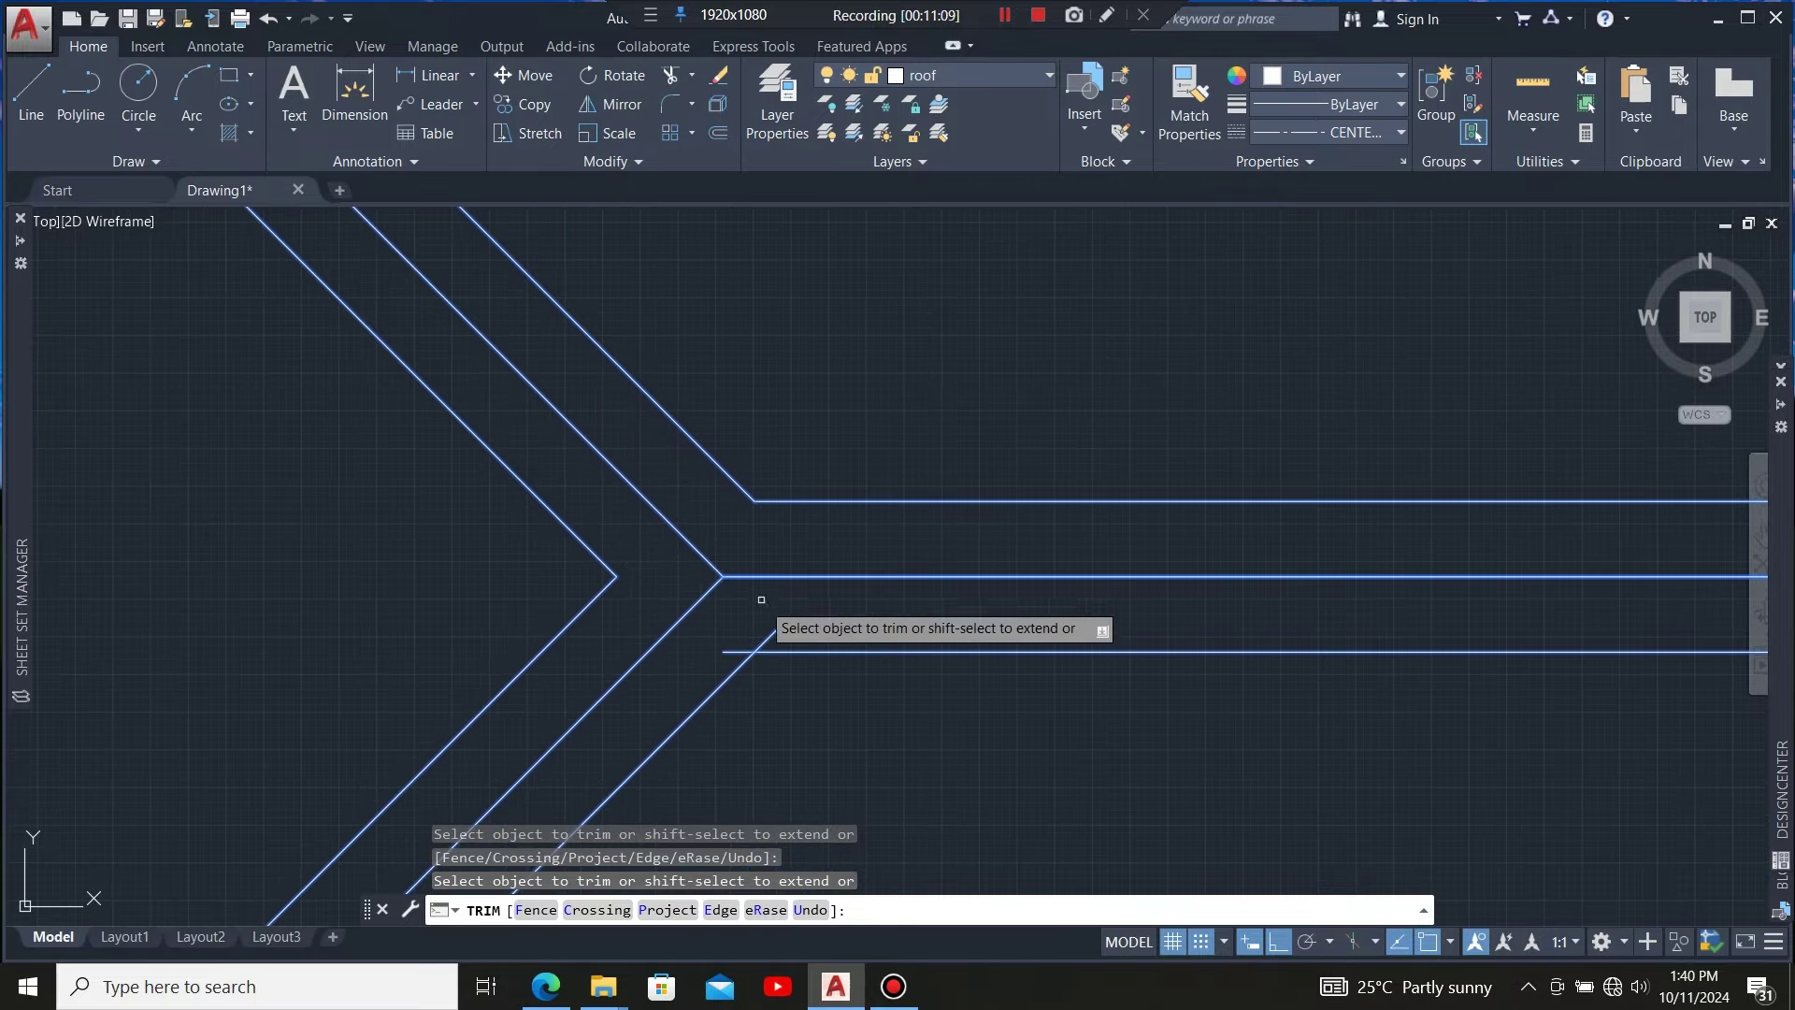
click(748, 652)
Trim the crossing segments and stubs to form a clean V junction
scroll(1159, 426, down, 5)
scroll(1039, 465, up, 4)
click(1040, 436)
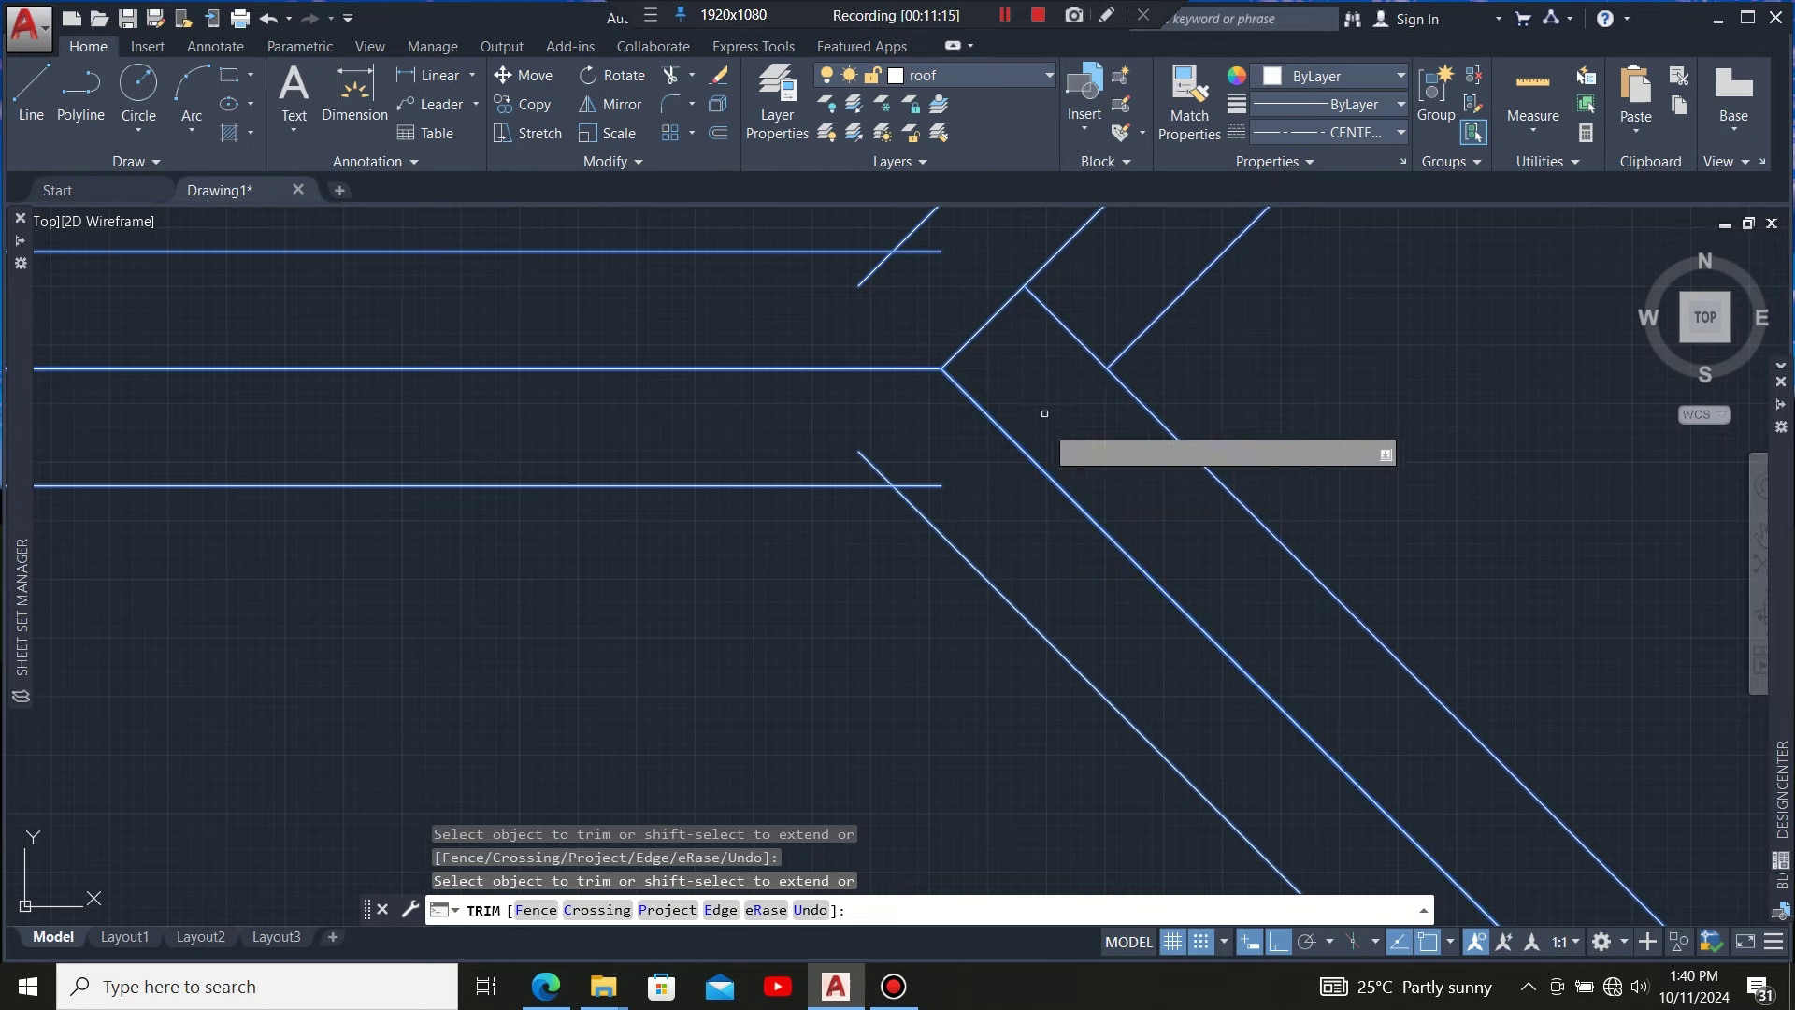
click(1064, 323)
click(1039, 301)
click(905, 251)
click(878, 279)
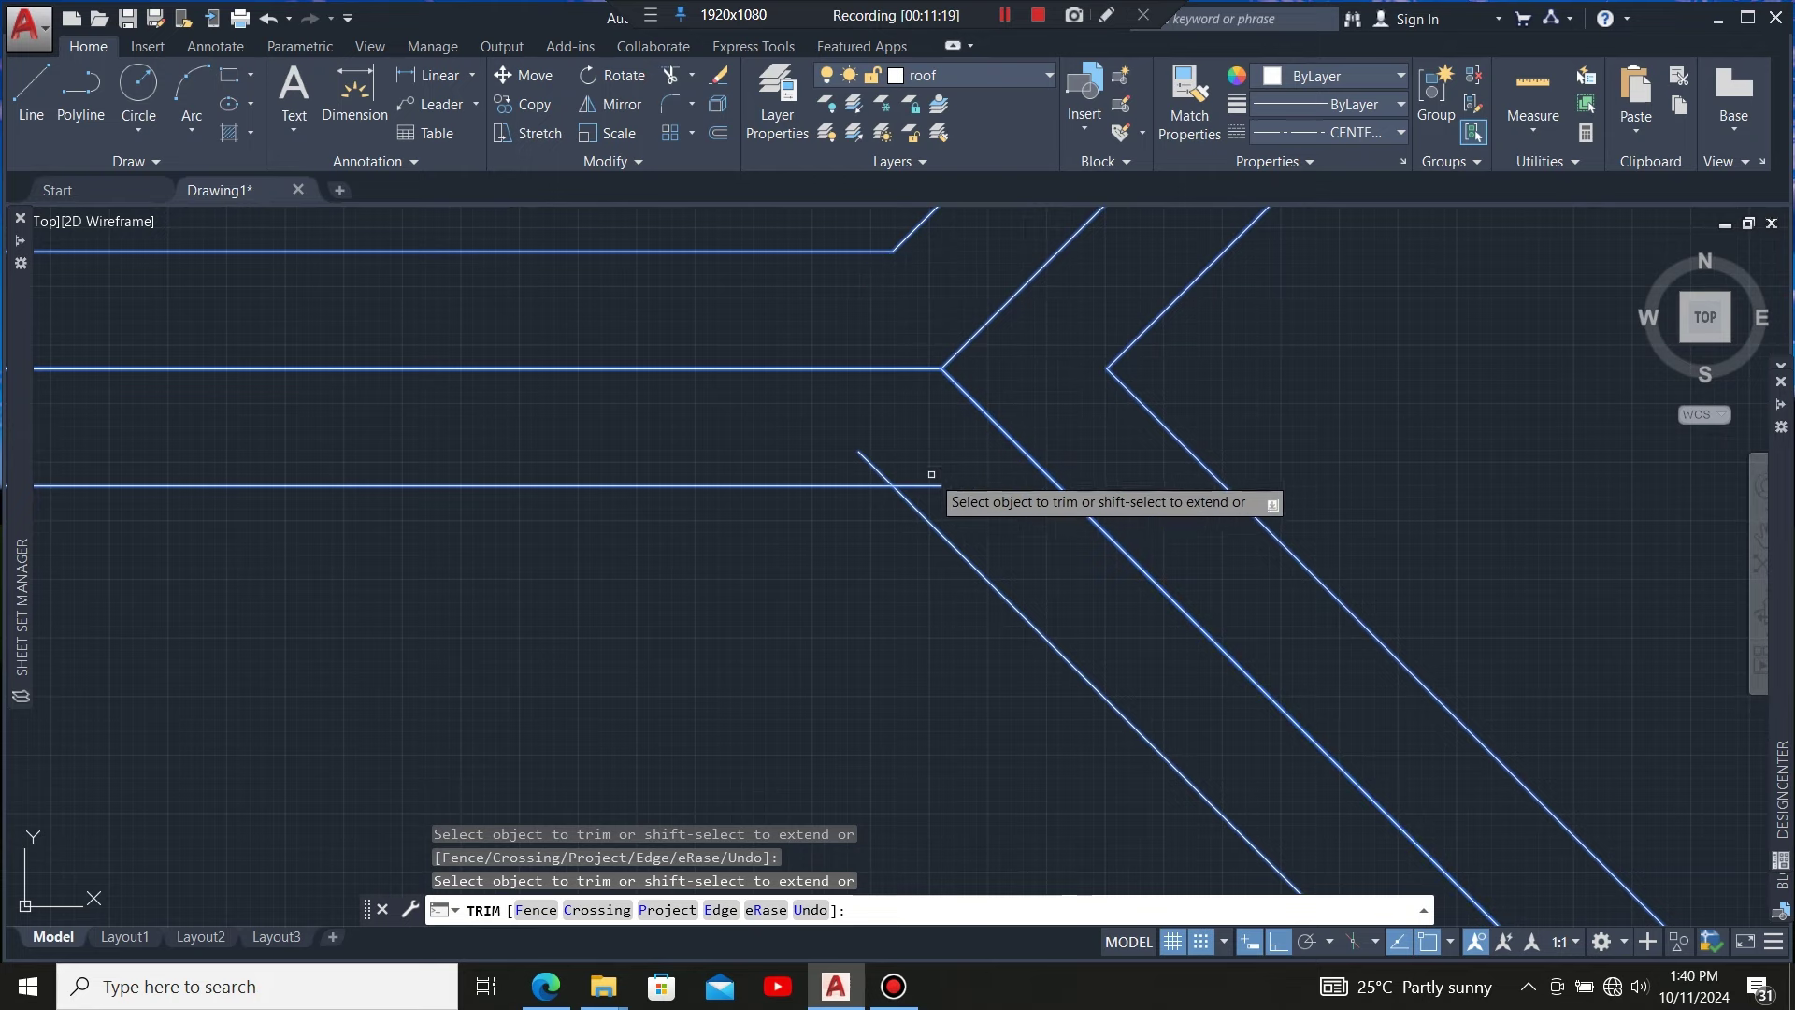
Trim the short diagonal and the vertical segment between the two diagonals
scroll(804, 440, down, 6)
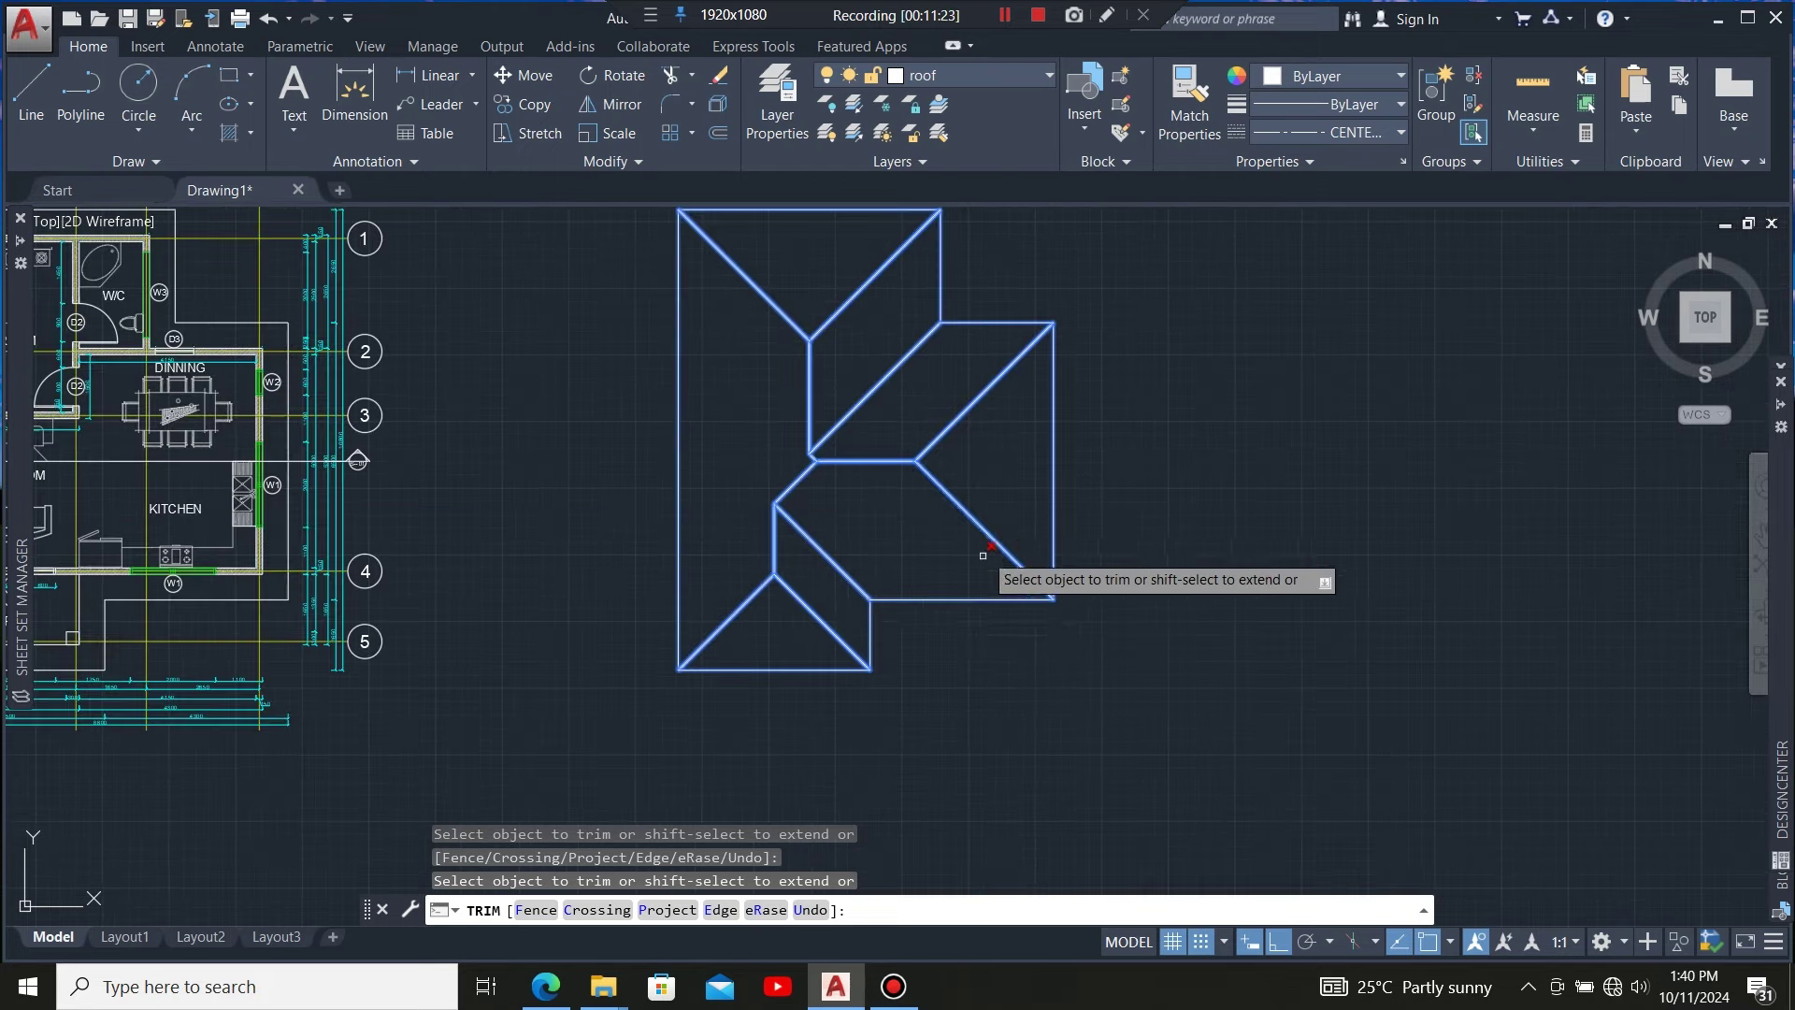
scroll(746, 517, up, 5)
scroll(747, 517, down, 2)
scroll(832, 374, up, 6)
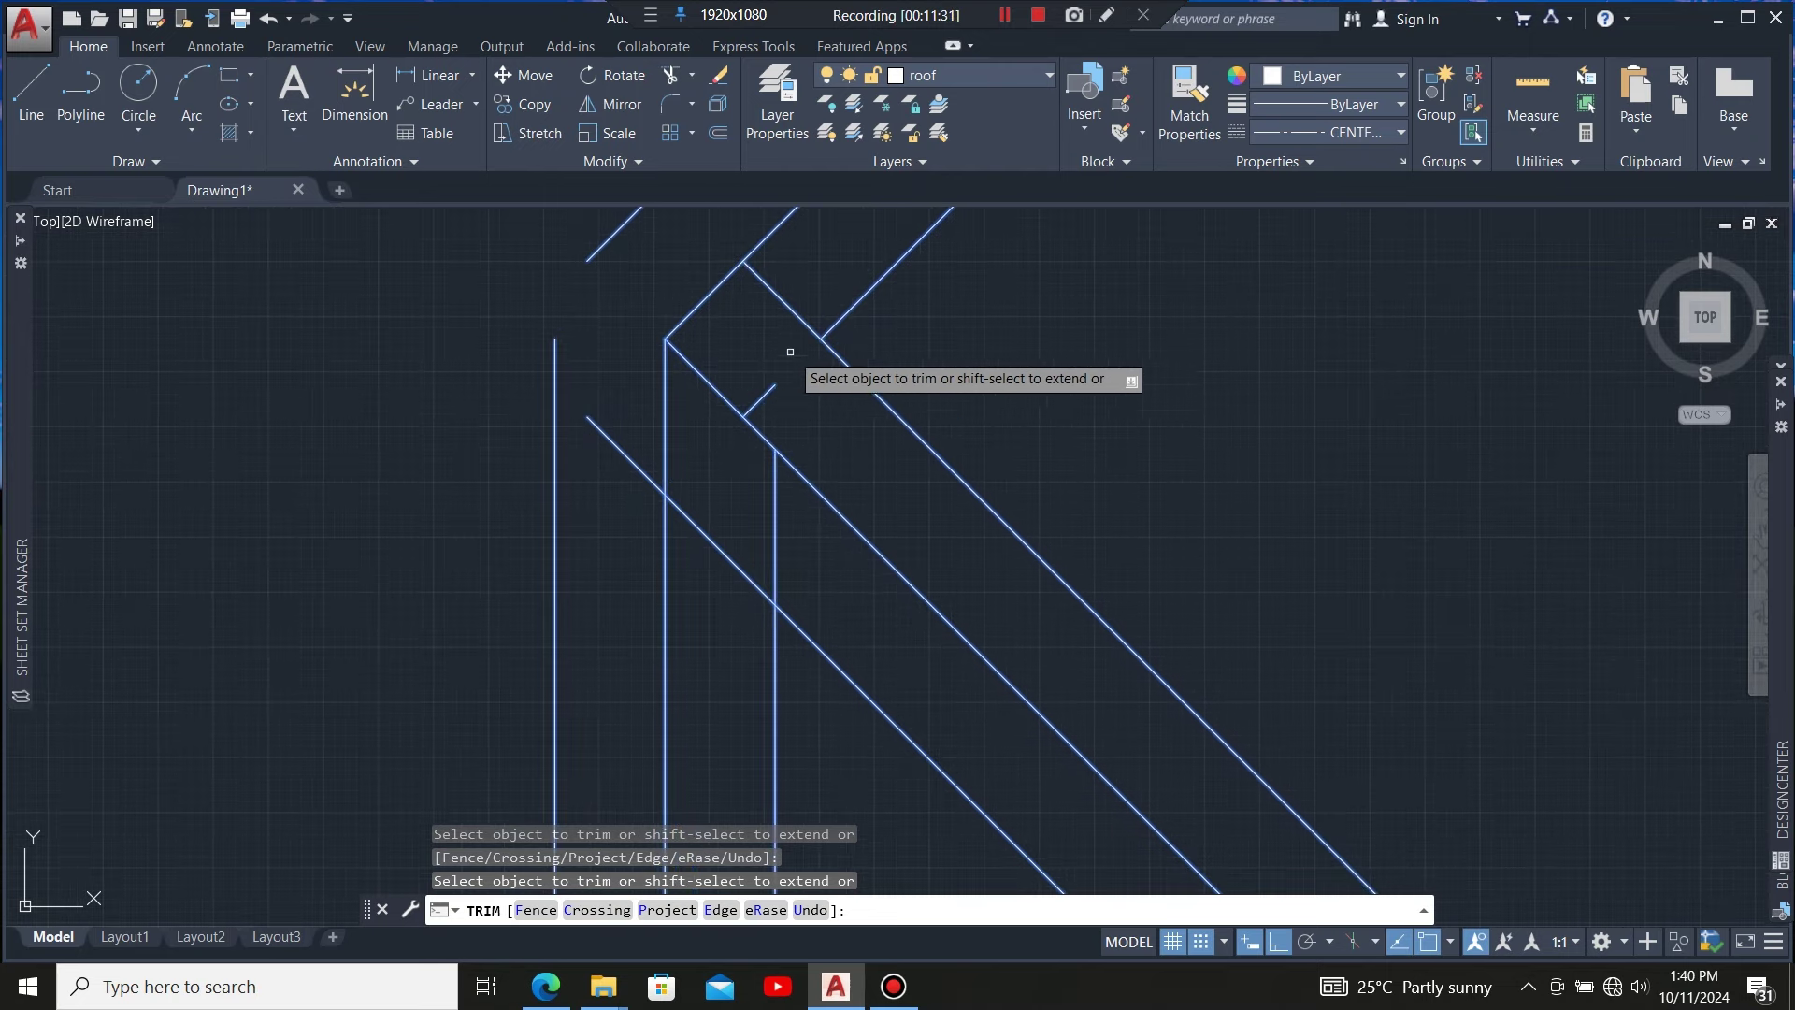
click(793, 311)
click(775, 482)
Clean up the ridge end: trim the inner diagonal, vertical stubs and diagonal tips
scroll(745, 401, down, 2)
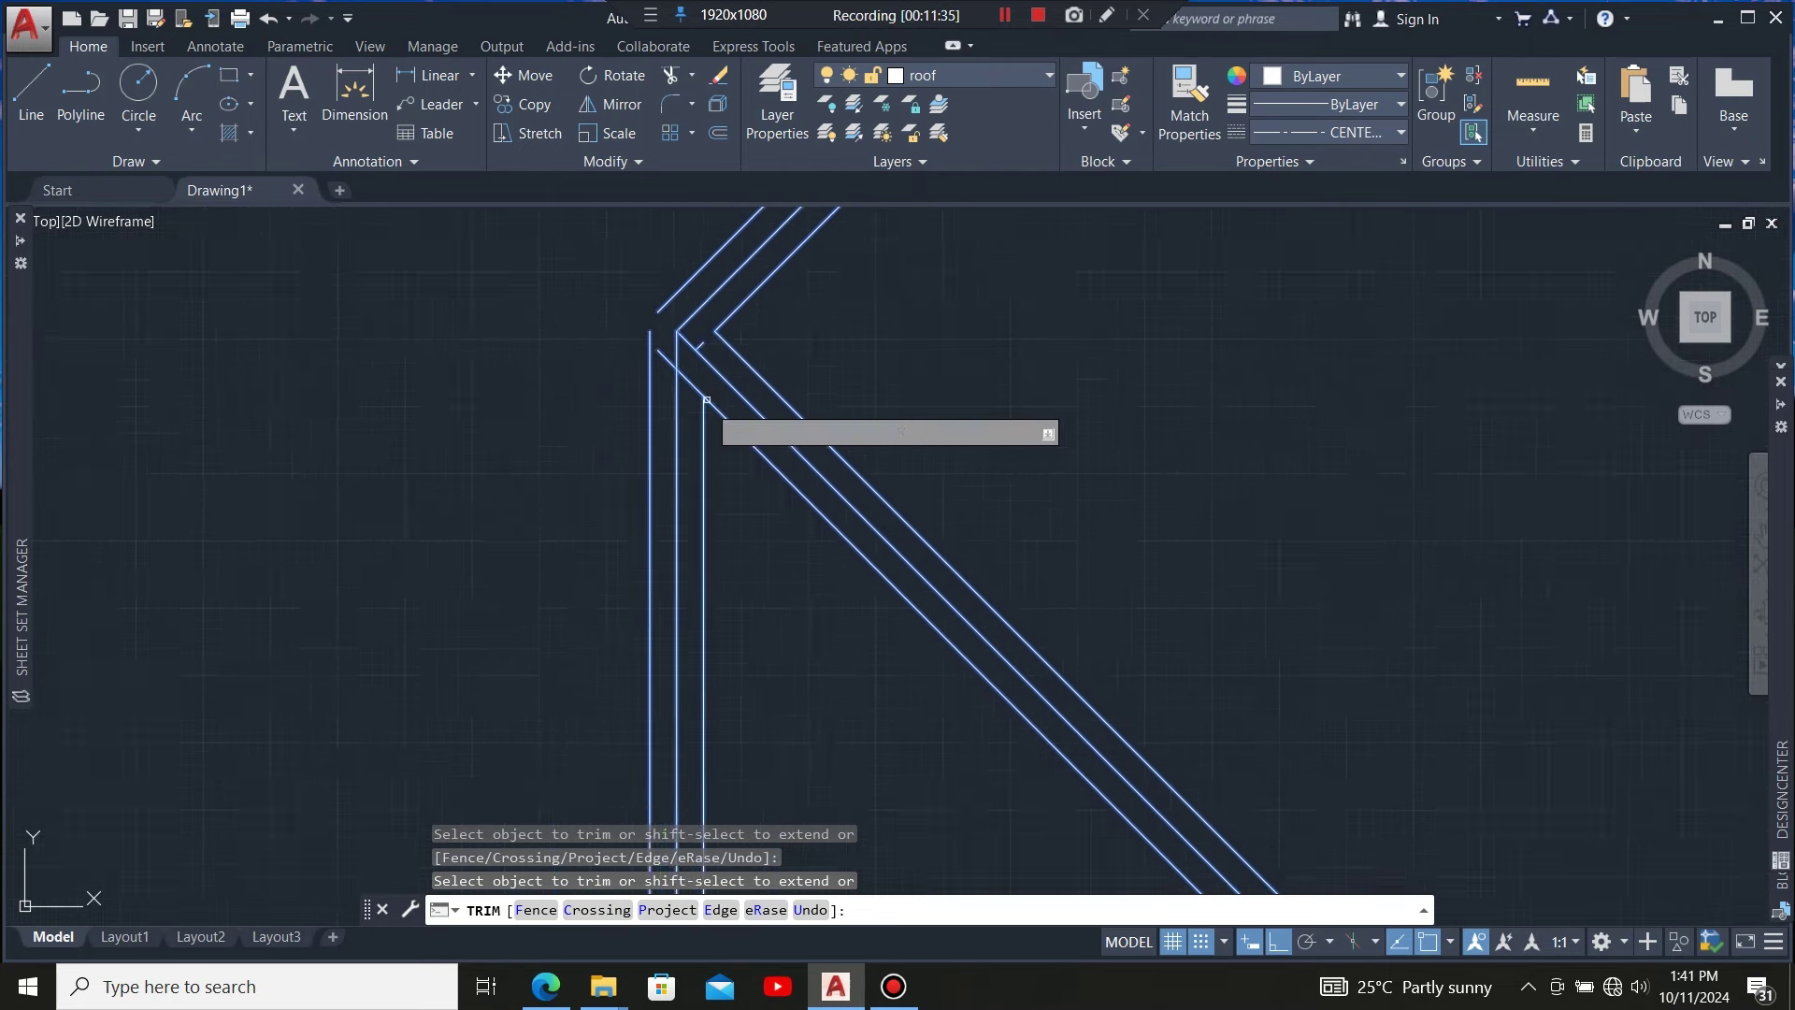
scroll(645, 335, down, 3)
scroll(608, 322, up, 2)
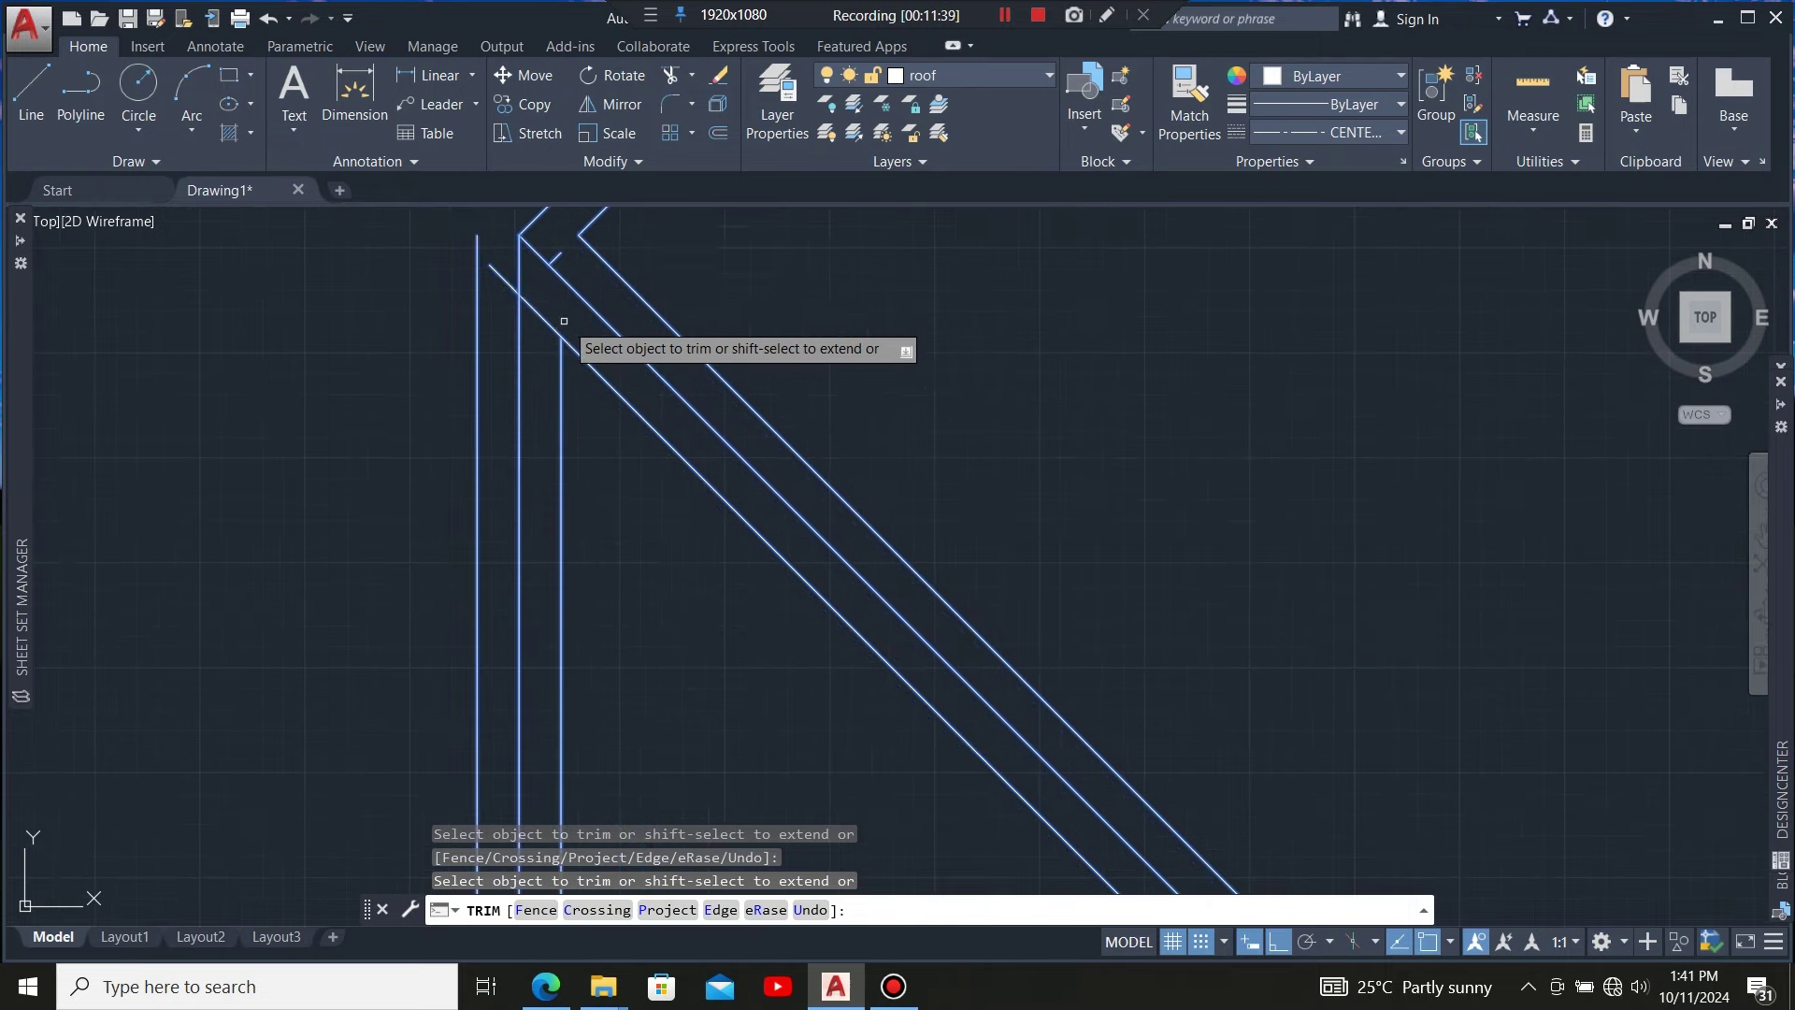
scroll(580, 393, down, 5)
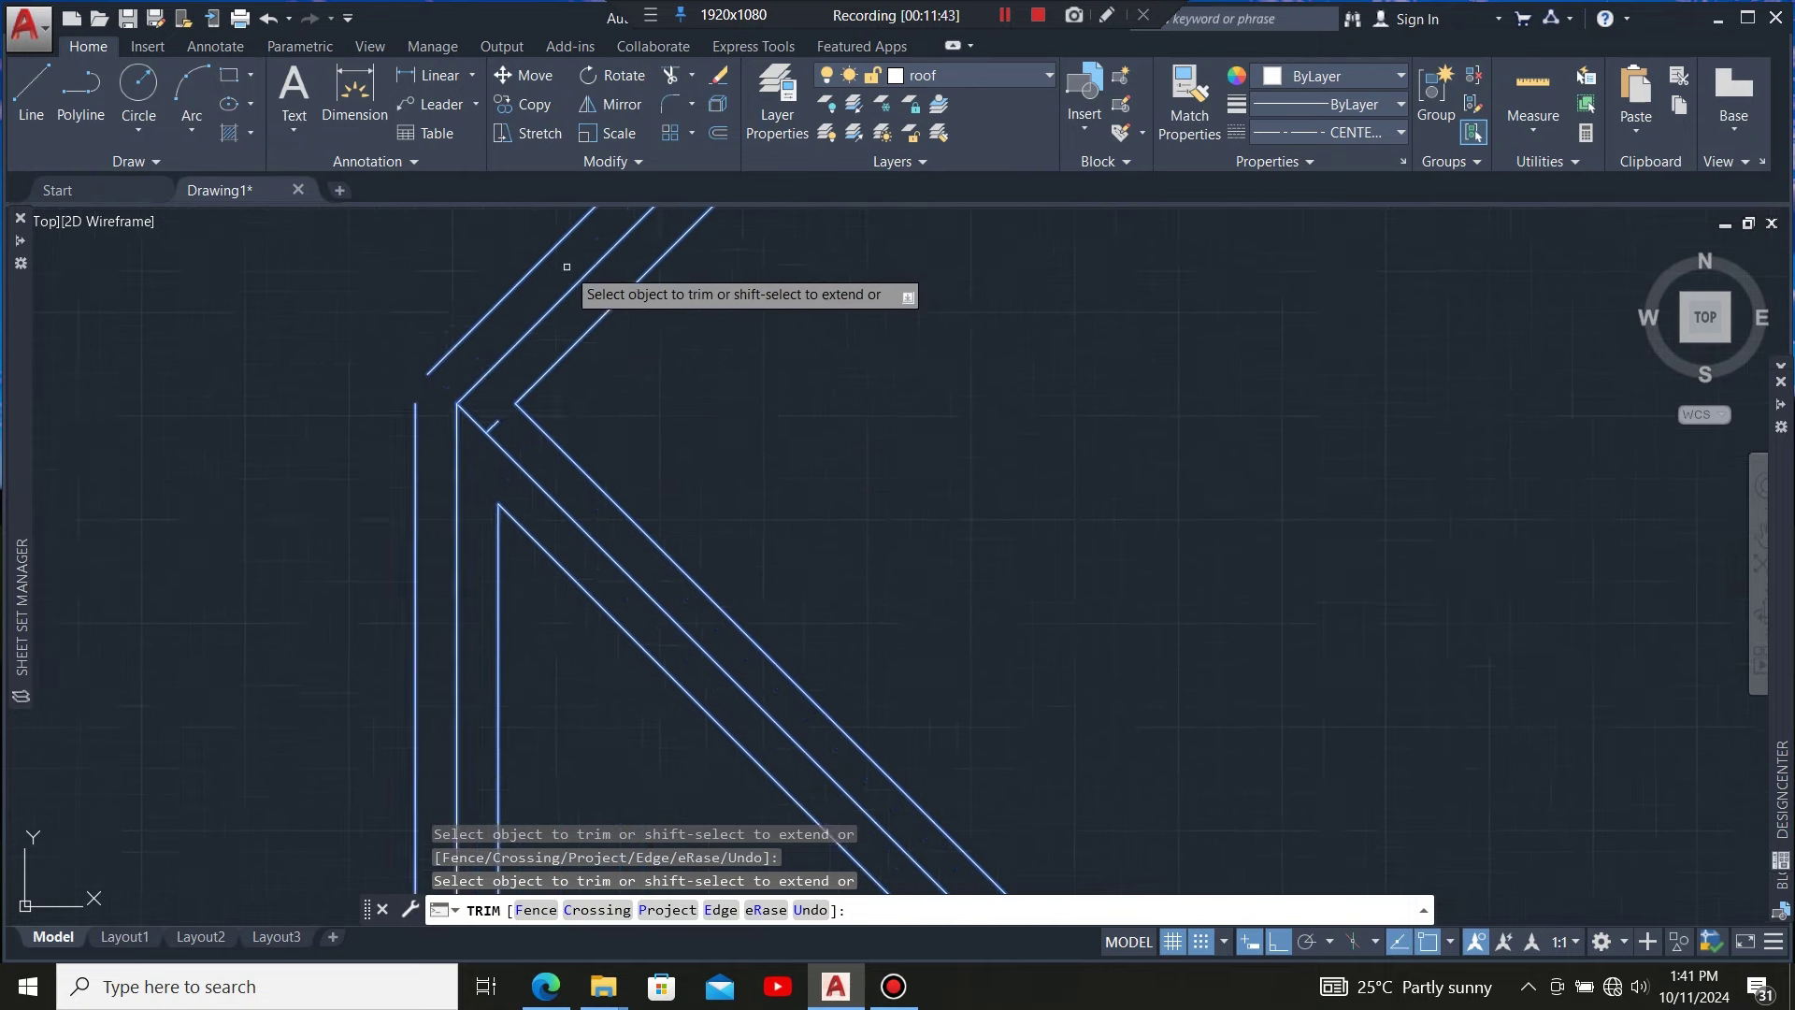
scroll(554, 424, up, 5)
scroll(625, 501, down, 1)
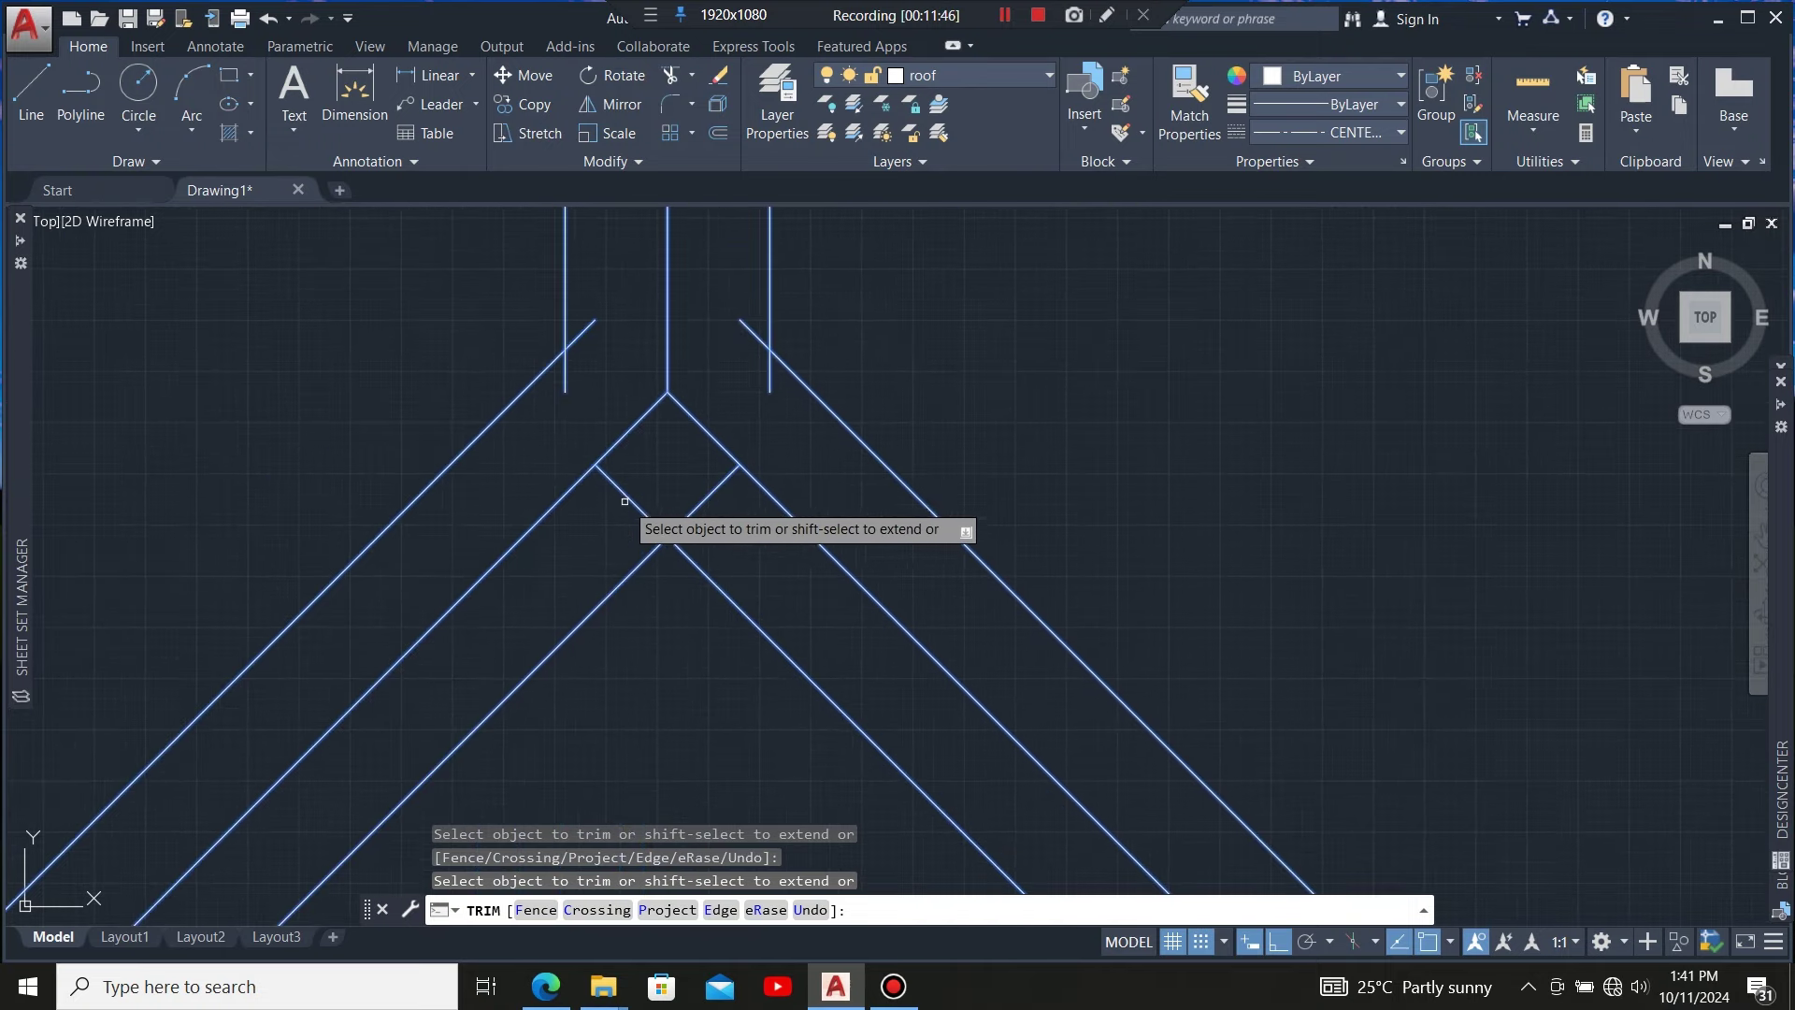
click(696, 498)
click(769, 370)
click(754, 334)
click(565, 383)
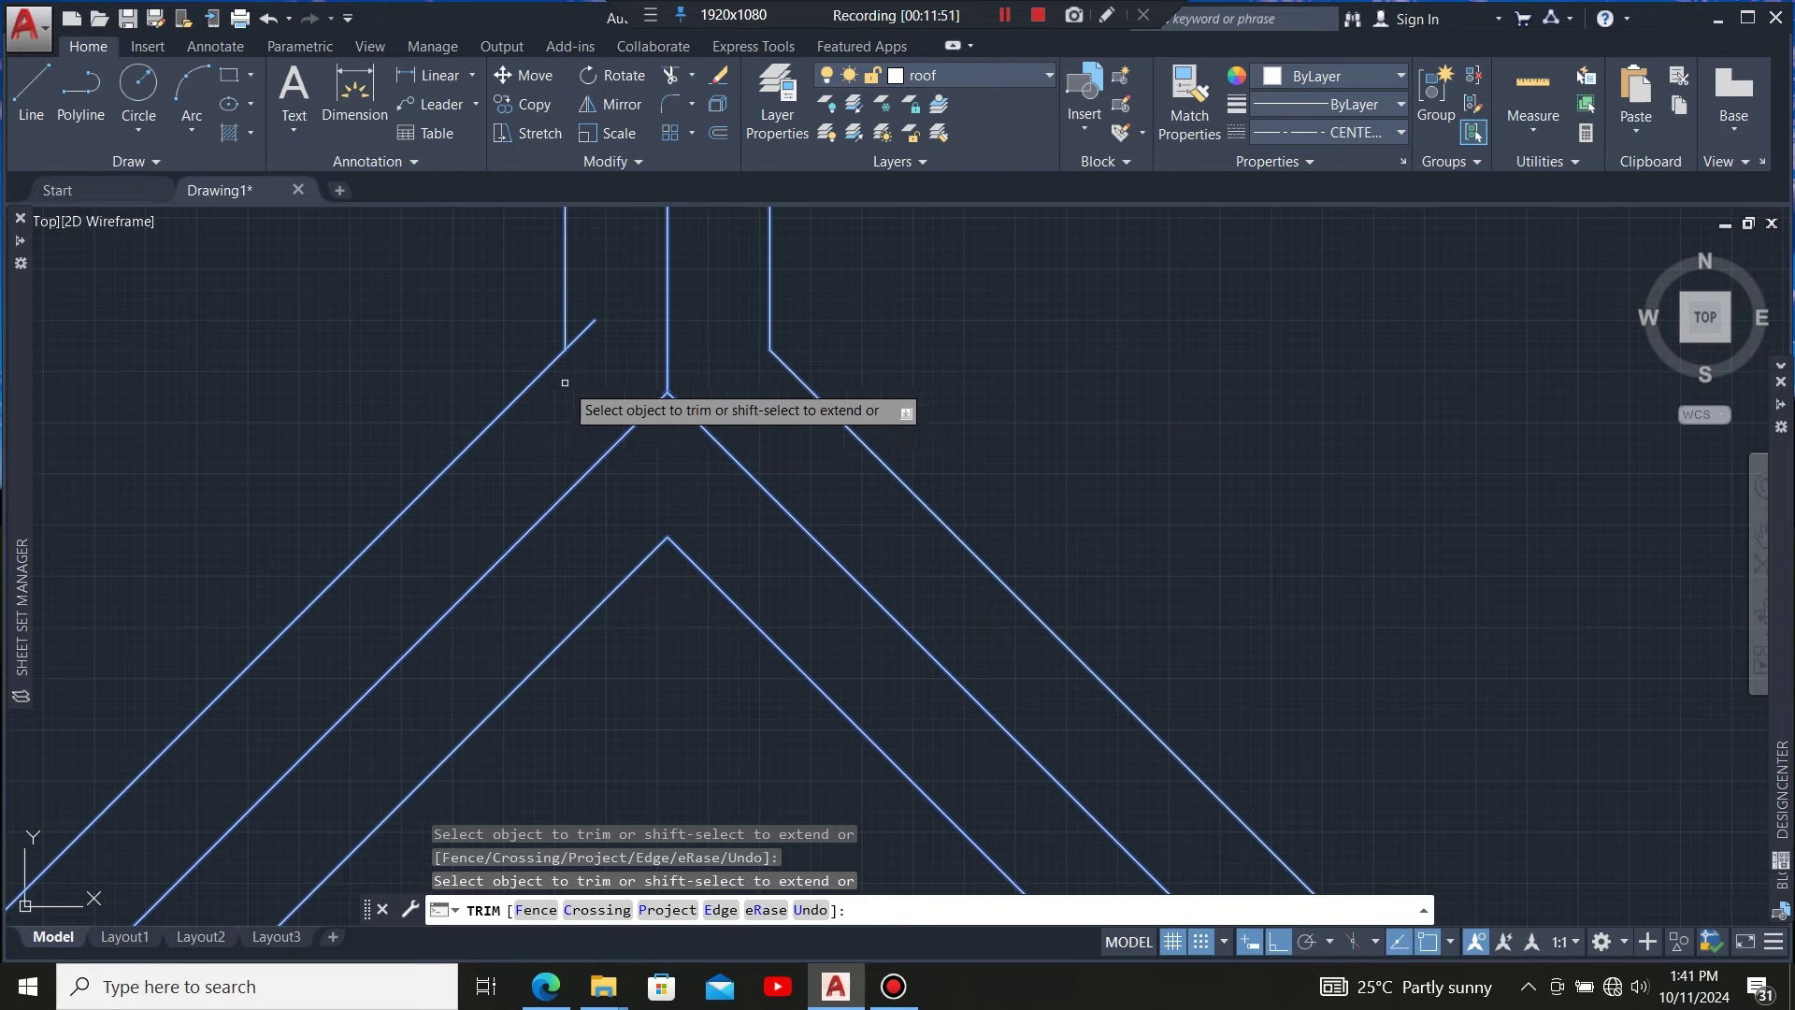
click(579, 334)
scroll(579, 334, down, 6)
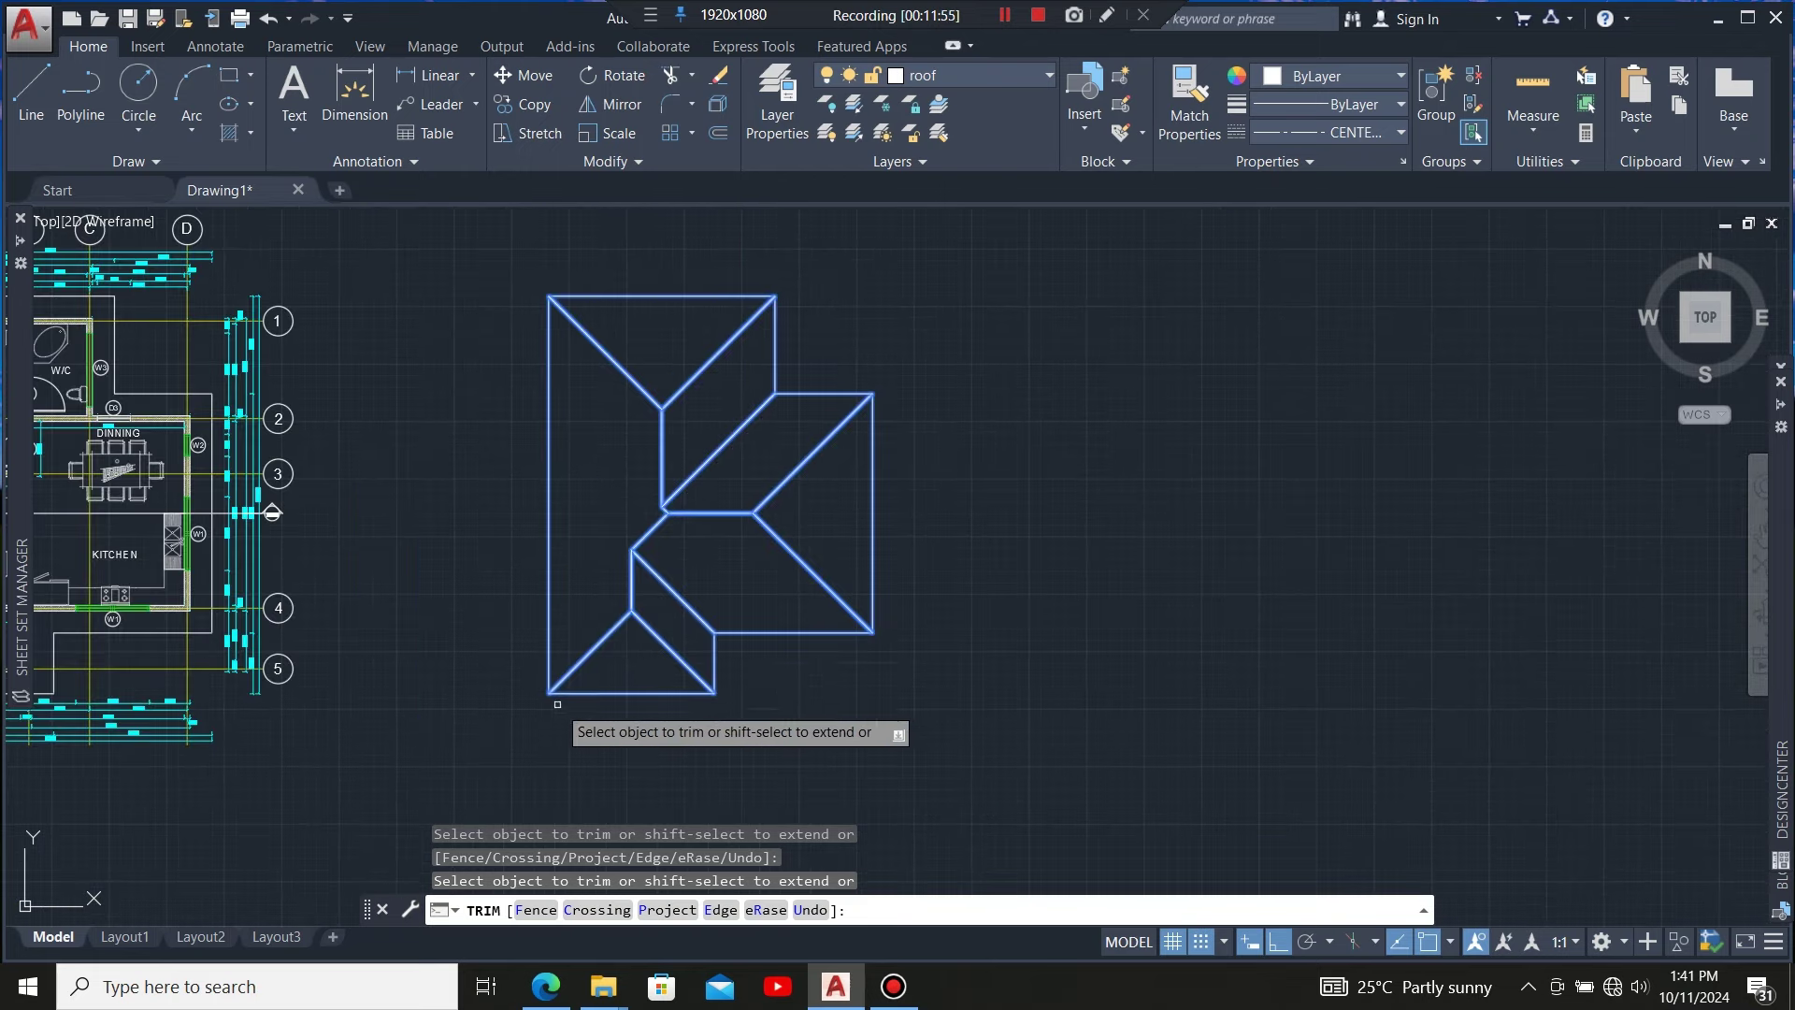
Trim the overhanging line stubs at the first roof corners, including the lower-right corner
scroll(689, 385, up, 5)
scroll(710, 449, down, 3)
scroll(1244, 458, up, 5)
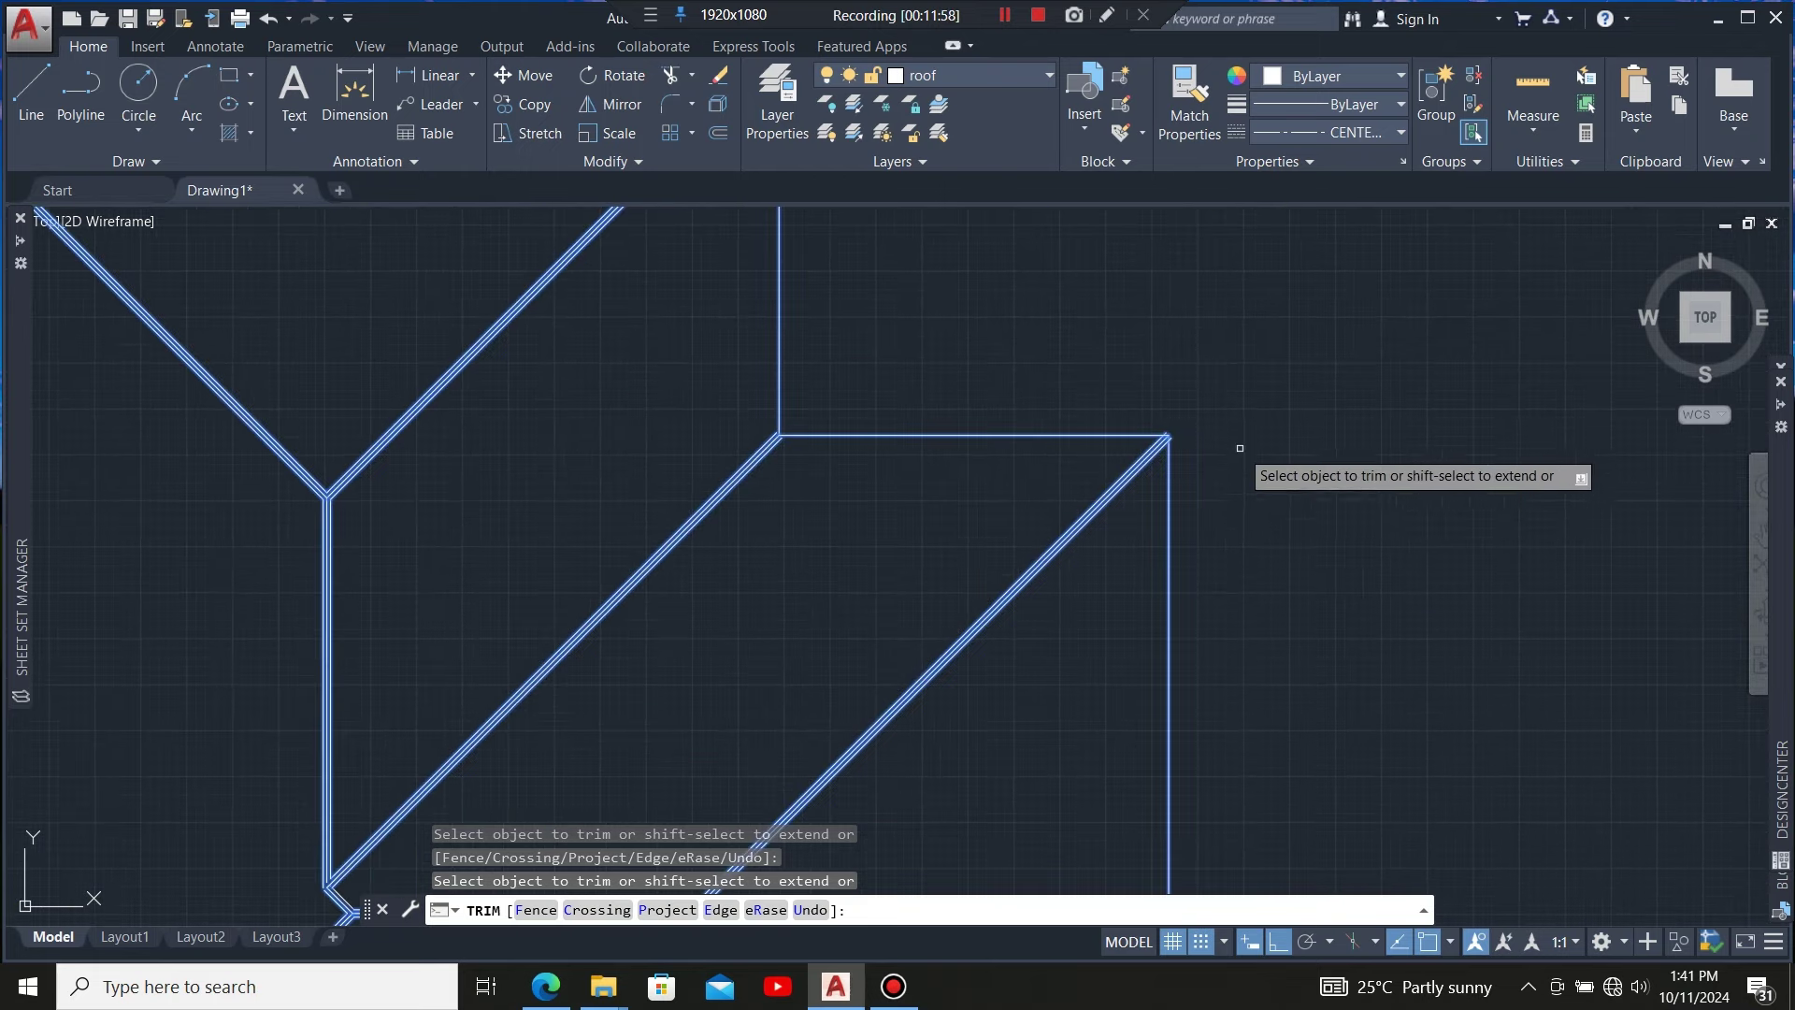
click(908, 459)
click(883, 507)
click(873, 293)
click(754, 389)
scroll(846, 296, down, 5)
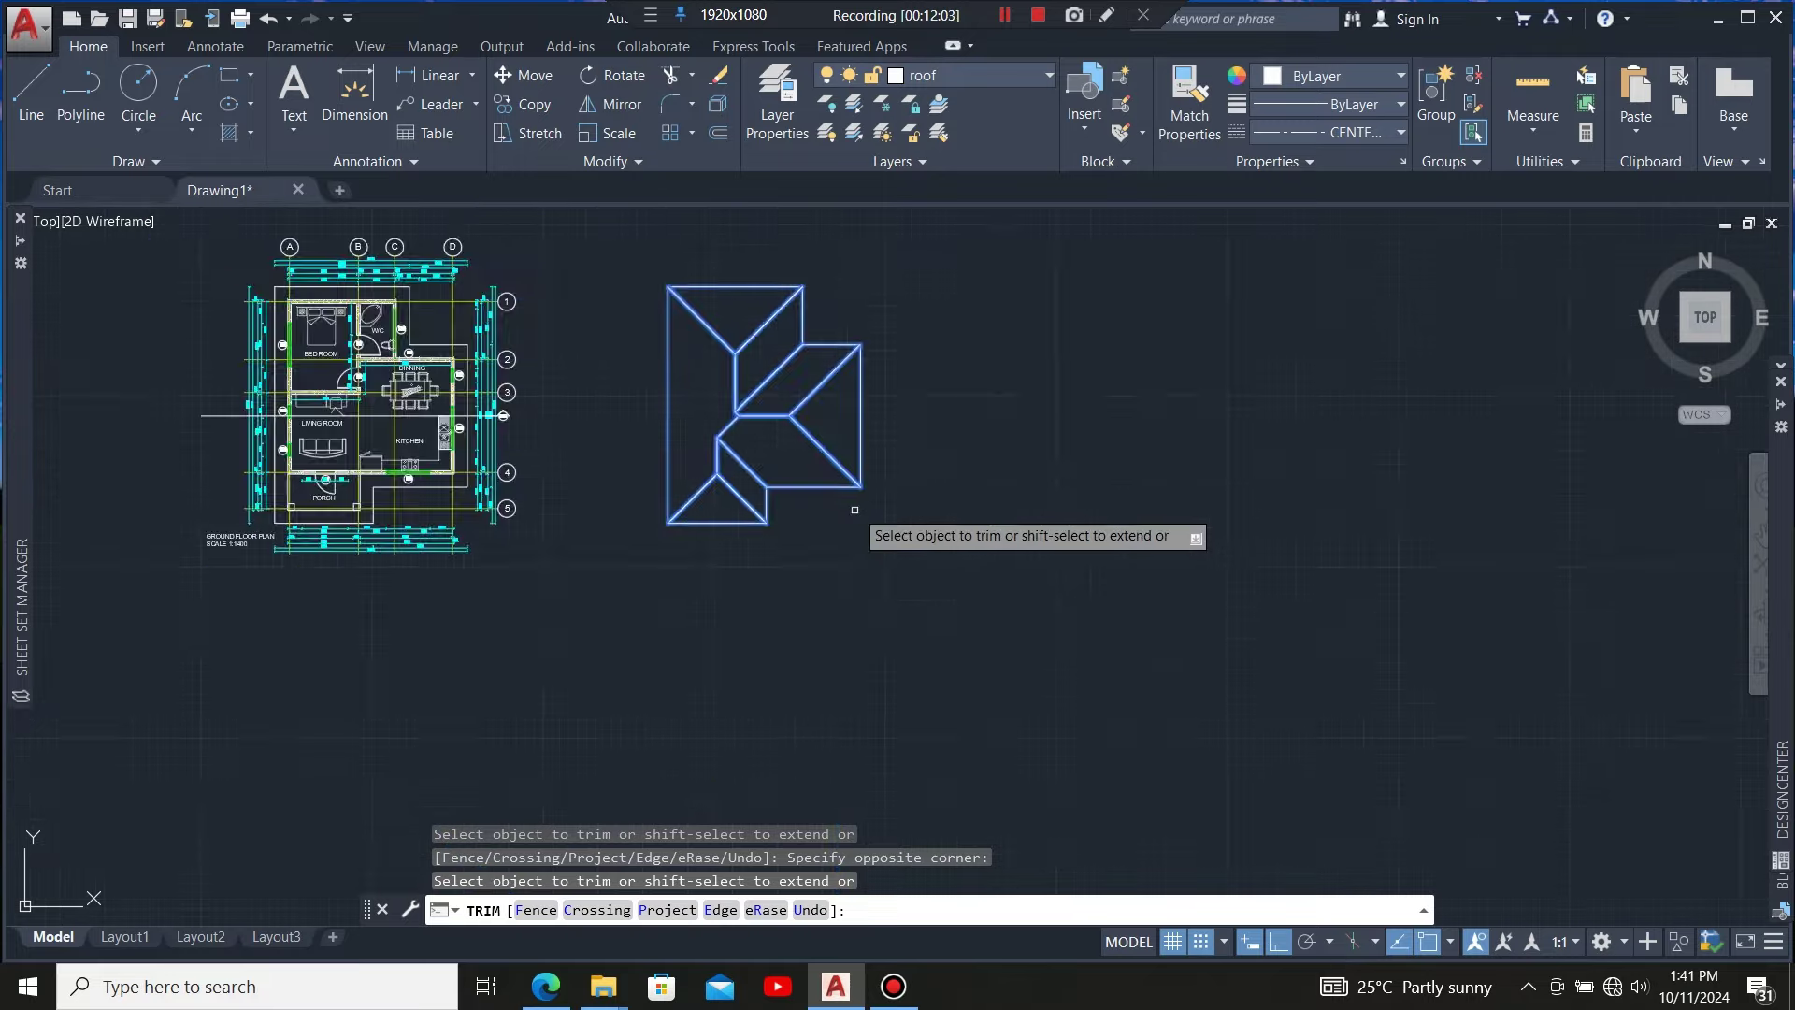
scroll(854, 510, up, 5)
click(1045, 638)
click(1008, 710)
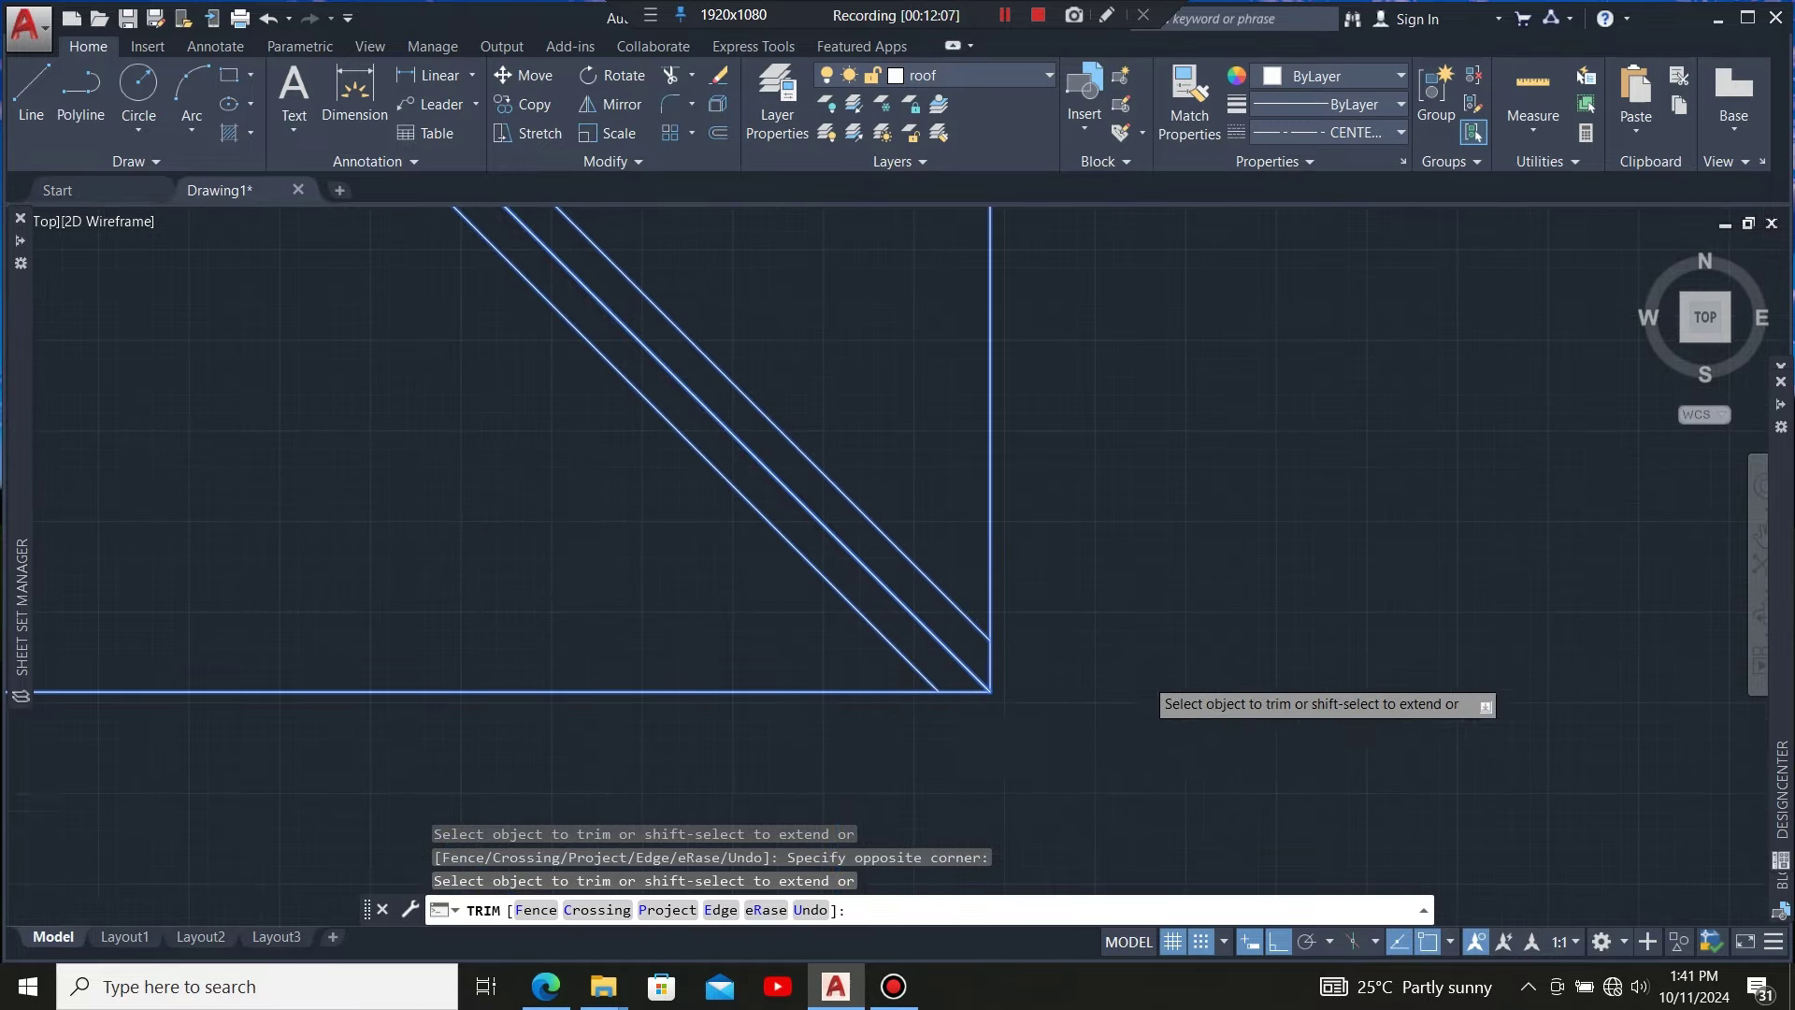
scroll(1148, 687, down, 5)
scroll(776, 744, up, 6)
click(802, 506)
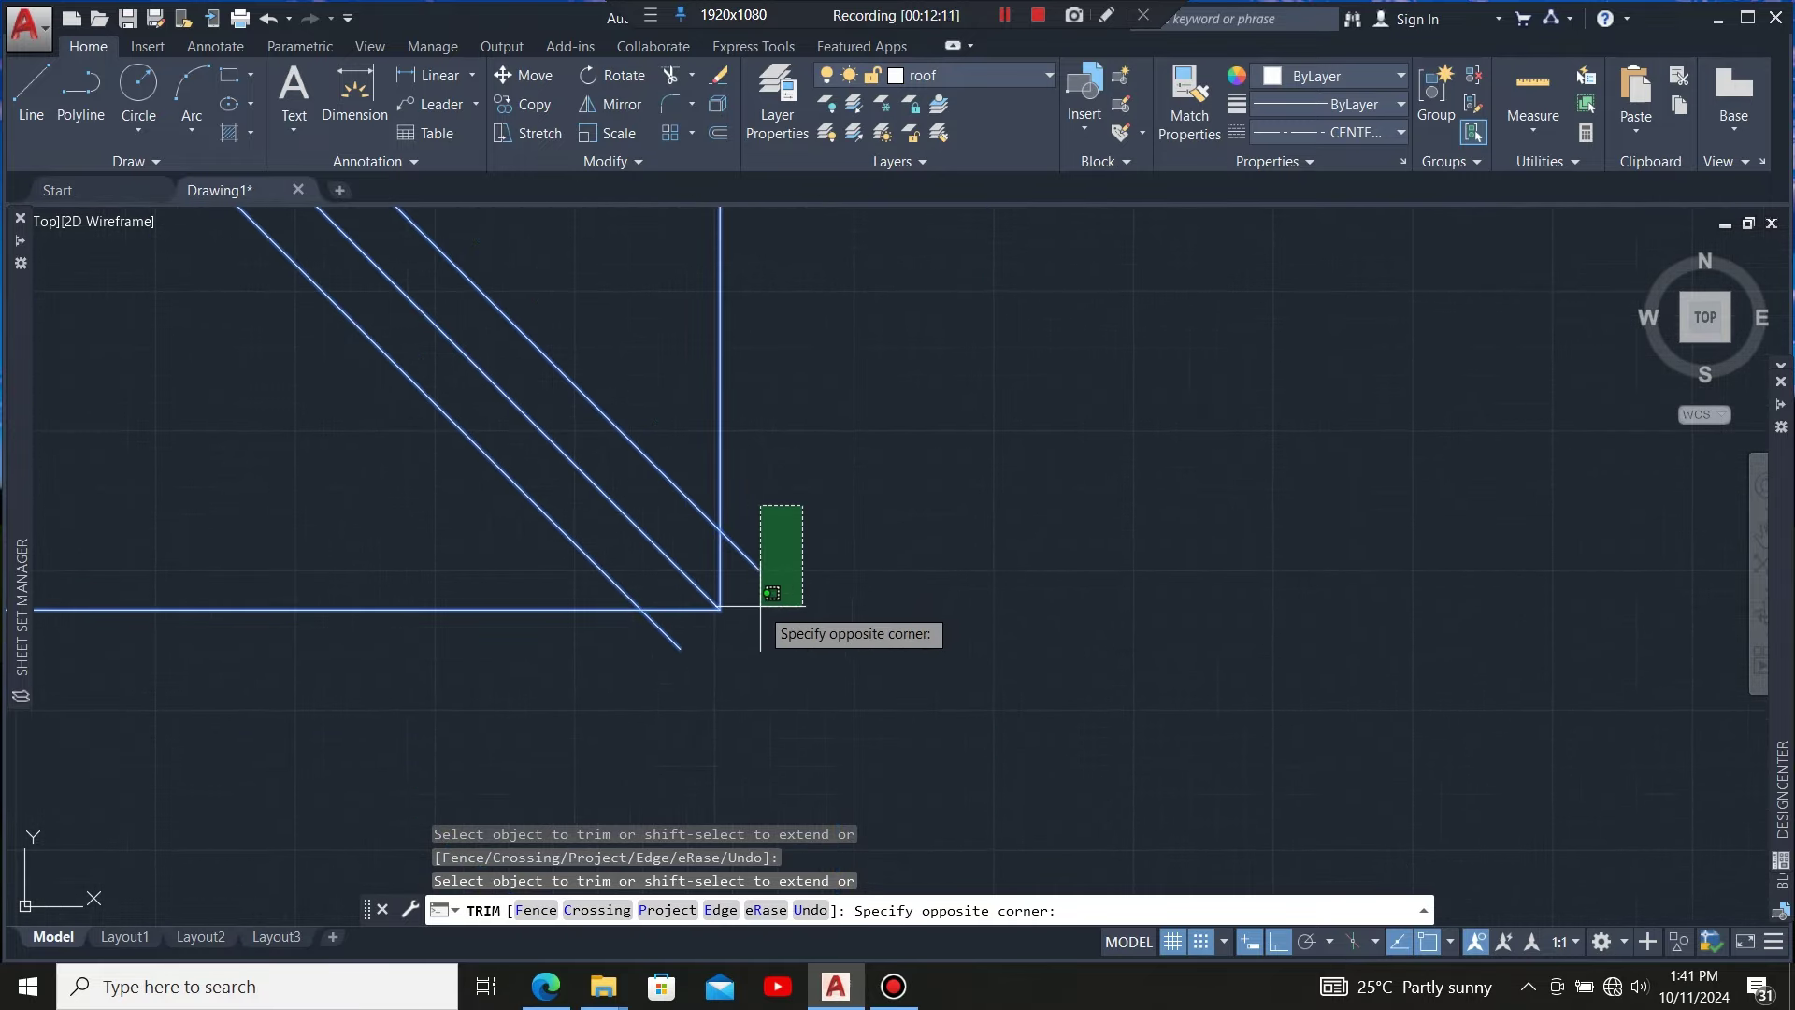
click(760, 606)
Trim the remaining stubs at the next corner and the top-left and top-right roof corners
scroll(934, 633, down, 5)
scroll(624, 673, up, 5)
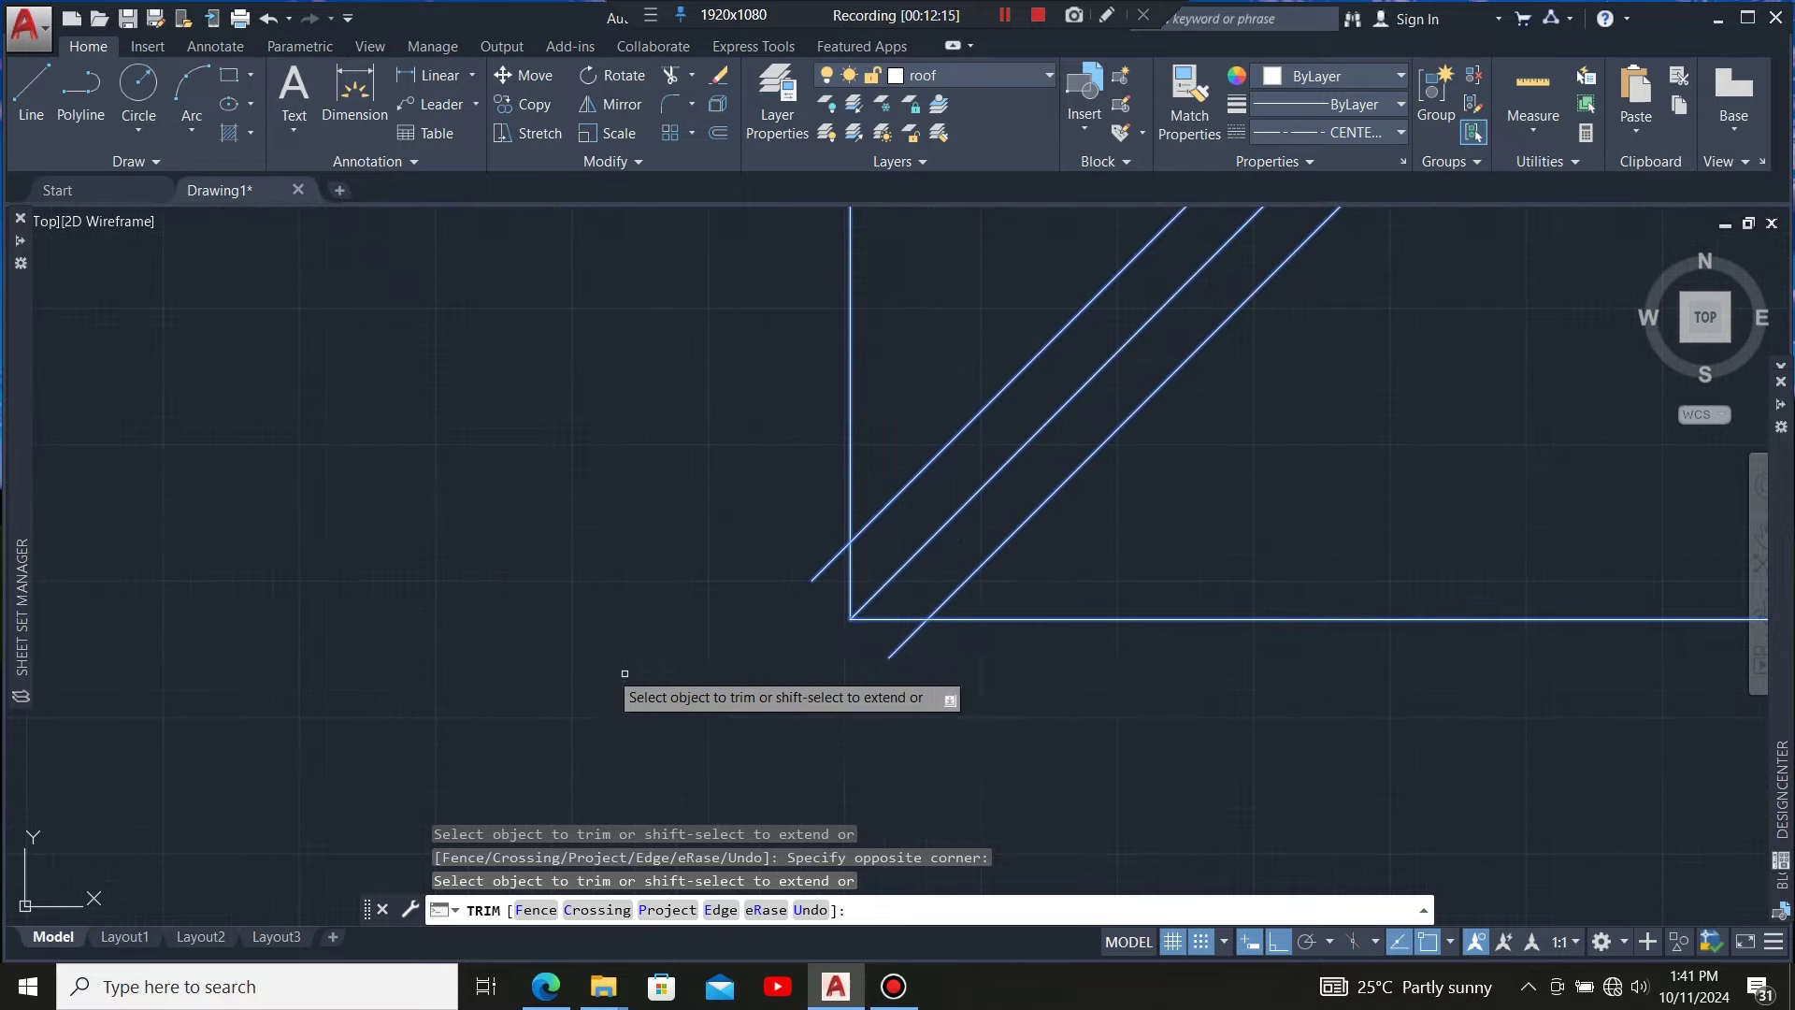
click(982, 641)
click(827, 542)
scroll(689, 723, down, 5)
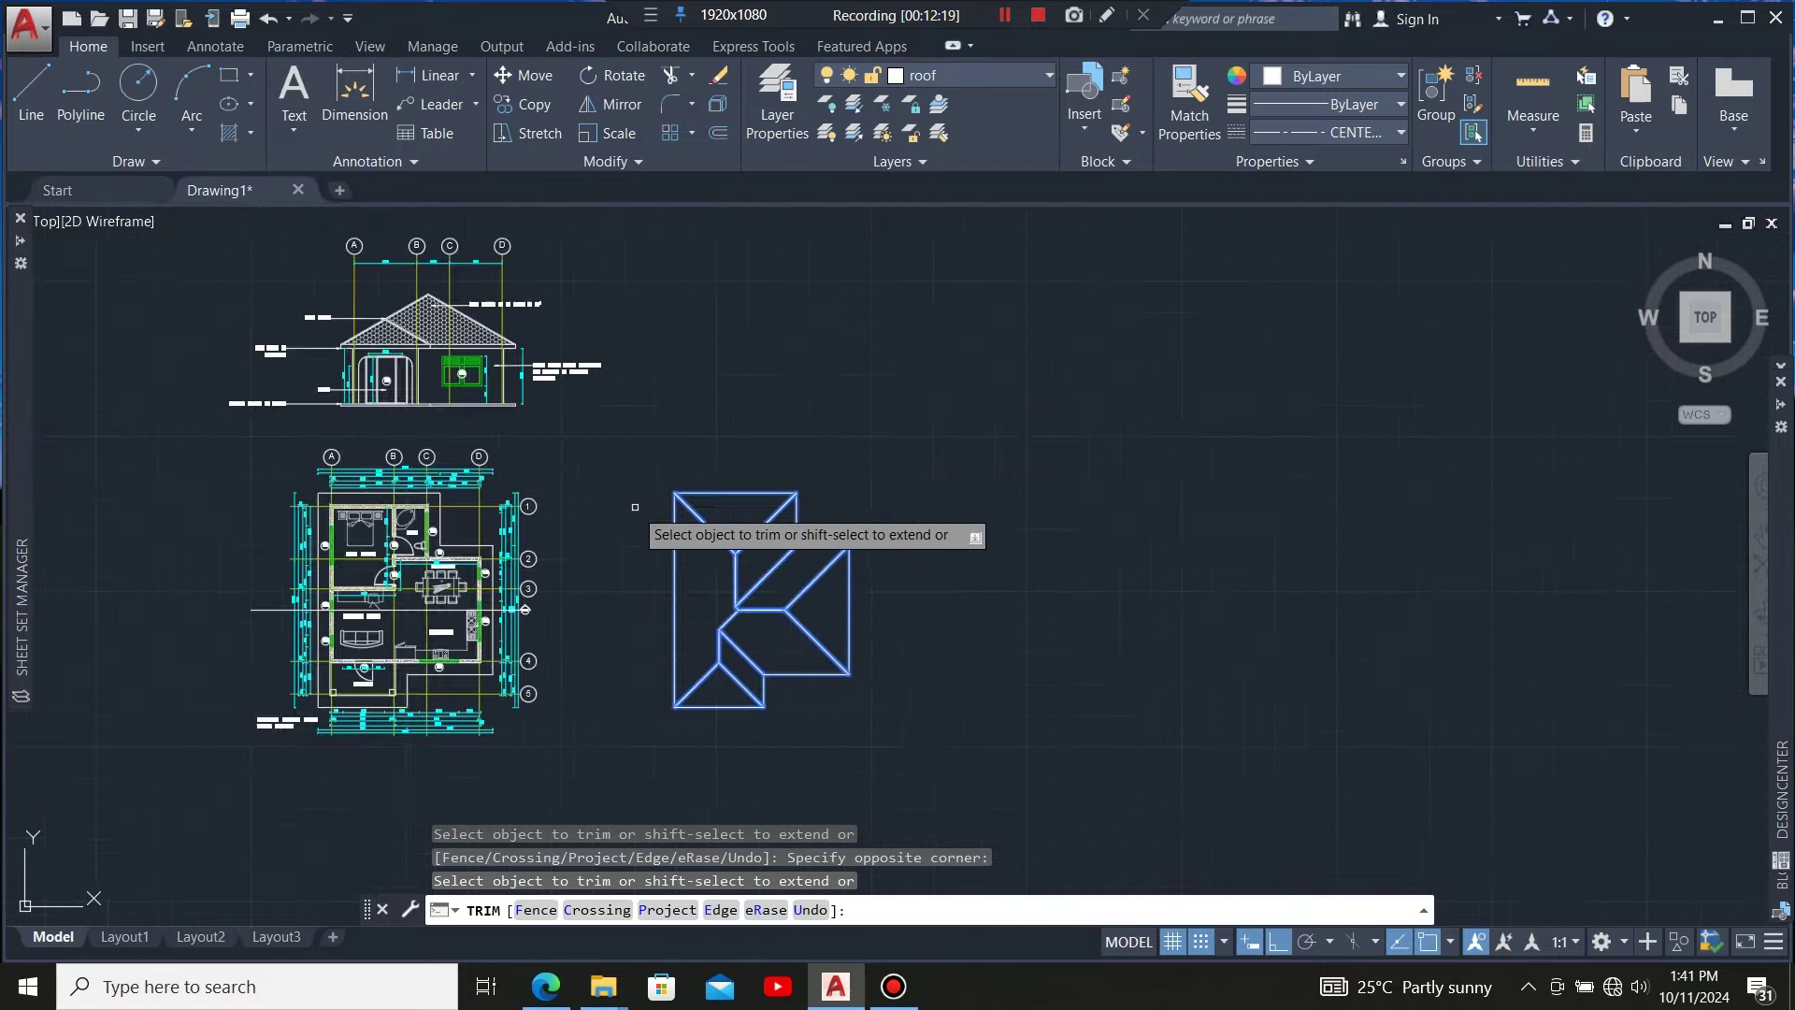
scroll(635, 506, up, 6)
click(801, 496)
click(1074, 353)
scroll(403, 515, down, 3)
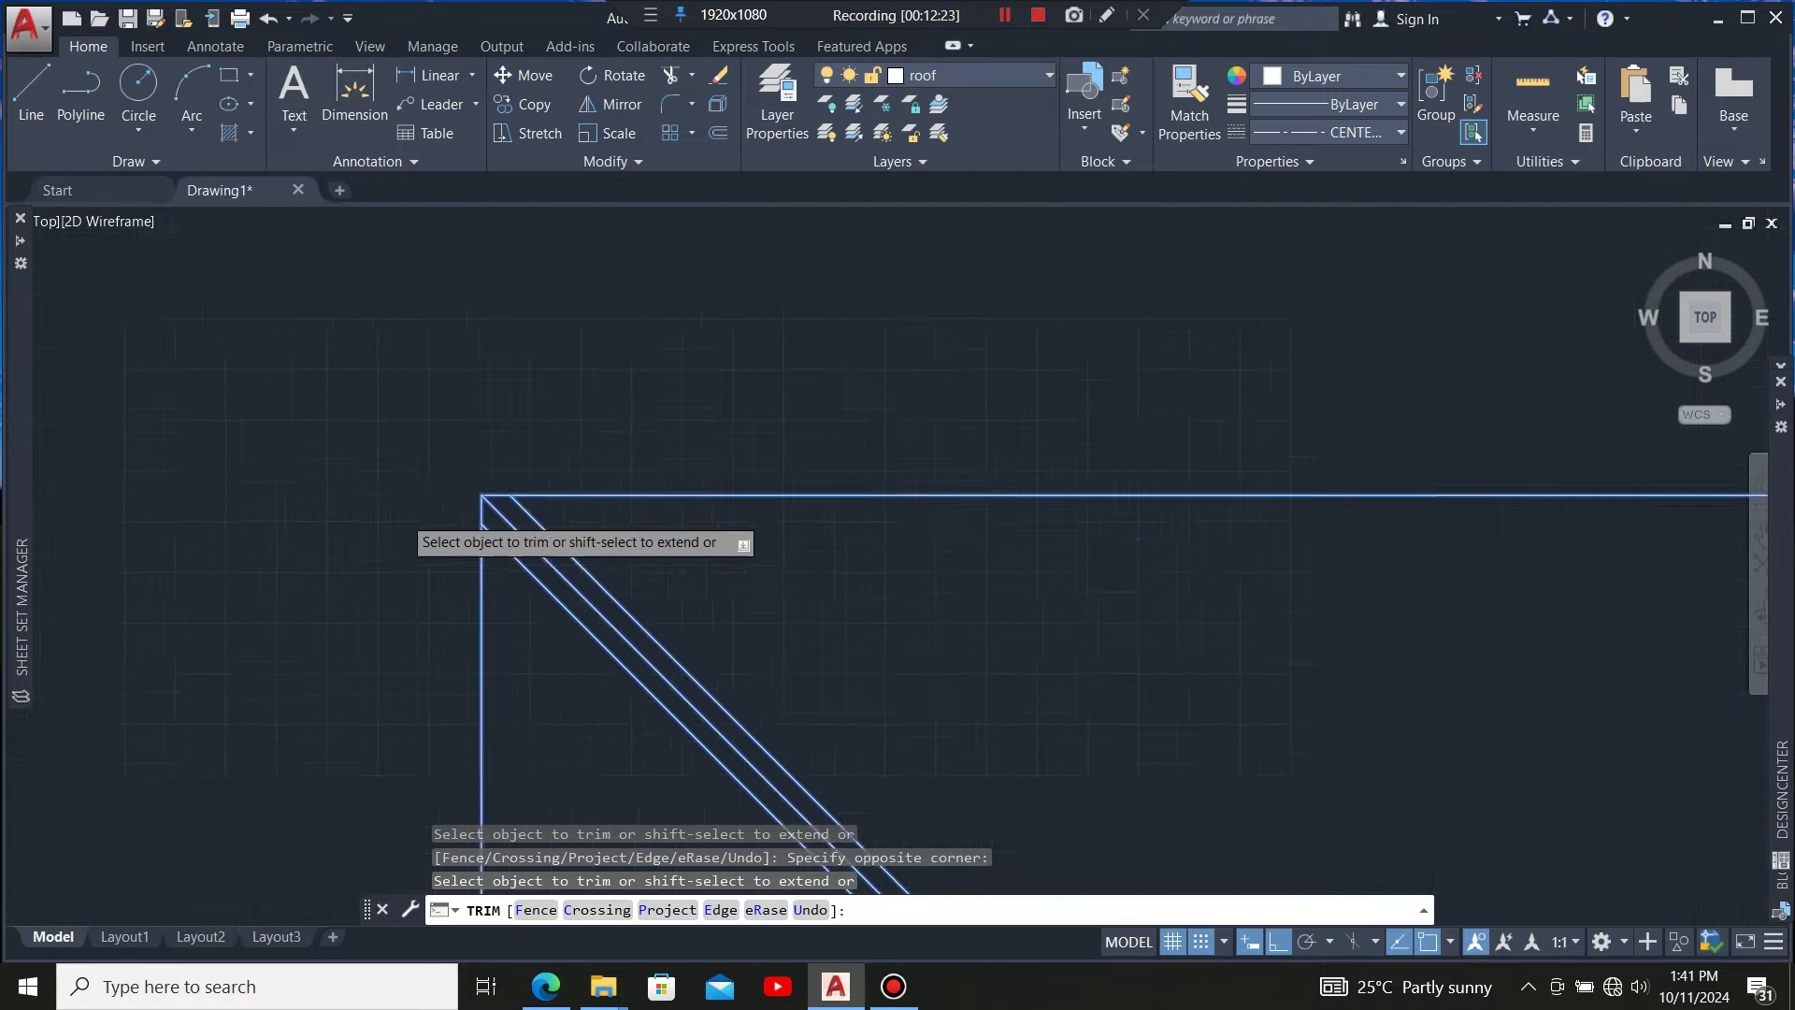
scroll(408, 521, down, 4)
scroll(1194, 549, up, 5)
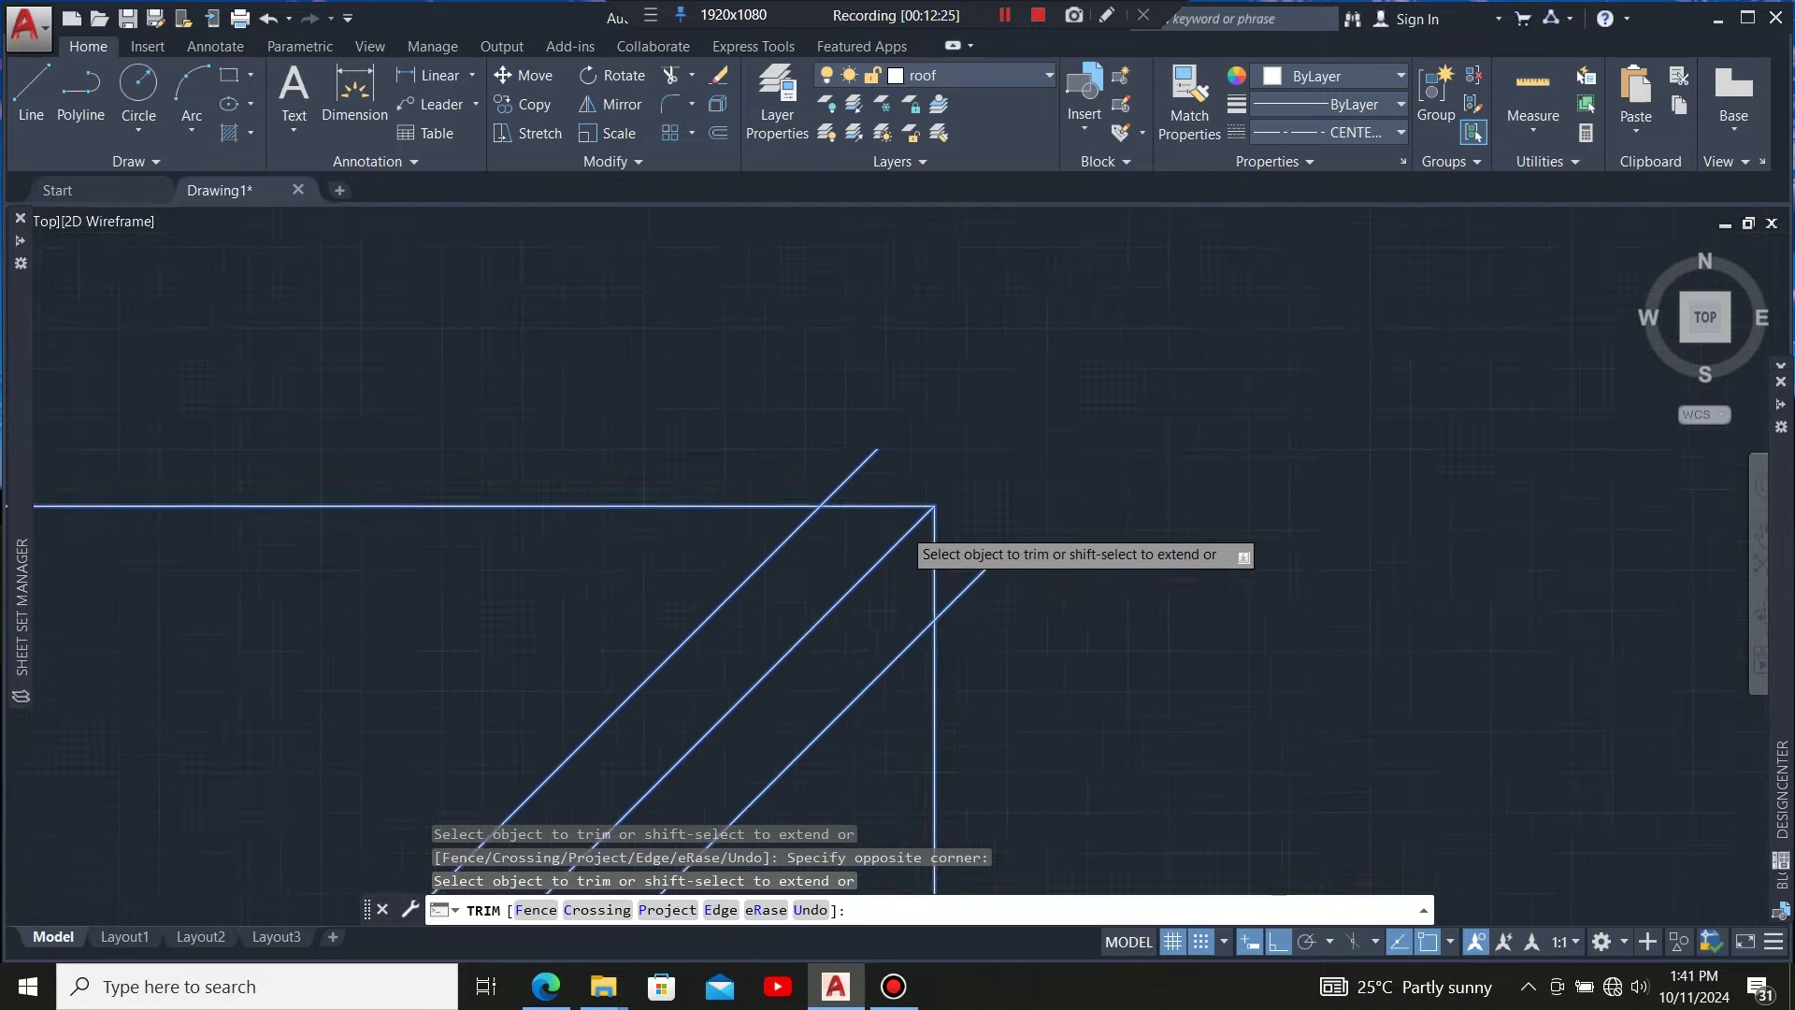
click(1195, 601)
scroll(846, 355, down, 5)
scroll(1117, 405, up, 4)
scroll(1001, 336, down, 5)
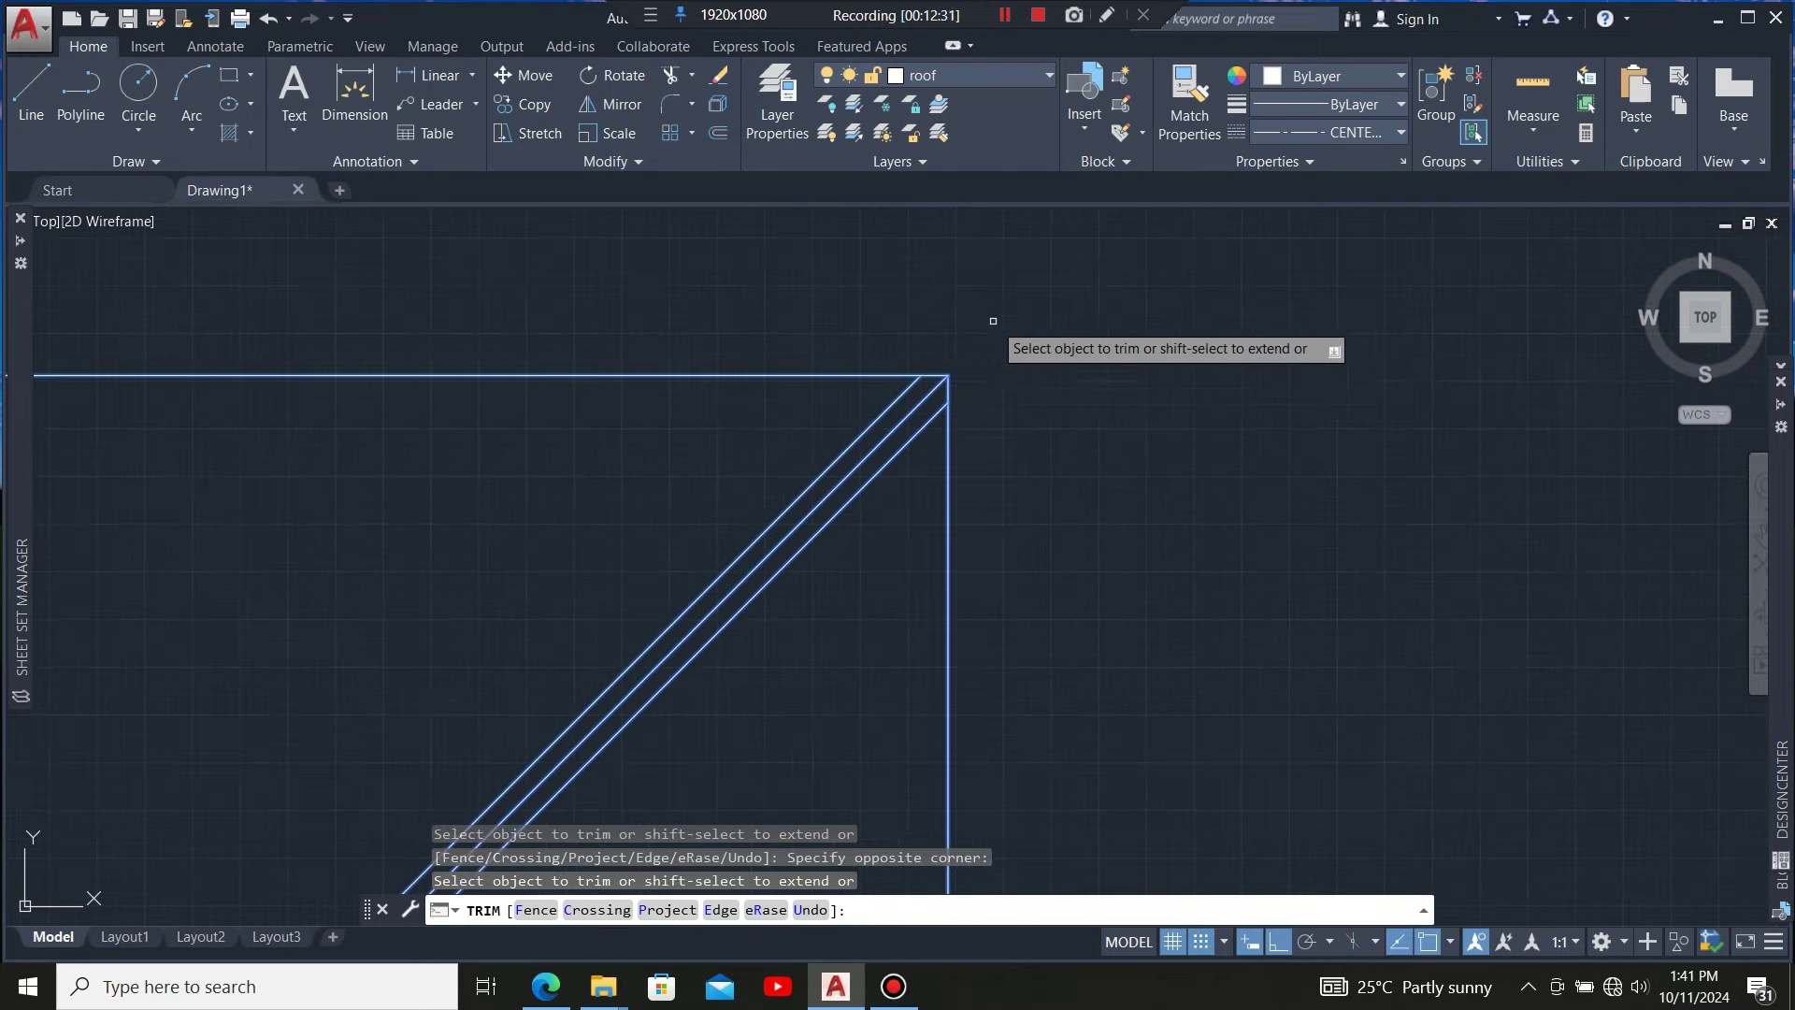
scroll(689, 452, up, 6)
scroll(706, 403, down, 4)
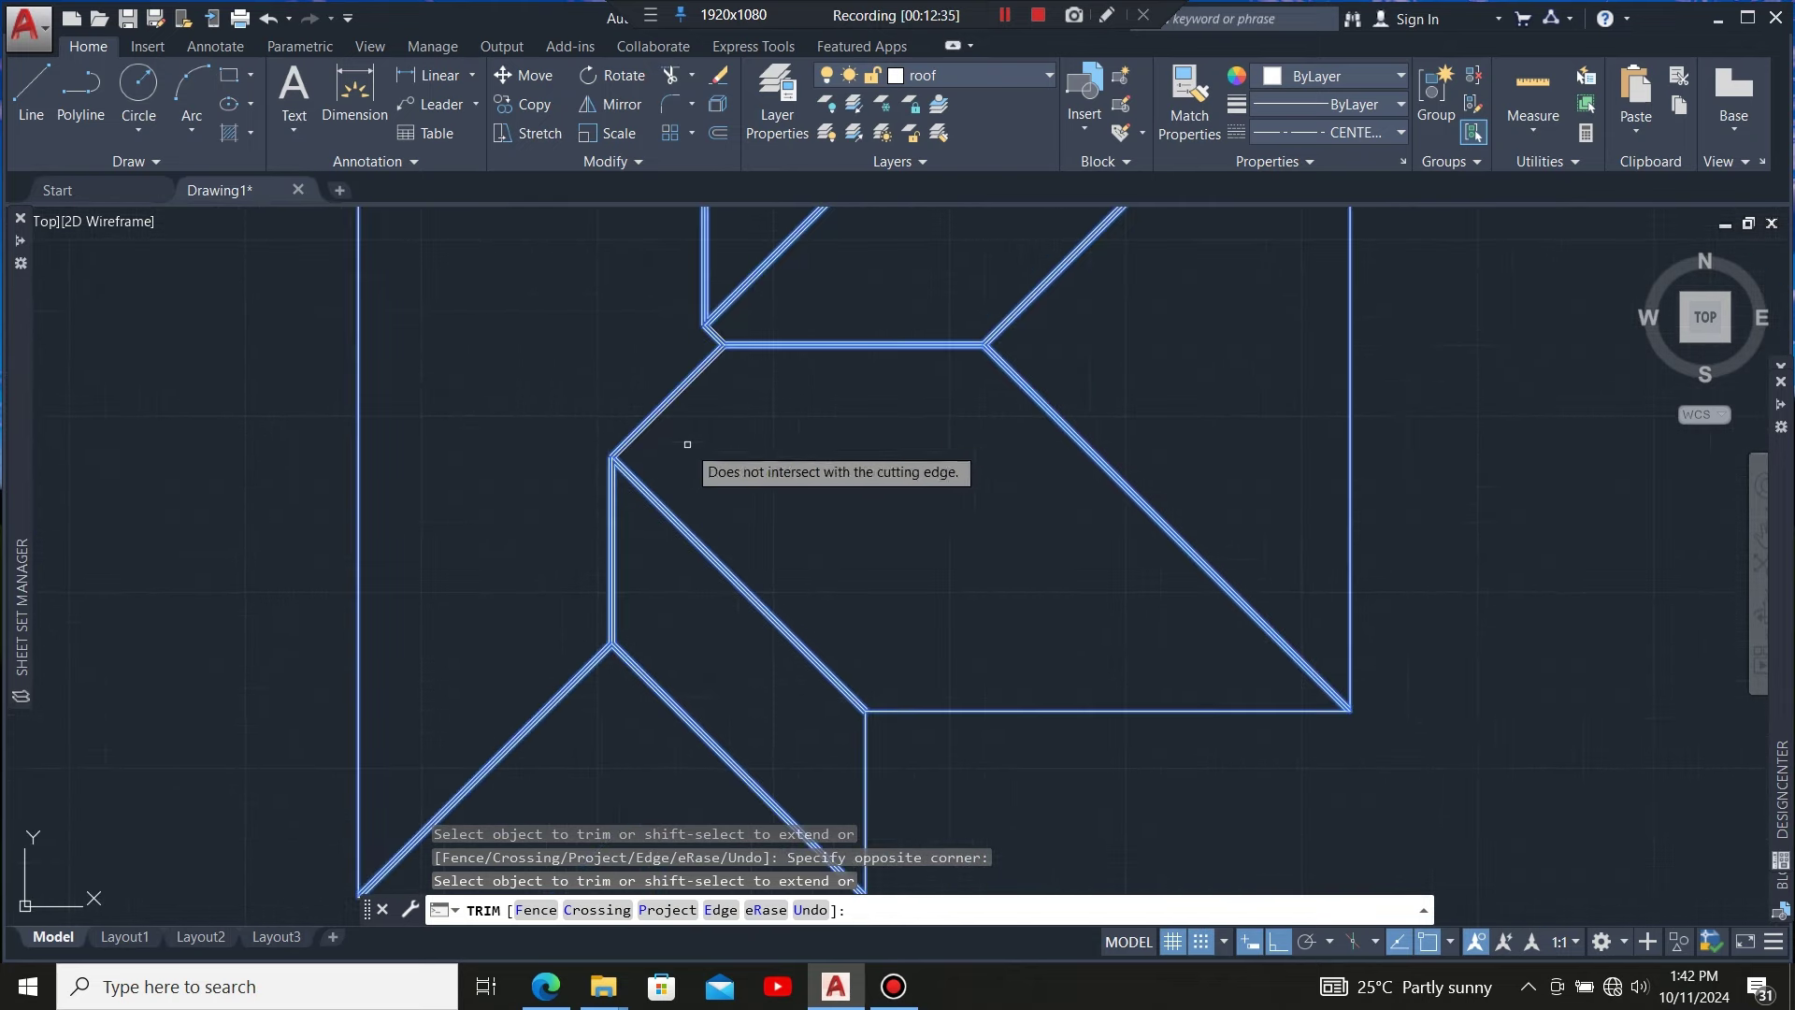
scroll(748, 465, up, 2)
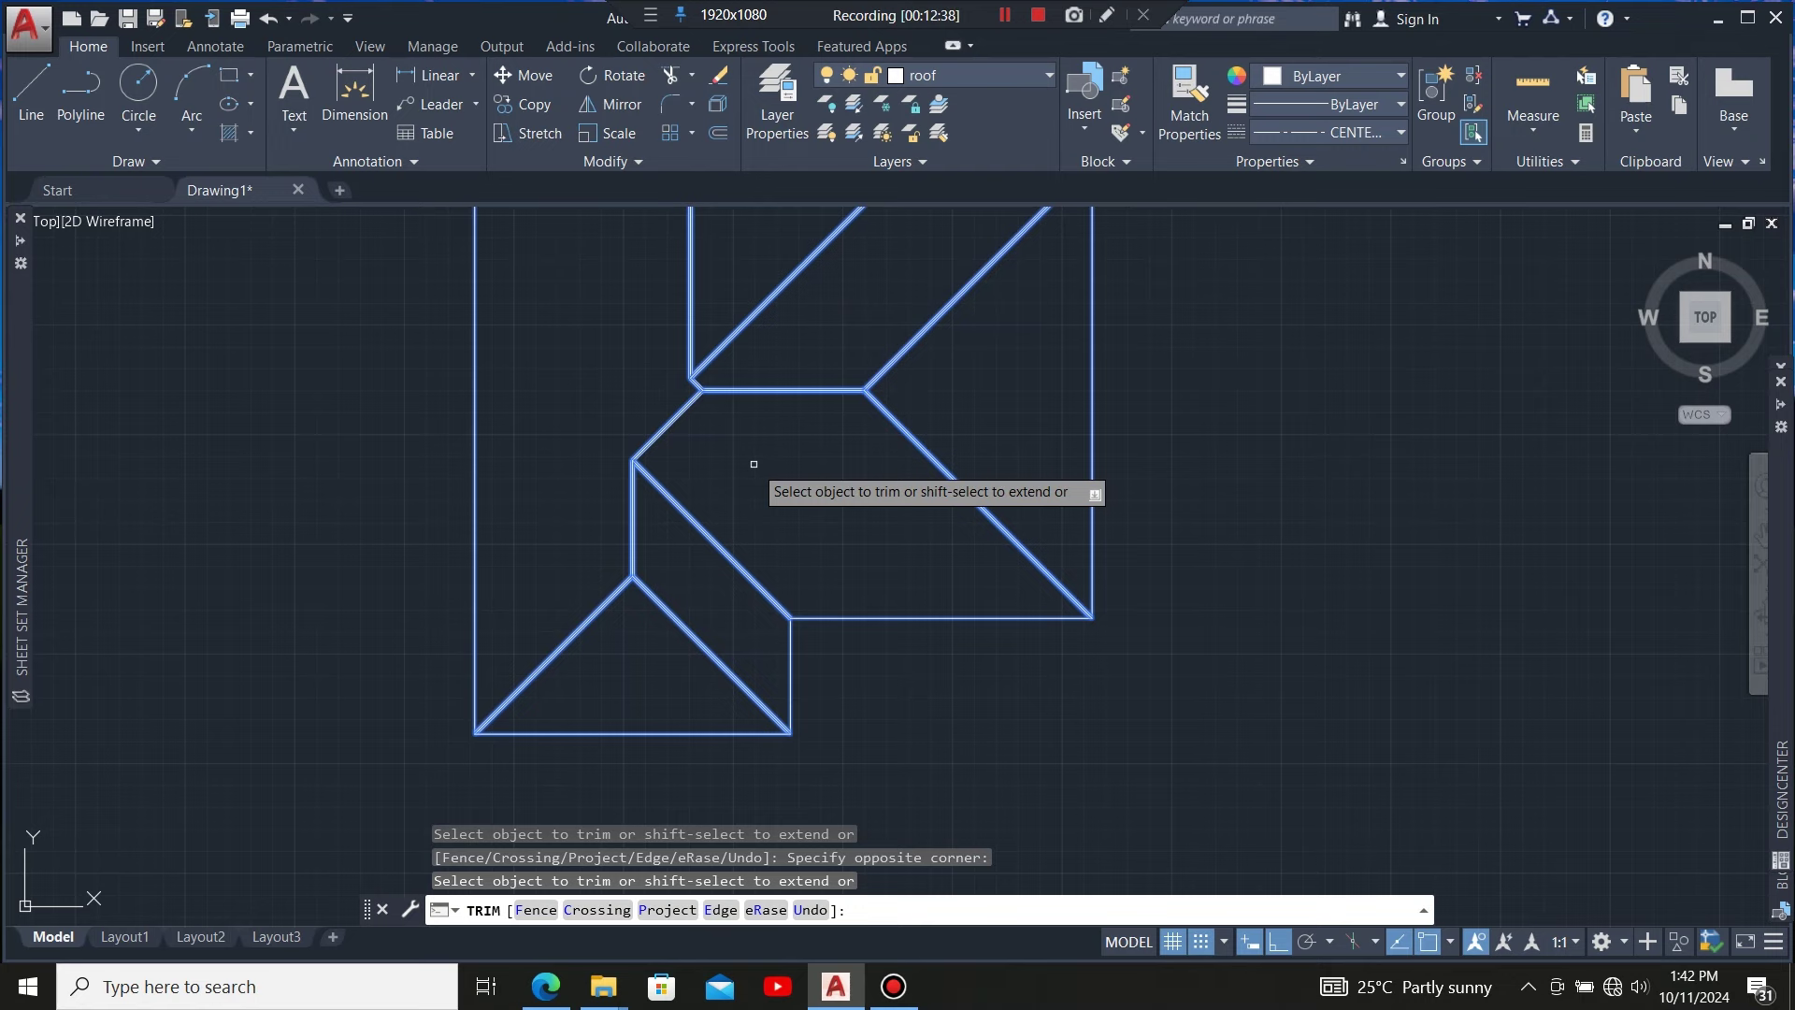
End trimming and select the two outline lines at the roof corner as boundaries
key(Escape)
scroll(823, 710, up, 1)
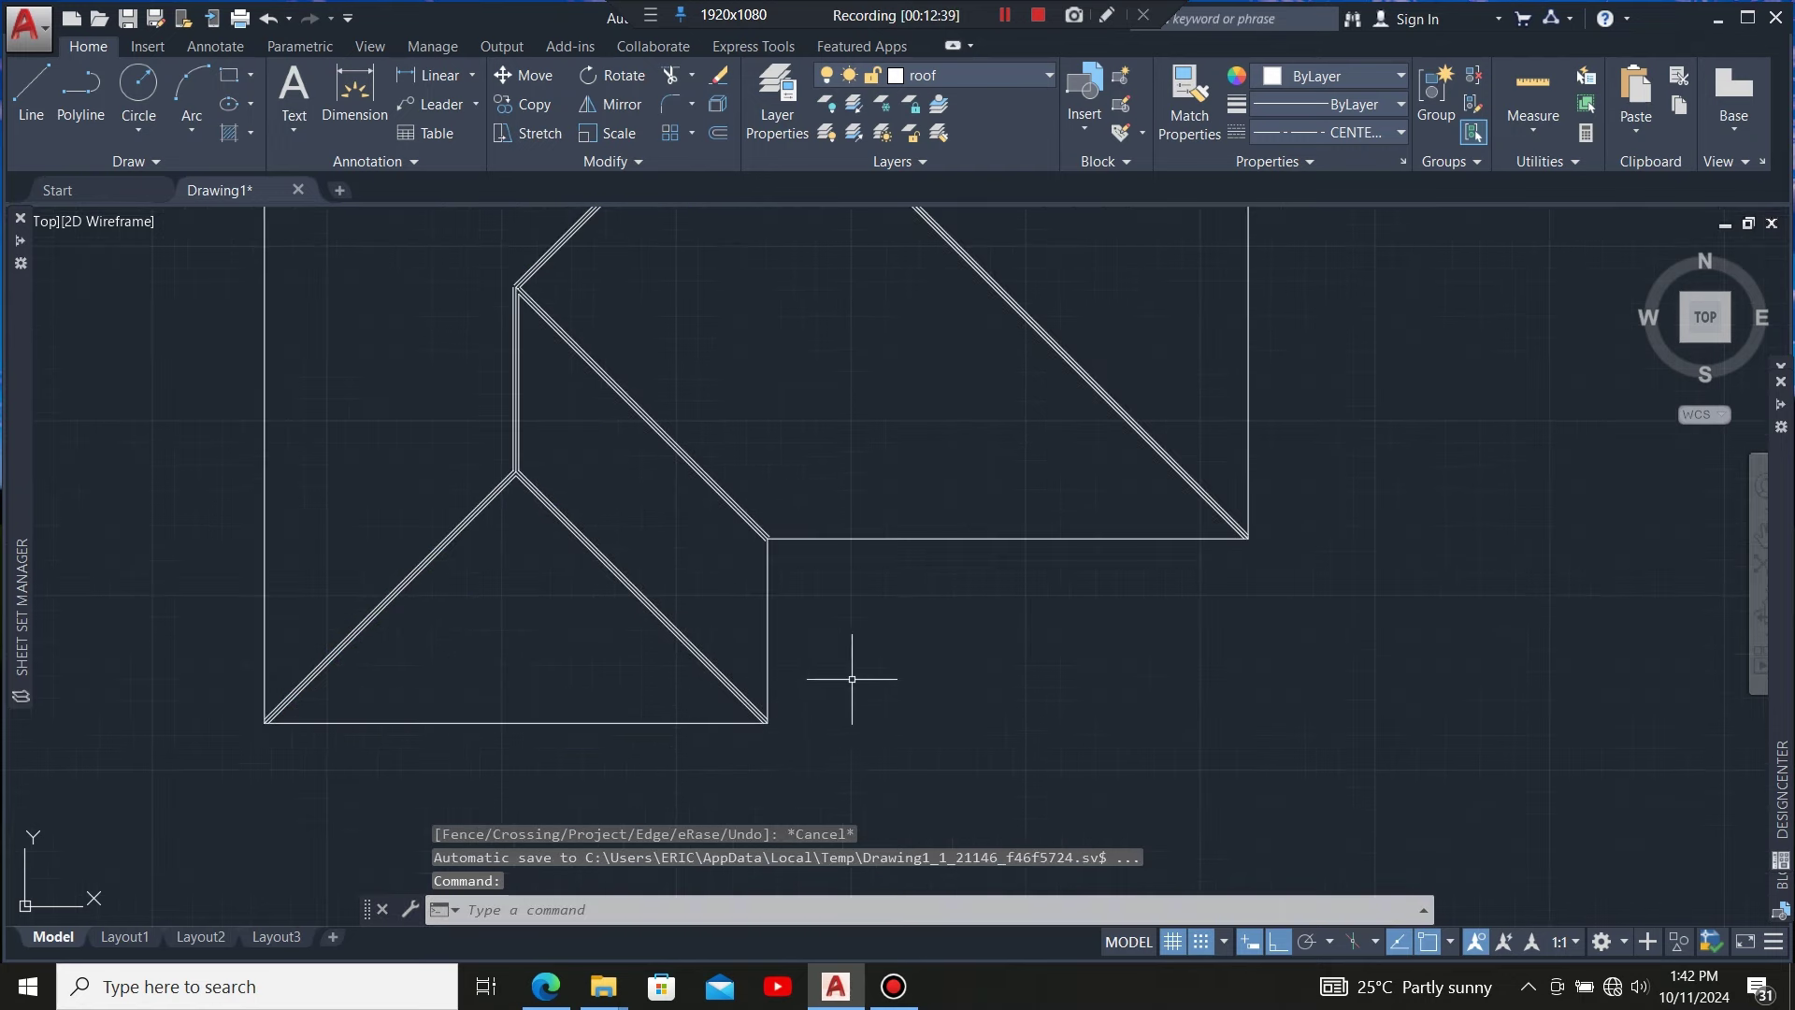
scroll(741, 713, down, 3)
scroll(761, 641, up, 6)
scroll(748, 621, up, 5)
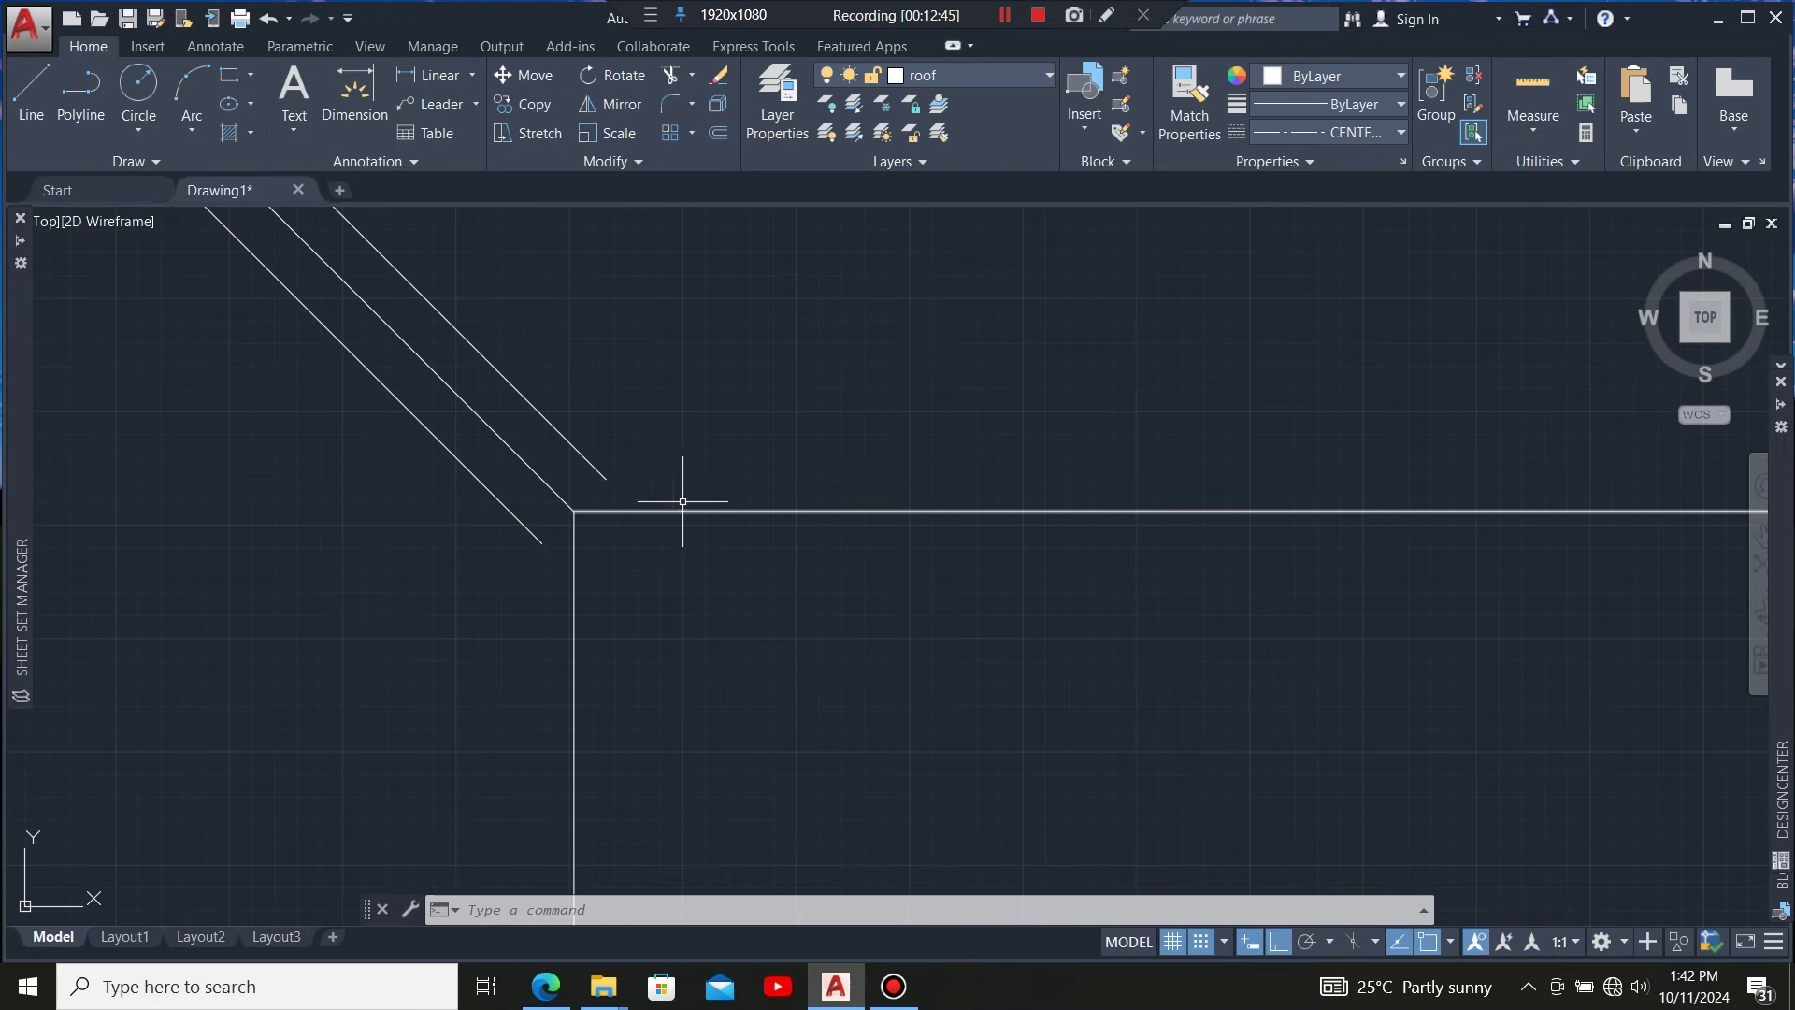
scroll(712, 552, down, 6)
scroll(738, 561, down, 4)
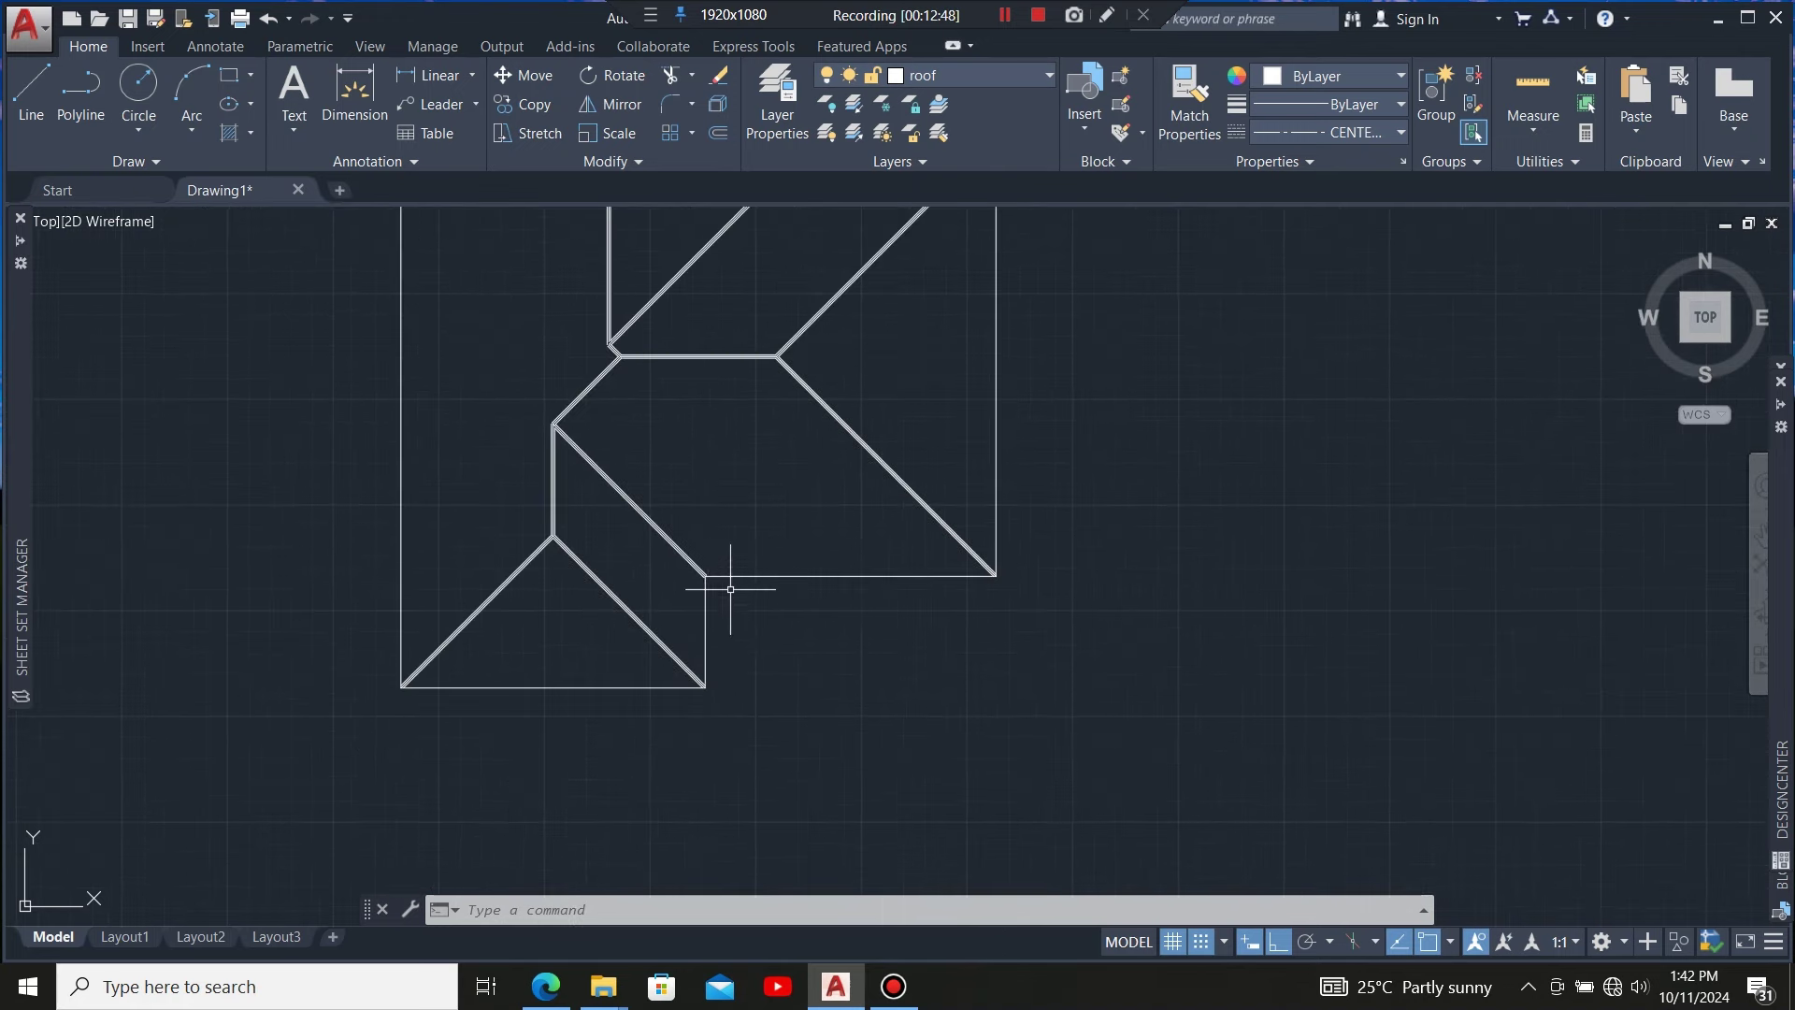
scroll(725, 594, up, 7)
click(697, 476)
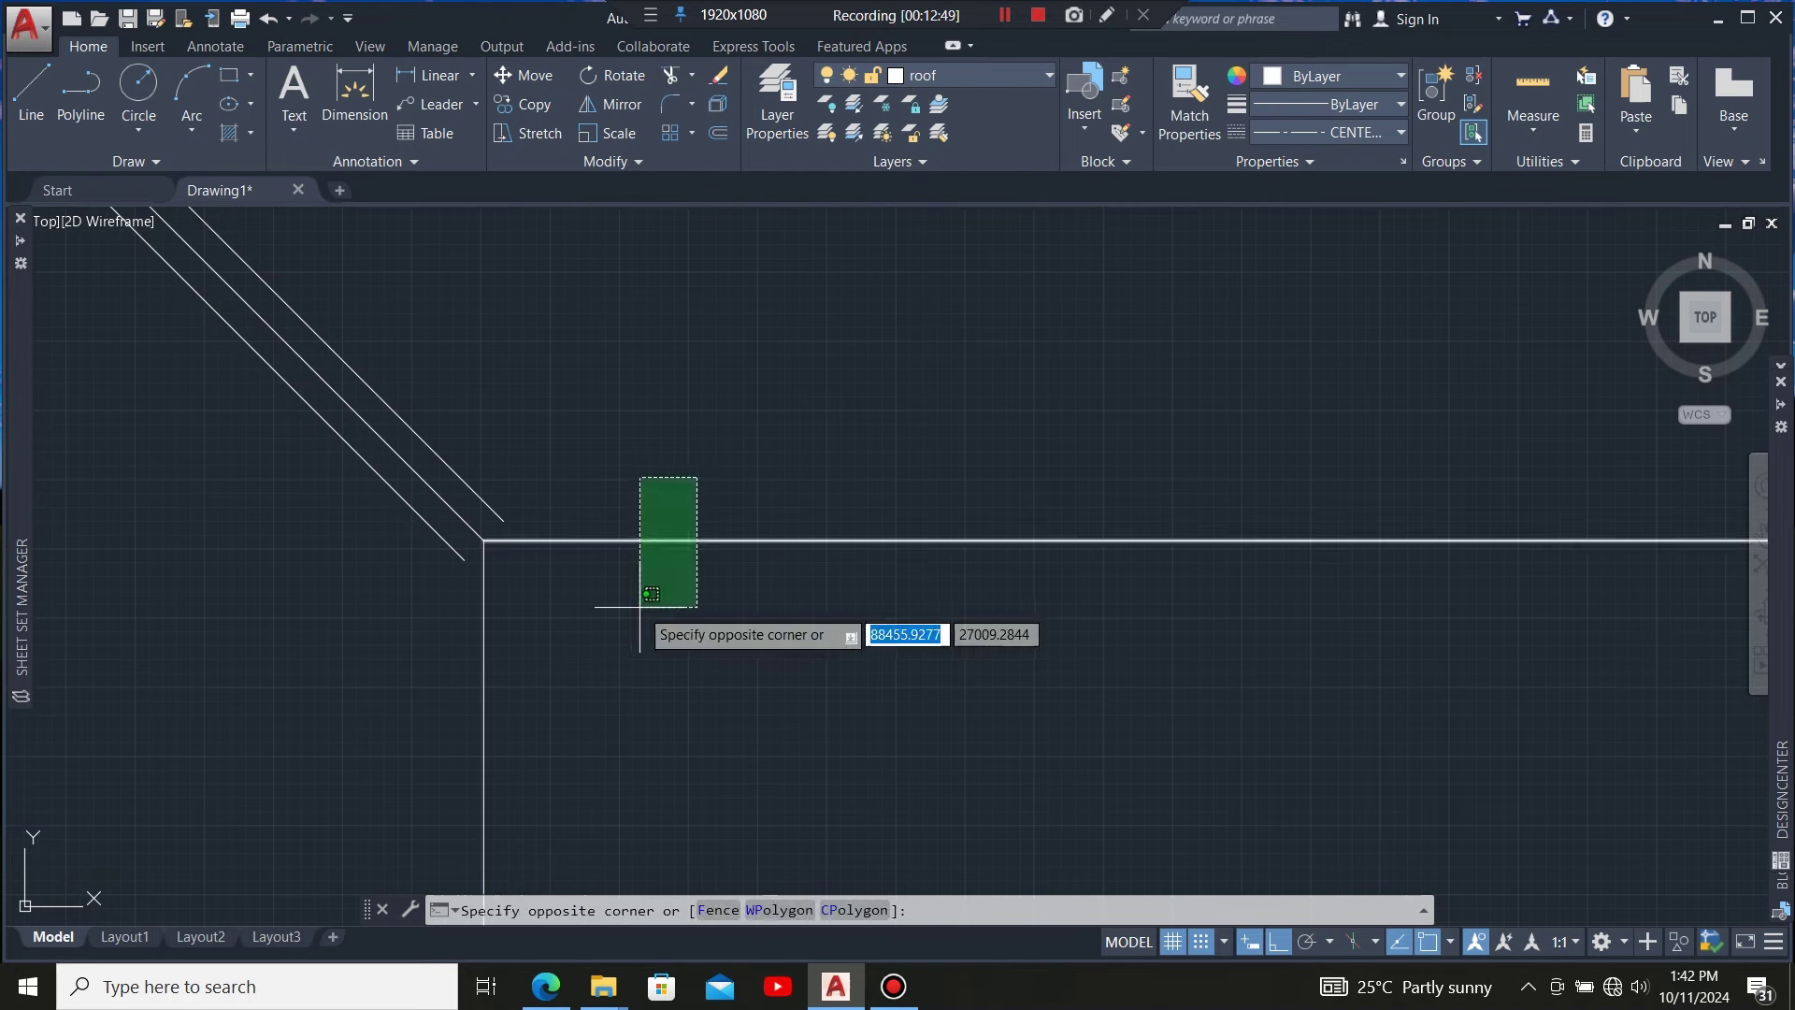
click(650, 621)
click(549, 621)
click(413, 721)
scroll(628, 657, down, 3)
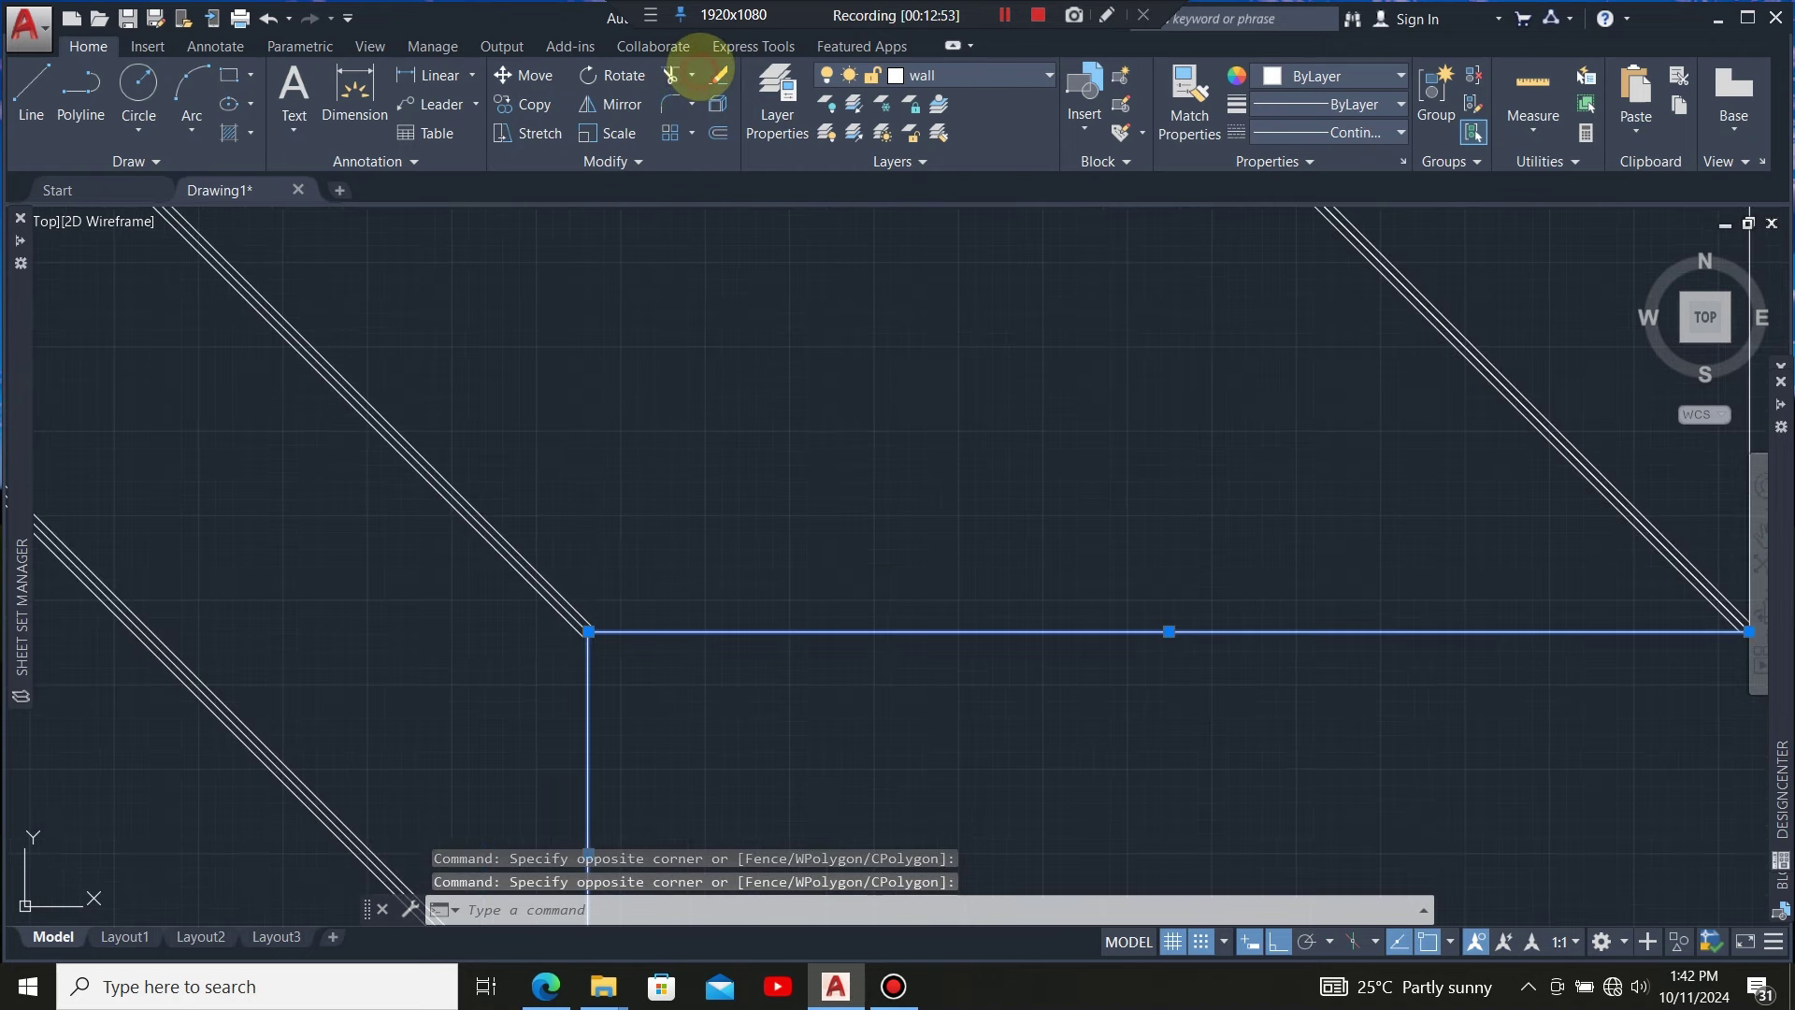
Try extending the diagonal line with Extend from the Trim flyout, then cancel
click(691, 75)
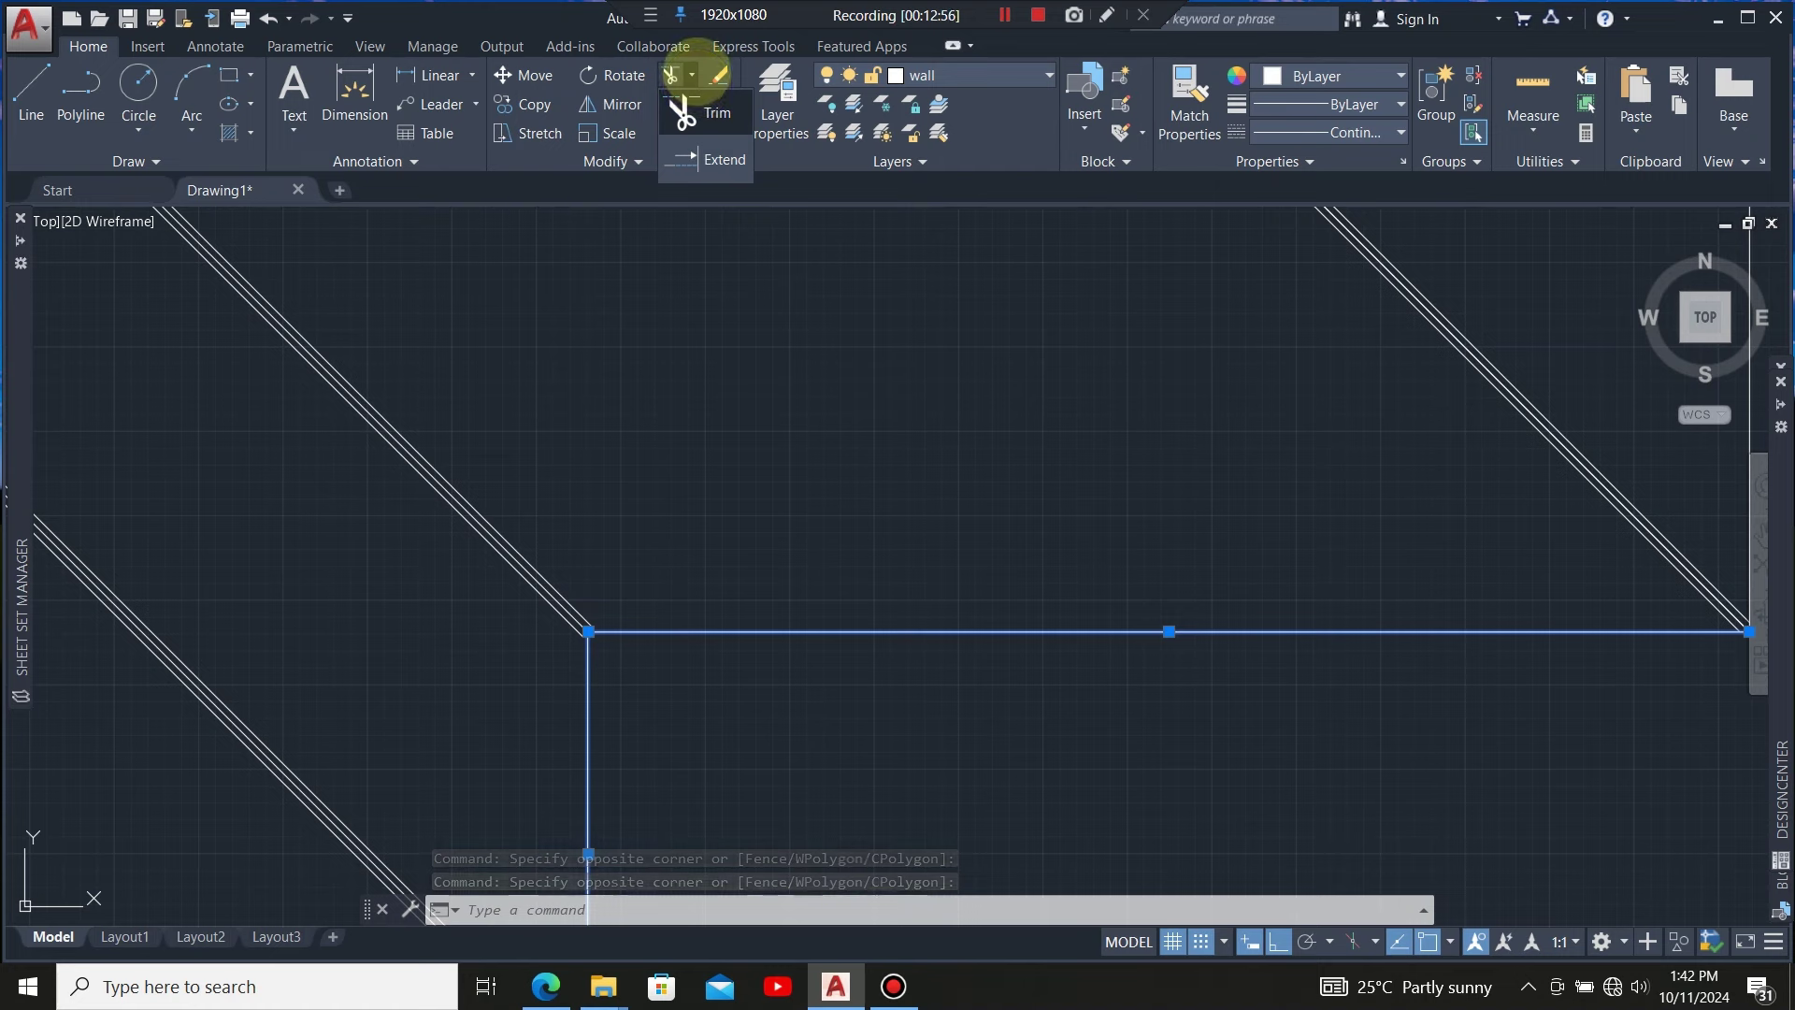
click(693, 76)
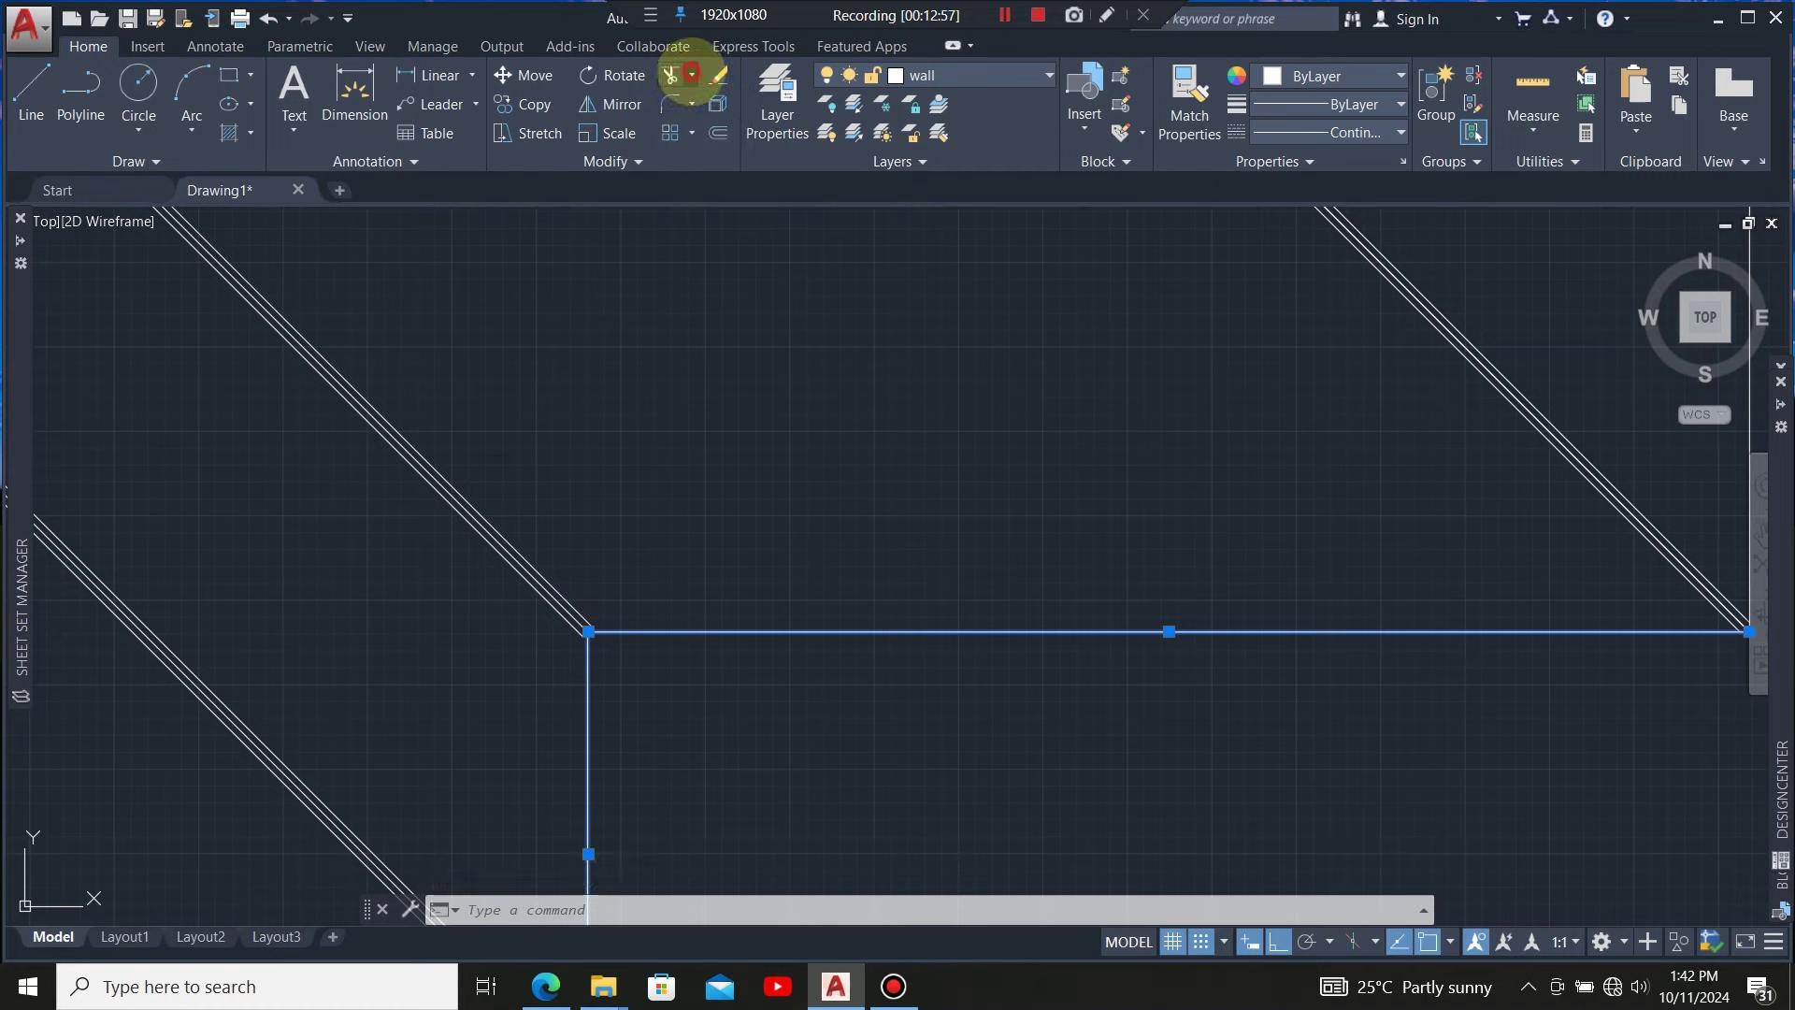
click(692, 75)
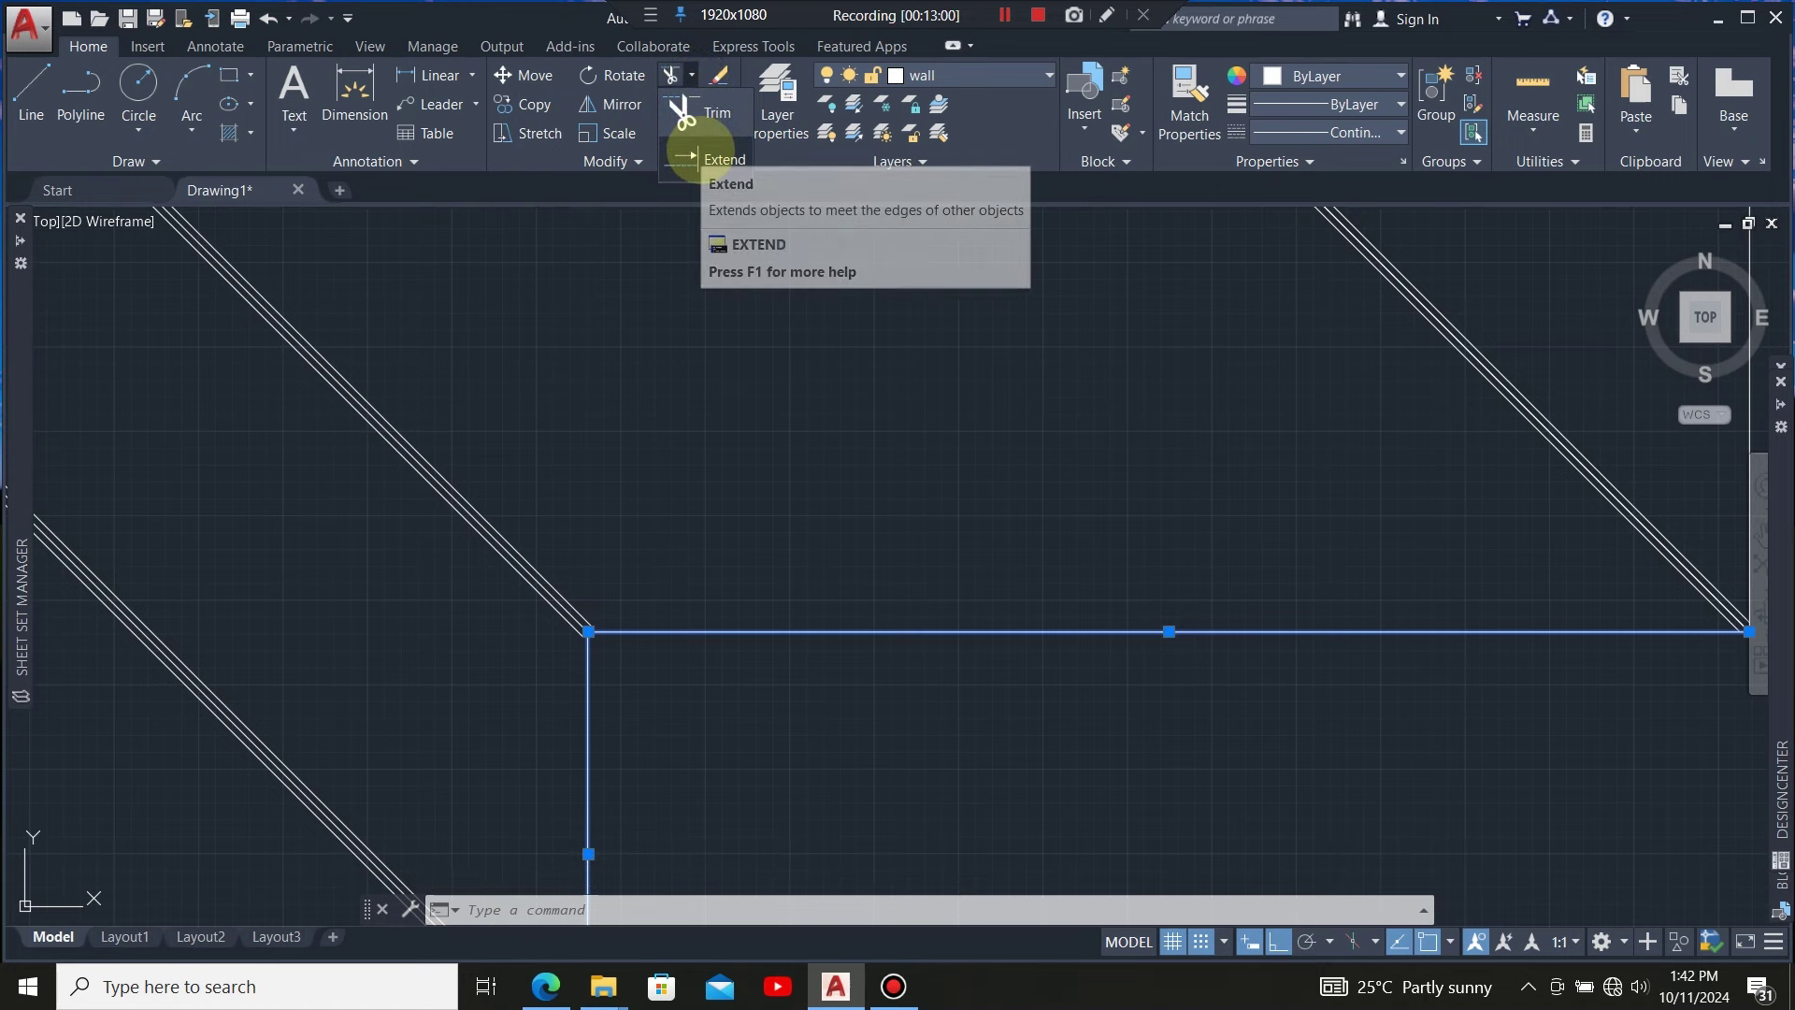
click(701, 154)
scroll(568, 795, up, 3)
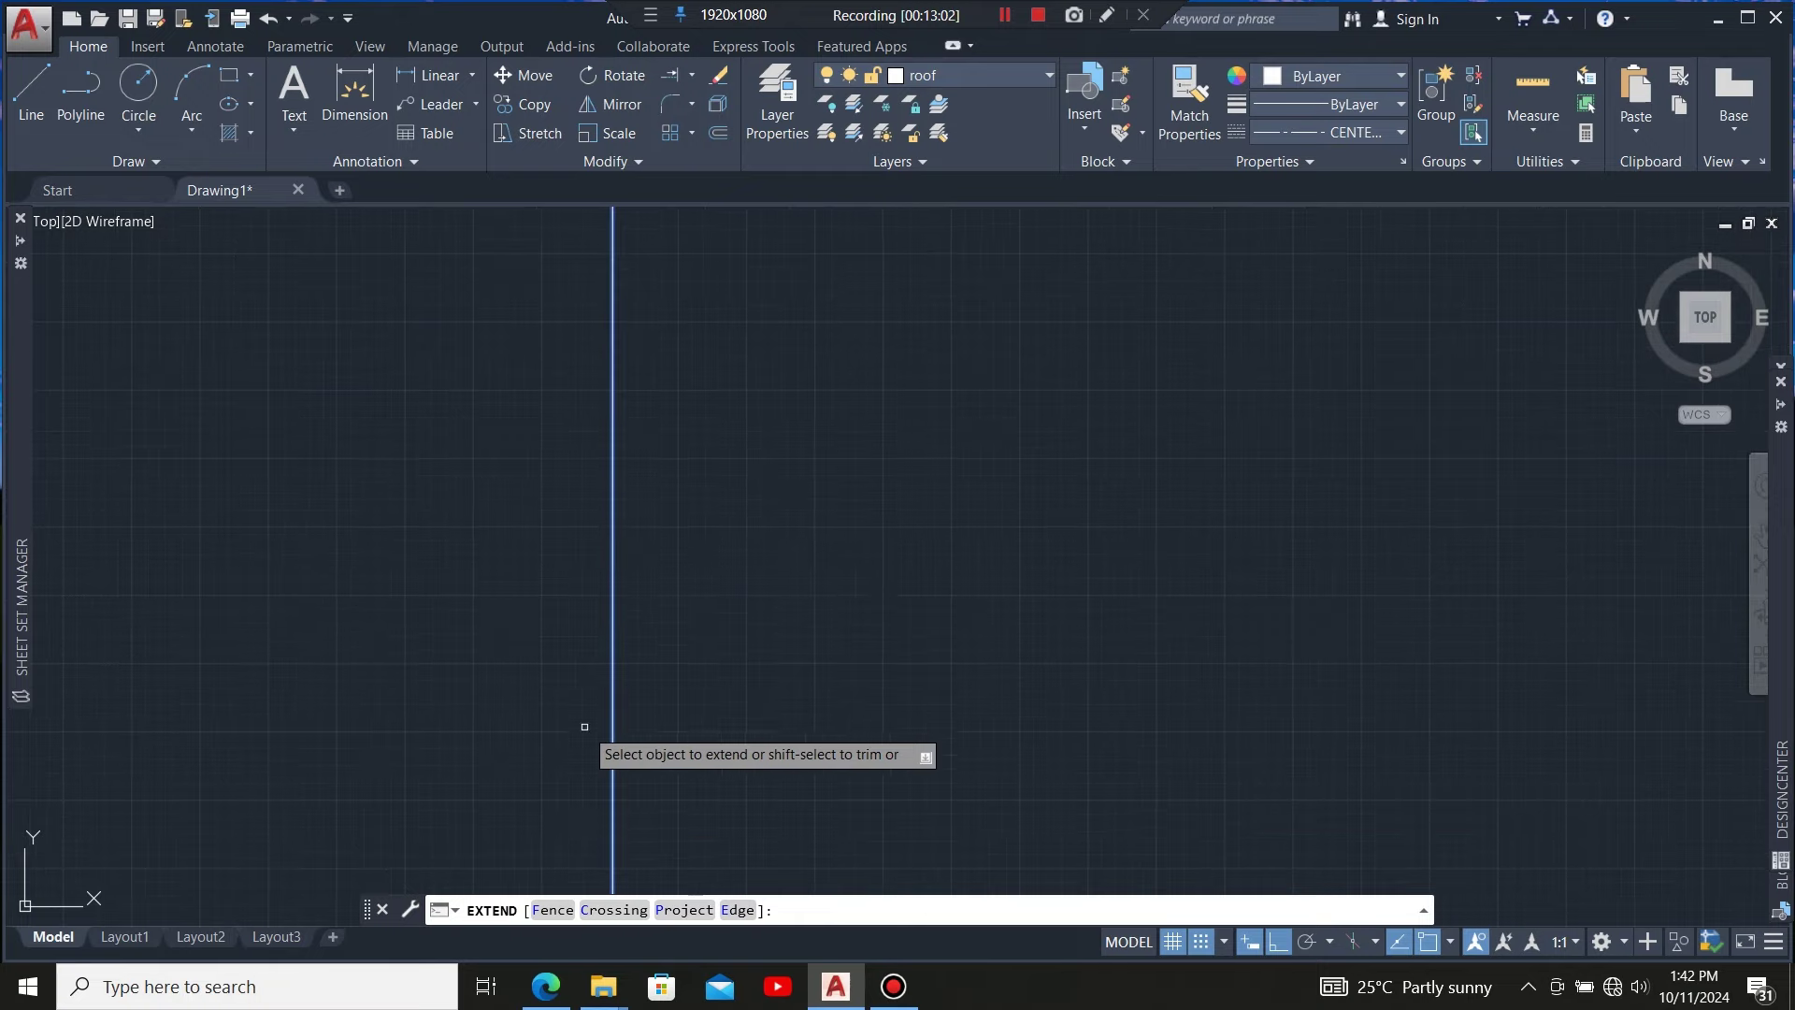
scroll(574, 561, down, 3)
scroll(569, 537, up, 1)
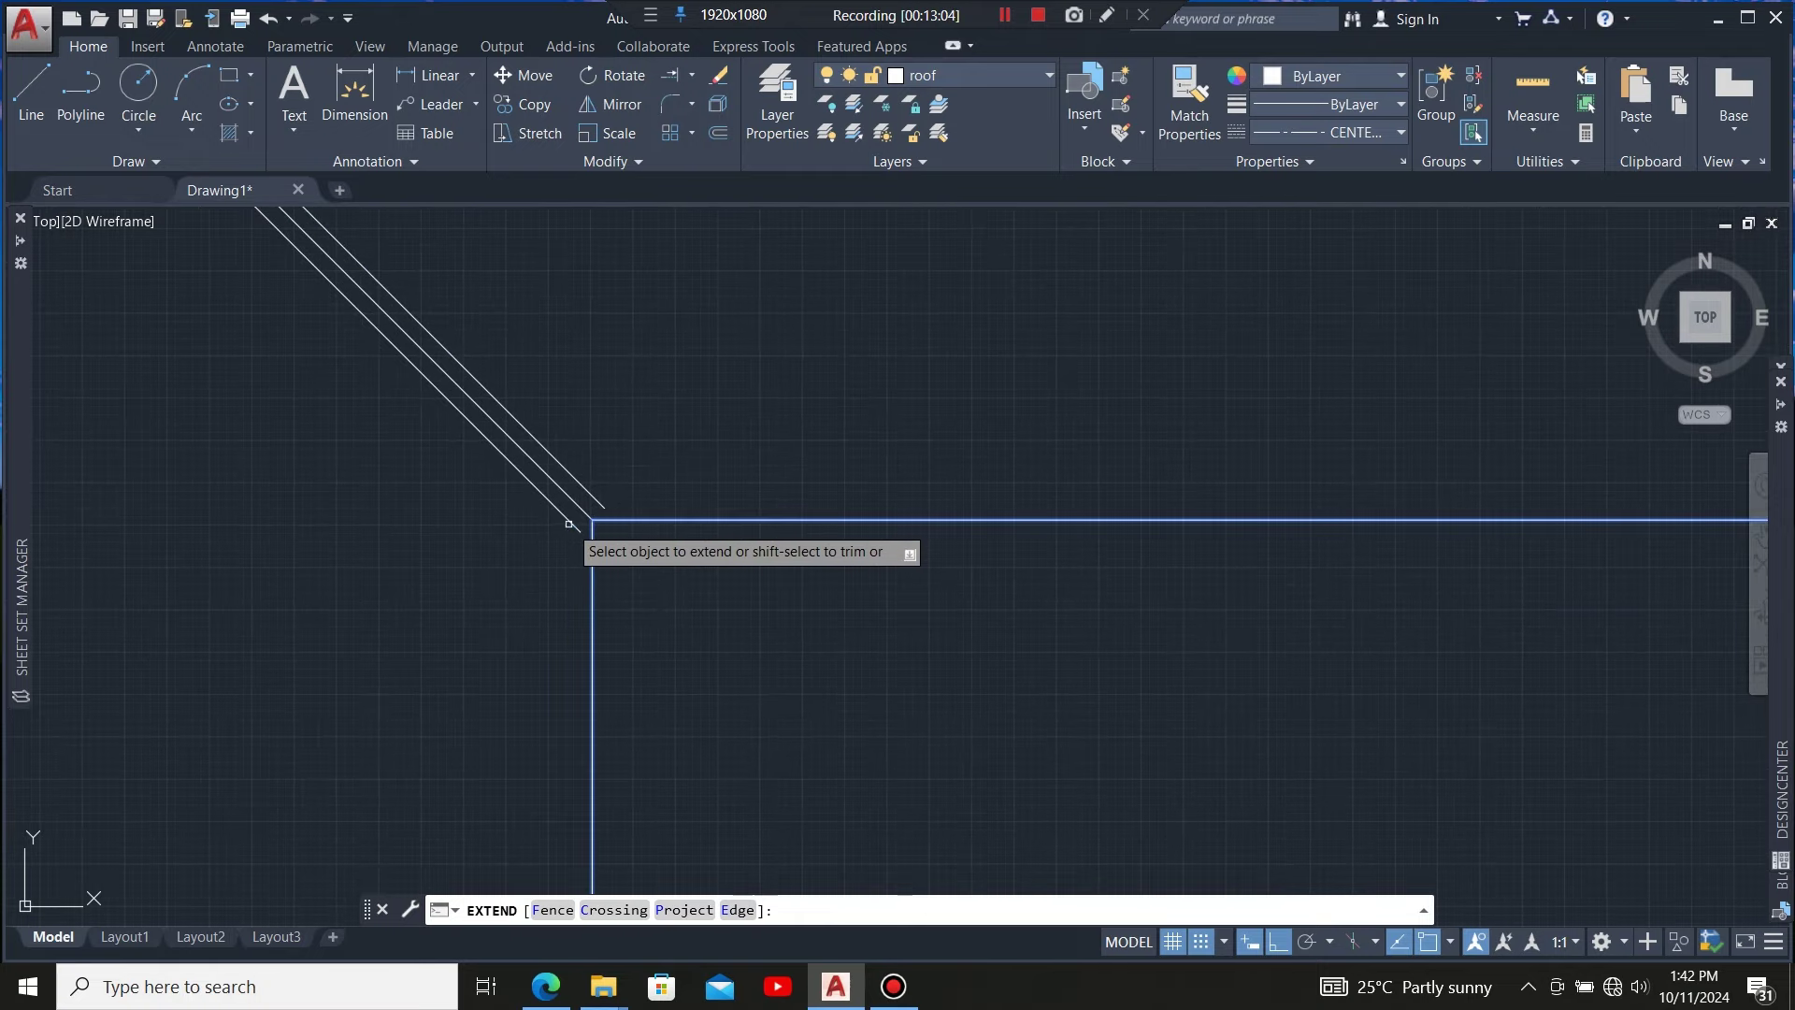
click(603, 509)
scroll(645, 580, down, 4)
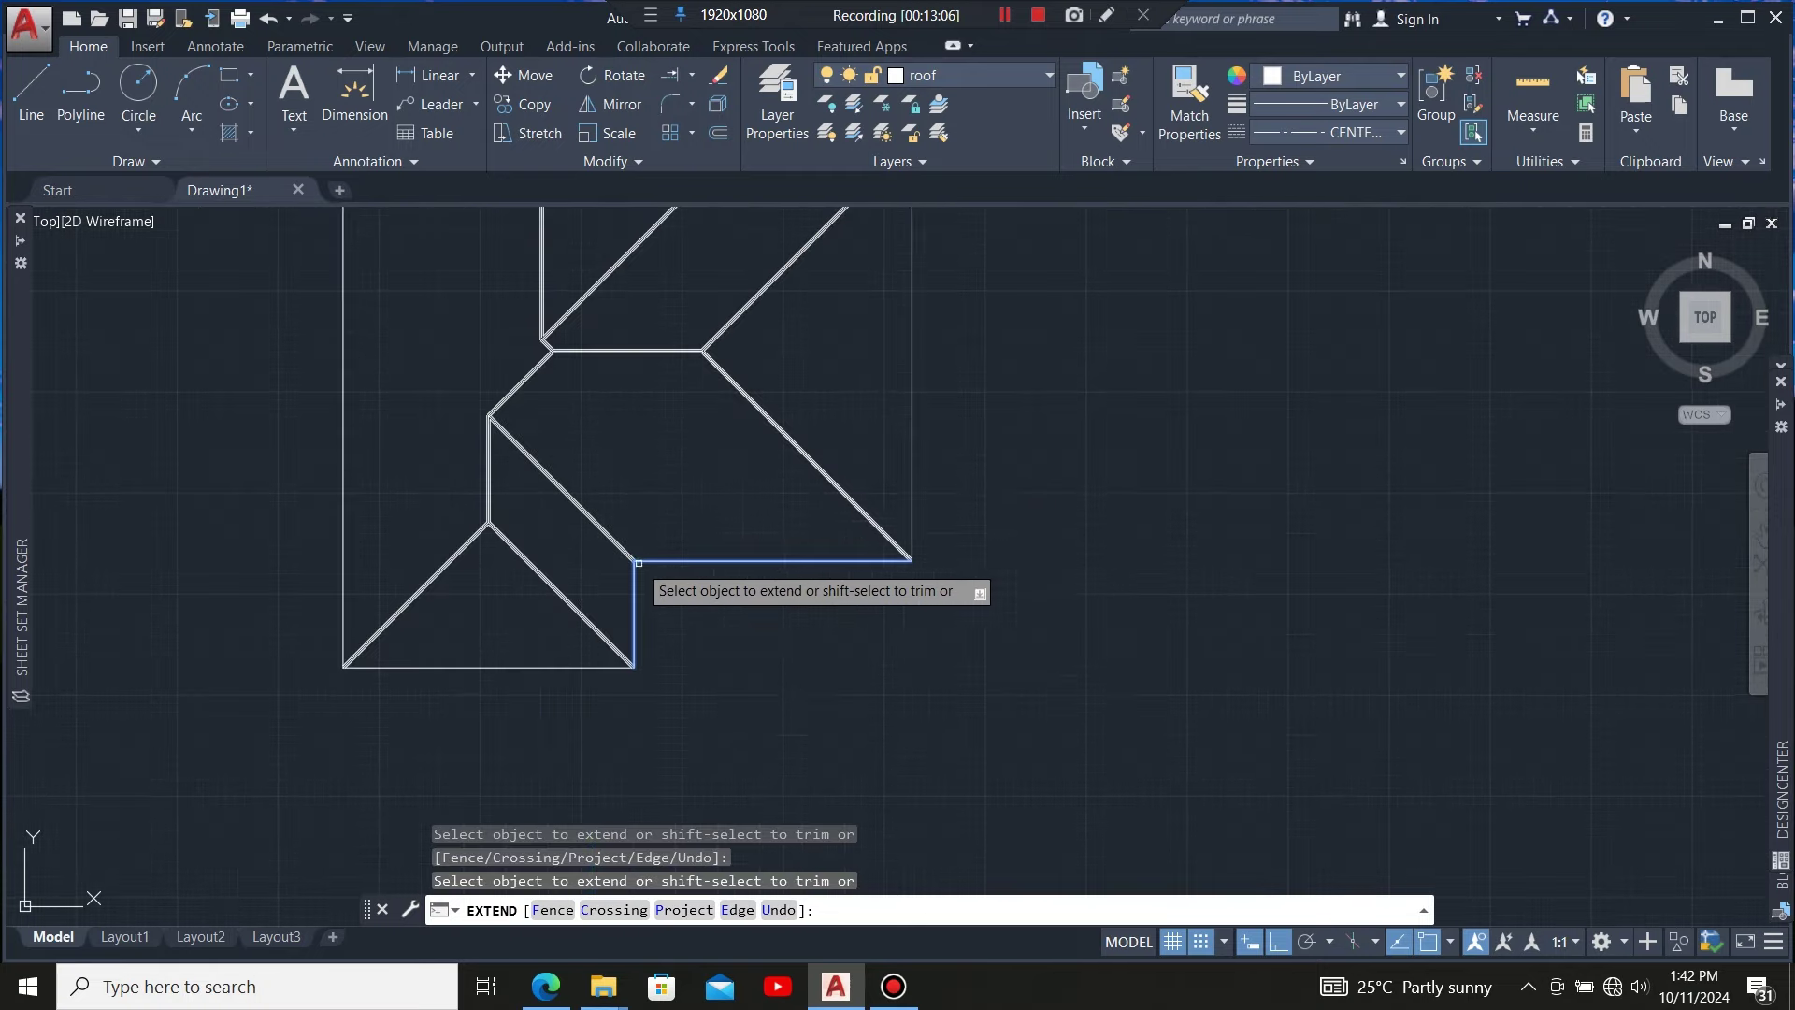
scroll(753, 506, down, 3)
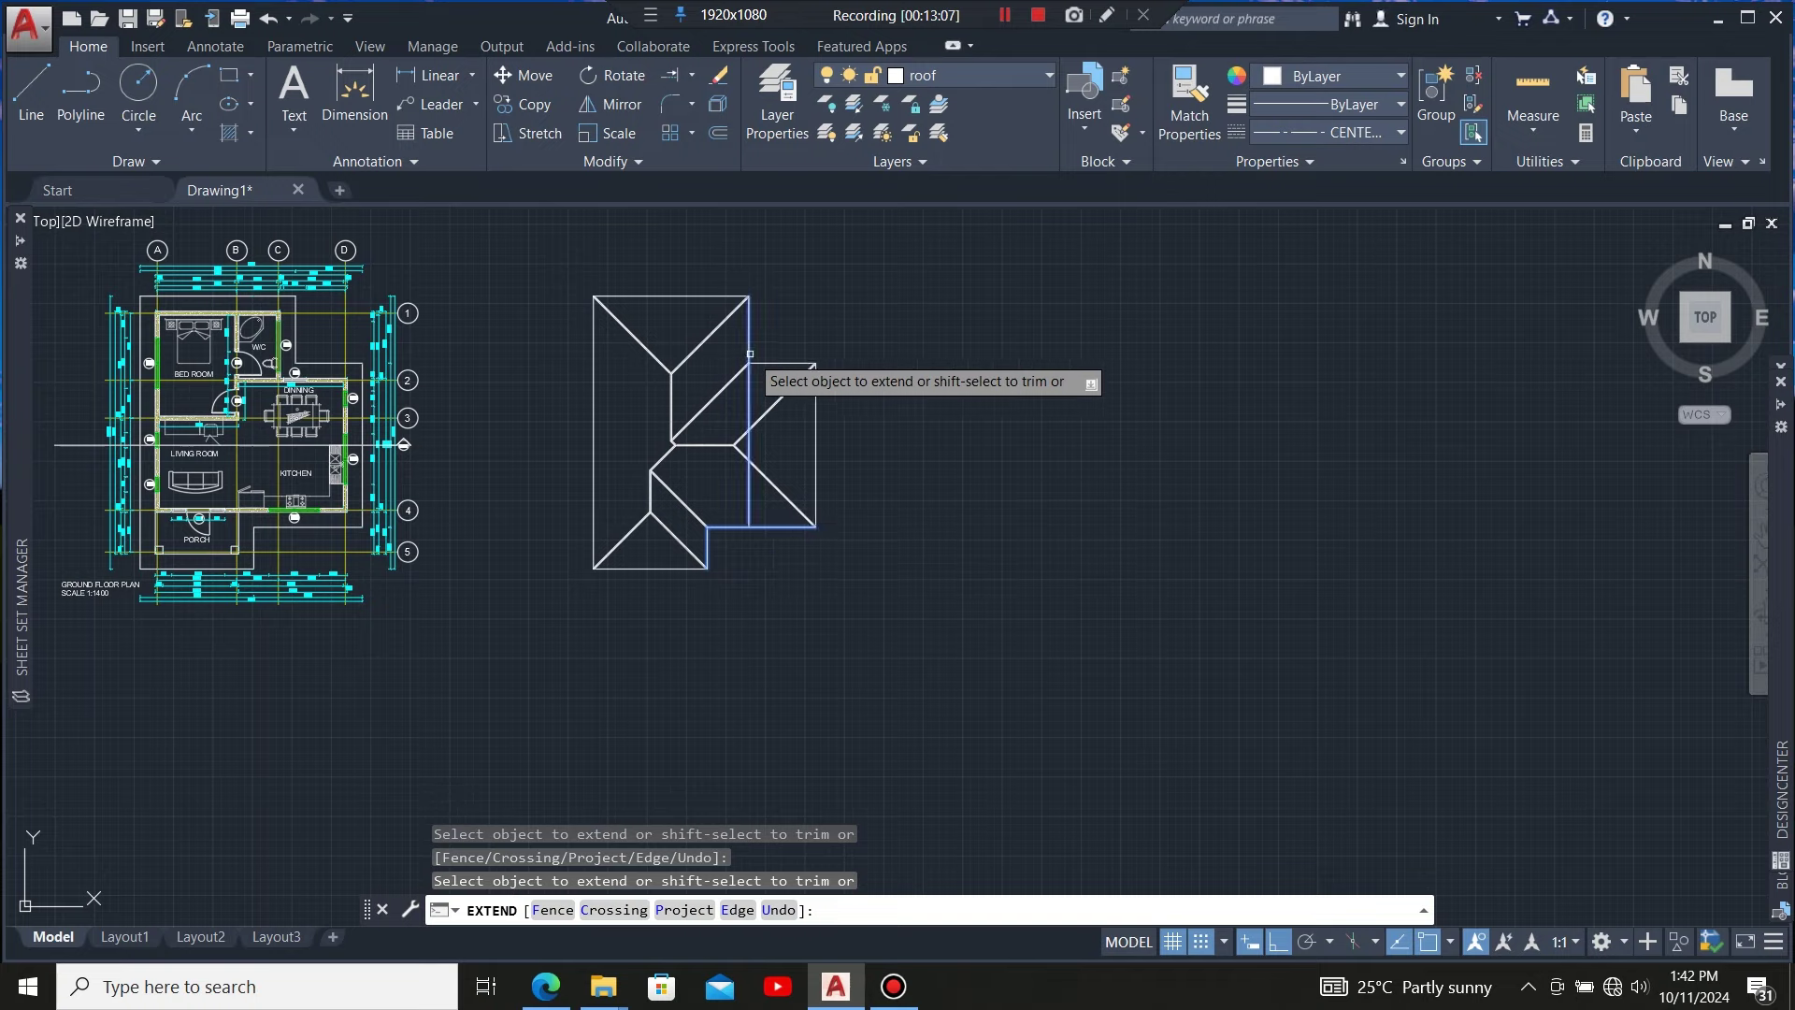
scroll(753, 365, up, 10)
scroll(697, 472, up, 5)
key(Escape)
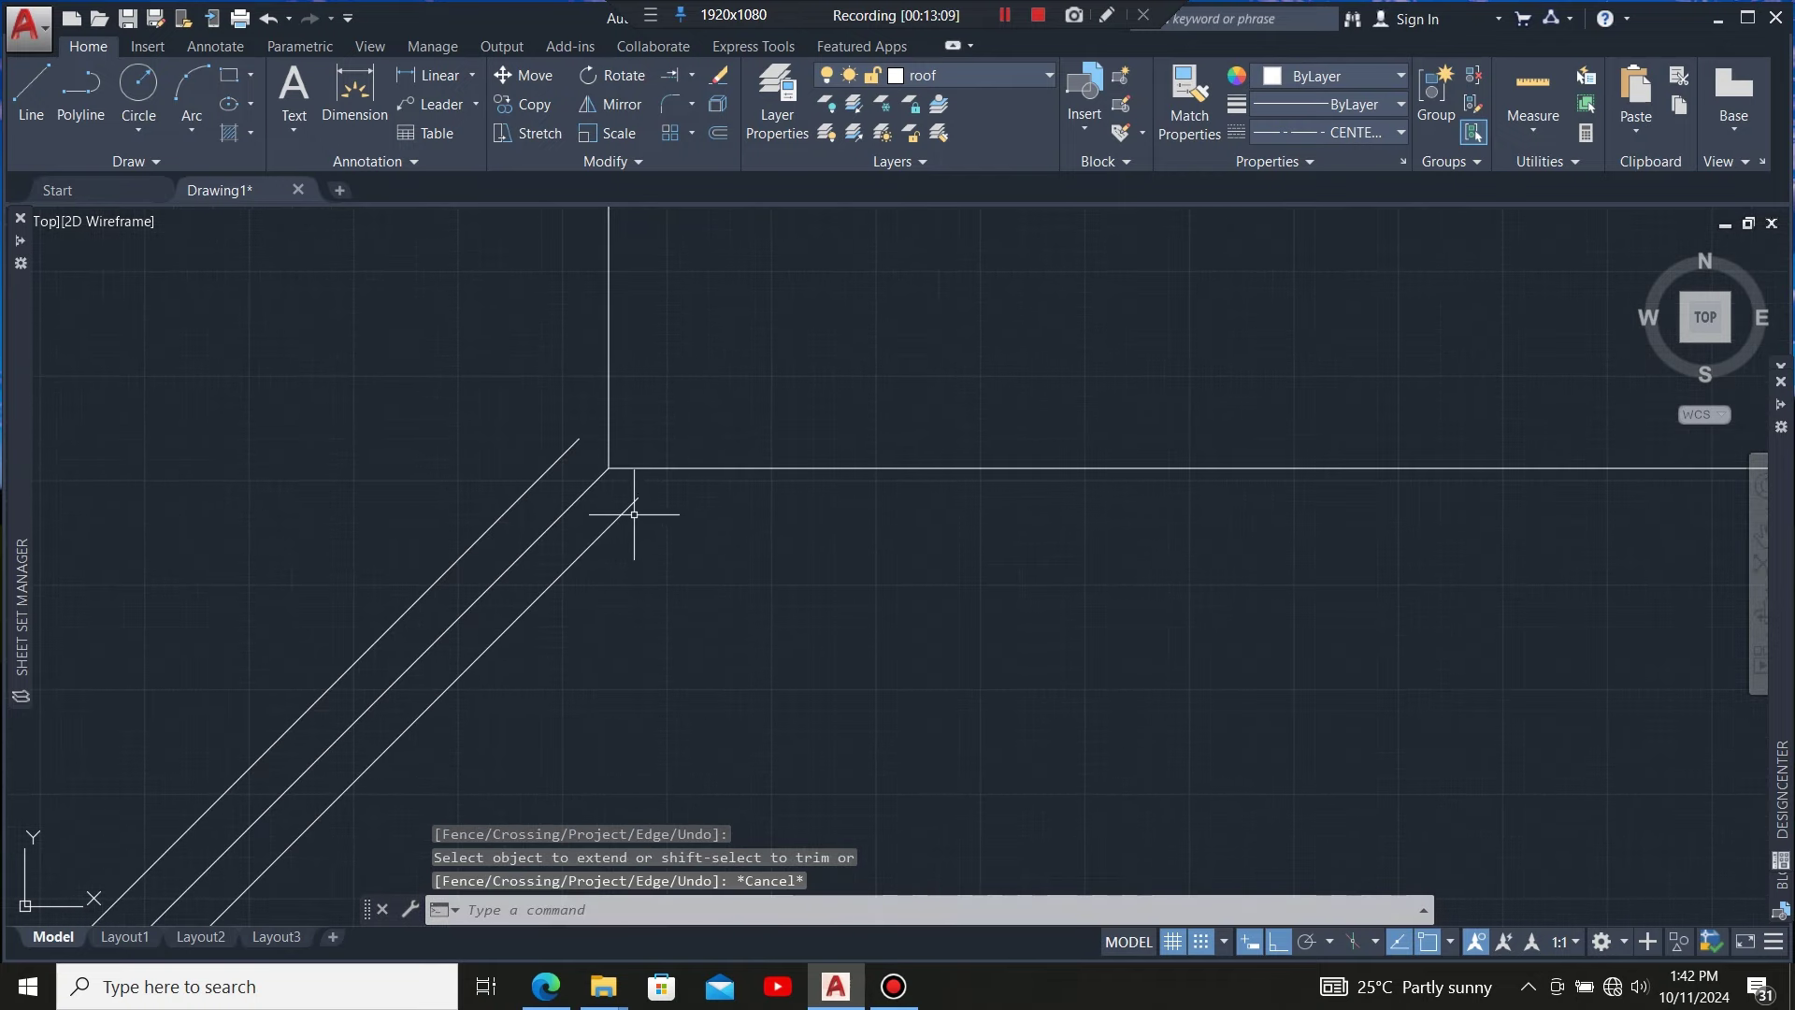
Reselect the horizontal and vertical outline lines and extend the right diagonal to the horizontal edge
click(738, 439)
click(661, 473)
click(645, 332)
click(578, 363)
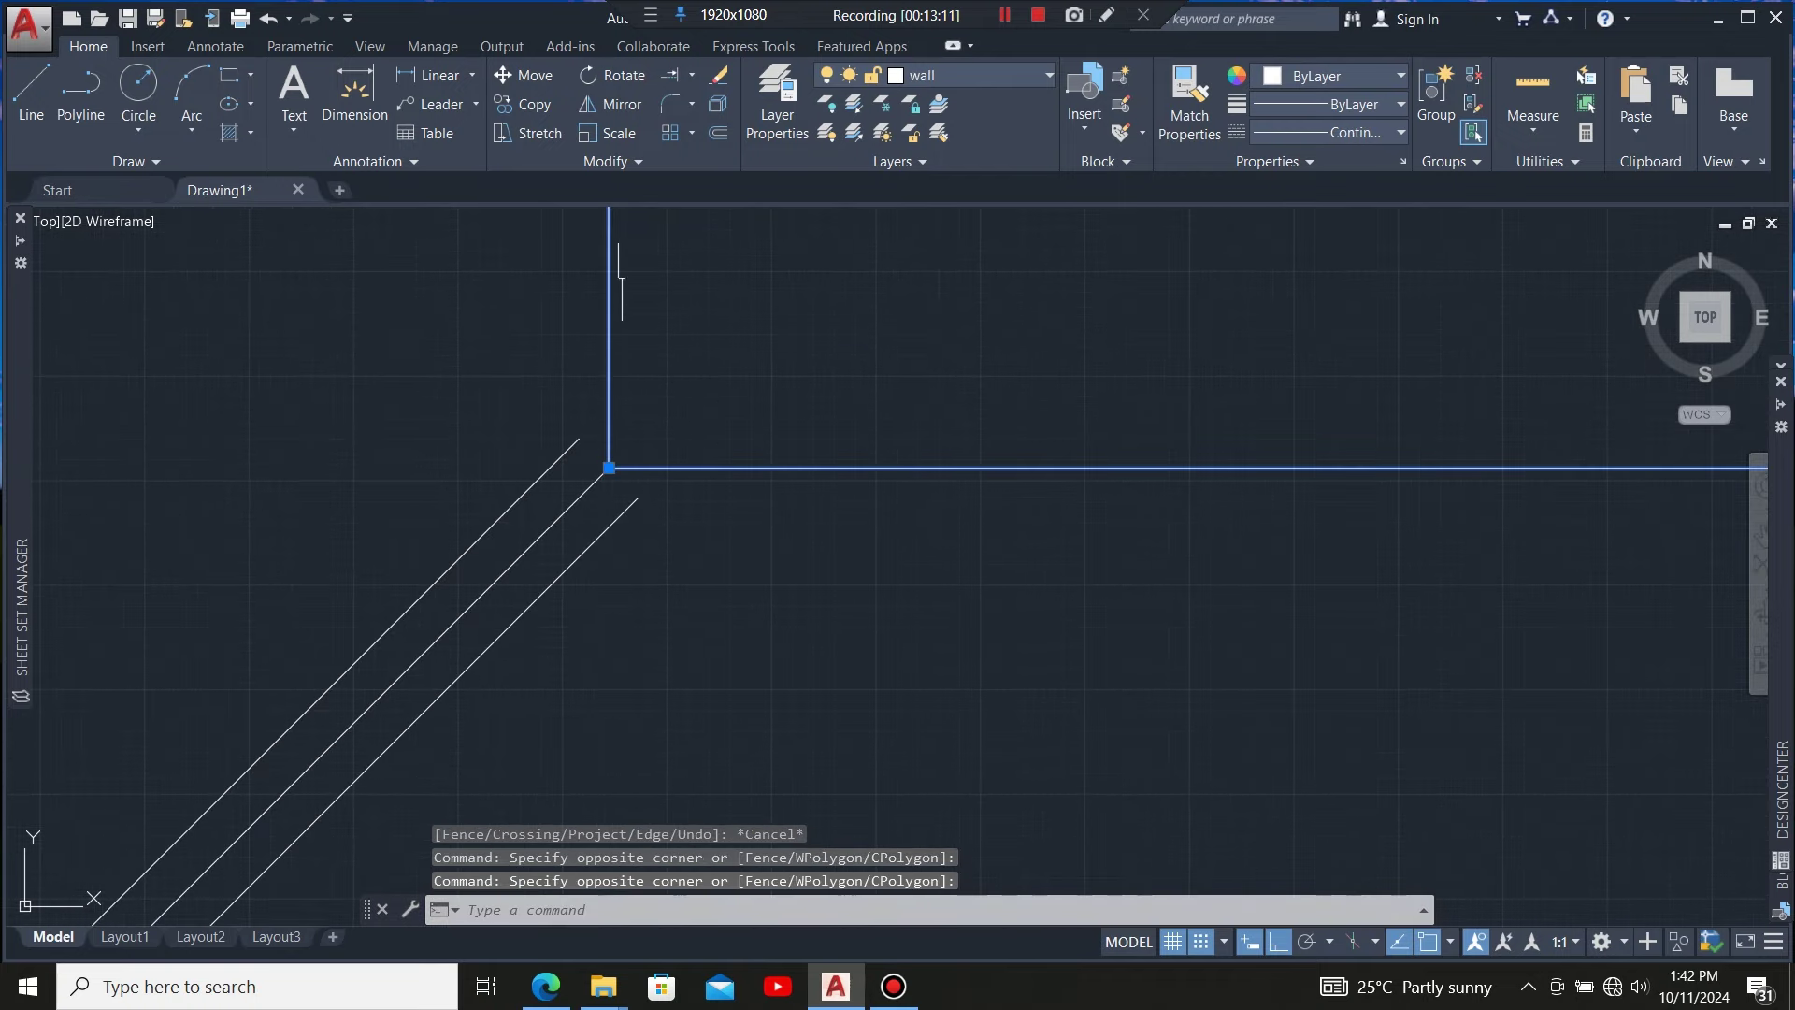
click(668, 75)
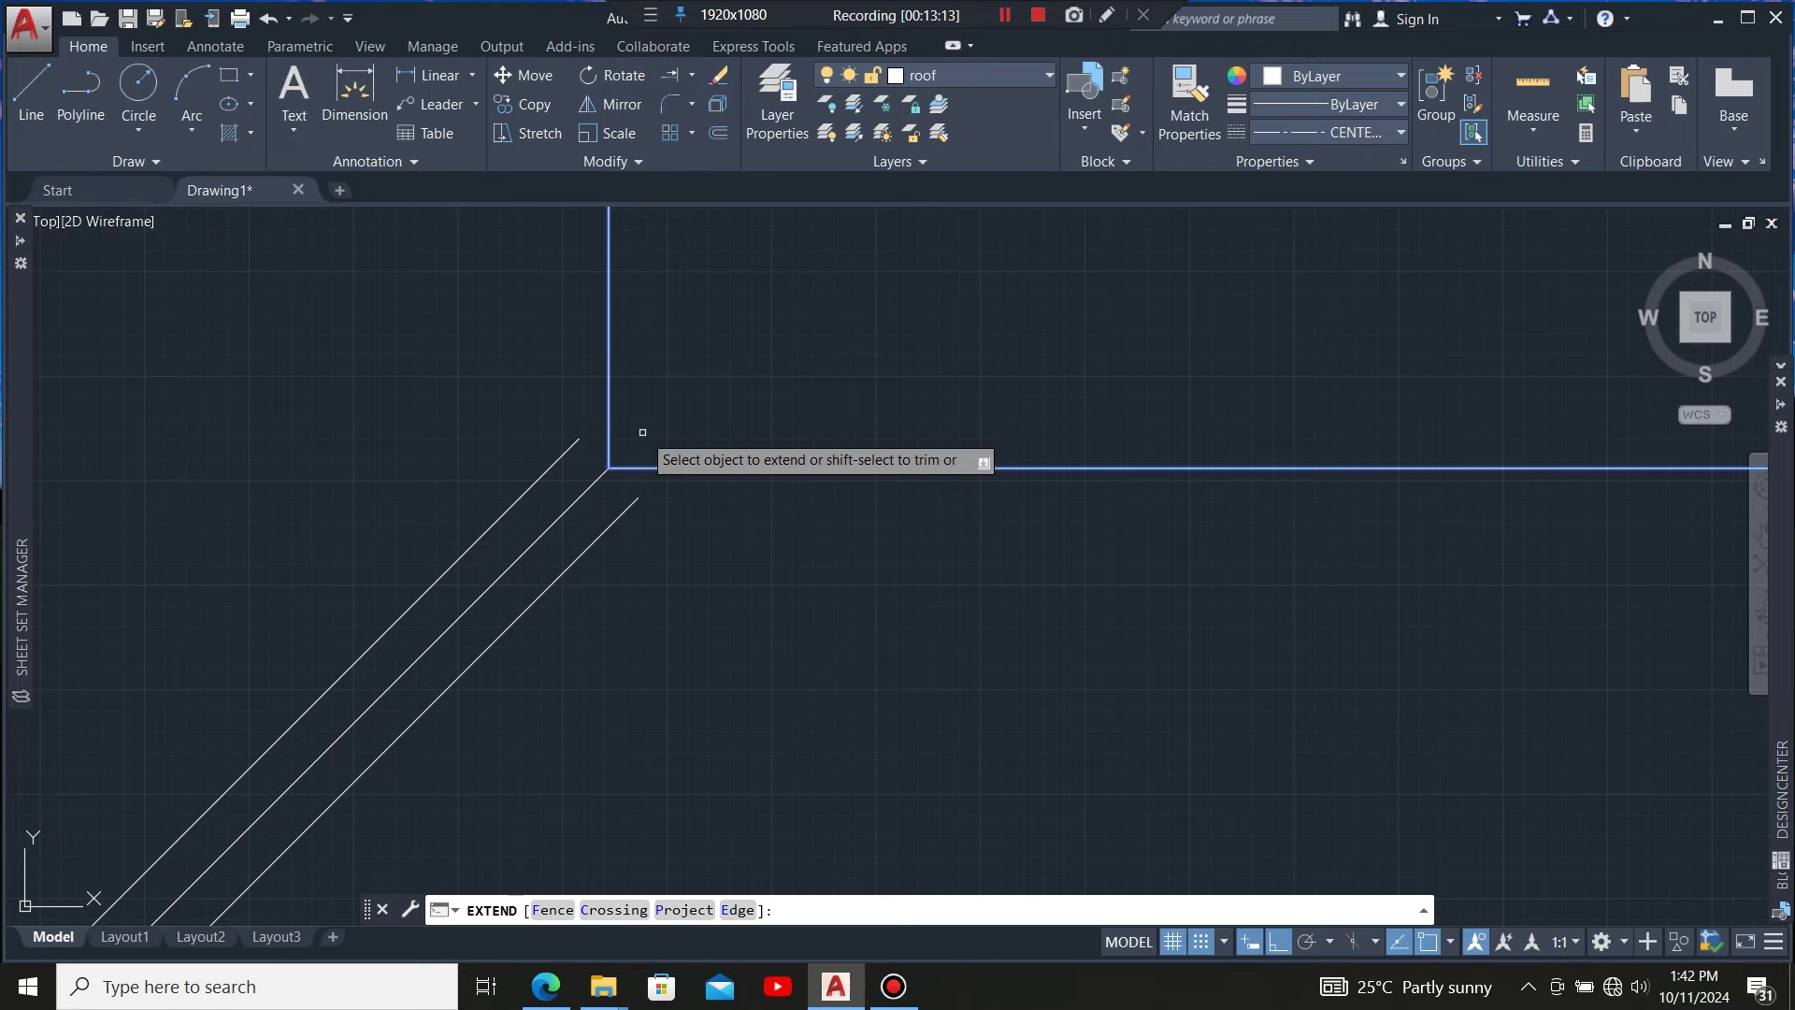
click(625, 510)
scroll(939, 519, down, 5)
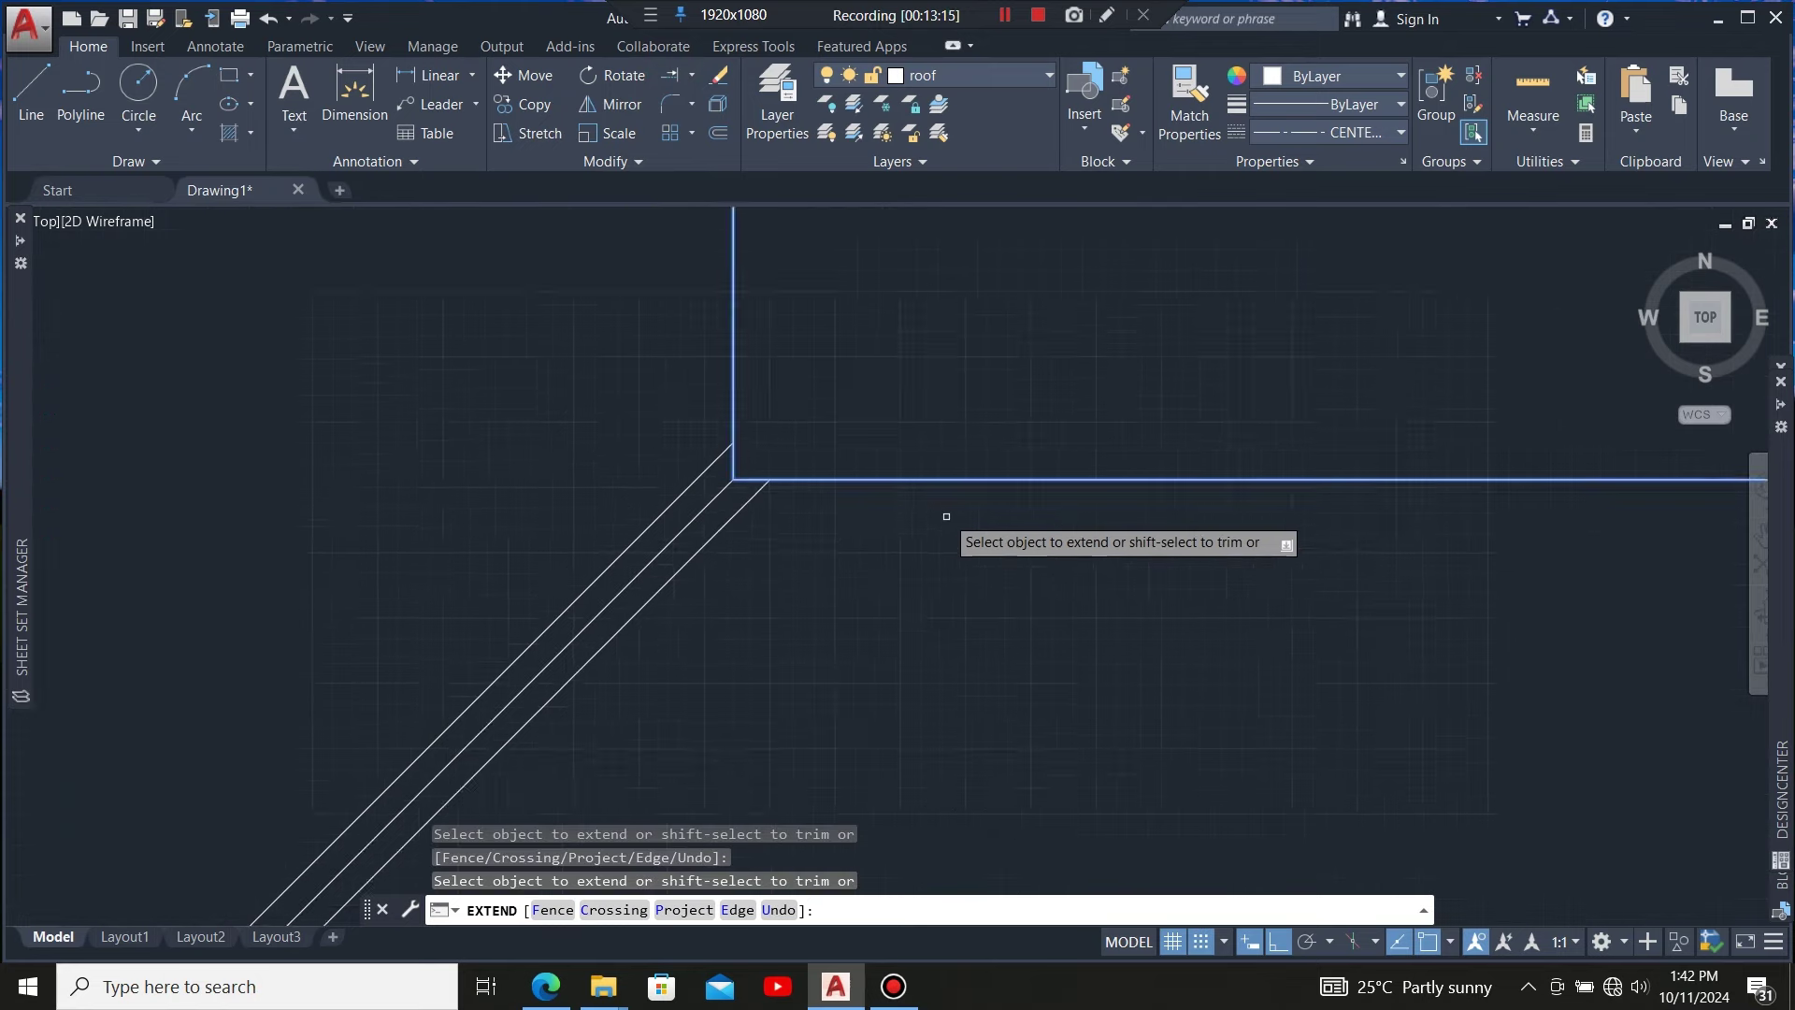
key(Escape)
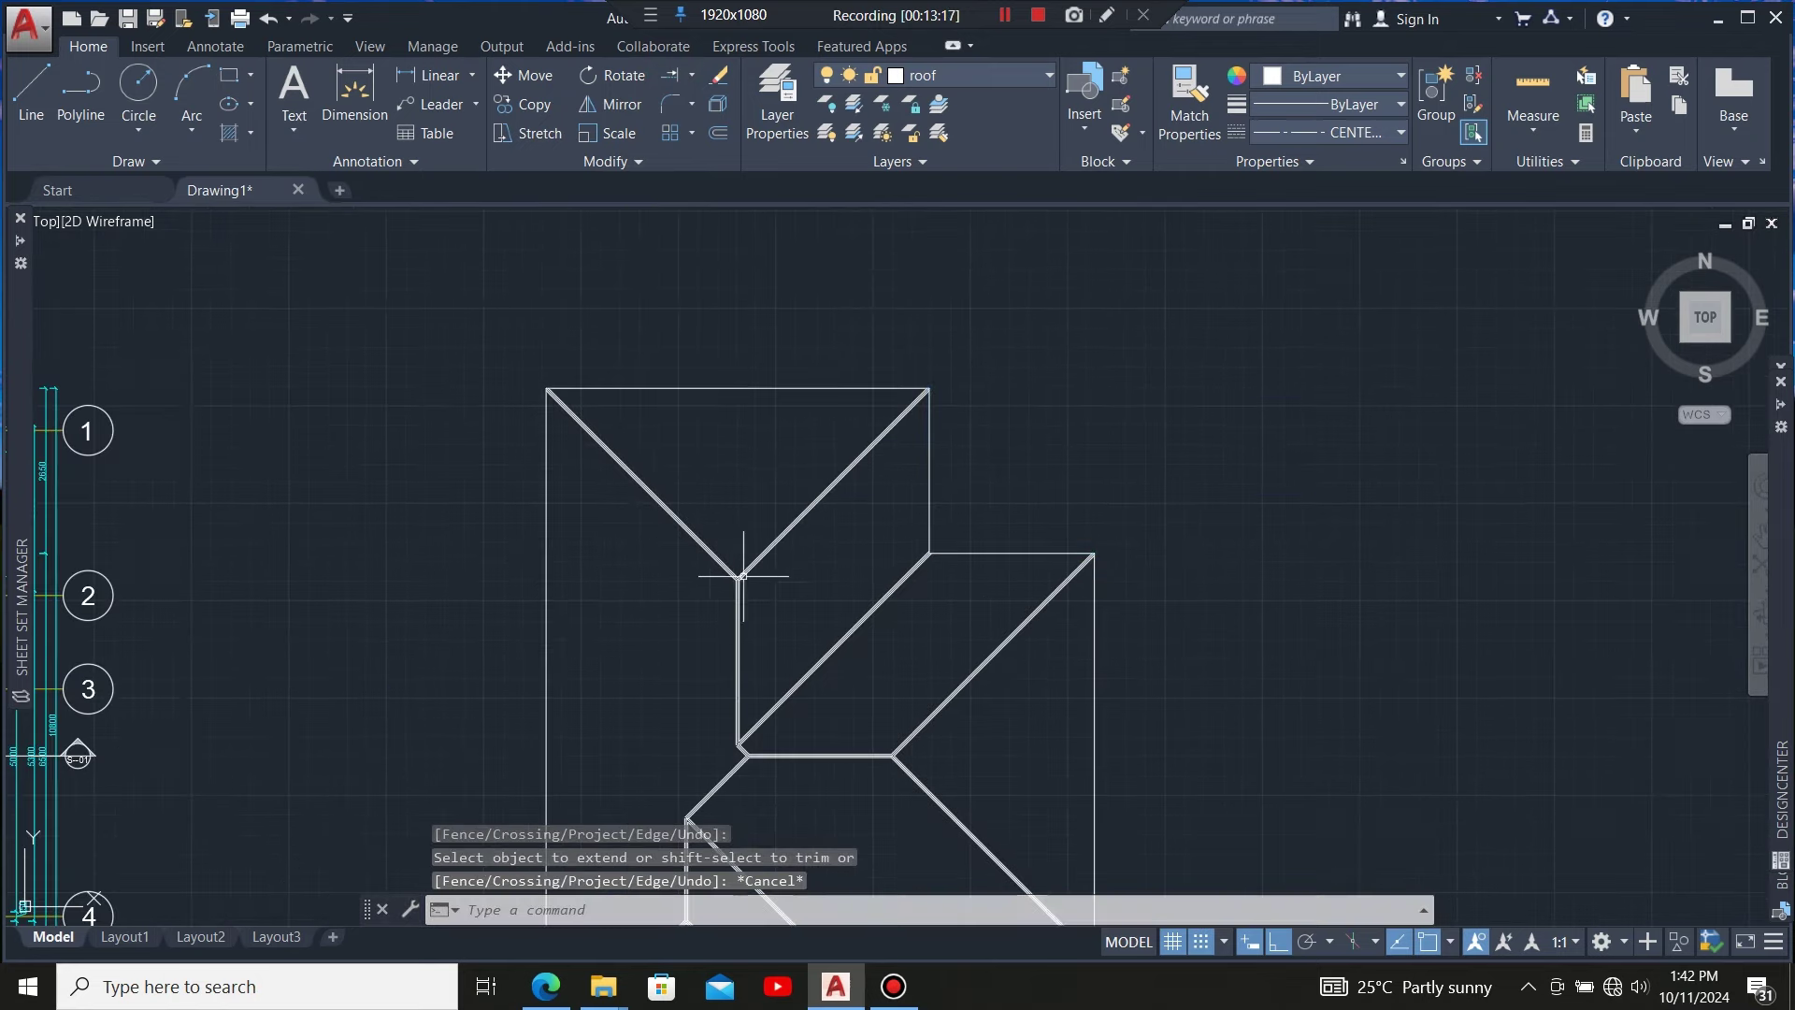
Extend the diagonal hip line so it meets the vertical roof line
scroll(743, 576, up, 5)
scroll(741, 593, down, 4)
scroll(713, 541, up, 3)
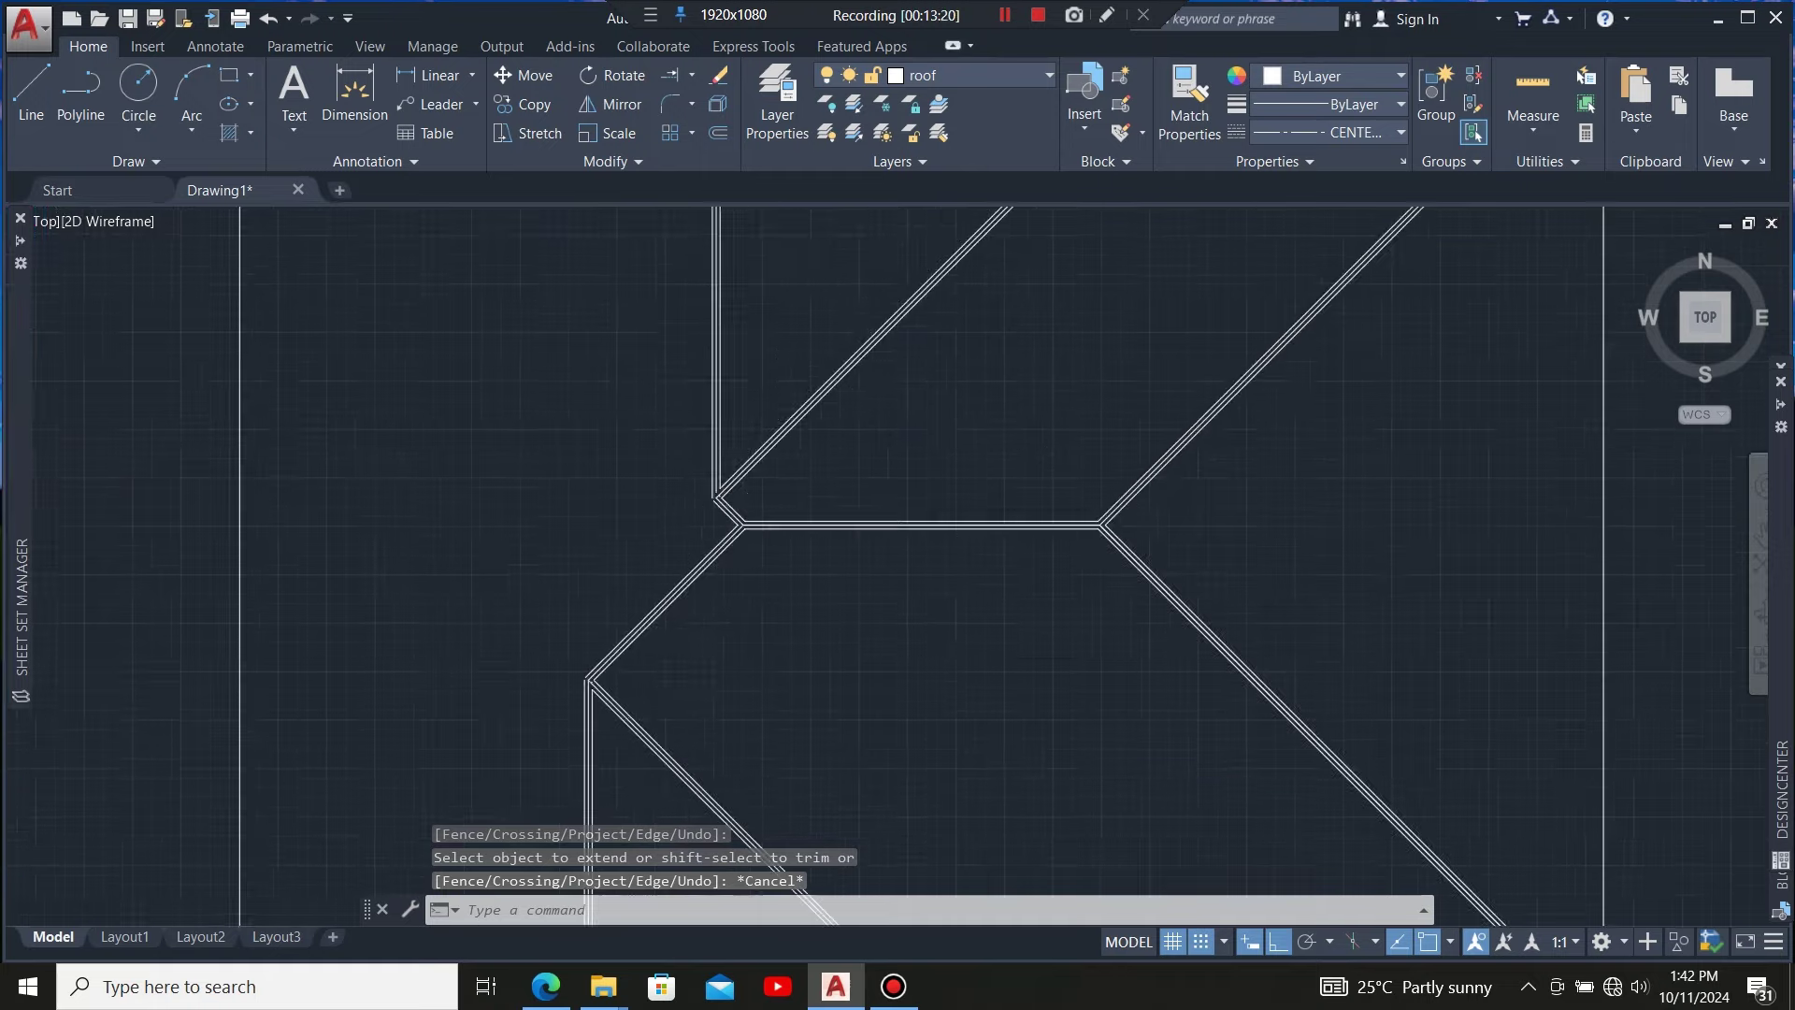
scroll(710, 504, up, 4)
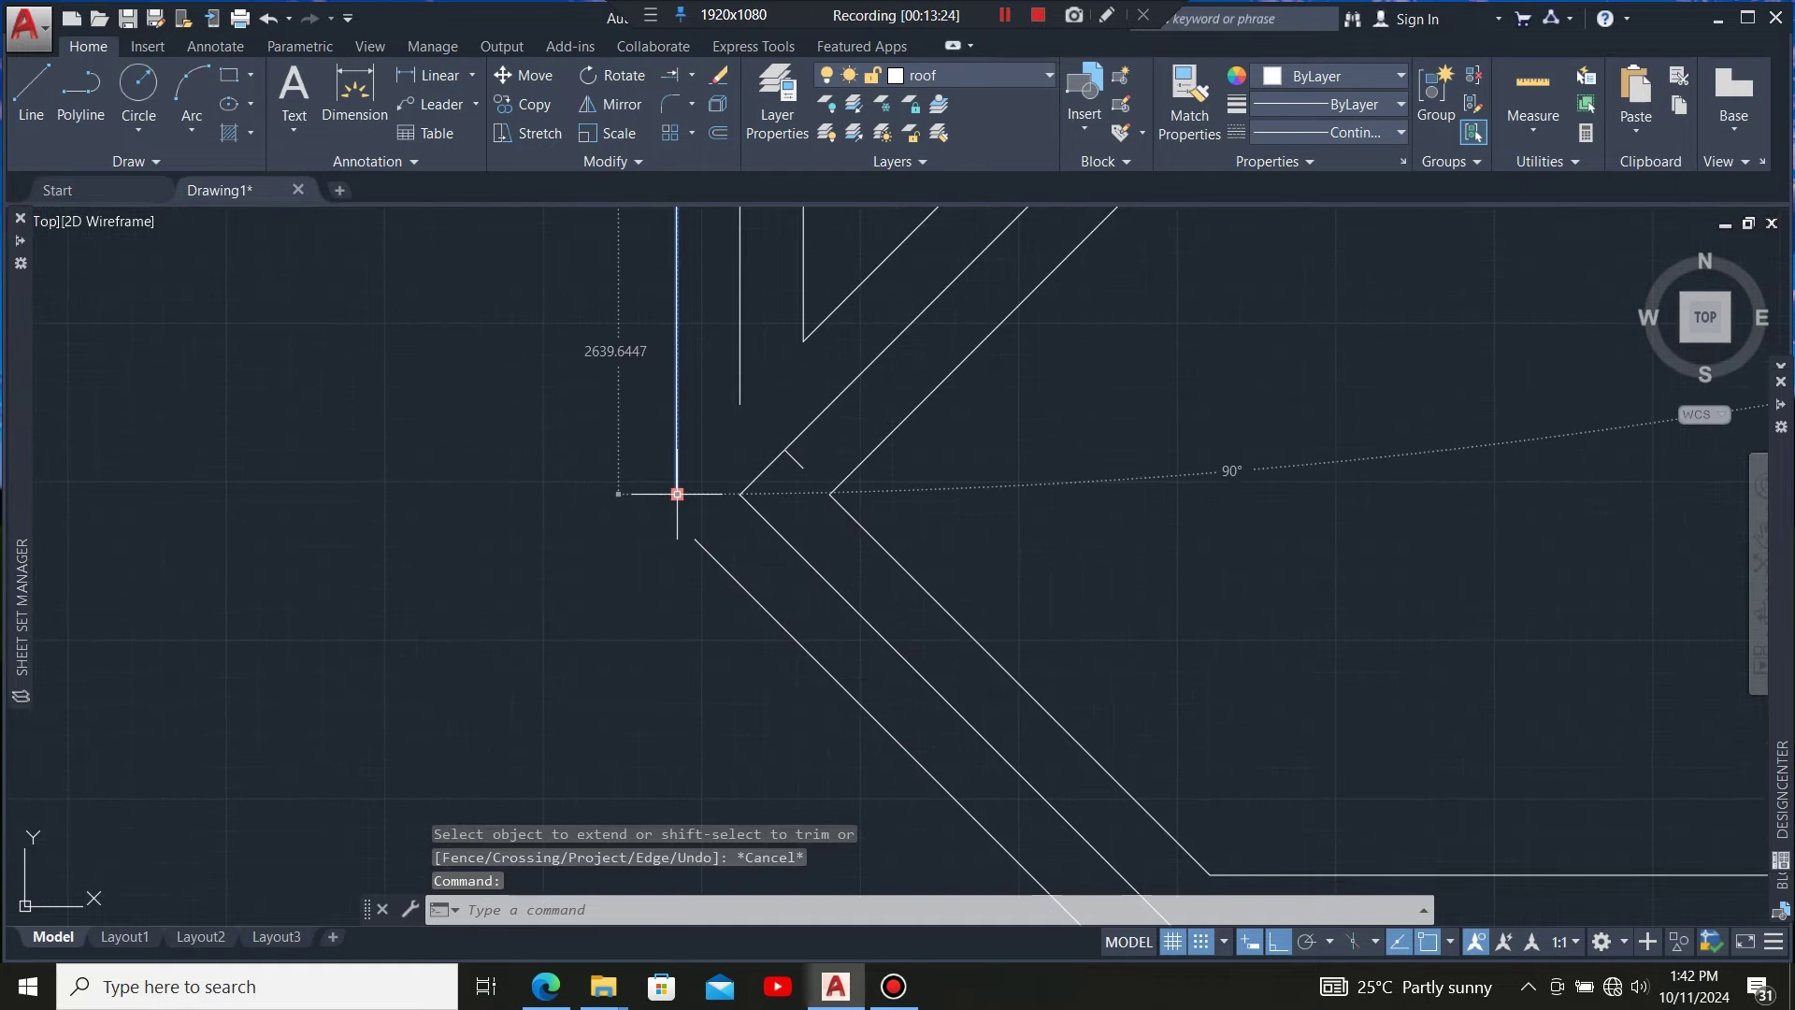
click(677, 493)
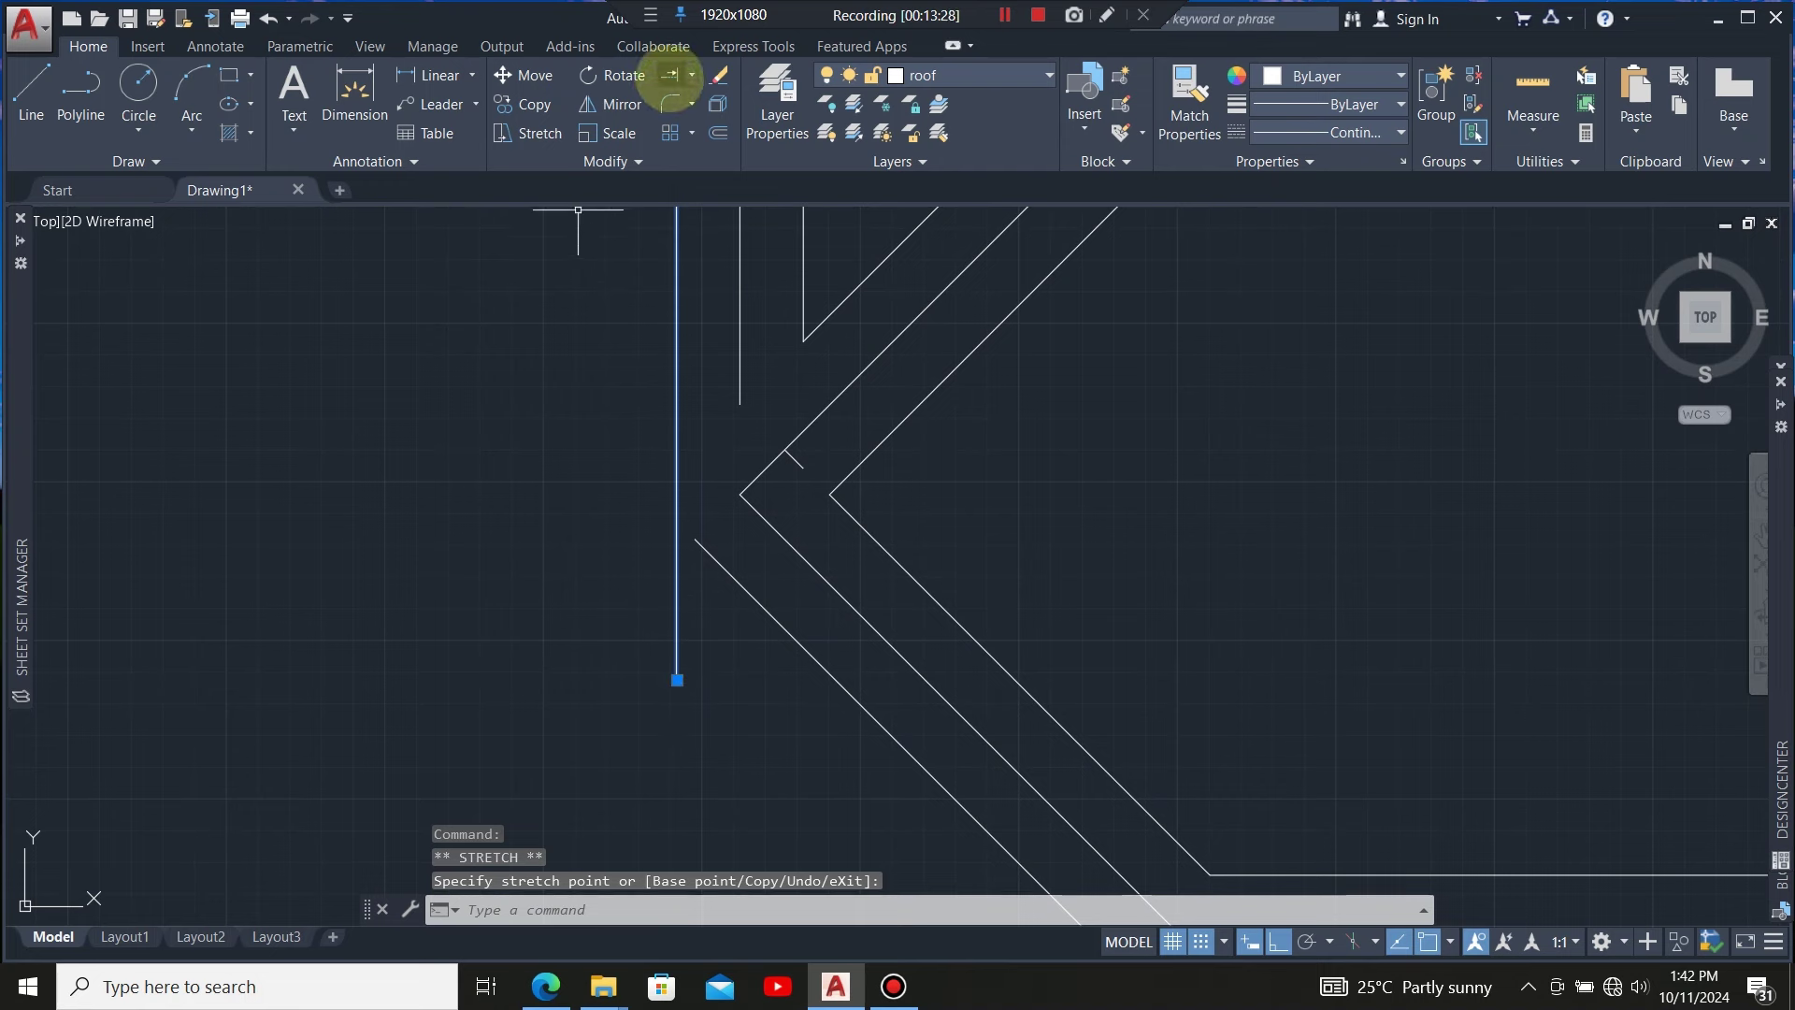
click(670, 75)
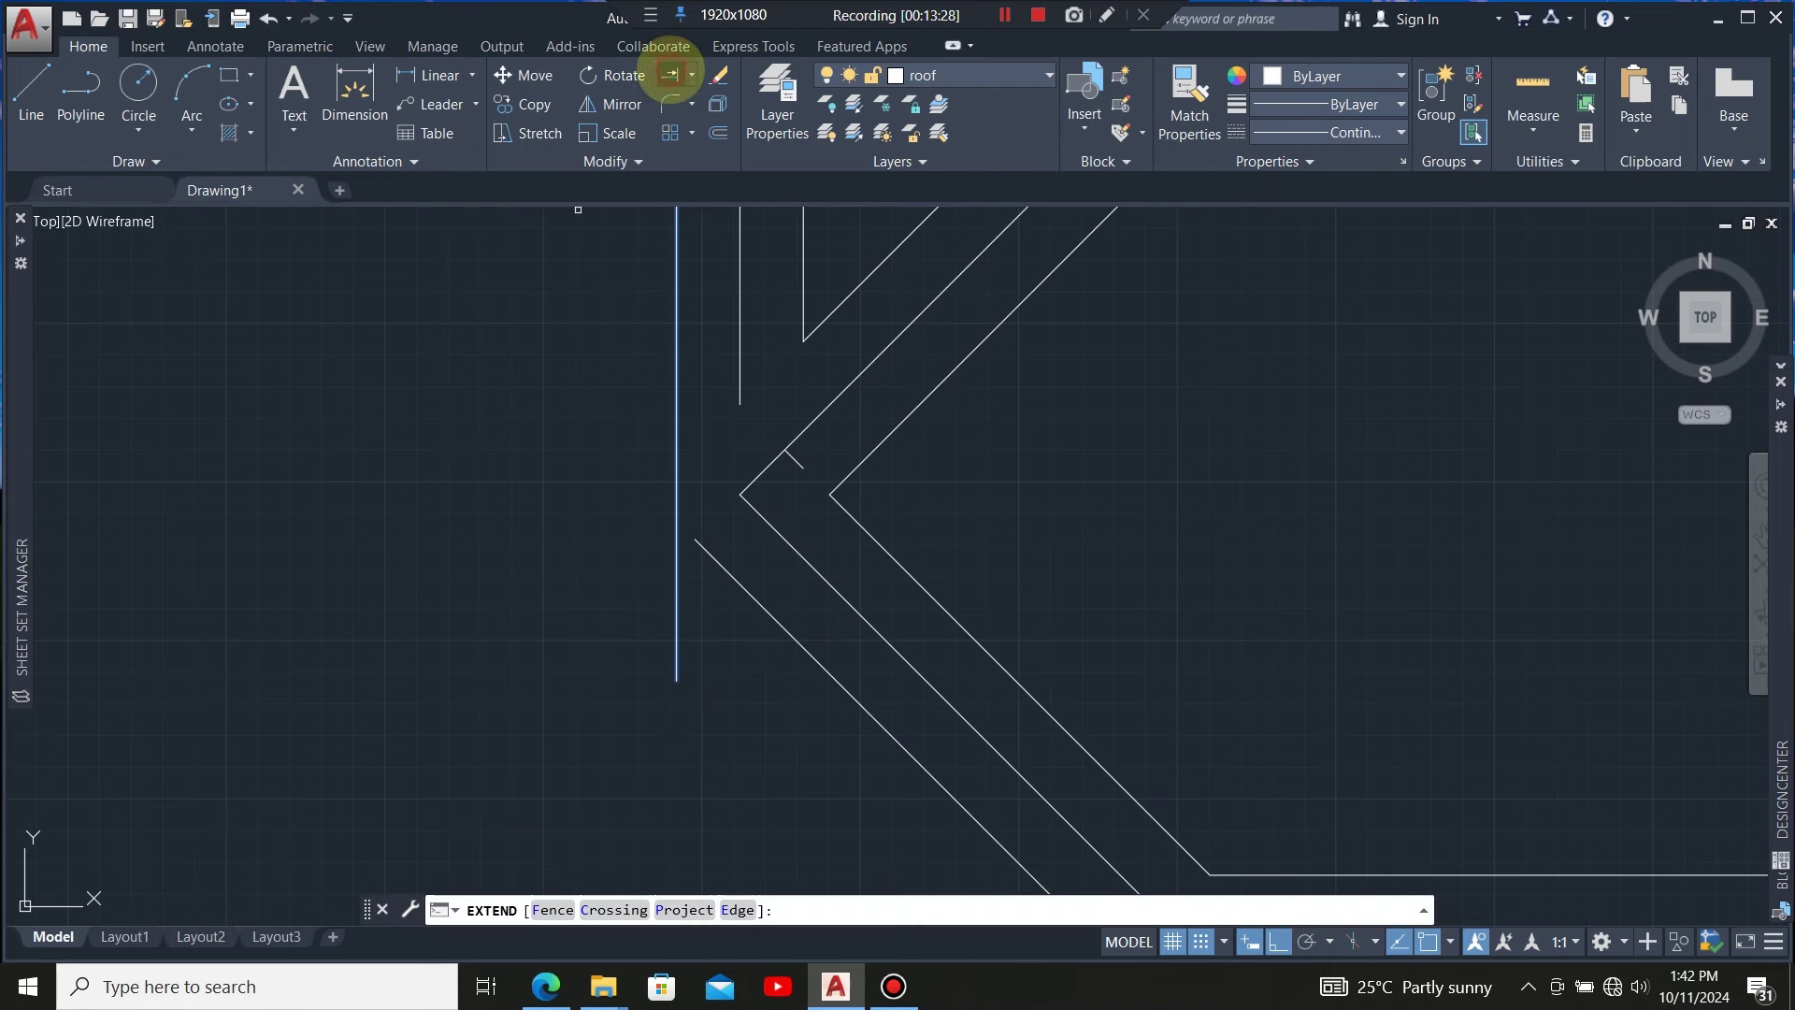
click(716, 561)
key(Escape)
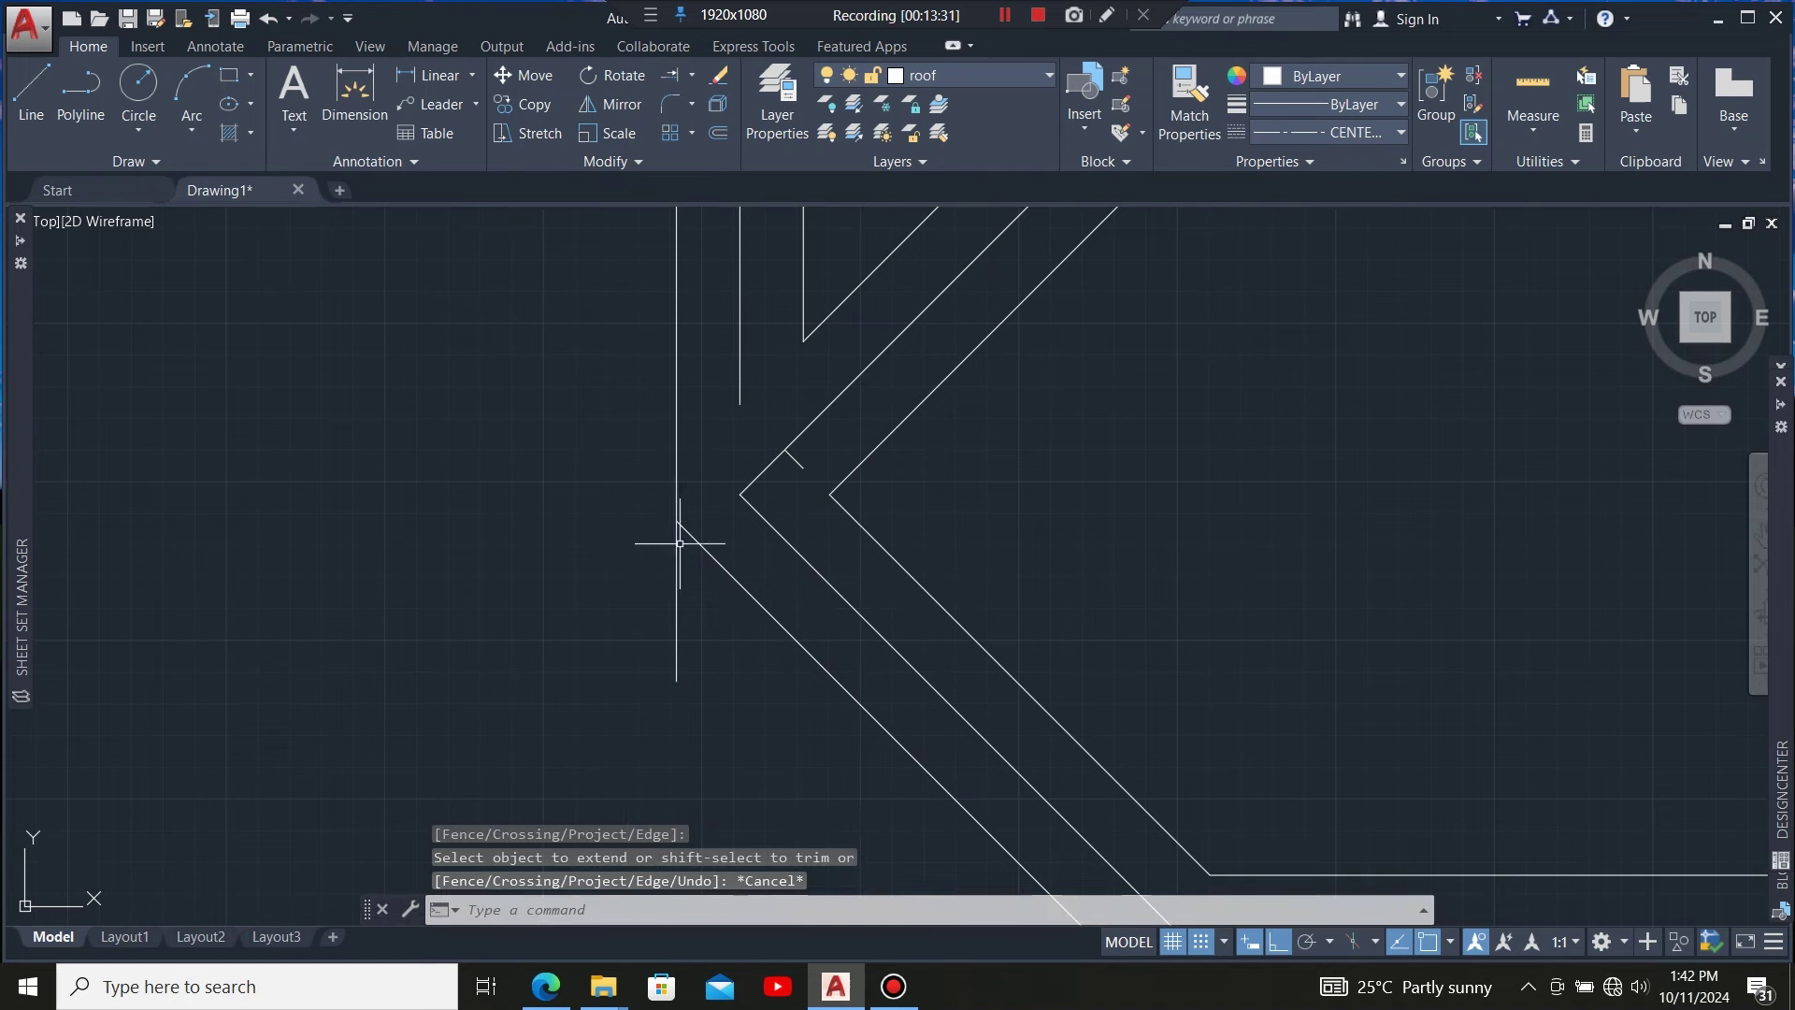
Trim the vertical line's stub below its corner with the hip line
click(701, 489)
click(614, 590)
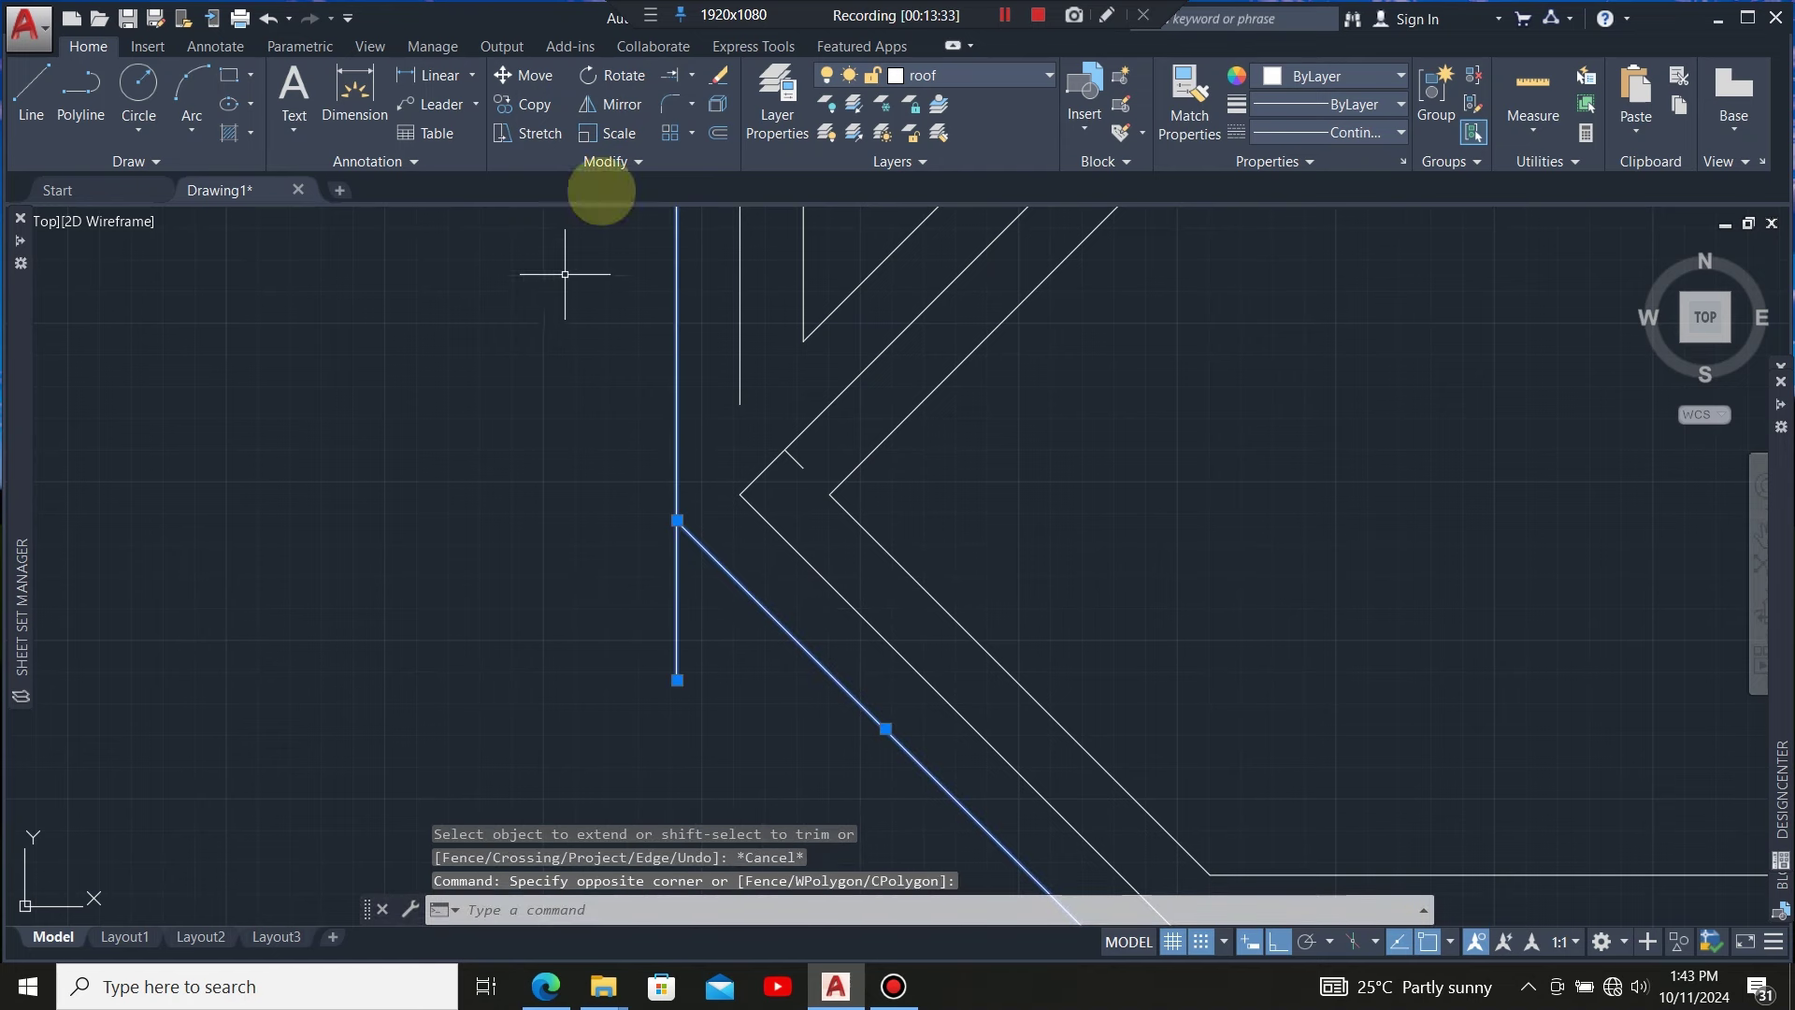
click(692, 75)
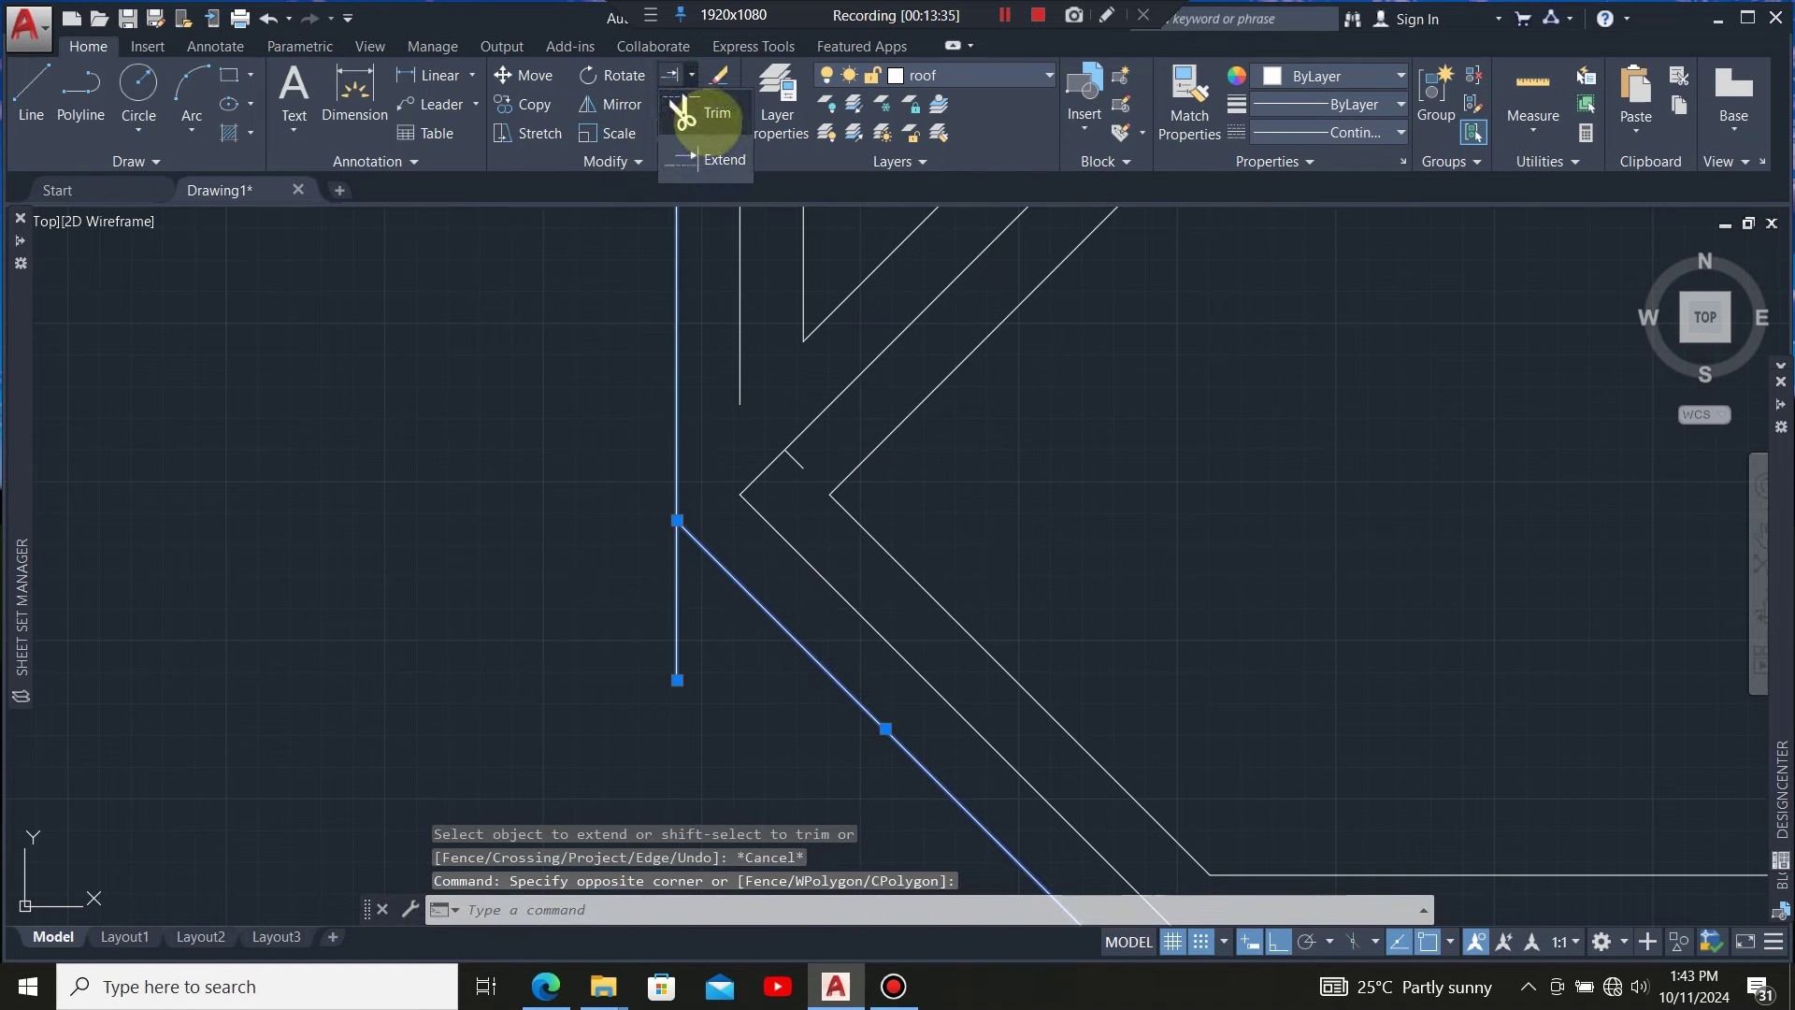
click(703, 108)
click(676, 598)
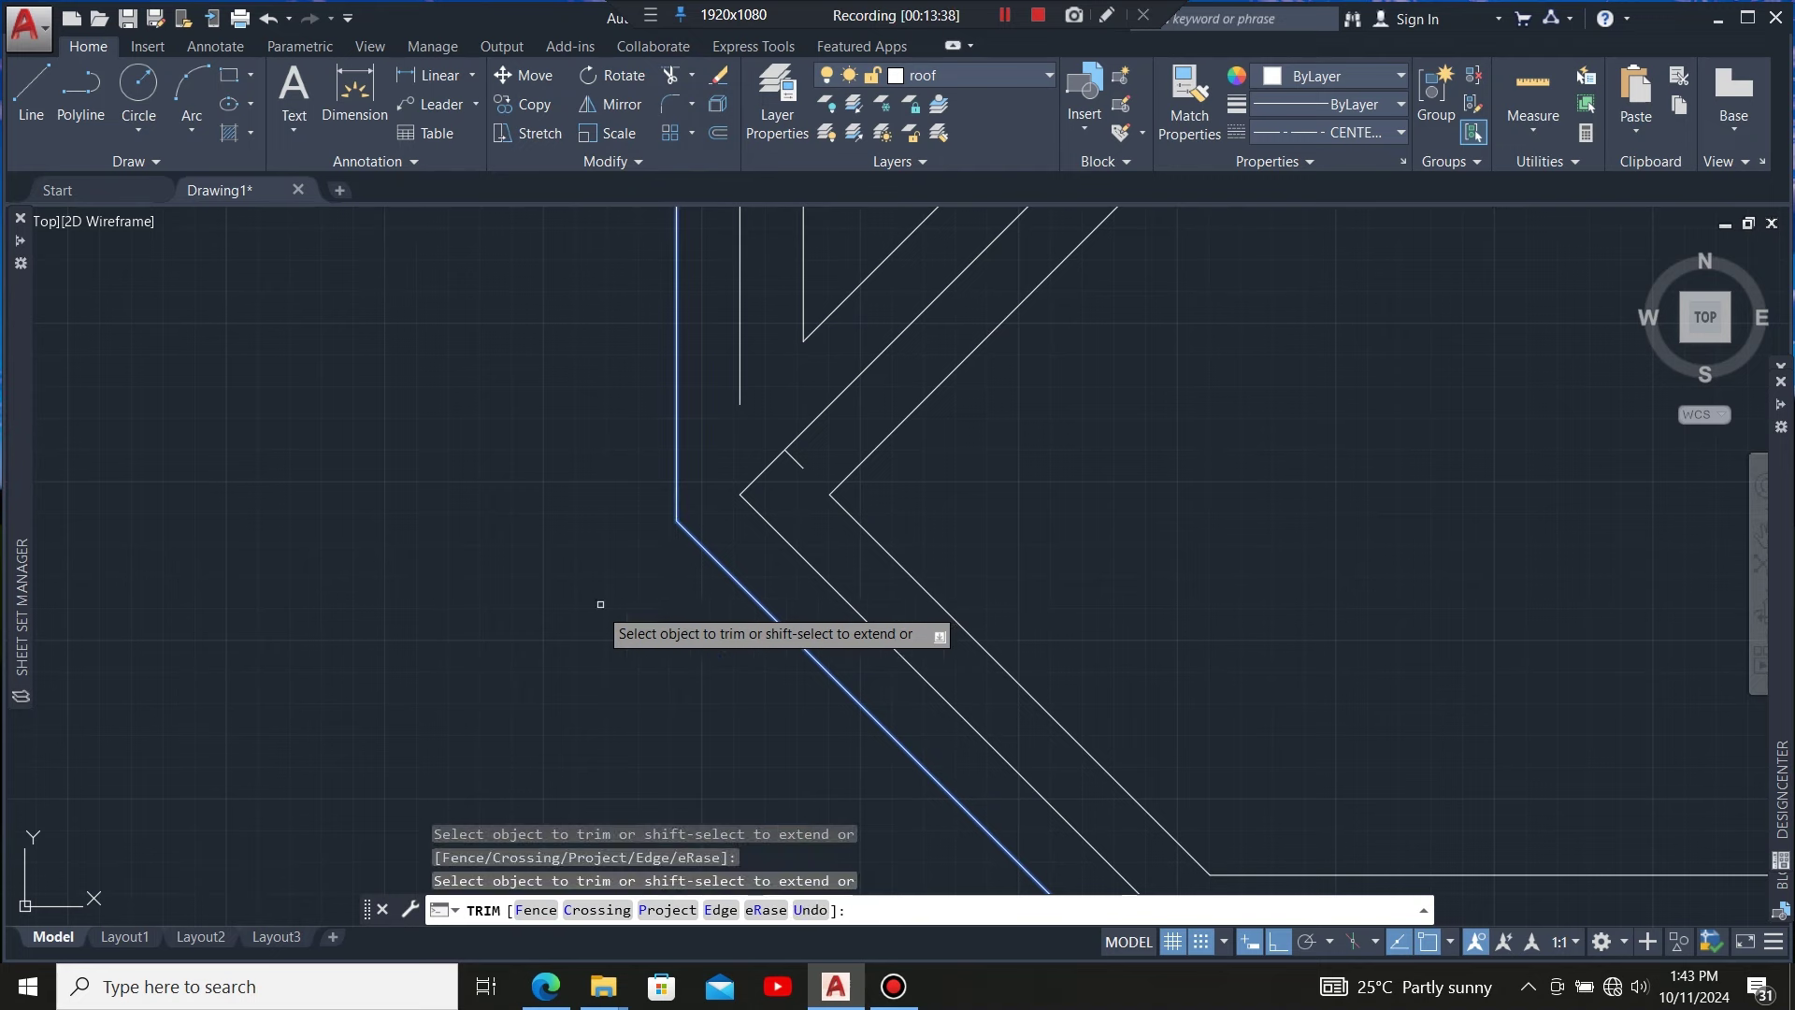
scroll(589, 622, down, 4)
scroll(635, 538, up, 3)
key(Escape)
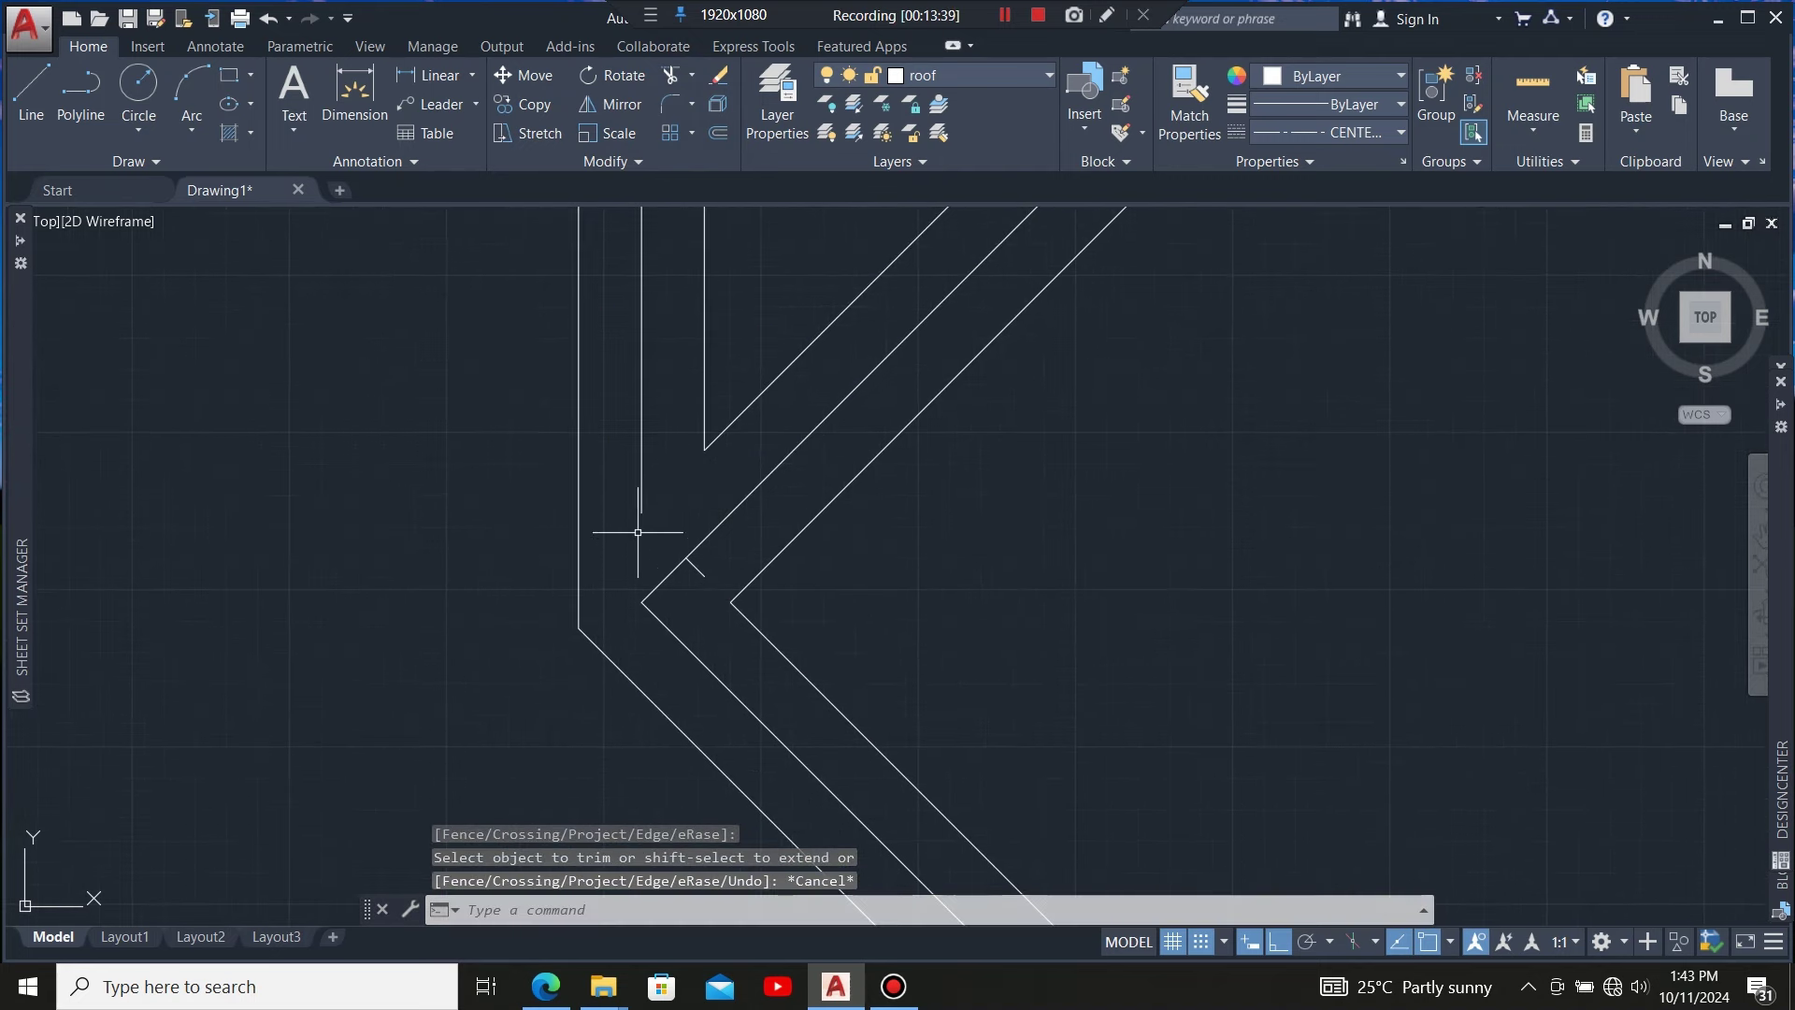
Erase the short leftover tick at the corner
click(639, 501)
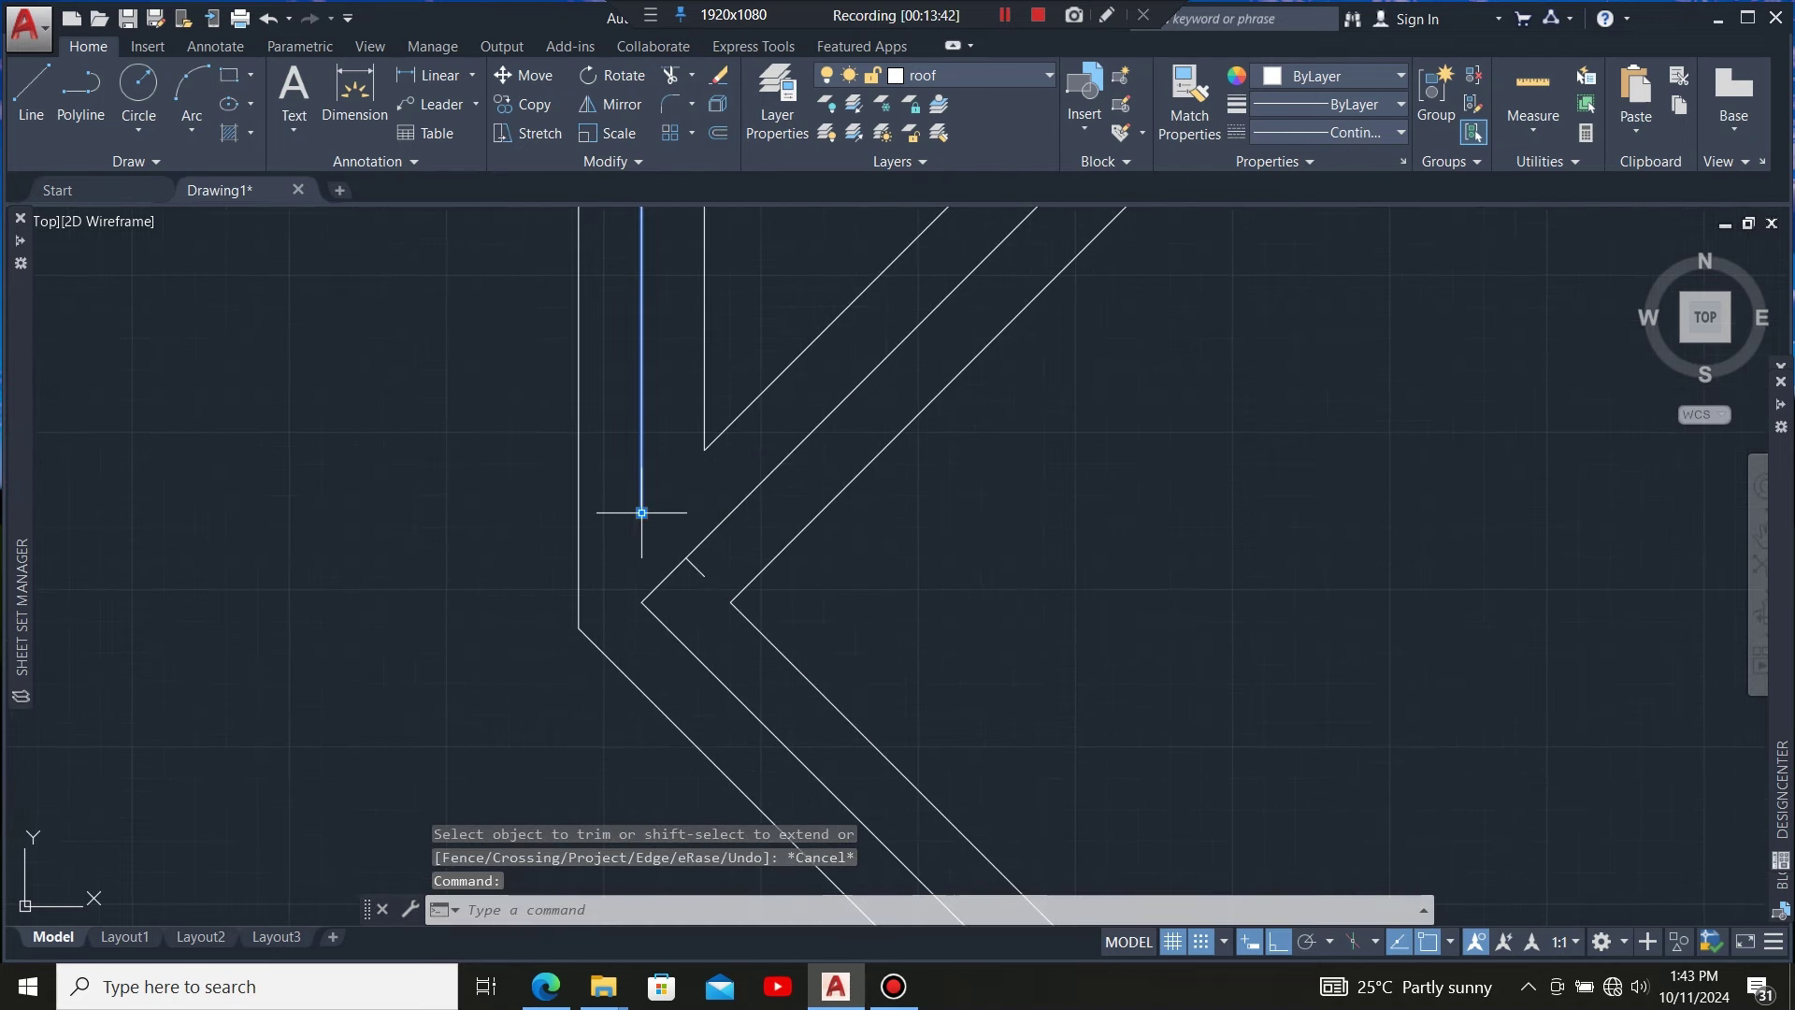
click(641, 512)
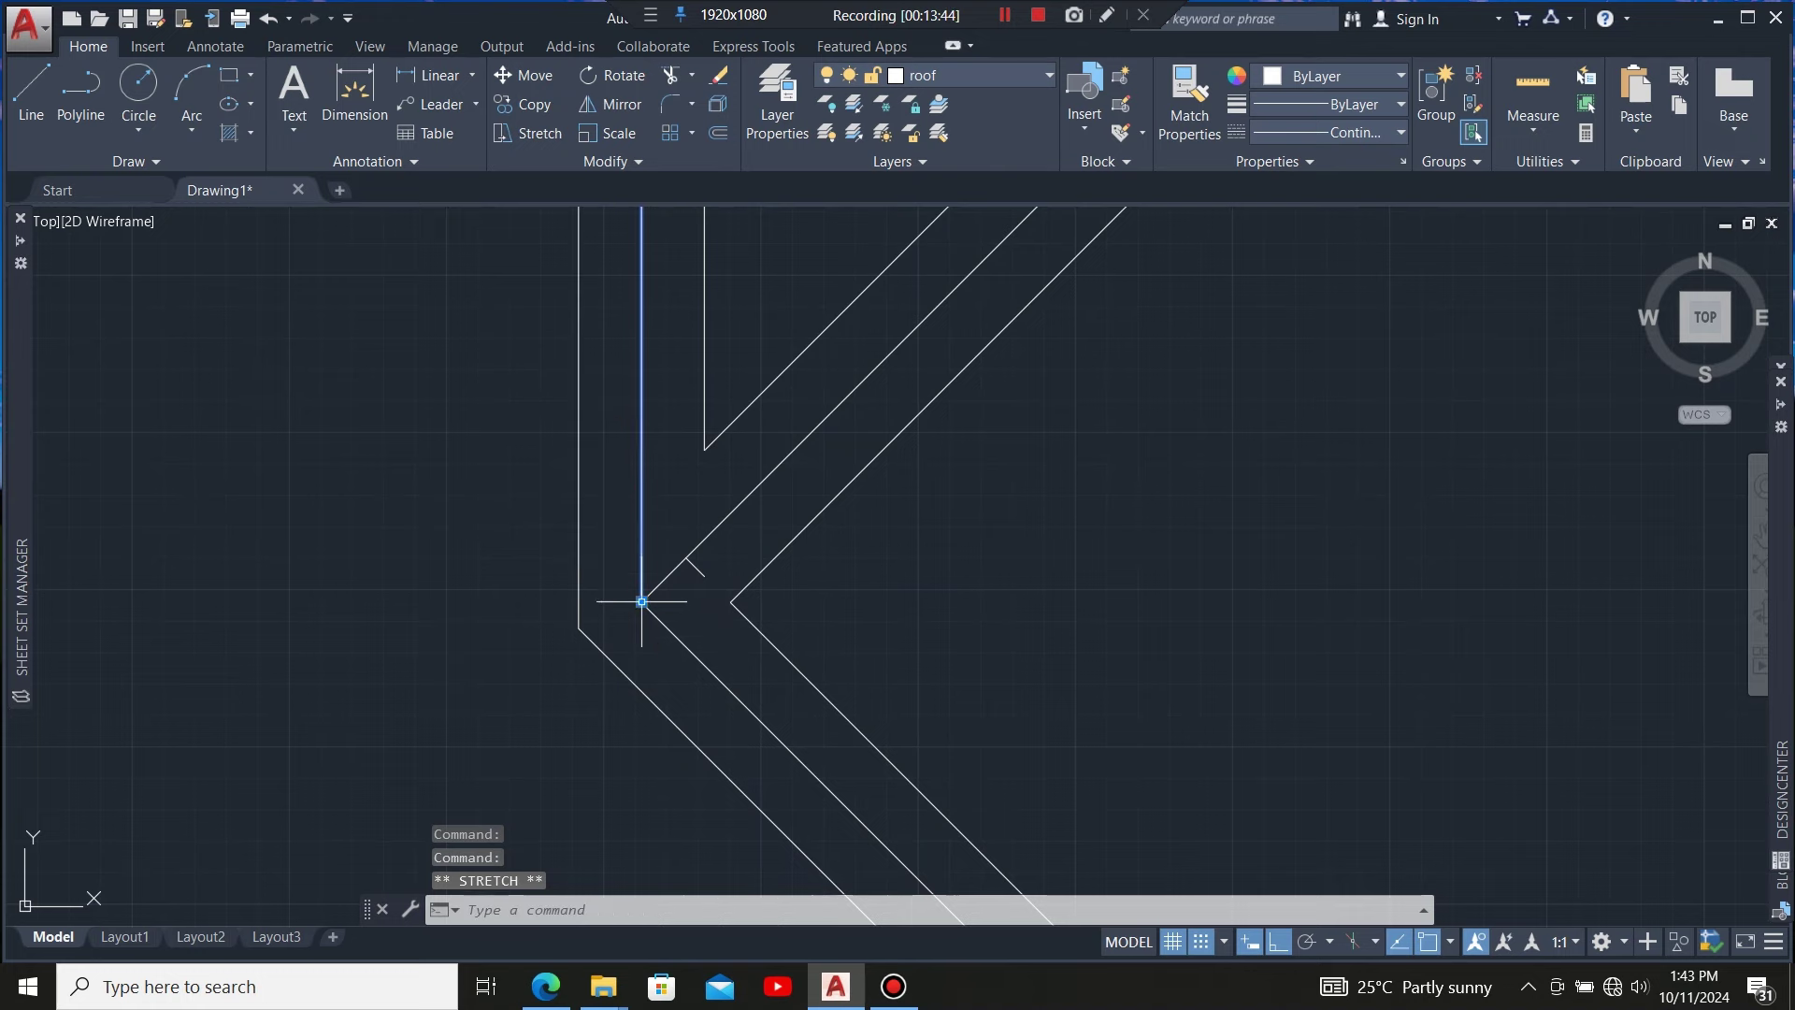
scroll(622, 532, down, 3)
scroll(669, 521, up, 2)
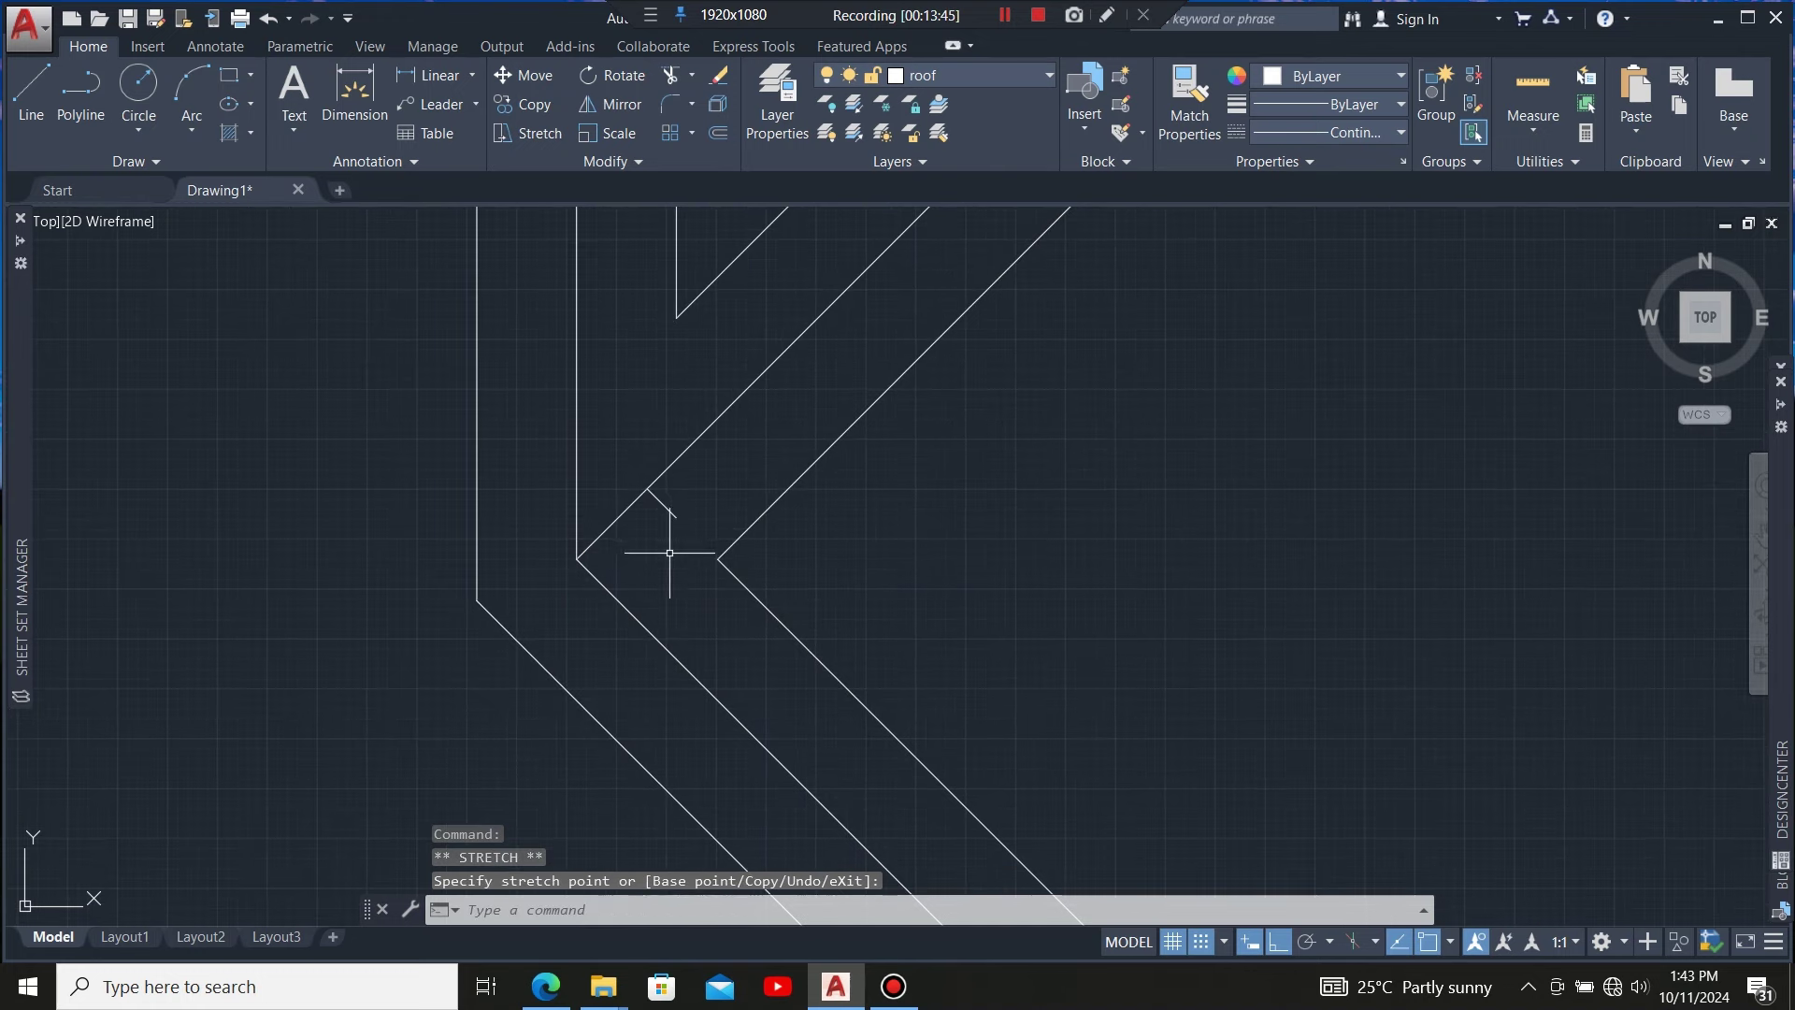
key(Escape)
mouse_move(676, 517)
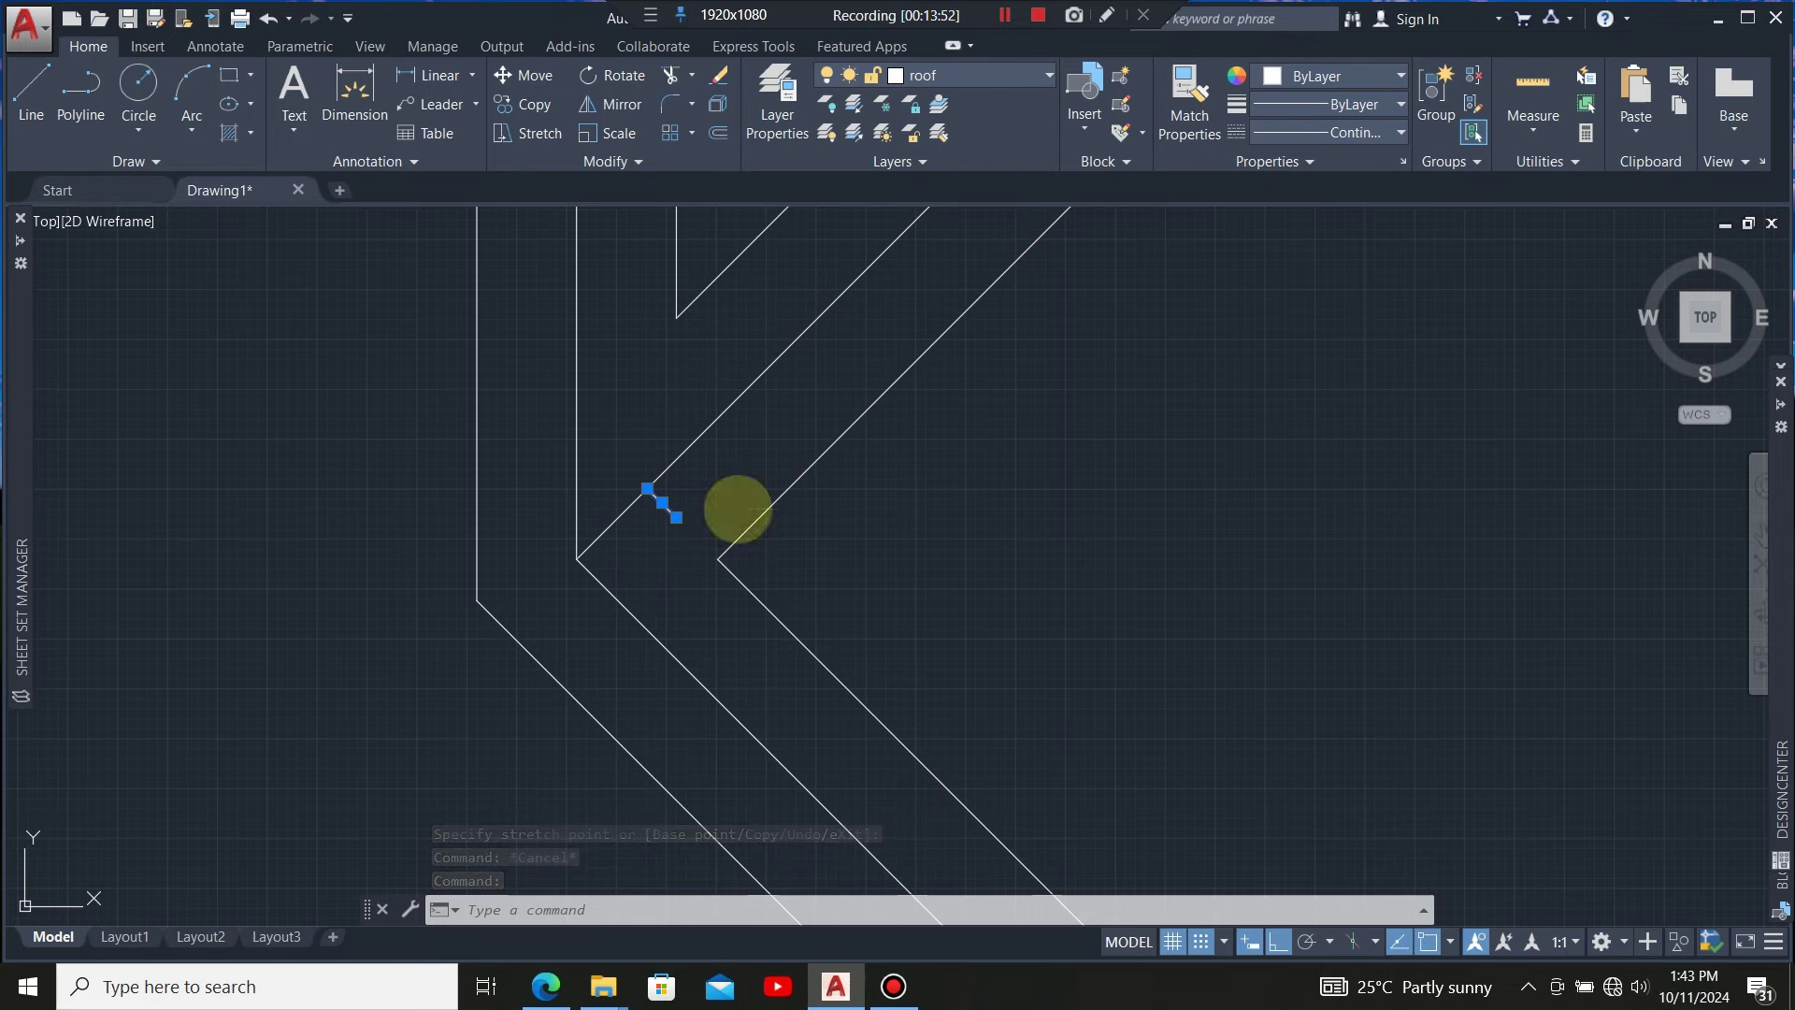
key(Delete)
scroll(631, 469, down, 3)
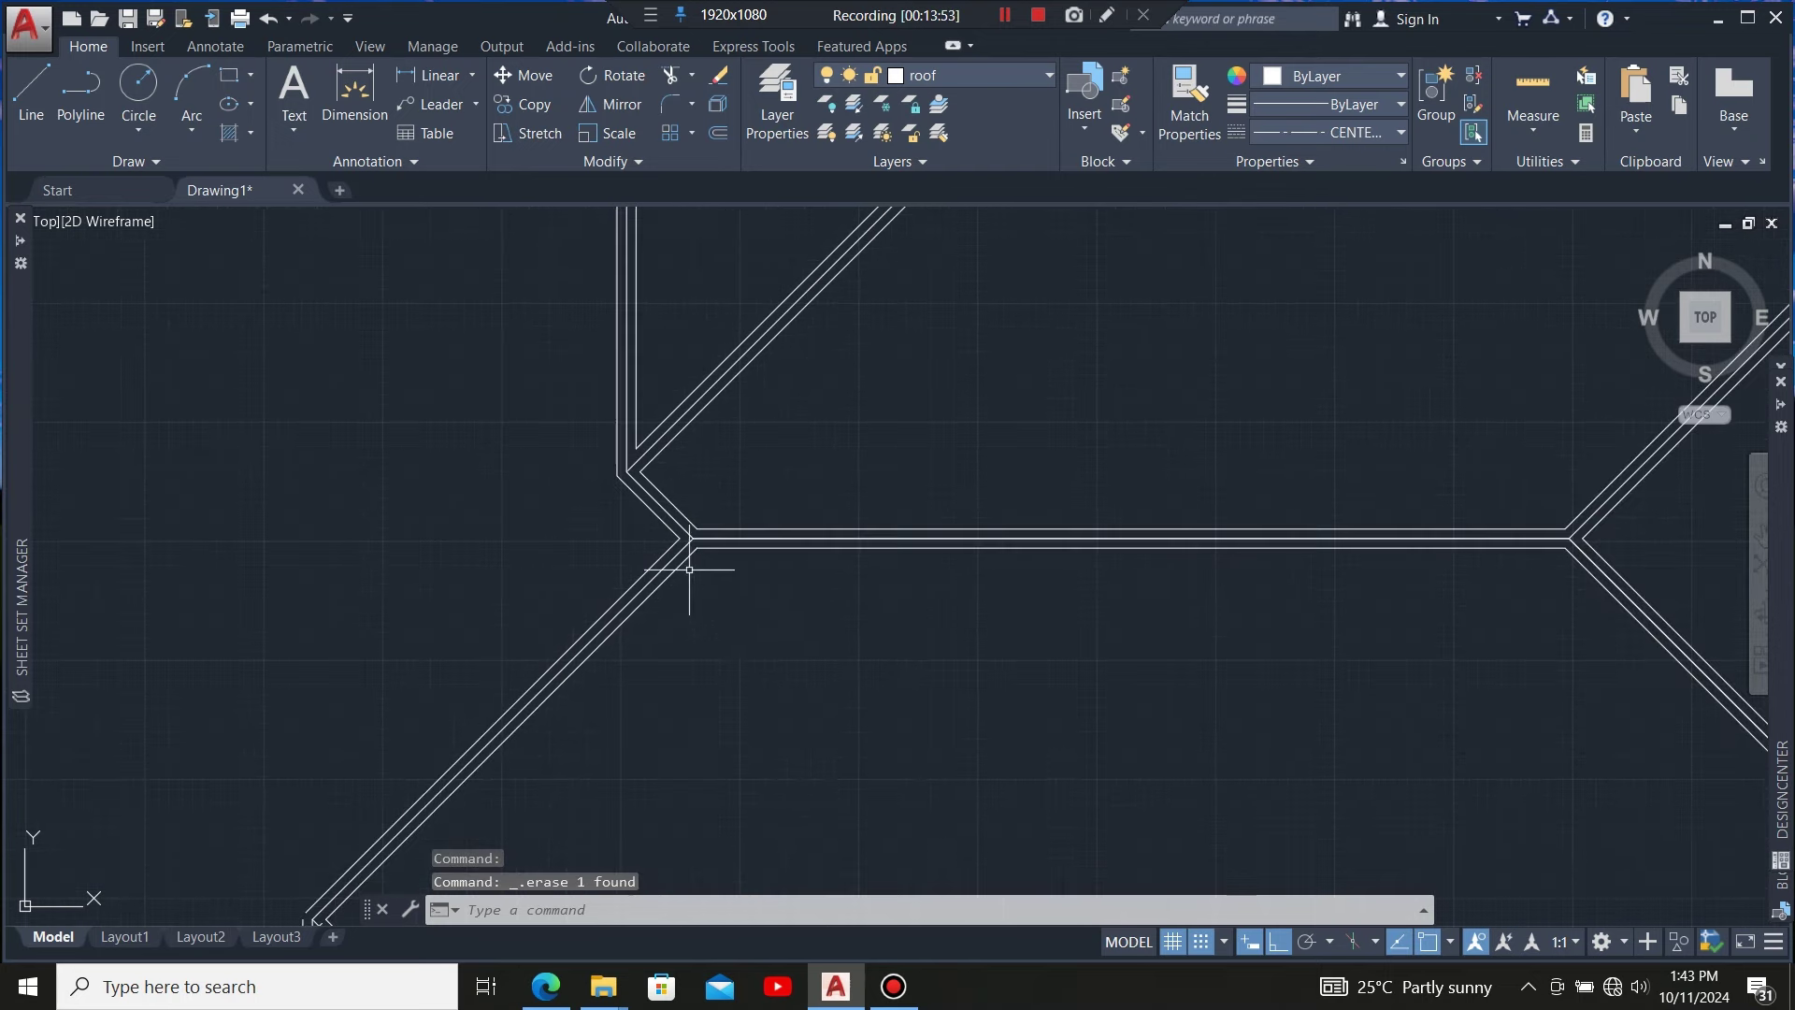
Extend the short diagonal hip line up to the vertical line at the upper corner
scroll(689, 569, up, 2)
scroll(713, 545, down, 4)
scroll(813, 549, up, 2)
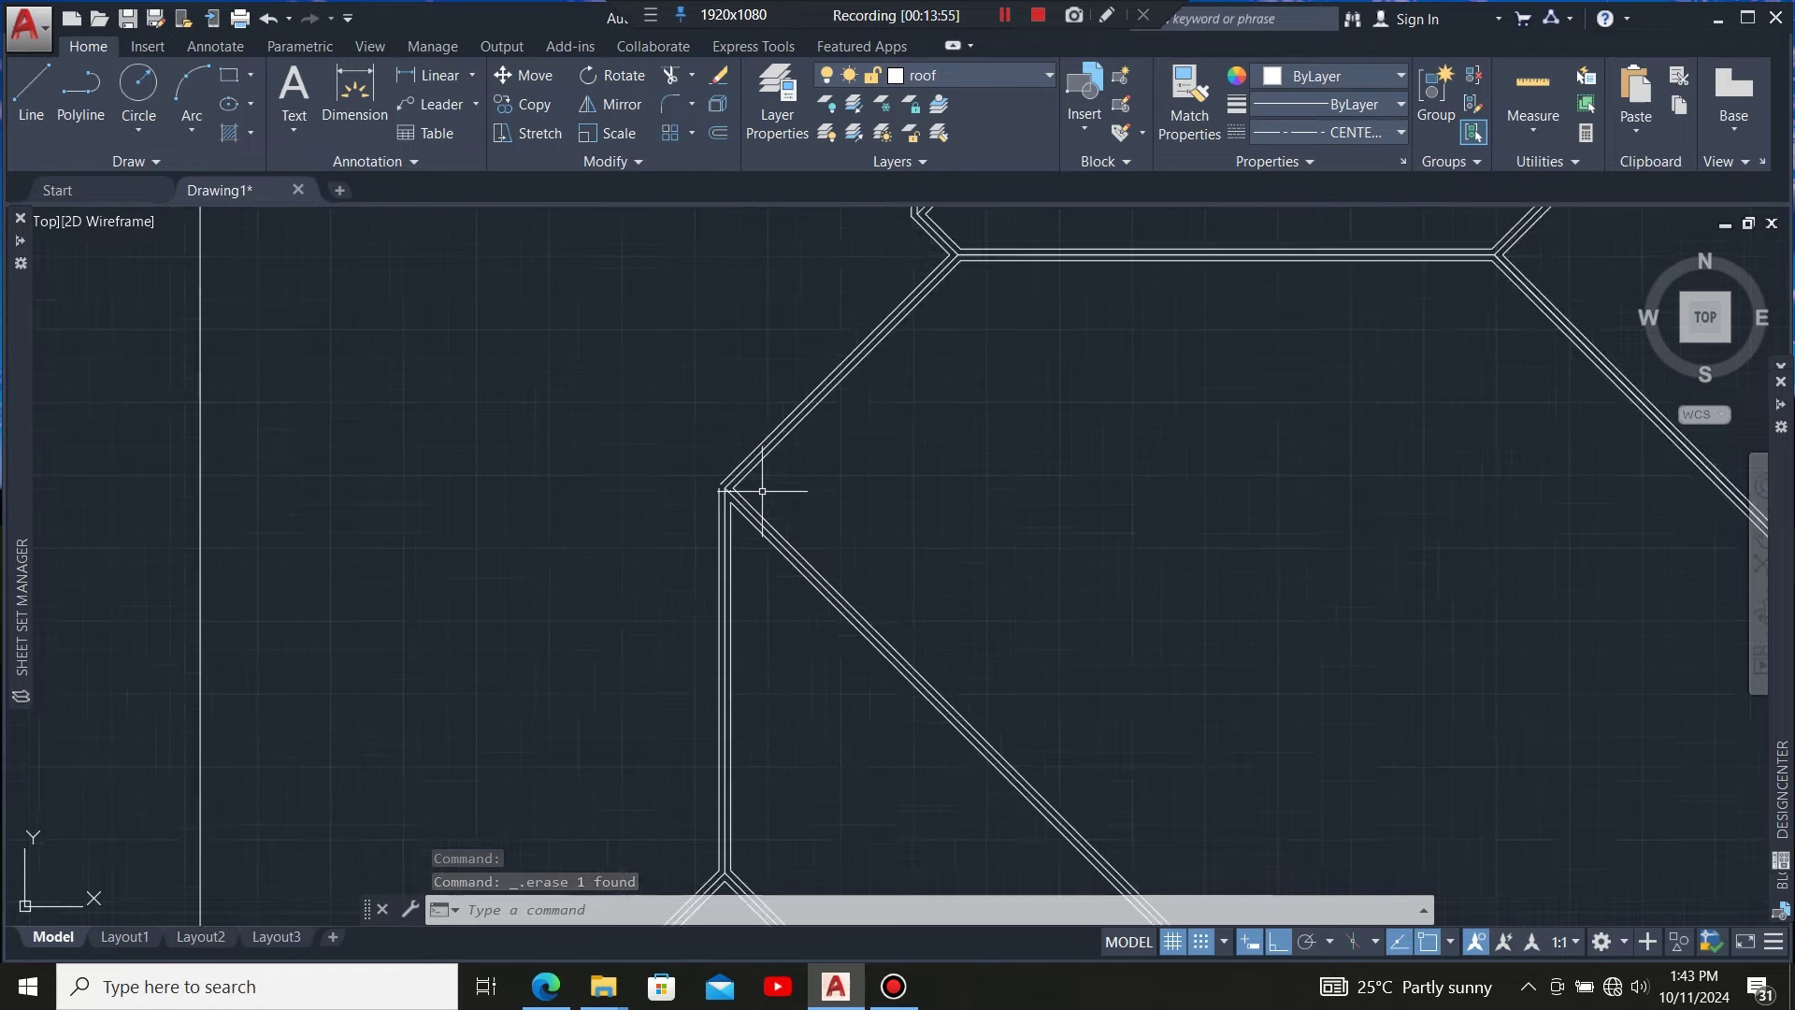
scroll(617, 486, up, 5)
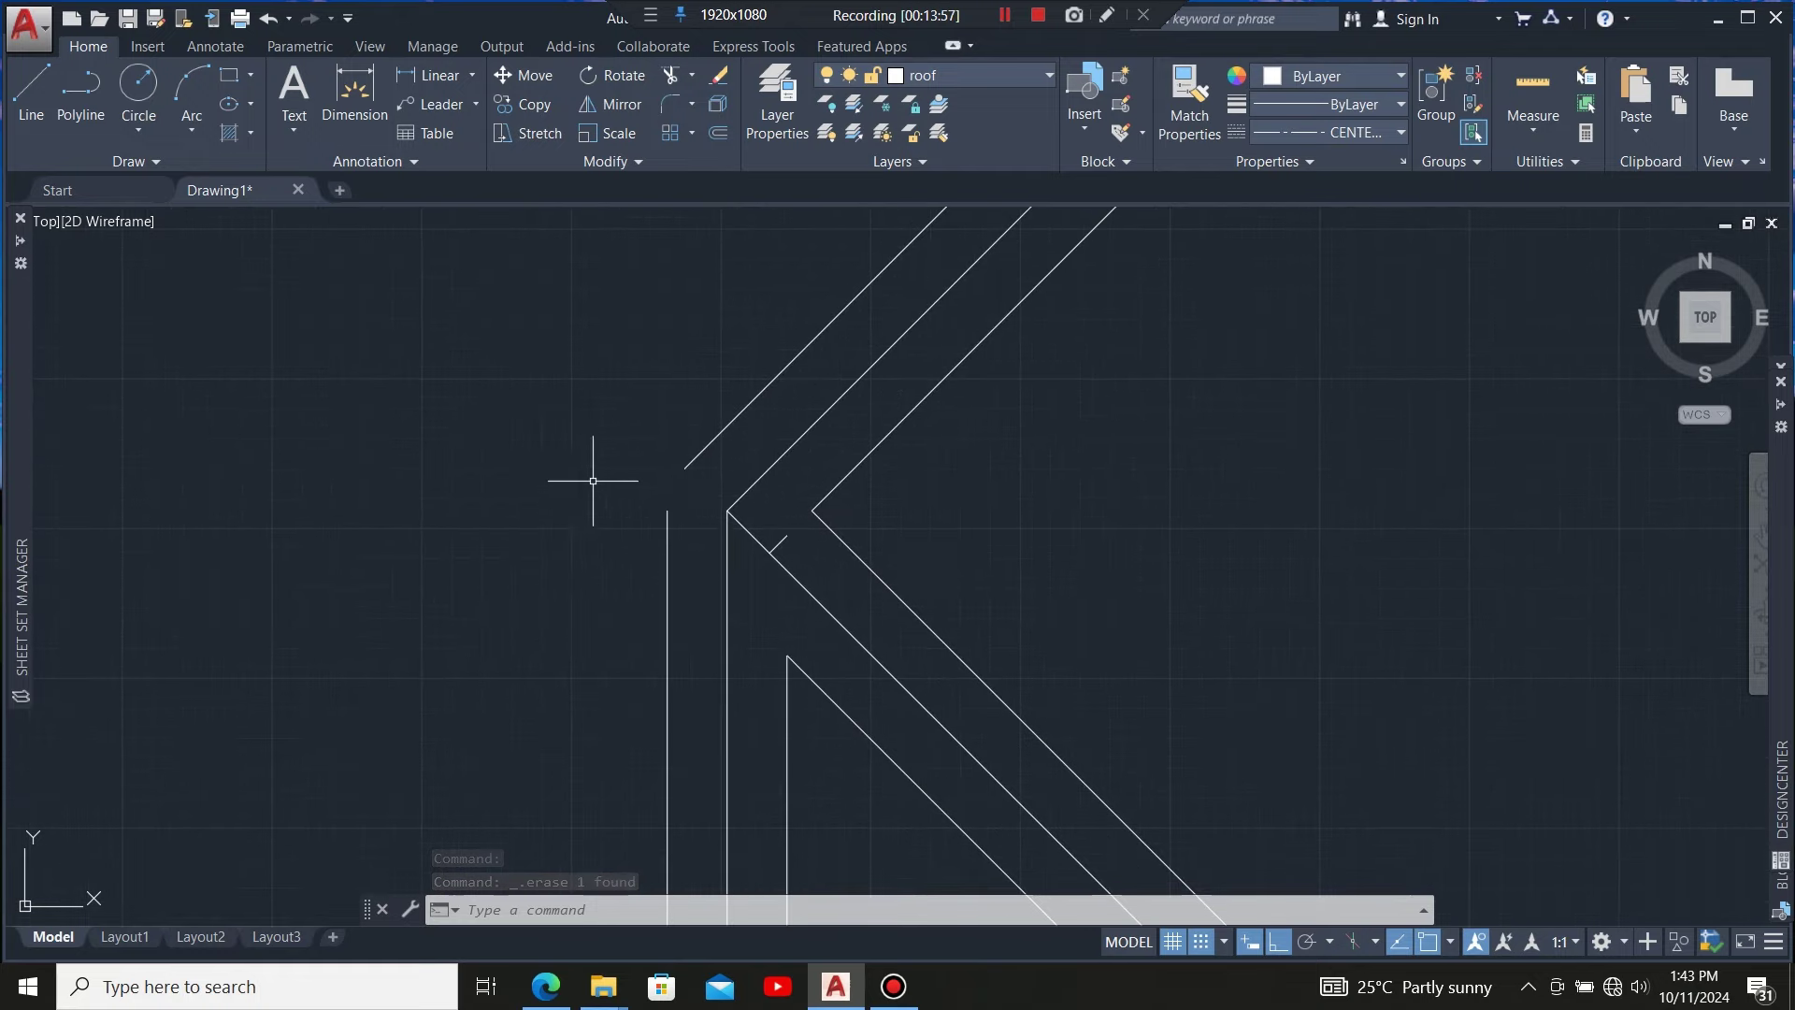
click(668, 523)
click(668, 509)
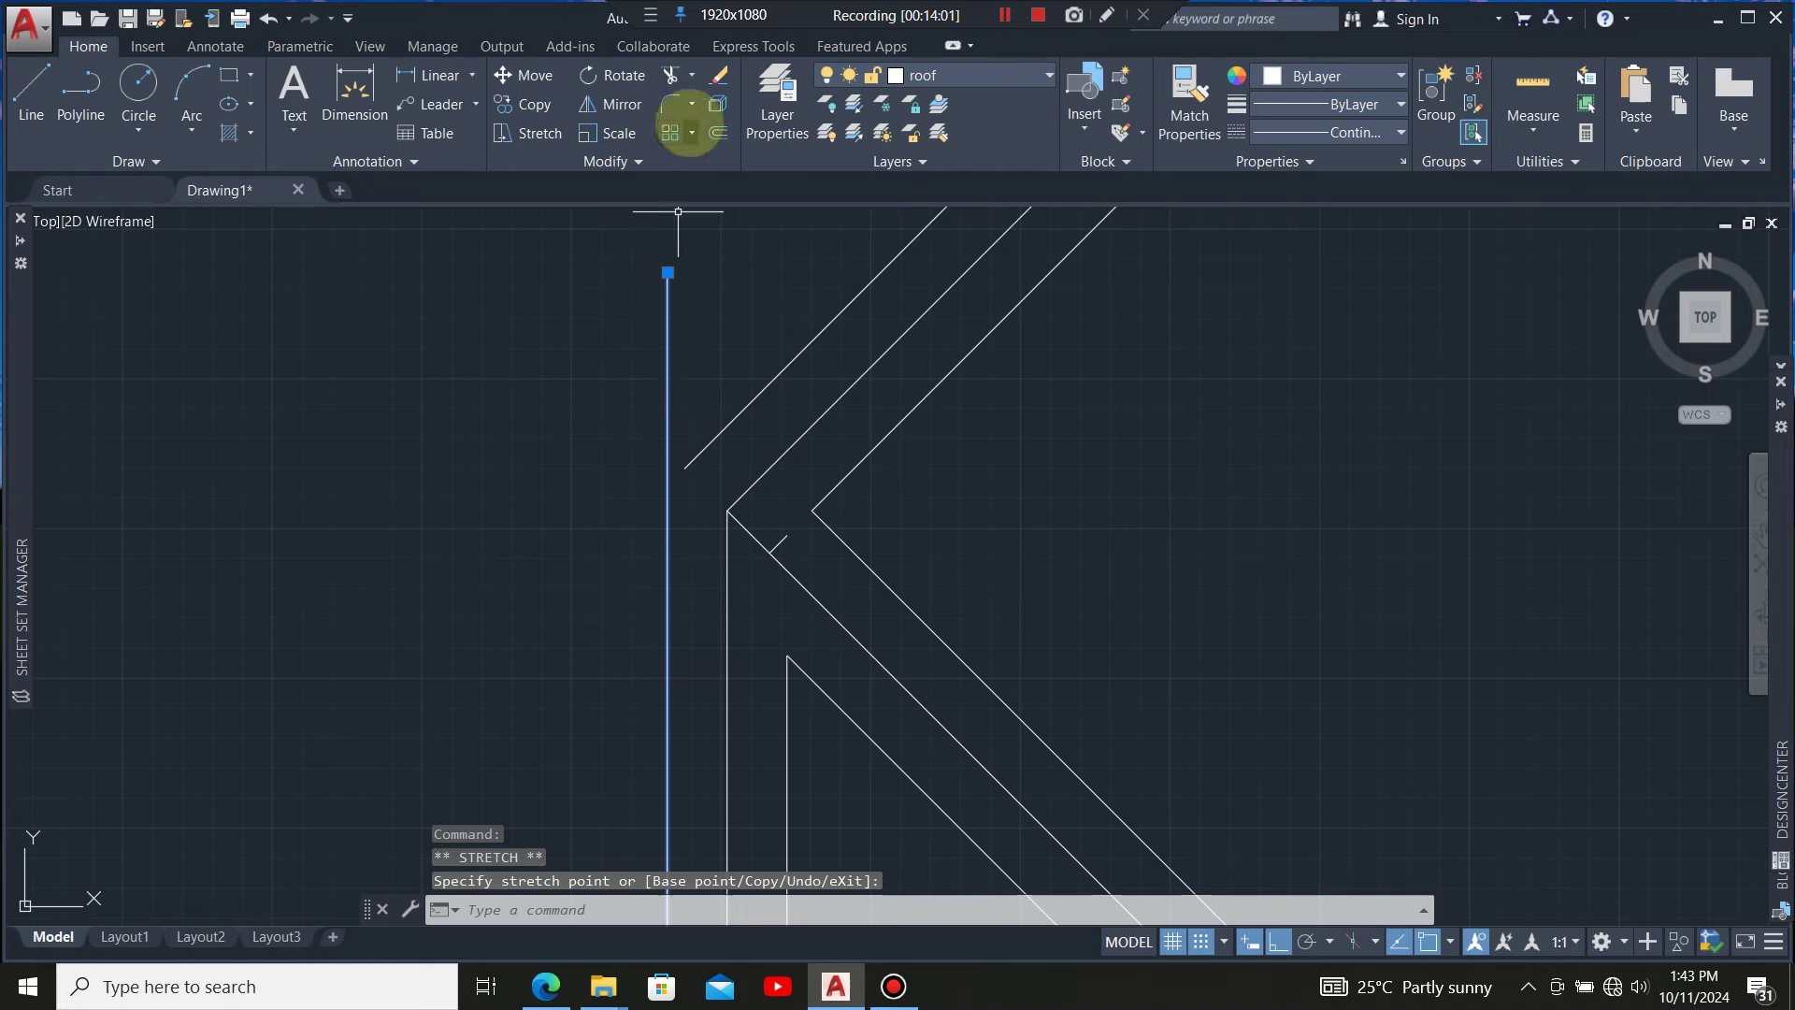
click(692, 75)
click(689, 152)
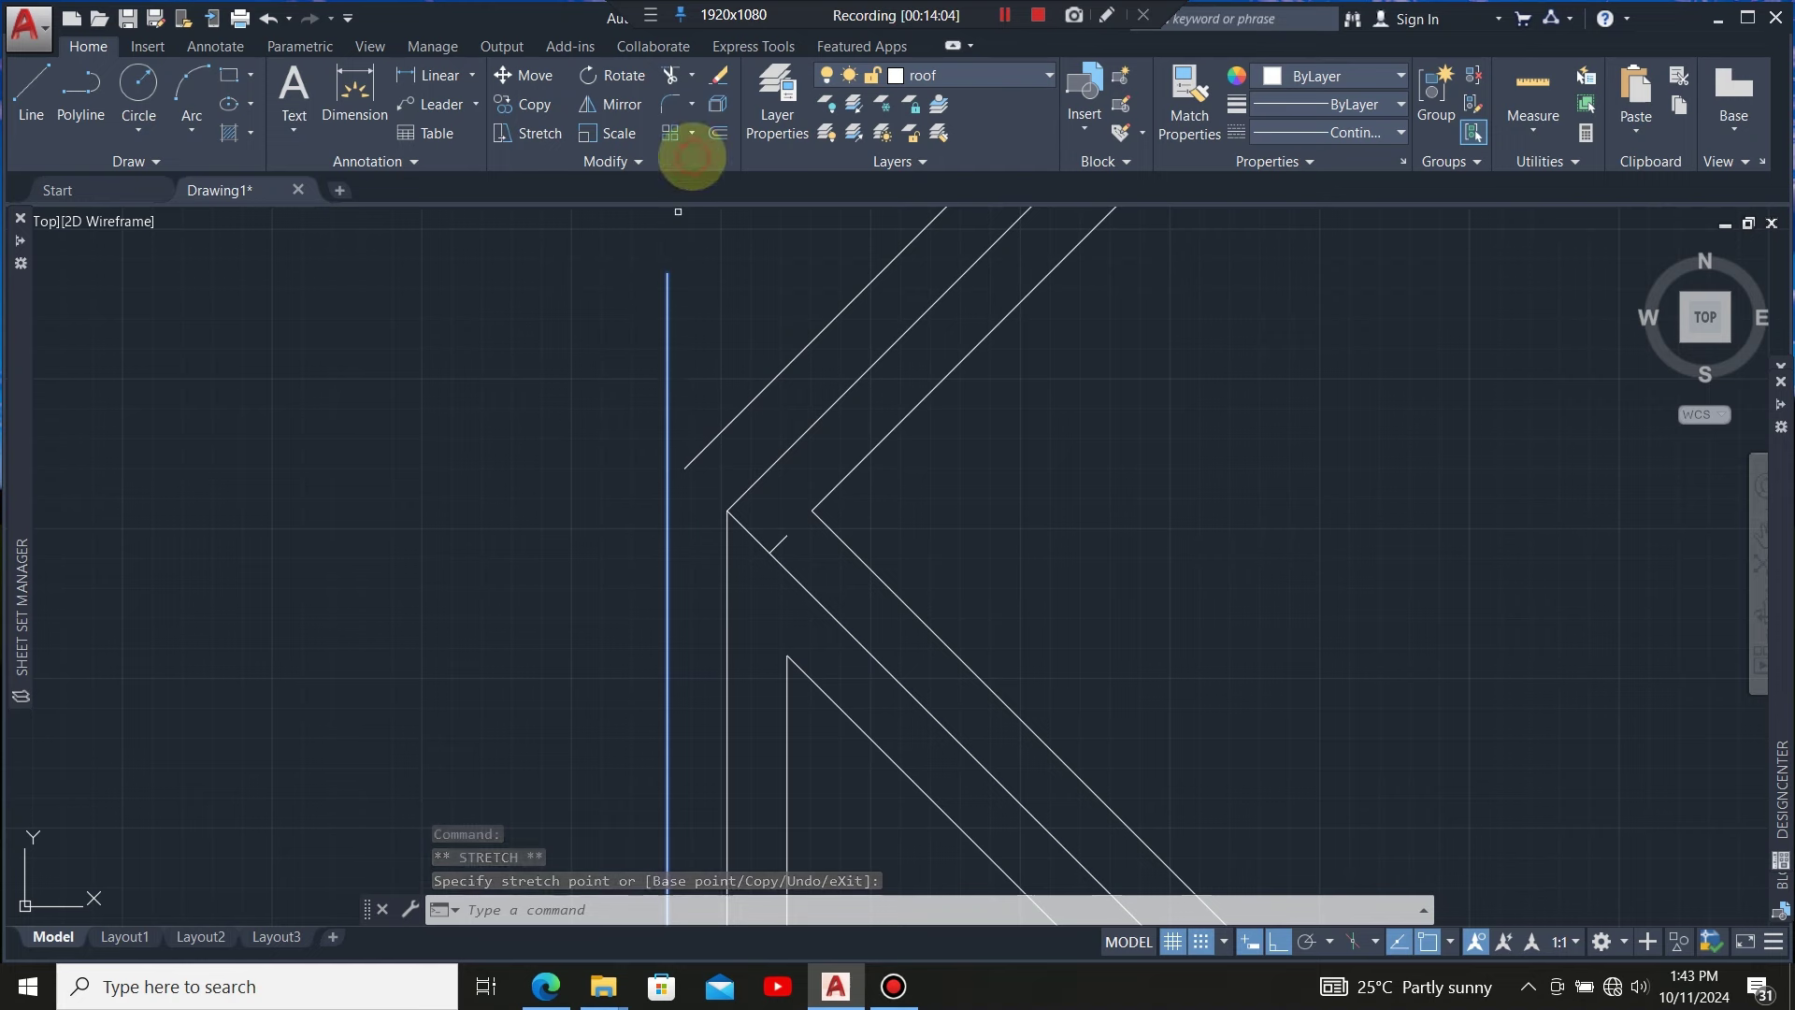
click(715, 436)
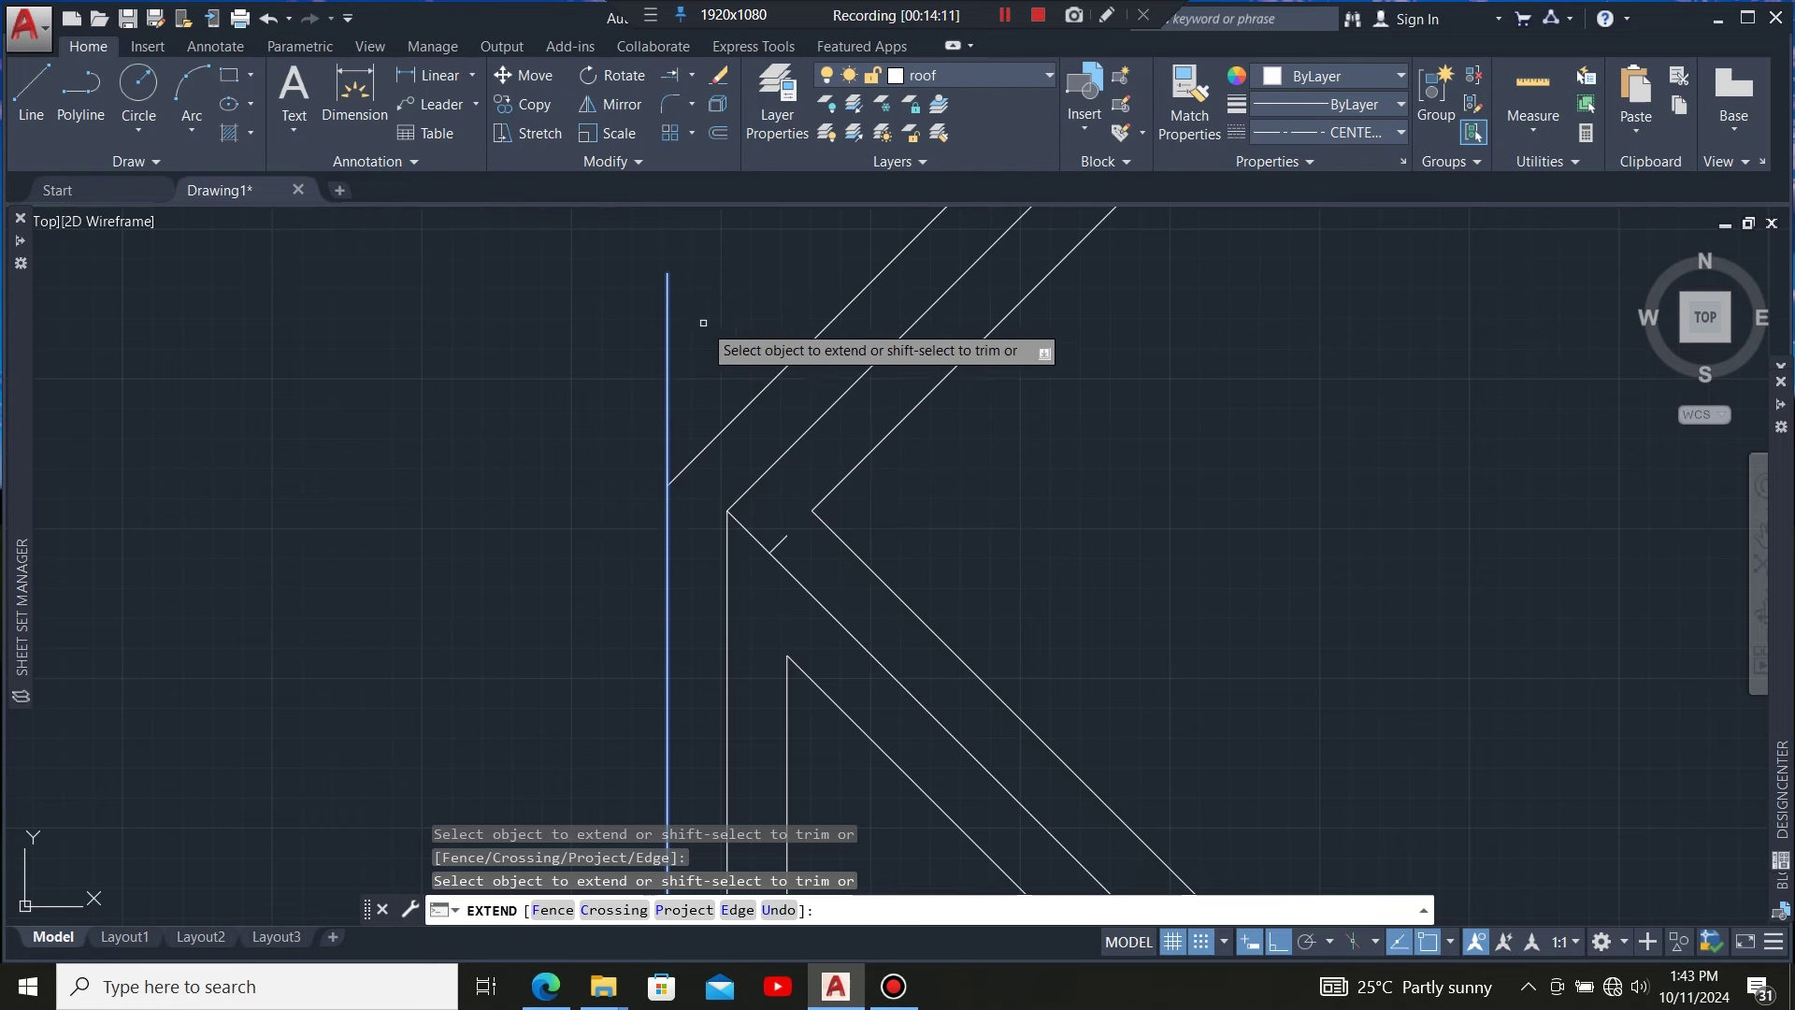
key(Escape)
Trim away the vertical line above its junction with the diagonal
click(721, 401)
click(642, 505)
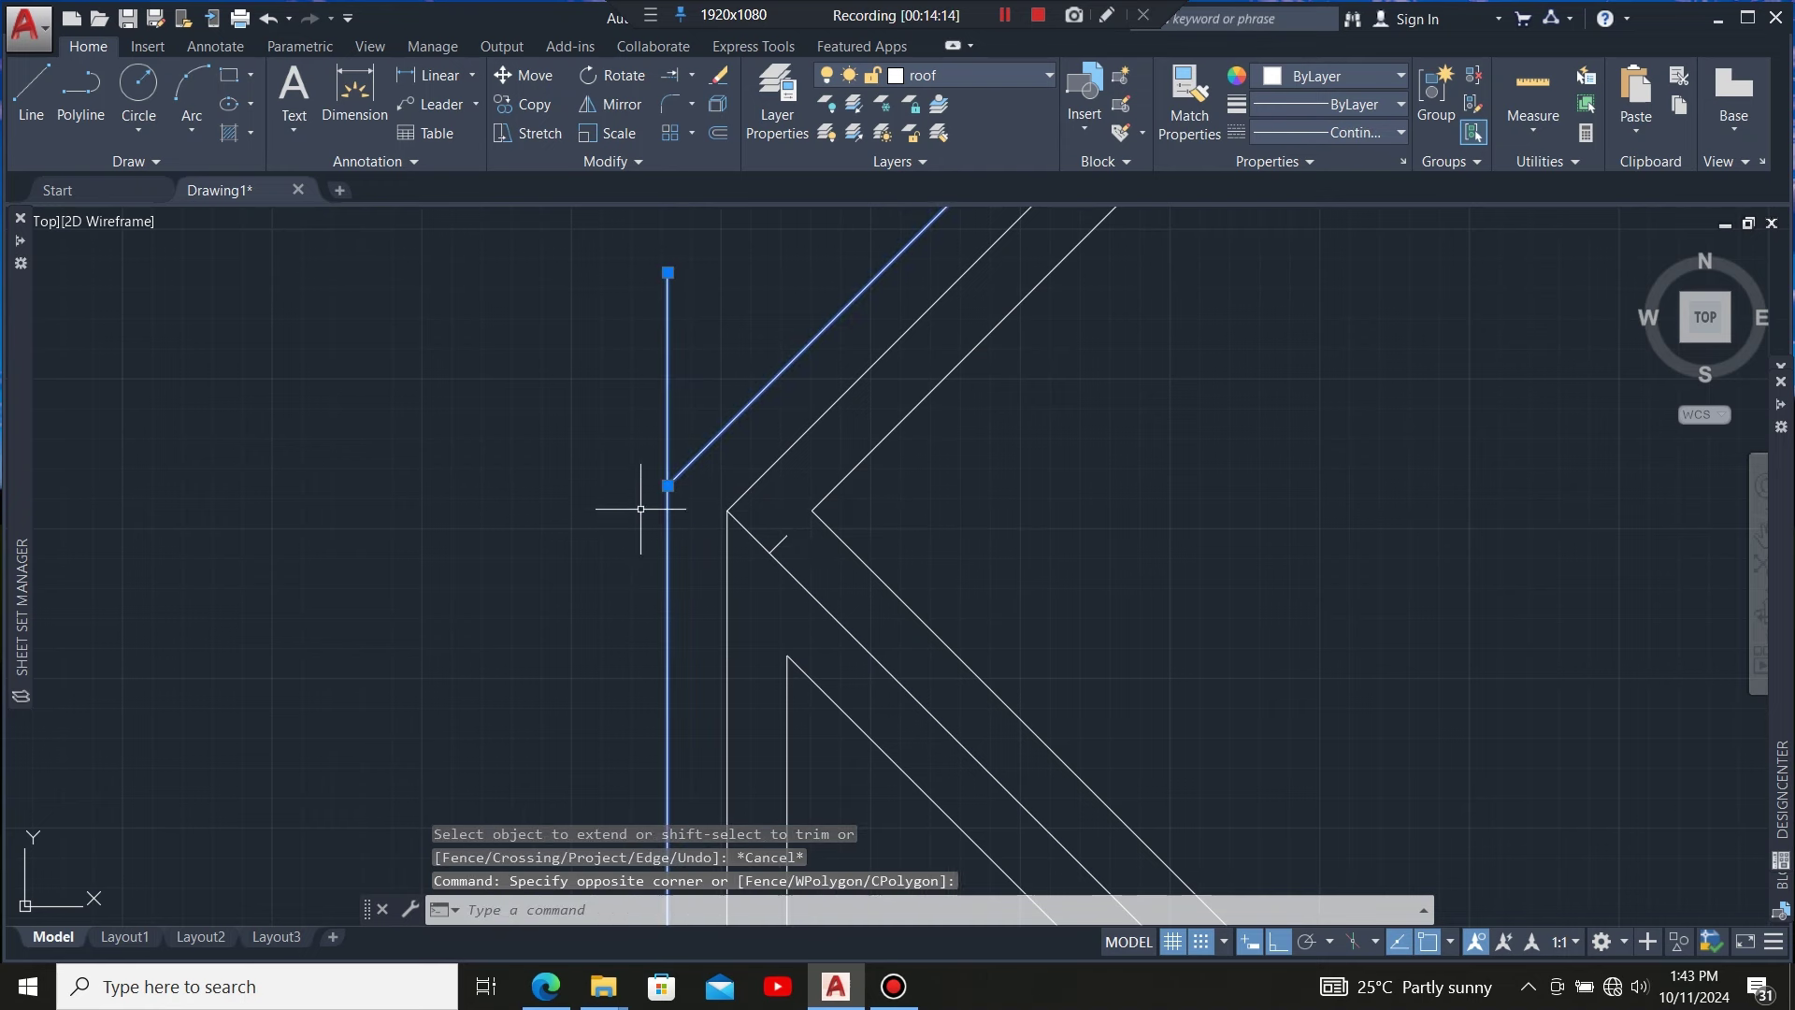
click(692, 75)
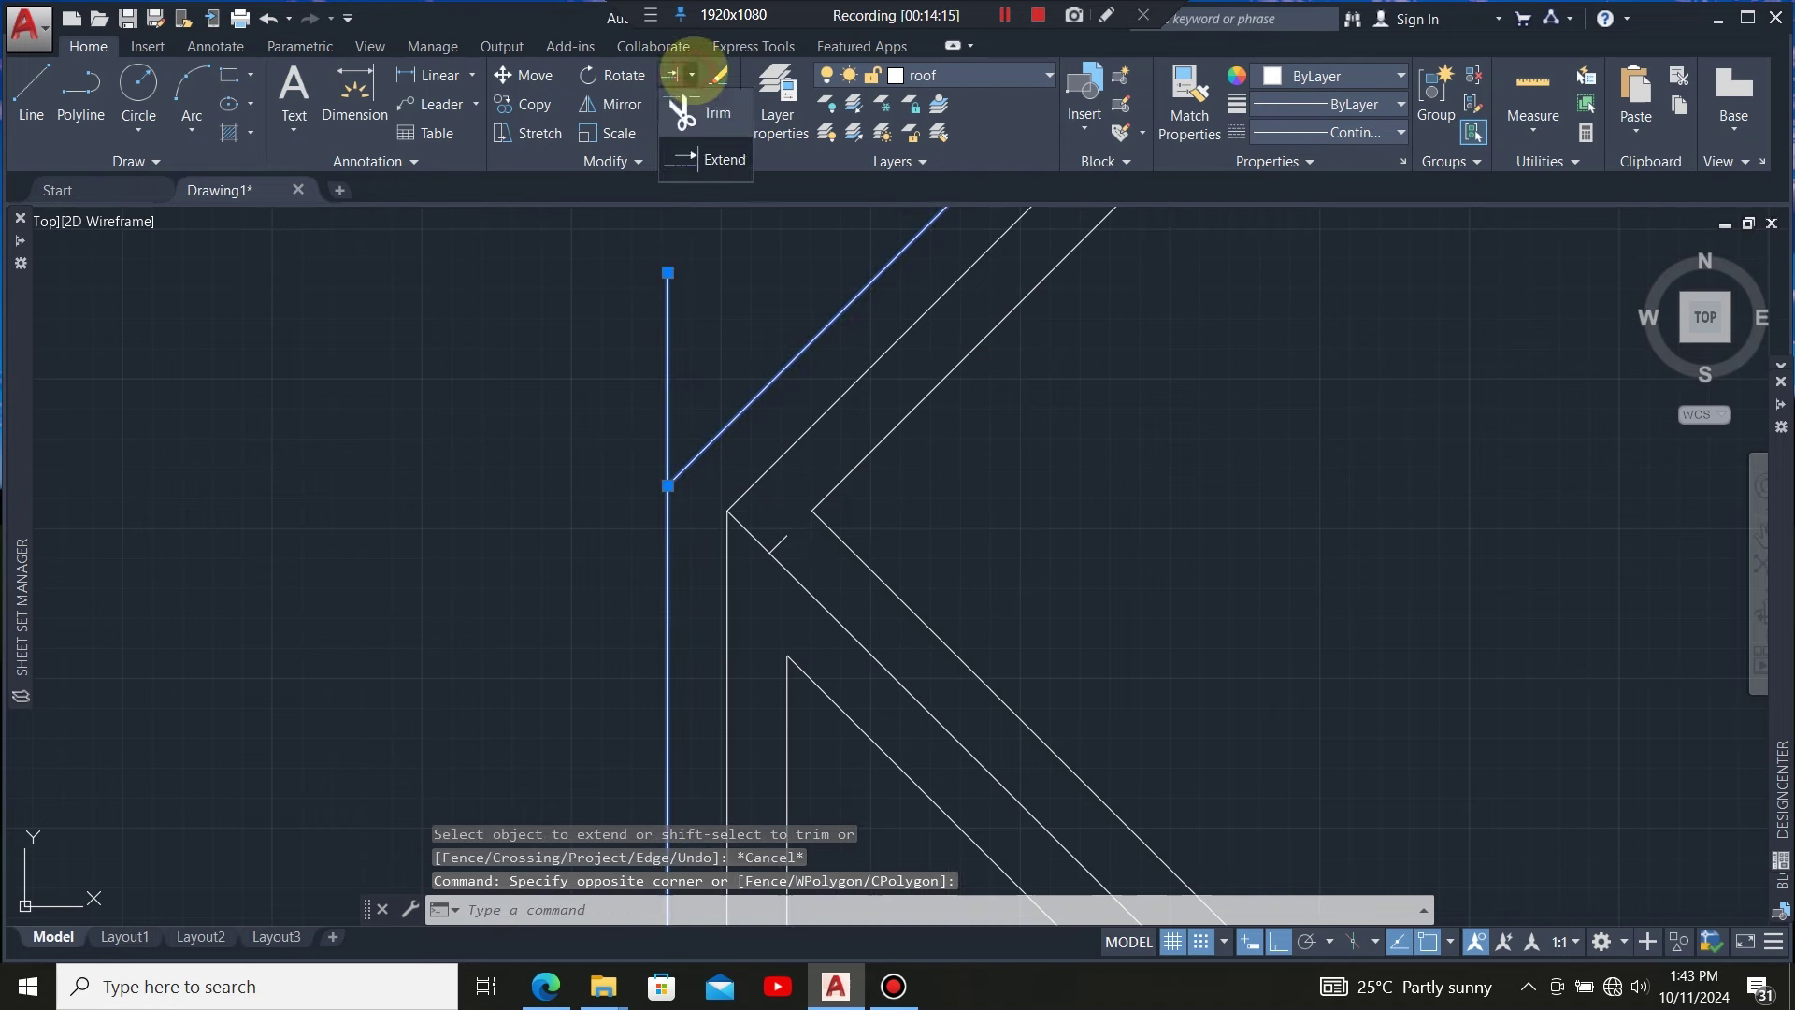
click(701, 110)
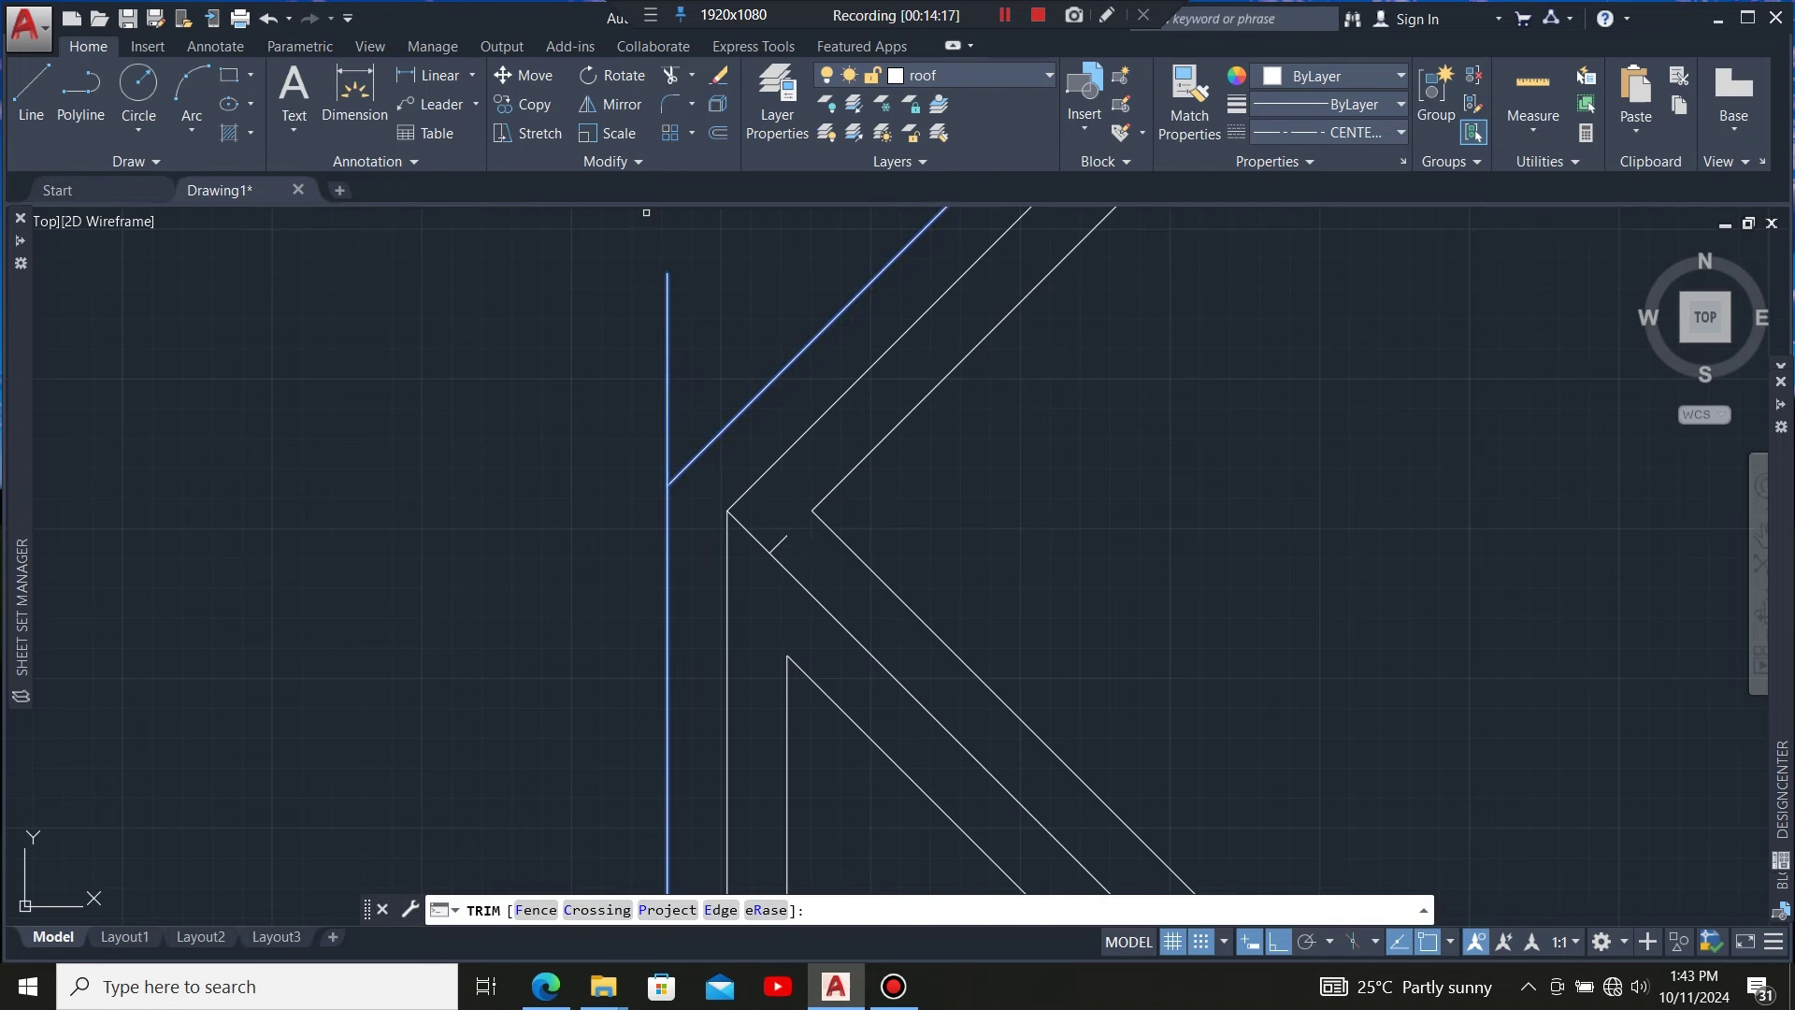
click(666, 359)
key(Escape)
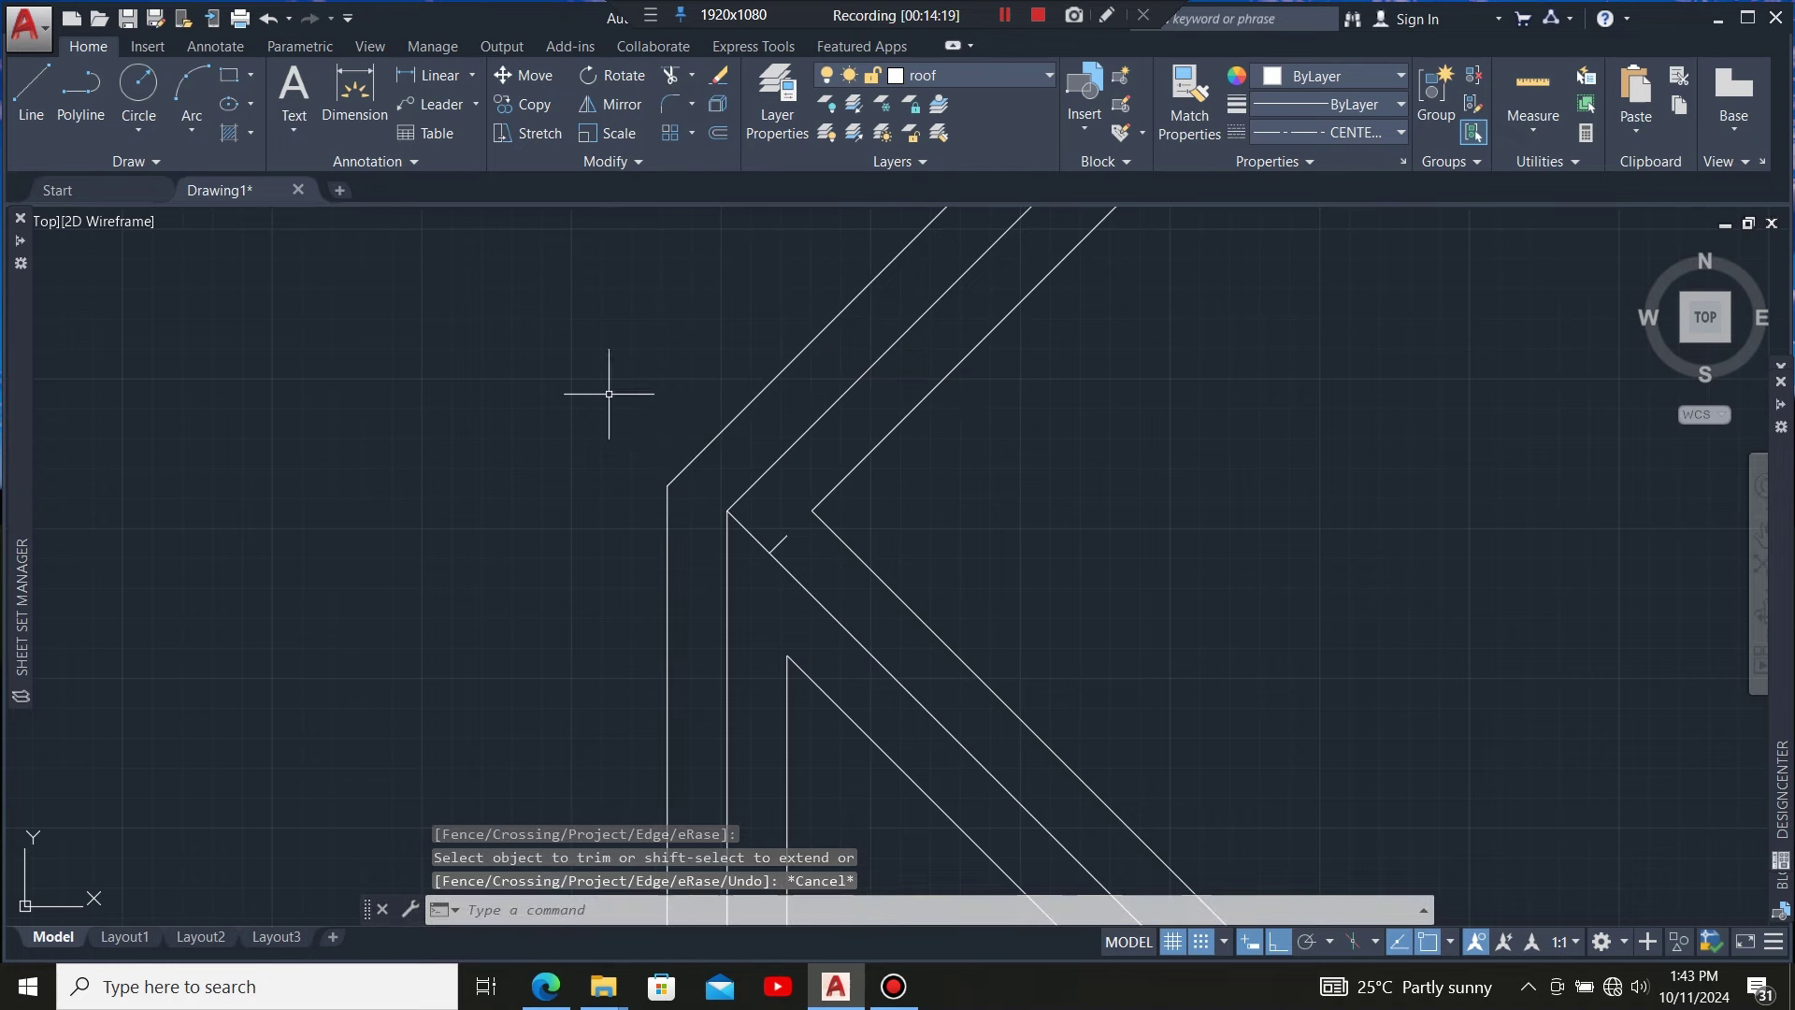
Delete the short stray diagonal segment
scroll(602, 392, down, 2)
scroll(683, 450, up, 5)
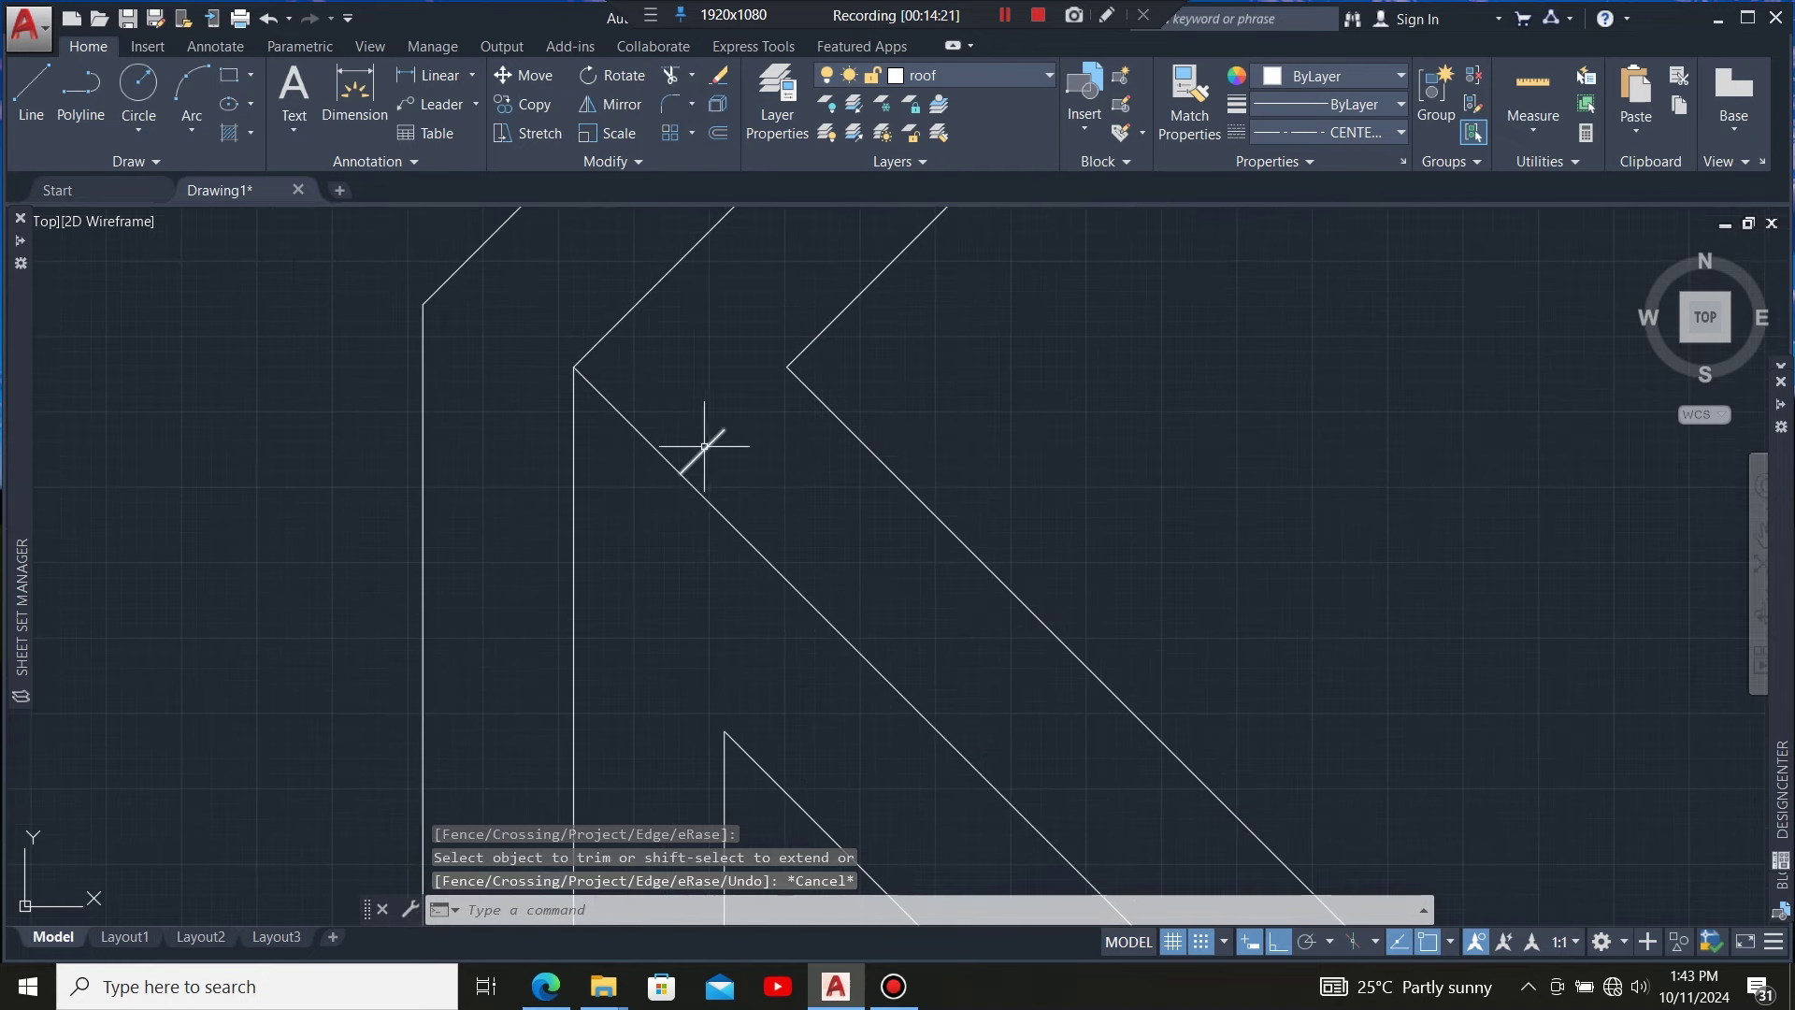
click(703, 449)
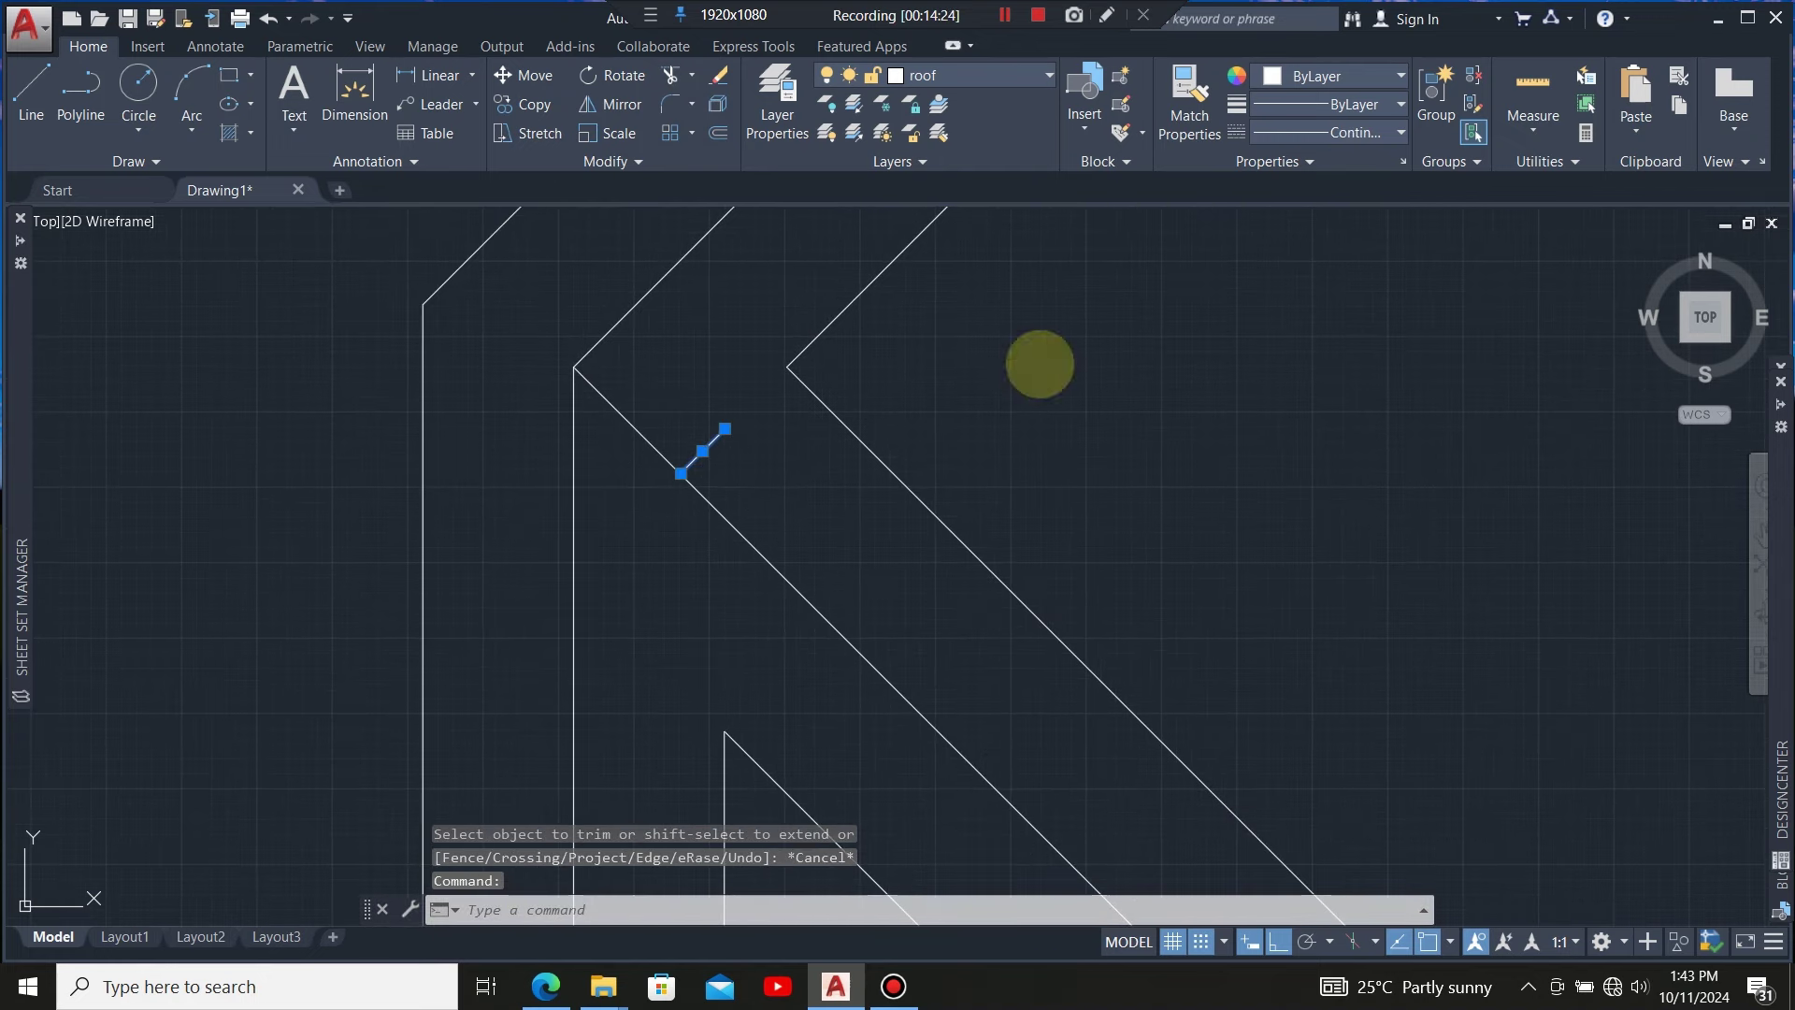
key(Delete)
scroll(774, 440, down, 4)
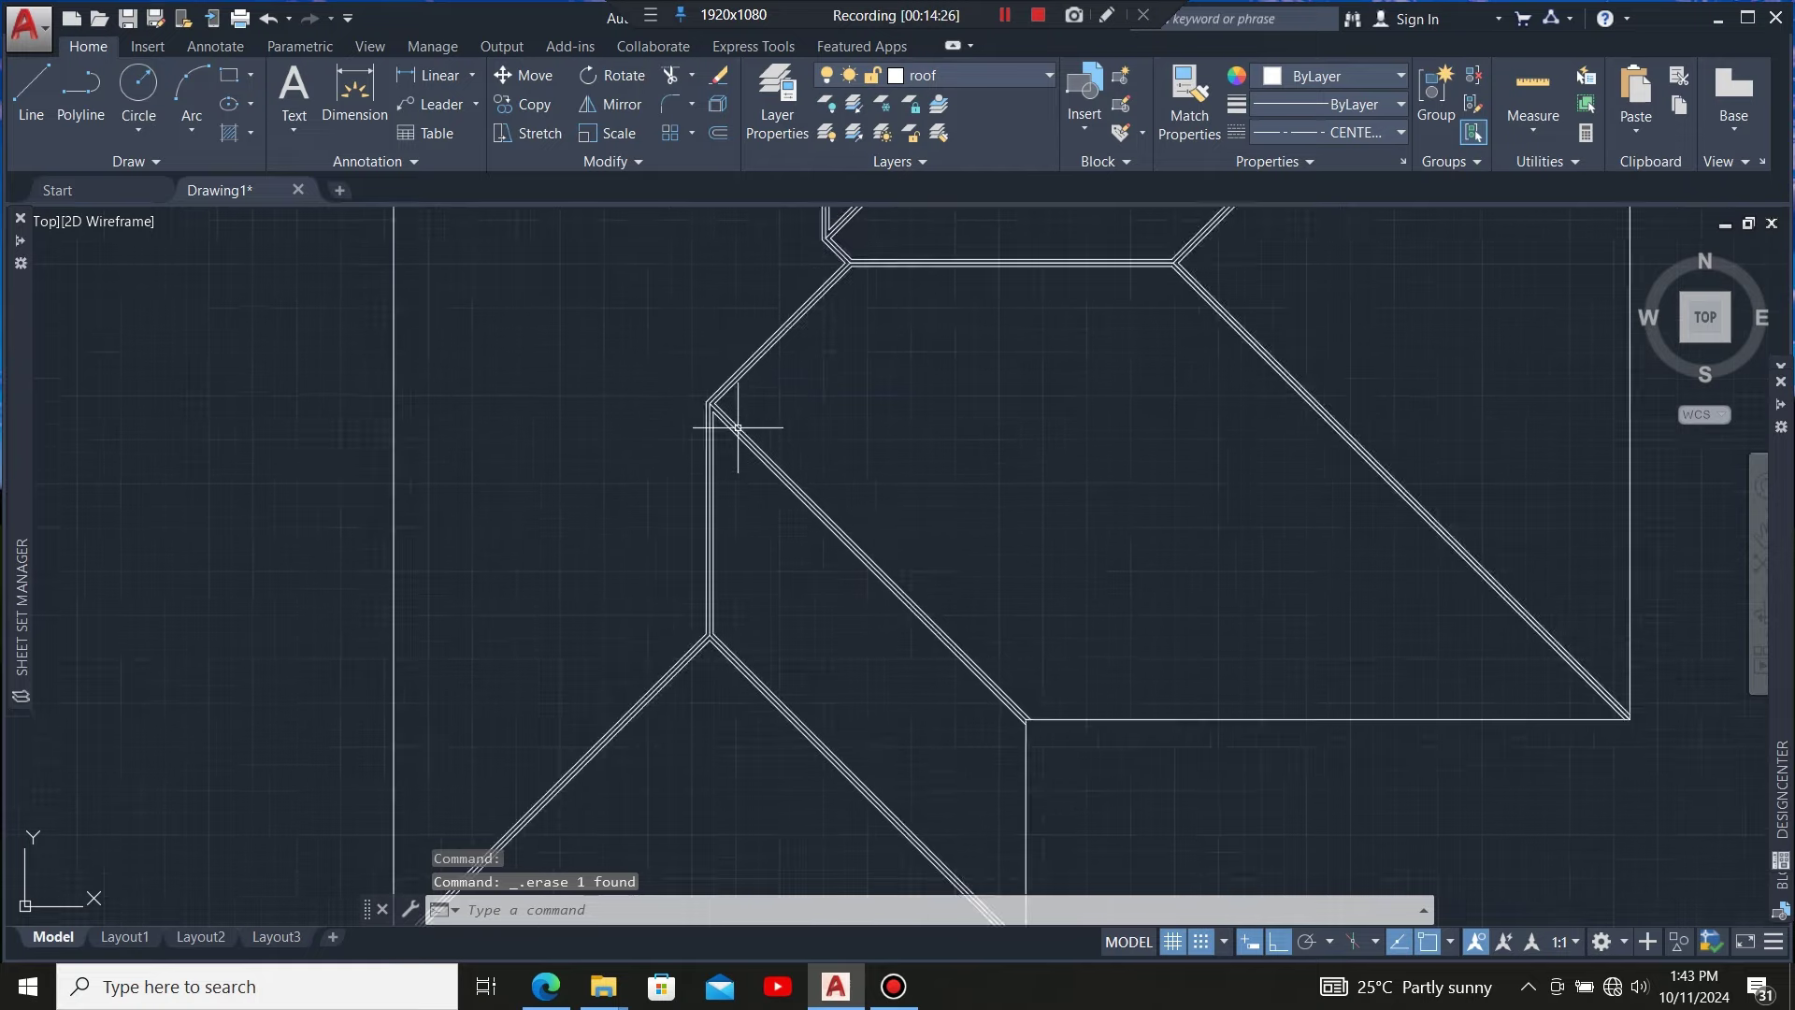
scroll(737, 428, down, 2)
scroll(726, 489, up, 4)
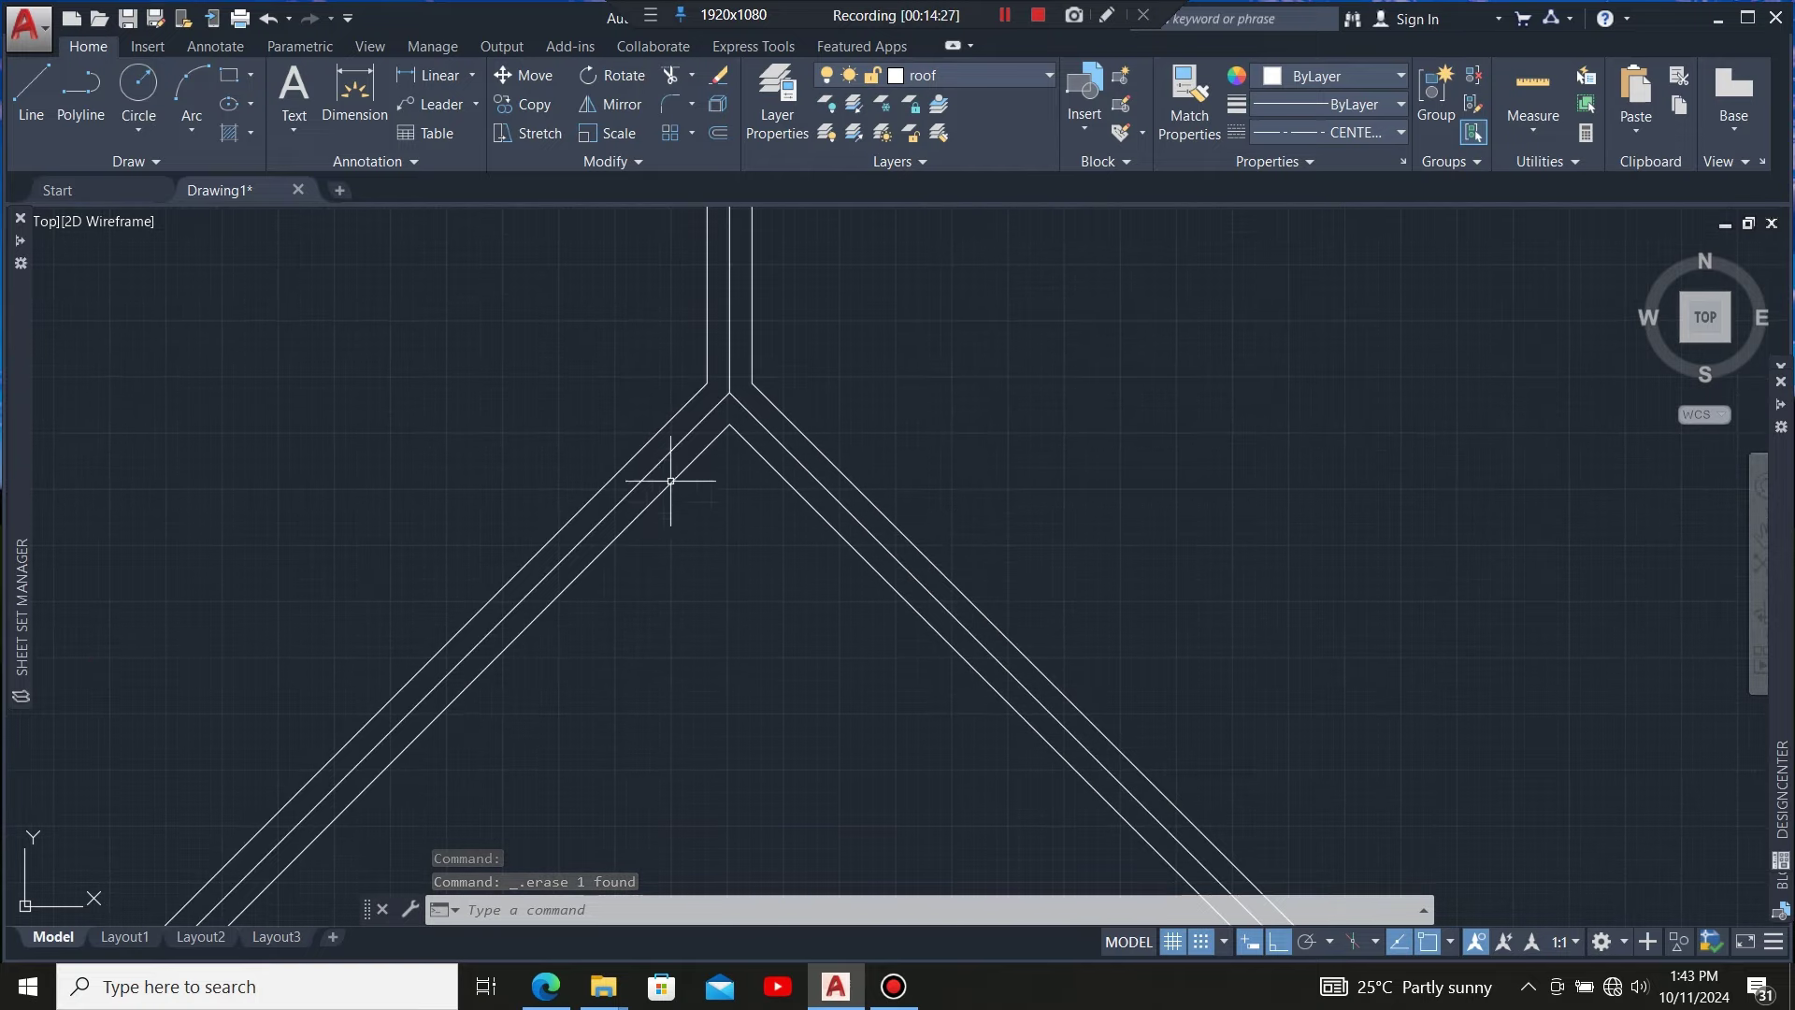
scroll(670, 481, down, 3)
scroll(801, 609, up, 2)
scroll(813, 613, up, 1)
scroll(801, 636, down, 1)
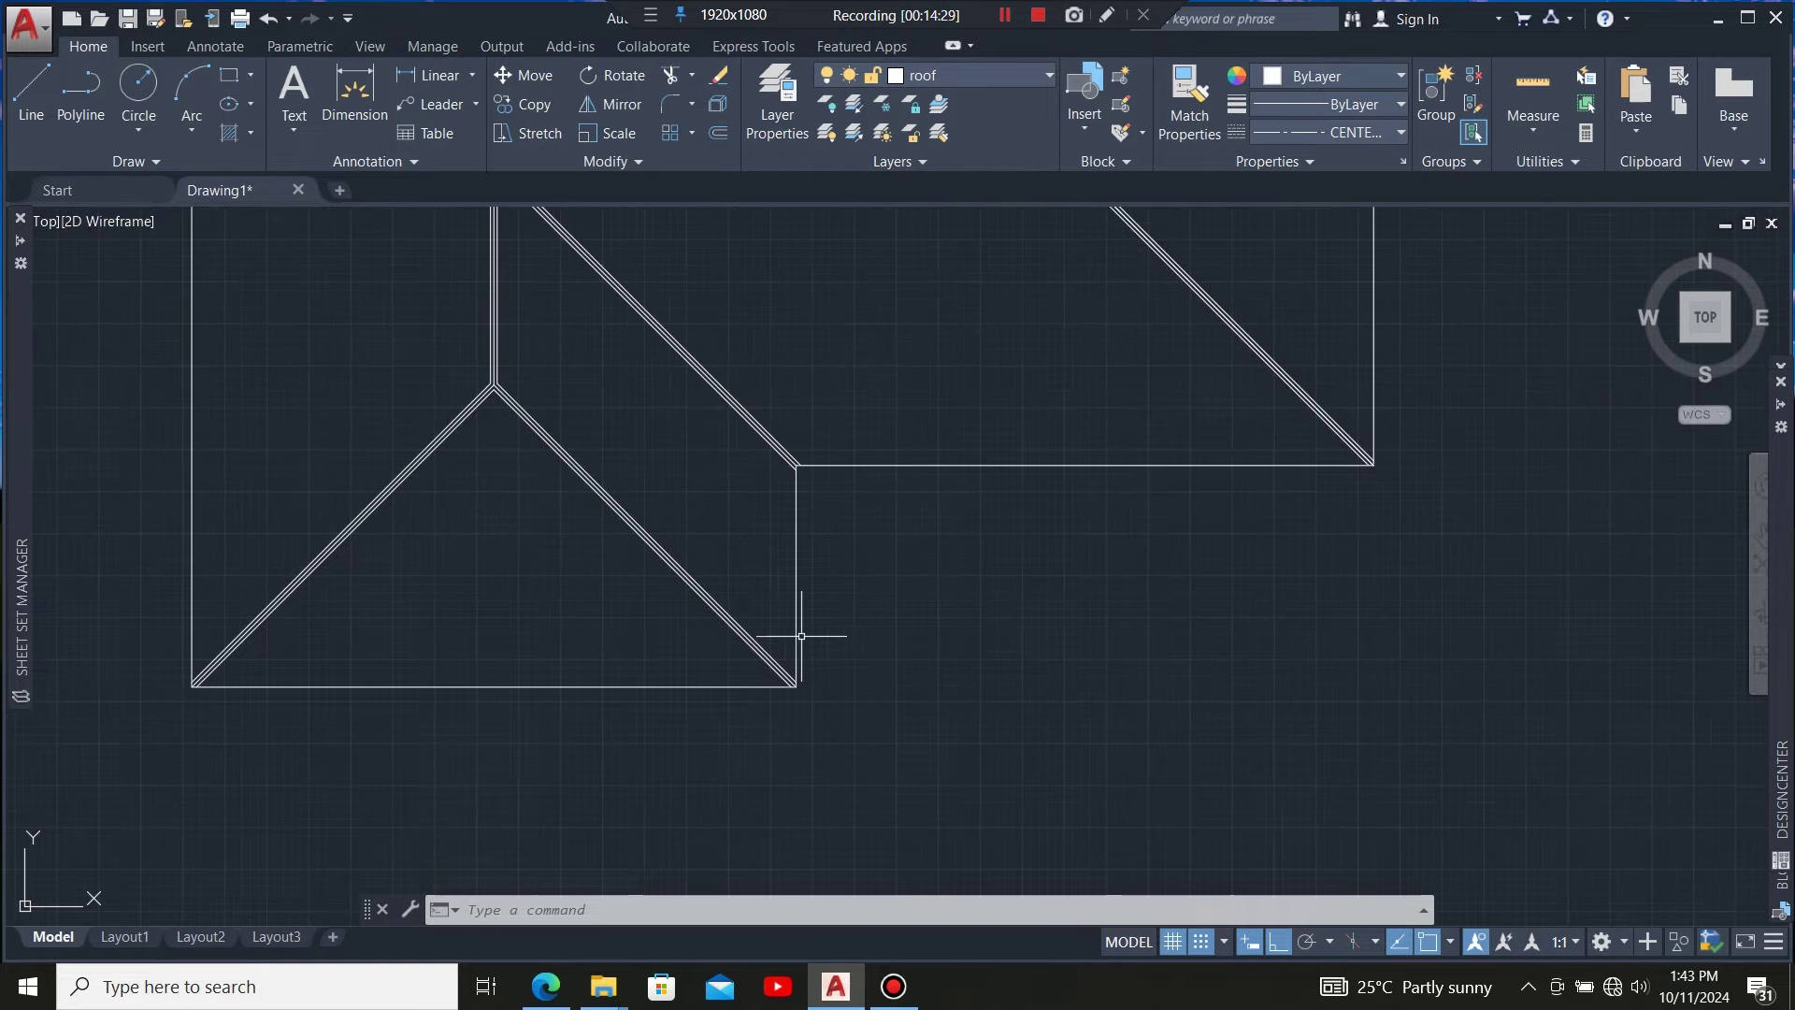
scroll(805, 430, up, 3)
scroll(814, 467, down, 6)
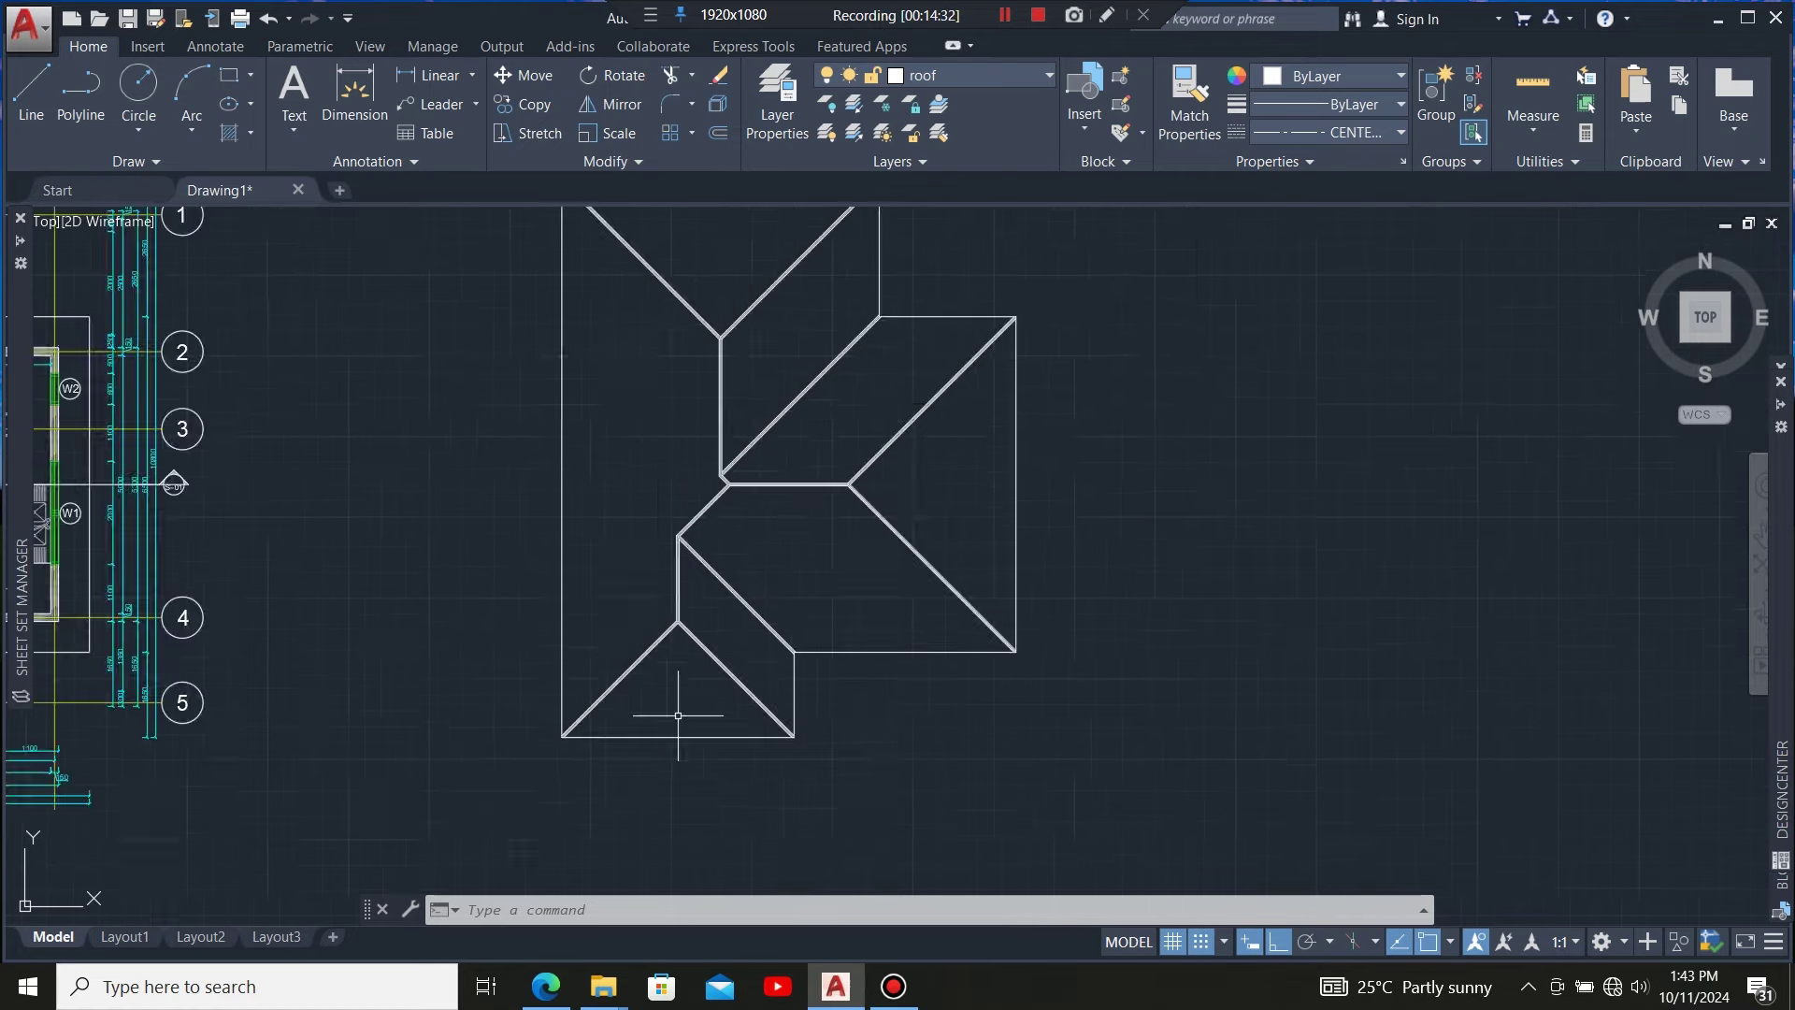
scroll(677, 715, down, 2)
scroll(829, 573, up, 6)
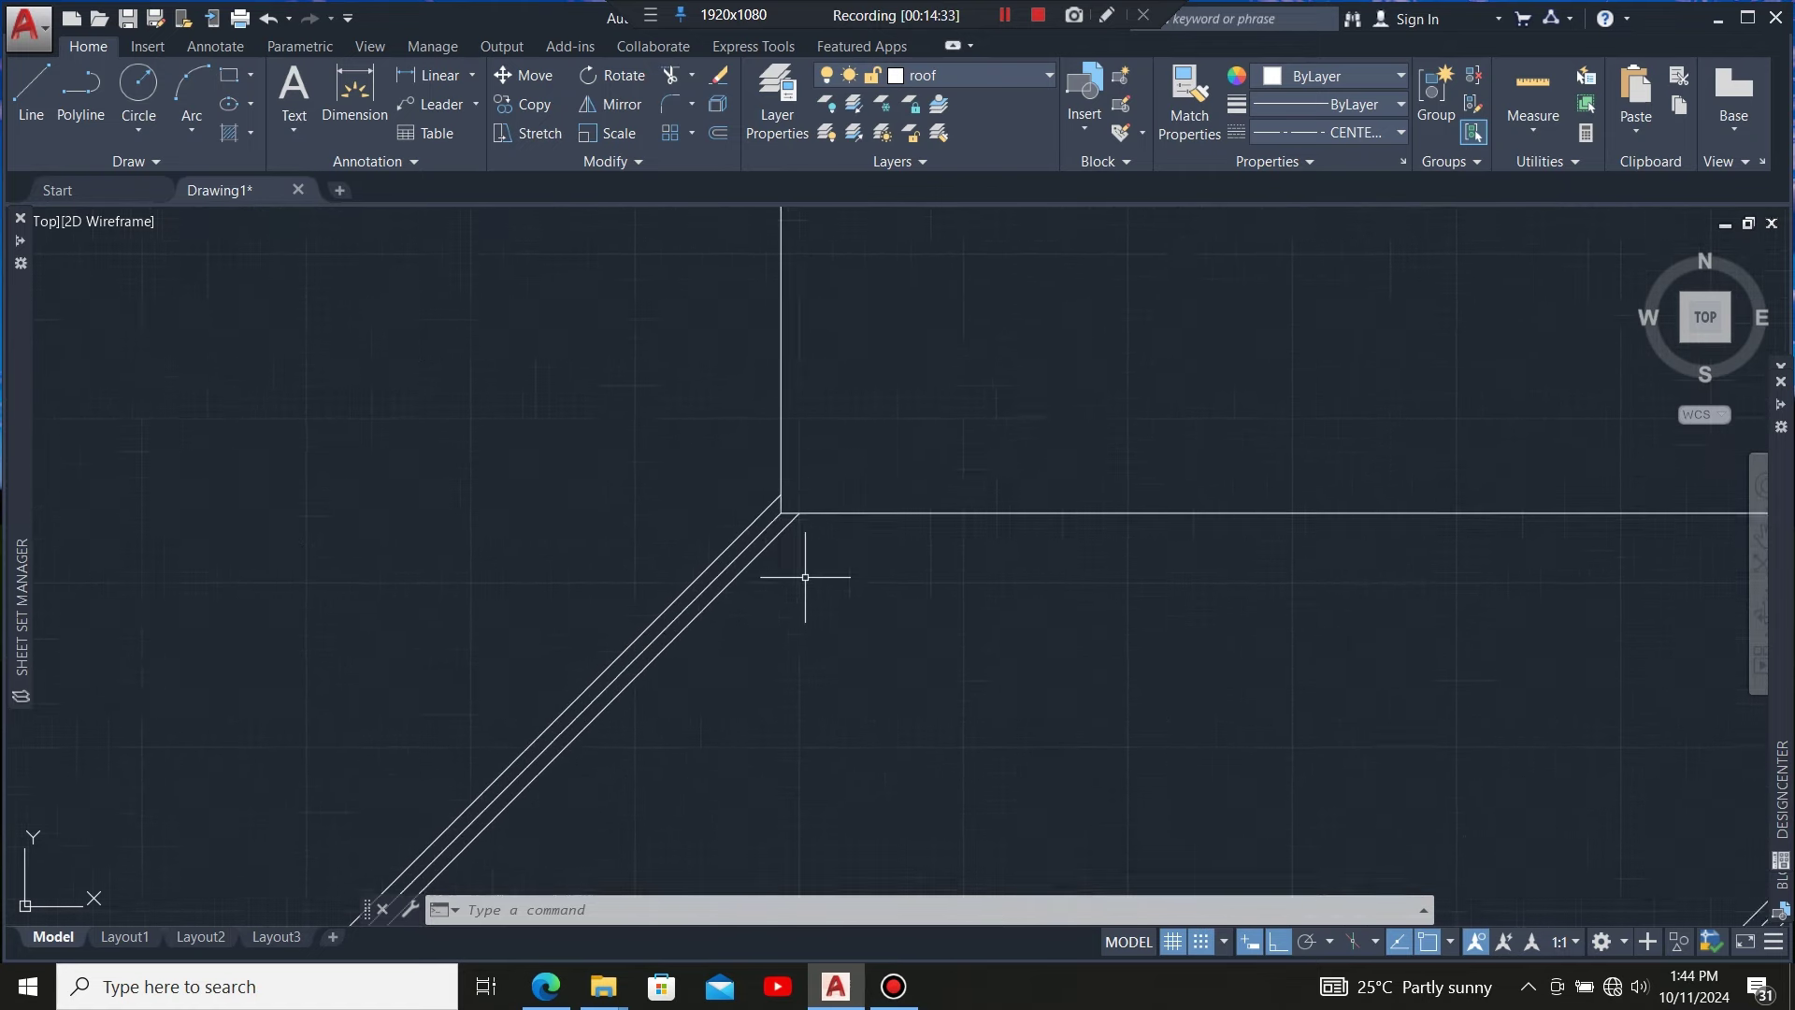
scroll(801, 509, down, 5)
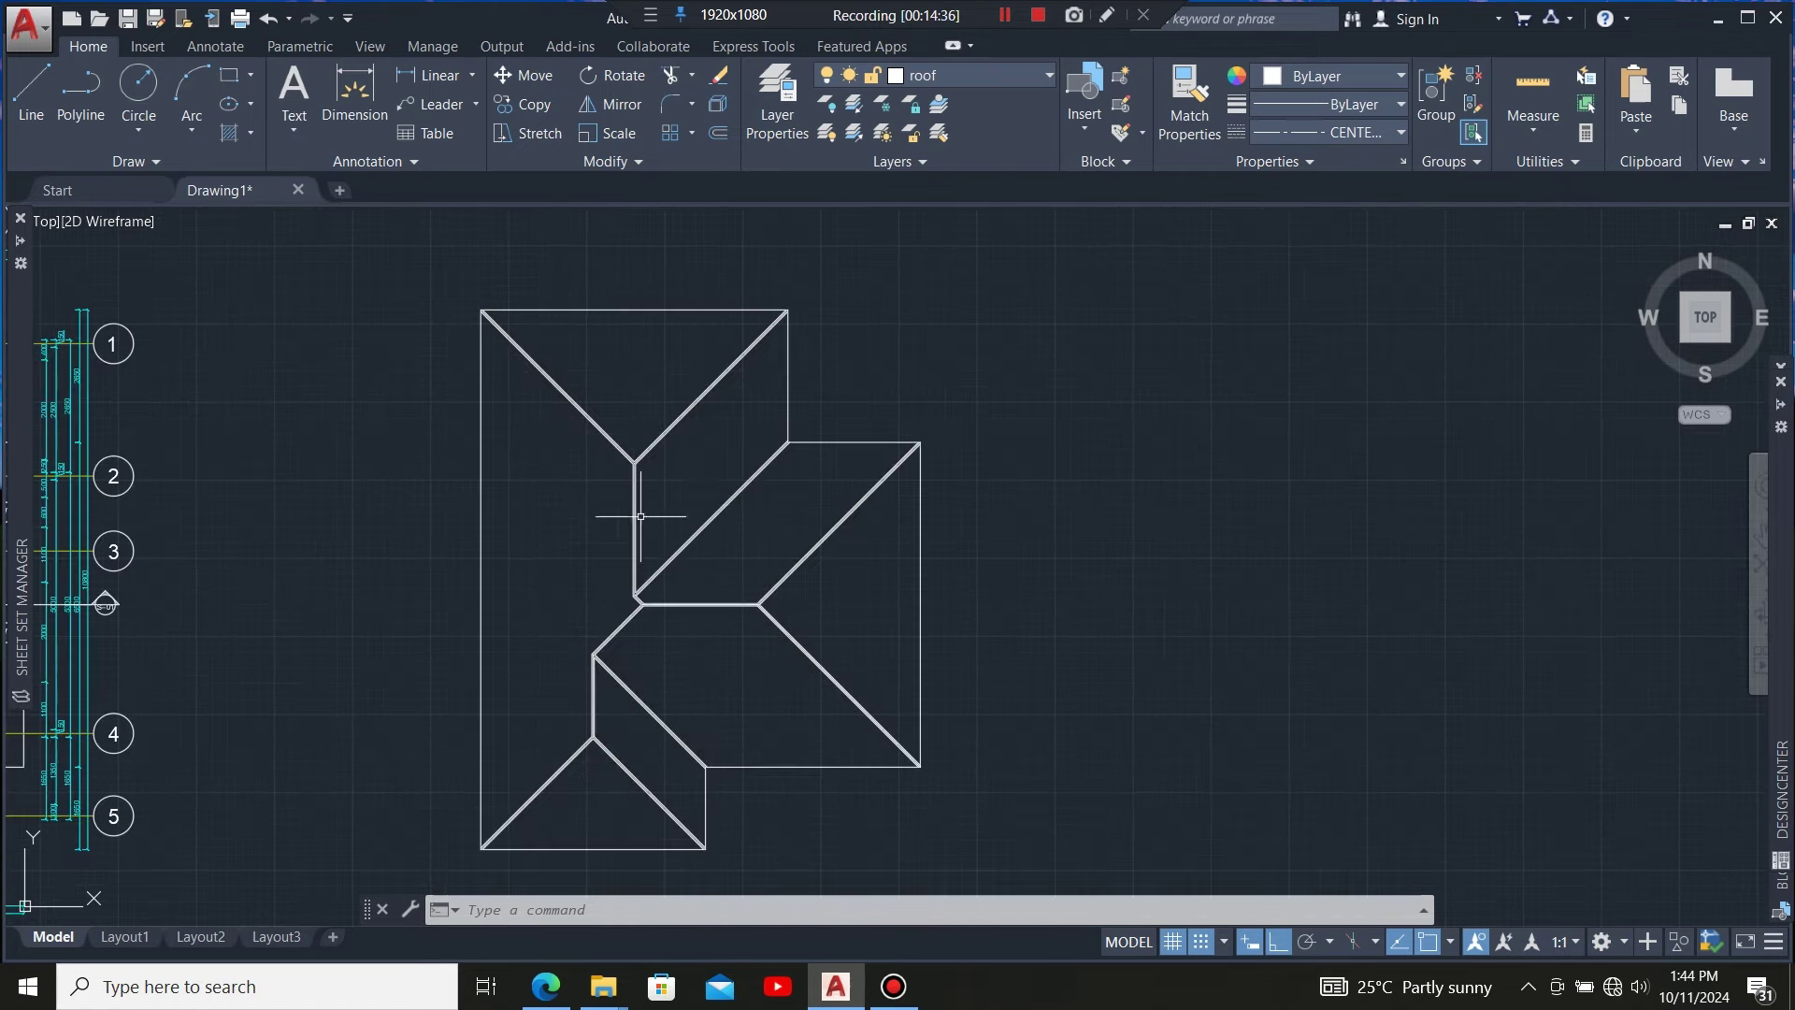
scroll(639, 496, up, 3)
scroll(654, 467, down, 4)
scroll(700, 444, up, 1)
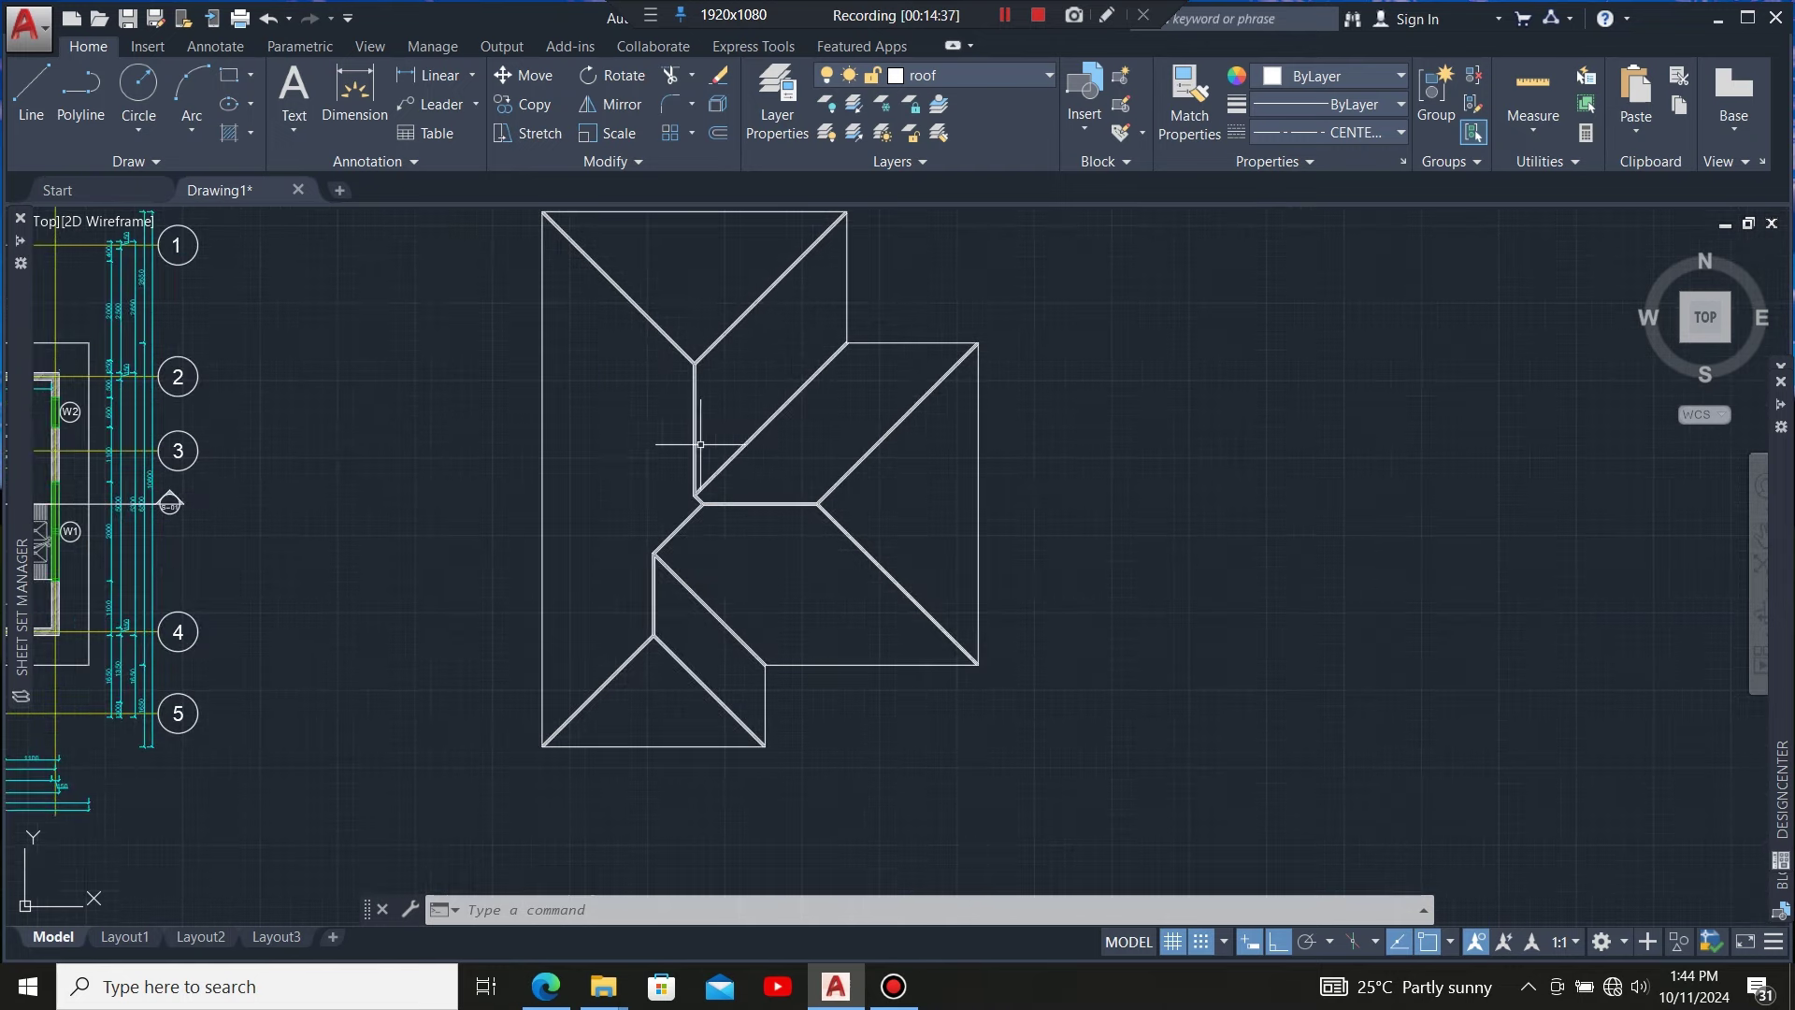
scroll(700, 444, down, 2)
scroll(701, 504, up, 2)
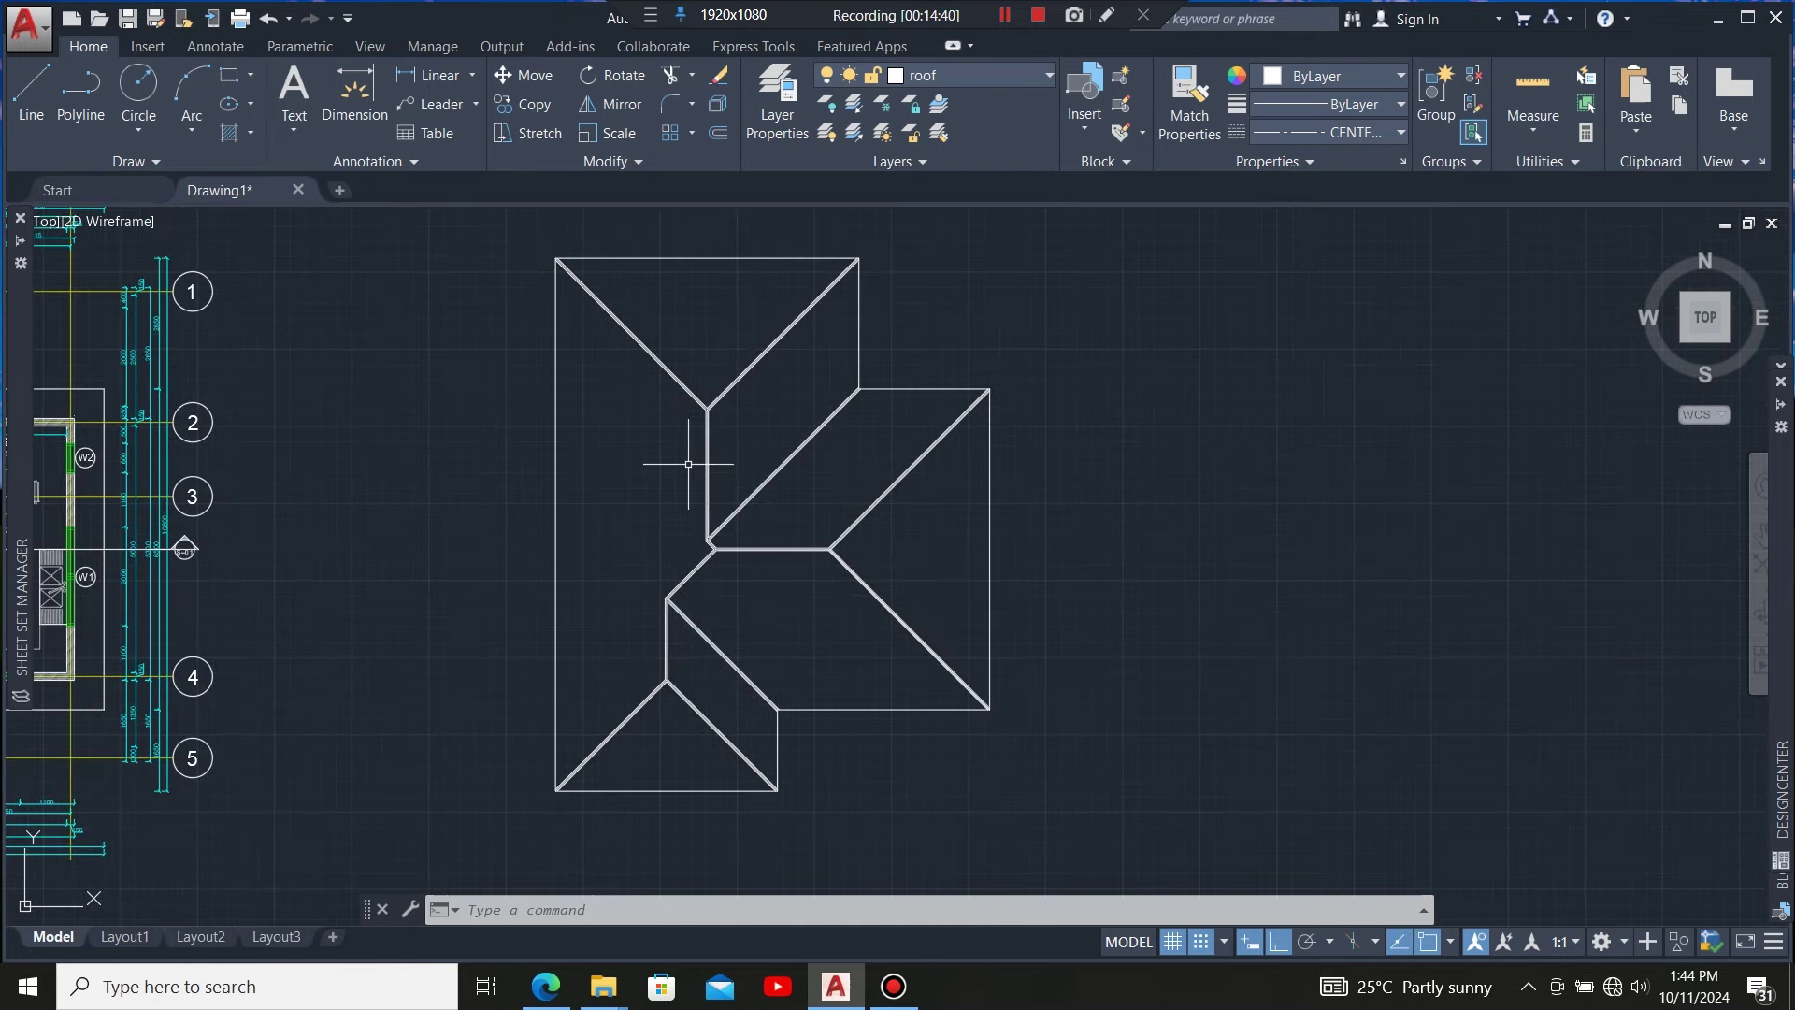
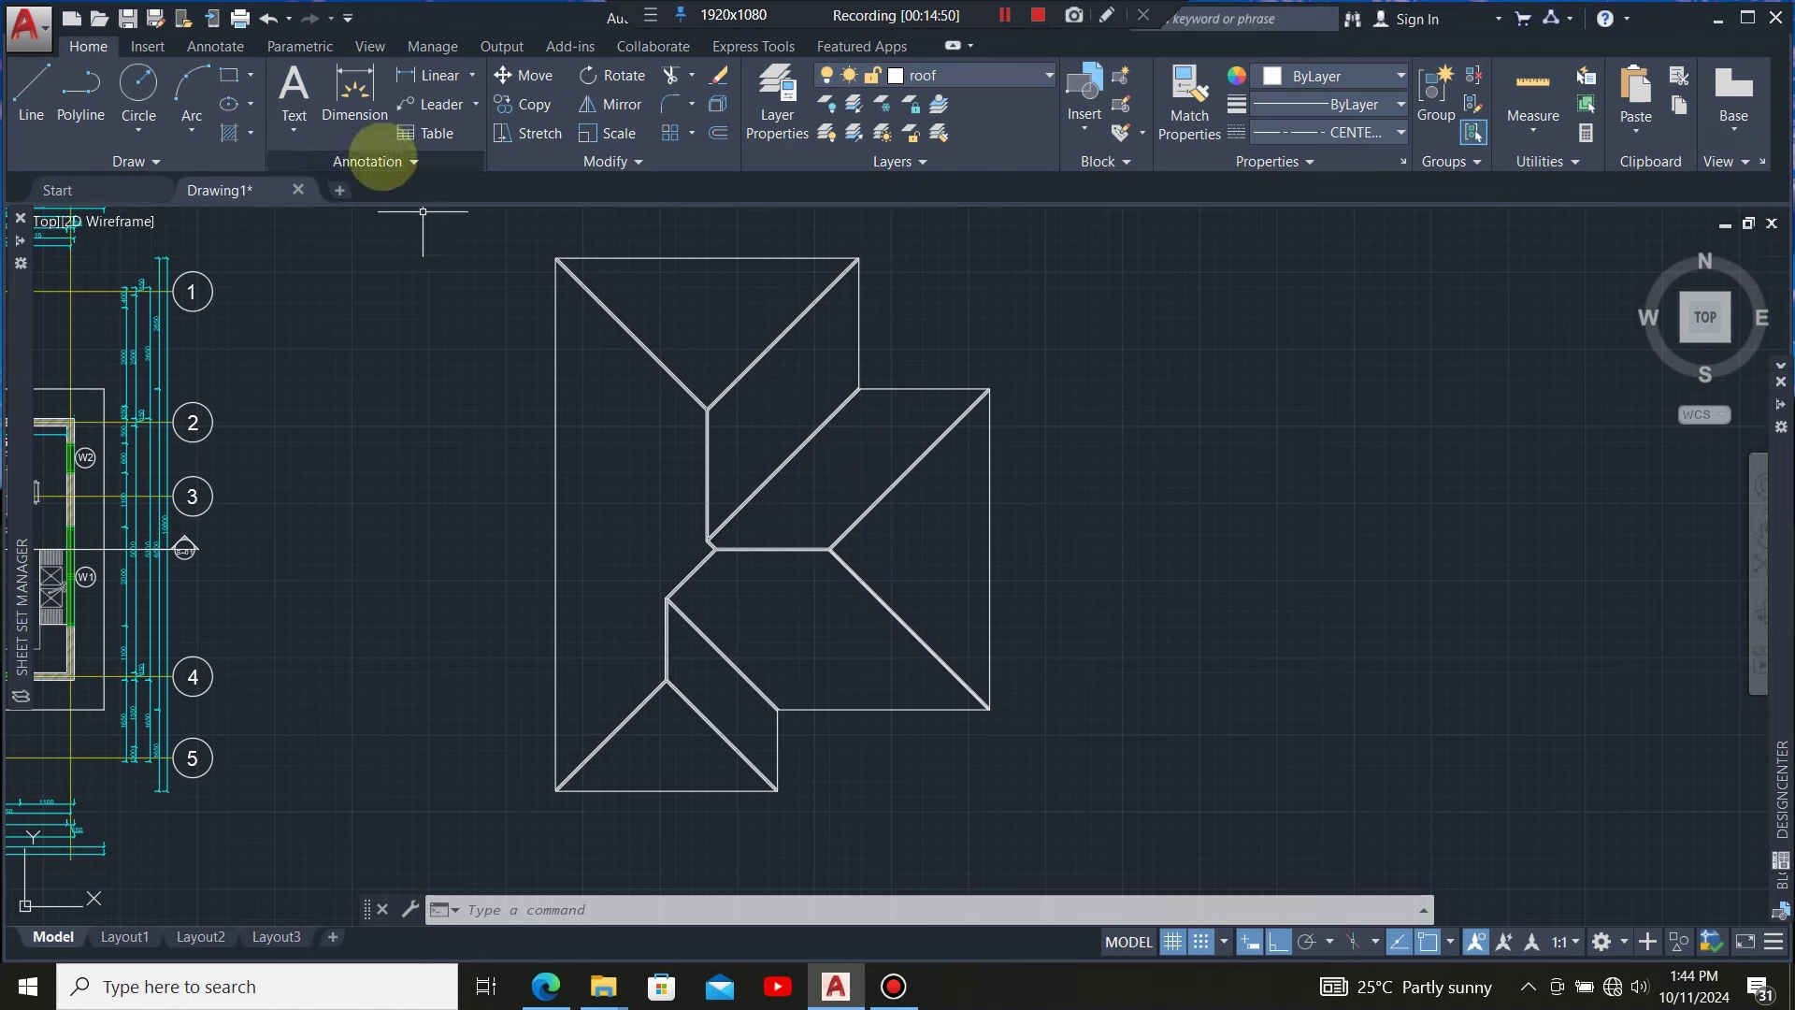
Confirm that the roof layer is the current layer
scroll(814, 590, down, 2)
scroll(794, 516, up, 2)
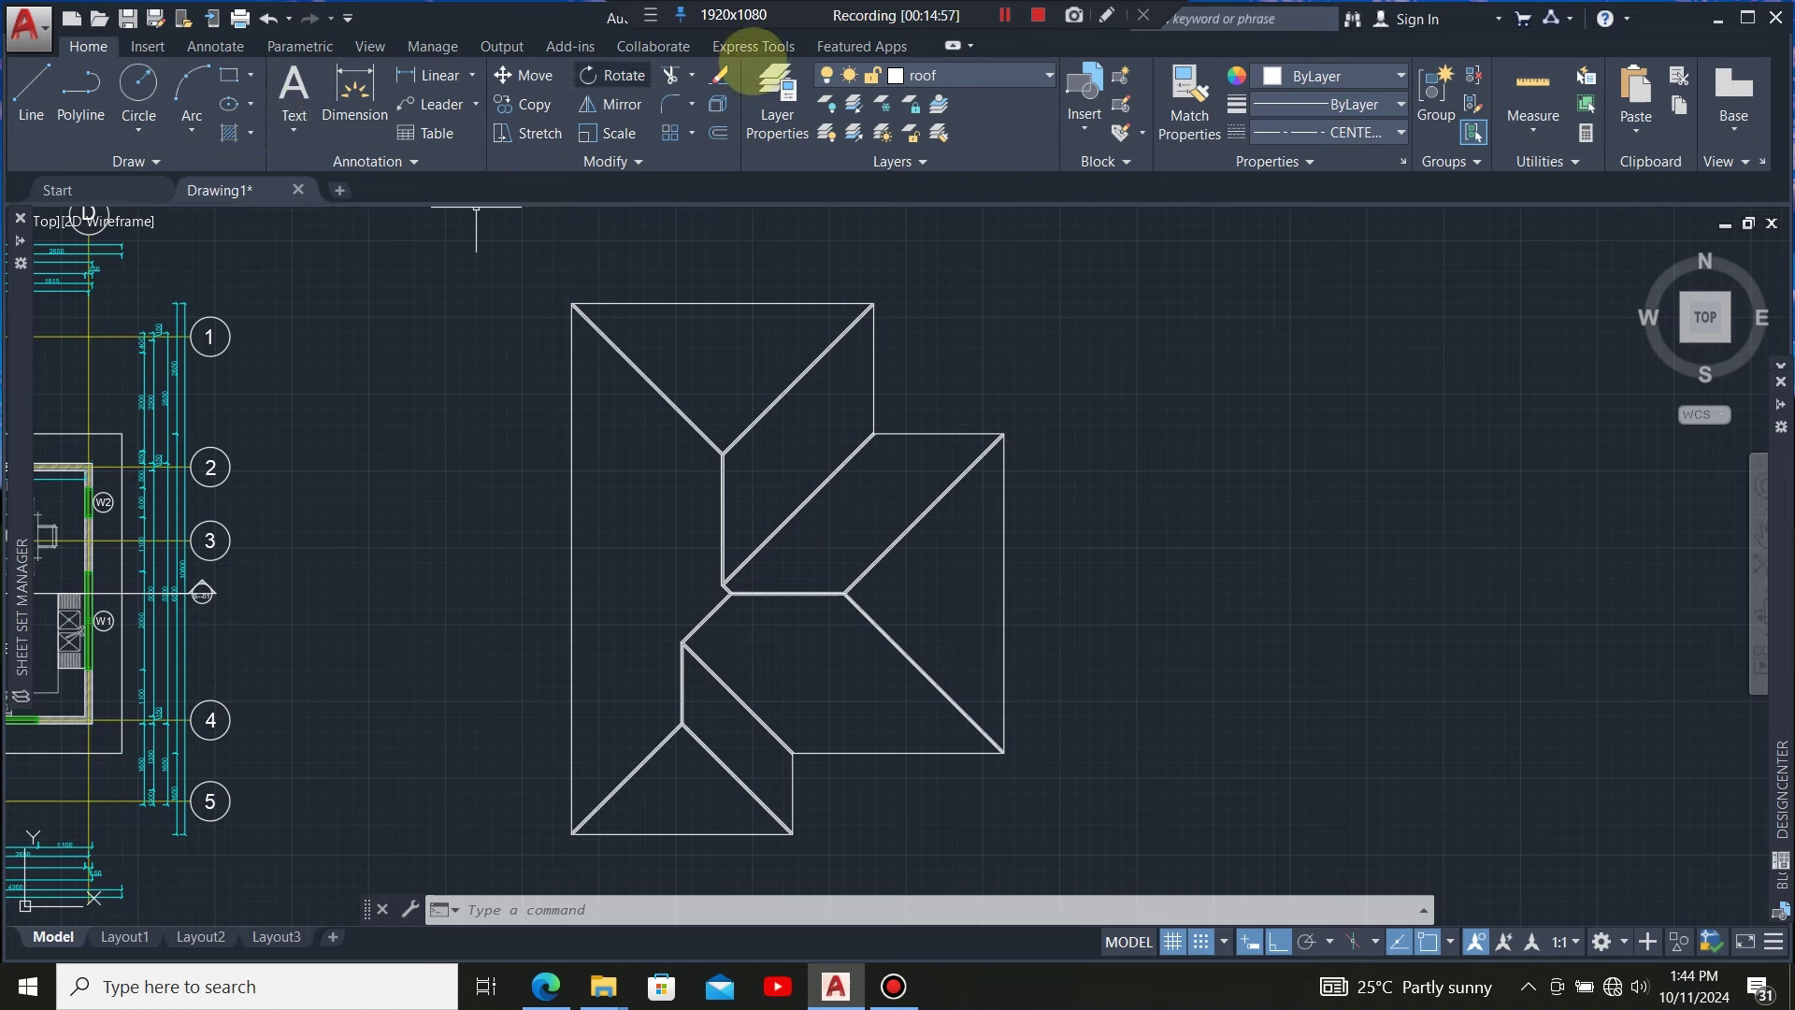
click(990, 75)
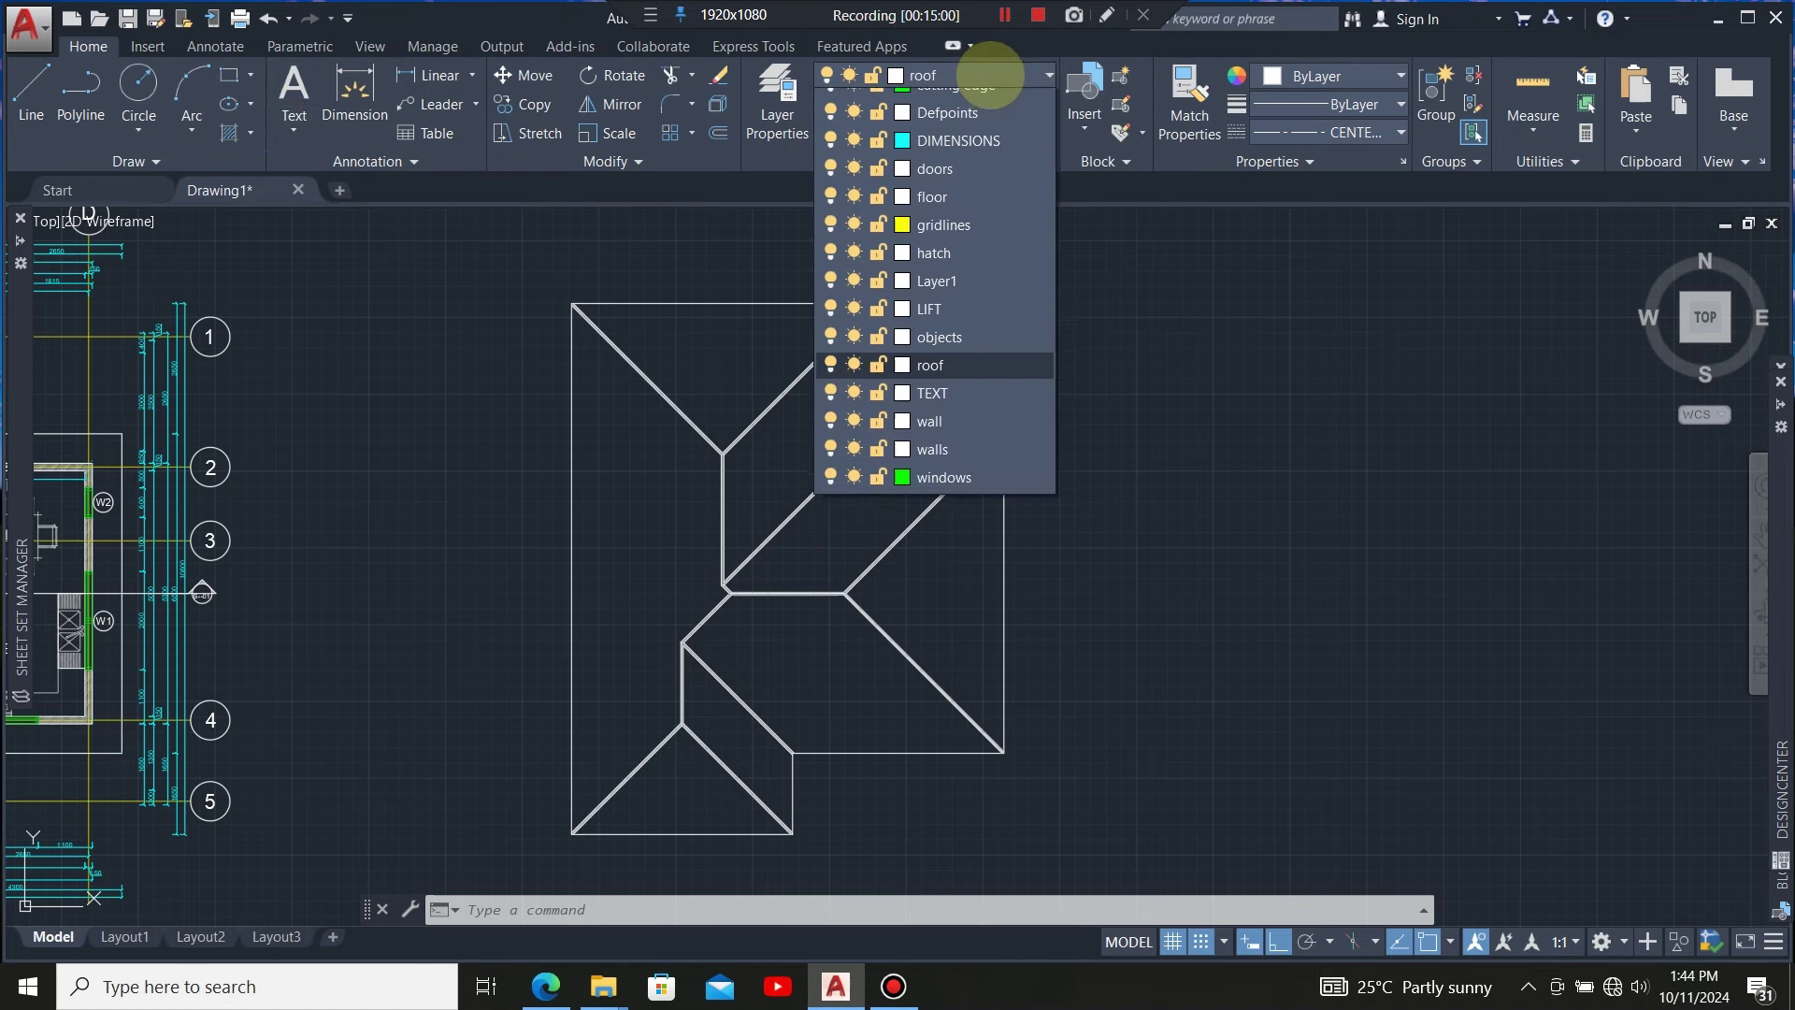
click(984, 73)
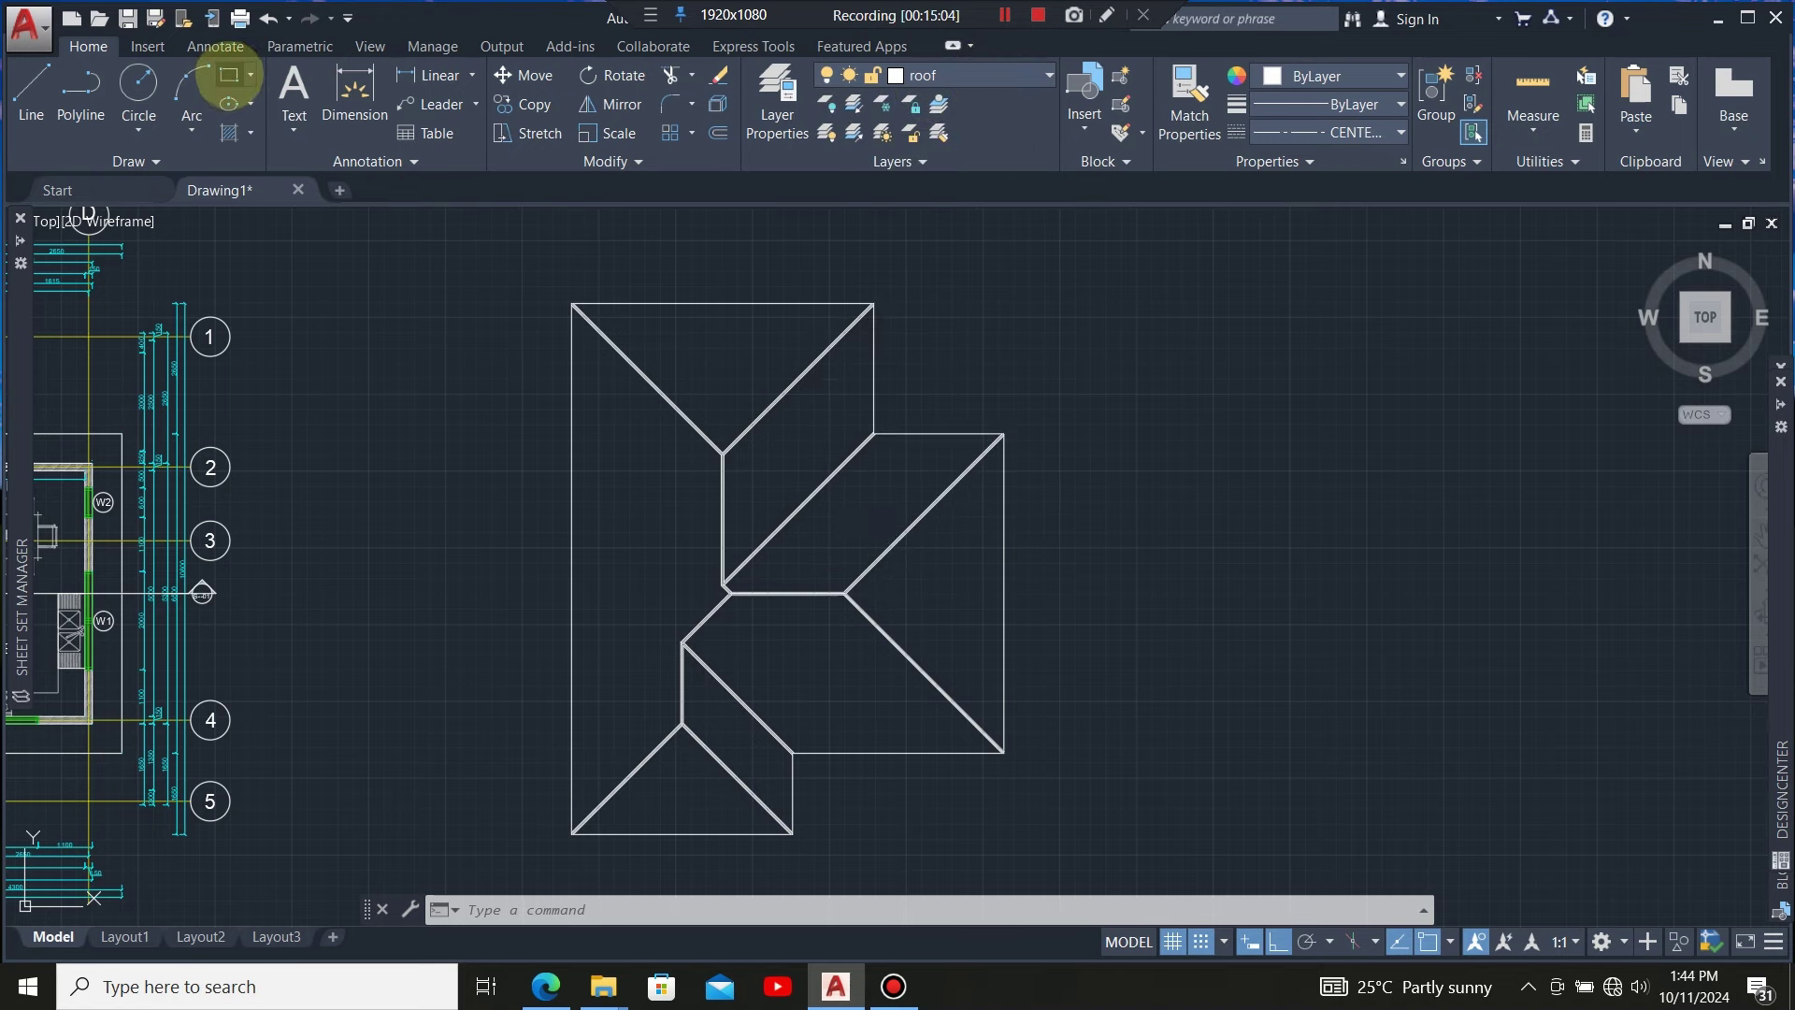
Draw a 1500-long vertical line beside the roof plan
click(229, 75)
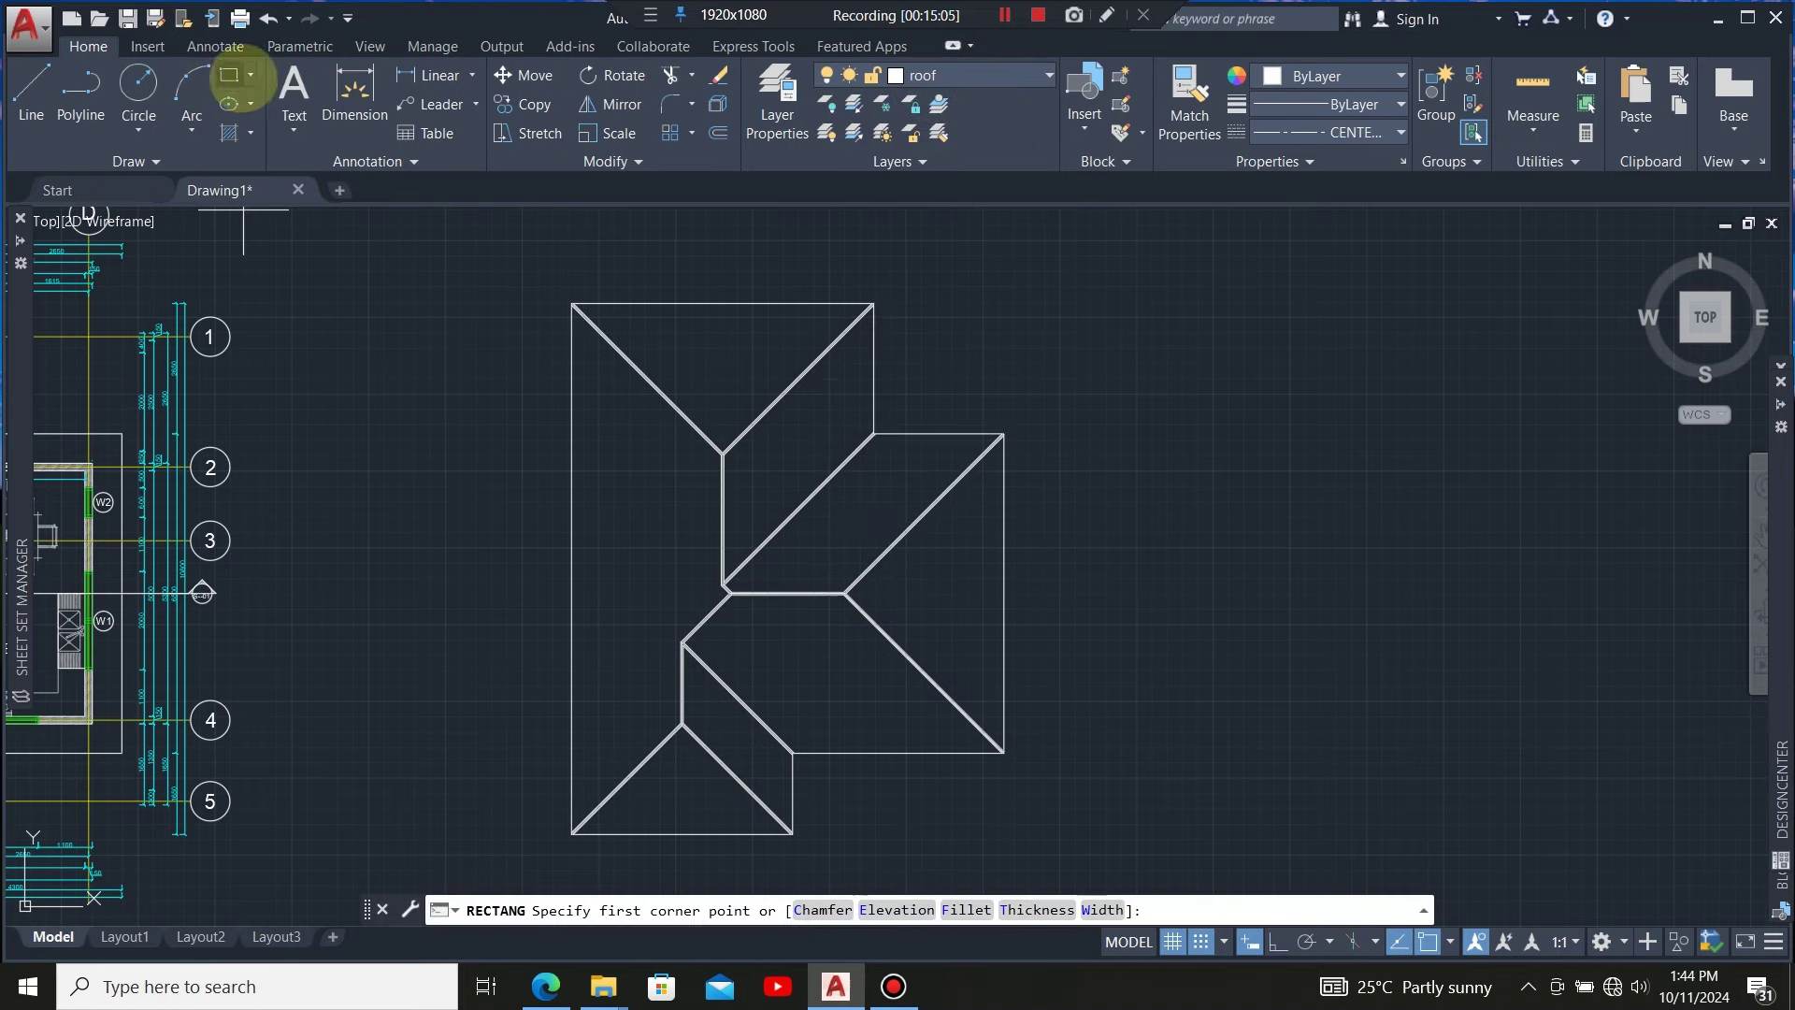
scroll(994, 636, up, 2)
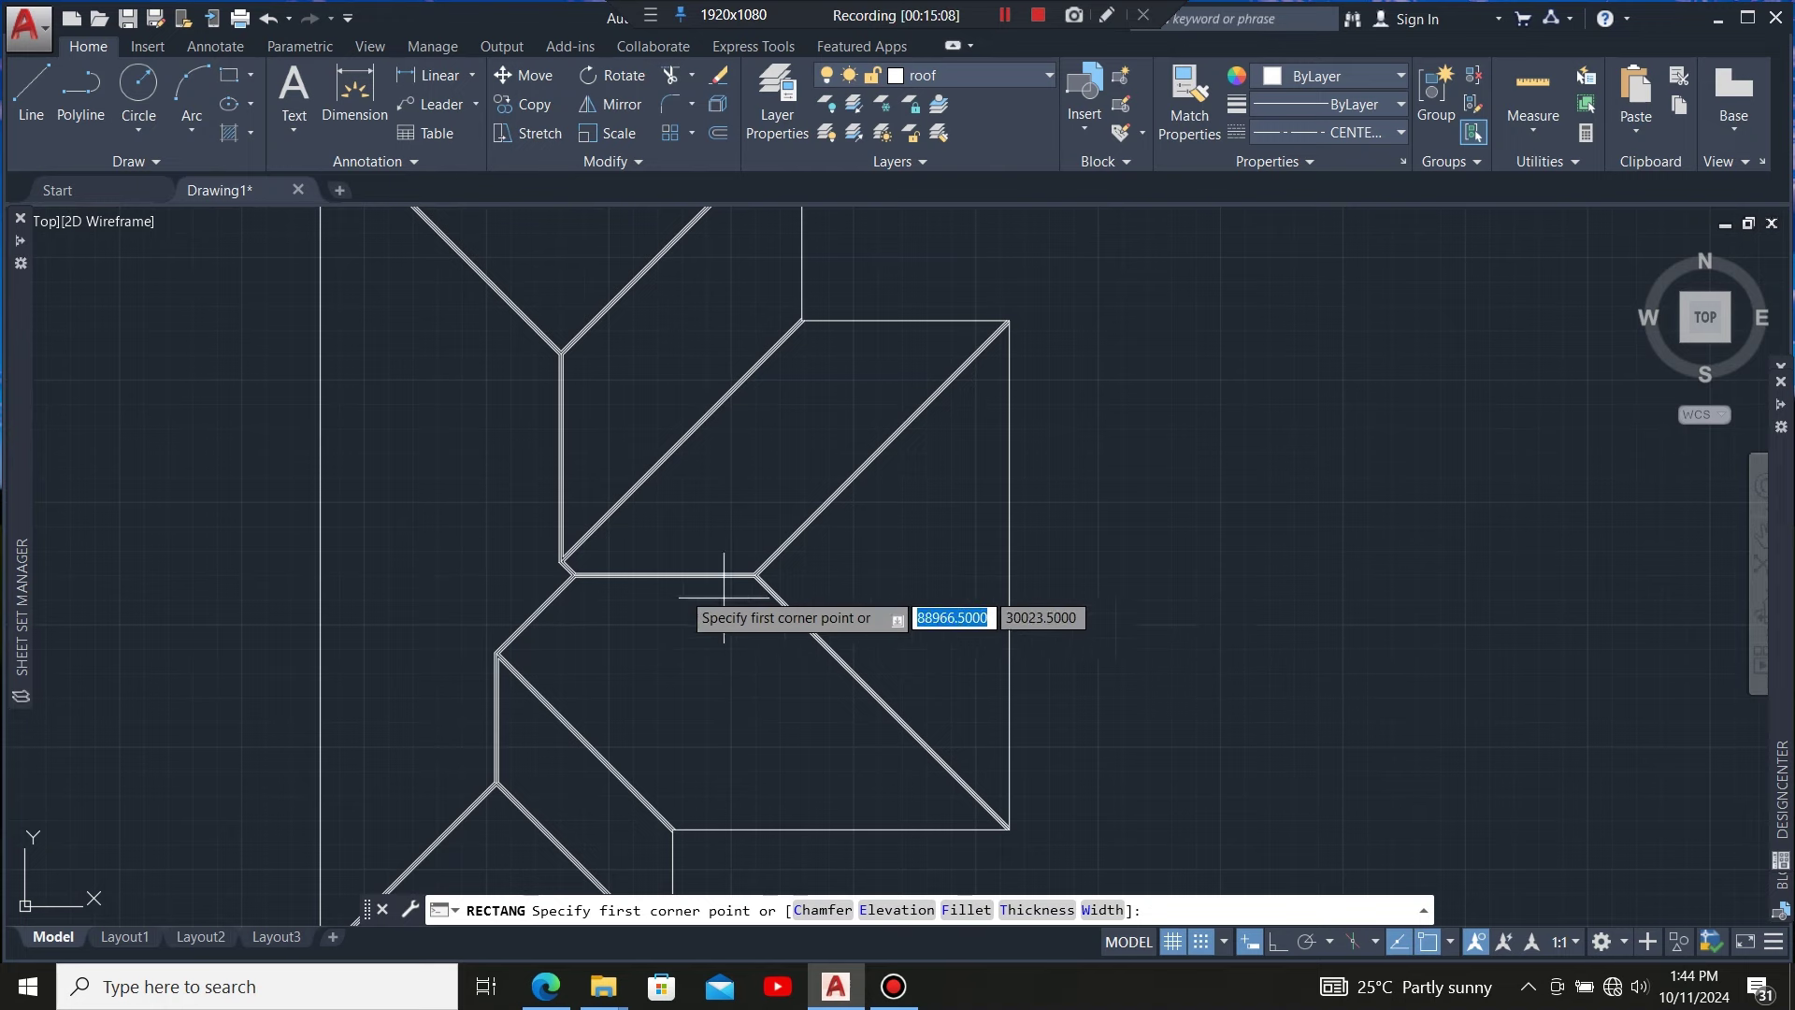
scroll(724, 597, down, 2)
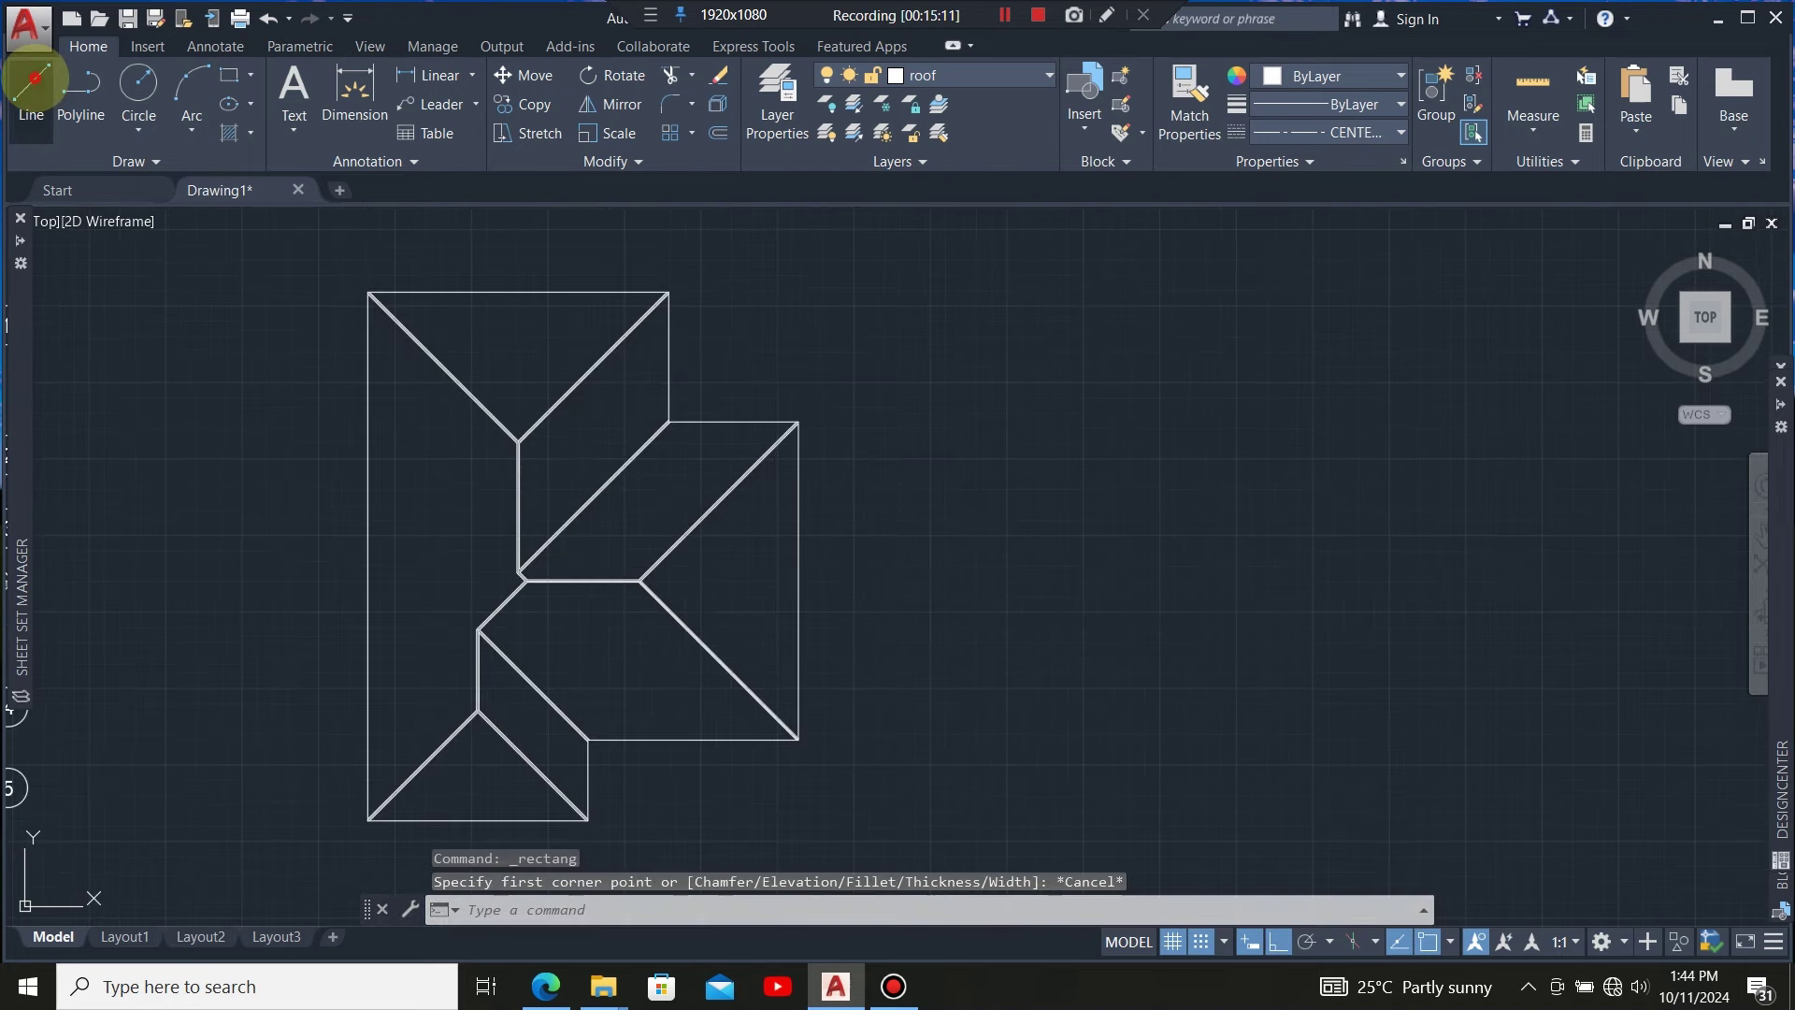
click(31, 92)
scroll(874, 528, up, 2)
click(854, 416)
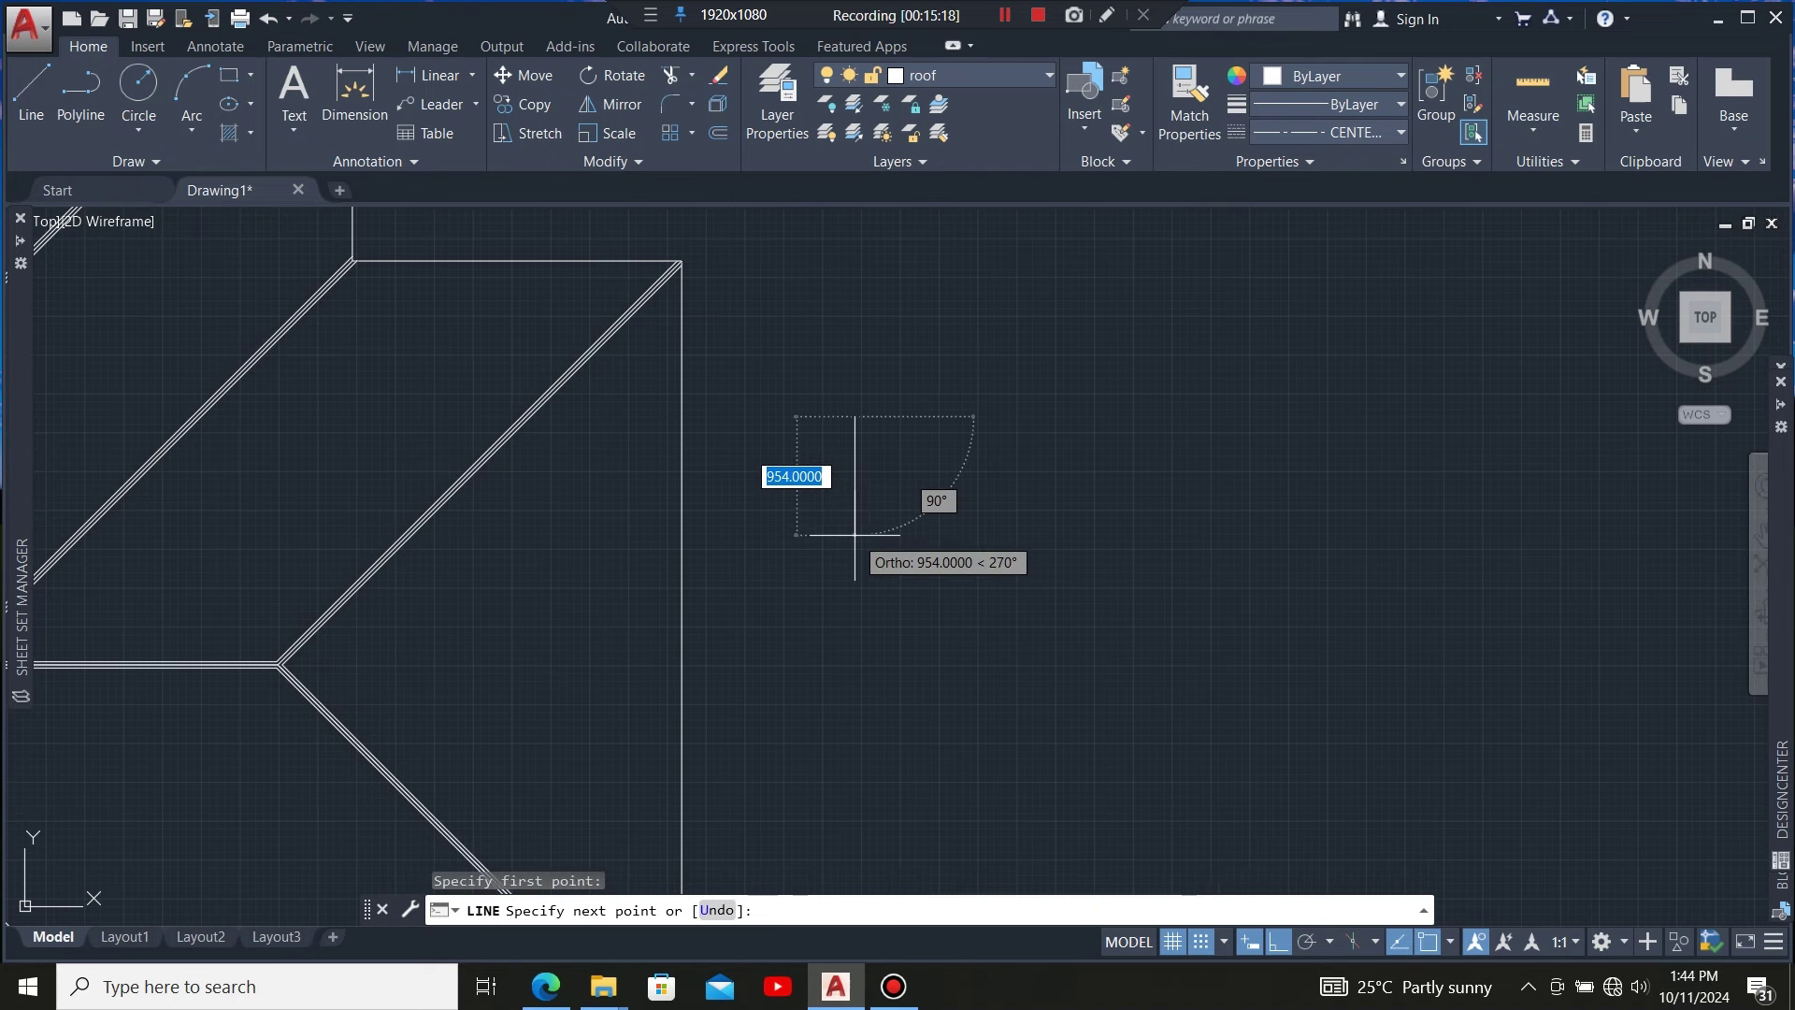
text(1500)
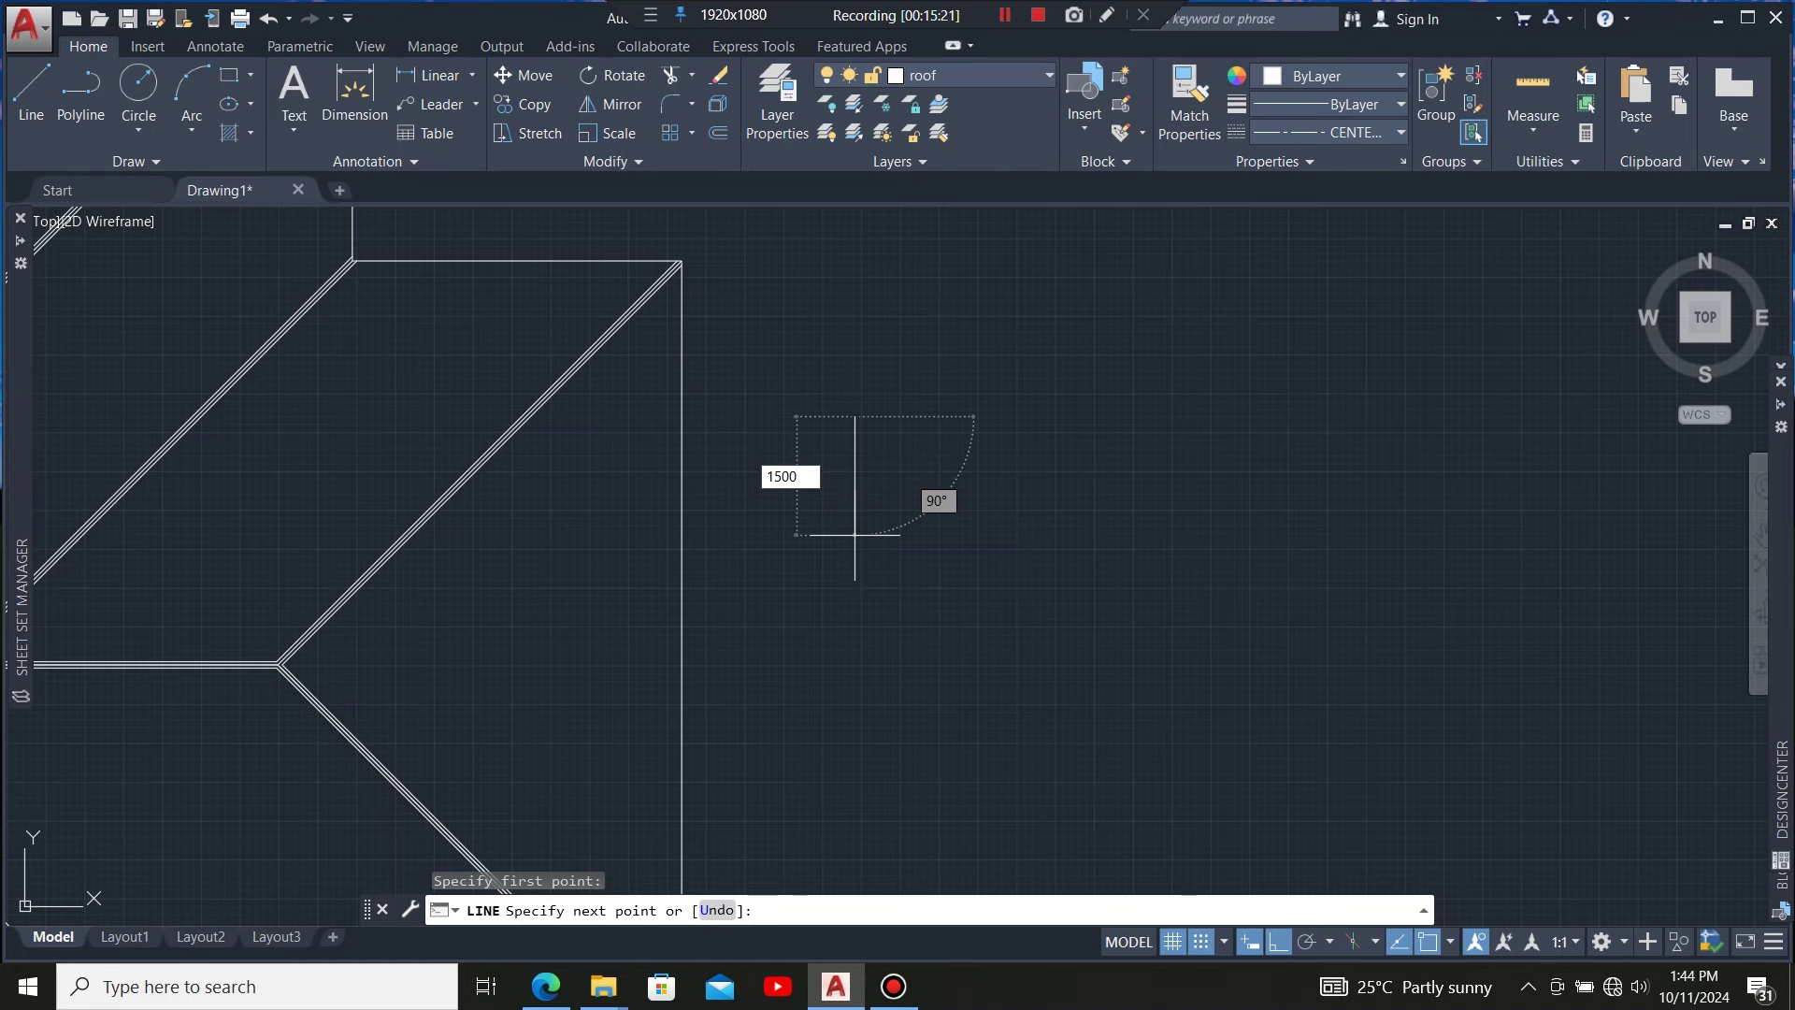
key(Return)
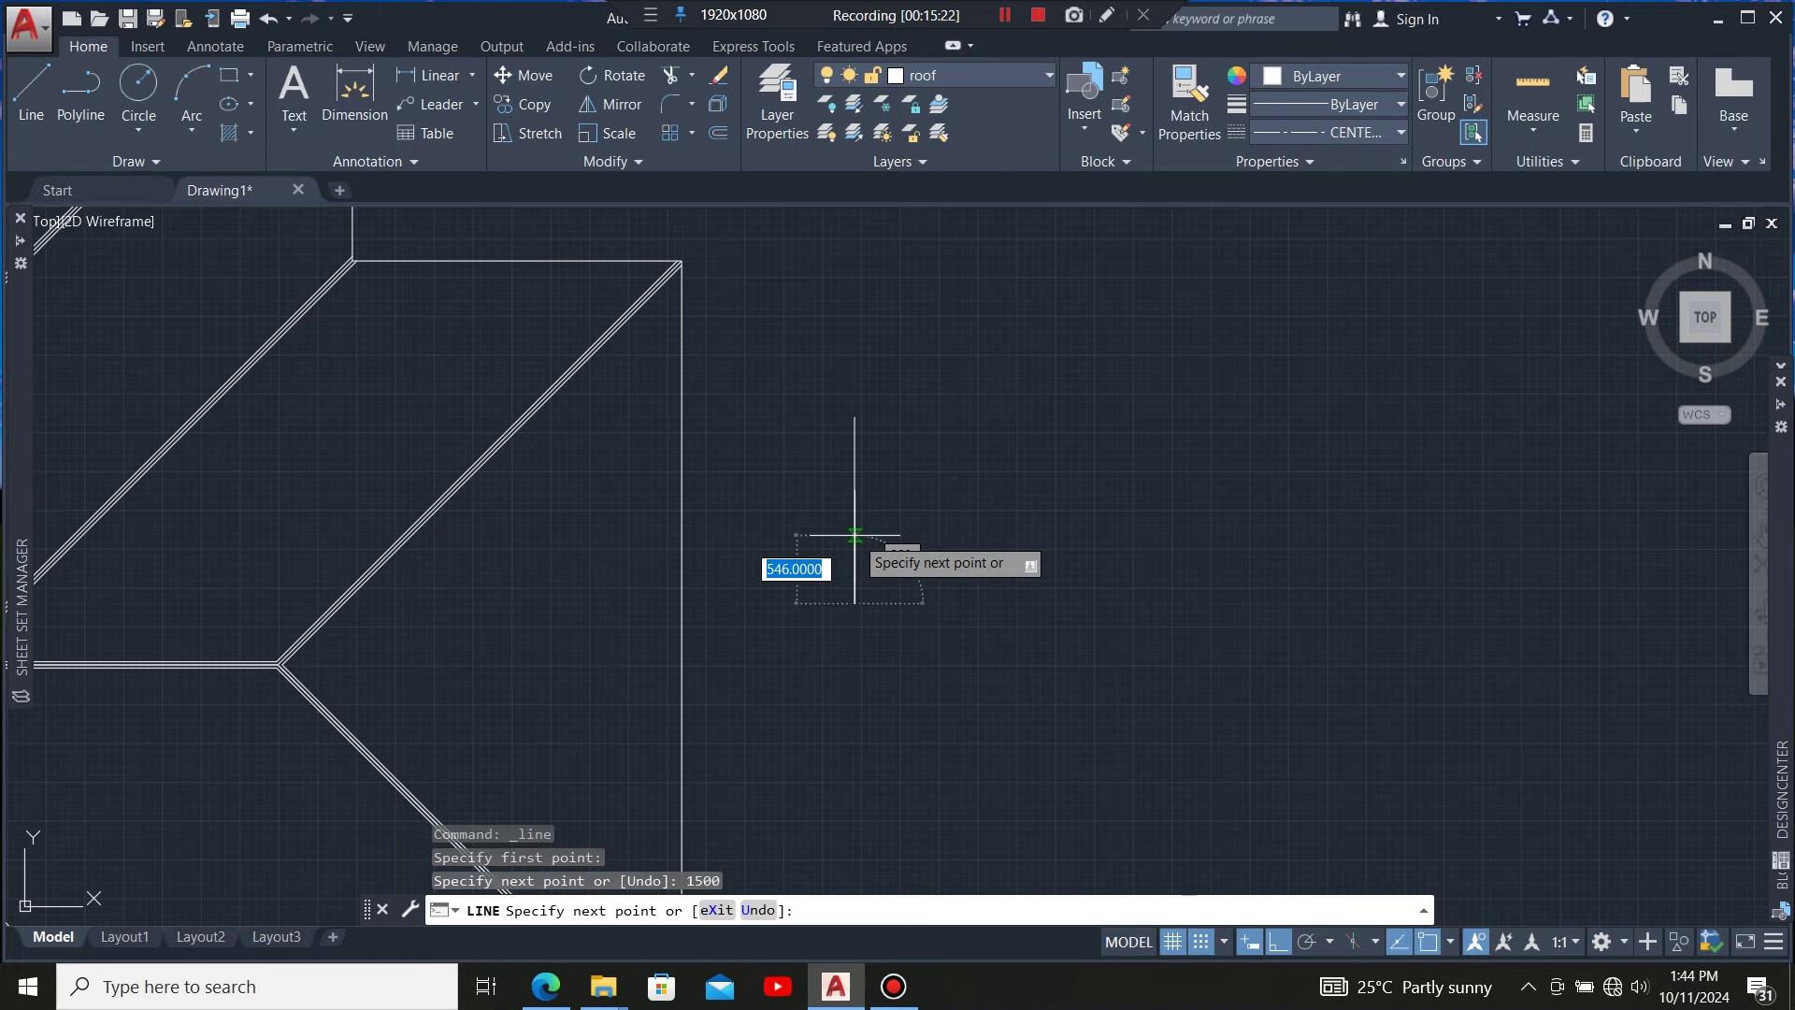
Add the 45° diagonal forming the half arrowhead, then end the line command
scroll(844, 650, up, 2)
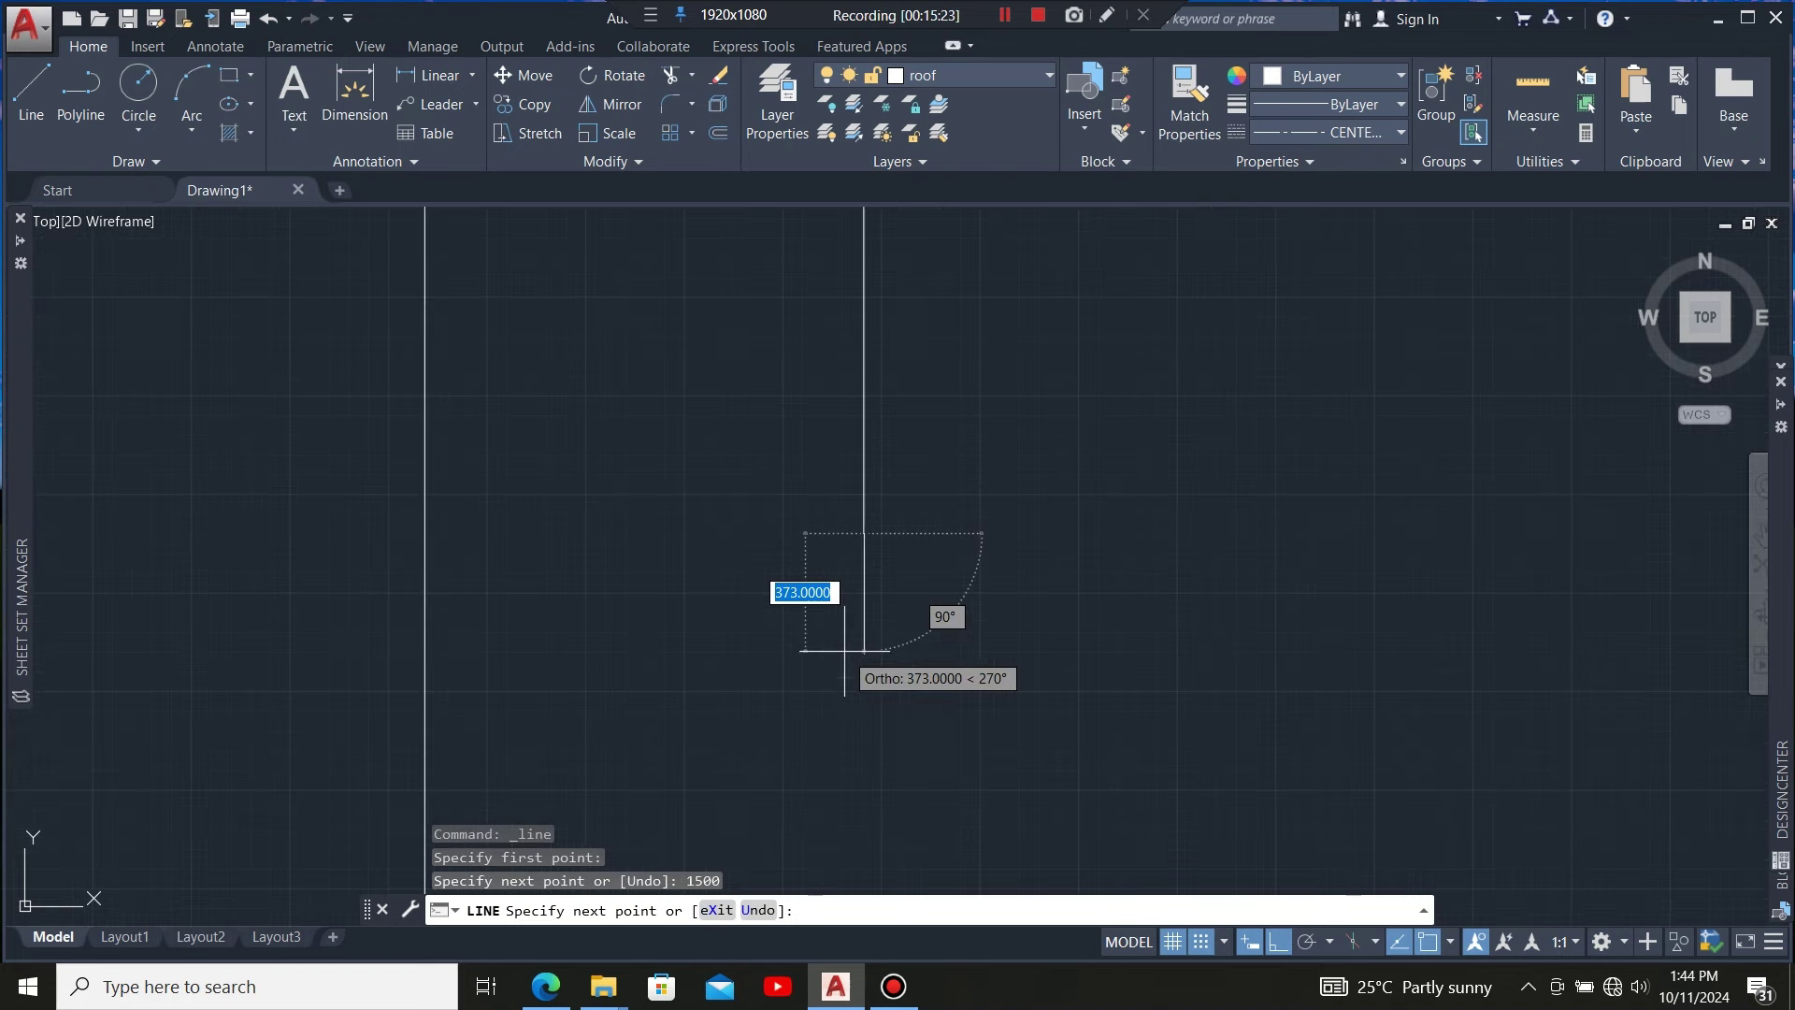
scroll(845, 649, down, 2)
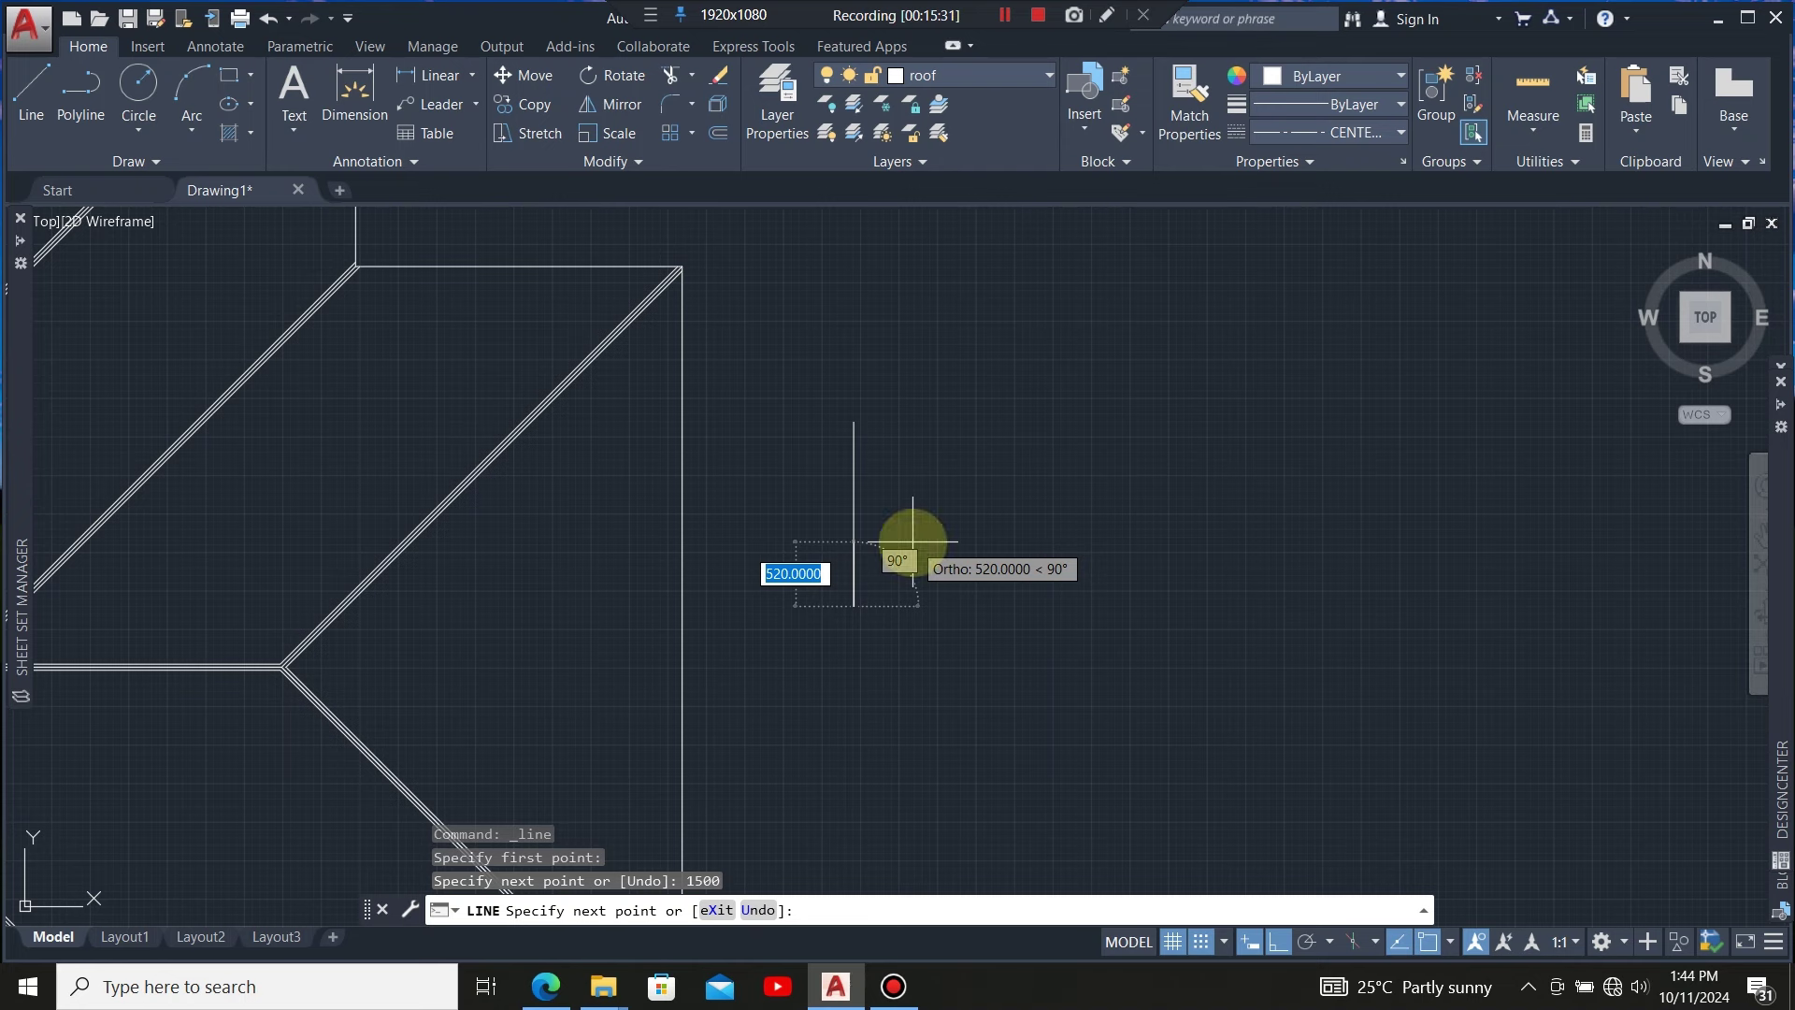
text(30)
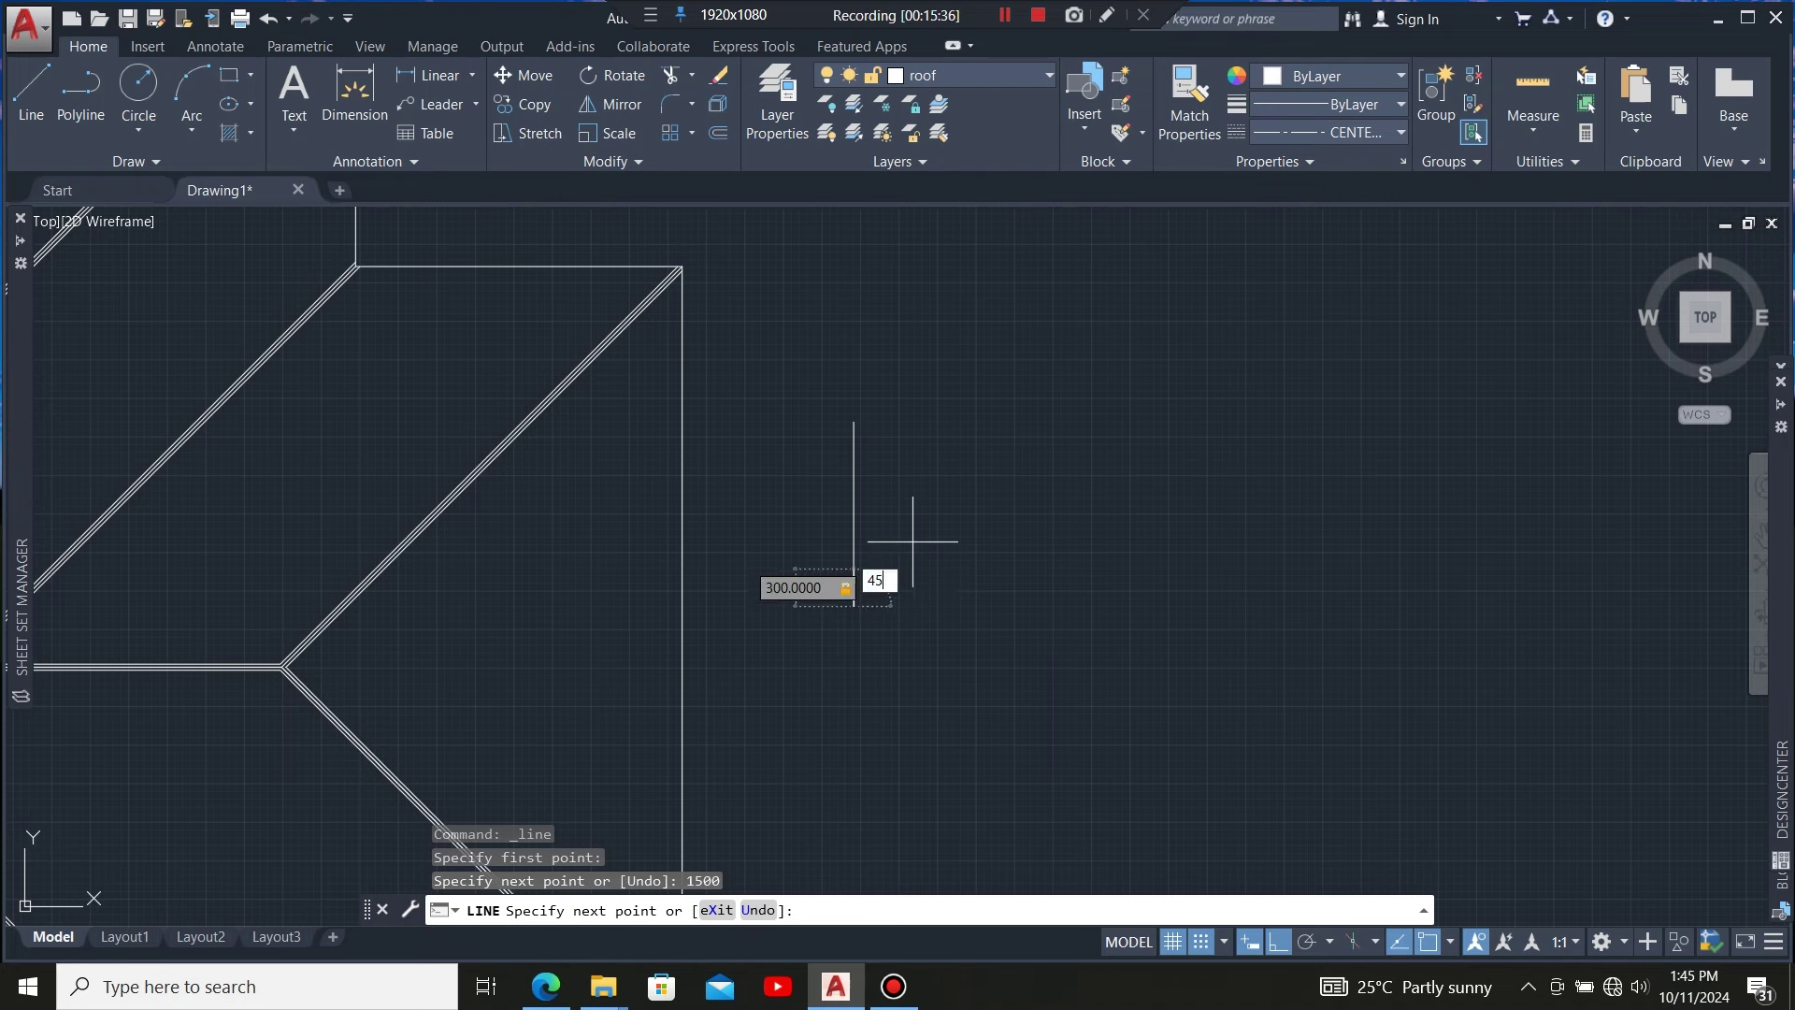
key(Return)
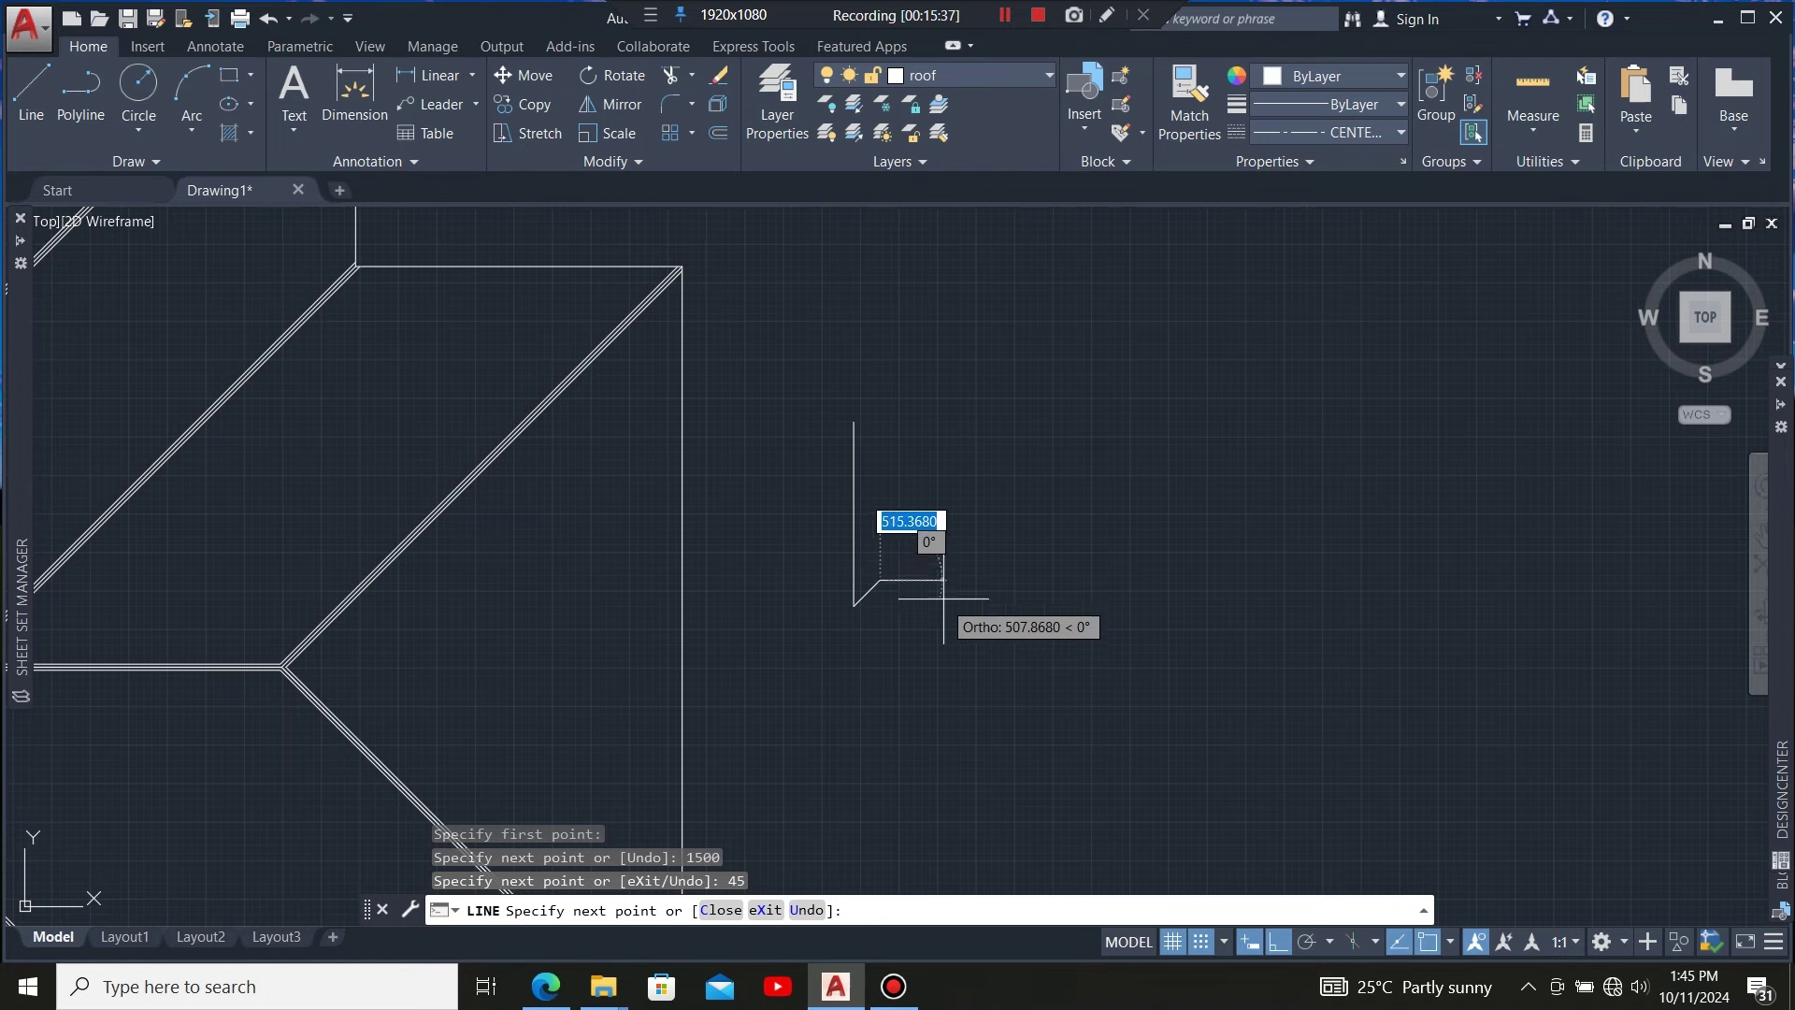
scroll(879, 579, up, 4)
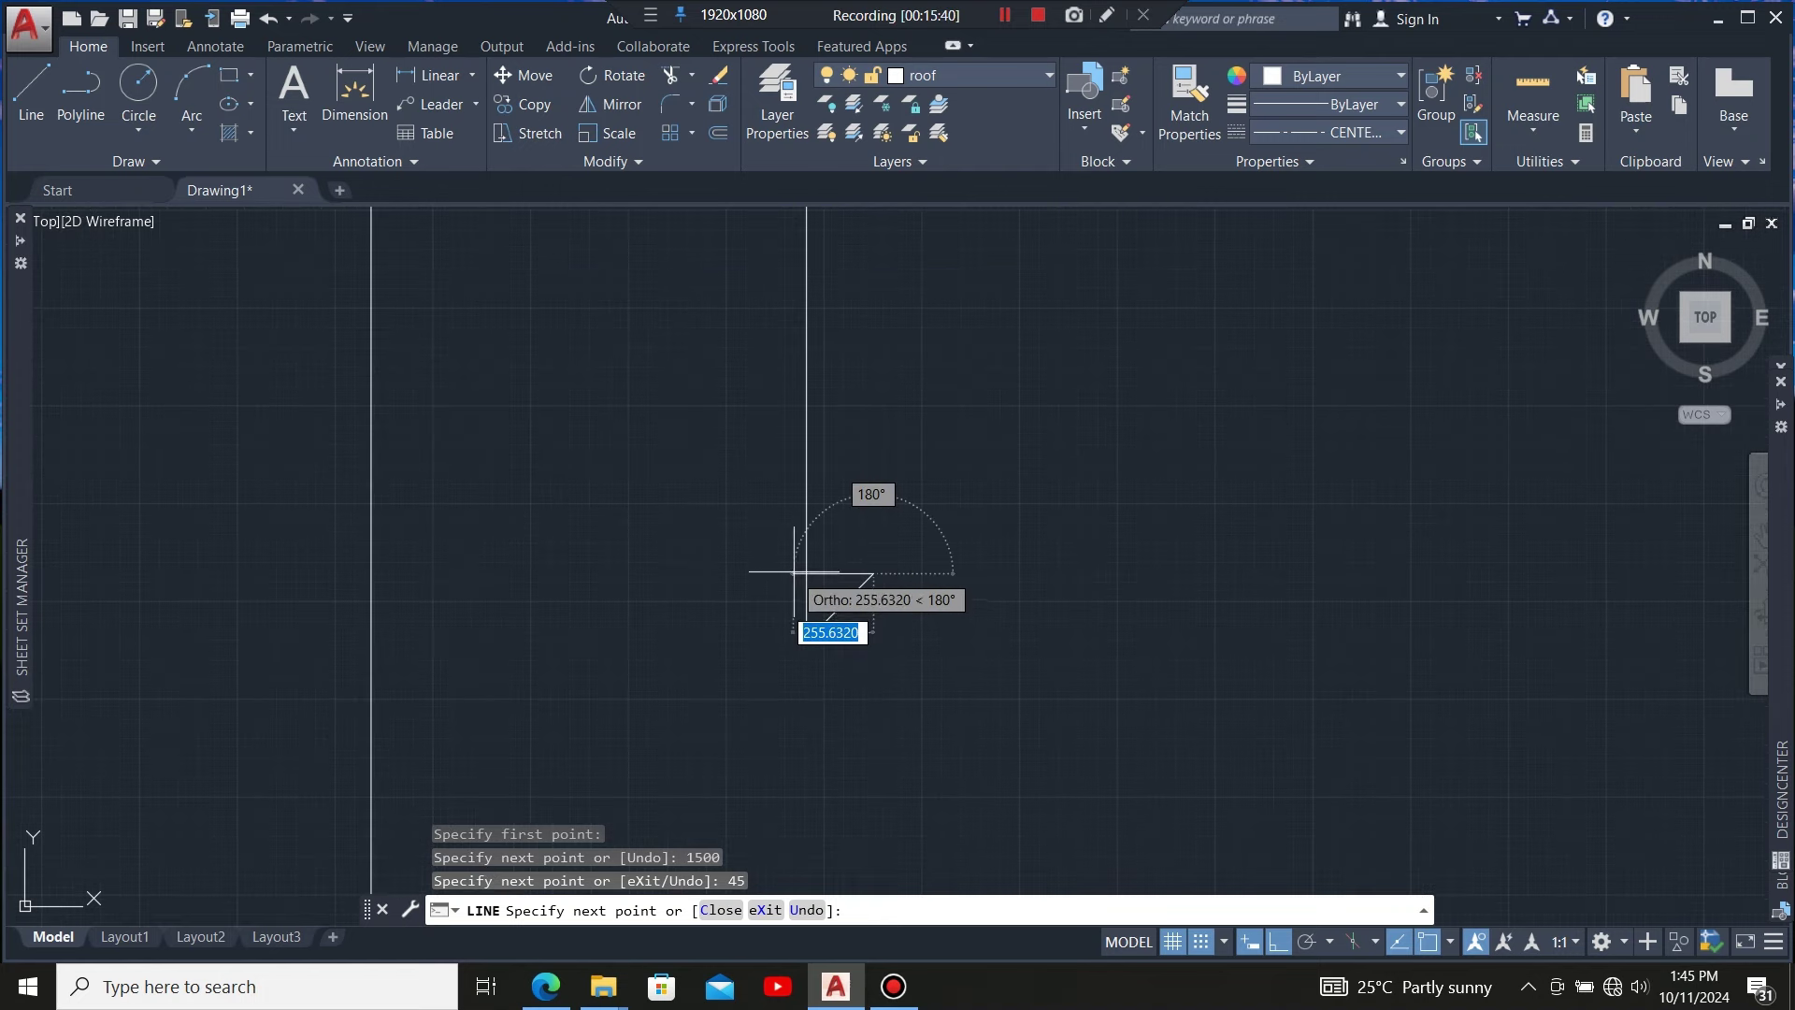
key(Escape)
Mirror the half arrowhead's top line and diagonal about the vertical line, keeping the originals
click(930, 525)
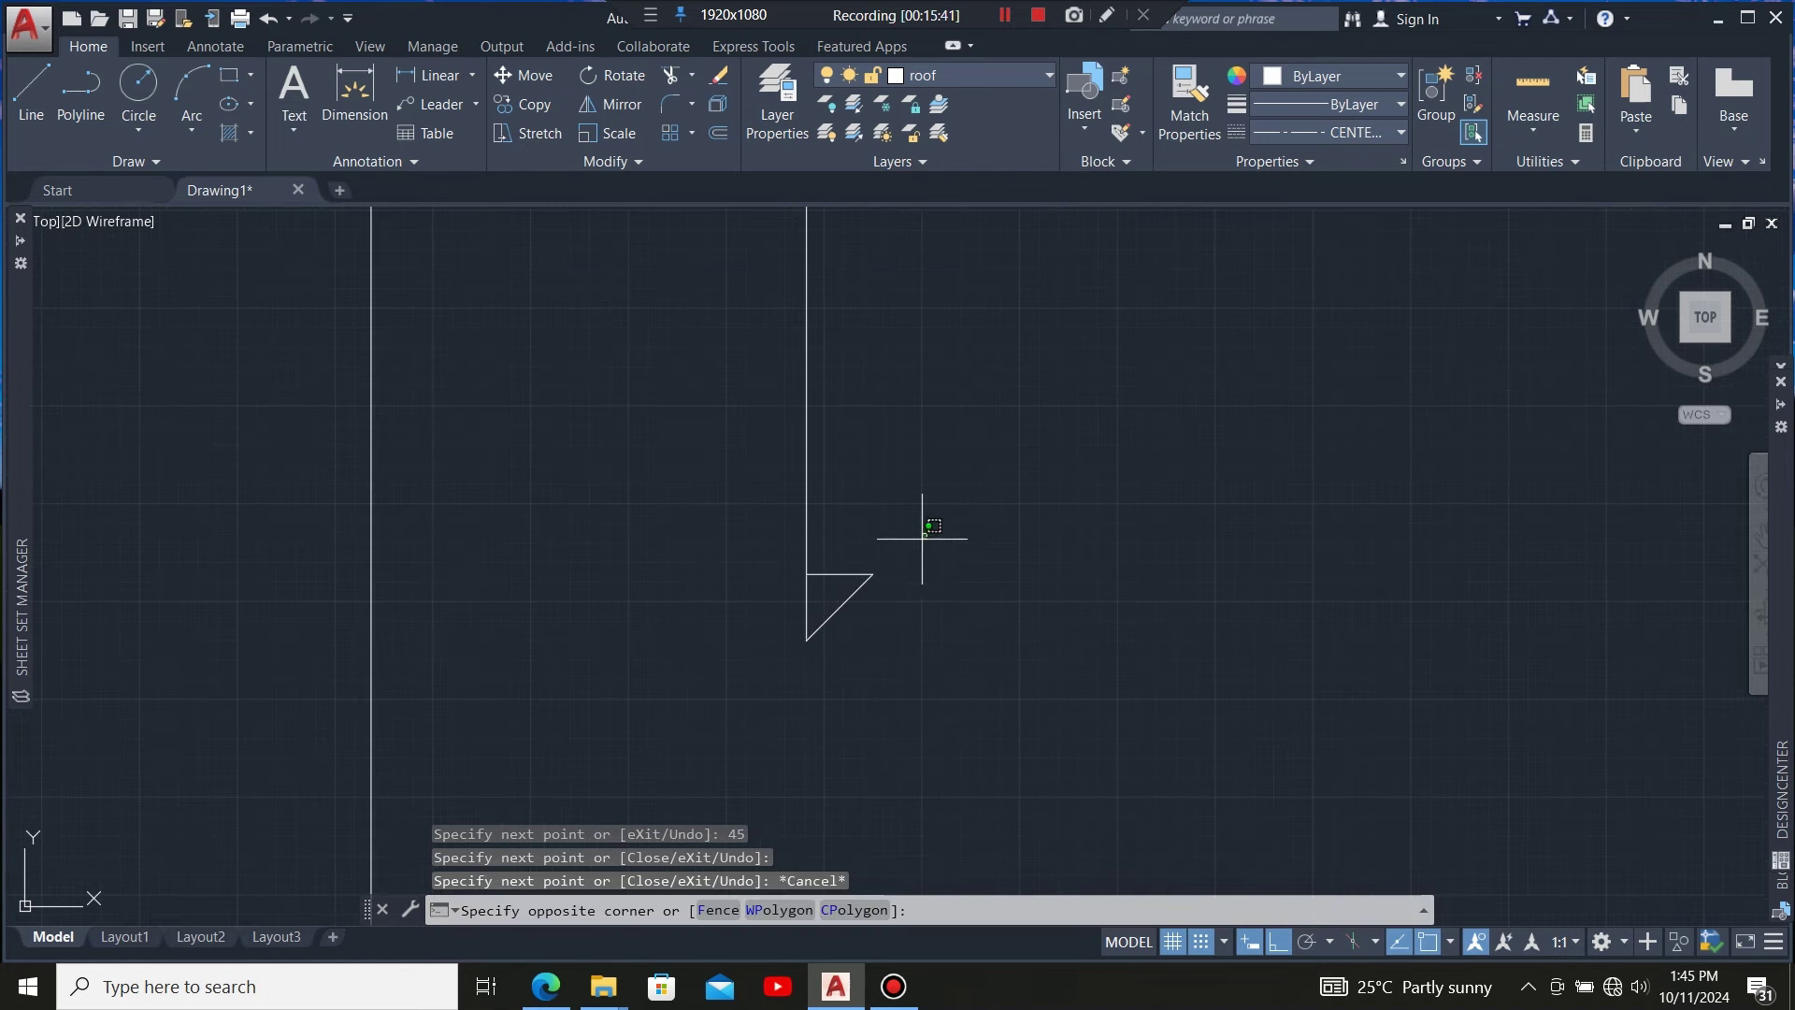
click(842, 601)
click(609, 104)
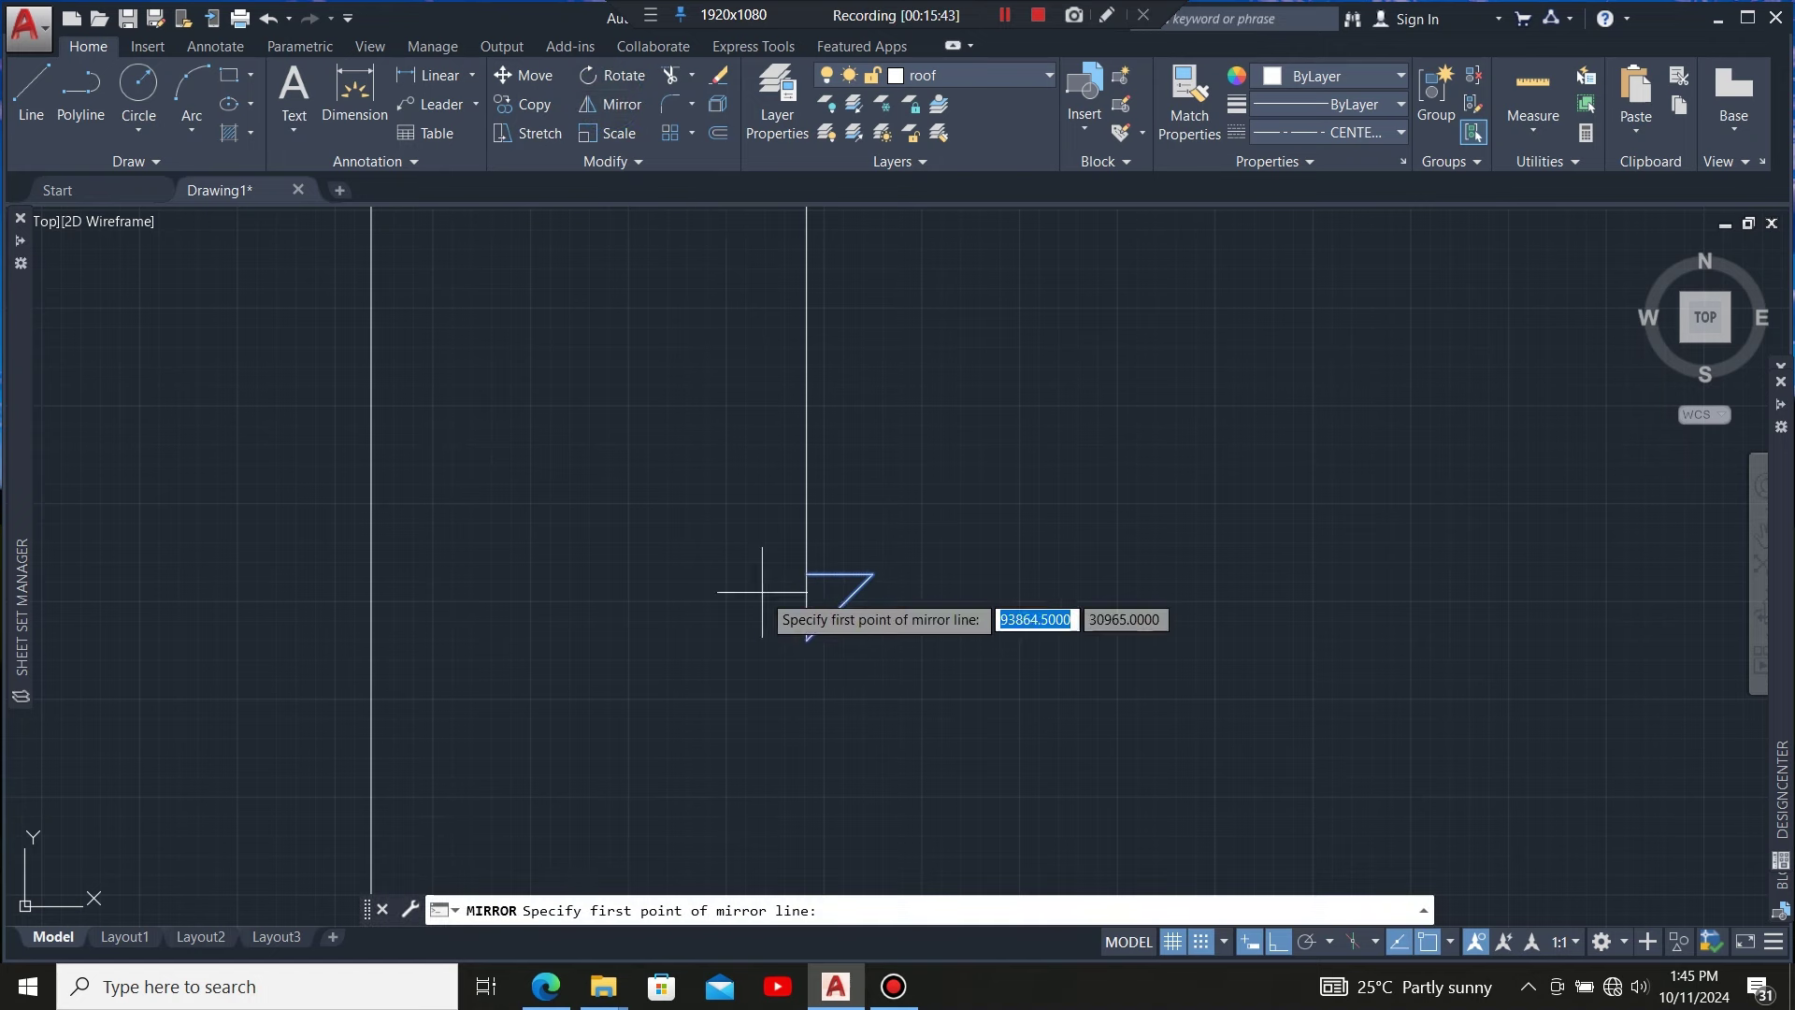
click(808, 639)
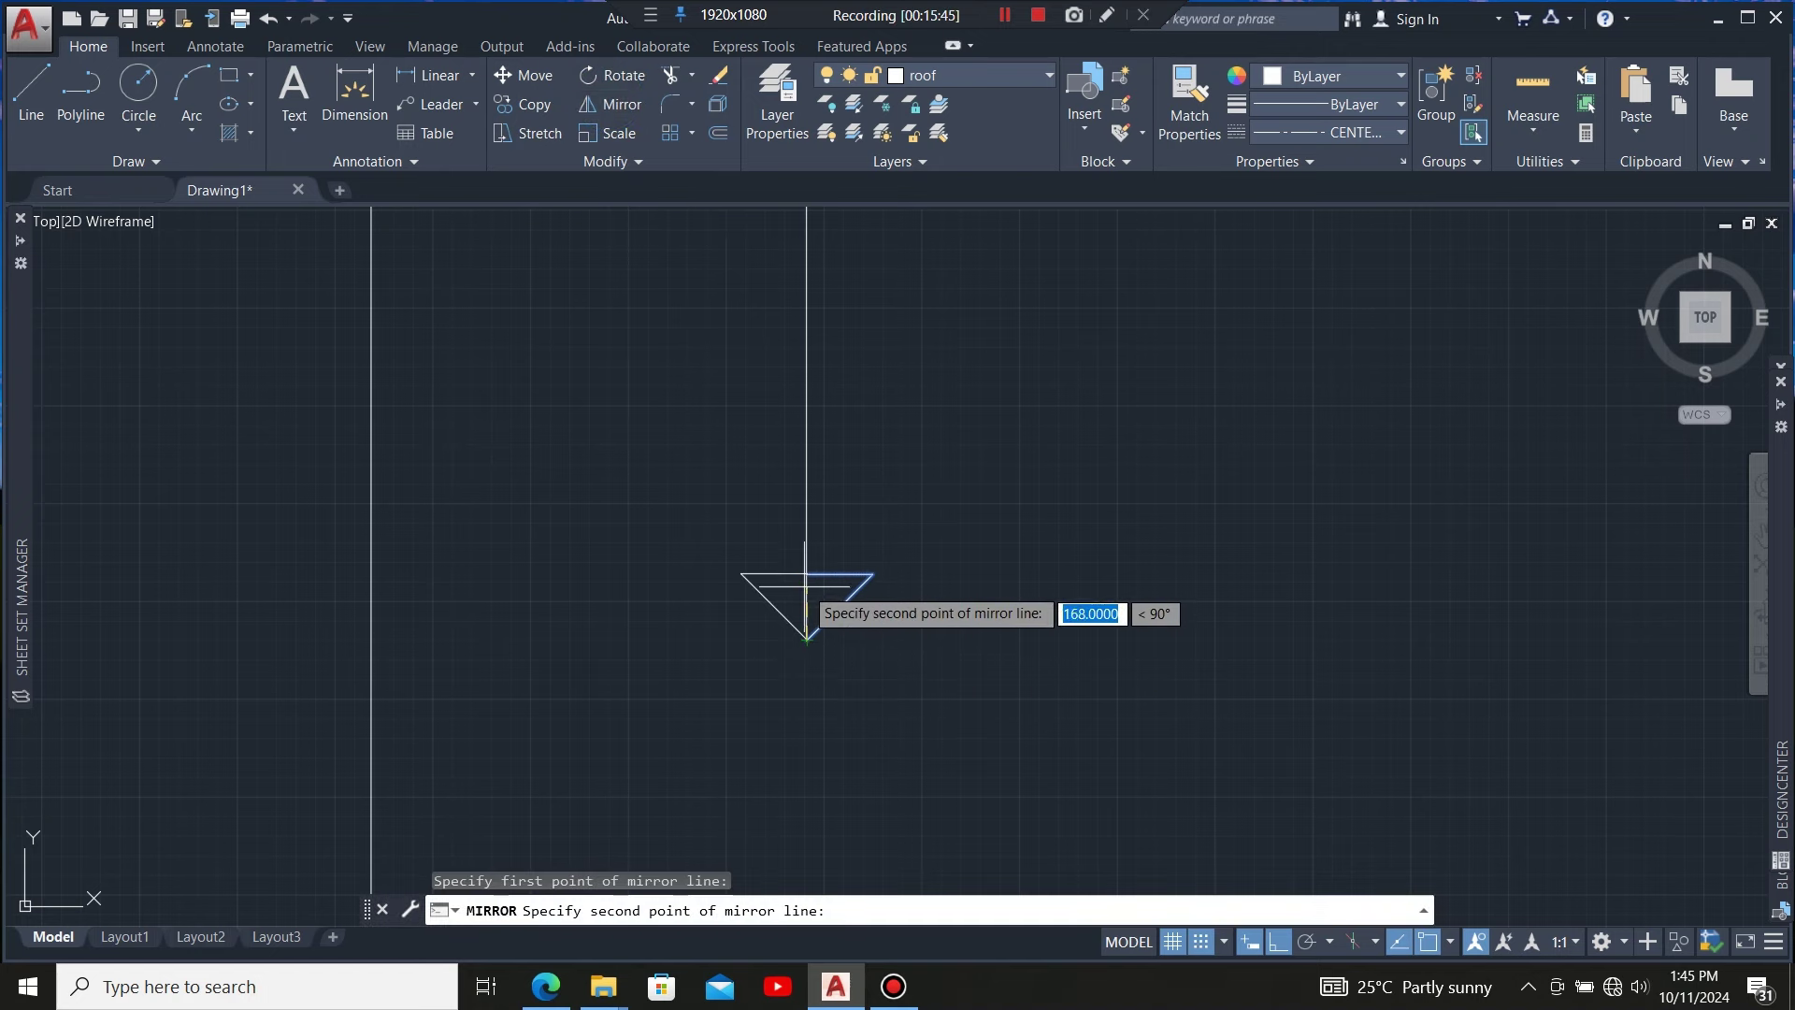
click(806, 579)
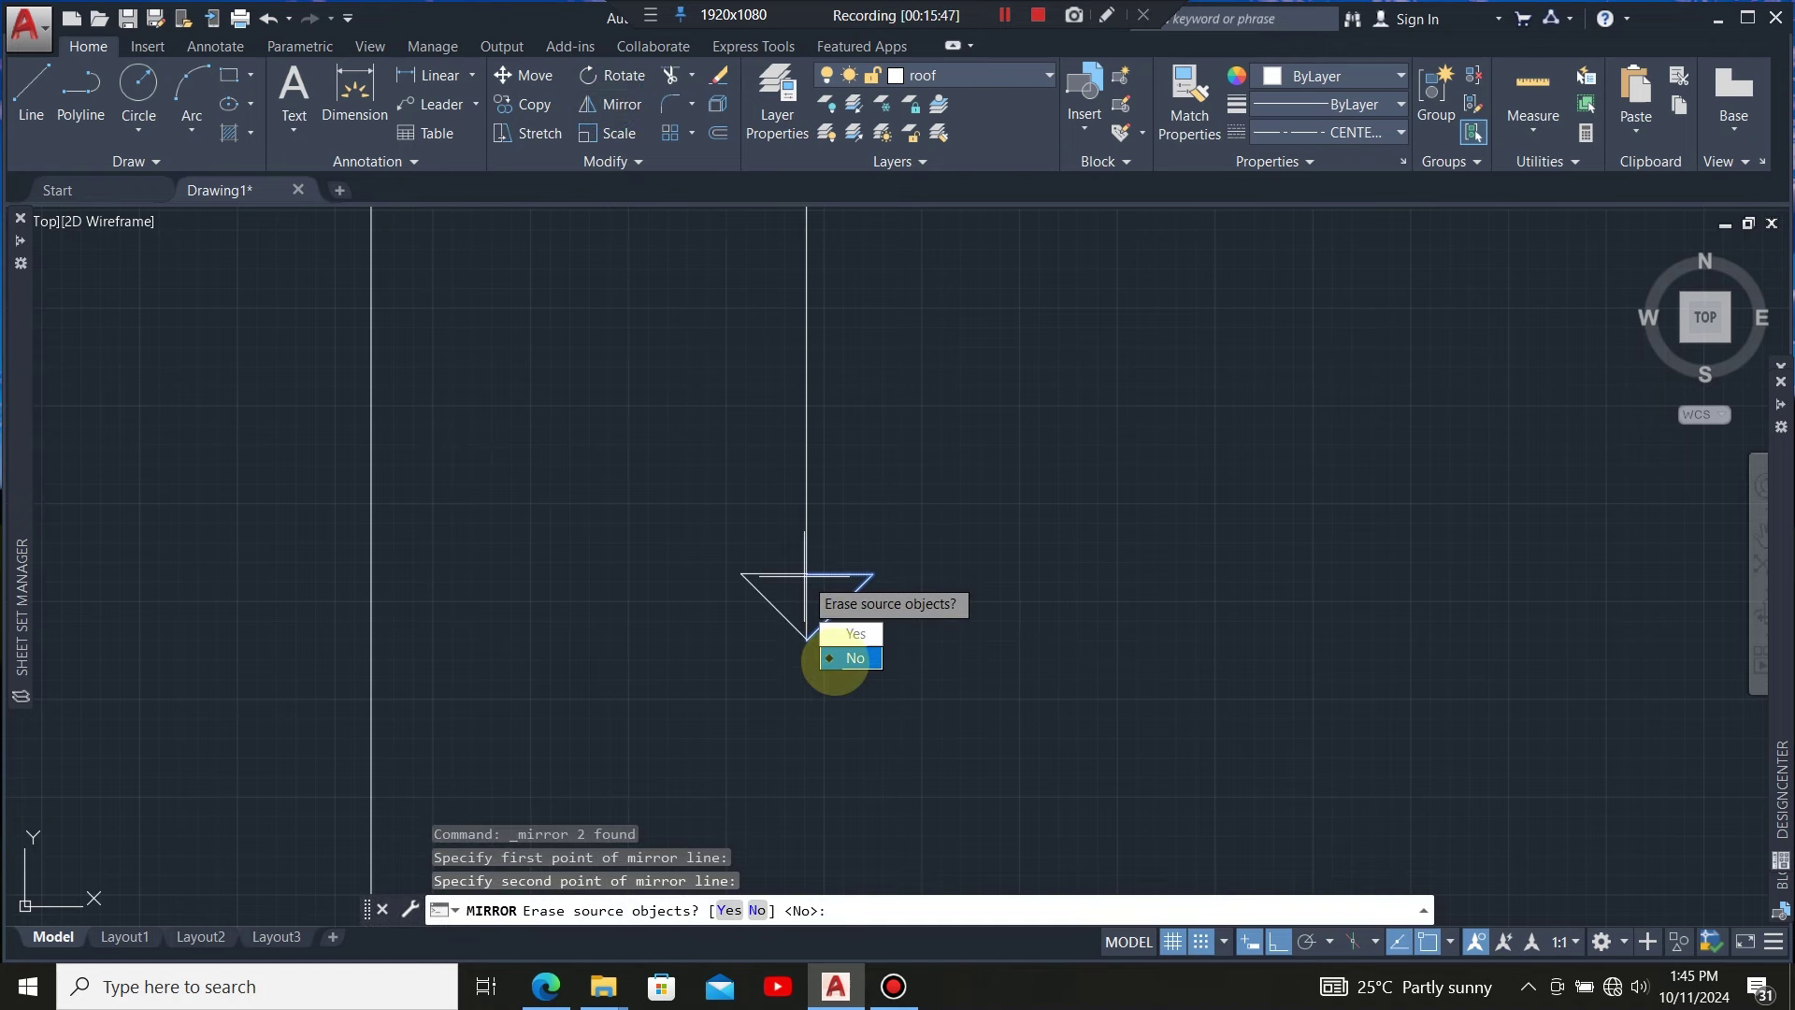
click(846, 658)
scroll(803, 608, up, 2)
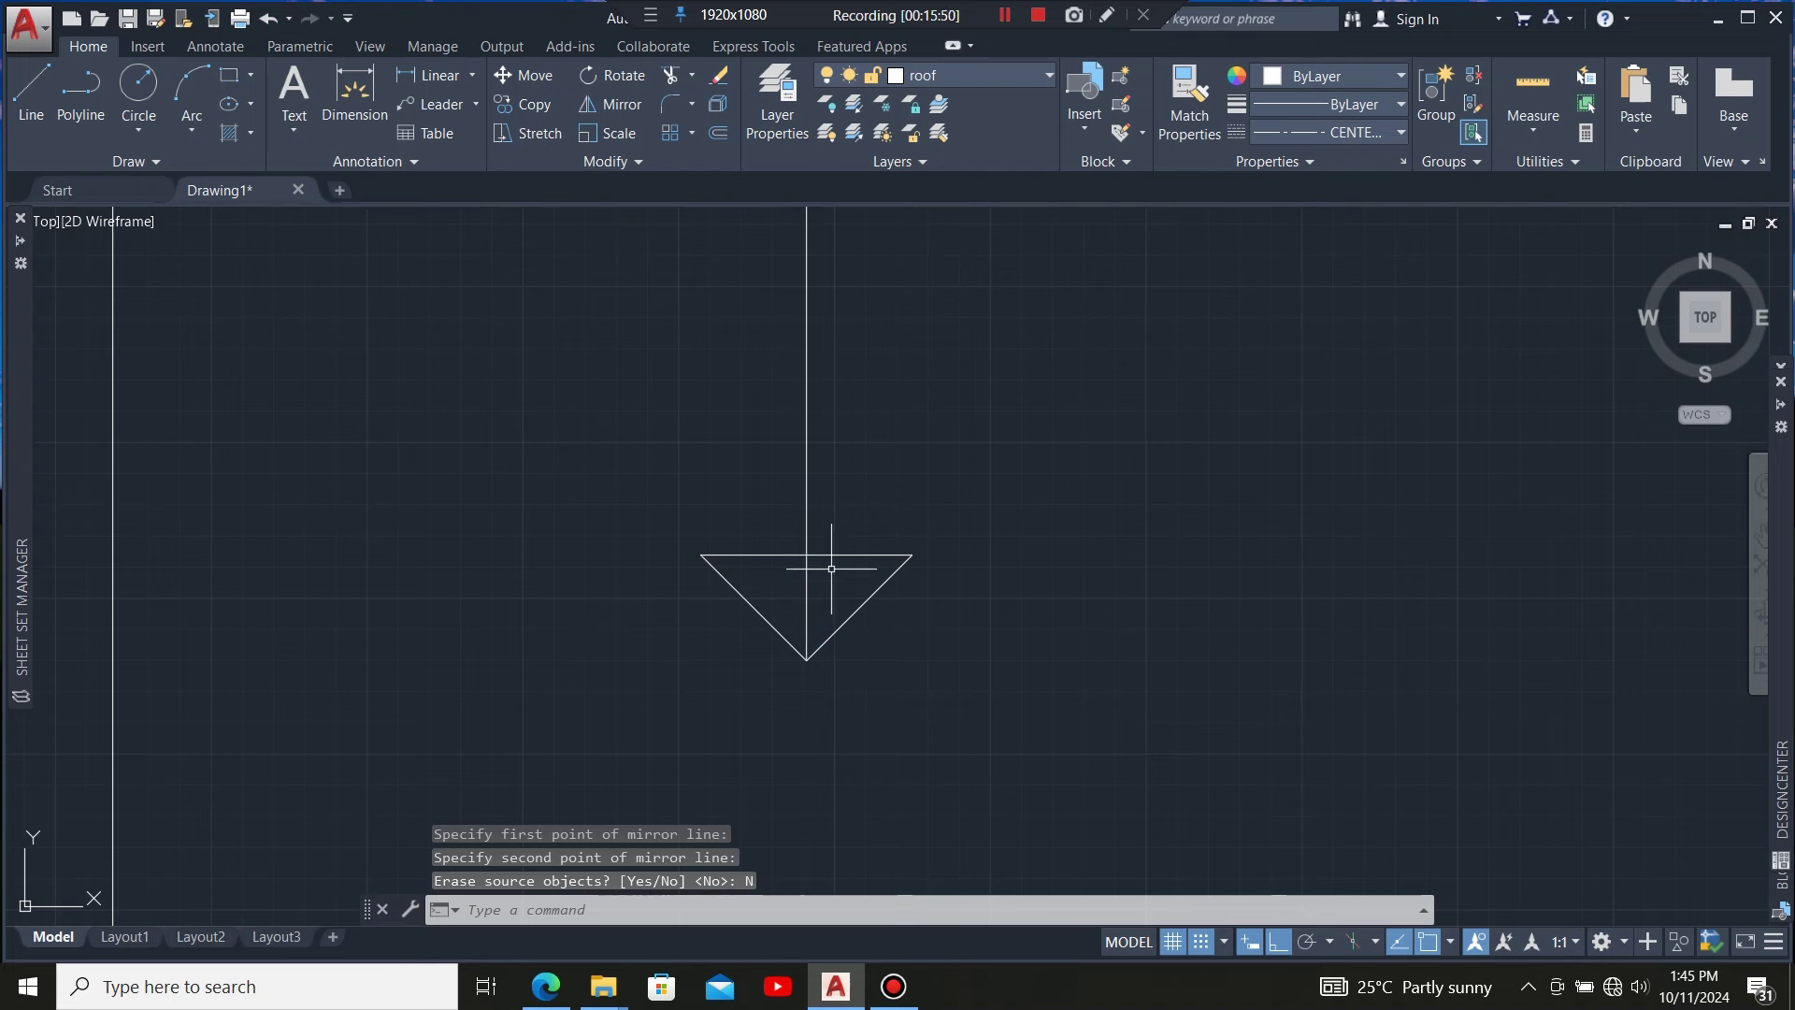
Select both halves of the triangle's top line and attempt a trim, then cancel it
click(840, 526)
click(828, 569)
click(790, 540)
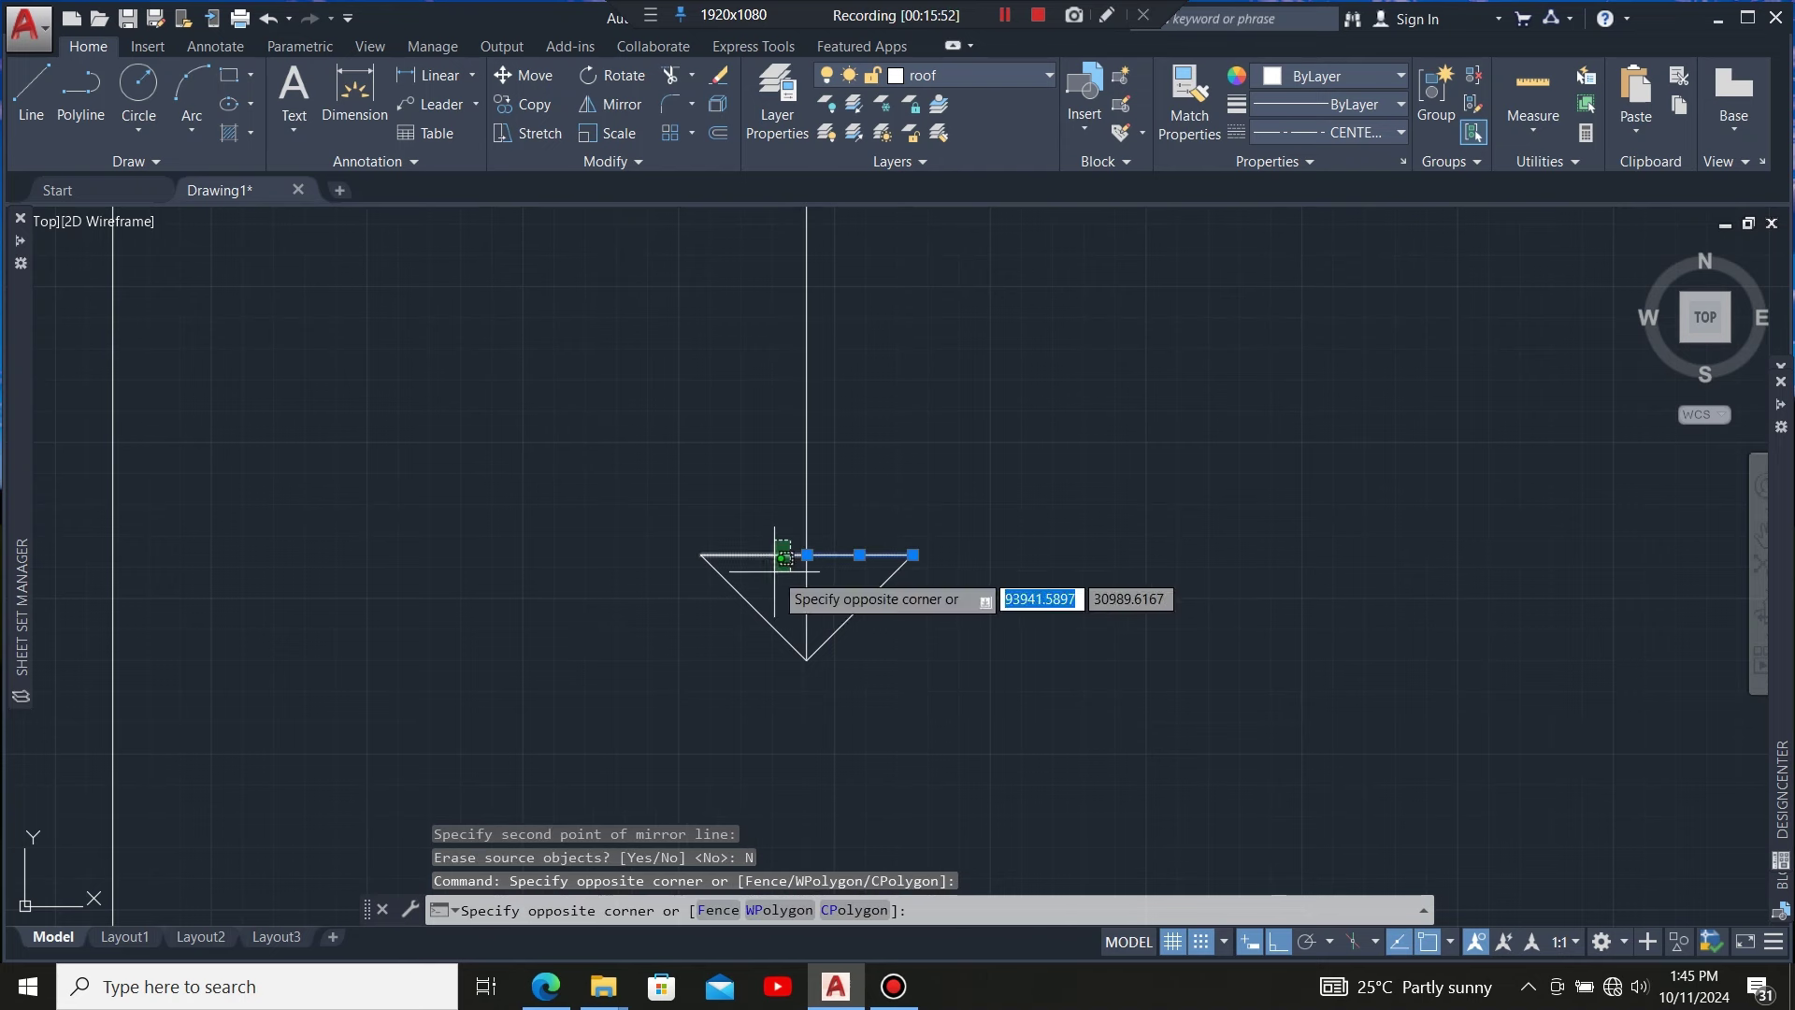
click(761, 566)
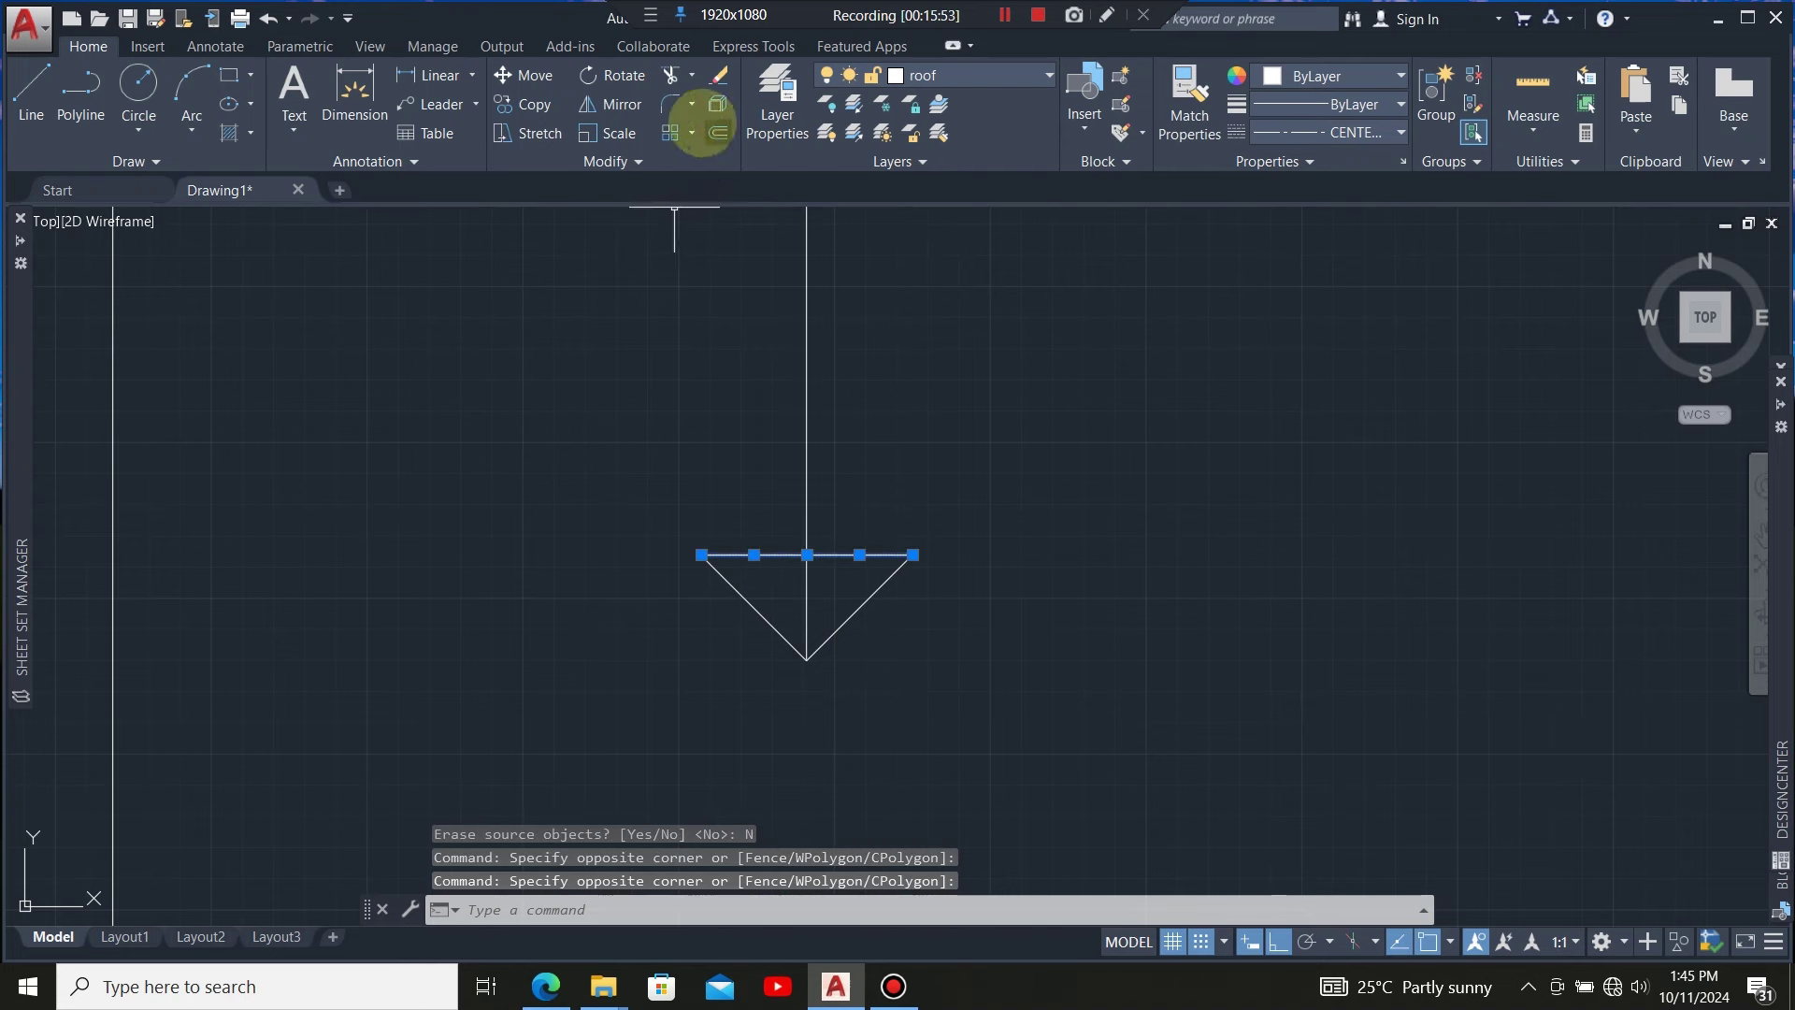
click(669, 75)
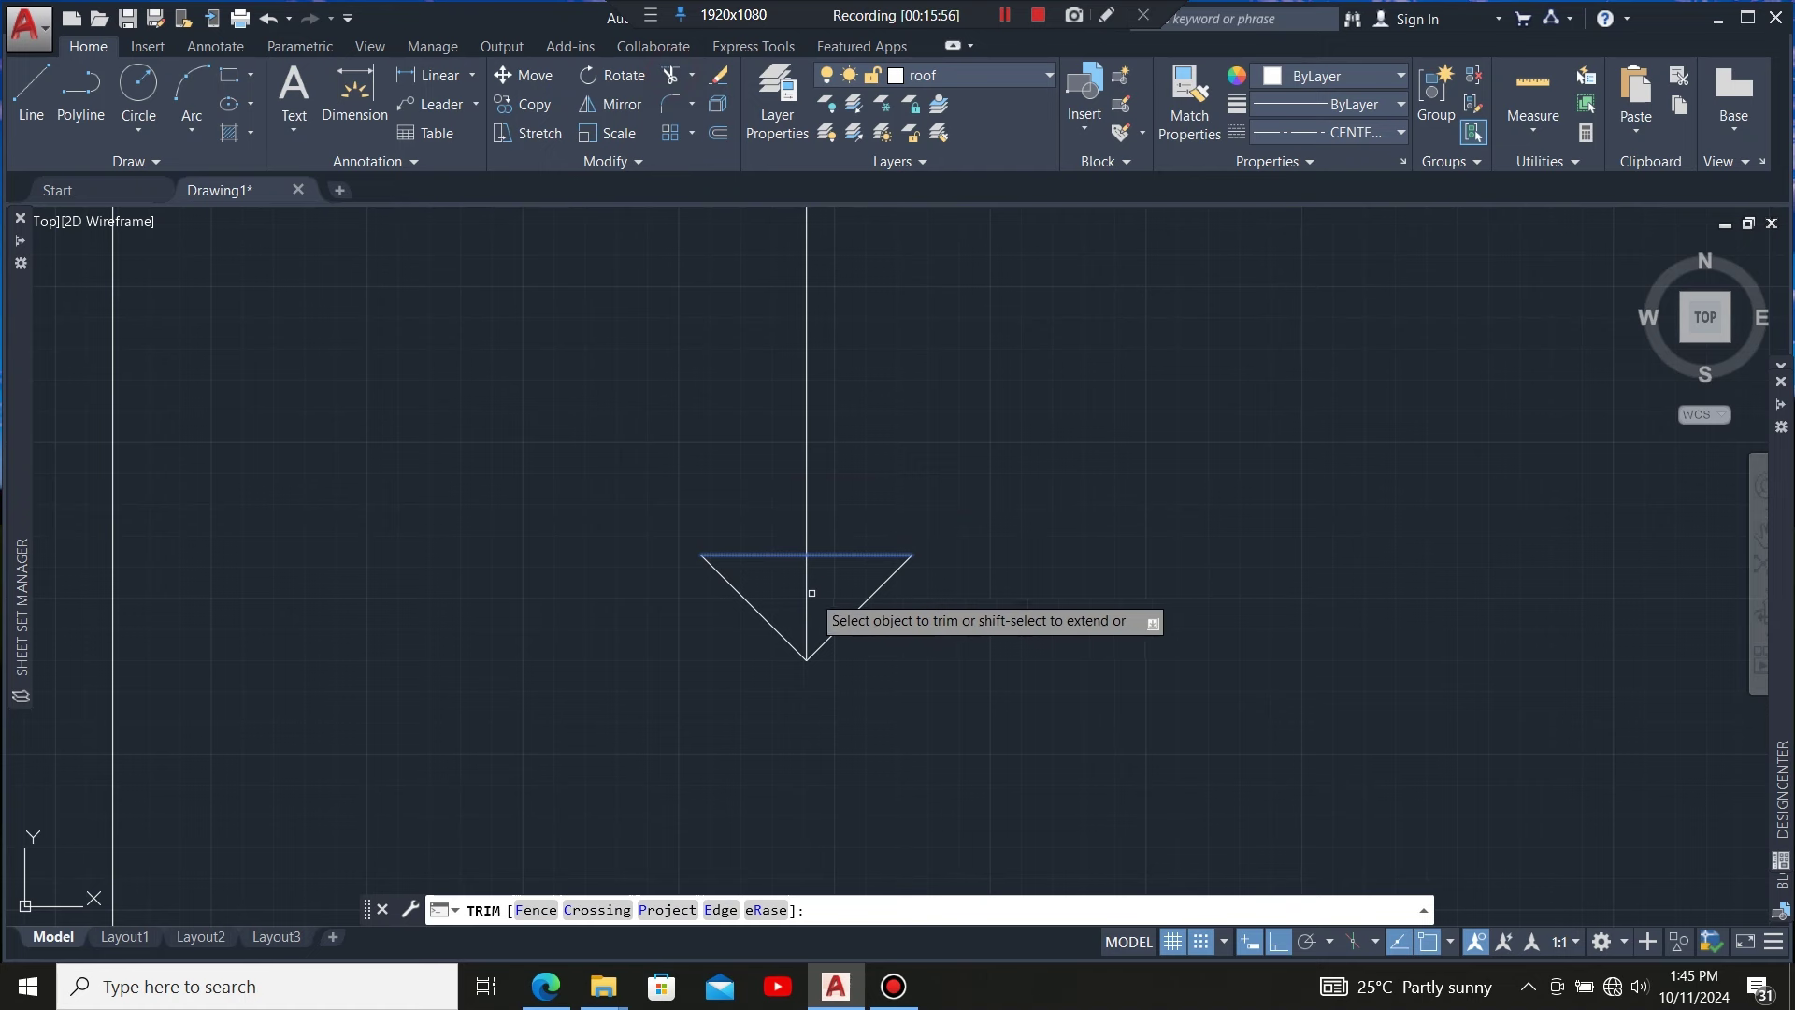
key(Escape)
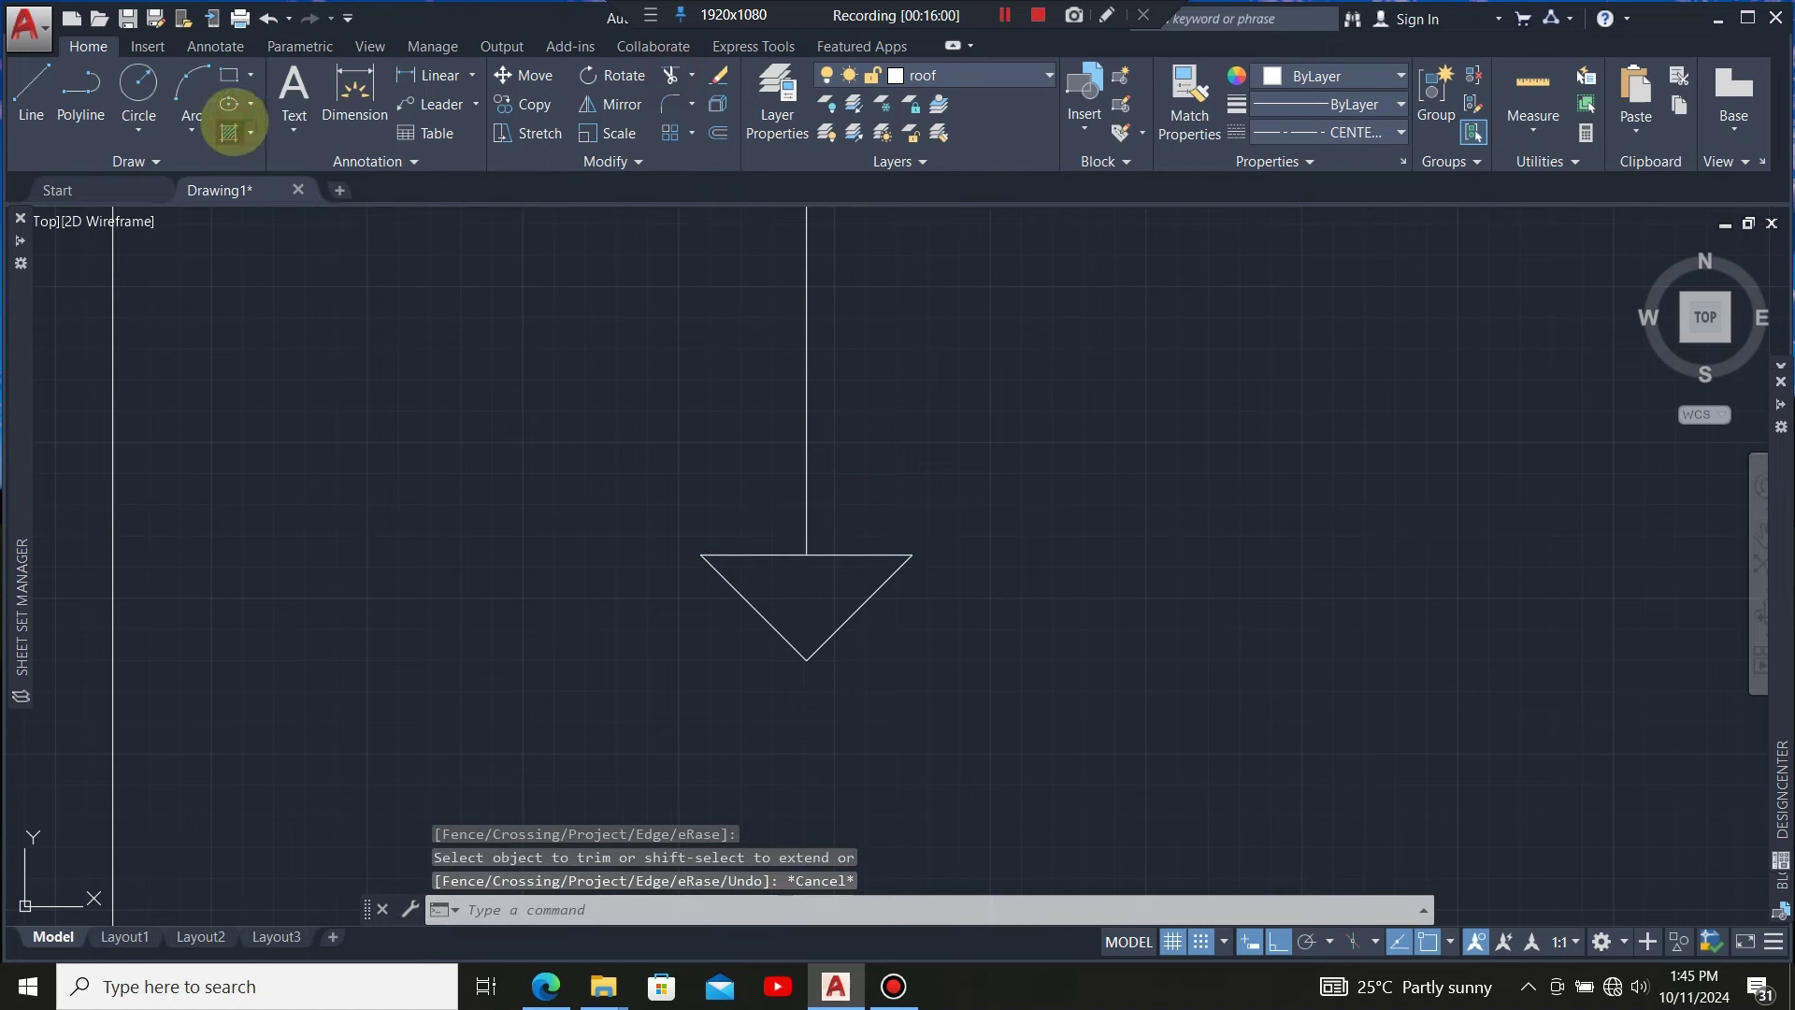
Fill the arrowhead triangle with a solid hatch and select the finished arrow
click(229, 132)
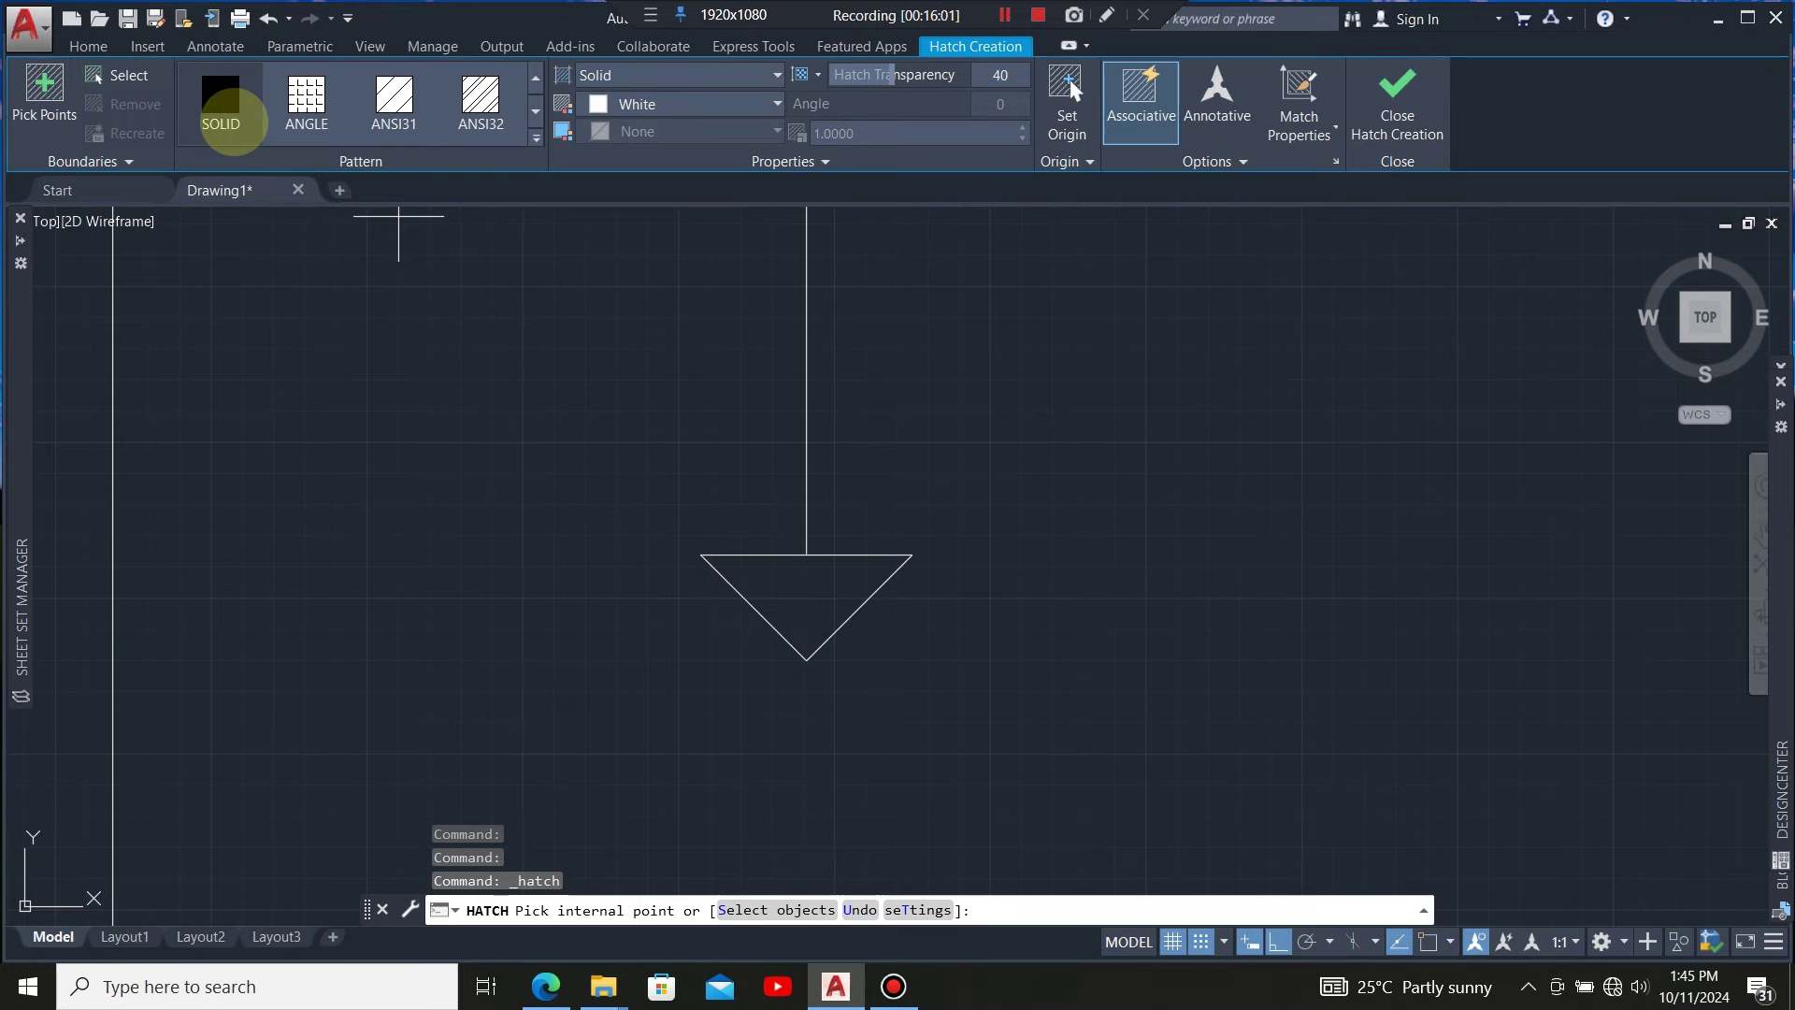
click(804, 591)
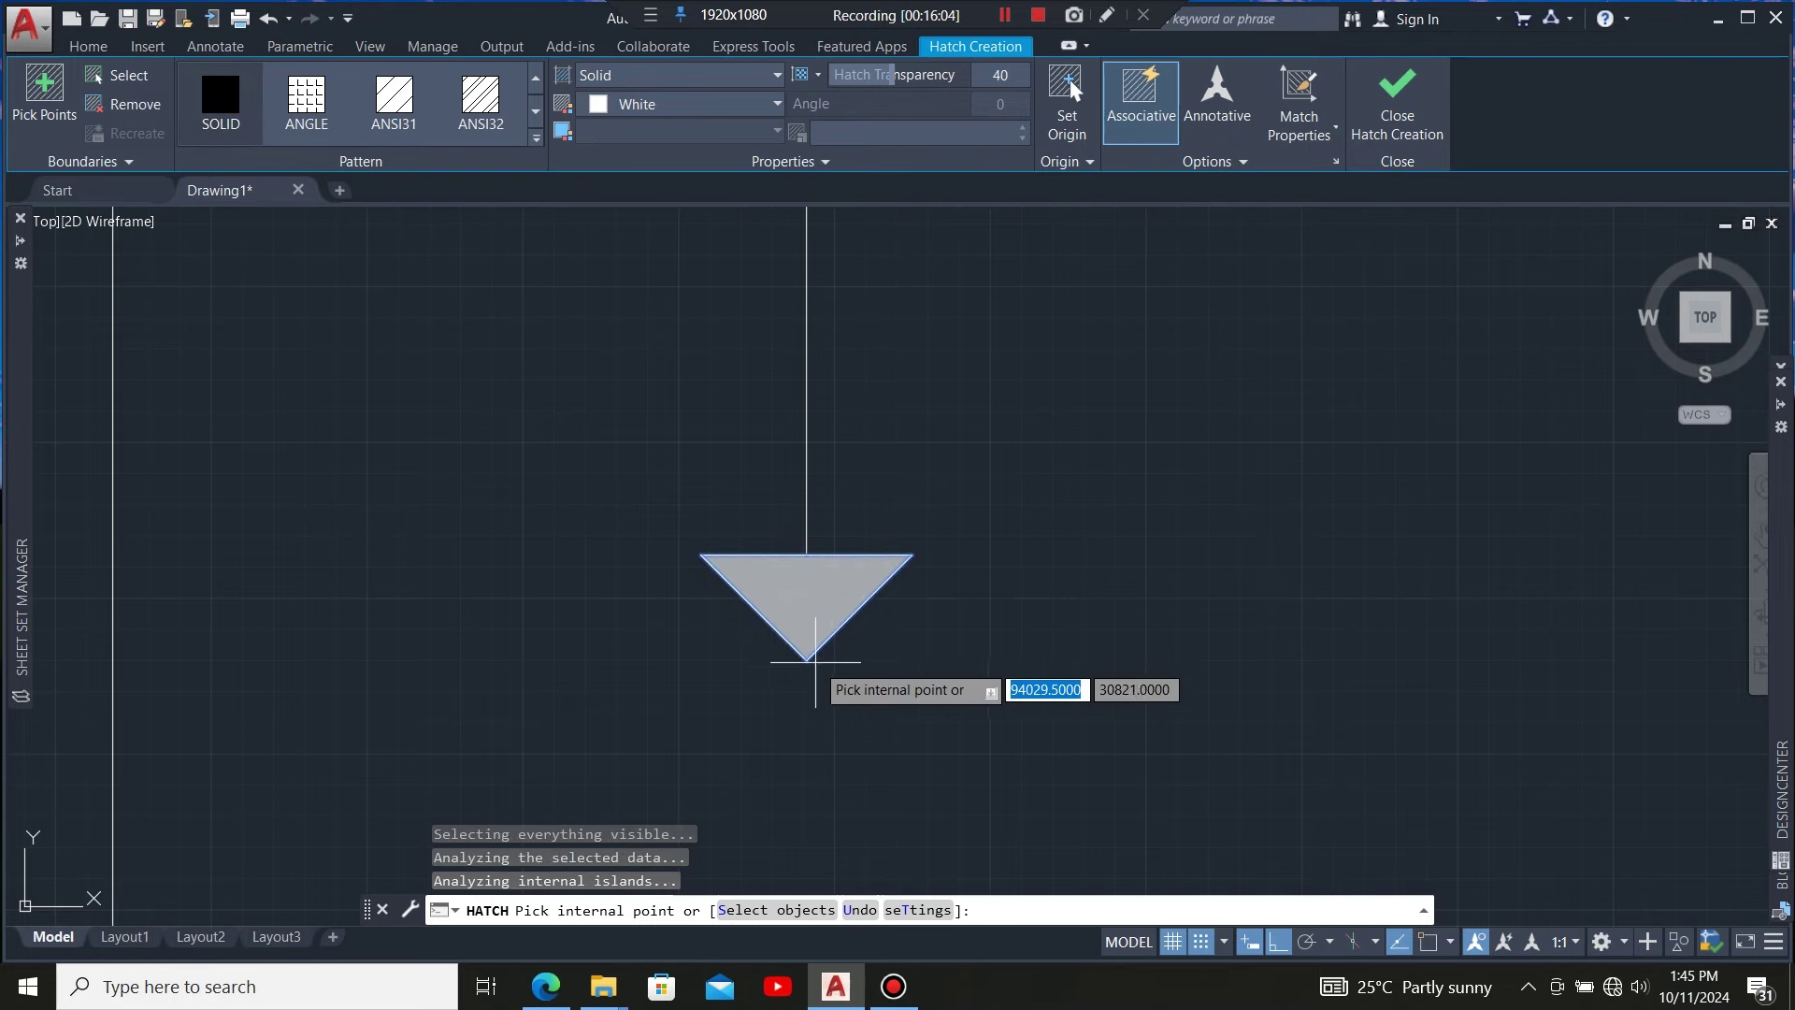
scroll(905, 551, down, 2)
scroll(896, 645, down, 4)
key(Escape)
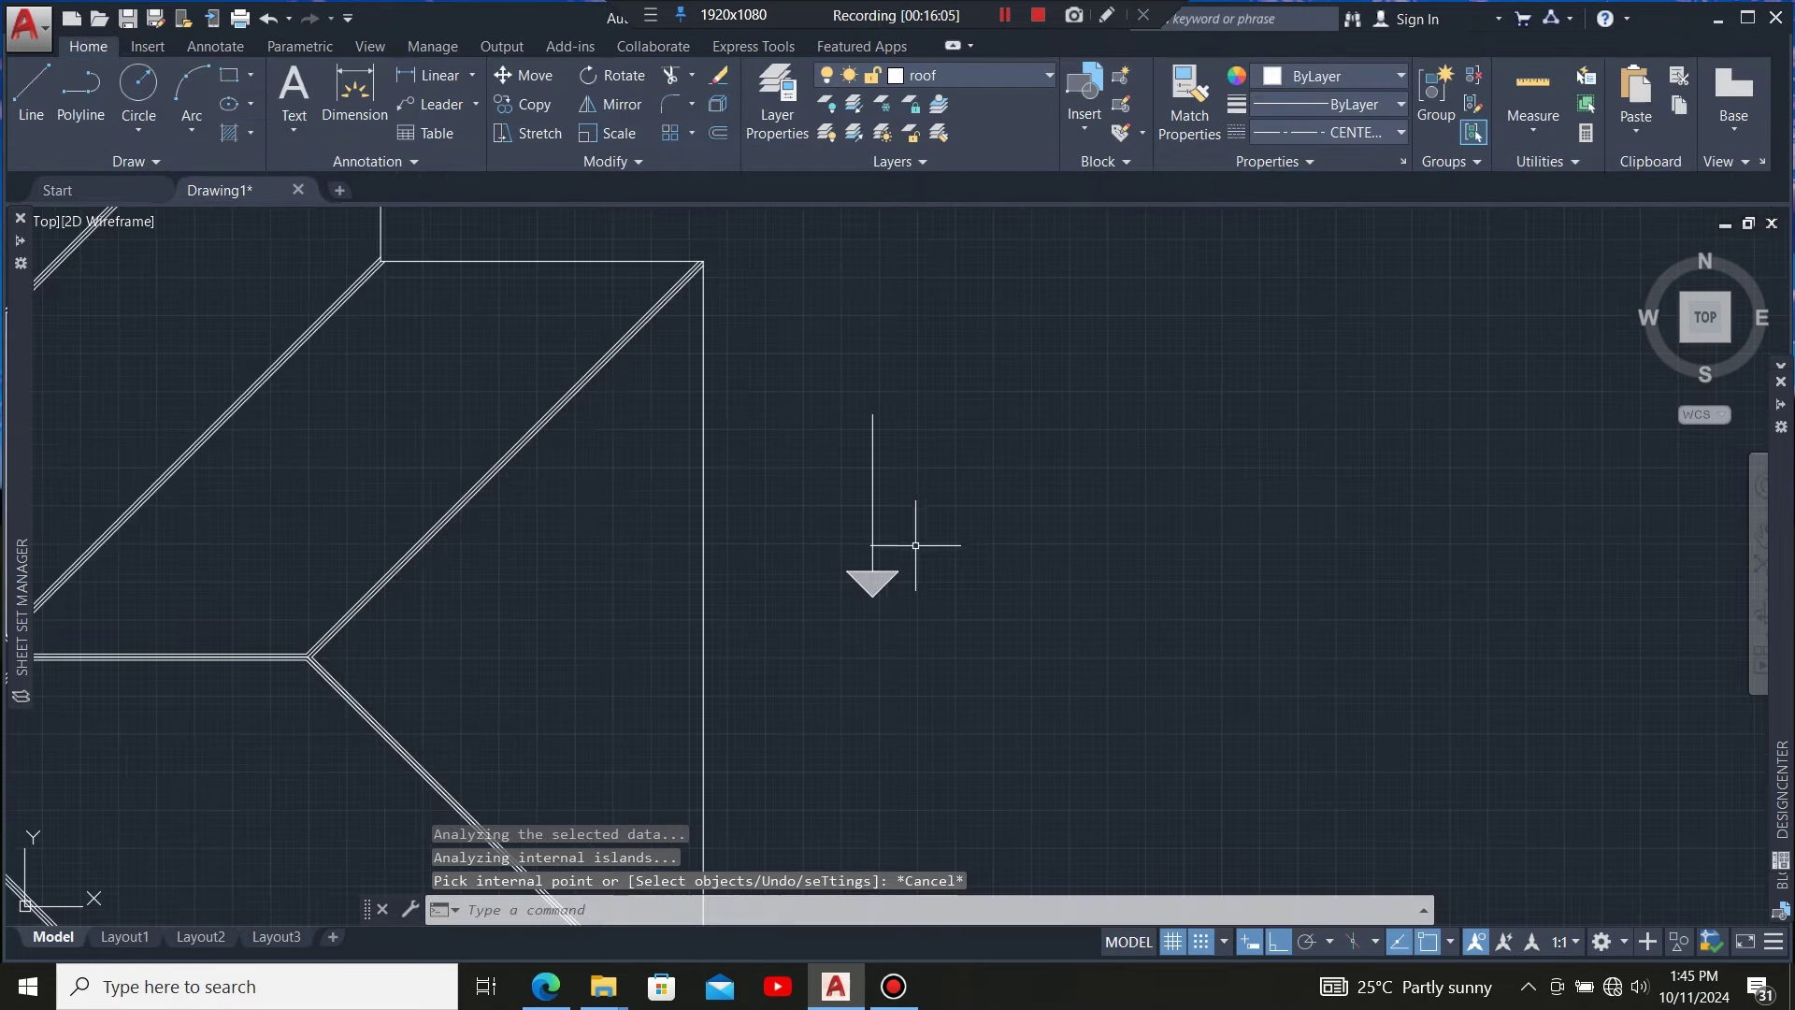
click(974, 491)
click(802, 655)
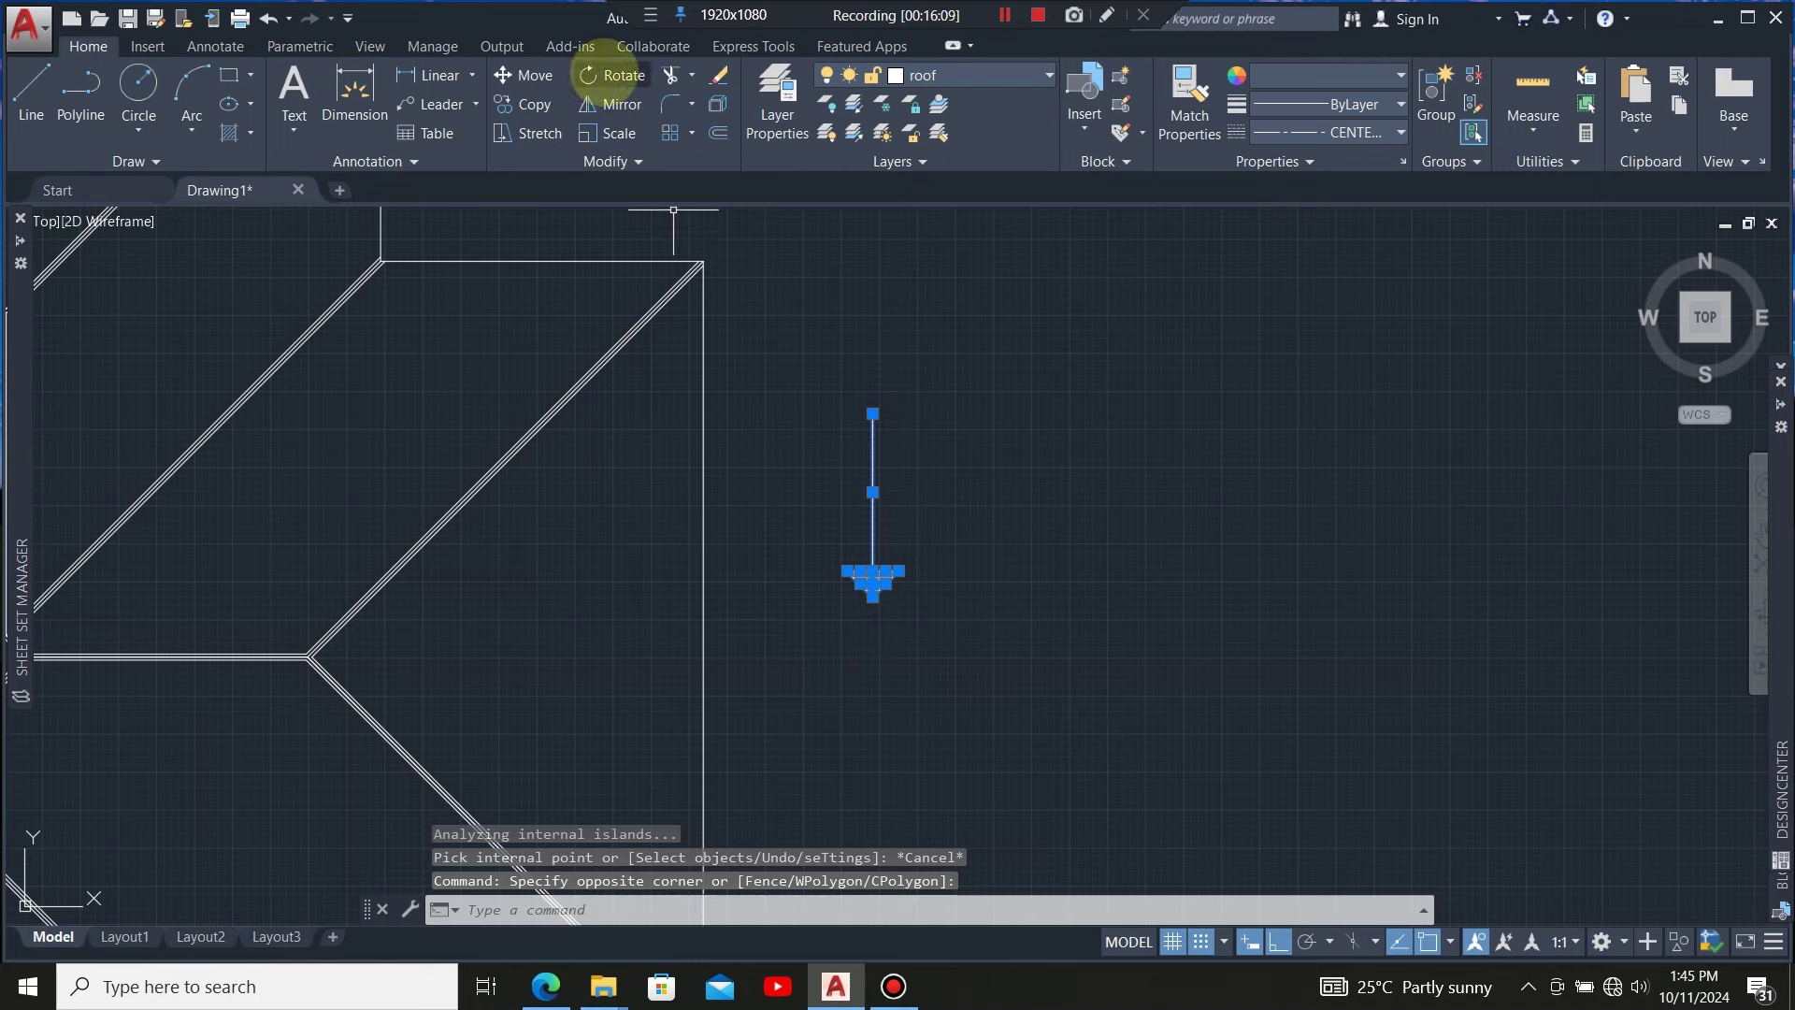
Rotate the arrow about its midpoint so it points right
click(607, 75)
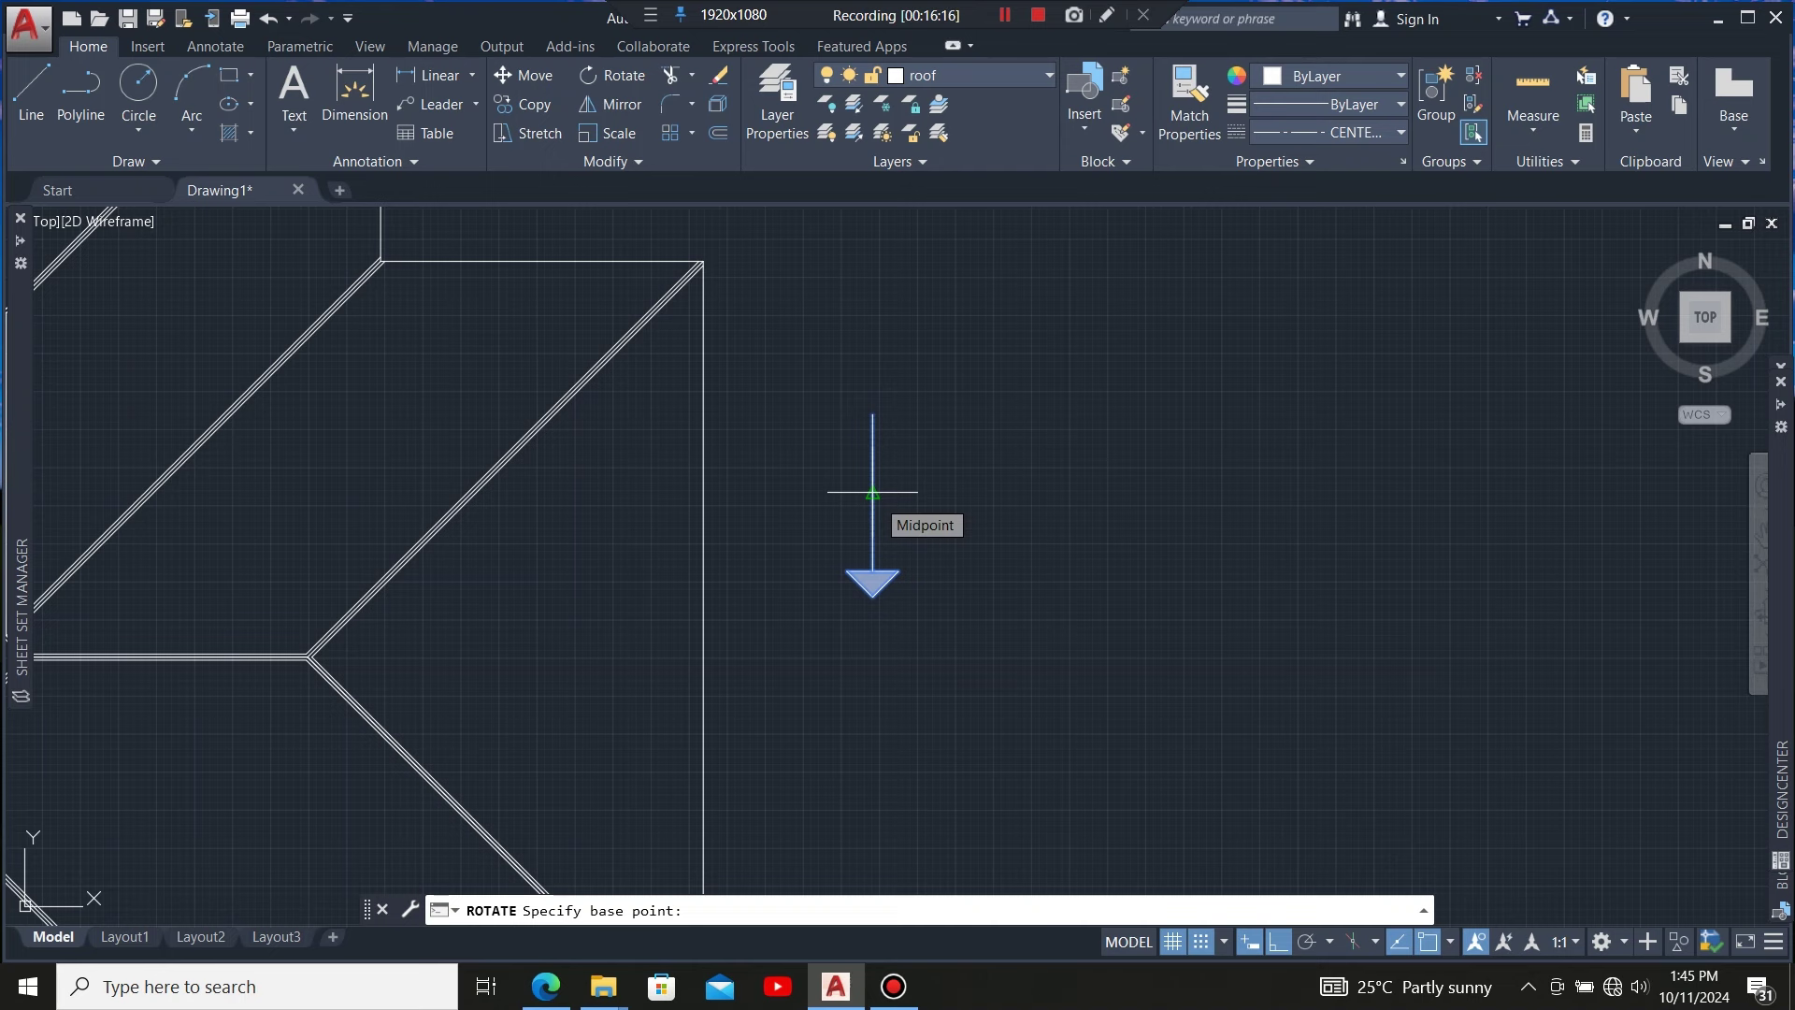
click(873, 492)
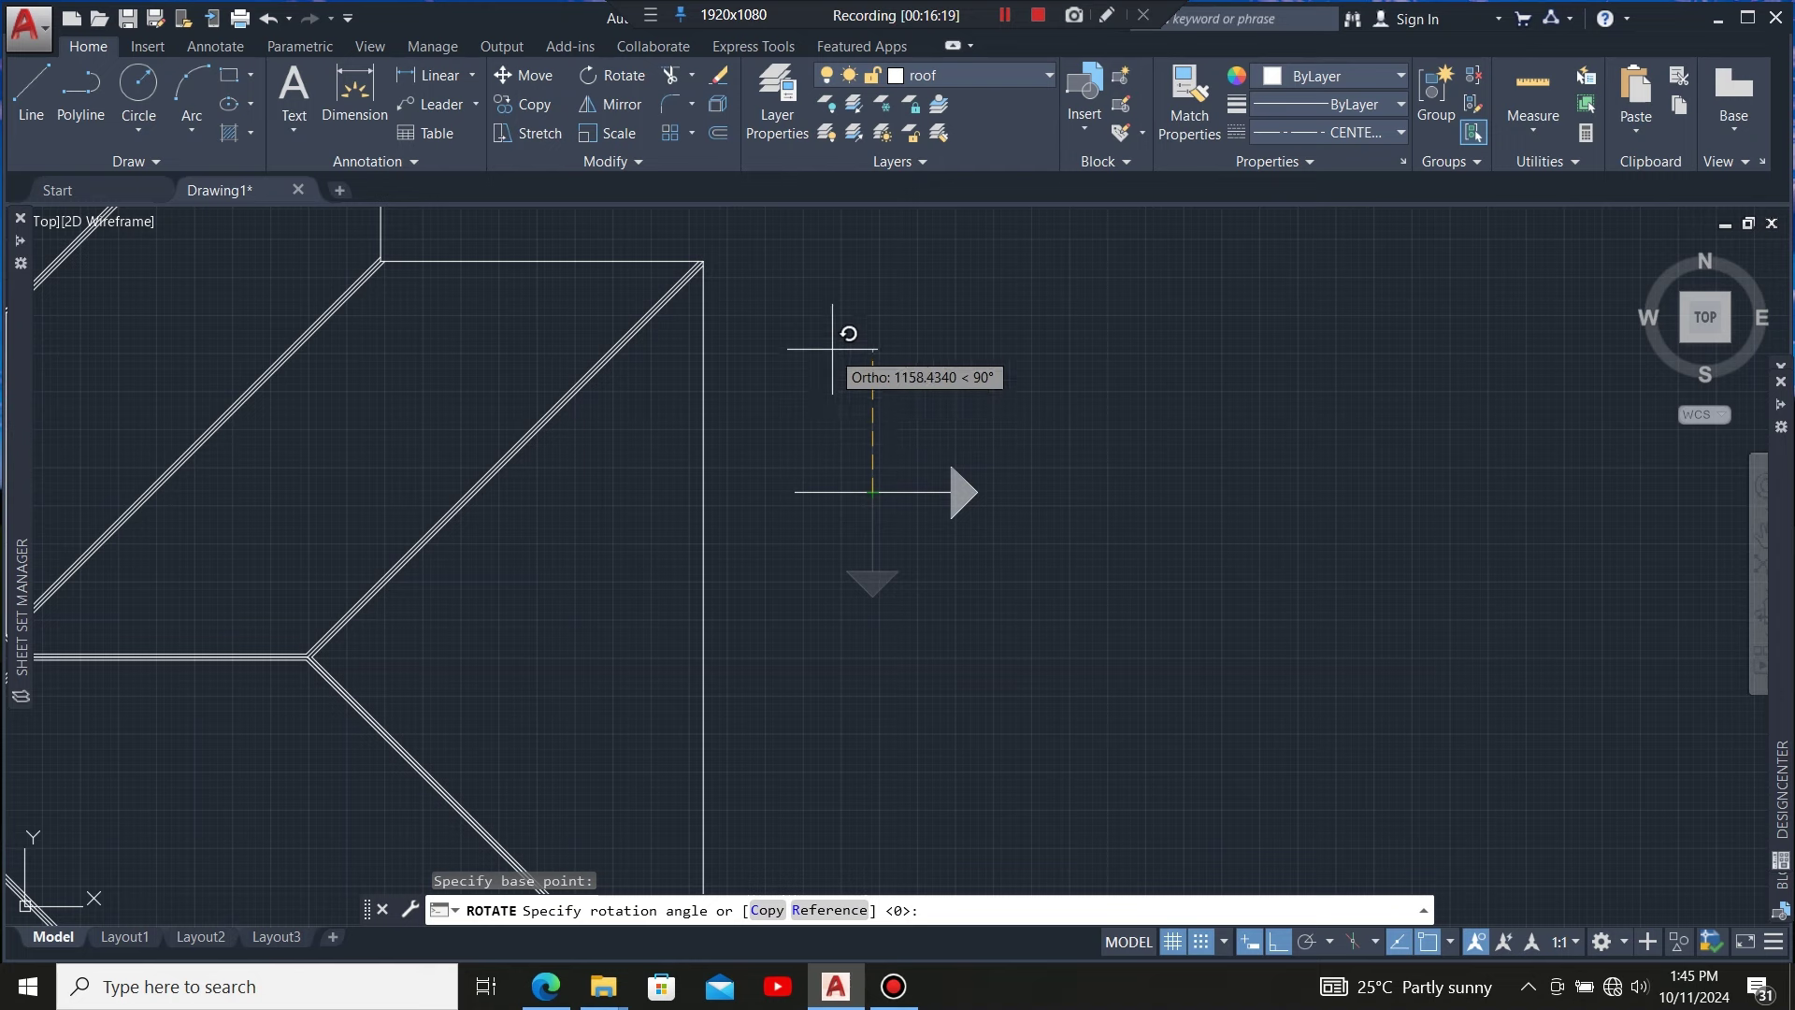
click(848, 311)
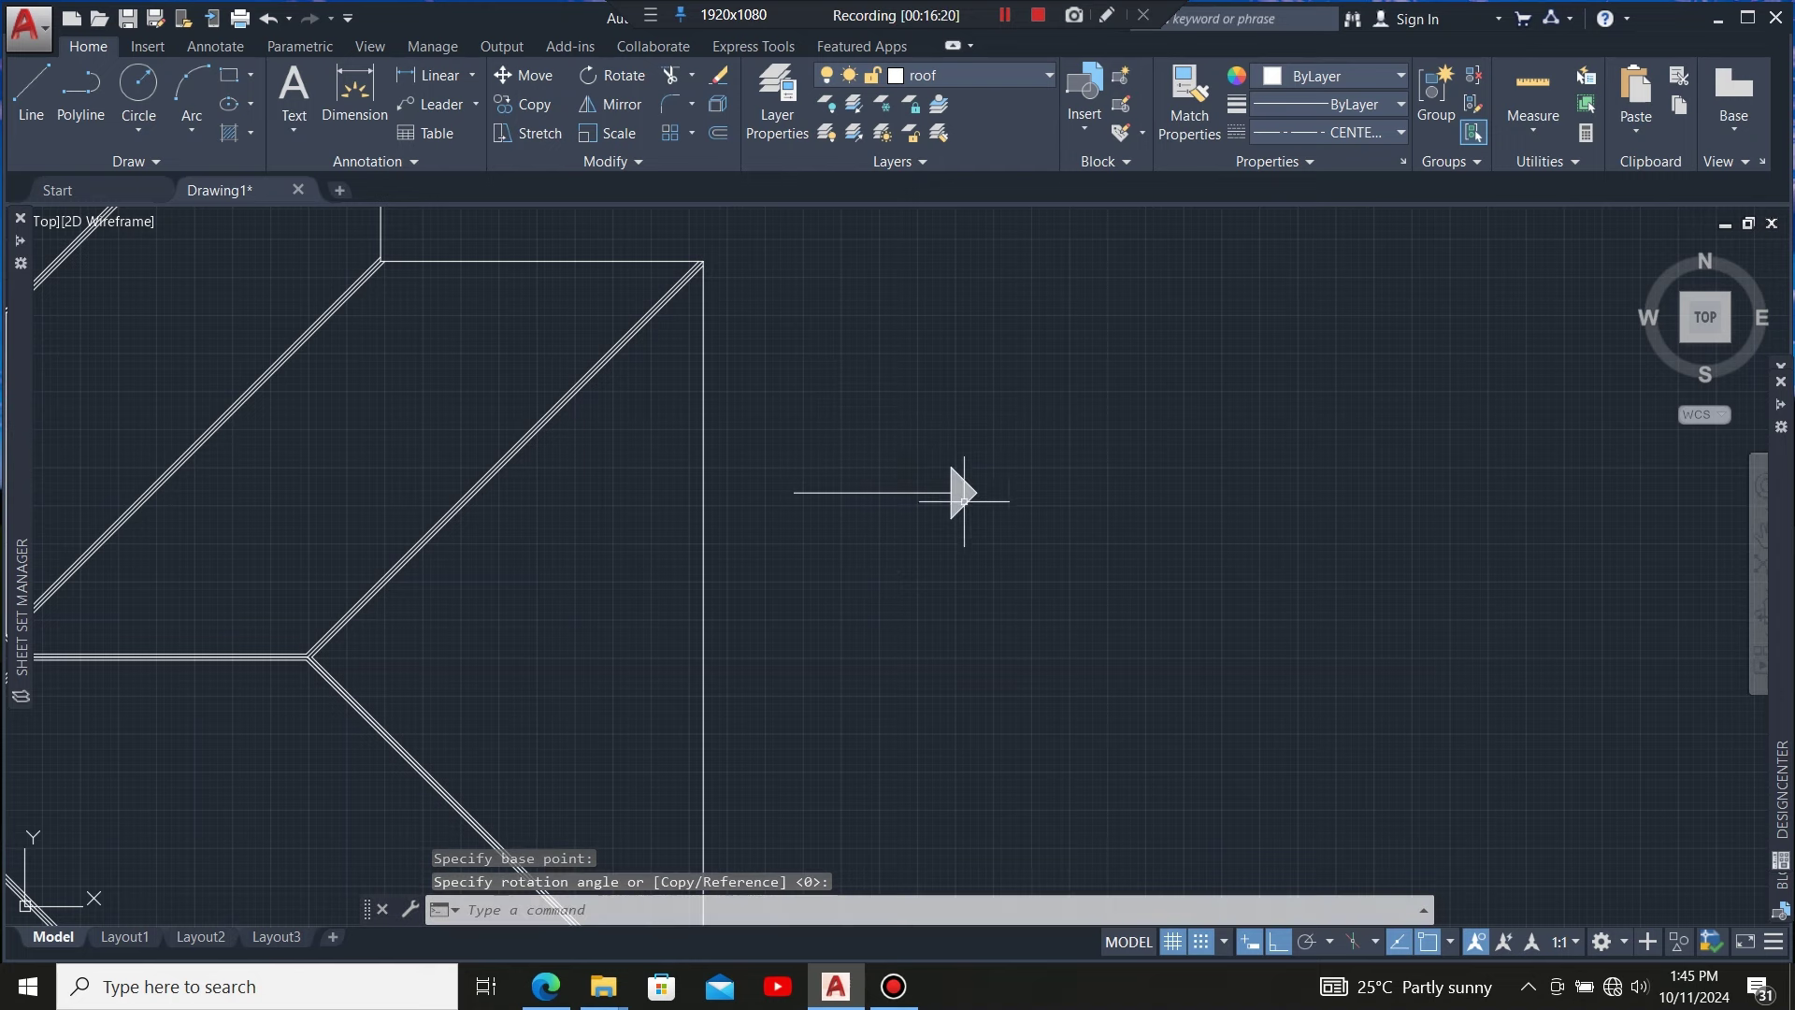
click(794, 592)
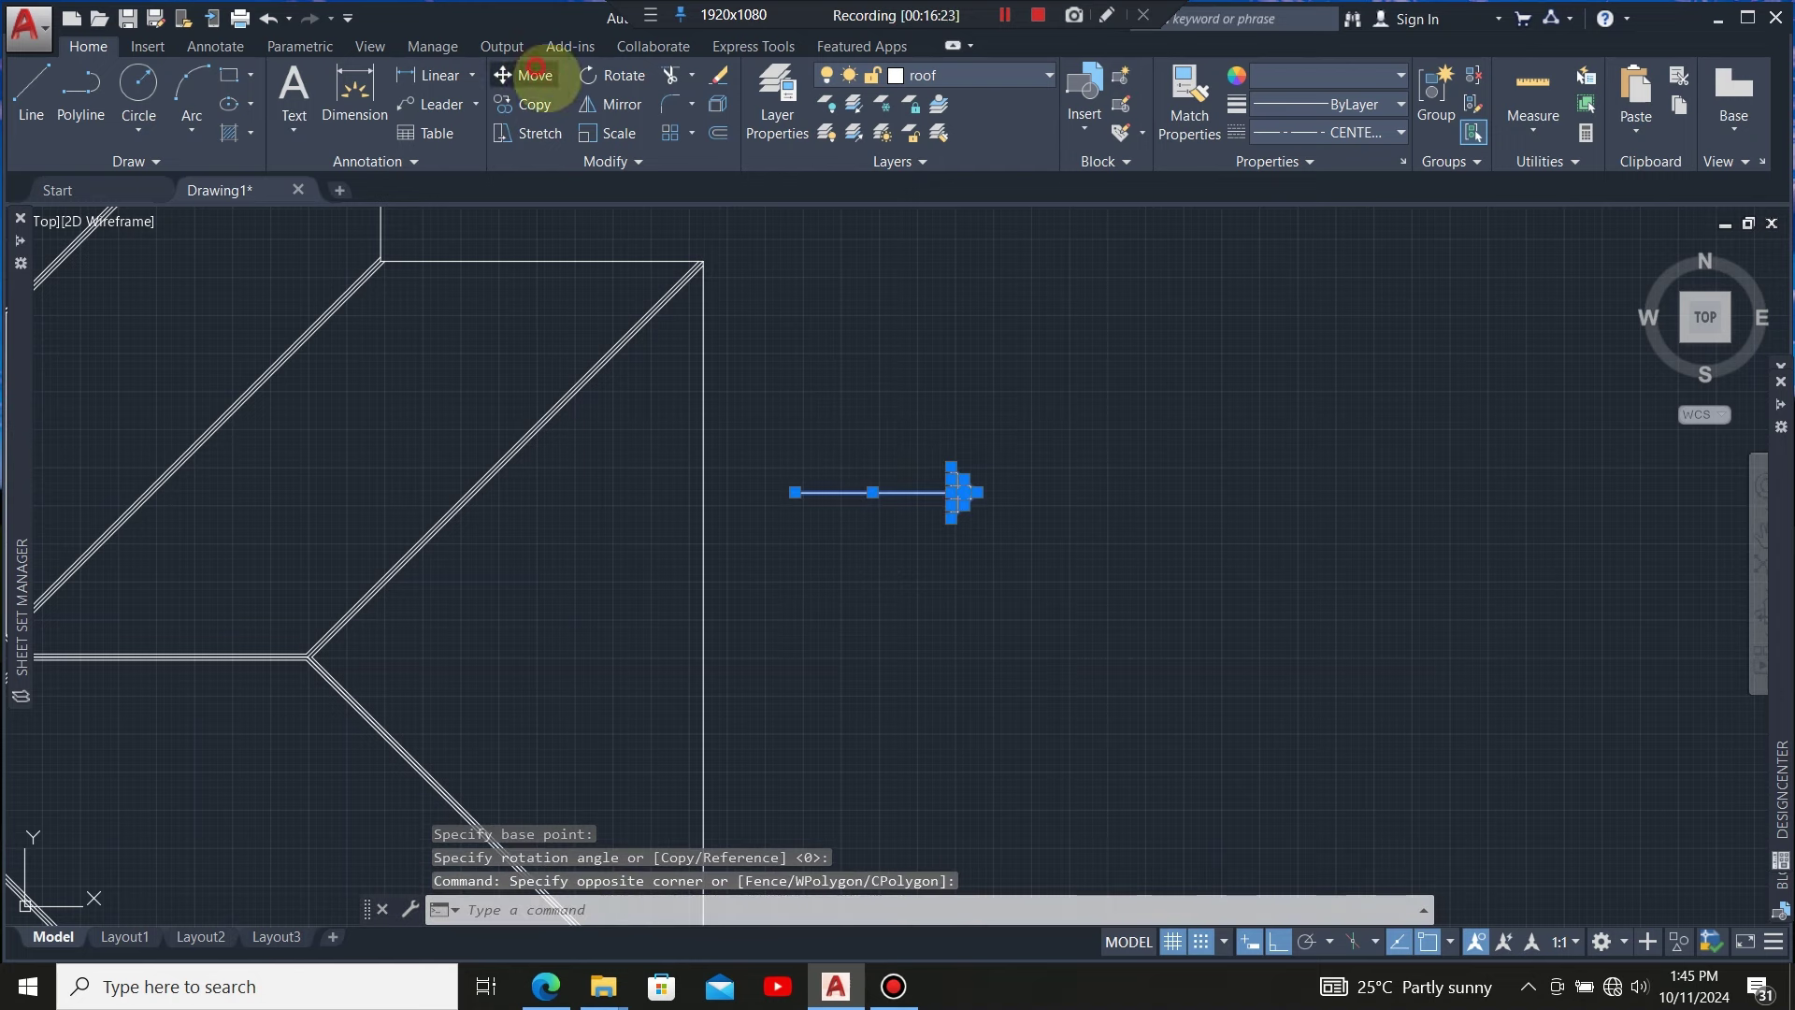
Move the arrow by its tip into the right-hand roof plane
click(535, 73)
click(977, 492)
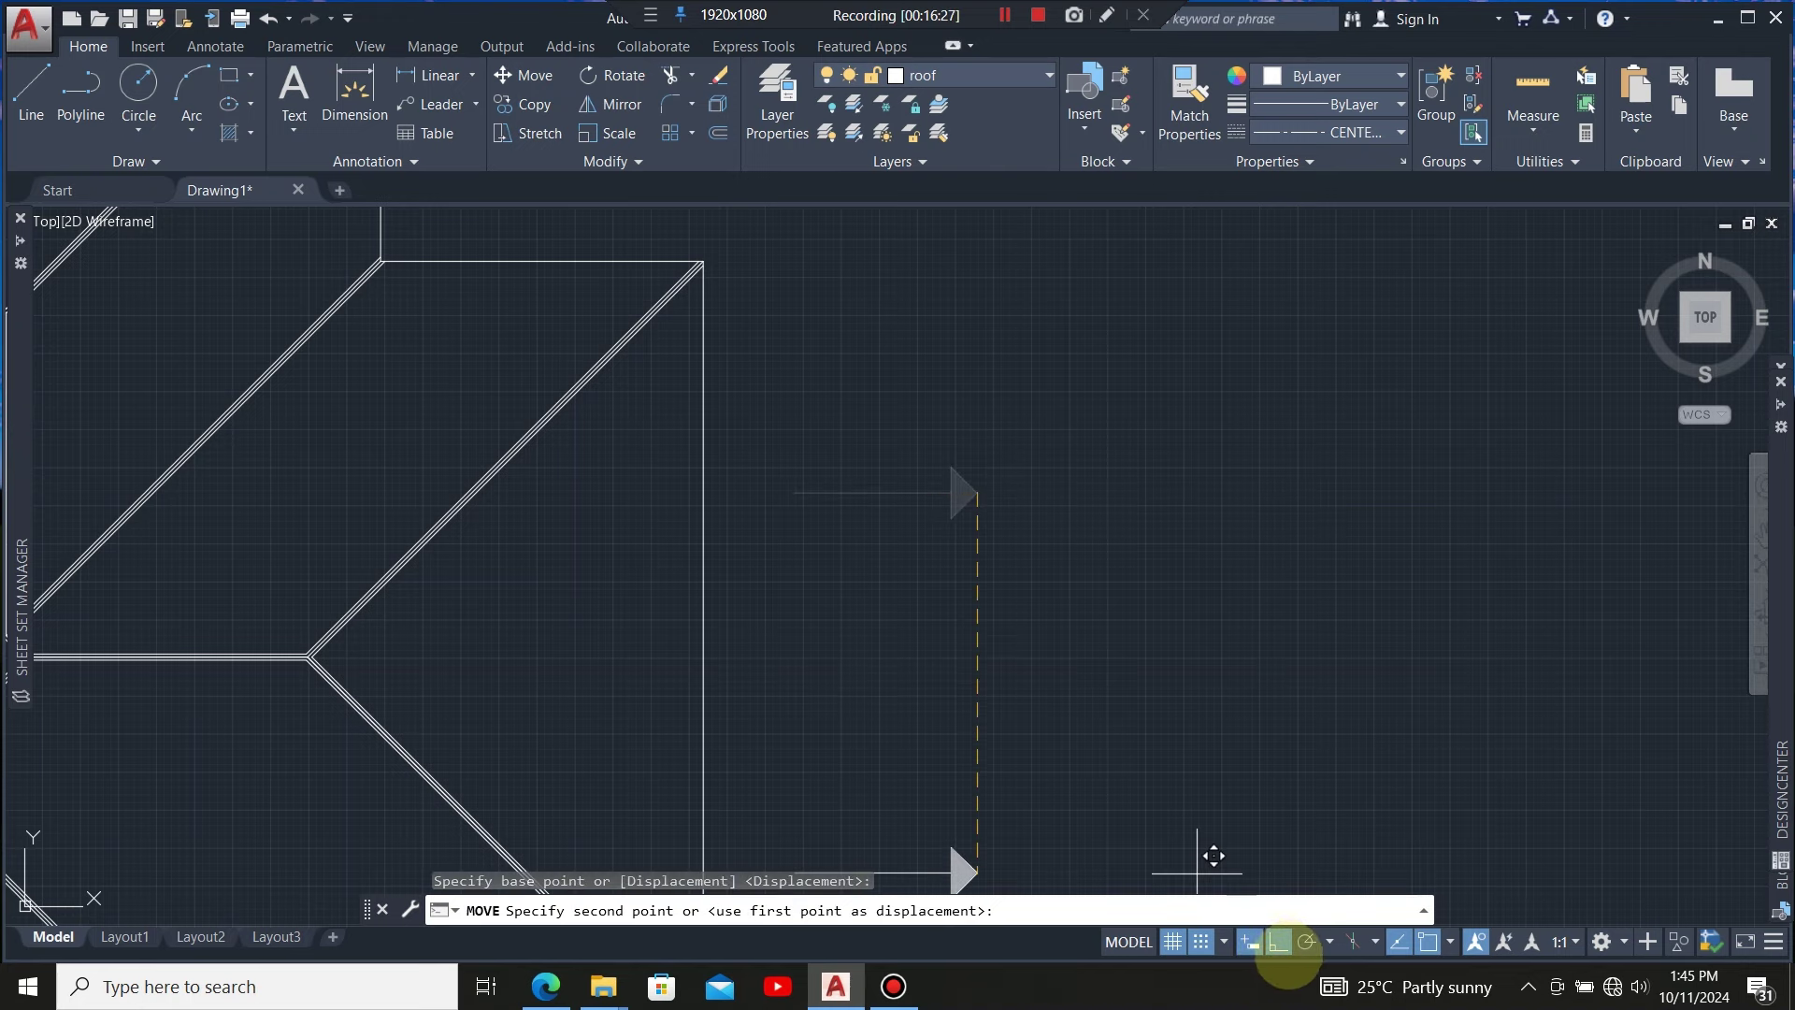
scroll(1103, 608, down, 3)
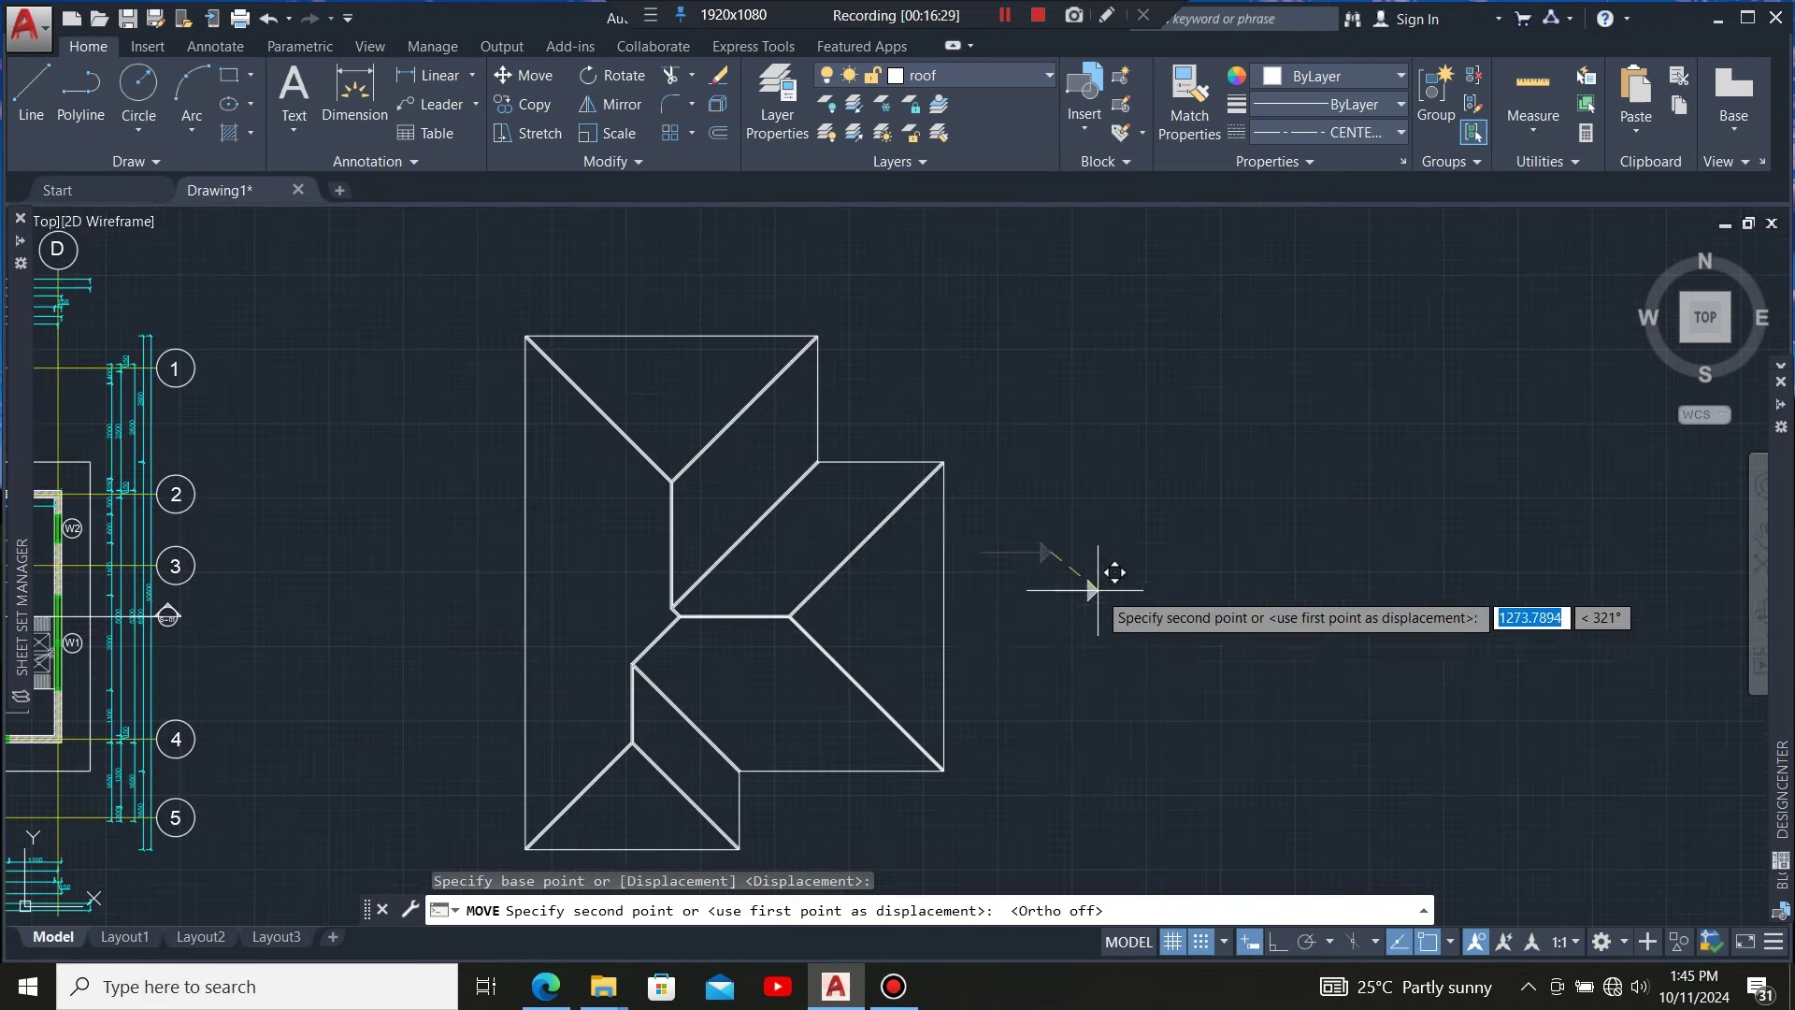
scroll(898, 614, up, 4)
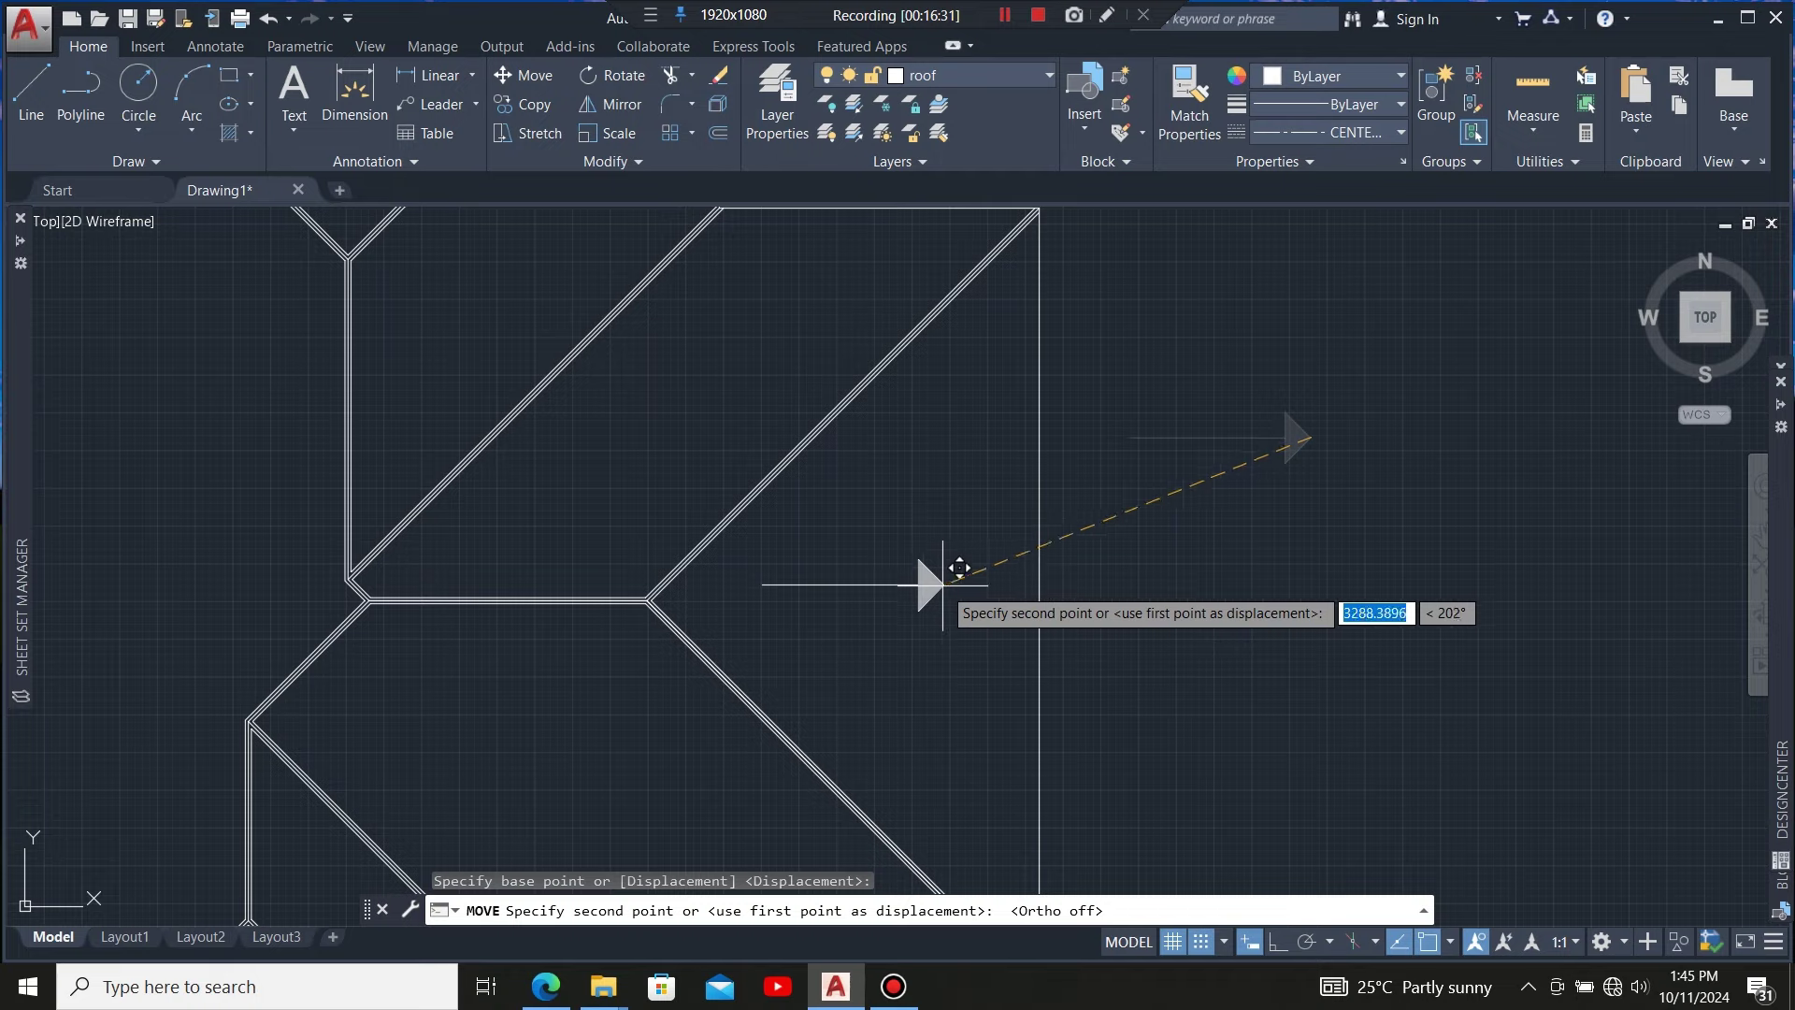
click(943, 598)
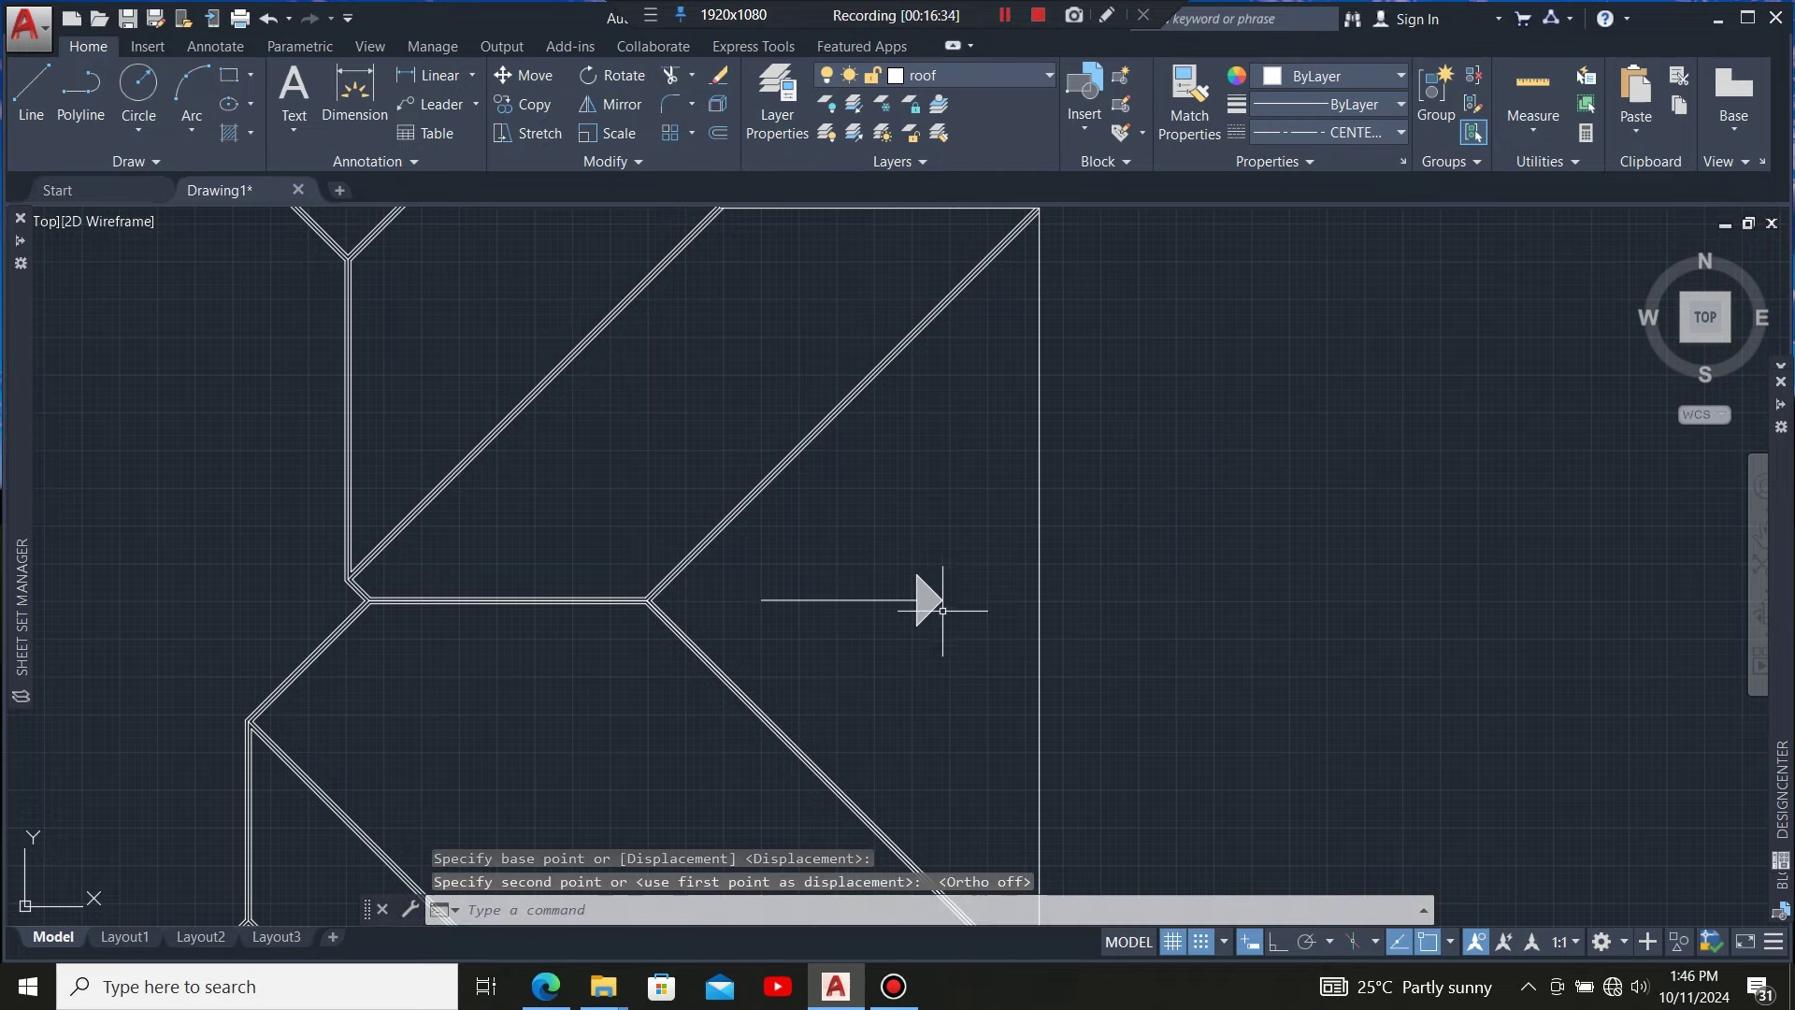
scroll(985, 537, down, 4)
scroll(975, 565, up, 3)
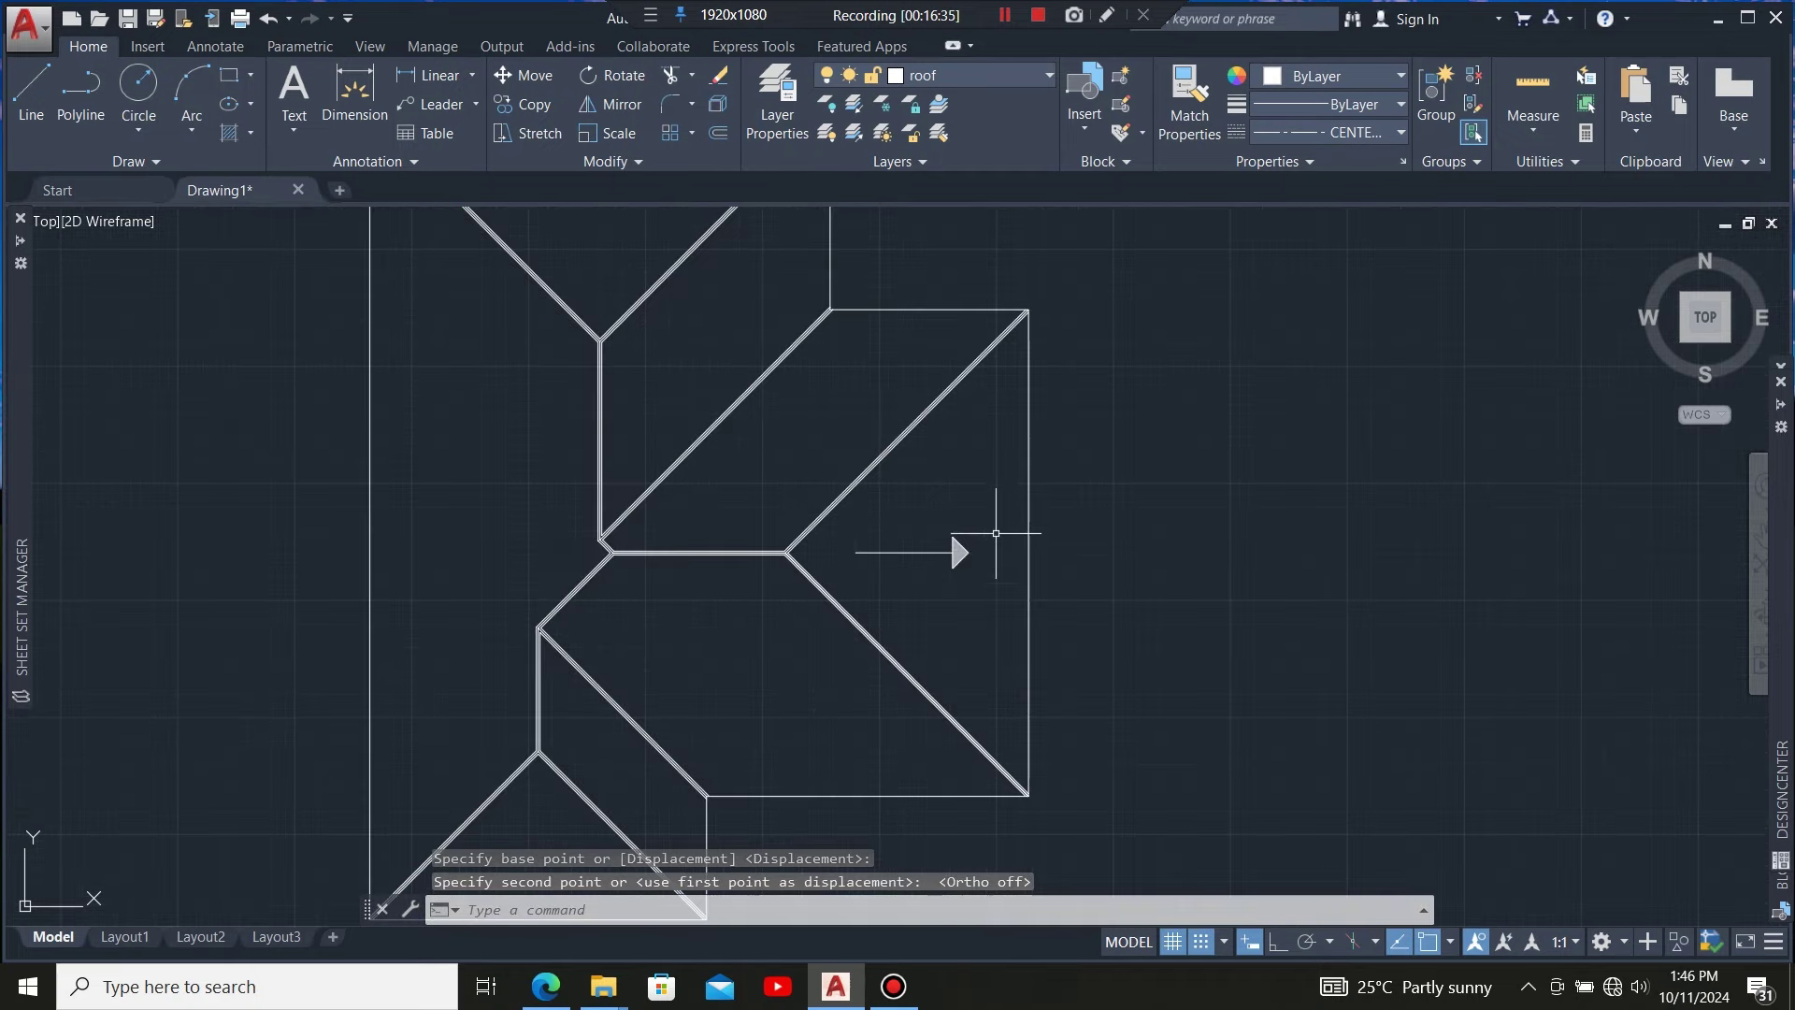
Select the fall arrow, start a mirror, cancel it, and reselect the arrow
click(995, 533)
click(930, 602)
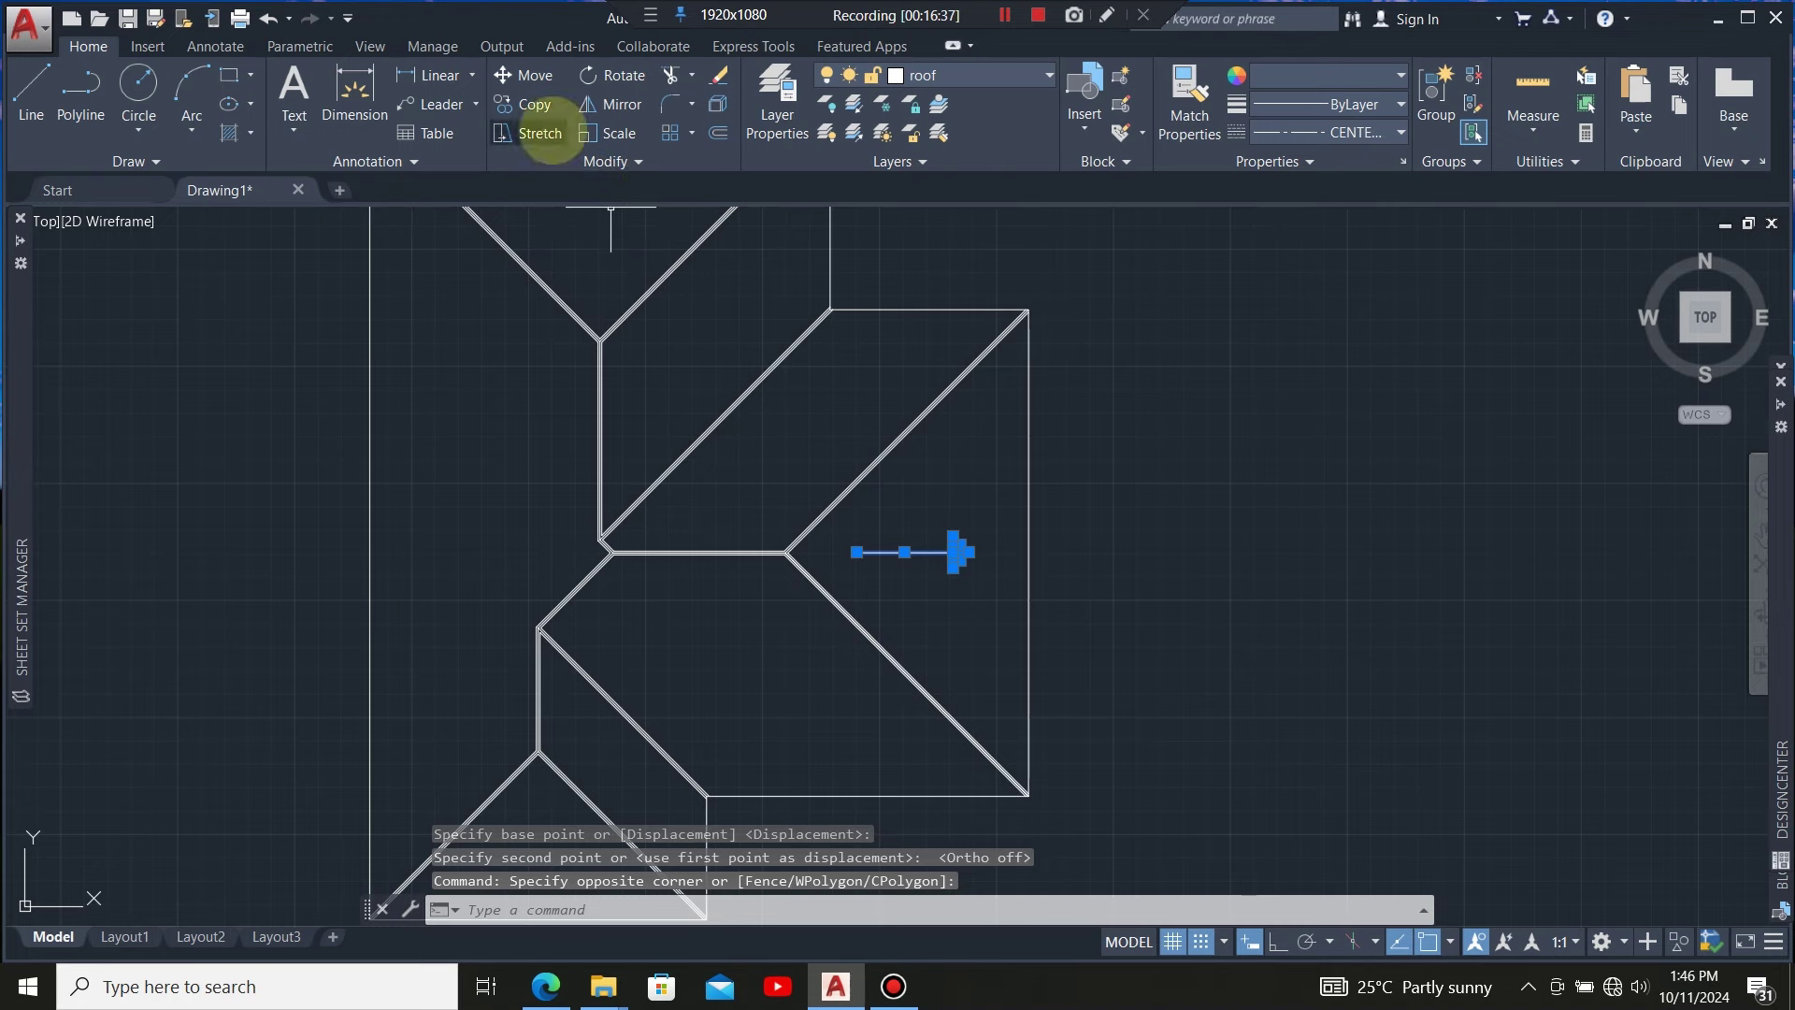
click(617, 99)
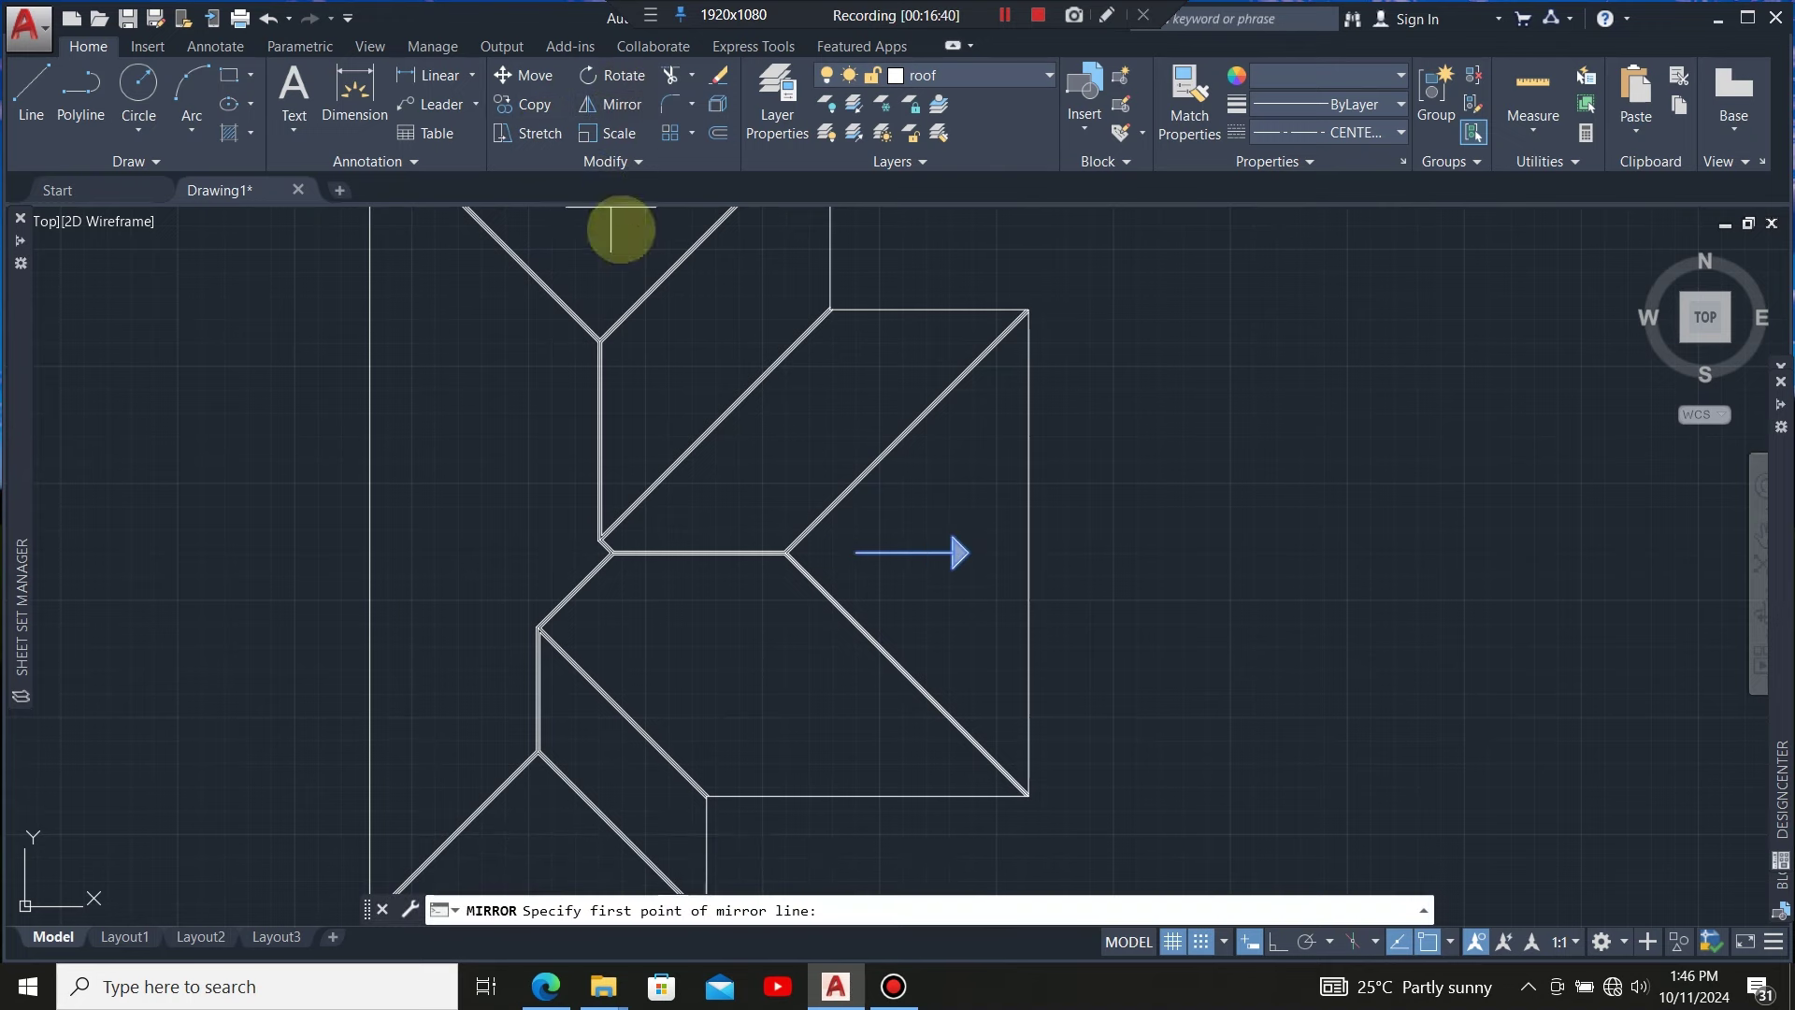
scroll(958, 584, up, 2)
key(Escape)
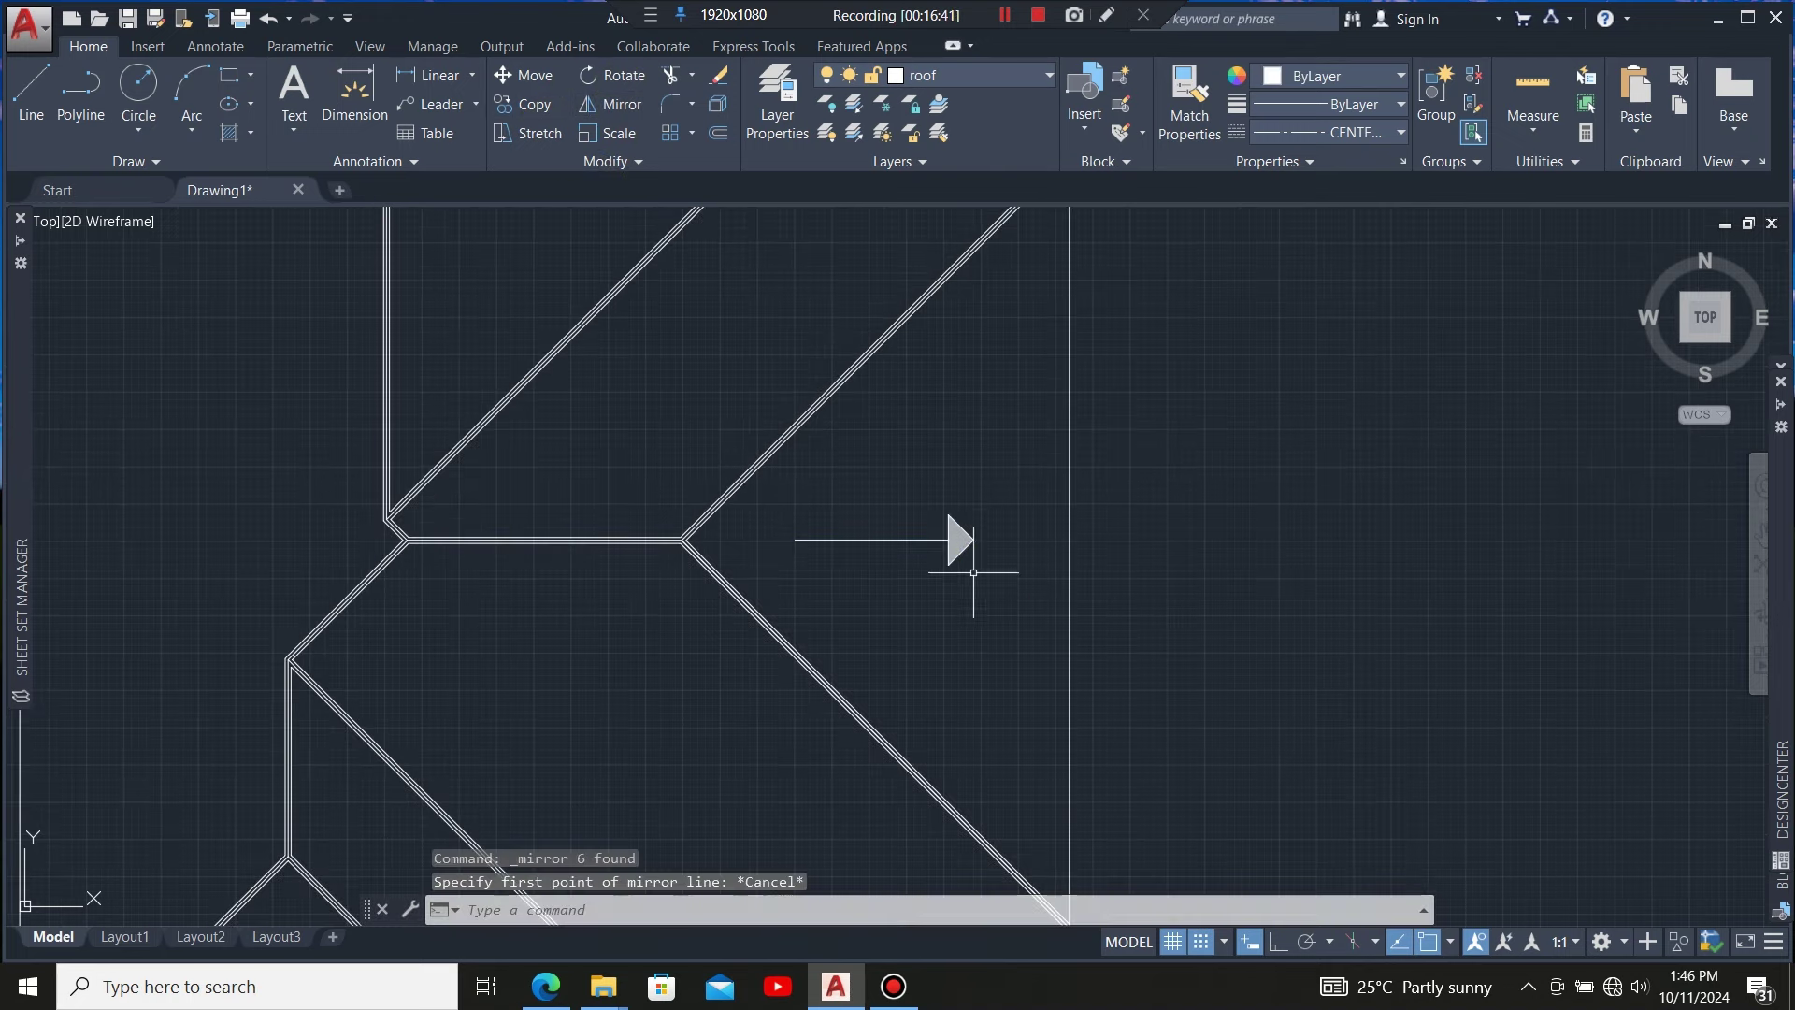
click(1013, 501)
click(841, 549)
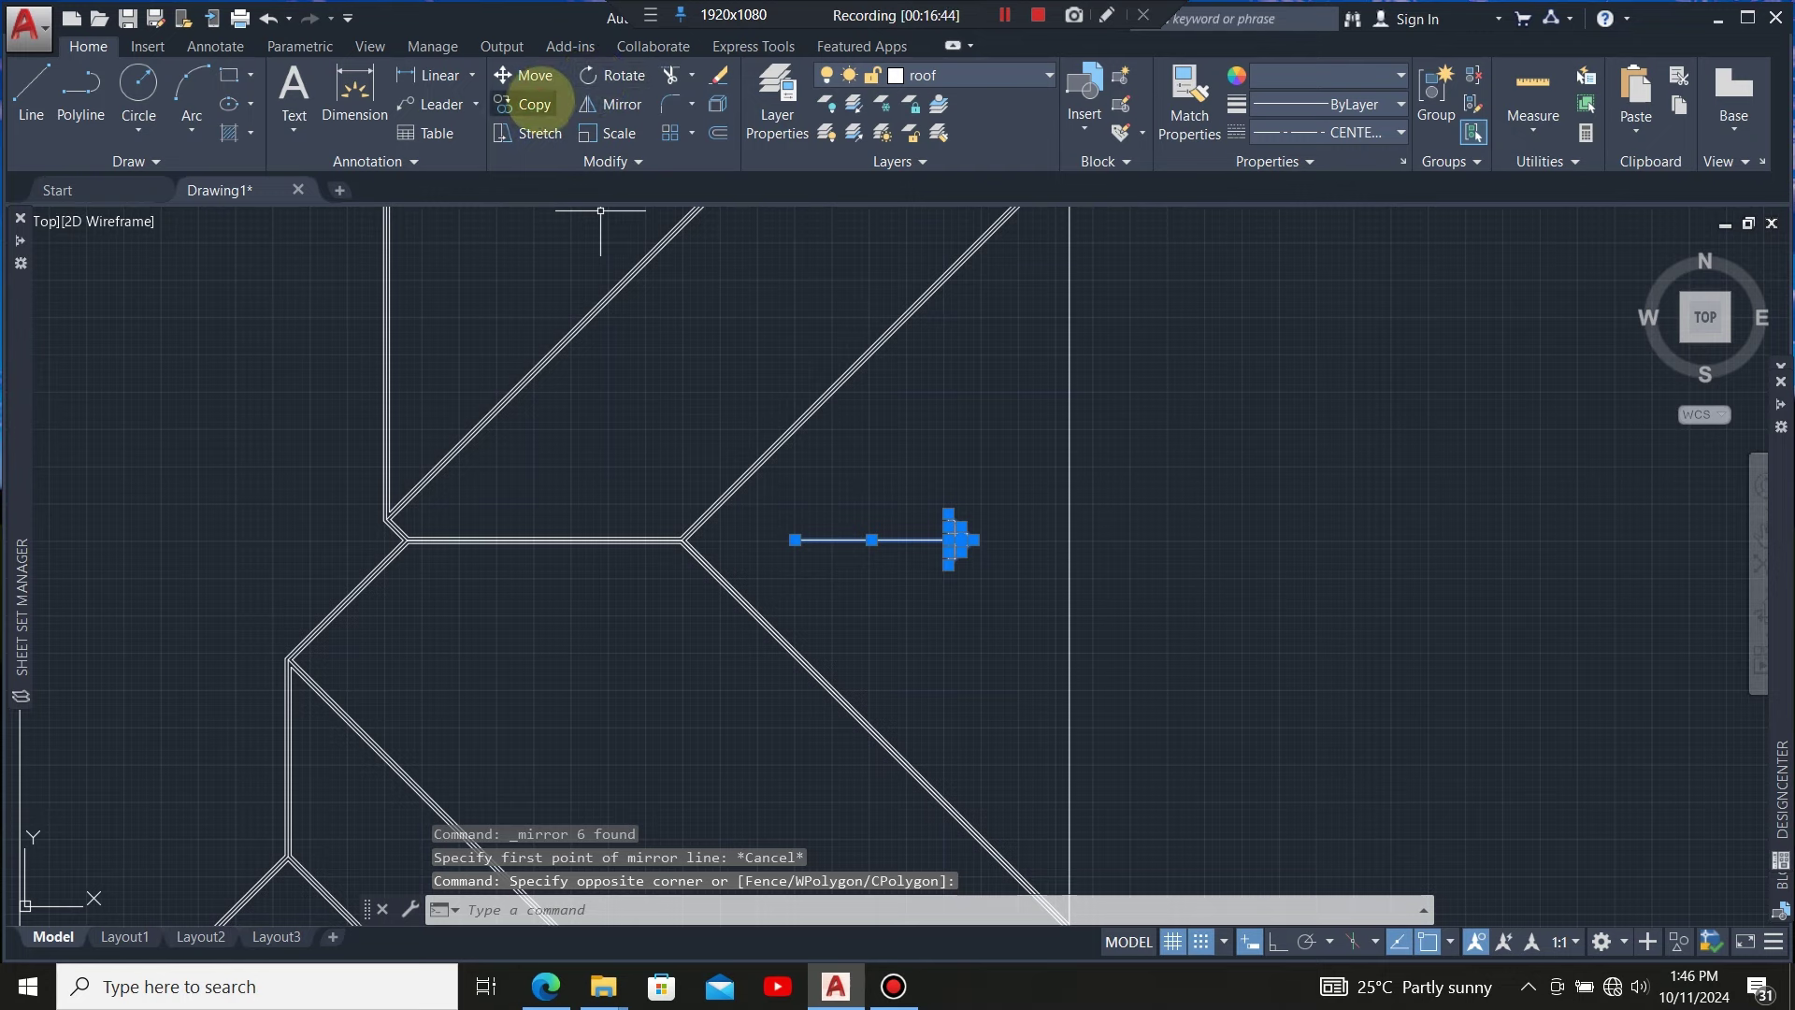
Copy the fall arrow by its tip into the left, top and bottom roof planes
click(538, 101)
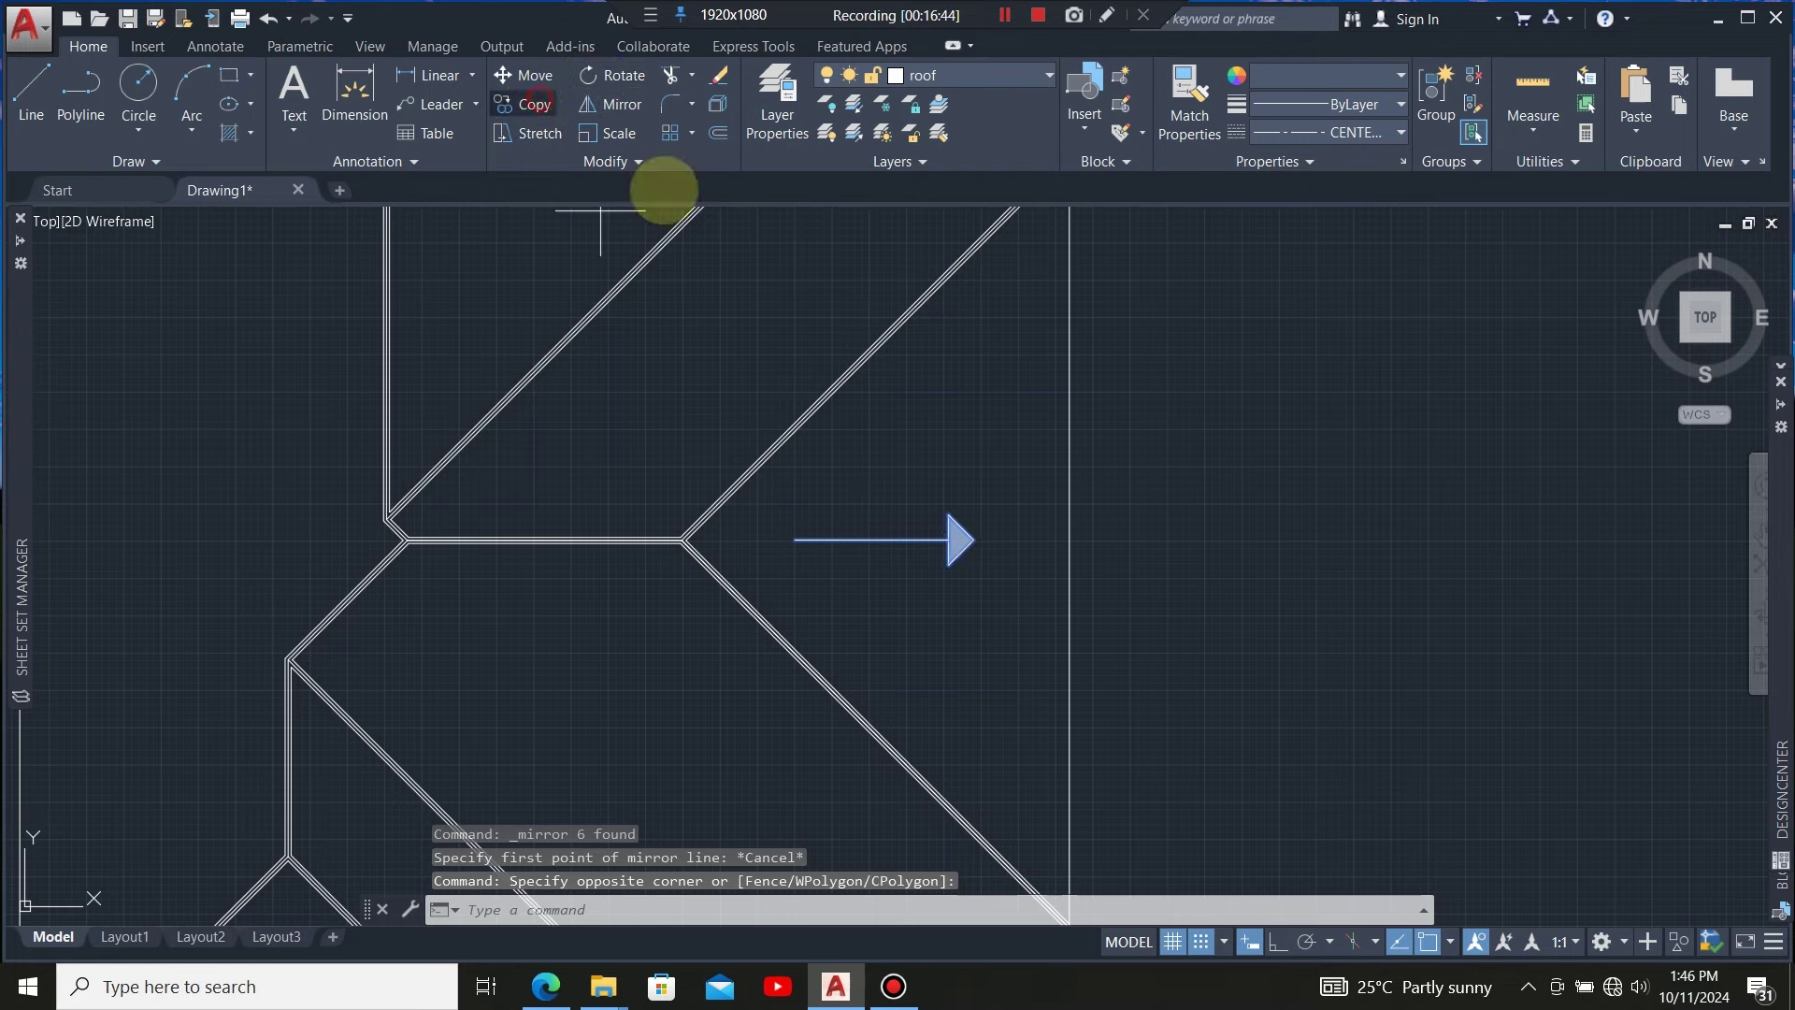
click(972, 539)
scroll(861, 524, down, 5)
scroll(807, 531, up, 4)
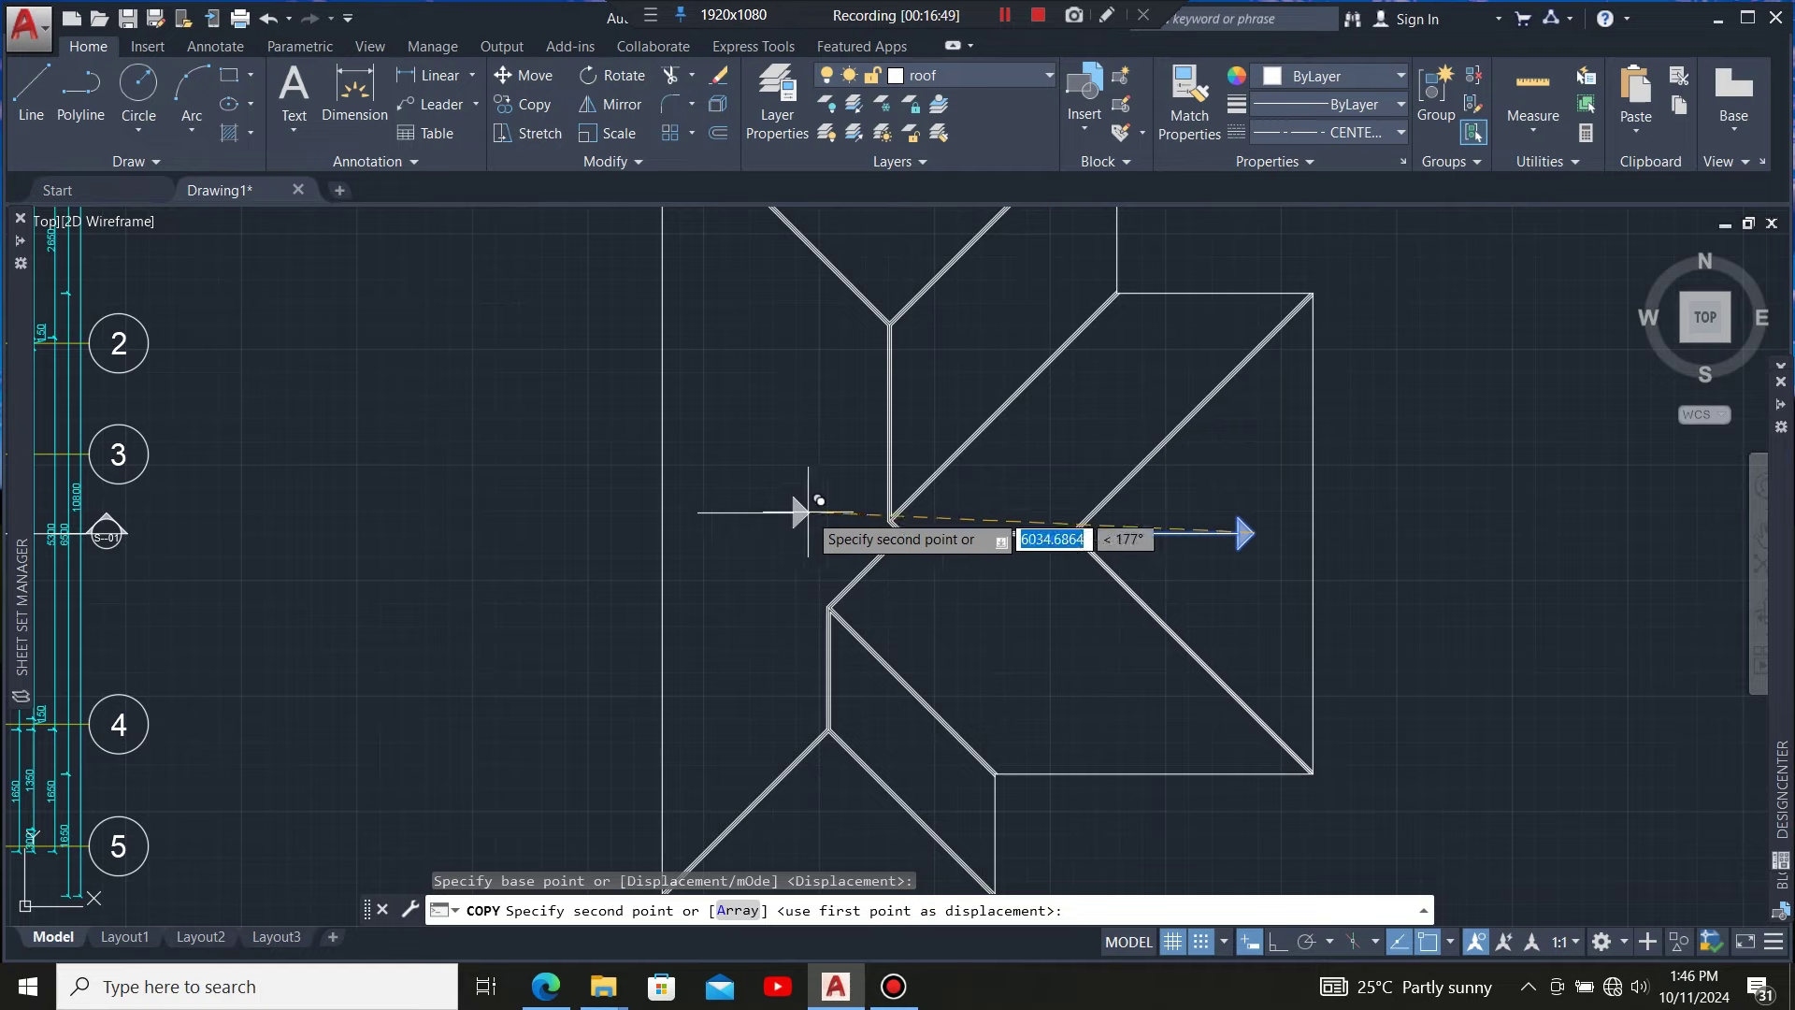
click(801, 515)
scroll(794, 486, down, 4)
scroll(807, 415, up, 4)
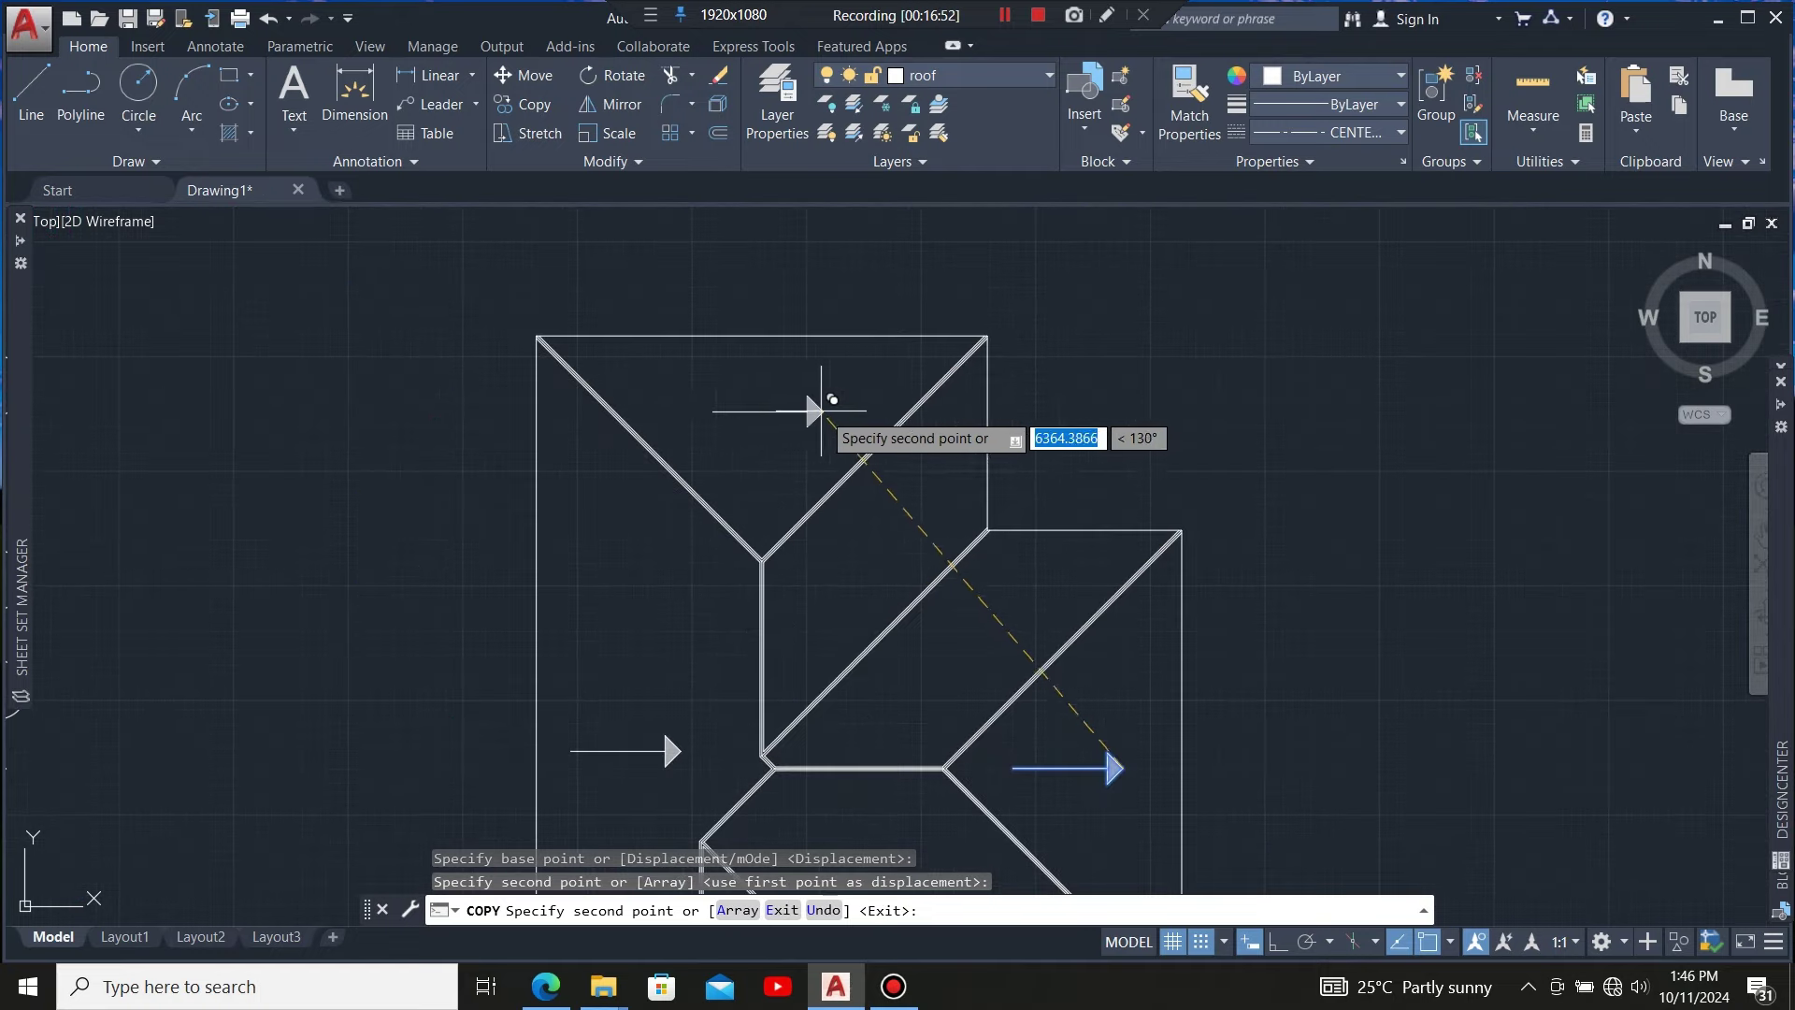
click(789, 412)
scroll(831, 374, down, 5)
scroll(850, 570, up, 5)
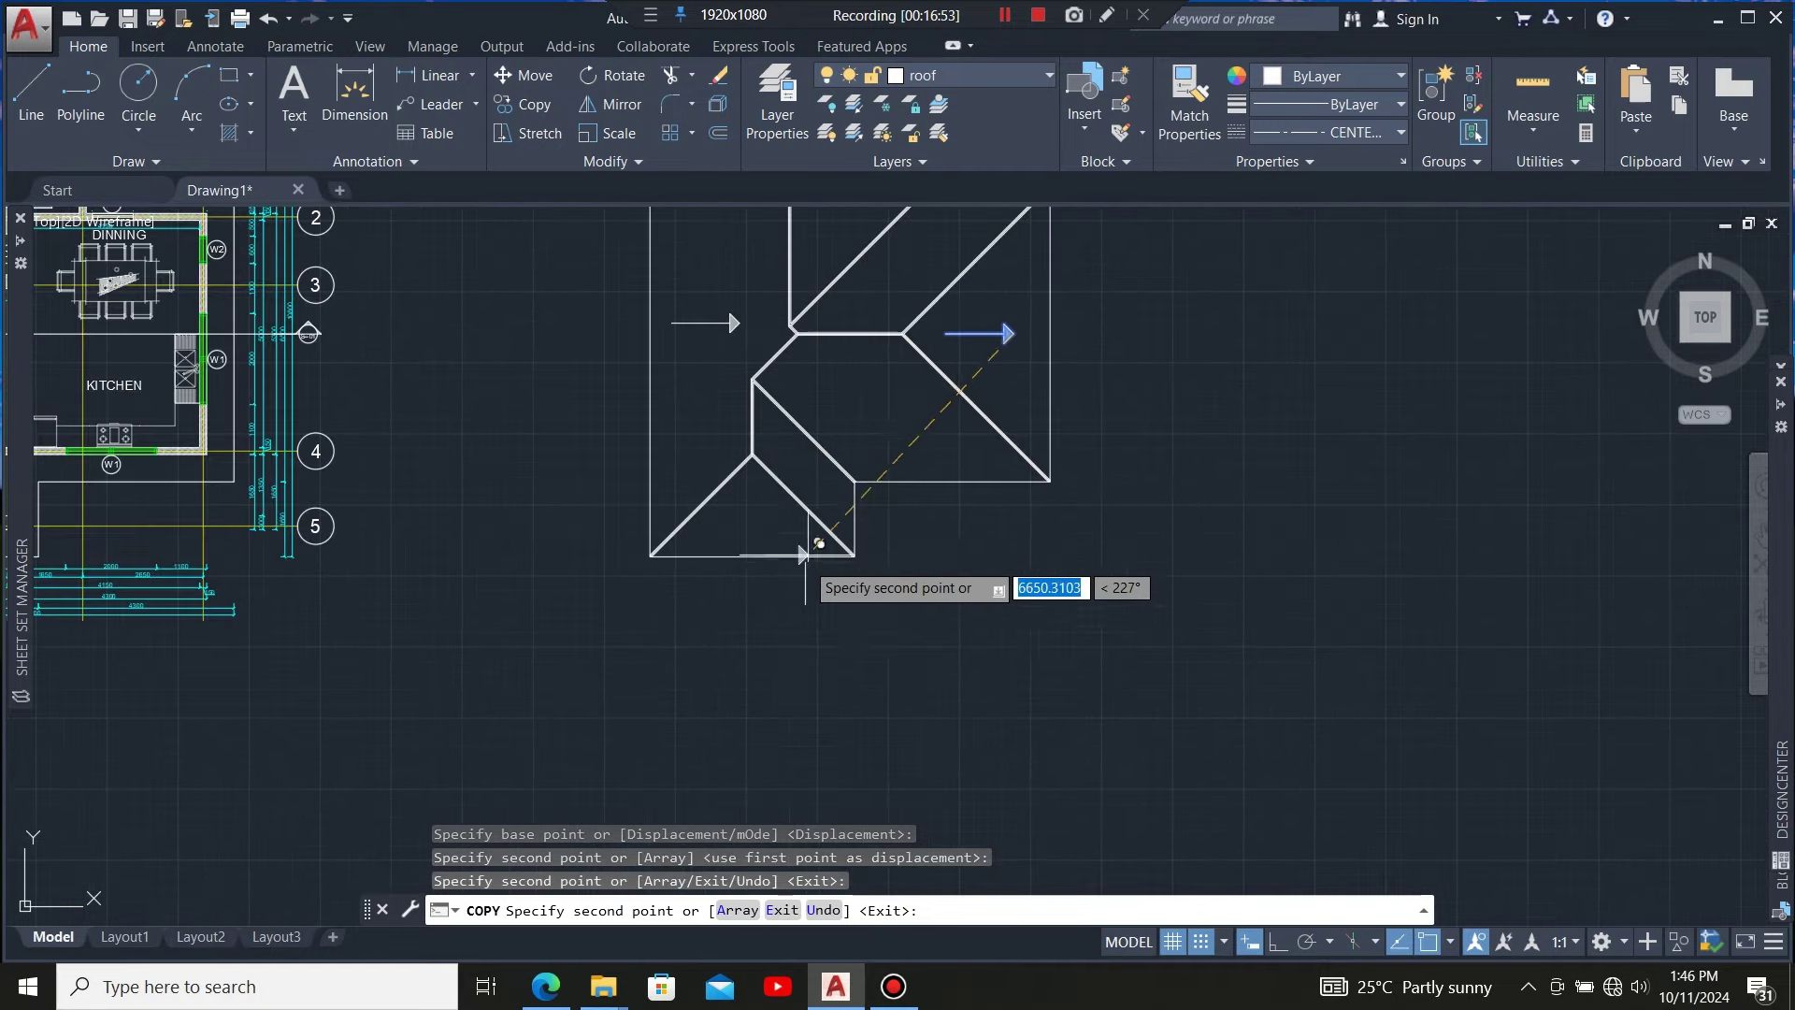
click(792, 520)
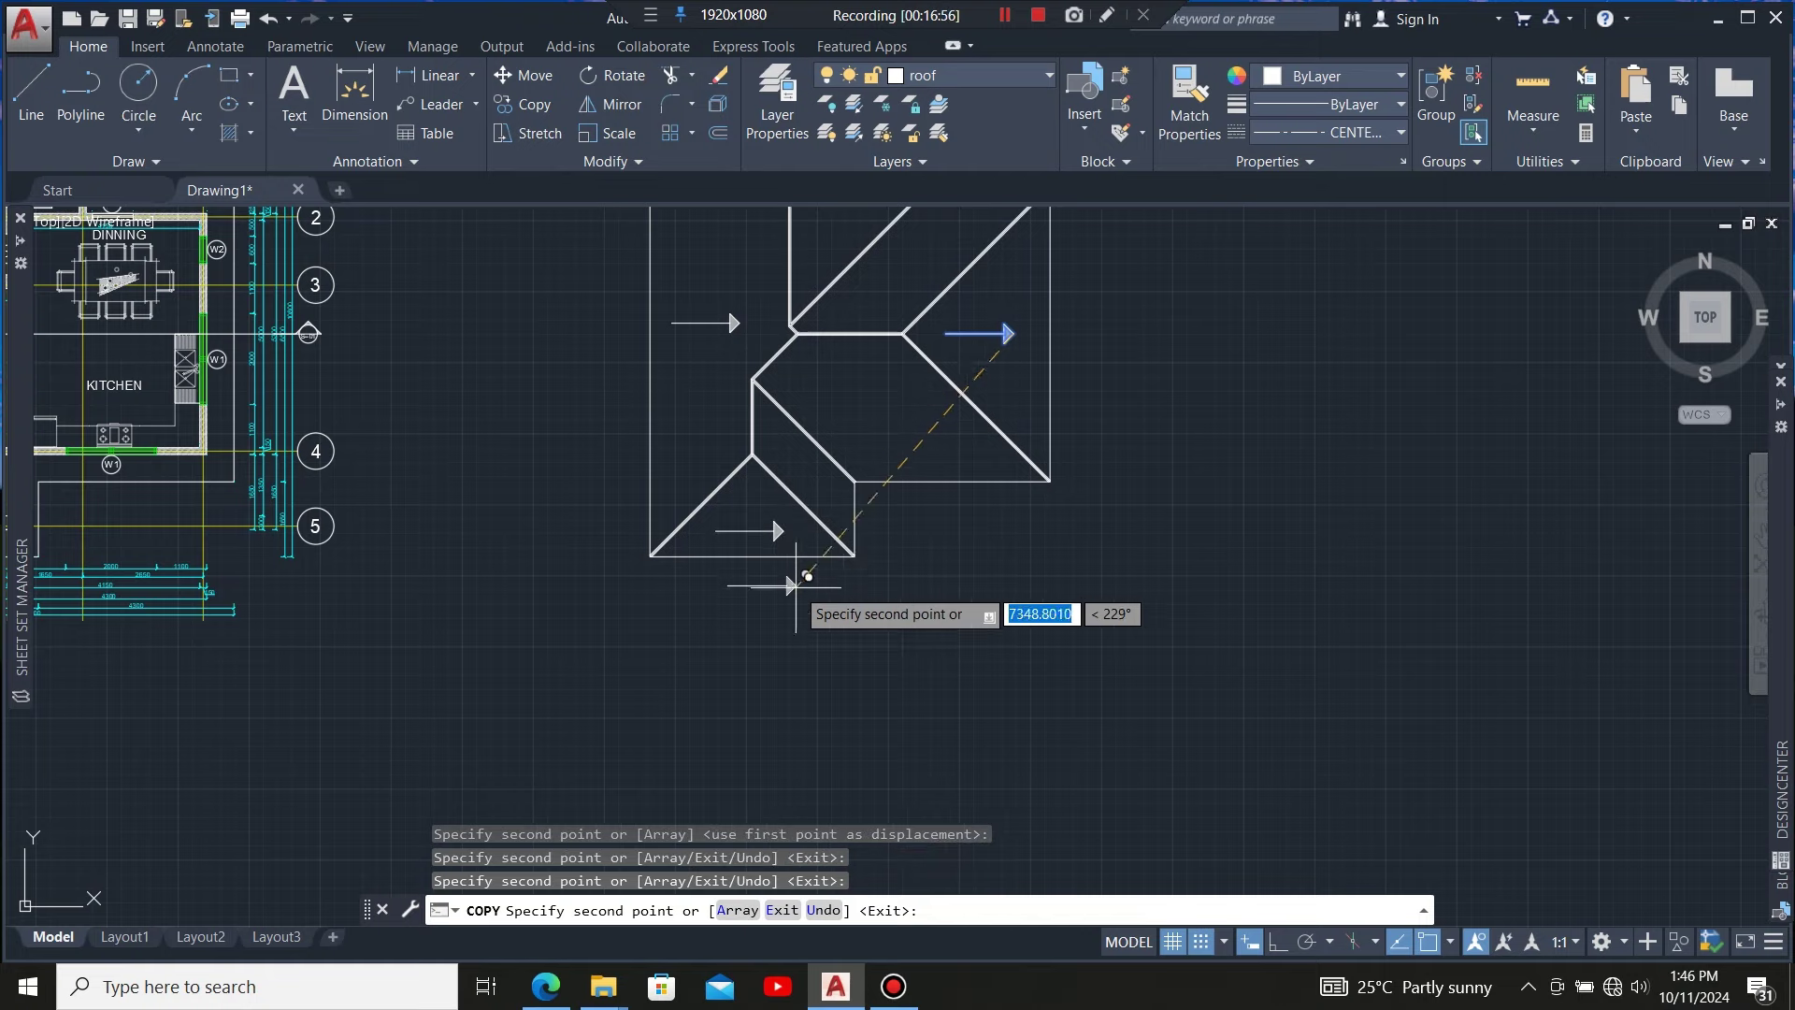
key(Escape)
Select the arrow copy in the bottom roof plane
scroll(777, 561, up, 5)
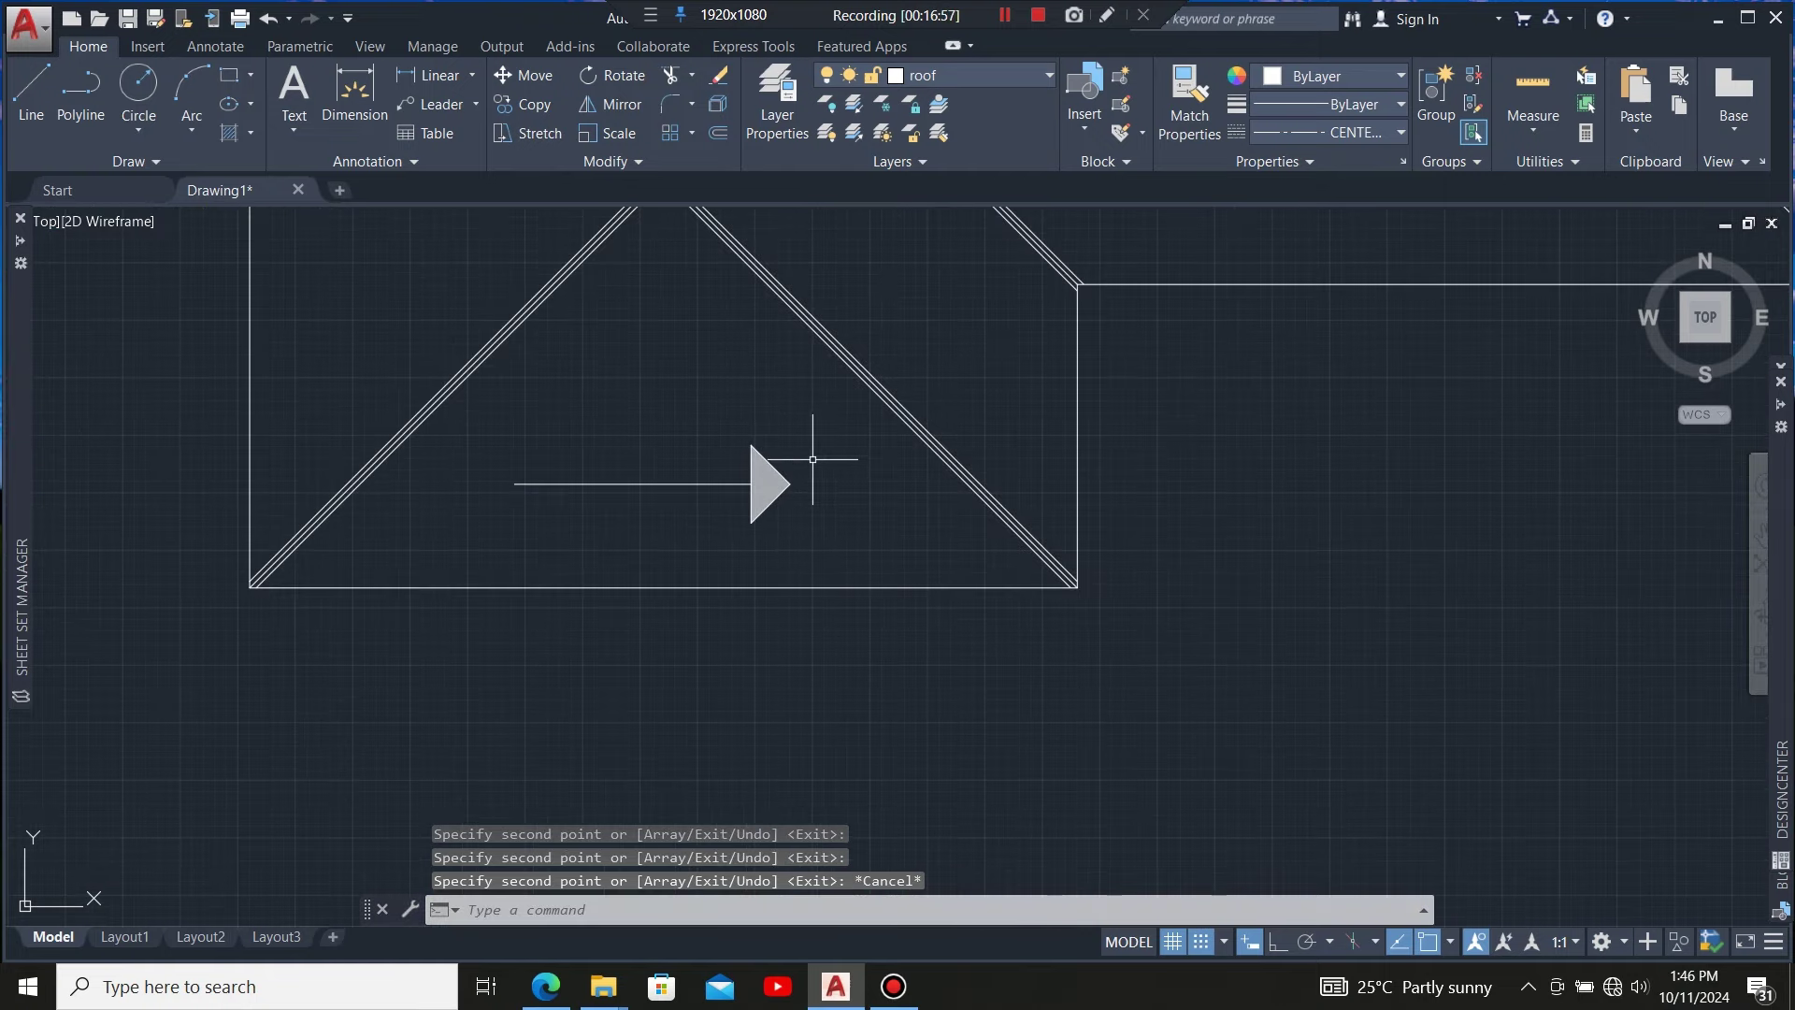
click(828, 429)
click(790, 503)
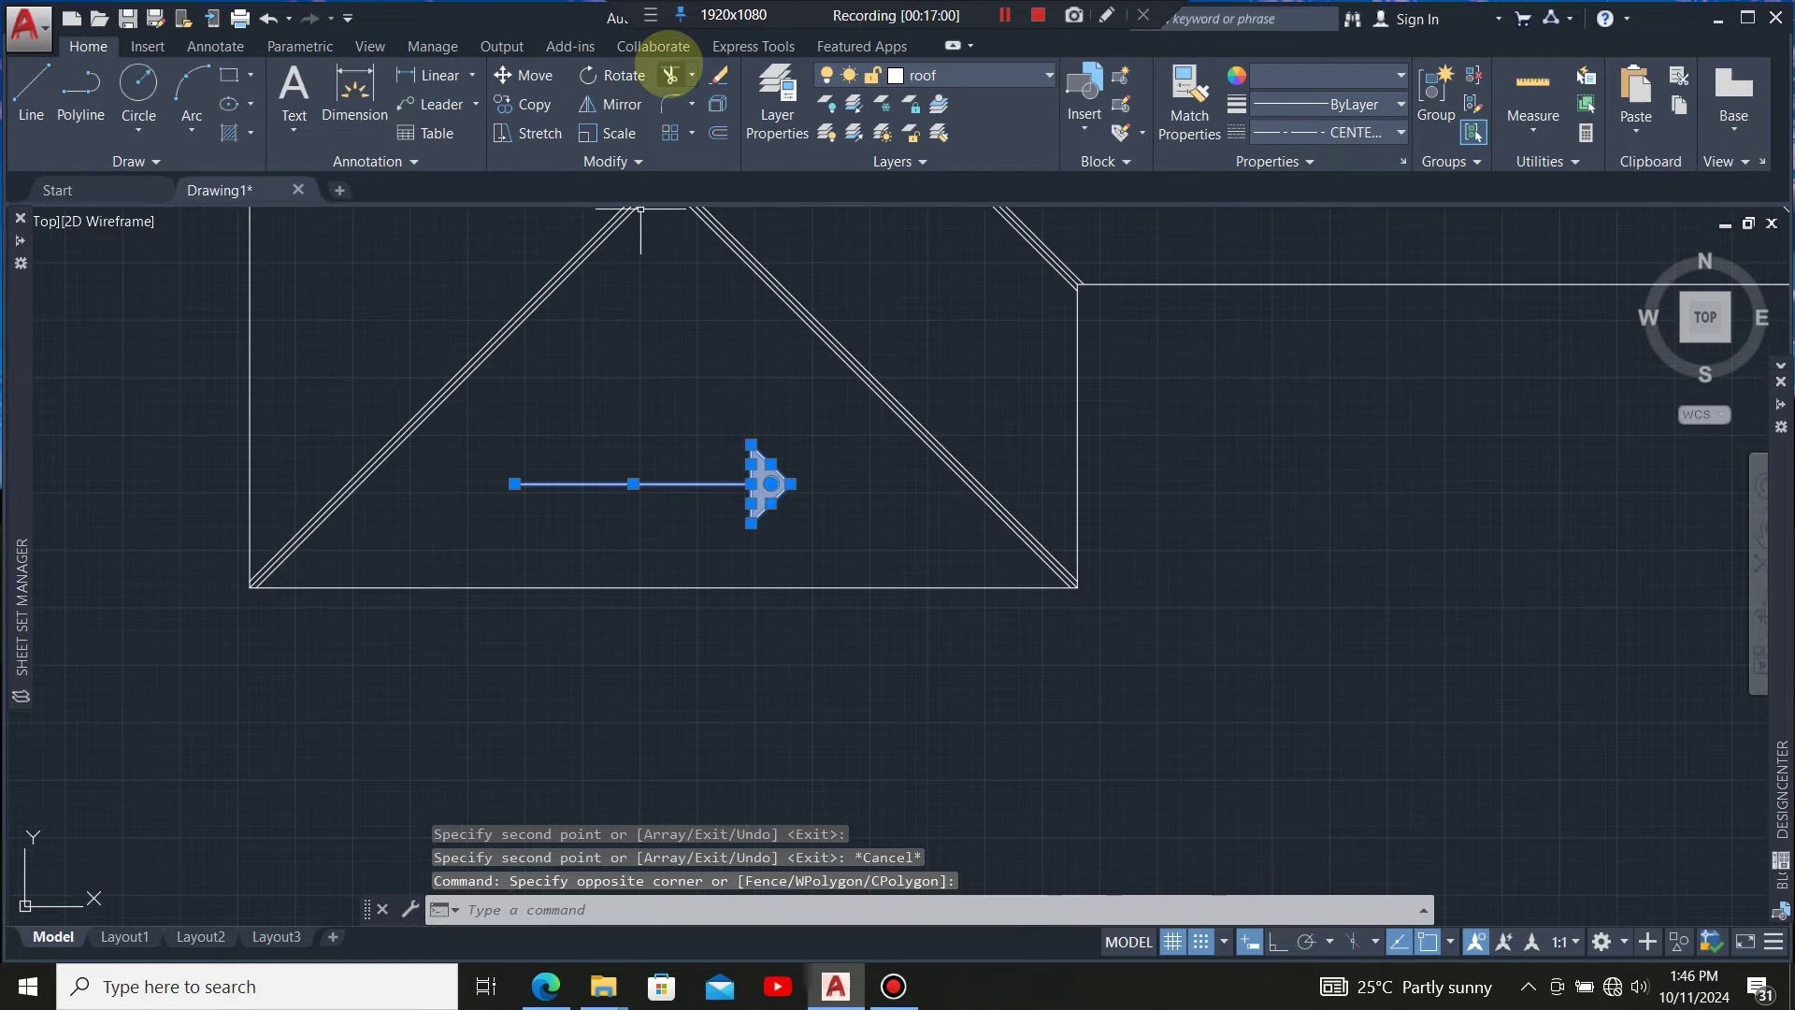
click(669, 74)
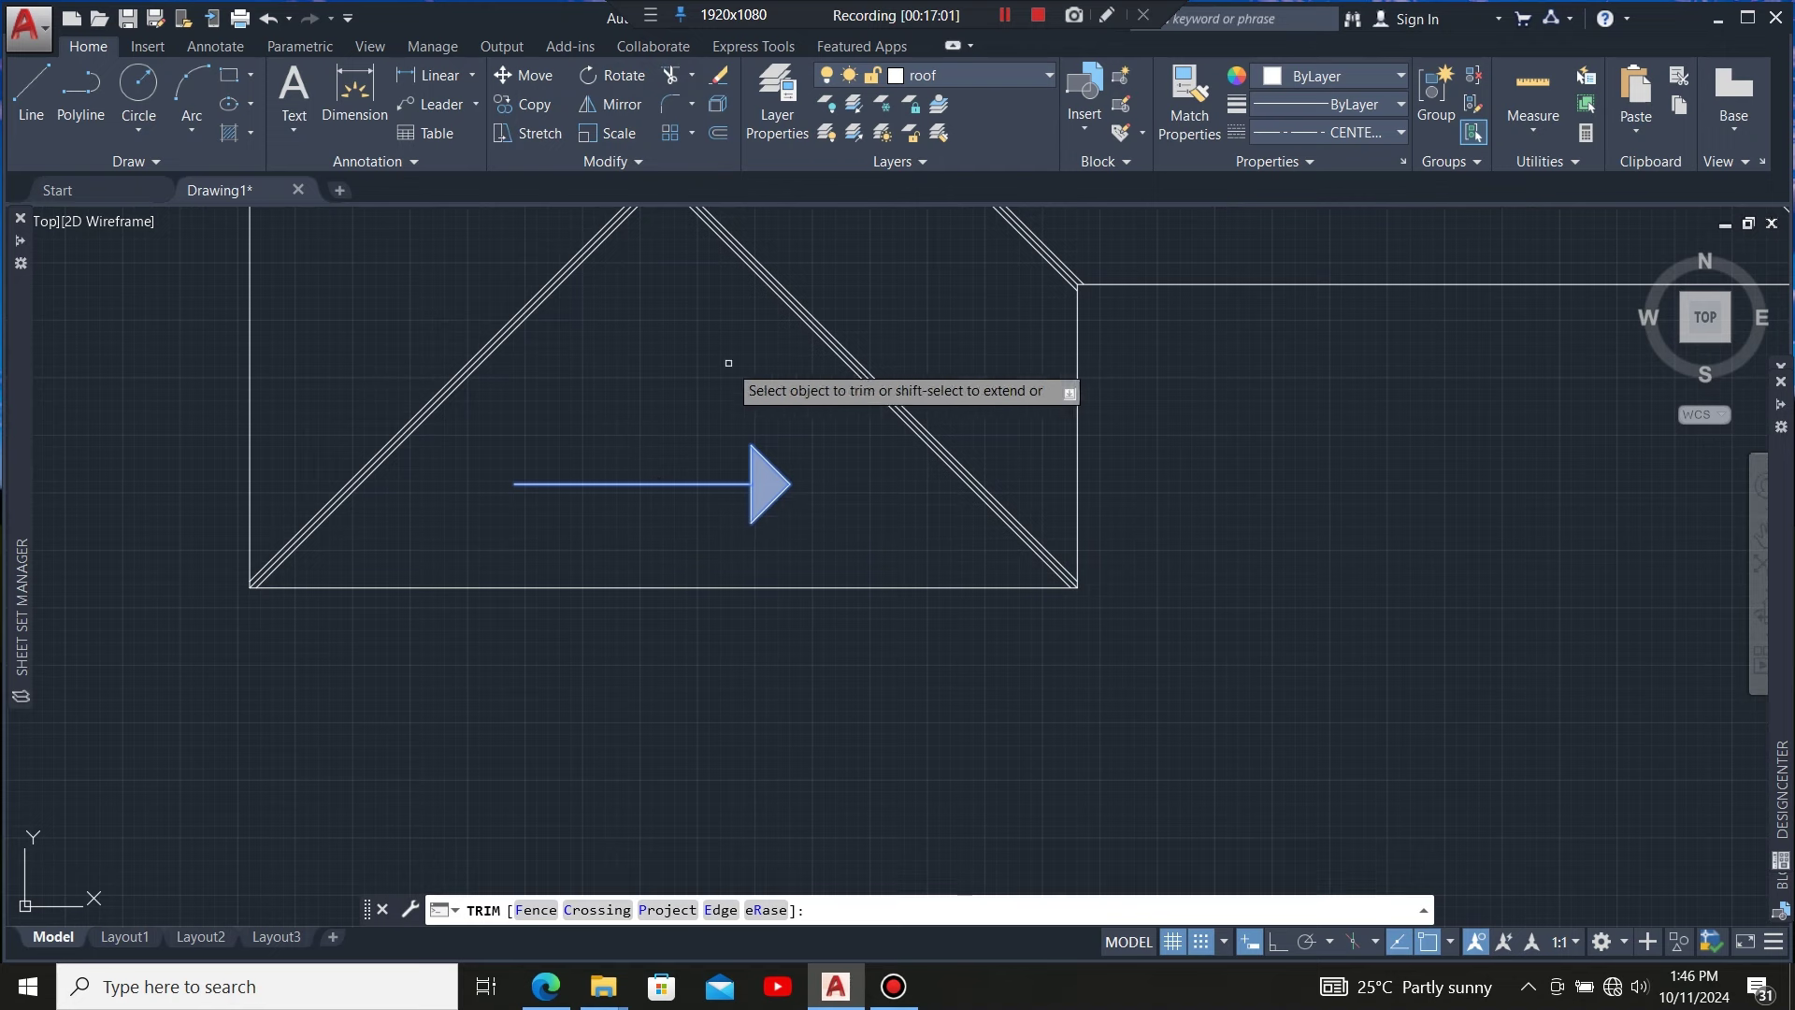
Rotate the bottom-plane arrow about its tail with Ortho on so it points straight down
key(Escape)
click(817, 403)
click(705, 545)
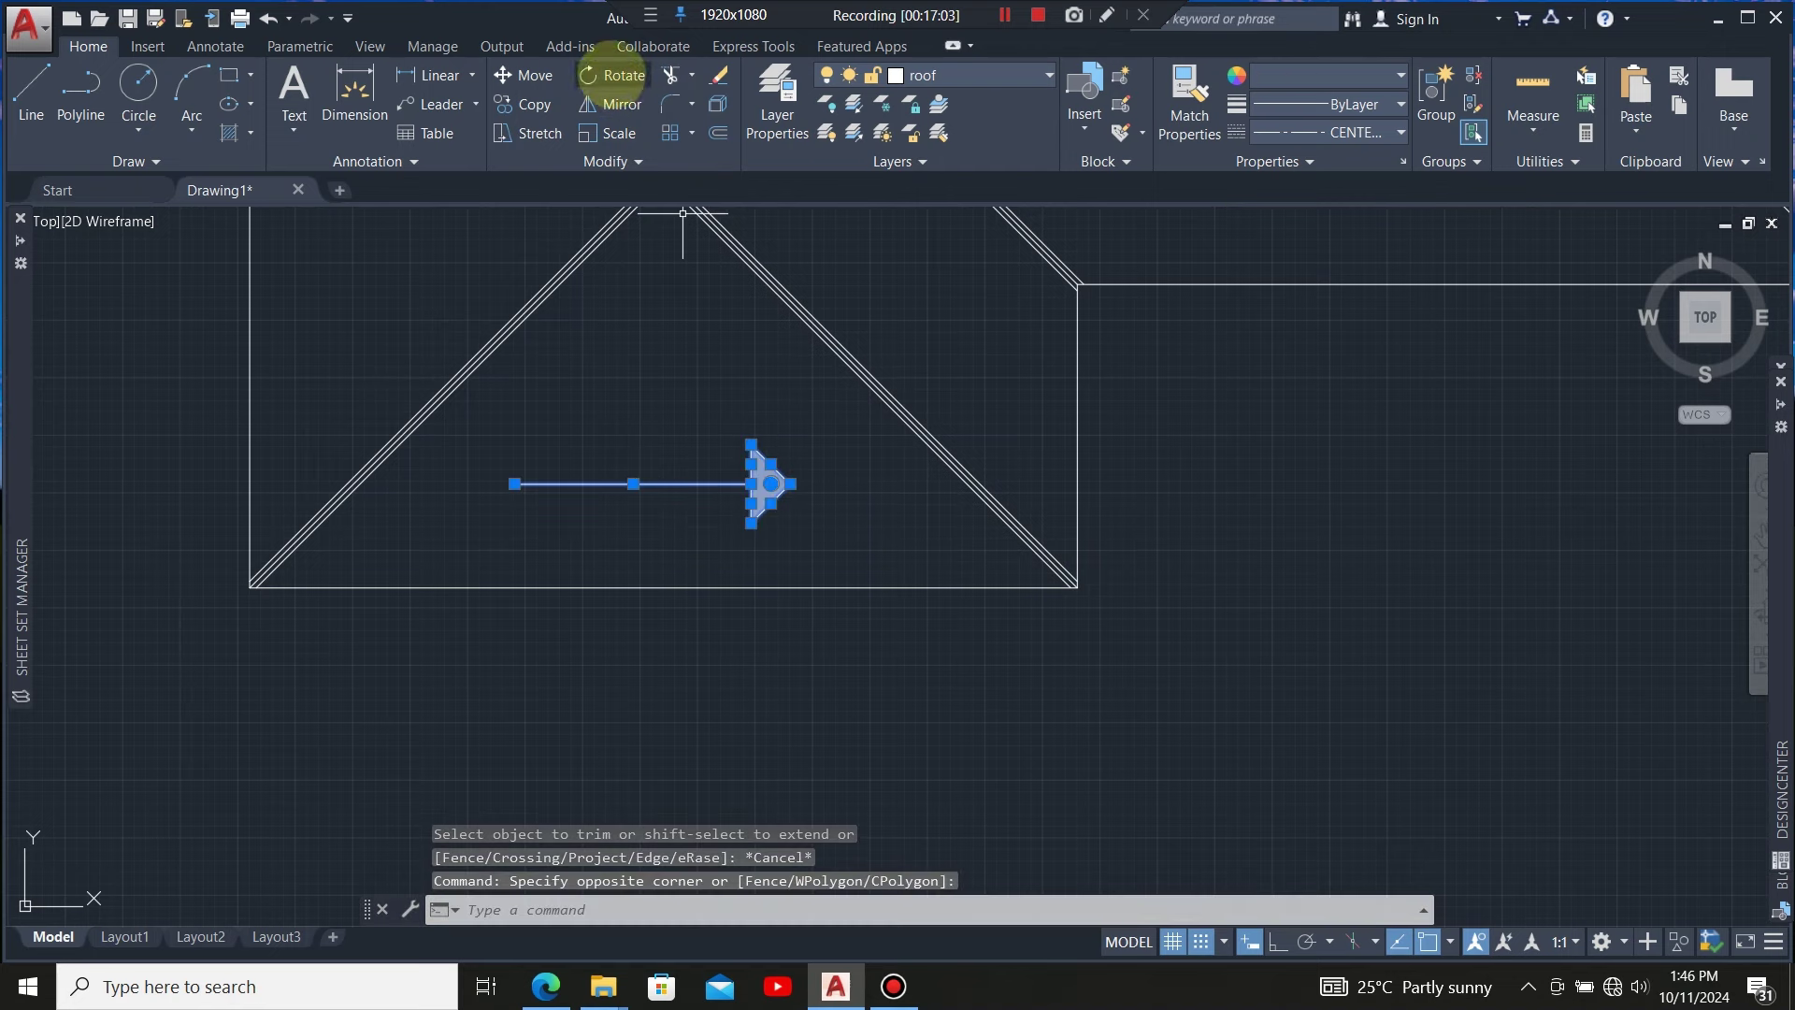
click(615, 75)
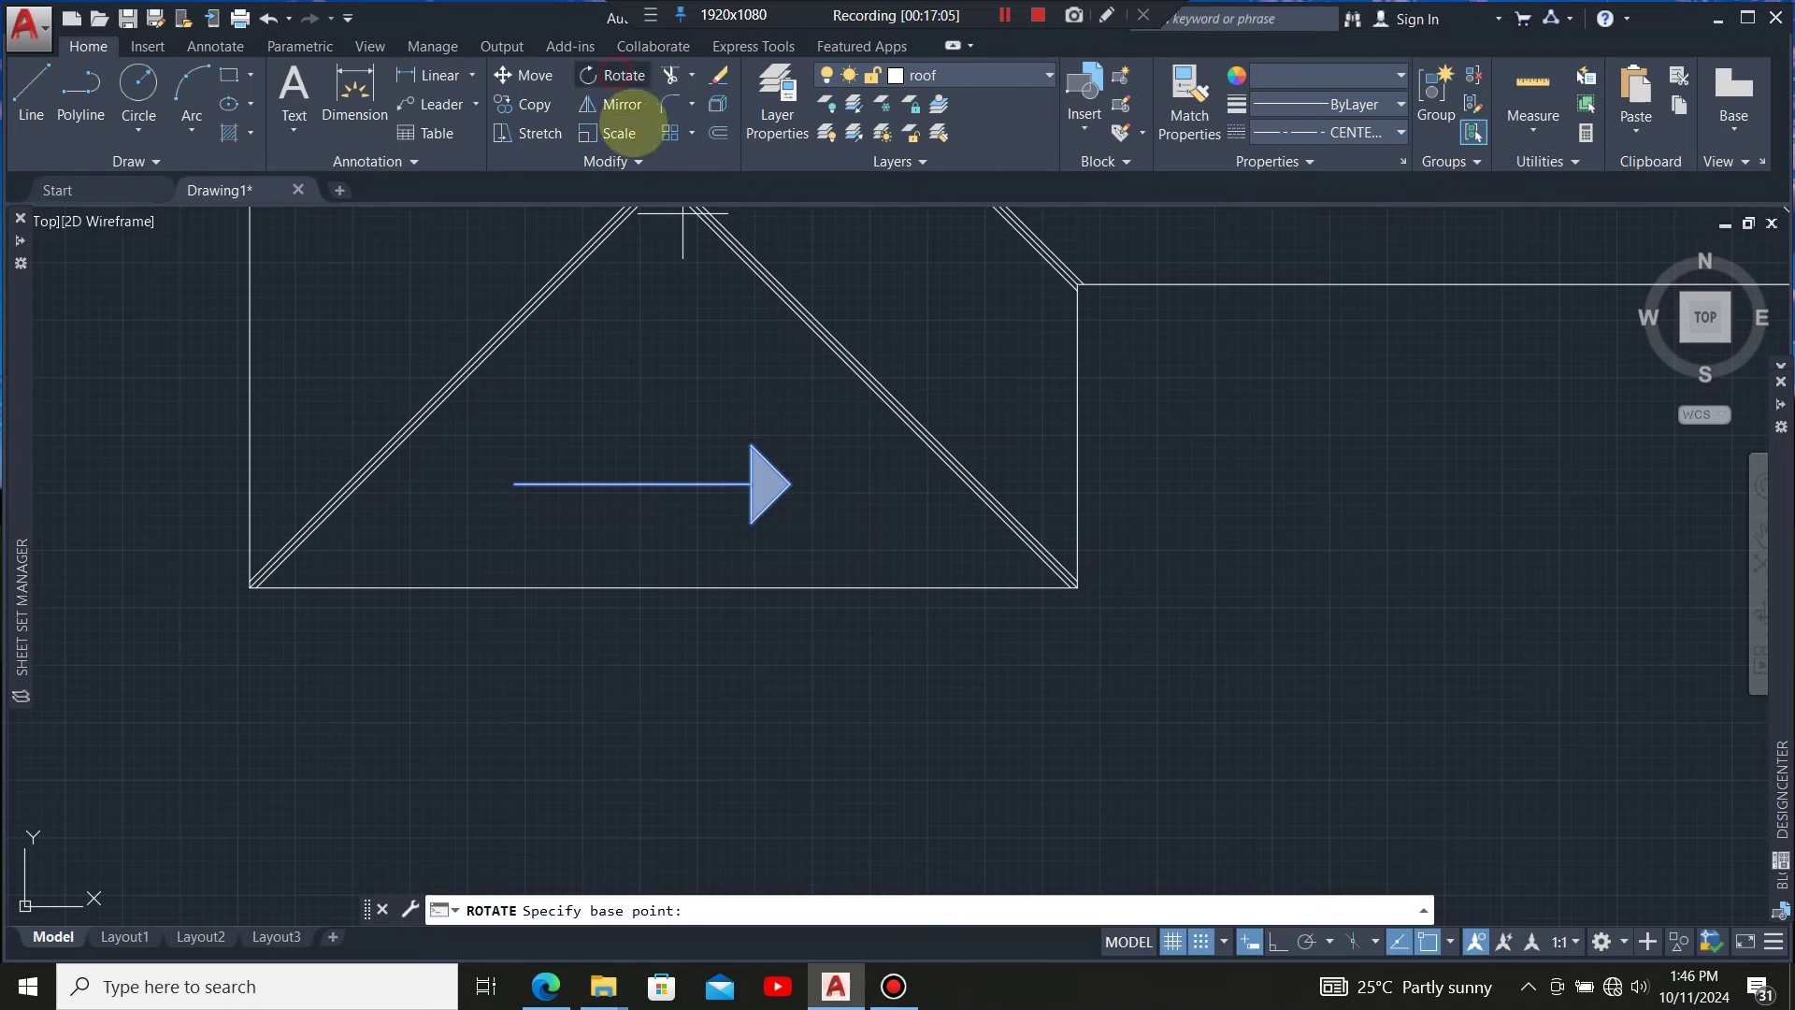
click(633, 484)
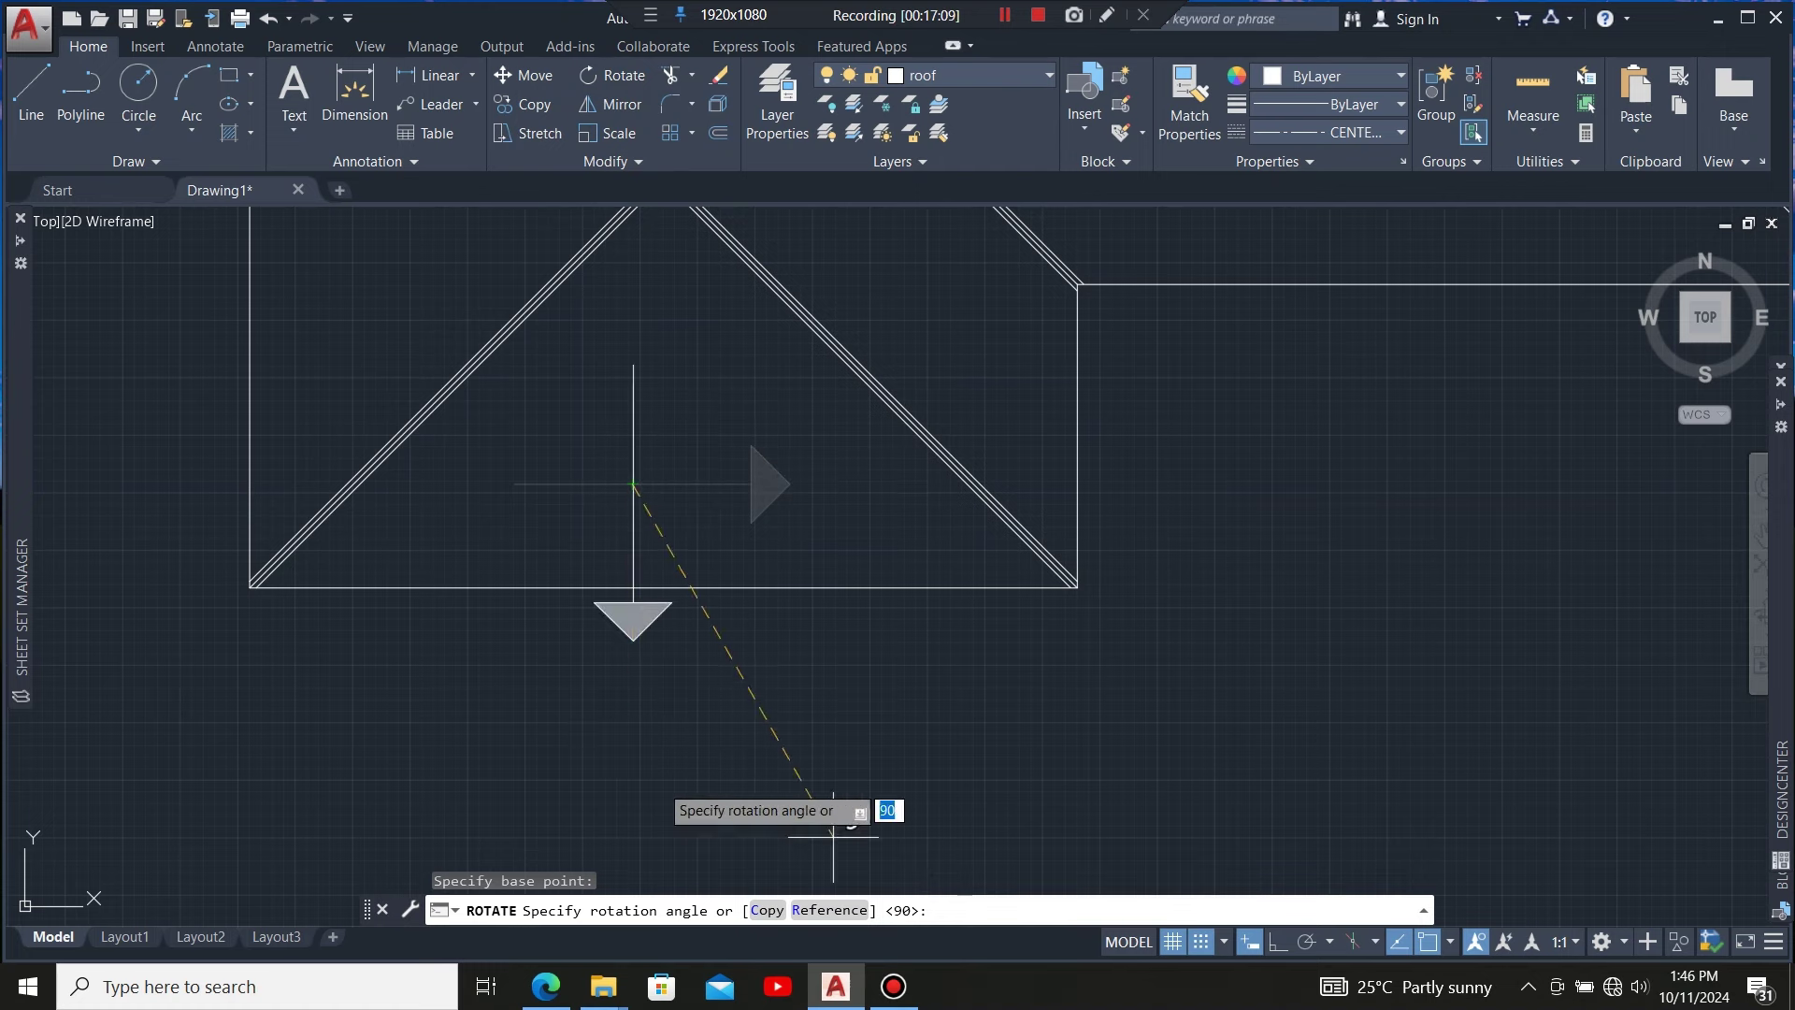
key(F8)
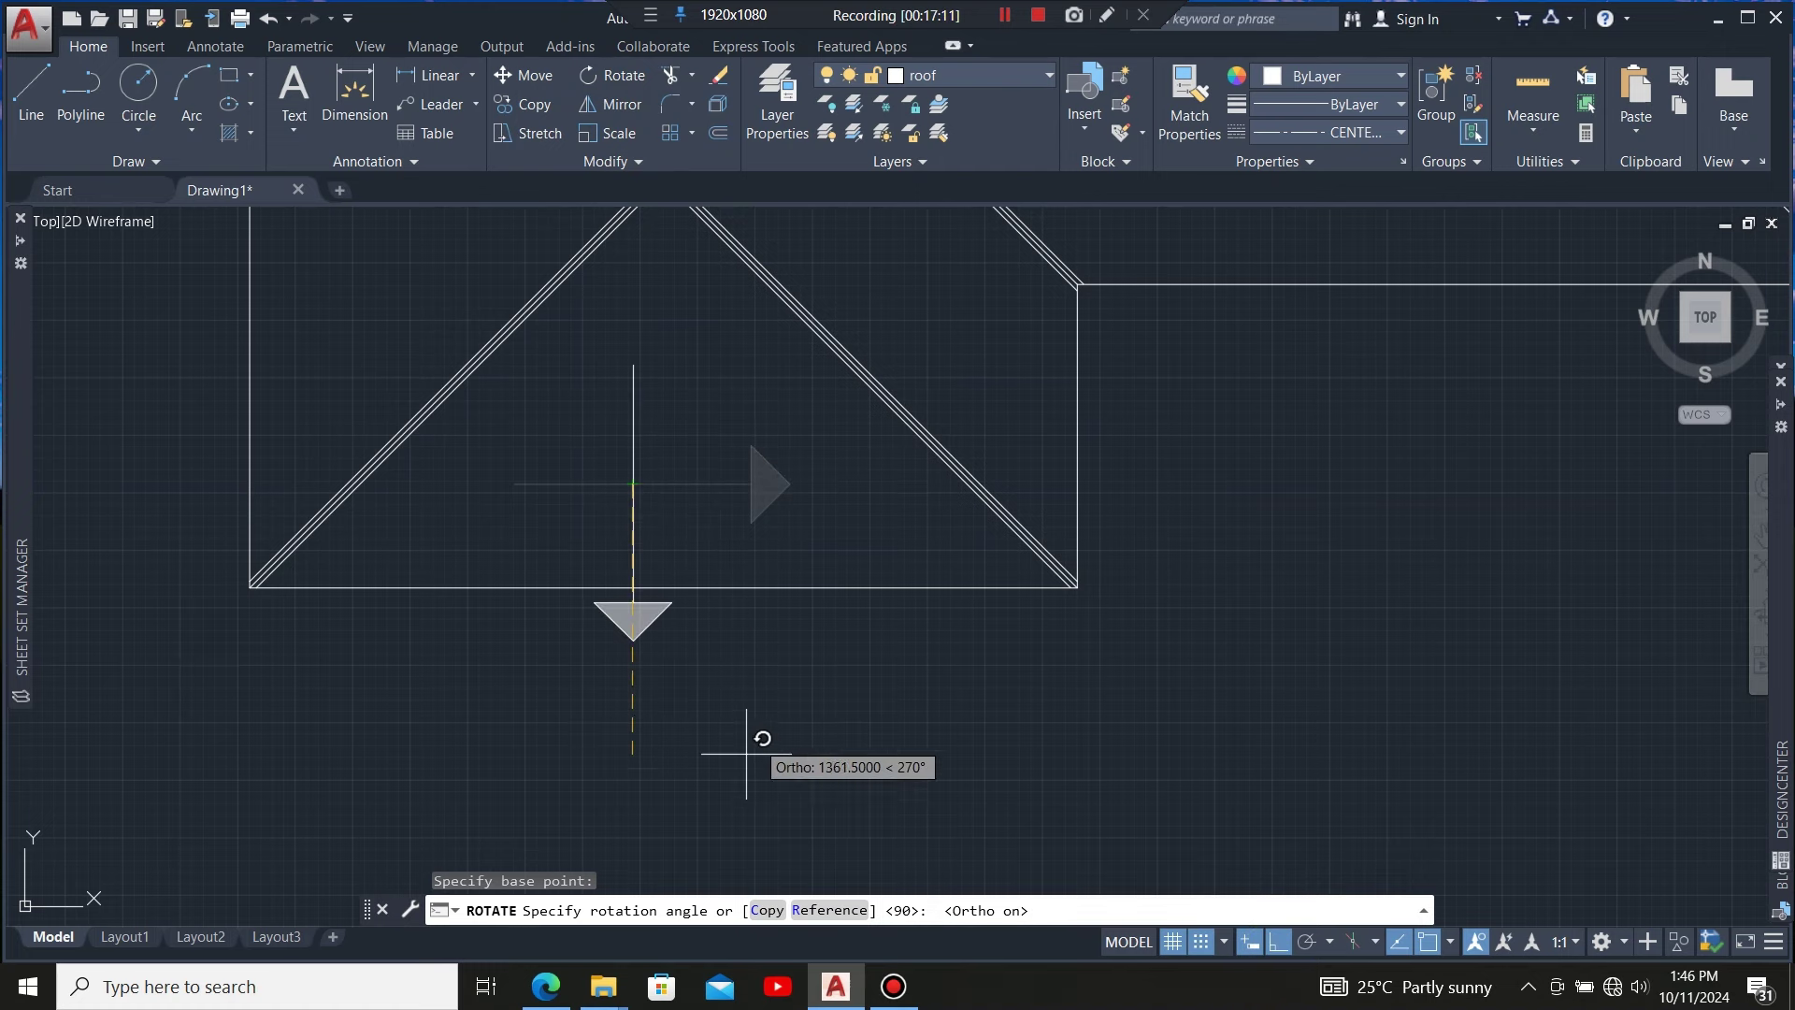
click(665, 764)
scroll(614, 628, up, 6)
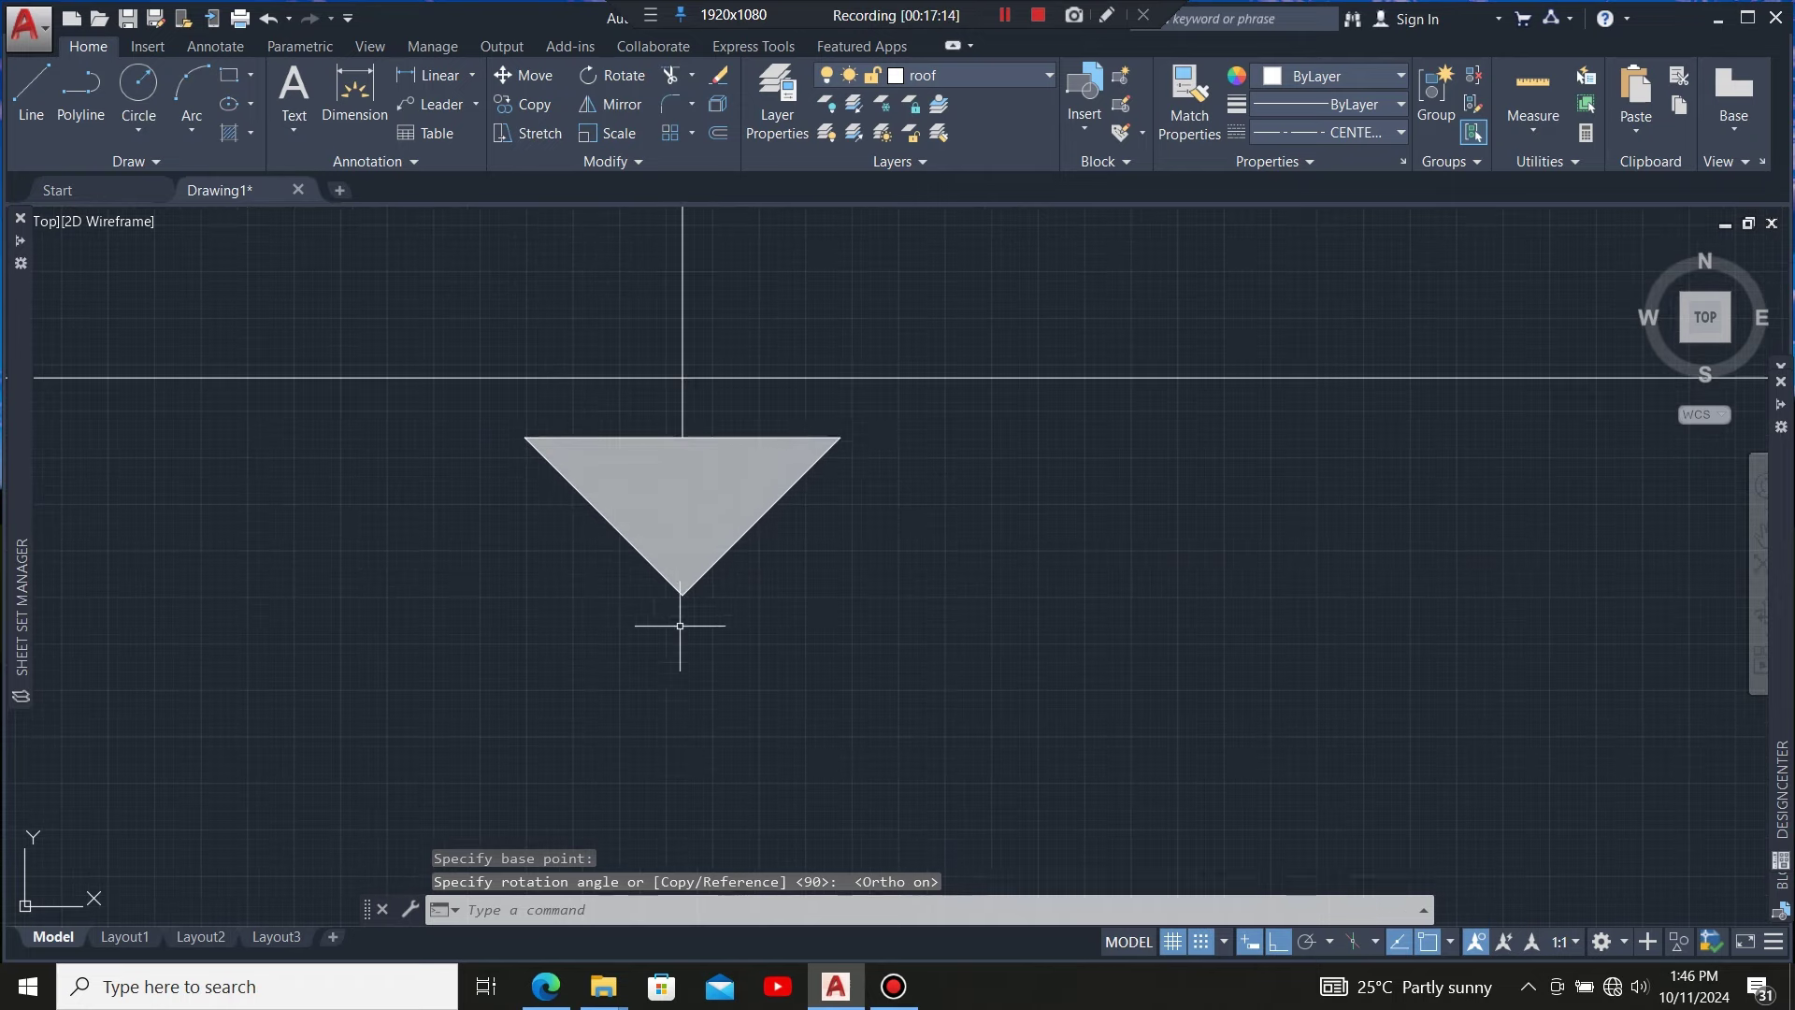
Shift the downward arrow slightly right within the bottom plane
click(859, 406)
click(642, 620)
scroll(708, 721, down, 5)
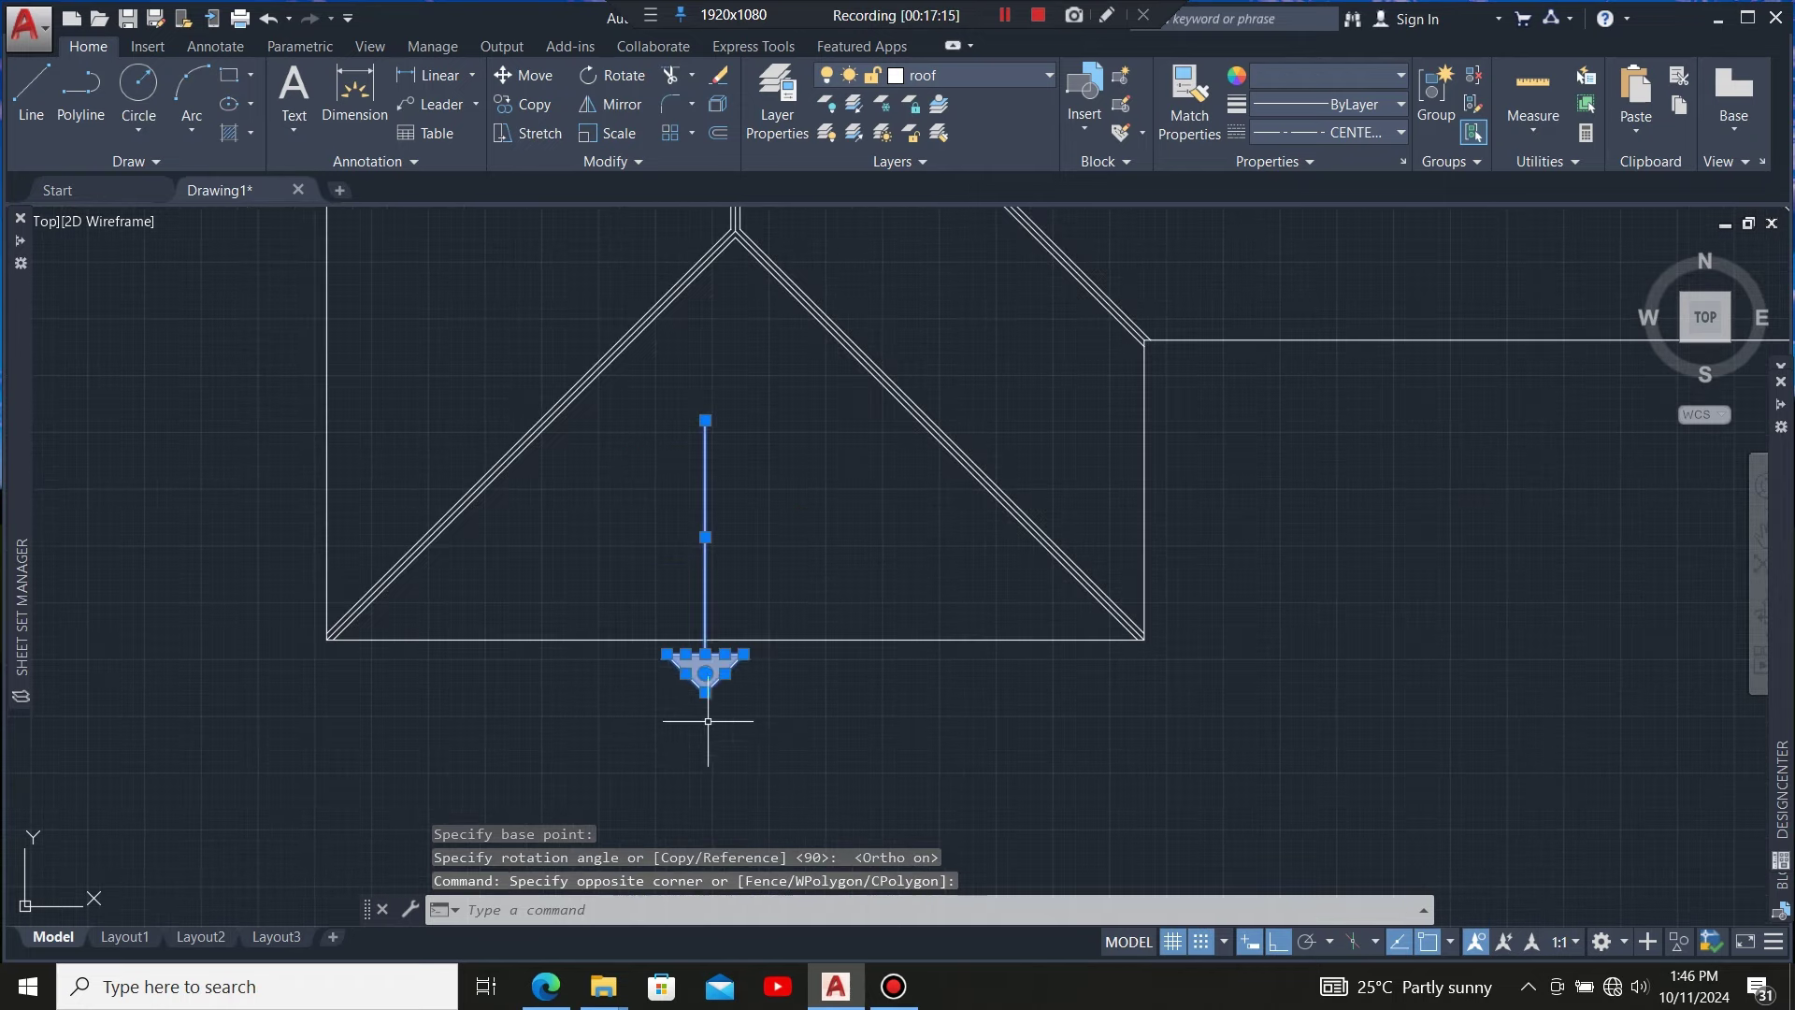
click(525, 75)
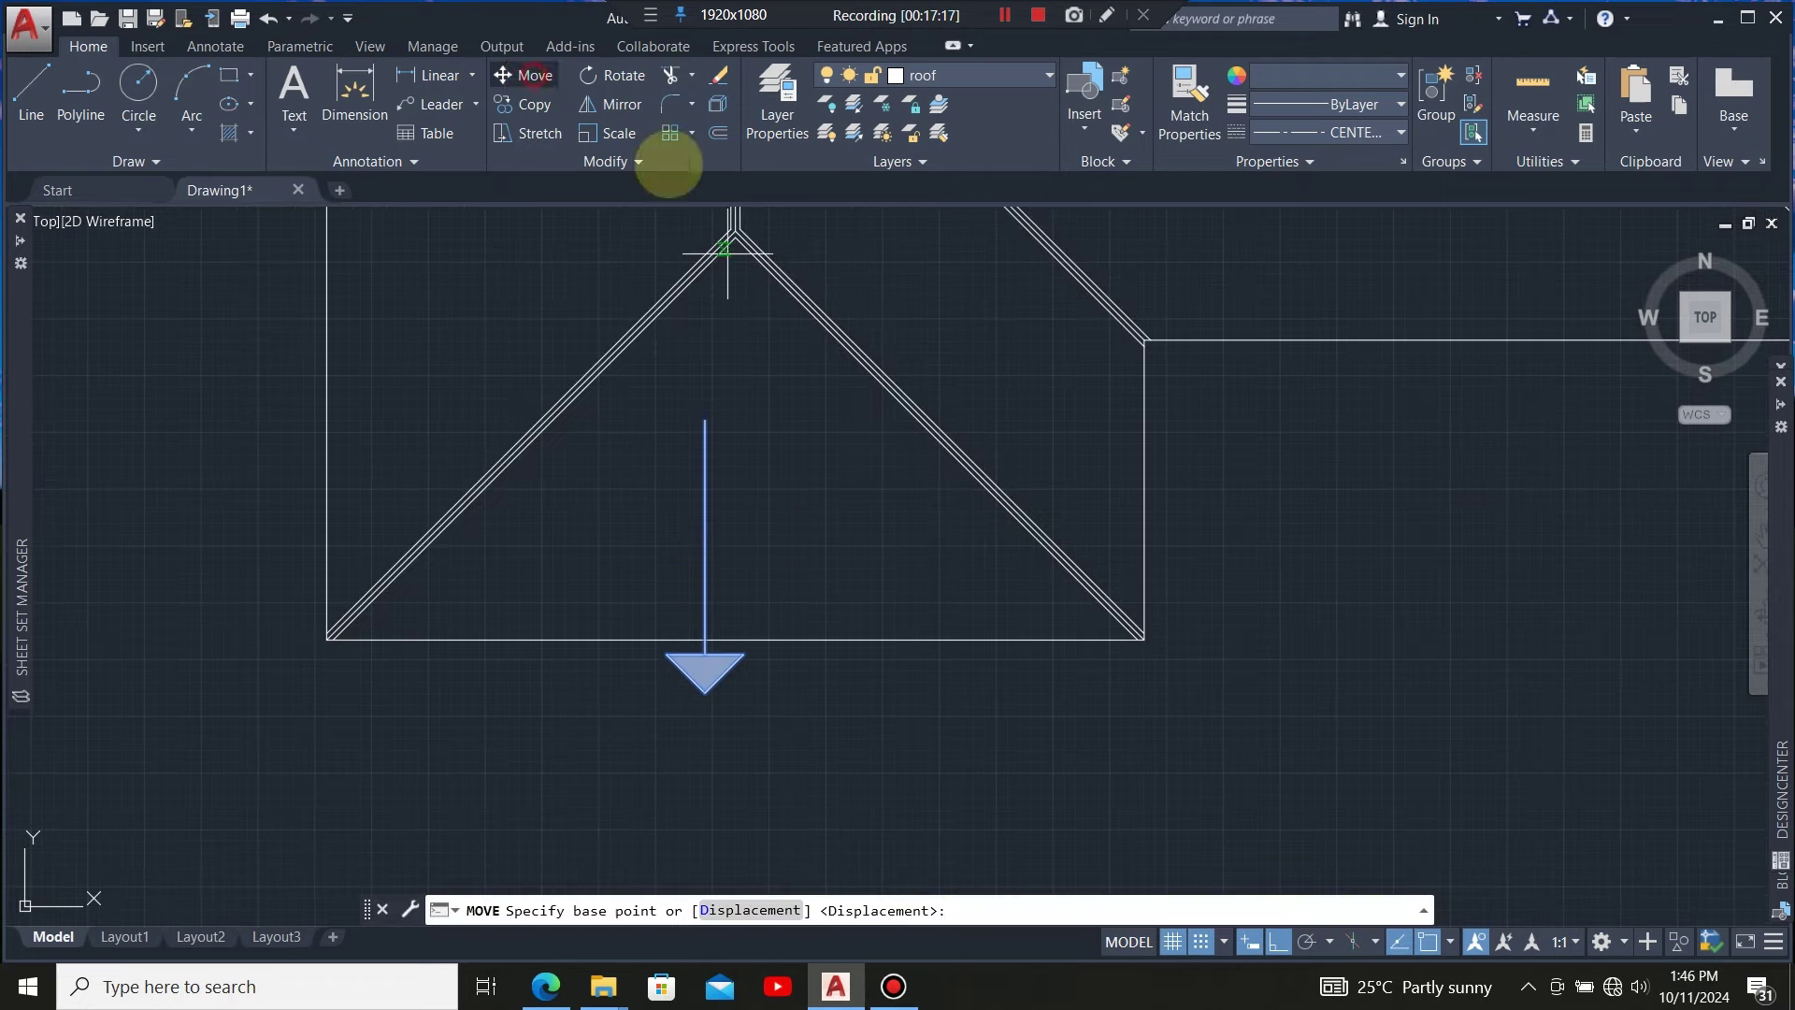
click(776, 512)
click(812, 519)
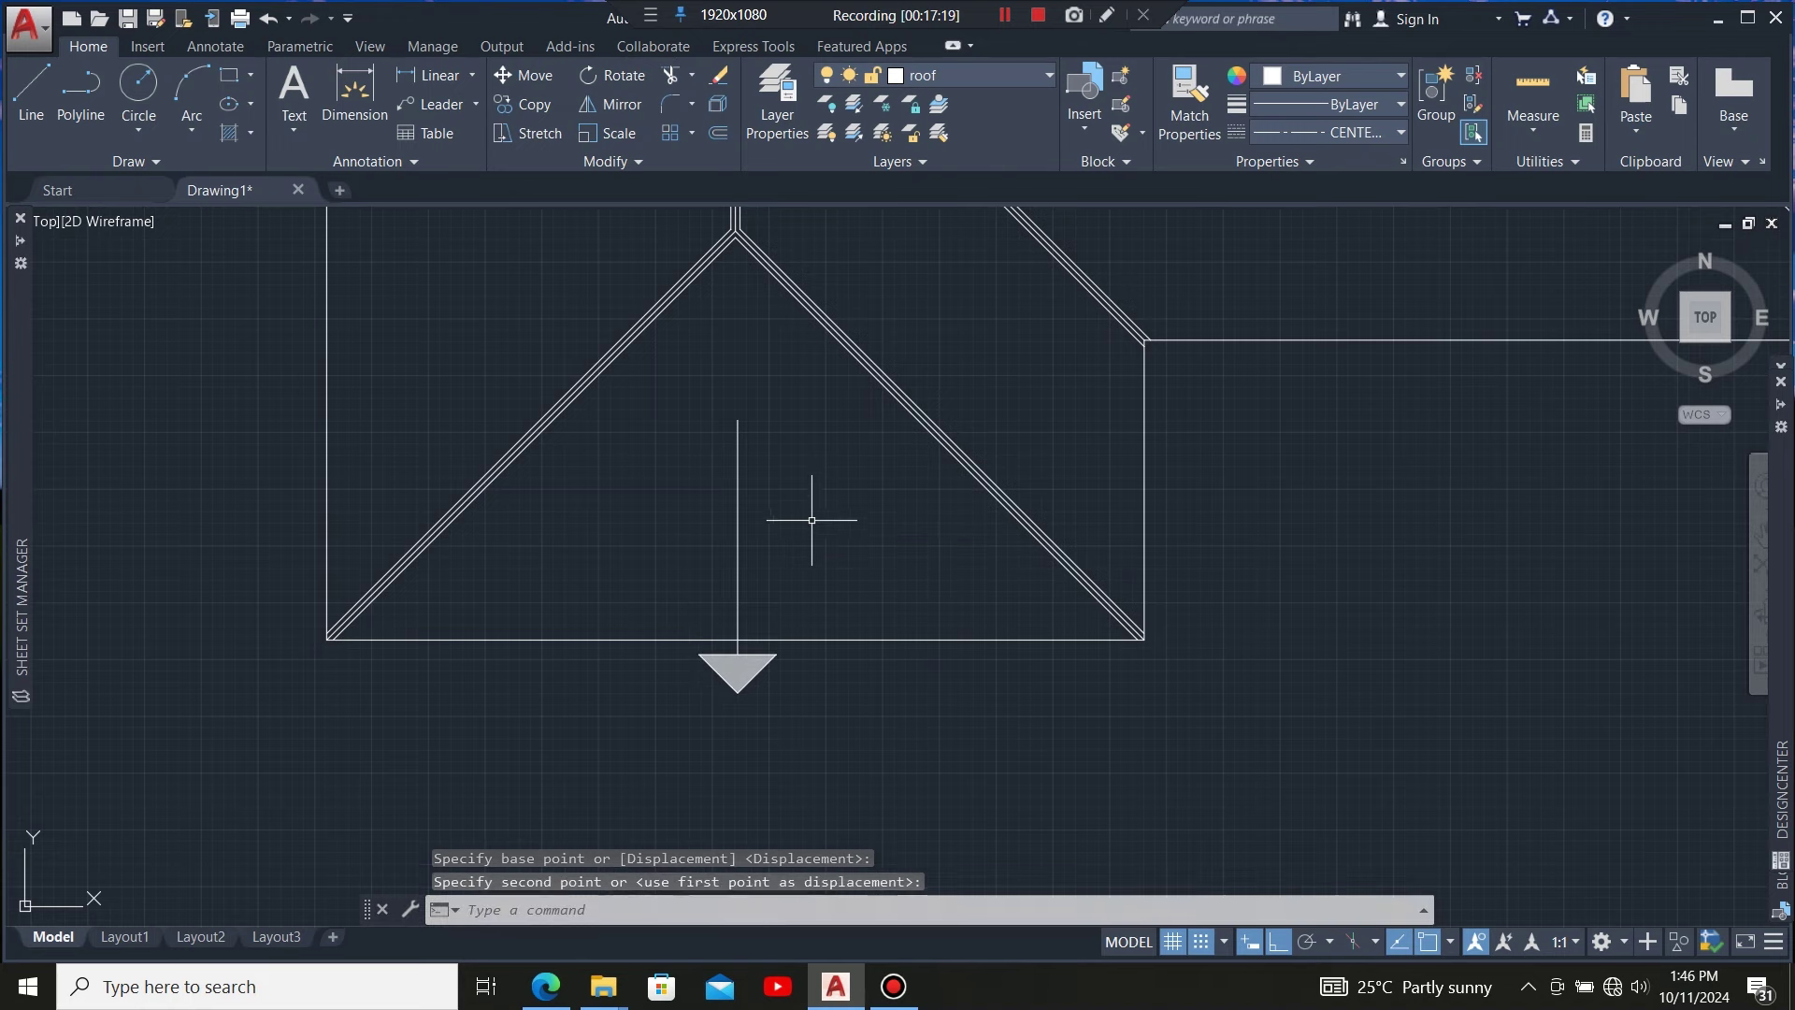
scroll(750, 734, up, 4)
Raise the downward arrow up inside the triangular bottom plane, just above the eave
click(907, 540)
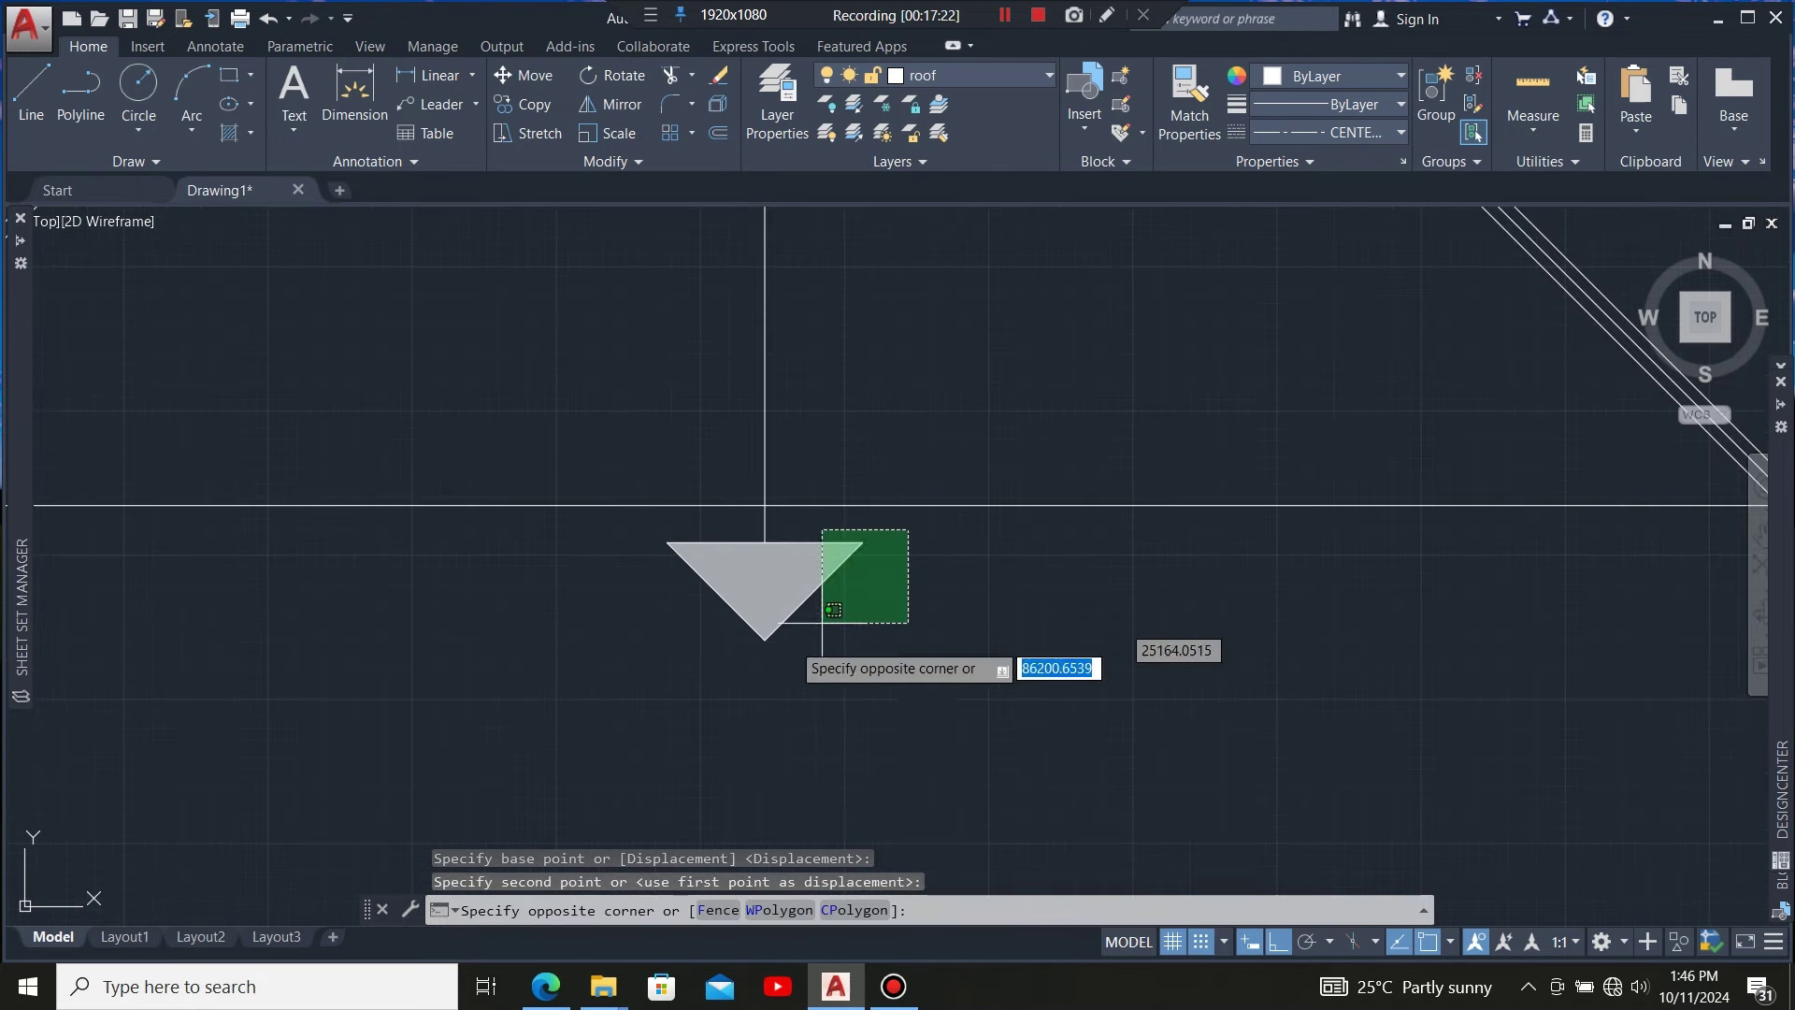
click(738, 654)
scroll(582, 669, down, 4)
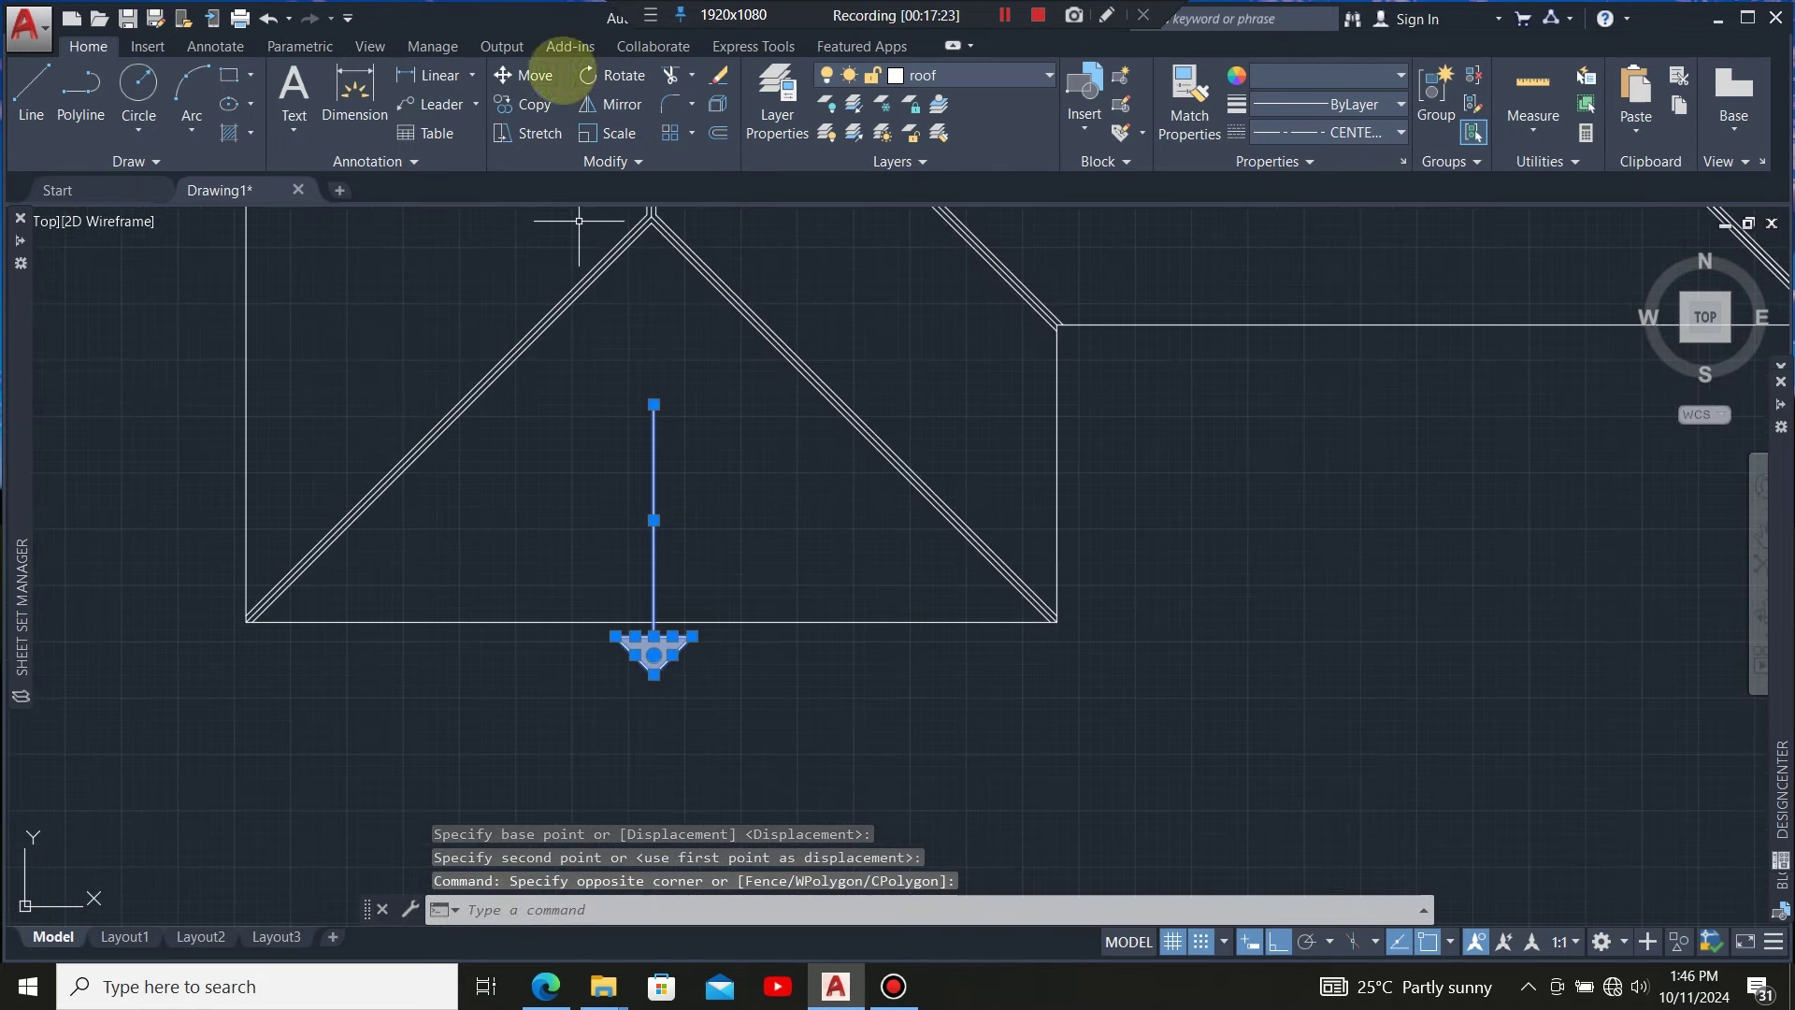
click(534, 75)
click(794, 759)
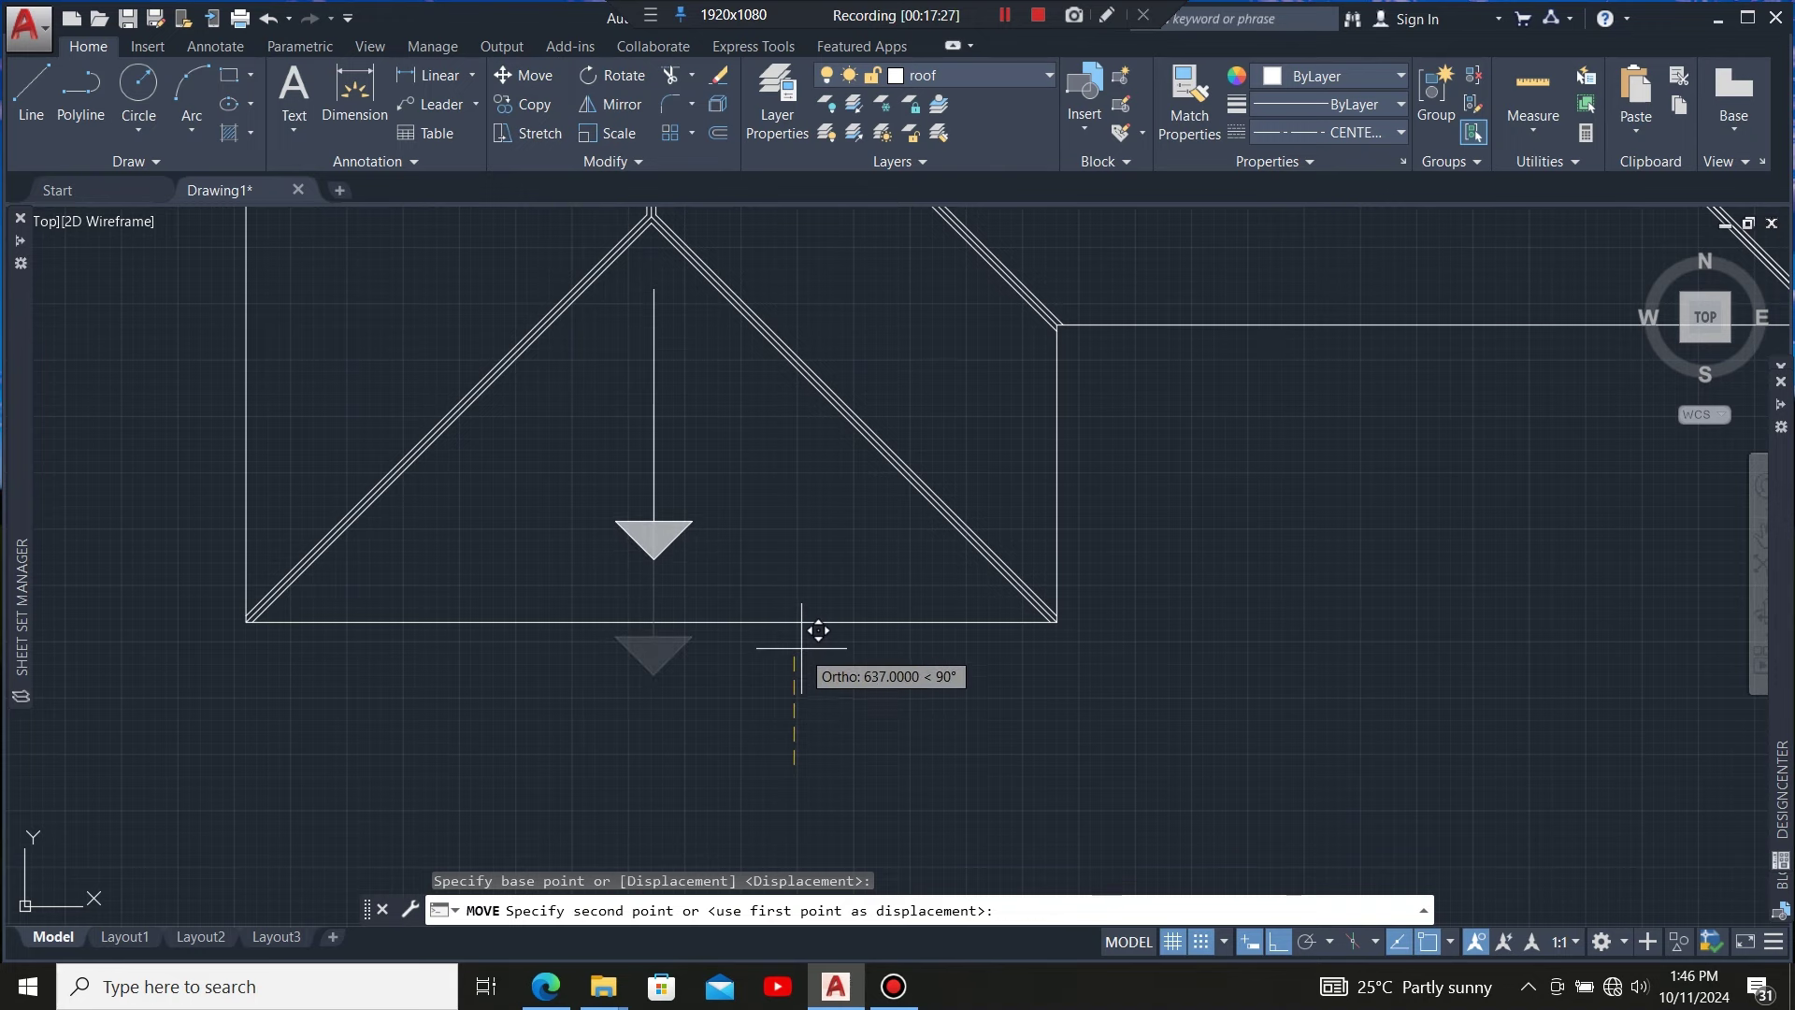
click(801, 646)
scroll(701, 634, down, 5)
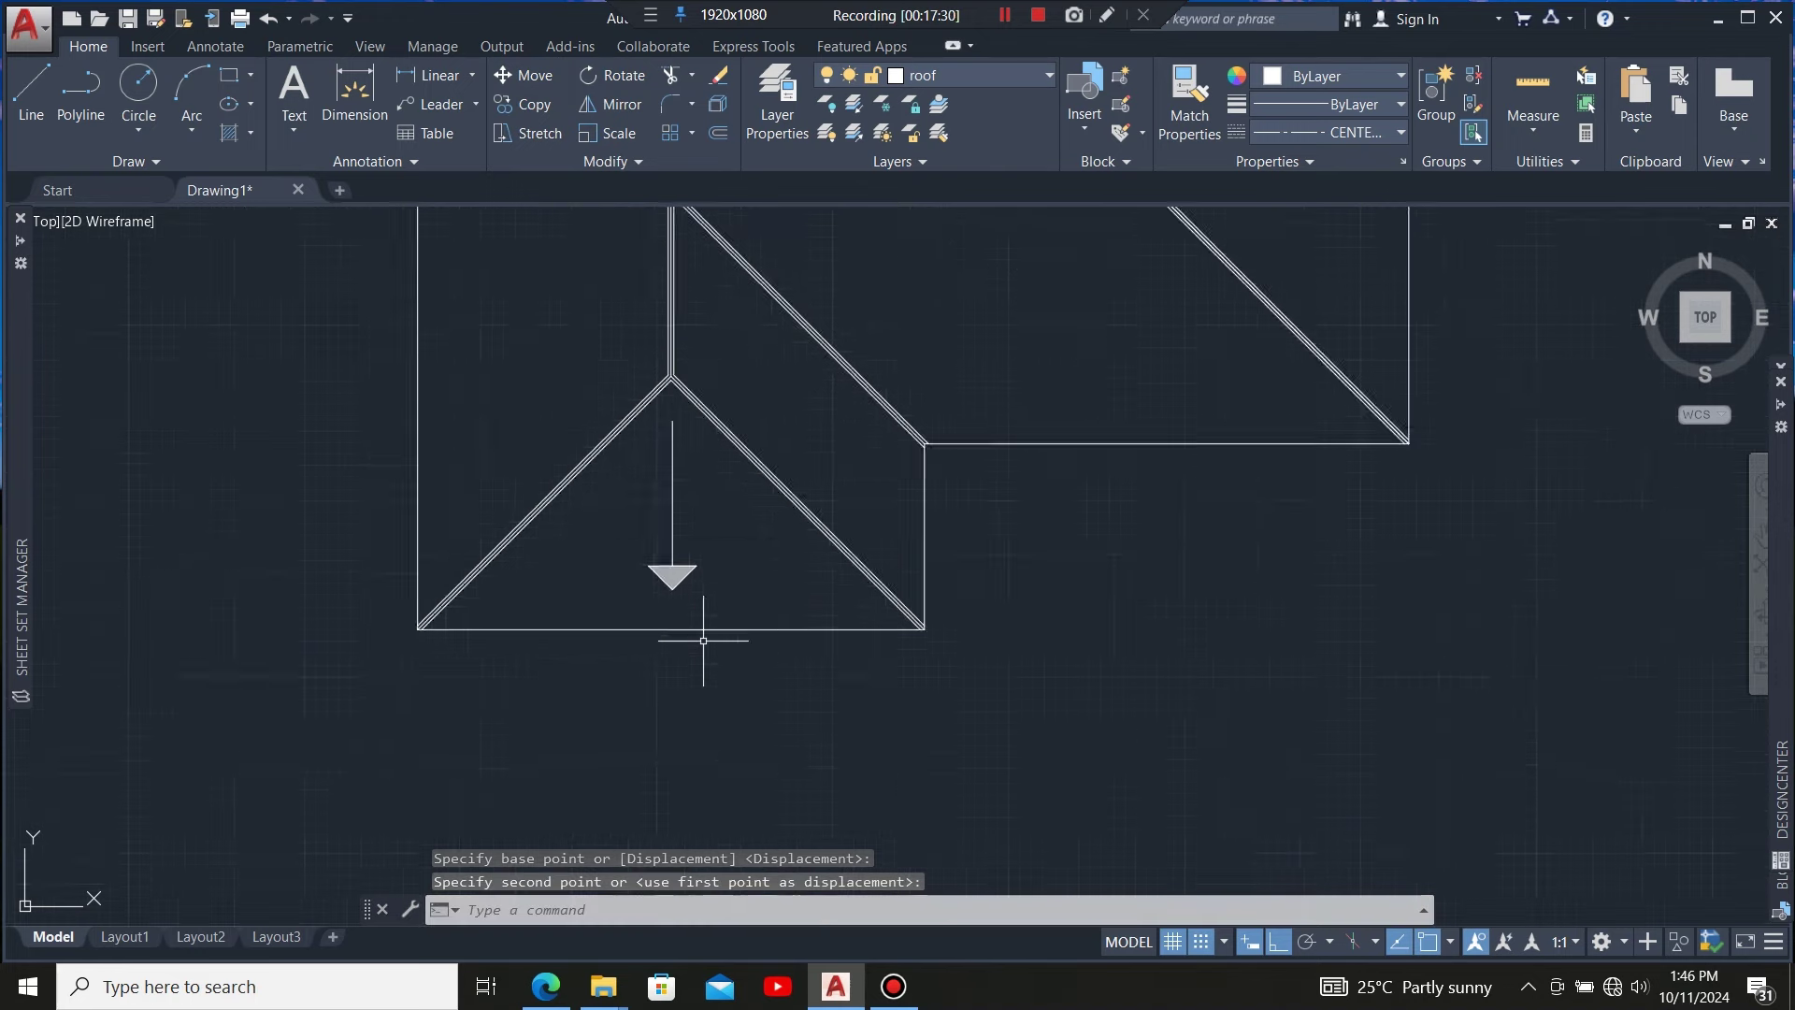
scroll(639, 536, up, 8)
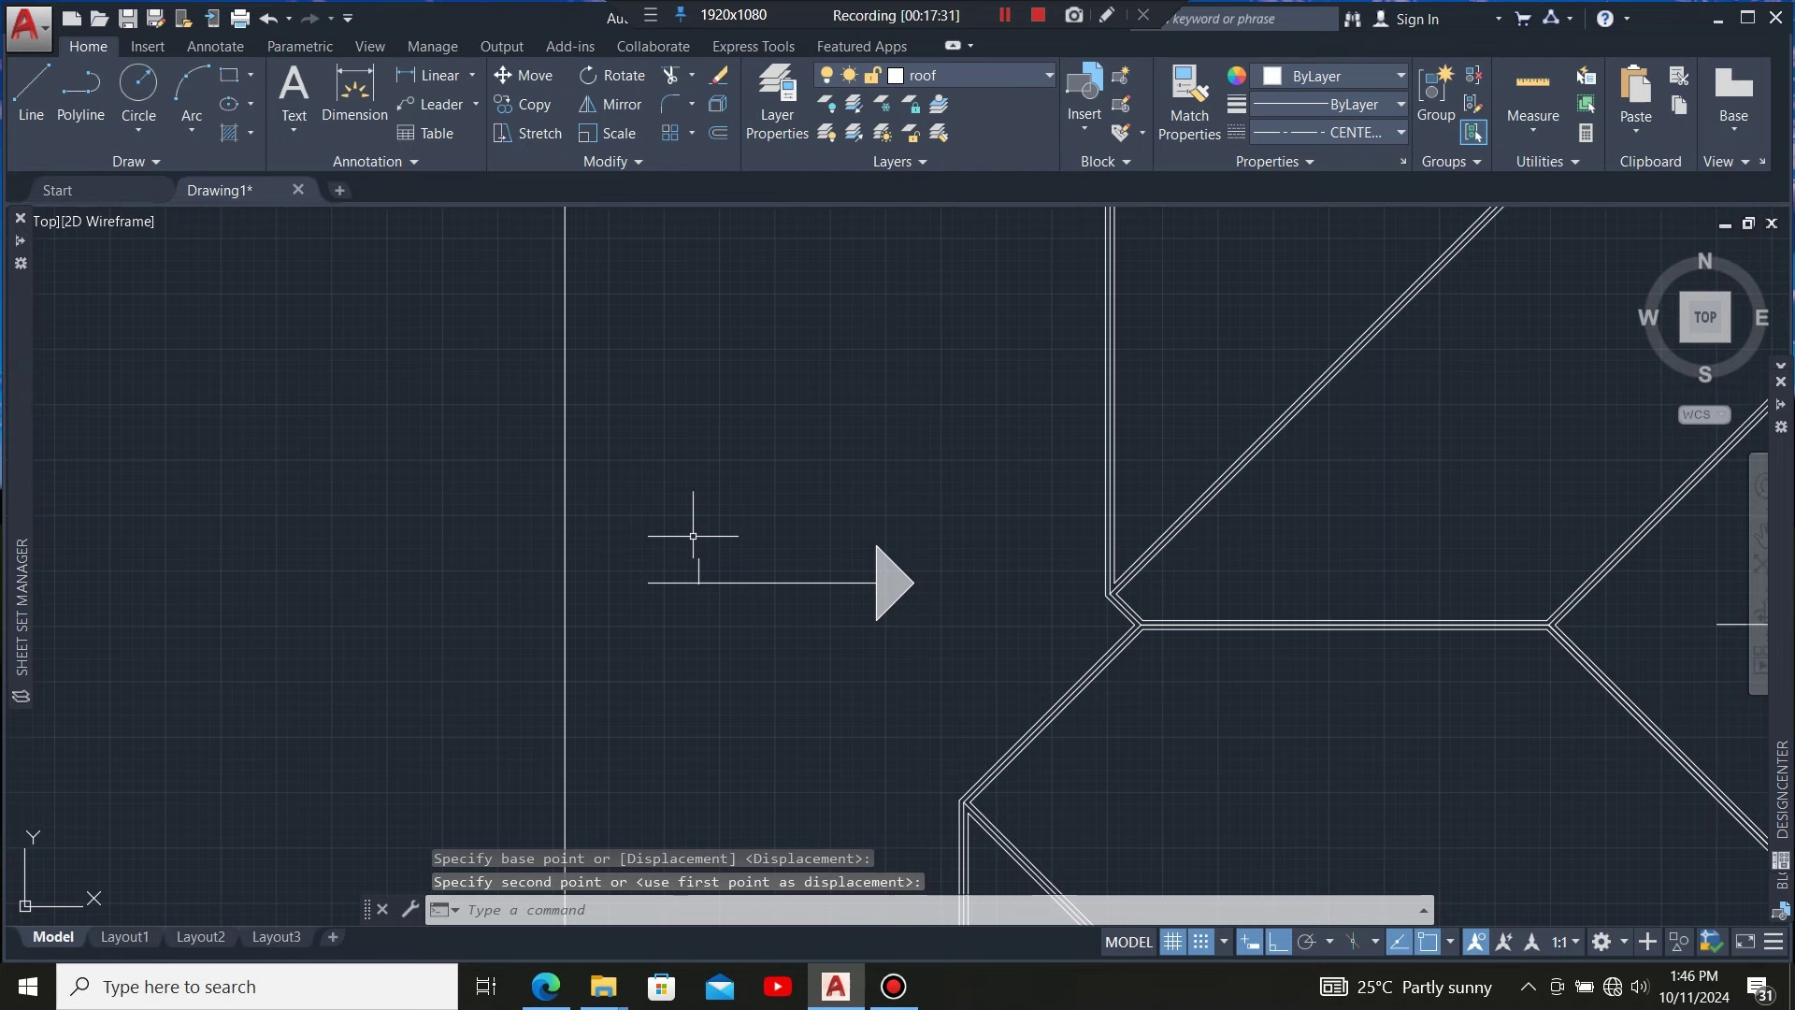
click(961, 492)
Rotate the right-pointing arrow 180° so it points left
click(782, 681)
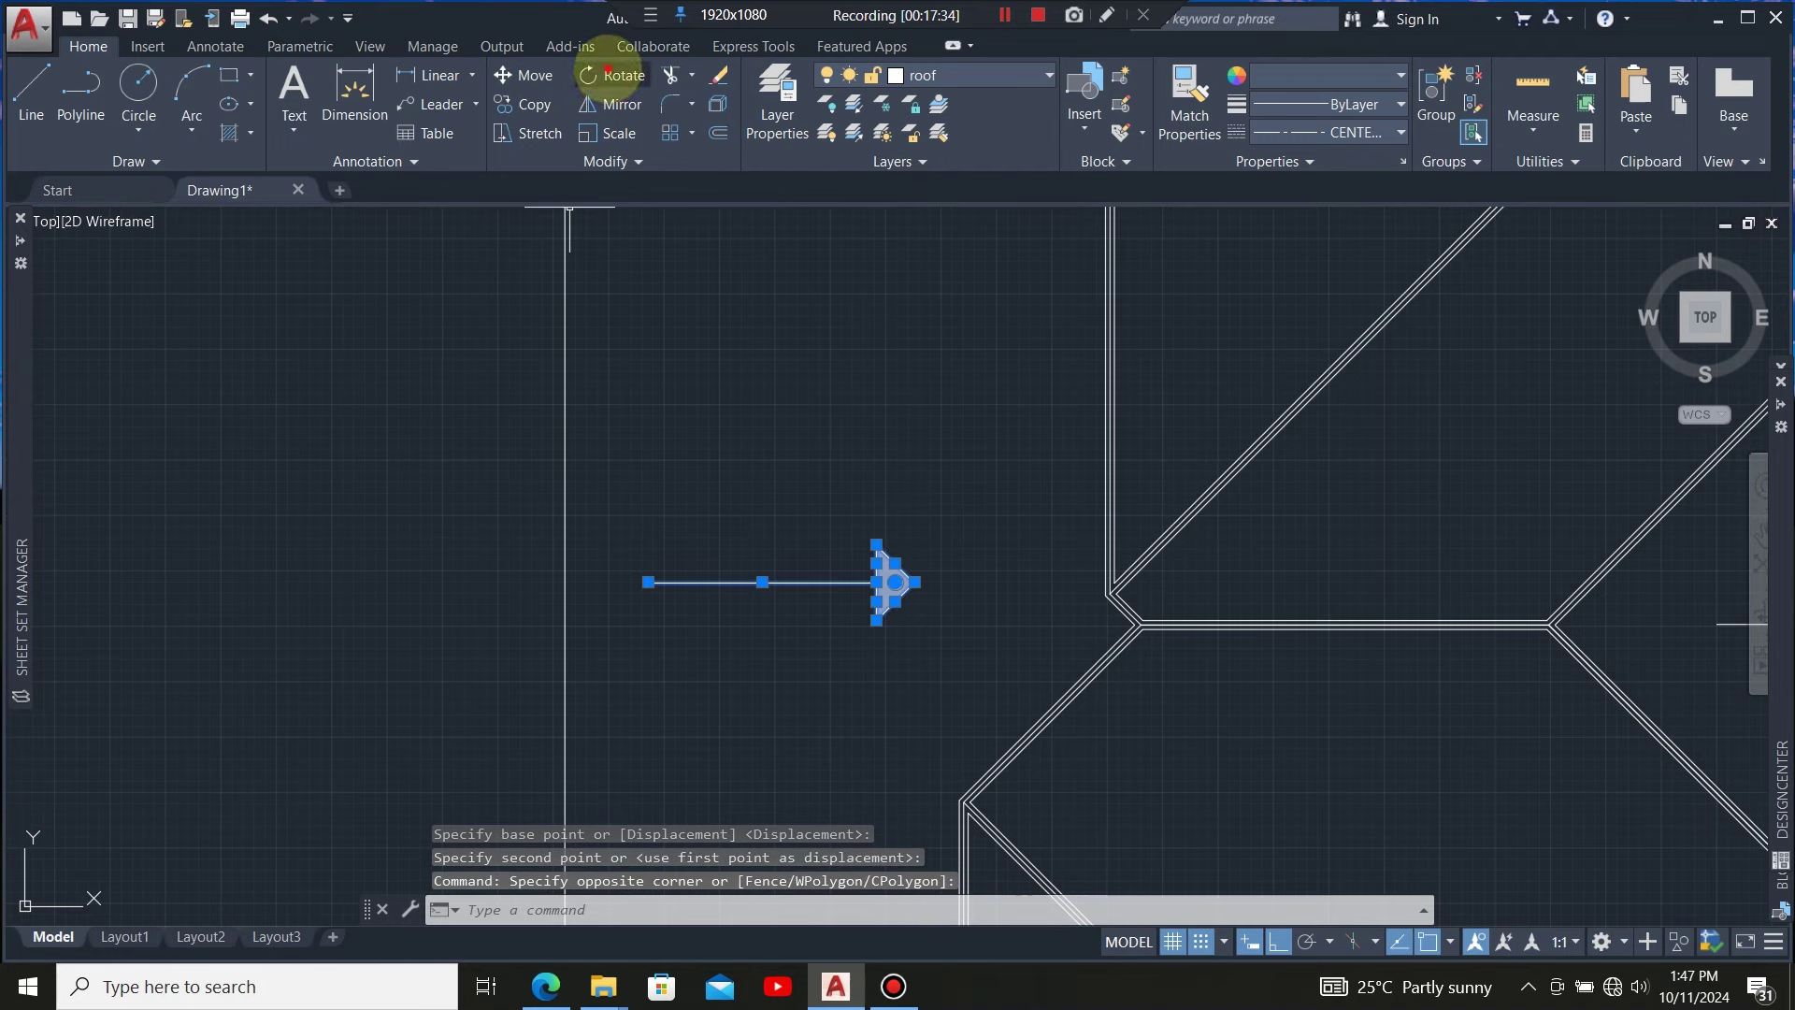
click(609, 74)
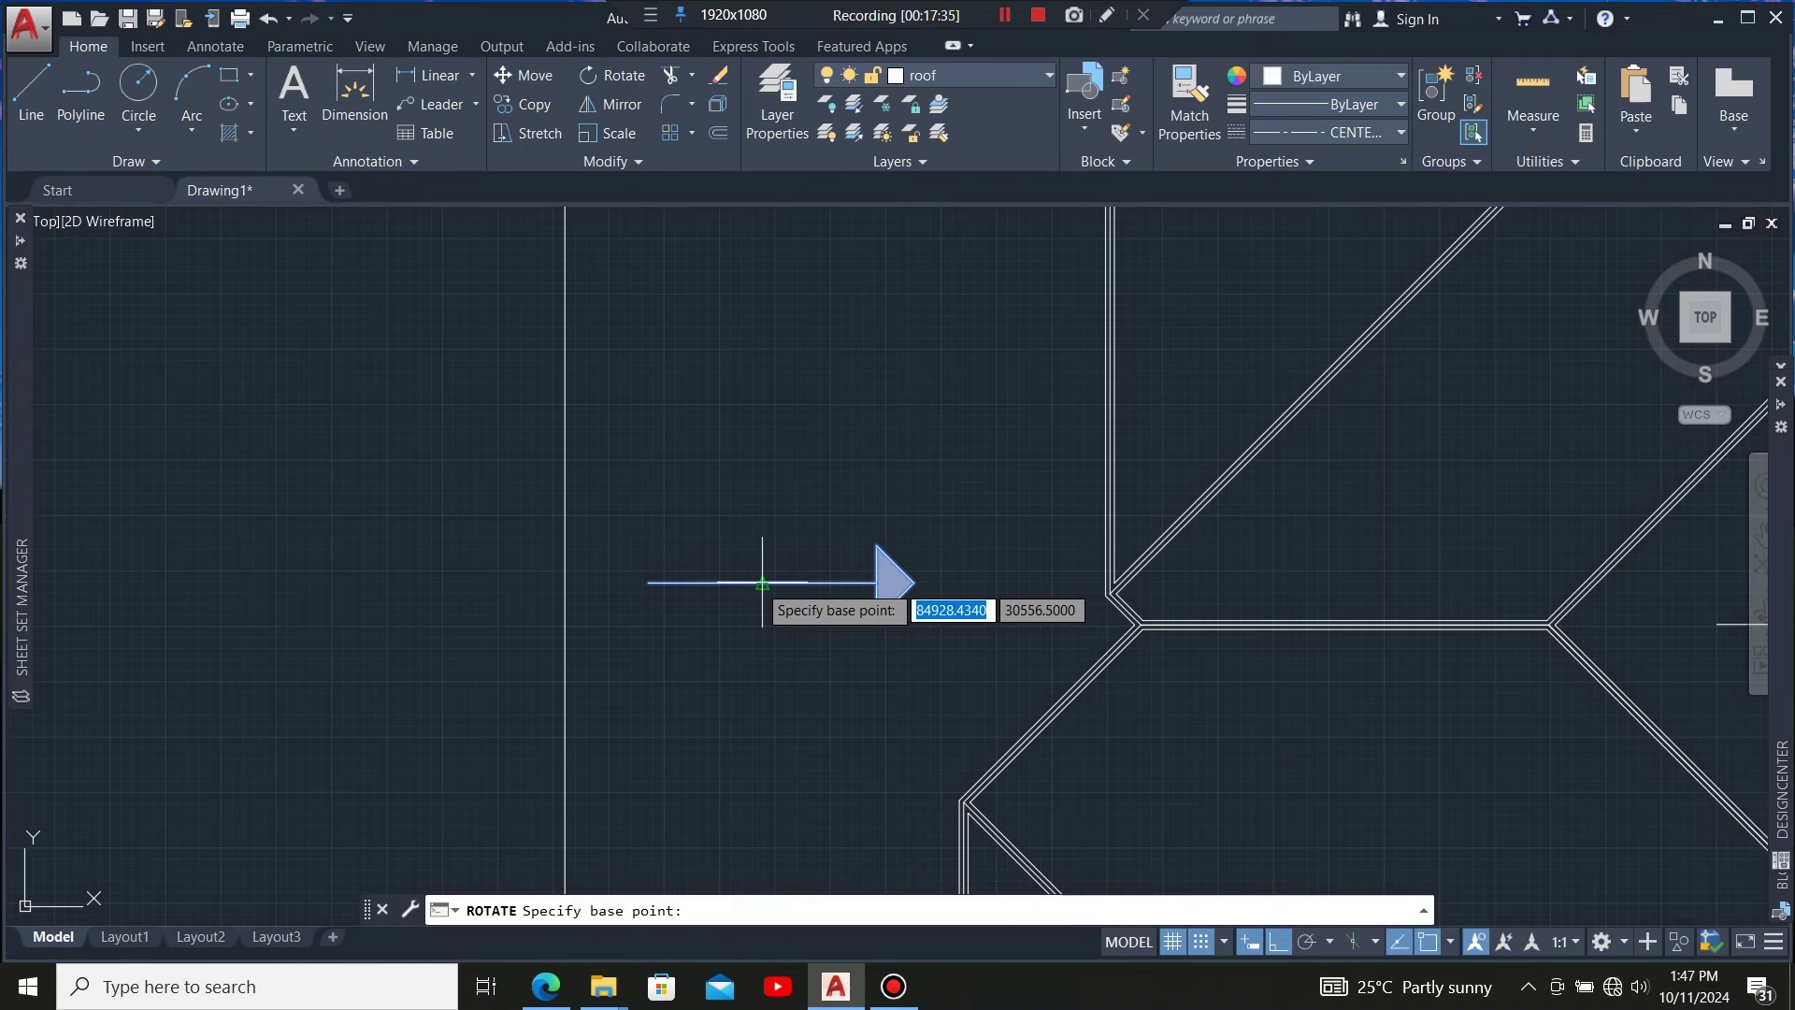
click(763, 583)
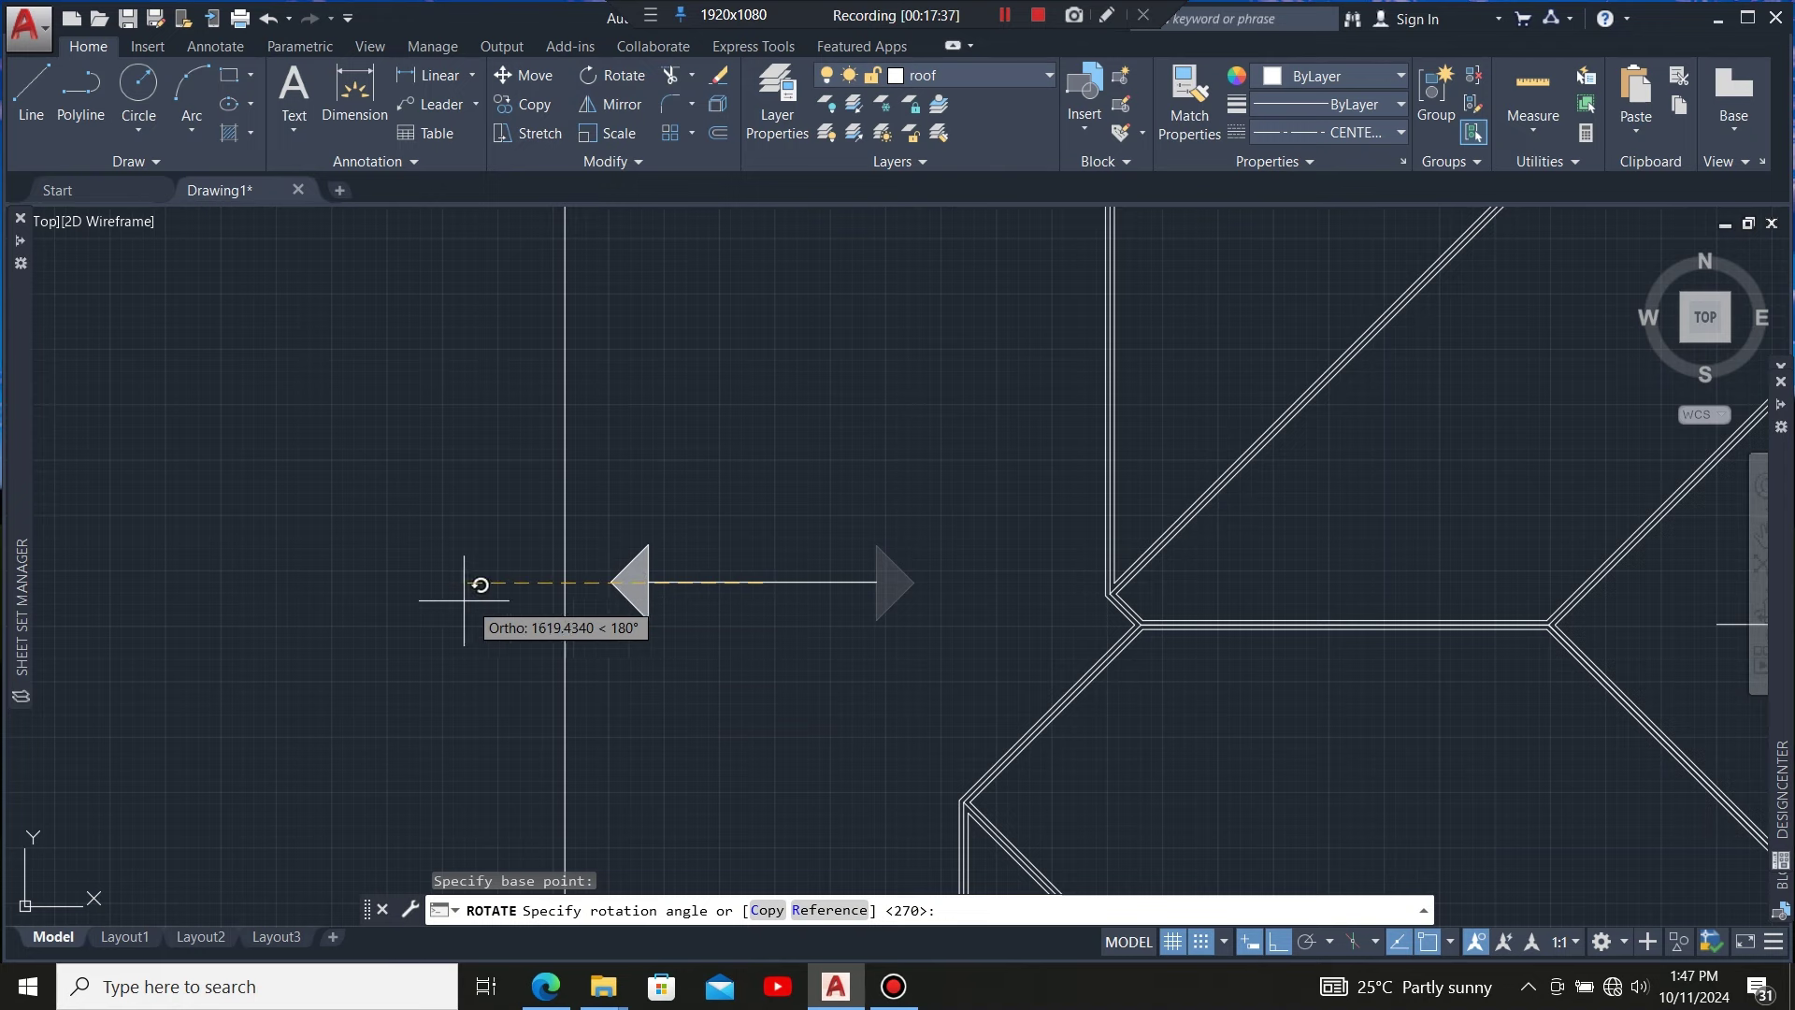
click(396, 601)
Move the left-pointing arrow onto the left roof plane
click(762, 516)
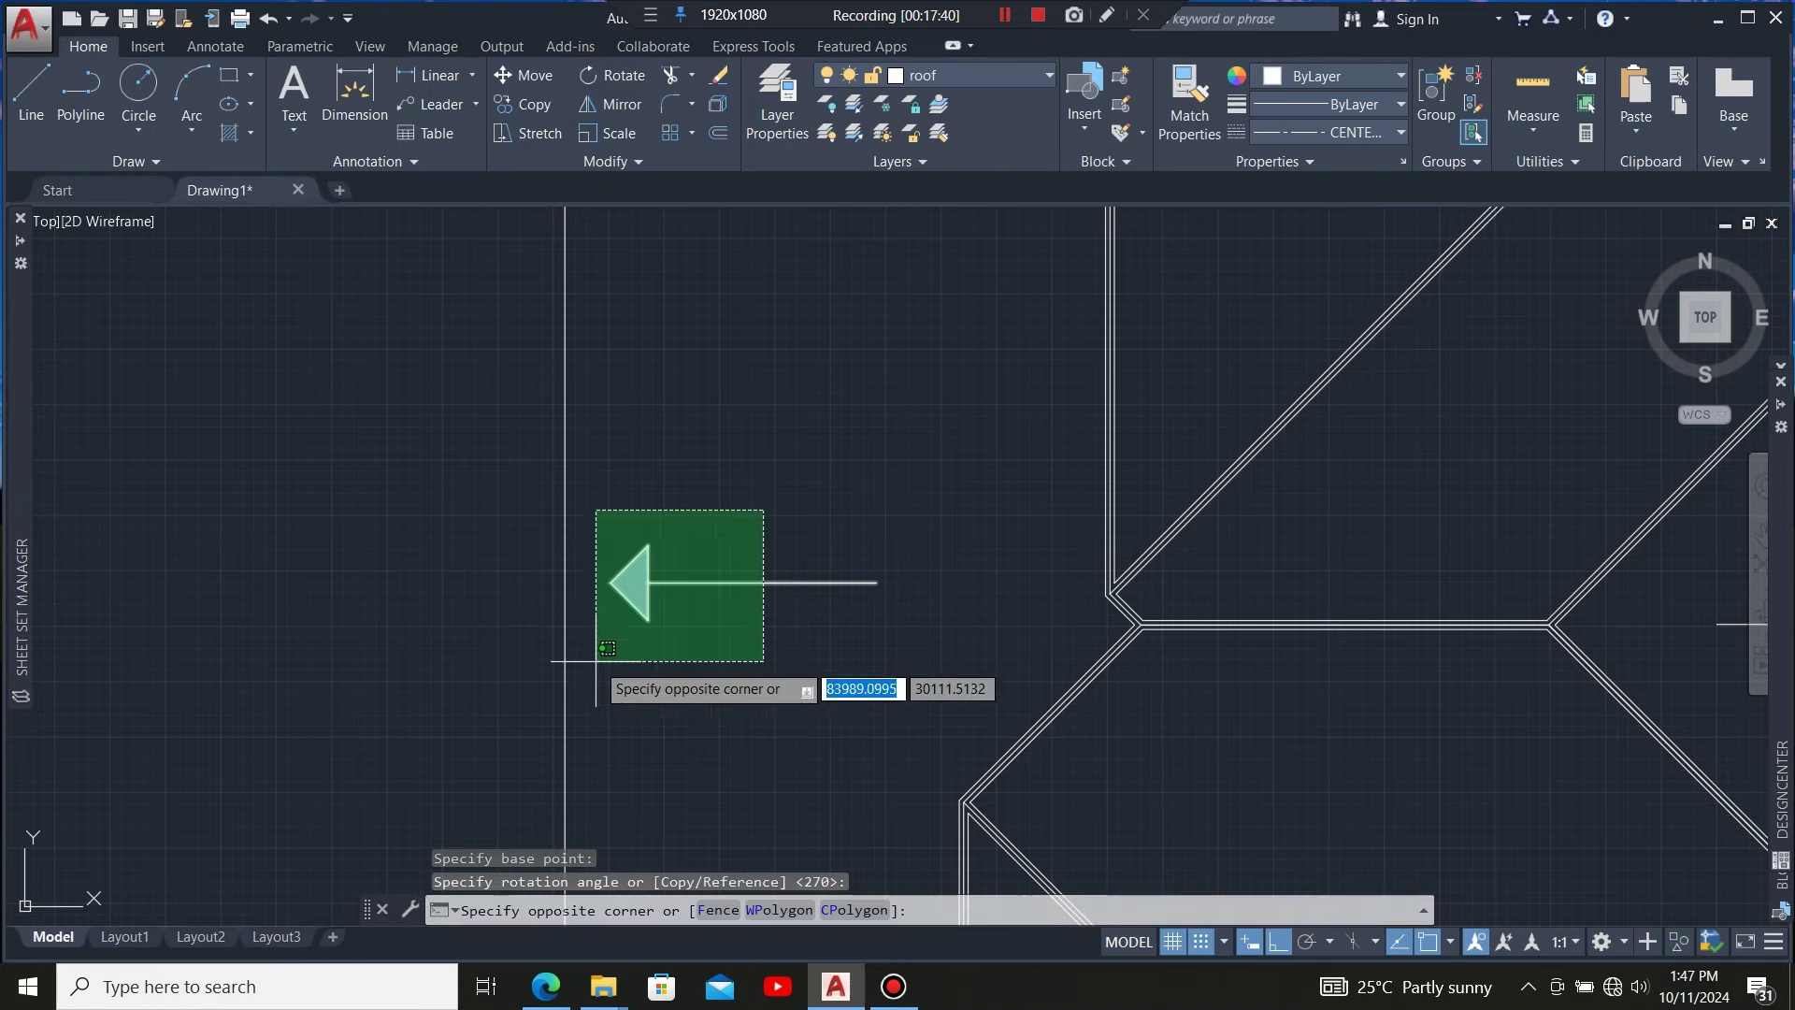
click(592, 661)
scroll(614, 468, down, 6)
scroll(701, 477, up, 2)
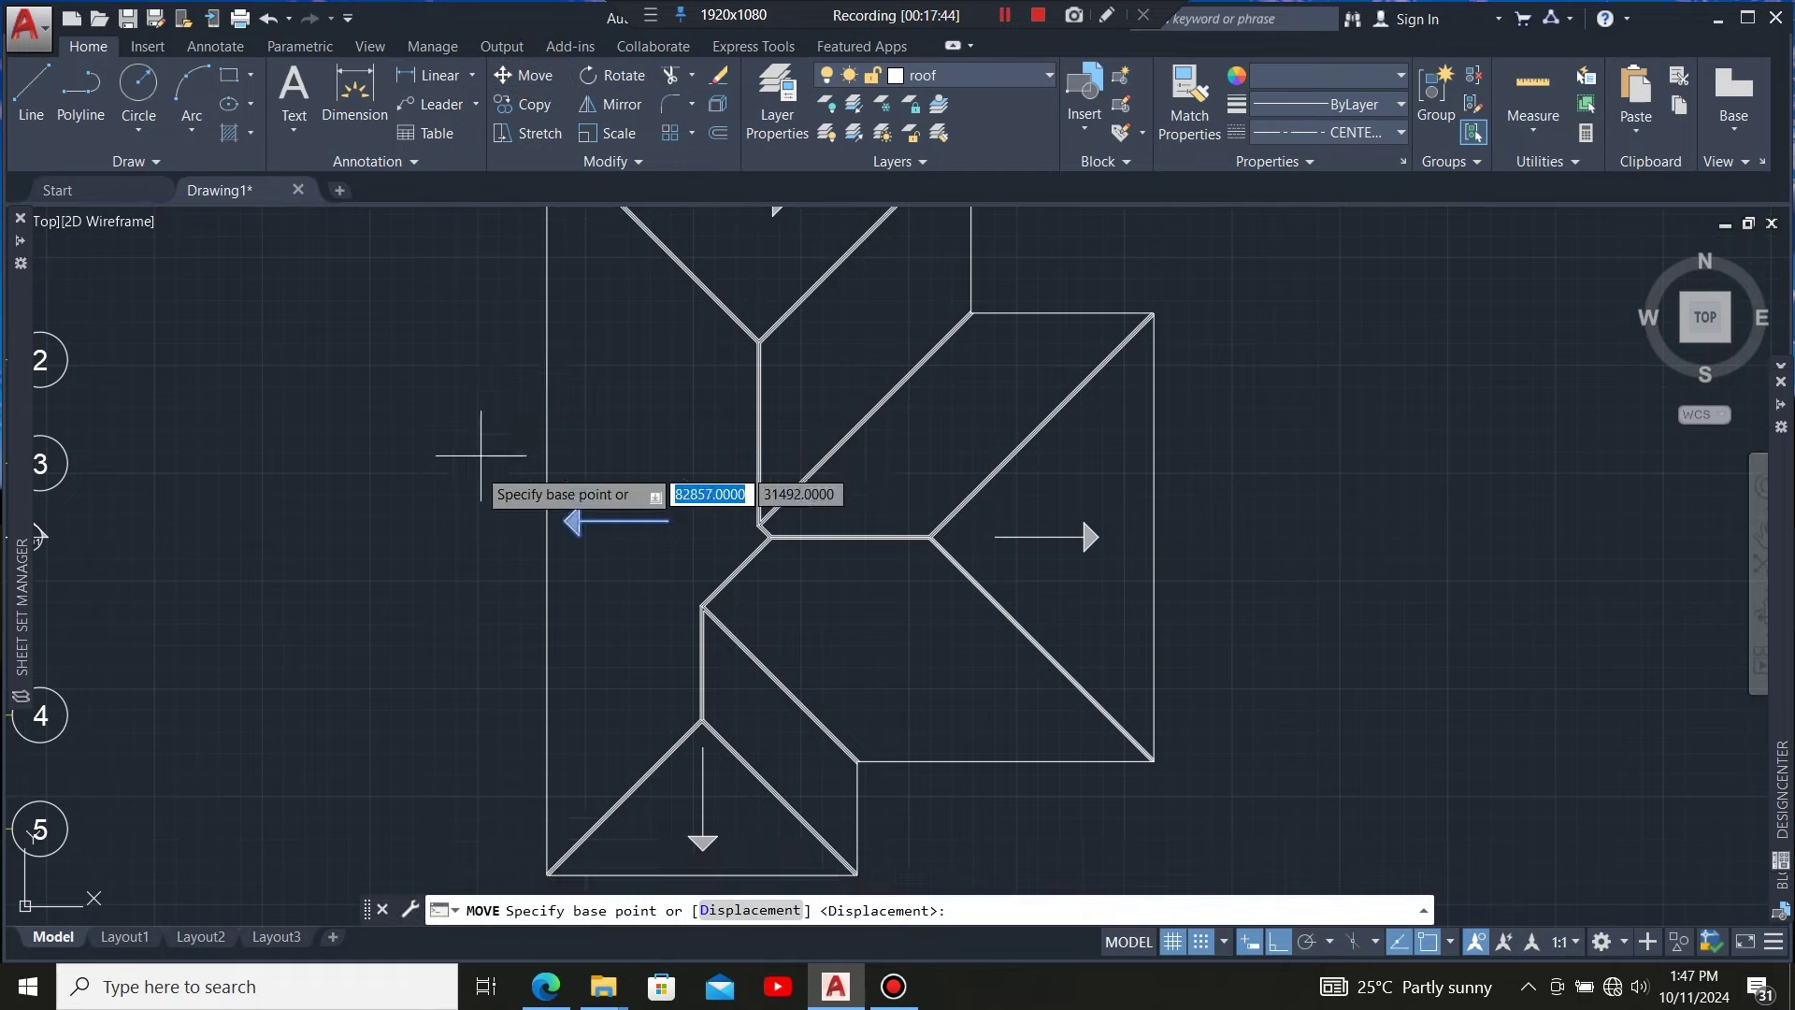
scroll(477, 531, down, 2)
click(622, 498)
click(634, 475)
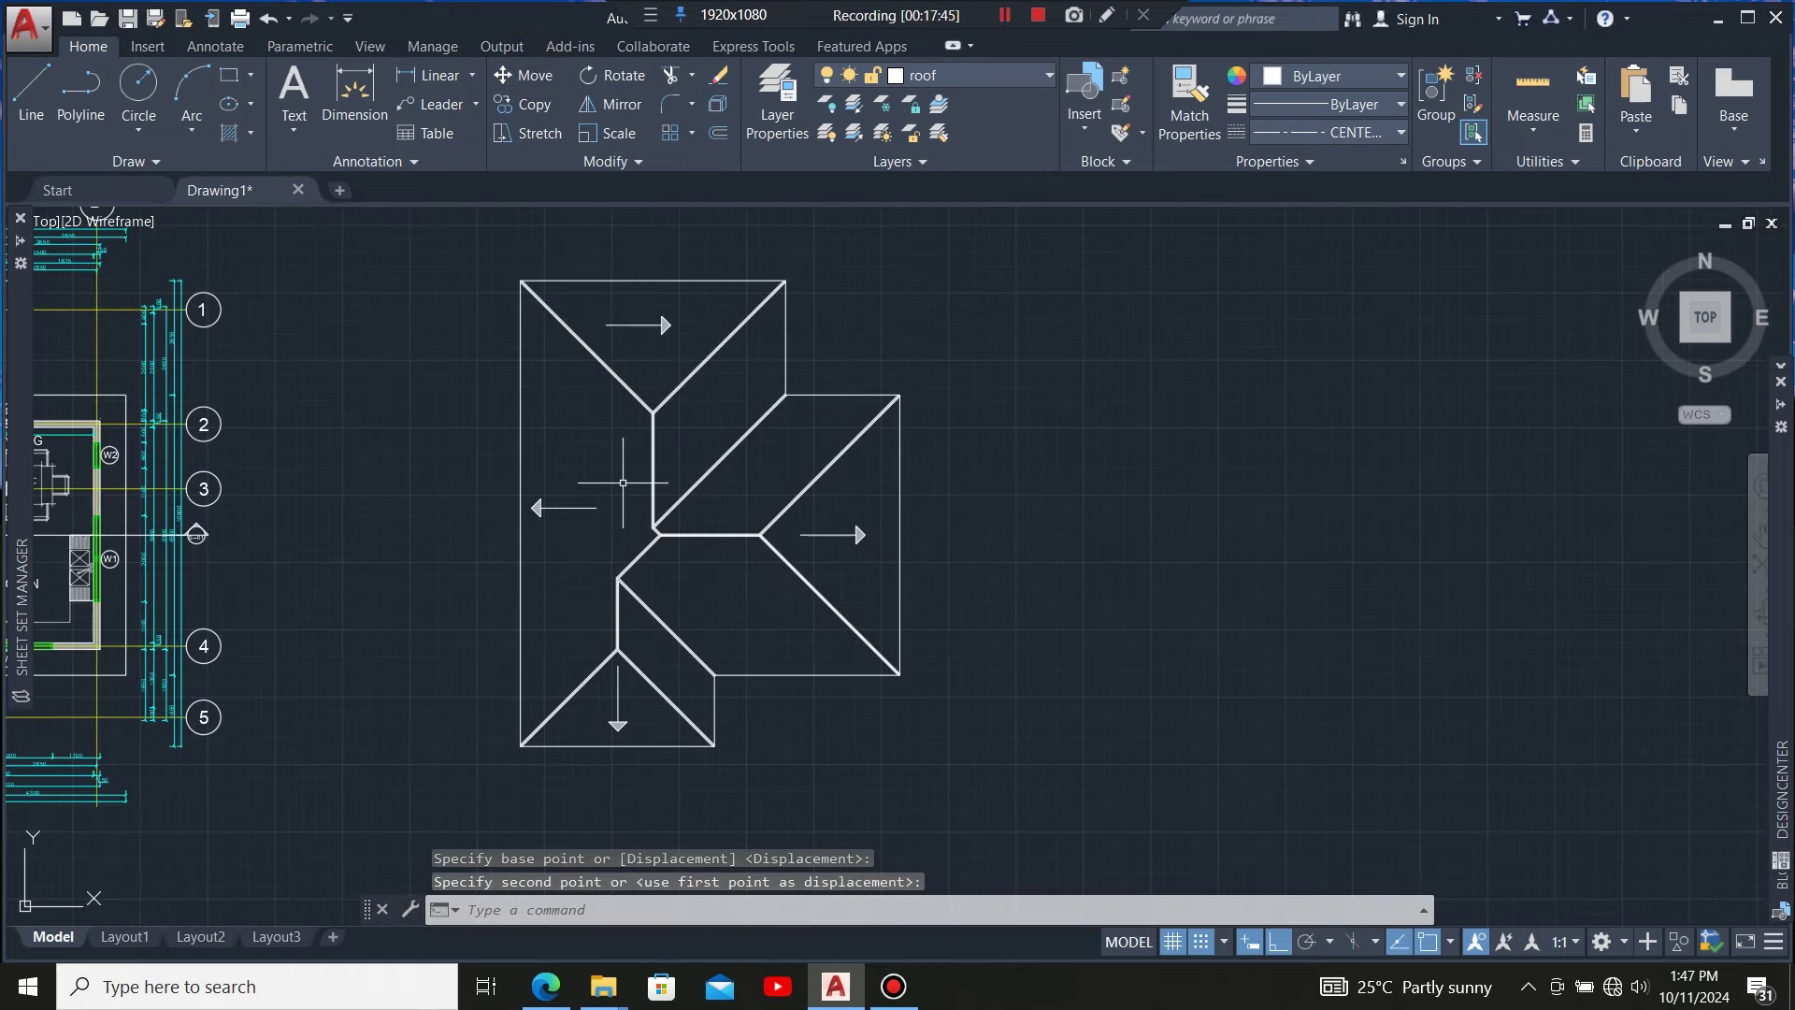
scroll(551, 535, up, 3)
Shift the left plane's arrow slightly right, inward within that plane
click(564, 426)
click(488, 516)
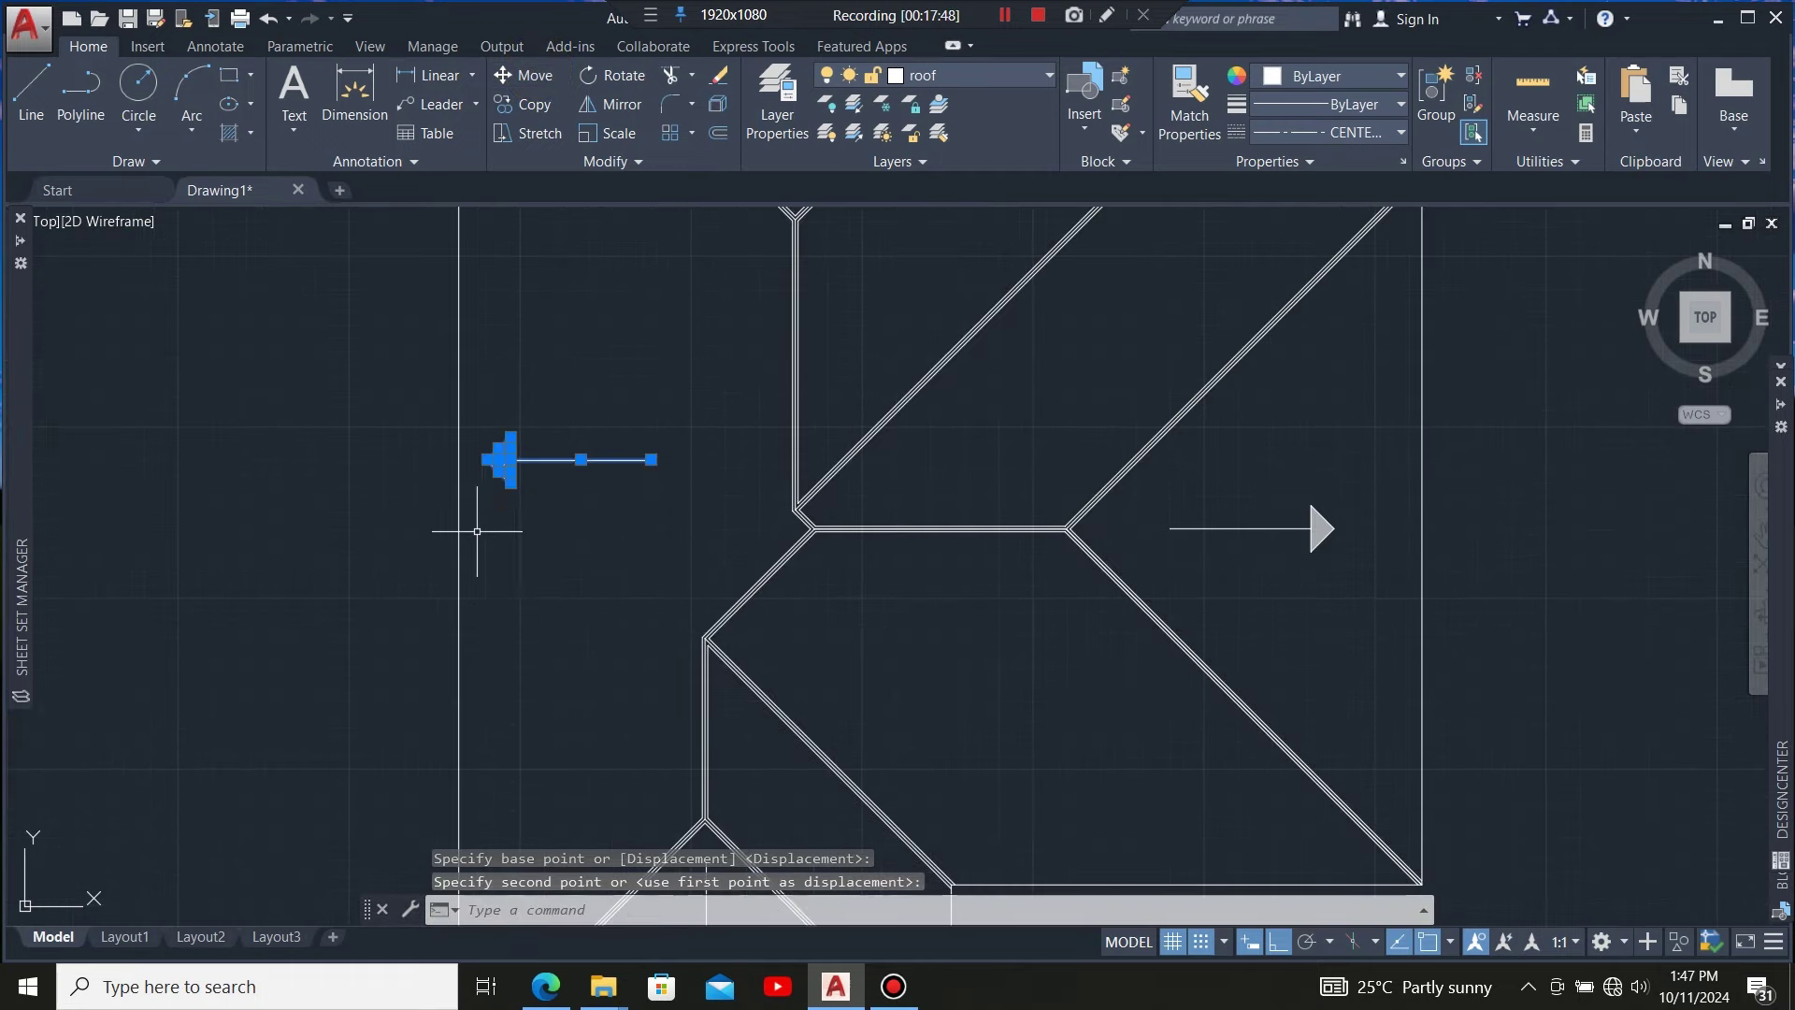
click(581, 625)
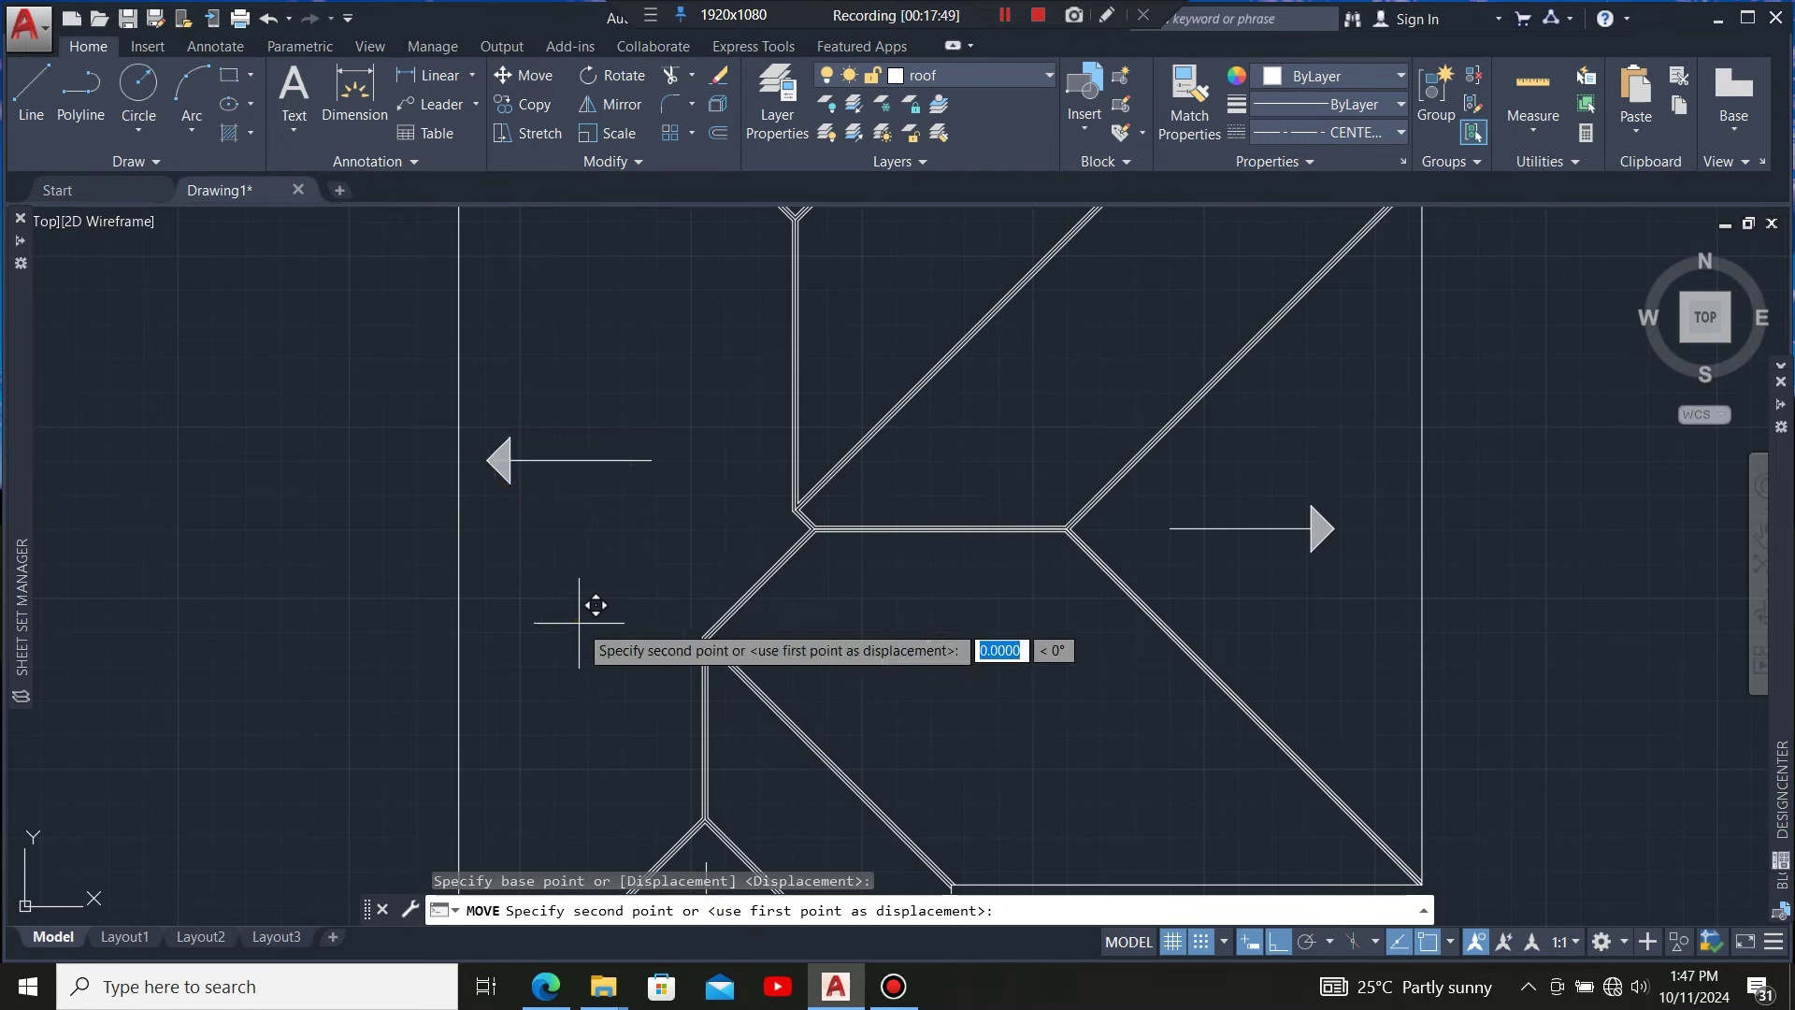
click(672, 610)
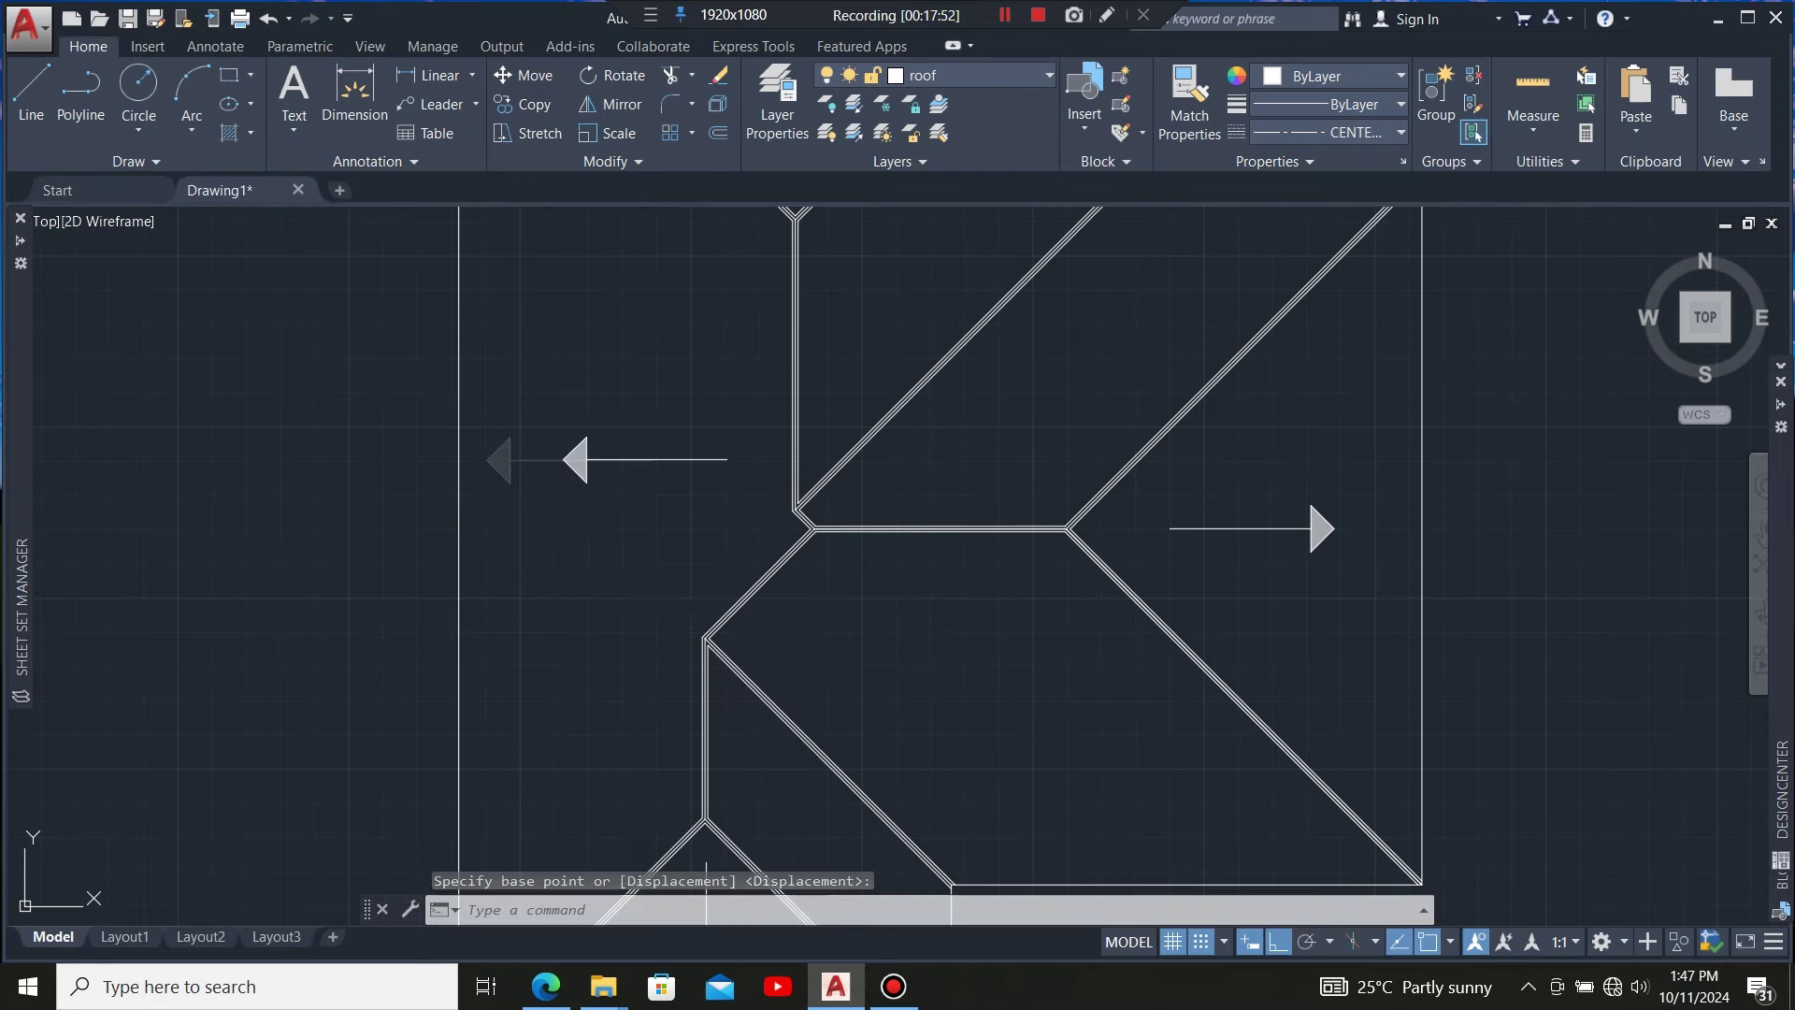
scroll(622, 655, down, 6)
scroll(619, 676, up, 5)
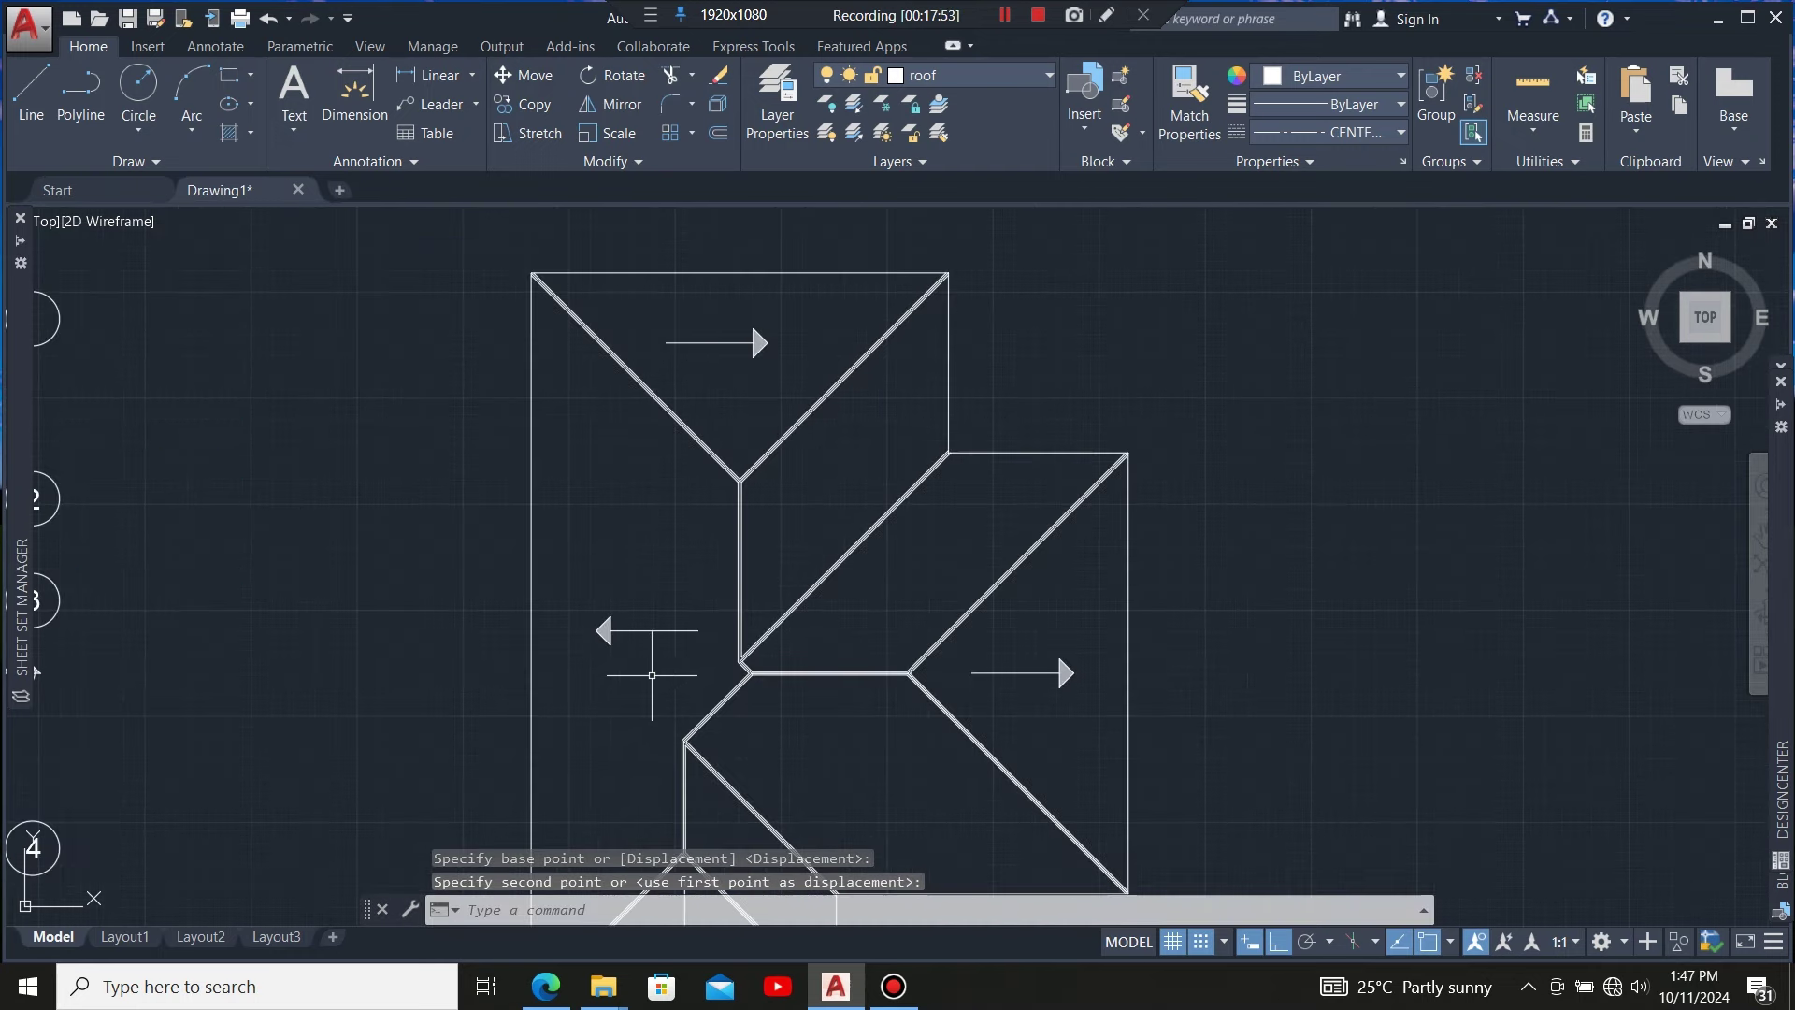
scroll(617, 697, up, 2)
scroll(645, 561, down, 5)
scroll(695, 505, up, 6)
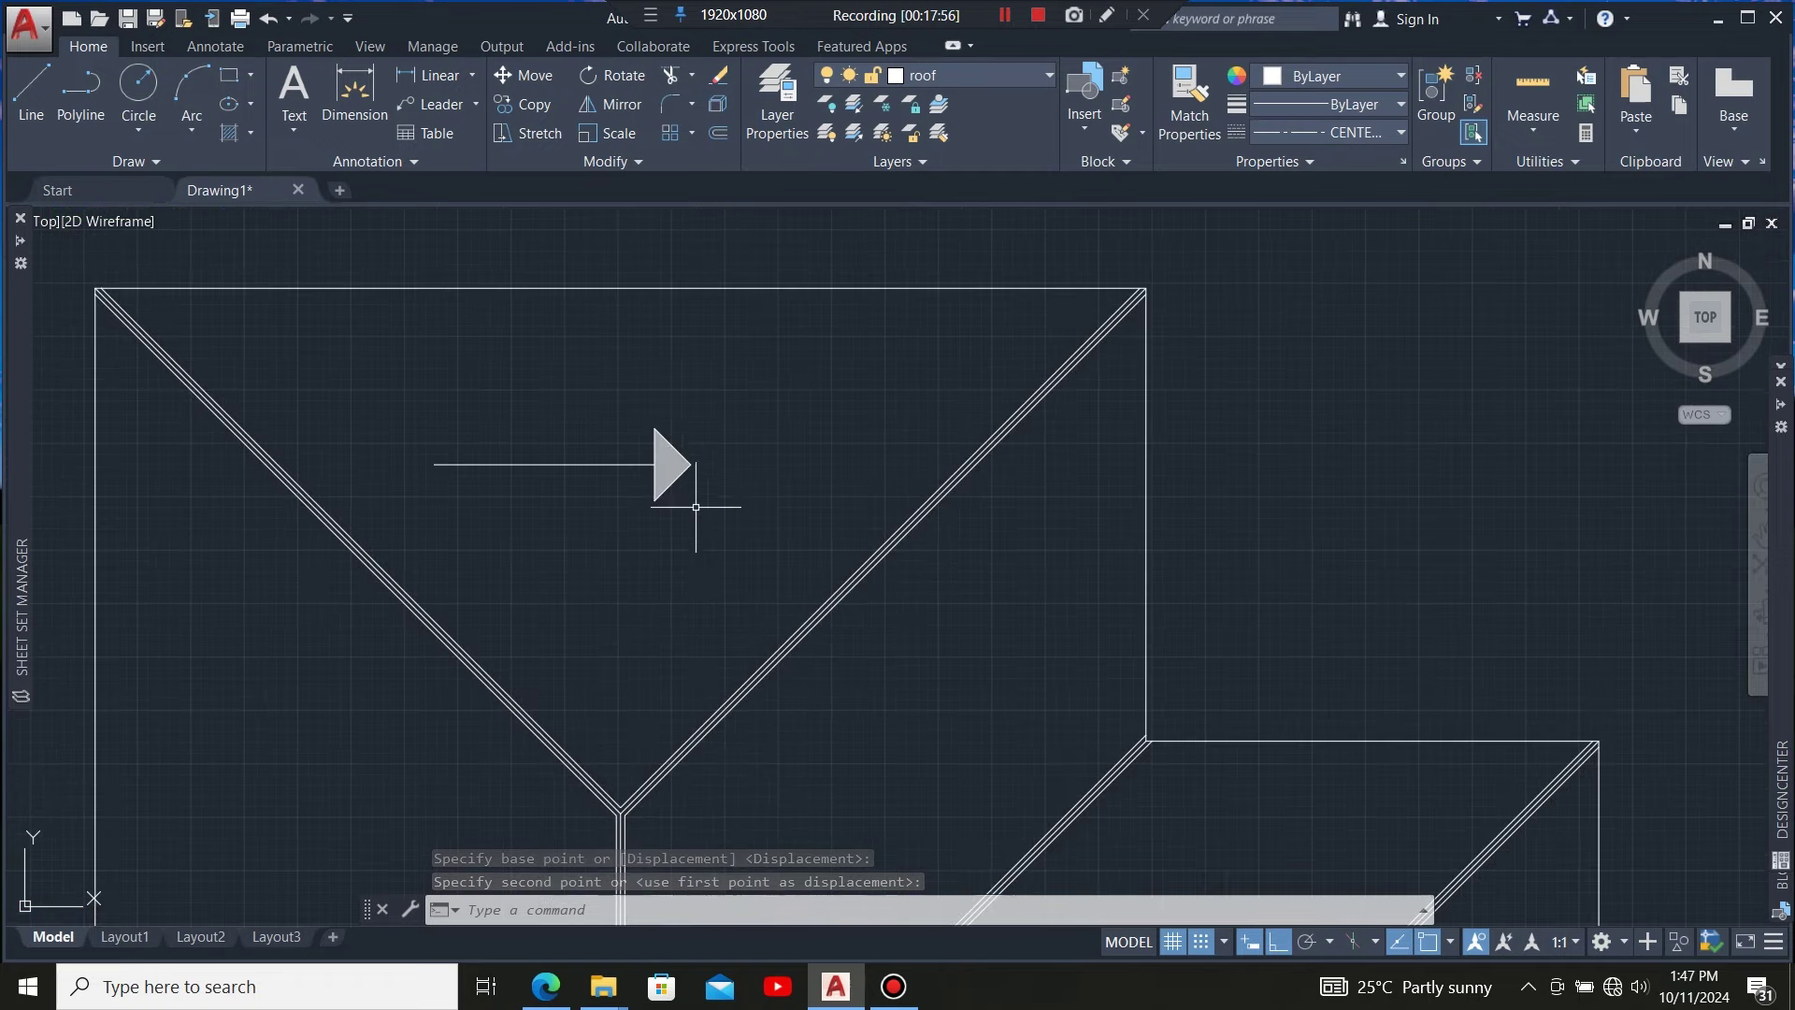
Rotate the top plane's arrow 90° about its midpoint so it points up
click(760, 391)
click(522, 603)
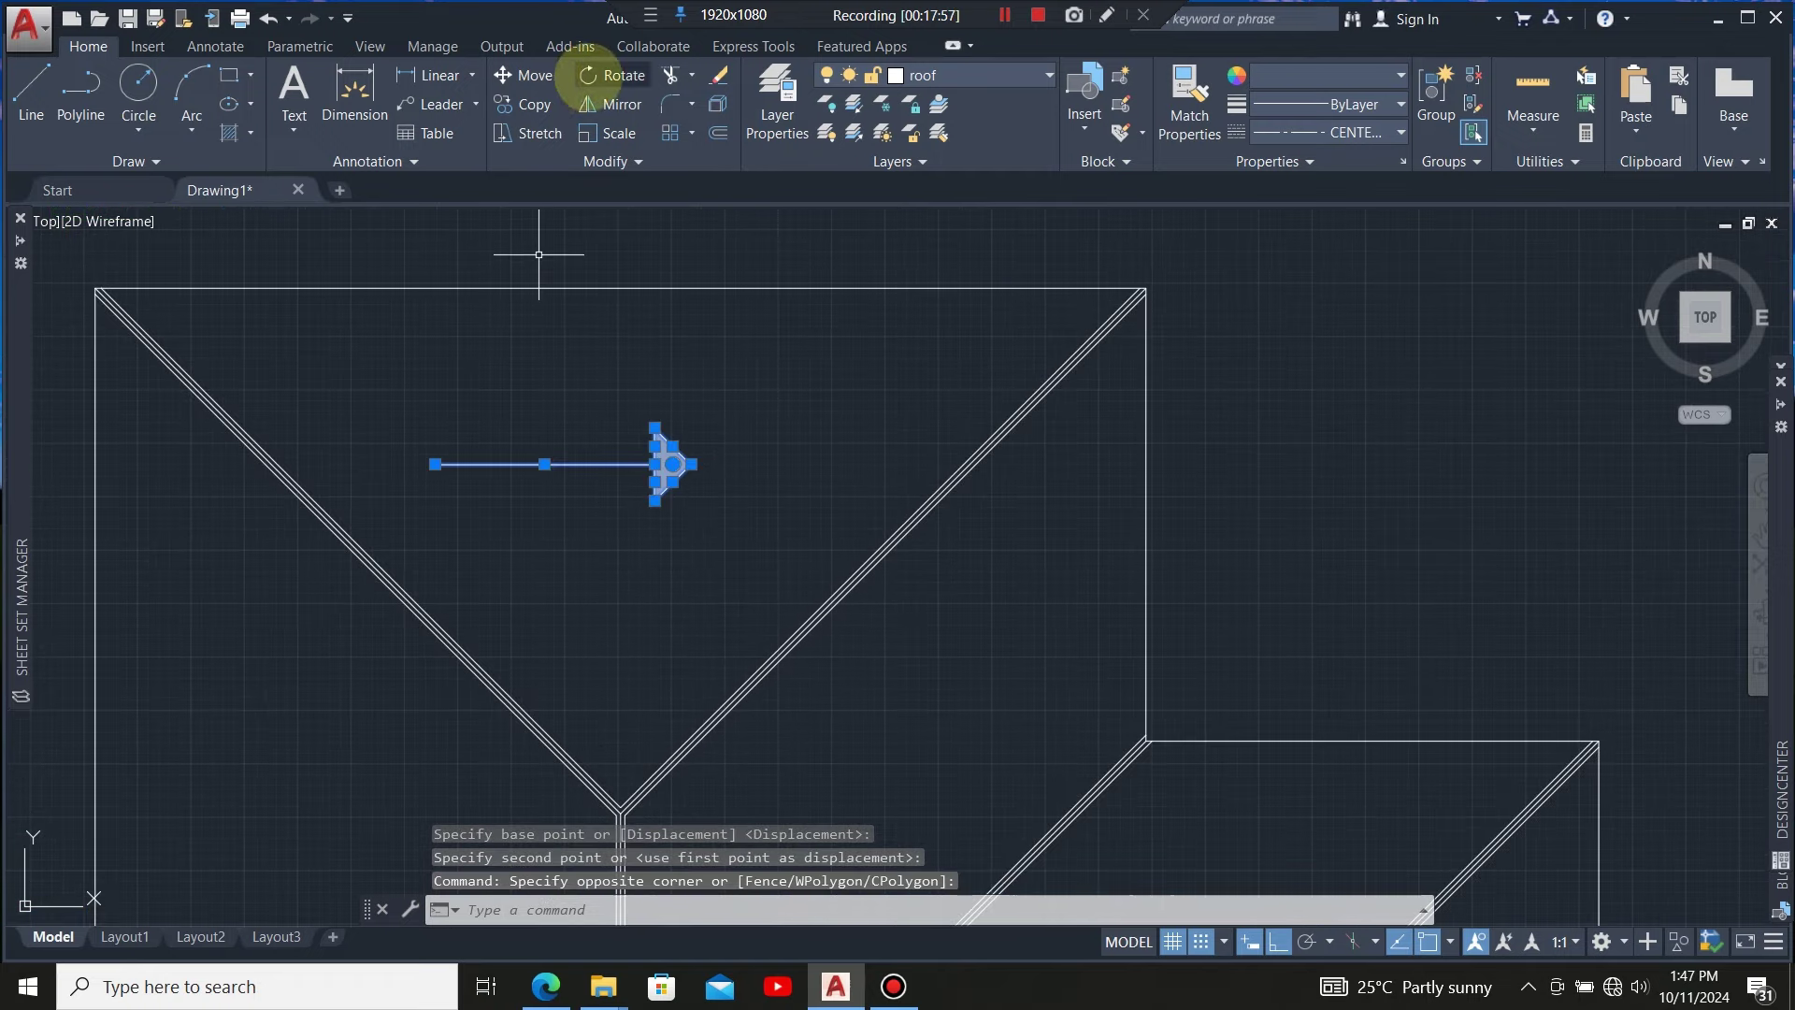
click(617, 74)
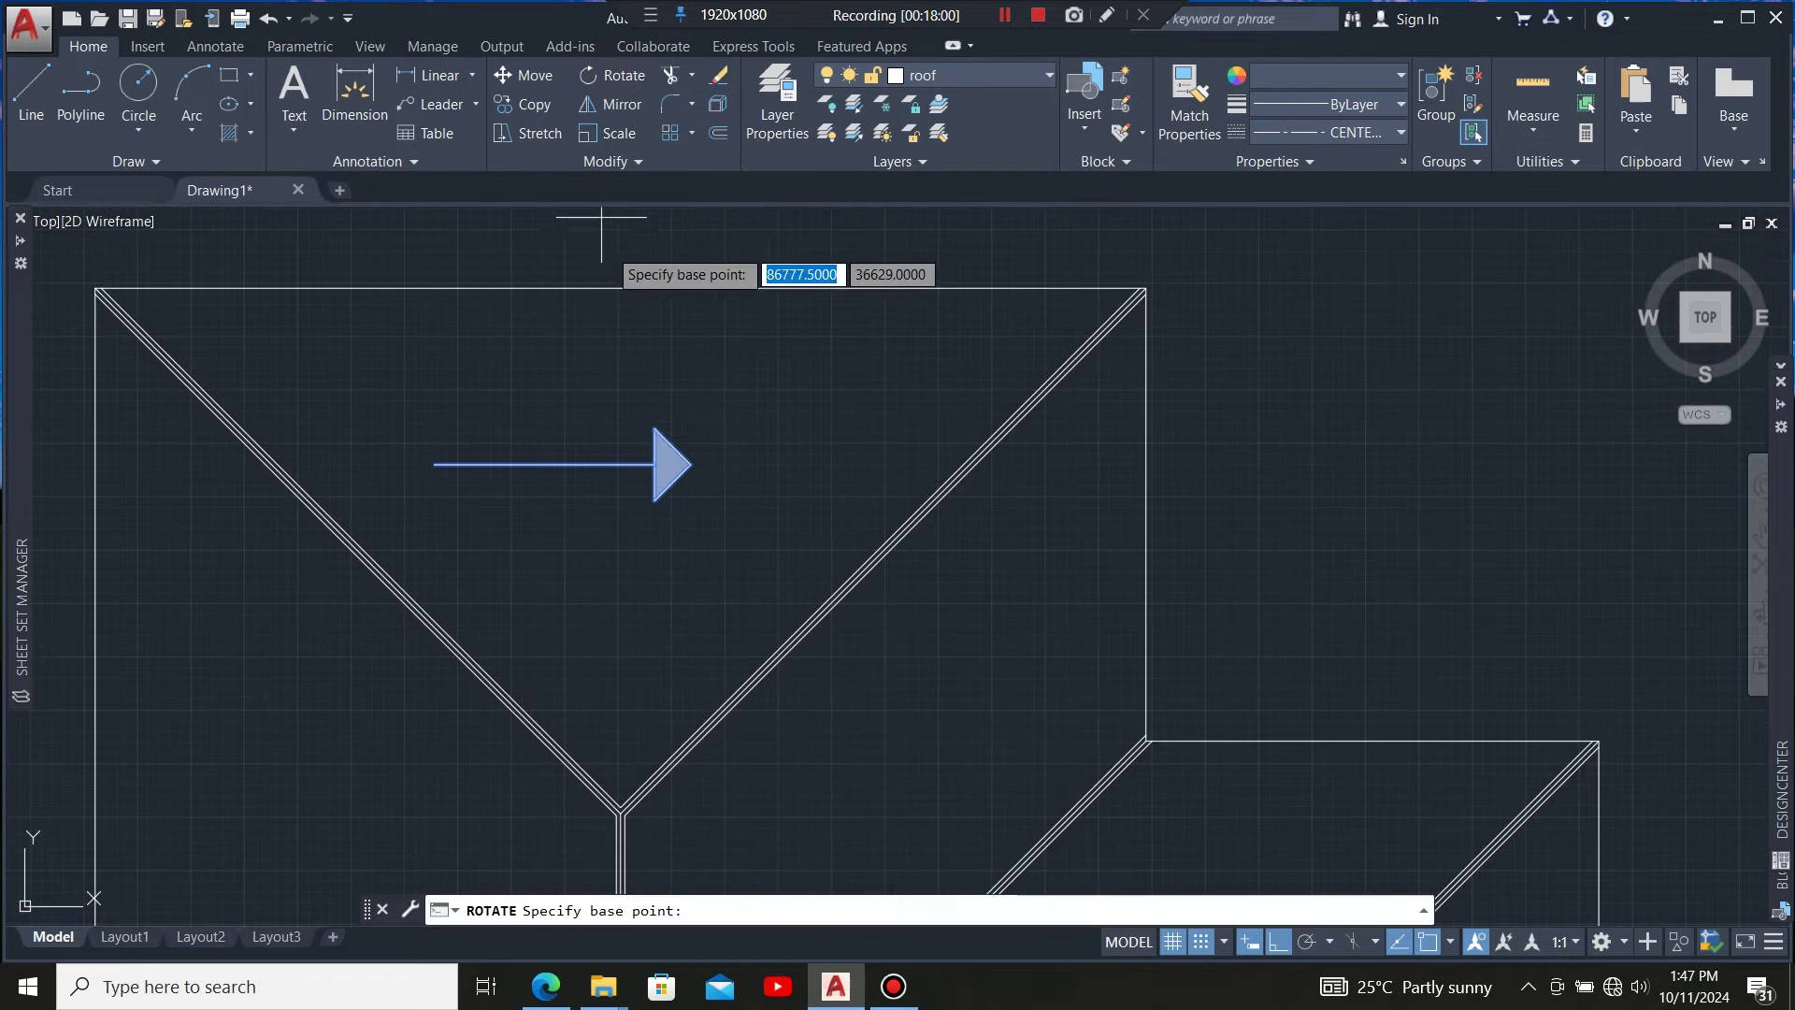
click(550, 465)
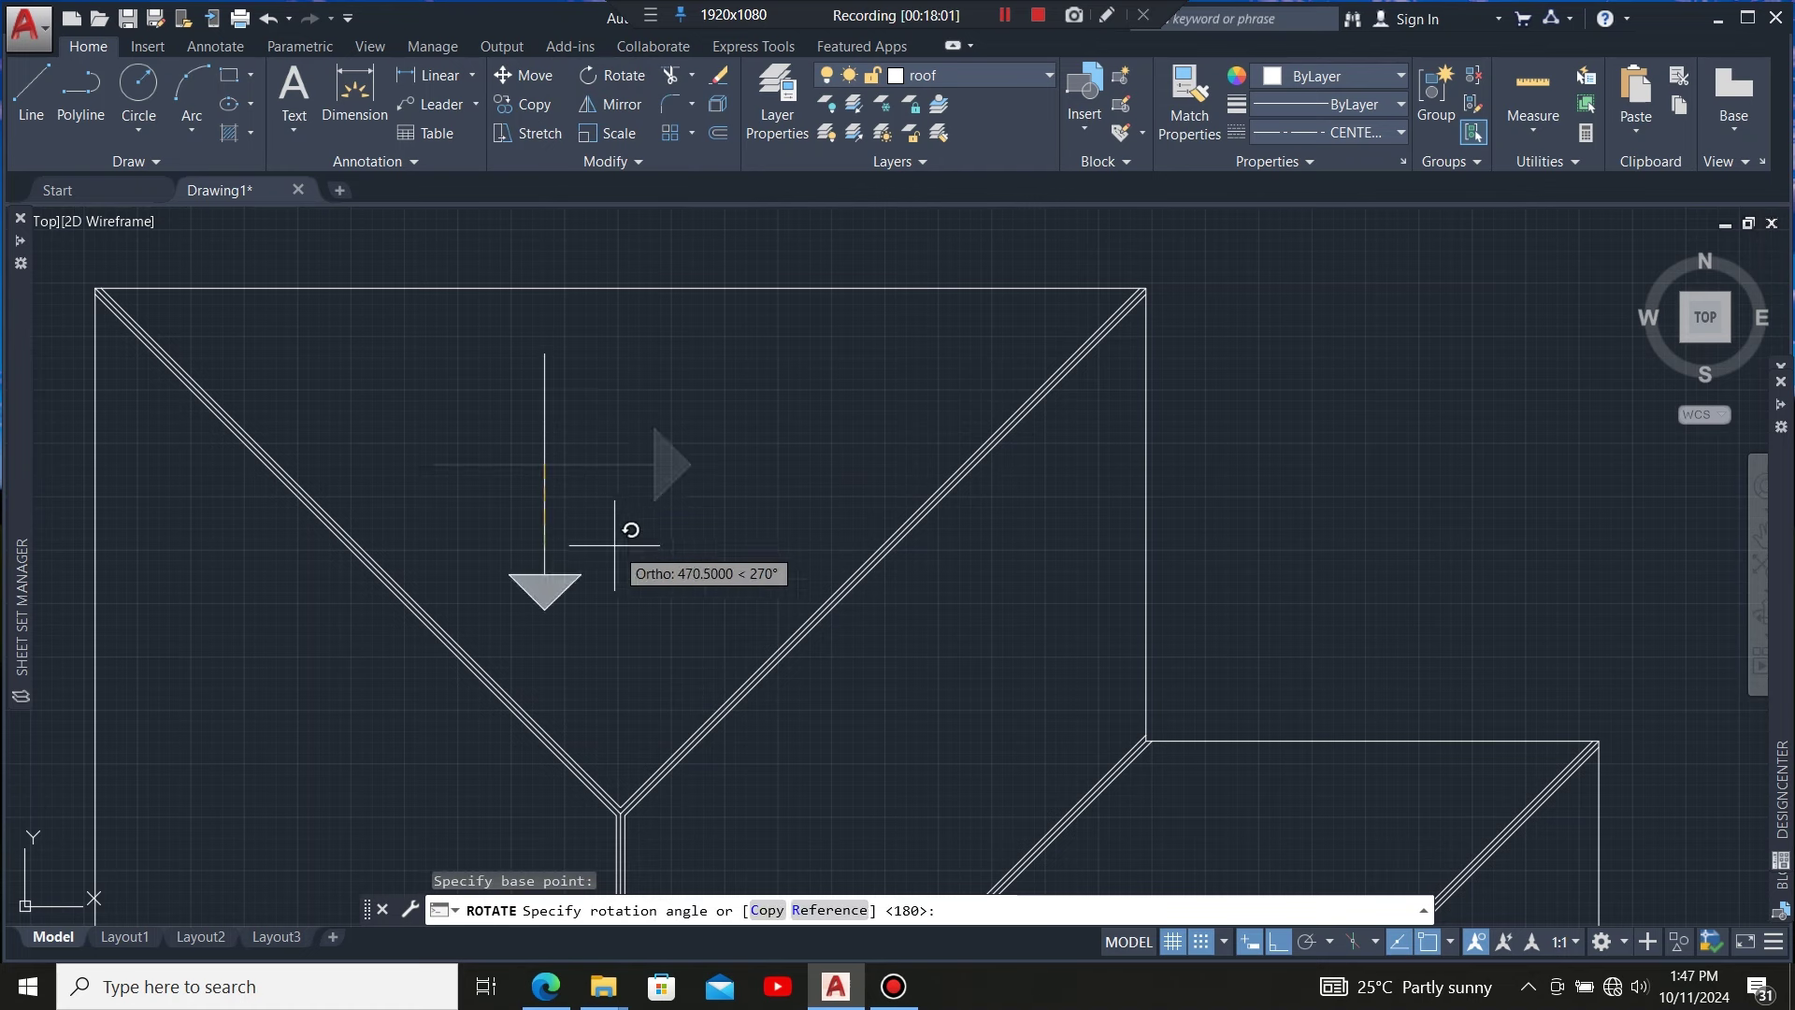
key(Escape)
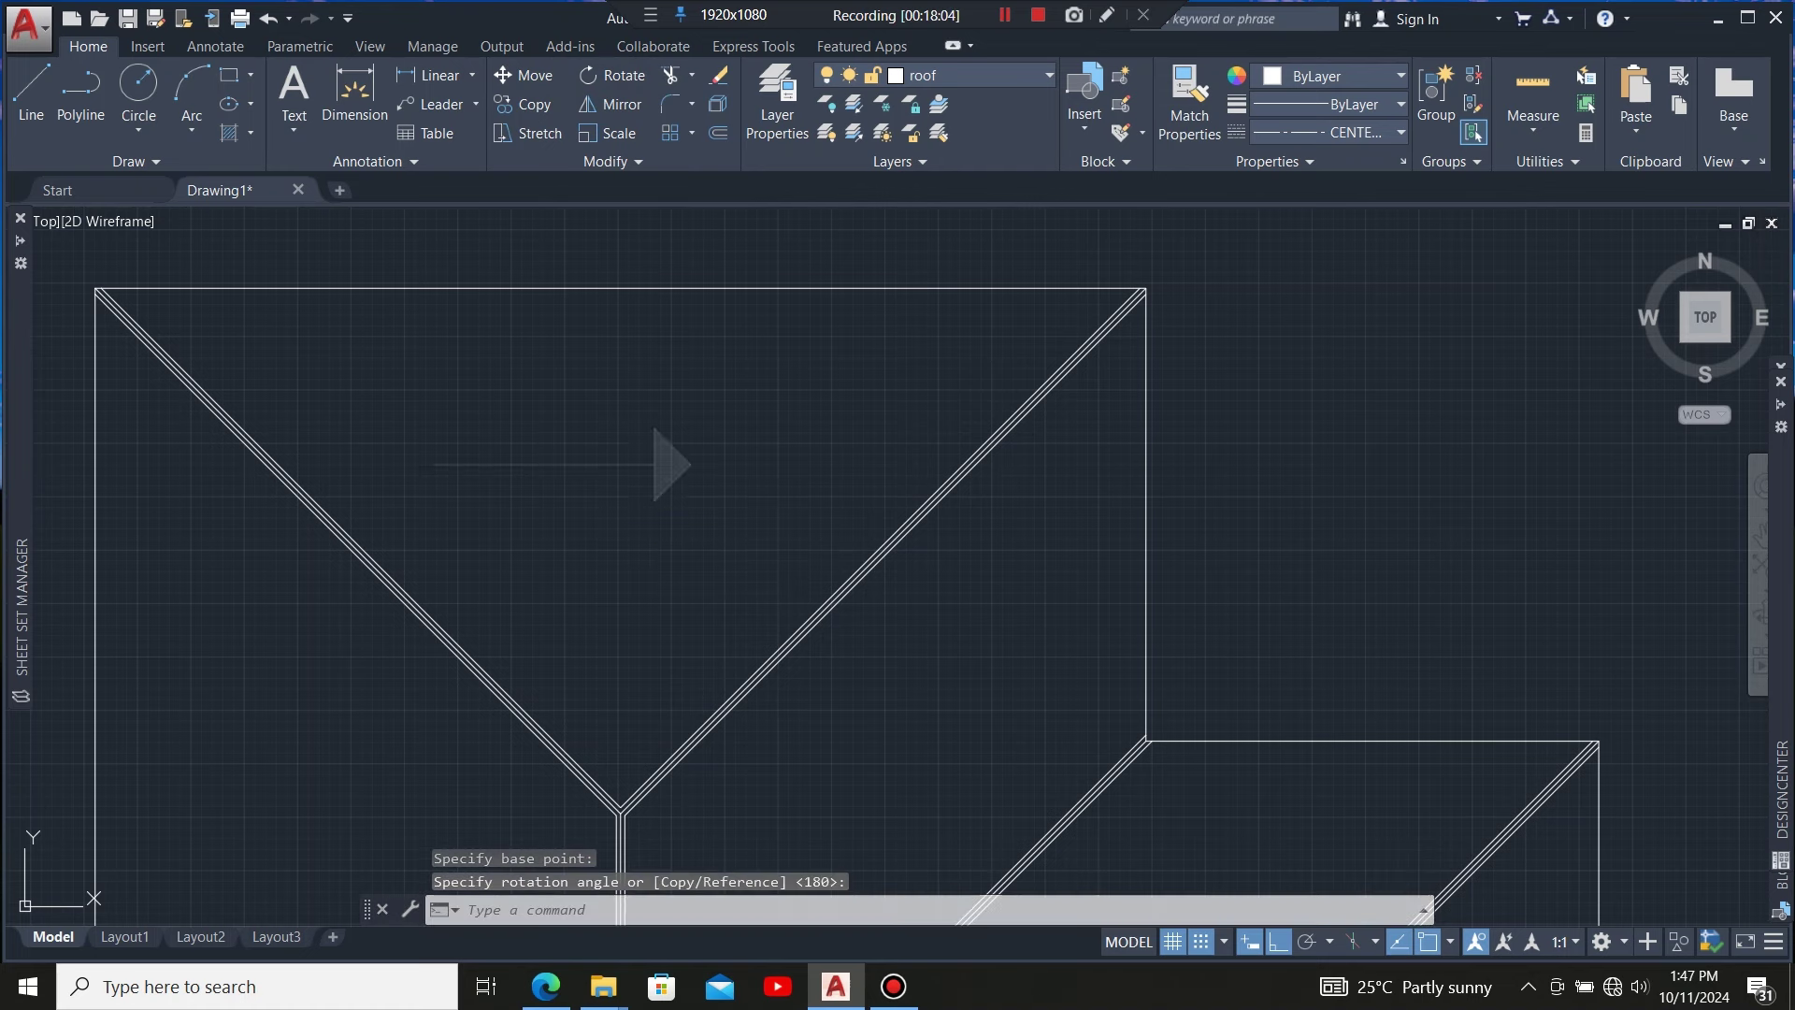
Move the up arrow right and then down into place within the top roof plane
click(473, 497)
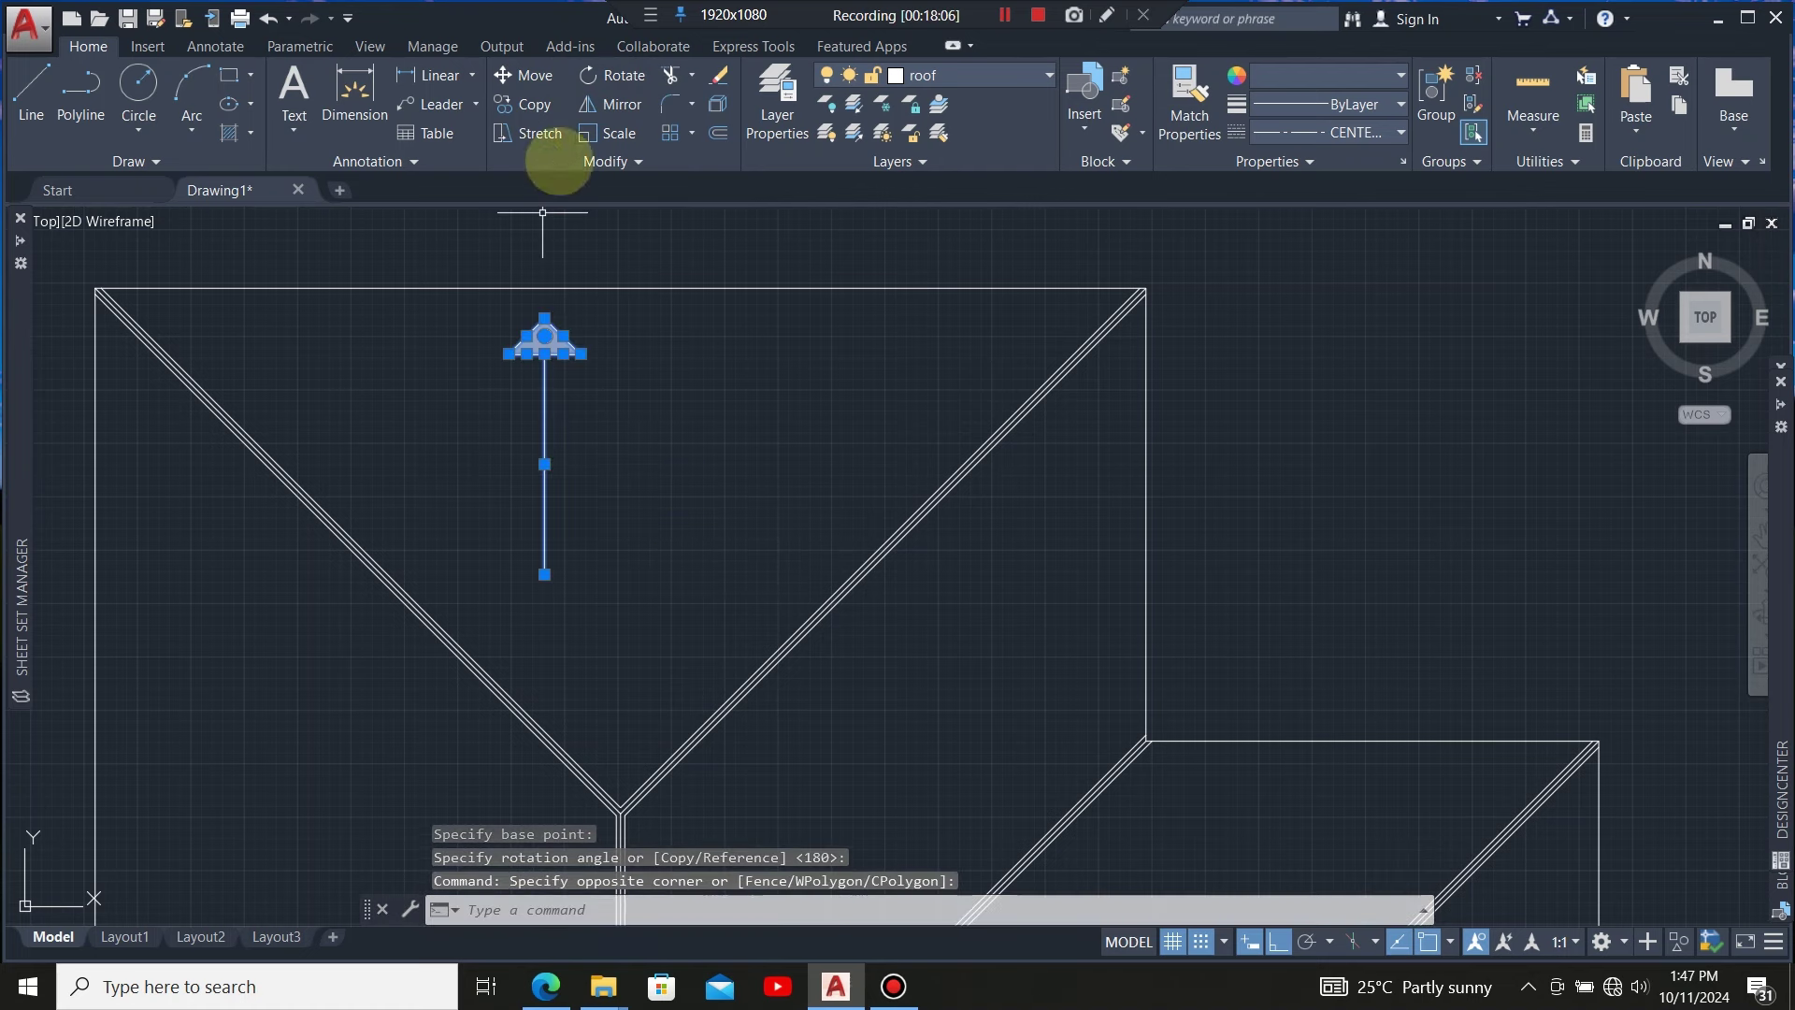
click(523, 74)
click(668, 588)
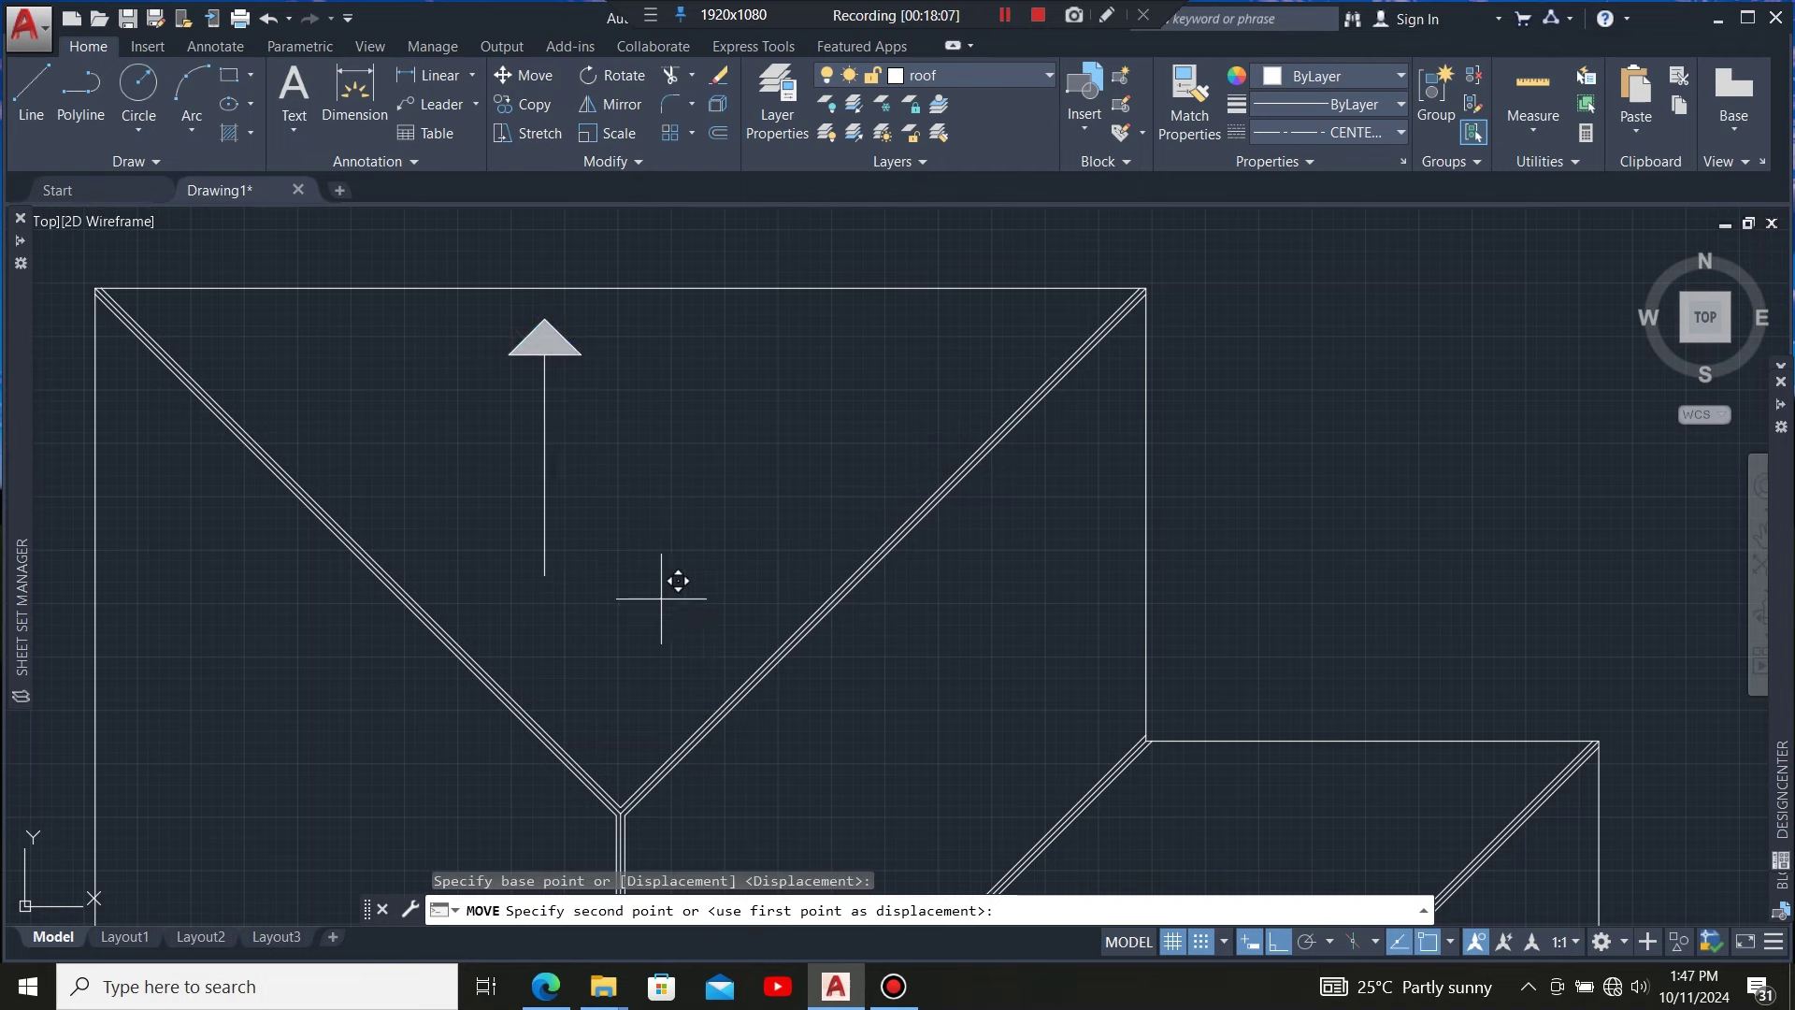
click(726, 584)
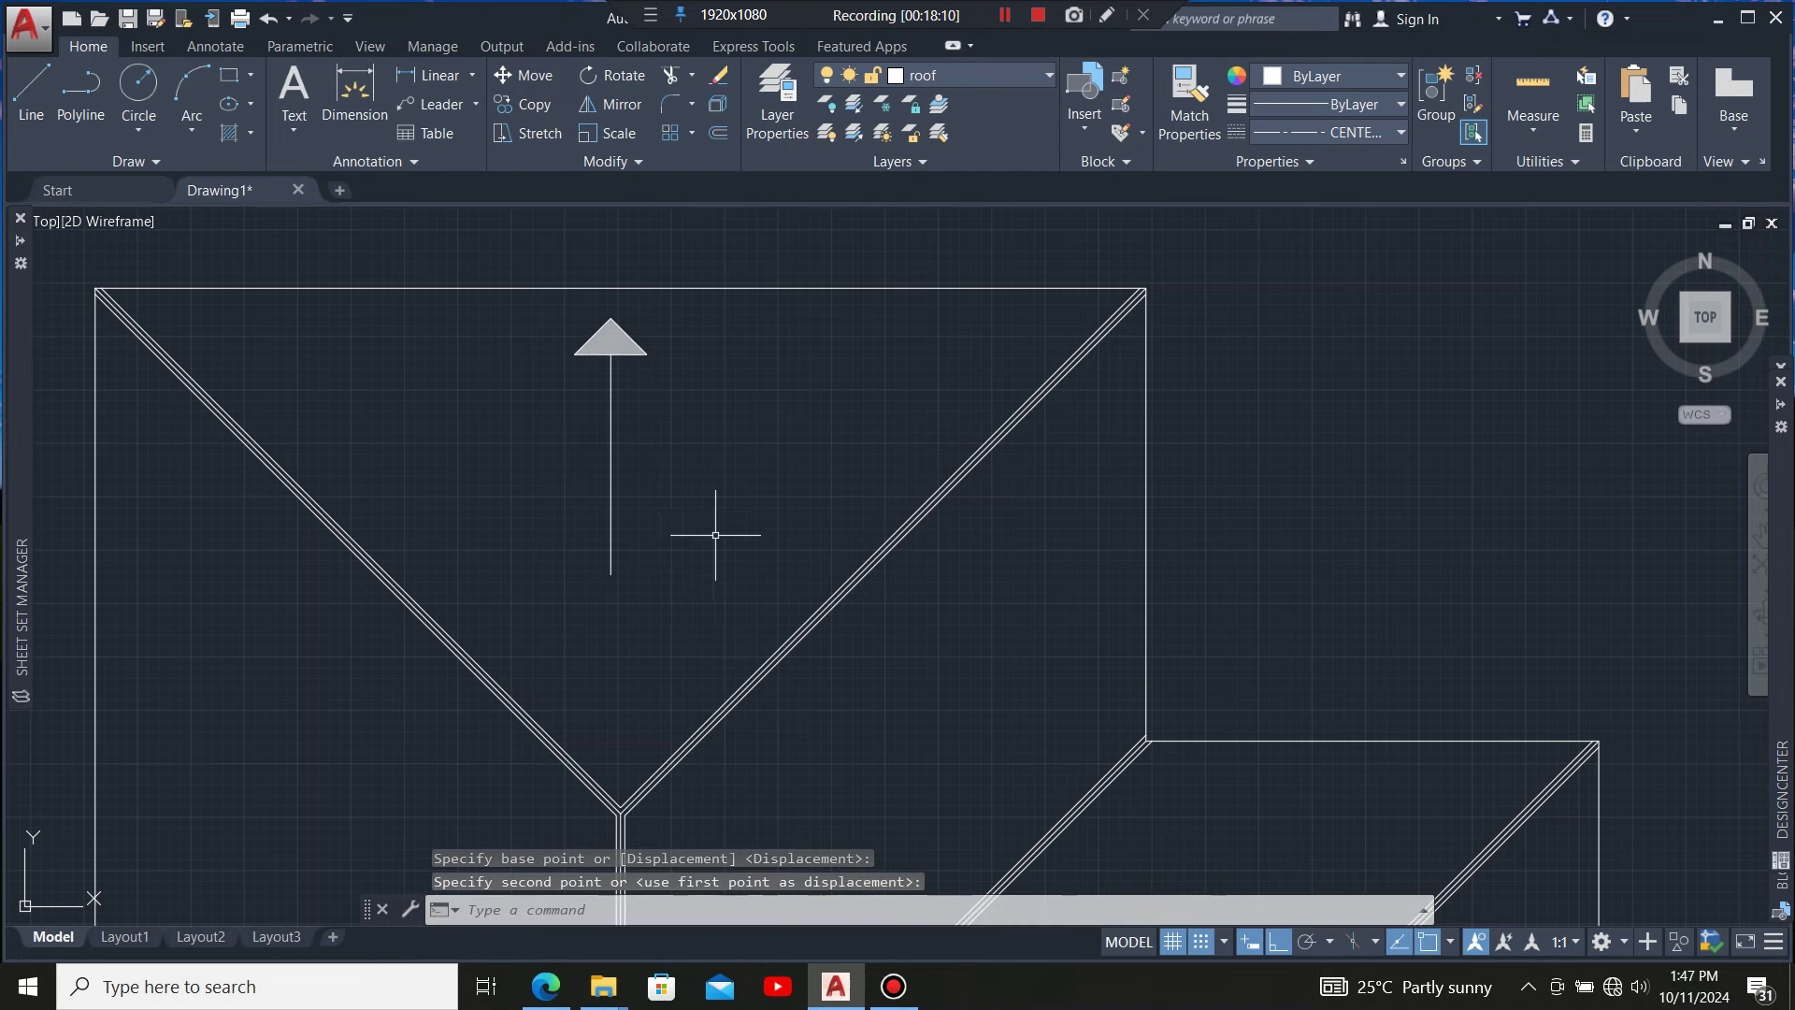
click(701, 293)
click(474, 450)
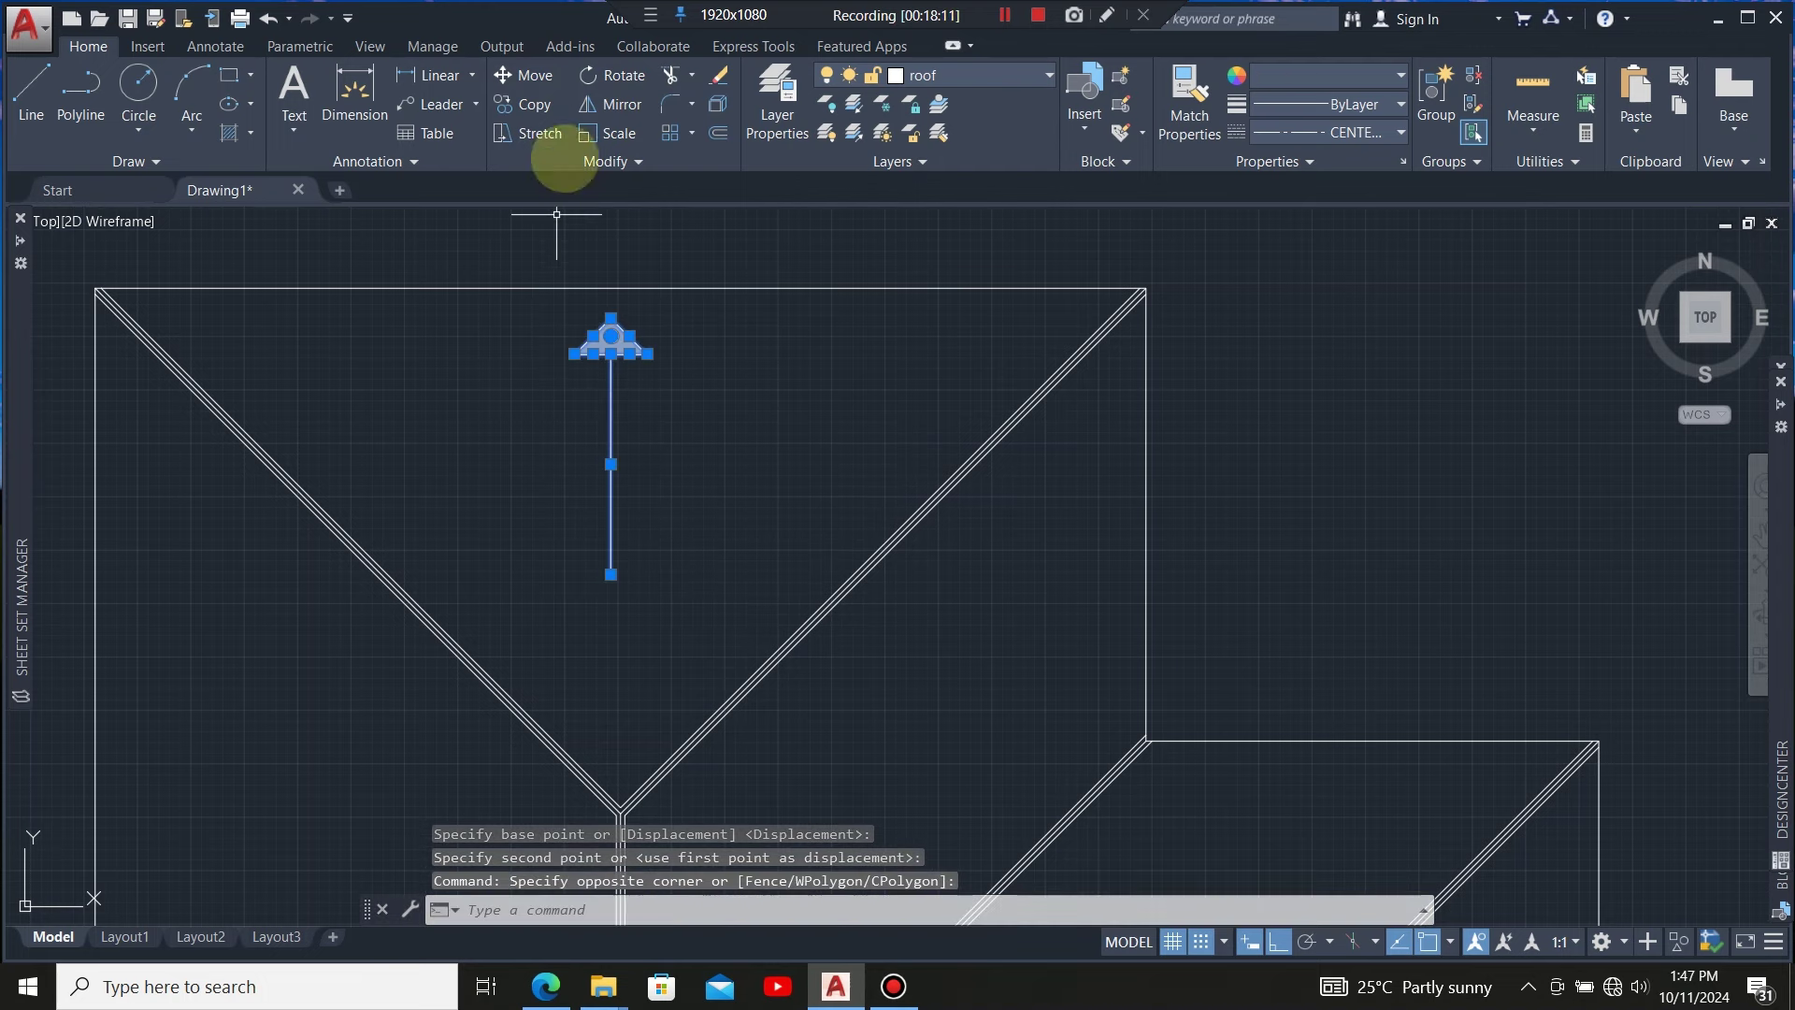
click(528, 75)
click(734, 329)
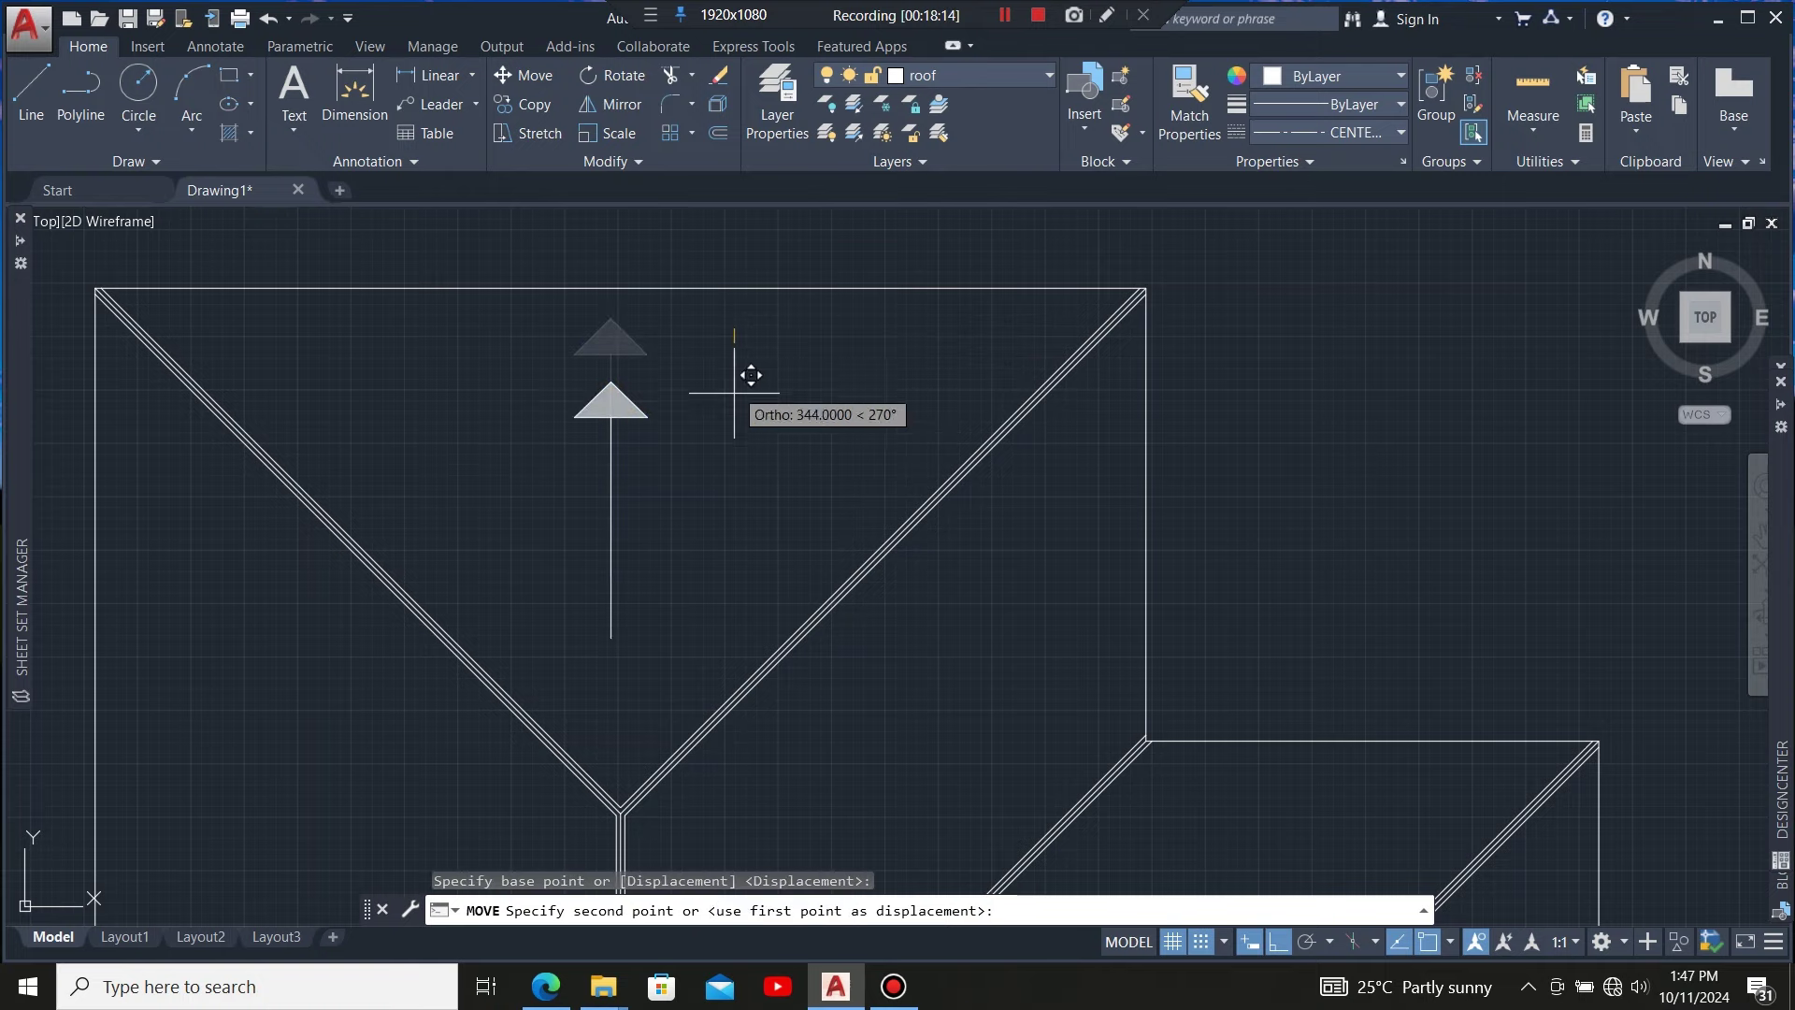
click(735, 432)
scroll(651, 290, down, 4)
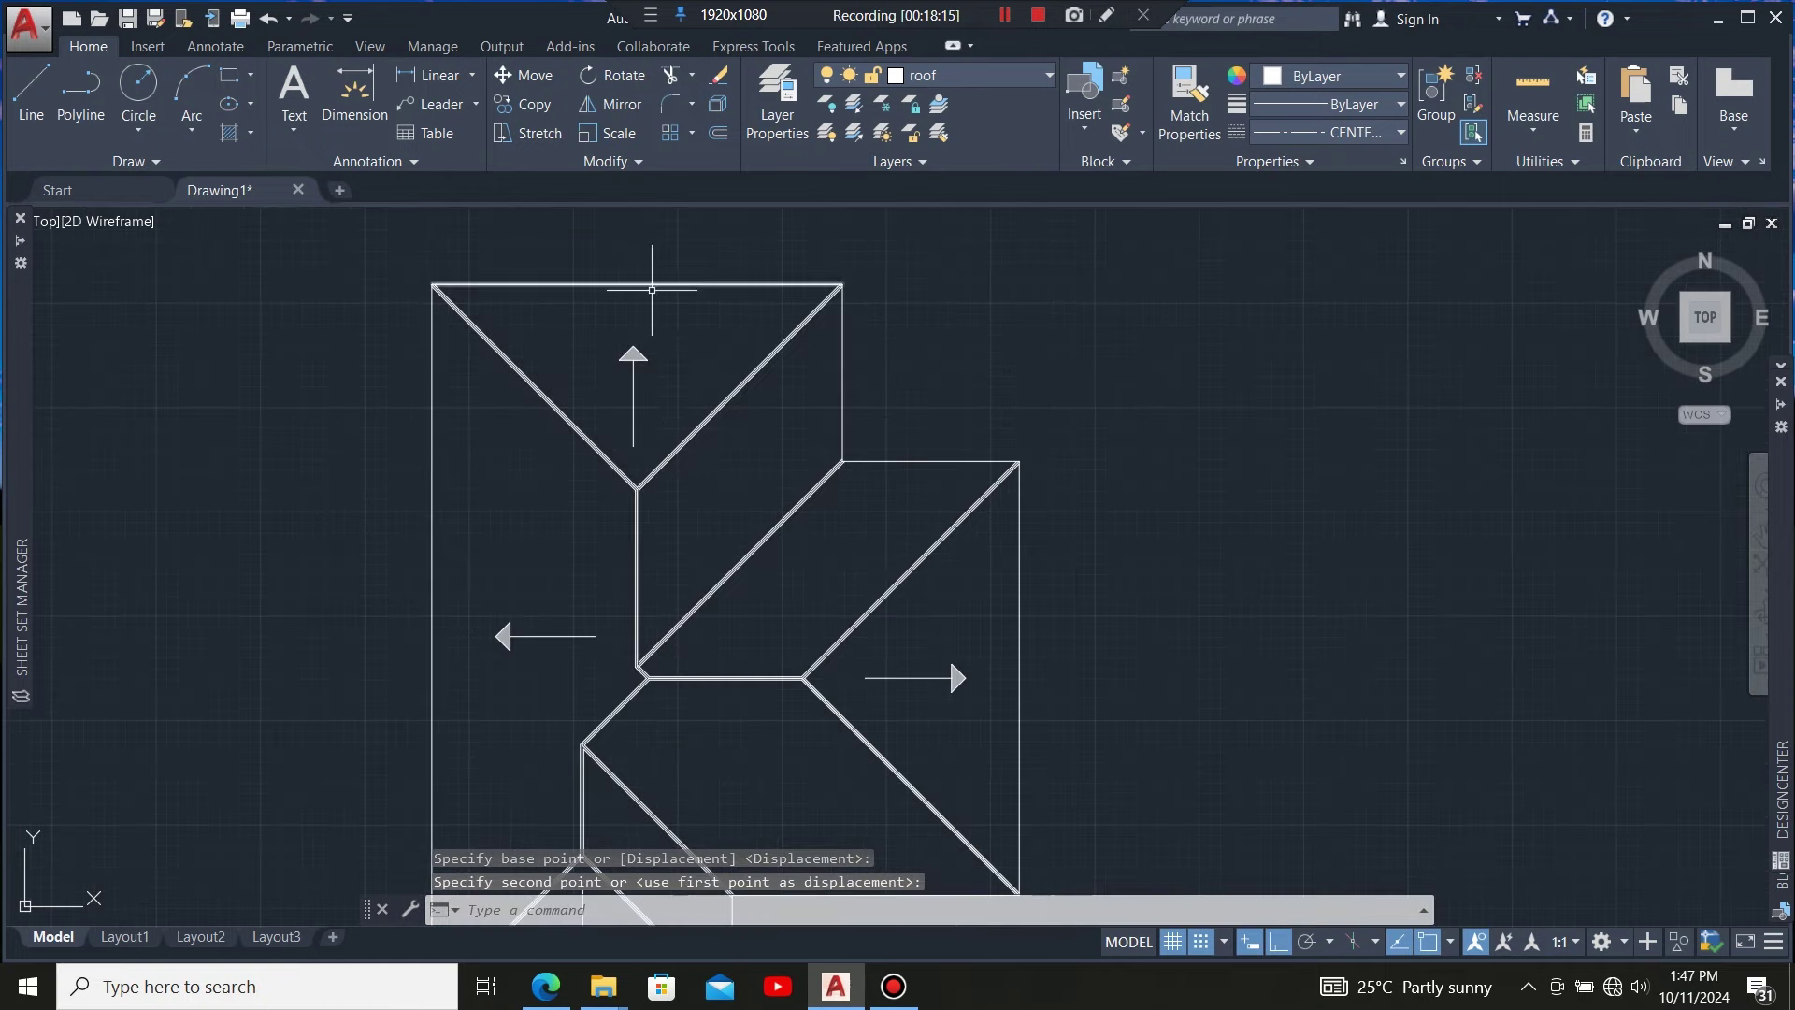
scroll(652, 290, down, 4)
scroll(671, 368, up, 2)
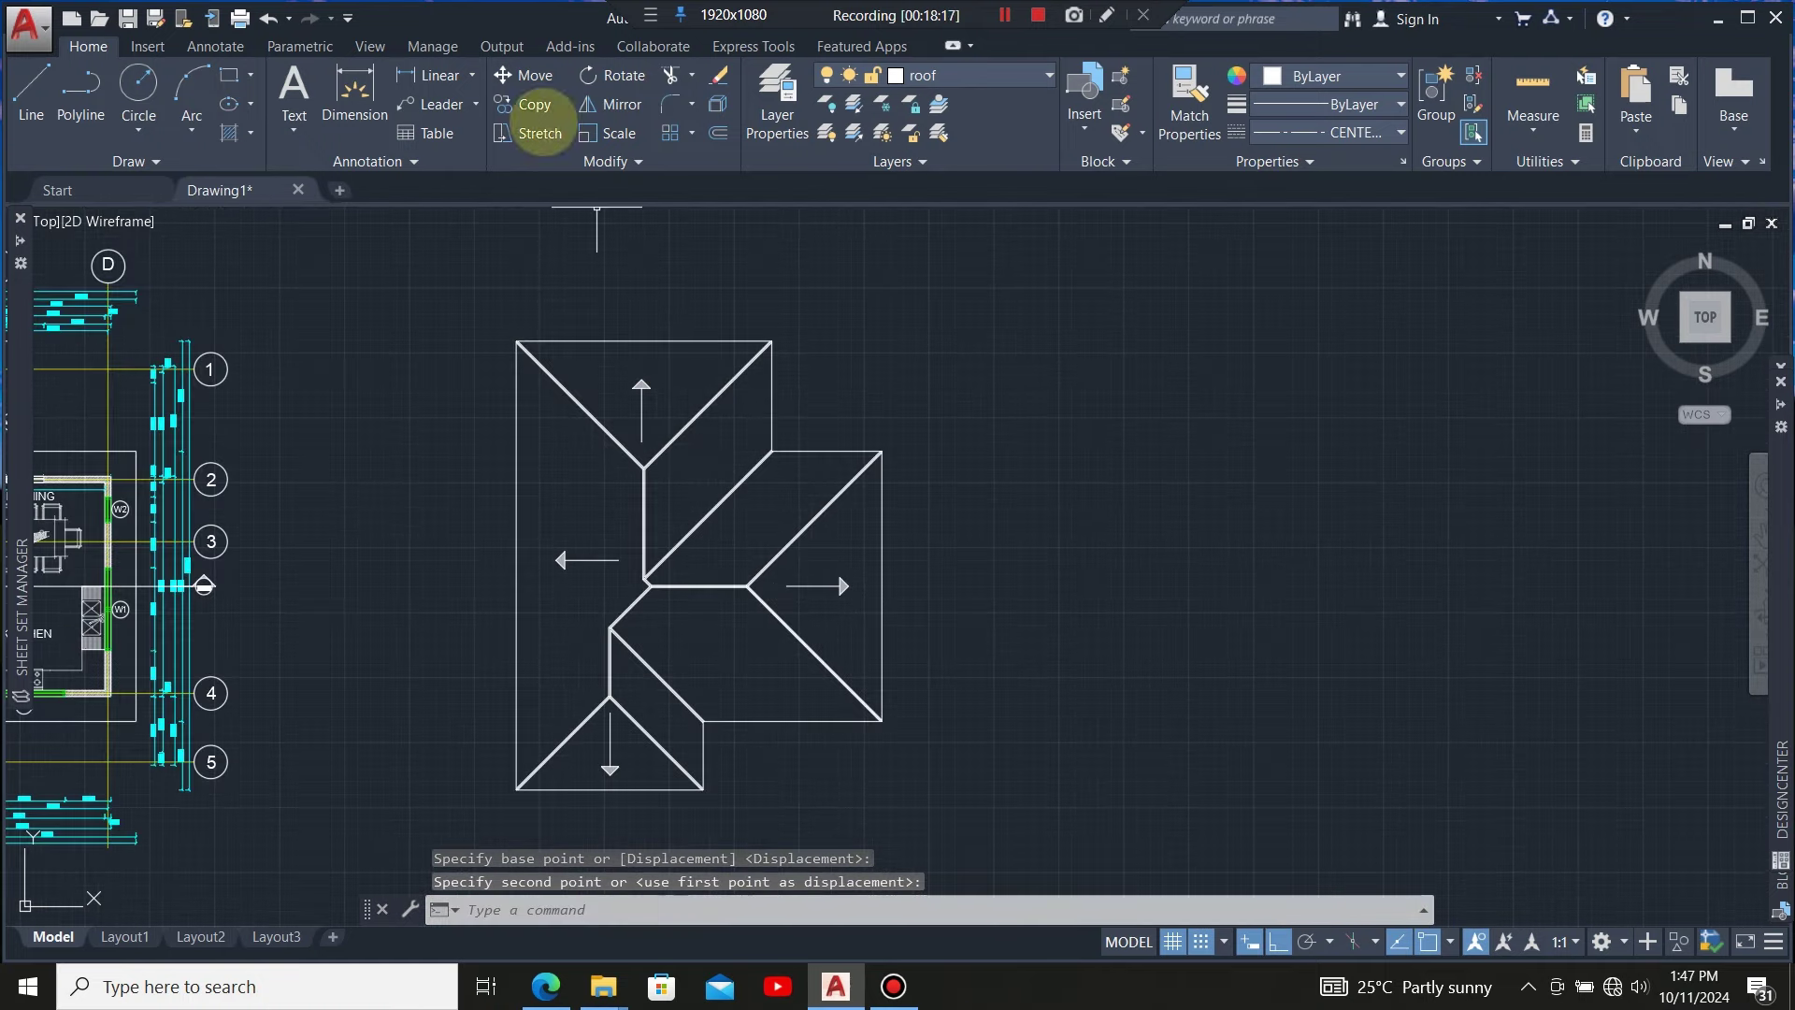
Create a multiline text label 'FALL' with text height 200 near the top roof plane
click(294, 88)
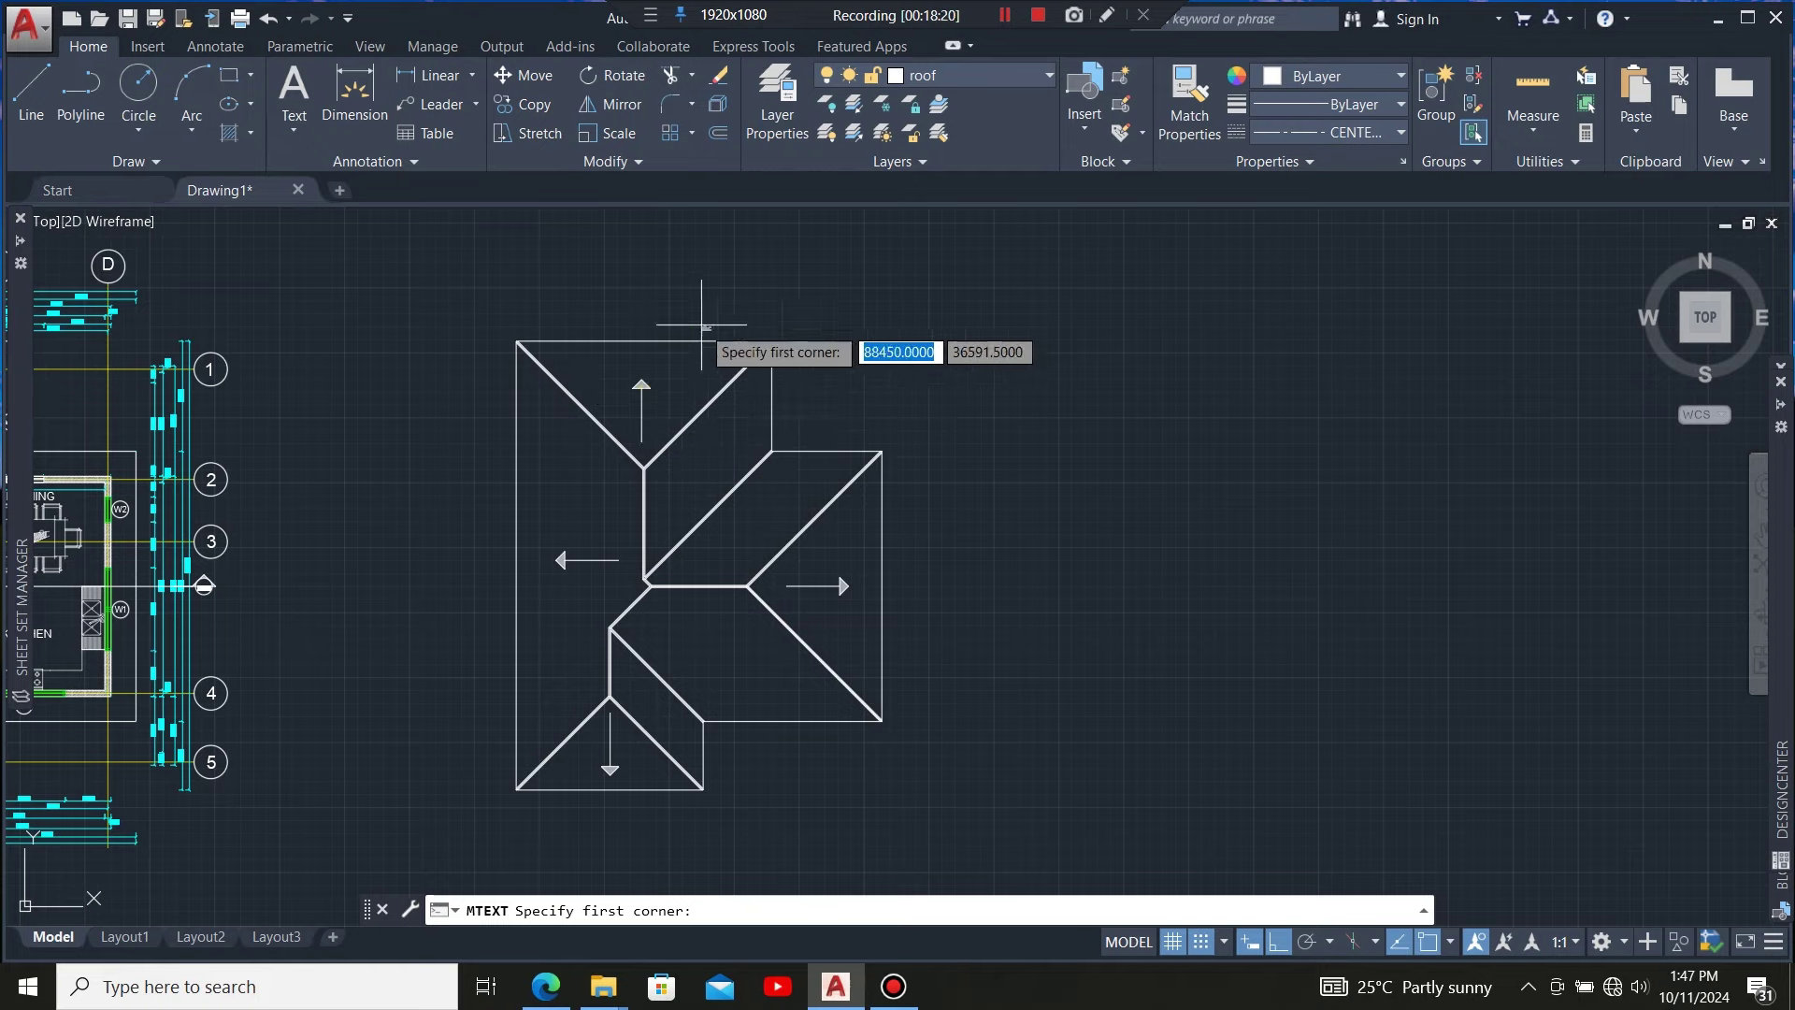
scroll(655, 355, up, 3)
scroll(566, 377, up, 5)
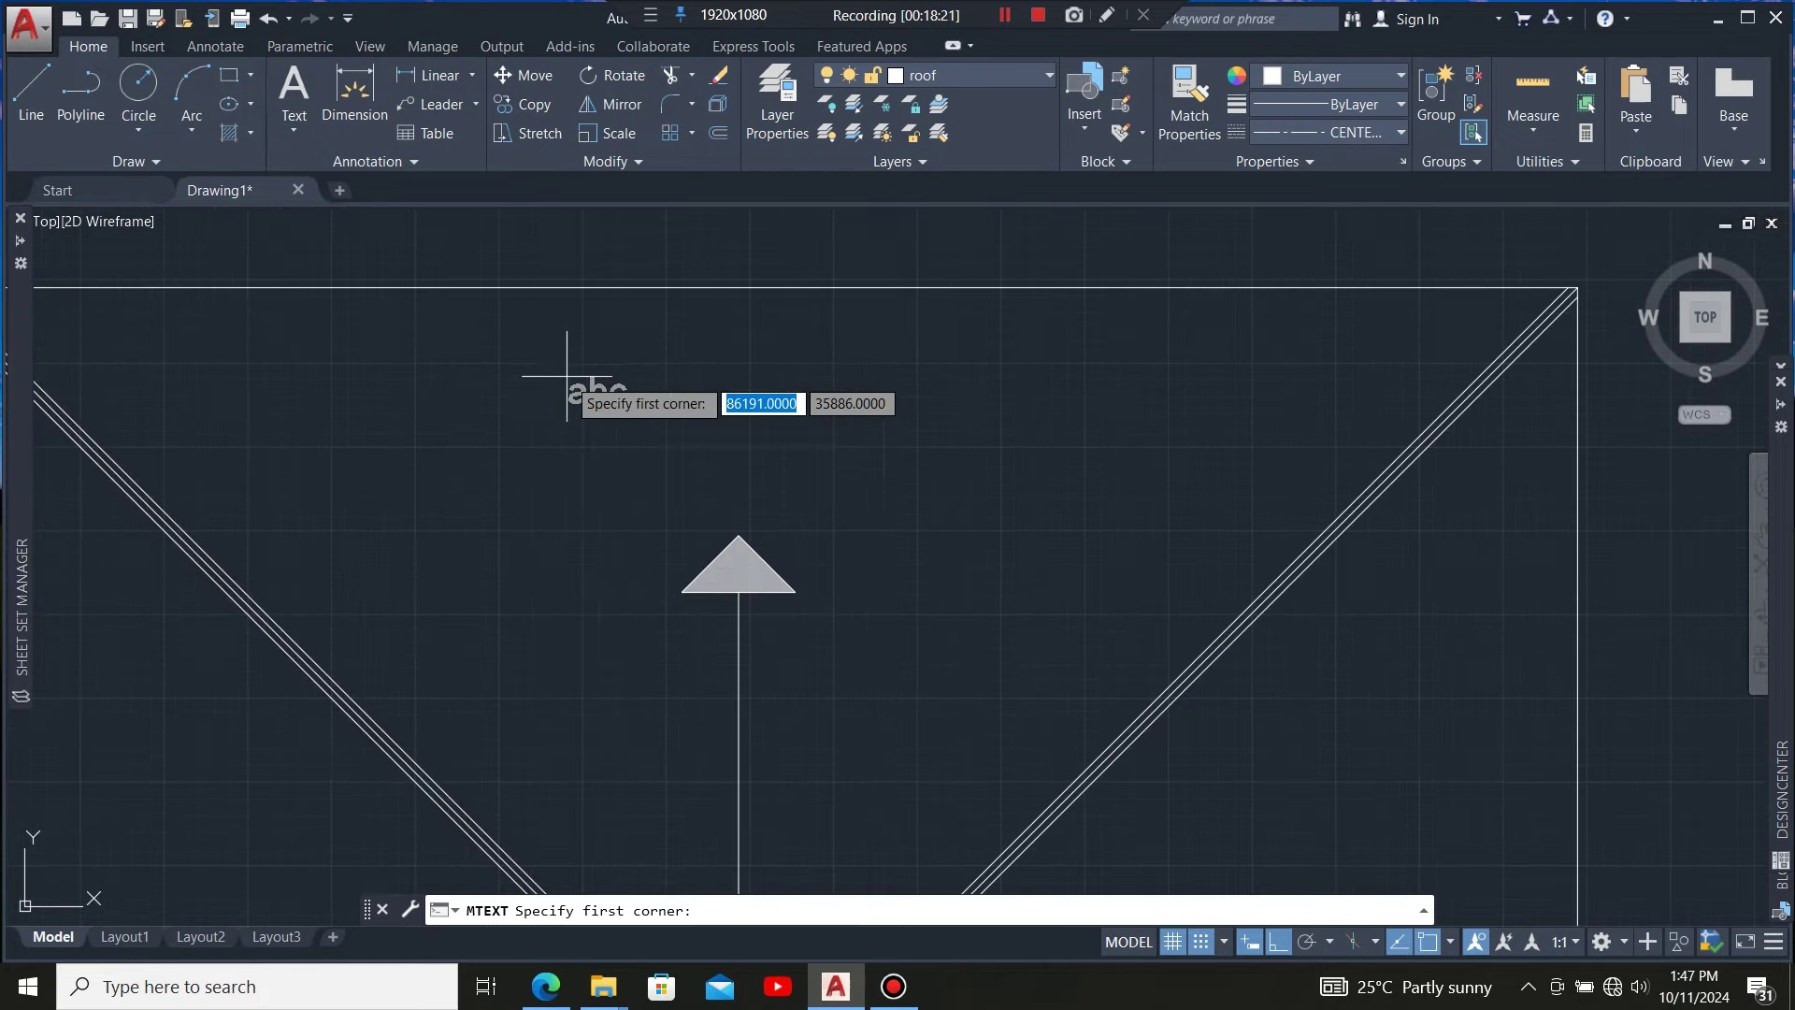
click(500, 348)
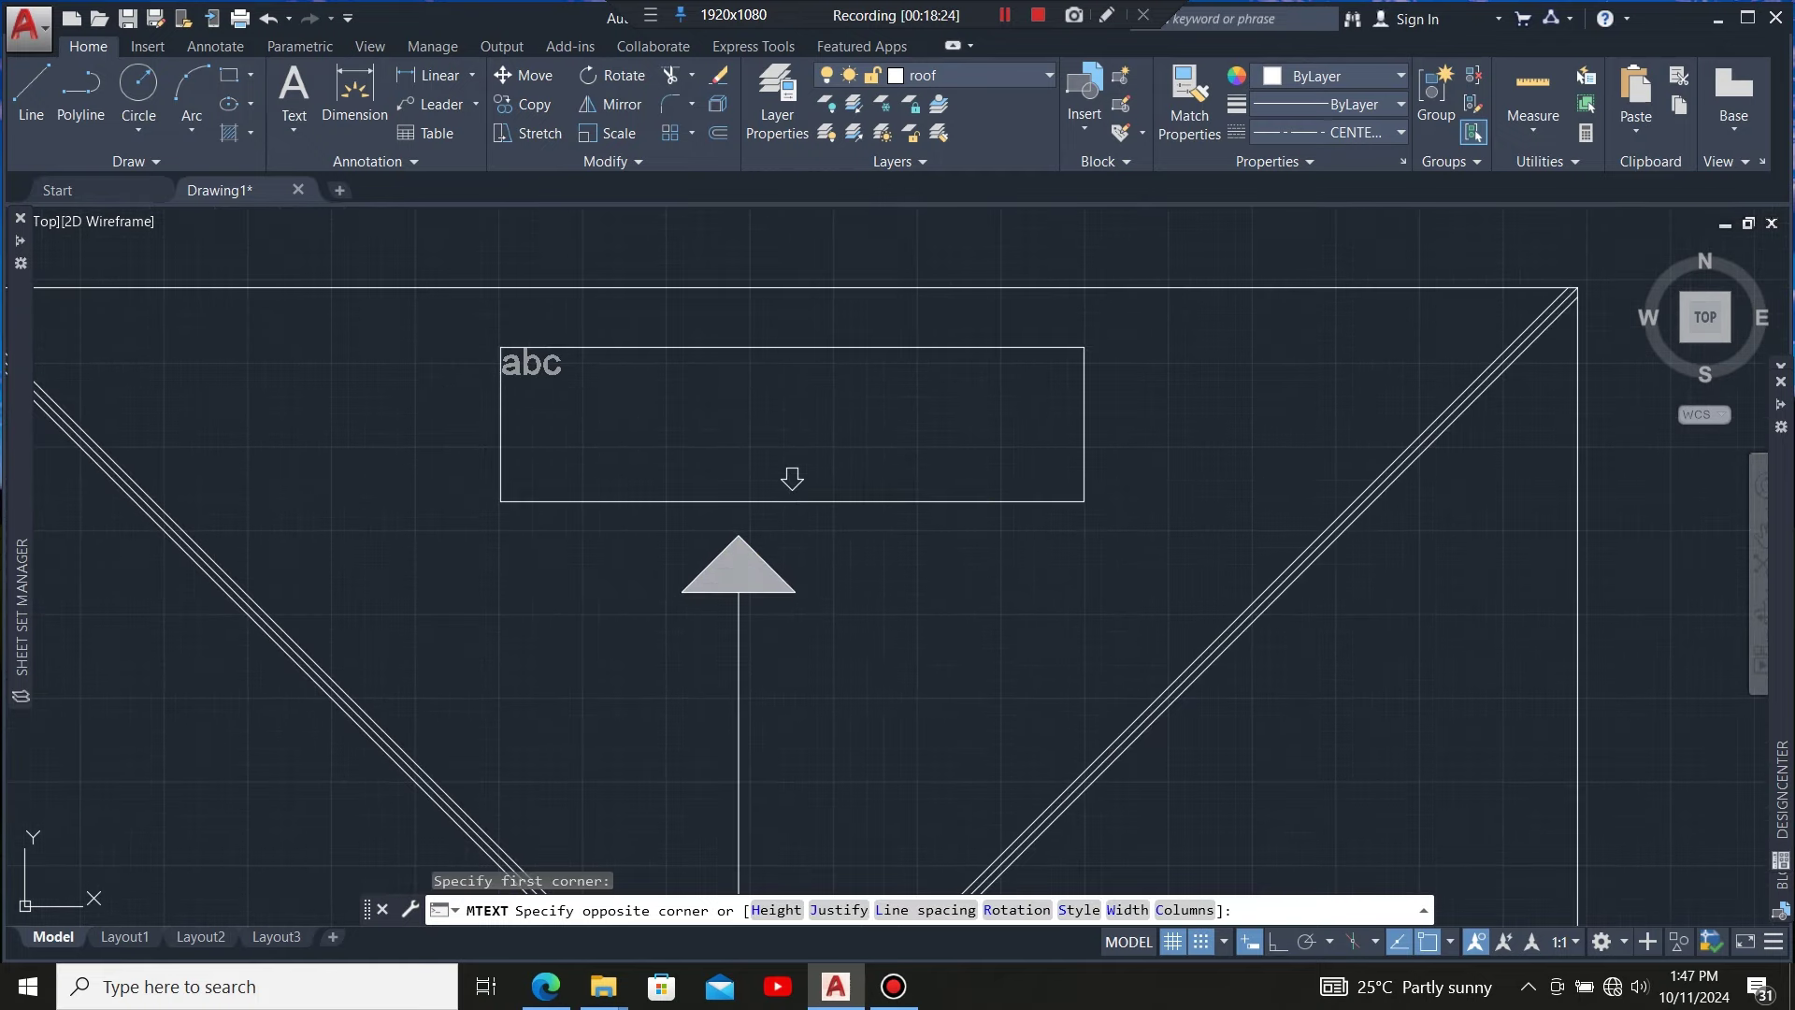
click(1084, 501)
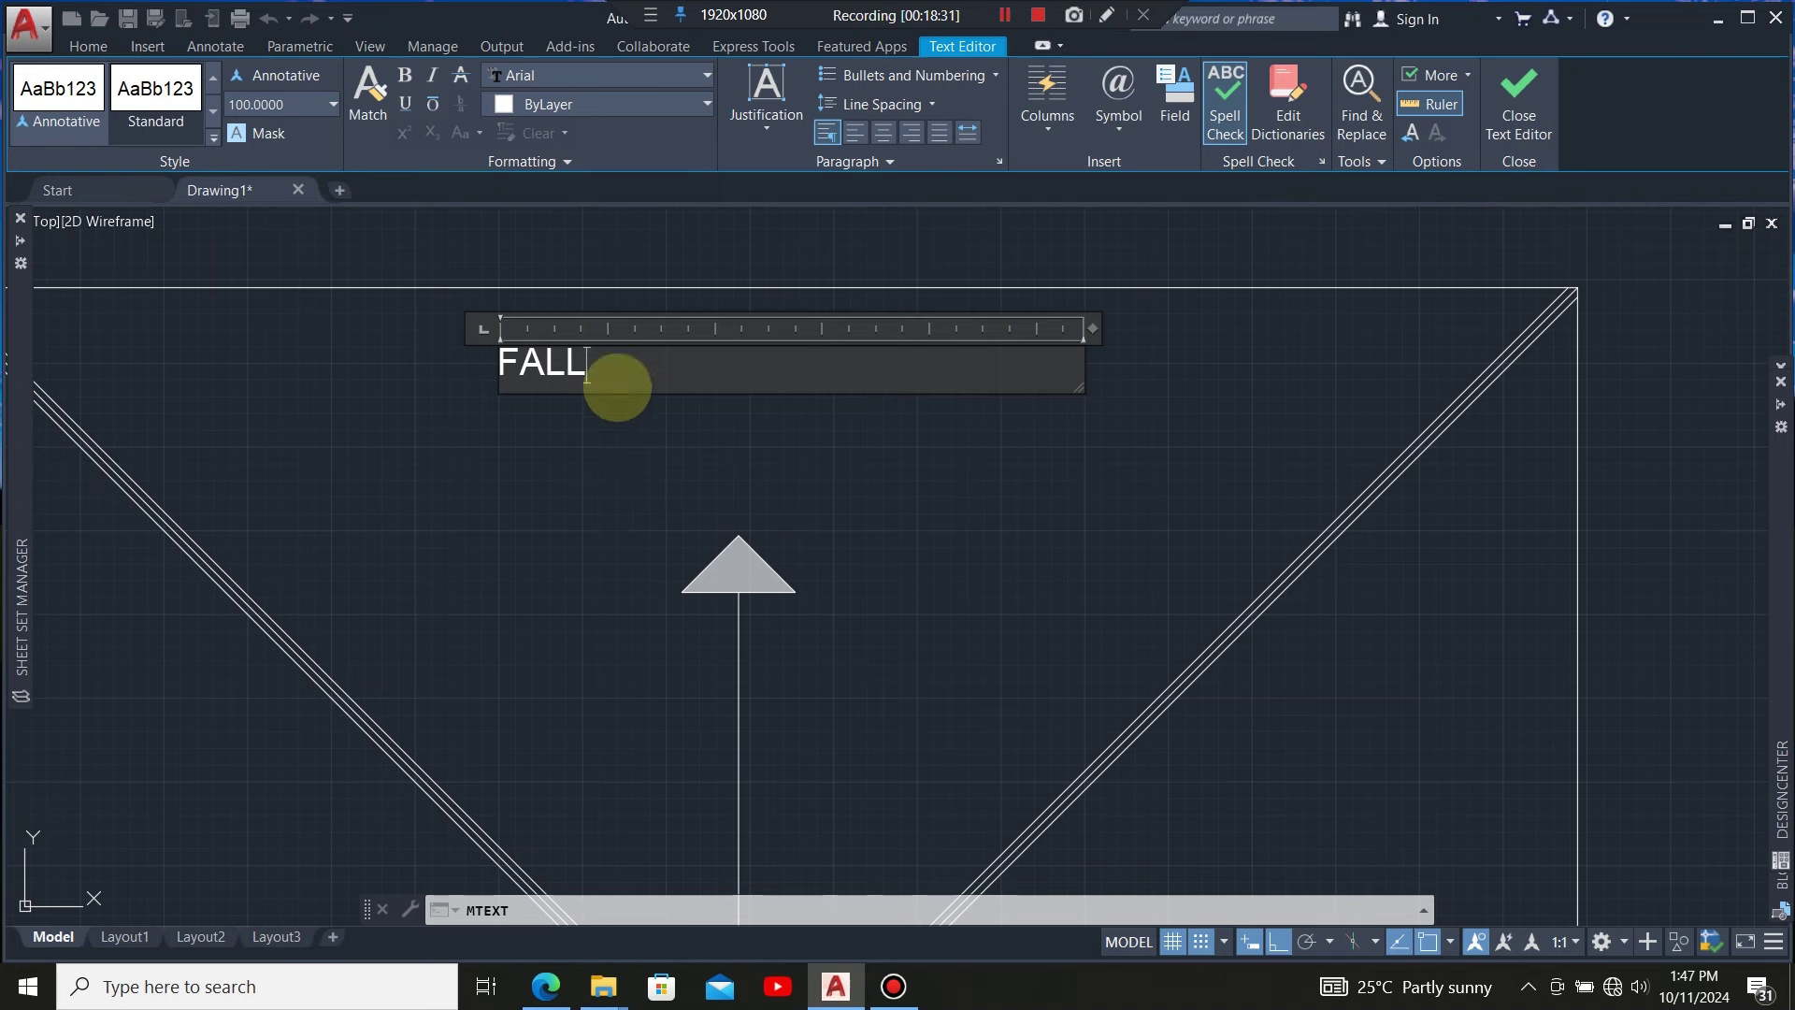
drag(621, 367, 429, 376)
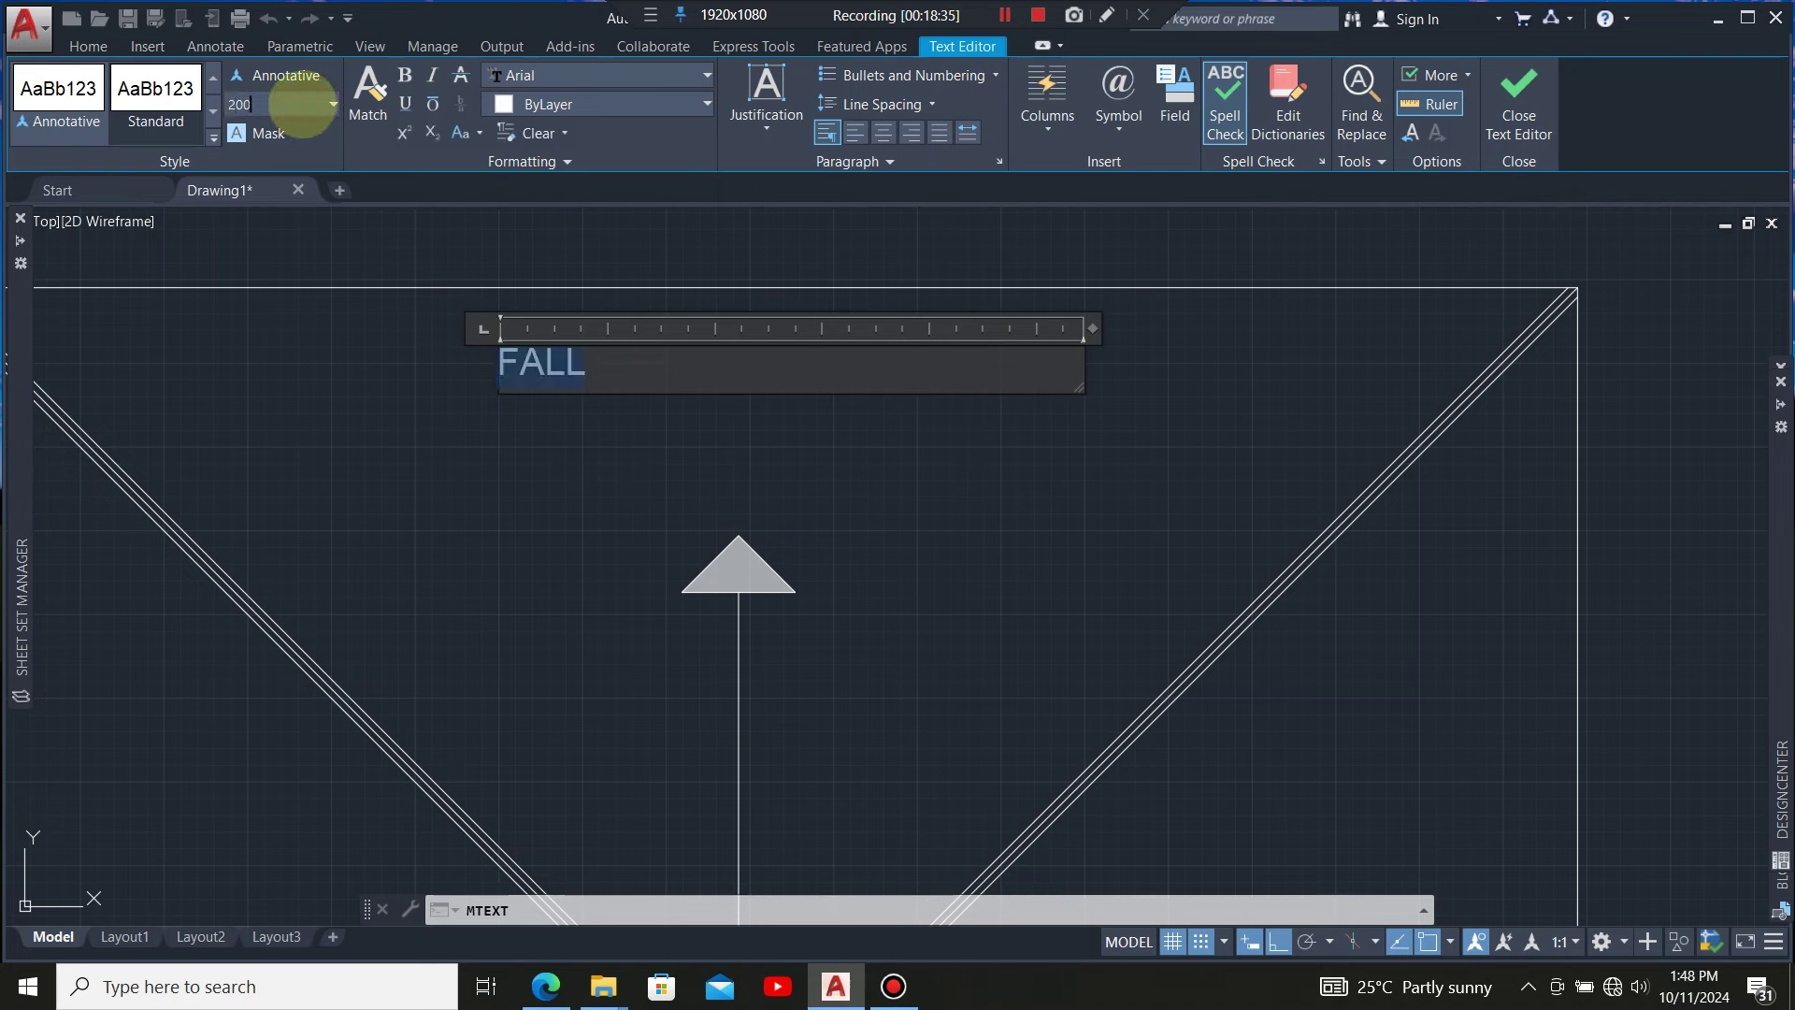
click(302, 105)
text(200)
key(Return)
click(529, 558)
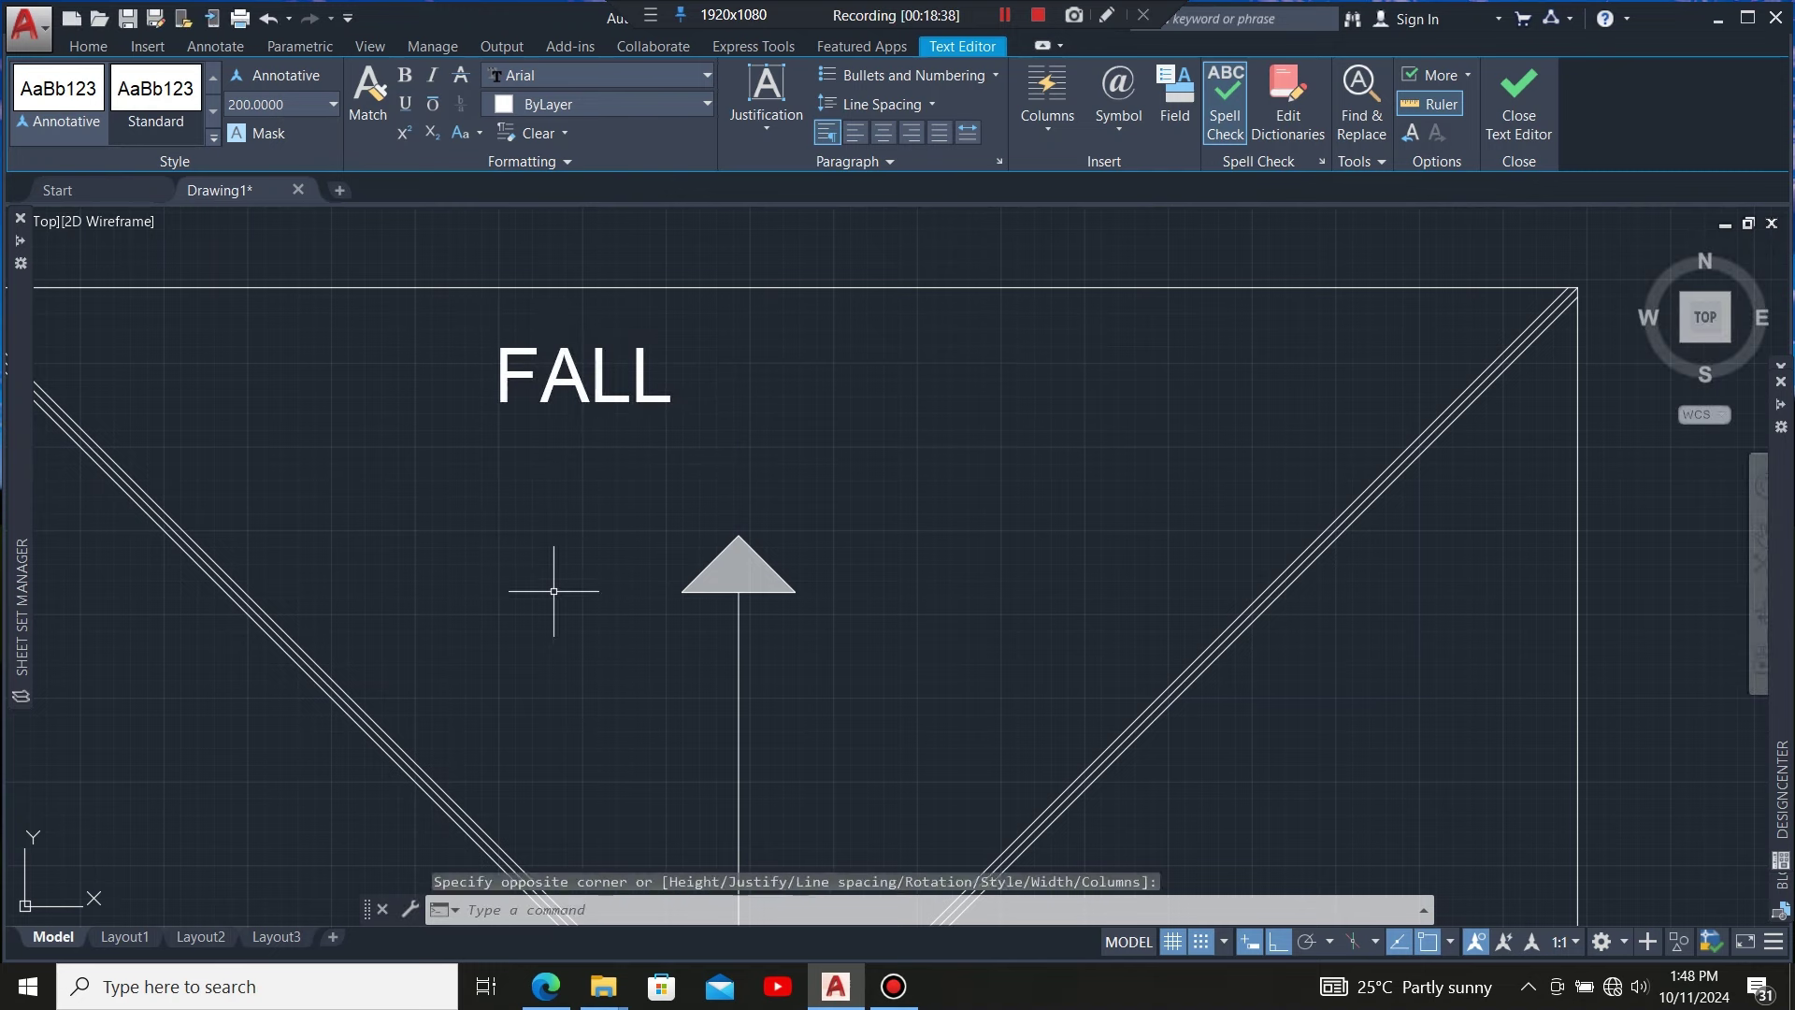
Move the FALL label right so it sits centred above the up arrow
click(688, 385)
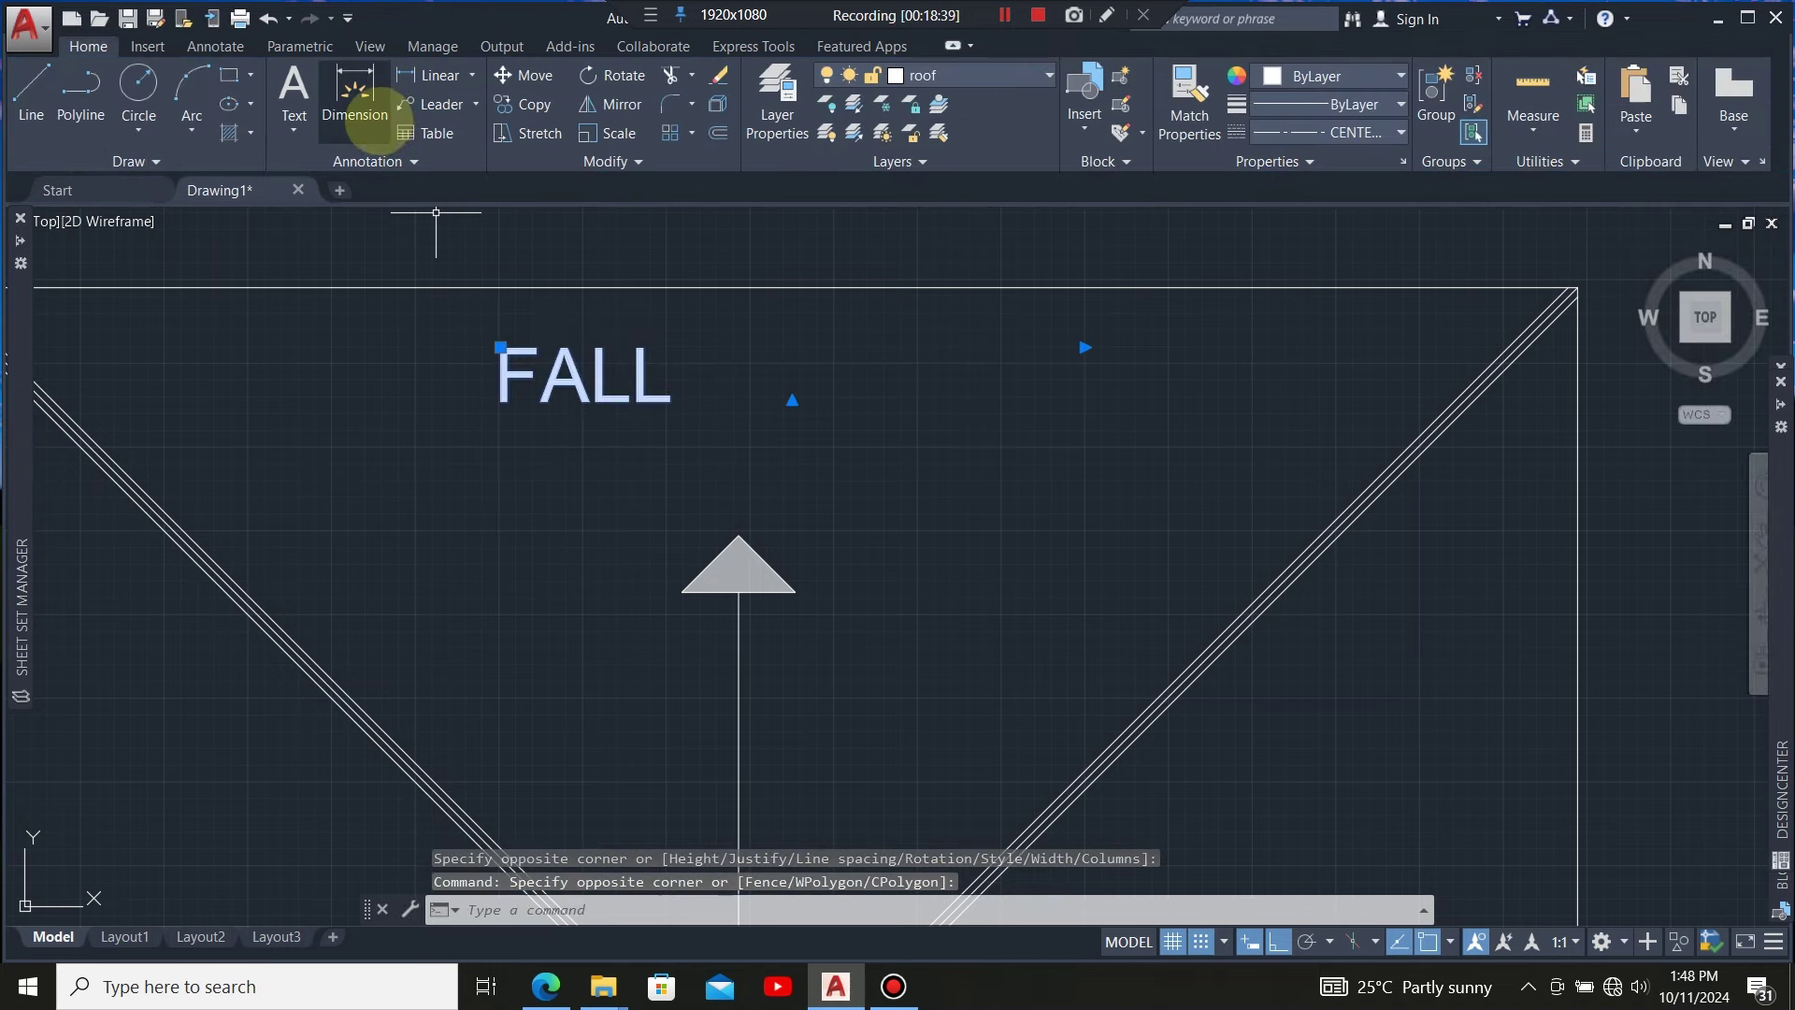
click(529, 75)
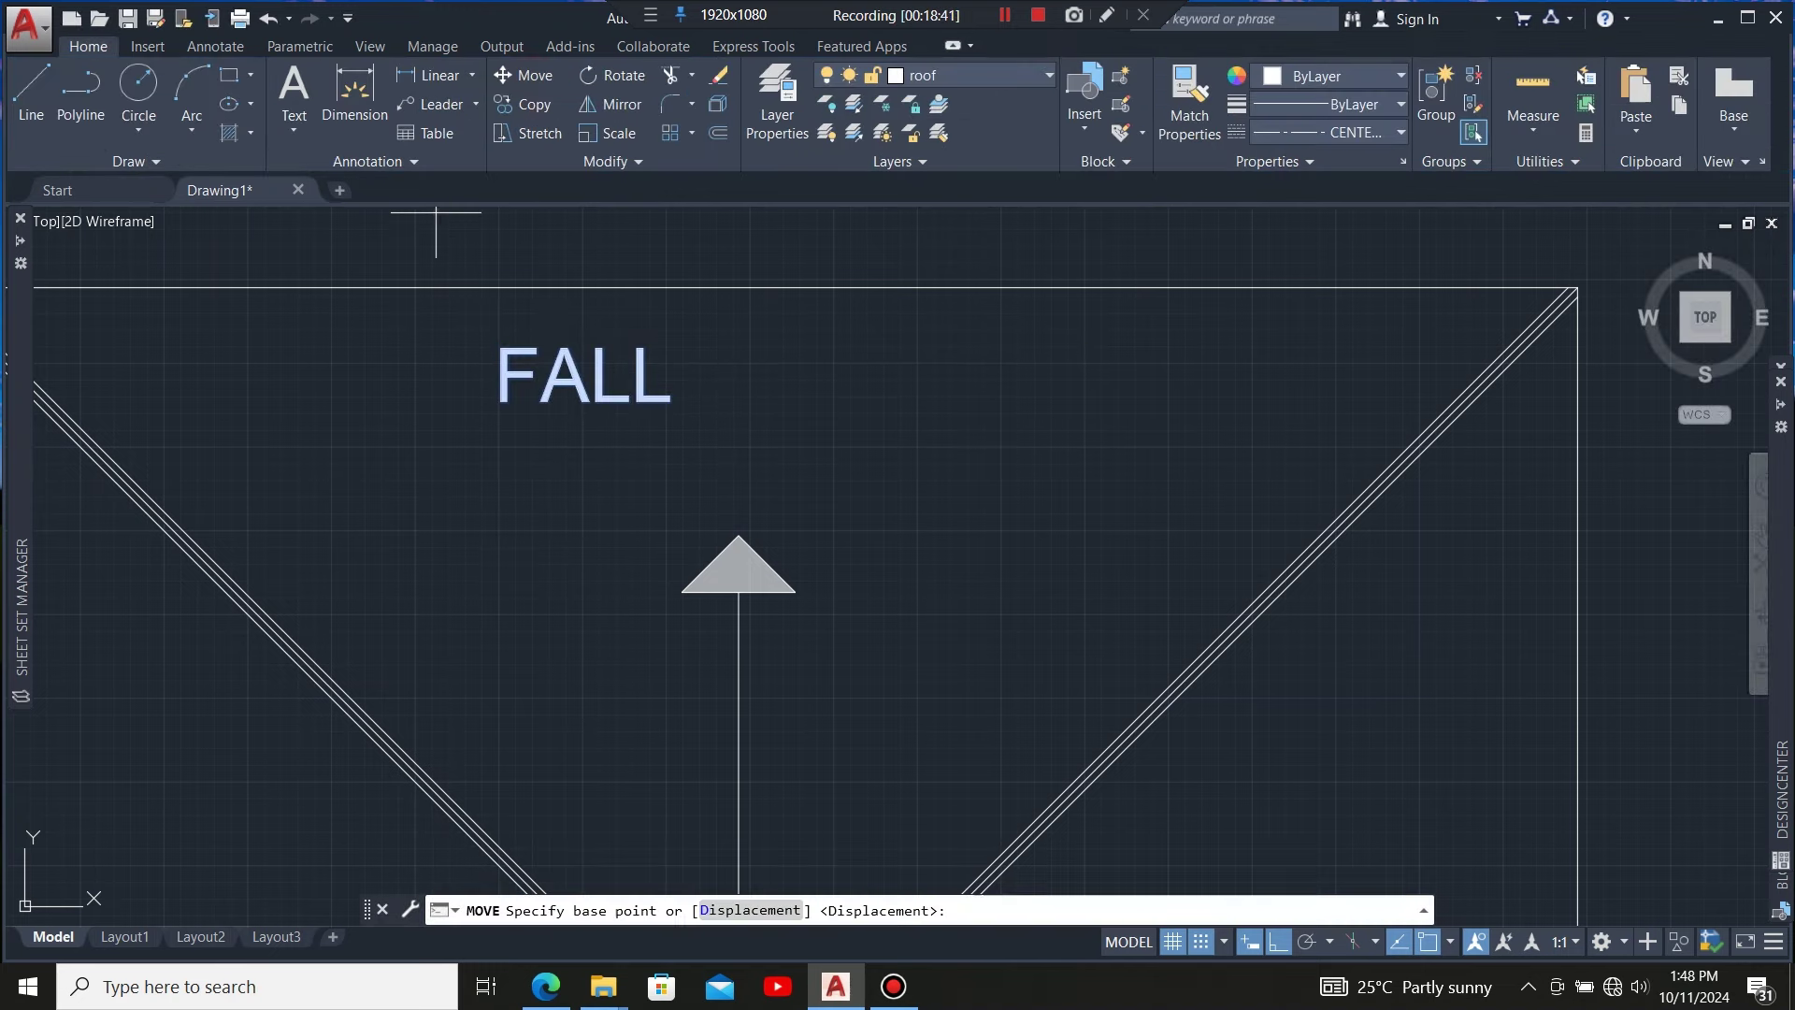
click(515, 495)
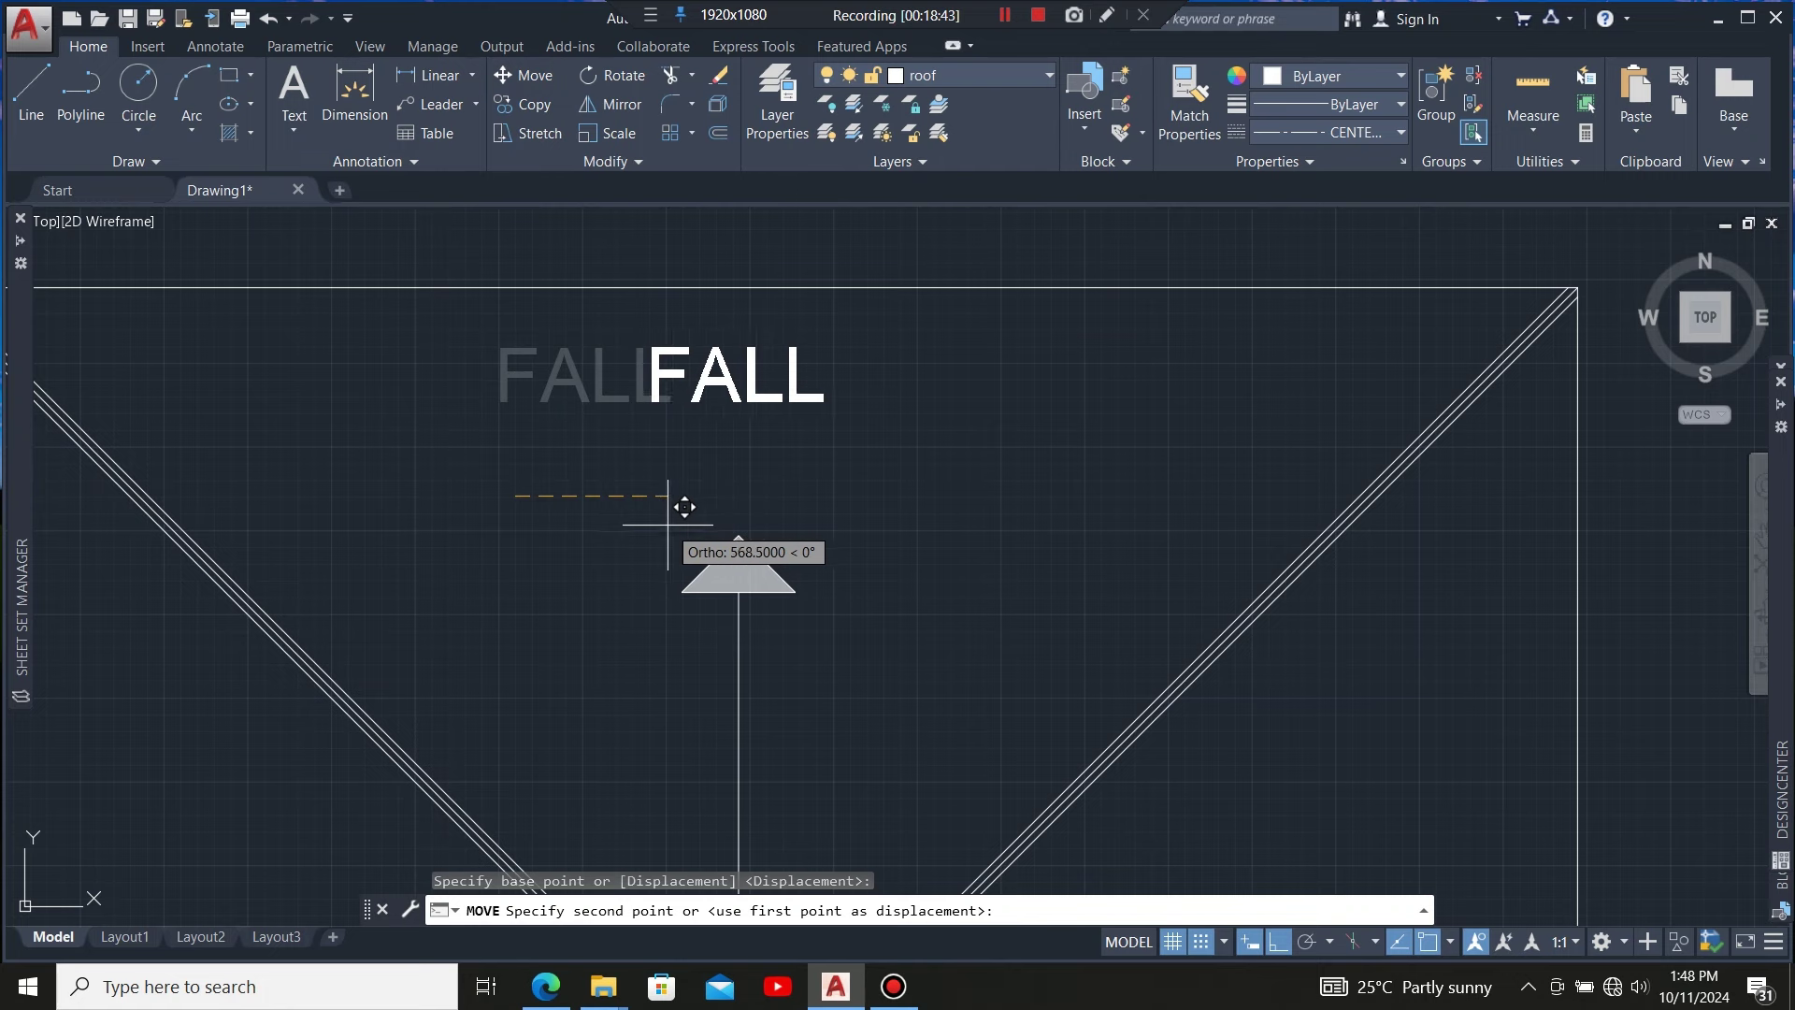
click(668, 524)
click(702, 387)
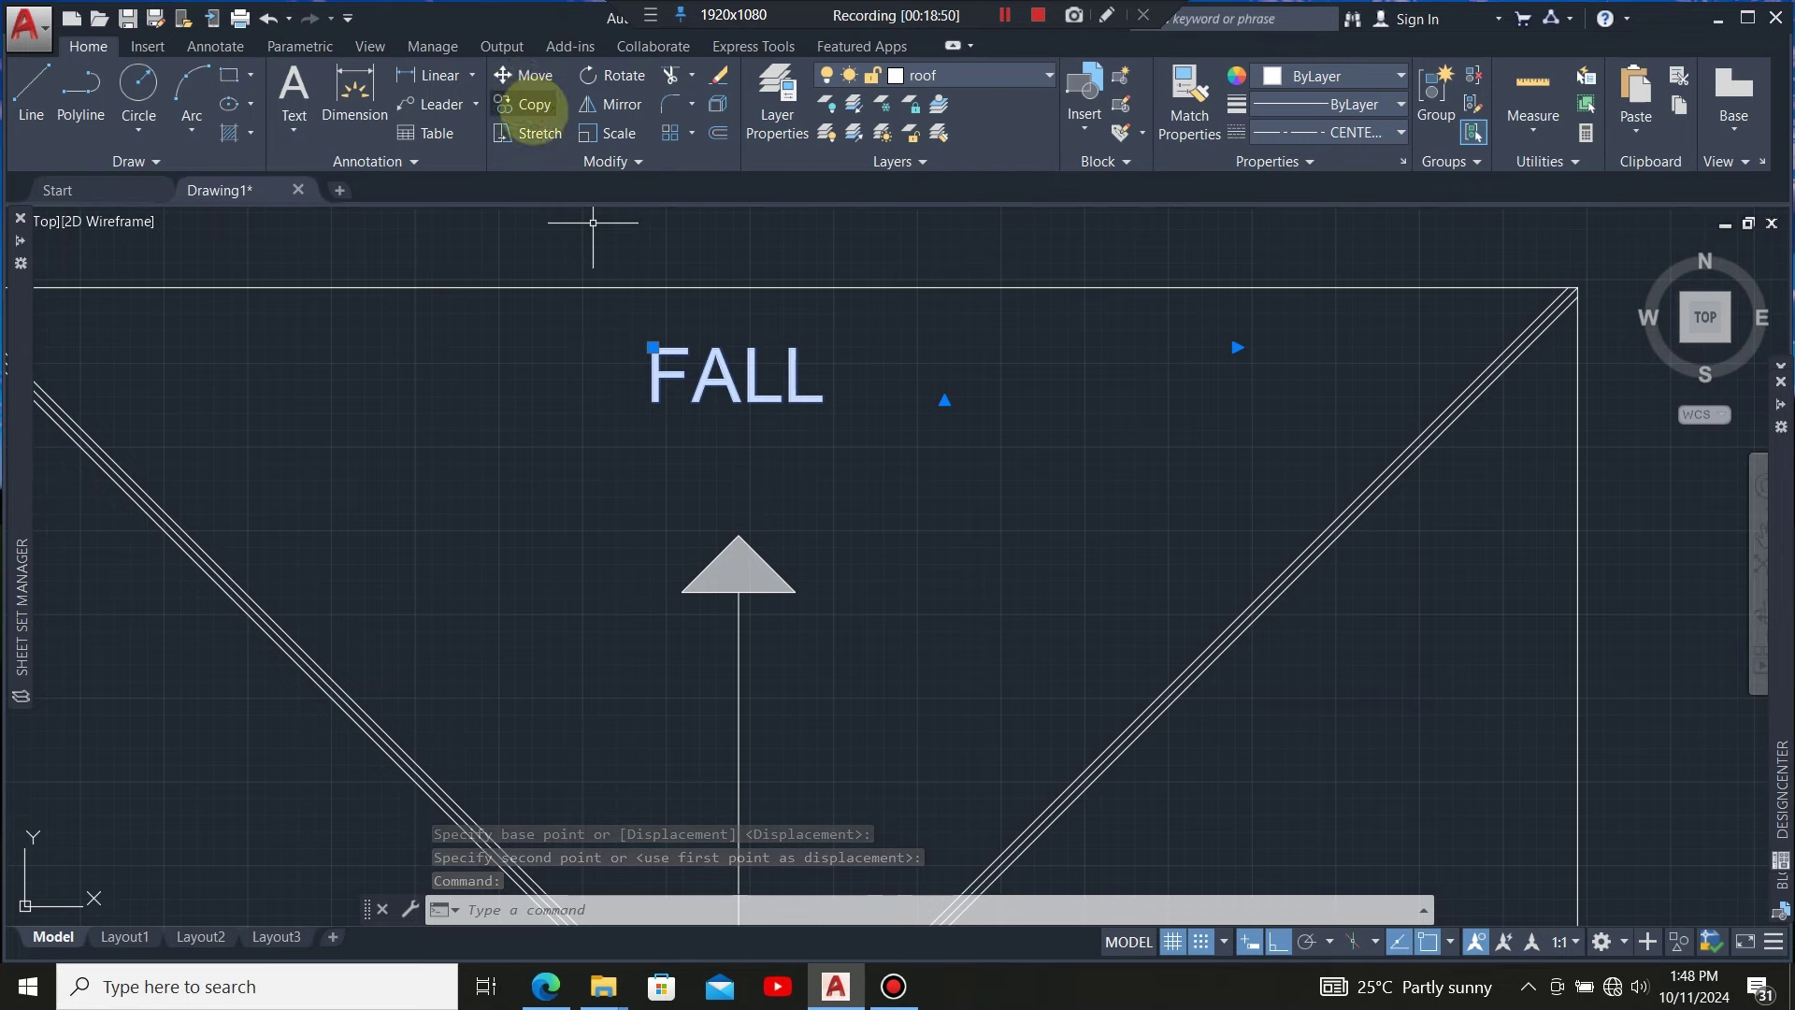
Copy the FALL label to the other fall arrows, including one beside the right arrow
click(533, 102)
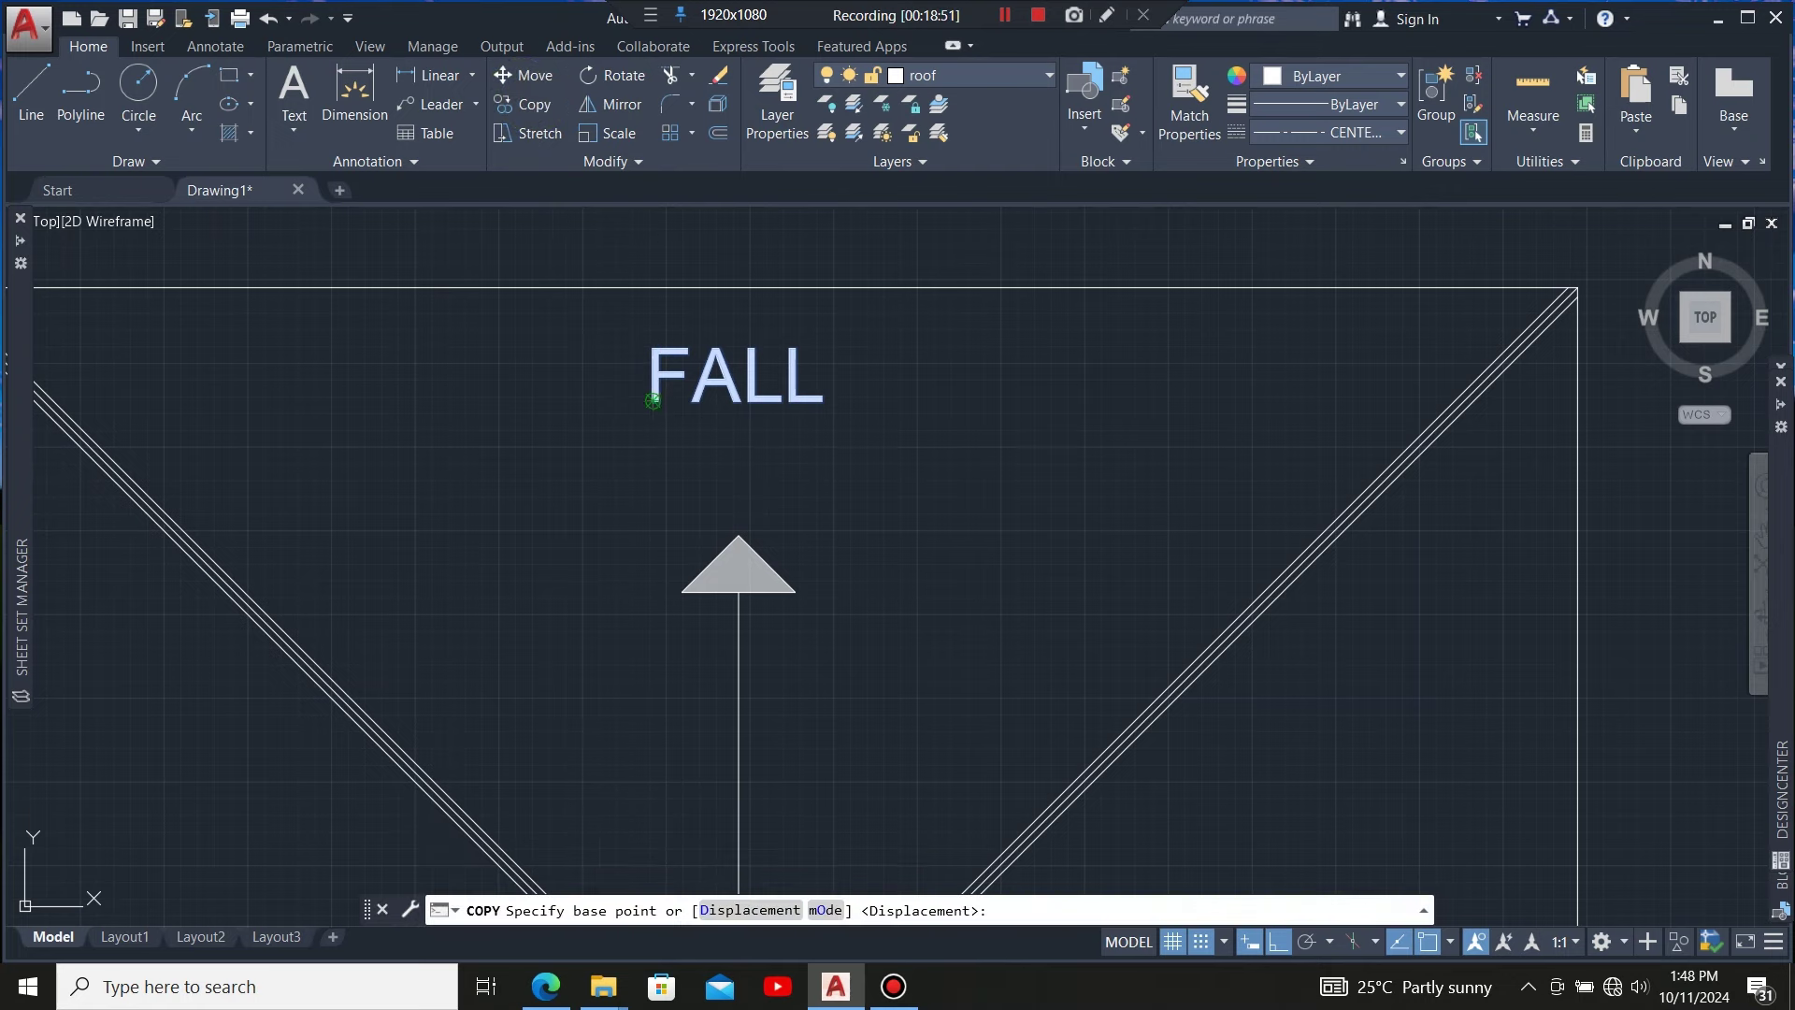
click(657, 387)
scroll(669, 308, down, 6)
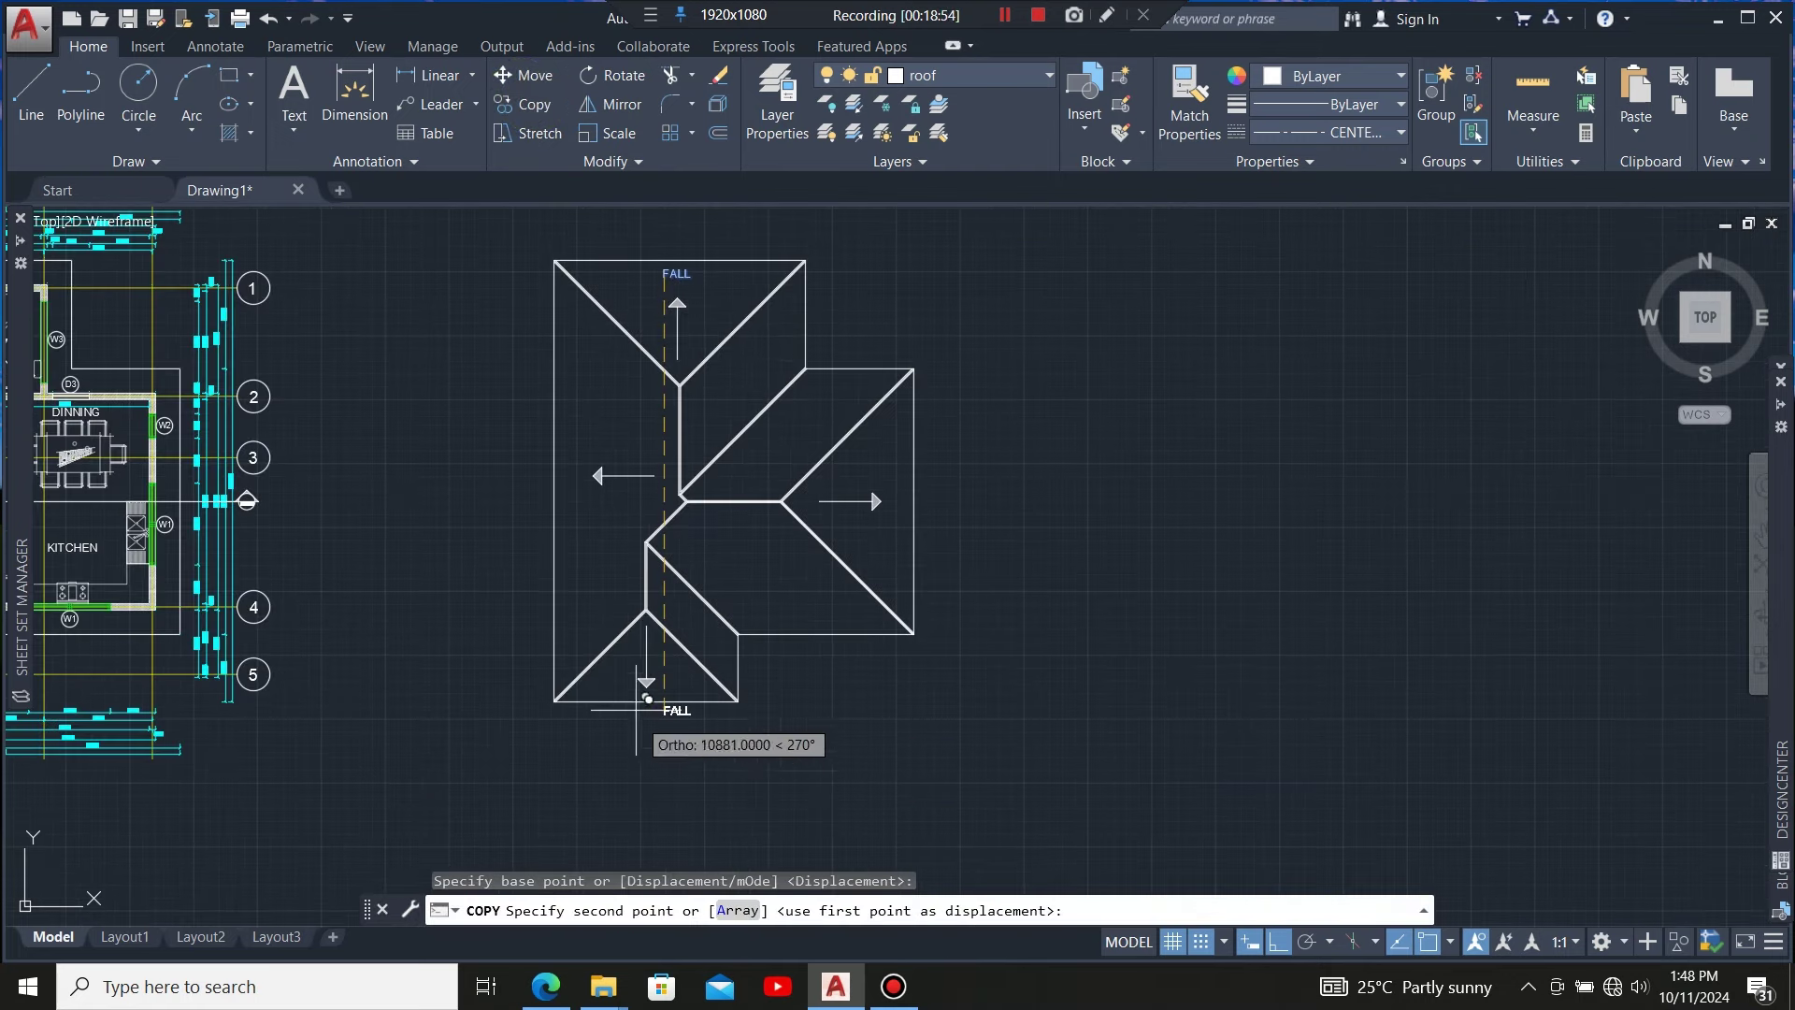
scroll(643, 724, up, 6)
click(636, 687)
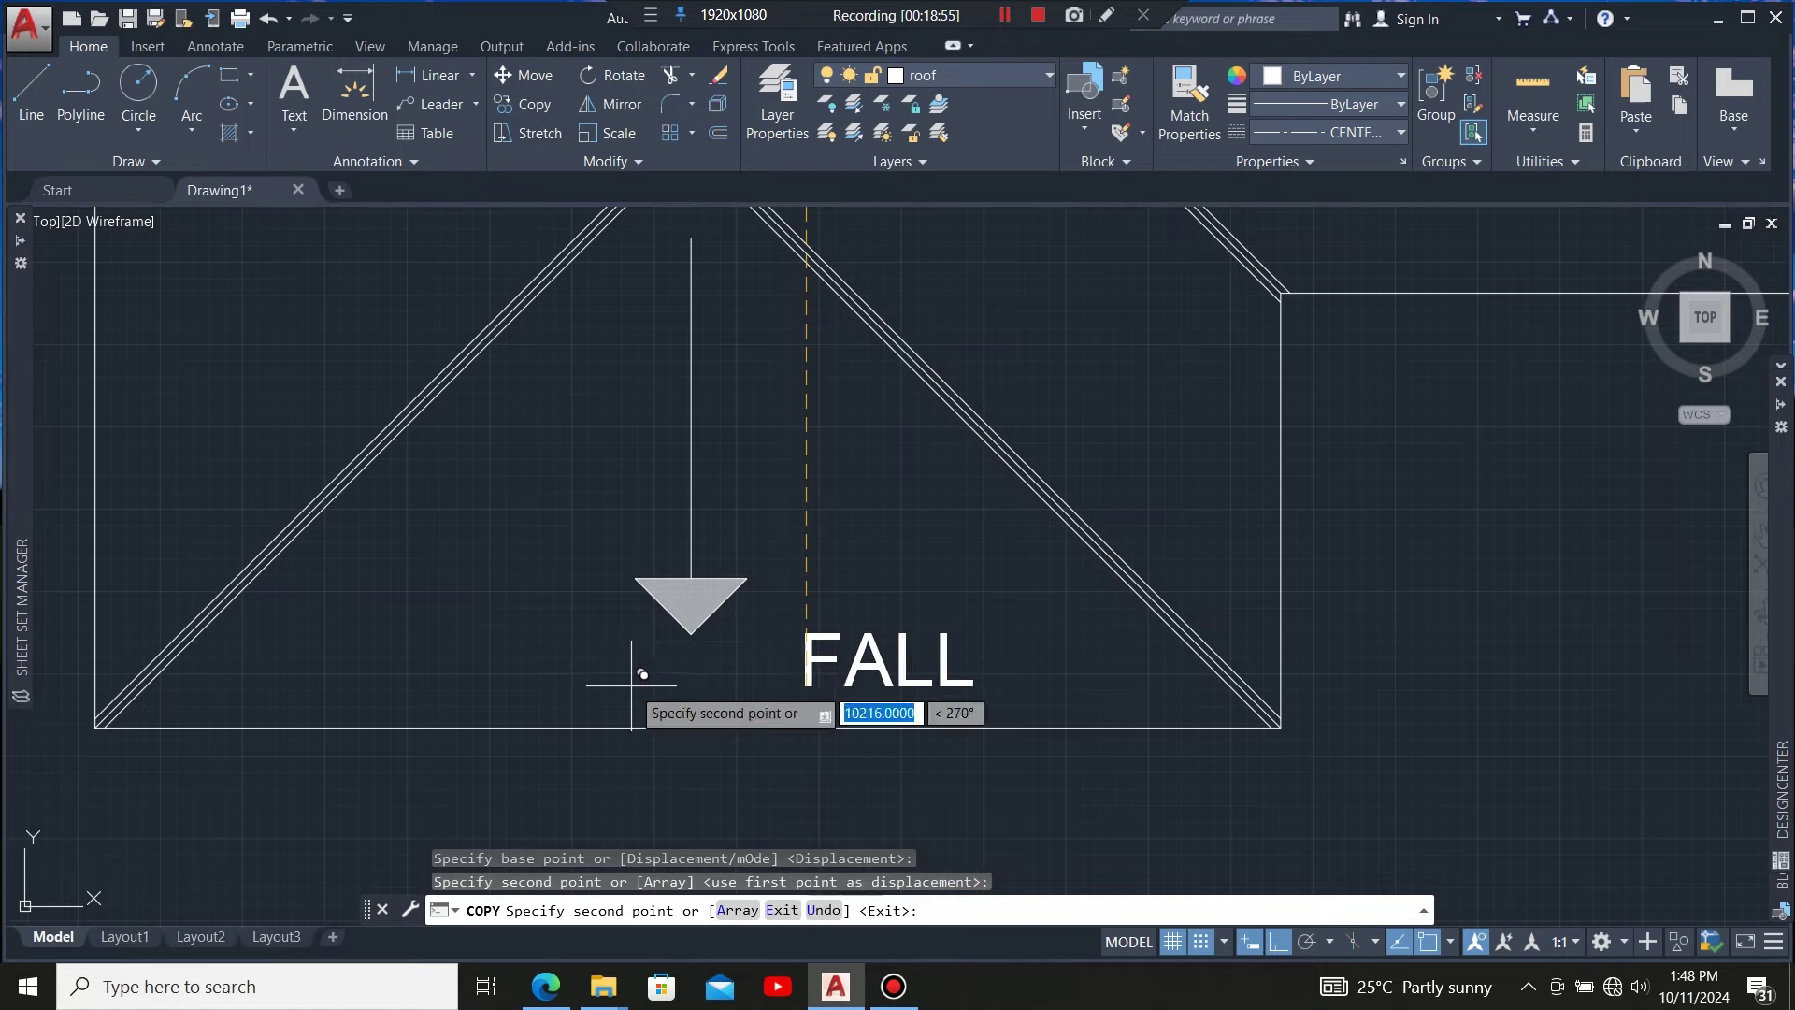
scroll(607, 649, down, 8)
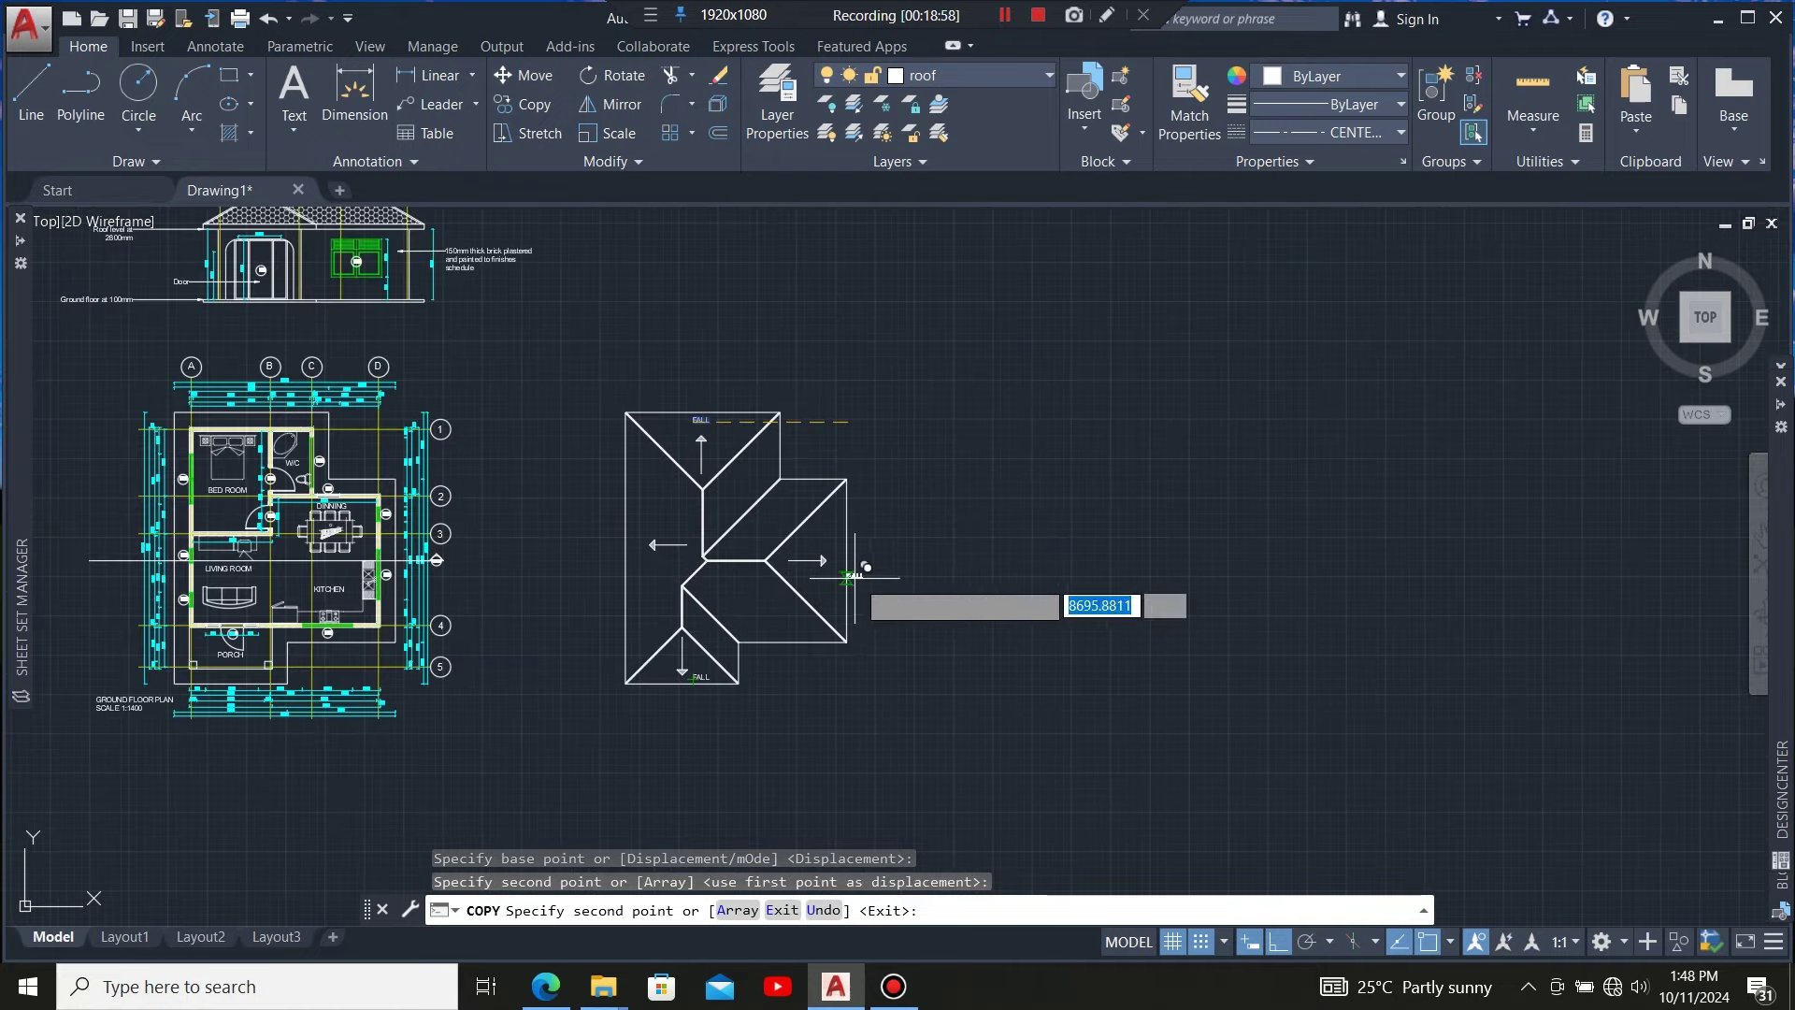
scroll(833, 583, up, 5)
click(824, 534)
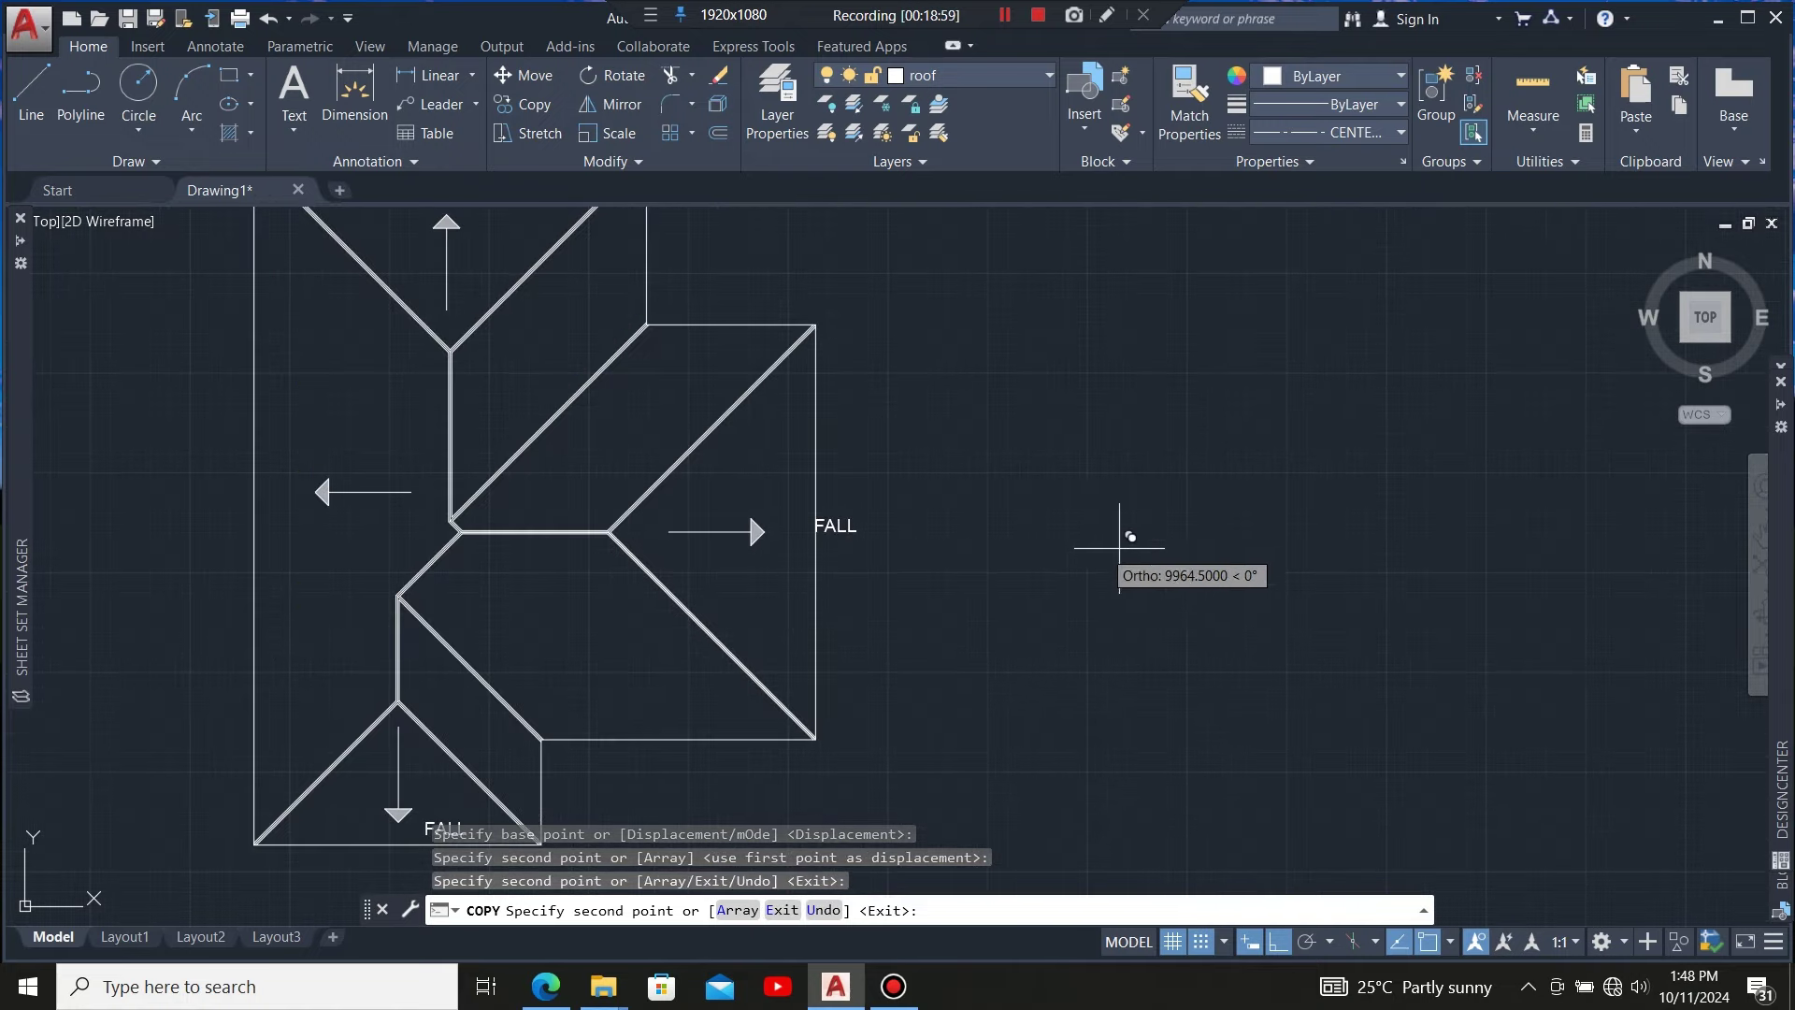
scroll(1127, 570, down, 8)
scroll(926, 614, up, 6)
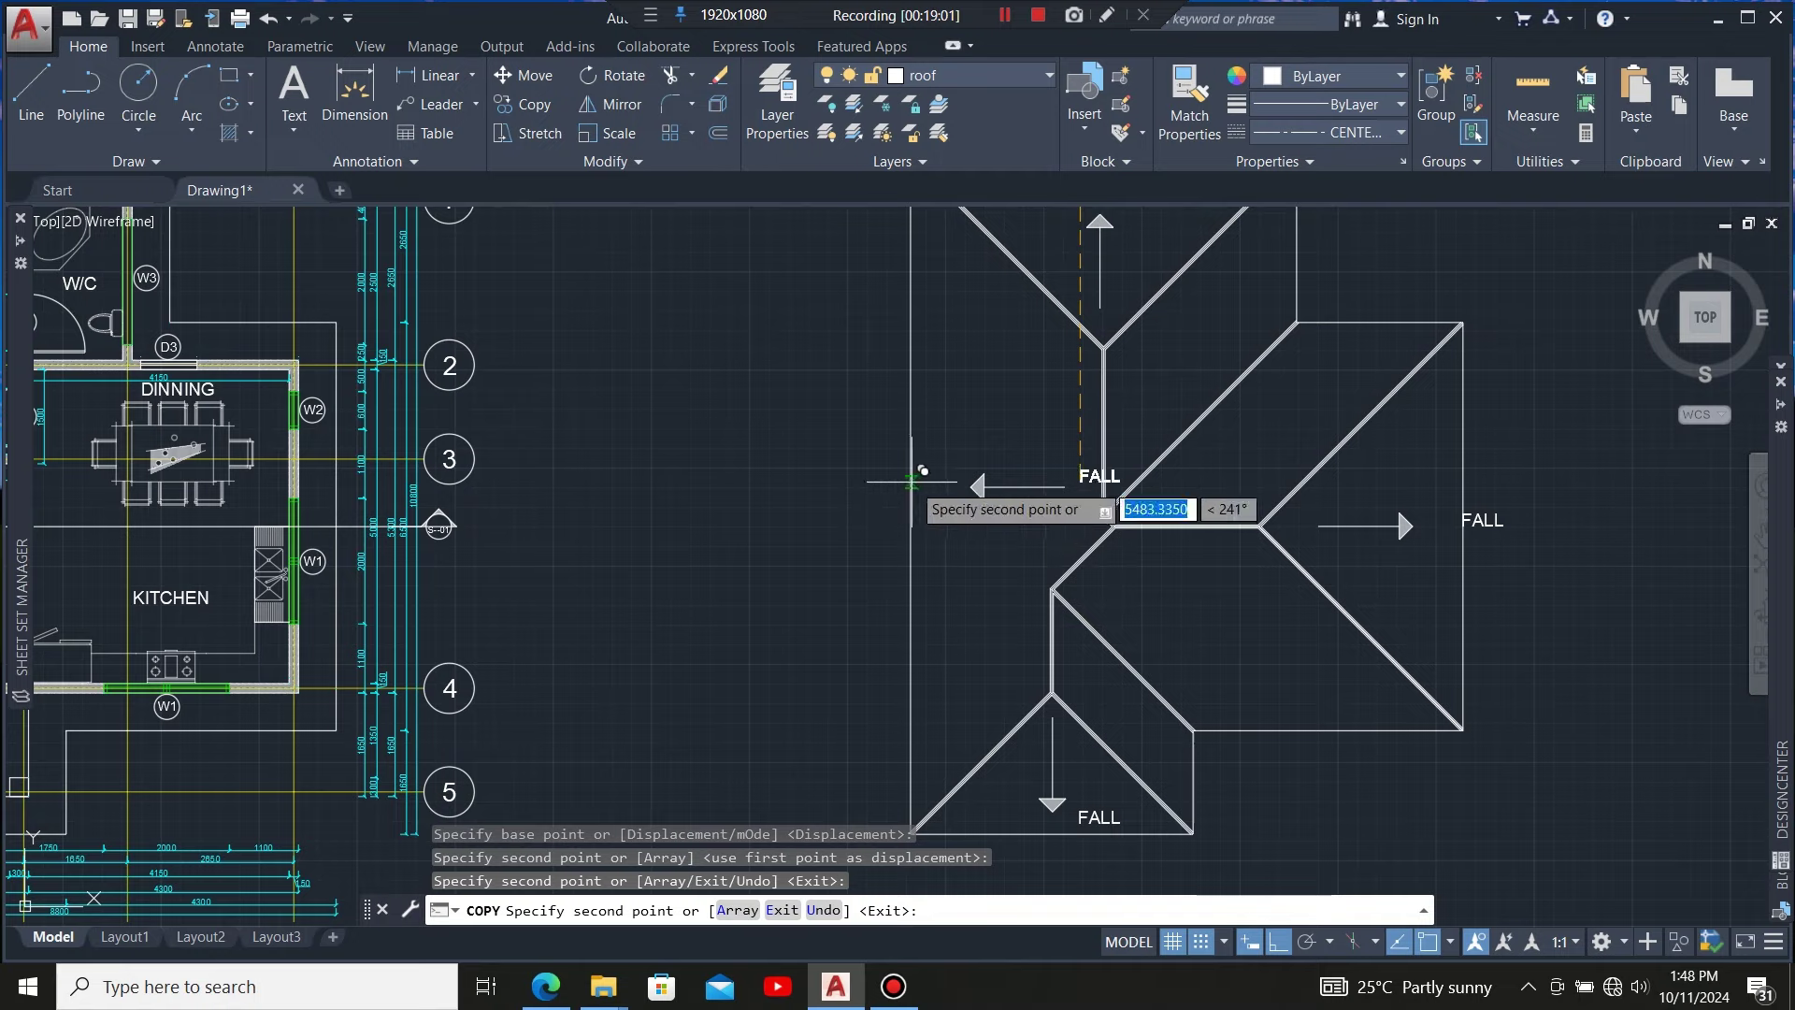
key(Escape)
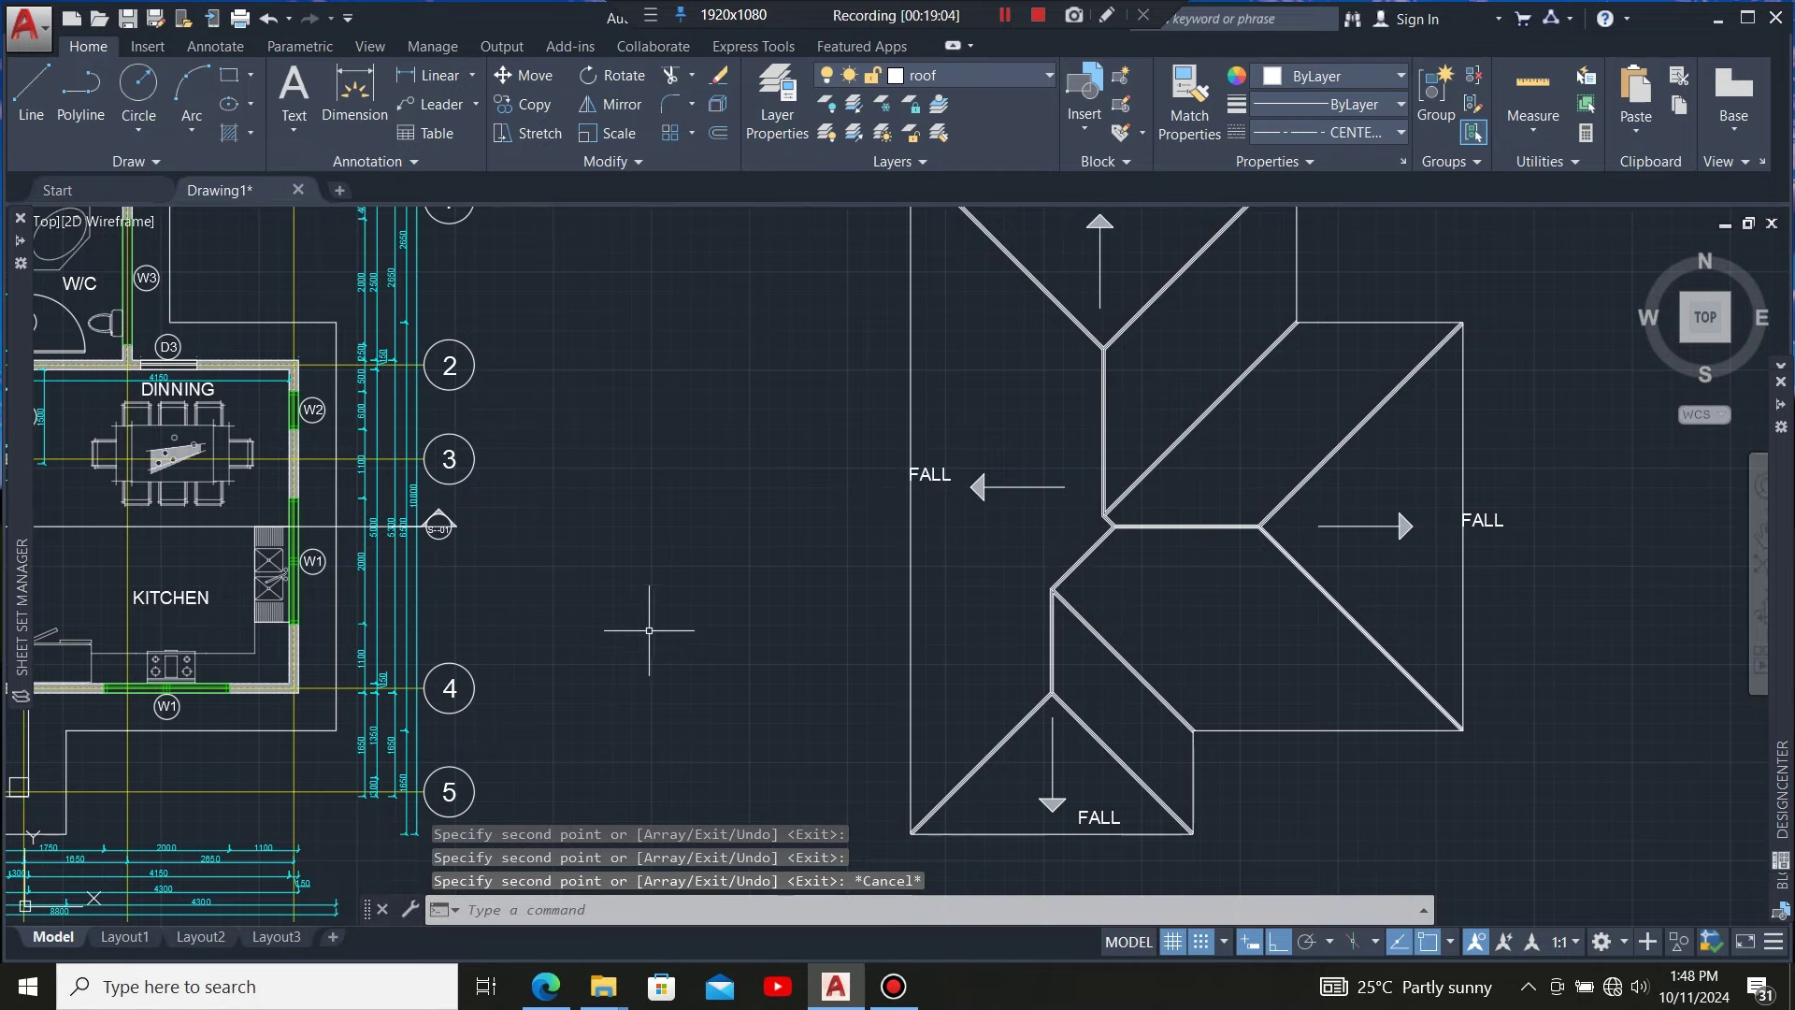
scroll(649, 630, down, 3)
scroll(1019, 612, up, 8)
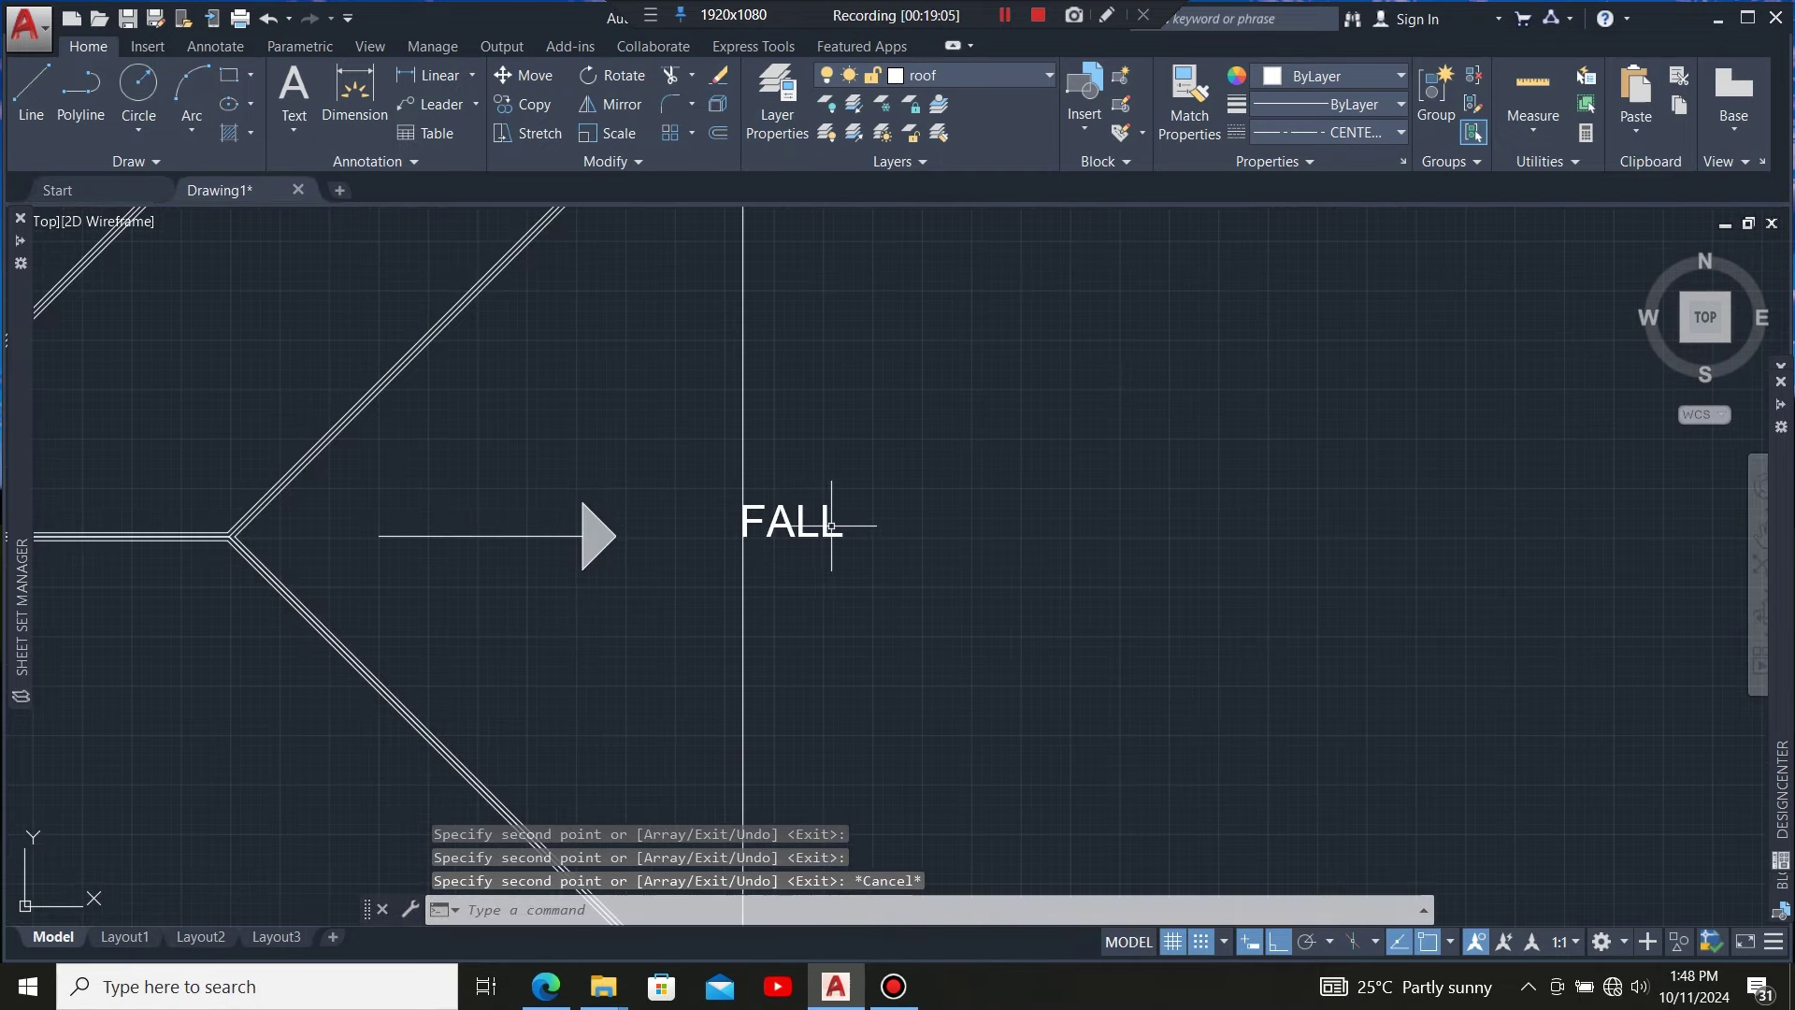
Rotate the right FALL label 90° and set it just right of the right arrow
click(831, 526)
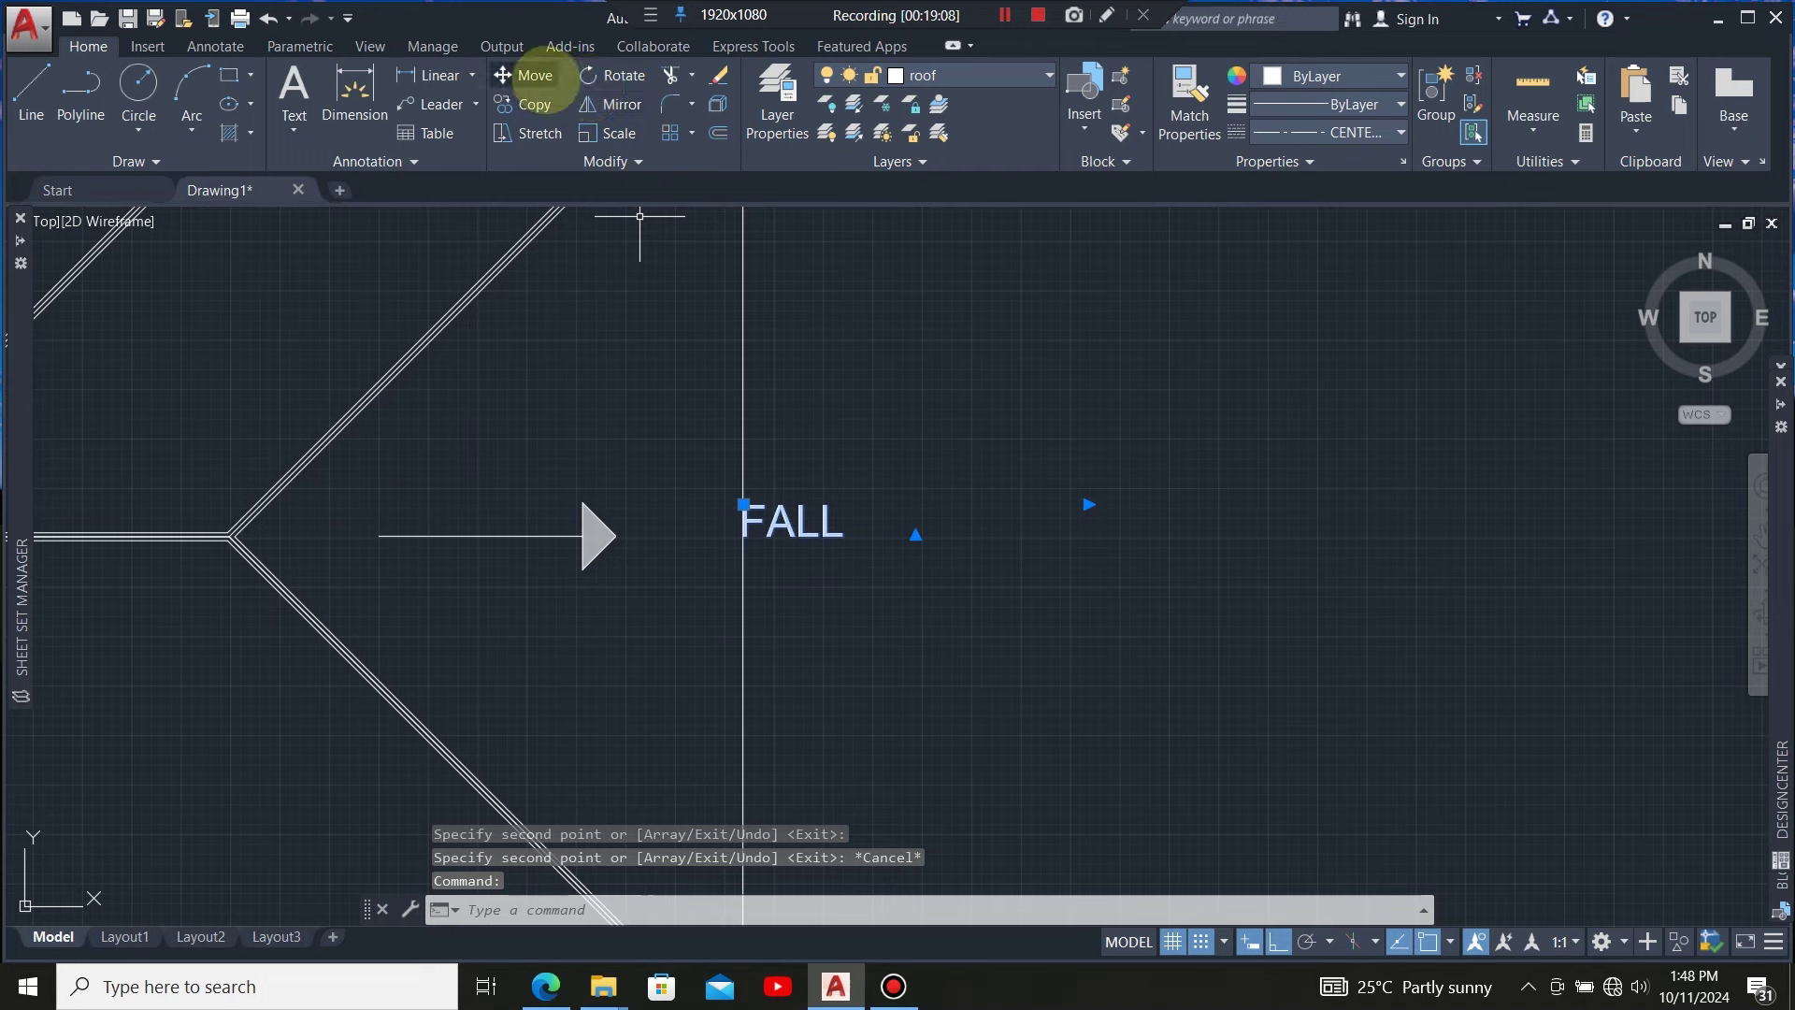
click(613, 73)
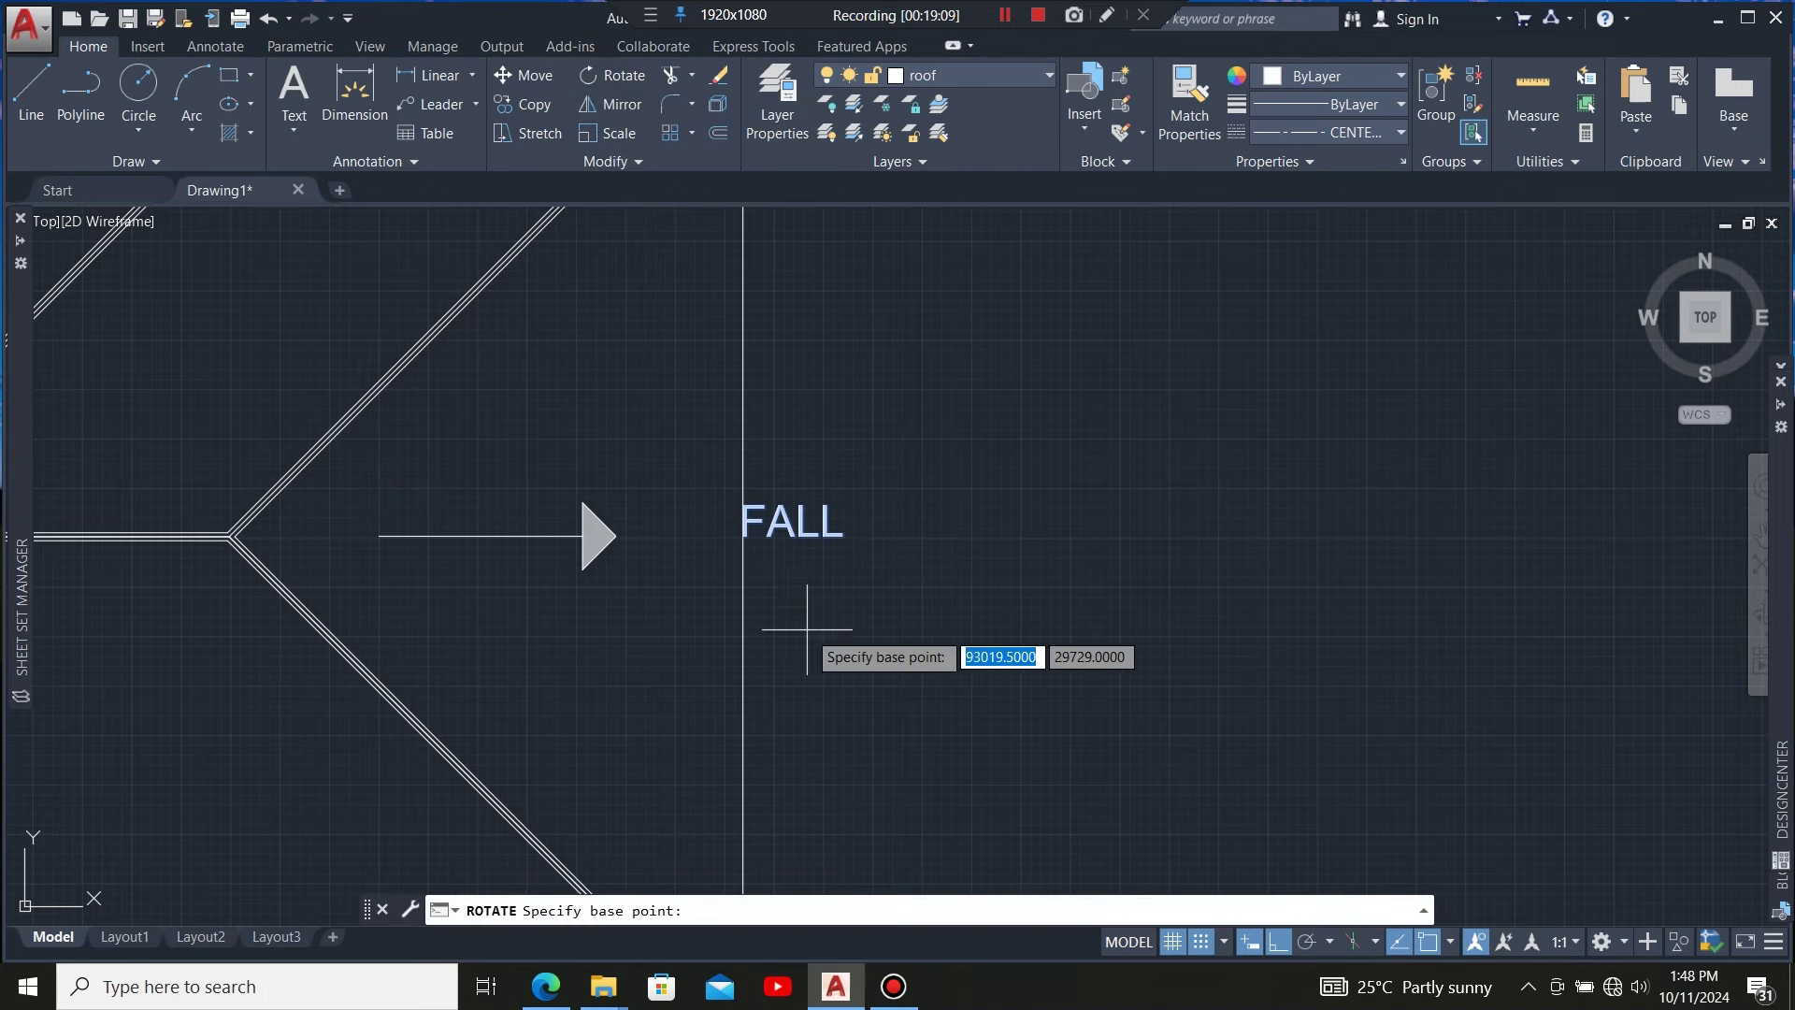
click(742, 536)
click(704, 667)
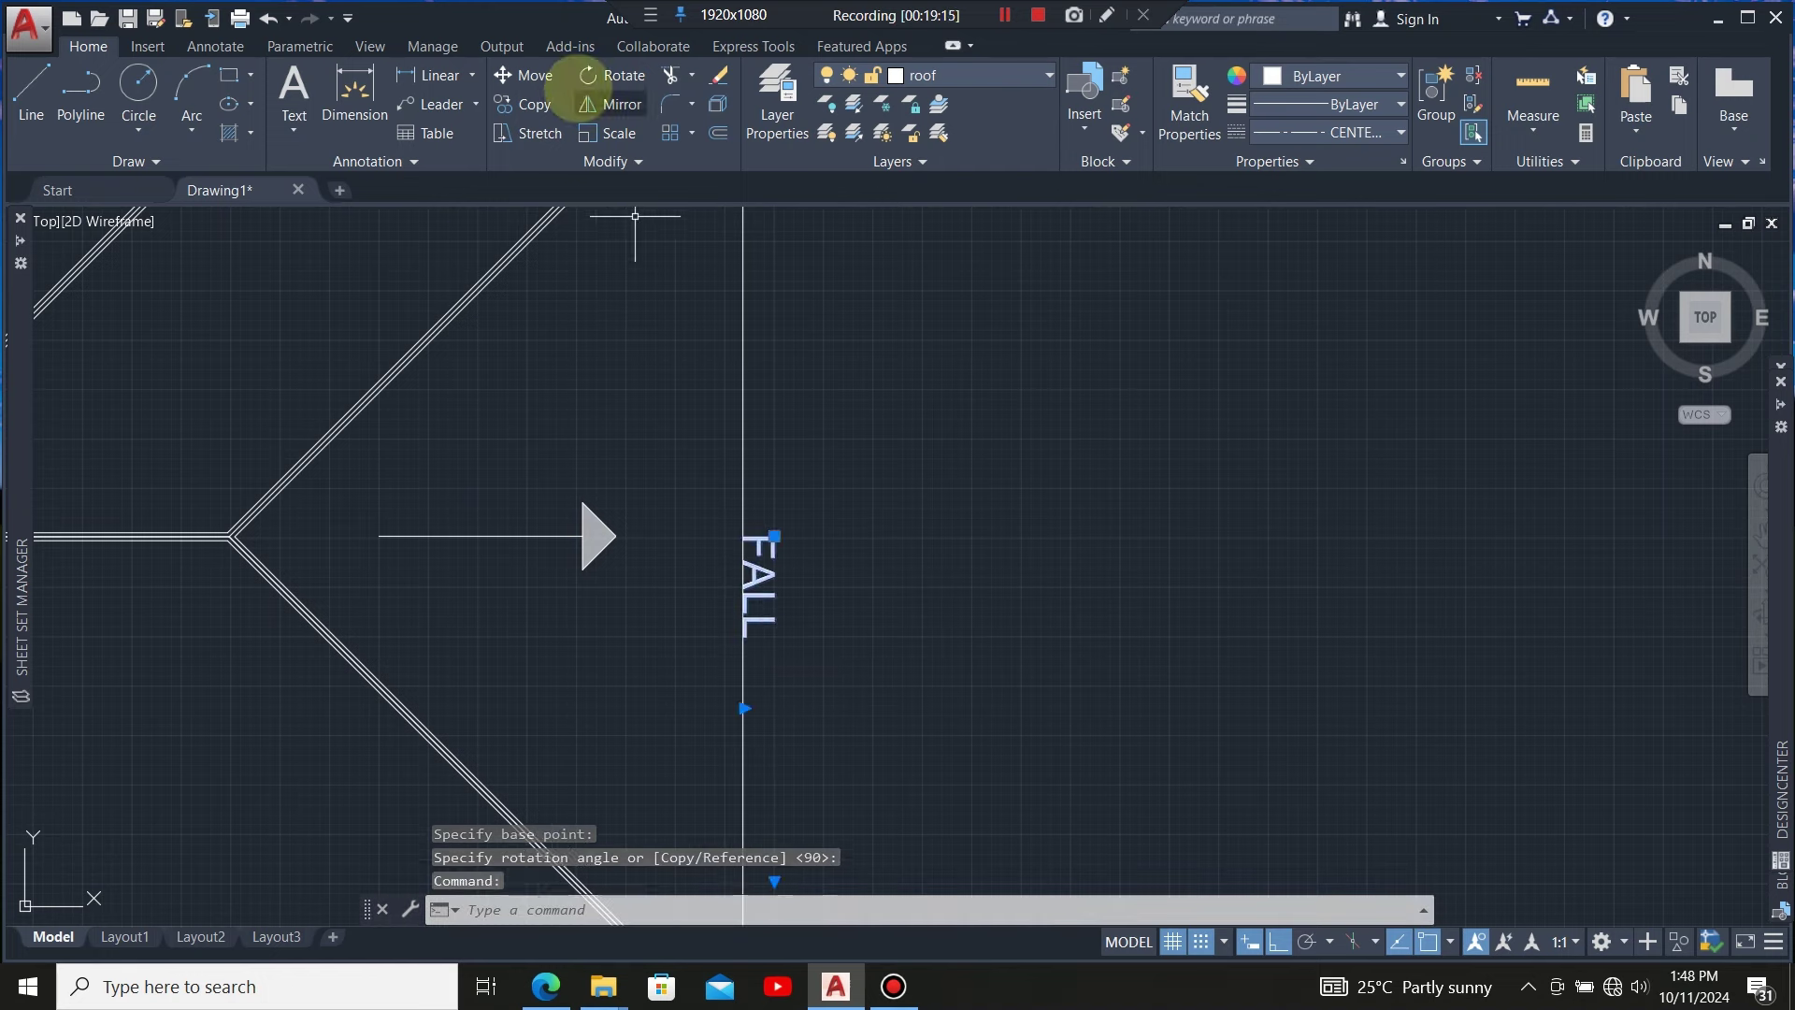
click(523, 74)
click(813, 603)
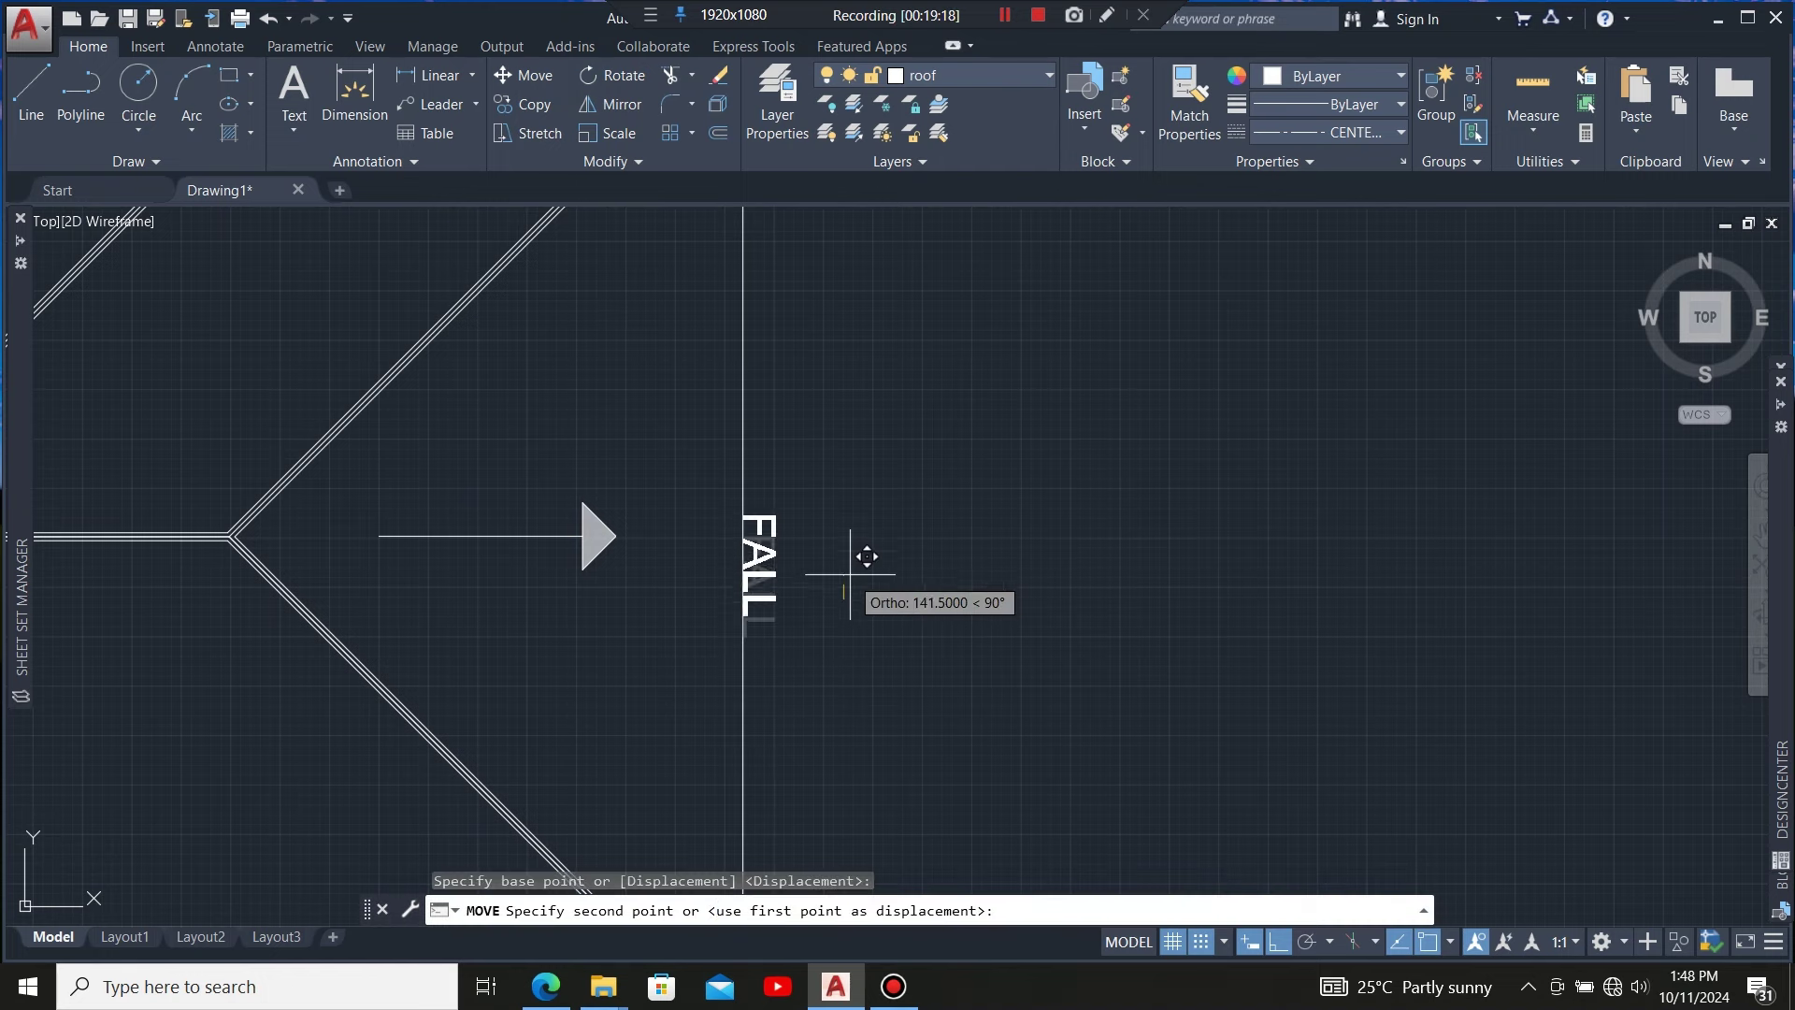
click(769, 536)
click(531, 75)
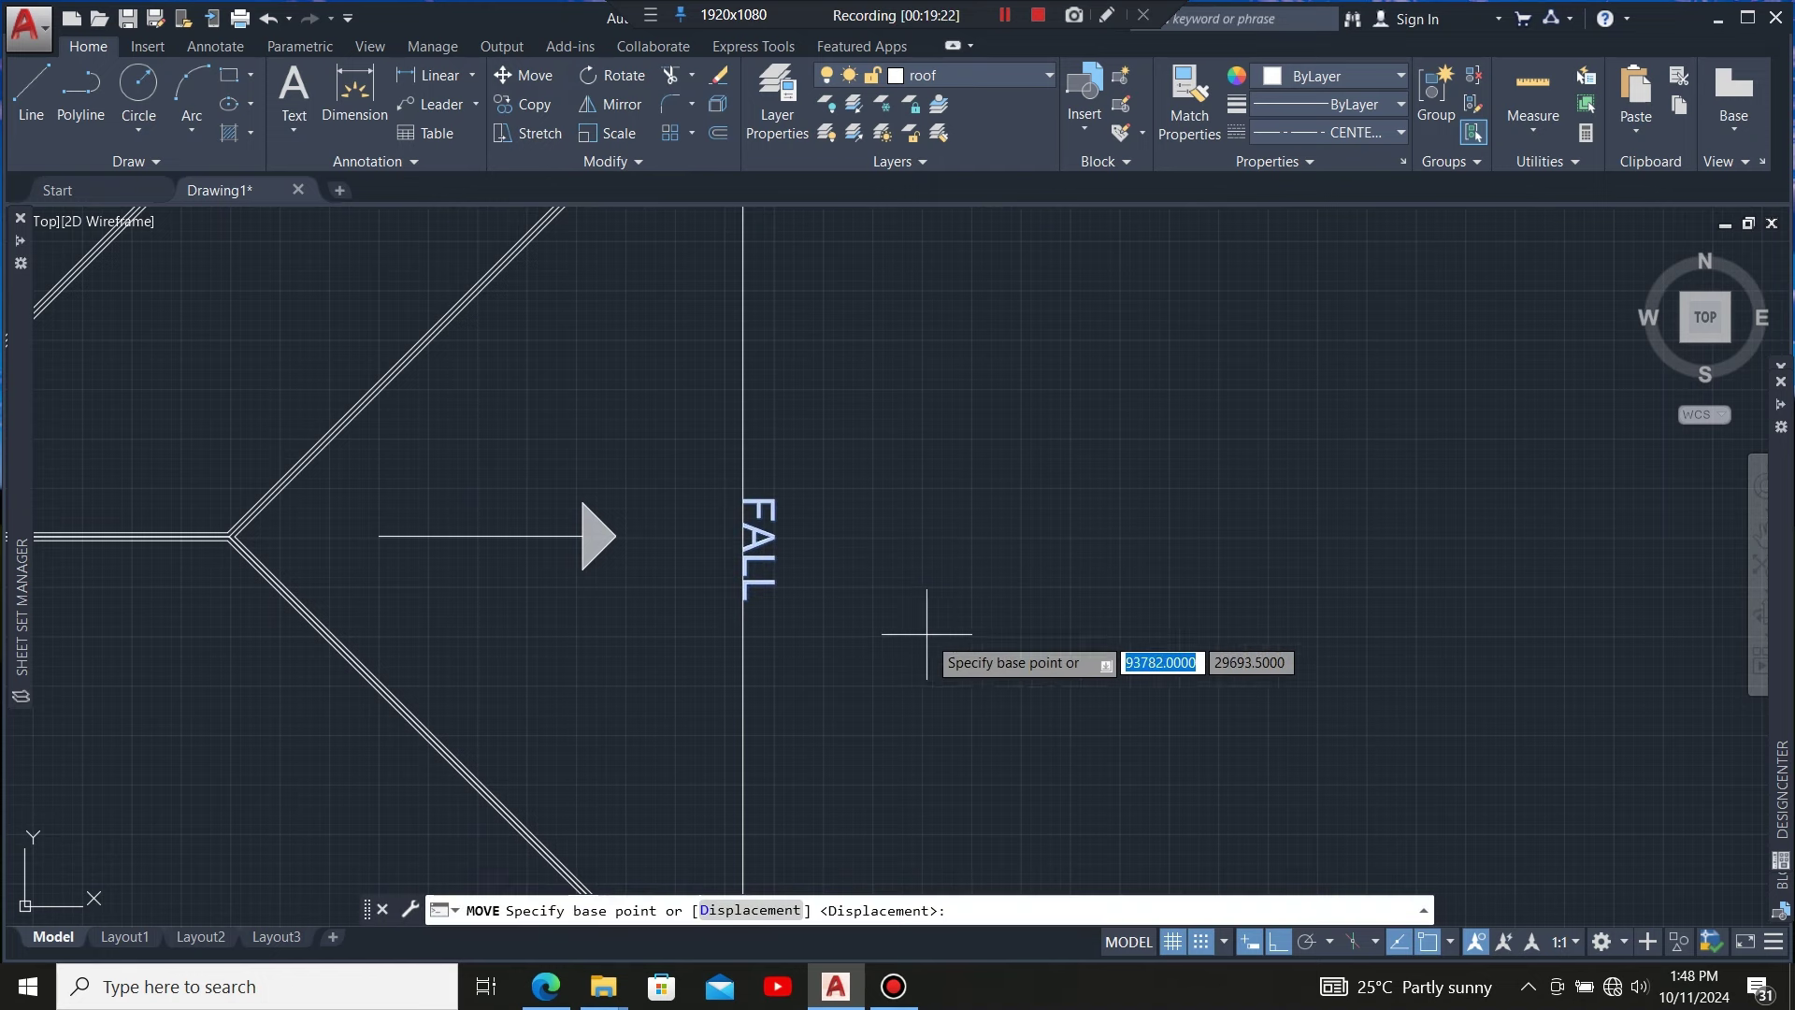
click(905, 678)
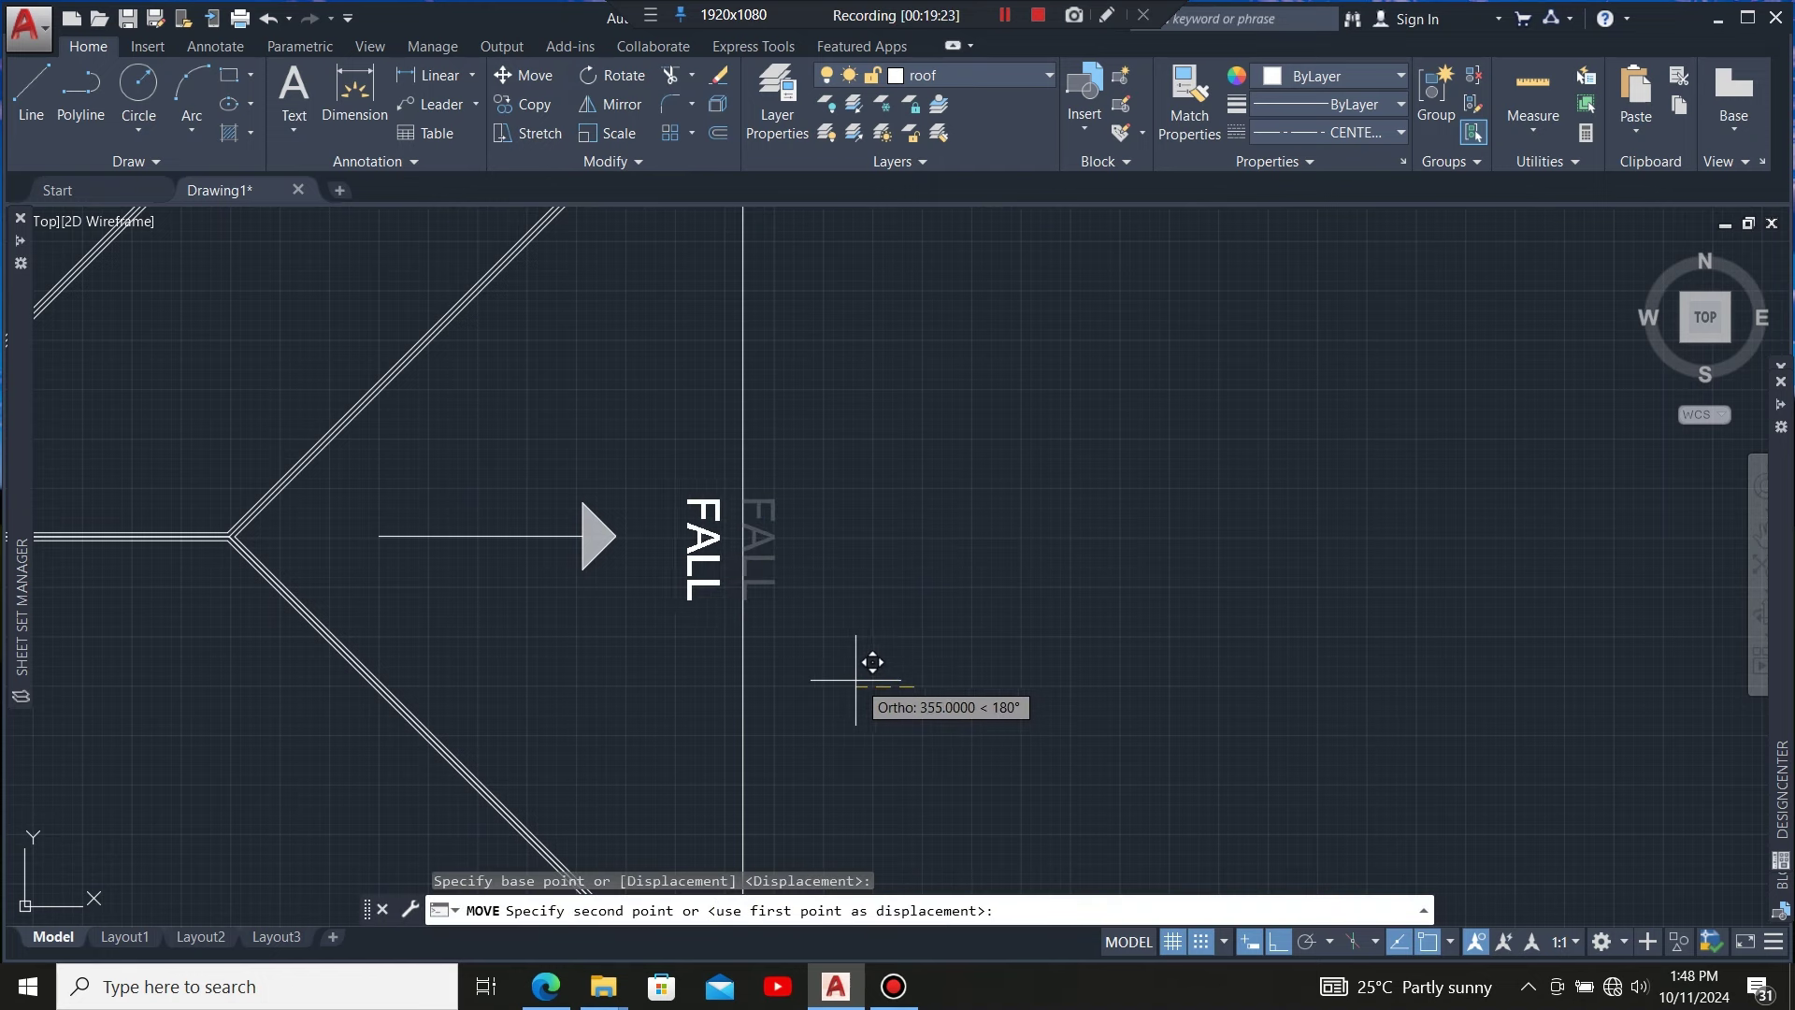
click(871, 662)
scroll(913, 661, down, 6)
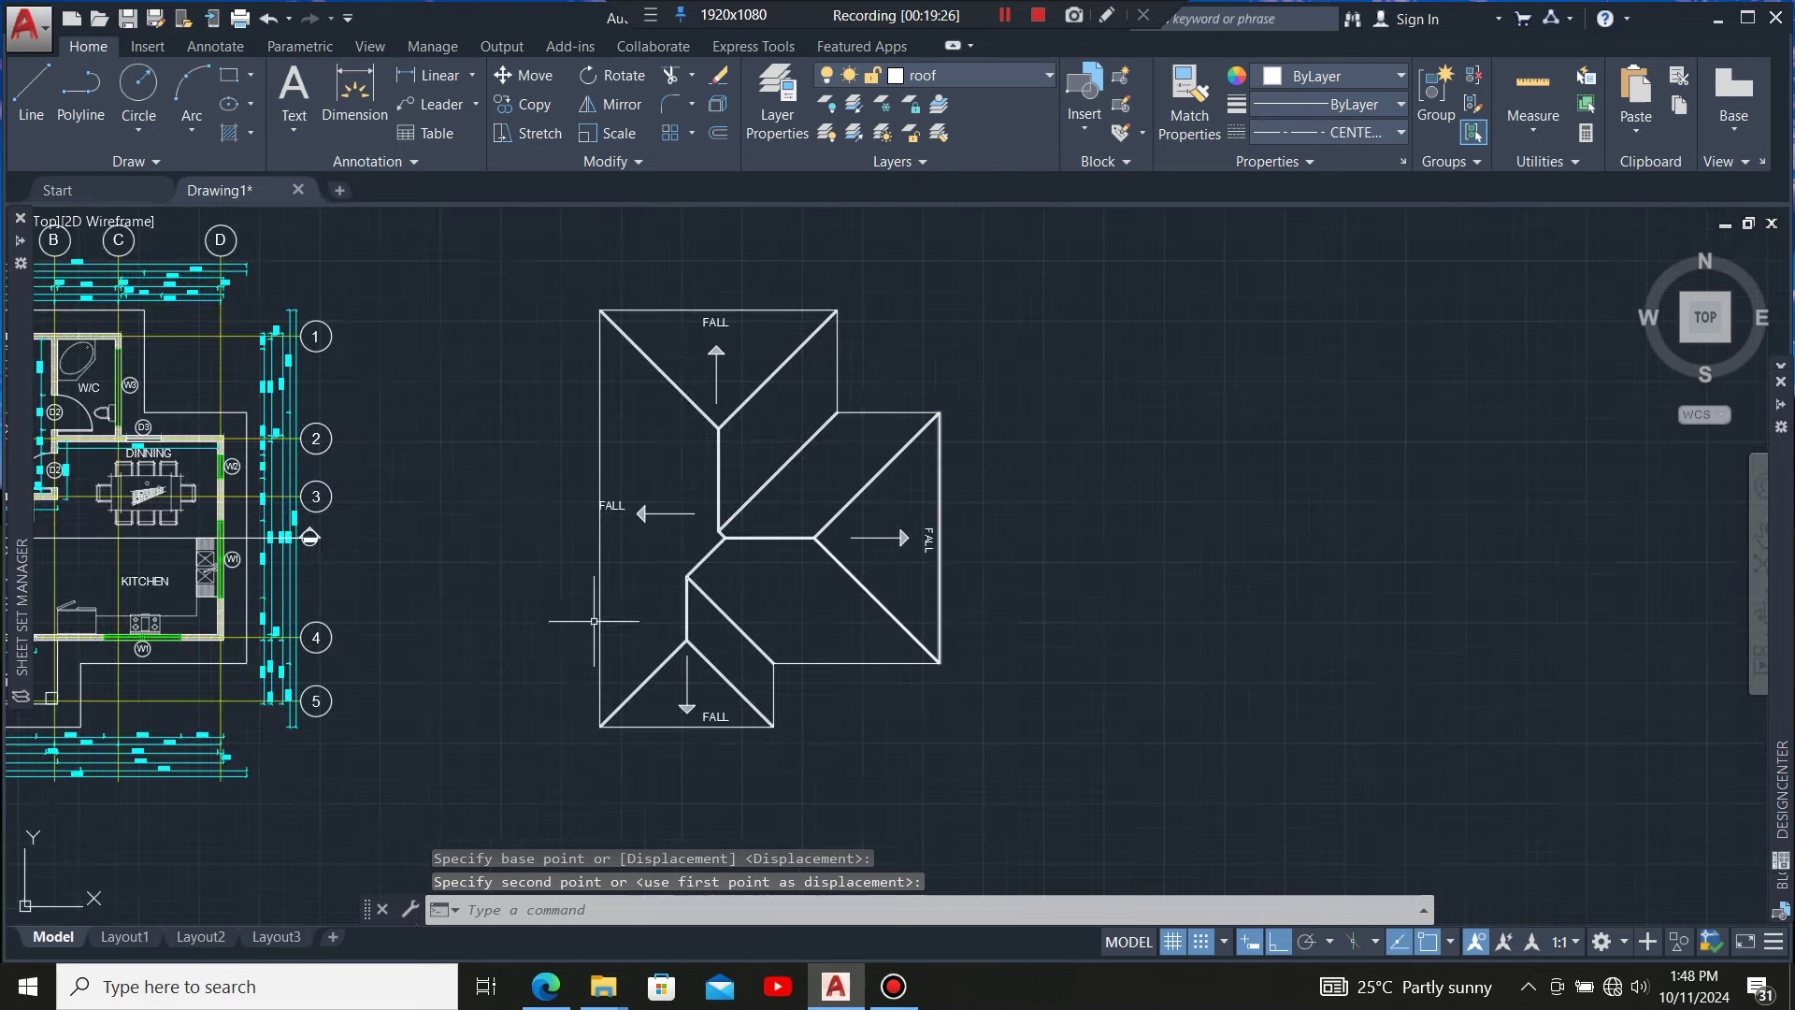
scroll(601, 622, up, 2)
scroll(581, 482, up, 6)
Turn the left FALL label vertical and lift it slightly beside the left arrow
click(804, 654)
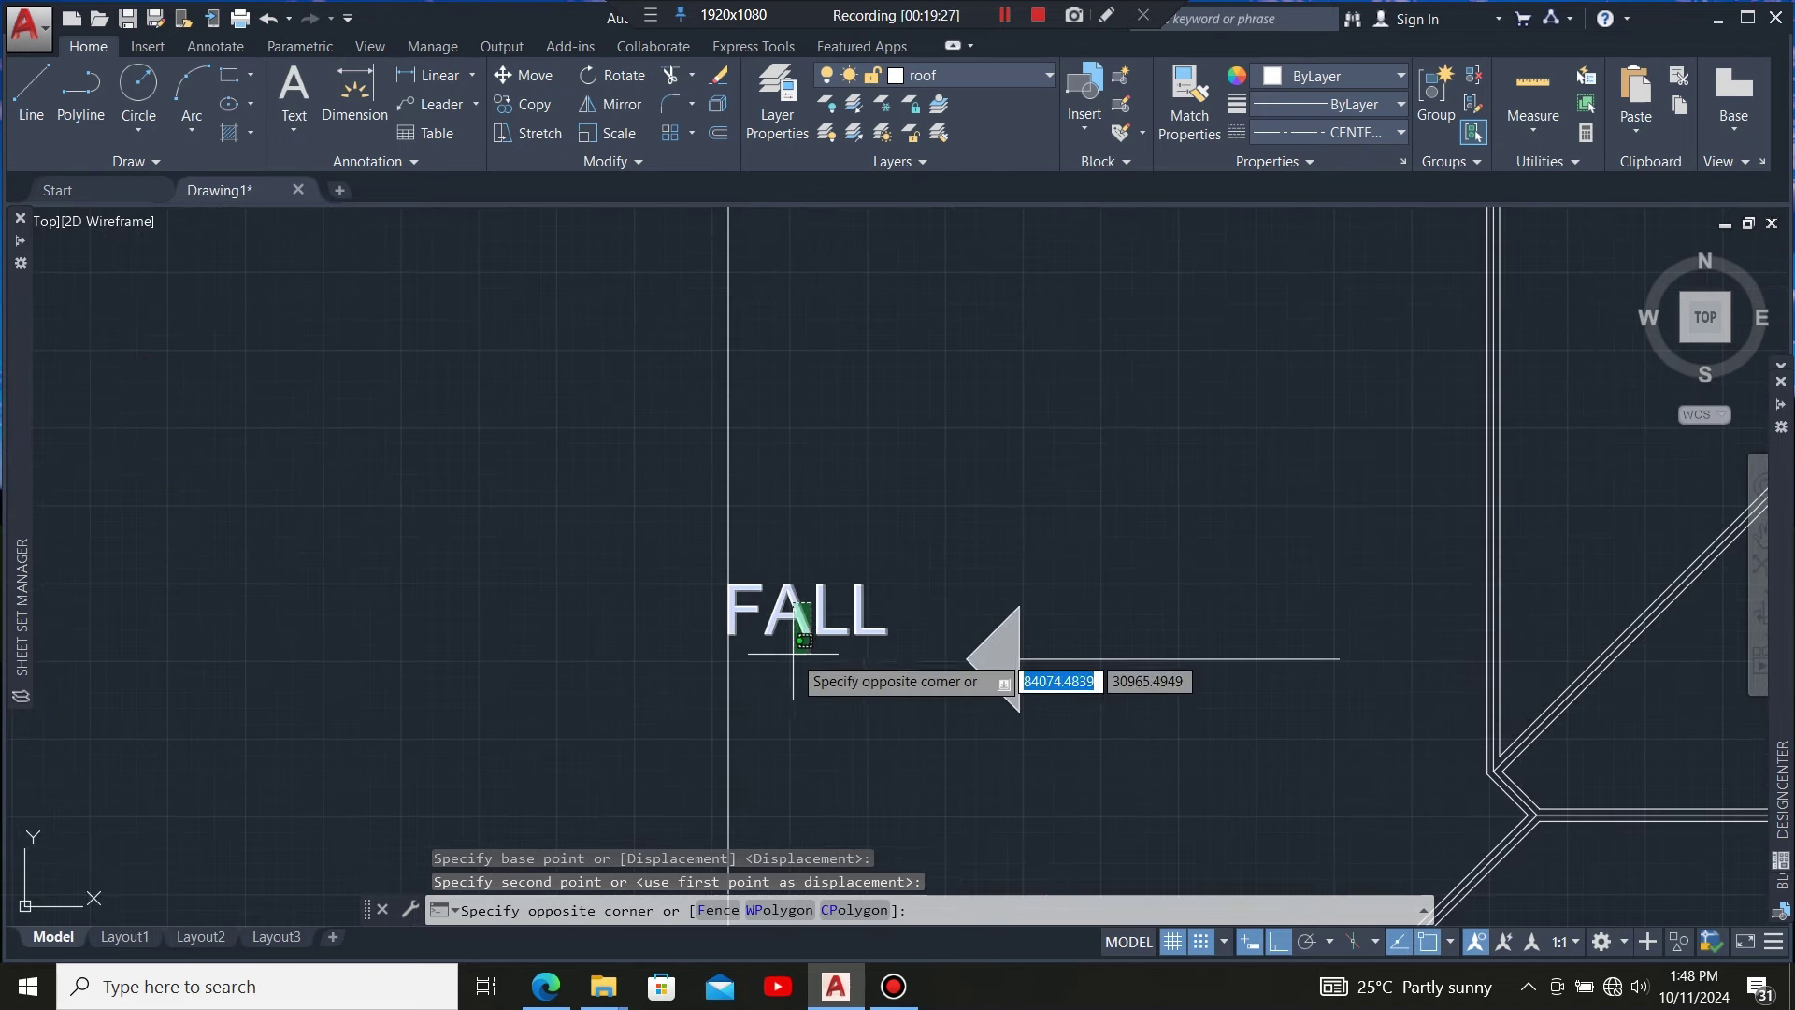
click(601, 468)
click(612, 75)
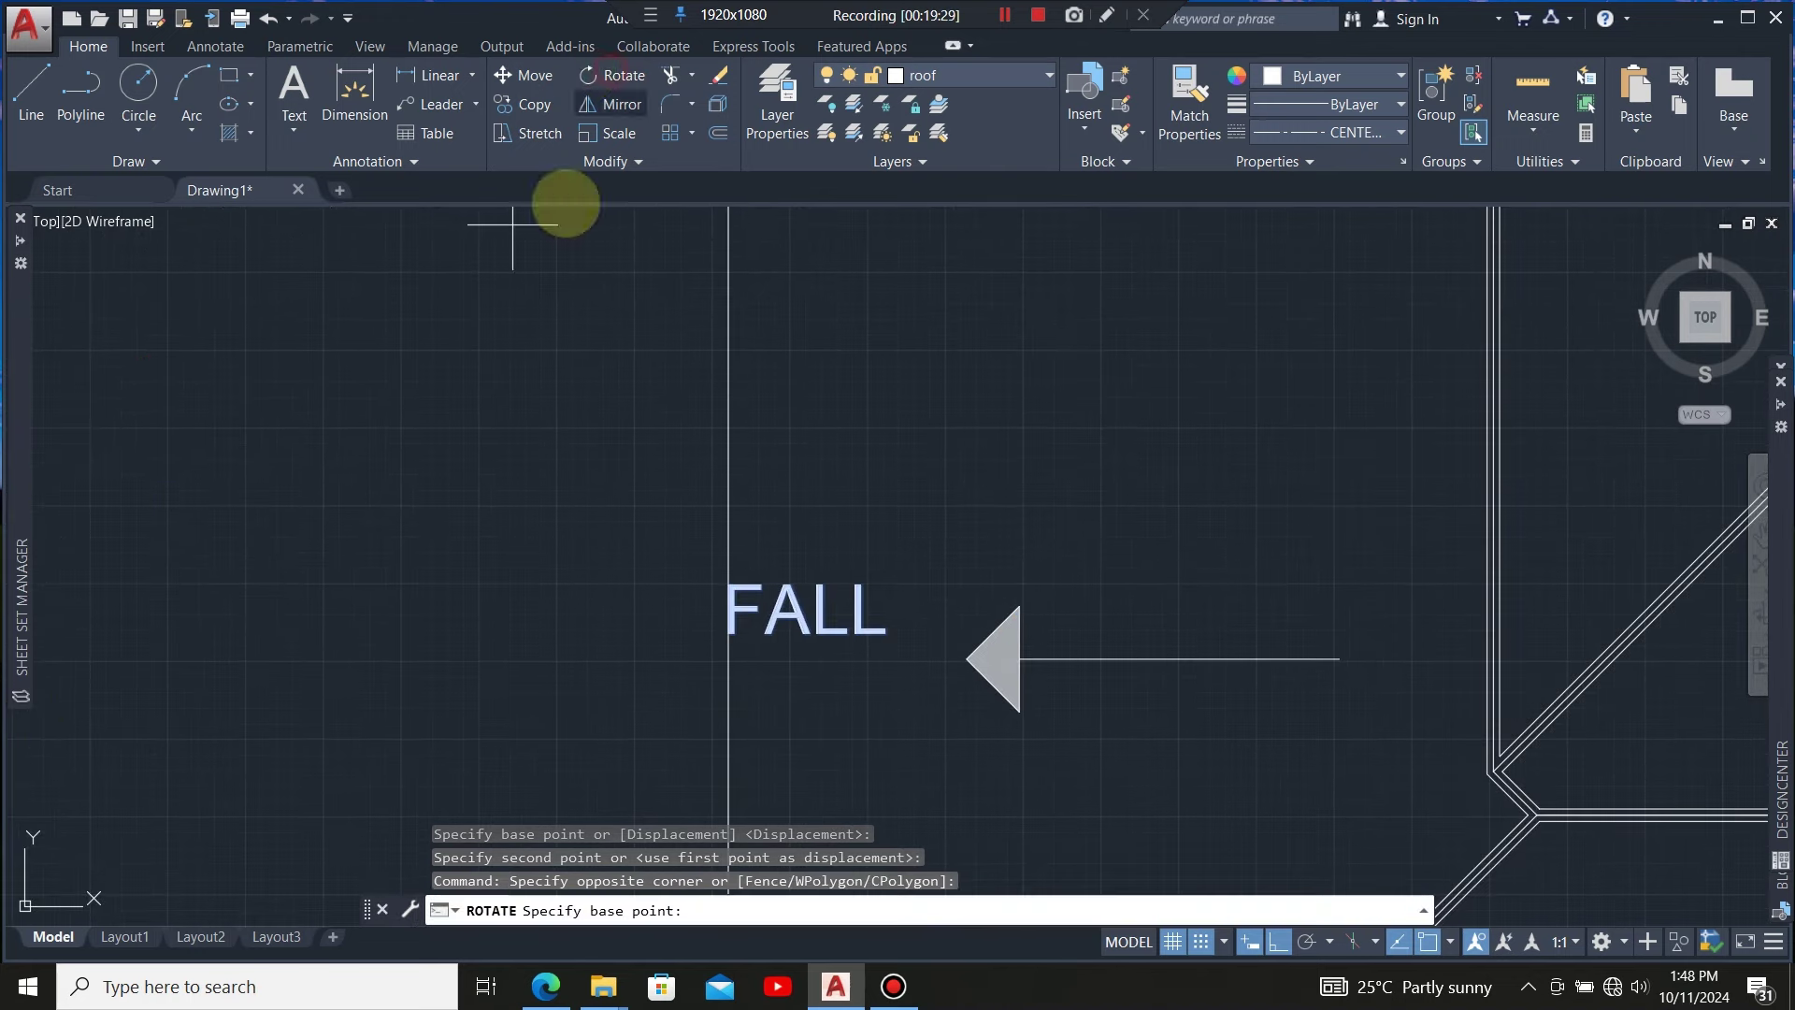
scroll(556, 477, down, 4)
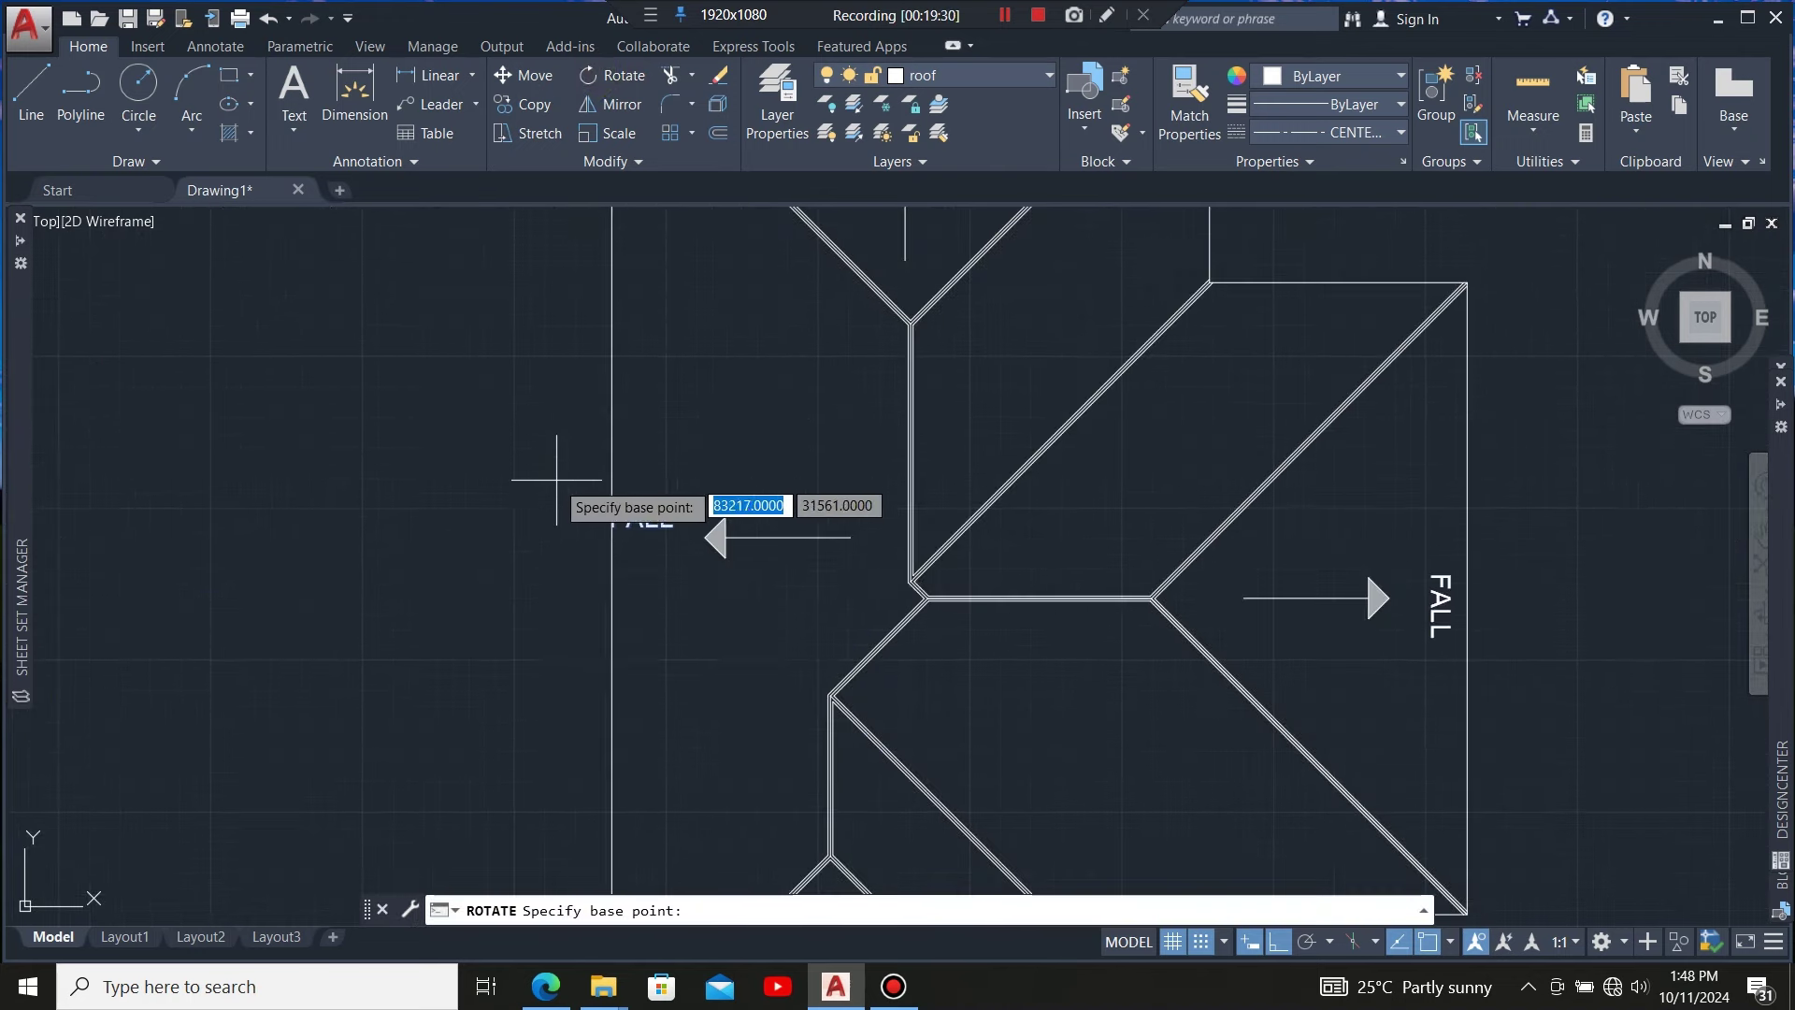
click(612, 526)
click(573, 719)
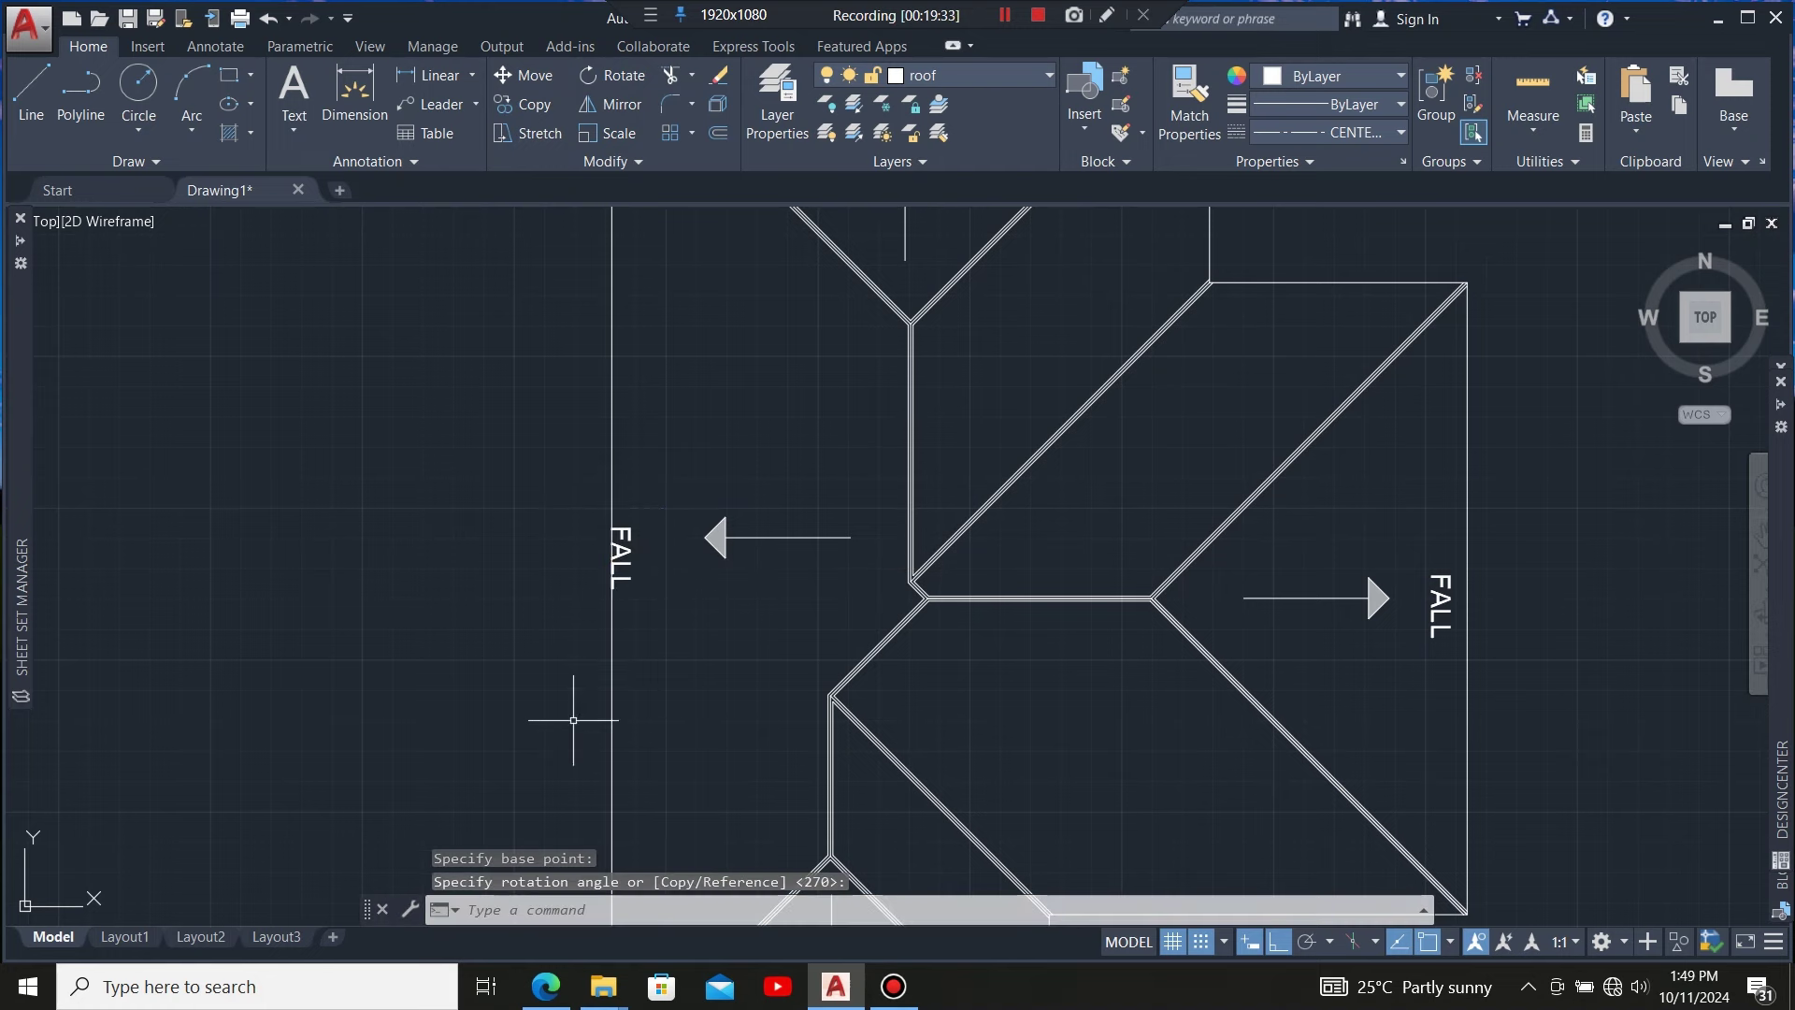
click(621, 551)
click(510, 75)
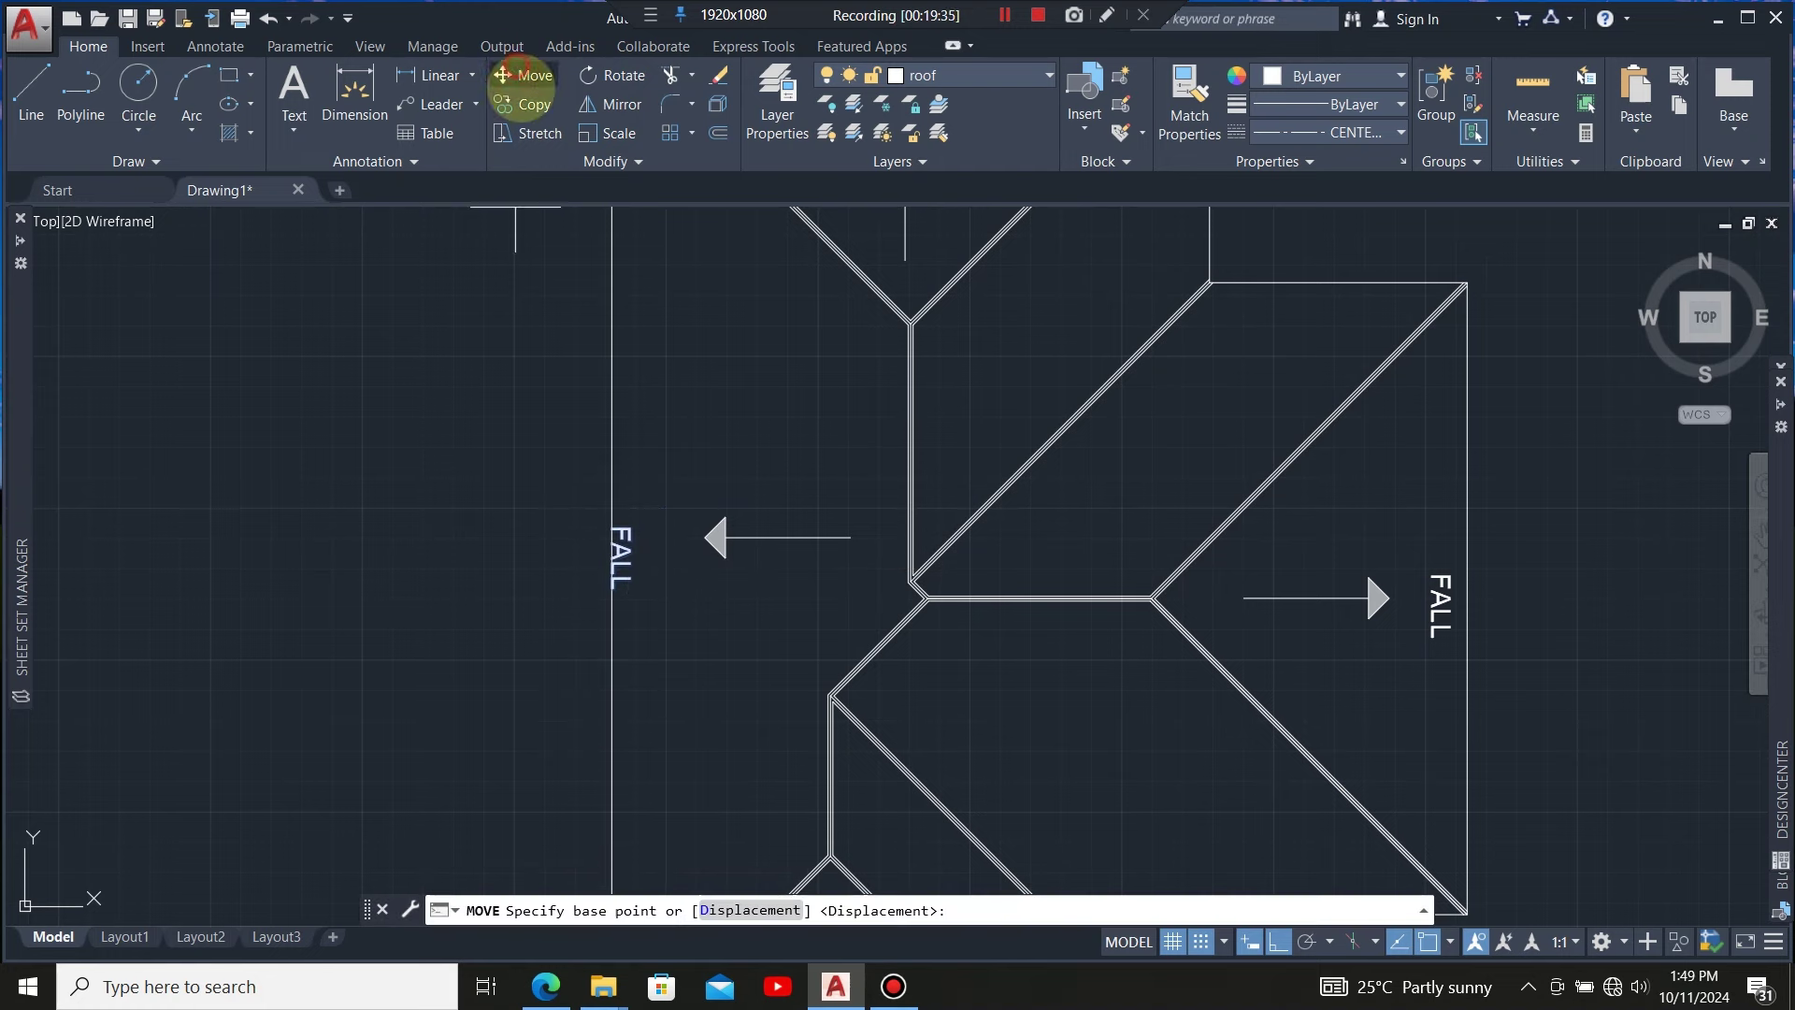
click(515, 642)
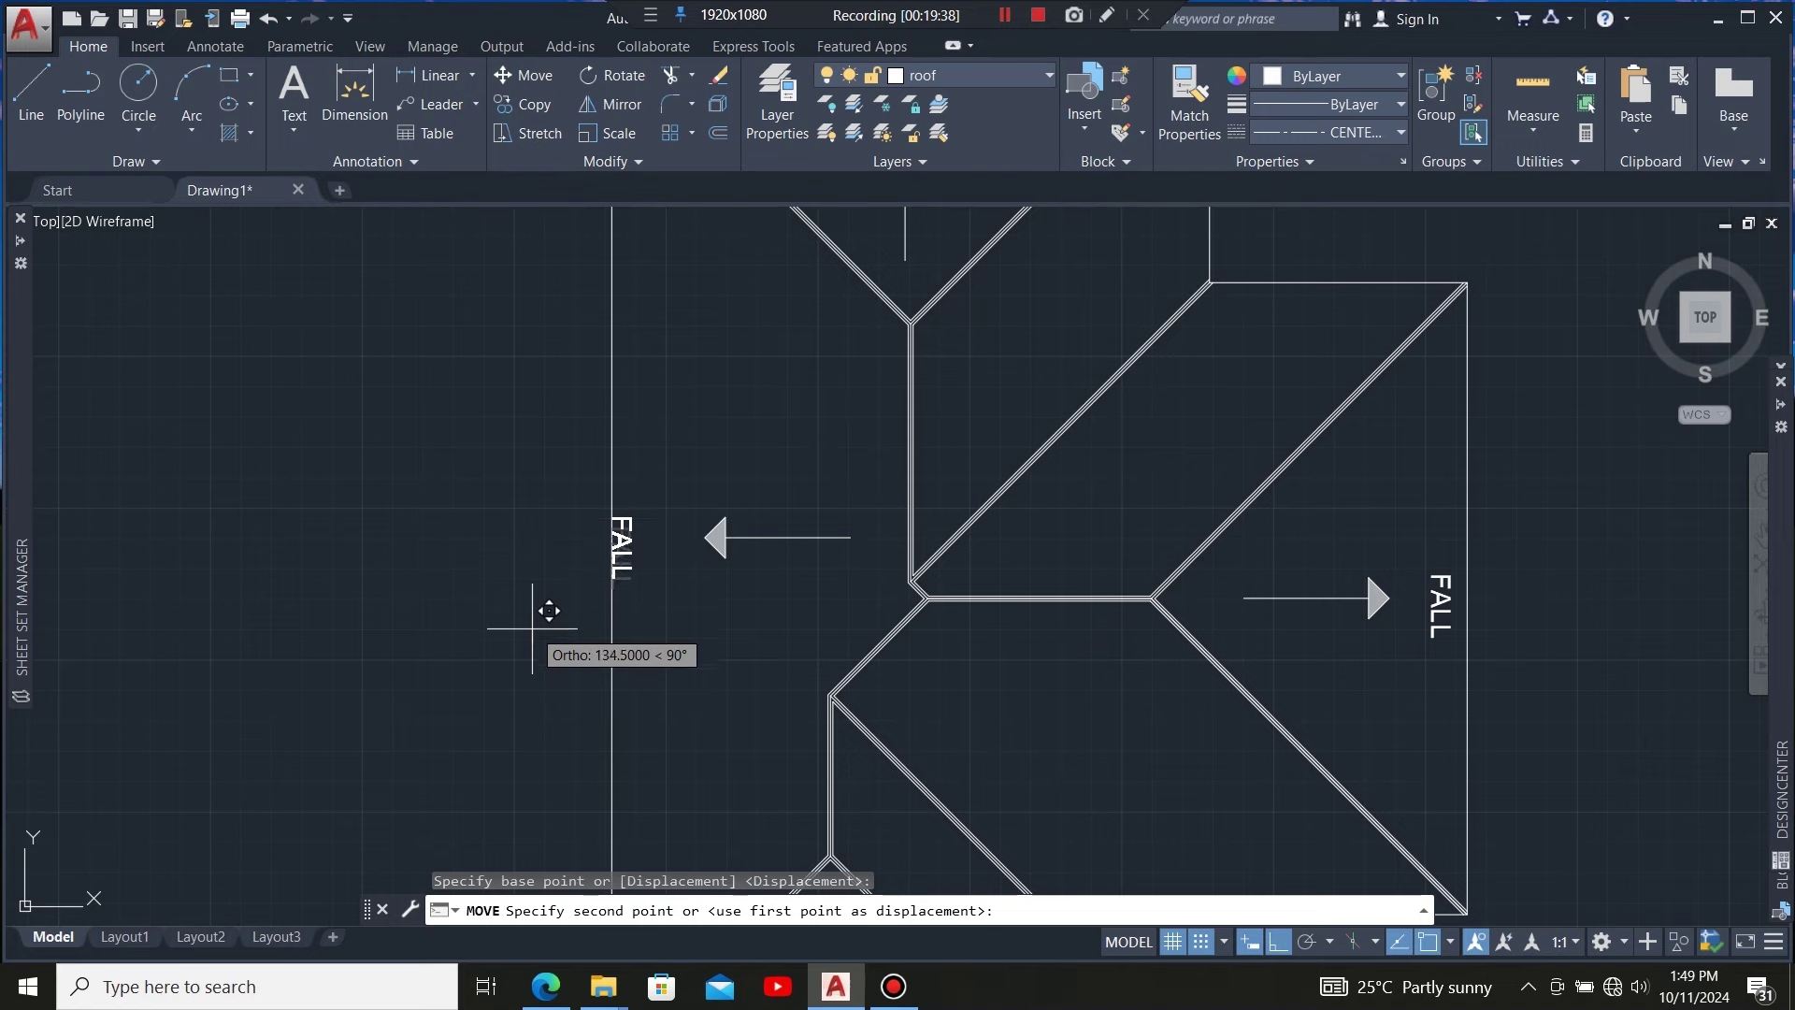
click(535, 617)
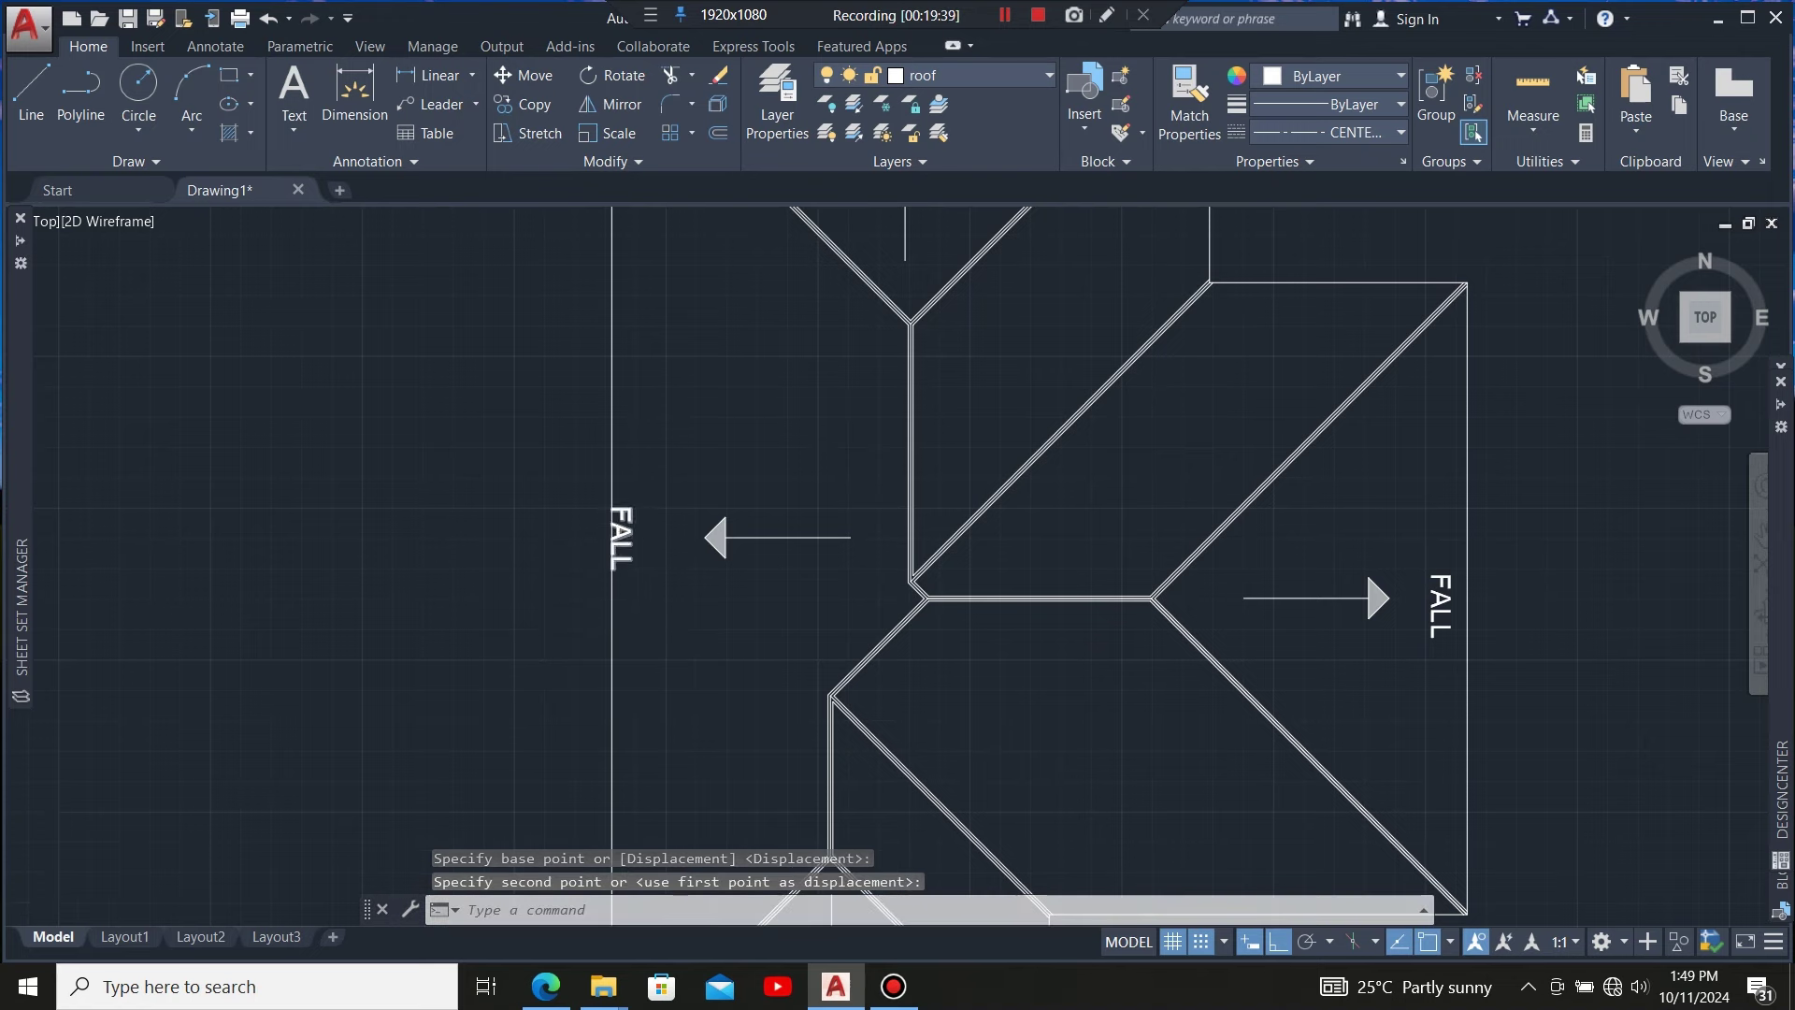
scroll(632, 547, up, 4)
click(599, 523)
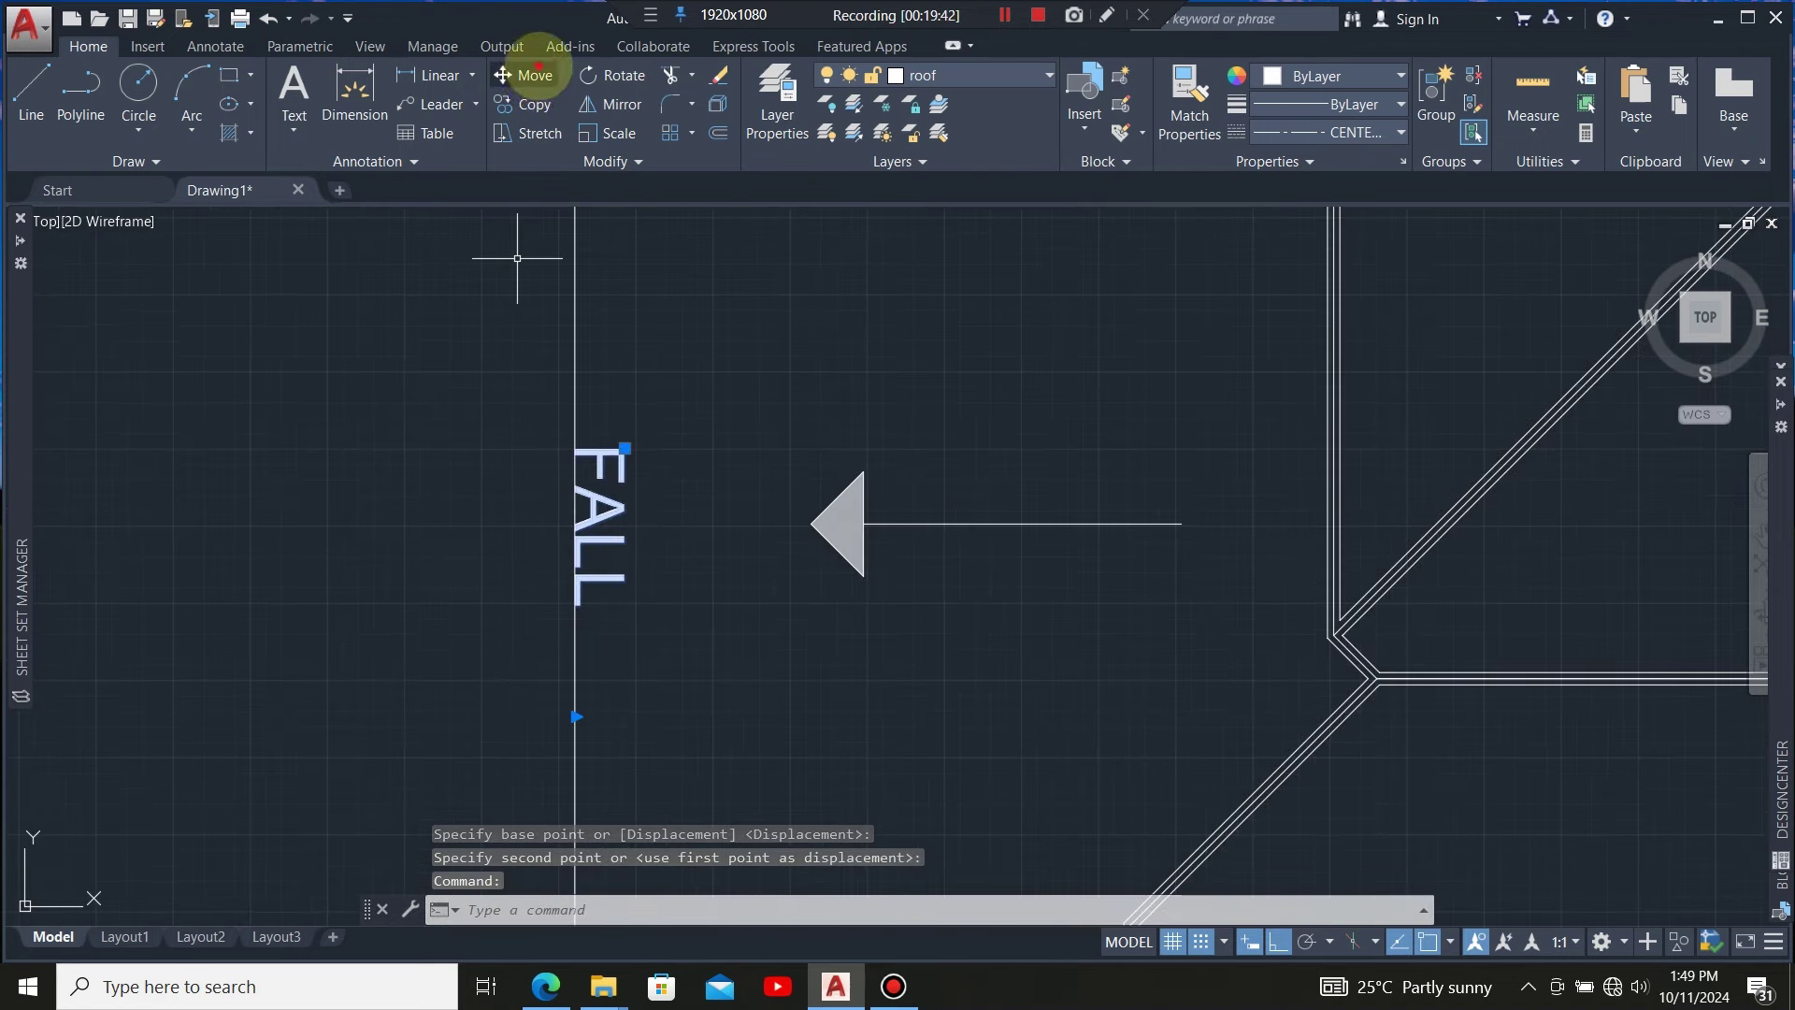
Shift the left FALL label slightly to the right
click(535, 73)
click(788, 775)
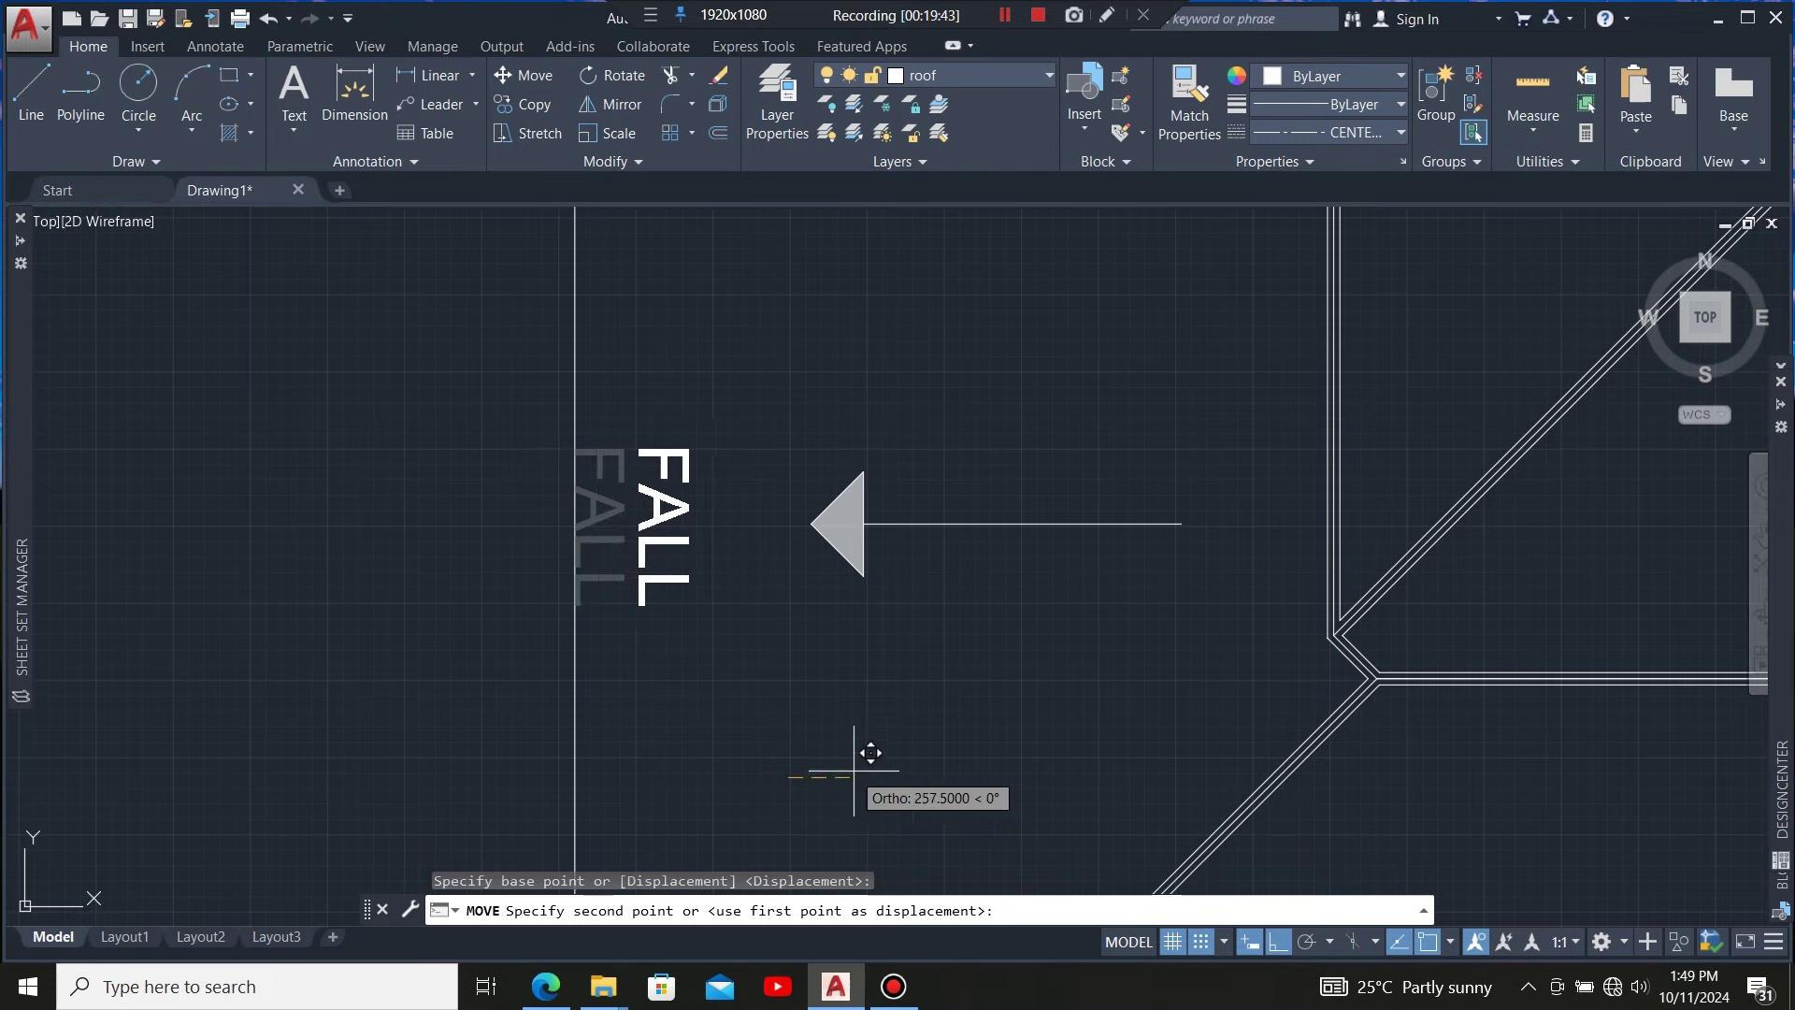
click(870, 753)
scroll(524, 710, down, 5)
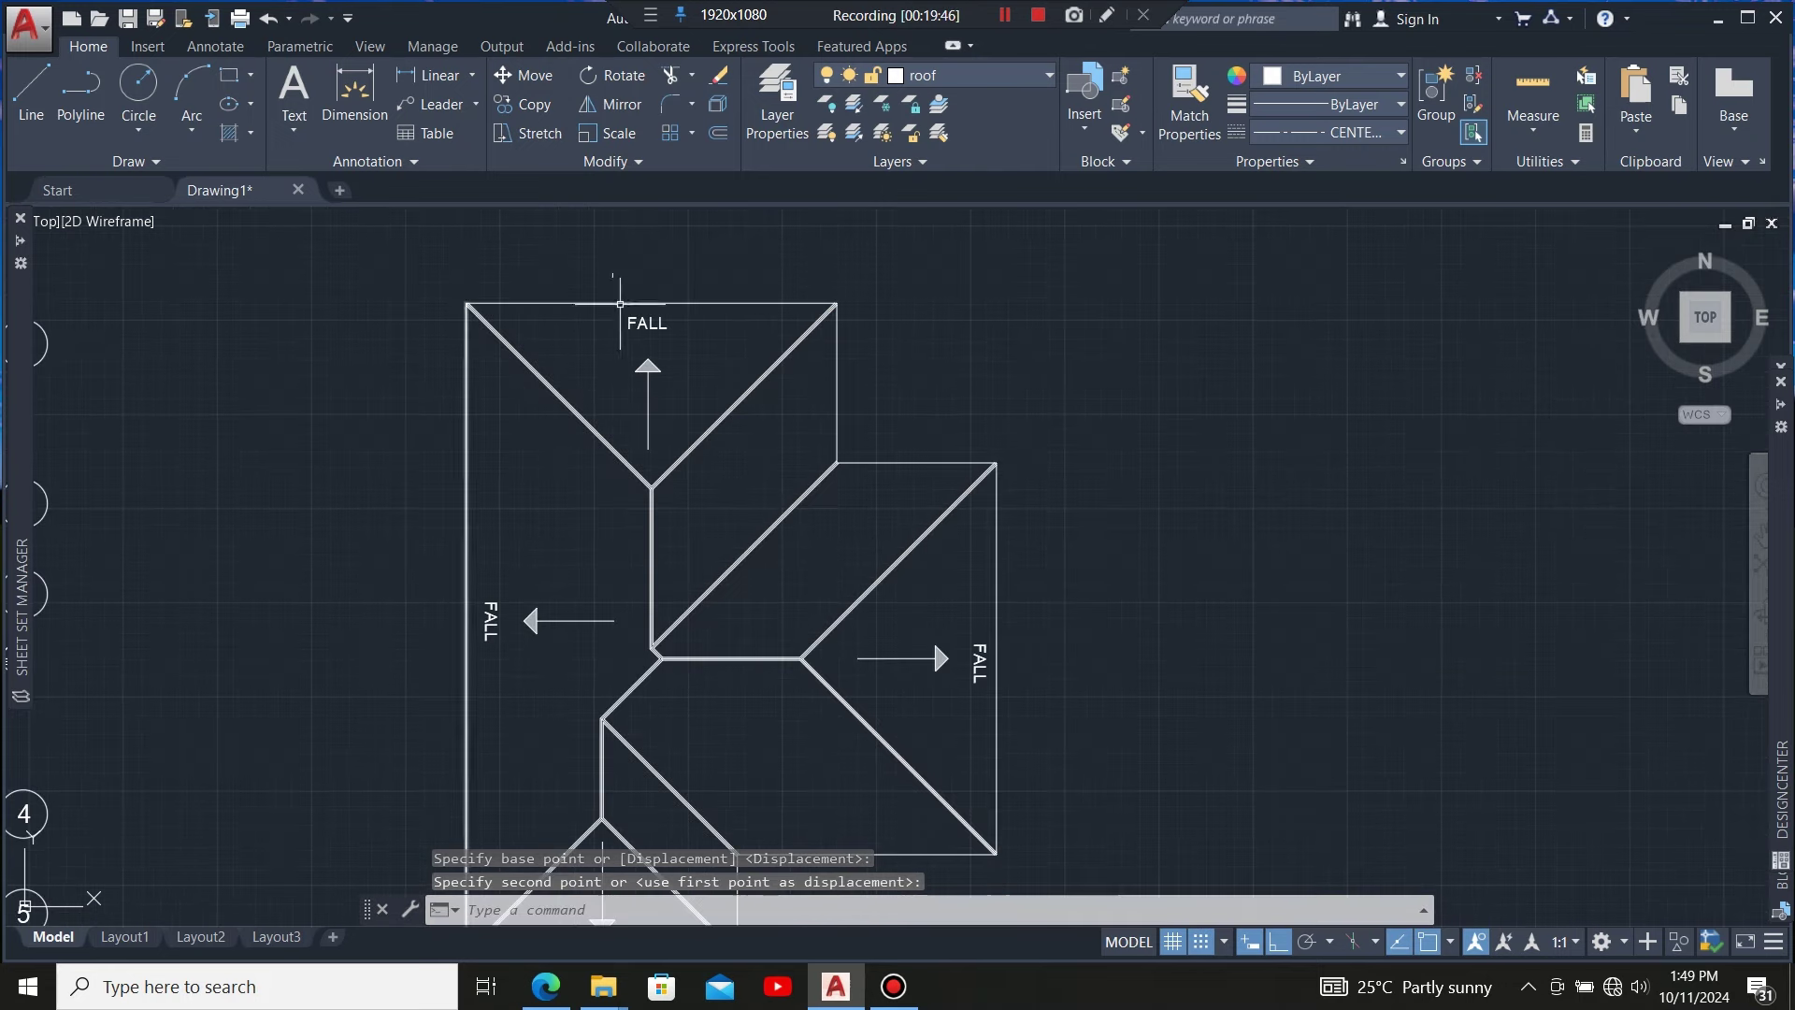
scroll(619, 304, down, 2)
scroll(655, 738, up, 6)
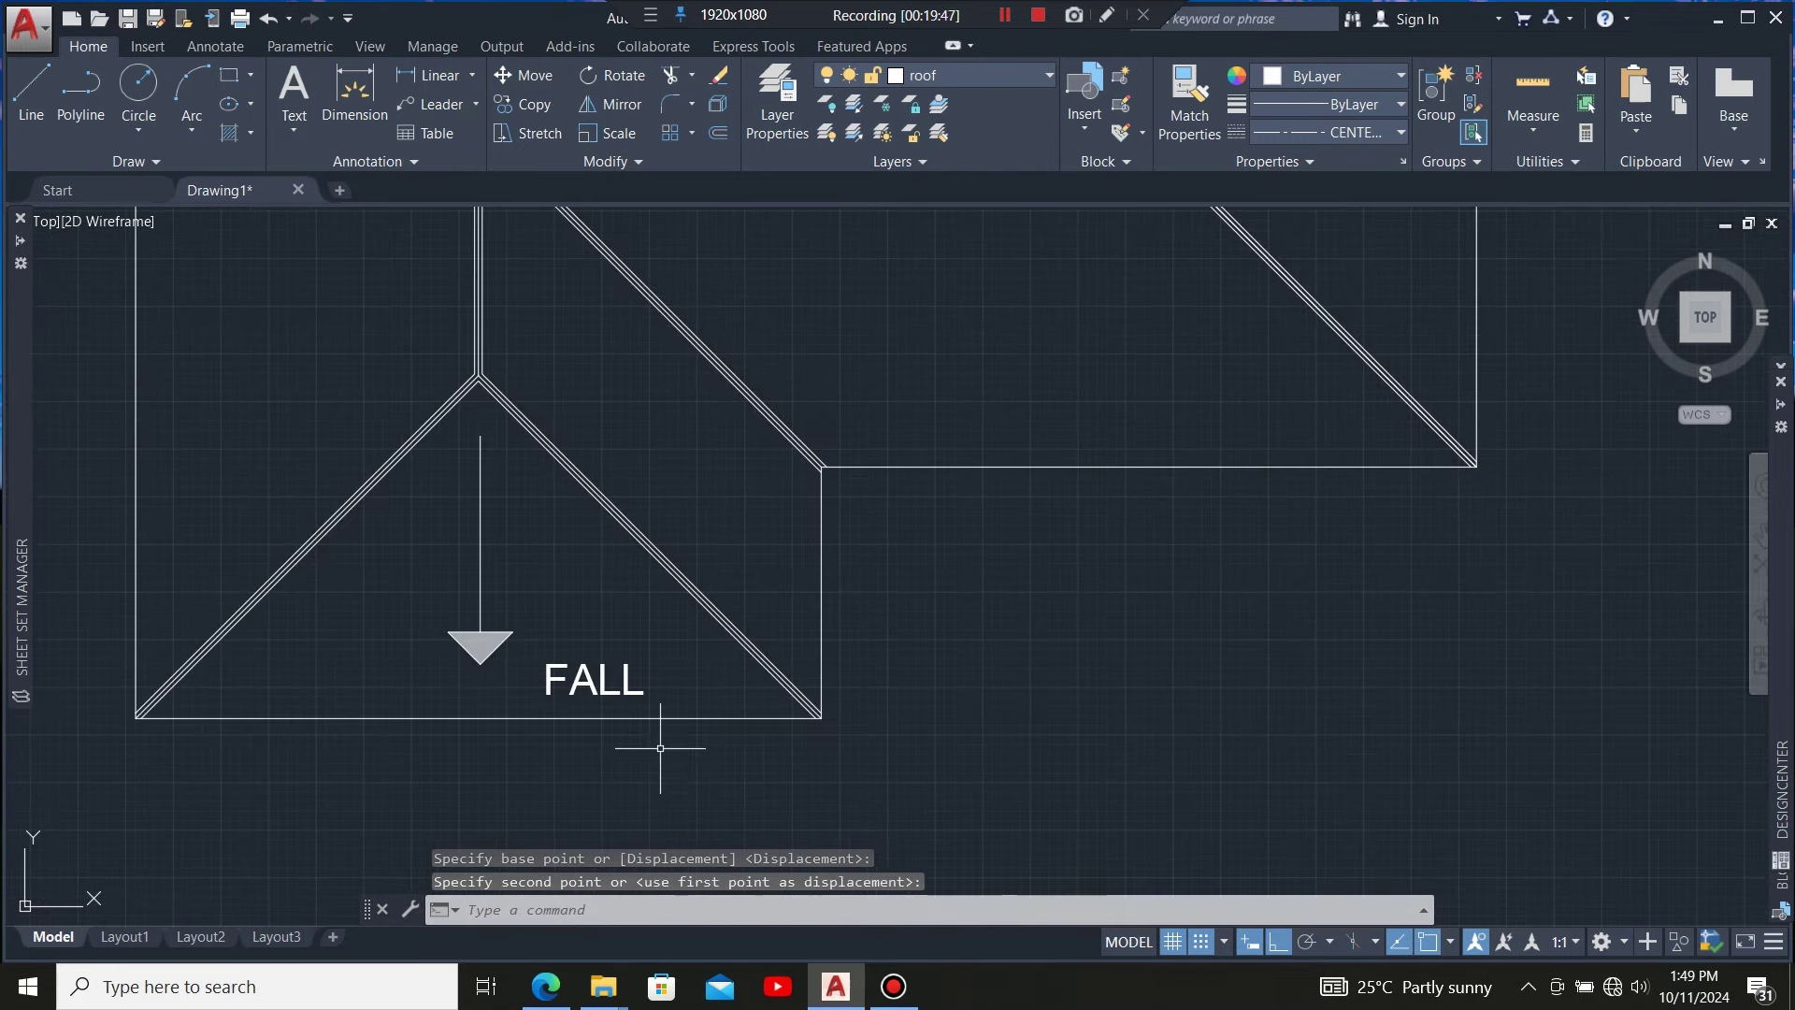
Centre the bottom FALL label beneath its downward arrow
click(557, 680)
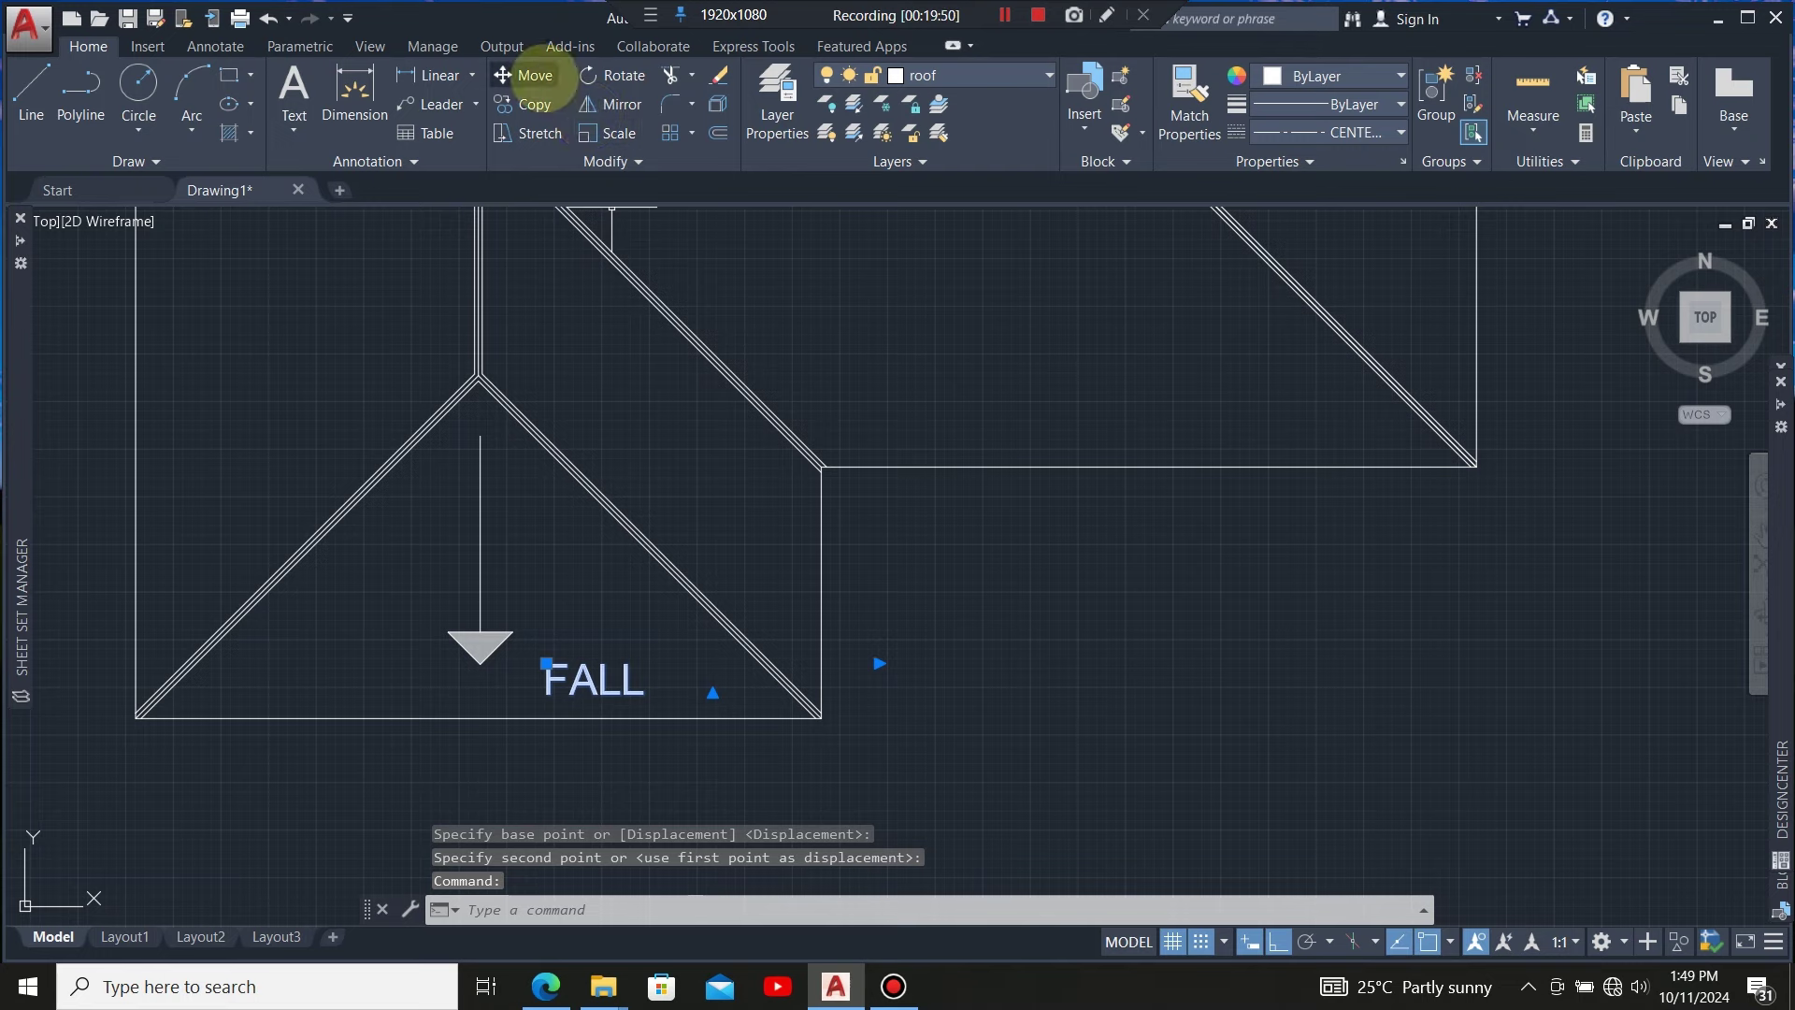
click(535, 75)
scroll(722, 741, up, 2)
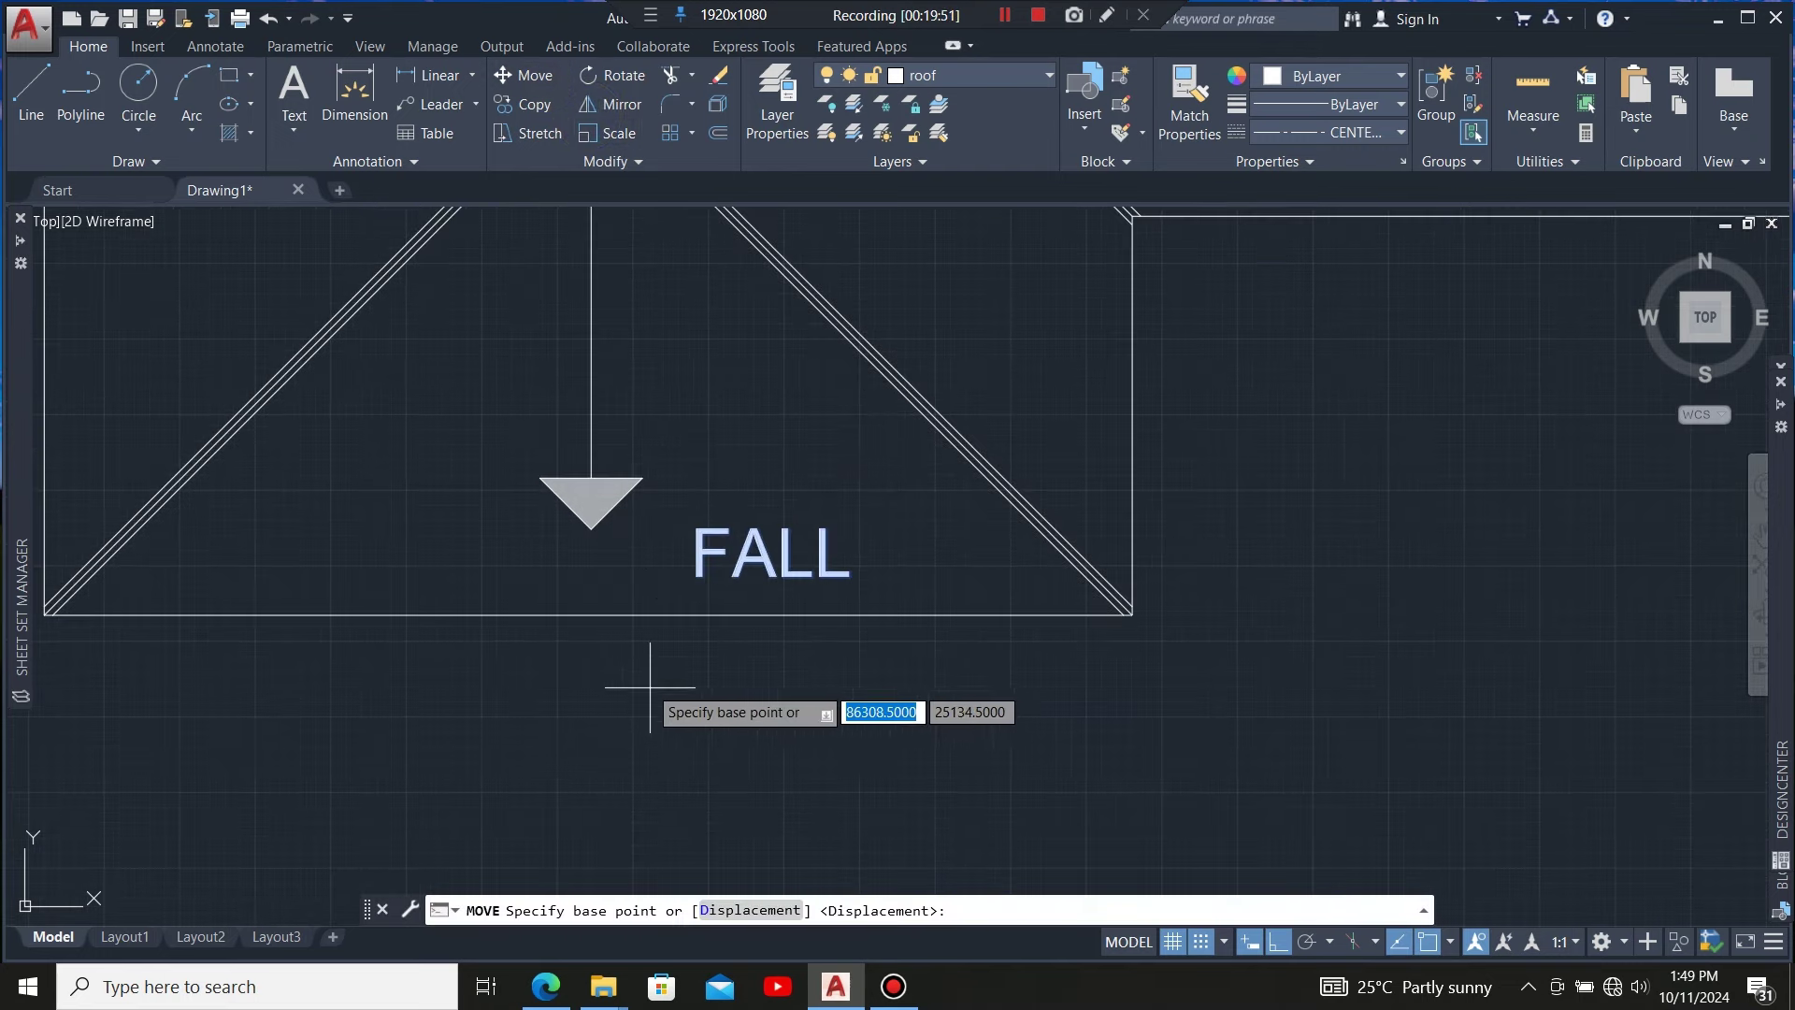
click(814, 670)
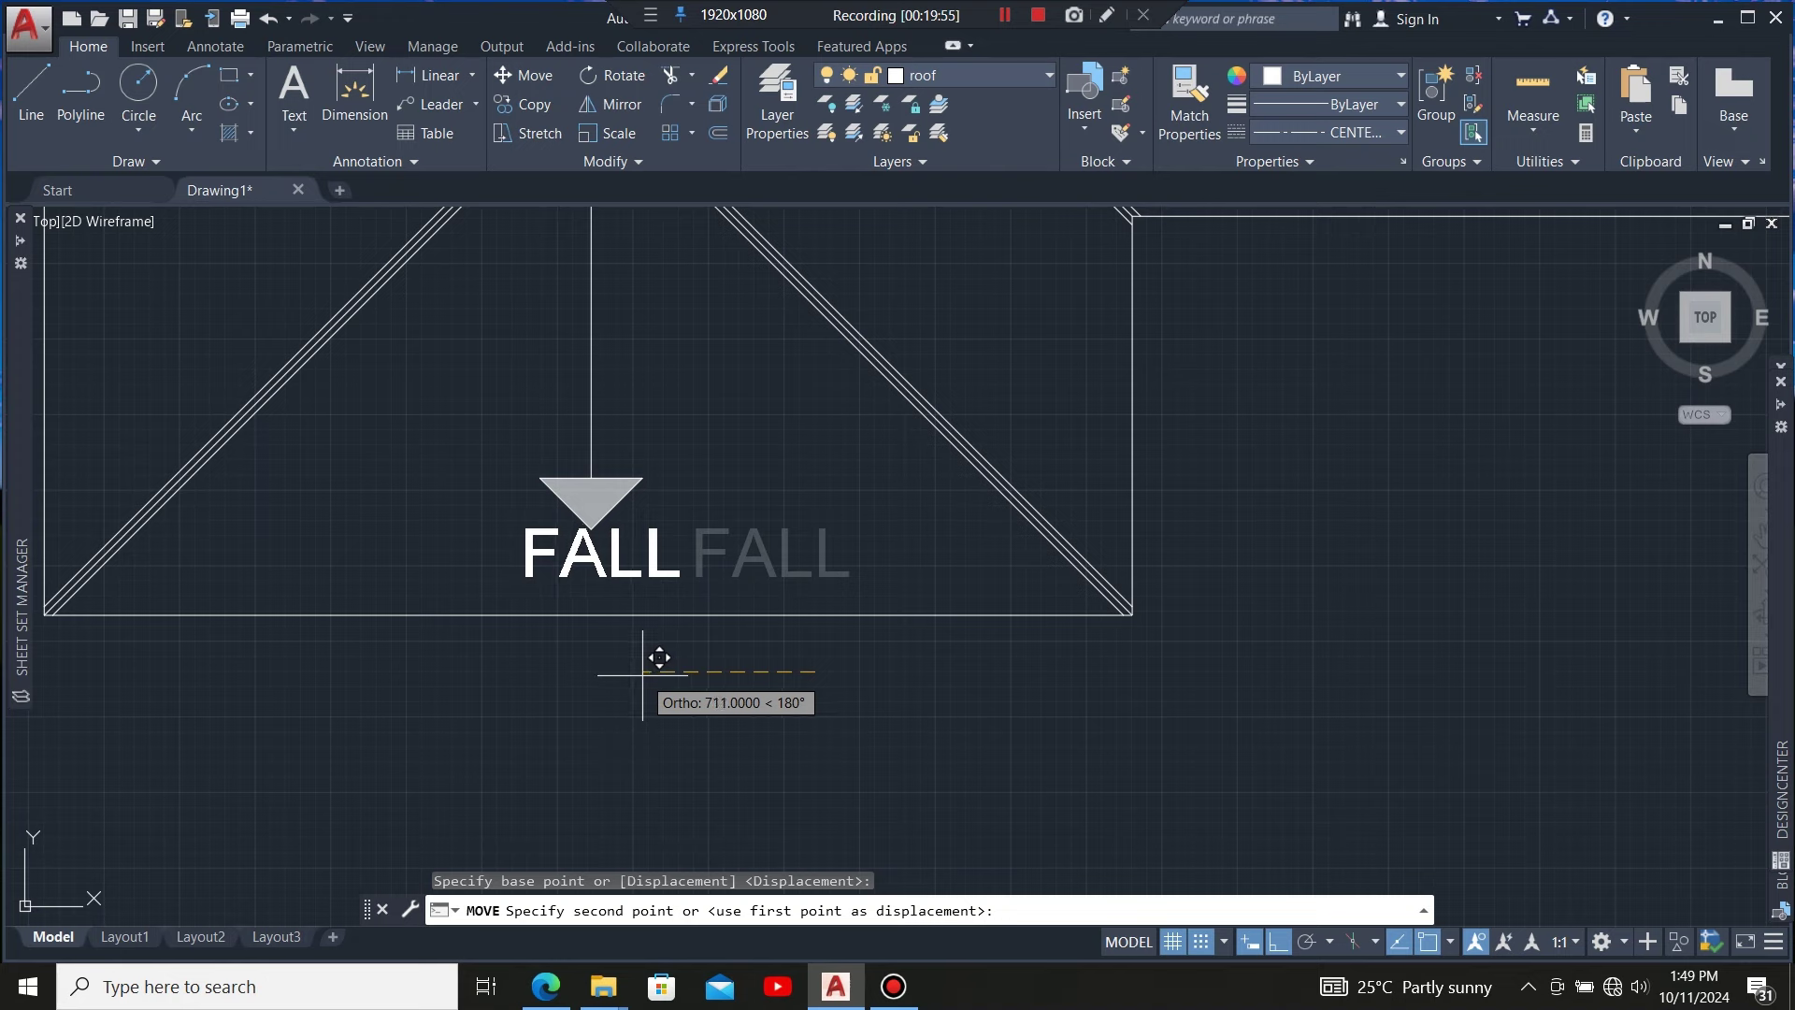
click(659, 657)
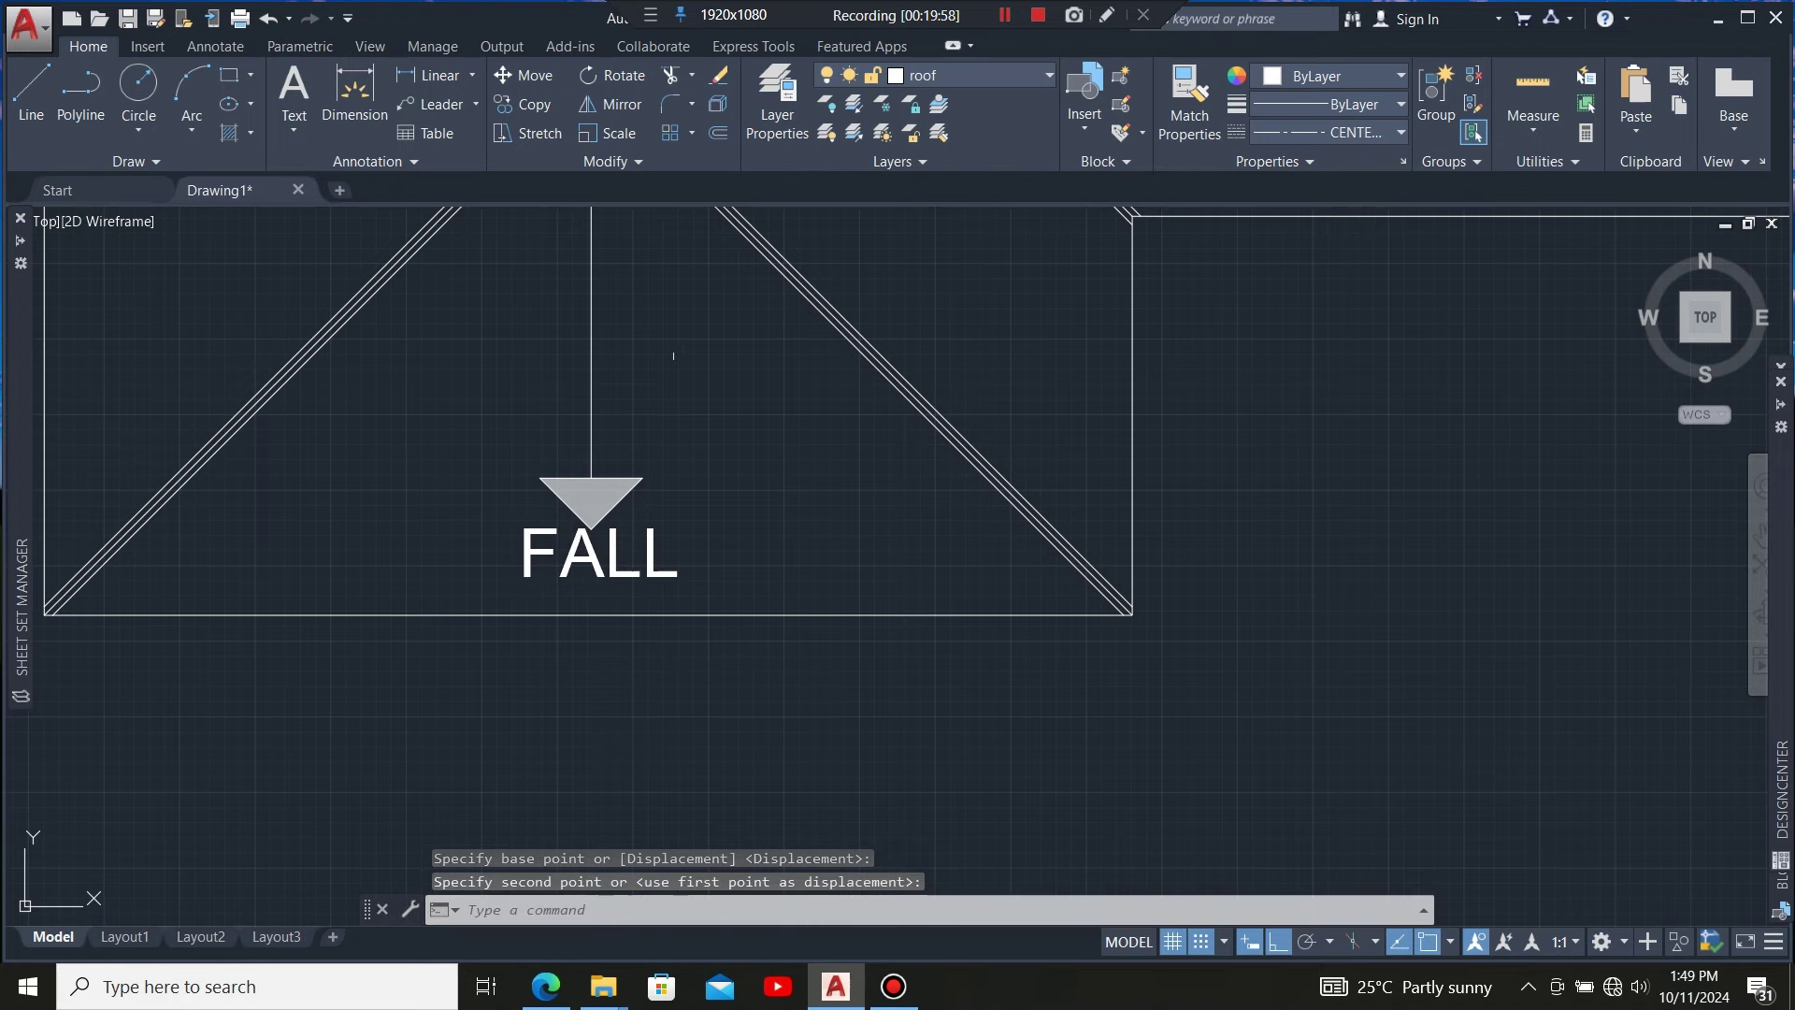
Nudge the bottom fall arrow and its label up slightly, then zoom in on the roof plan
click(661, 398)
click(521, 510)
scroll(643, 687, down, 3)
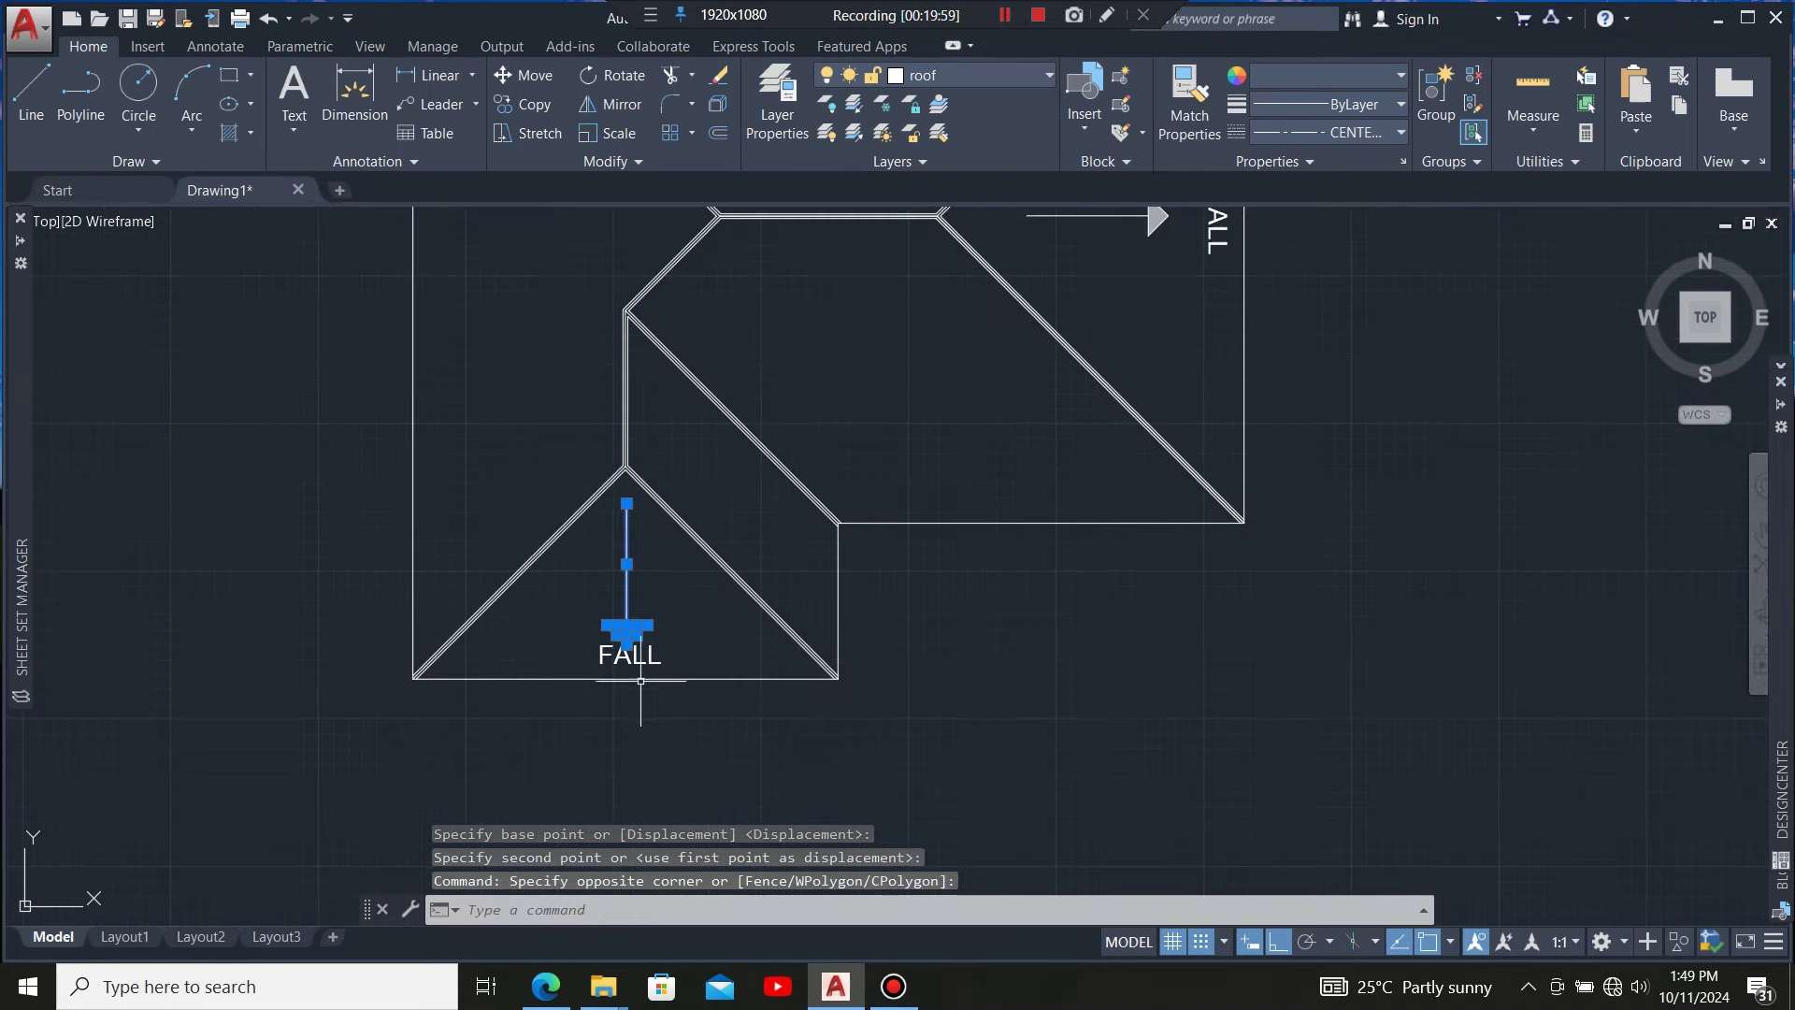
click(530, 75)
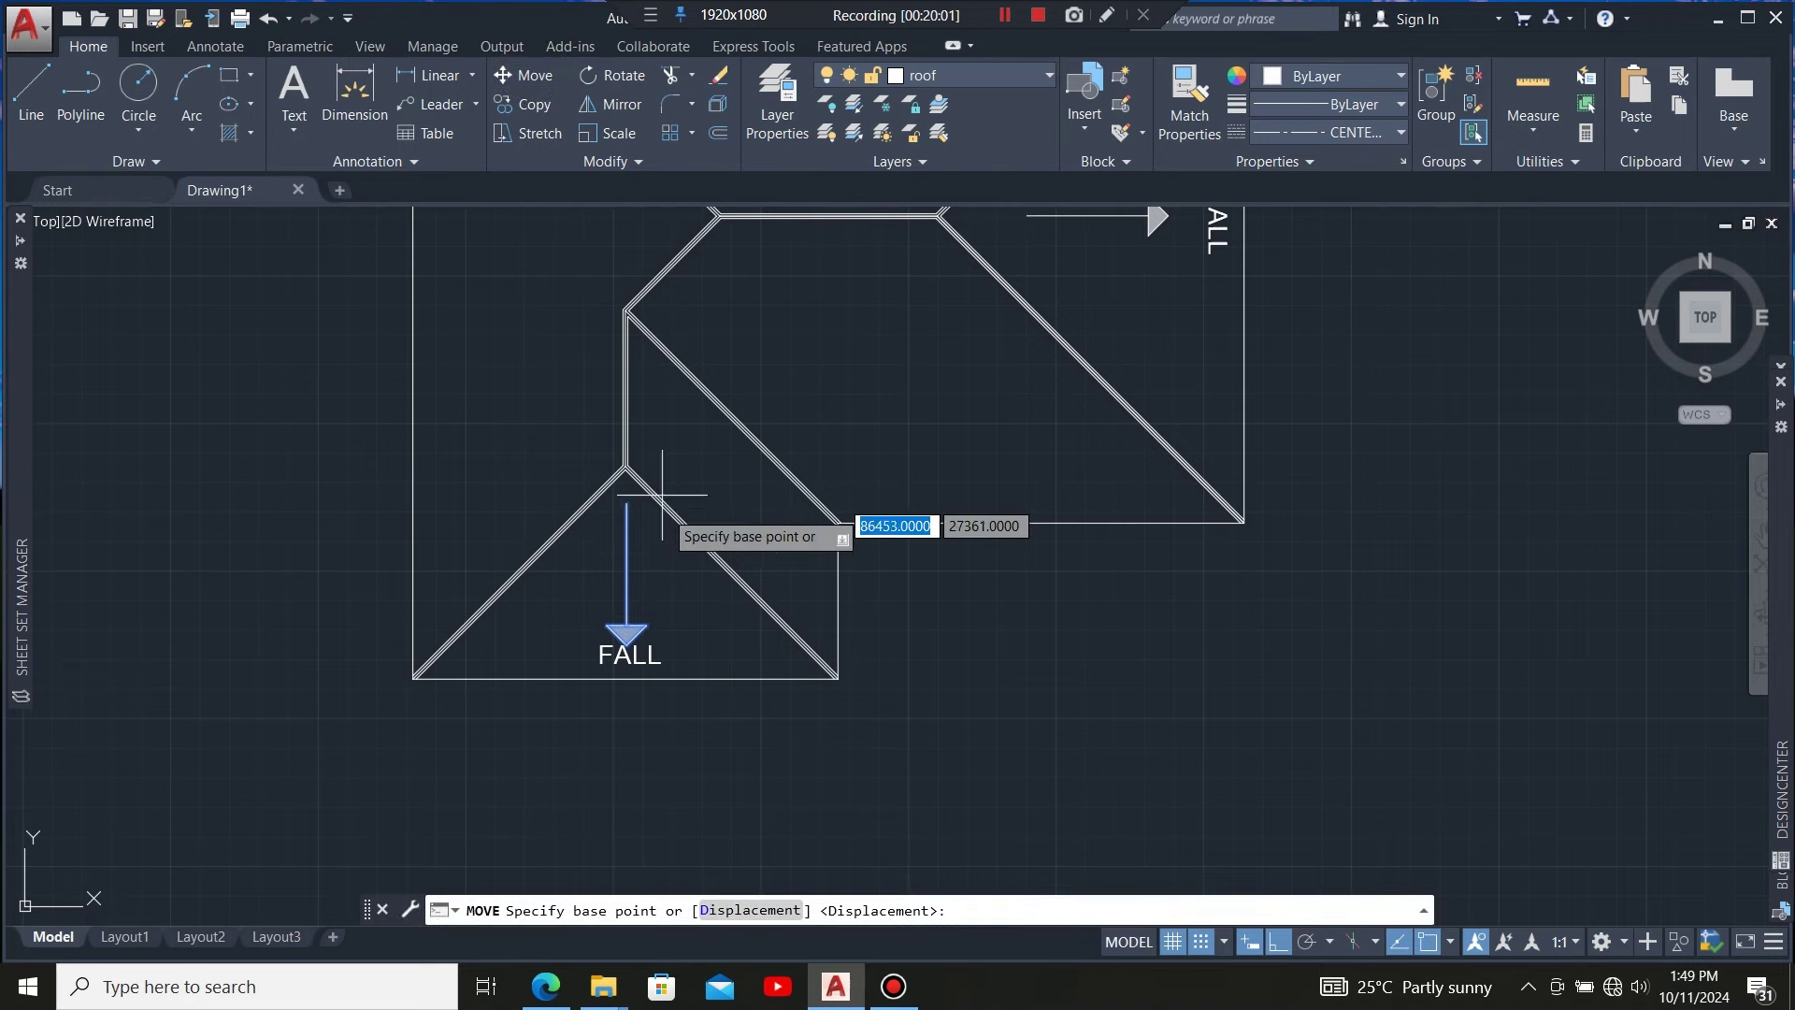
scroll(694, 606, up, 2)
click(688, 697)
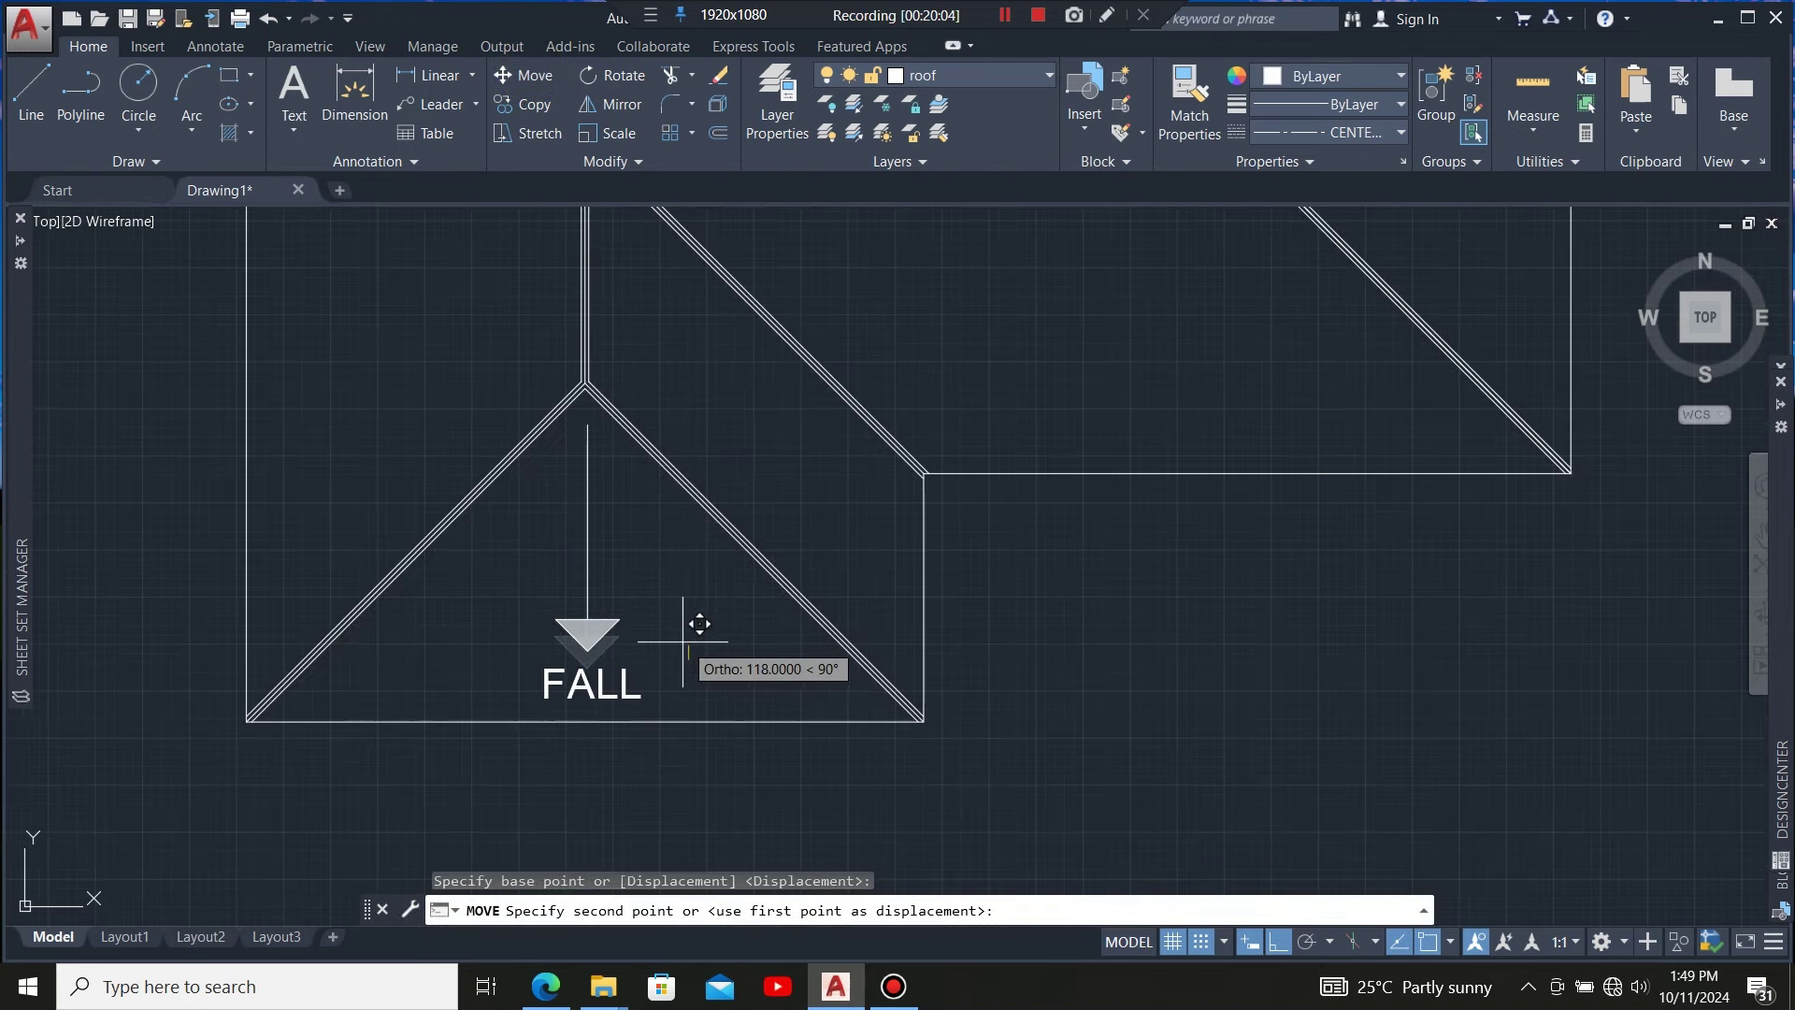
click(689, 632)
scroll(645, 631, down, 5)
scroll(641, 631, up, 3)
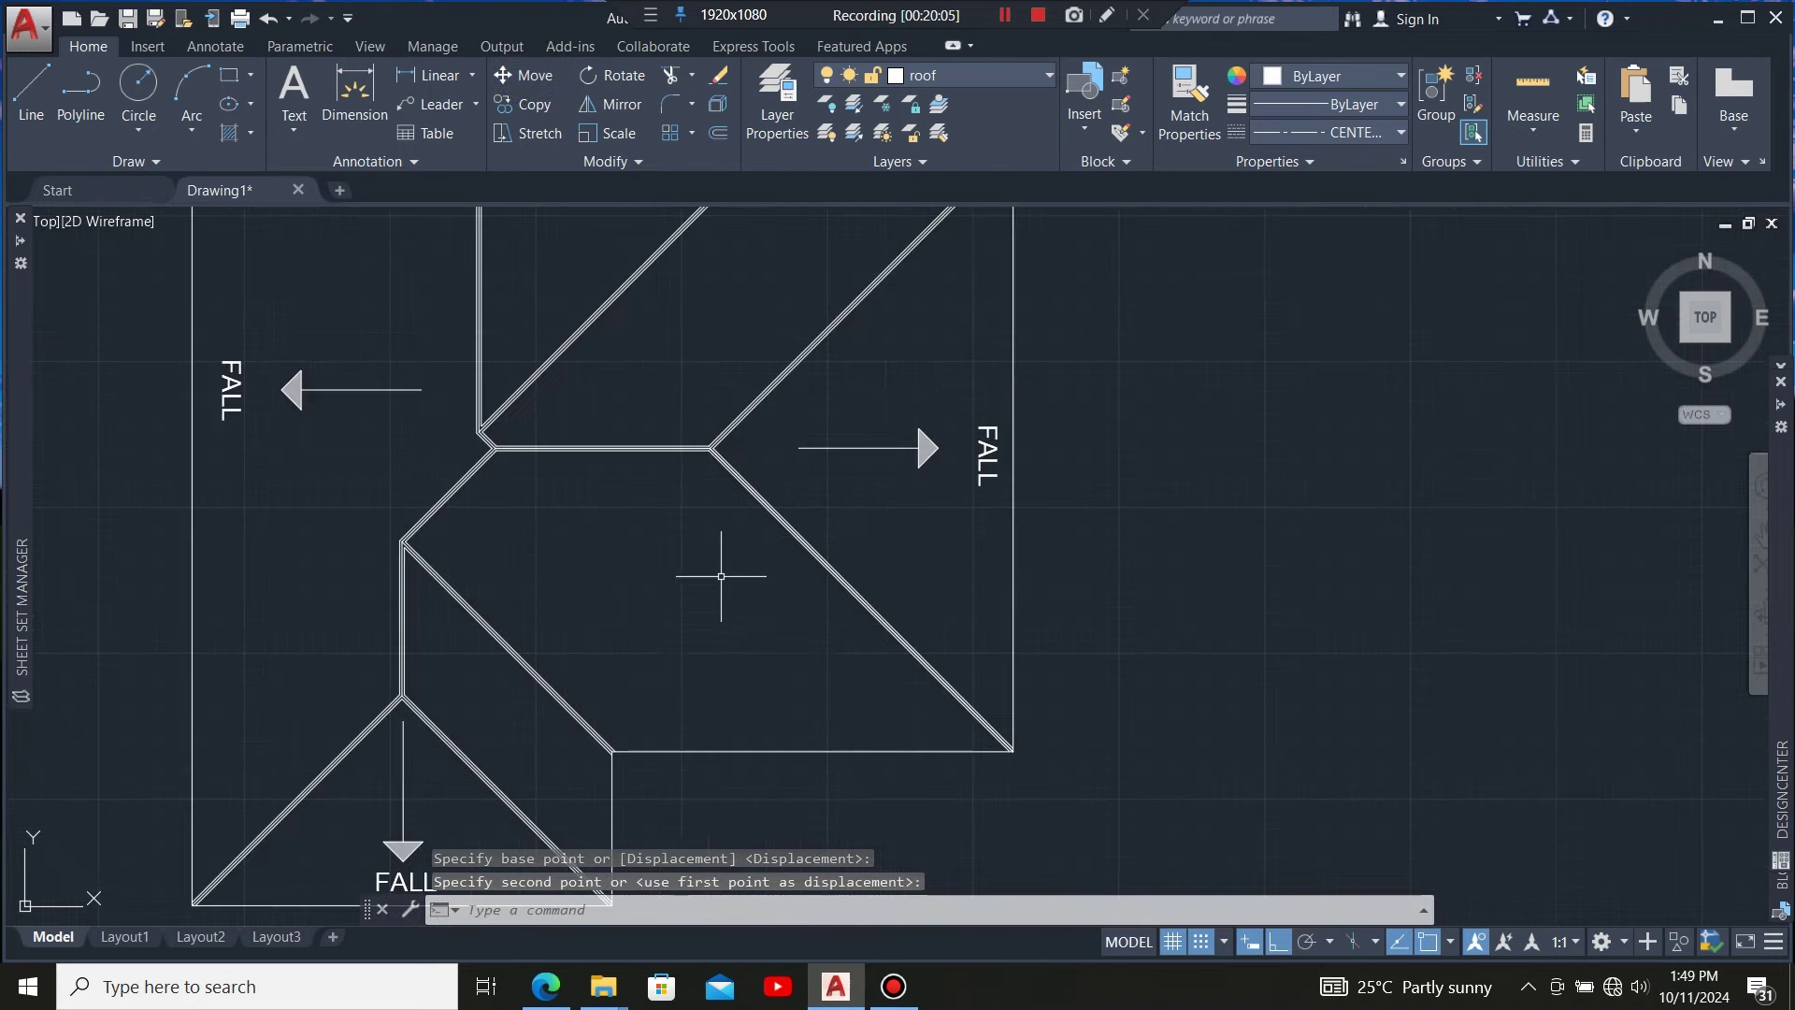
scroll(720, 581, down, 3)
scroll(701, 601, up, 2)
scroll(881, 469, down, 4)
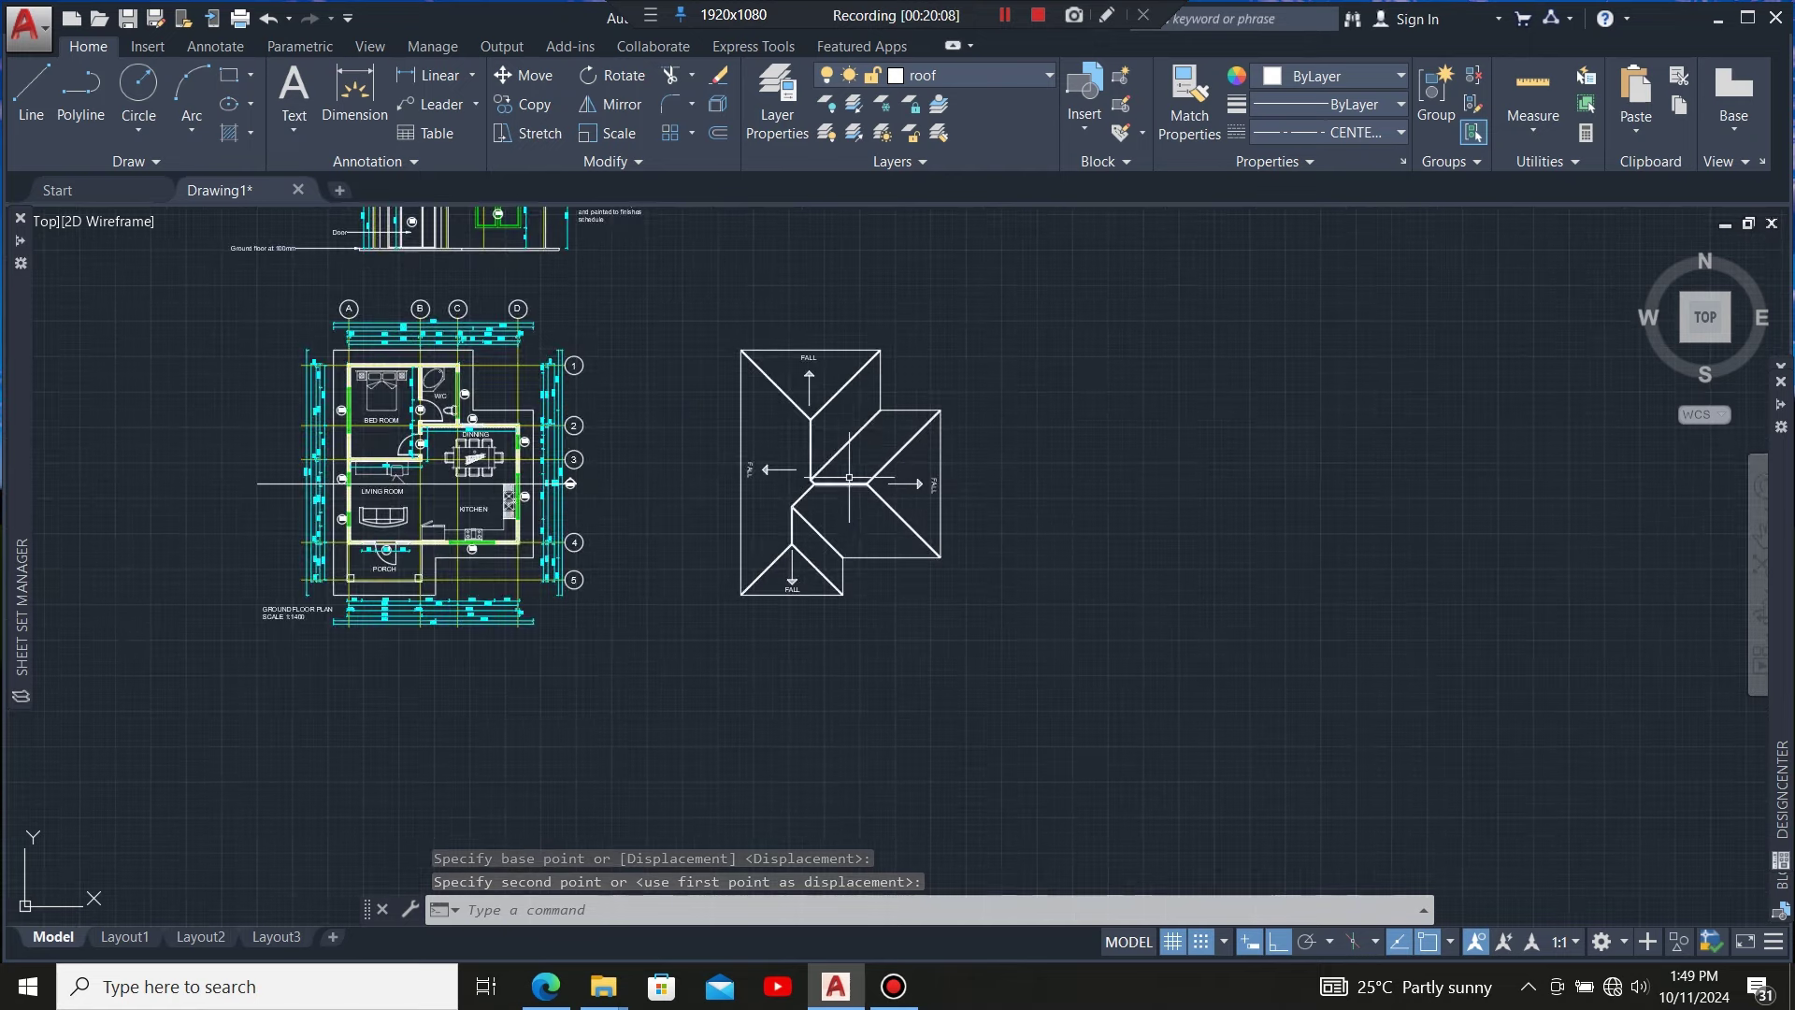
scroll(855, 467, up, 4)
scroll(573, 489, down, 4)
Make 'hatch' the current layer
scroll(701, 448, up, 4)
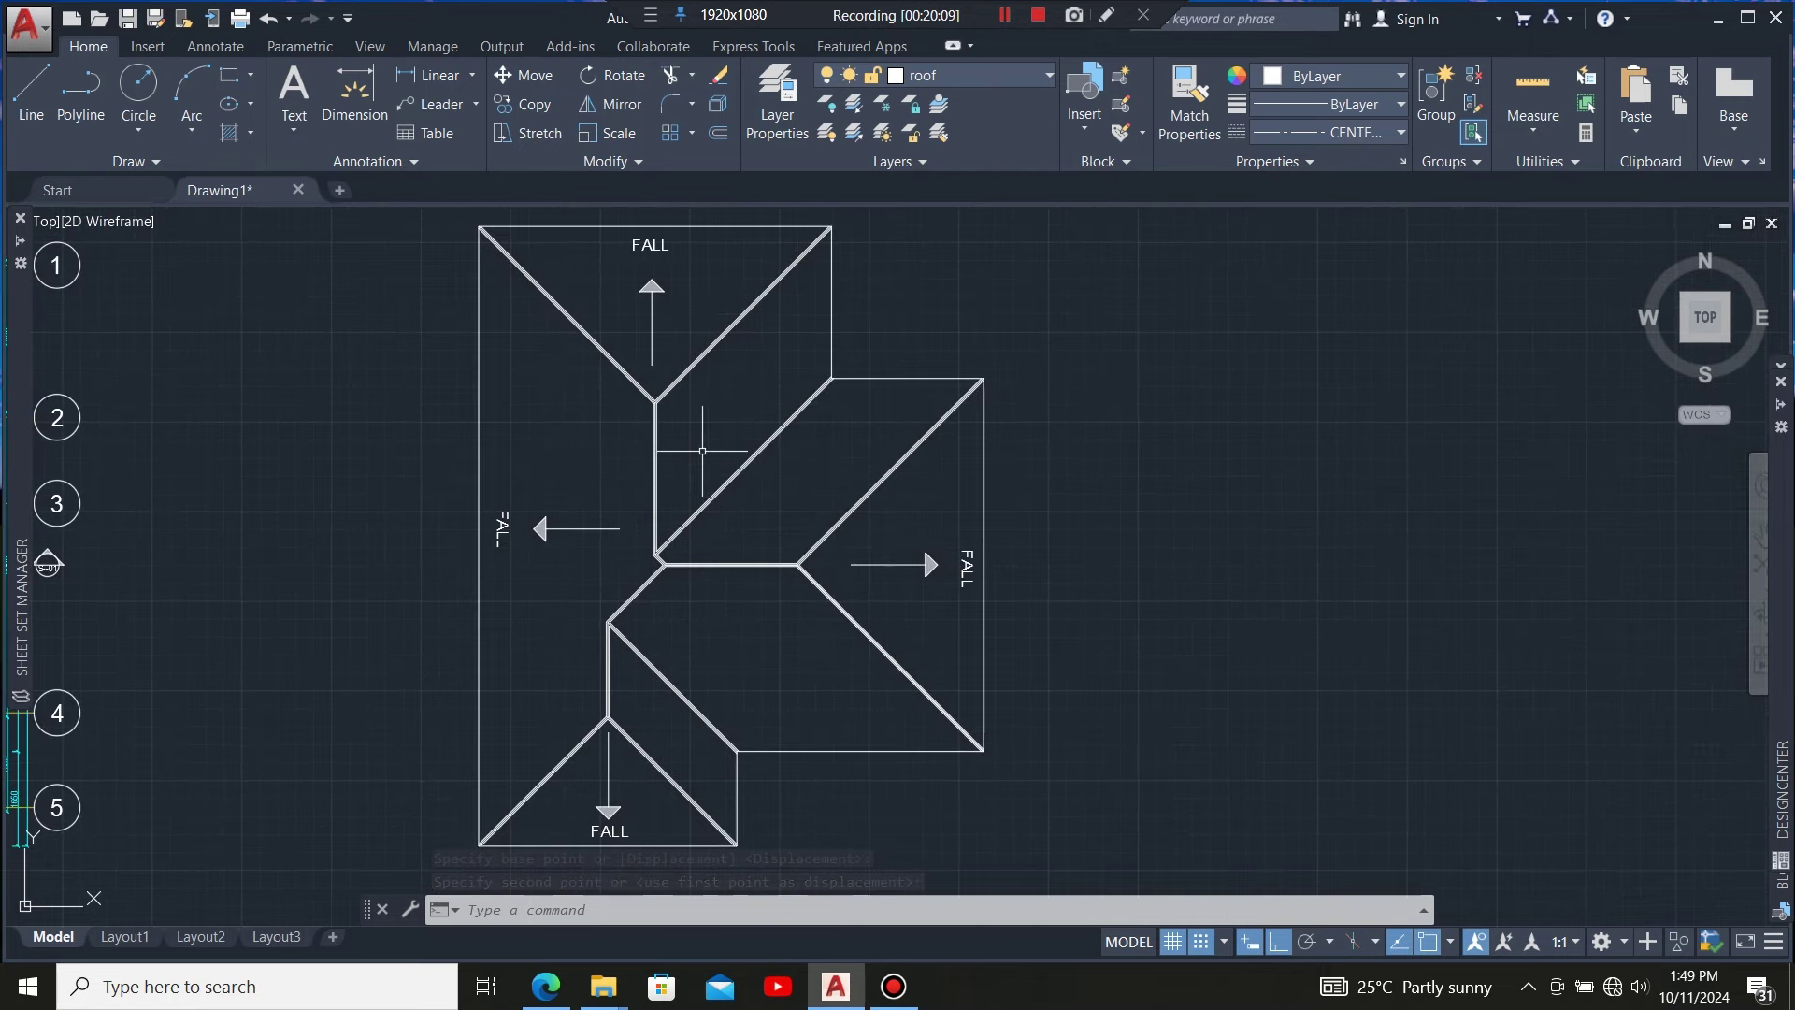
click(1025, 73)
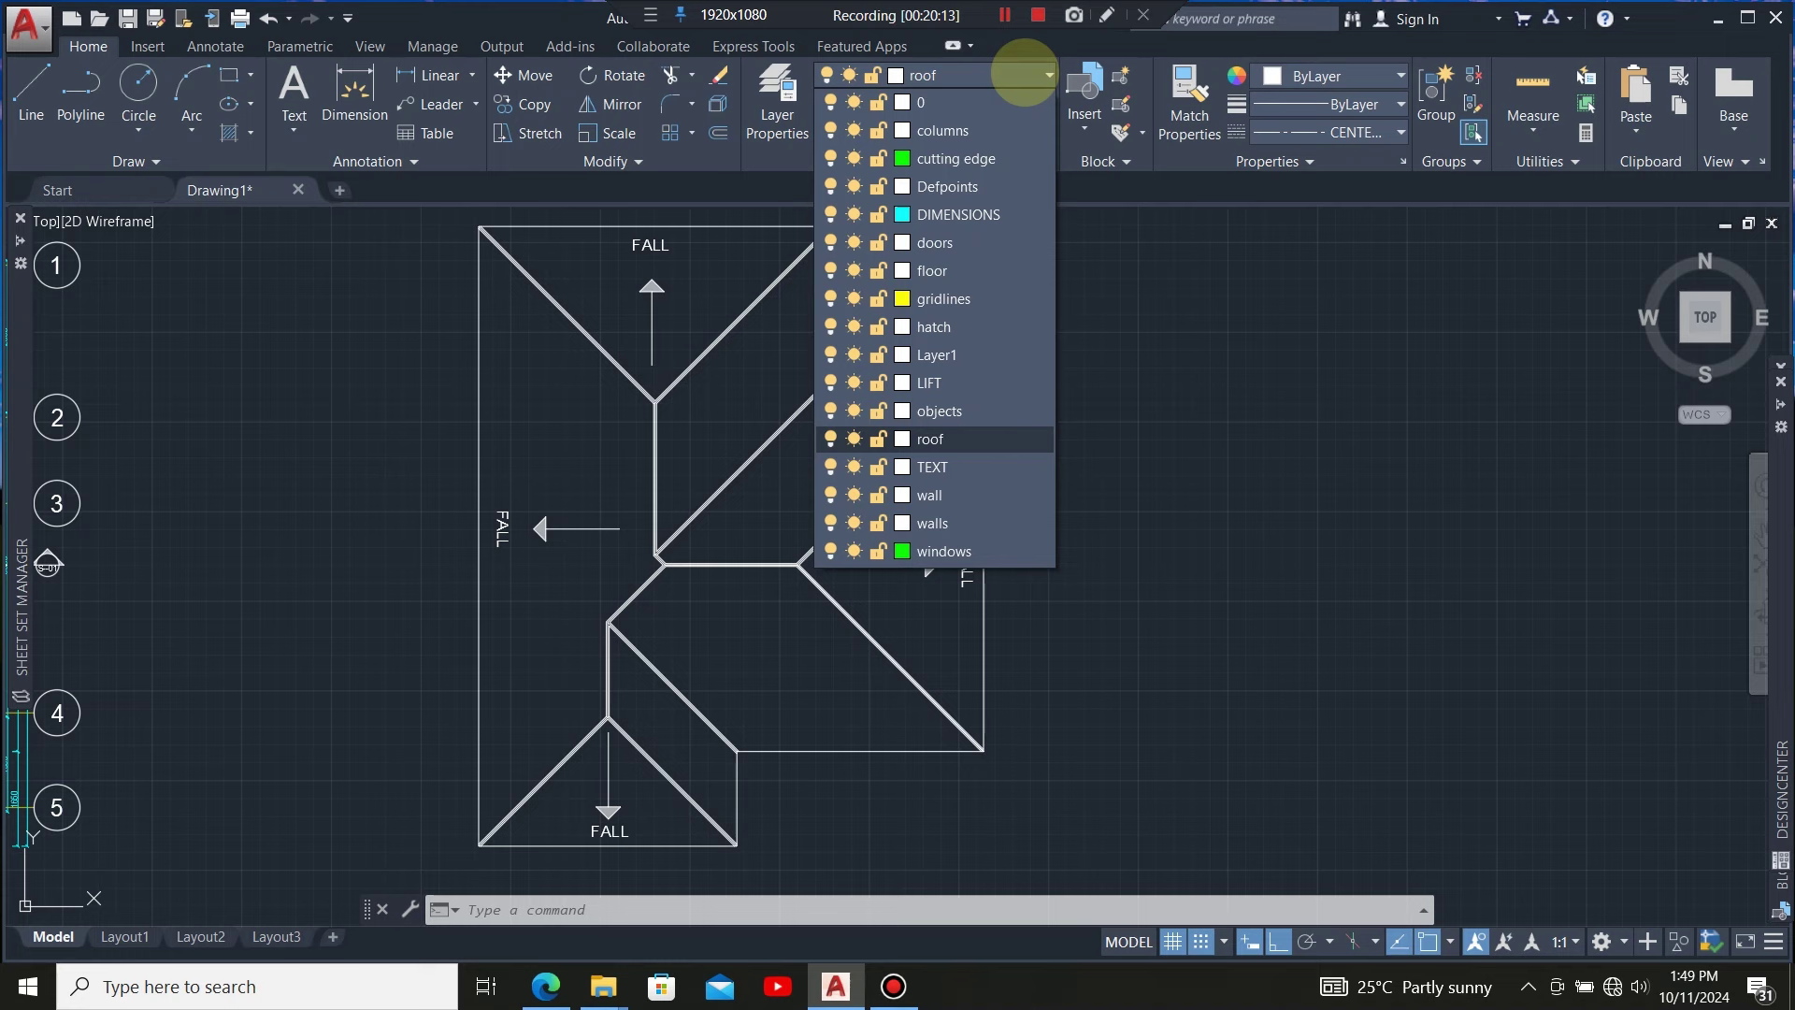
click(925, 327)
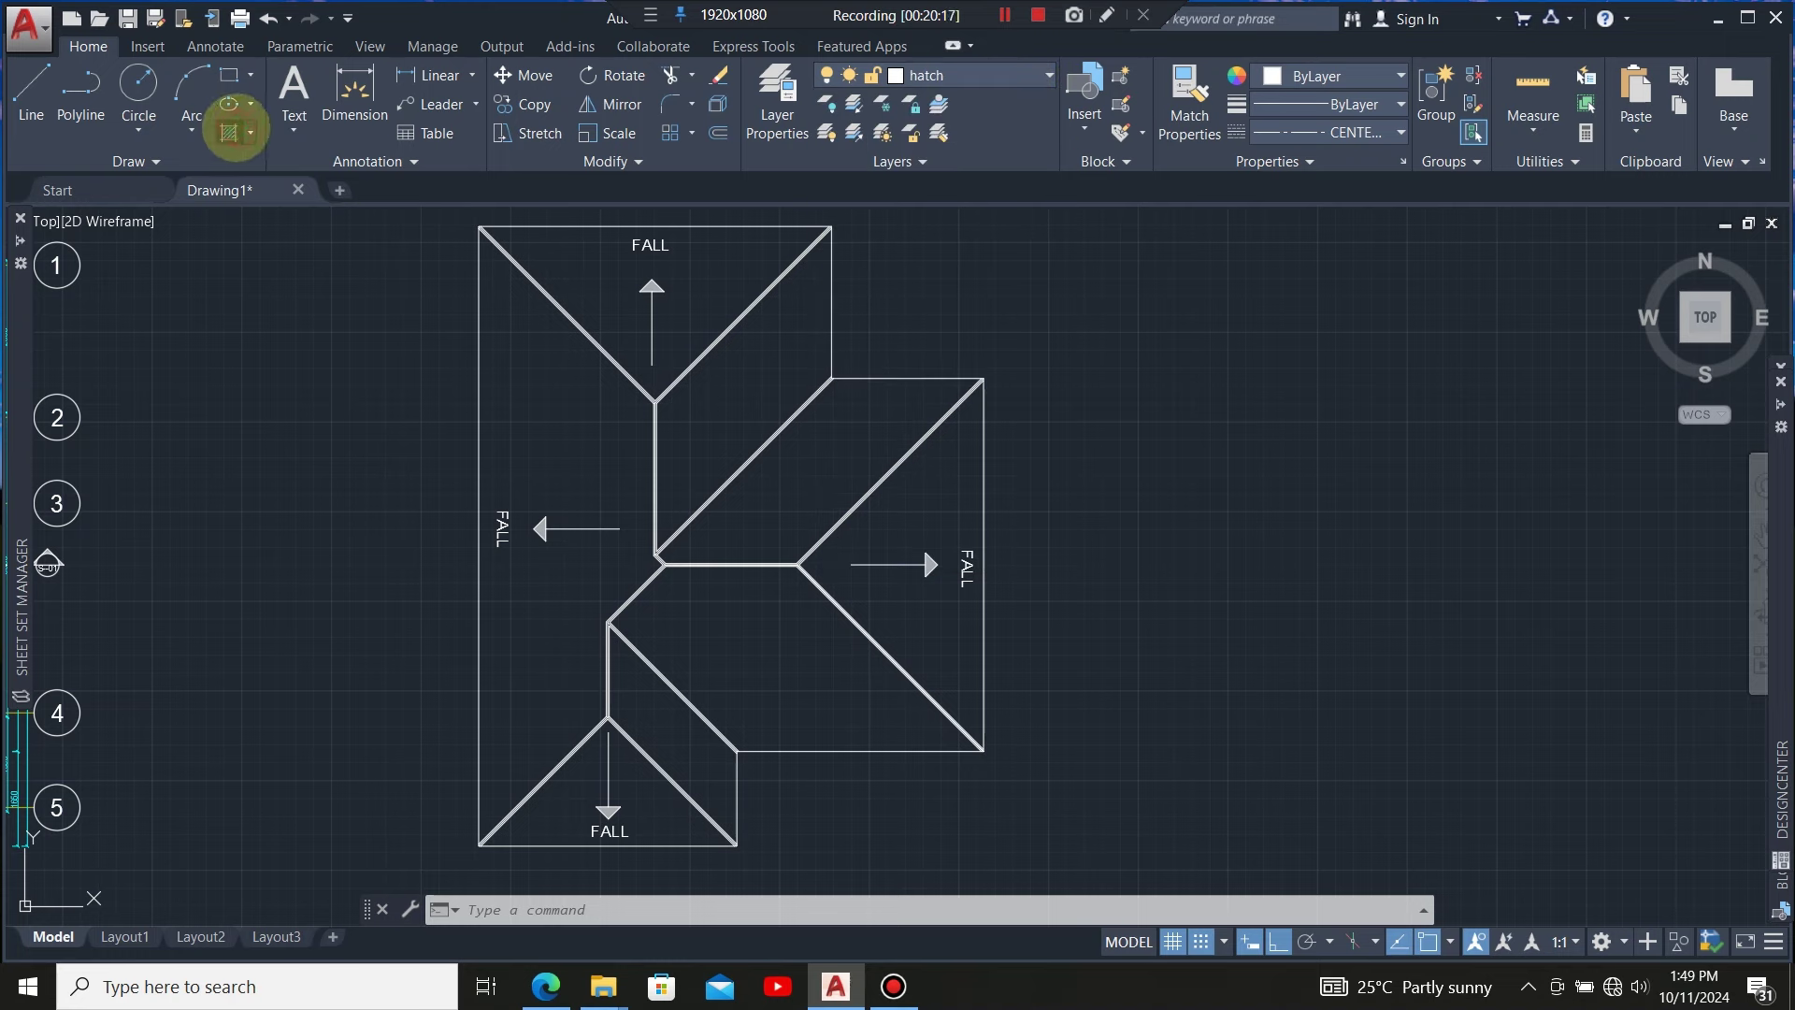
Start the Hatch command with the SOLID pattern at transparency 40 over the roof plan
click(229, 132)
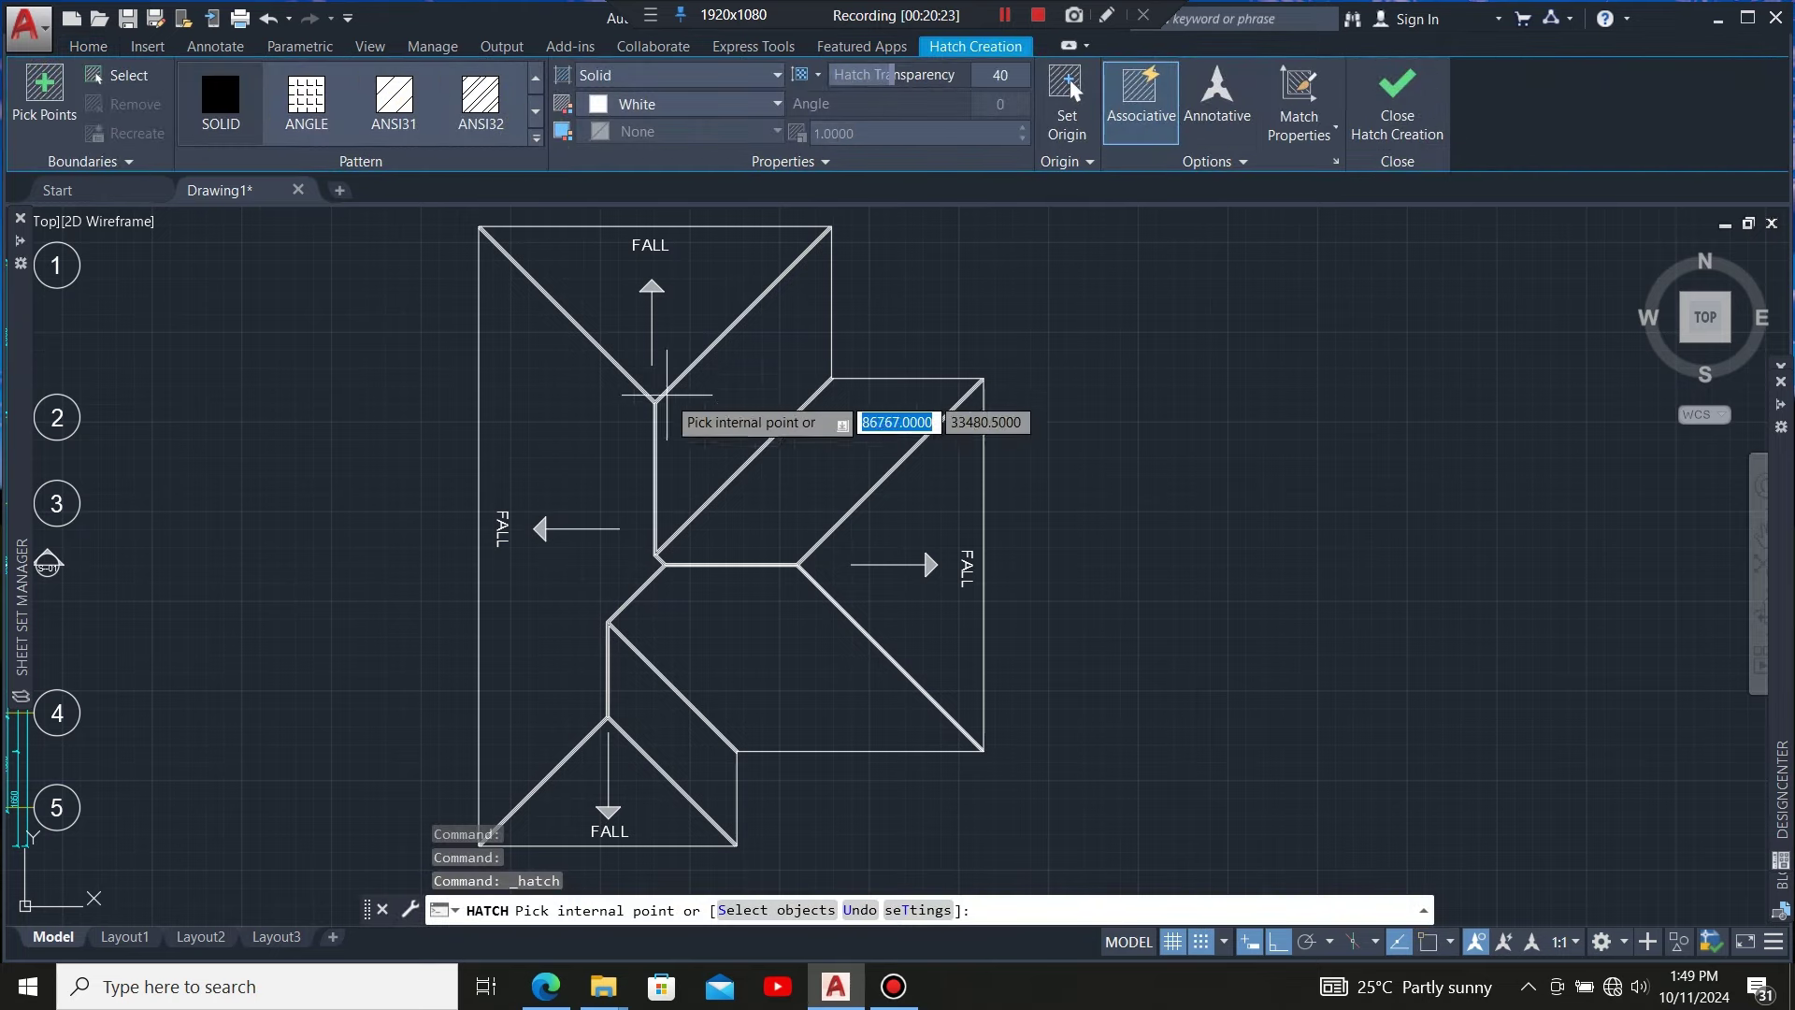
scroll(742, 533, down, 5)
scroll(540, 336, up, 8)
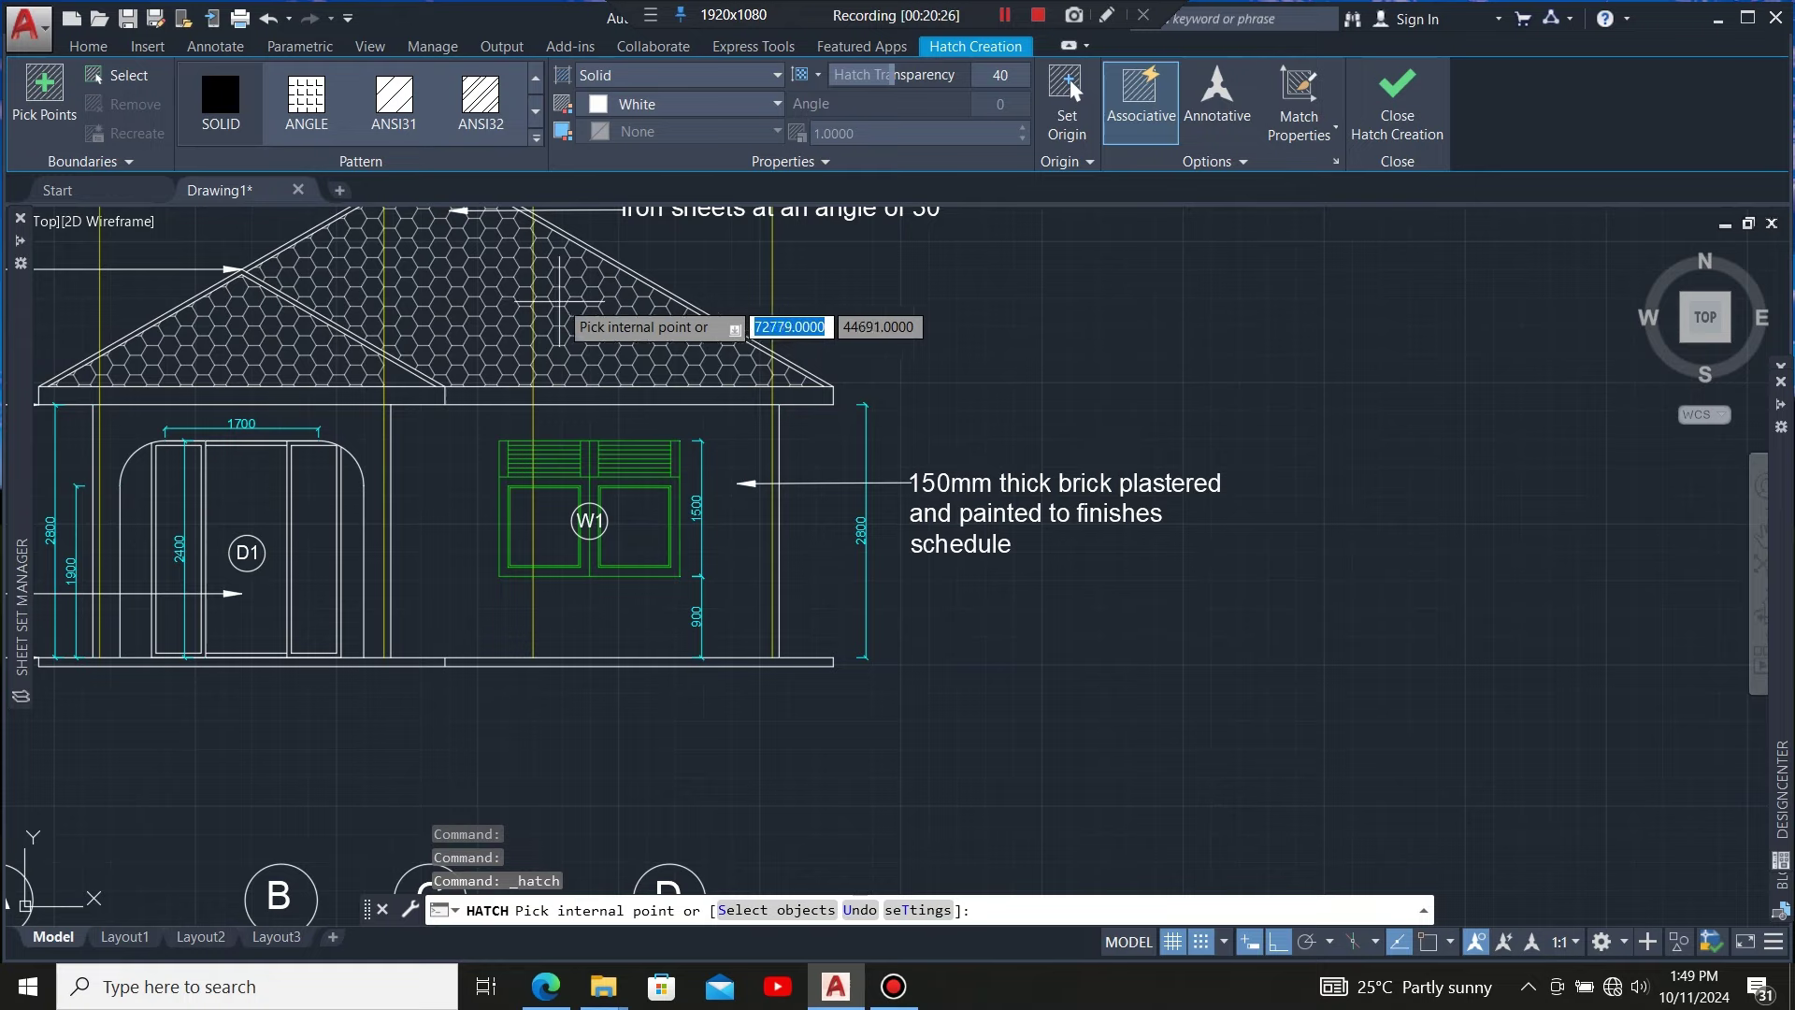
scroll(575, 341, up, 2)
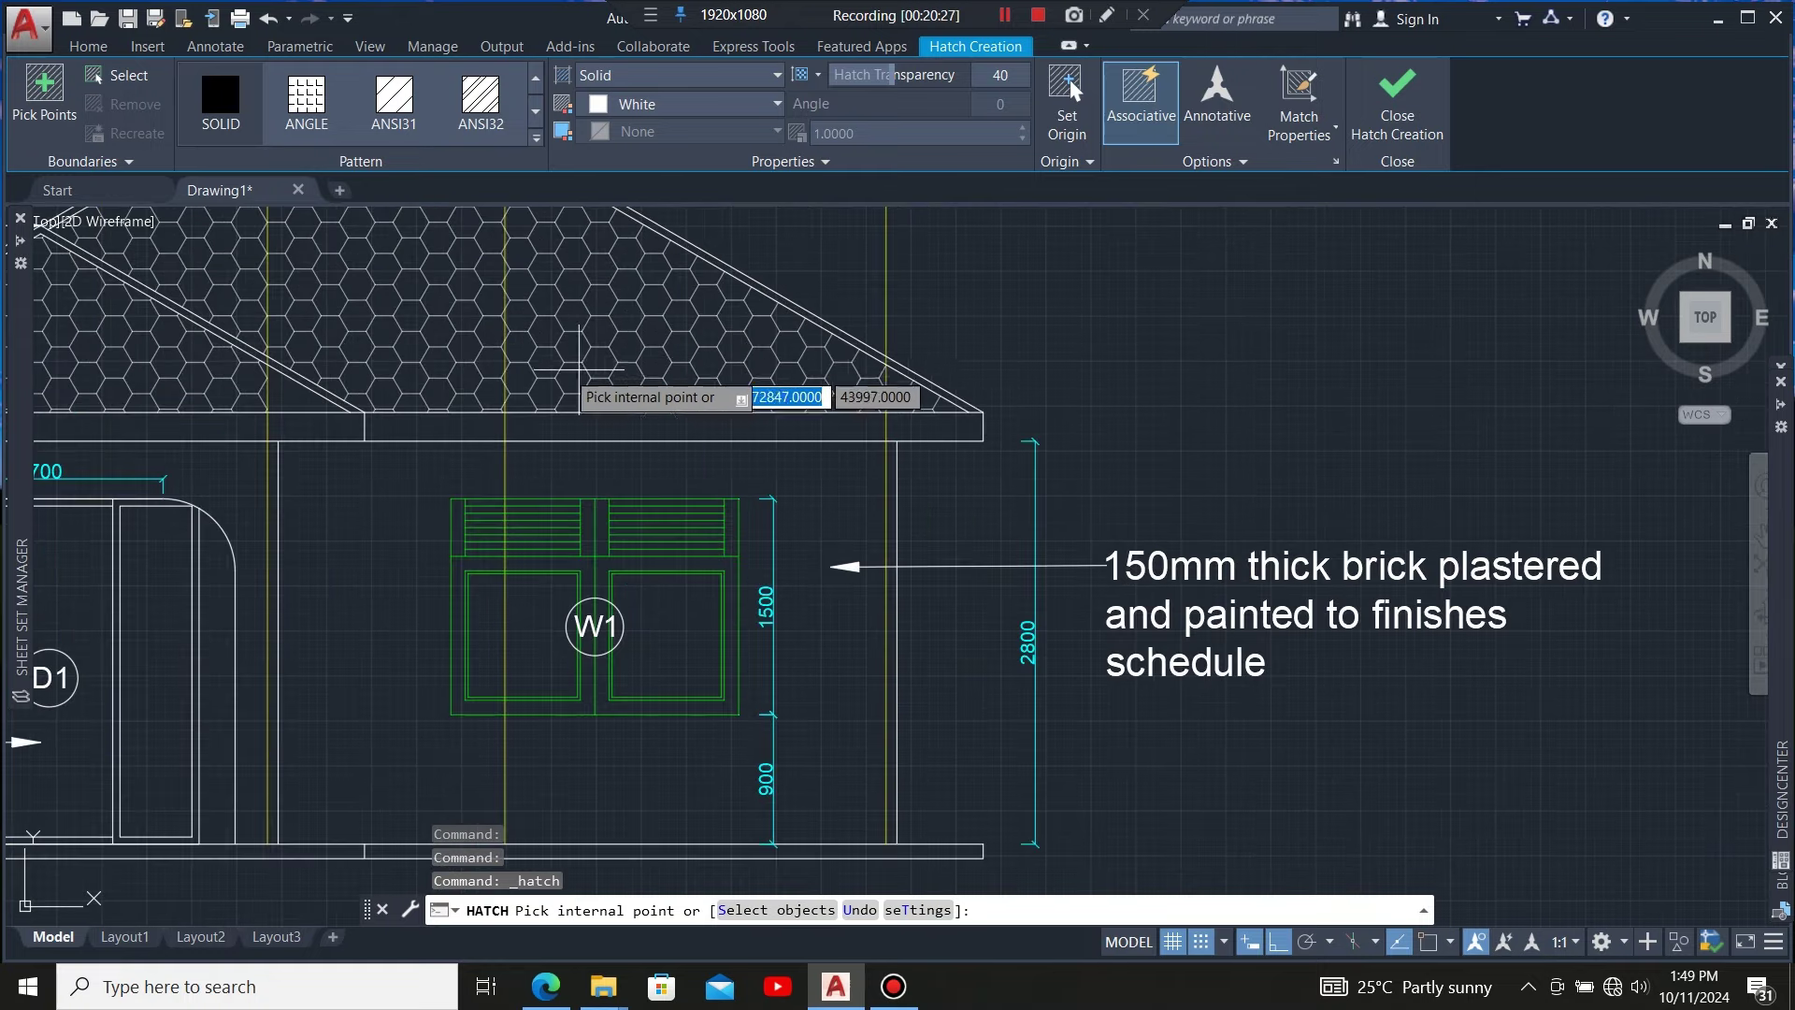
scroll(368, 389, down, 2)
scroll(366, 381, down, 4)
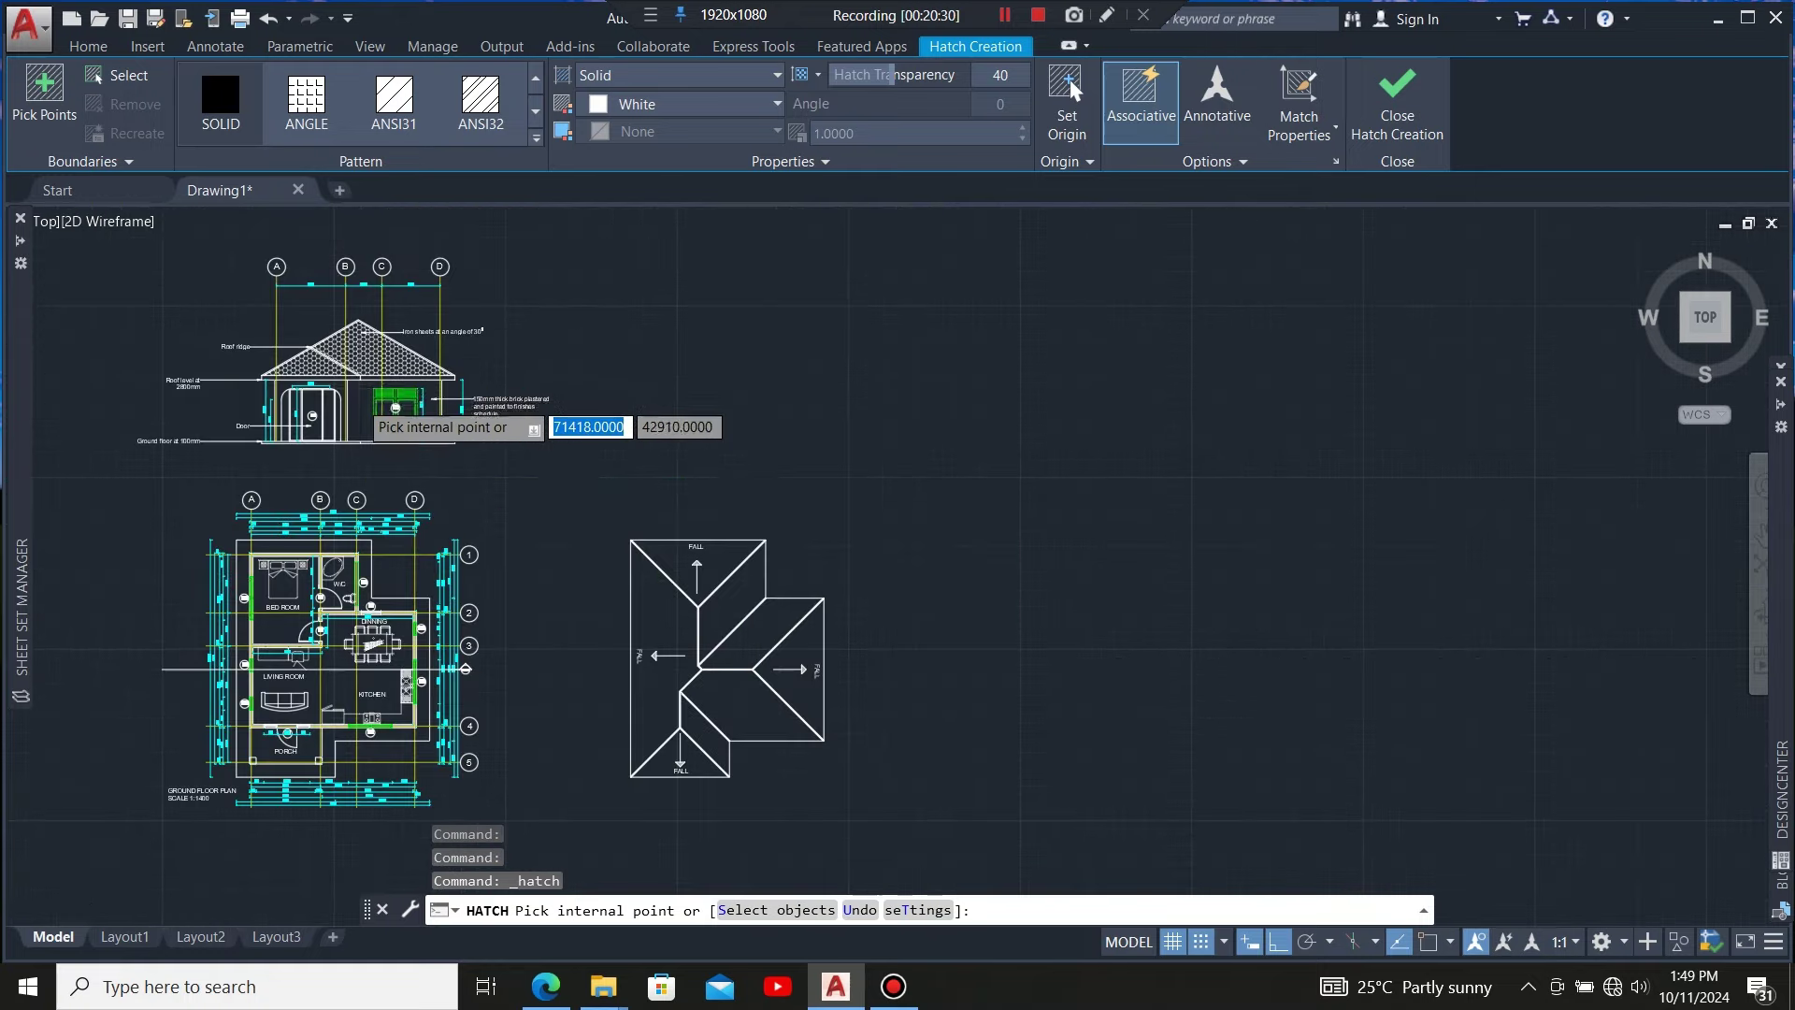
scroll(561, 570, up, 5)
click(513, 140)
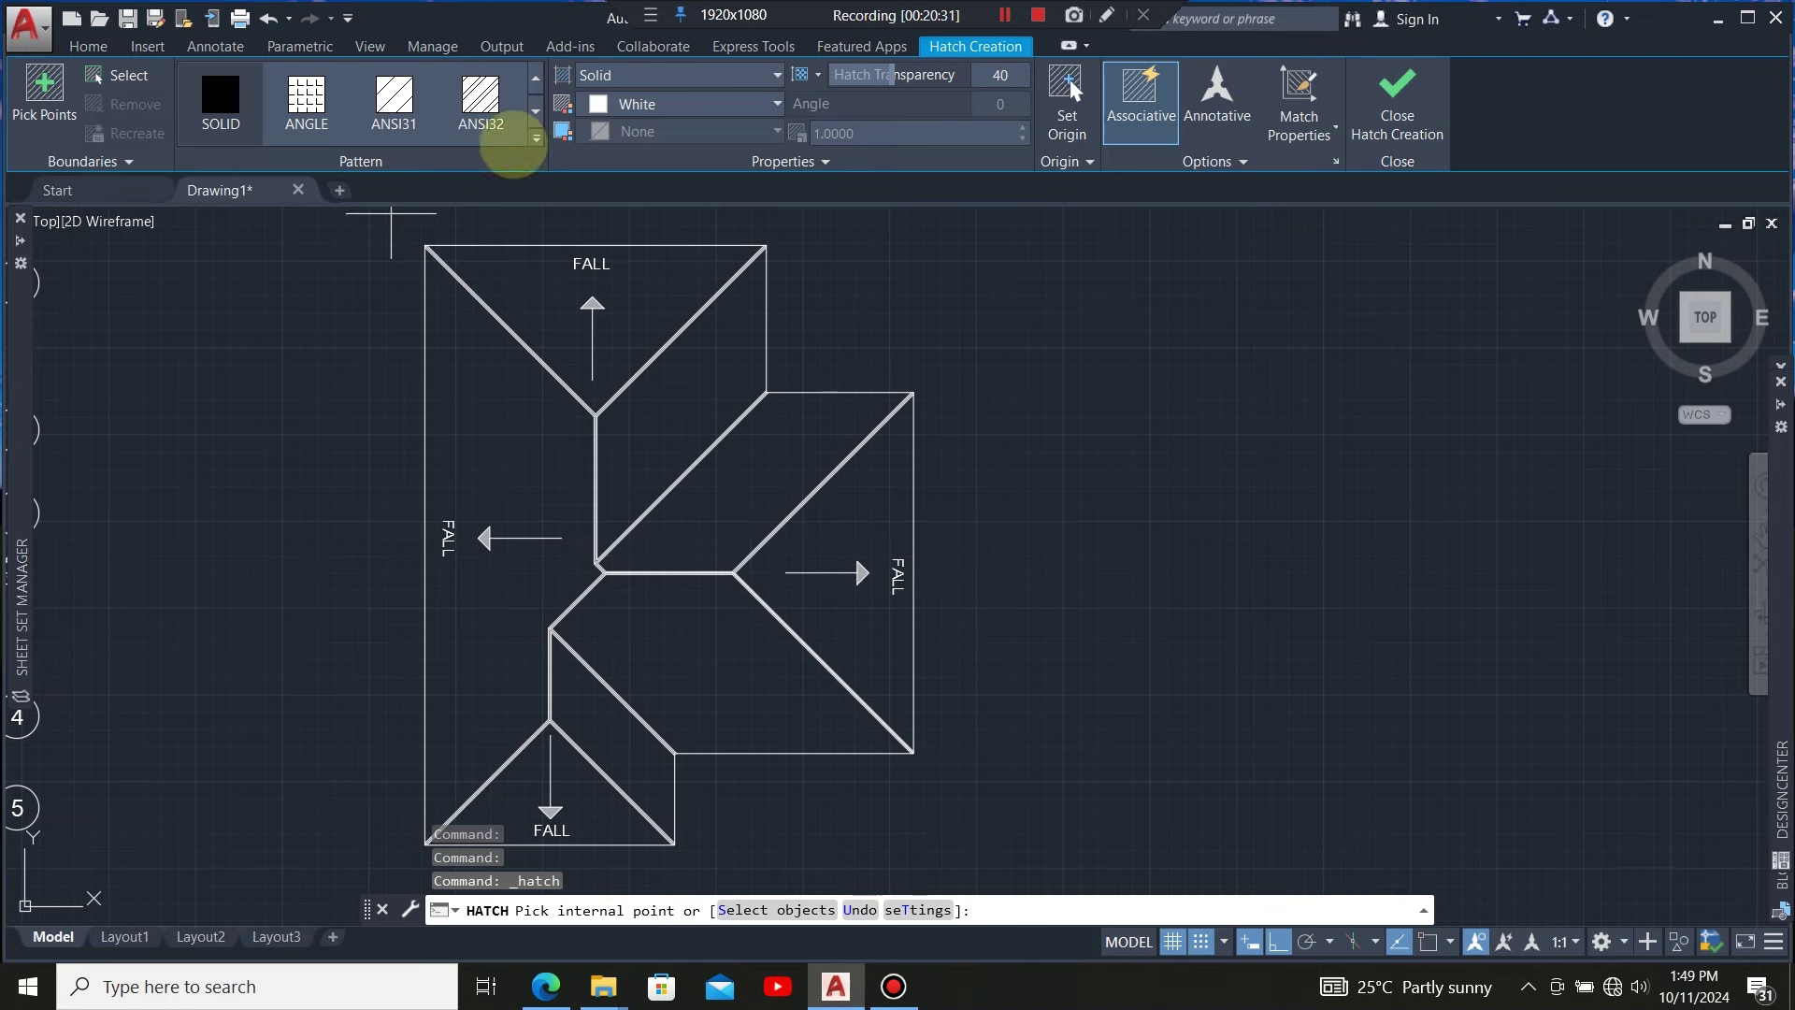
Select the HONEY pattern from the full hatch gallery, using scale 1000
click(535, 138)
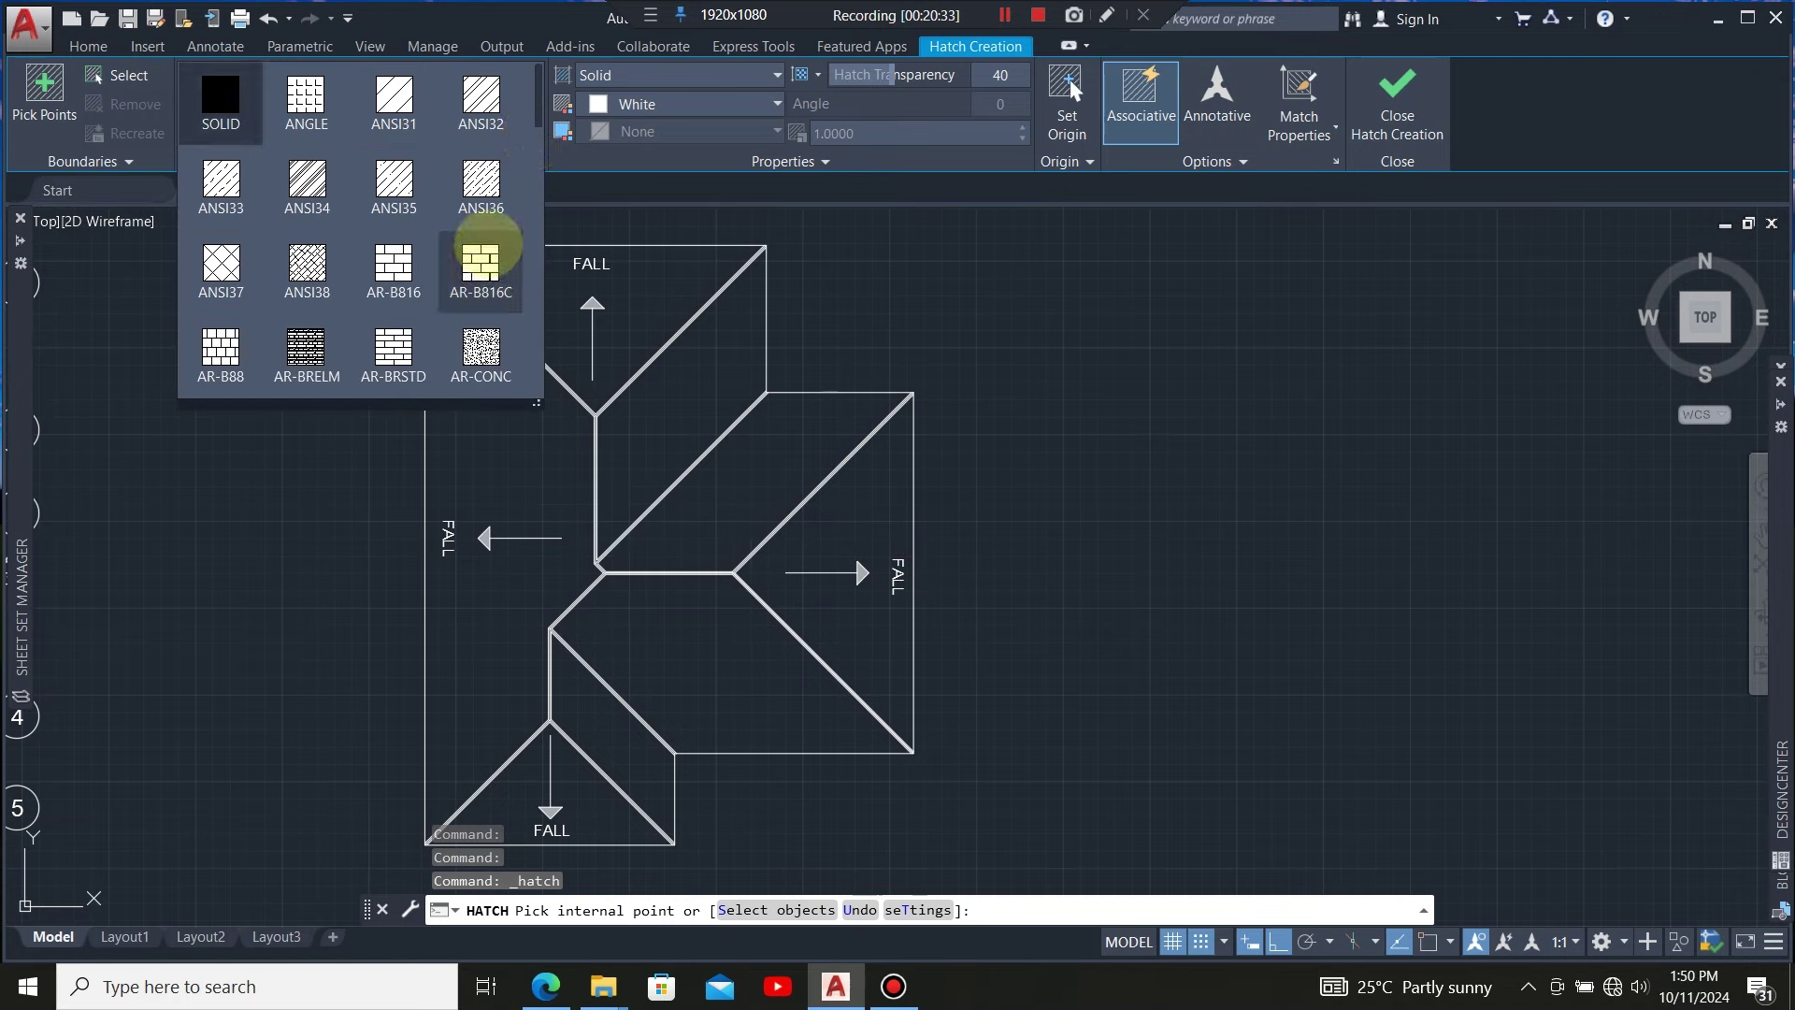
scroll(472, 239, down, 1)
scroll(472, 239, down, 1)
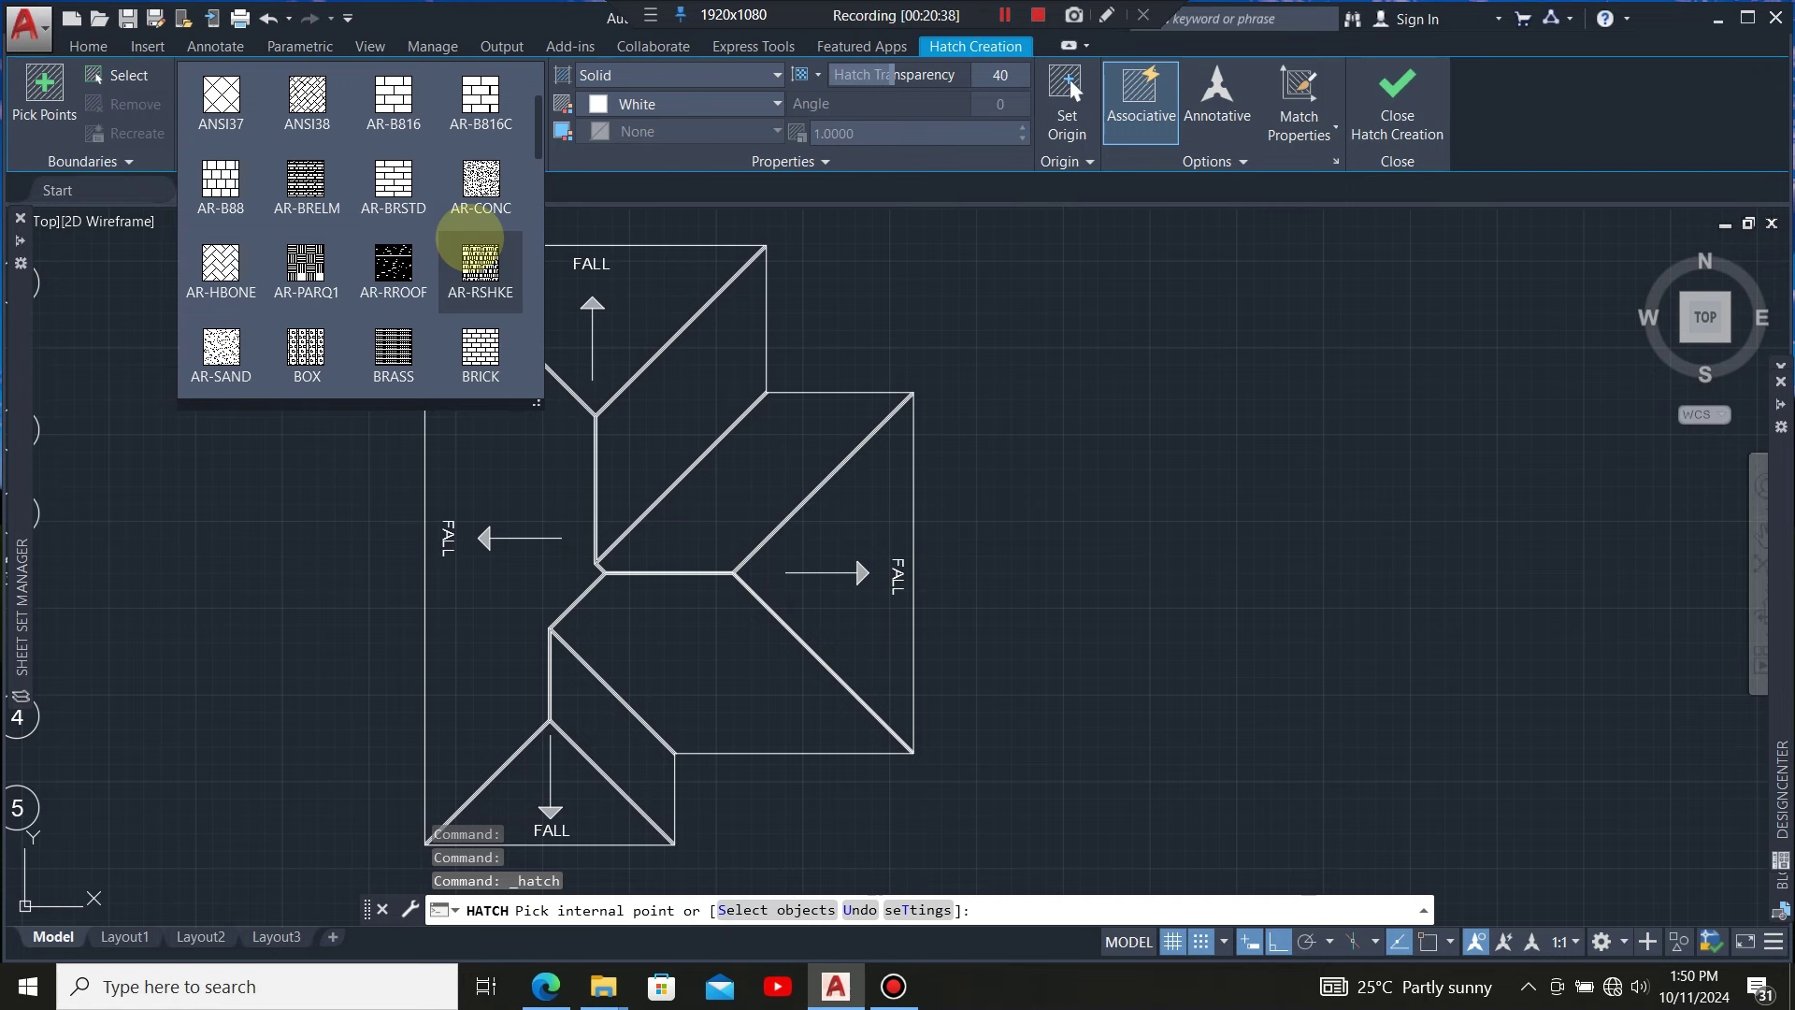
scroll(472, 238, down, 1)
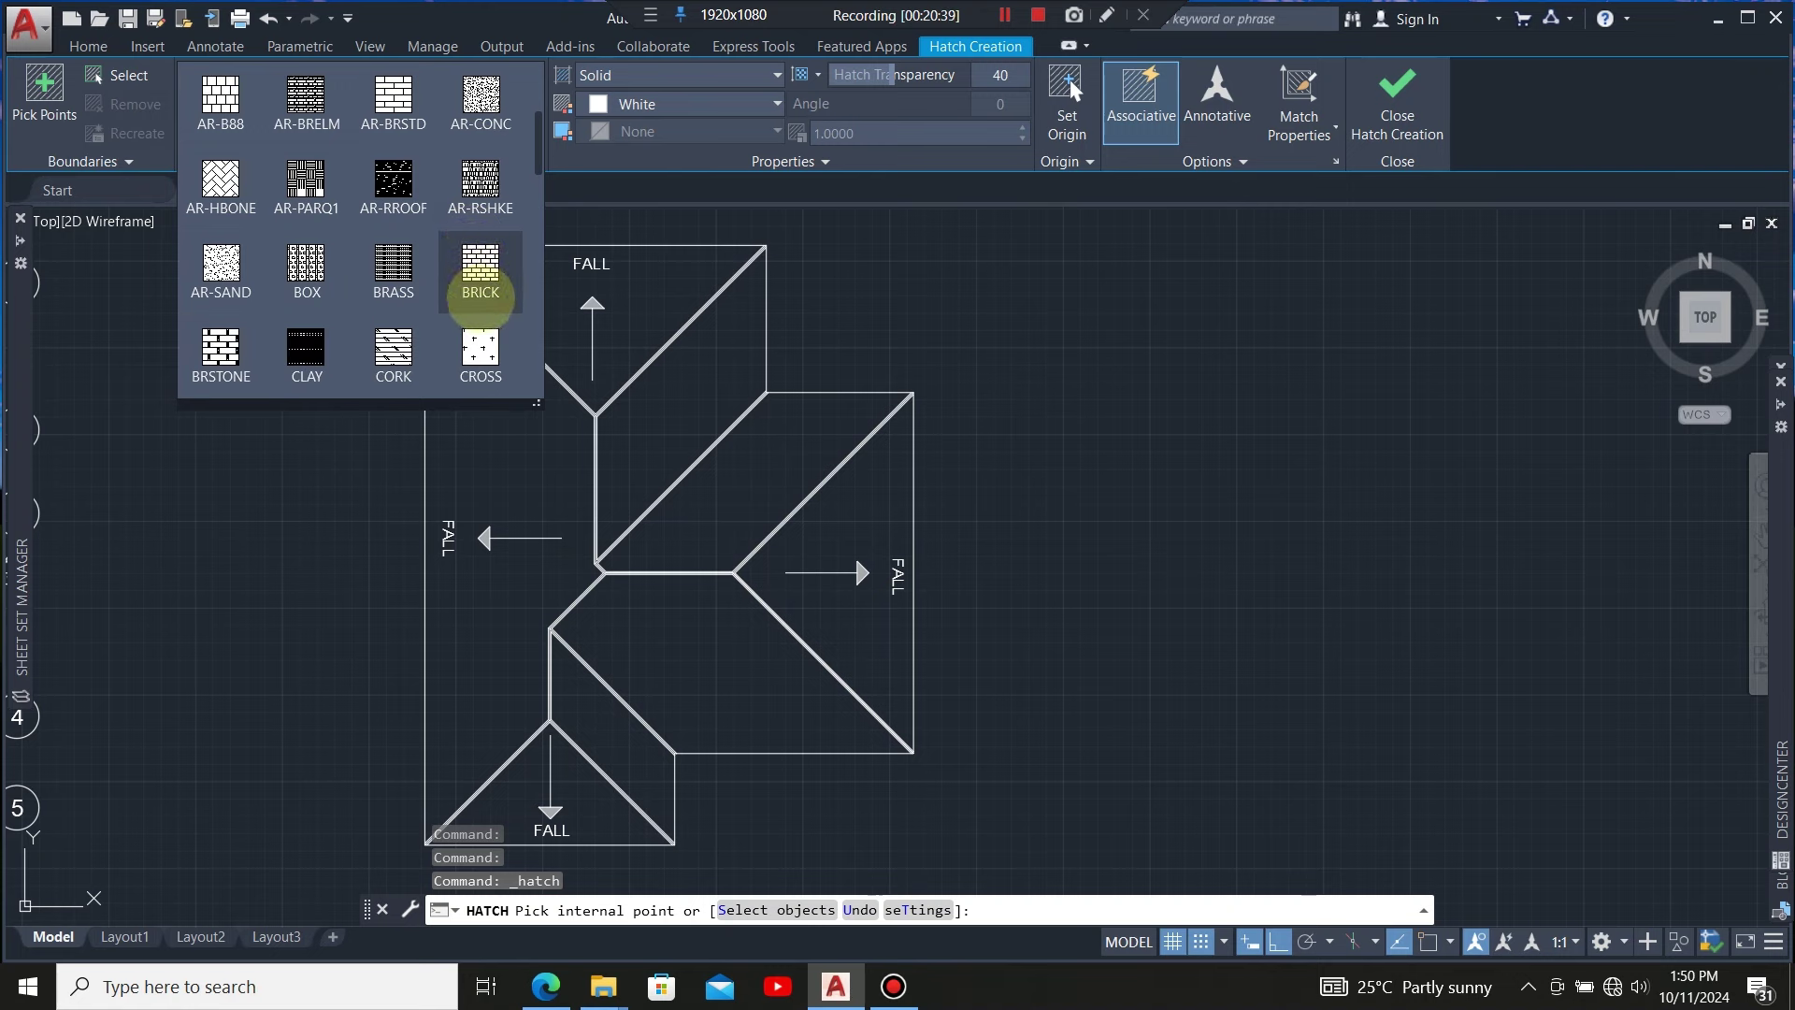
scroll(479, 314, down, 1)
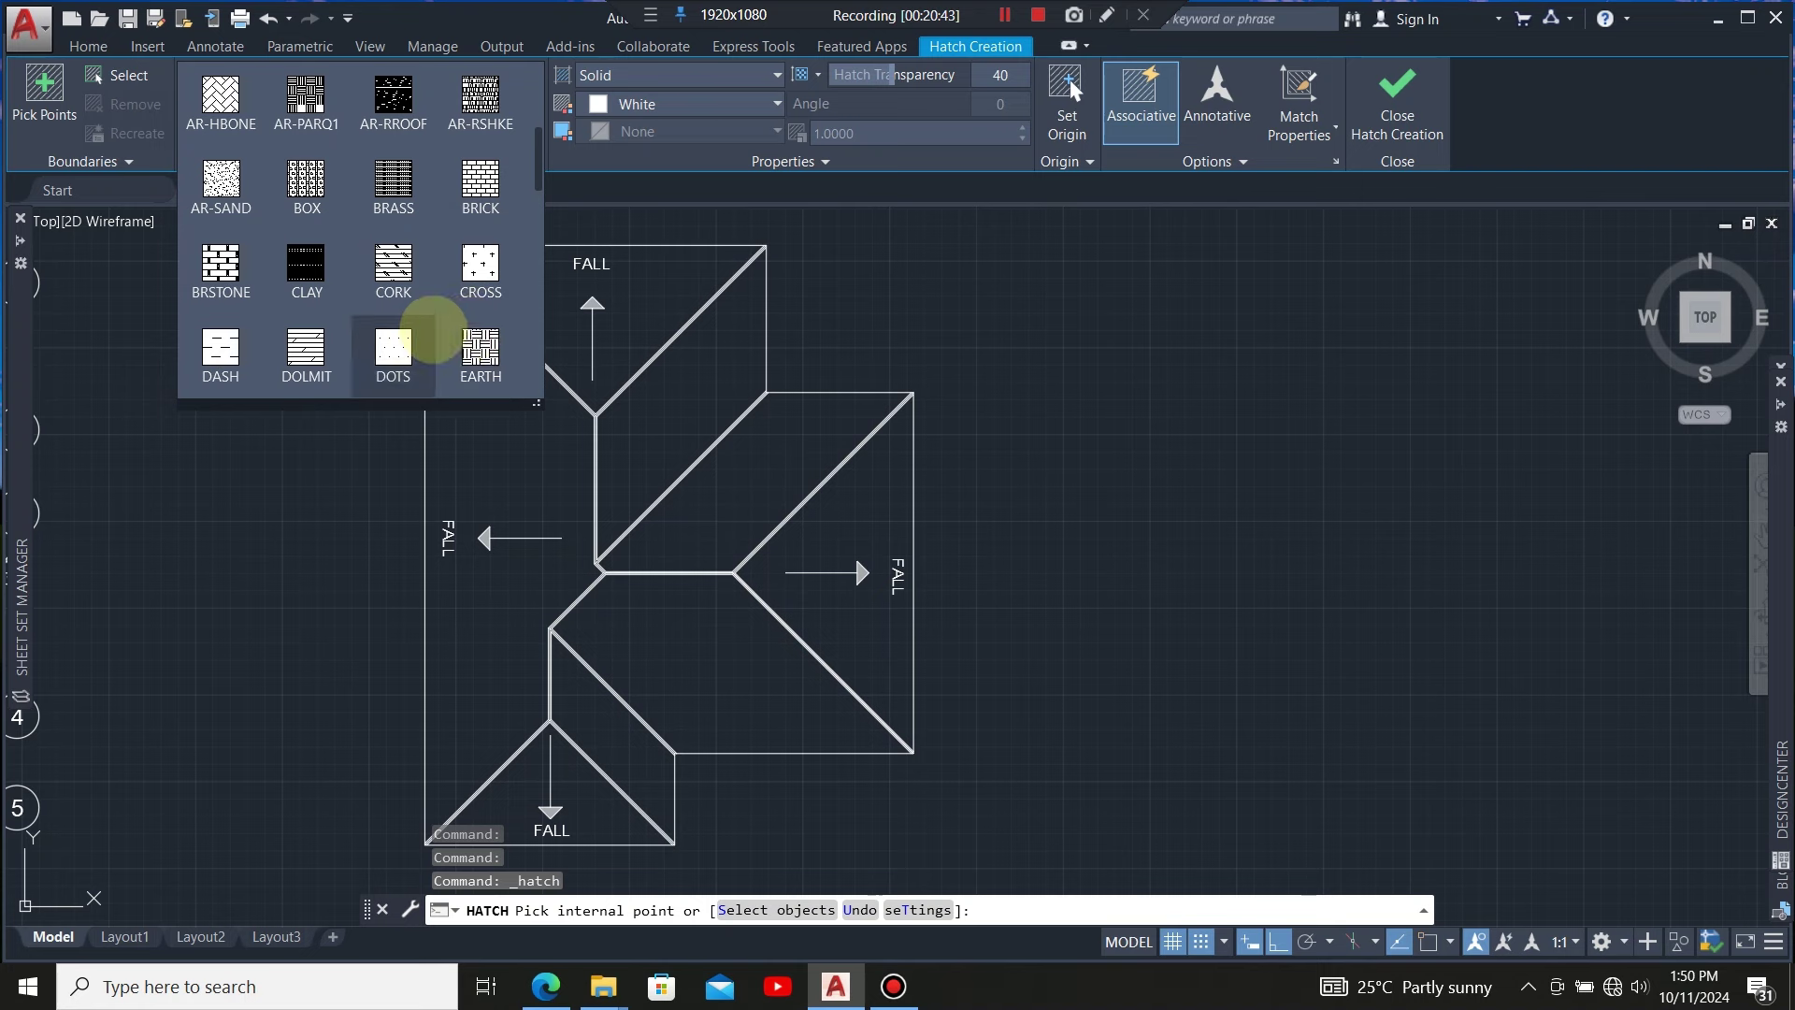
scroll(464, 323, down, 1)
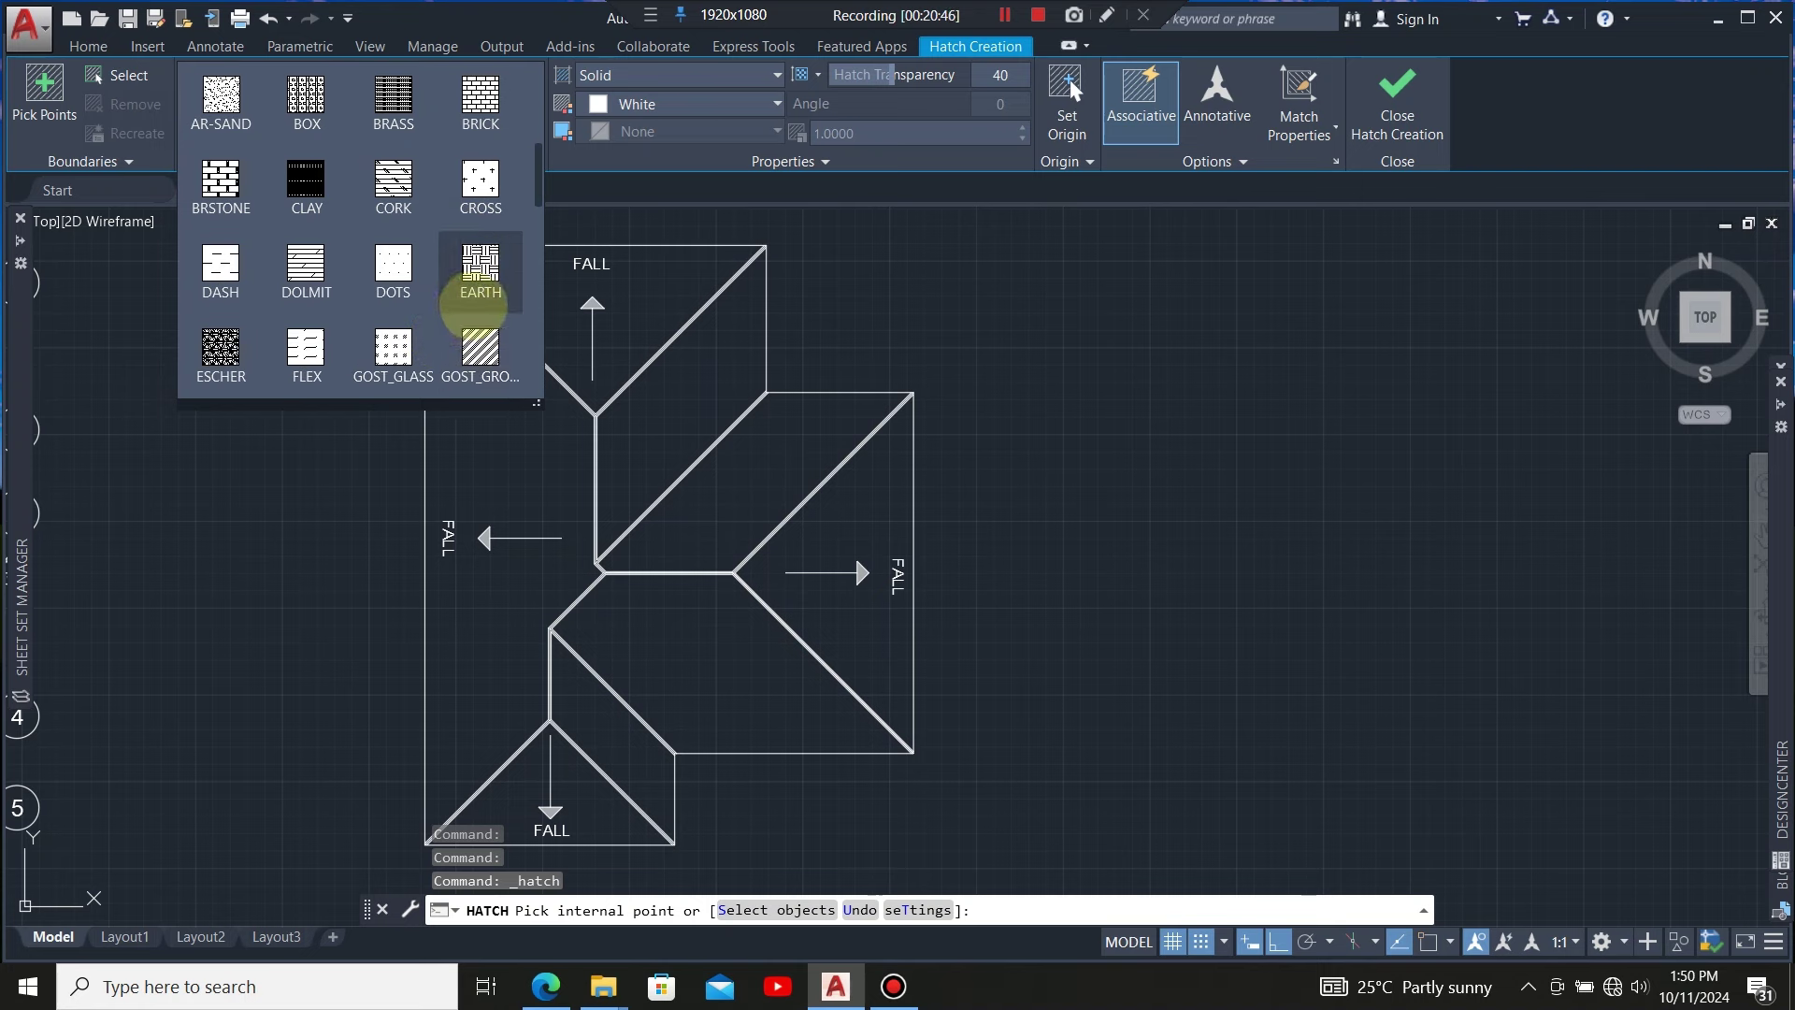
scroll(475, 309, down, 1)
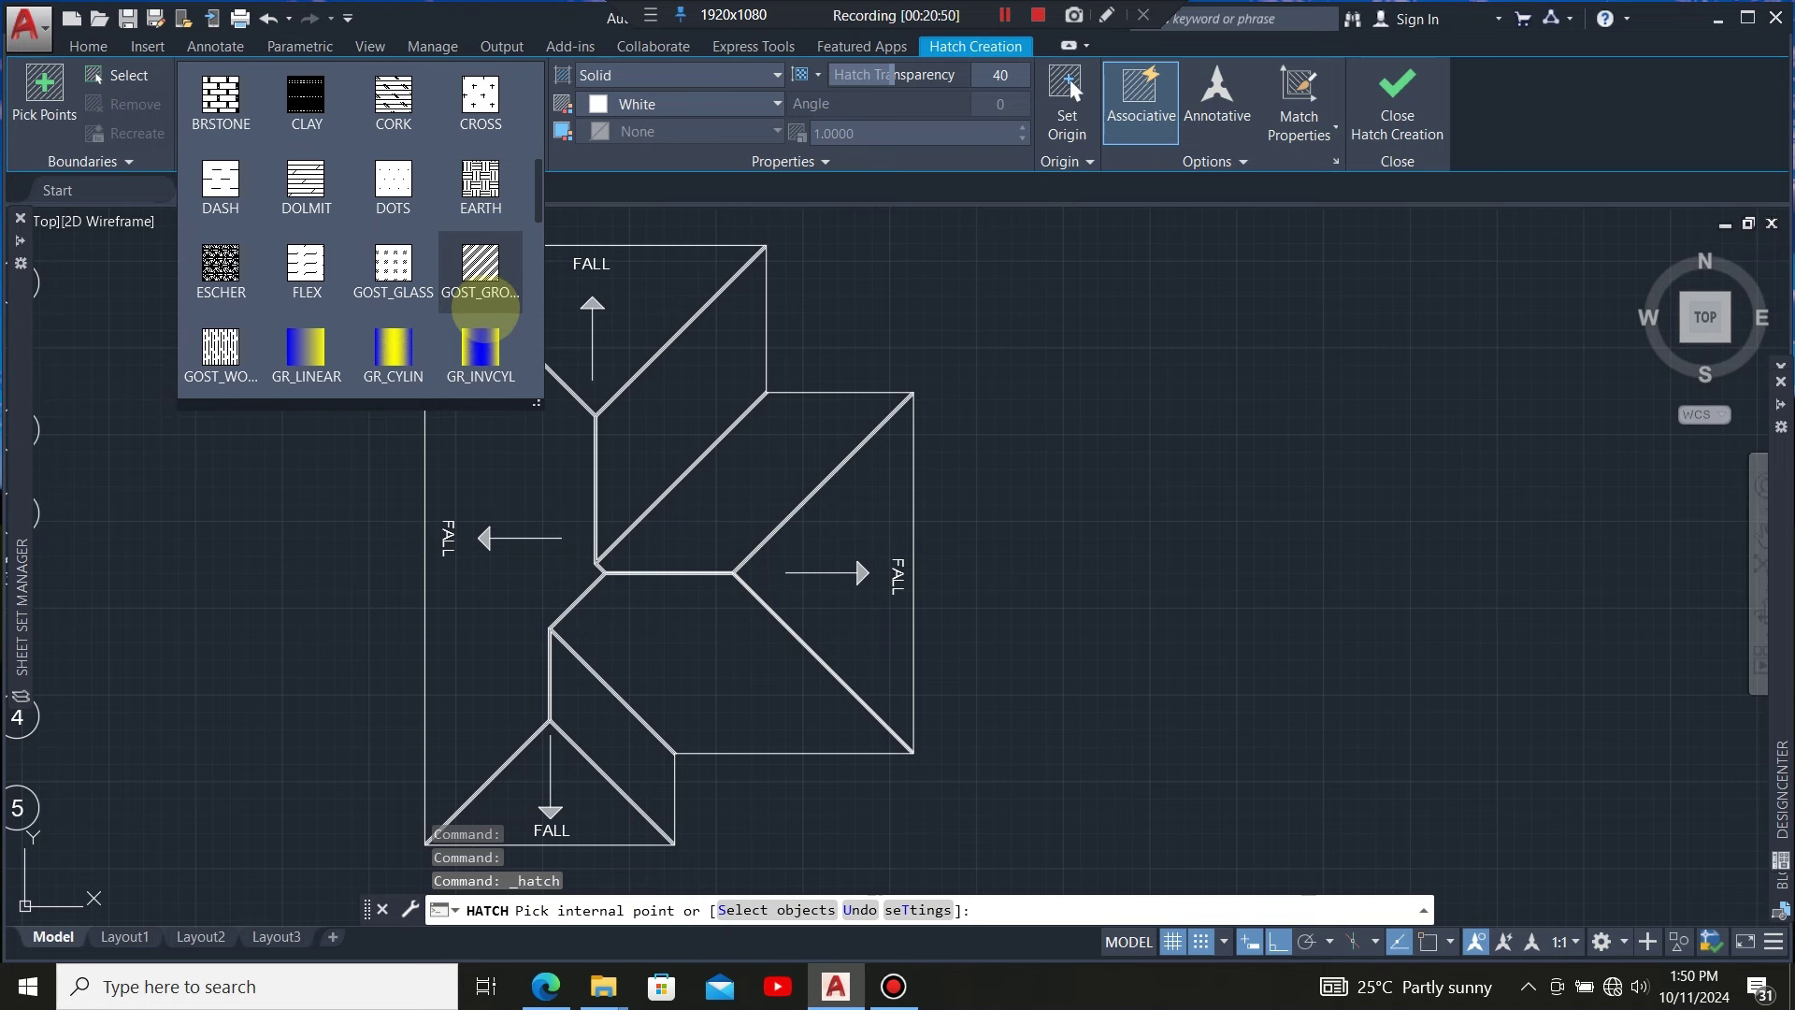
scroll(478, 305, down, 2)
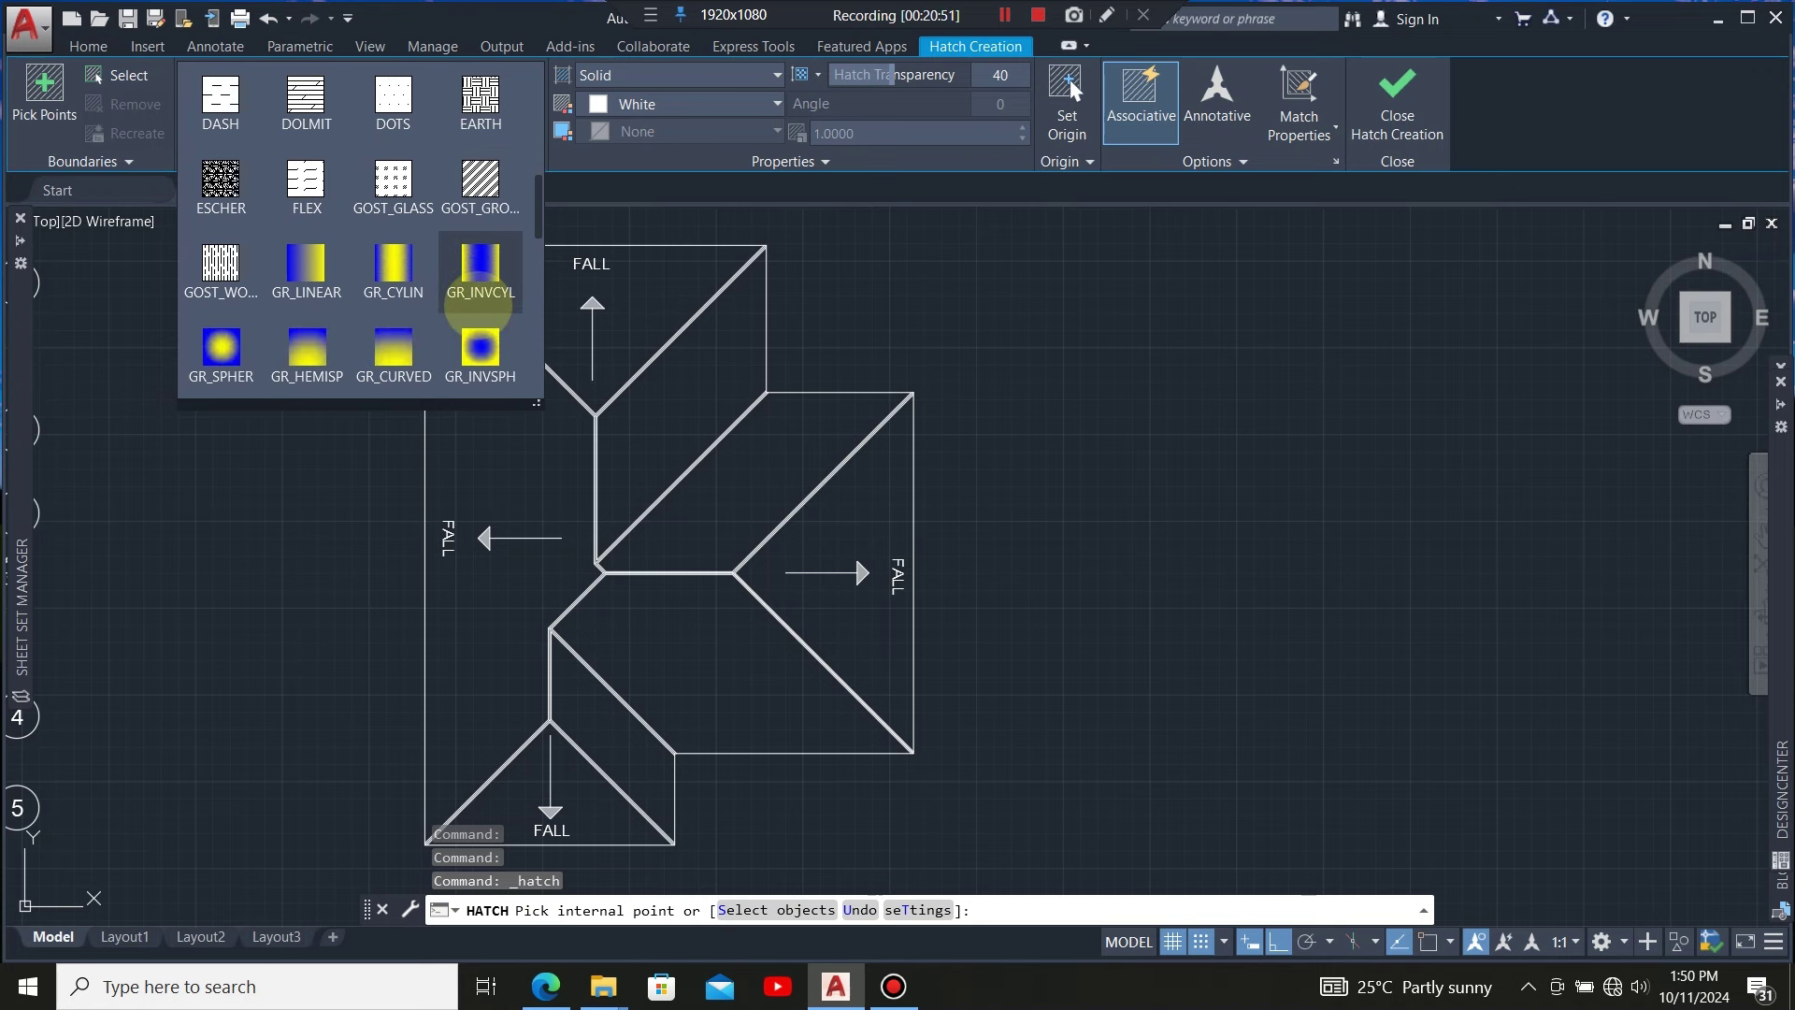
scroll(477, 306, down, 1)
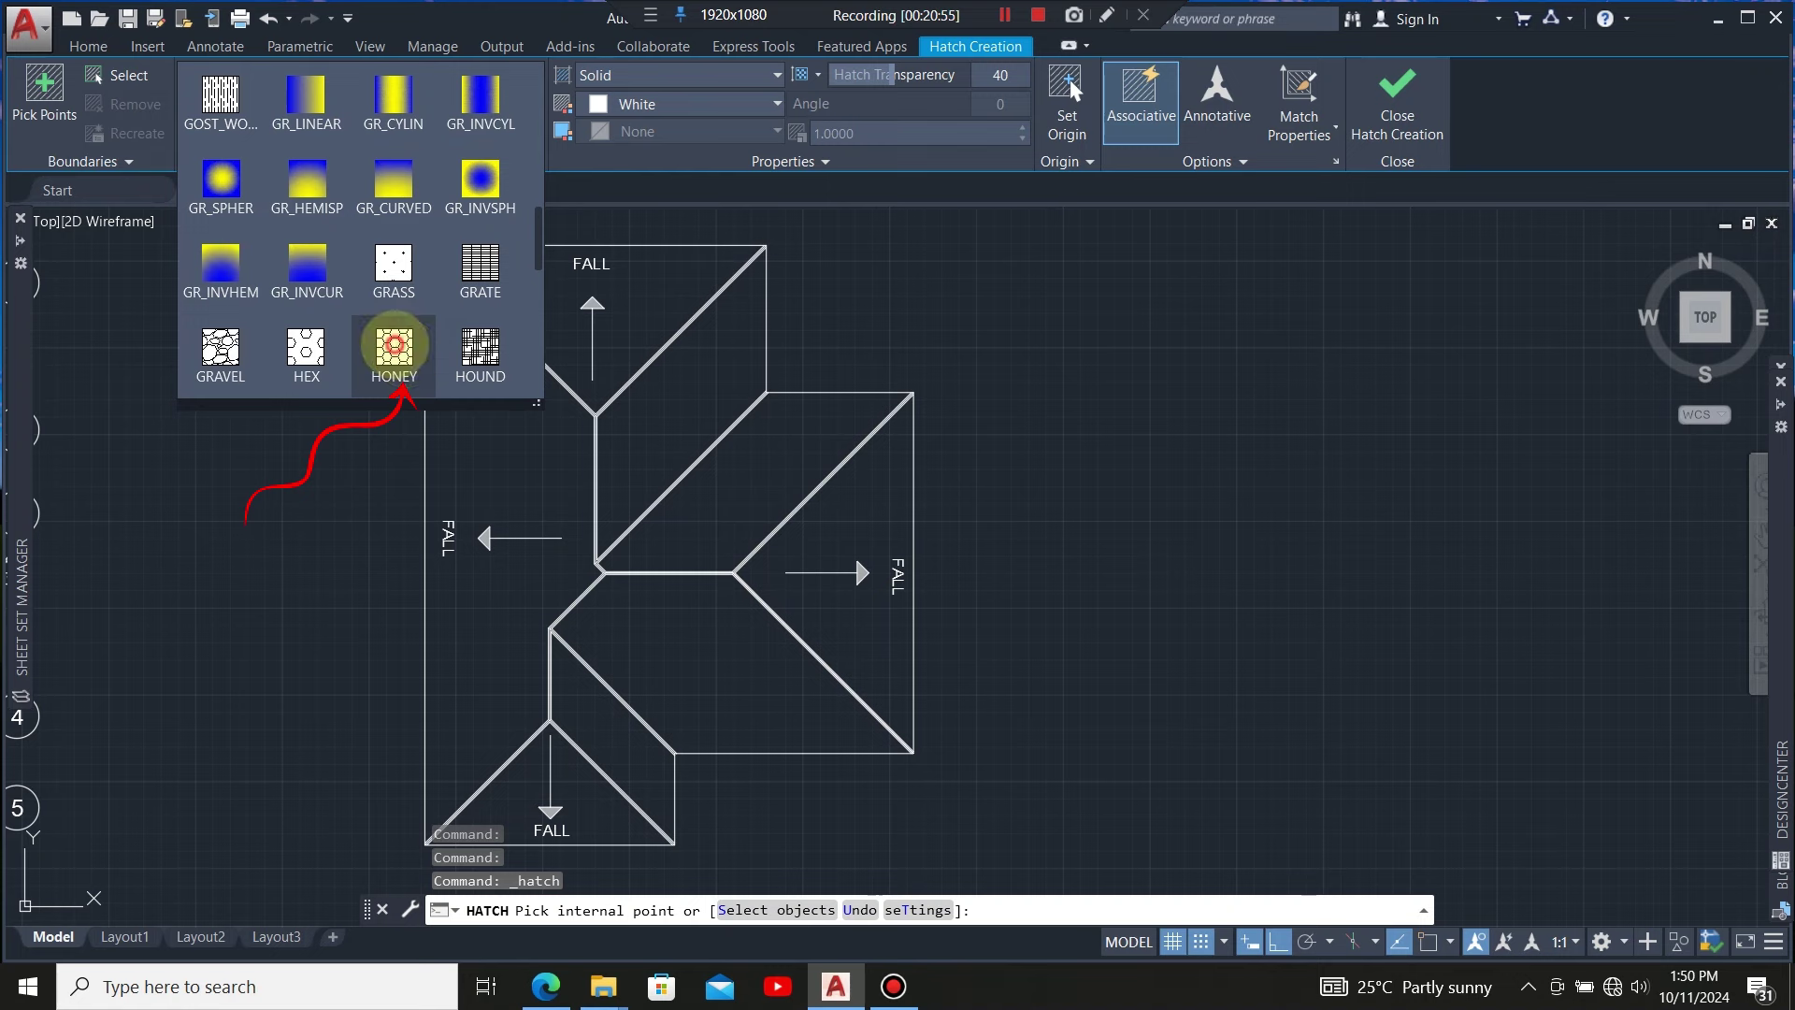
click(394, 348)
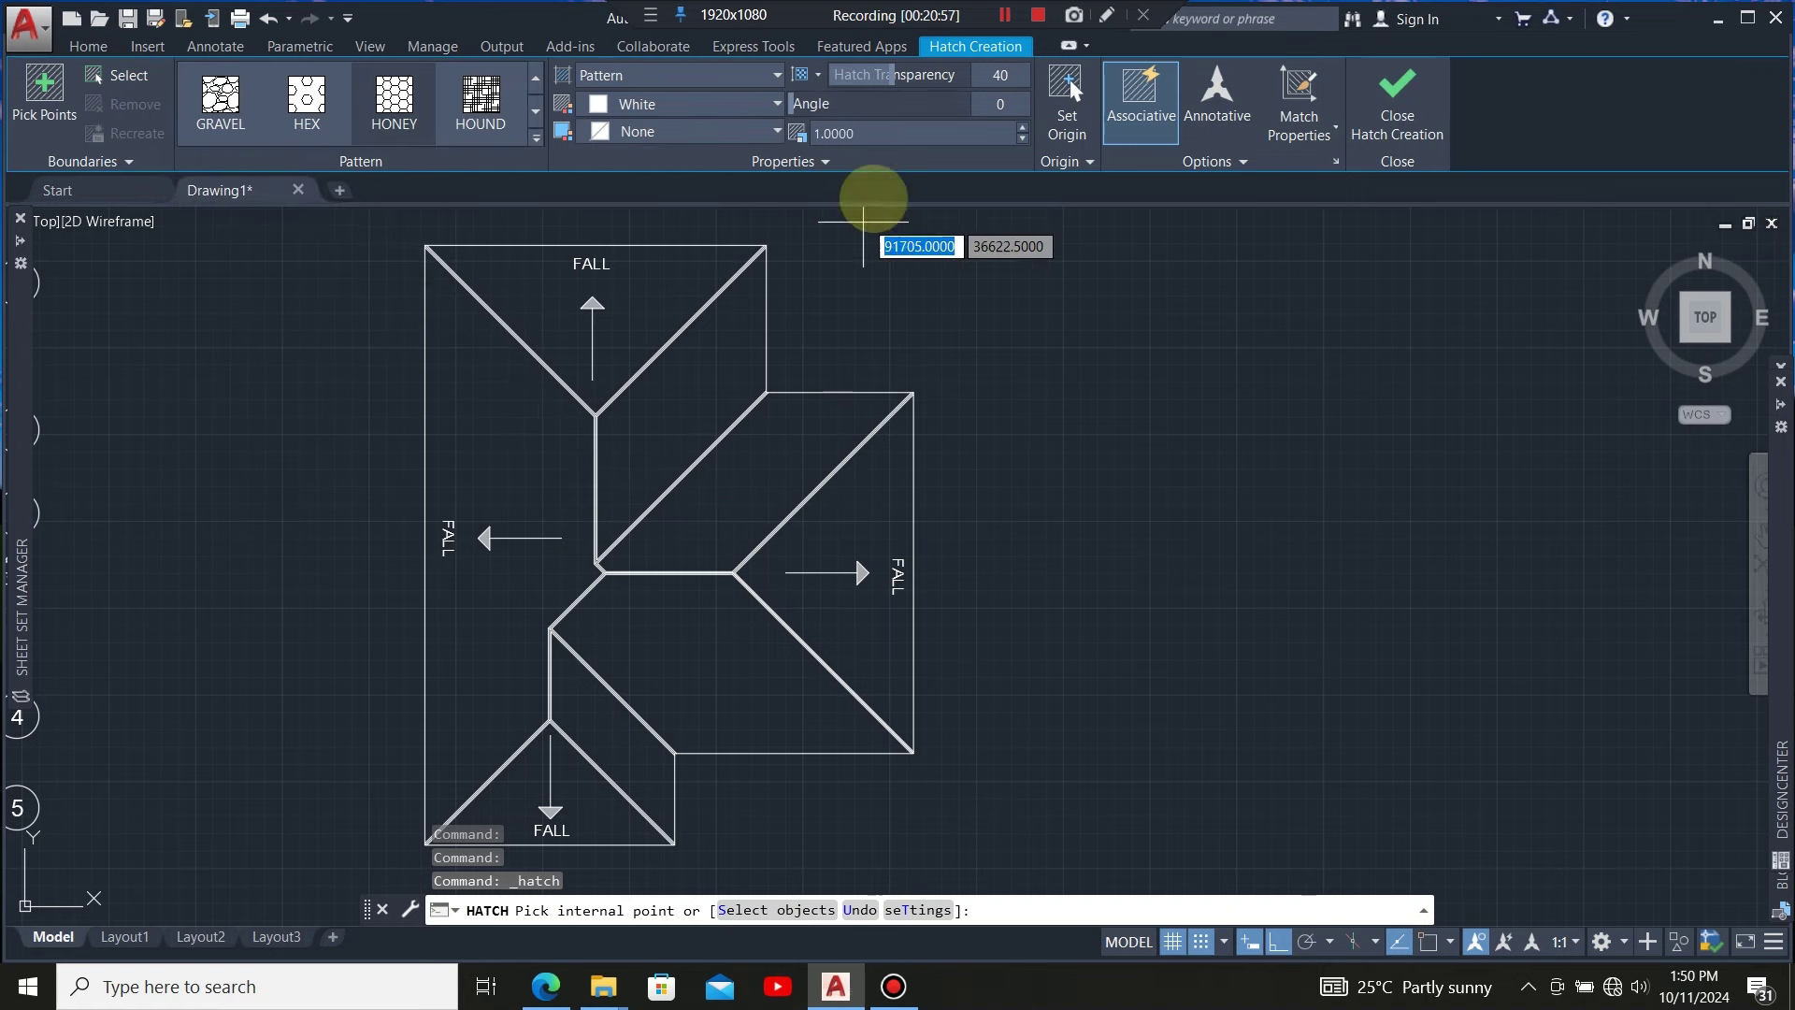
mouse_move(541, 449)
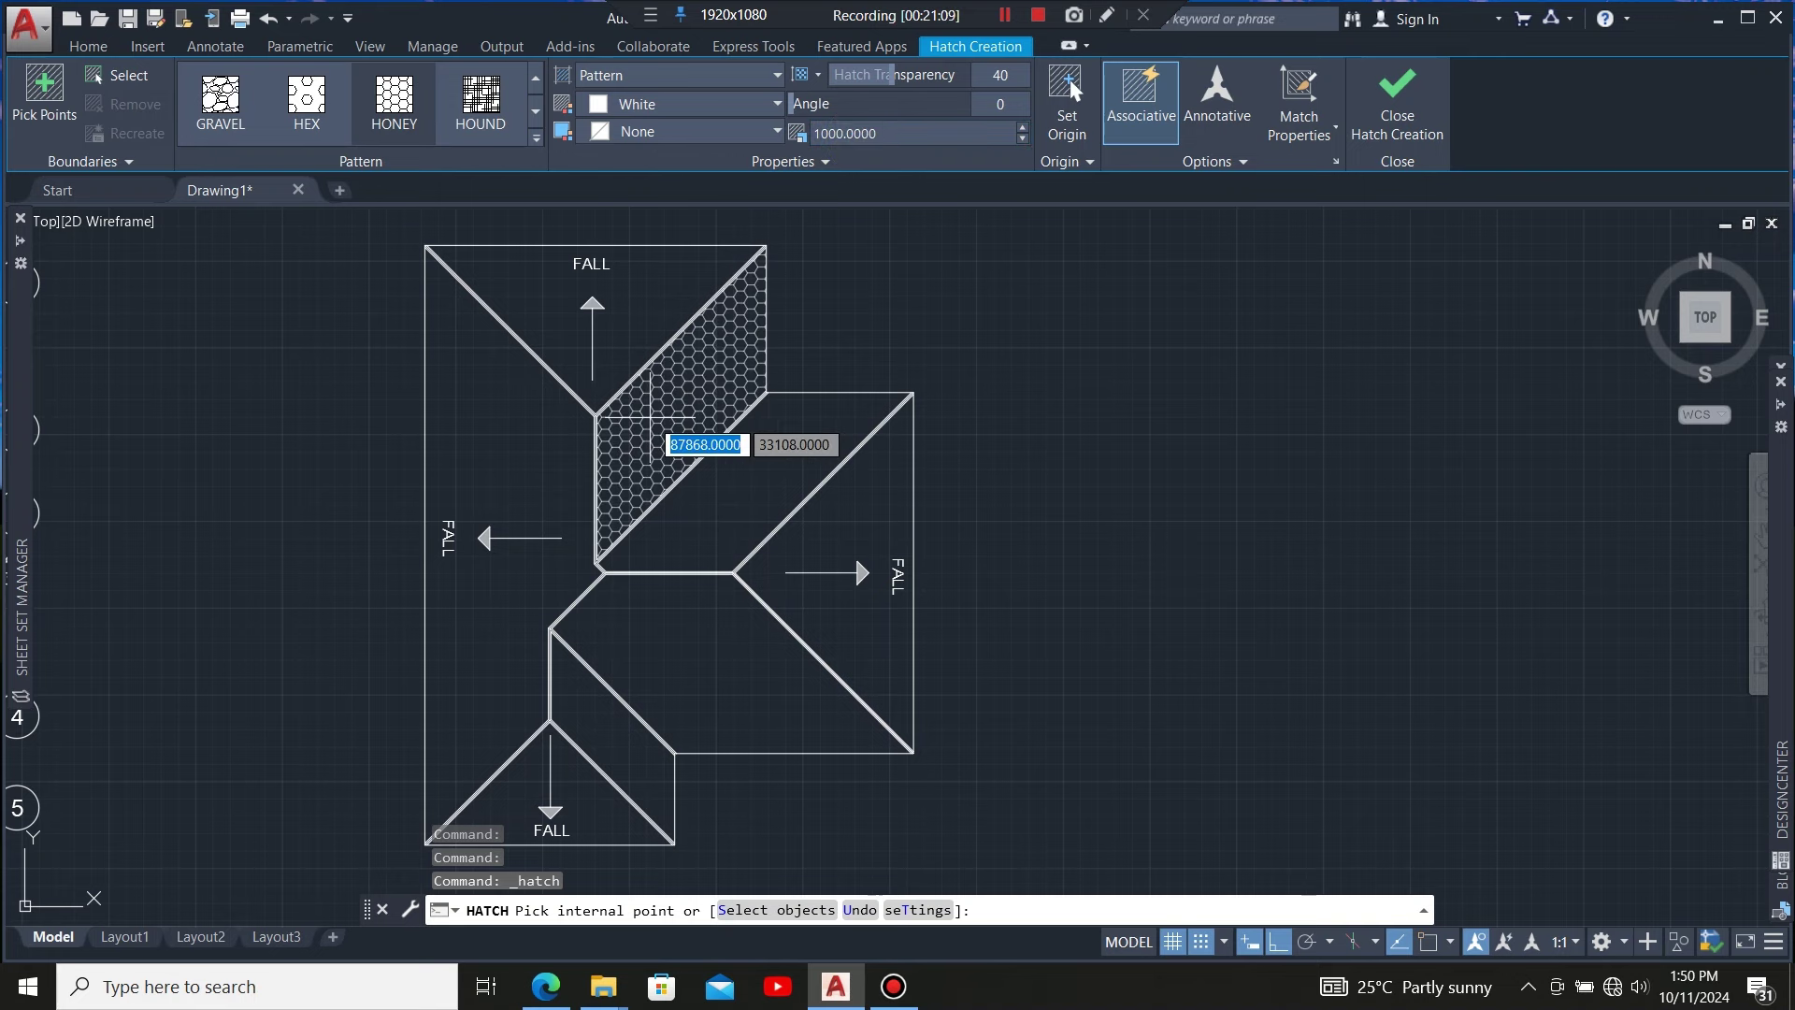
Add HONEY hatch to the central, top, left, right, lower-strip and bottom triangle roof planes
click(651, 425)
click(589, 341)
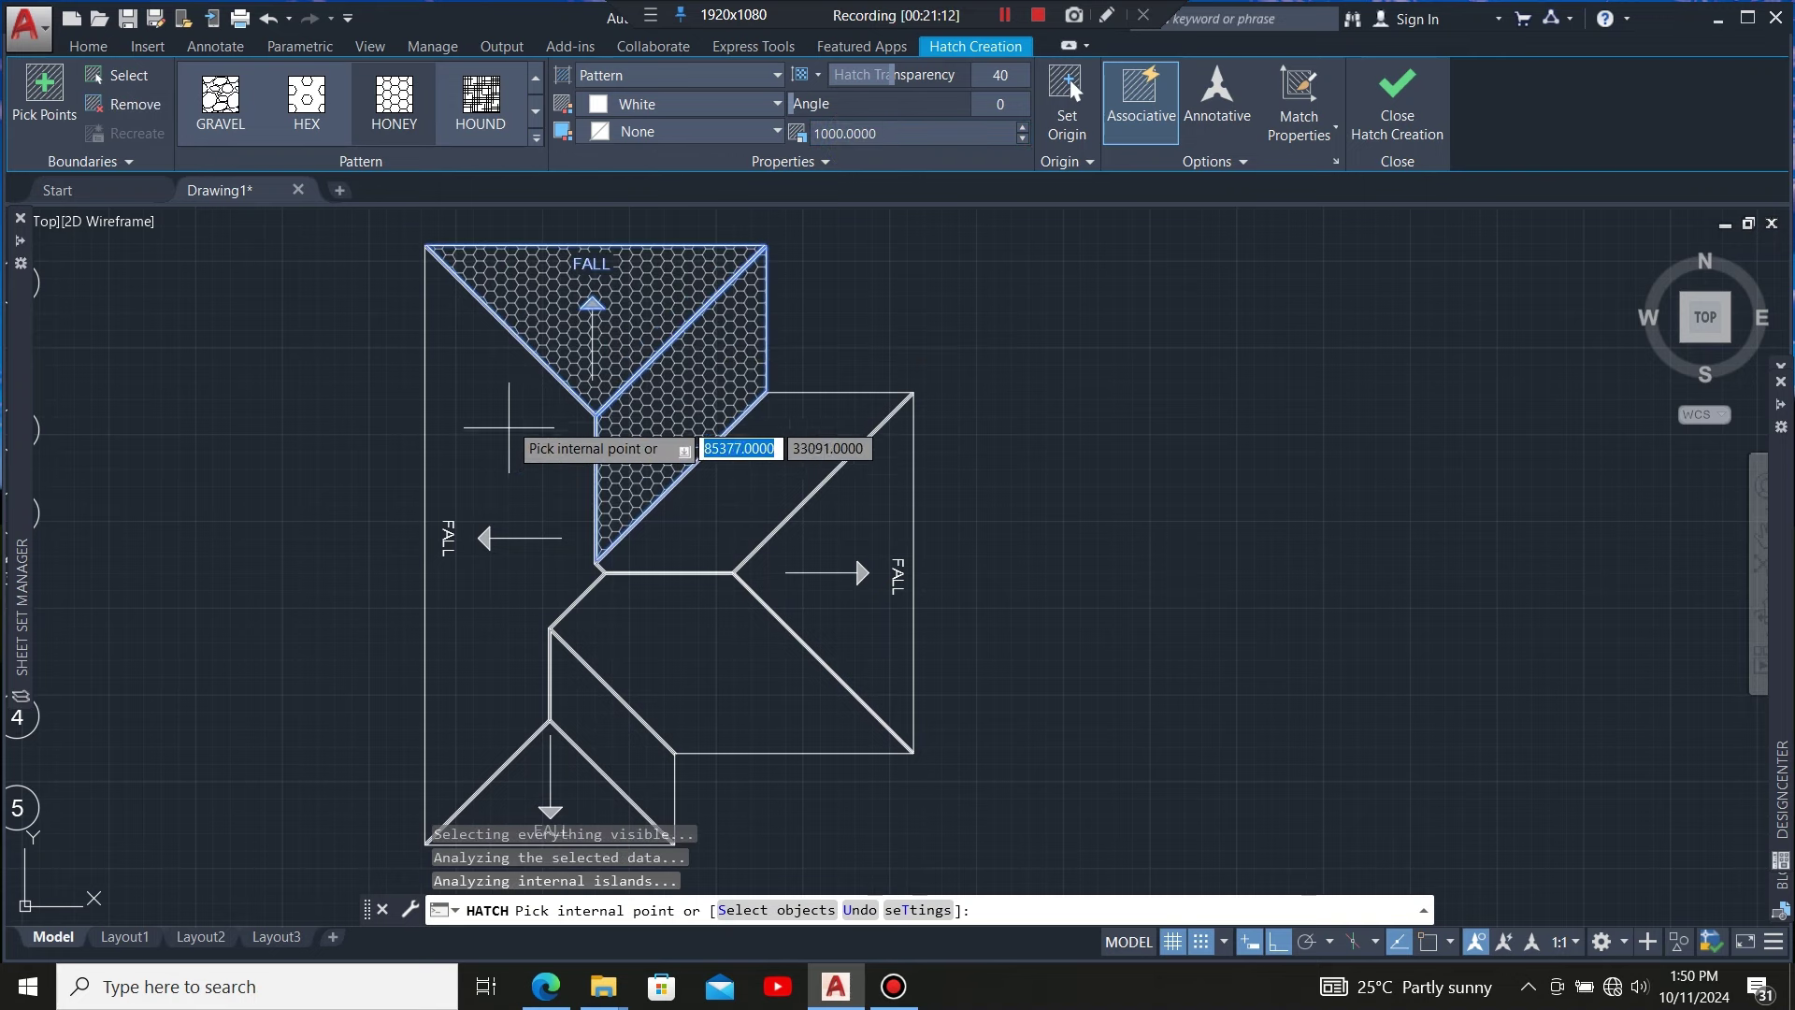
click(508, 428)
click(682, 559)
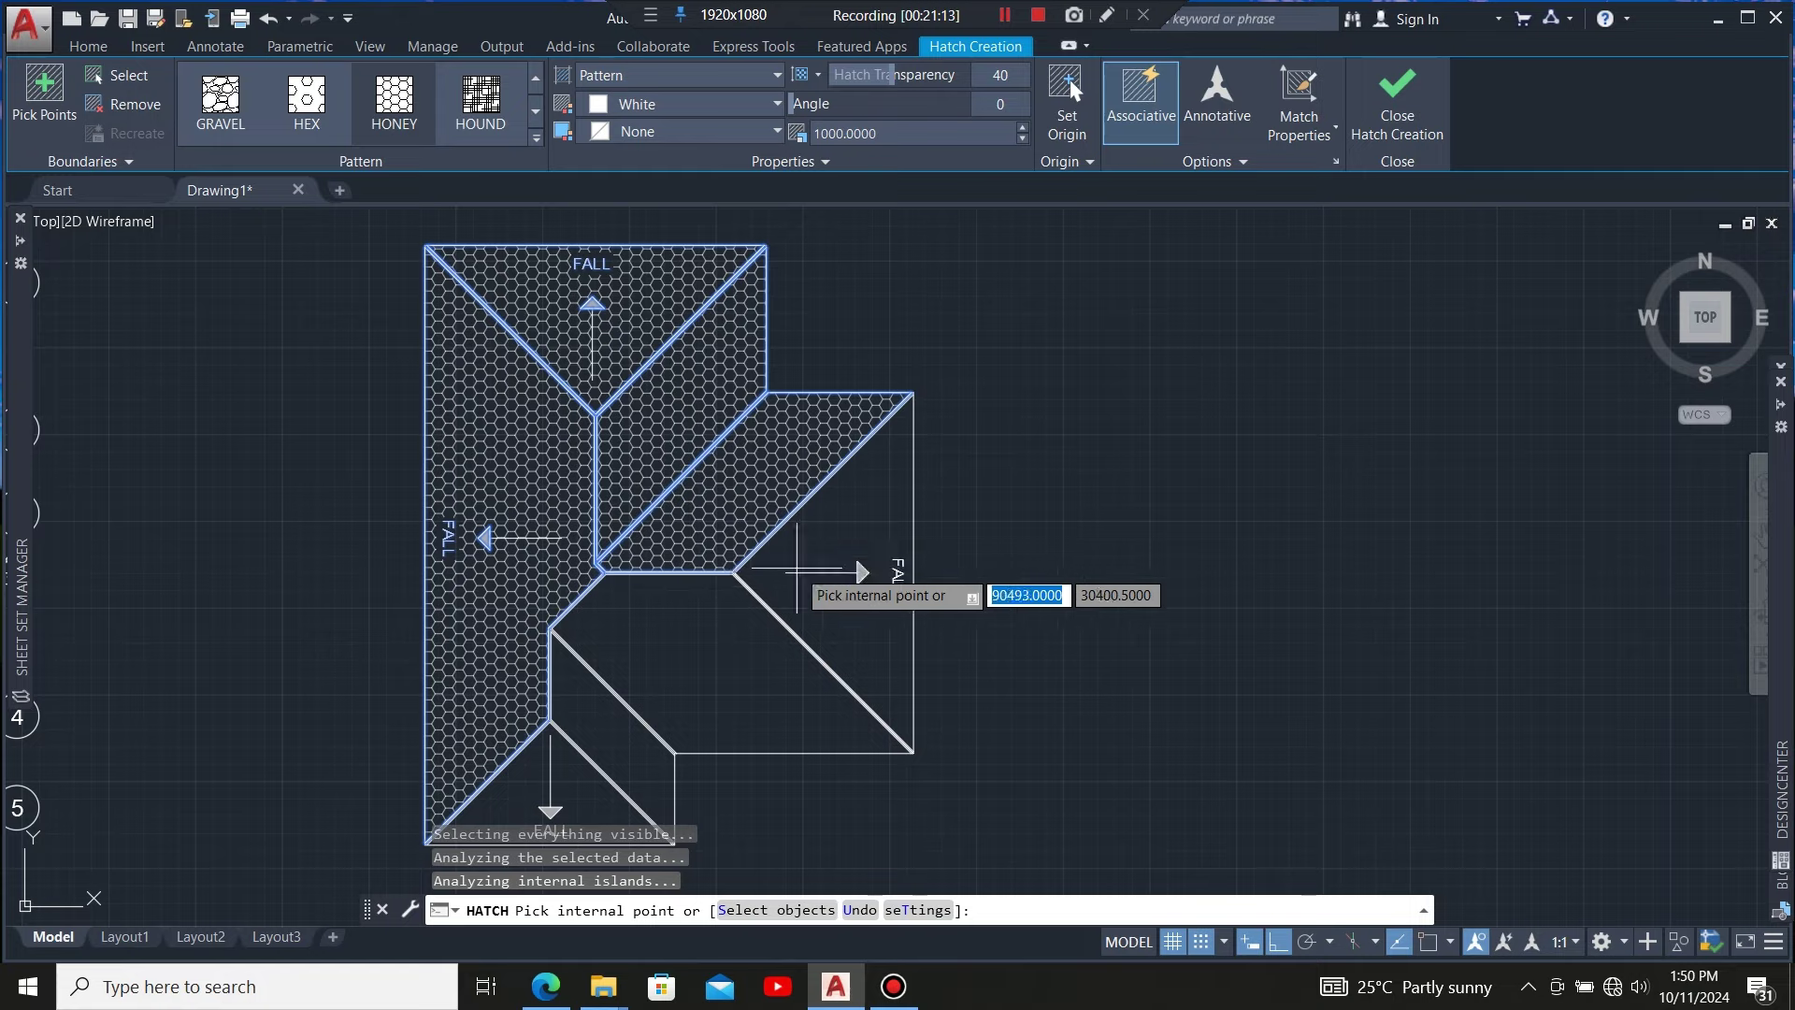
click(822, 587)
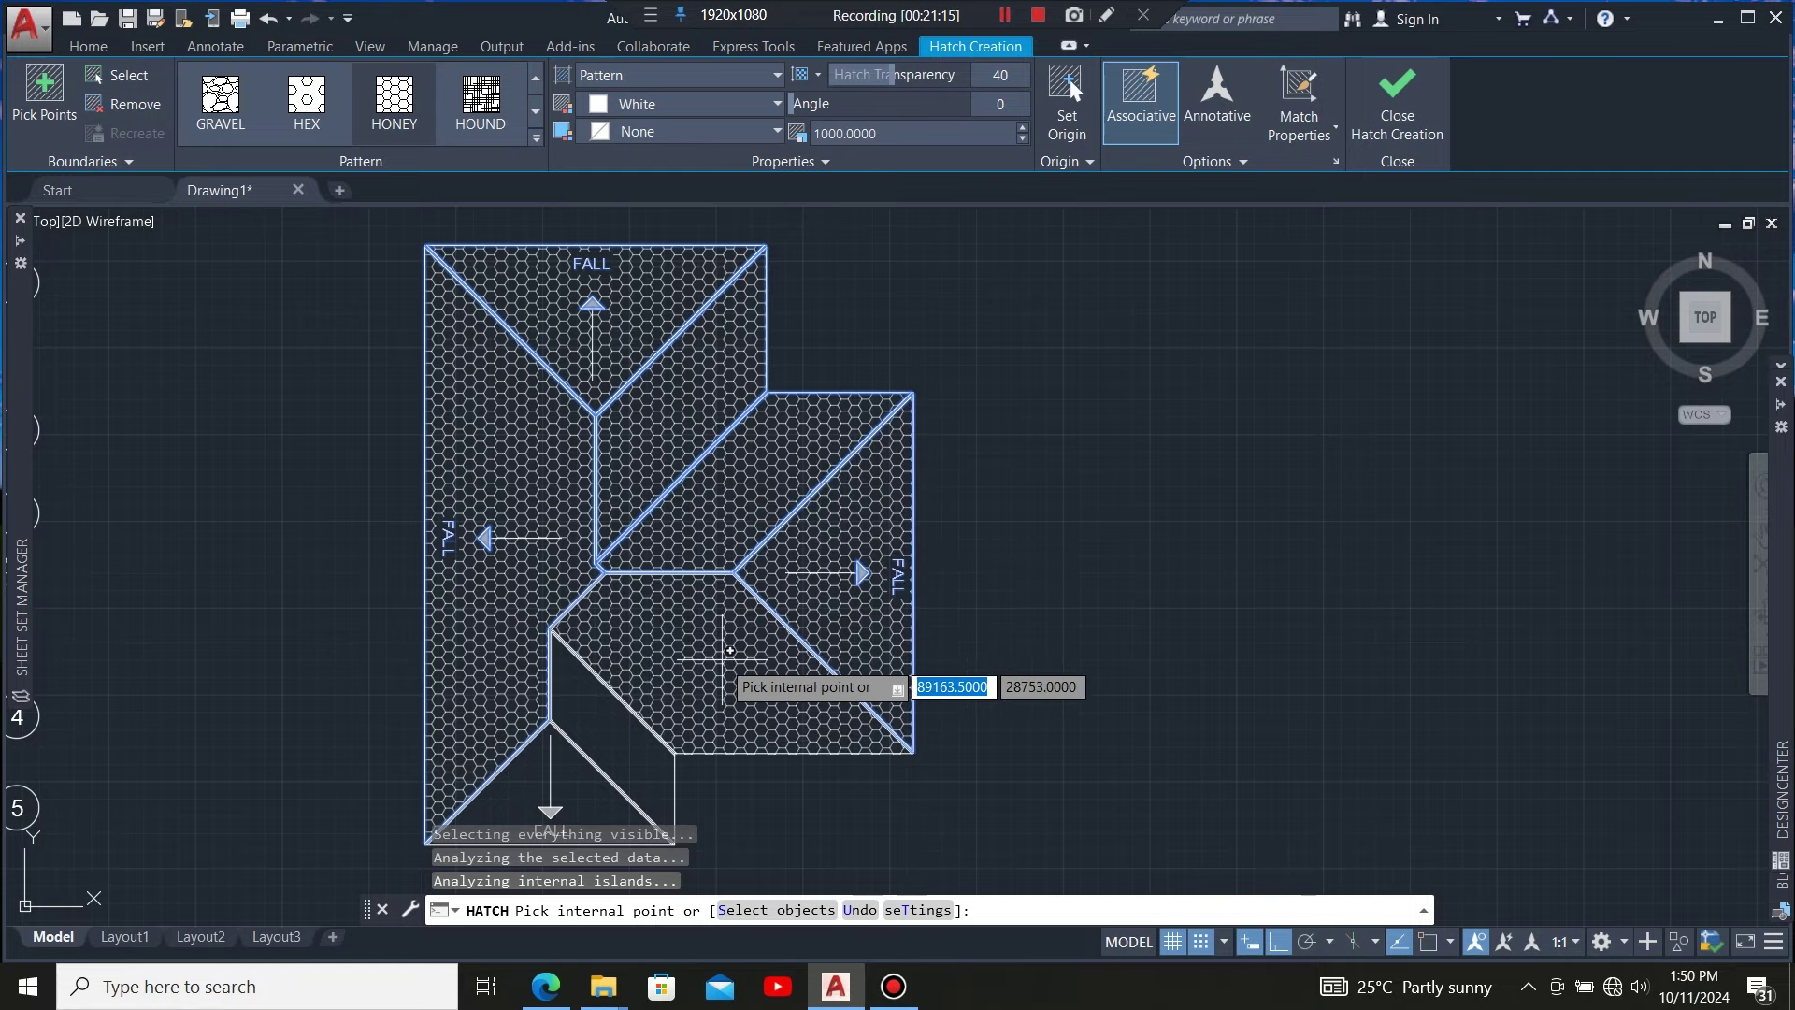
scroll(795, 580, down, 2)
scroll(734, 645, up, 4)
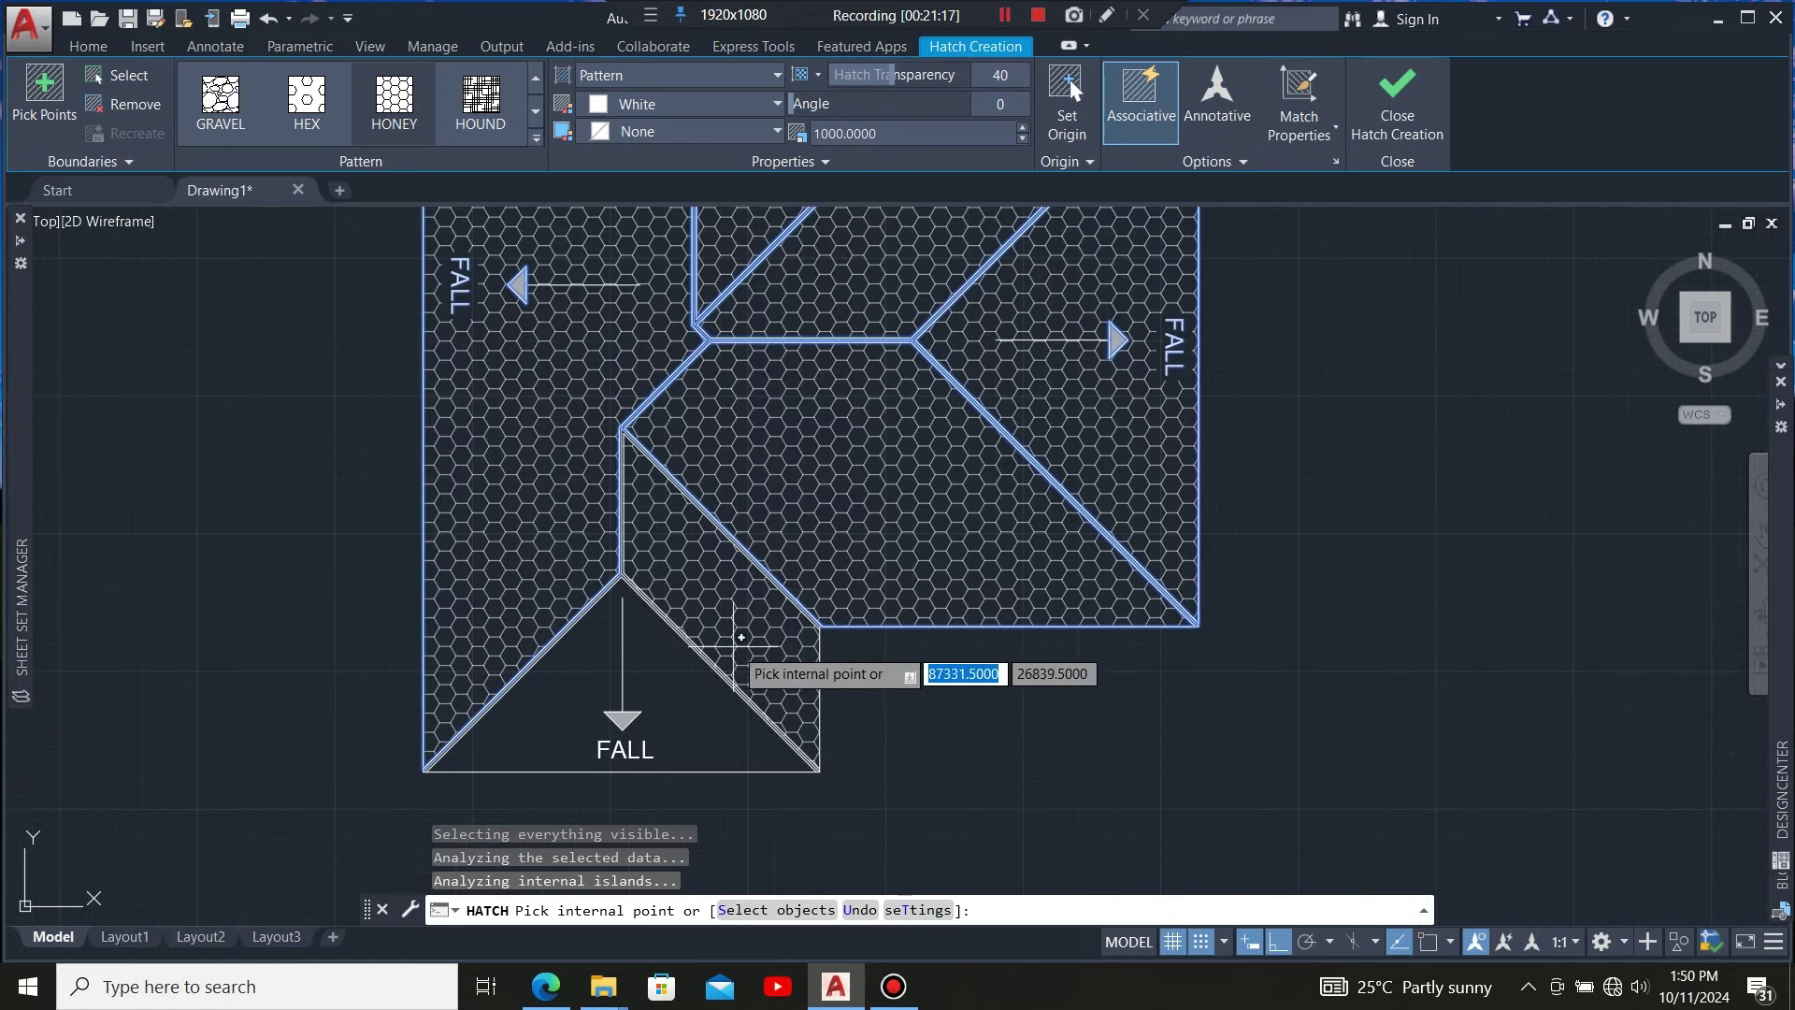
click(739, 627)
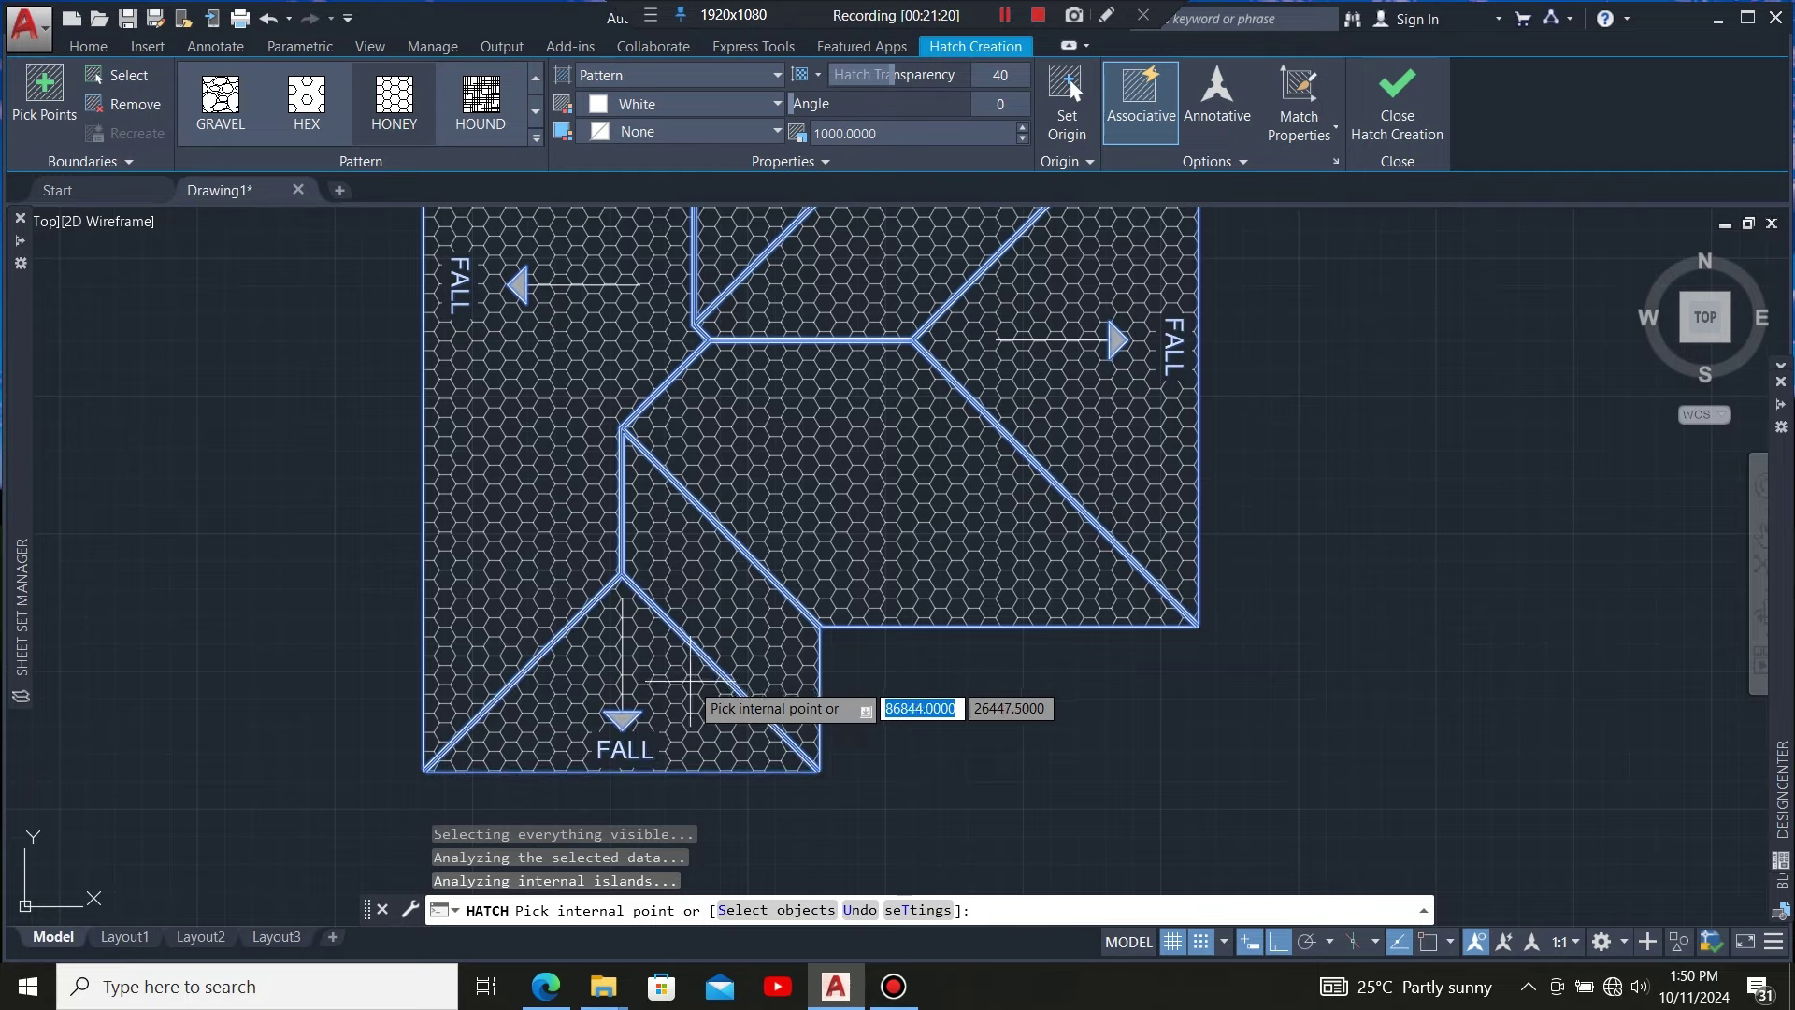
click(690, 683)
scroll(747, 711, down, 4)
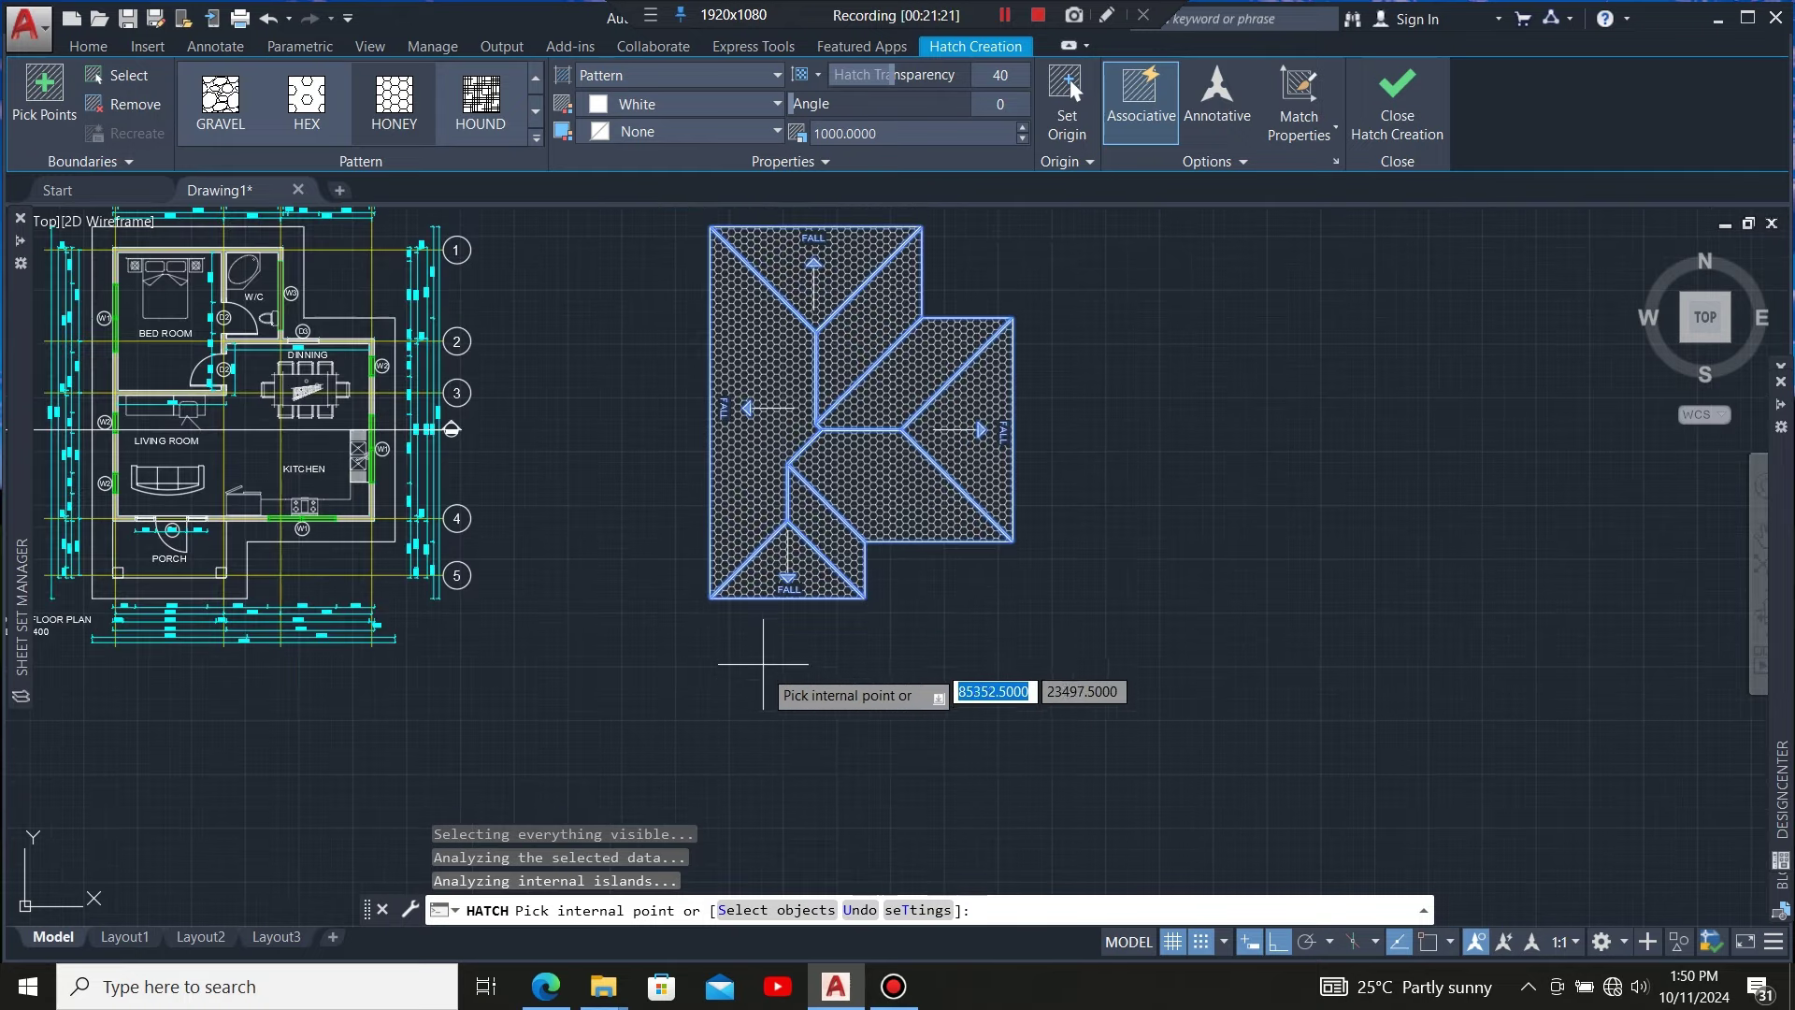
key(Escape)
scroll(1047, 396, up, 4)
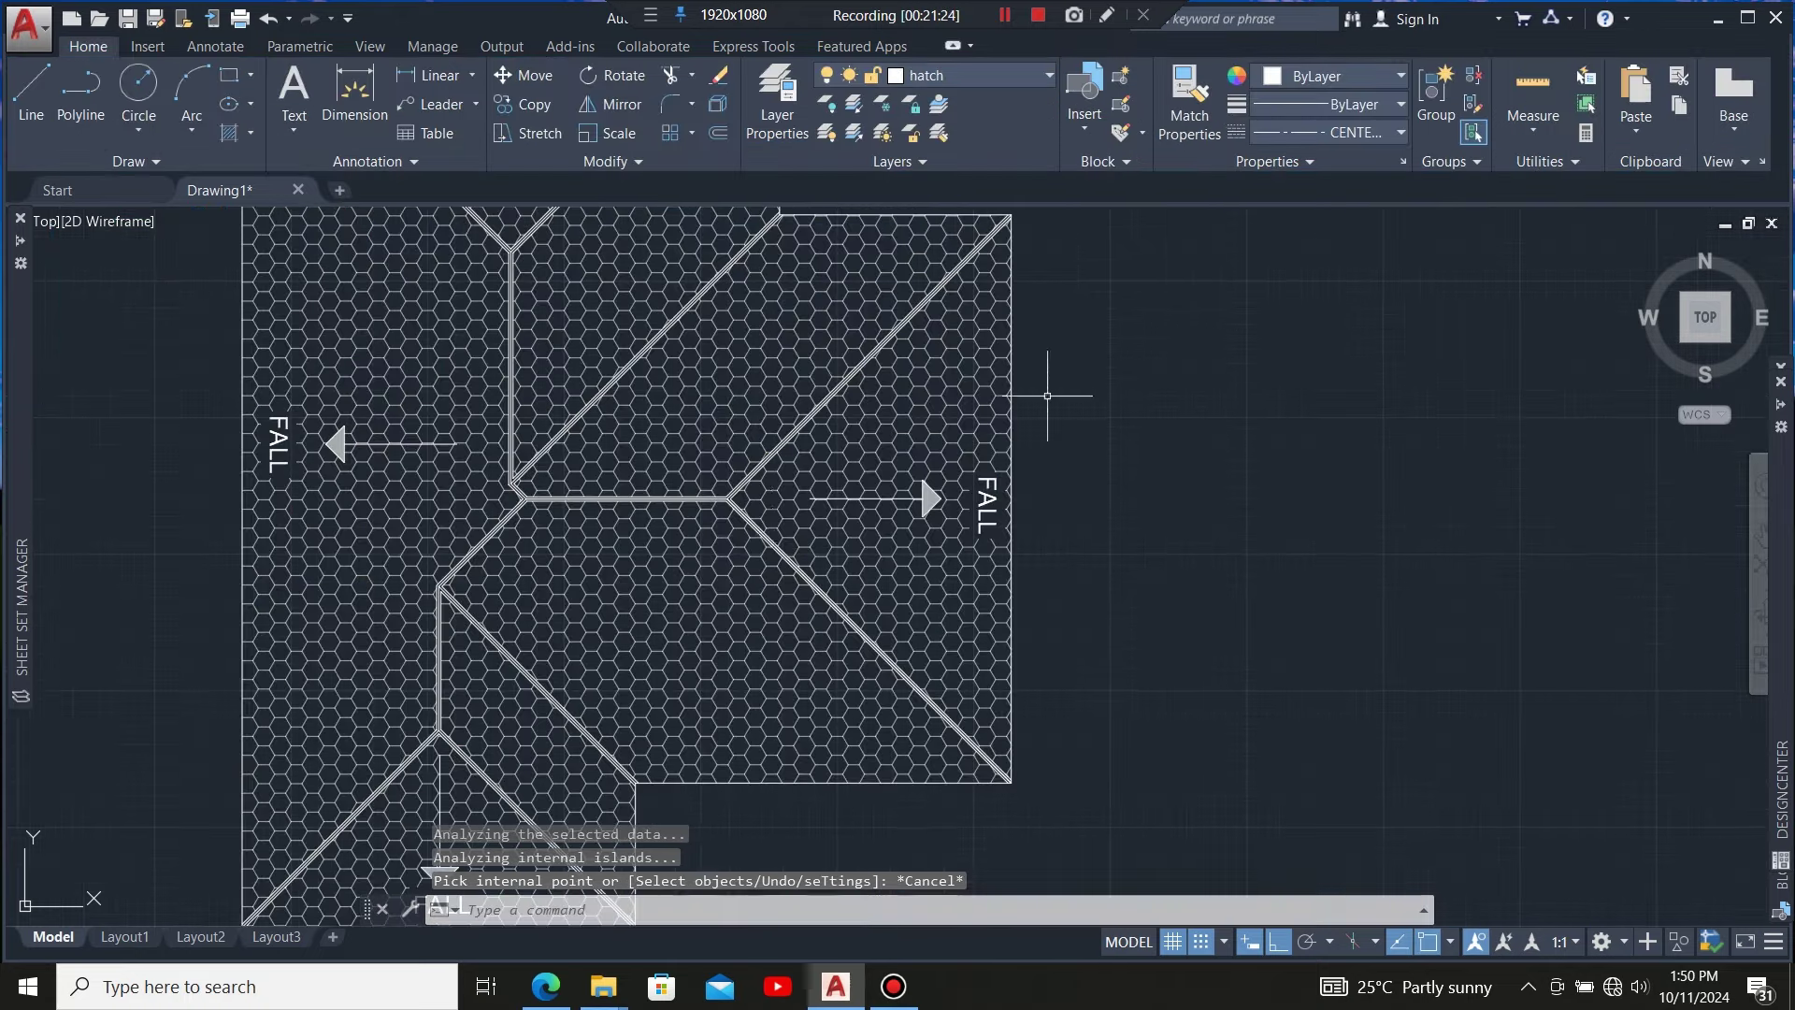
scroll(714, 572, down, 2)
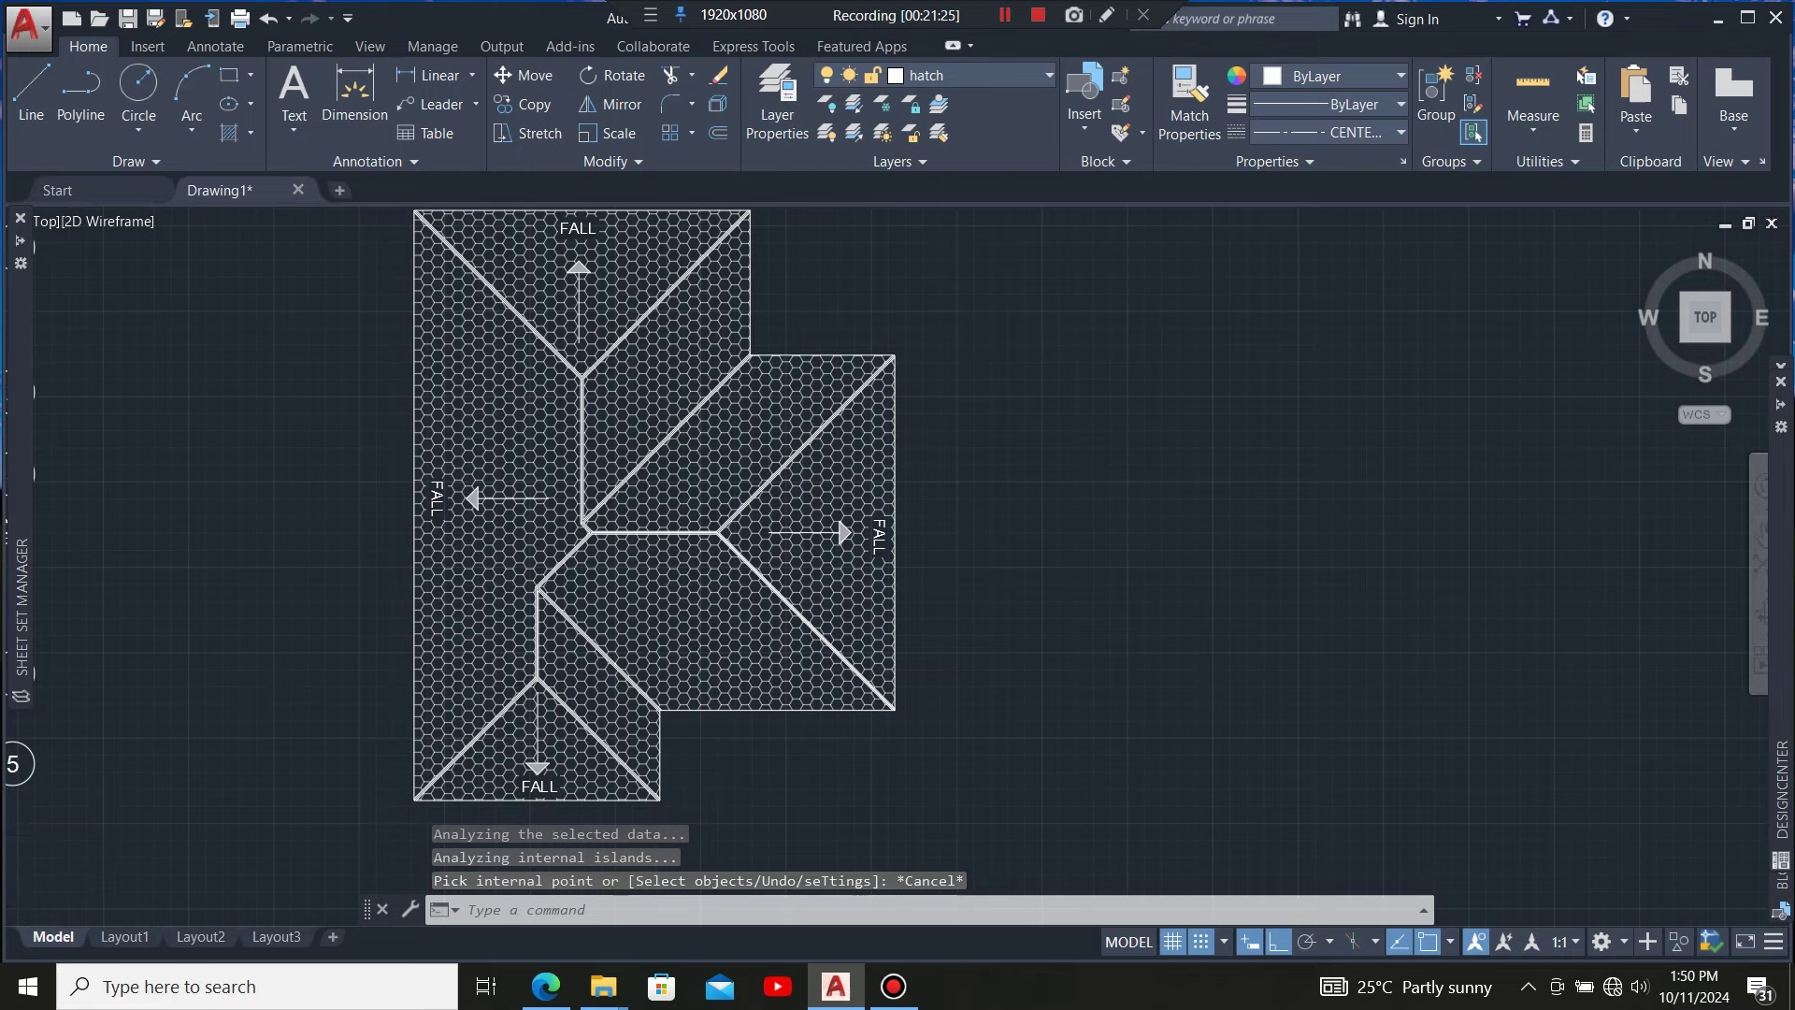
scroll(1007, 420, down, 2)
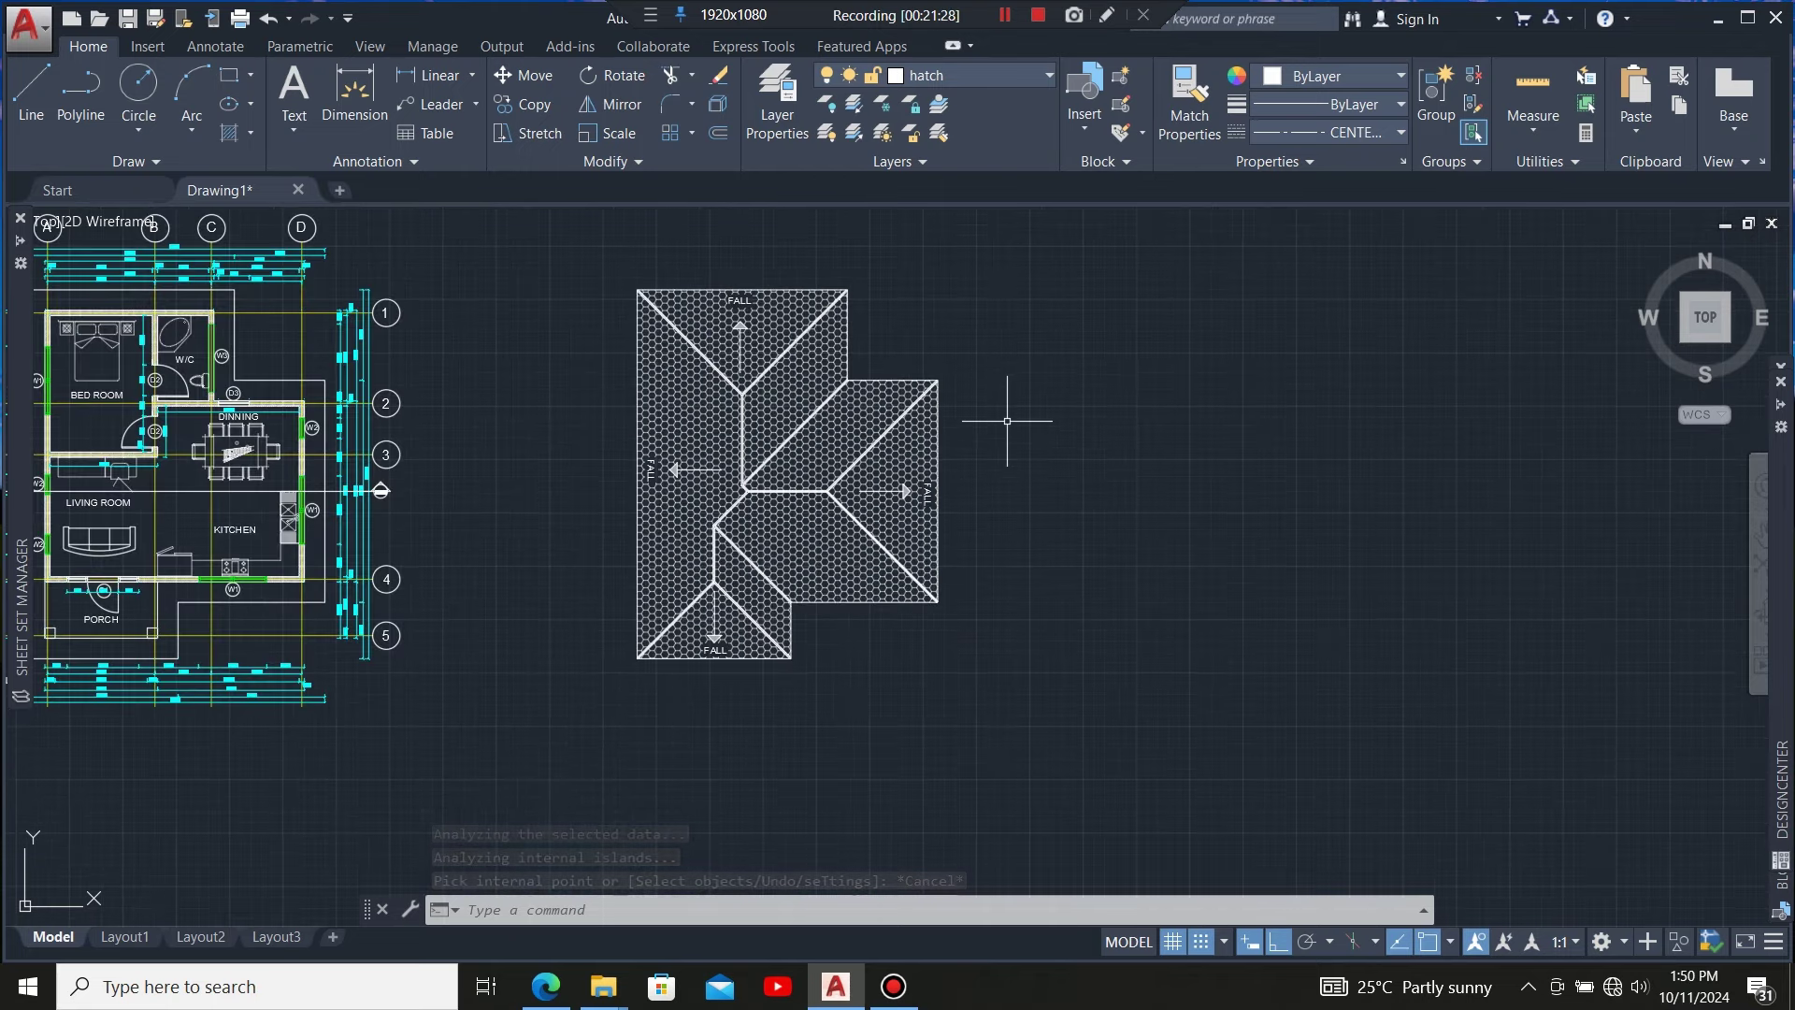
scroll(874, 341, up, 2)
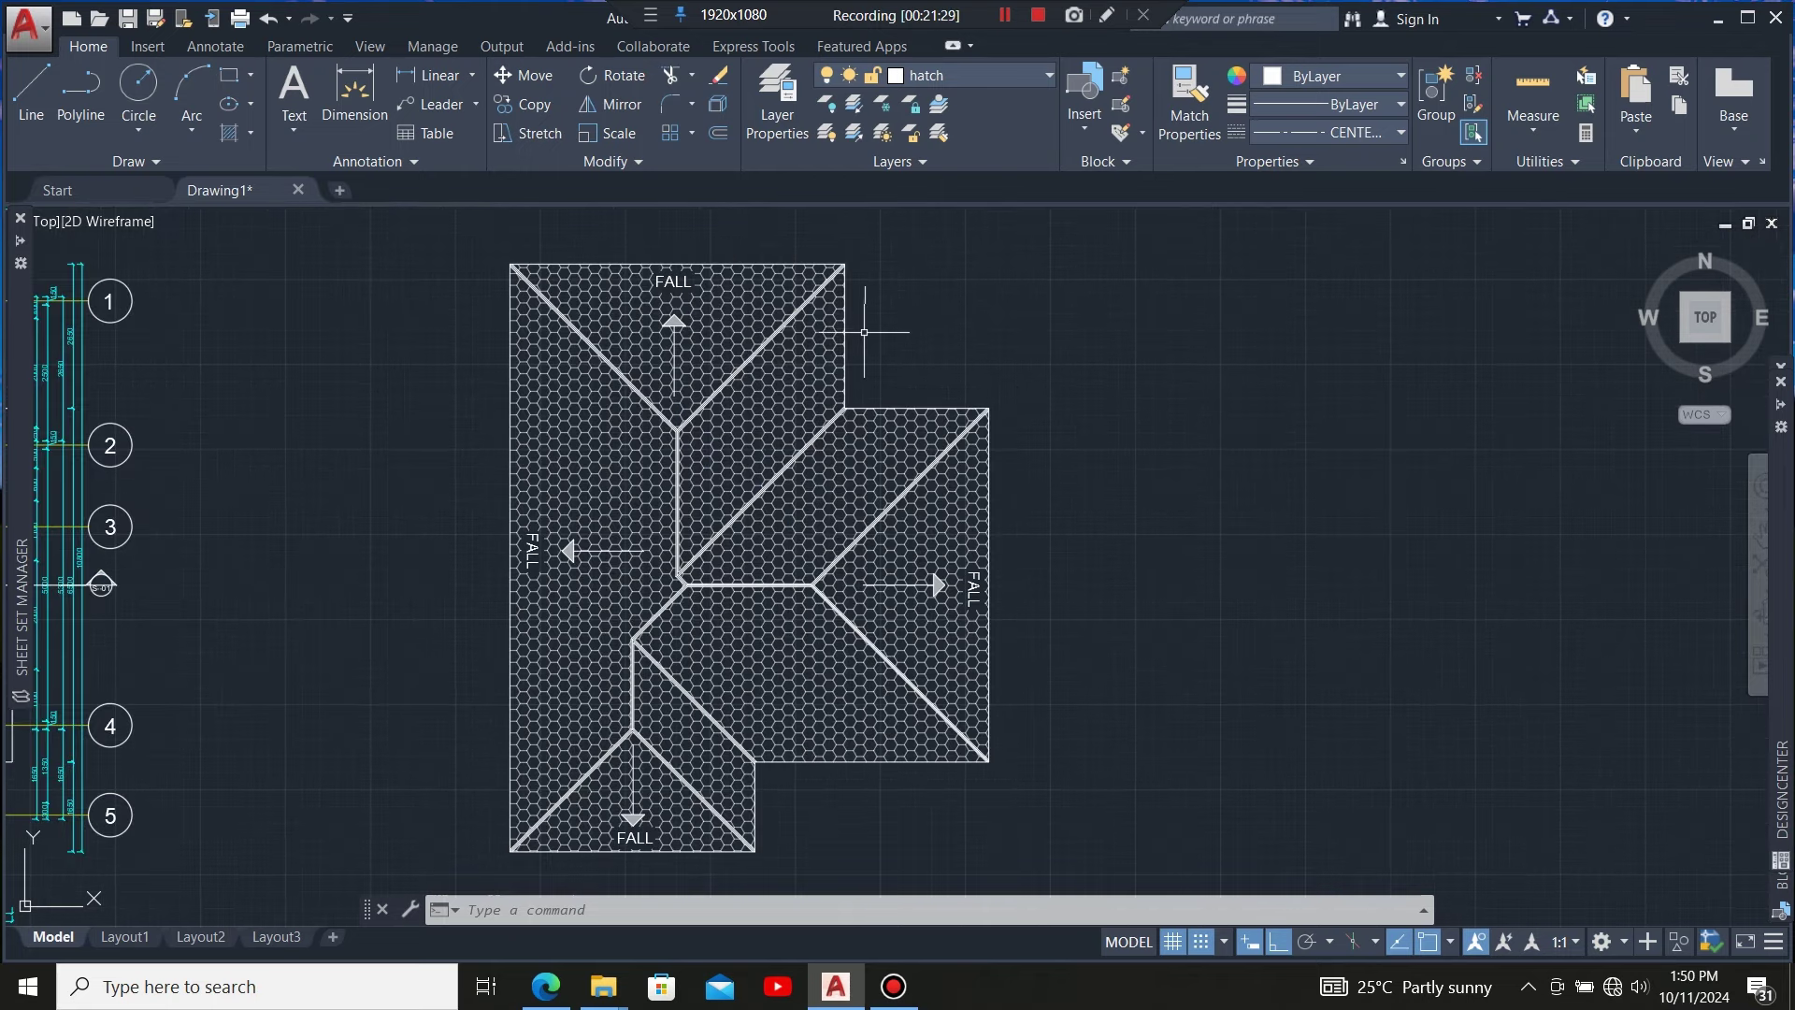
scroll(687, 319, down, 2)
scroll(795, 302, up, 2)
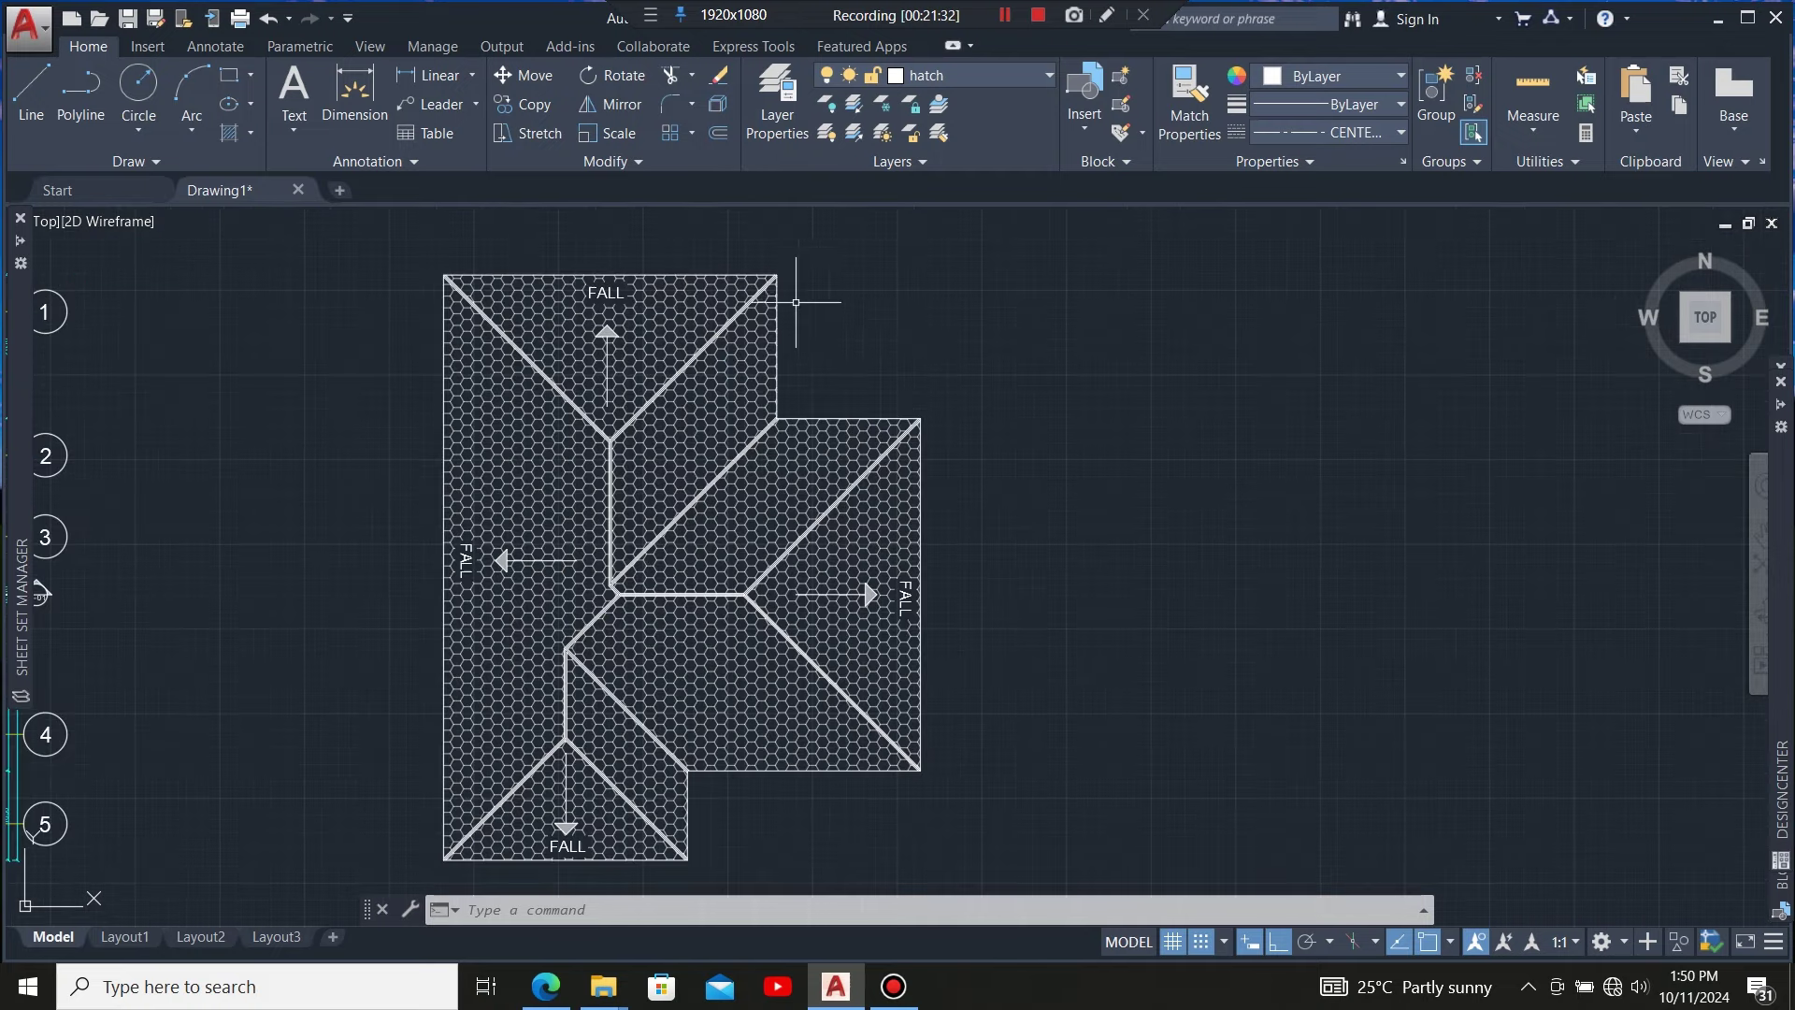
scroll(814, 288, down, 2)
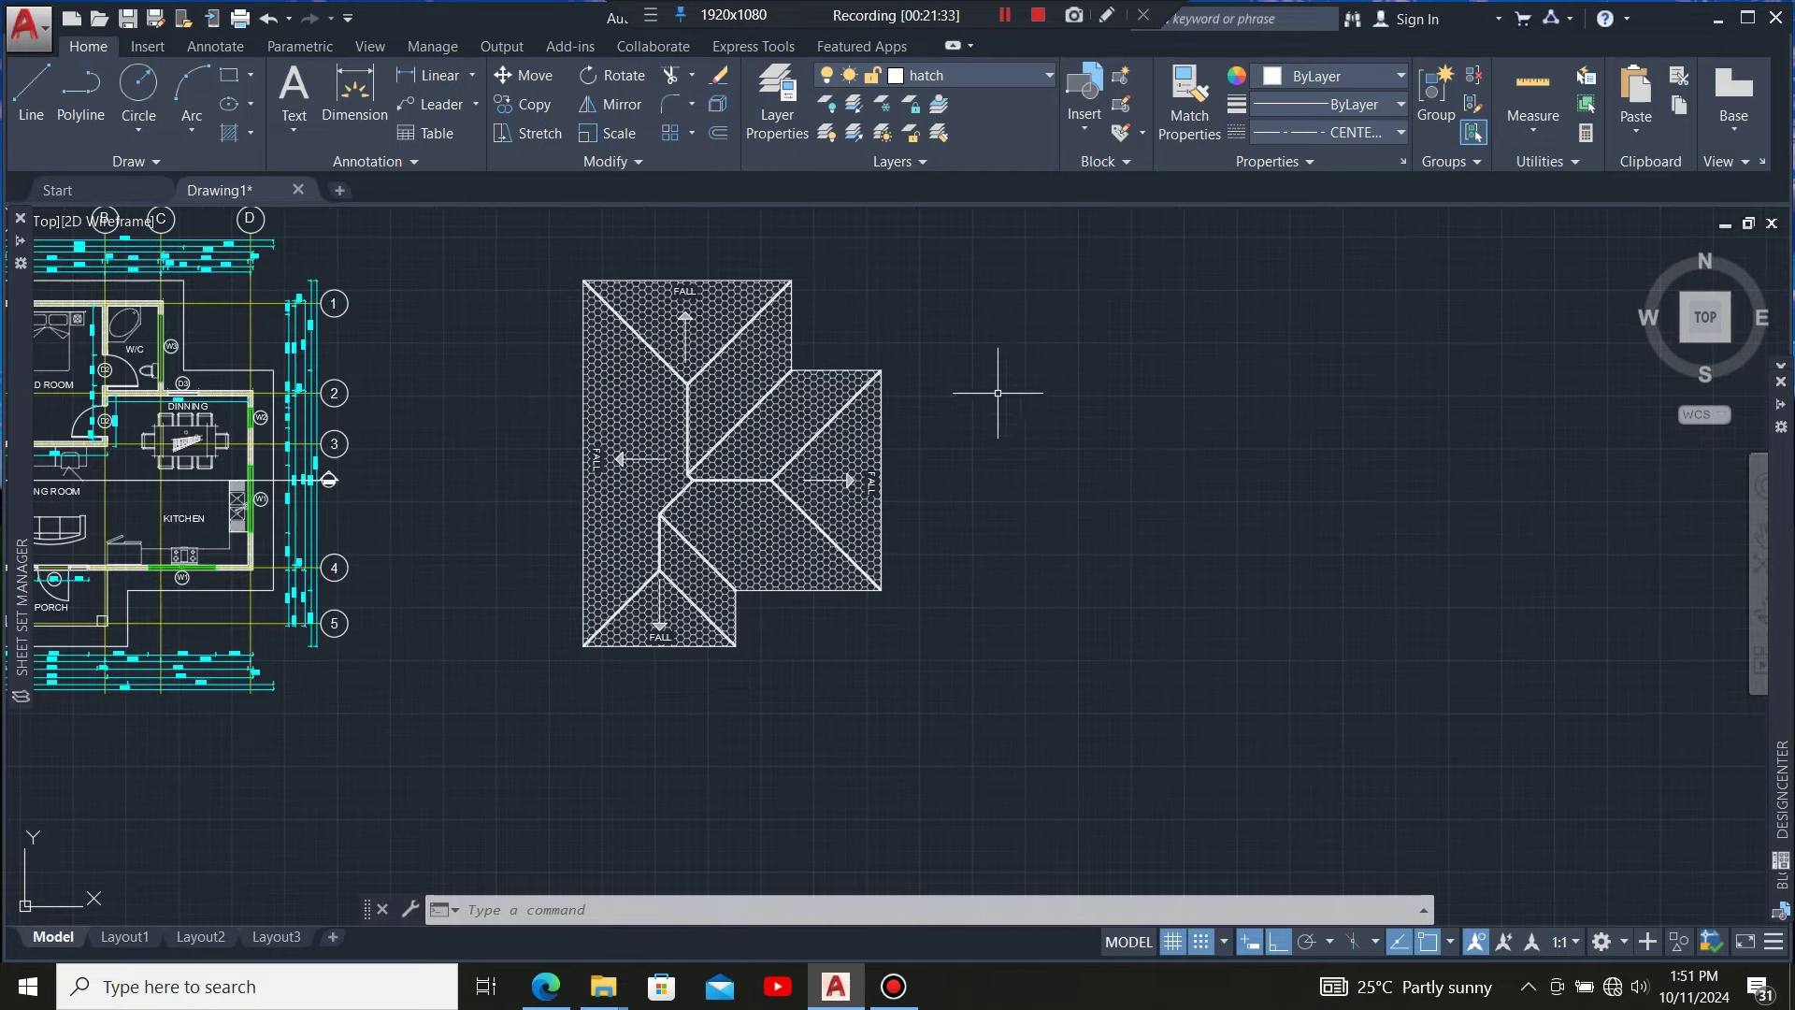
scroll(991, 393, down, 2)
scroll(960, 378, up, 2)
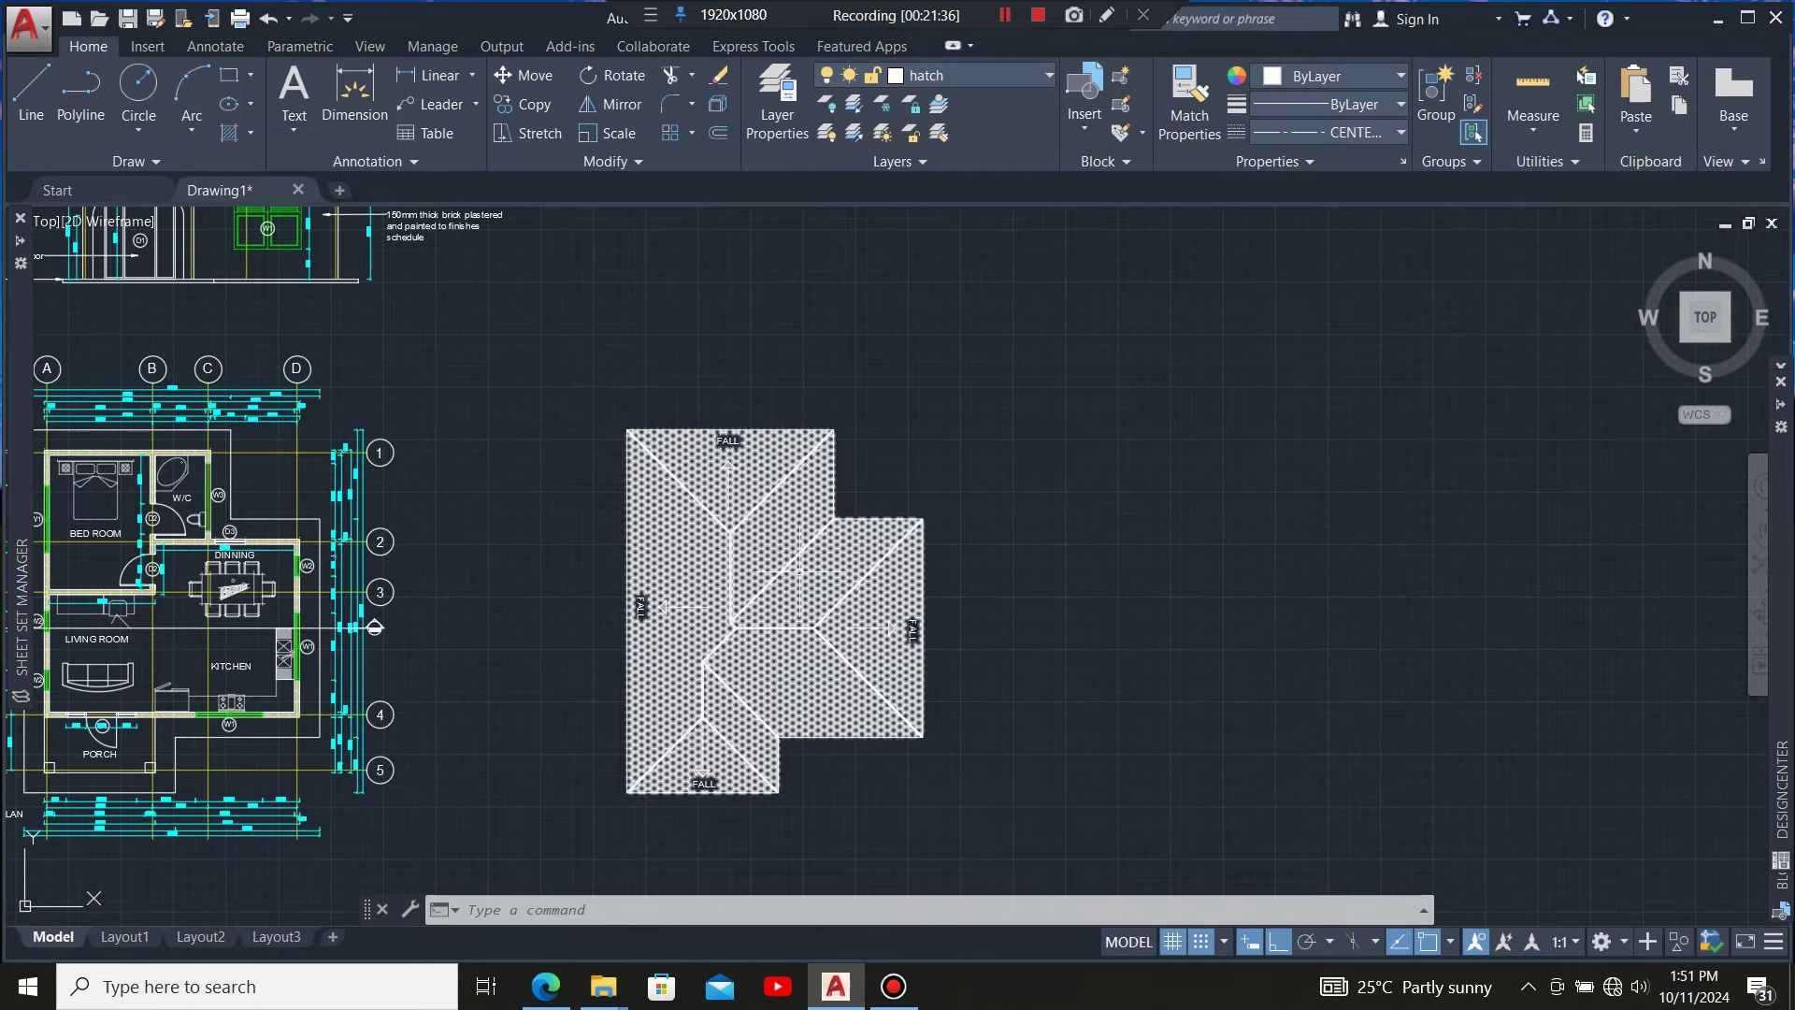
scroll(869, 402, up, 2)
scroll(877, 391, down, 2)
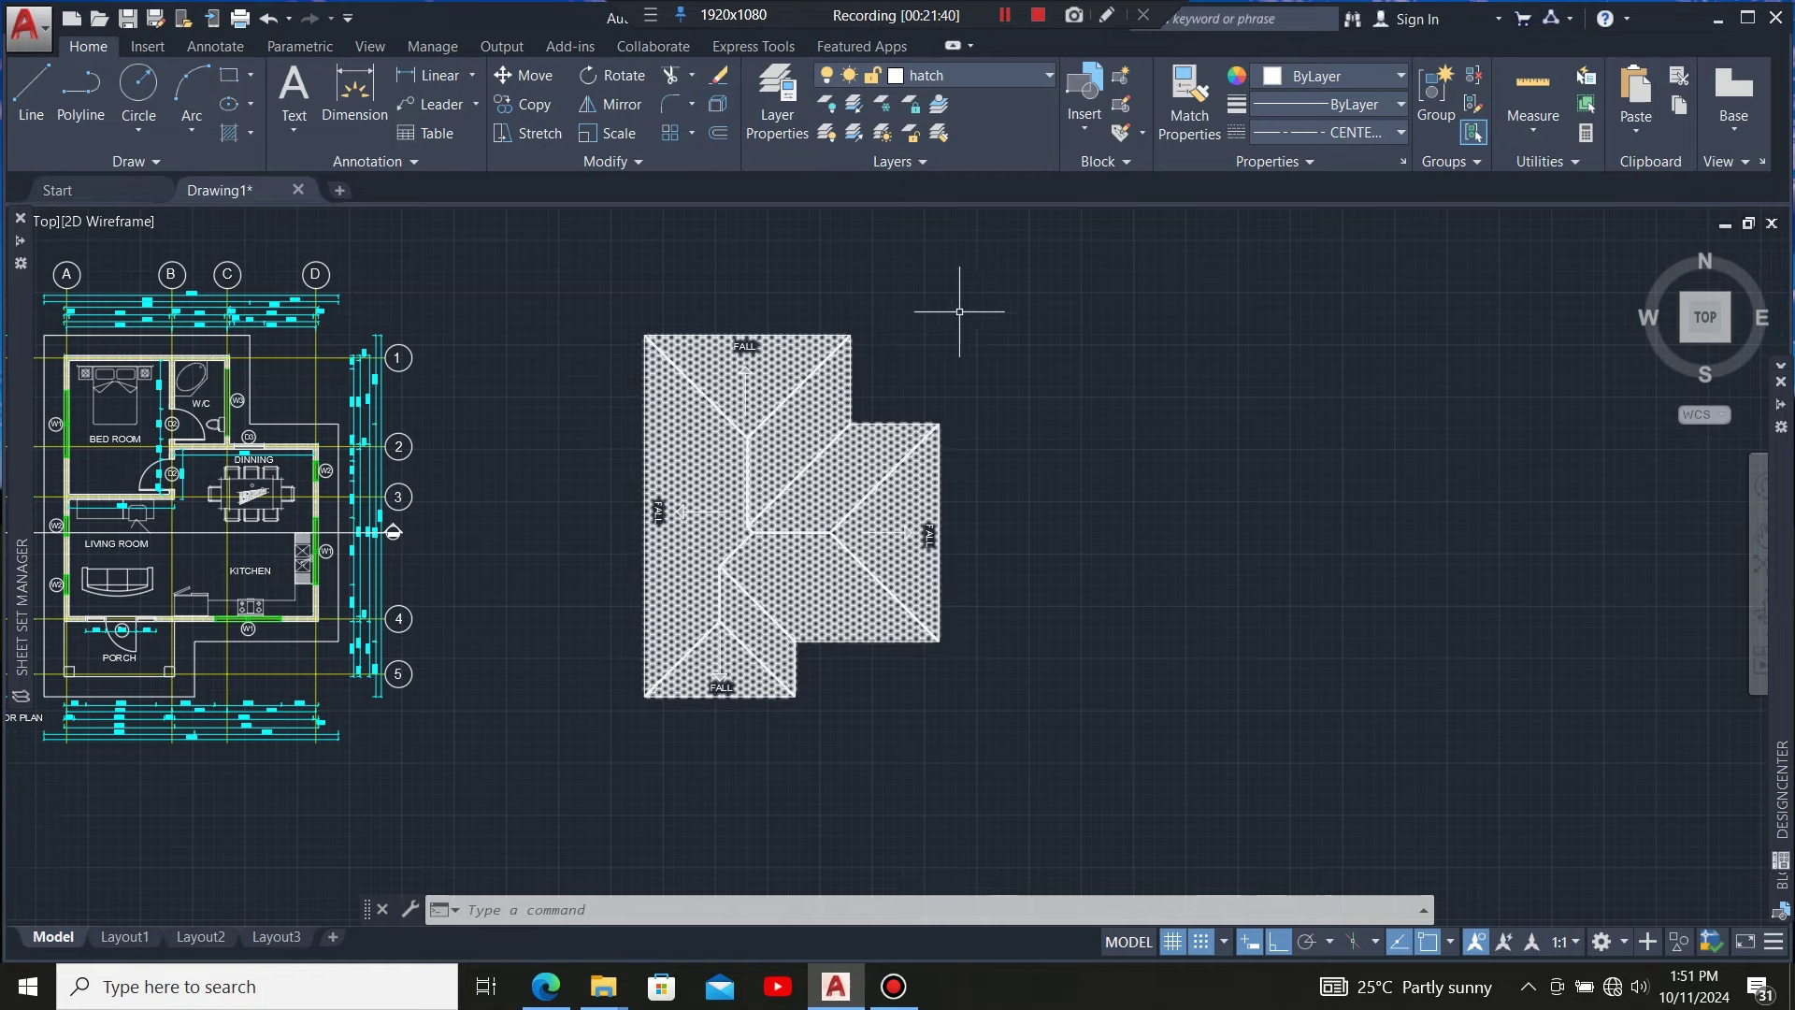
scroll(944, 314, down, 2)
scroll(869, 332, up, 2)
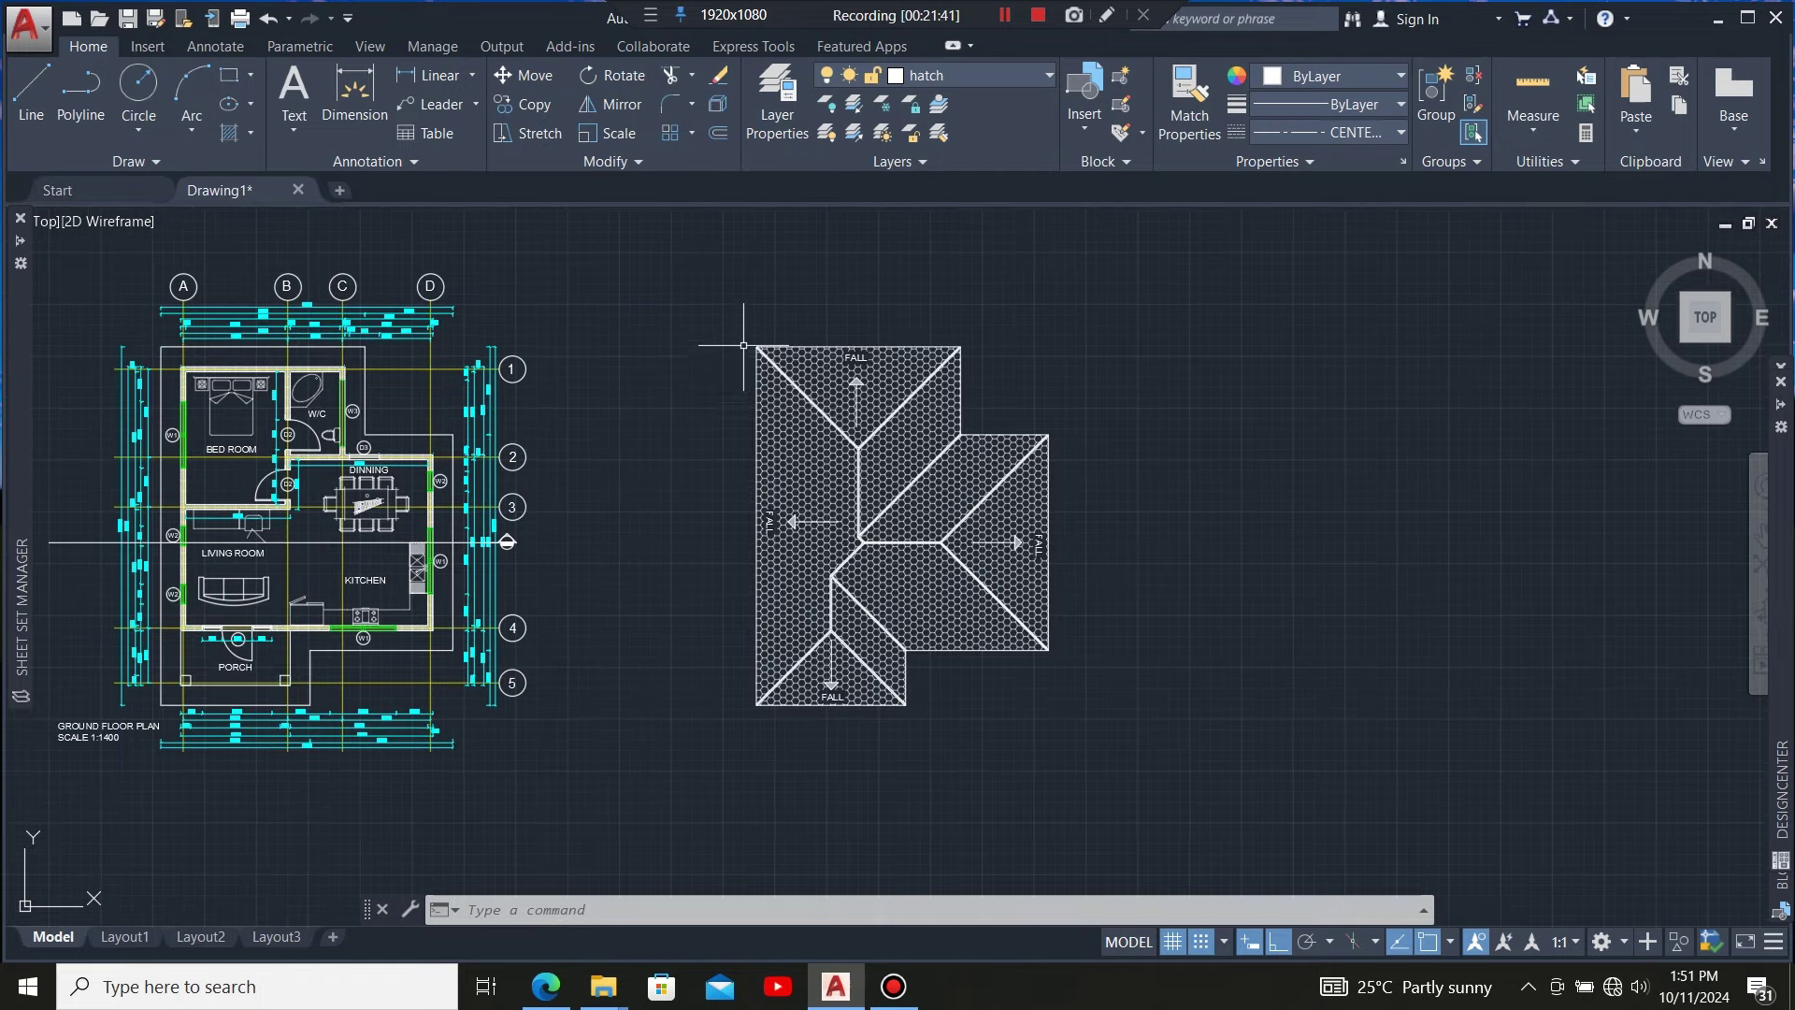
scroll(131, 280, up, 6)
scroll(524, 377, down, 4)
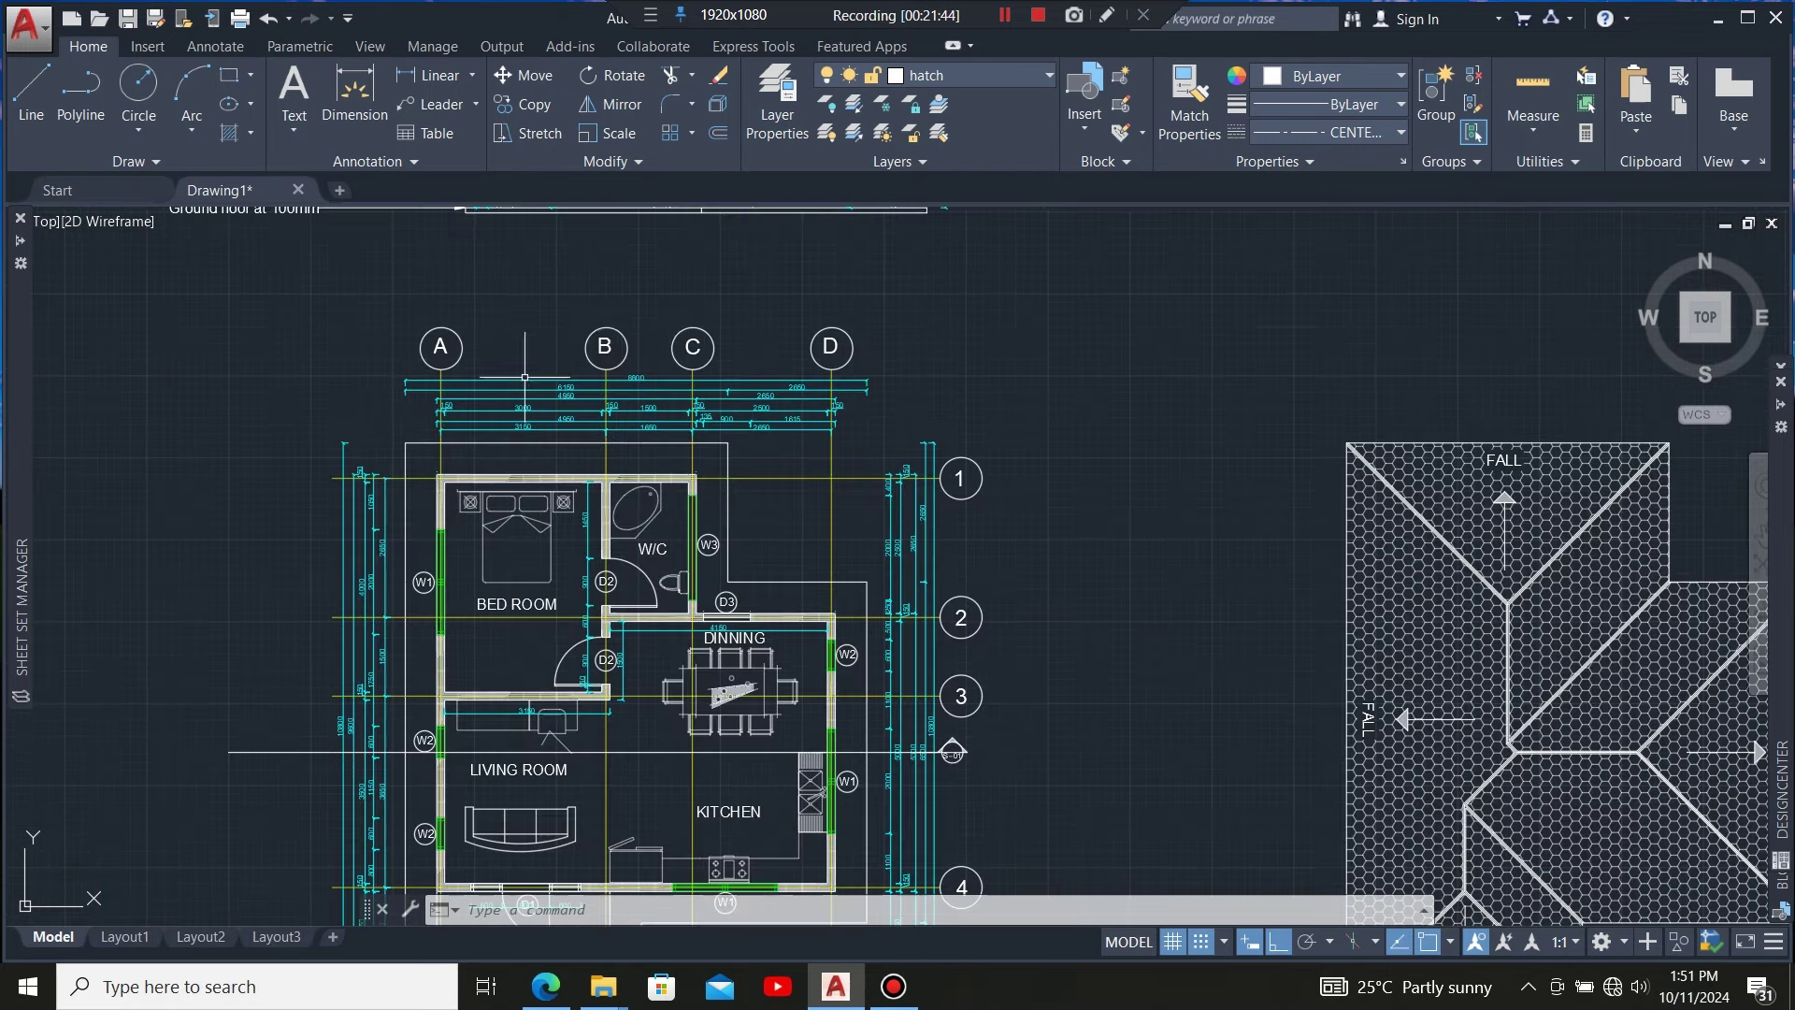
Select grid bubbles A–D and their vertical grid lines A, B, C and D
click(925, 274)
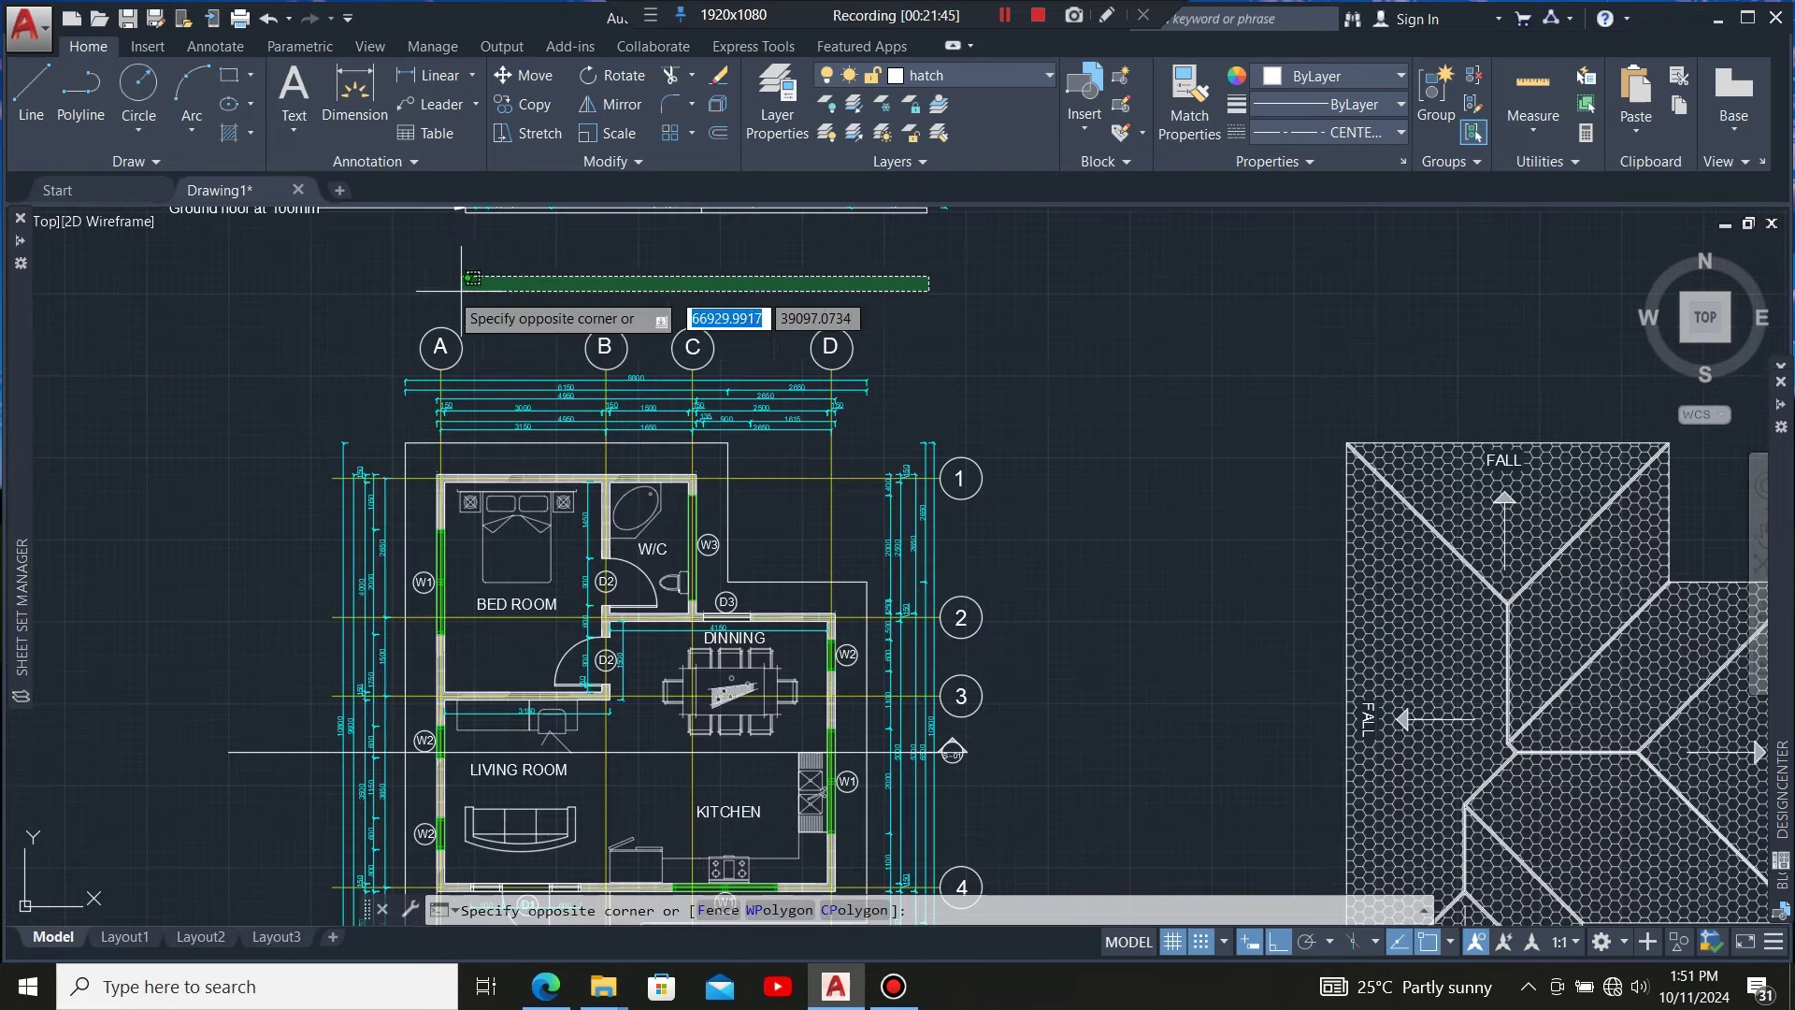
scroll(426, 309, up, 4)
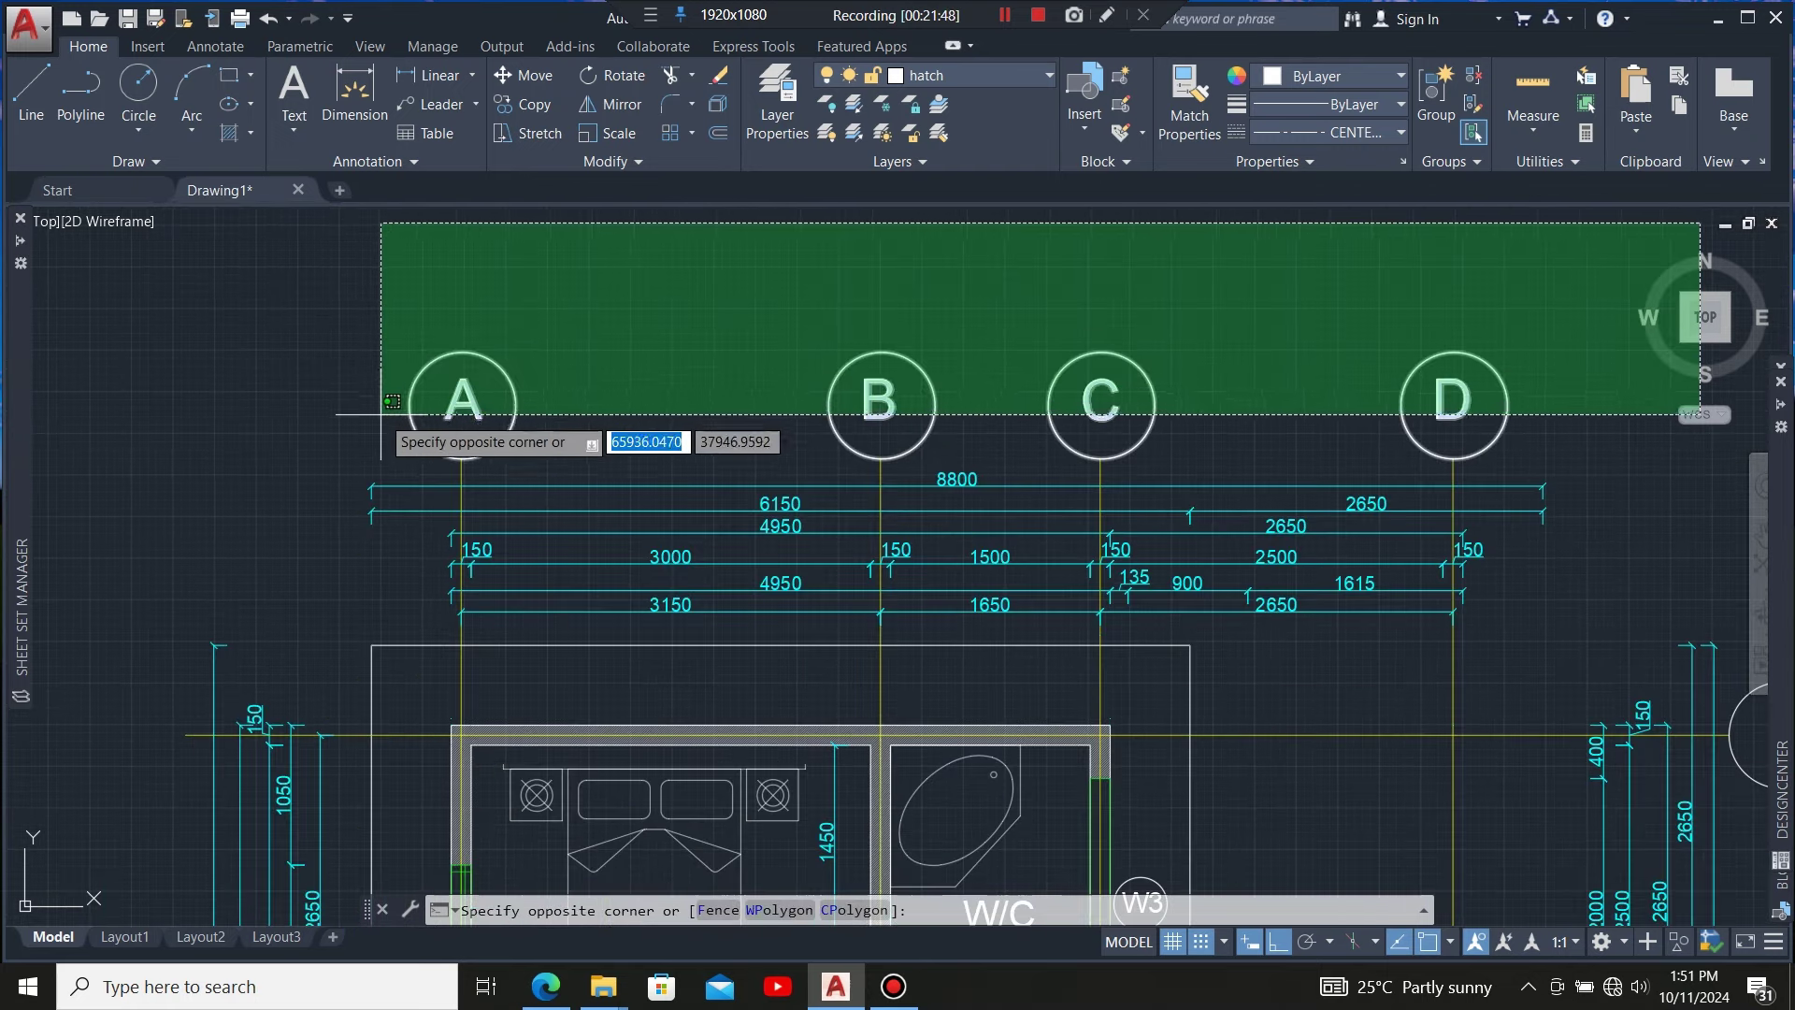
click(400, 376)
scroll(439, 457, up, 5)
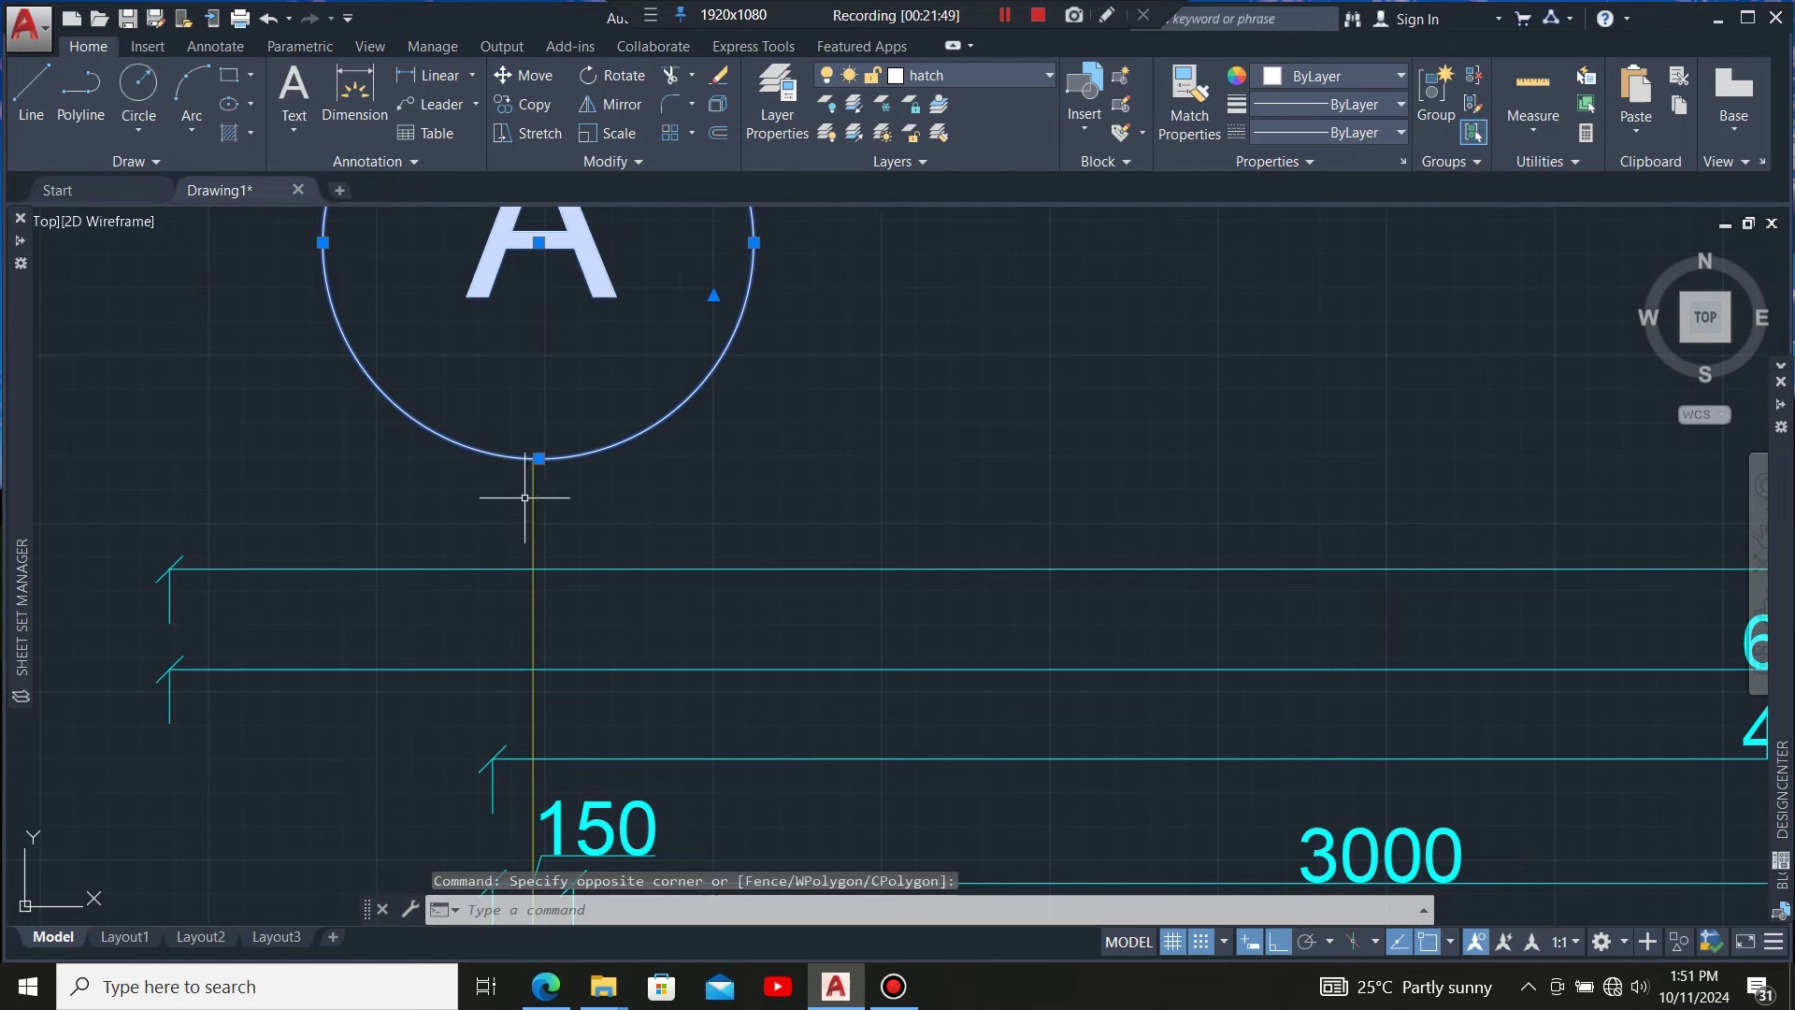
click(529, 490)
scroll(523, 473, down, 6)
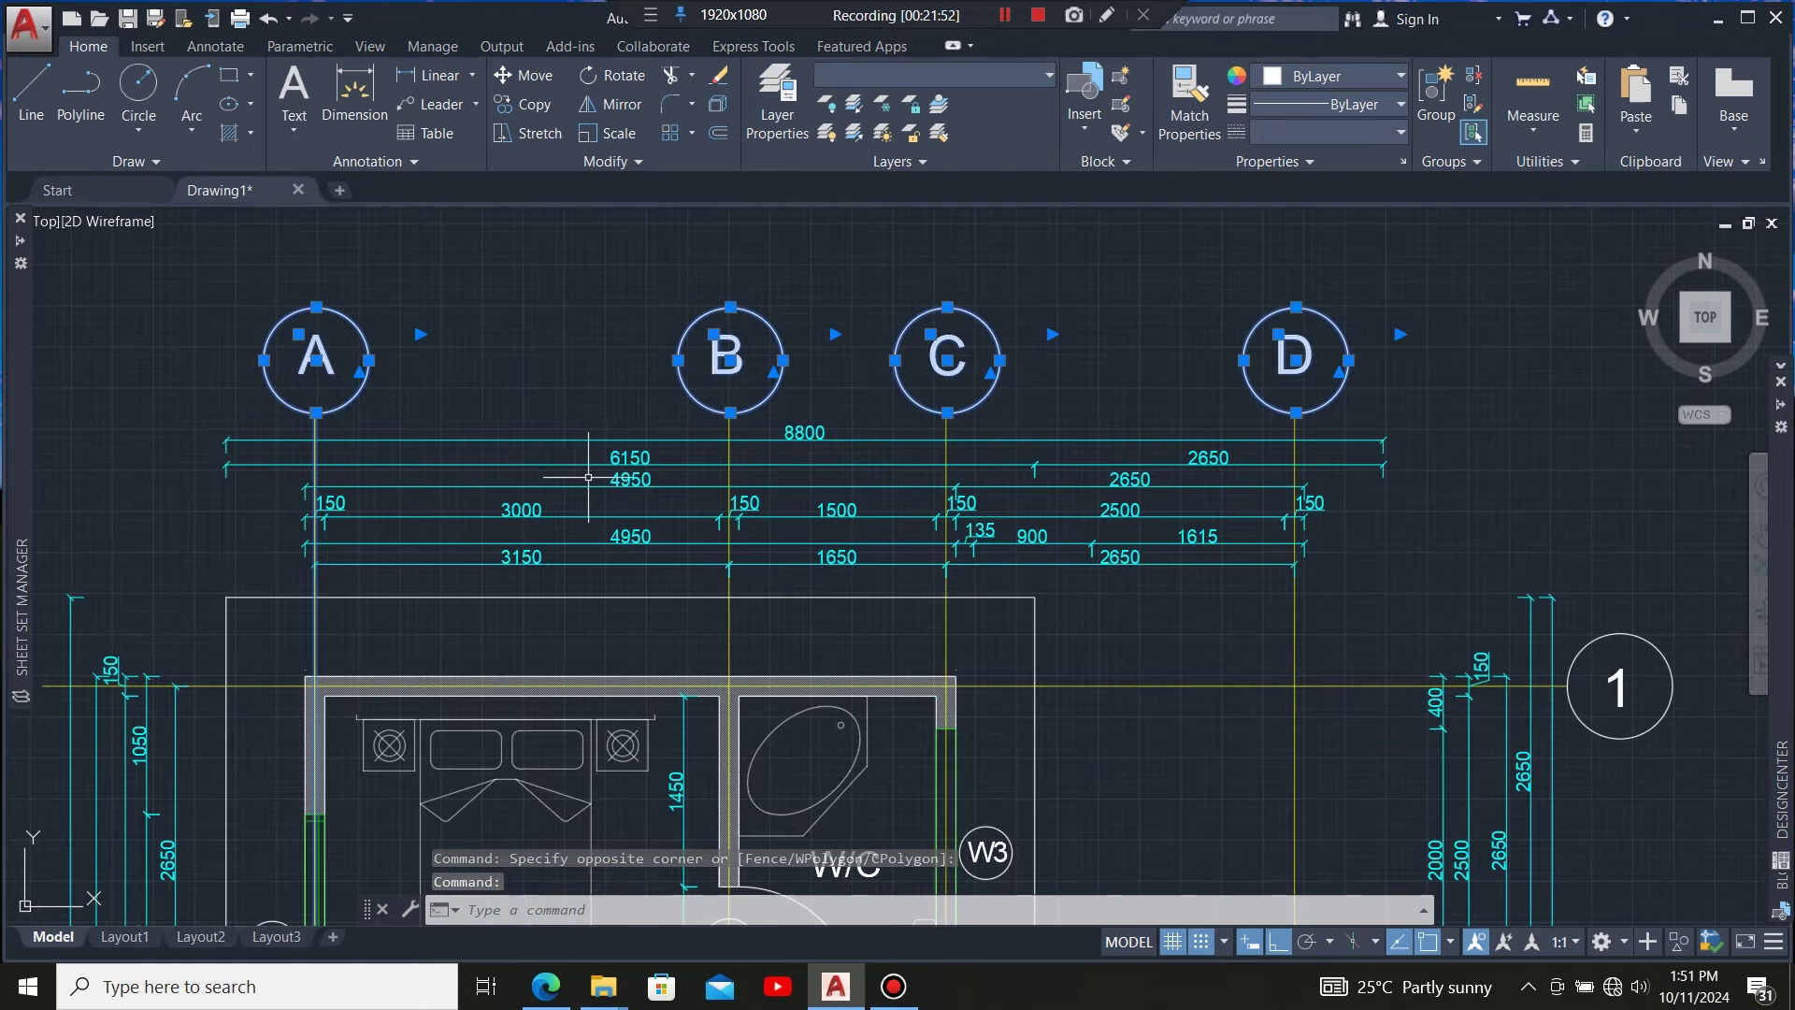
scroll(737, 434, up, 4)
click(734, 356)
scroll(626, 389, down, 5)
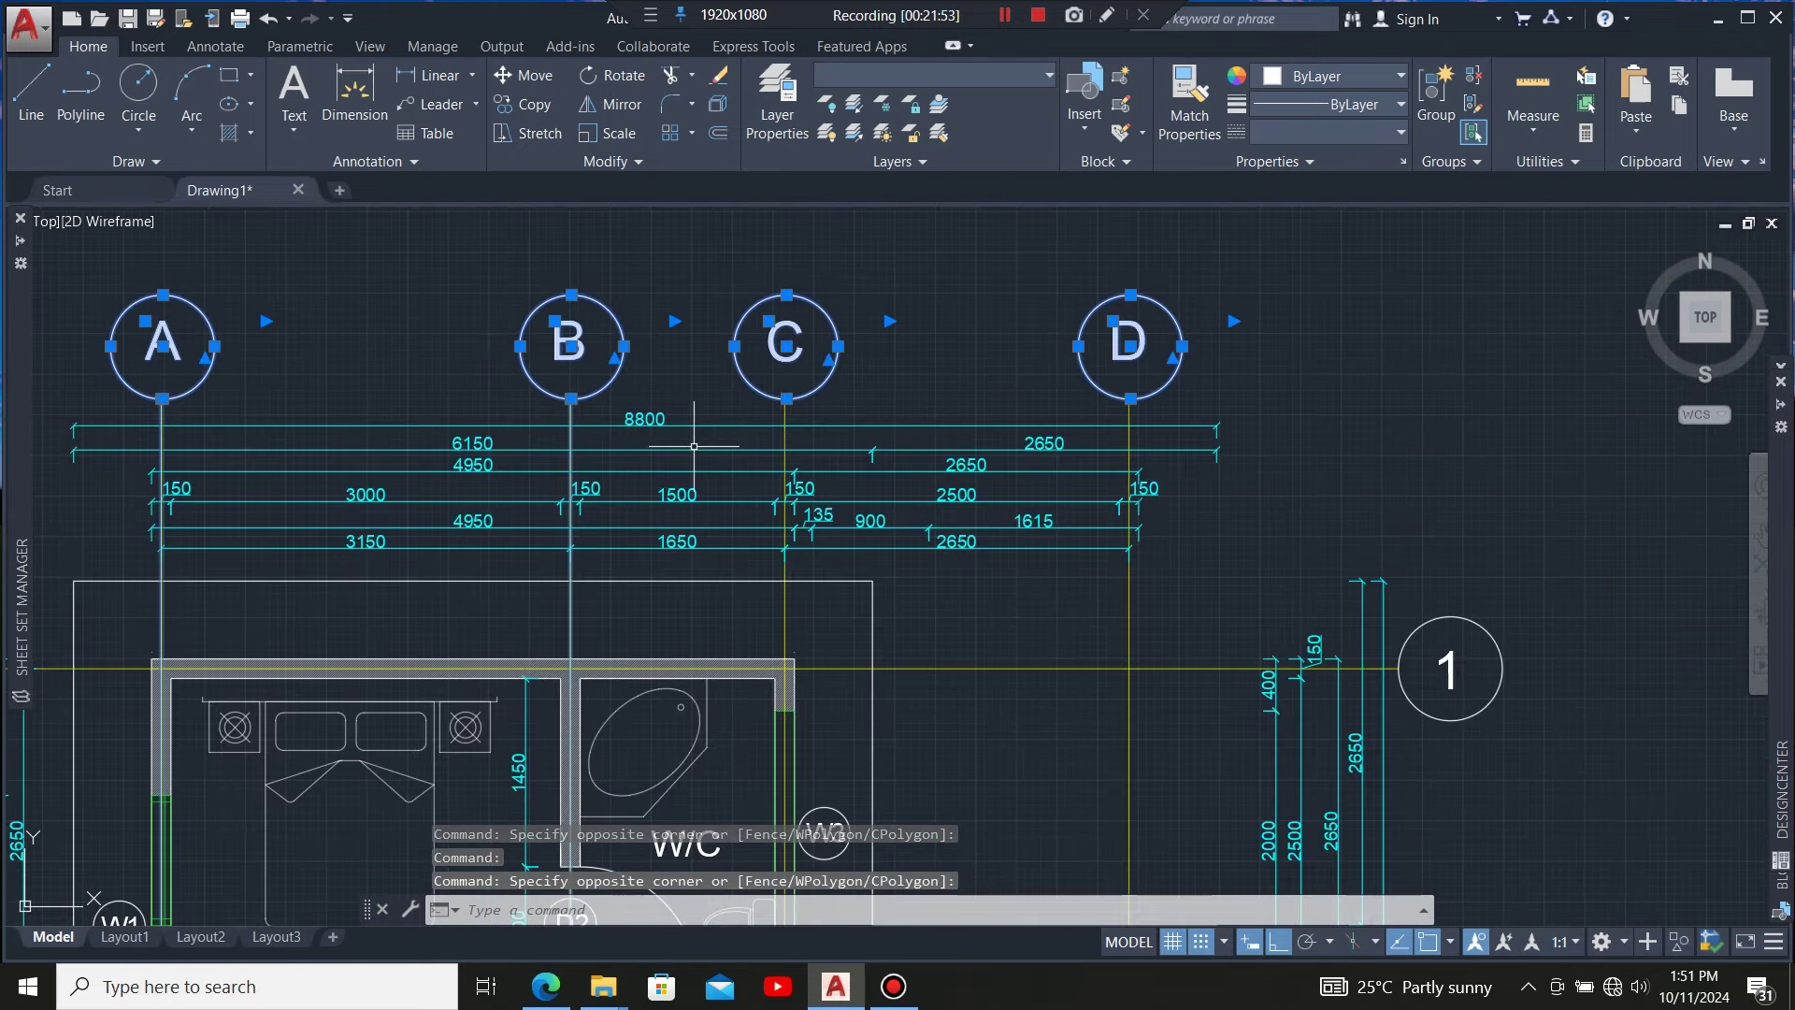
scroll(795, 407, up, 5)
click(790, 402)
click(690, 411)
scroll(552, 444, down, 5)
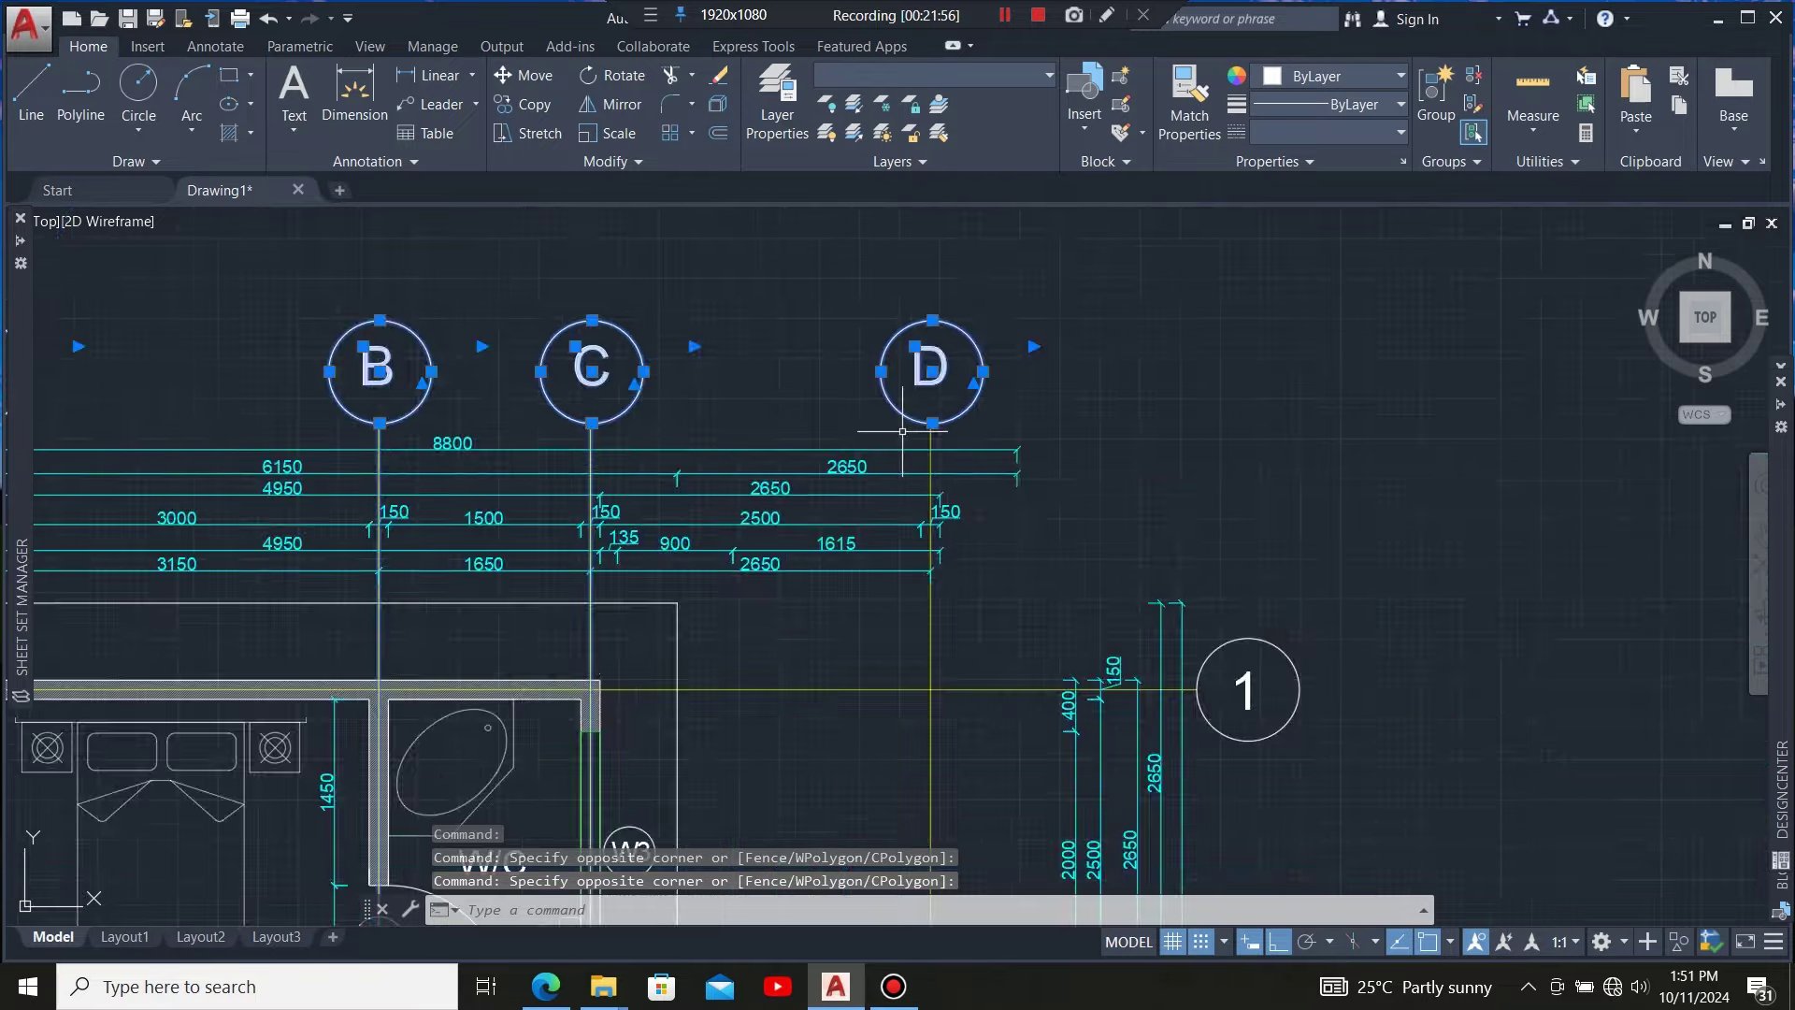
scroll(951, 420, up, 5)
click(973, 427)
click(742, 445)
scroll(738, 439, down, 5)
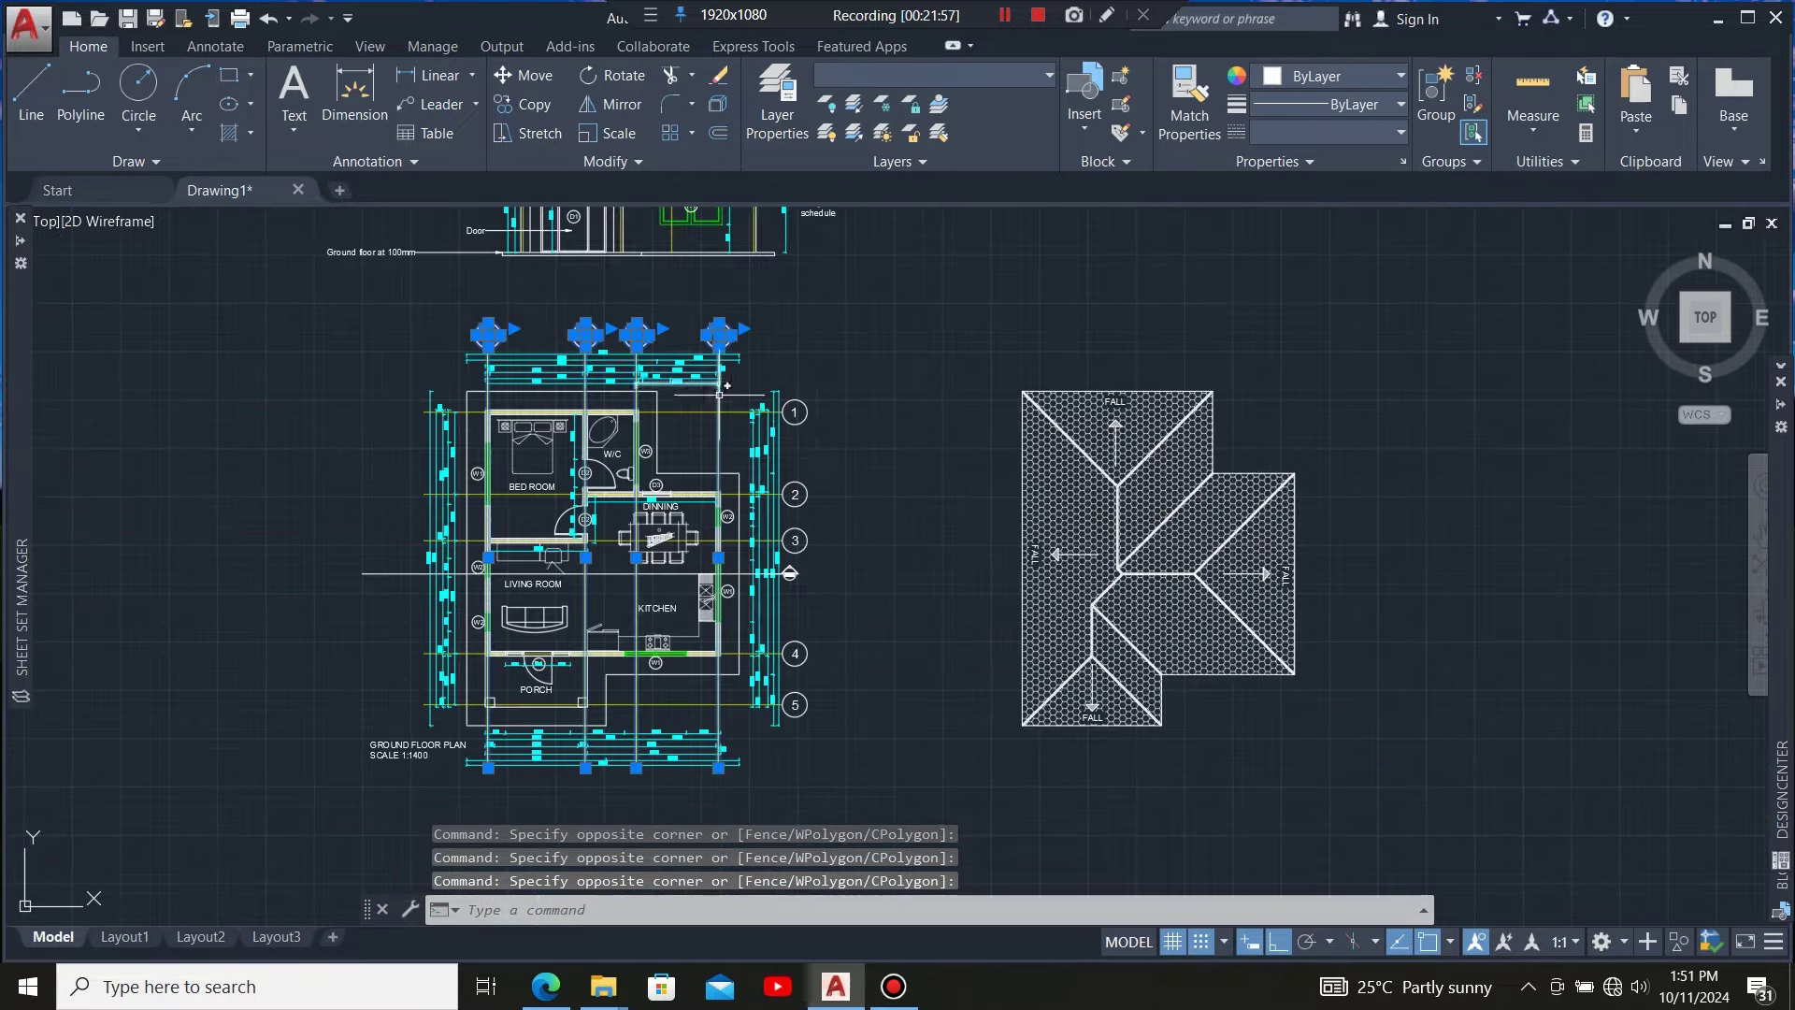
scroll(804, 421, up, 5)
scroll(841, 289, up, 3)
Add grid bubbles 1–5 and their horizontal grid lines to the selection
click(841, 289)
scroll(802, 468, down, 5)
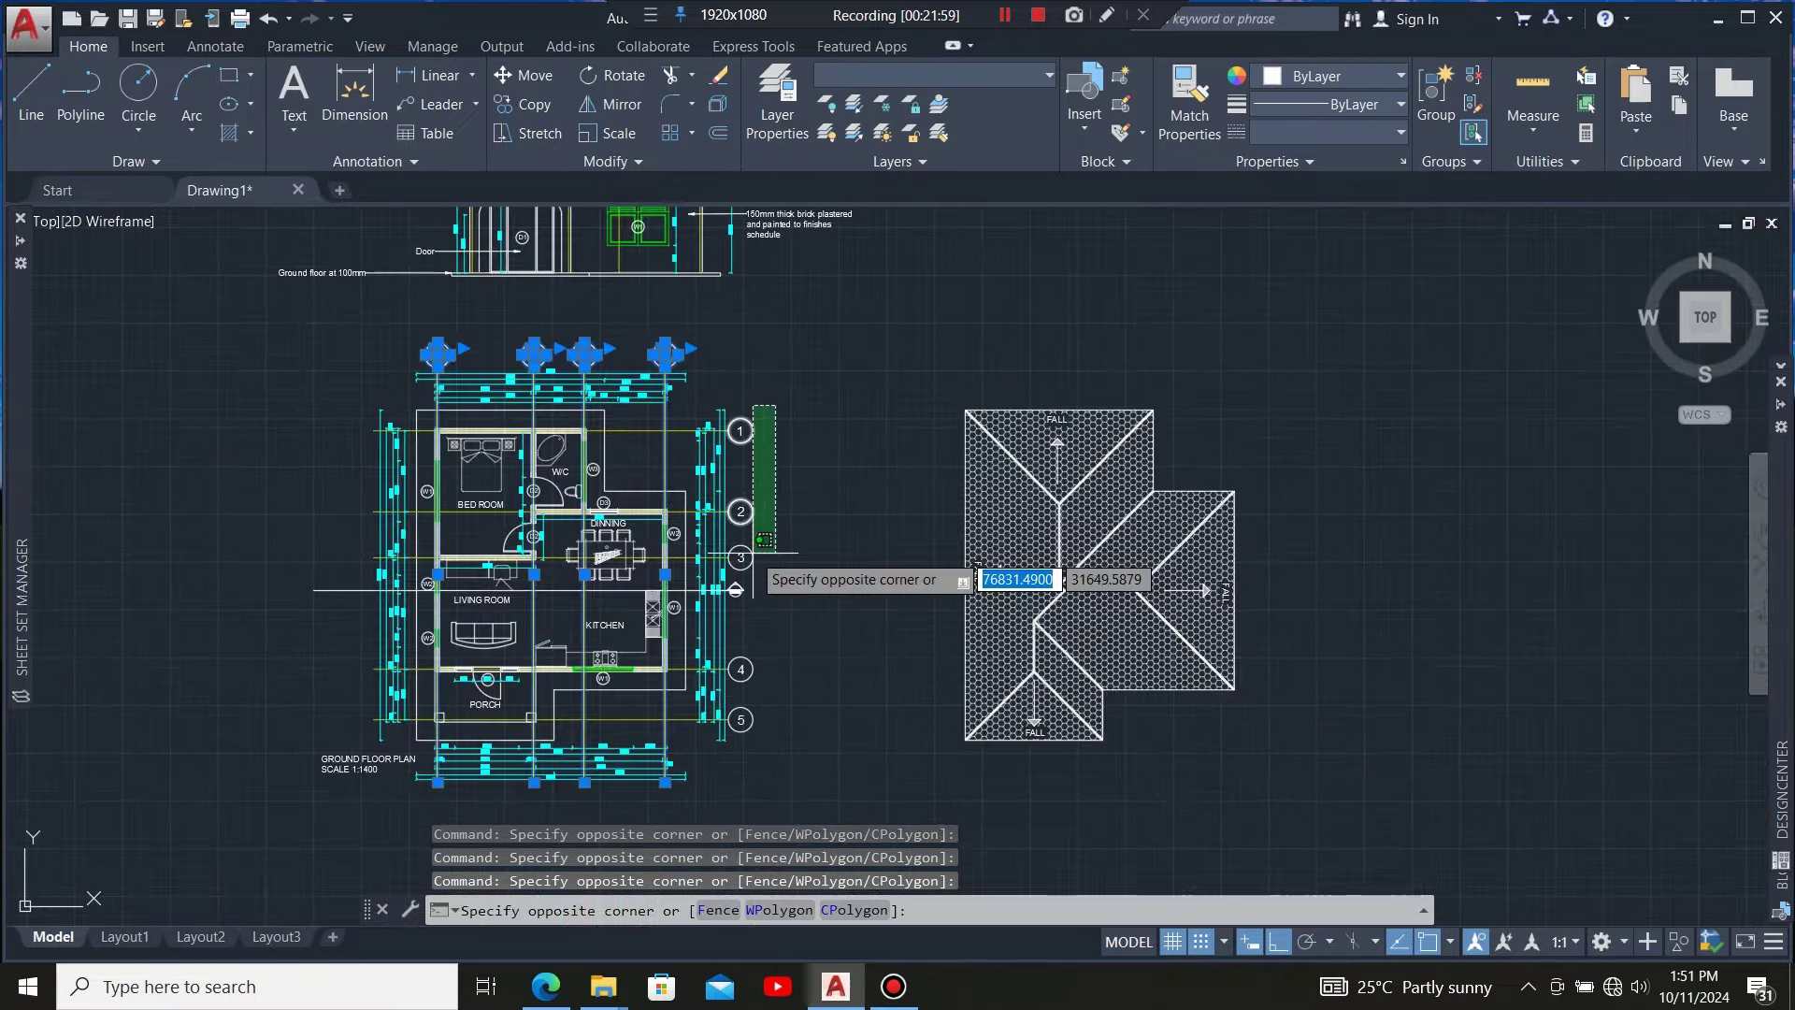
scroll(735, 590, up, 4)
click(702, 574)
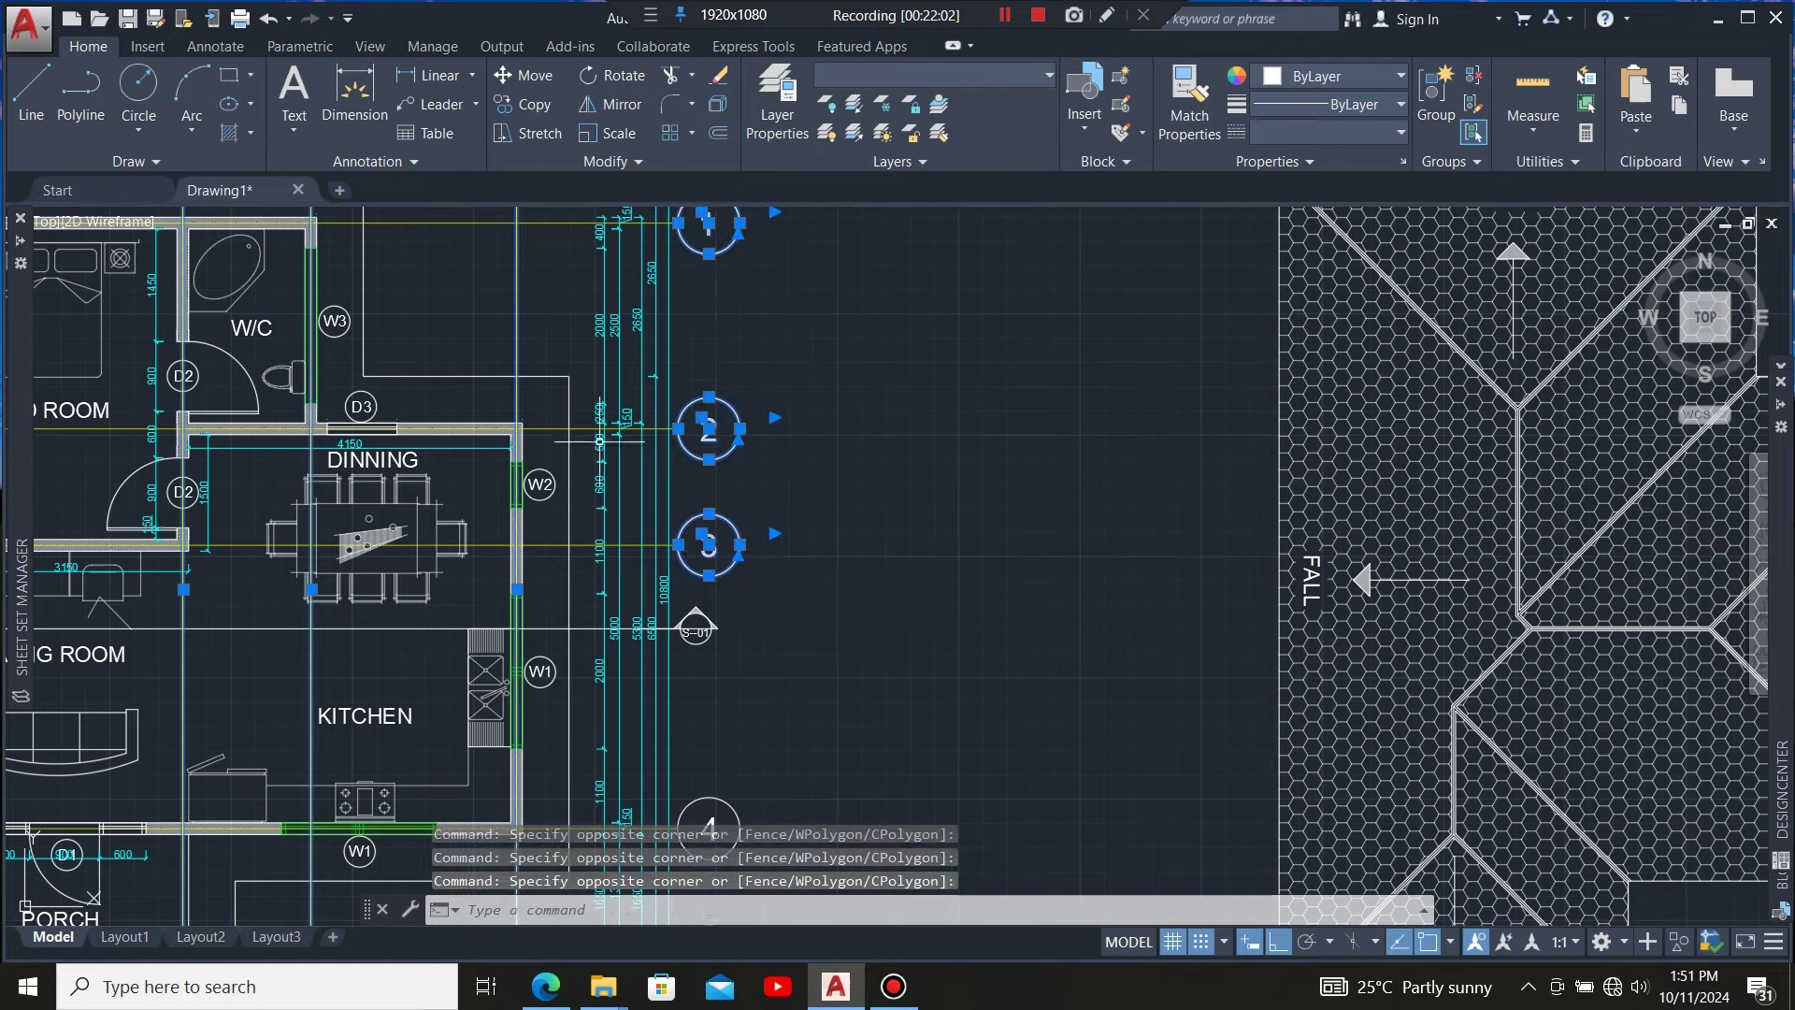
click(561, 217)
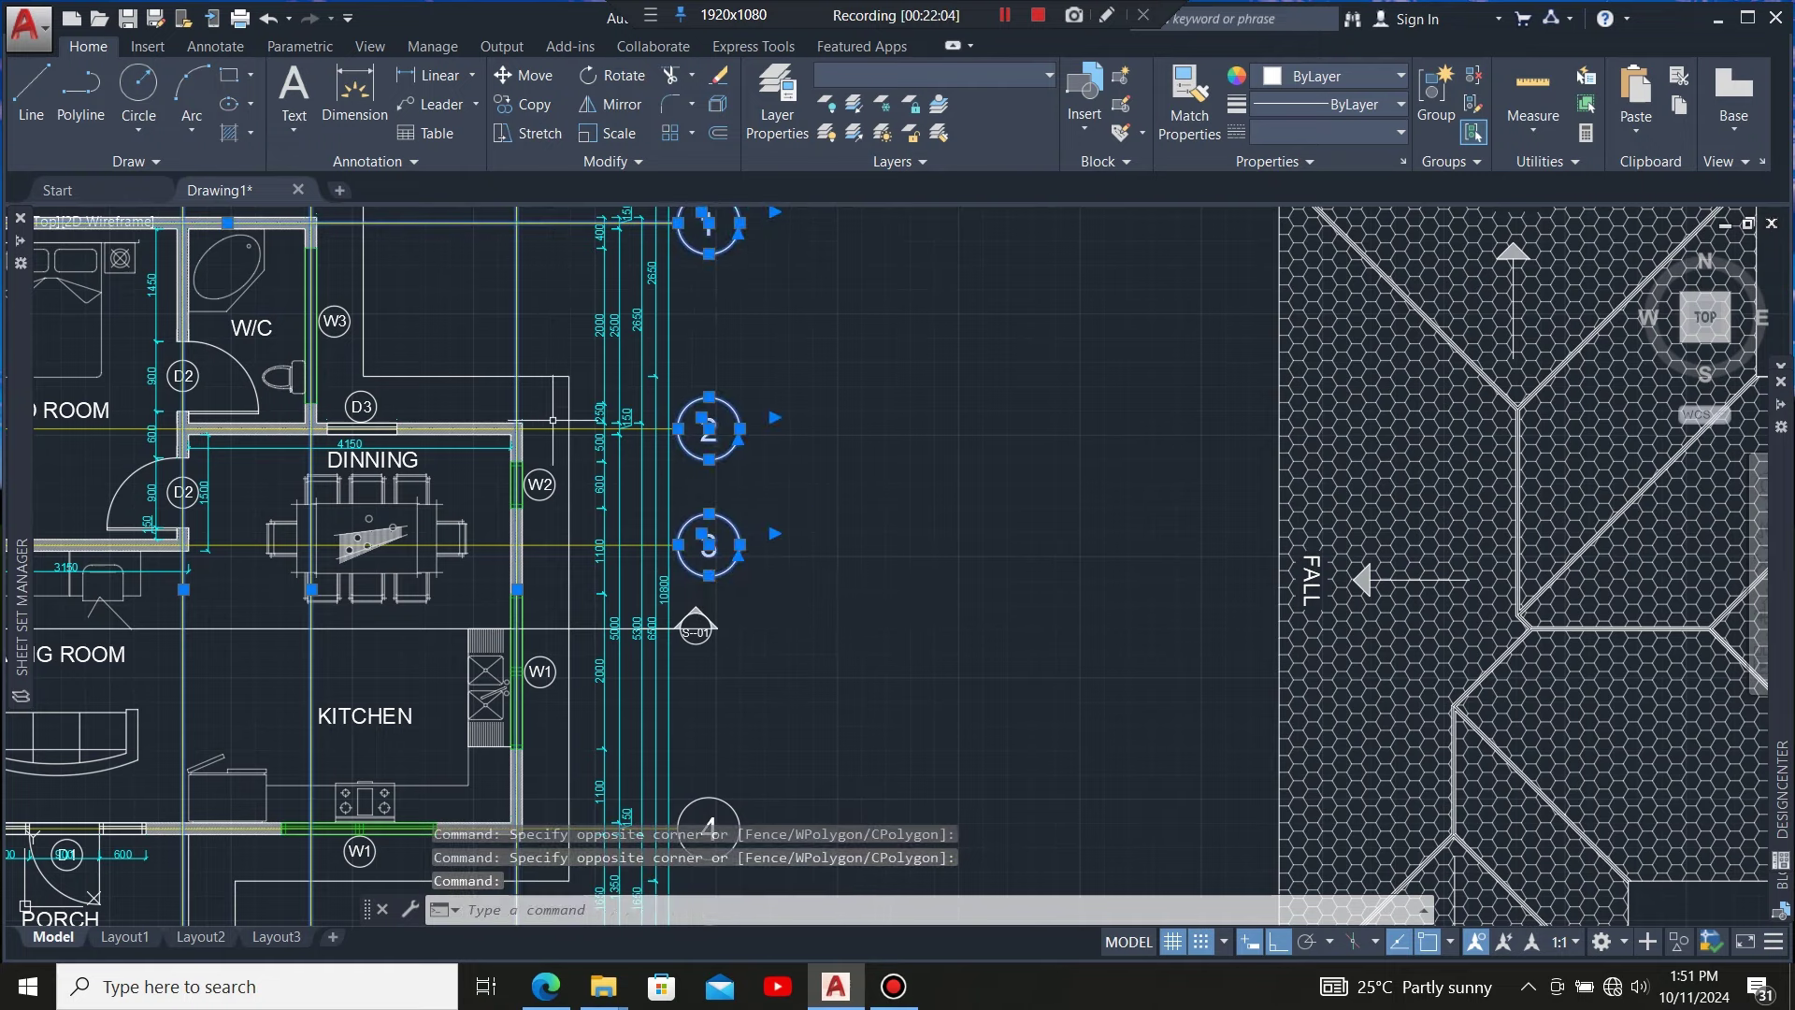
click(553, 427)
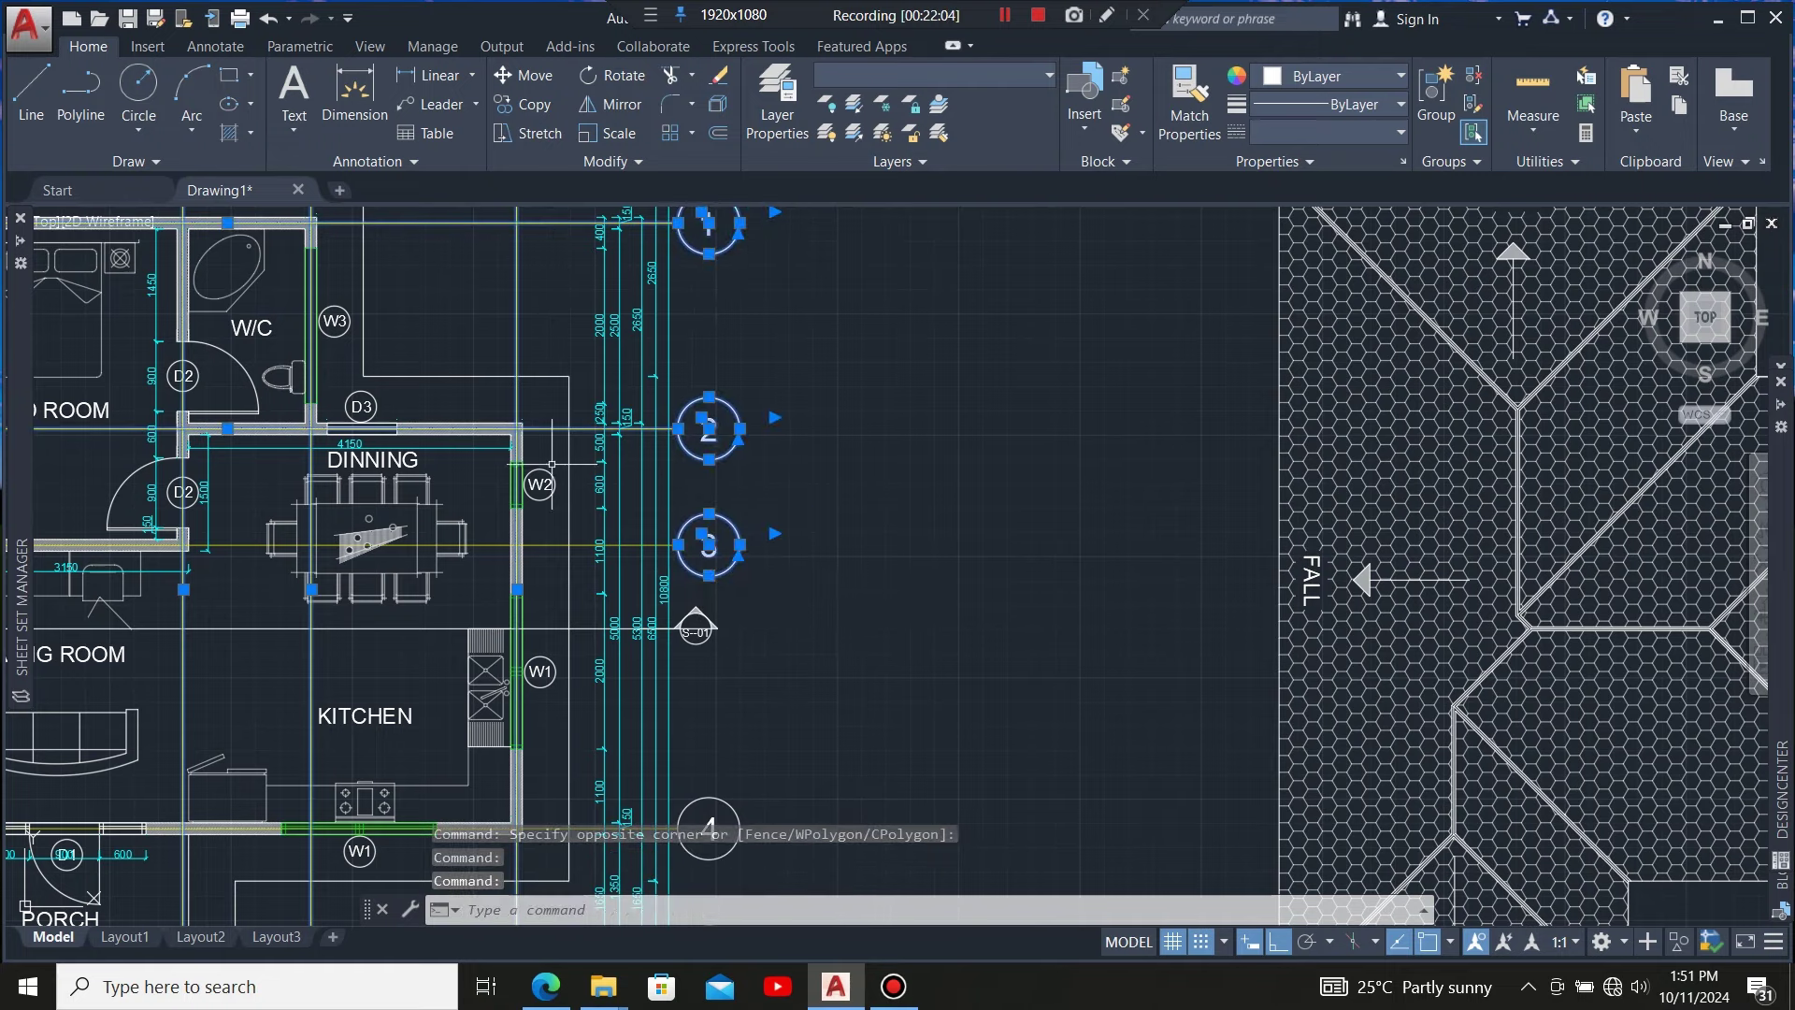
click(555, 545)
scroll(641, 465, down, 4)
scroll(641, 465, up, 4)
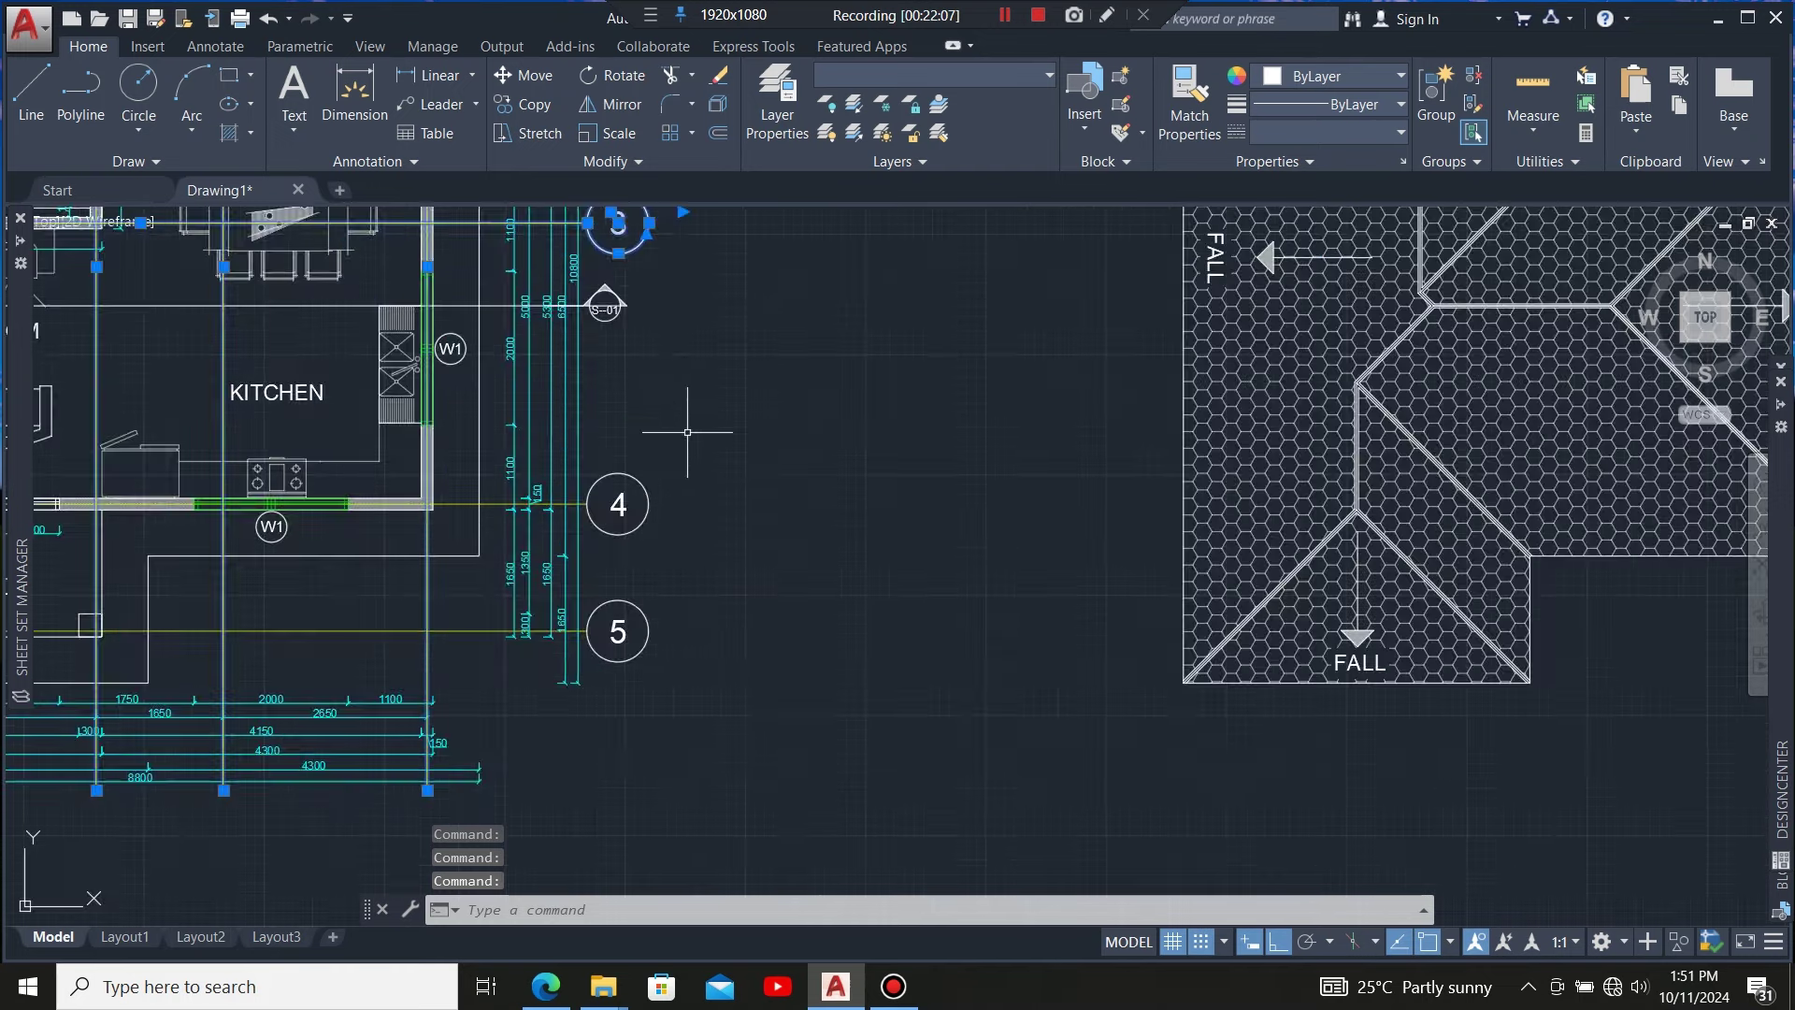
click(693, 421)
click(612, 702)
click(444, 627)
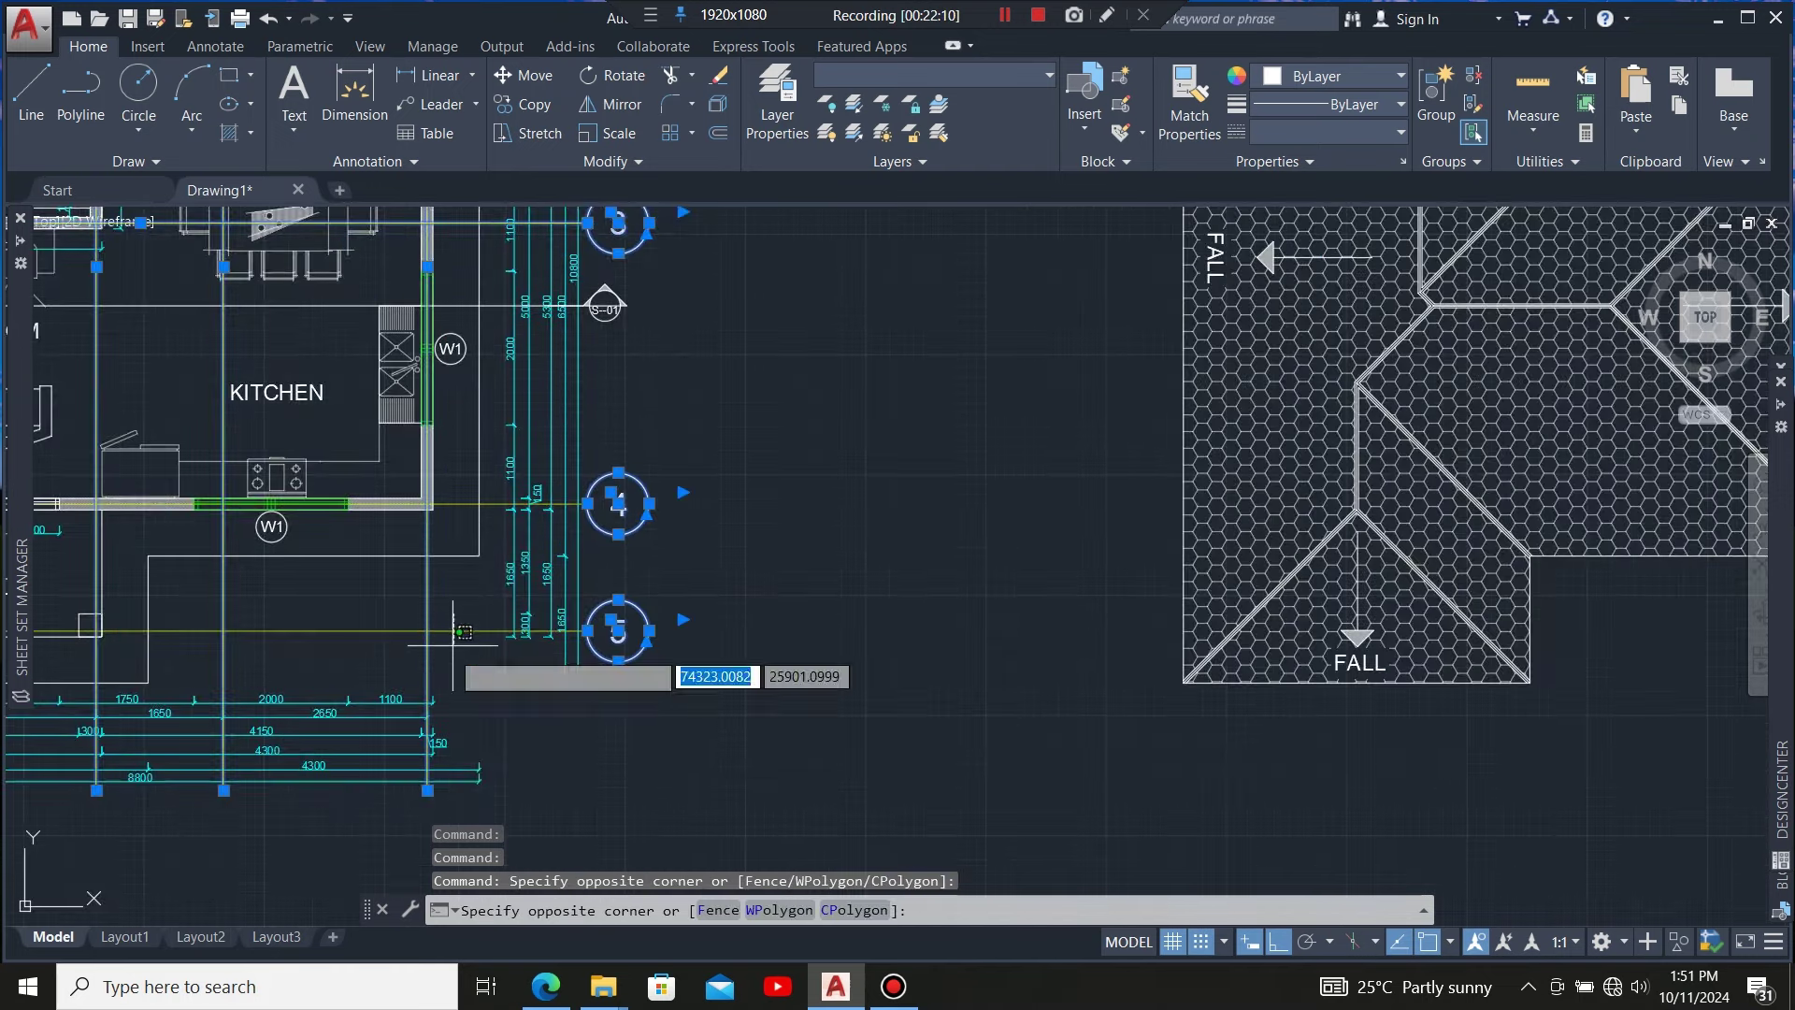
click(450, 522)
click(456, 500)
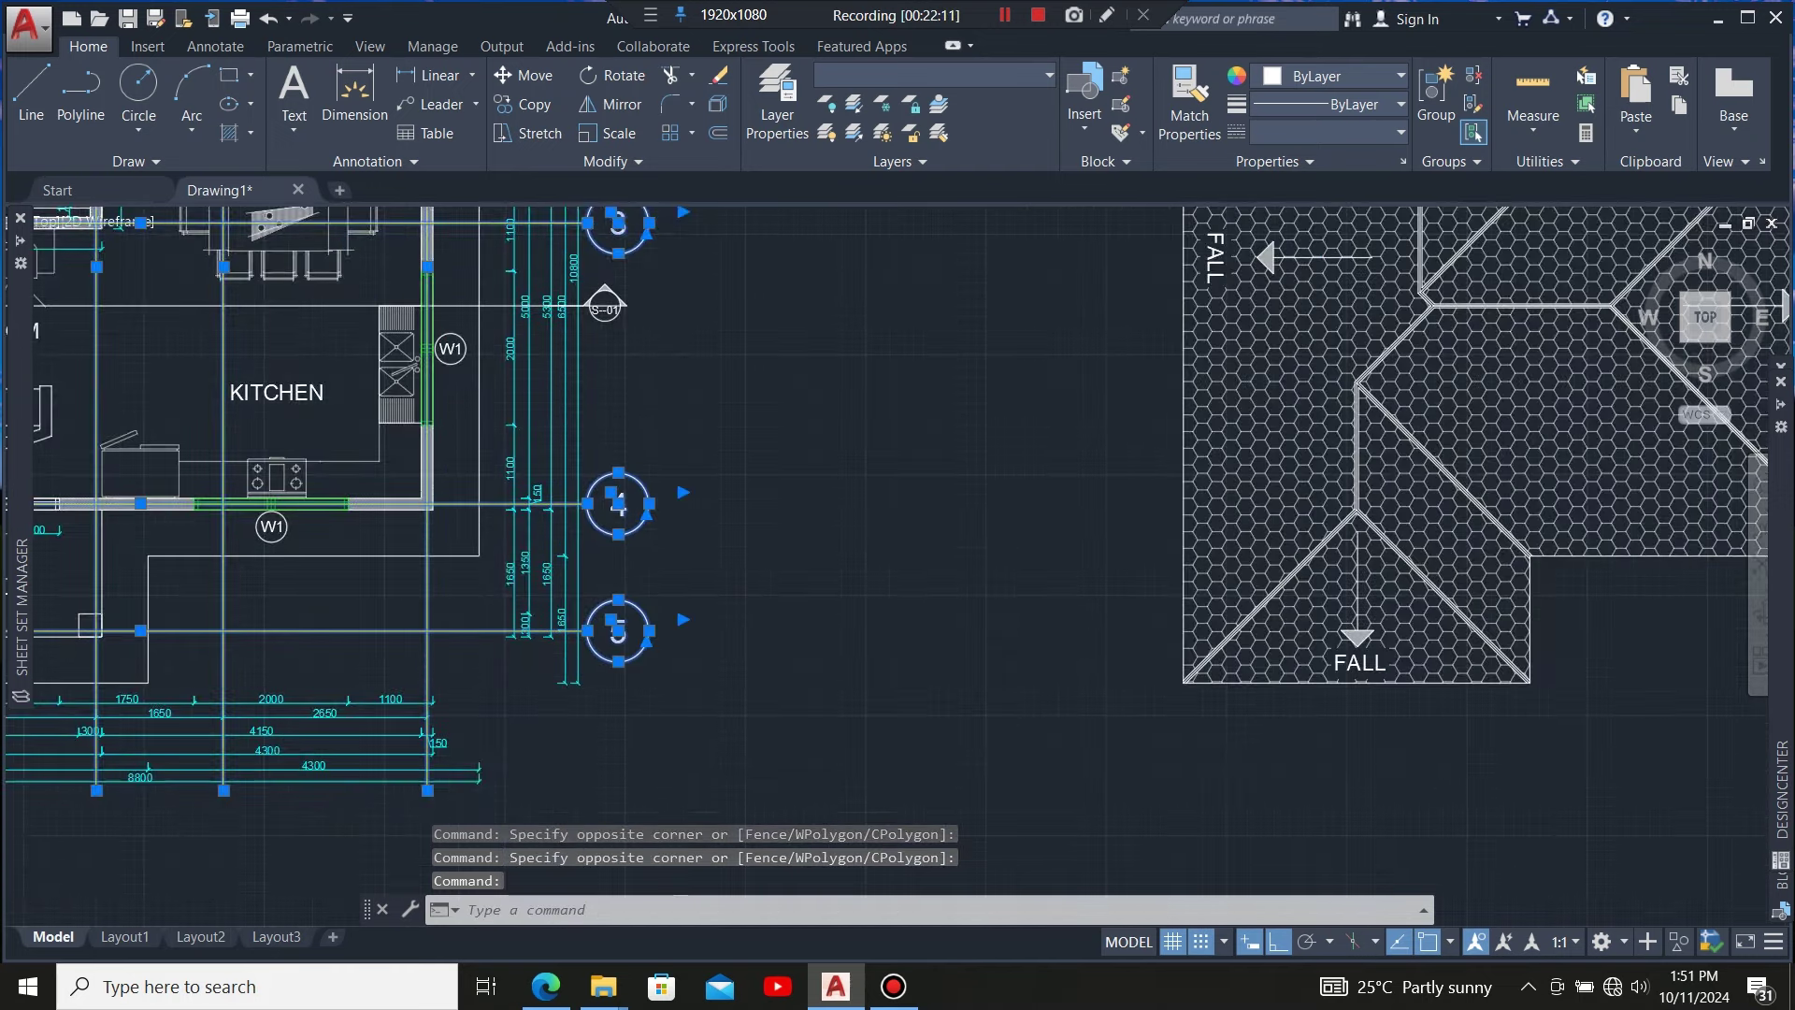
scroll(662, 656, down, 5)
scroll(755, 593, up, 2)
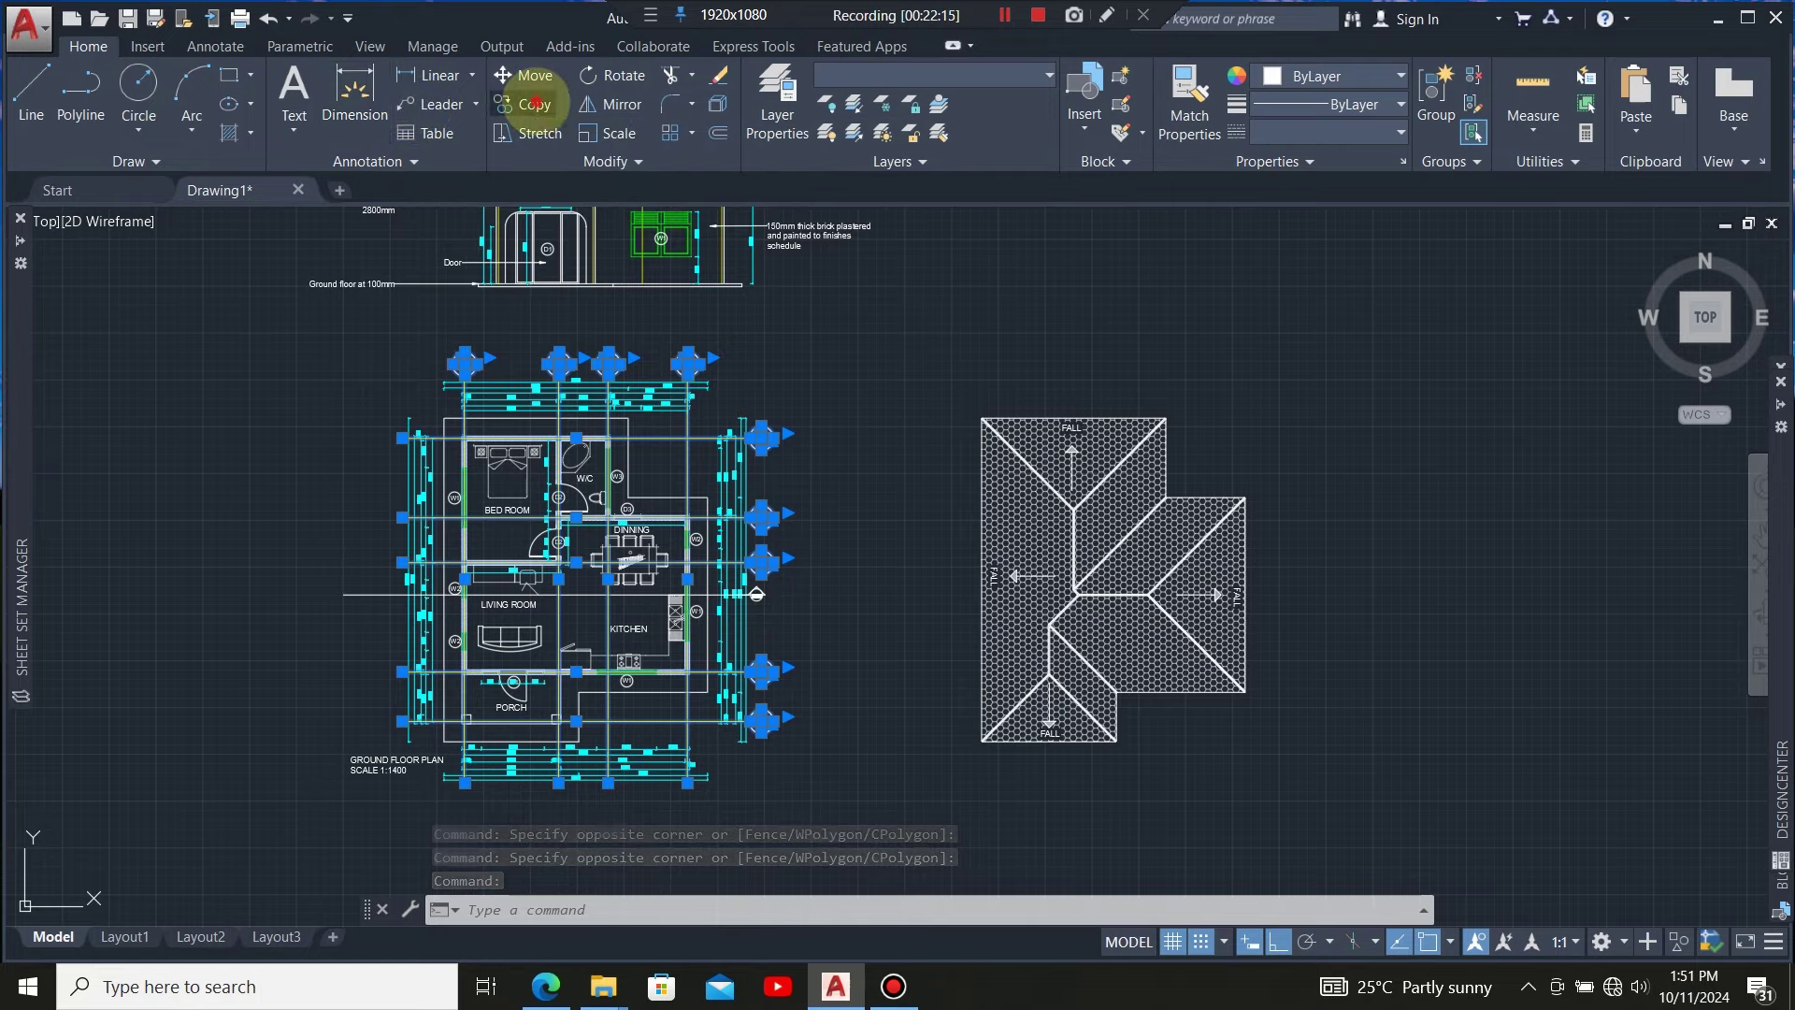
Copy the selected A–D and 1–5 grids from the grid corner node to the roof plan's top-left corner
click(538, 103)
scroll(445, 434, up, 5)
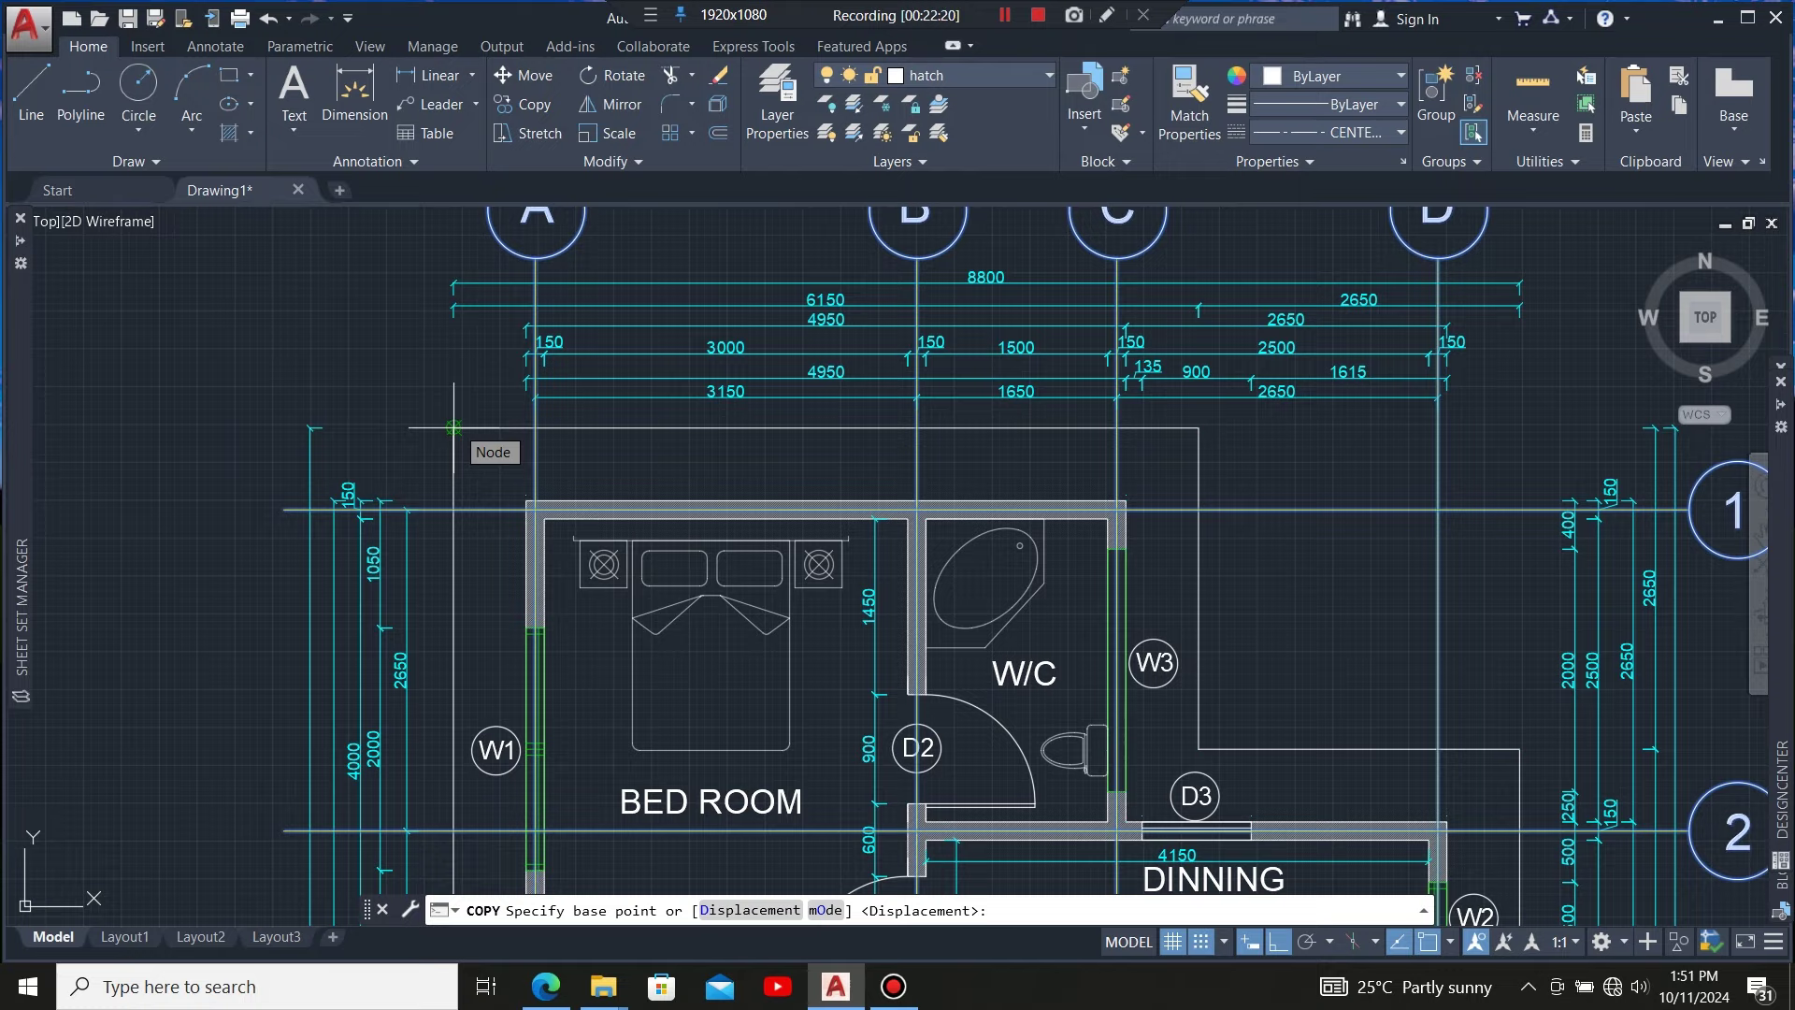
click(454, 427)
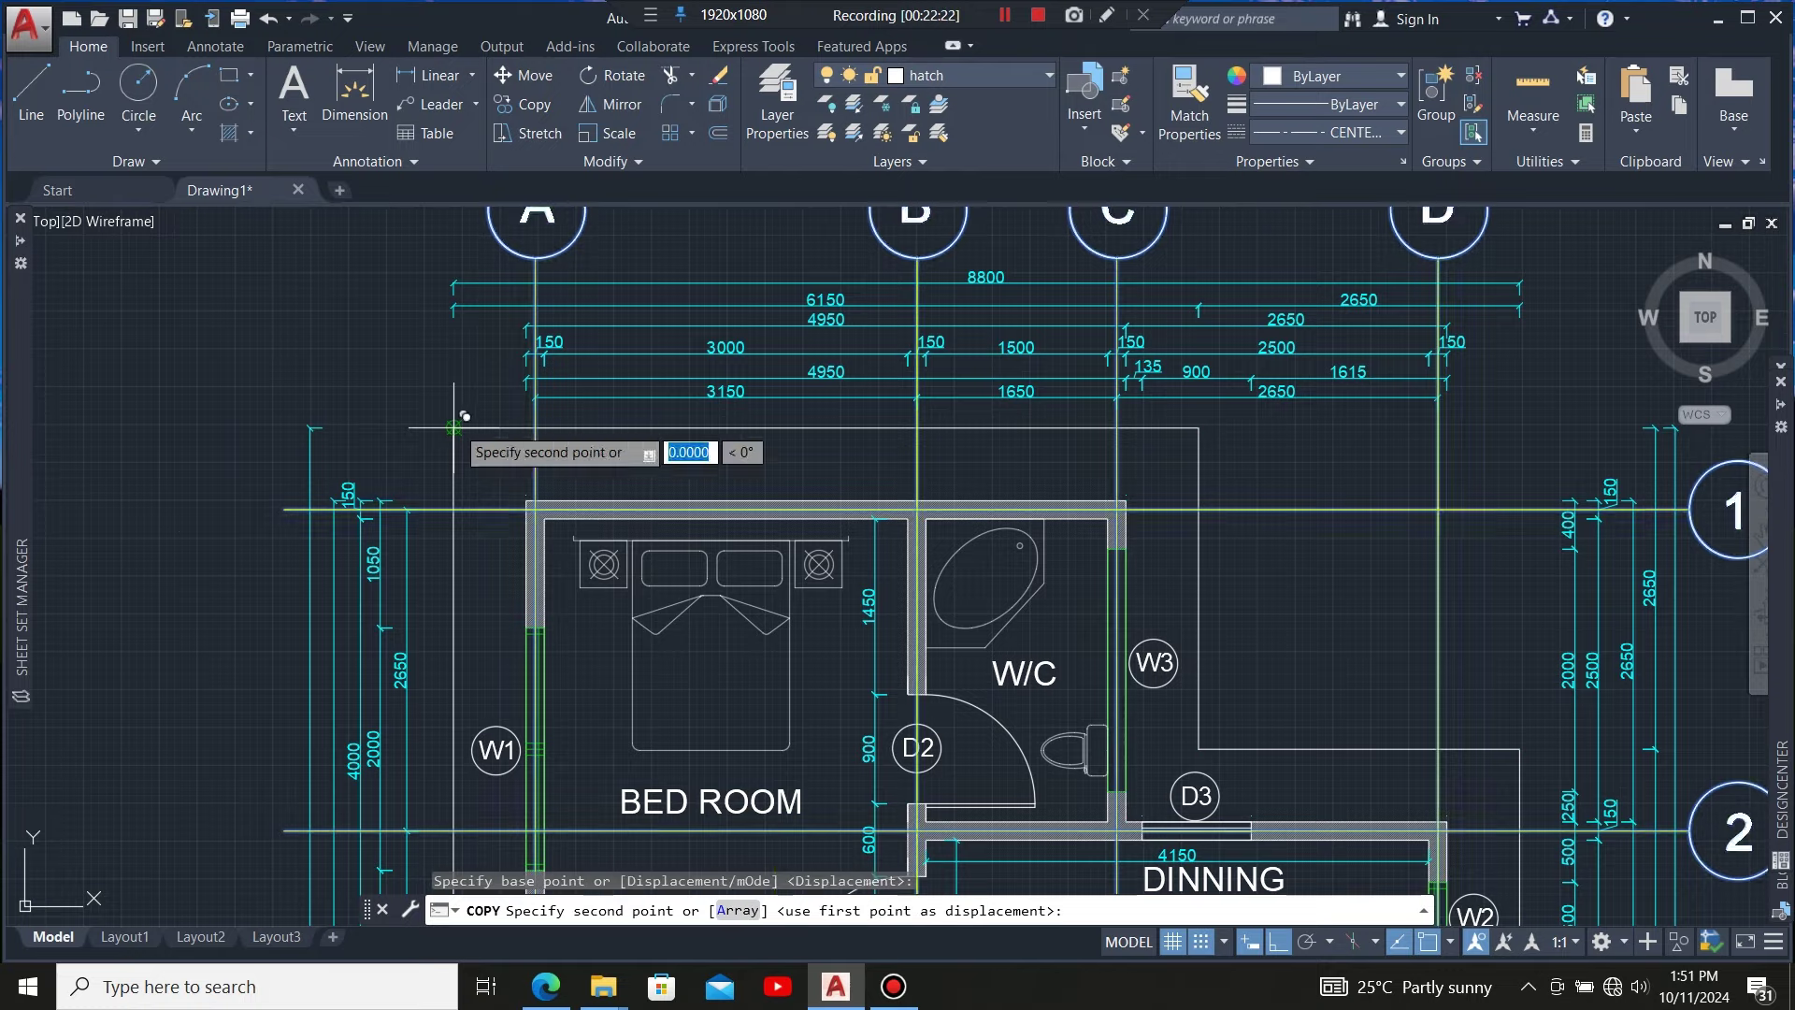
scroll(453, 427, down, 5)
scroll(561, 456, up, 6)
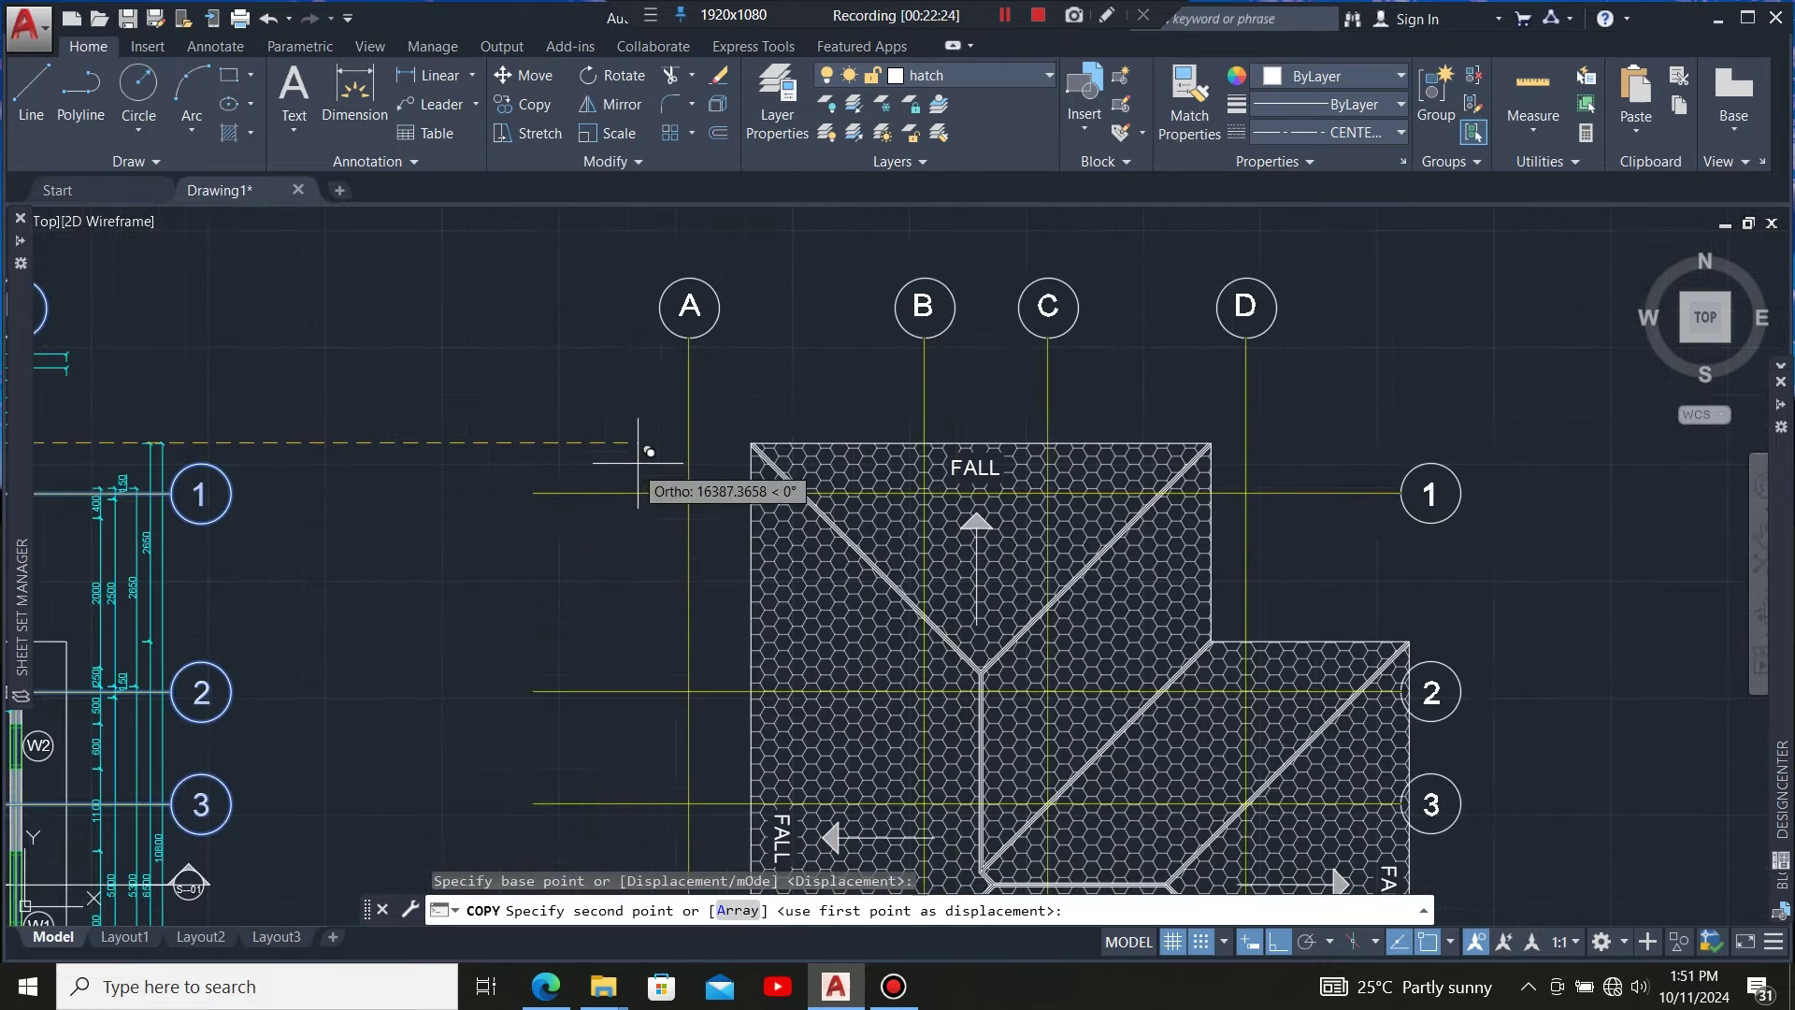
scroll(762, 446, up, 3)
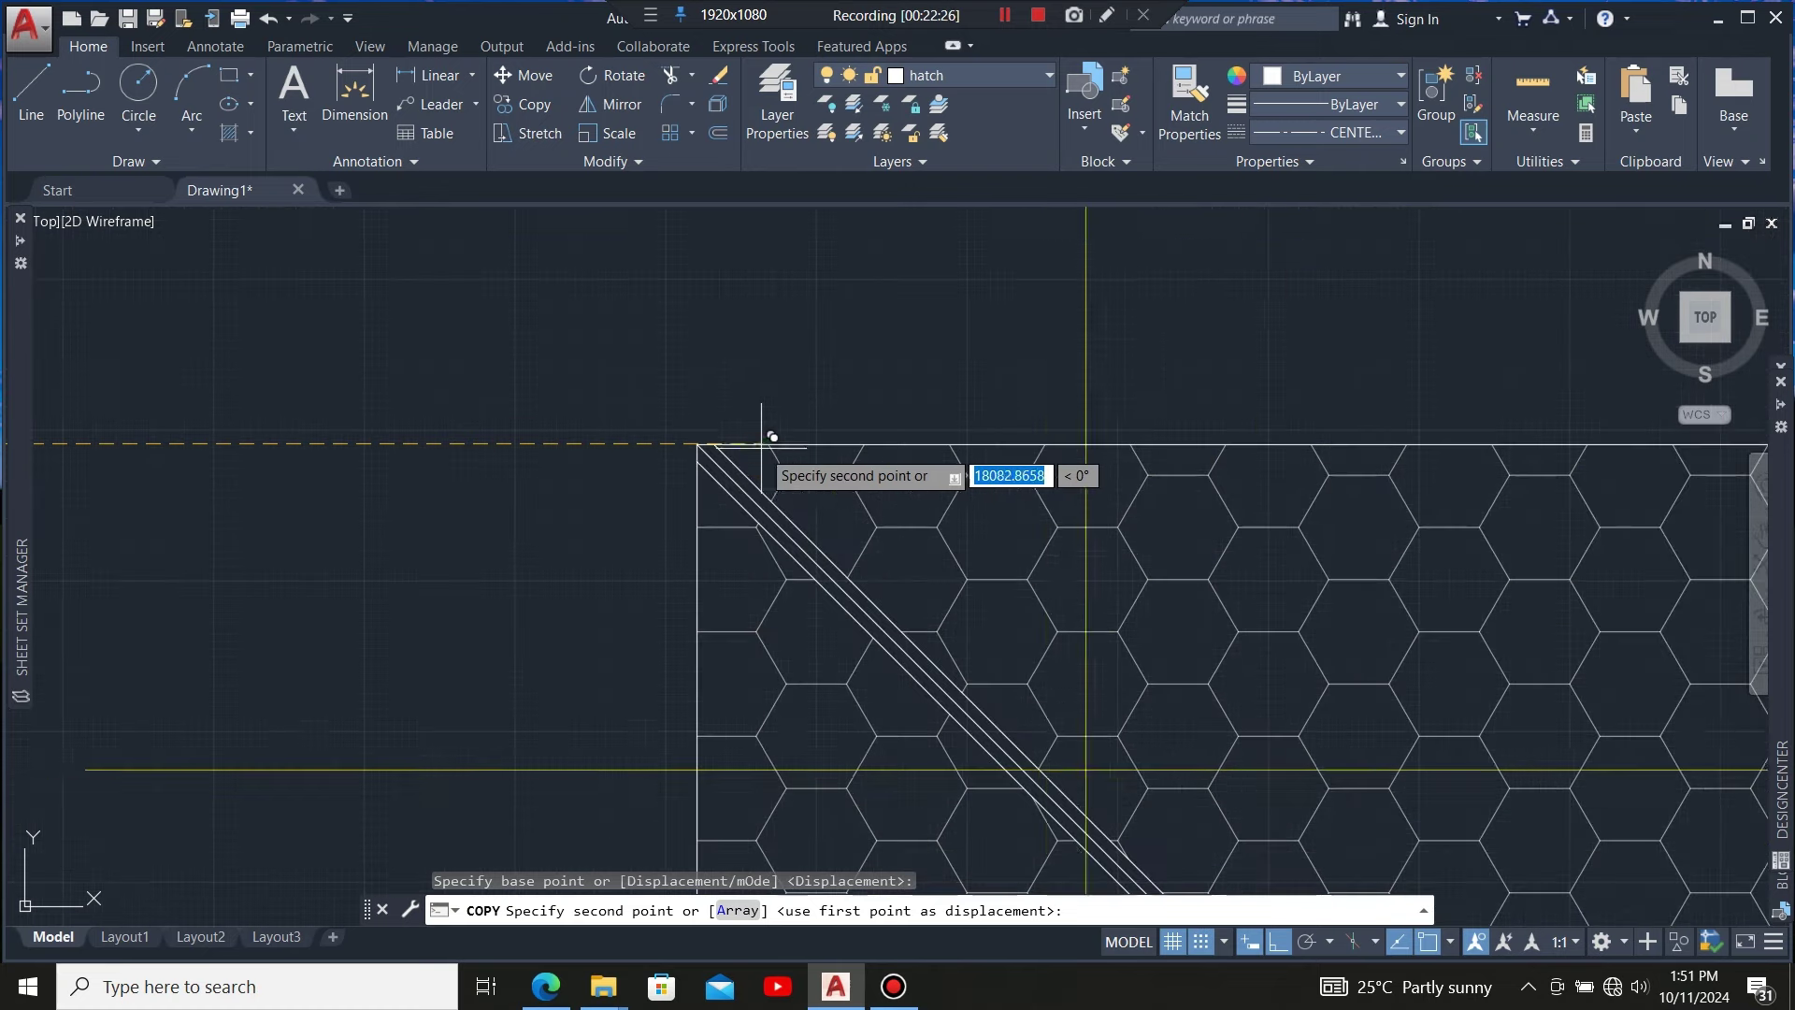
click(697, 443)
scroll(641, 469, down, 3)
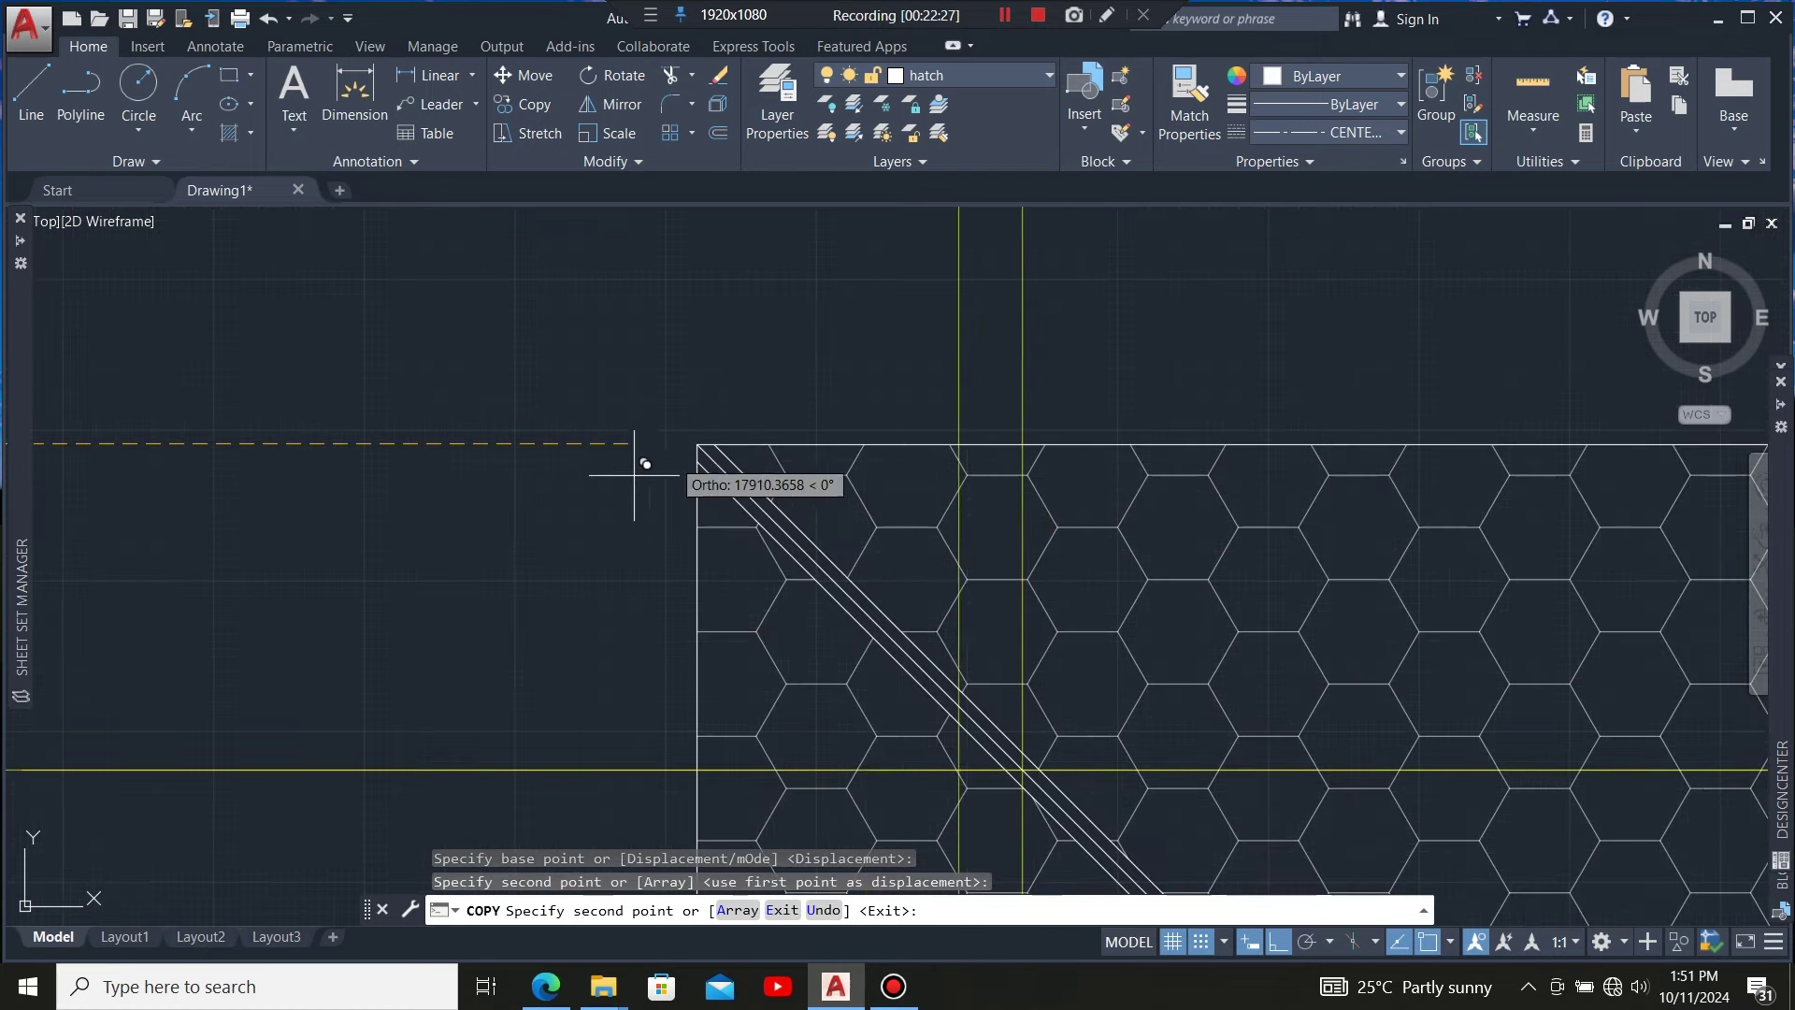
key(Escape)
scroll(456, 502, down, 2)
scroll(574, 401, down, 4)
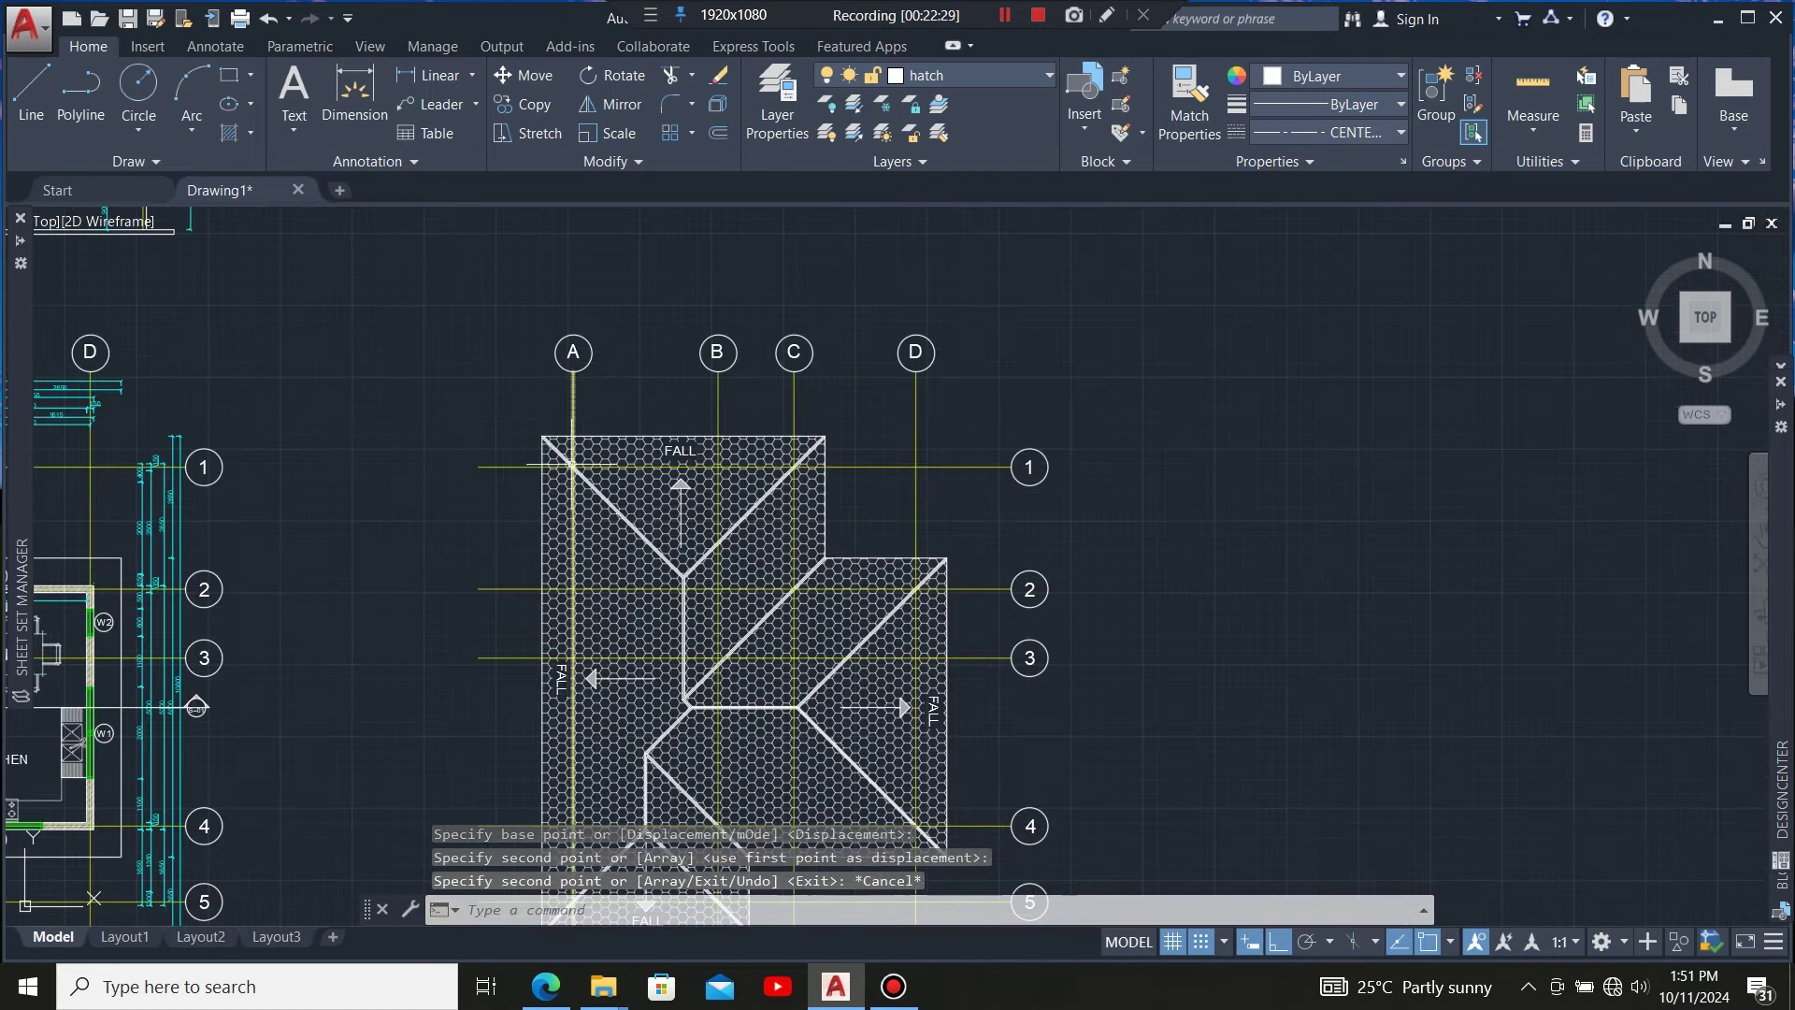
scroll(803, 433, down, 2)
scroll(703, 432, up, 6)
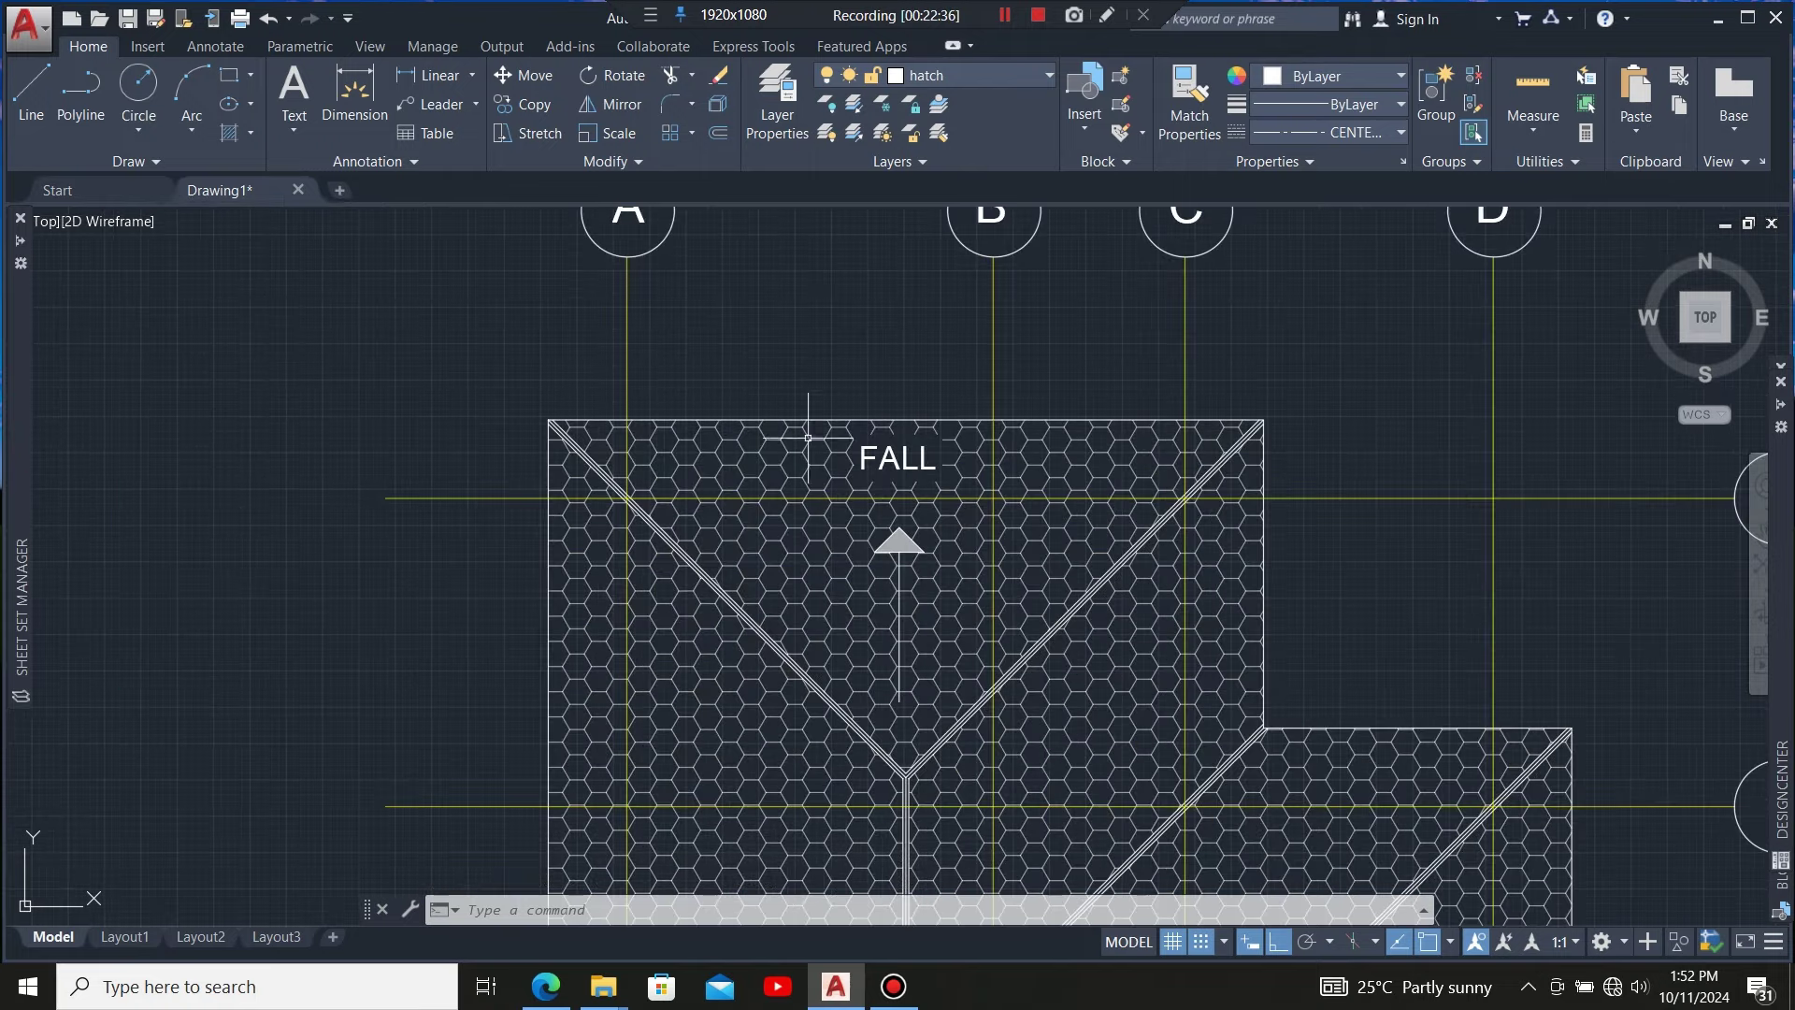
scroll(808, 437, down, 6)
scroll(599, 458, up, 6)
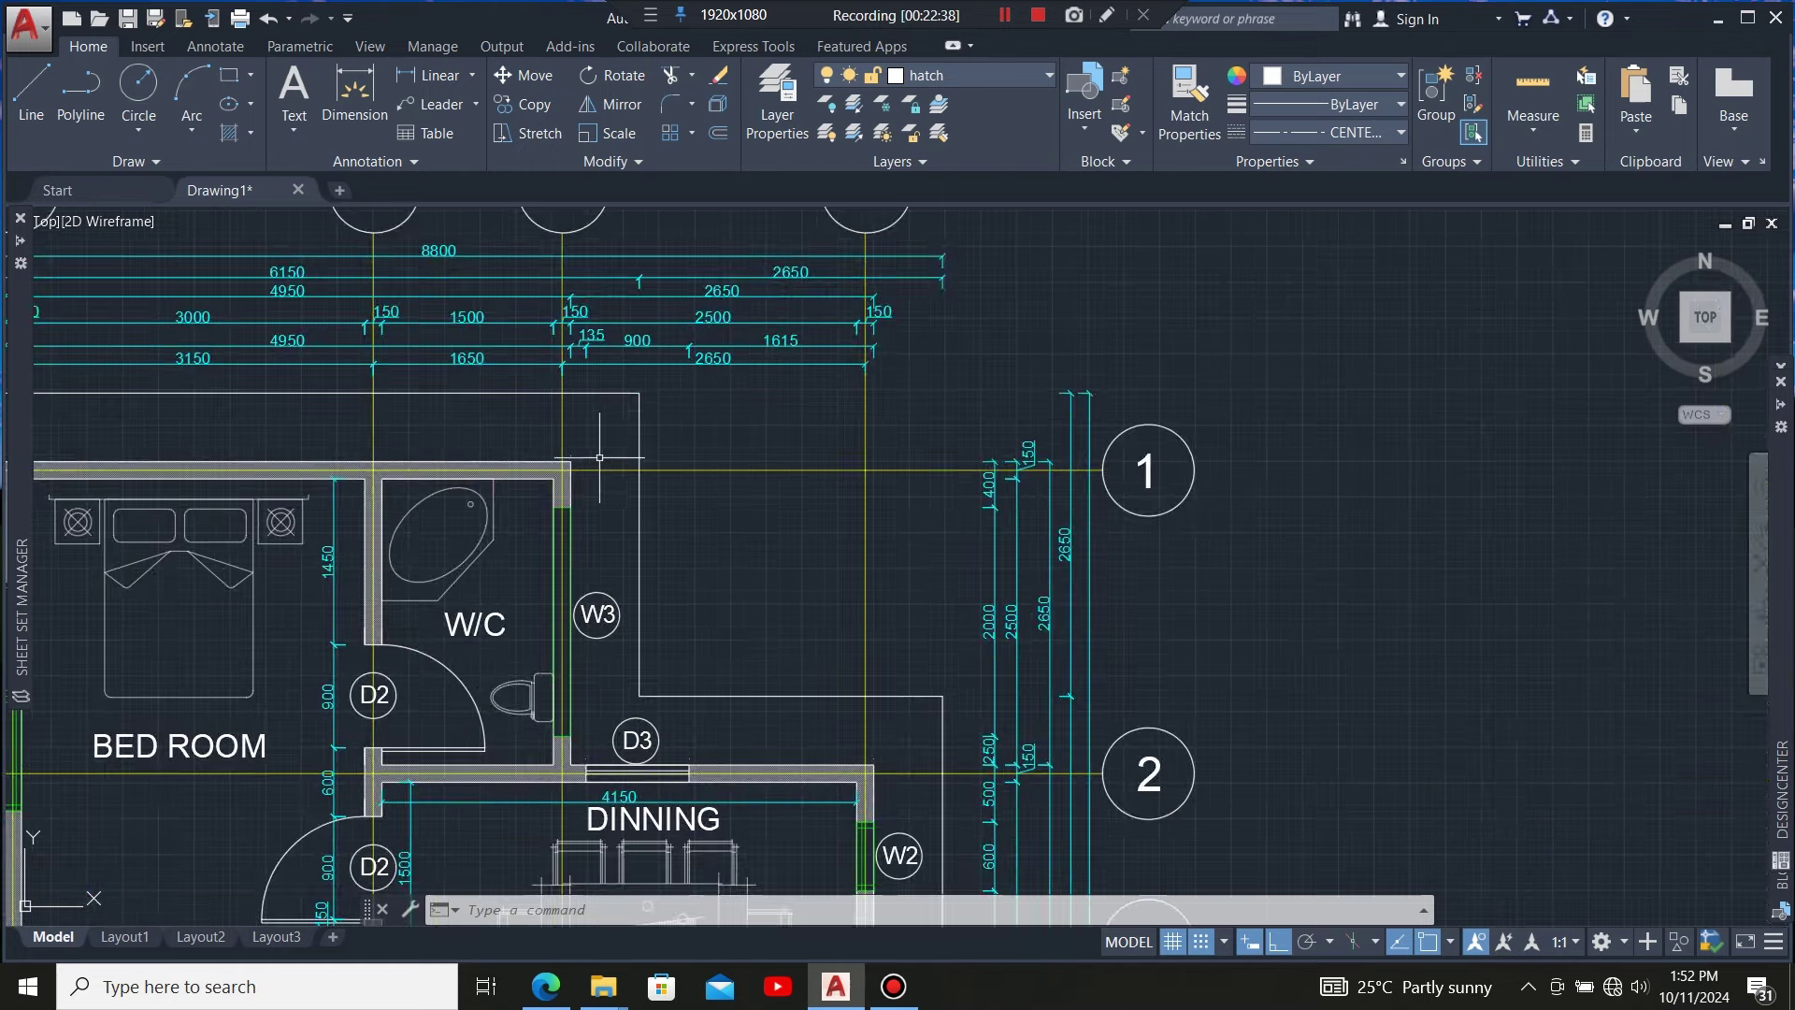
scroll(627, 417, down, 4)
scroll(625, 423, up, 4)
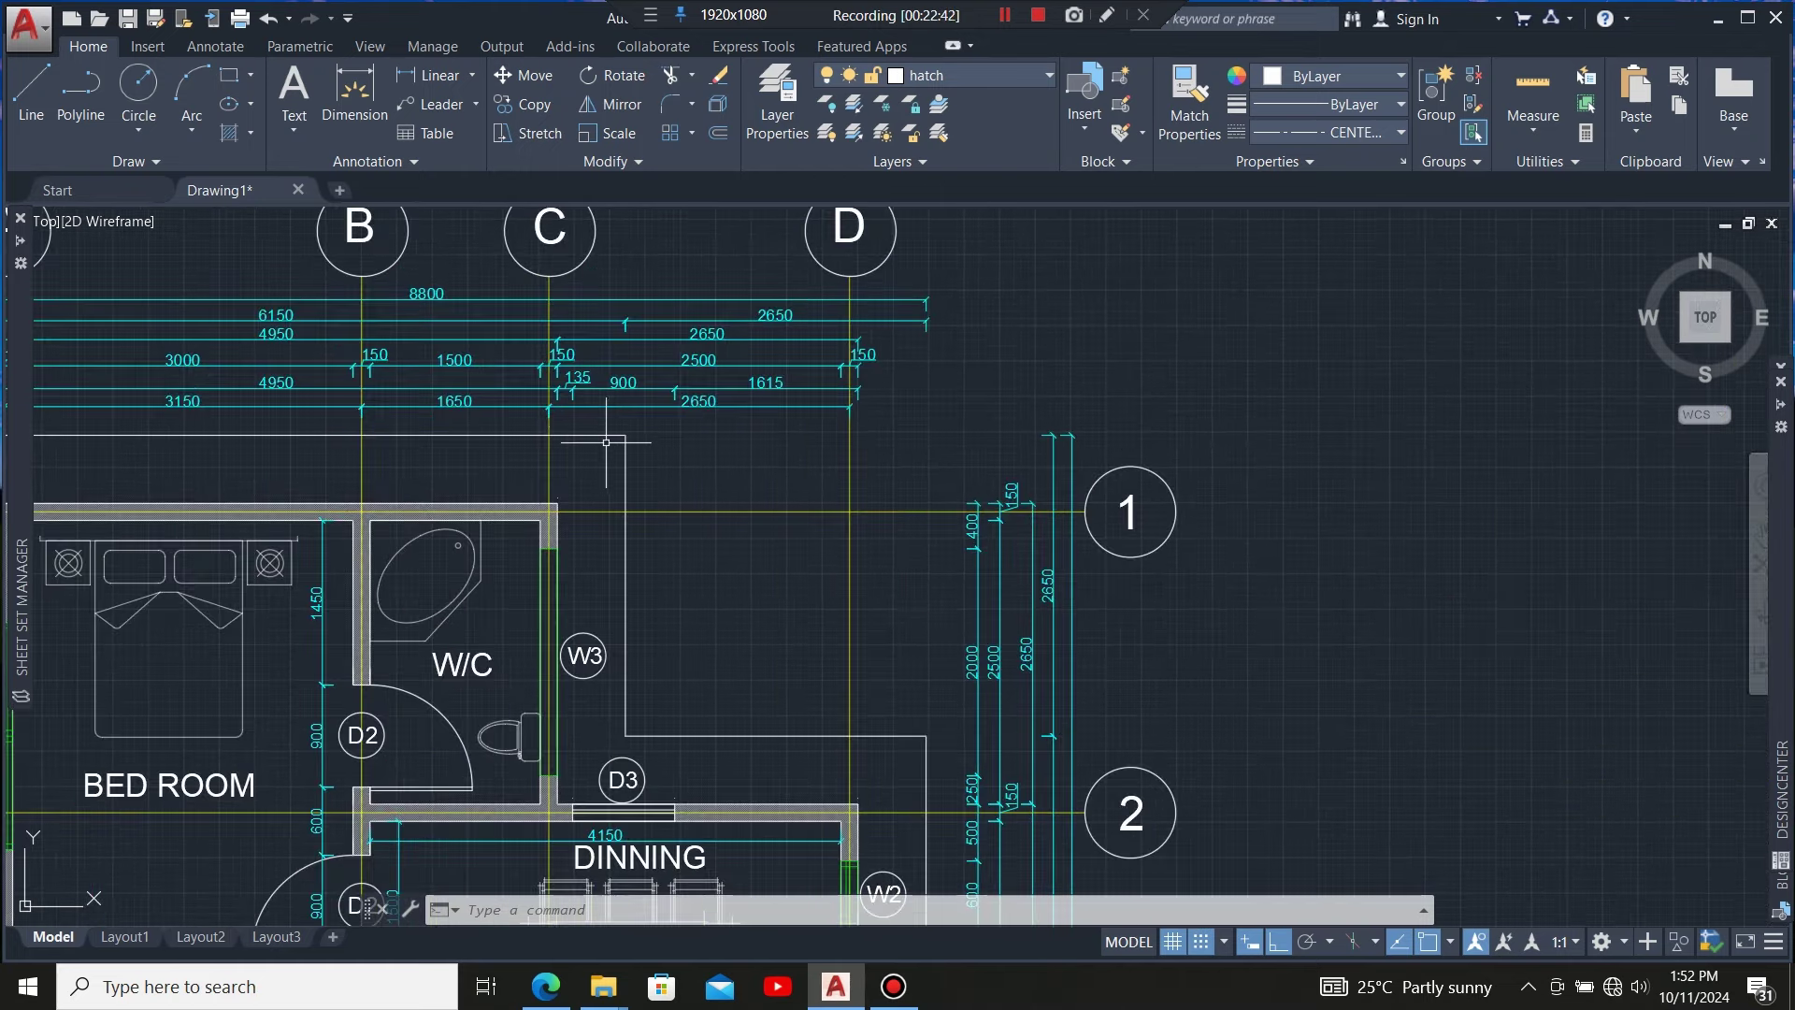
scroll(558, 436, down, 4)
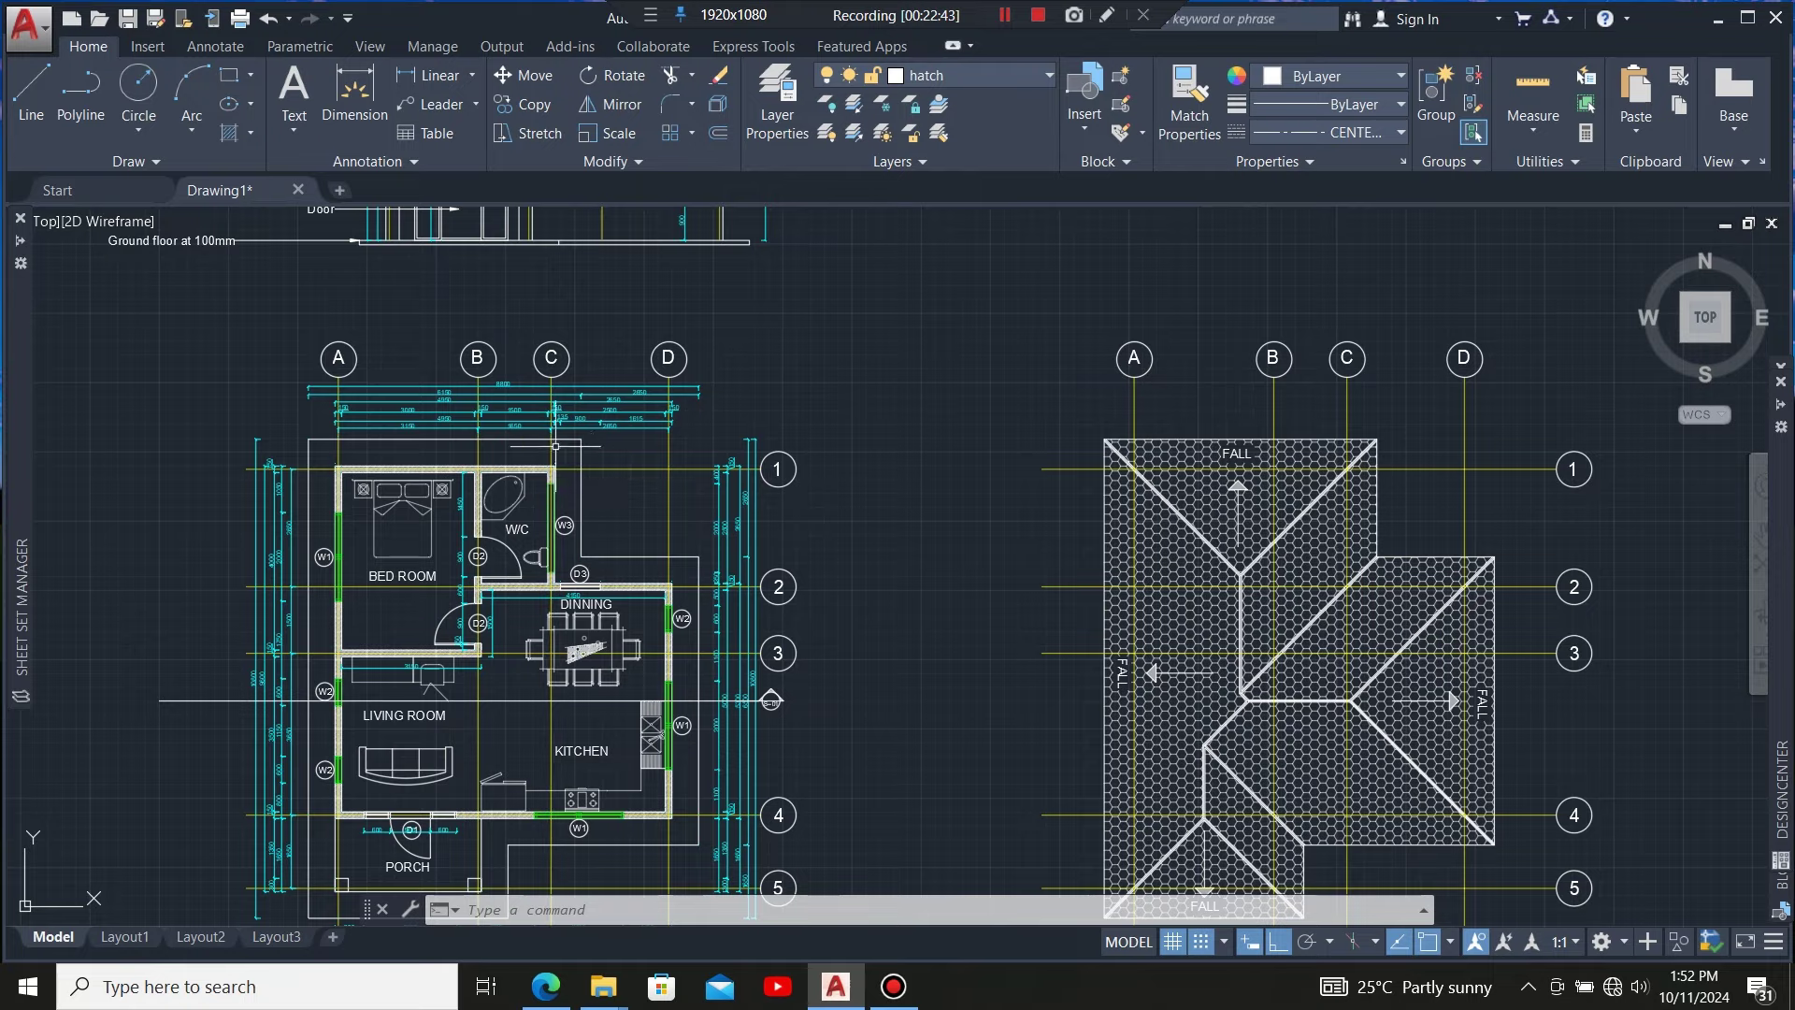
scroll(556, 445, down, 4)
scroll(767, 449, up, 4)
scroll(813, 462, down, 2)
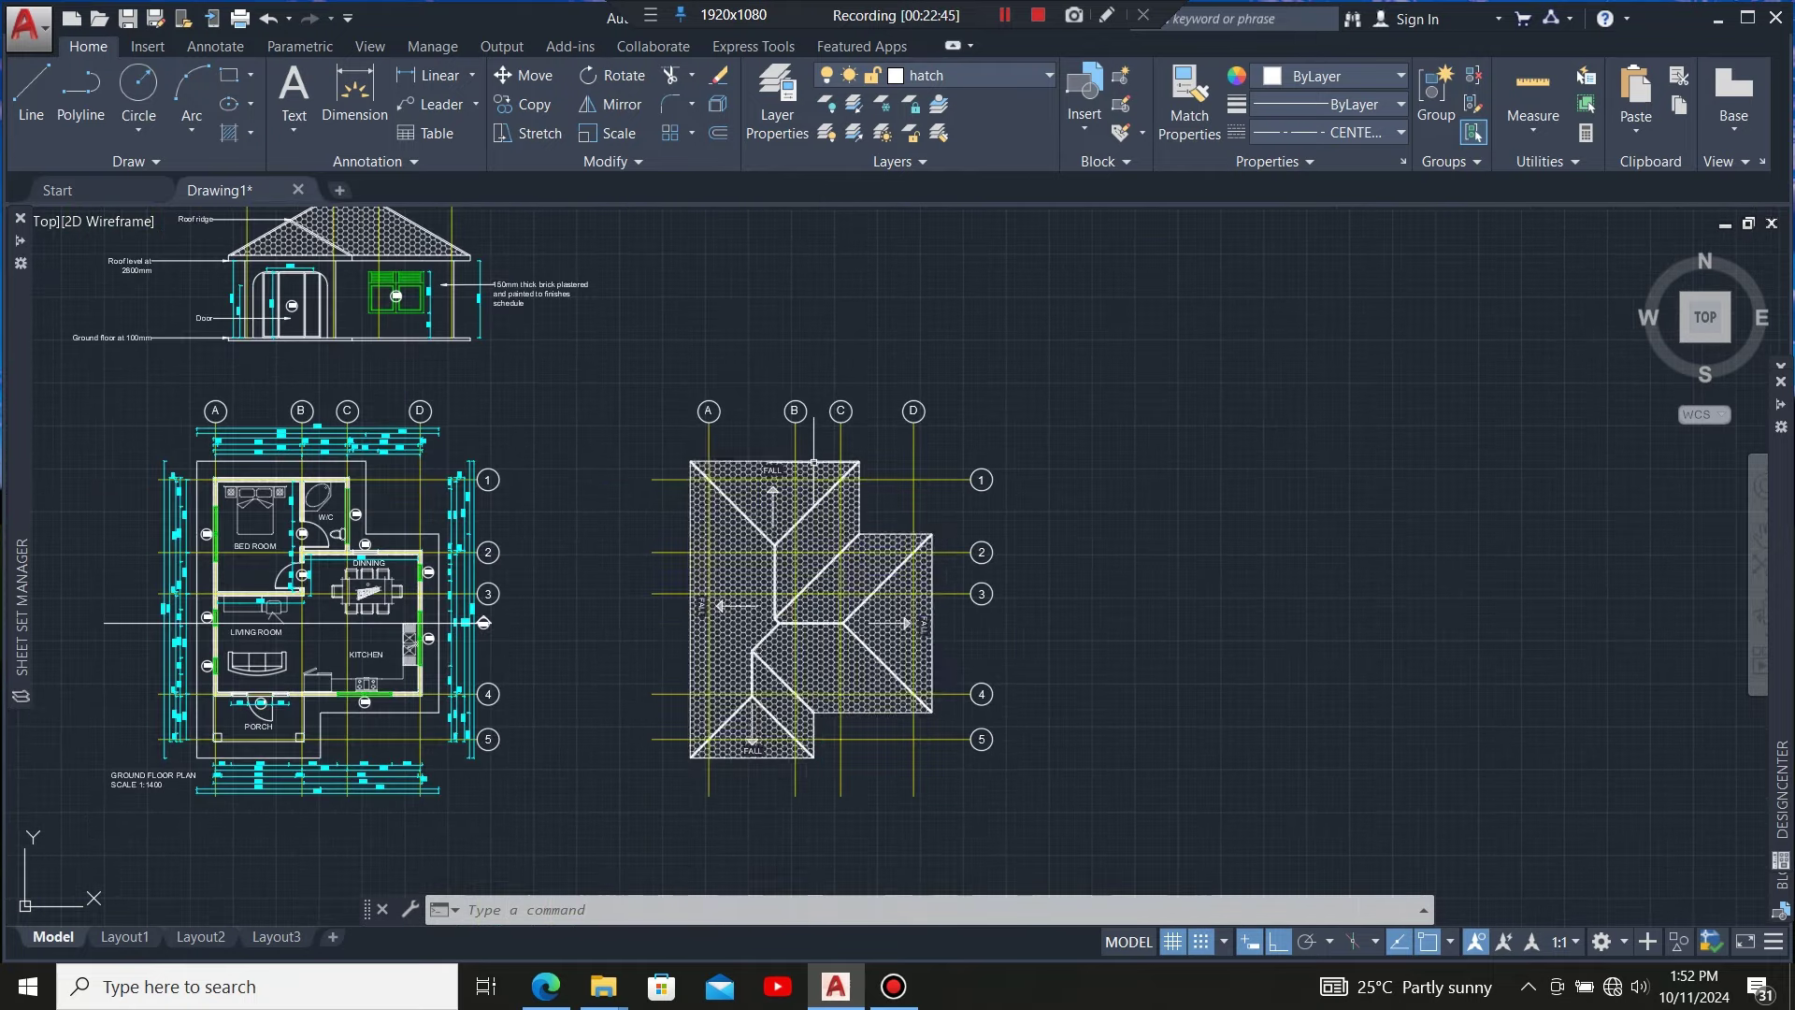
scroll(687, 460, up, 2)
scroll(603, 446, down, 2)
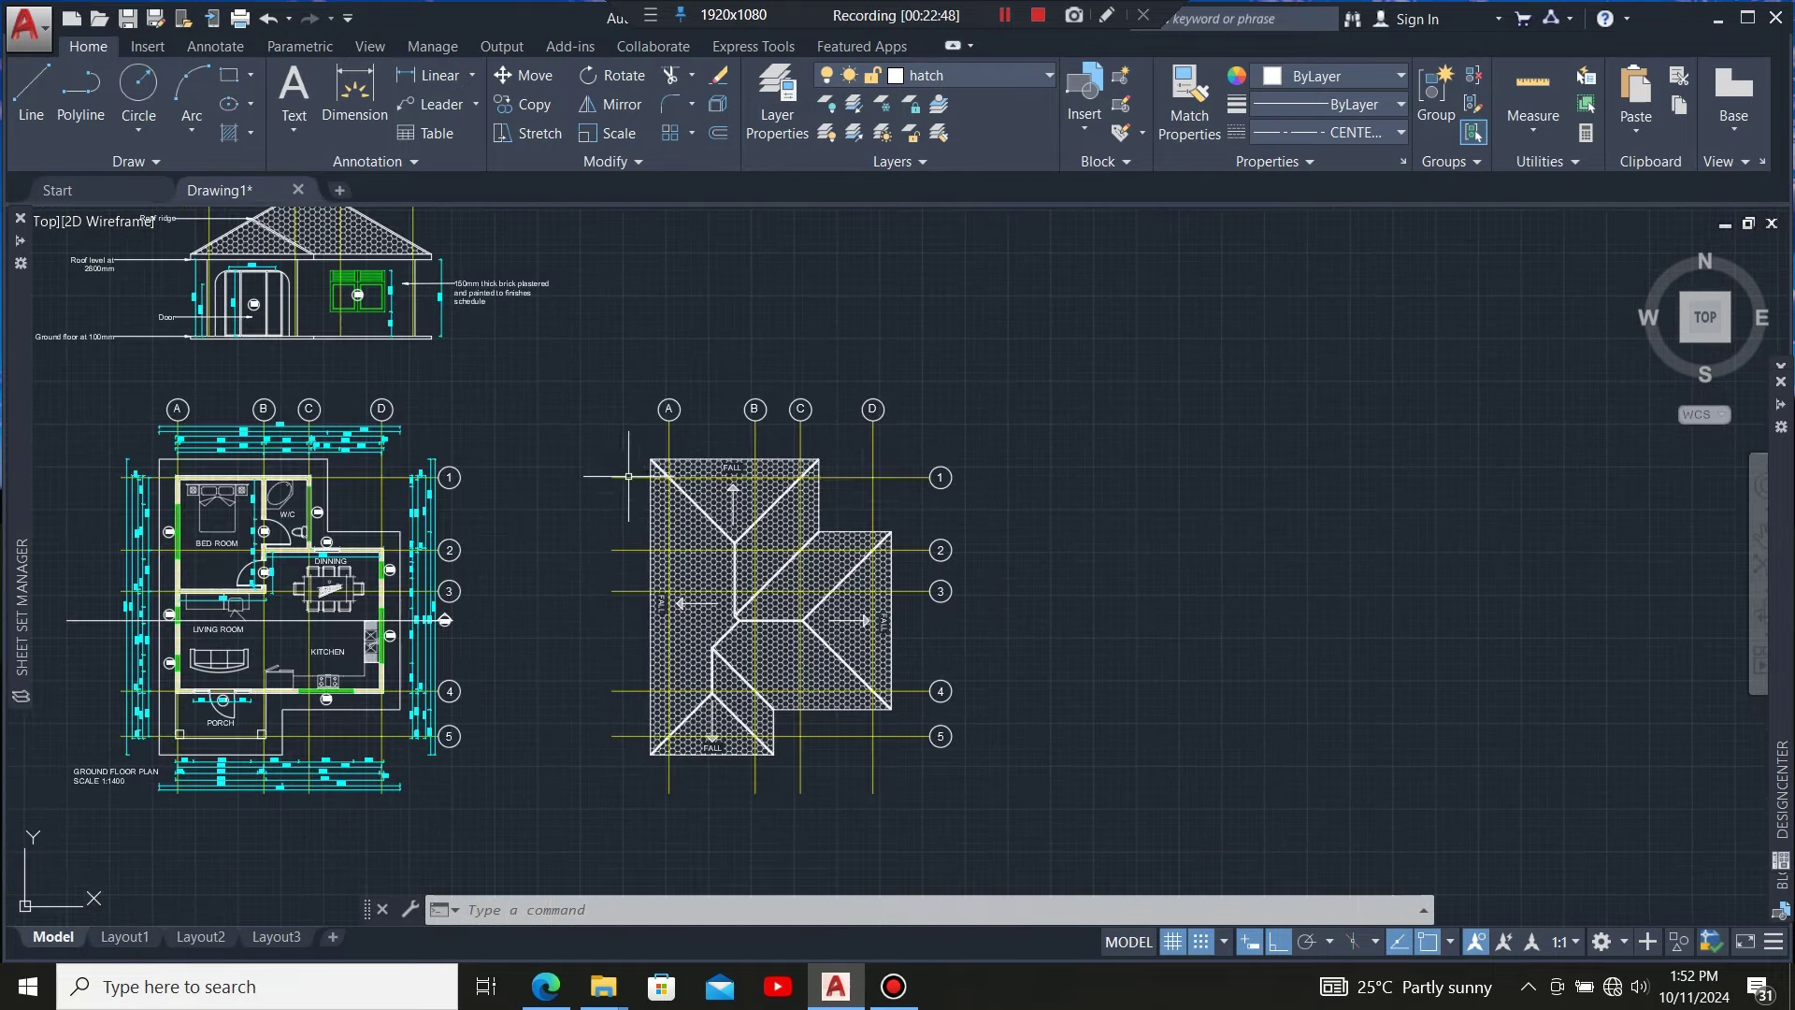
scroll(730, 440, up, 2)
scroll(655, 468, down, 2)
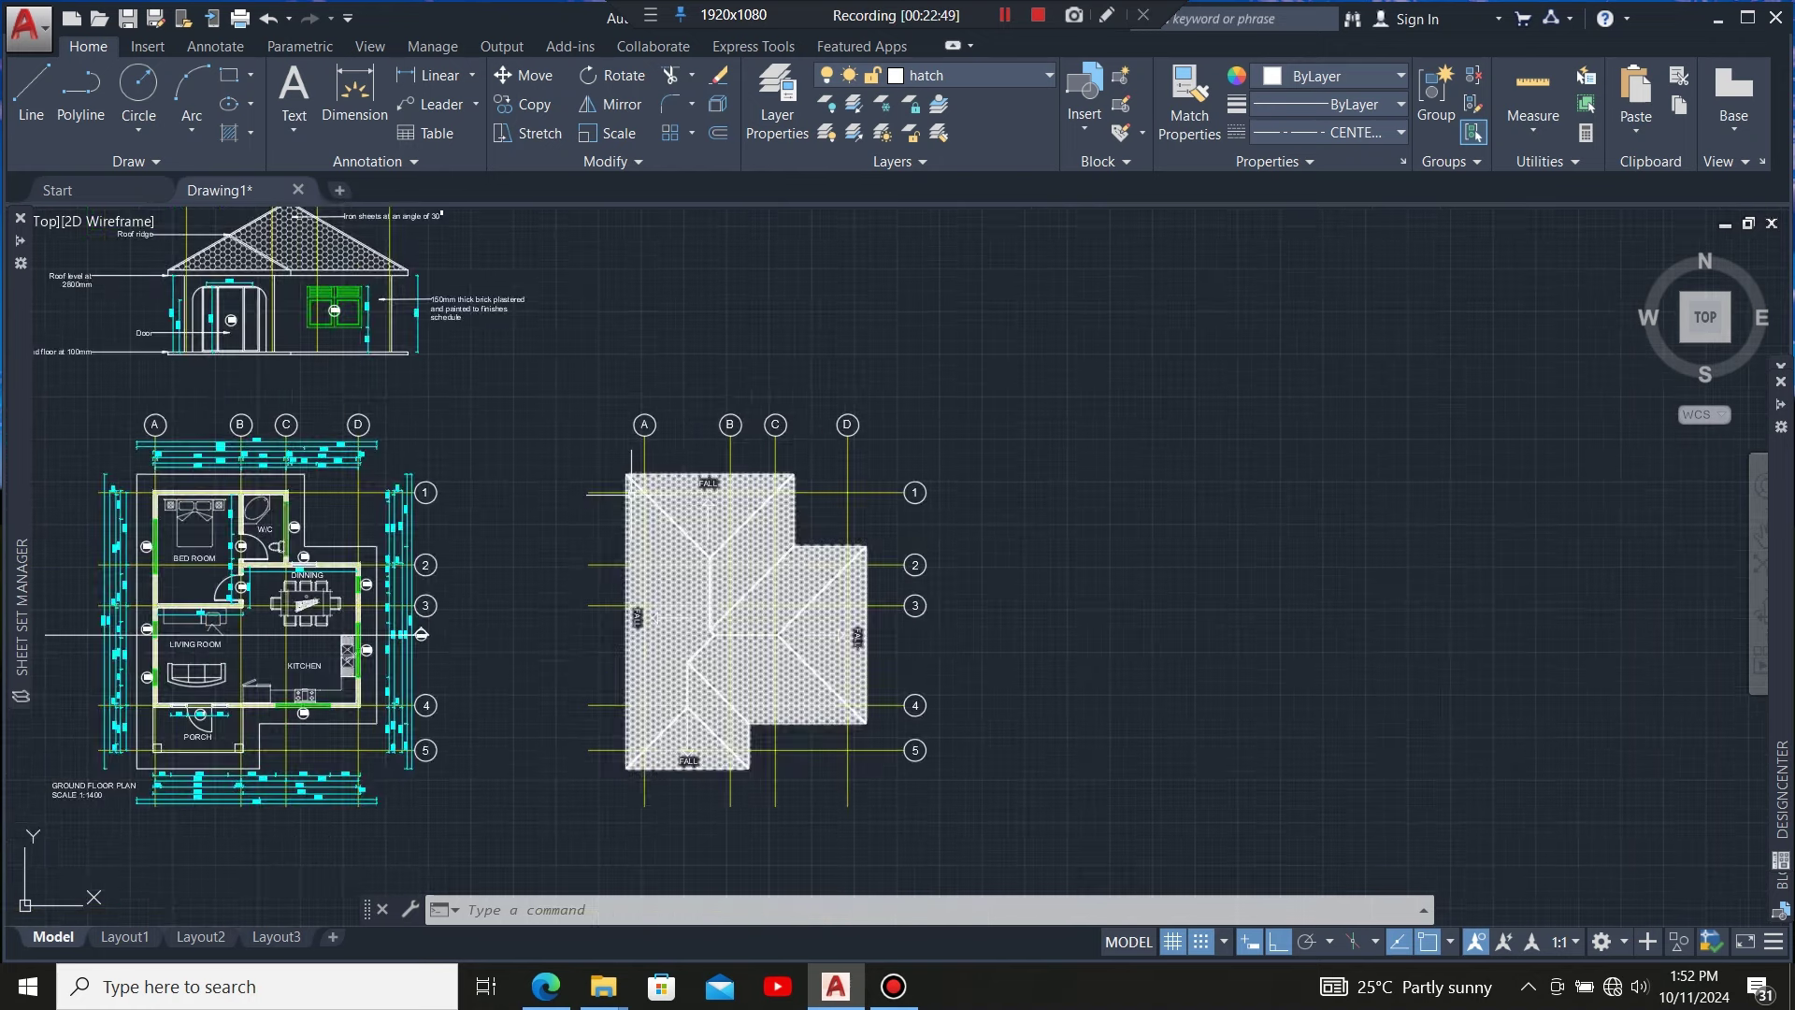
scroll(630, 459, up, 2)
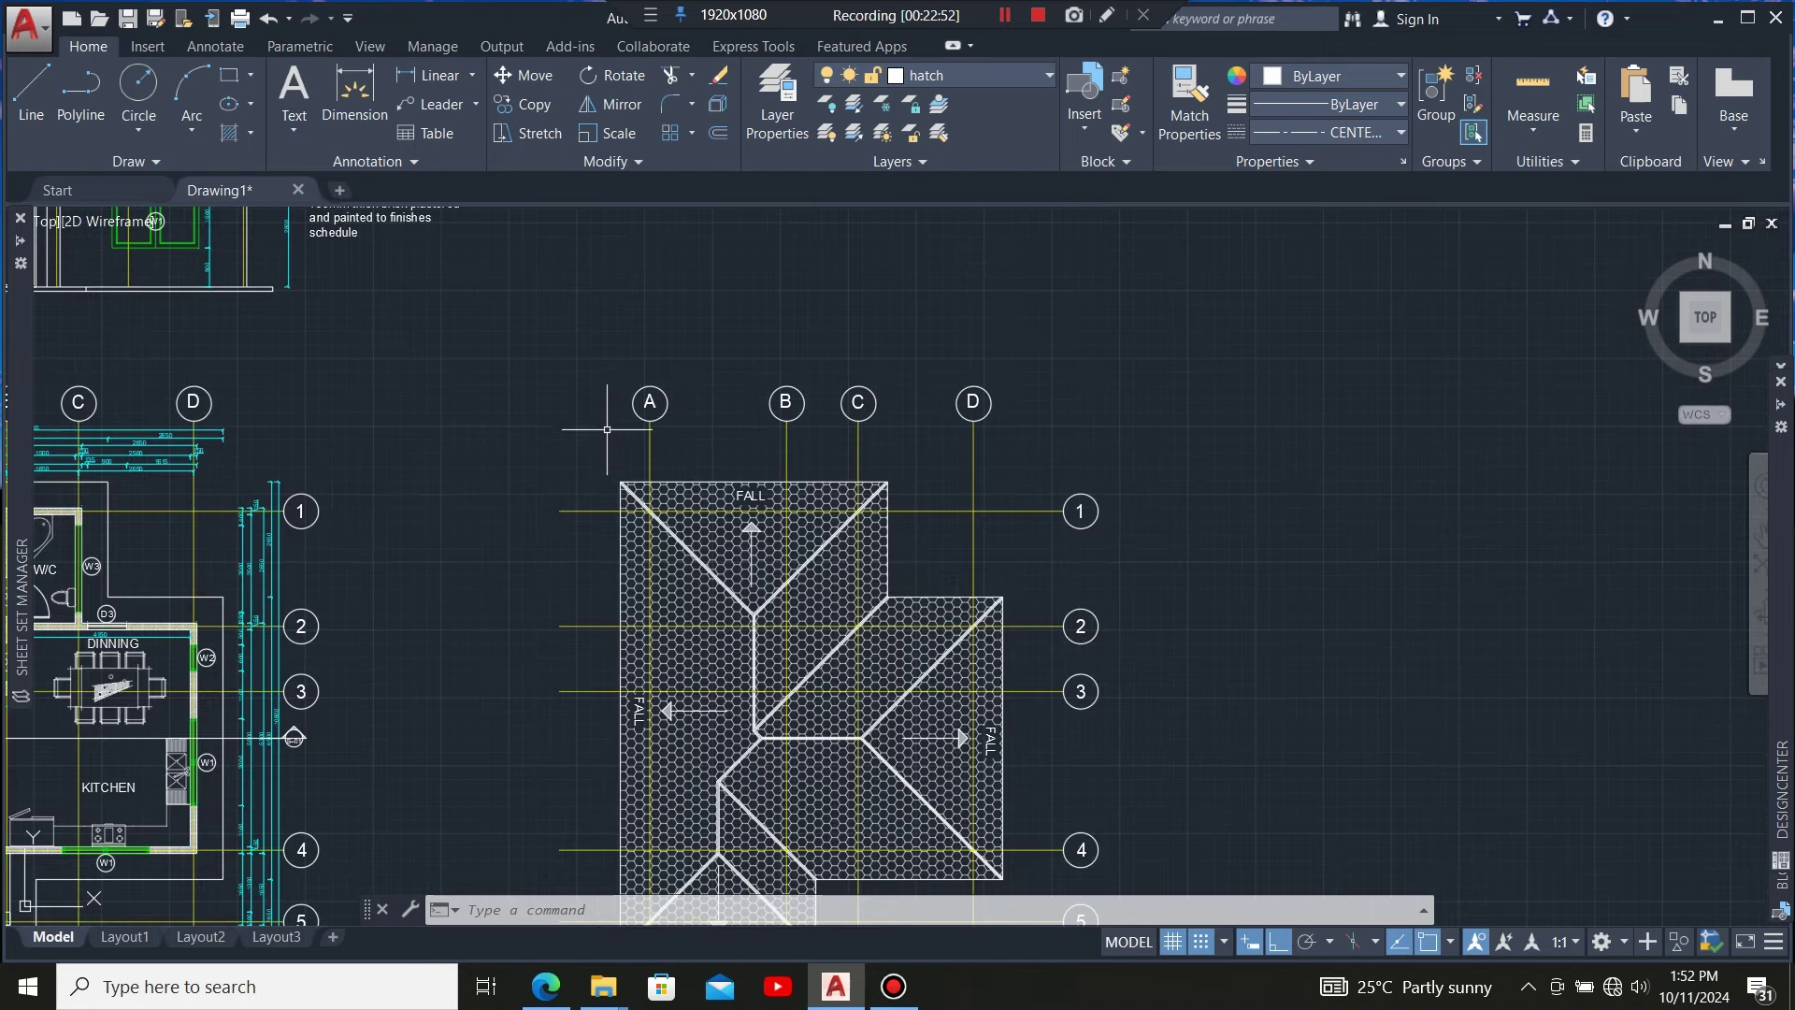
scroll(687, 418, up, 2)
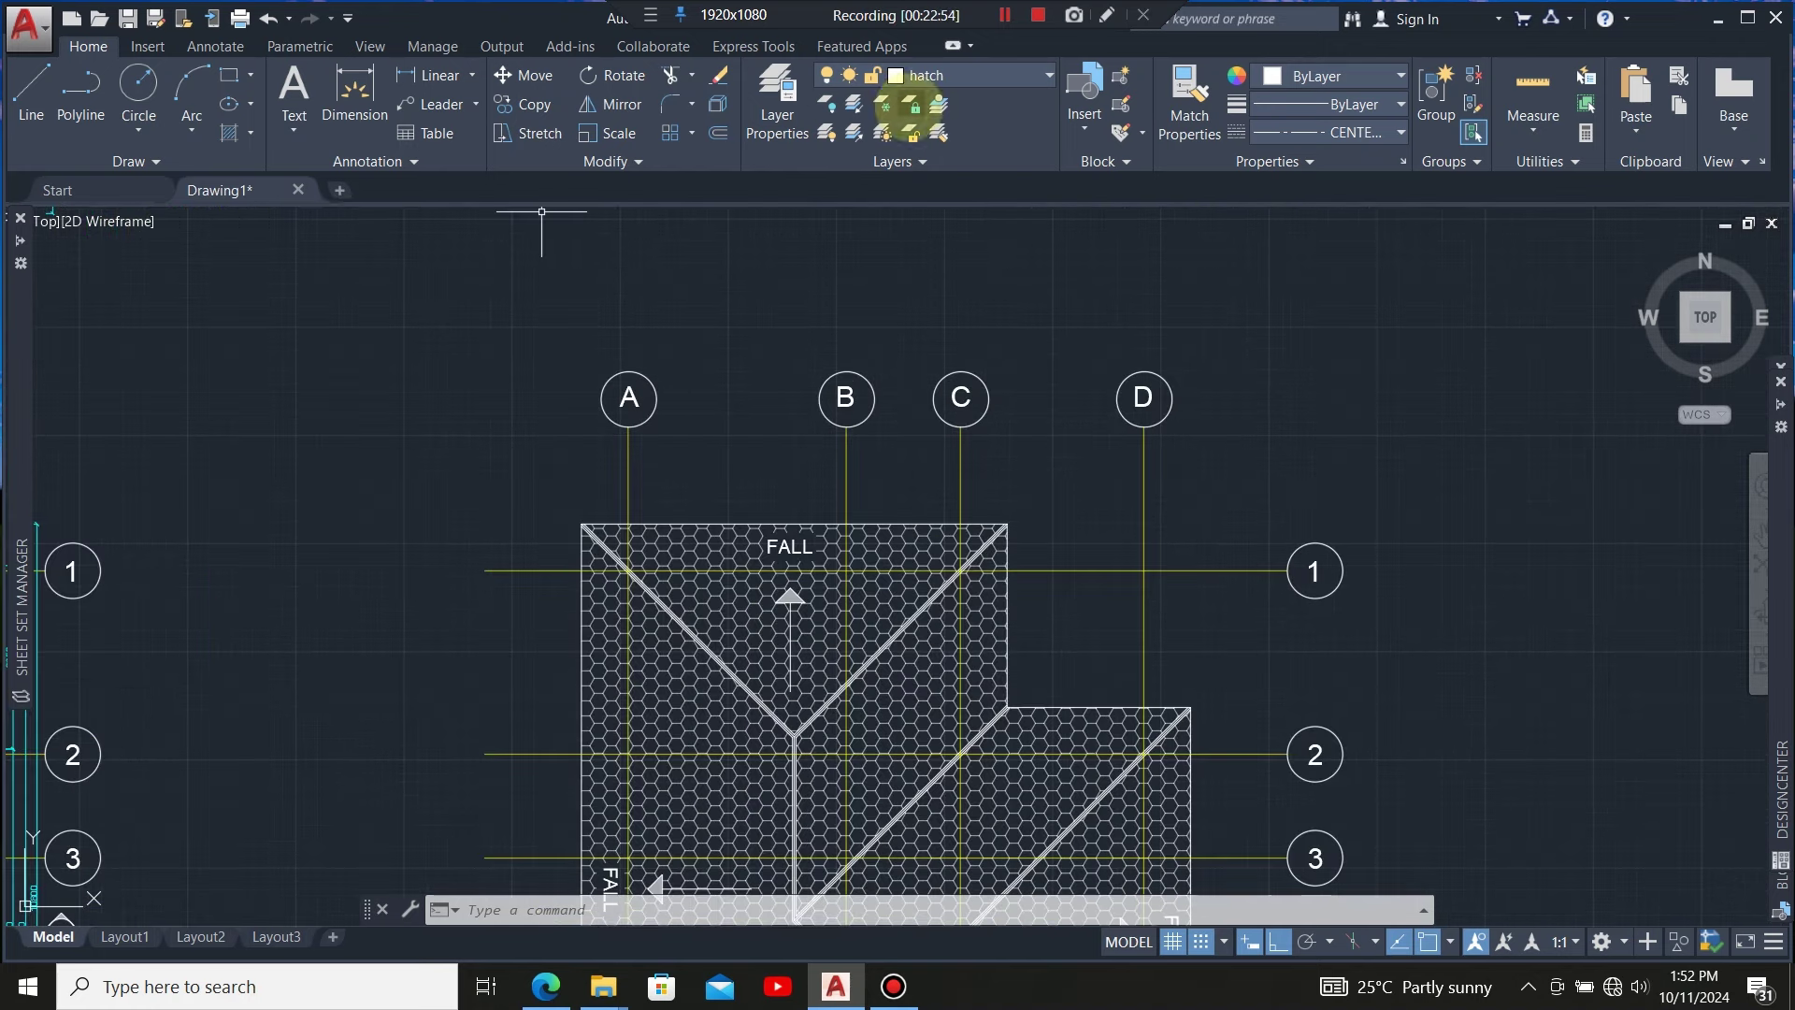
Make DIMENSIONS the current layer and place the 8800 overall dimension above the roof
click(1005, 72)
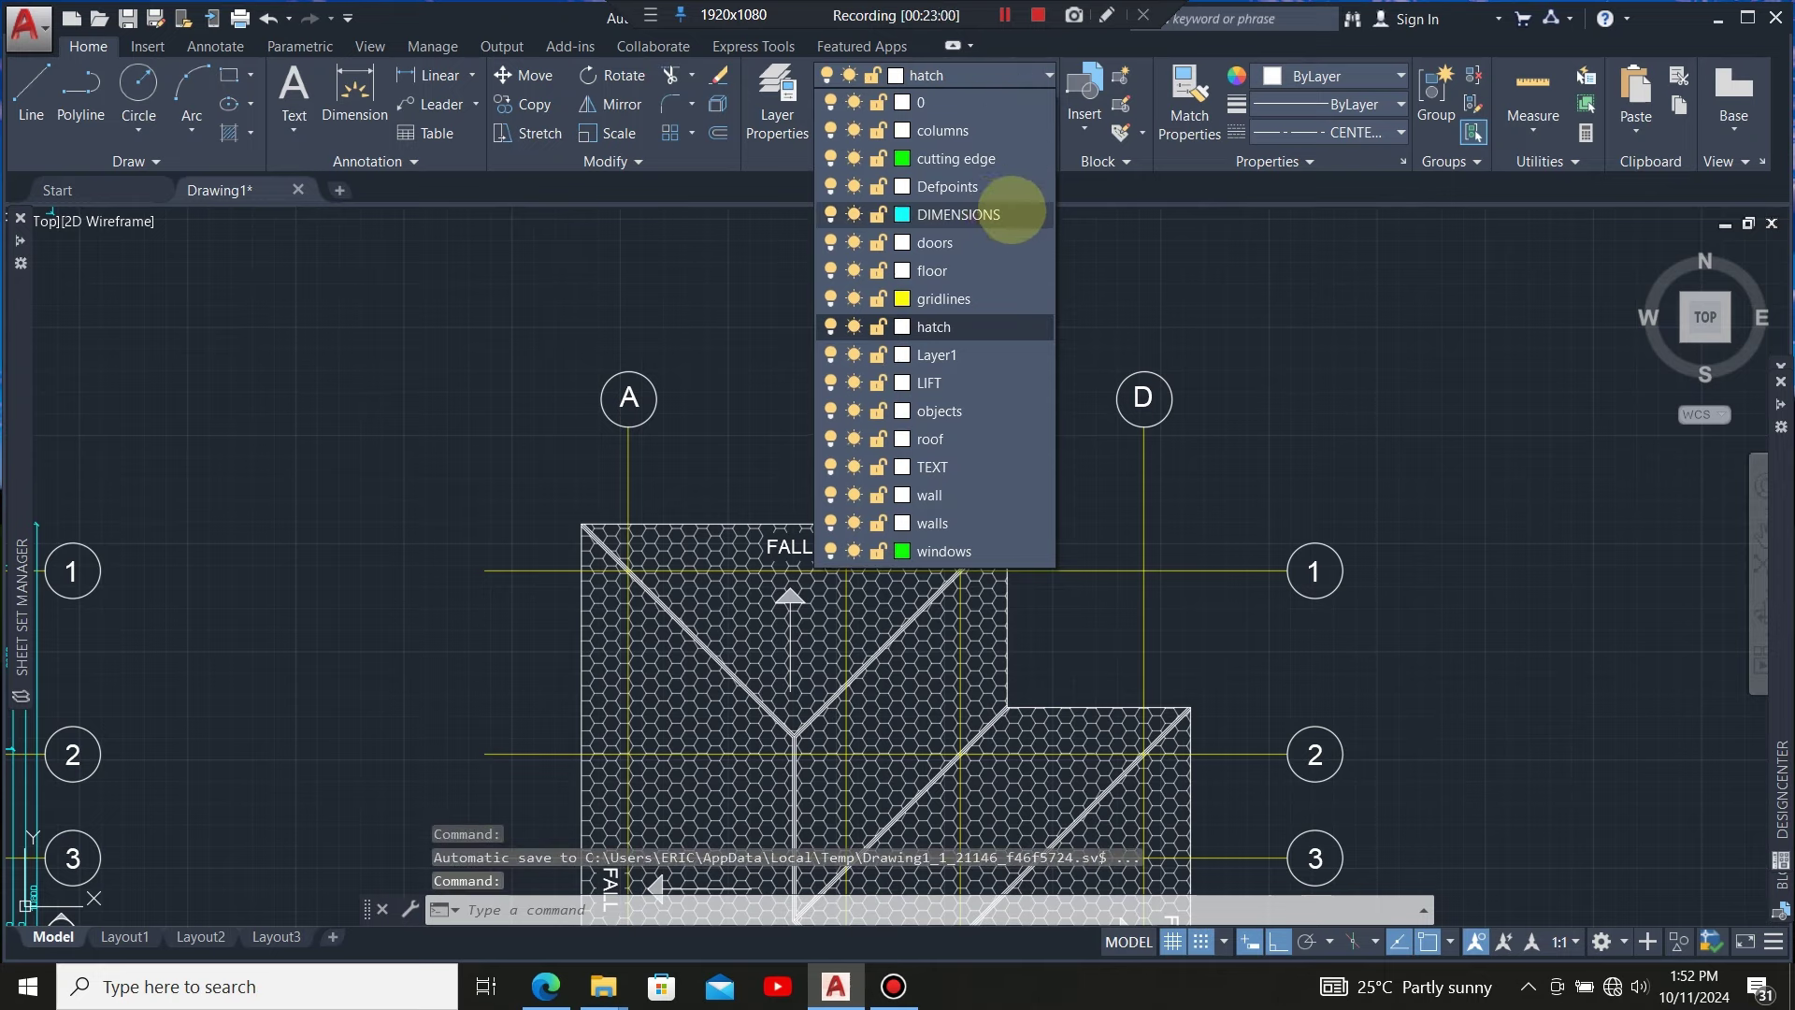
click(982, 214)
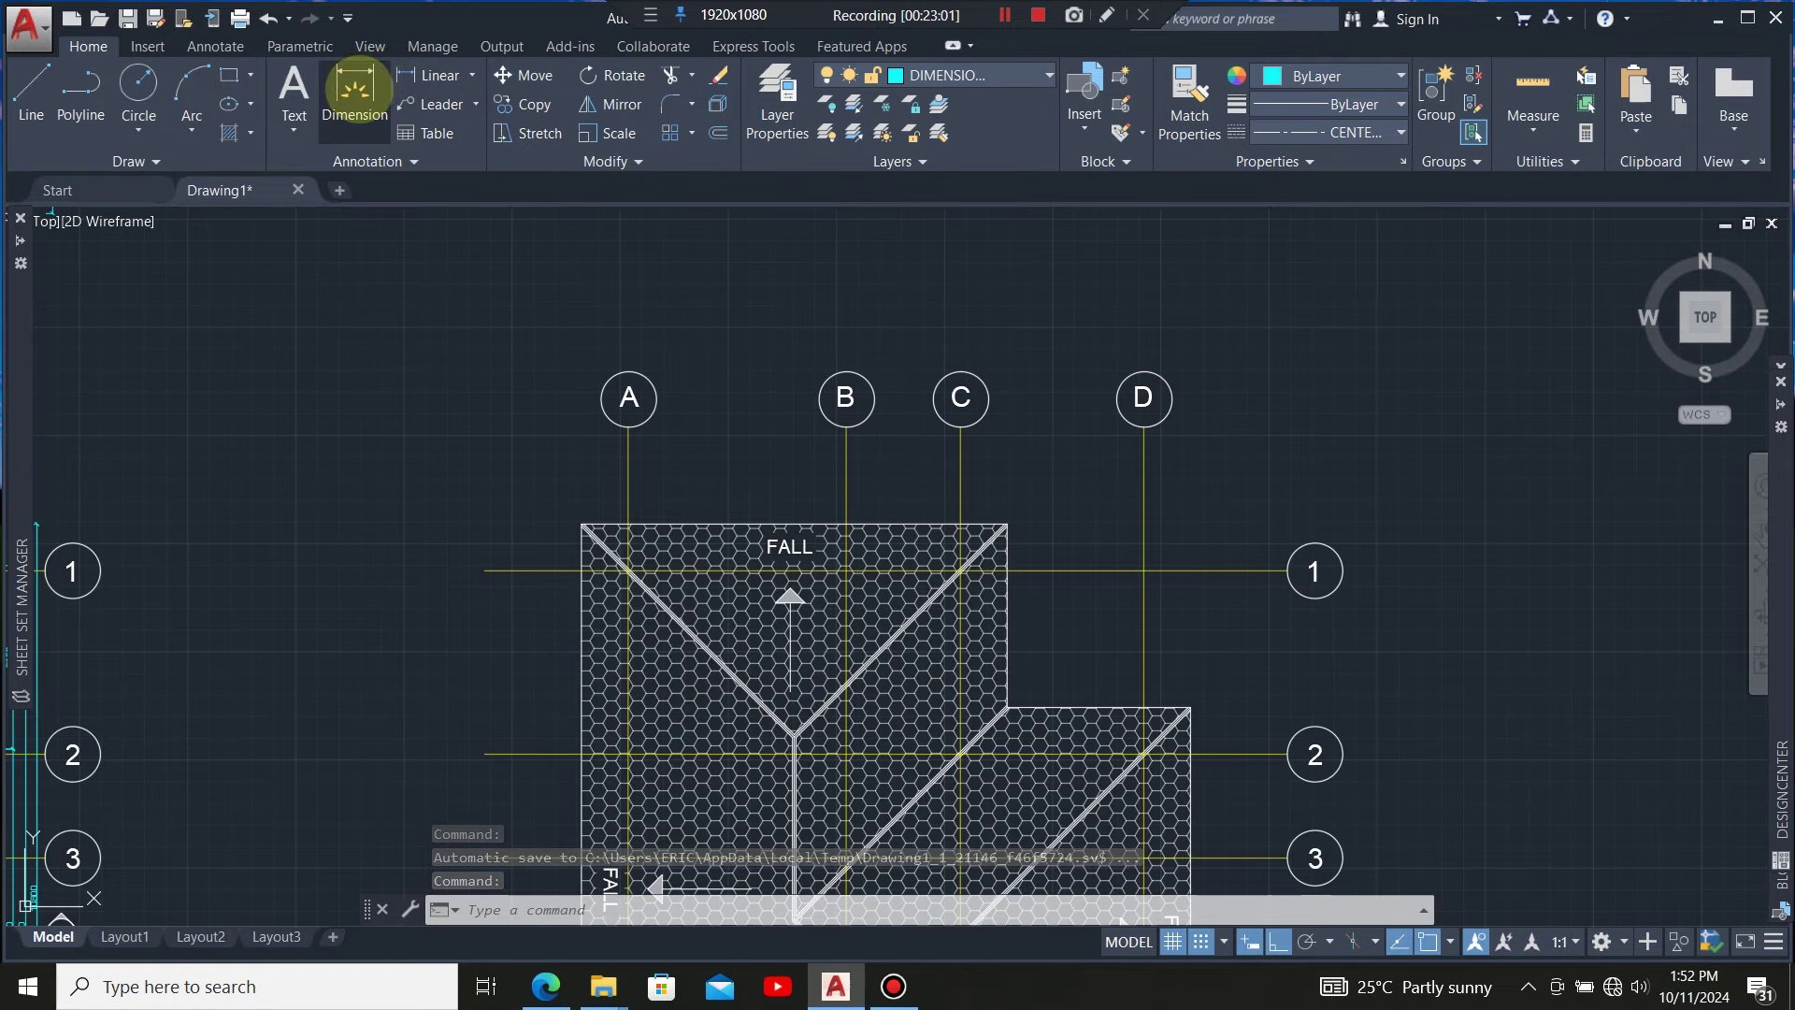
click(355, 86)
scroll(605, 564, up, 6)
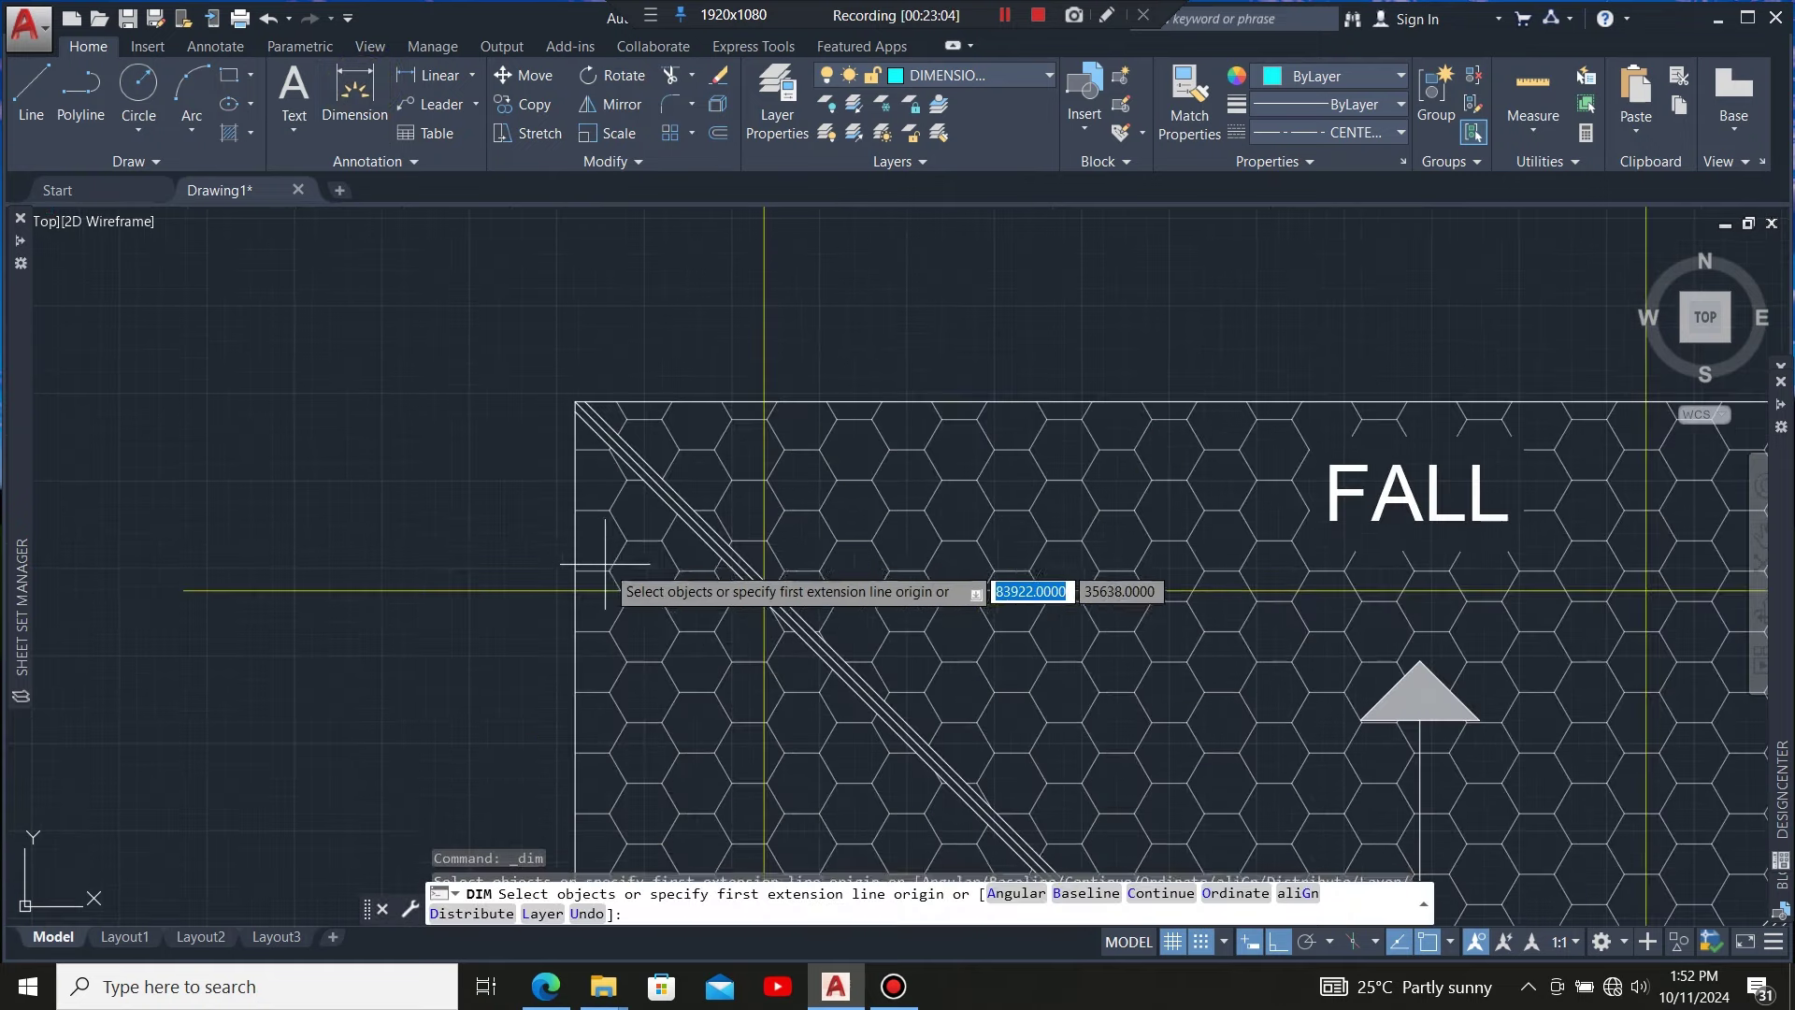
scroll(593, 402, up, 3)
scroll(500, 440, down, 8)
key(Return)
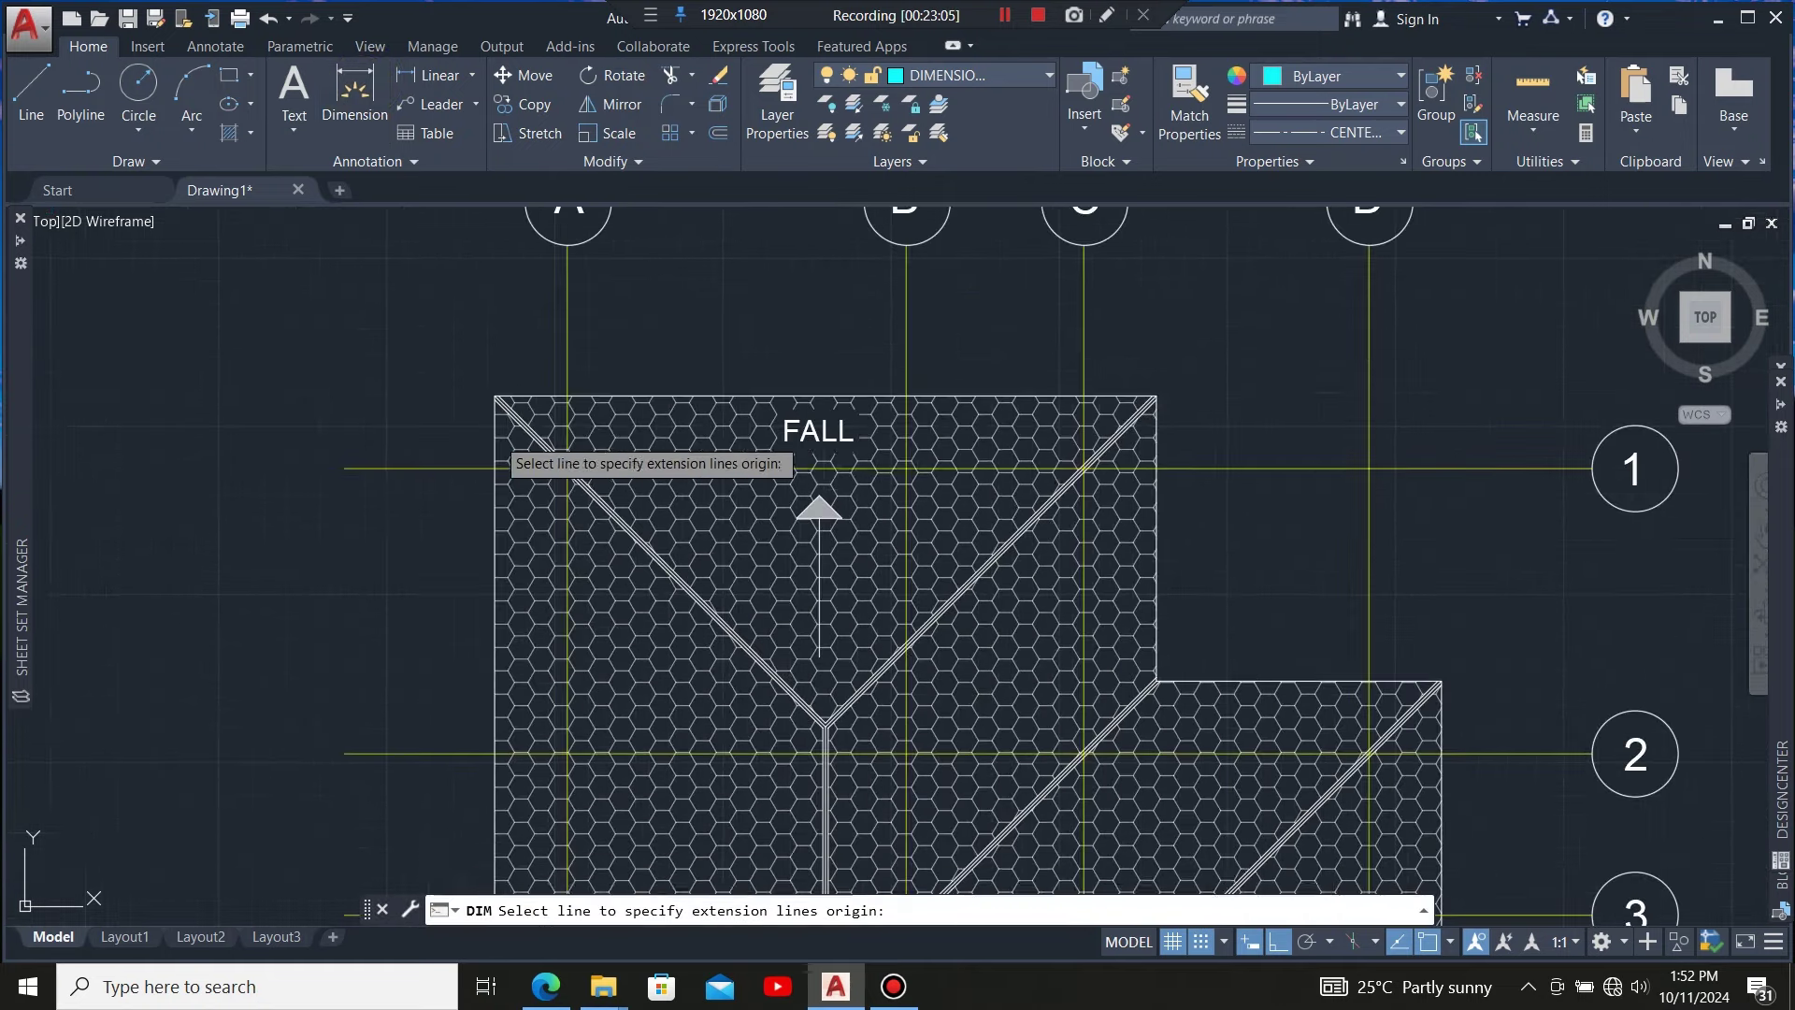
key(Escape)
scroll(972, 715, down, 2)
scroll(1075, 599, up, 4)
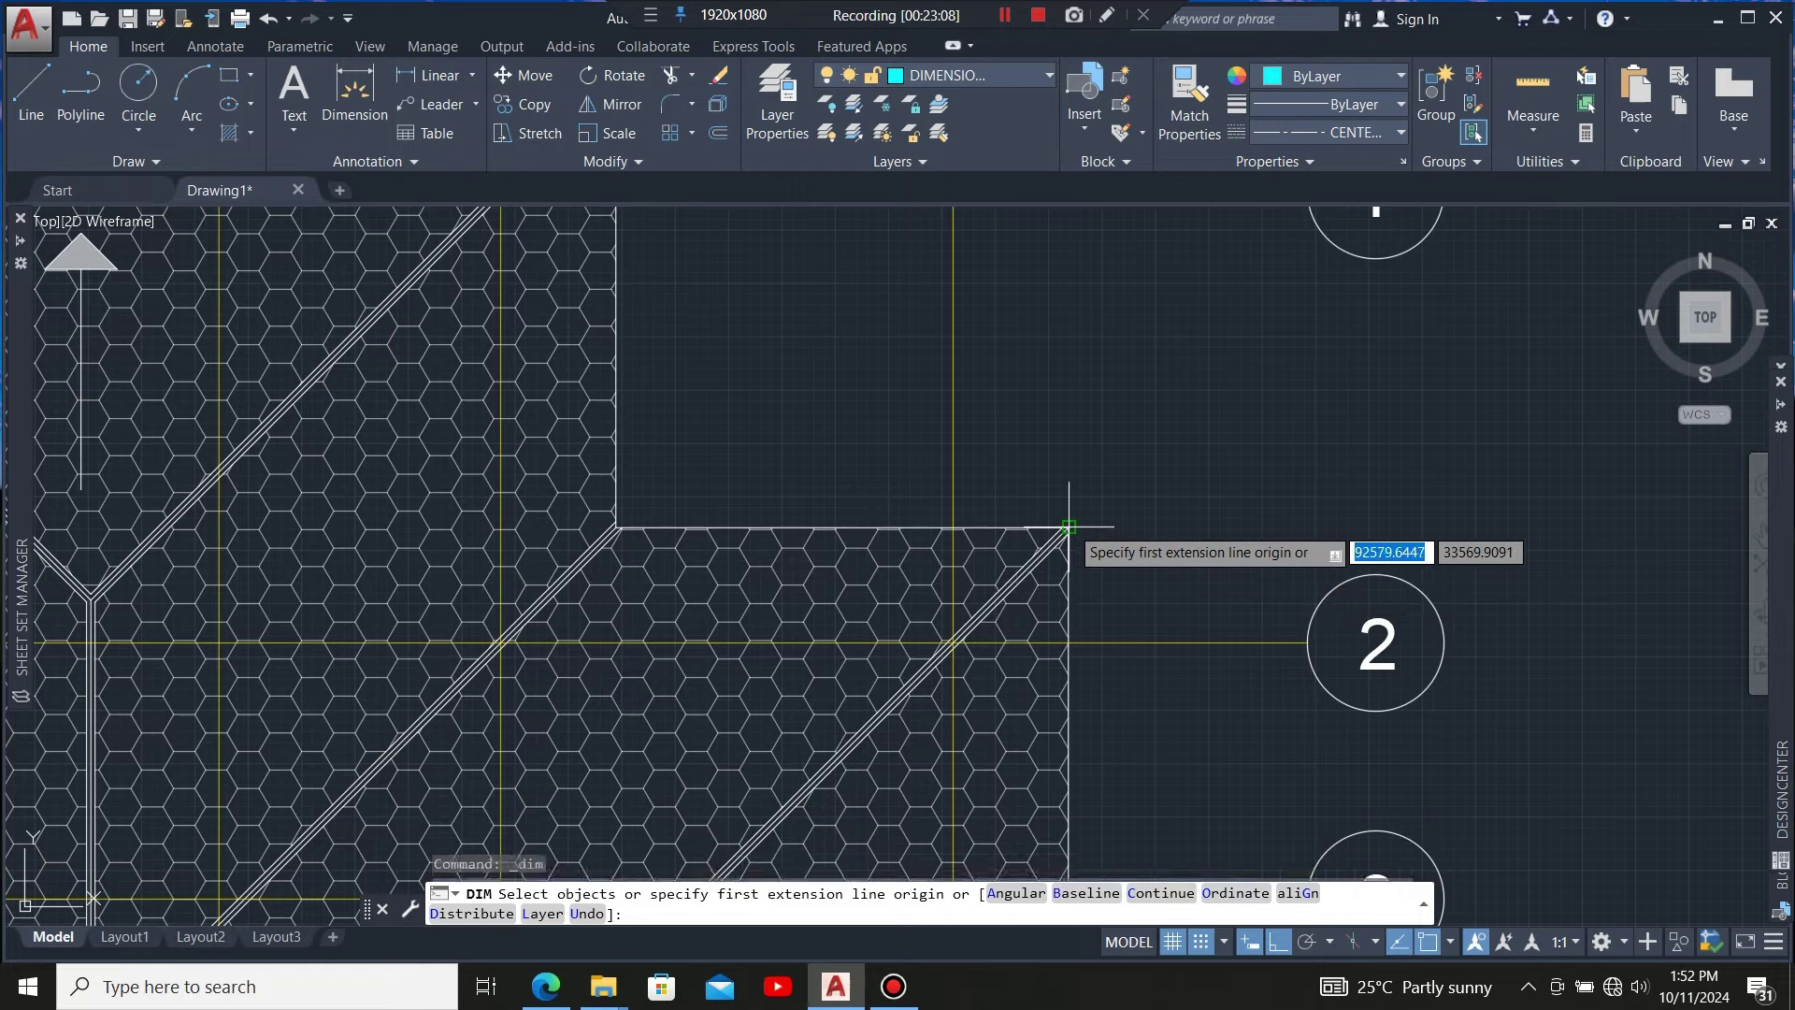
click(1068, 528)
scroll(1006, 521, down, 5)
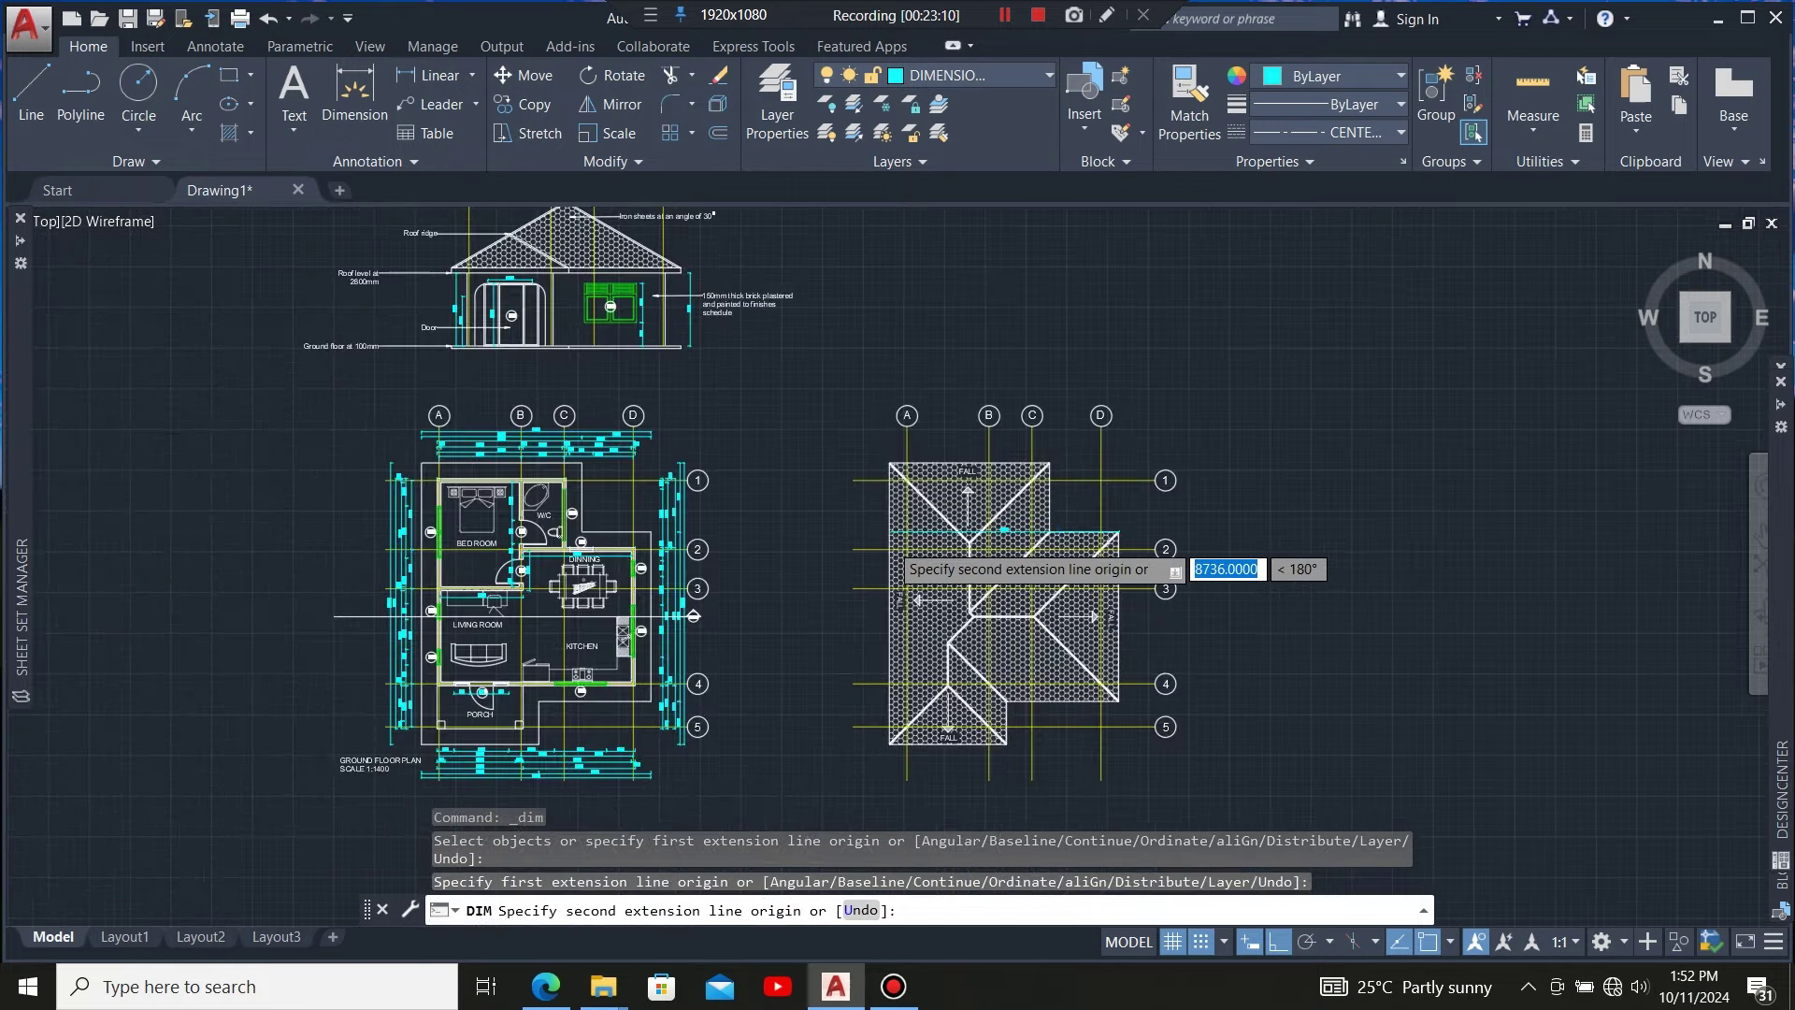
scroll(892, 551, up, 8)
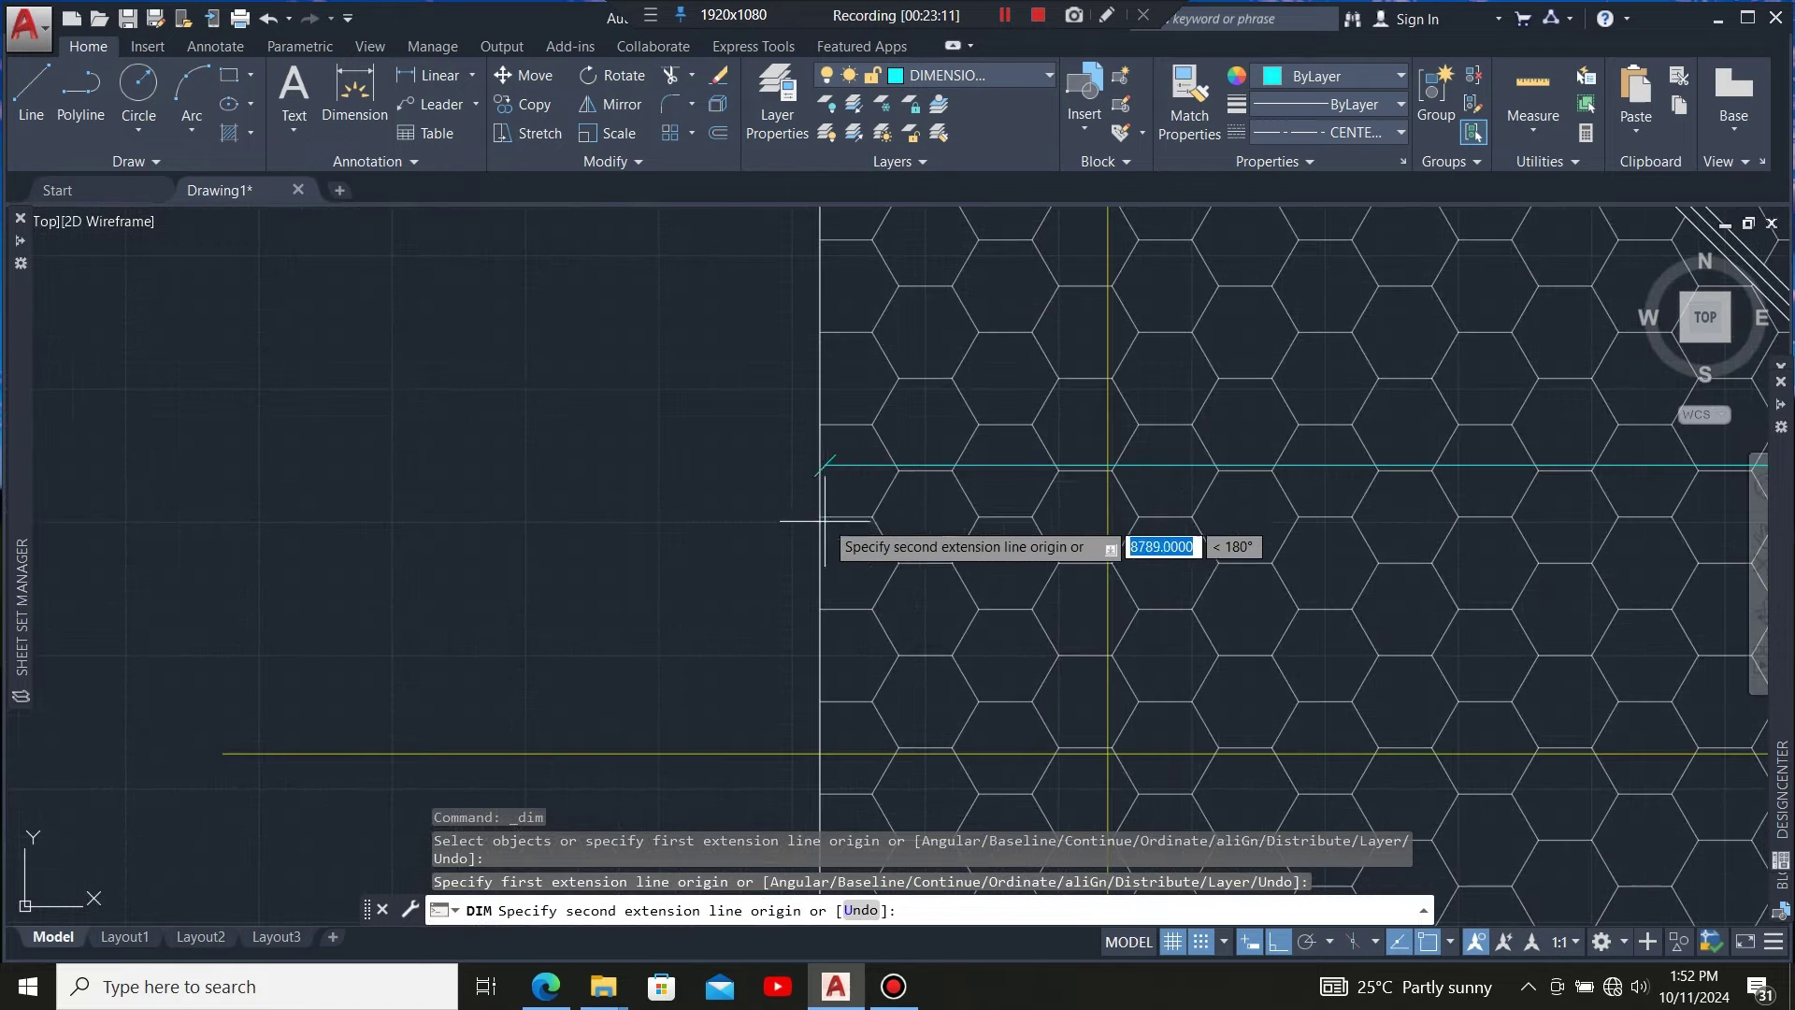
click(823, 465)
scroll(402, 642, down, 6)
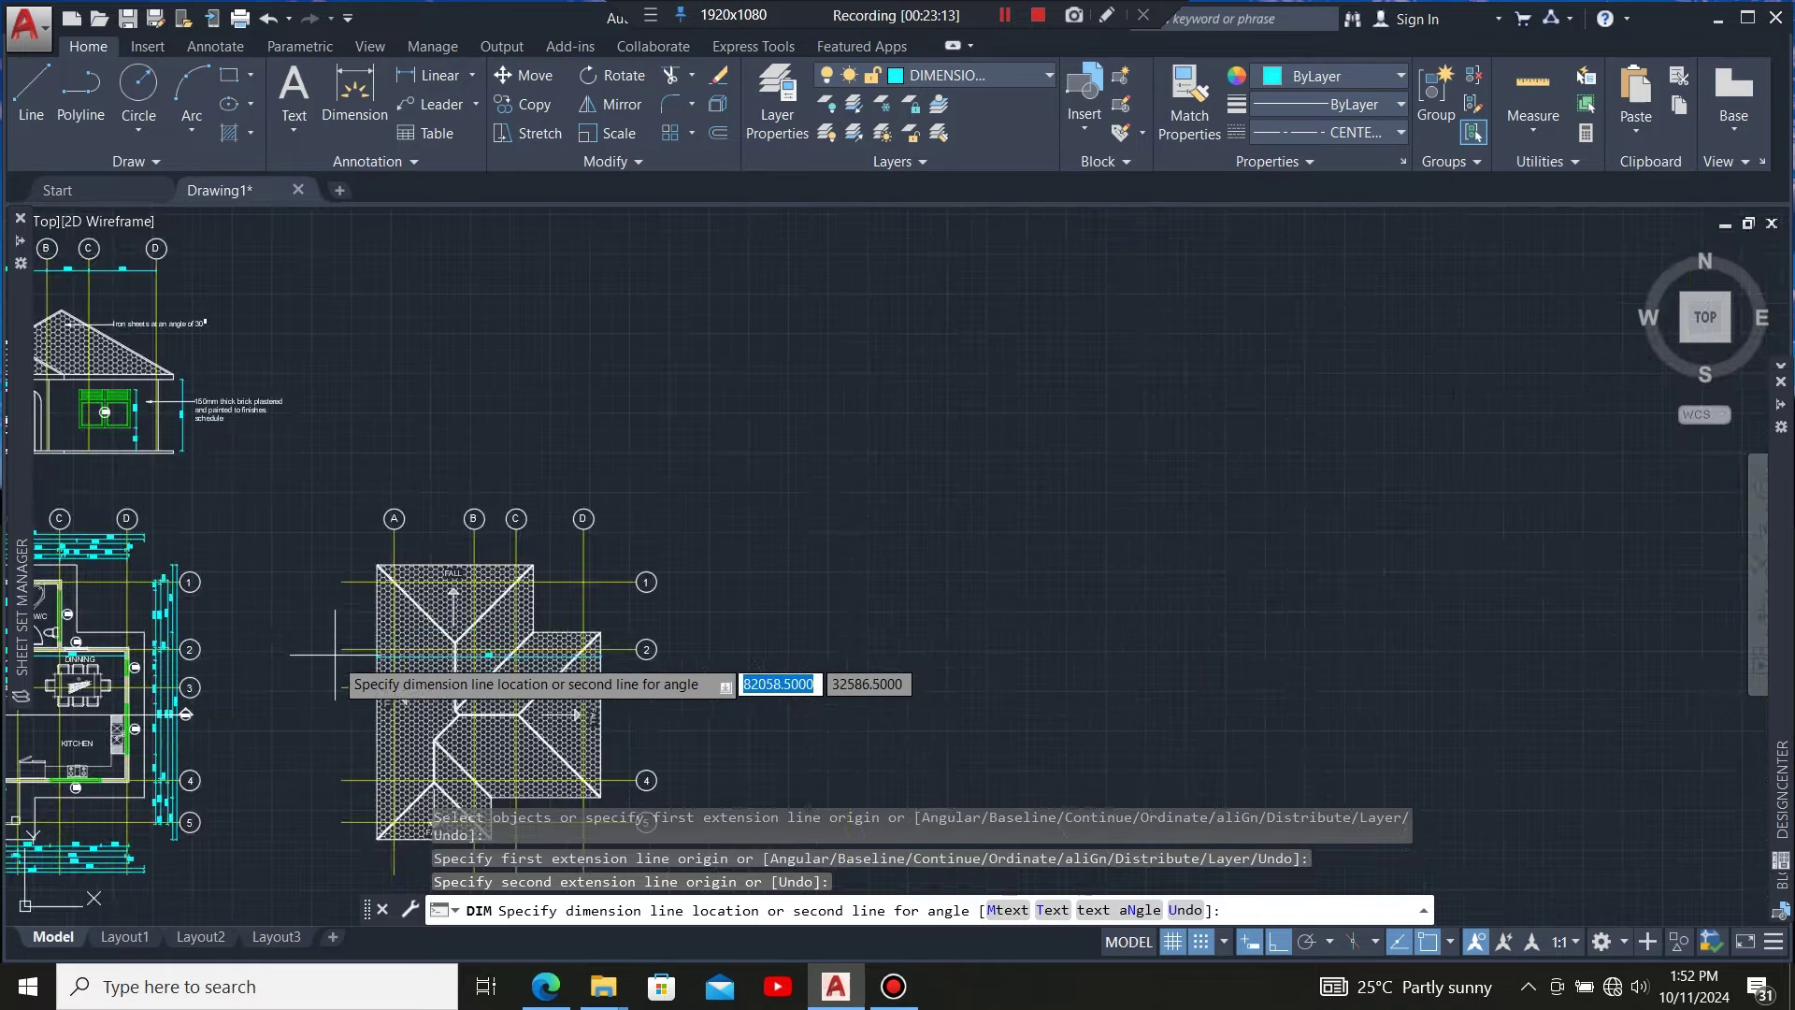
scroll(374, 654, up, 4)
scroll(669, 408, up, 2)
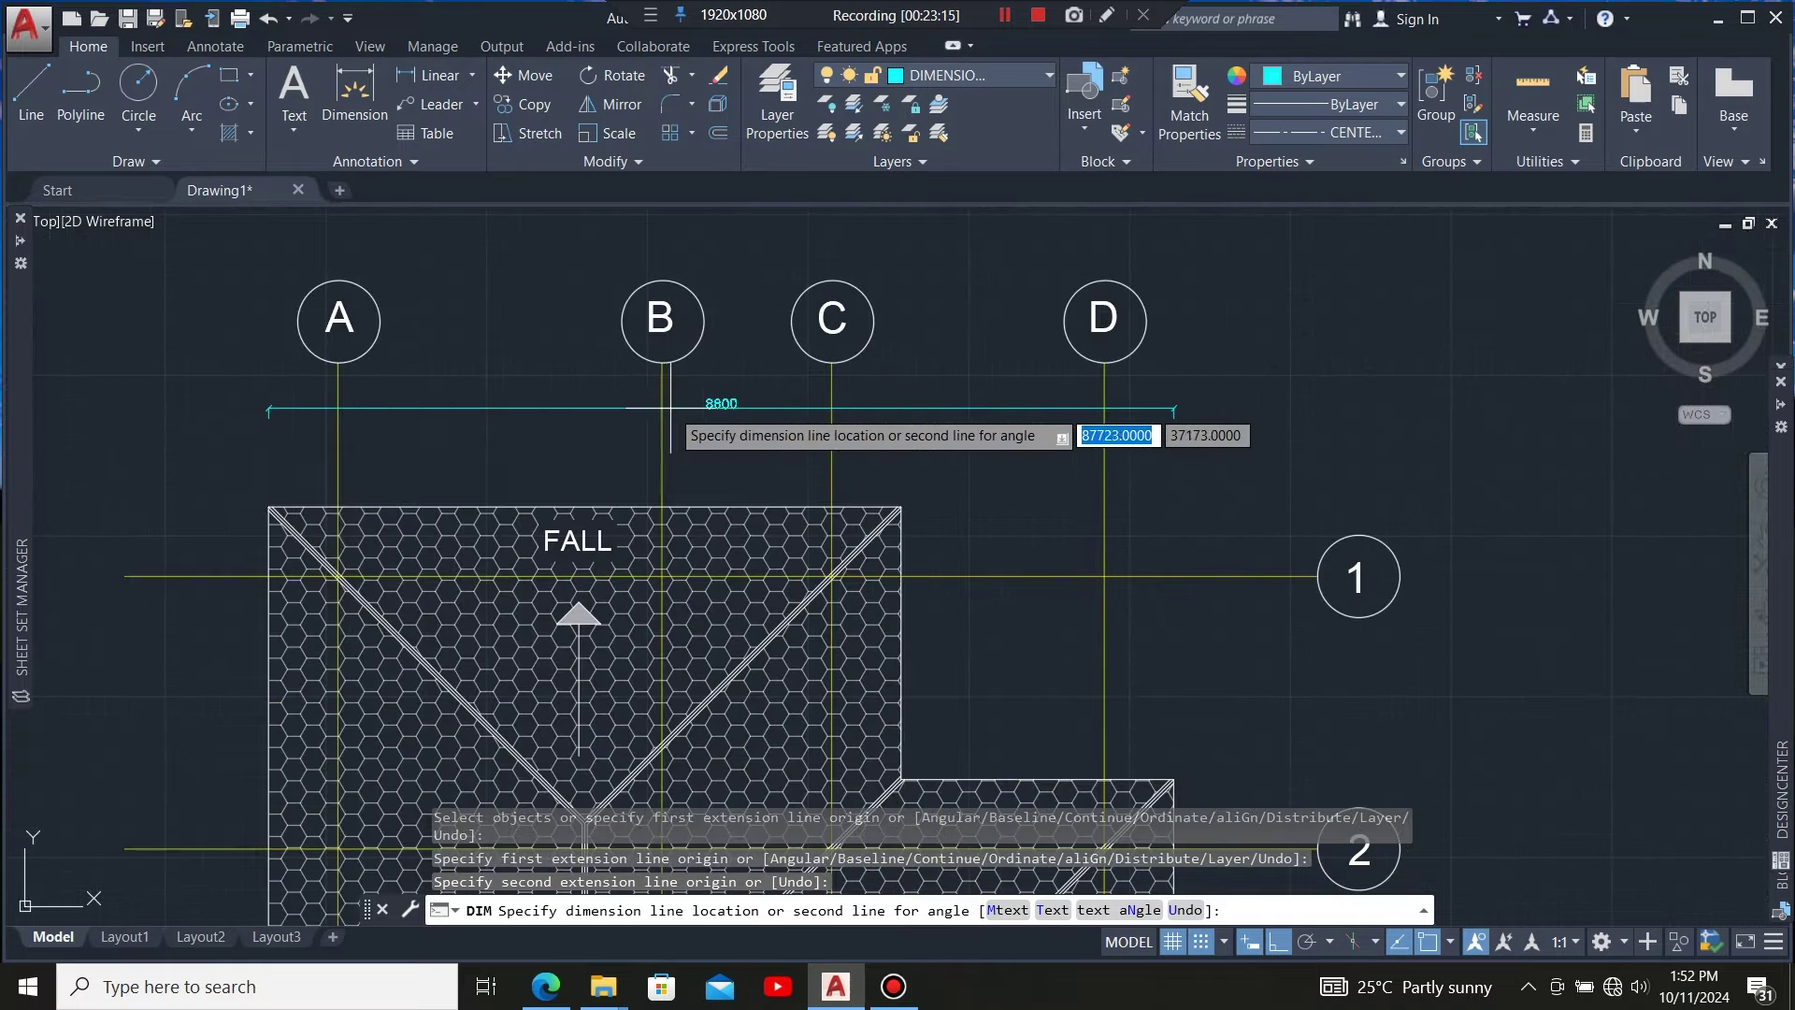
click(737, 402)
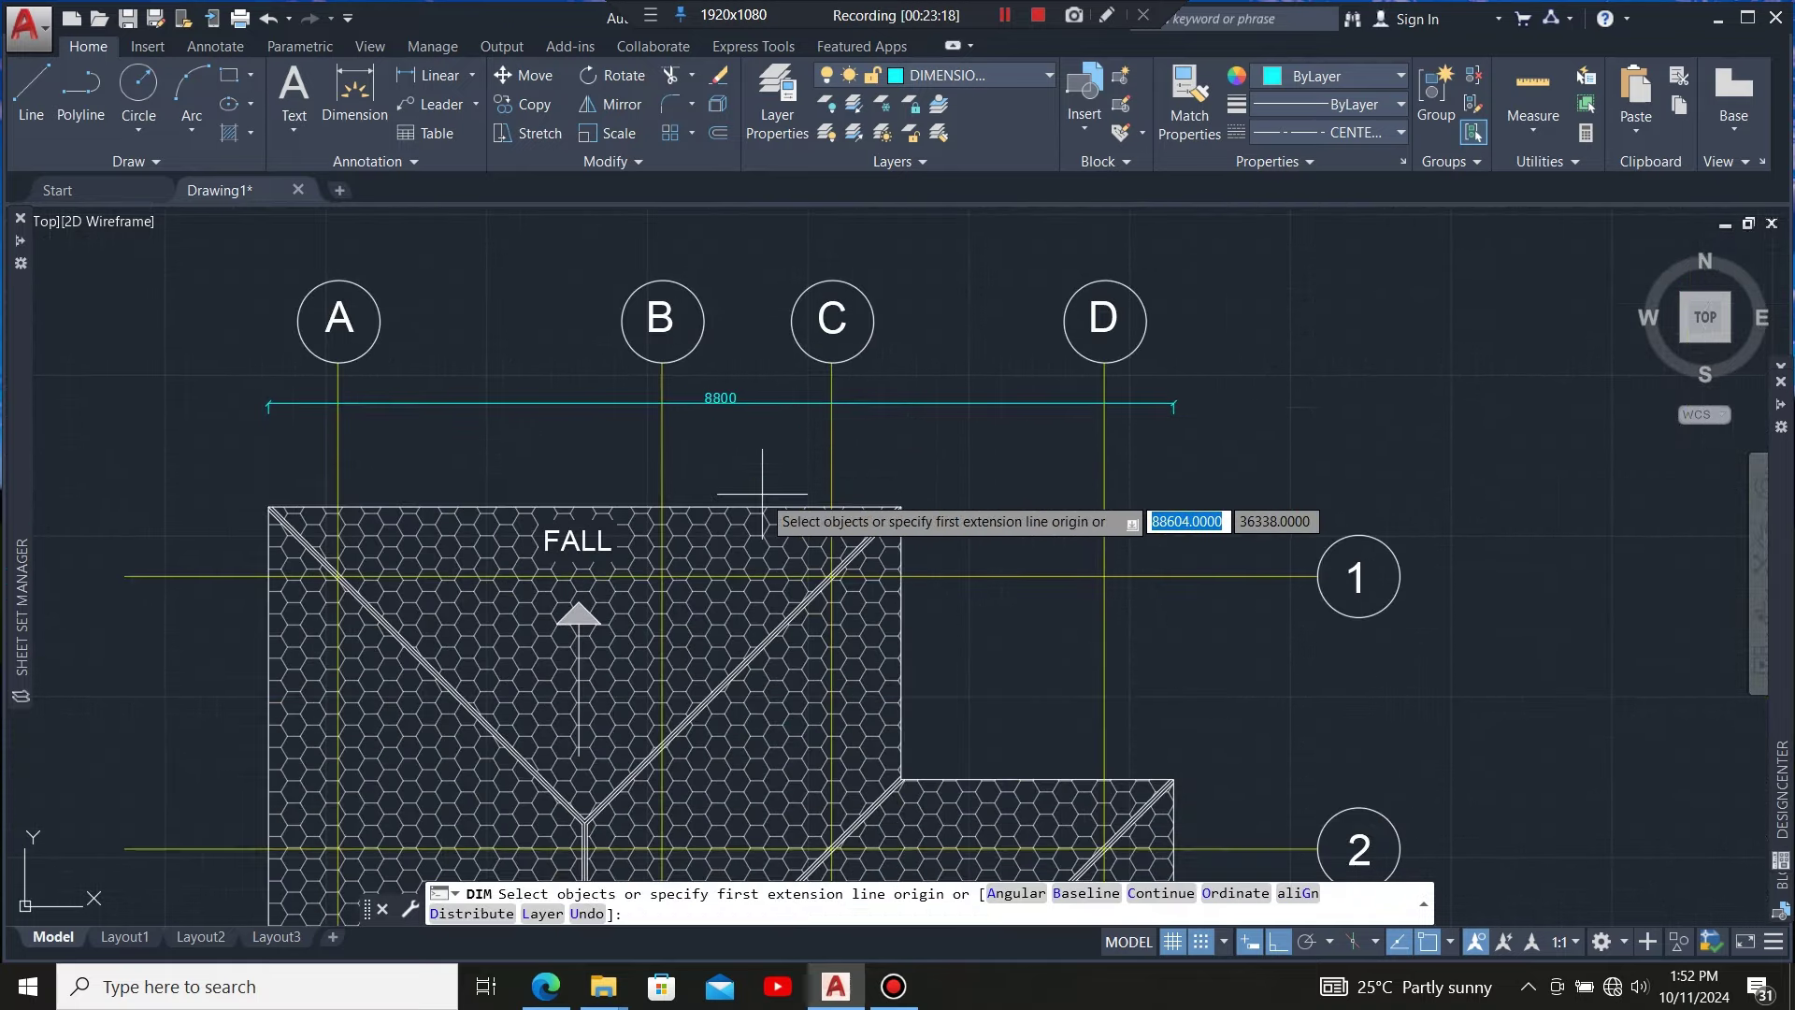
scroll(710, 481, down, 4)
scroll(691, 476, up, 2)
scroll(655, 467, up, 2)
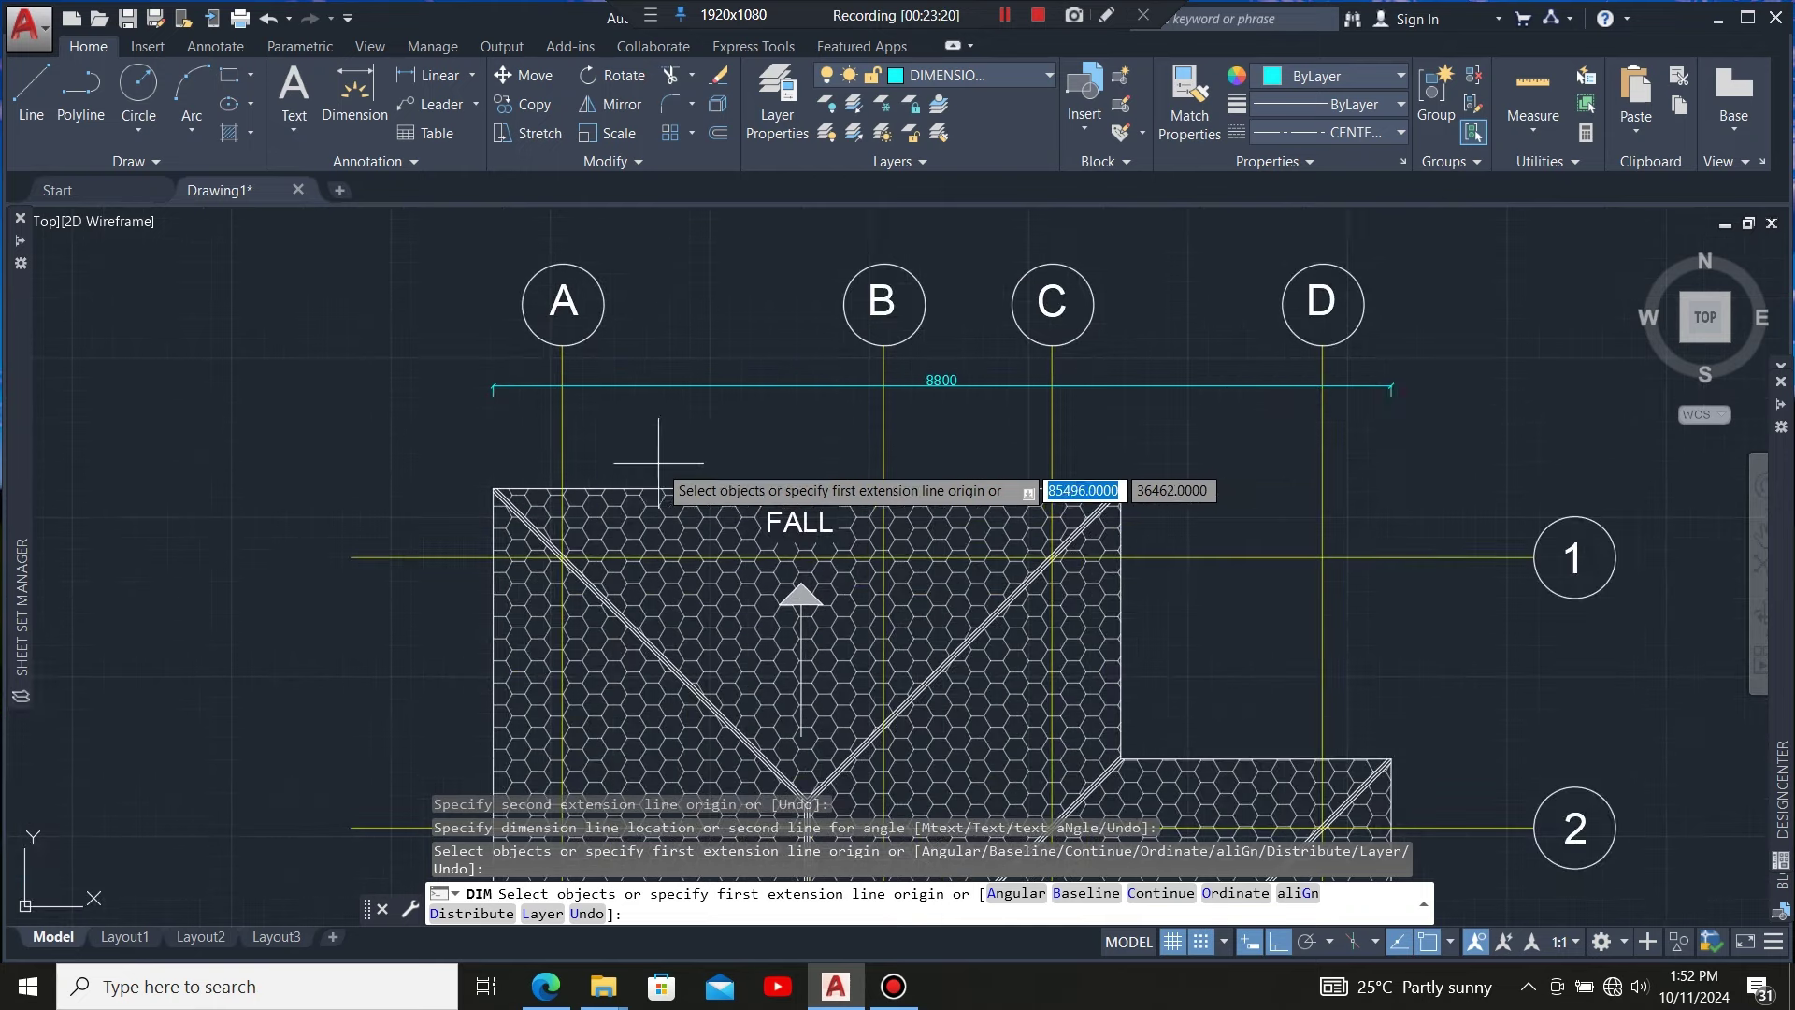
scroll(608, 463, down, 2)
scroll(683, 458, up, 2)
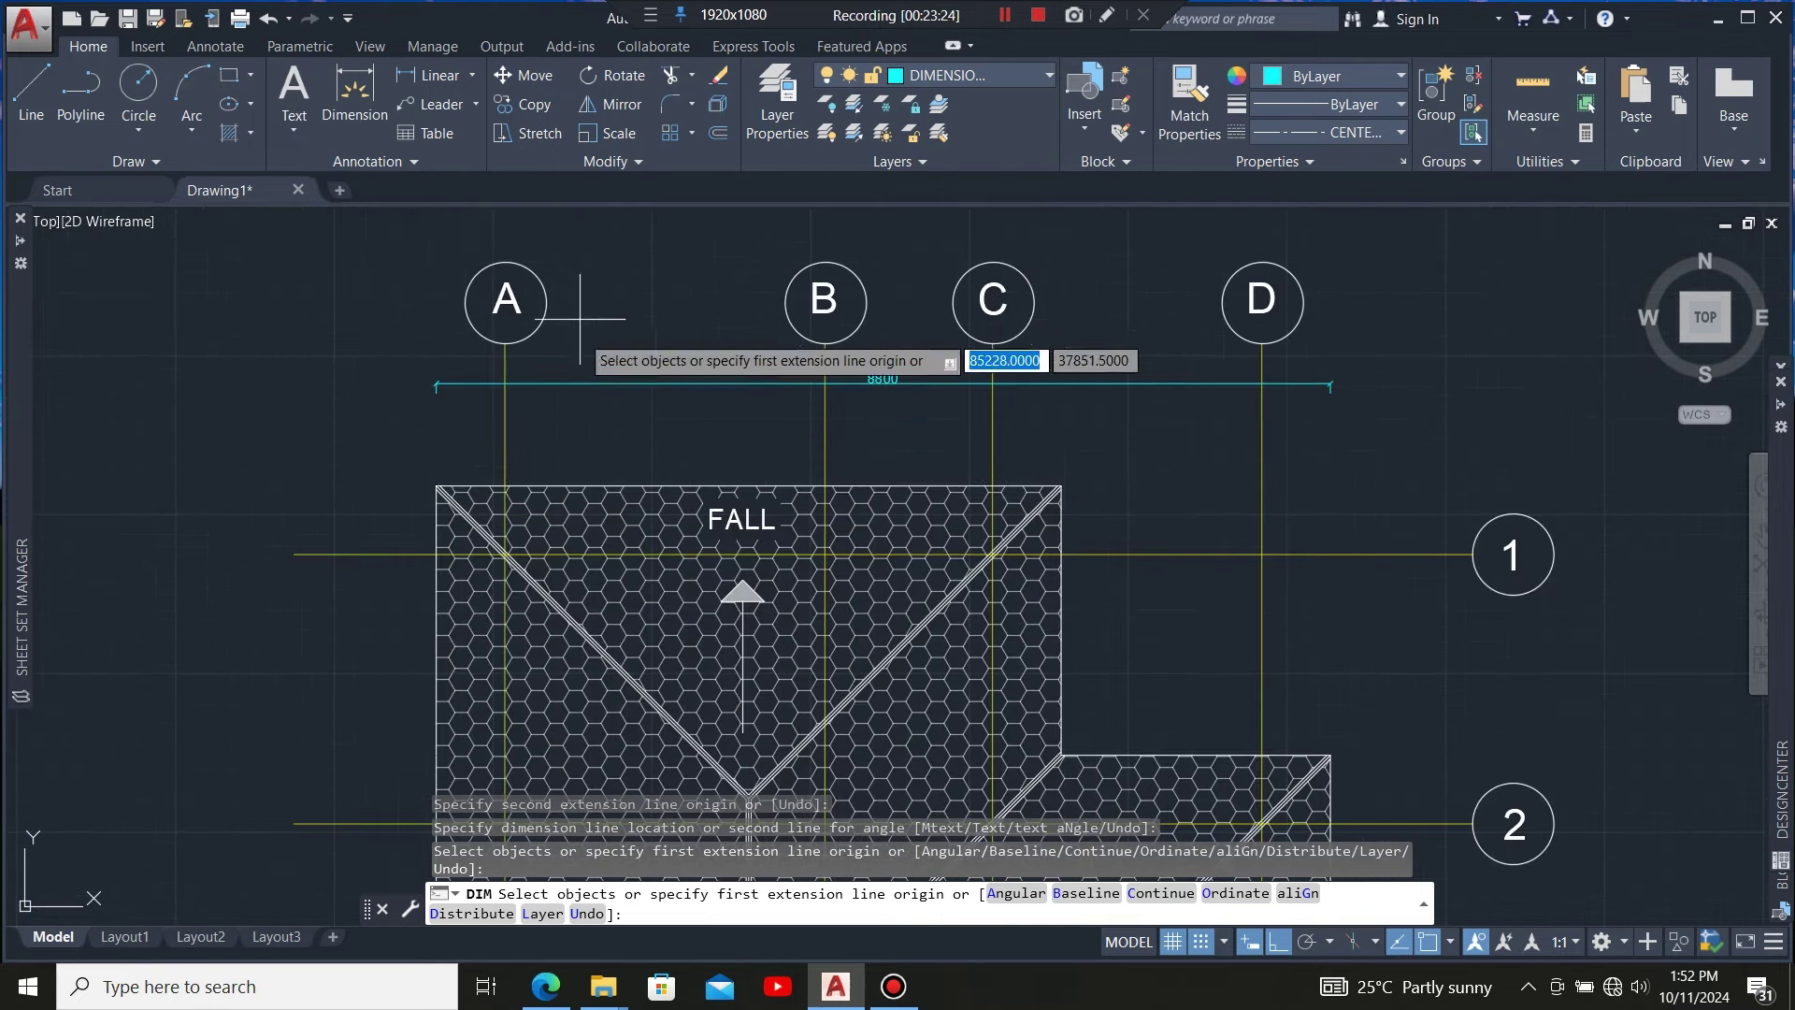
scroll(509, 488, up, 4)
Dimension the upper roof's top edge at 6150, then continue with 2650 to grid D
key(Return)
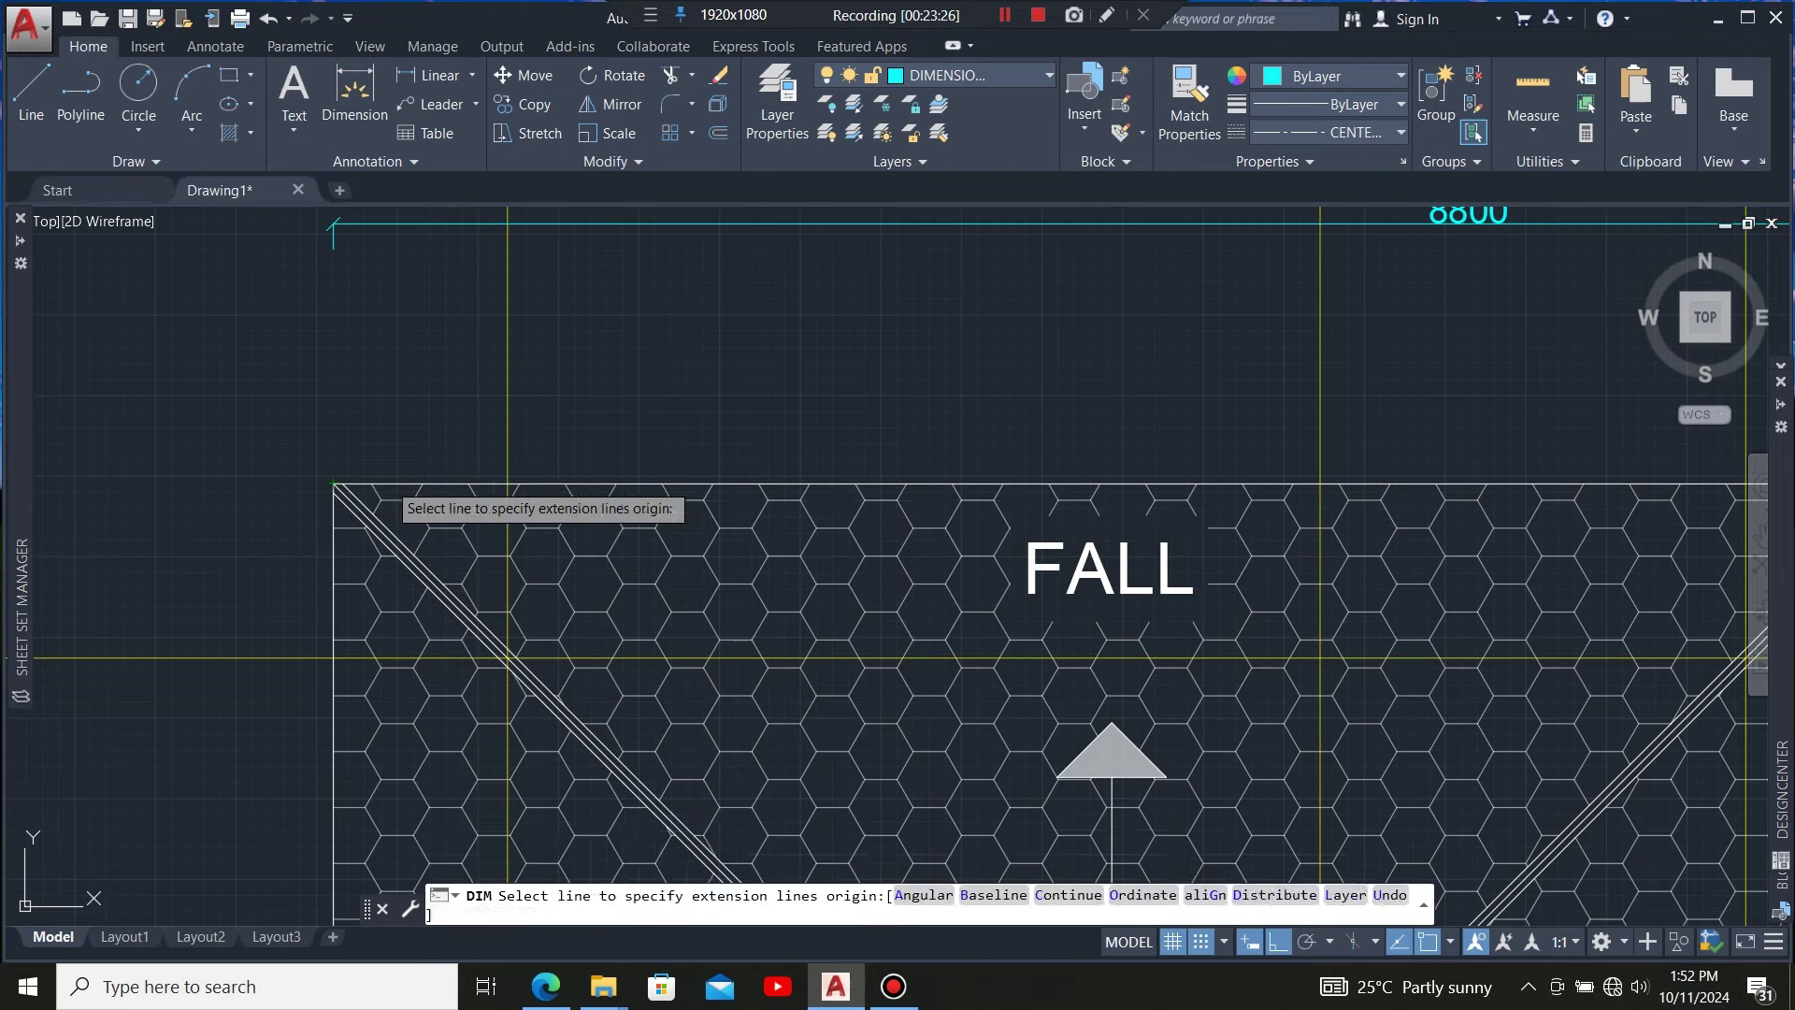
click(388, 484)
scroll(505, 449, down, 4)
scroll(510, 445, up, 2)
click(524, 436)
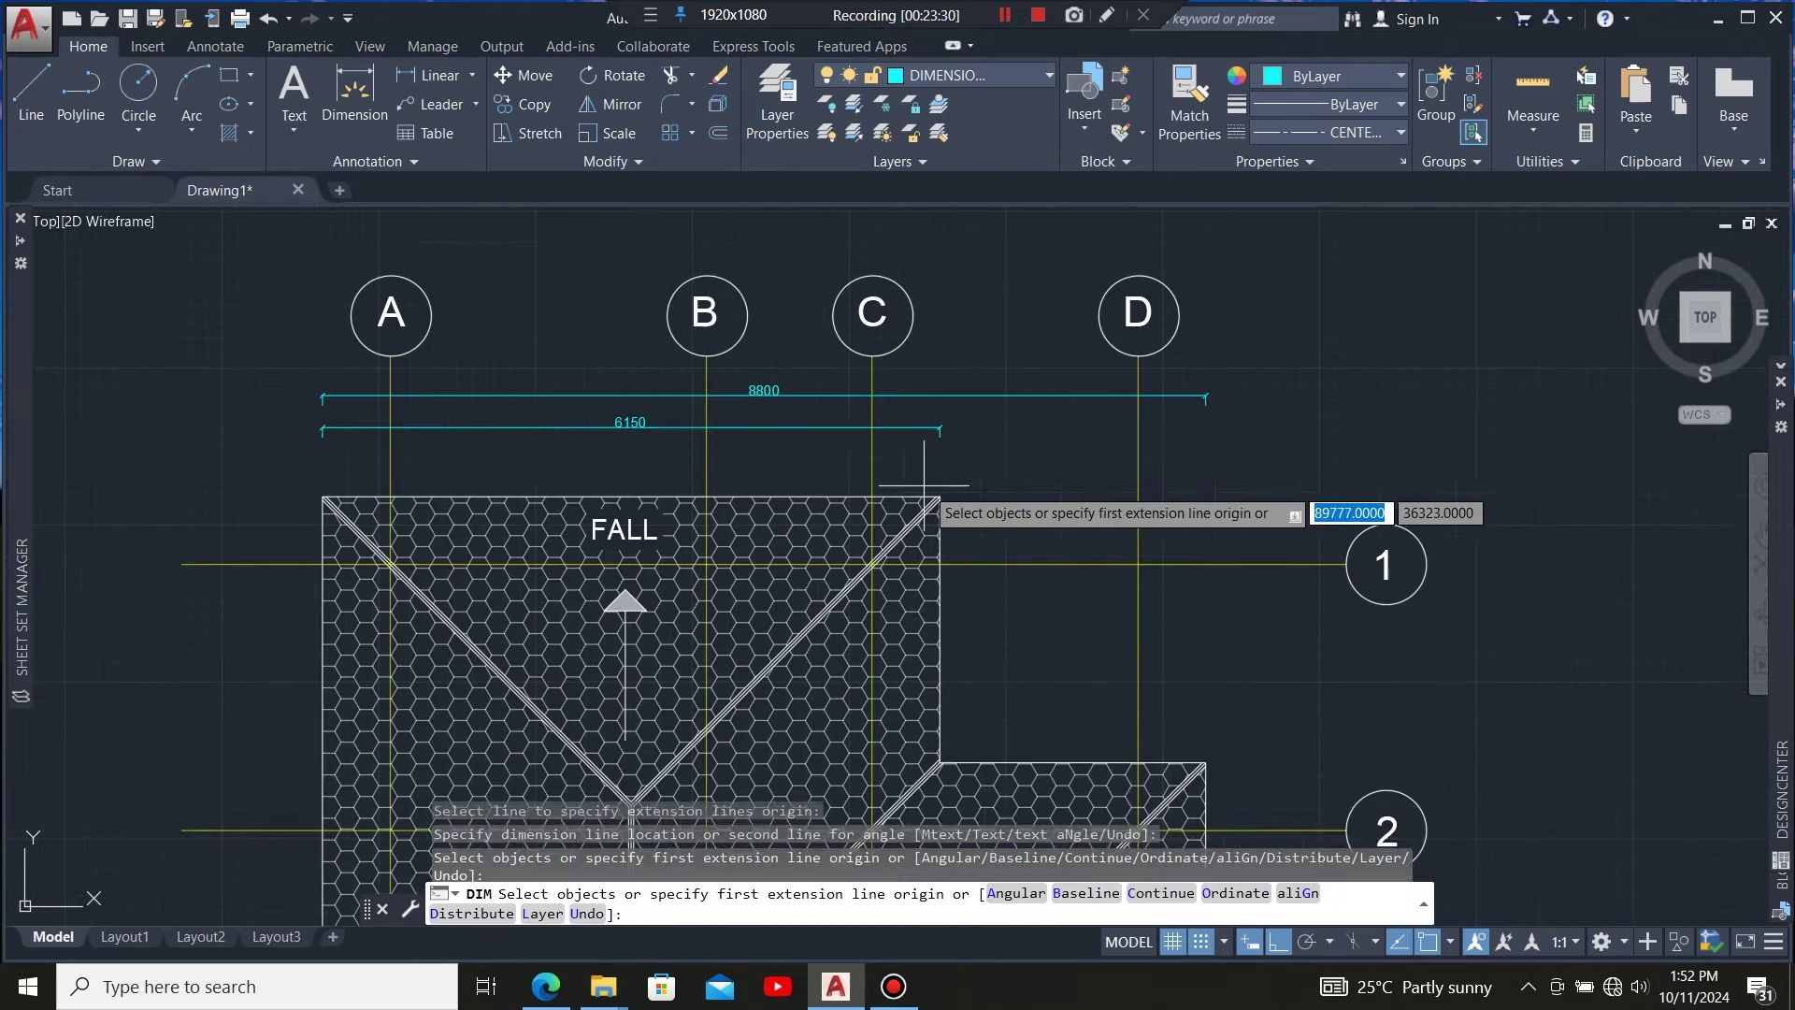
scroll(786, 451, up, 4)
key(Return)
mouse_move(820, 378)
click(925, 457)
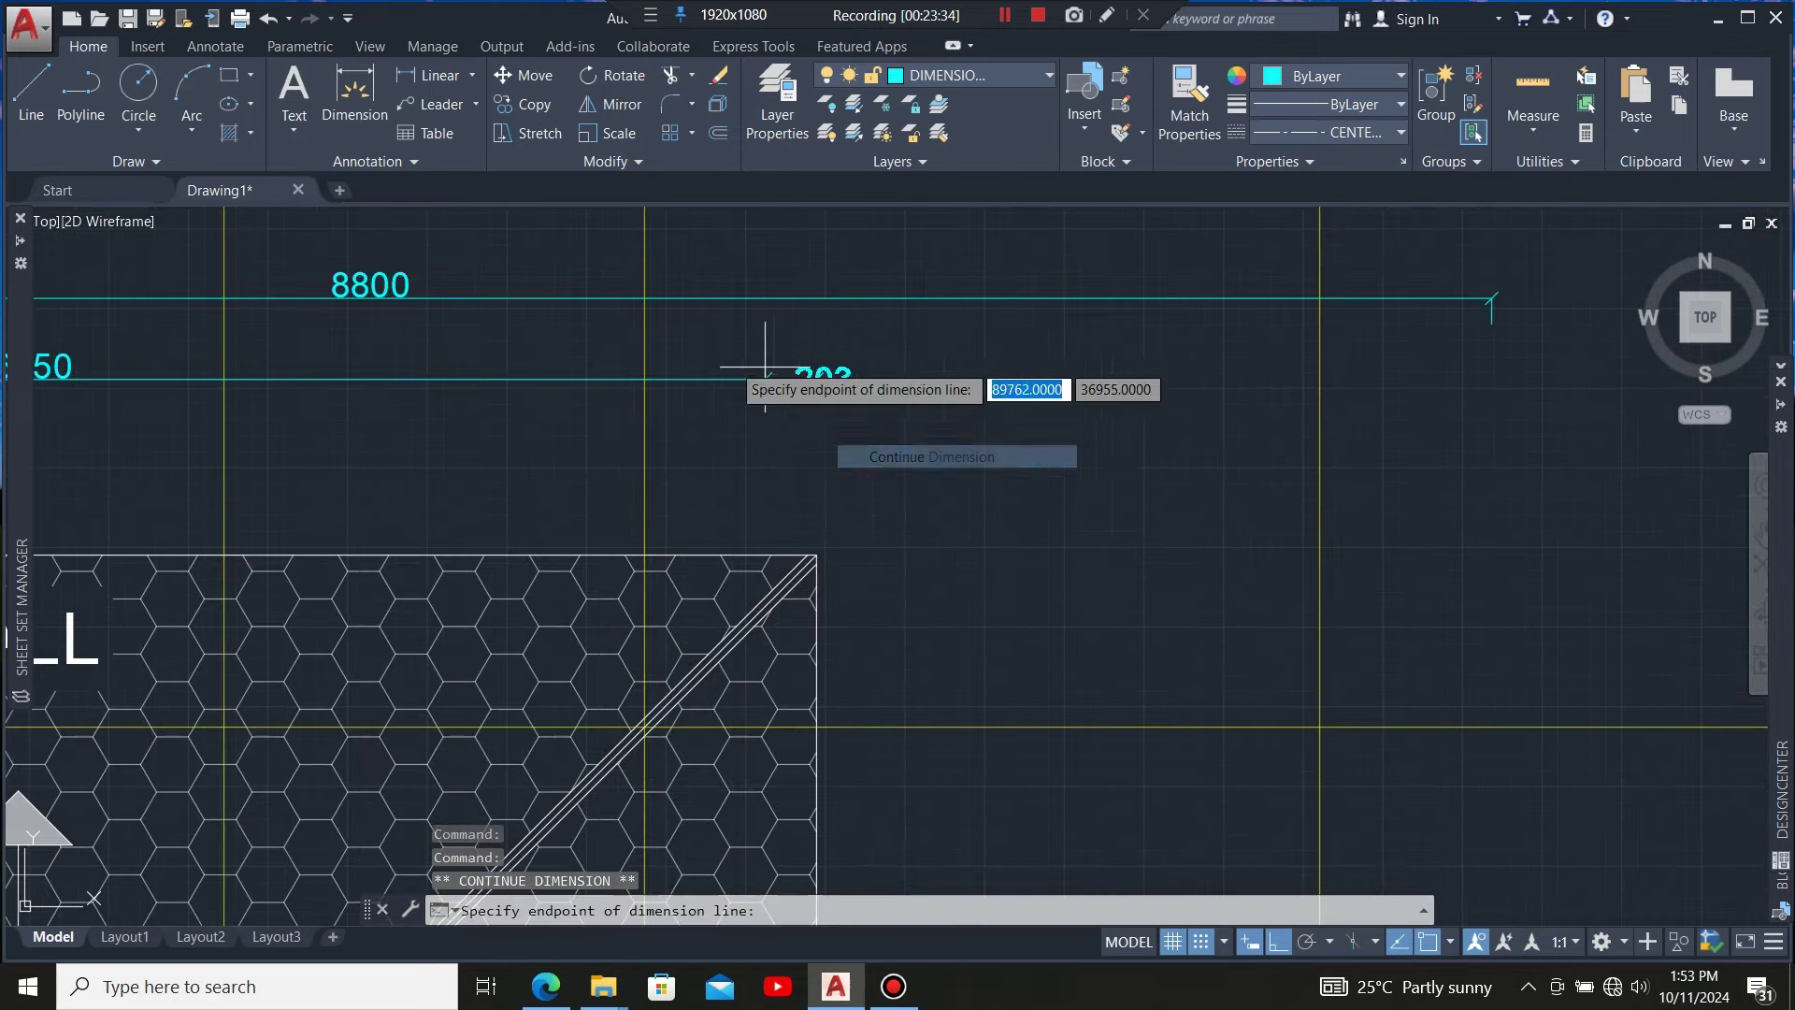
scroll(761, 374, down, 4)
scroll(834, 572, up, 4)
click(826, 571)
key(Escape)
scroll(815, 527, down, 5)
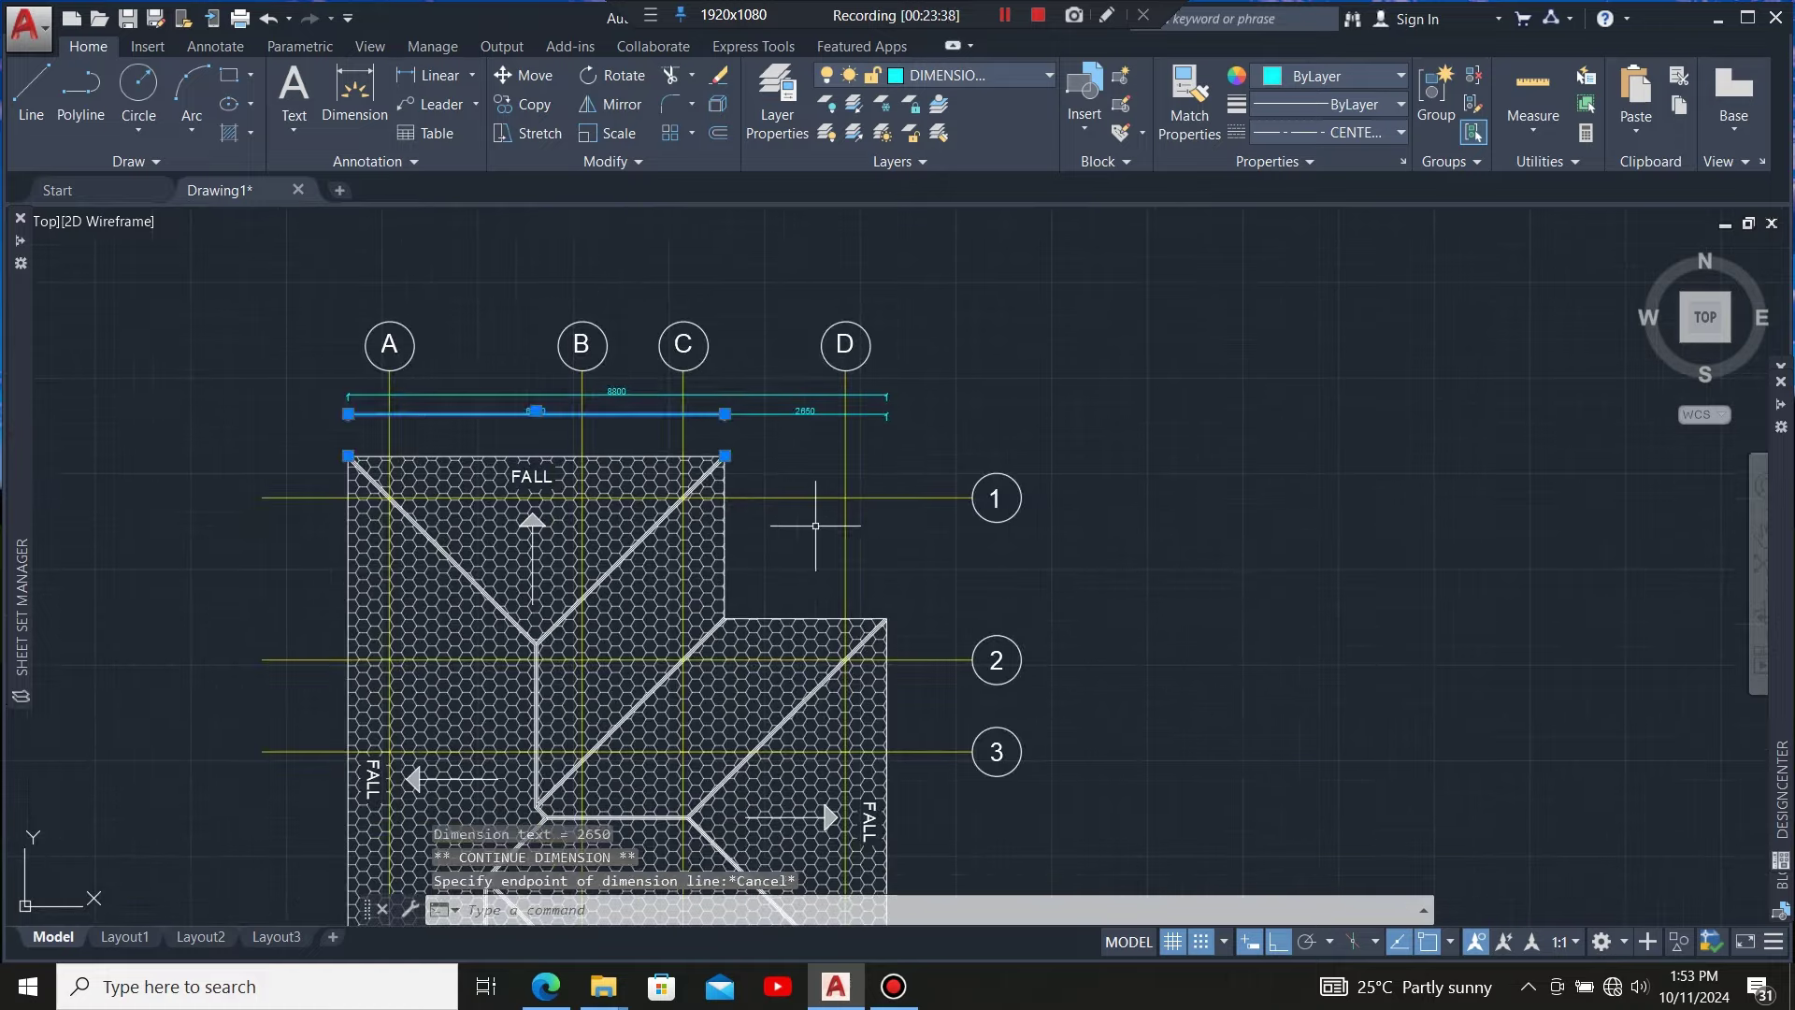
Add the third dimension row across grids A–D: 3150, 1650 and 2650
click(440, 75)
click(355, 93)
scroll(402, 458, up, 8)
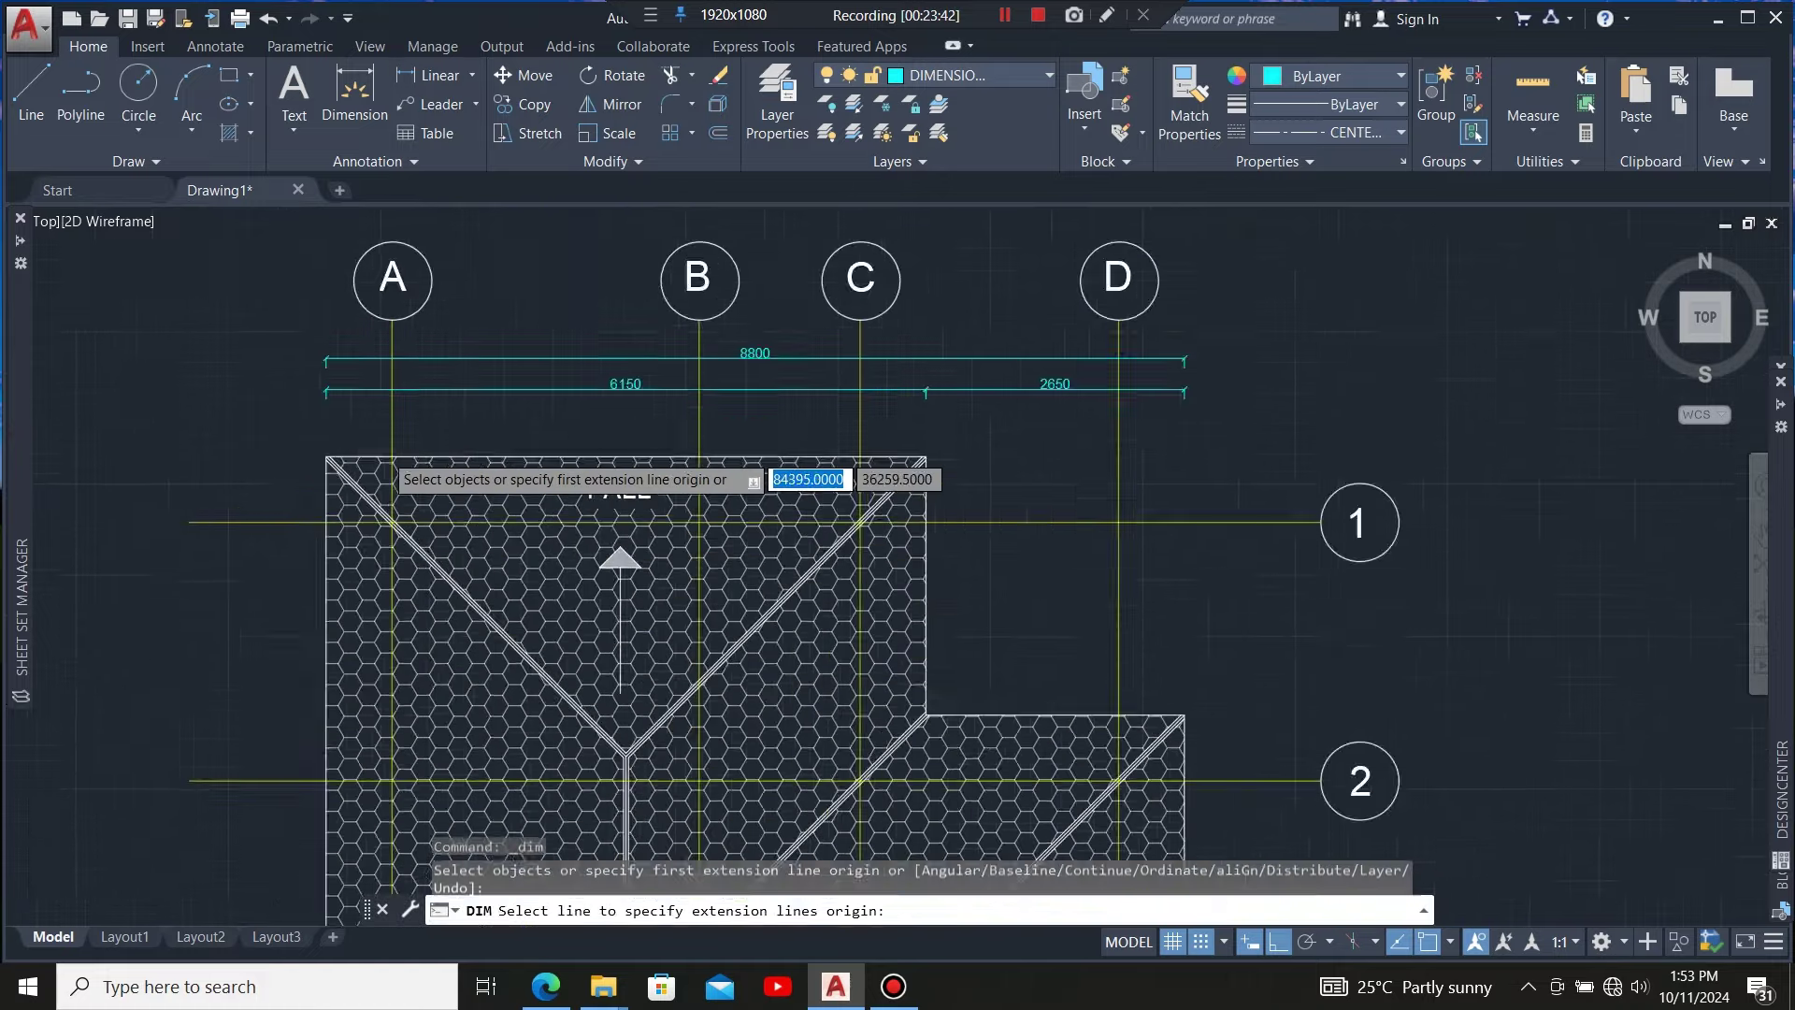
click(400, 456)
scroll(538, 463, down, 5)
scroll(566, 467, up, 4)
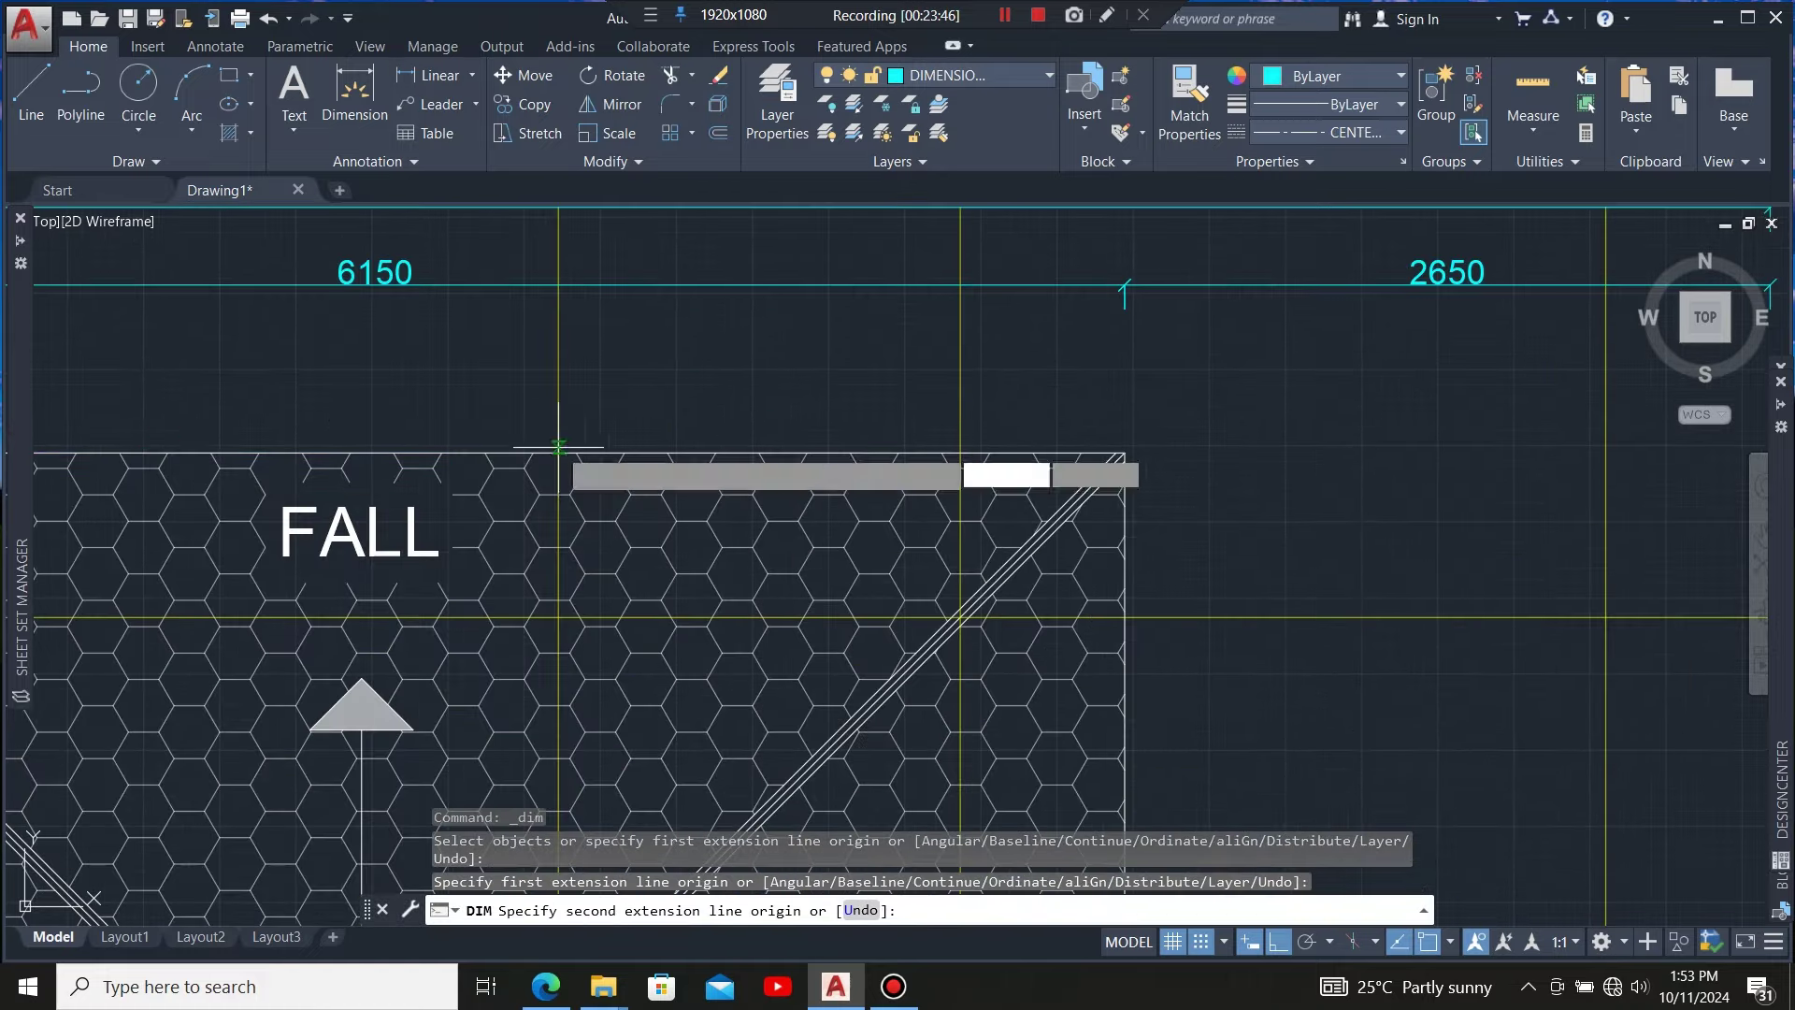
click(608, 447)
scroll(603, 435, down, 4)
scroll(600, 428, up, 4)
click(590, 425)
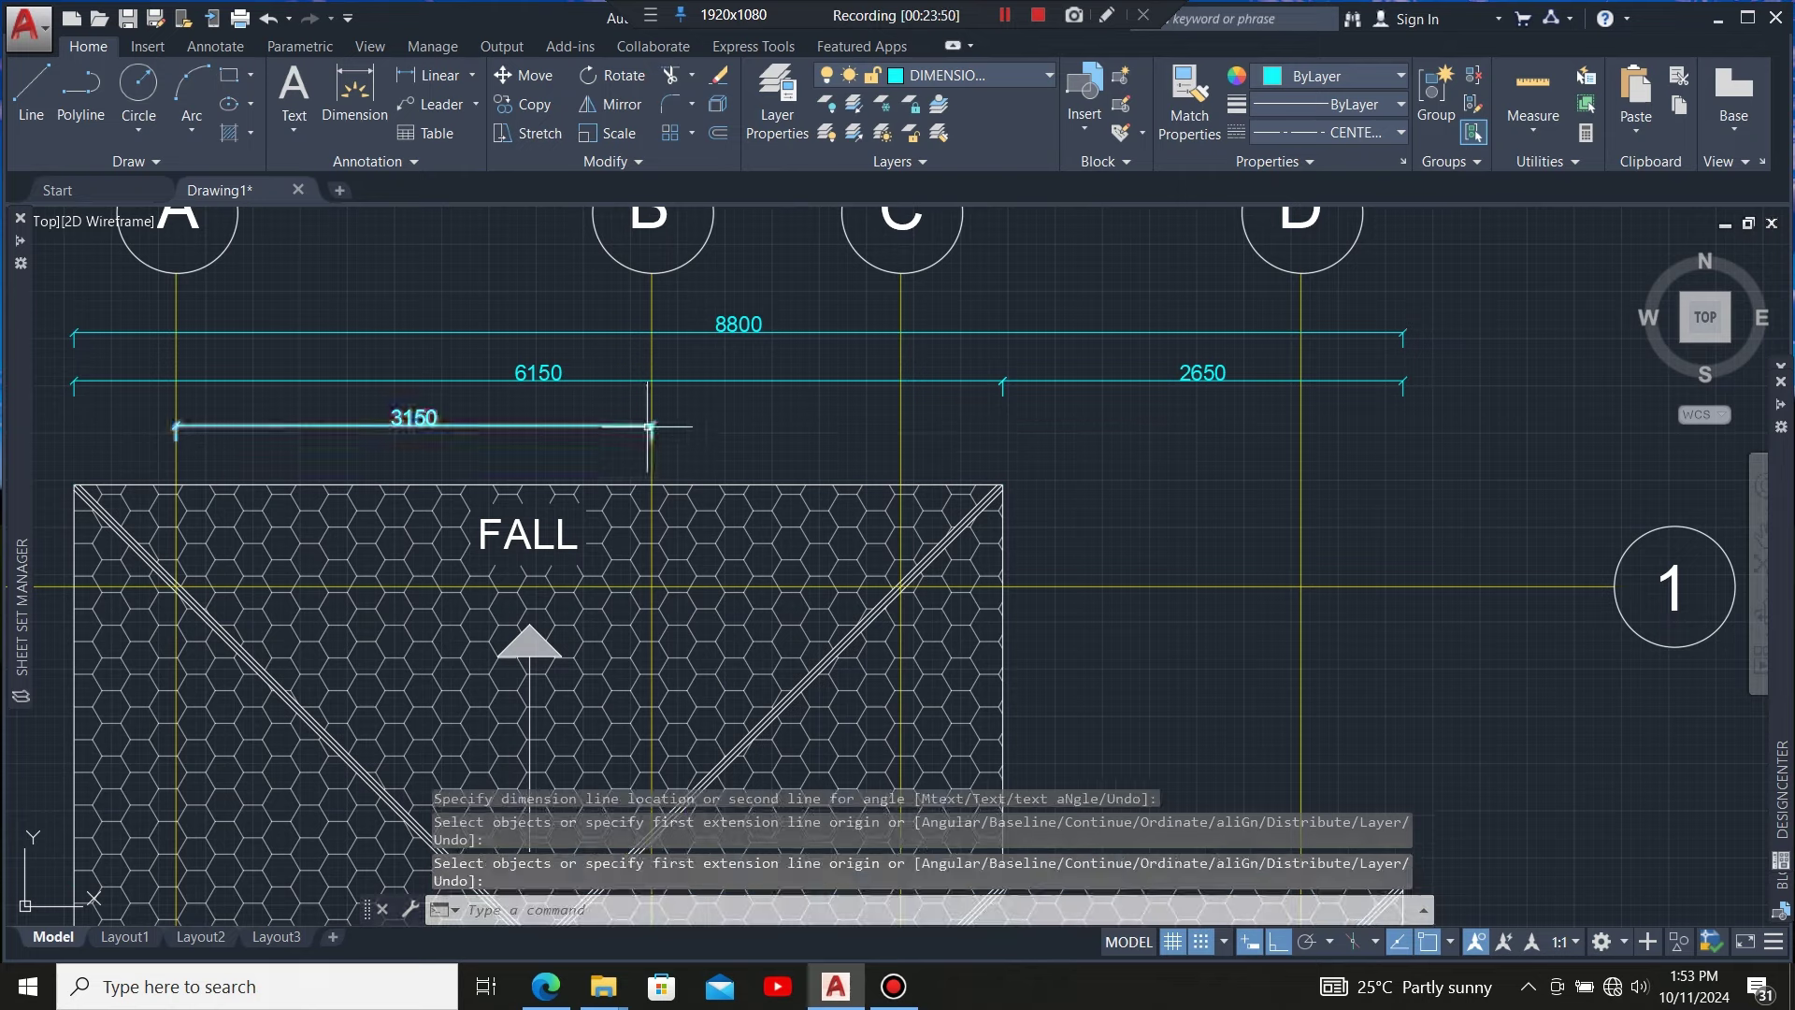
key(Return)
click(652, 425)
mouse_move(651, 425)
click(703, 480)
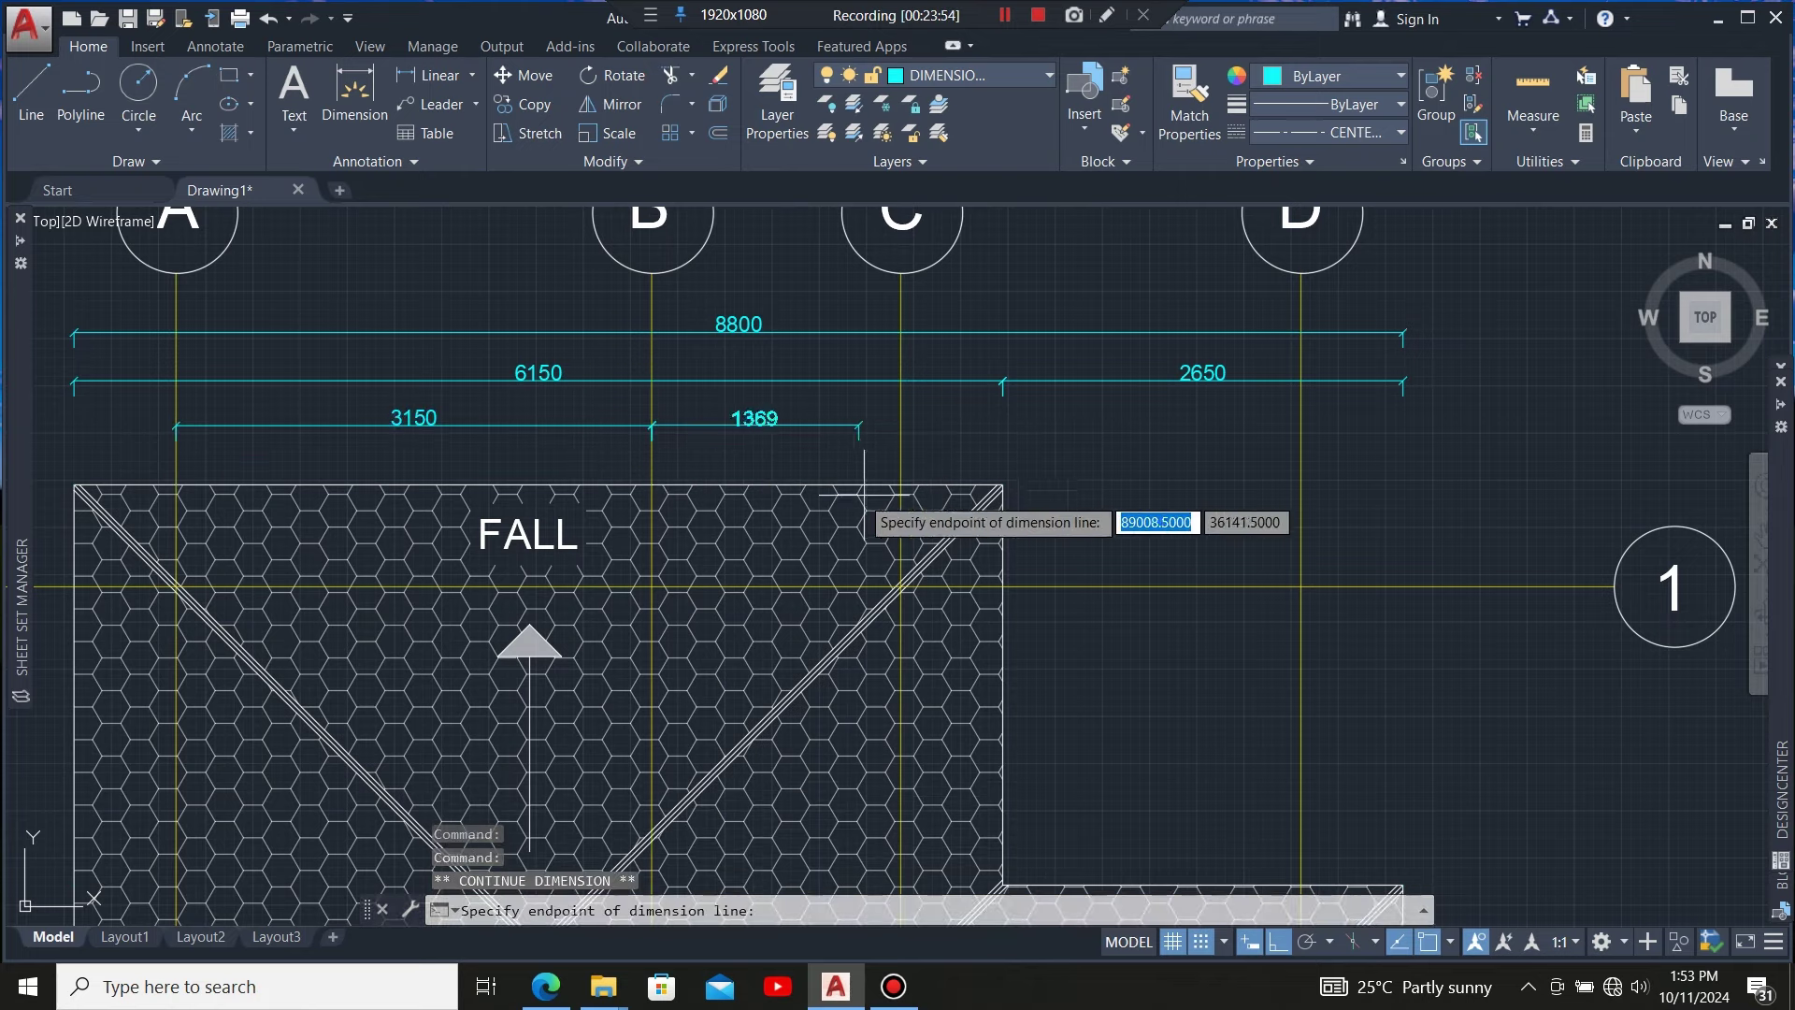
click(900, 484)
scroll(545, 458, down, 4)
click(841, 623)
scroll(832, 482, up, 2)
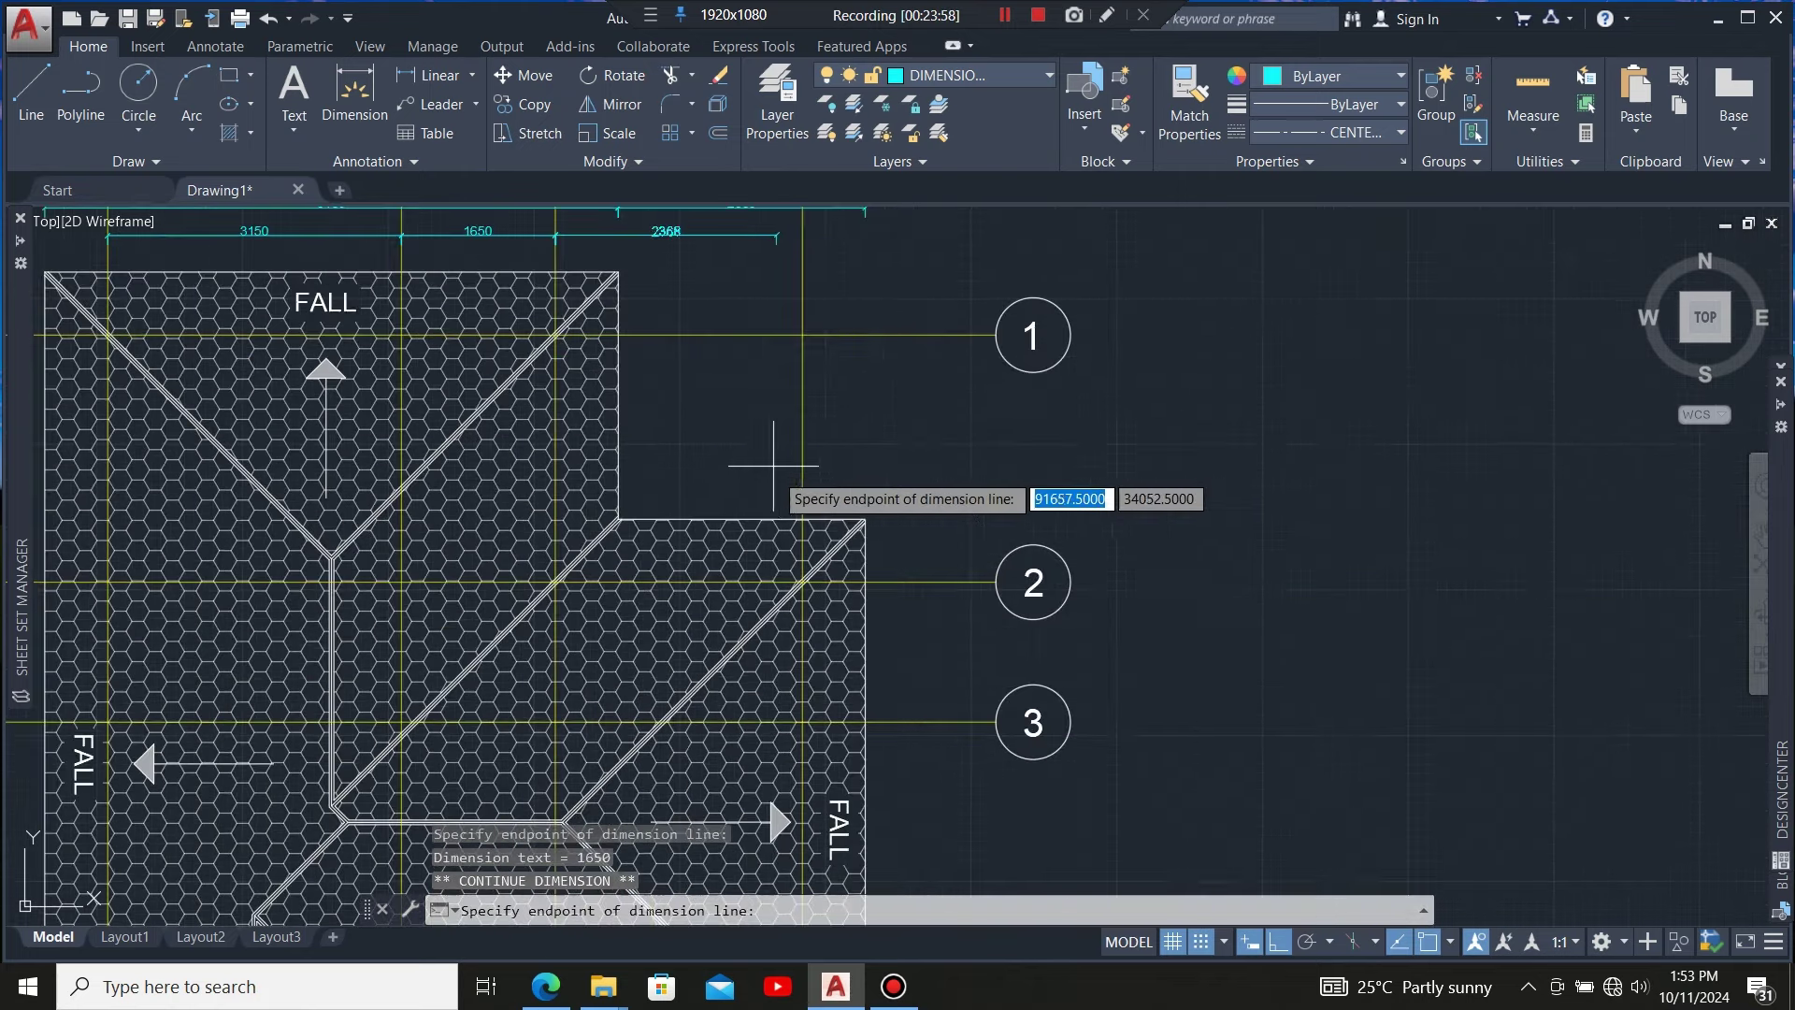
scroll(830, 380, up, 4)
scroll(897, 496, down, 4)
key(Escape)
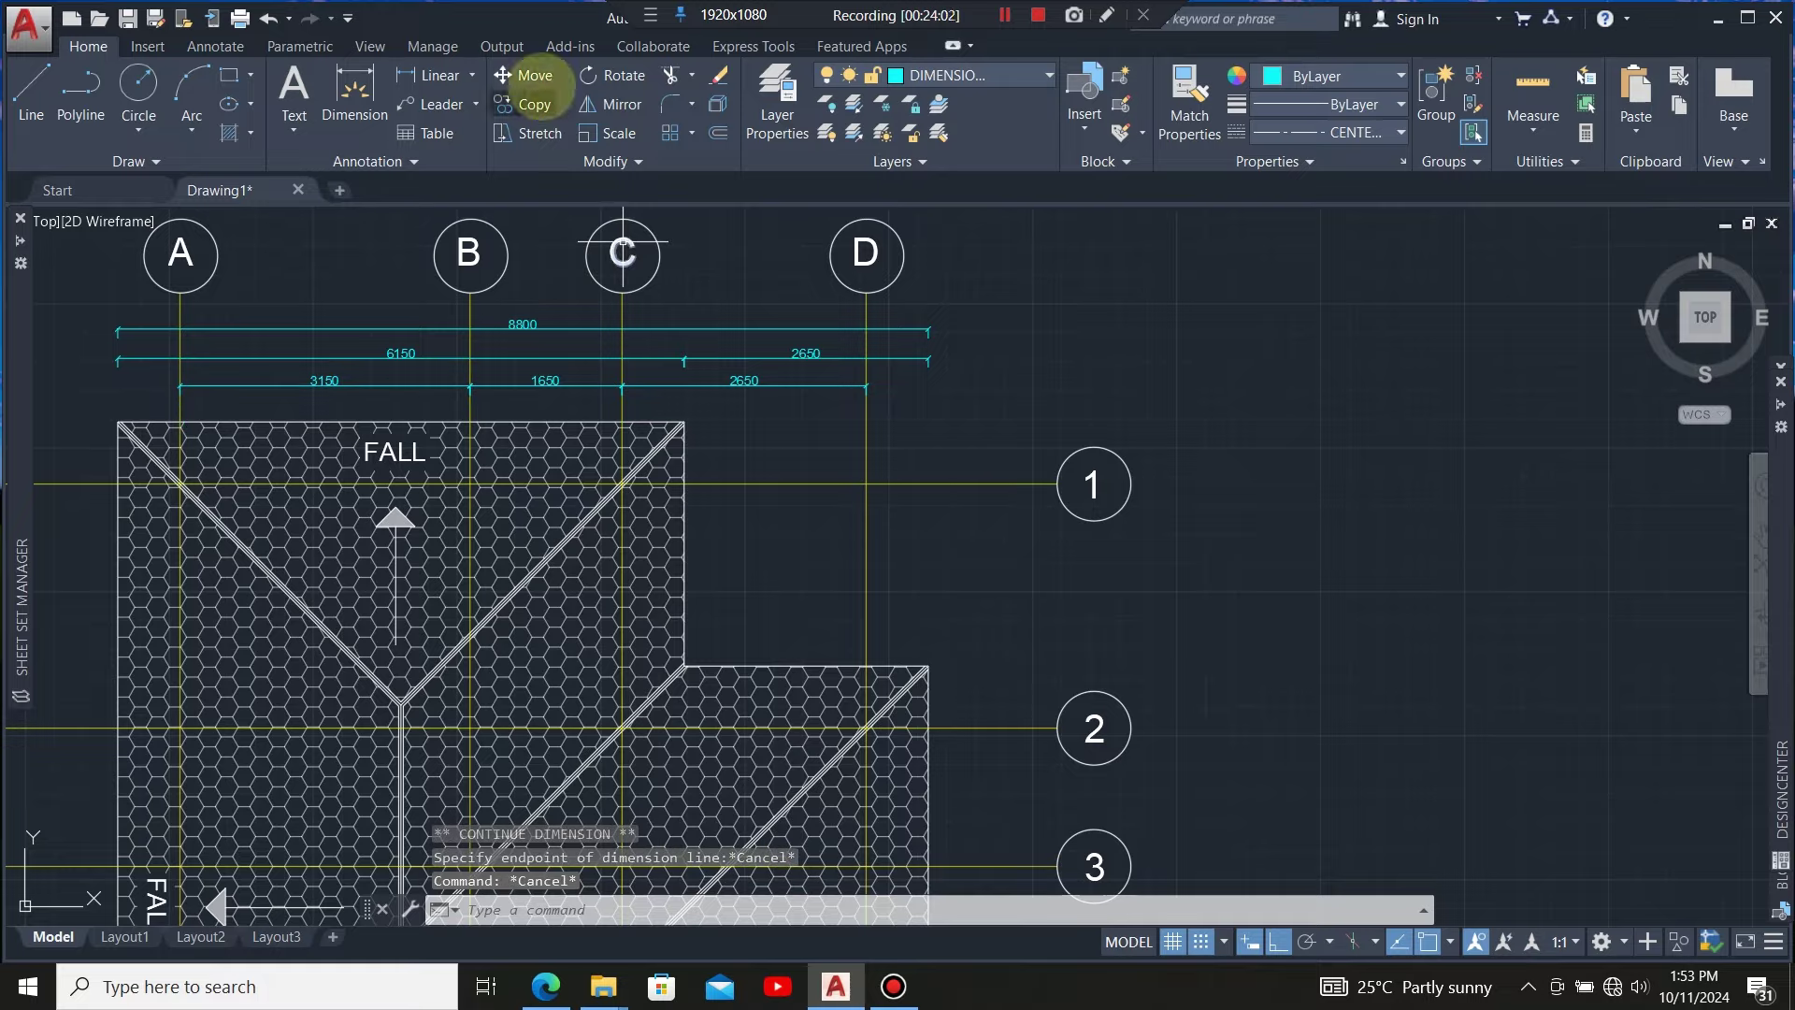
Place a 10800 overall vertical dimension to the right of the roof
click(354, 85)
scroll(921, 602, down, 3)
scroll(655, 411, up, 6)
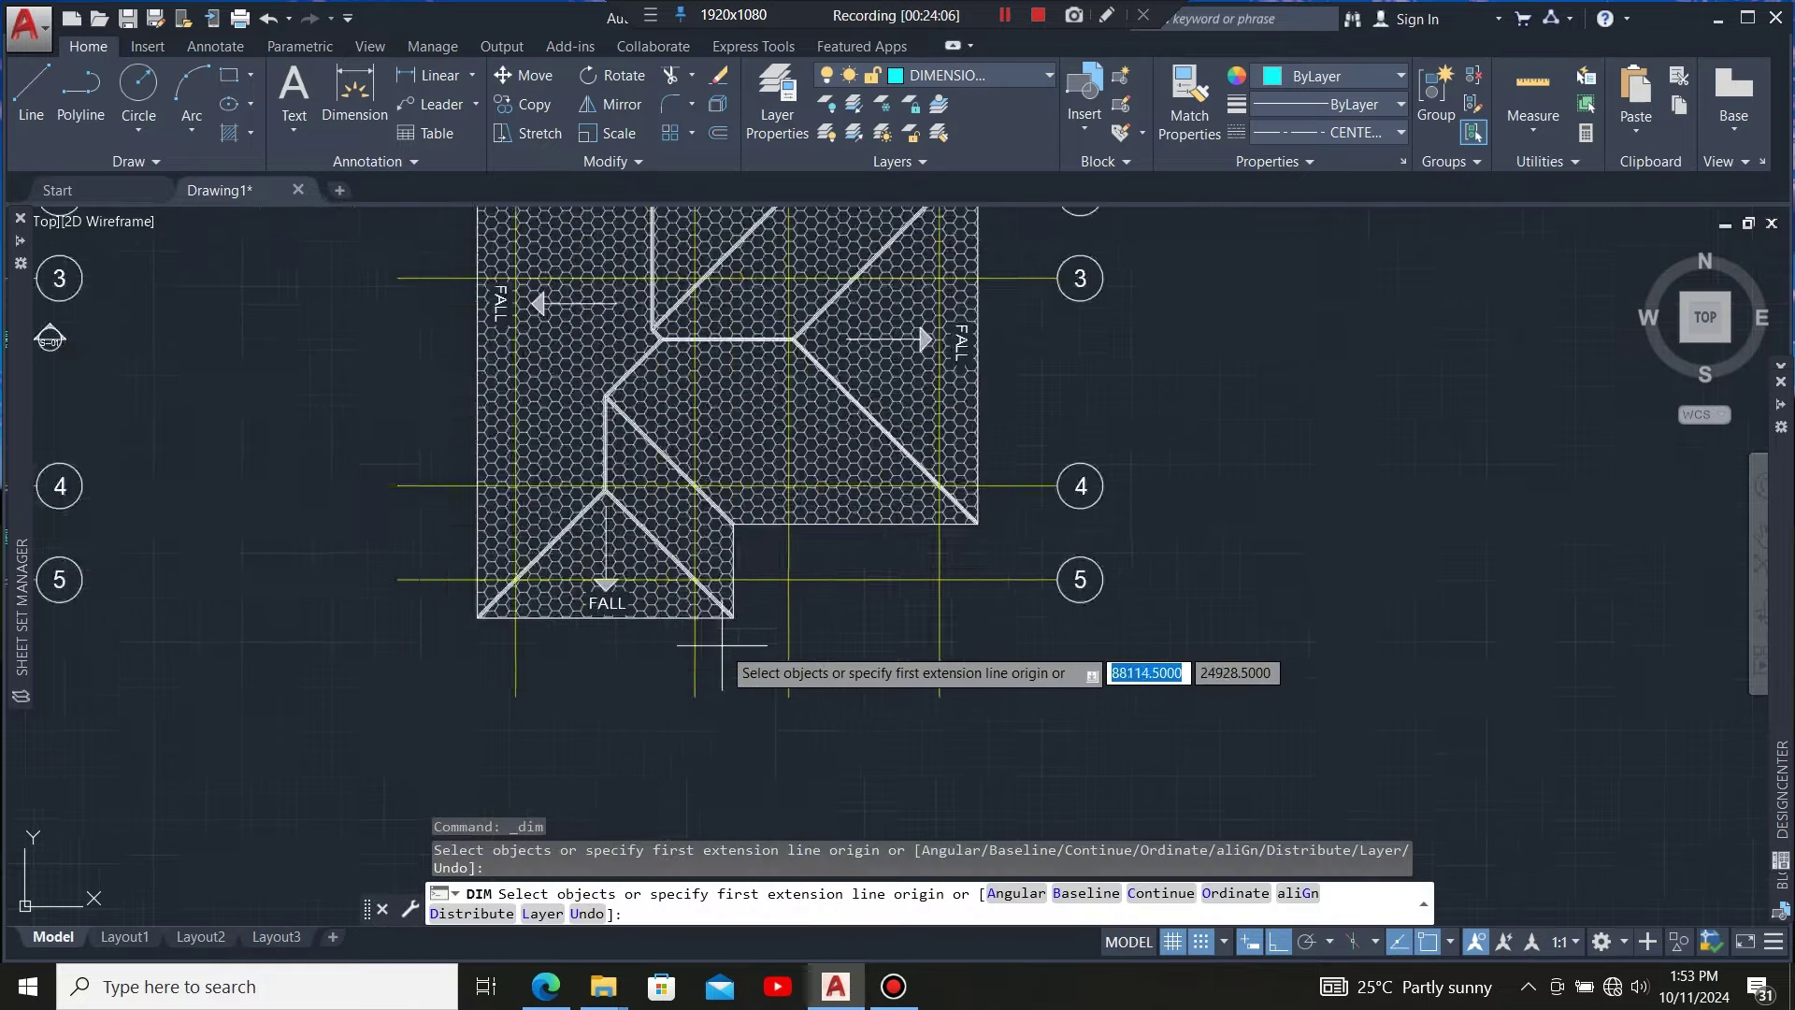
click(628, 581)
scroll(628, 616, down, 4)
scroll(645, 561, up, 6)
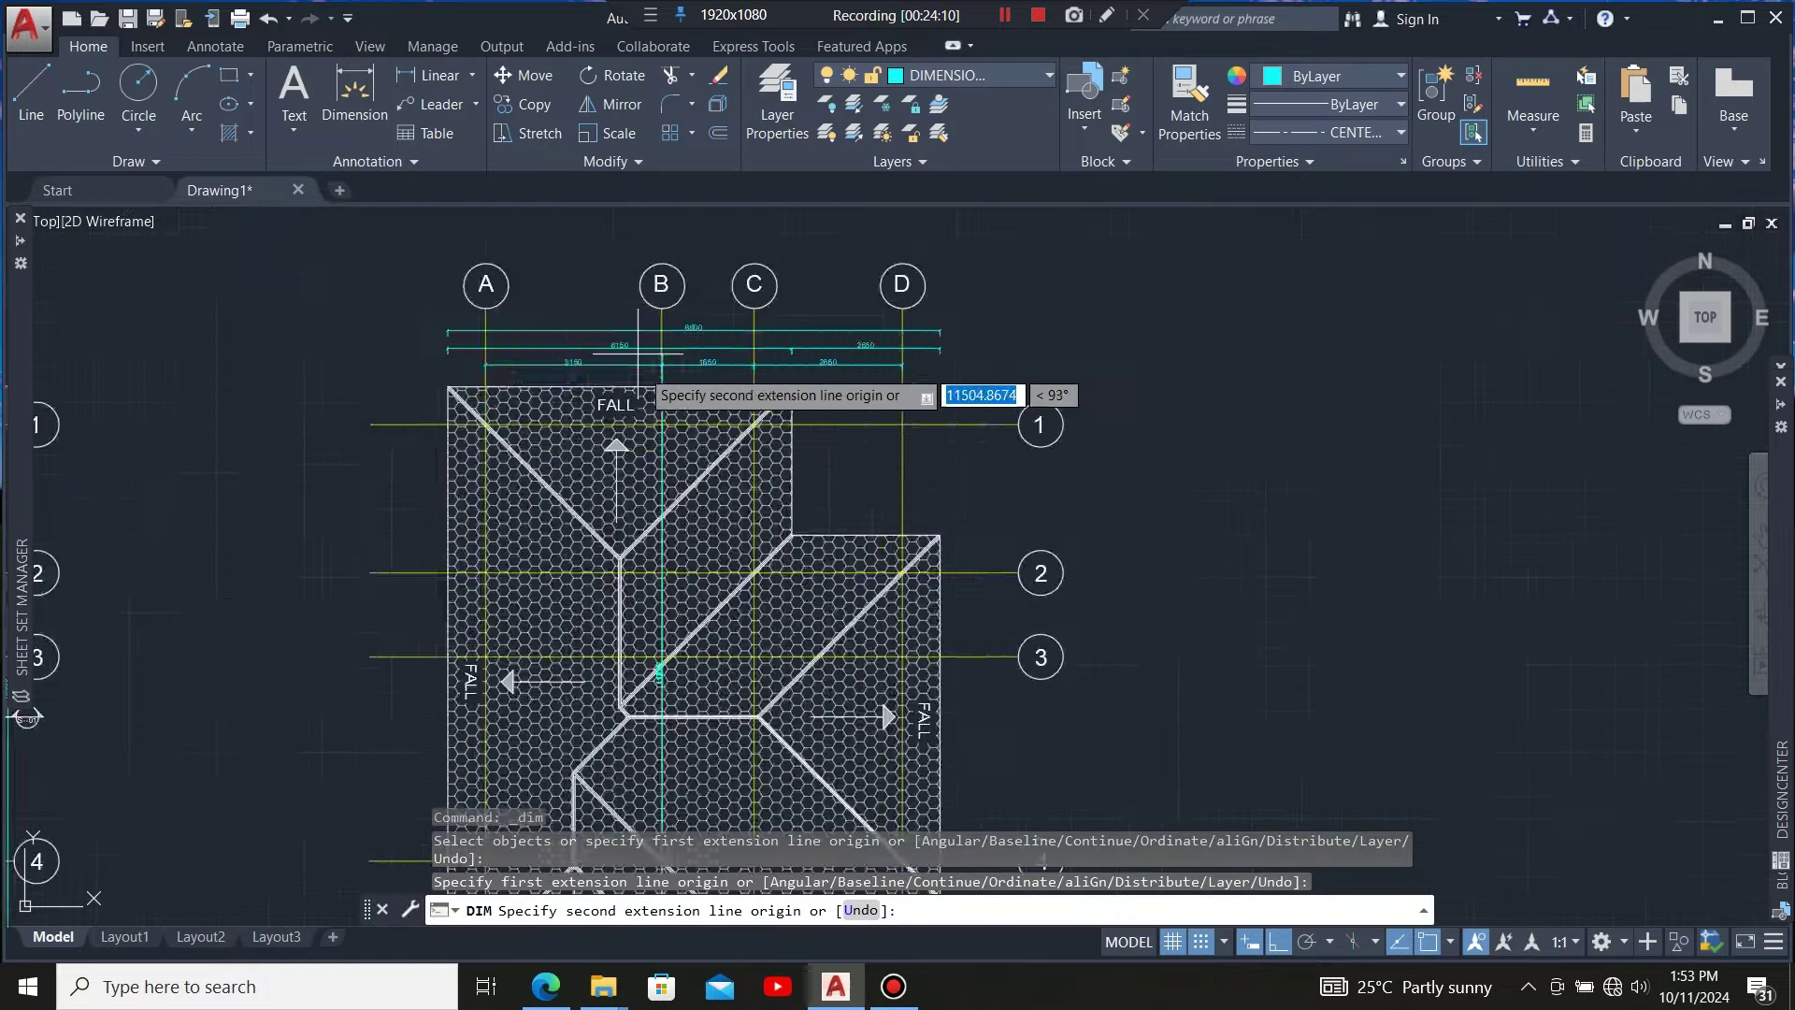
click(687, 415)
scroll(655, 425, down, 4)
scroll(823, 523, up, 6)
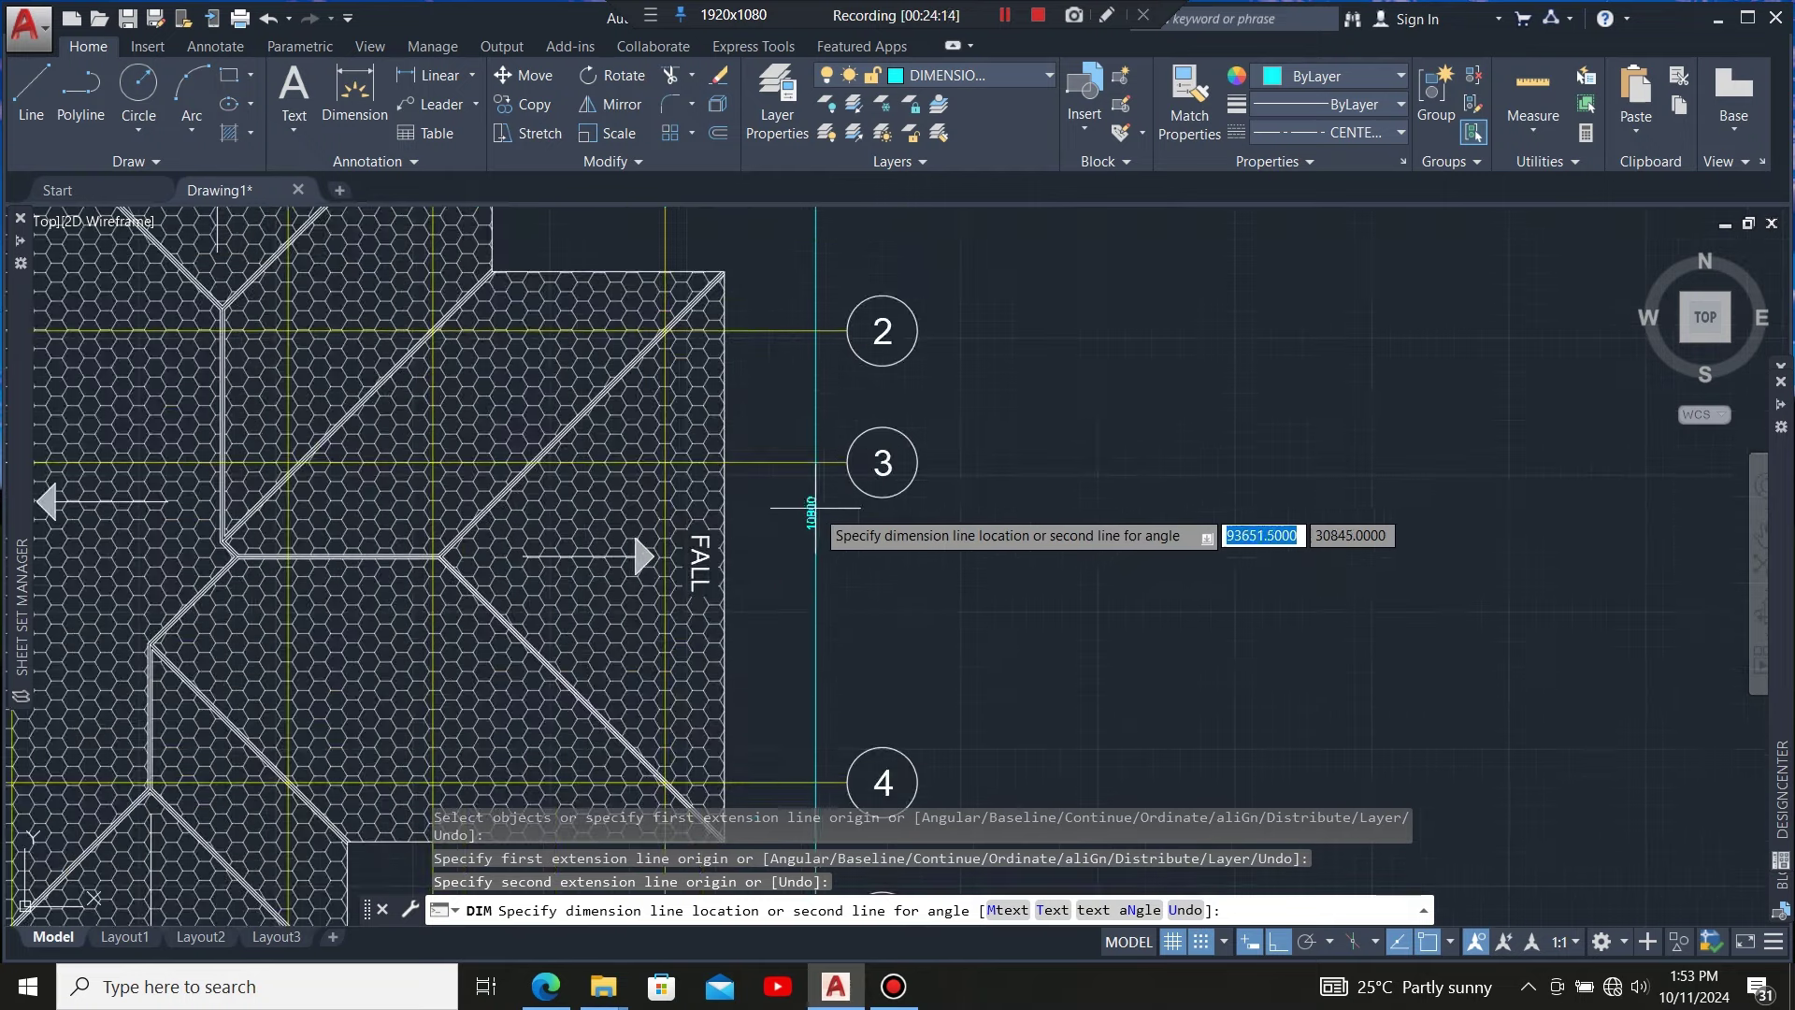
click(820, 523)
scroll(870, 696, down, 4)
scroll(823, 489, up, 5)
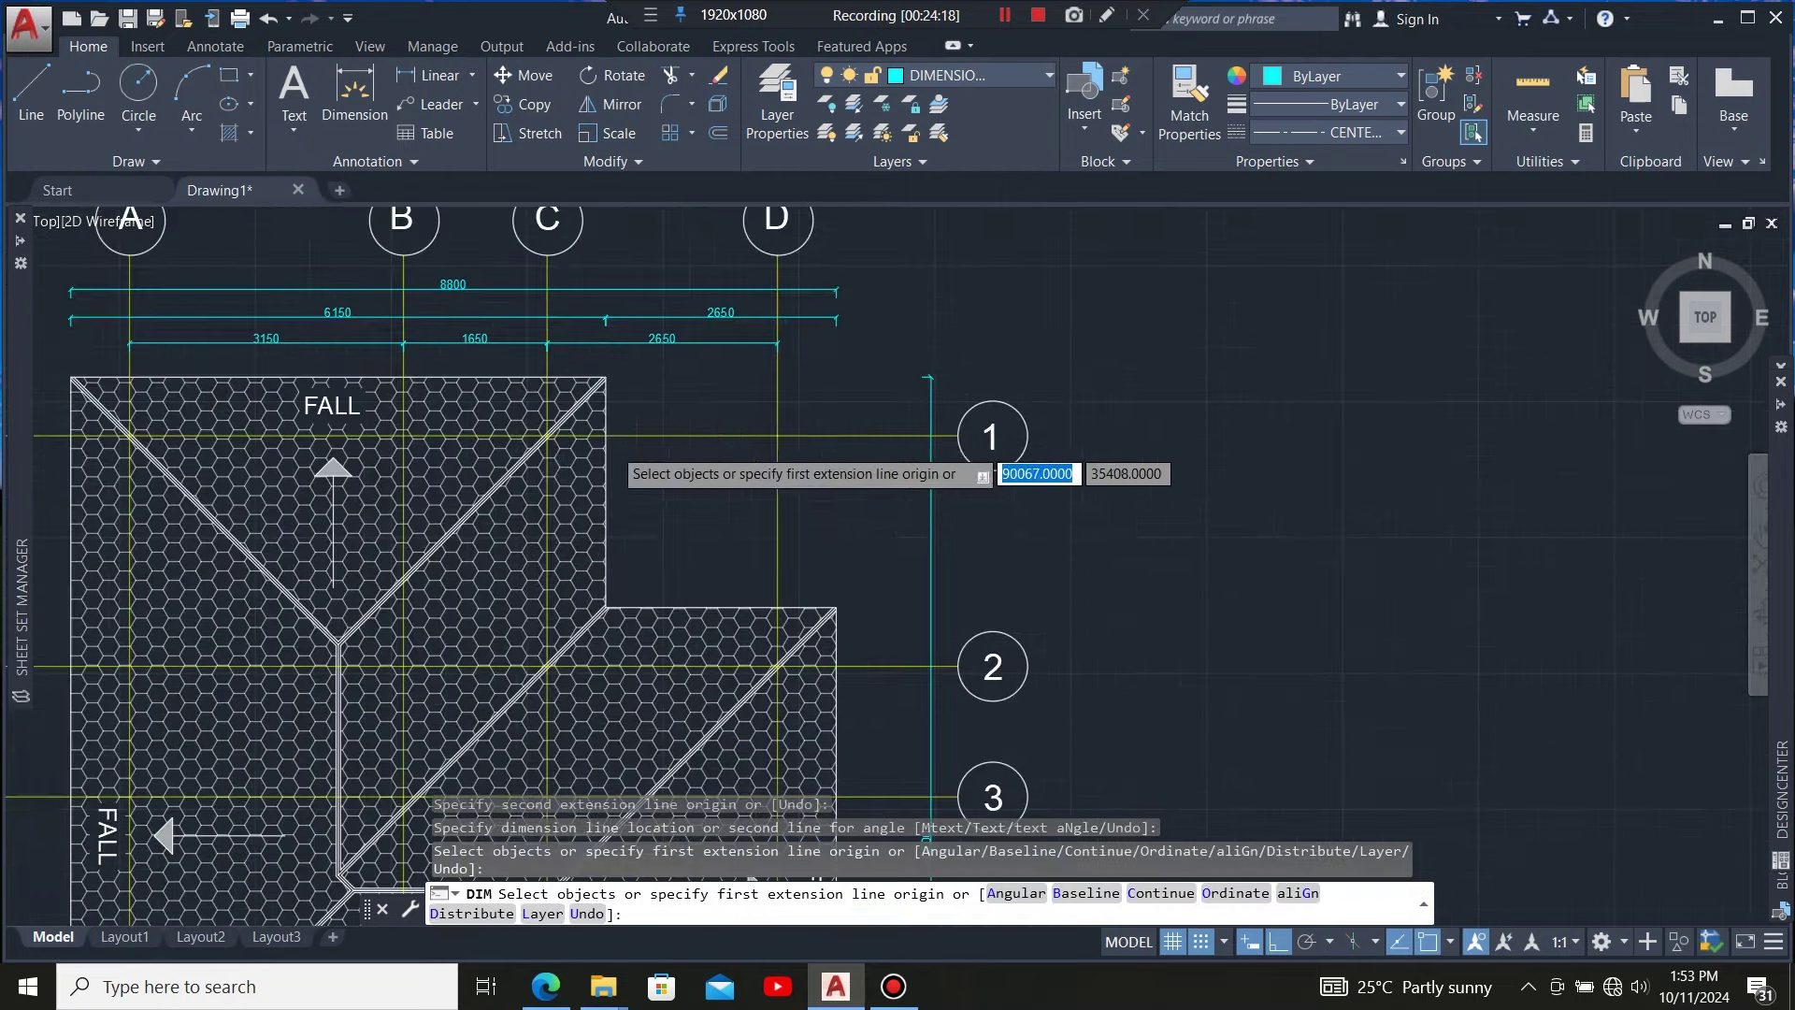
scroll(598, 500, up, 3)
Add a 2650 vertical dimension along the upper roof's right edge
click(592, 504)
scroll(636, 561, down, 4)
scroll(801, 598, up, 3)
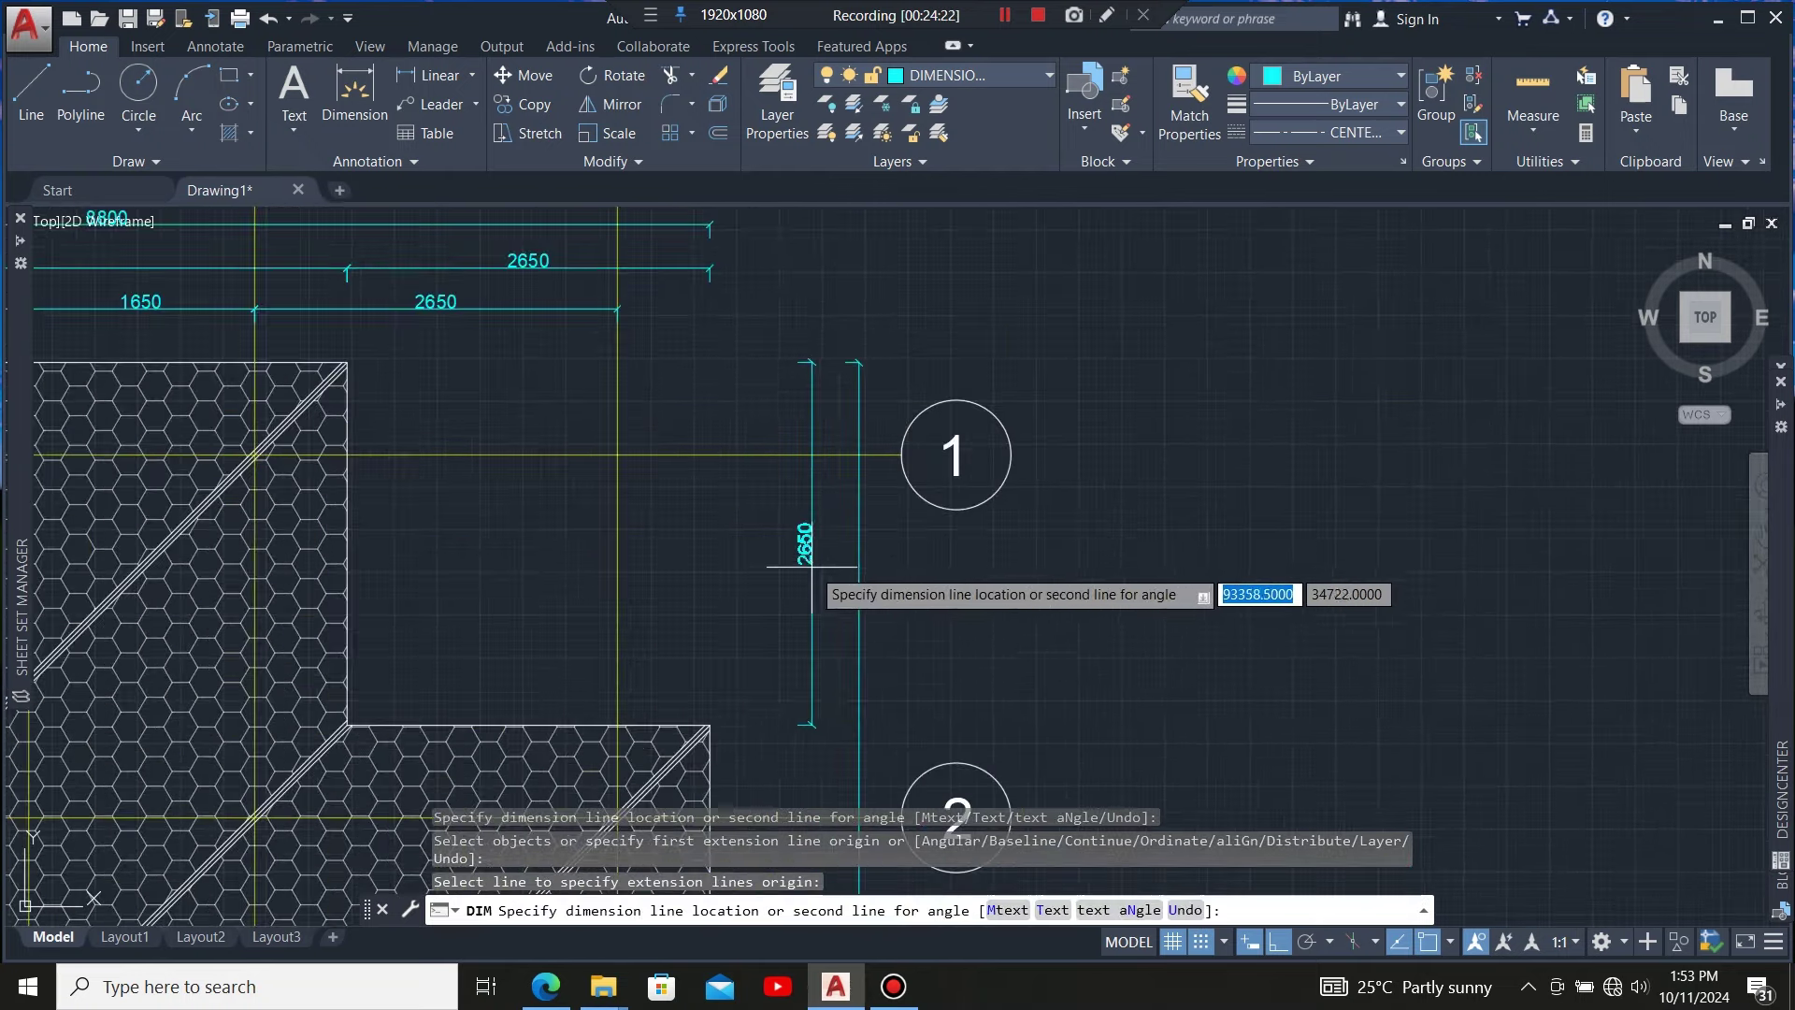
click(820, 558)
scroll(821, 520, down, 4)
scroll(785, 601, up, 4)
key(Return)
Continue the chain from the 2650 with 6500 and 1650 dimensions to the roof bottom
click(802, 566)
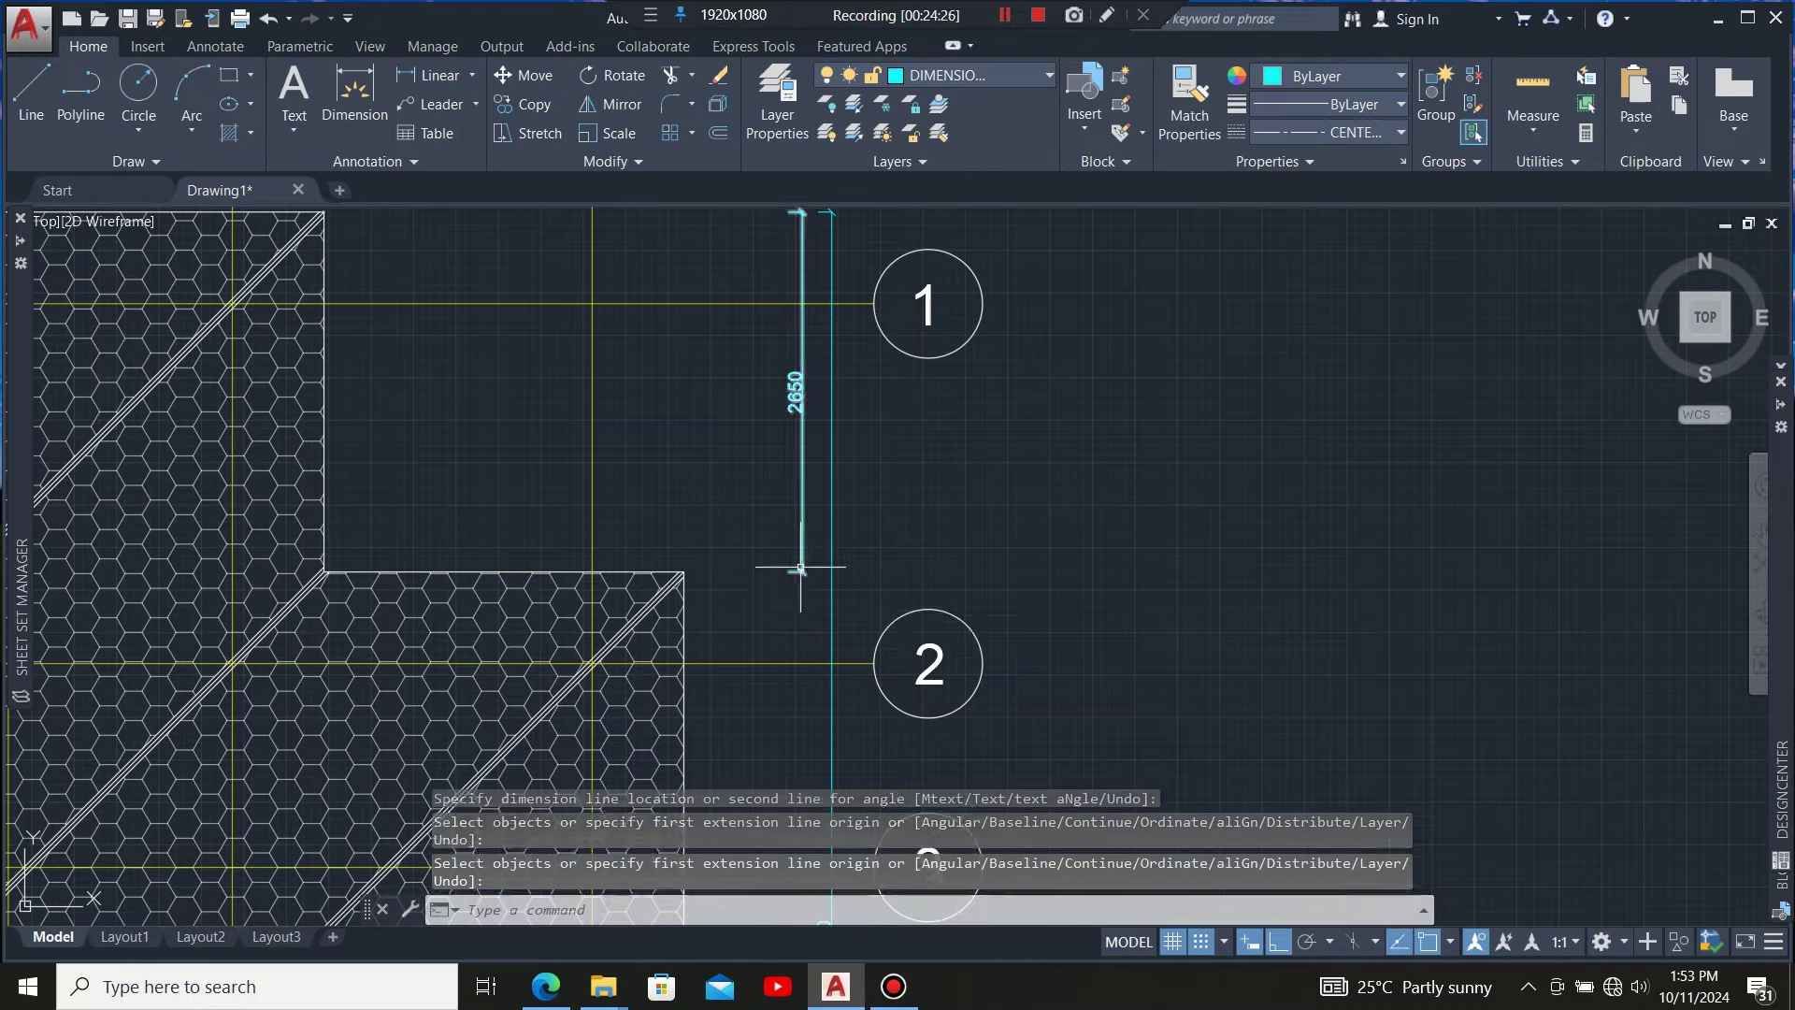
mouse_move(802, 571)
click(865, 645)
scroll(753, 501, down, 4)
scroll(748, 739, up, 6)
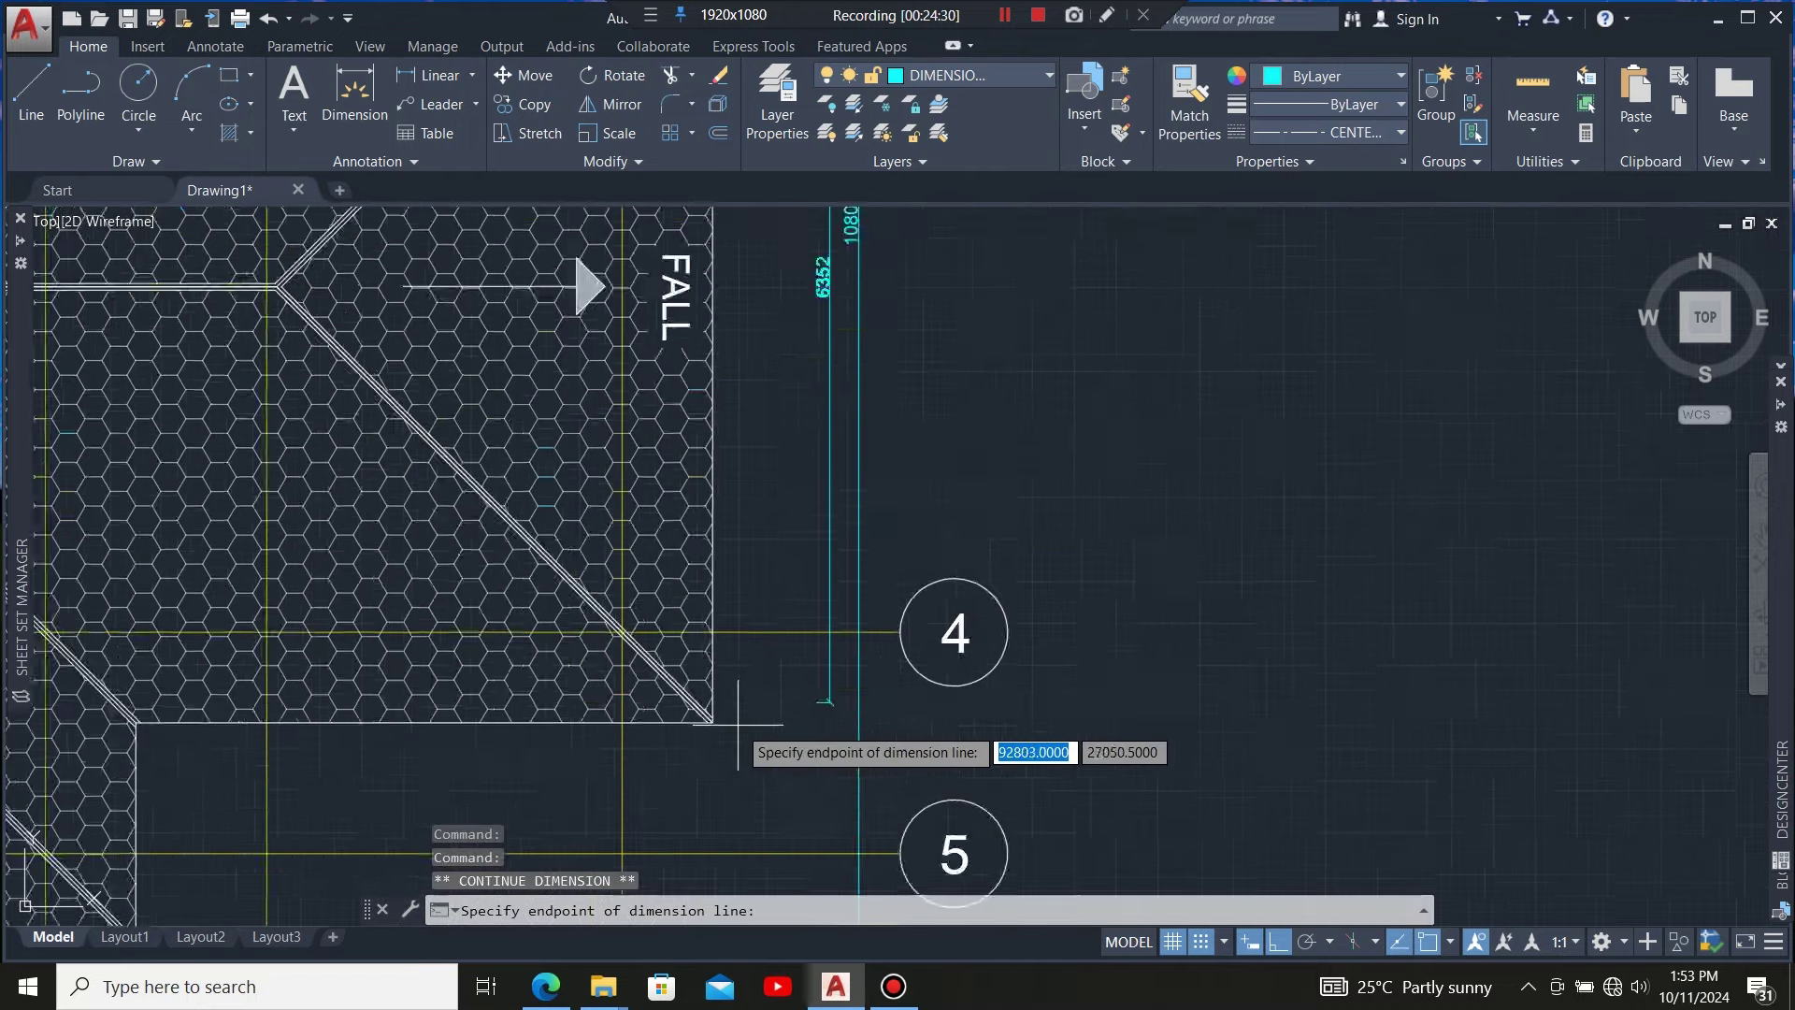
click(695, 684)
scroll(913, 720, down, 4)
scroll(503, 812, up, 5)
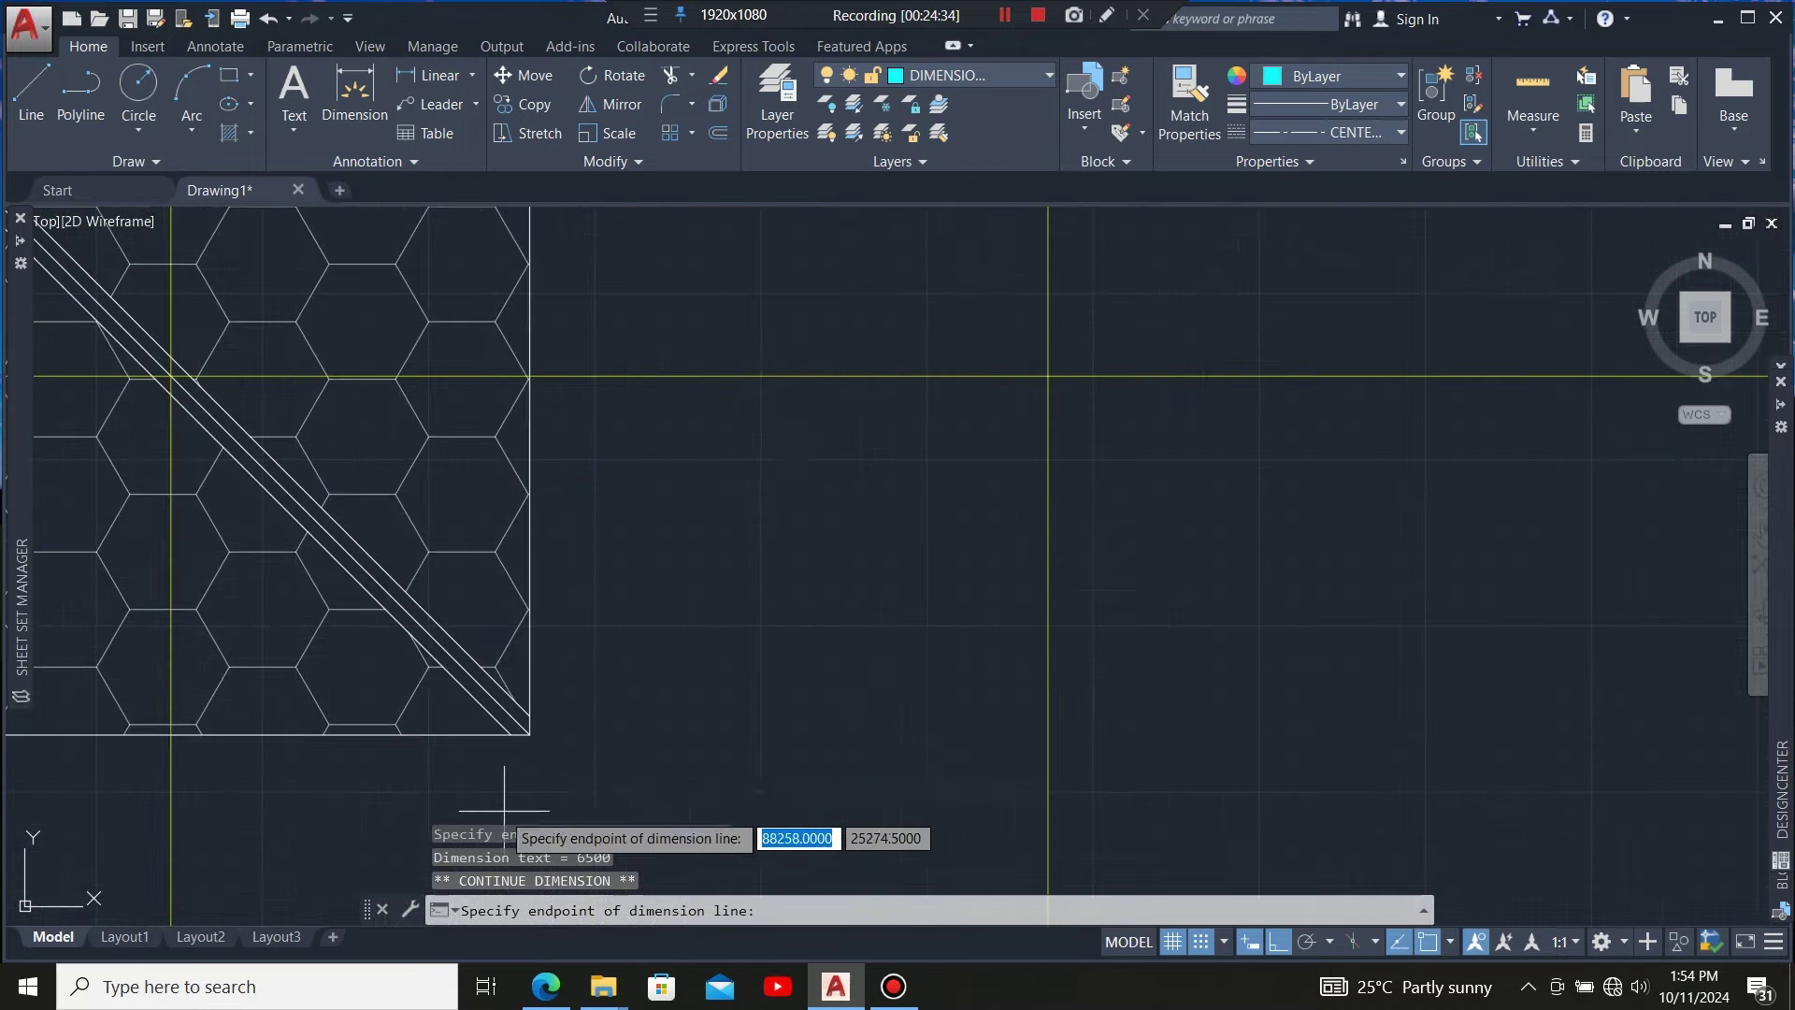
click(529, 734)
scroll(538, 705, down, 4)
scroll(823, 729, down, 3)
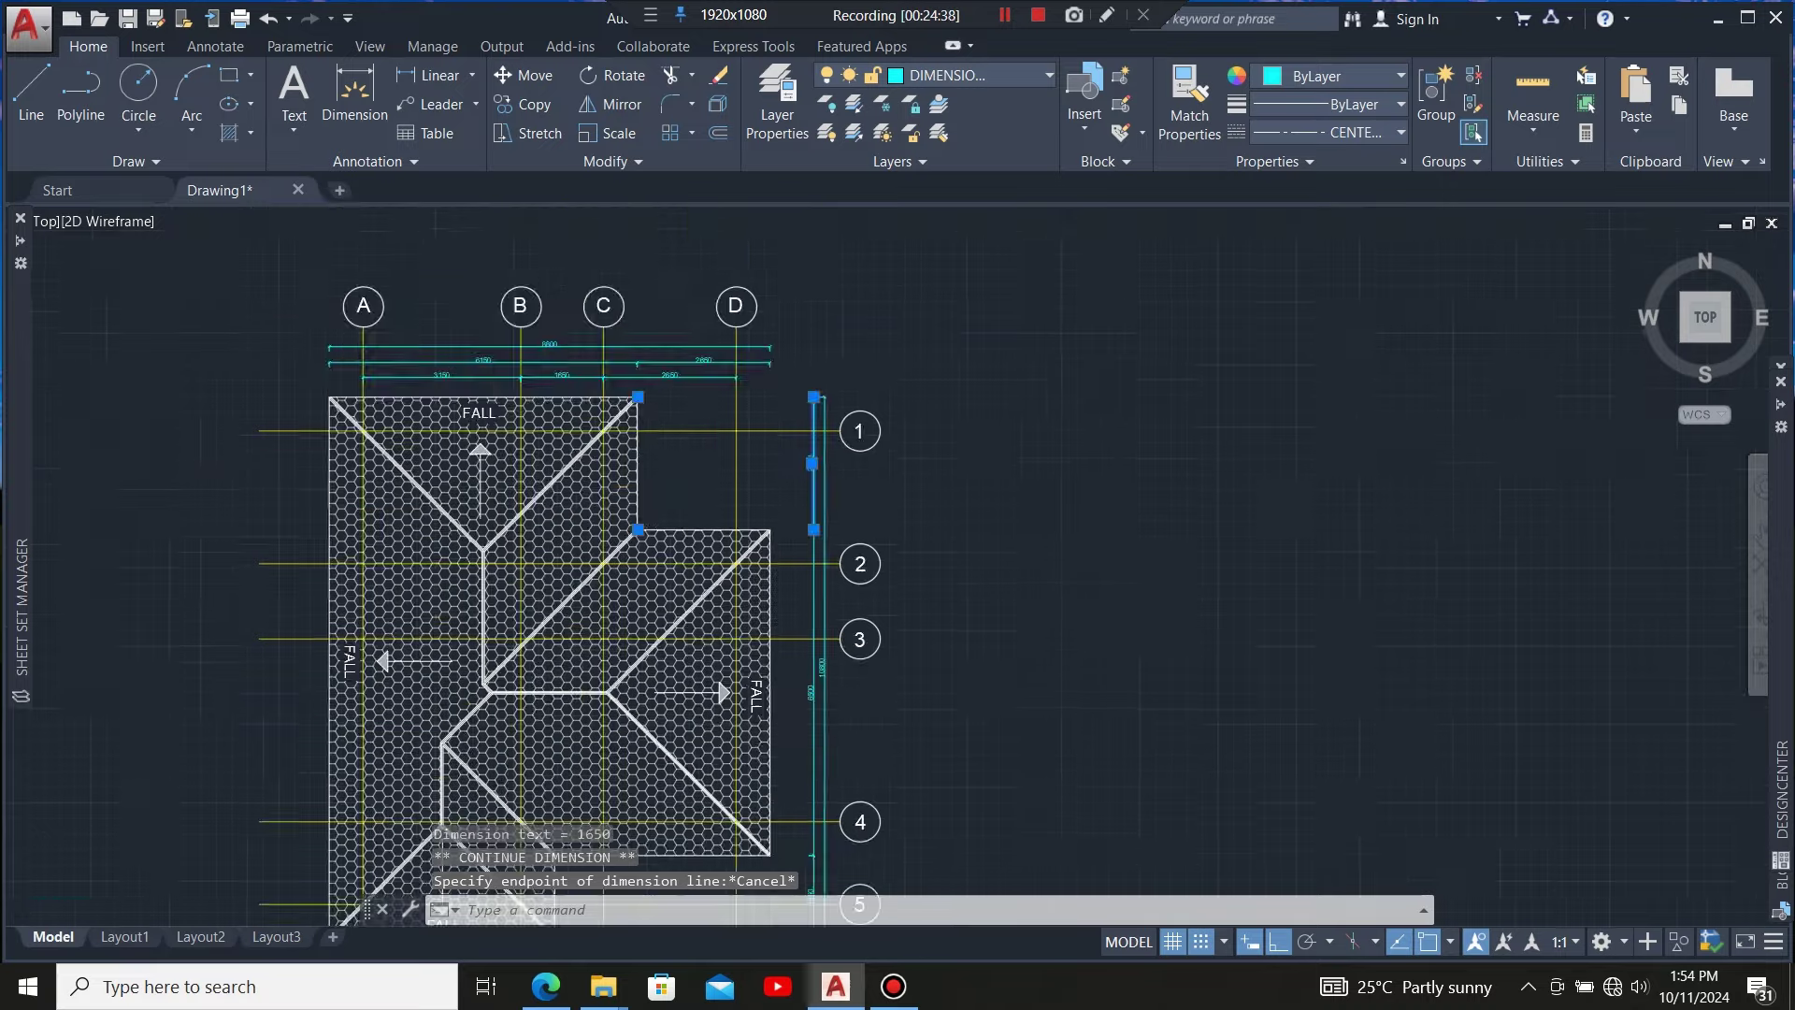
key(Escape)
scroll(838, 527, up, 5)
scroll(823, 421, down, 2)
Dimension grid 1 to grid 2 on the right side with a 2650 dimension
click(355, 89)
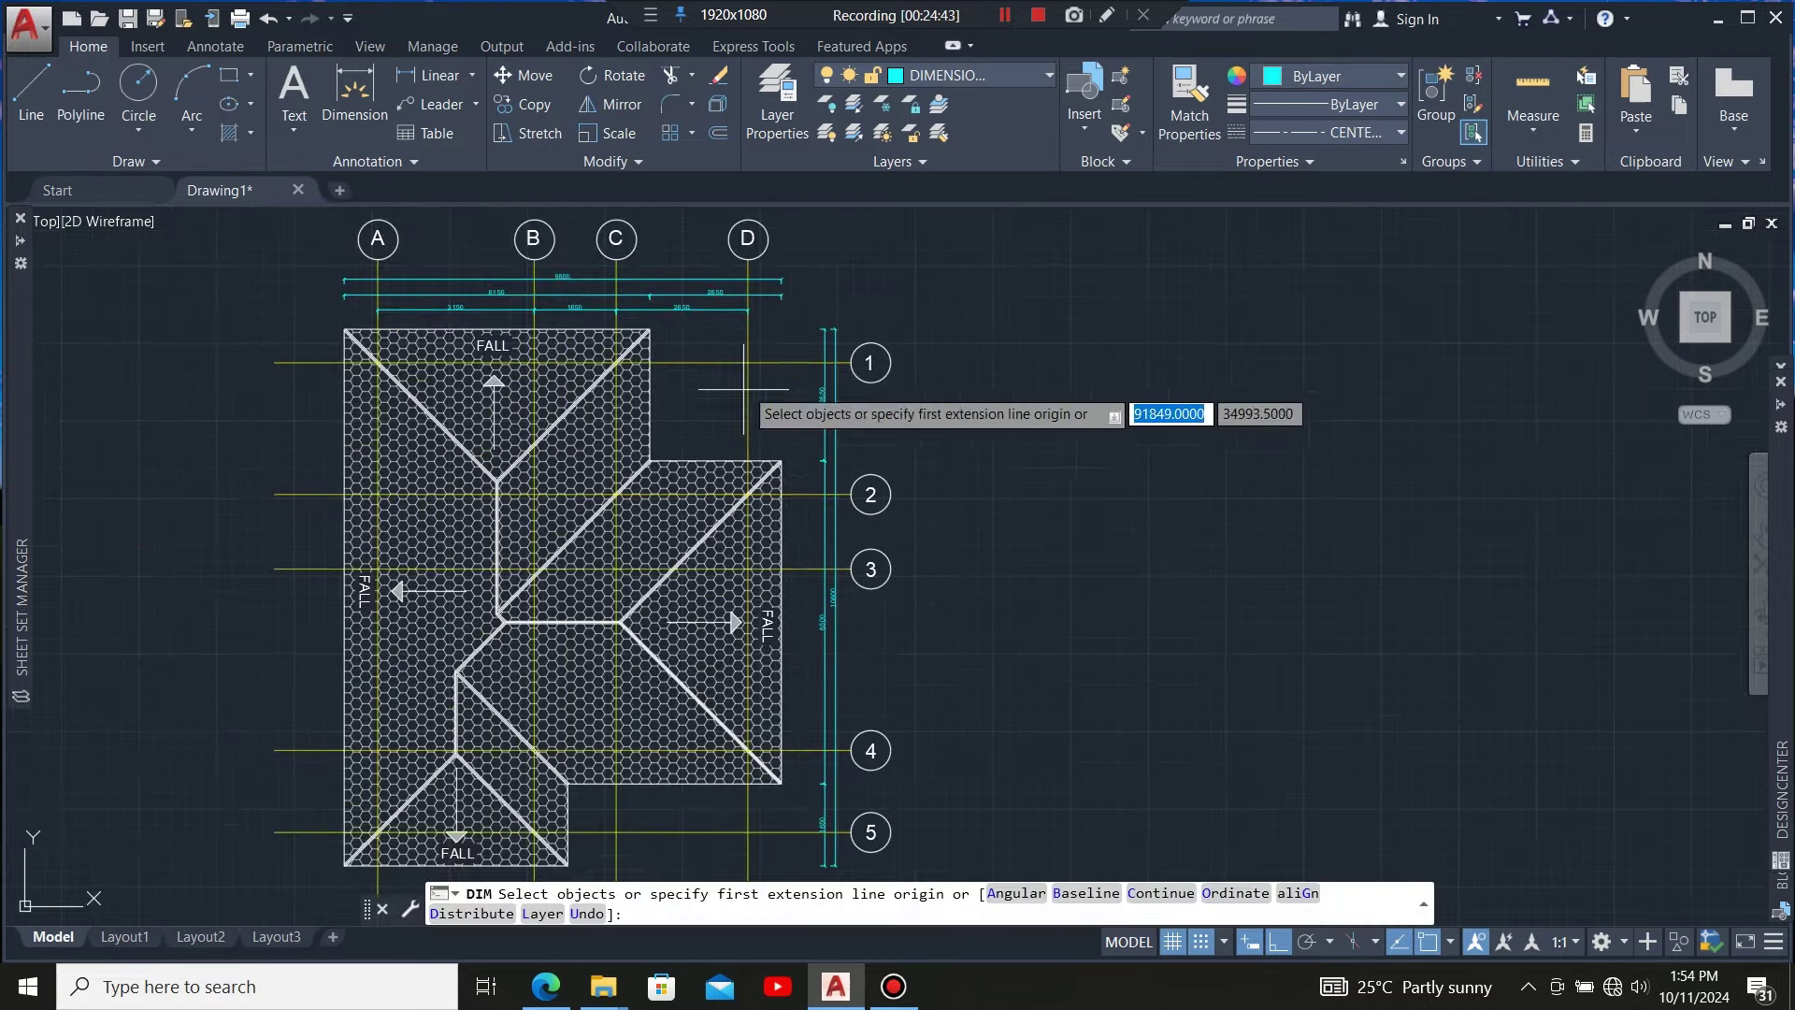
scroll(753, 363, up, 4)
click(735, 362)
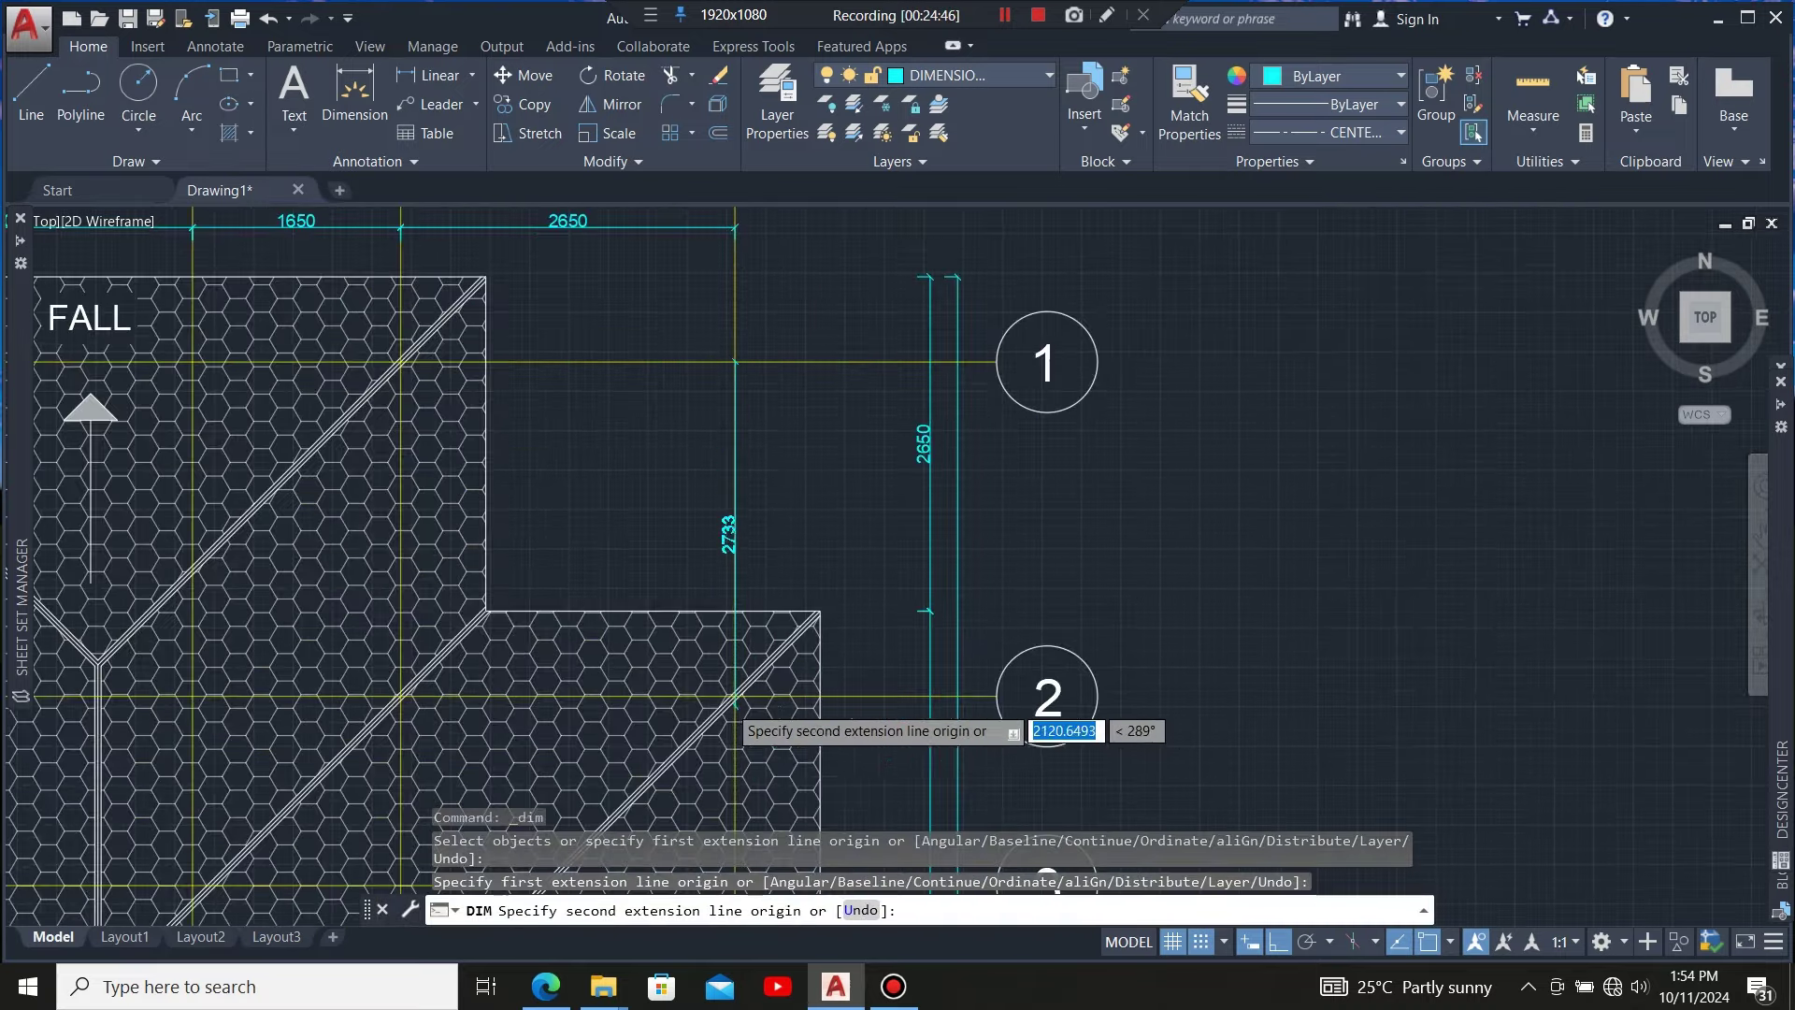
scroll(732, 696, up, 5)
click(824, 643)
scroll(593, 656, down, 6)
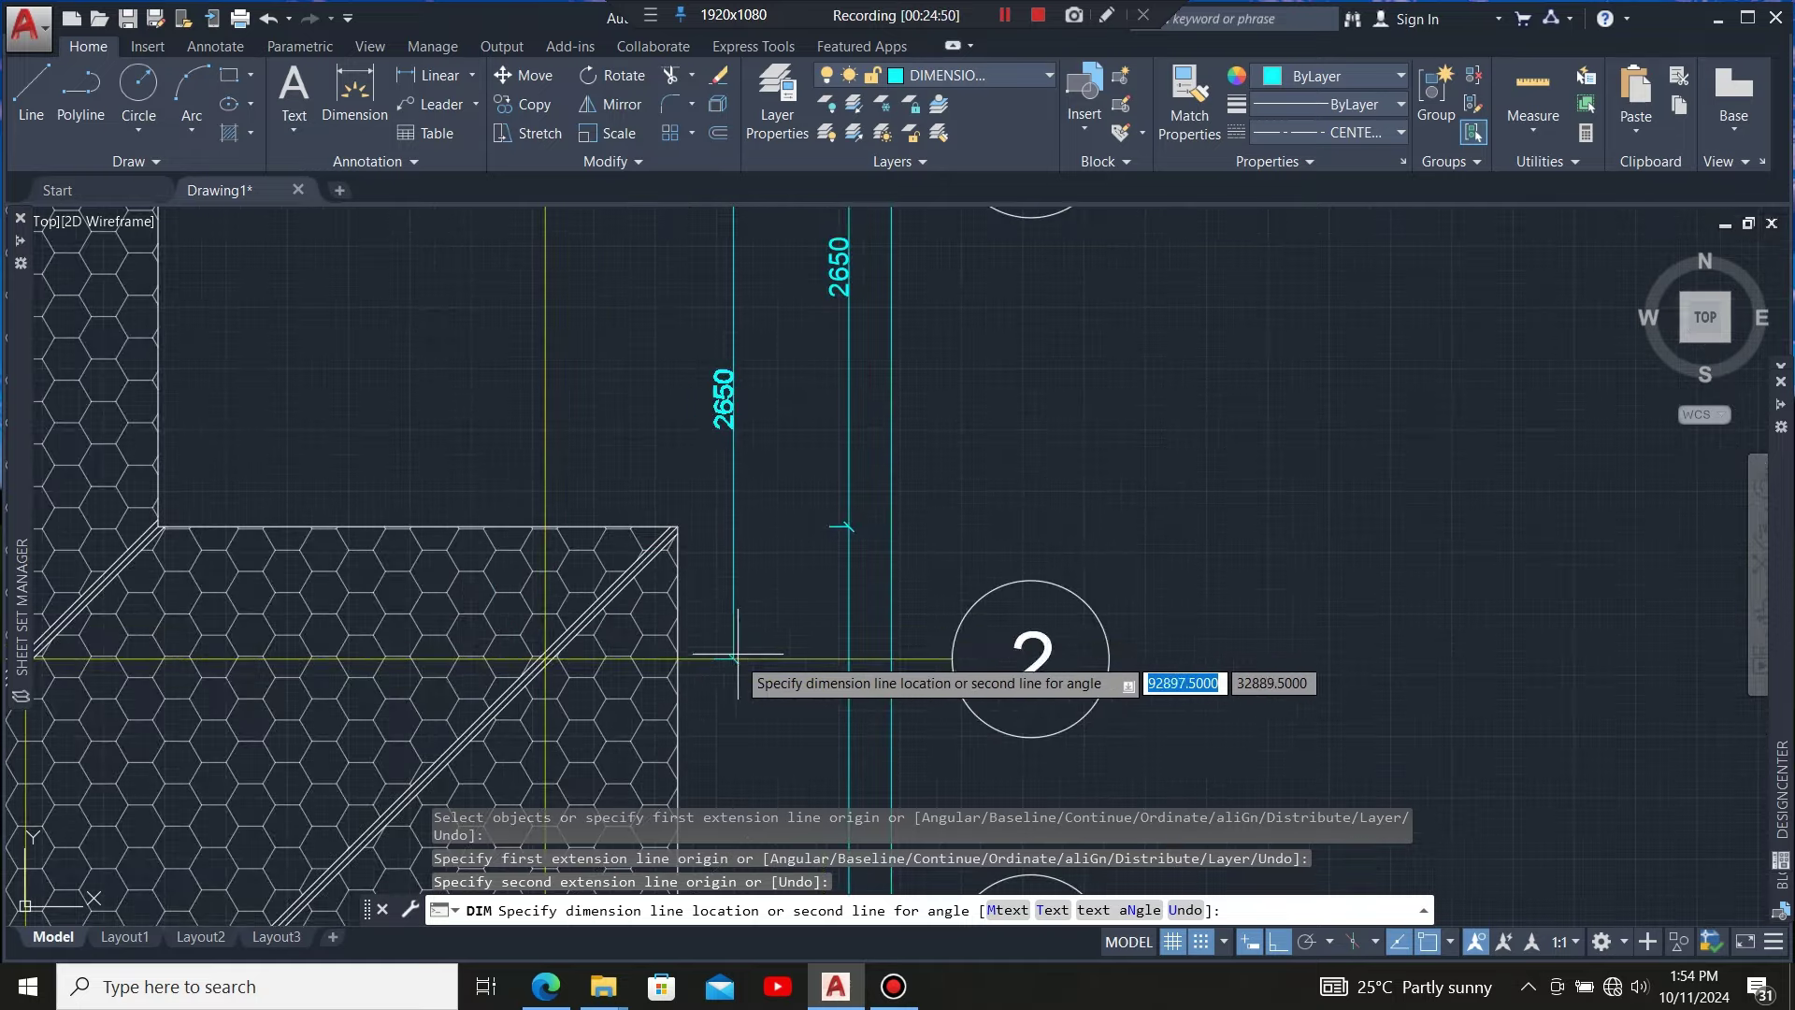
click(745, 741)
scroll(745, 733, up, 4)
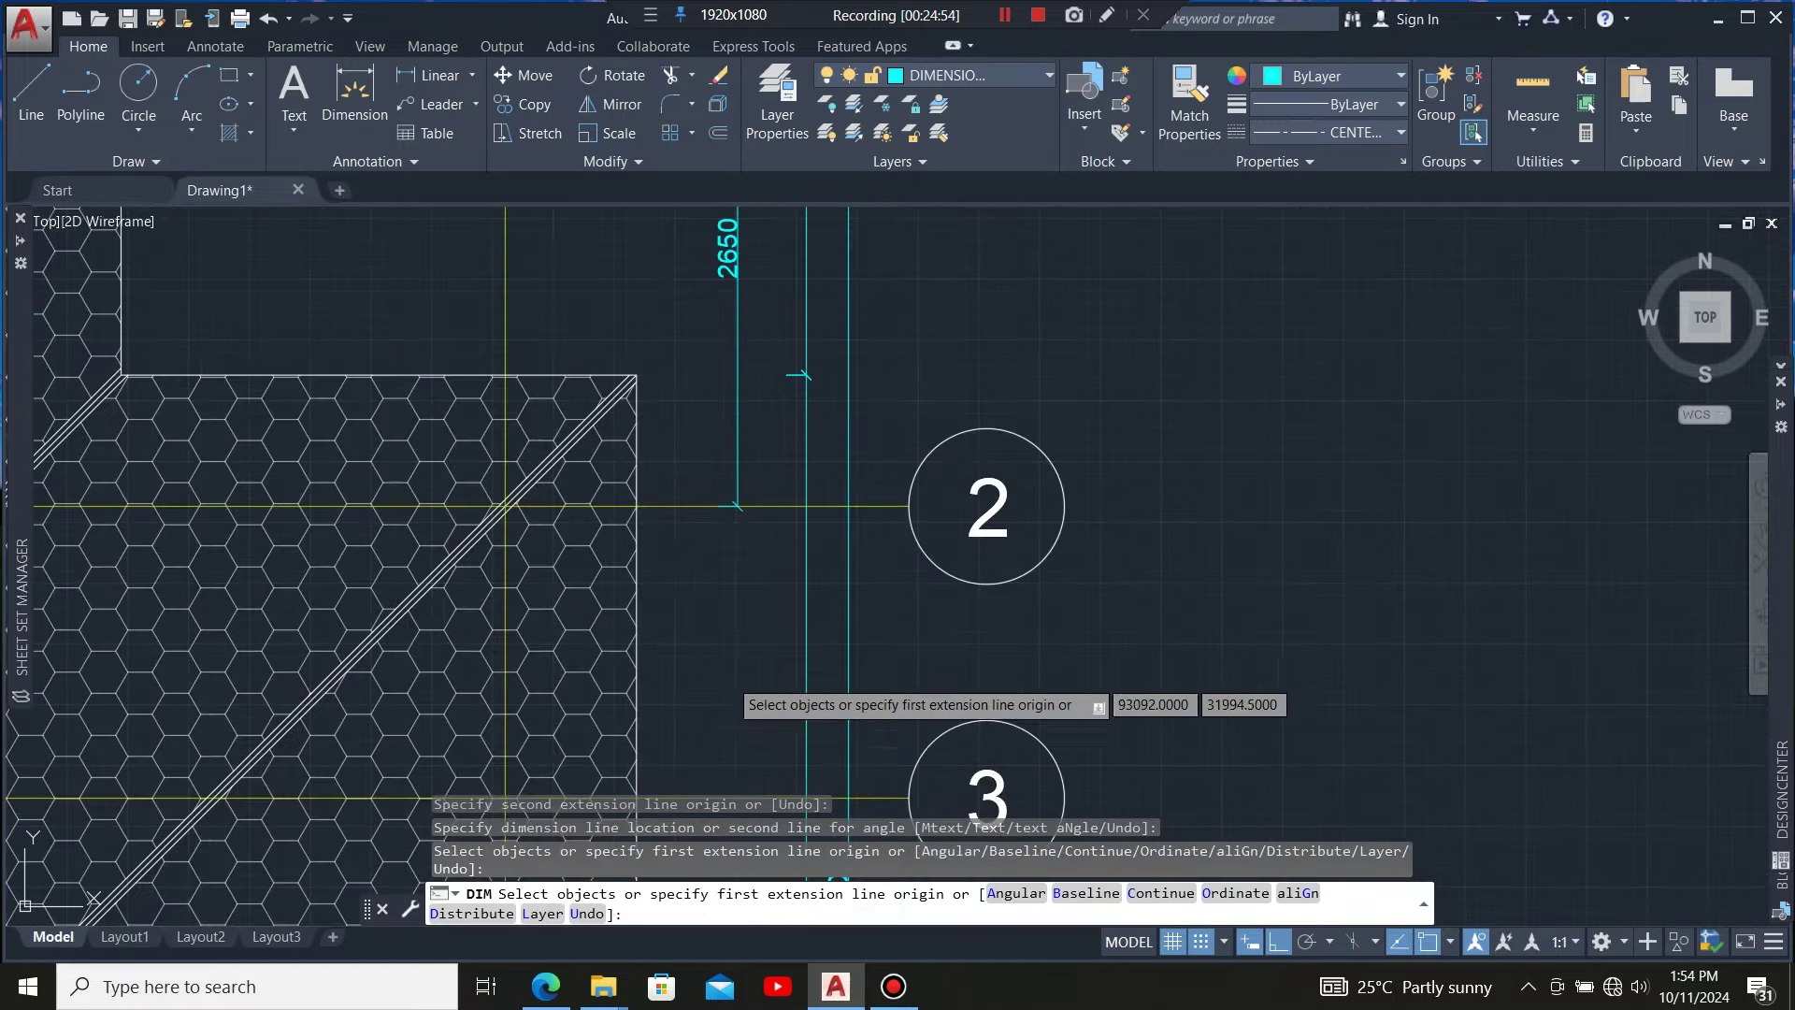
key(Return)
Continue from that 2650 with a 1500 dimension to grid 3, then on to grid 4
click(735, 491)
mouse_move(738, 505)
click(785, 563)
scroll(747, 607, down, 5)
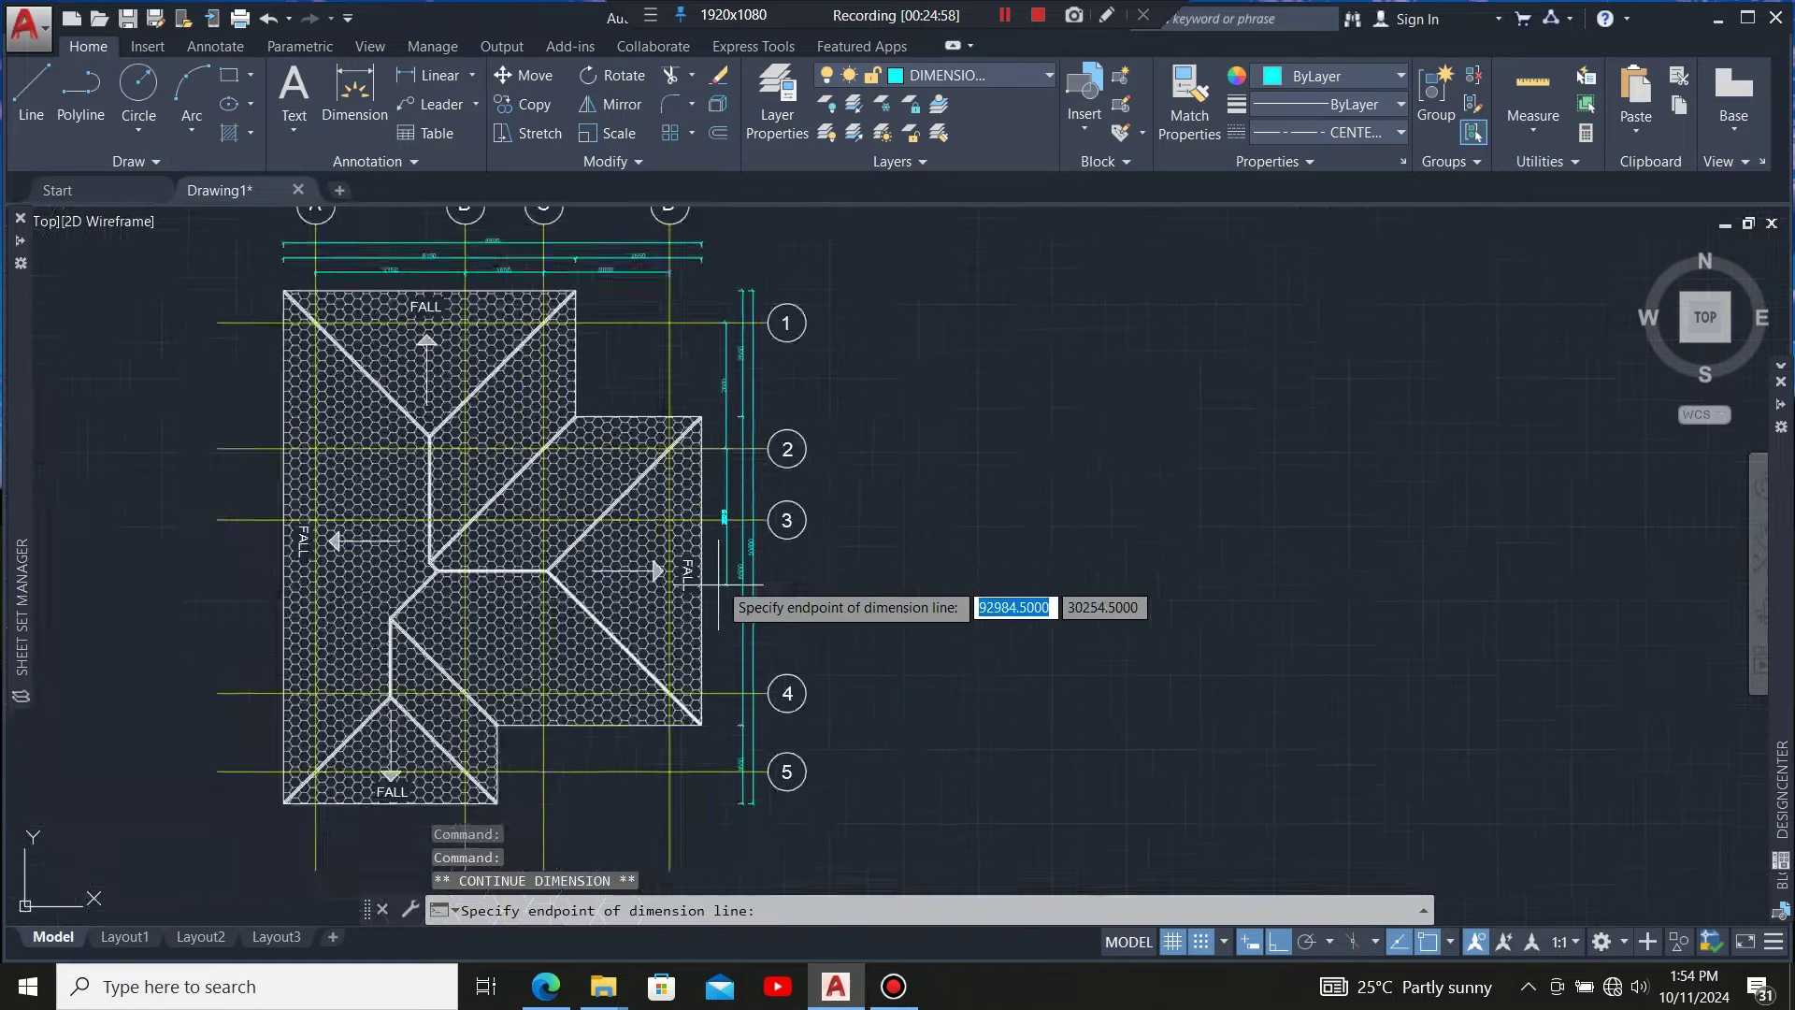
scroll(653, 513, up, 5)
click(652, 514)
scroll(696, 771, down, 3)
scroll(695, 762, up, 4)
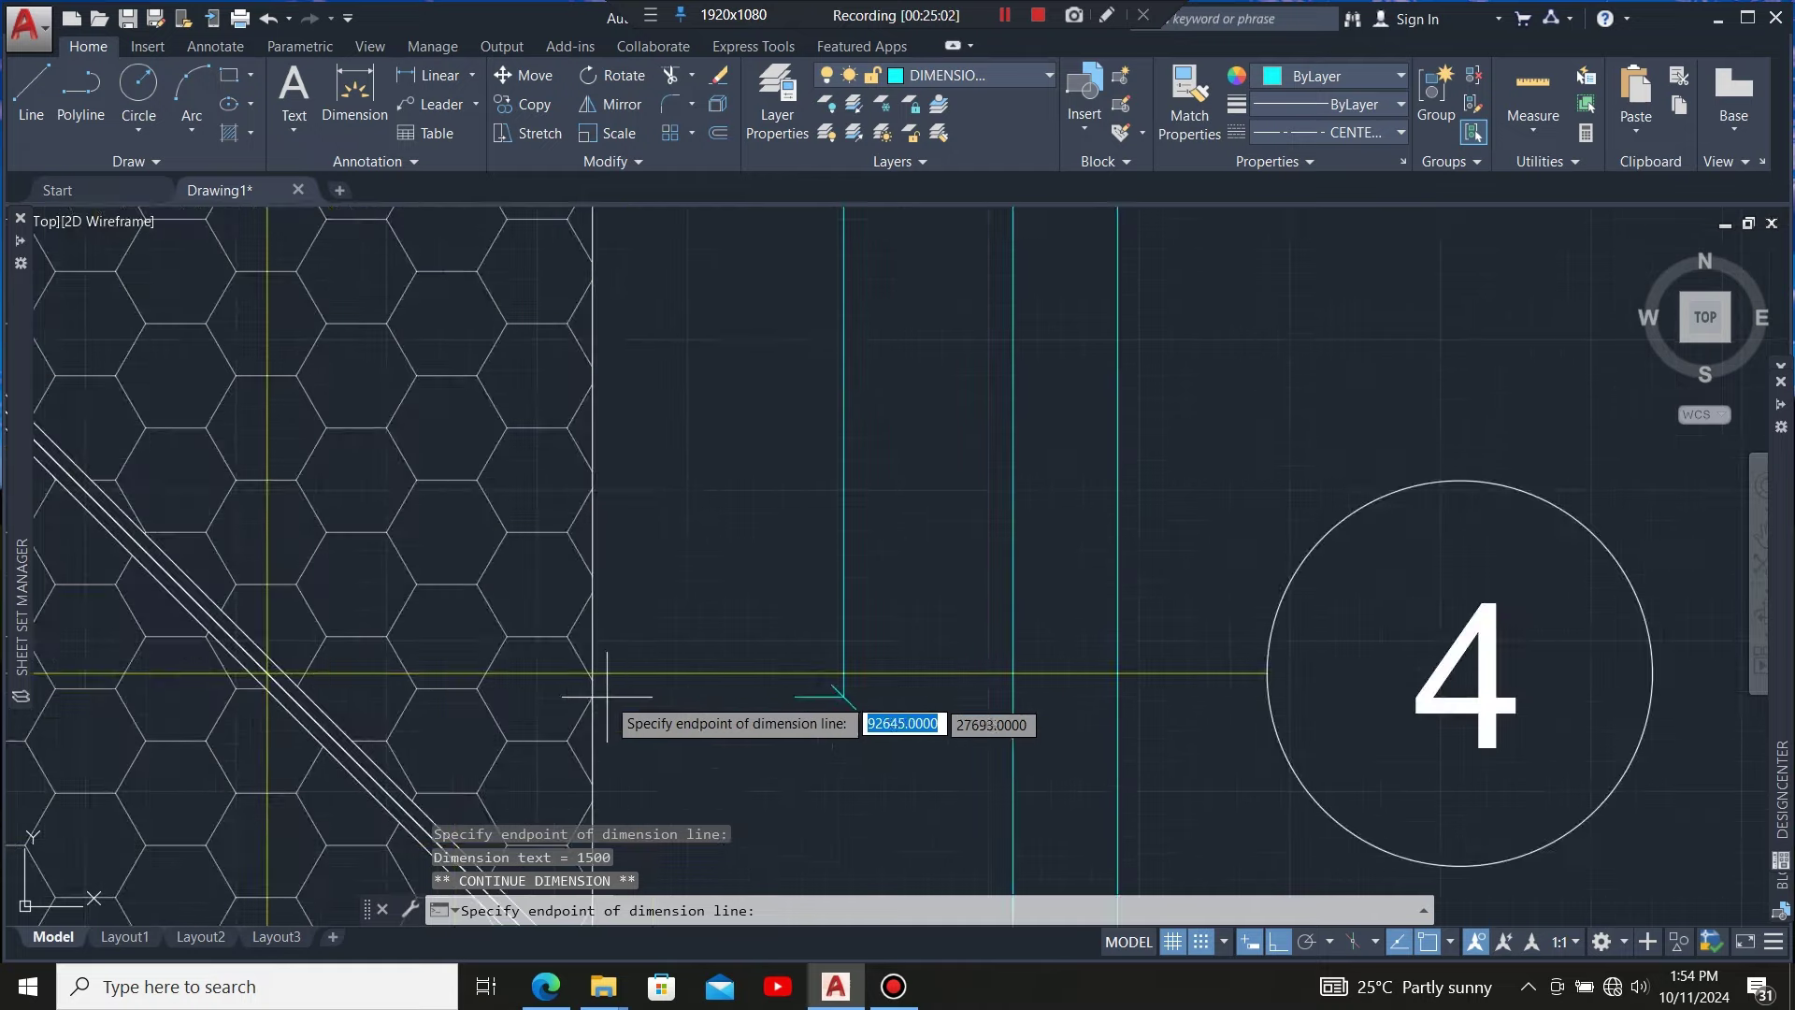
click(699, 719)
scroll(660, 713, down, 4)
scroll(690, 613, up, 4)
scroll(690, 612, down, 4)
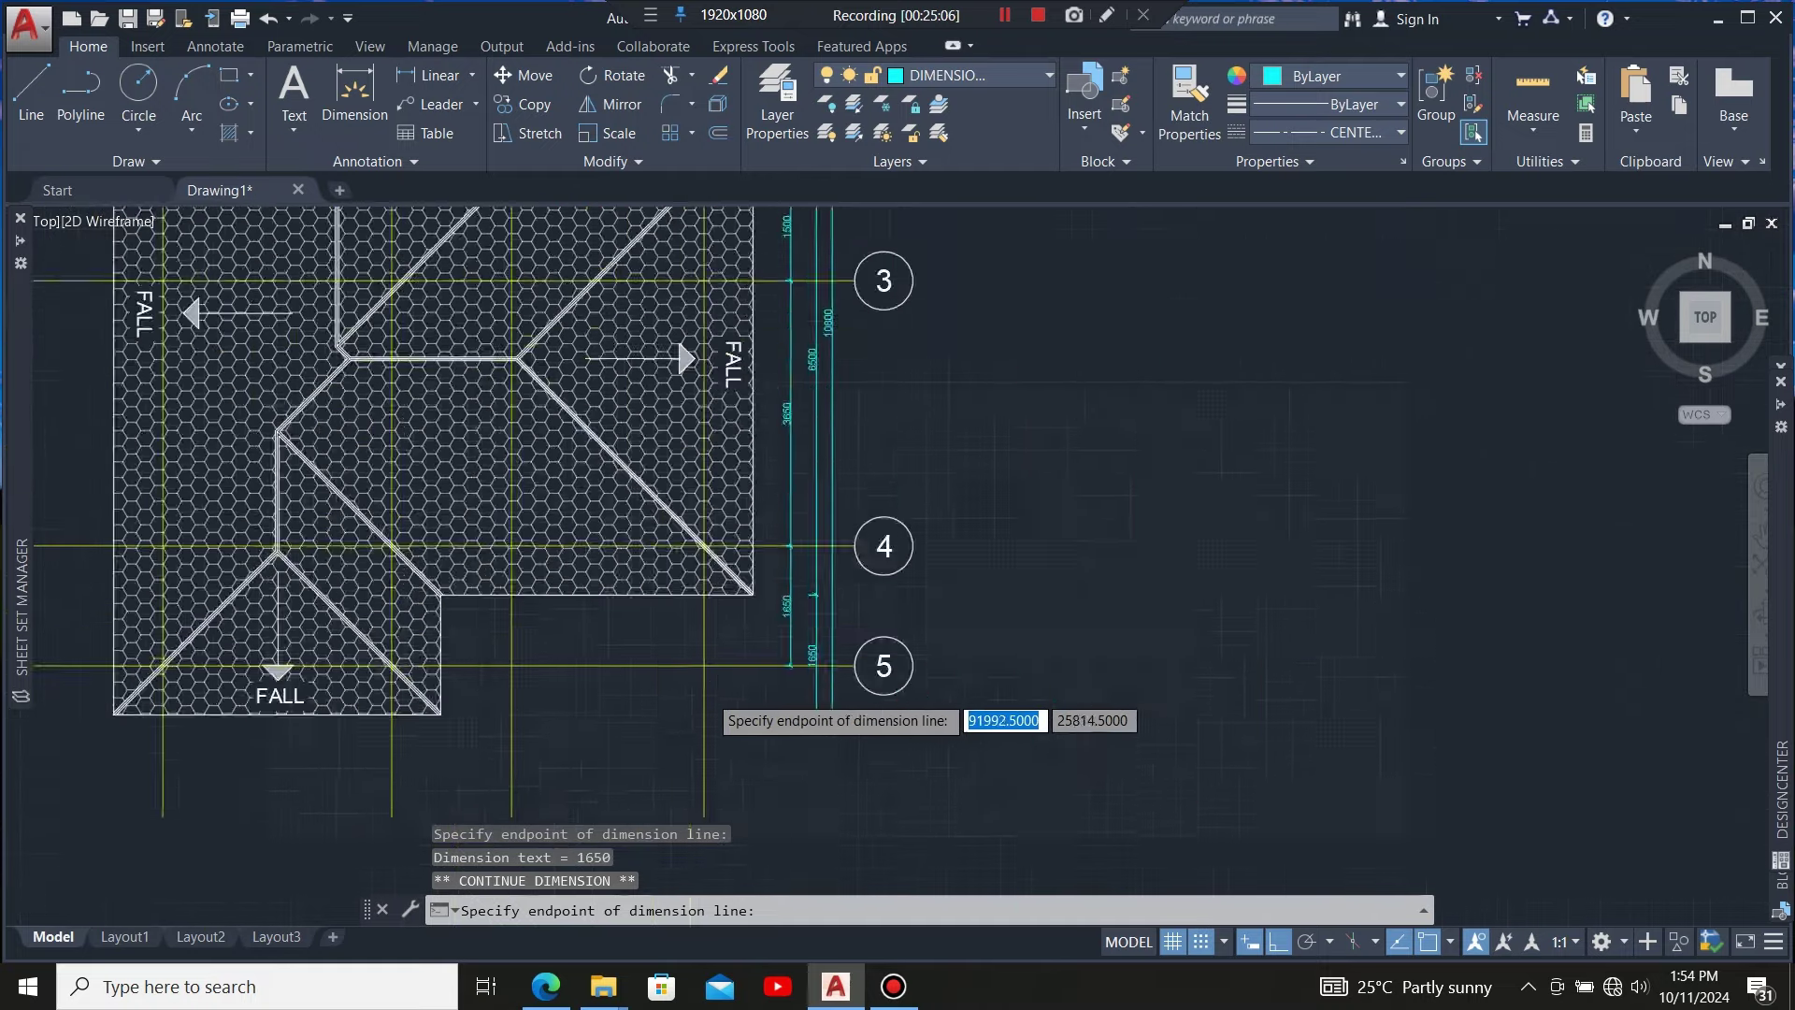
key(Escape)
key(Escape)
scroll(913, 741, down, 3)
scroll(580, 226, up, 3)
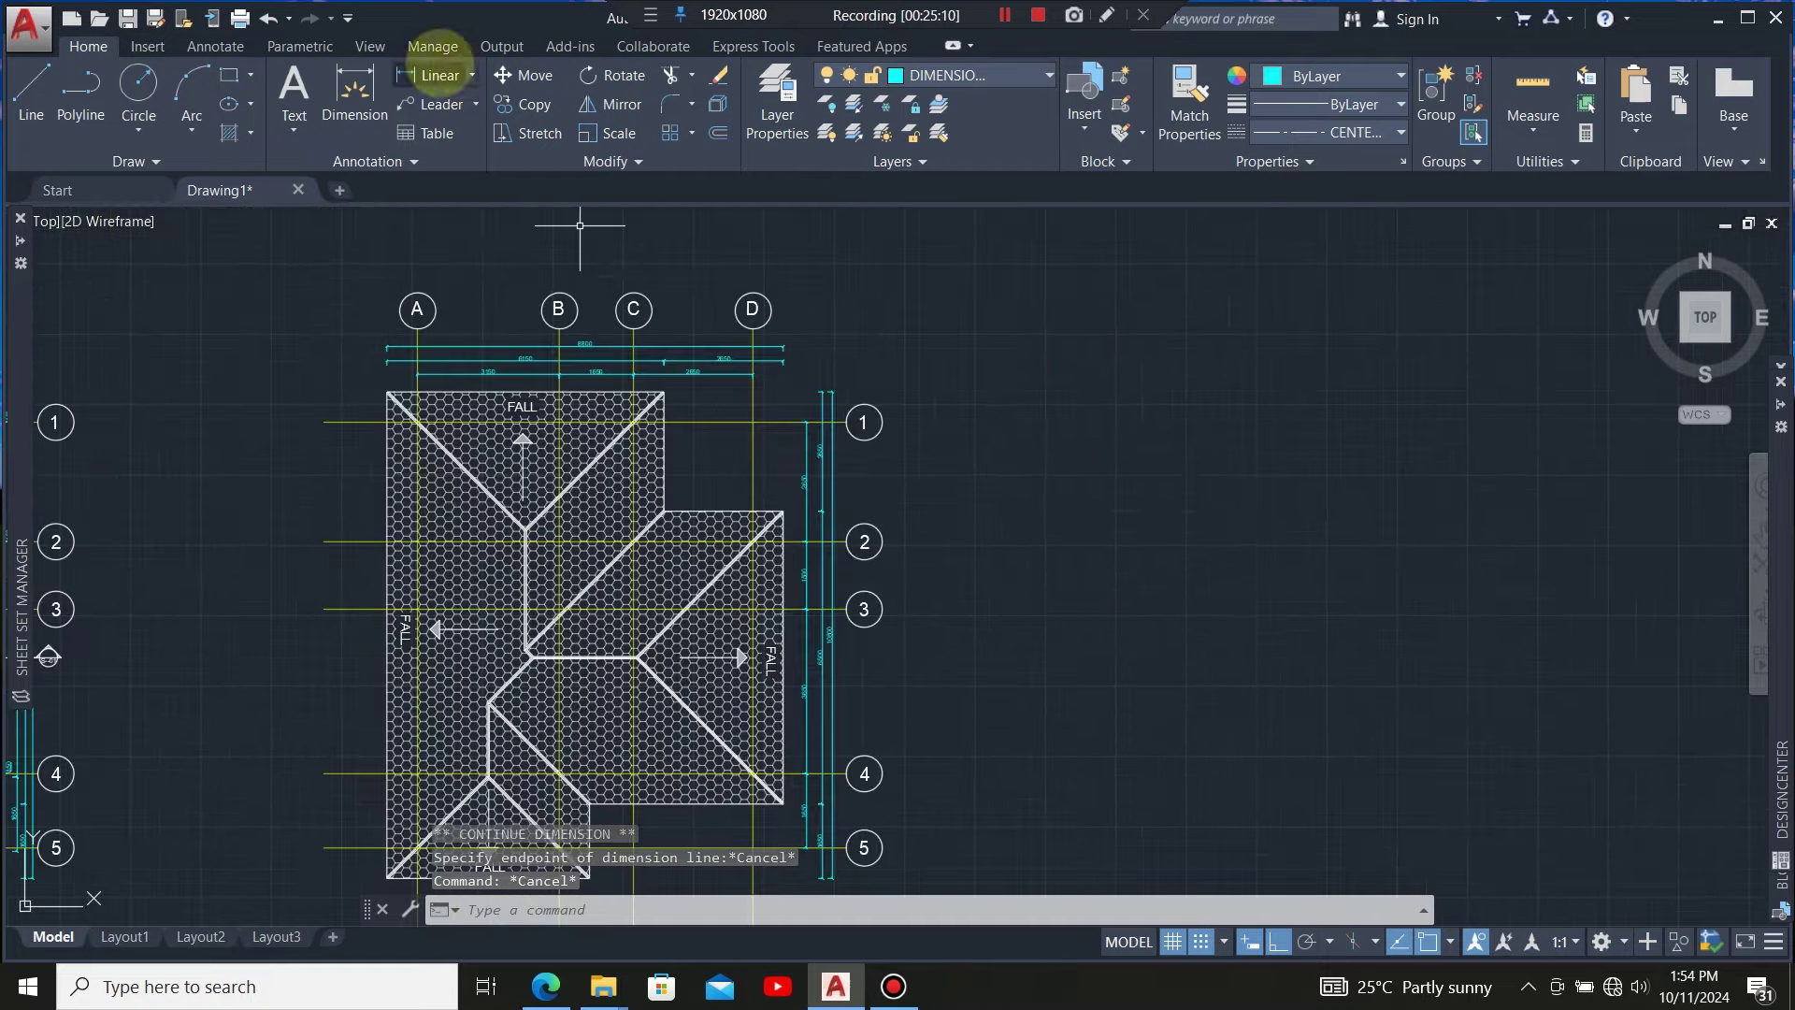
click(354, 94)
Place the 8800 overall dimension below the plan and a 4500 dimension above it
scroll(748, 421, down, 3)
scroll(935, 496, up, 4)
scroll(795, 514, down, 1)
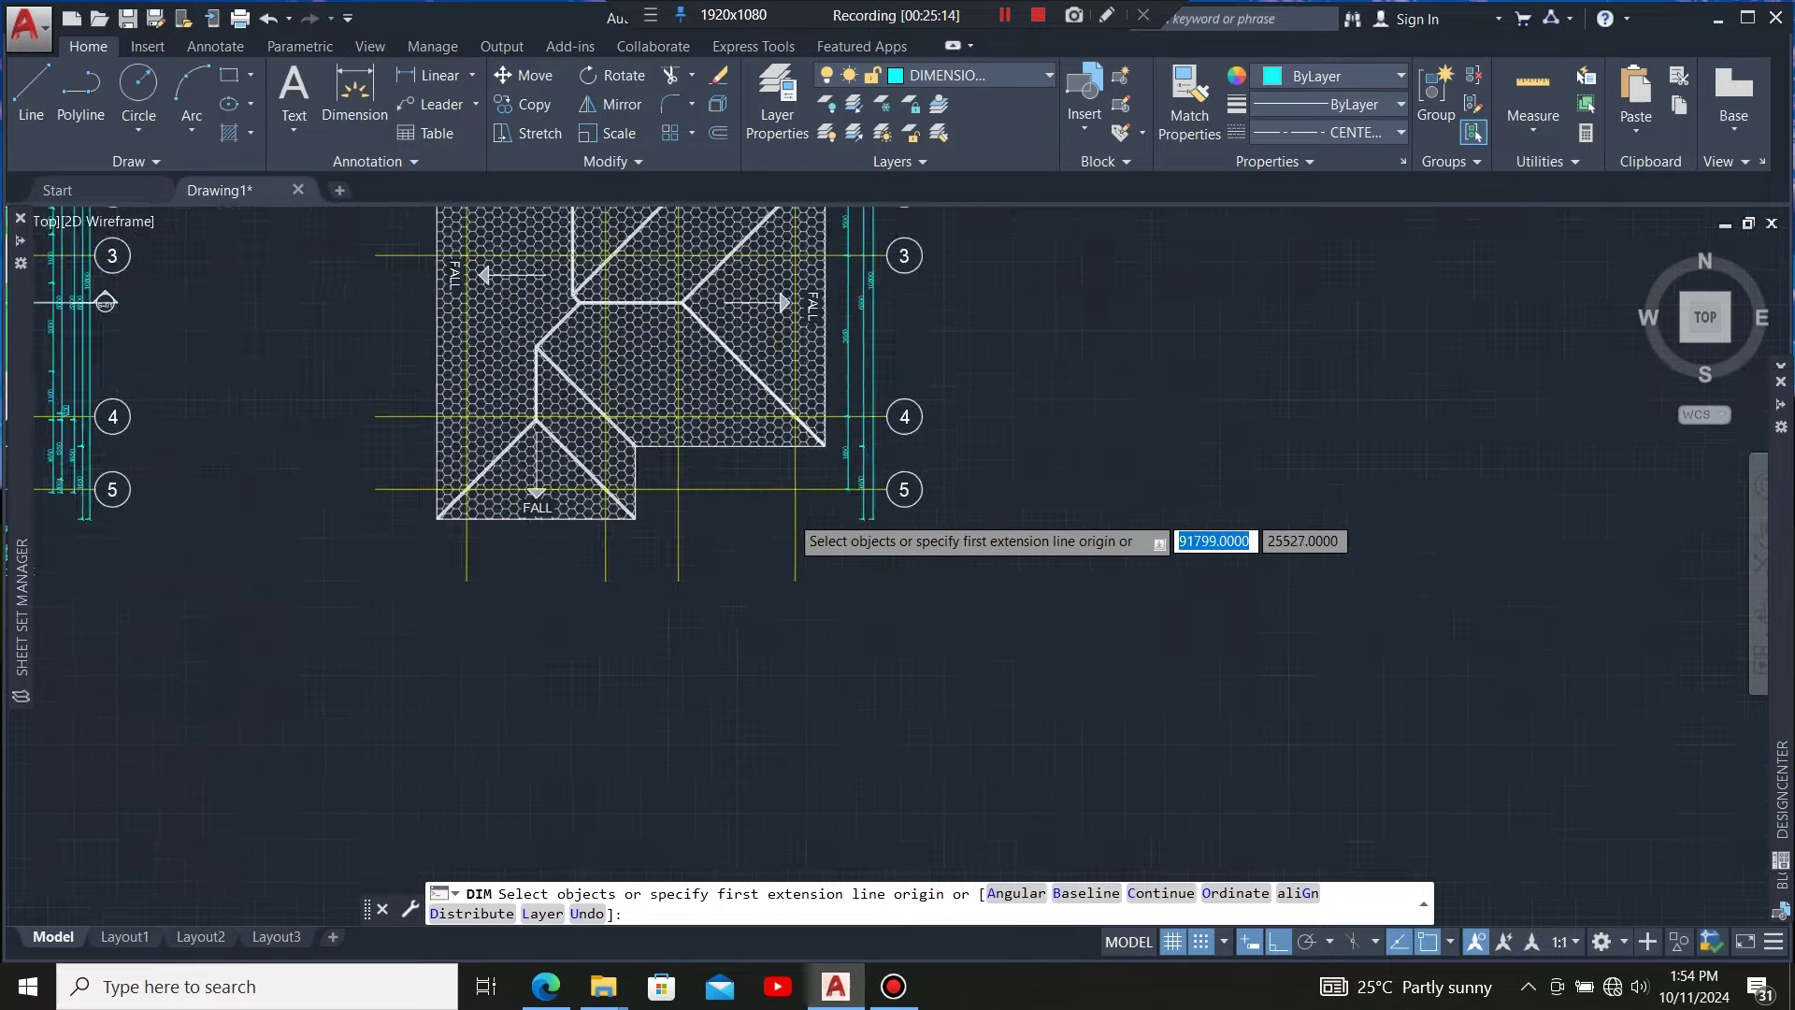
scroll(816, 407, up, 5)
click(858, 461)
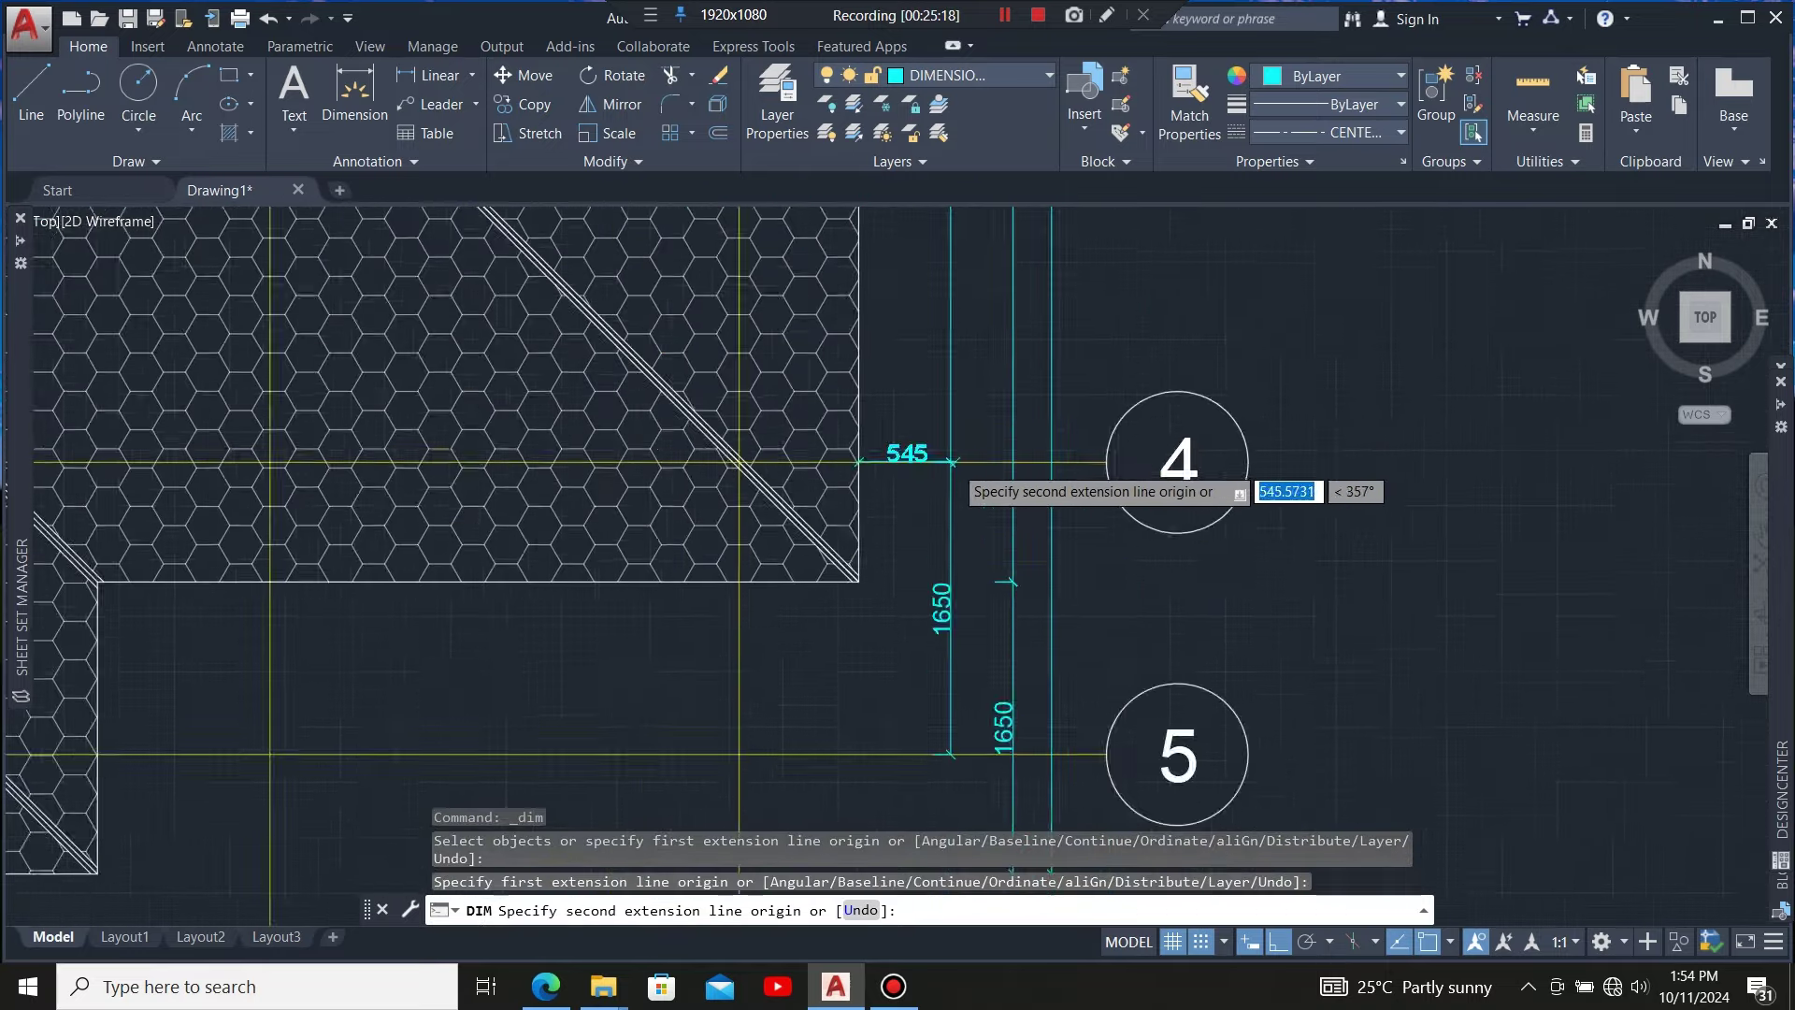
scroll(952, 461, down, 3)
scroll(541, 479, up, 4)
scroll(600, 483, up, 2)
click(552, 420)
scroll(551, 638, down, 5)
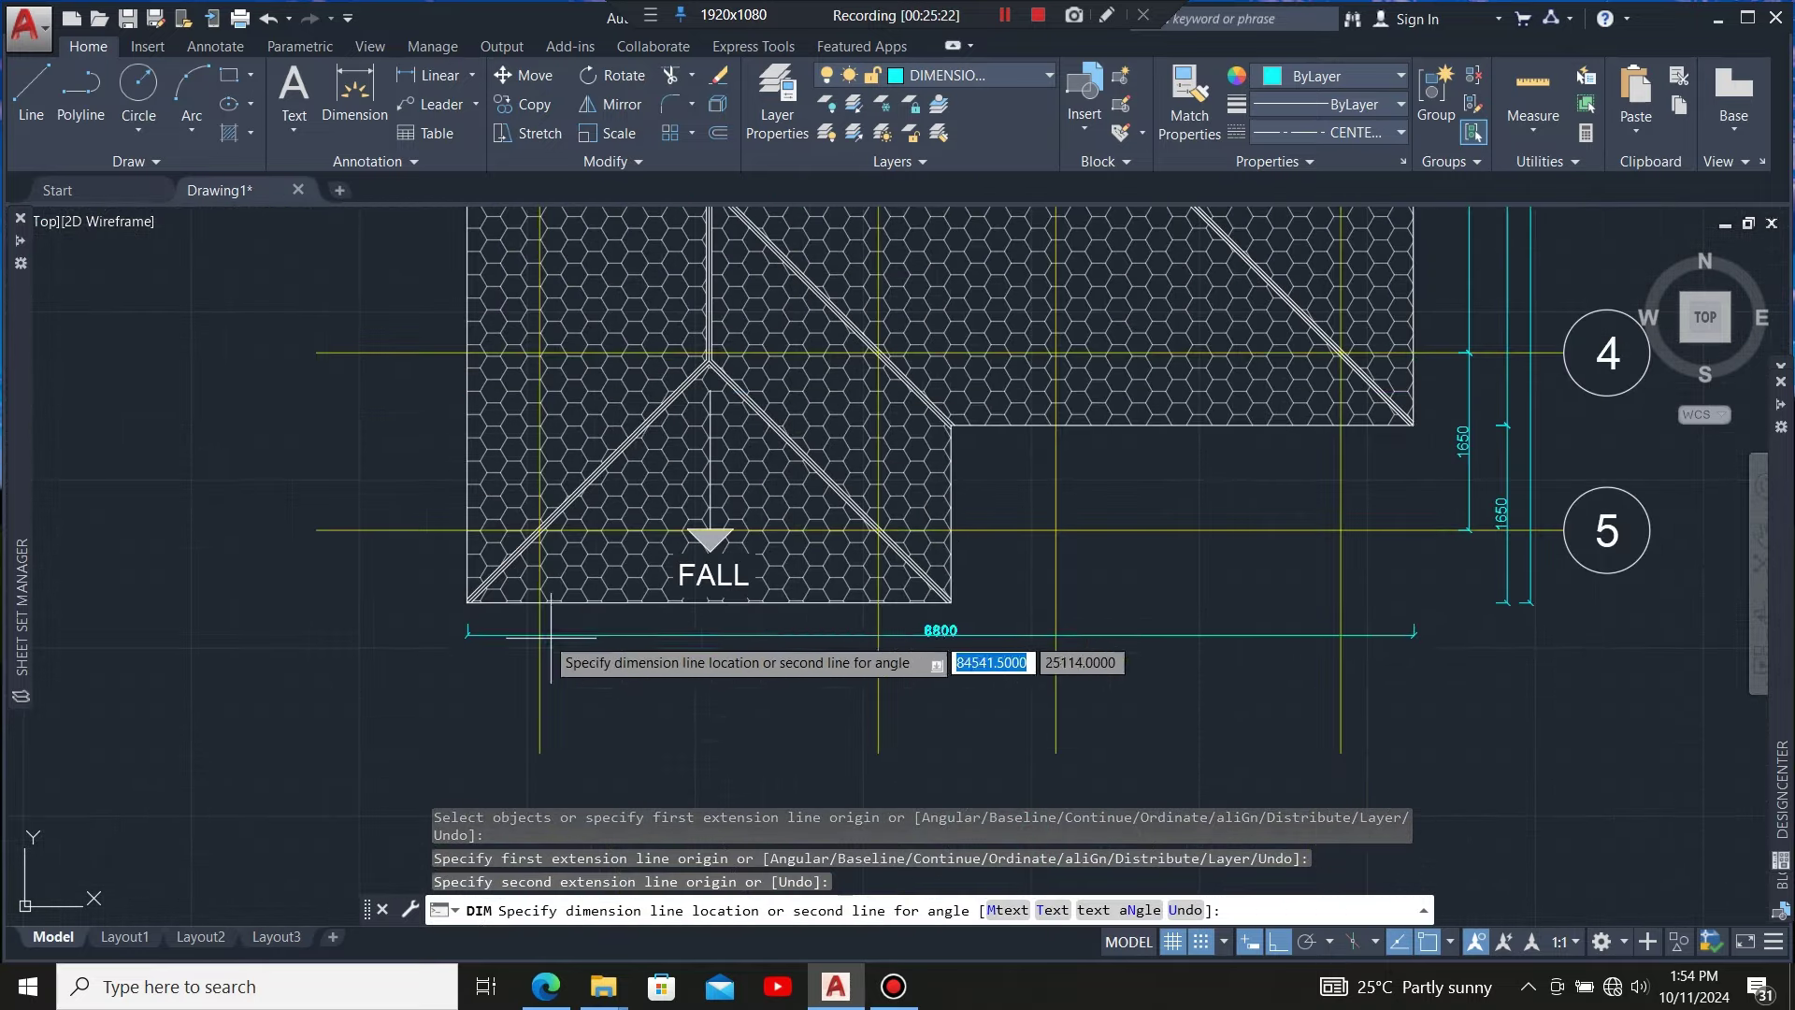
click(1010, 716)
scroll(547, 634, up, 4)
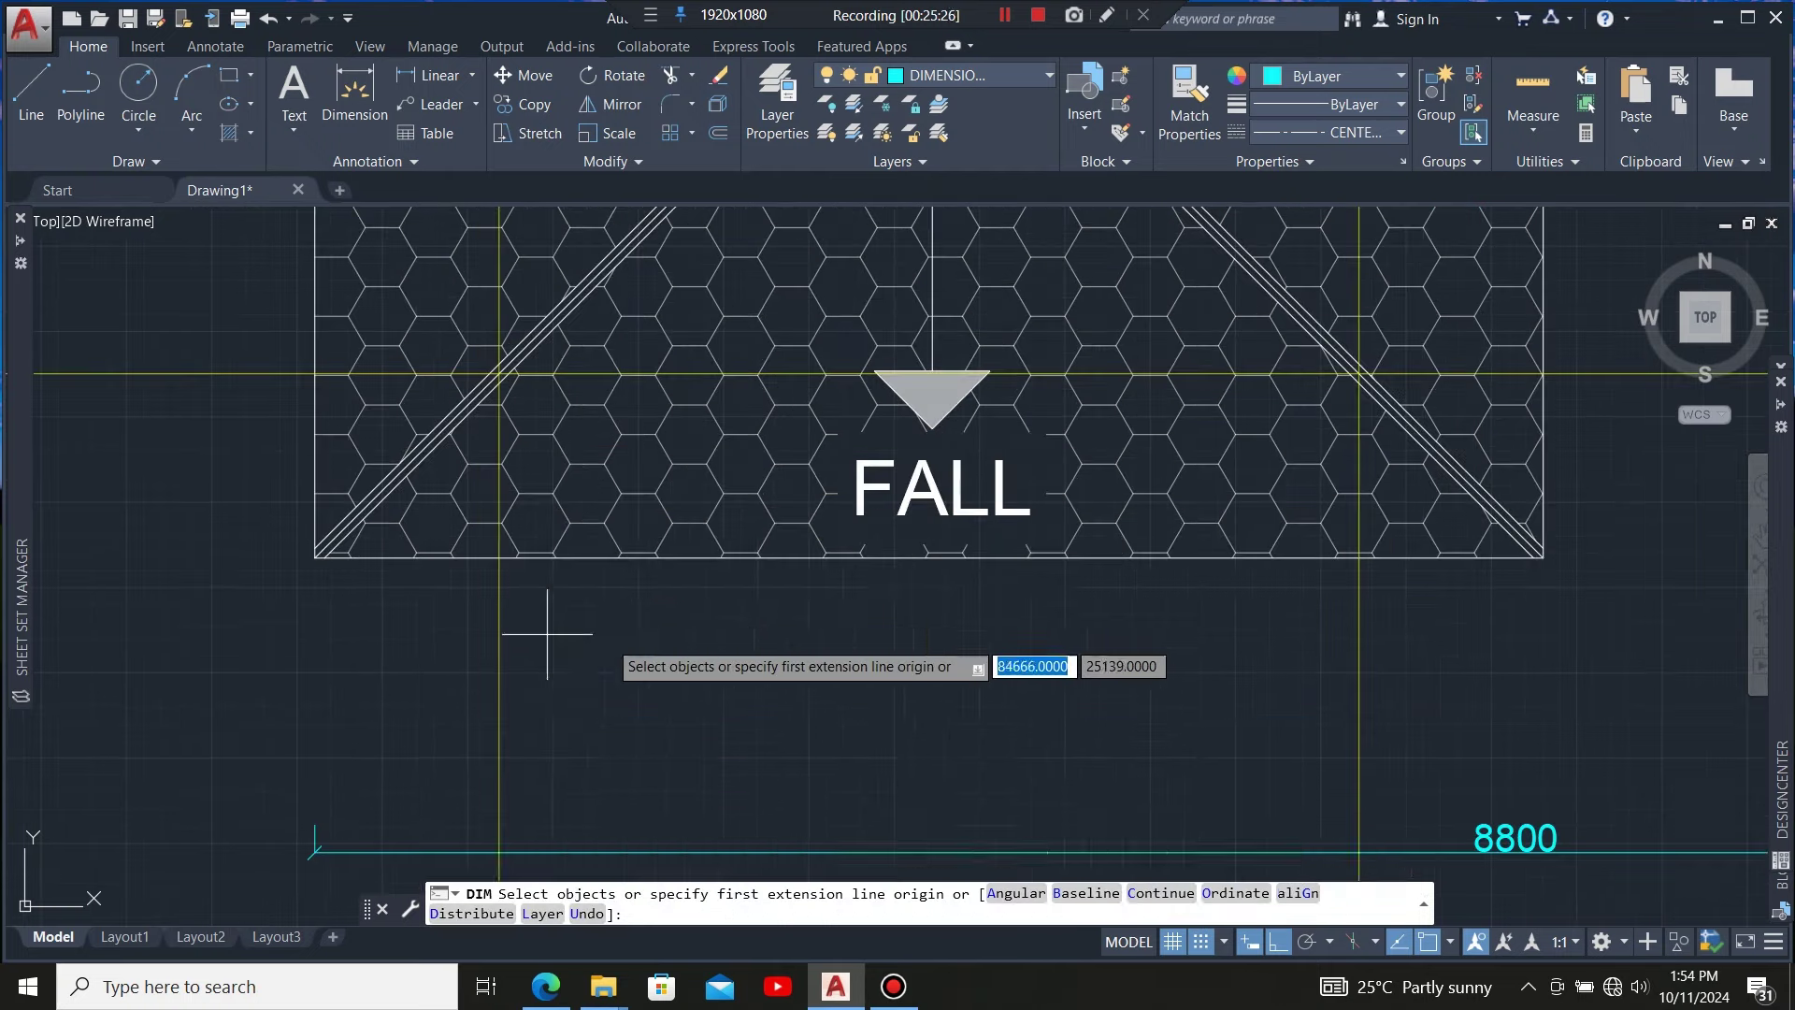
click(581, 557)
scroll(579, 542, down, 4)
click(1033, 616)
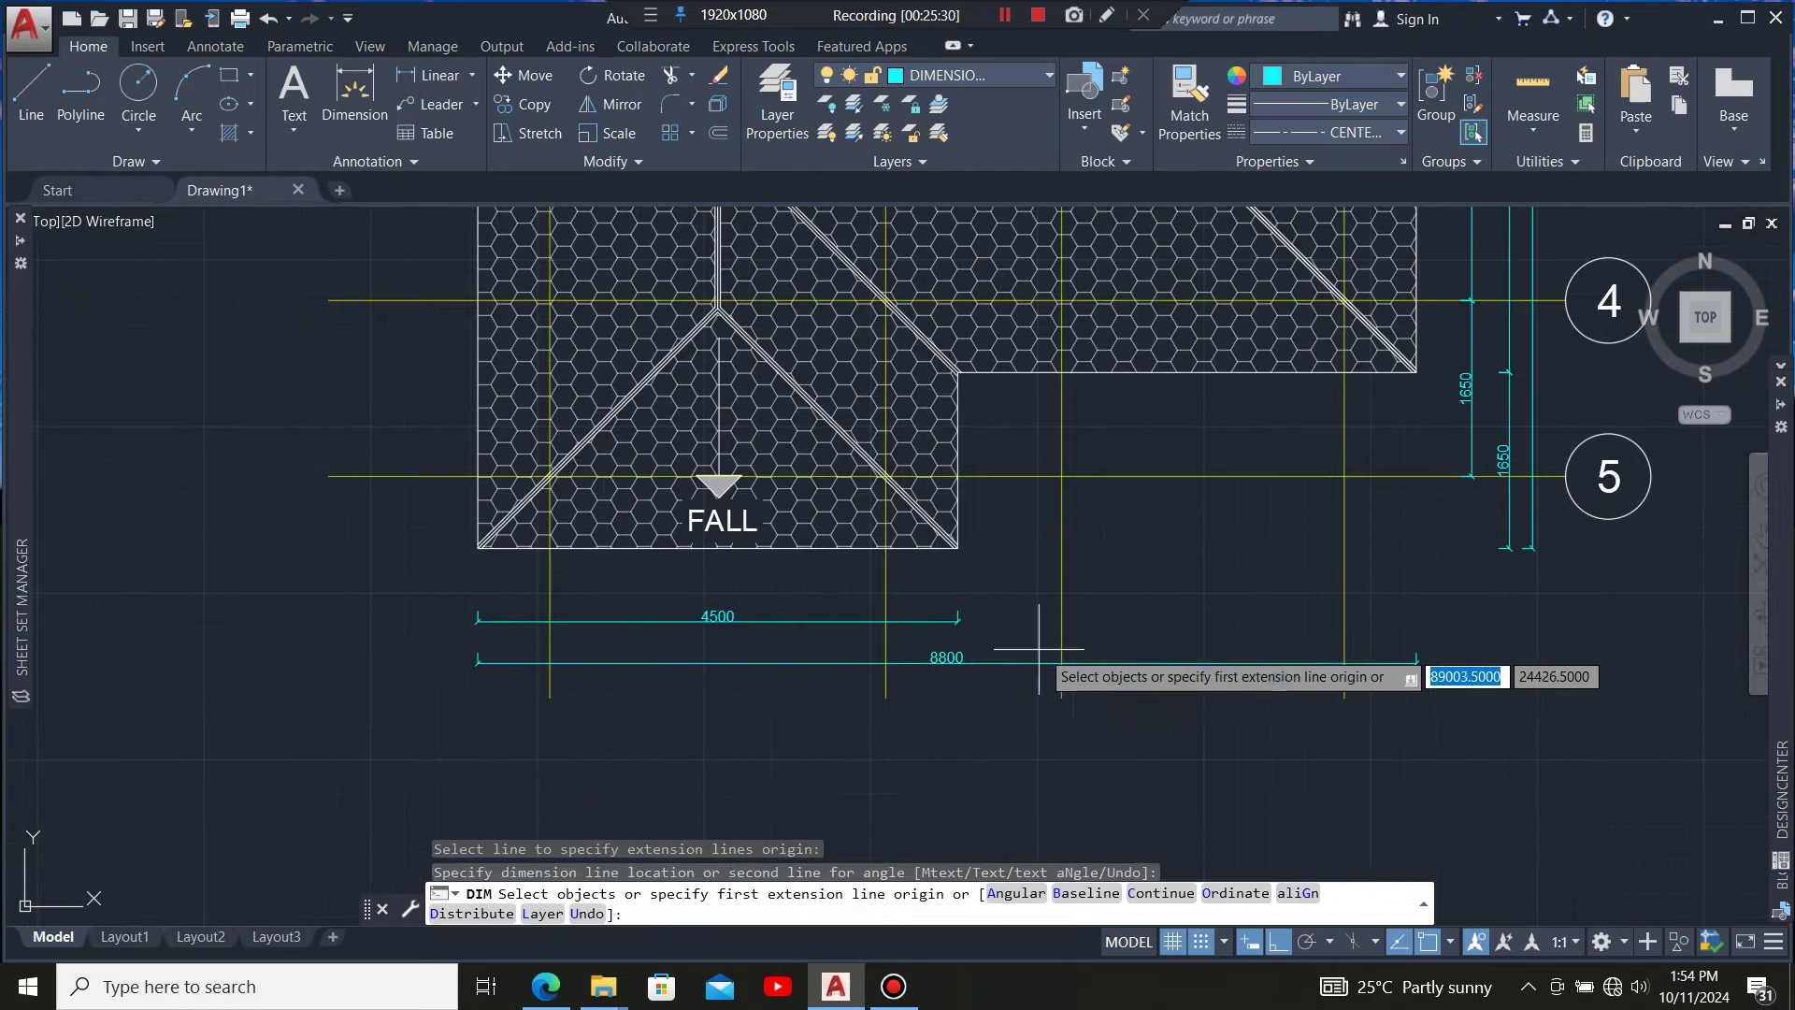
key(Escape)
Continue from the 4500 with a 4300 dimension to the right end
scroll(1038, 648, up, 4)
click(822, 580)
mouse_move(826, 585)
click(954, 669)
scroll(711, 654, down, 6)
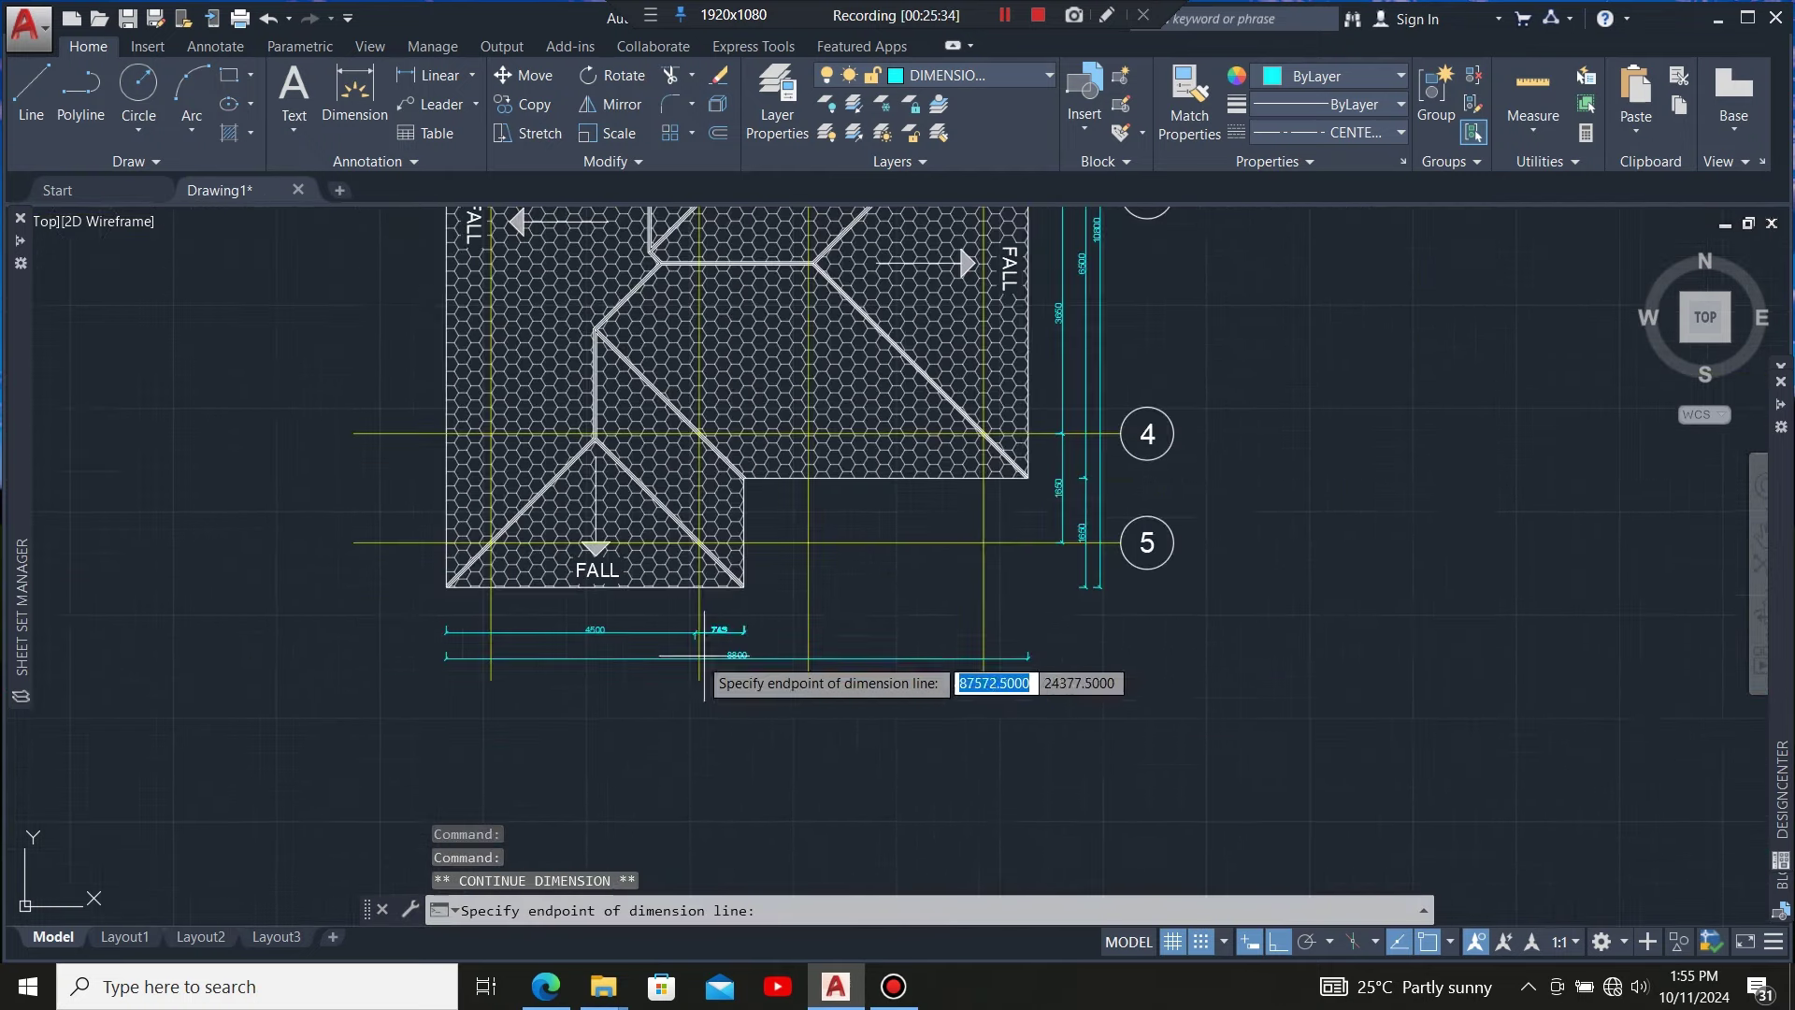
scroll(1028, 486, up, 3)
click(1033, 477)
scroll(1154, 673, down, 5)
scroll(859, 671, up, 8)
key(Escape)
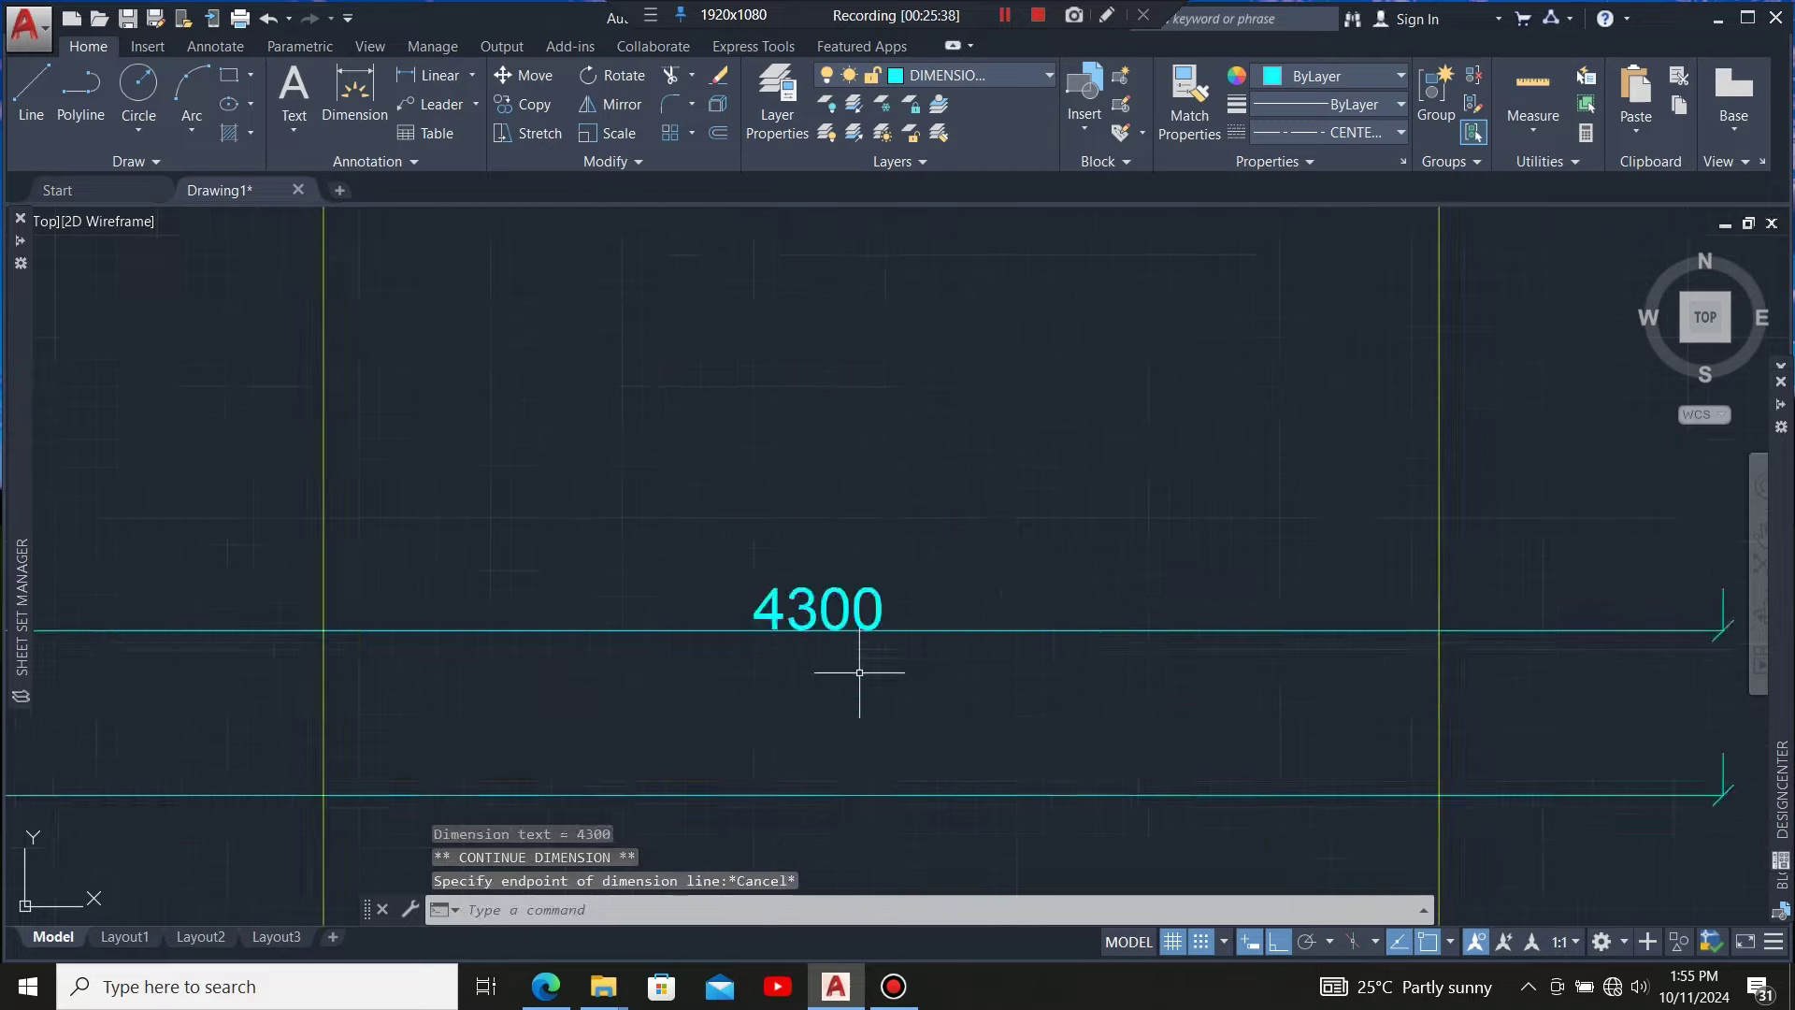
key(Escape)
scroll(775, 642, down, 8)
Add a 3150 dimension, then continue it with 1650 and 2650 dimensions
click(355, 89)
scroll(601, 633, up, 8)
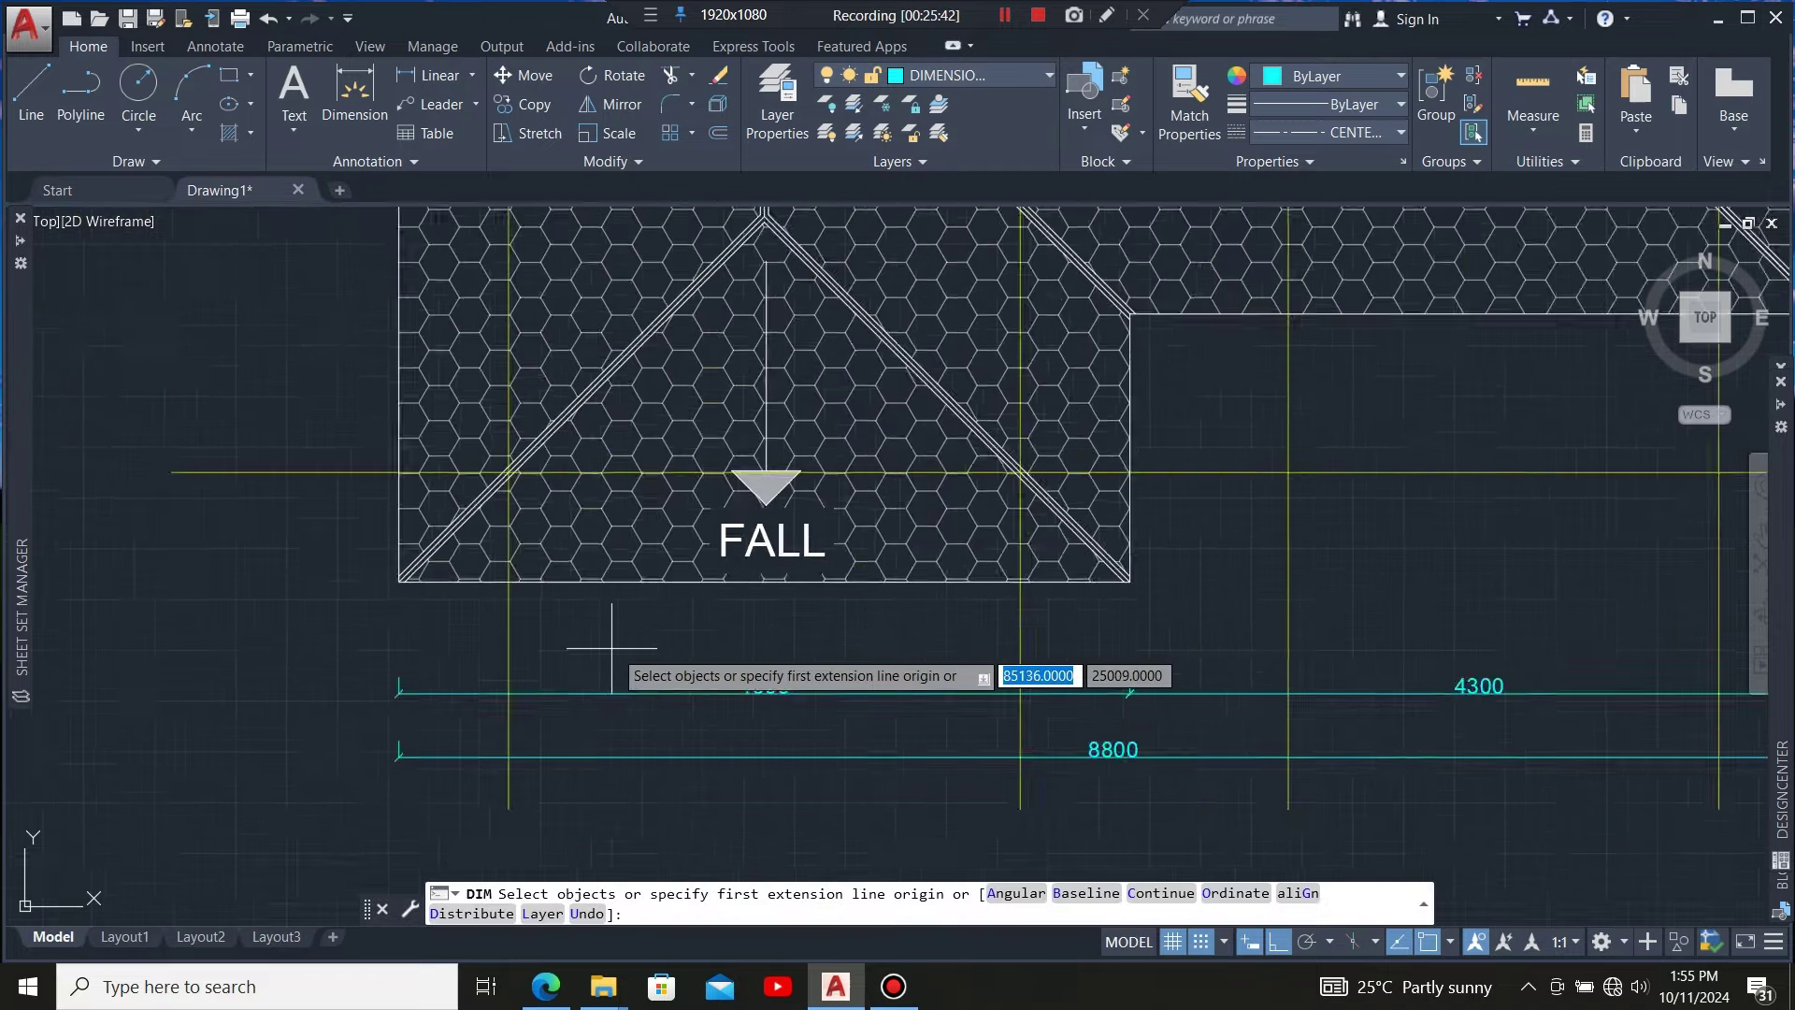
click(443, 544)
scroll(443, 544, down, 5)
scroll(715, 598, up, 5)
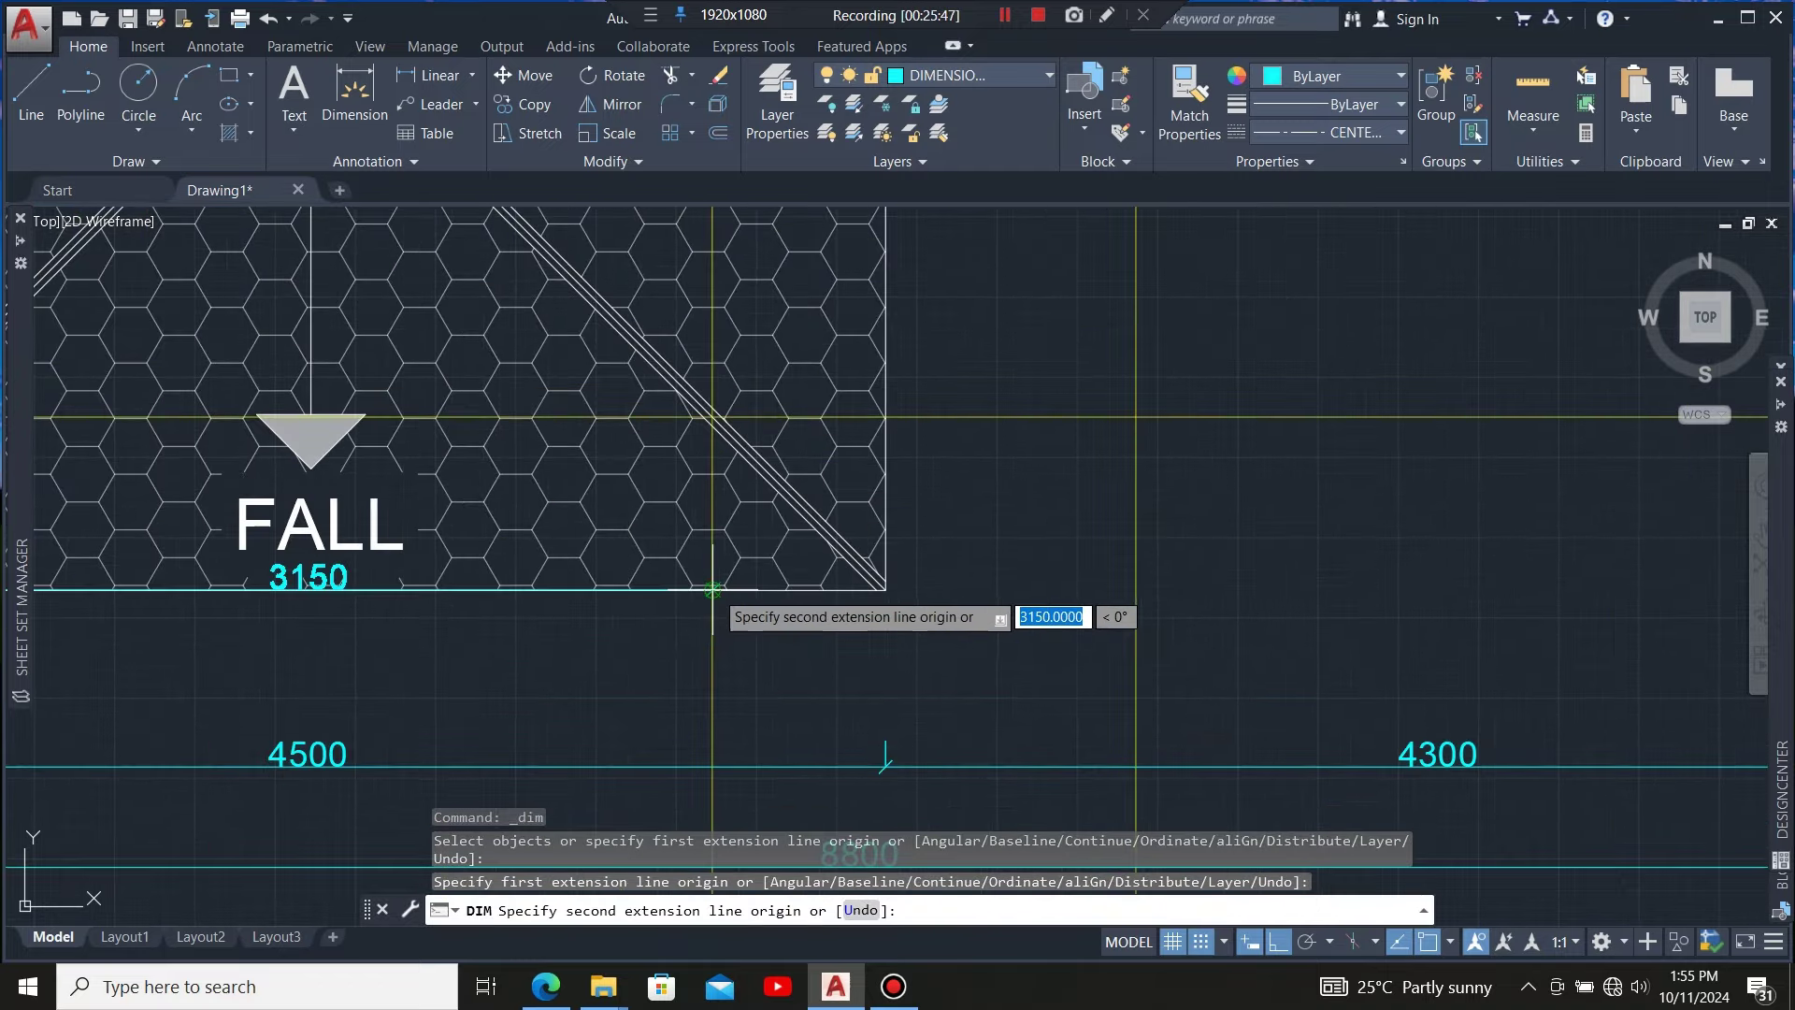
click(712, 590)
click(709, 685)
right_click(711, 692)
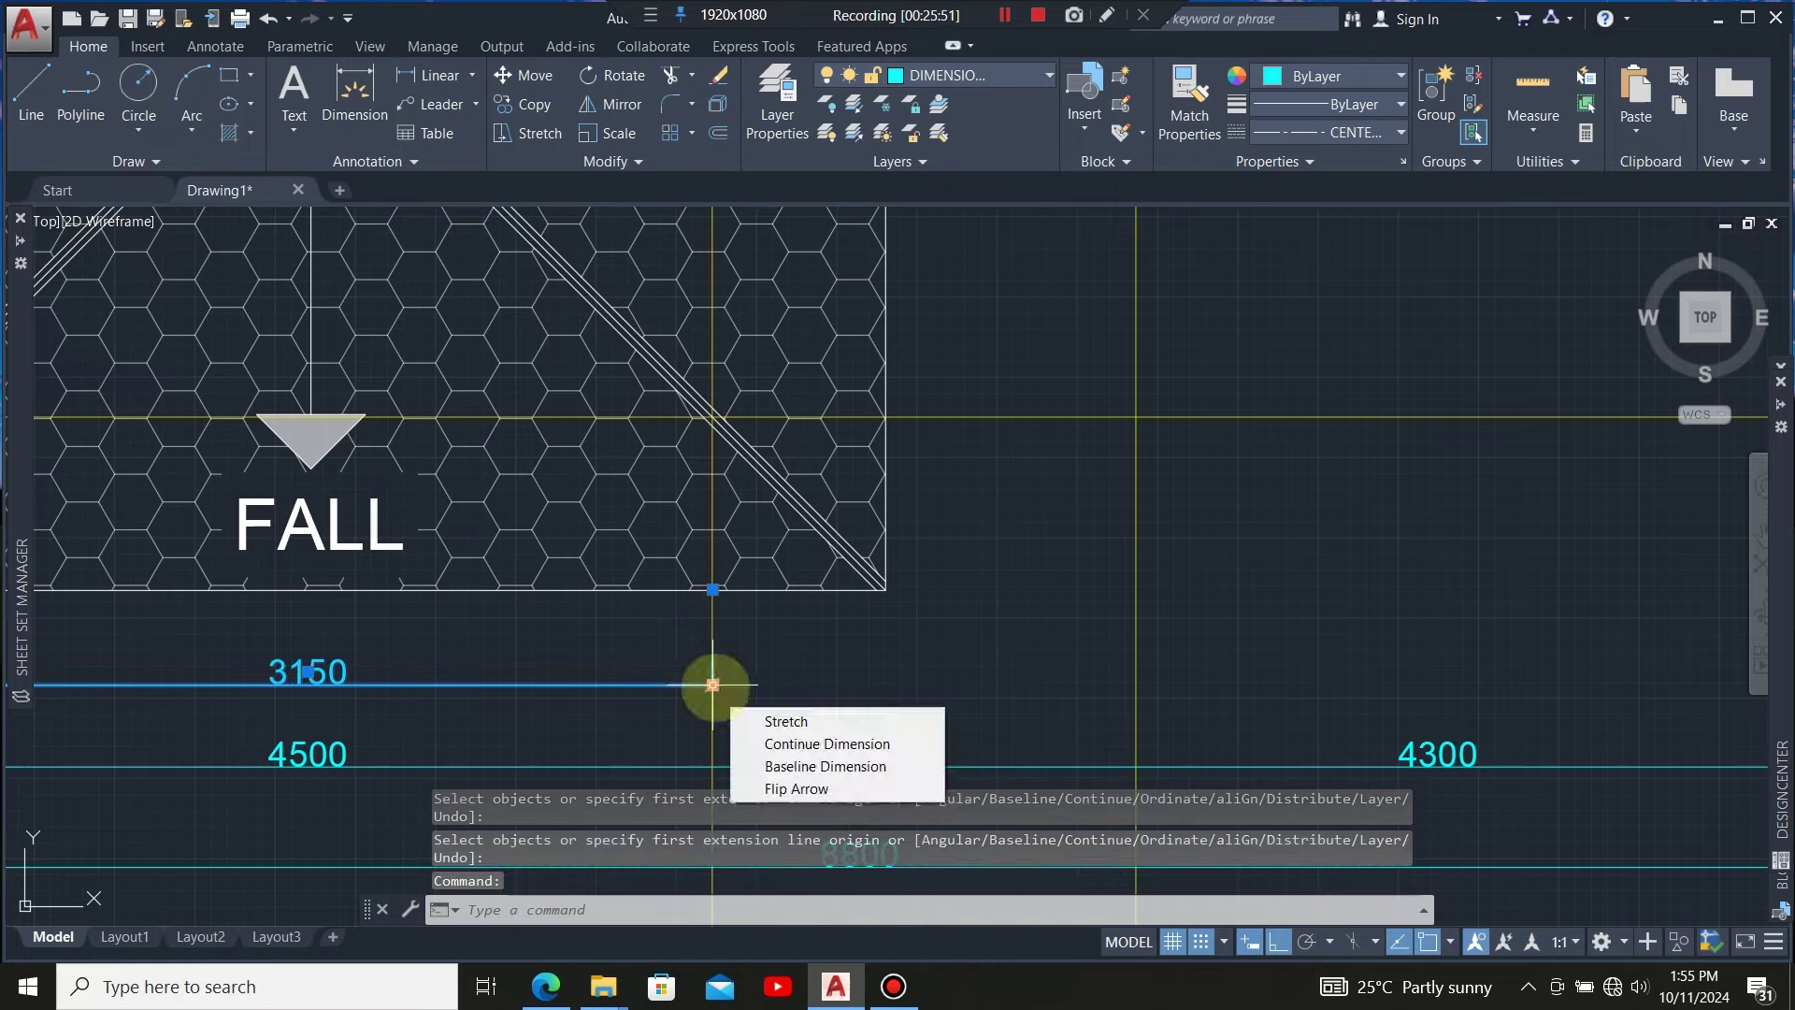
click(785, 746)
click(1134, 417)
scroll(1262, 533, down, 3)
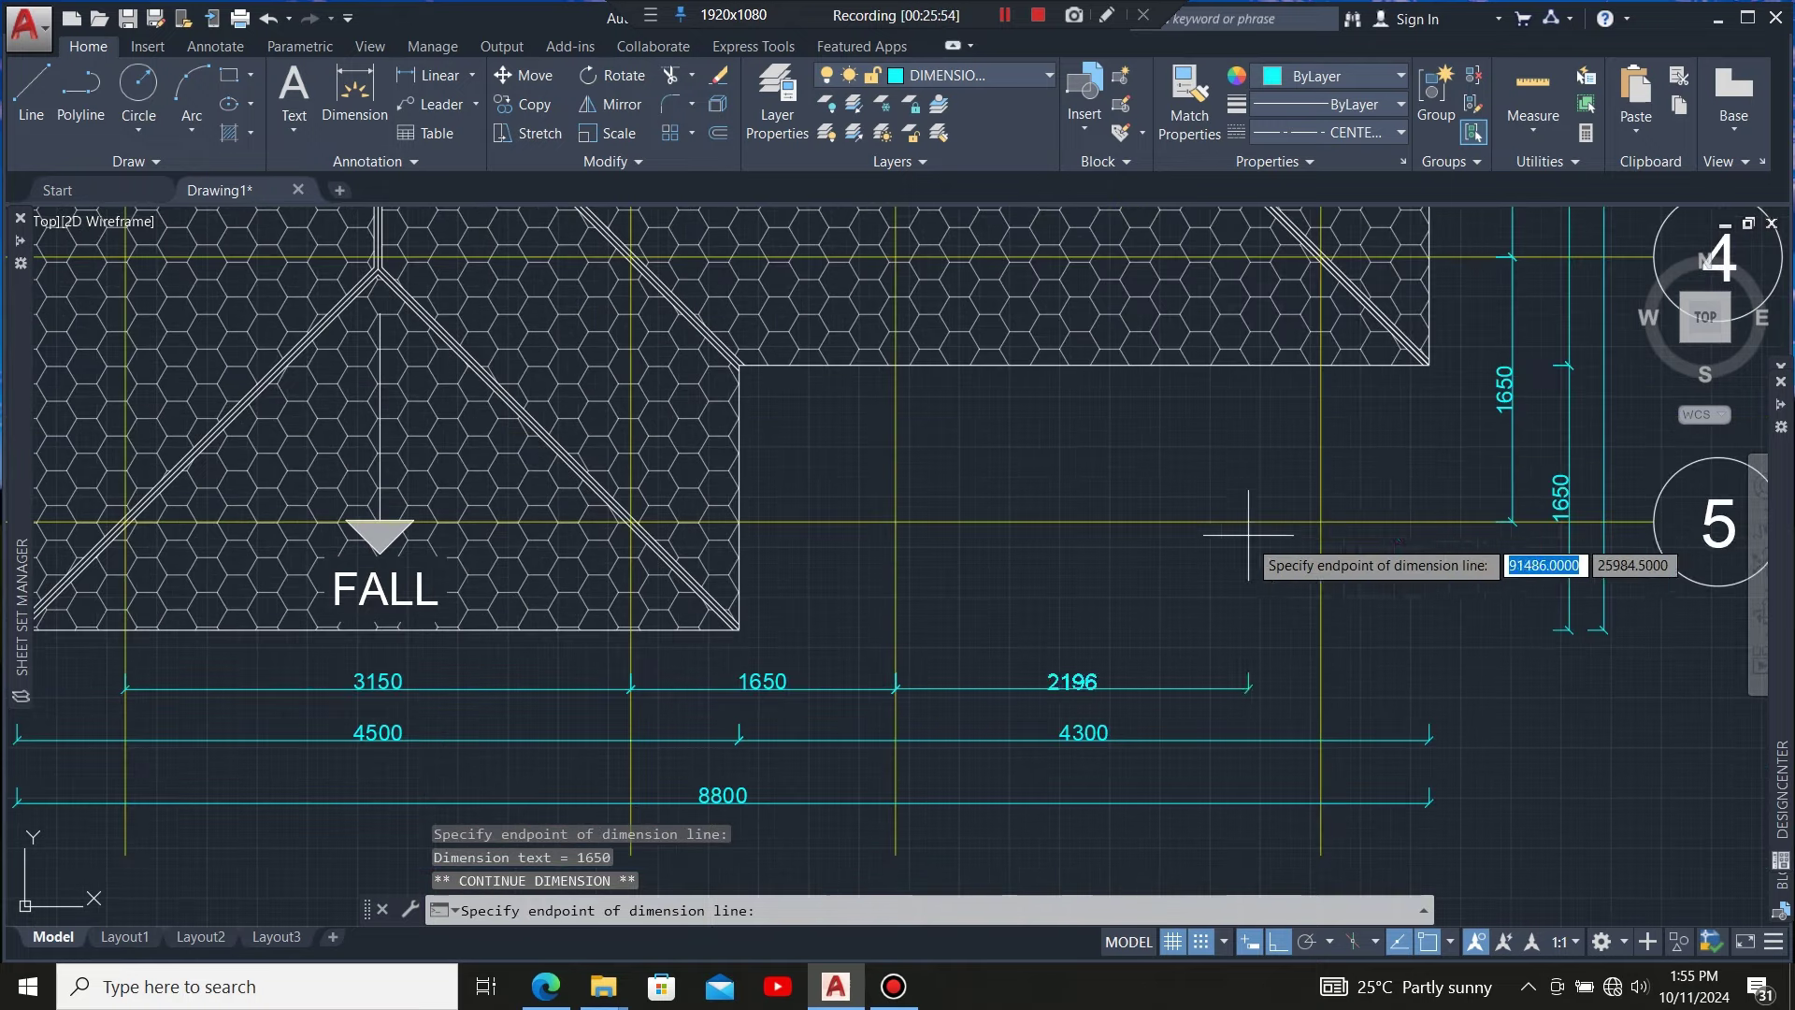
scroll(1290, 521, up, 3)
click(1276, 517)
key(Escape)
key(Escape)
scroll(1308, 664, down, 5)
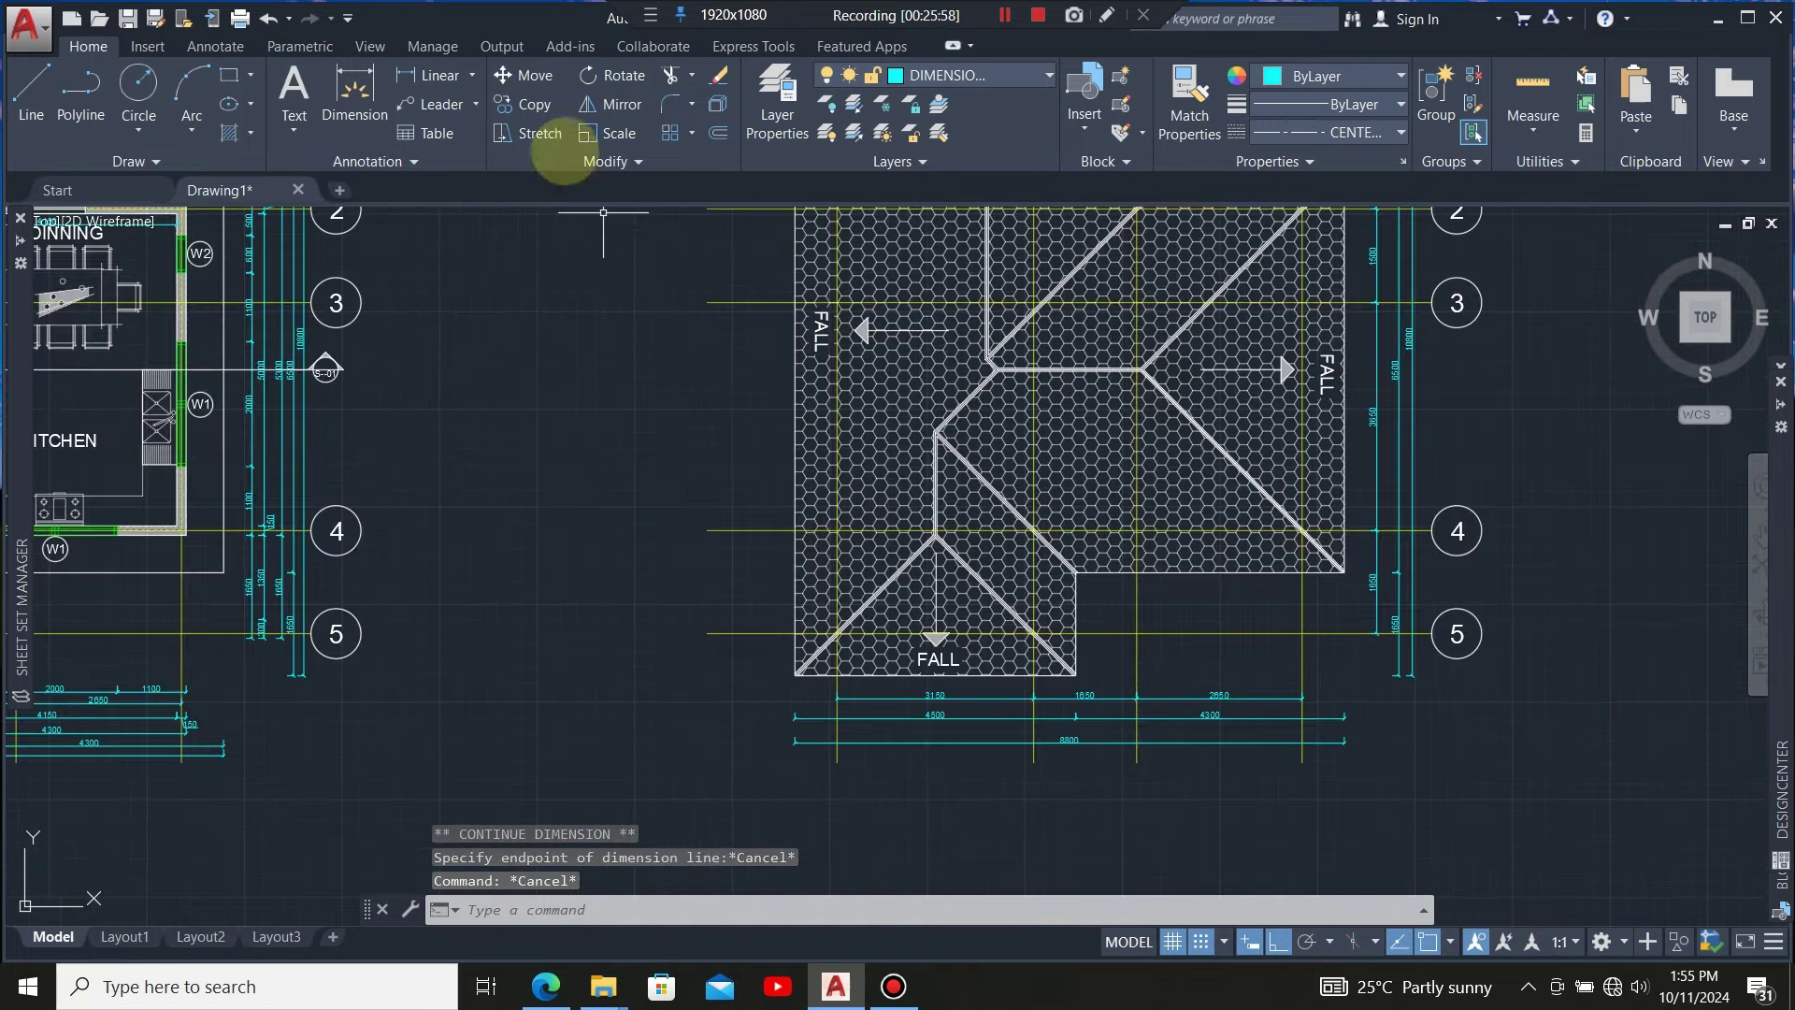
Place a 2650 vertical dimension left of the plan, from the roof's top-left corner to grid 2
click(355, 89)
scroll(856, 626, up, 4)
key(Return)
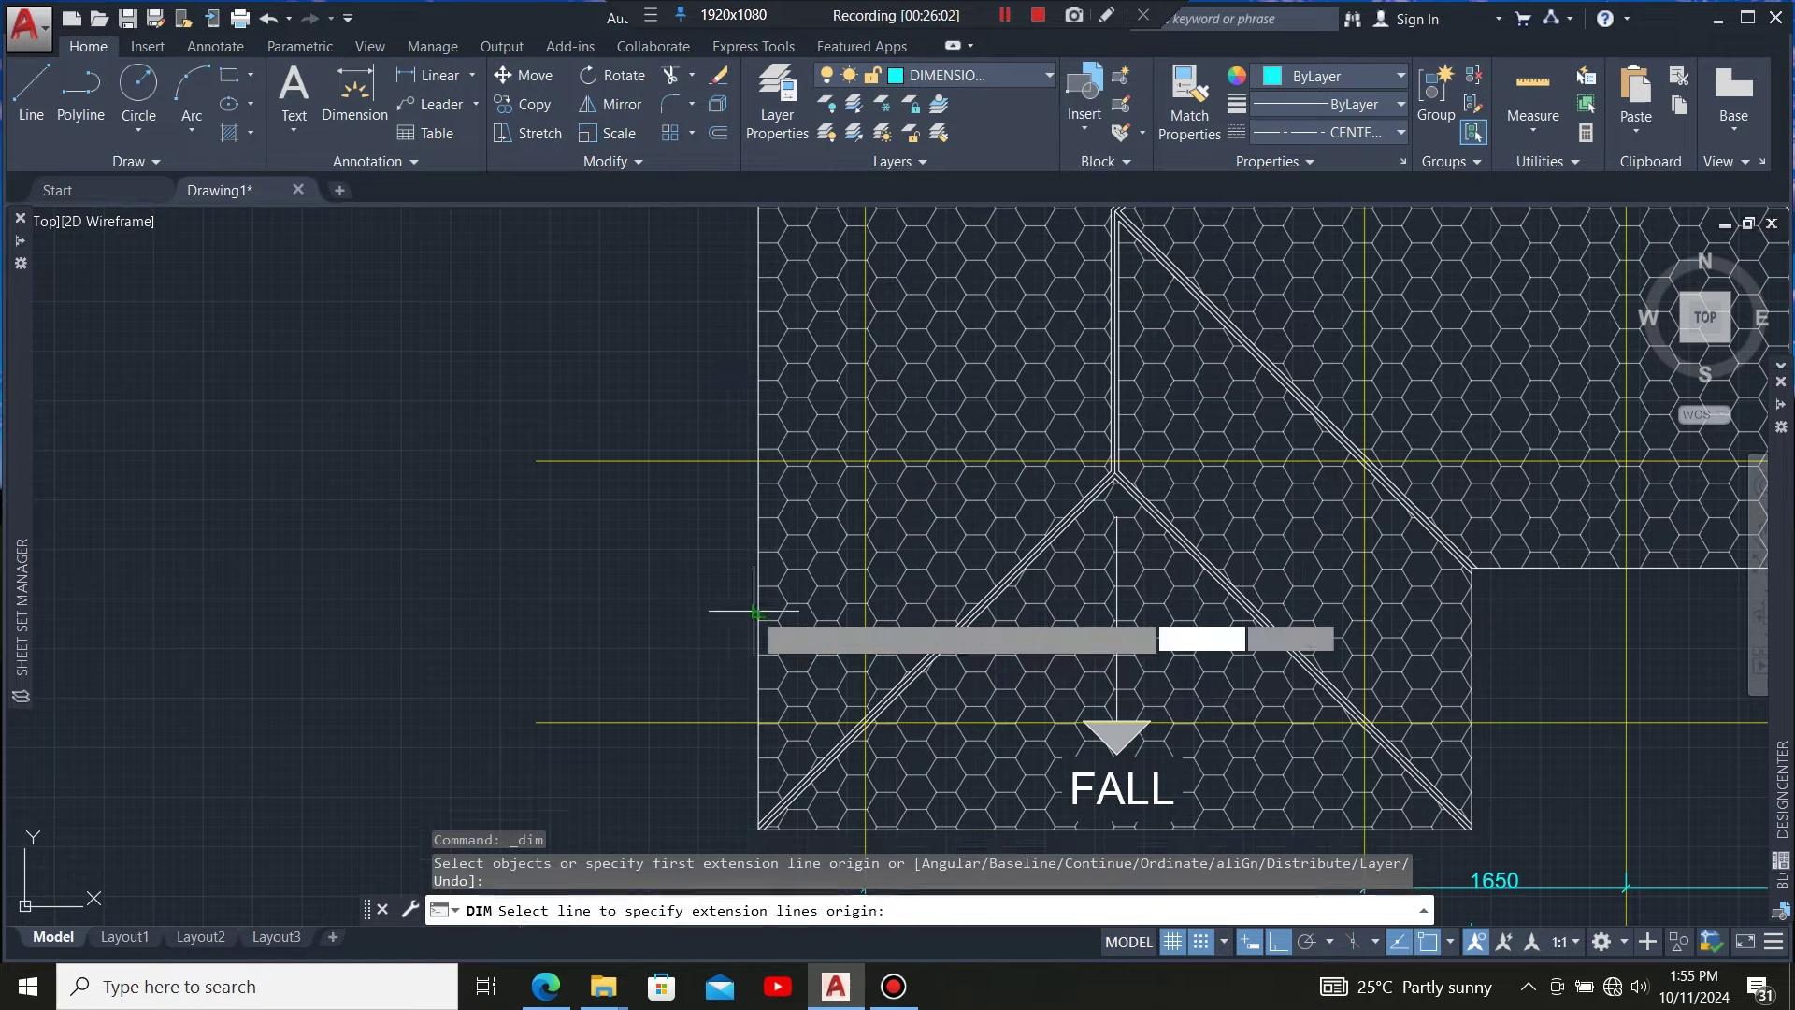
click(794, 668)
scroll(712, 656, down, 4)
click(689, 567)
scroll(730, 313, up, 10)
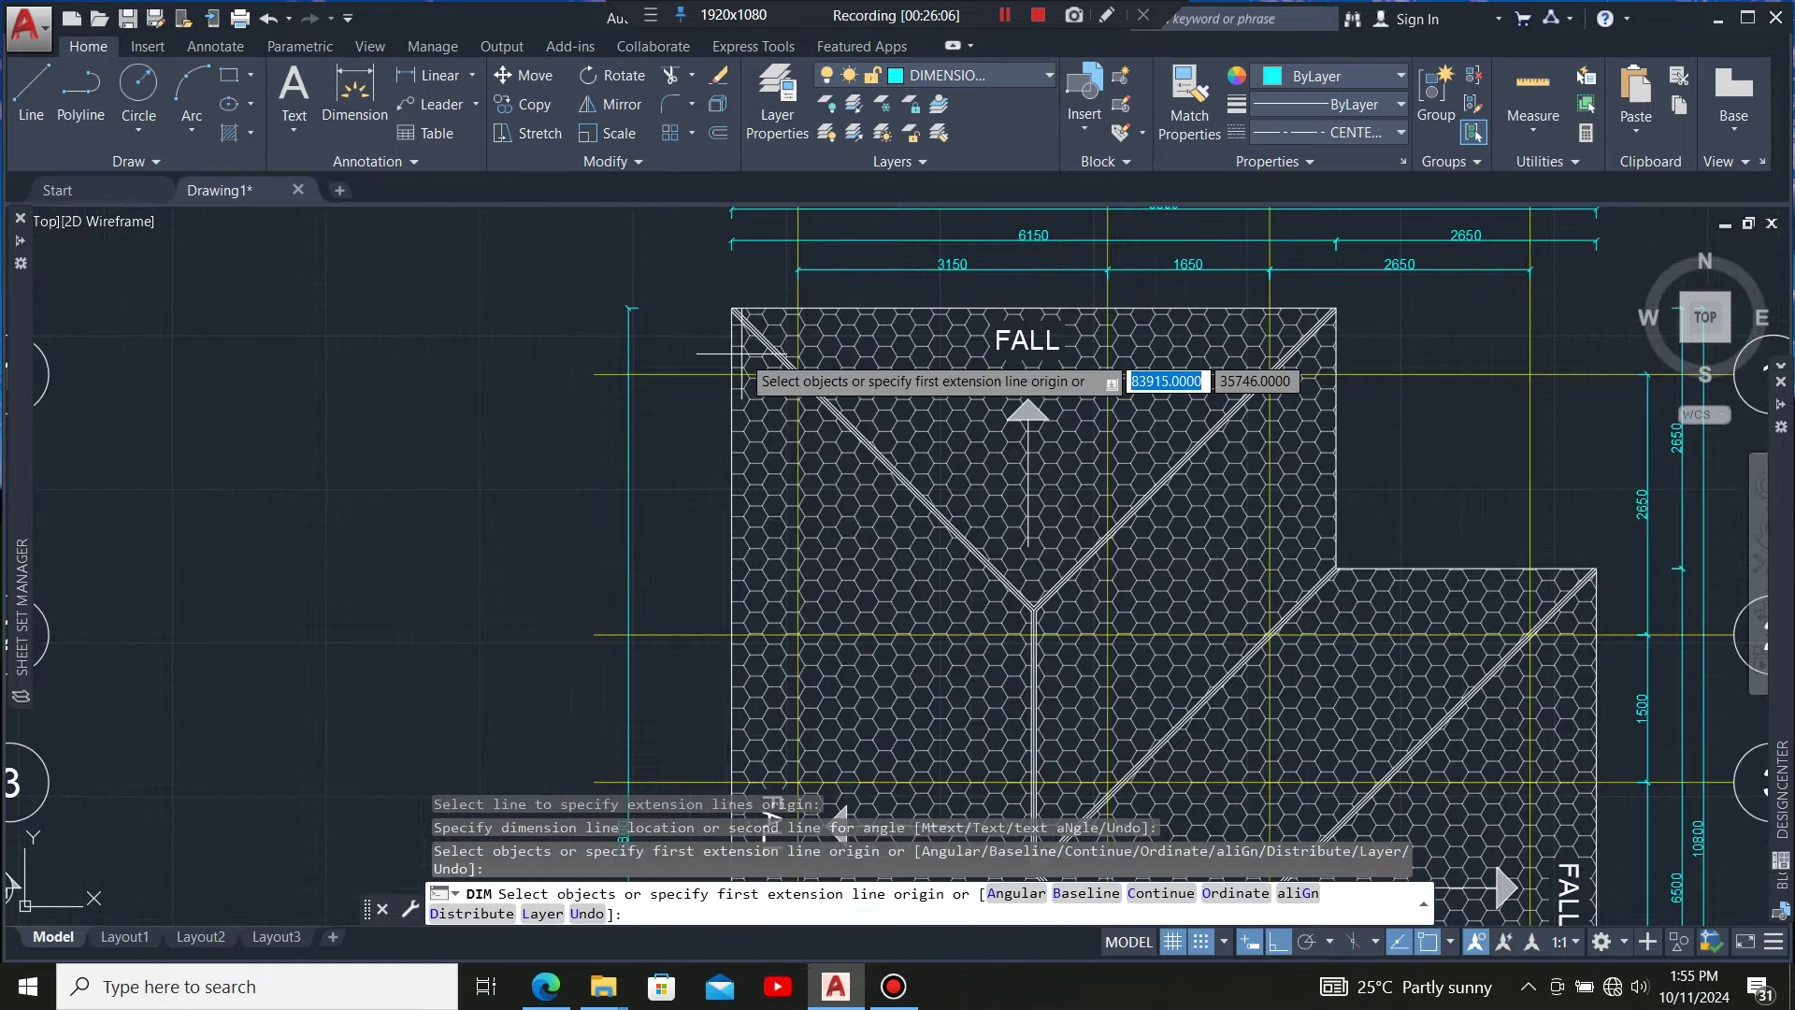
click(730, 209)
scroll(711, 514, down, 6)
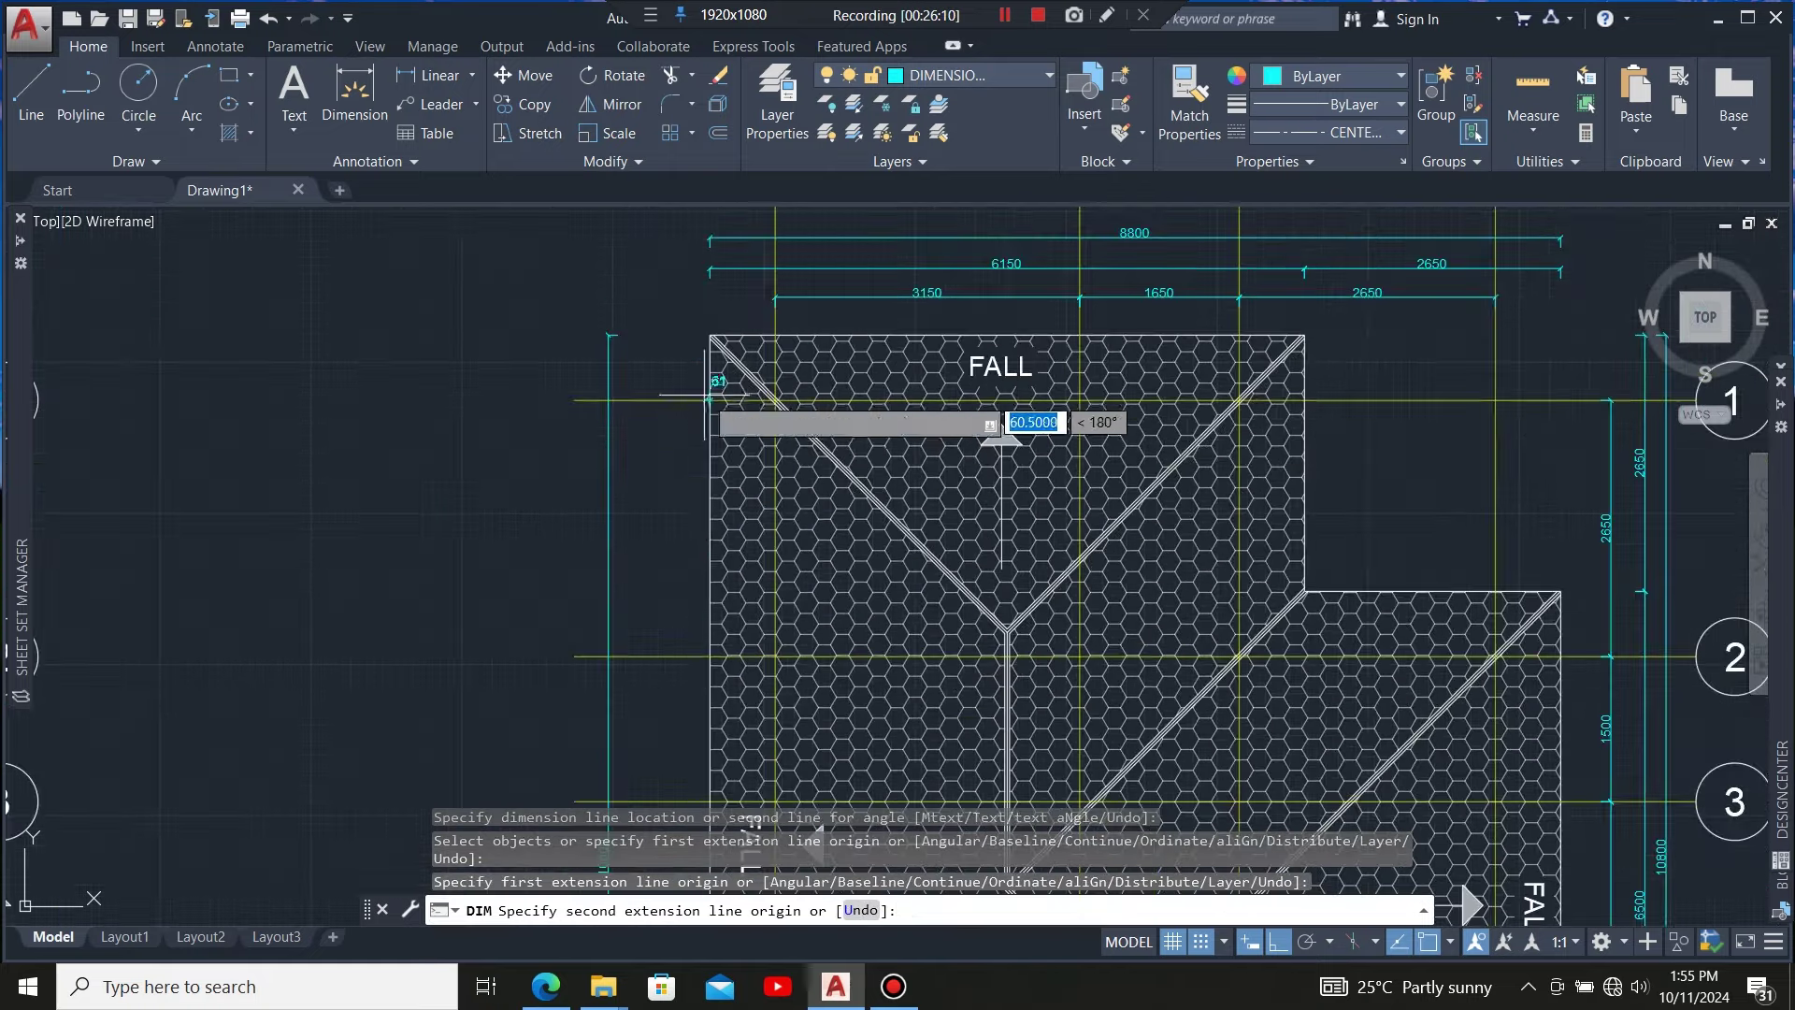
scroll(708, 654, up, 6)
click(708, 615)
scroll(708, 614, down, 6)
scroll(655, 636, up, 6)
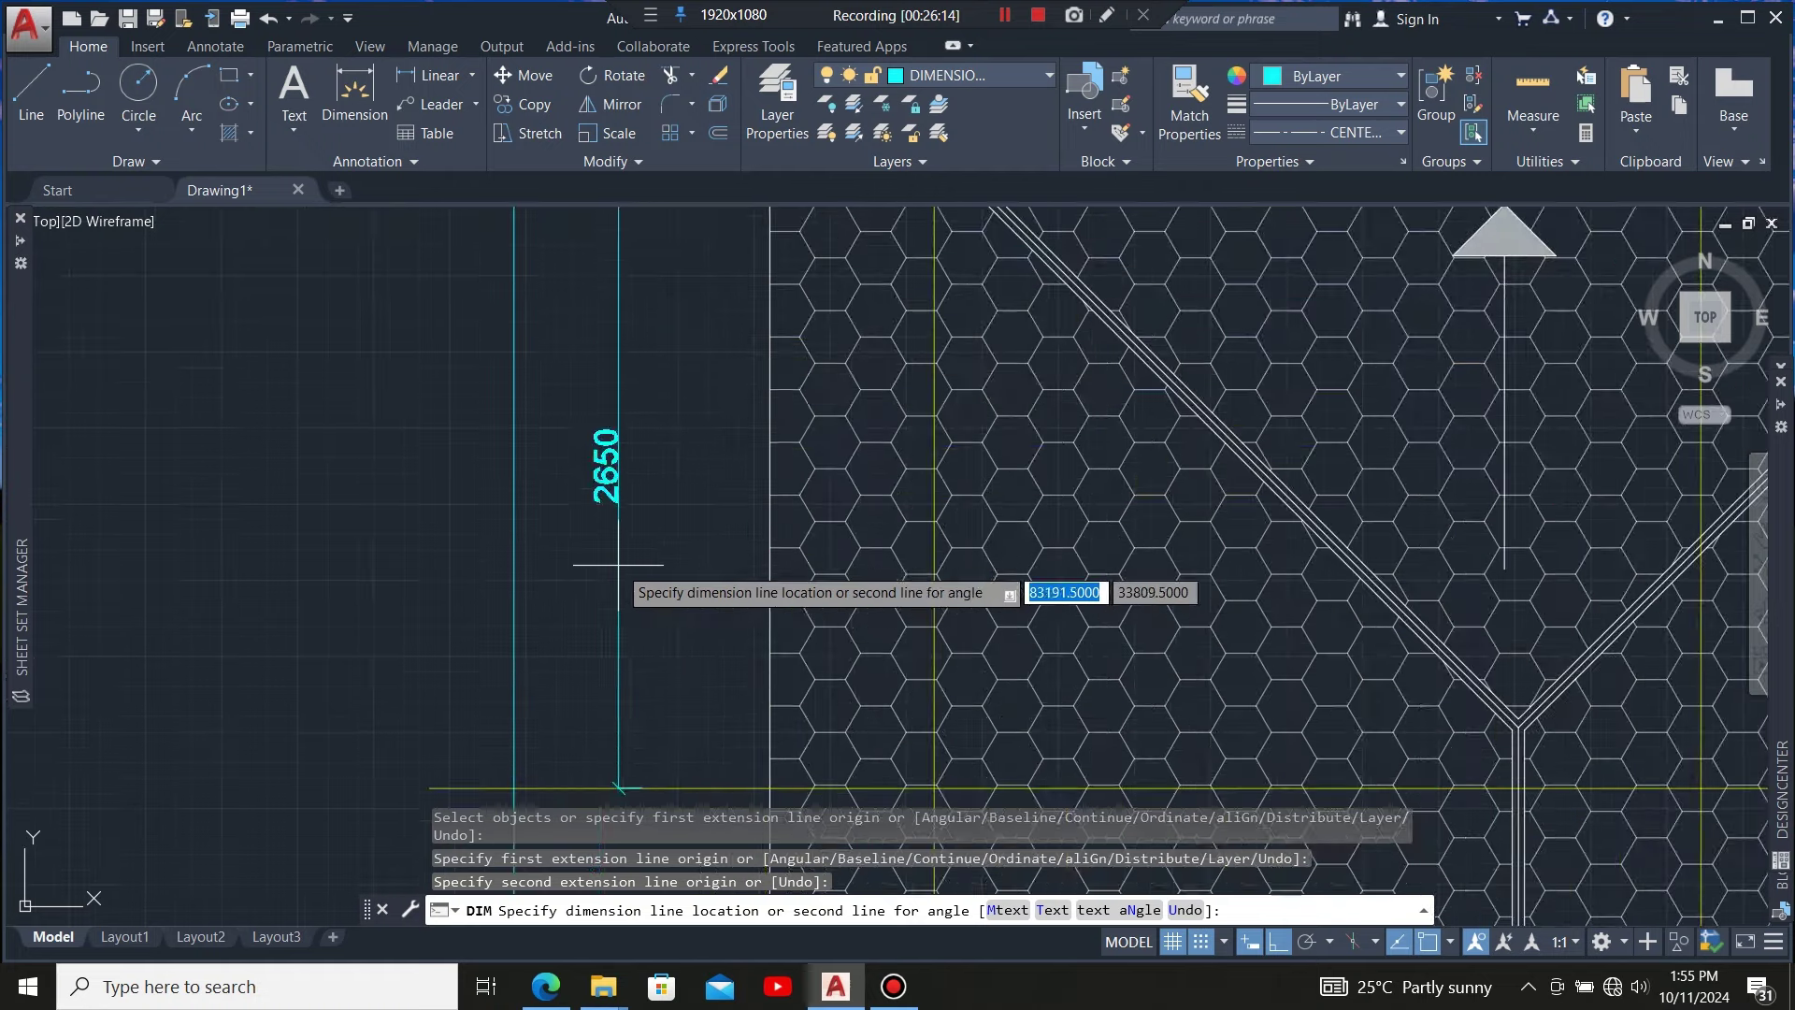
click(601, 659)
scroll(612, 626, down, 6)
scroll(654, 608, up, 5)
key(Escape)
Continue the left chain from the 2650 down to grid 4 and grid 5, ending with 1650
click(673, 589)
mouse_move(673, 588)
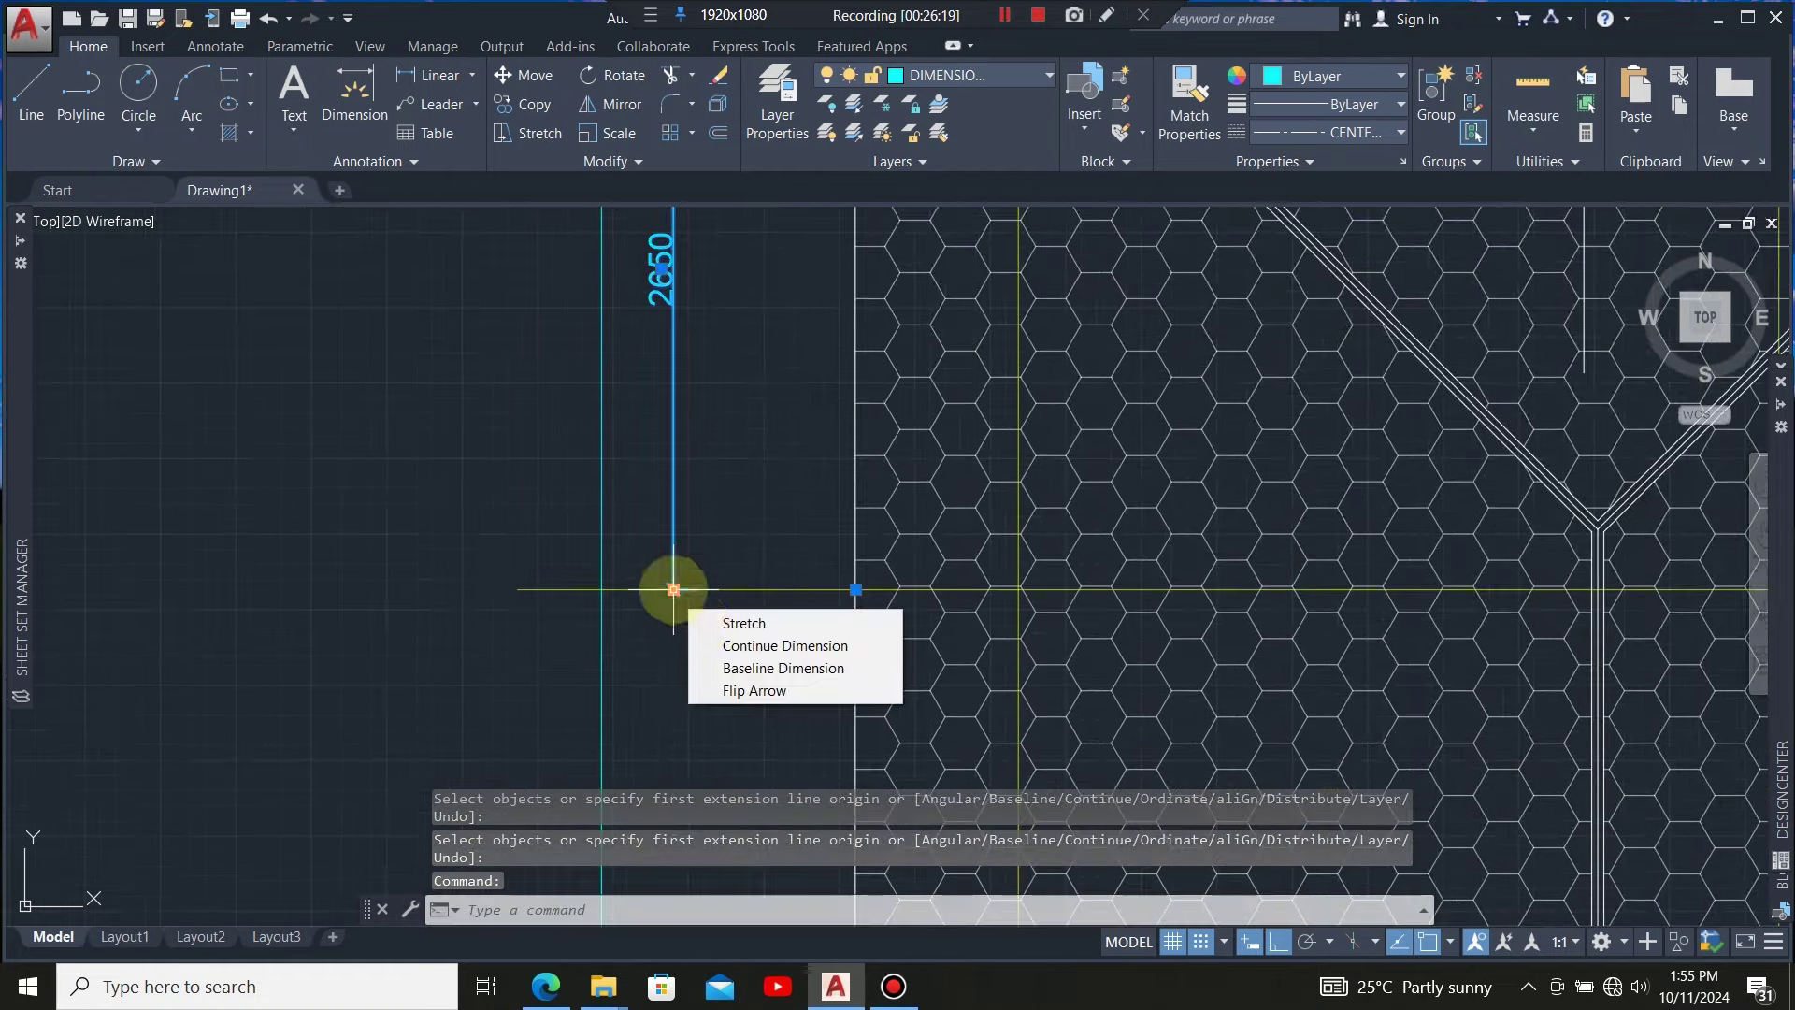
click(767, 645)
scroll(729, 607, down, 3)
scroll(804, 748, down, 5)
click(649, 614)
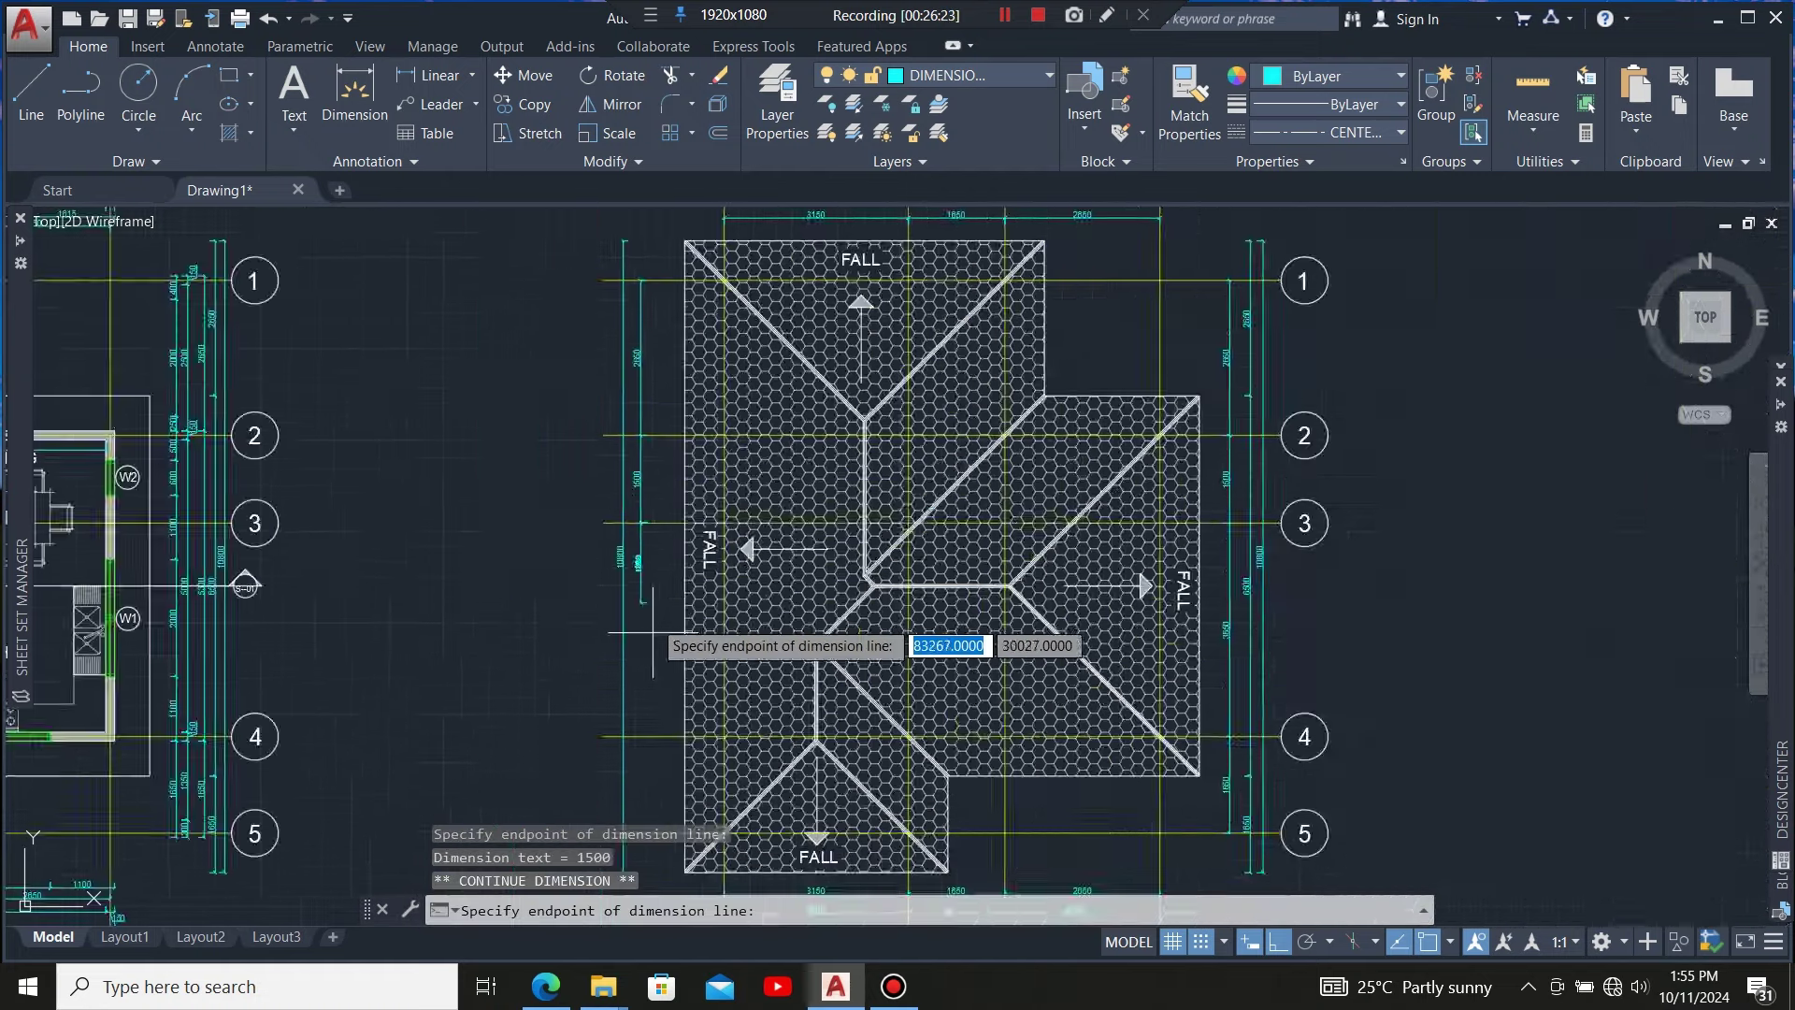
scroll(704, 662, up, 5)
scroll(619, 678, down, 5)
scroll(654, 626, up, 5)
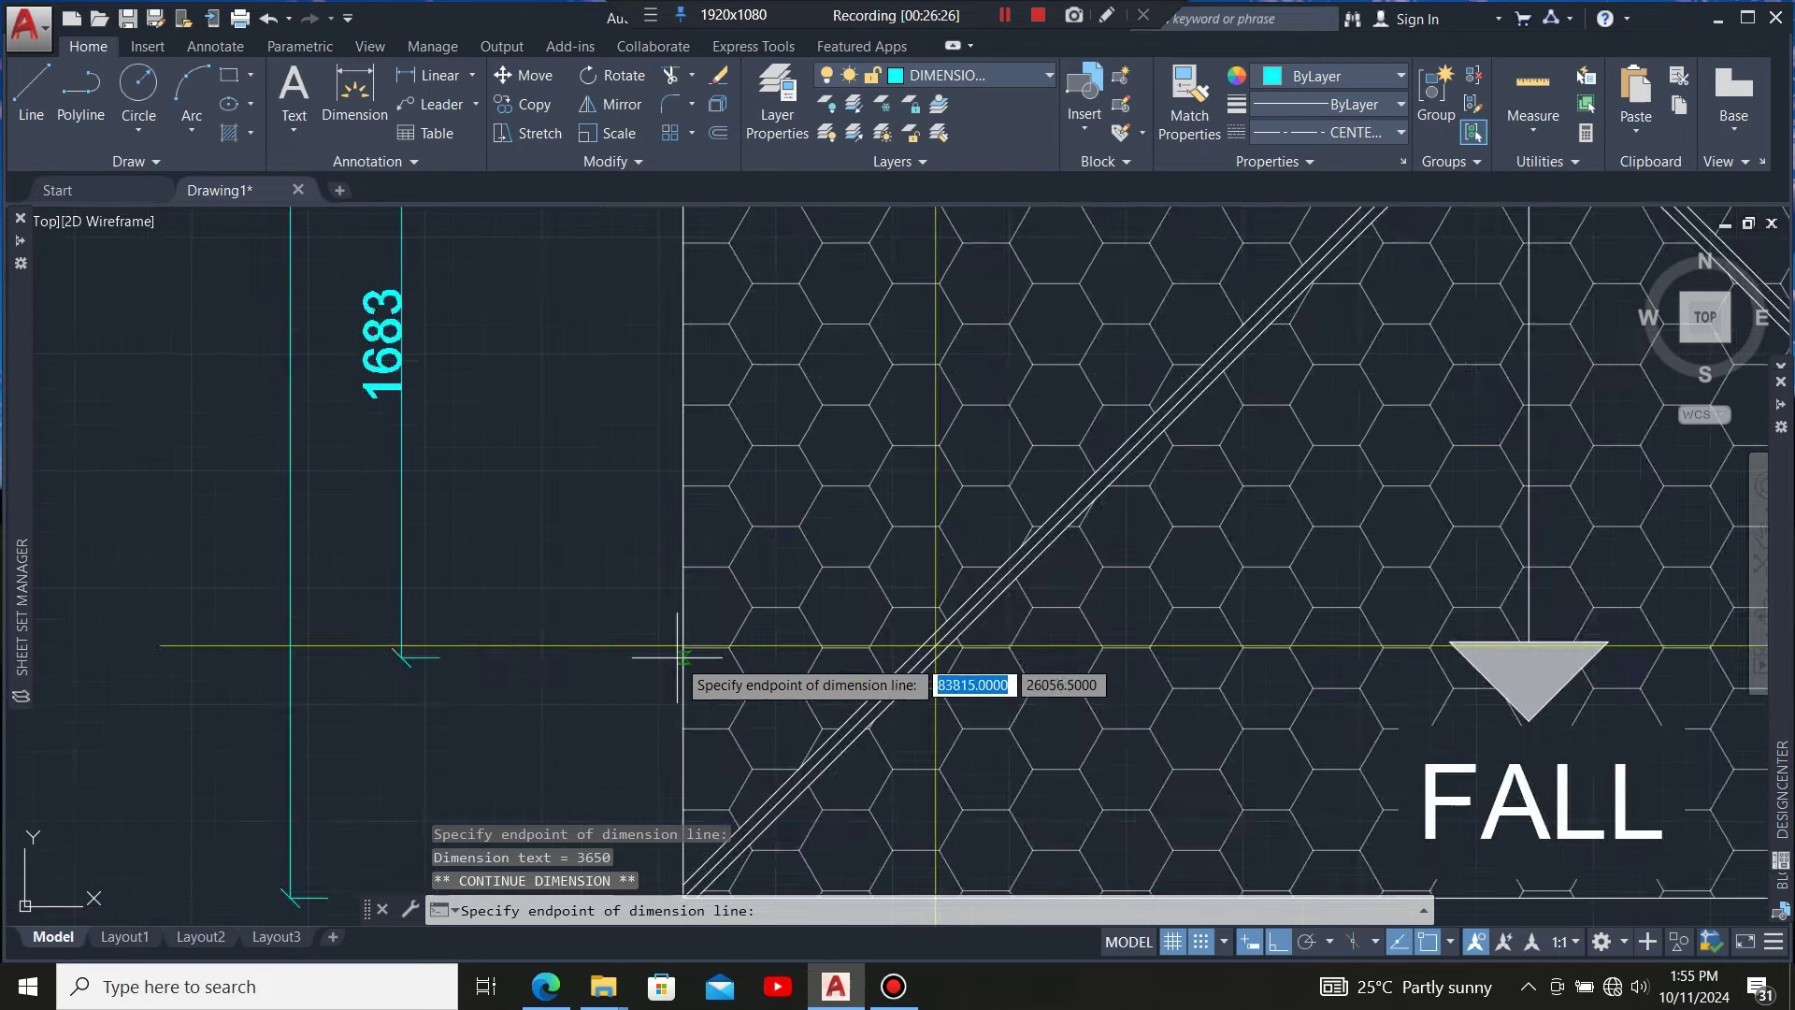
click(666, 615)
key(Escape)
scroll(590, 761, down, 5)
scroll(590, 761, down, 3)
key(Escape)
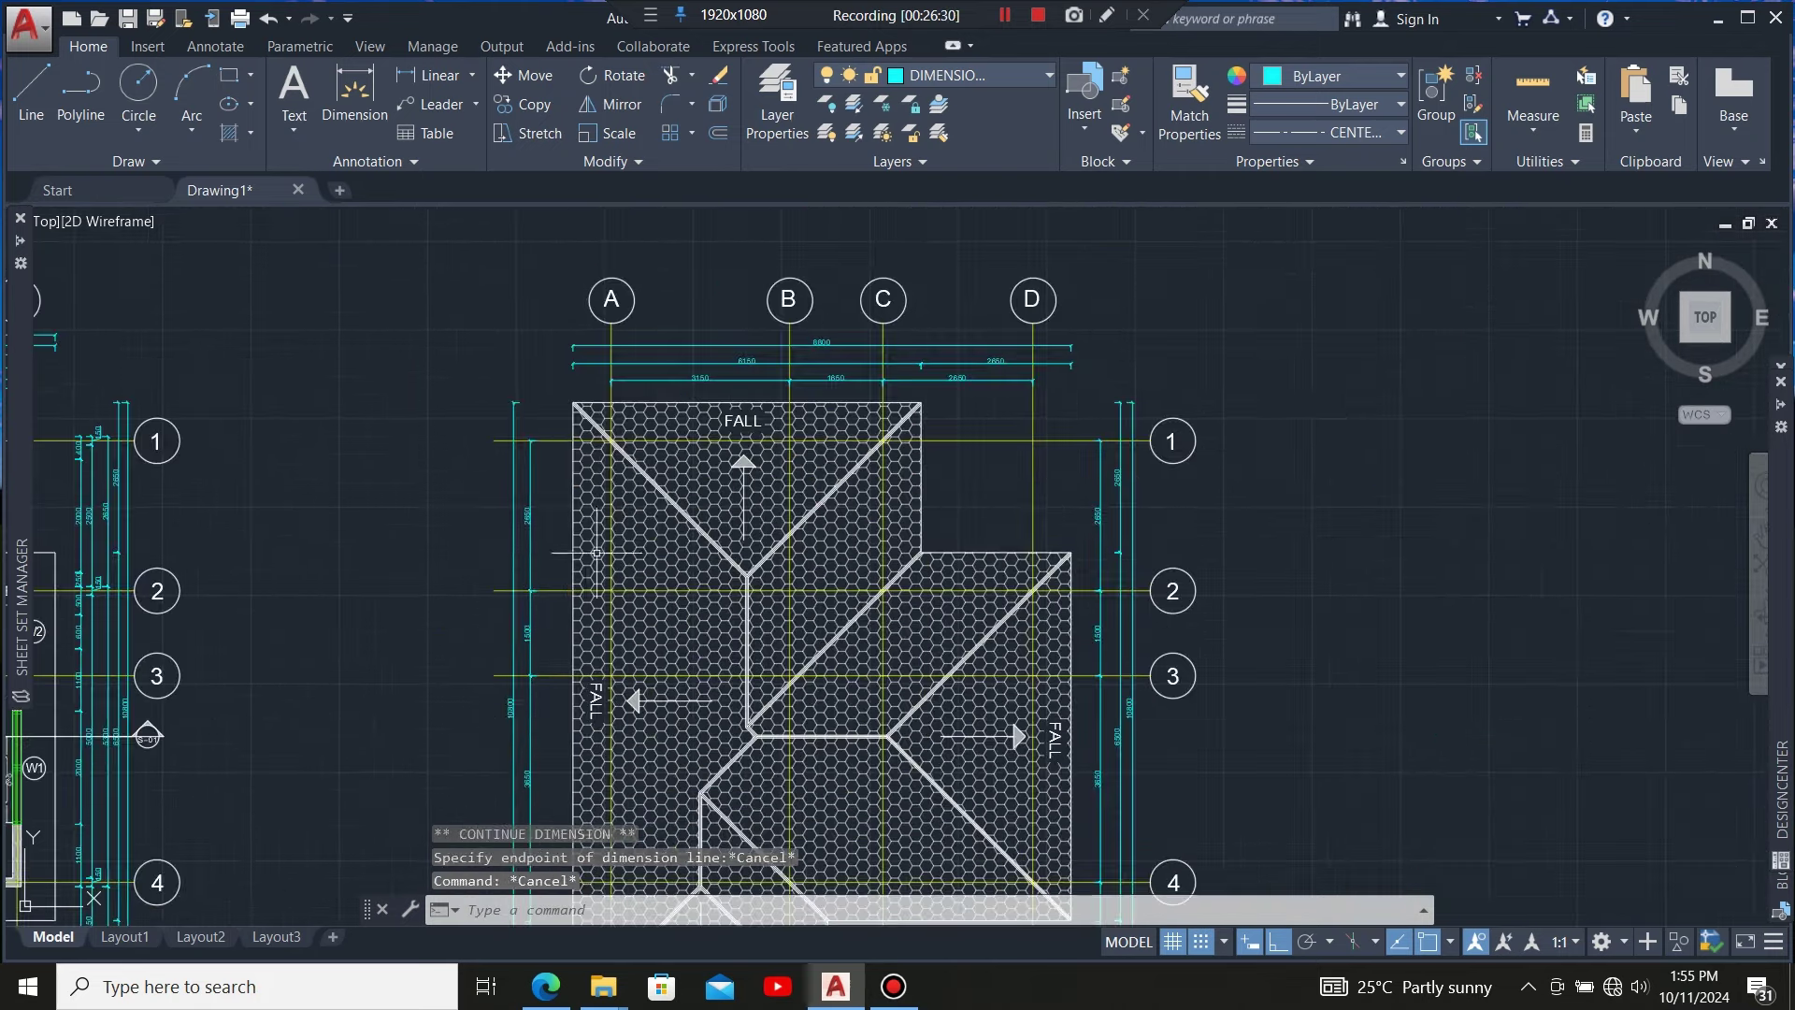
scroll(886, 407, down, 2)
scroll(886, 407, up, 2)
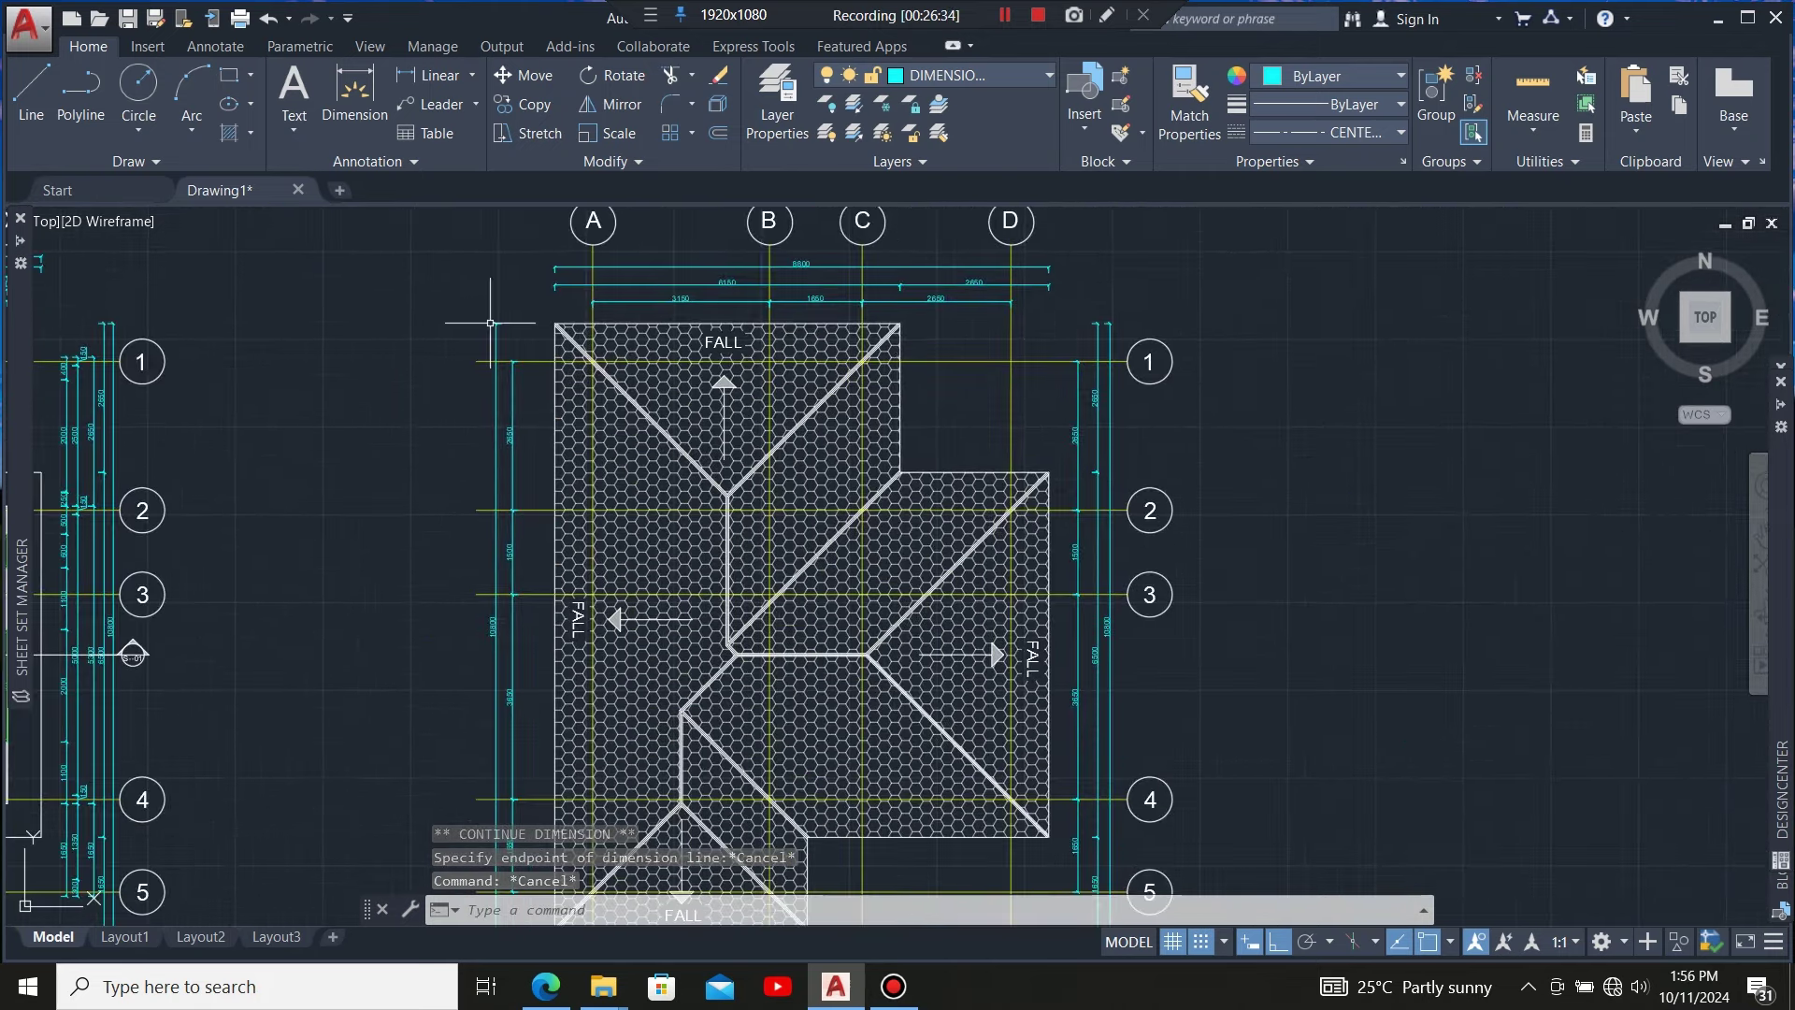
scroll(483, 441, down, 2)
scroll(733, 371, up, 2)
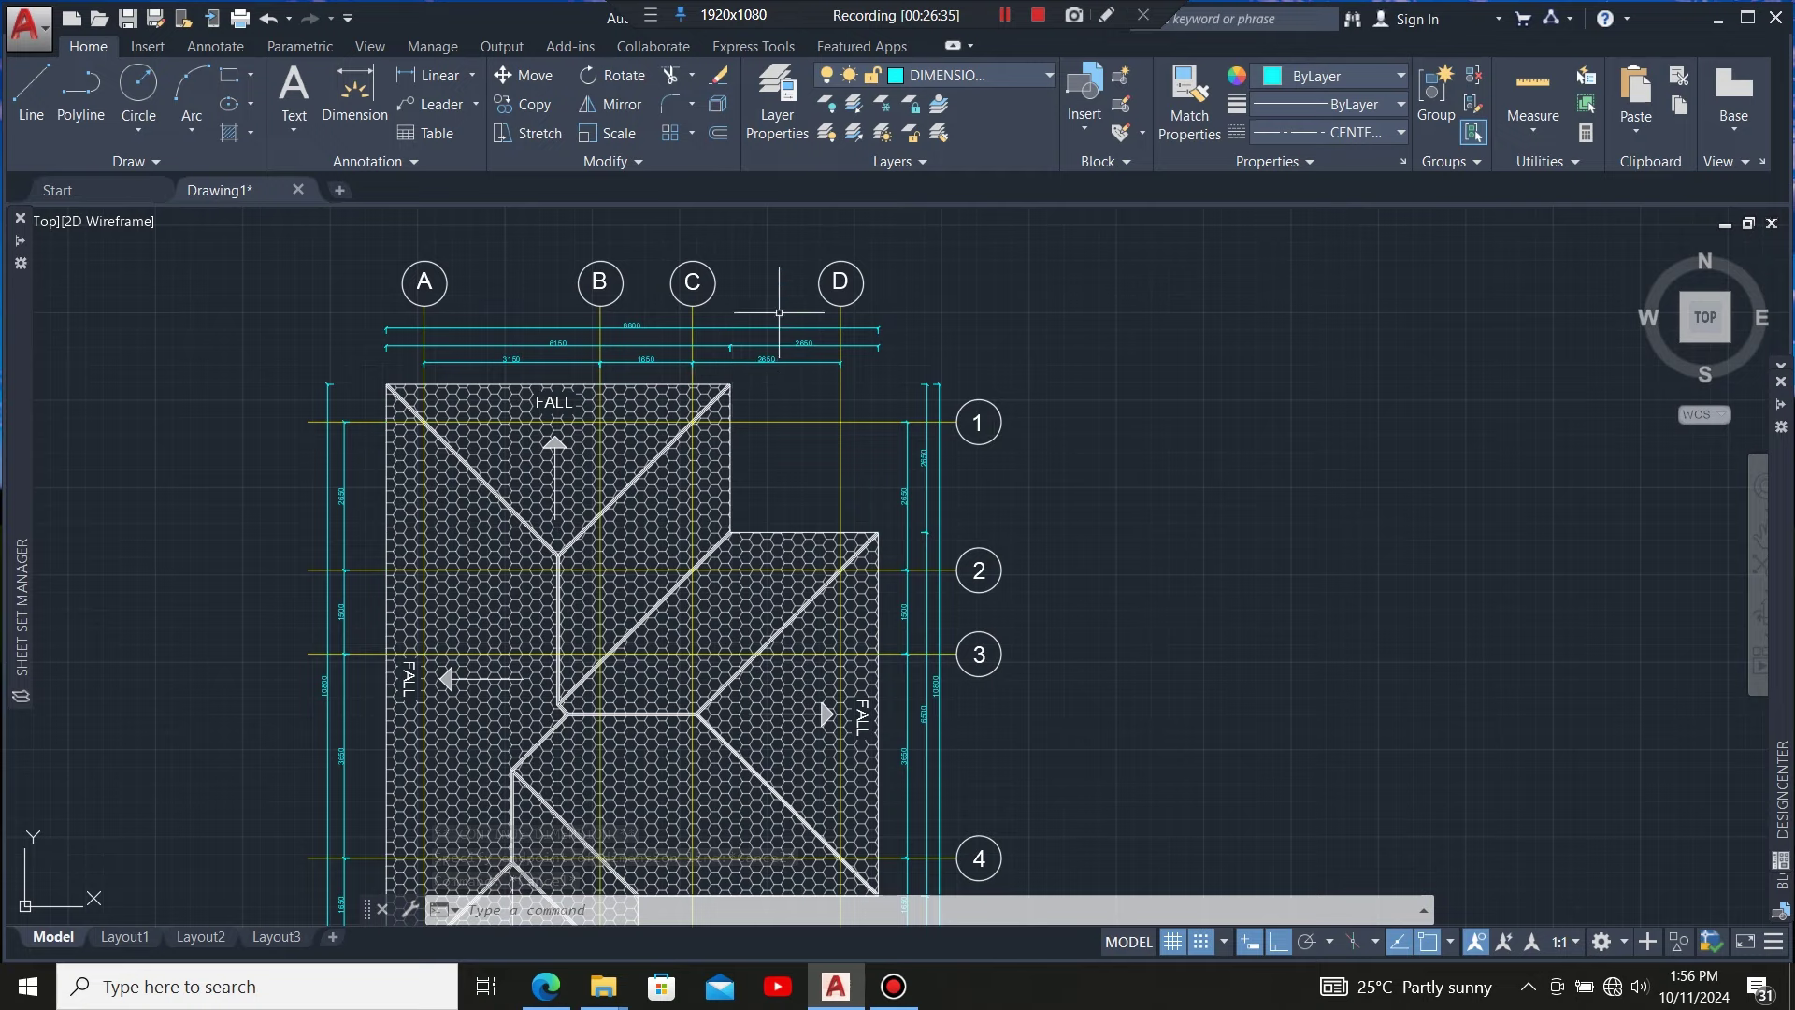
scroll(799, 295, down, 2)
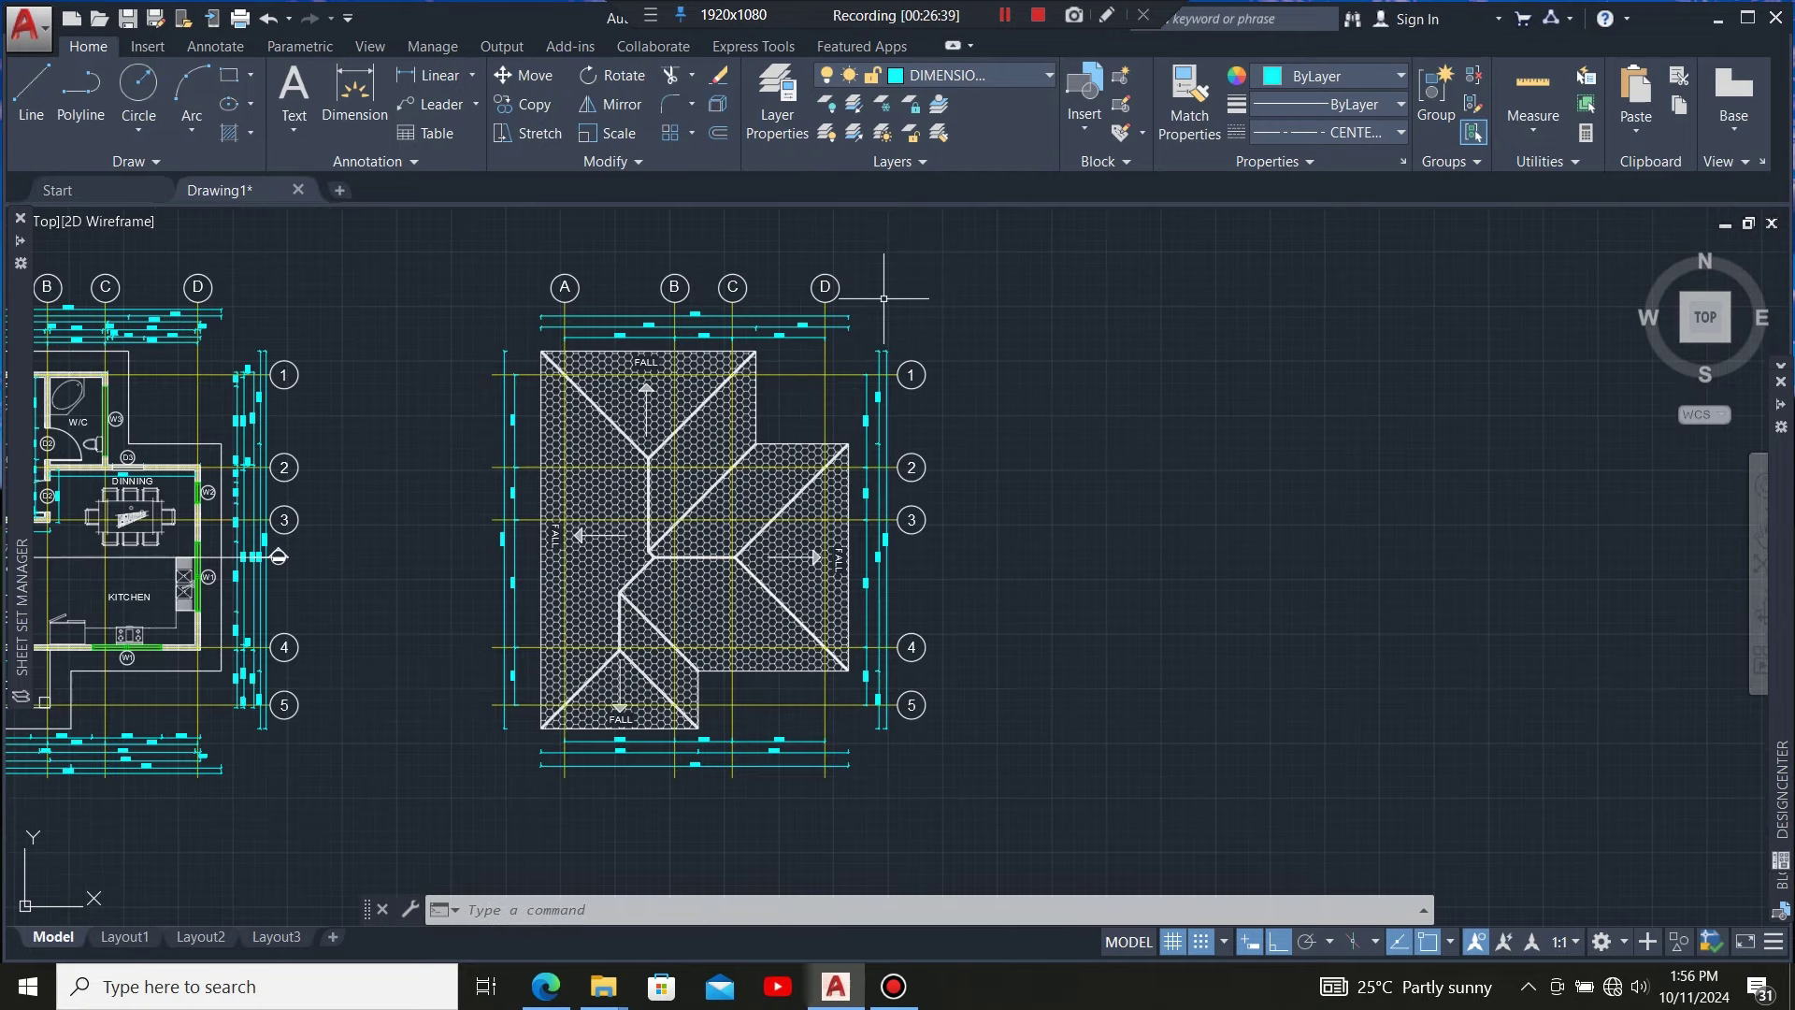
scroll(656, 491, up, 2)
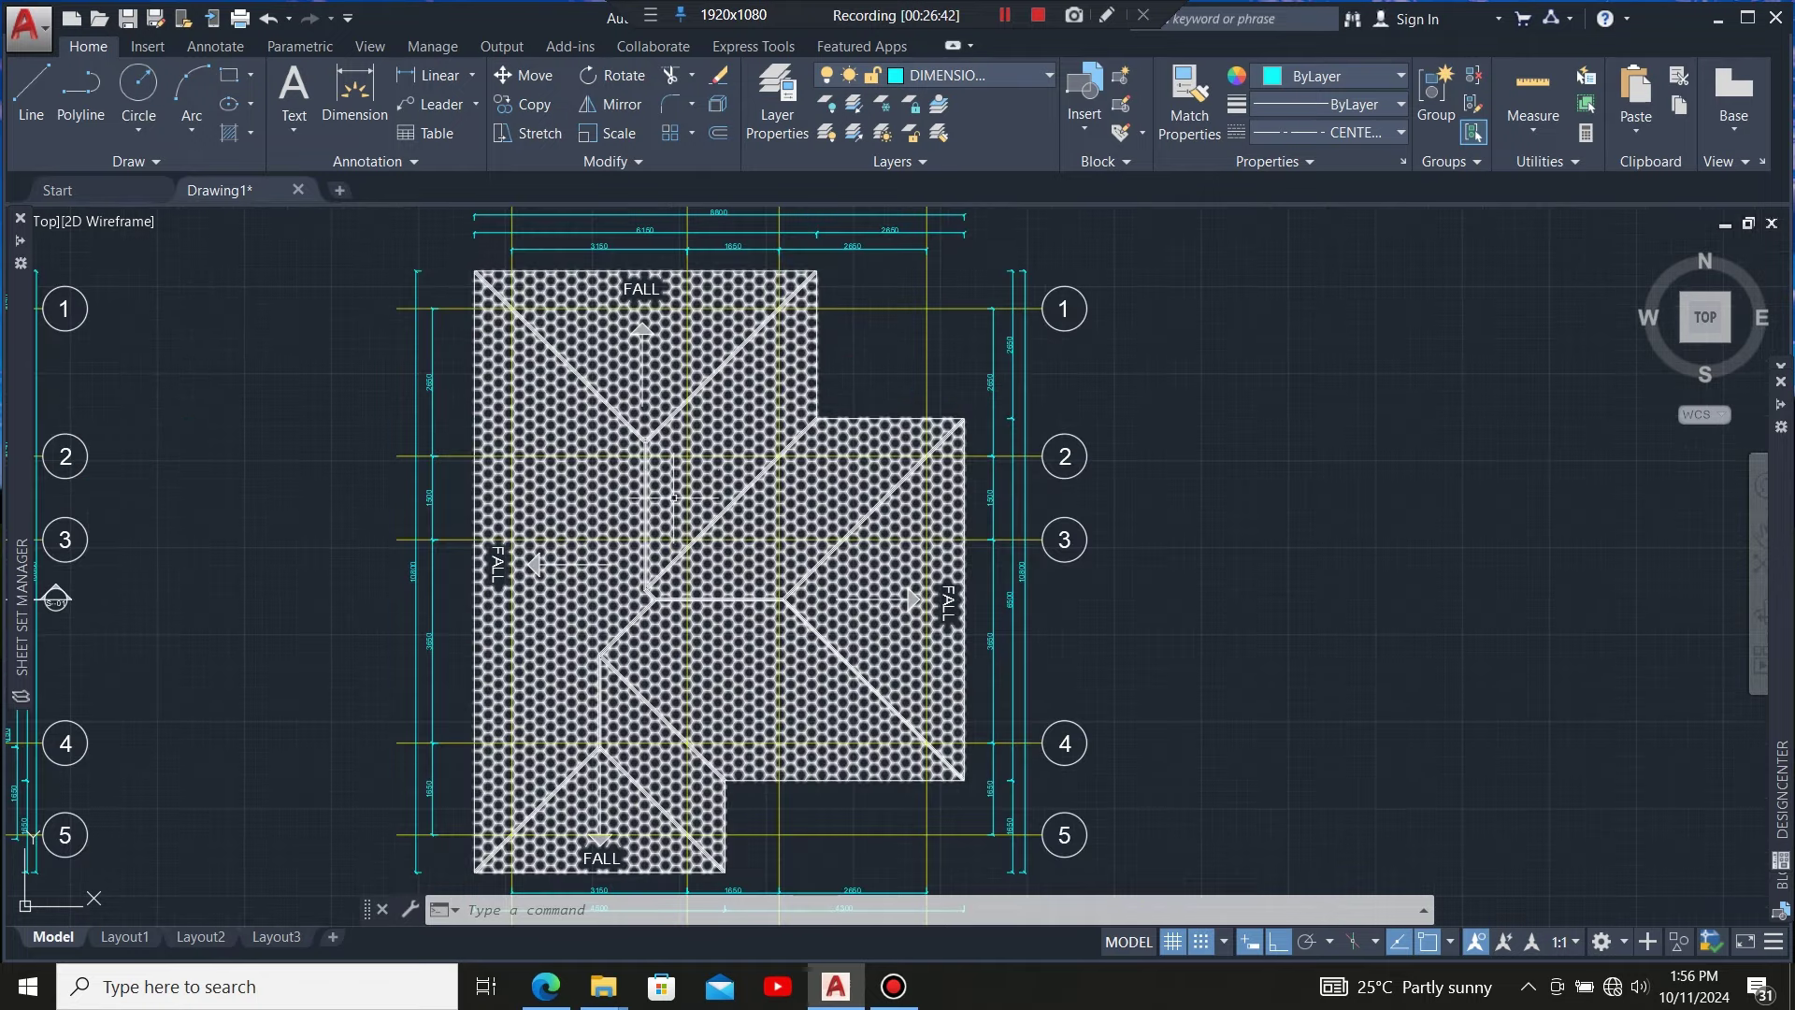
scroll(669, 519, down, 4)
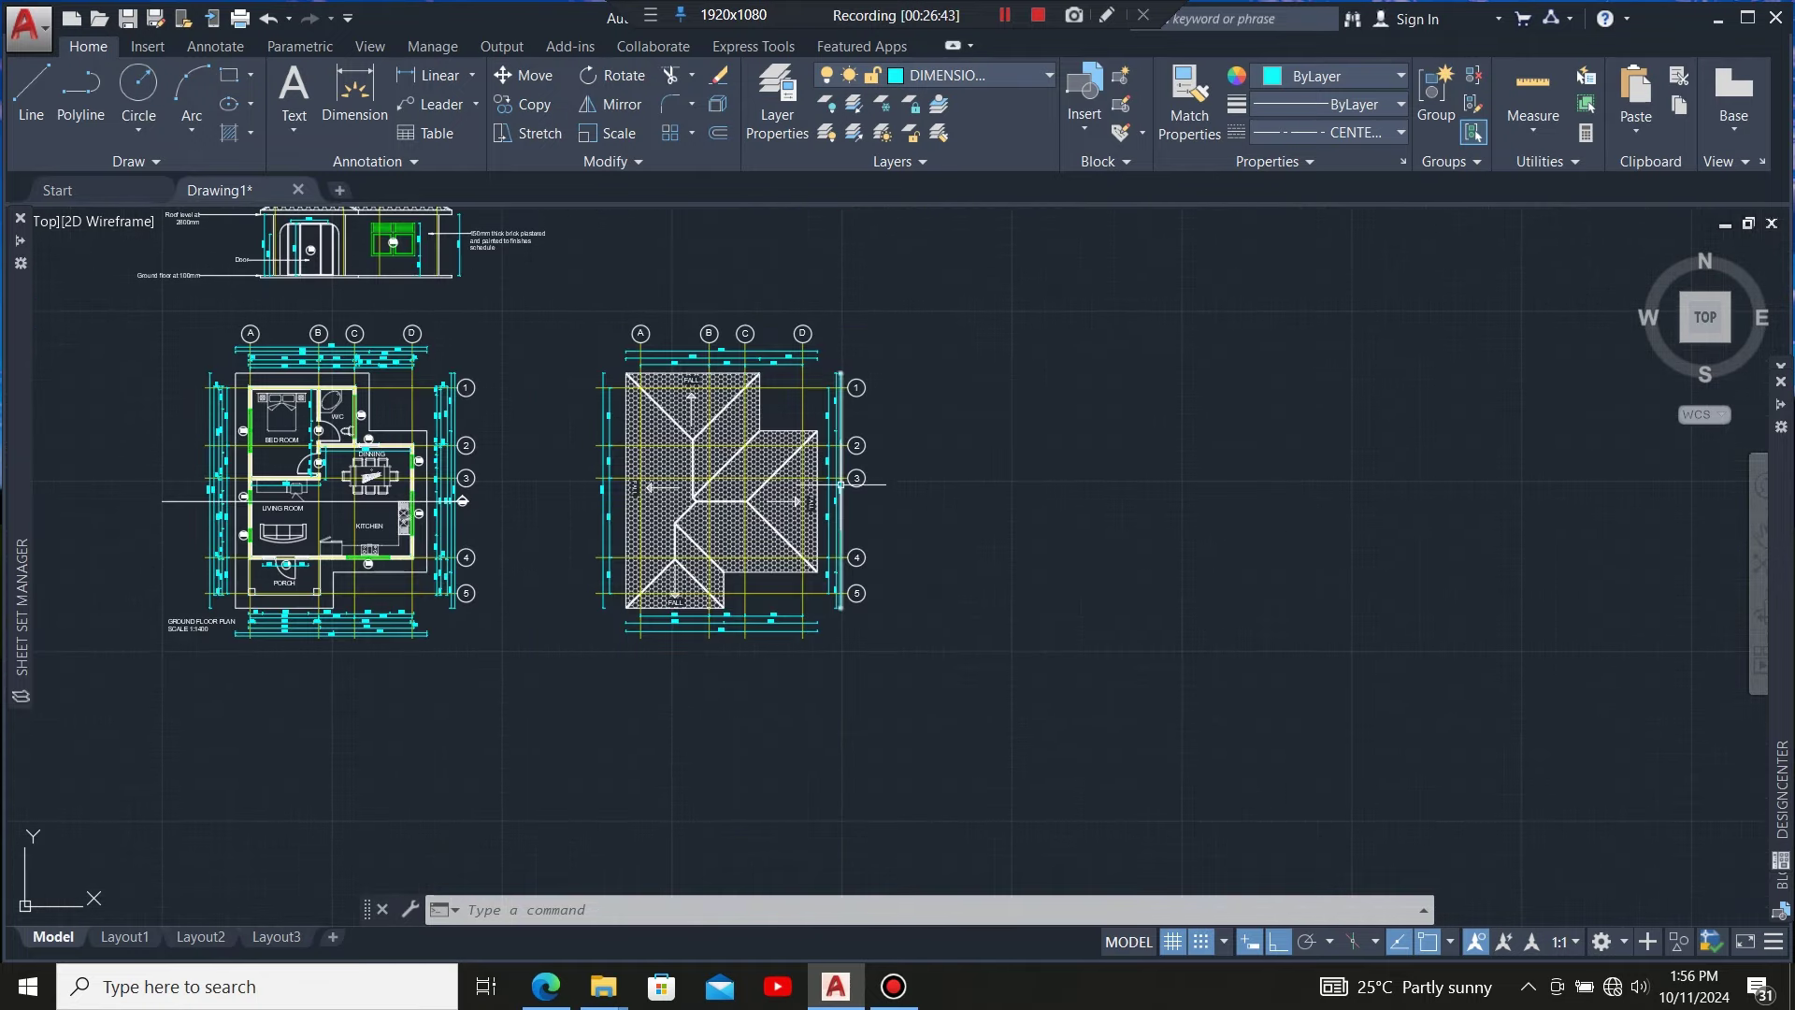
scroll(840, 484, up, 4)
scroll(987, 510, down, 2)
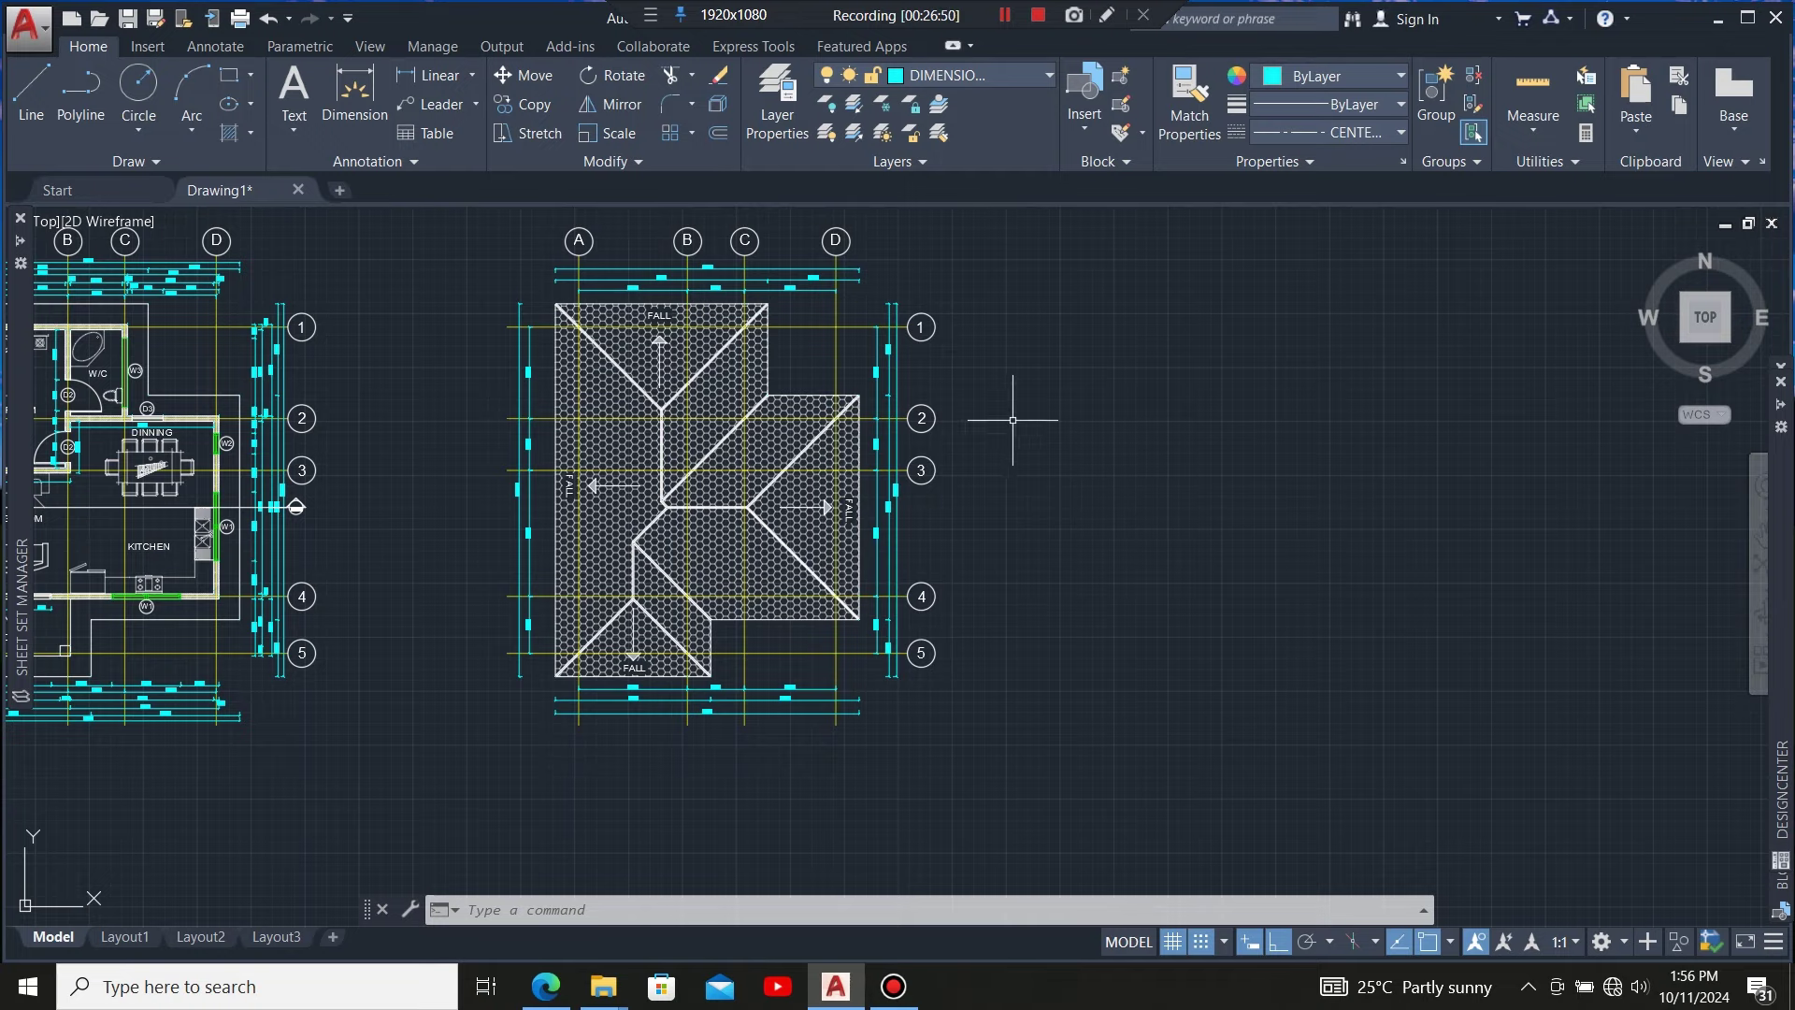
scroll(929, 210, up, 2)
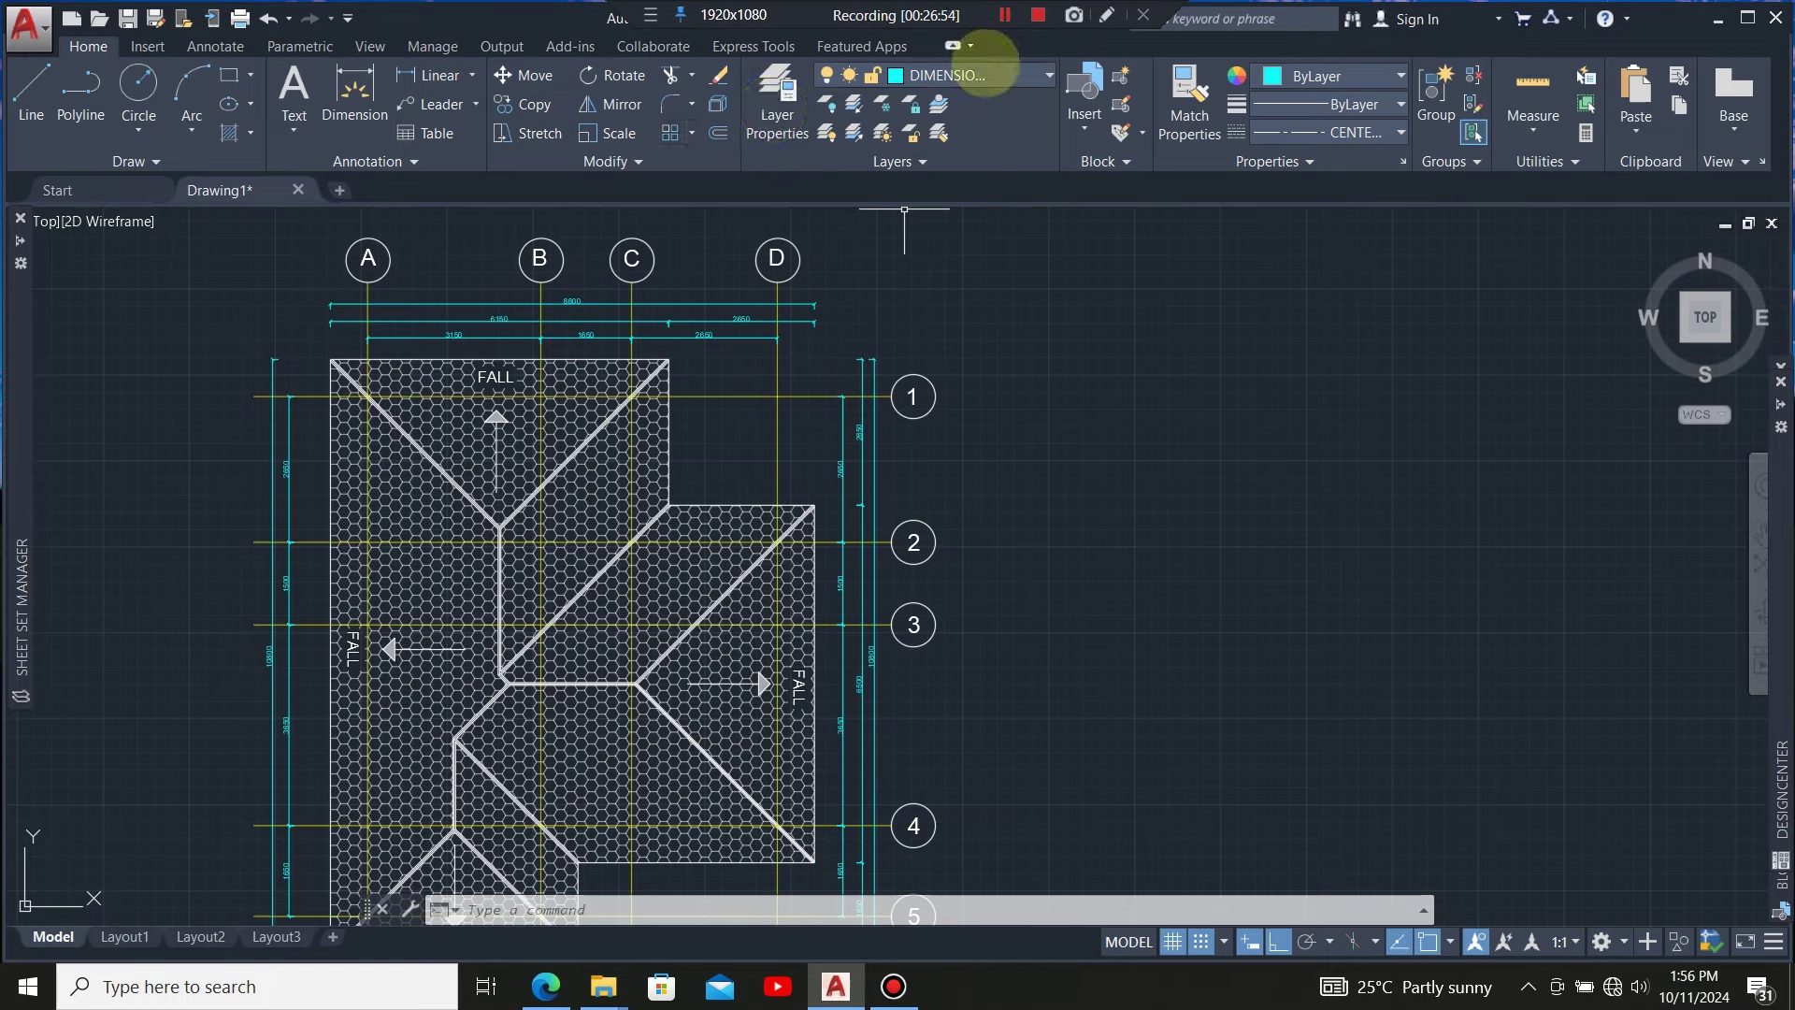
Make TEXT the current layer and set the Standard multileader style's arrowhead size to 200
click(987, 69)
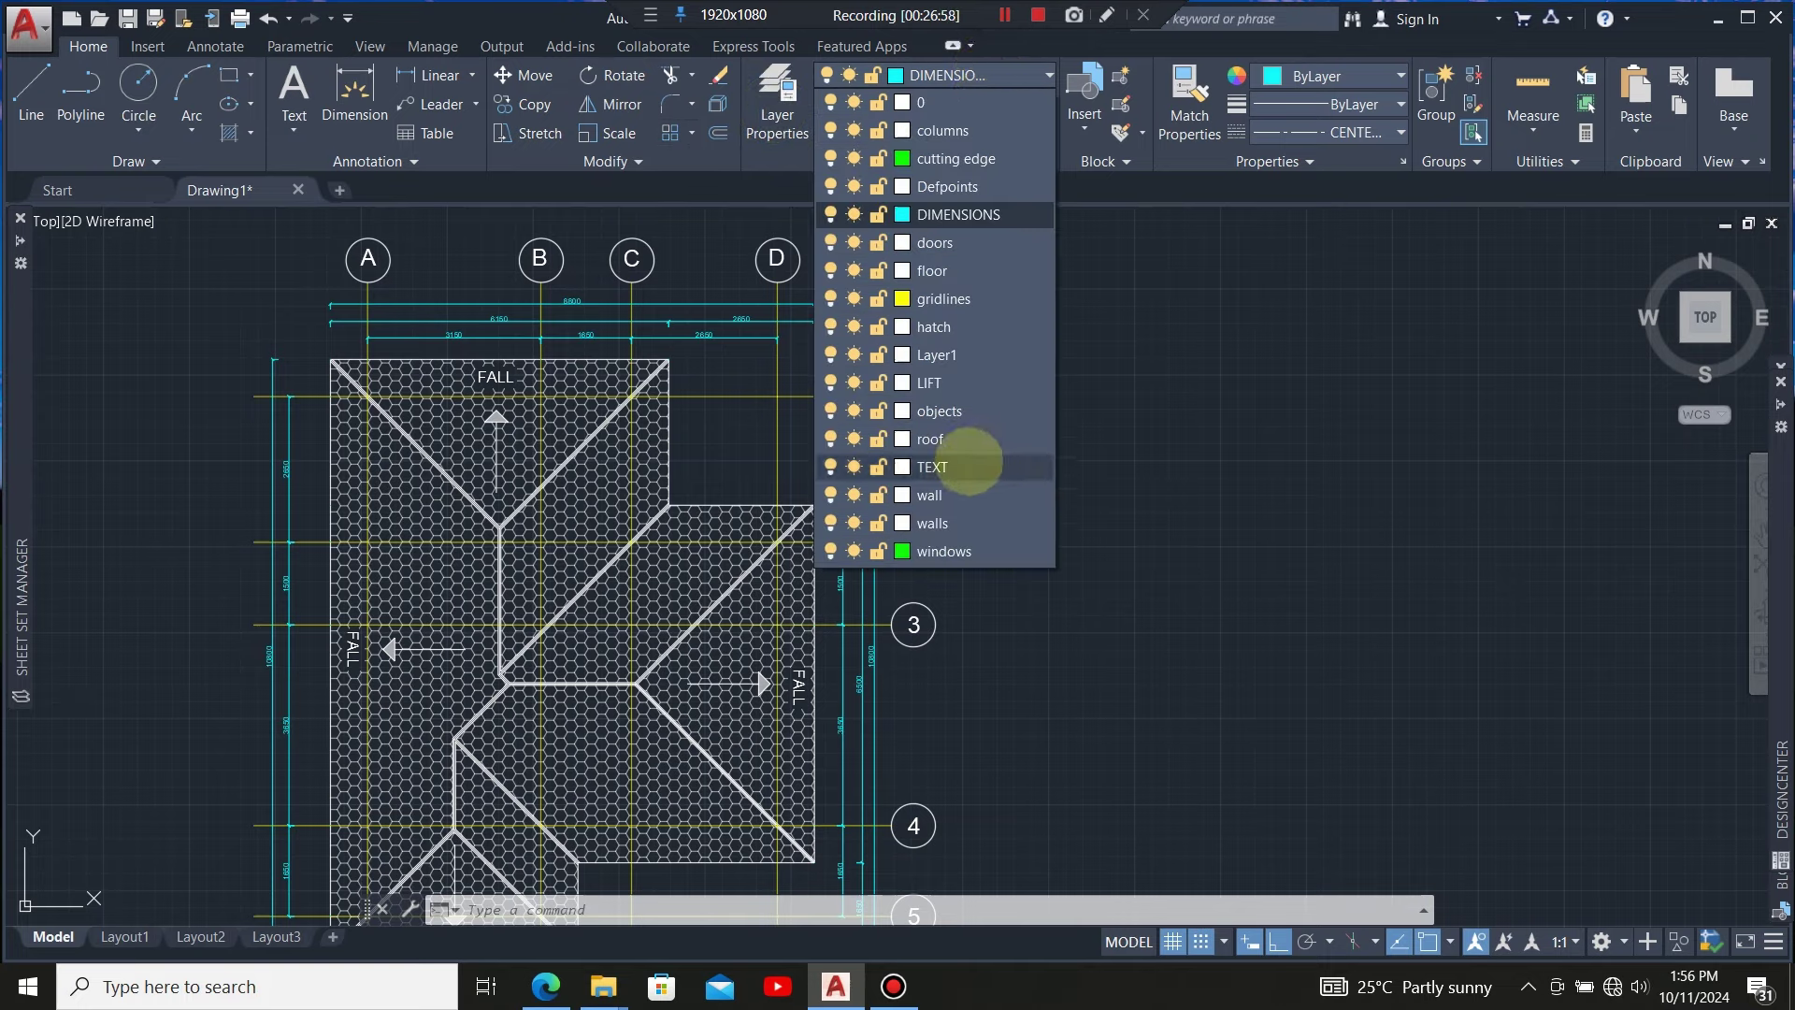
click(968, 463)
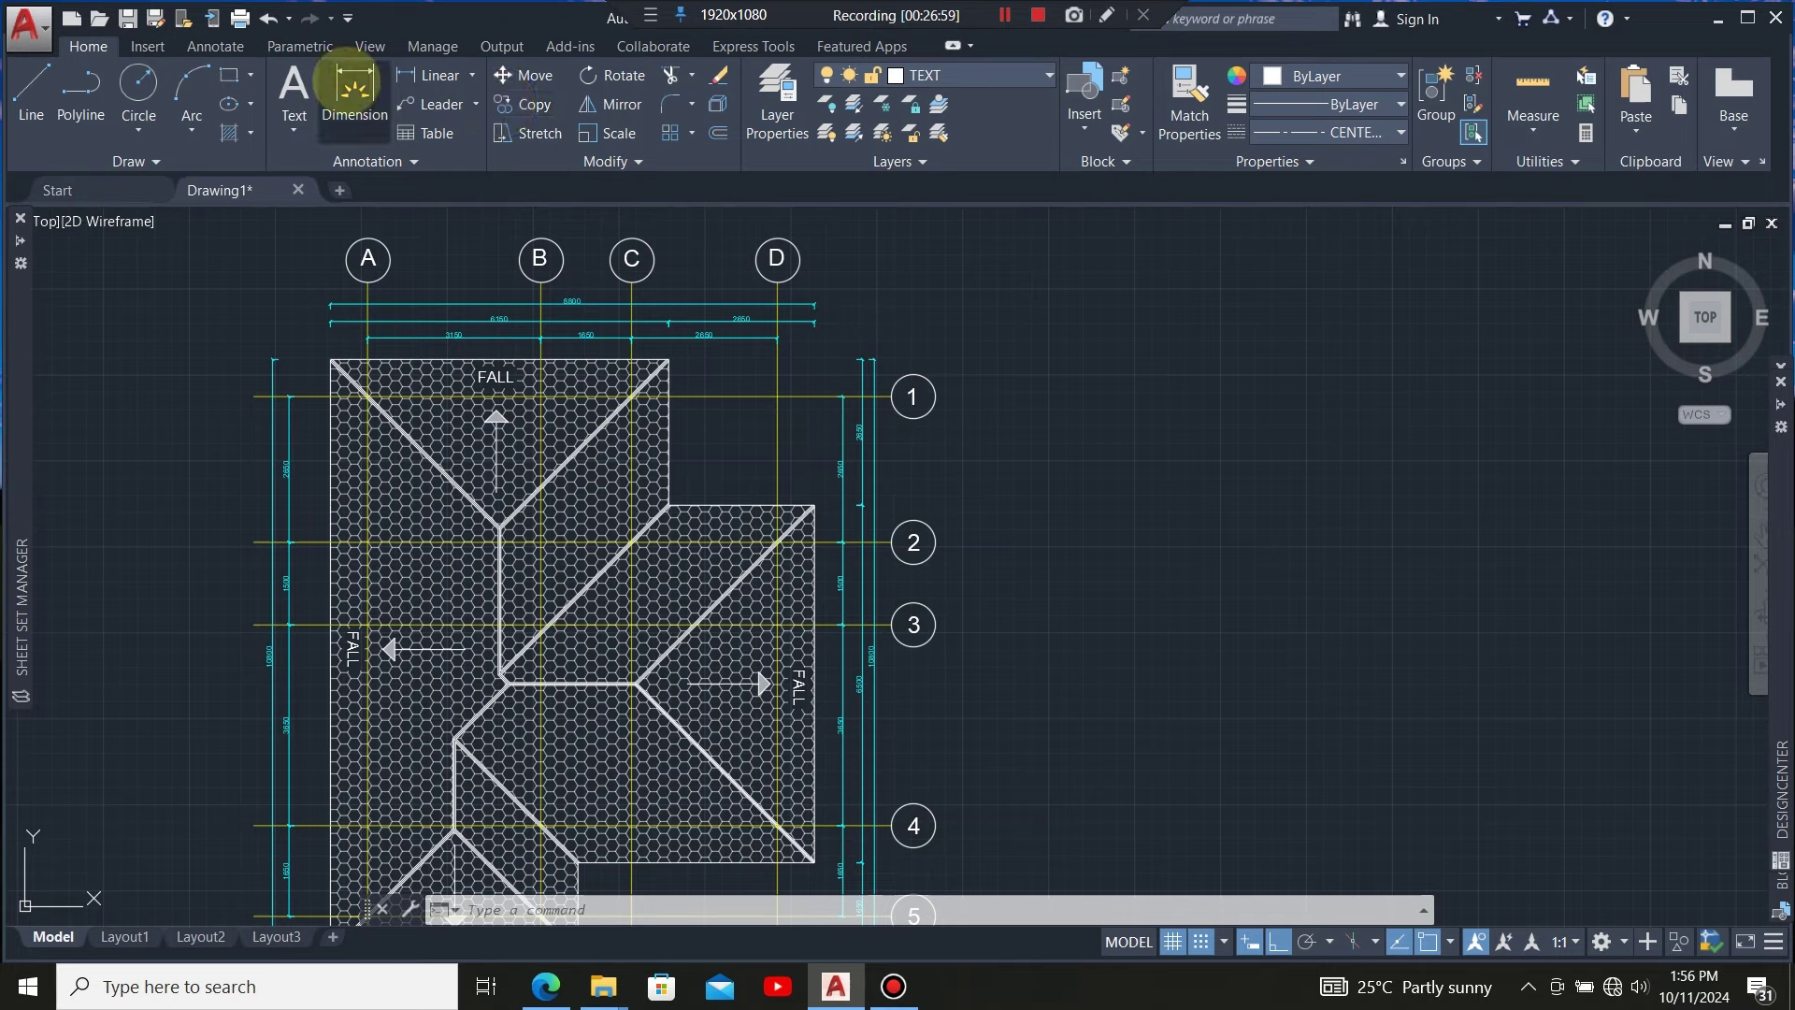
click(216, 45)
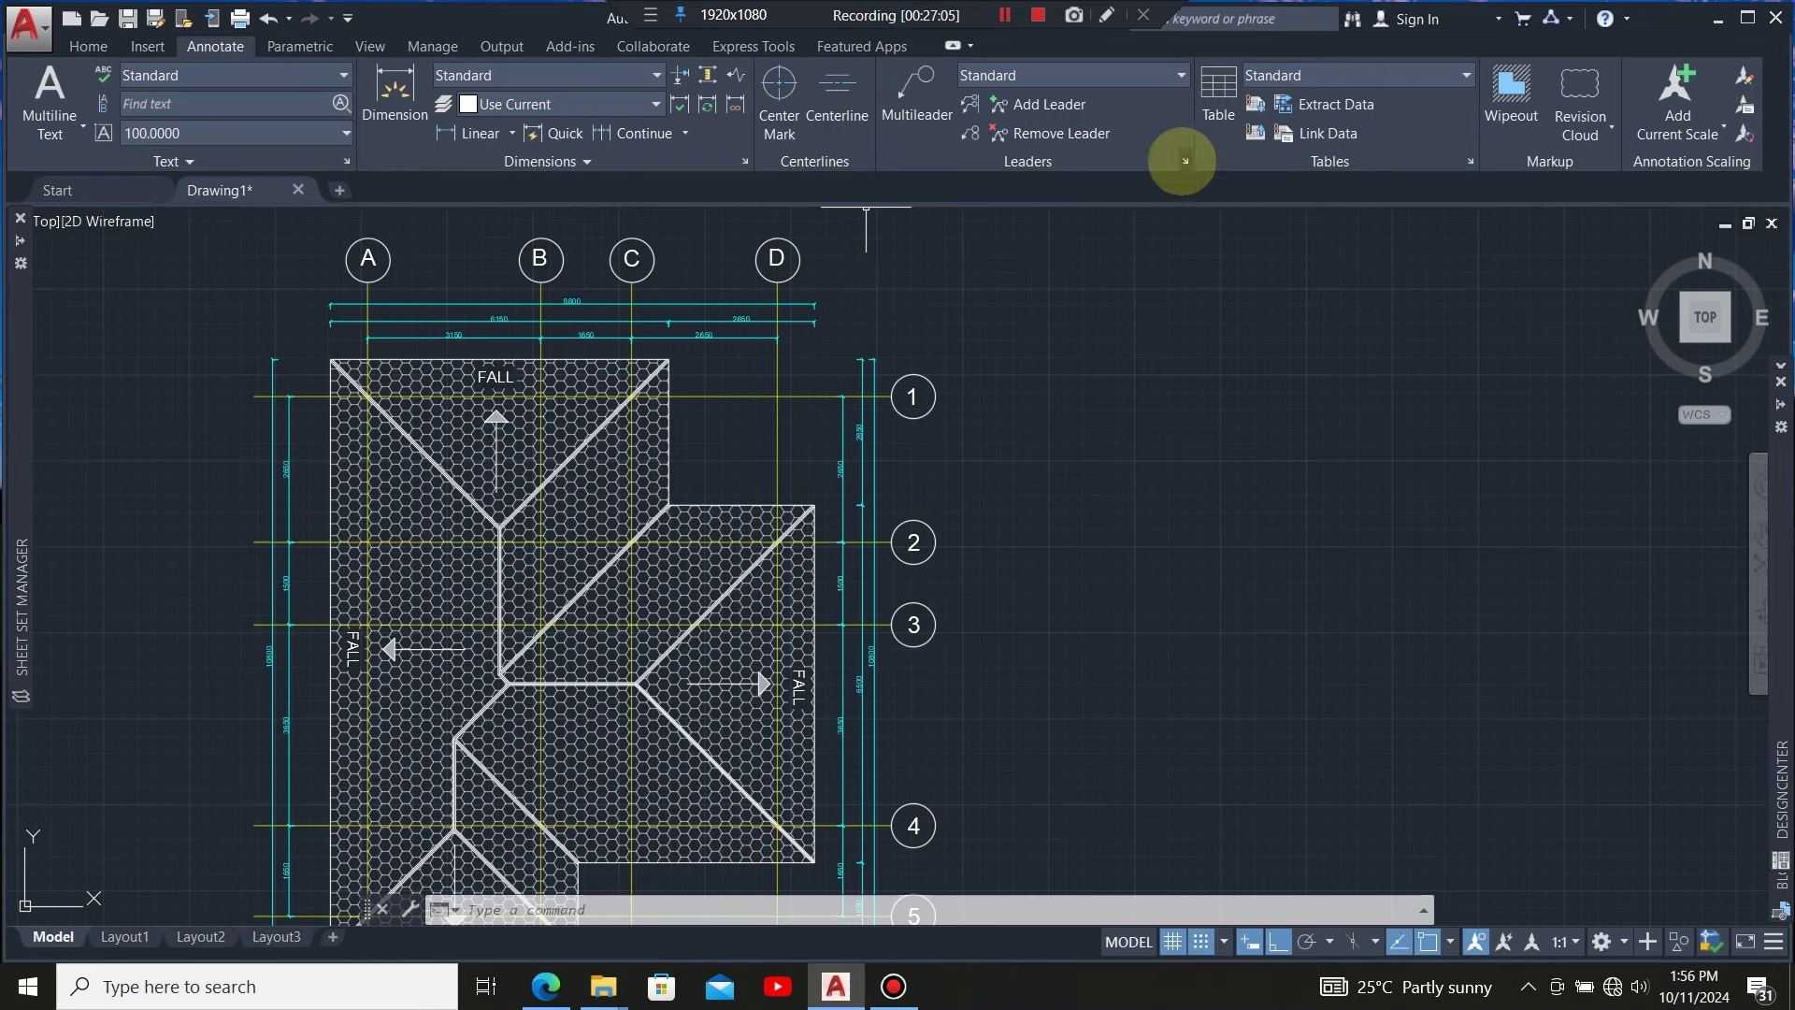
click(1184, 161)
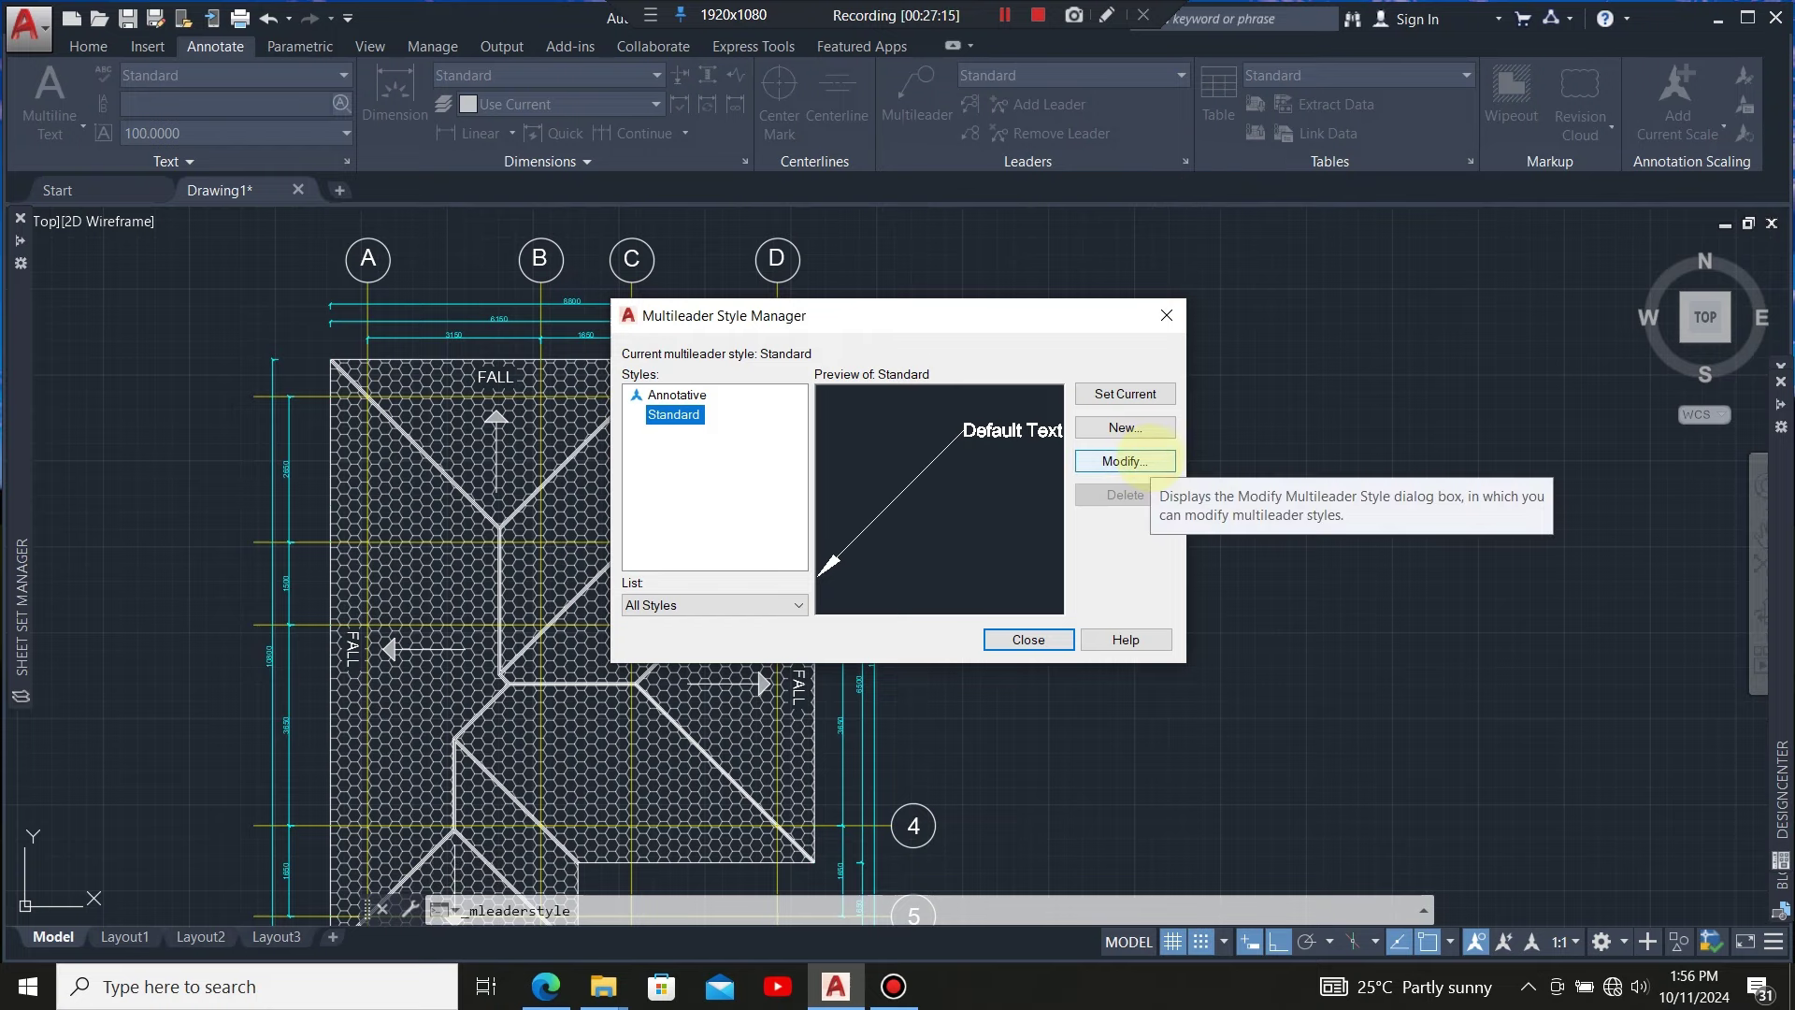
click(1153, 461)
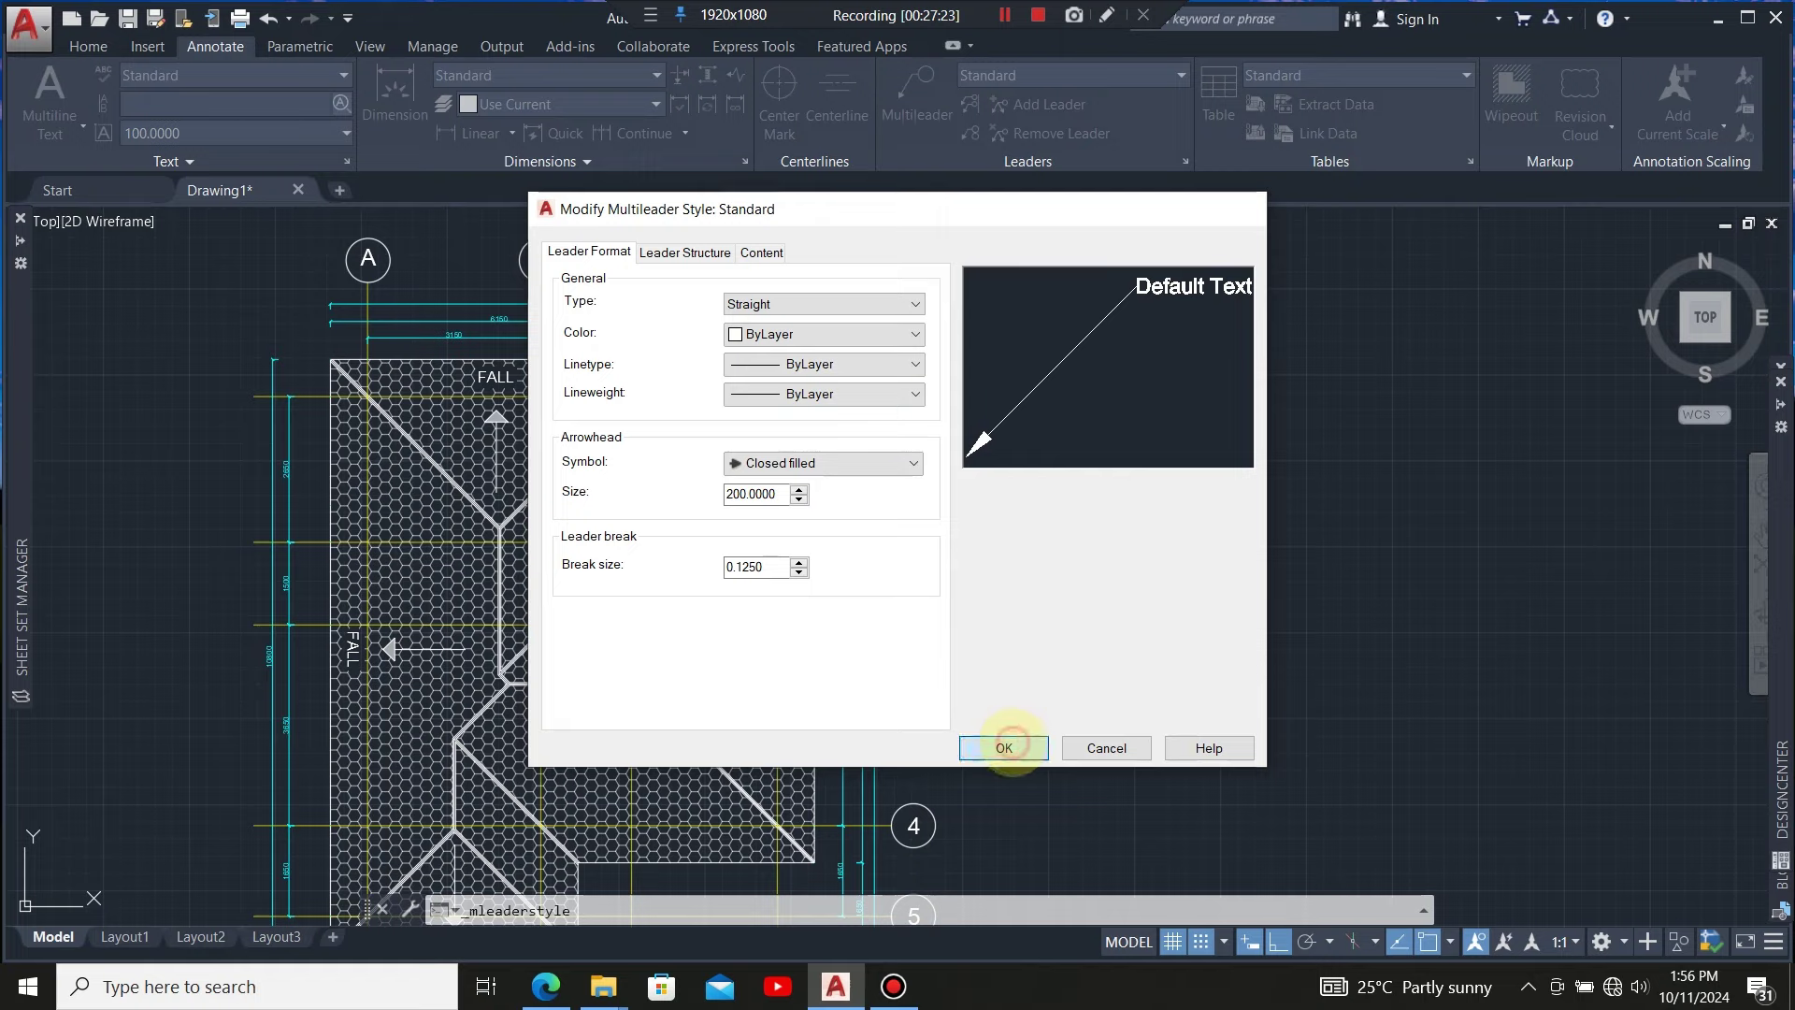
click(1008, 746)
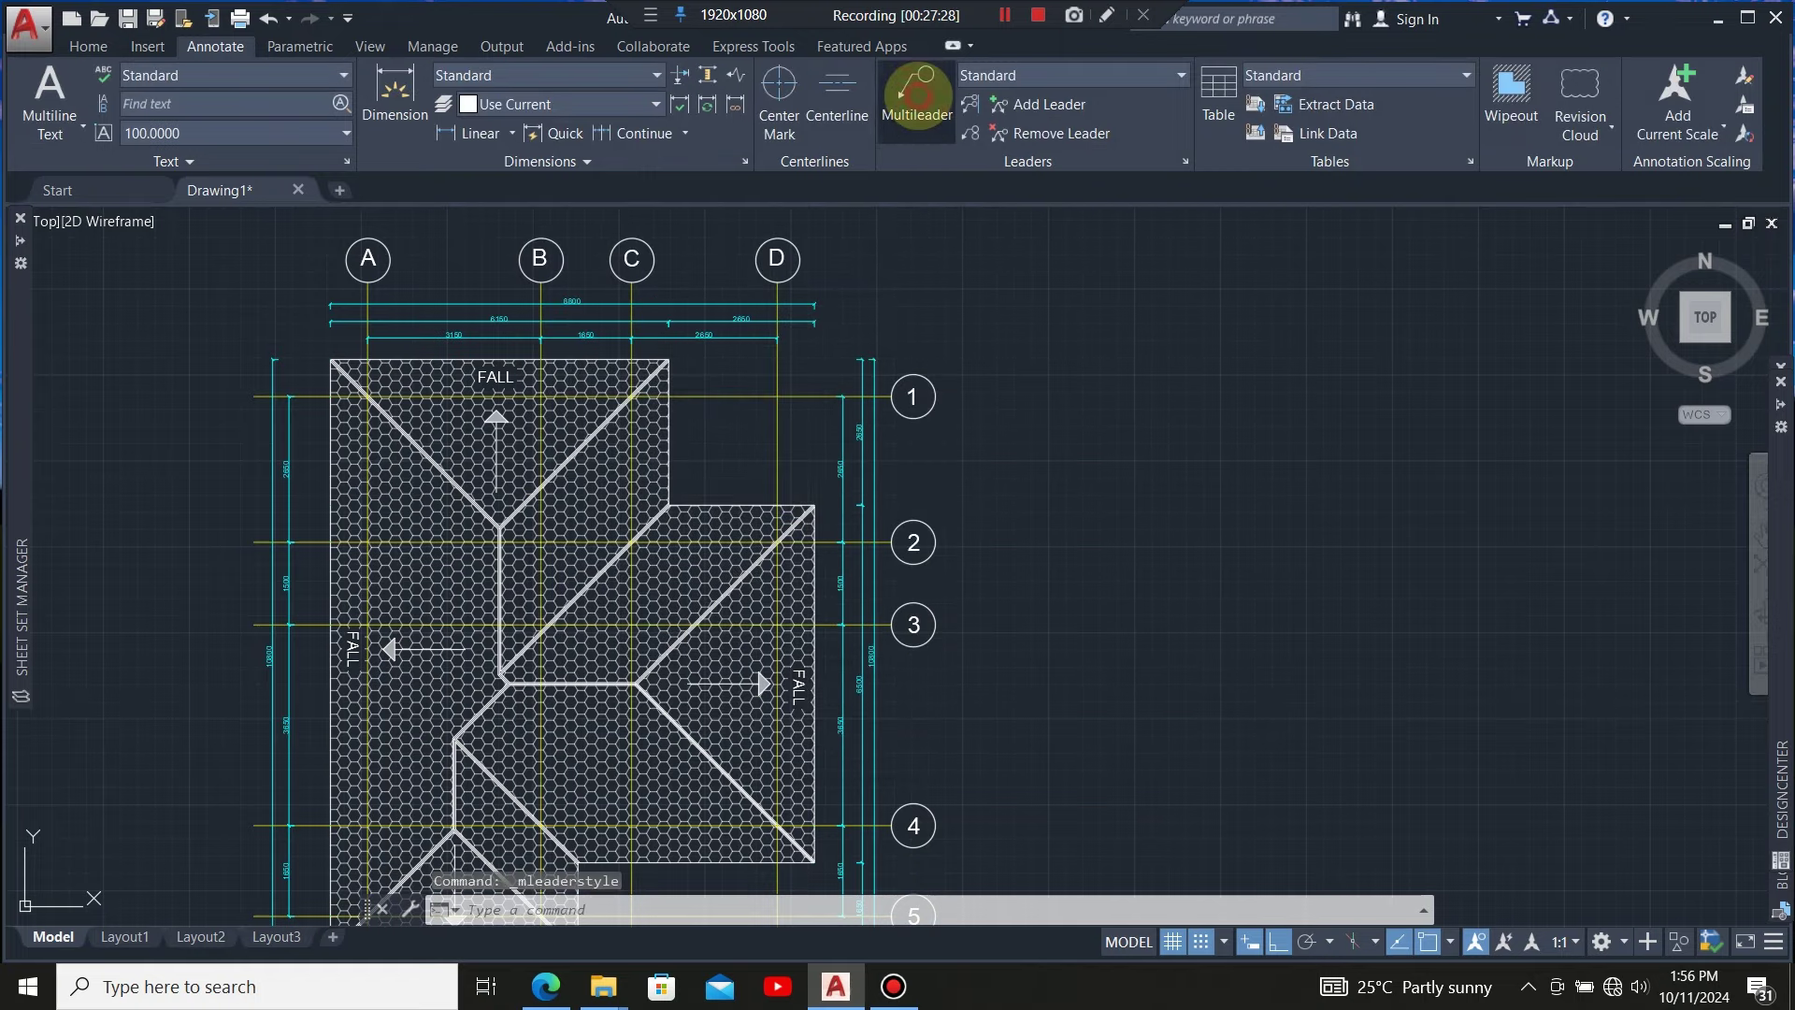
Draw a multileader from the roof ridge line to a landing point left of the roof
click(917, 93)
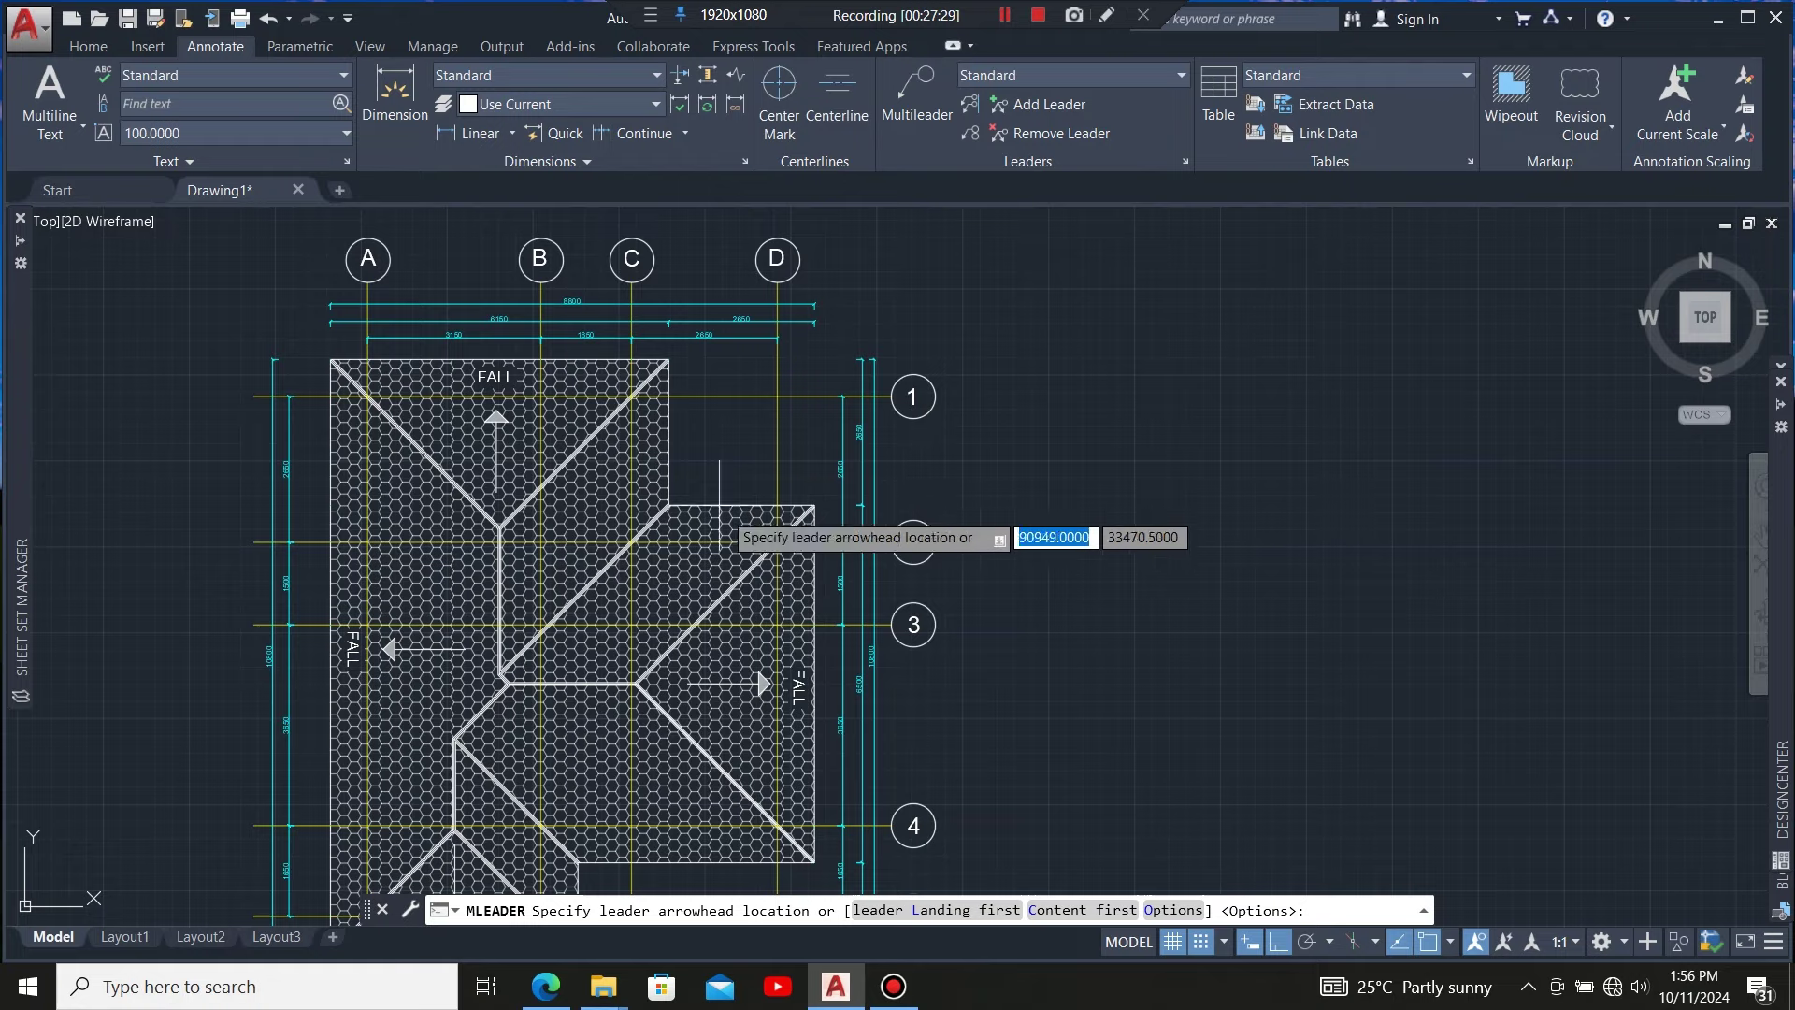
scroll(768, 369, down, 2)
scroll(685, 564, up, 4)
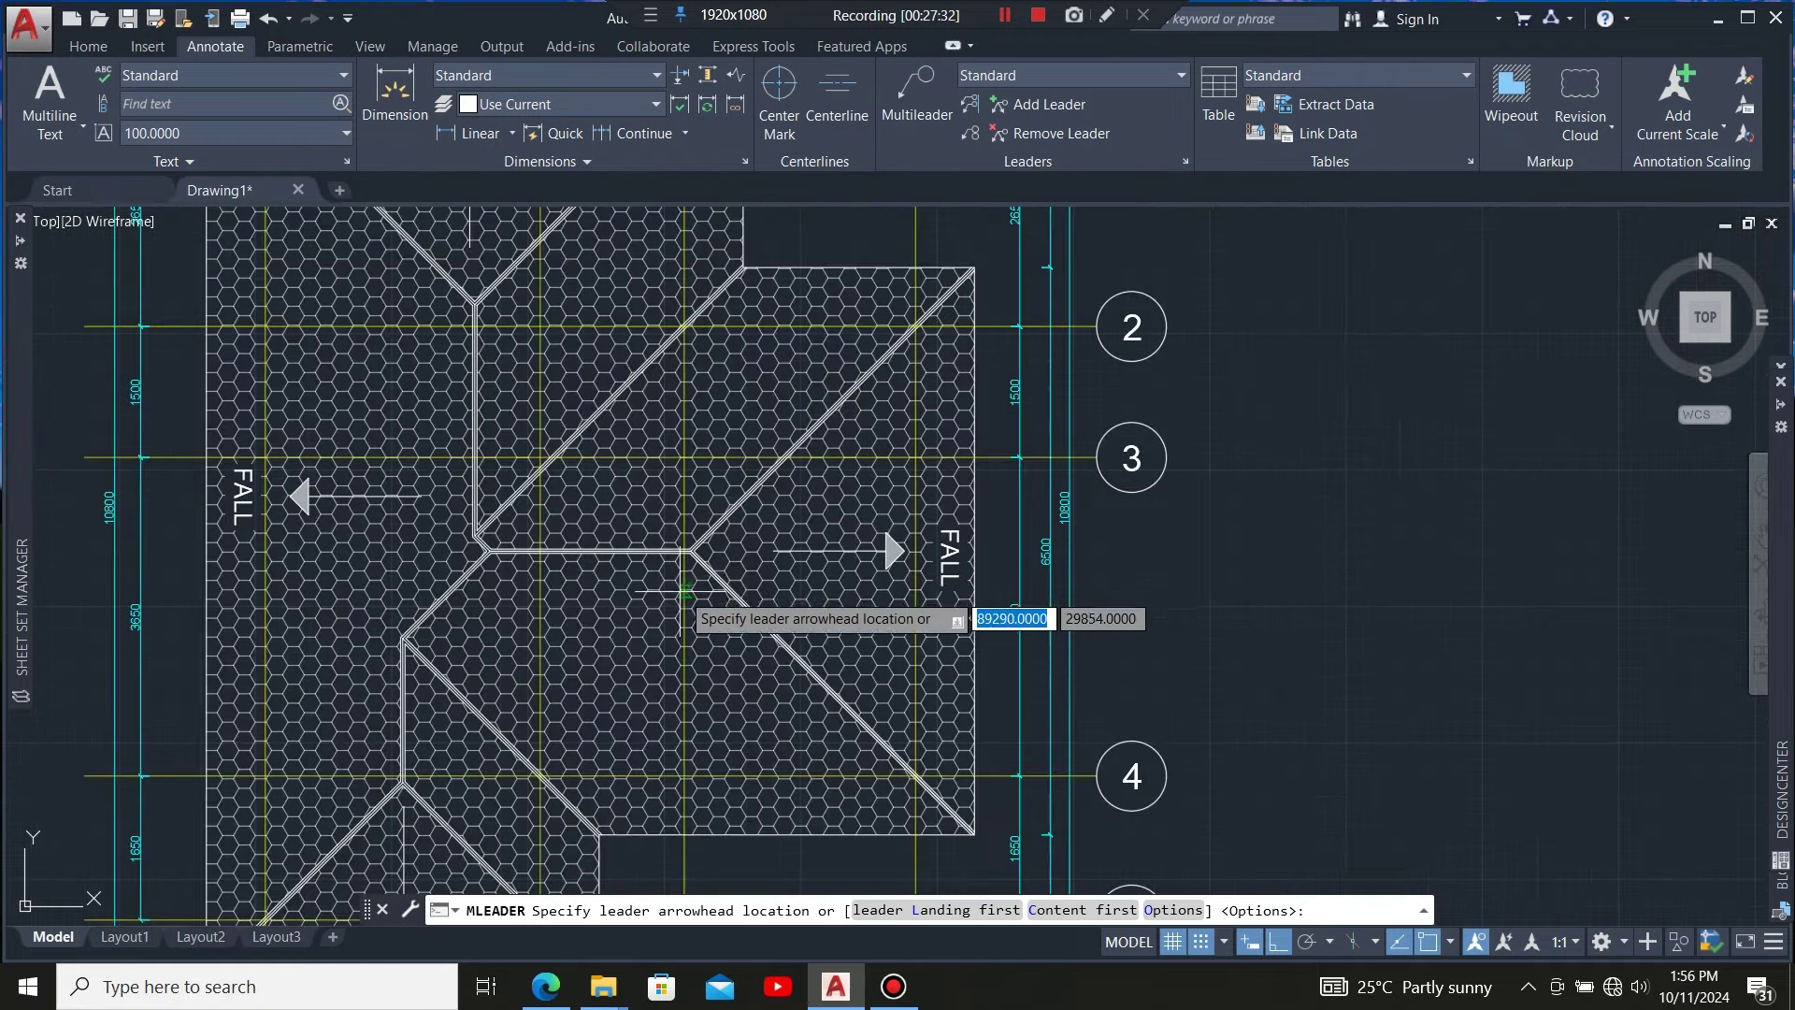
scroll(687, 575, down, 5)
scroll(723, 517, up, 3)
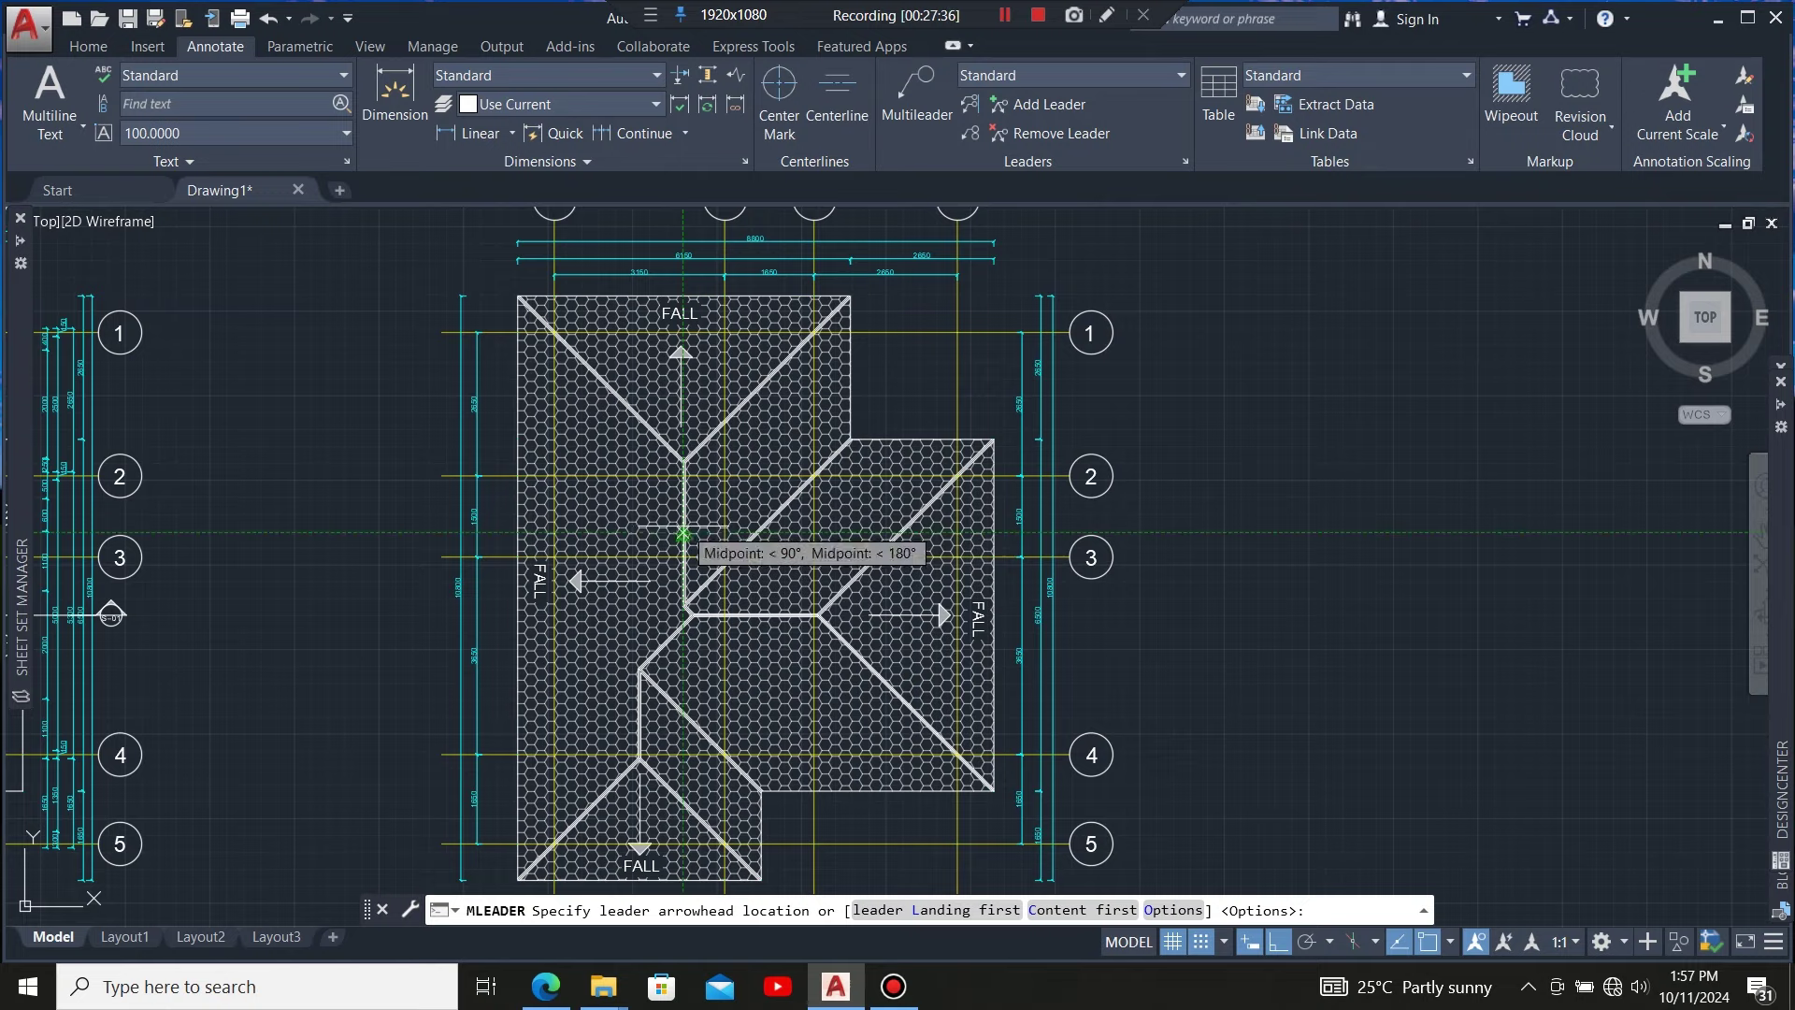
click(681, 534)
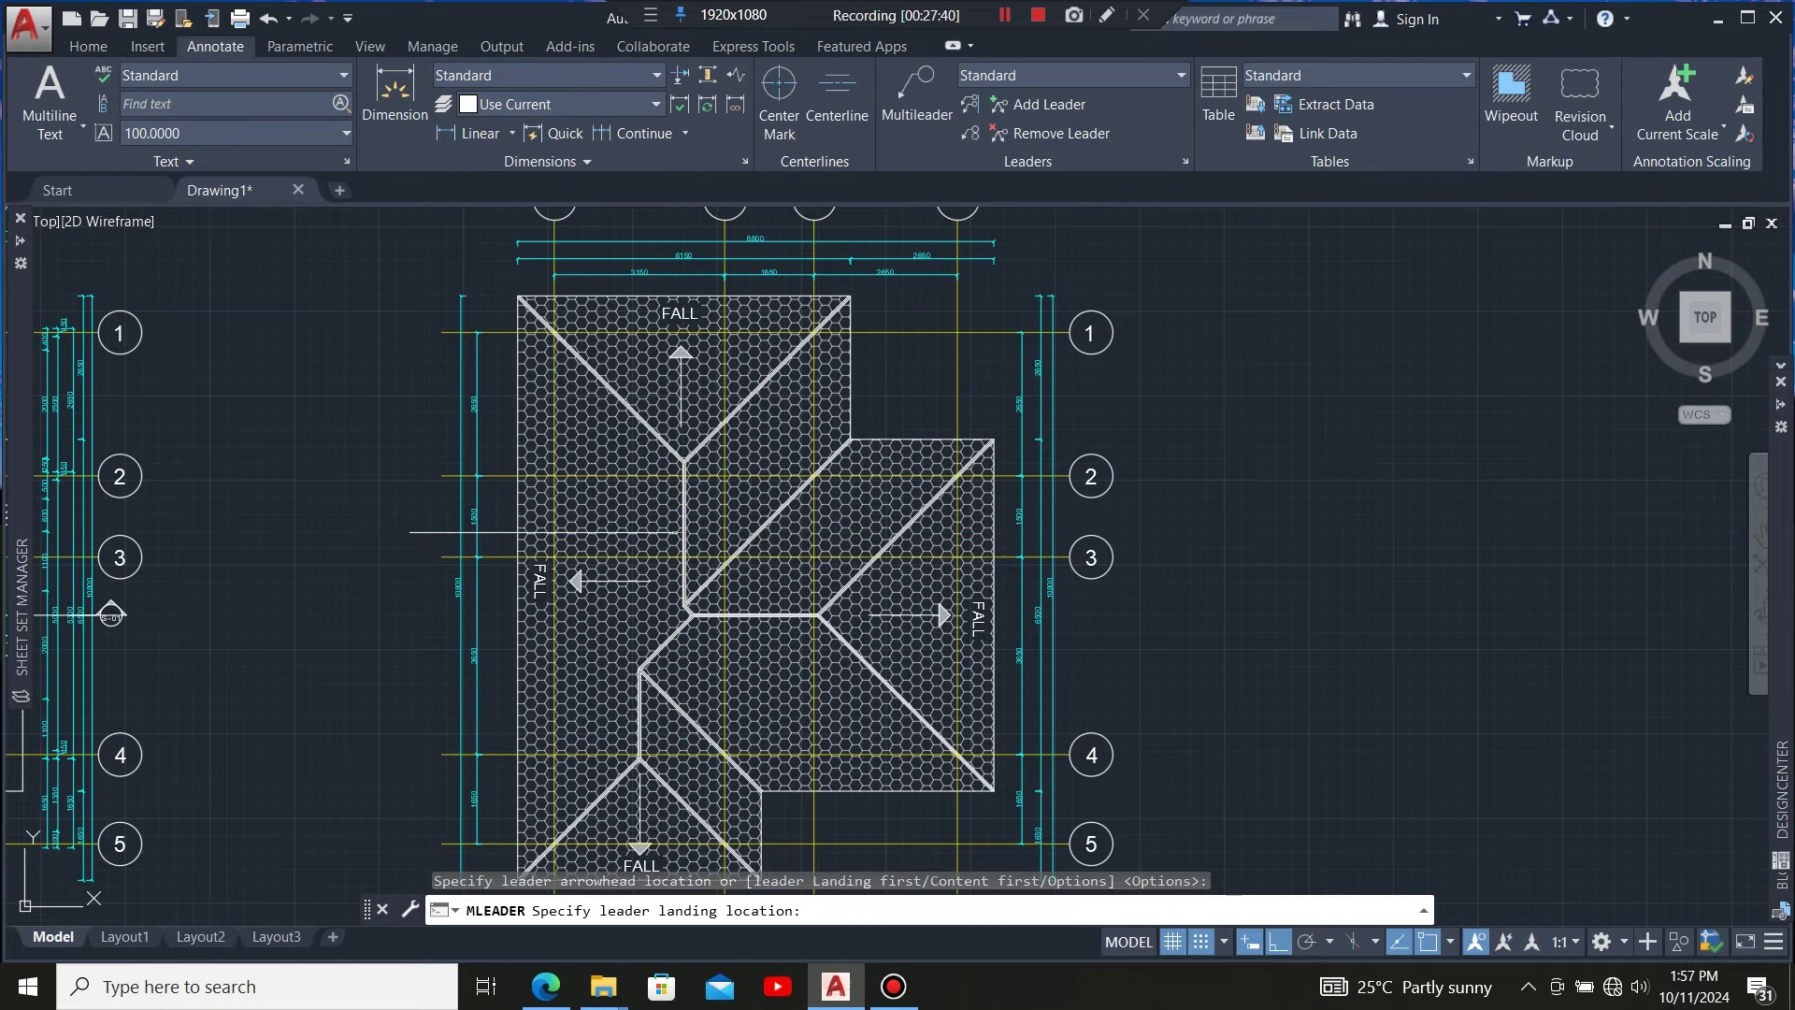
click(309, 601)
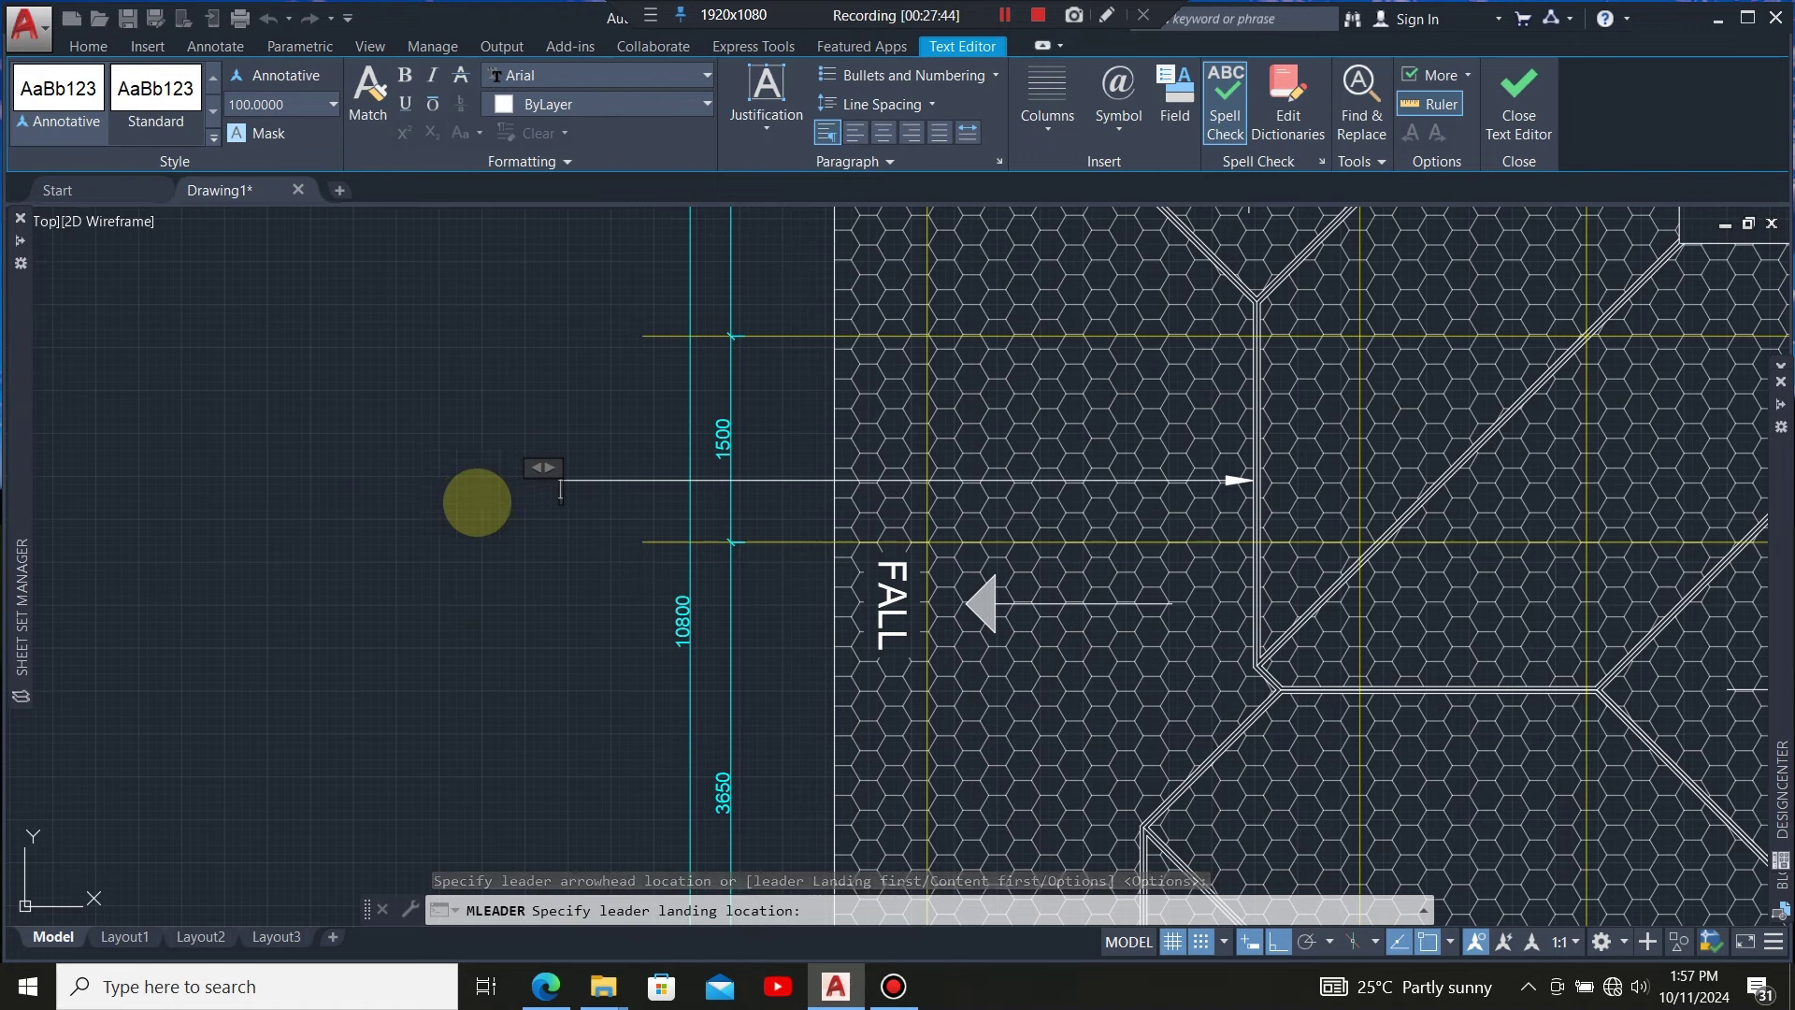
Label the leader 'Roof Ridge' with a 200 text height
text(R)
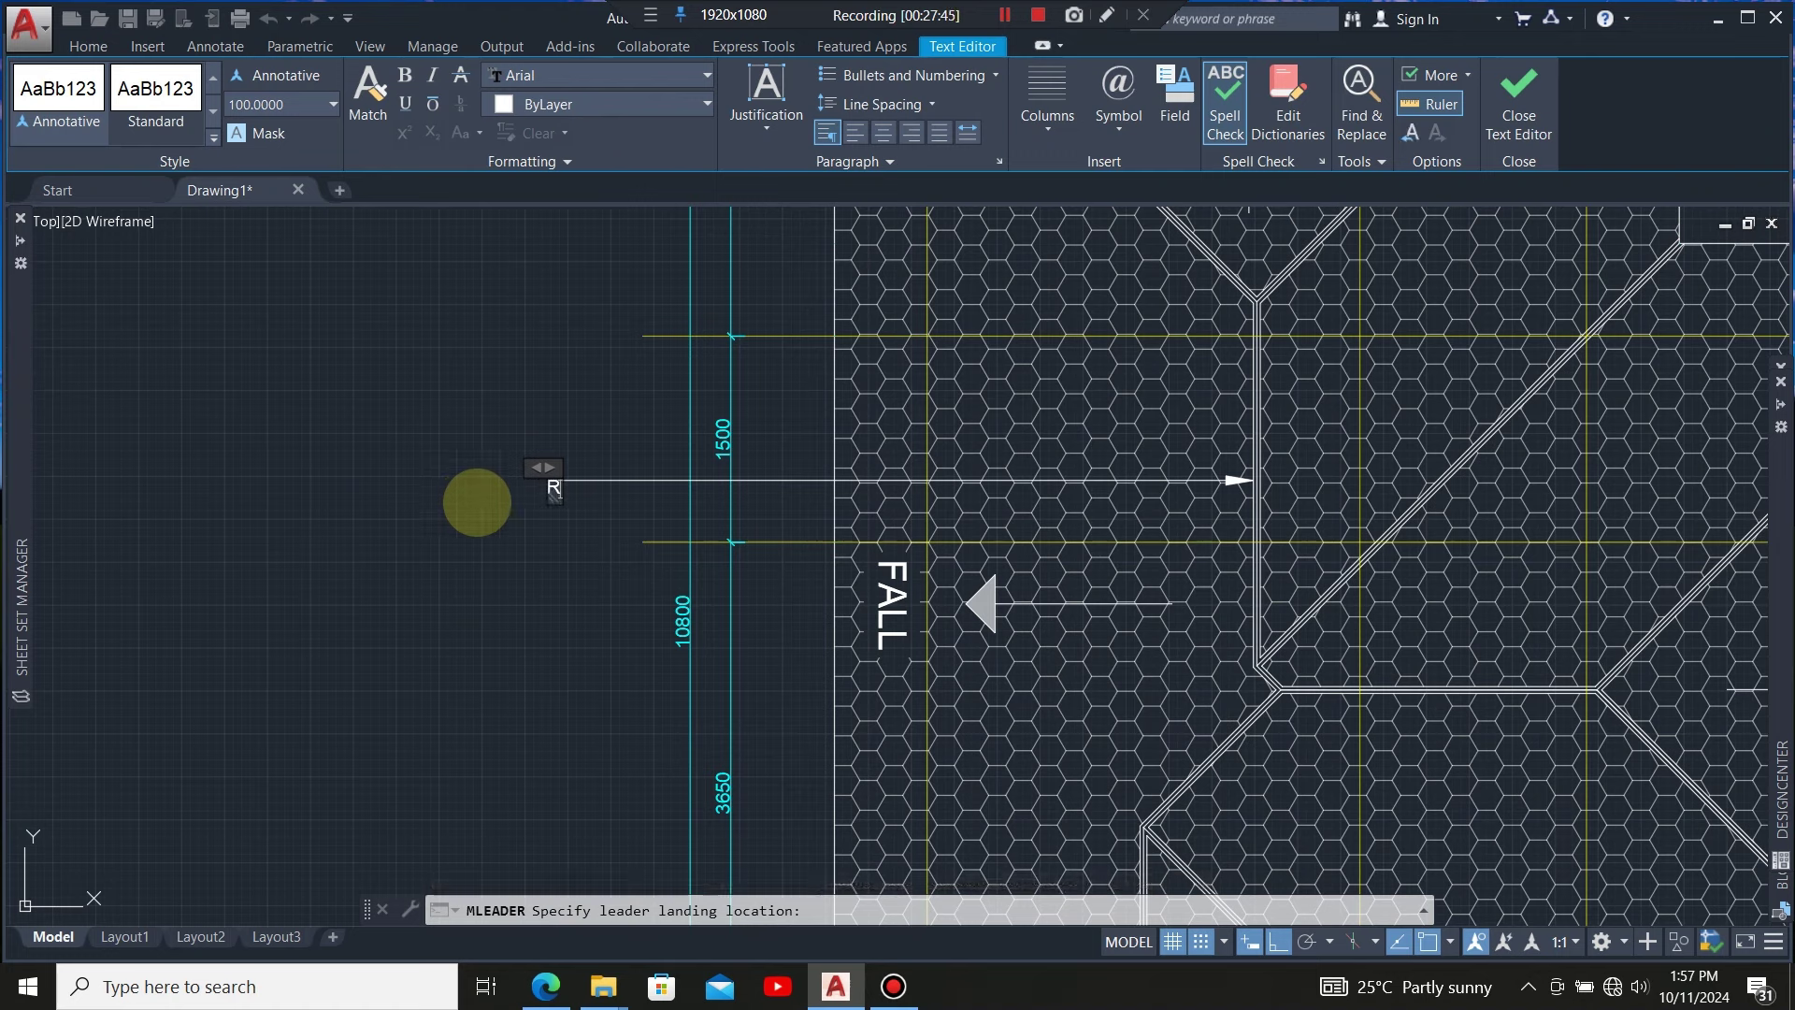
text(oof Rig)
text(de)
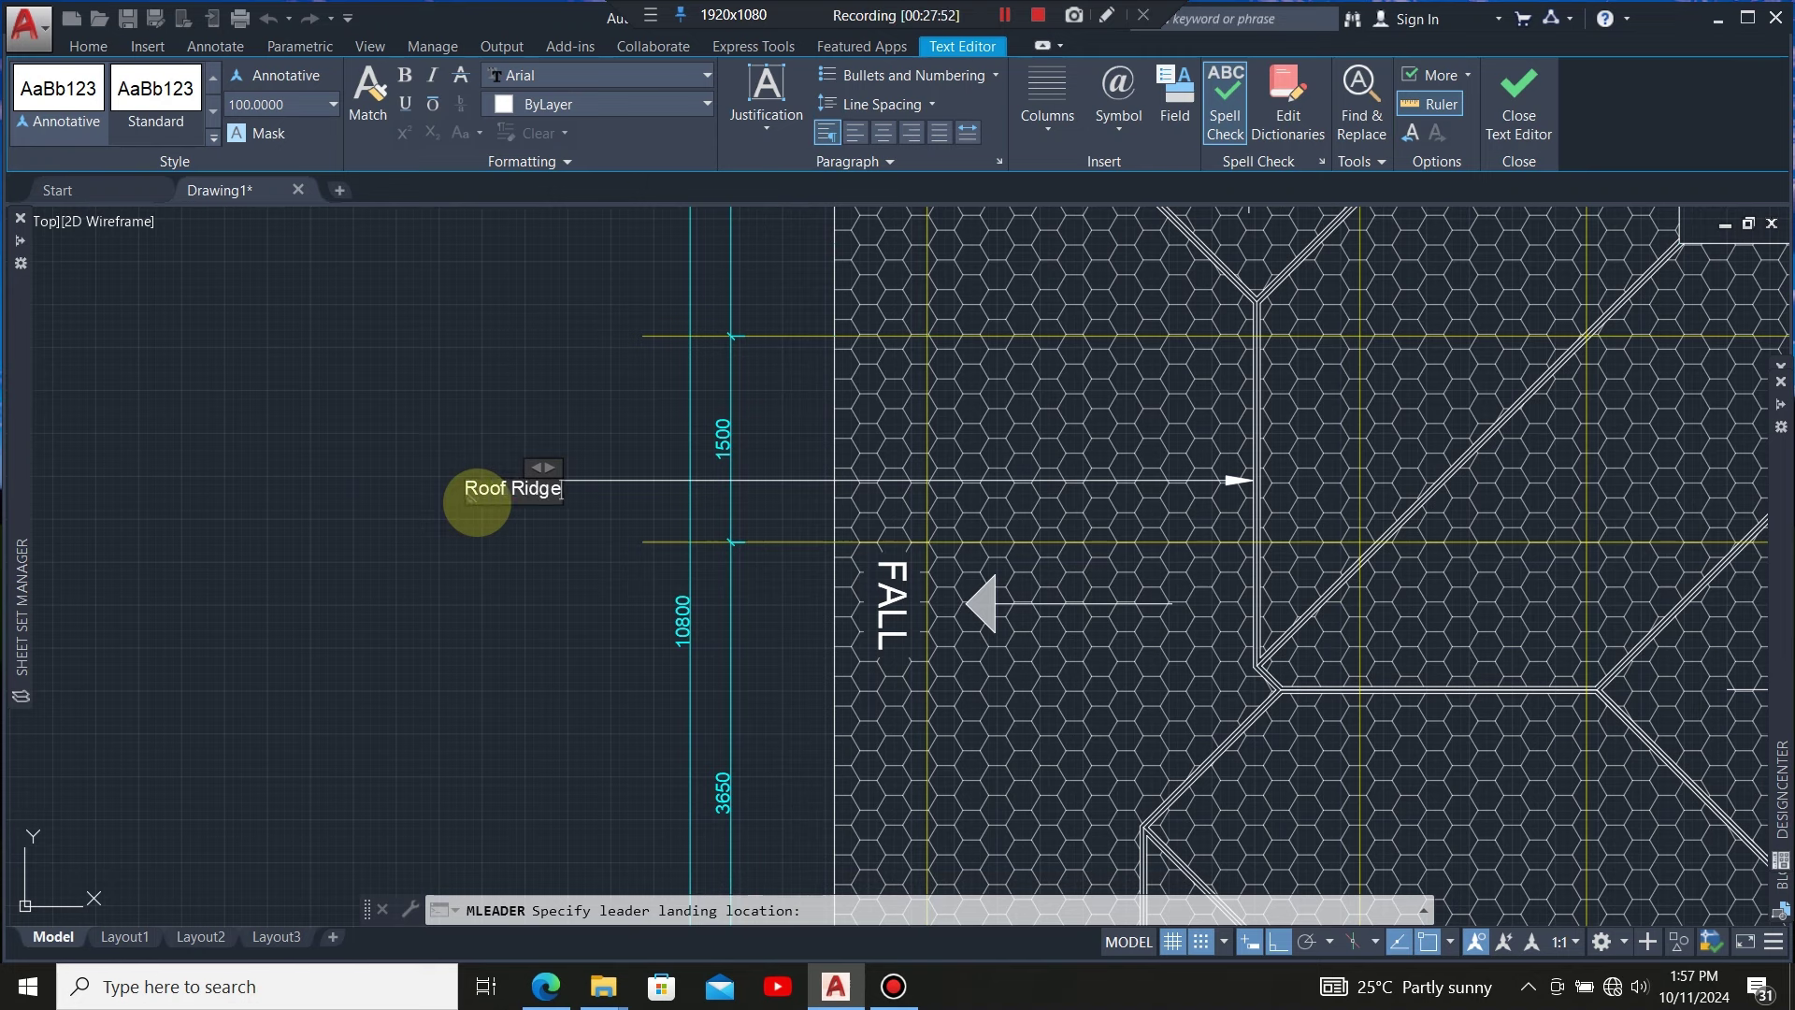
scroll(561, 516, up, 2)
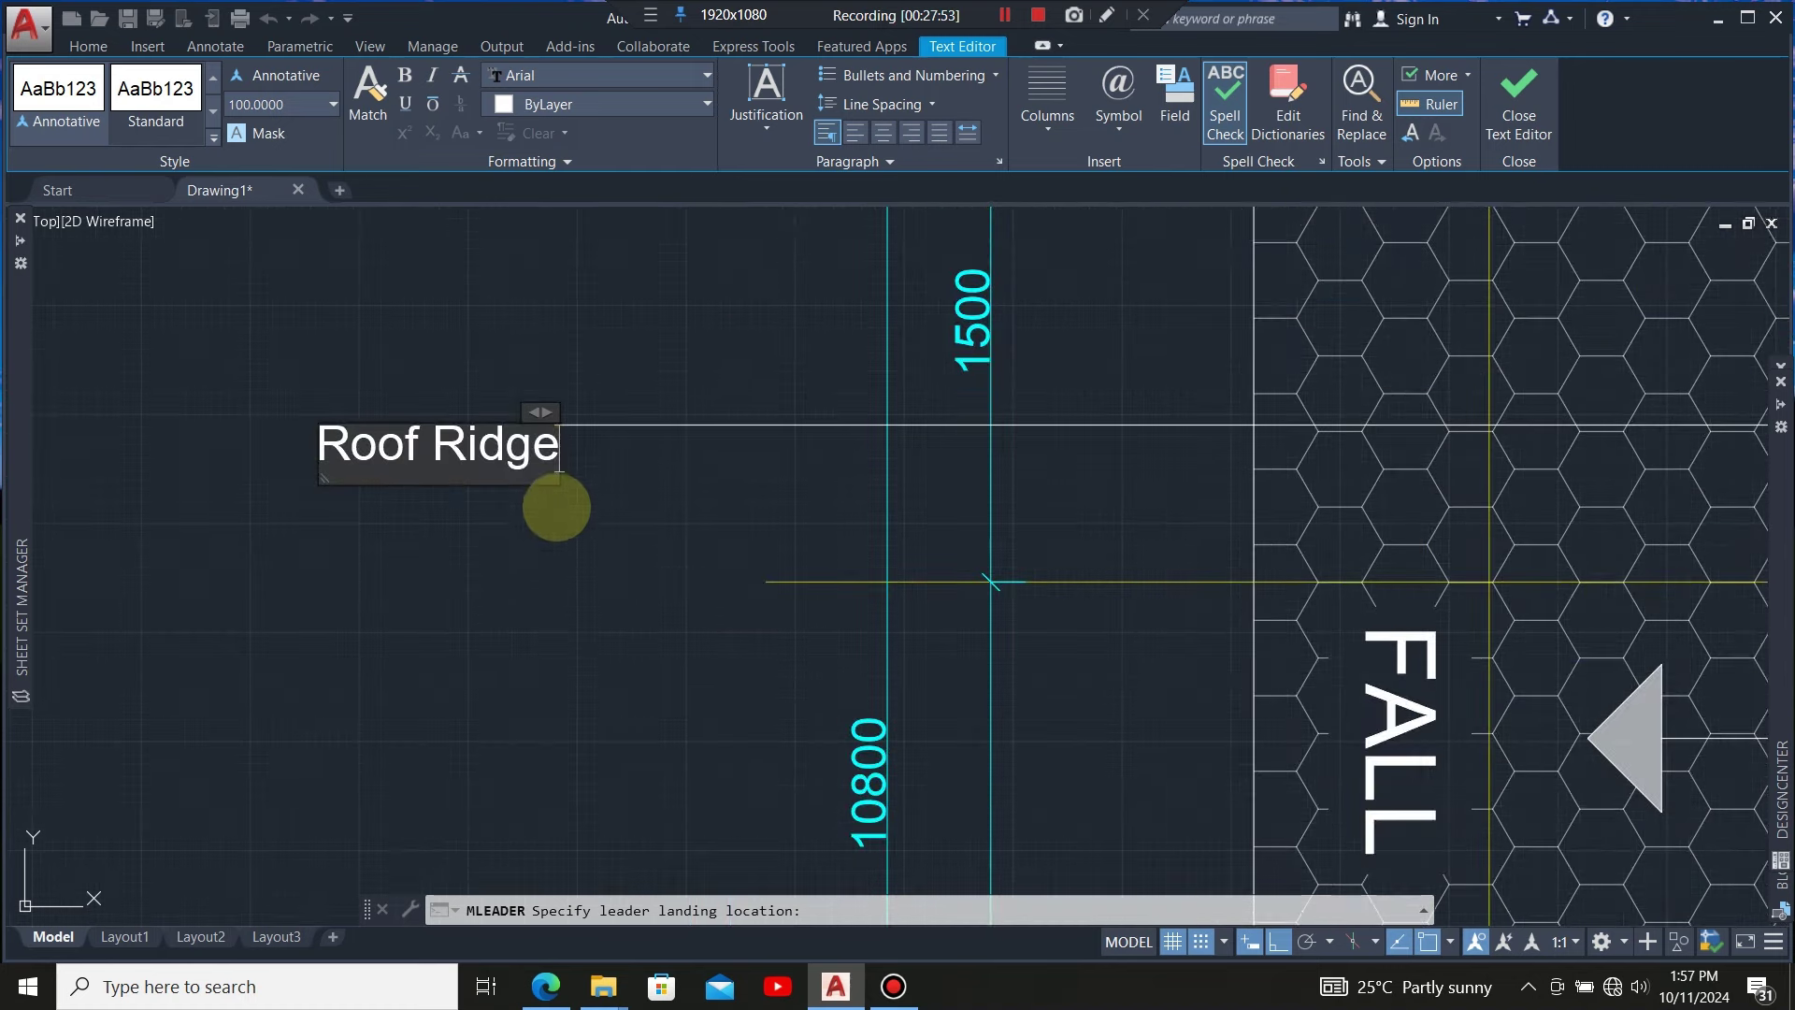
drag(557, 468, 301, 473)
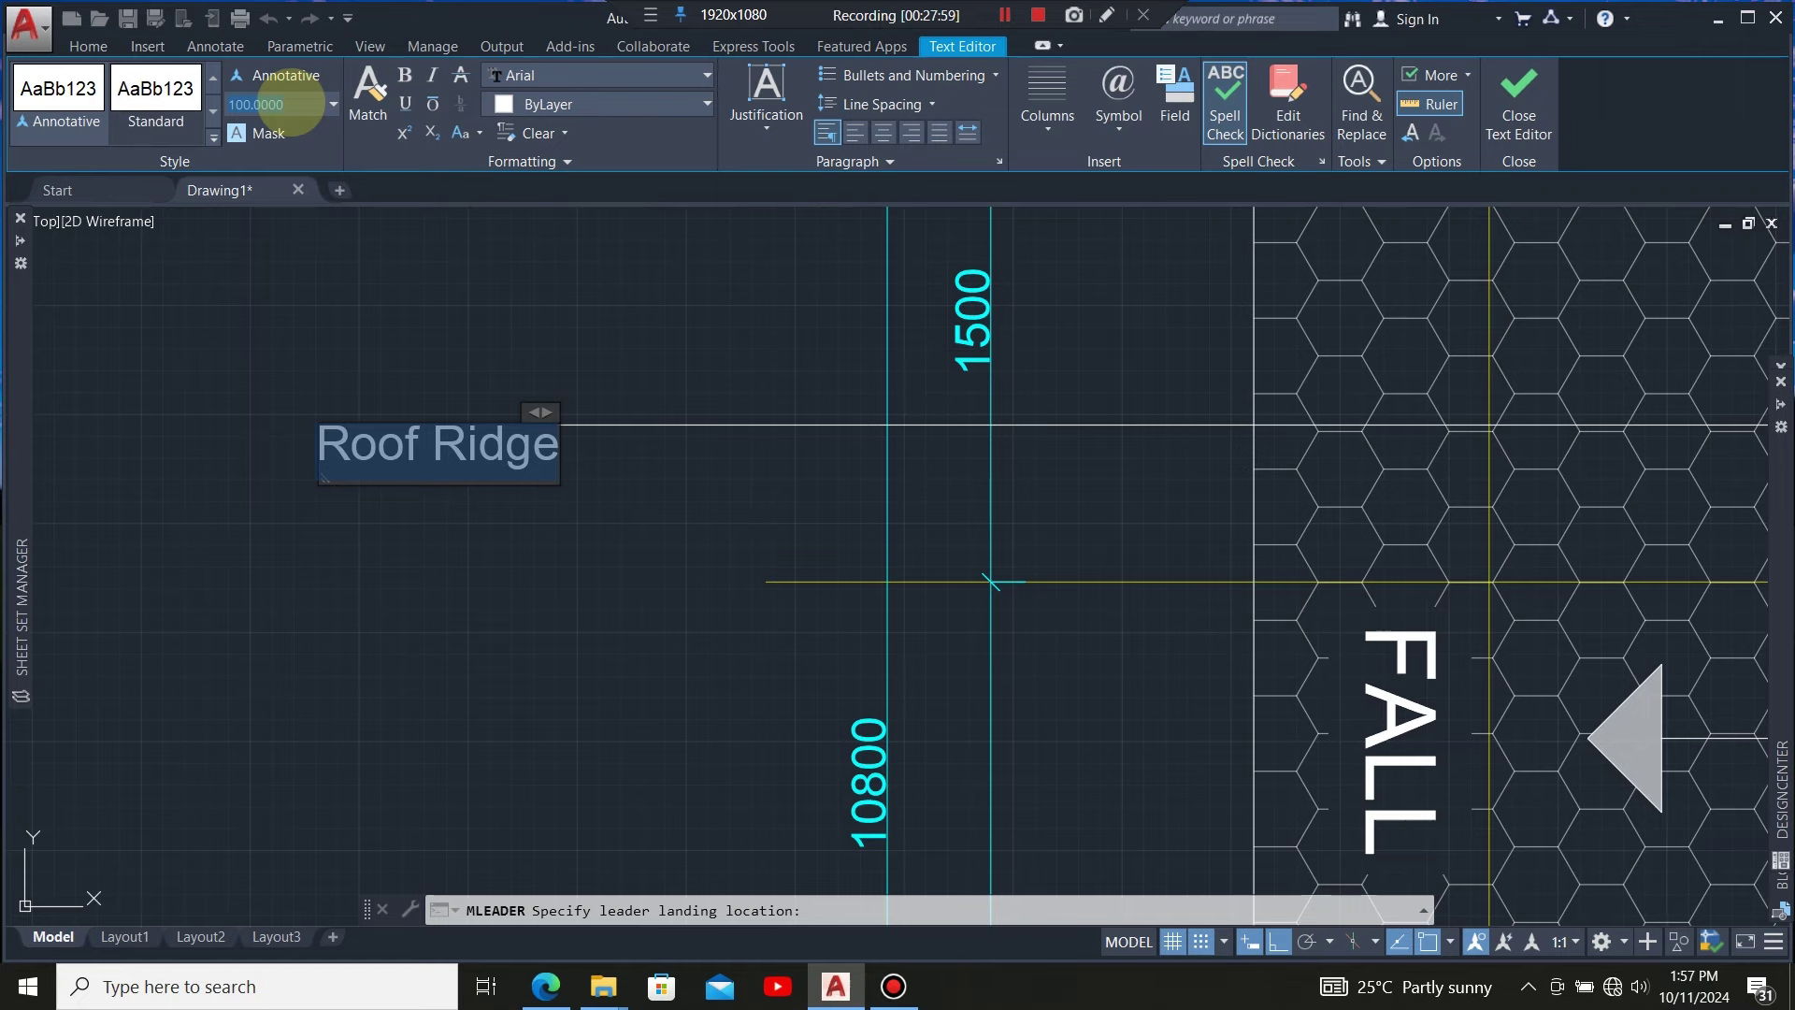
key(Return)
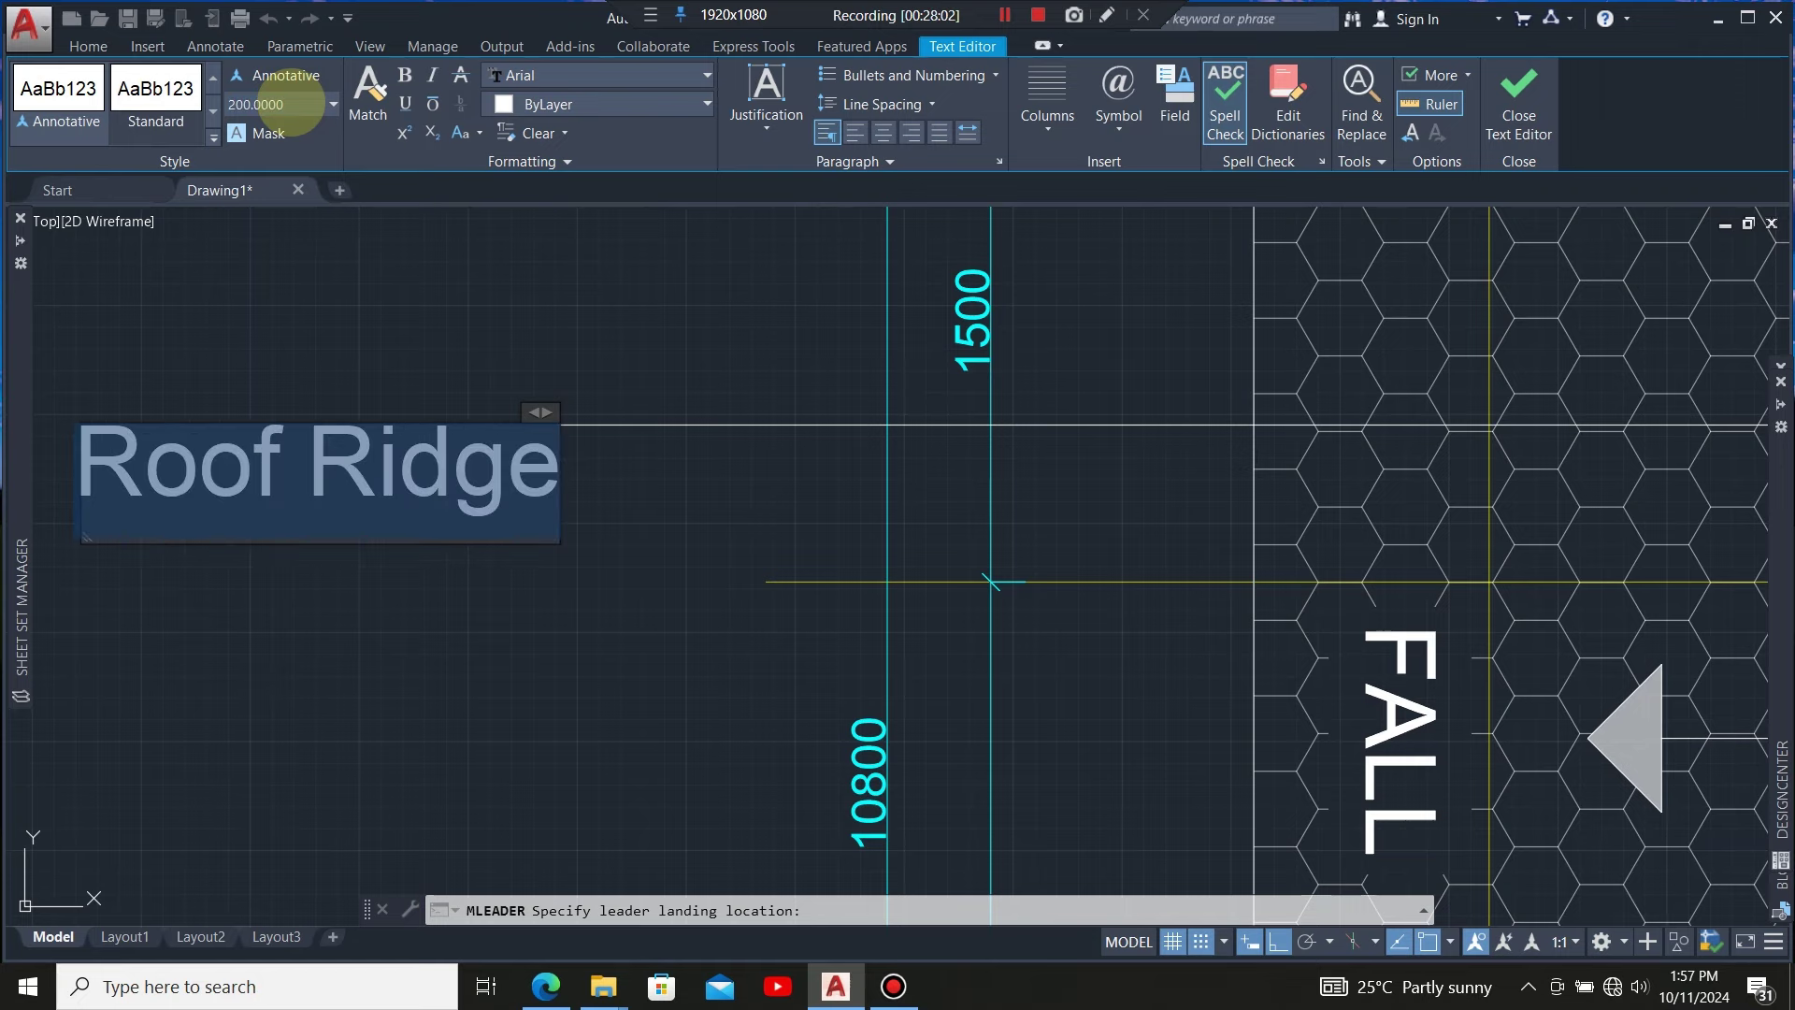
scroll(682, 594, down, 3)
Finish editing the 'Roof Ridge' label text
click(658, 615)
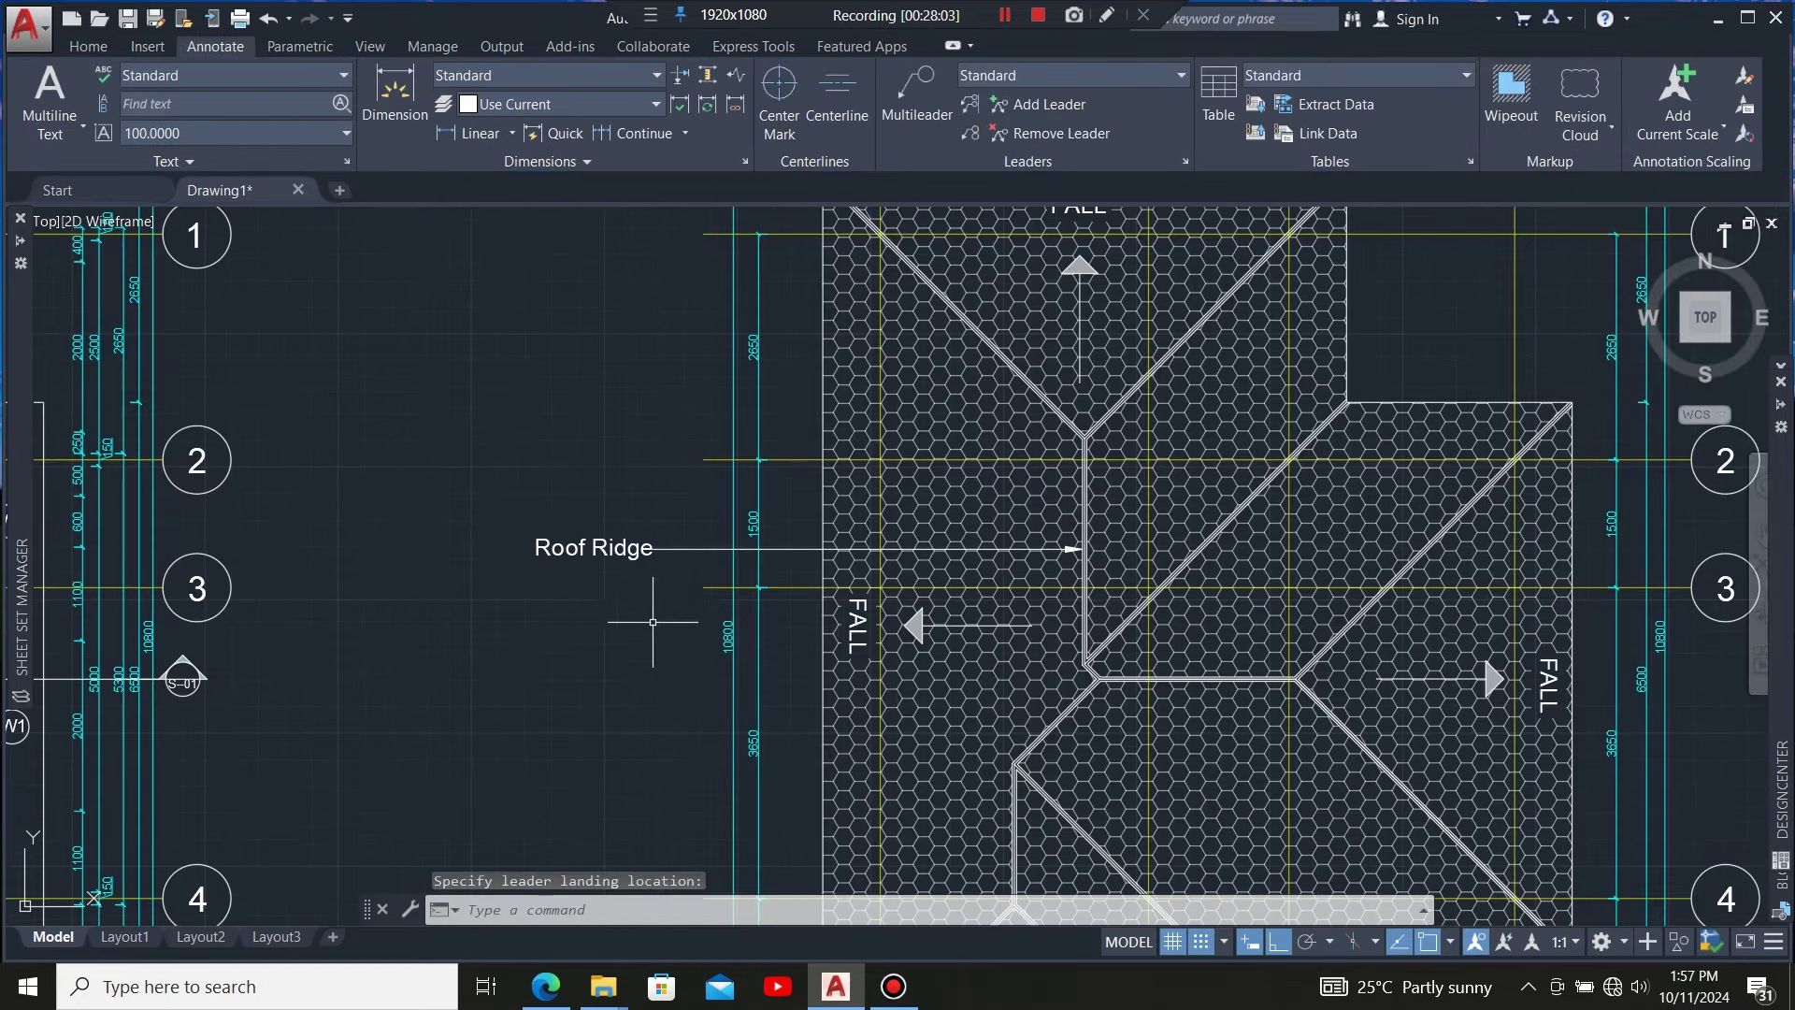
scroll(481, 524, down, 4)
scroll(477, 545, up, 3)
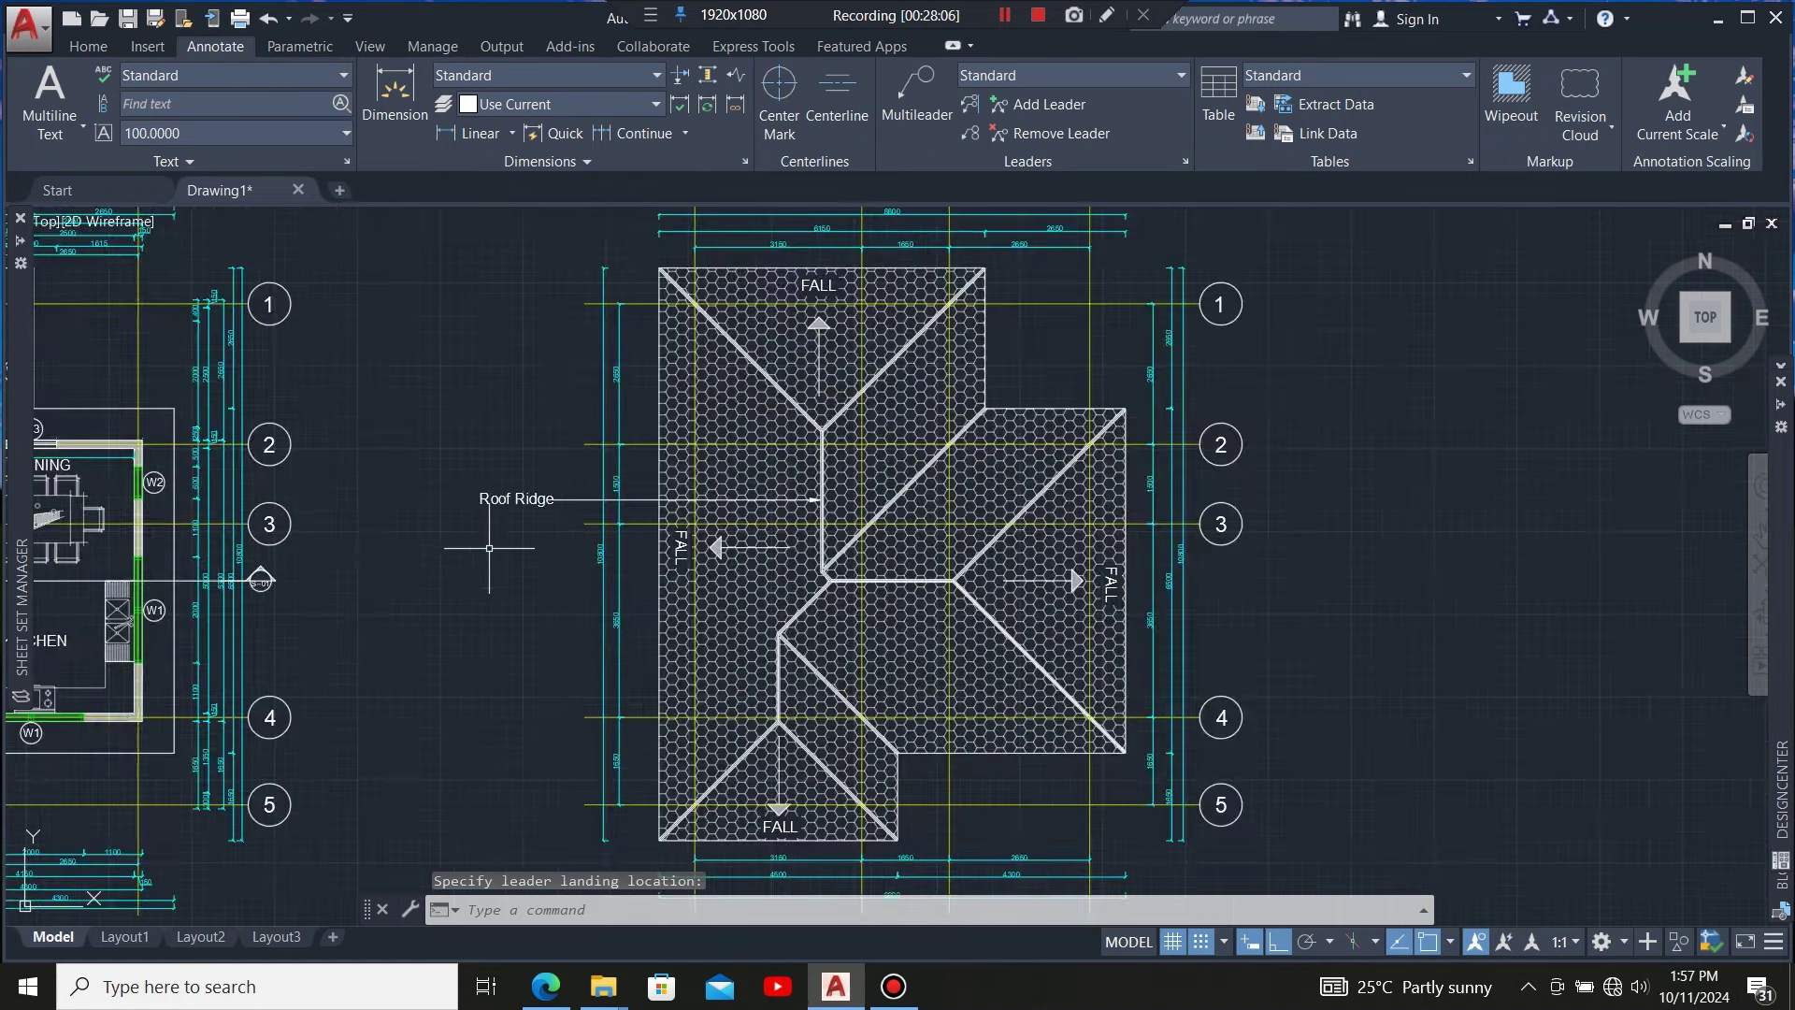
scroll(486, 566, down, 3)
scroll(877, 462, up, 2)
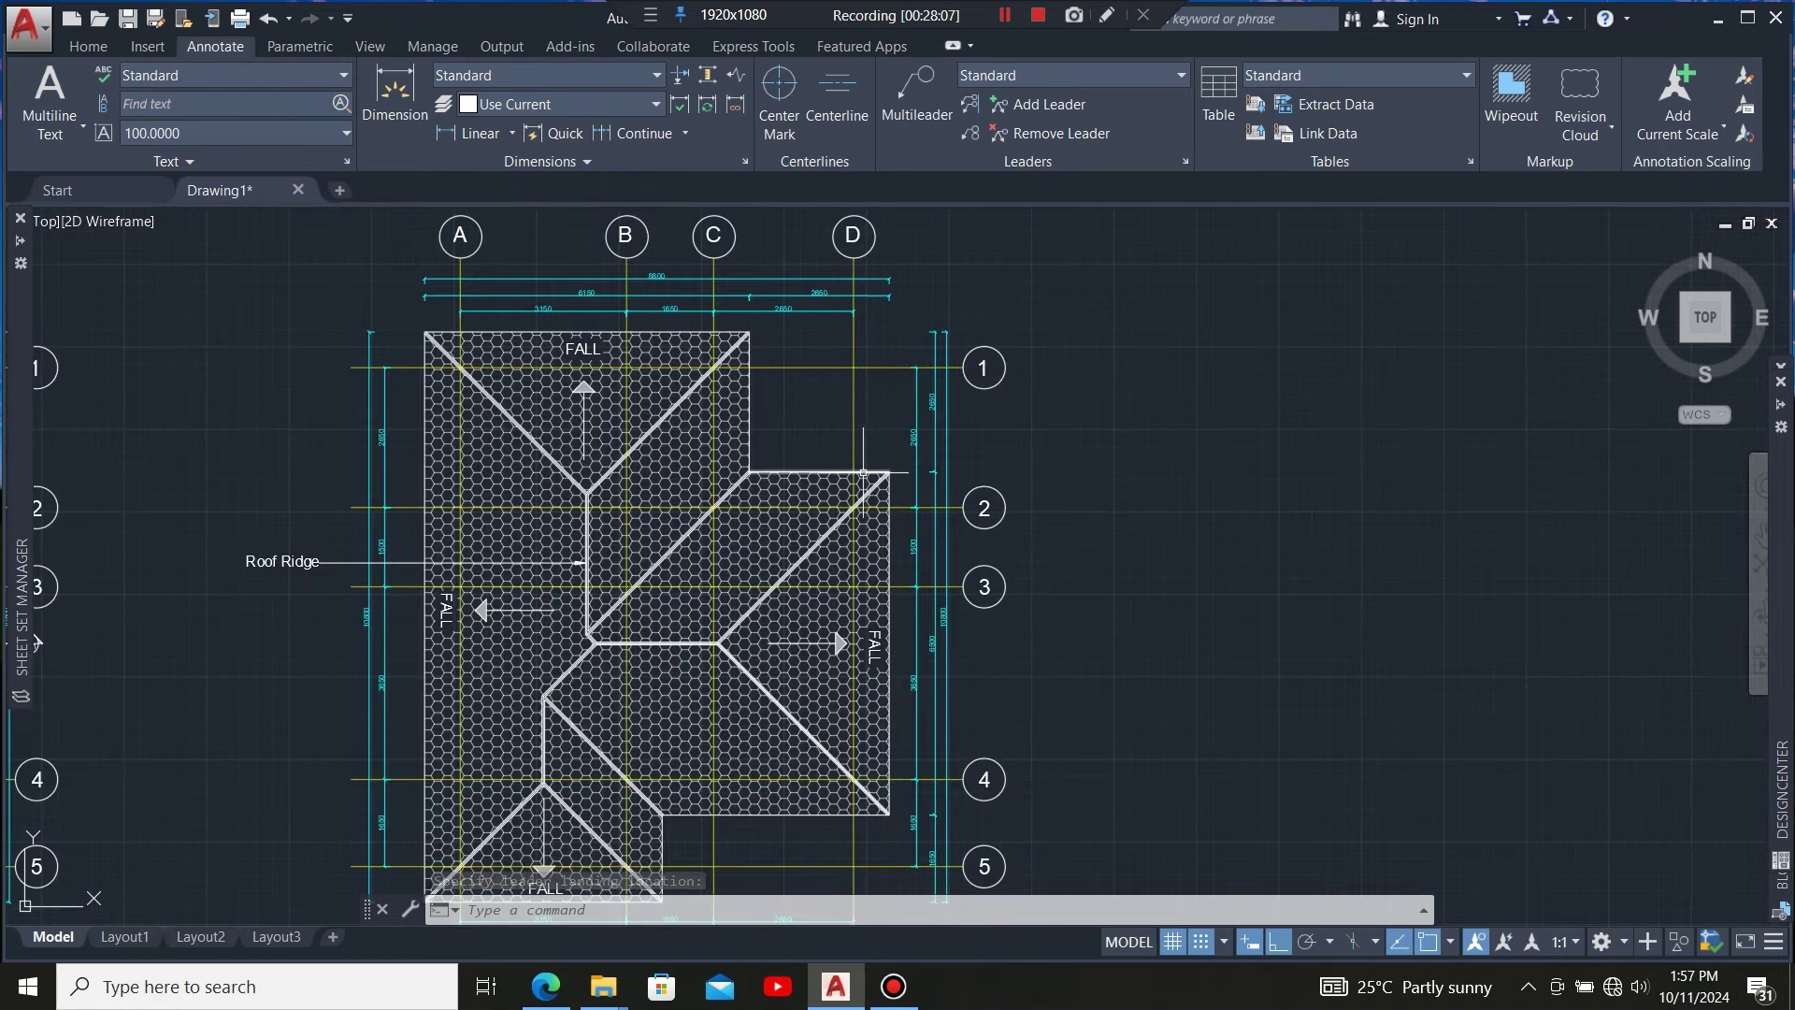
Draw a second multileader from the upper ridge line to a landing point right of grid bubble 2
click(907, 89)
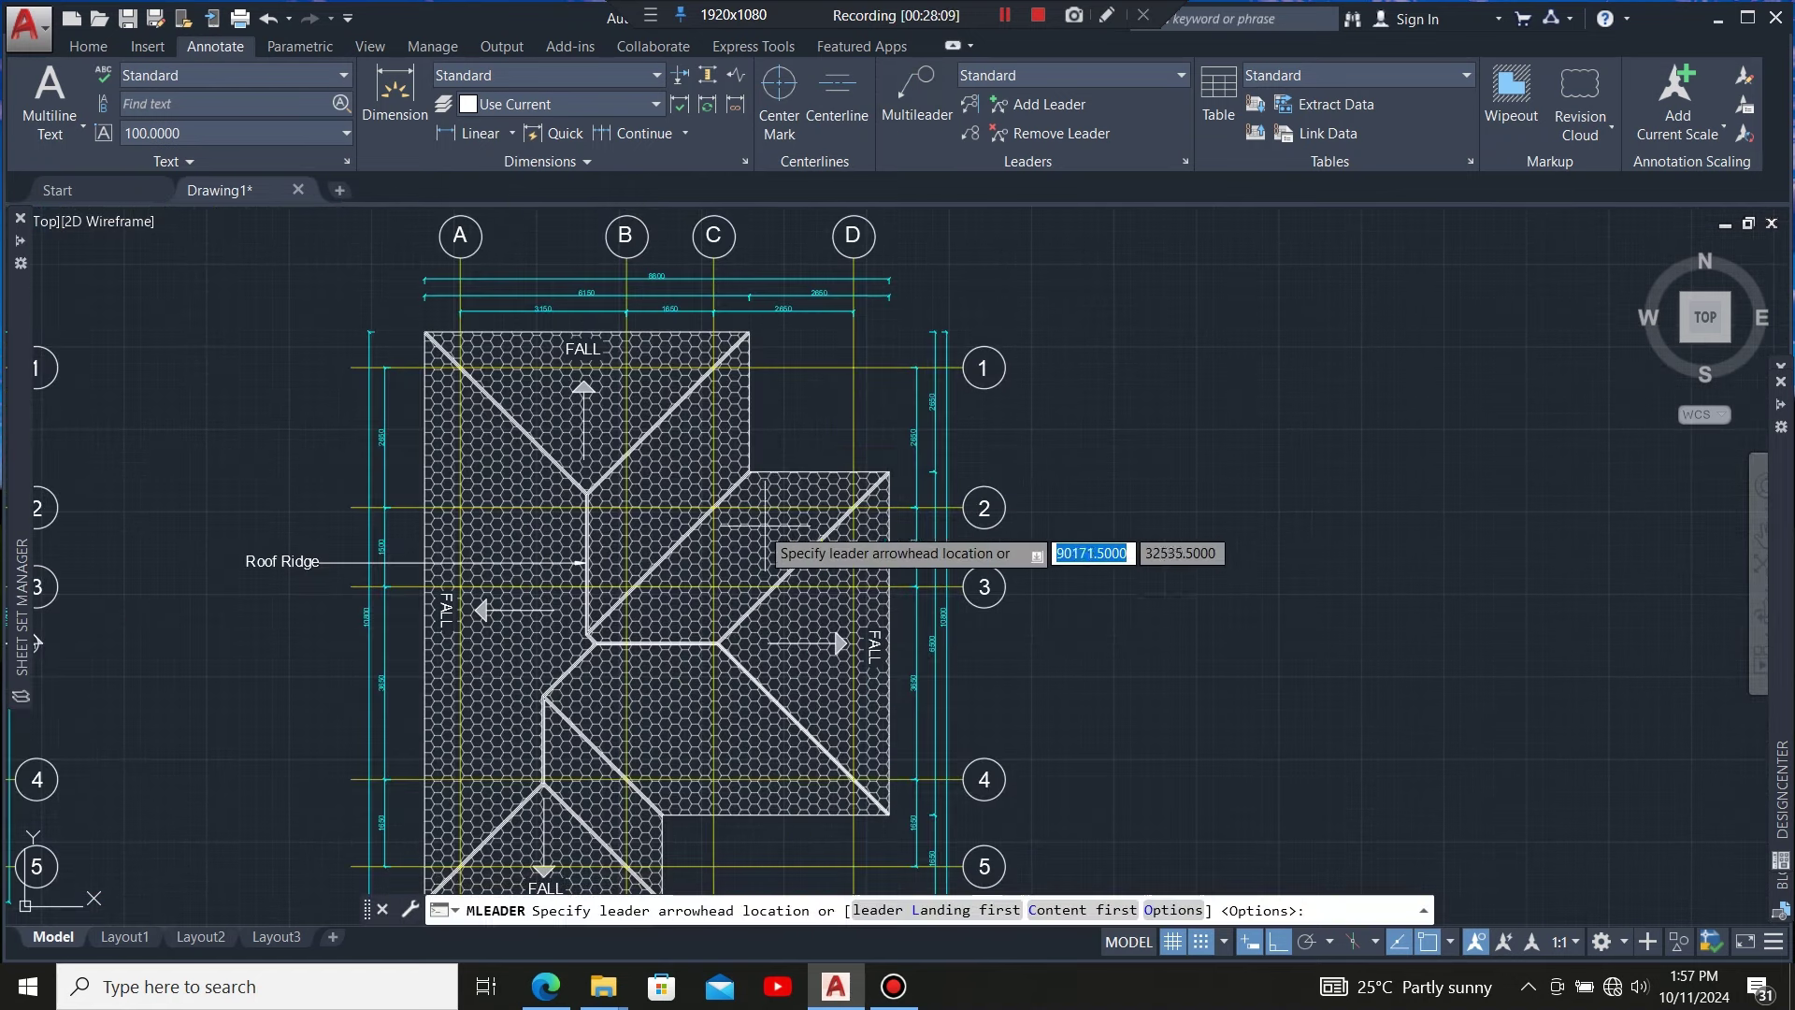
scroll(841, 416, down, 1)
scroll(836, 585, up, 1)
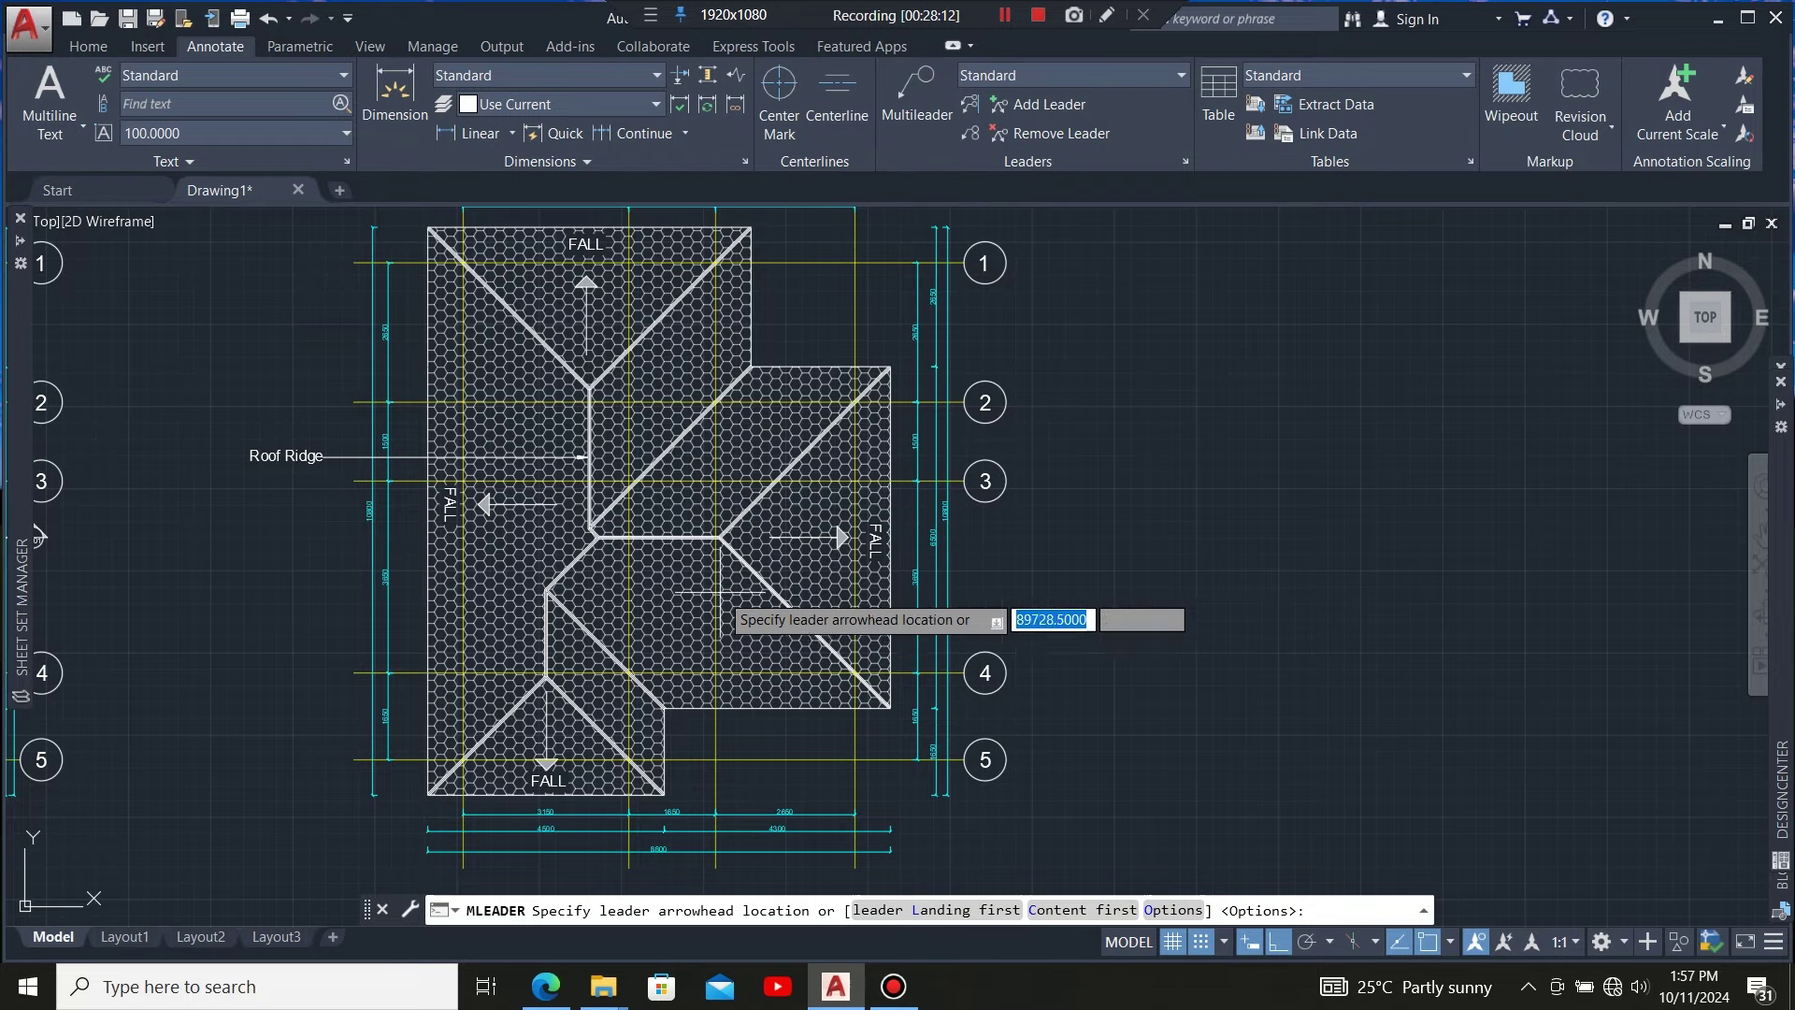
scroll(842, 682, down, 1)
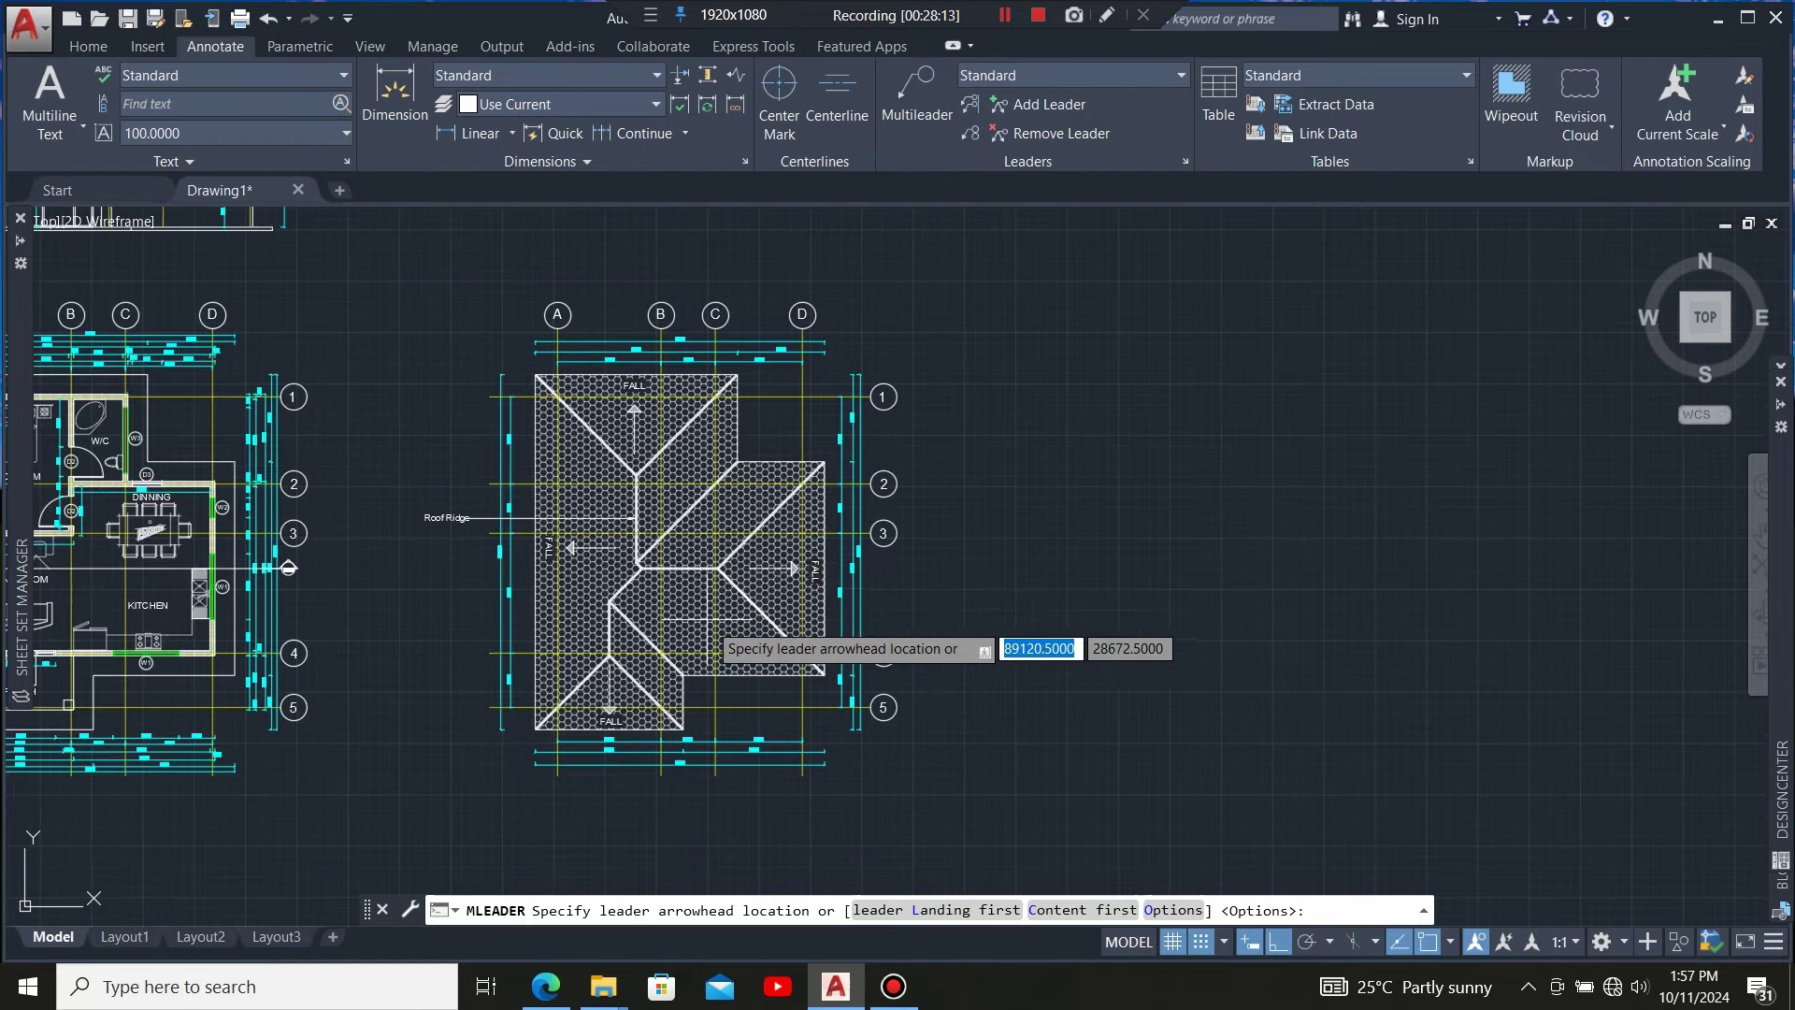
scroll(795, 486, up, 1)
click(701, 413)
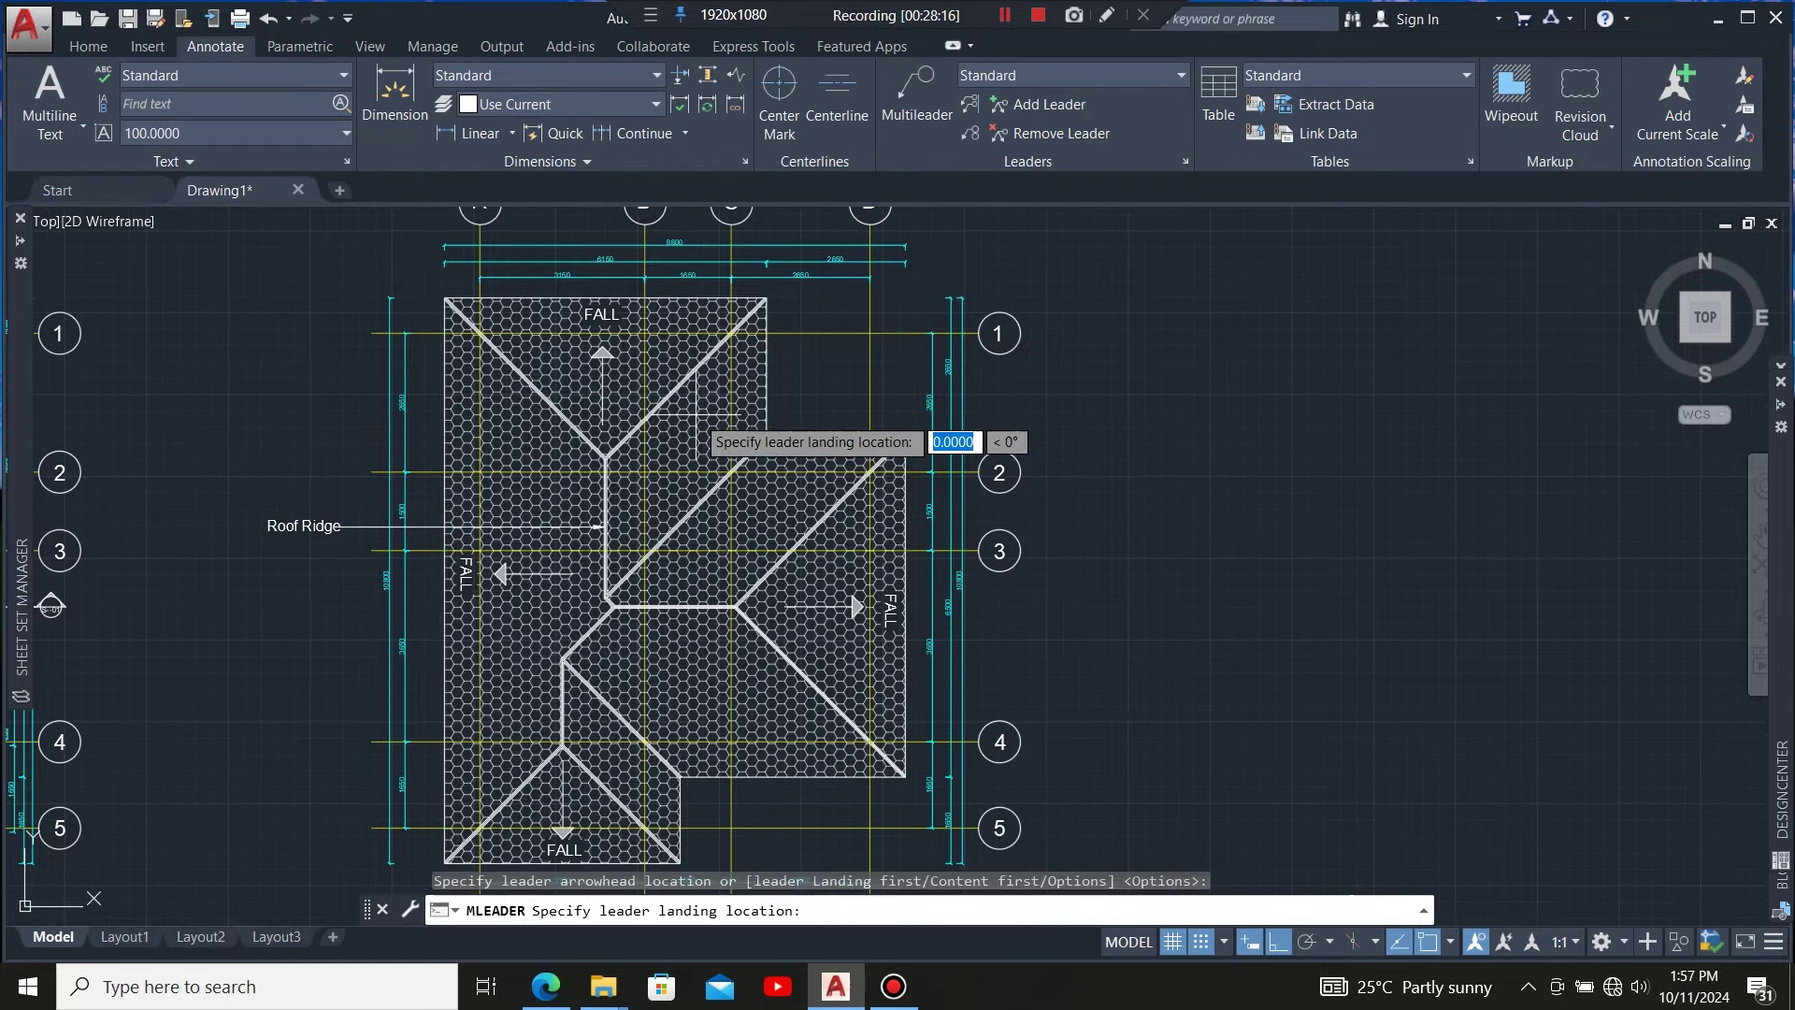
scroll(1100, 429, up, 3)
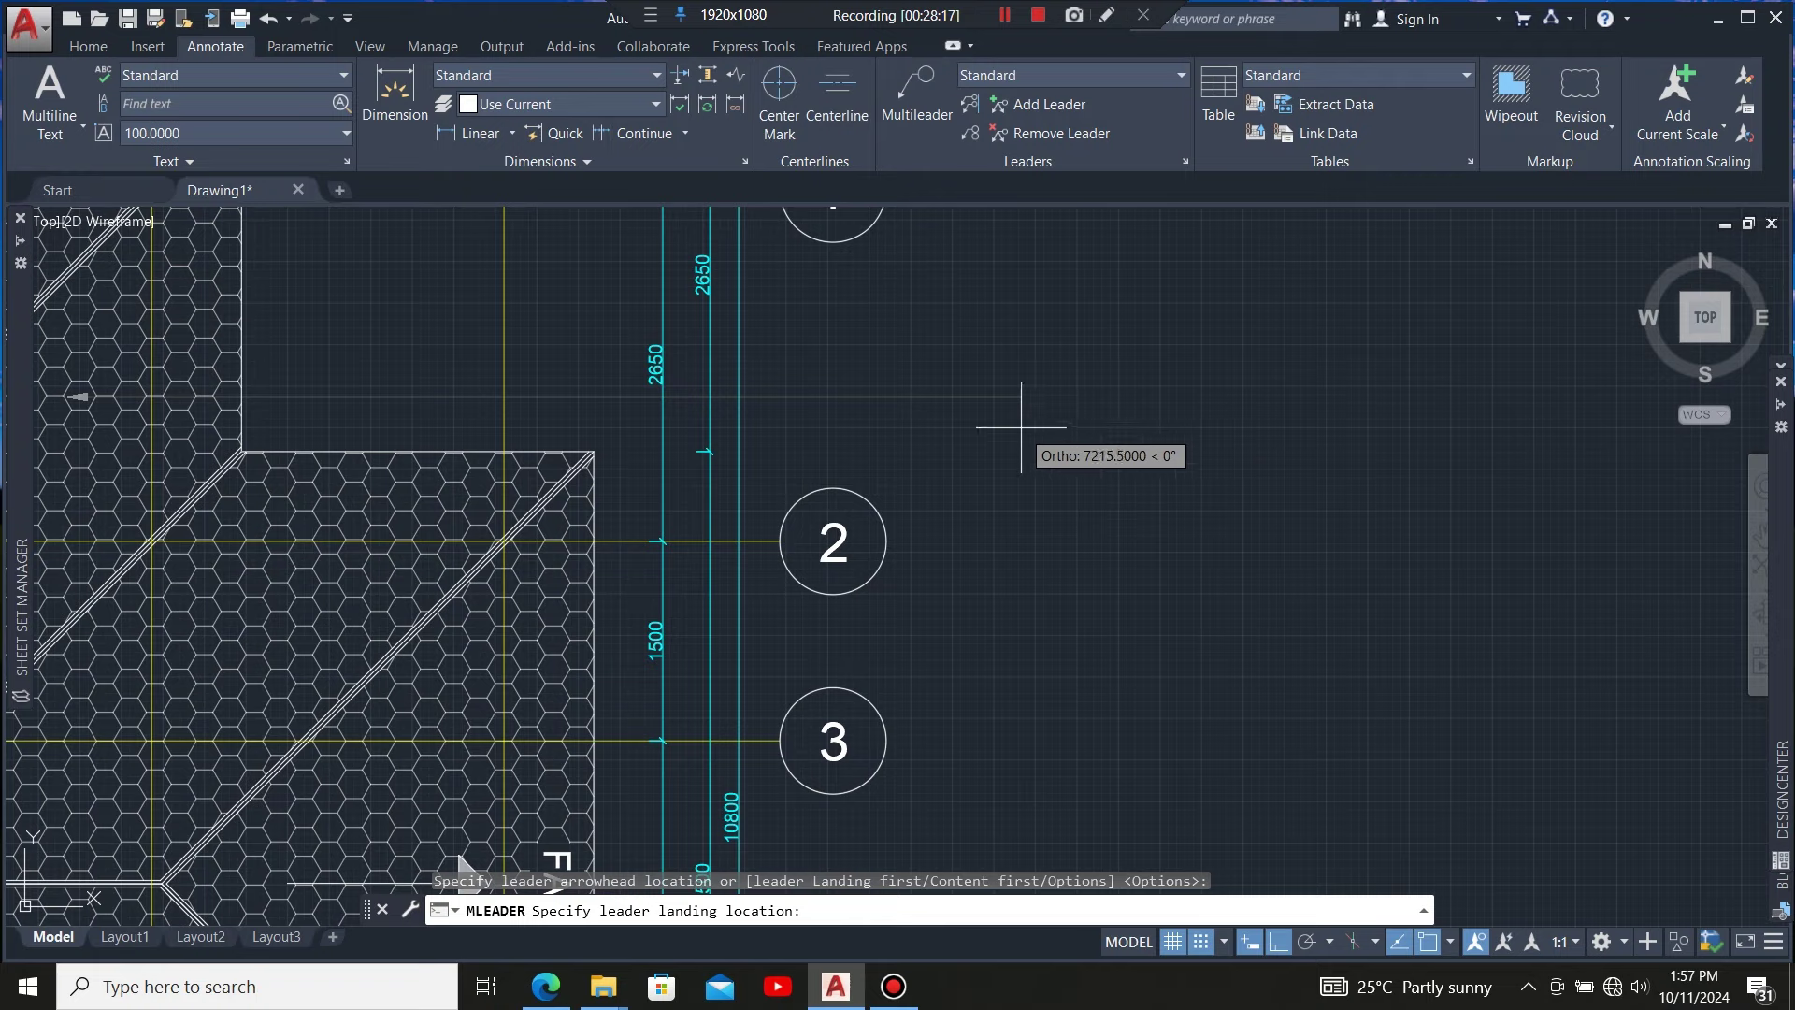
click(945, 397)
scroll(741, 453, down, 3)
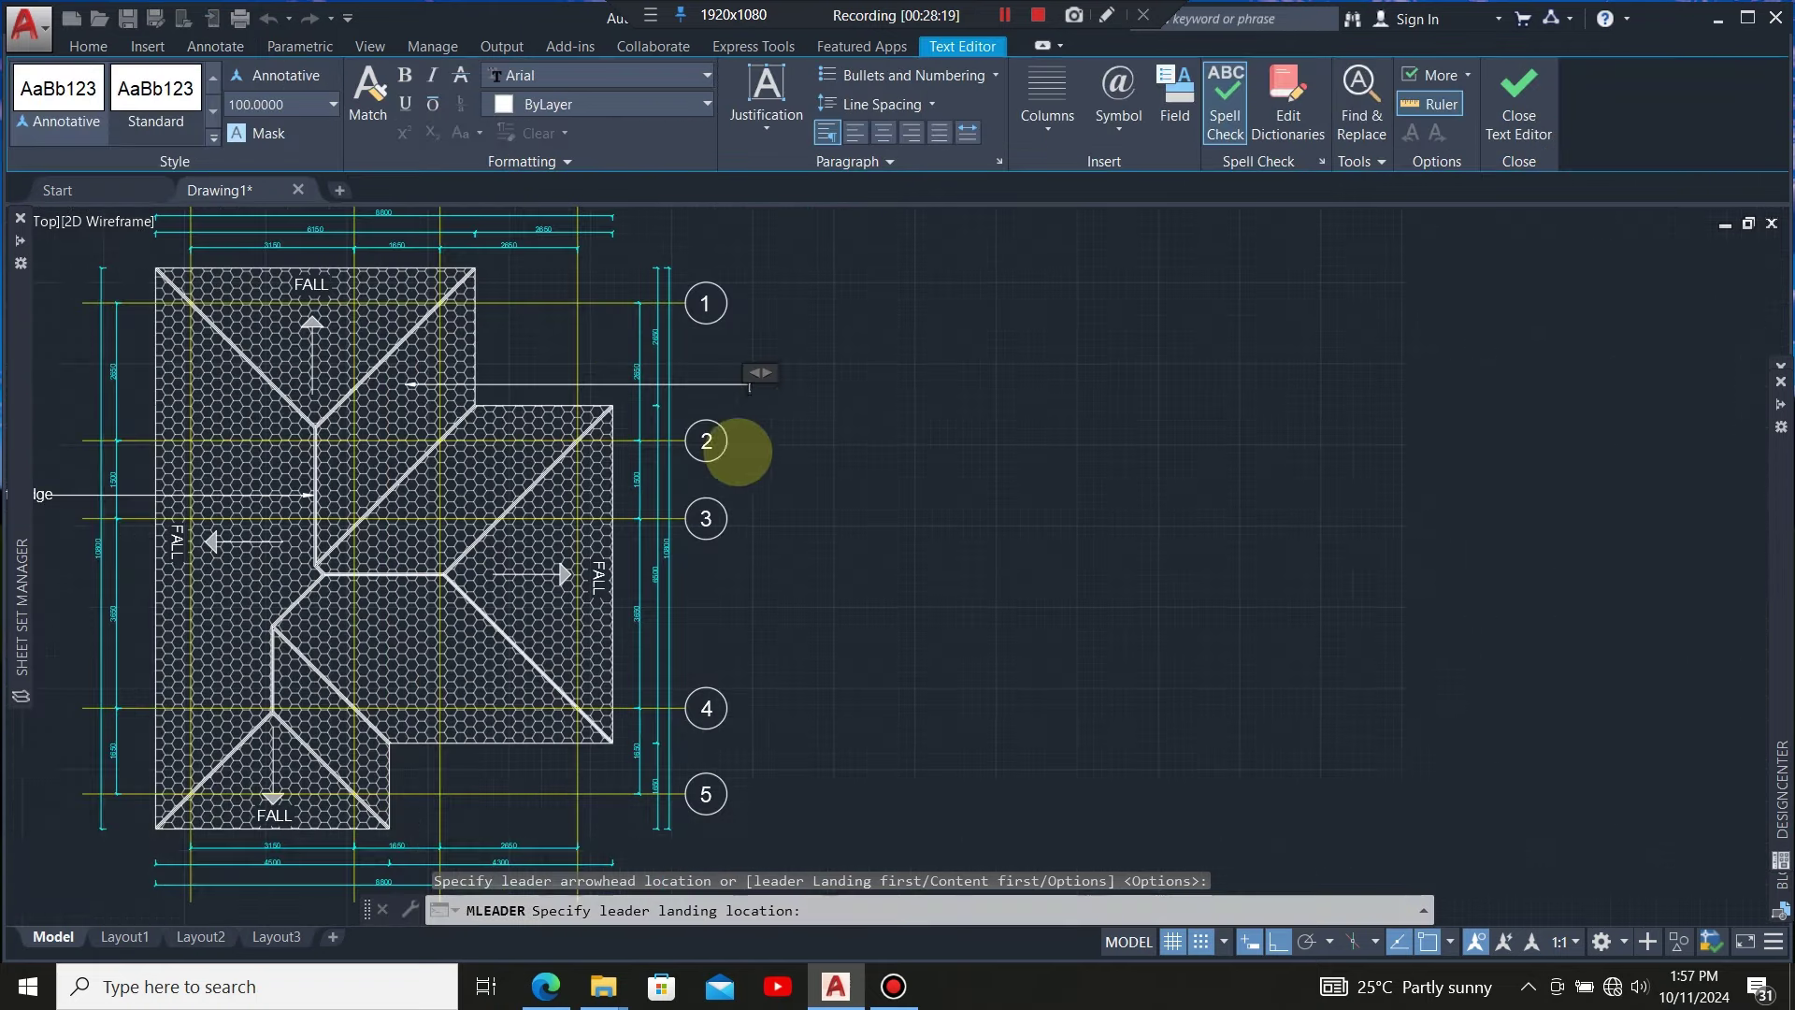
scroll(729, 392, up, 3)
scroll(793, 389, down, 3)
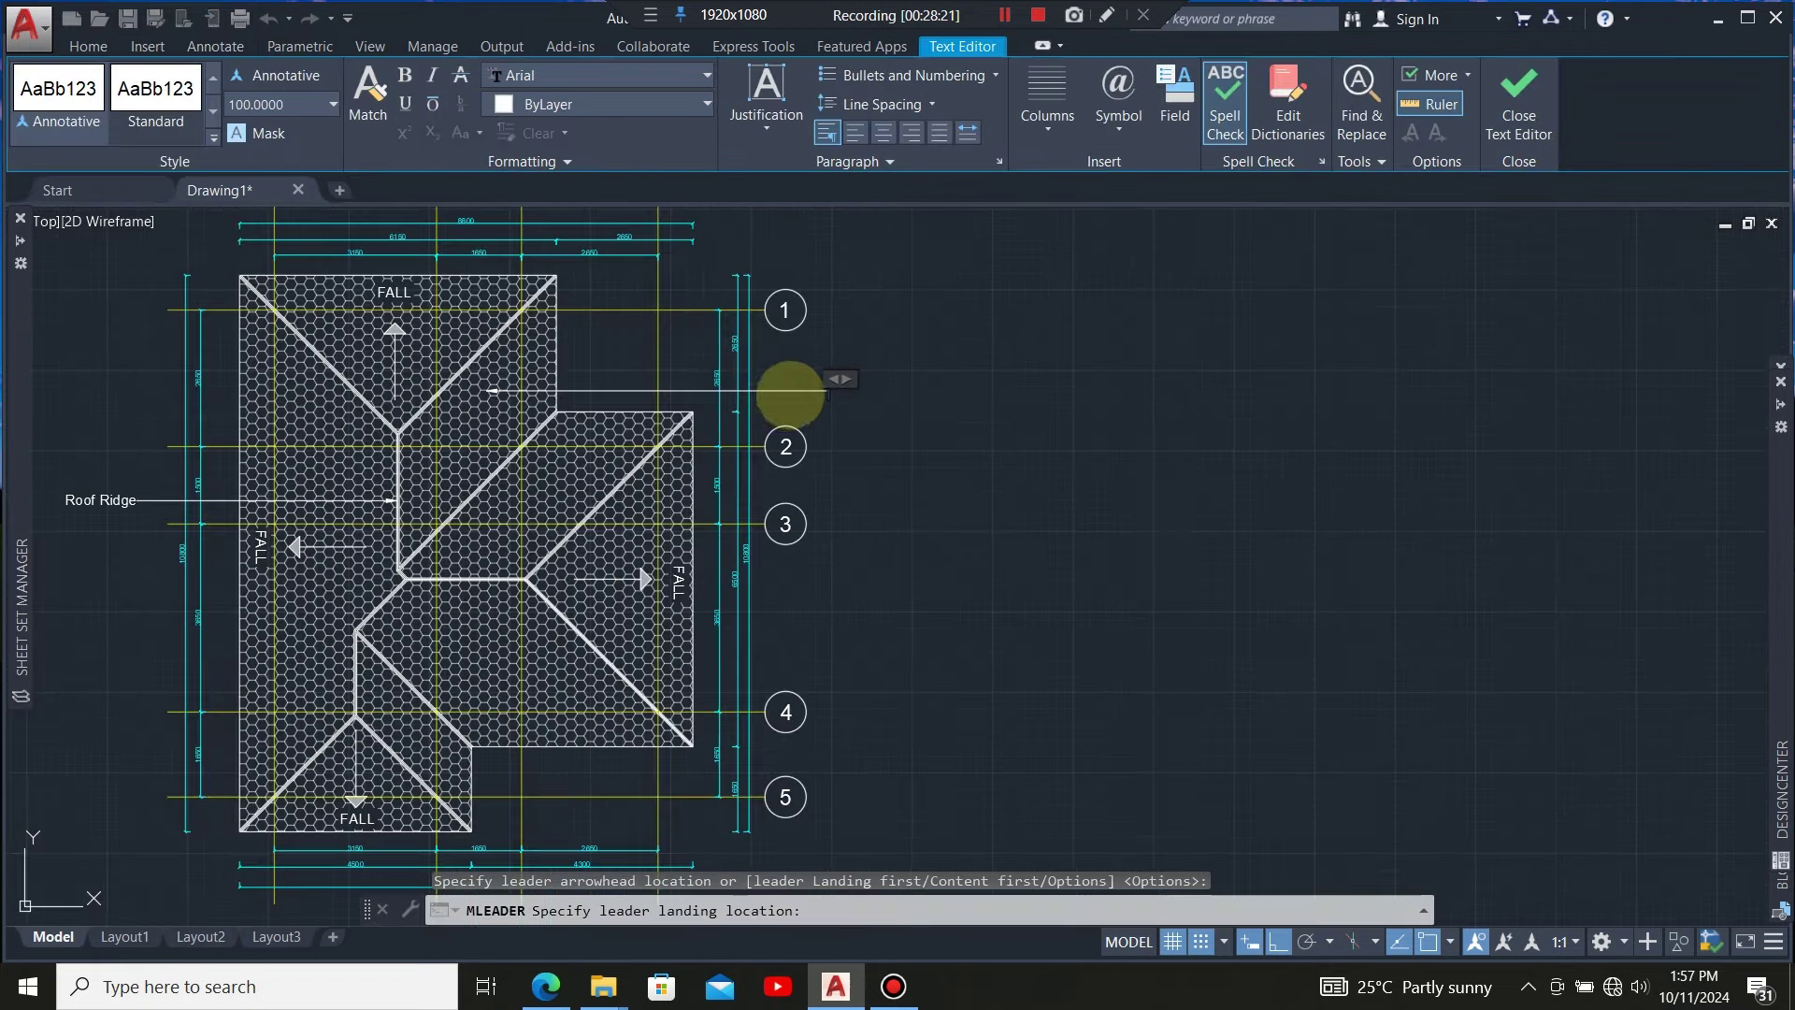
scroll(837, 393, up, 3)
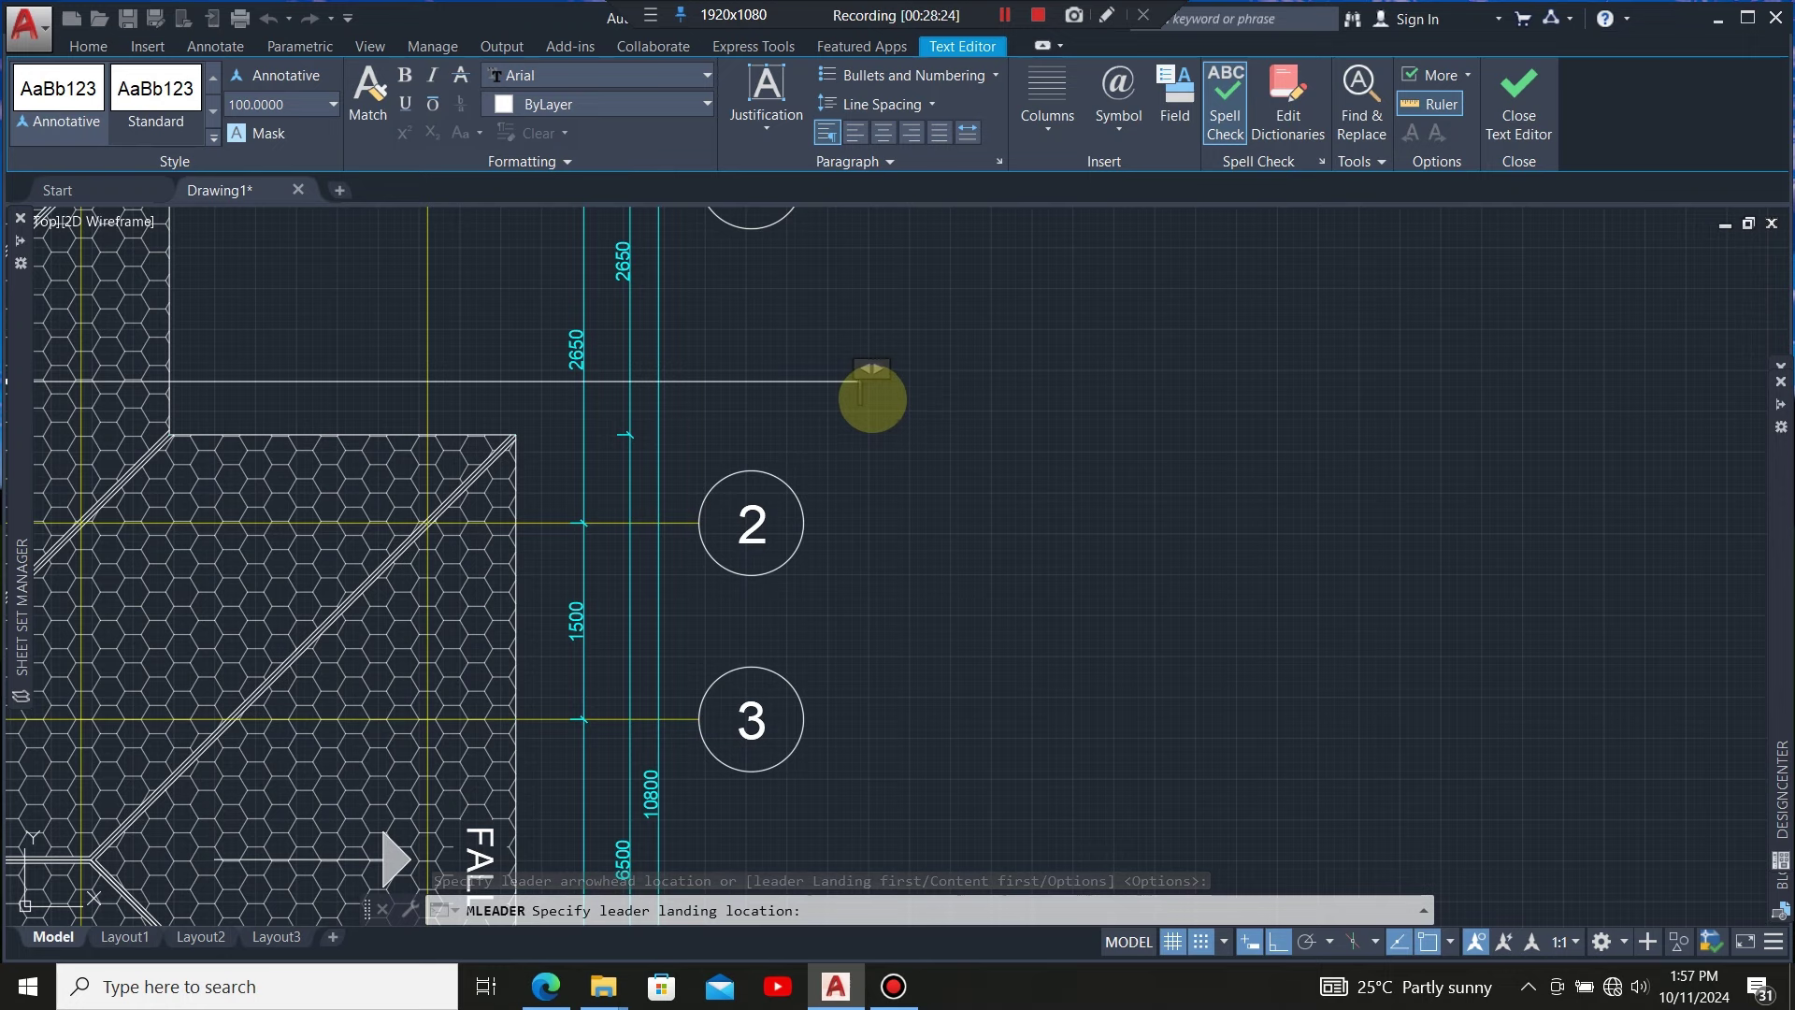
scroll(864, 385, down, 2)
scroll(864, 384, up, 2)
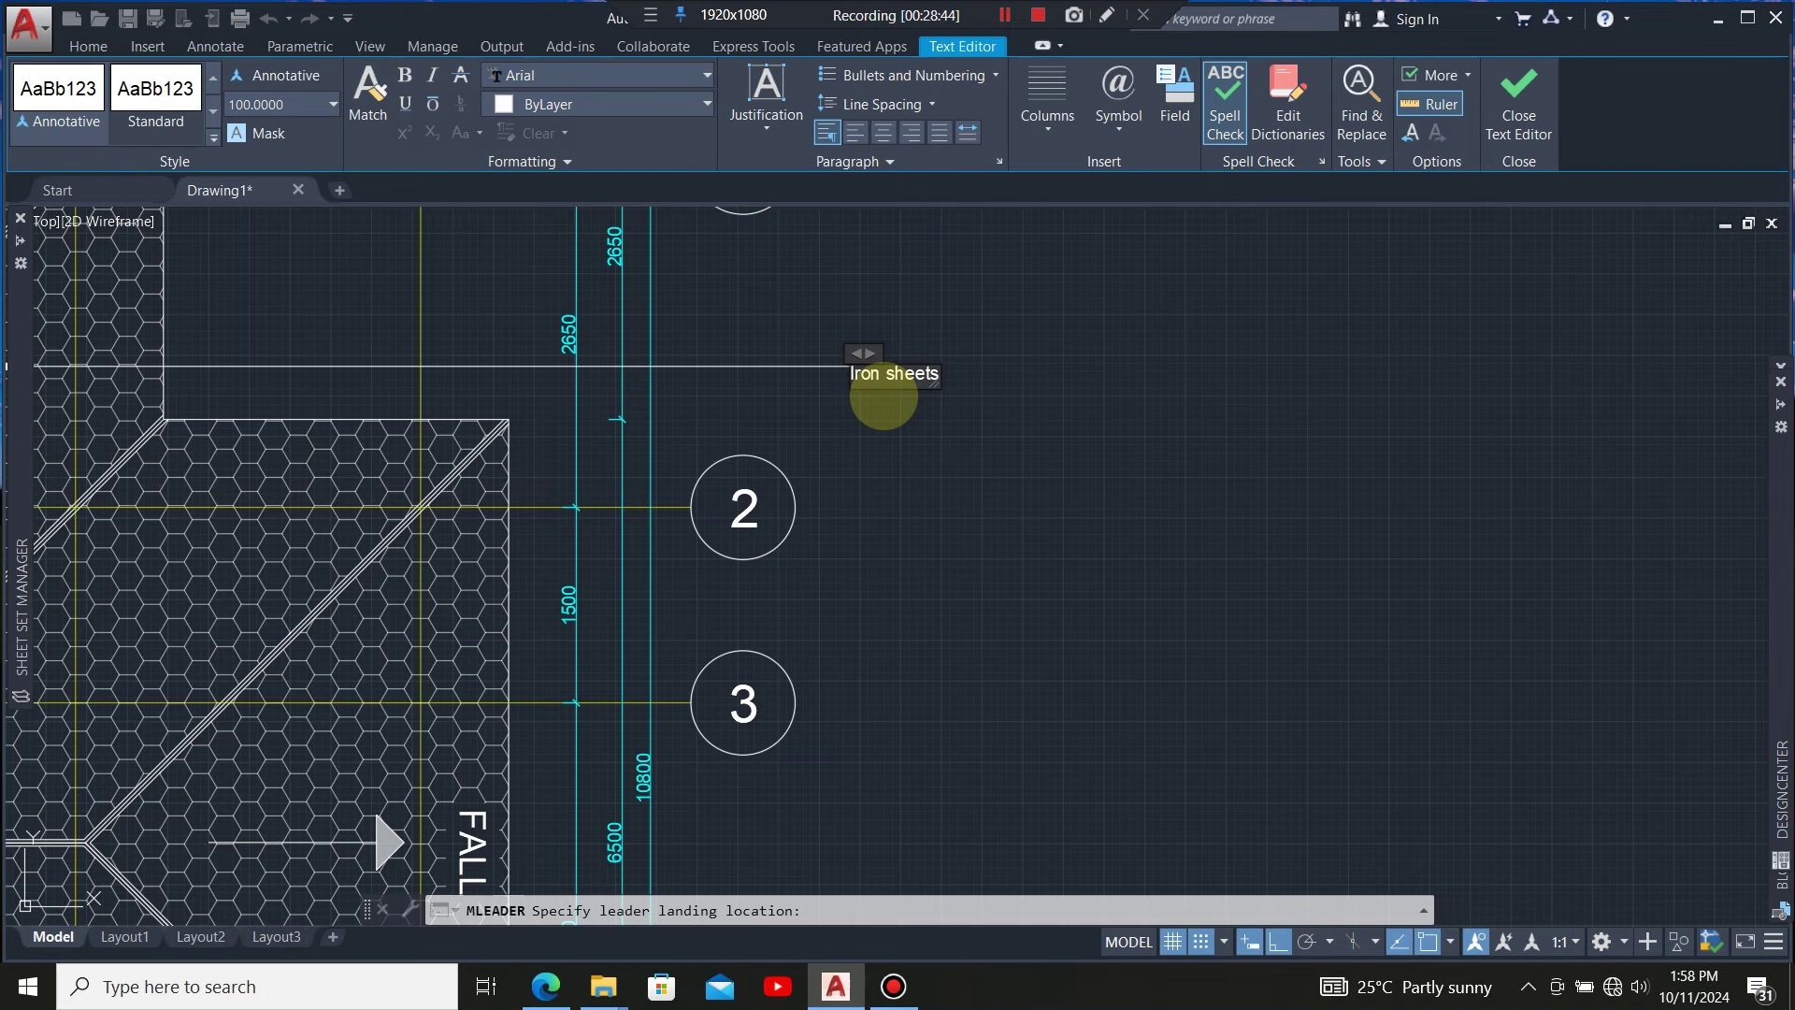
Extend the 'Iron sheets' note with 'at a pitch angle 300 on roof trusses to S.E's details'
scroll(958, 388, up, 2)
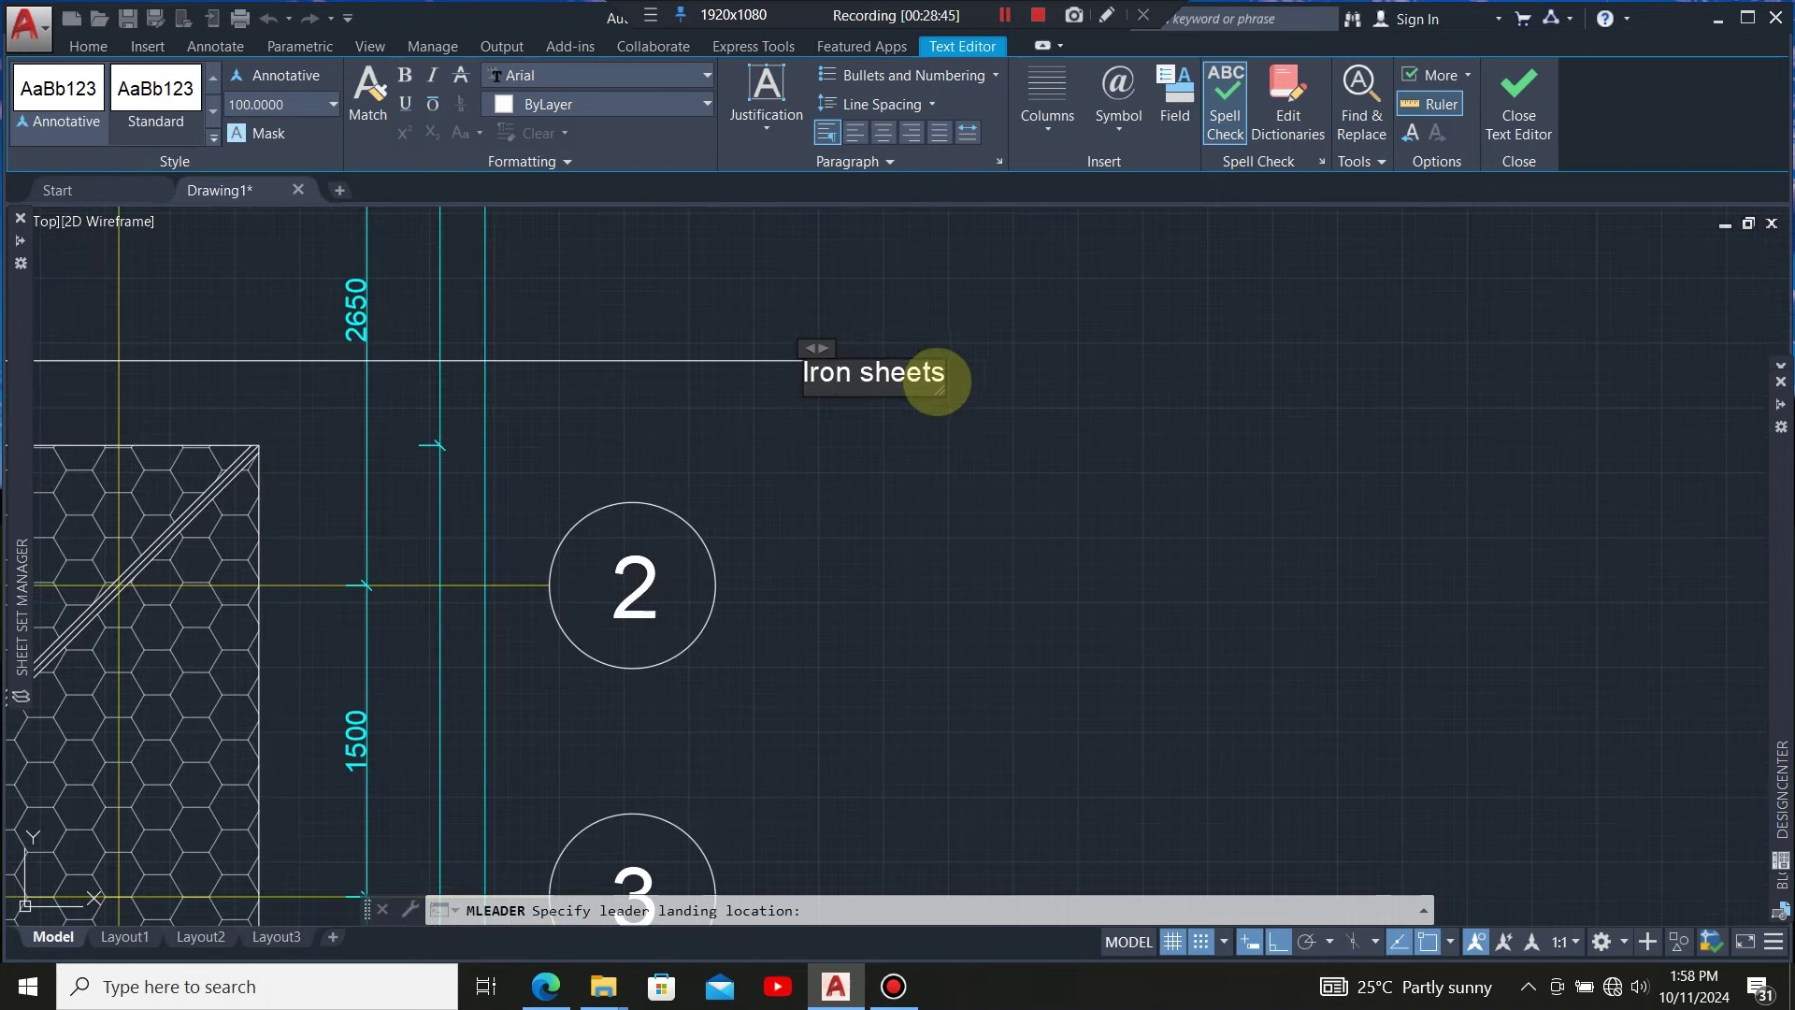
scroll(965, 386, up, 2)
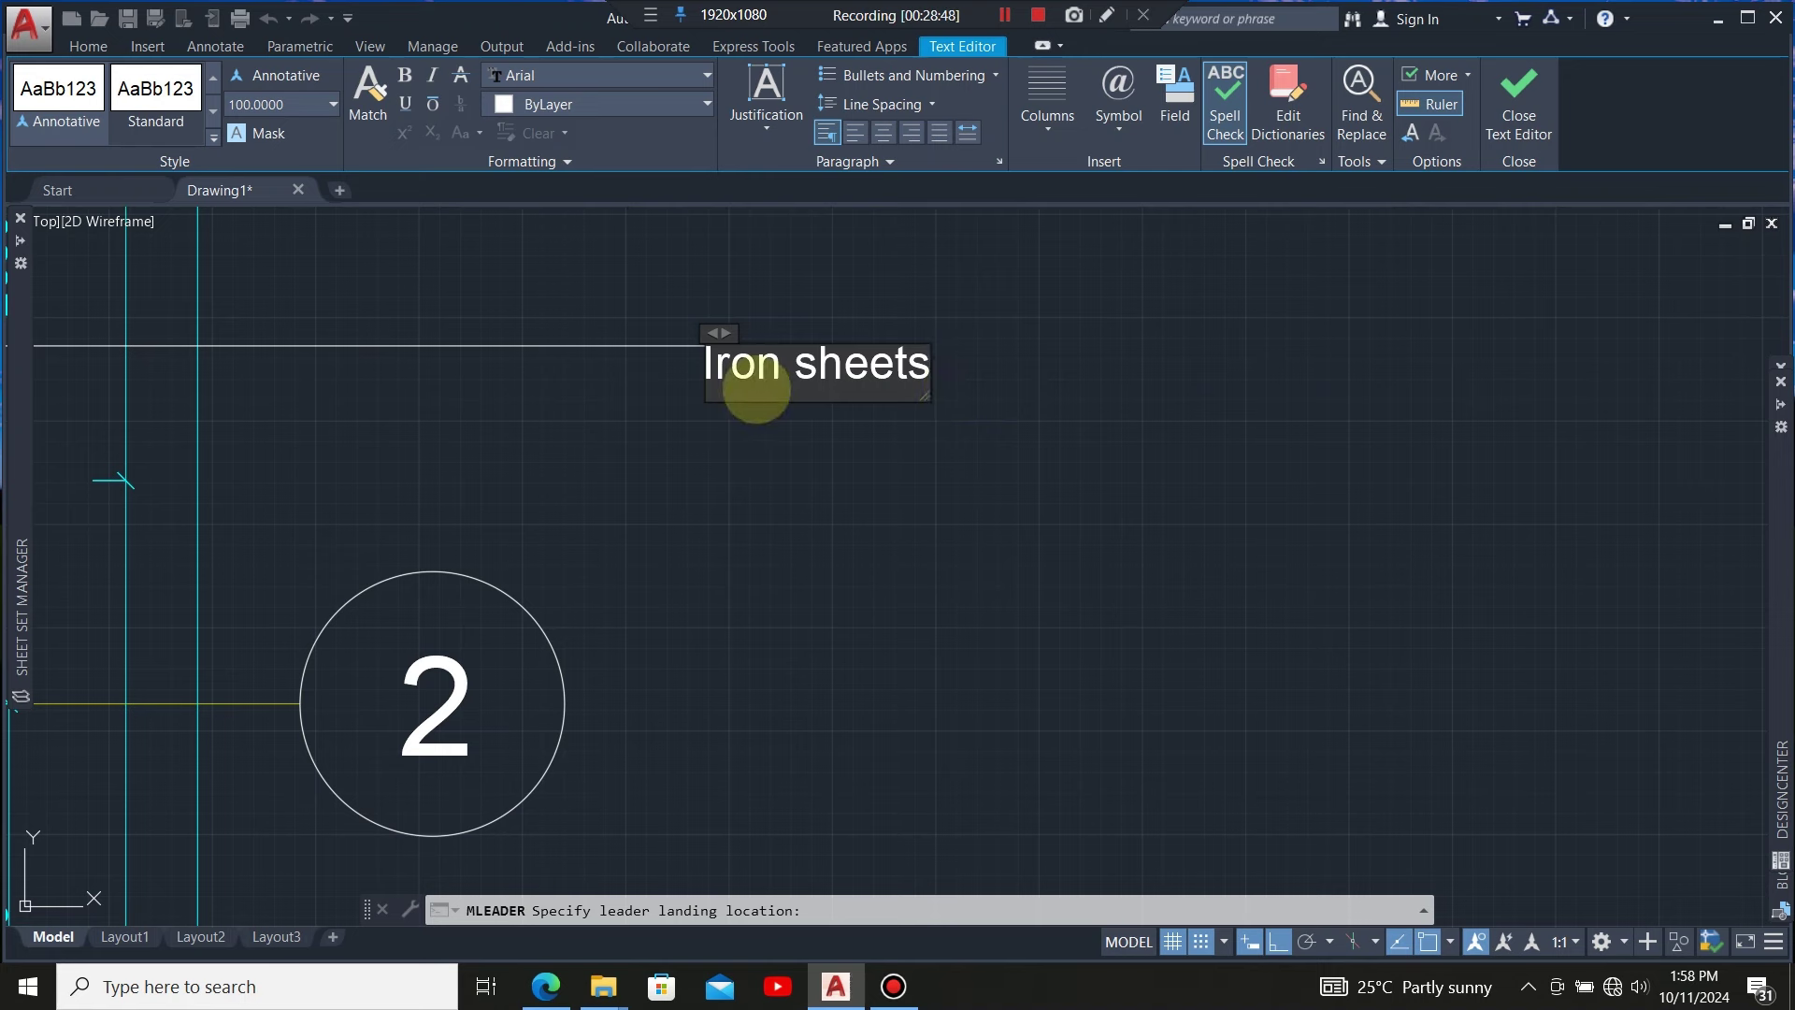
text(at )
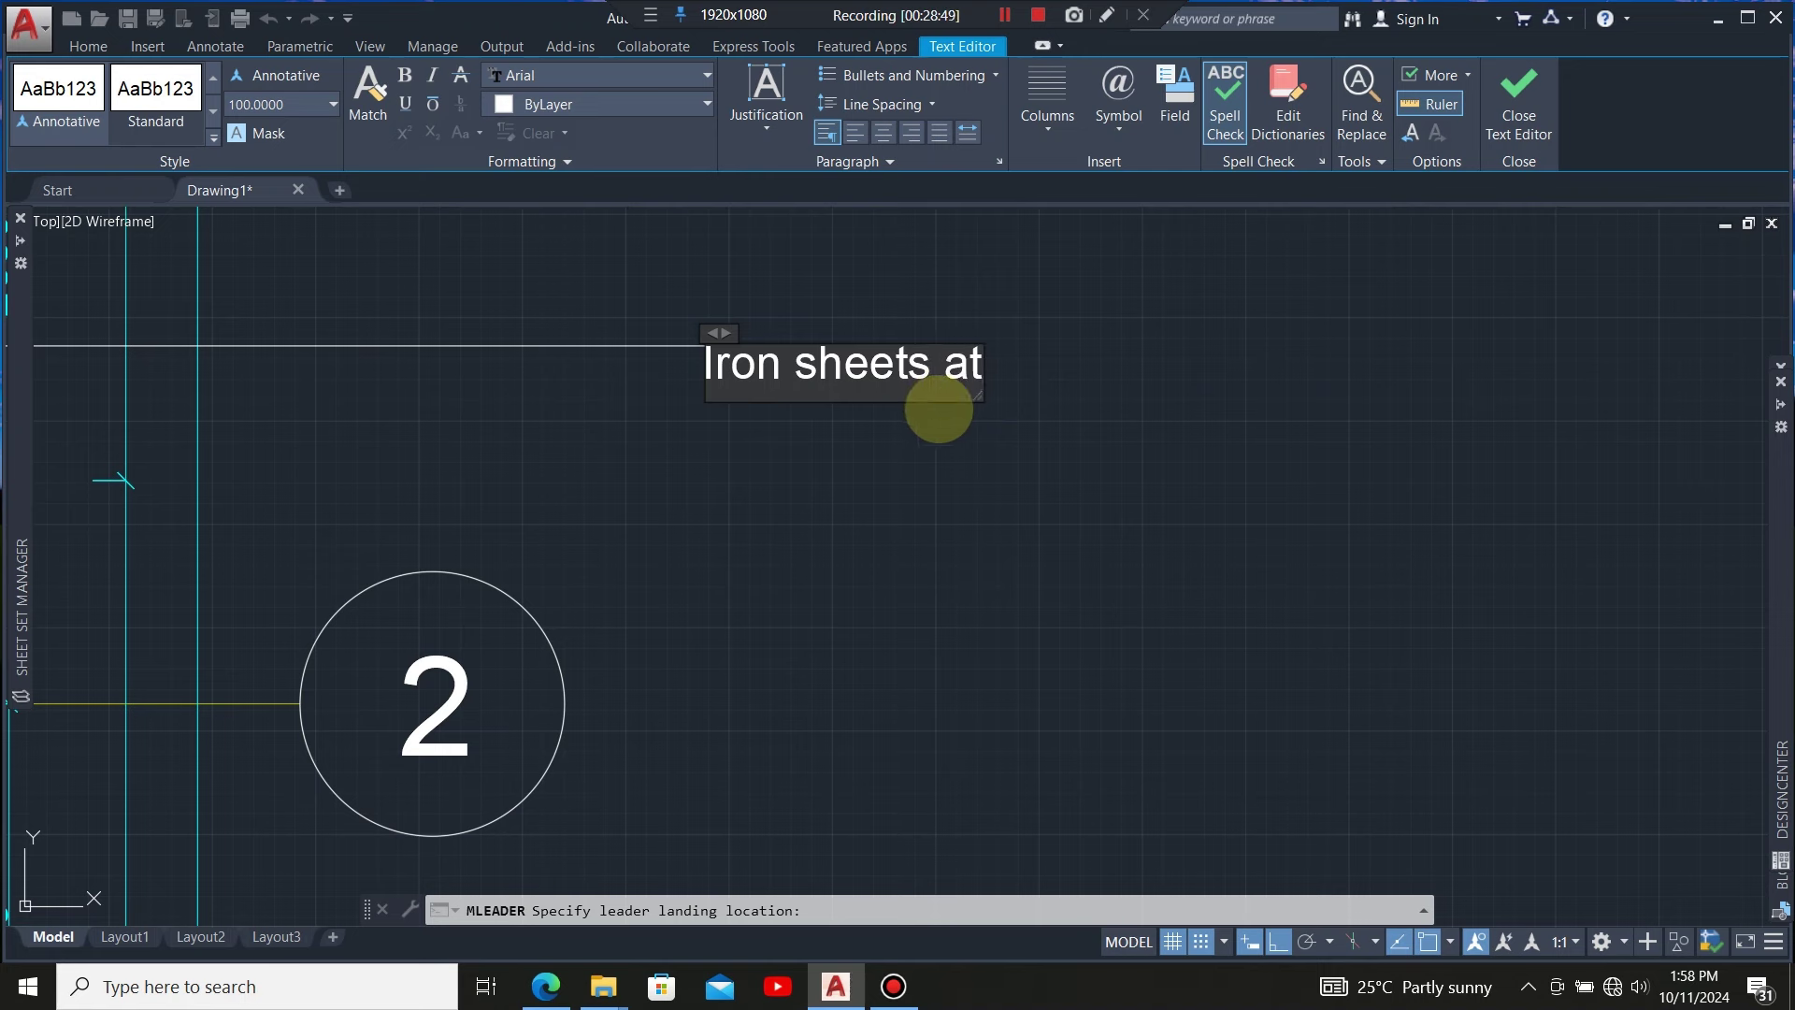
text(a)
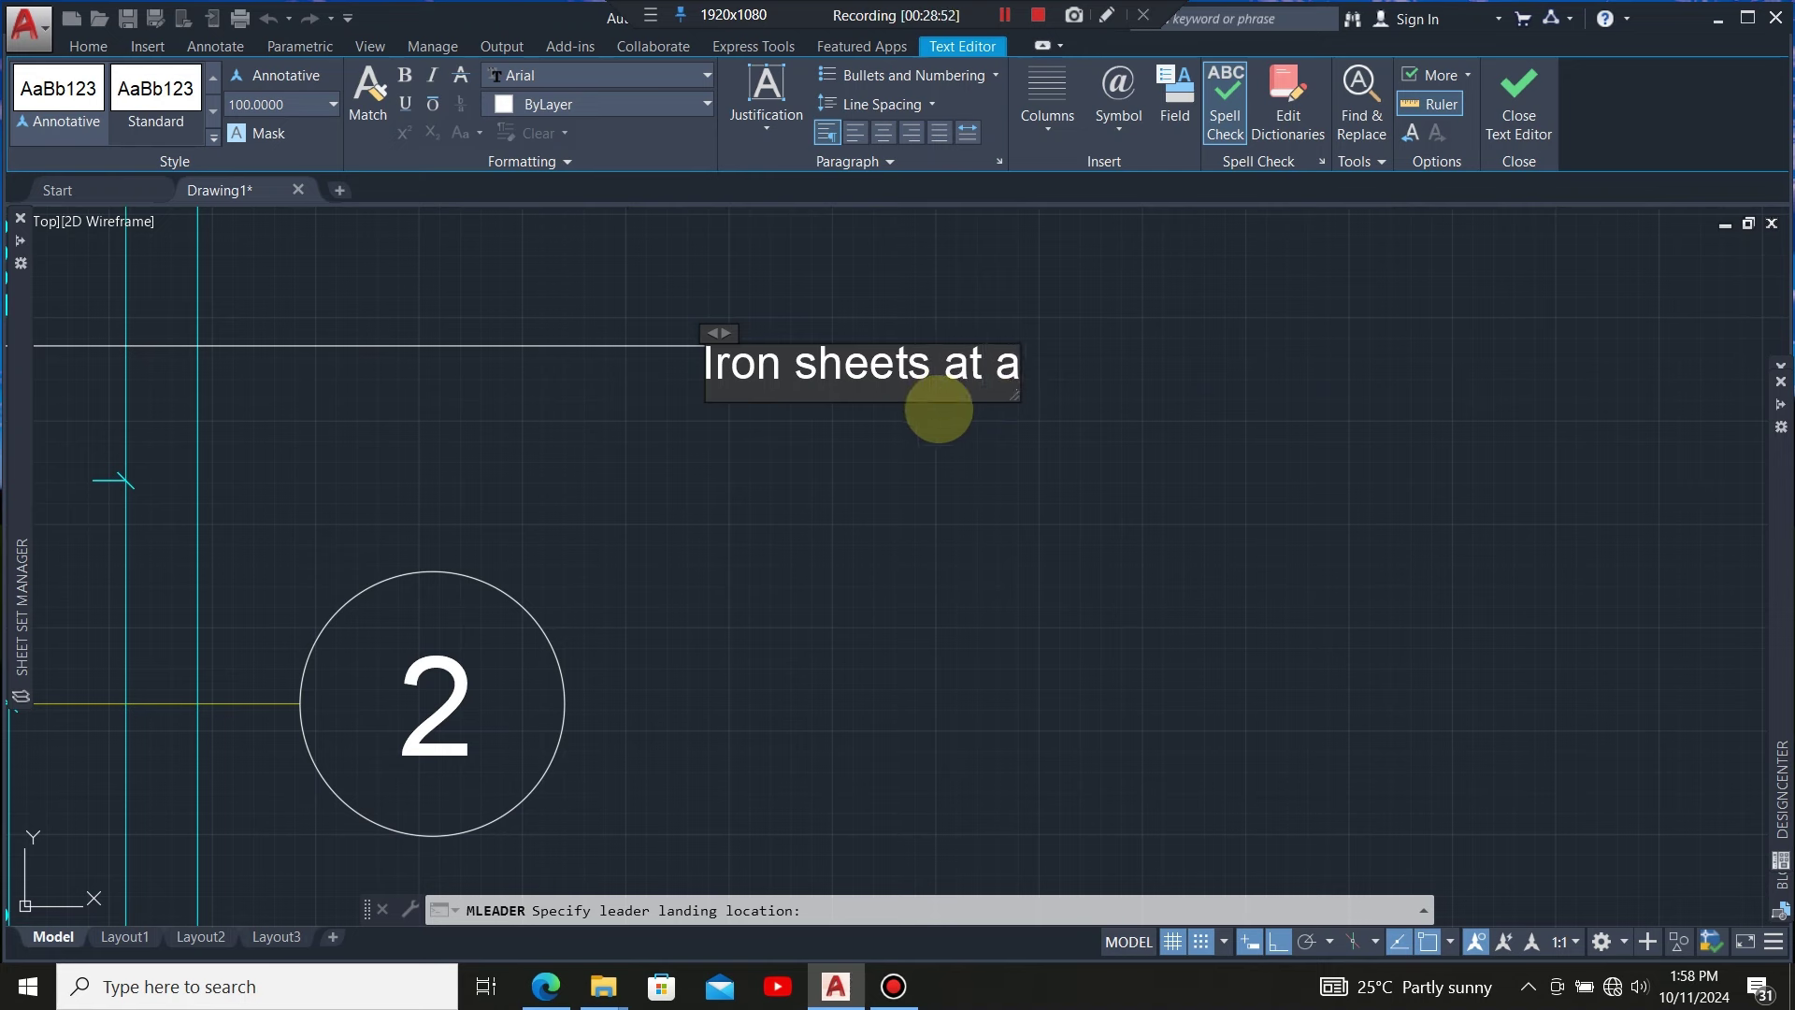
key(BackSpace)
key(BackSpace)
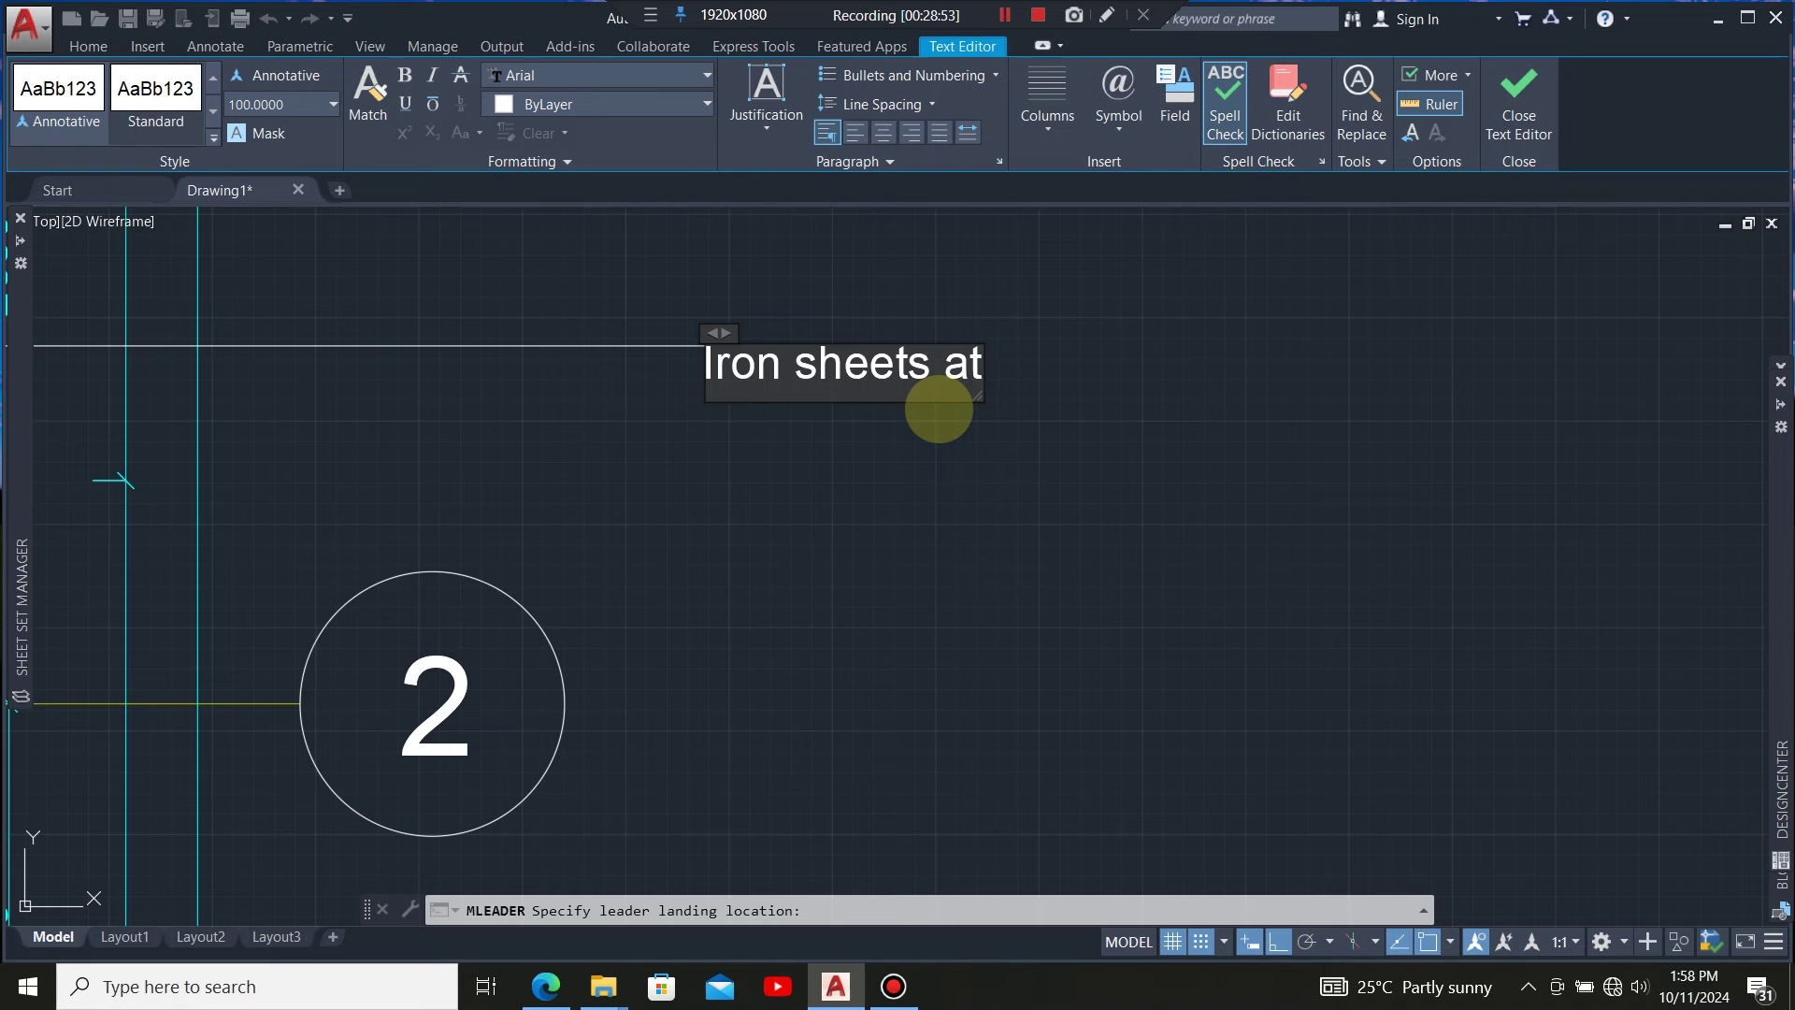
text(300)
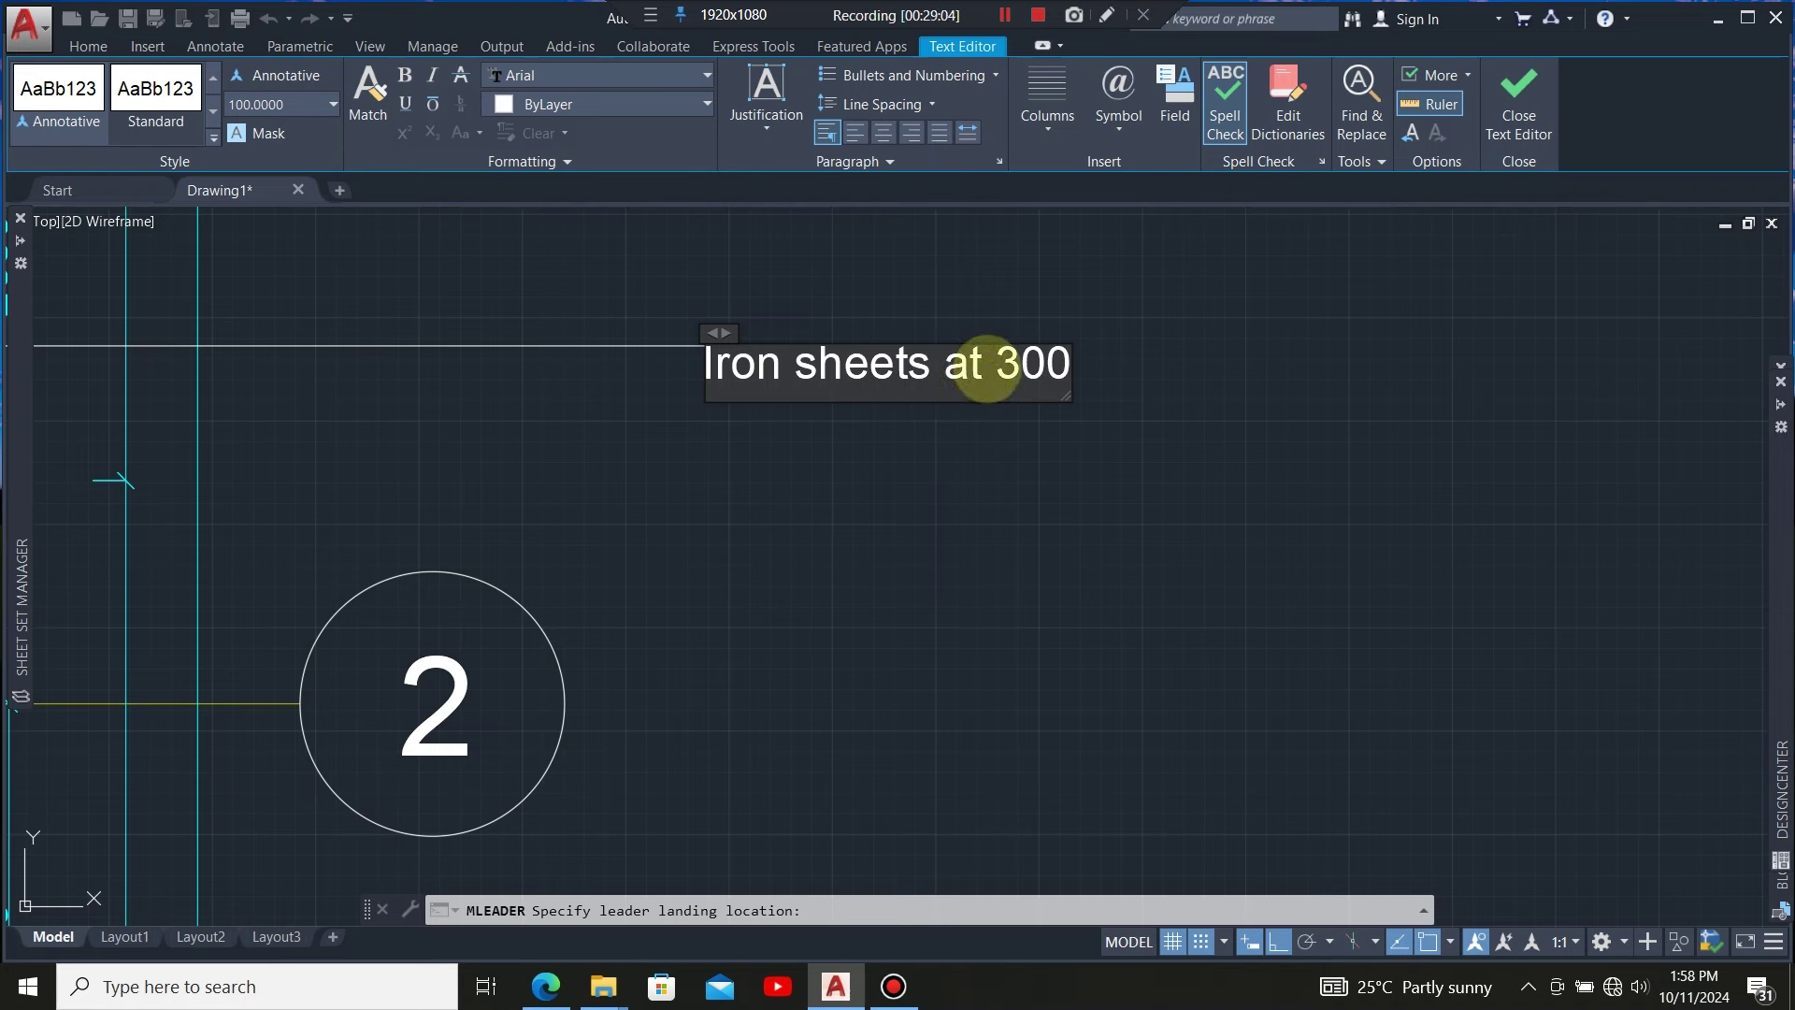
text(a )
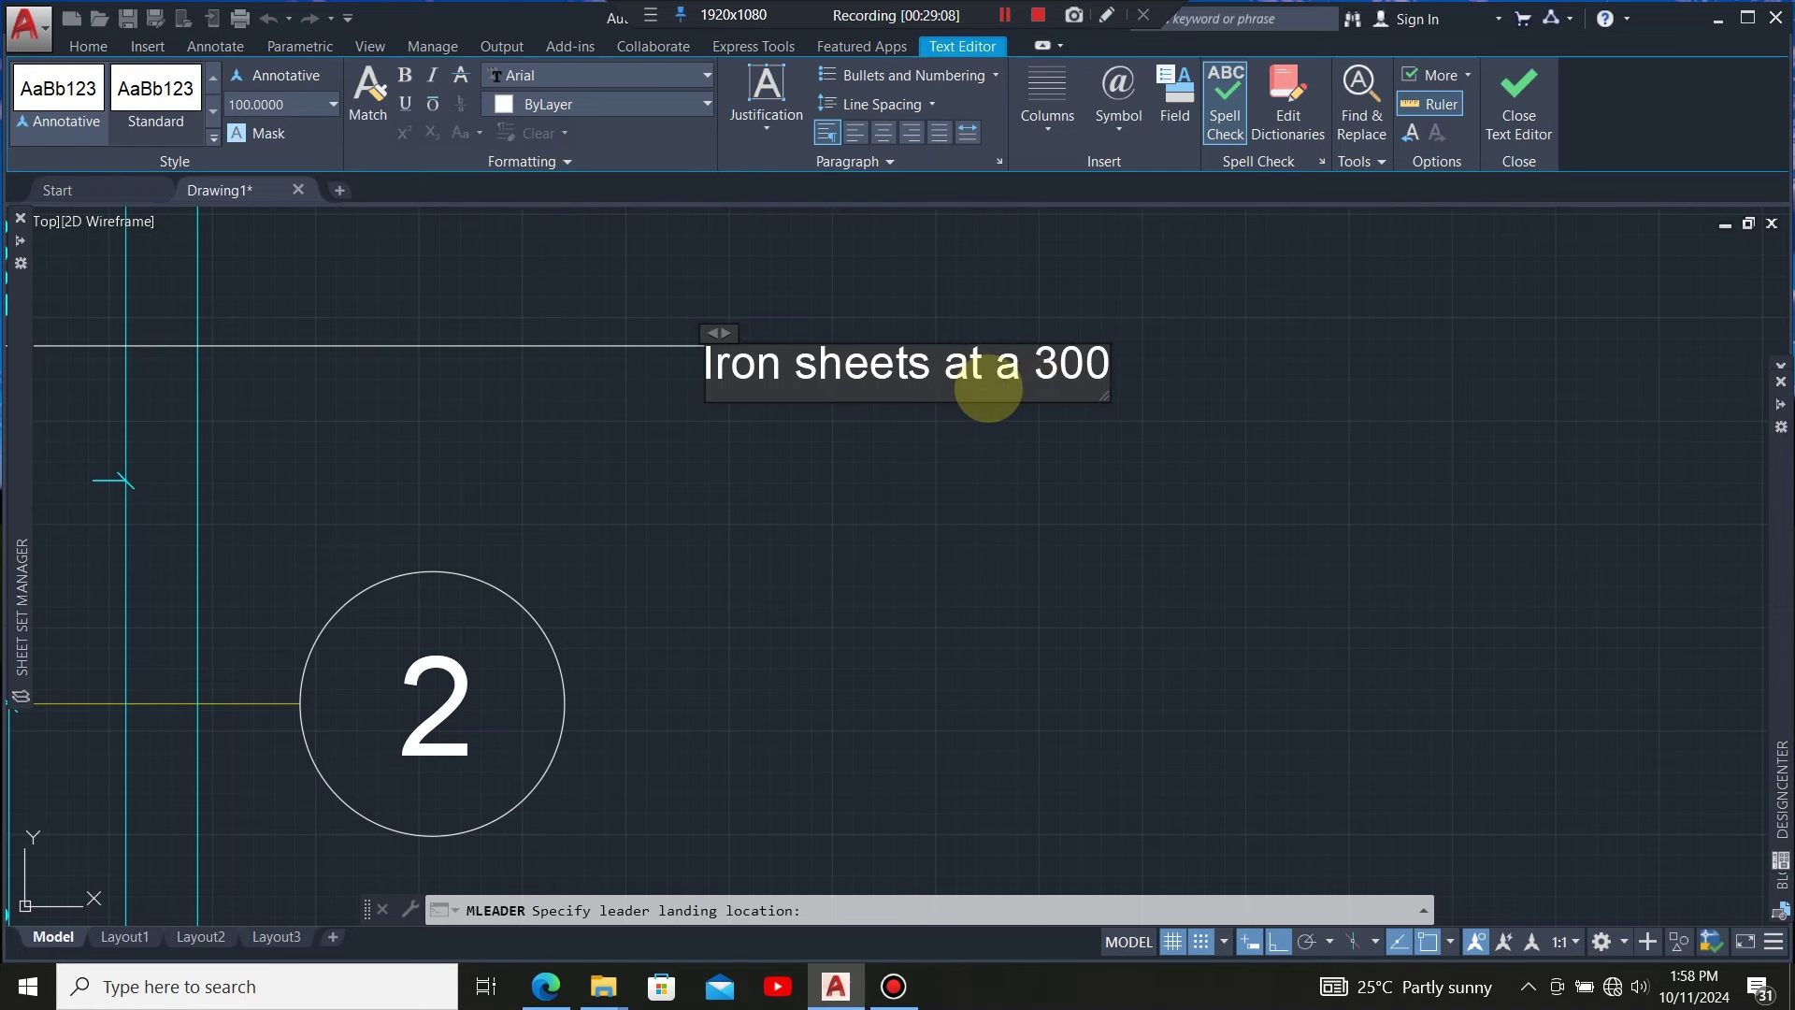
text(pit)
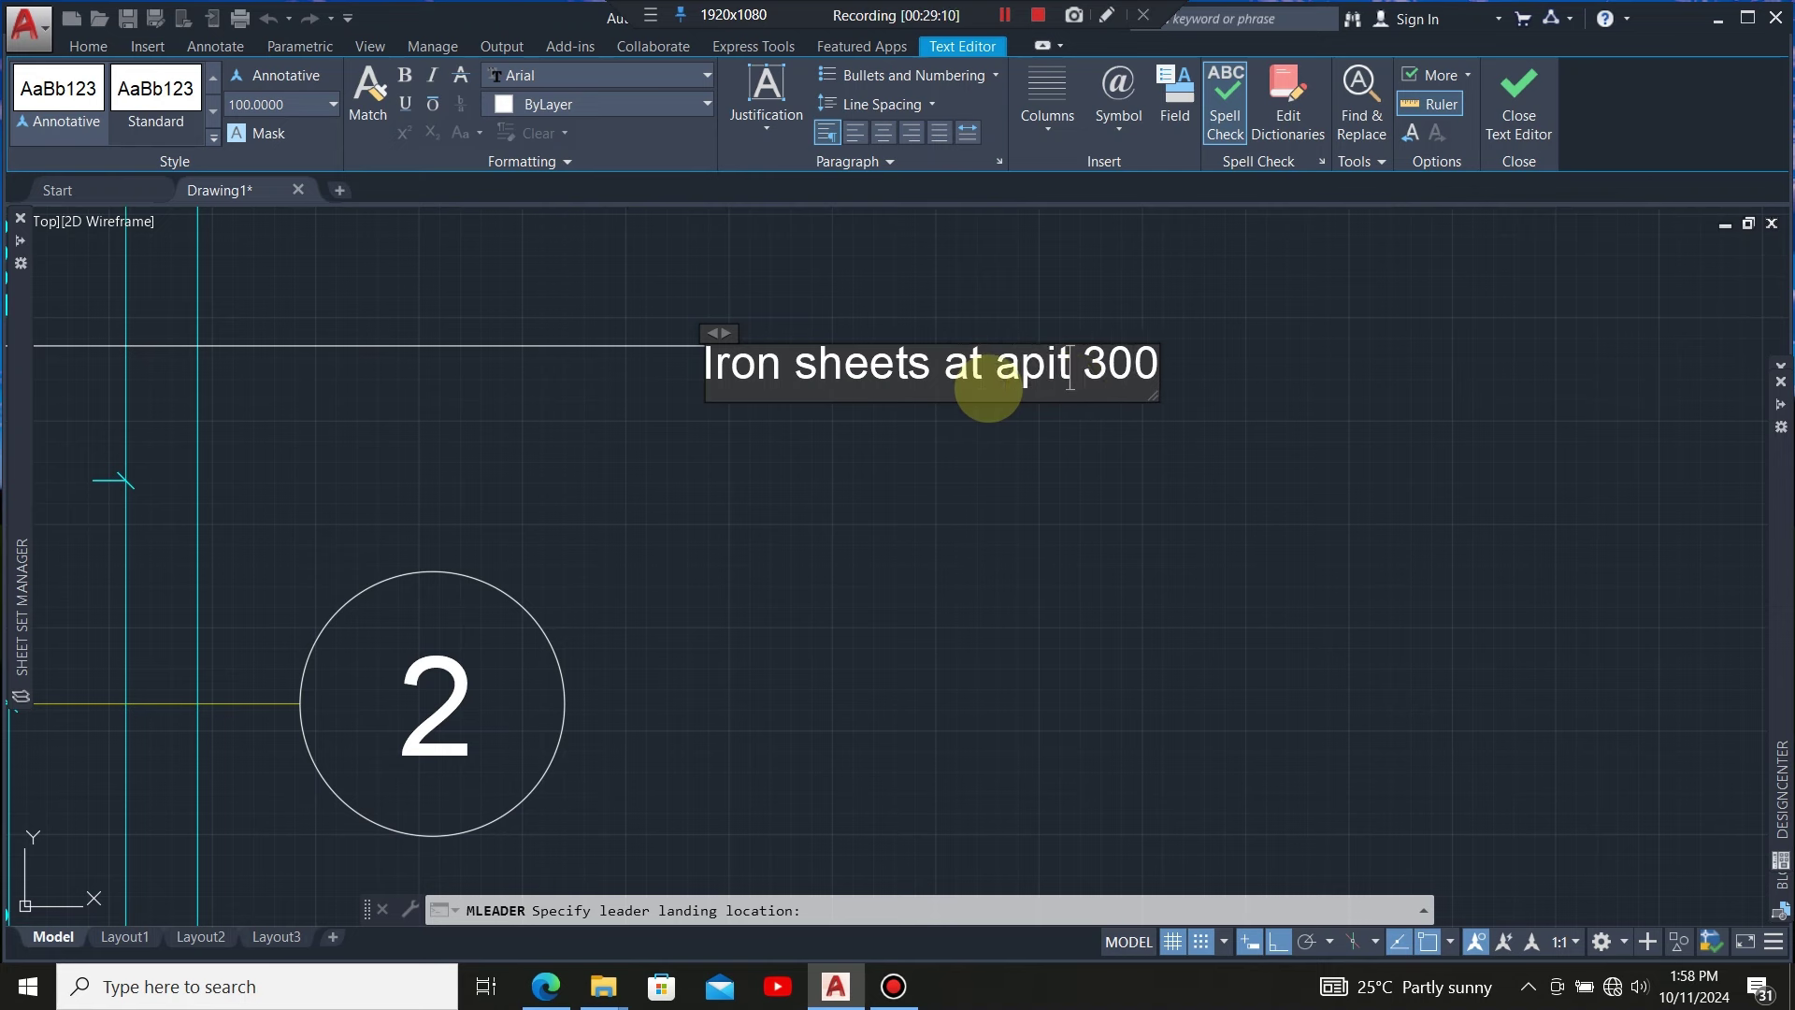
text(ch)
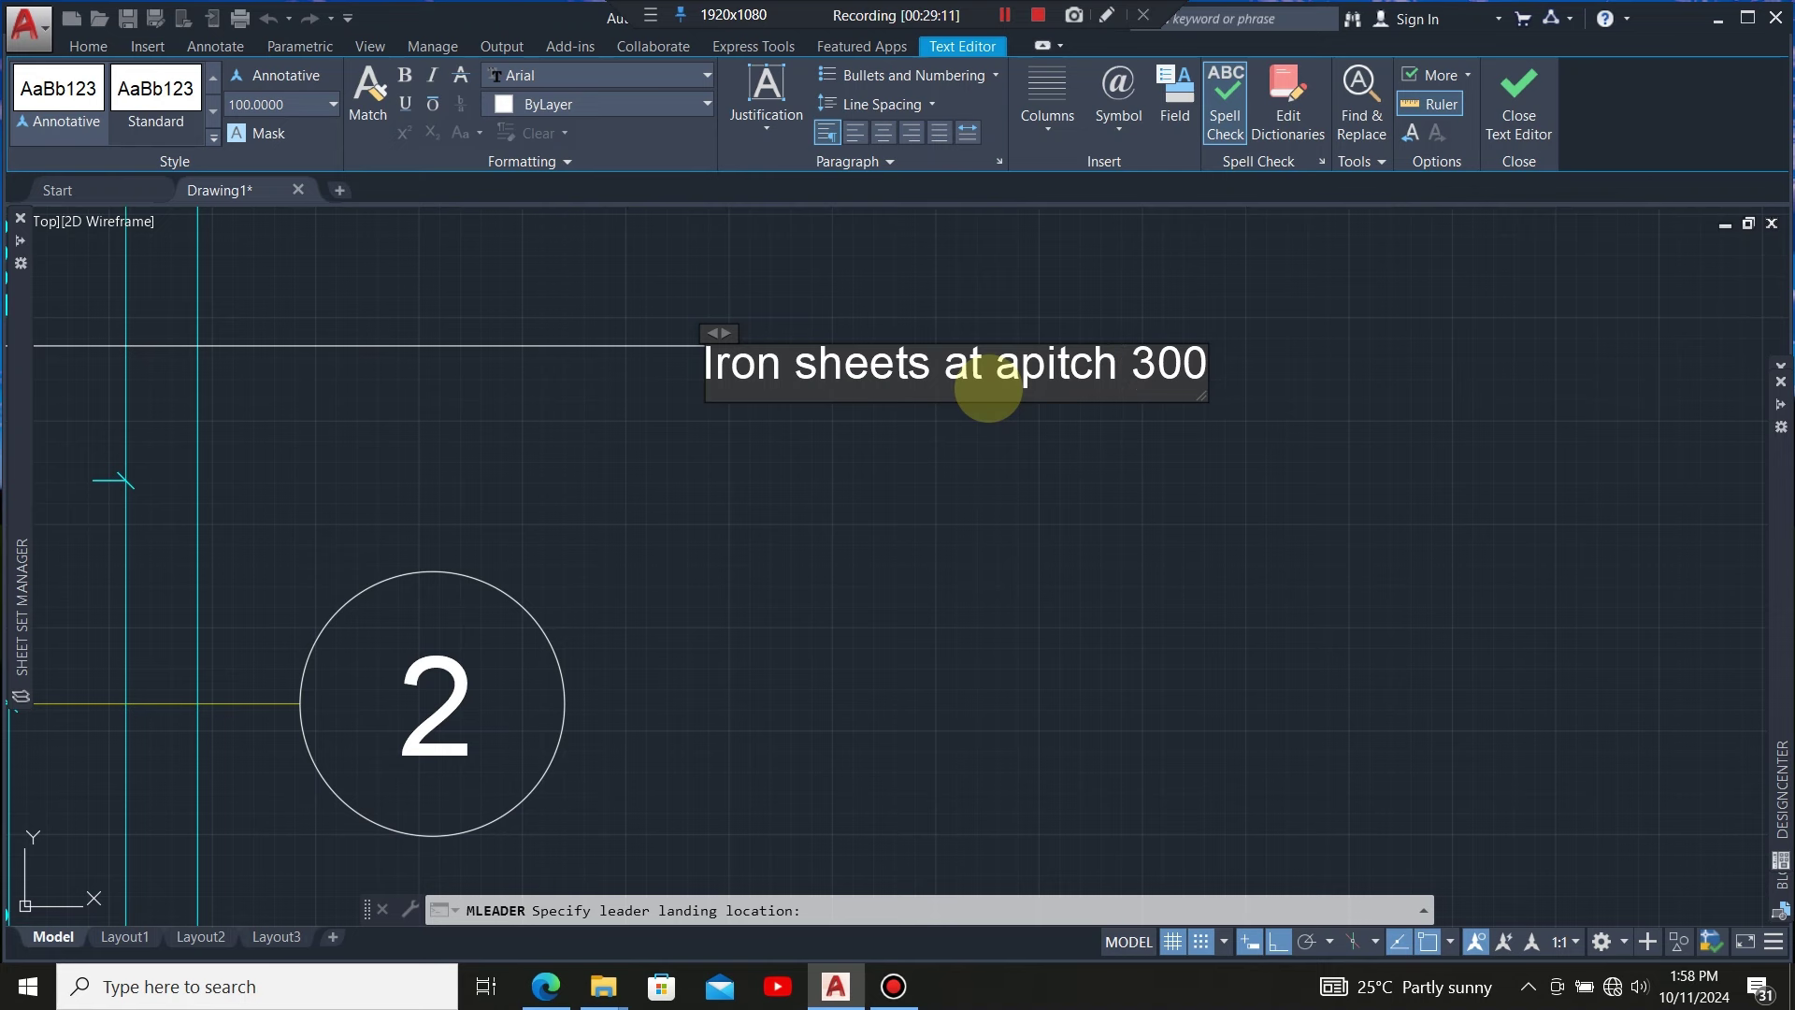
text( ang)
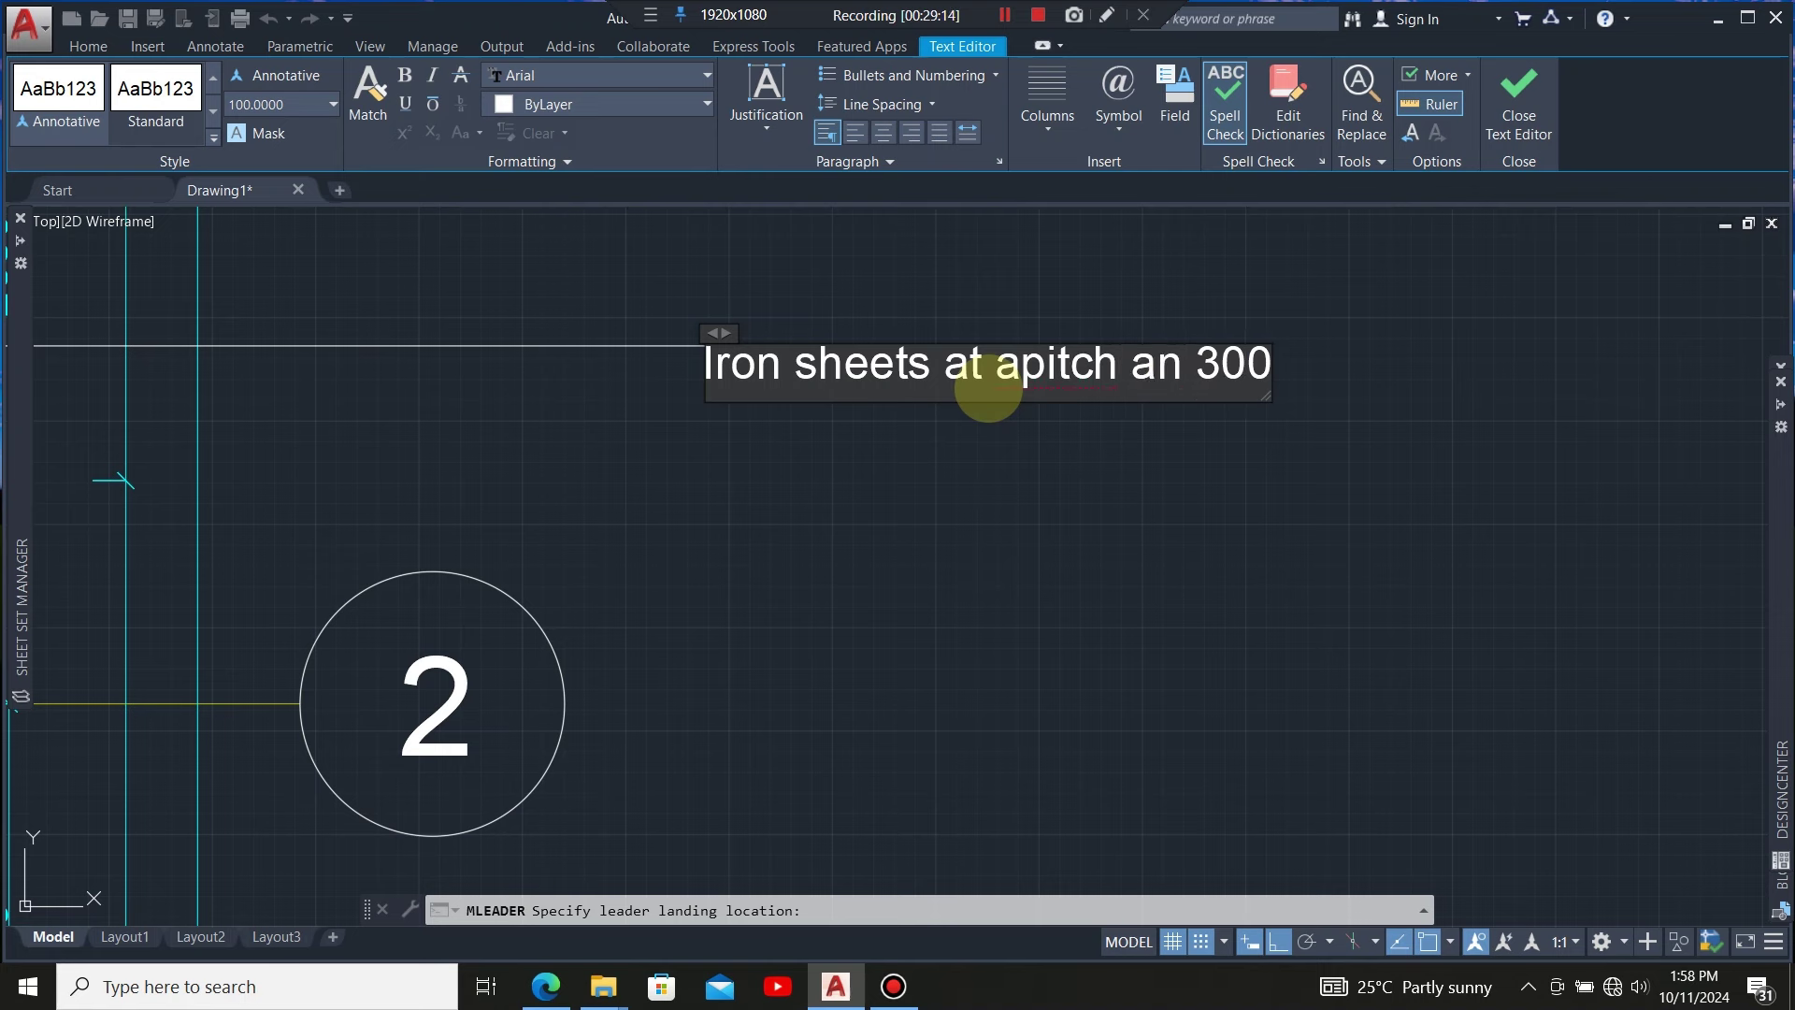
text(le)
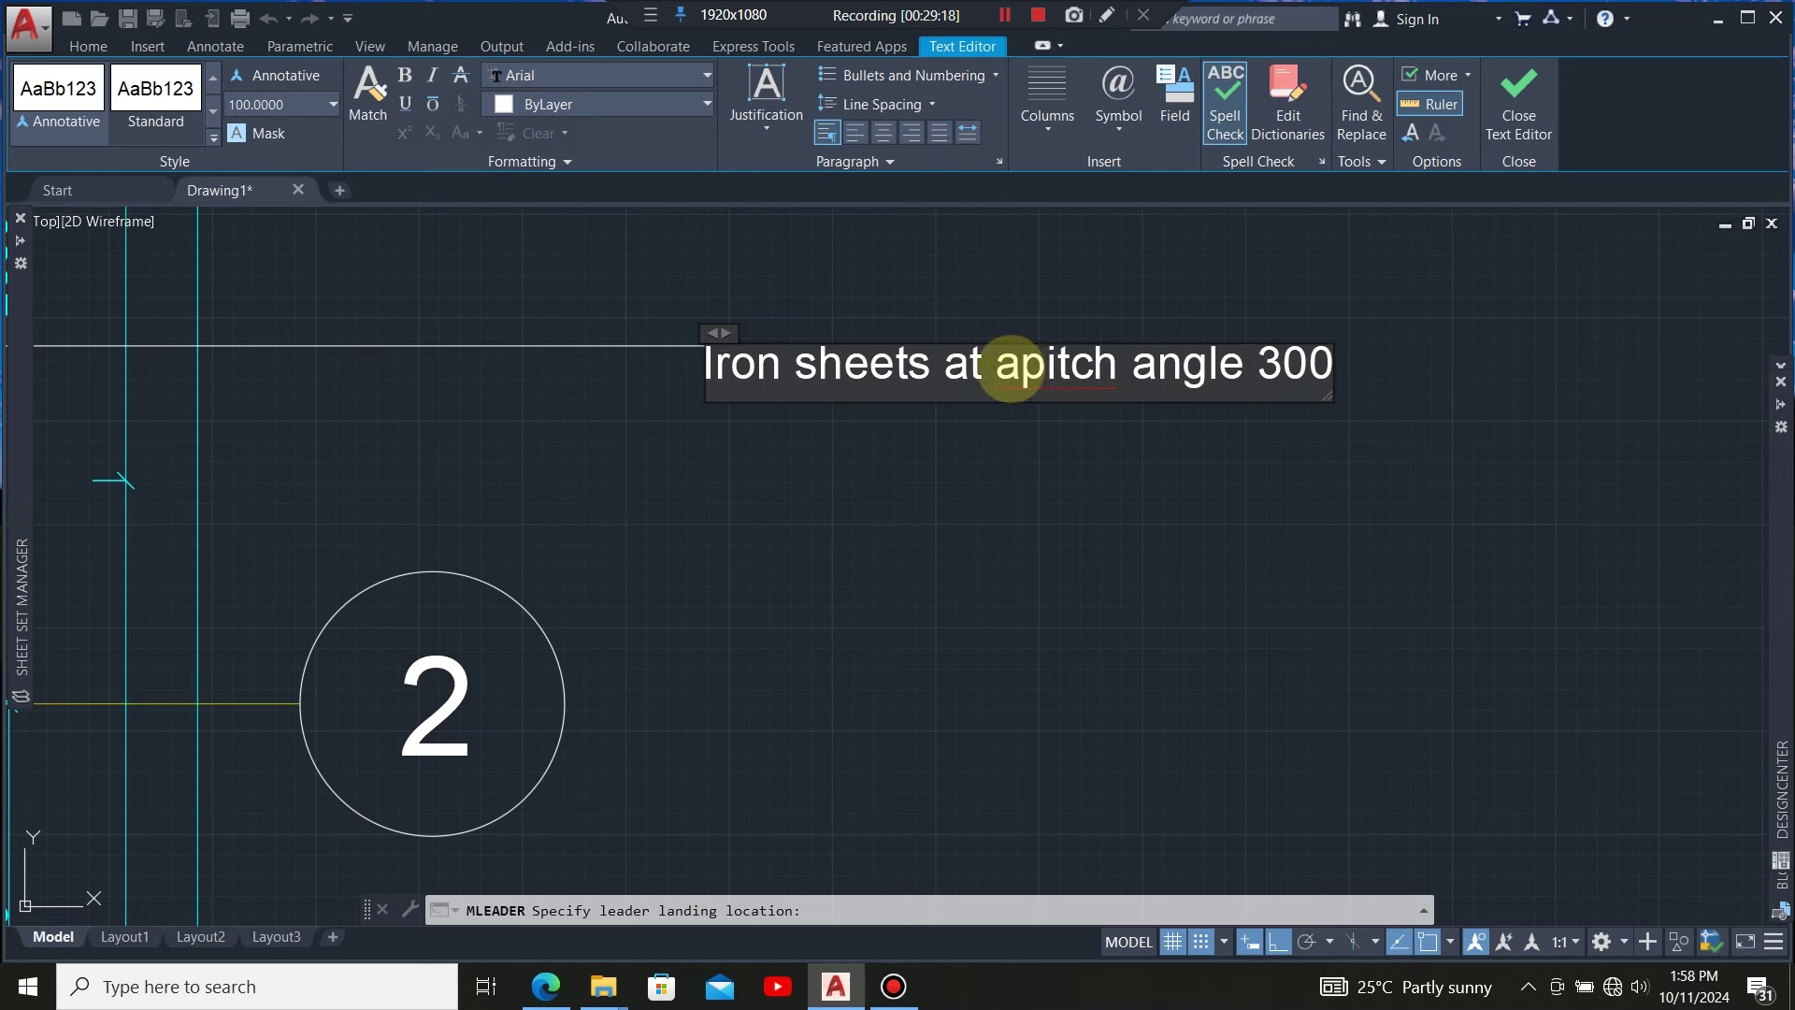
click(1022, 363)
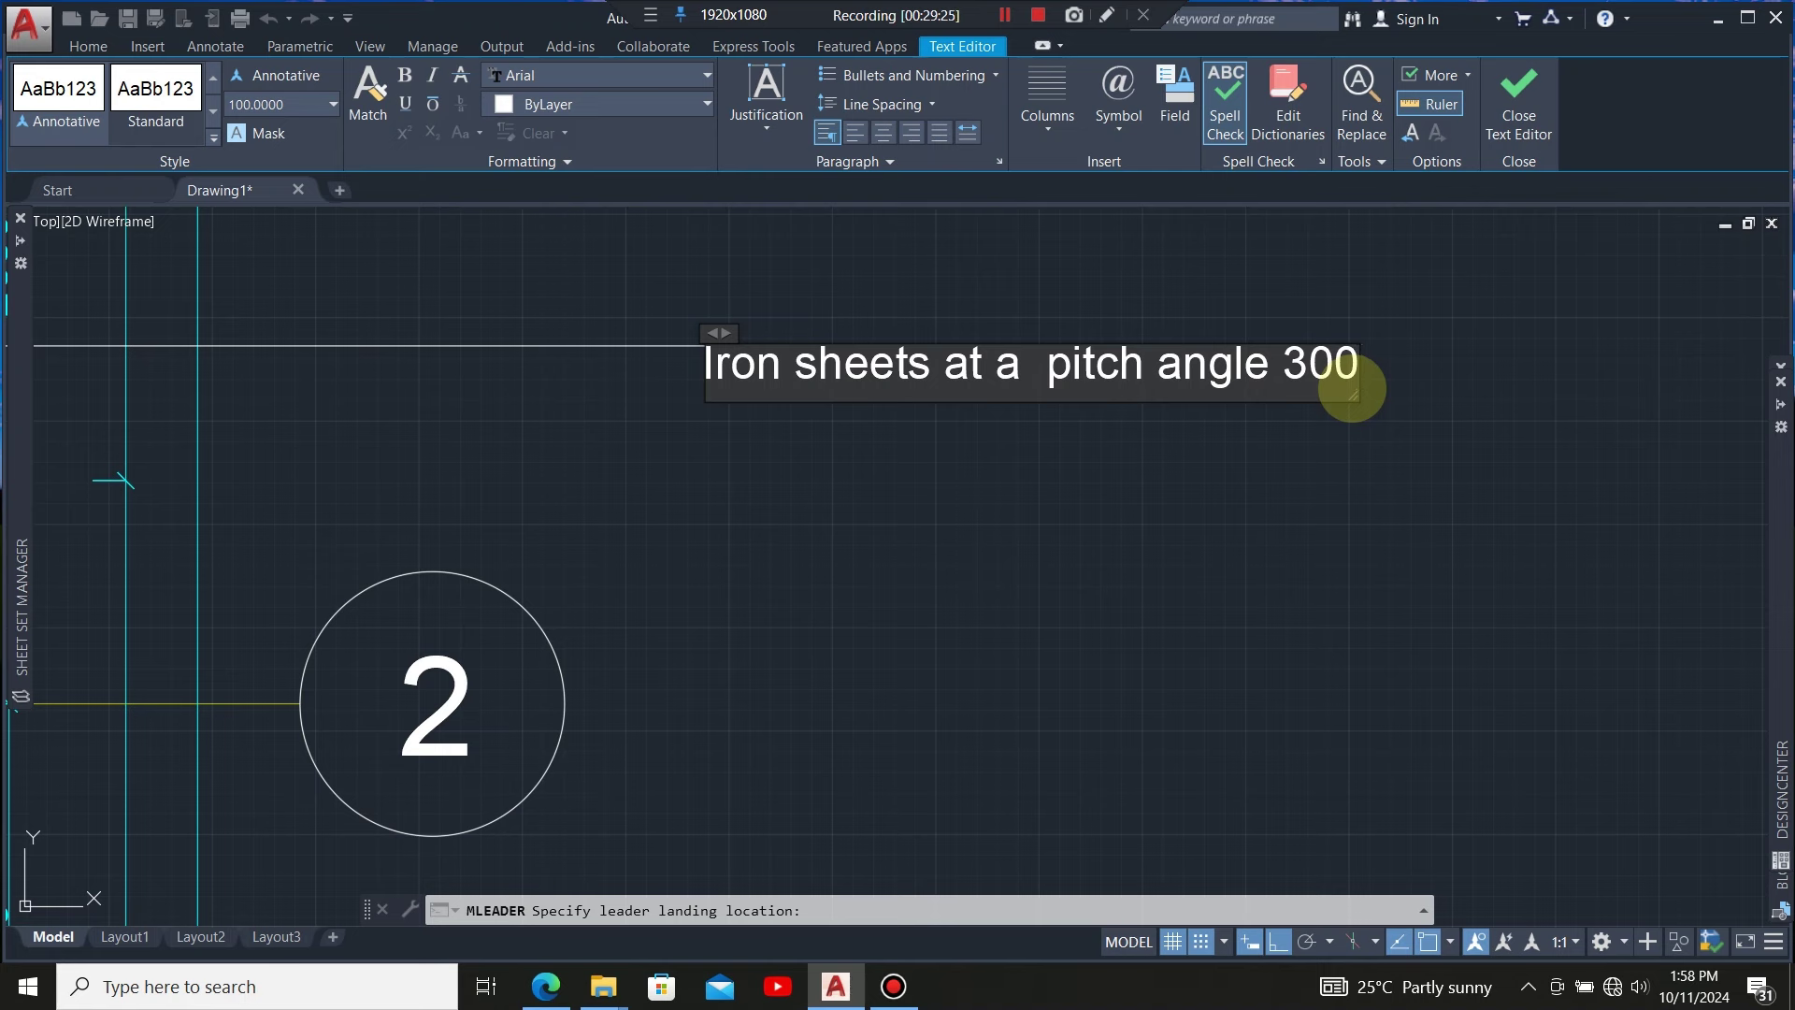
text(on)
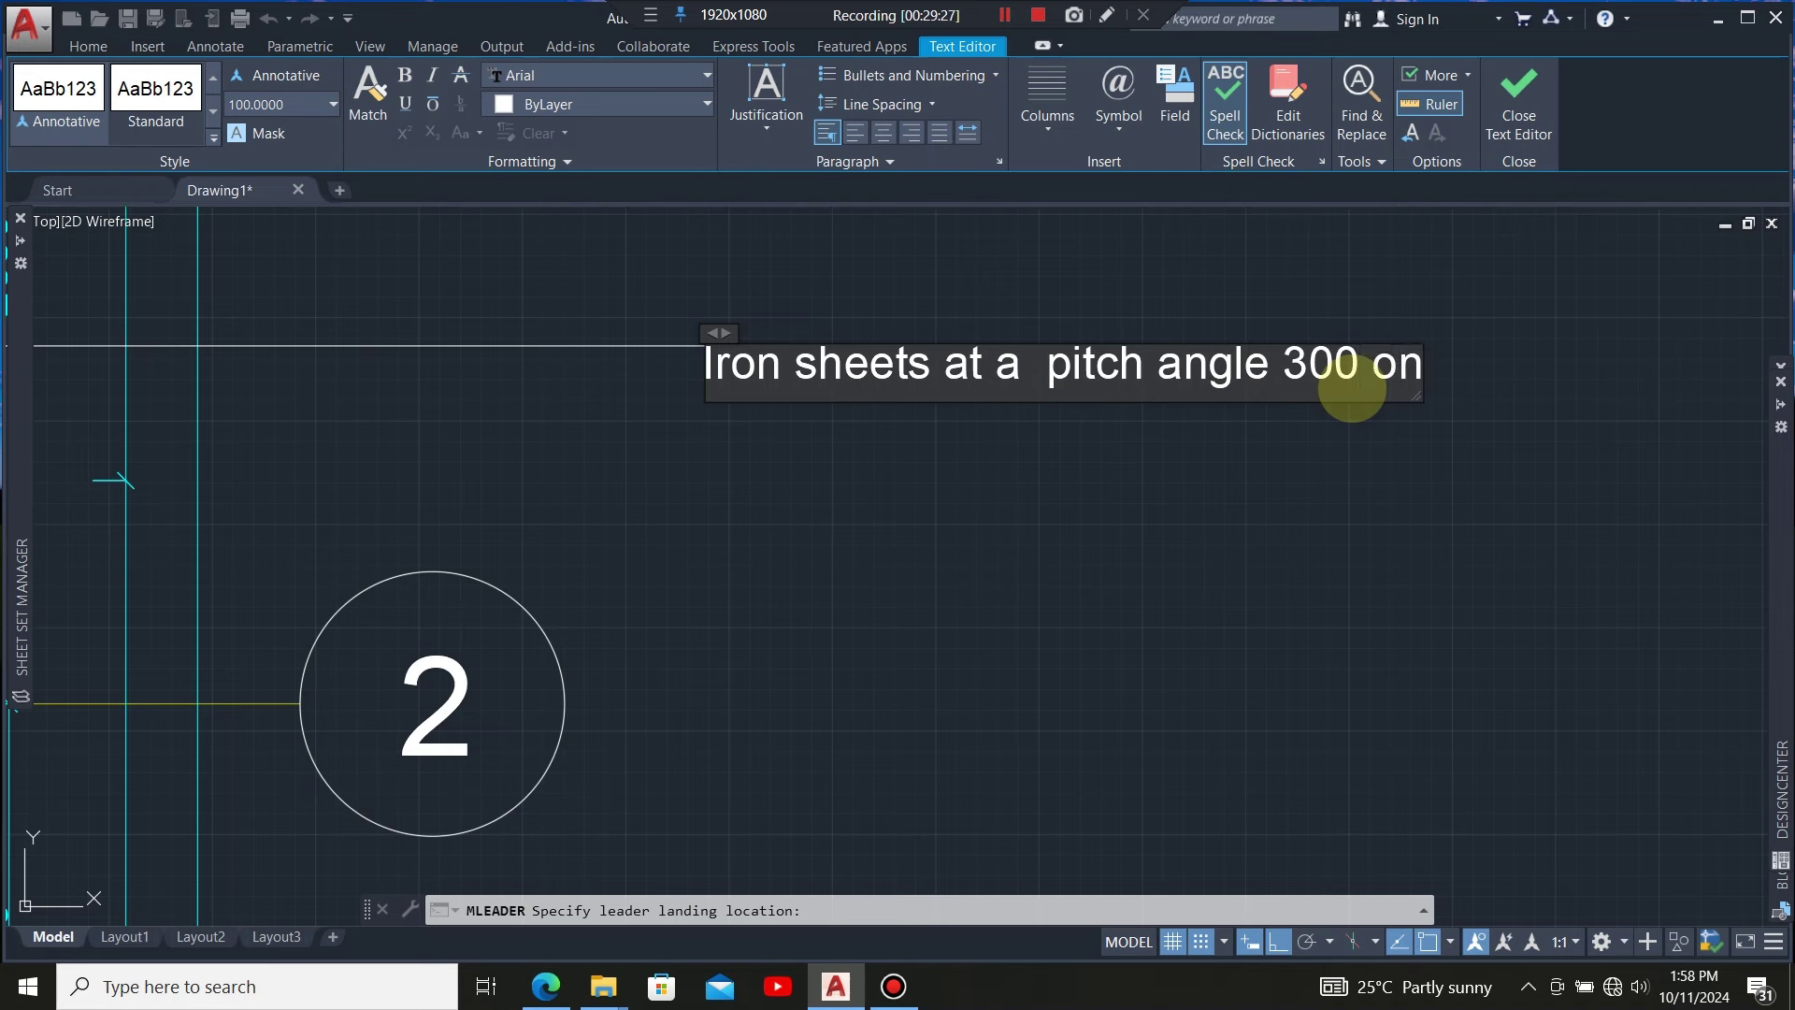
text( roof)
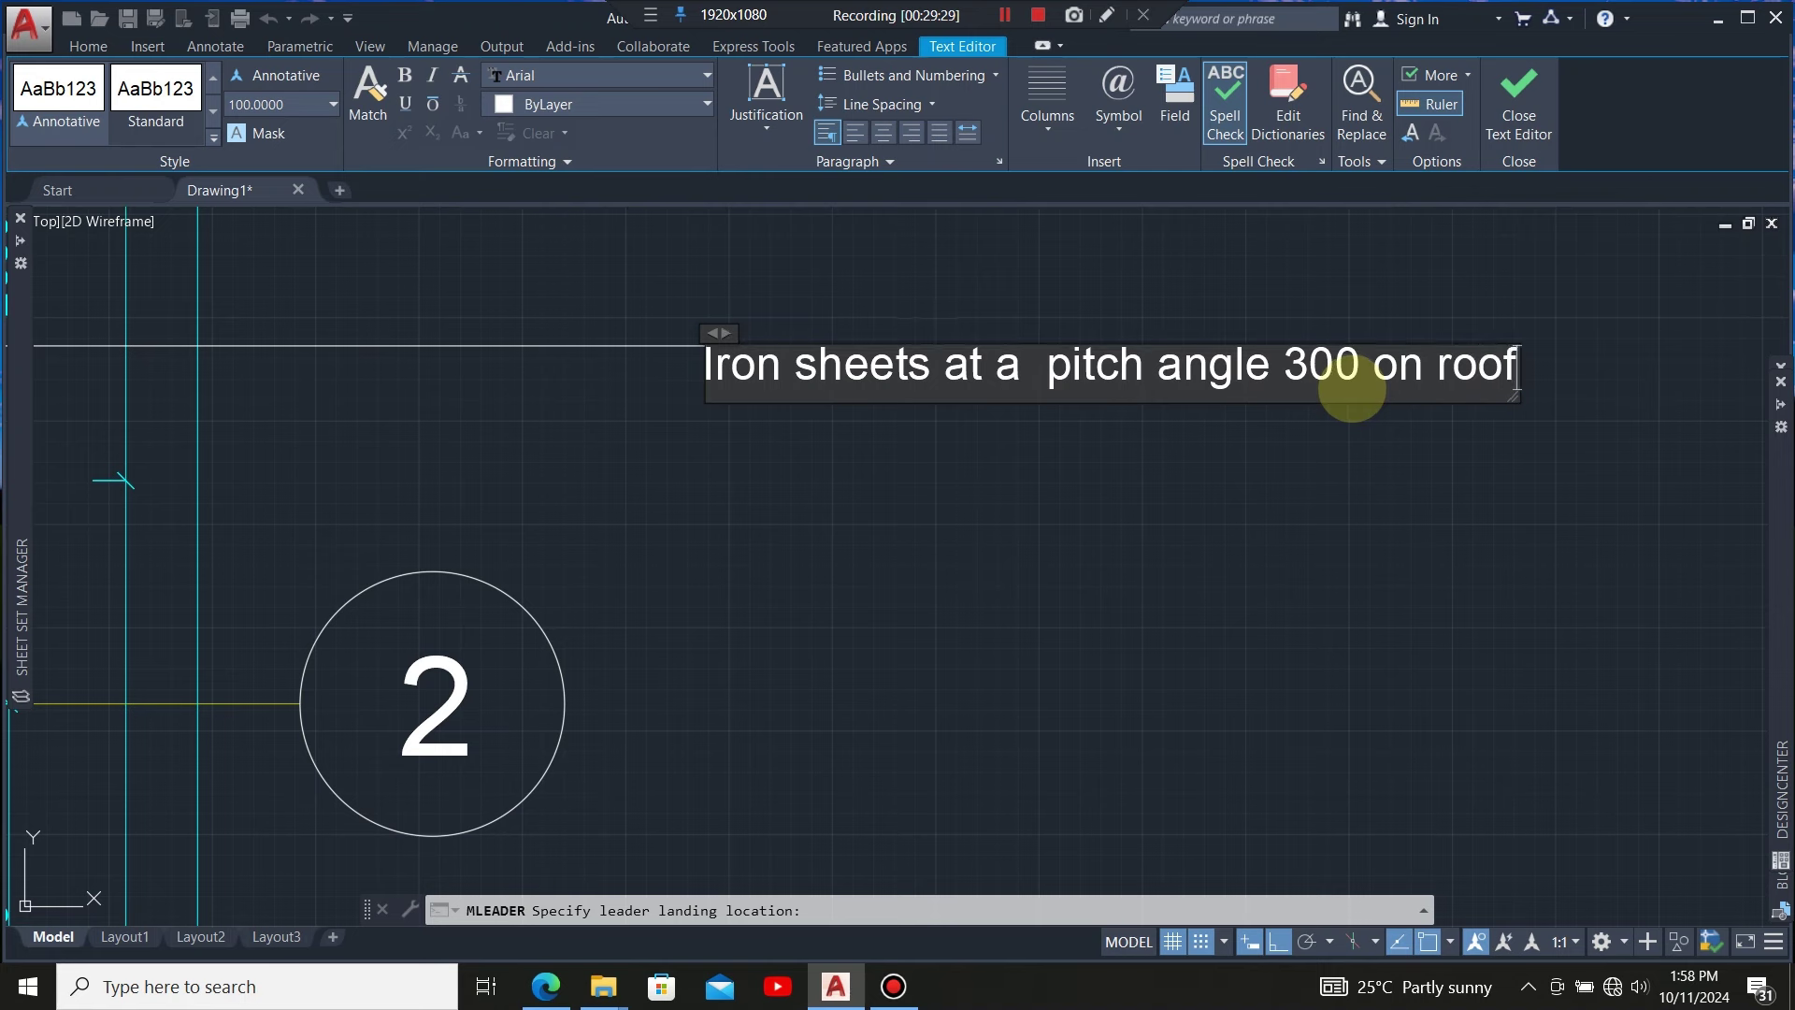
text( tr)
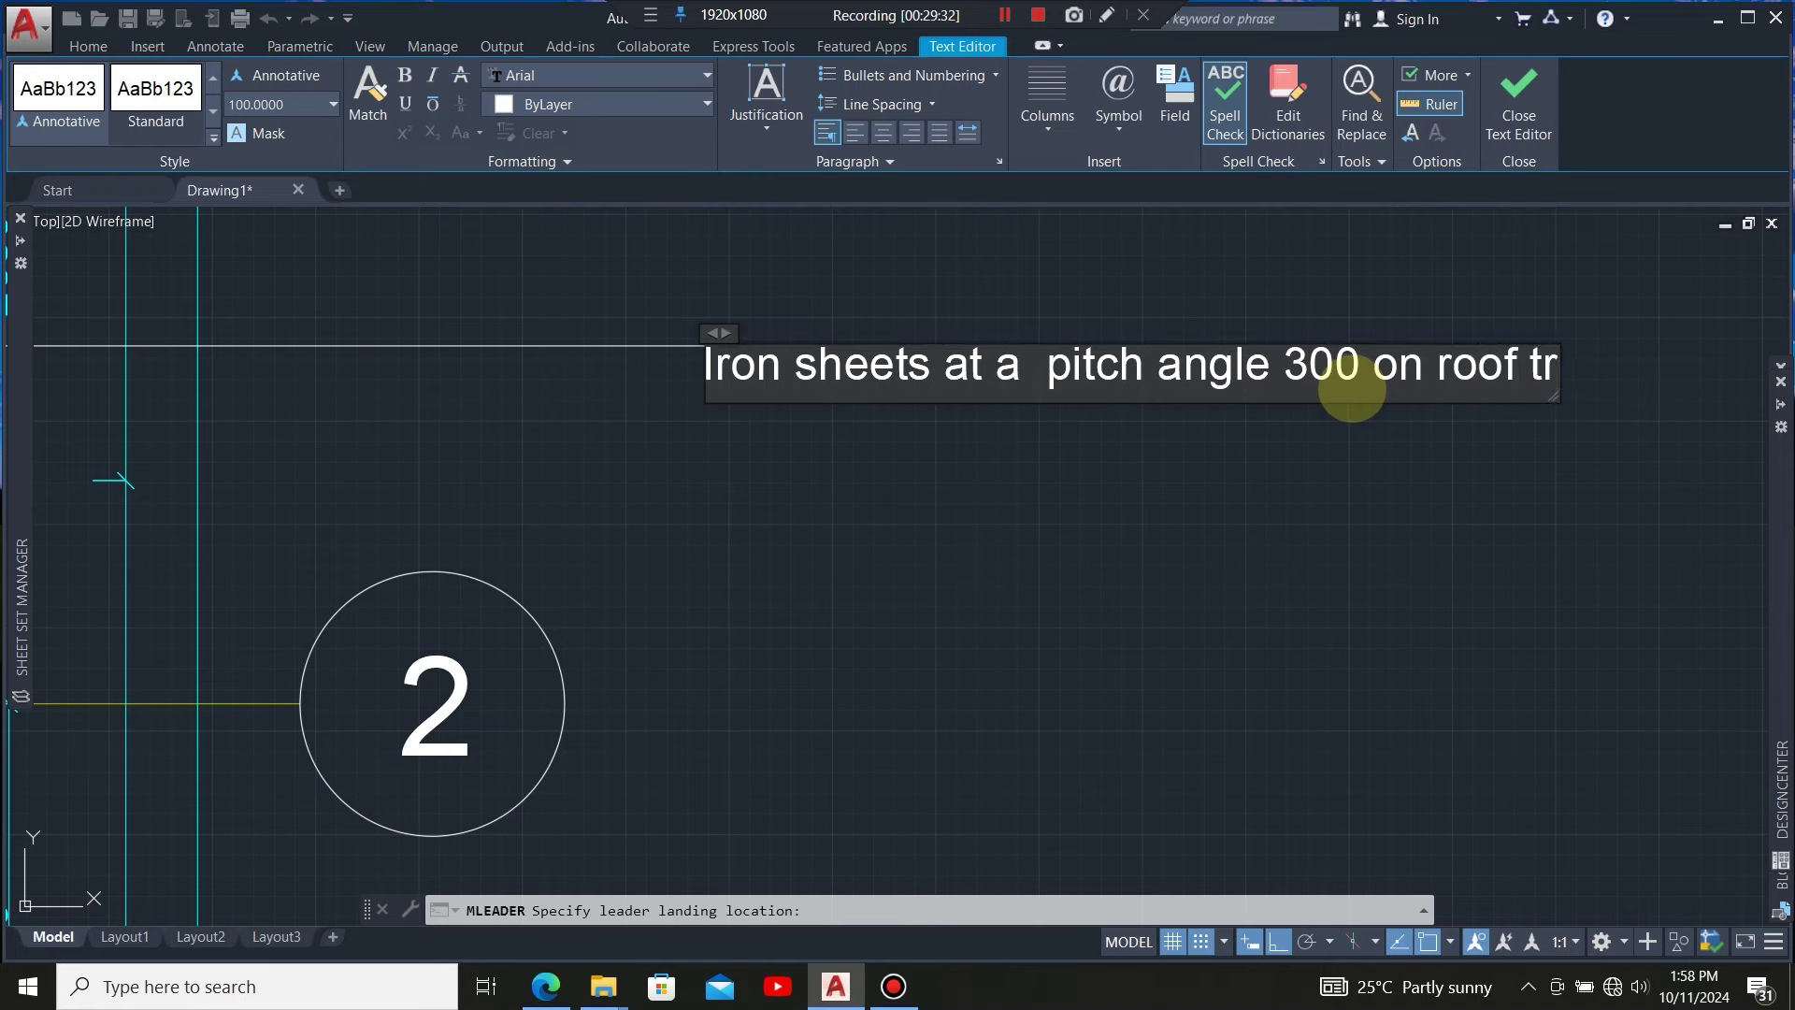
text(usses)
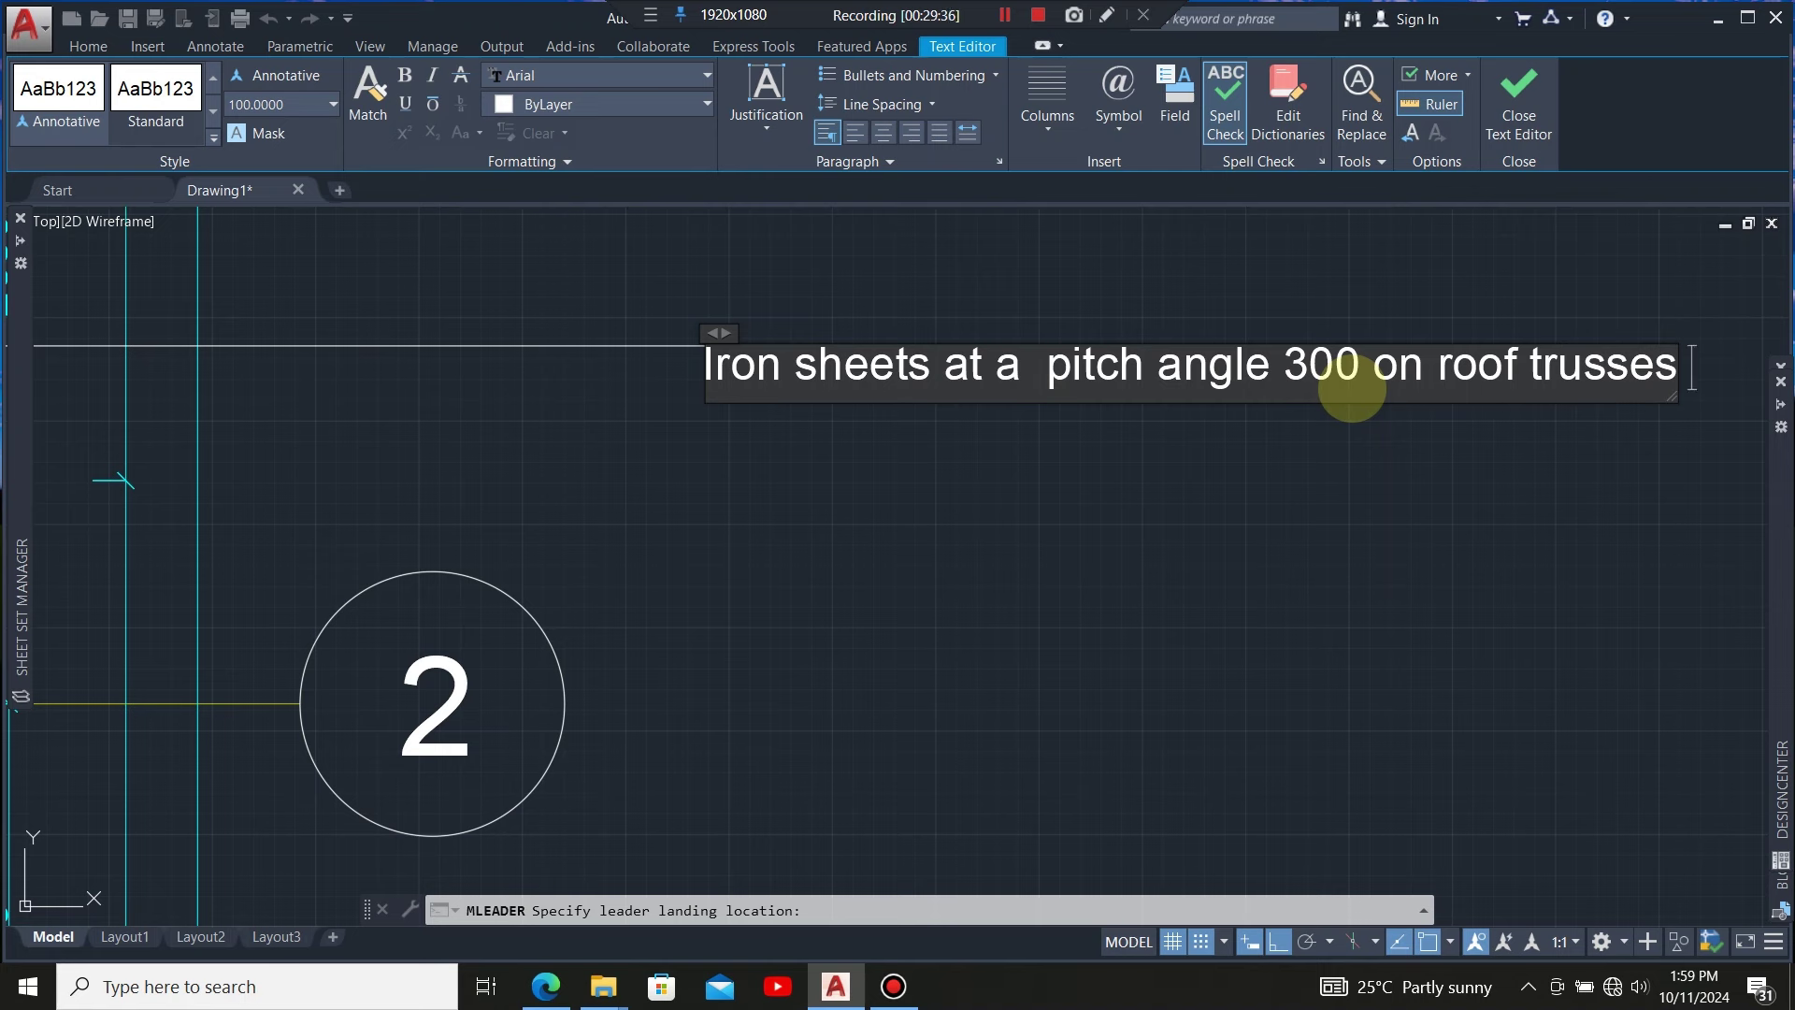
text( to)
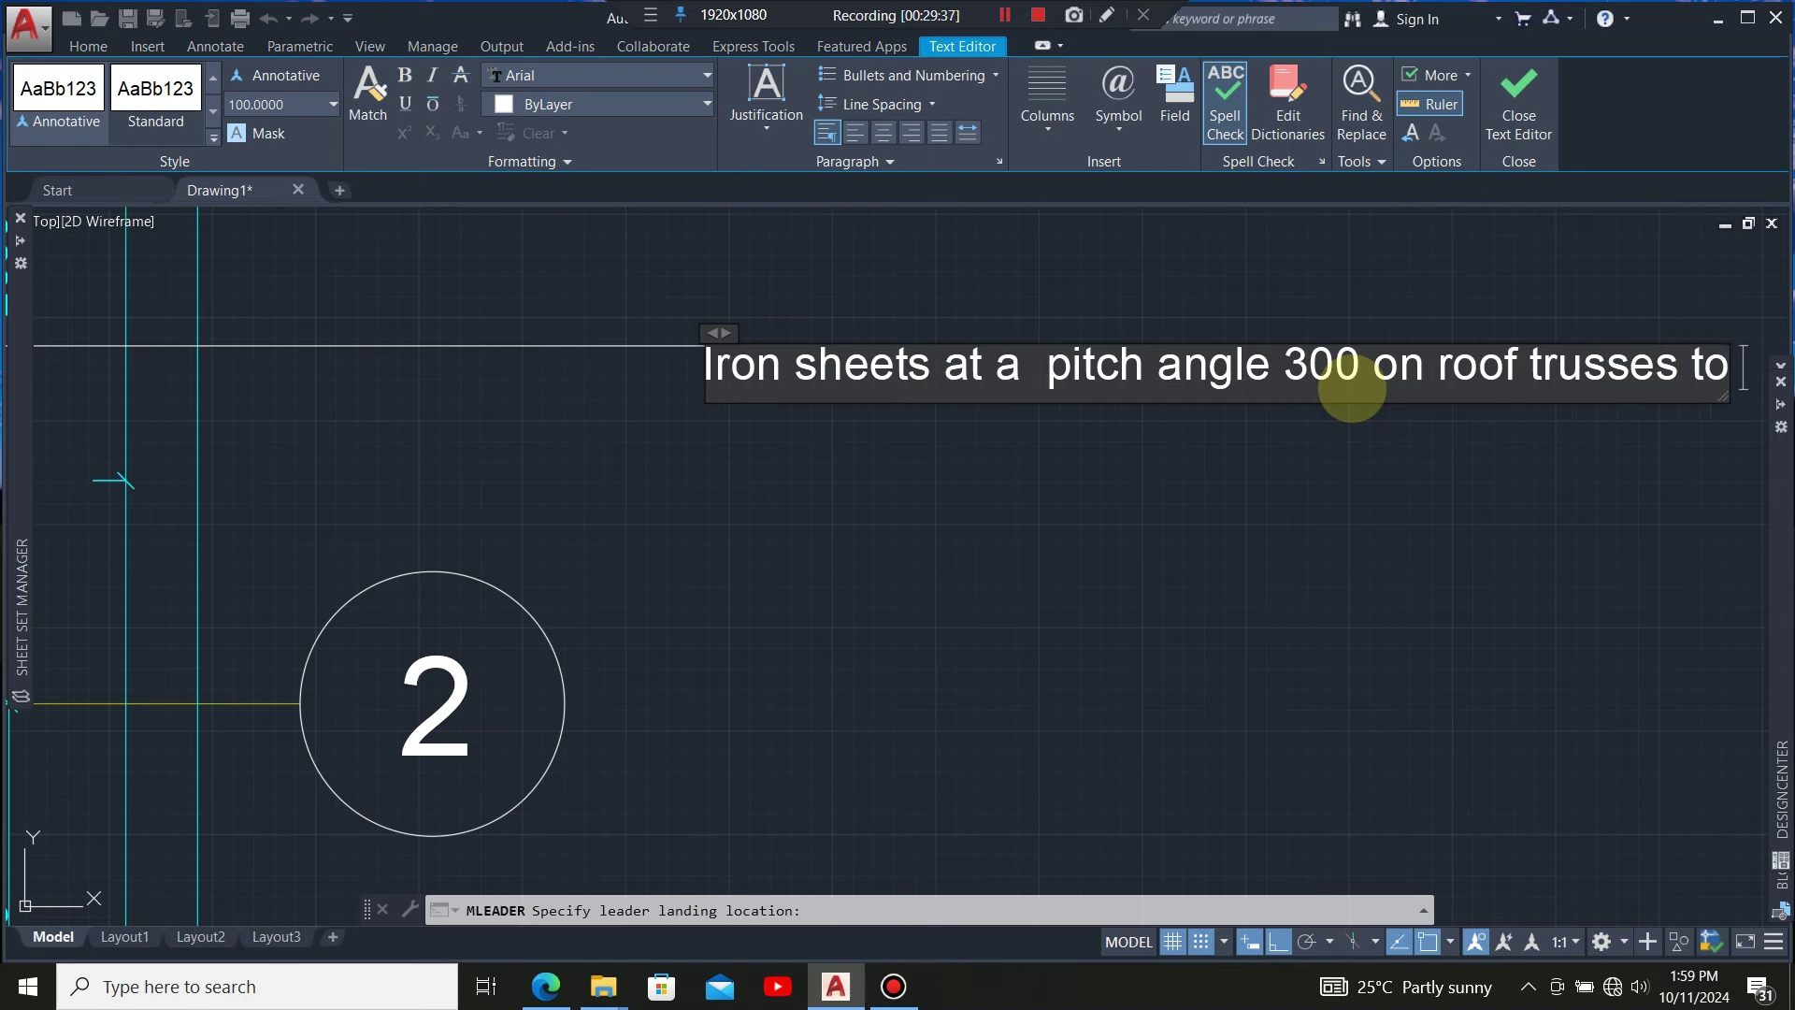
text( S)
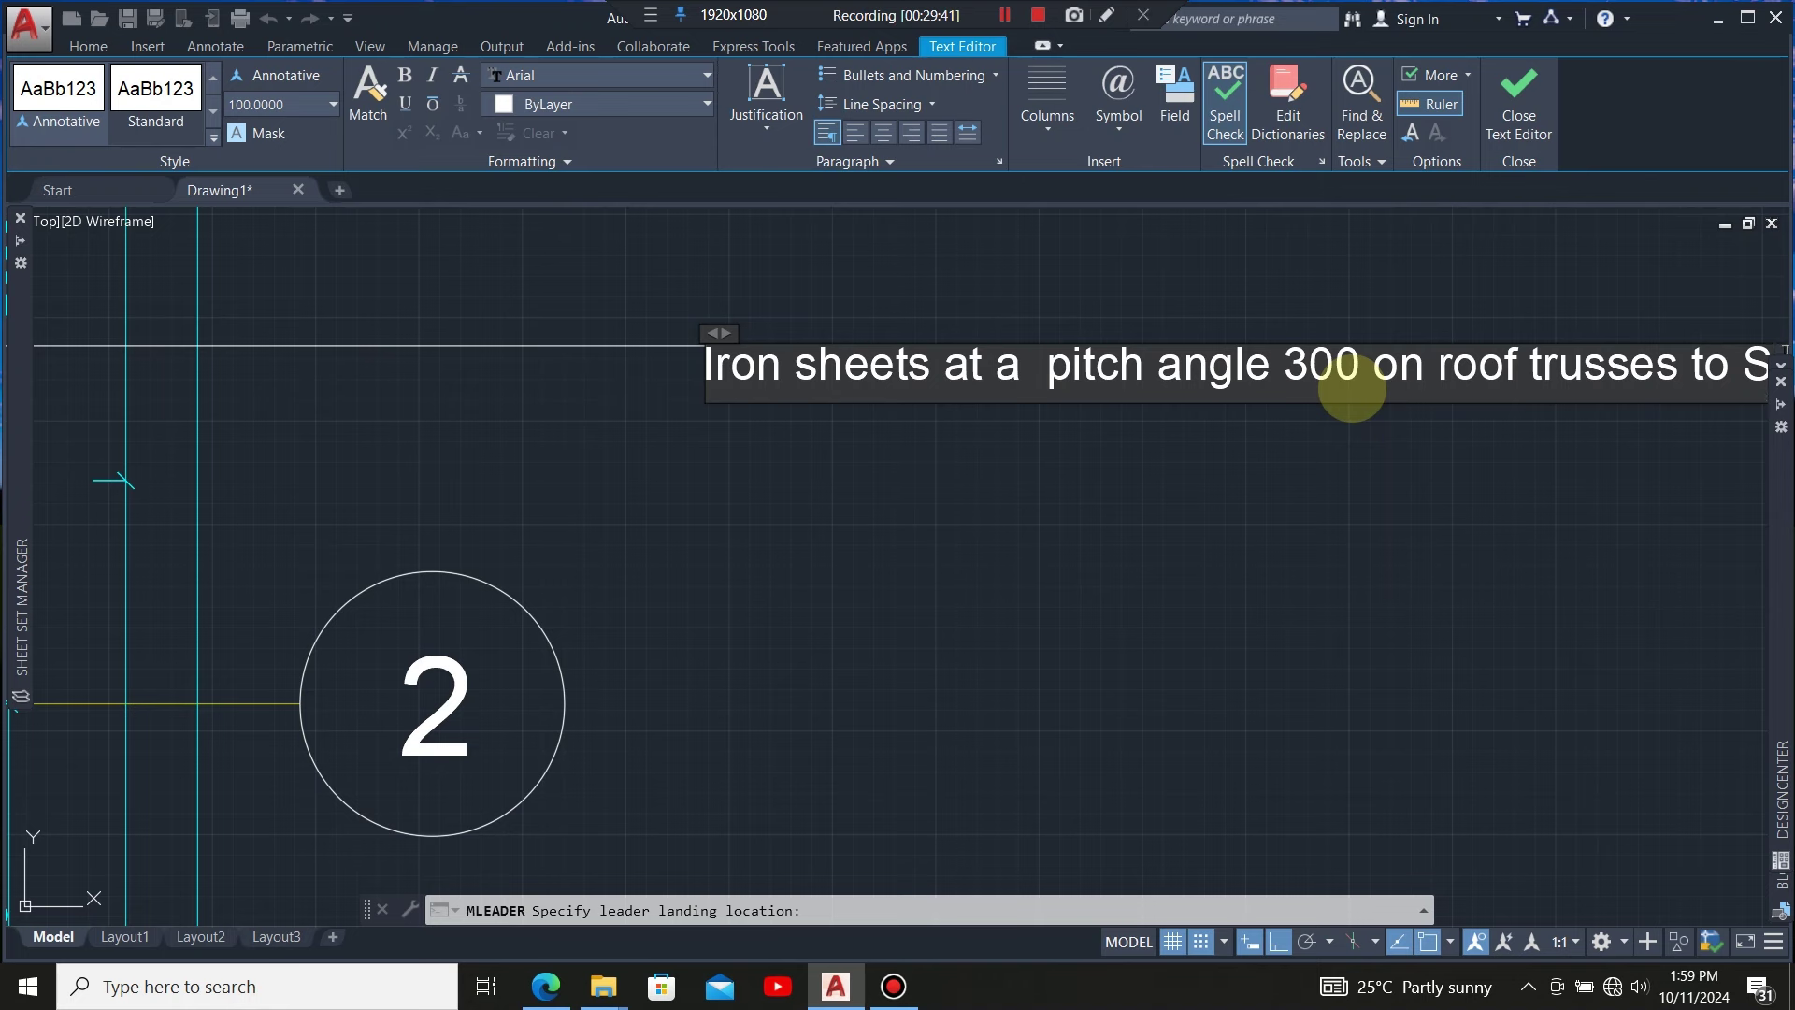
text(.E)
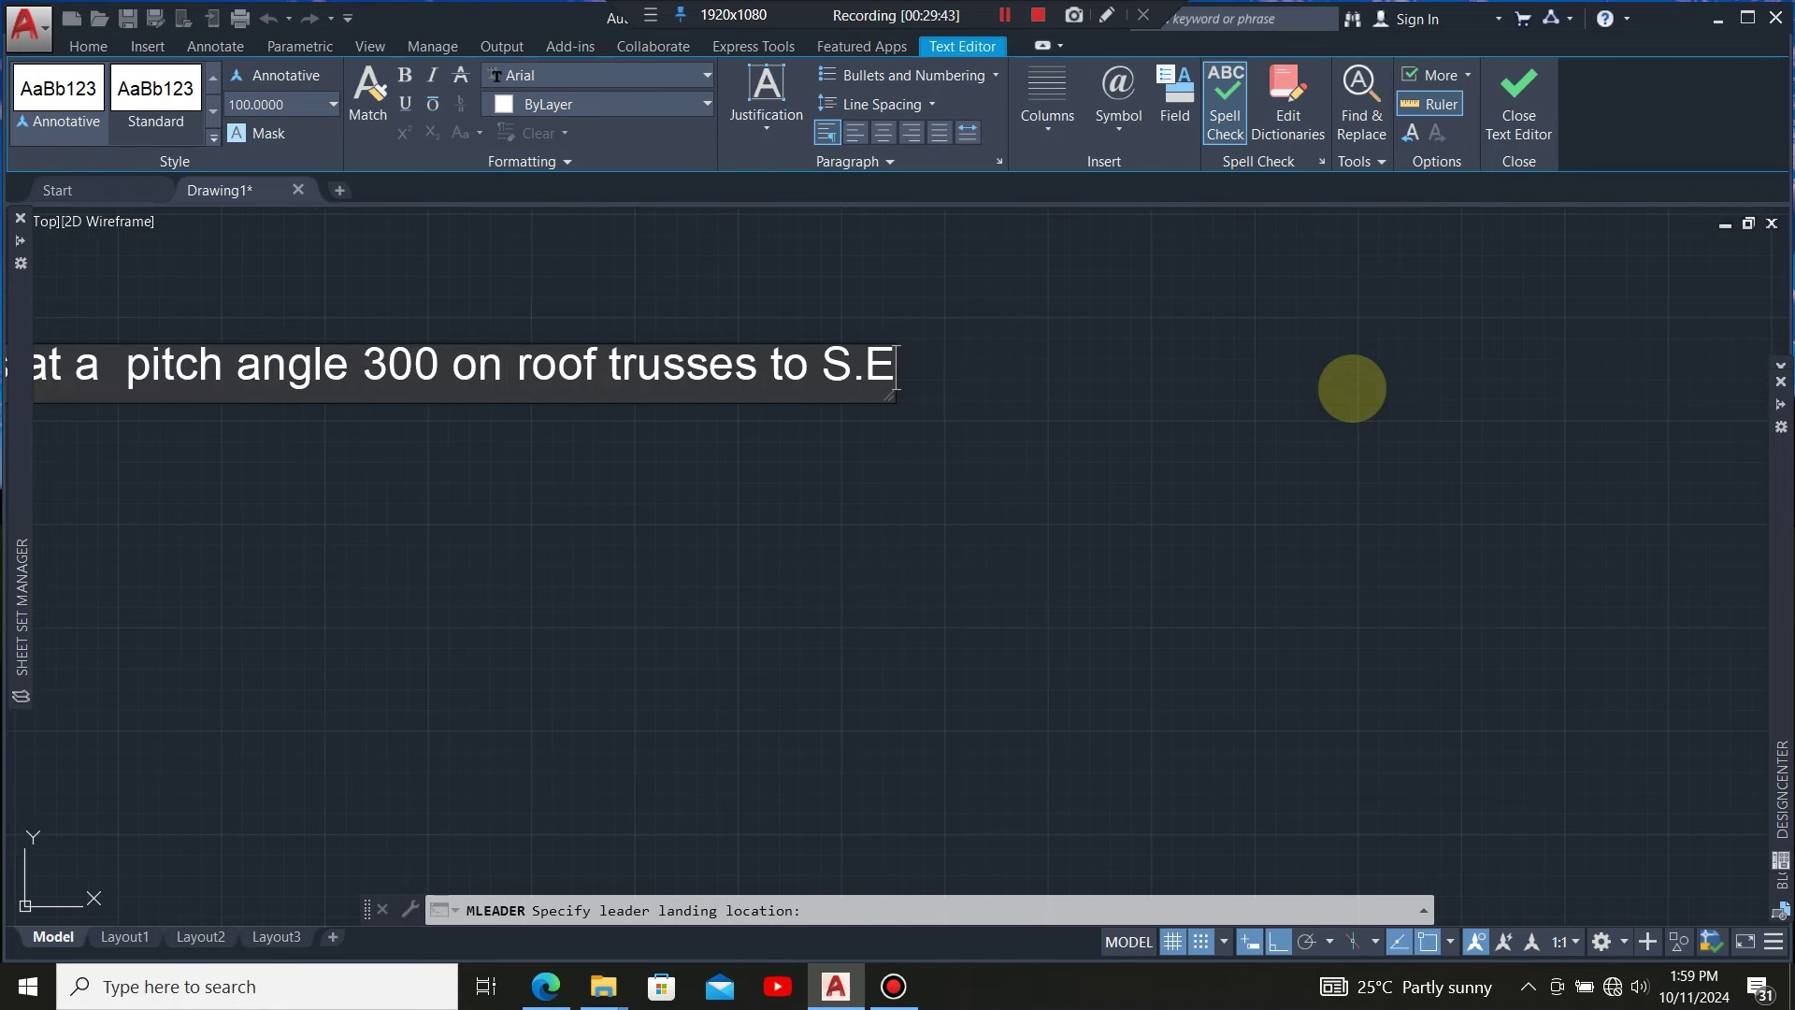
text('s de)
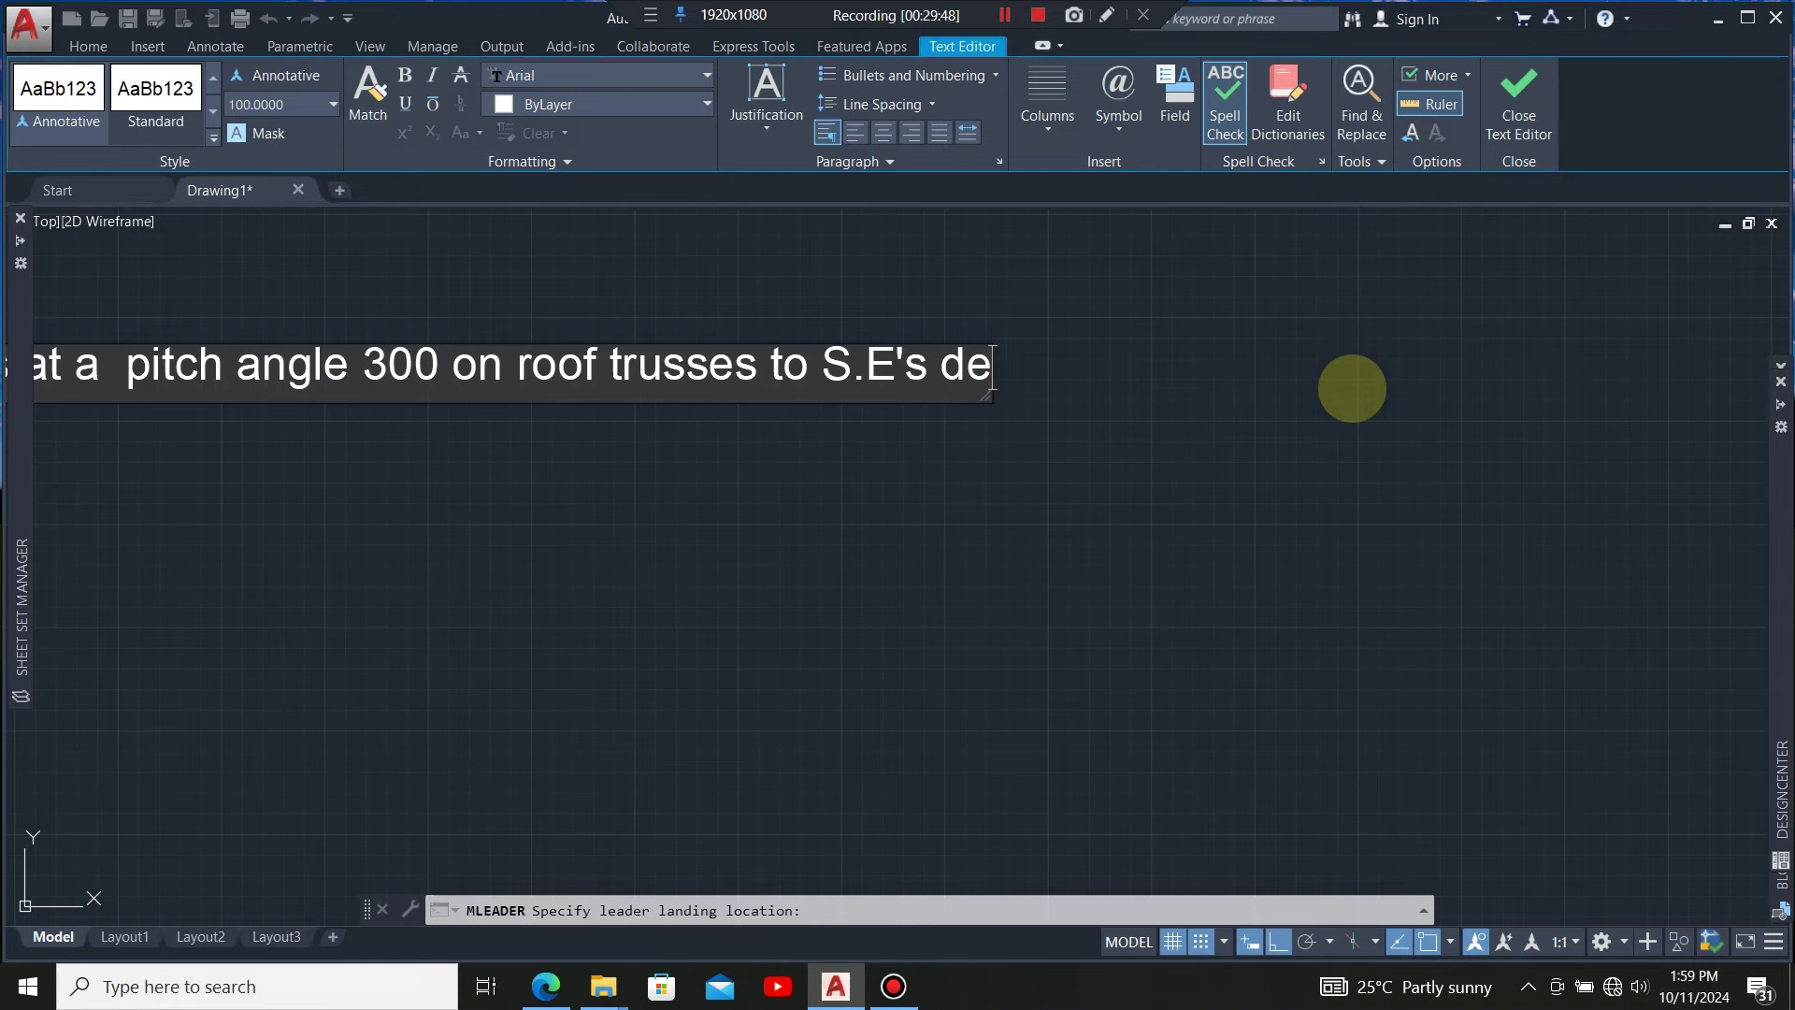
text(tails)
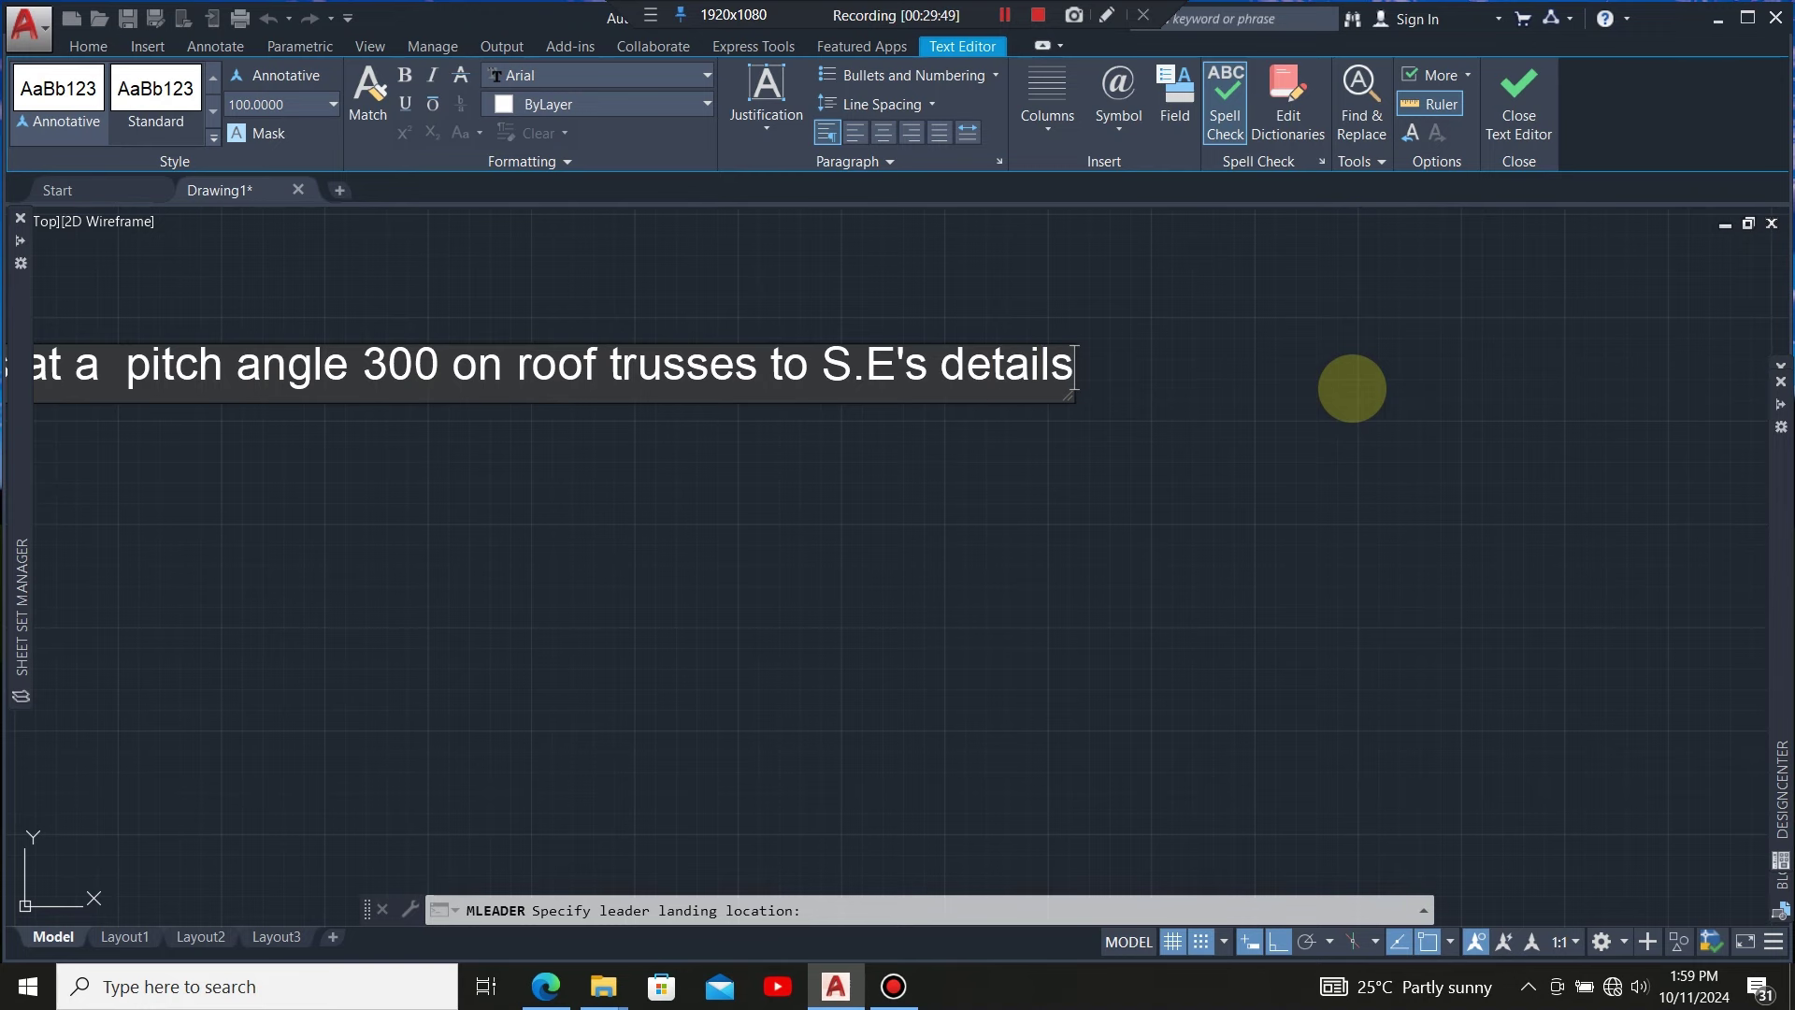
scroll(1330, 488, down, 5)
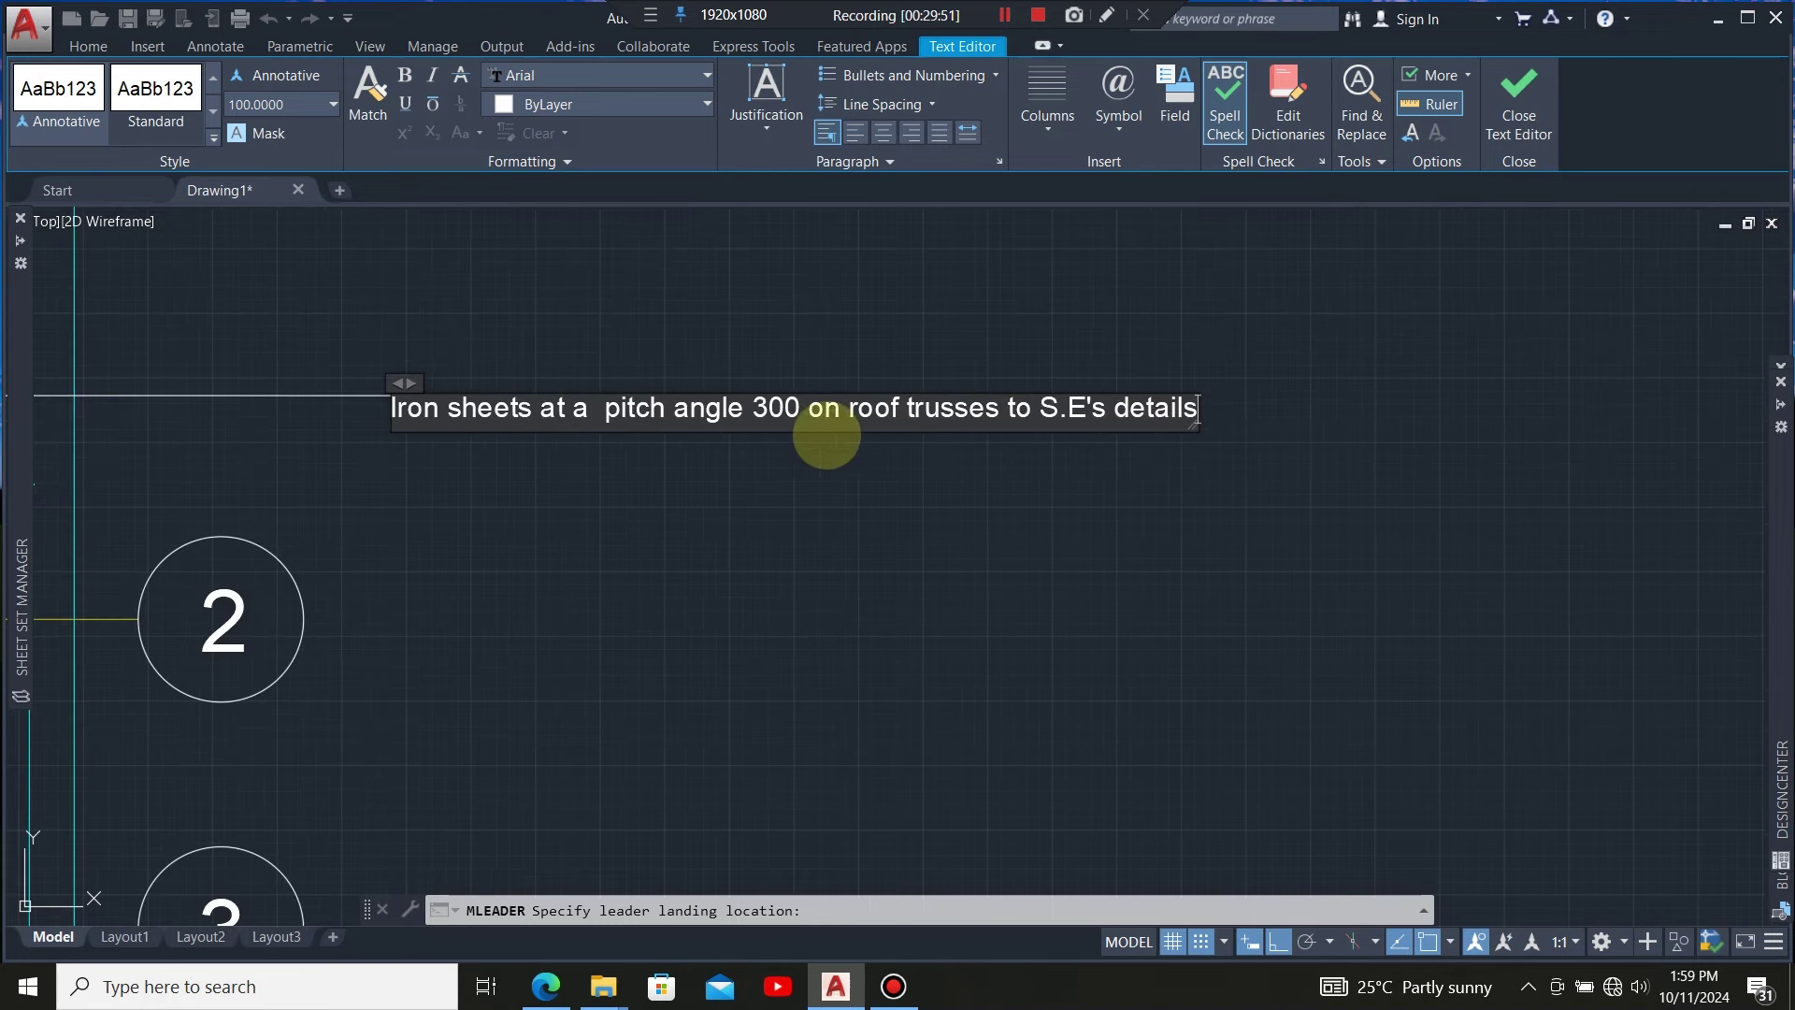
Superscript the final 0 of 300 so the pitch reads 30°
scroll(804, 435, up, 8)
drag(761, 344, 738, 342)
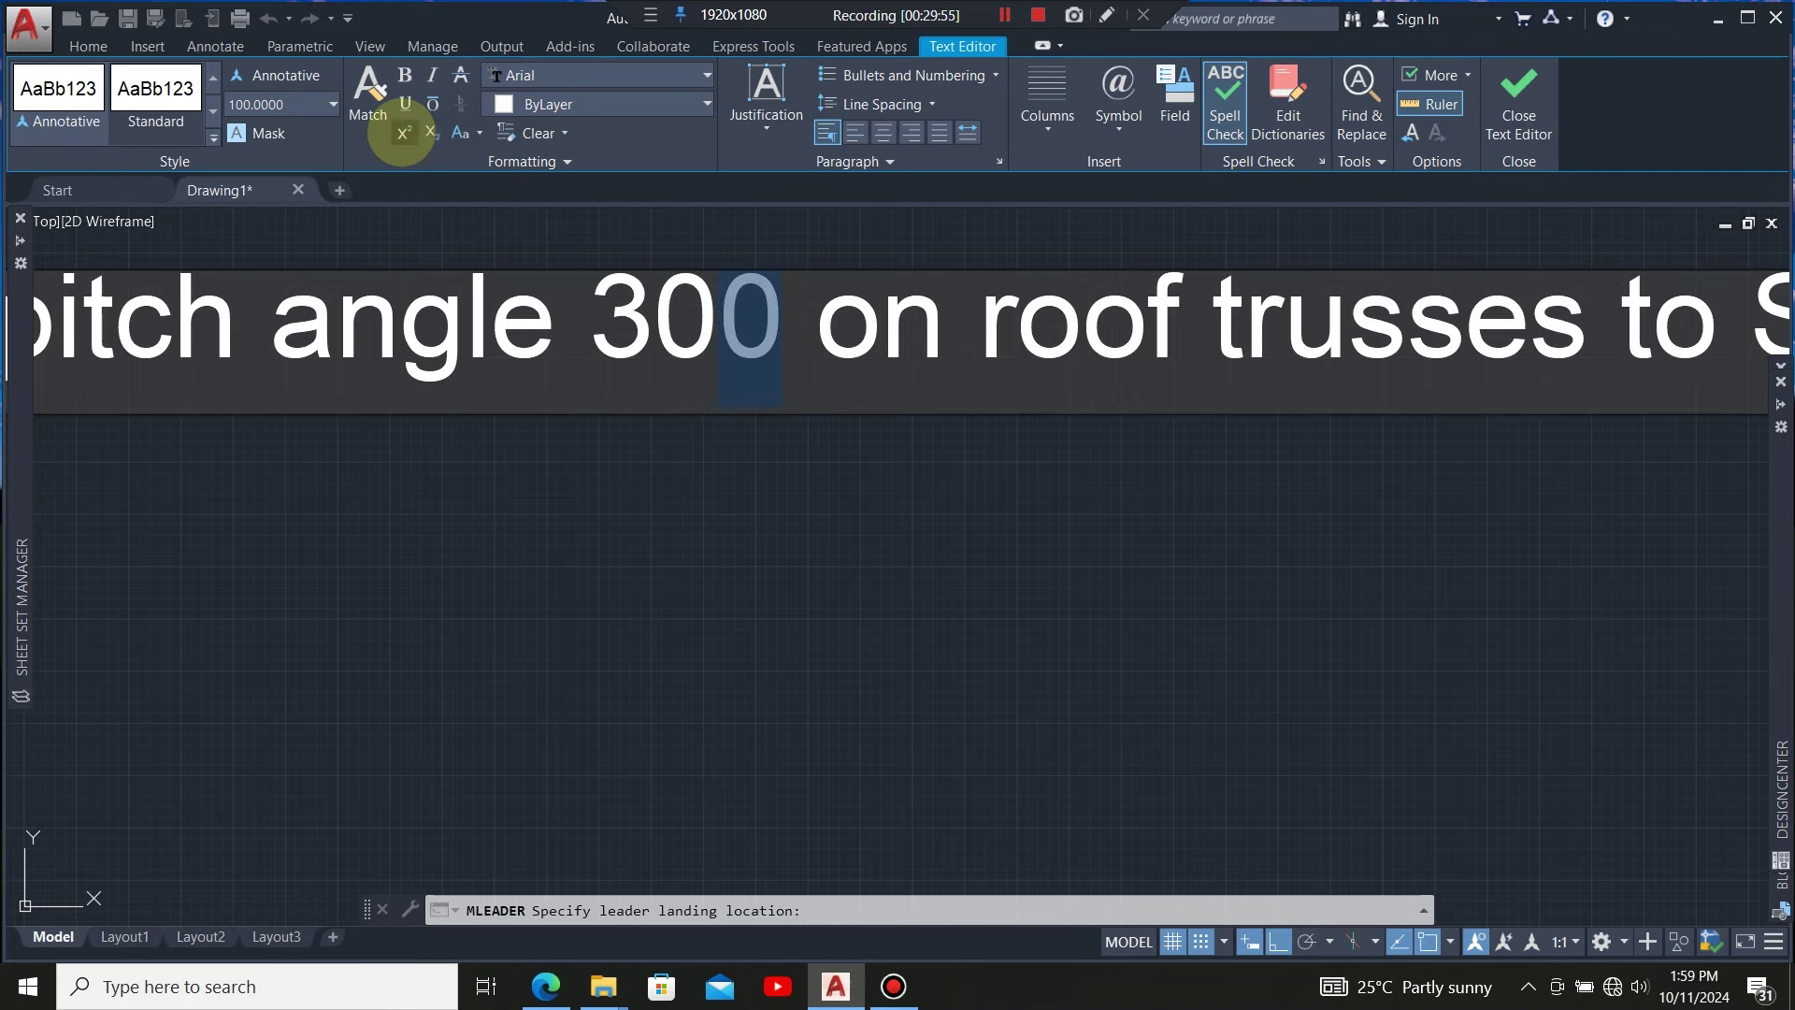
click(402, 132)
Narrow the note so it wraps onto three lines, and commit the text
scroll(743, 407, down, 2)
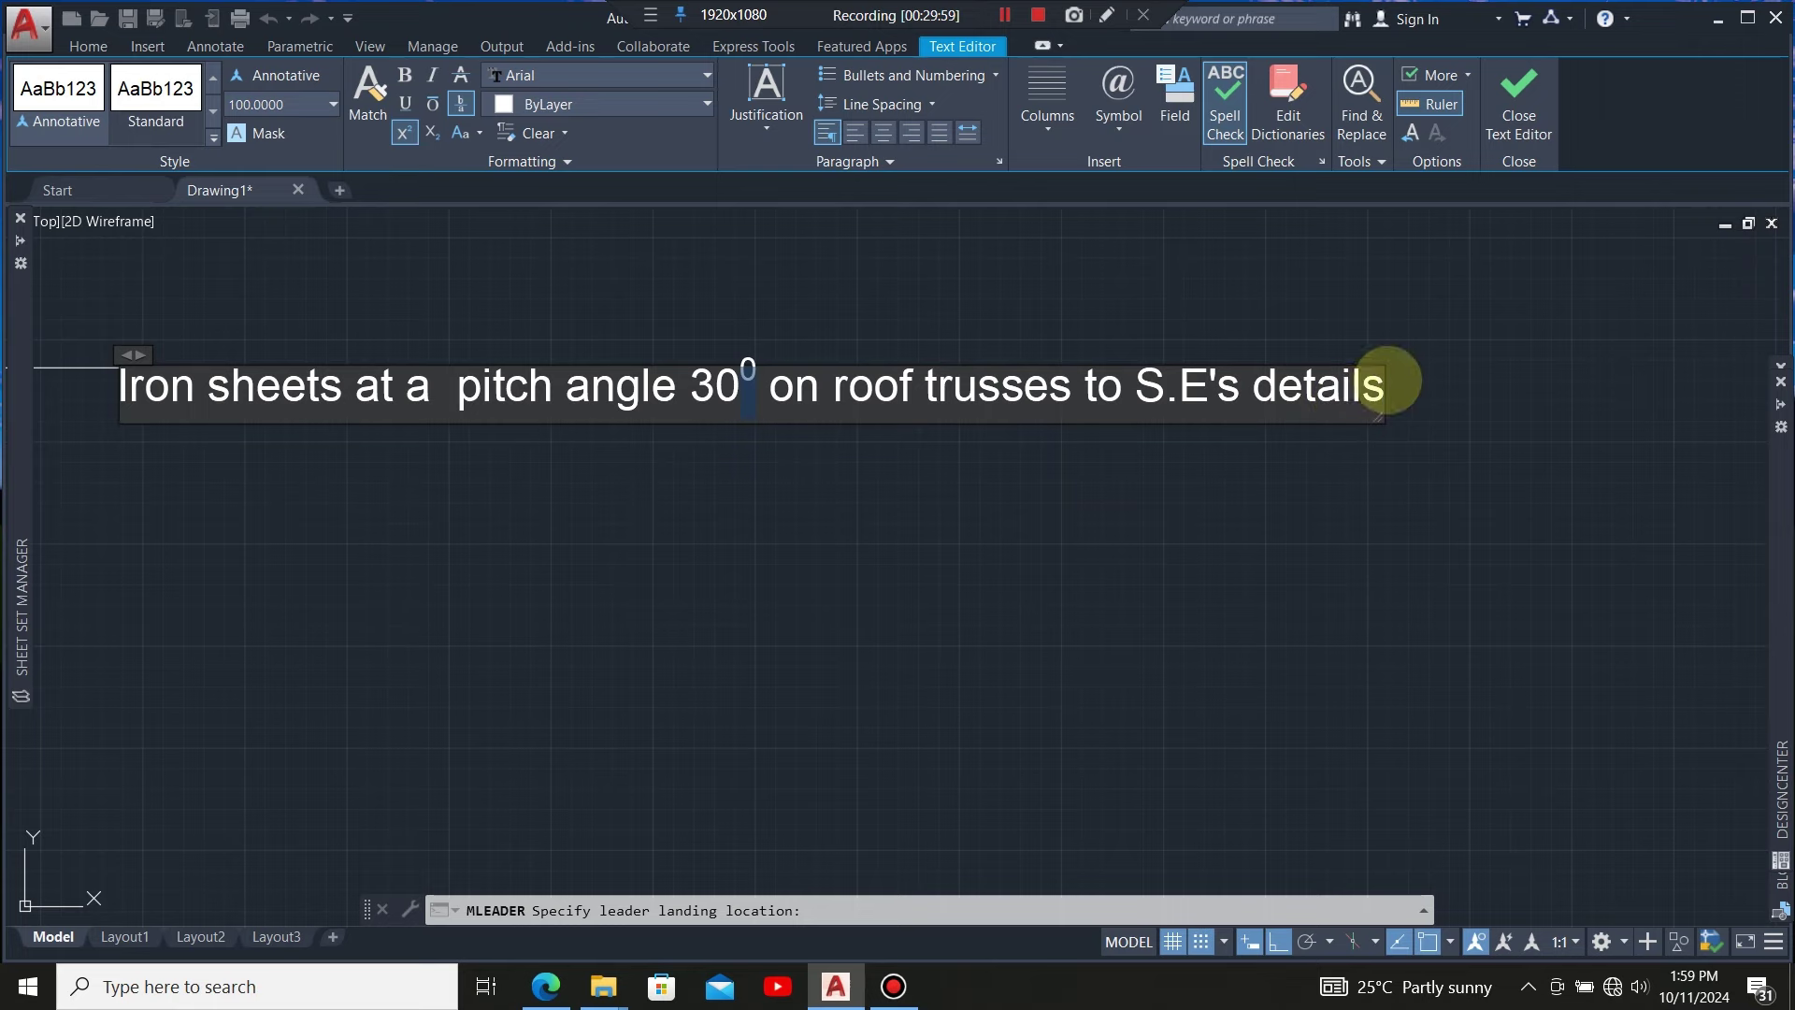
drag(1382, 382, 632, 502)
scroll(1130, 473, down, 4)
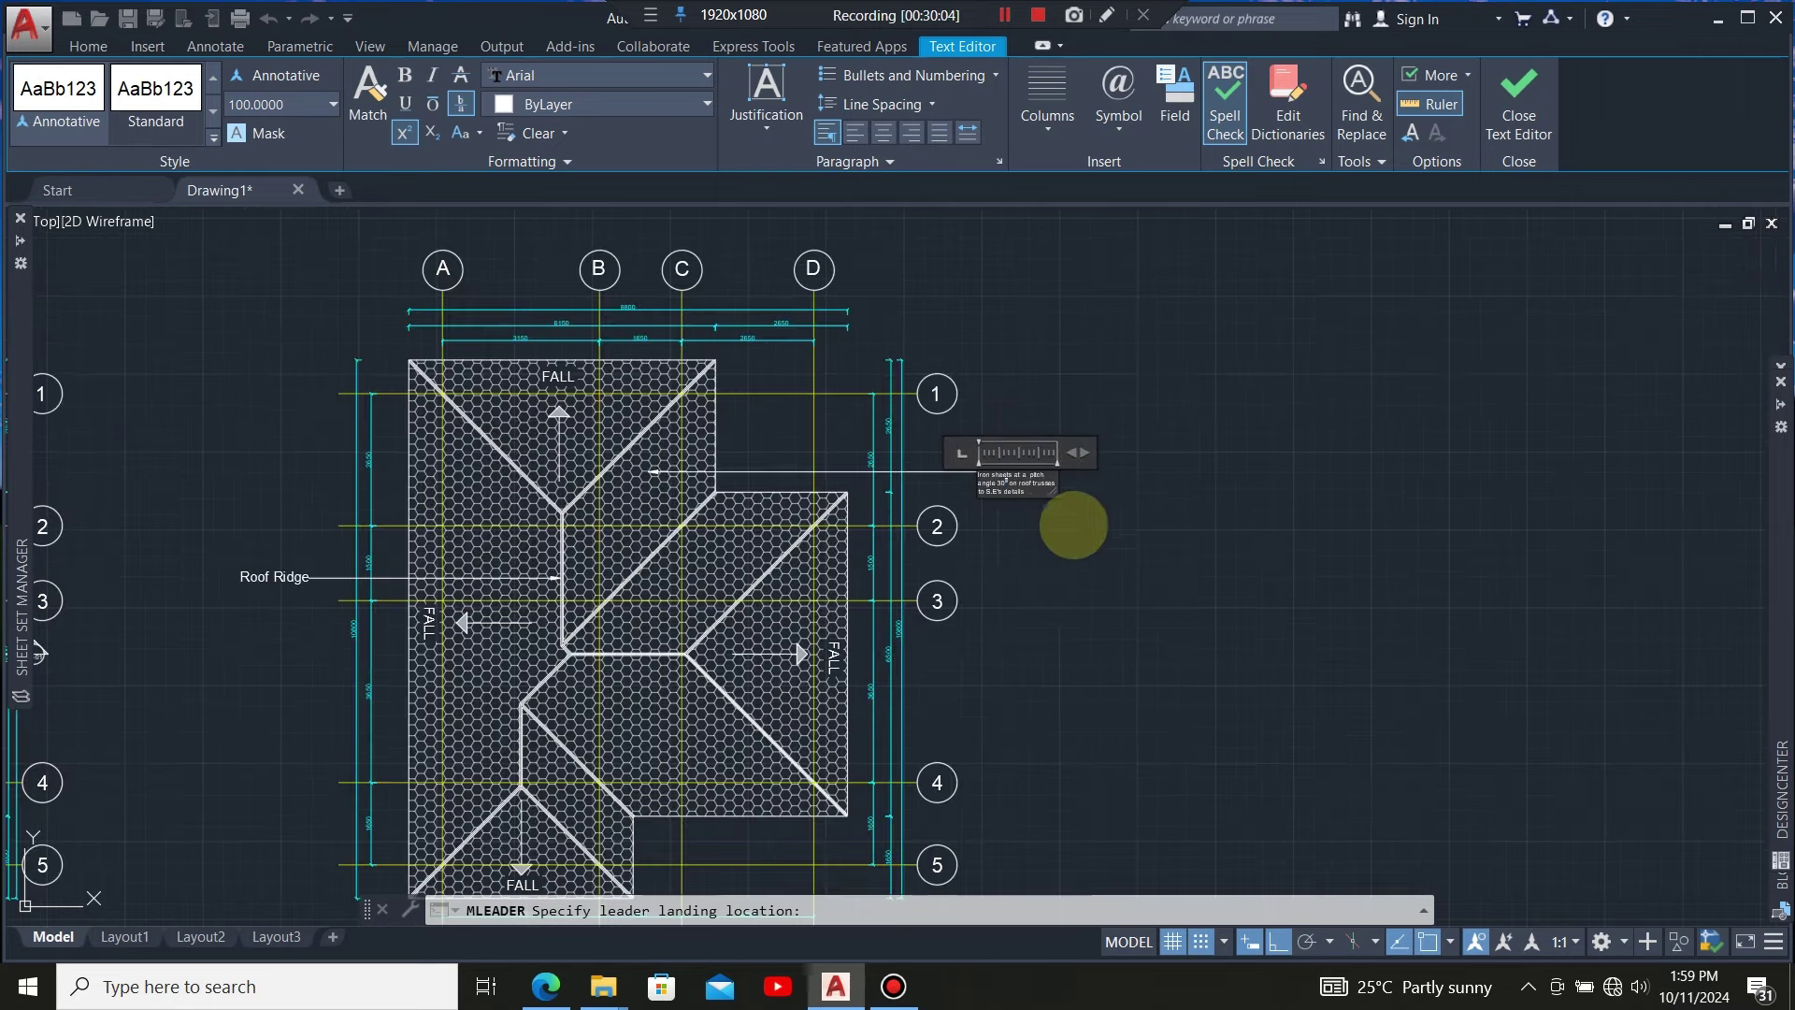
scroll(1069, 521, up, 3)
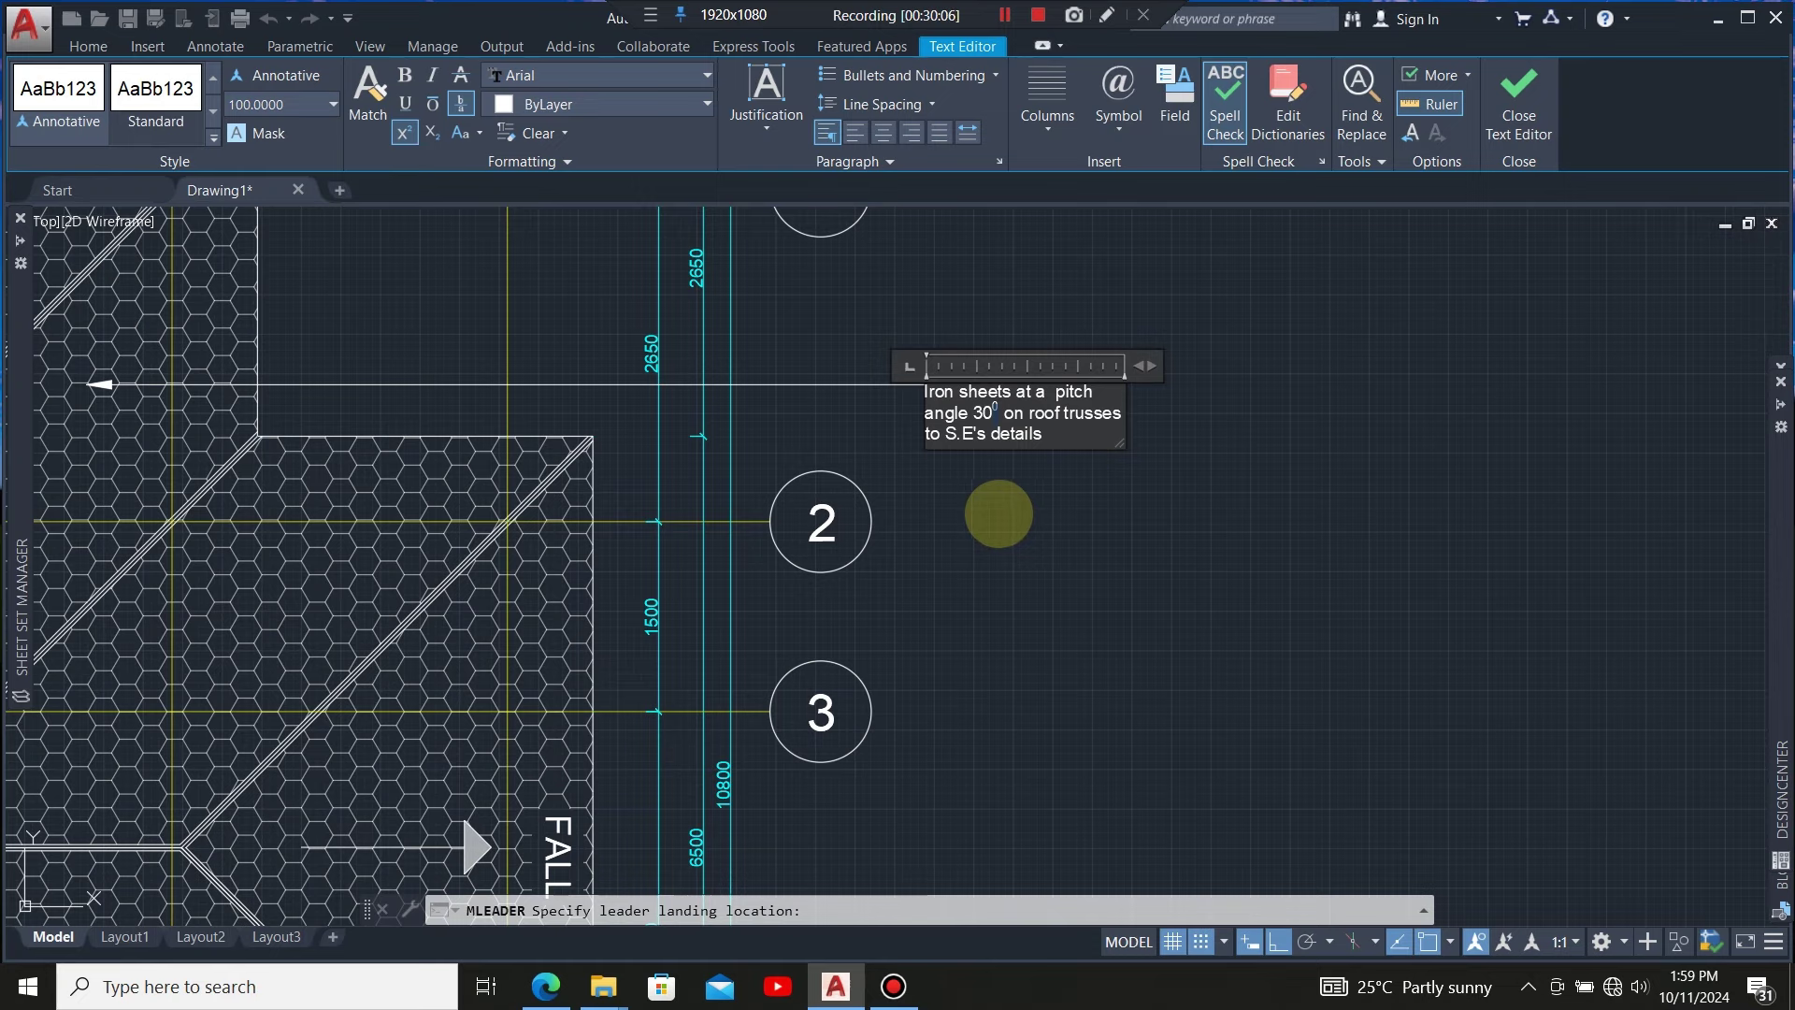
click(998, 513)
Set the iron sheets note text height to 200 and widen its text box slightly
scroll(1017, 458, up, 2)
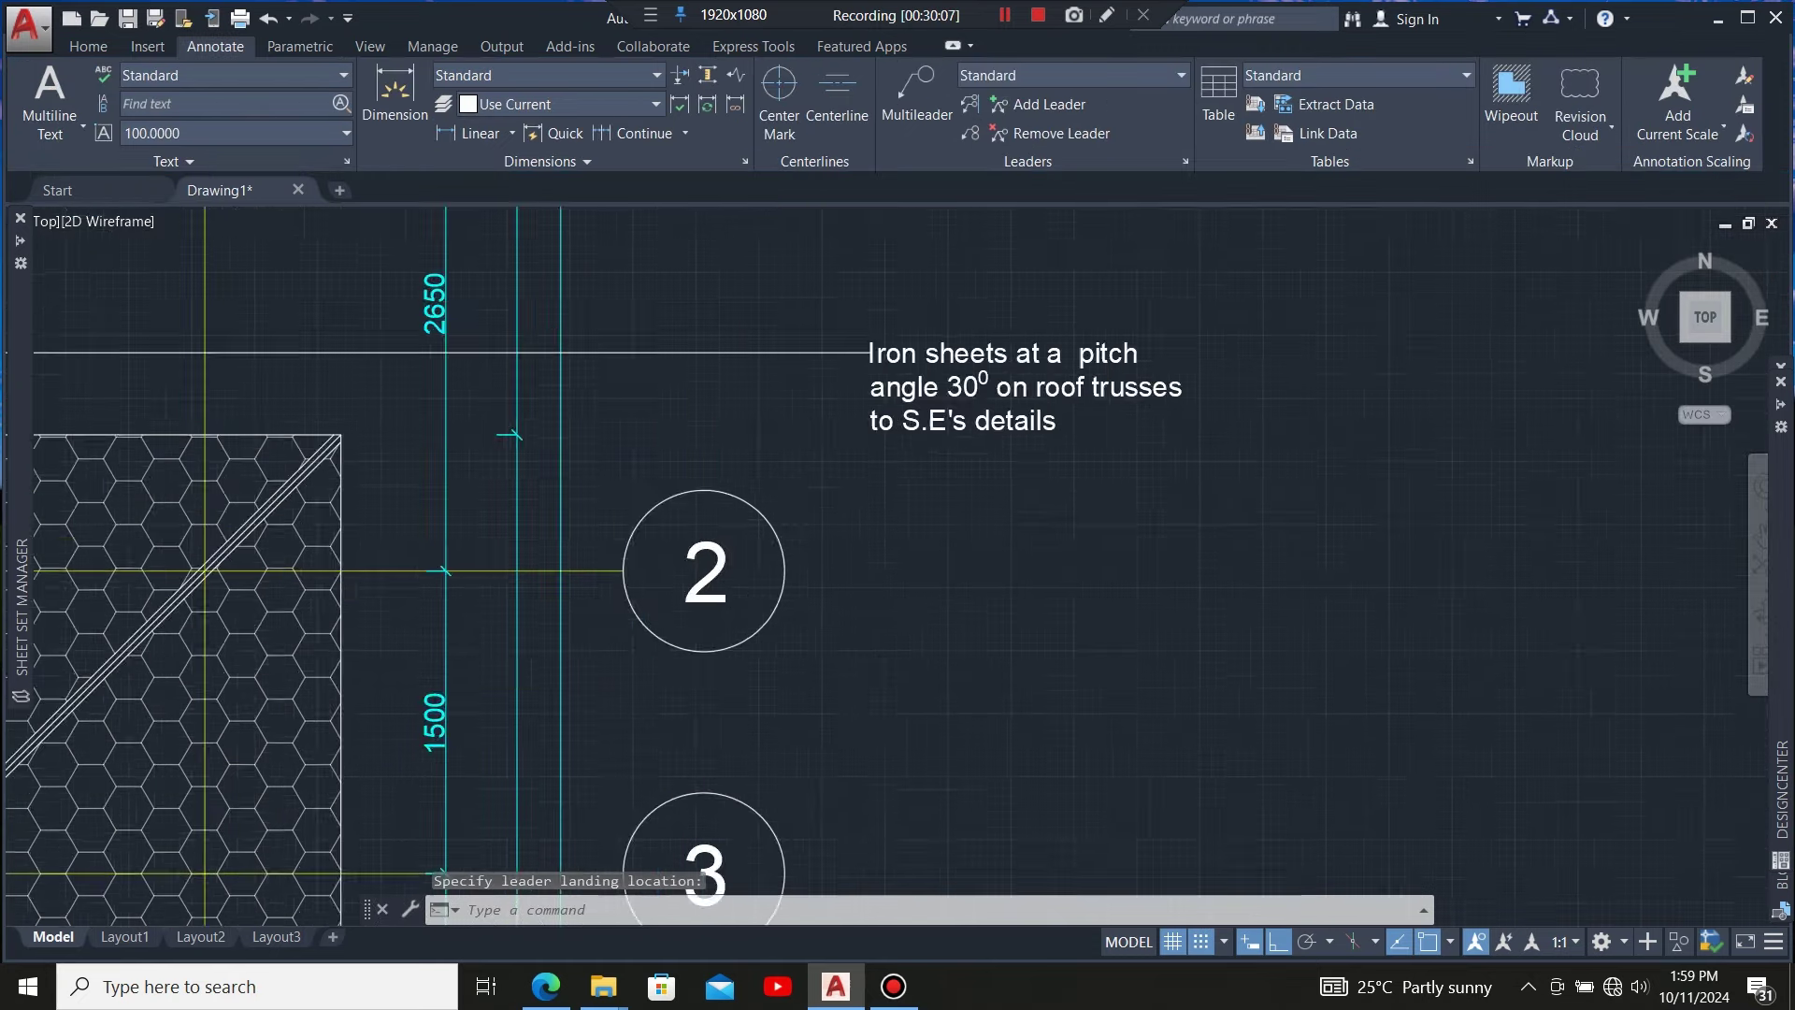
scroll(1019, 458, down, 2)
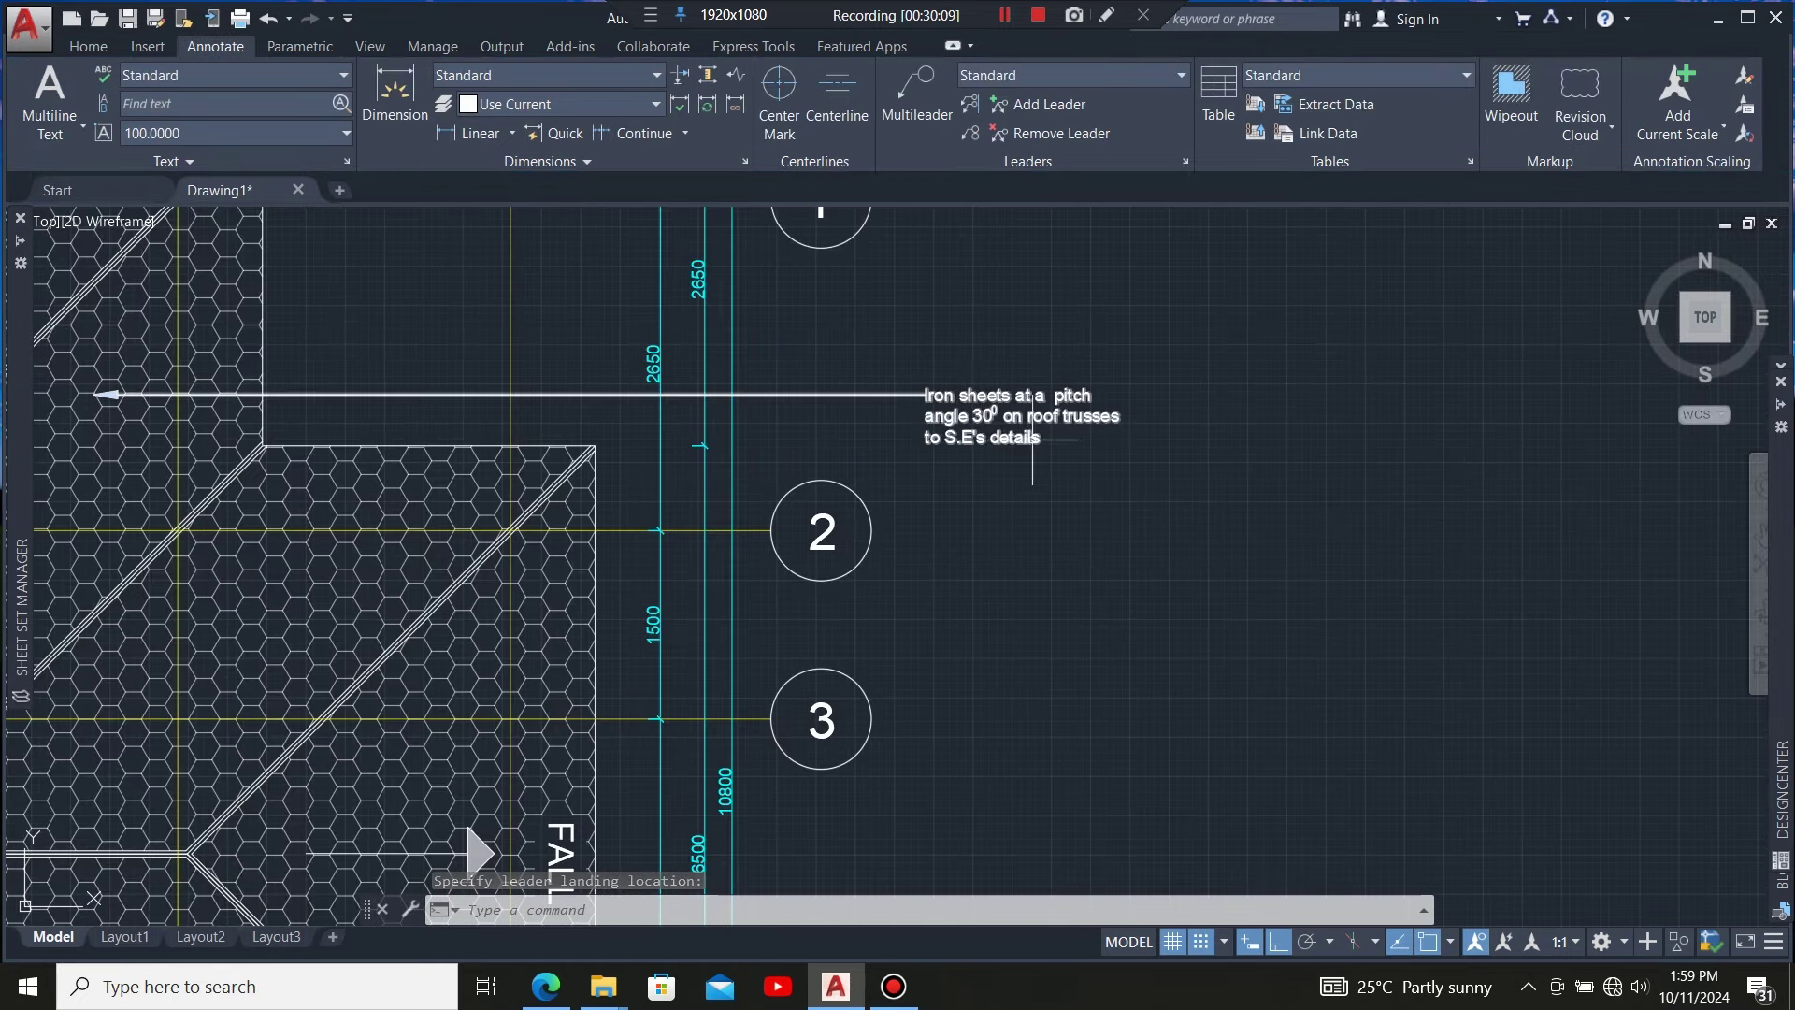
double_click(1032, 437)
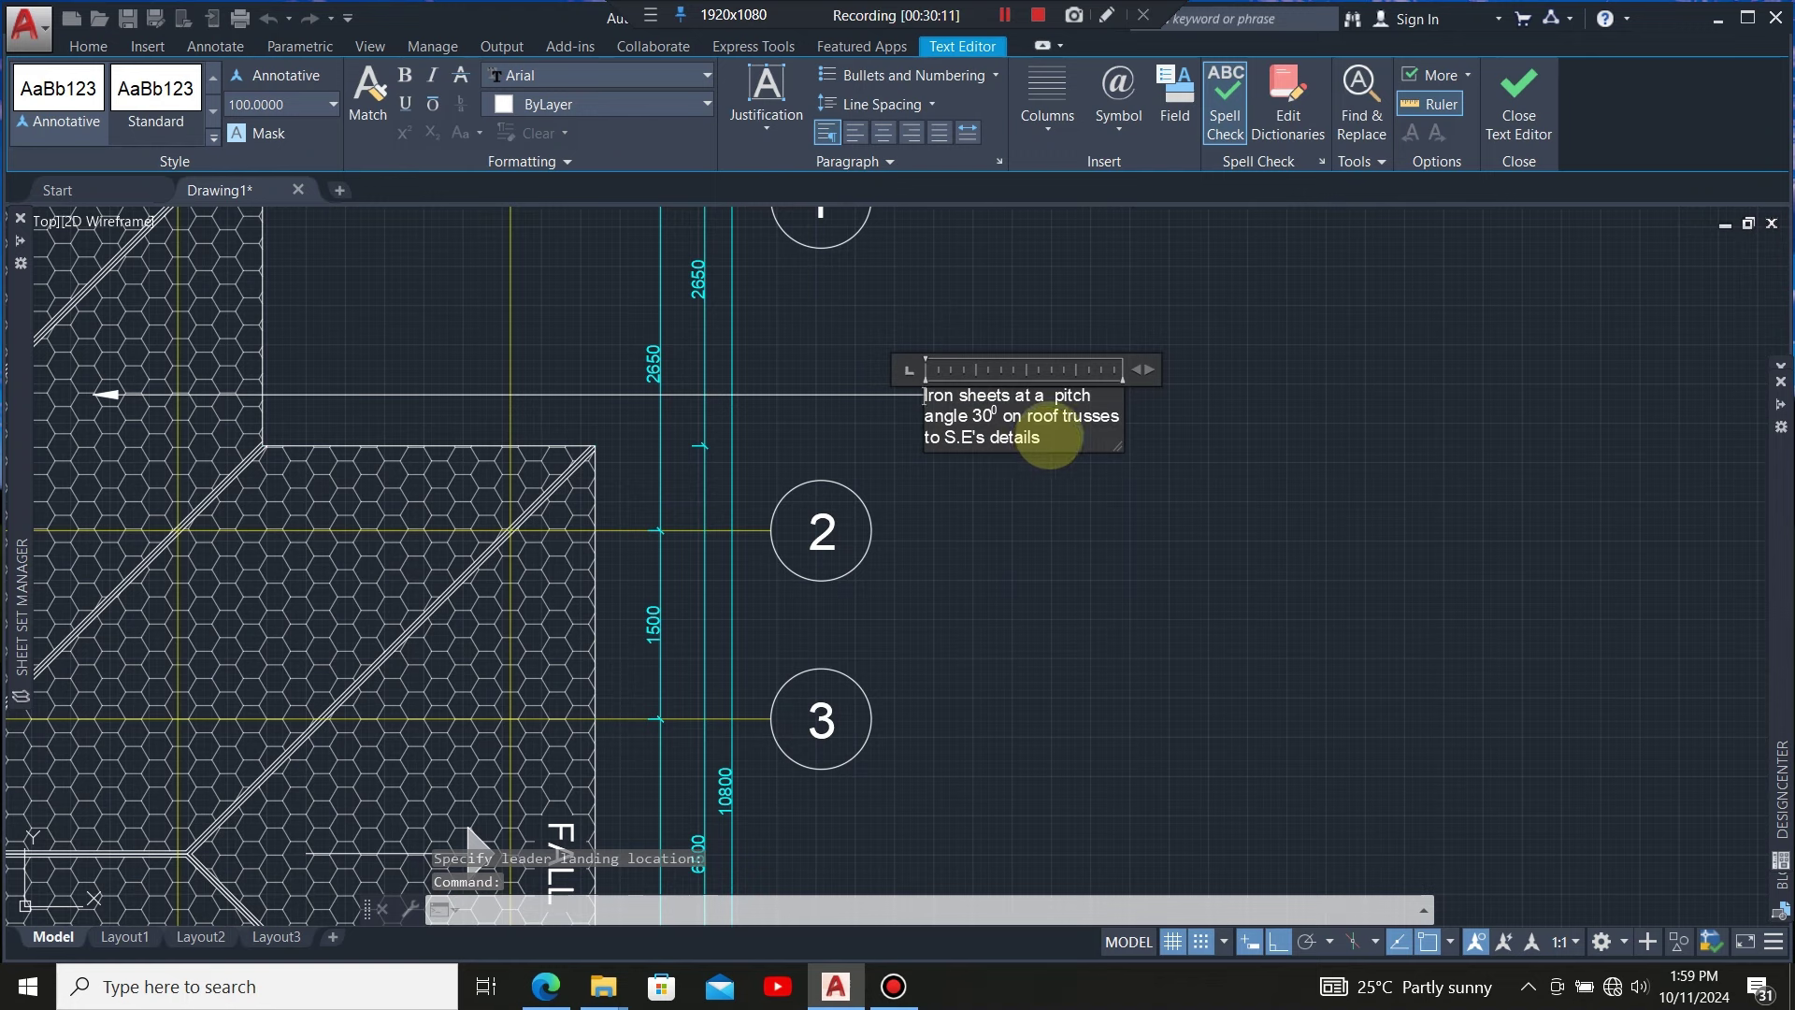
drag(1048, 437, 933, 385)
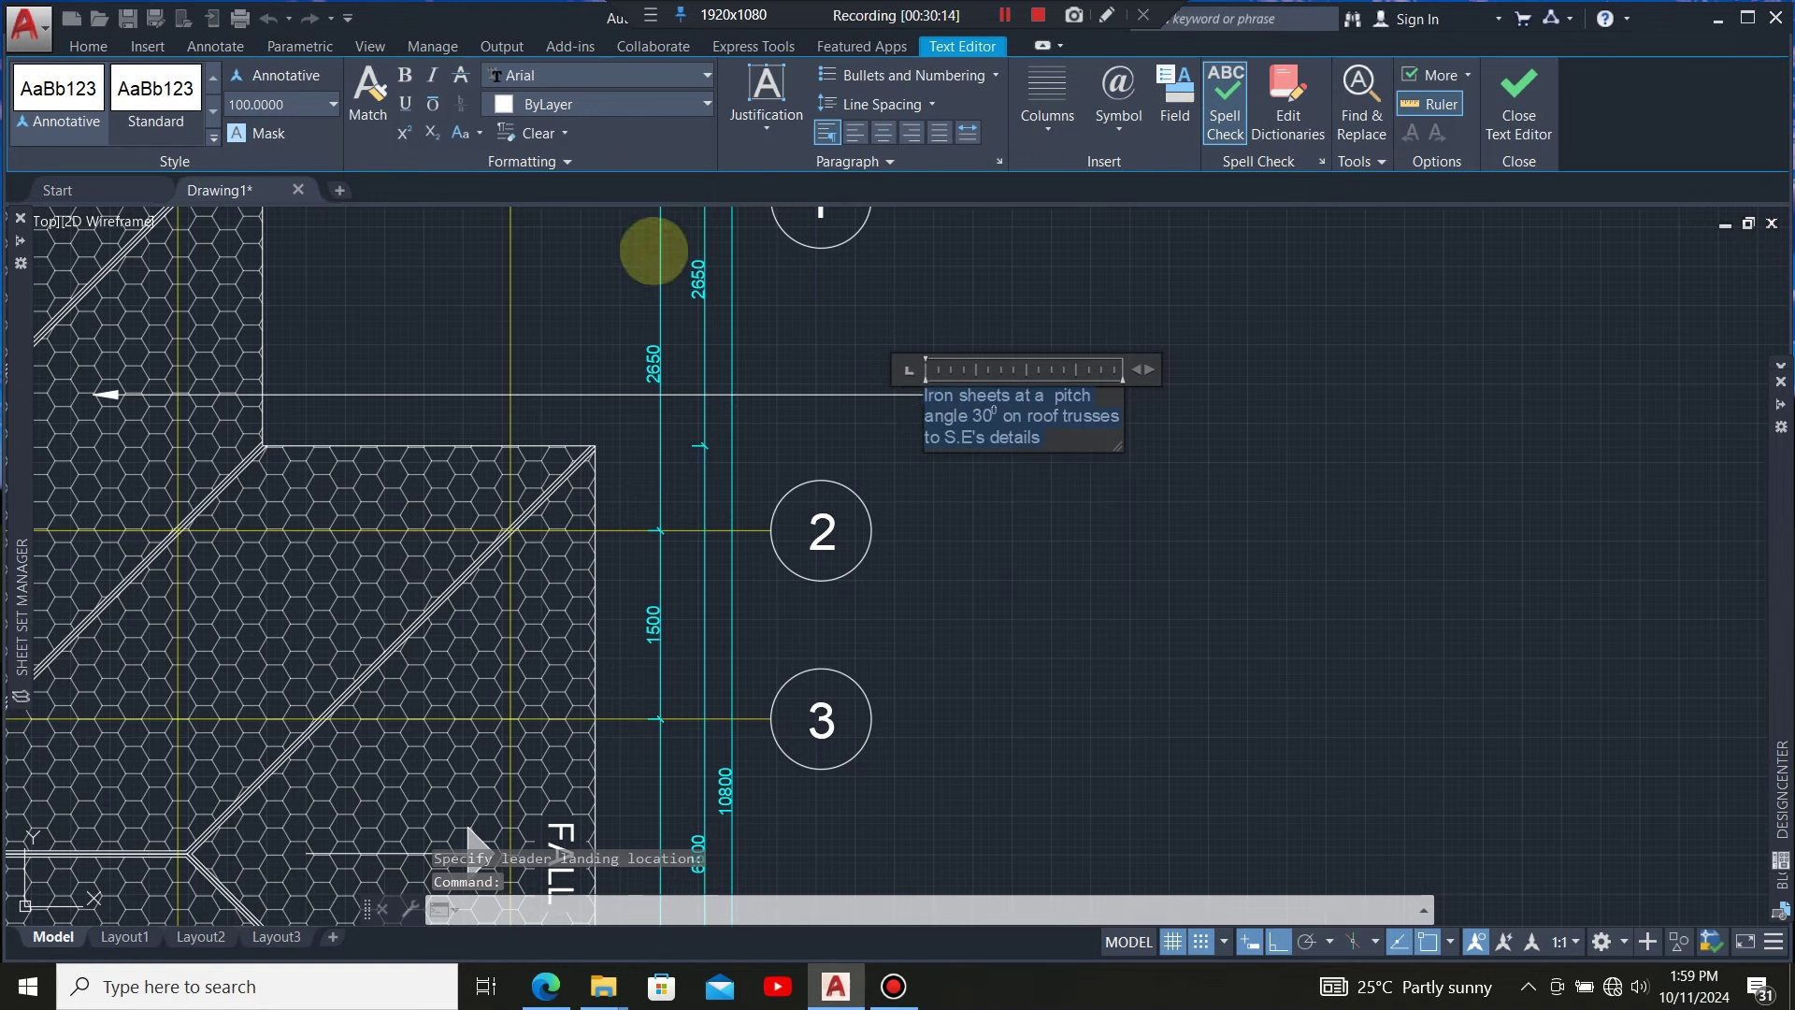
click(309, 105)
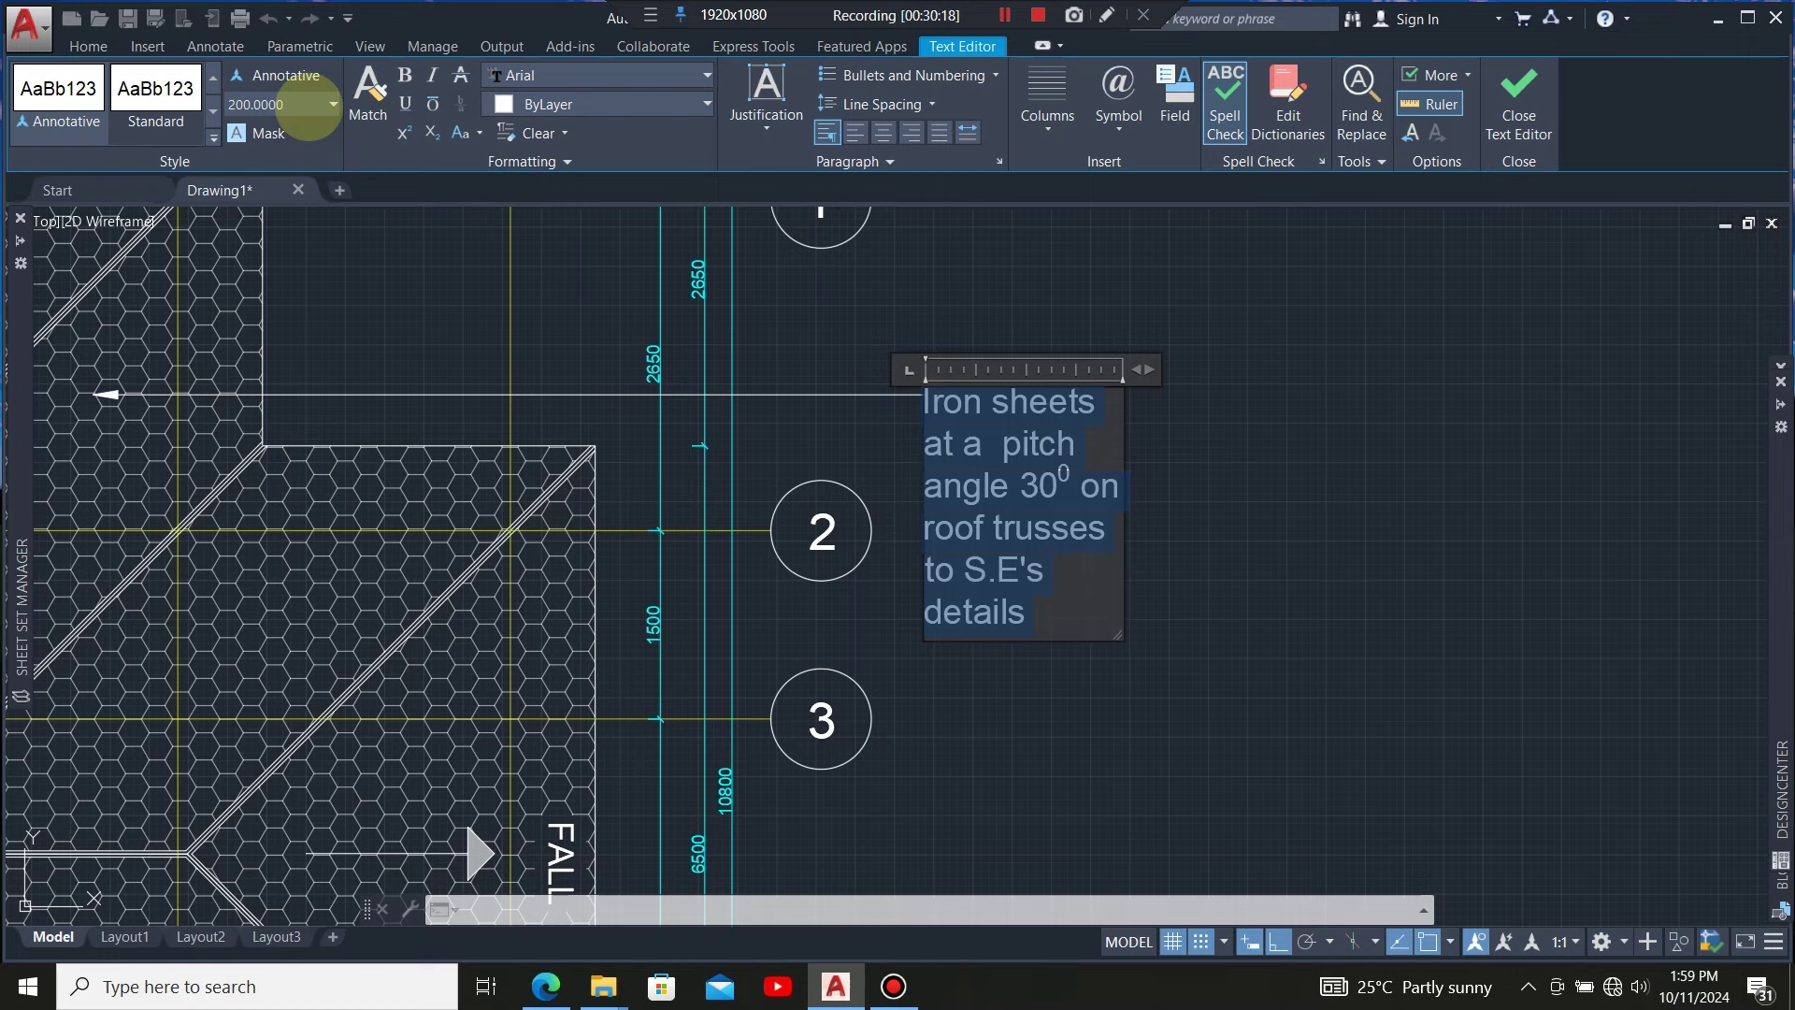
drag(1146, 373, 1289, 369)
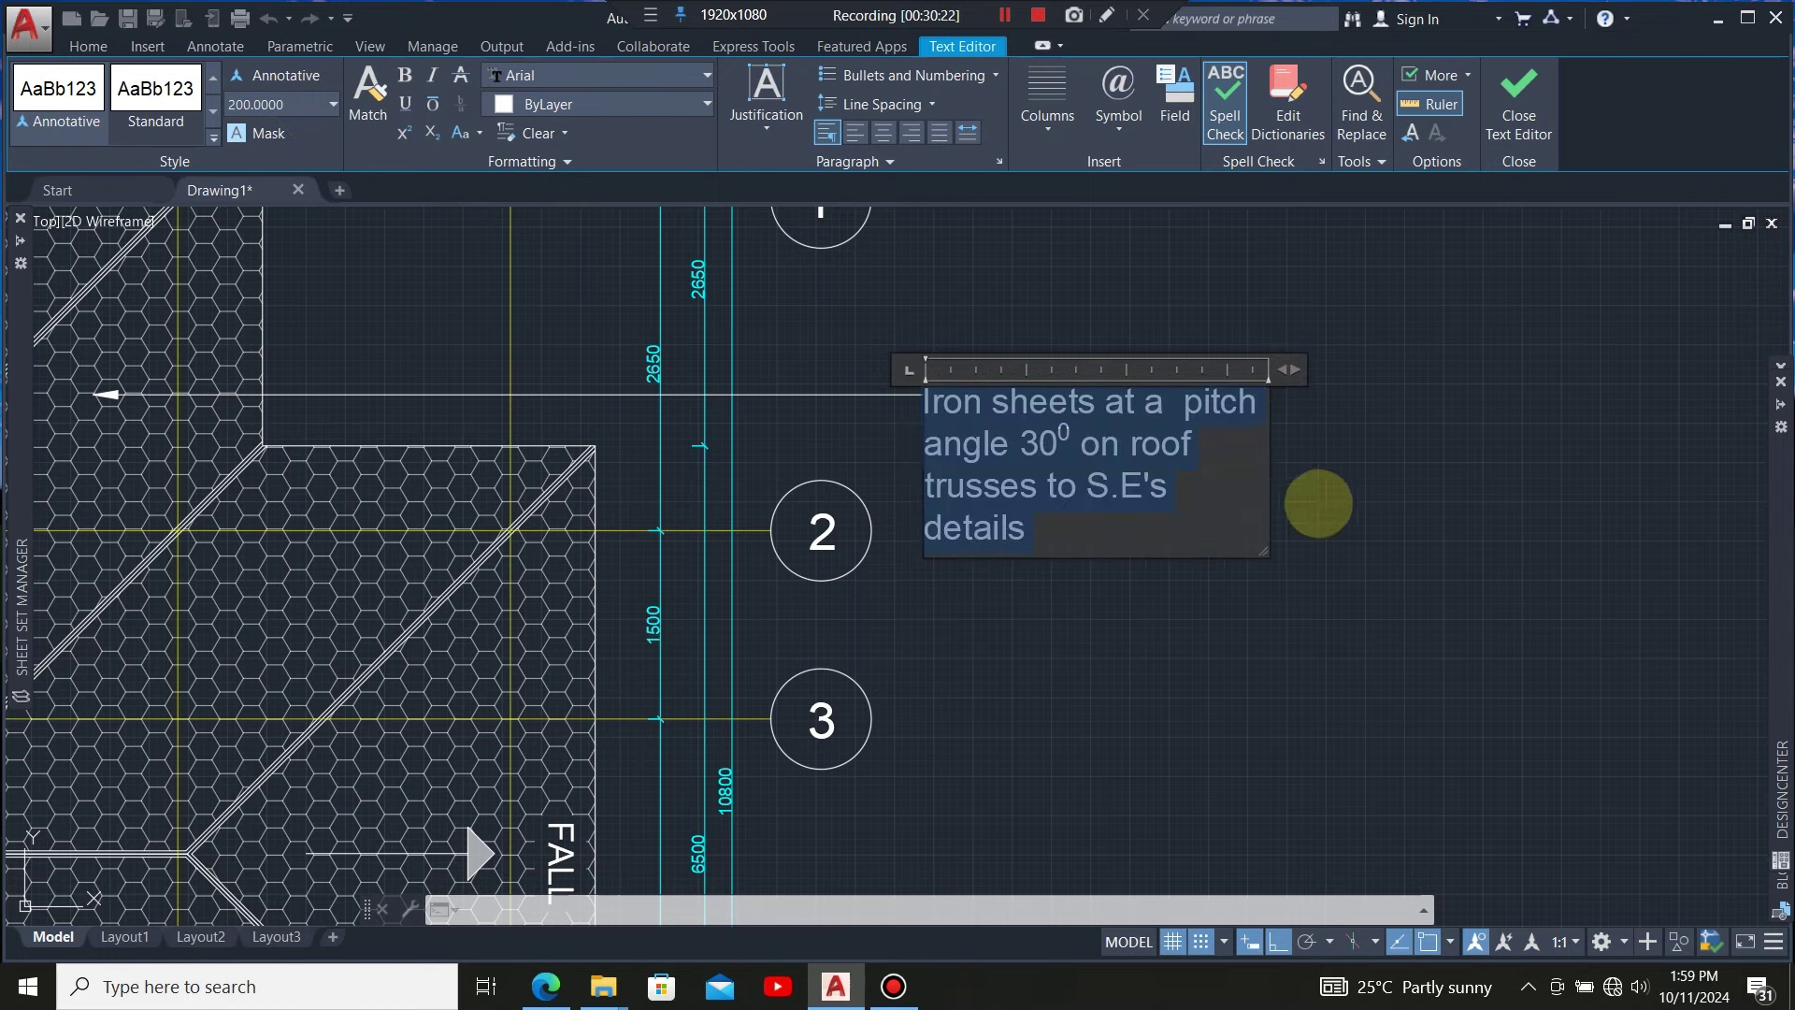
click(1318, 503)
Start a new multileader note
scroll(934, 353, down, 8)
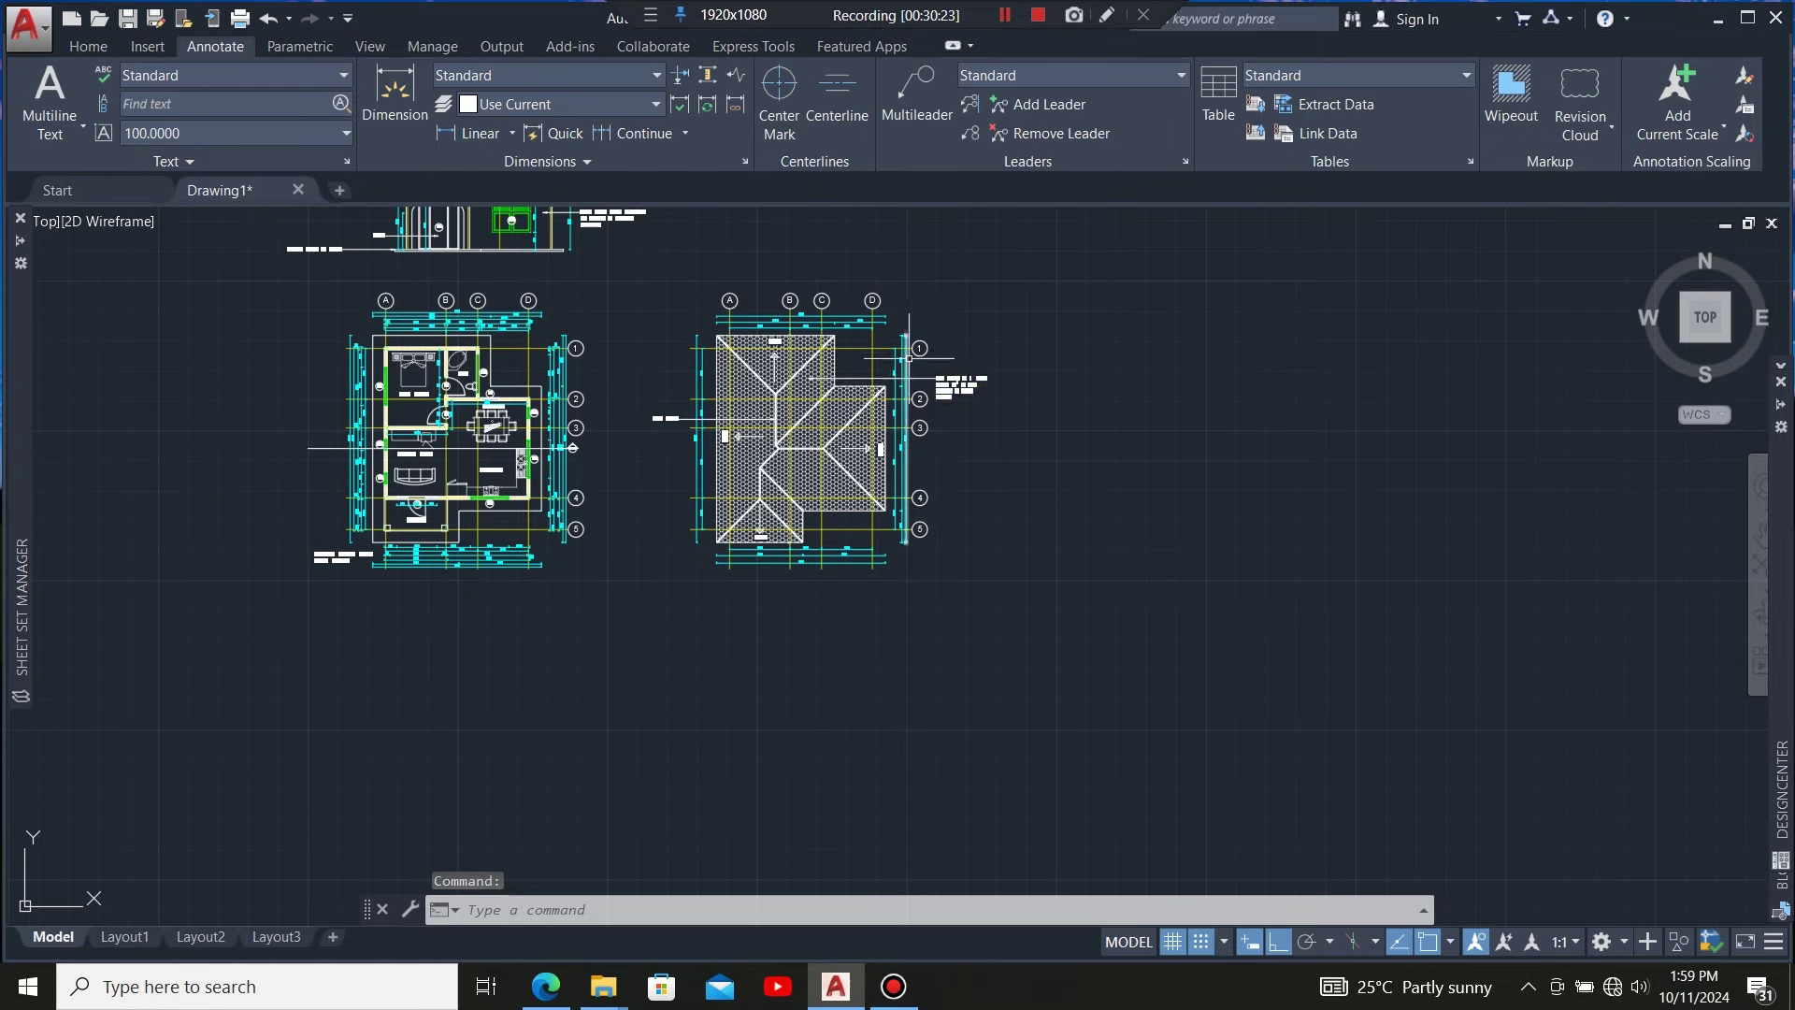
scroll(909, 357, up, 4)
click(559, 220)
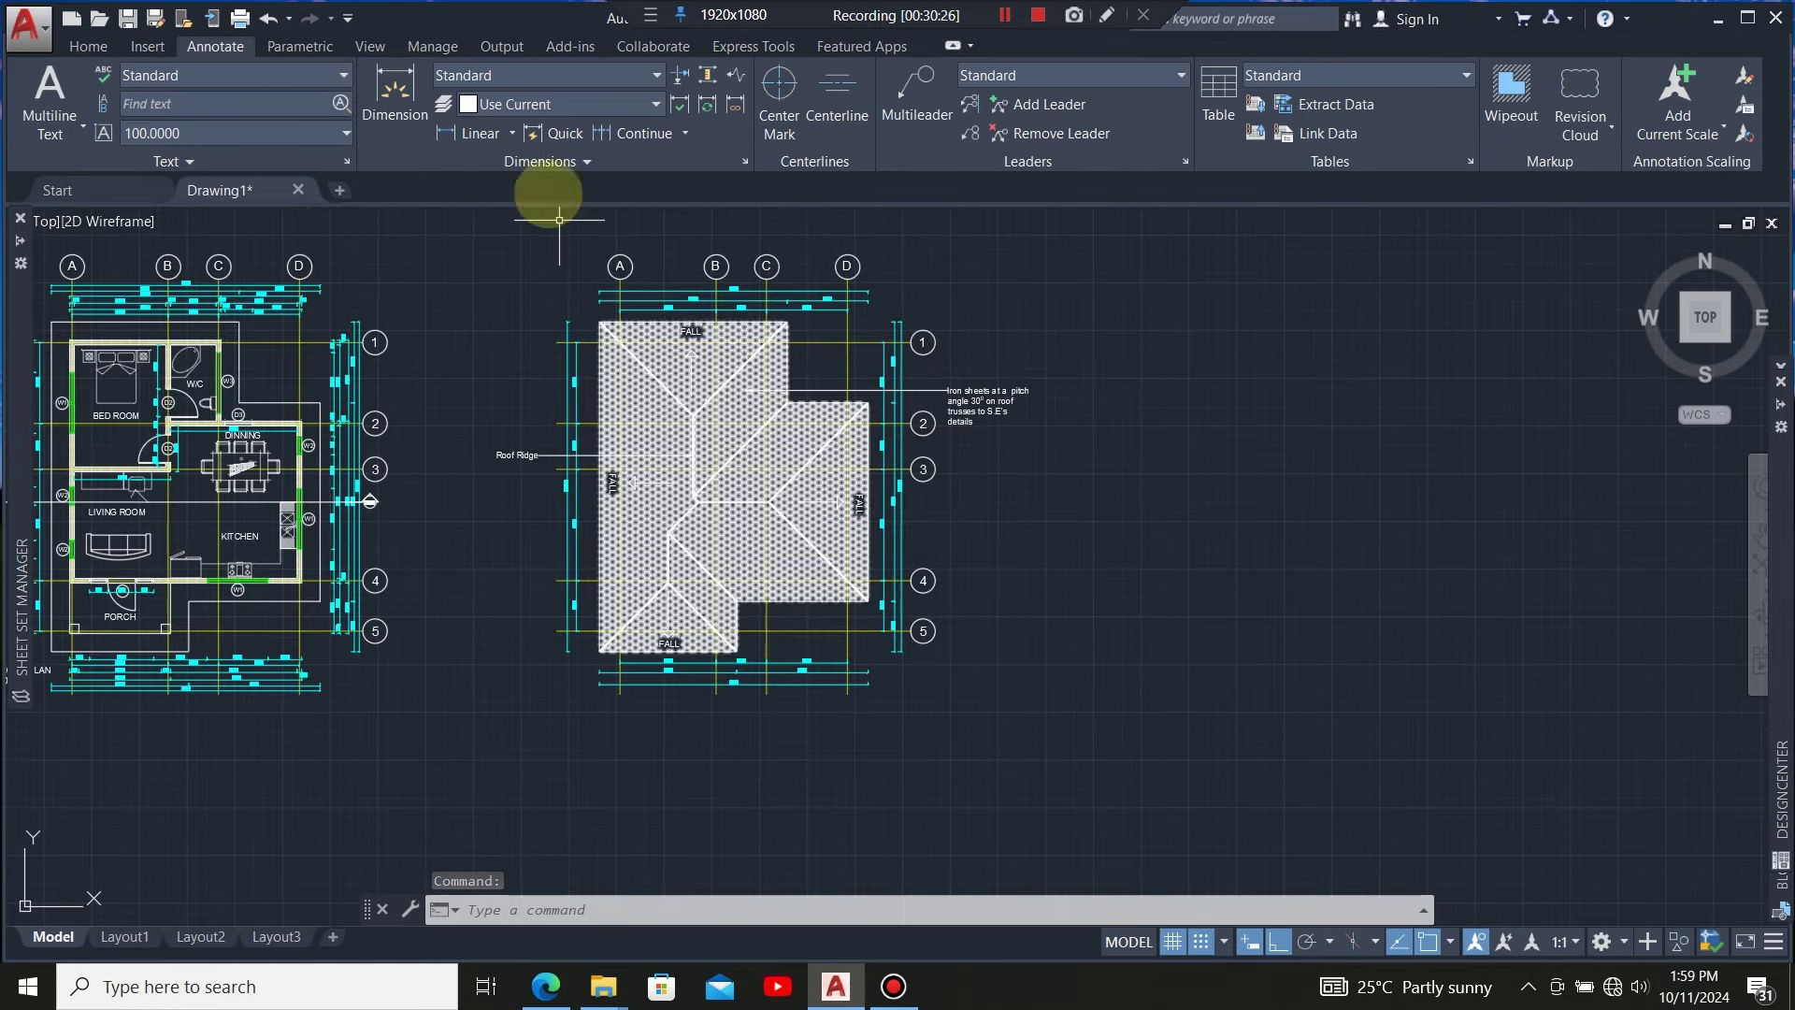
click(917, 94)
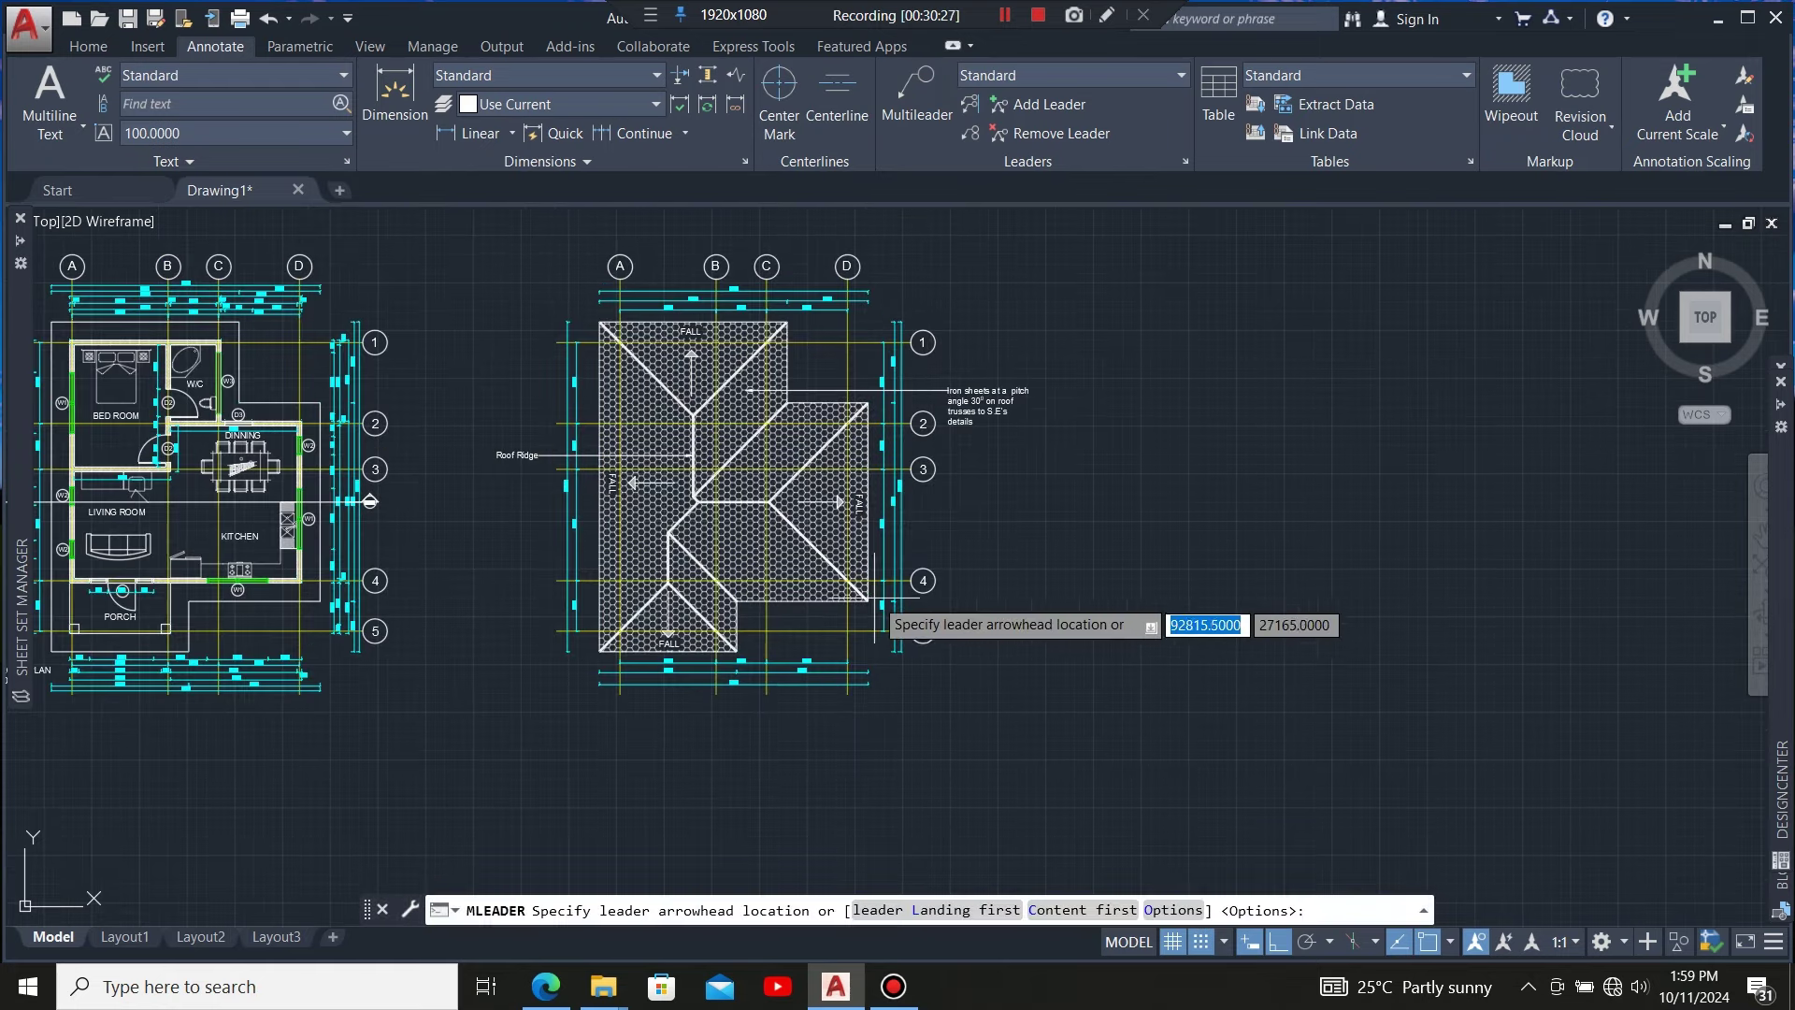
Point the leader arrowhead at the roof valley line, with the landing right of grid circle 4
scroll(747, 584, up, 2)
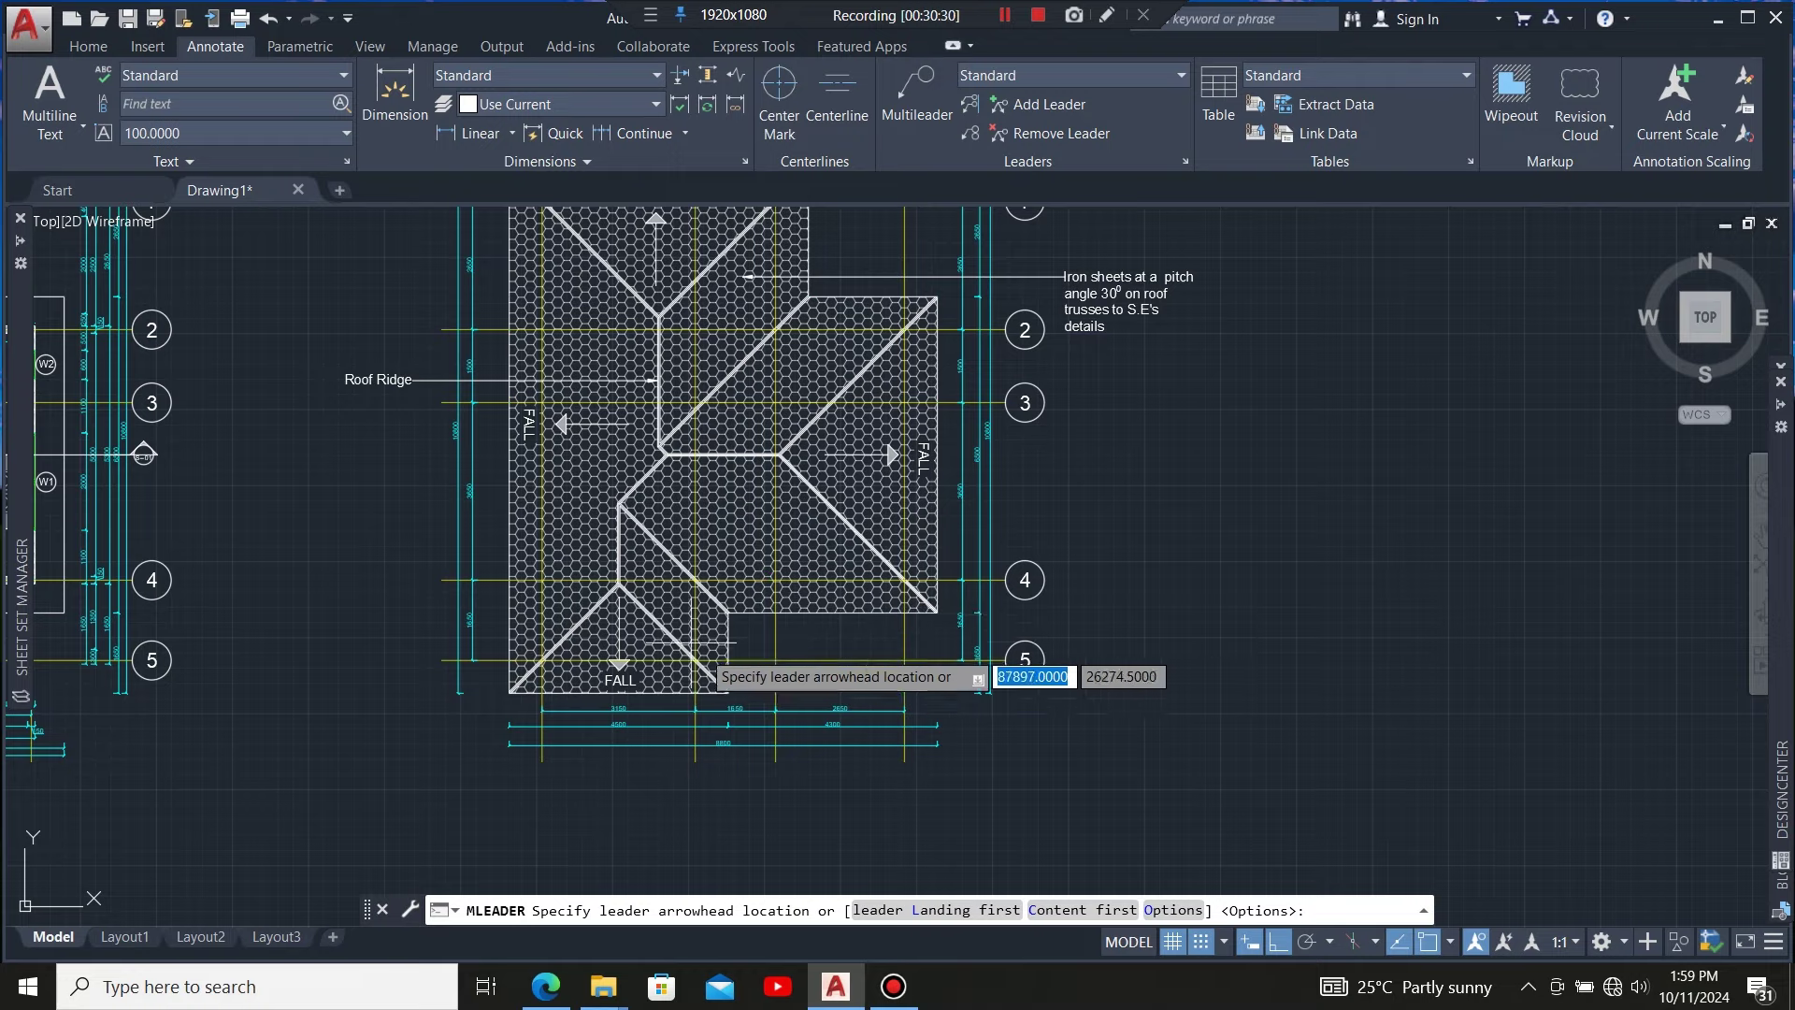
scroll(692, 642, up, 2)
scroll(677, 598, up, 2)
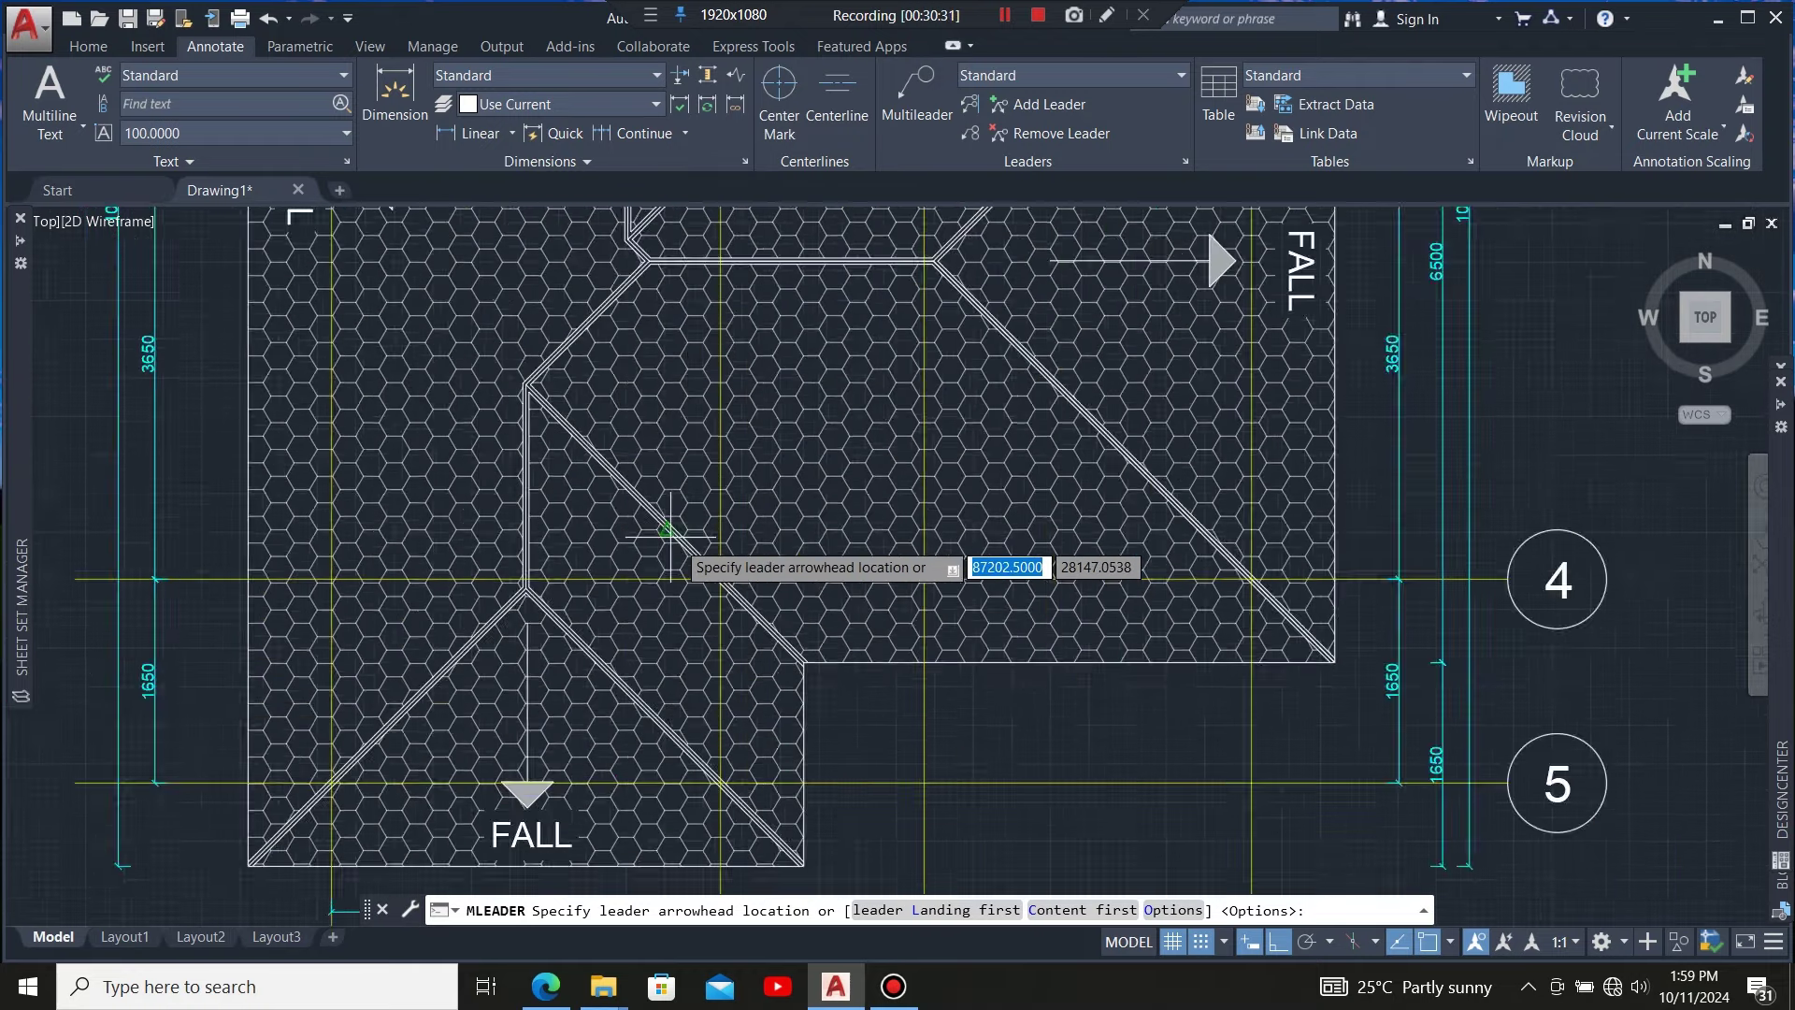
scroll(670, 534, up, 2)
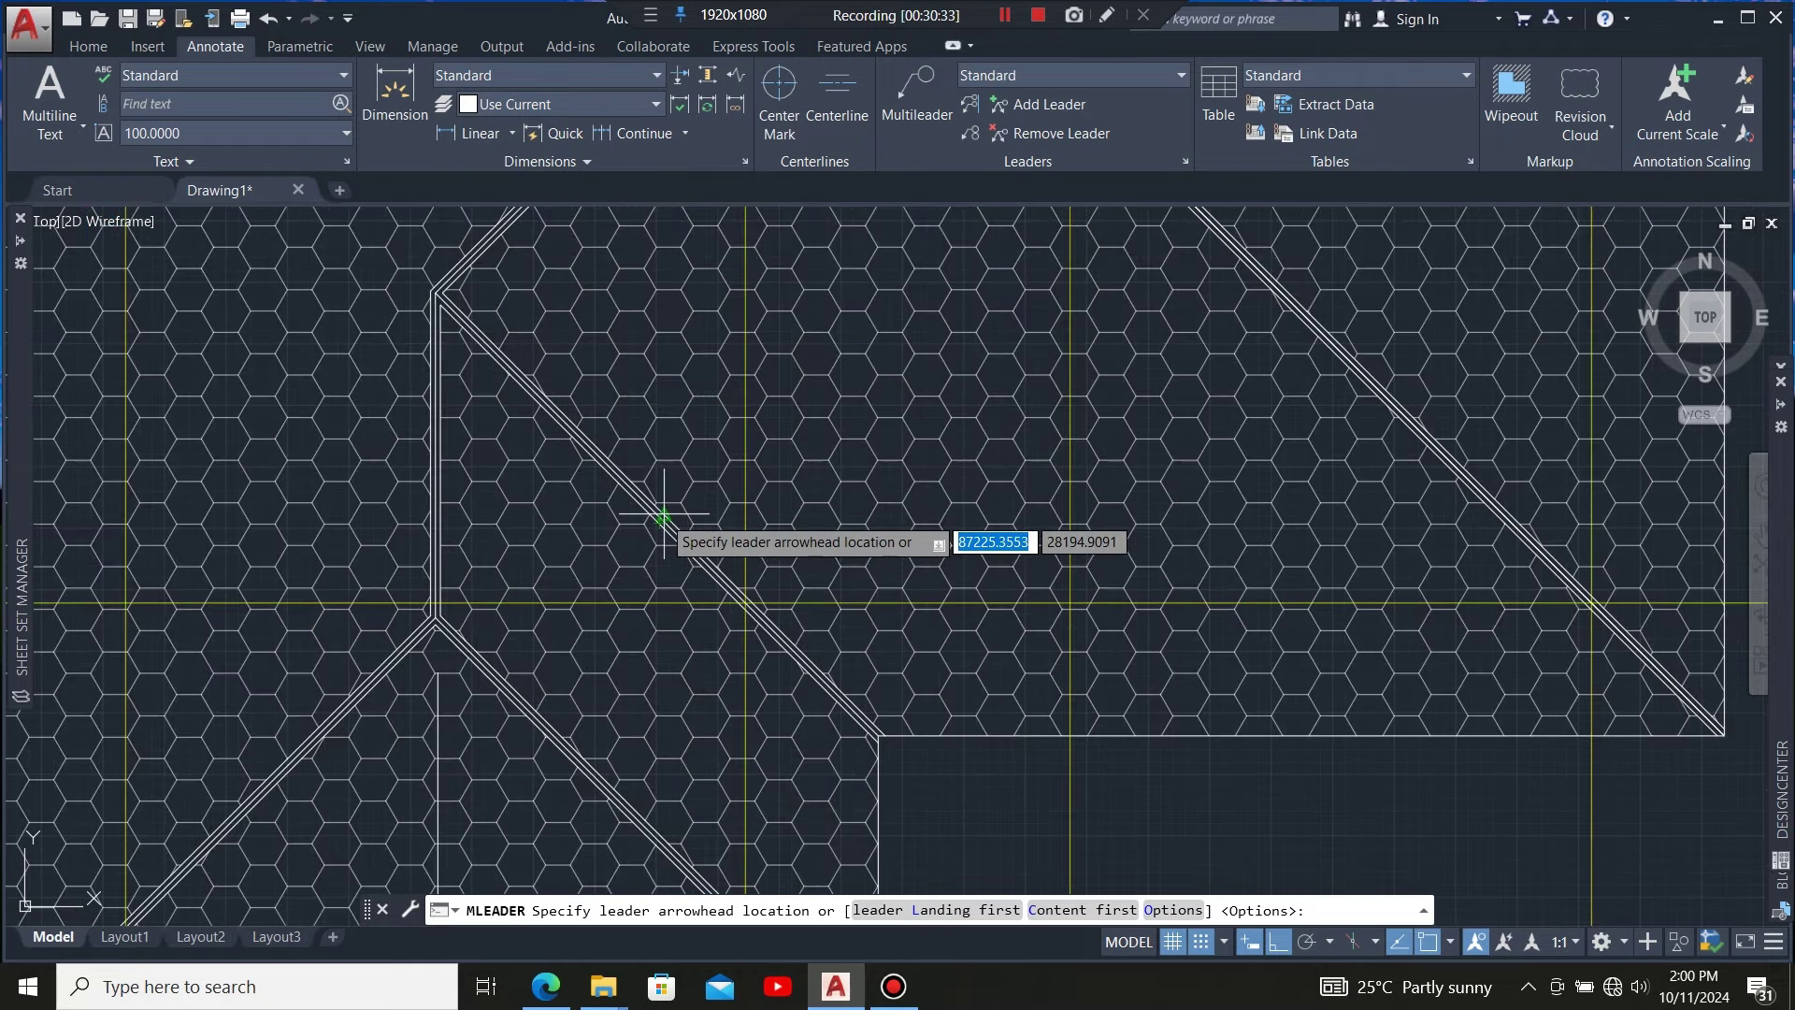
scroll(659, 513, up, 2)
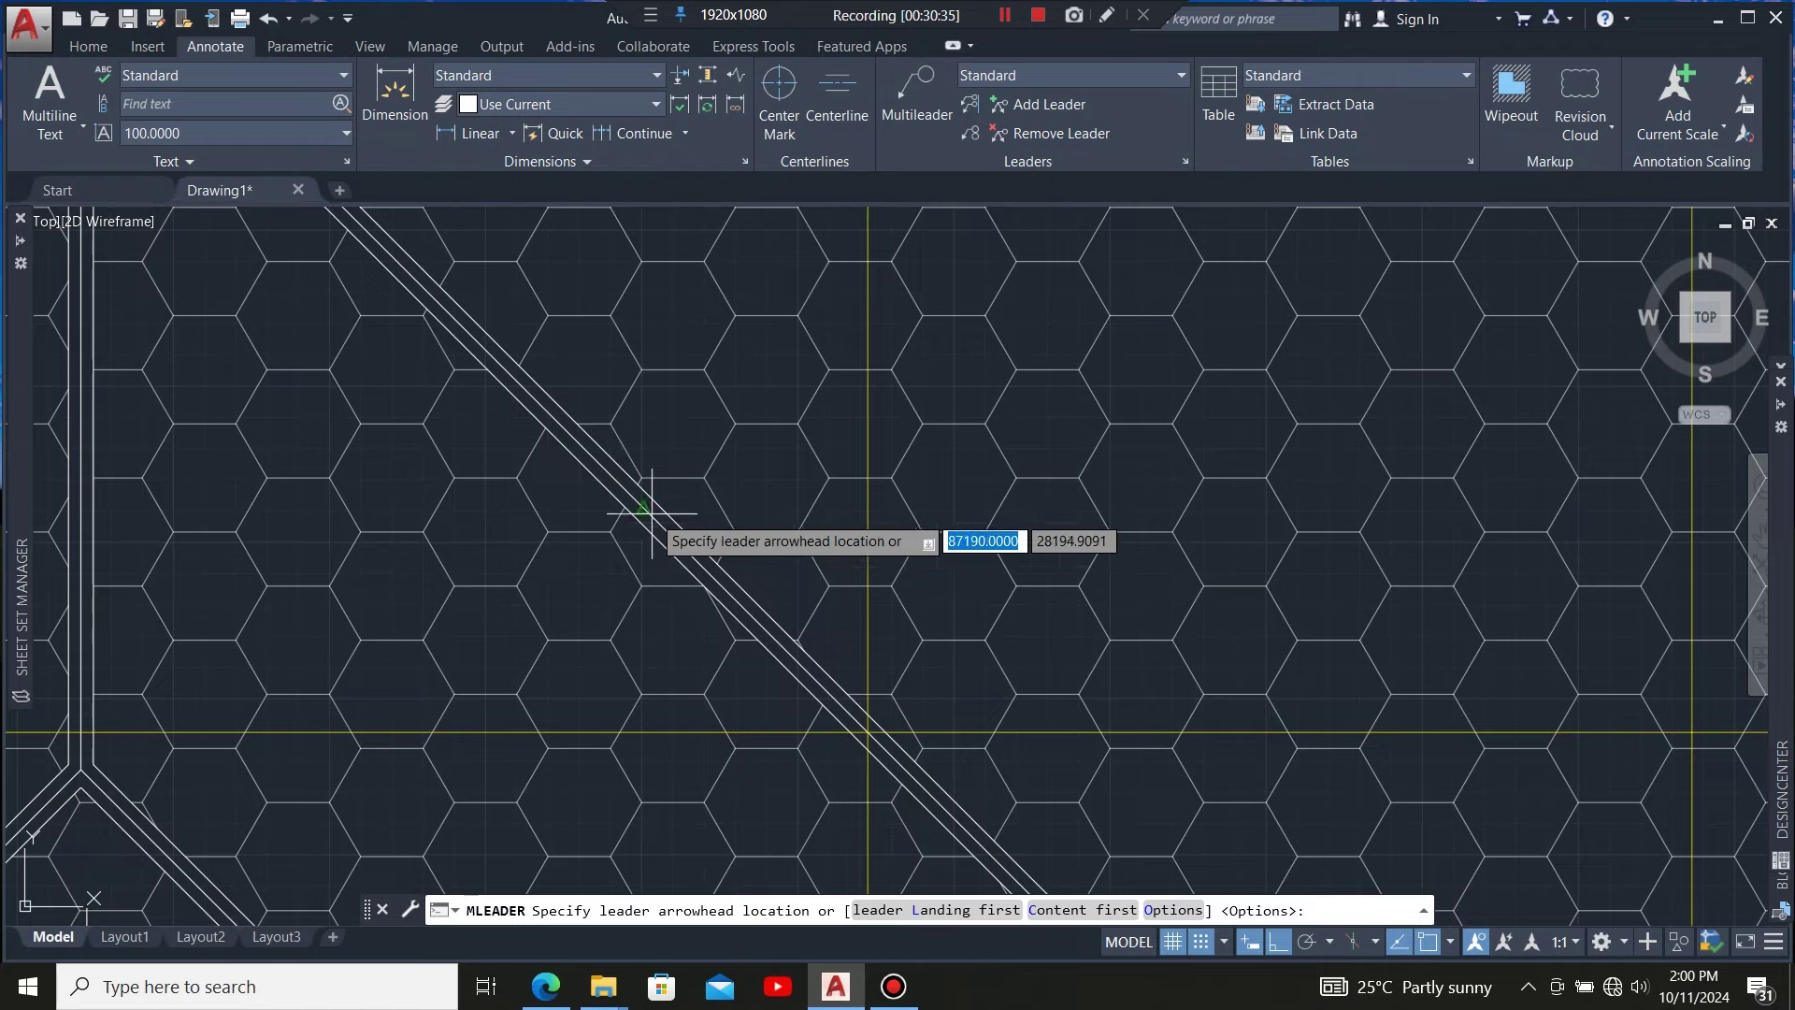
click(652, 513)
scroll(500, 515, down, 8)
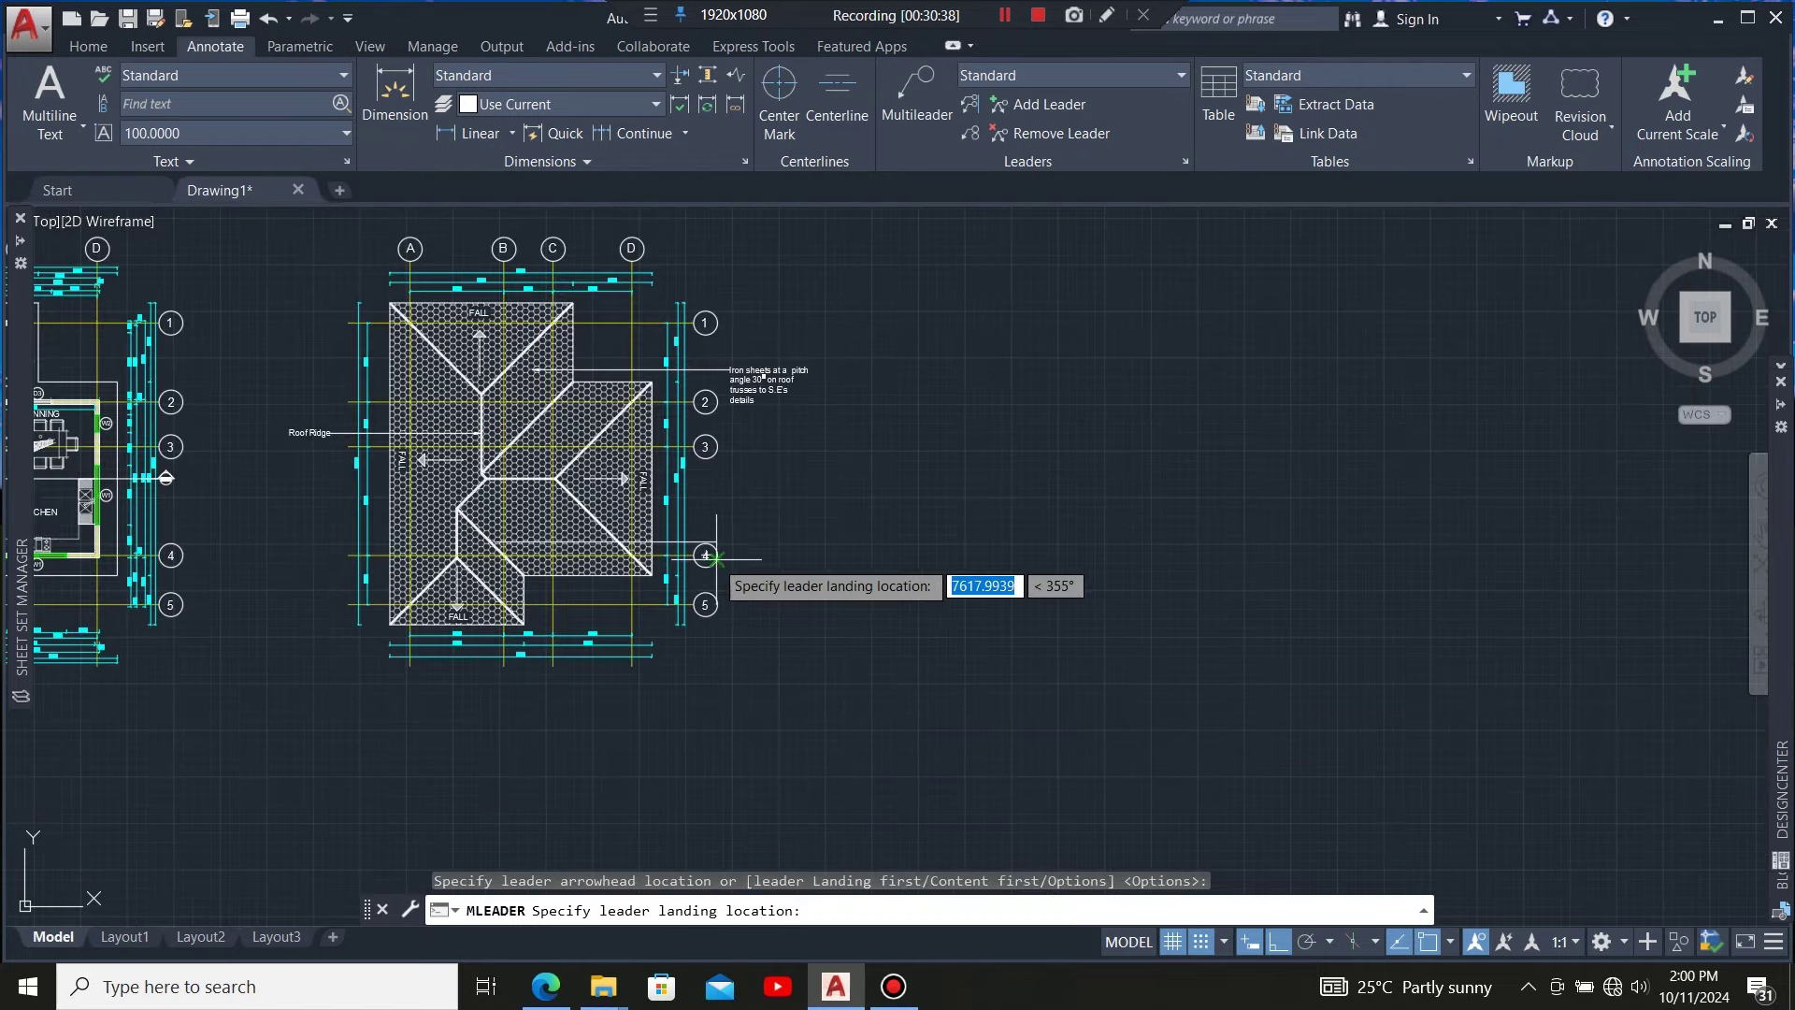
scroll(716, 558, up, 6)
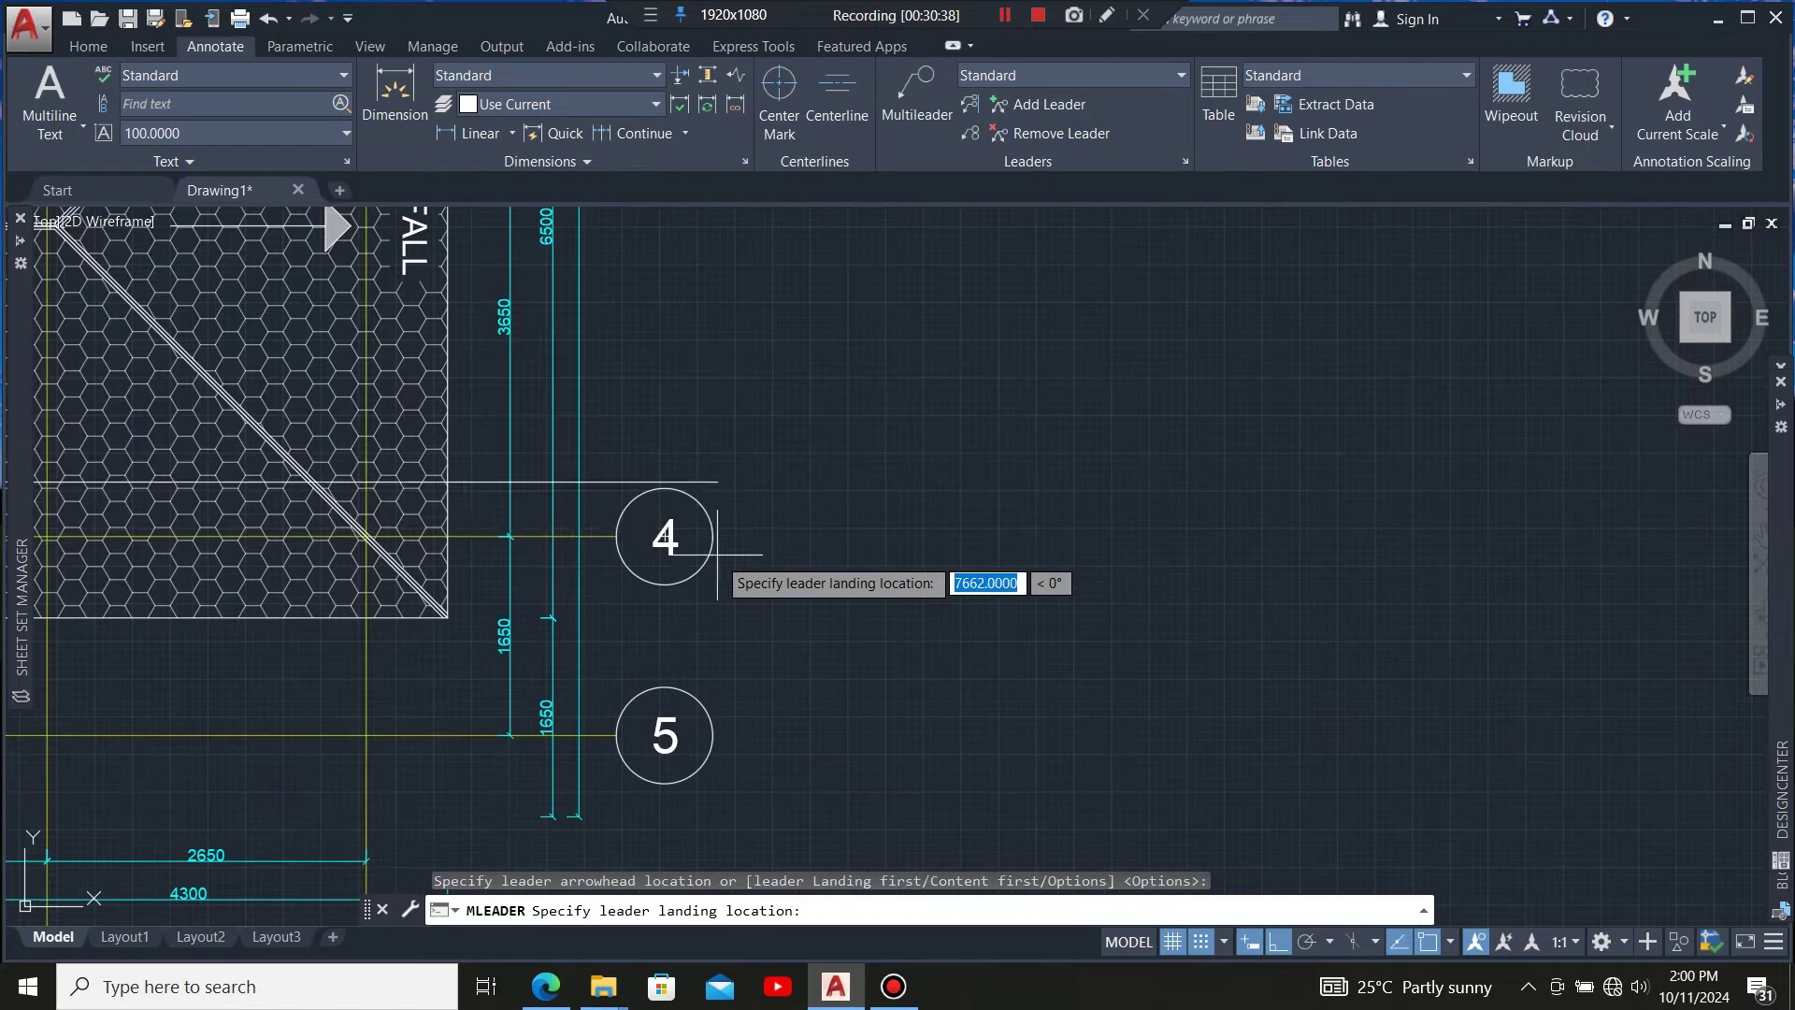
click(739, 482)
scroll(746, 495, up, 4)
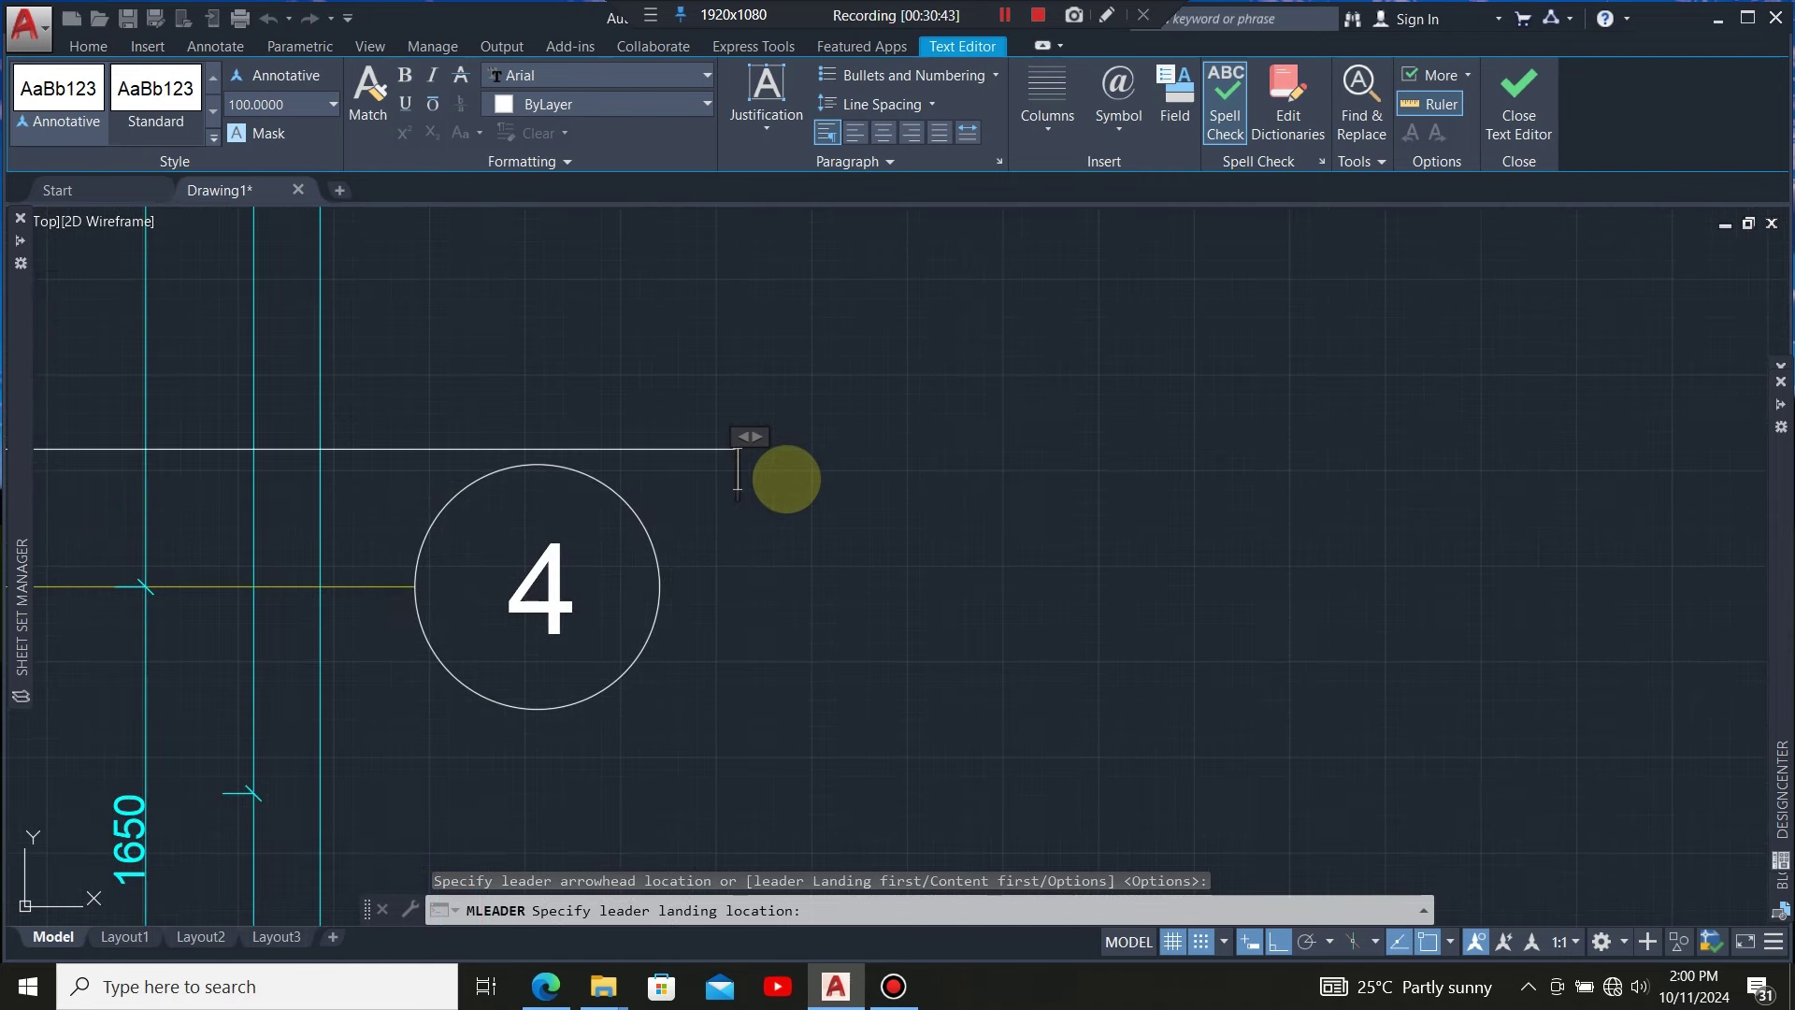
Enter the note text 'Valley' at height 200 and close the editor
text(Va)
text(lley)
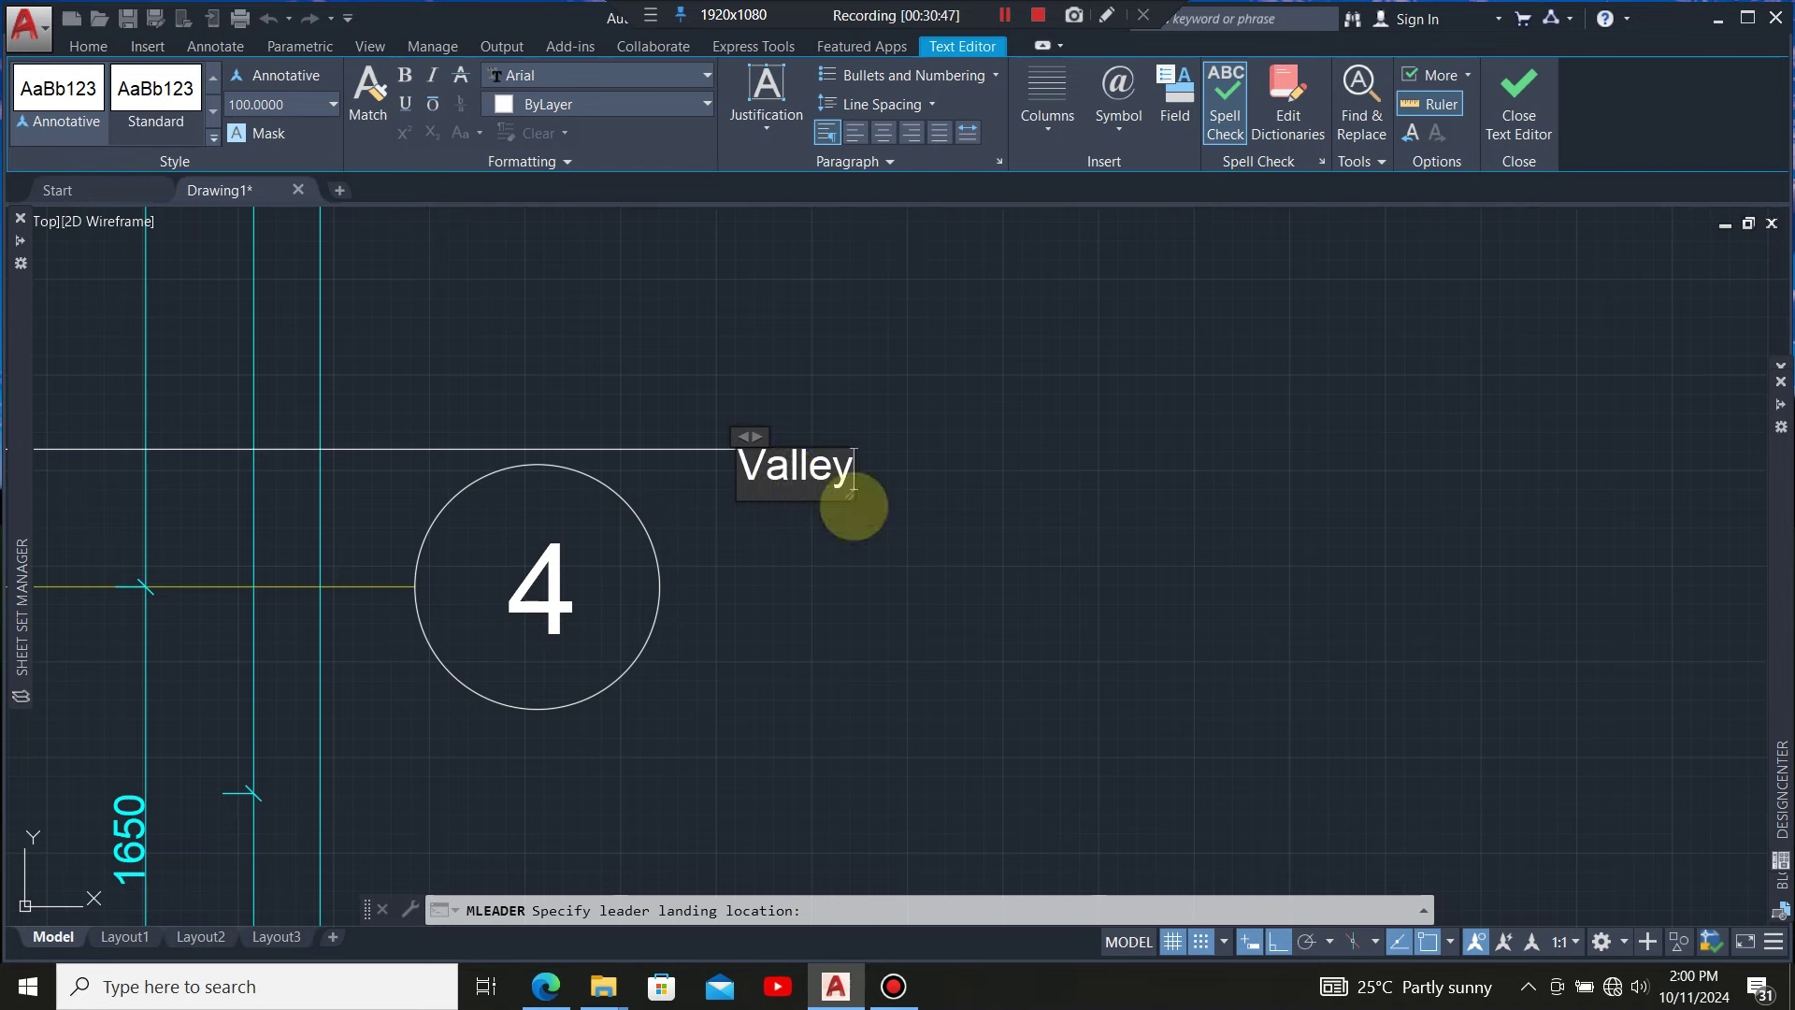
scroll(821, 492, up, 4)
drag(891, 502, 489, 353)
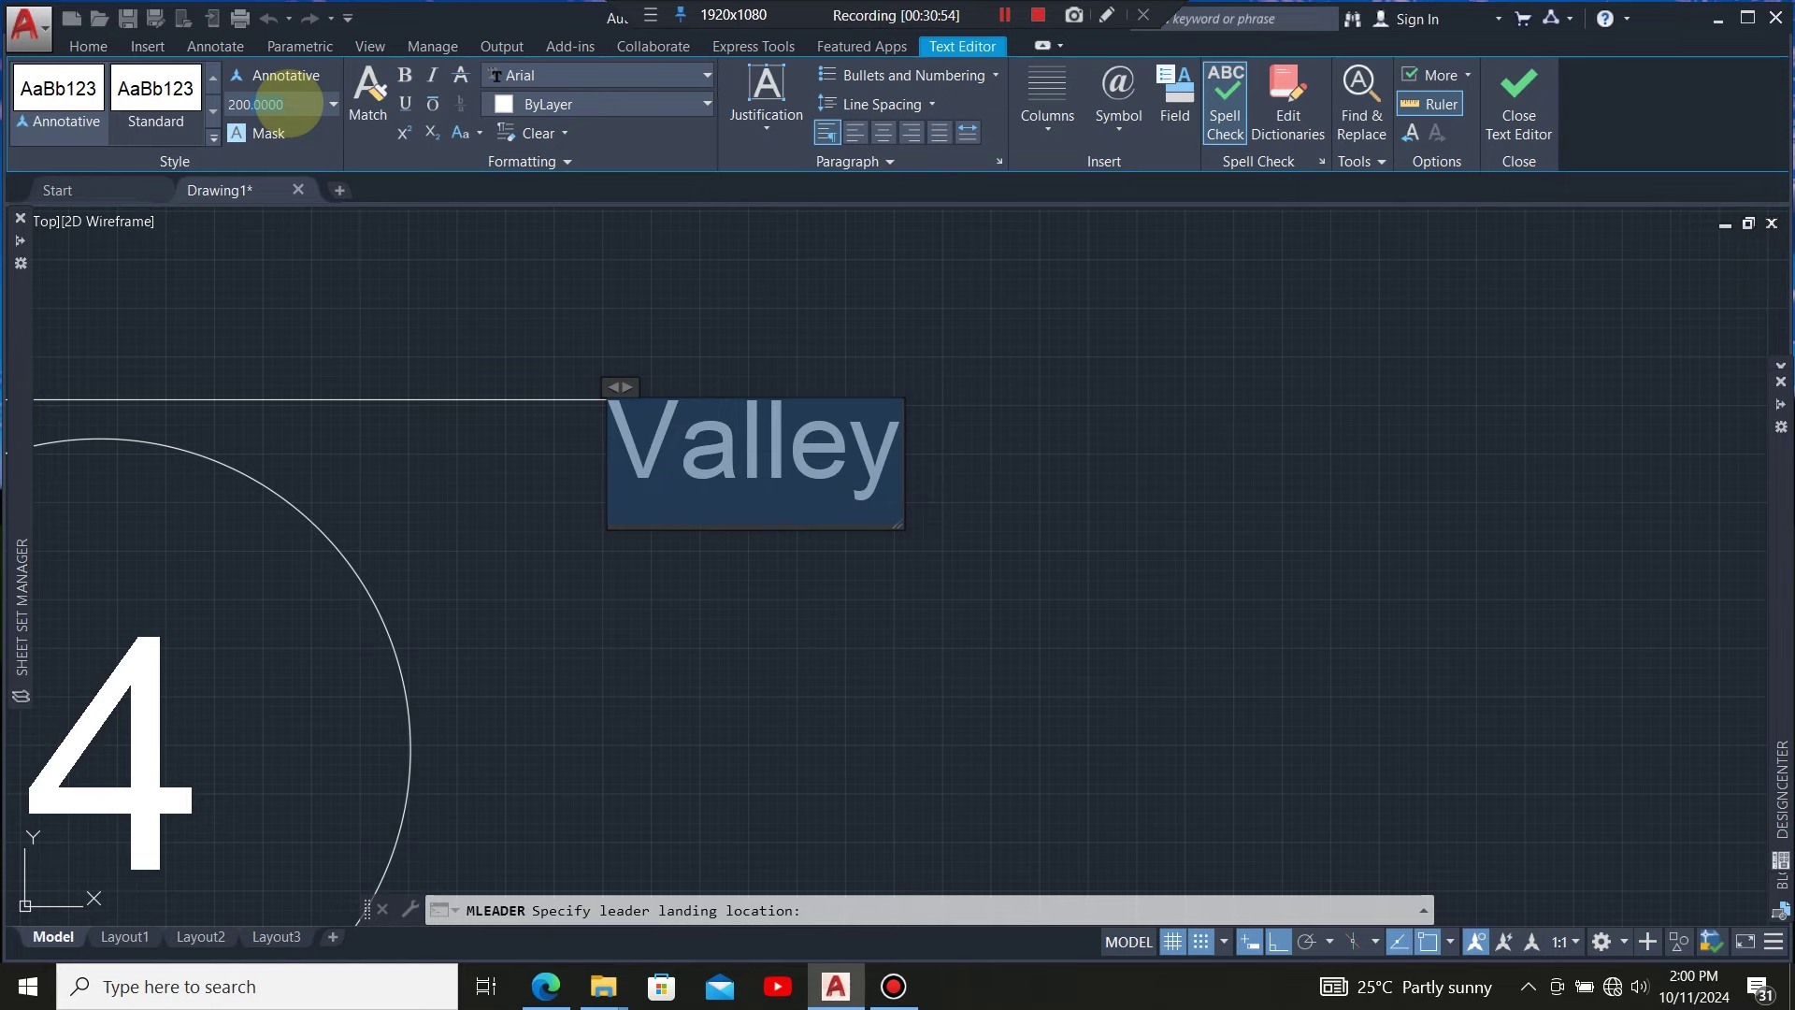
key(Return)
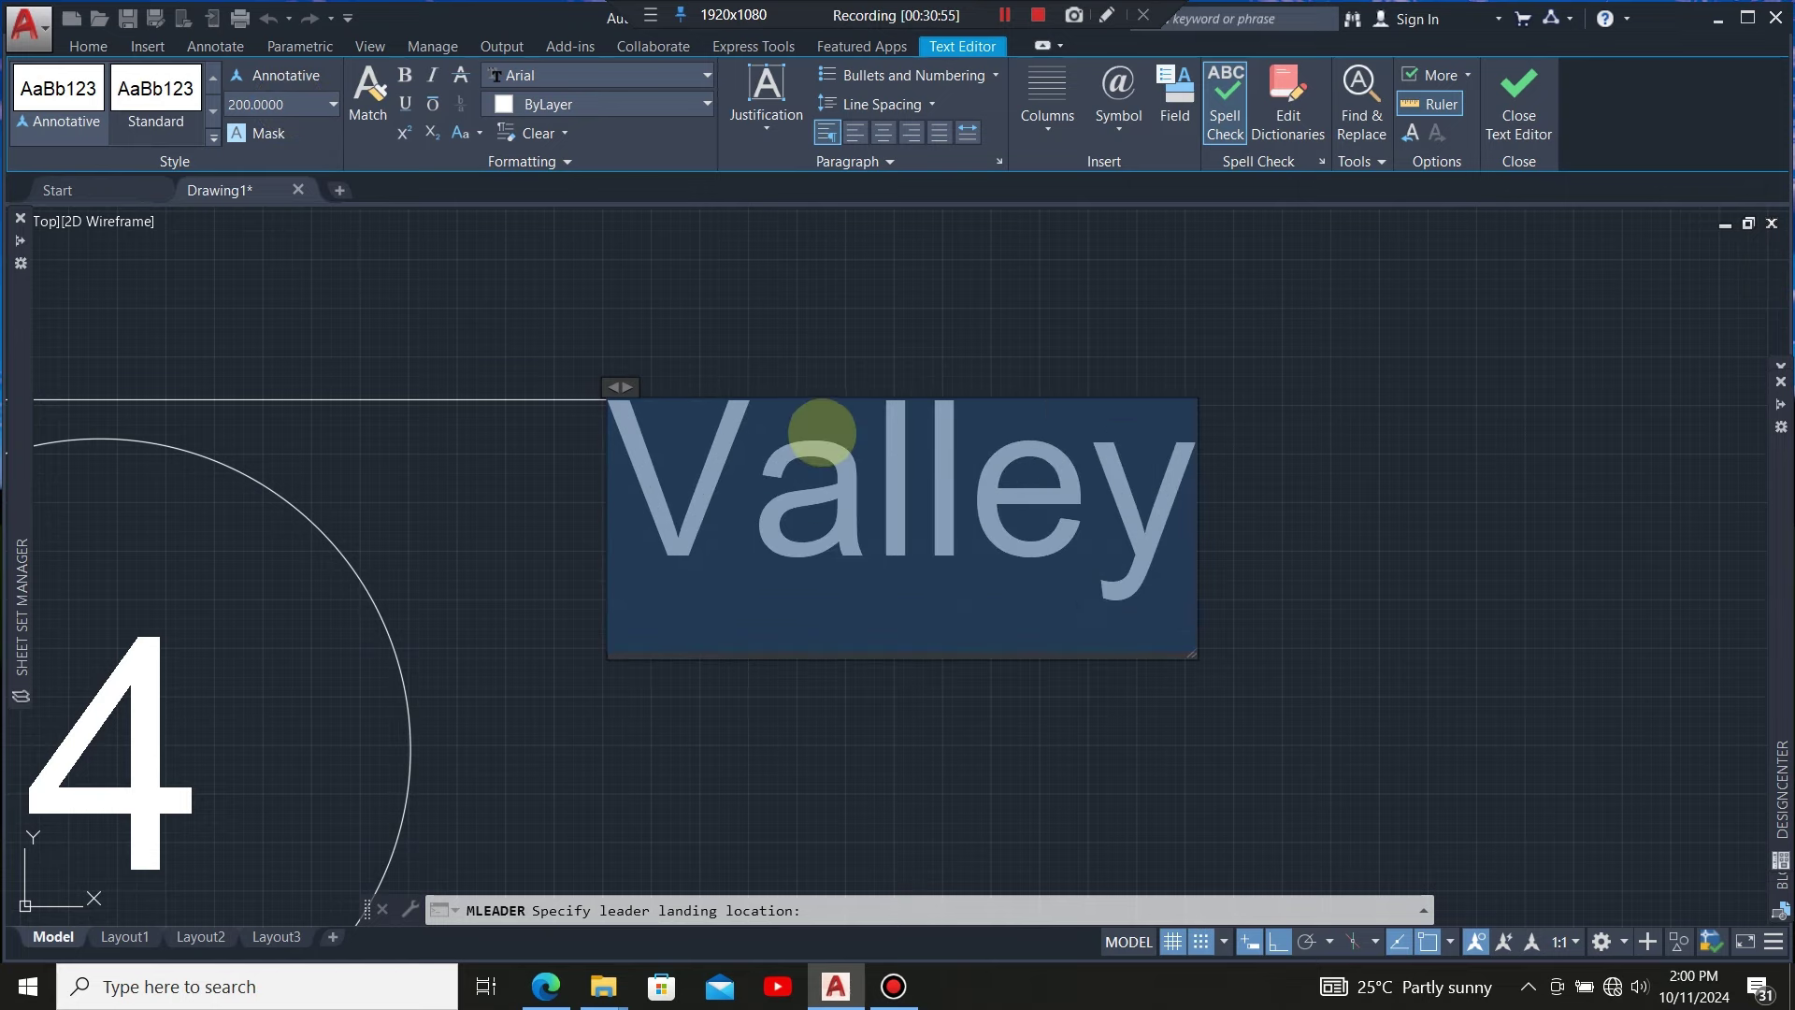
key(ctrl+Return)
scroll(1070, 476, down, 8)
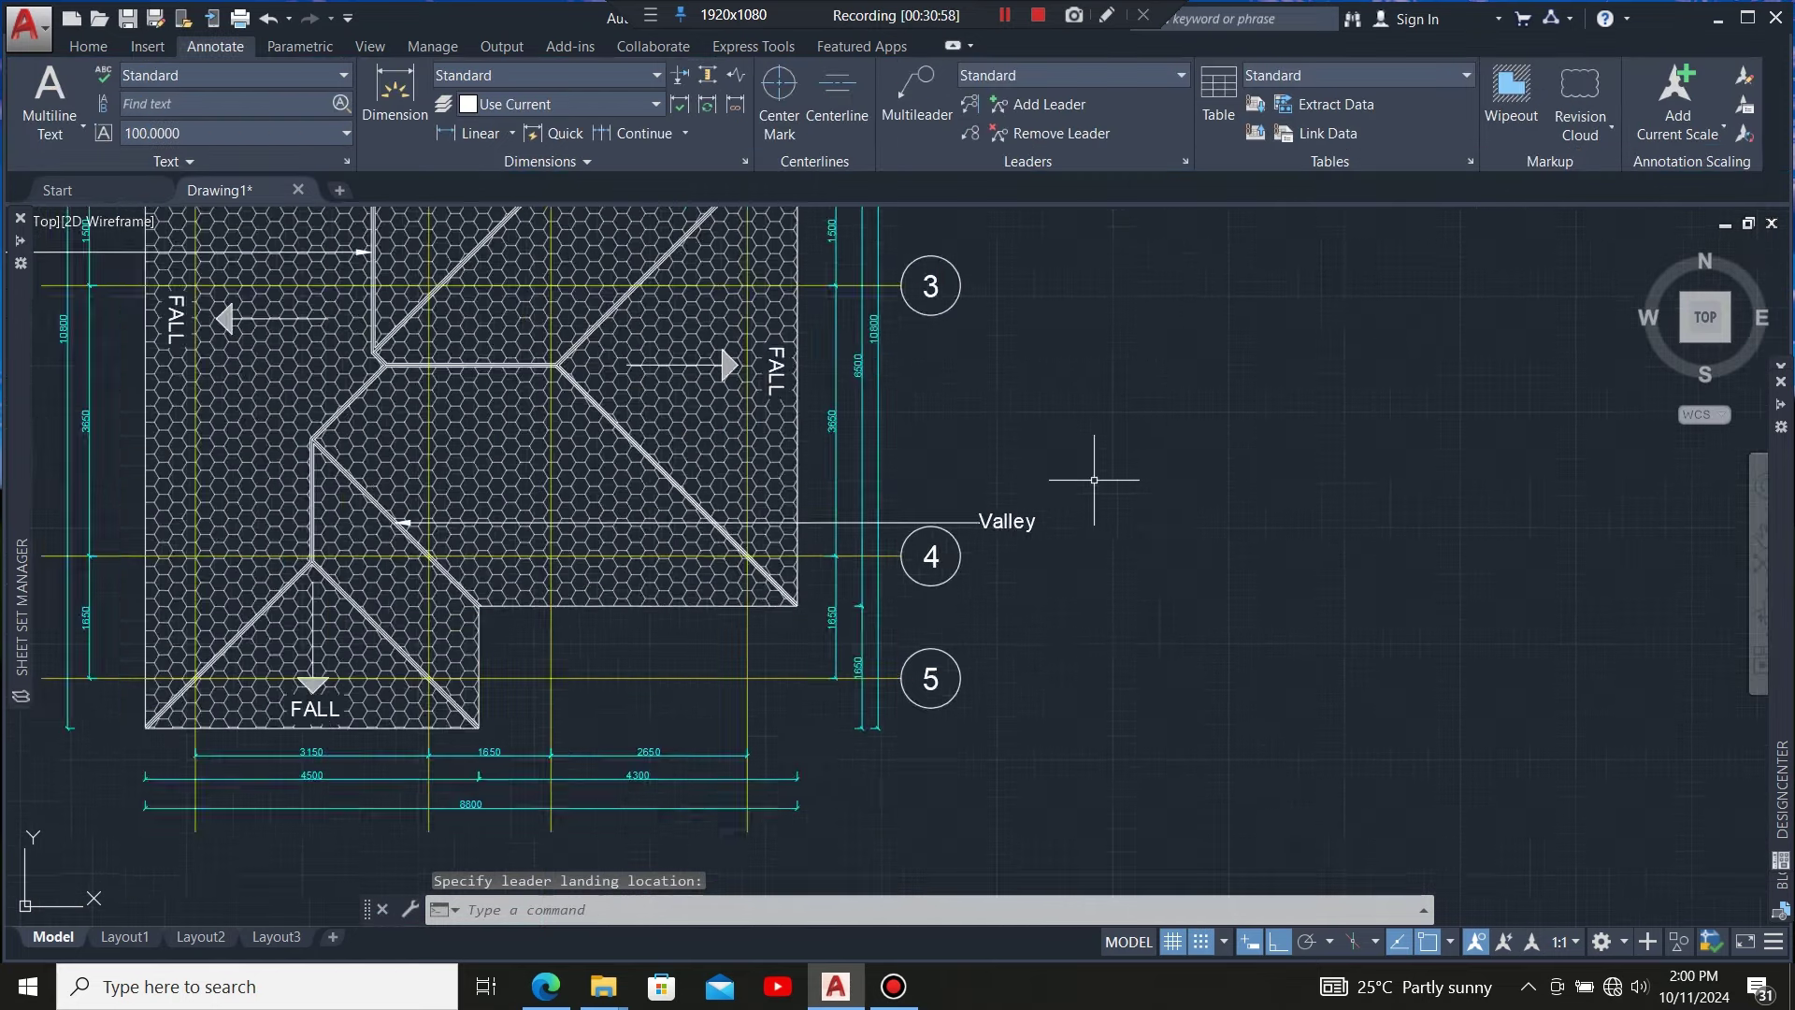
Start another multileader with its arrowhead on the lower roof's hip line
scroll(943, 470, up, 2)
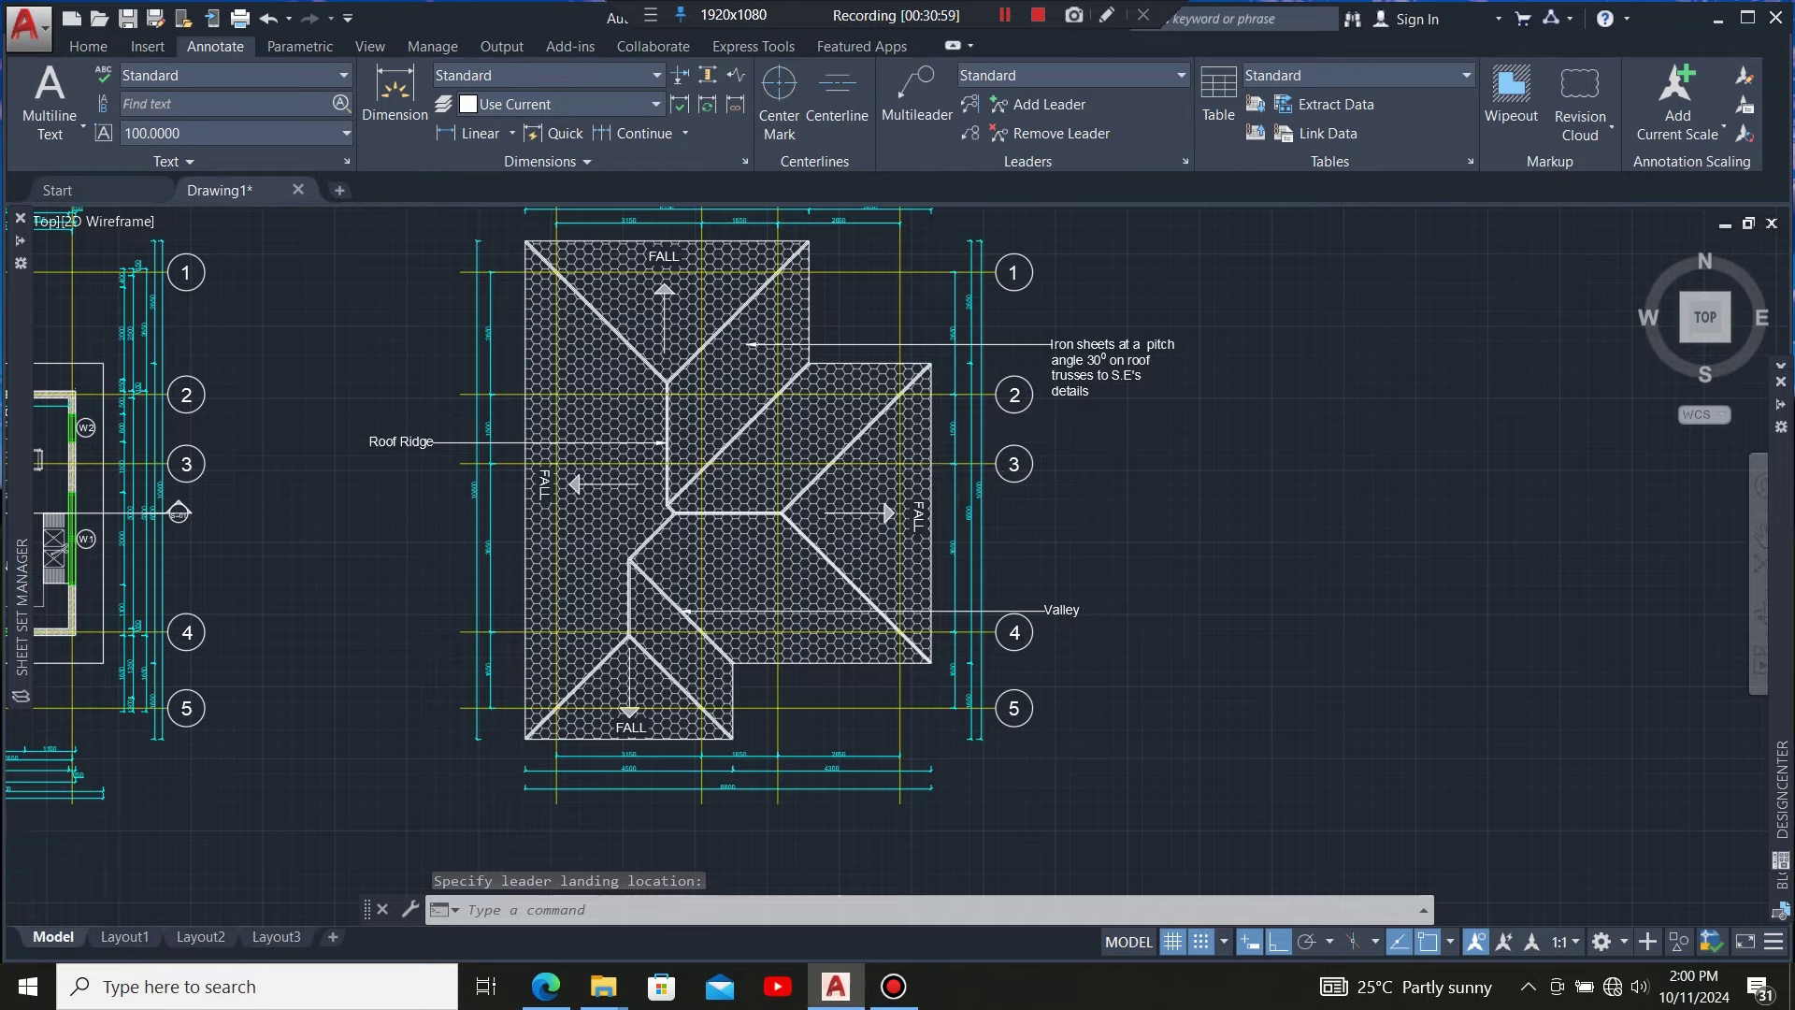
scroll(1002, 561, down, 2)
click(771, 192)
click(916, 94)
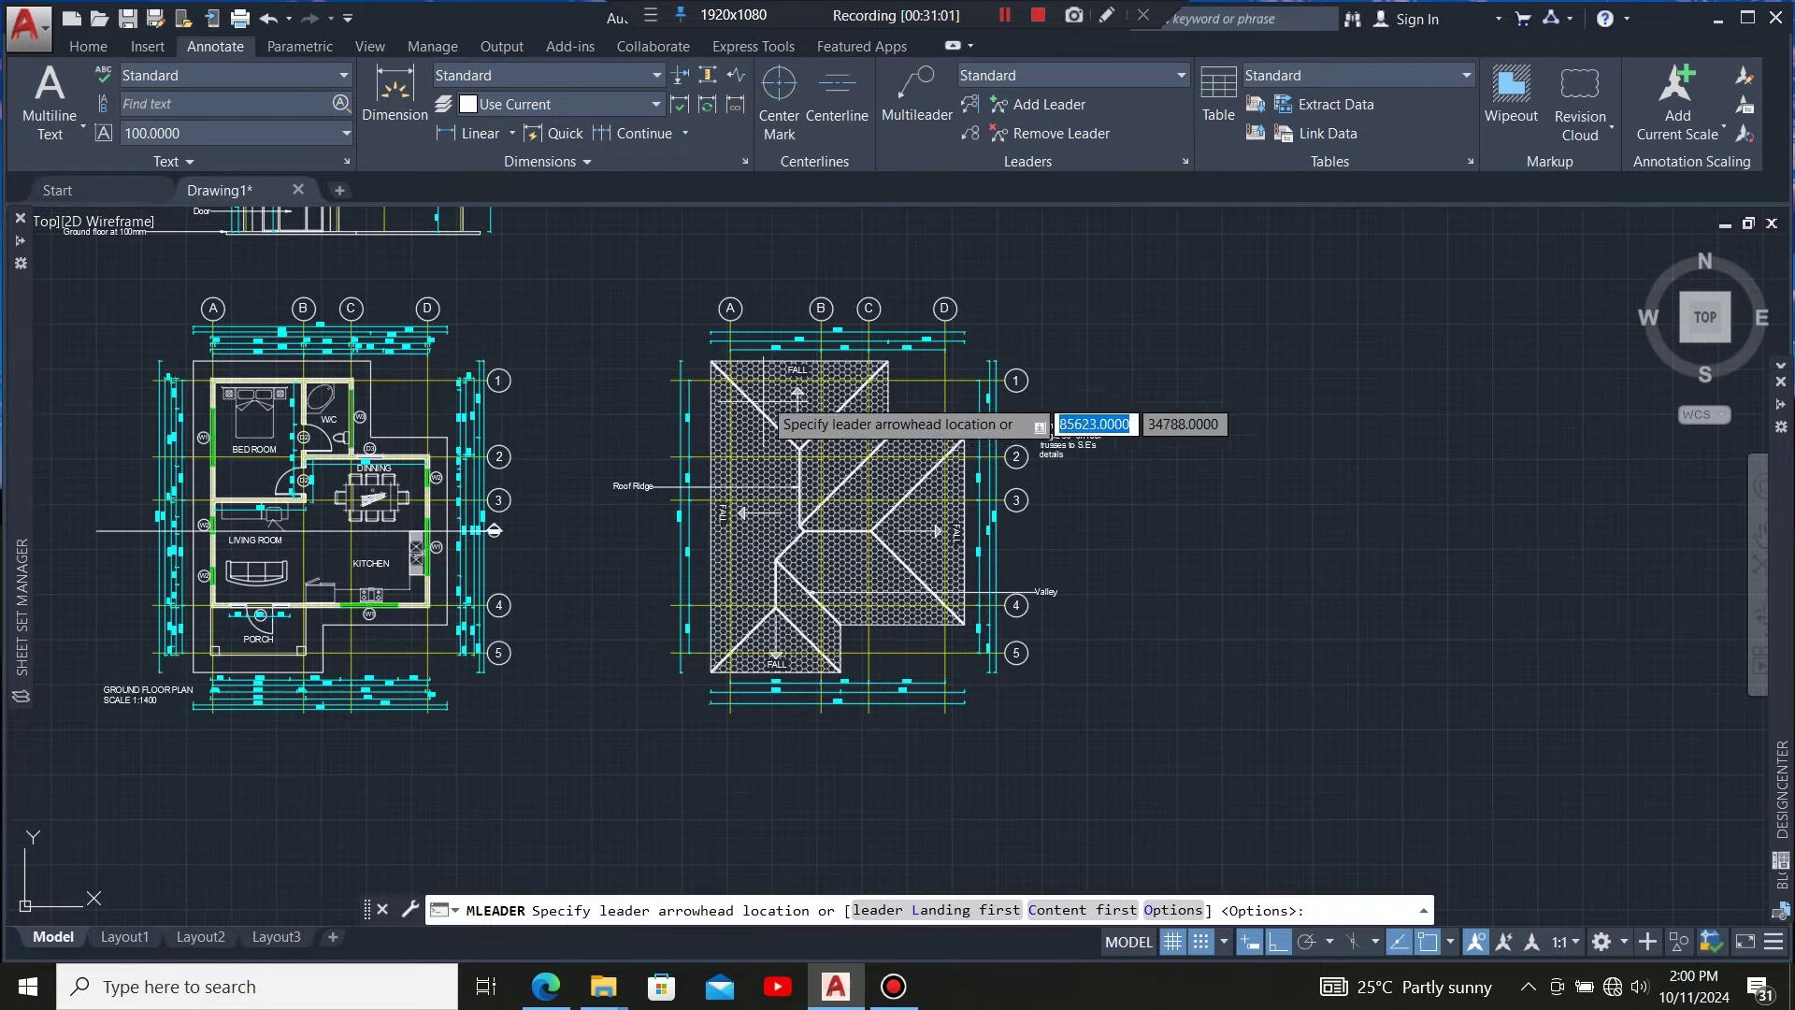
scroll(781, 383, up, 3)
scroll(780, 421, down, 3)
scroll(823, 514, up, 3)
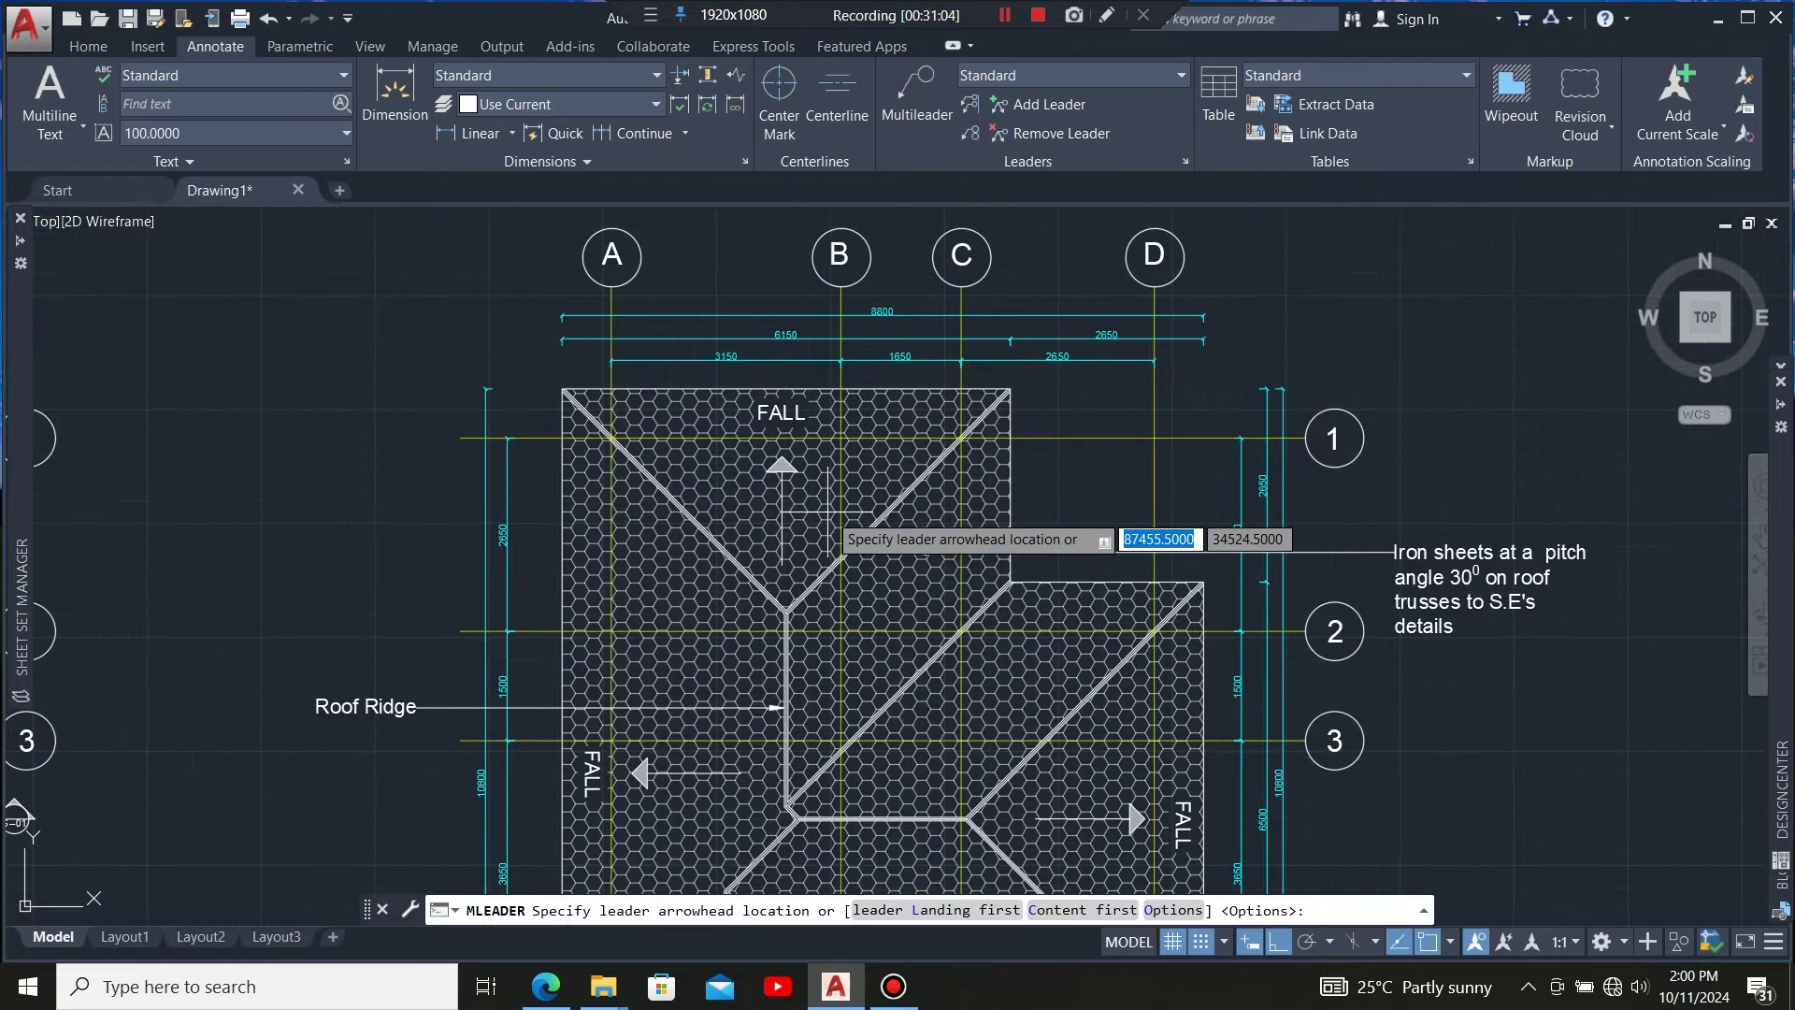
scroll(829, 446, down, 5)
scroll(831, 788, up, 4)
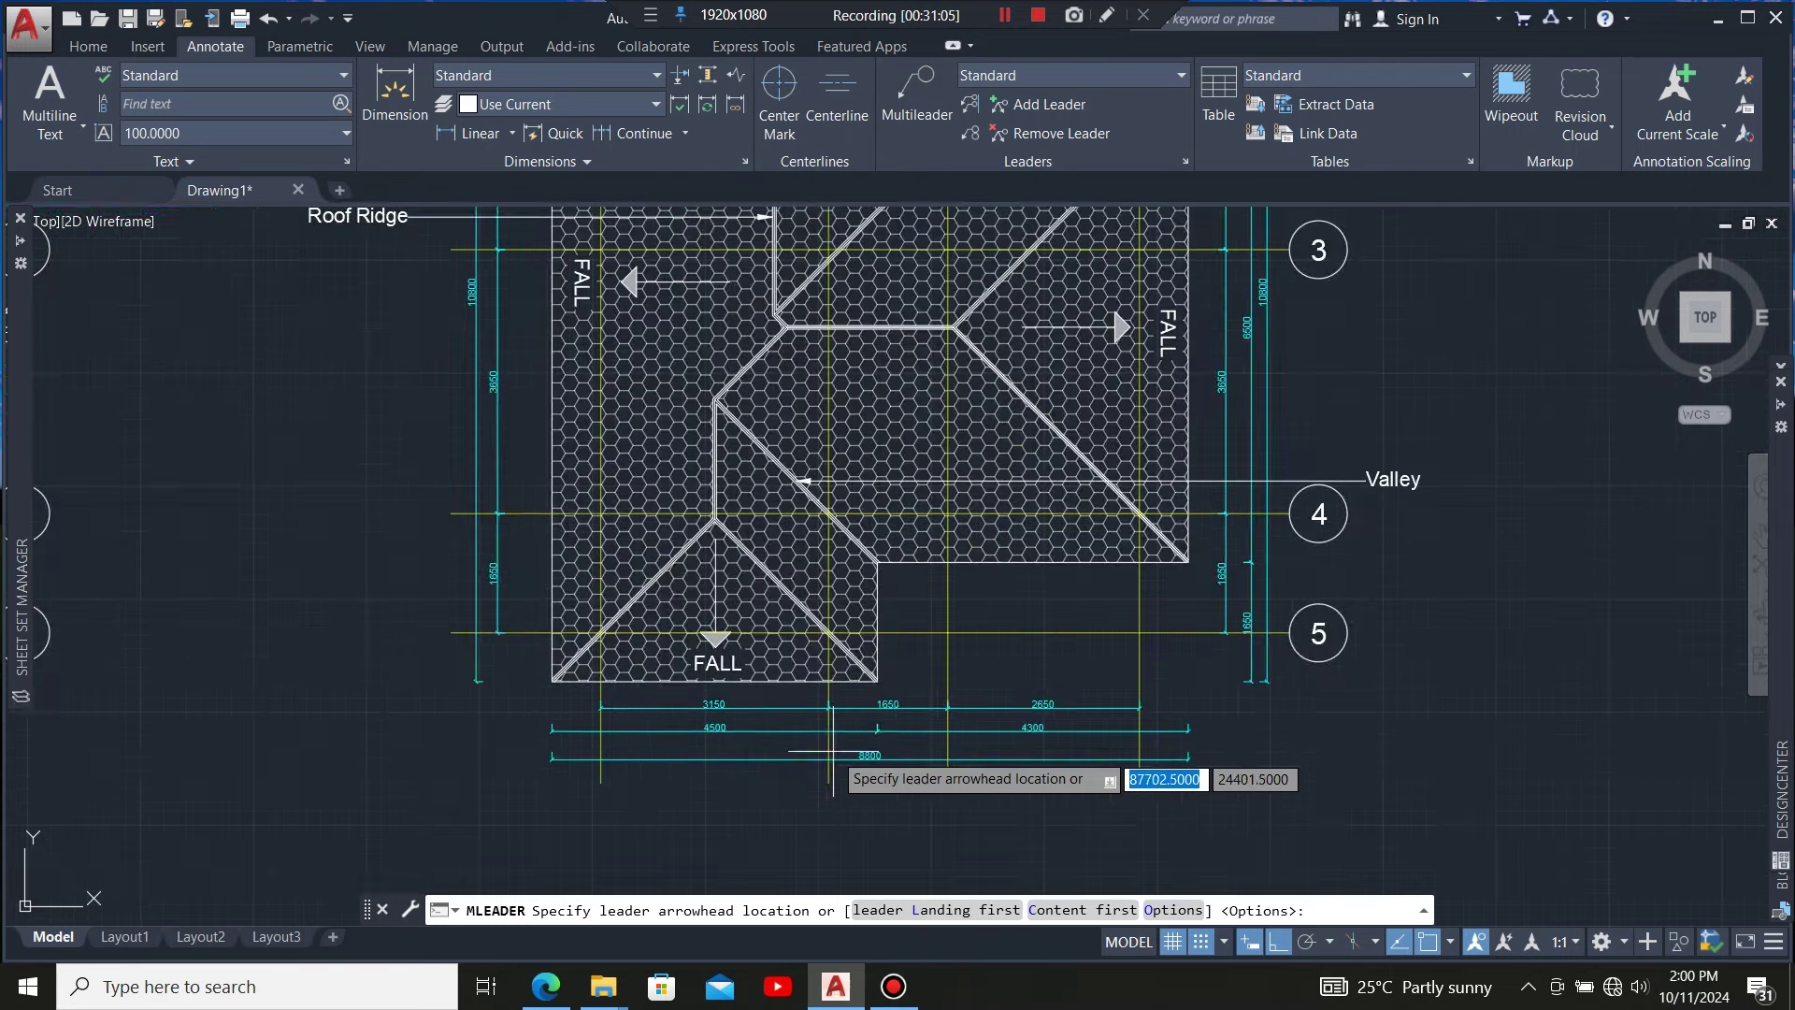
scroll(823, 692, down, 2)
scroll(795, 588, up, 4)
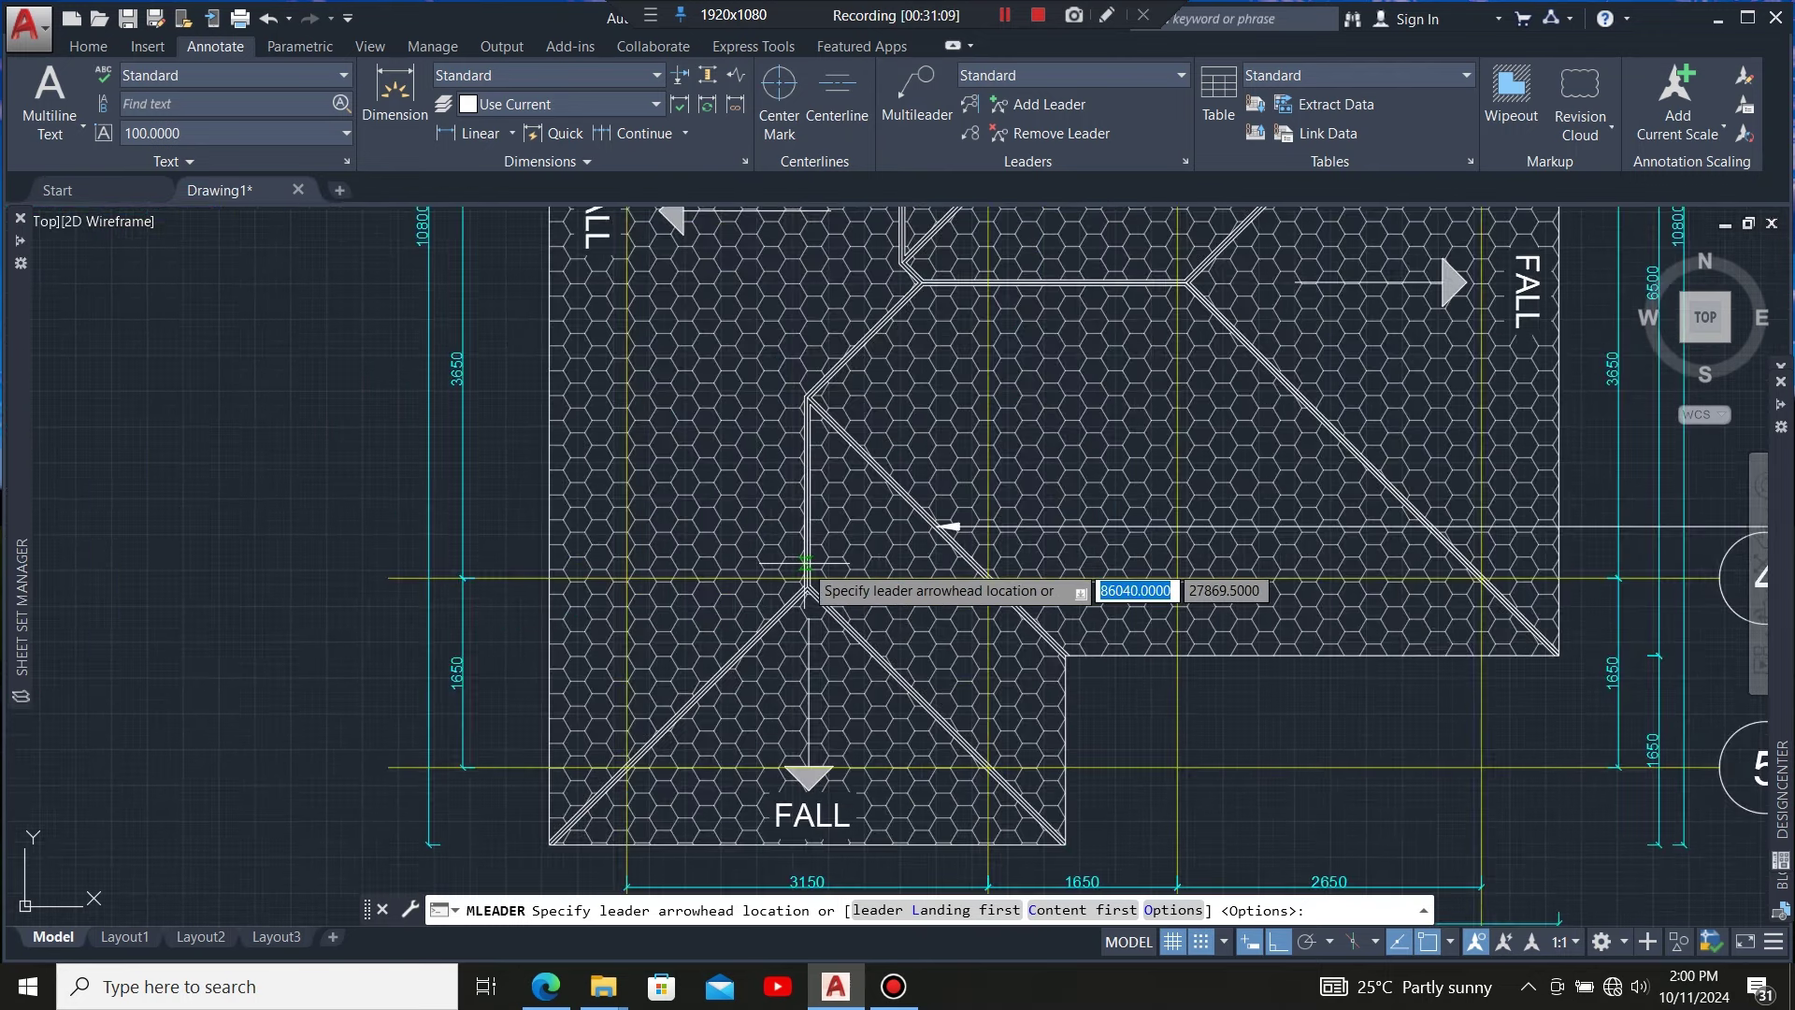
click(802, 565)
scroll(804, 570, down, 5)
scroll(811, 575, up, 3)
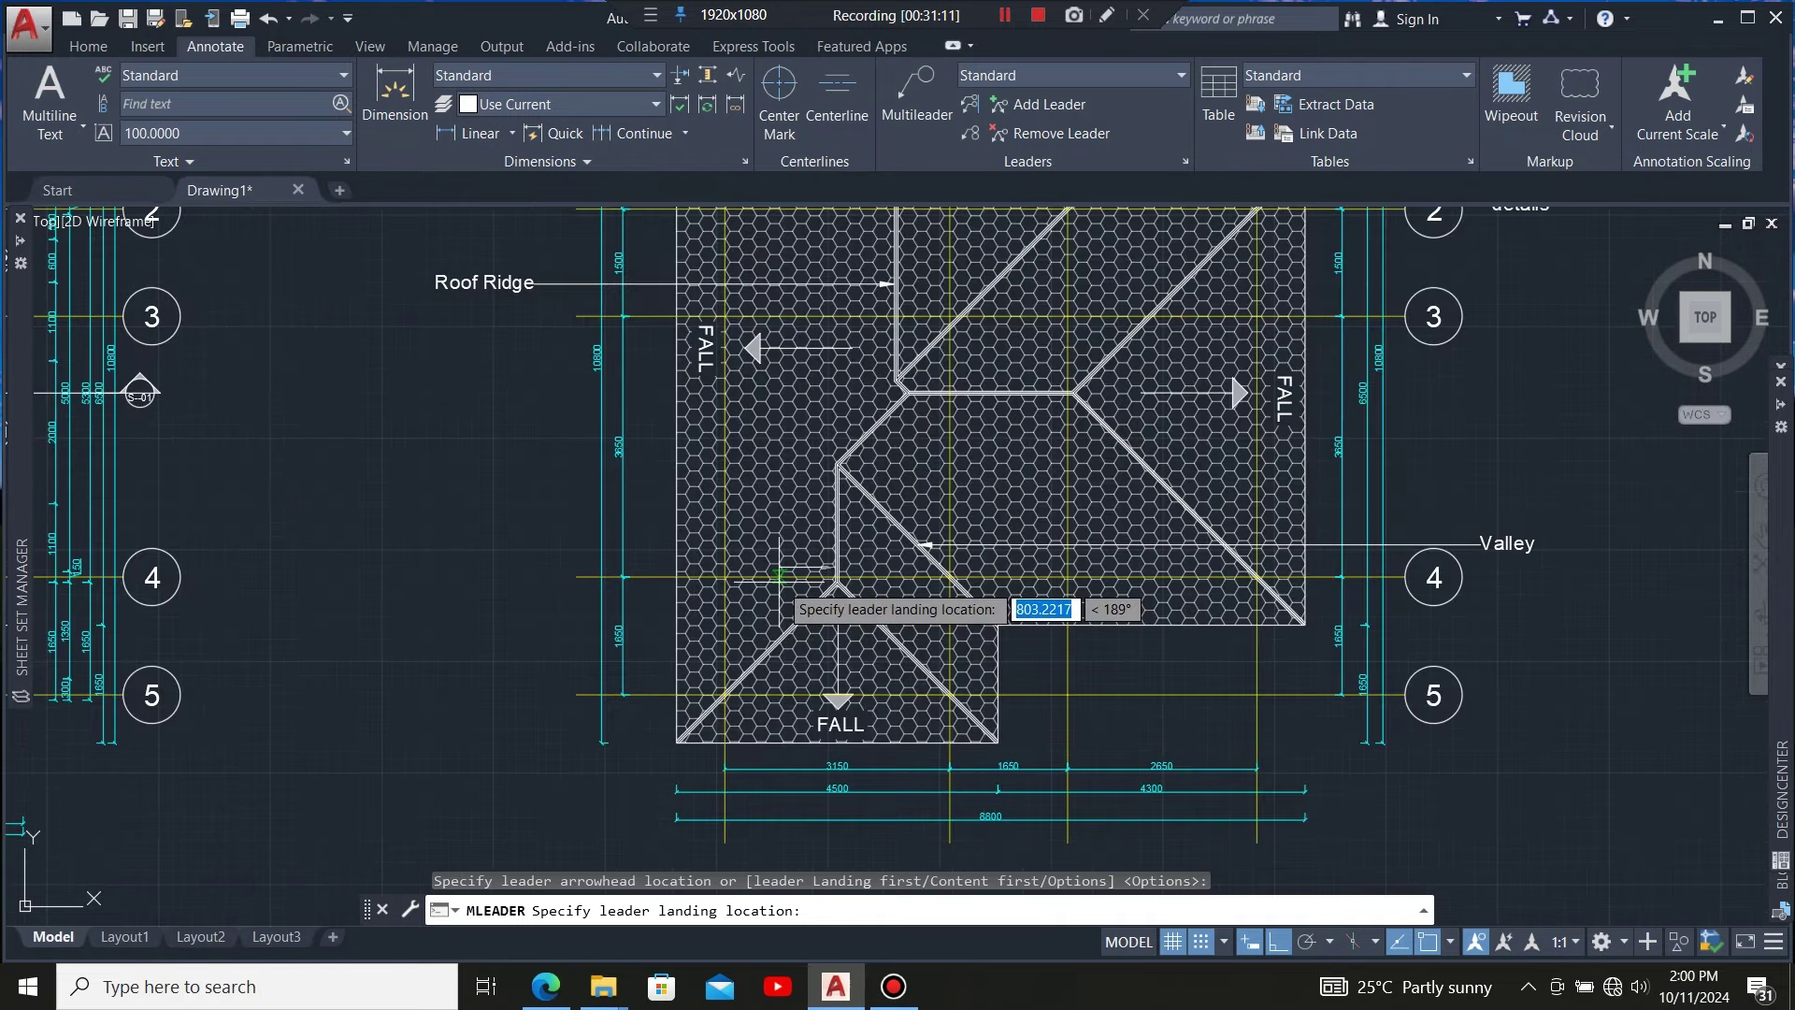
scroll(766, 570, down, 2)
scroll(649, 581, up, 3)
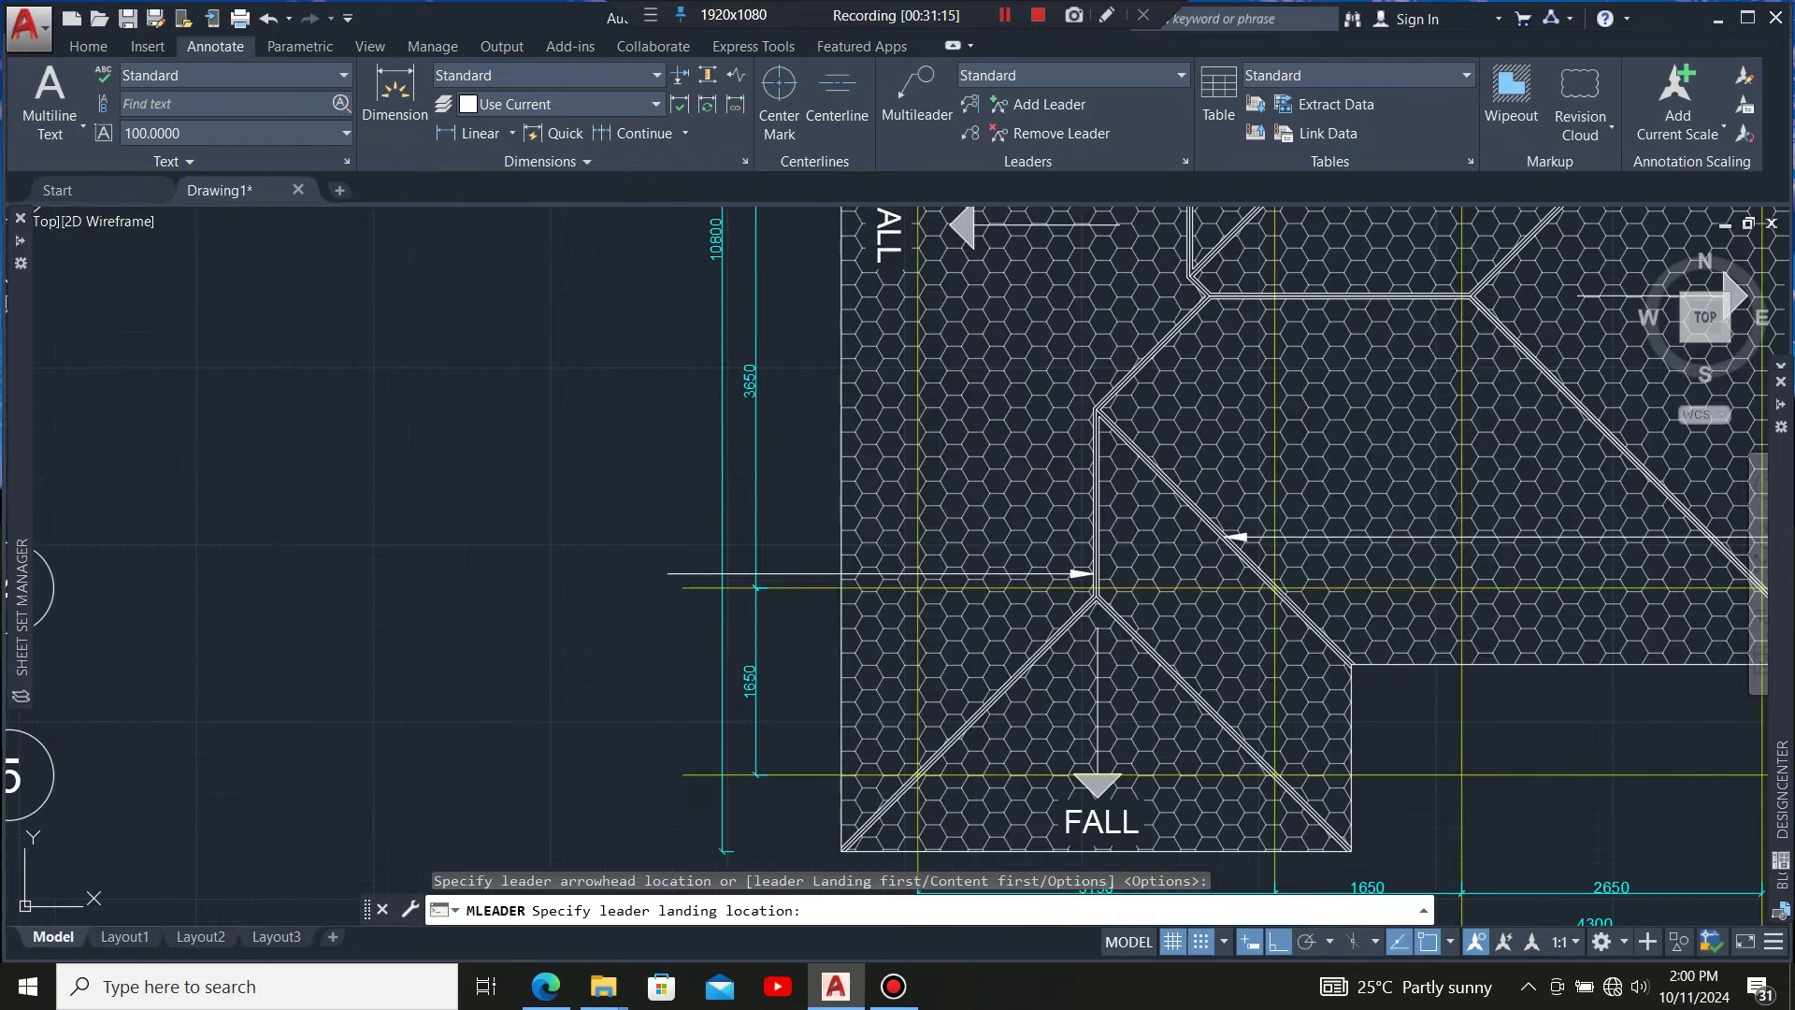
Place the leader landing and enter the note text 'Hip'
click(627, 598)
scroll(631, 594, up, 3)
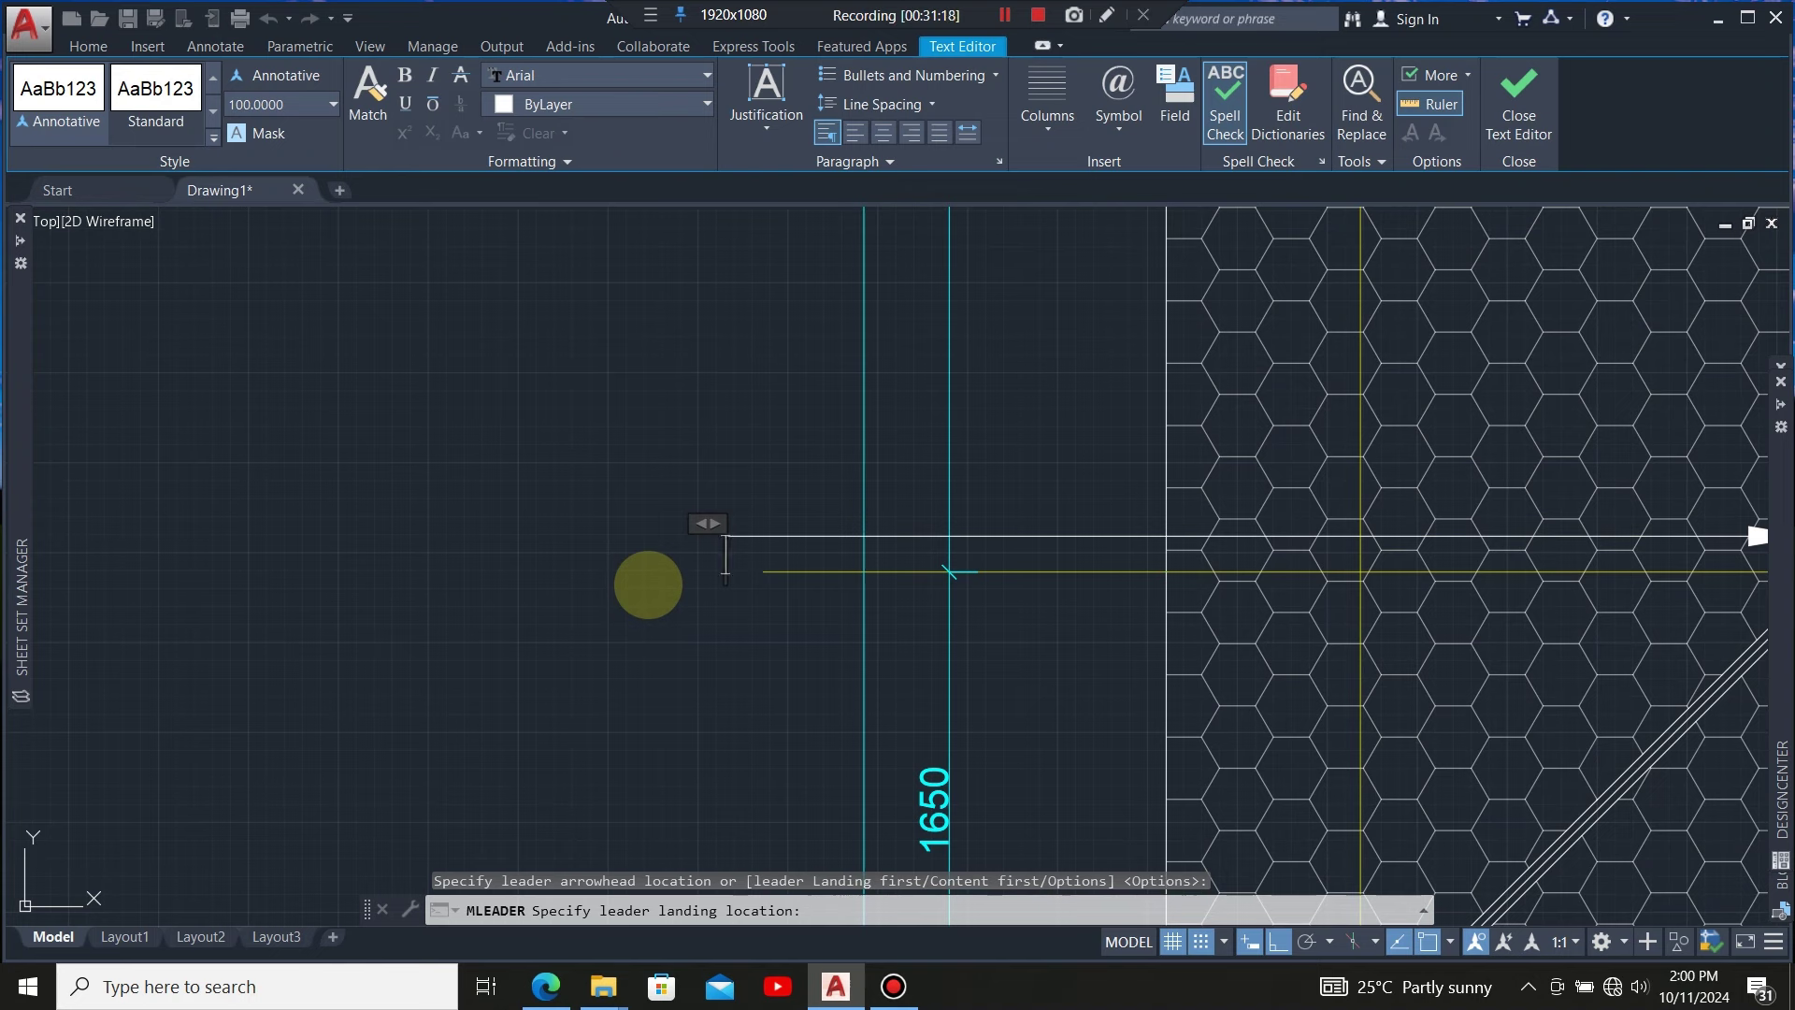
text(h)
key(BackSpace)
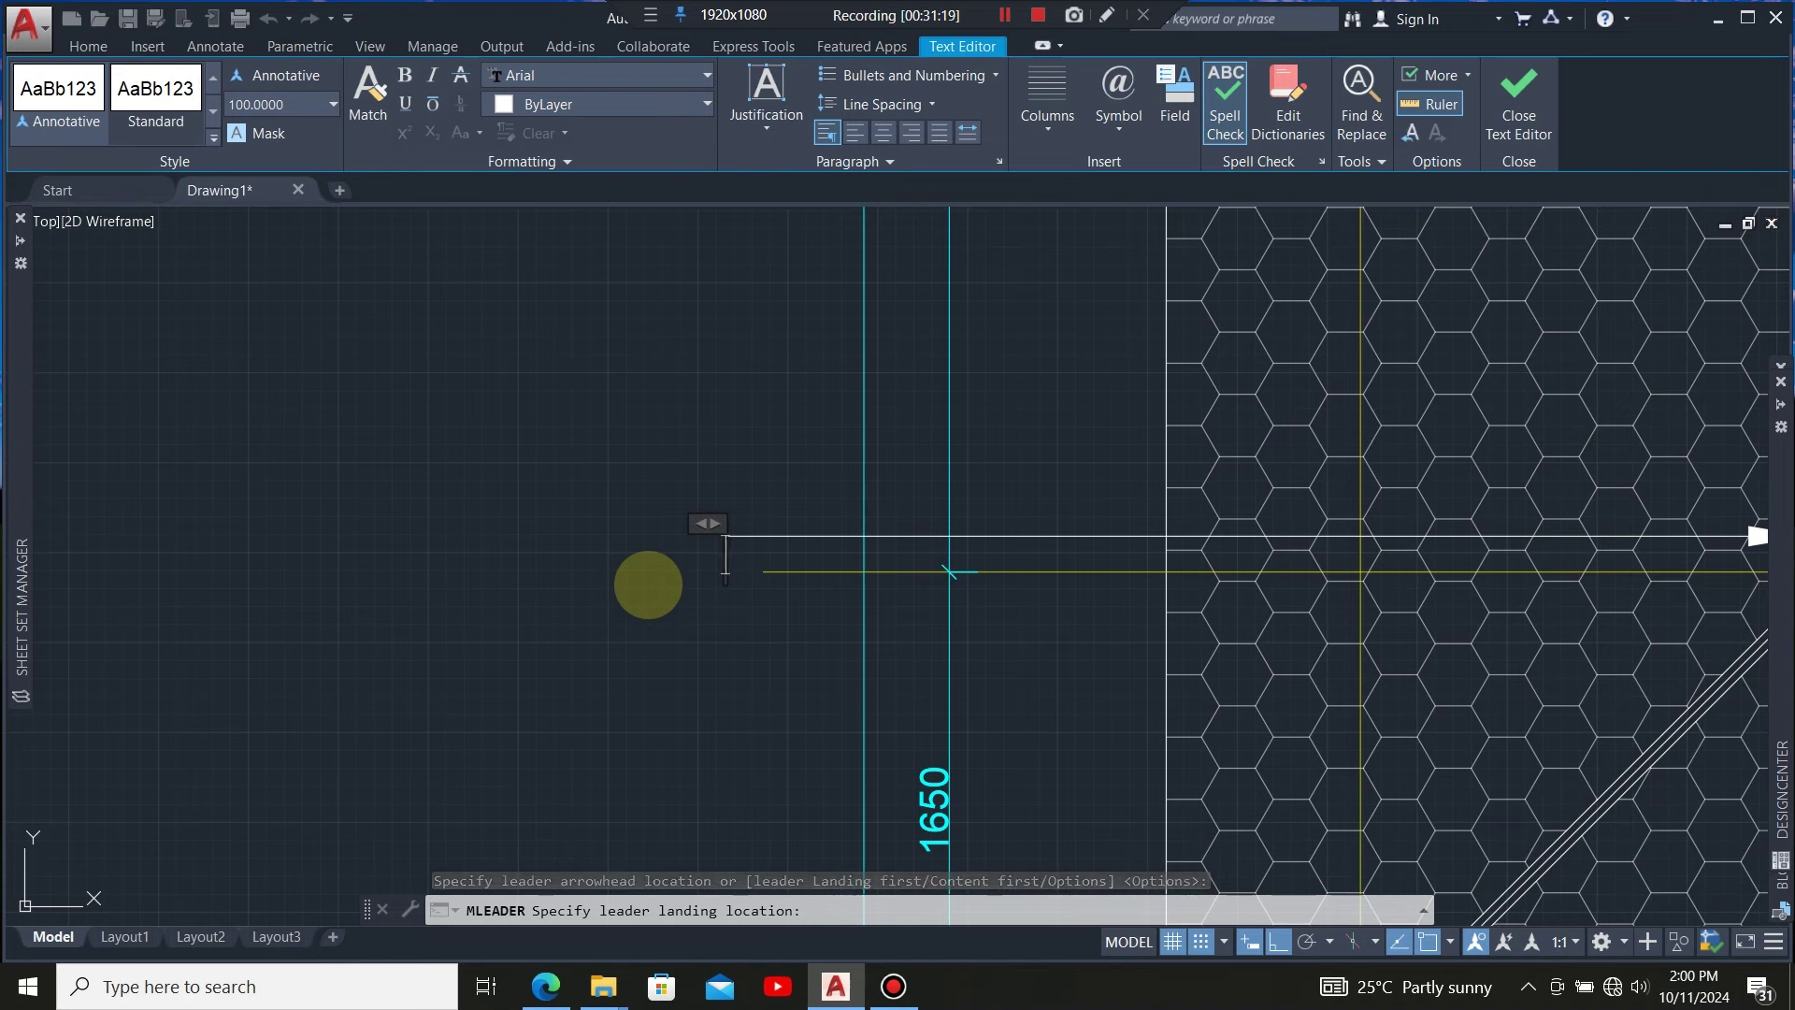
text(G)
key(BackSpace)
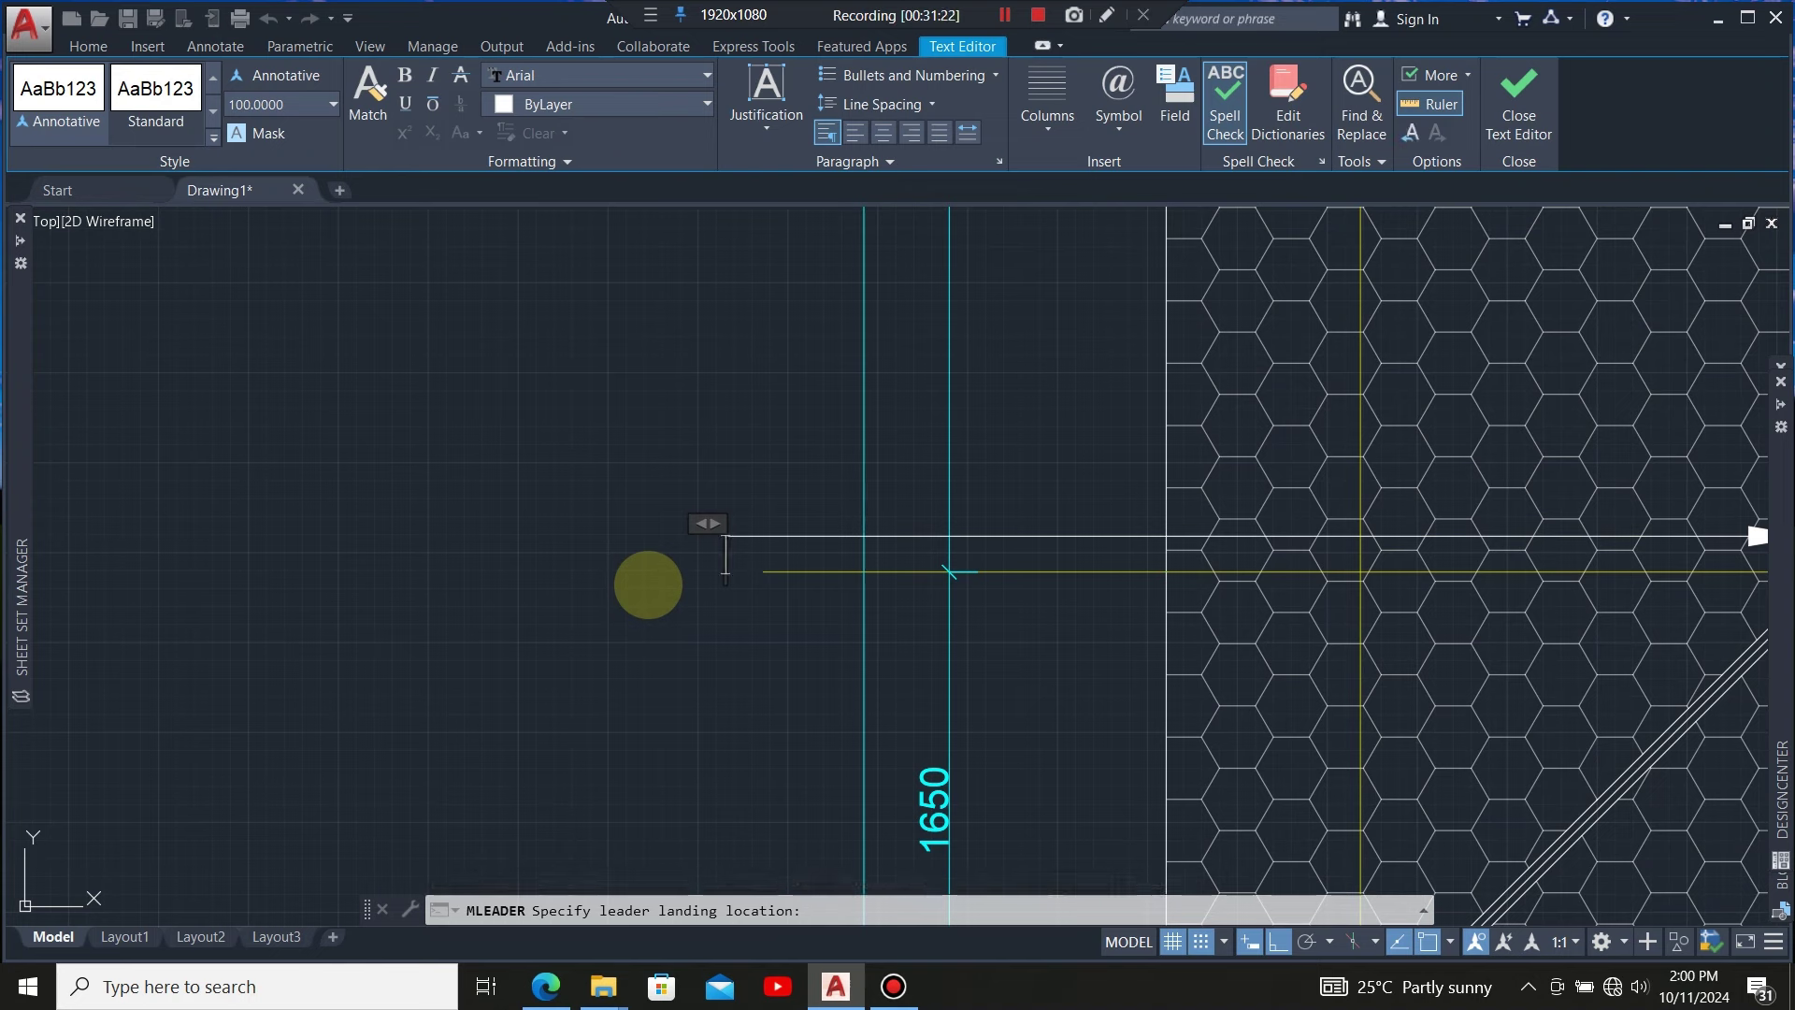
text(HIP)
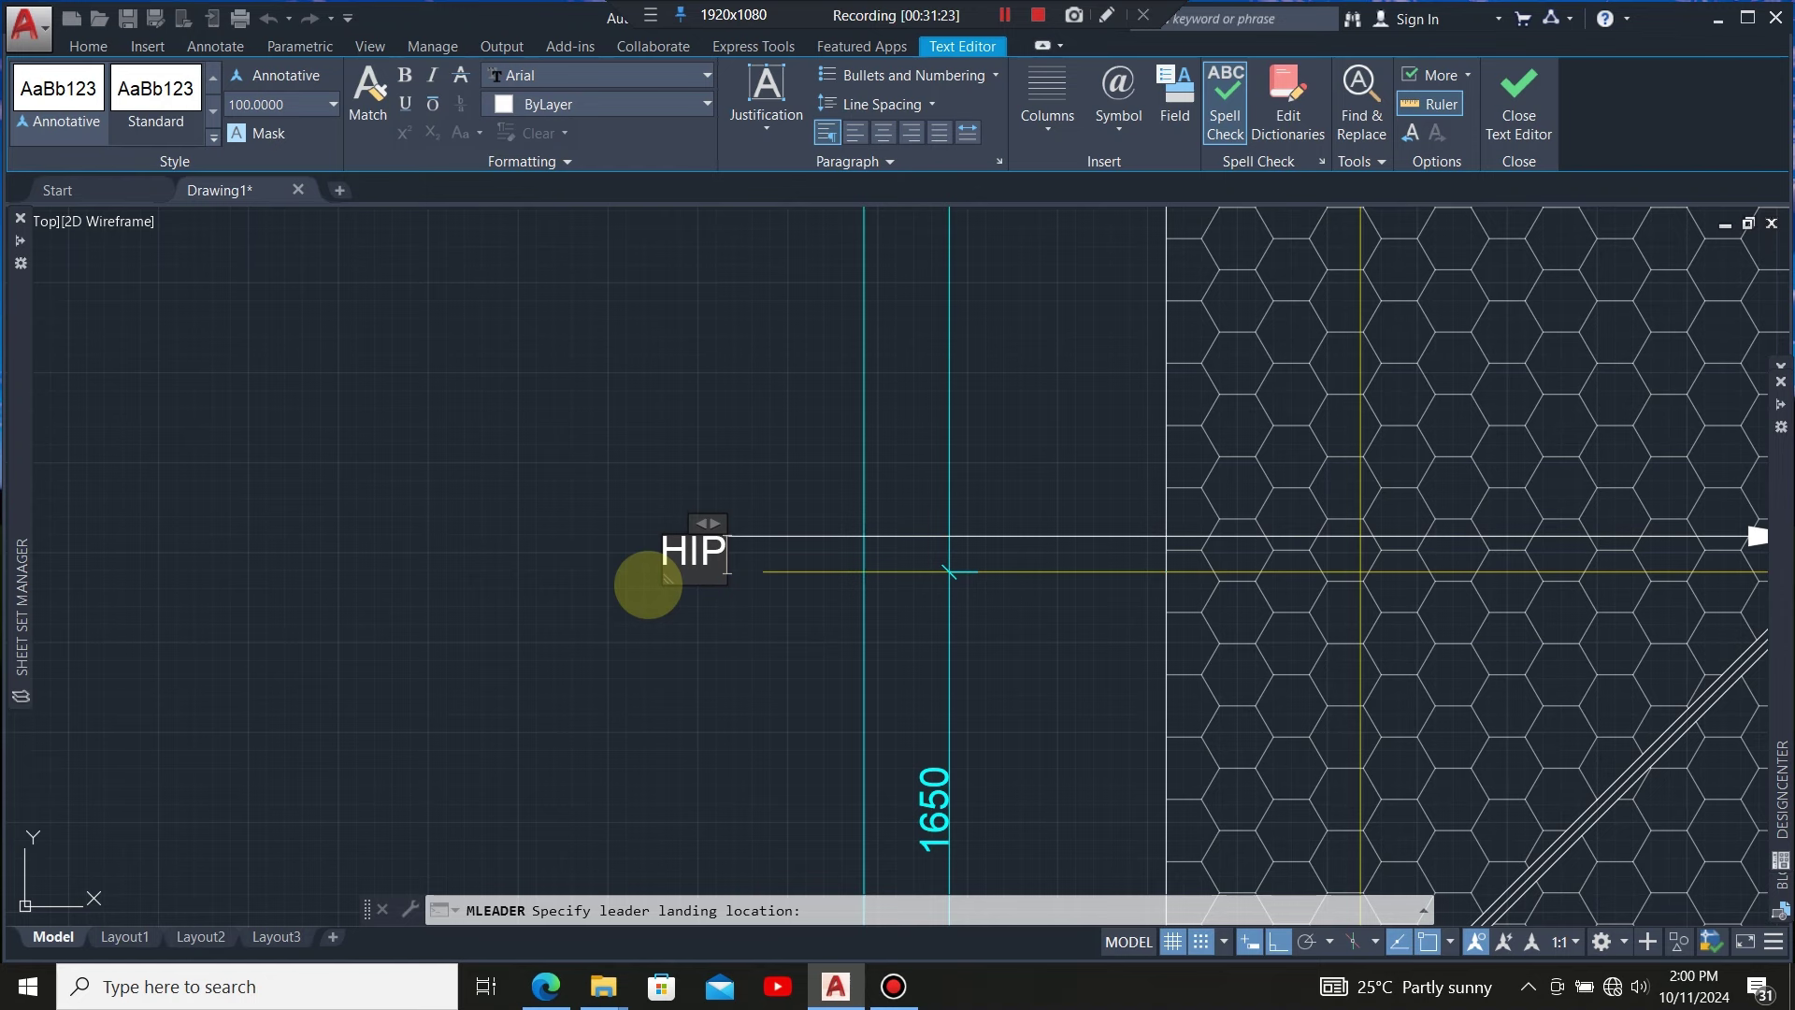
key(BackSpace)
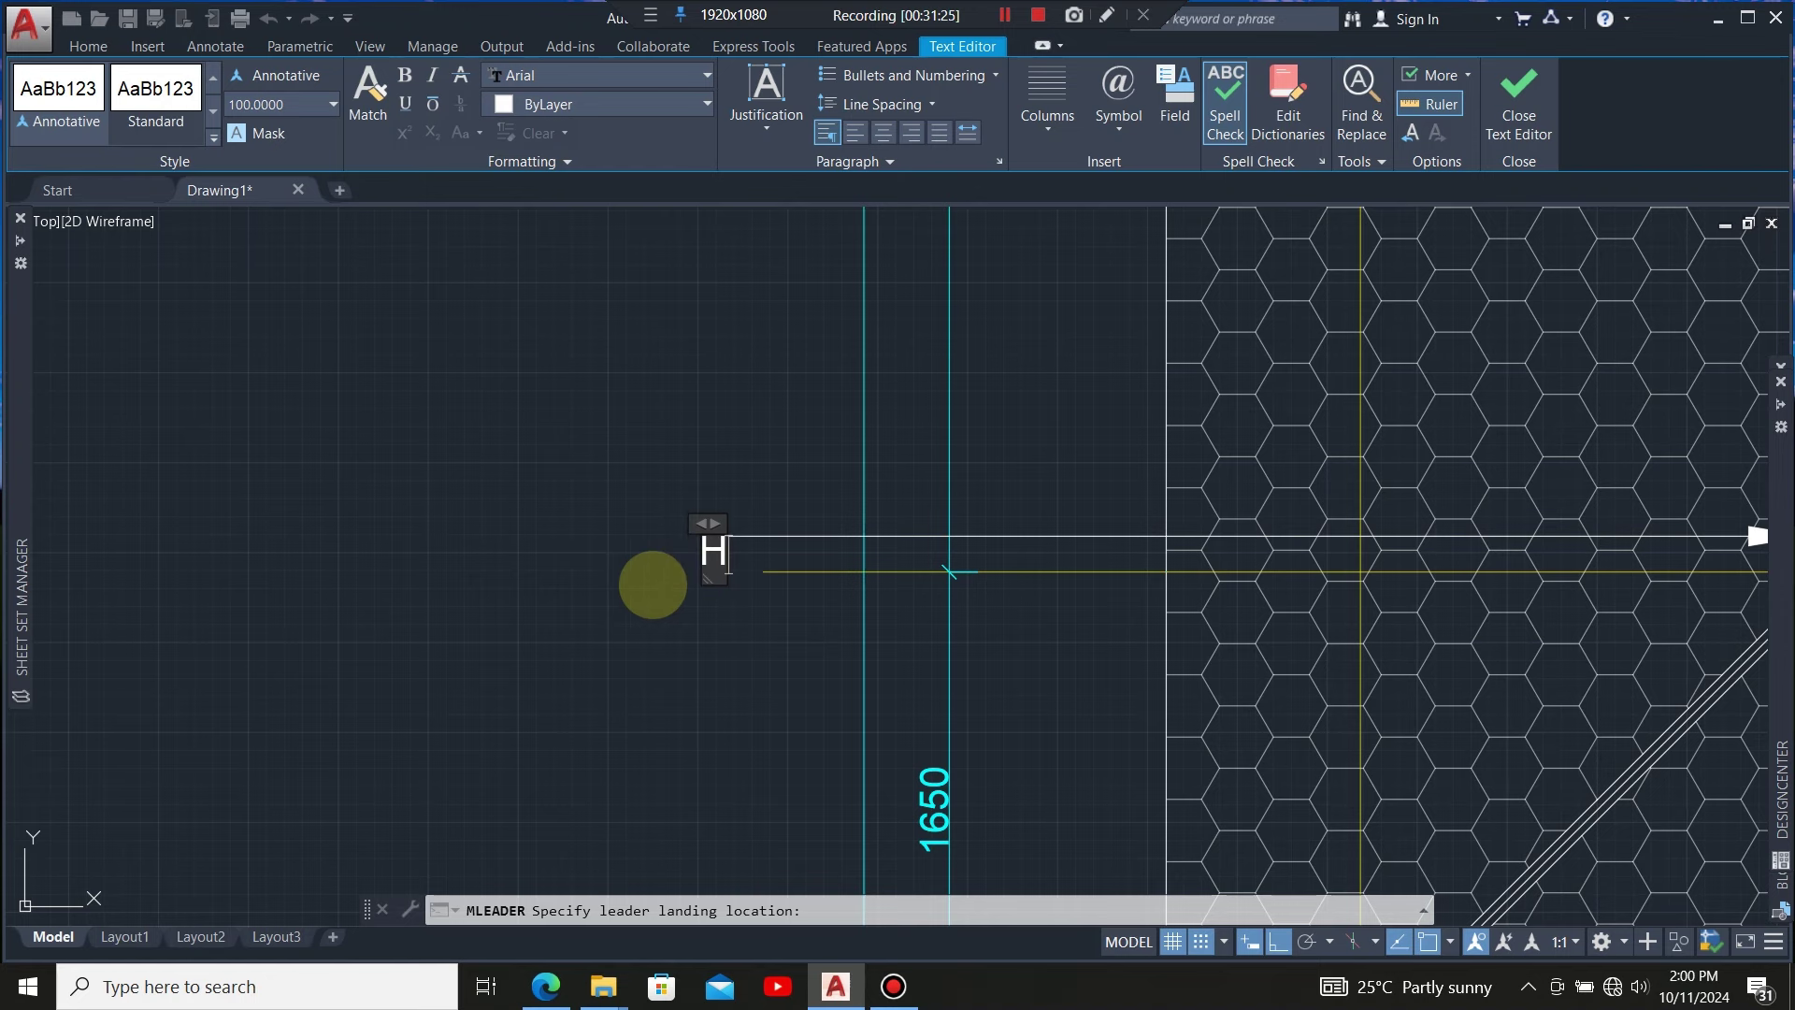
text(ip)
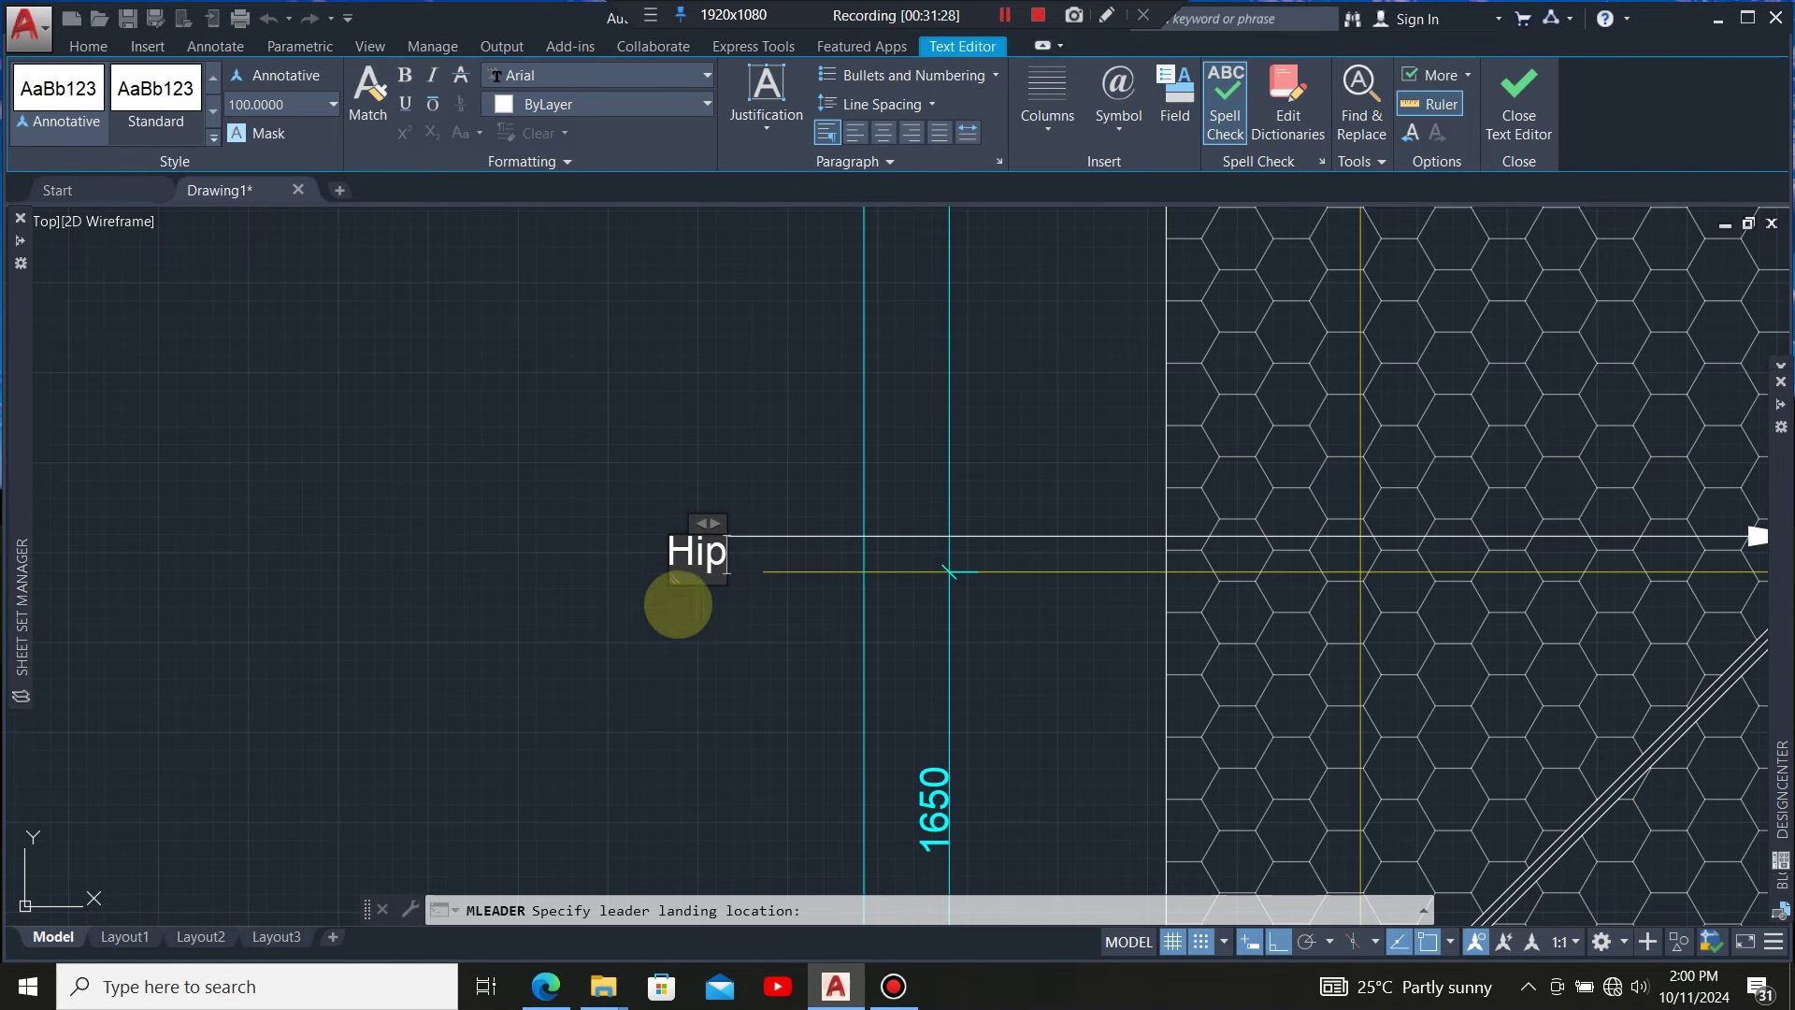
Enlarge the Hip text to height 200 and close the editor
scroll(682, 580, up, 4)
drag(790, 585, 653, 597)
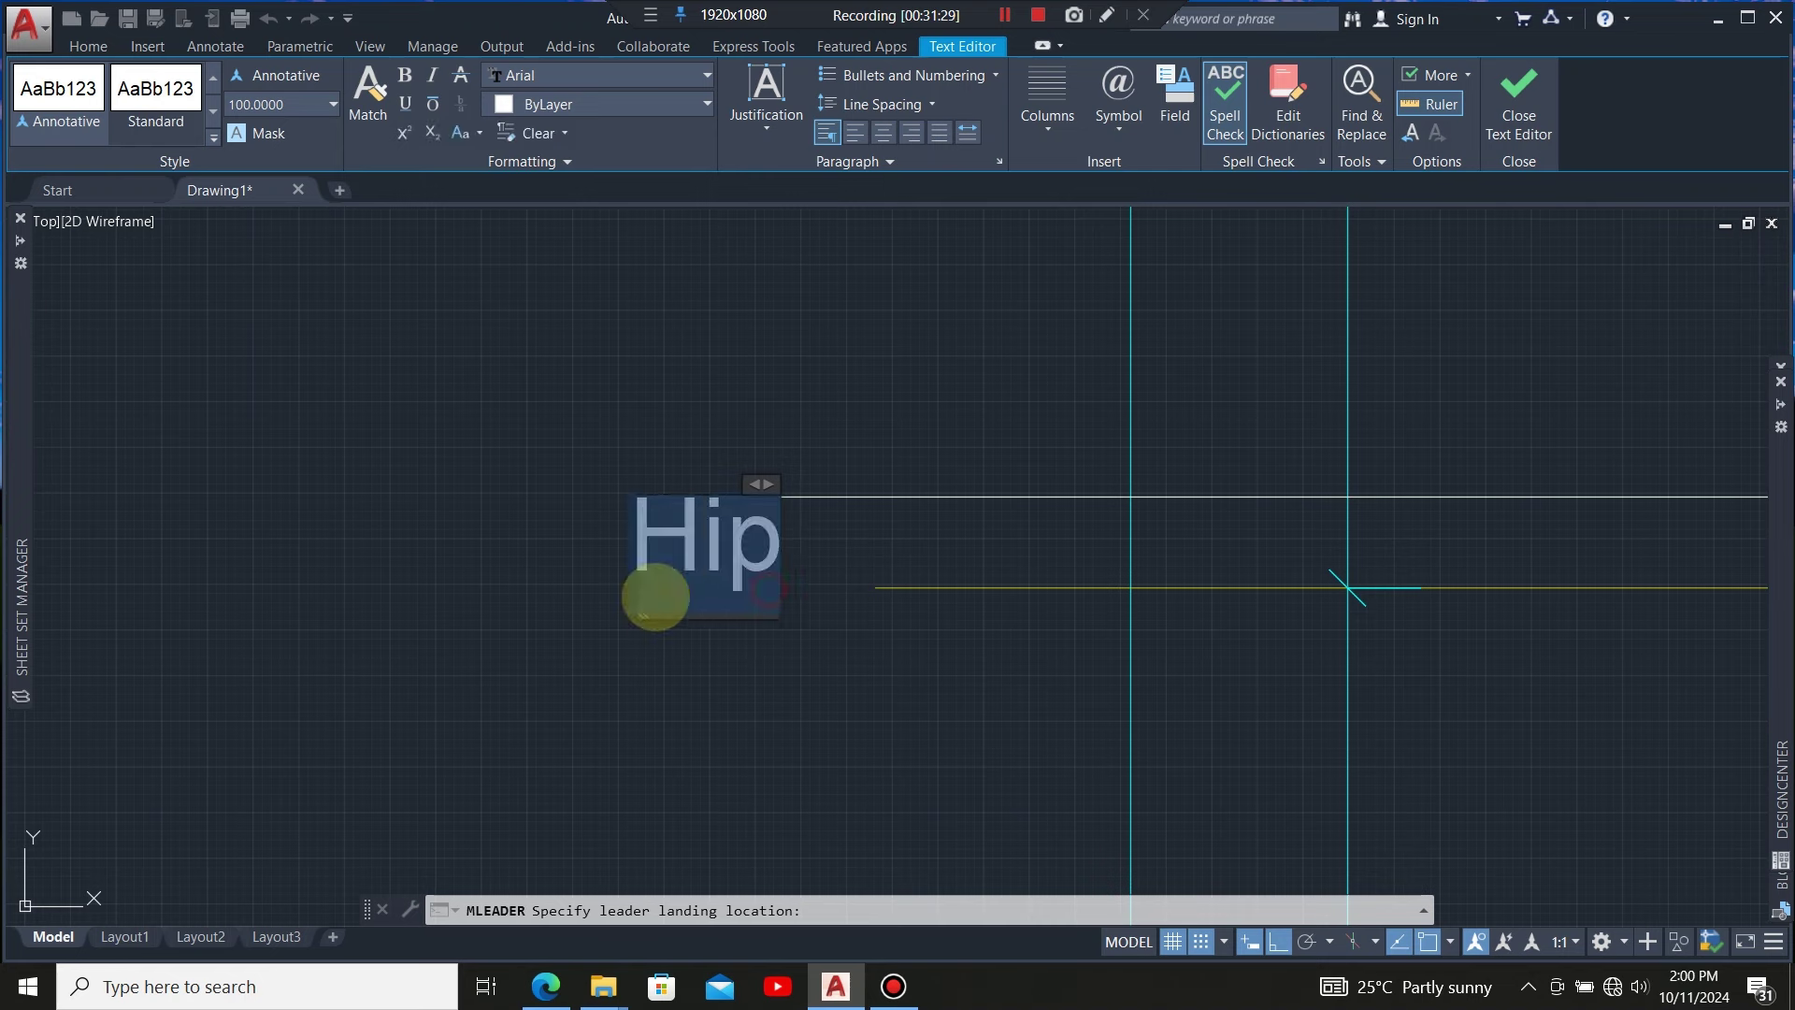
click(288, 101)
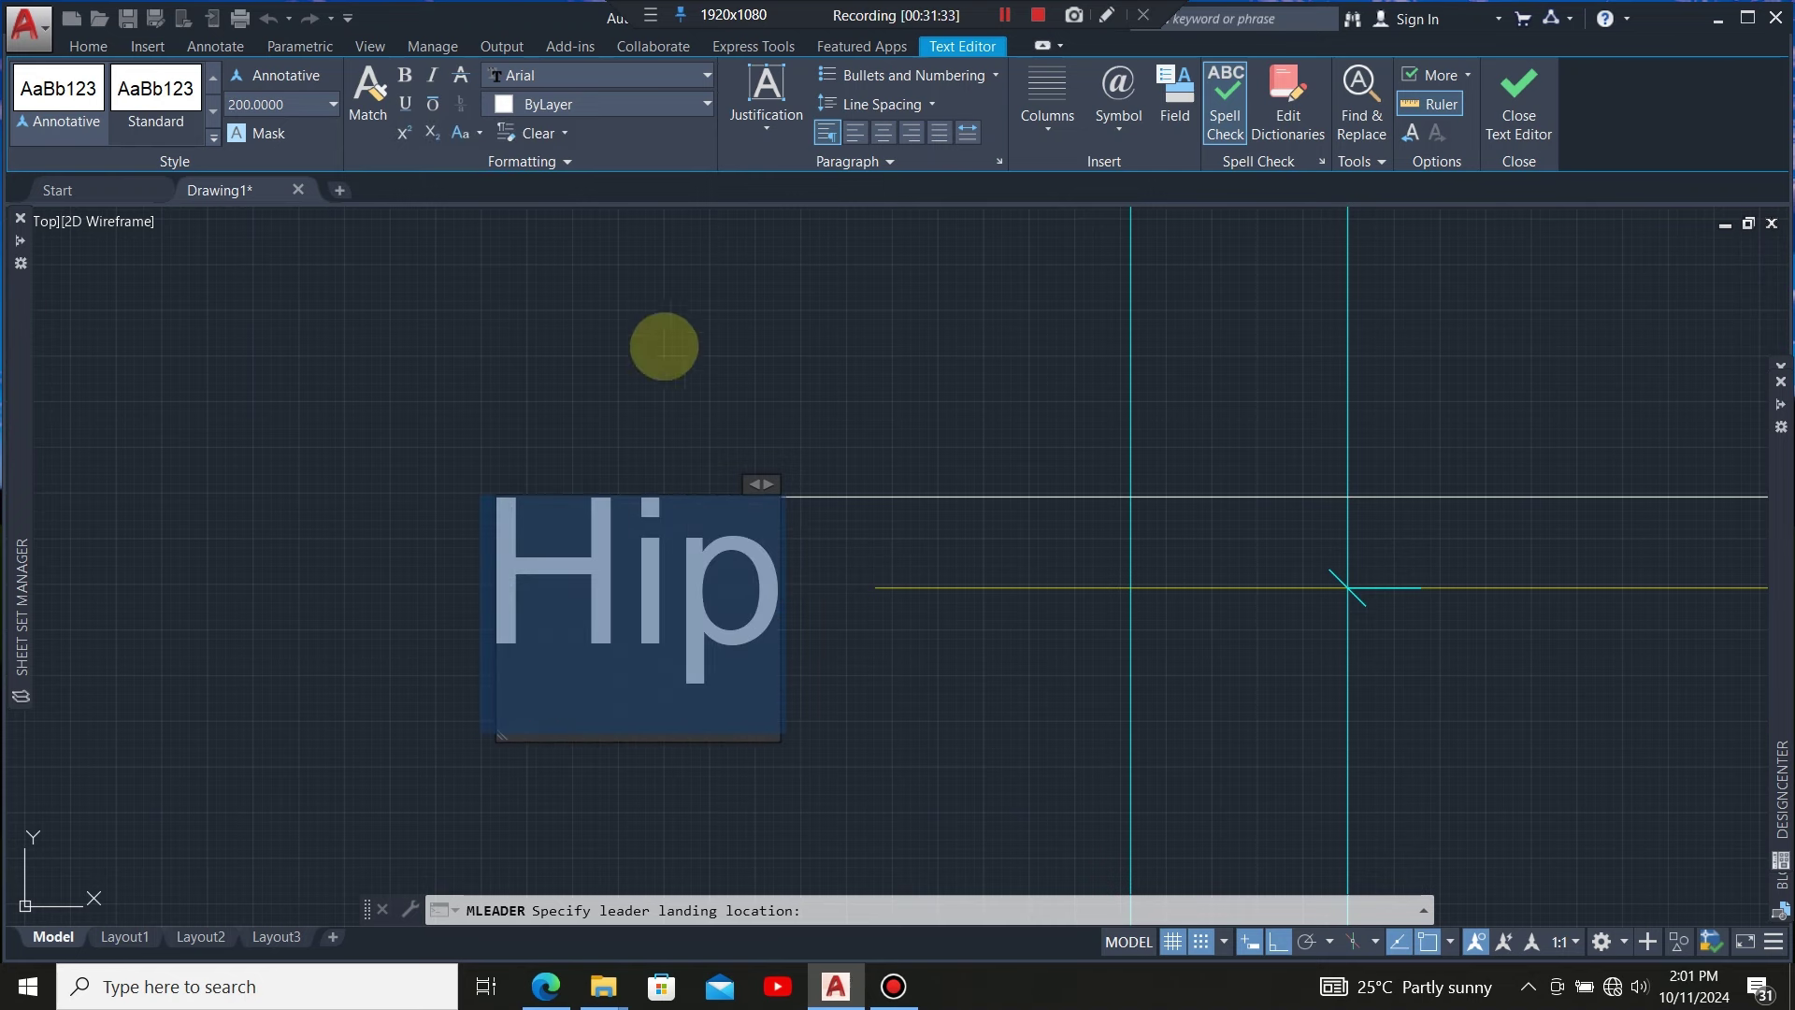
click(883, 742)
scroll(542, 523, down, 8)
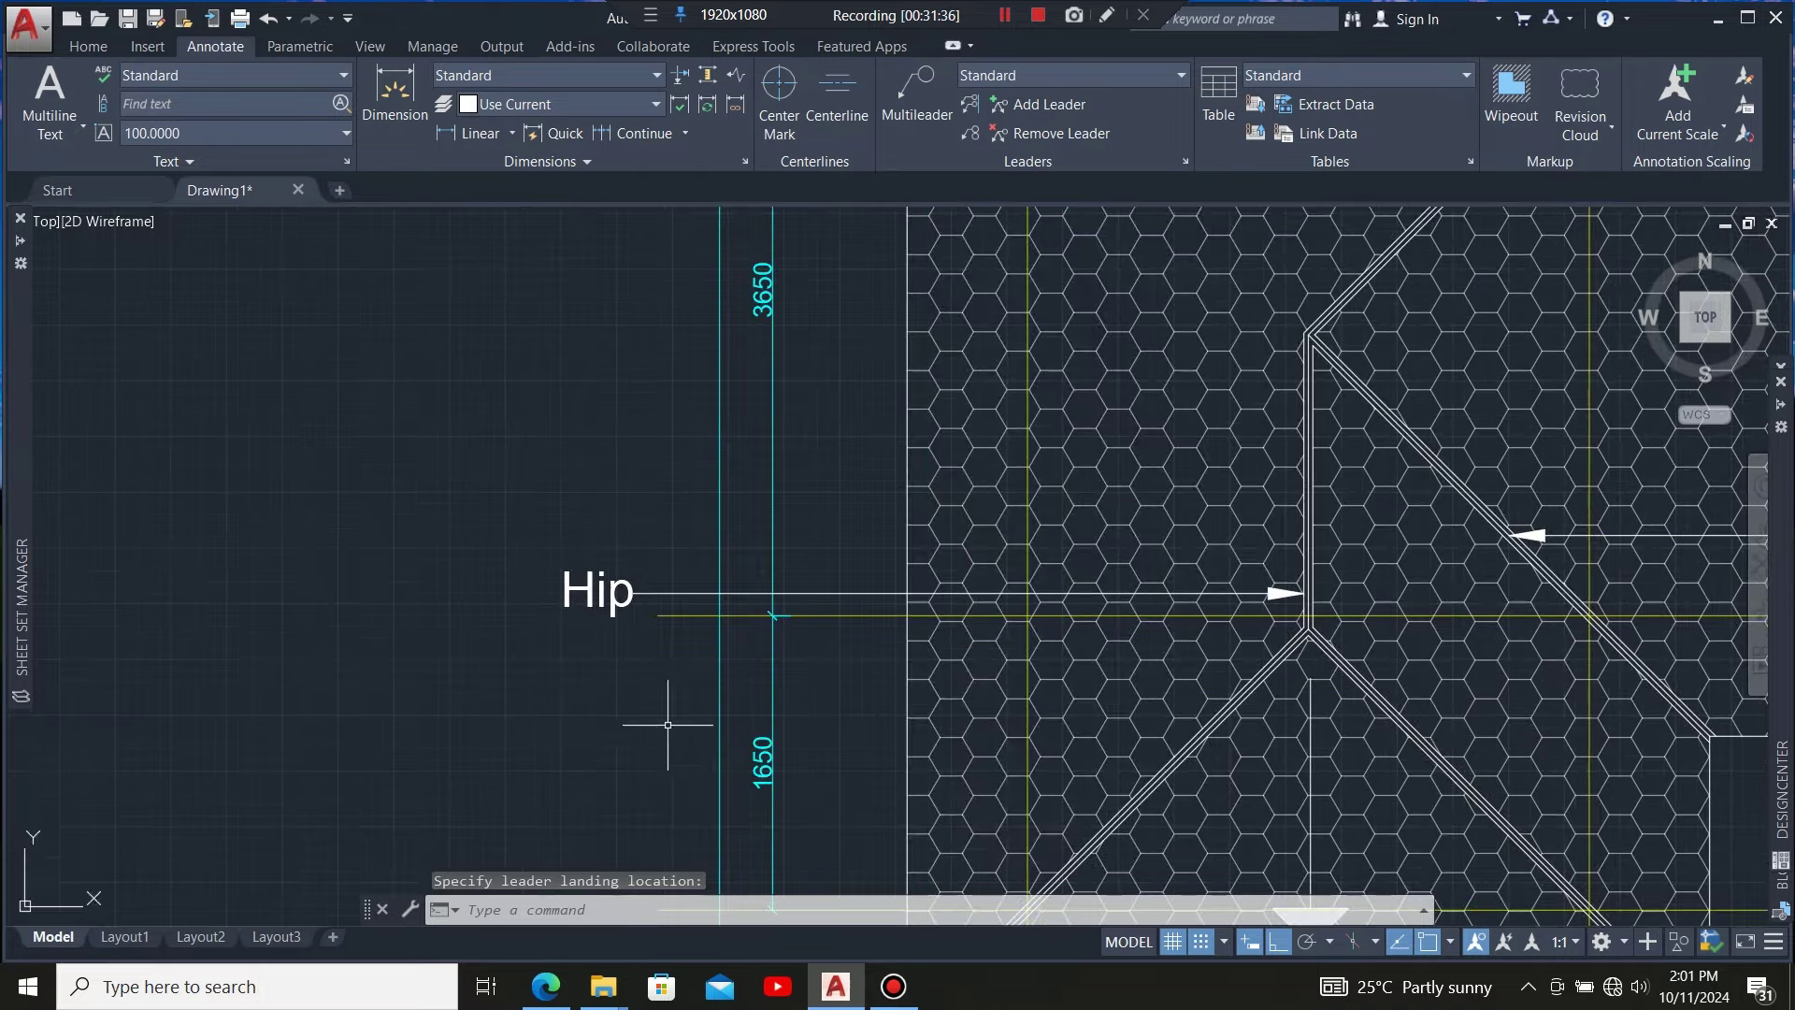
Zoom to the GROUND FLOOR PLAN SCALE 1:1400 title, select it and show the Home ribbon
scroll(585, 567, down, 4)
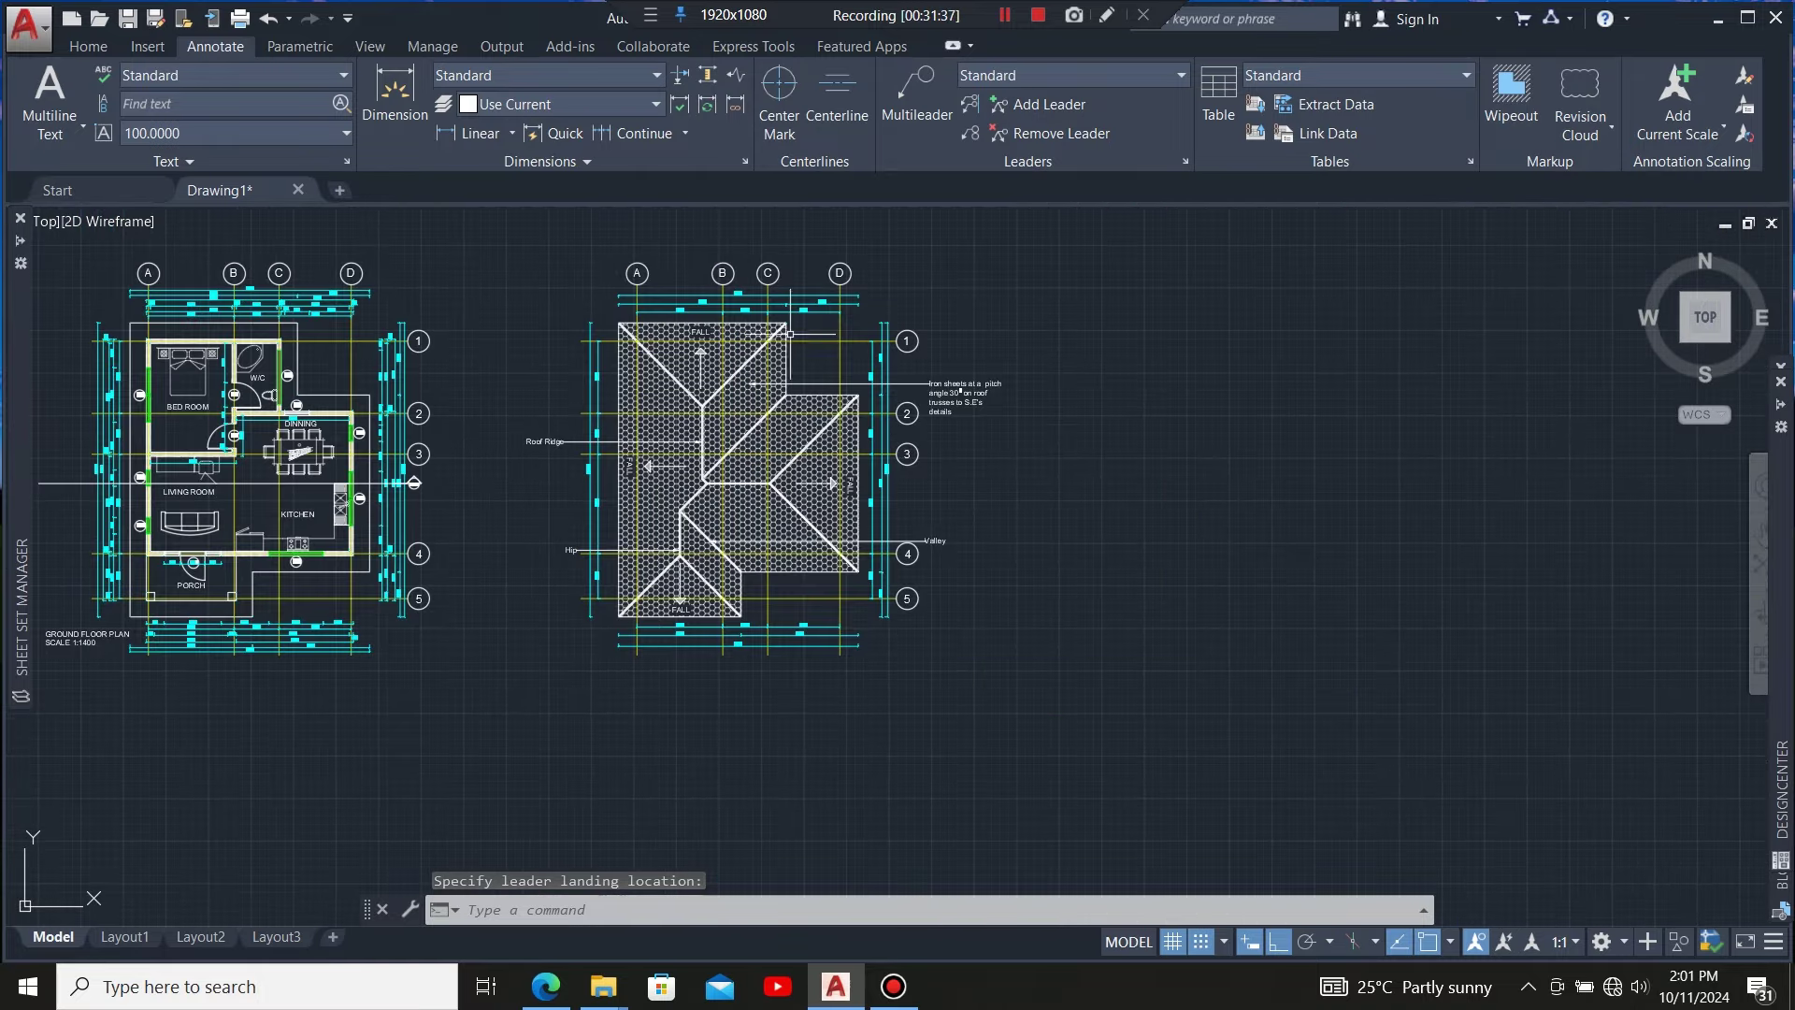
scroll(831, 368, up, 2)
scroll(831, 369, down, 2)
scroll(956, 350, up, 2)
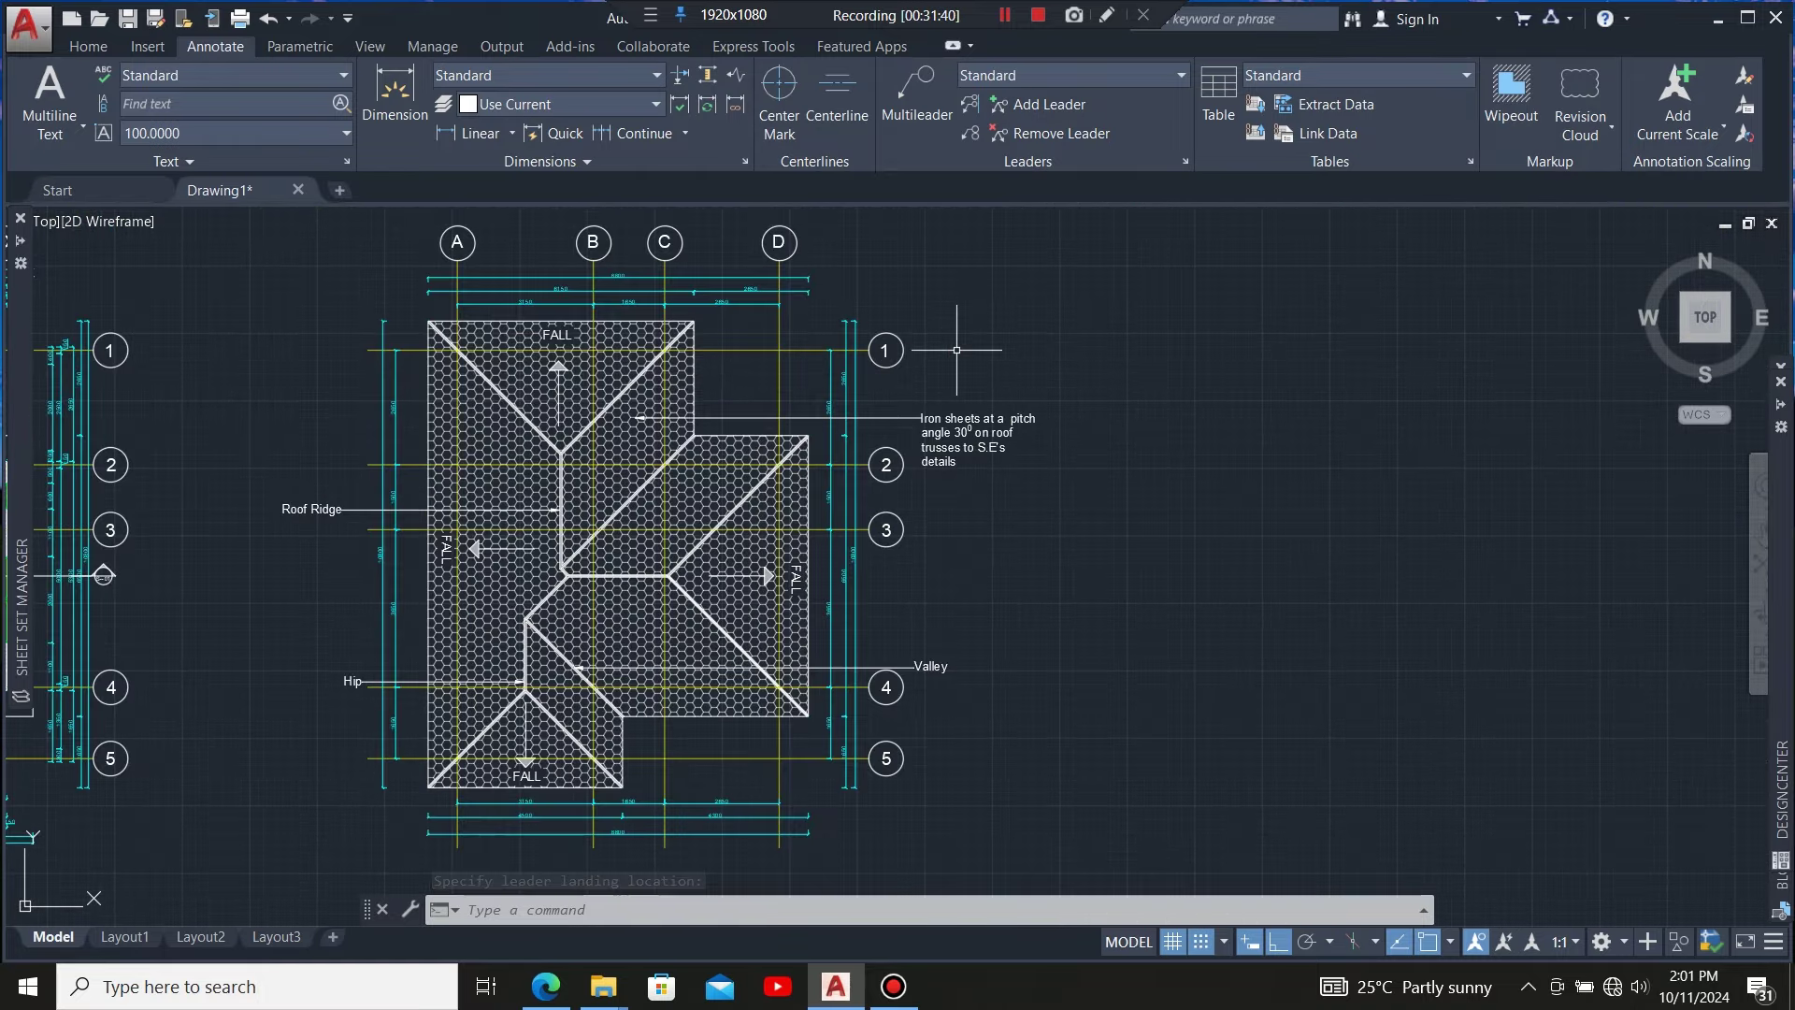
scroll(957, 351, down, 3)
scroll(1033, 337, down, 1)
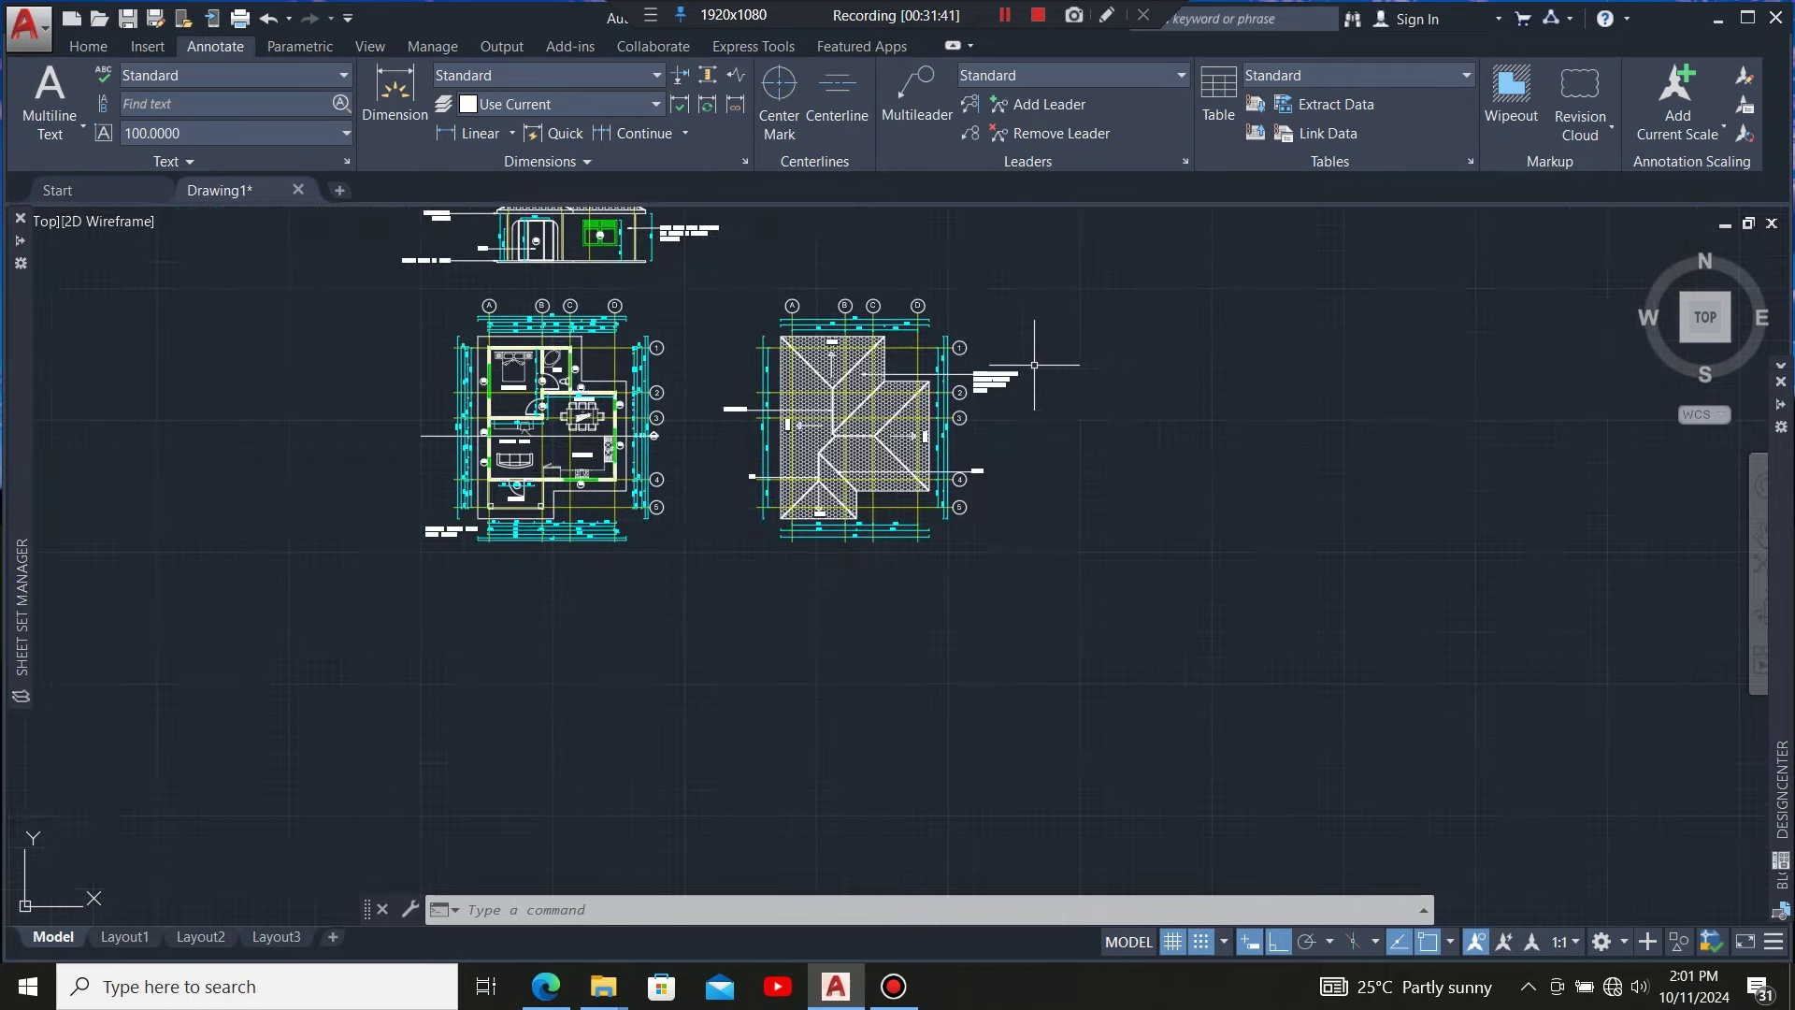
scroll(1033, 346, up, 1)
scroll(935, 297, up, 2)
scroll(965, 304, down, 2)
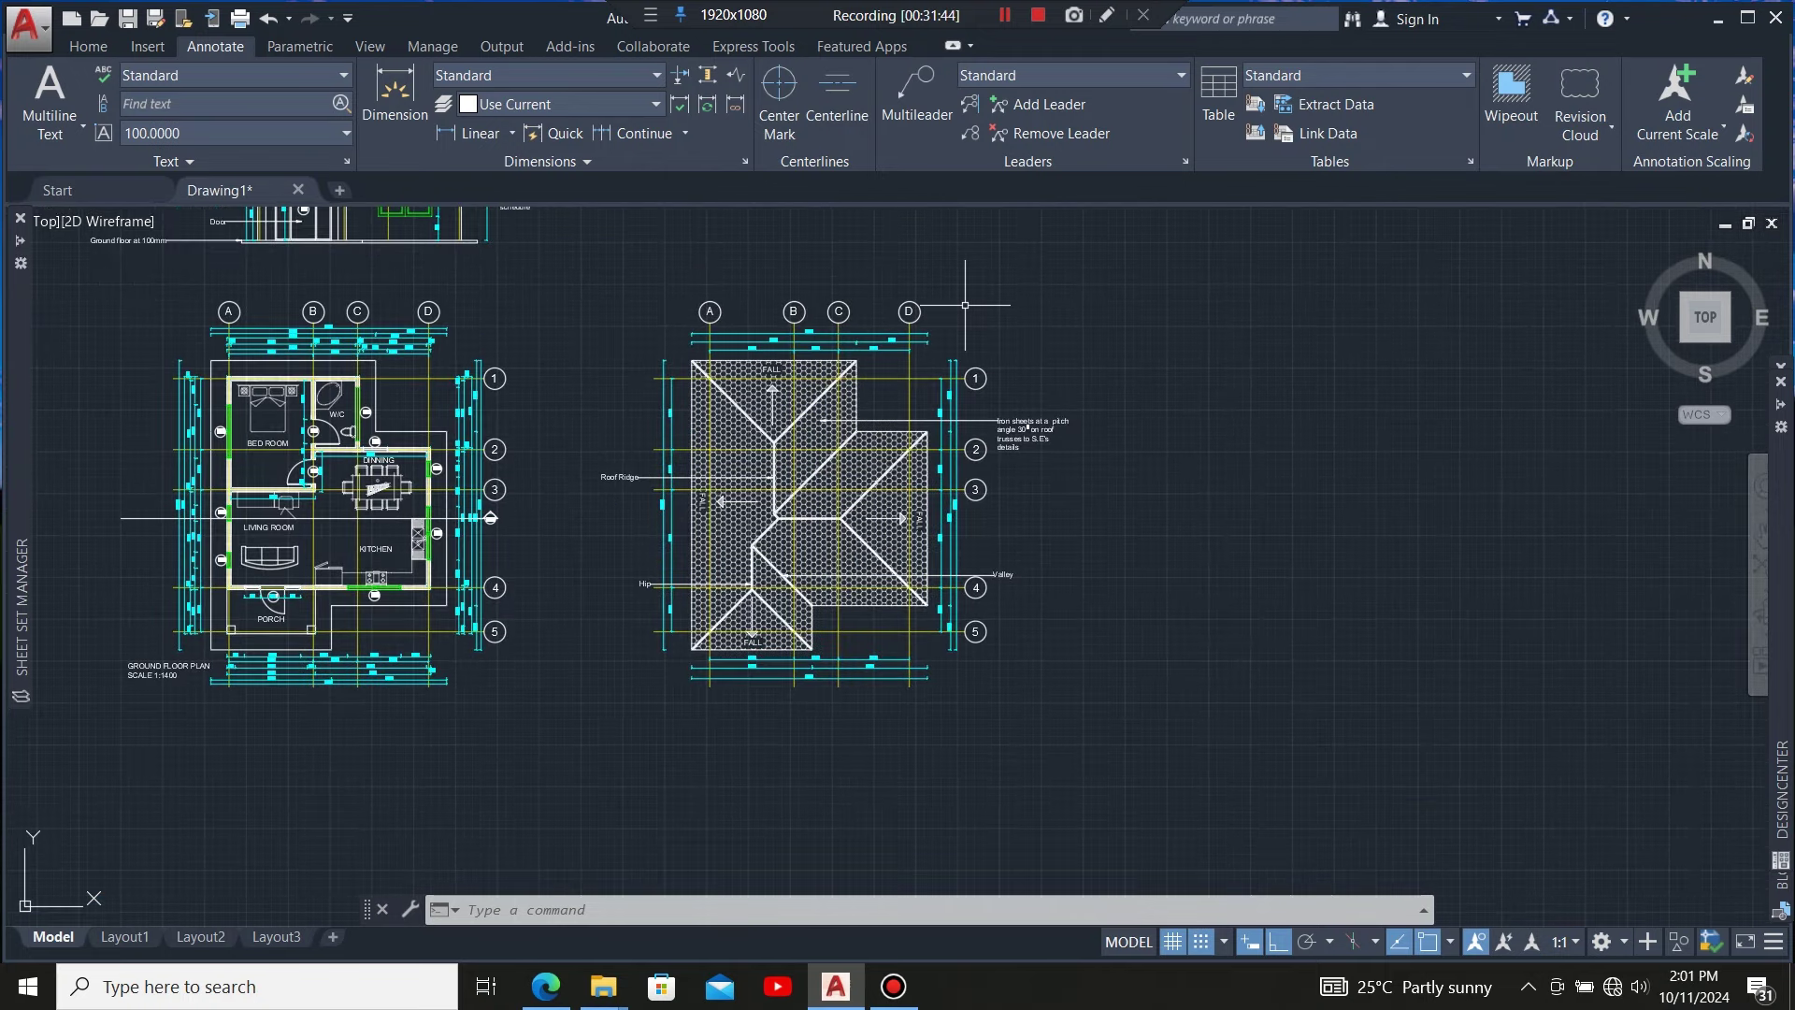
scroll(652, 724, up, 2)
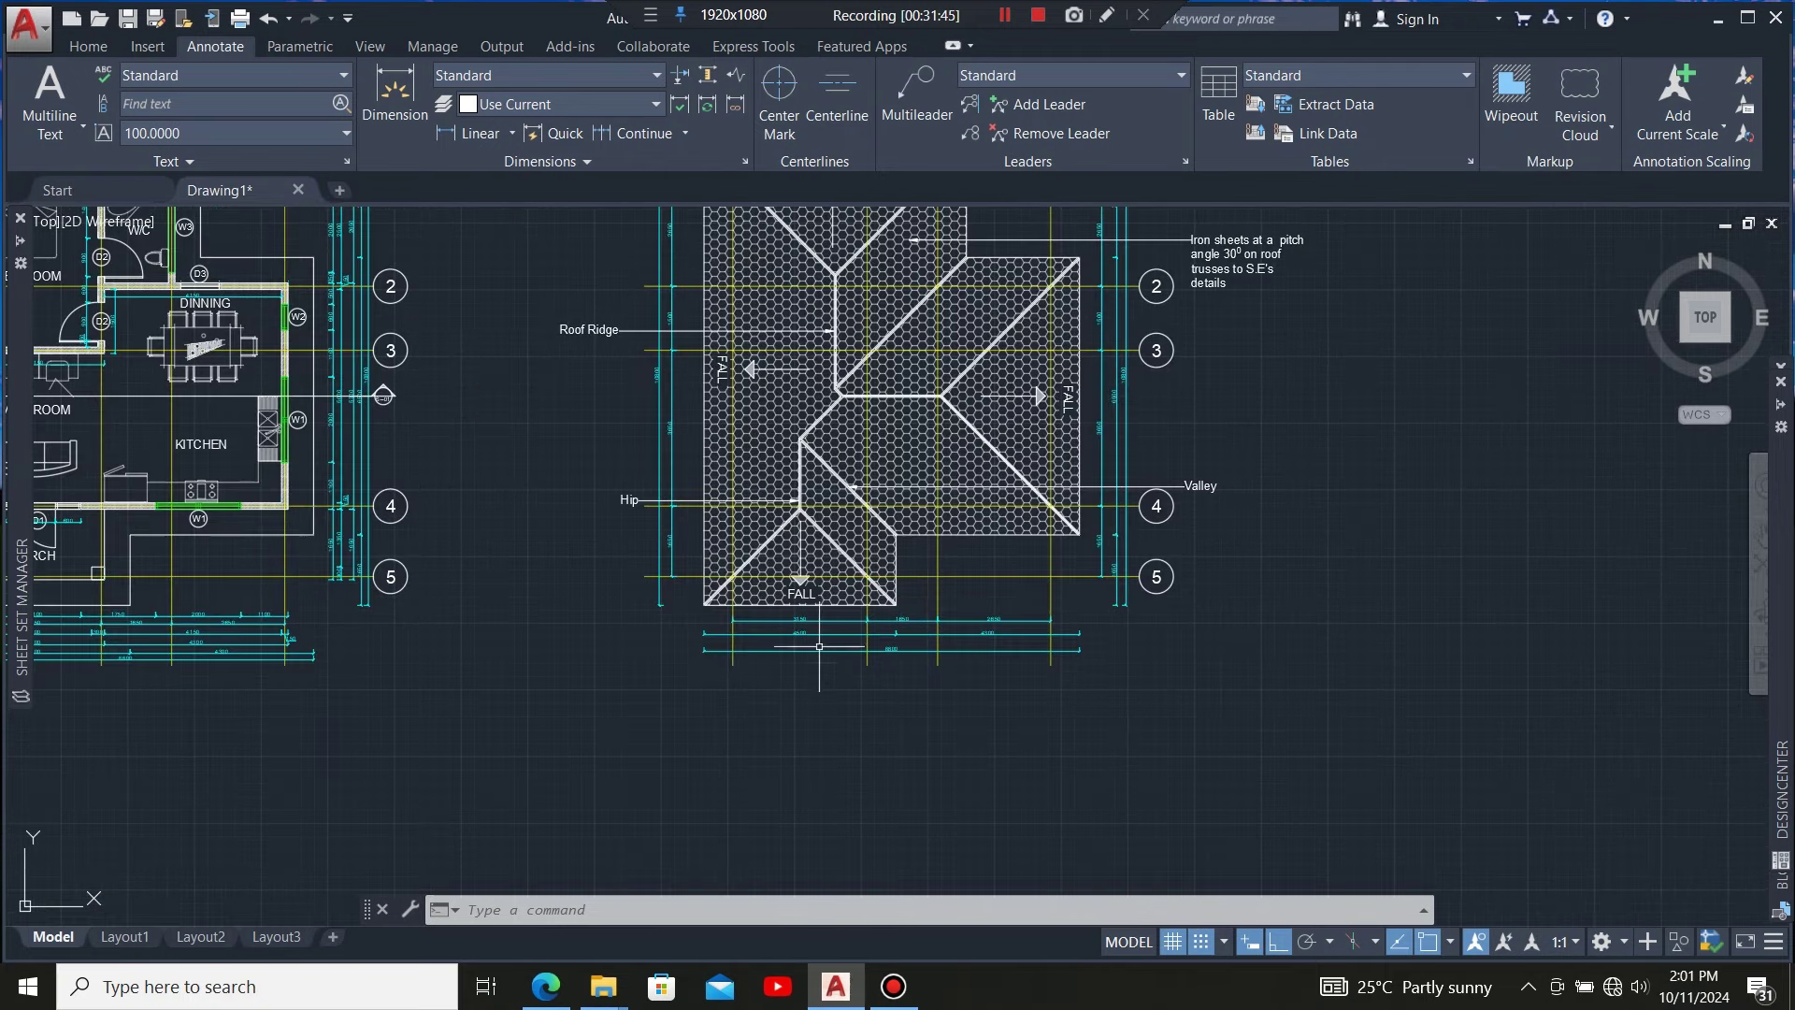
scroll(1081, 548, down, 2)
scroll(232, 601, up, 4)
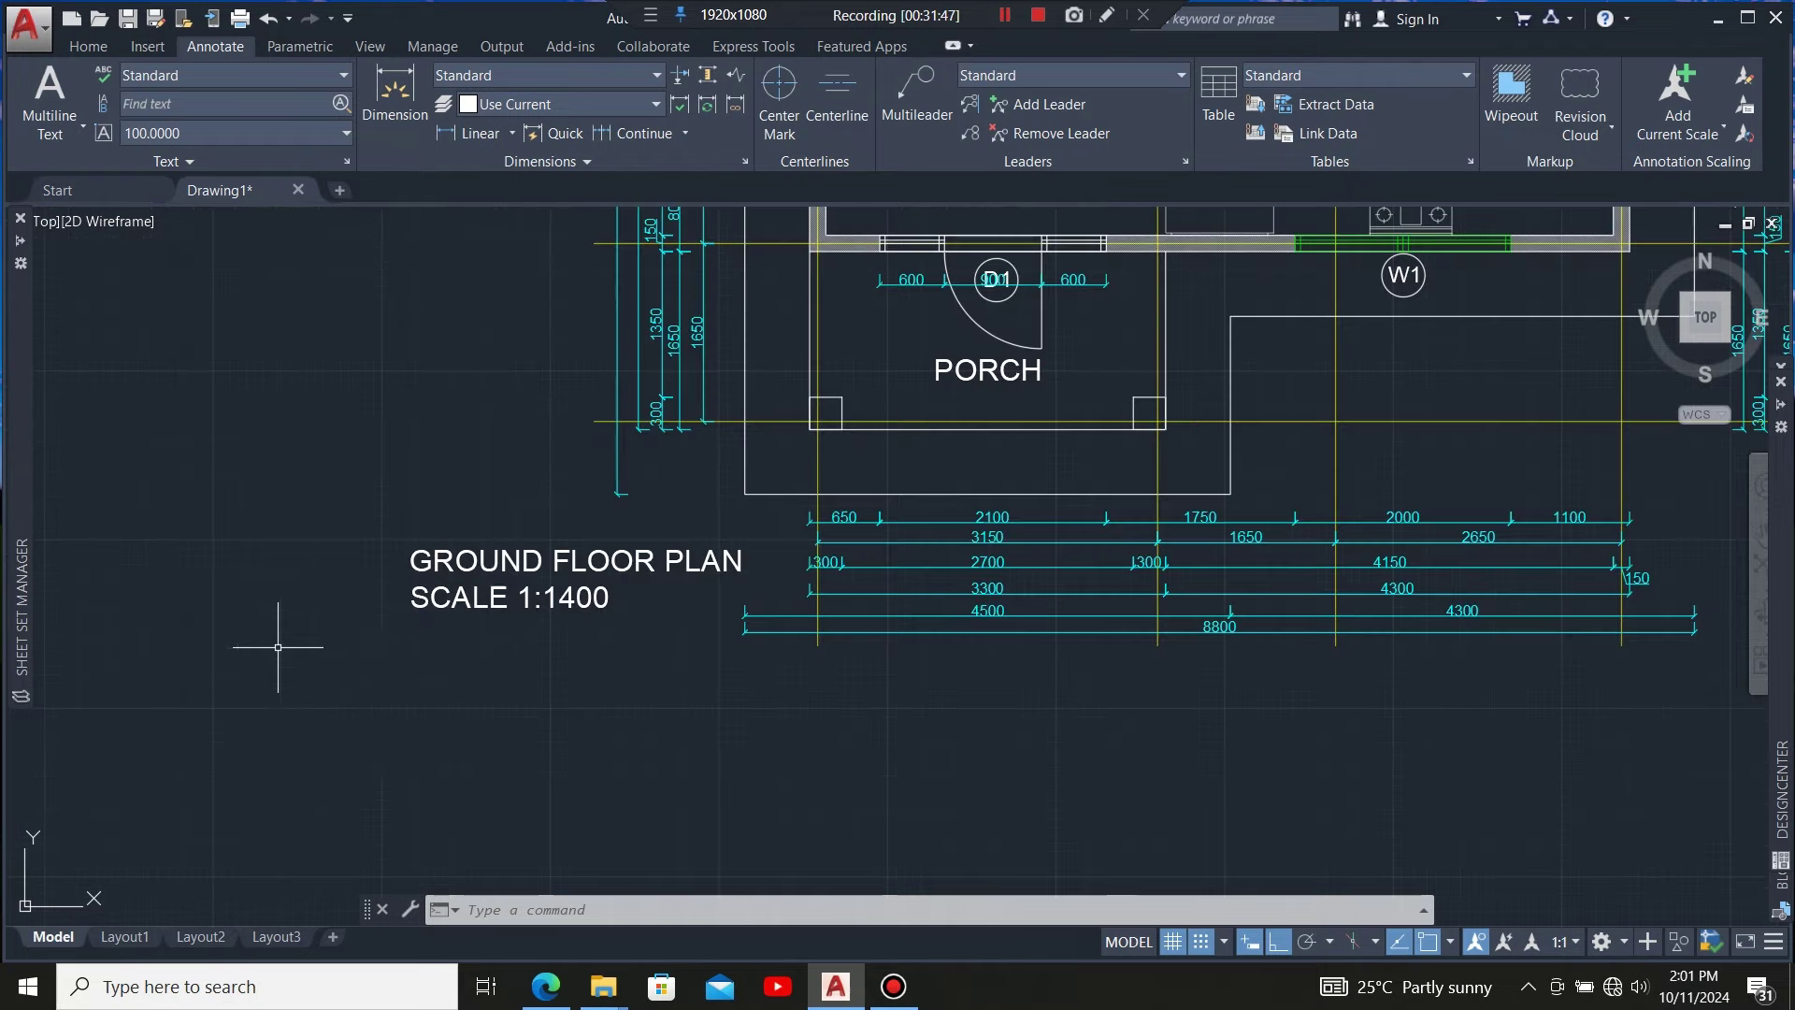
click(431, 572)
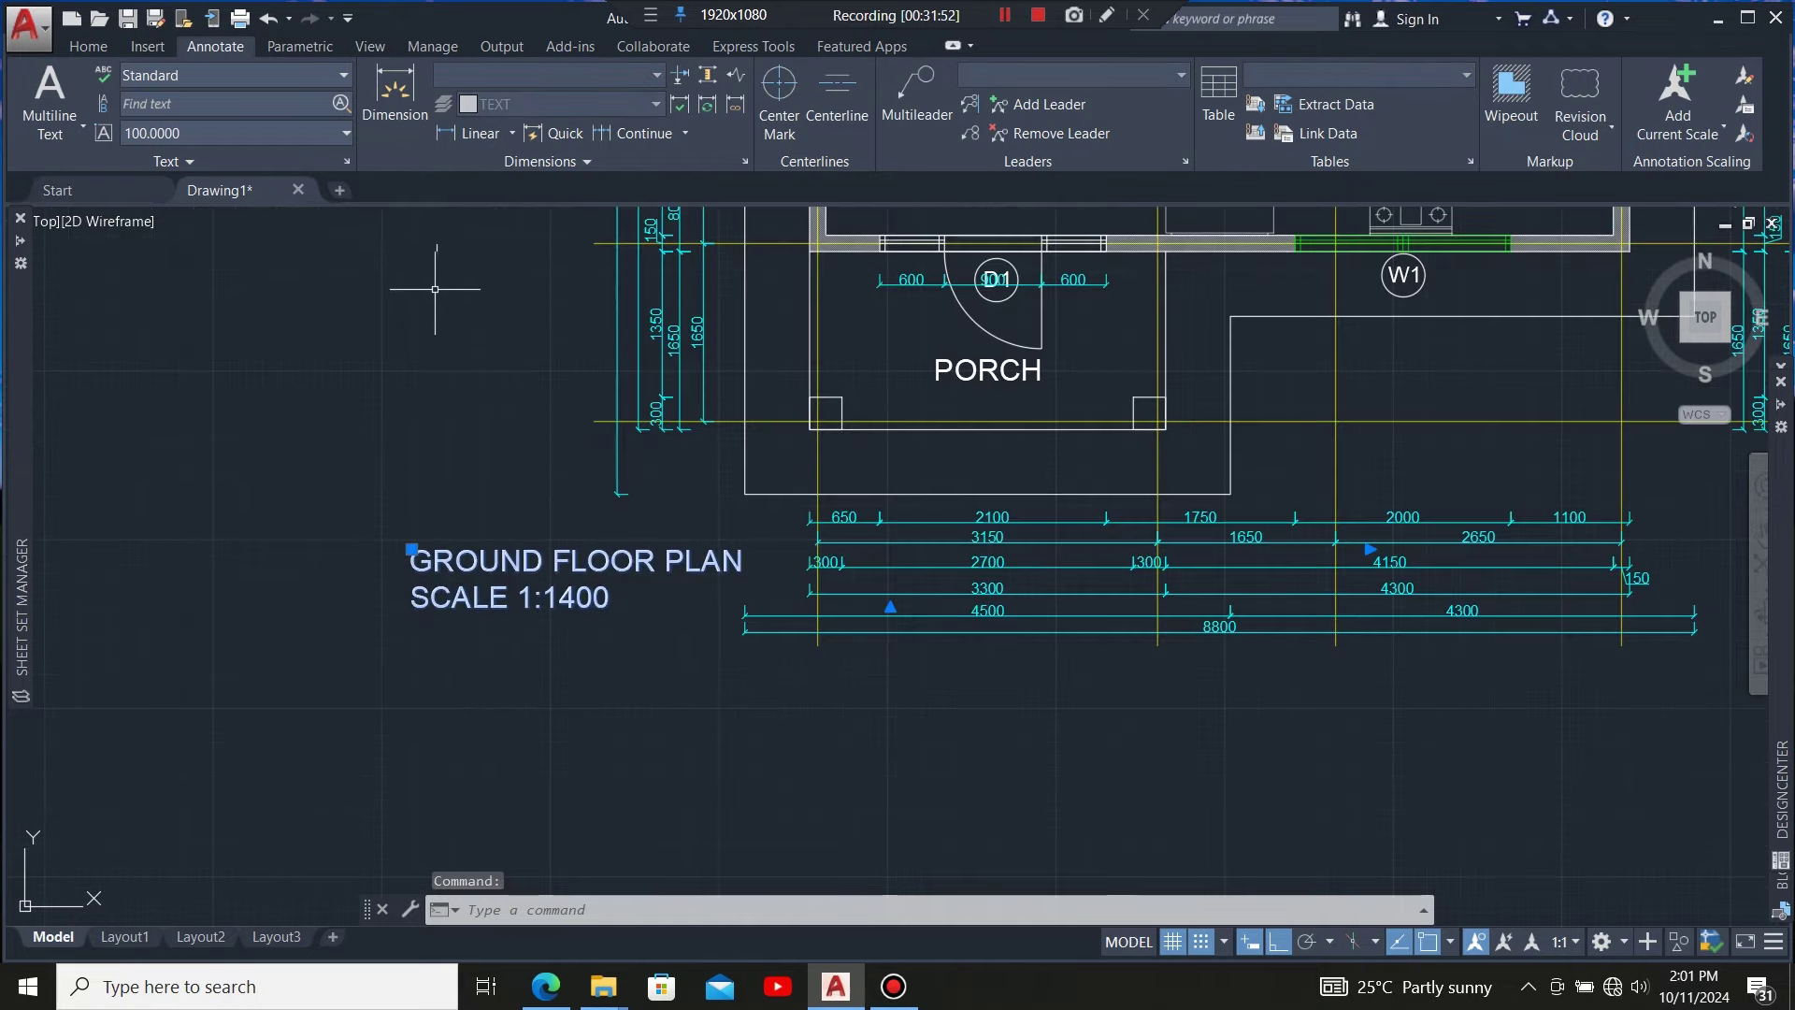
click(87, 46)
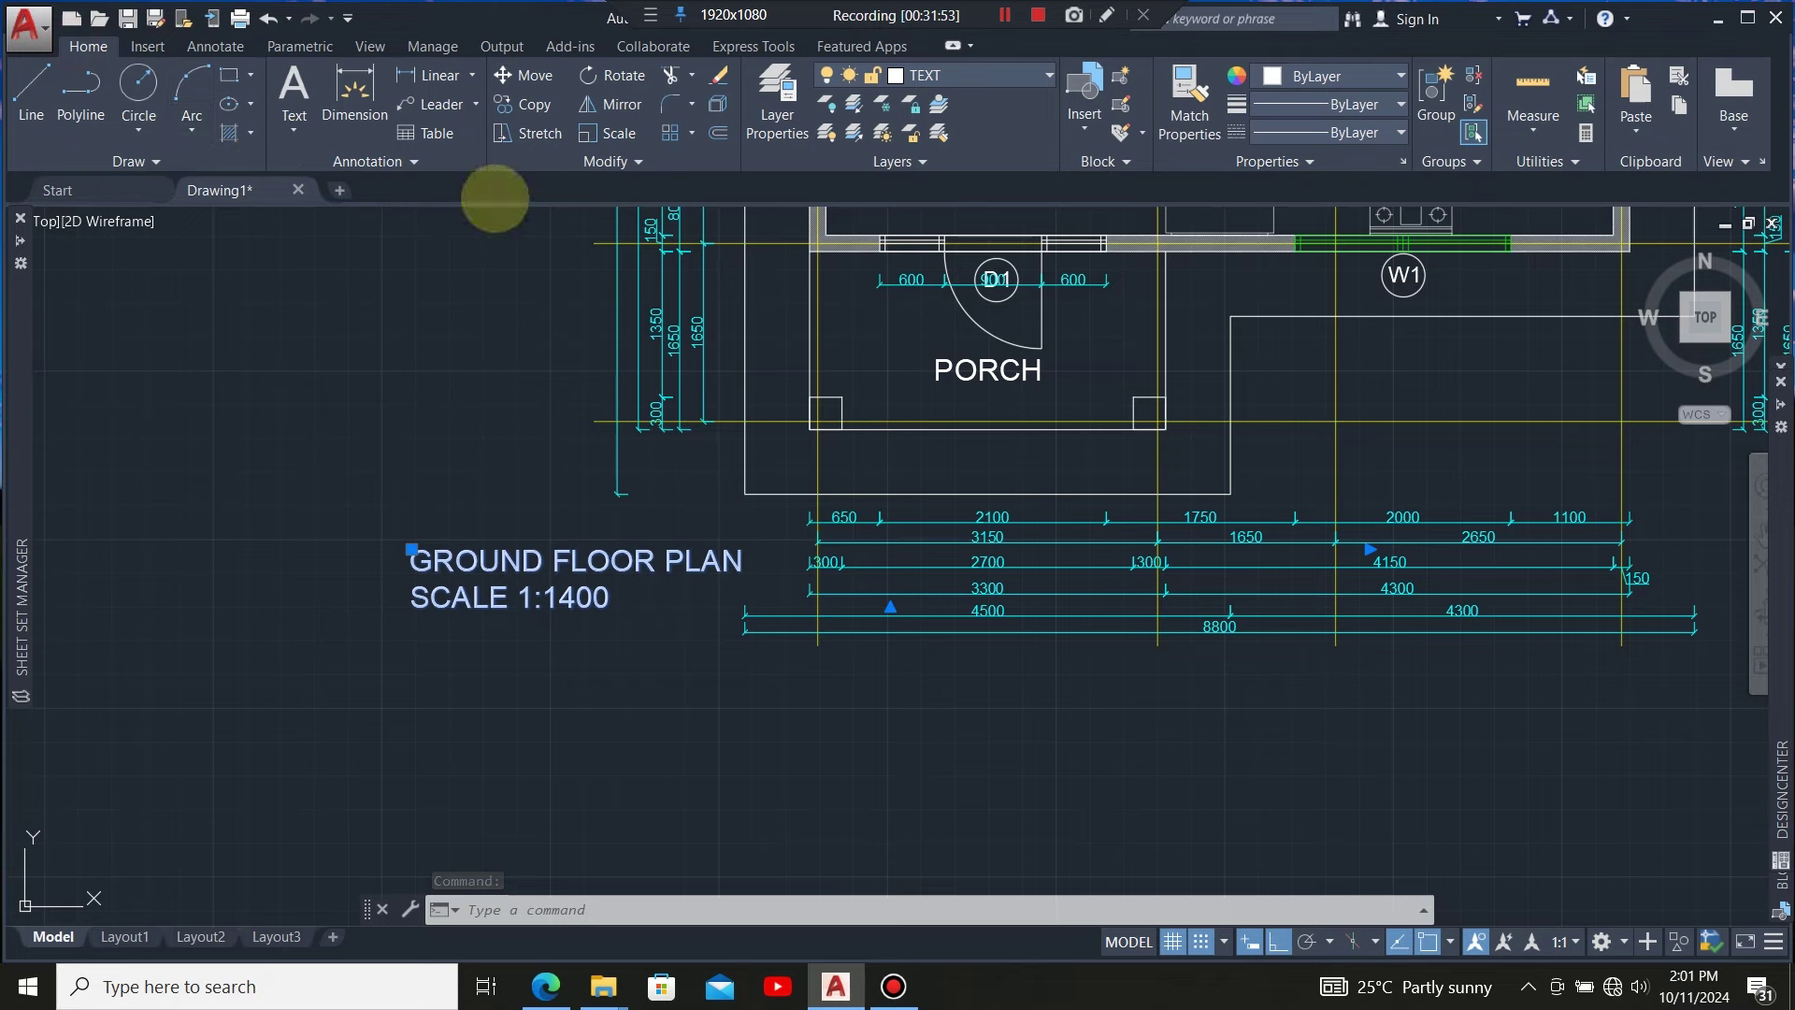
Copy the GROUND FLOOR PLAN SCALE 1:1400 title to a spot beneath the roof plan
click(523, 103)
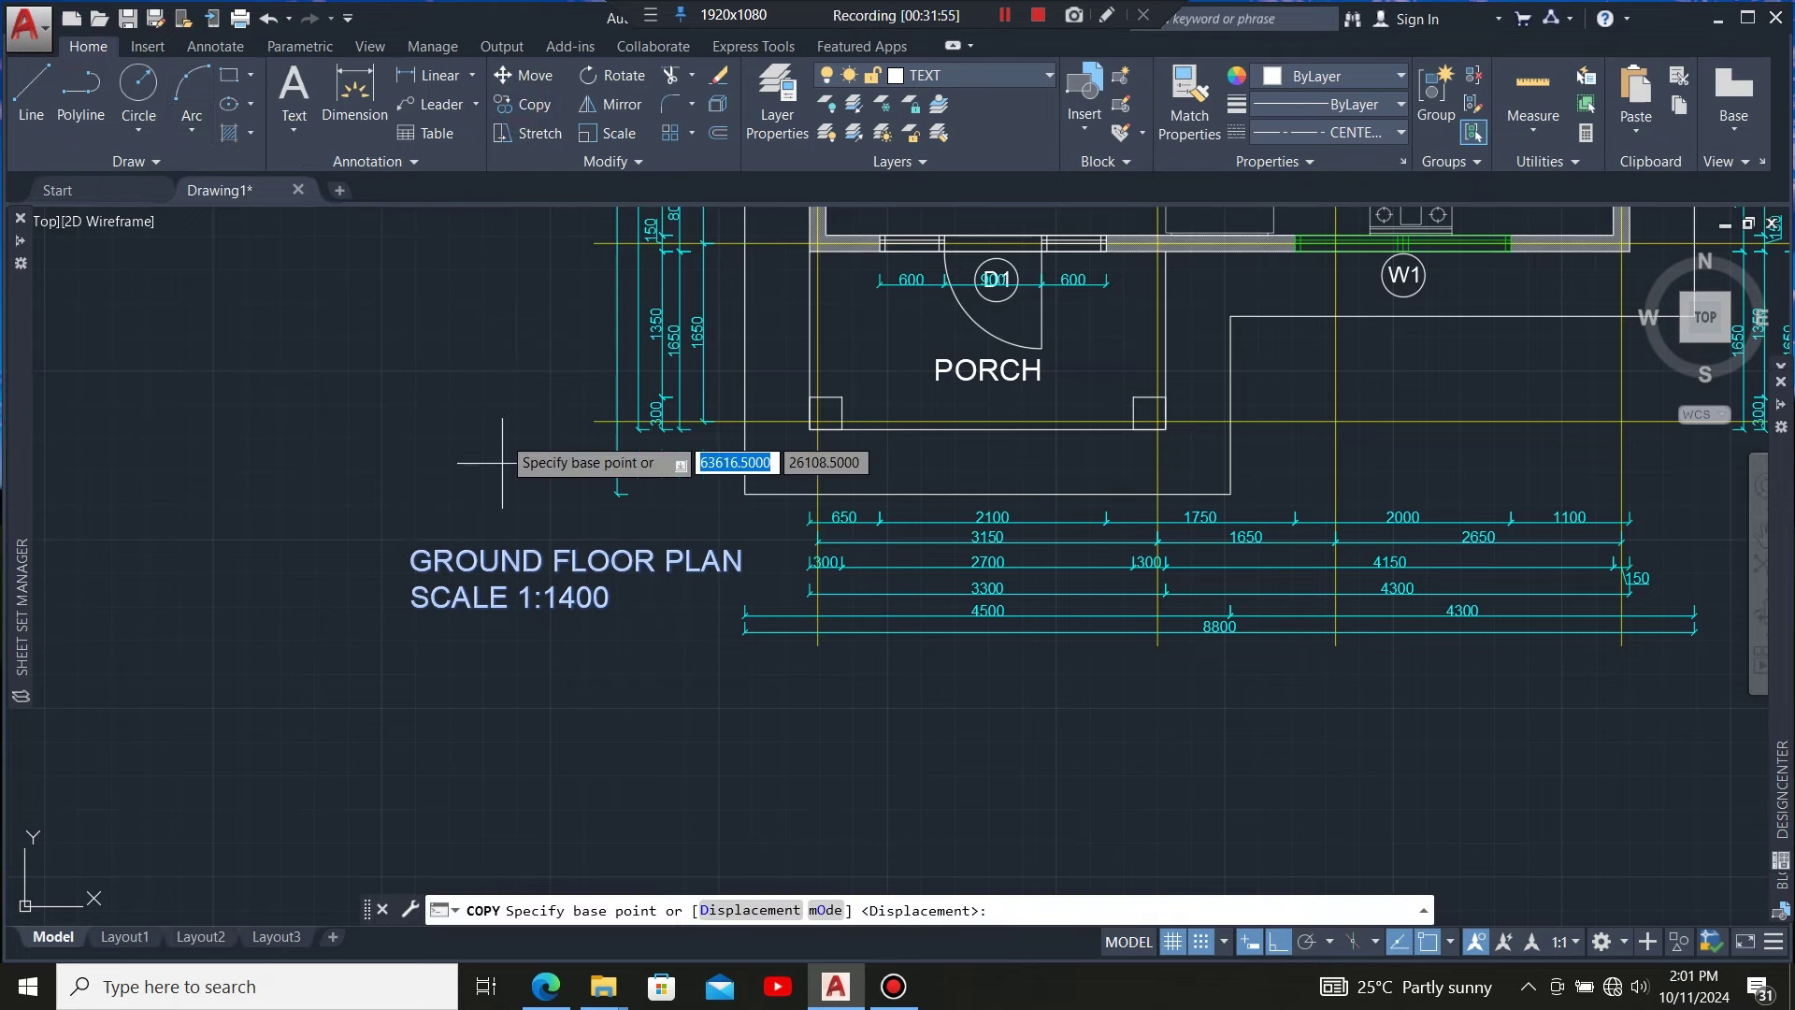
click(404, 754)
scroll(154, 710, down, 2)
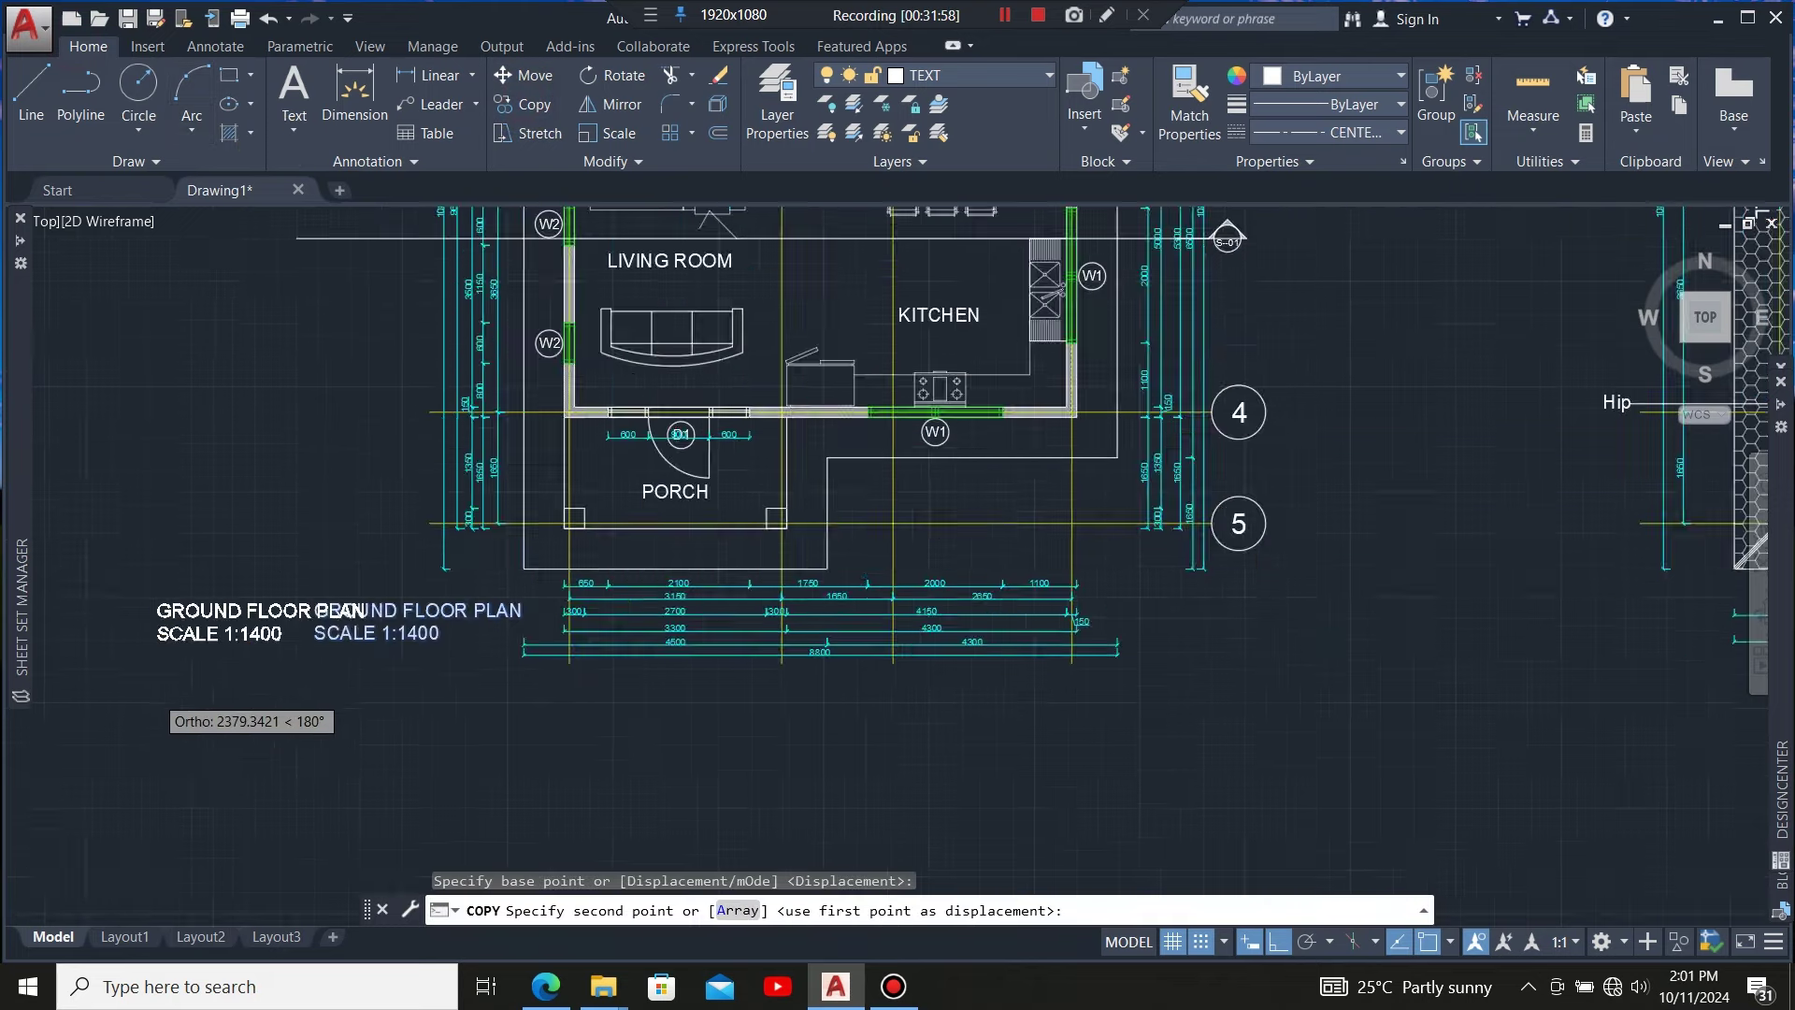
scroll(521, 690, down, 3)
scroll(823, 682, up, 3)
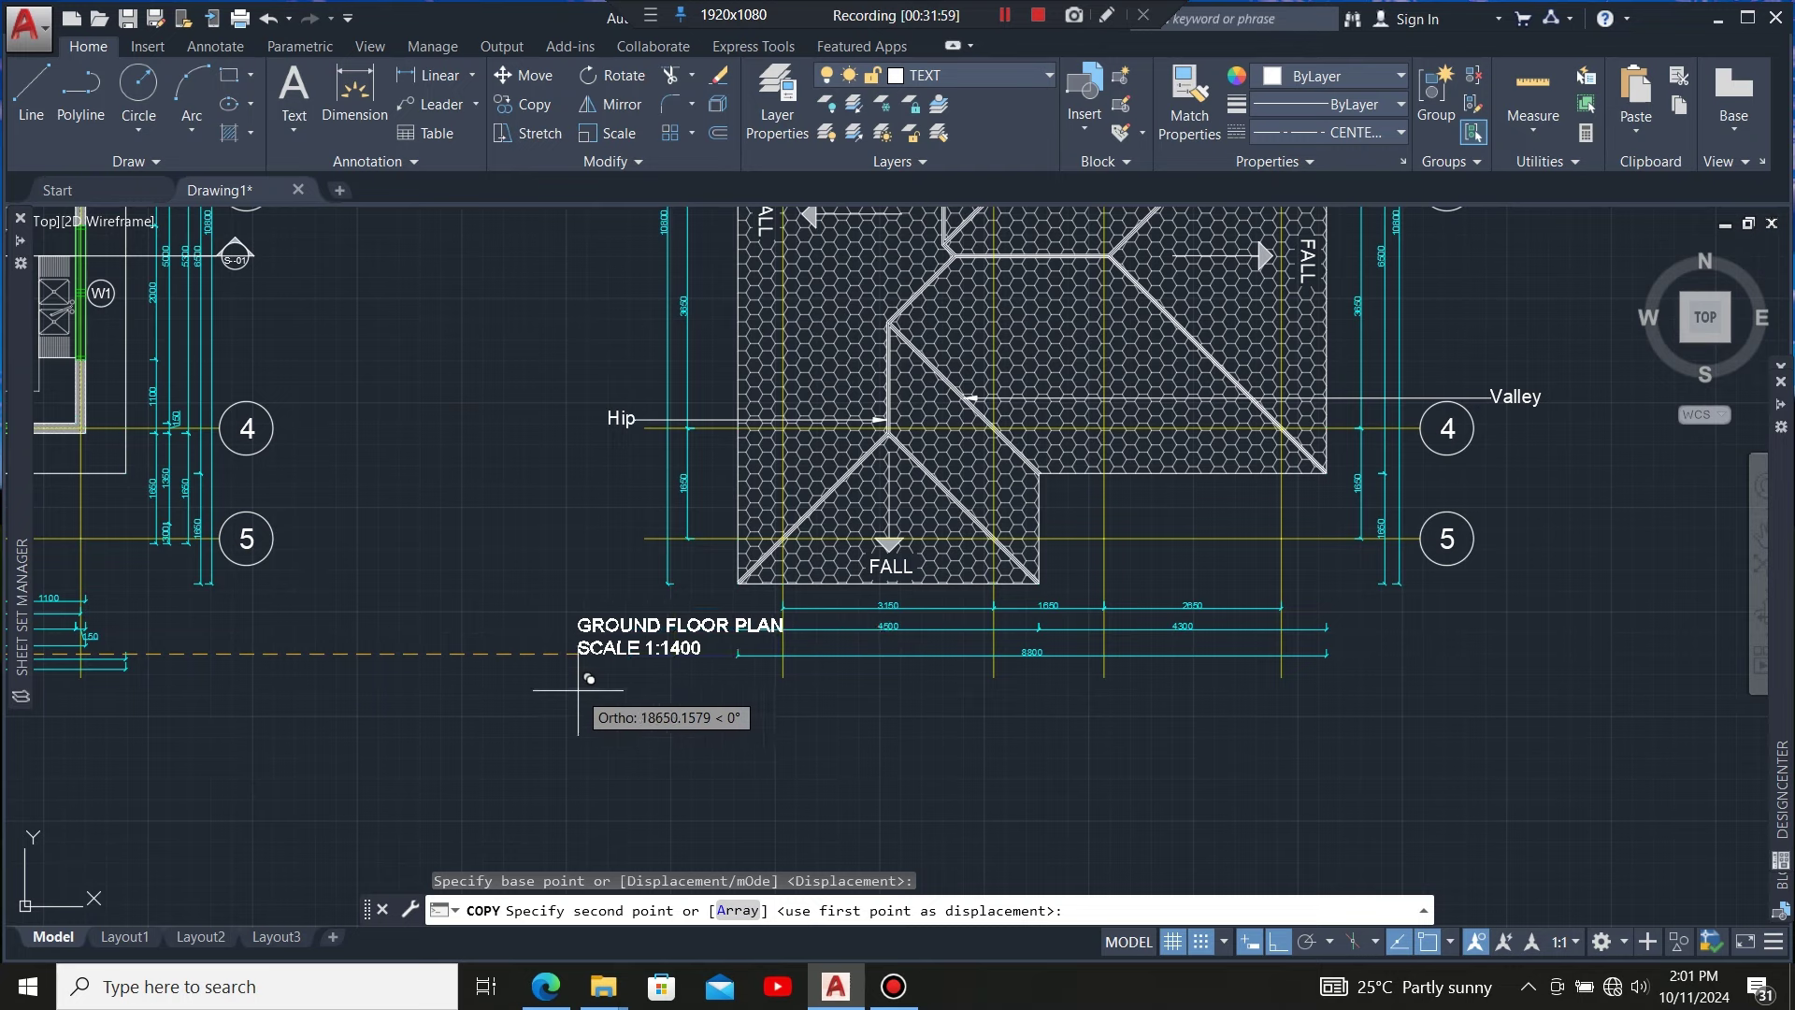
click(513, 683)
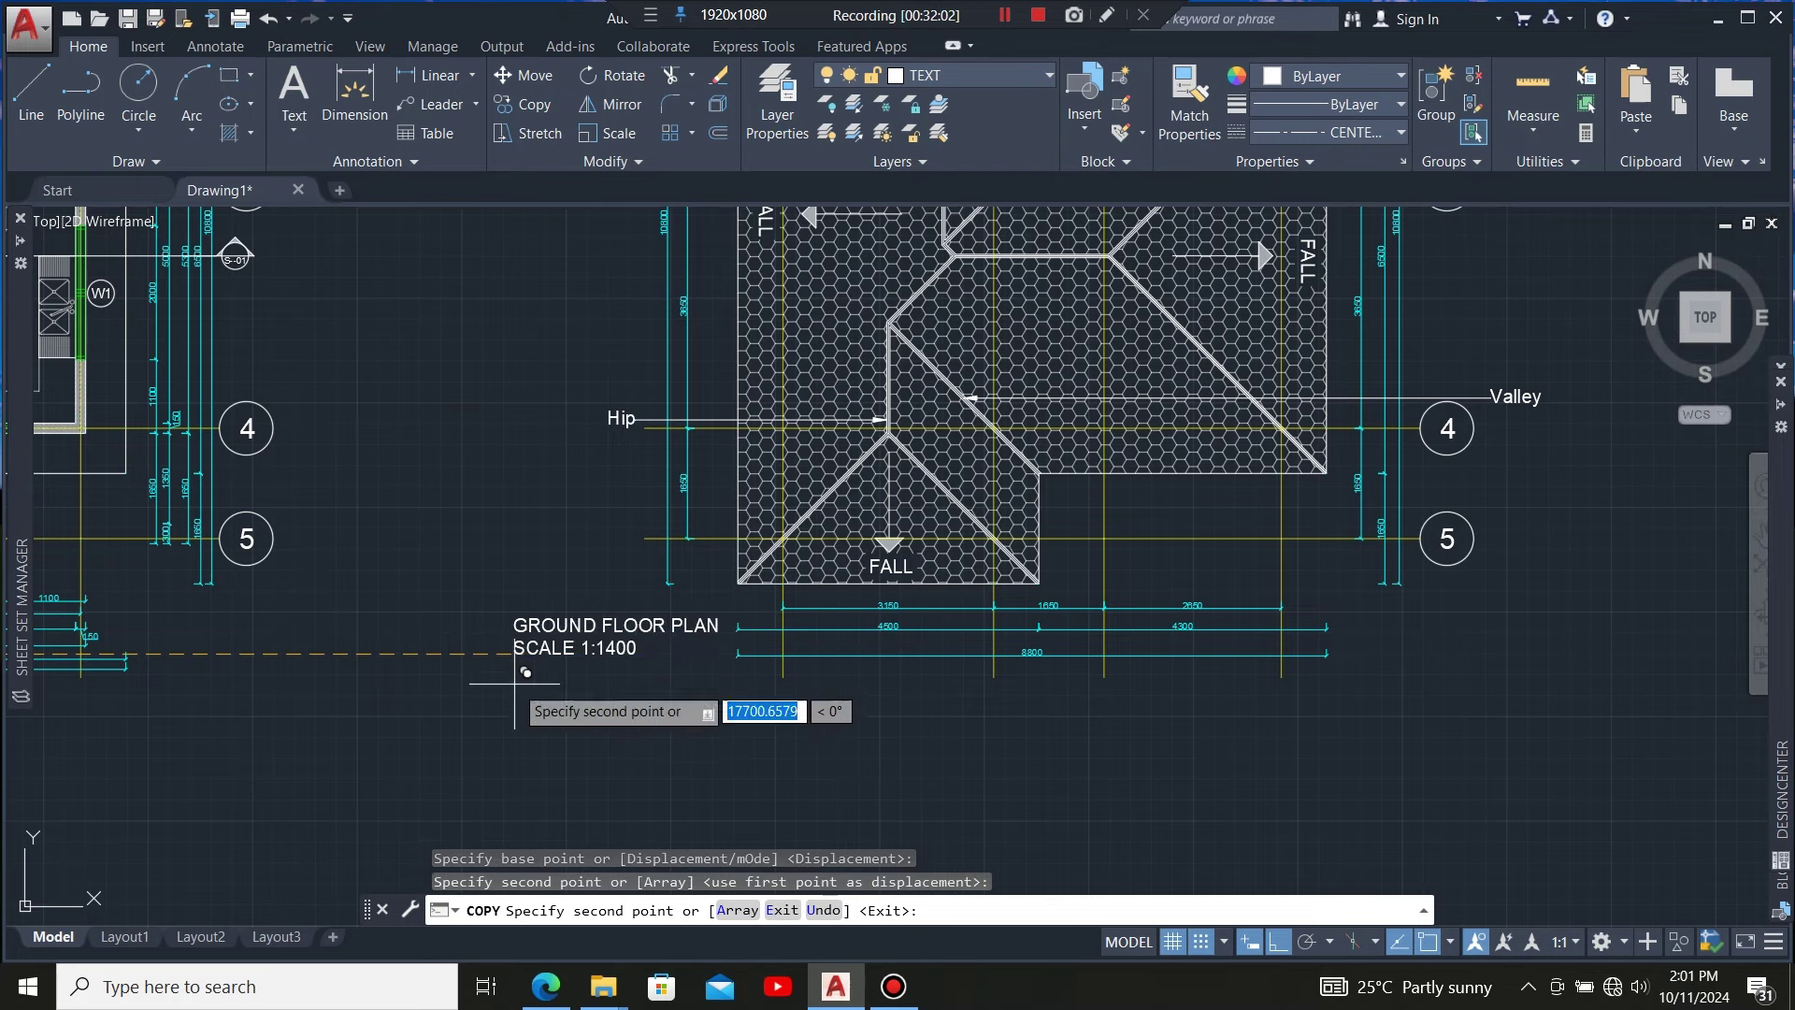
key(Escape)
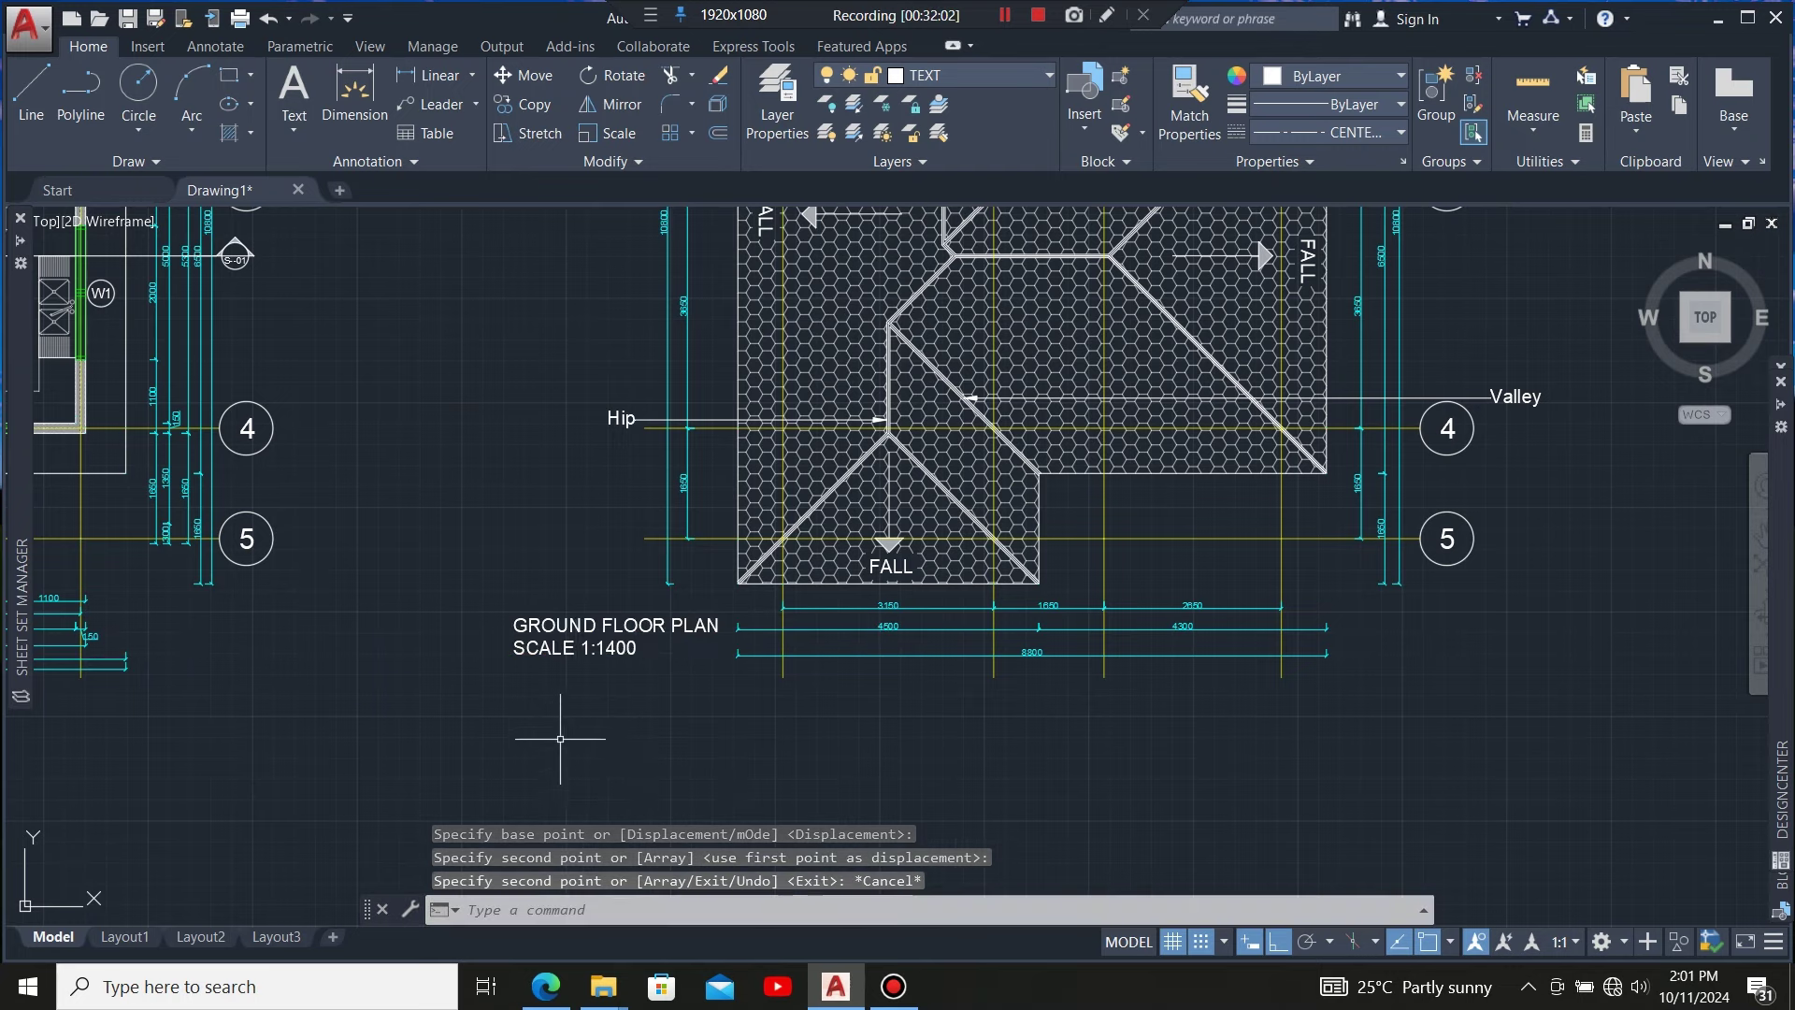
Move the copied title lower, below the roof plan dimensions
click(577, 625)
click(526, 75)
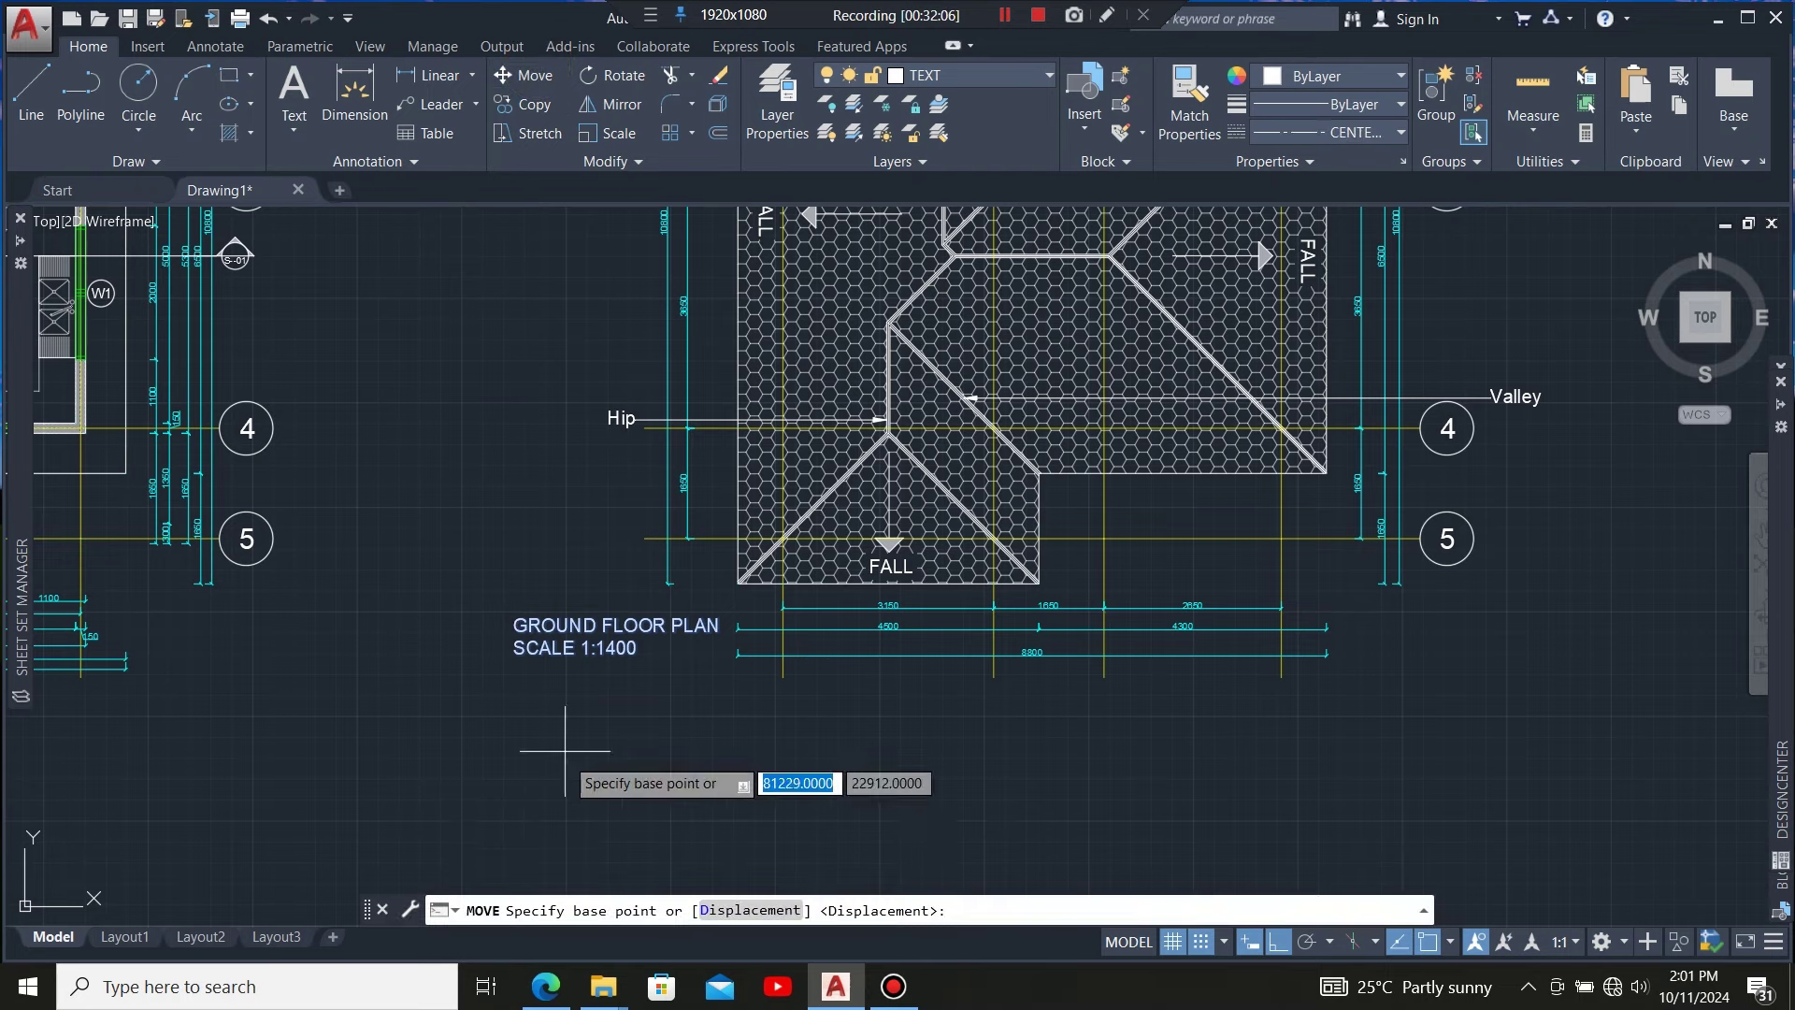
click(619, 697)
click(608, 773)
click(609, 773)
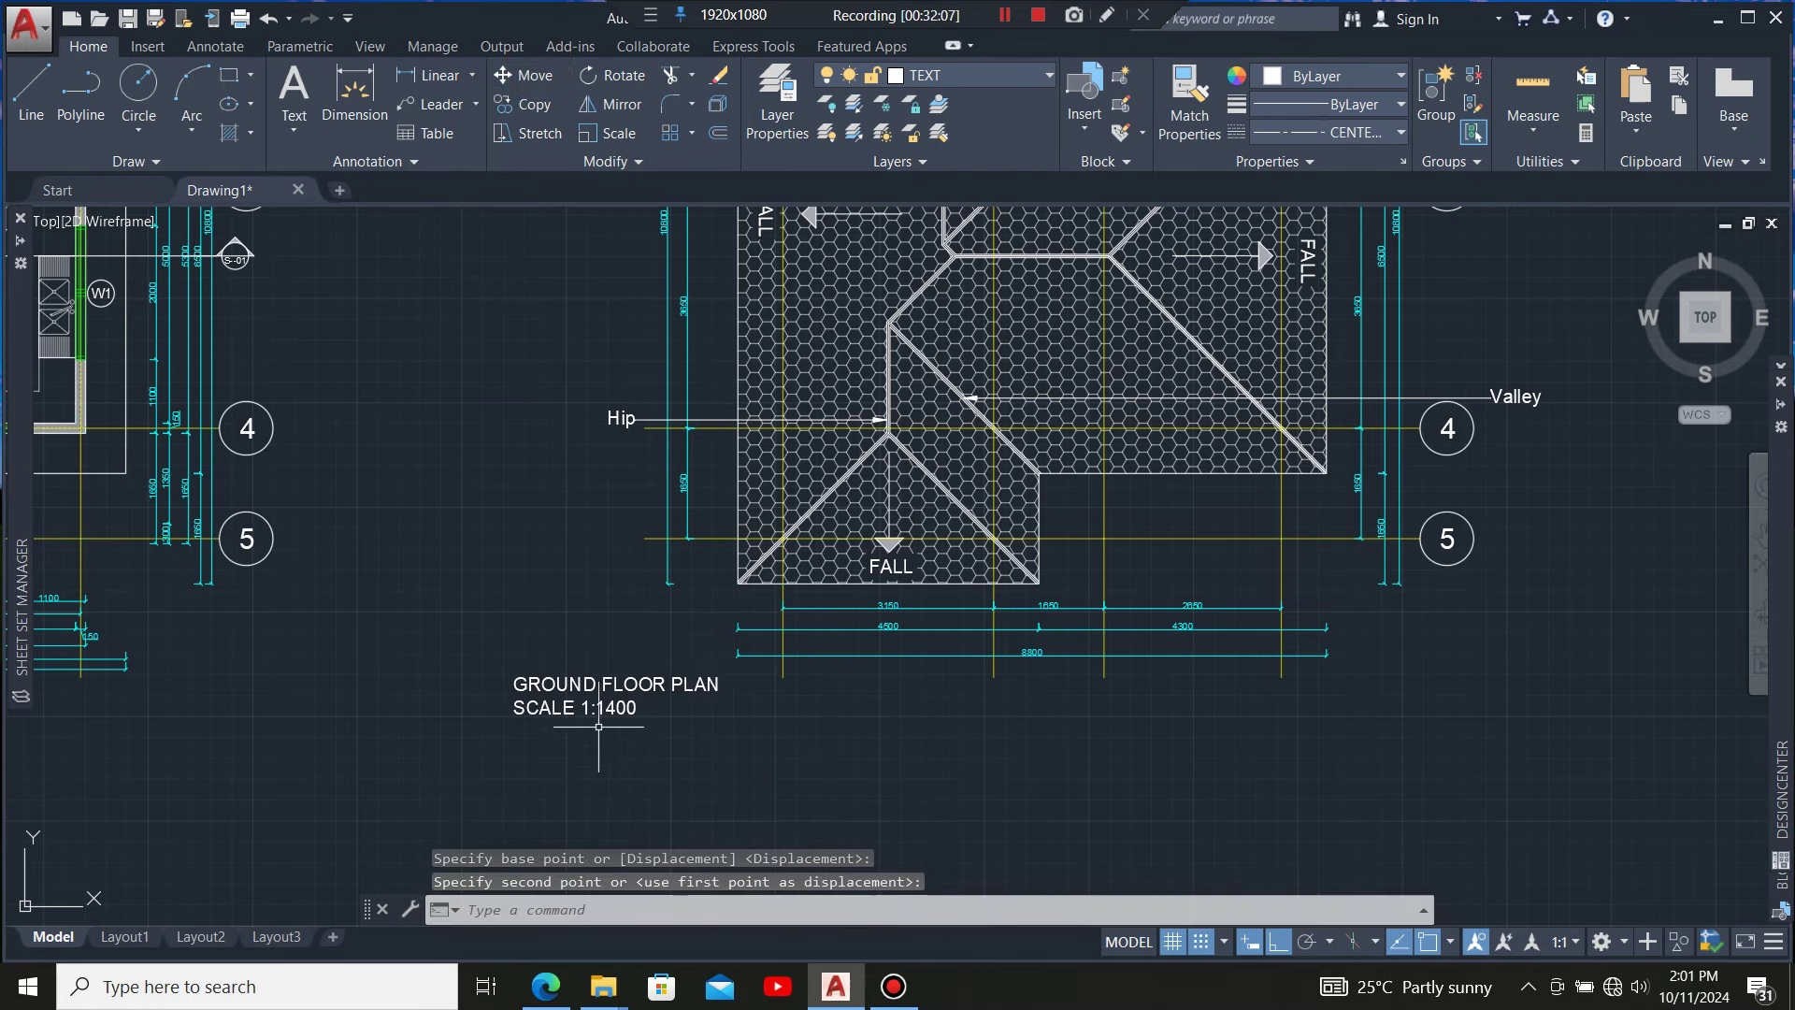
click(603, 692)
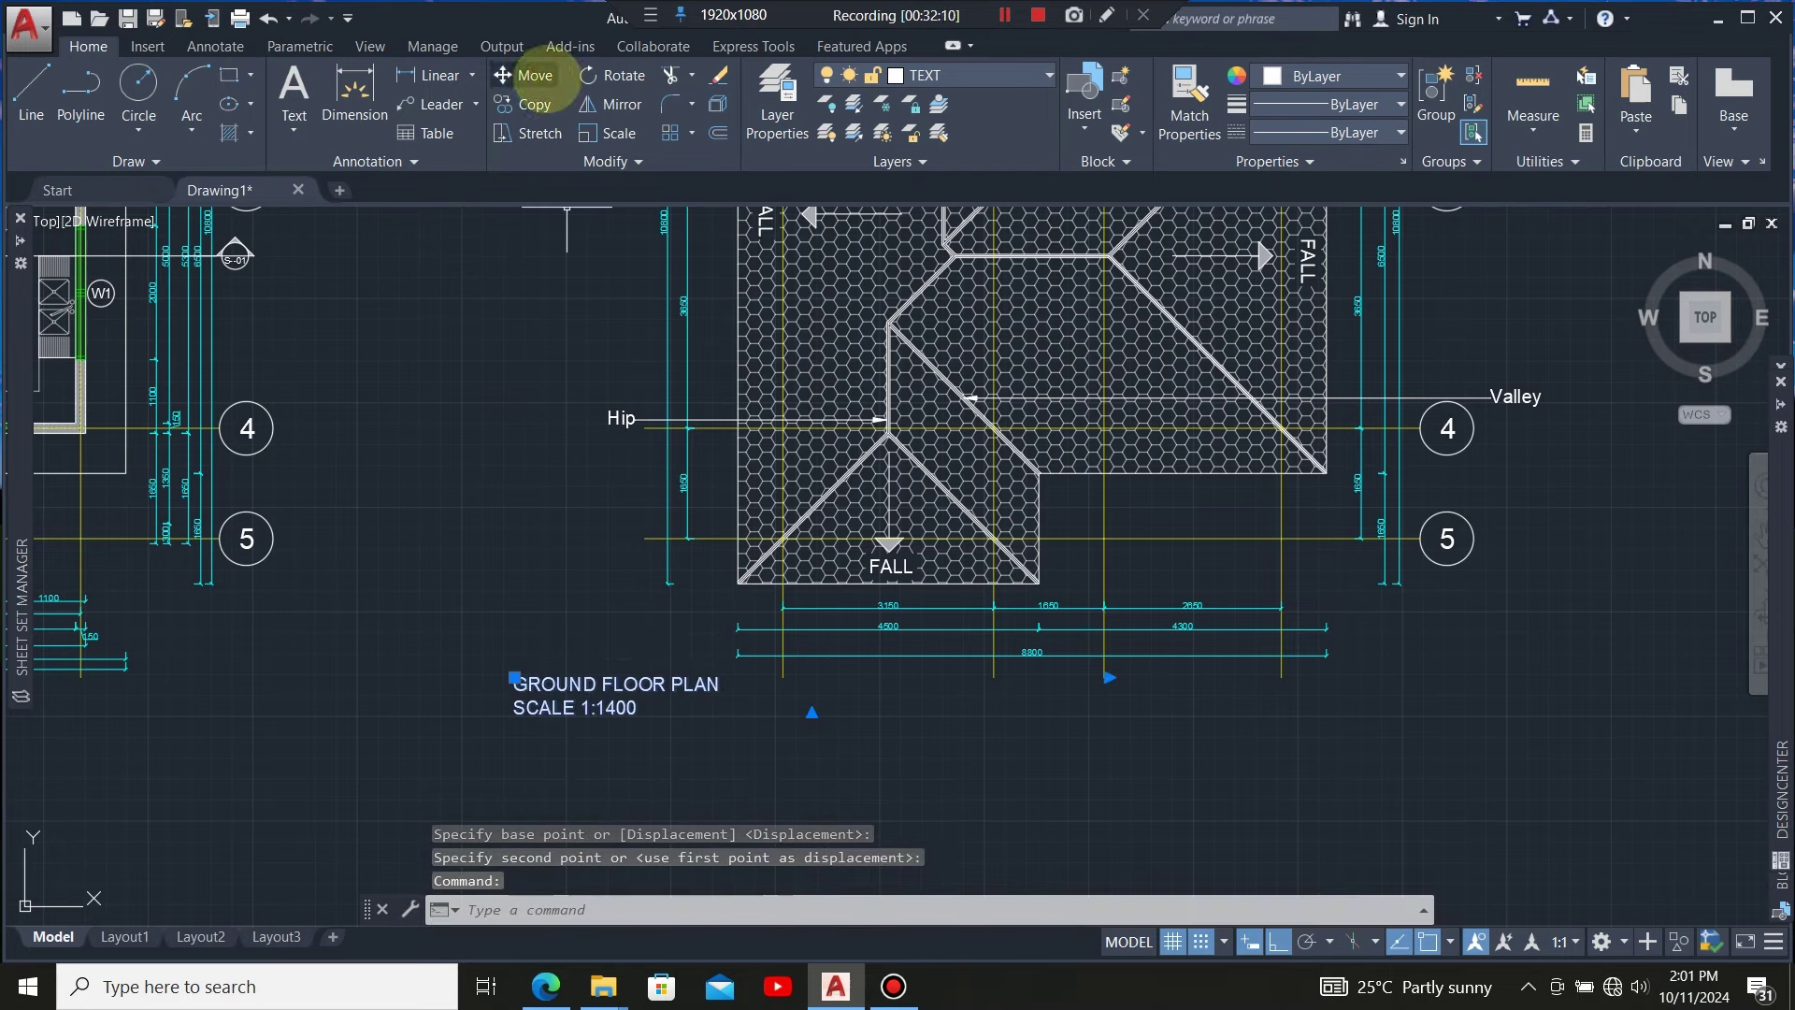
Shift the copied title a little further right under the roof plan
click(525, 74)
click(541, 762)
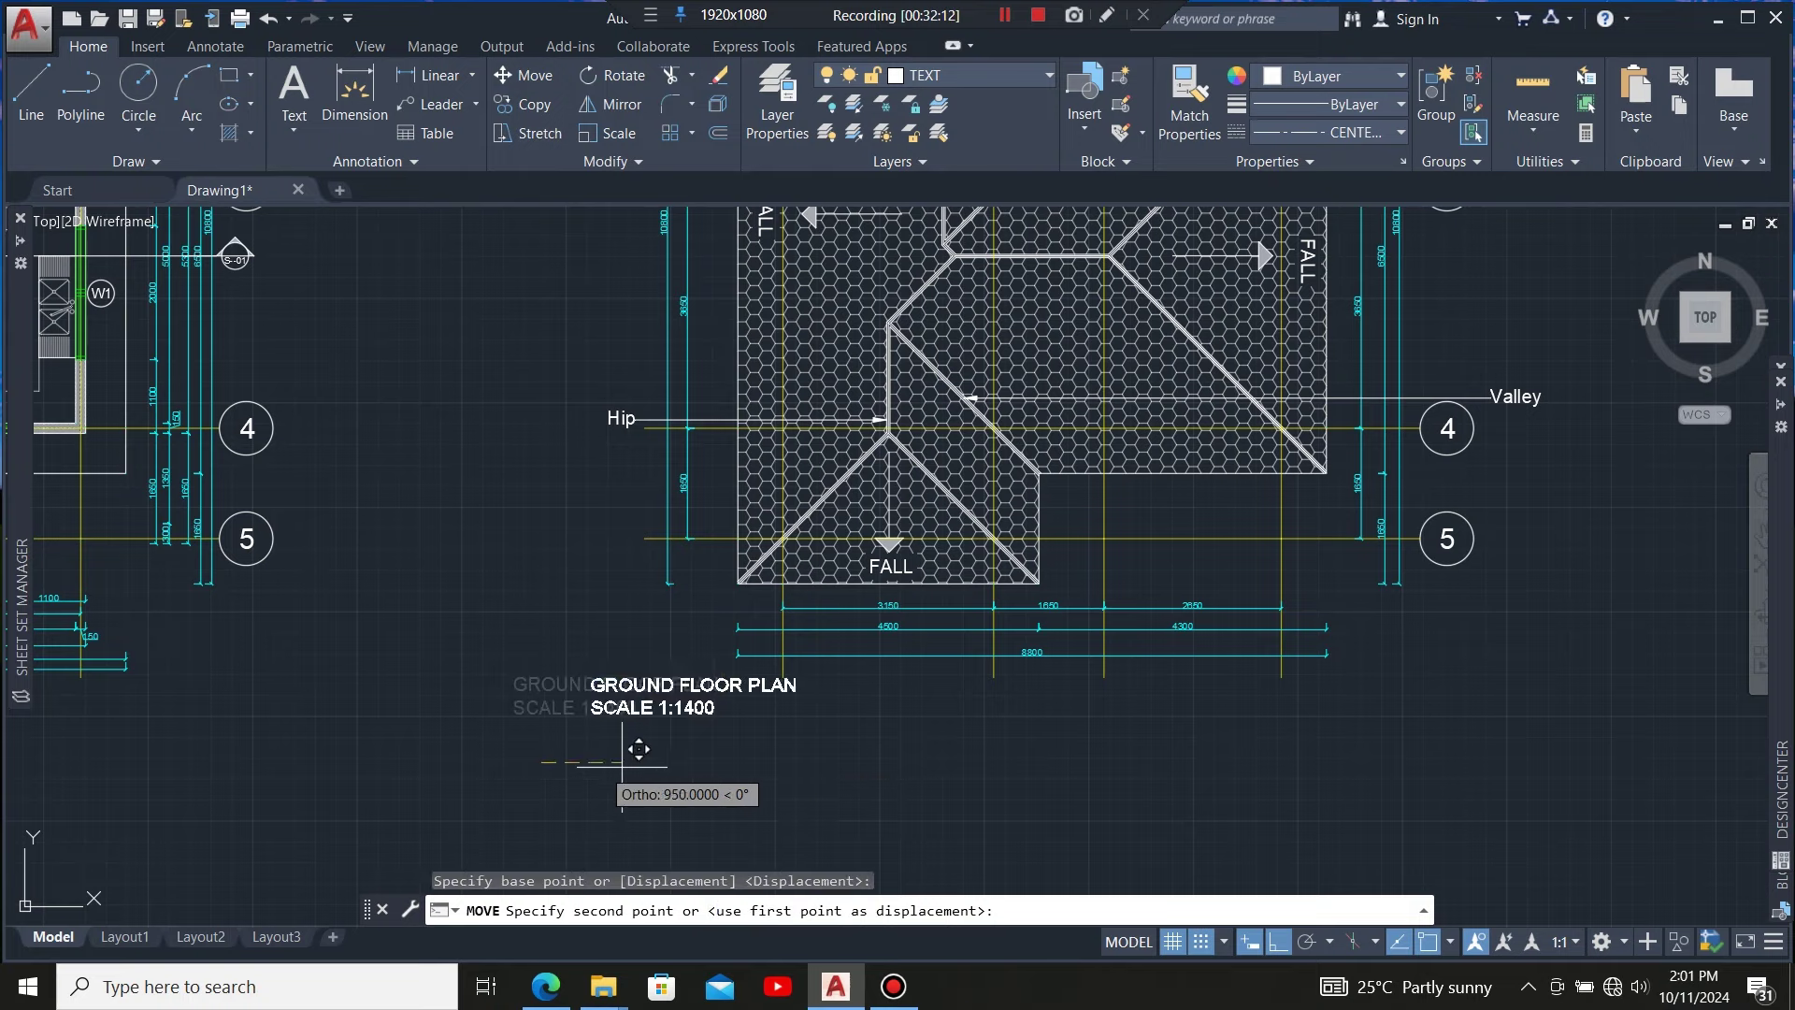
click(667, 769)
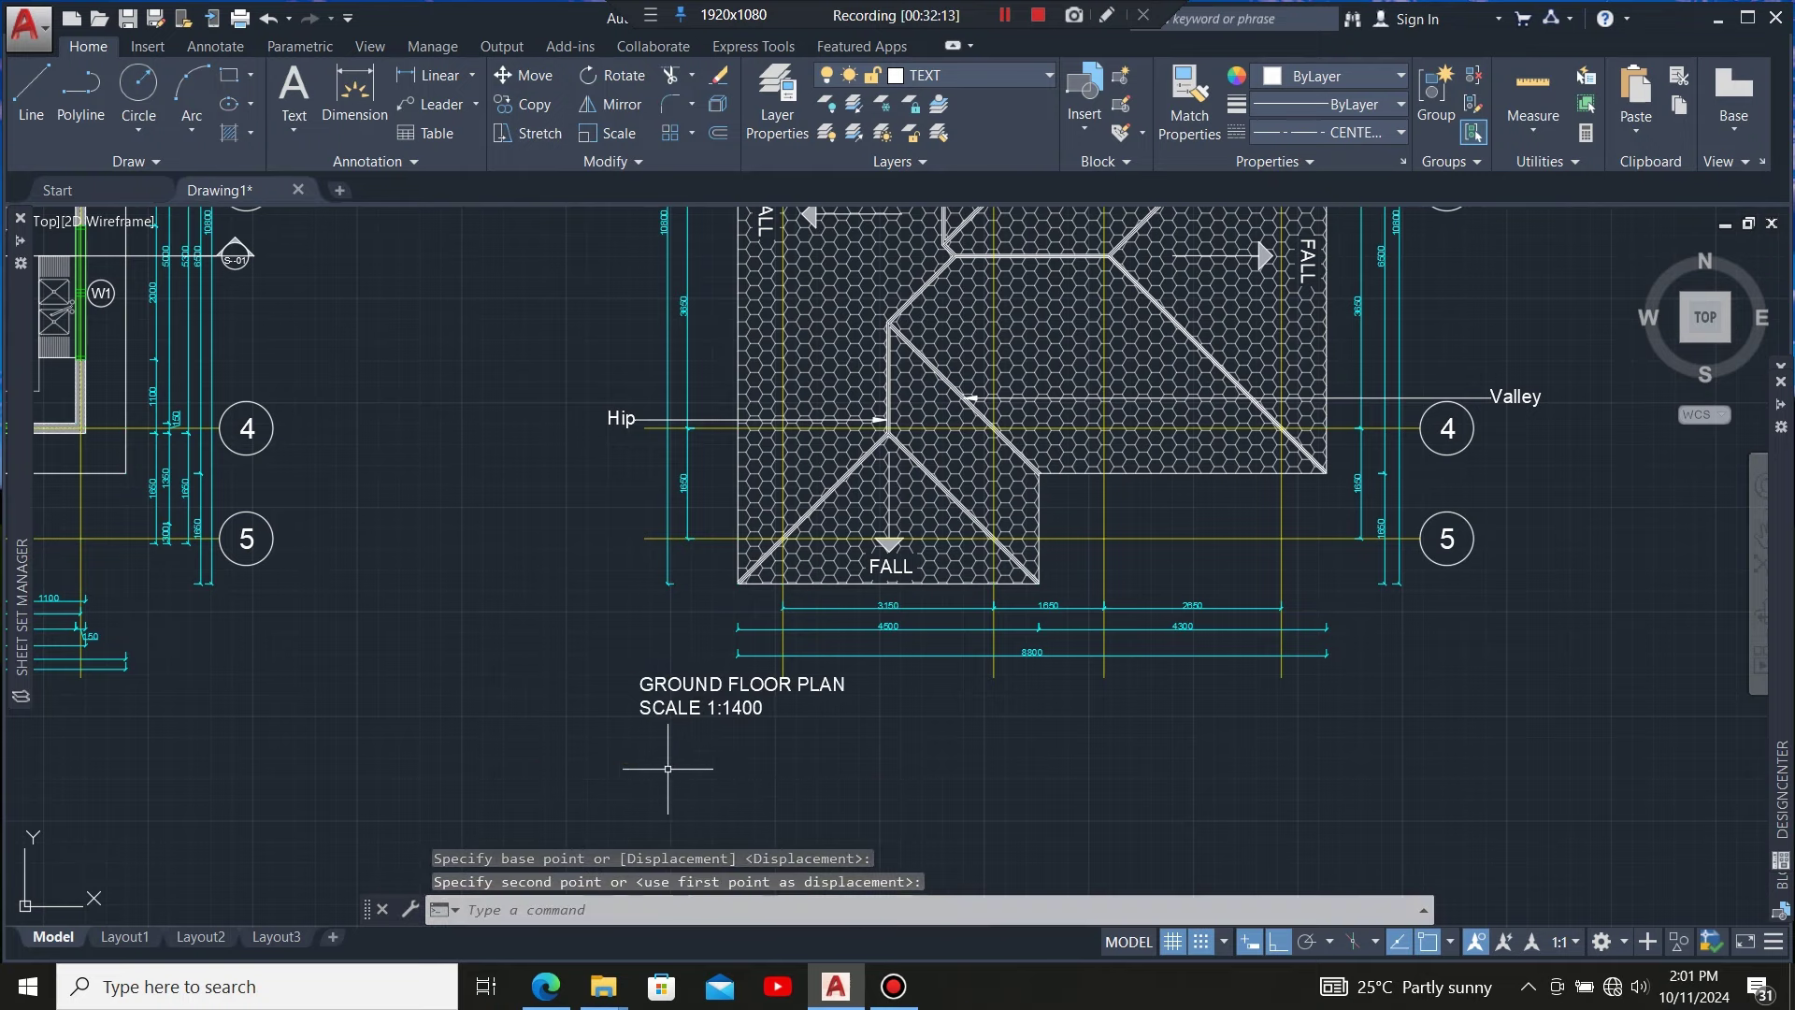
click(722, 726)
Change the copied title from GROUND FLOOR PLAN to read ROOF PLAN SCALE 1:1400
double_click(721, 726)
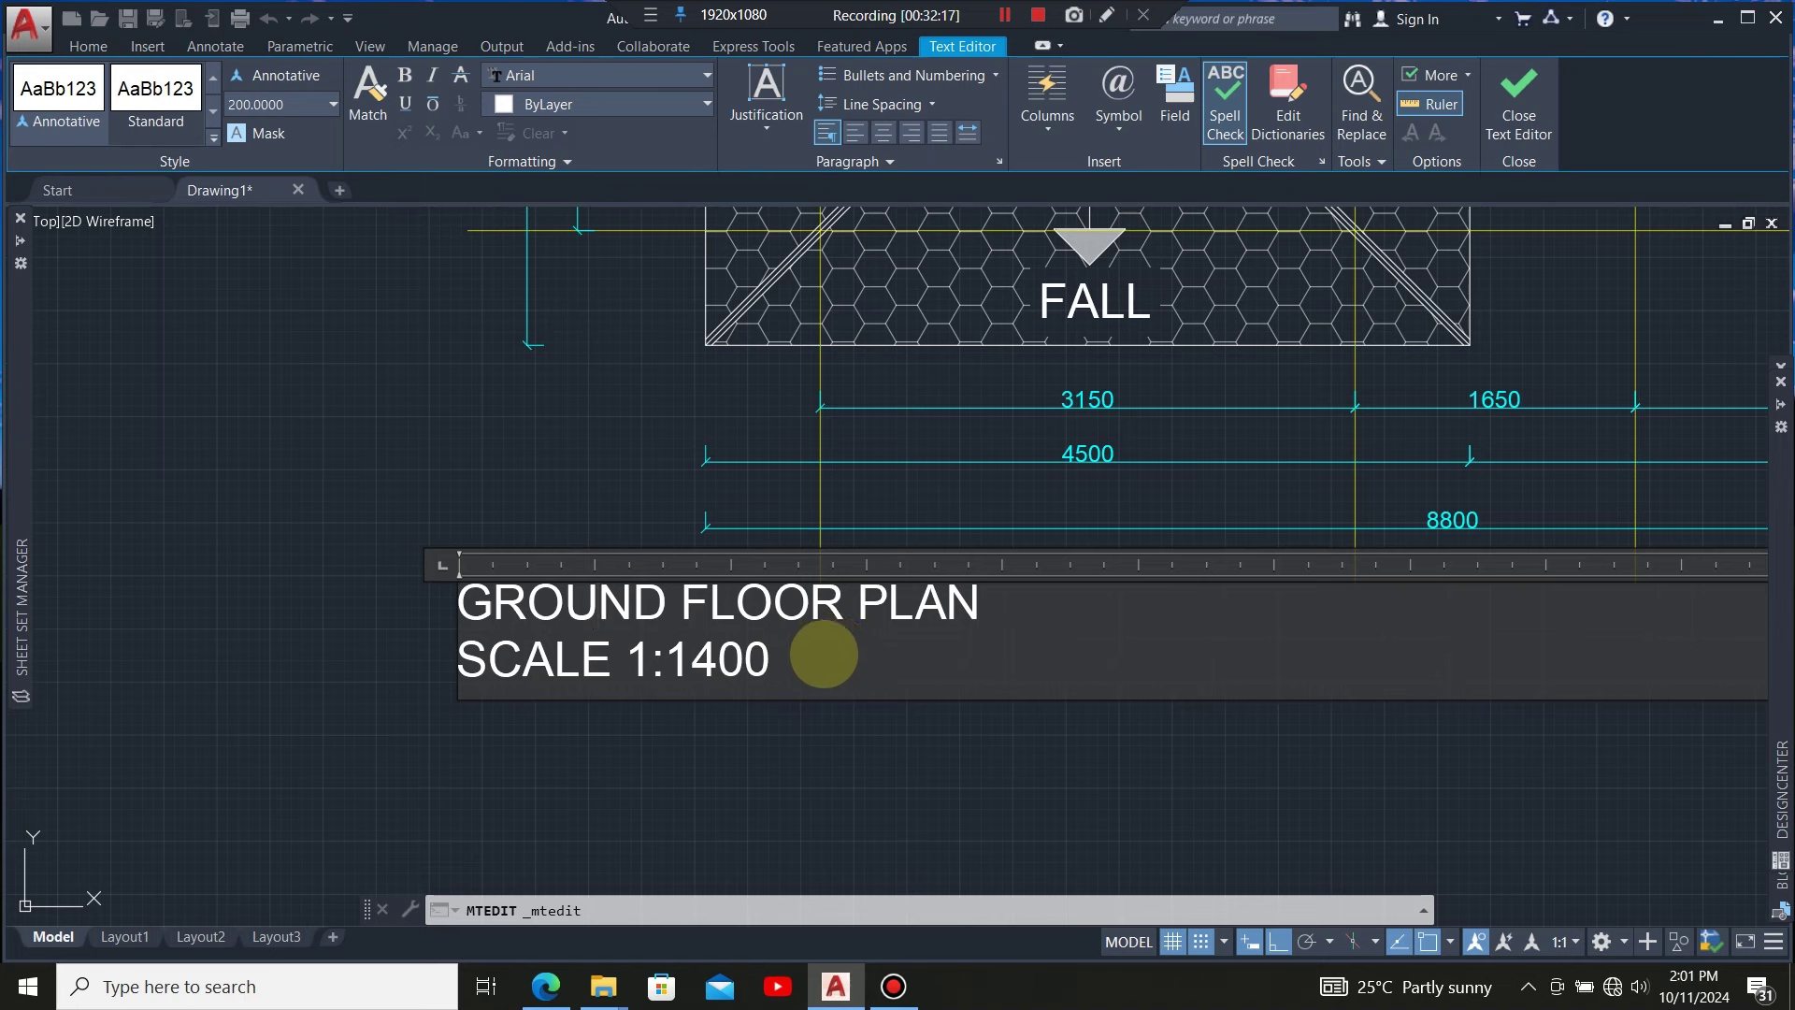
click(844, 609)
key(BackSpace)
key(BackSpace)
key(BackSpace)
key(BackSpace)
key(BackSpace)
key(BackSpace)
key(BackSpace)
key(BackSpace)
key(BackSpace)
key(BackSpace)
key(BackSpace)
key(BackSpace)
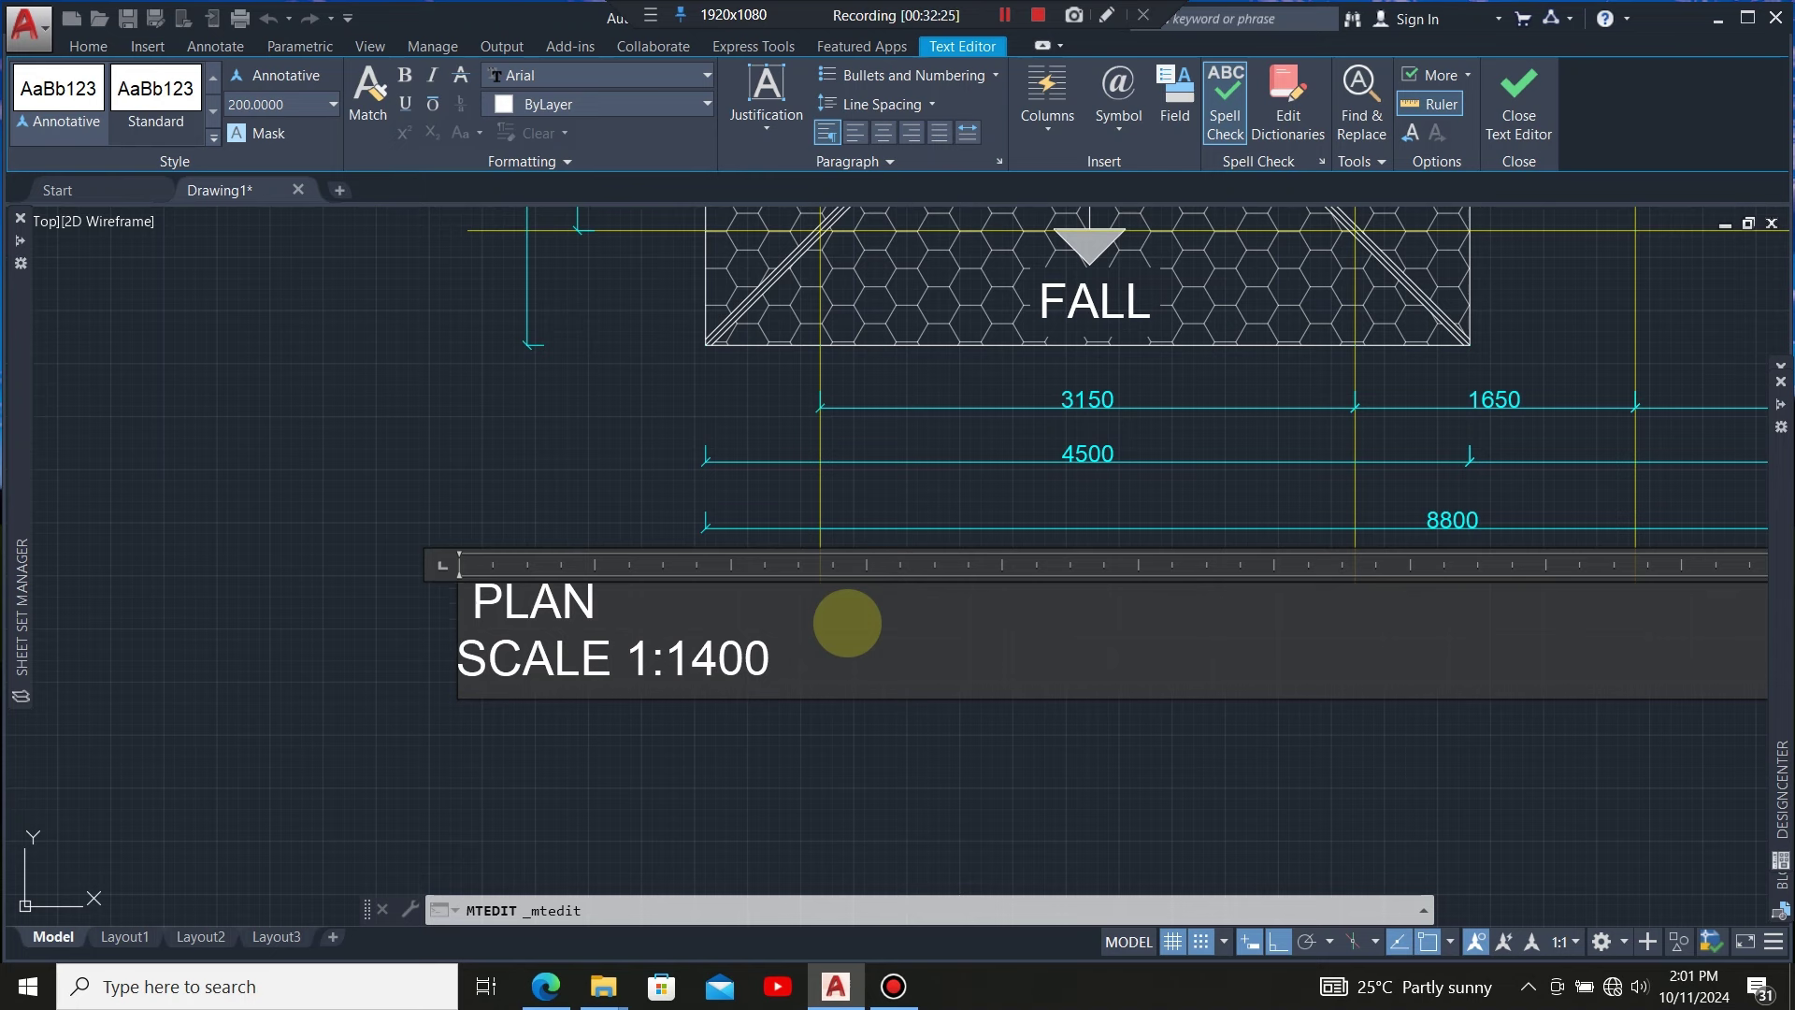
text(ROOF)
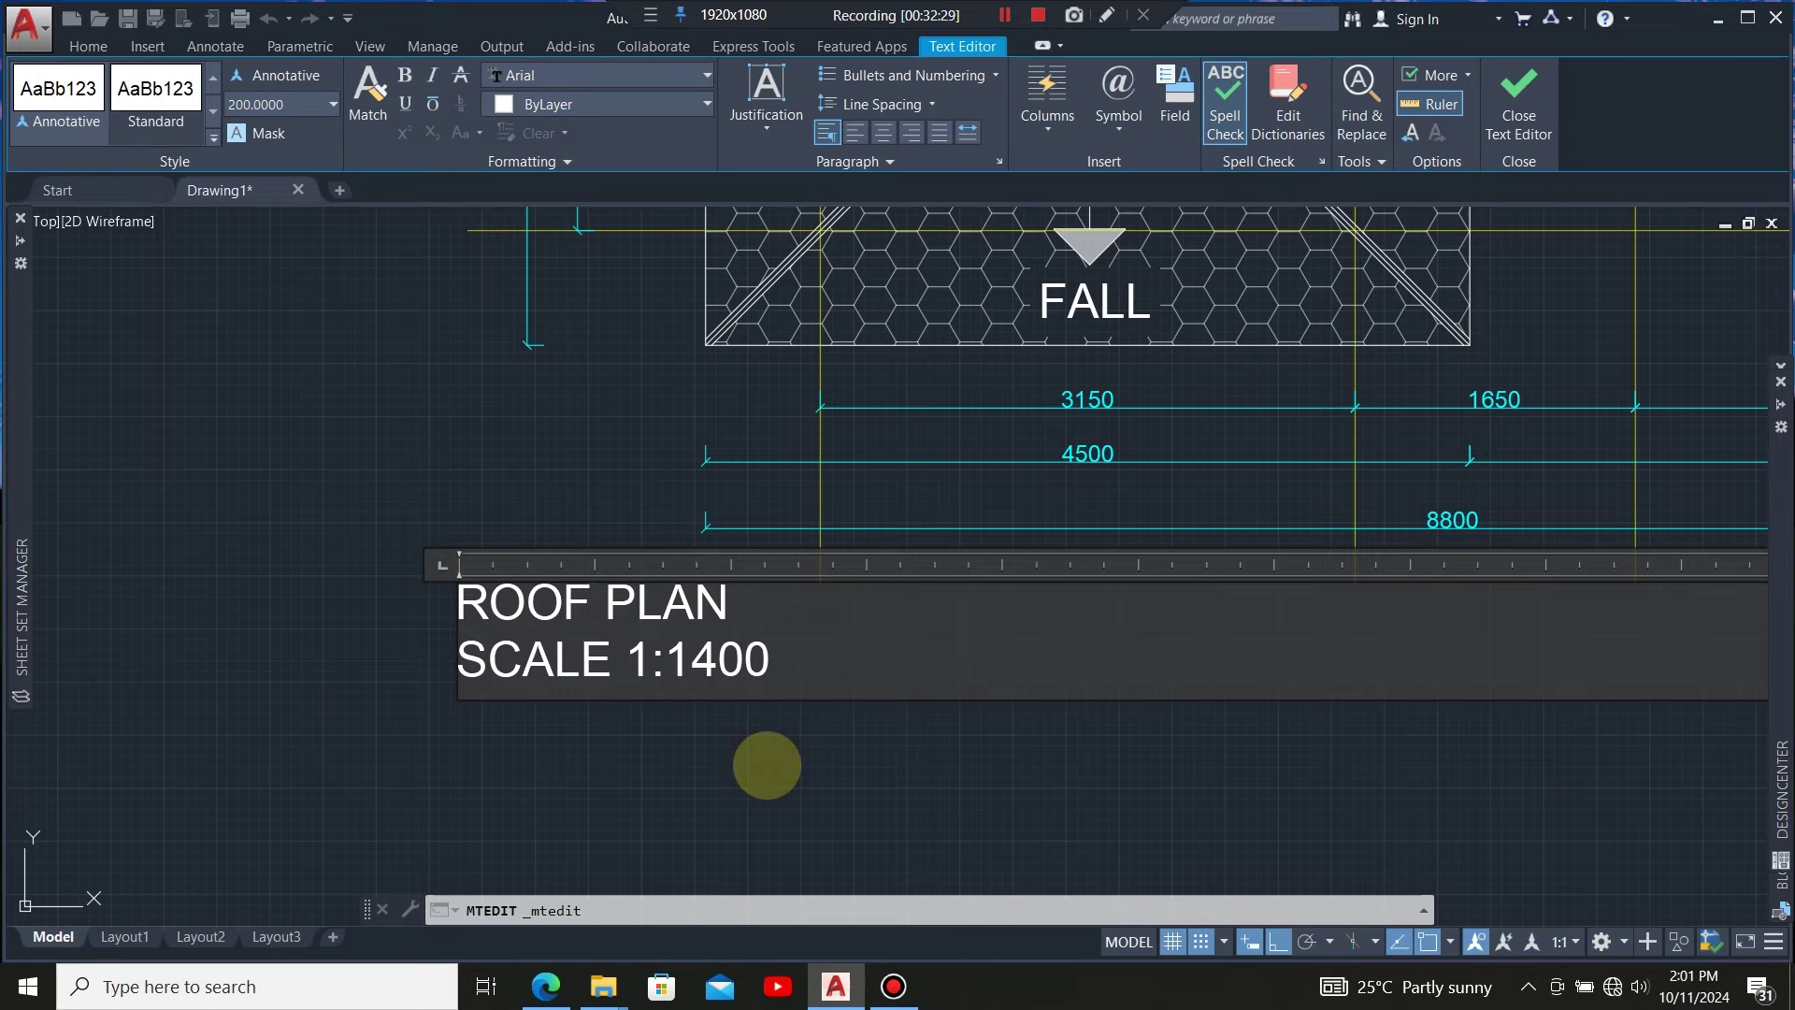
click(767, 765)
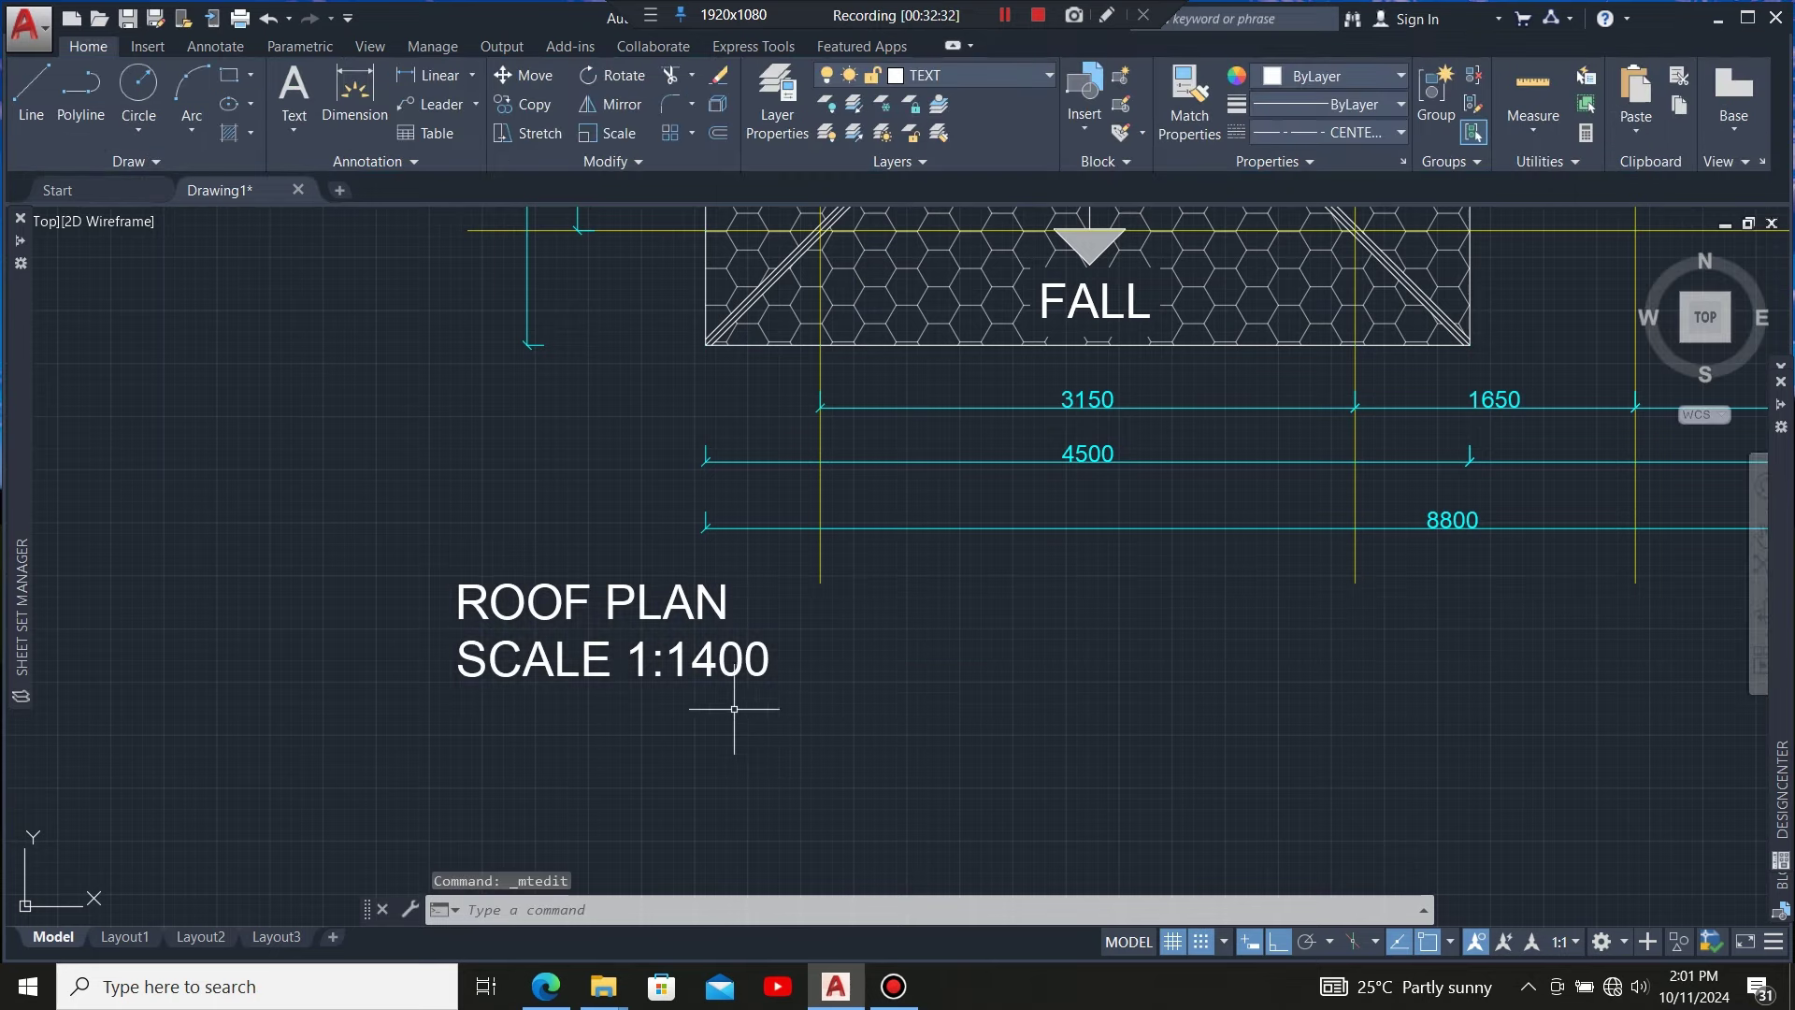
scroll(729, 715, down, 6)
scroll(649, 720, up, 6)
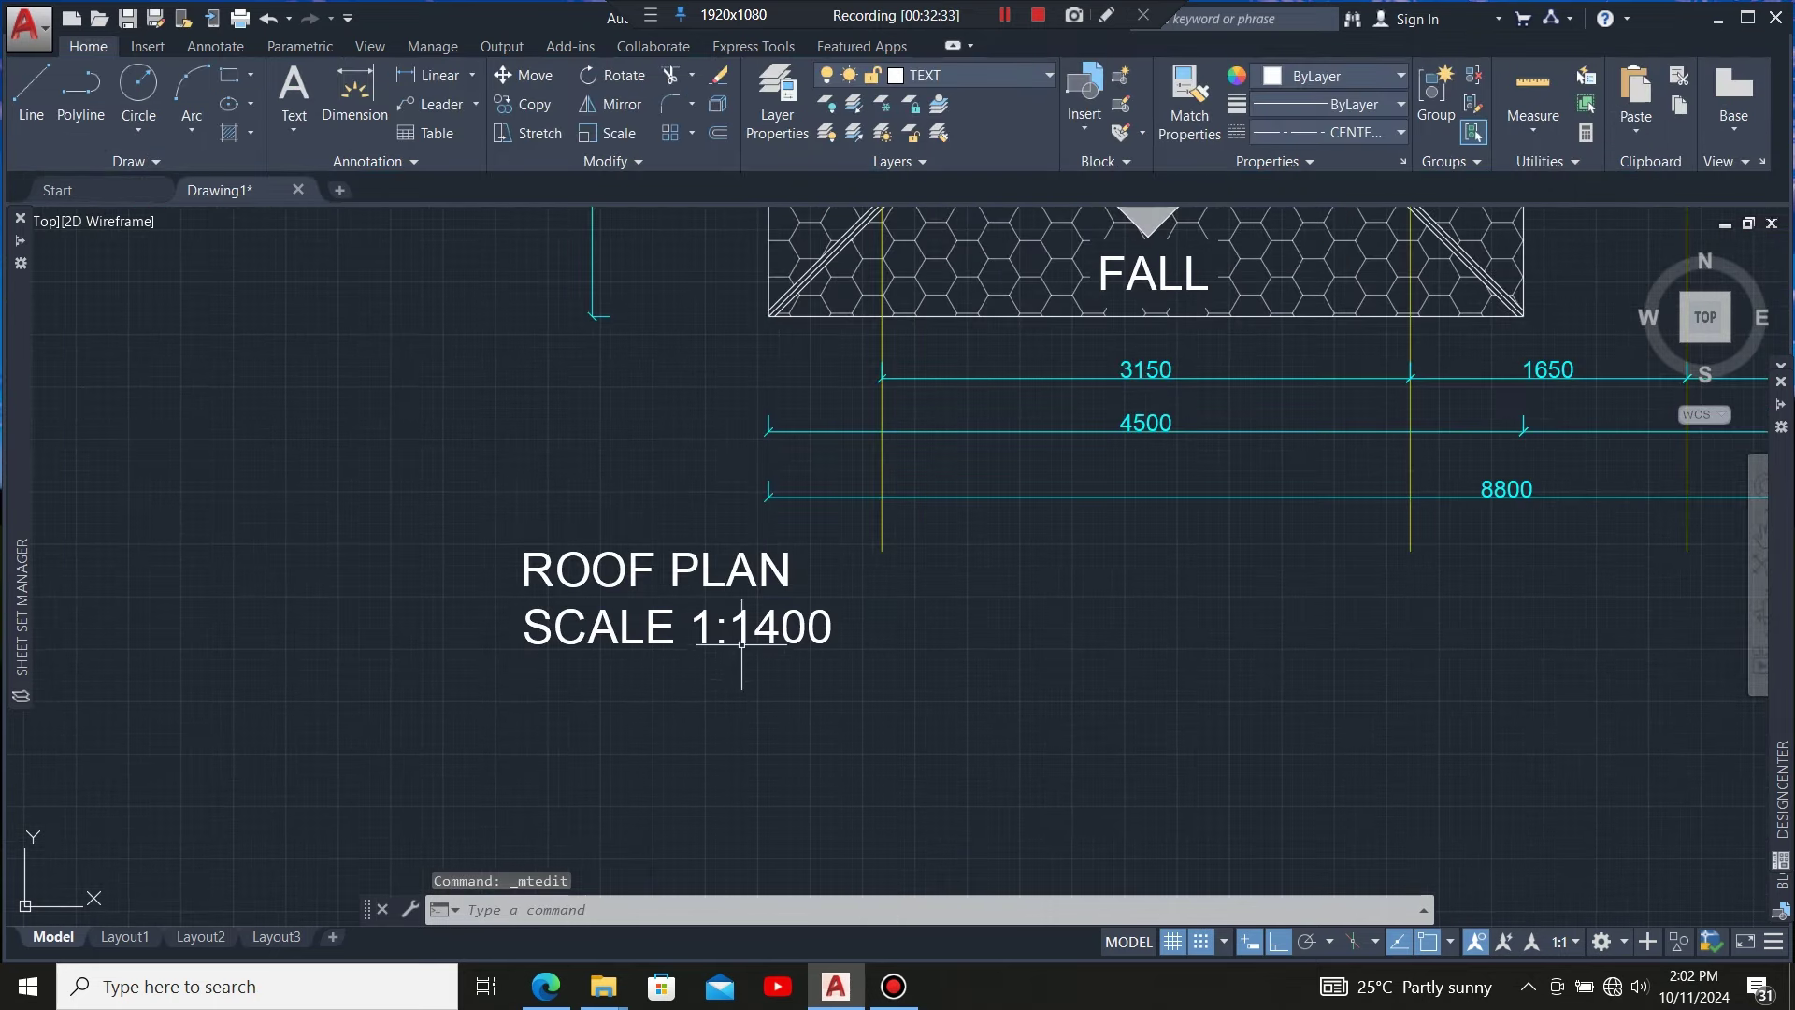
scroll(753, 640, down, 2)
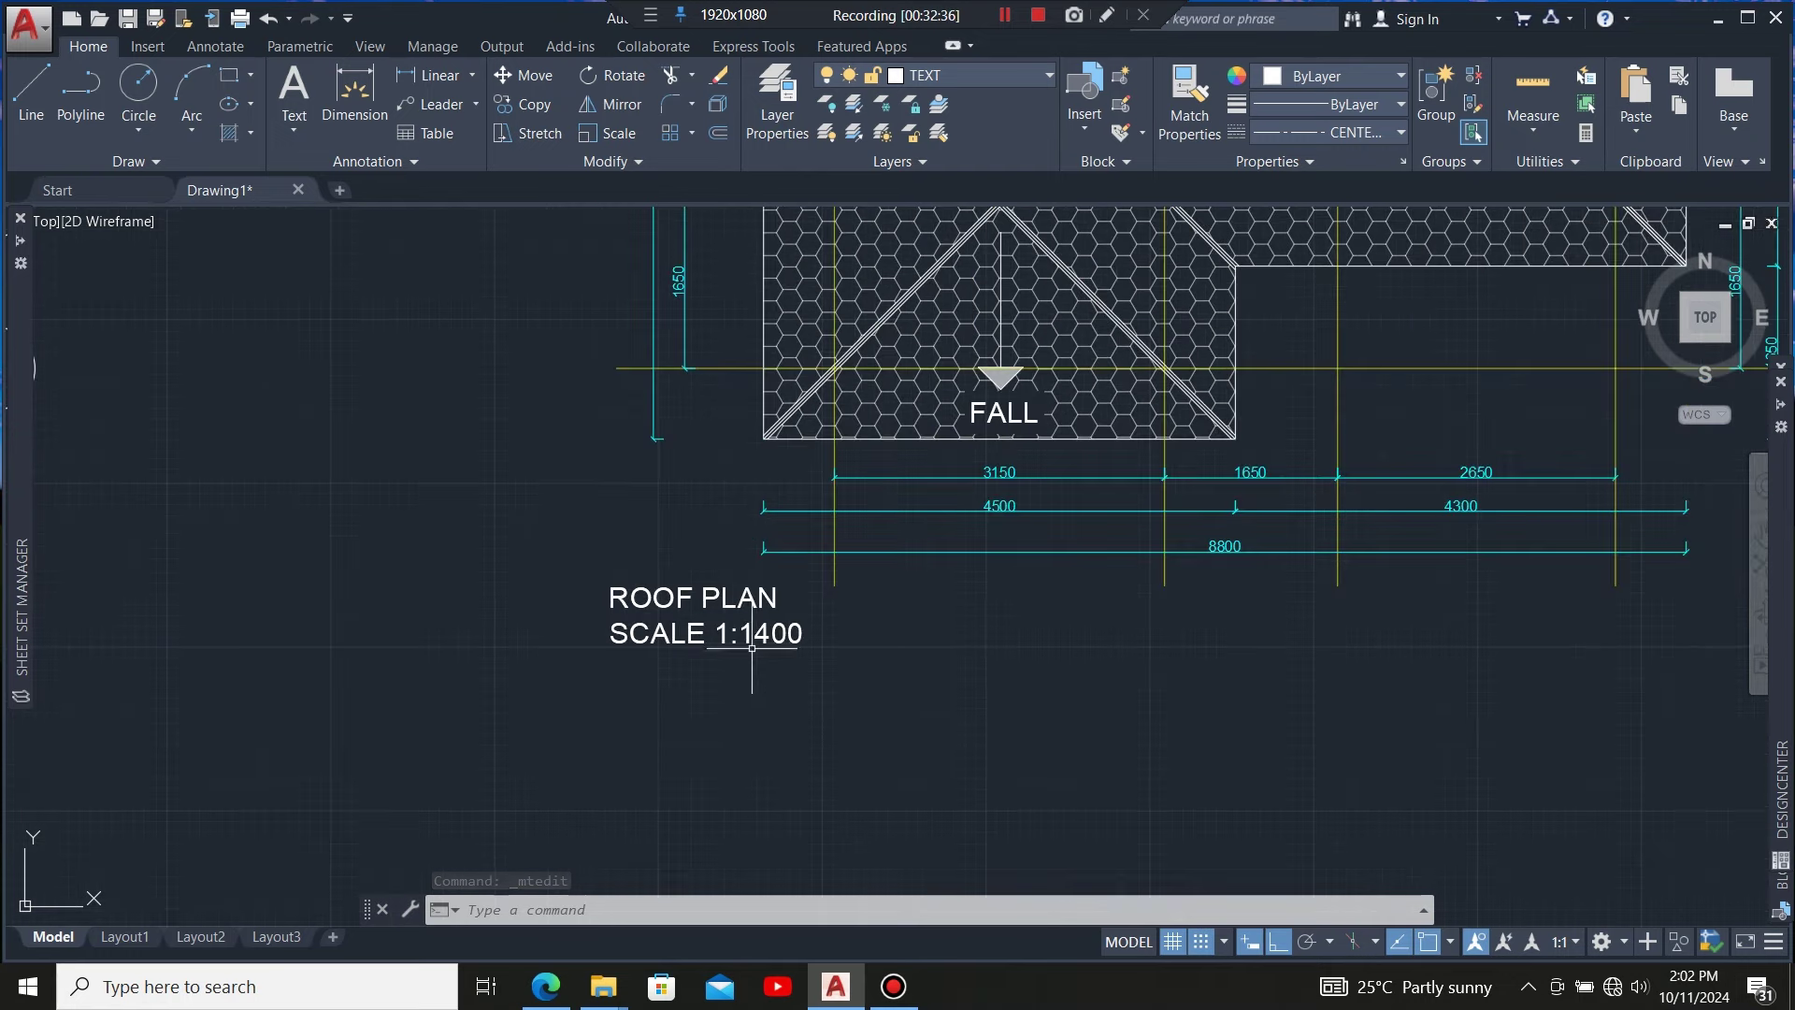
scroll(750, 641, up, 4)
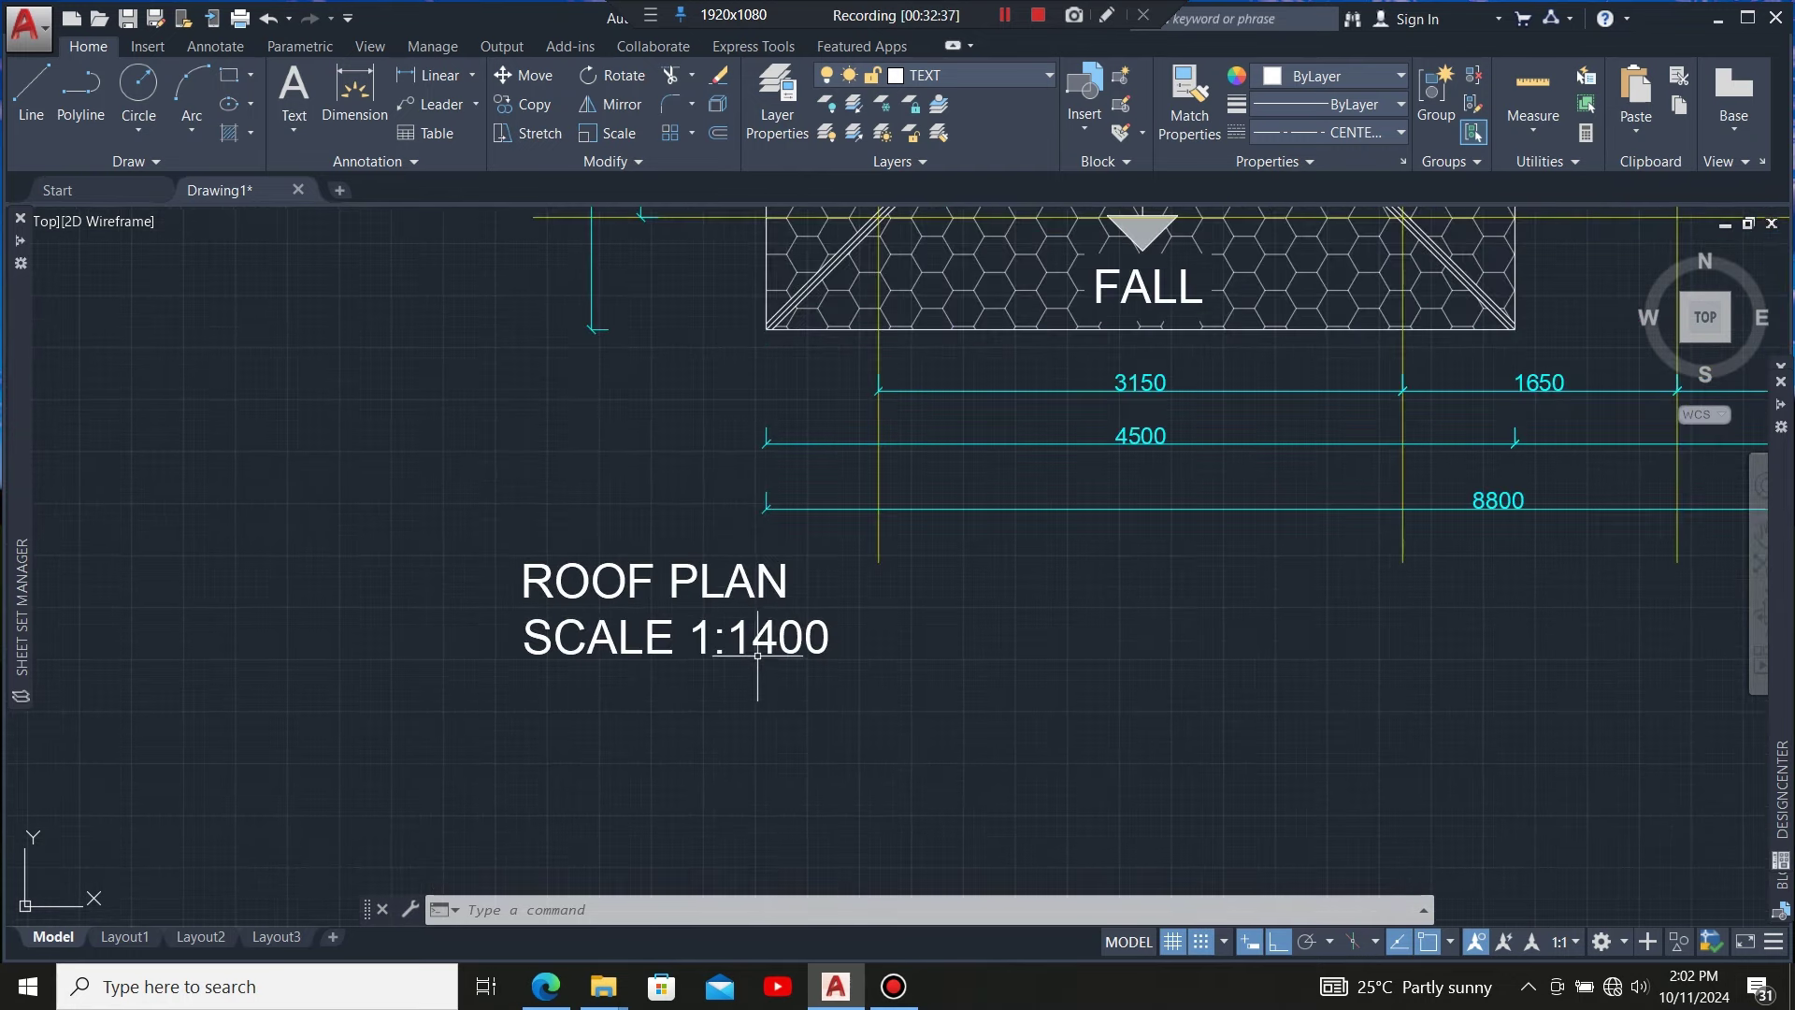
scroll(744, 661, down, 2)
scroll(744, 661, down, 3)
scroll(767, 665, up, 5)
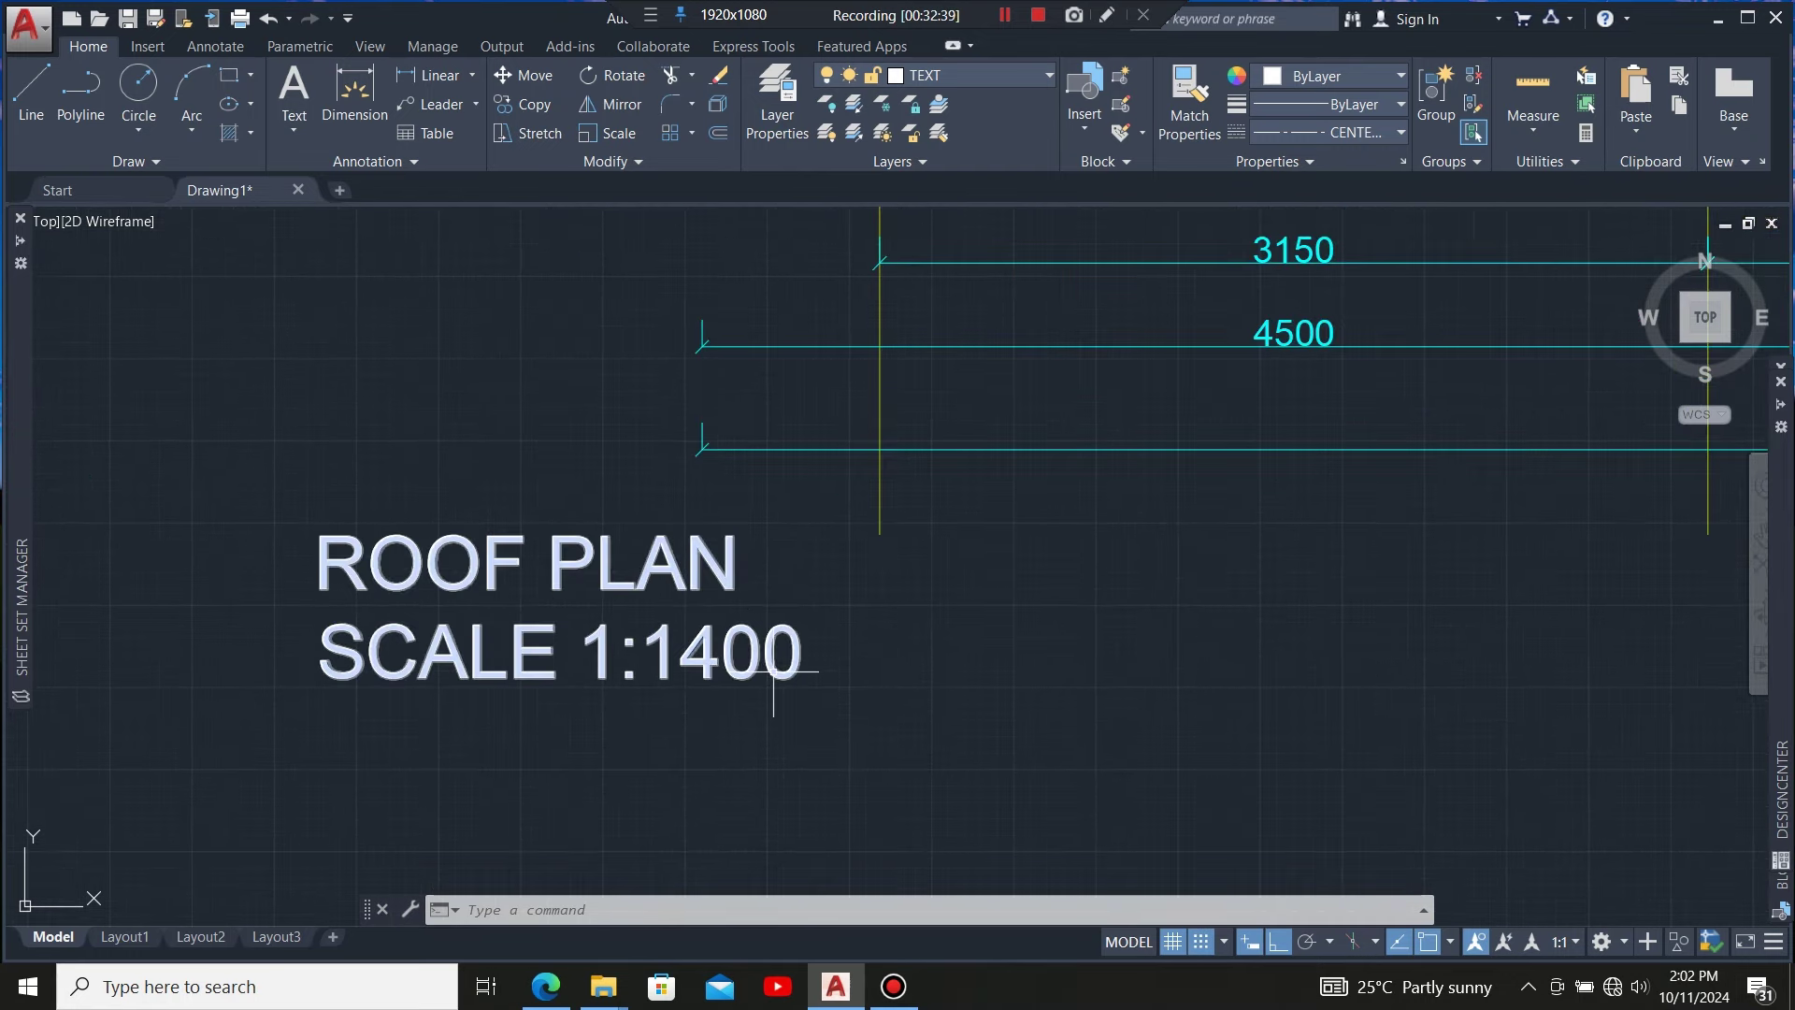
scroll(748, 664, down, 3)
scroll(716, 673, up, 3)
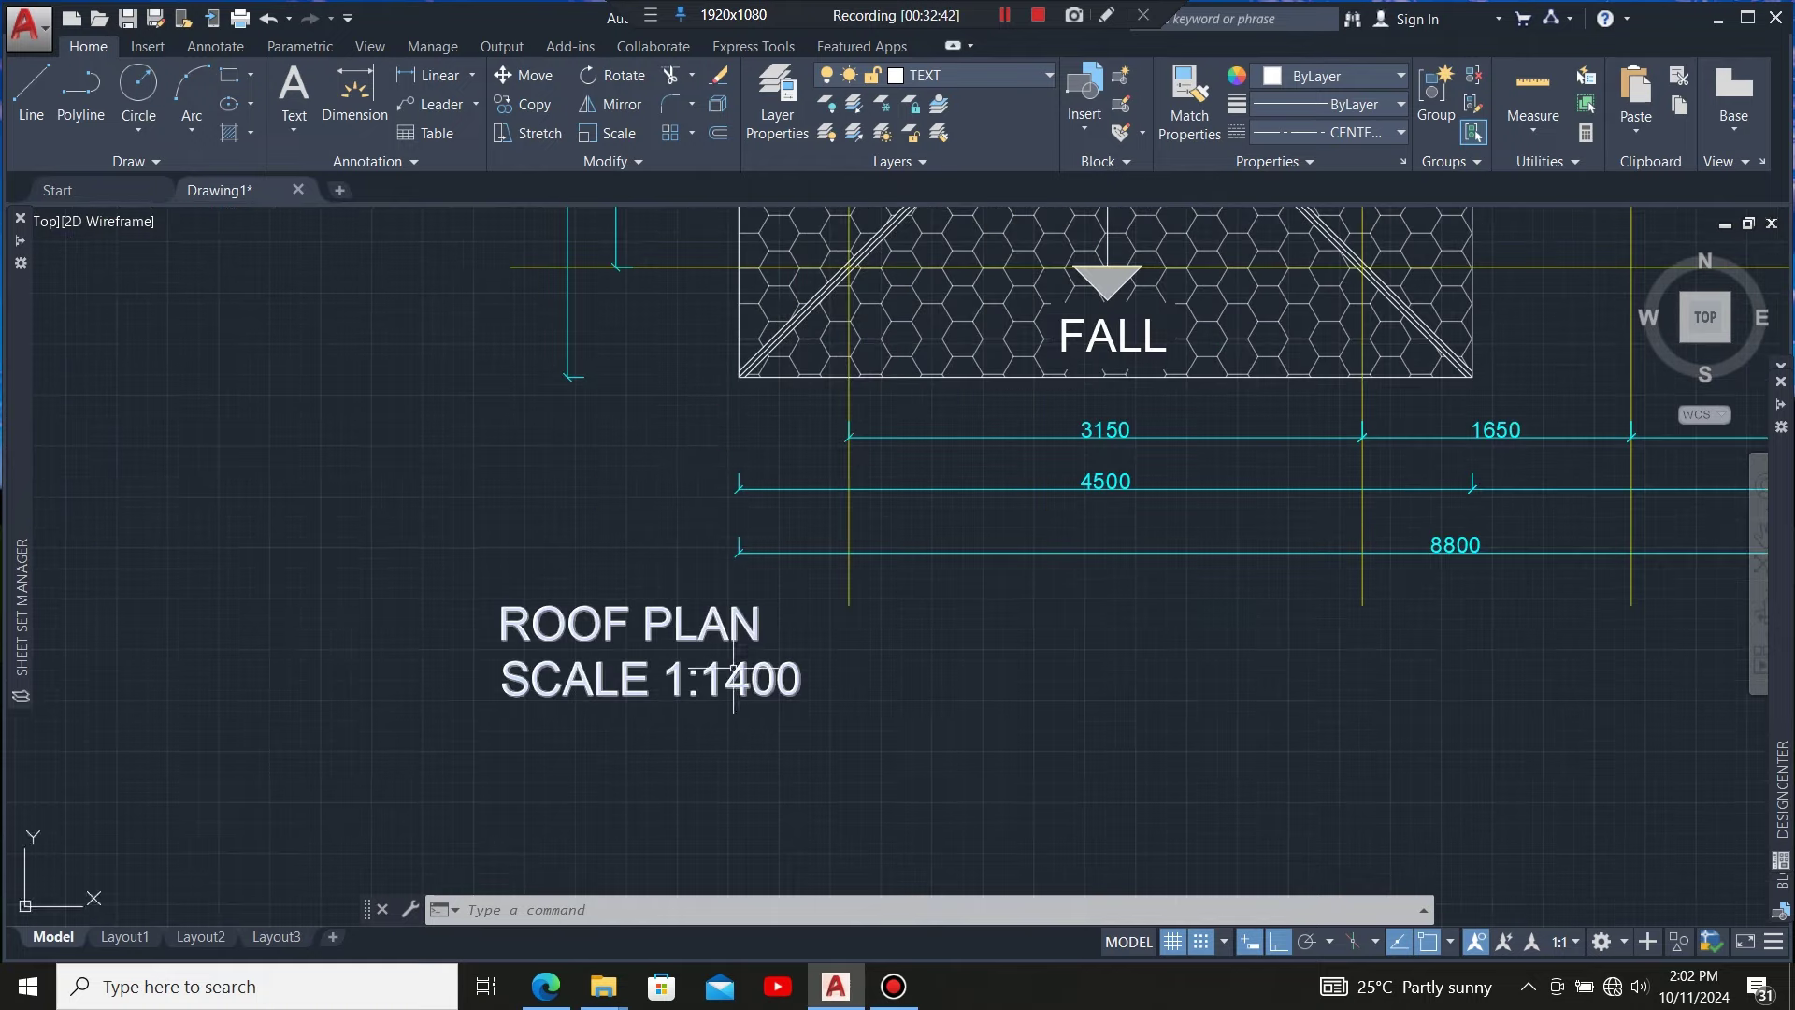
scroll(661, 675, down, 6)
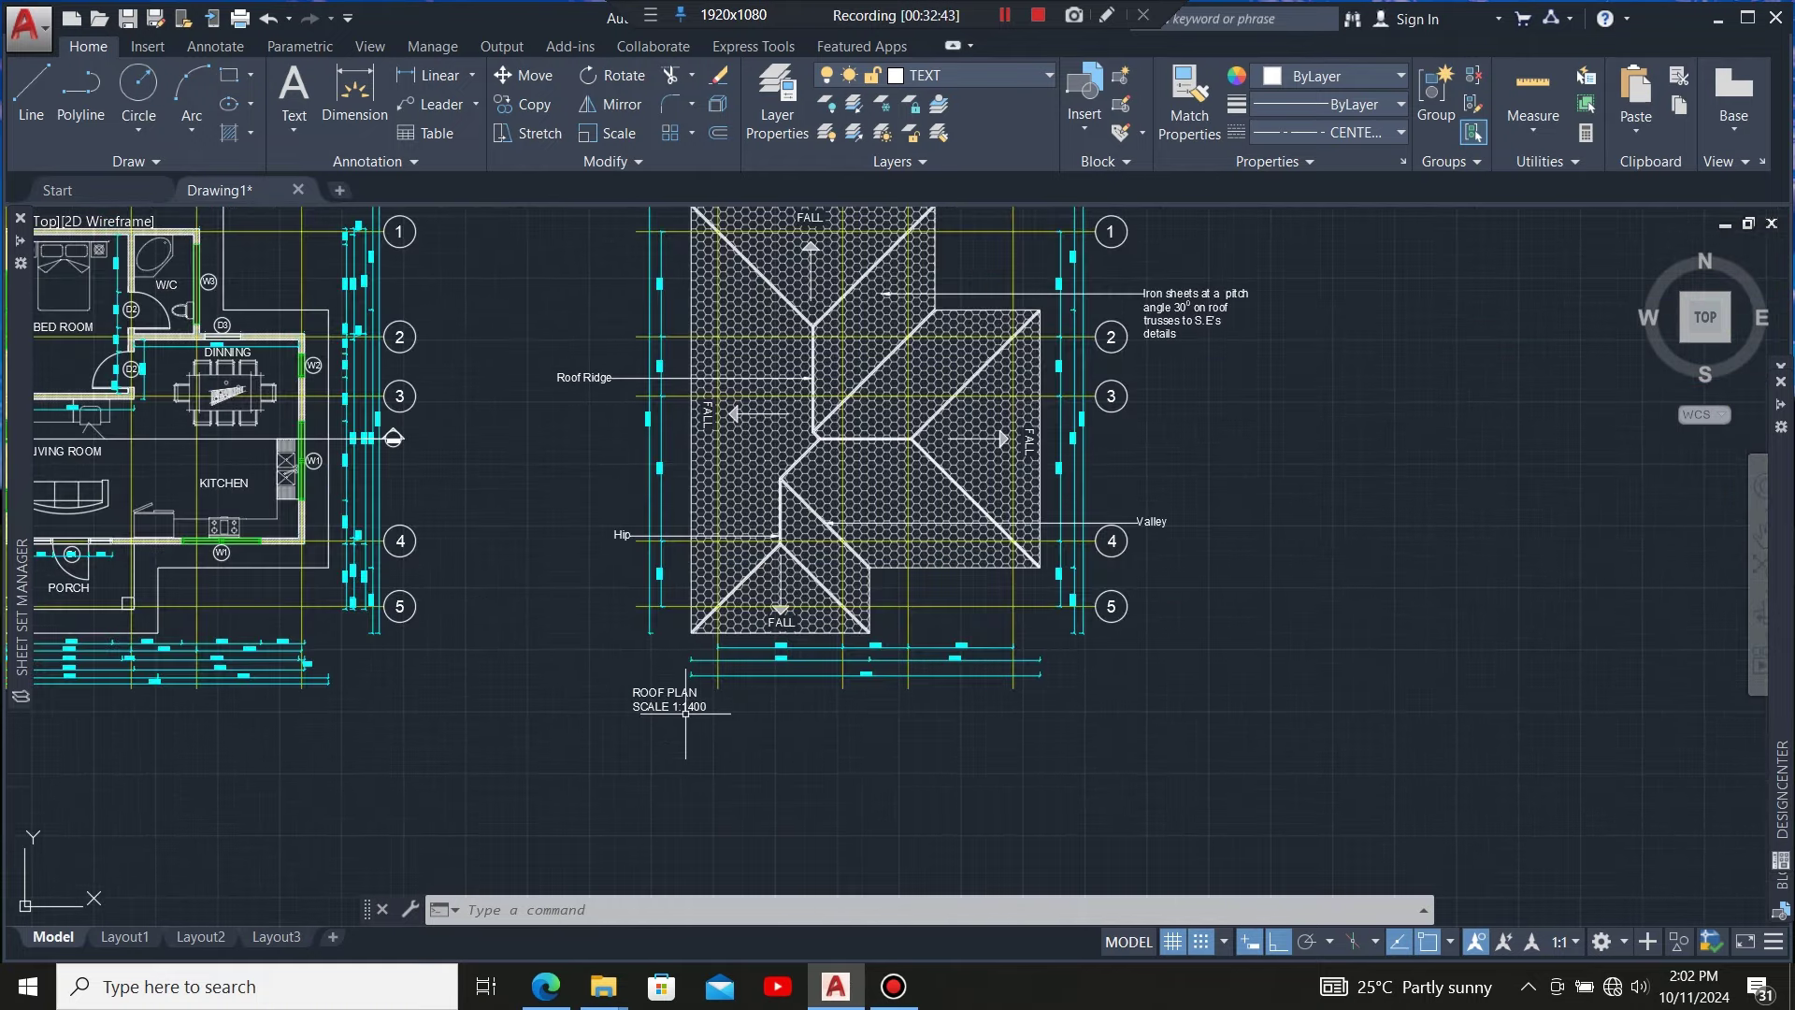
scroll(685, 713, down, 2)
scroll(685, 715, up, 7)
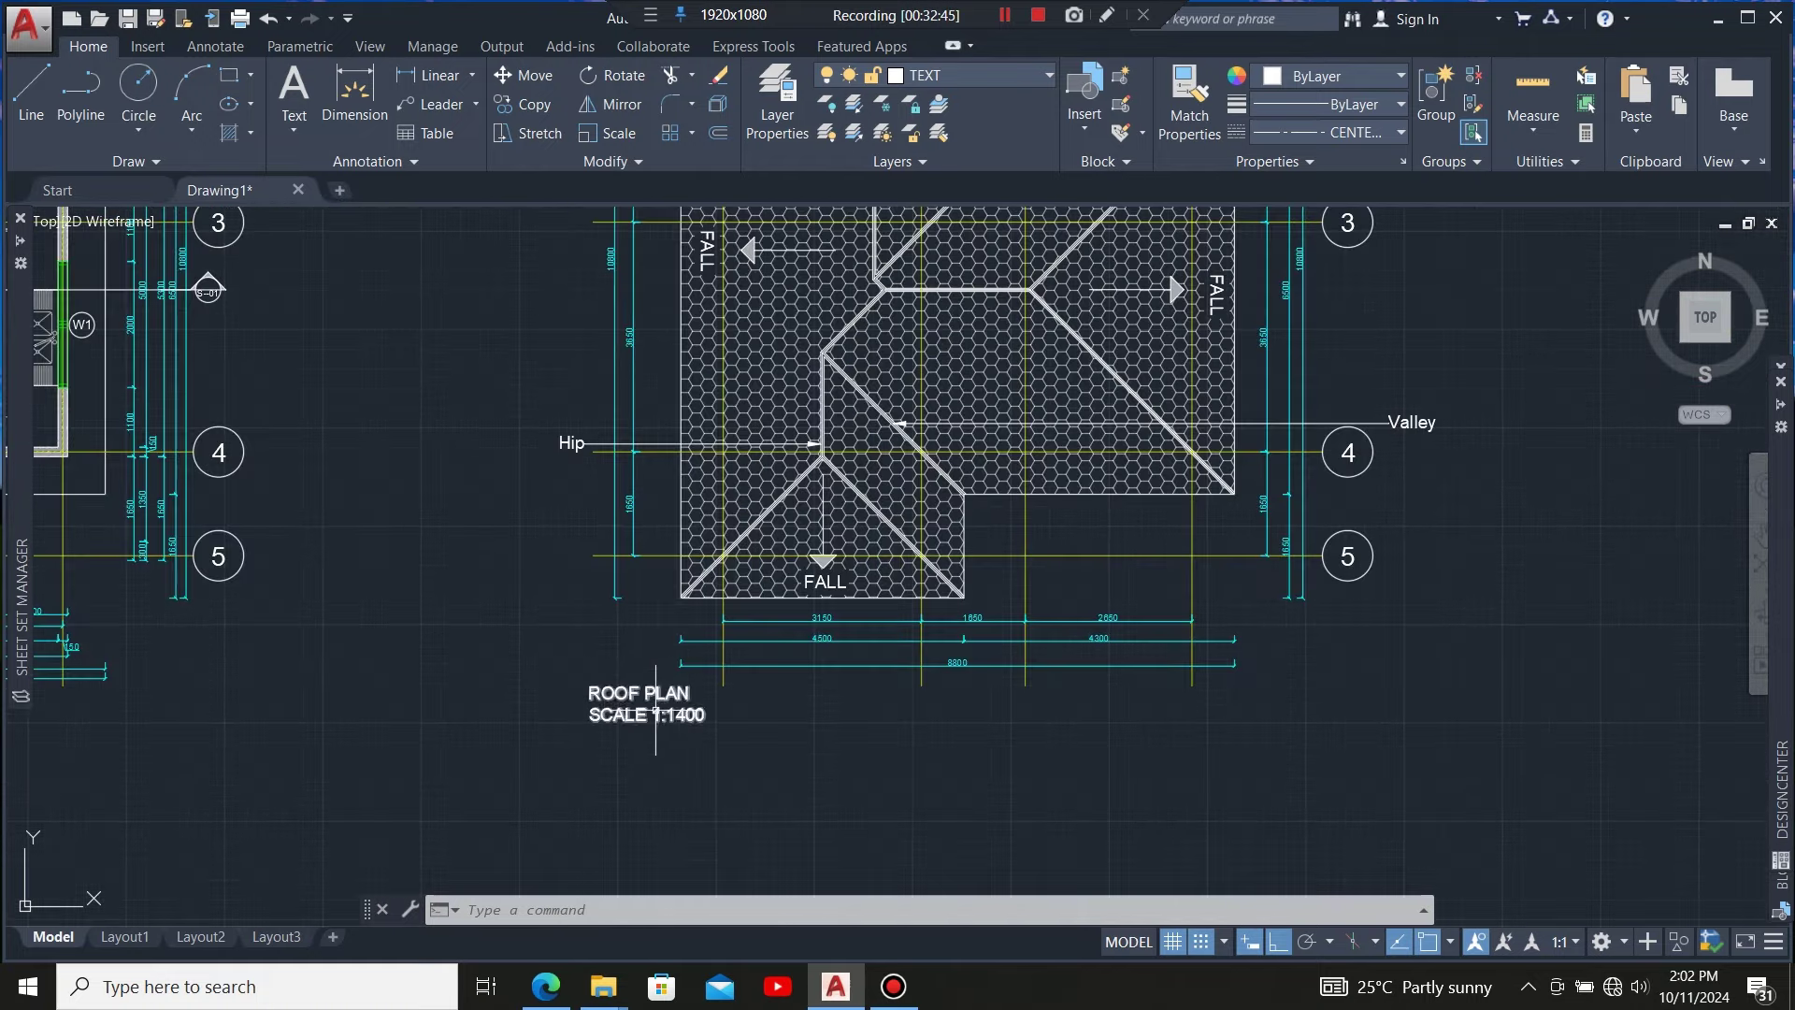
scroll(686, 716, up, 2)
scroll(689, 703, down, 5)
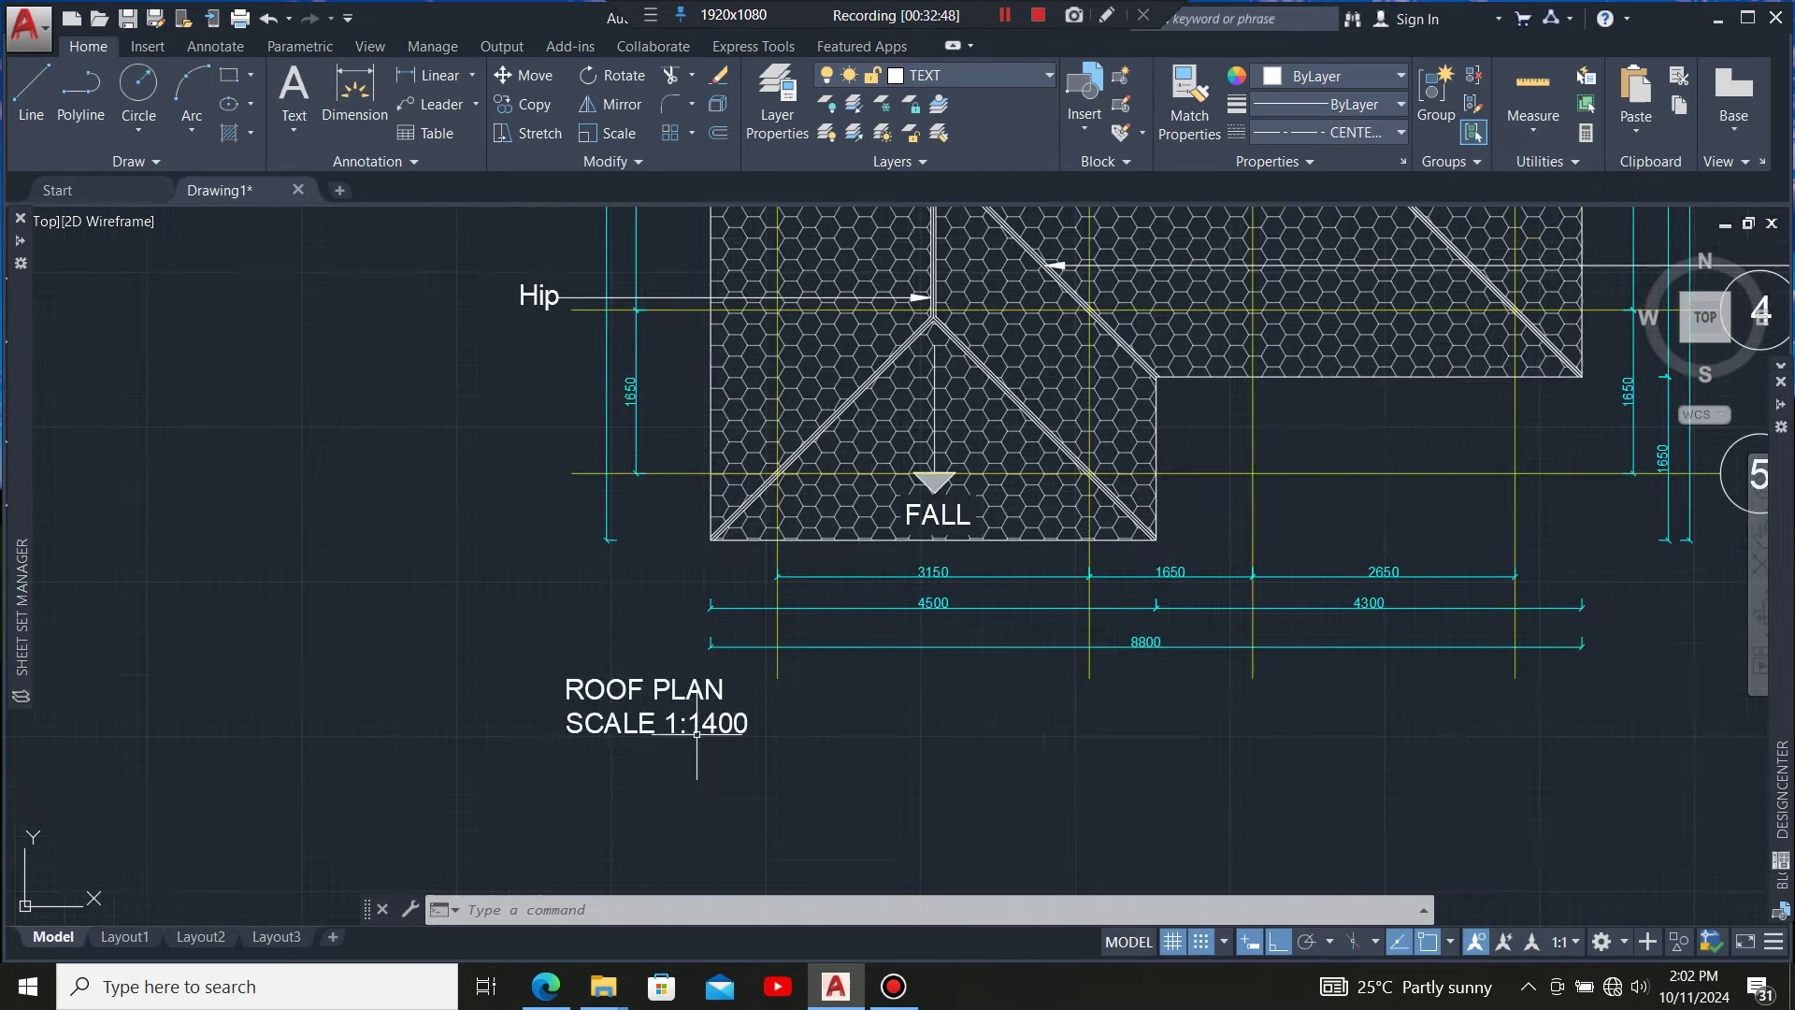
scroll(699, 733, up, 4)
scroll(699, 734, up, 2)
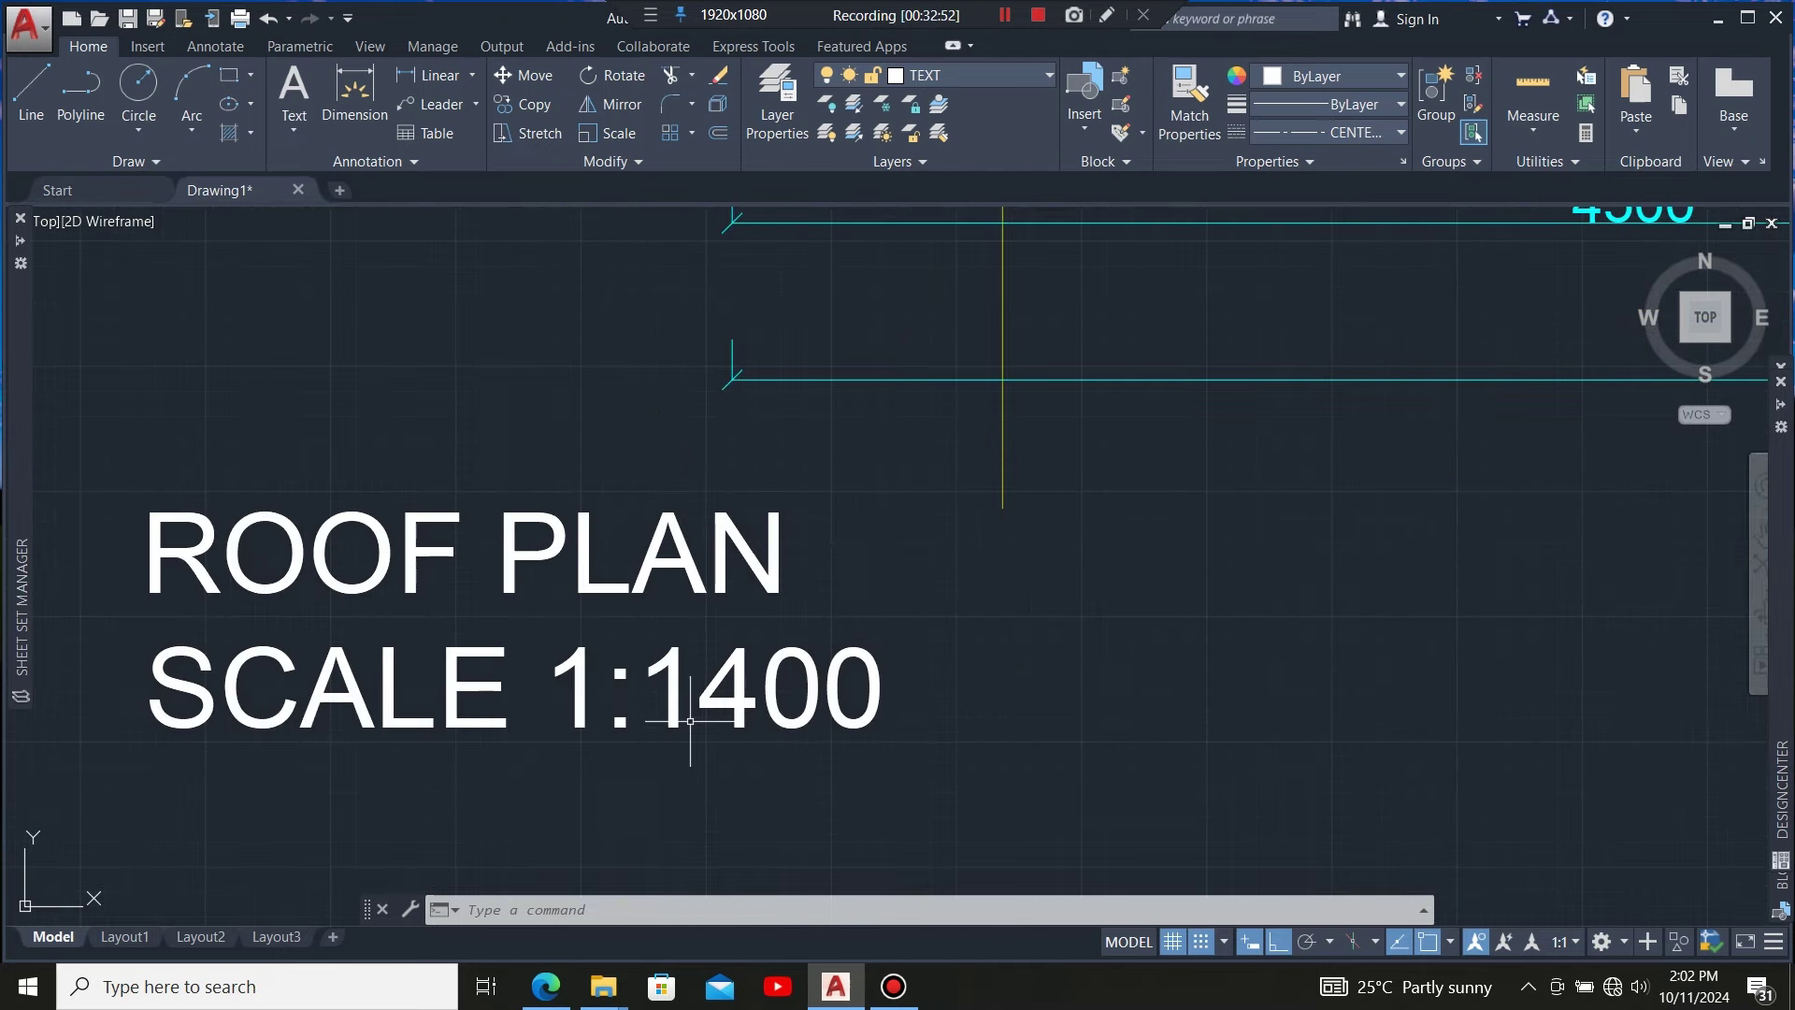
scroll(690, 720, down, 10)
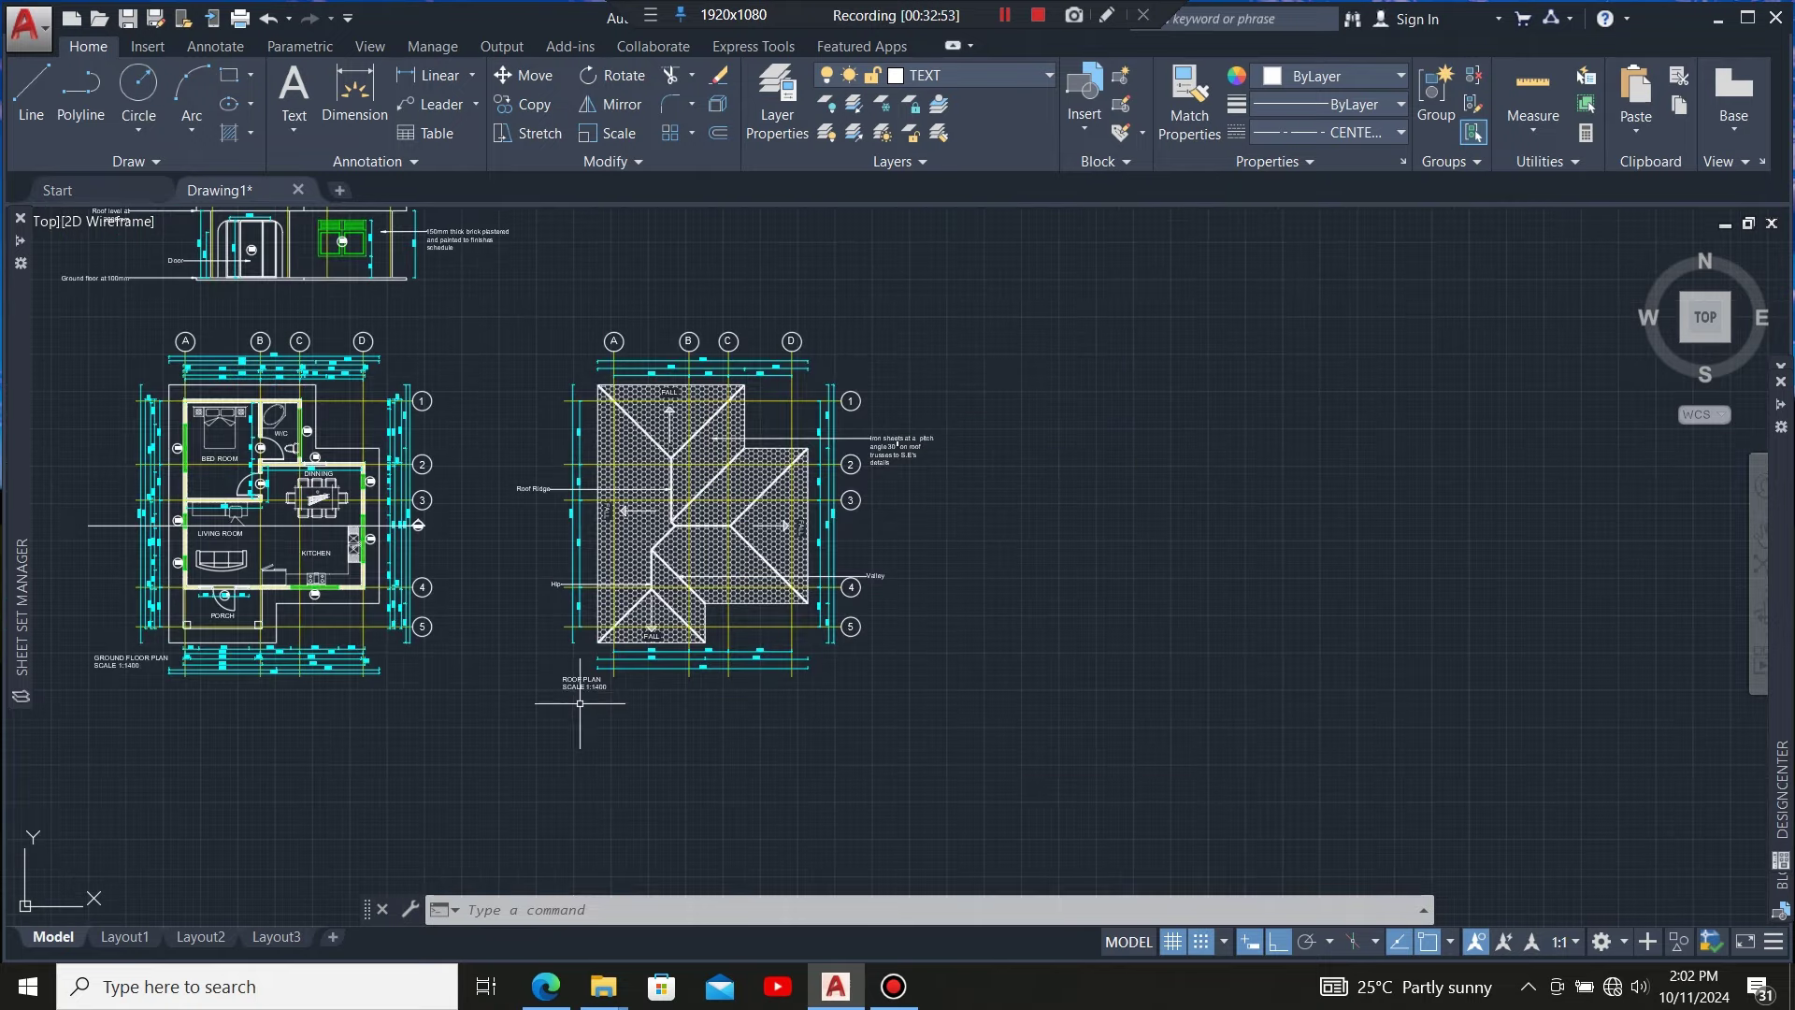
scroll(598, 696, up, 2)
scroll(655, 711, down, 2)
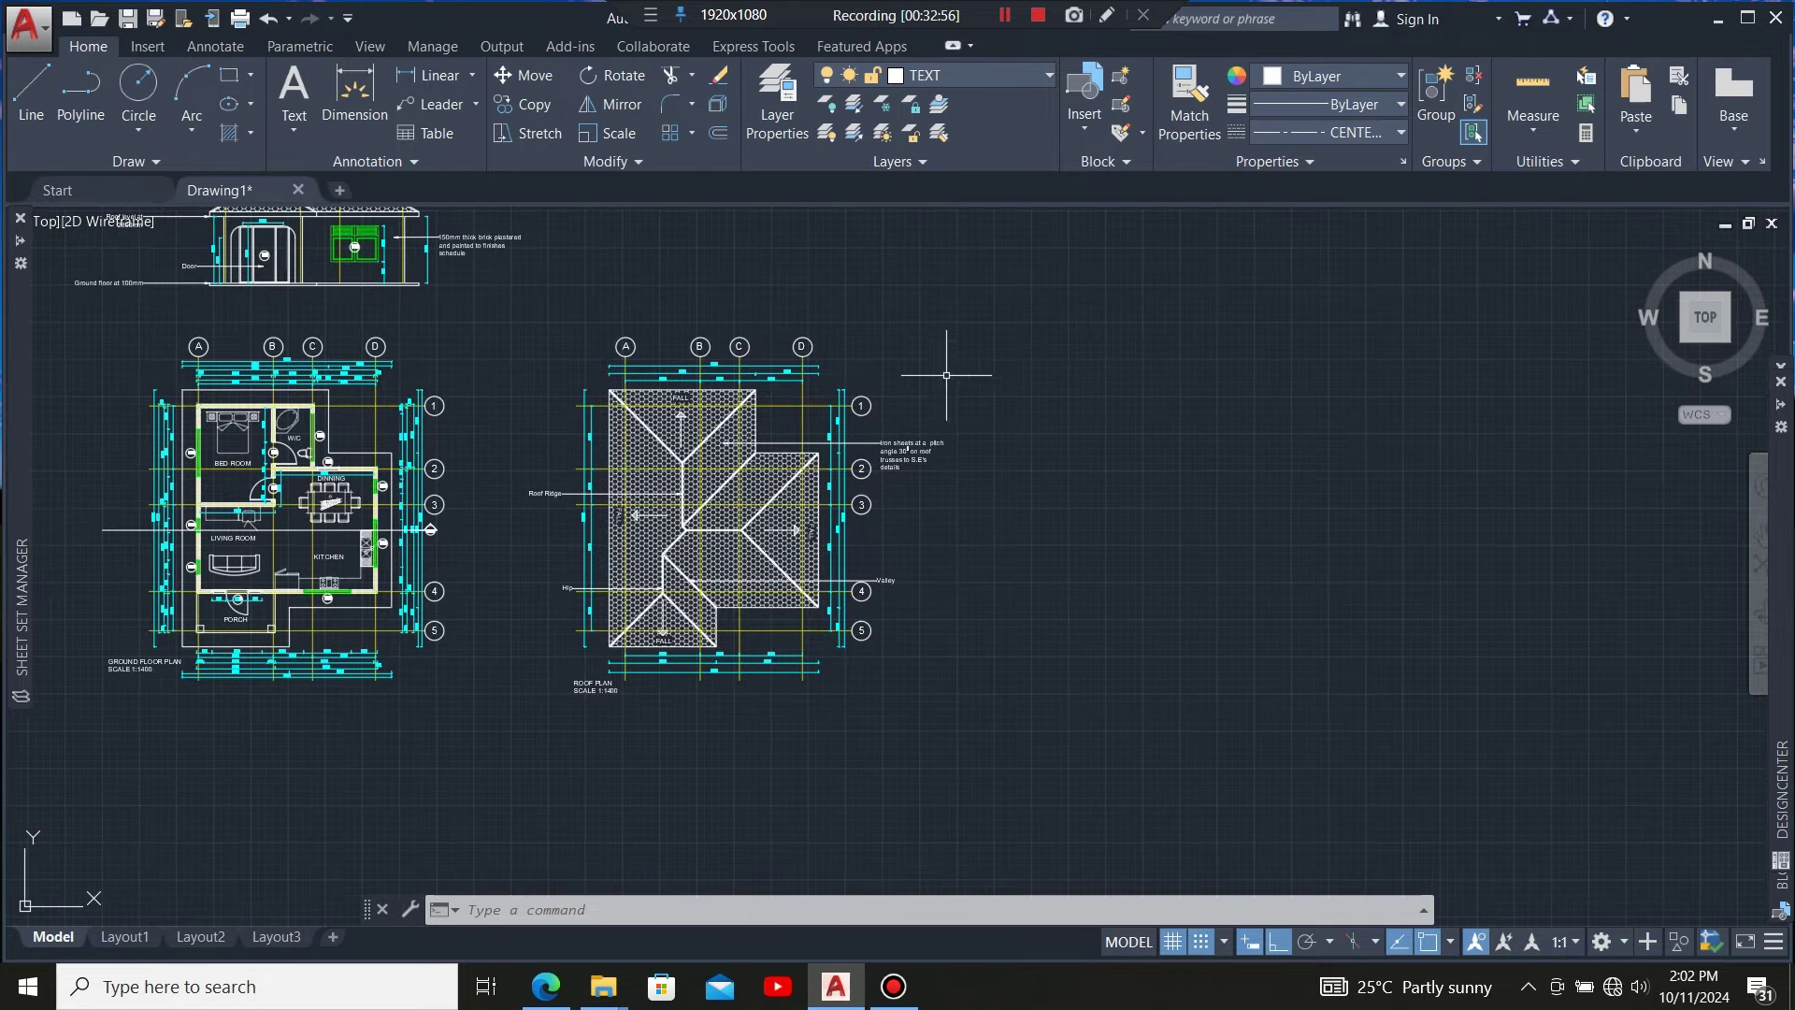
Window-select the roof plan with its notes and title, and move it further right
click(1092, 437)
click(504, 774)
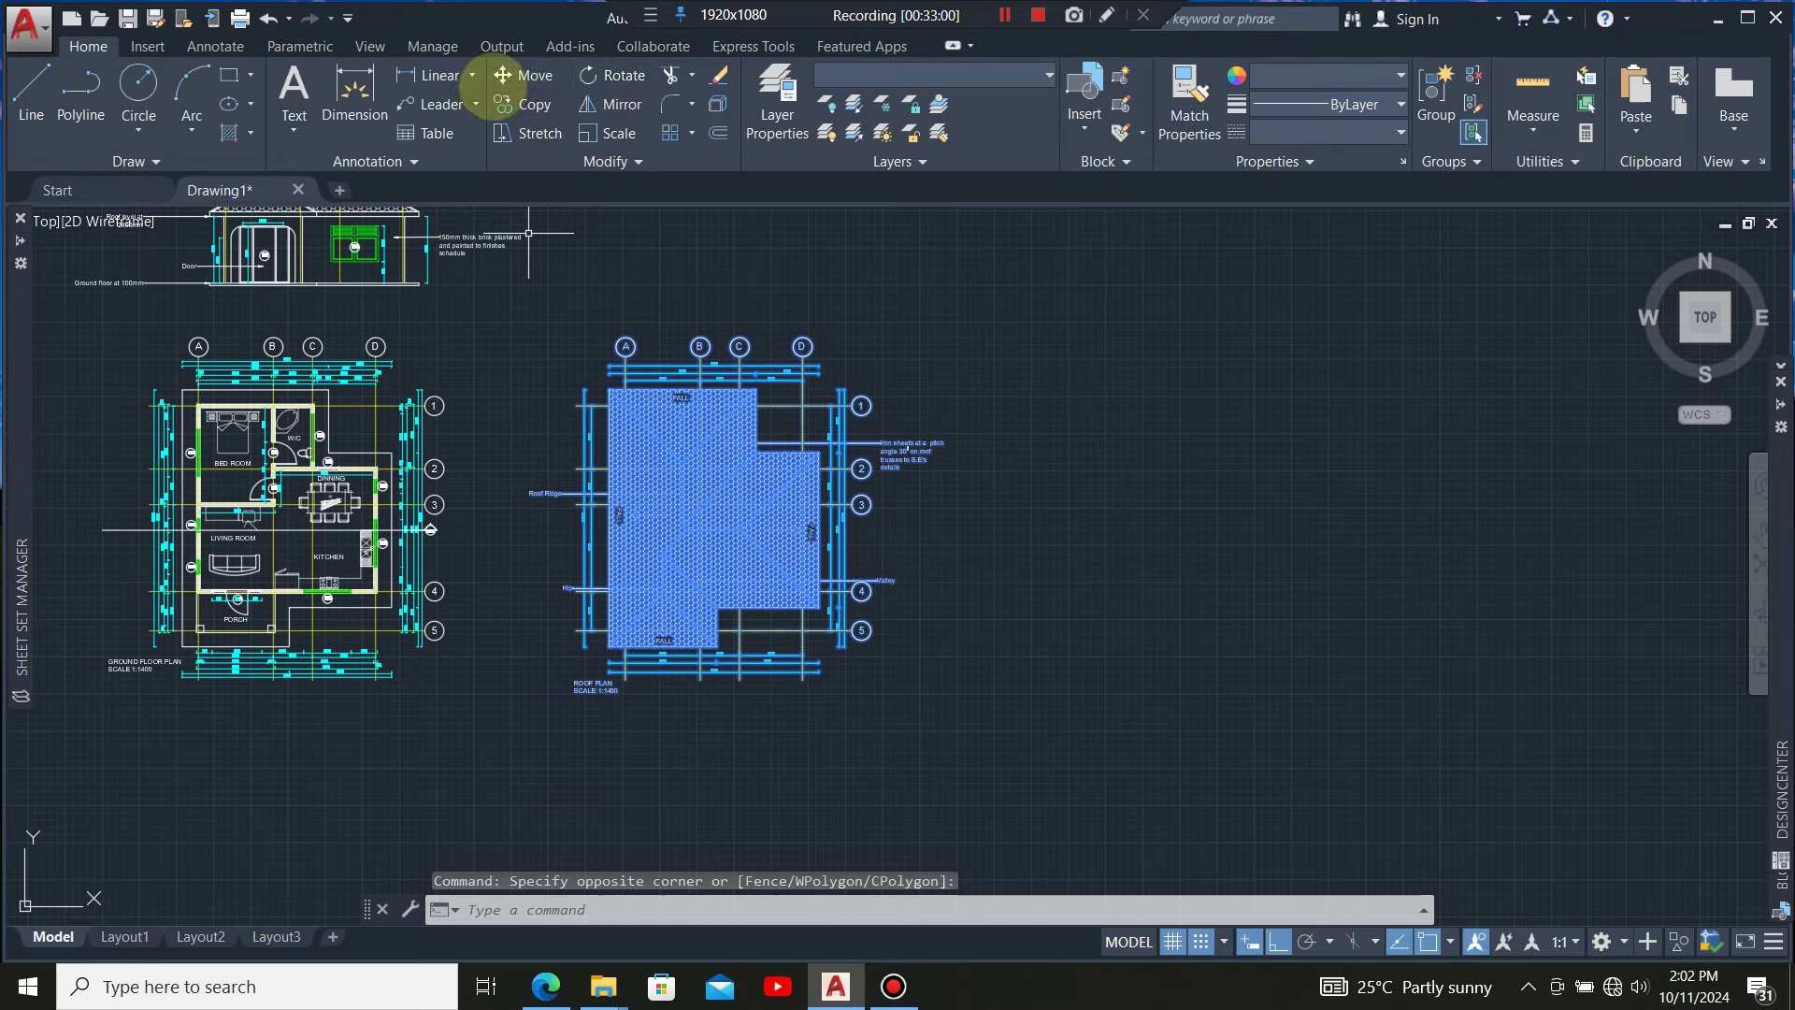
click(519, 75)
click(698, 775)
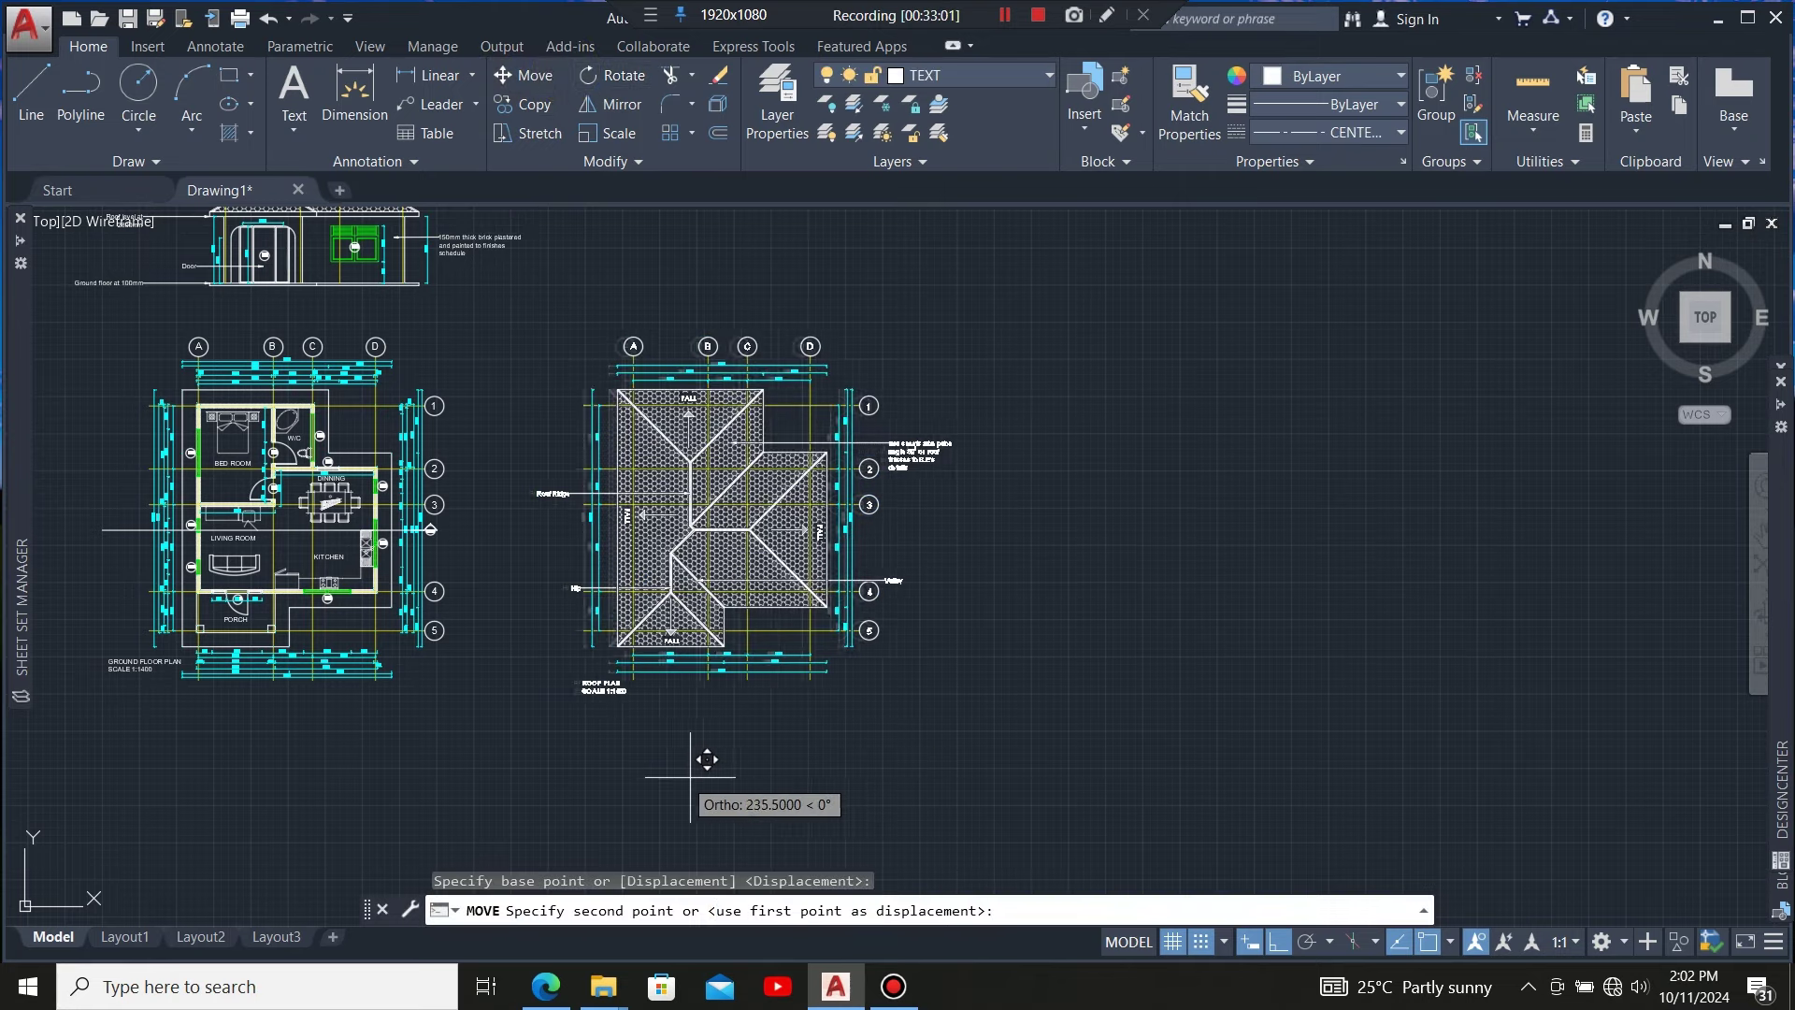
click(765, 773)
scroll(765, 772, down, 1)
scroll(581, 601, up, 1)
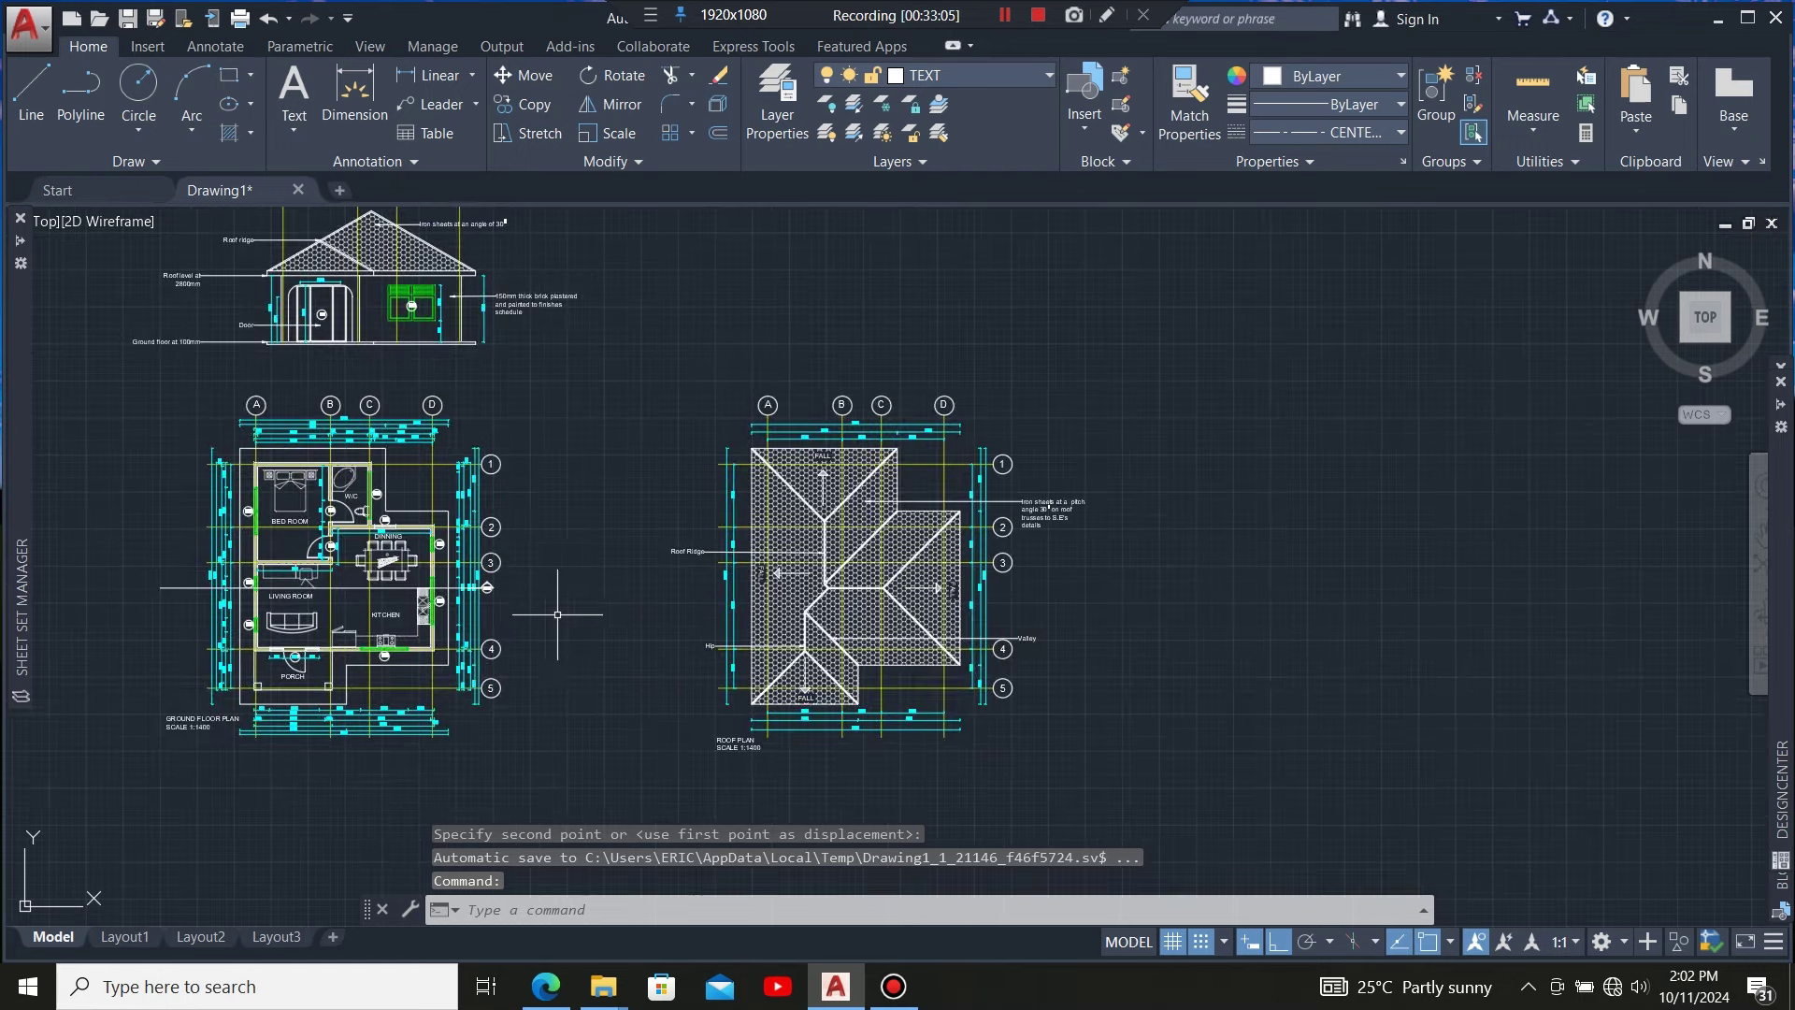
scroll(963, 678, up, 3)
scroll(627, 665, down, 3)
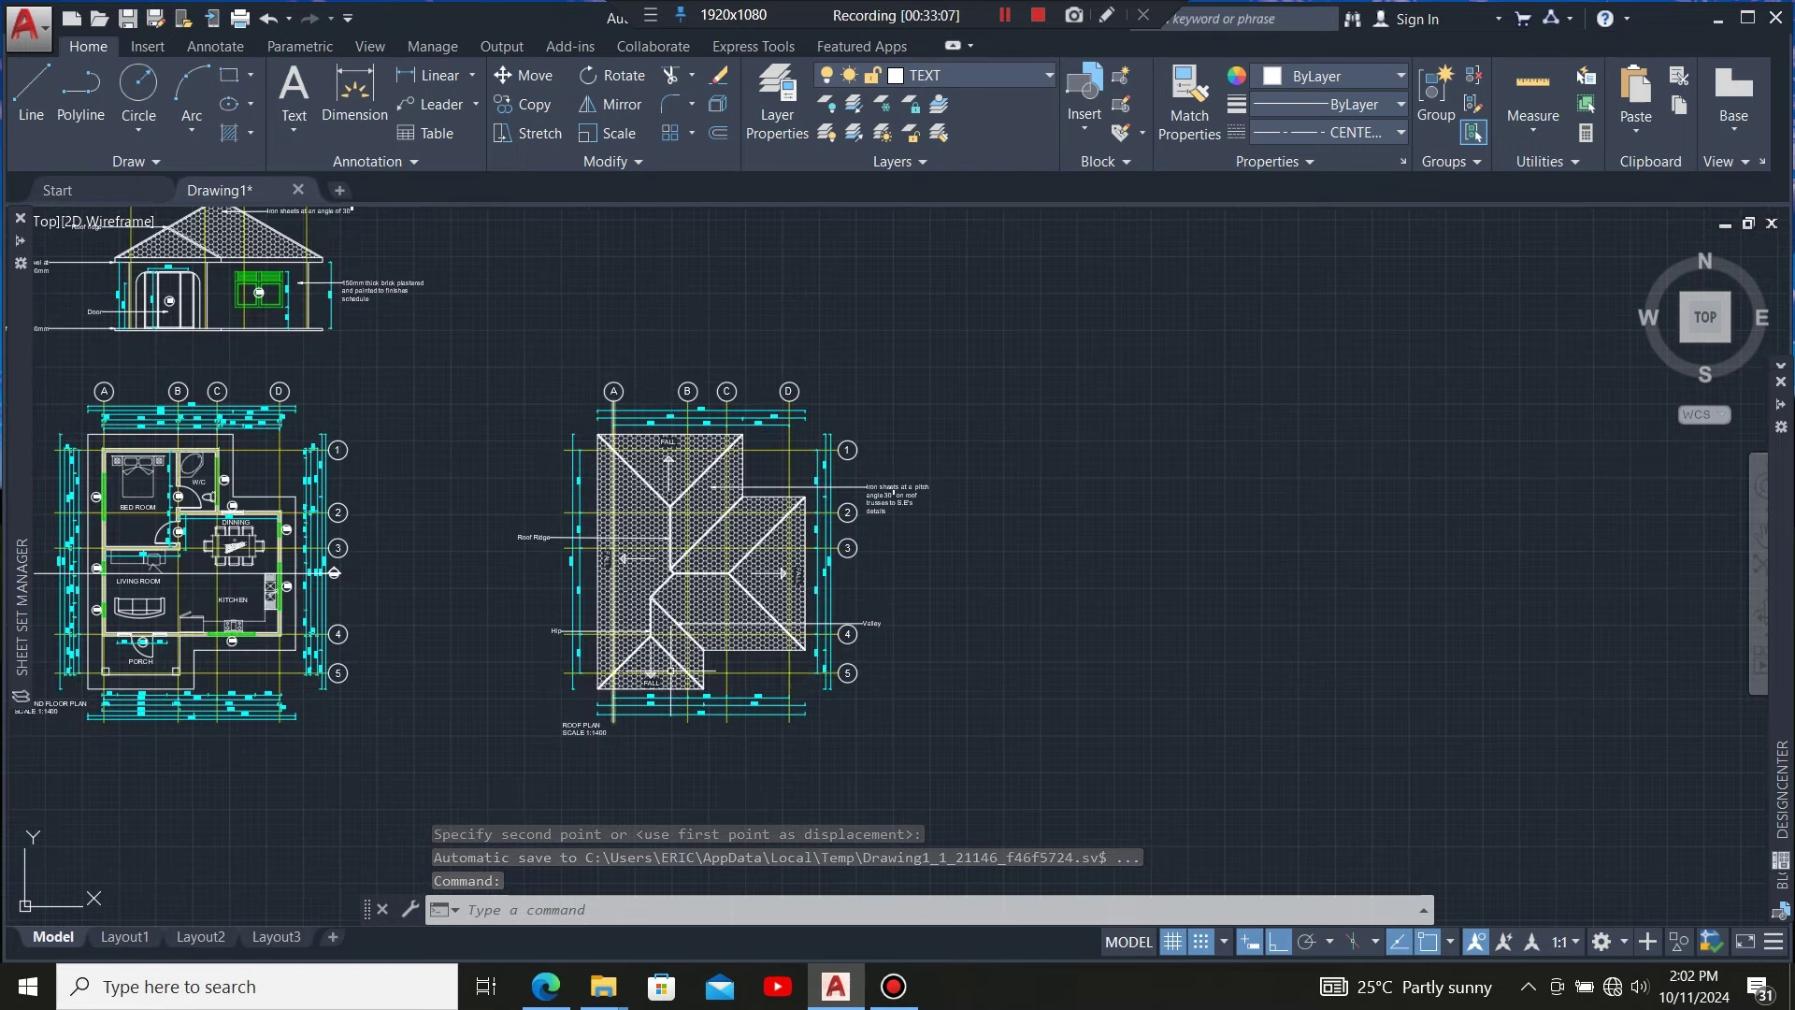
scroll(738, 680, up, 2)
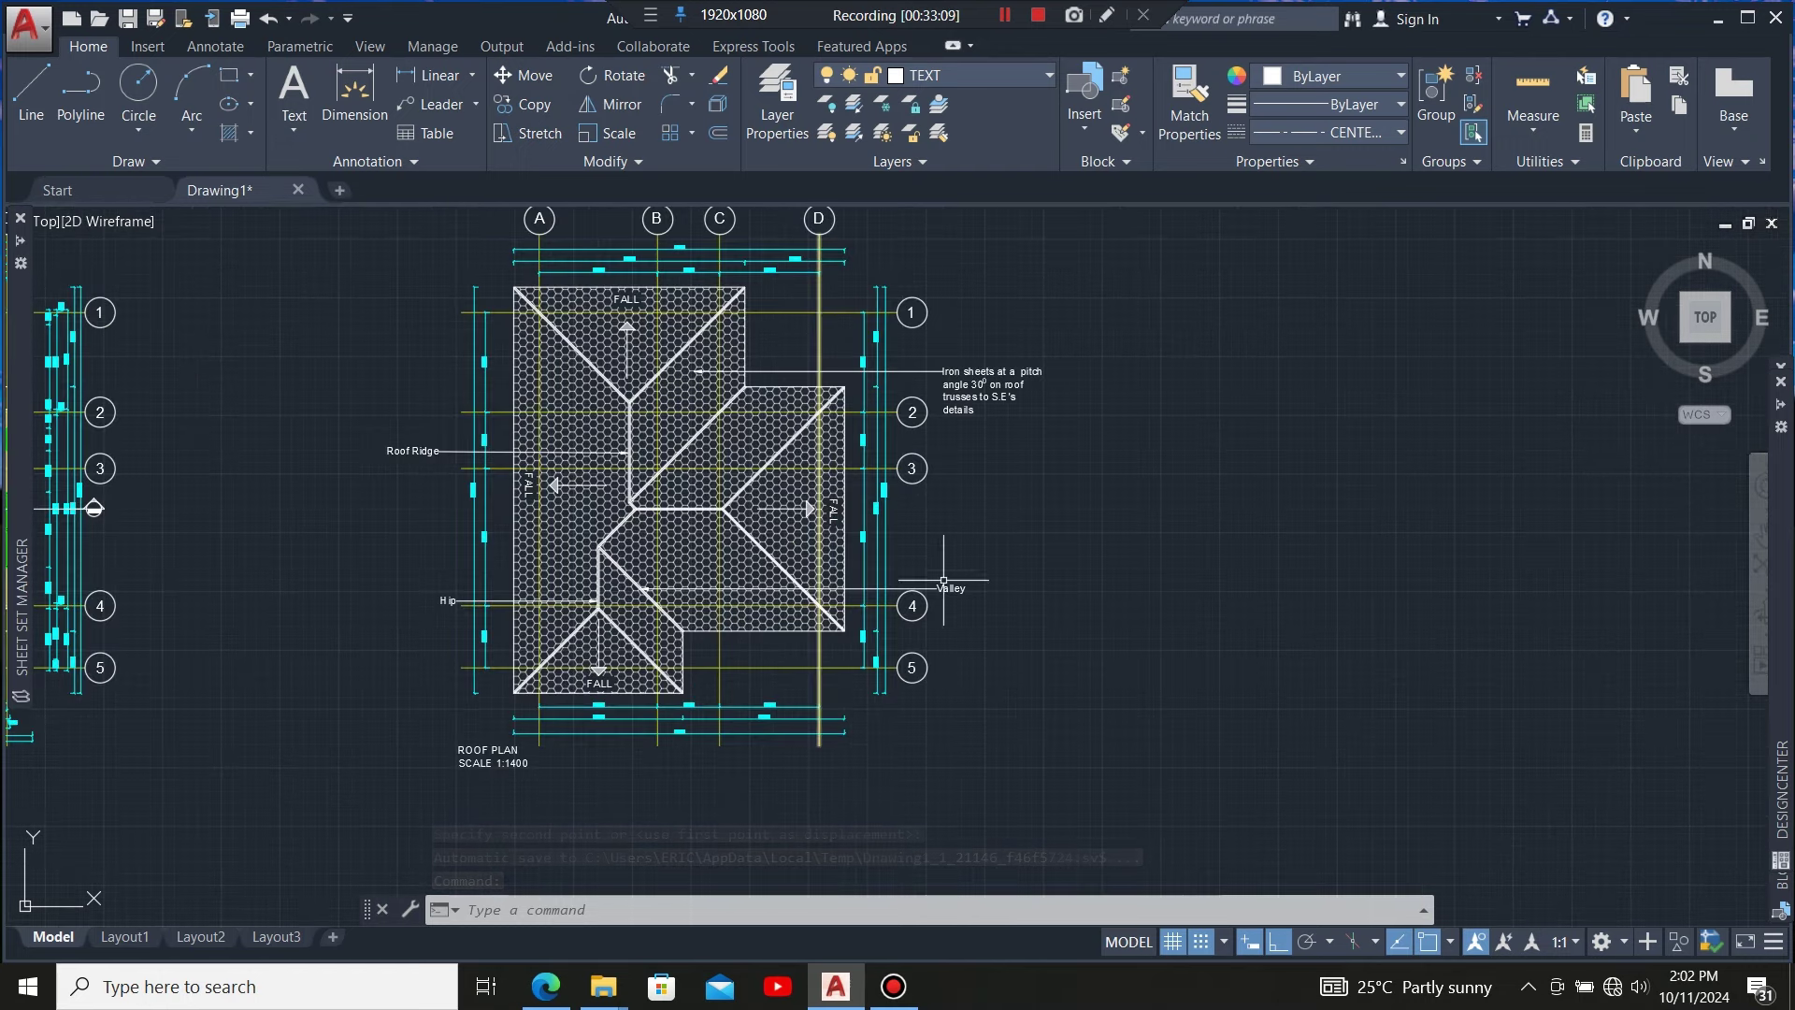
middle_drag(1021, 469, 1064, 511)
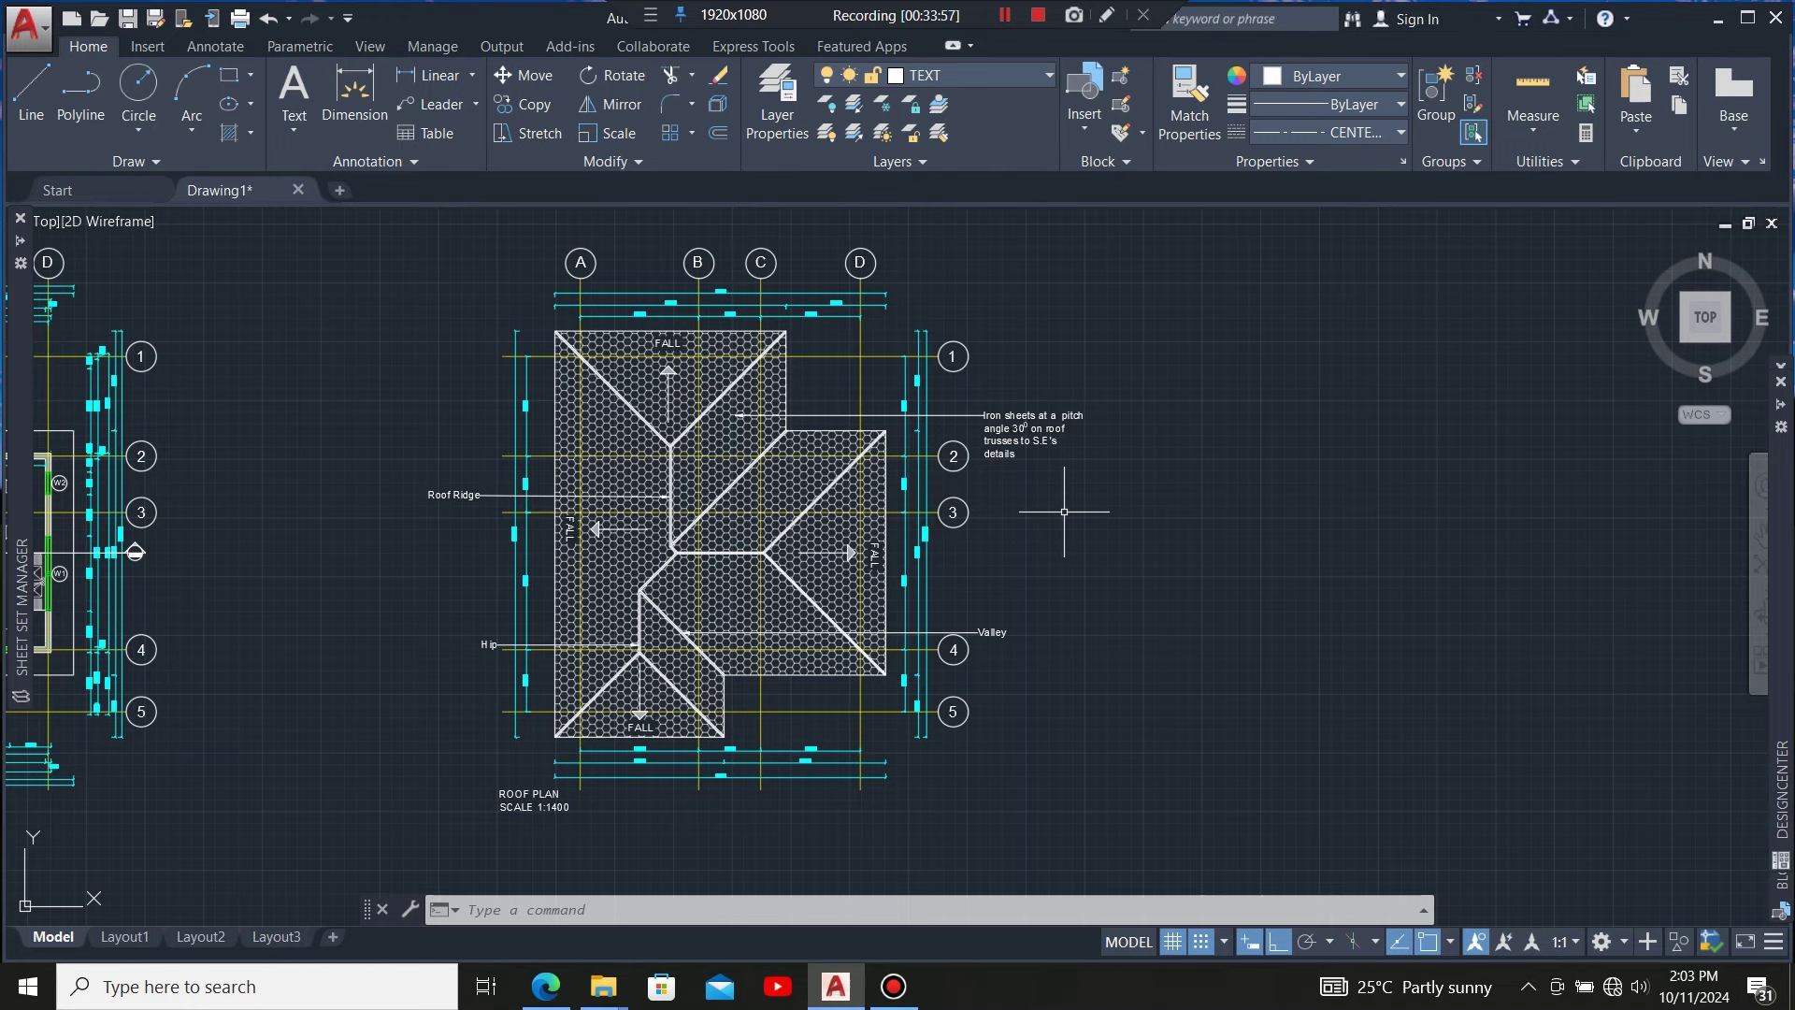
scroll(1056, 551, down, 2)
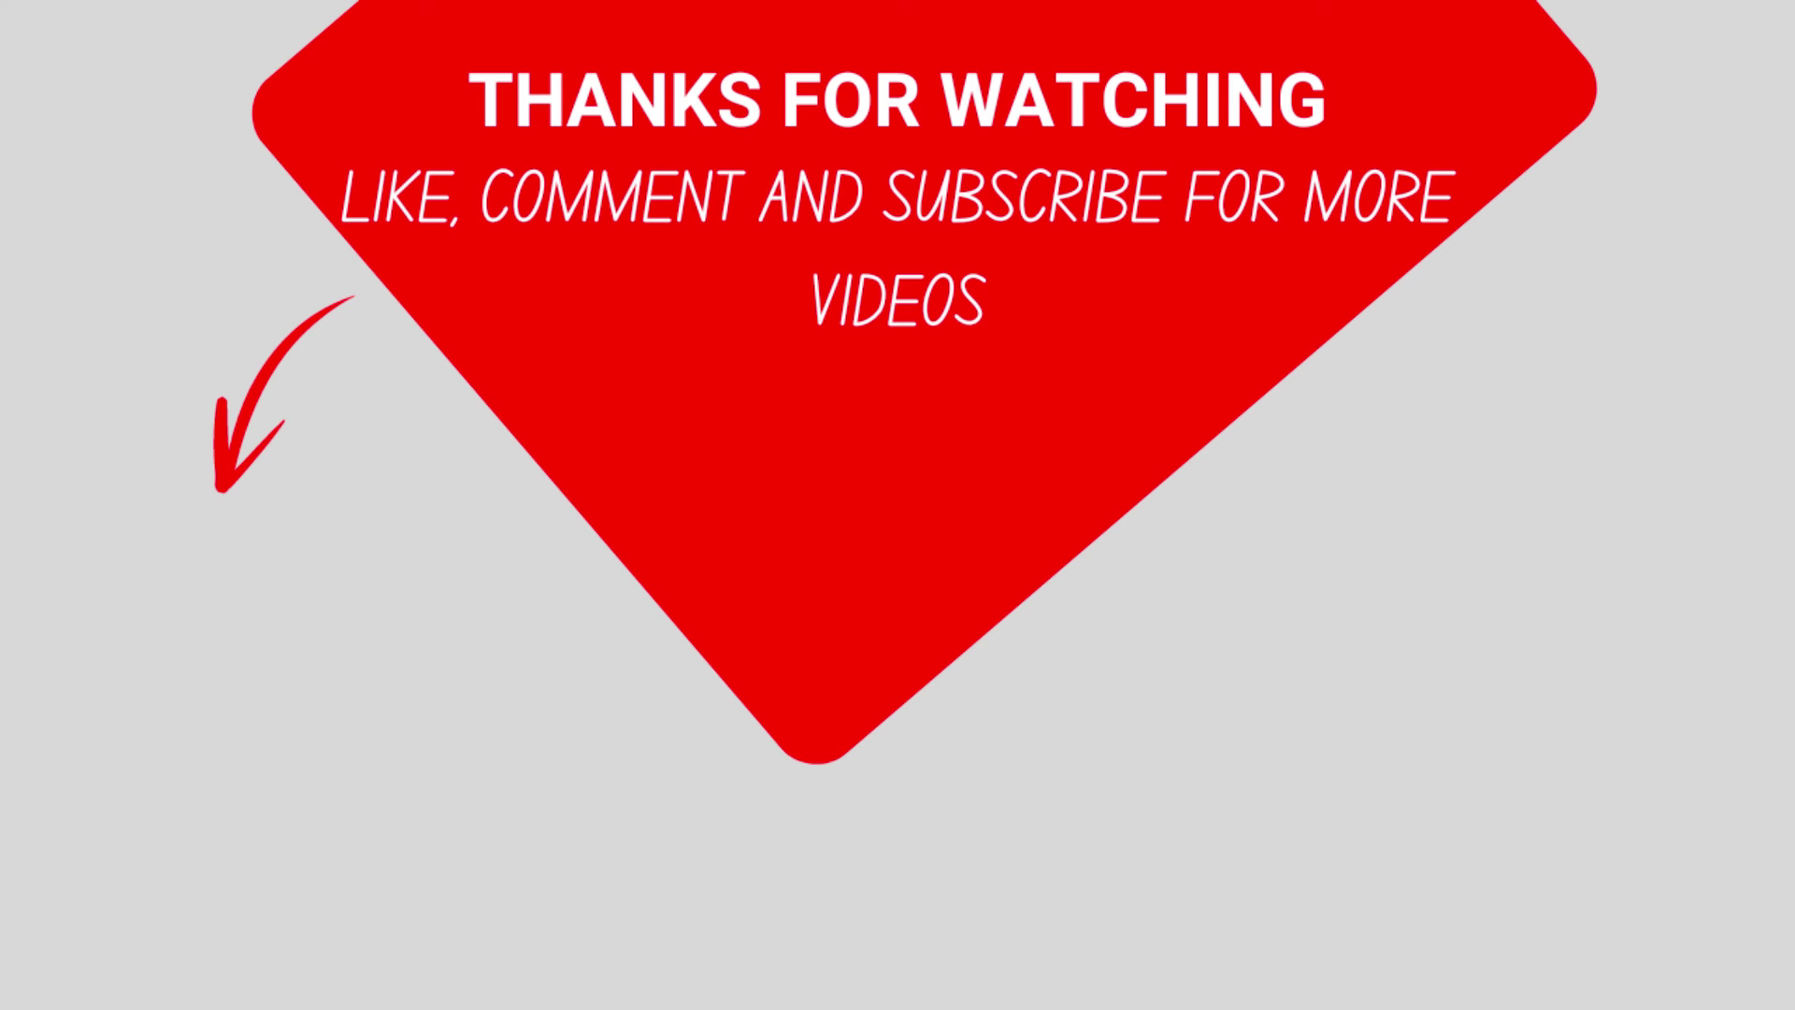